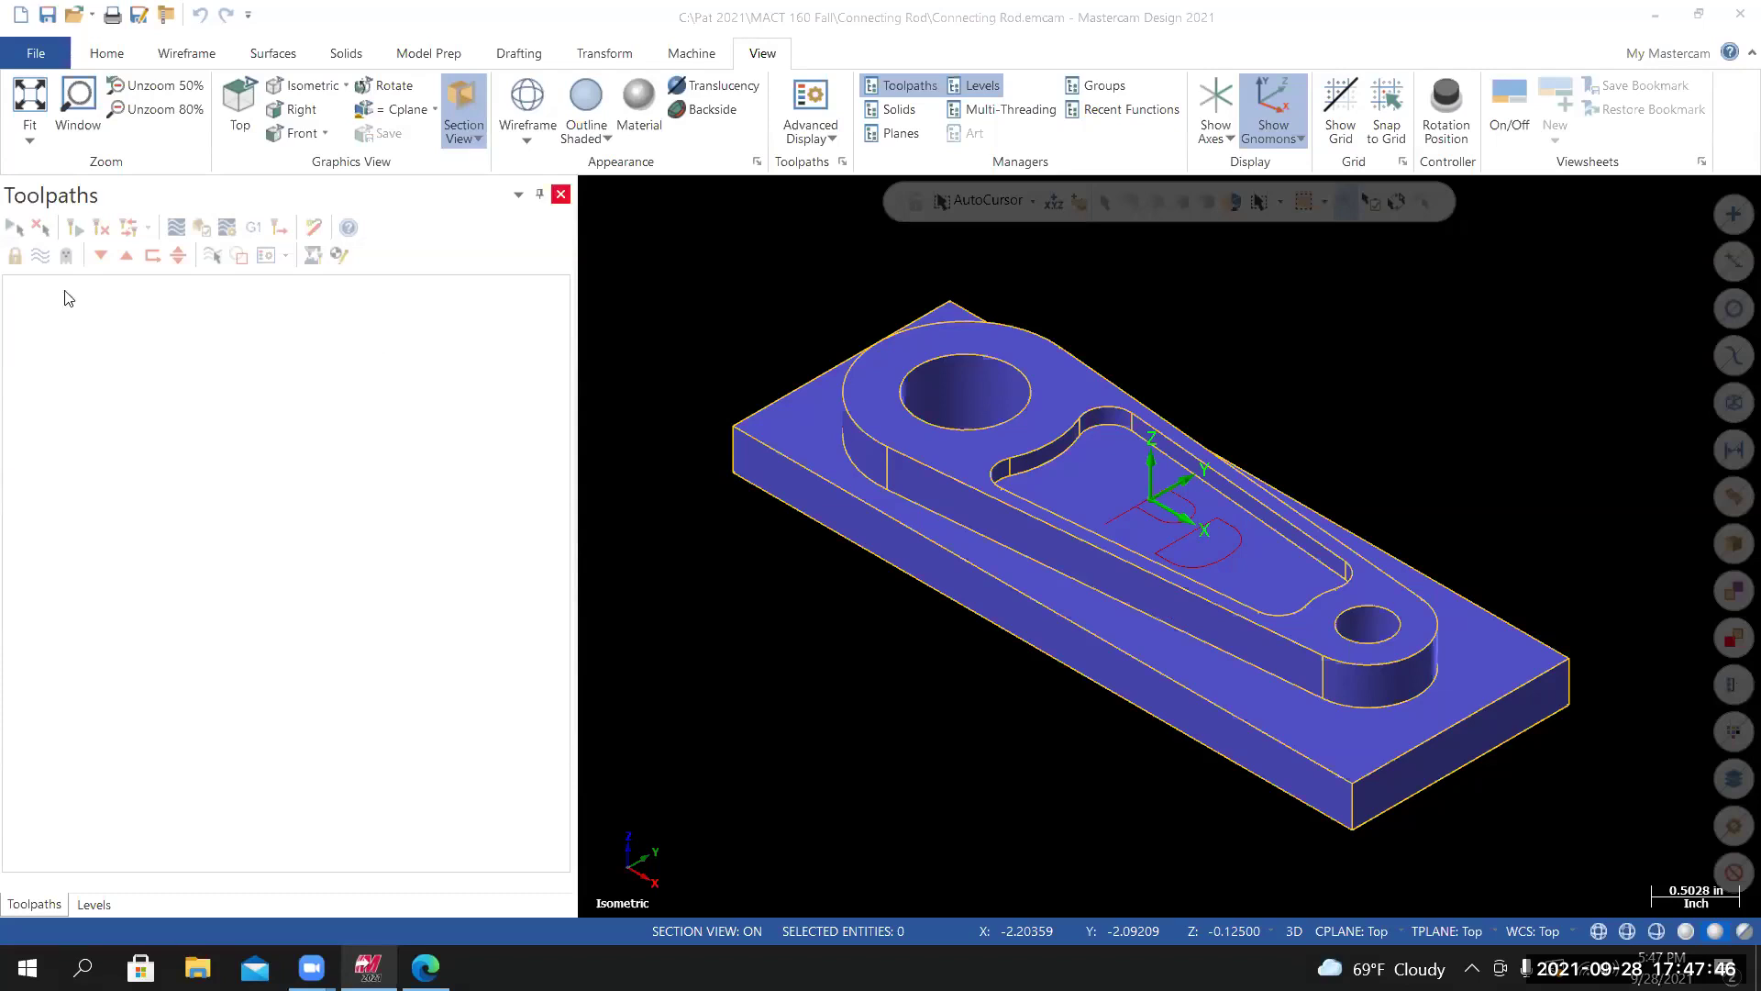
Look over the level list, then switch to Edge and skim the Connecting Rod course page down to its toolpath section.
click(94, 905)
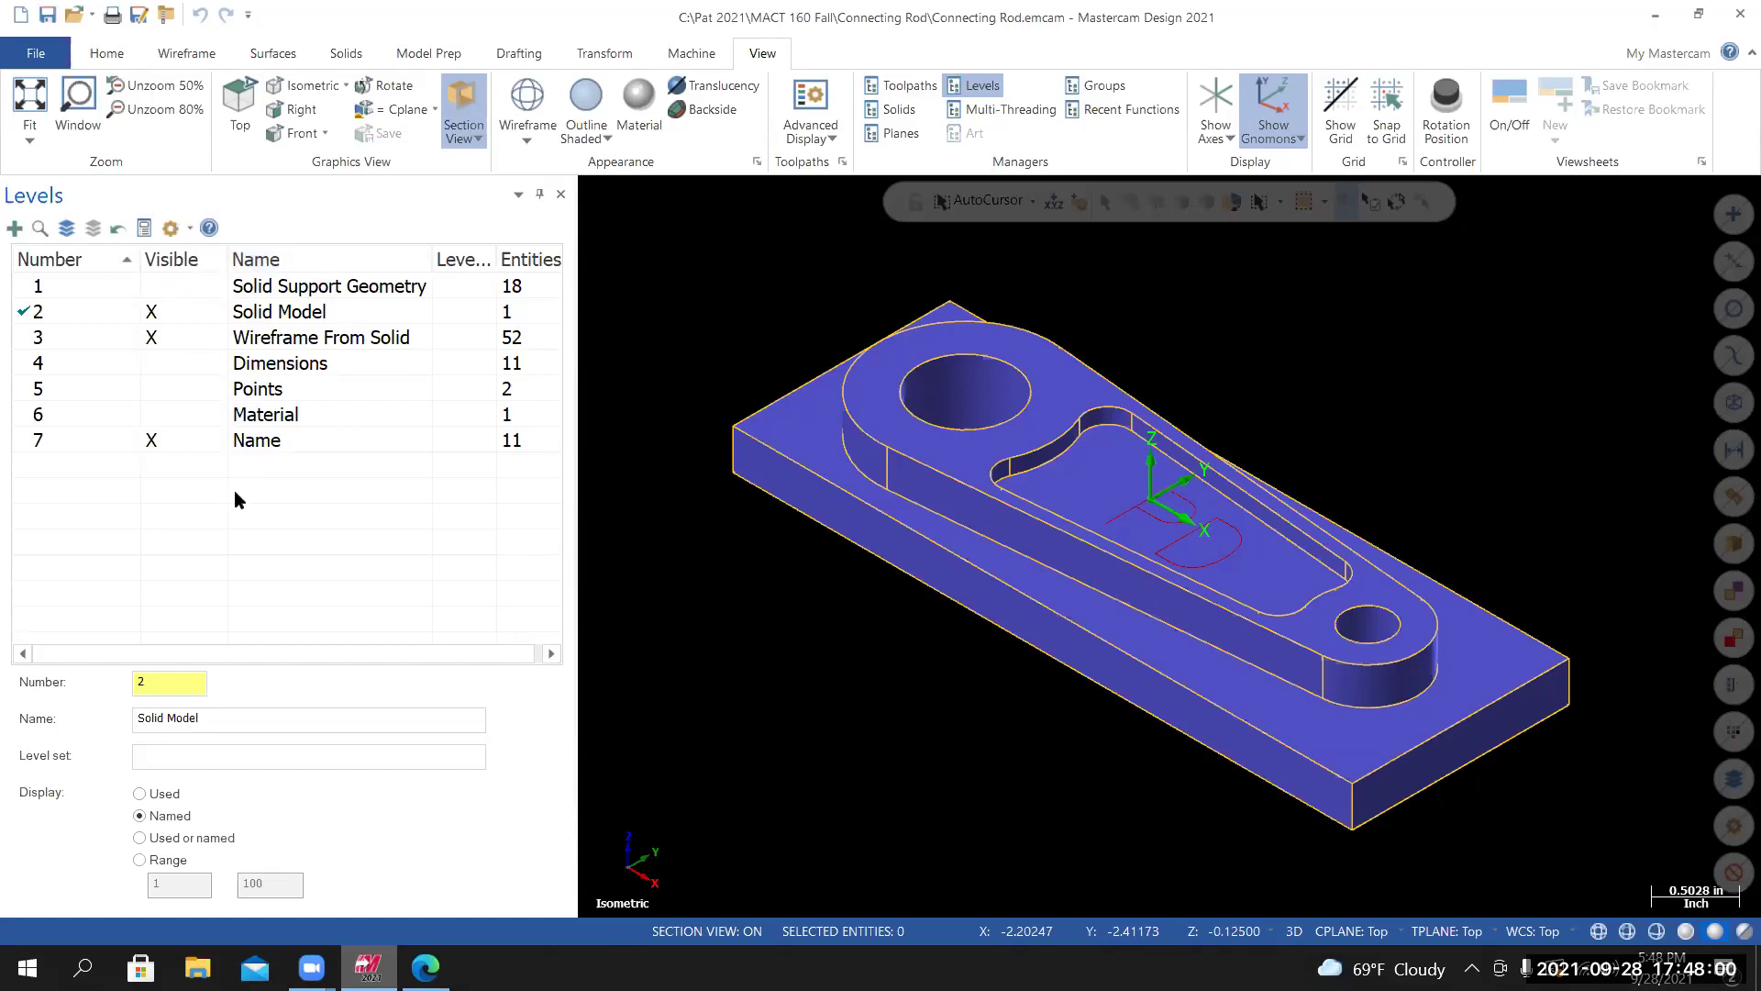
click(426, 967)
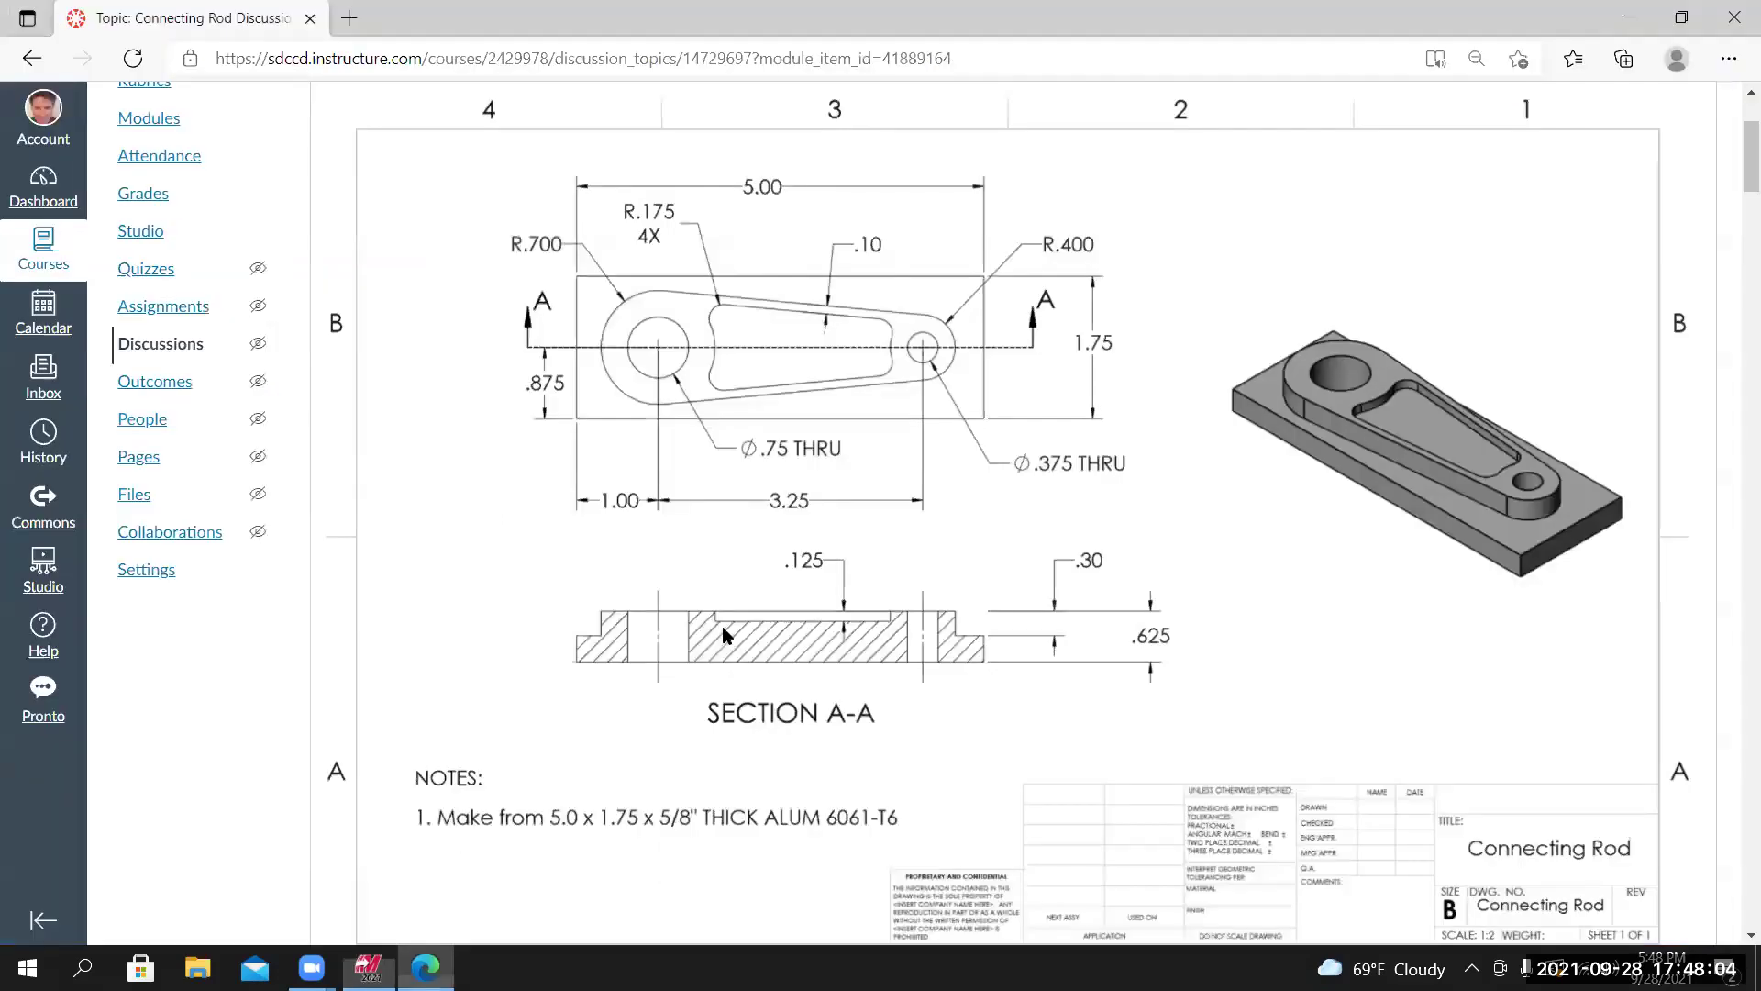
scroll(723, 625, down, 10)
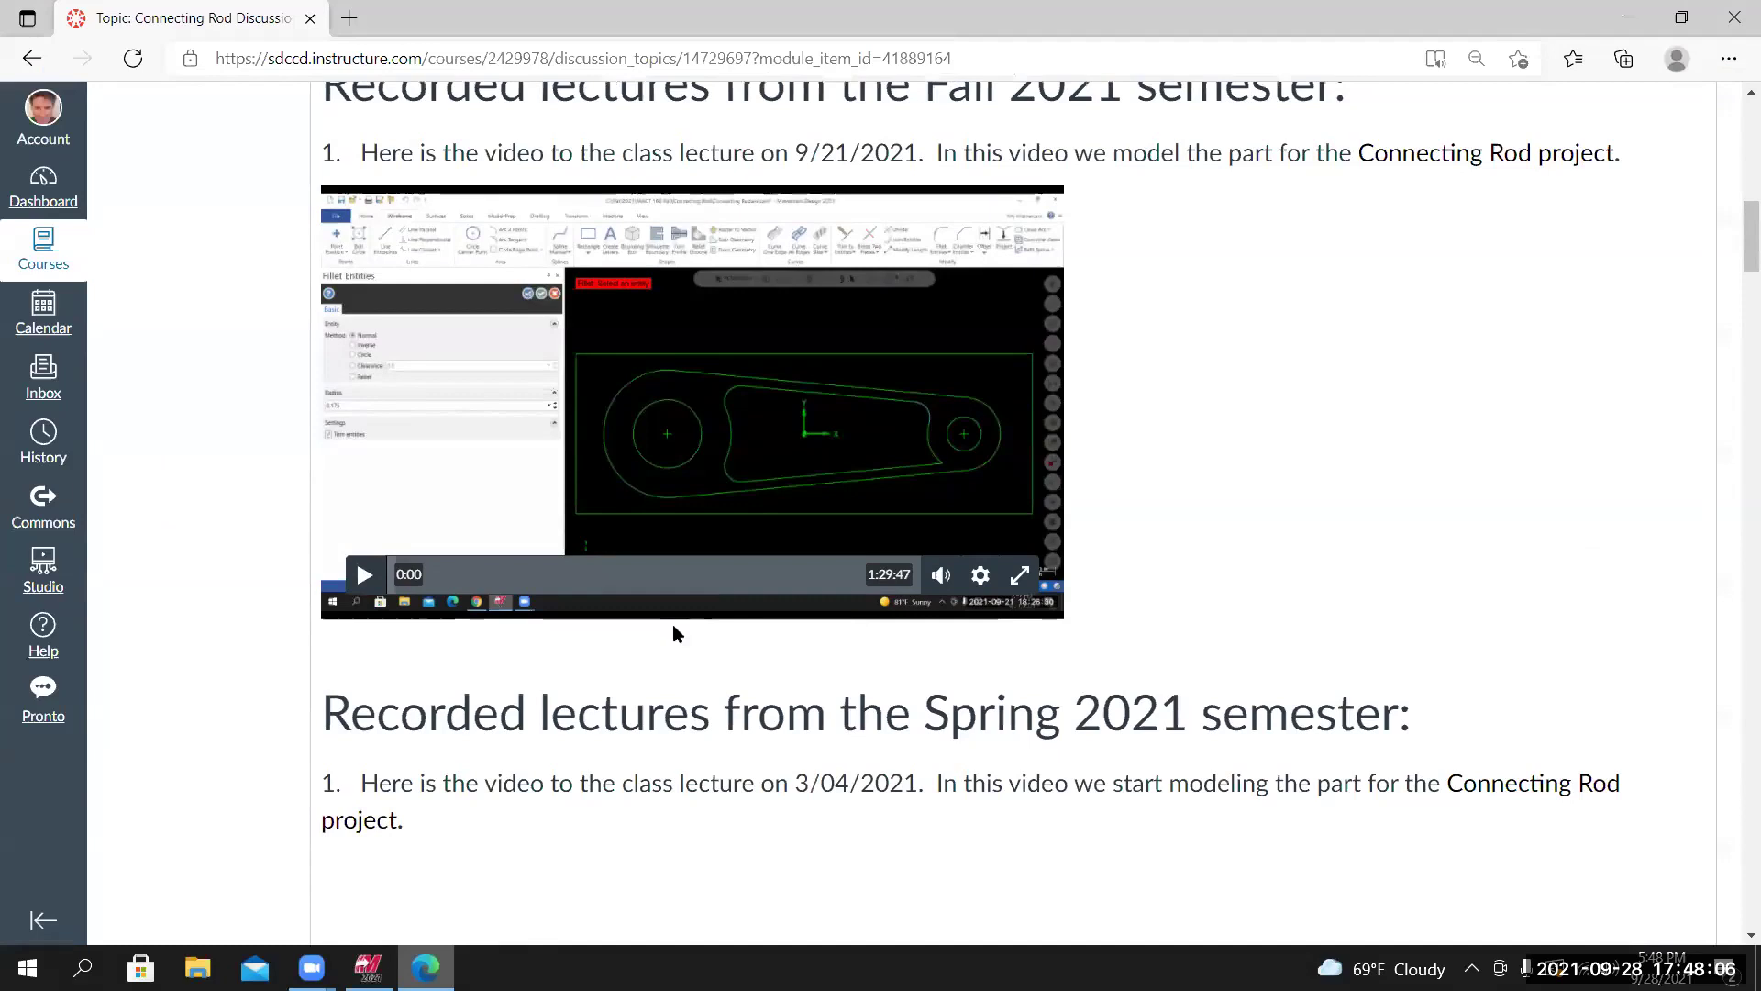
scroll(673, 633, down, 15)
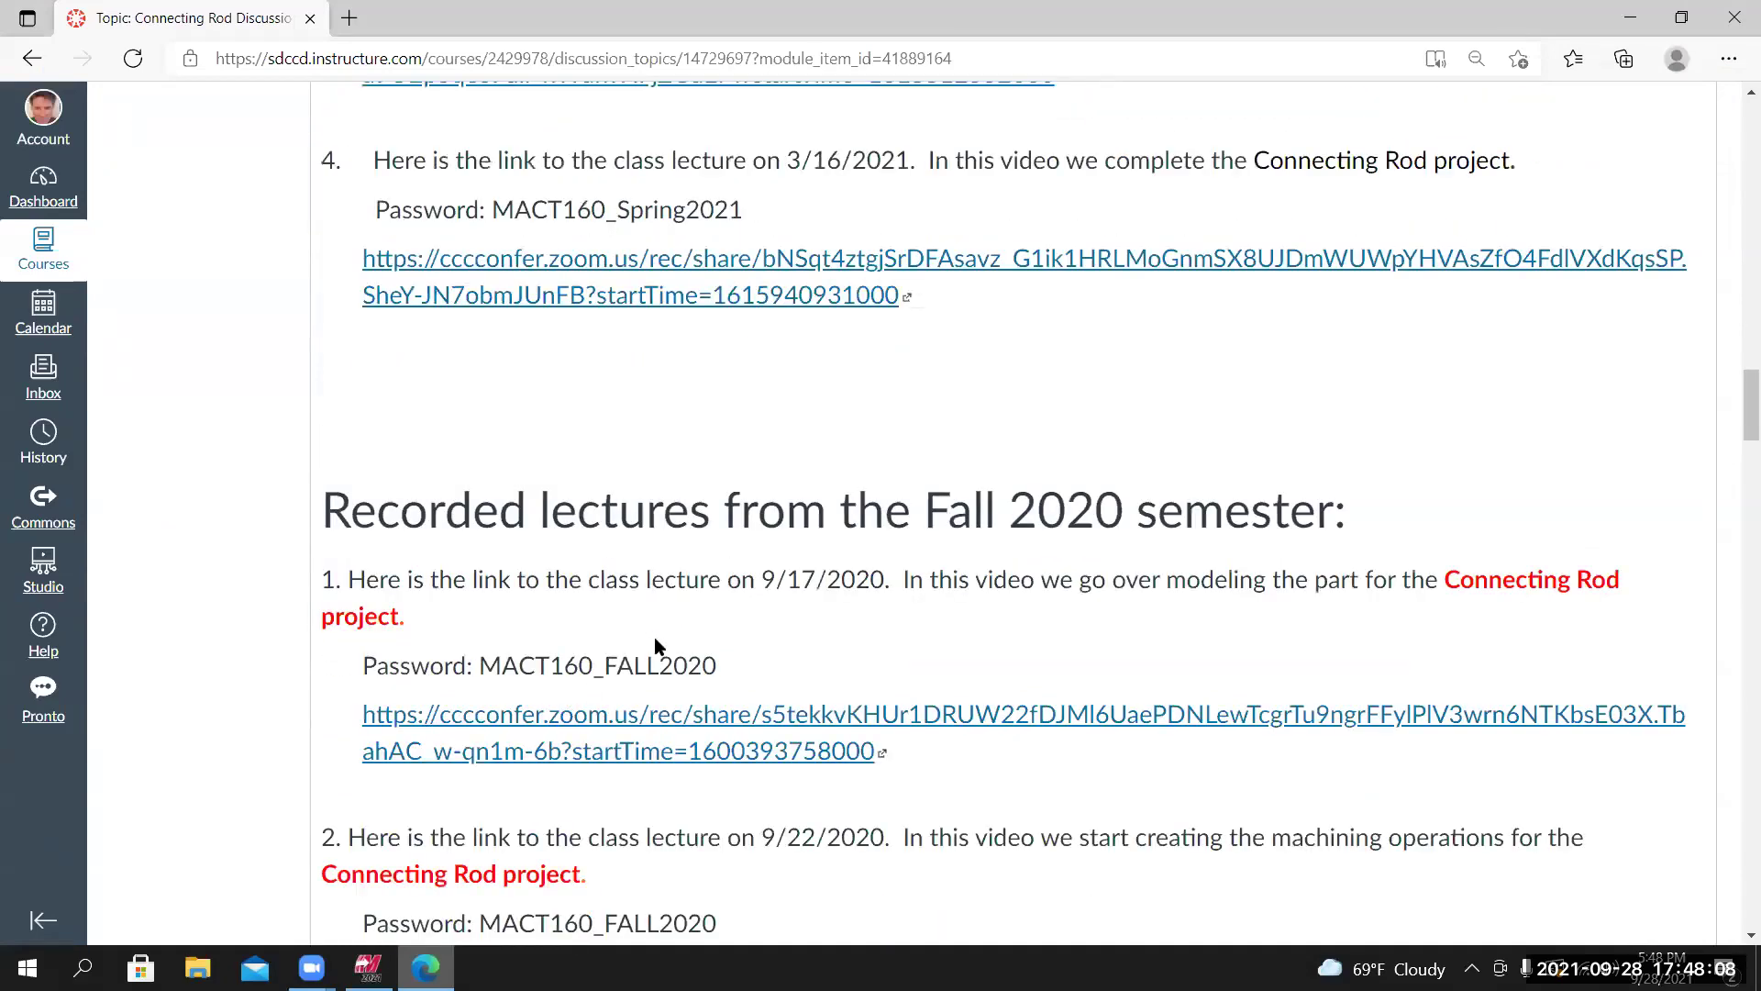
scroll(443, 638, down, 10)
scroll(484, 635, down, 8)
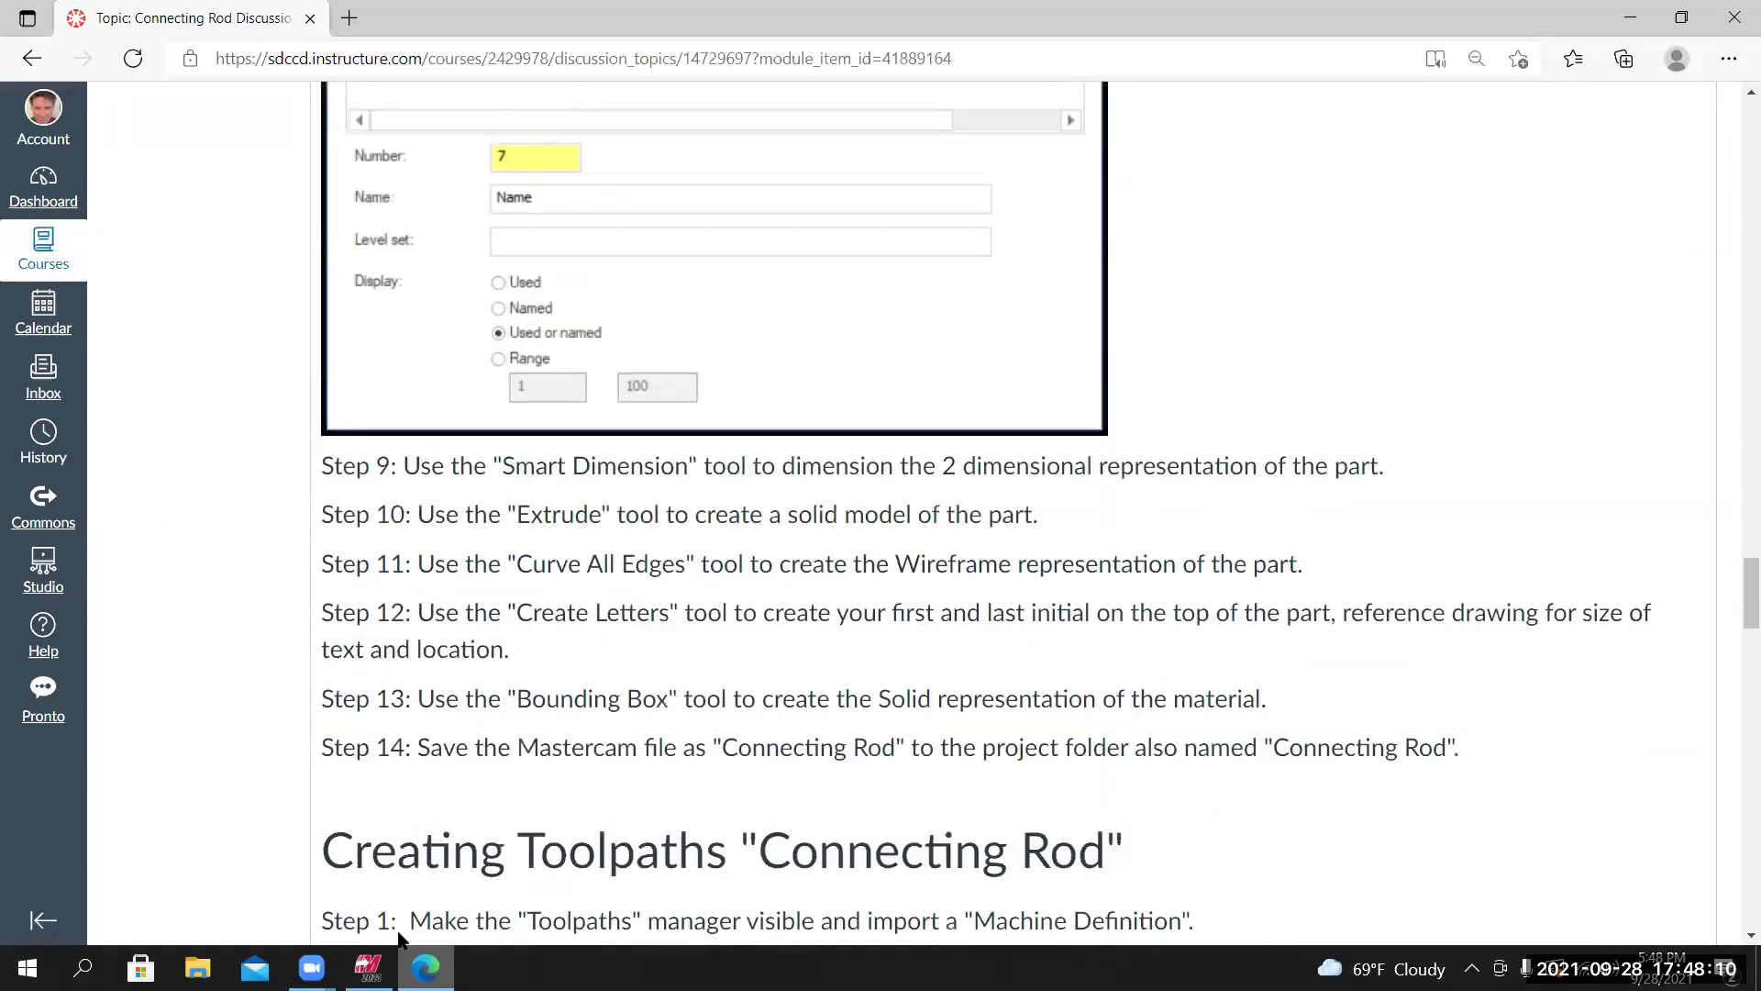
scroll(303, 779, down, 1)
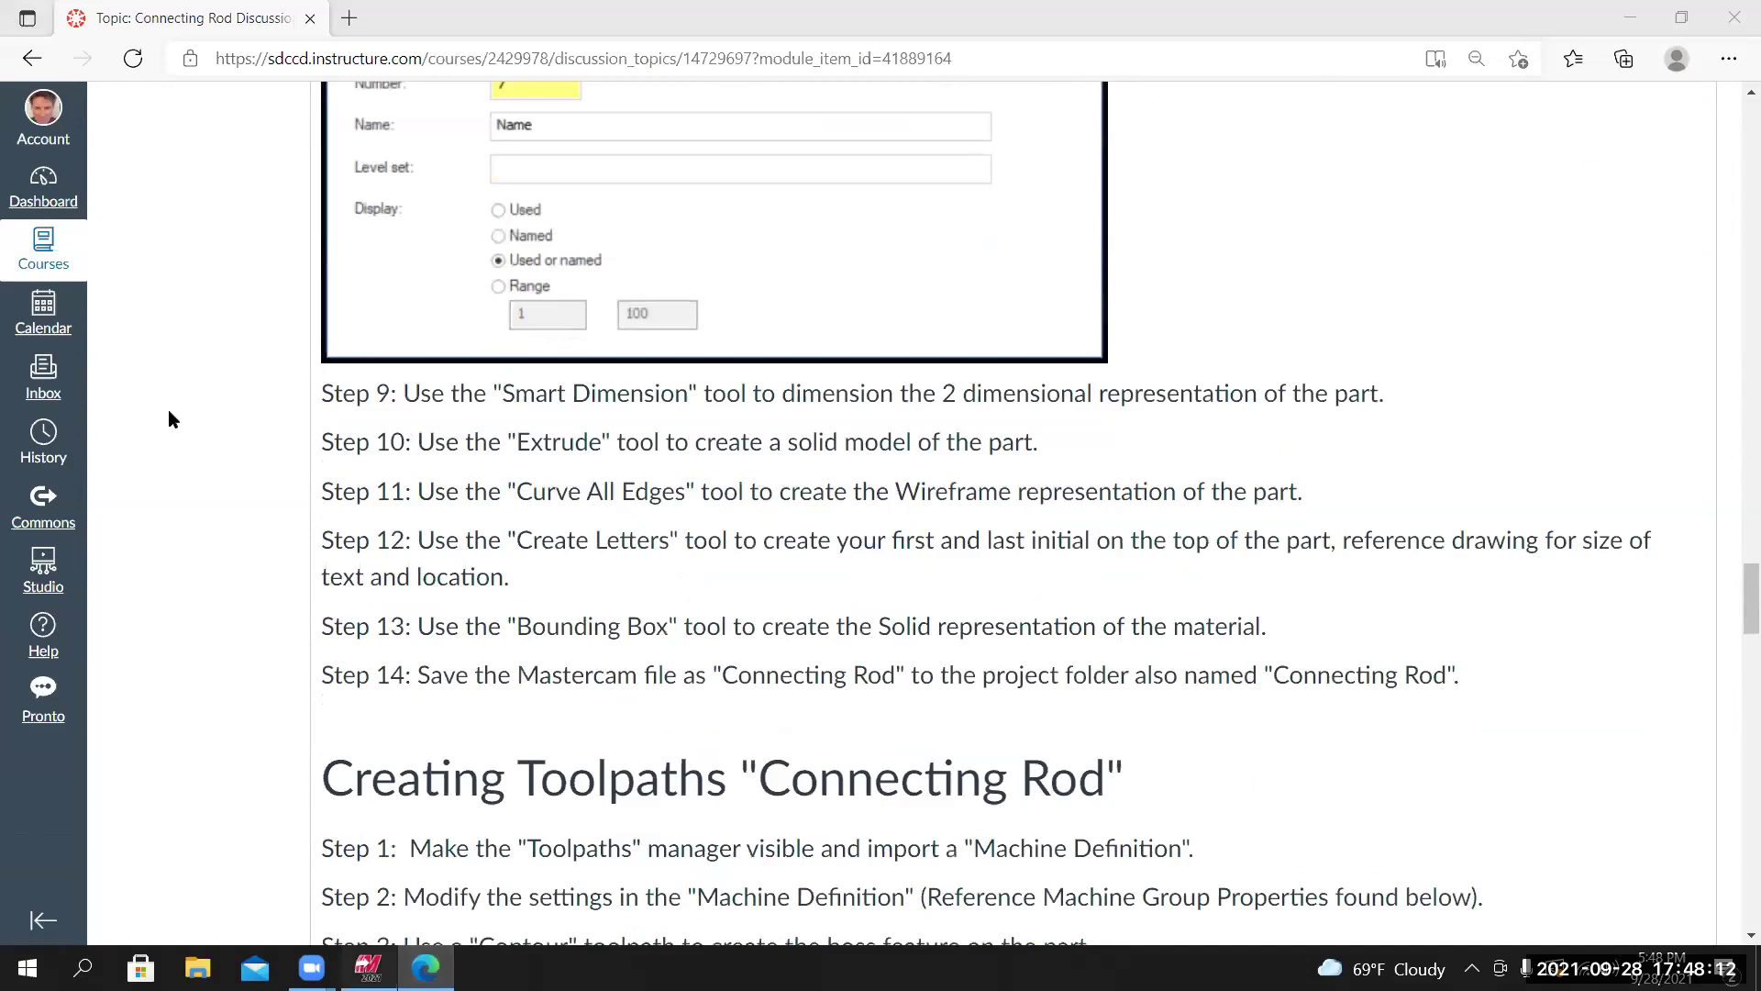
key(alt+Tab)
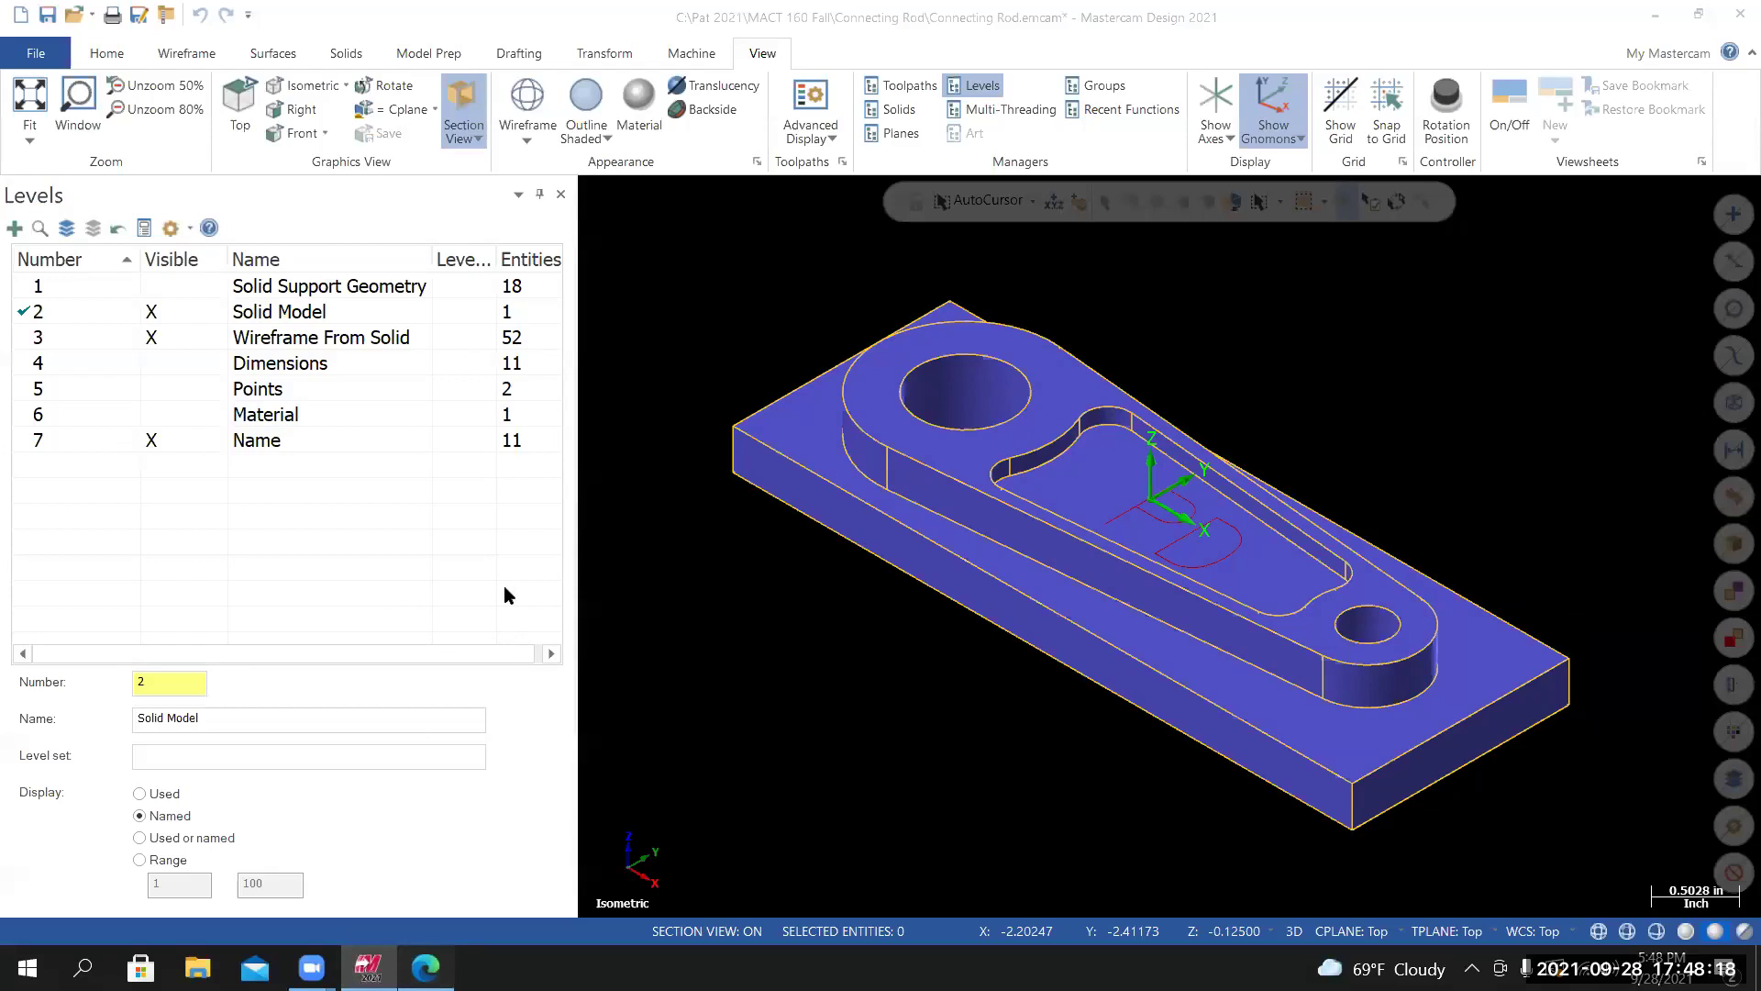
Read the numbered "Creating Toolpaths" instructions on the Connecting Rod course page in Edge.
key(alt+Tab)
scroll(431, 568, down, 2)
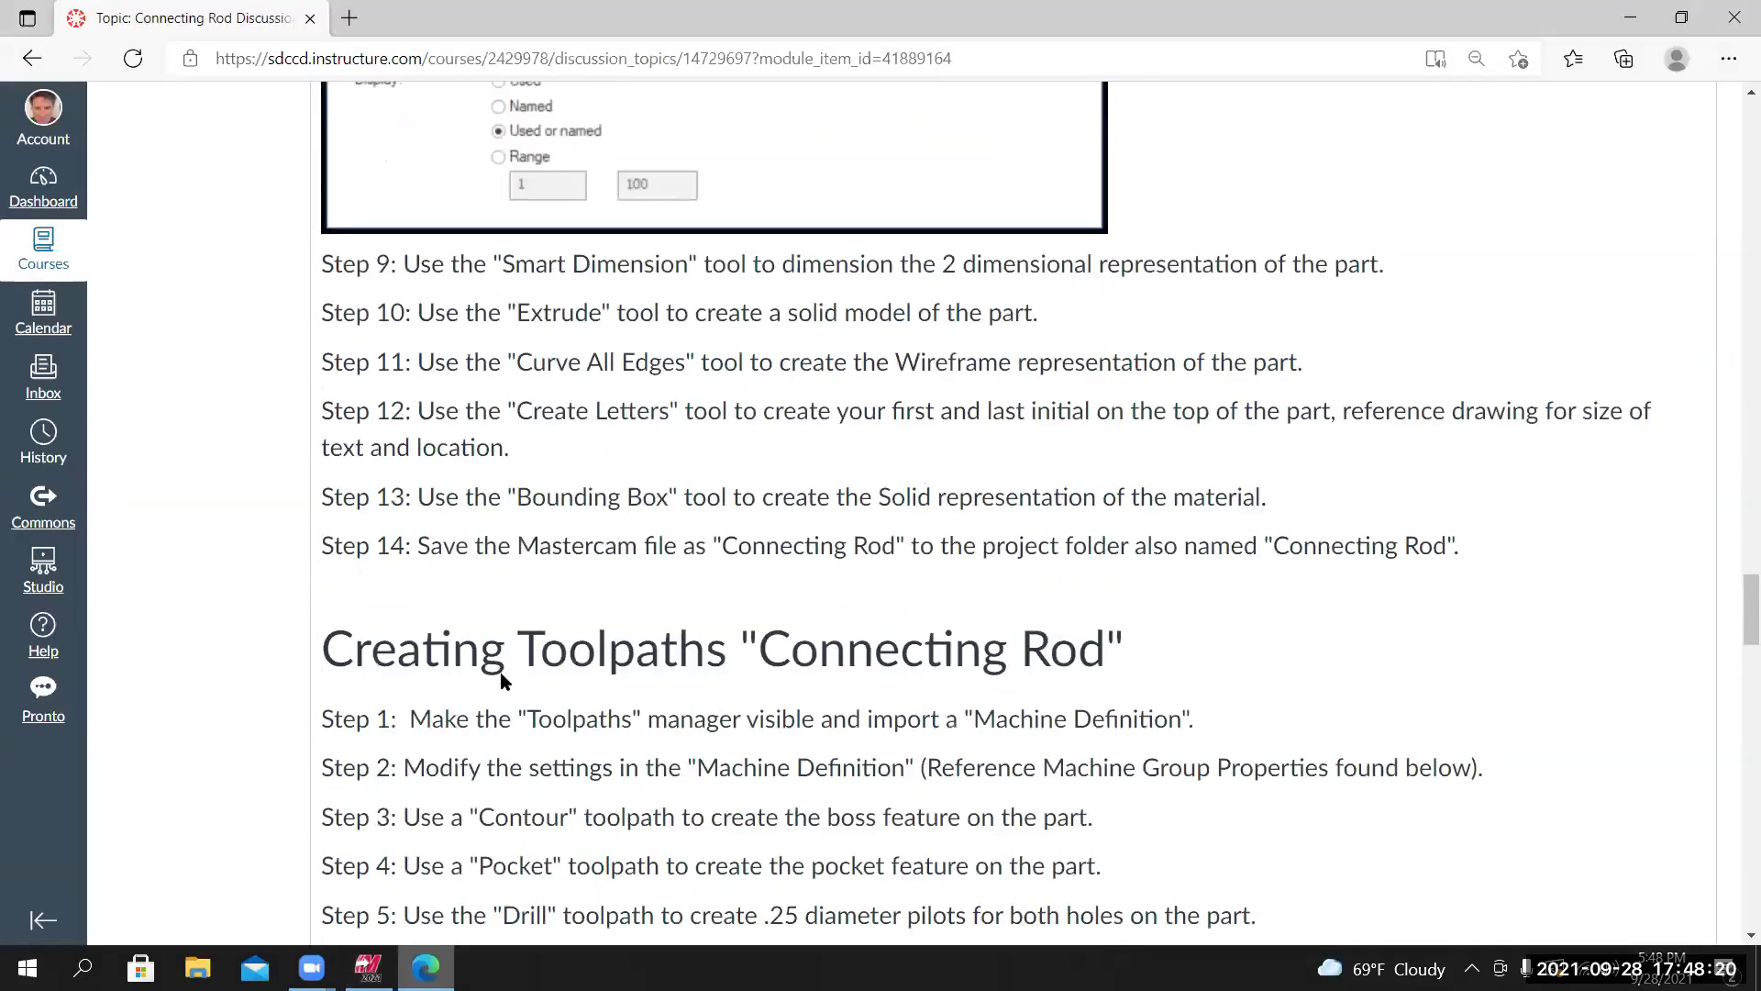
scroll(685, 424, down, 2)
scroll(724, 471, down, 2)
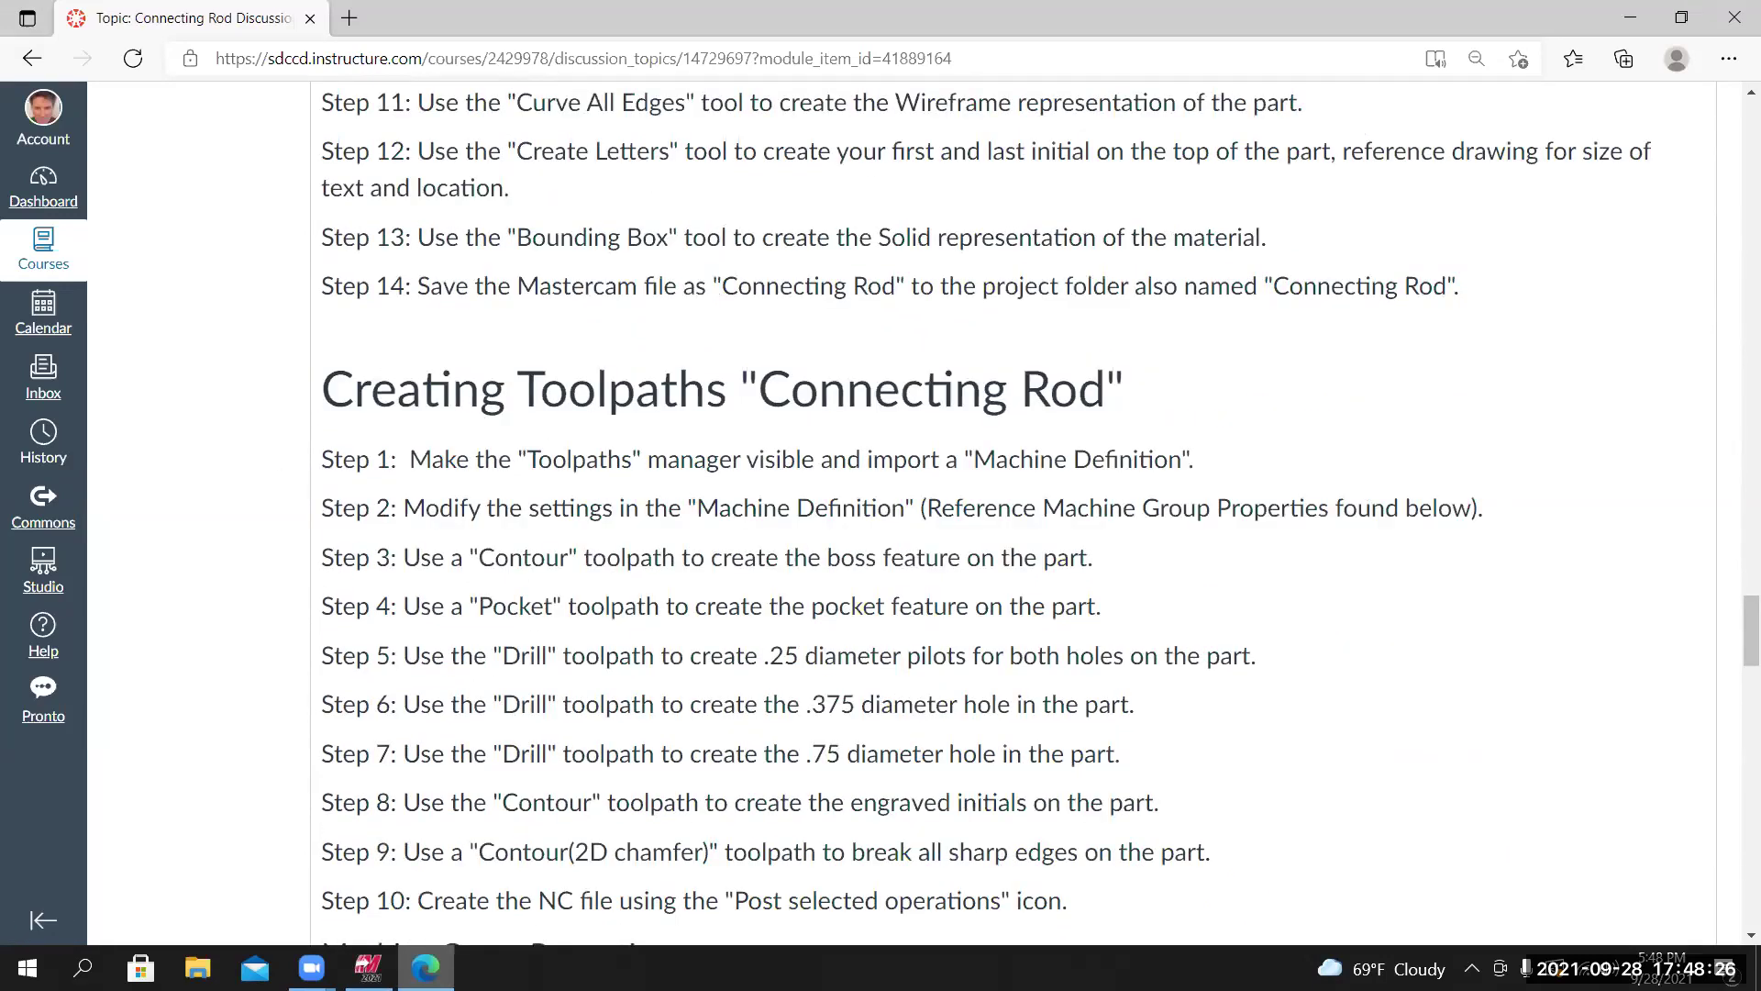
scroll(637, 422, down, 3)
click(367, 967)
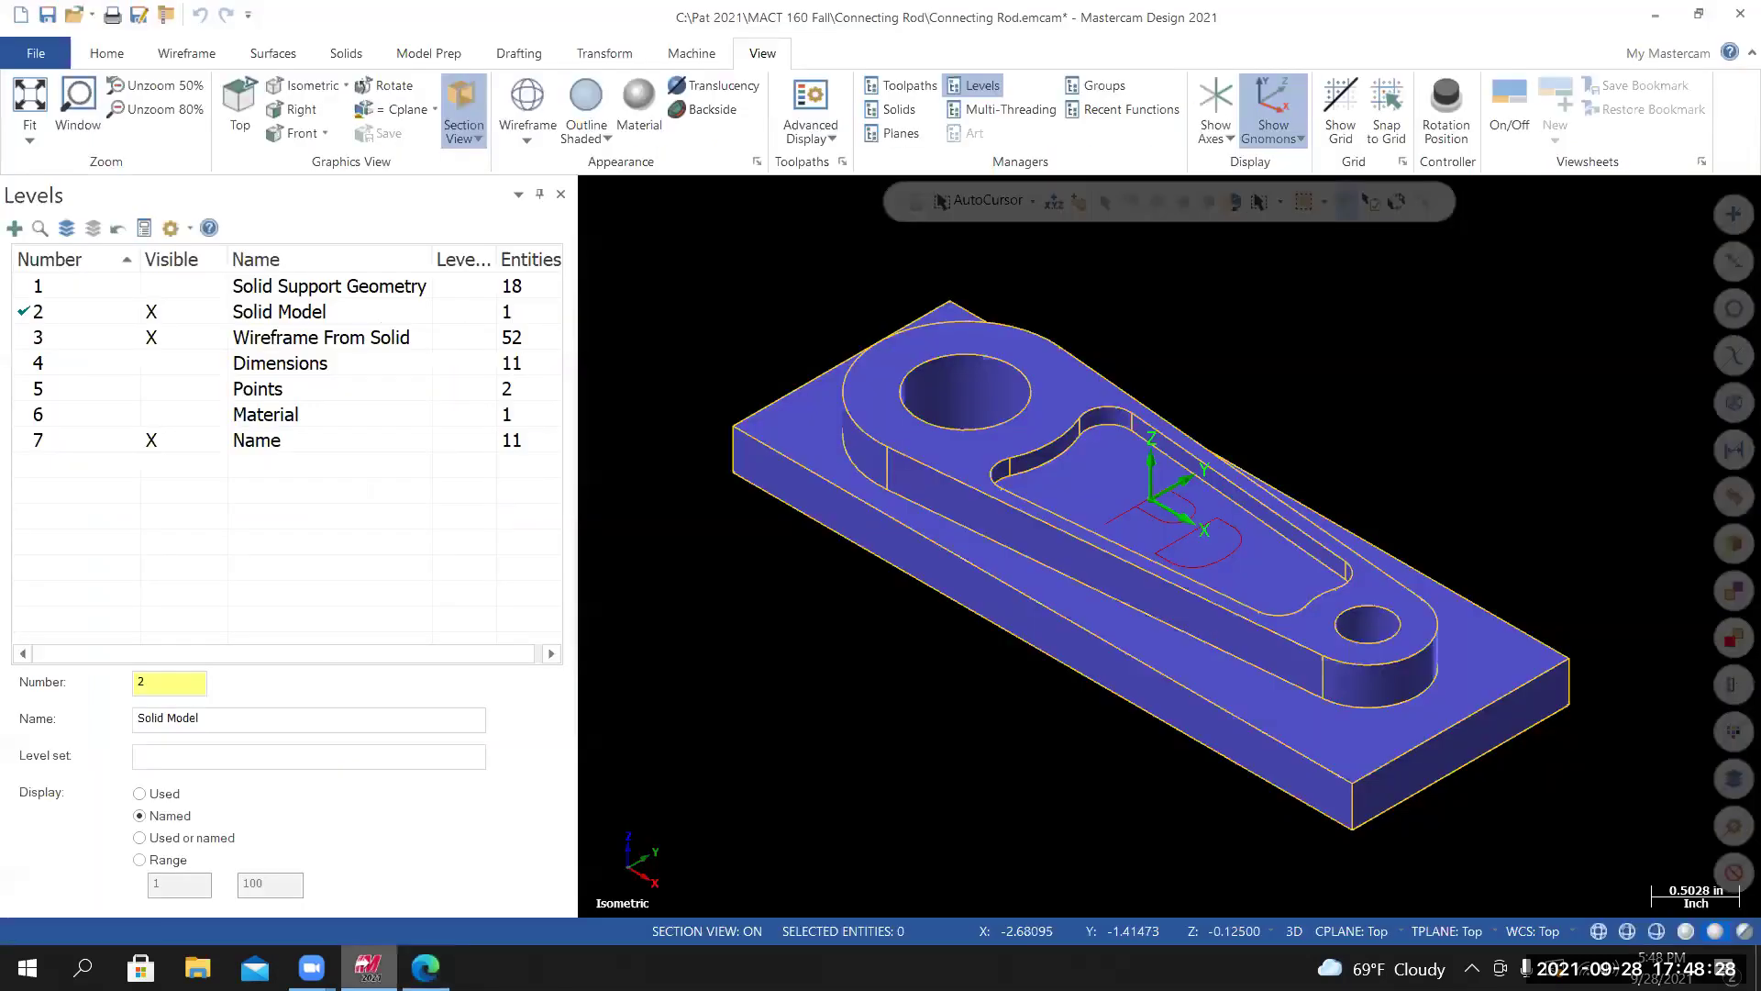
key(alt+Tab)
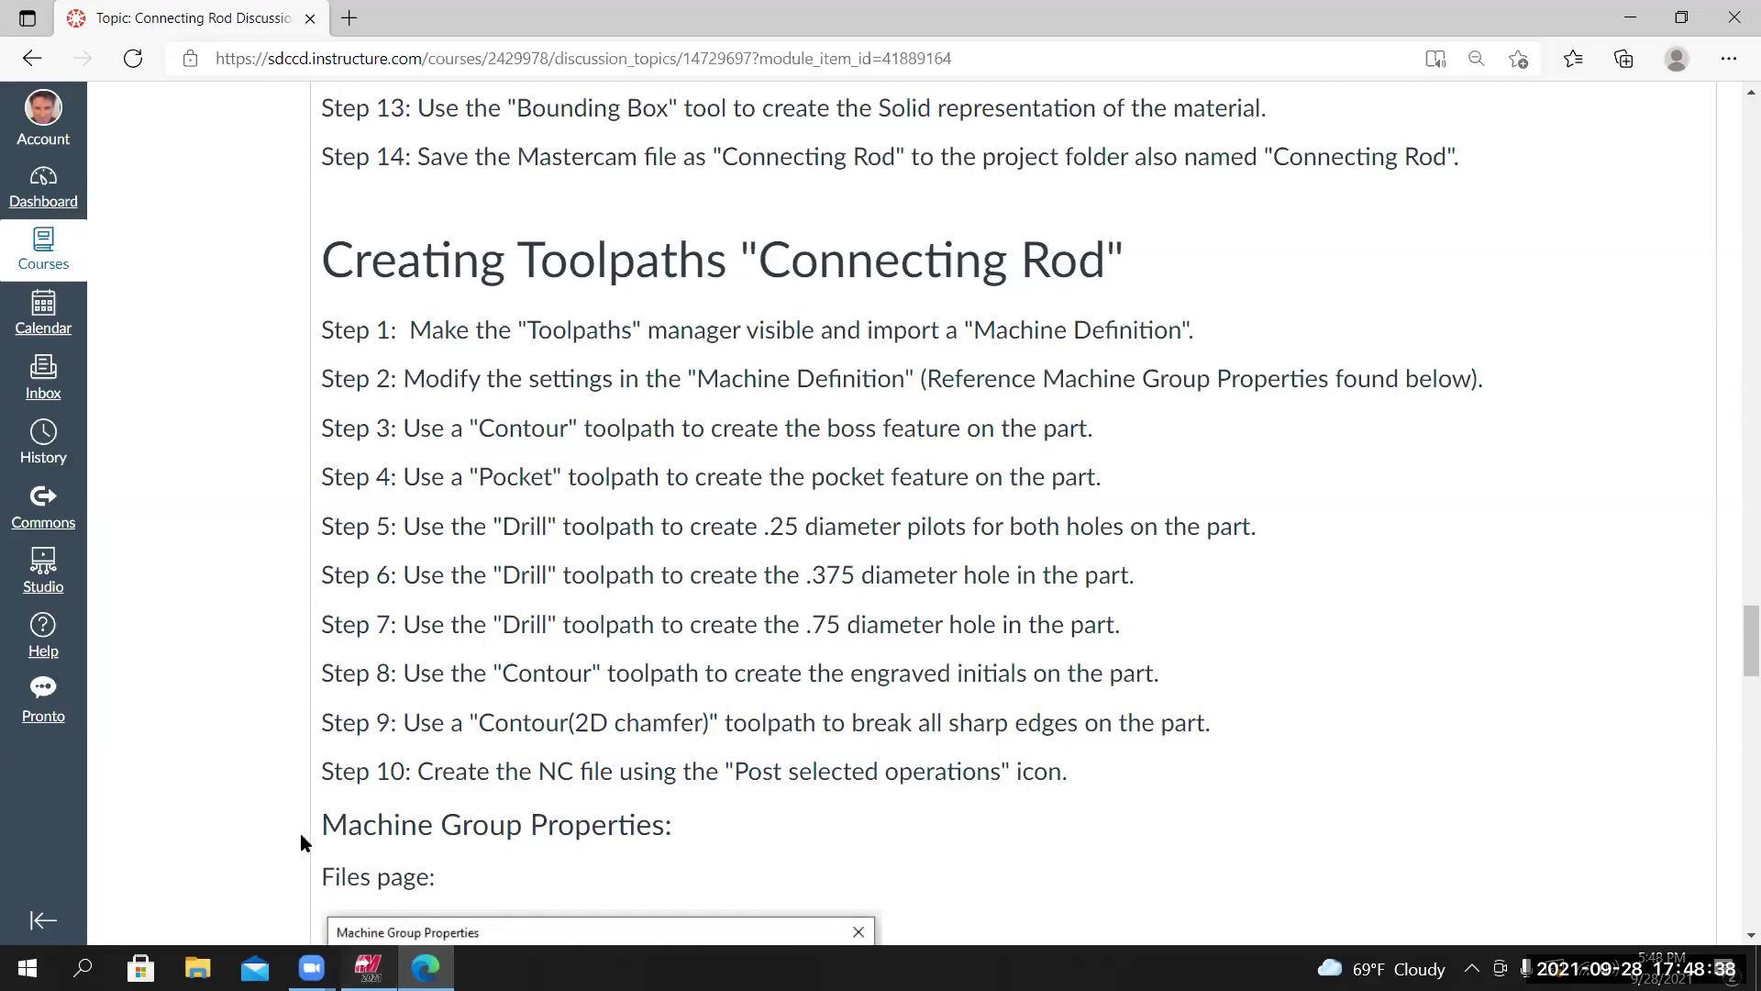
click(125, 637)
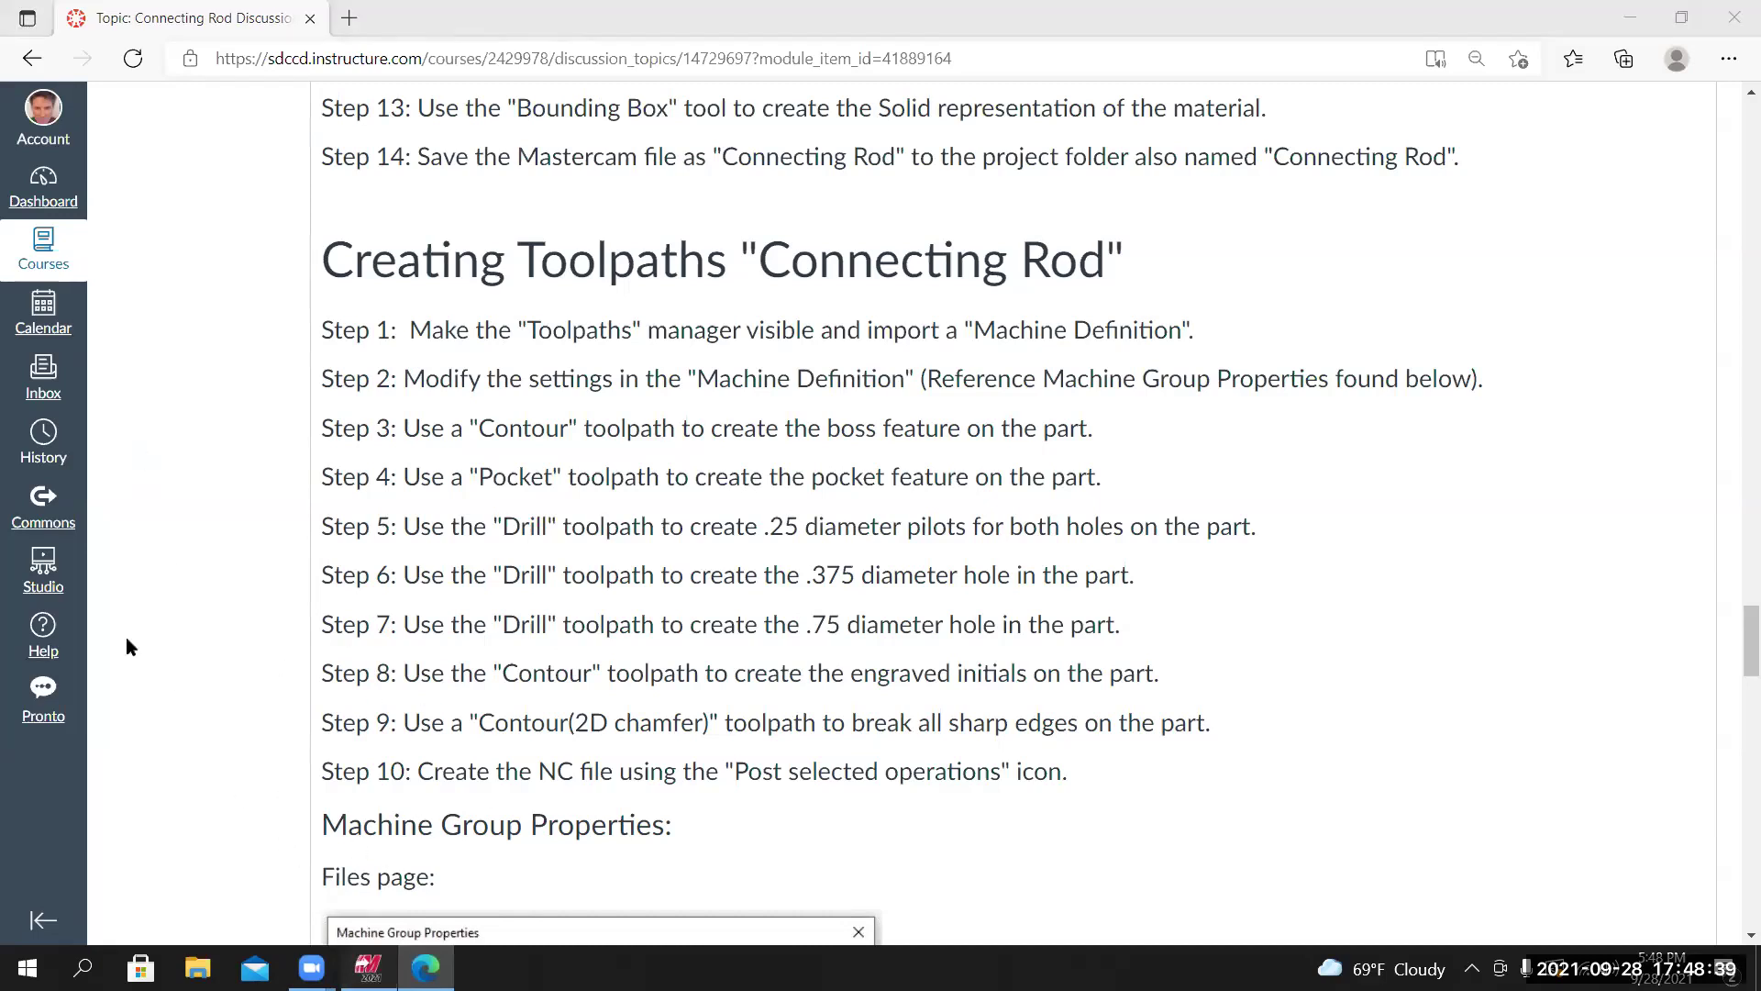
In Mastercam, display the Toolpaths manager alongside the Levels manager and bring Toolpaths to the front.
click(763, 52)
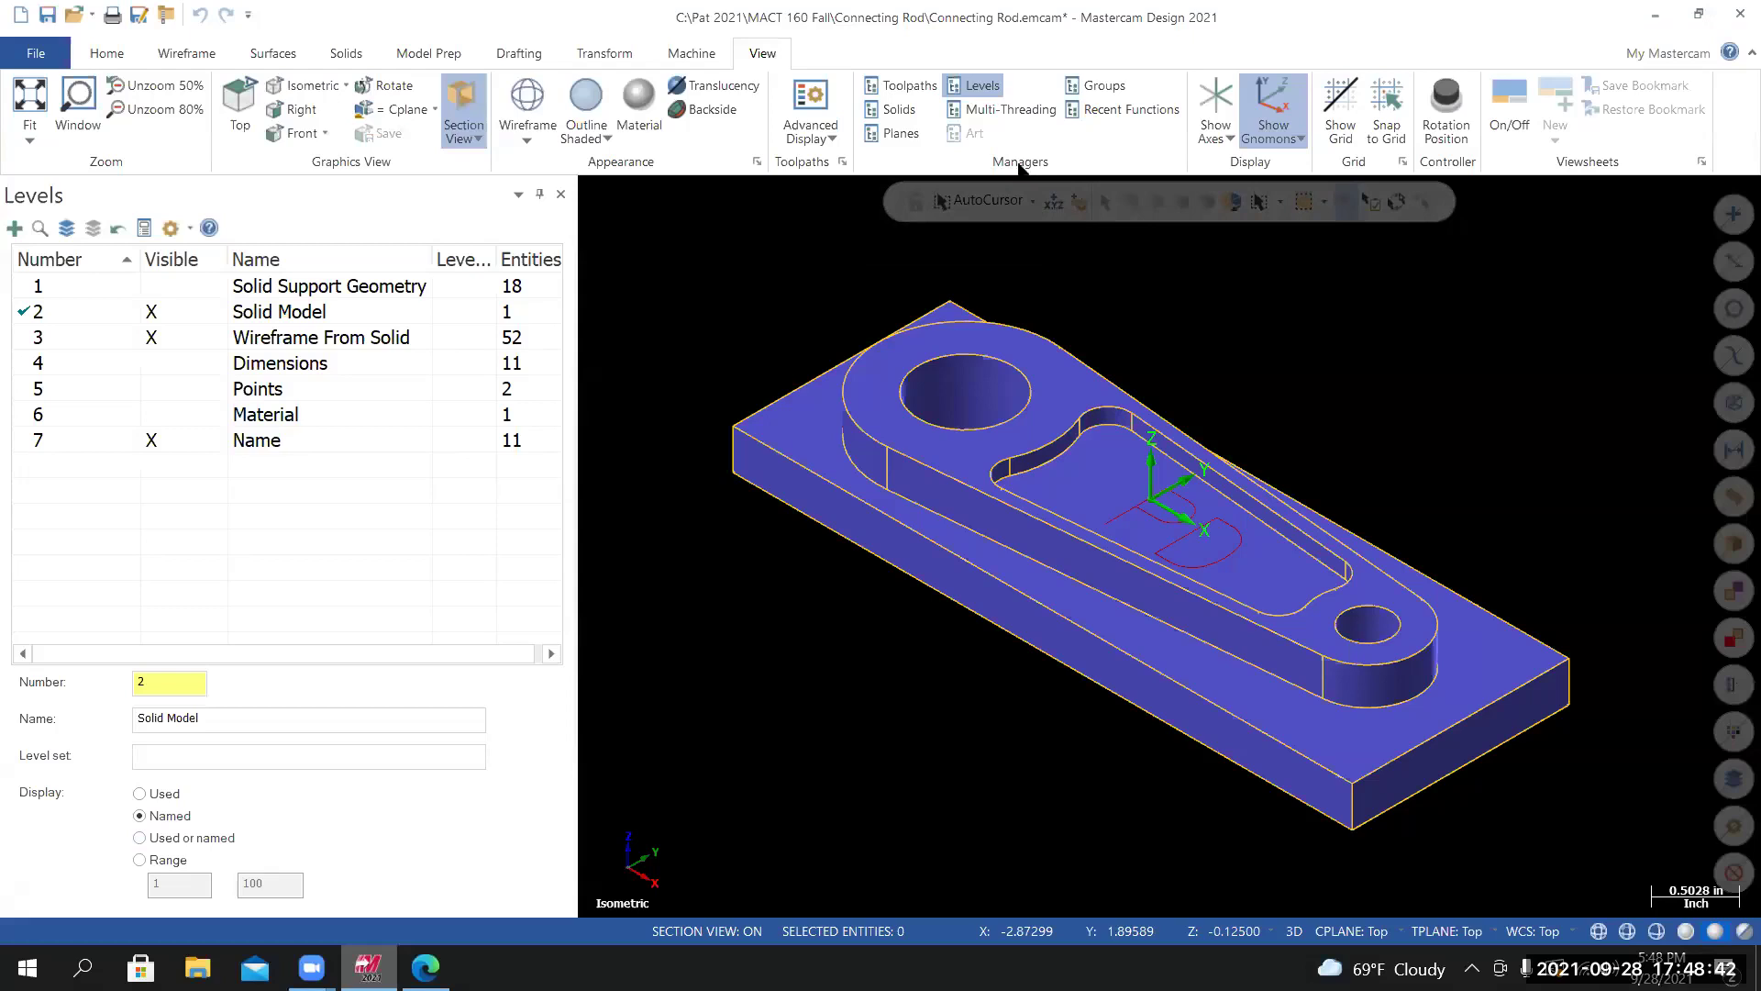
click(911, 85)
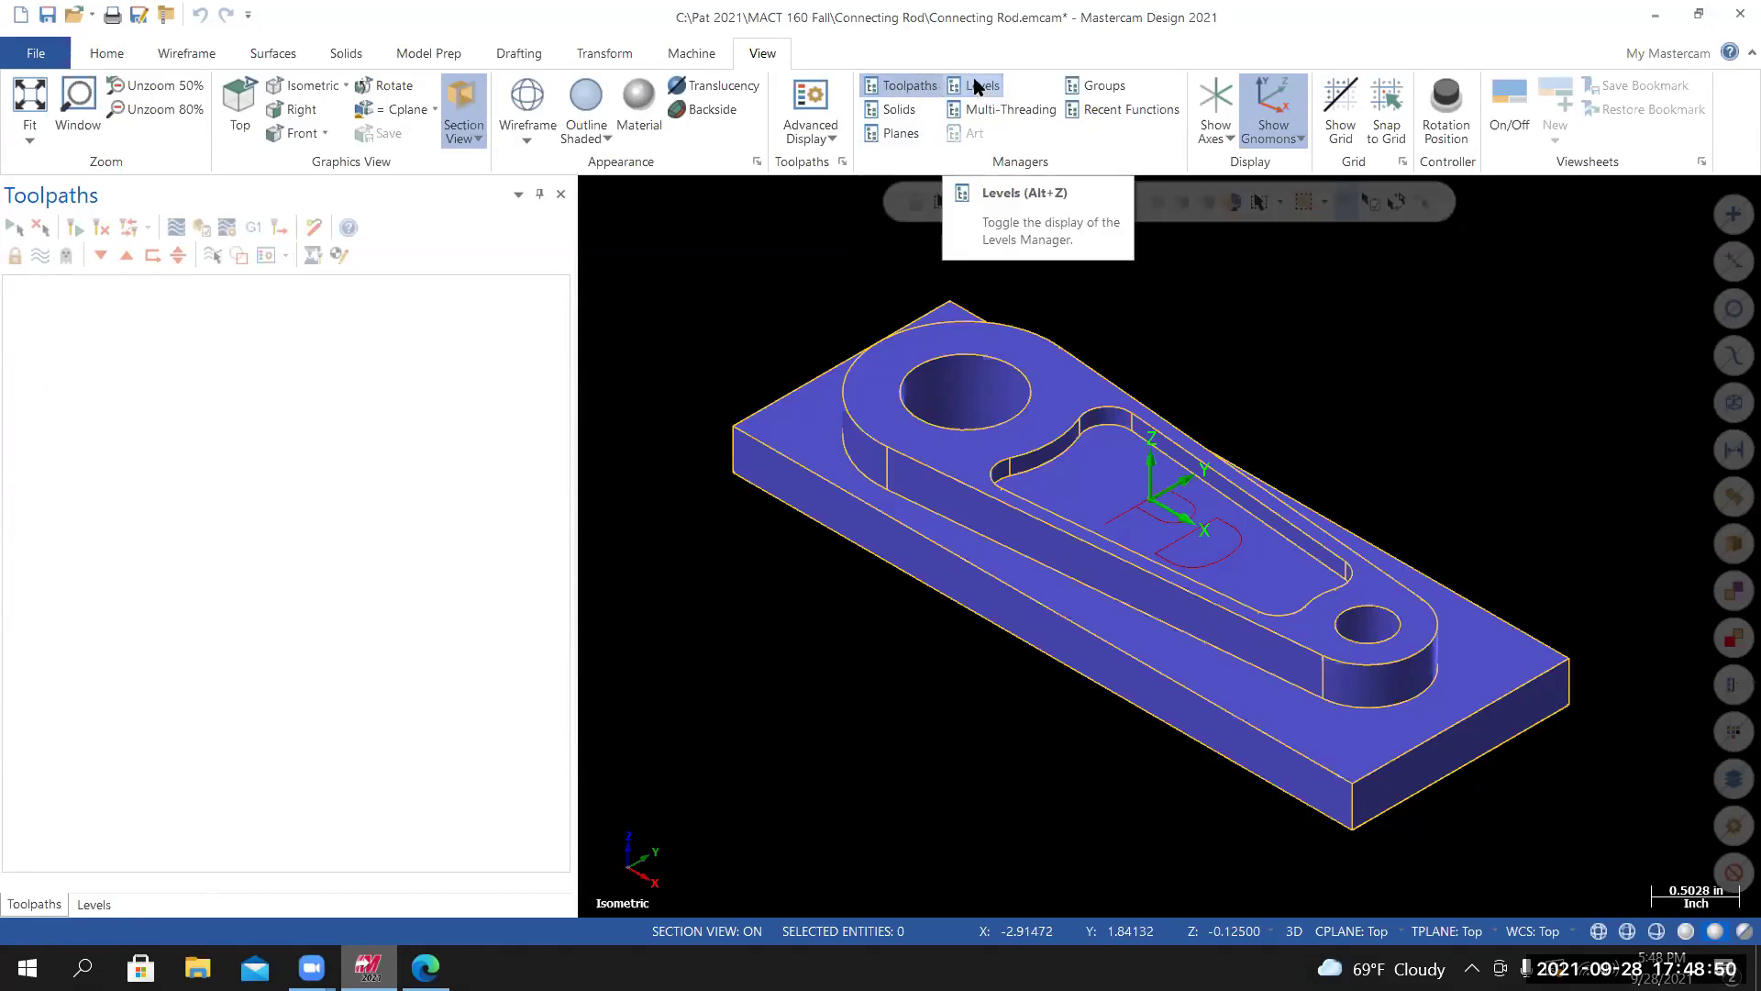
click(88, 906)
click(50, 908)
click(93, 905)
click(175, 414)
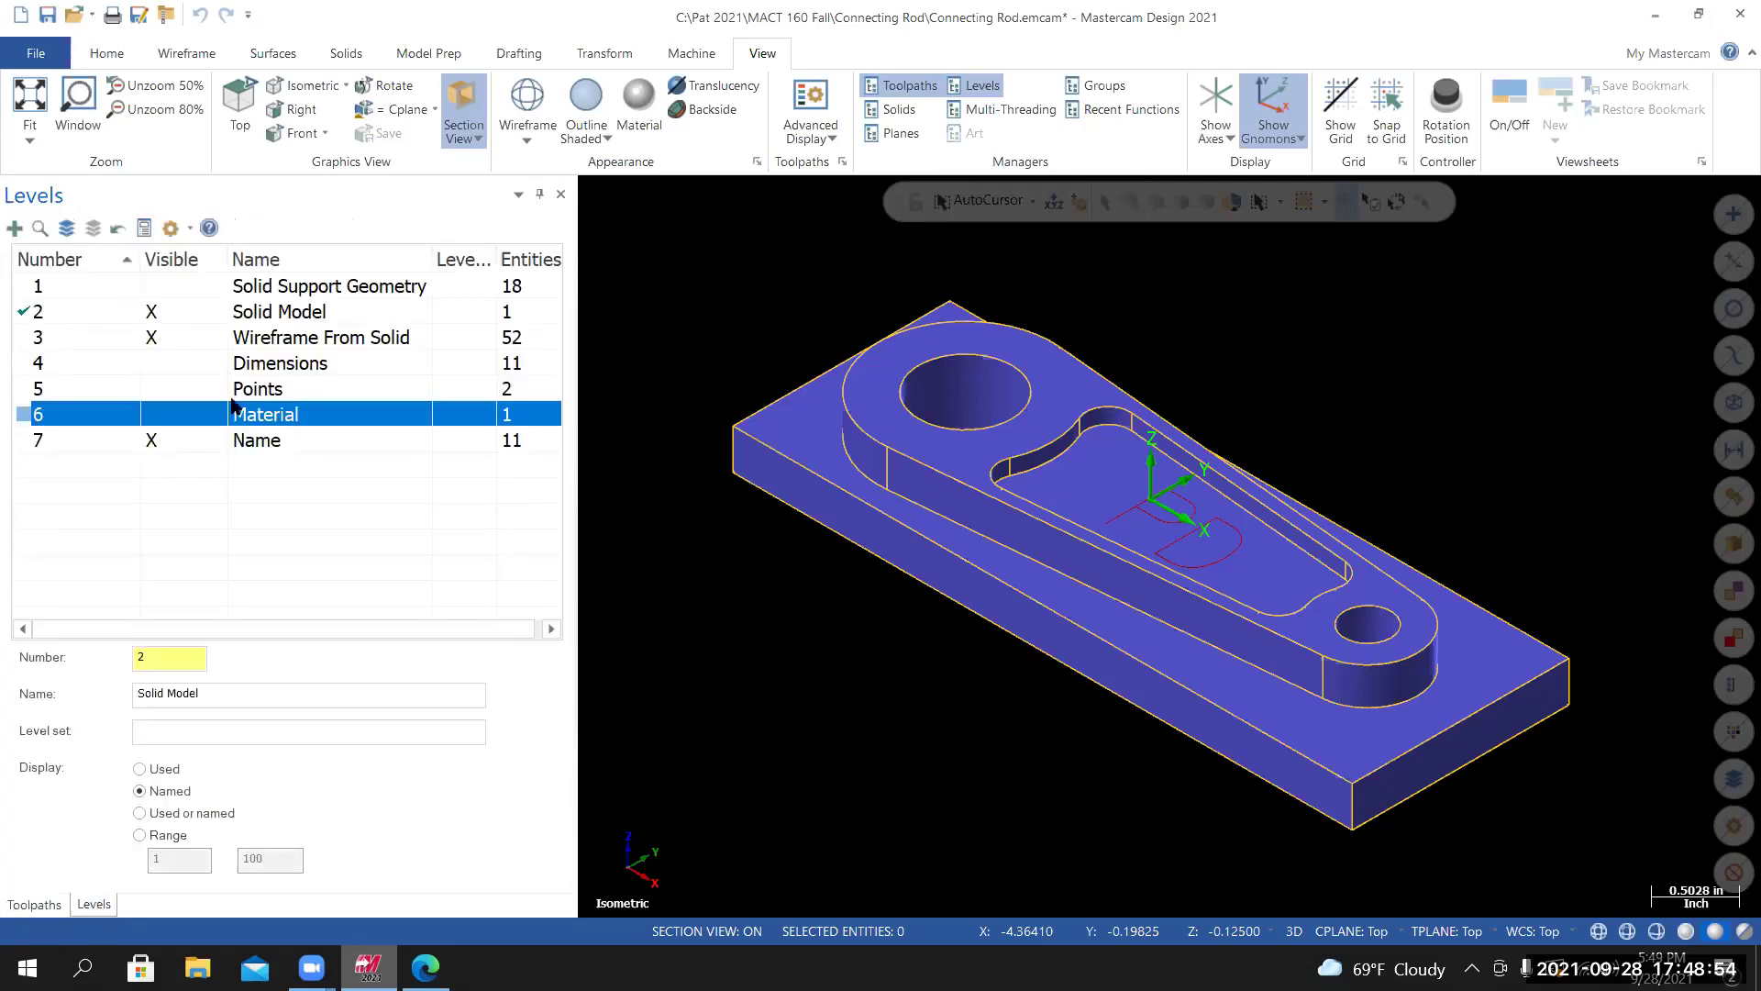
click(55, 907)
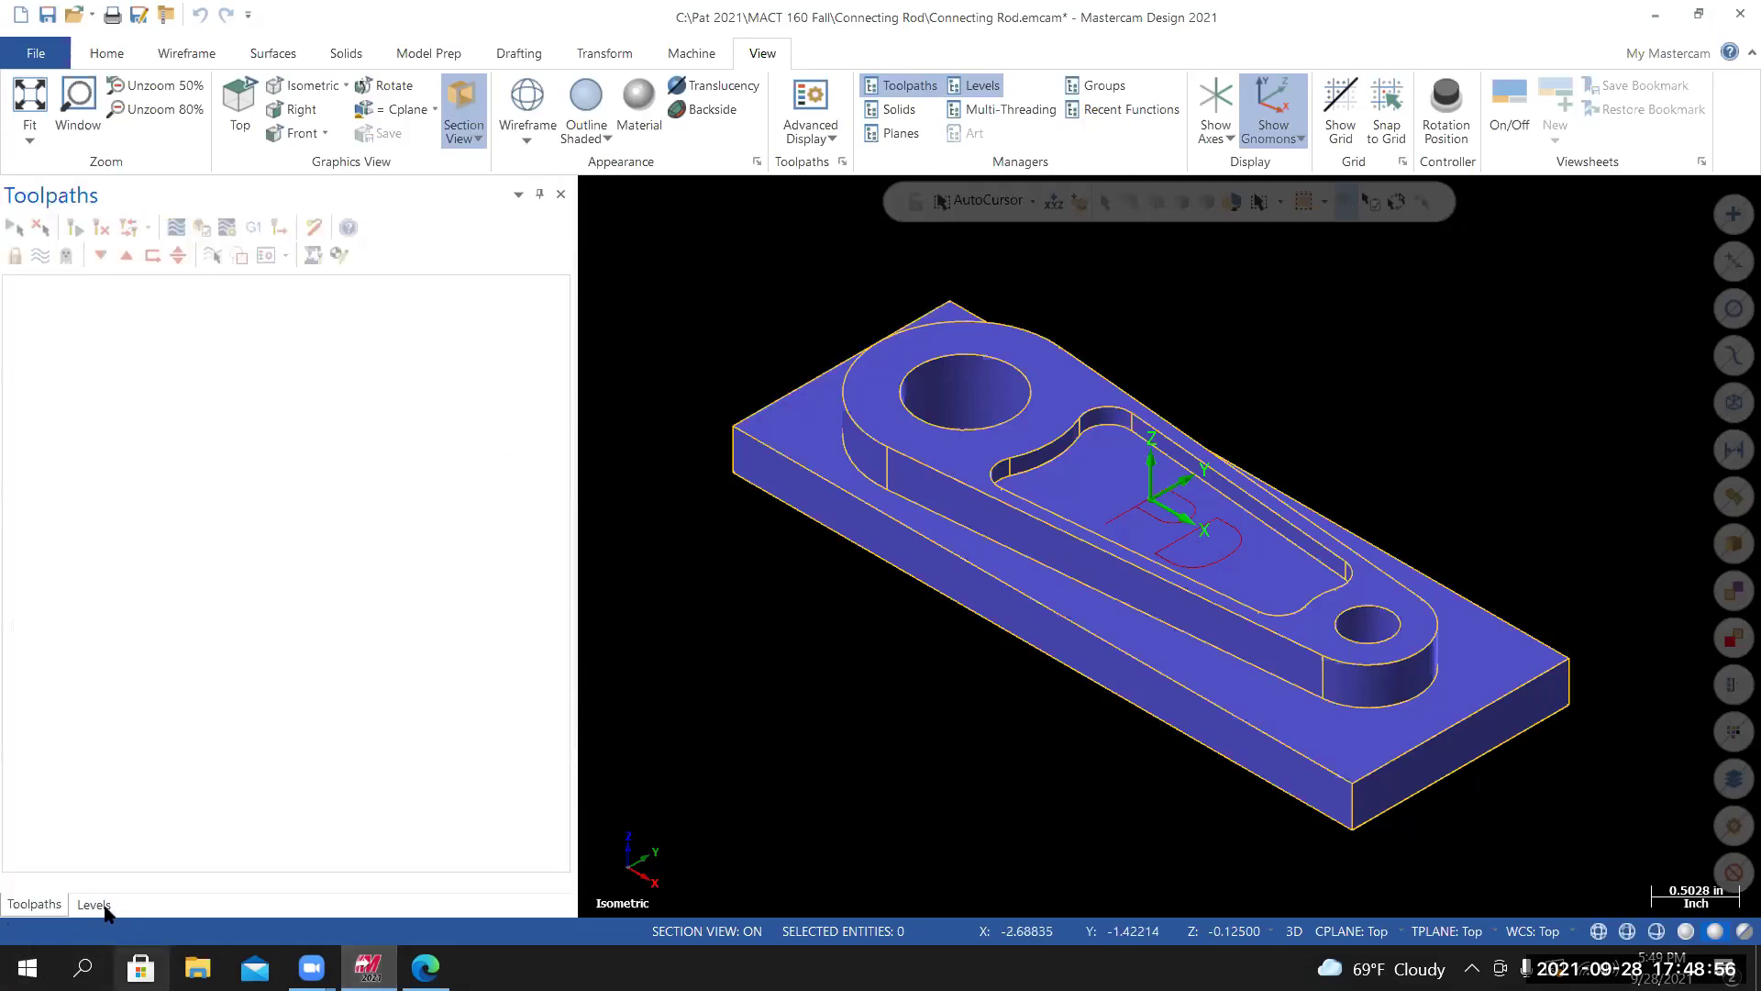
click(96, 906)
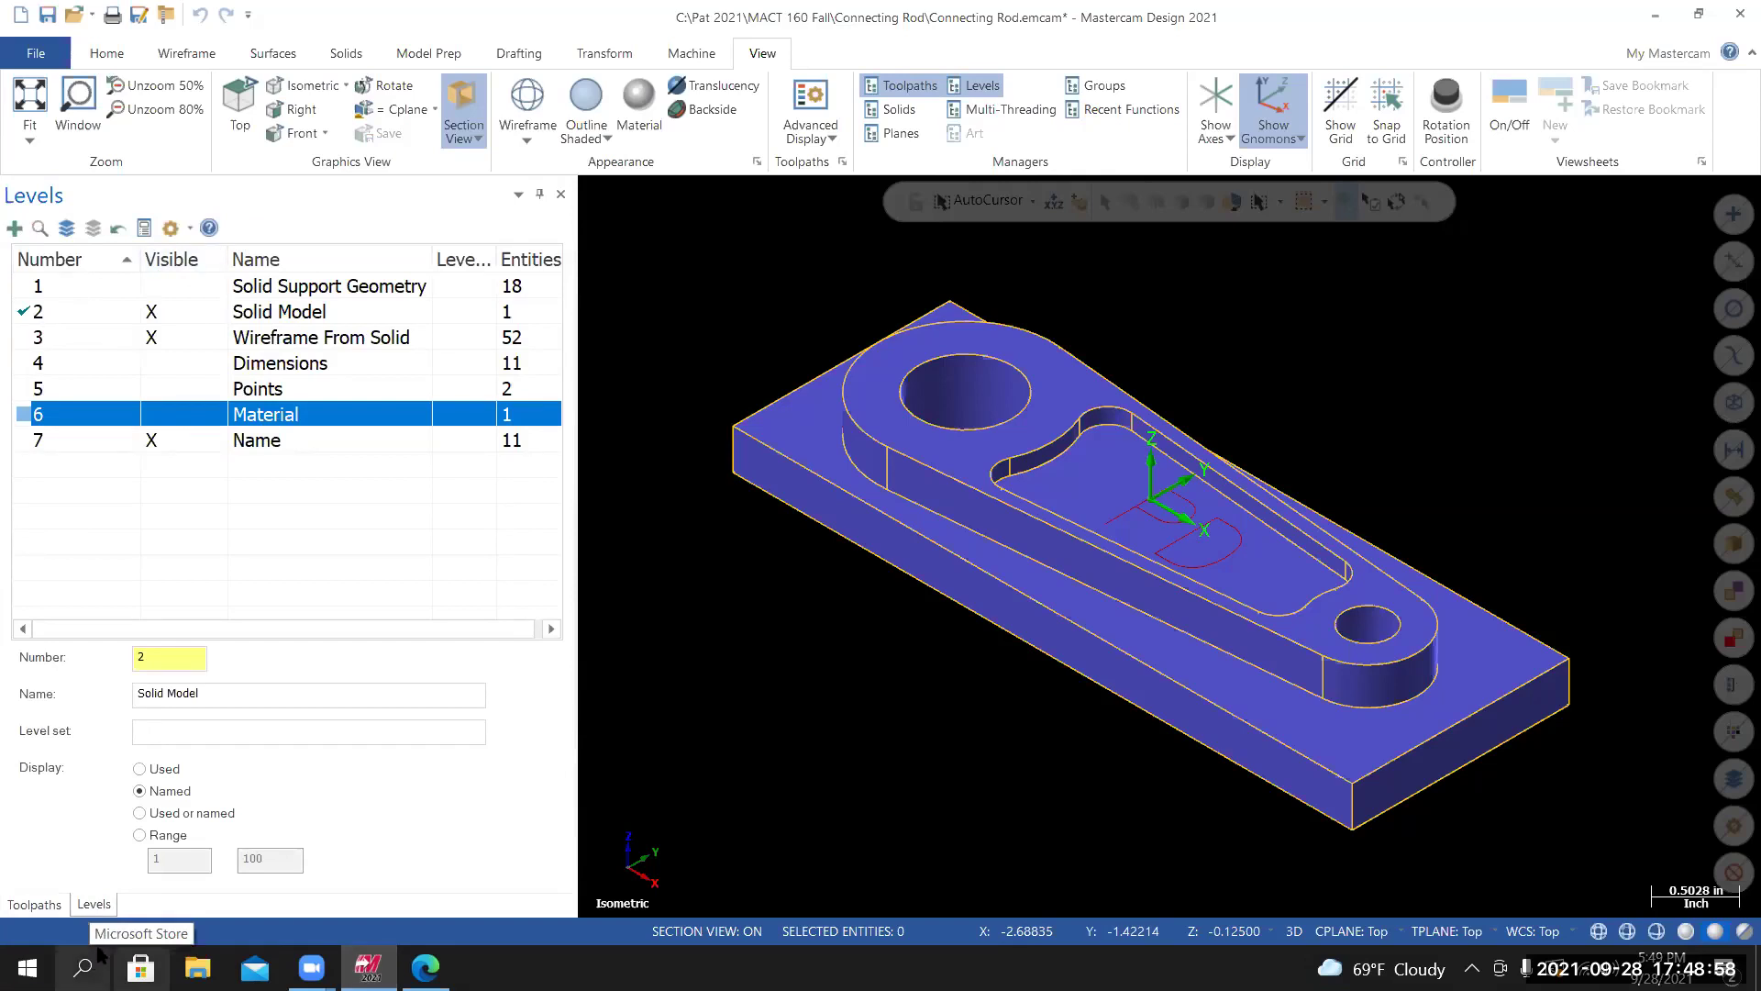
click(41, 906)
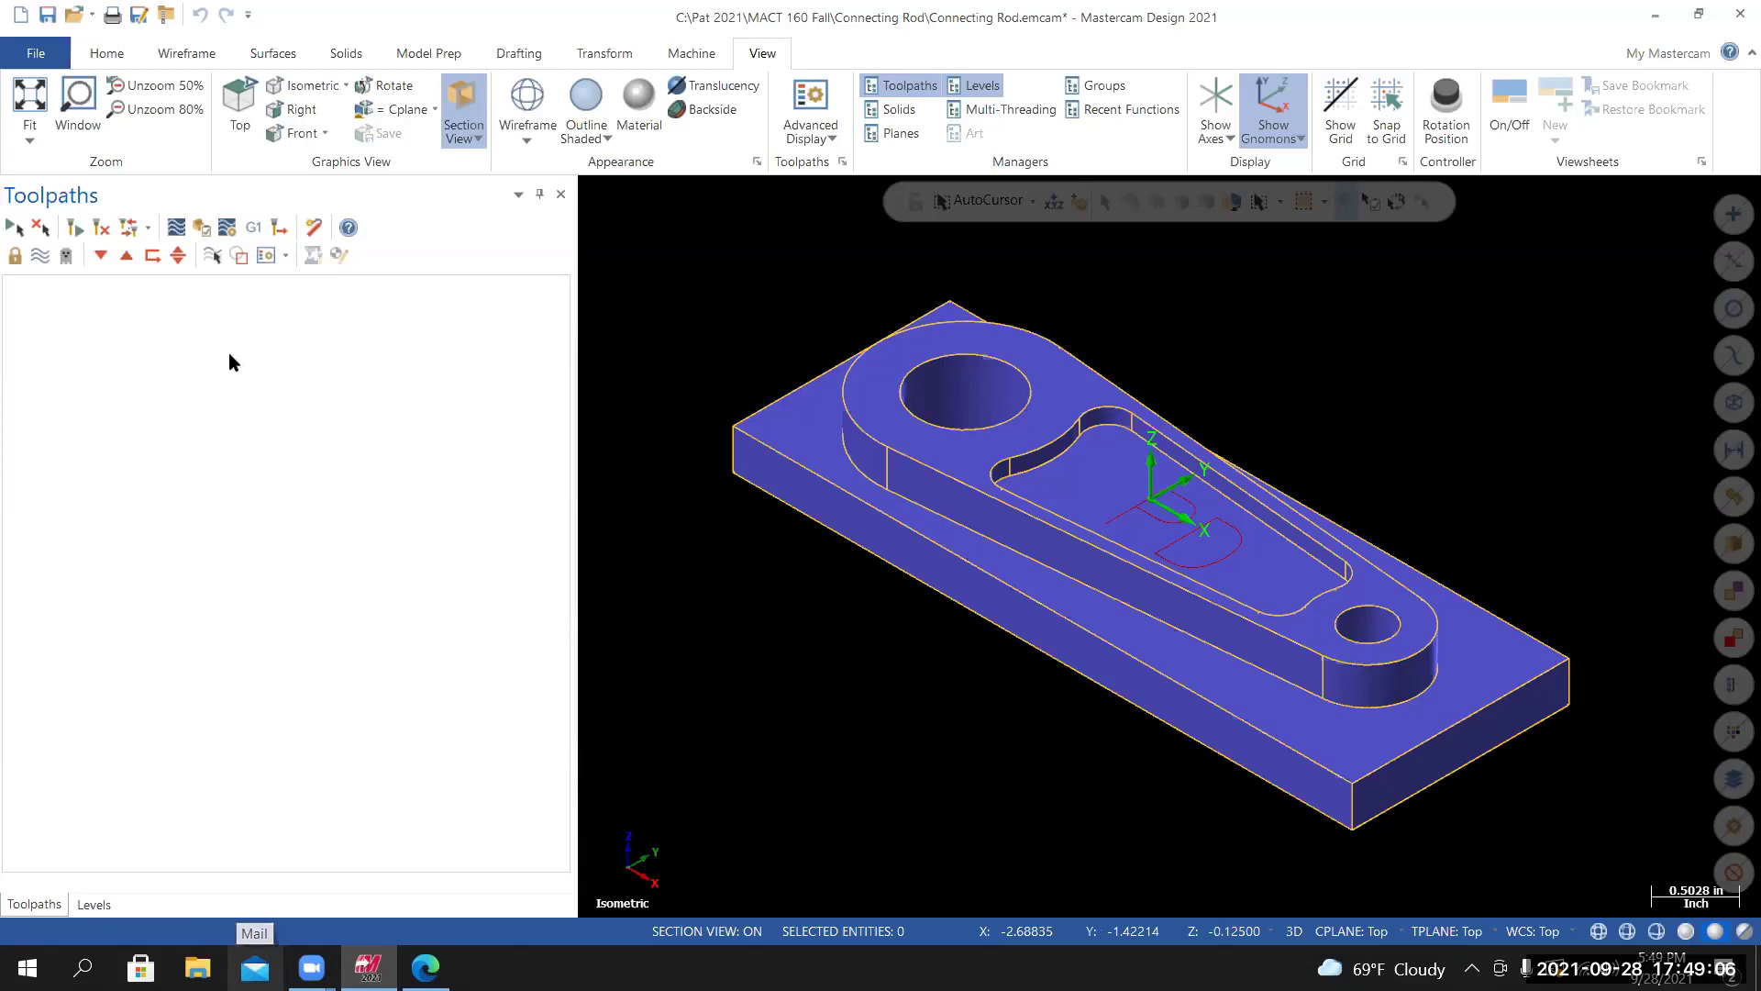
Add a machine group using the default mill machine definition.
click(694, 57)
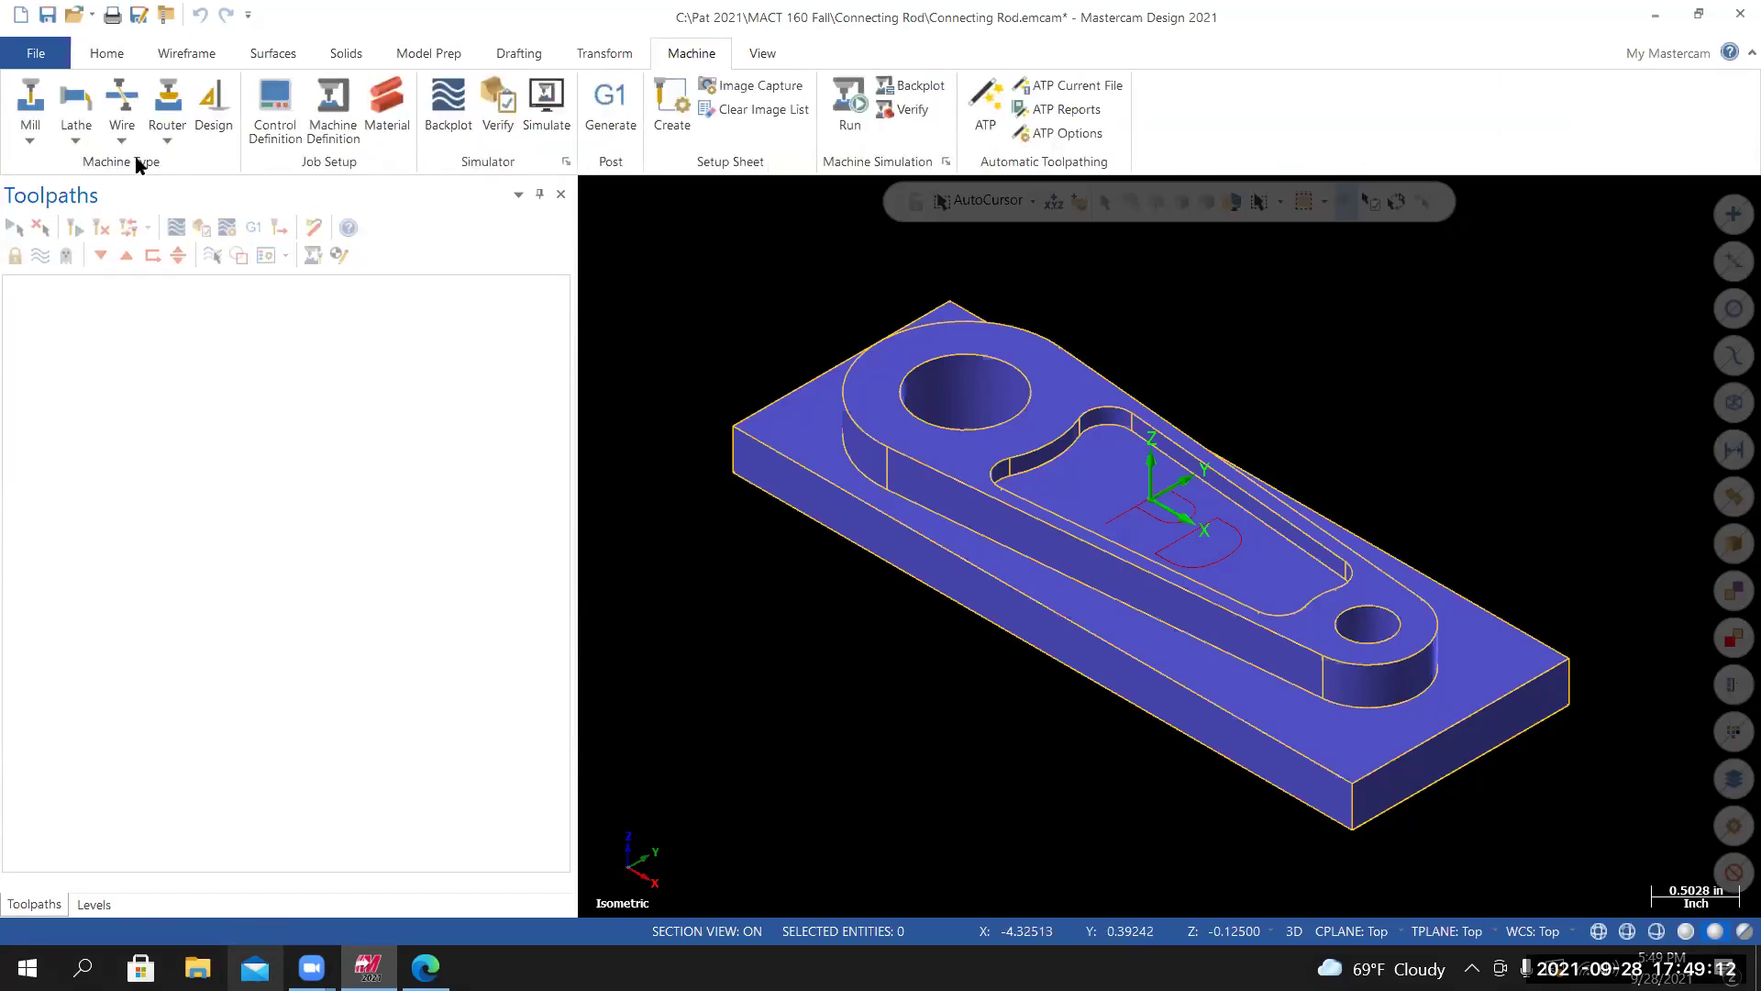
click(31, 142)
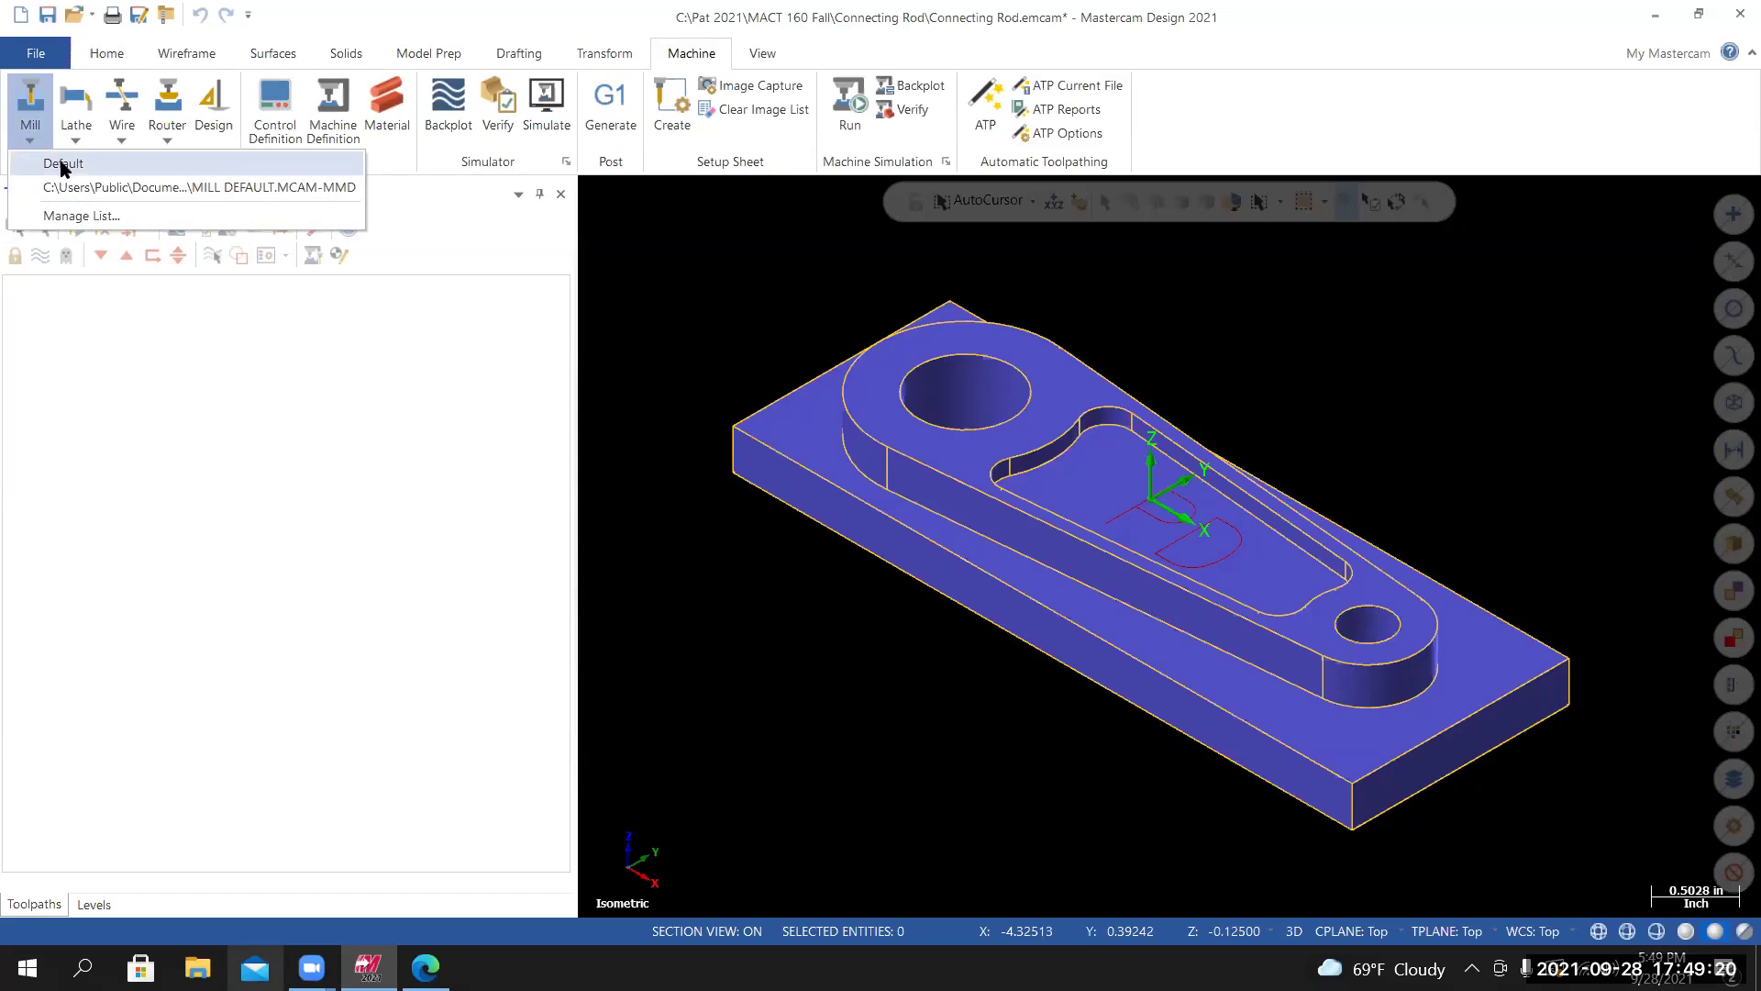
click(62, 165)
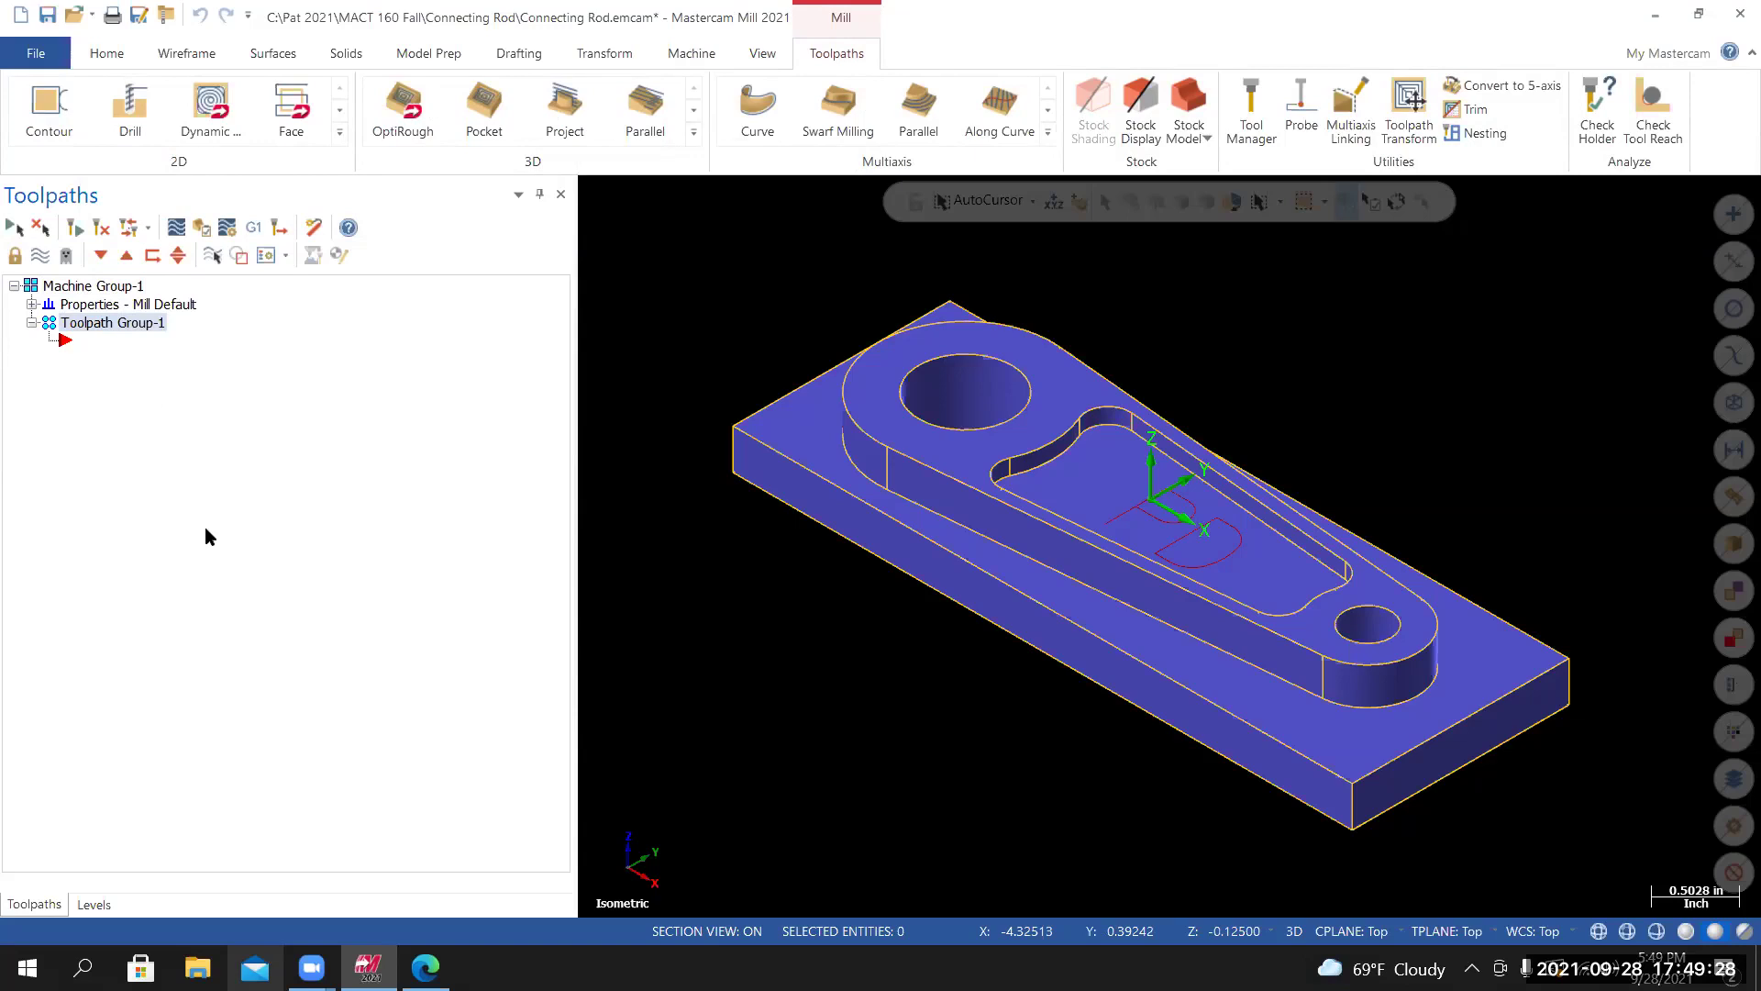
Examine the Machine Group Properties reference for Files, Tool Settings and Stock Setup on the course page in Edge, and return to Mastercam.
click(268, 246)
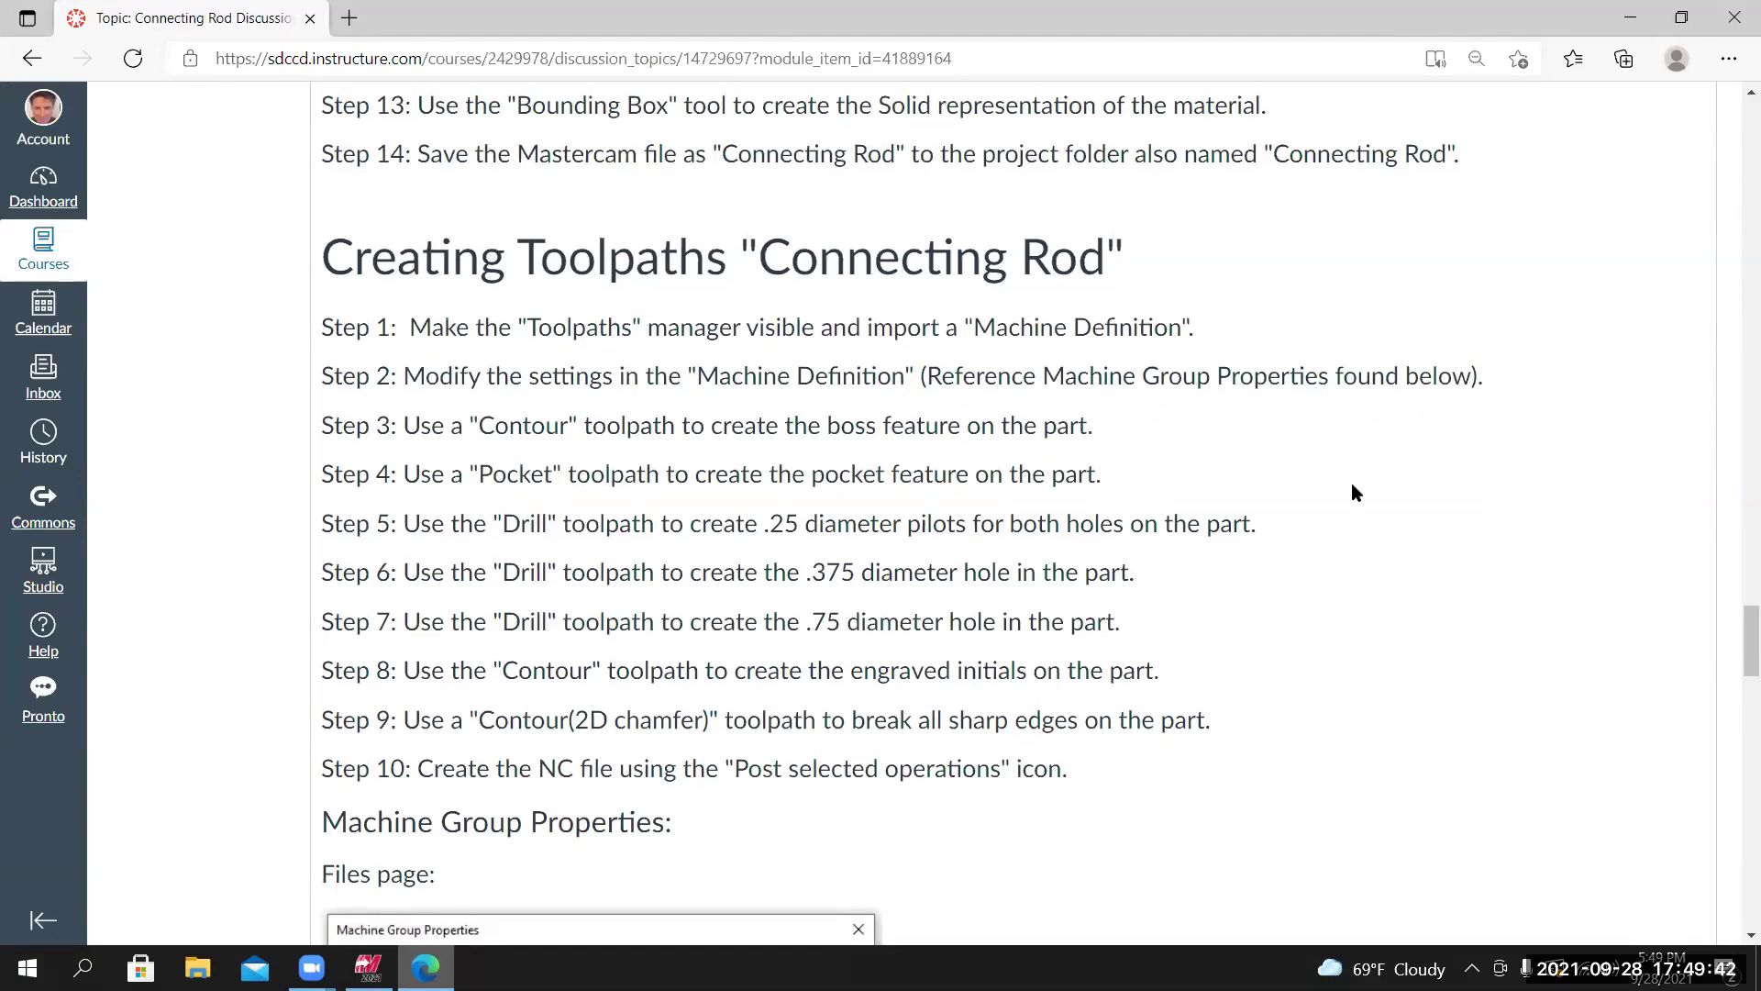
scroll(1351, 483, down, 2)
scroll(576, 492, down, 2)
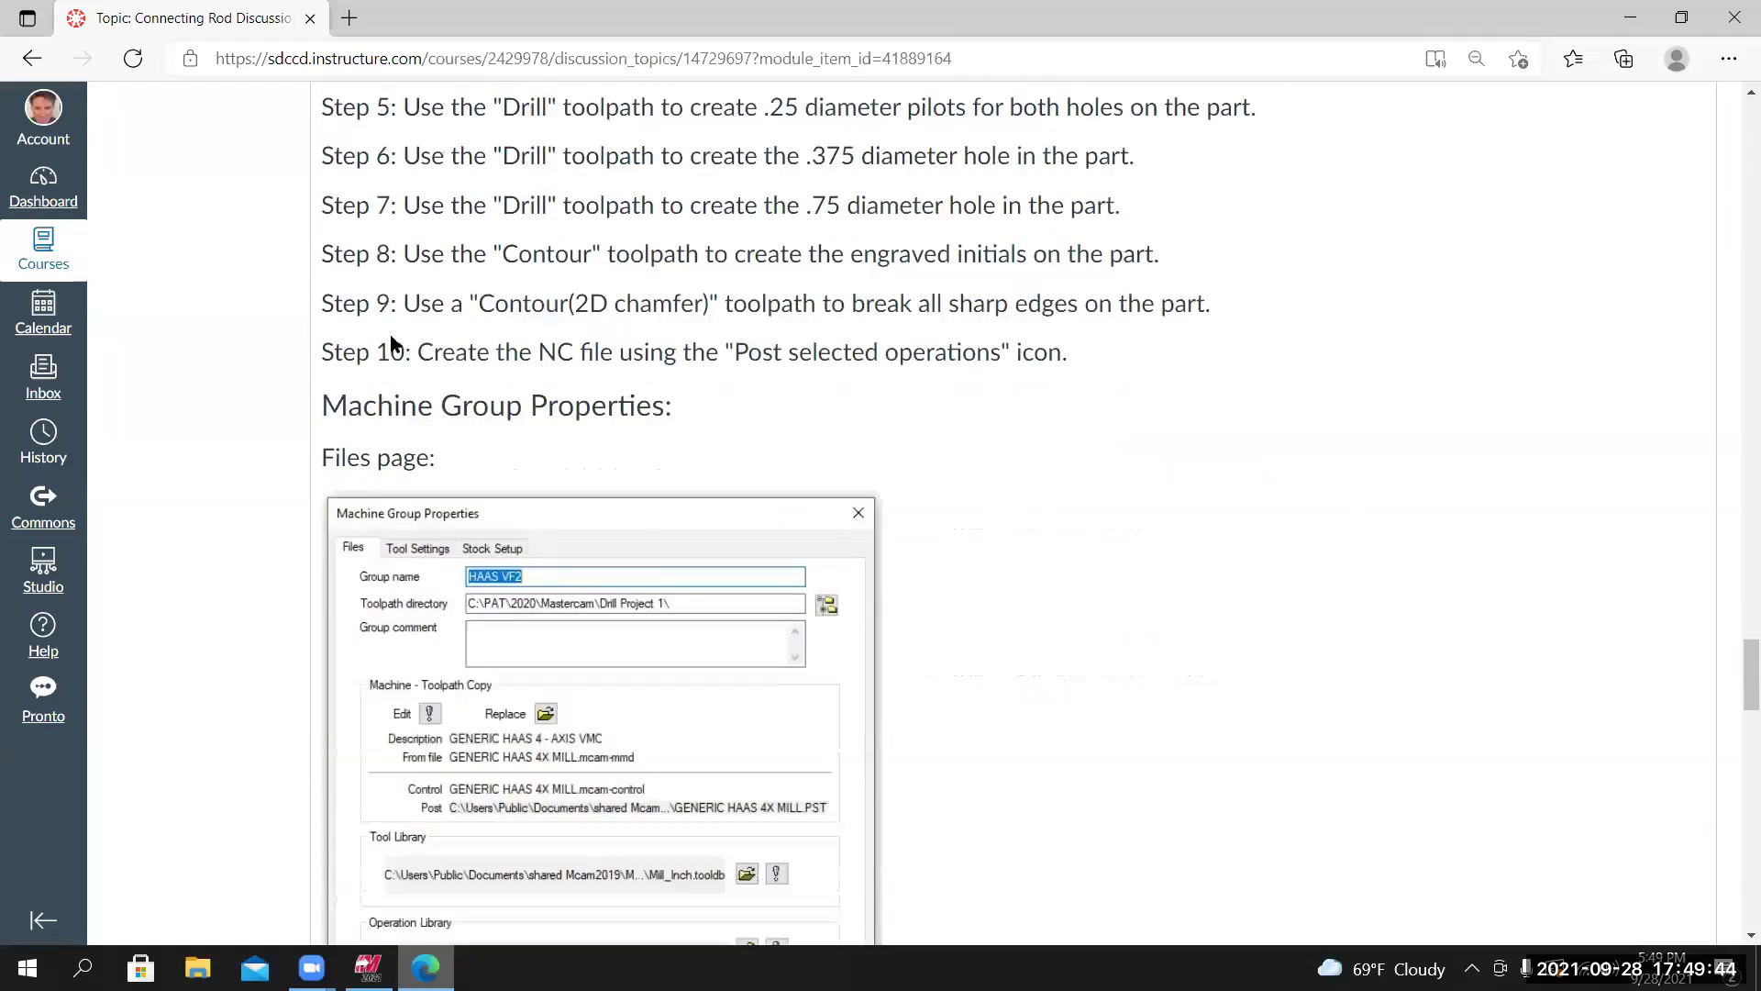
scroll(367, 326, down, 2)
scroll(471, 431, down, 4)
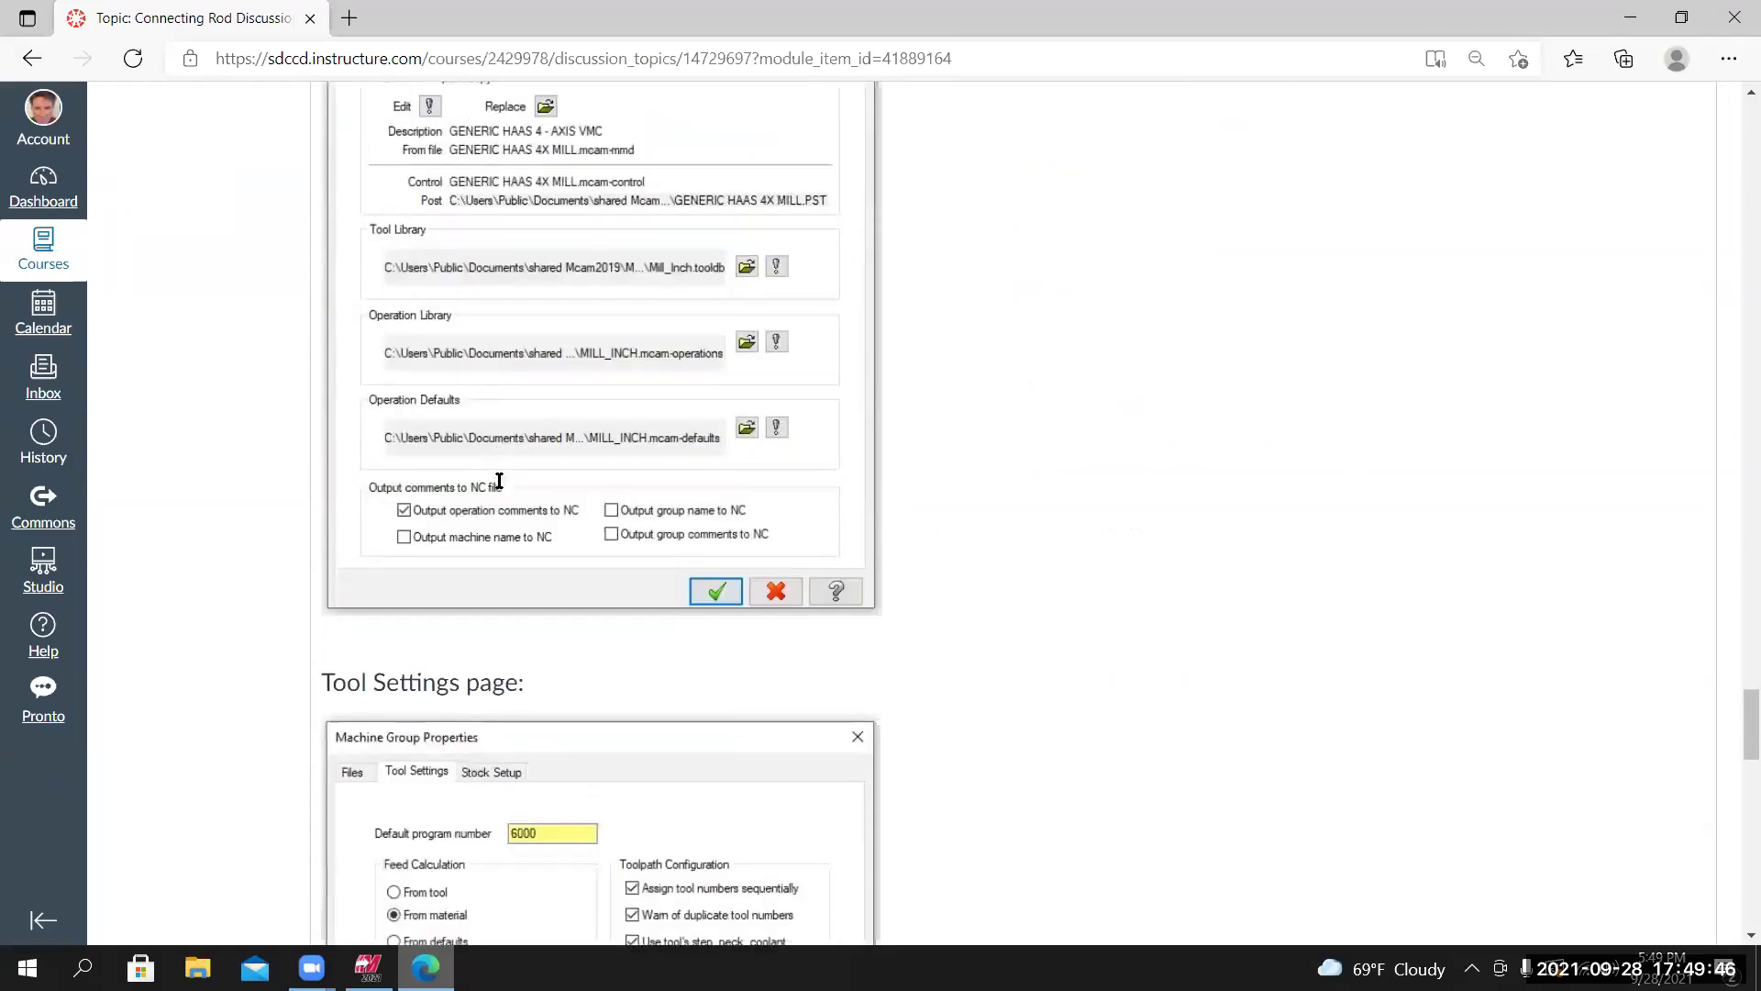
scroll(504, 508, down, 6)
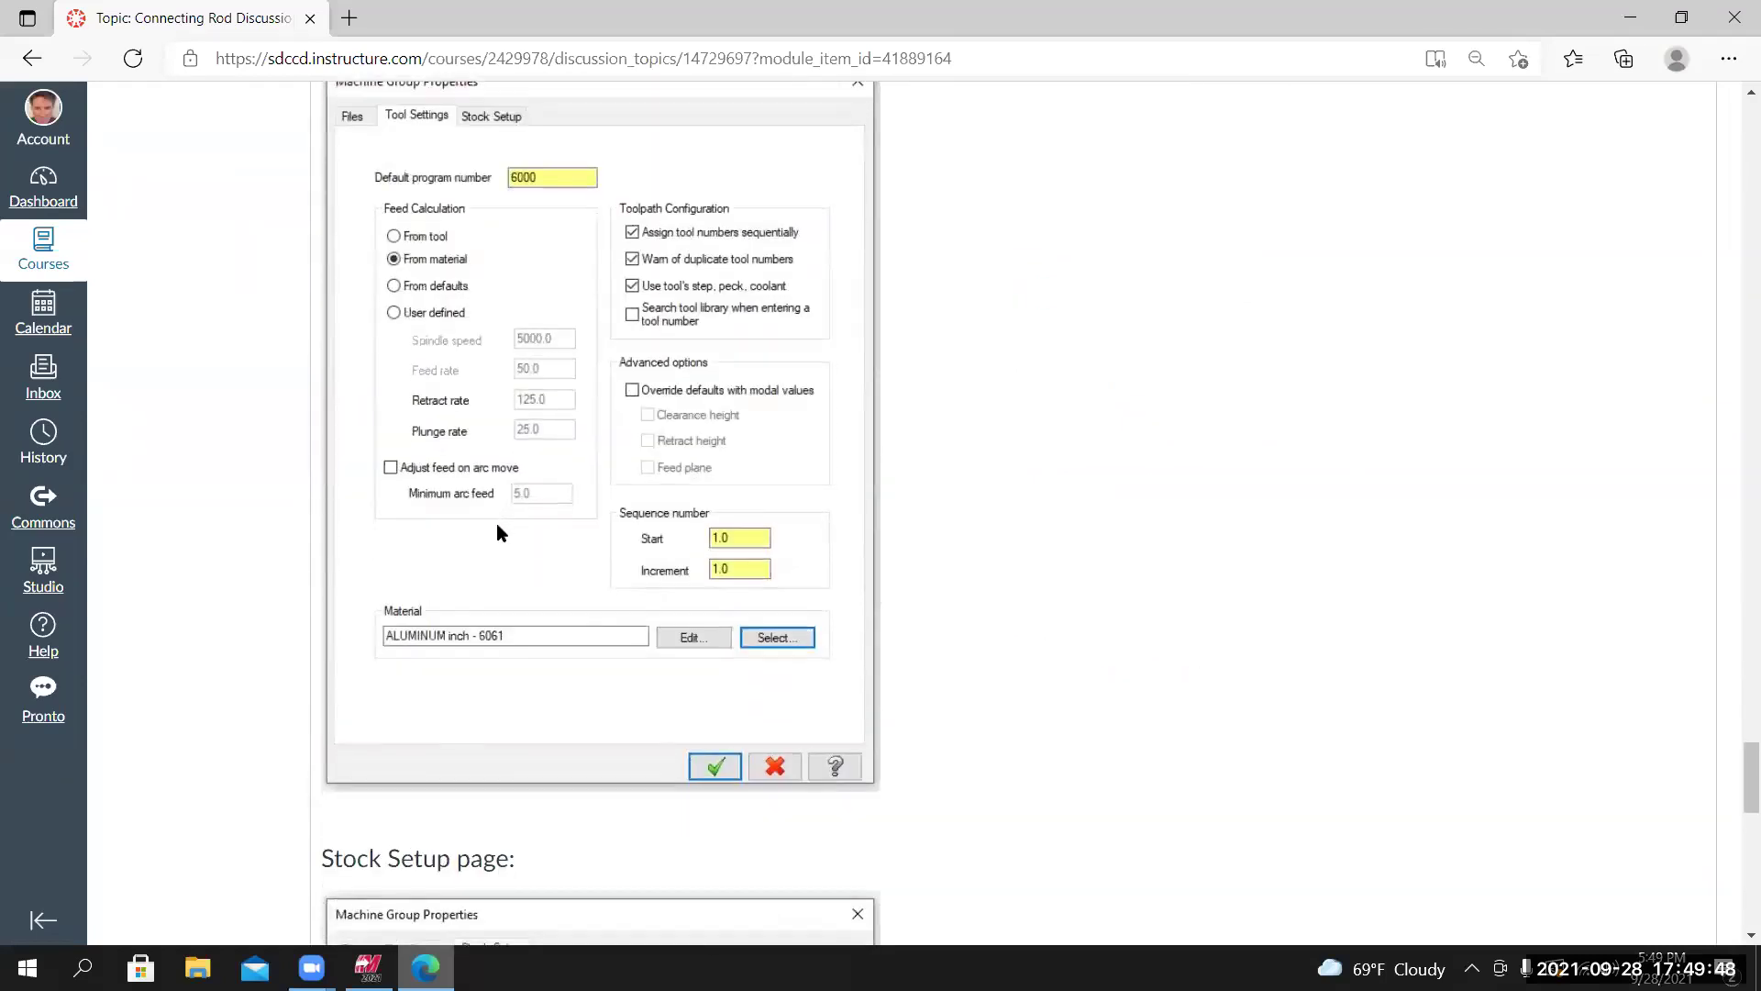
scroll(499, 530, down, 6)
scroll(496, 531, up, 4)
scroll(494, 532, up, 1)
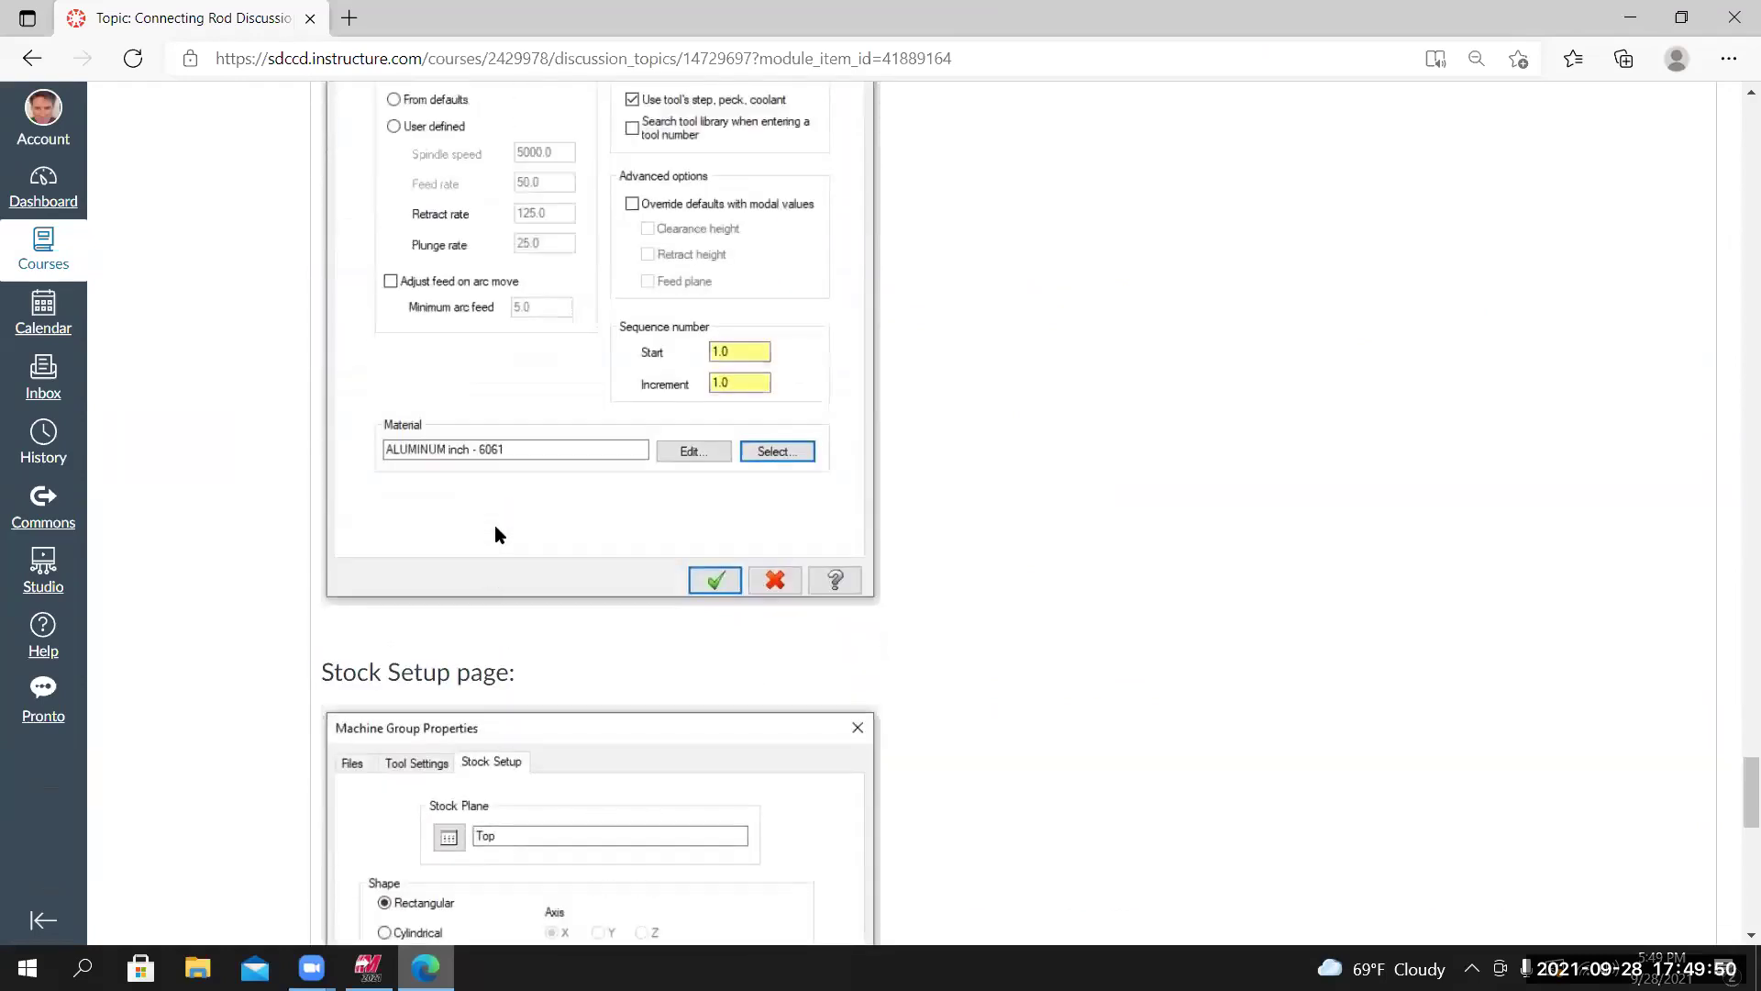
scroll(496, 524, up, 15)
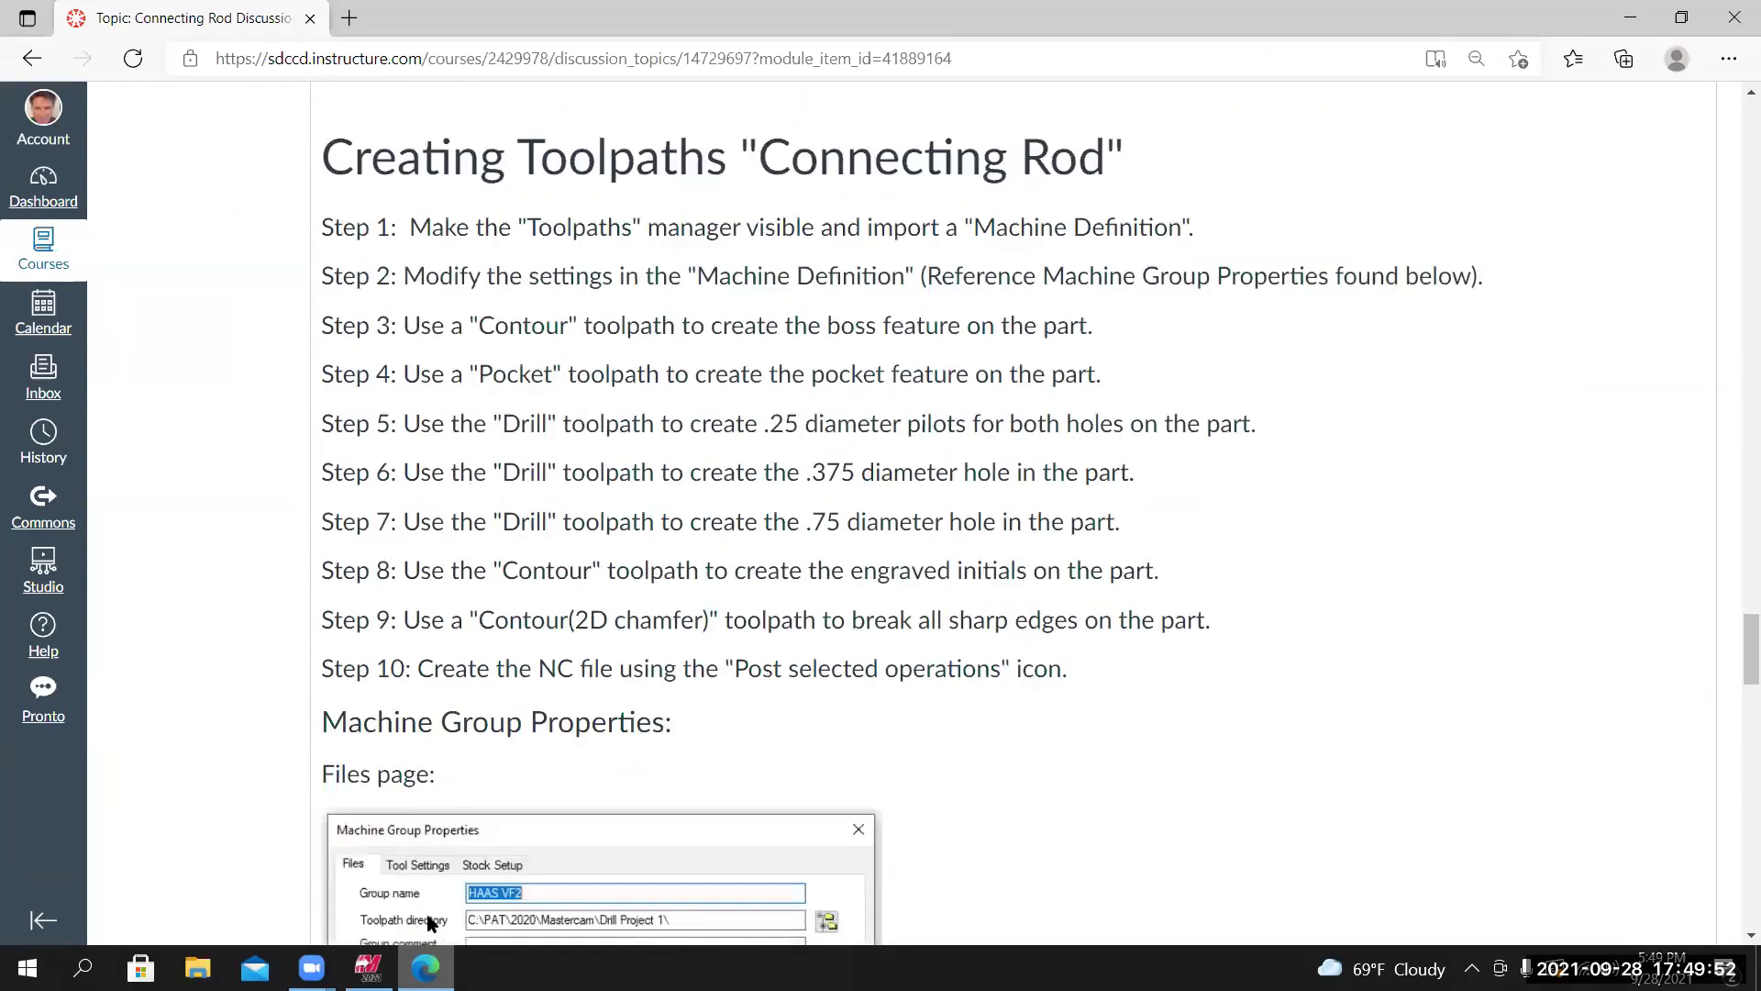
scroll(550, 587, down, 1)
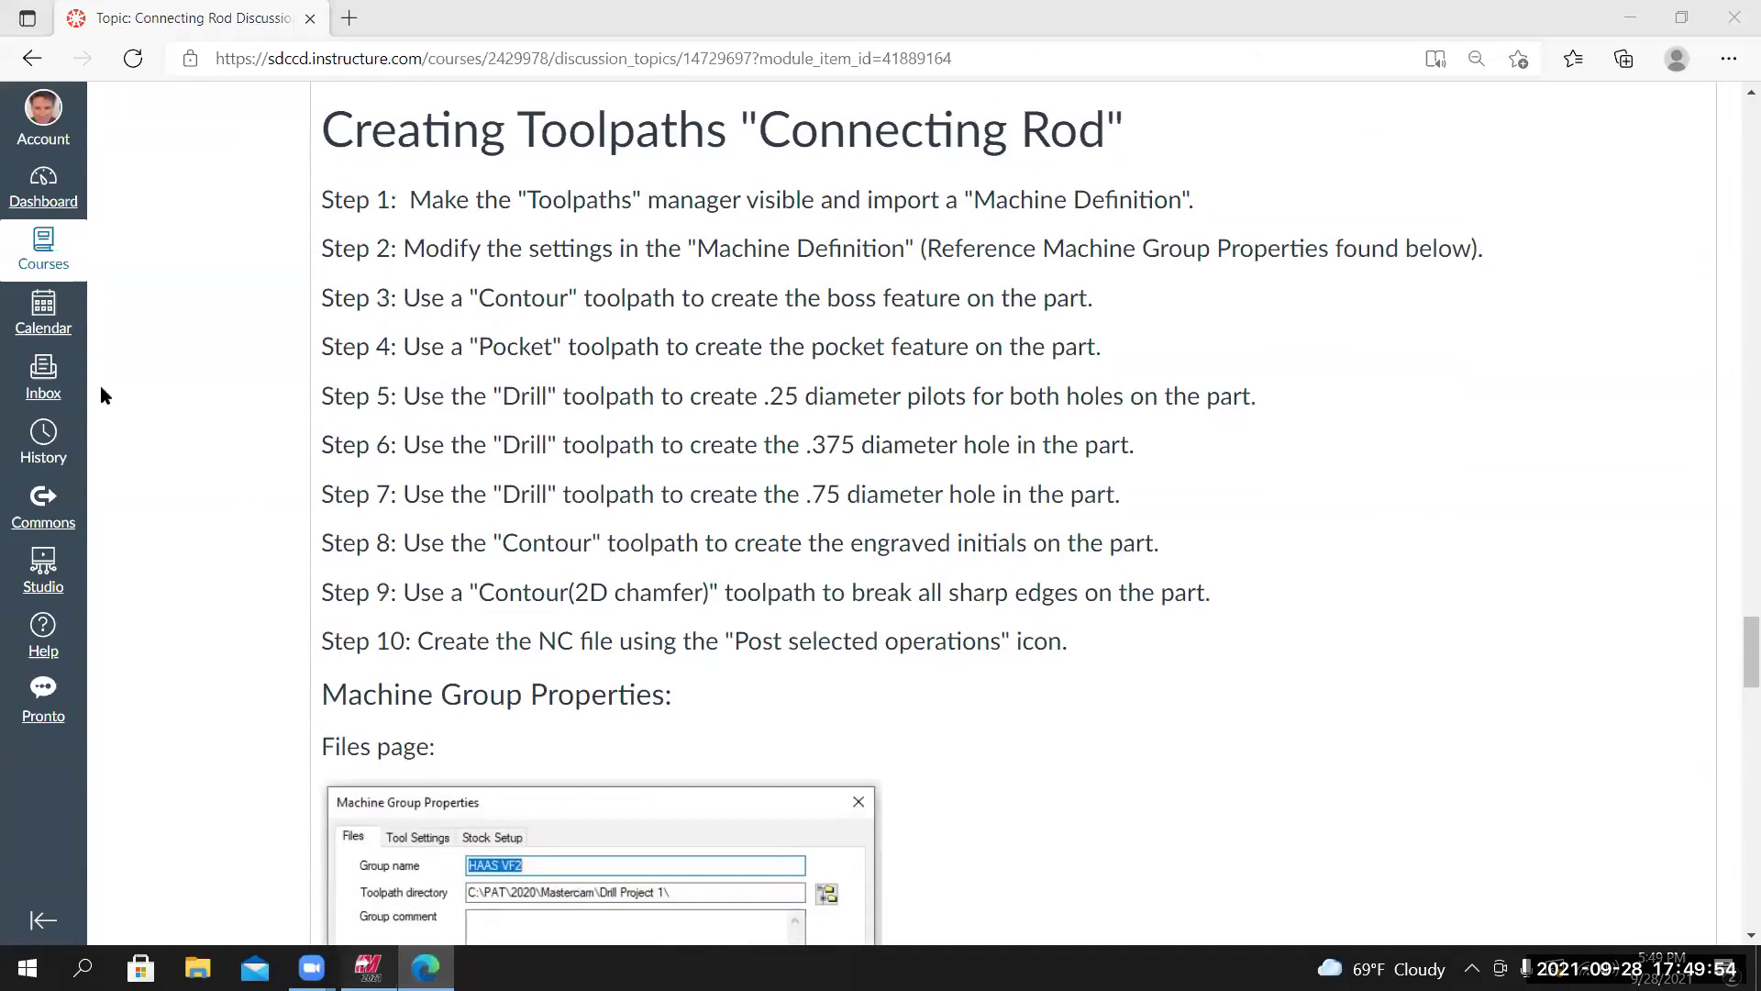
key(alt+Tab)
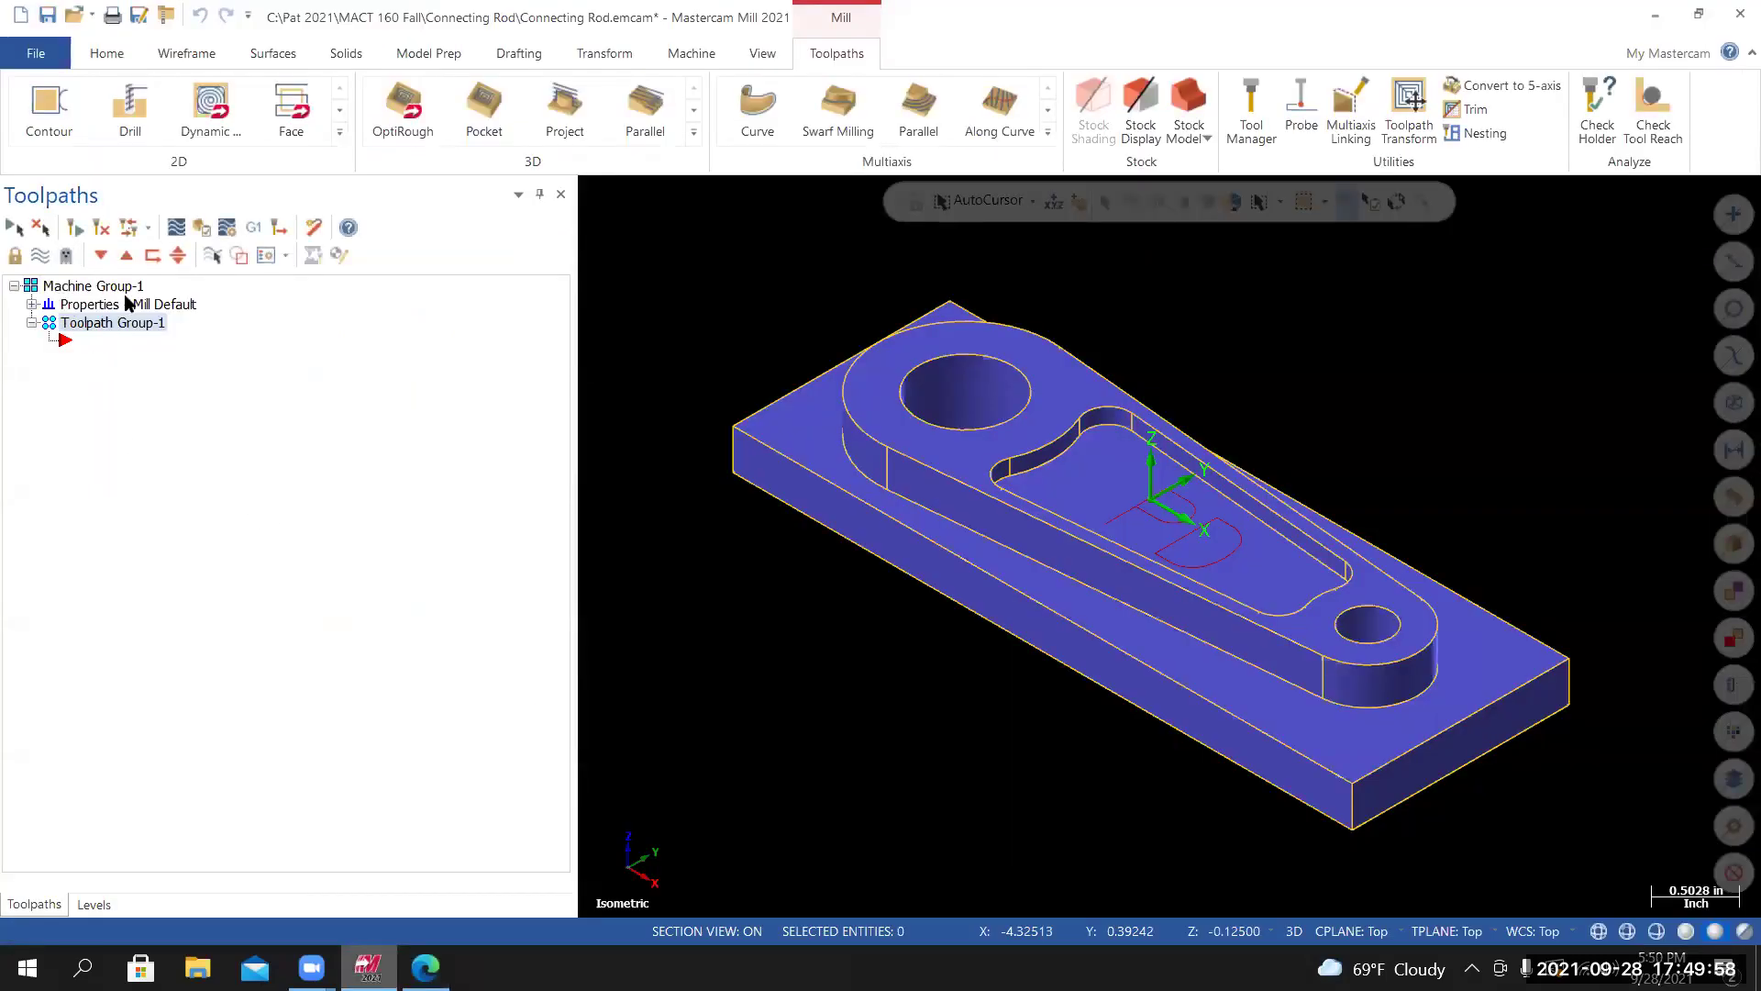
Expand the mill machine group's properties and set the Project Manager to add NC and NCI files to the project folder.
click(31, 304)
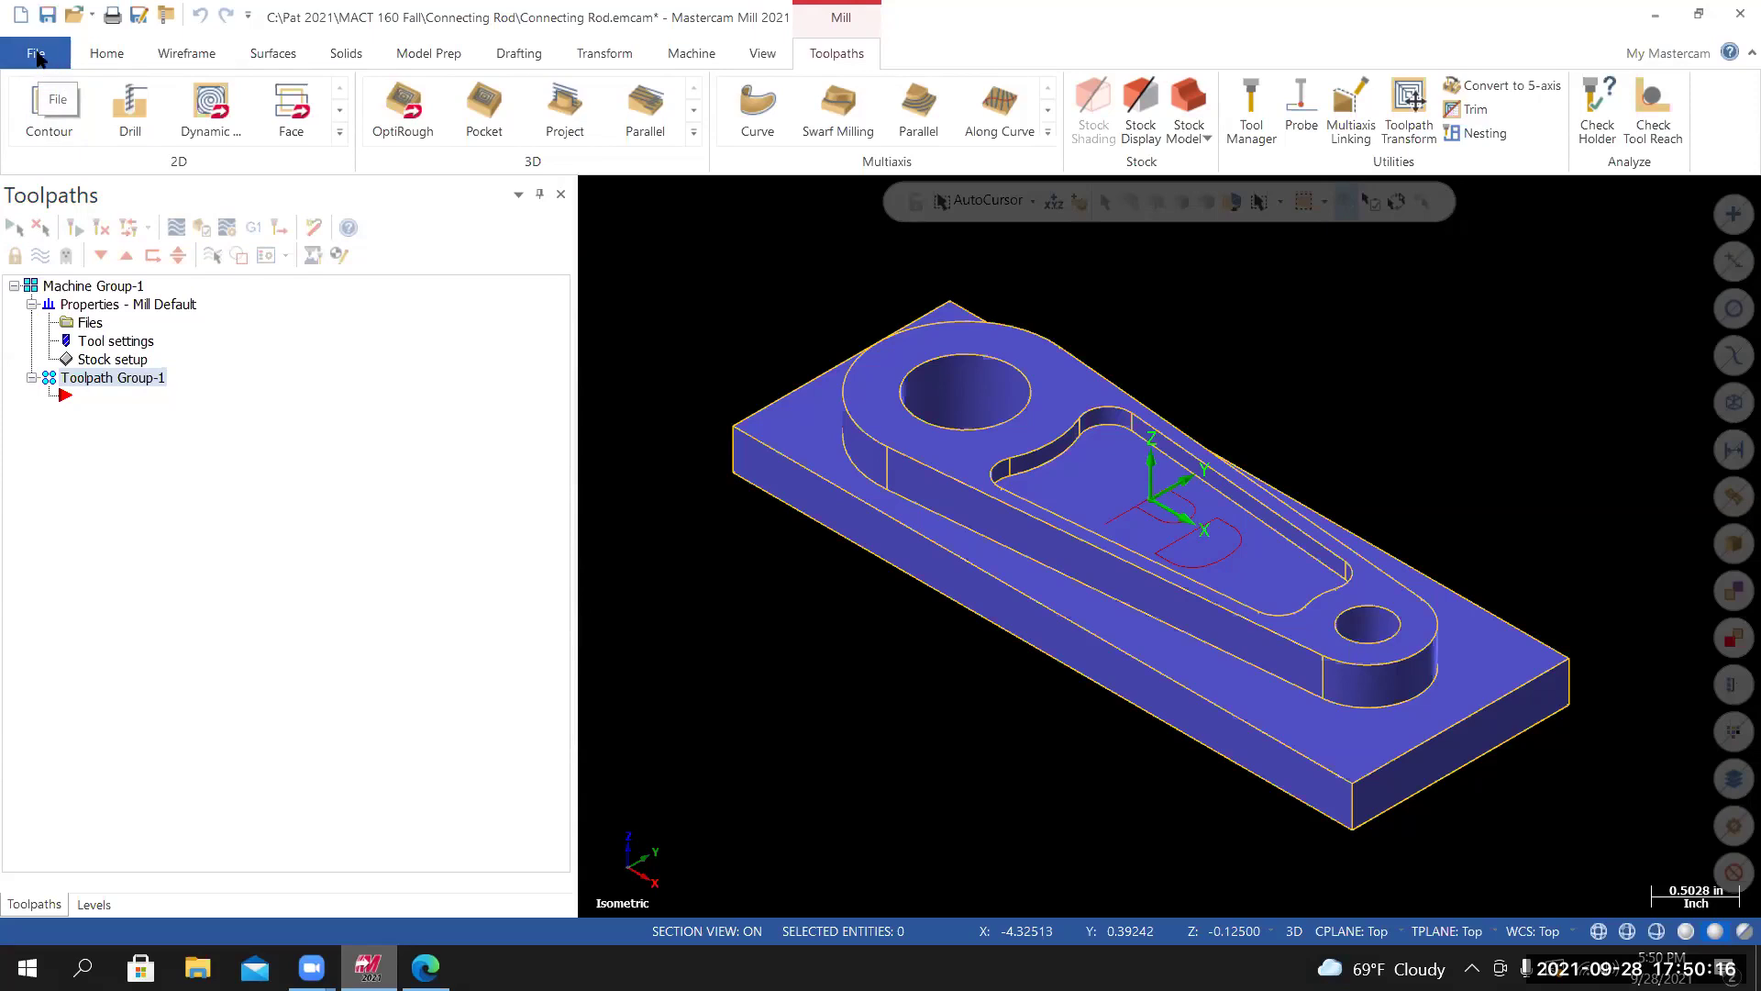
click(37, 57)
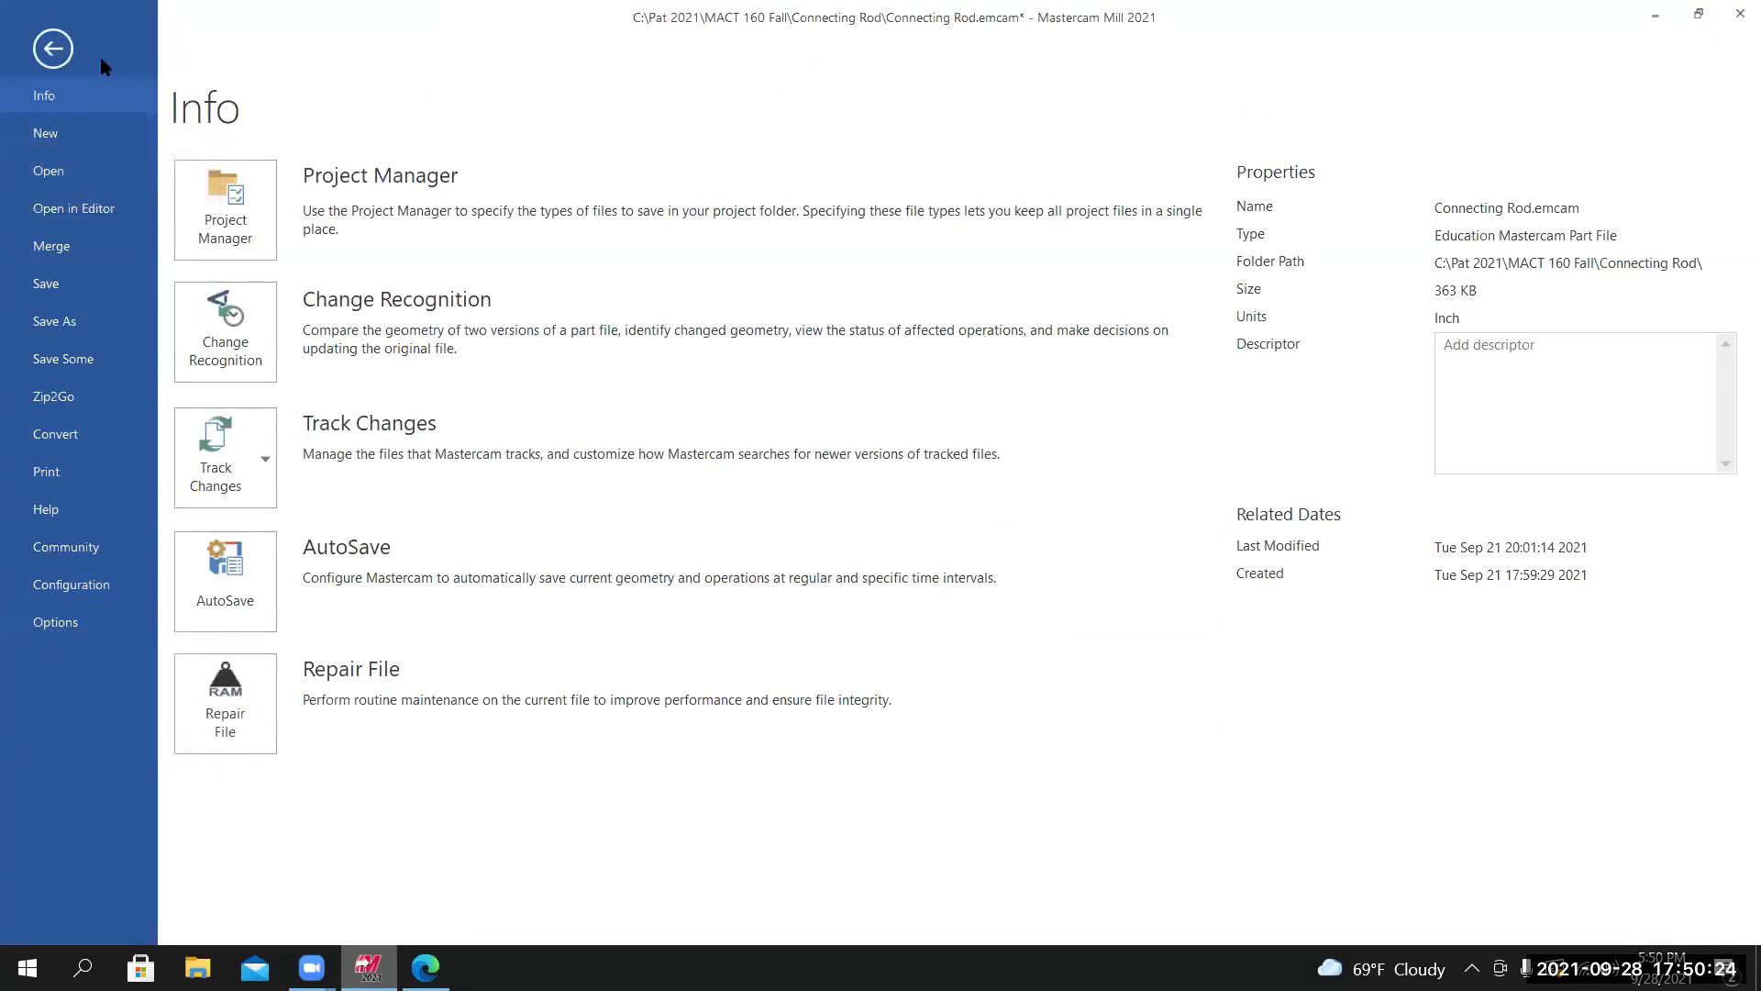
click(224, 209)
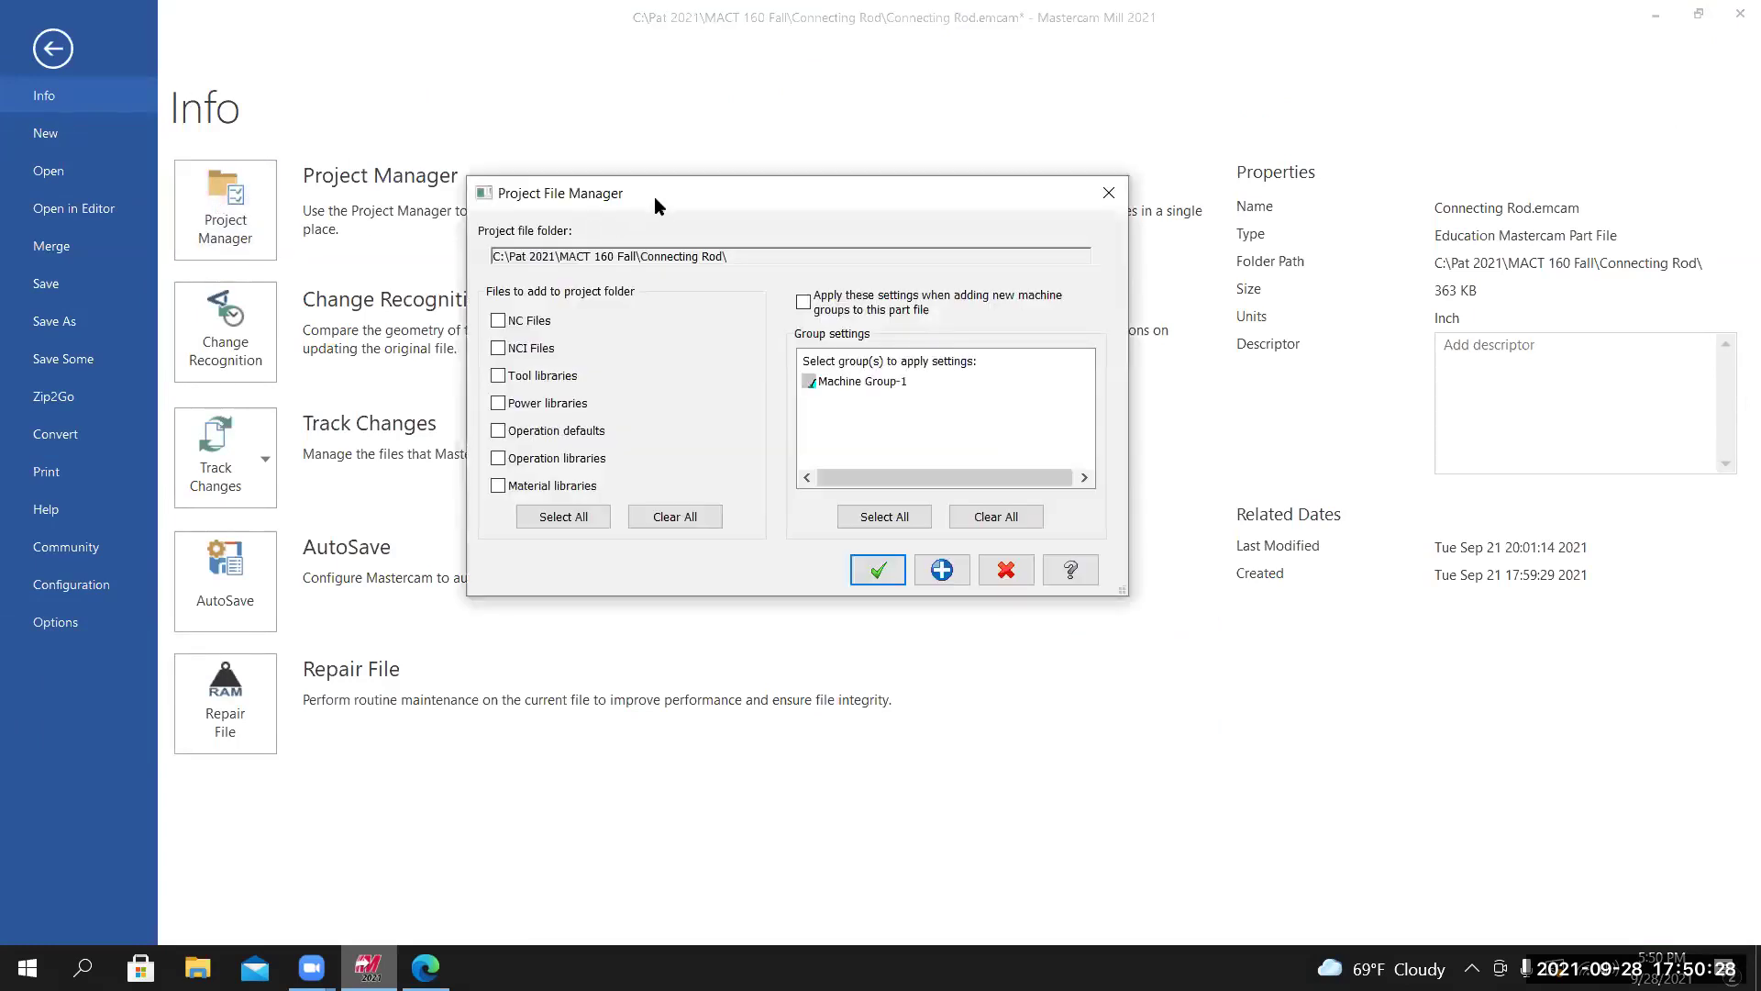
drag(543, 191, 605, 154)
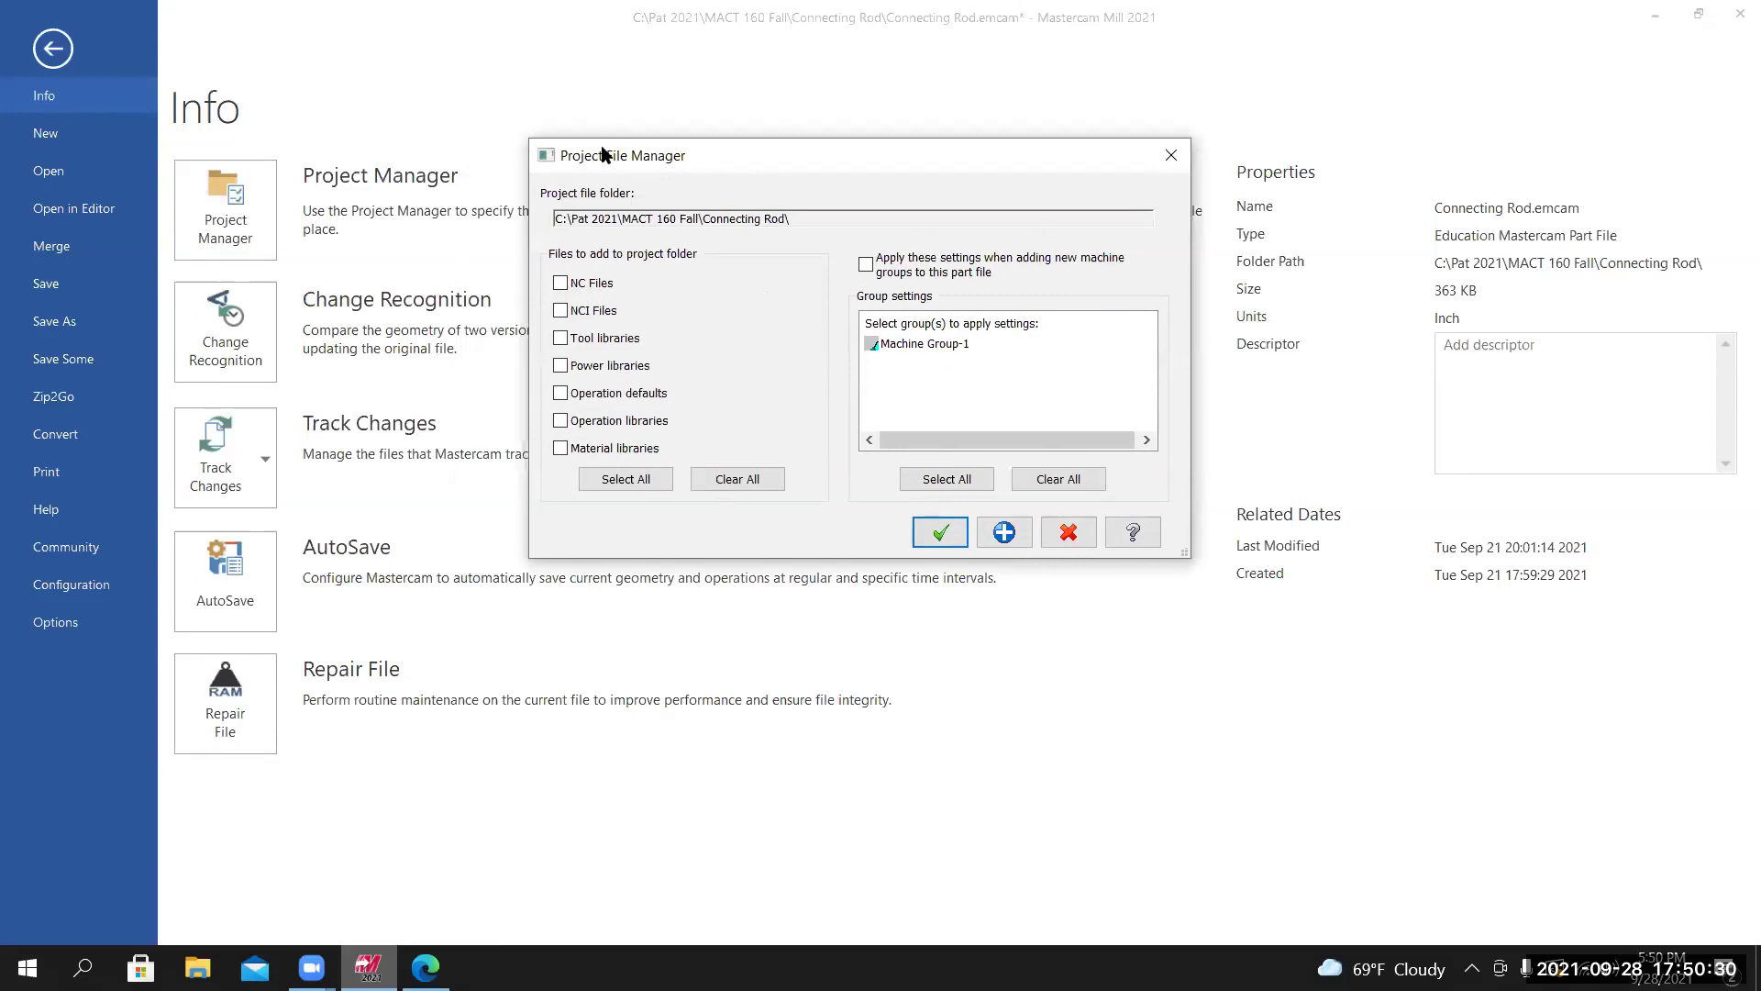
drag(600, 134, 625, 120)
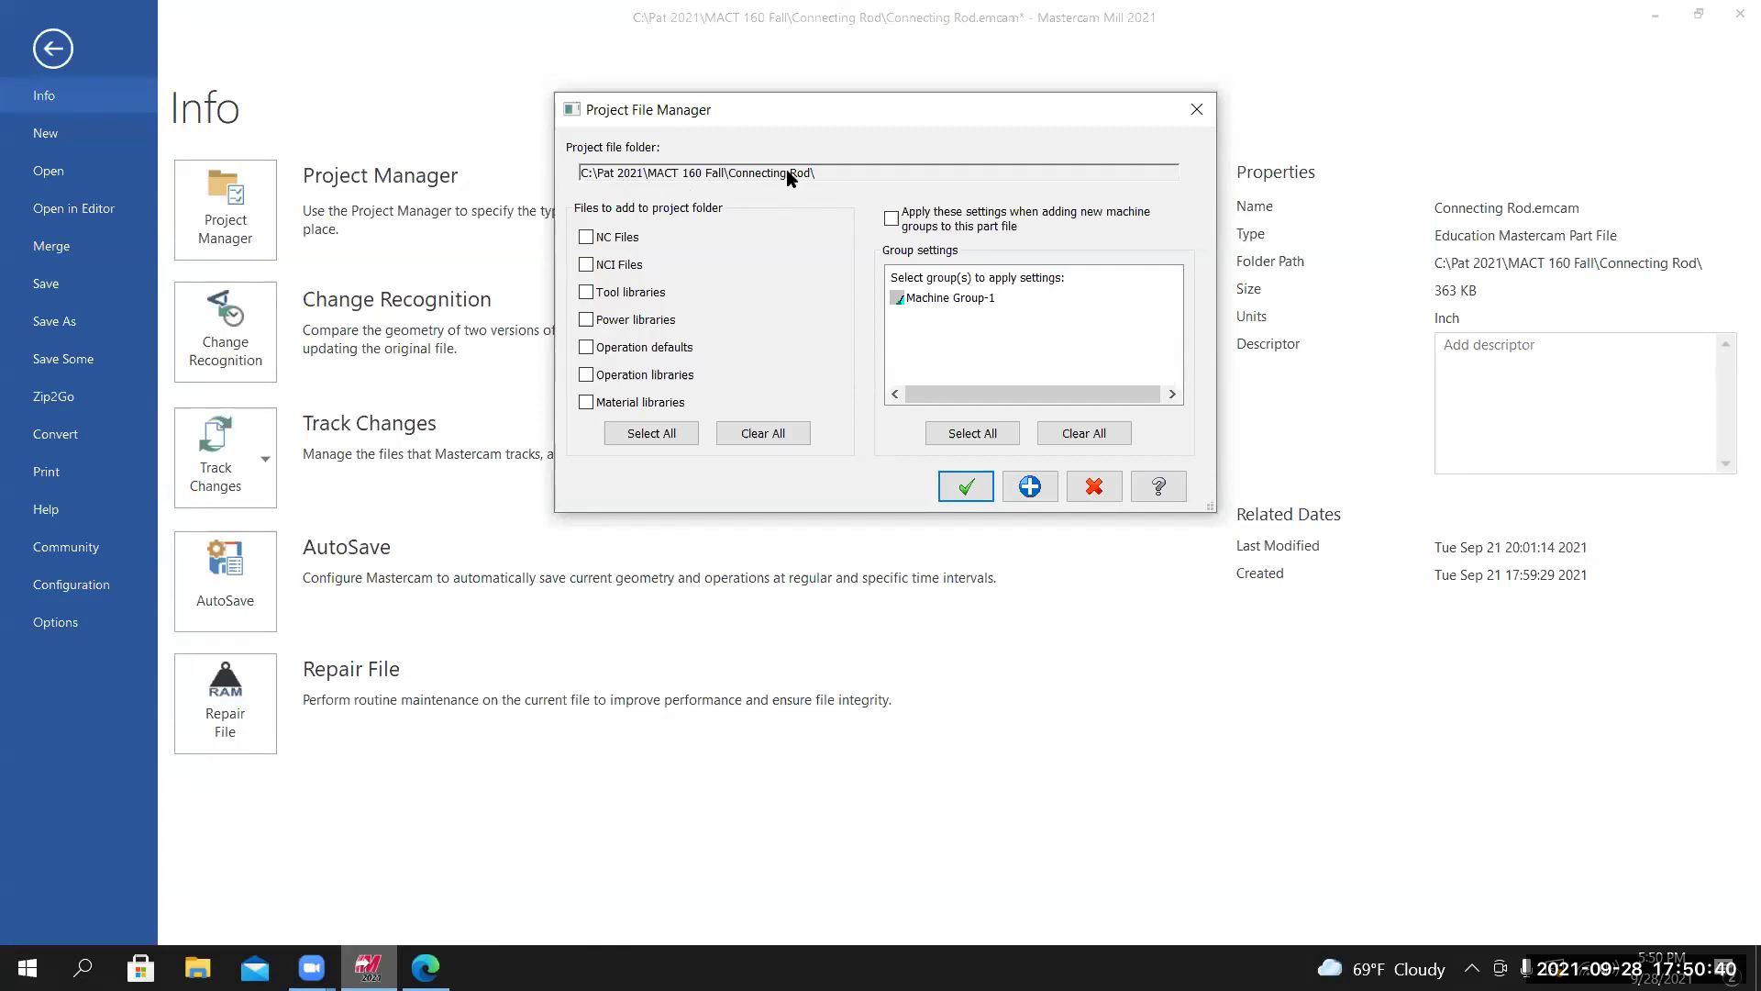
click(586, 237)
click(587, 265)
click(966, 487)
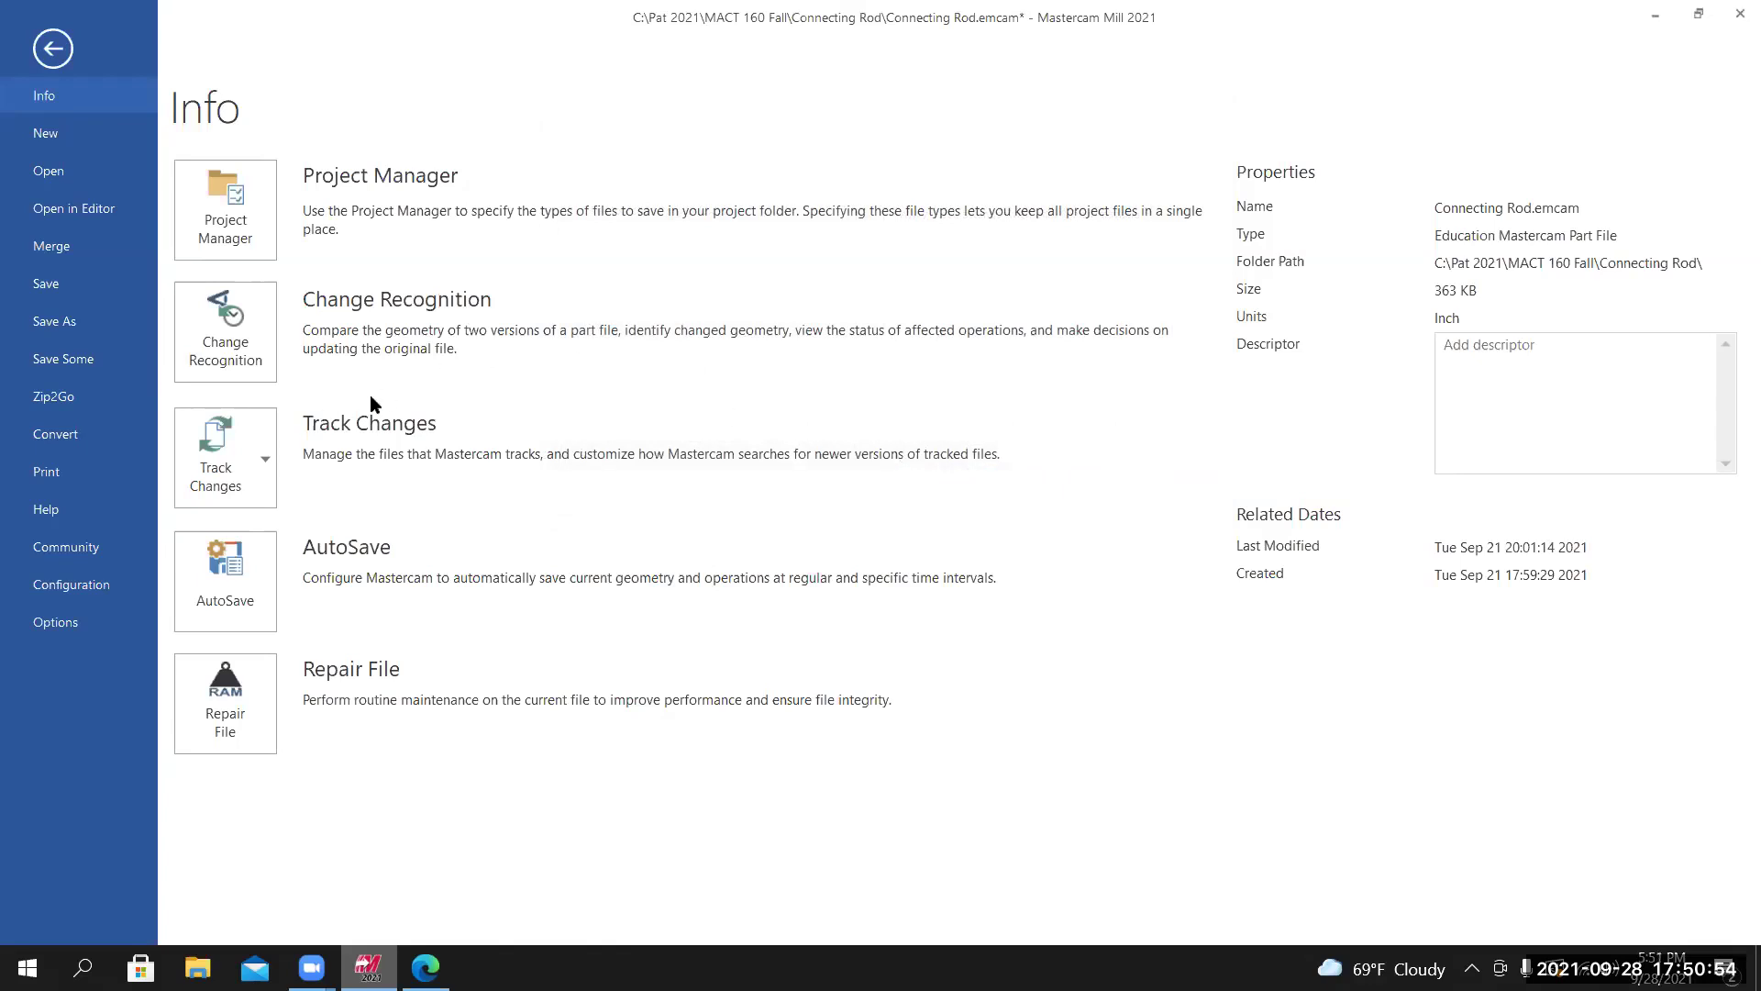
Return to the model and set the group name to HAAS VF2 in the machine group's Files properties.
click(50, 48)
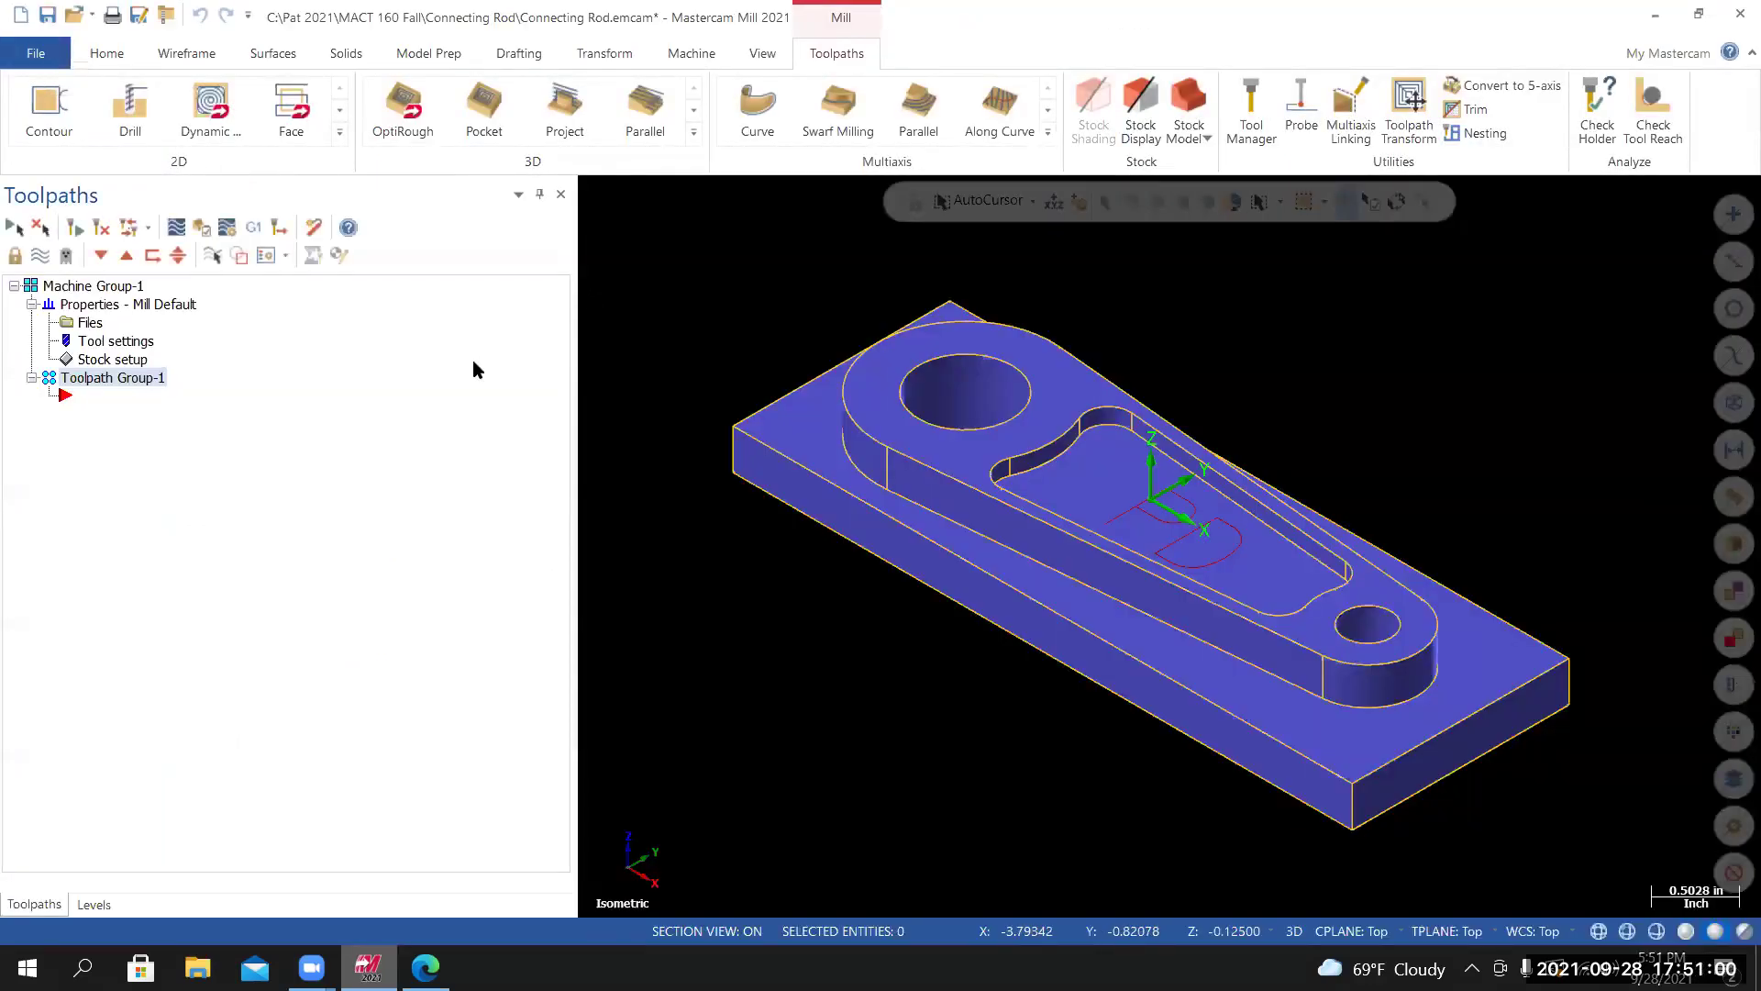
click(90, 323)
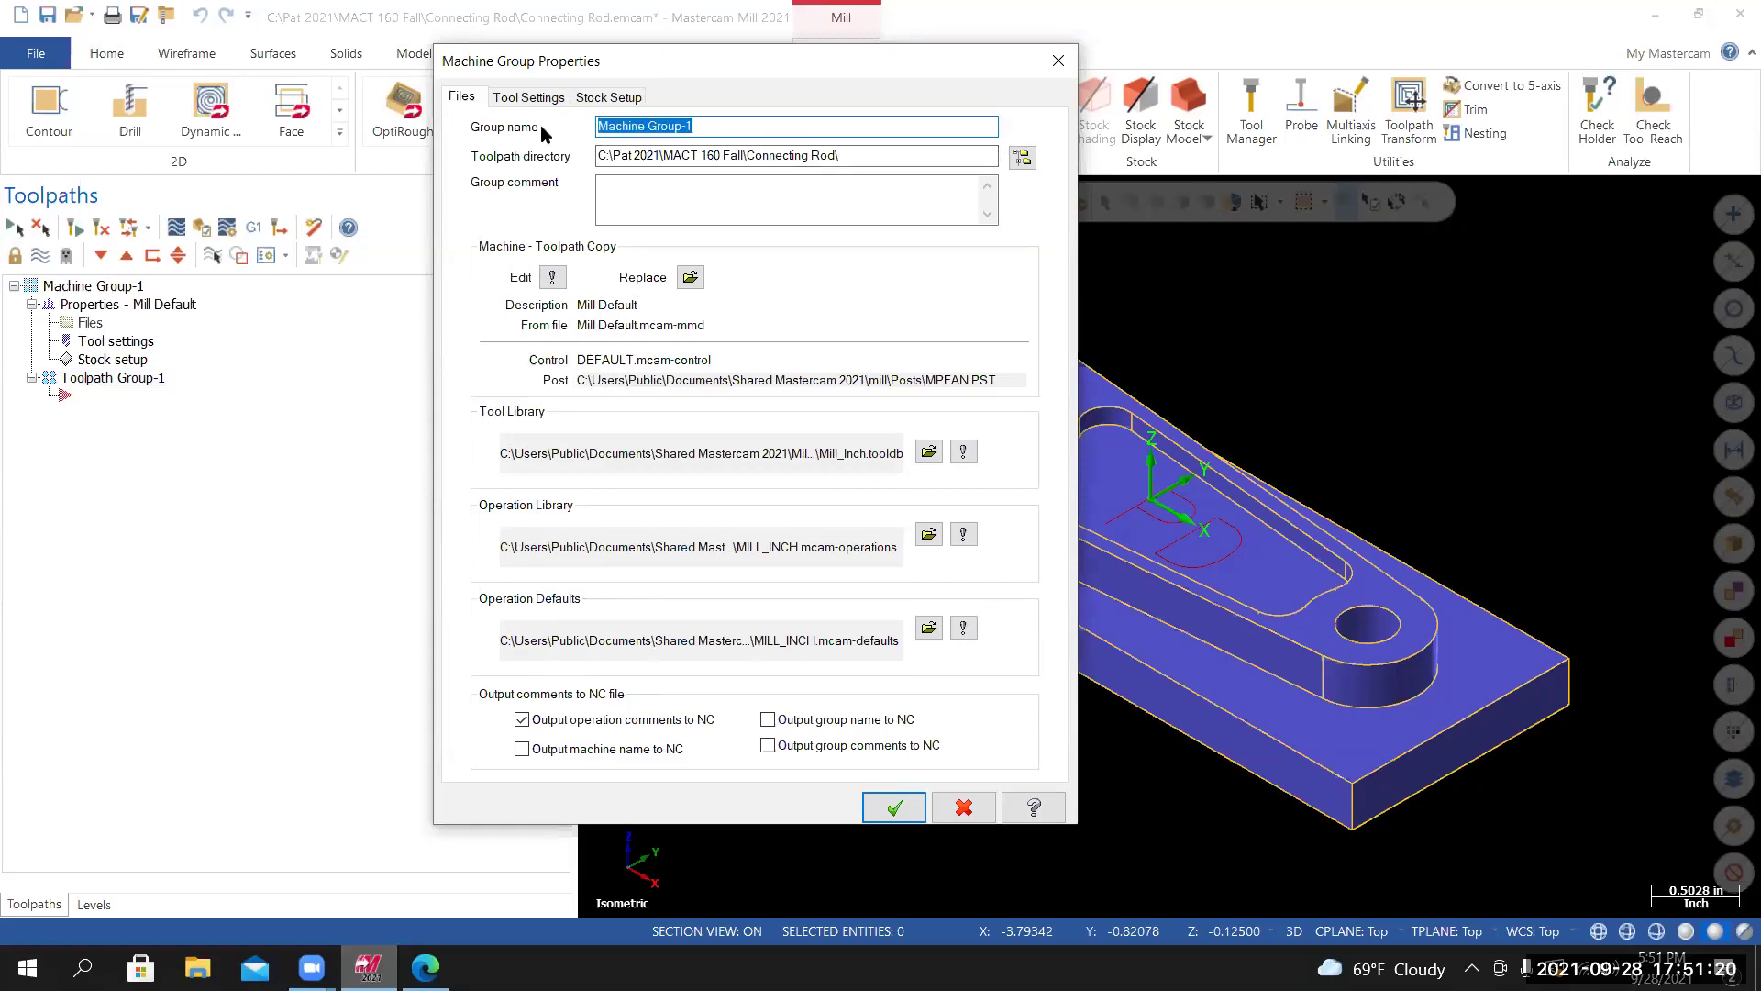
text(HAAS VF2)
Edit the group's machine definition so the tool spindle under the Mill Spindle Group has a maximum speed of 10000 rpm.
click(552, 278)
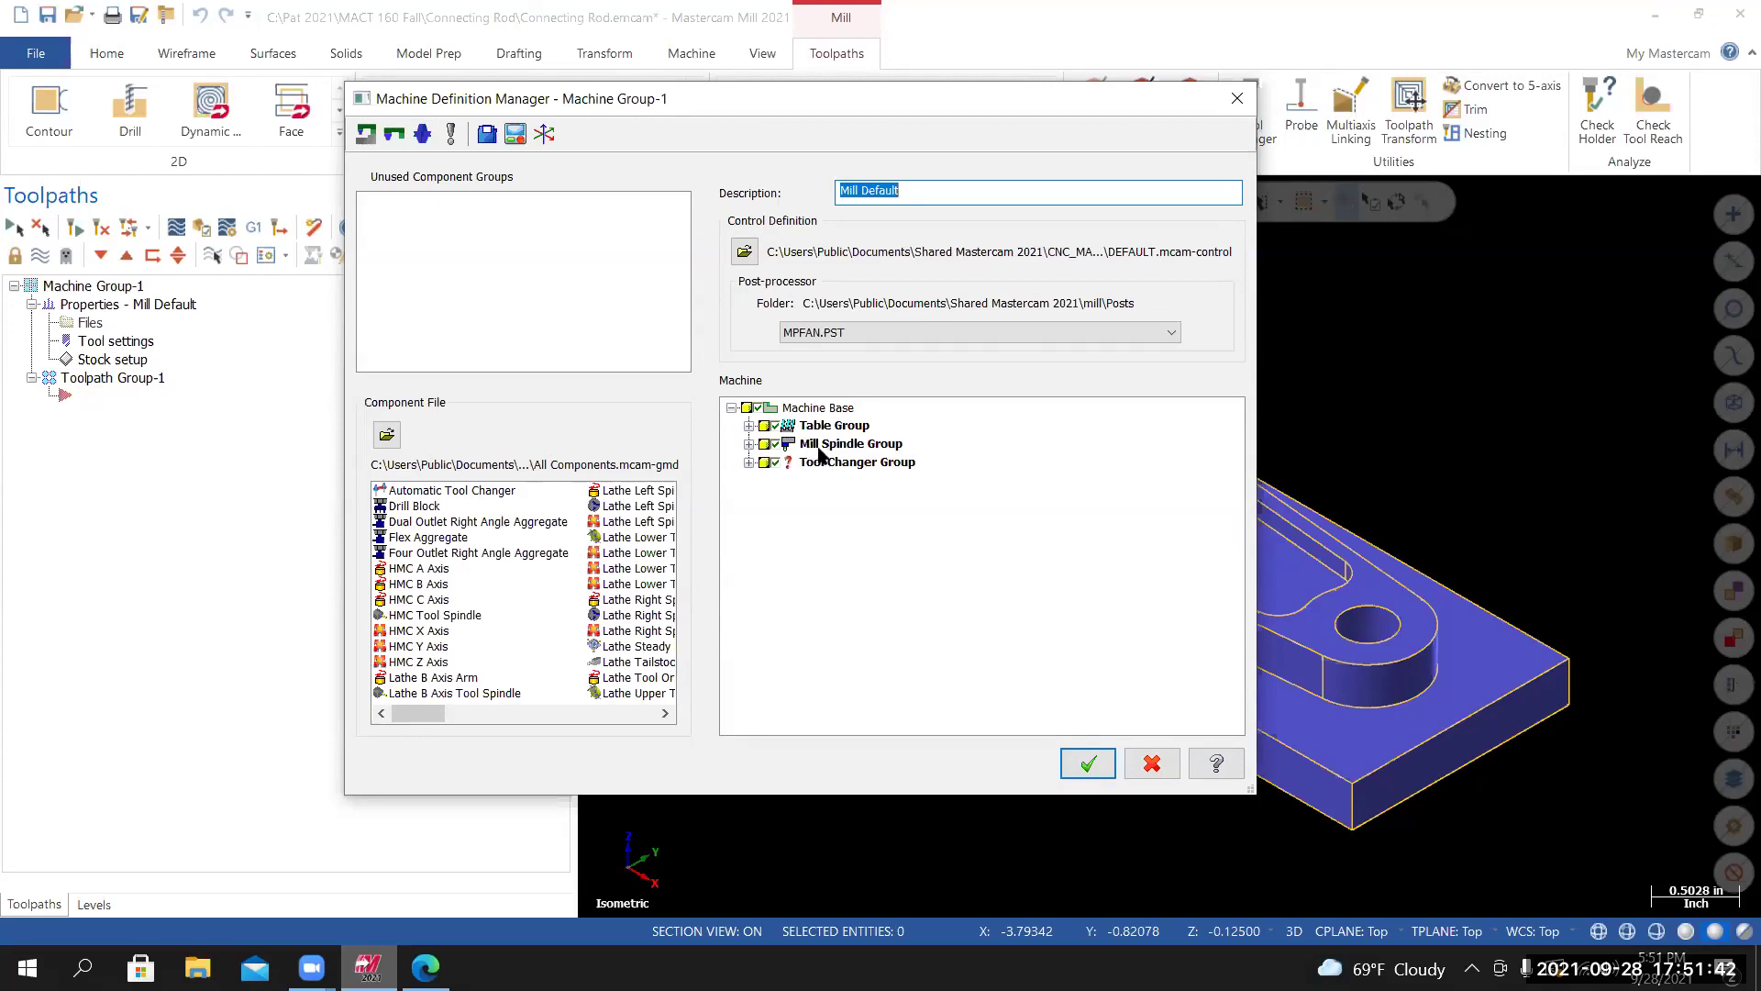
click(748, 444)
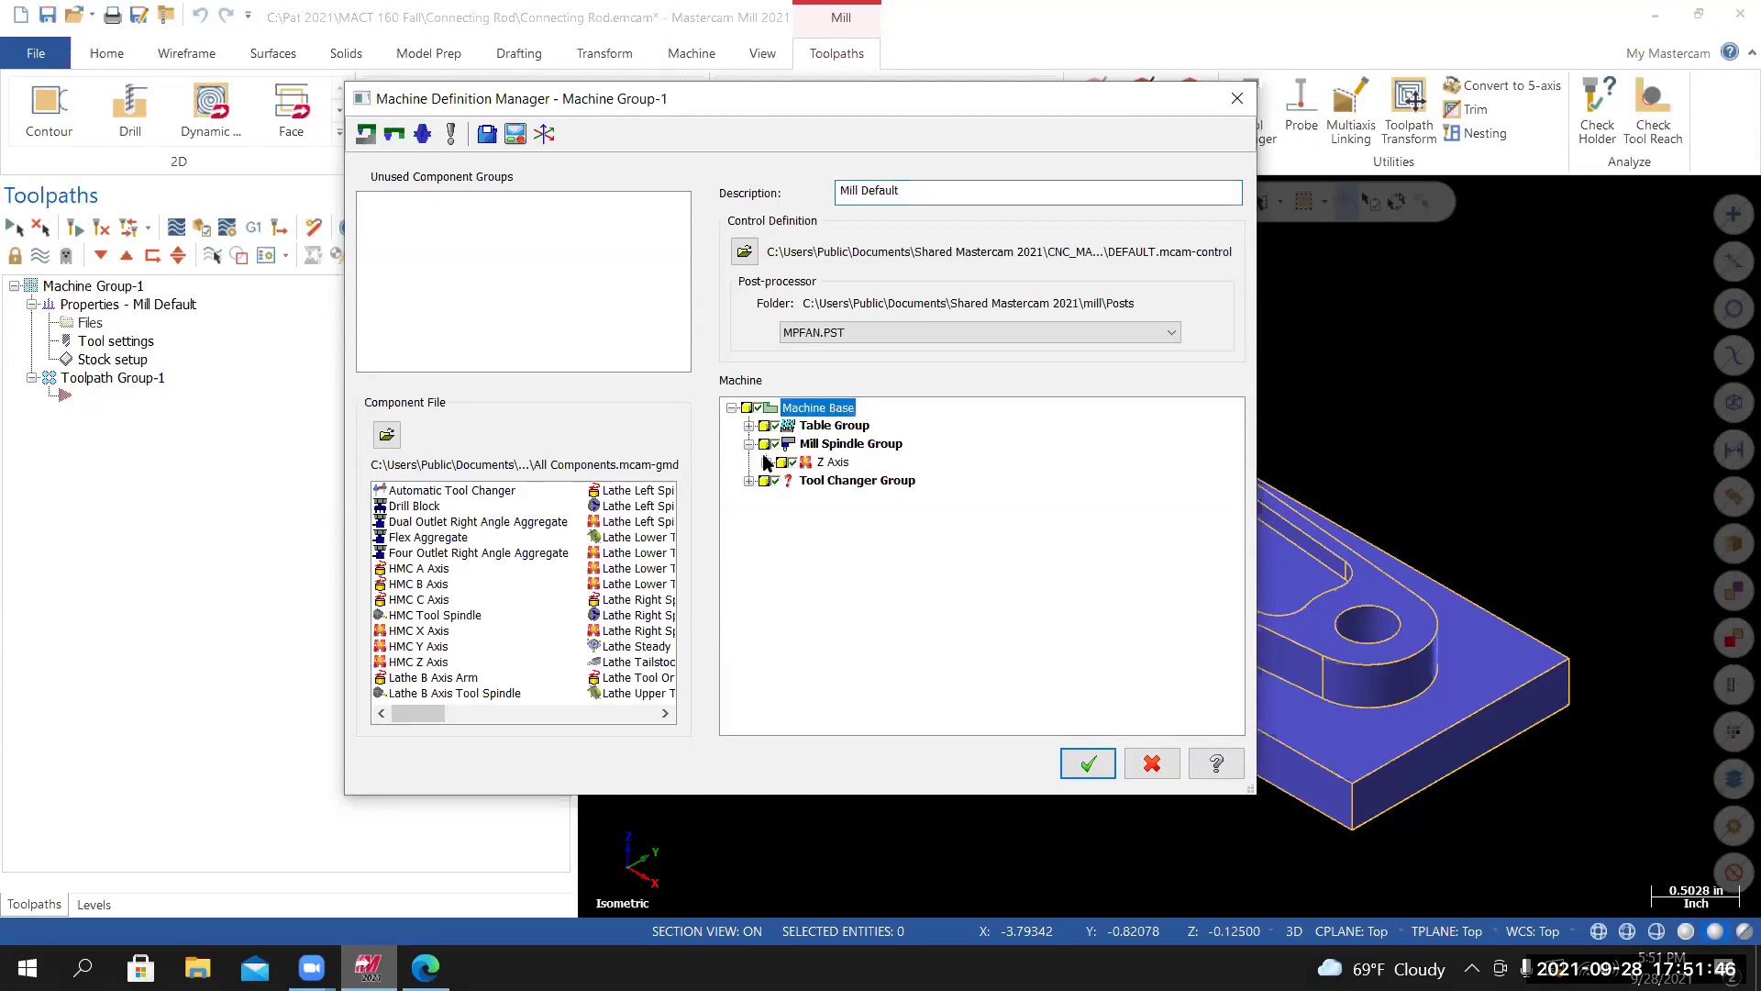
click(766, 462)
click(785, 481)
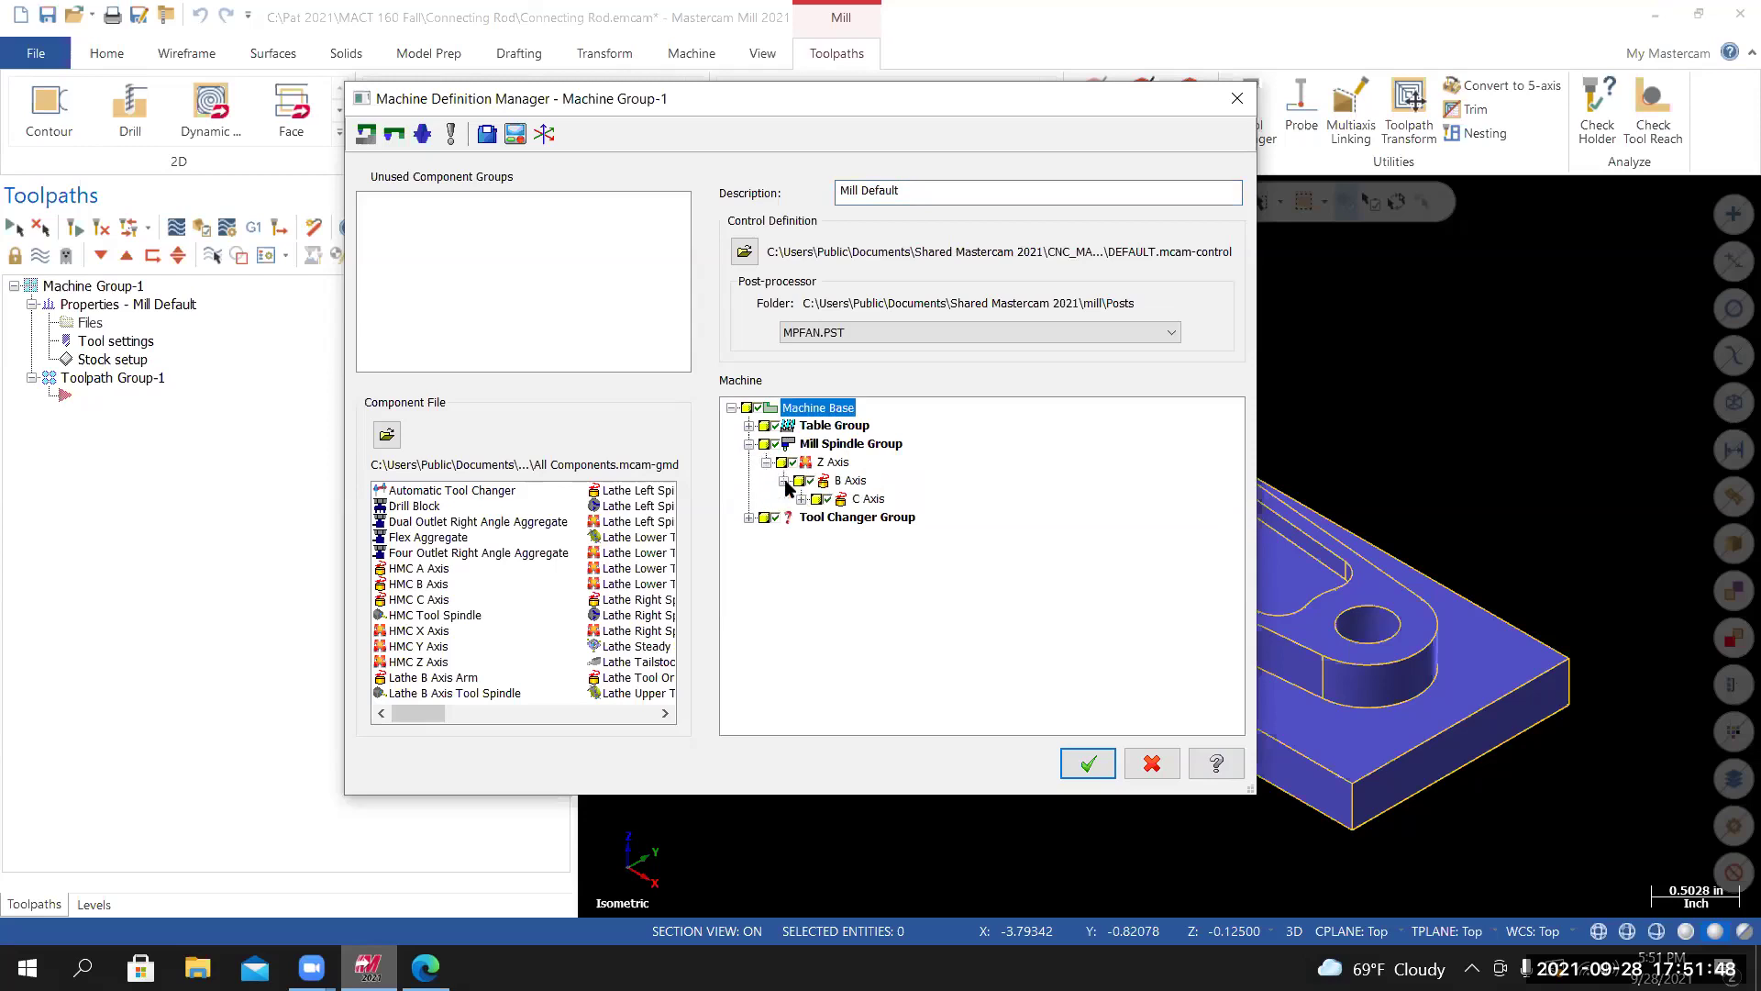
click(802, 499)
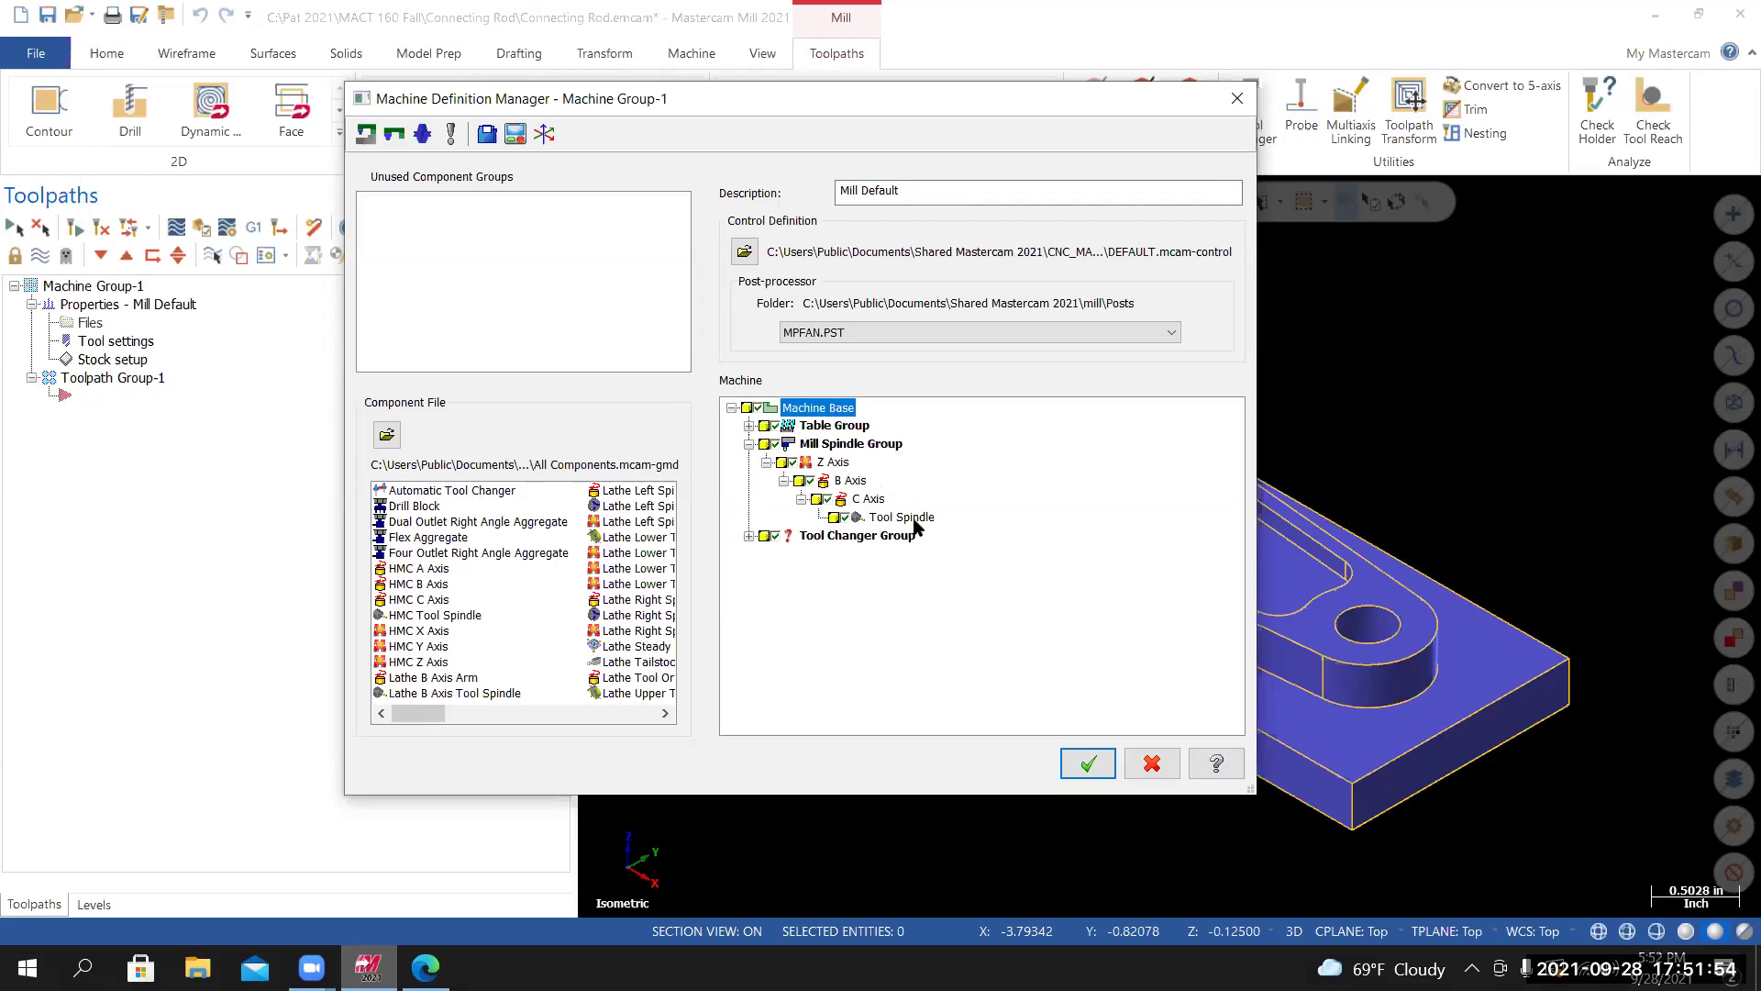
double_click(908, 518)
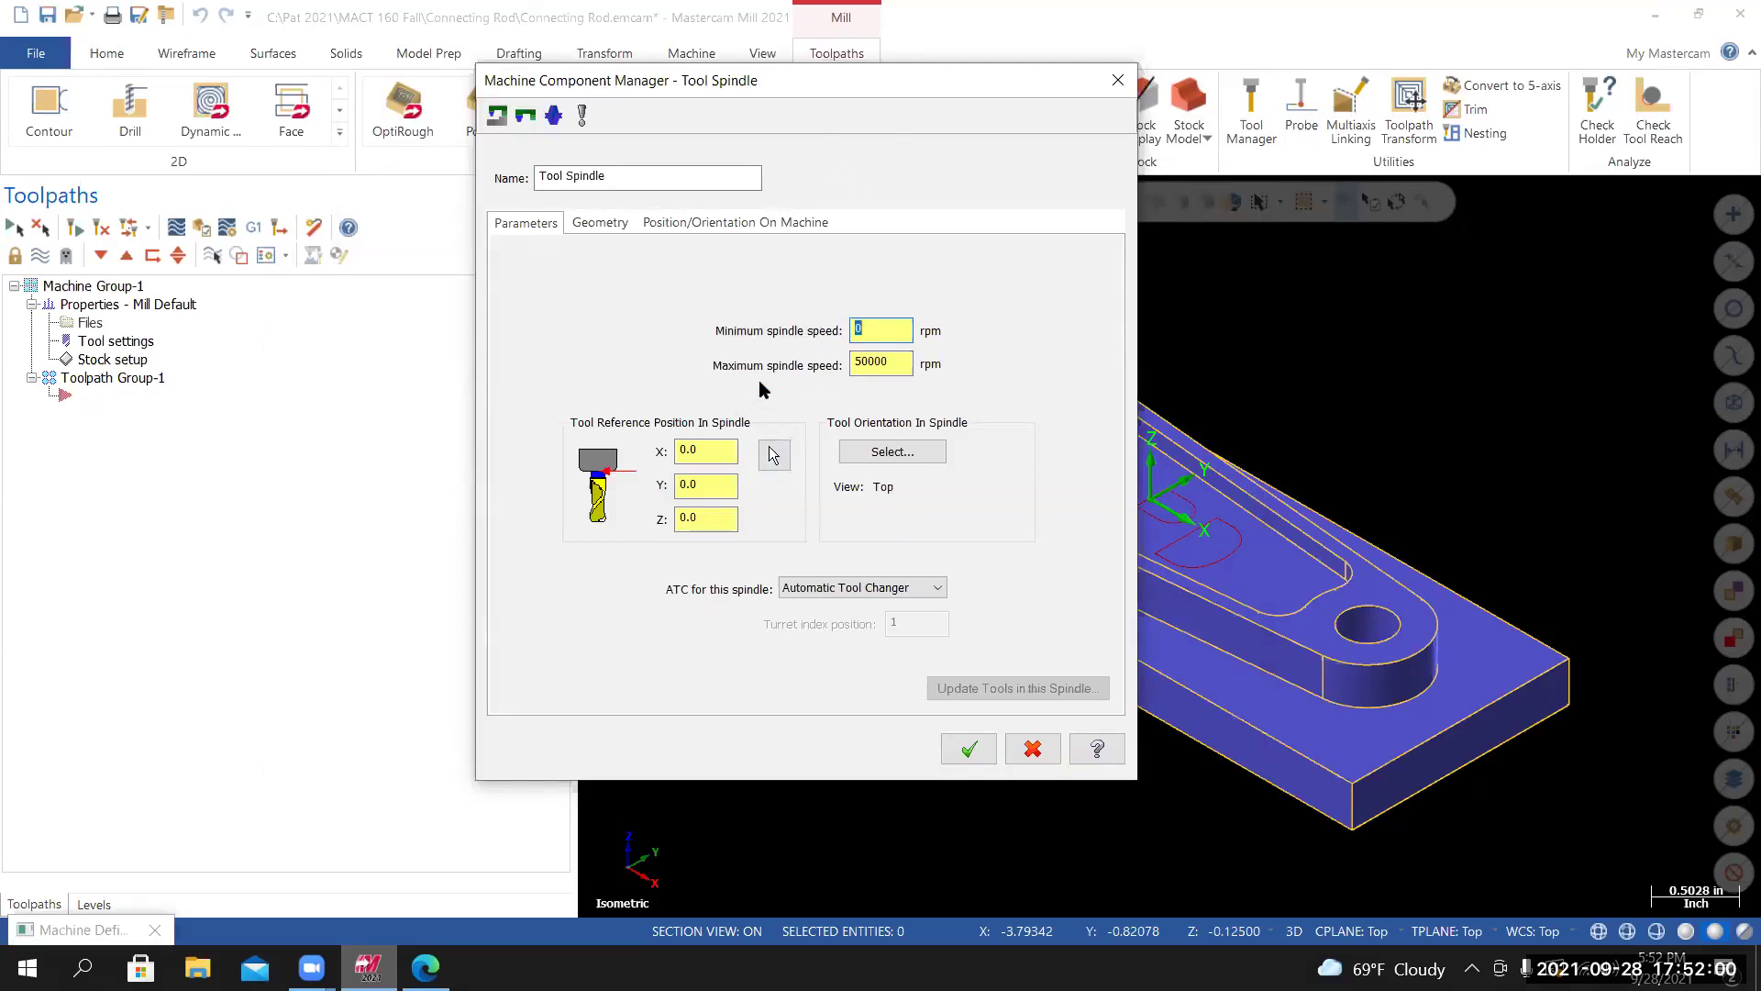
key(Tab)
text(10000)
drag(888, 365, 844, 384)
click(970, 744)
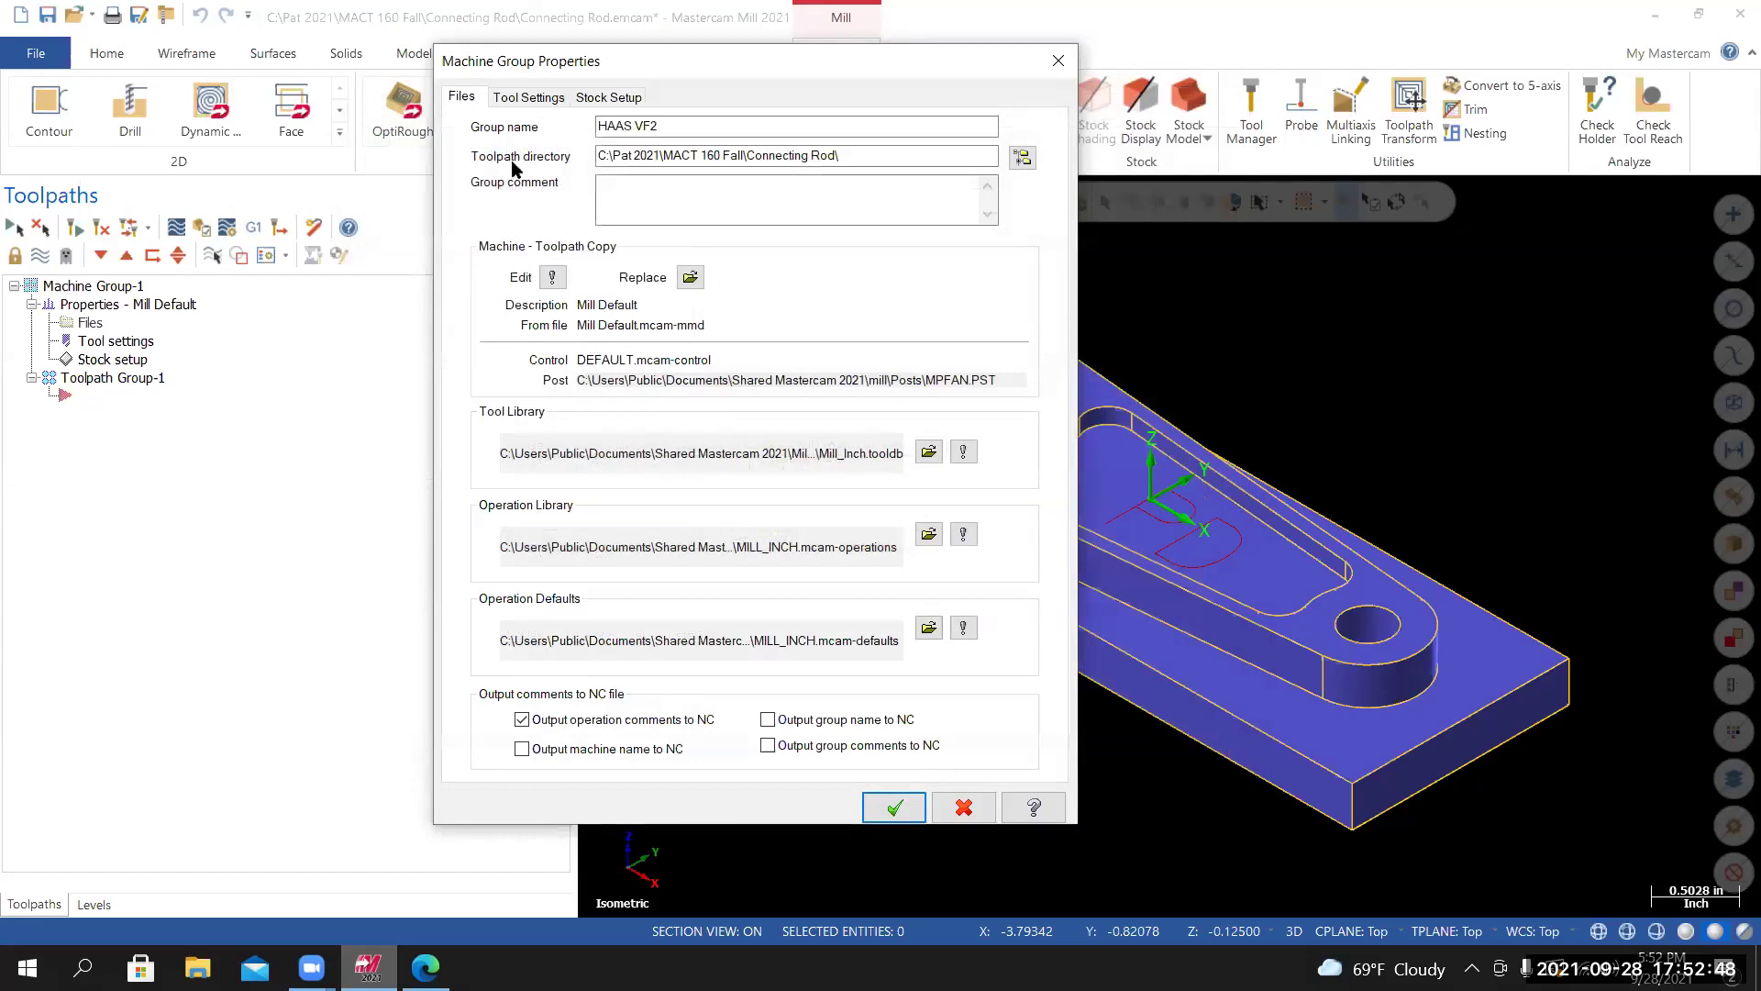
In the tool settings, enter default program number 7060, calculate feeds from material, and enable sequential tool numbers, duplicate warnings and the tool's step, peck, coolant.
click(536, 99)
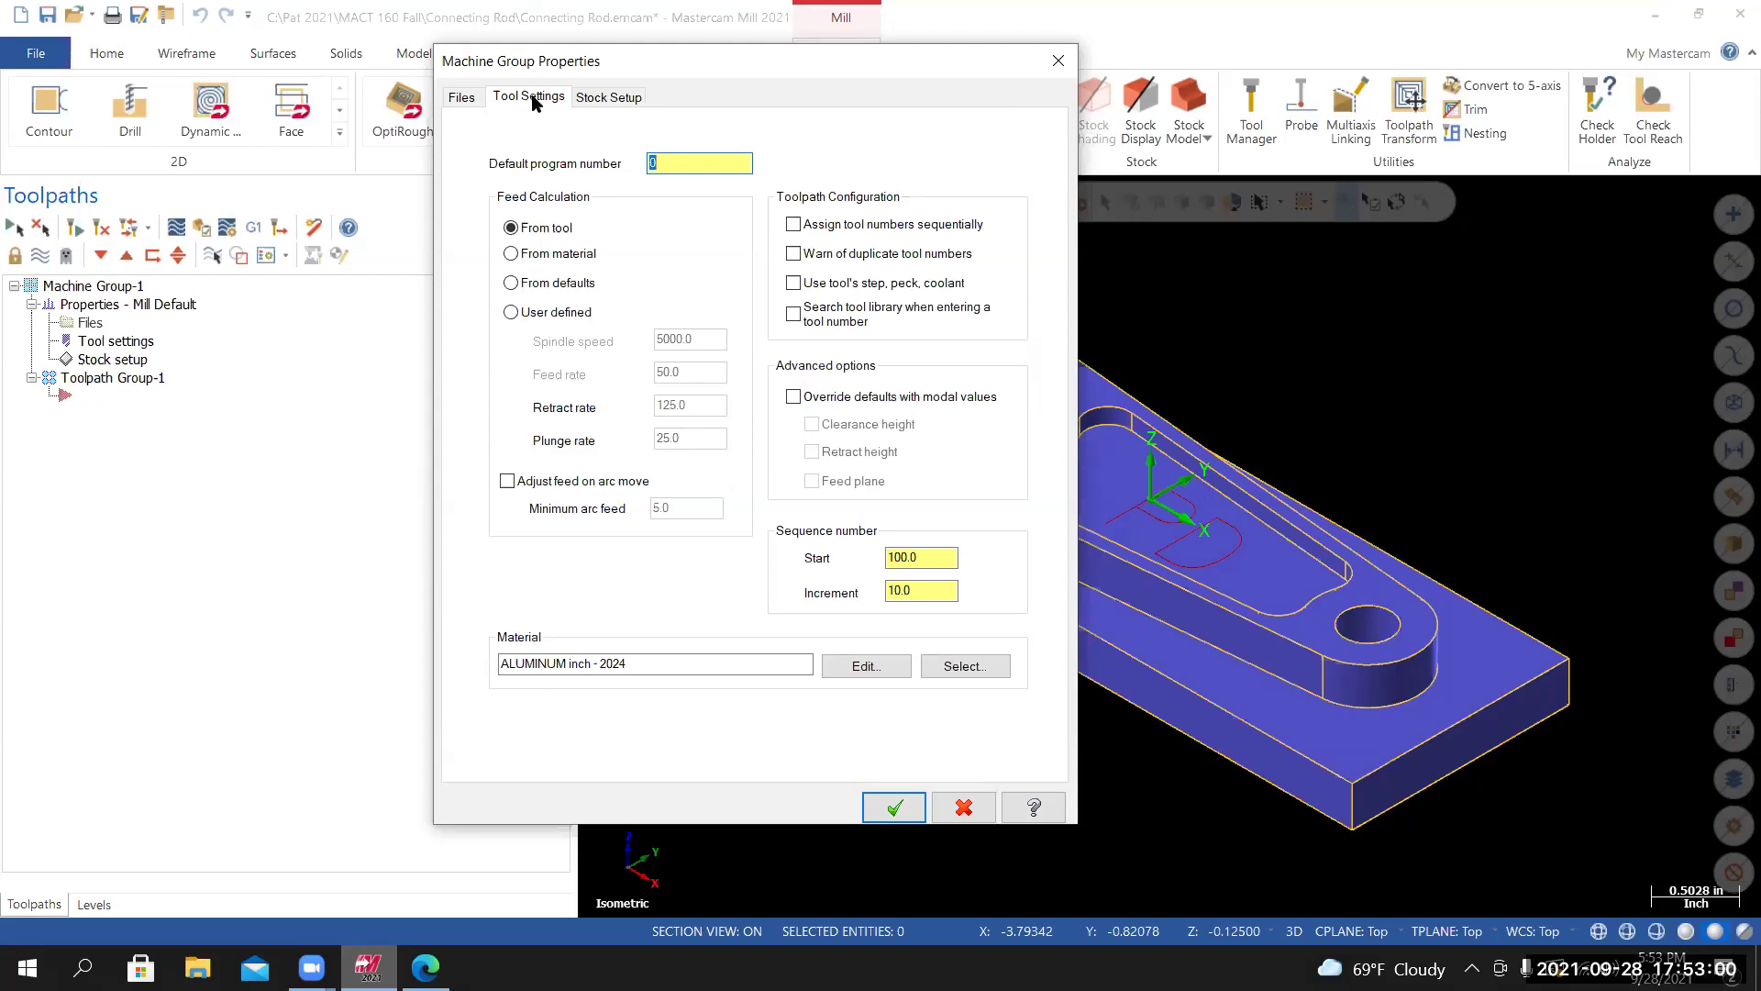
text(76)
click(511, 257)
click(835, 233)
click(827, 255)
click(794, 284)
Set both the start and the increment of the sequence numbers to 1.
drag(931, 559, 867, 578)
text(1)
key(Return)
text(1)
key(Return)
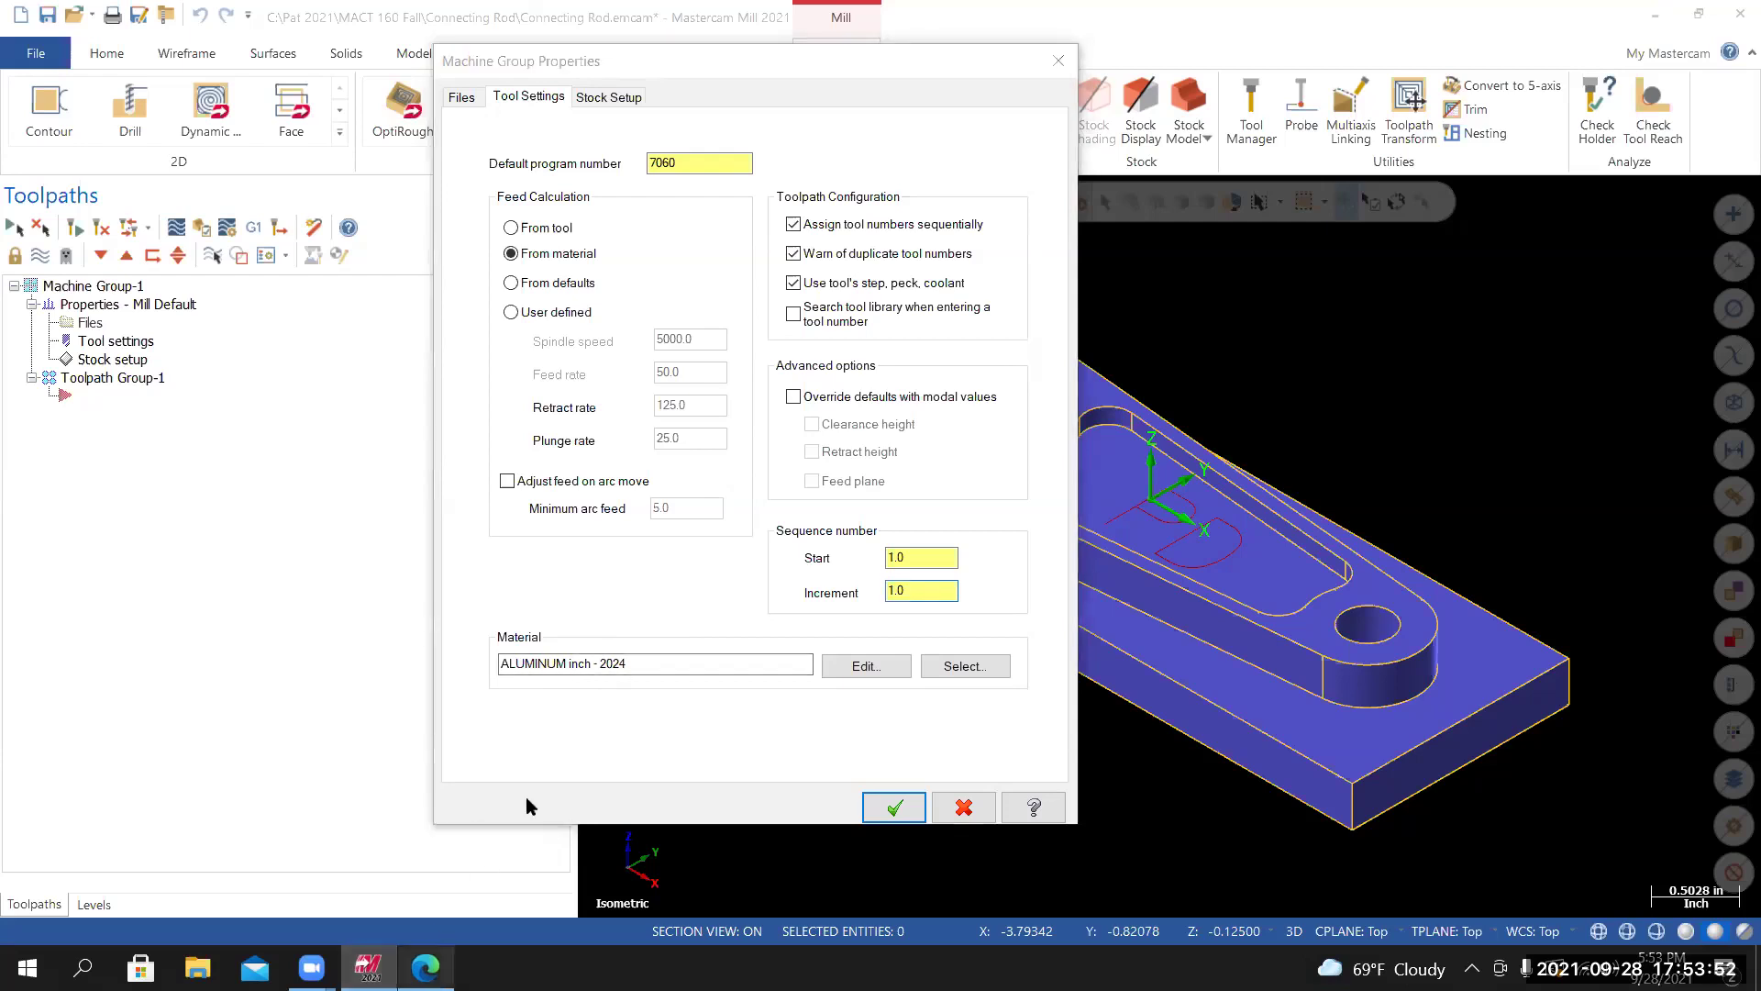
Check the material note on the Connecting Rod drawing on the course page in Edge, and return to Mastercam.
click(426, 967)
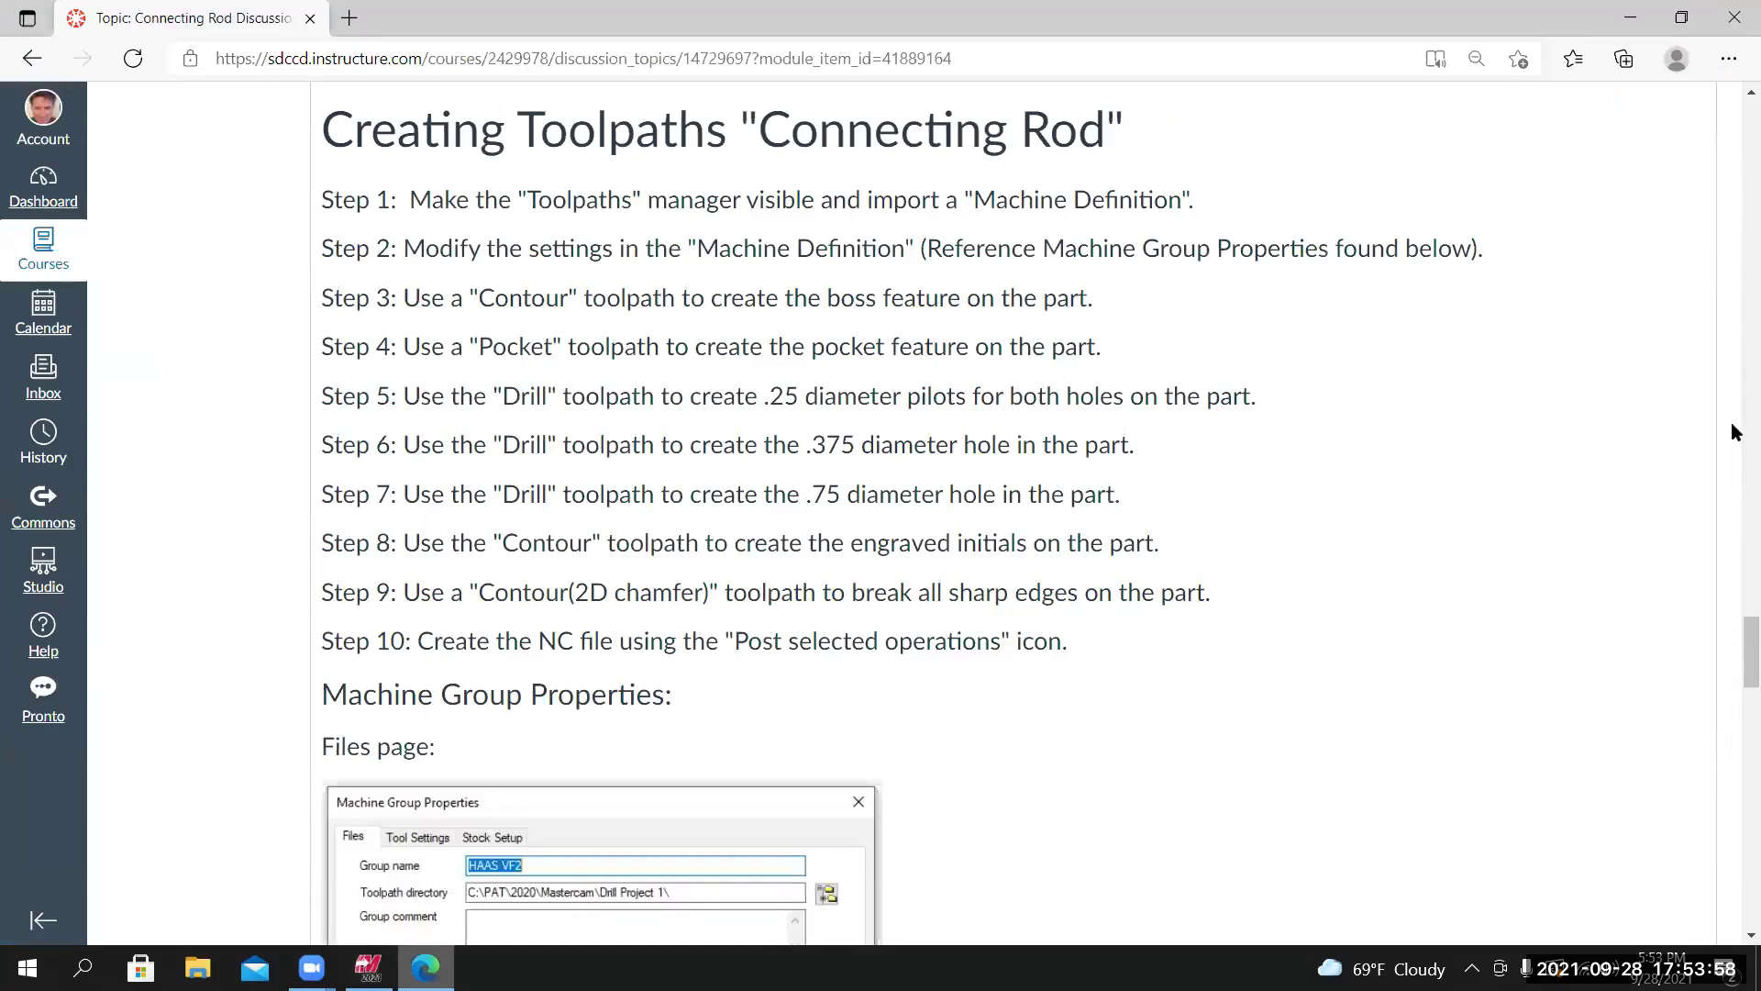
click(1736, 213)
click(1736, 164)
click(1736, 149)
drag(1732, 141, 1733, 137)
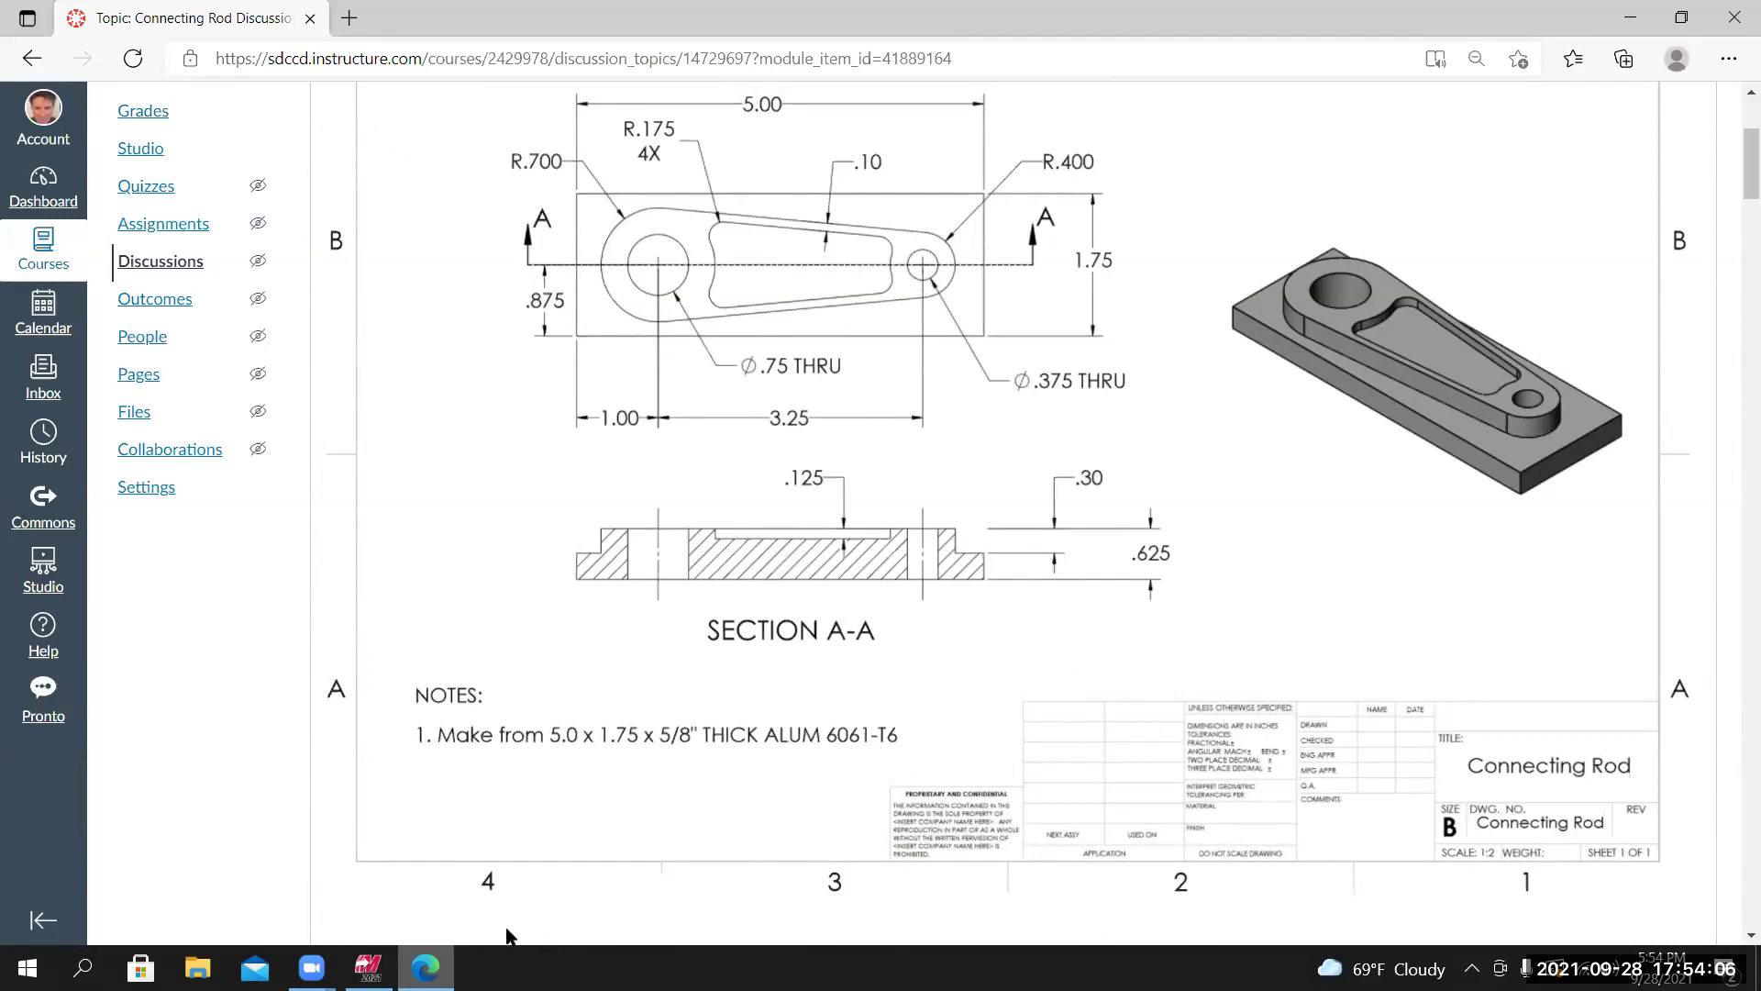
click(370, 967)
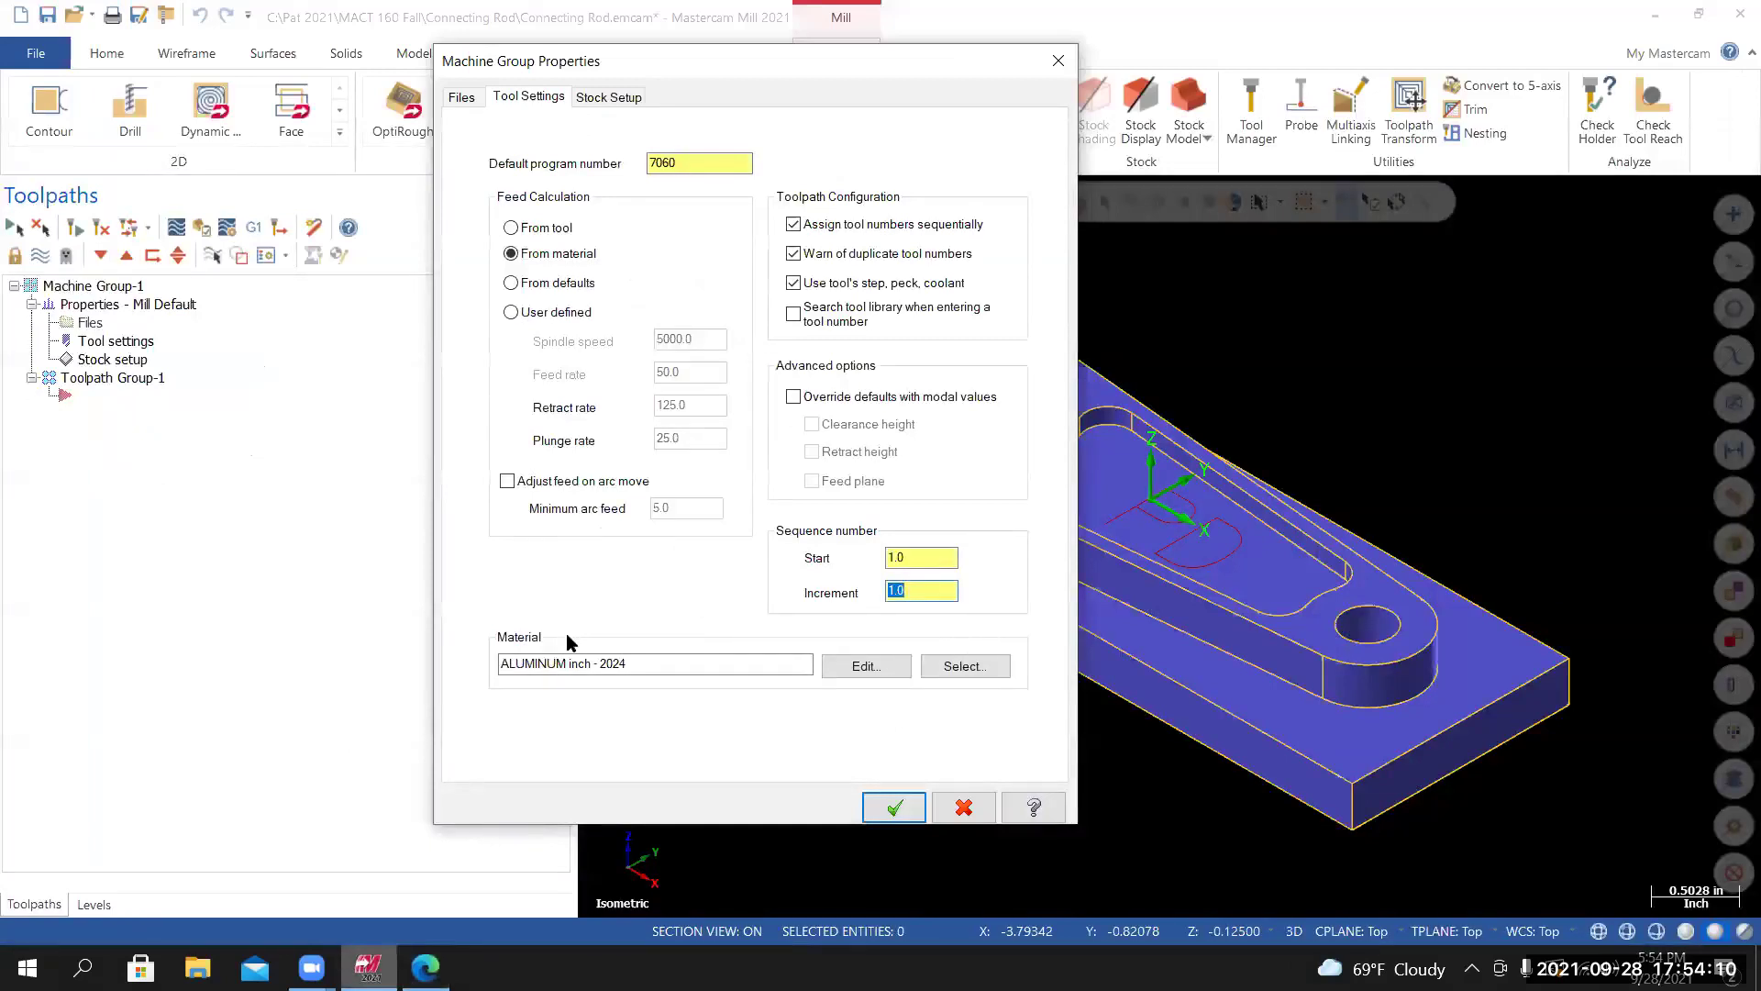
Get ALUMINUM inch - 6061 from the material library and assign it as the machine group's material.
click(965, 670)
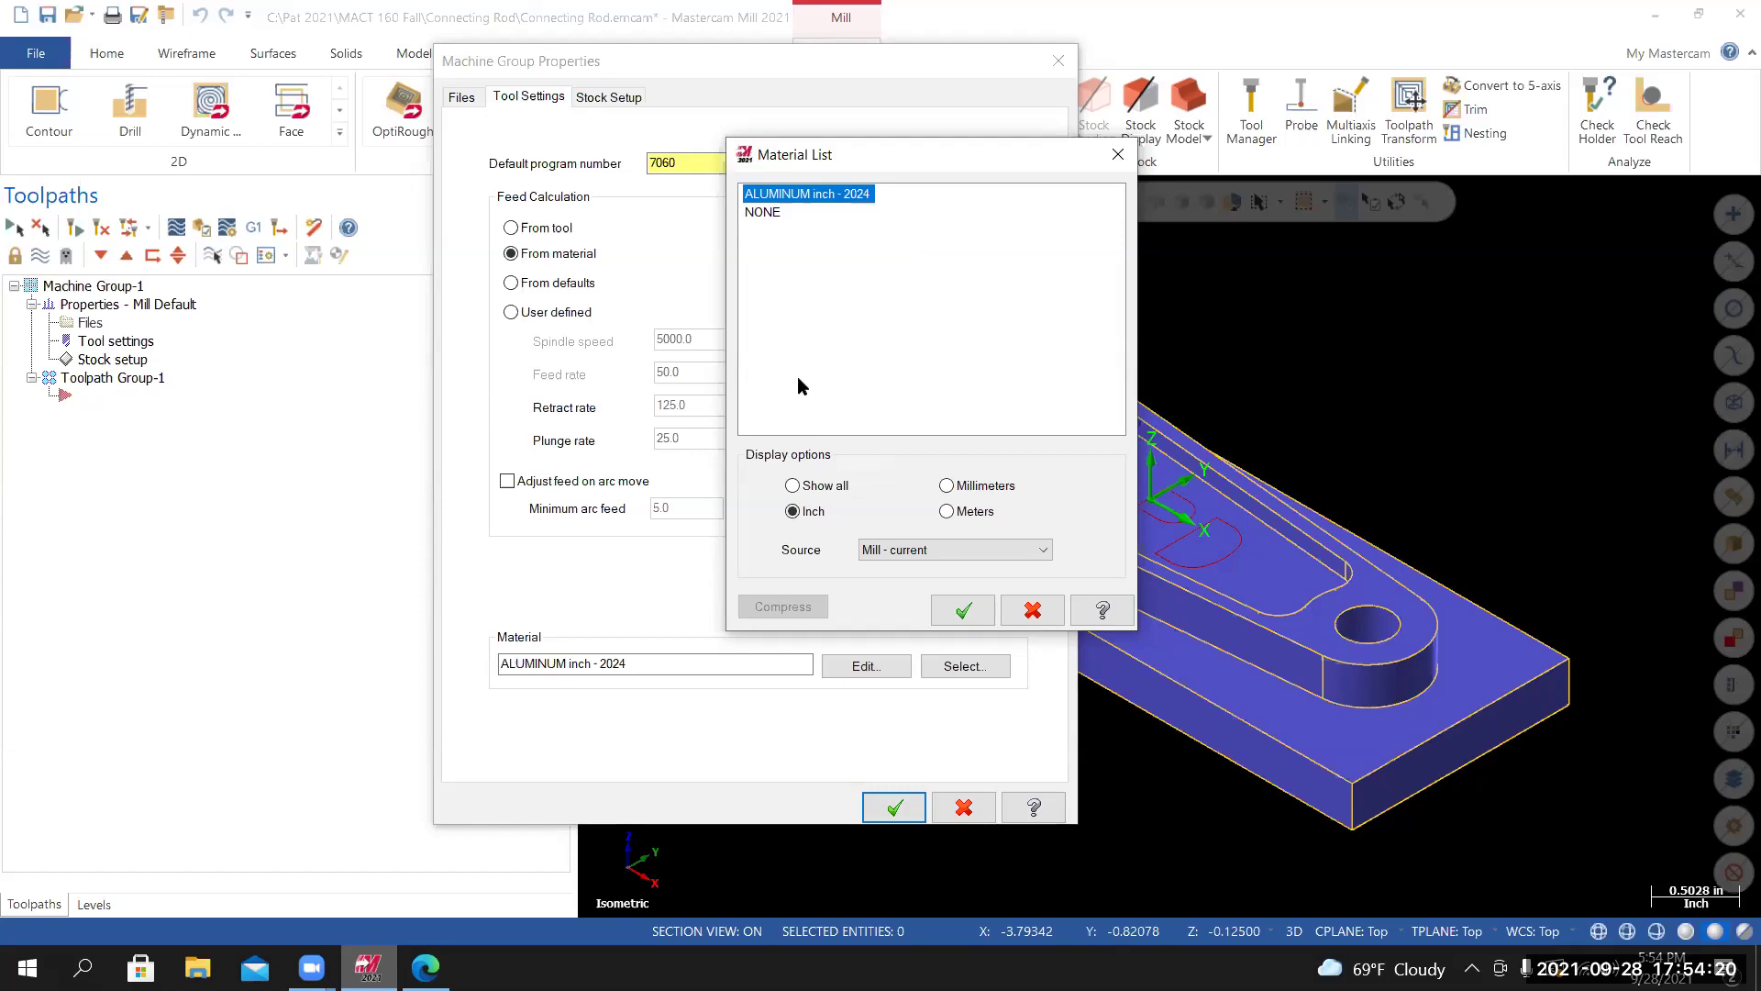
right_click(937, 255)
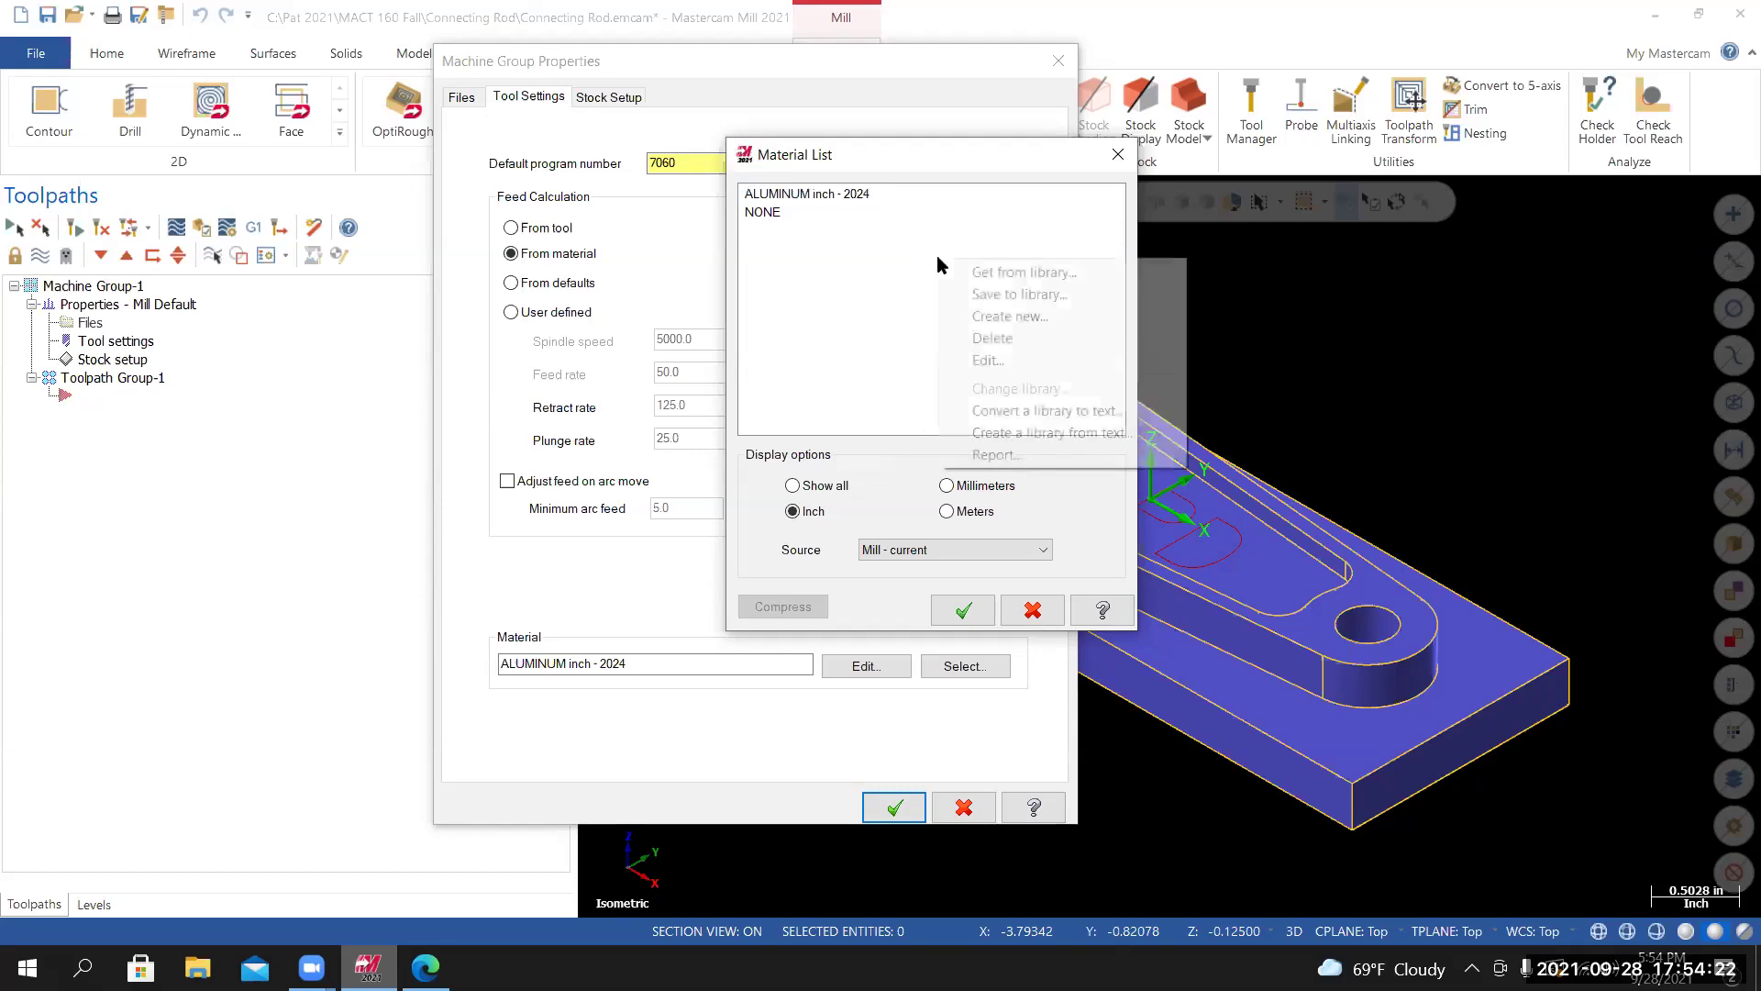
click(998, 274)
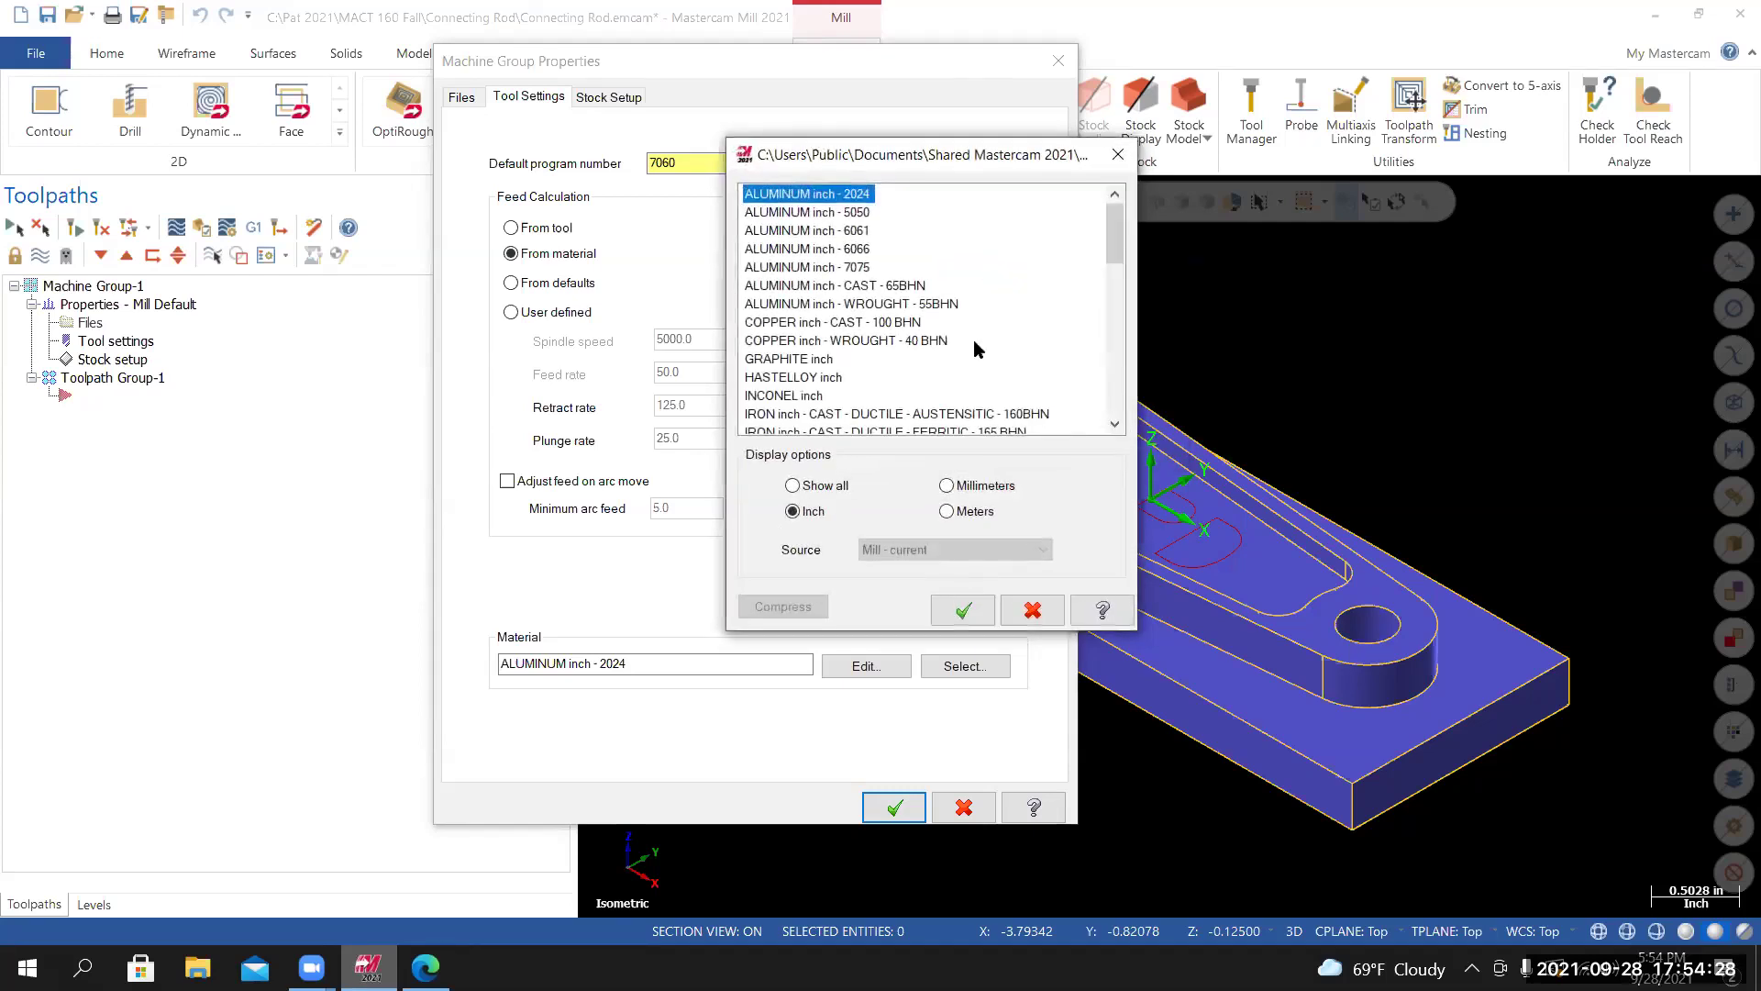
click(809, 232)
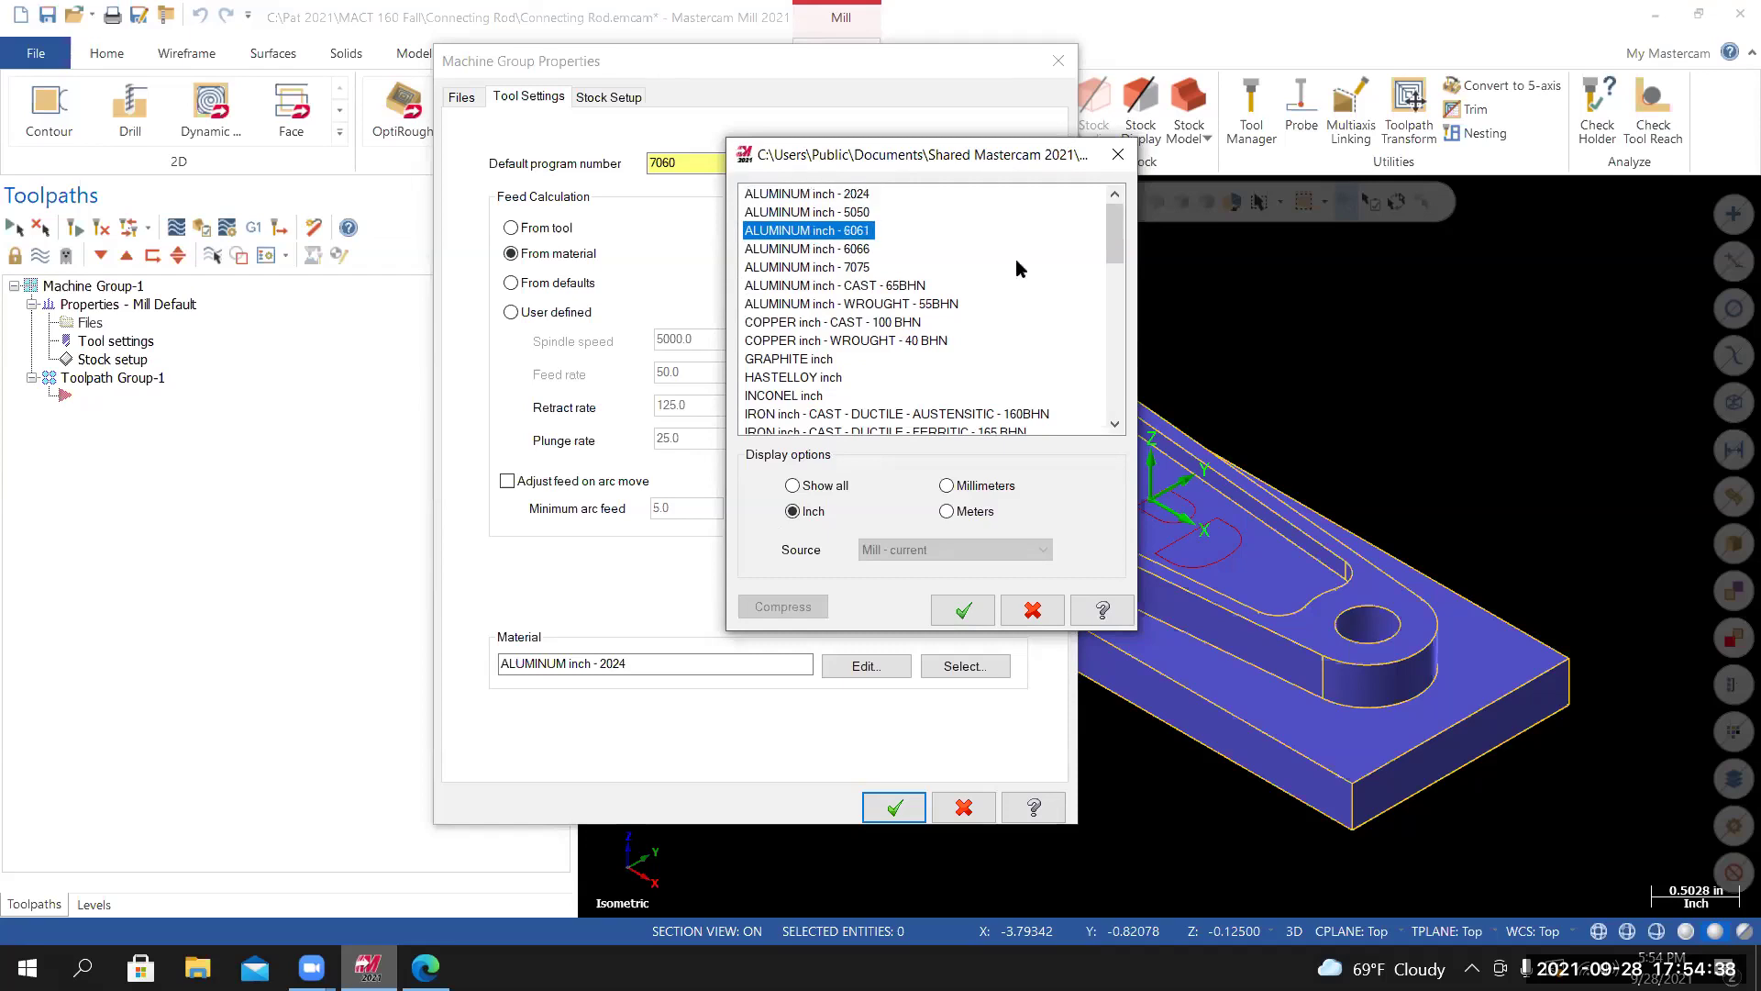
click(963, 611)
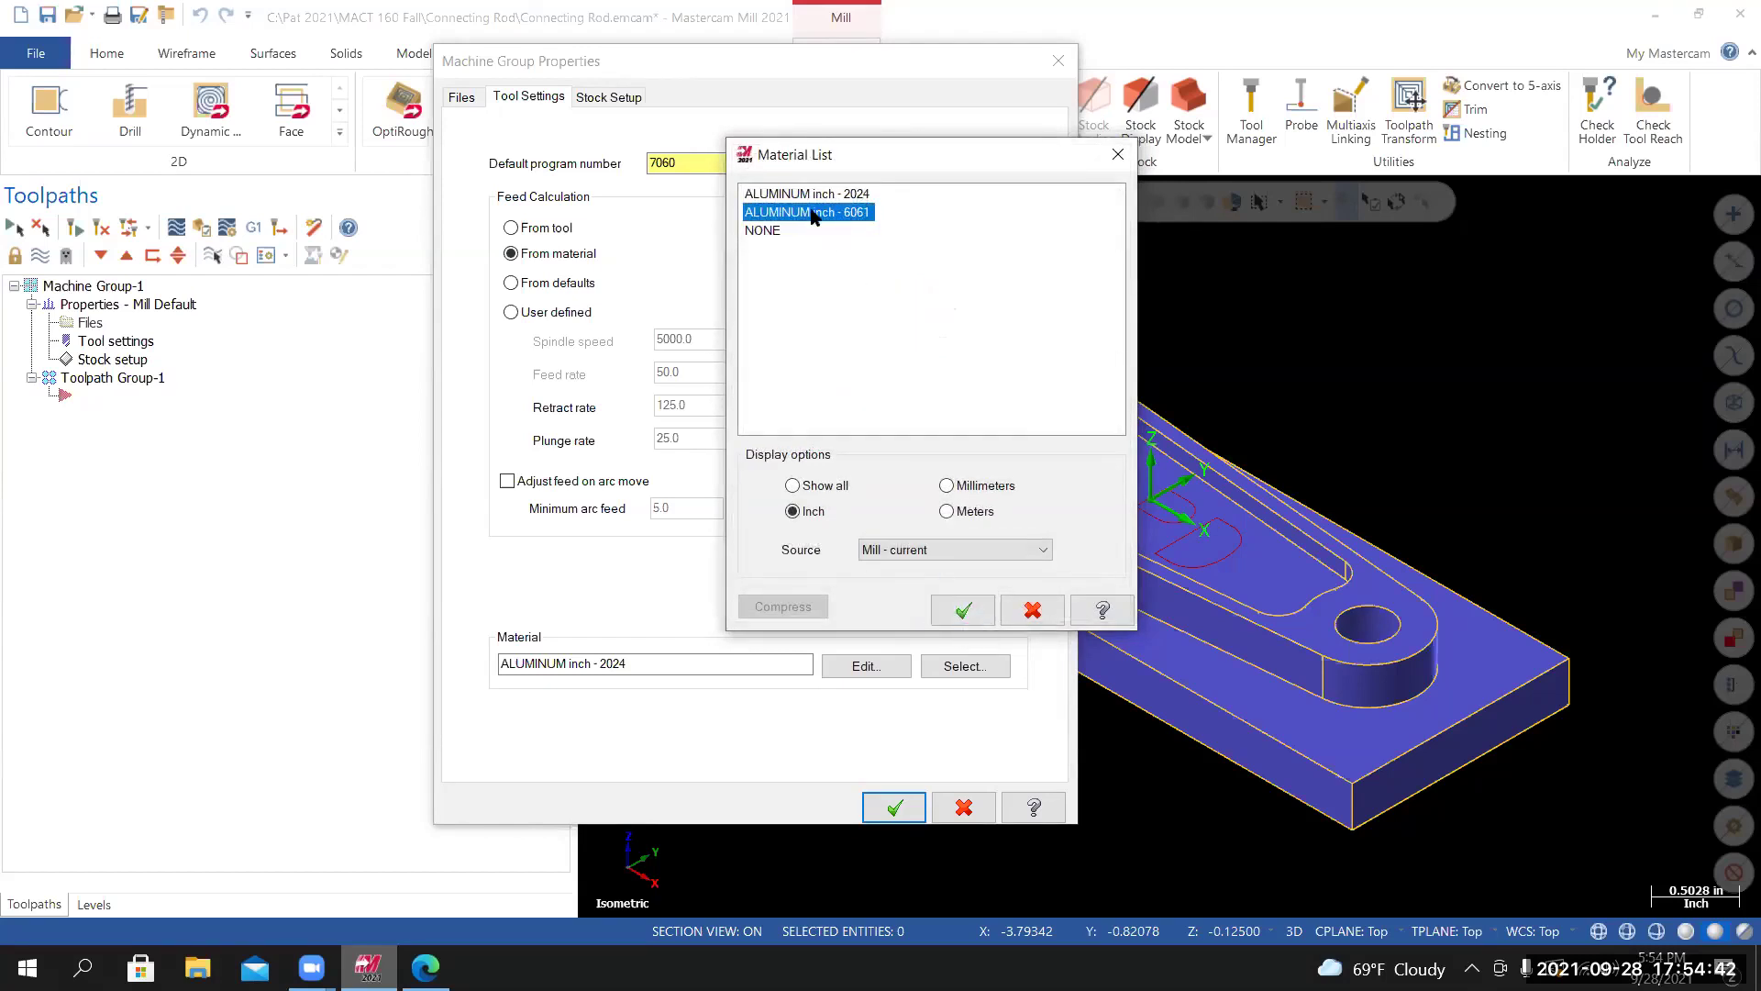
click(963, 611)
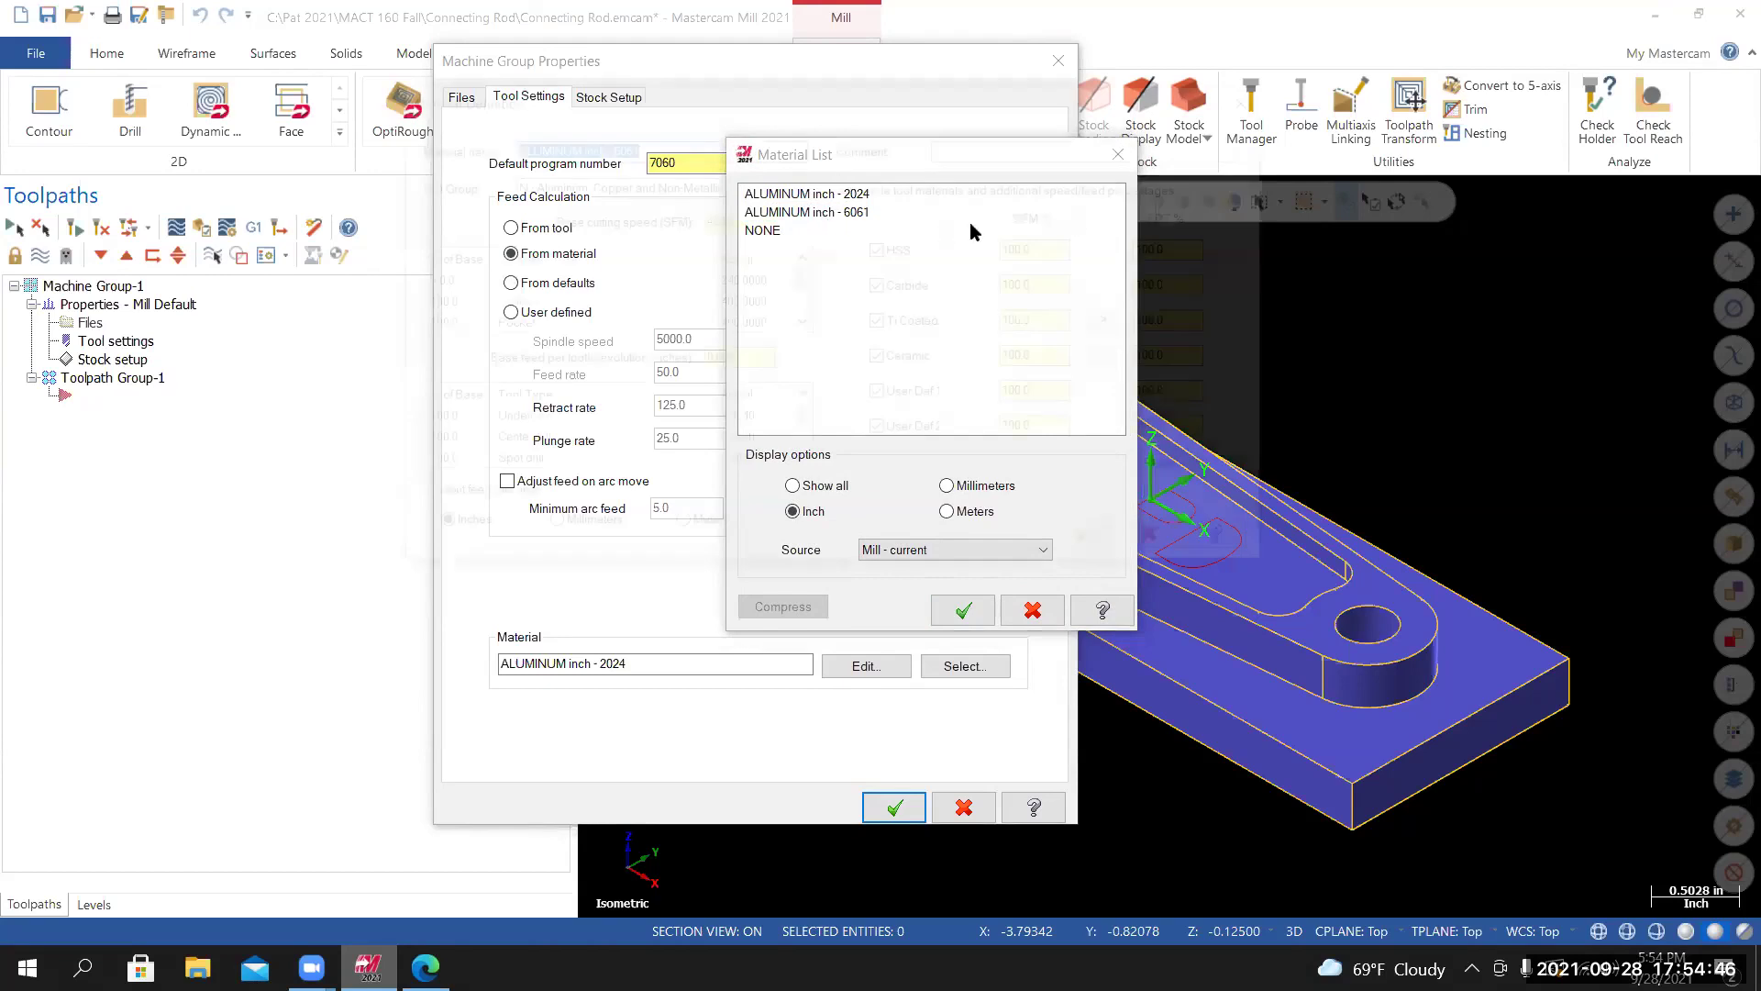
double_click(819, 213)
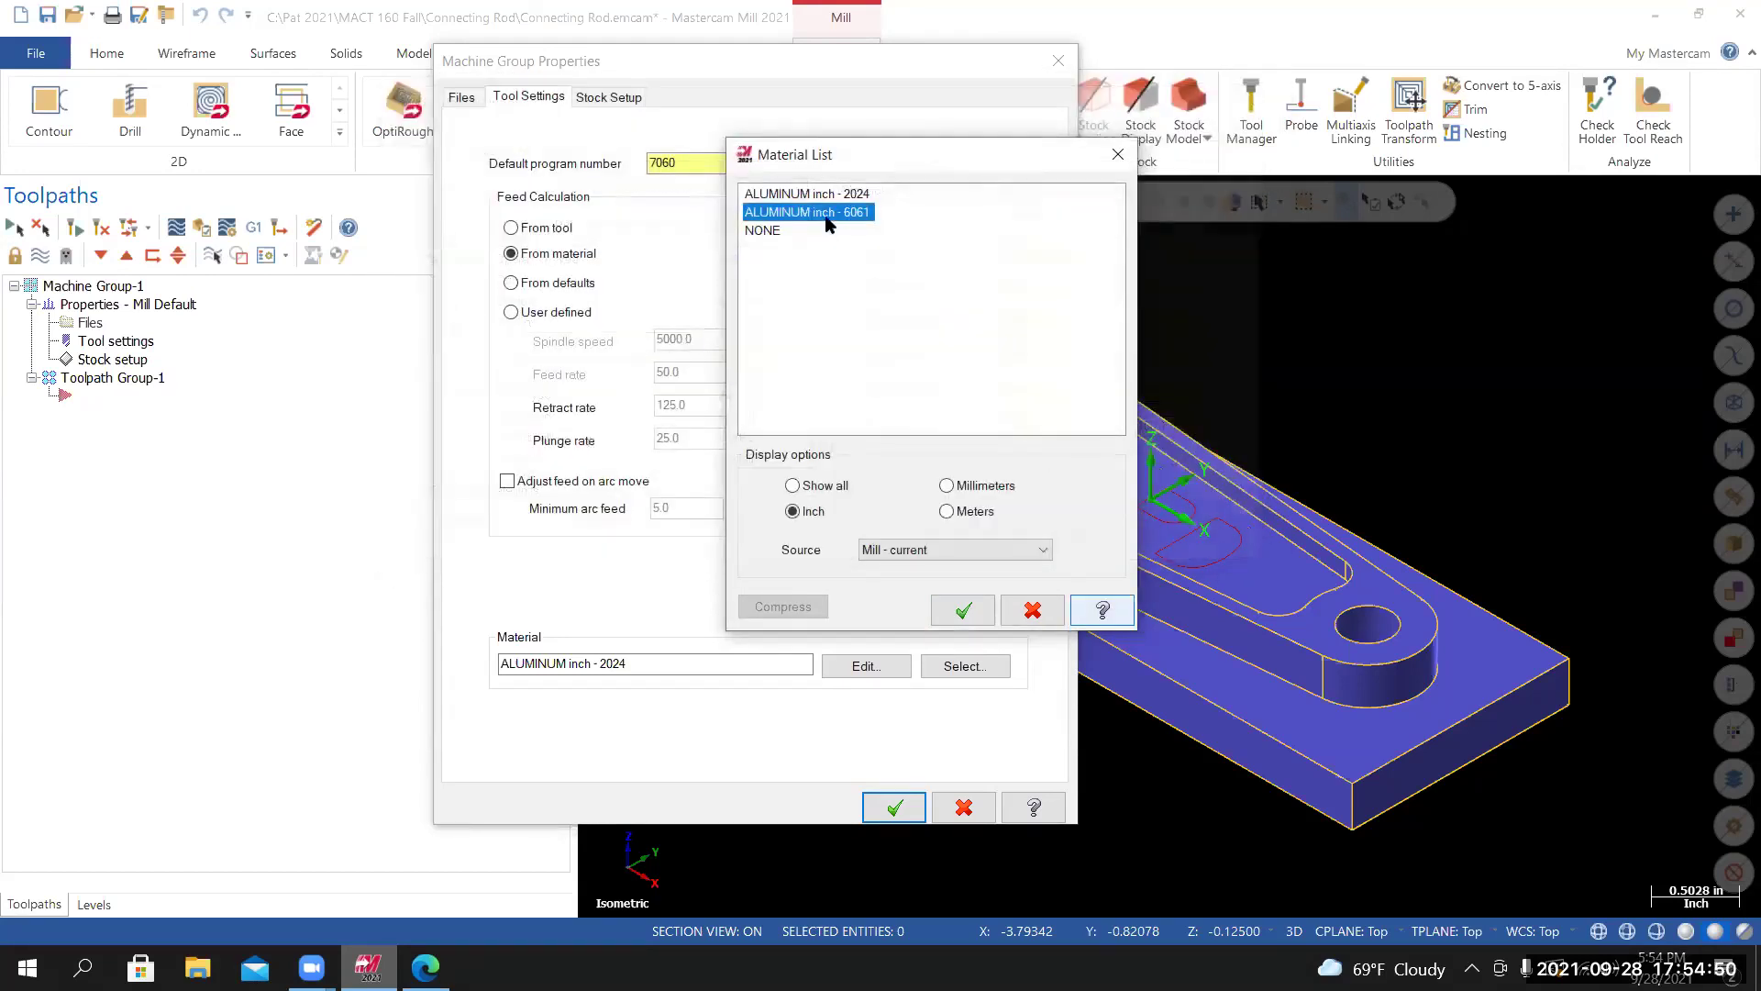
click(985, 606)
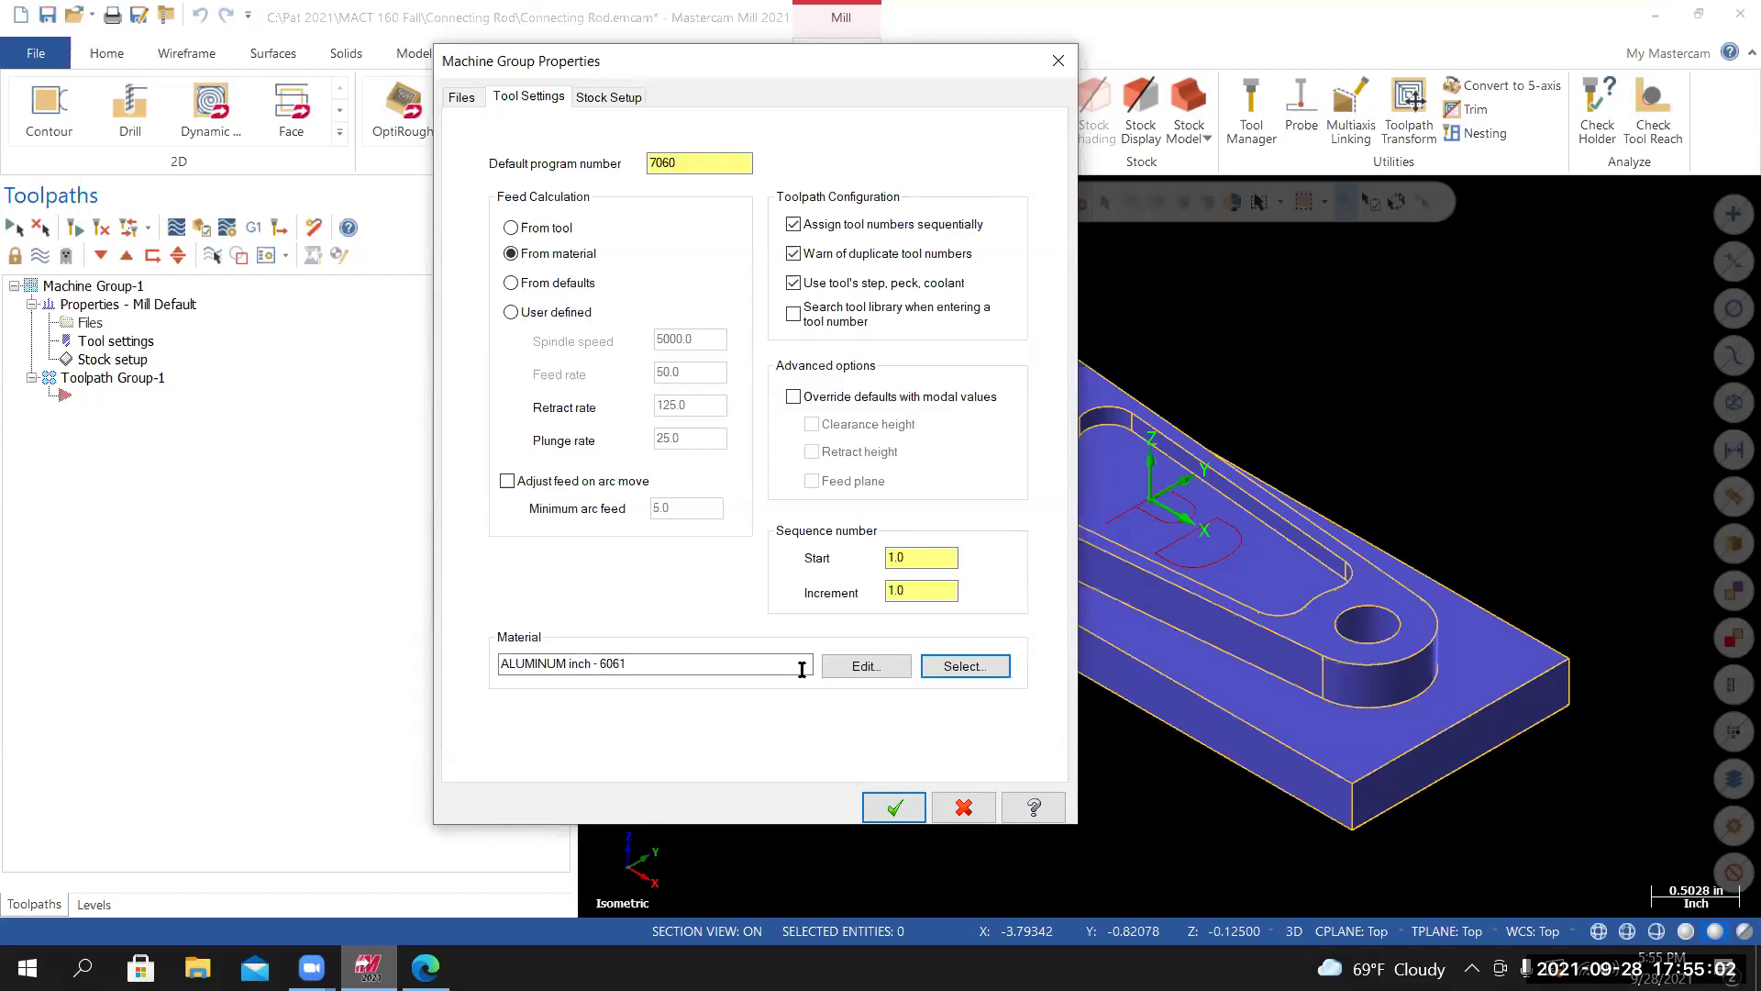
Edit the assigned material's definition and rename it ALUMINUM - 6061-T6.
click(865, 666)
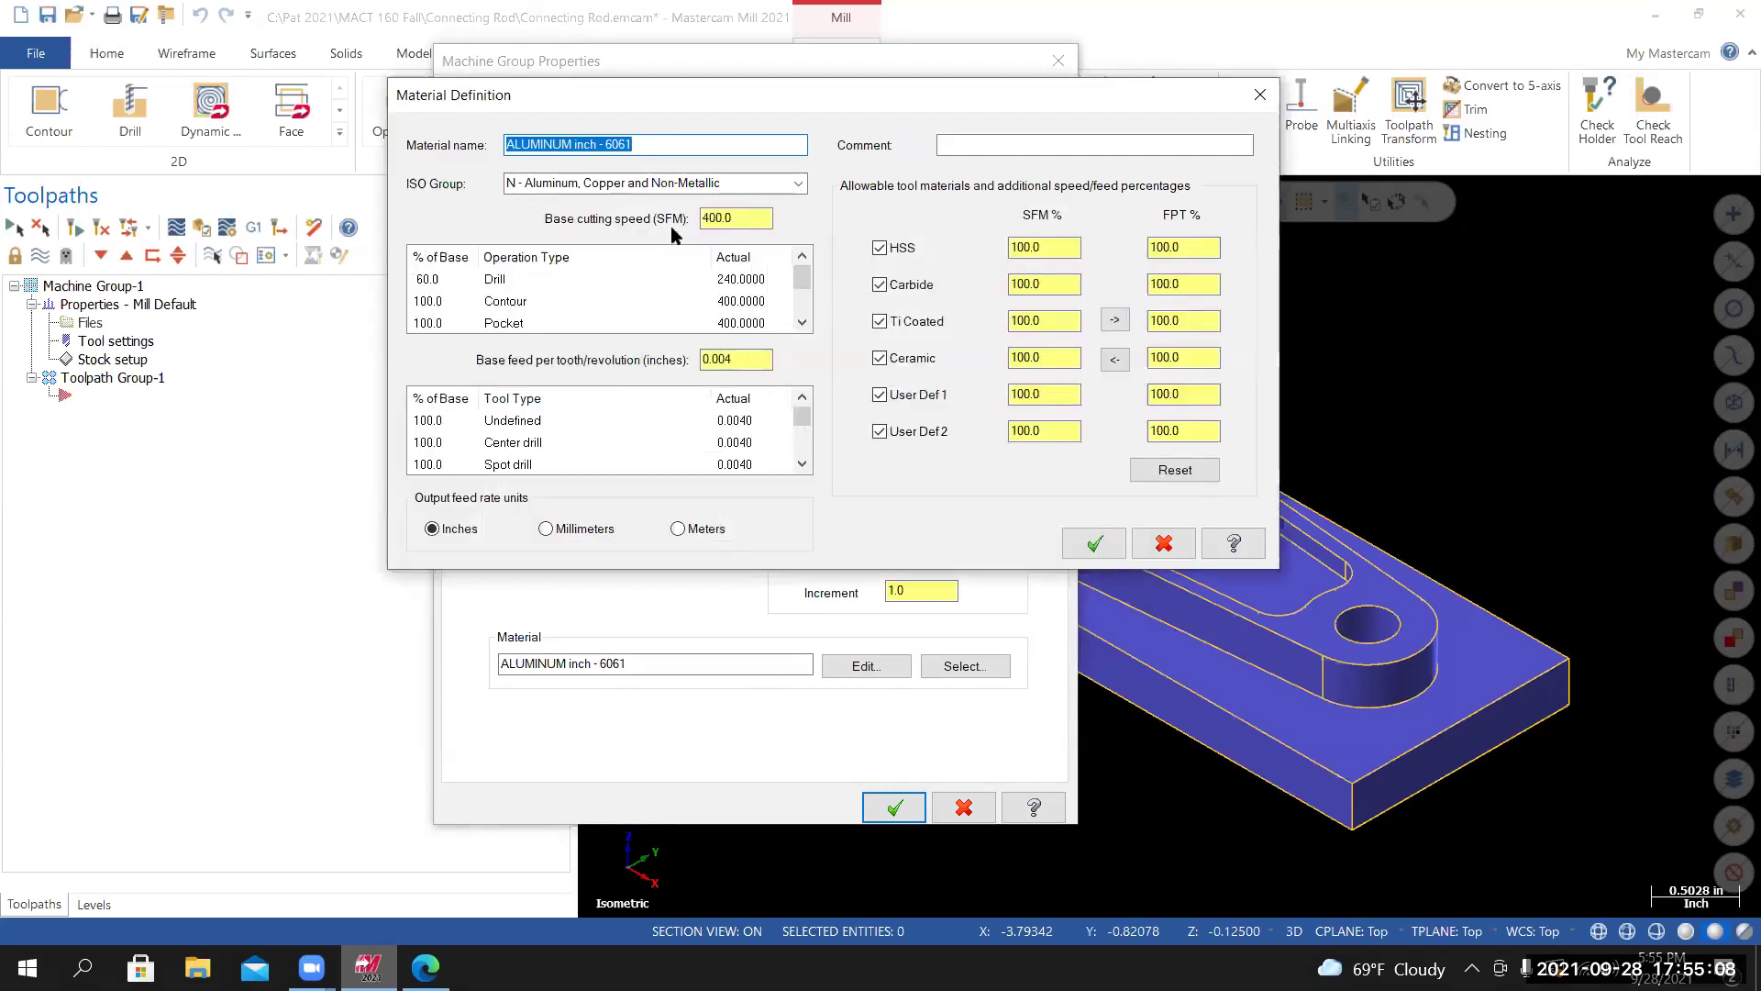
click(600, 145)
key(BackSpace)
key(BackSpace)
key(BackSpace)
key(BackSpace)
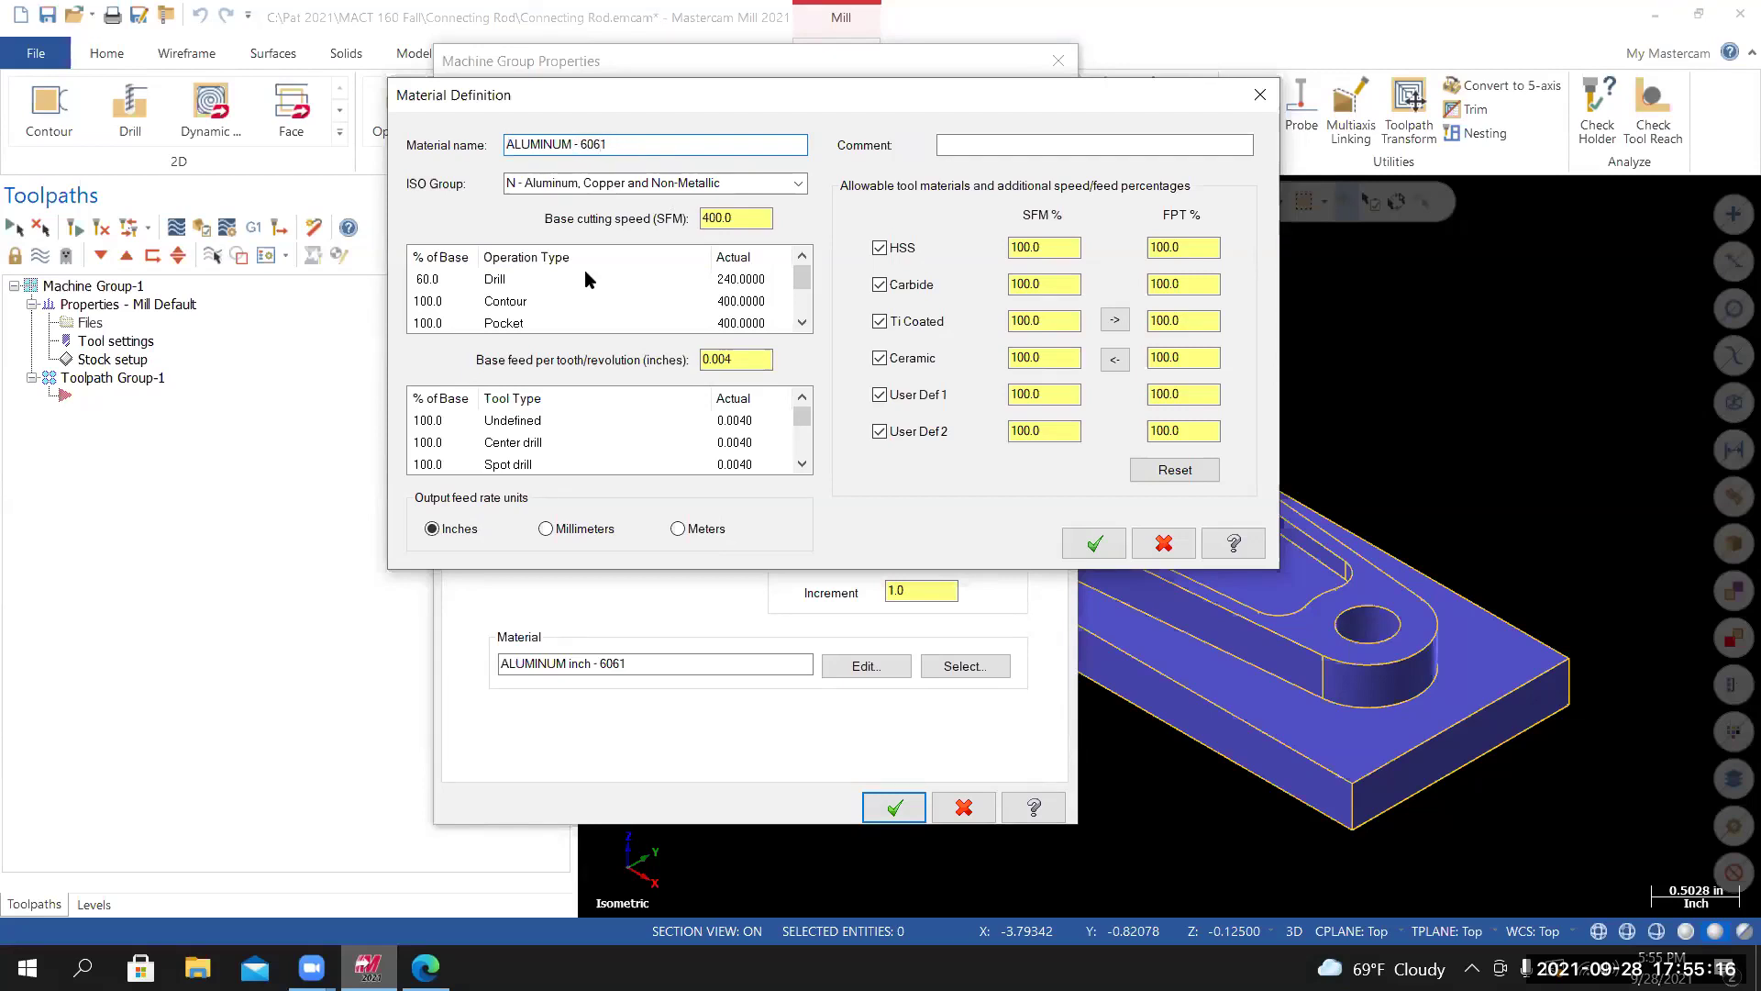
text(-t6)
key(BackSpace)
key(BackSpace)
Set the material's base cutting speed to 300 SFM and its Drill operation to 50% of base.
double_click(742, 217)
text(300.0)
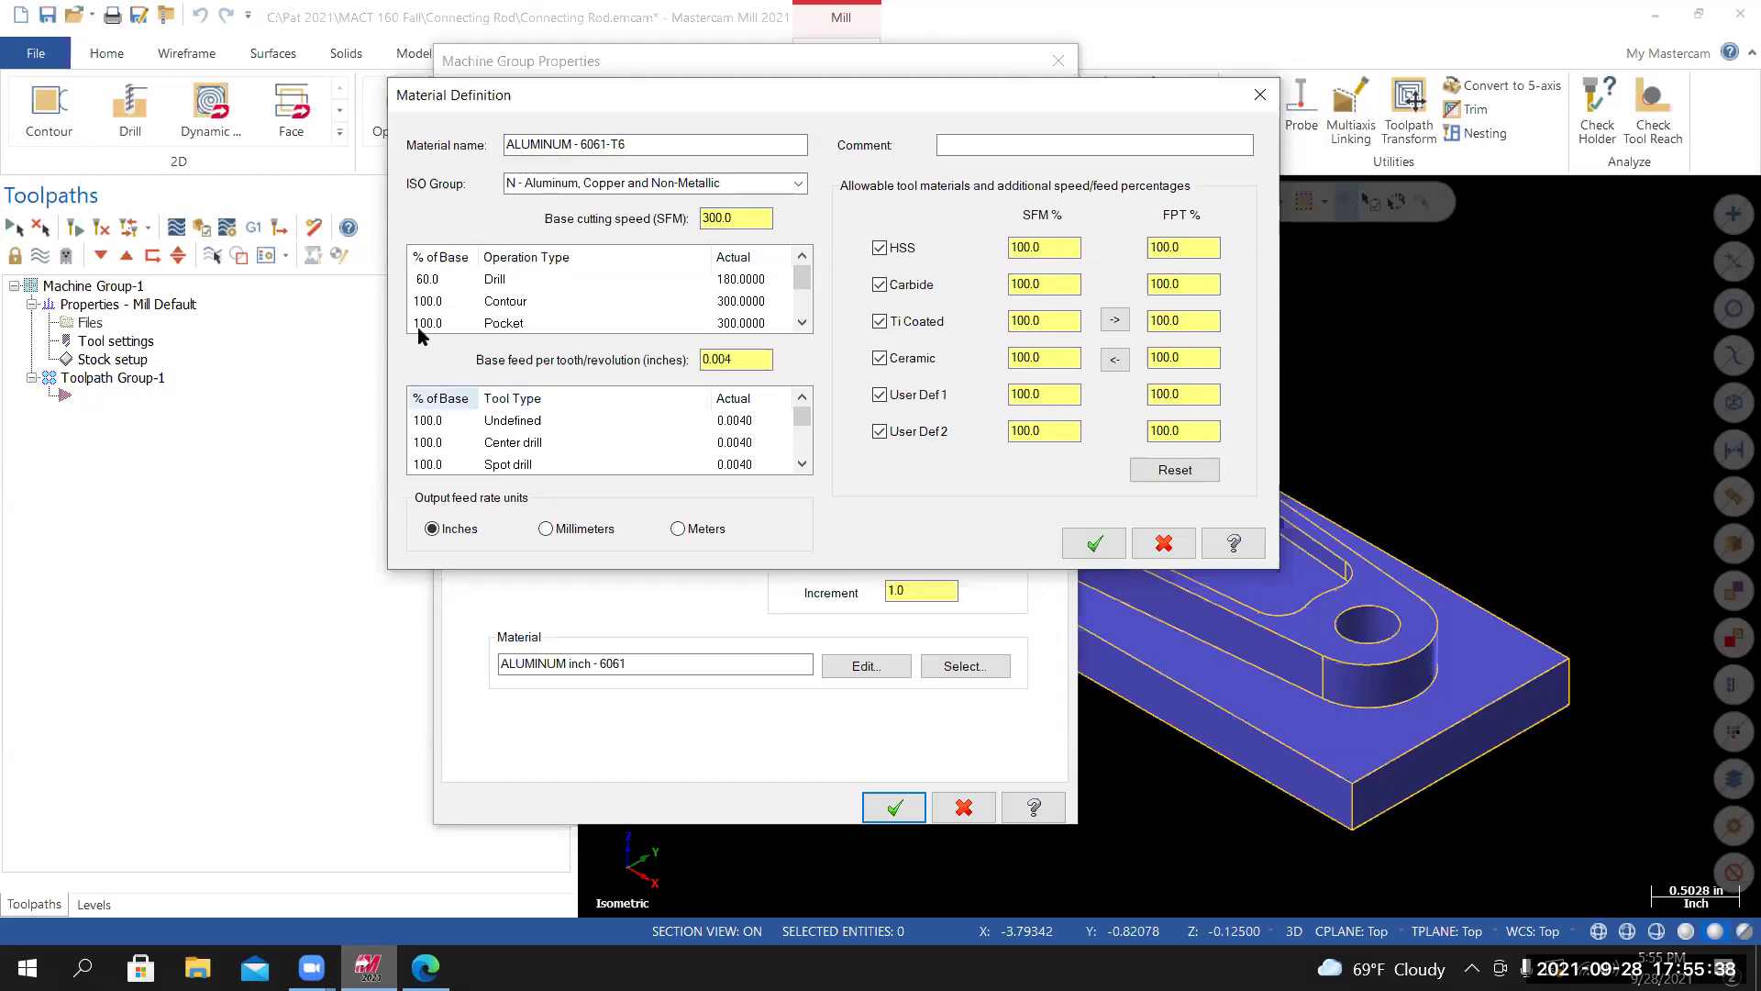
click(434, 285)
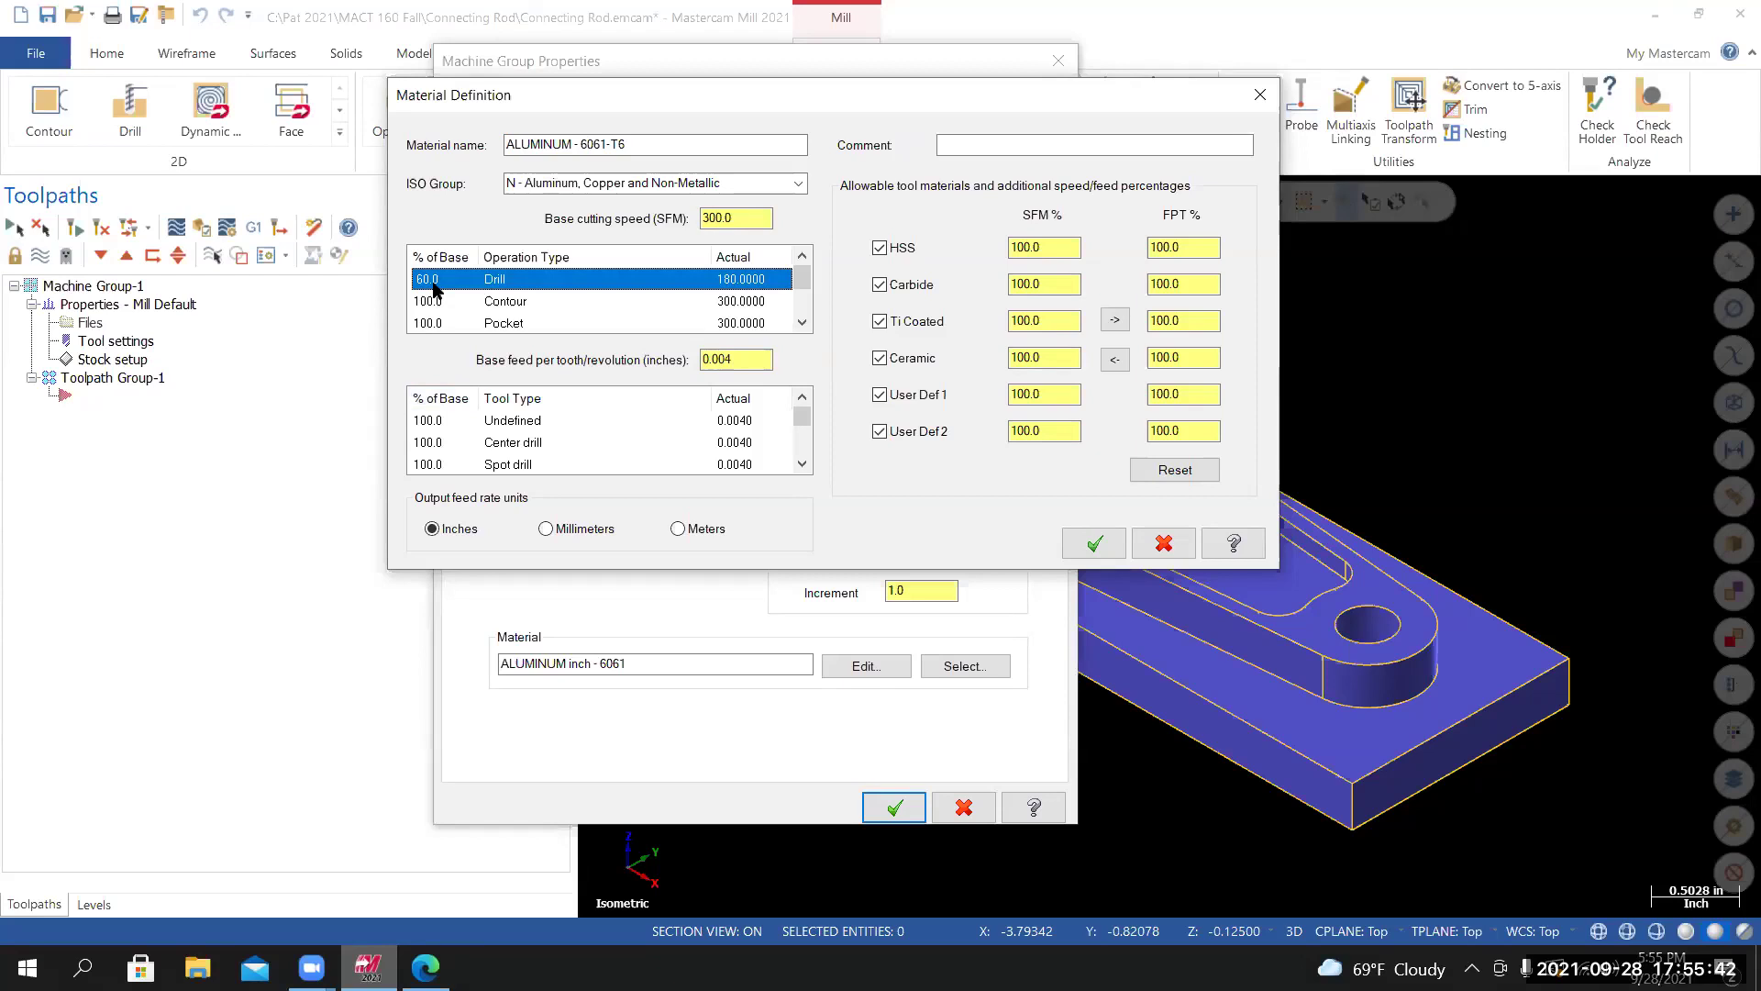
click(434, 283)
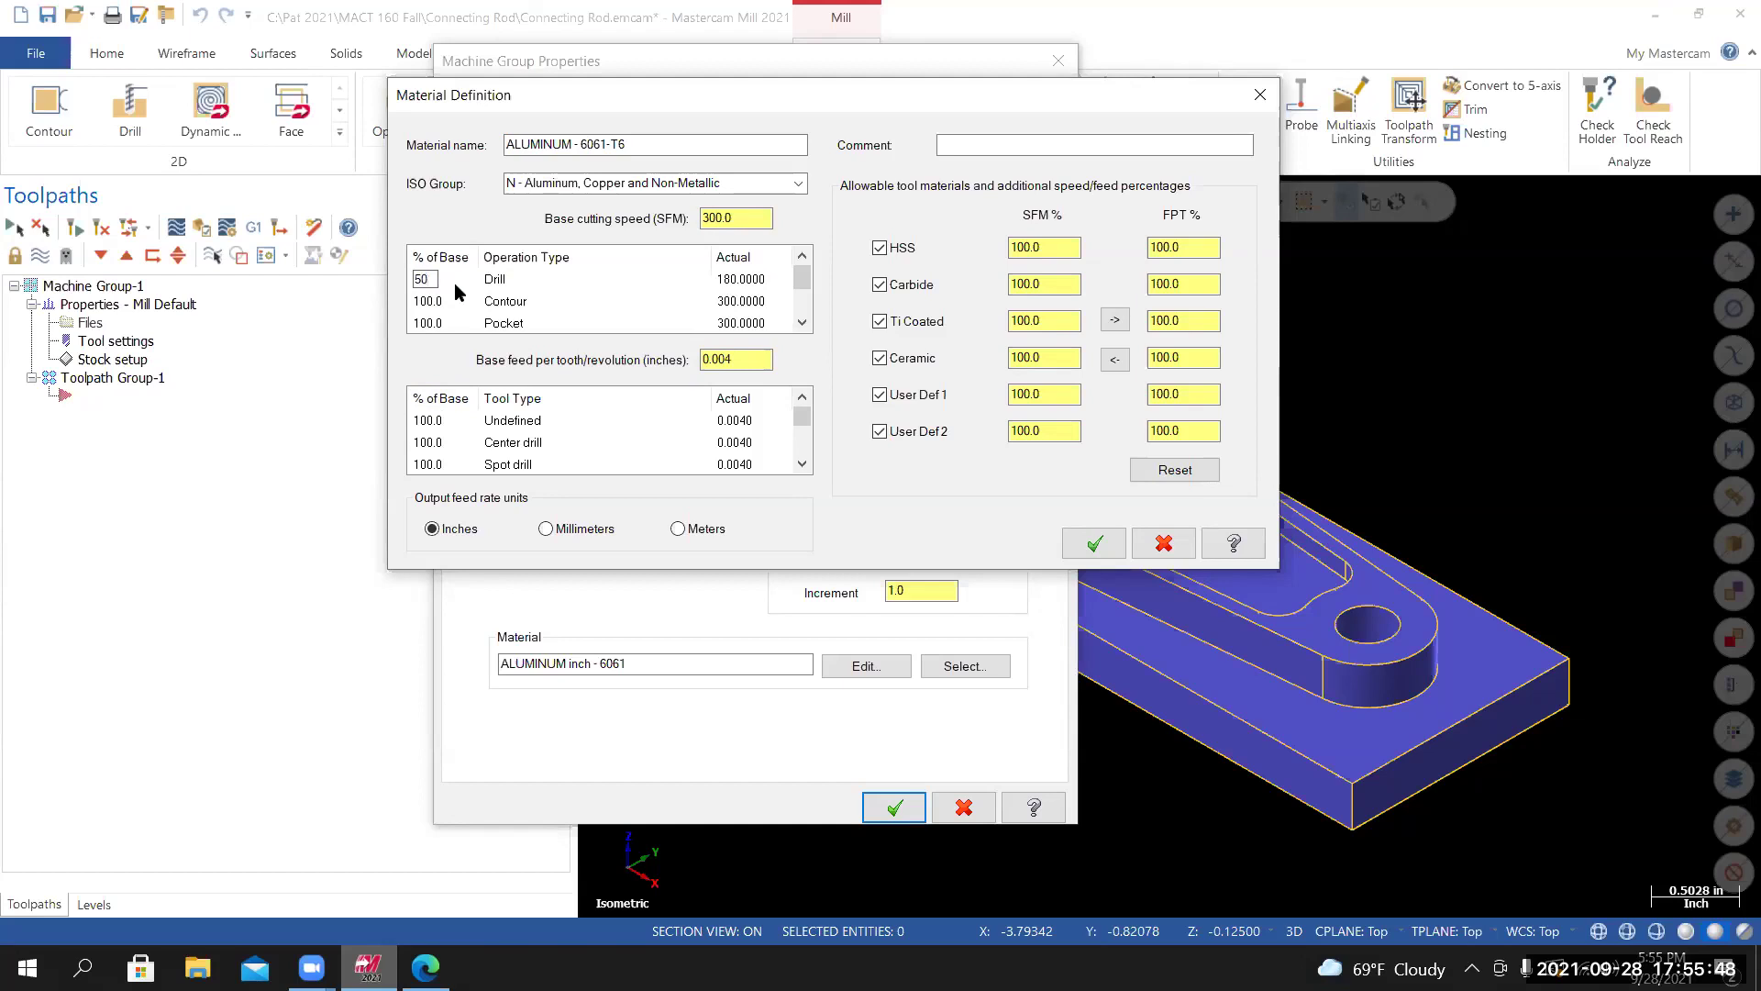
key(Return)
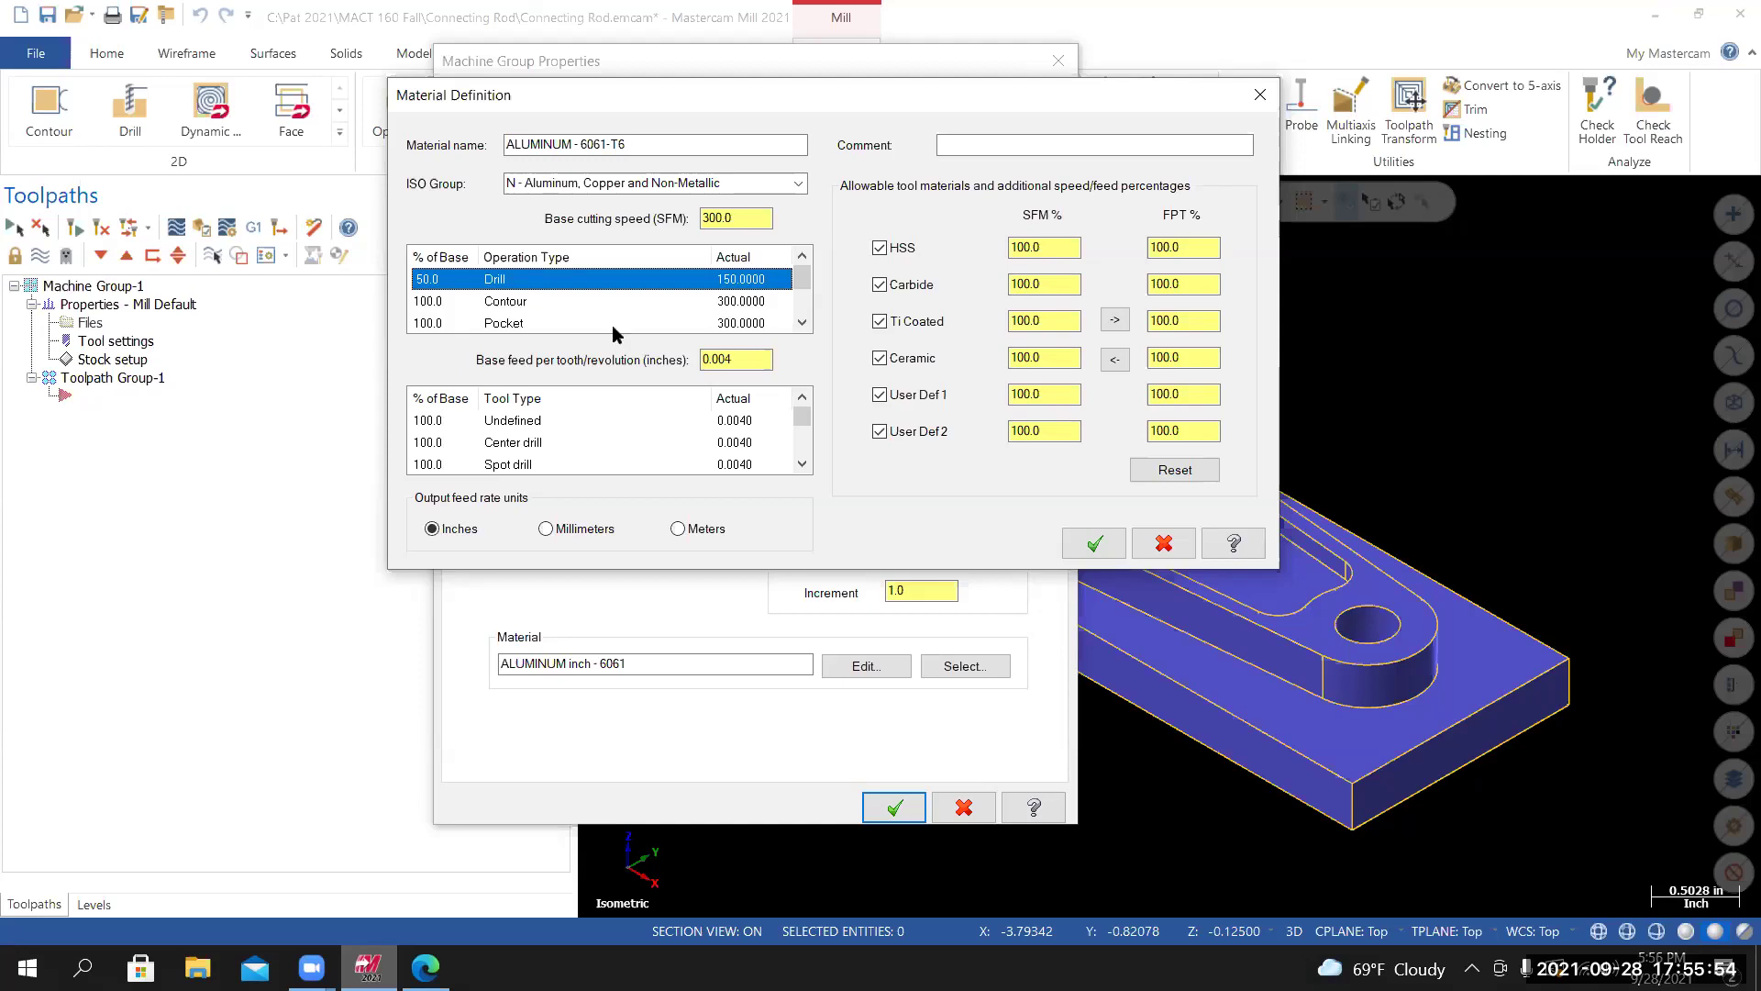
click(1087, 546)
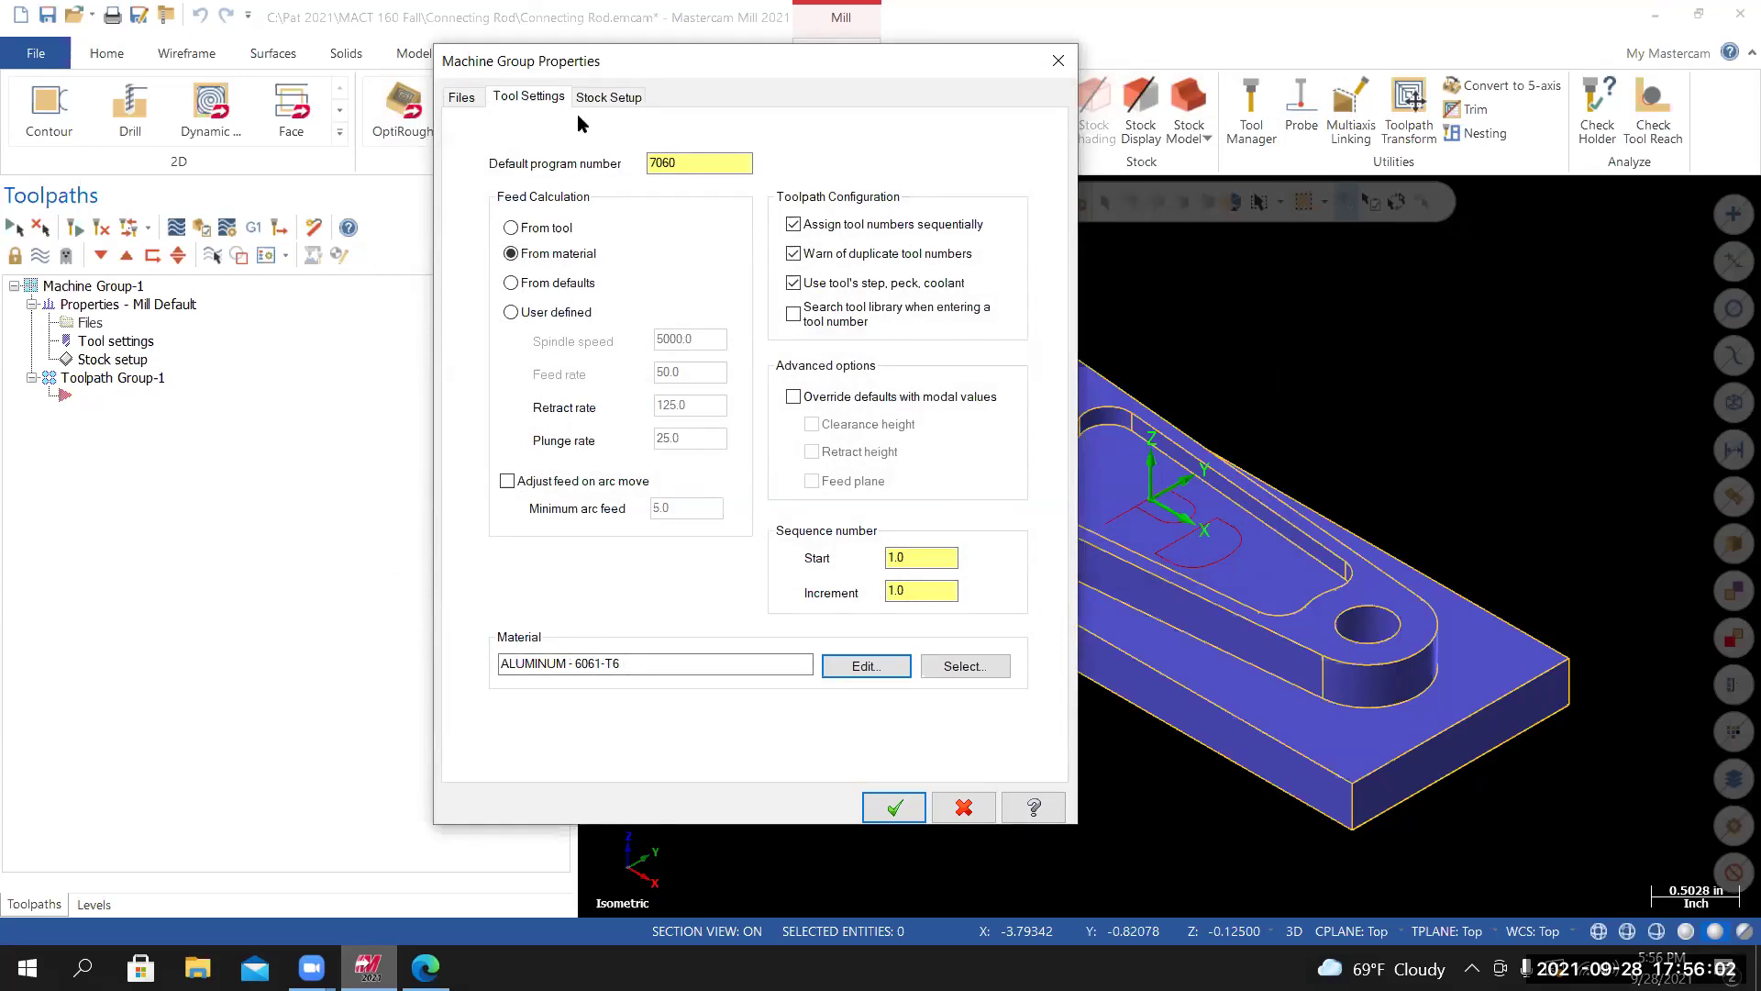
Set the stock shape to Solid/Mesh in the stock setup and start selecting the stock solid in the model.
click(607, 99)
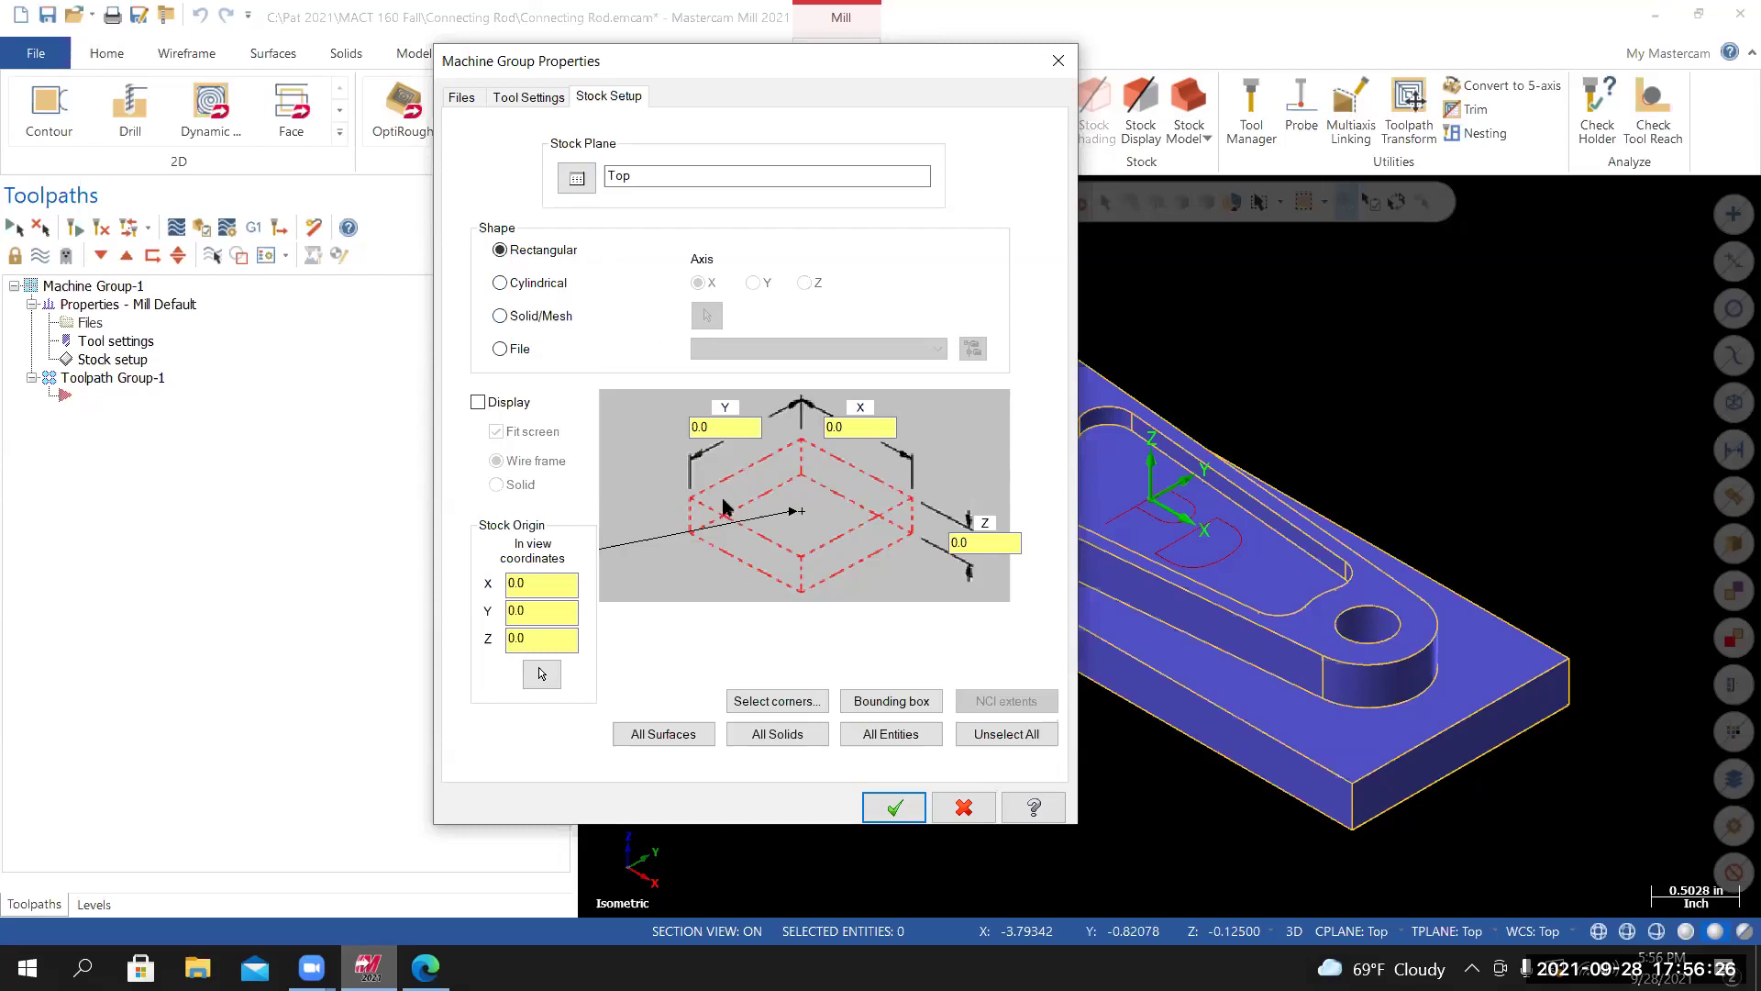
click(501, 315)
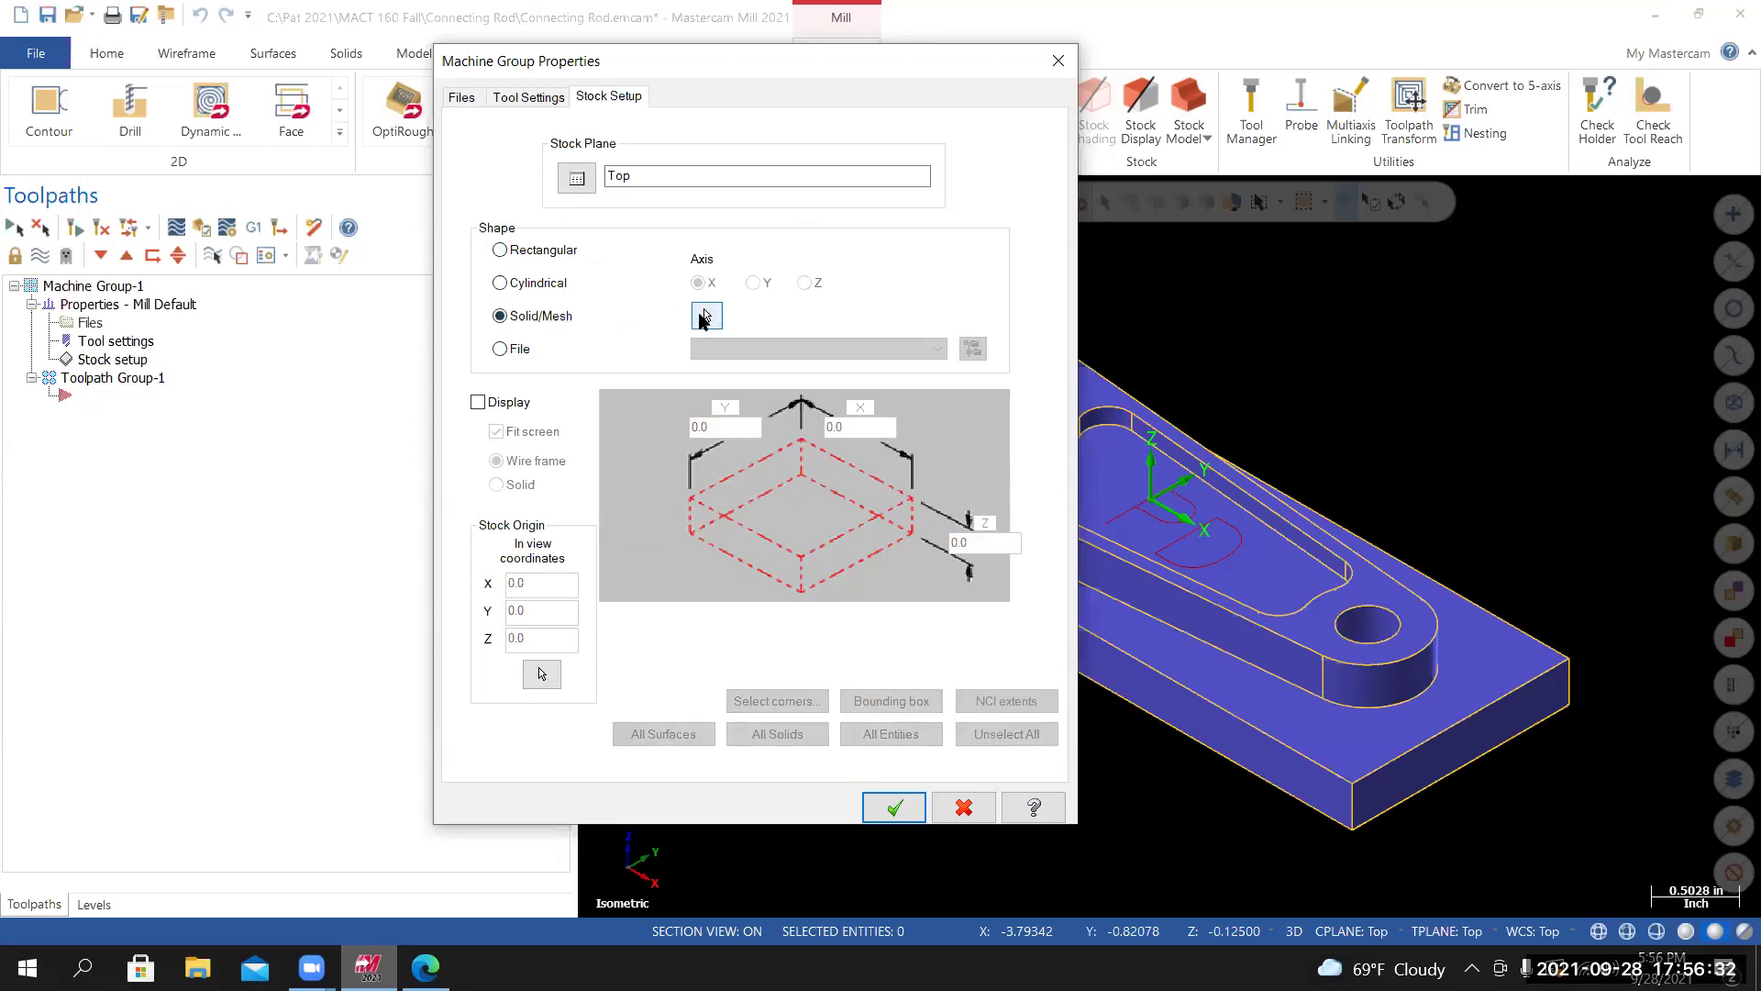
click(706, 315)
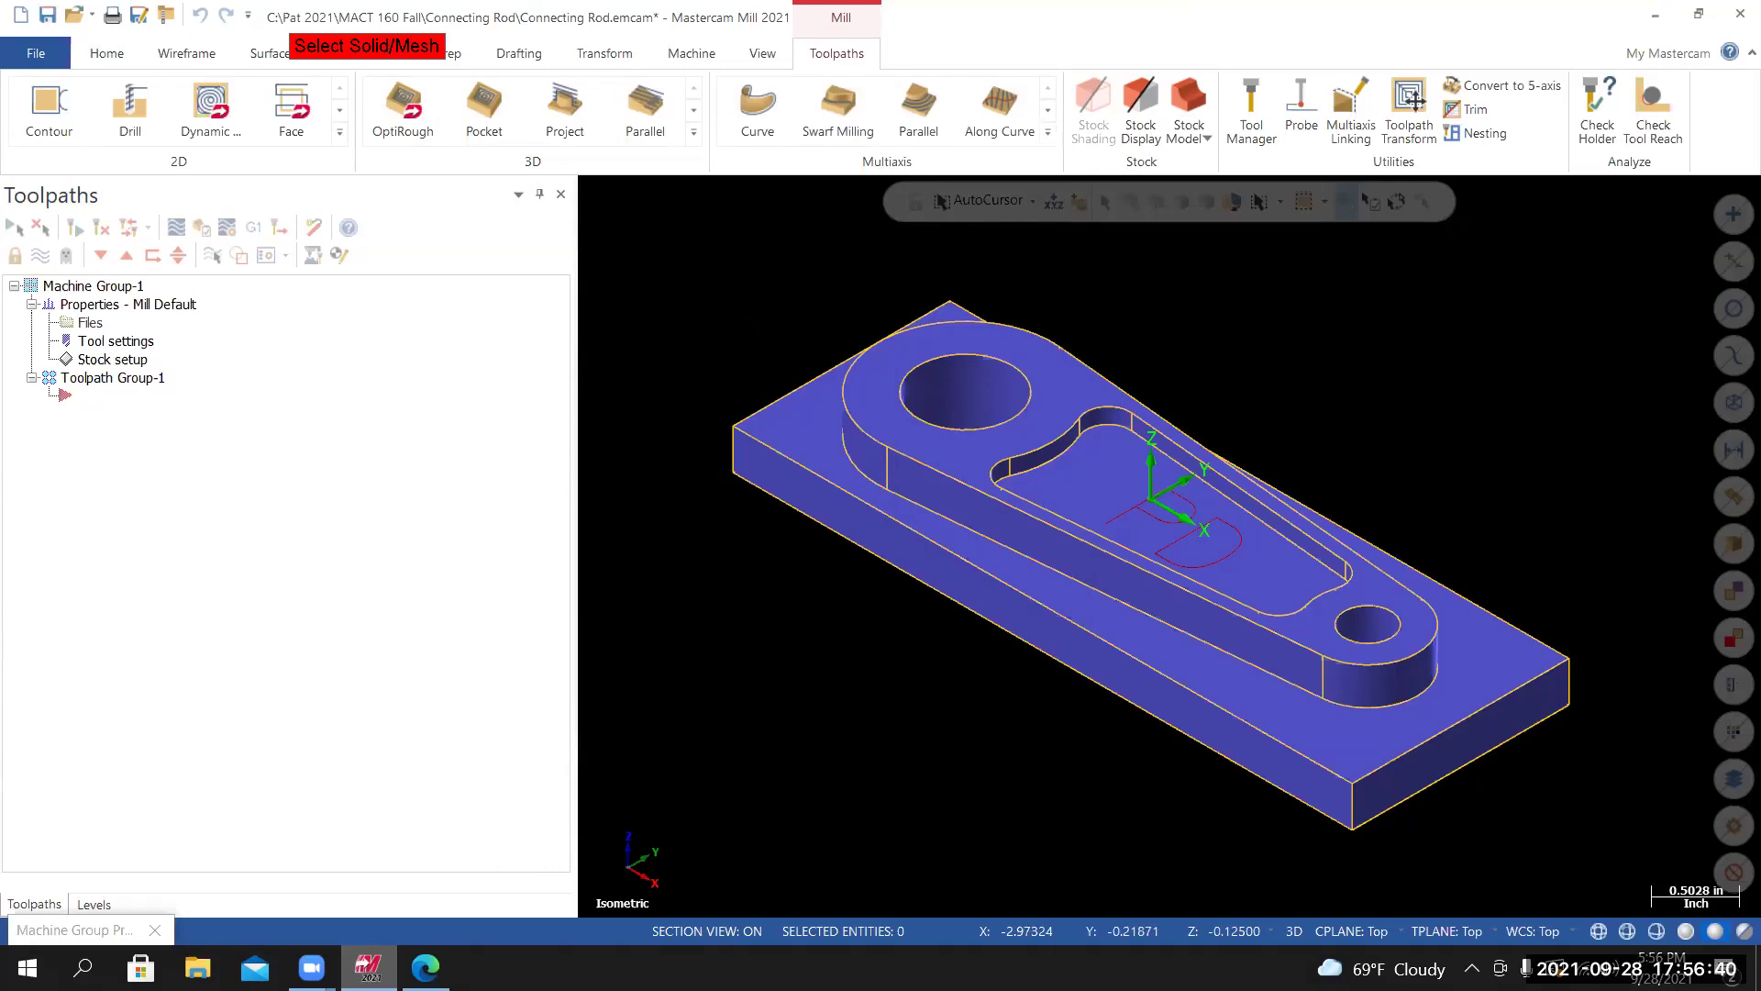
click(471, 92)
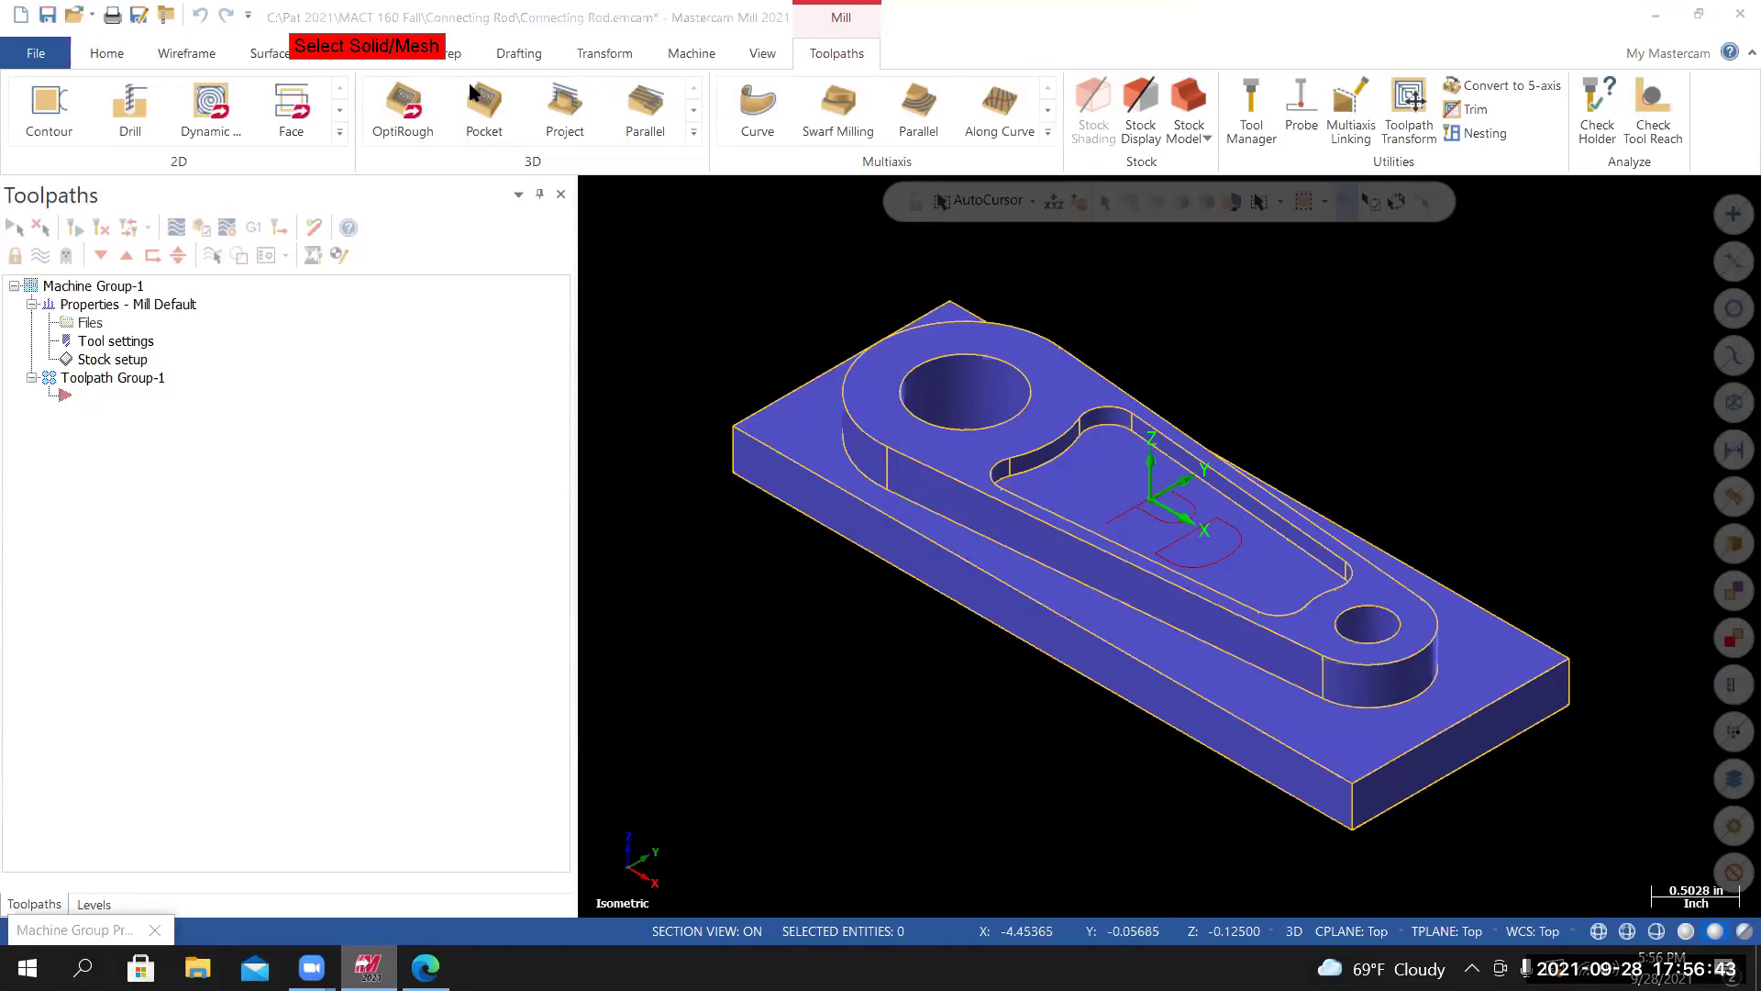
Make level 6, Material, visible in the Levels manager to expose the stock solid.
click(93, 904)
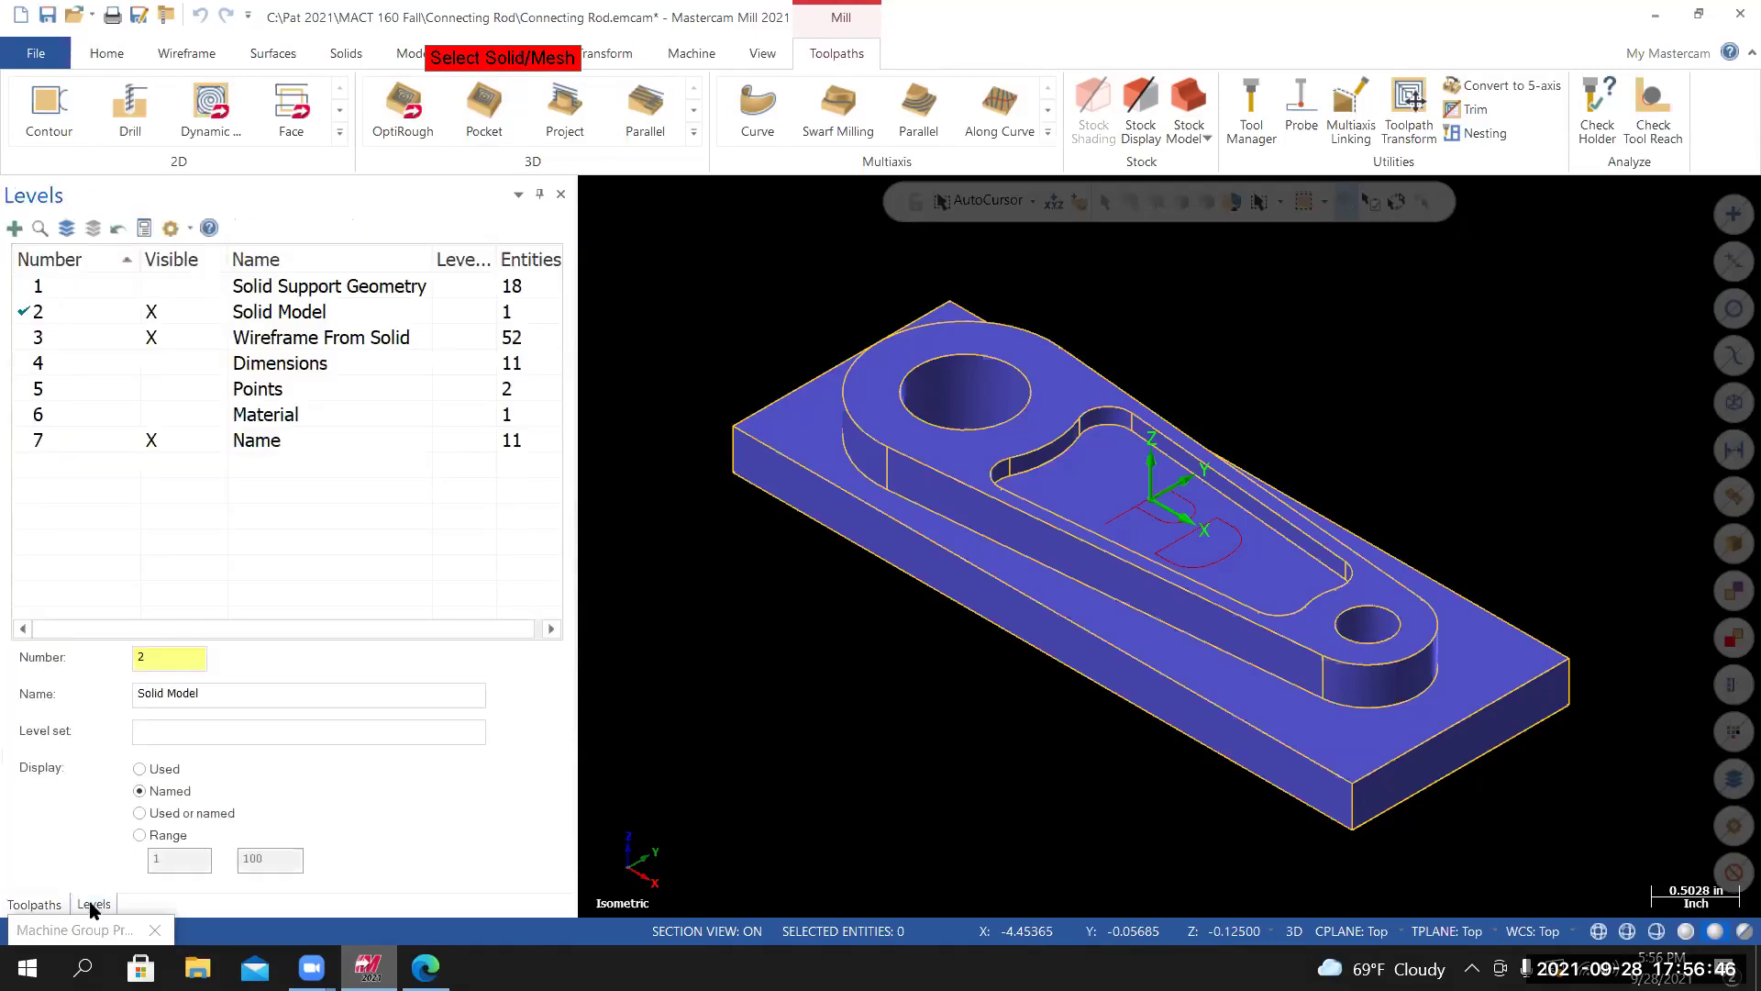
click(165, 420)
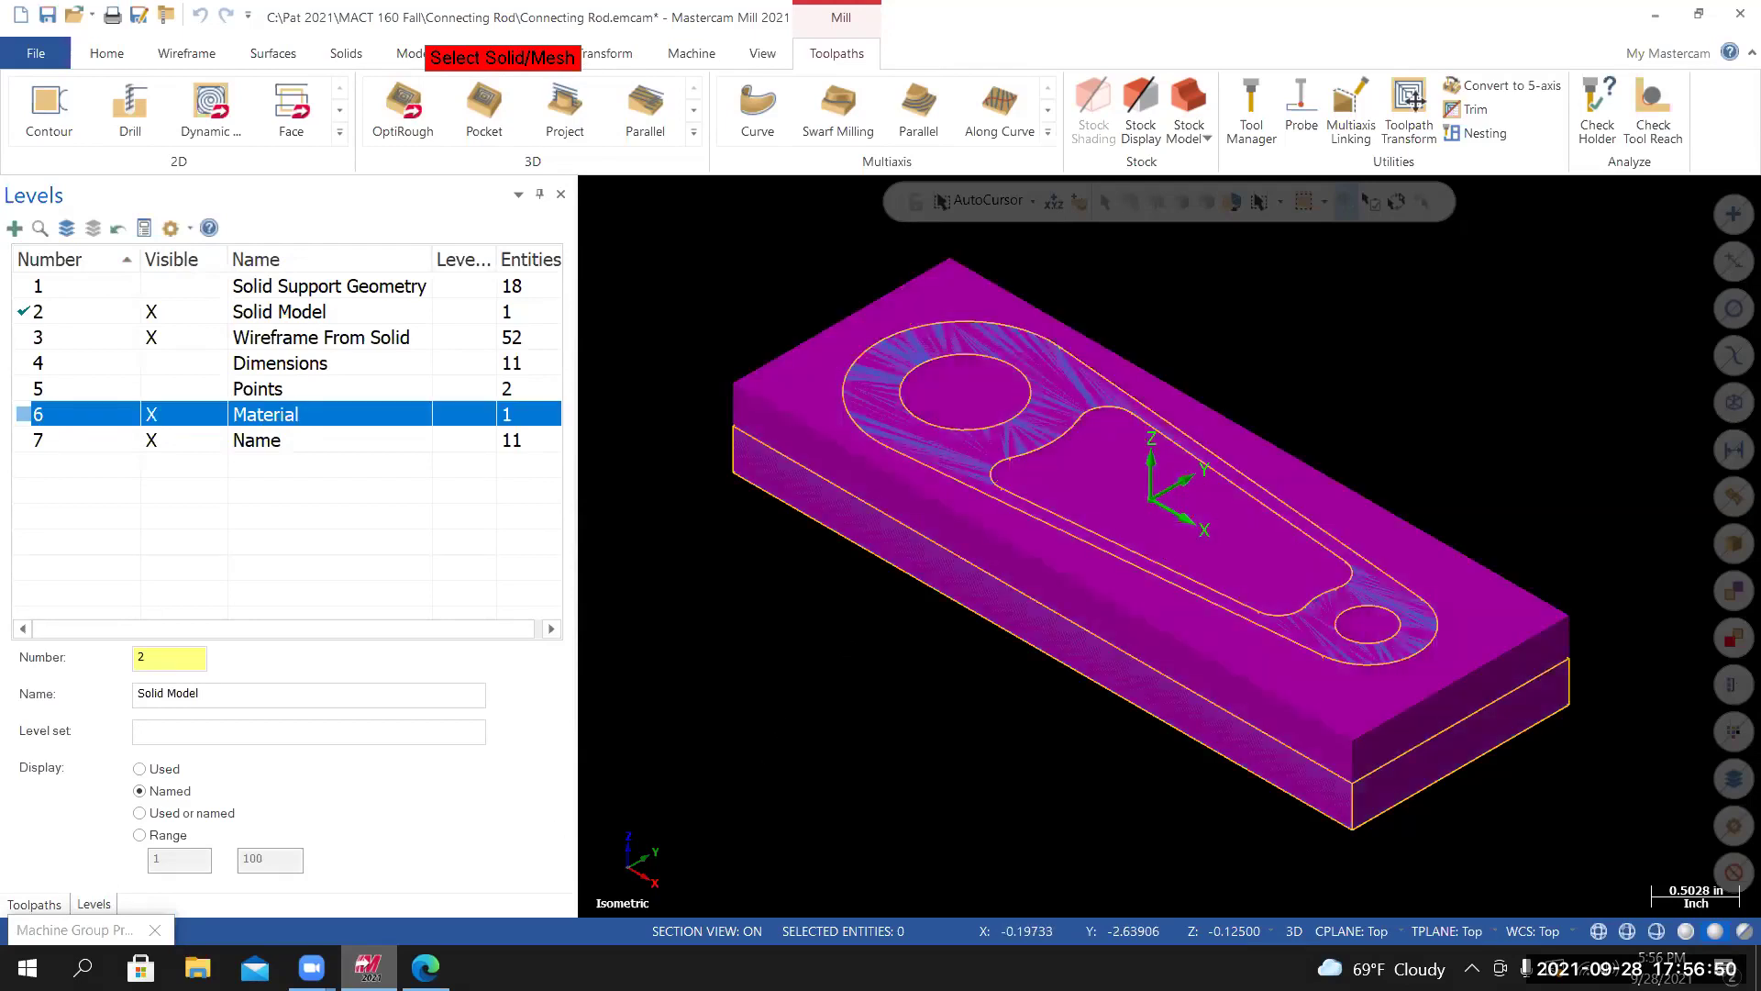
scroll(799, 691, down, 5)
scroll(1056, 335, up, 3)
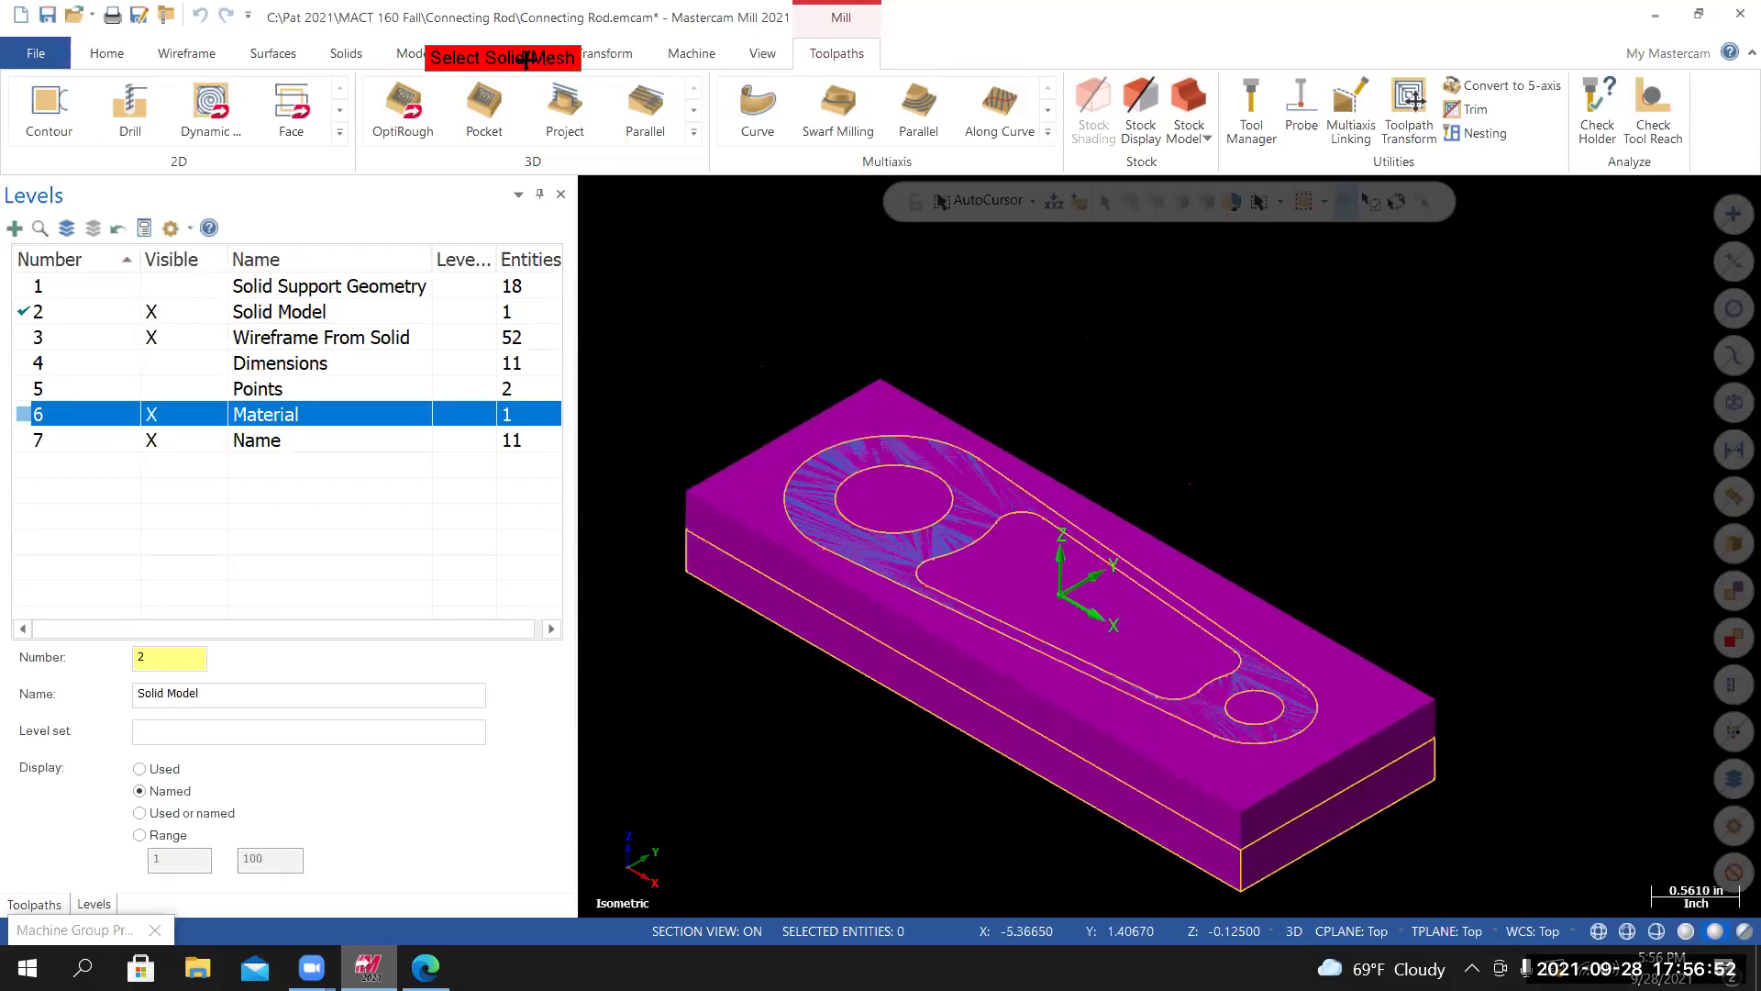
Pick the rectangular Material block enclosing the connecting rod as the Solid/Mesh stock.
drag(526, 58, 778, 229)
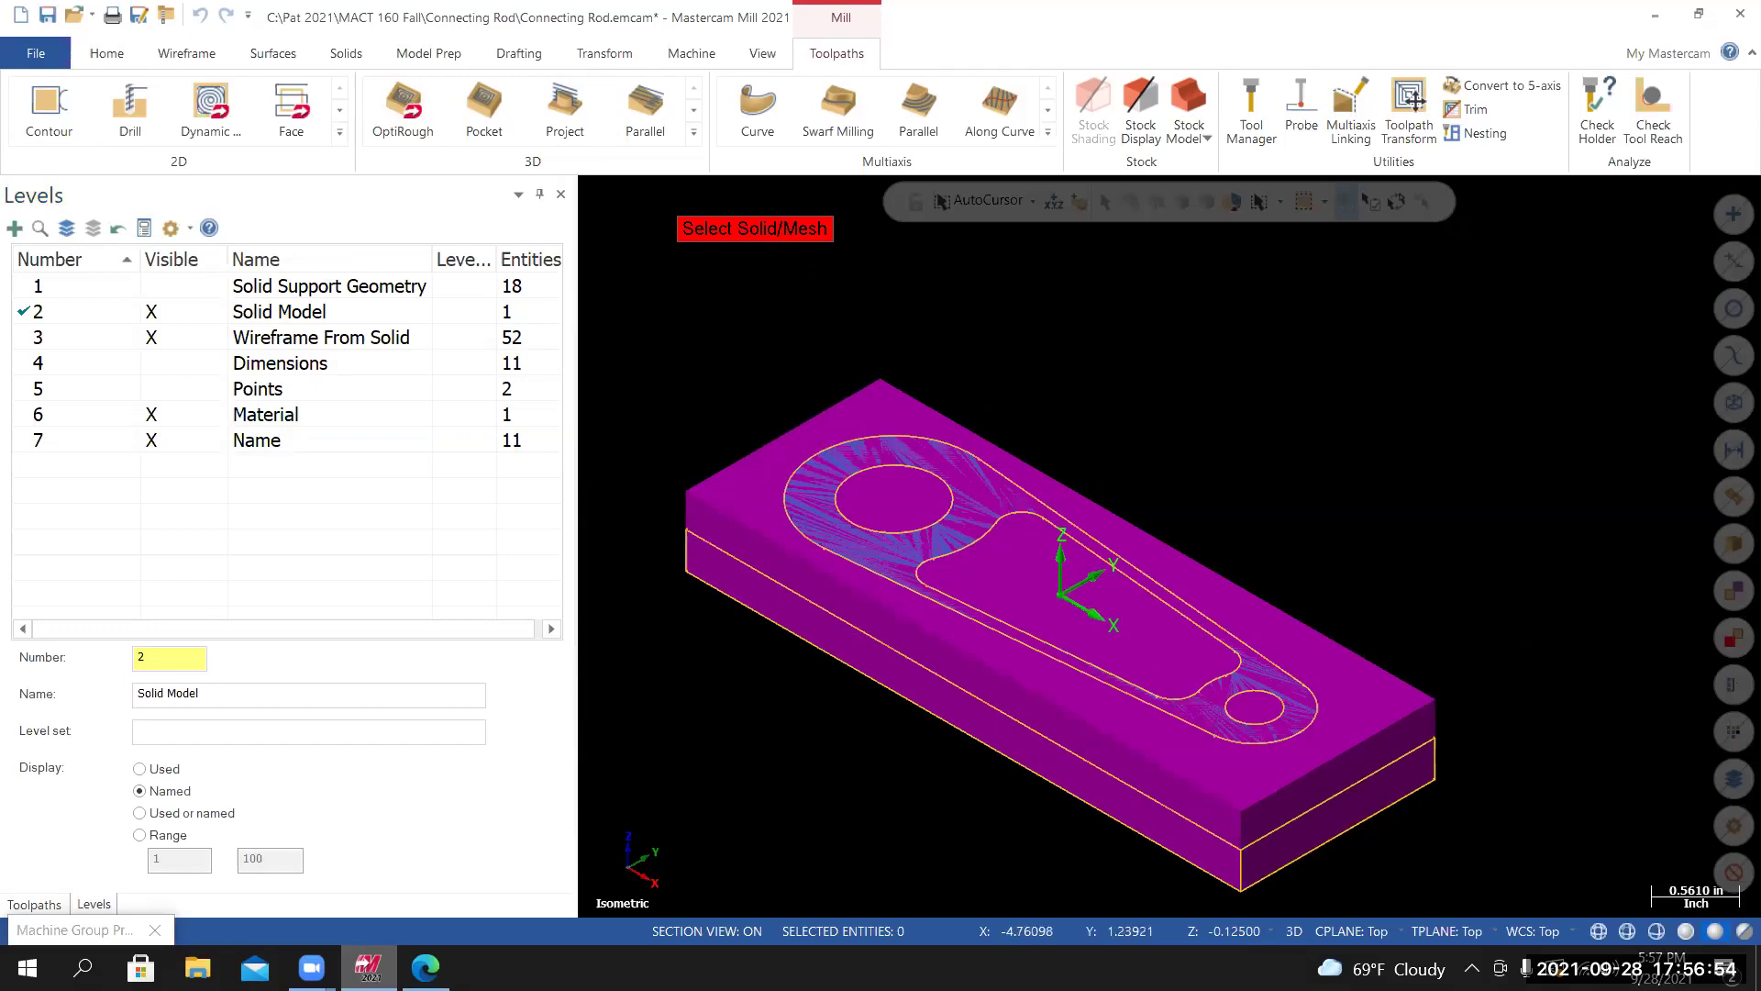
mouse_move(1169, 546)
middle_down()
mouse_move(1171, 567)
mouse_move(1204, 514)
mouse_move(1157, 532)
middle_up()
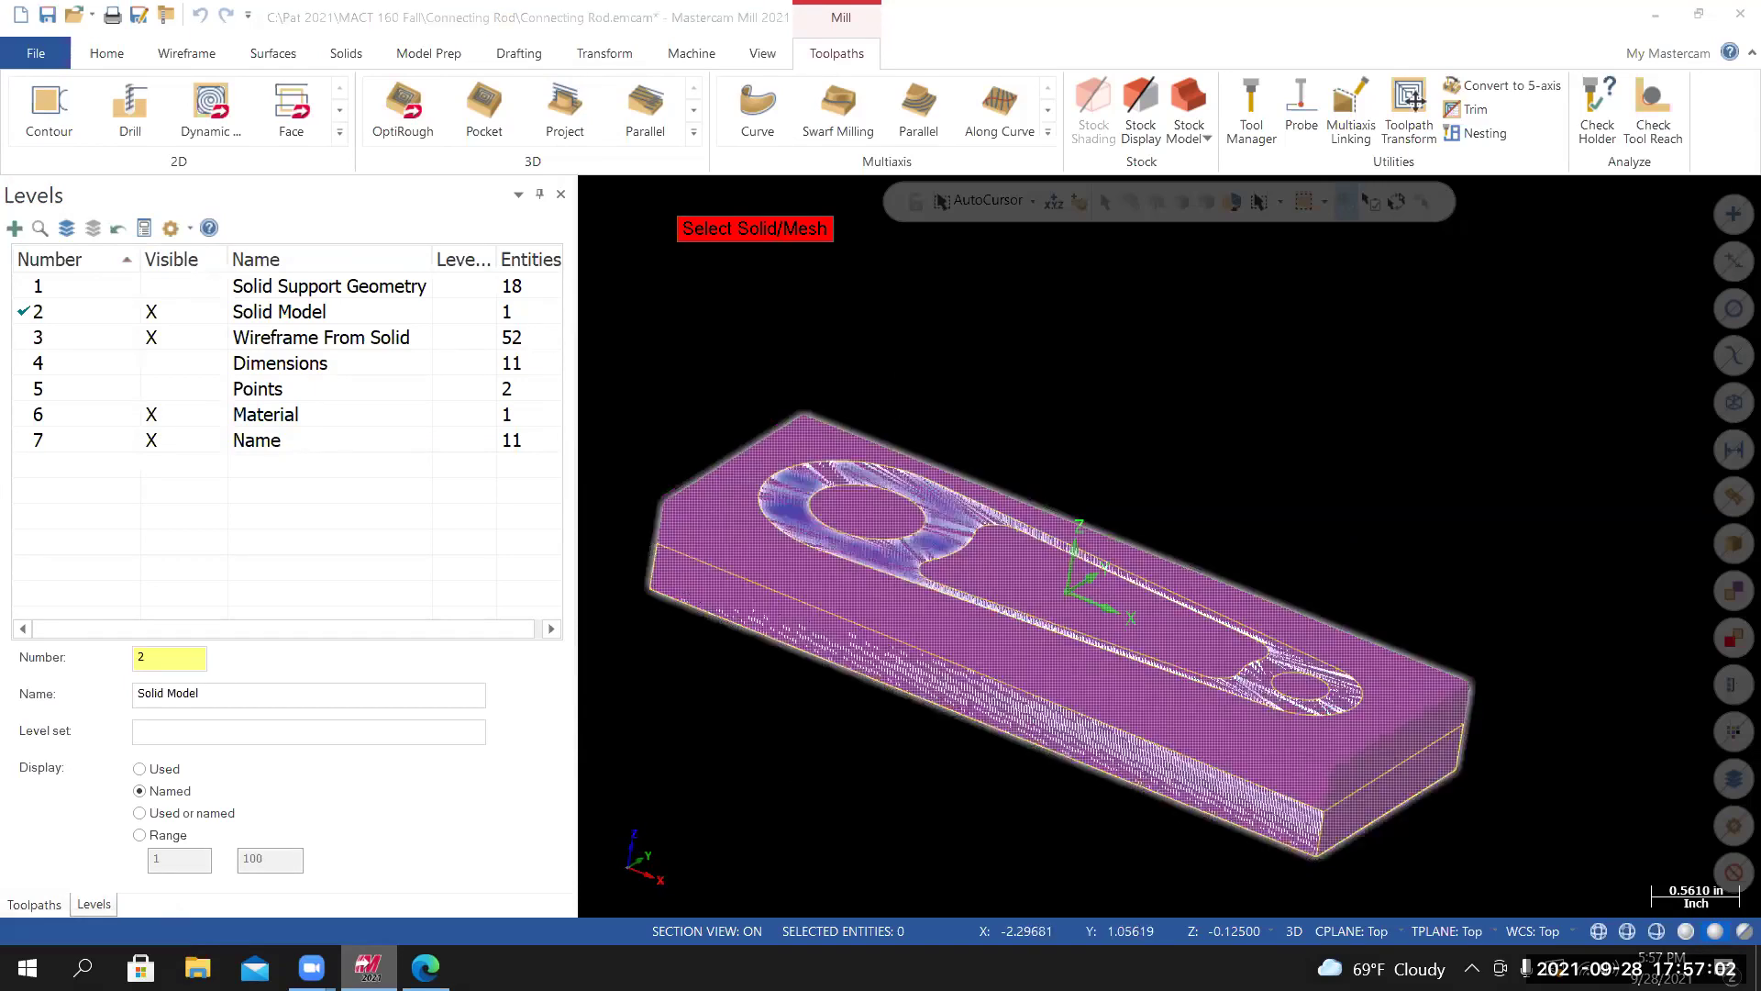
click(899, 556)
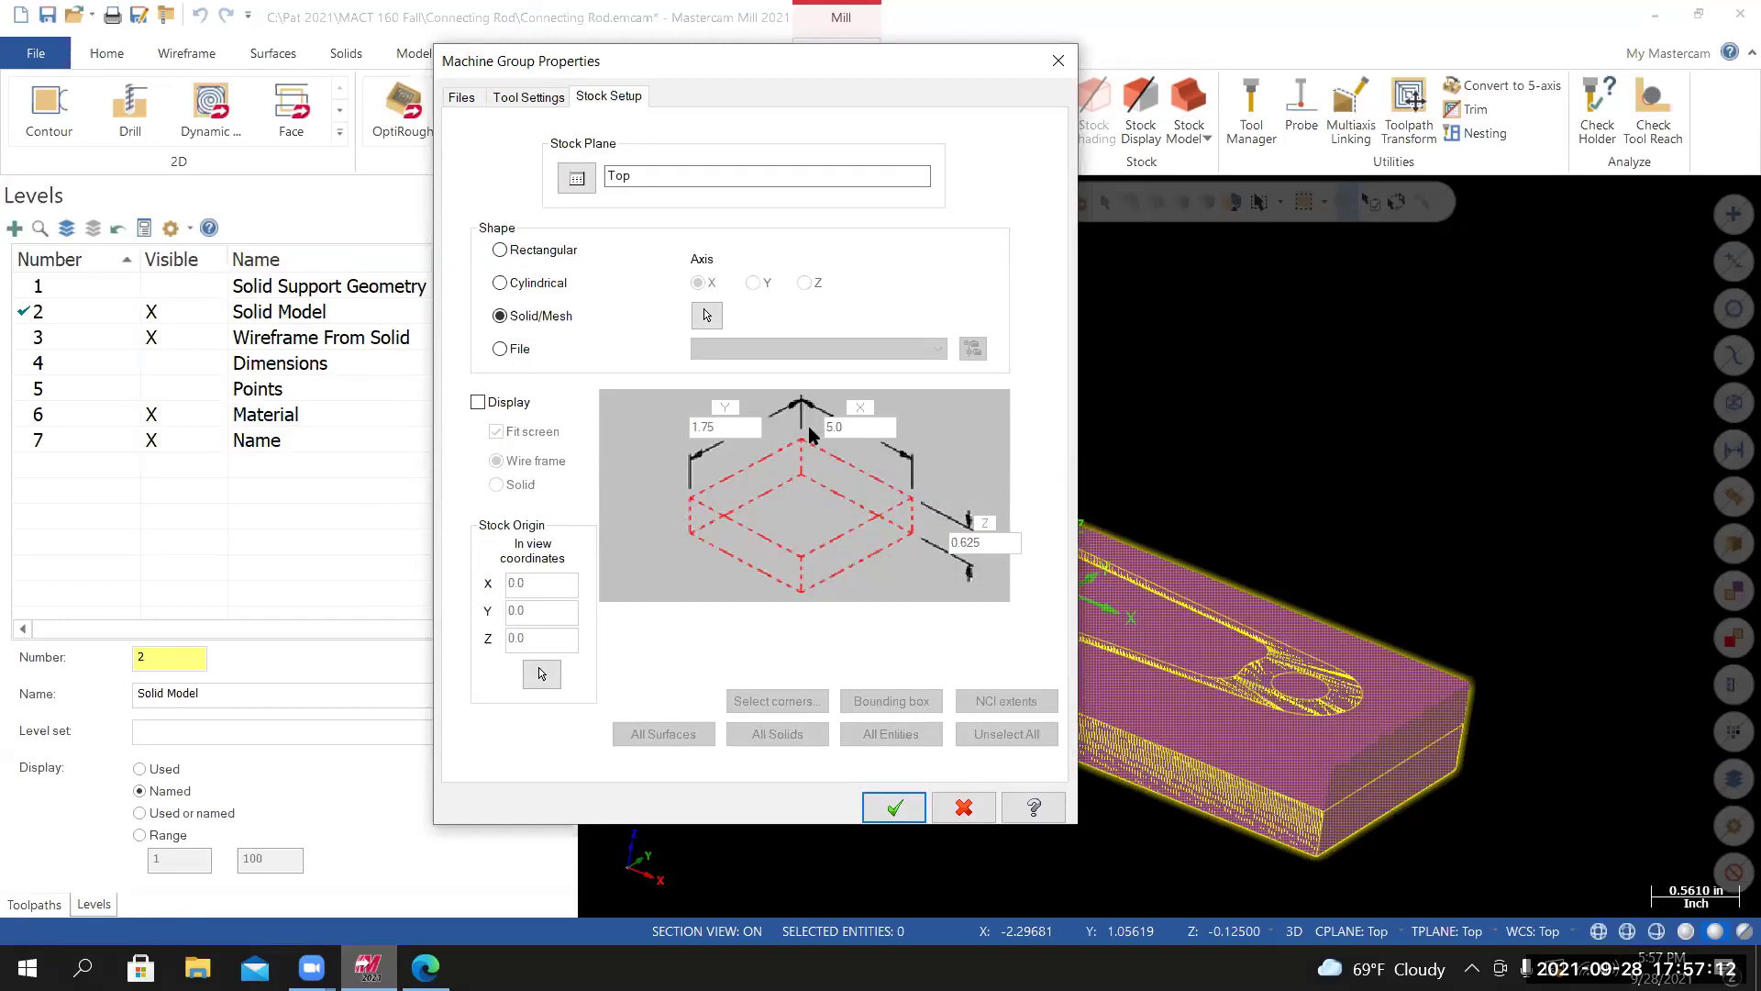
Turn on the stock display, set it to Solid, and accept the stock setup.
click(480, 404)
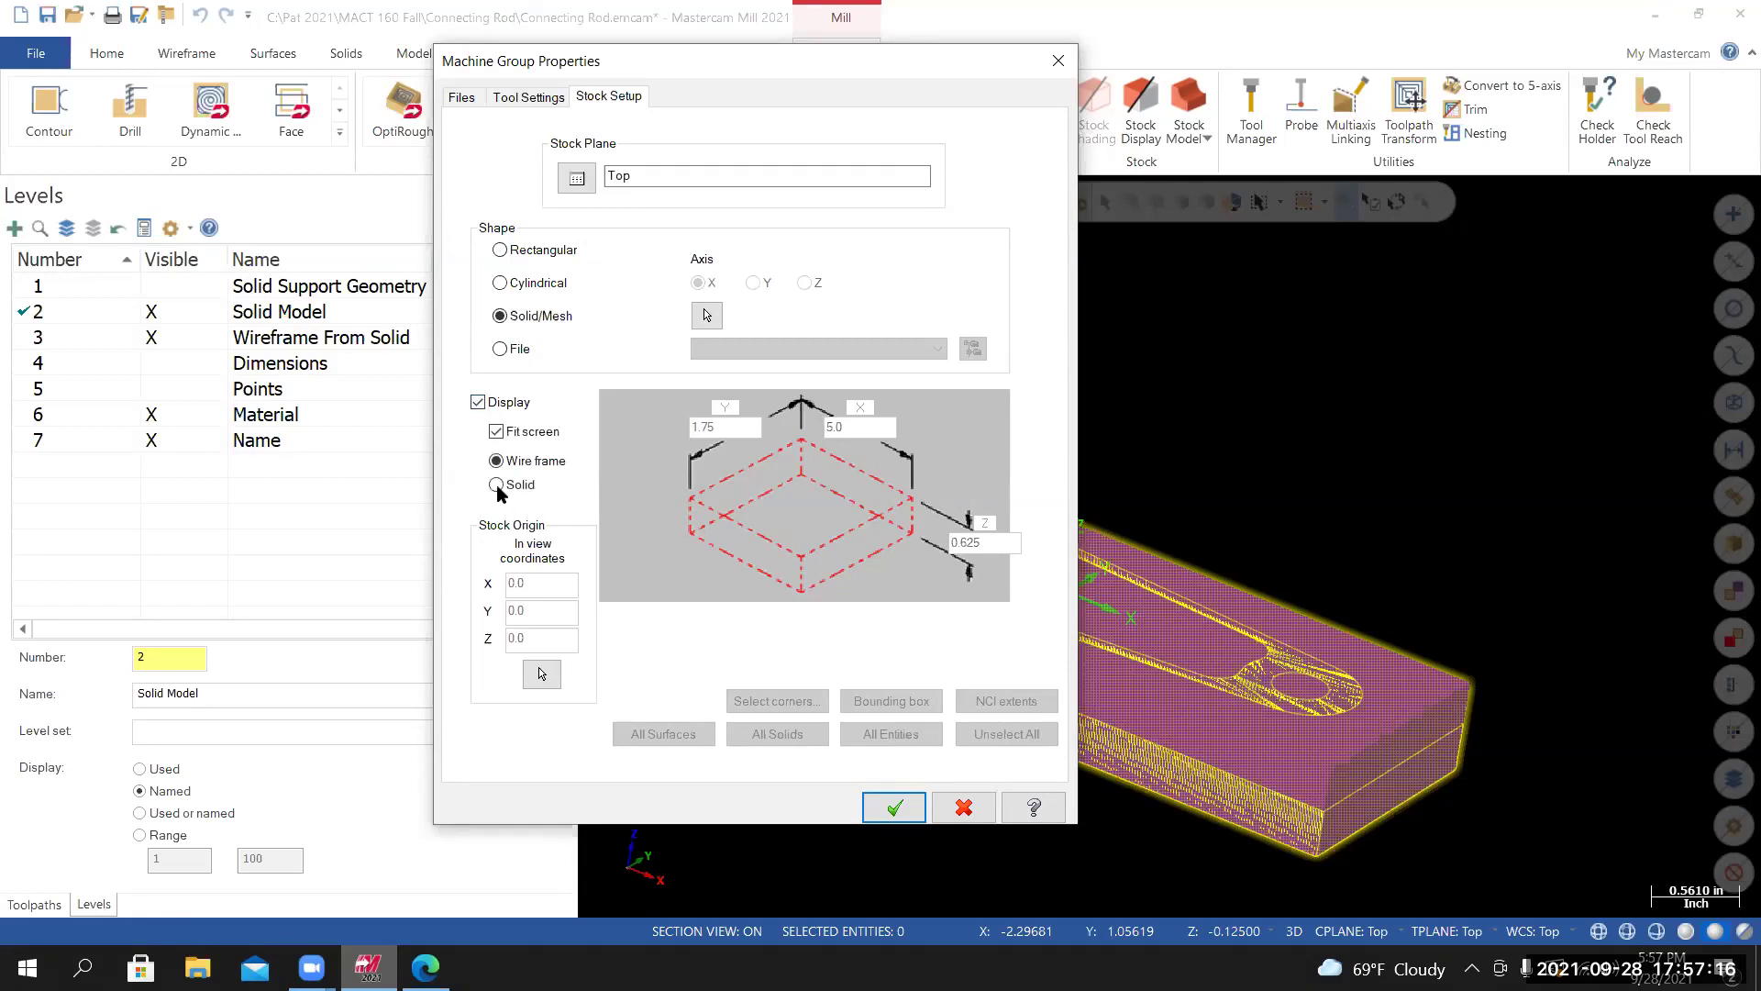
click(496, 484)
click(896, 801)
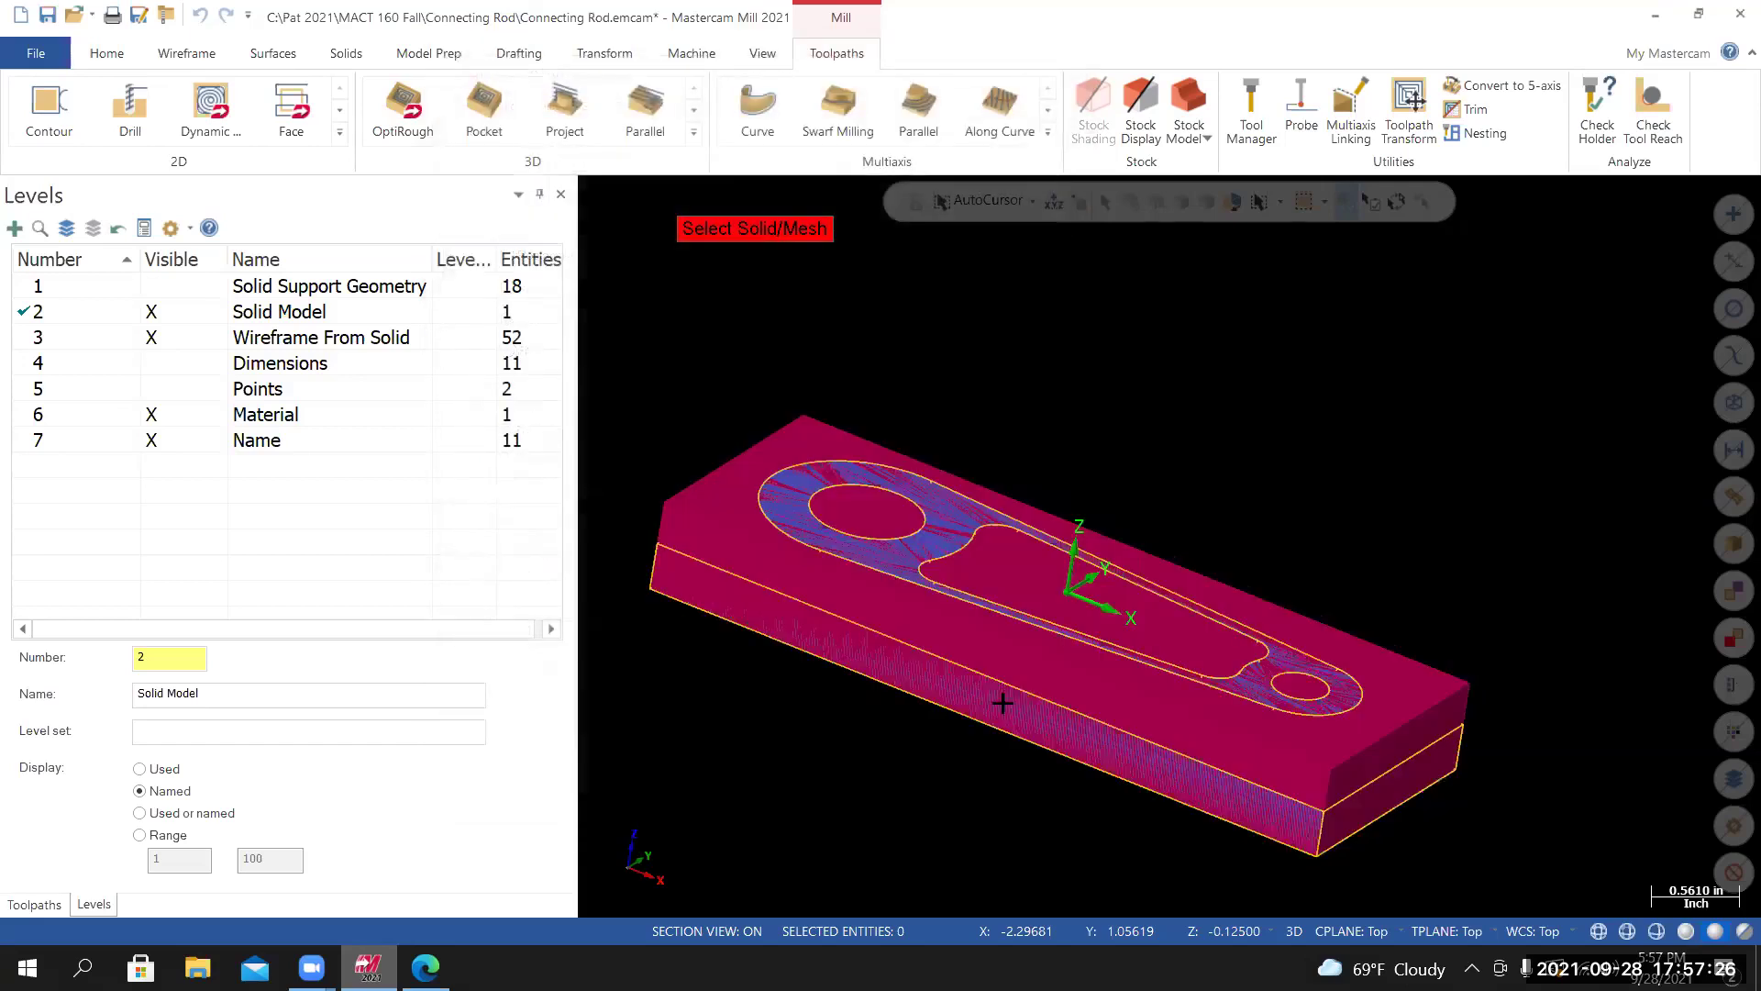
click(1032, 705)
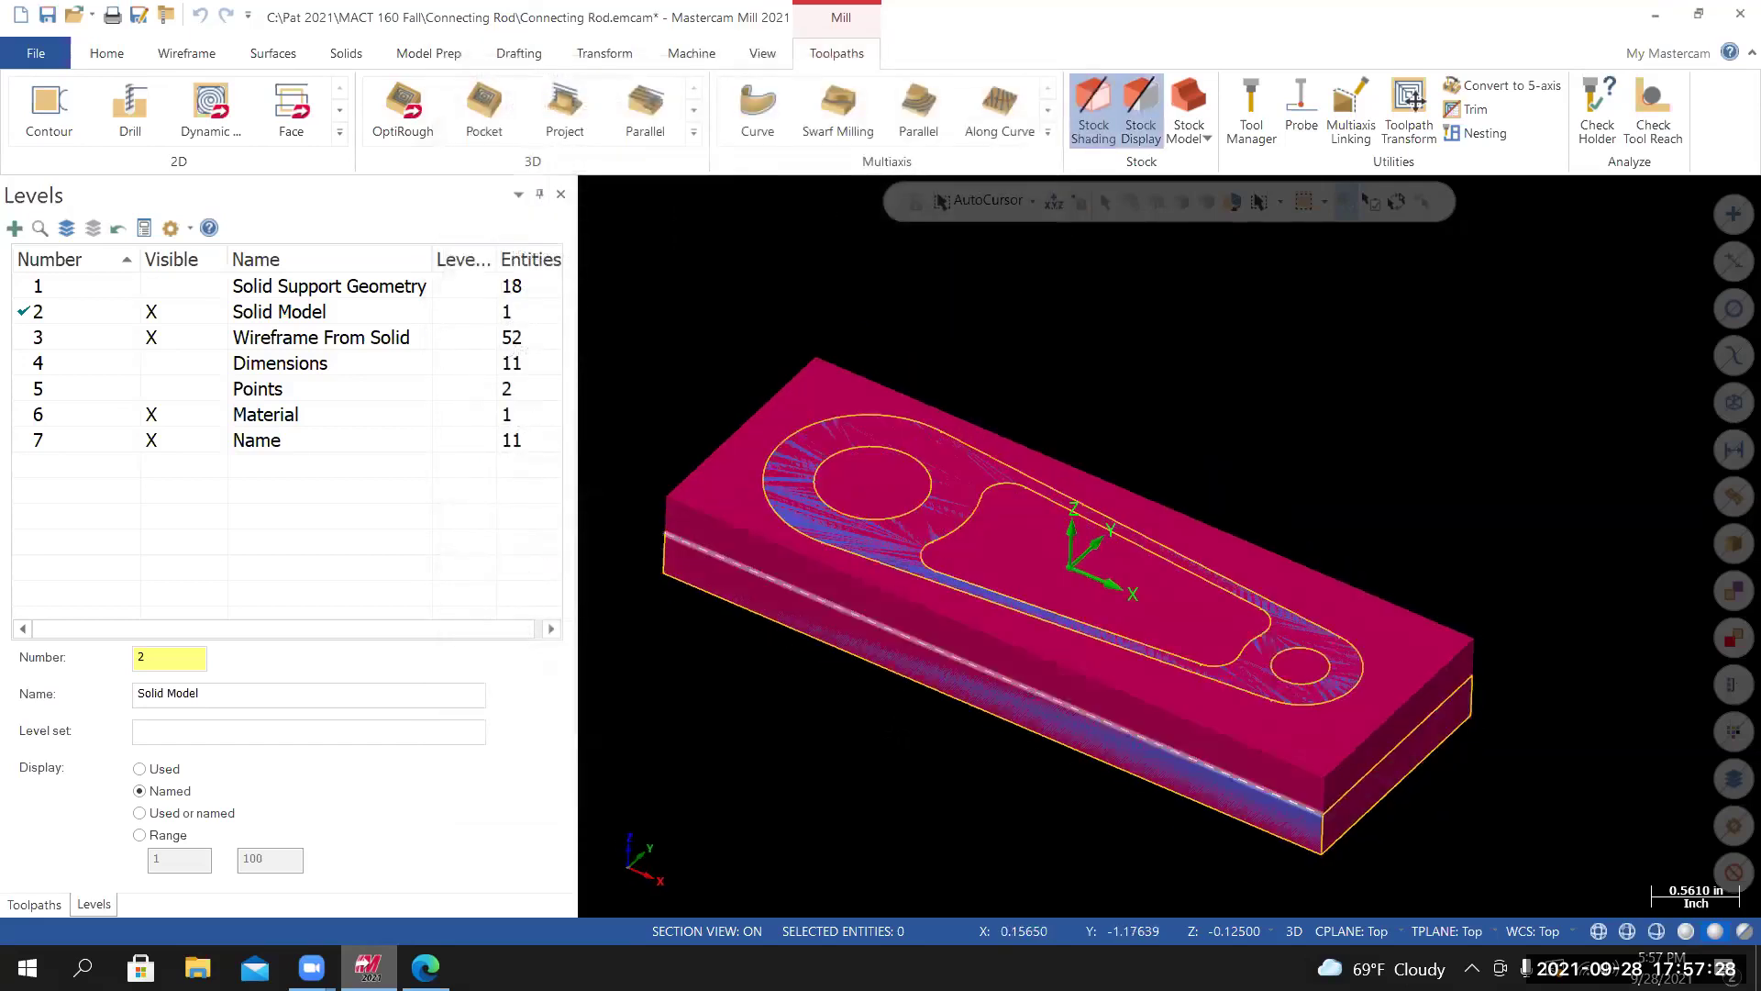
Hide level 6, Material, and examine how the displayed stock surrounds the connecting rod.
mouse_move(979, 653)
middle_down()
mouse_move(1005, 611)
mouse_move(971, 677)
mouse_move(993, 666)
middle_up()
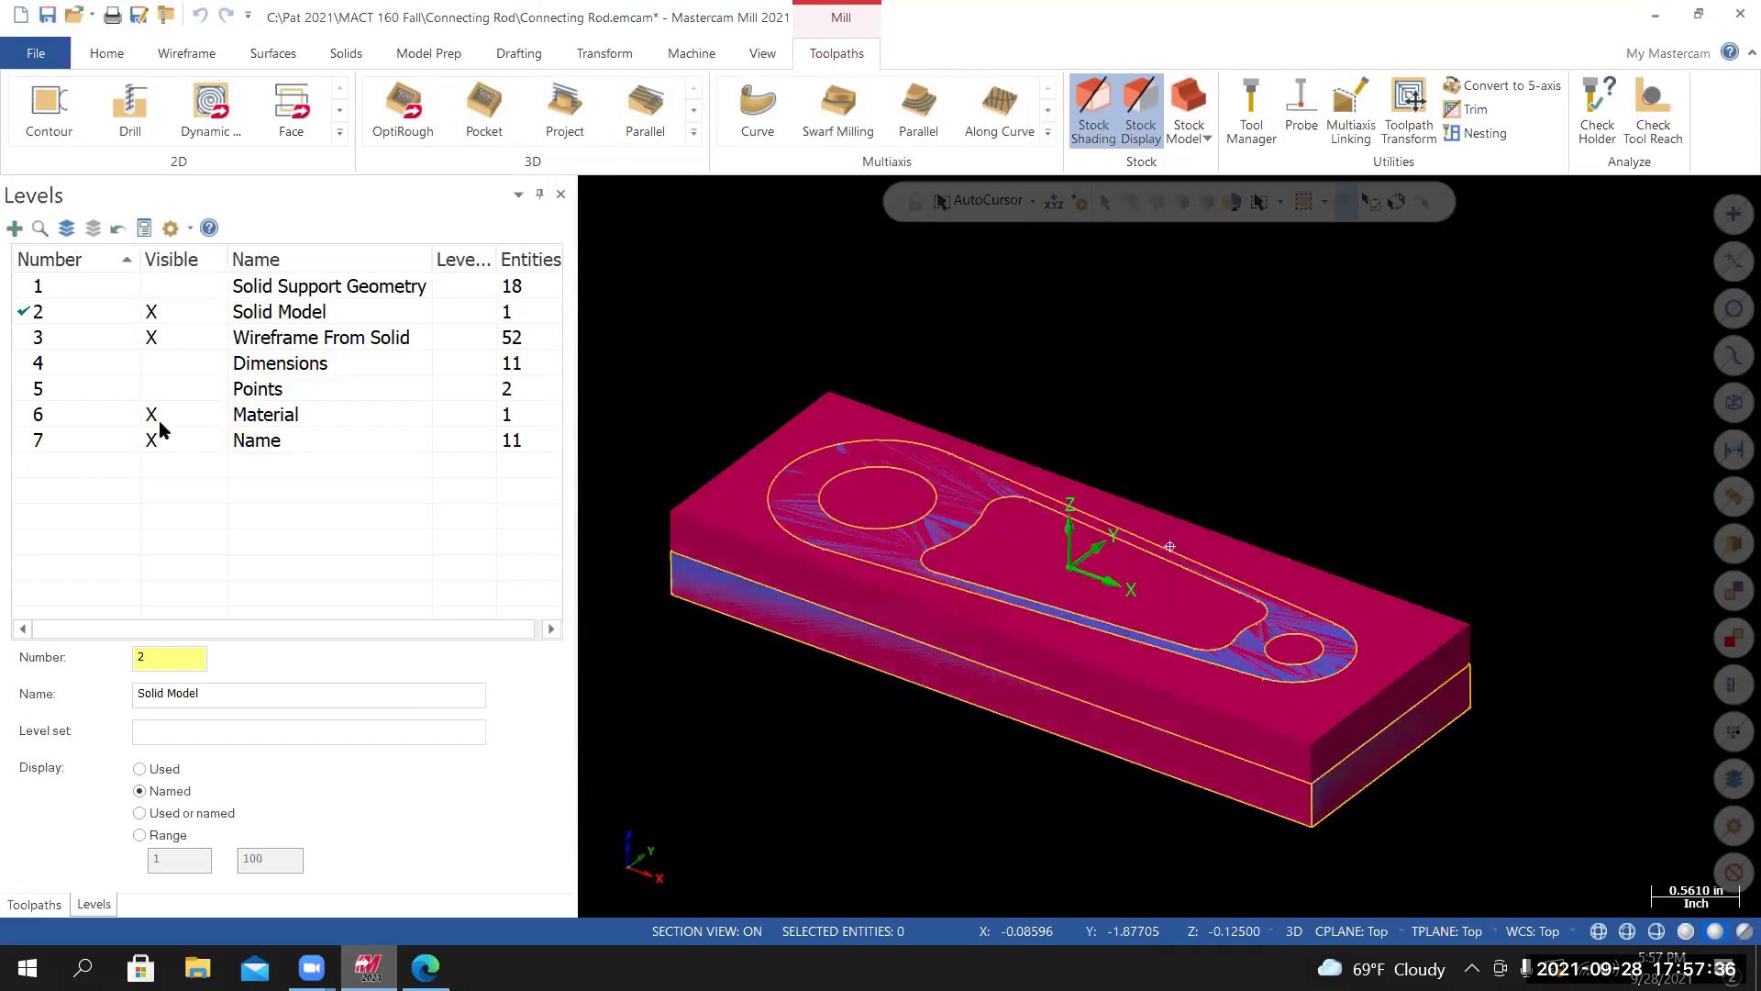
click(154, 417)
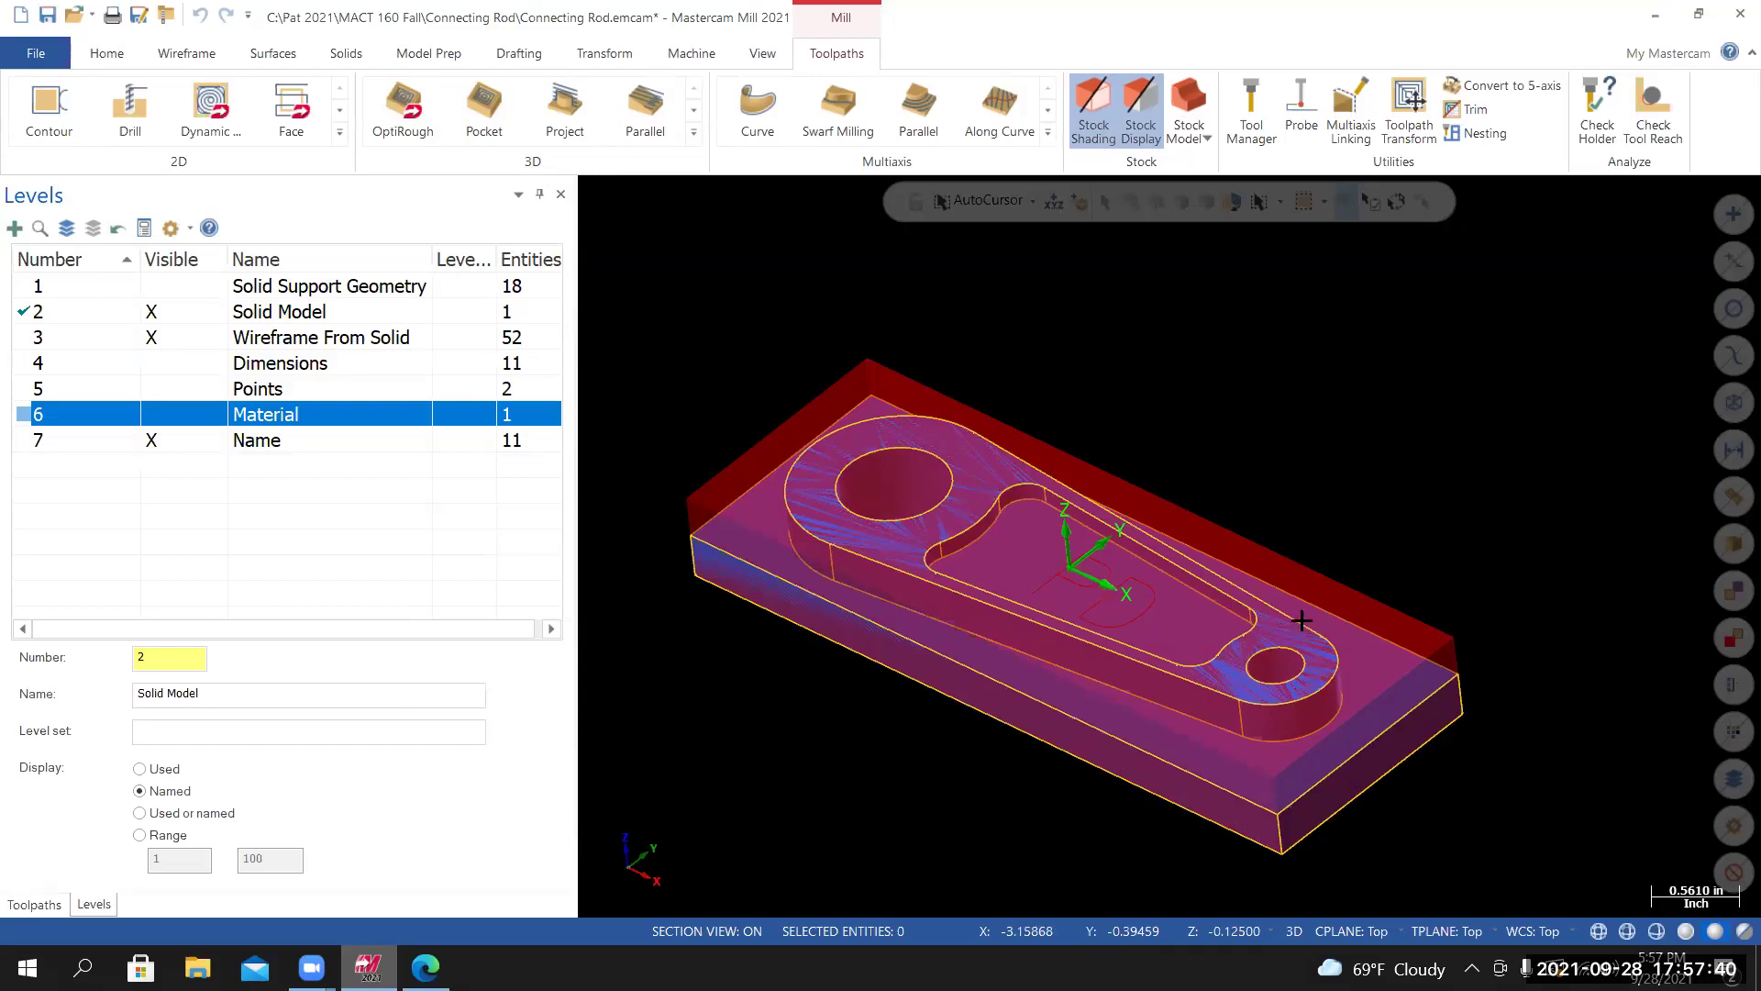
mouse_move(1186, 710)
middle_down()
mouse_move(1209, 662)
mouse_move(1189, 693)
middle_up()
scroll(1178, 696, down, 3)
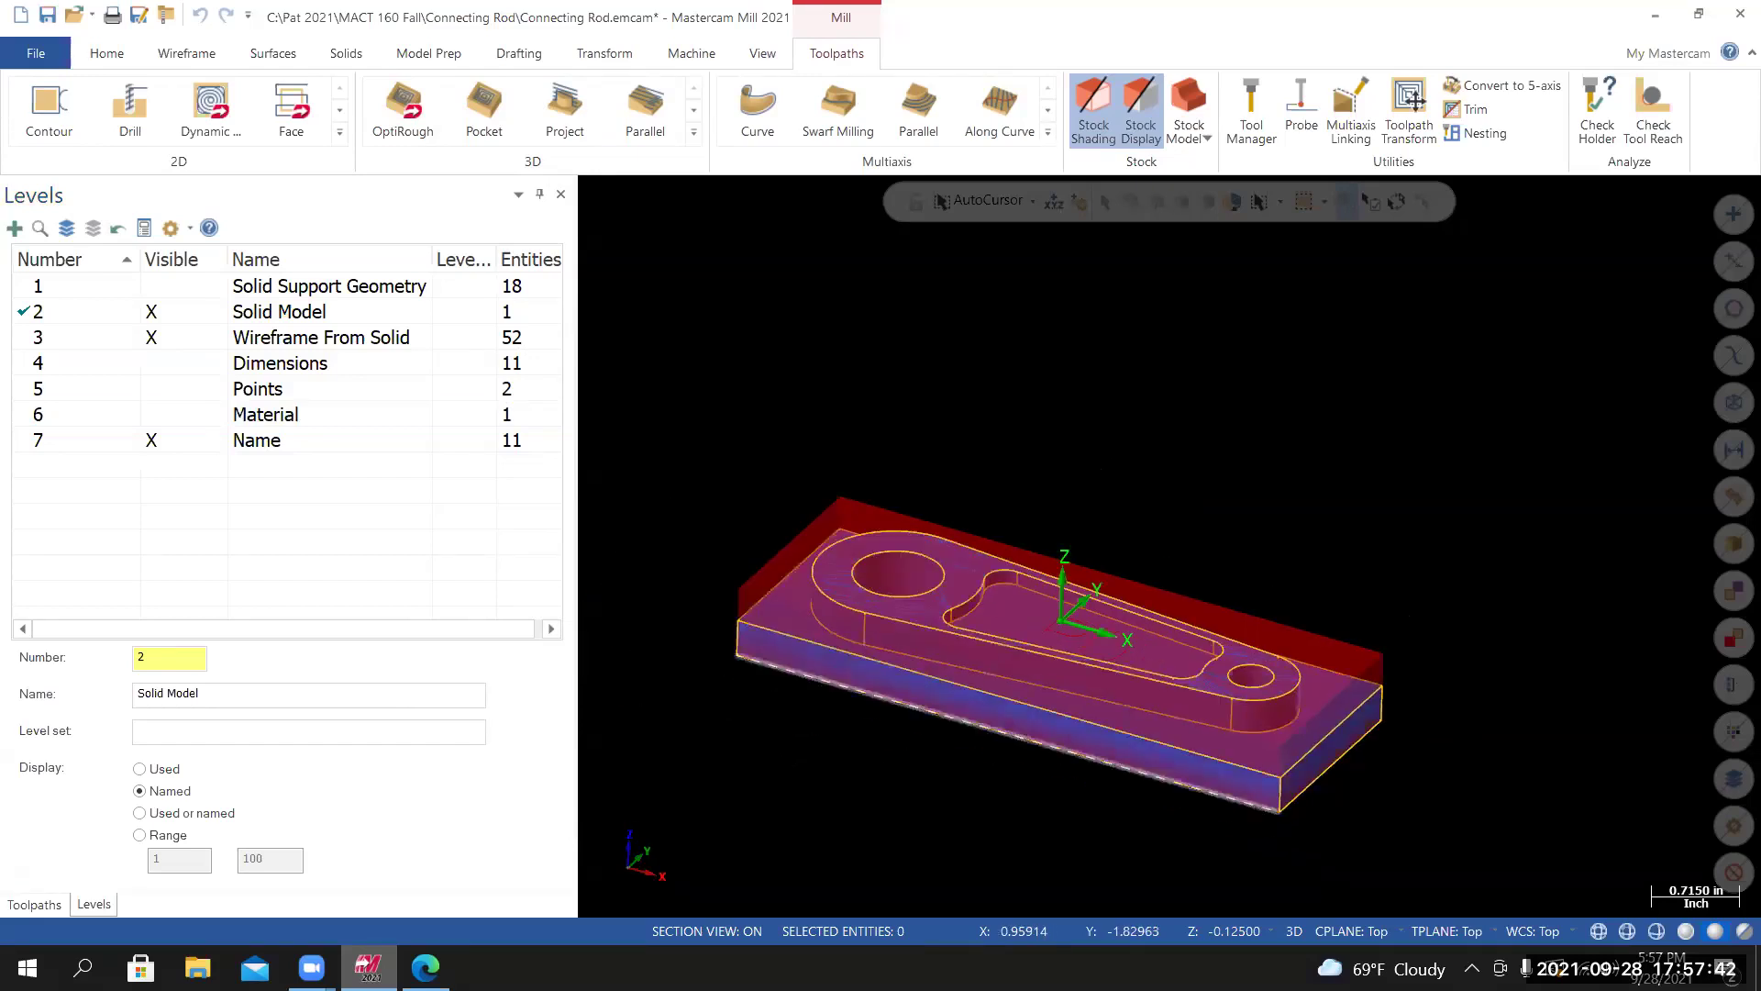
scroll(1019, 813, up, 3)
scroll(1018, 812, up, 2)
scroll(787, 763, down, 2)
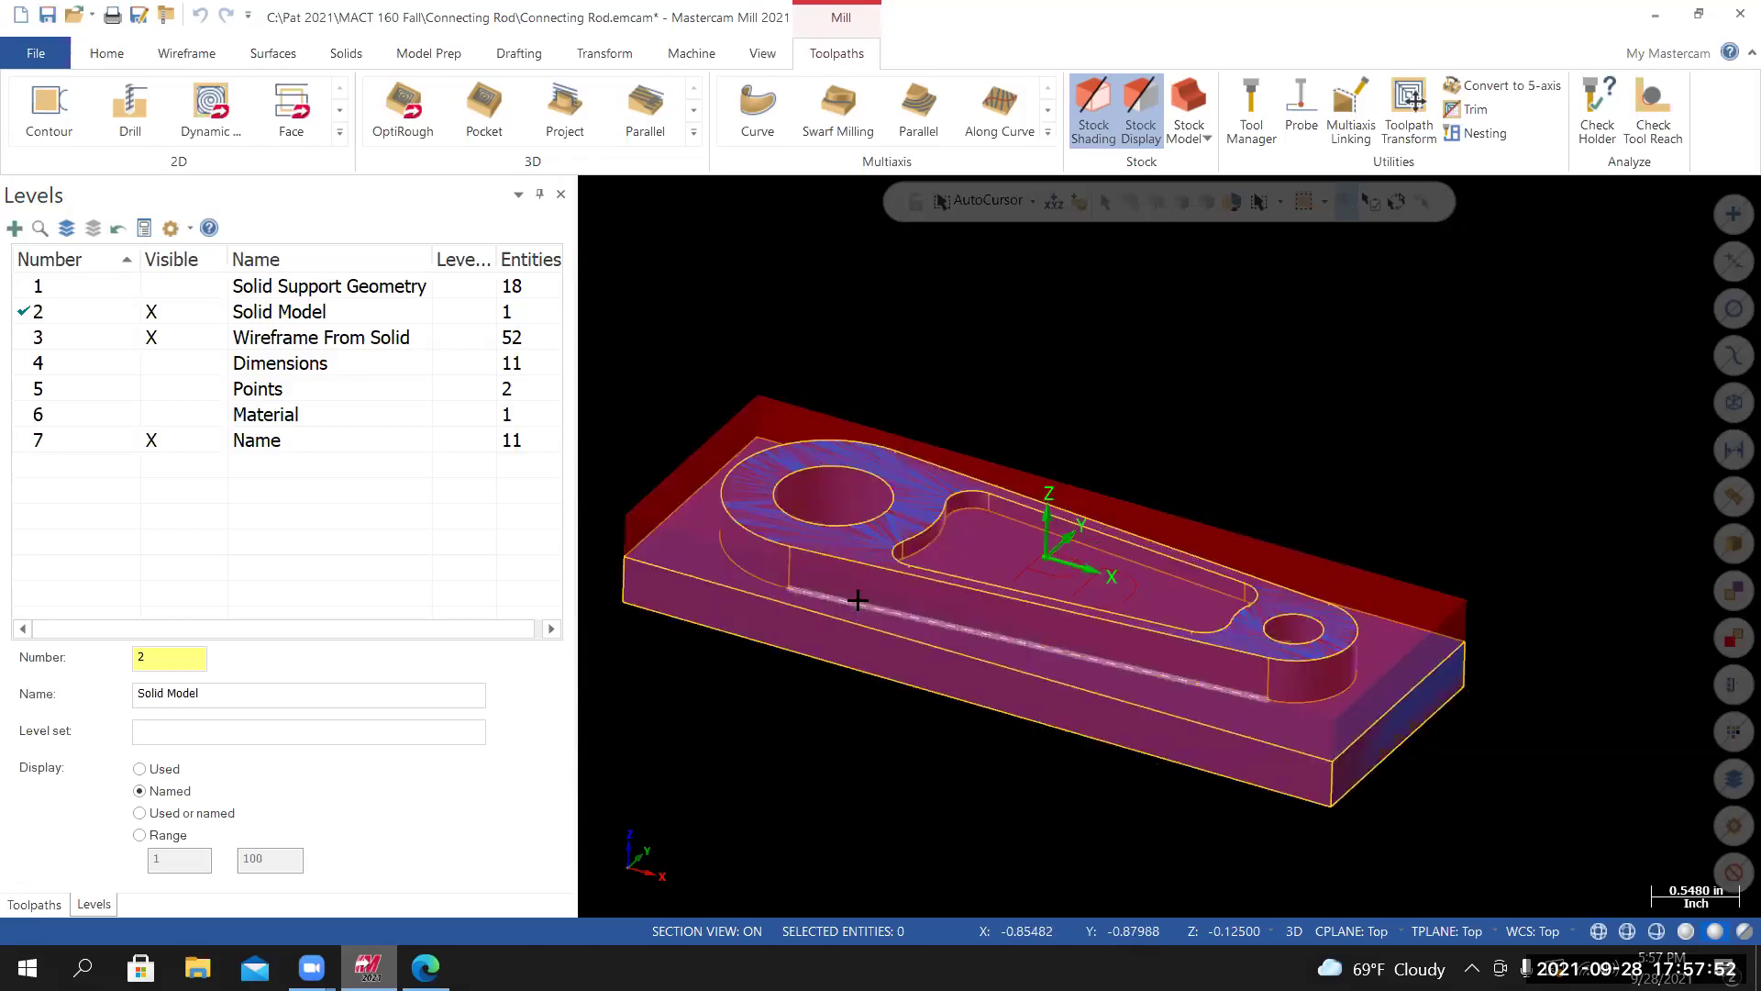
middle_drag(1247, 548, 1161, 613)
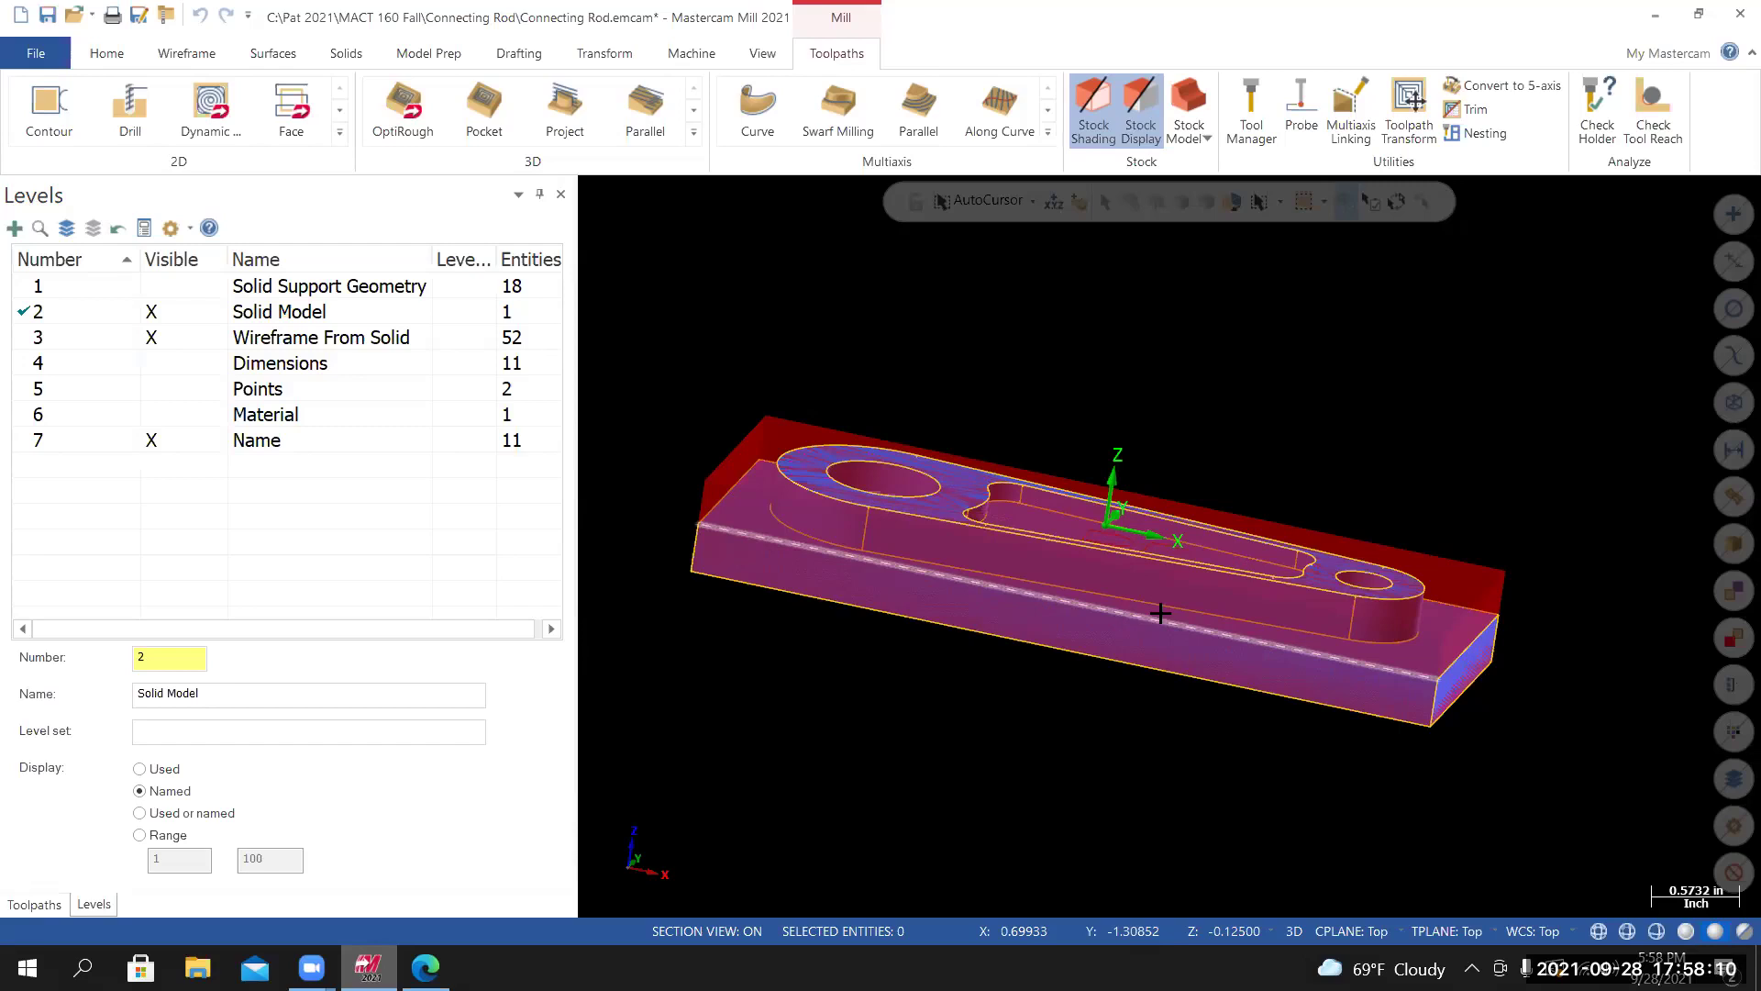
Reopen the machine group's stock setup to review its shape and display settings, and accept them.
click(35, 904)
click(112, 358)
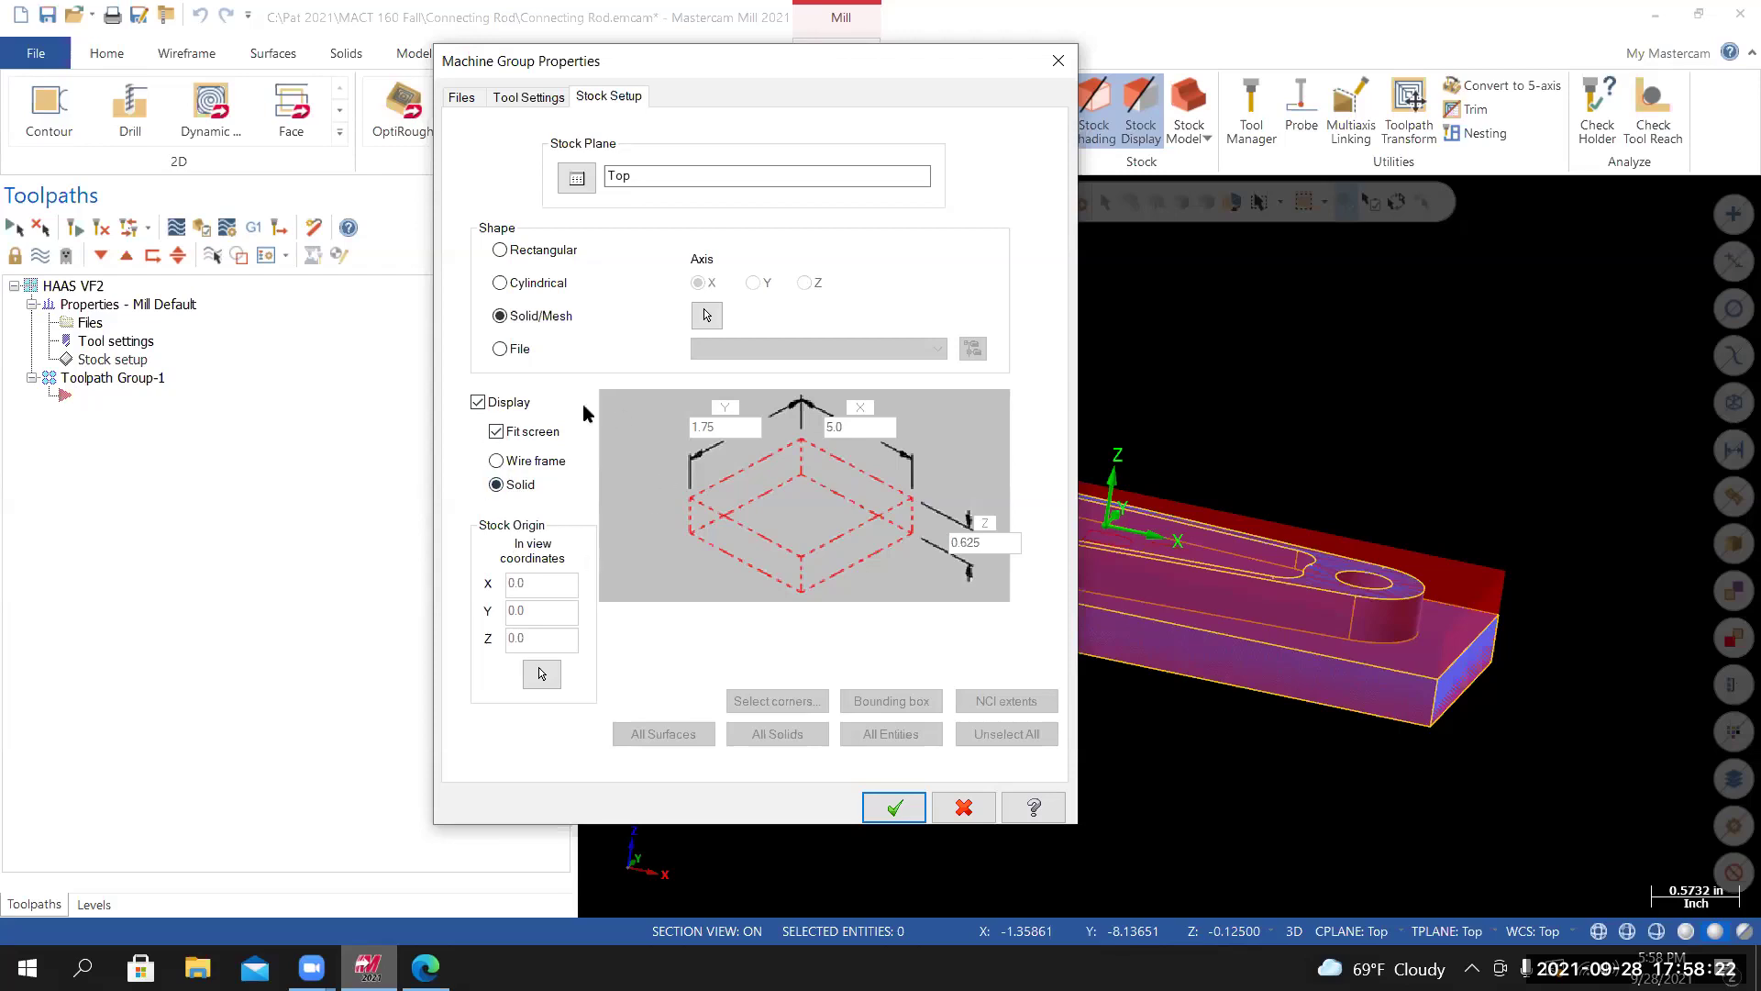
click(894, 807)
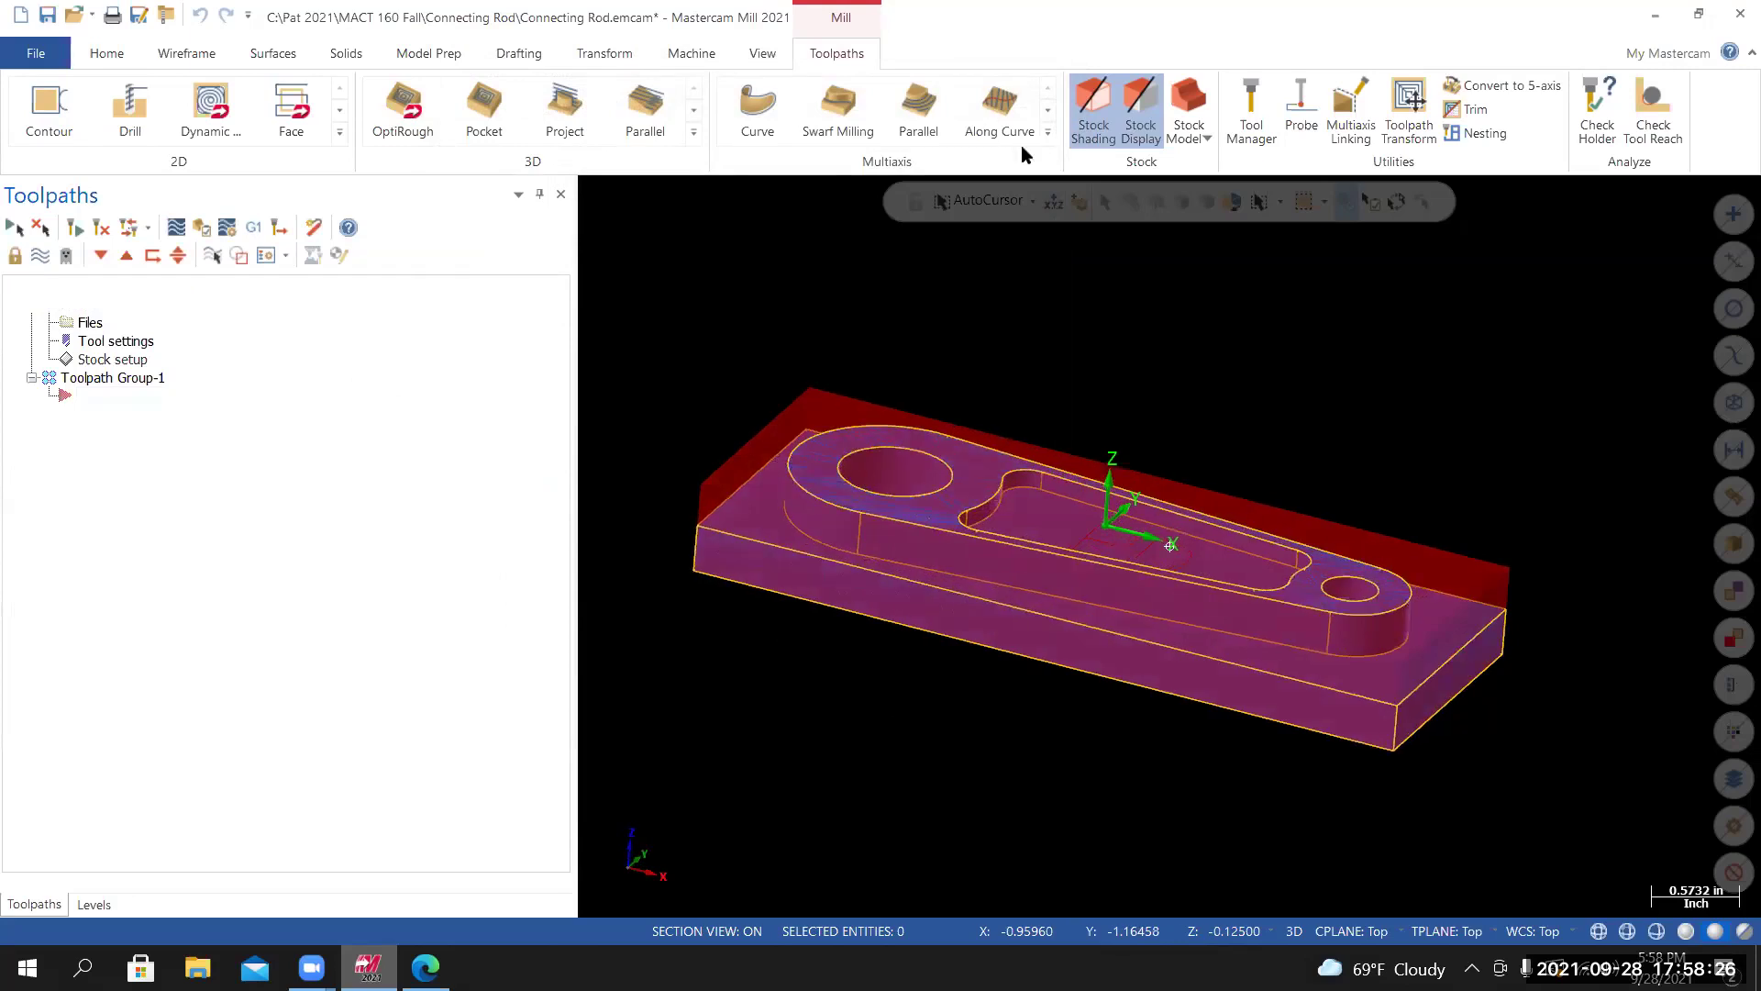
Turn off the stock display around the connecting rod.
mouse_move(899, 432)
middle_down()
mouse_move(920, 422)
mouse_move(903, 408)
mouse_move(885, 435)
middle_up()
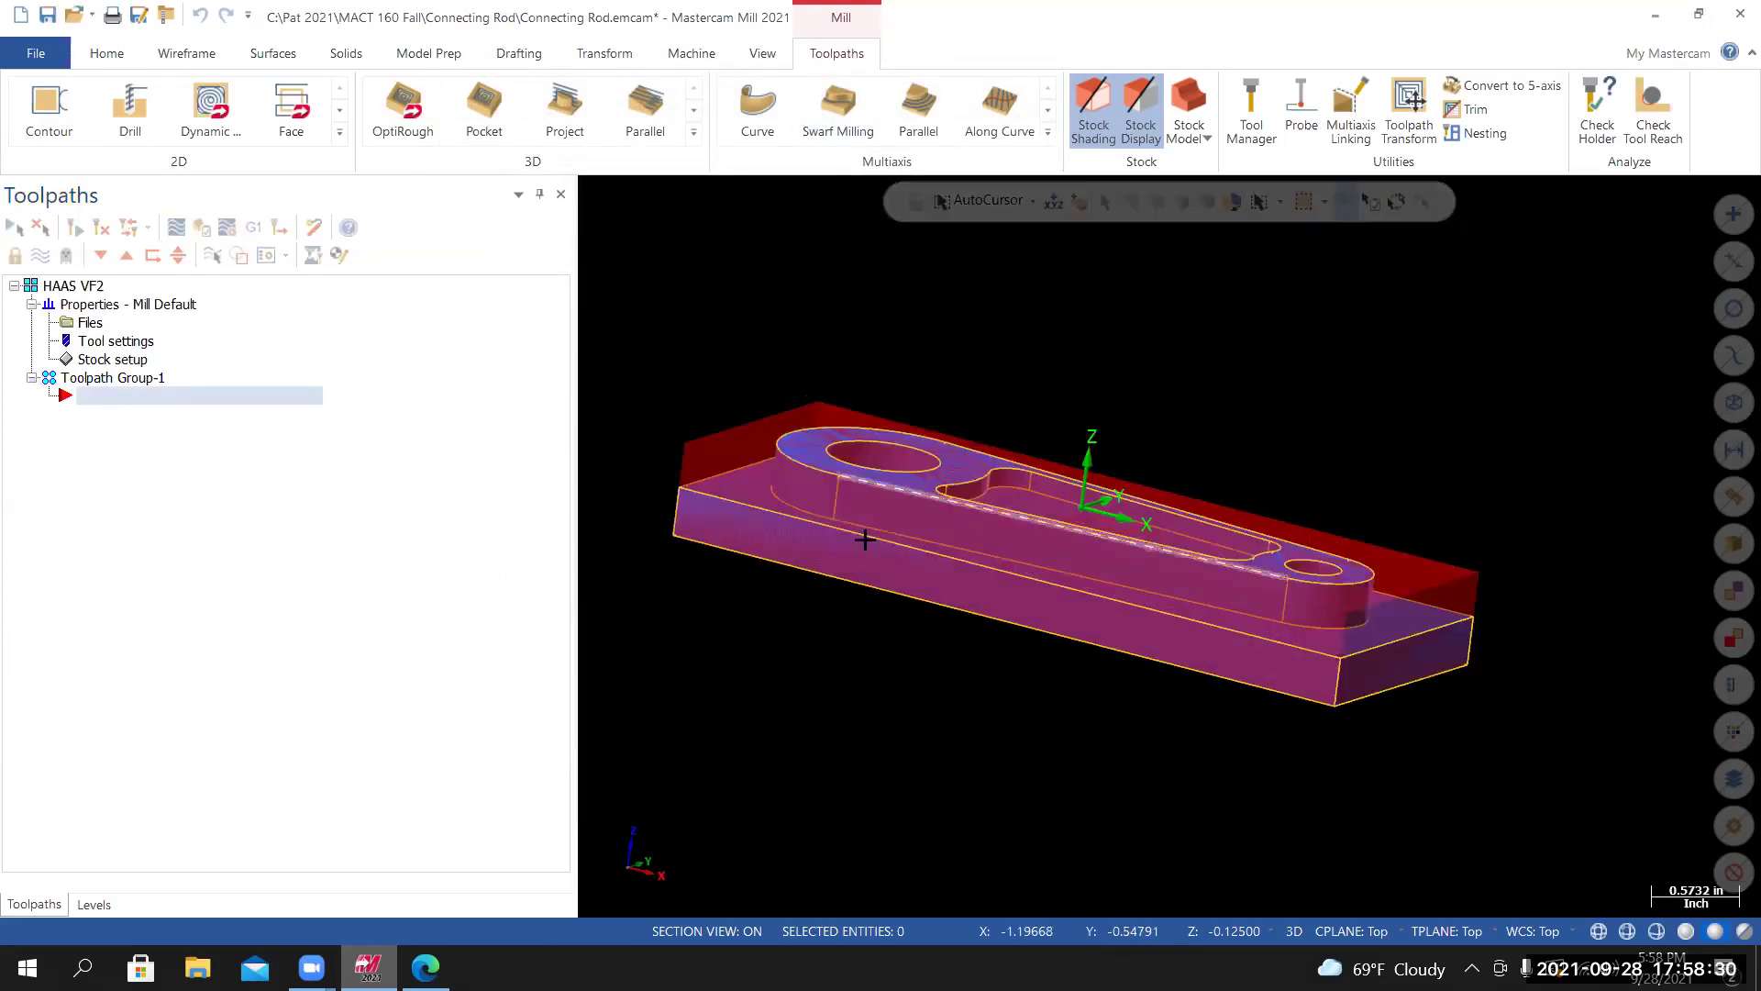
mouse_move(899, 590)
middle_down()
mouse_move(959, 575)
mouse_move(936, 561)
mouse_move(868, 136)
mouse_move(927, 62)
mouse_move(963, 138)
middle_up()
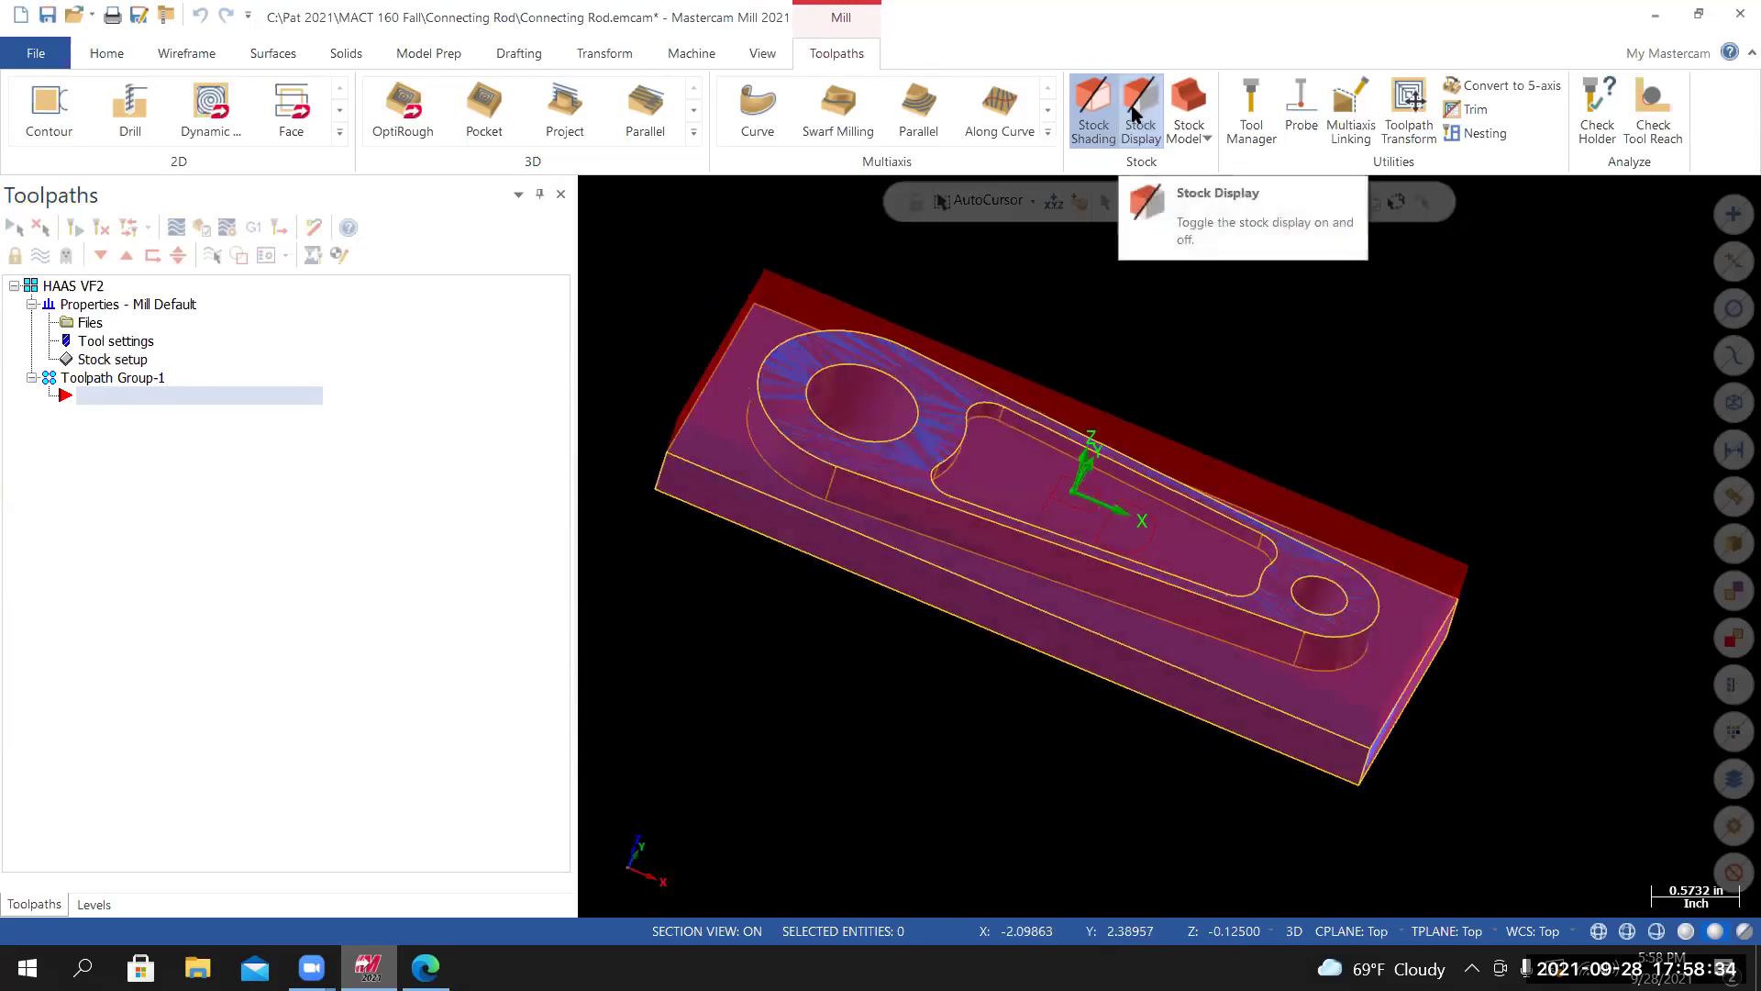
click(1140, 115)
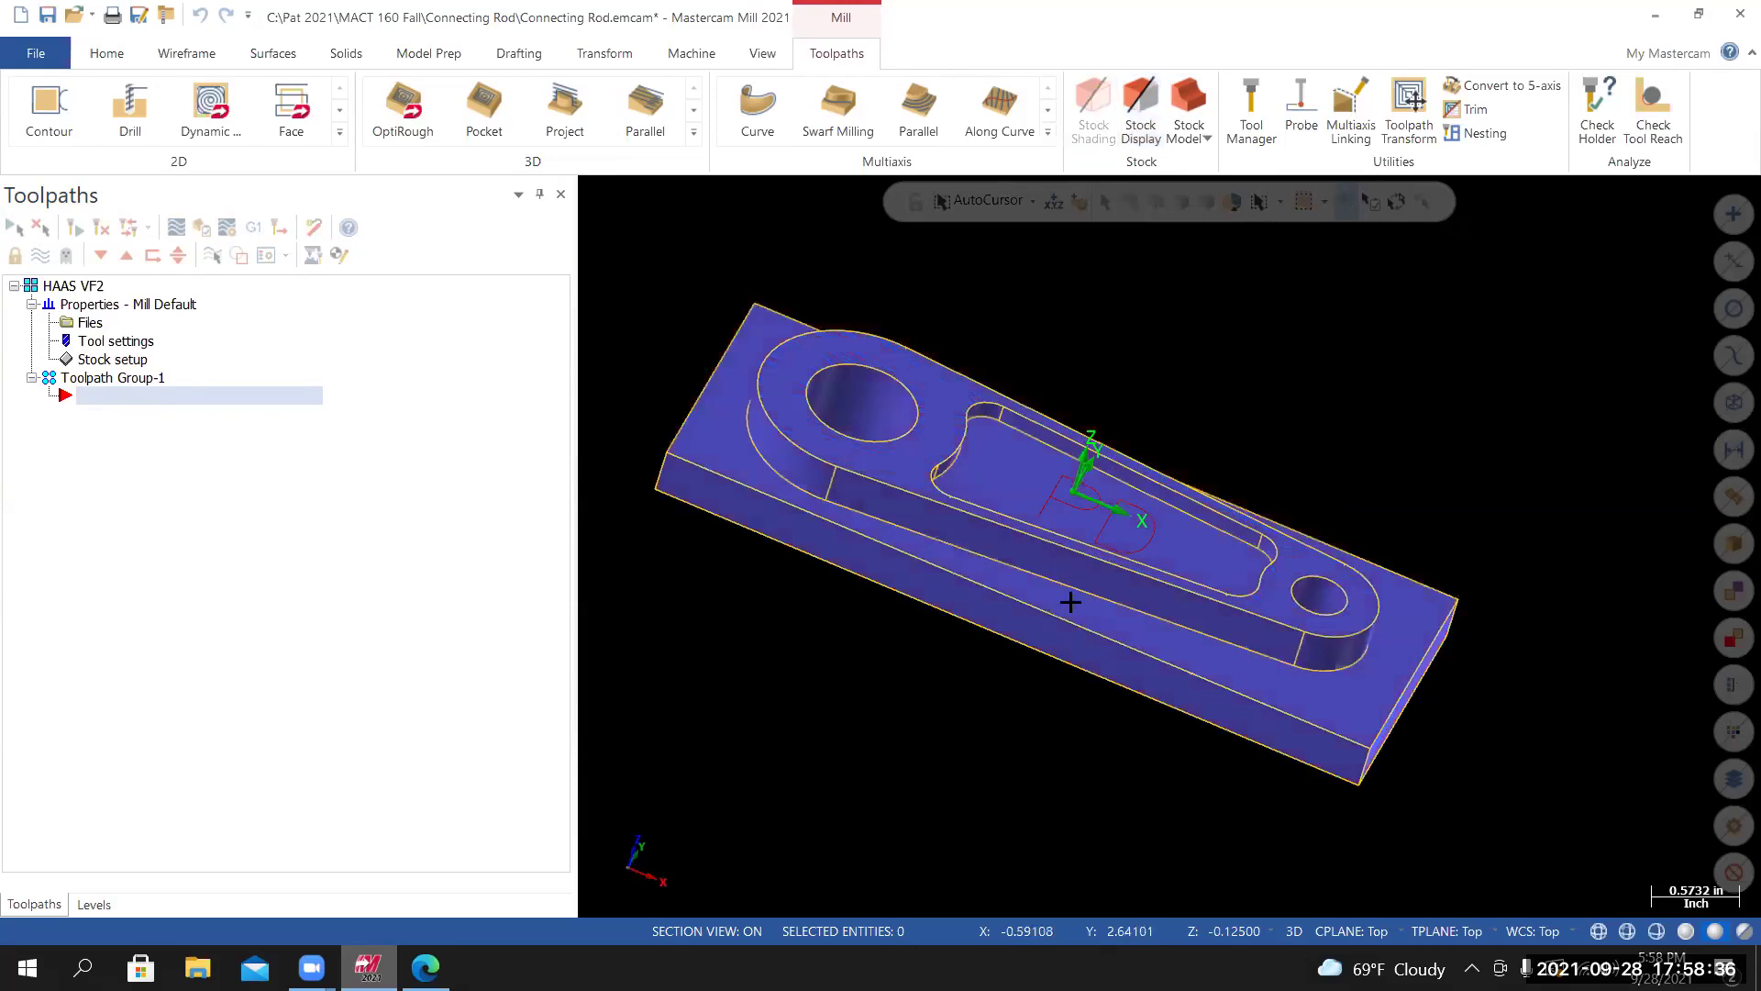
Toggle the visibility of level 6, Material, and level 7, Name, on and off.
click(94, 904)
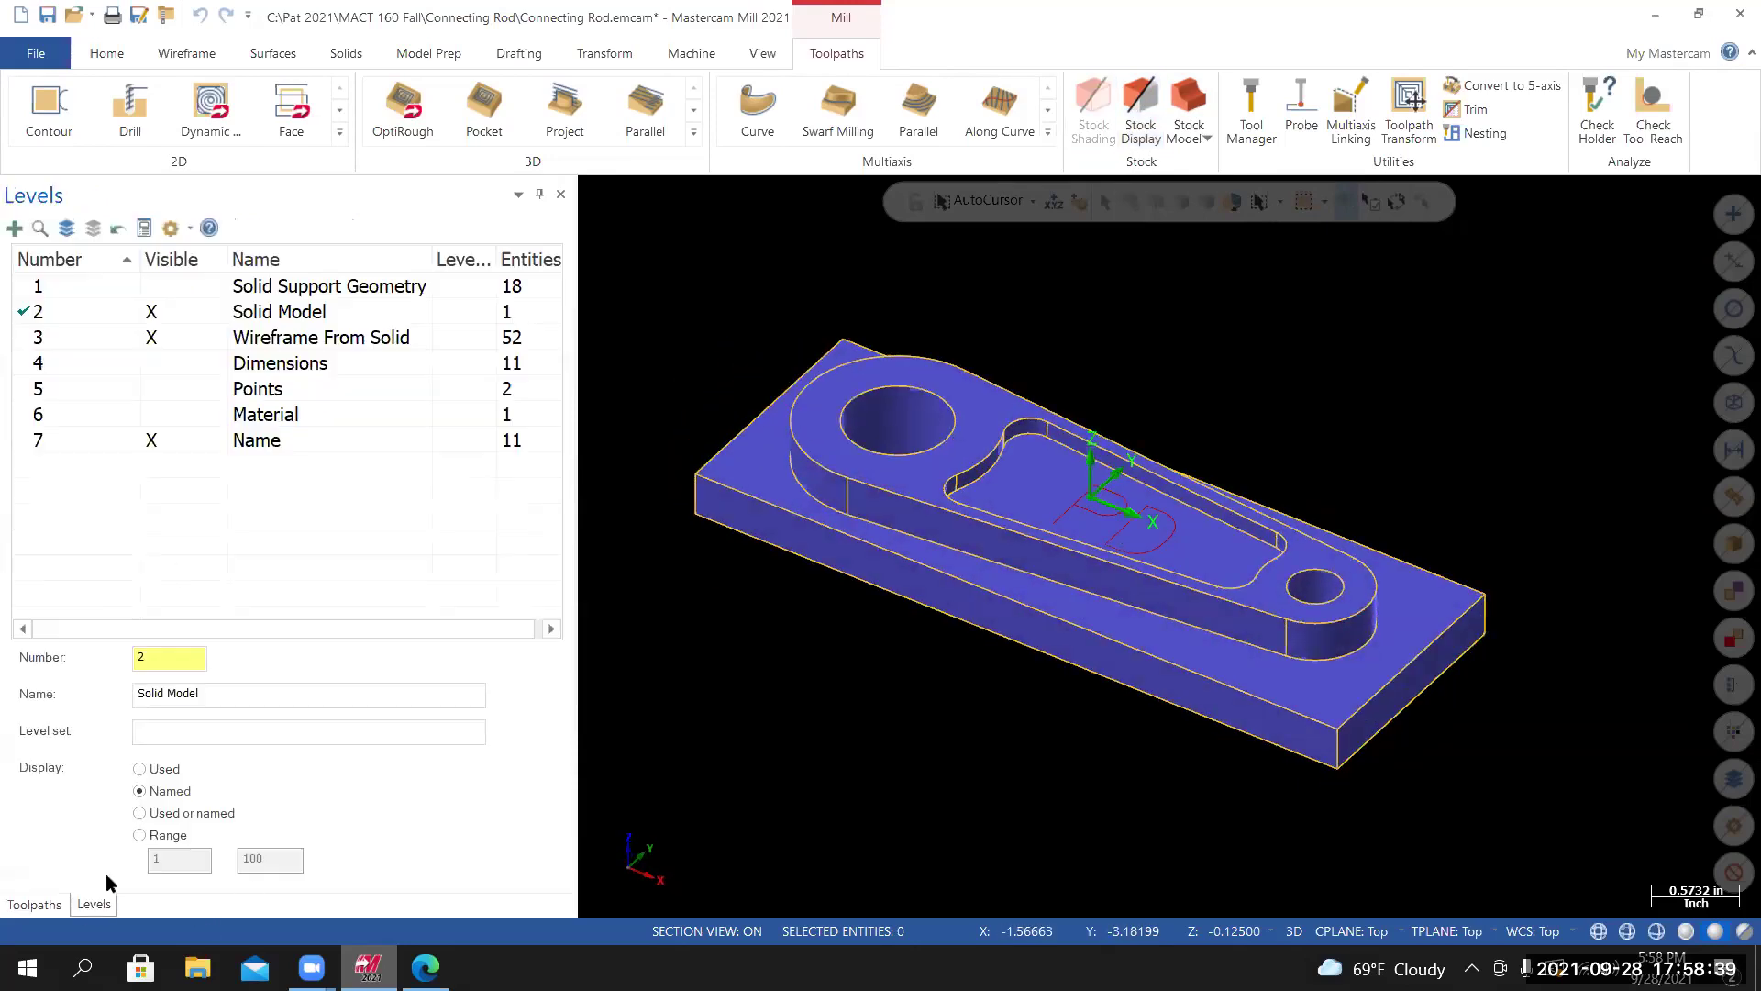
click(157, 415)
click(154, 417)
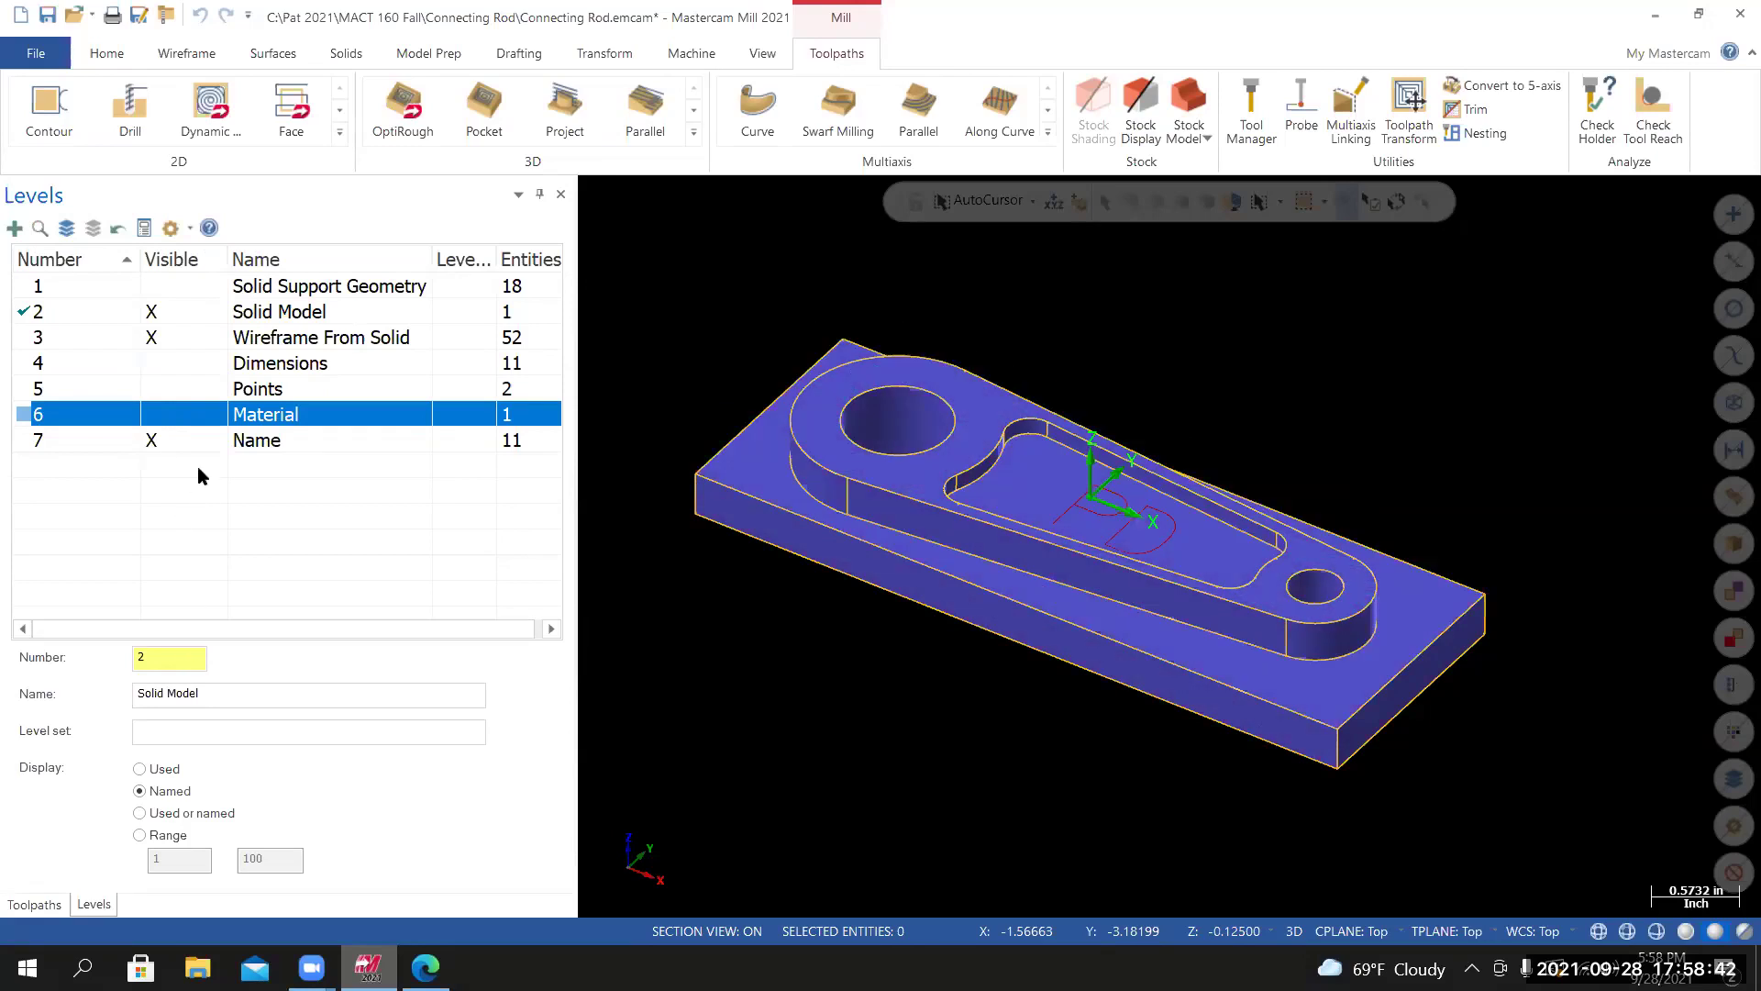
click(162, 423)
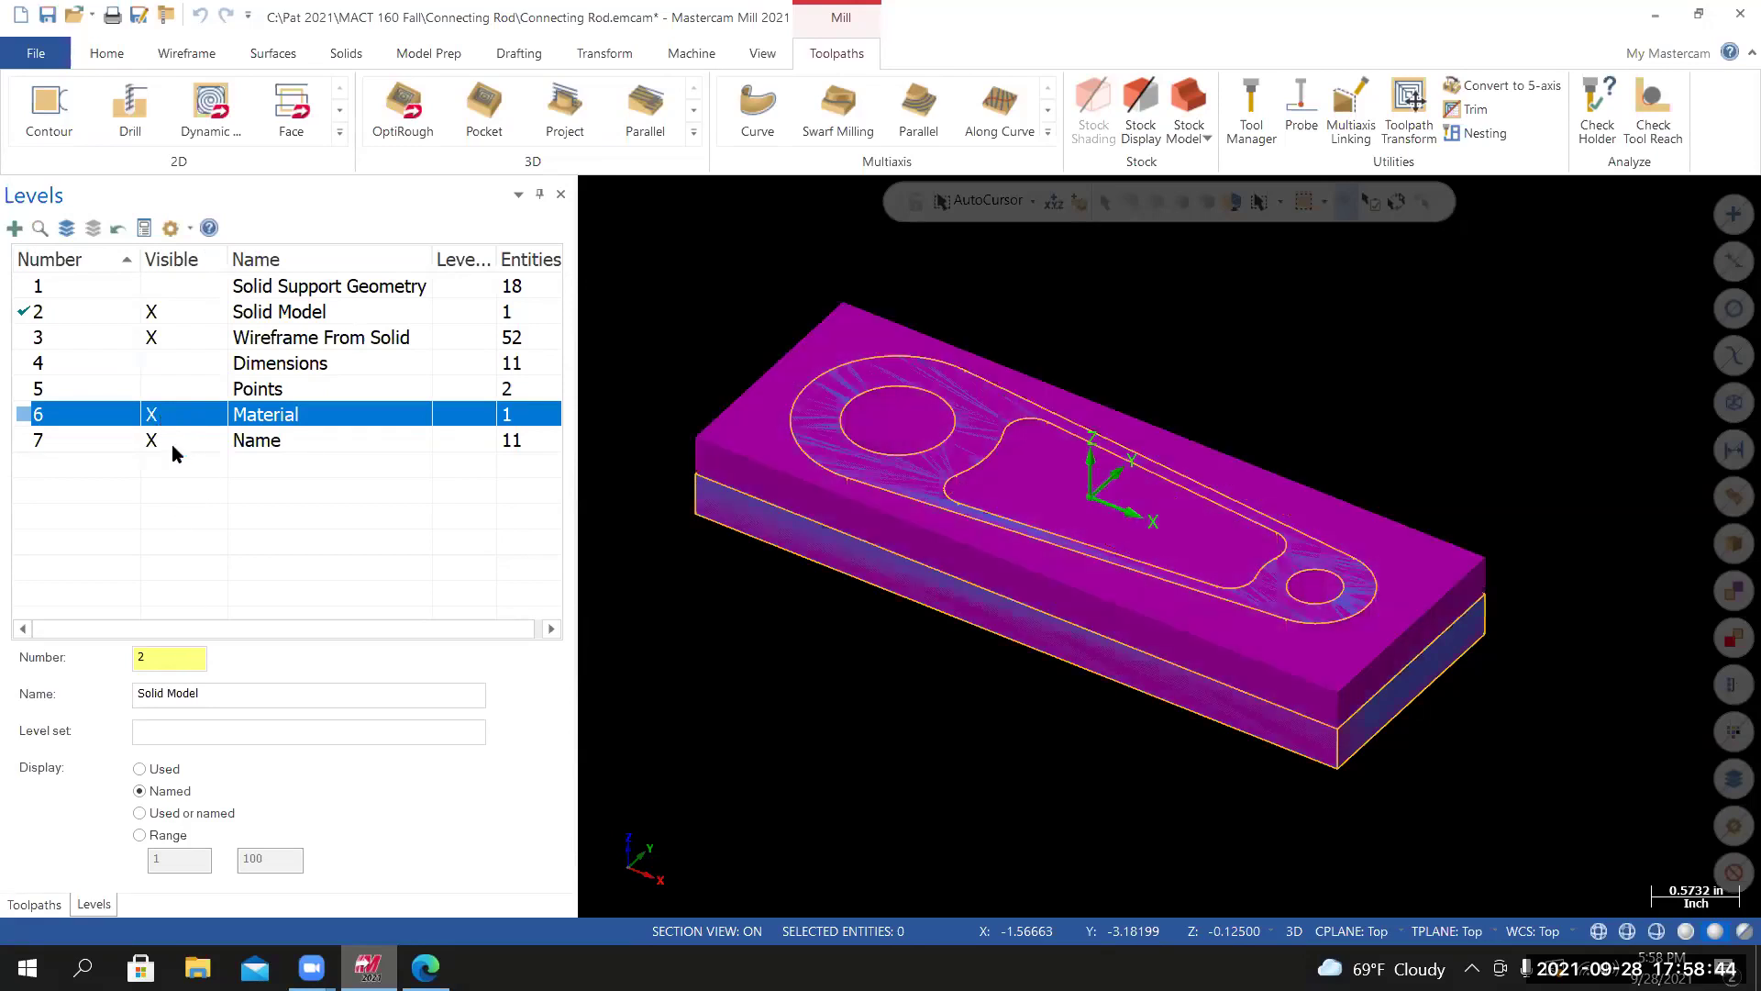
click(169, 442)
click(157, 415)
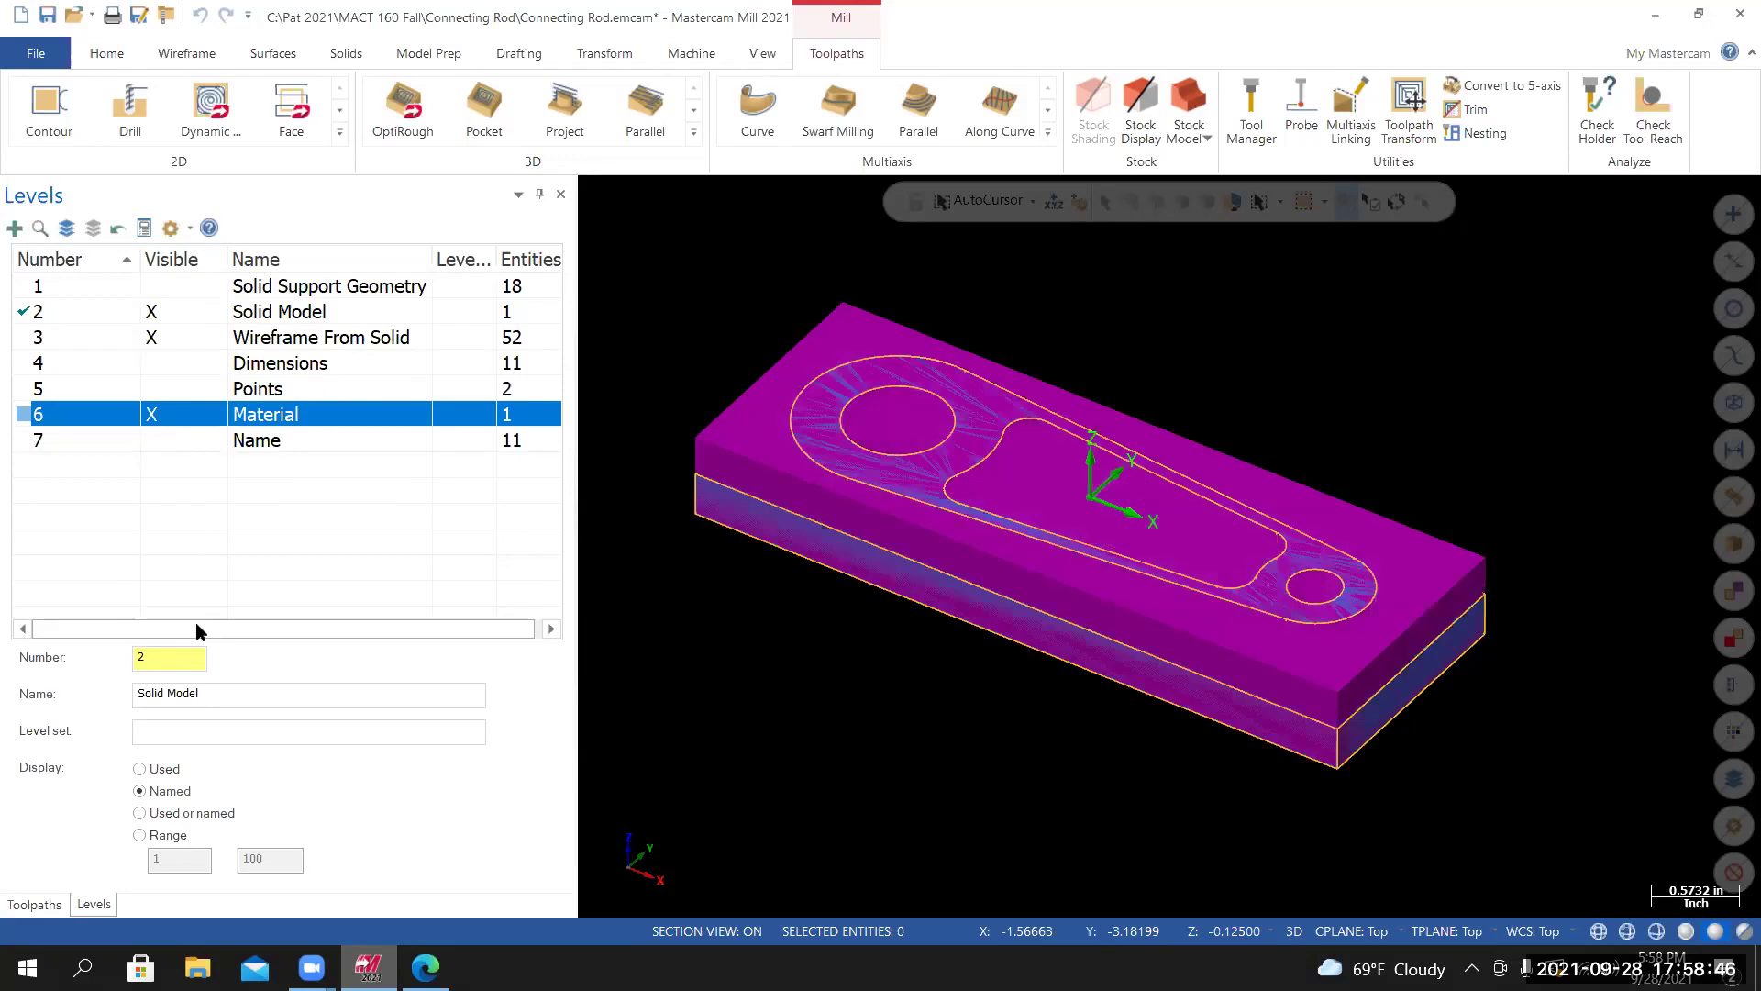
click(151, 442)
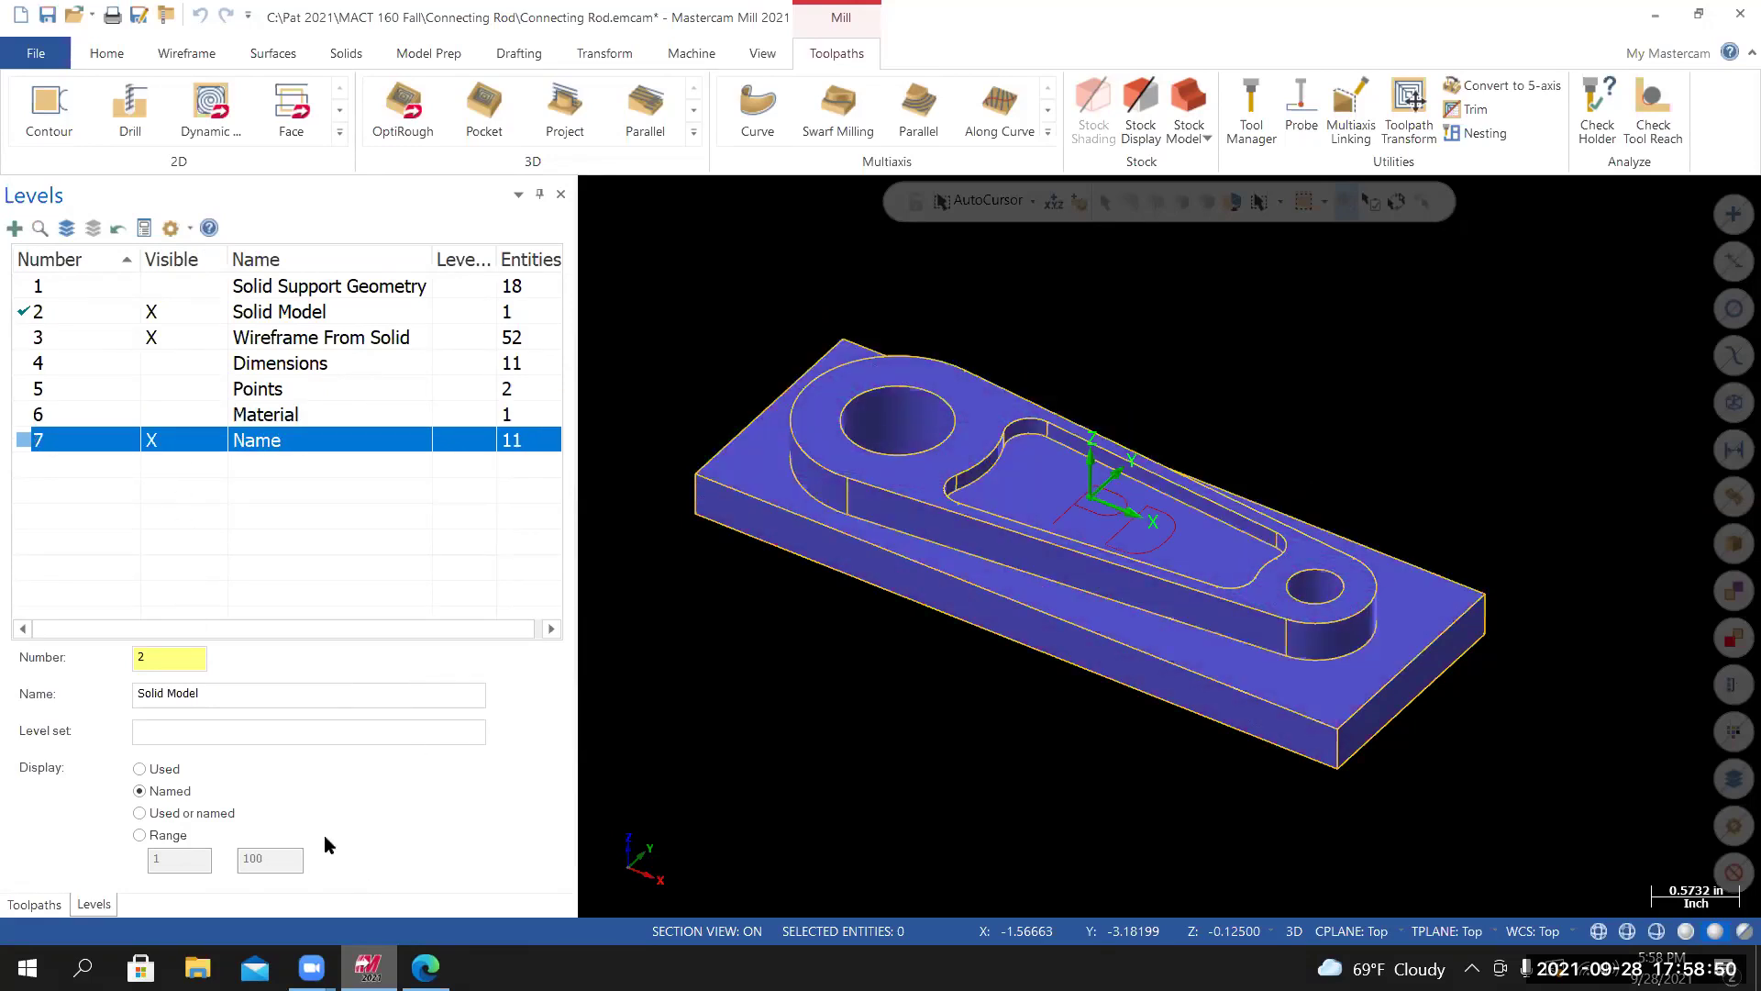
Rename Toolpath Group-1 under the HAAS VF2 machine group as 1st Operatoin.
click(34, 904)
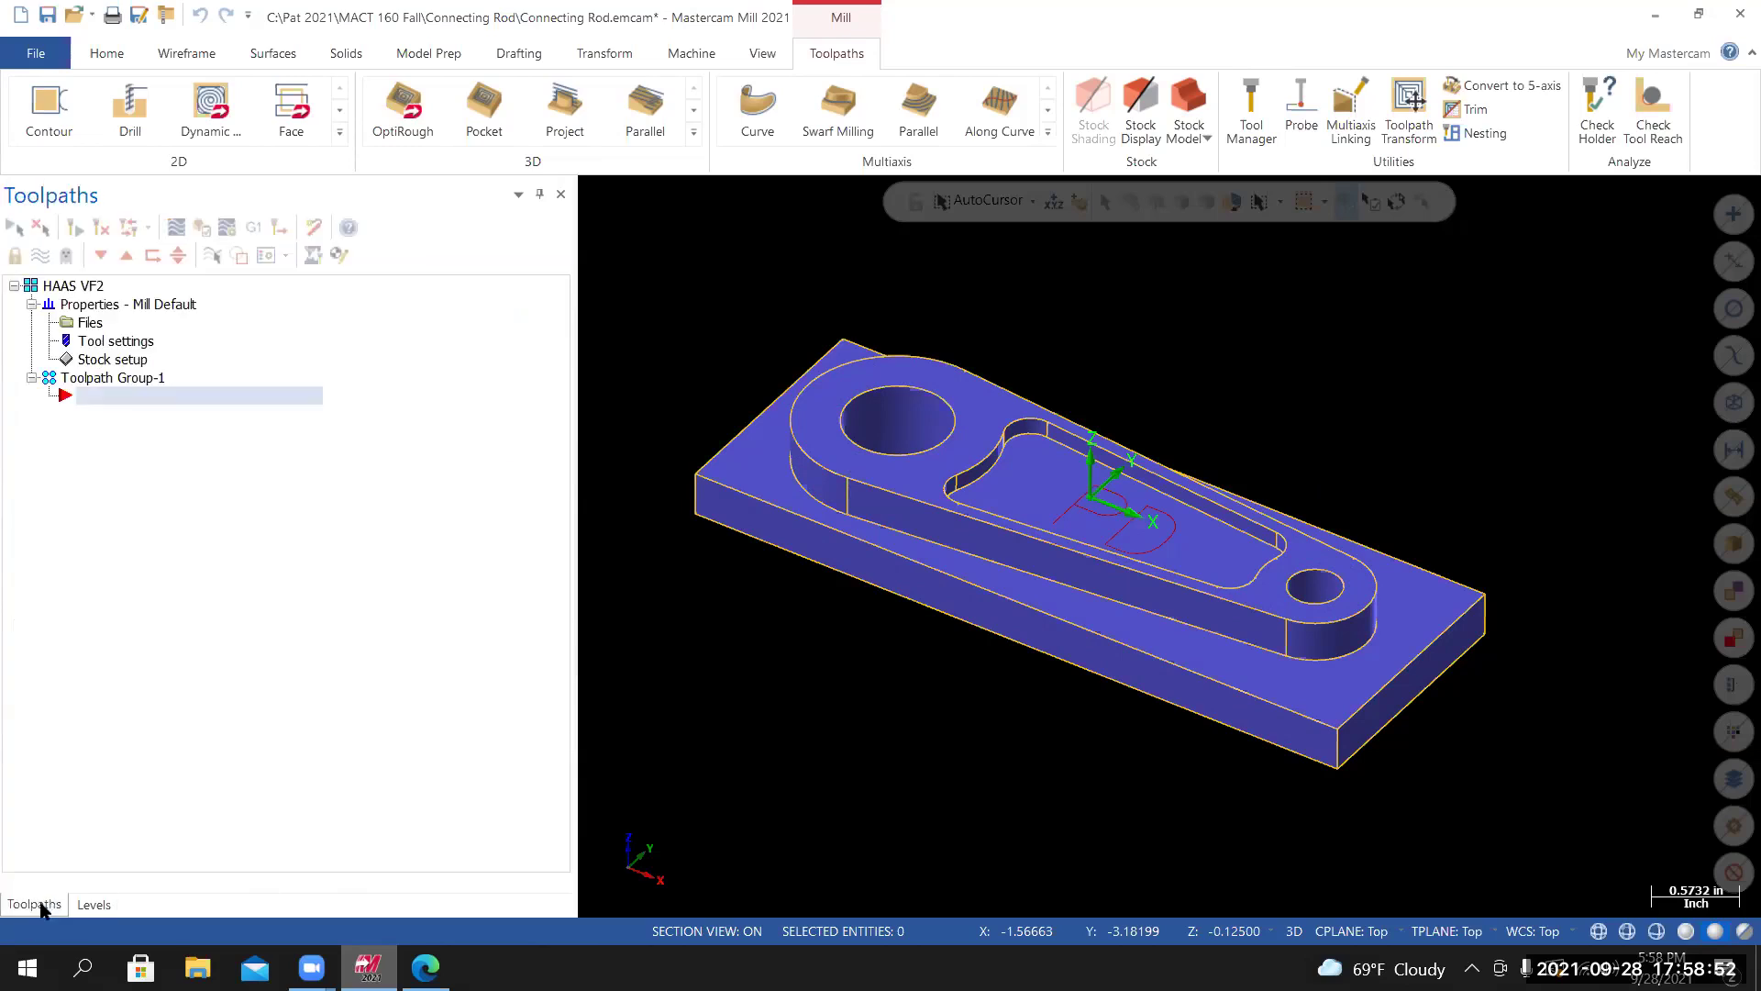
middle_drag(915, 685, 890, 747)
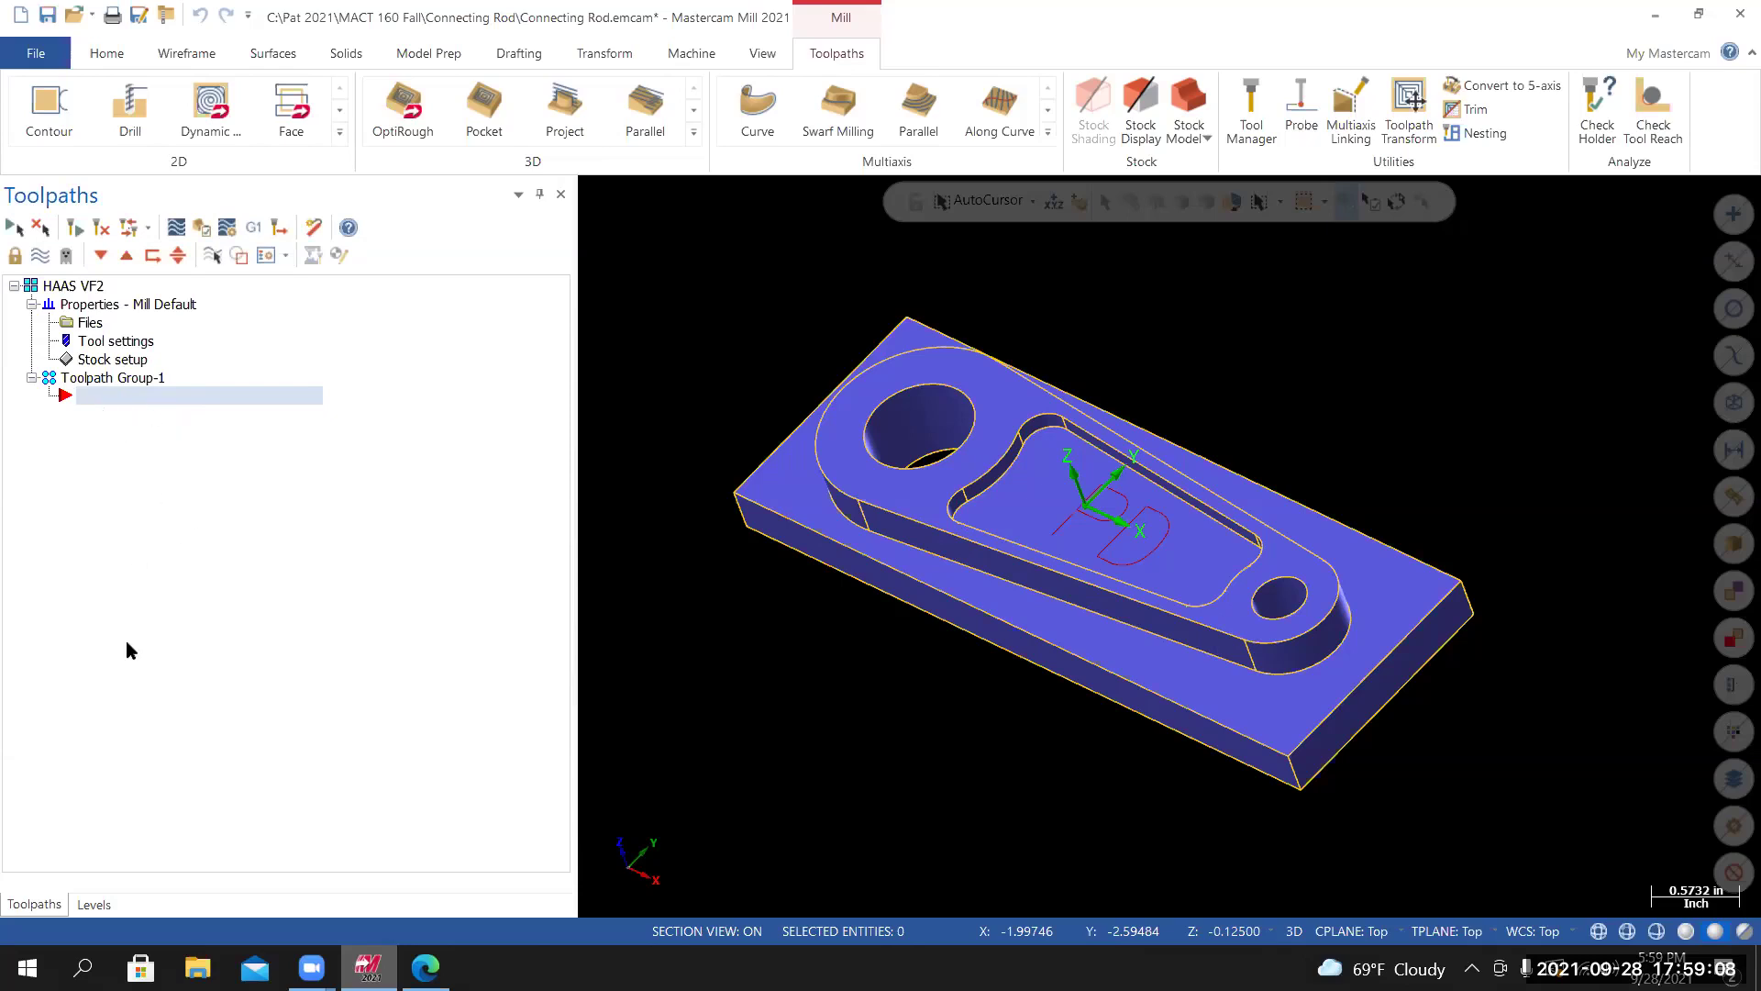
click(126, 378)
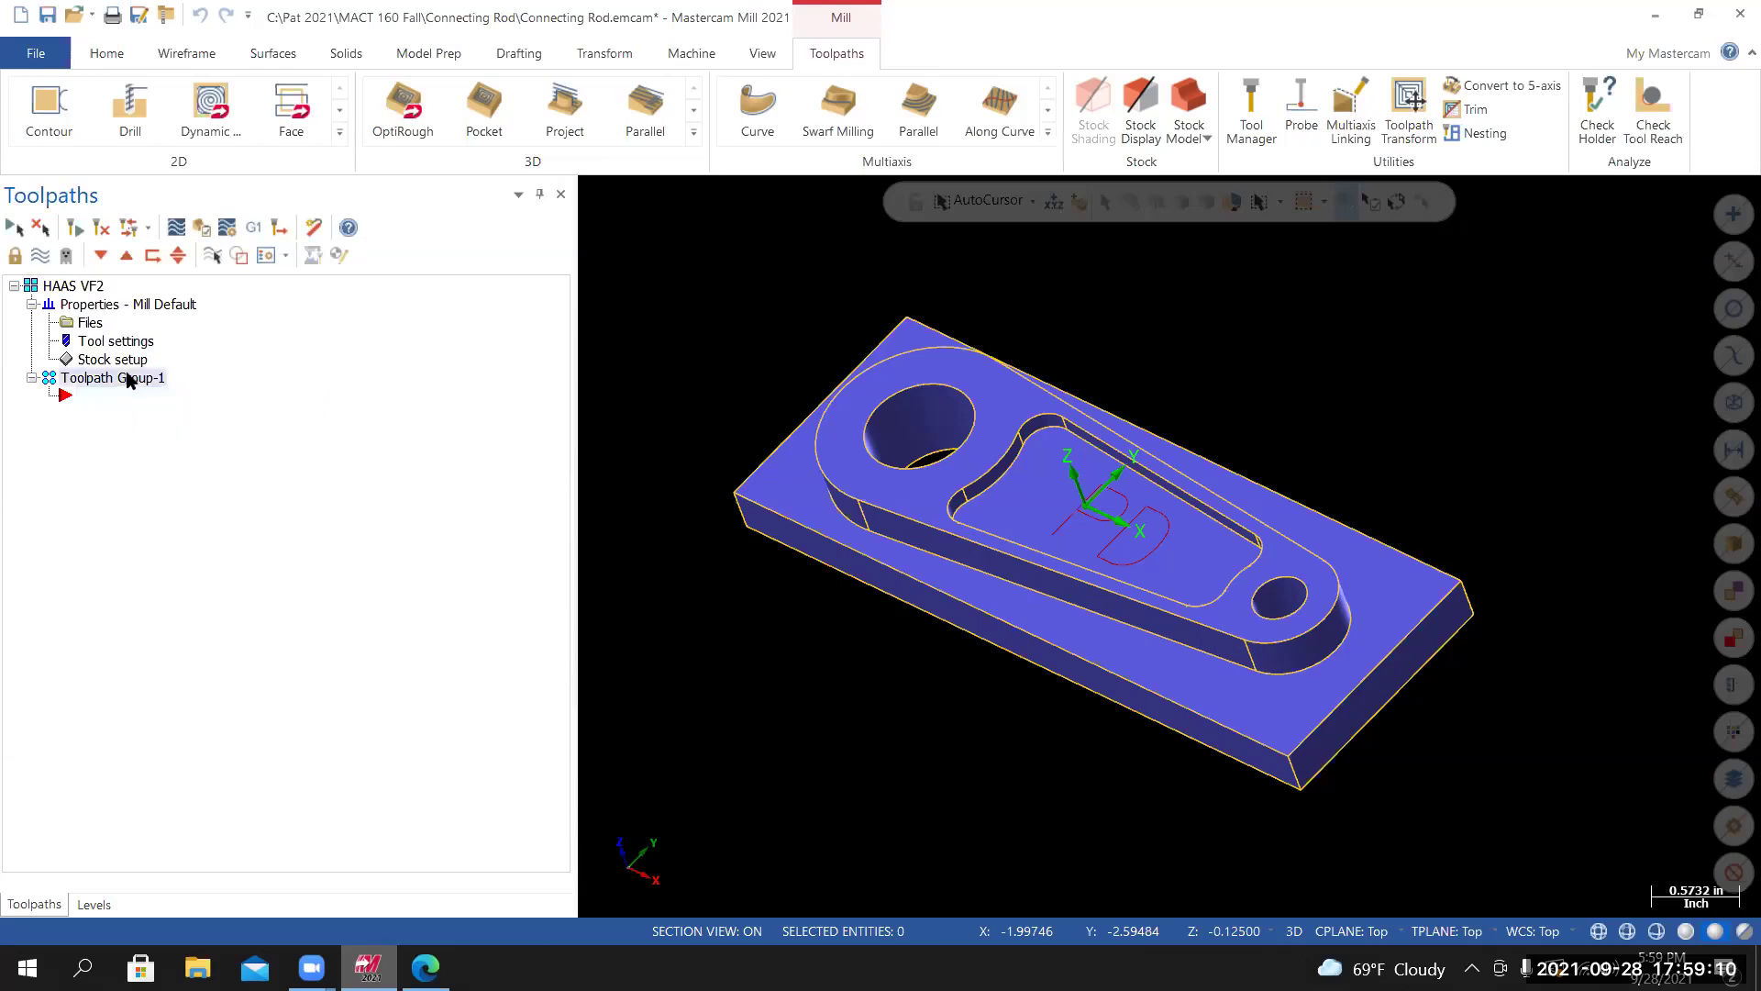
click(126, 379)
text(1ST O)
key(BackSpace)
text(st Operatoin)
key(Return)
Correct the spelling of the toolpath group's name to 1st Operation.
right_click(110, 377)
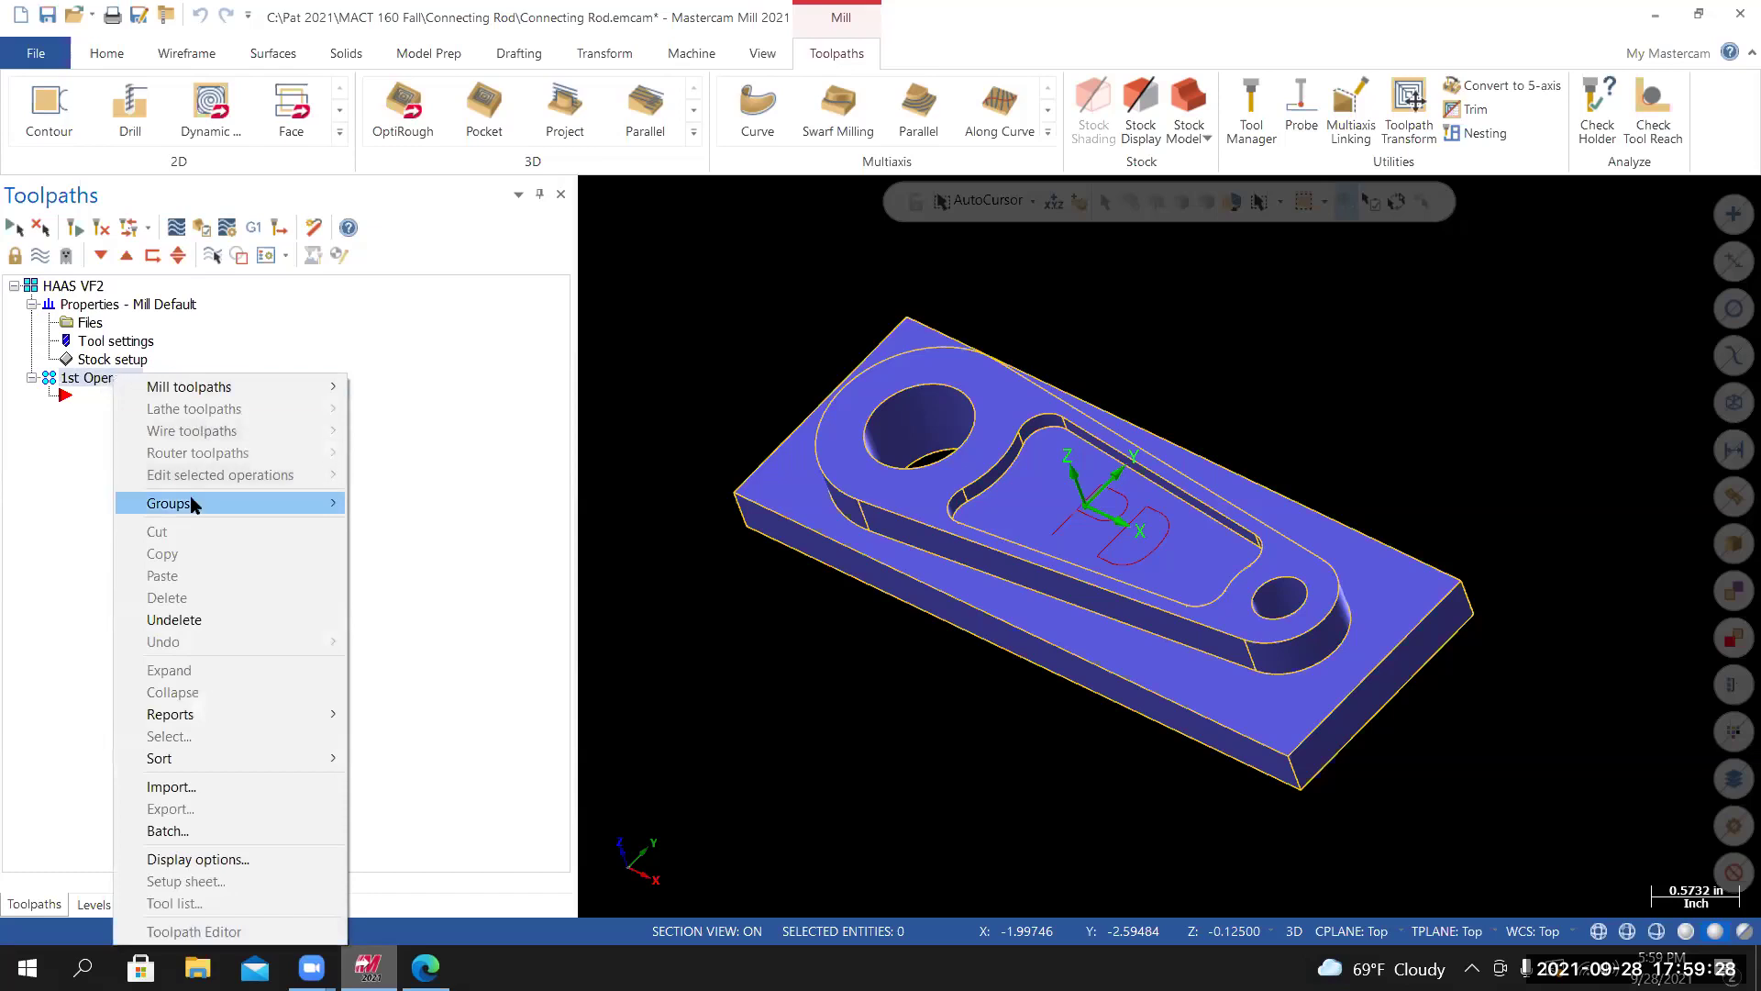
mouse_move(184, 503)
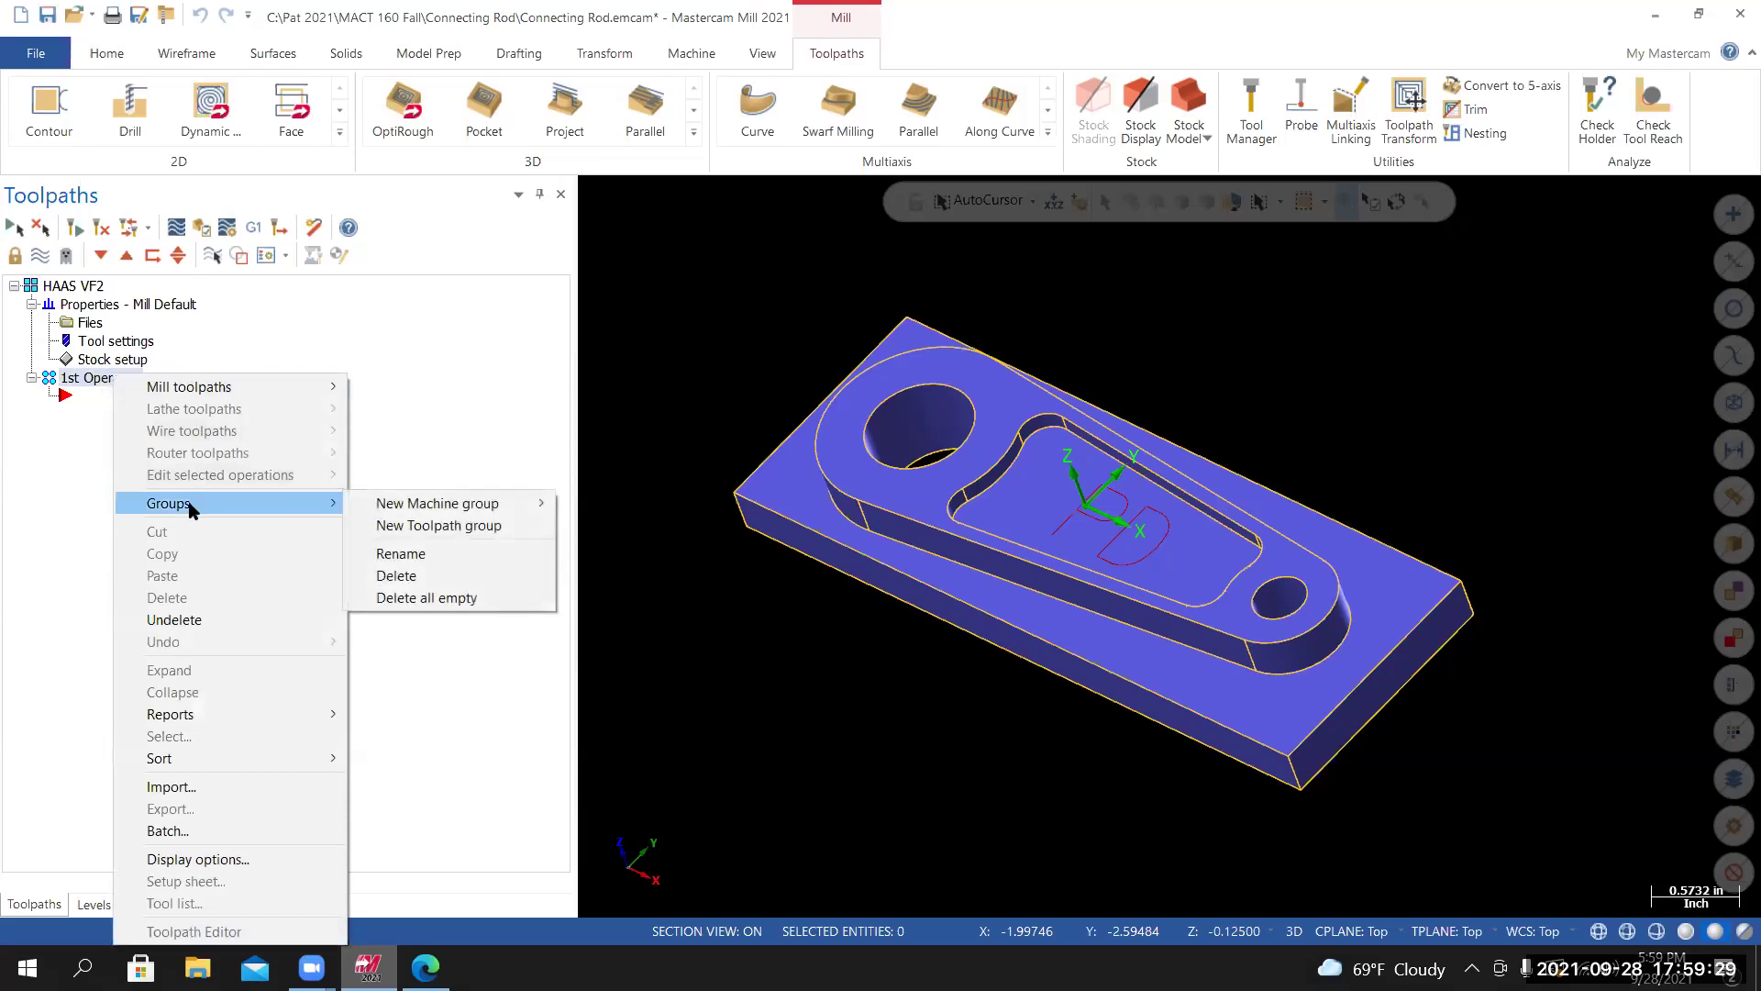
click(428, 555)
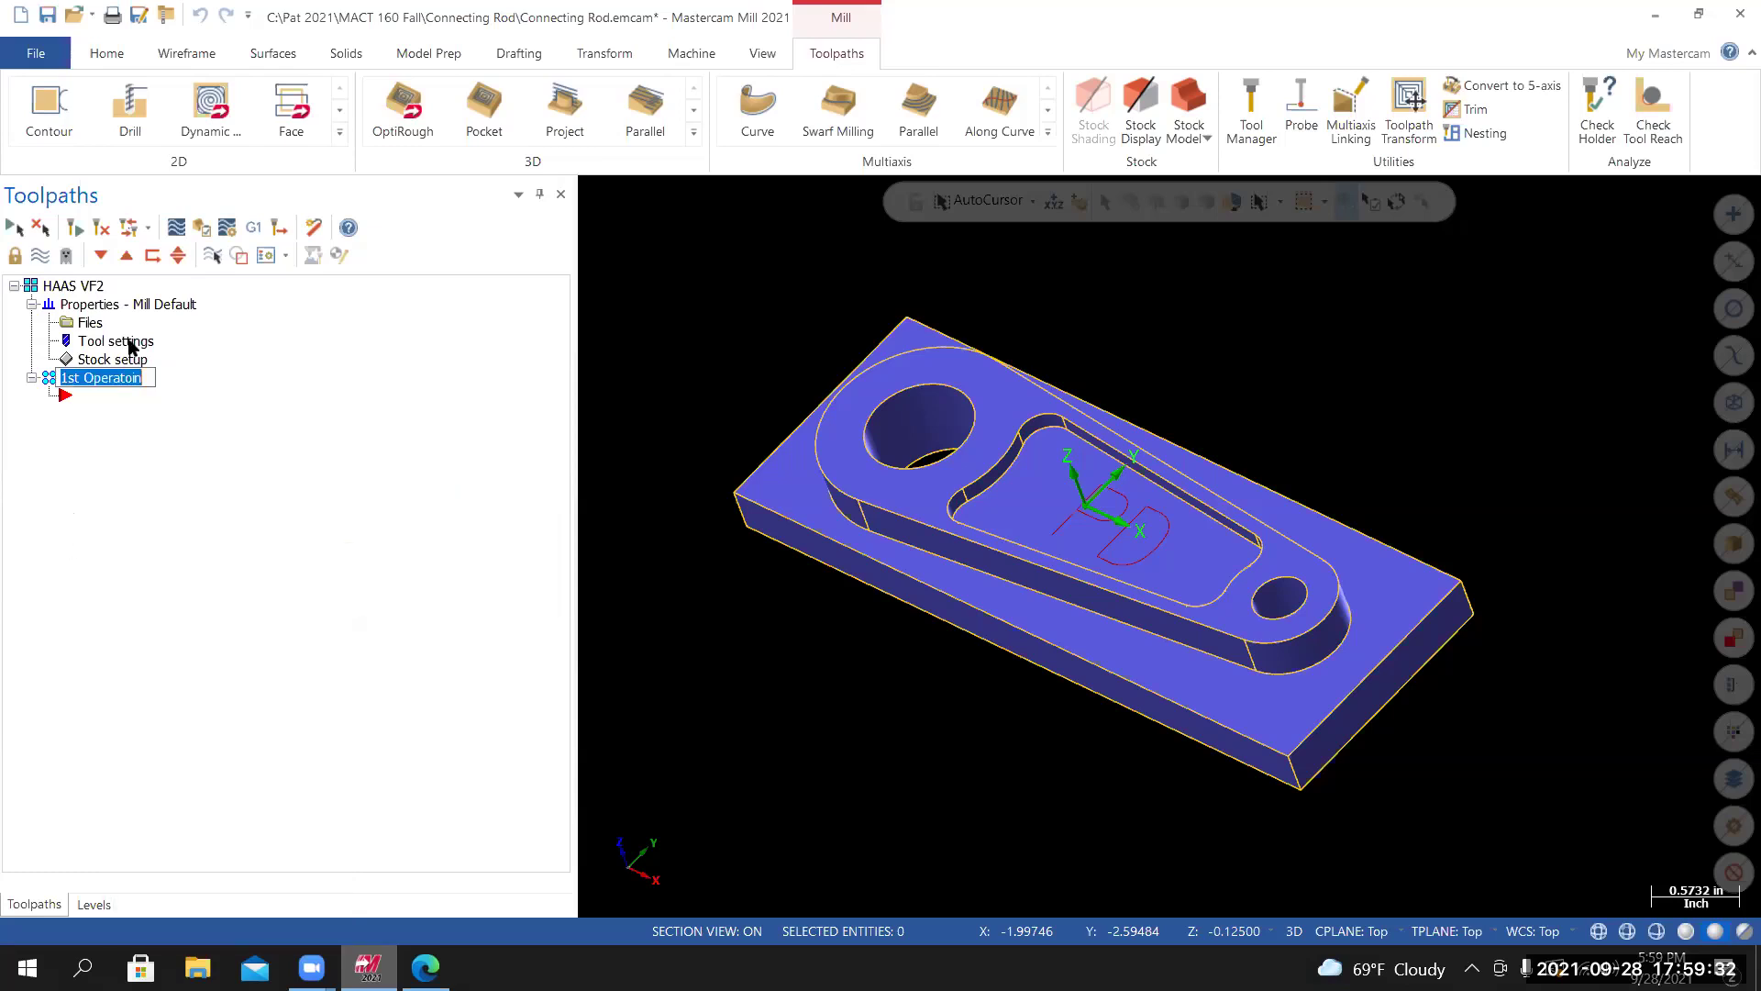
click(147, 377)
key(BackSpace)
text(ion)
key(Return)
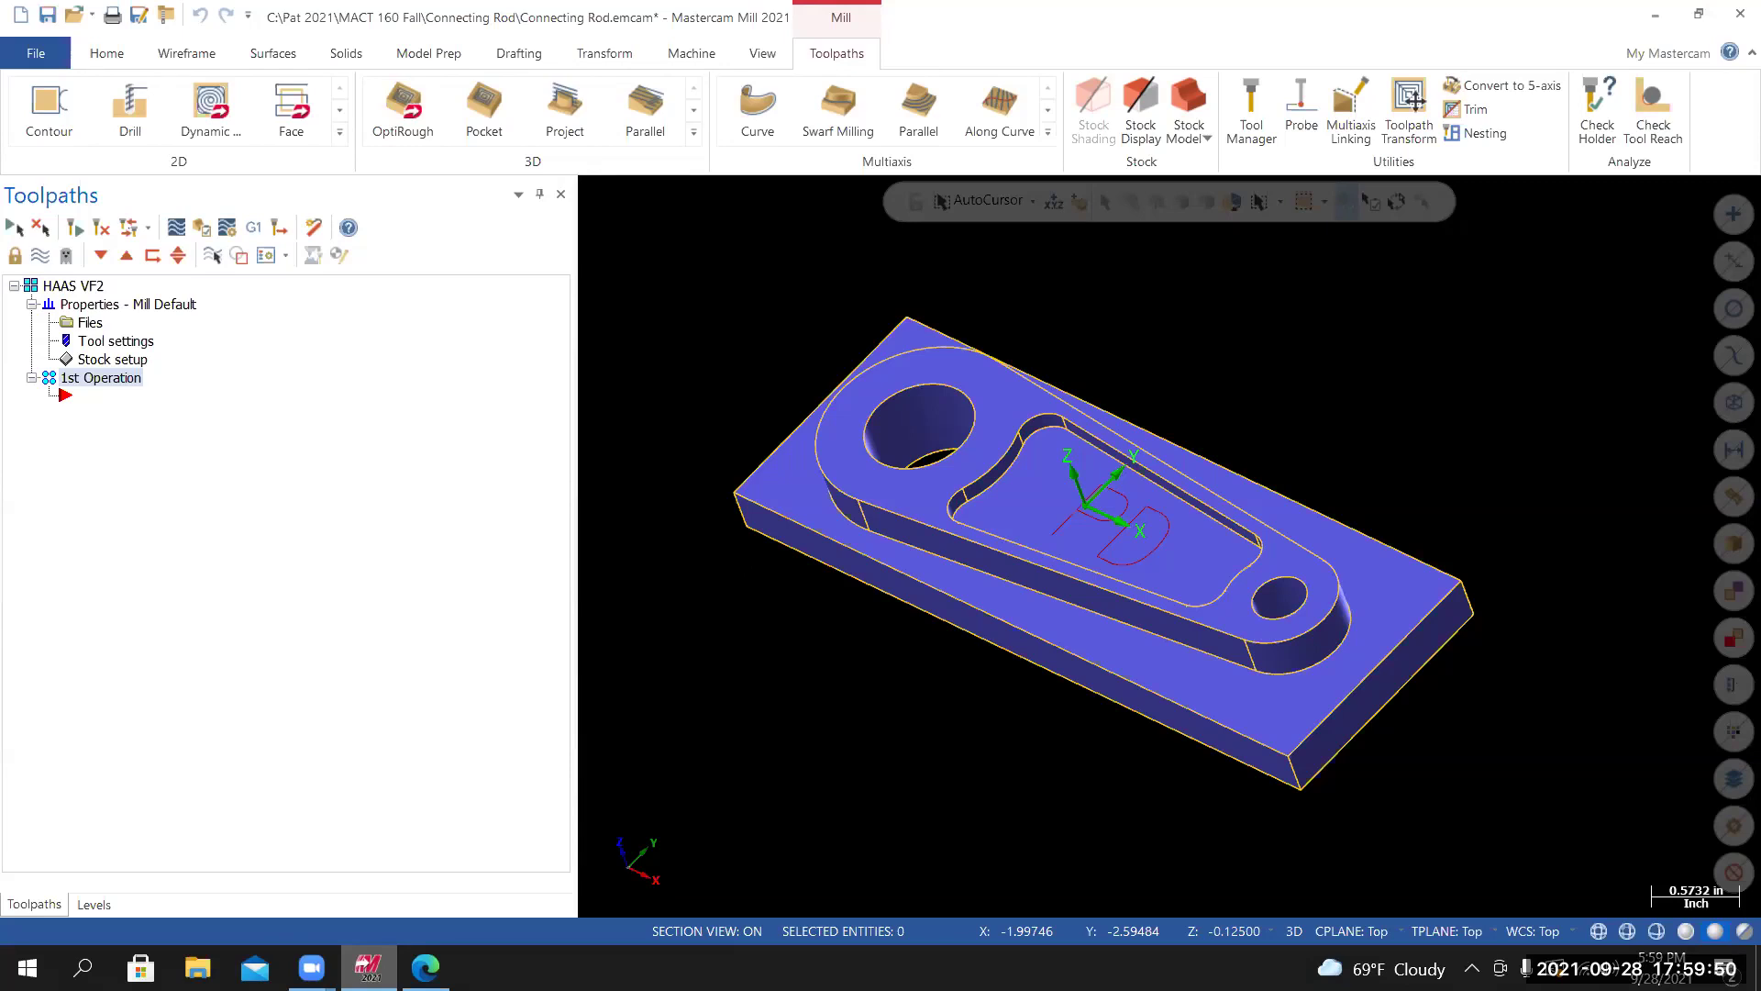
Switch the gnomon shown at the part origin from Cplane to Tplane.
middle_drag(938, 586, 904, 537)
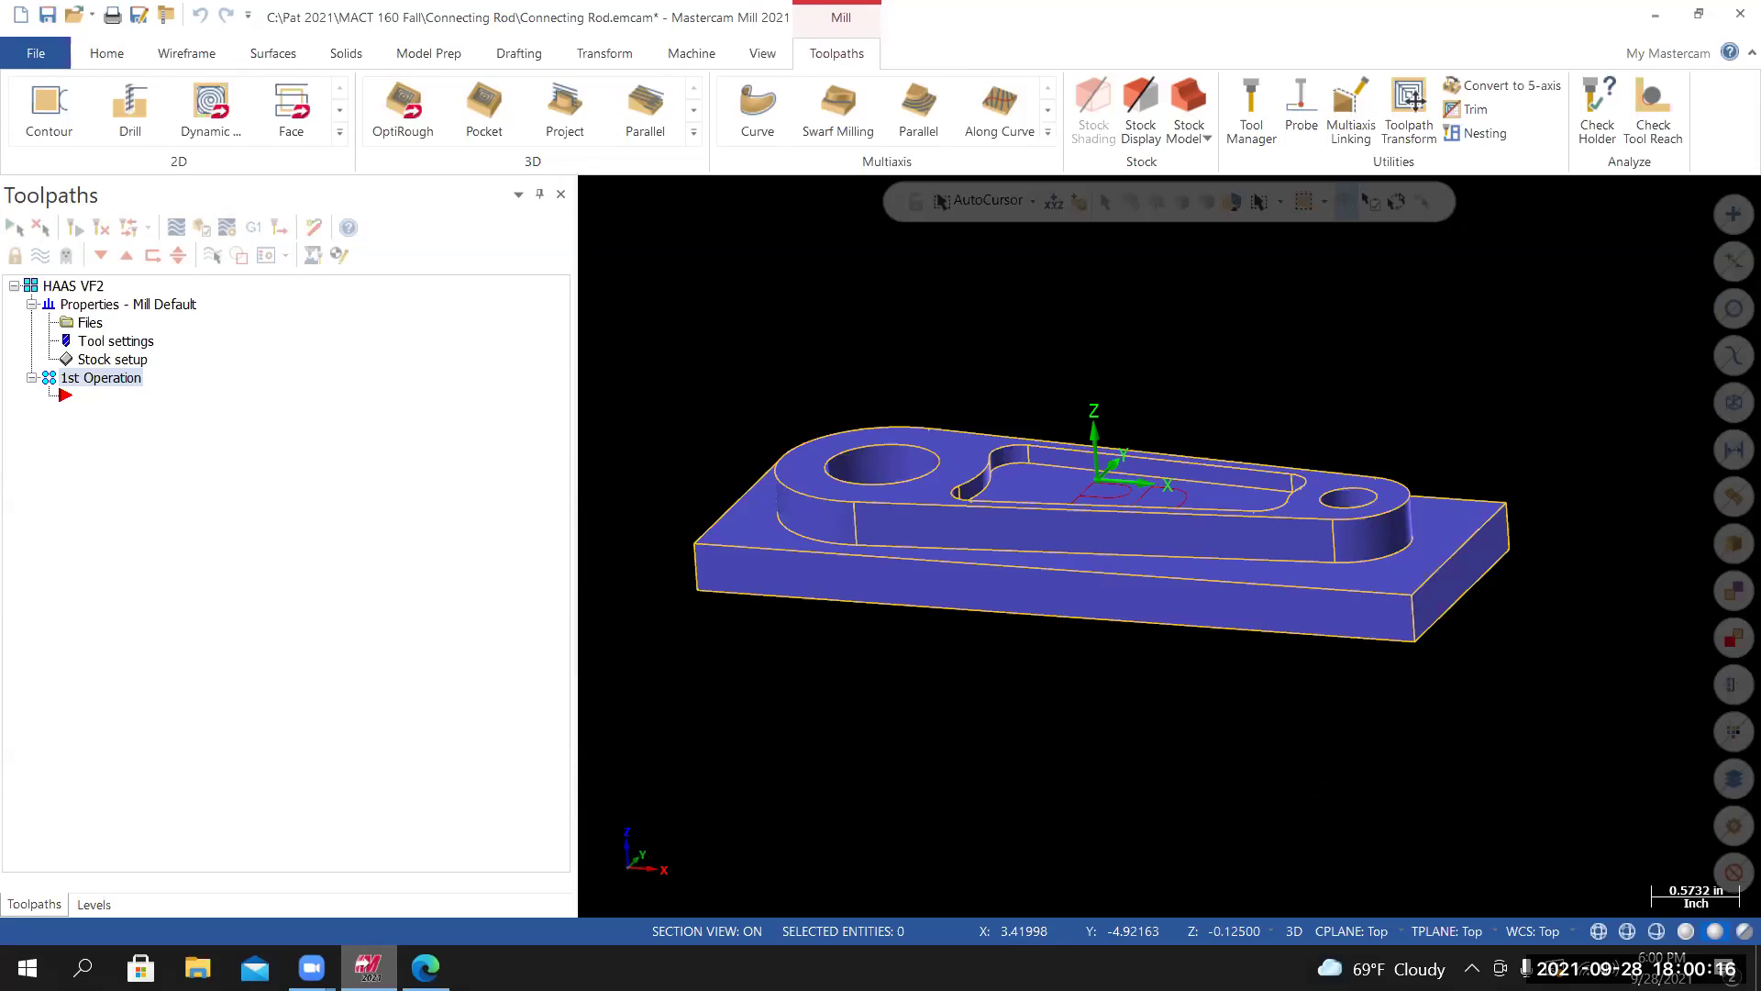
middle_drag(1163, 536, 1138, 481)
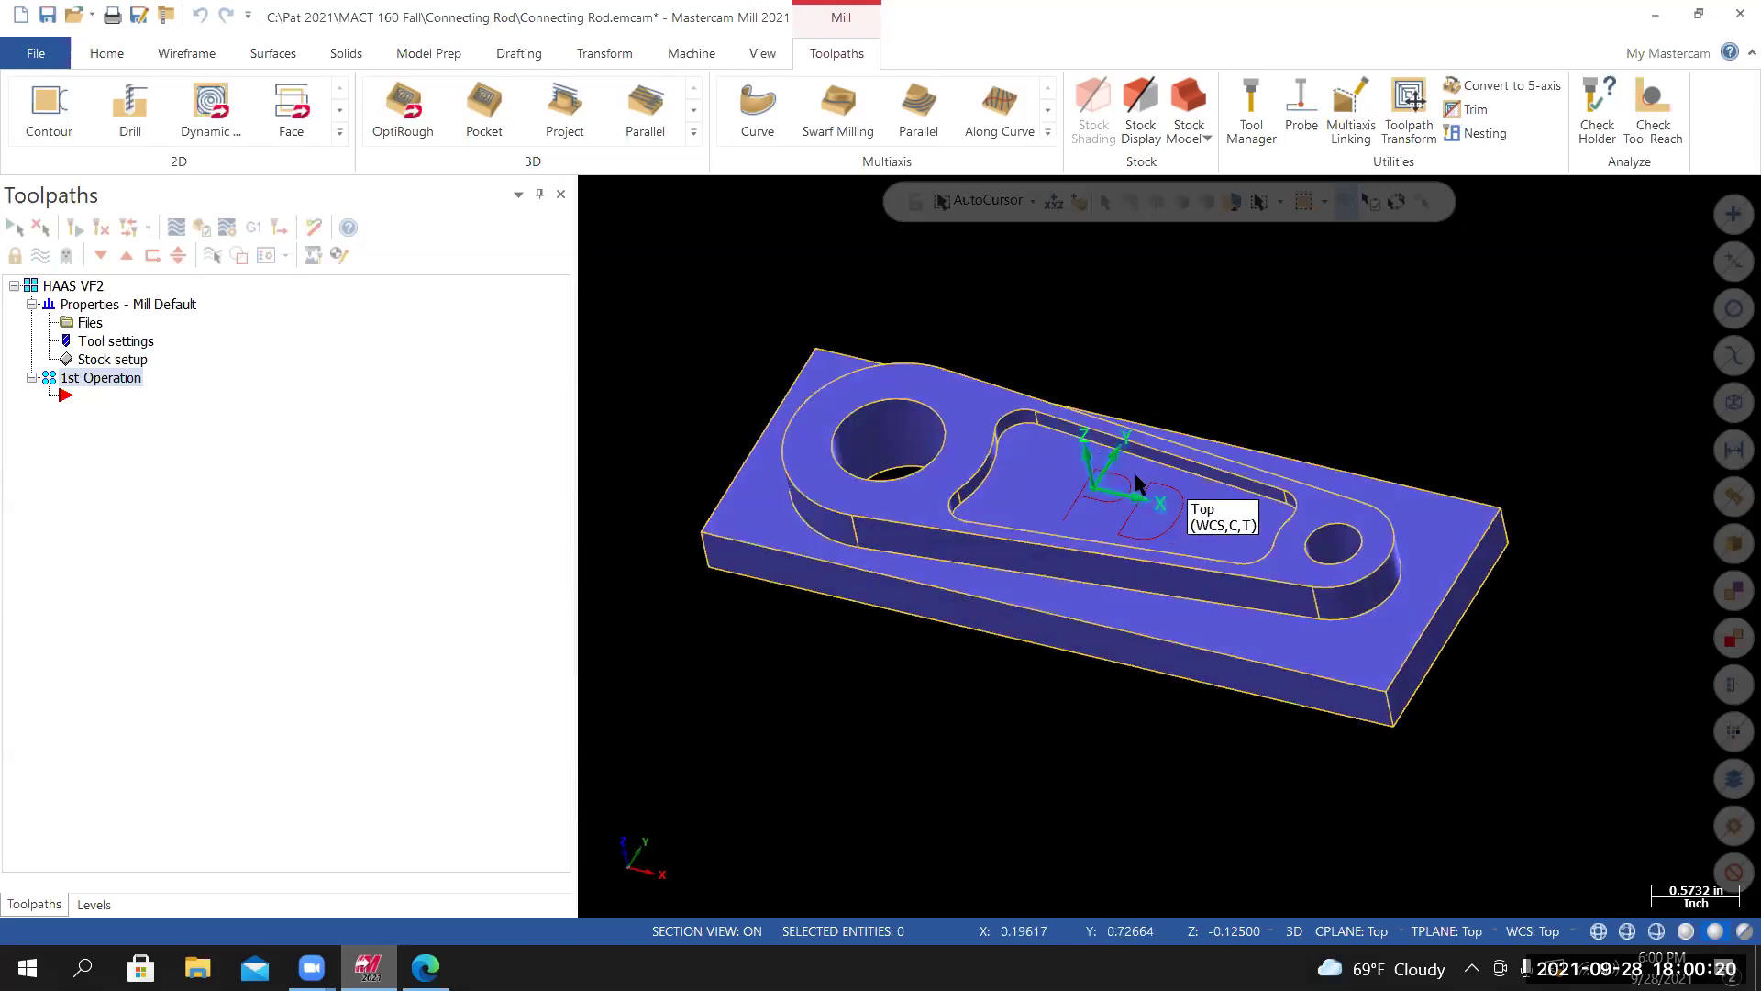
click(760, 53)
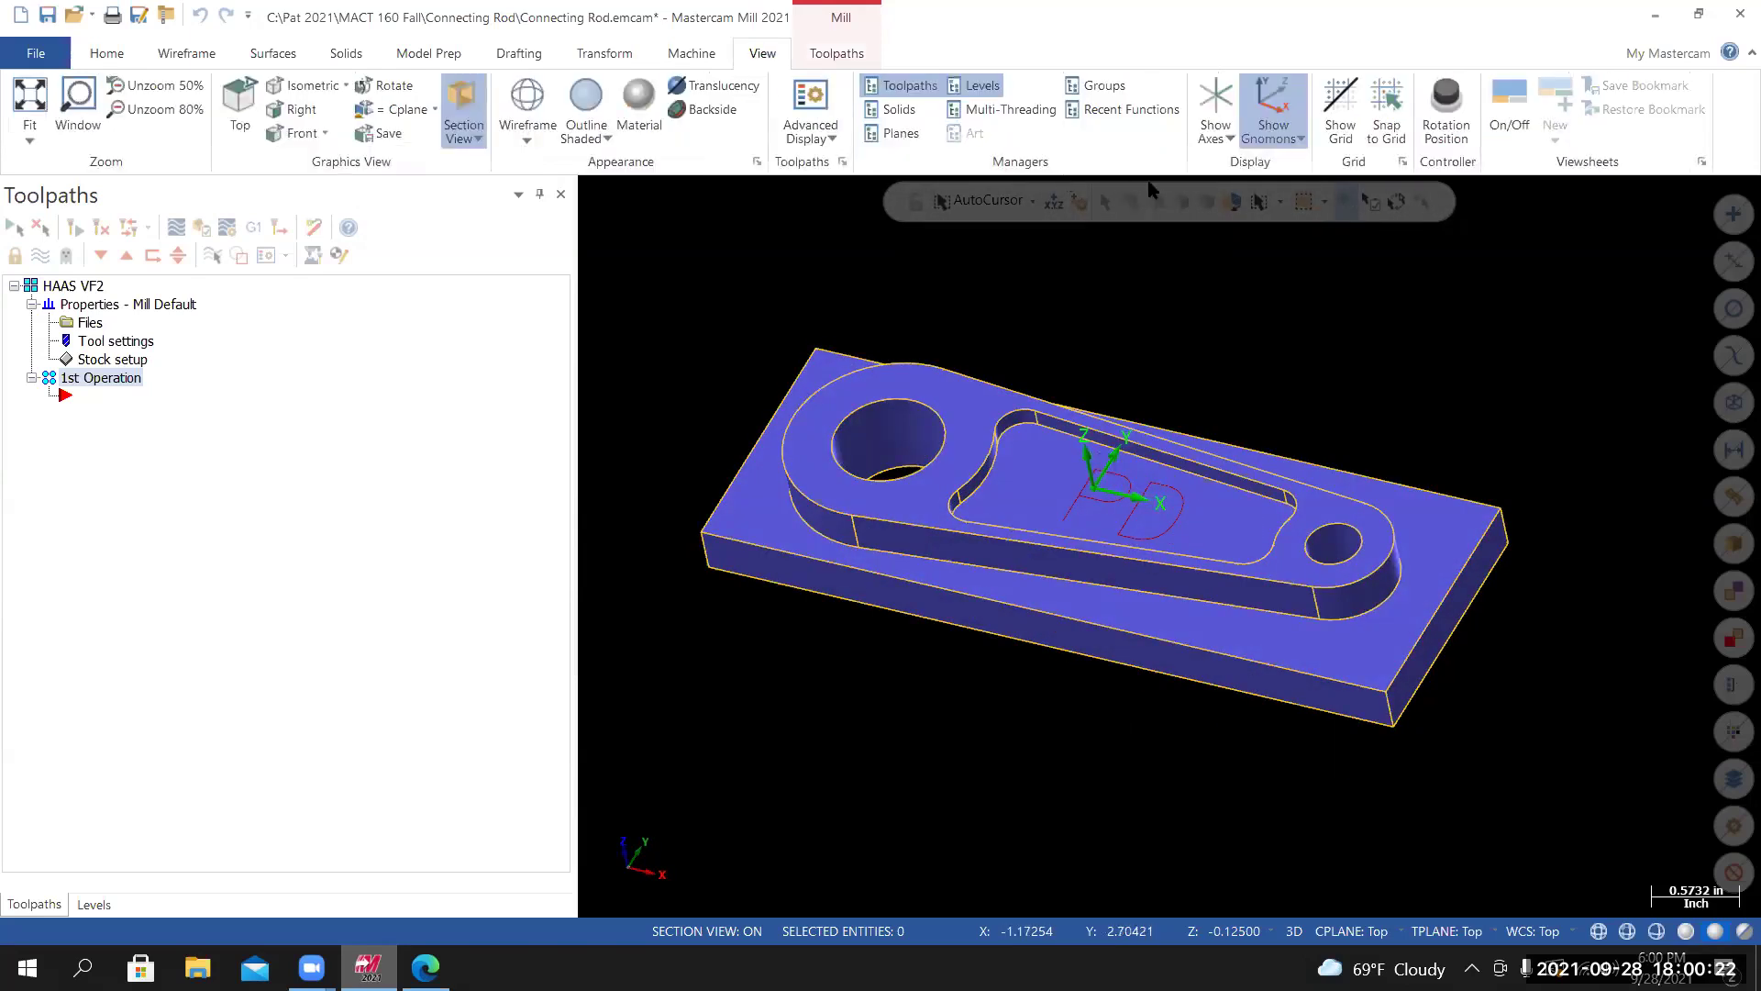
click(1301, 140)
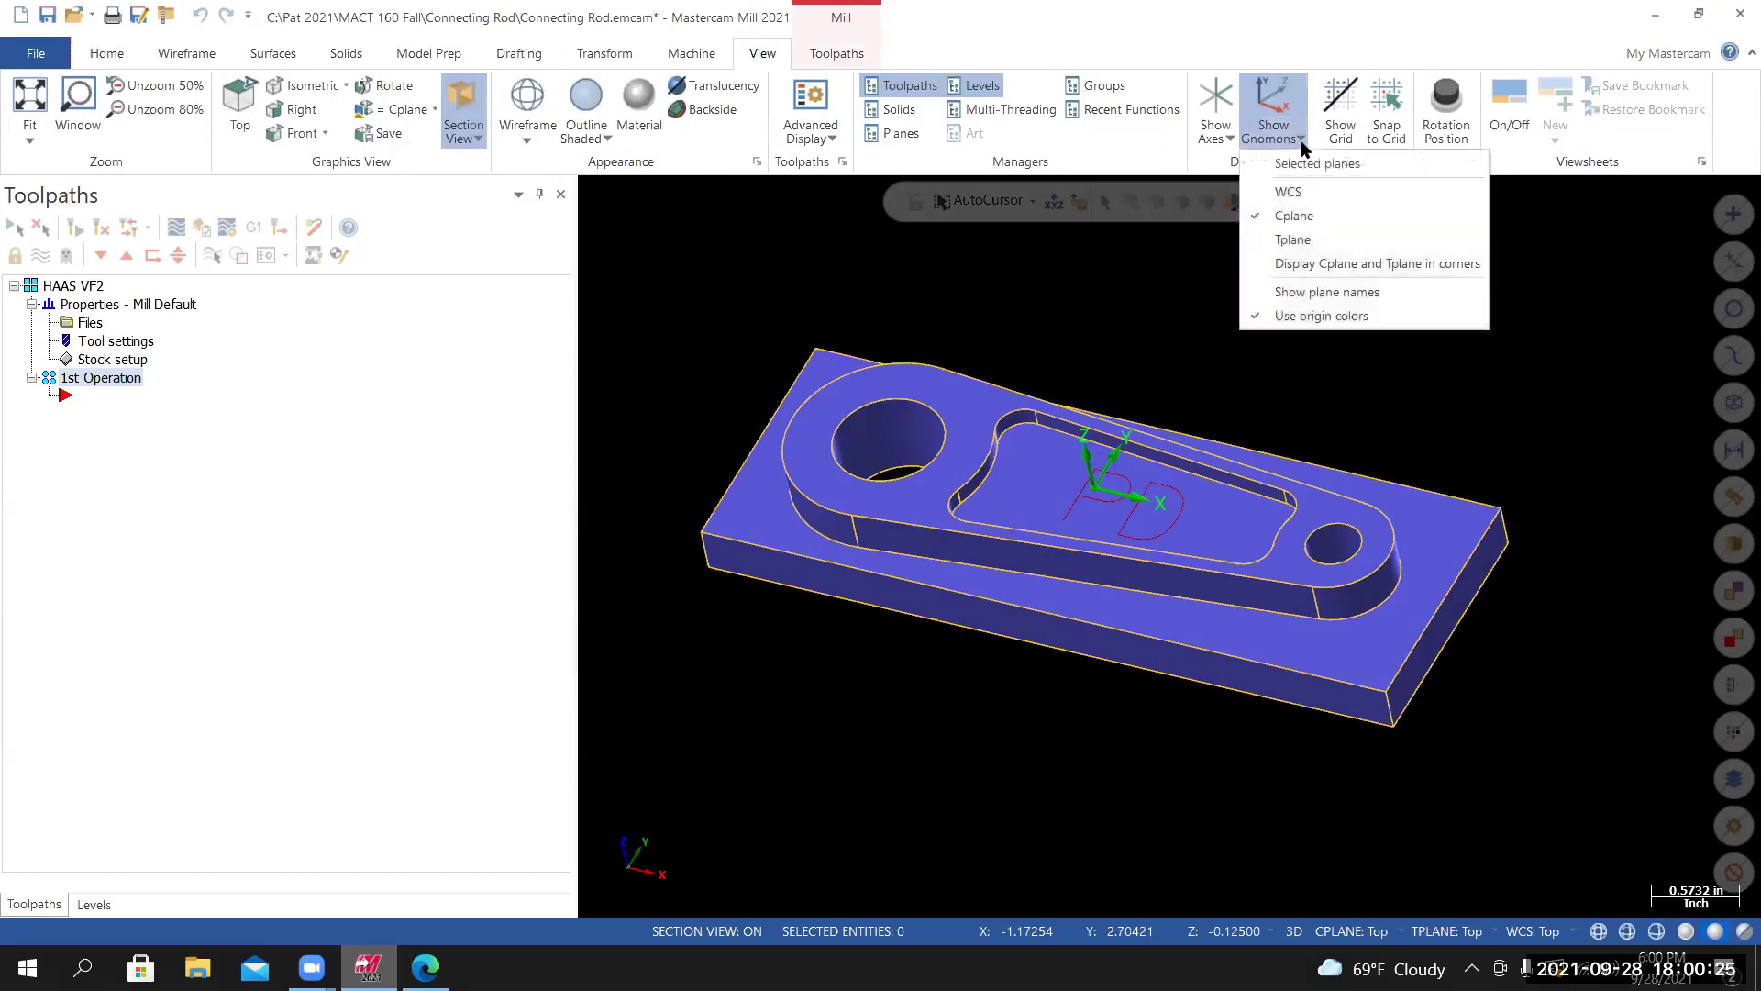
click(1297, 217)
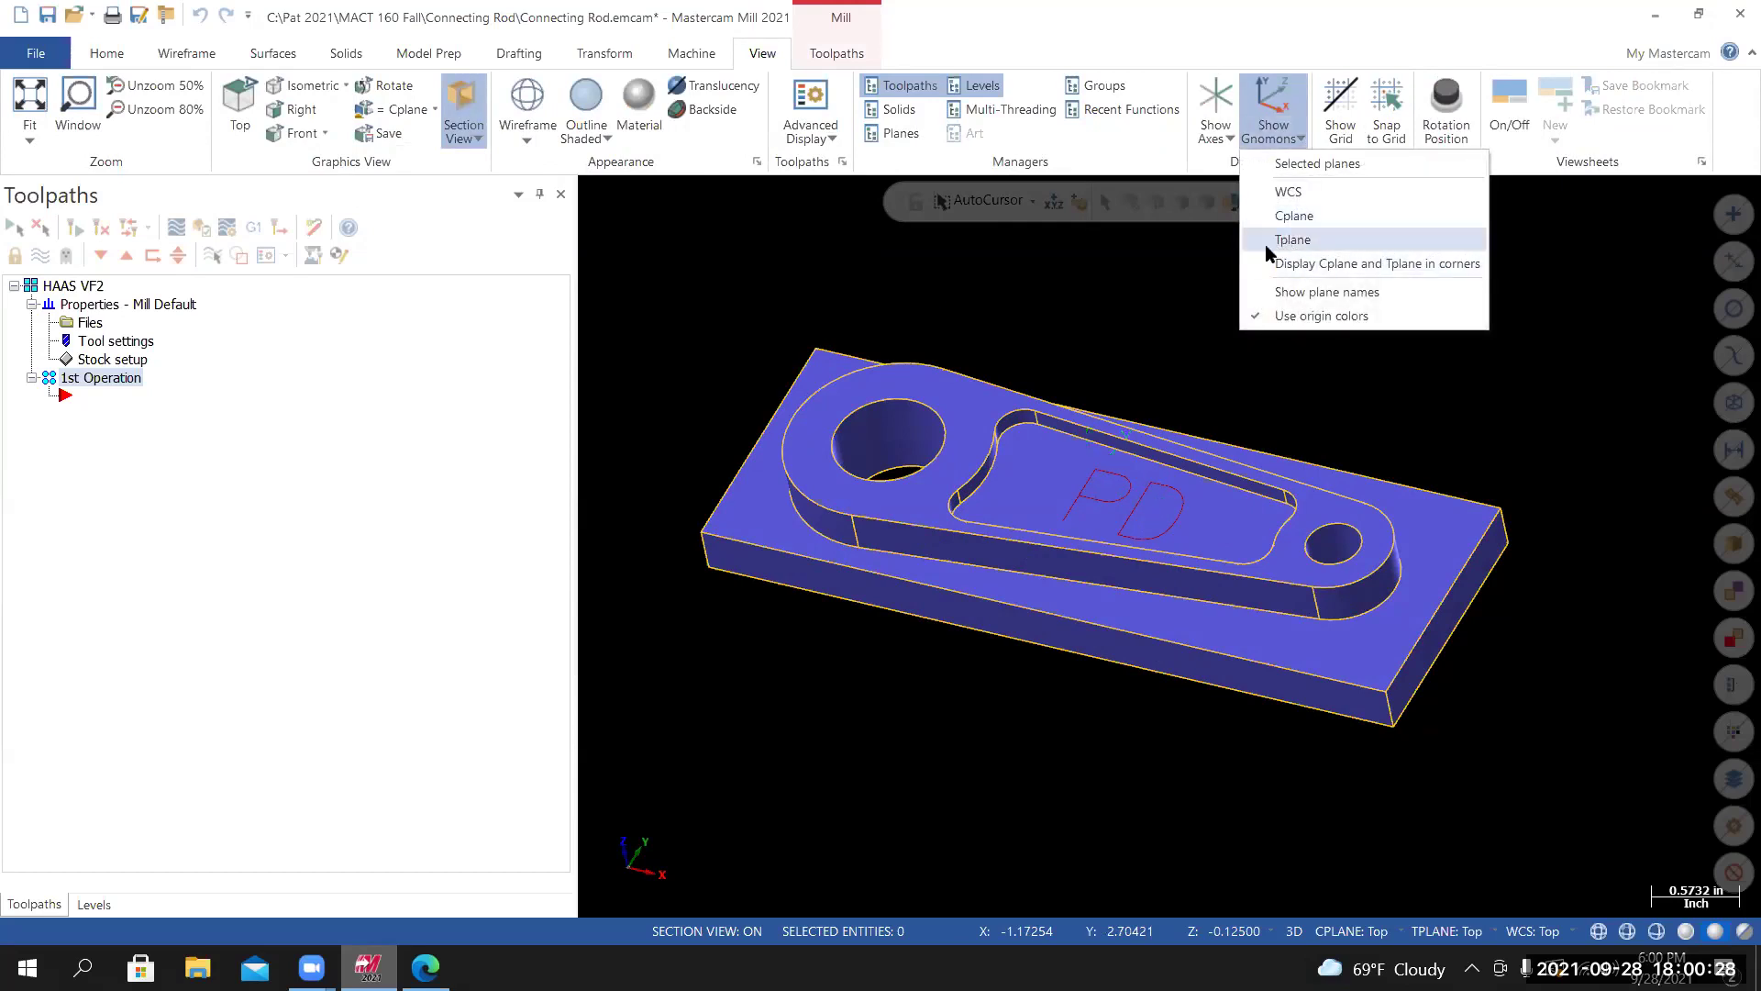
click(1268, 244)
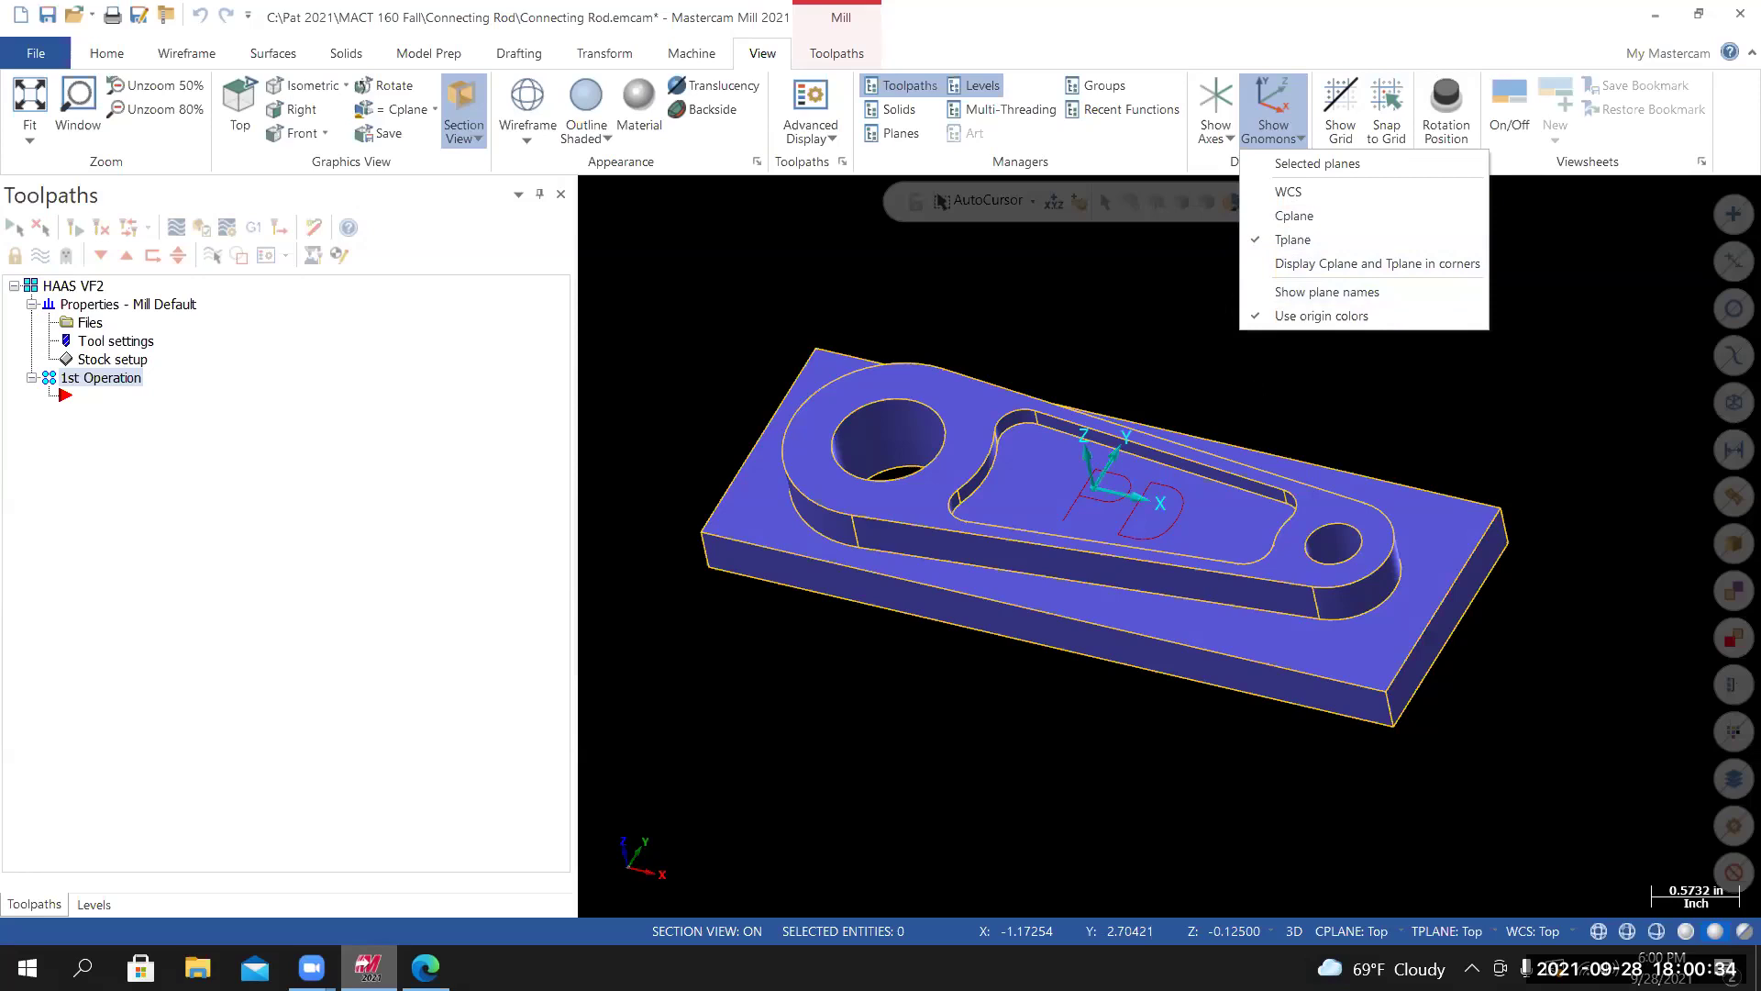
click(1111, 43)
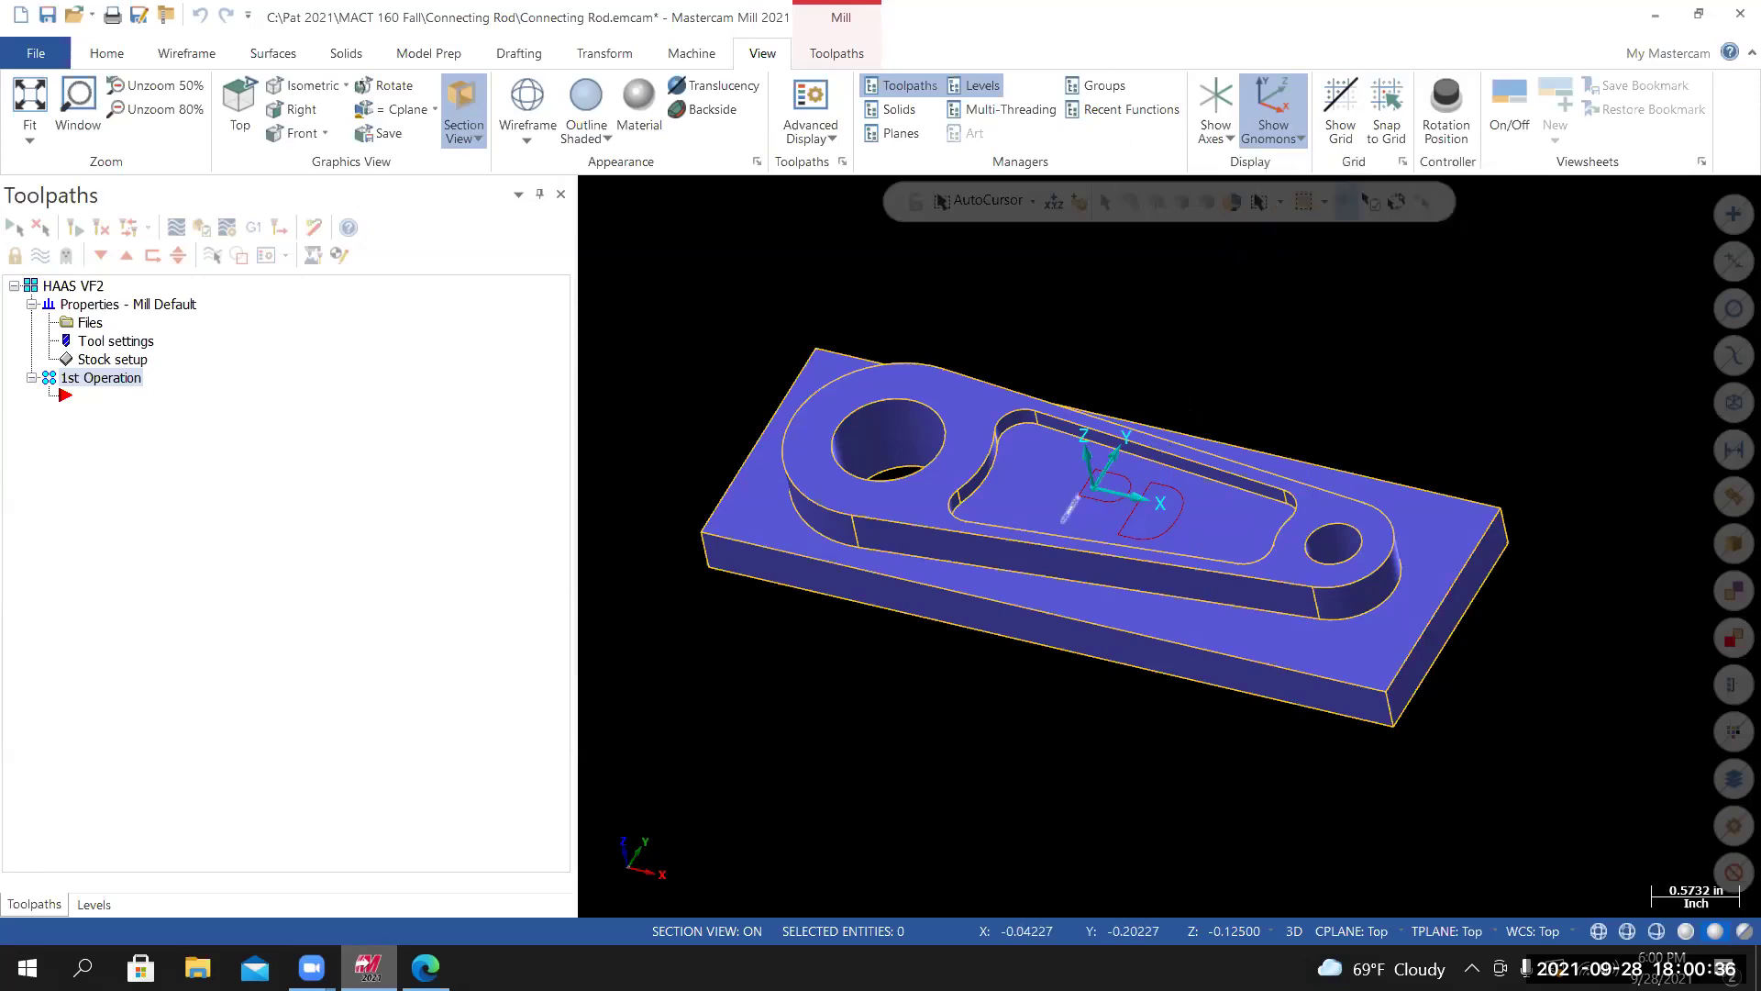
Examine the connecting rod and its tool plane gnomon from several viewing angles.
middle_drag(1111, 467, 1057, 499)
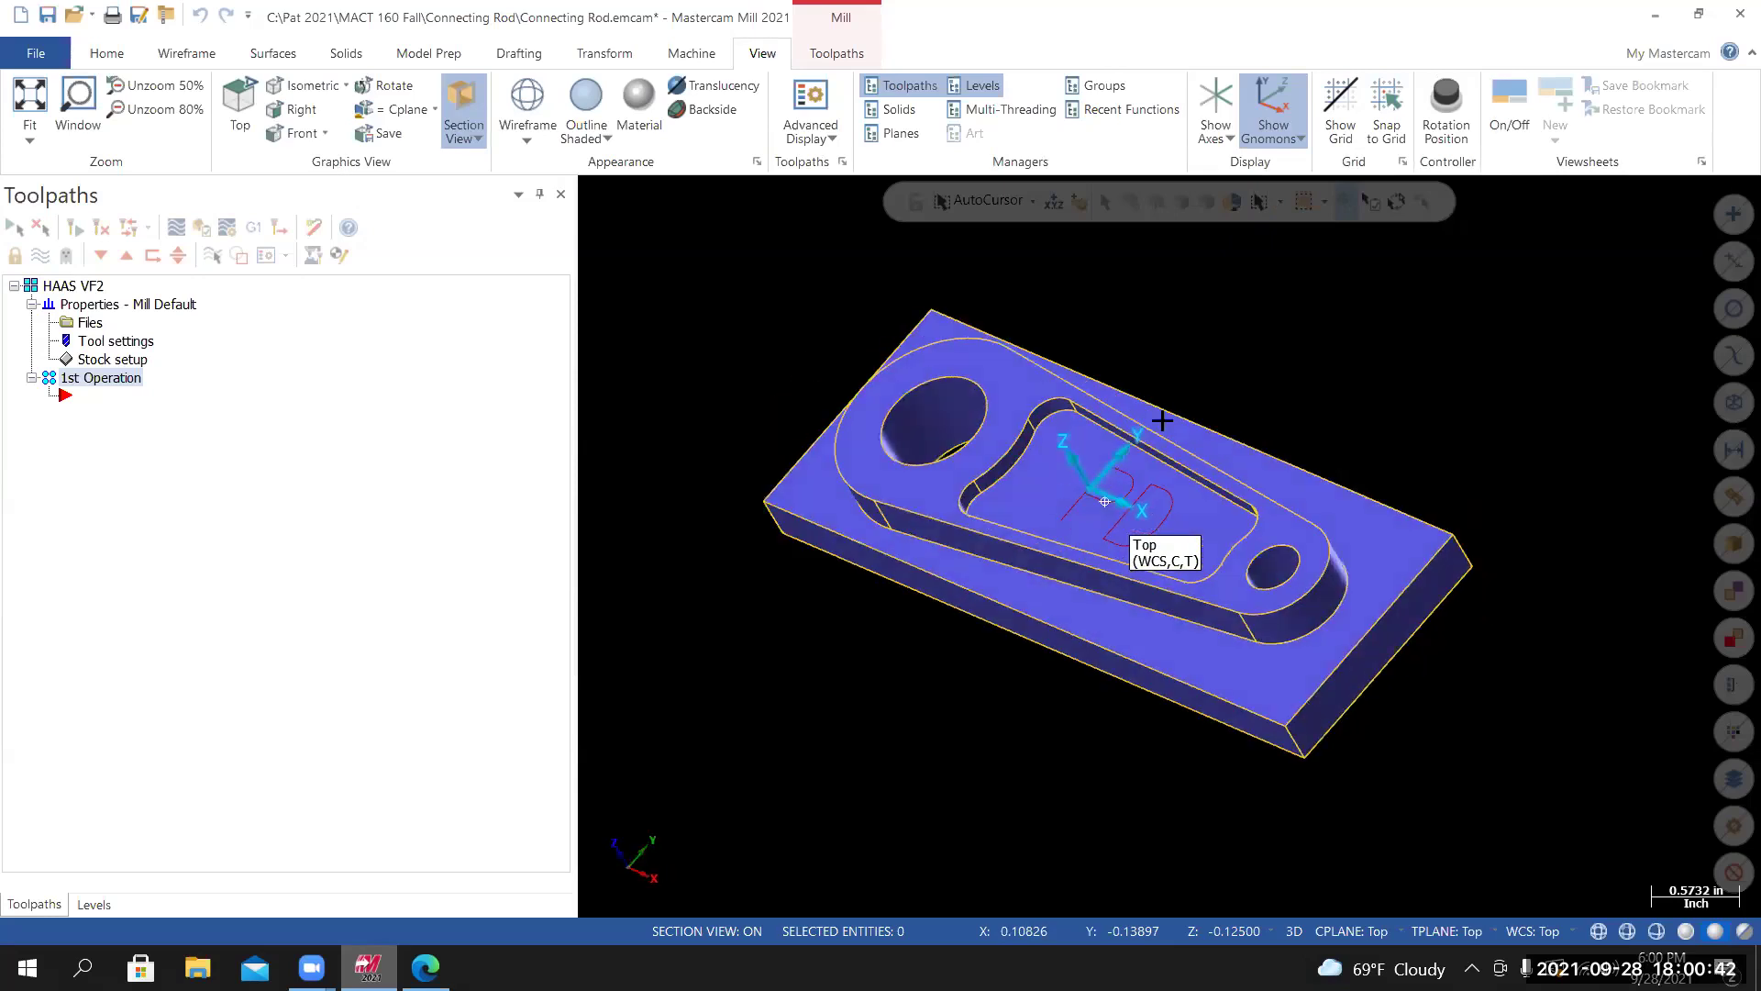
mouse_move(1161, 420)
middle_down()
mouse_move(1146, 431)
mouse_move(1159, 412)
middle_up()
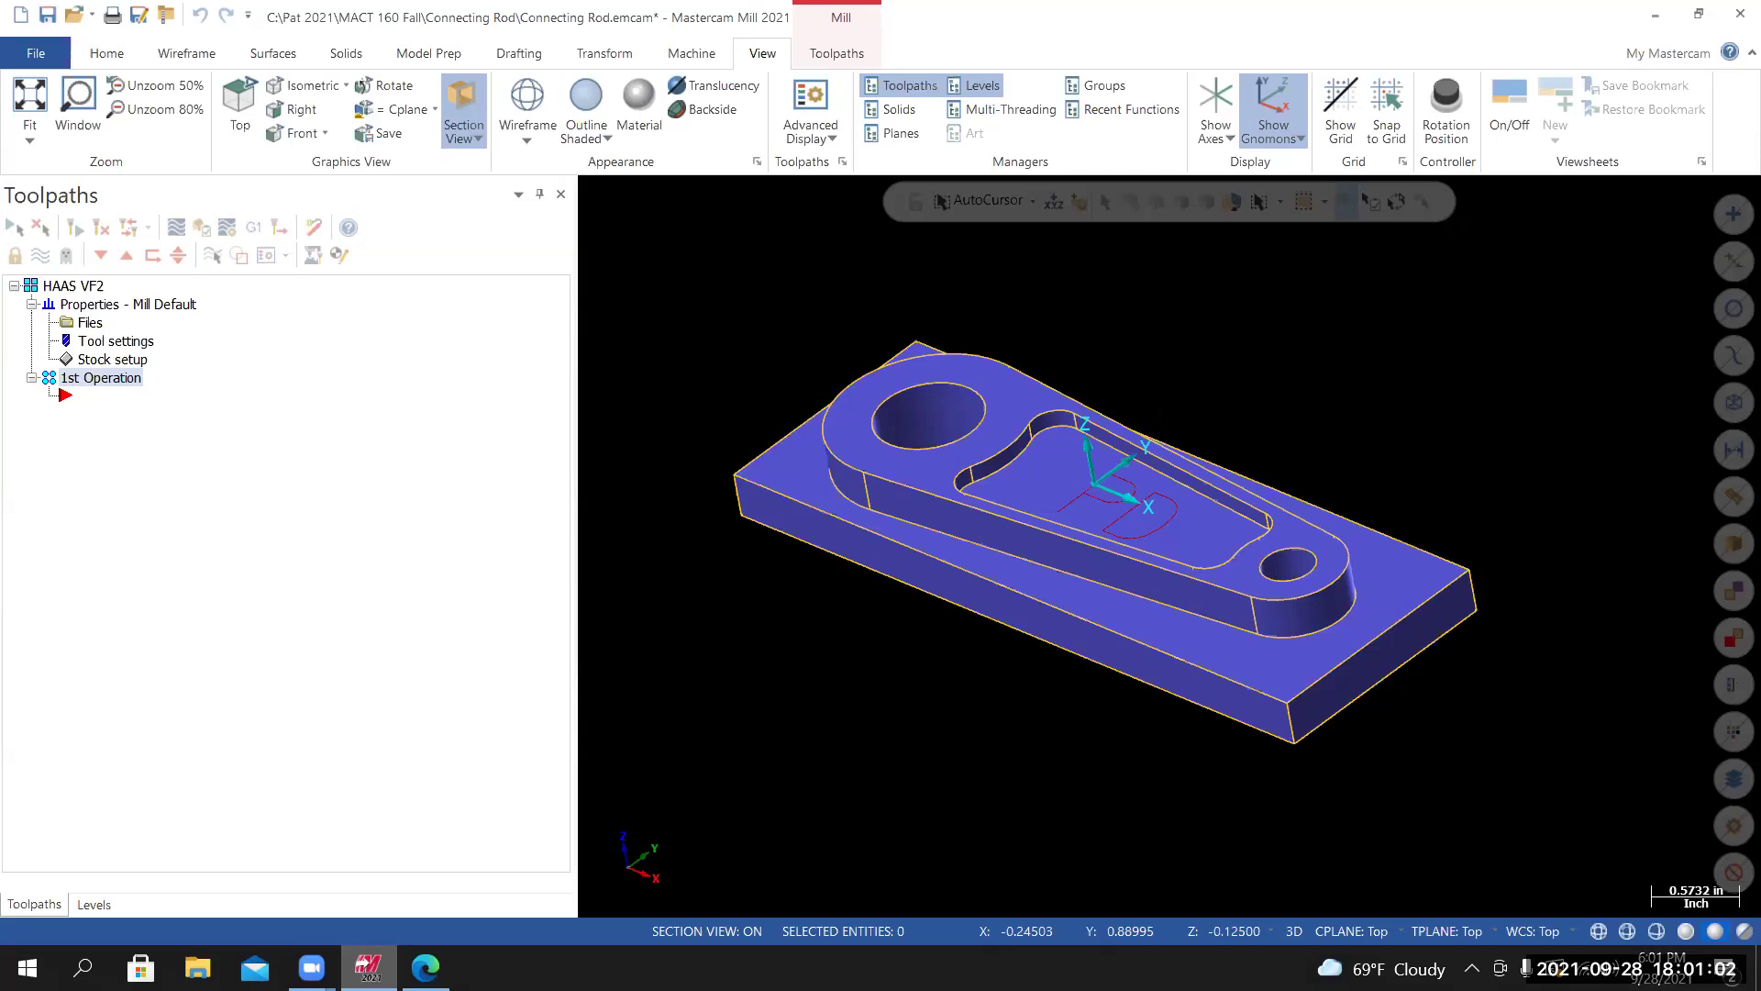
middle_drag(1146, 445, 1230, 513)
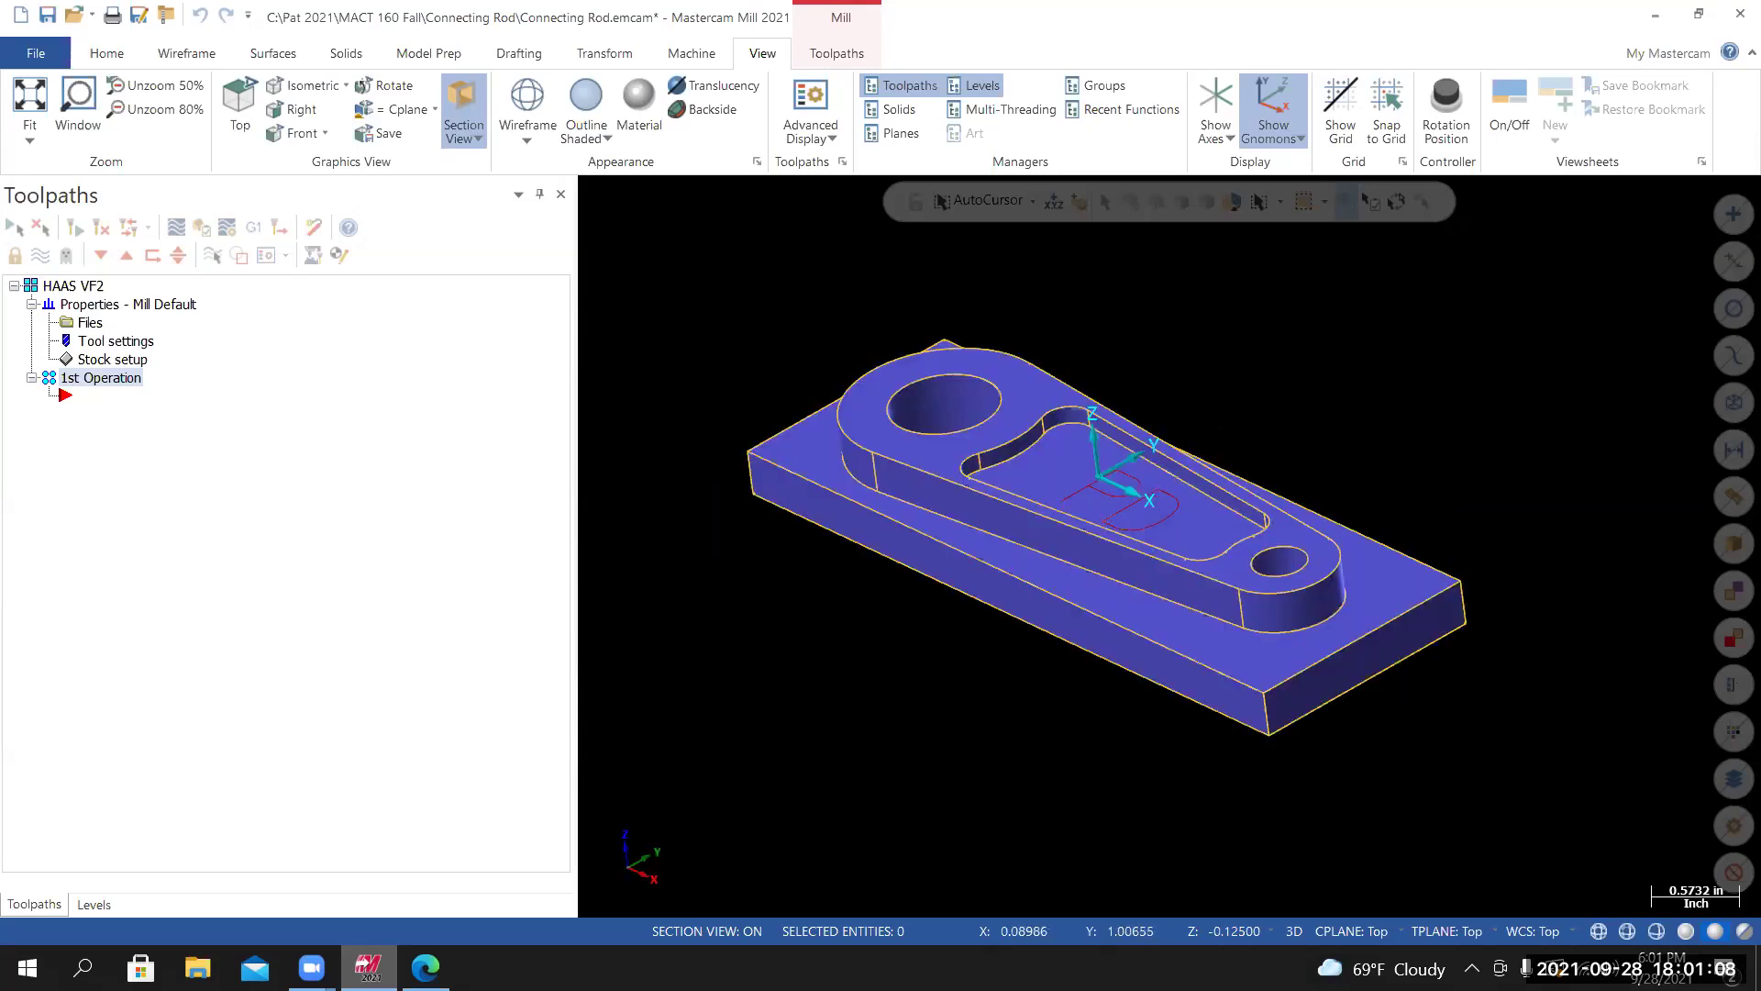
middle_drag(1124, 543, 1233, 642)
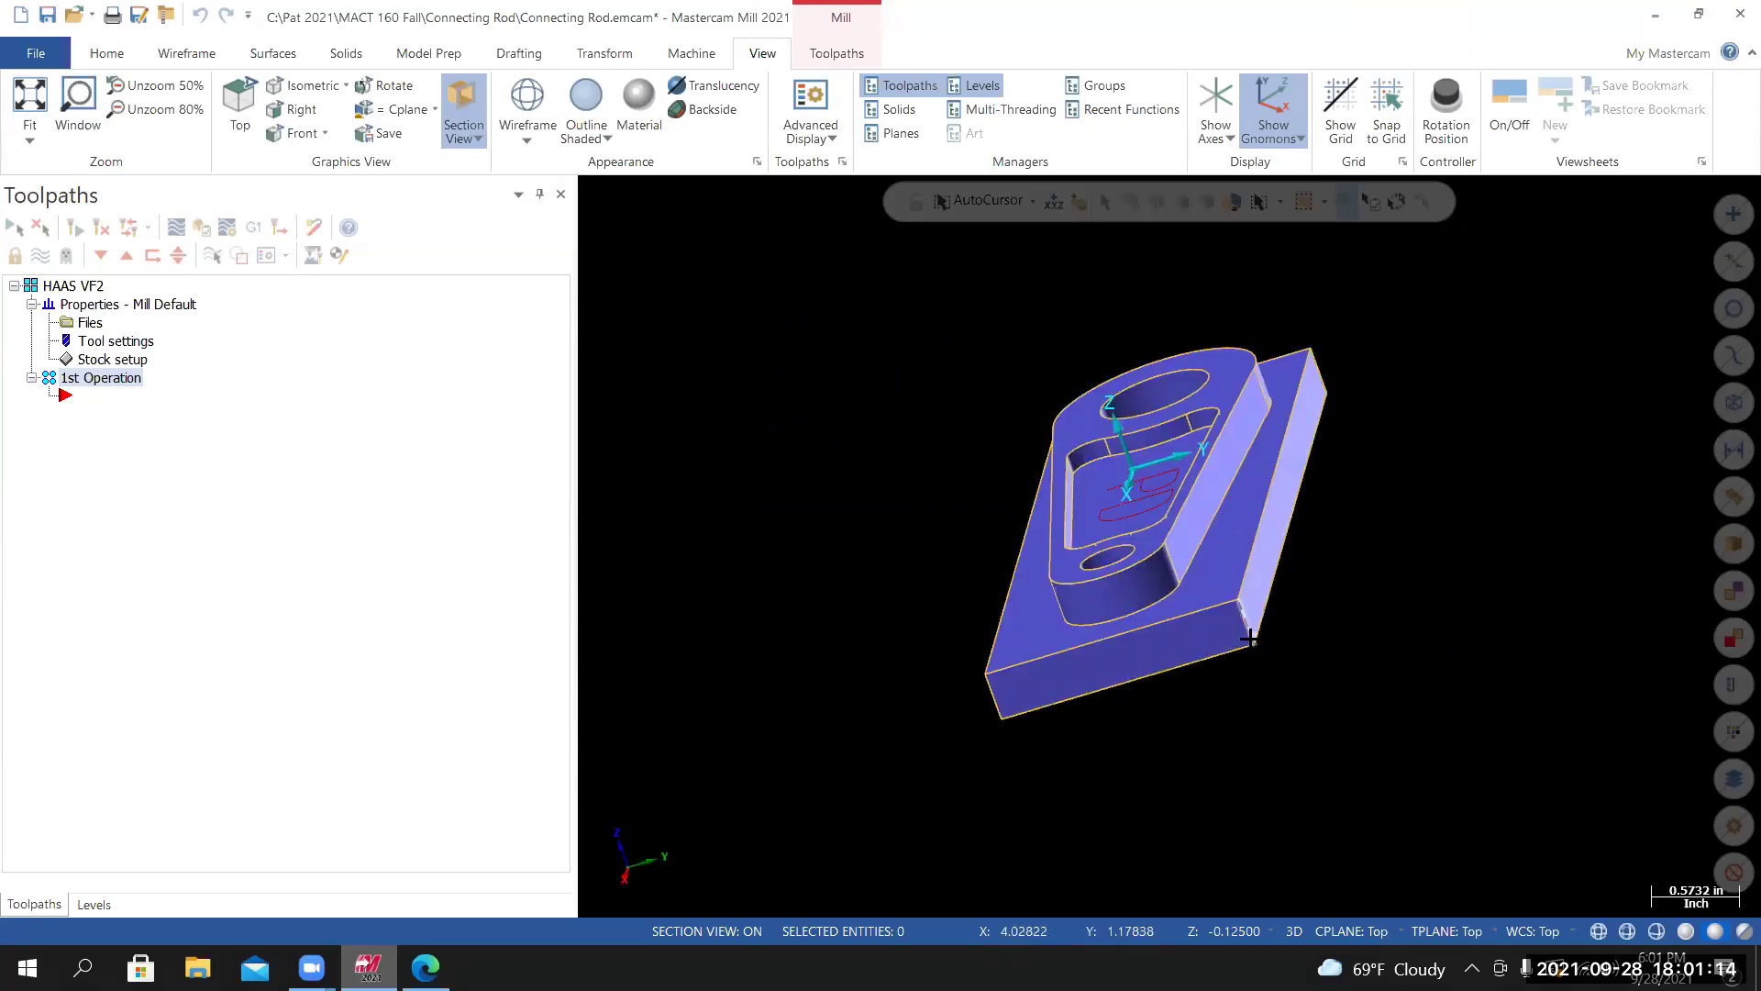
mouse_move(1202, 686)
middle_down()
mouse_move(1289, 638)
mouse_move(1507, 603)
mouse_move(1523, 576)
middle_up()
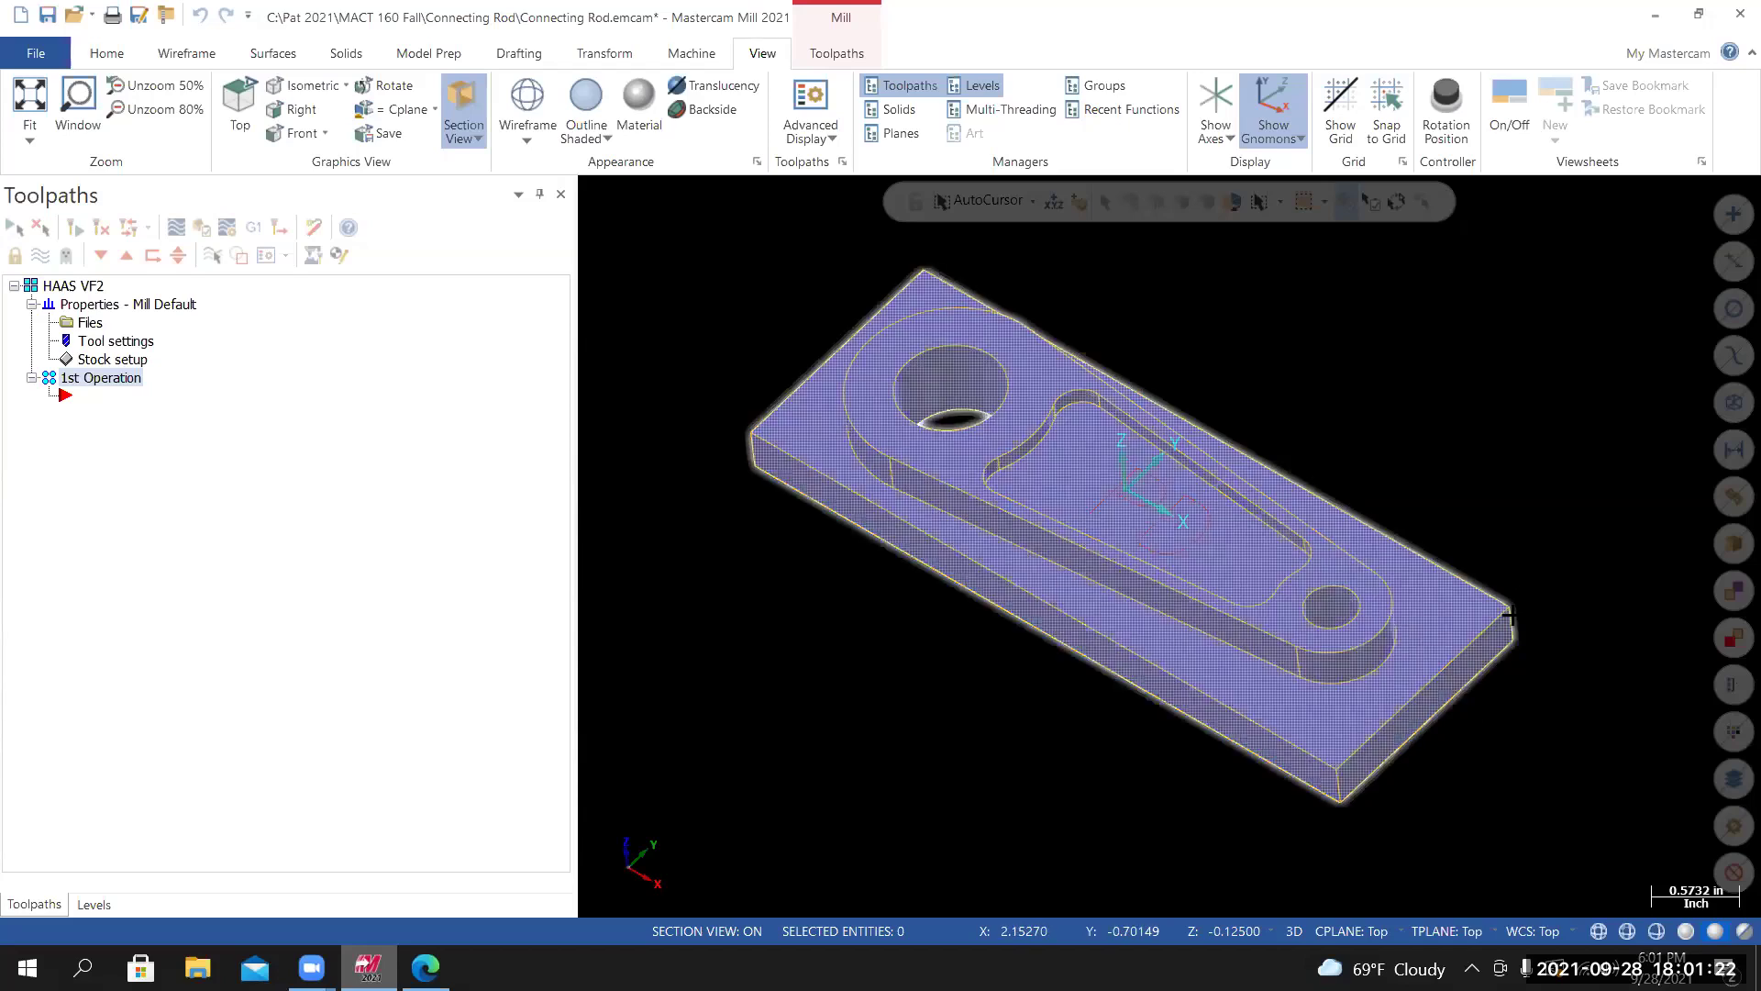
middle_drag(1510, 614, 1511, 642)
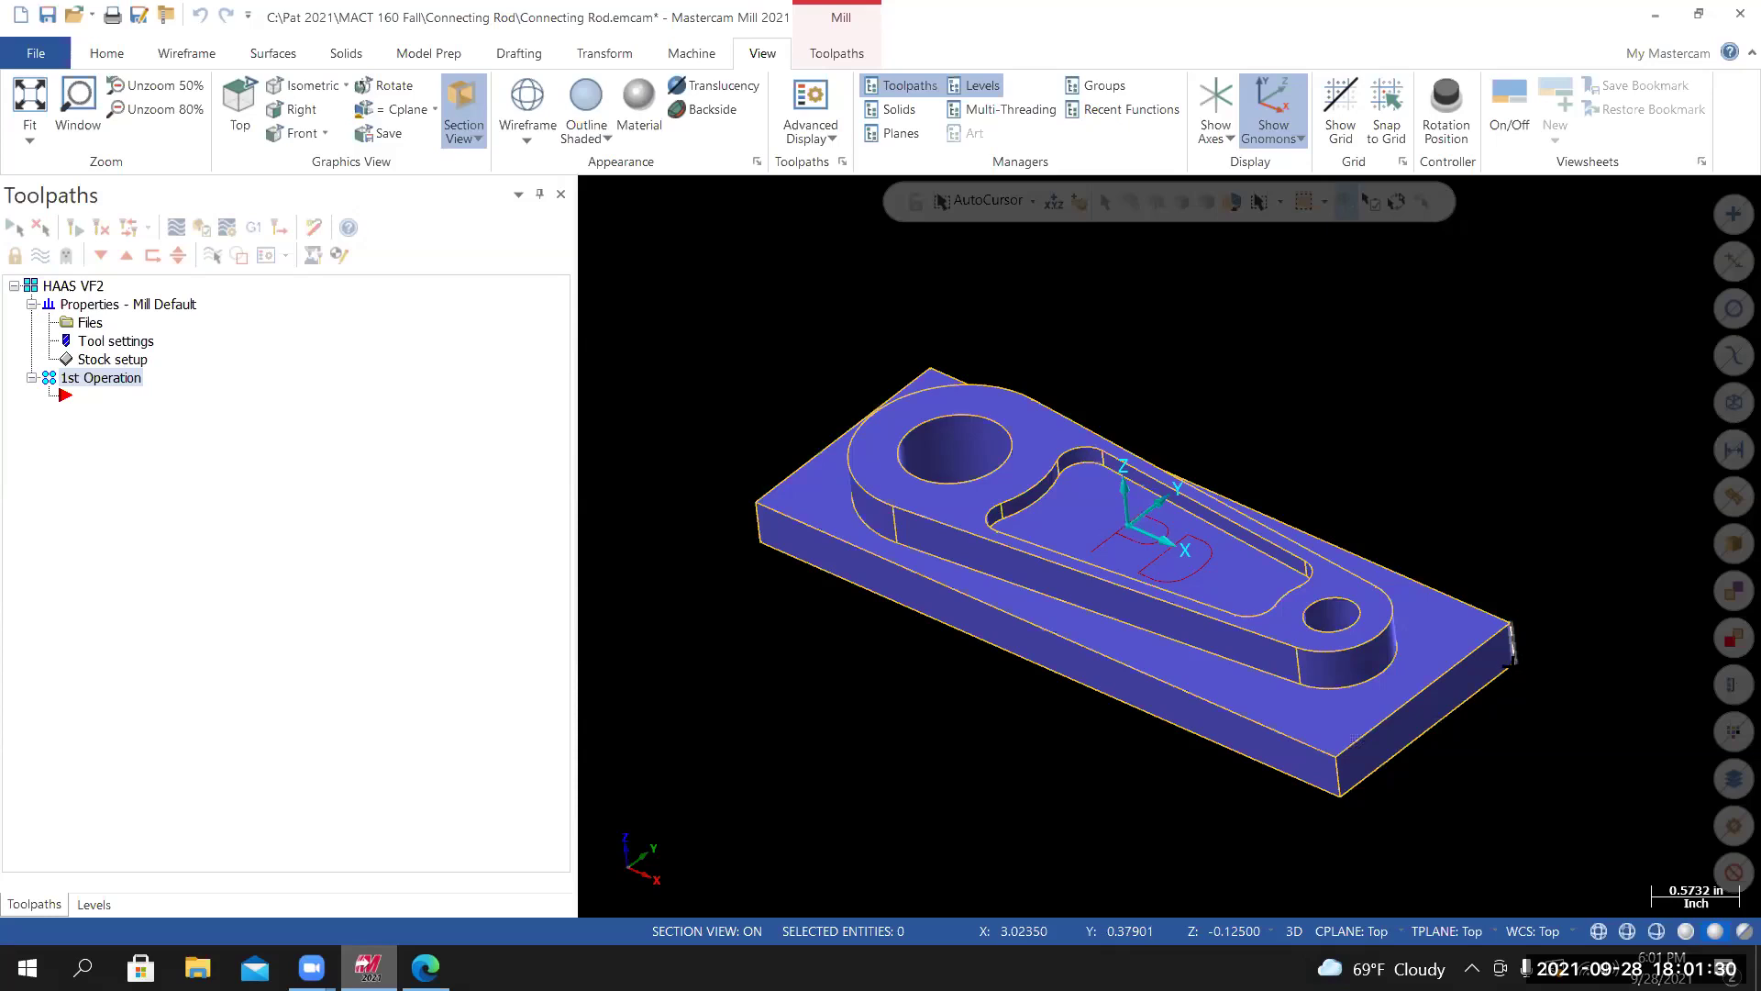
scroll(1511, 642, up, 5)
scroll(1497, 647, down, 5)
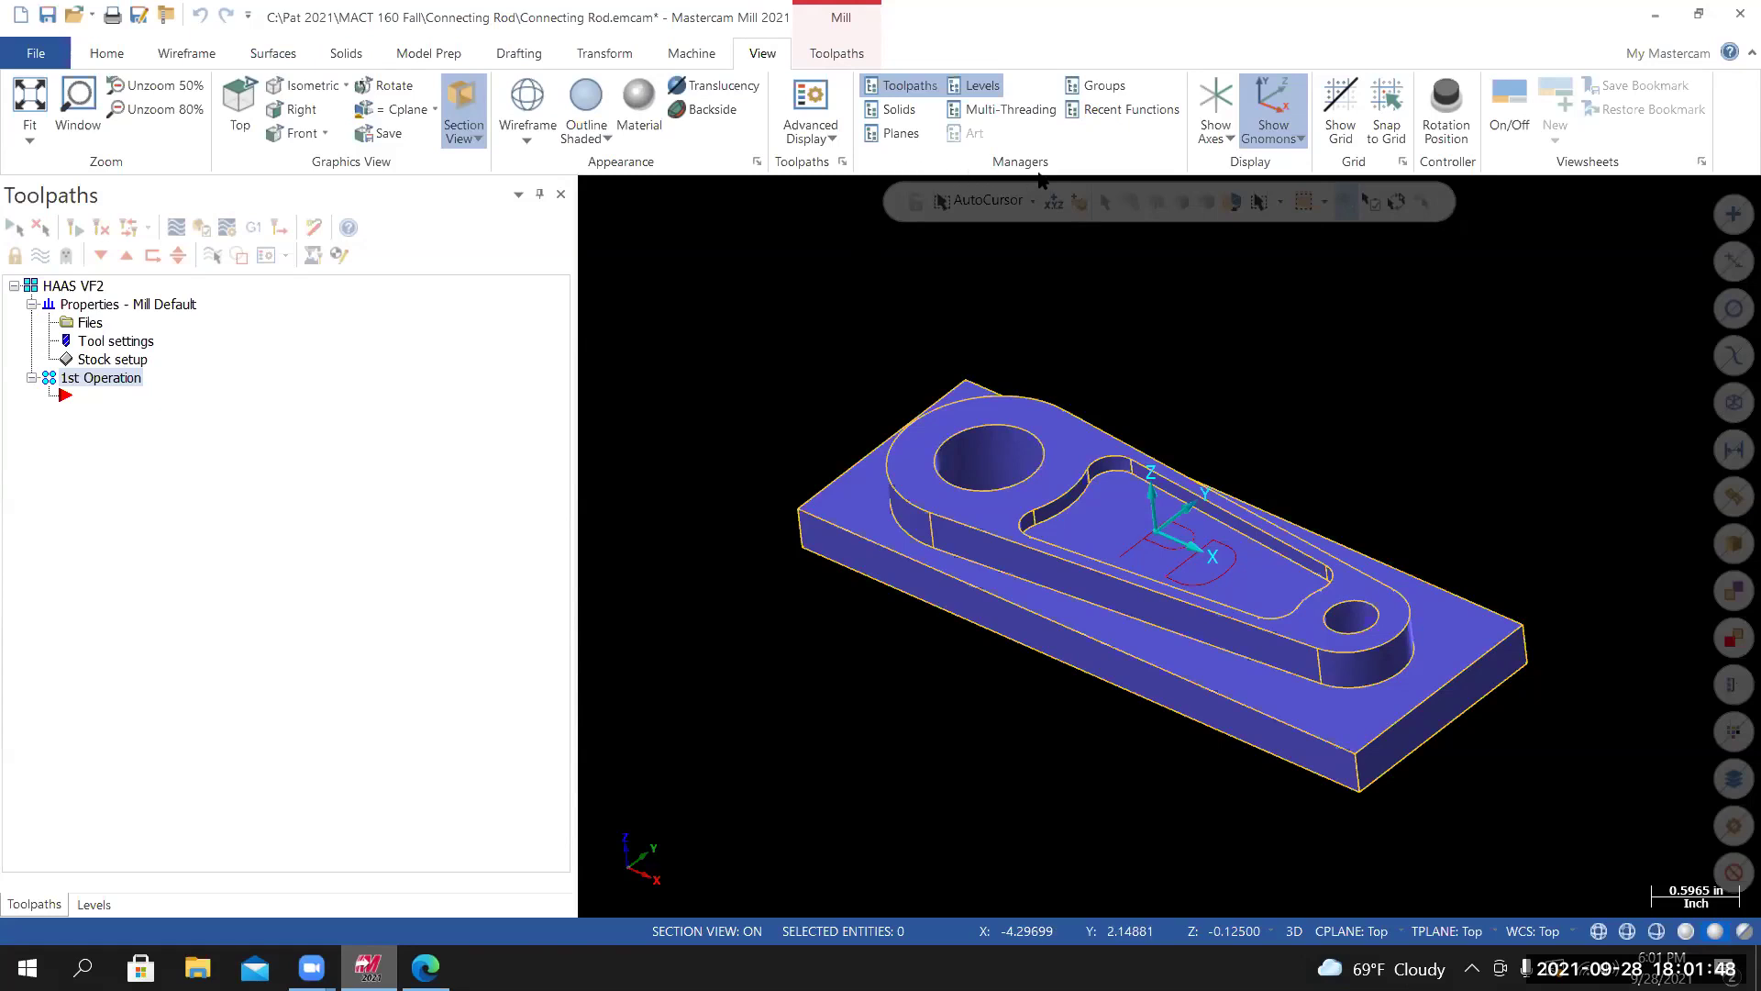
Open the Planes manager and start a new plane from a solid face, picking the raised top face of the connecting rod.
click(899, 135)
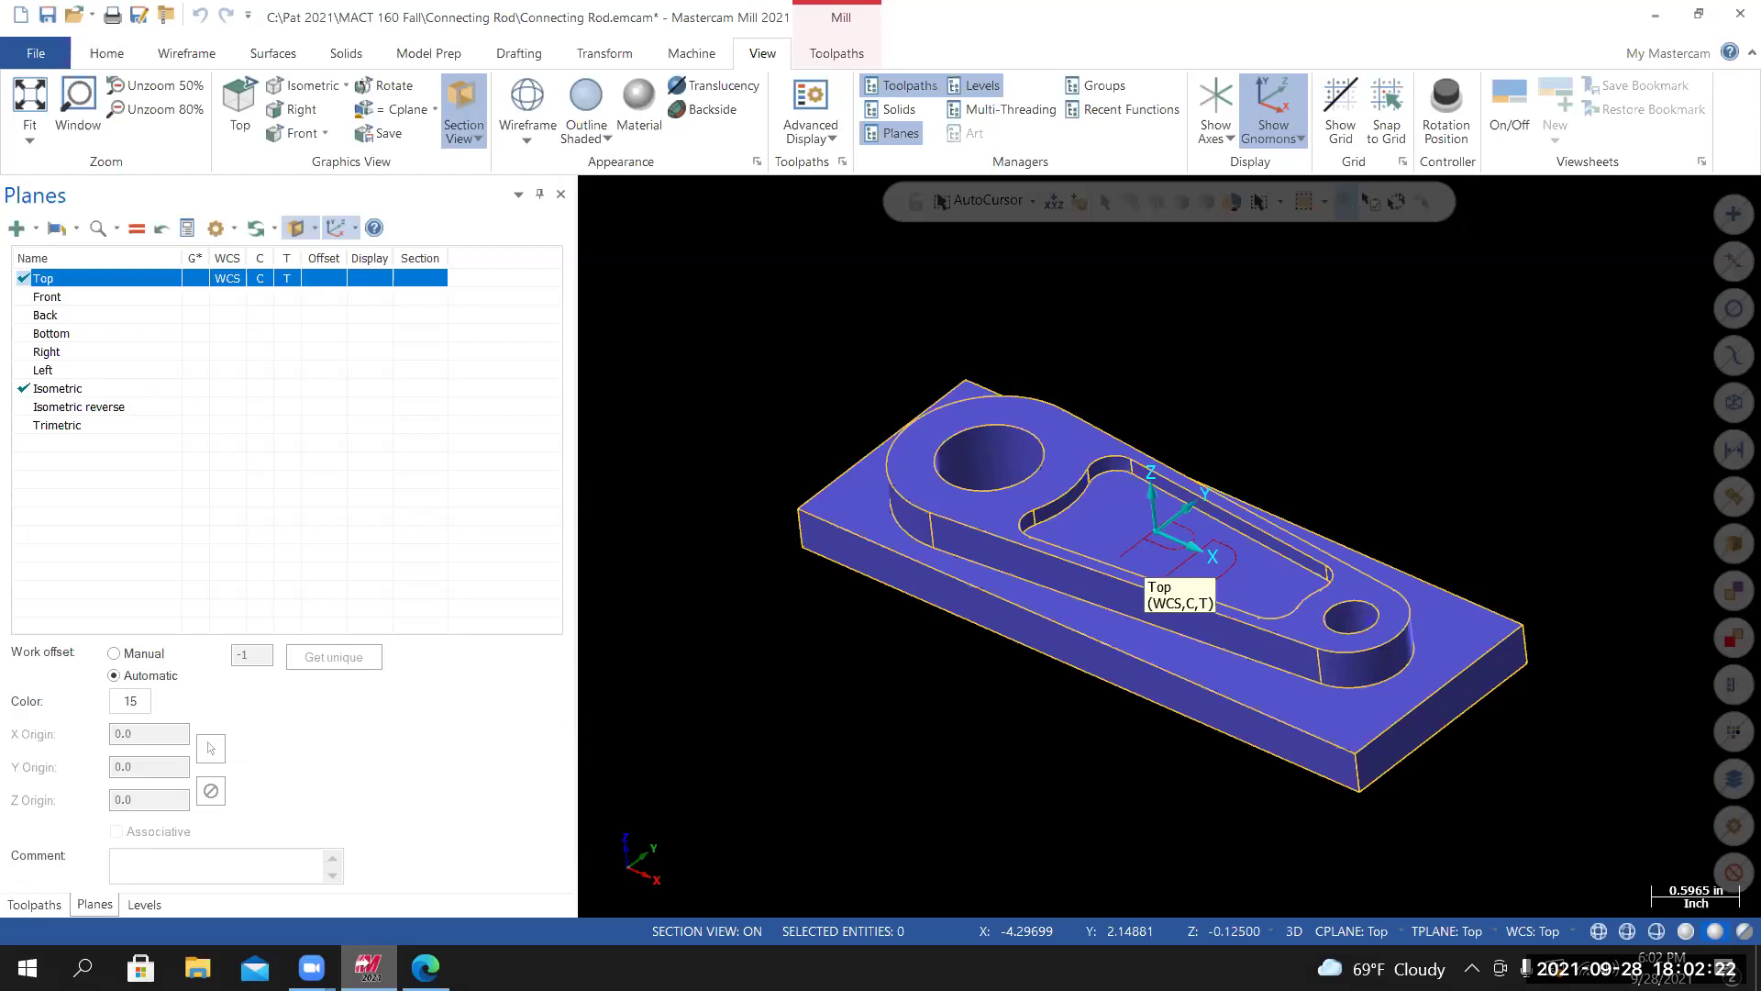
click(17, 230)
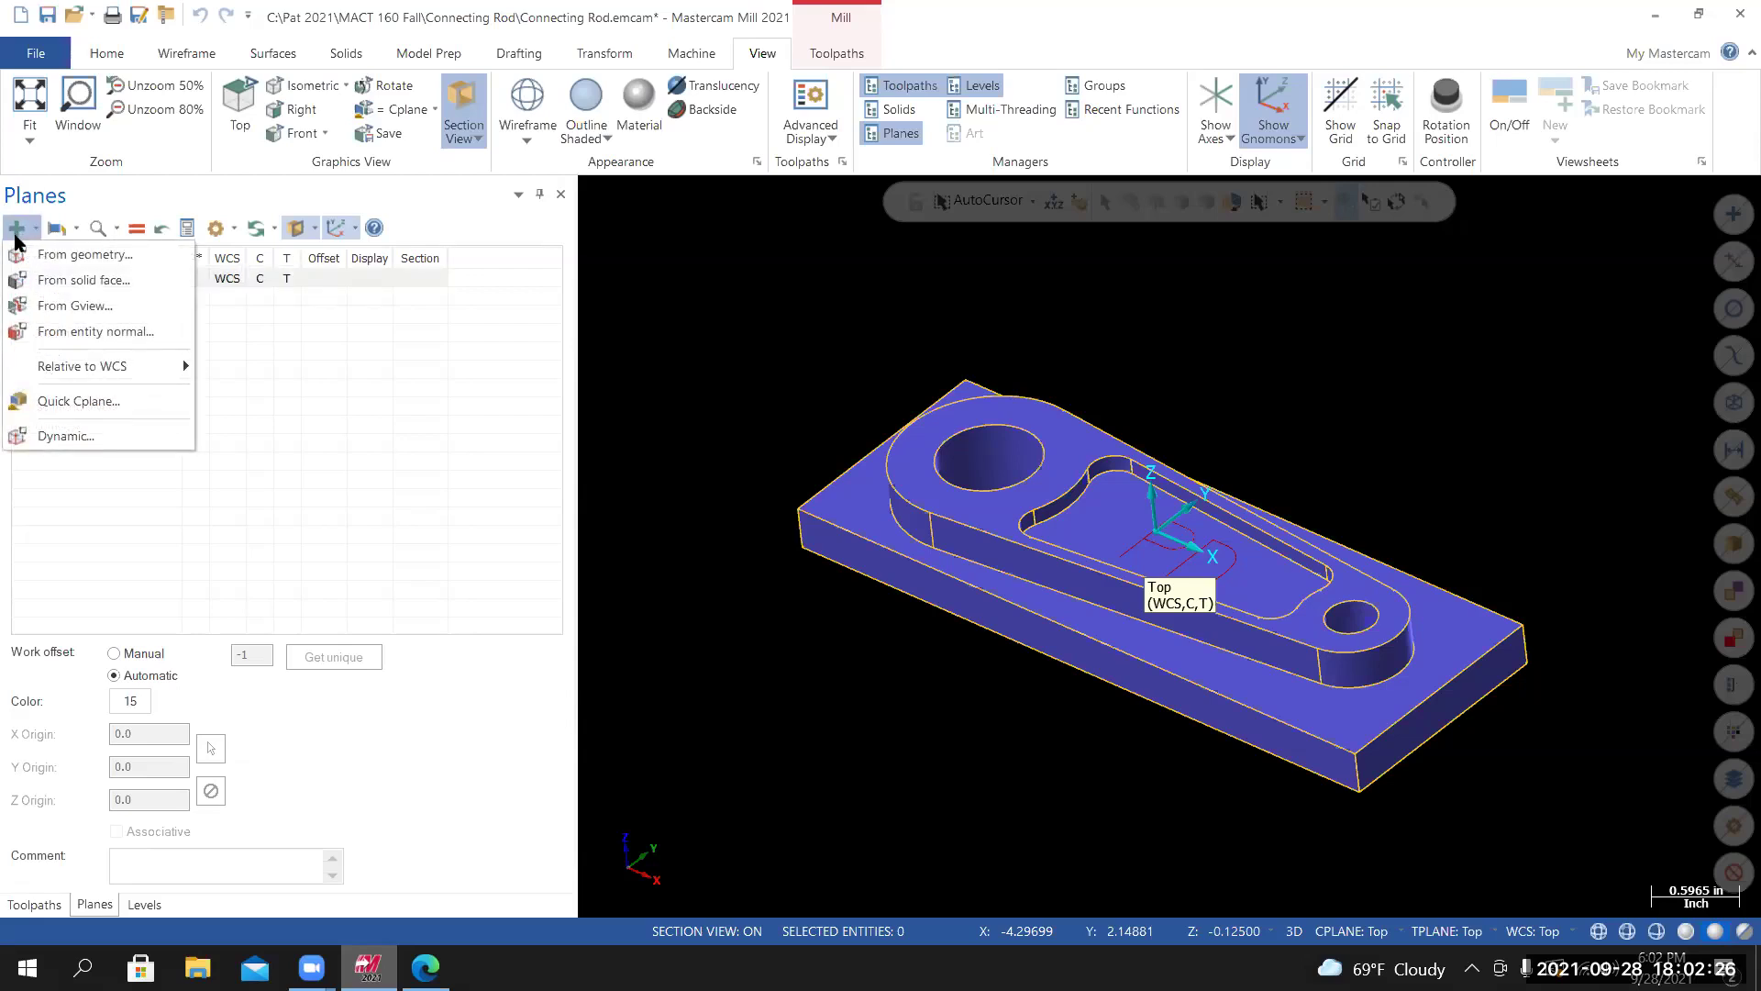
click(81, 281)
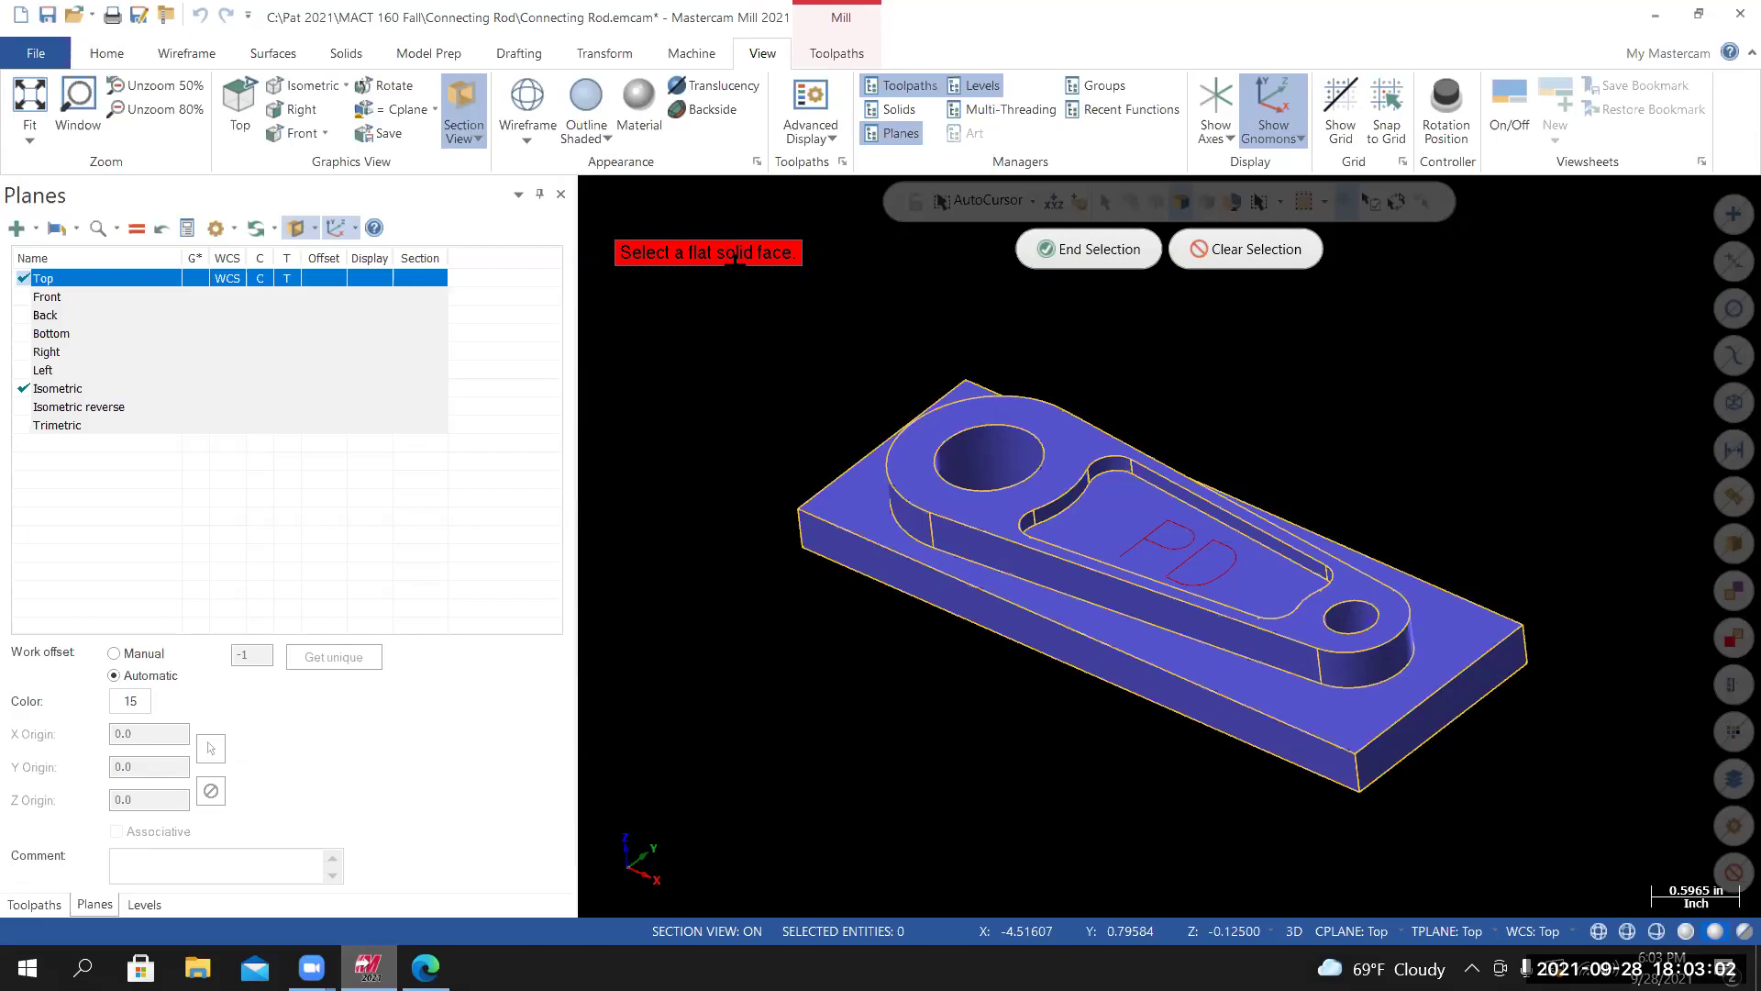
click(1055, 429)
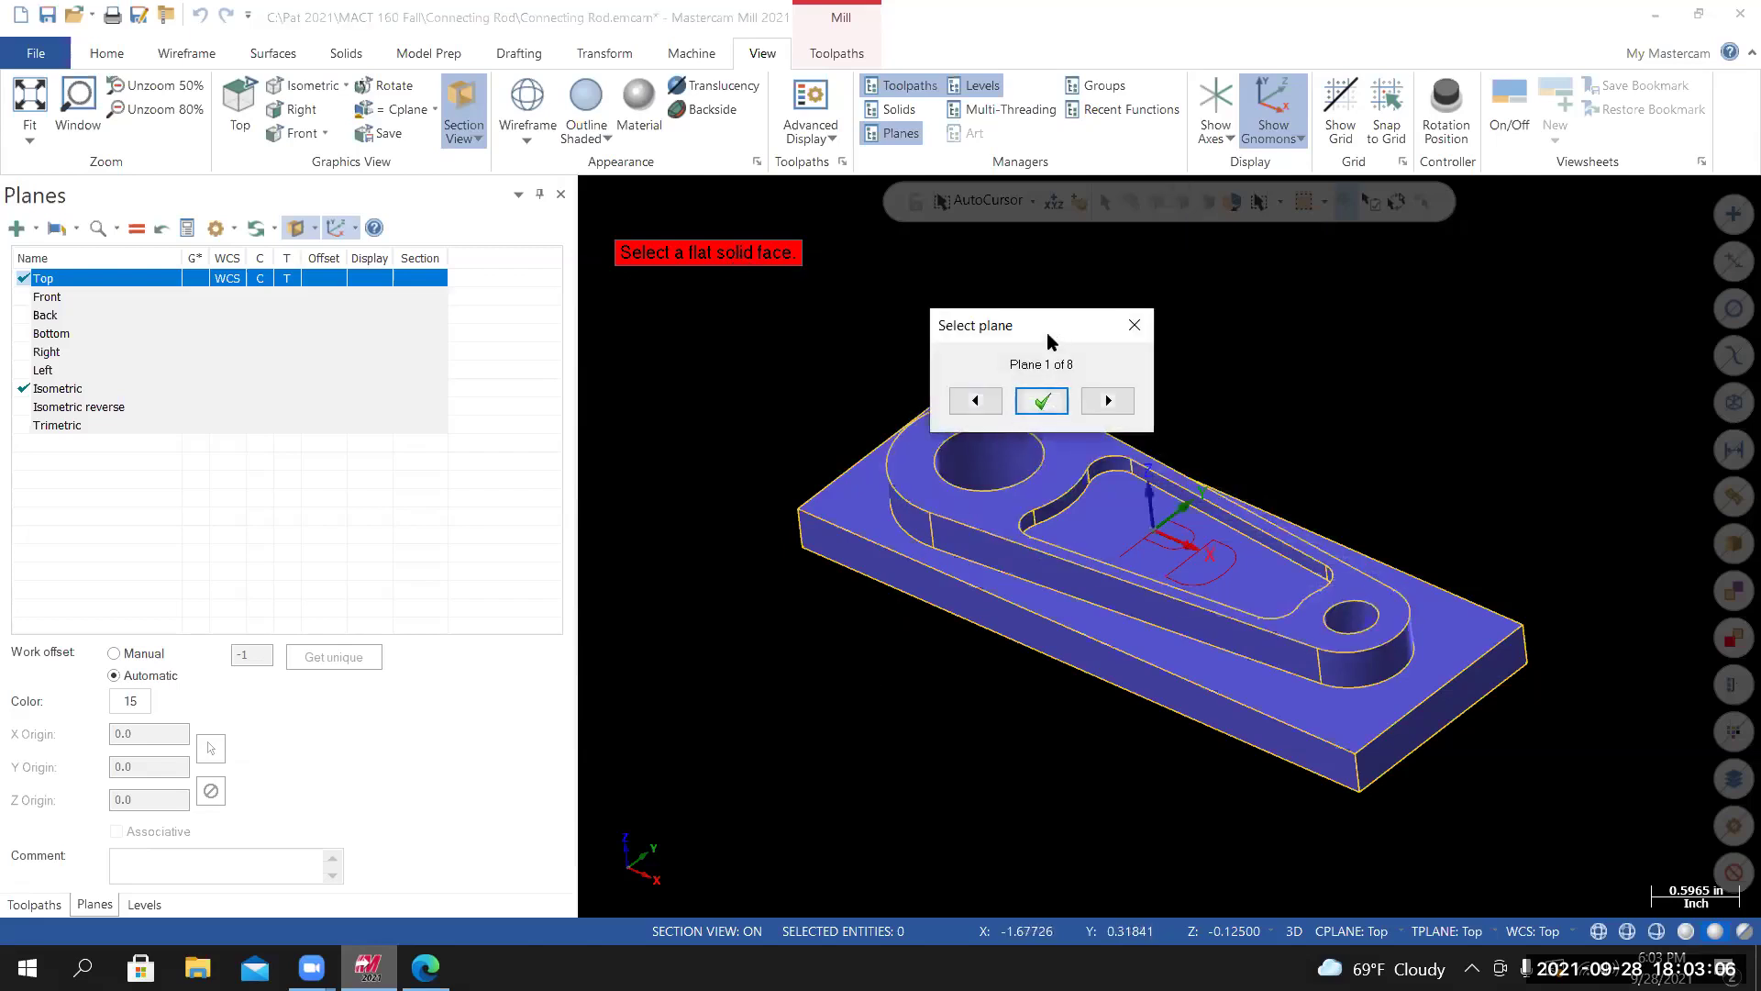
drag(1050, 339, 772, 295)
Hide the Tplane gnomon at the part origin and move the plane selection dialog clear of the new plane's axes.
middle_drag(1164, 532, 1199, 587)
scroll(1199, 587, up, 5)
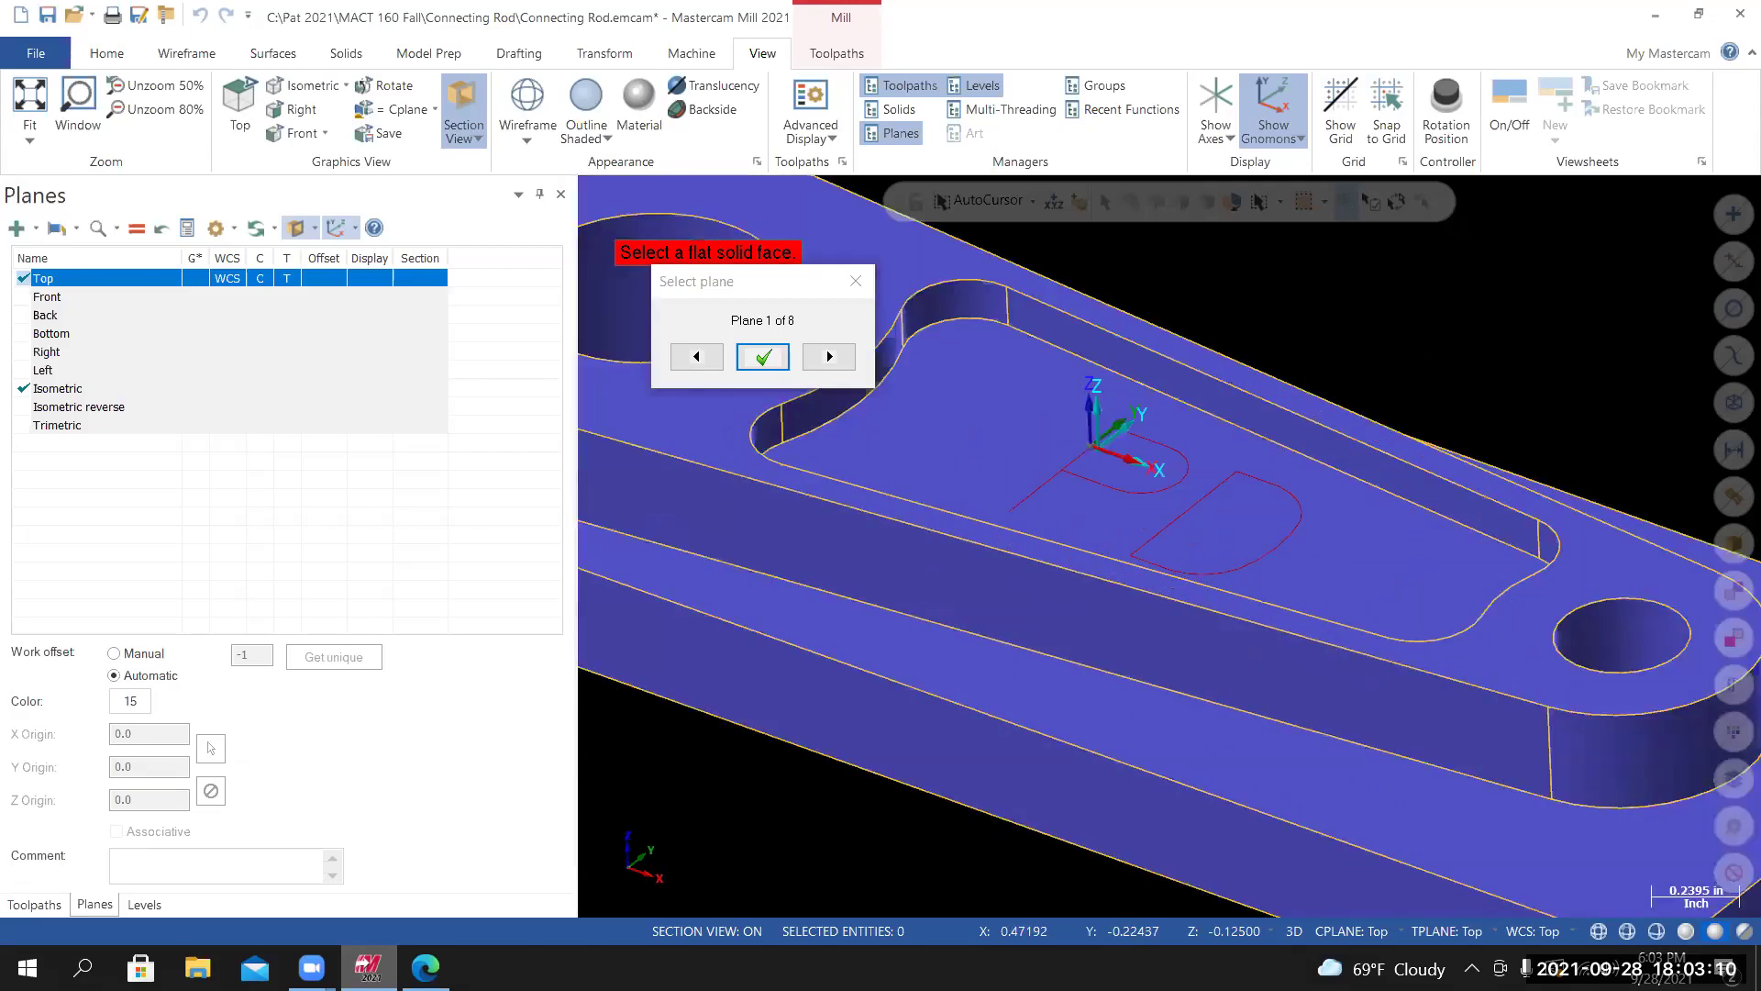
scroll(1169, 550, up, 3)
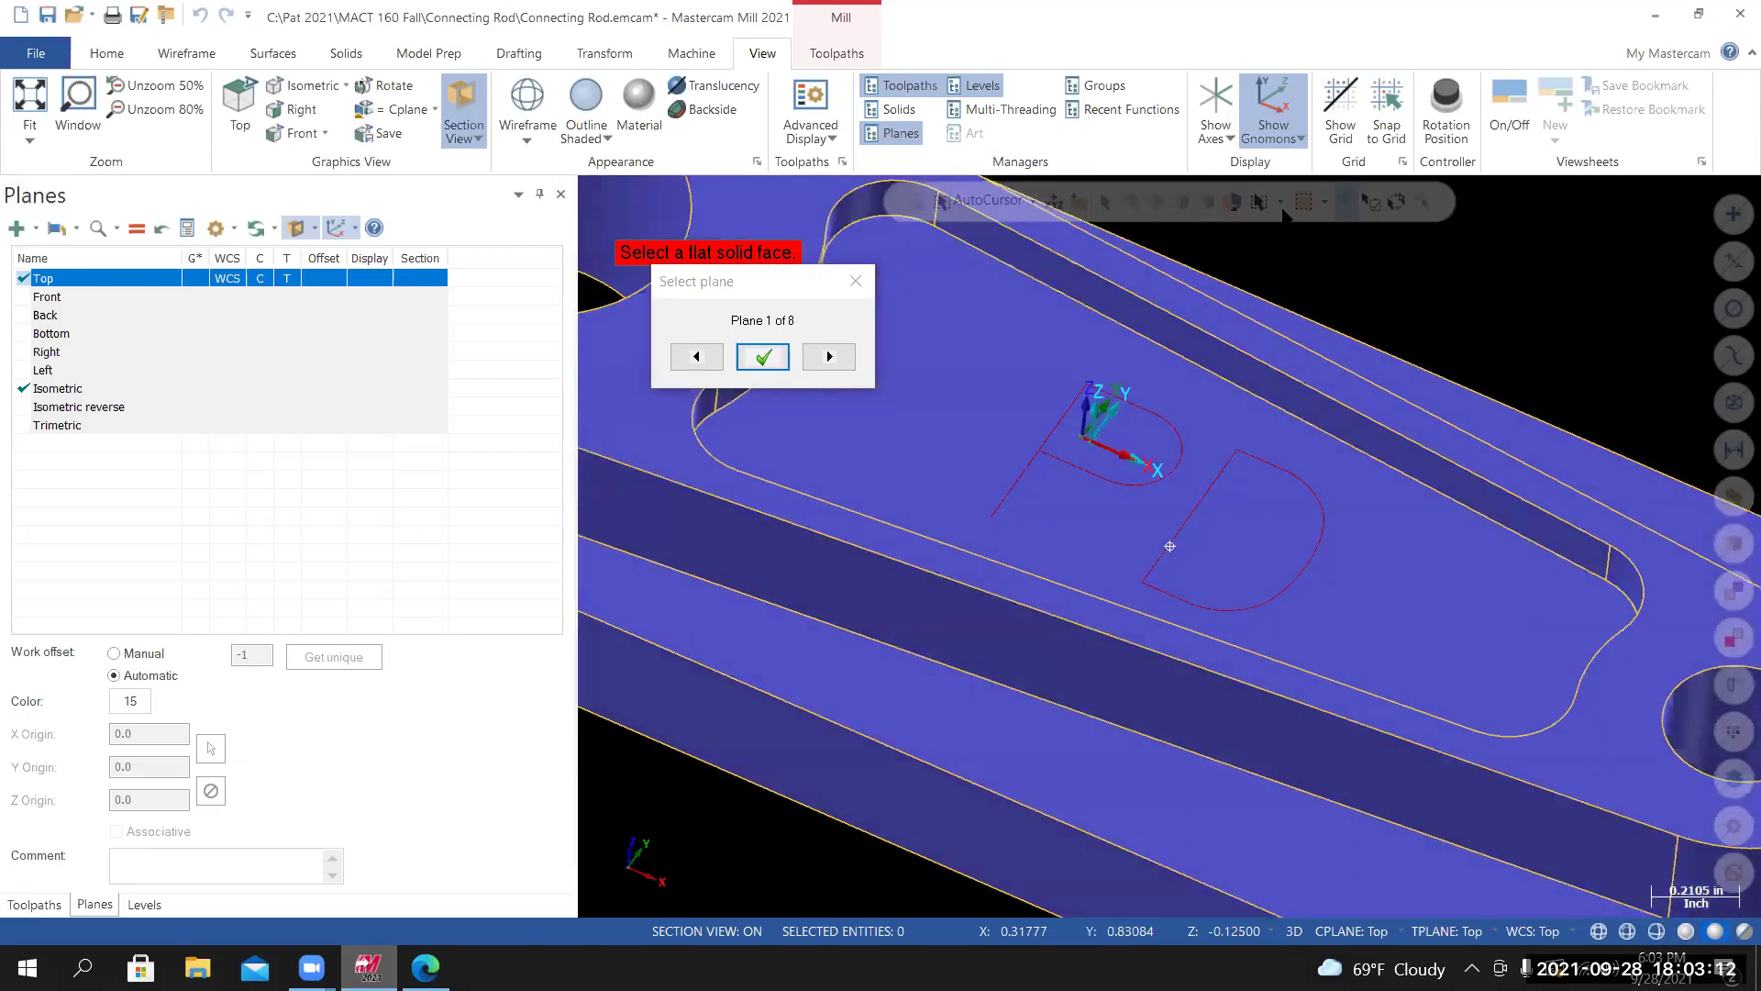
middle_drag(1169, 546, 1167, 525)
click(1274, 128)
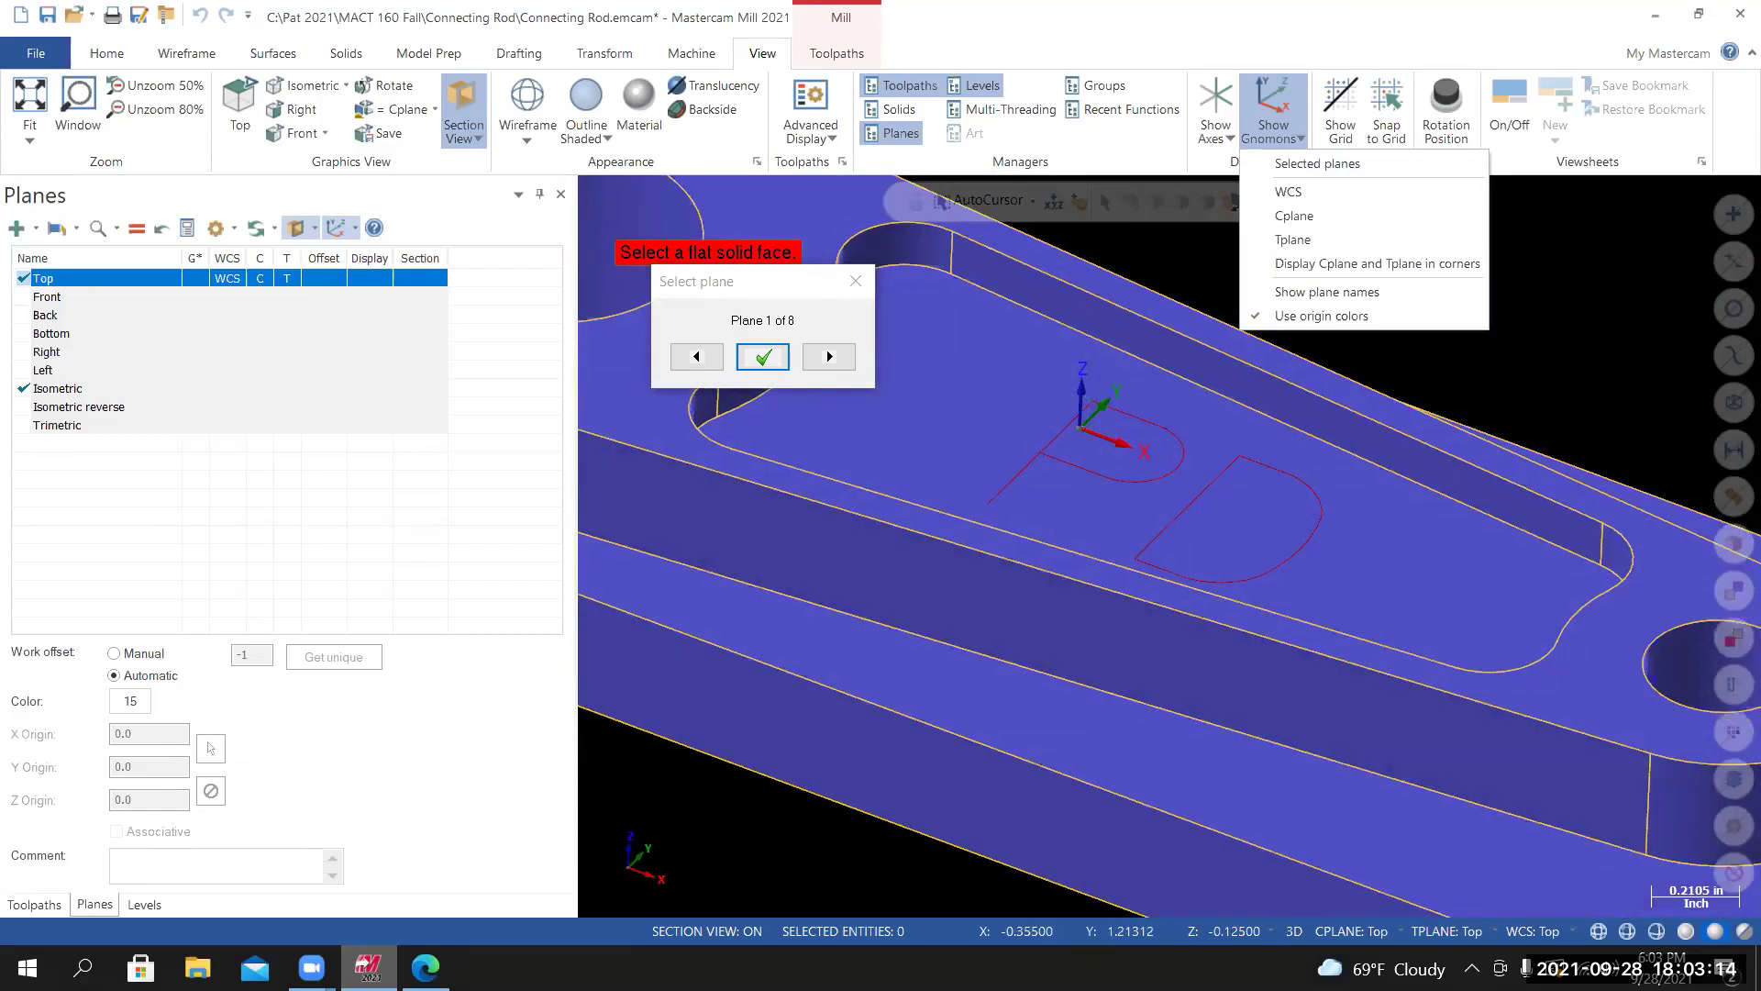
mouse_move(1046, 447)
middle_down()
mouse_move(951, 514)
mouse_move(1010, 484)
mouse_move(1087, 556)
mouse_move(1062, 559)
mouse_move(1054, 524)
mouse_move(872, 433)
middle_up()
scroll(1077, 535, down, 2)
scroll(1061, 559, down, 2)
scroll(1042, 523, up, 1)
scroll(872, 433, up, 1)
scroll(753, 296, up, 1)
drag(753, 293, 769, 335)
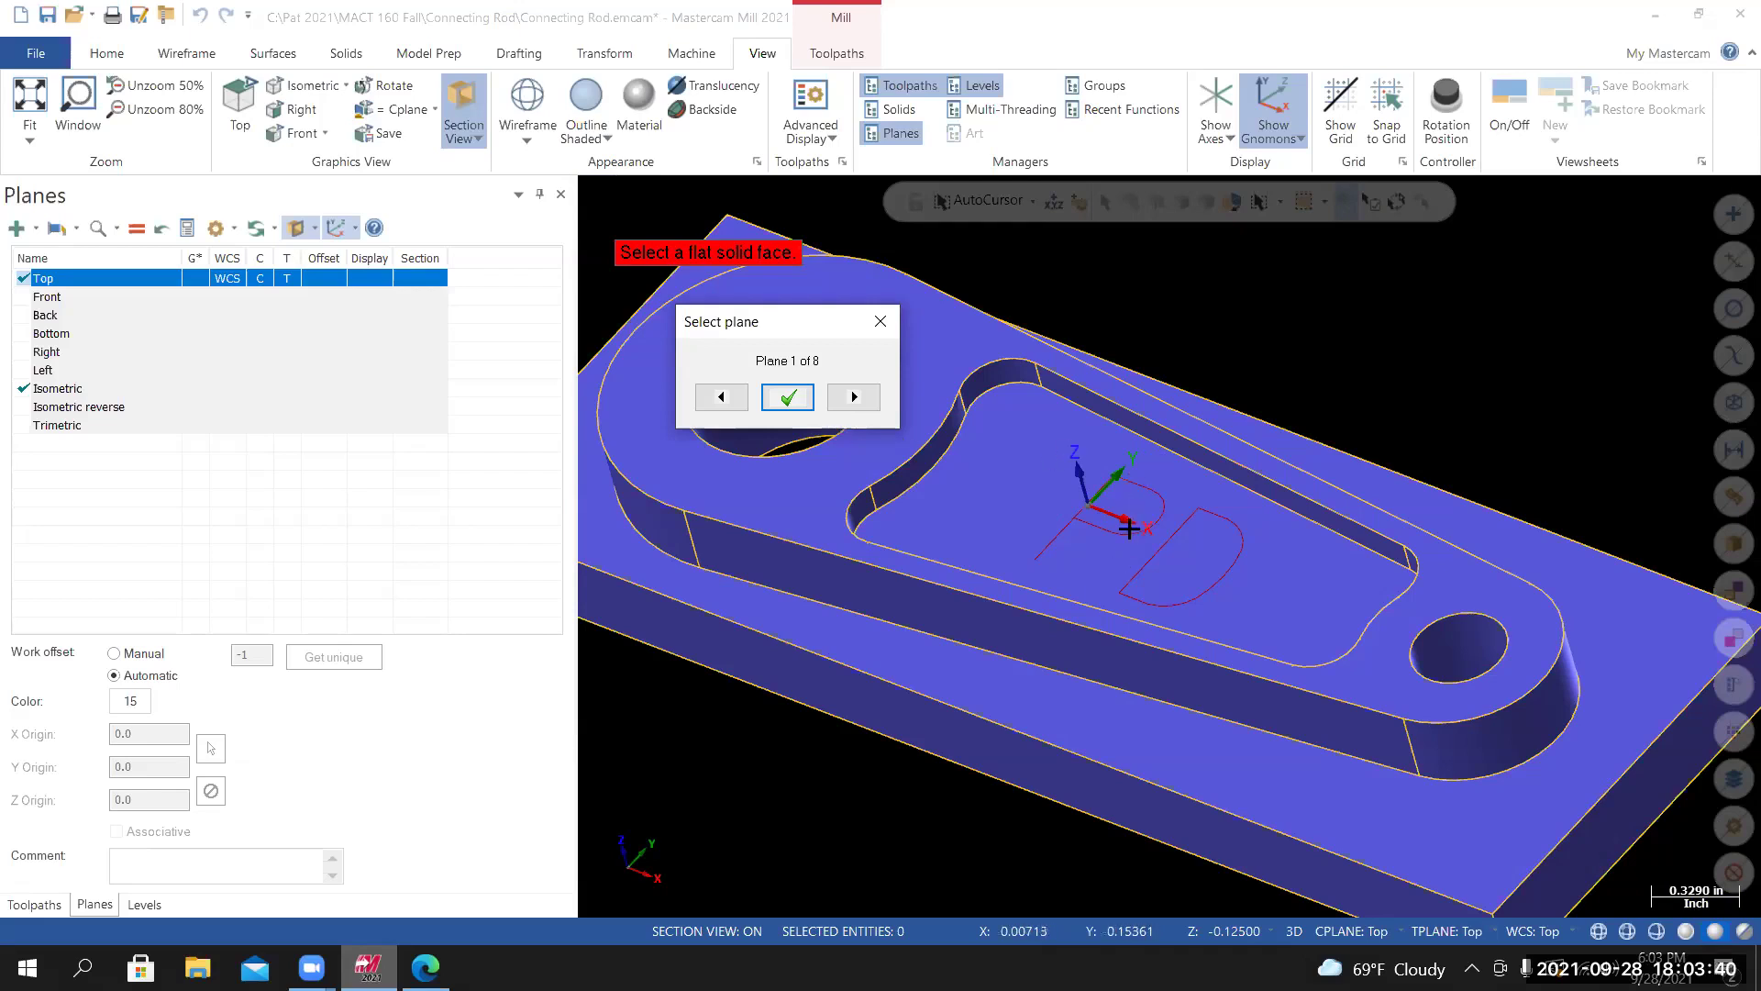
Step through the candidate planes for the selected face and compare the directions of their X, Y and Z axes.
click(862, 401)
click(862, 401)
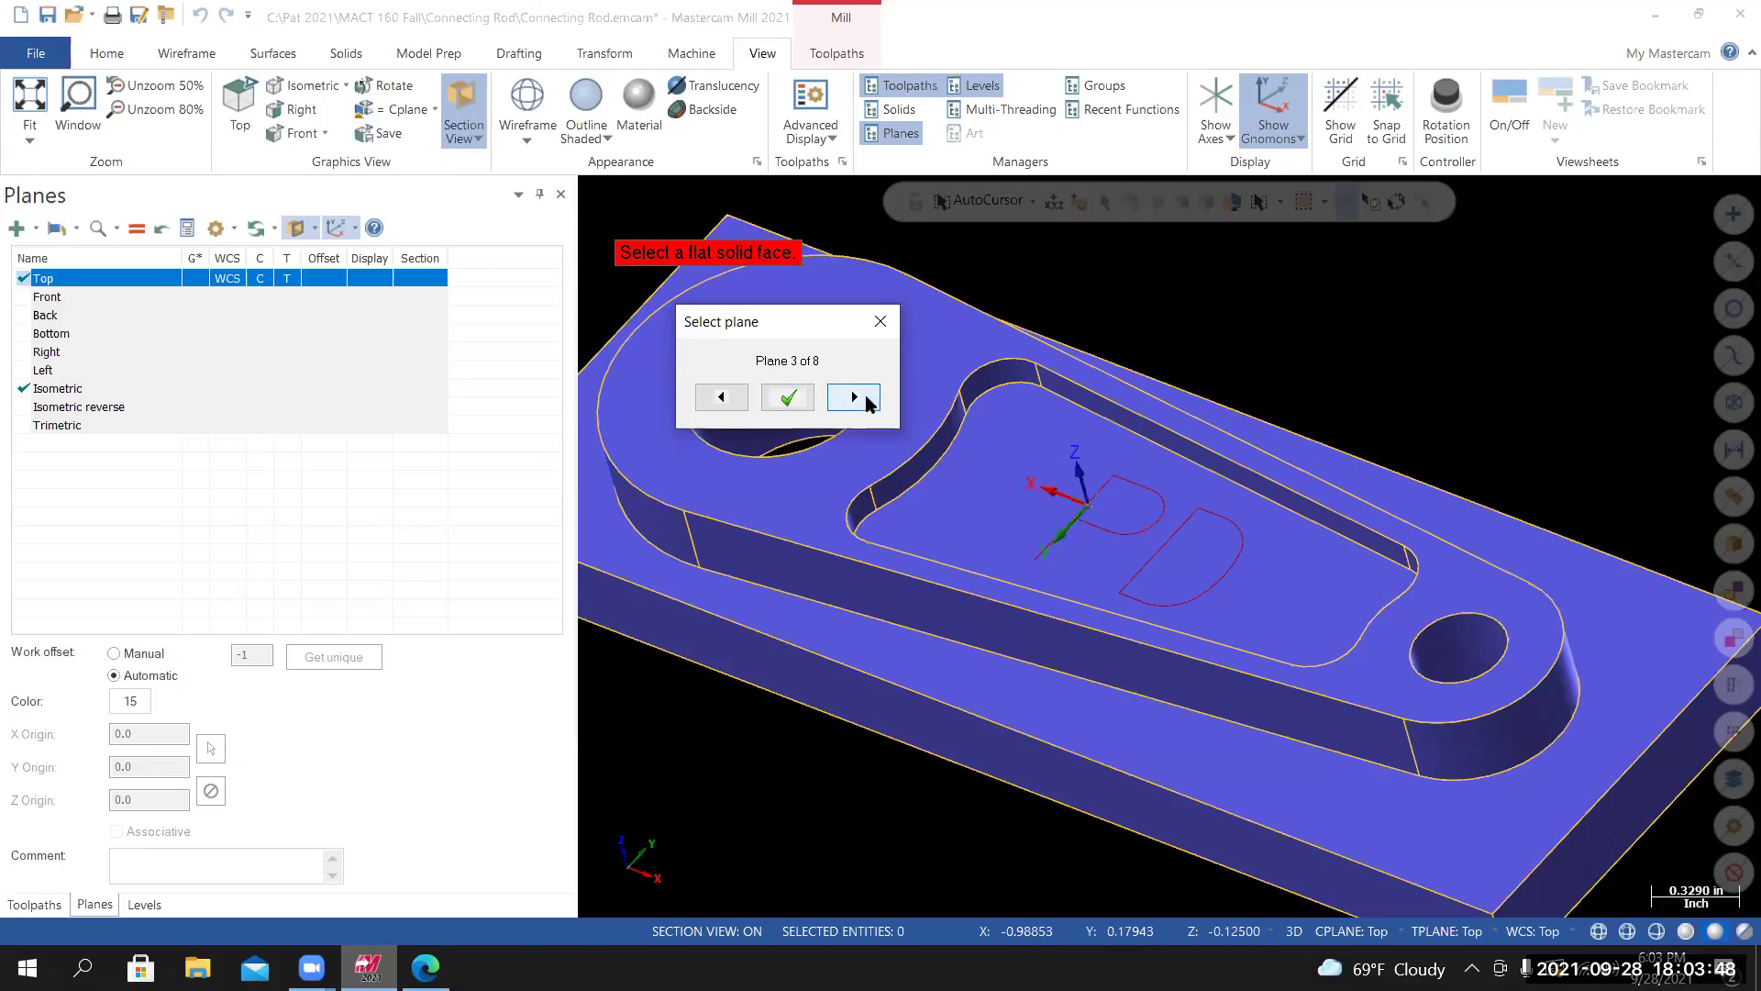
click(867, 401)
click(869, 404)
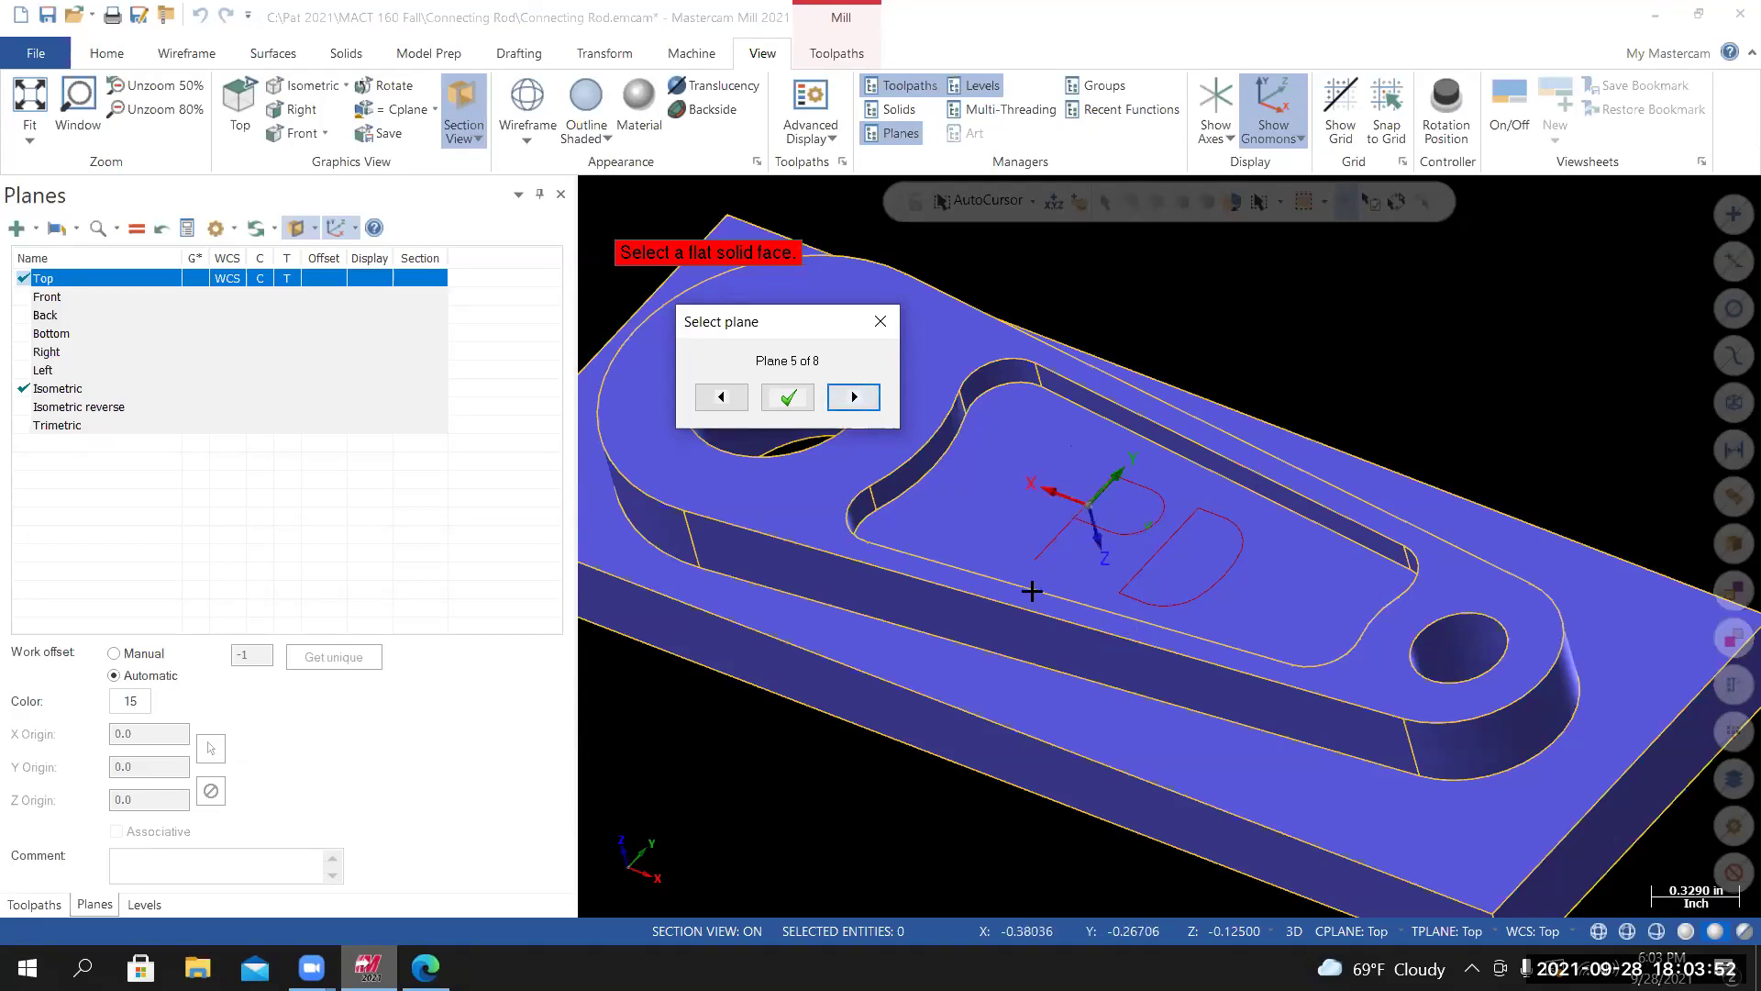
scroll(1038, 600, down, 3)
scroll(919, 635, down, 2)
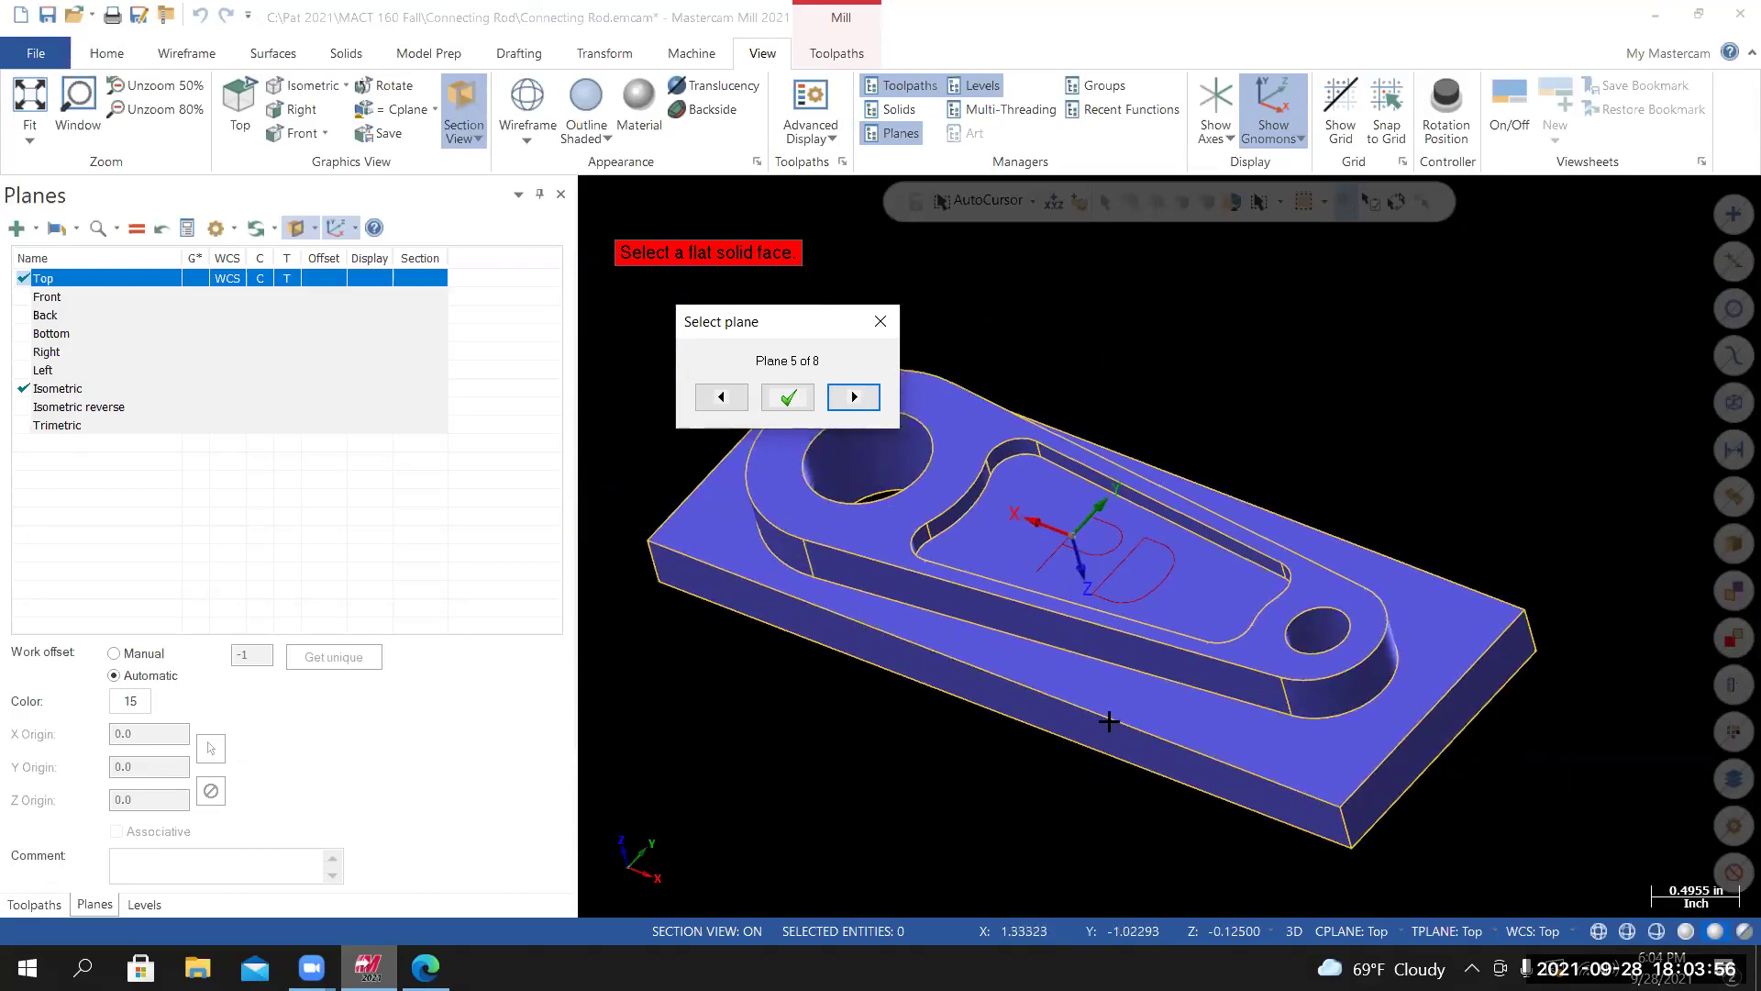
click(847, 400)
click(730, 401)
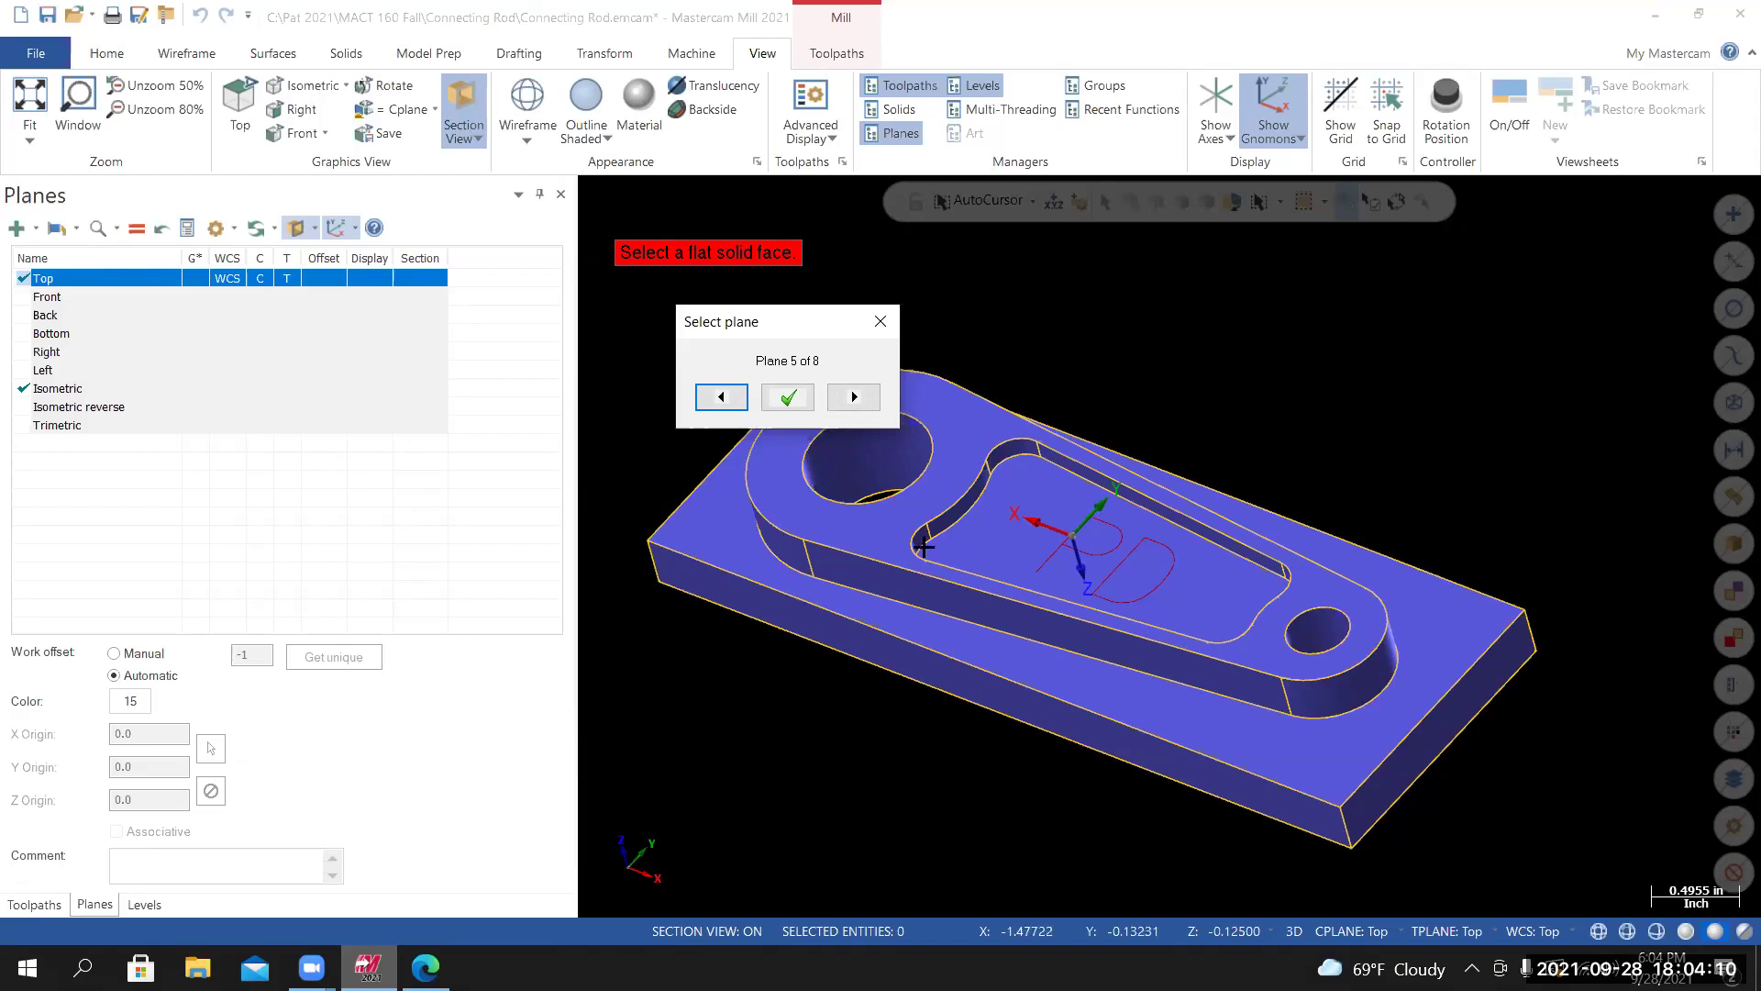
scroll(1083, 520, up, 2)
scroll(1082, 520, up, 1)
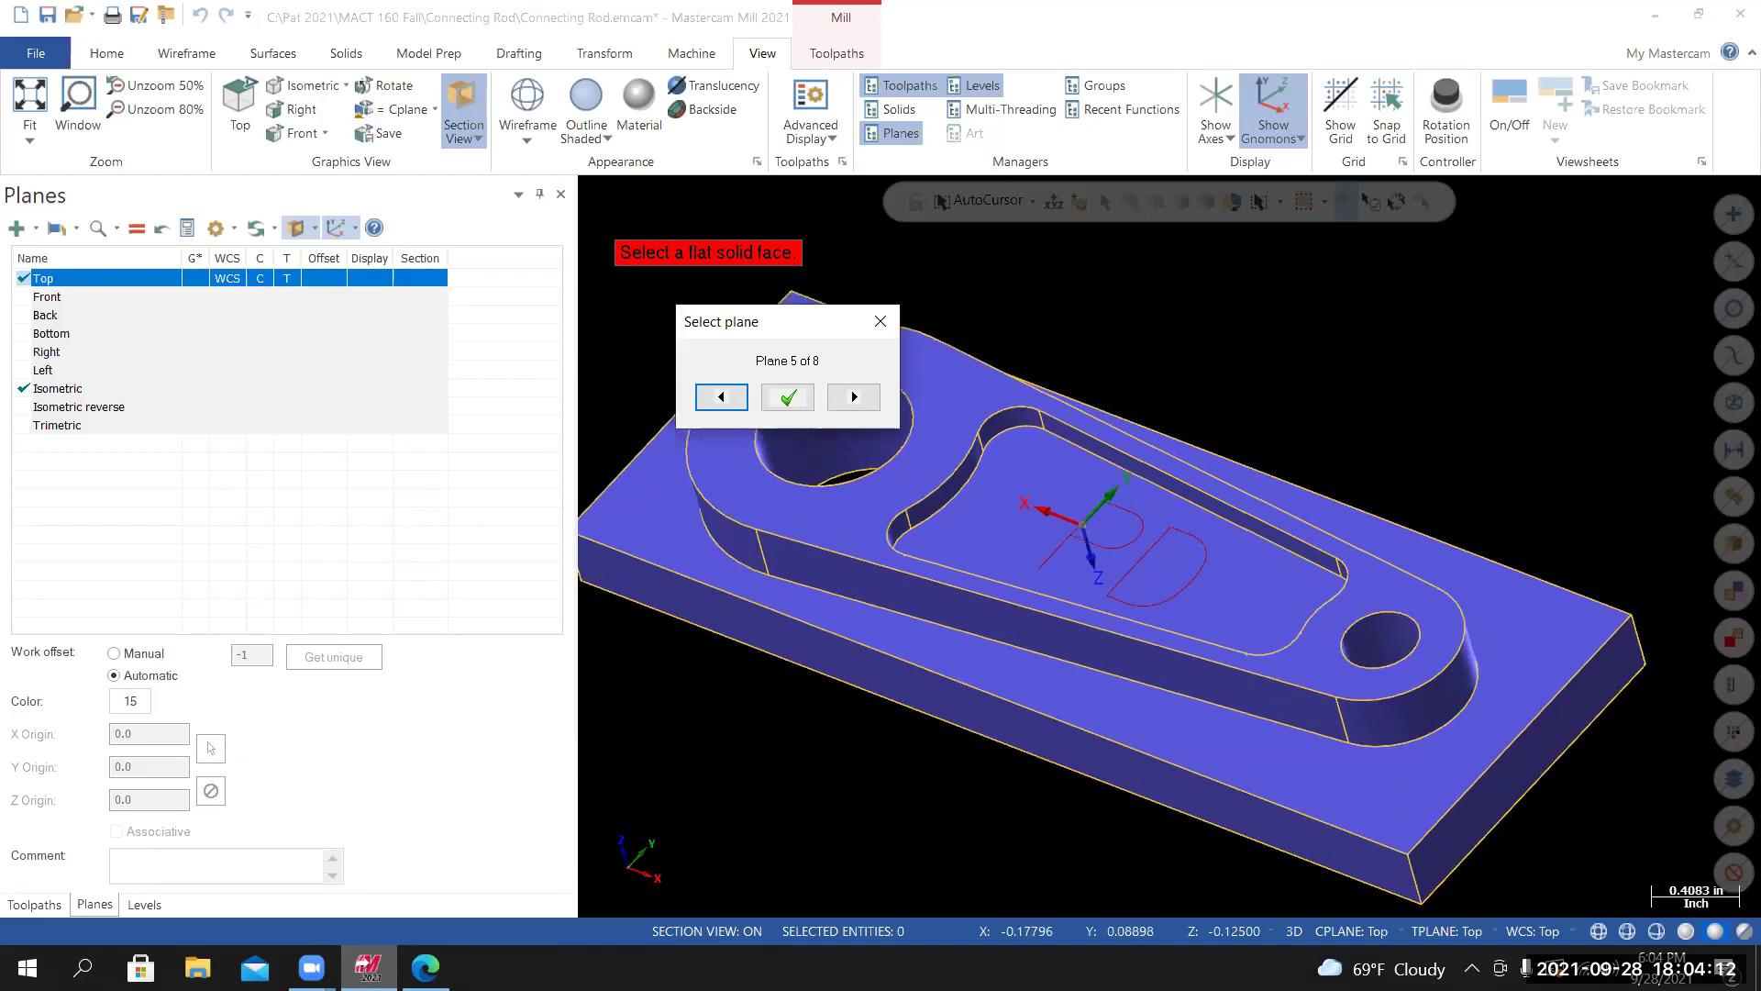
middle_drag(1136, 668, 1105, 583)
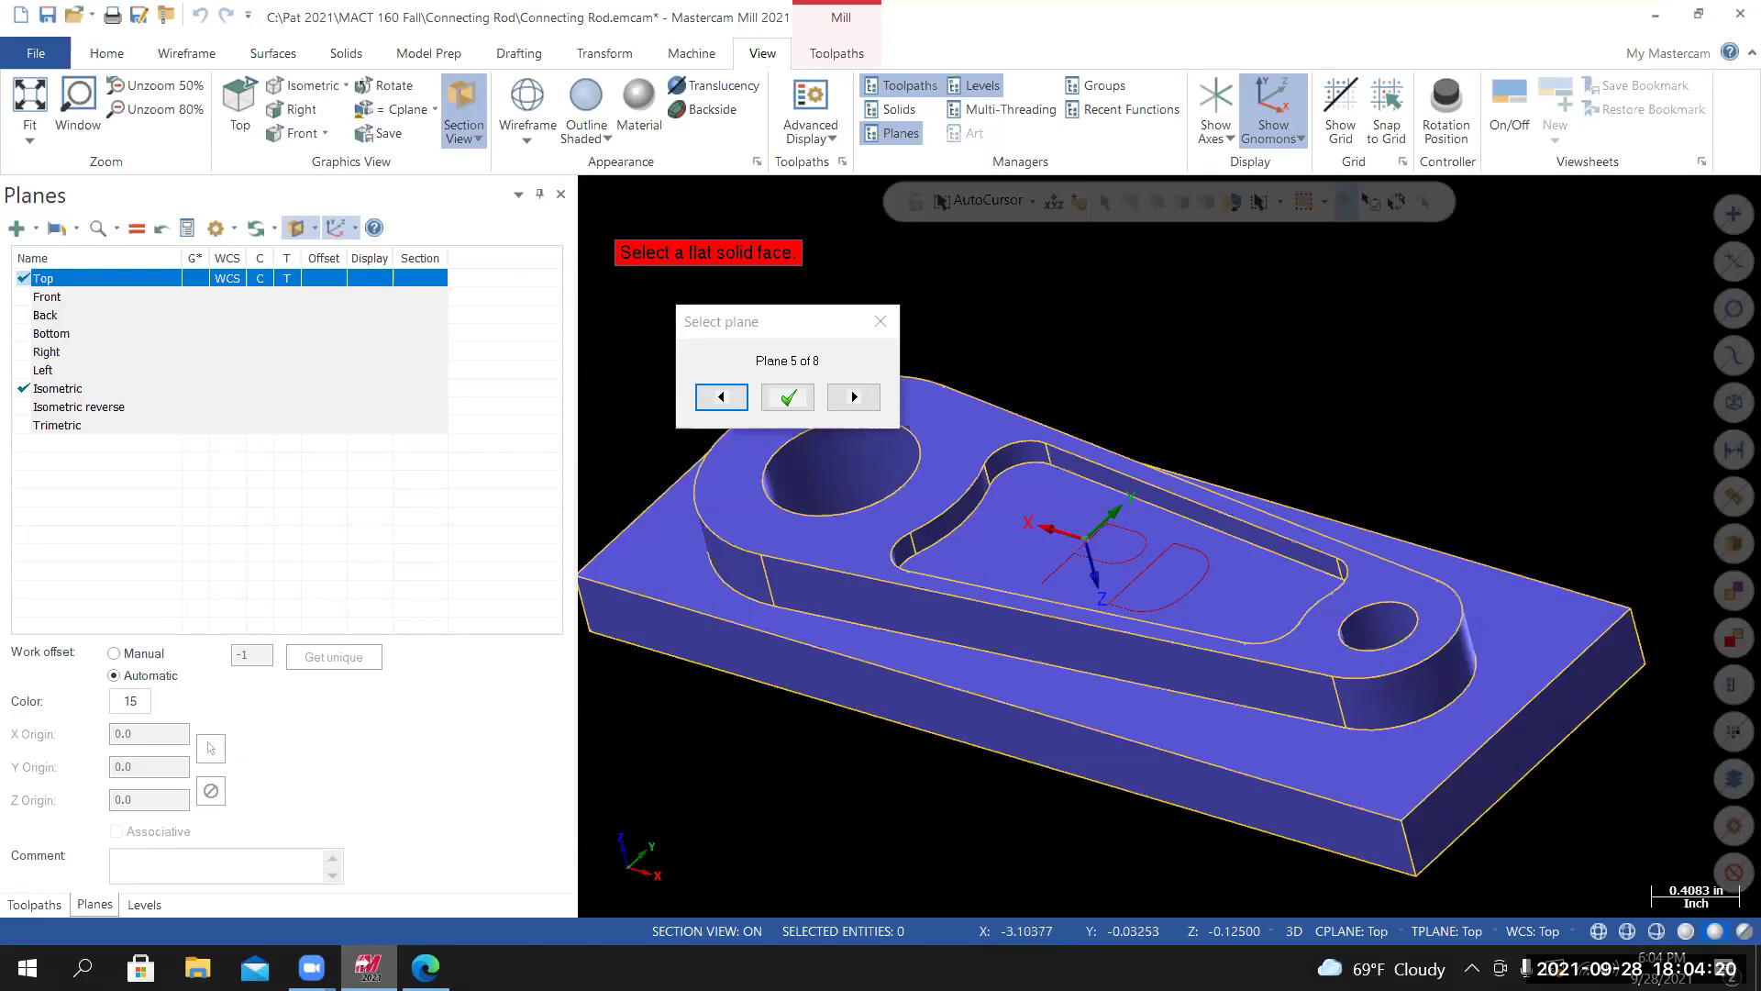
Cycle to candidate plane 1 of 8, with Z pointing up from the face, and accept it for the new plane.
click(853, 399)
click(853, 399)
click(853, 399)
click(853, 399)
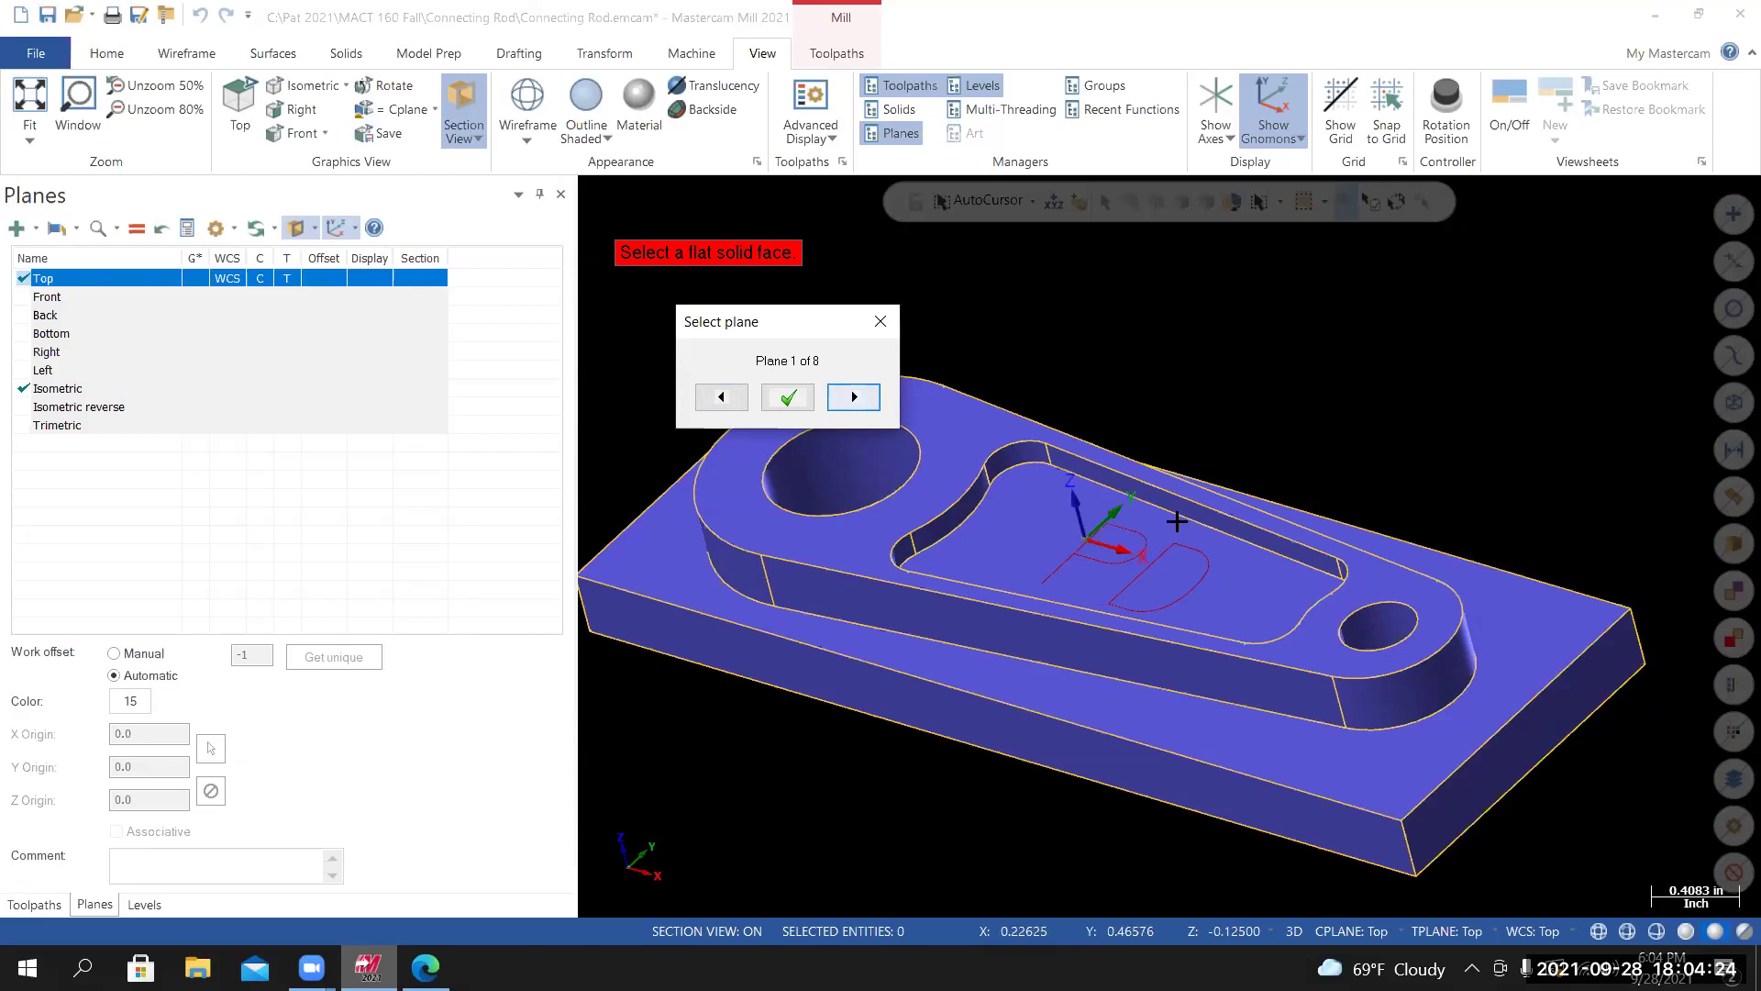
scroll(1008, 716, down, 3)
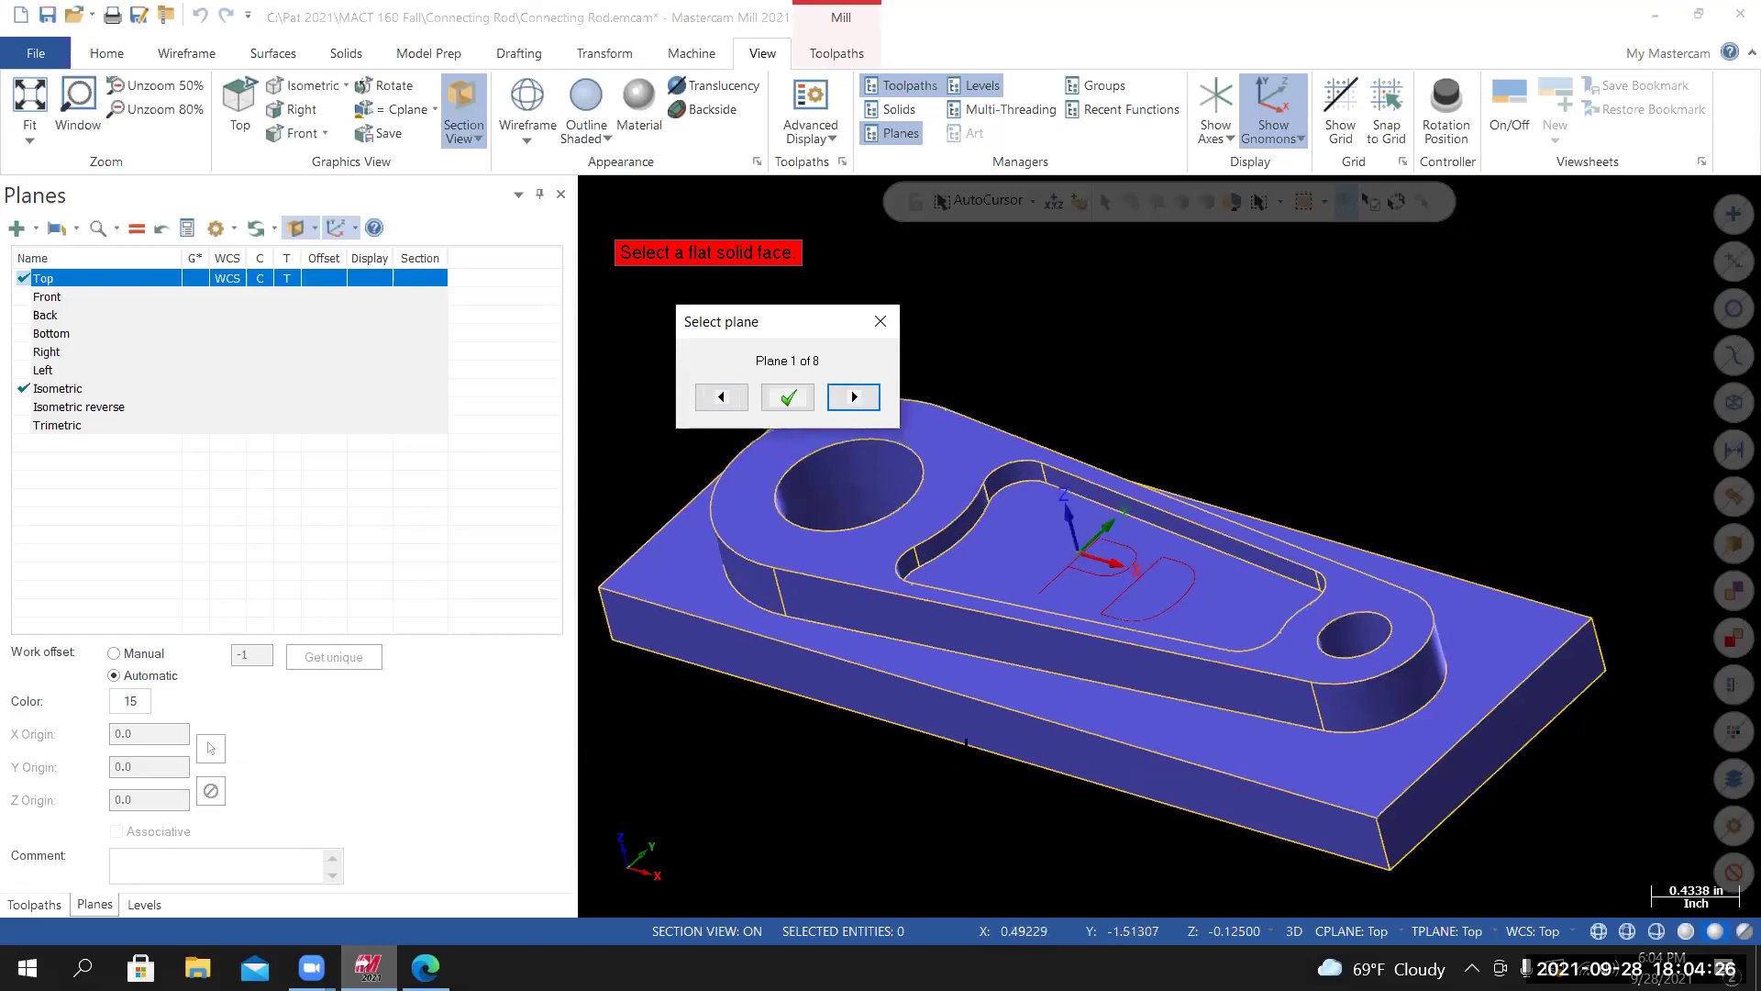
middle_drag(1048, 726, 943, 711)
scroll(955, 707, up, 2)
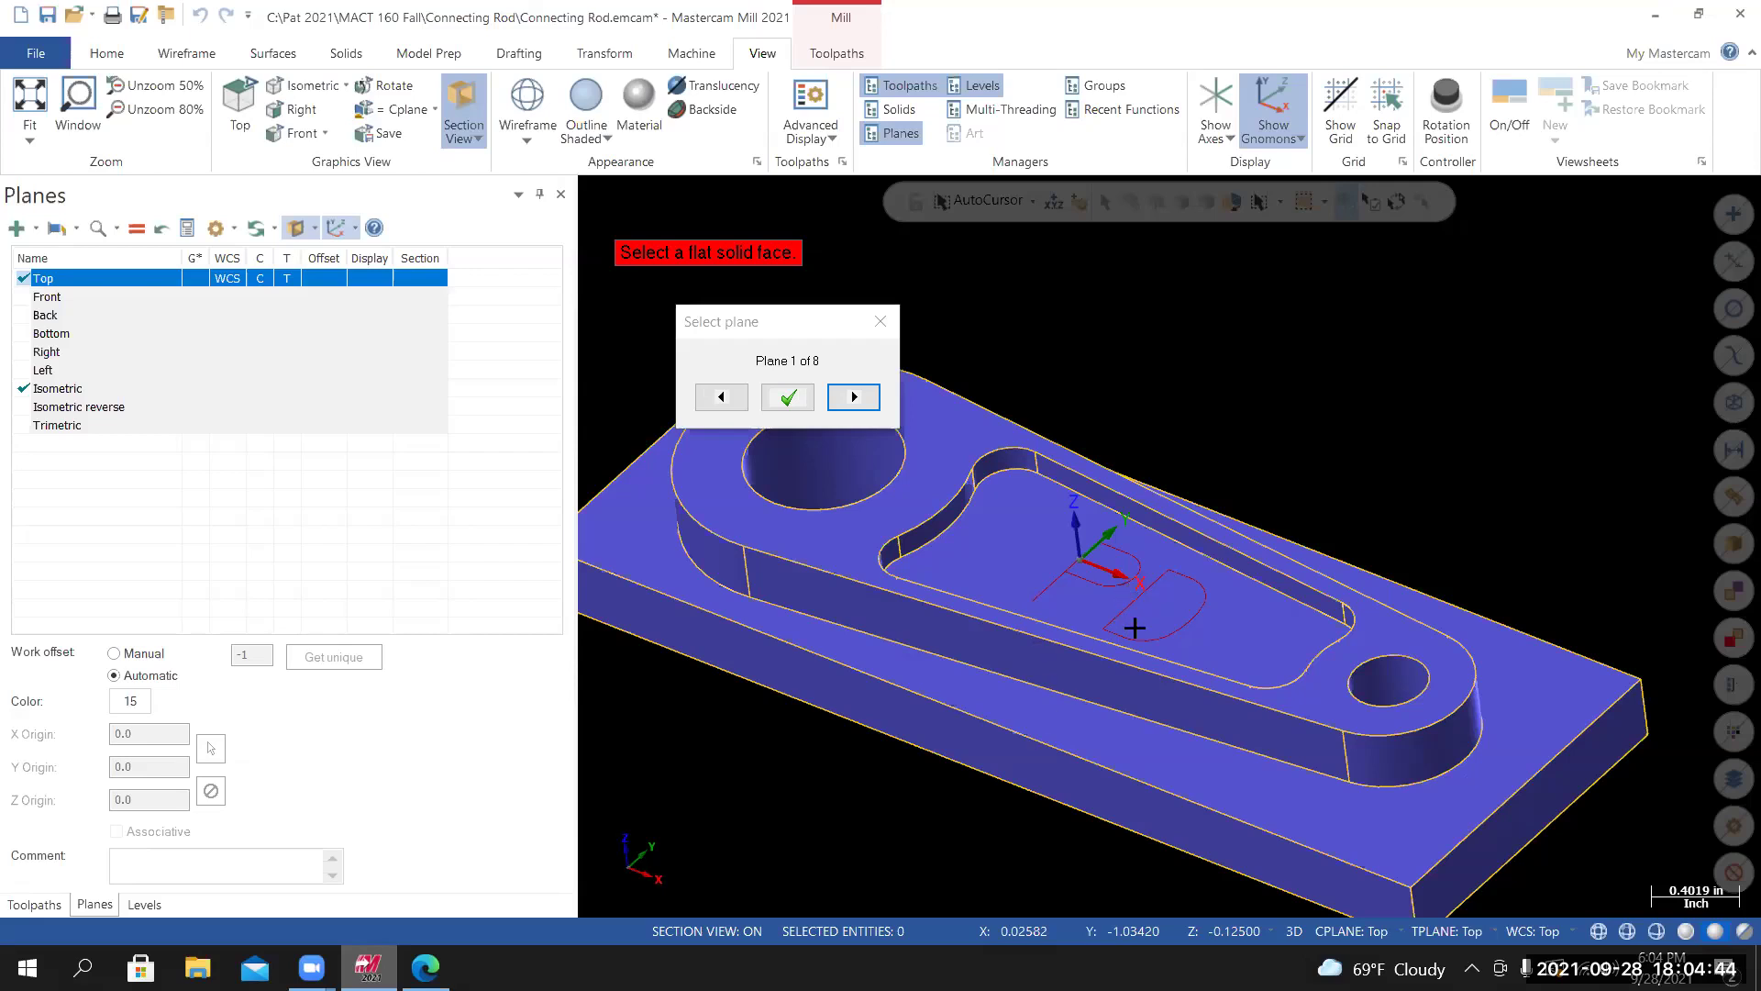
scroll(766, 432, down, 2)
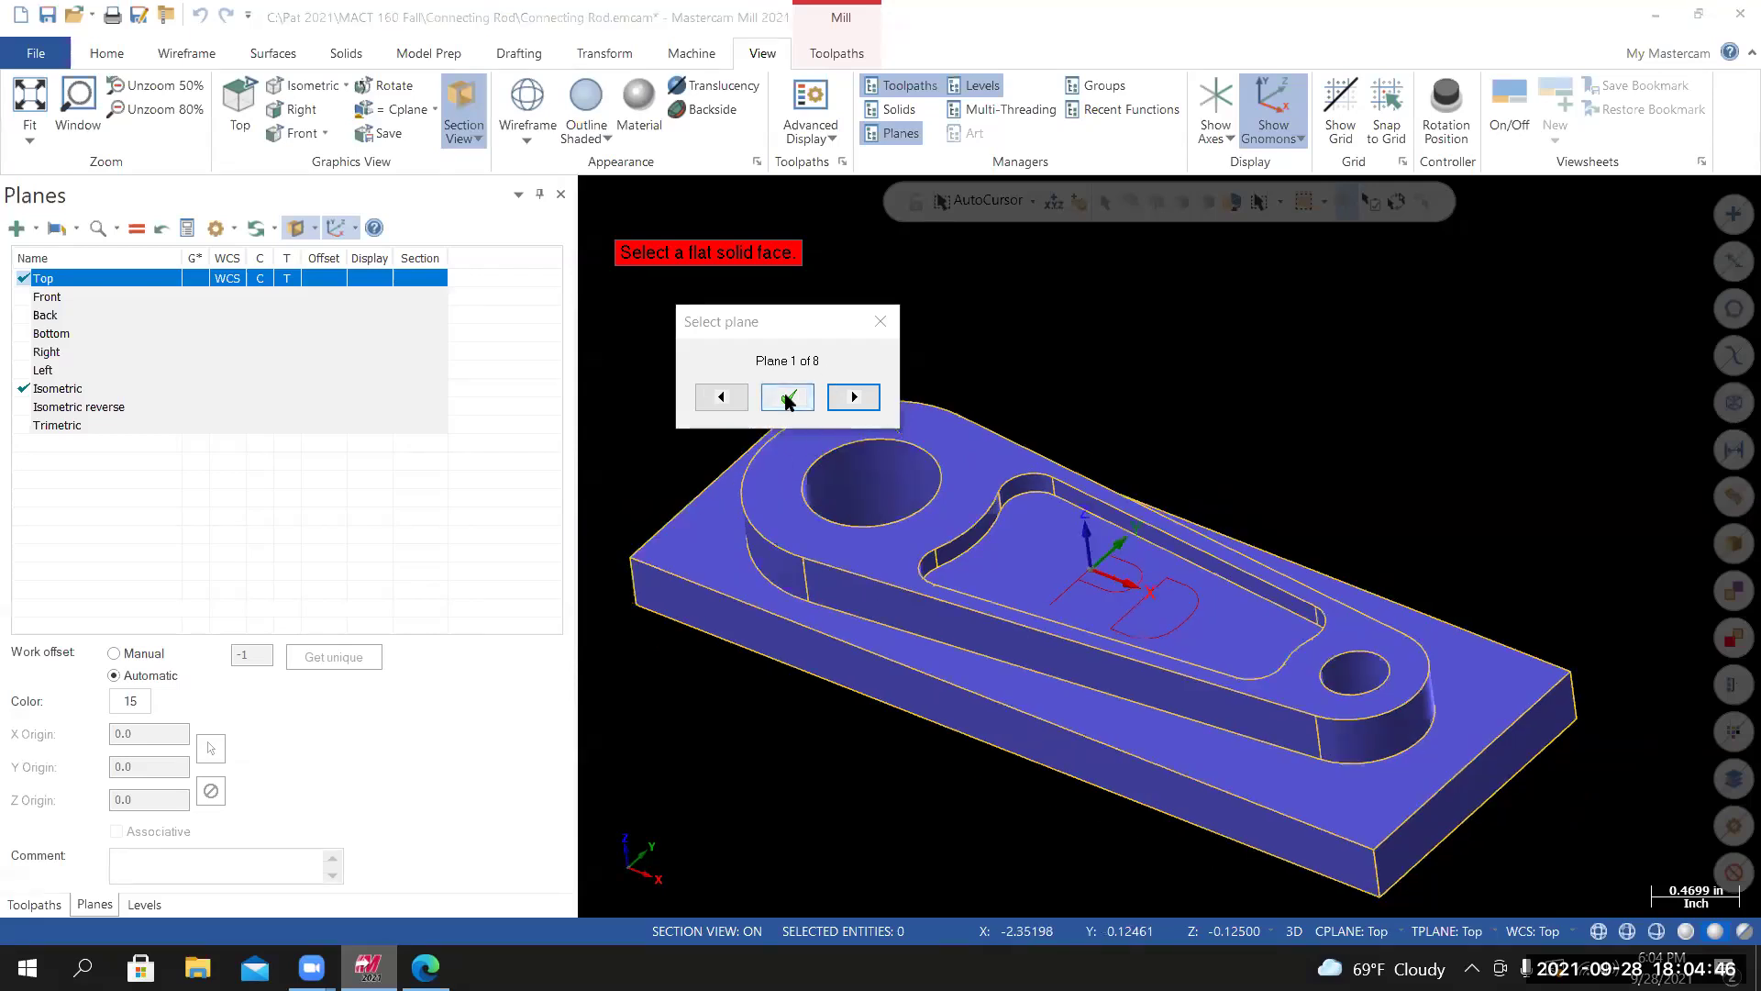
click(787, 397)
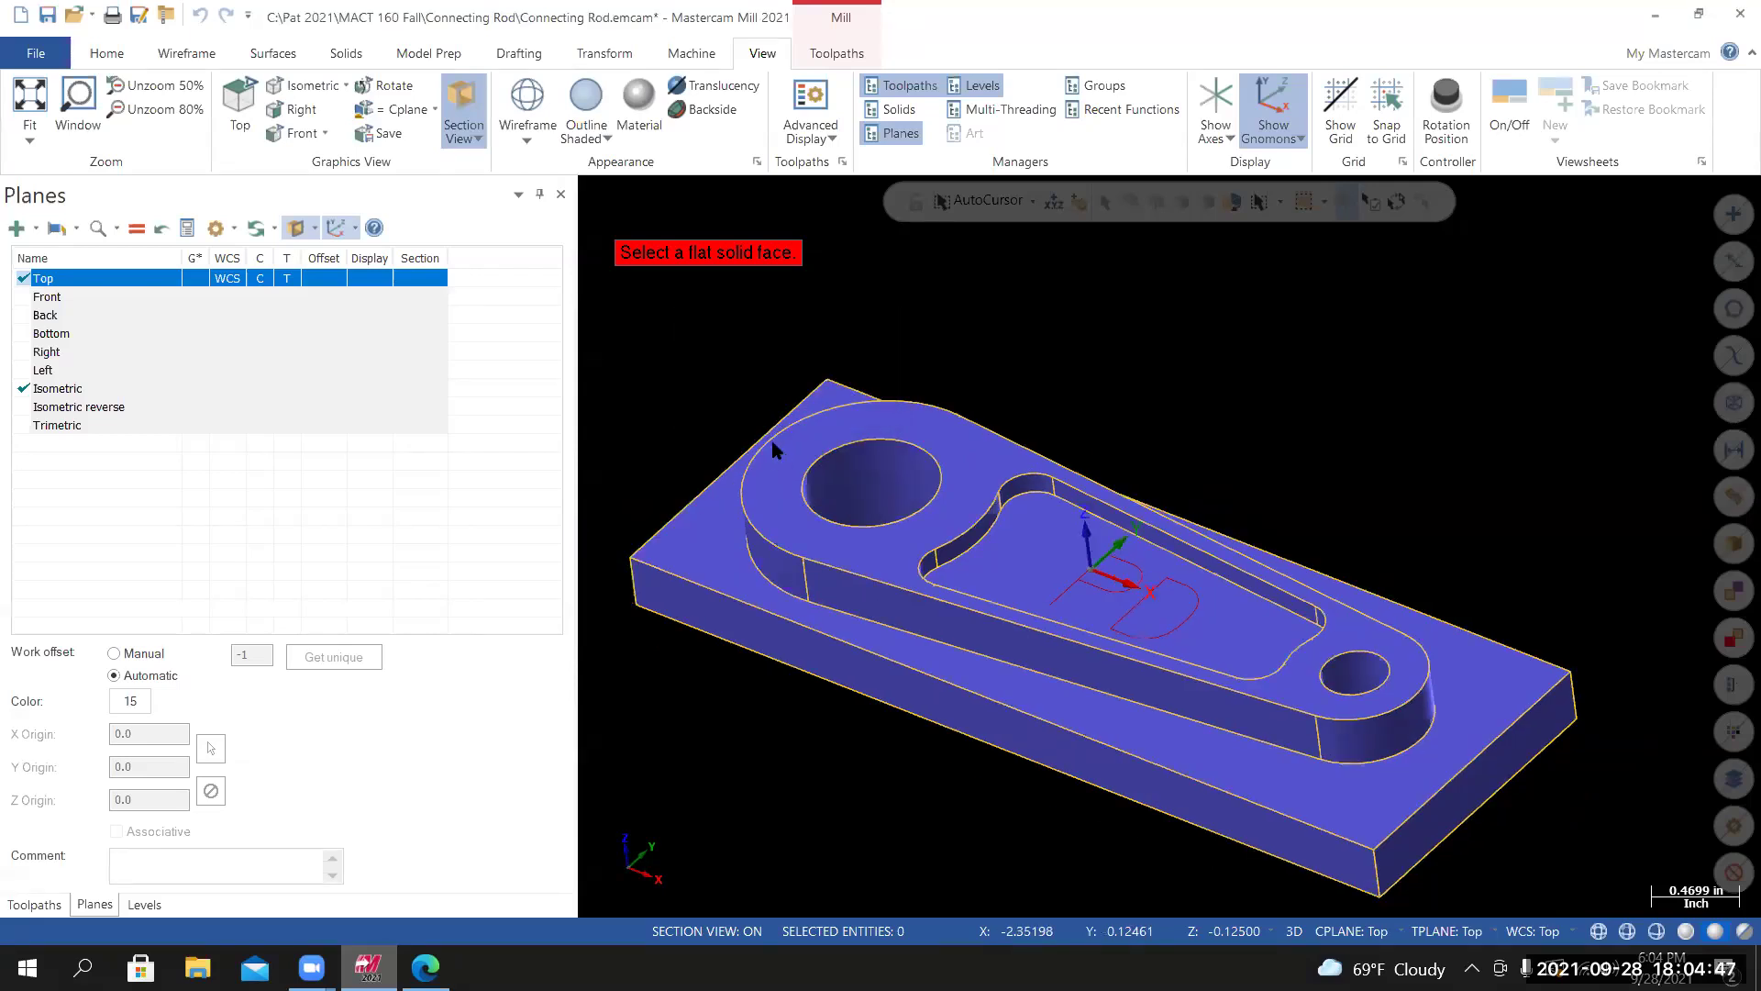
click(687, 509)
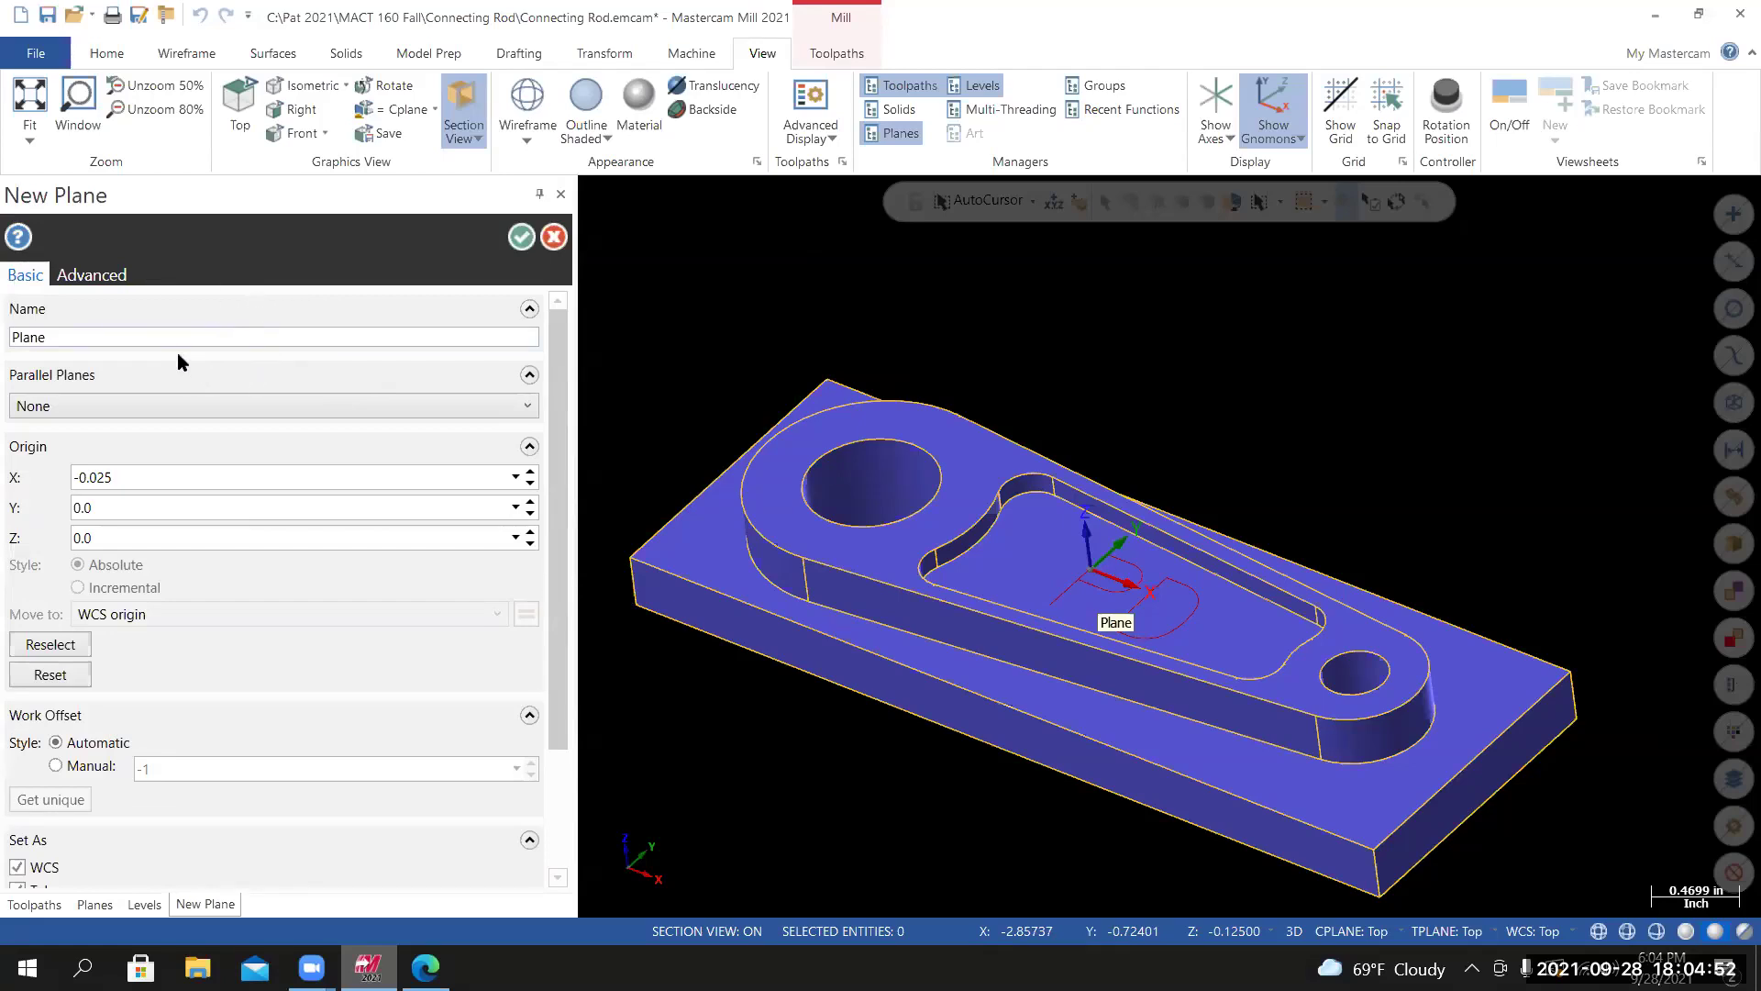
Name the new plane 1st Operation.
double_click(82, 339)
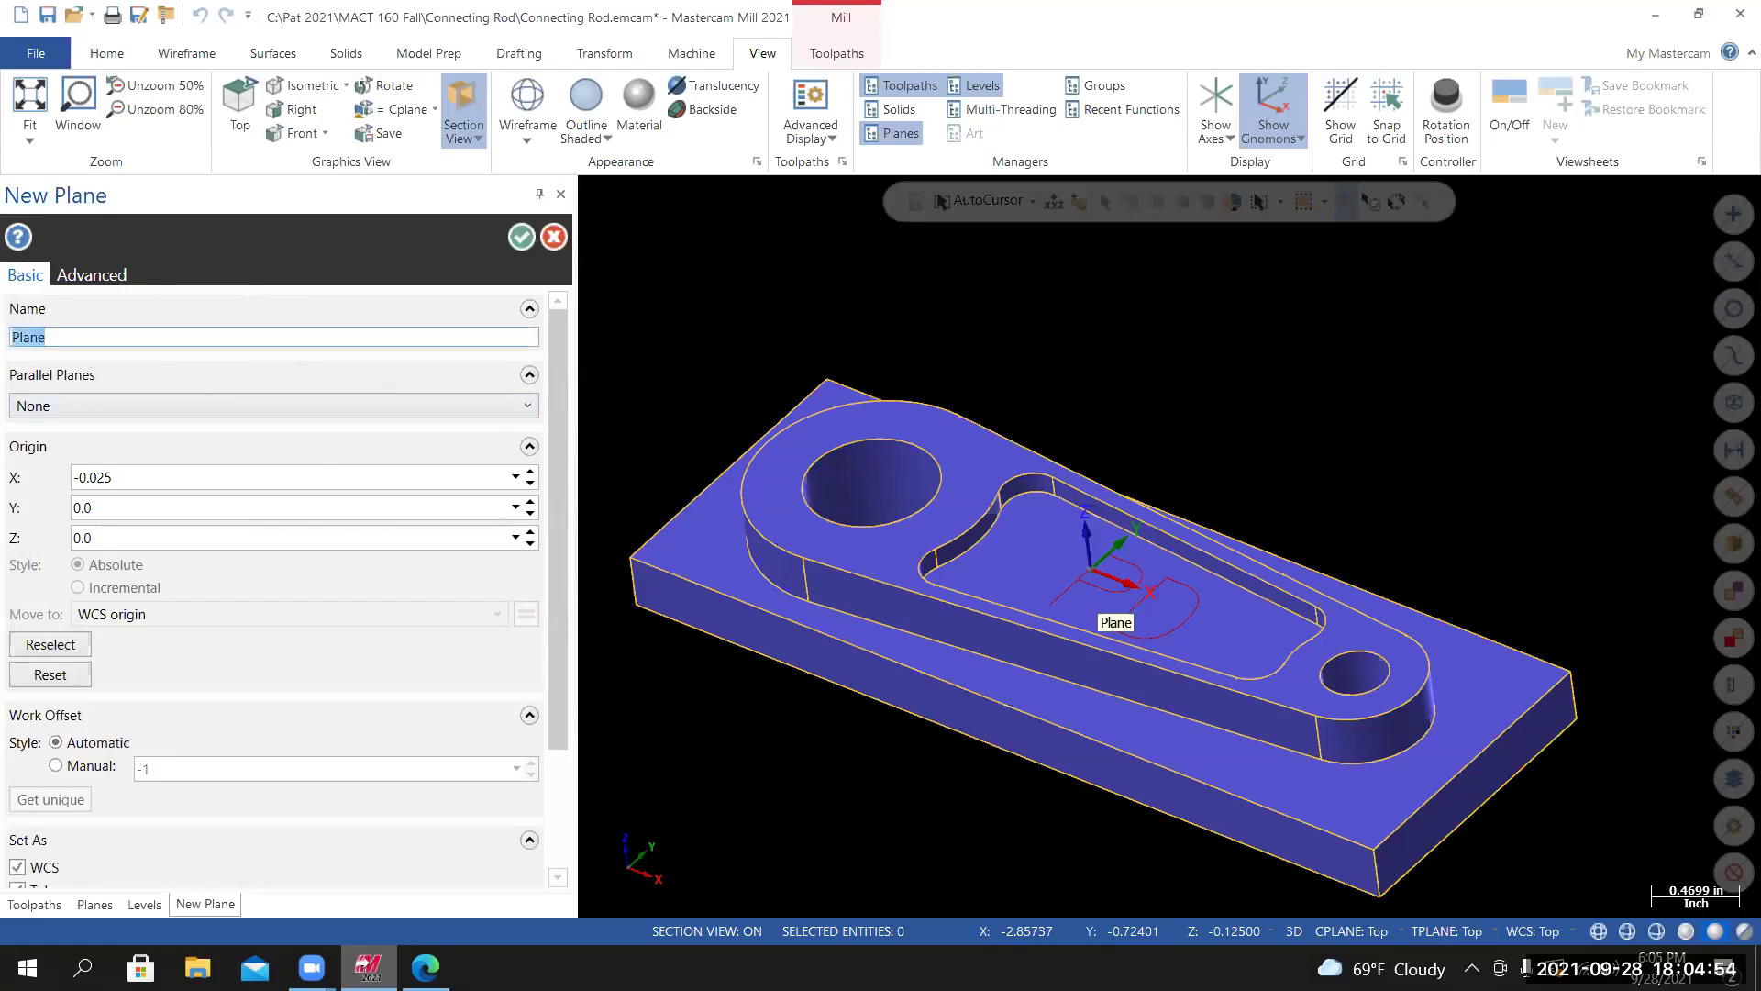
text(1st o)
key(BackSpace)
text(Operation)
mouse_move(948, 558)
middle_down()
mouse_move(909, 596)
mouse_move(964, 543)
middle_up()
Reselect the plane's origin at the base block's lower corner near the small hole, at X 2.5, Y 0.875, Z -0.625.
click(59, 641)
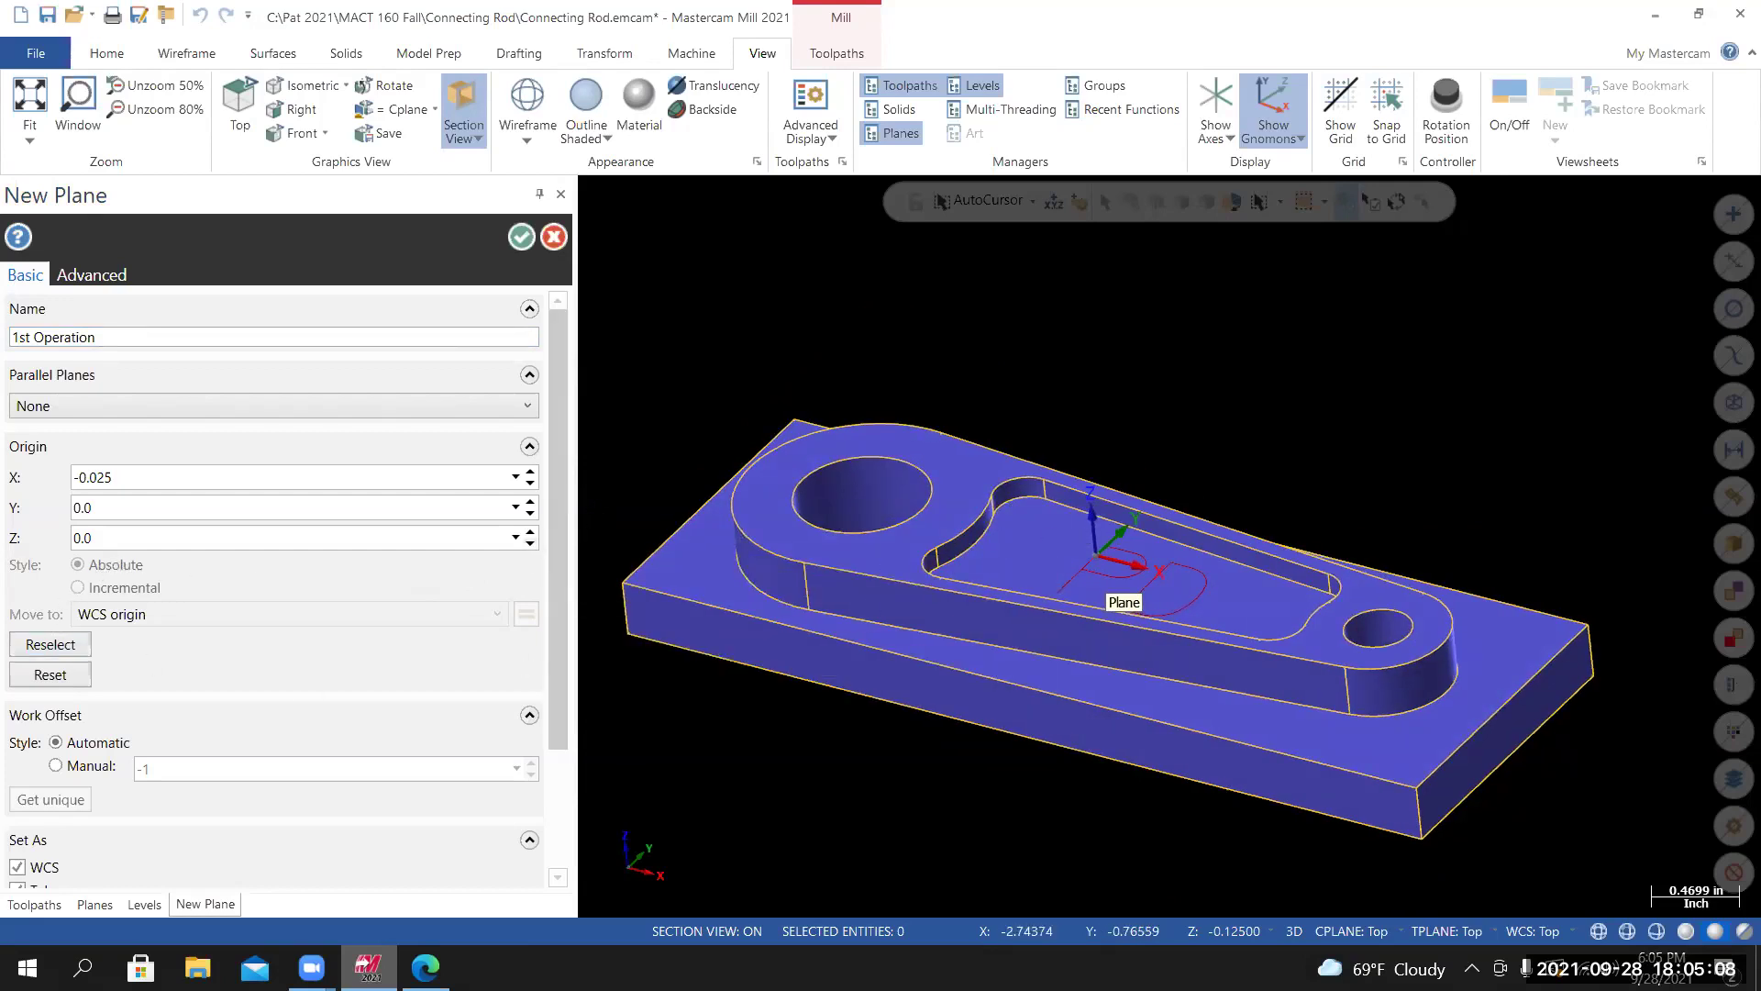
scroll(541, 495, down, 2)
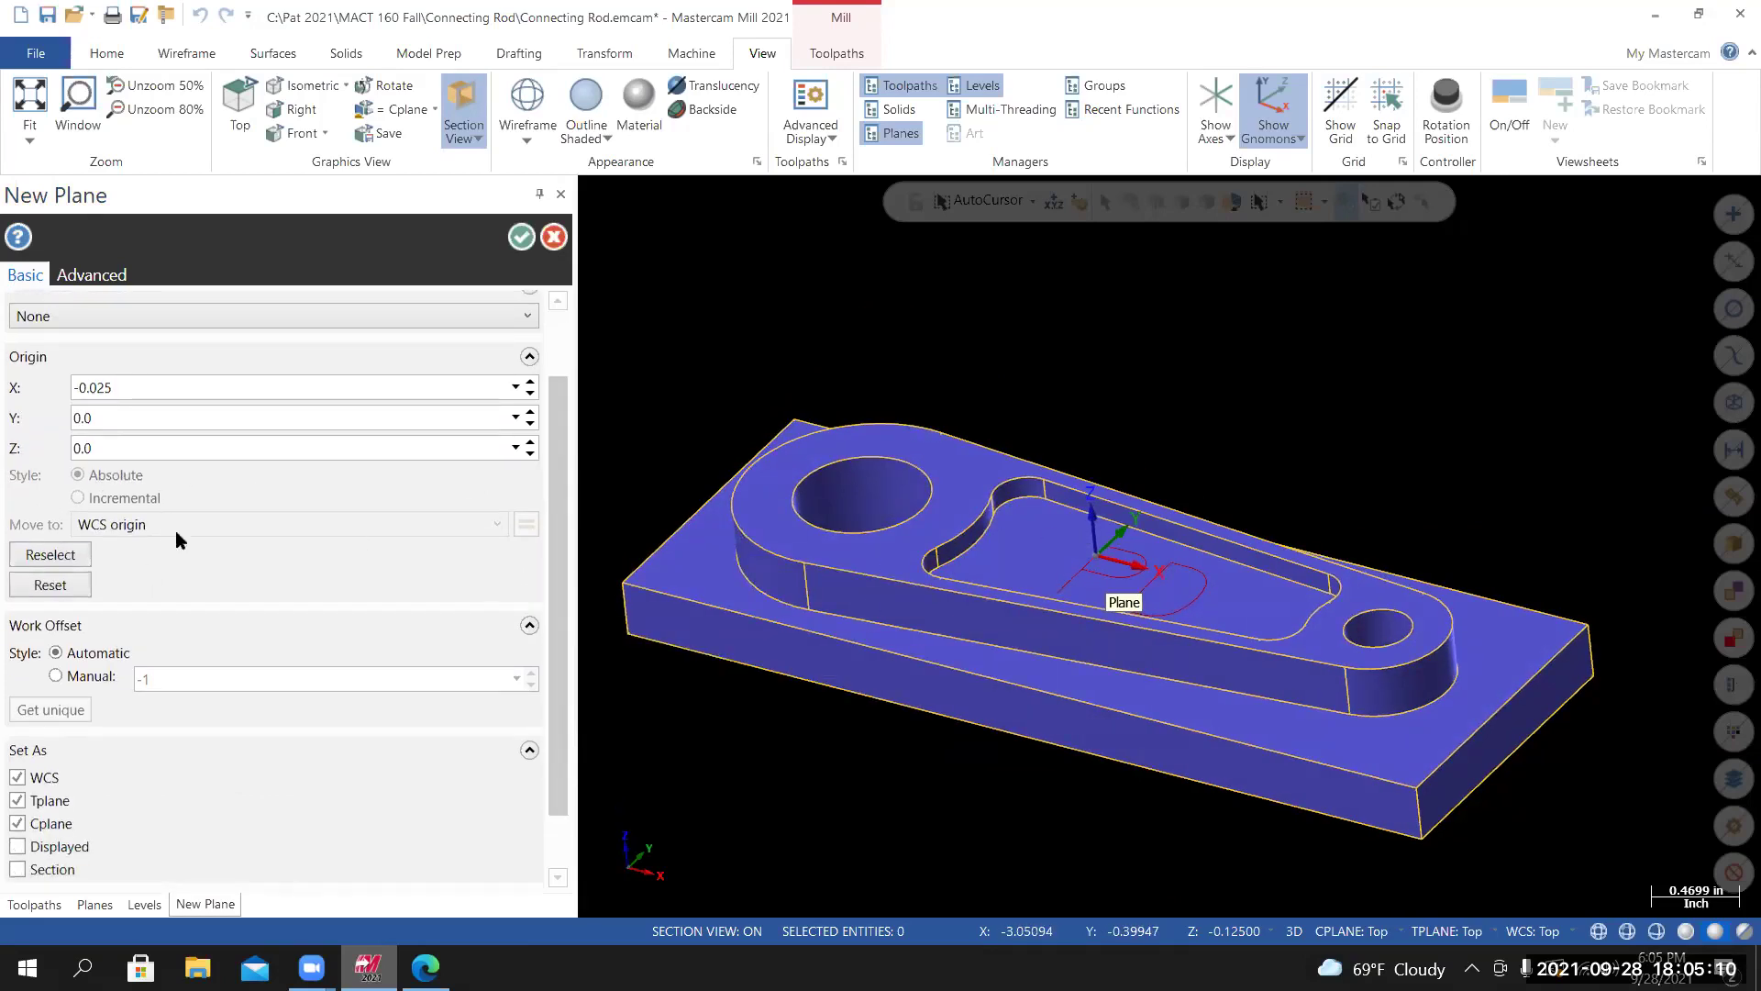
click(57, 557)
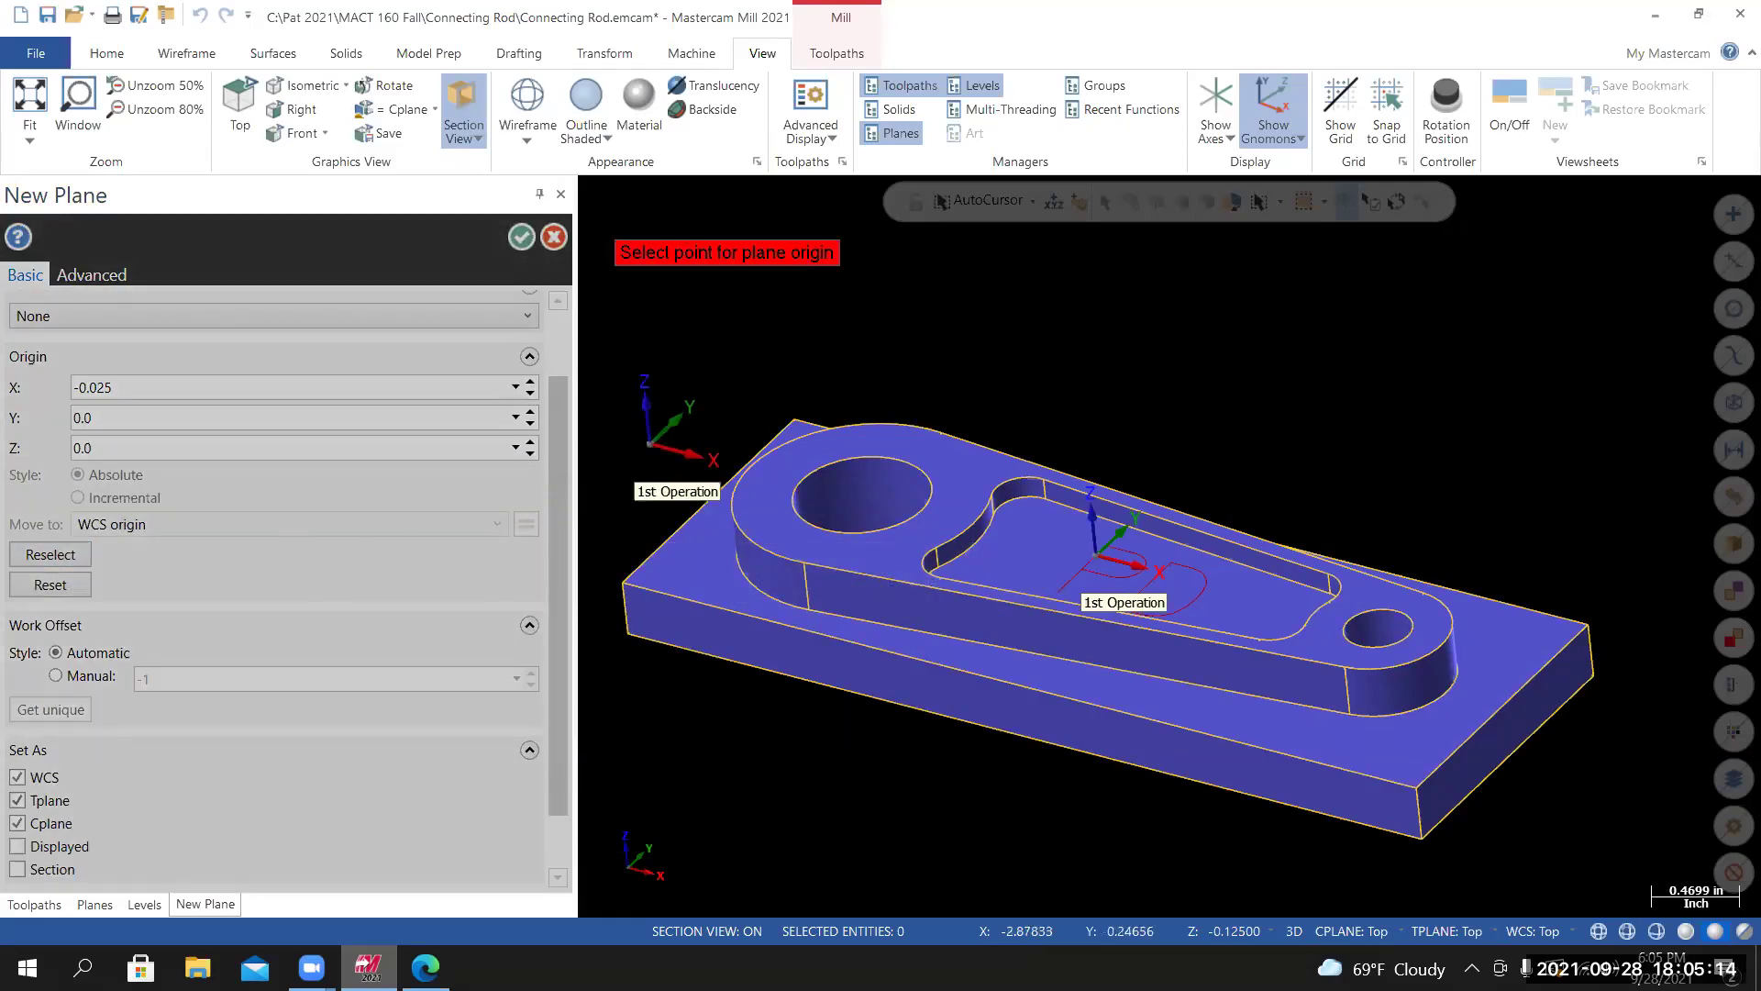
mouse_move(1211, 397)
middle_down()
mouse_move(1032, 394)
mouse_move(1226, 385)
middle_up()
scroll(1505, 601, up, 3)
scroll(1554, 655, up, 2)
middle_drag(1554, 654, 1514, 680)
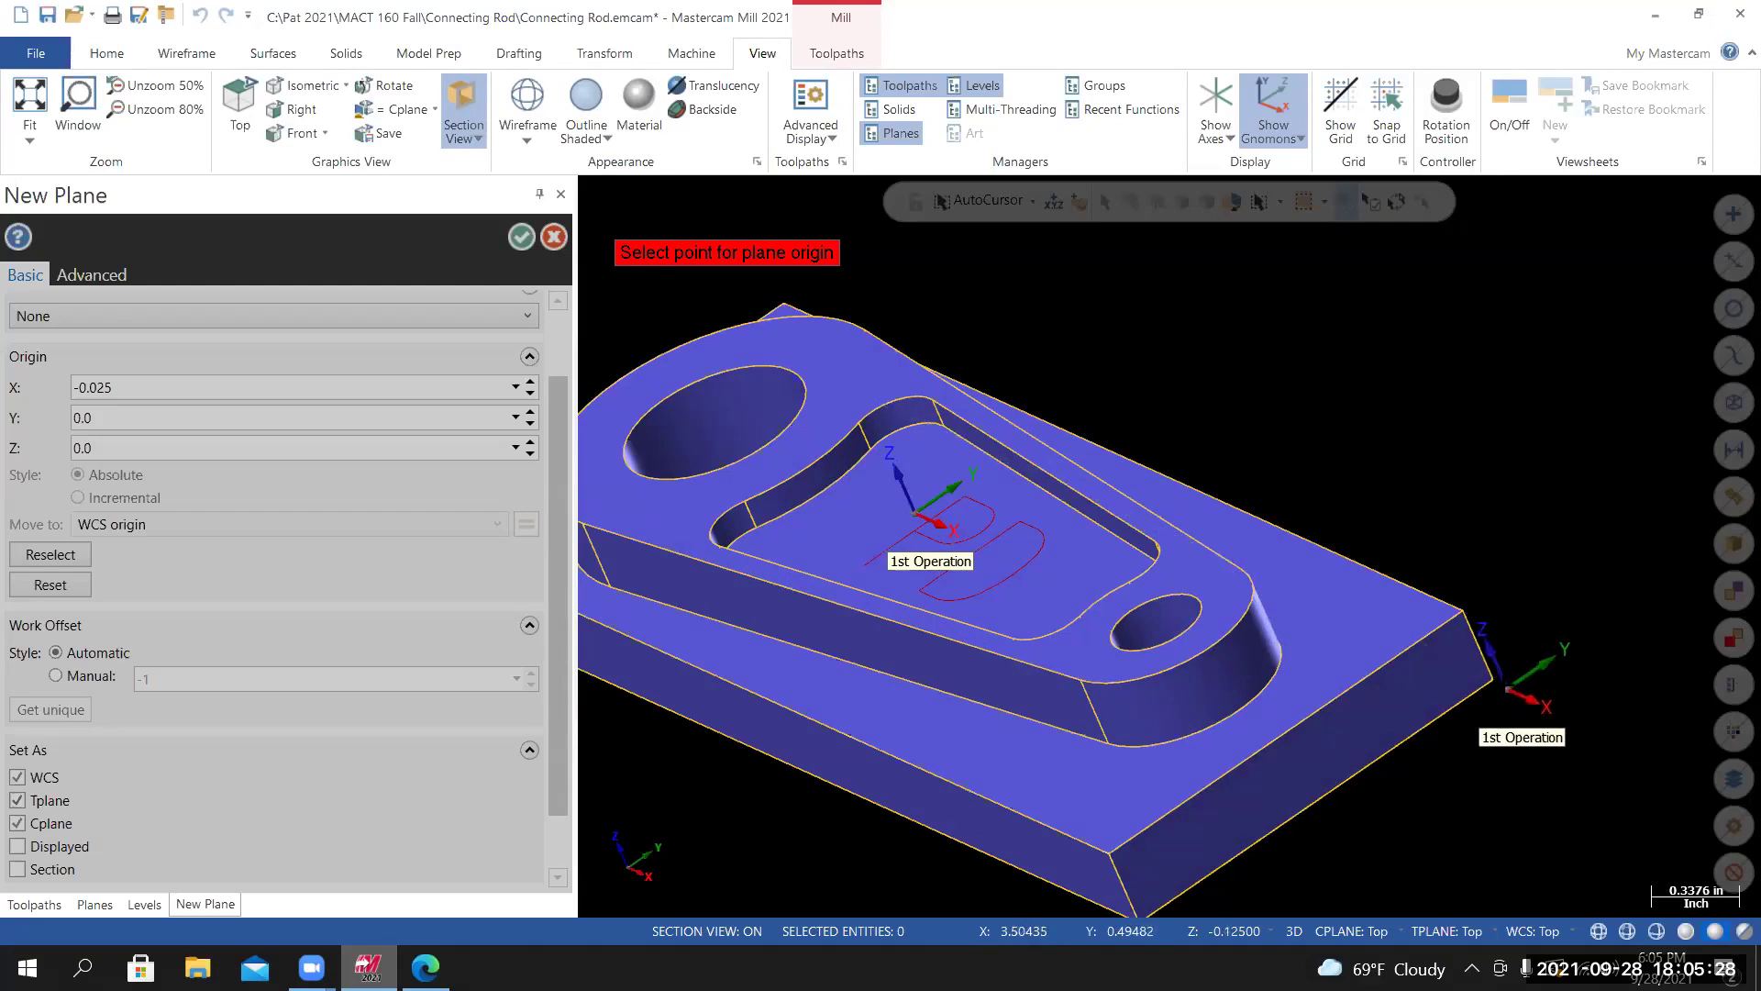
click(1492, 679)
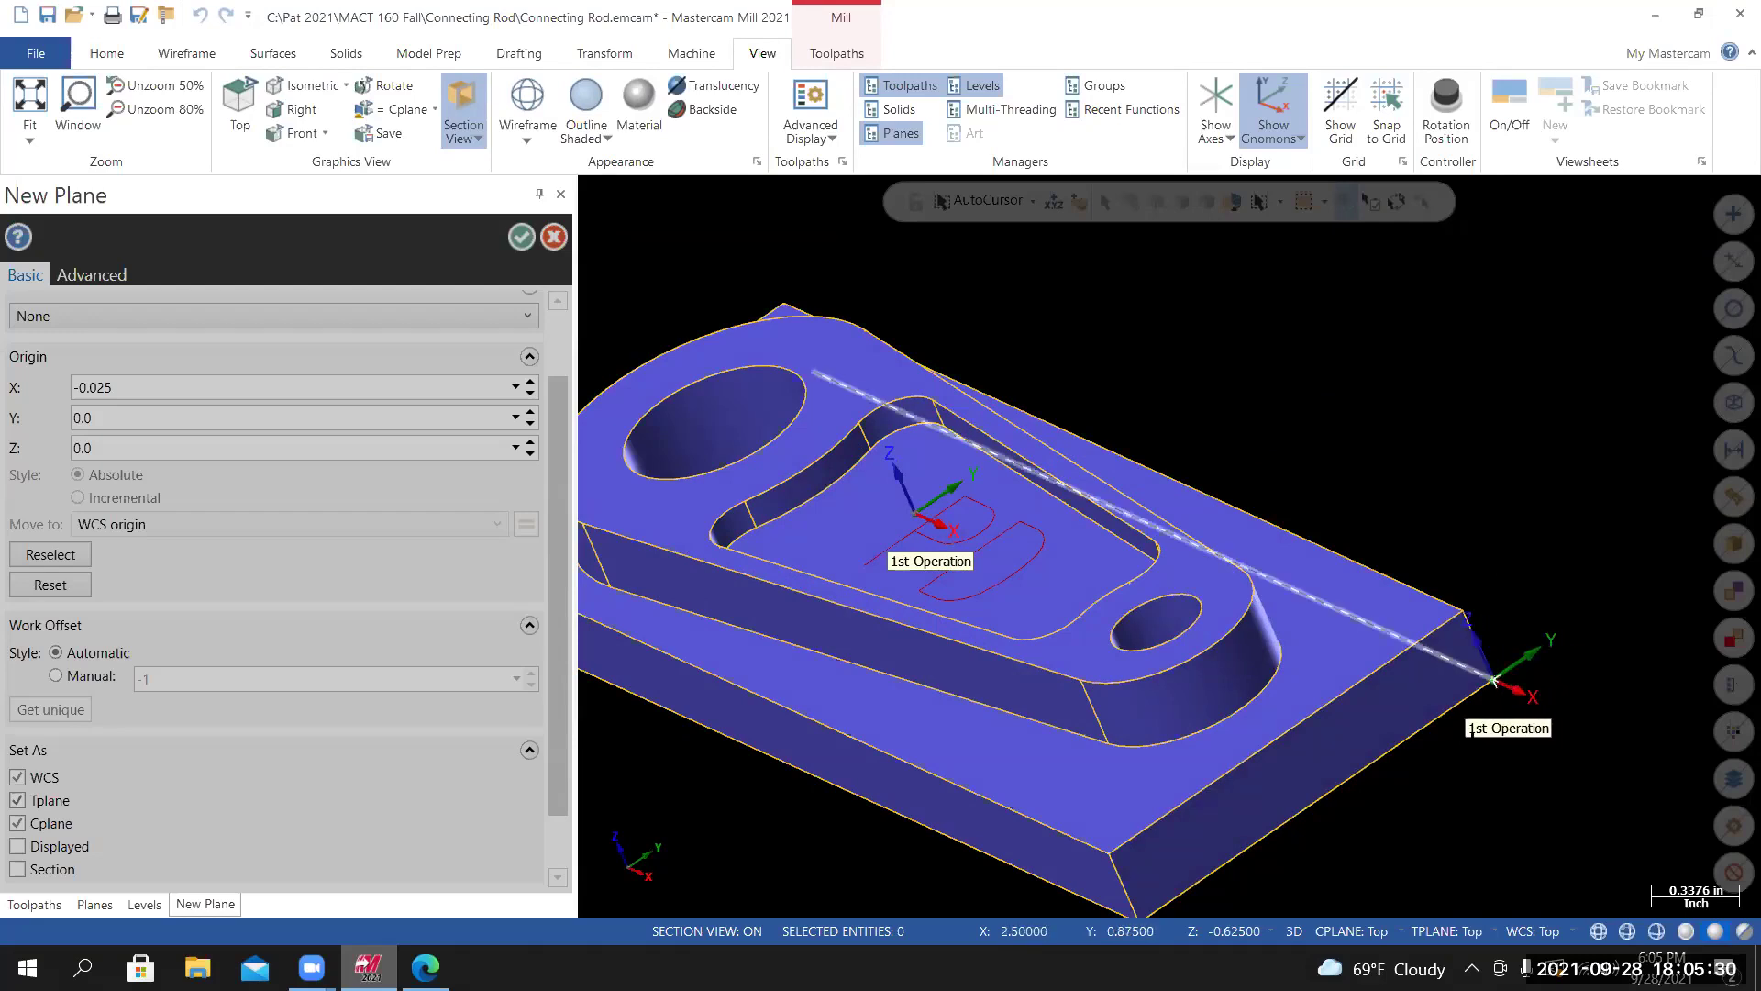
scroll(1412, 775, down, 11)
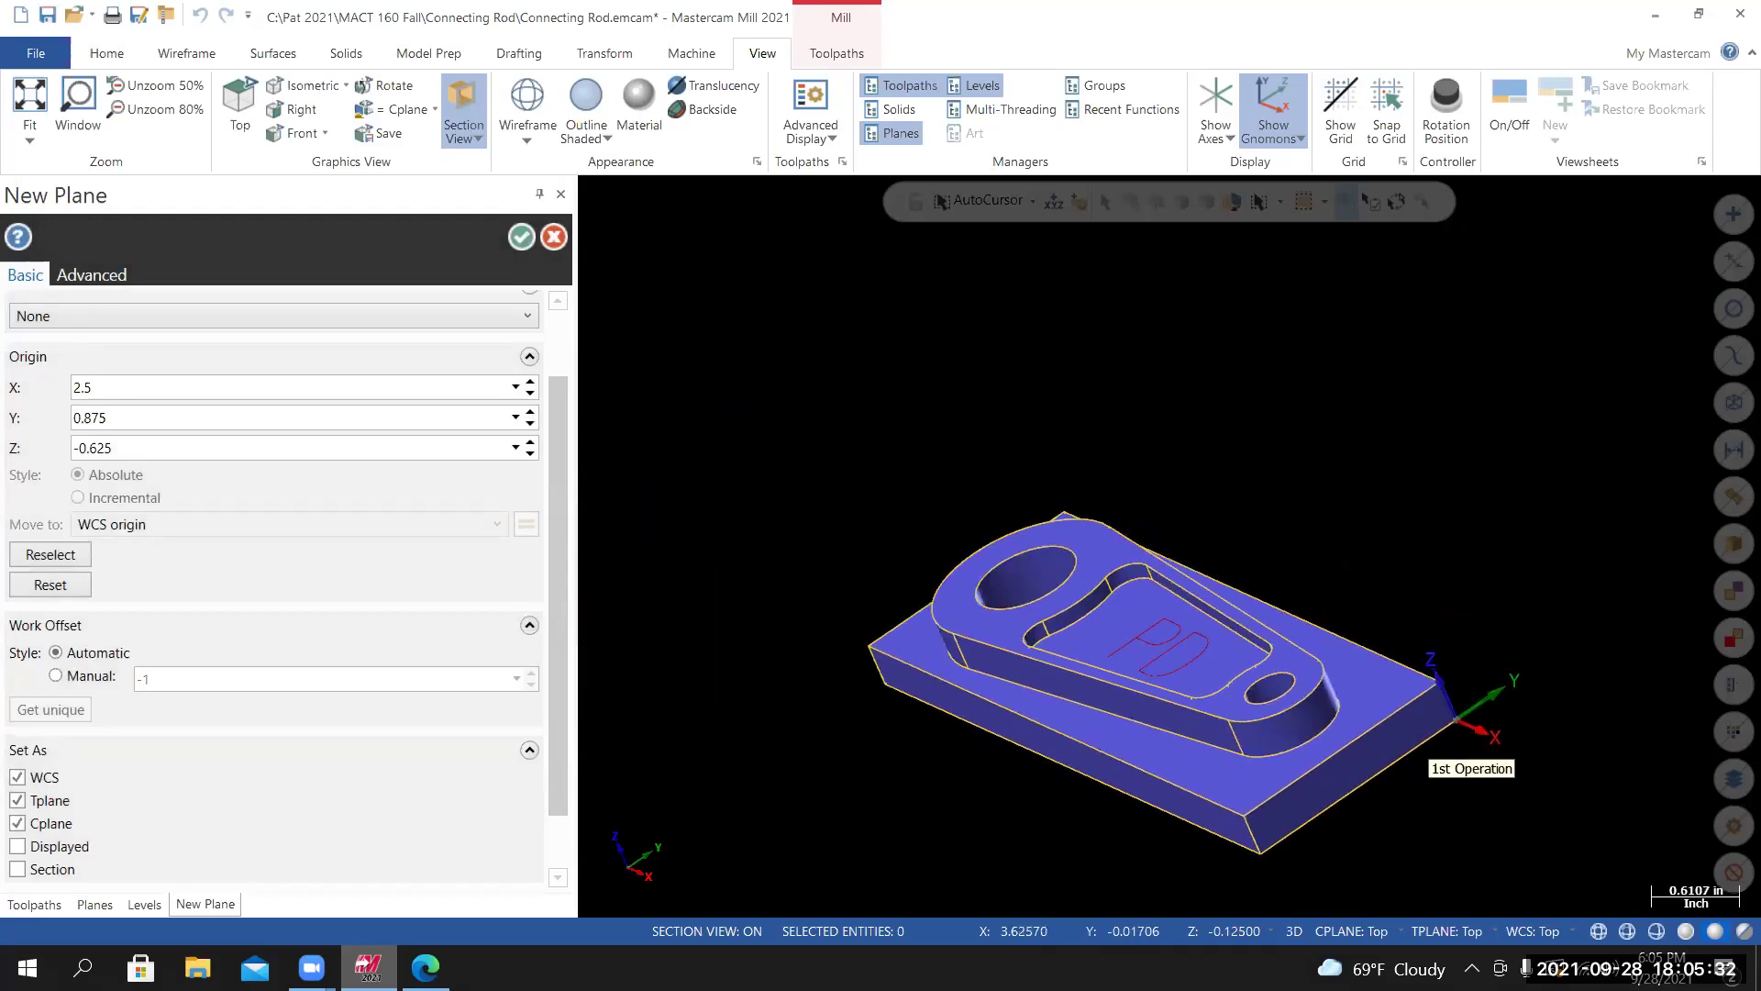
scroll(826, 587, up, 1)
mouse_move(846, 520)
middle_down()
mouse_move(437, 528)
mouse_move(554, 487)
middle_up()
scroll(554, 495, down, 1)
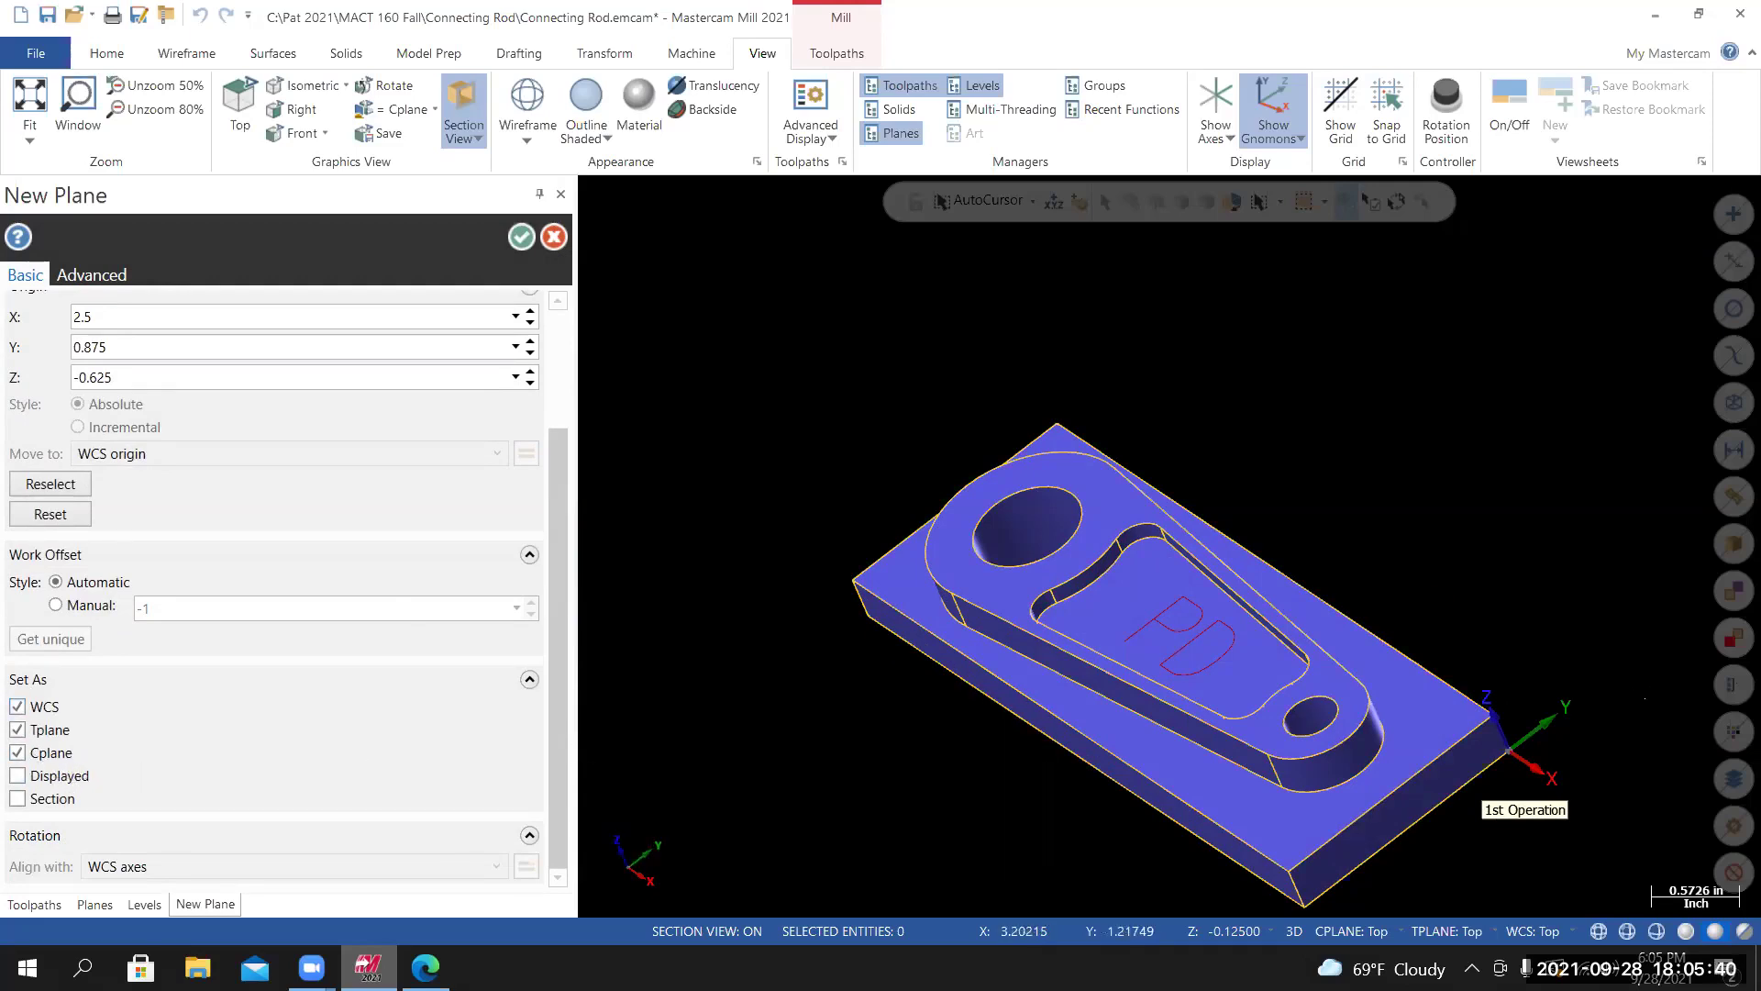
Try the plane's origin at the base block's two upper corners near the large hole, first at Y -0.875 and again at Y 0.875.
mouse_move(1162, 551)
middle_down()
mouse_move(1203, 472)
mouse_move(1188, 552)
middle_up()
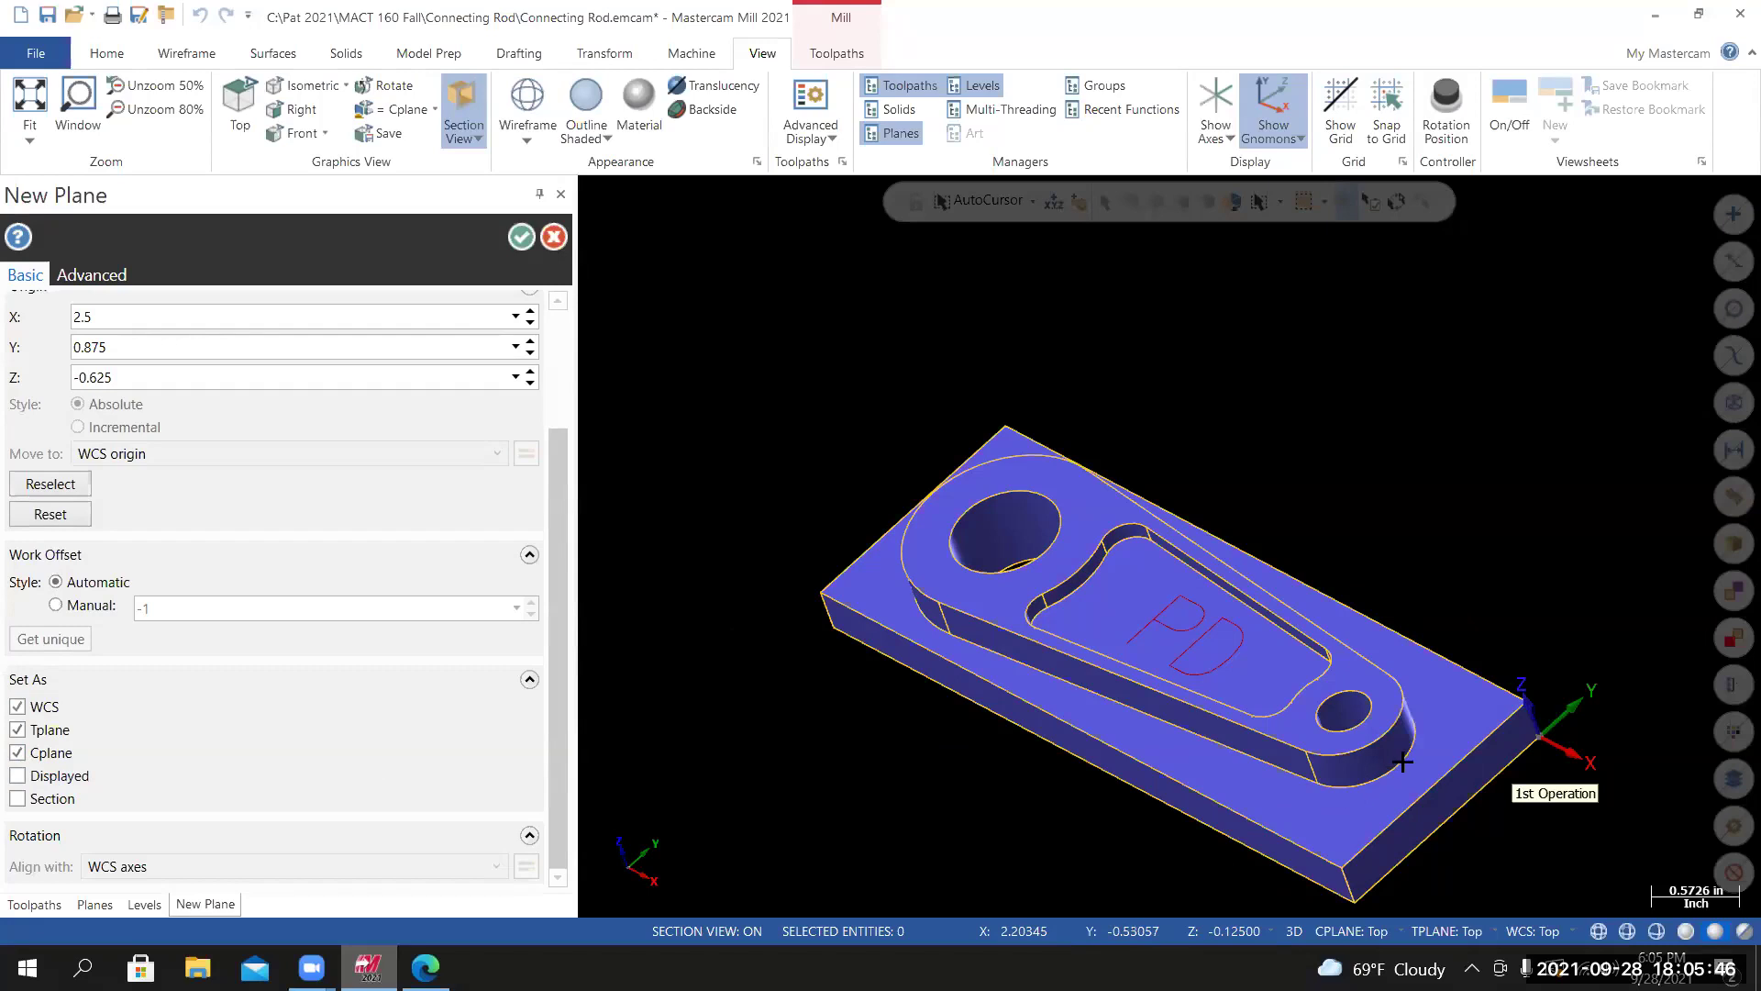
scroll(1402, 763, down, 4)
scroll(1275, 899, up, 3)
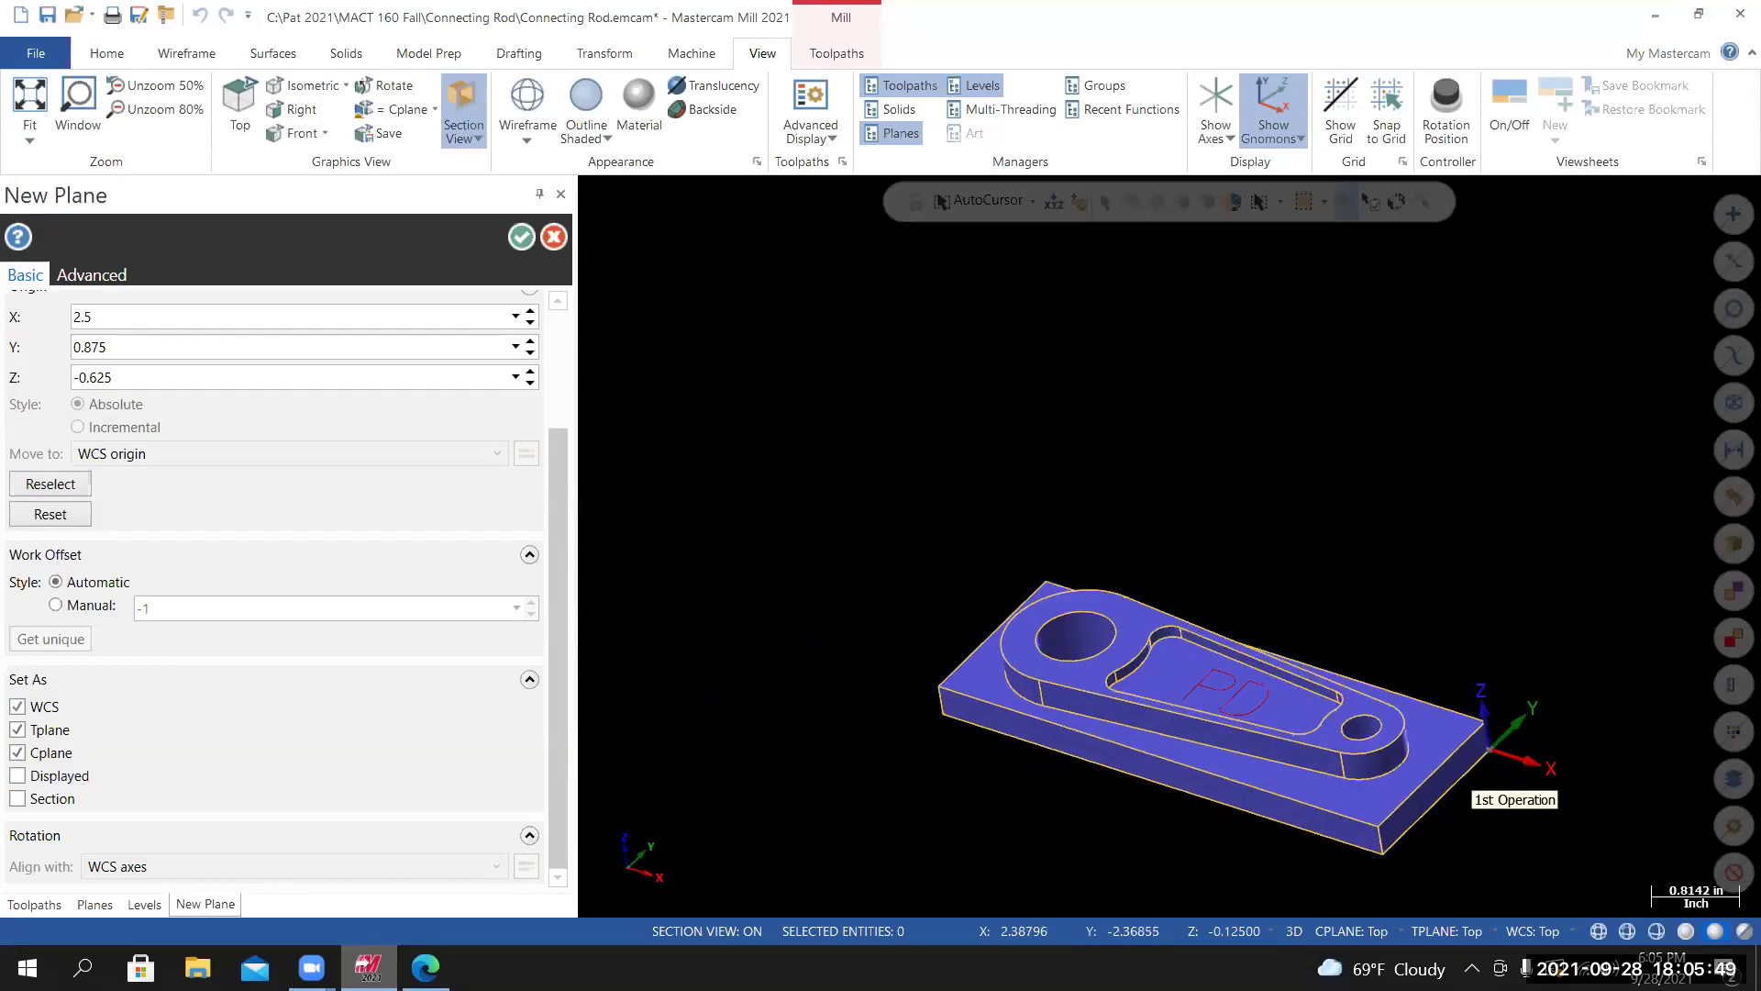
click(52, 494)
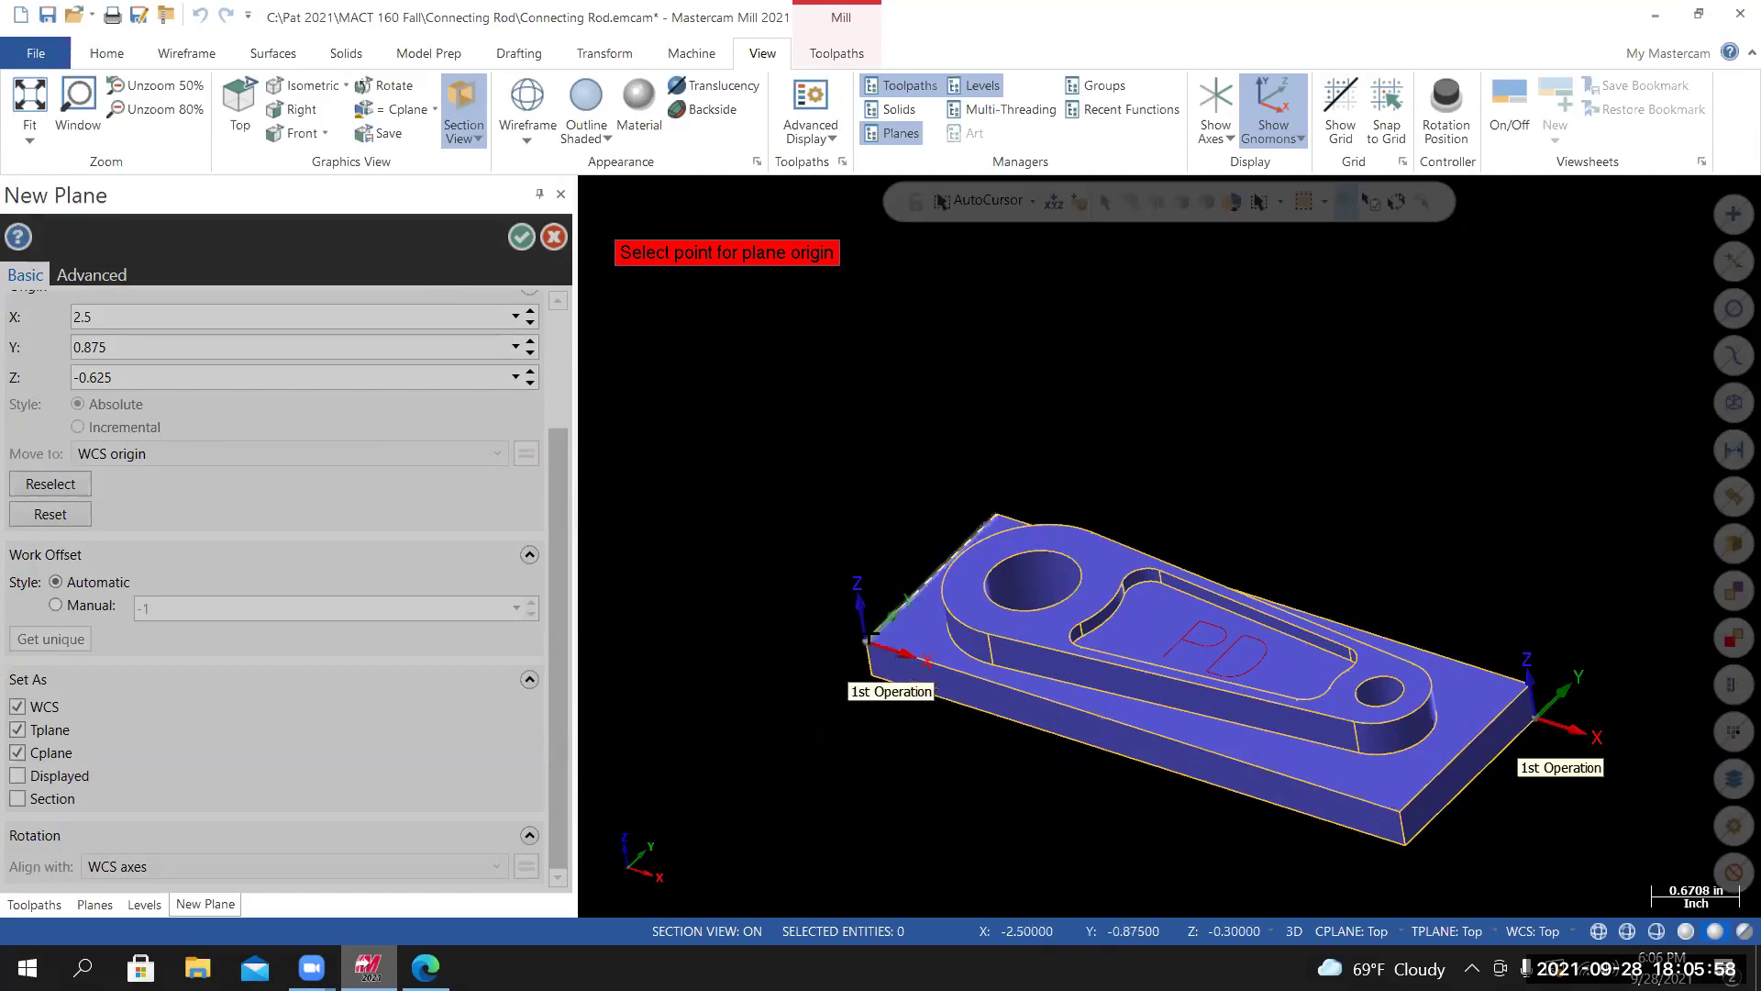
click(869, 637)
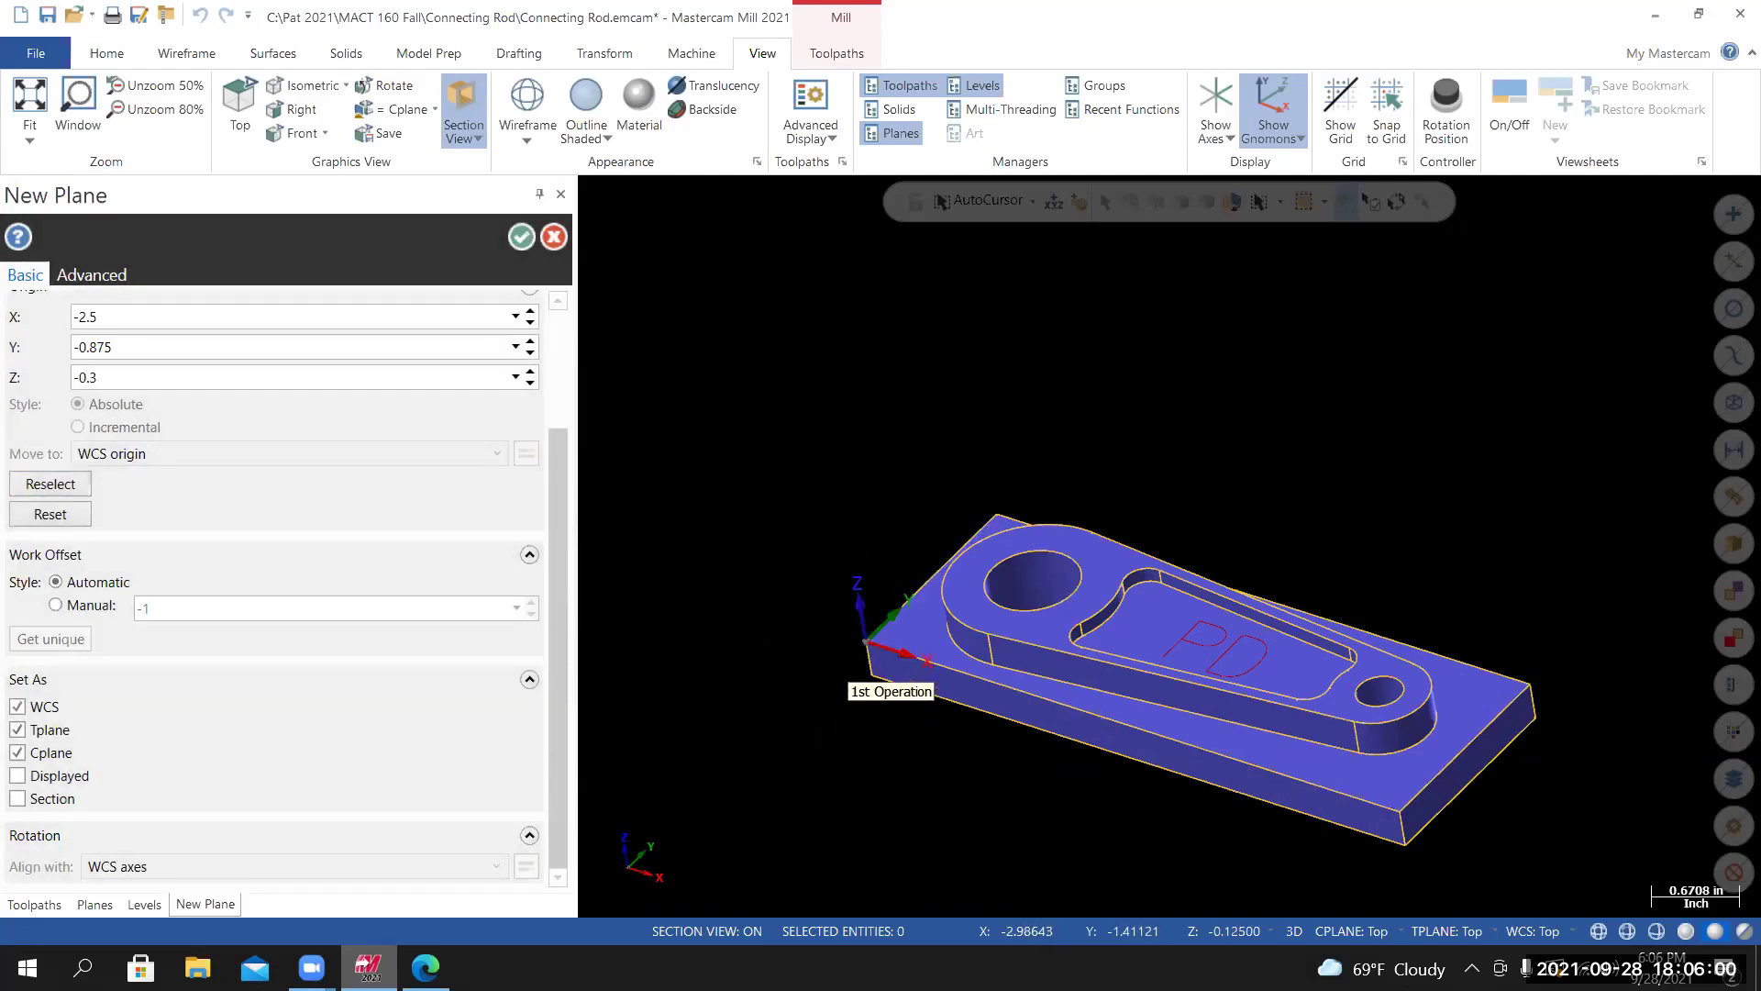
click(51, 483)
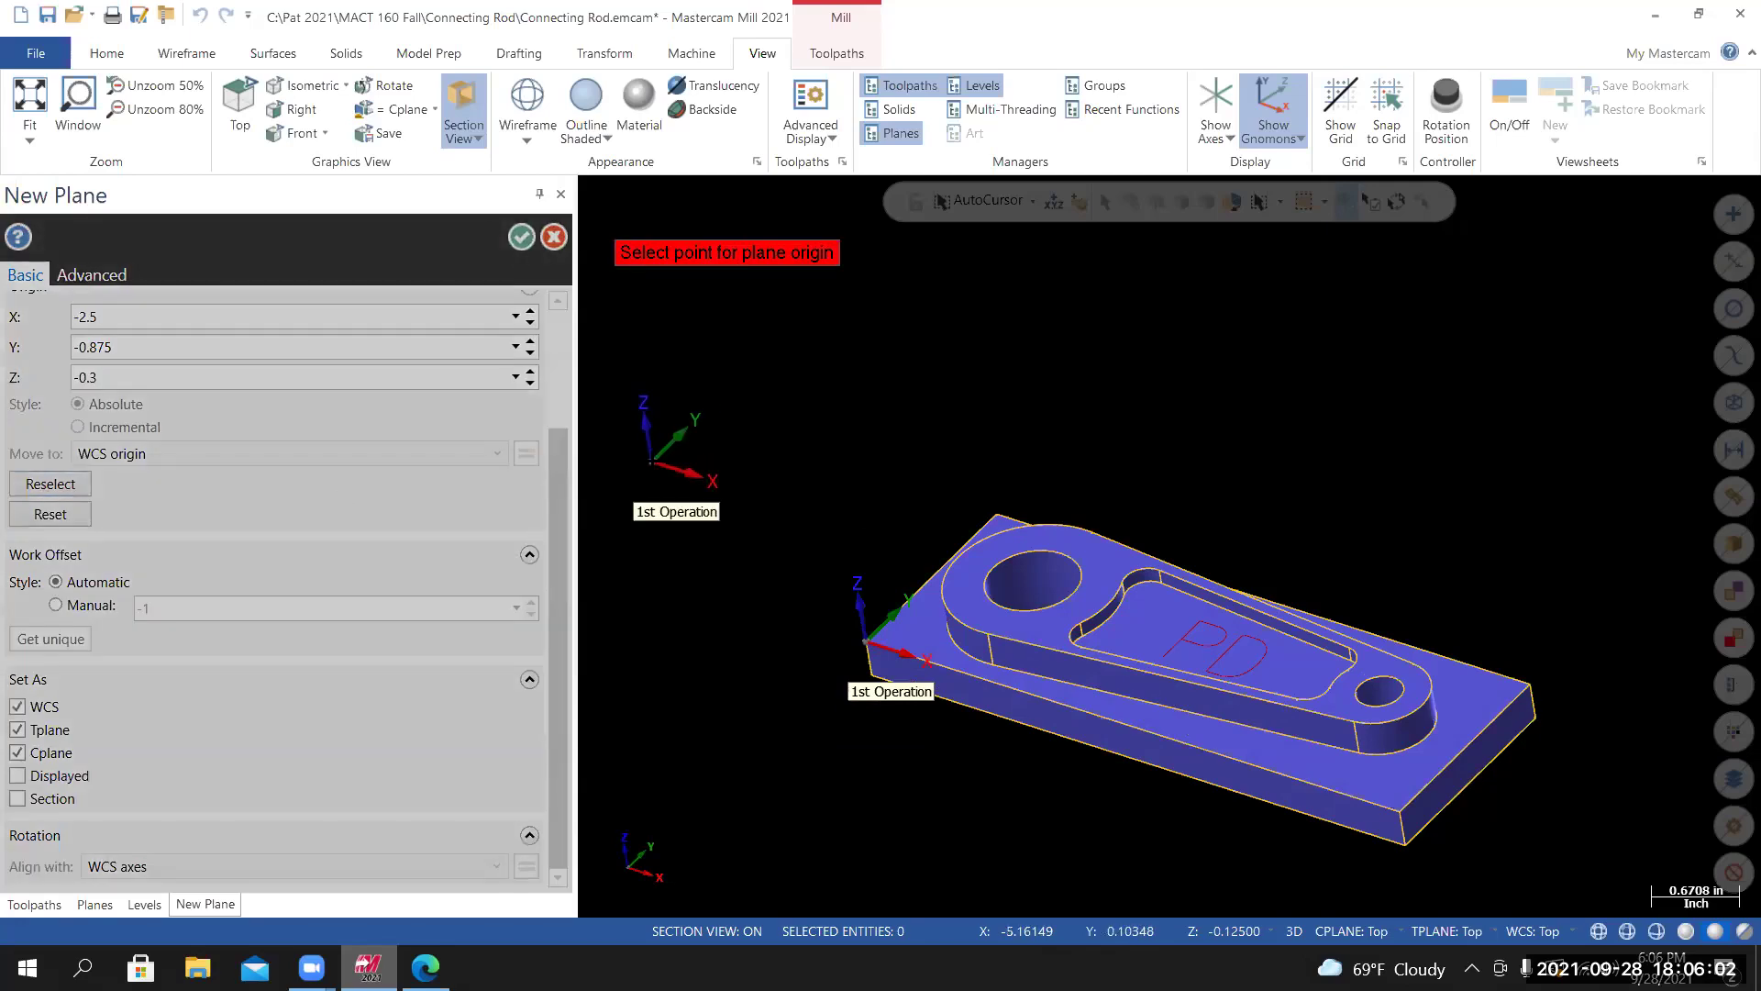
click(993, 517)
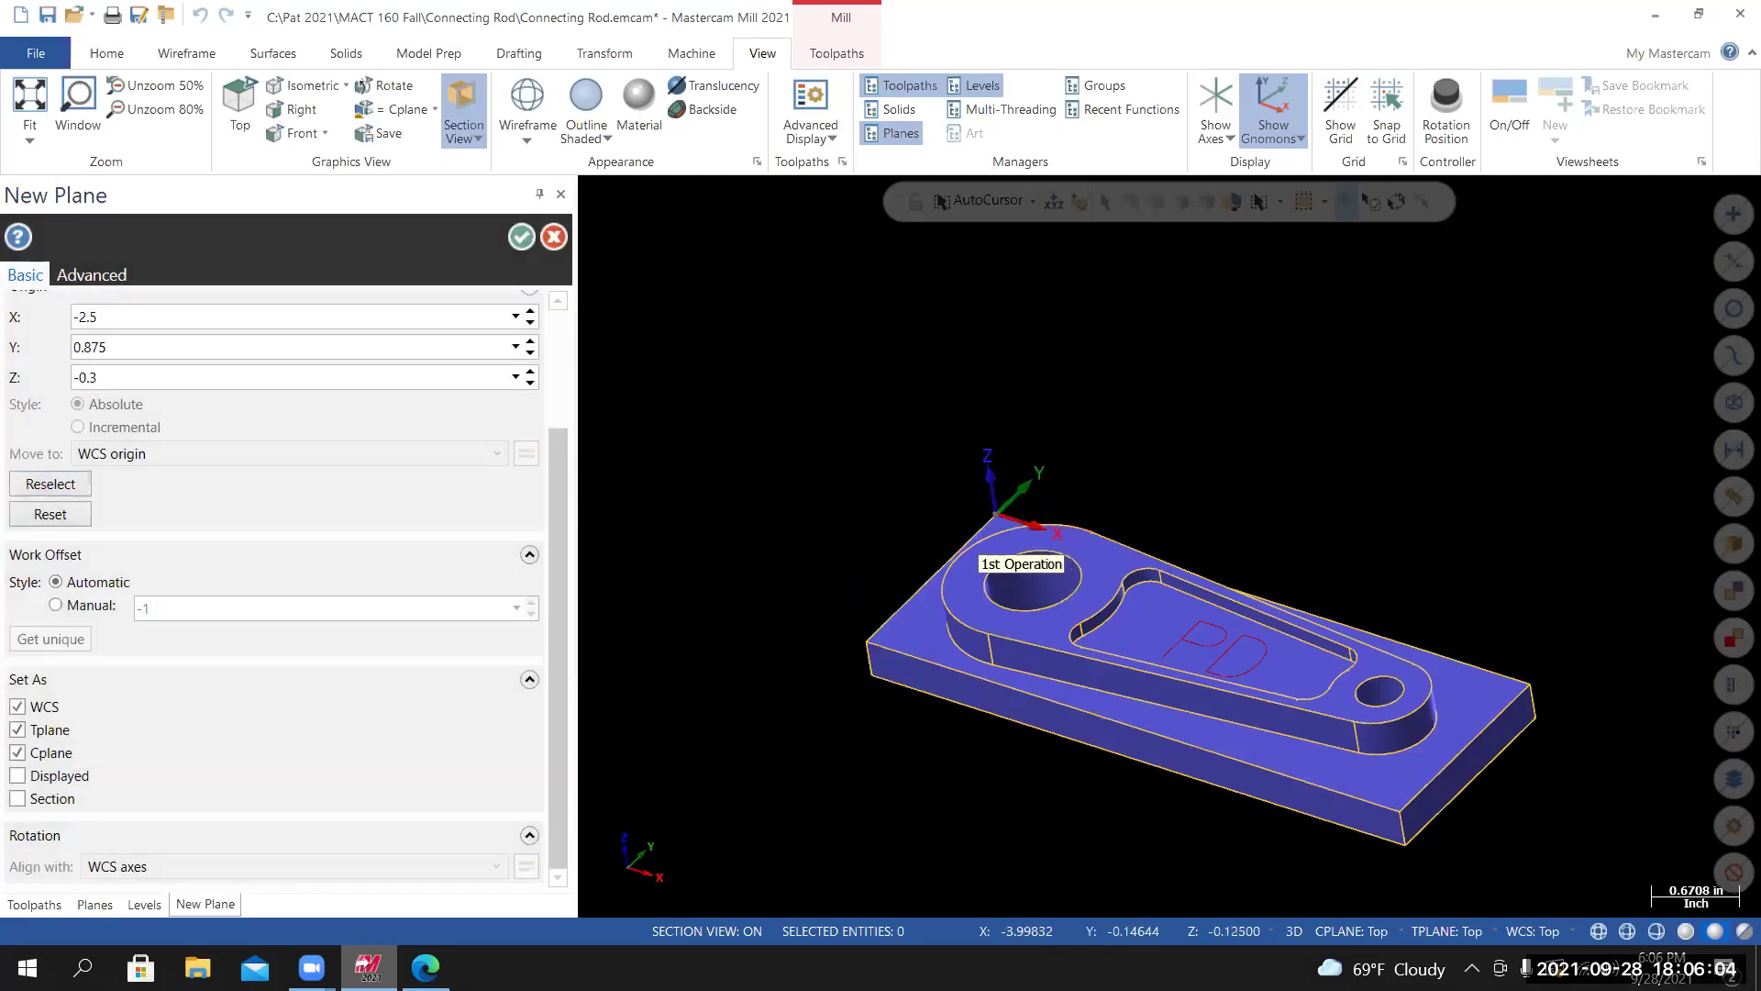
Reselect the plane's origin at the base block's lower corner near the small hole (X 2.5, Y 0.875, Z -0.625) and accept the plane.
click(50, 483)
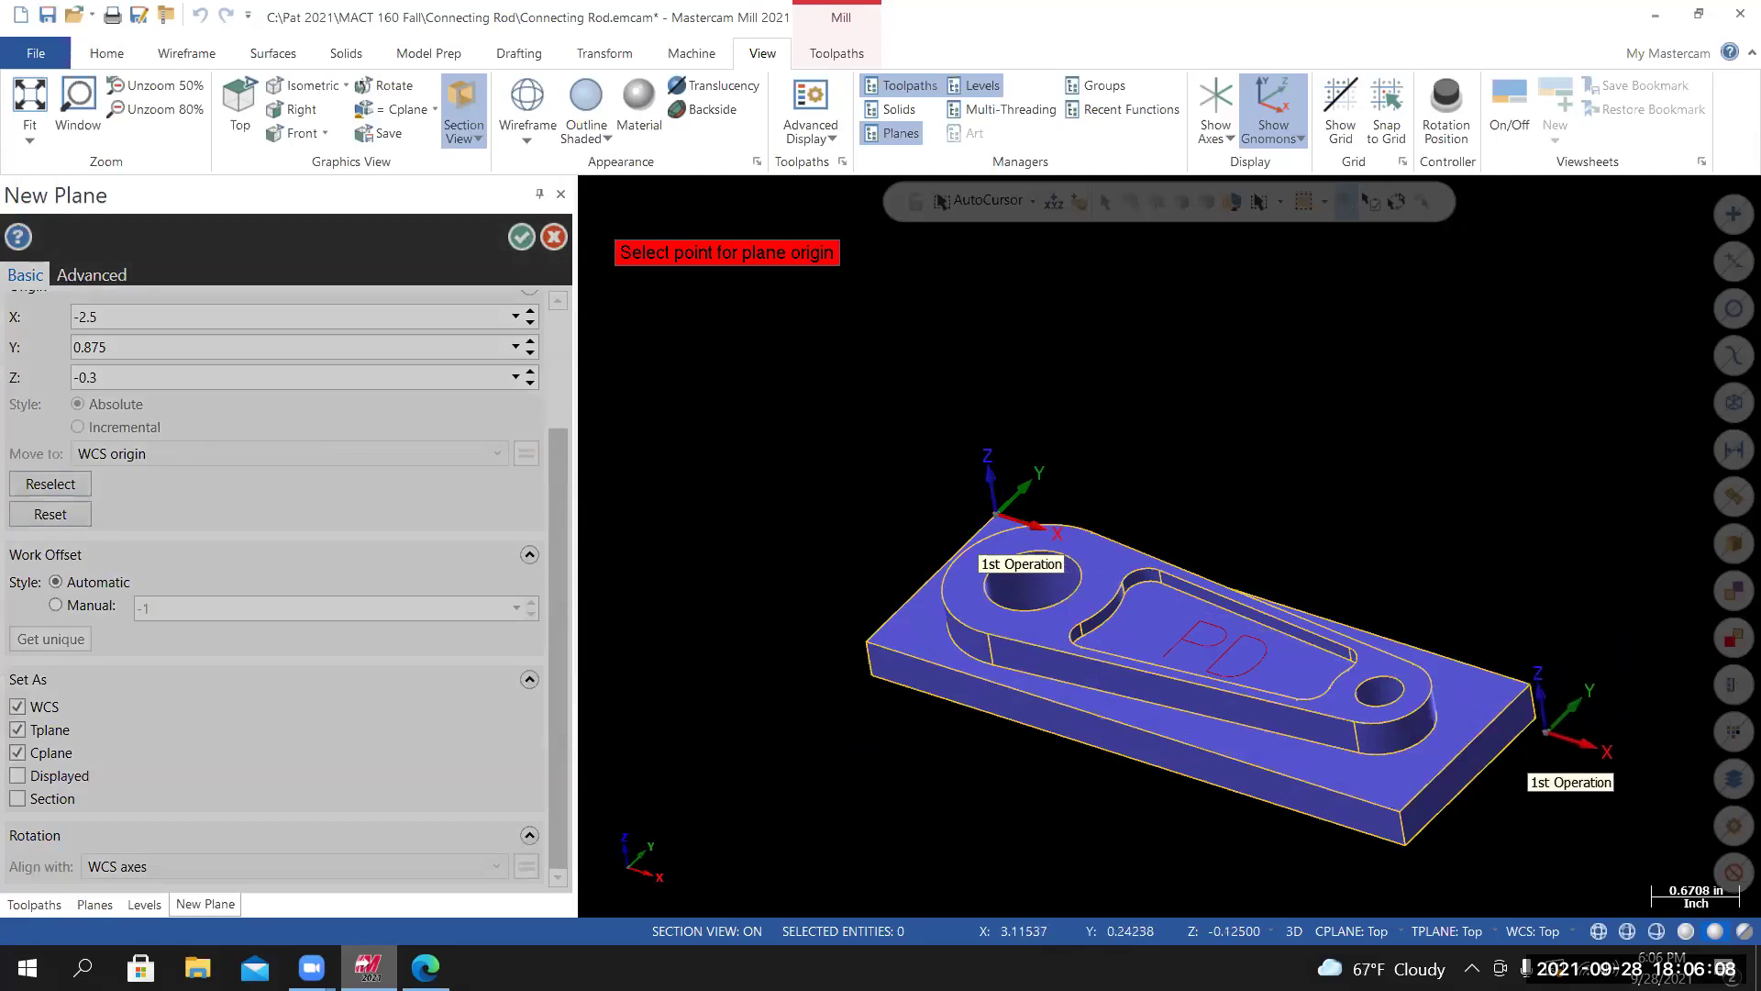
scroll(1546, 731, up, 3)
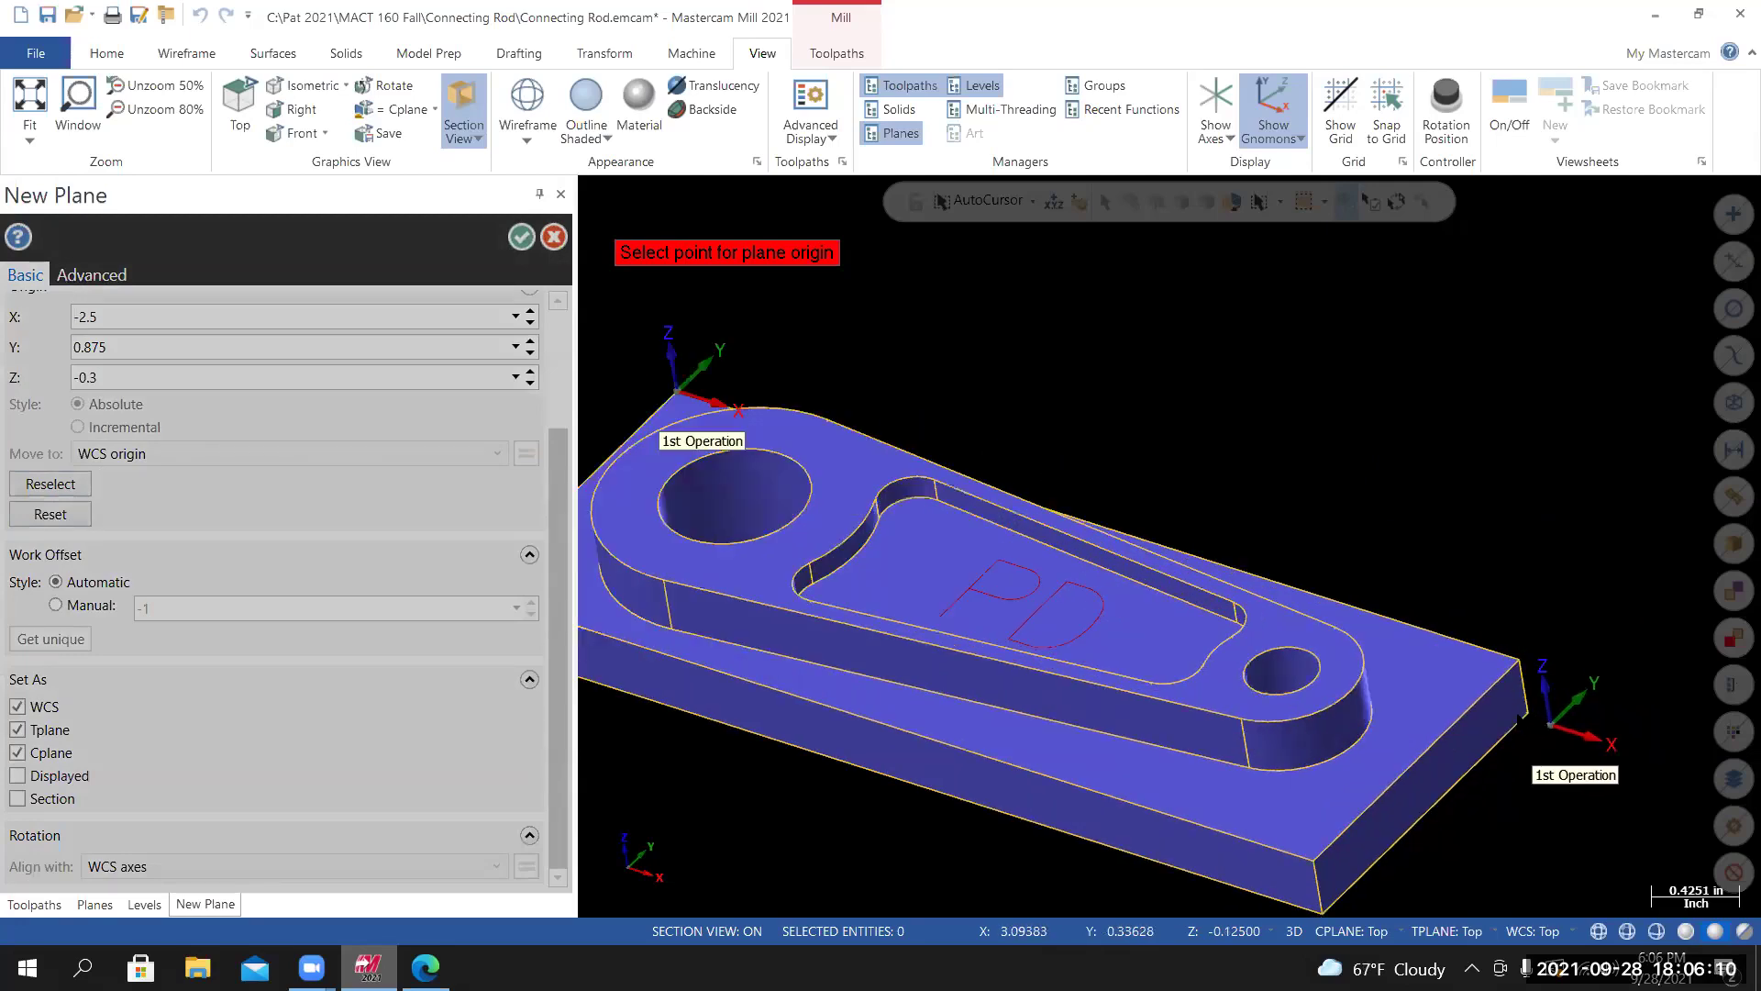
scroll(1548, 725, up, 2)
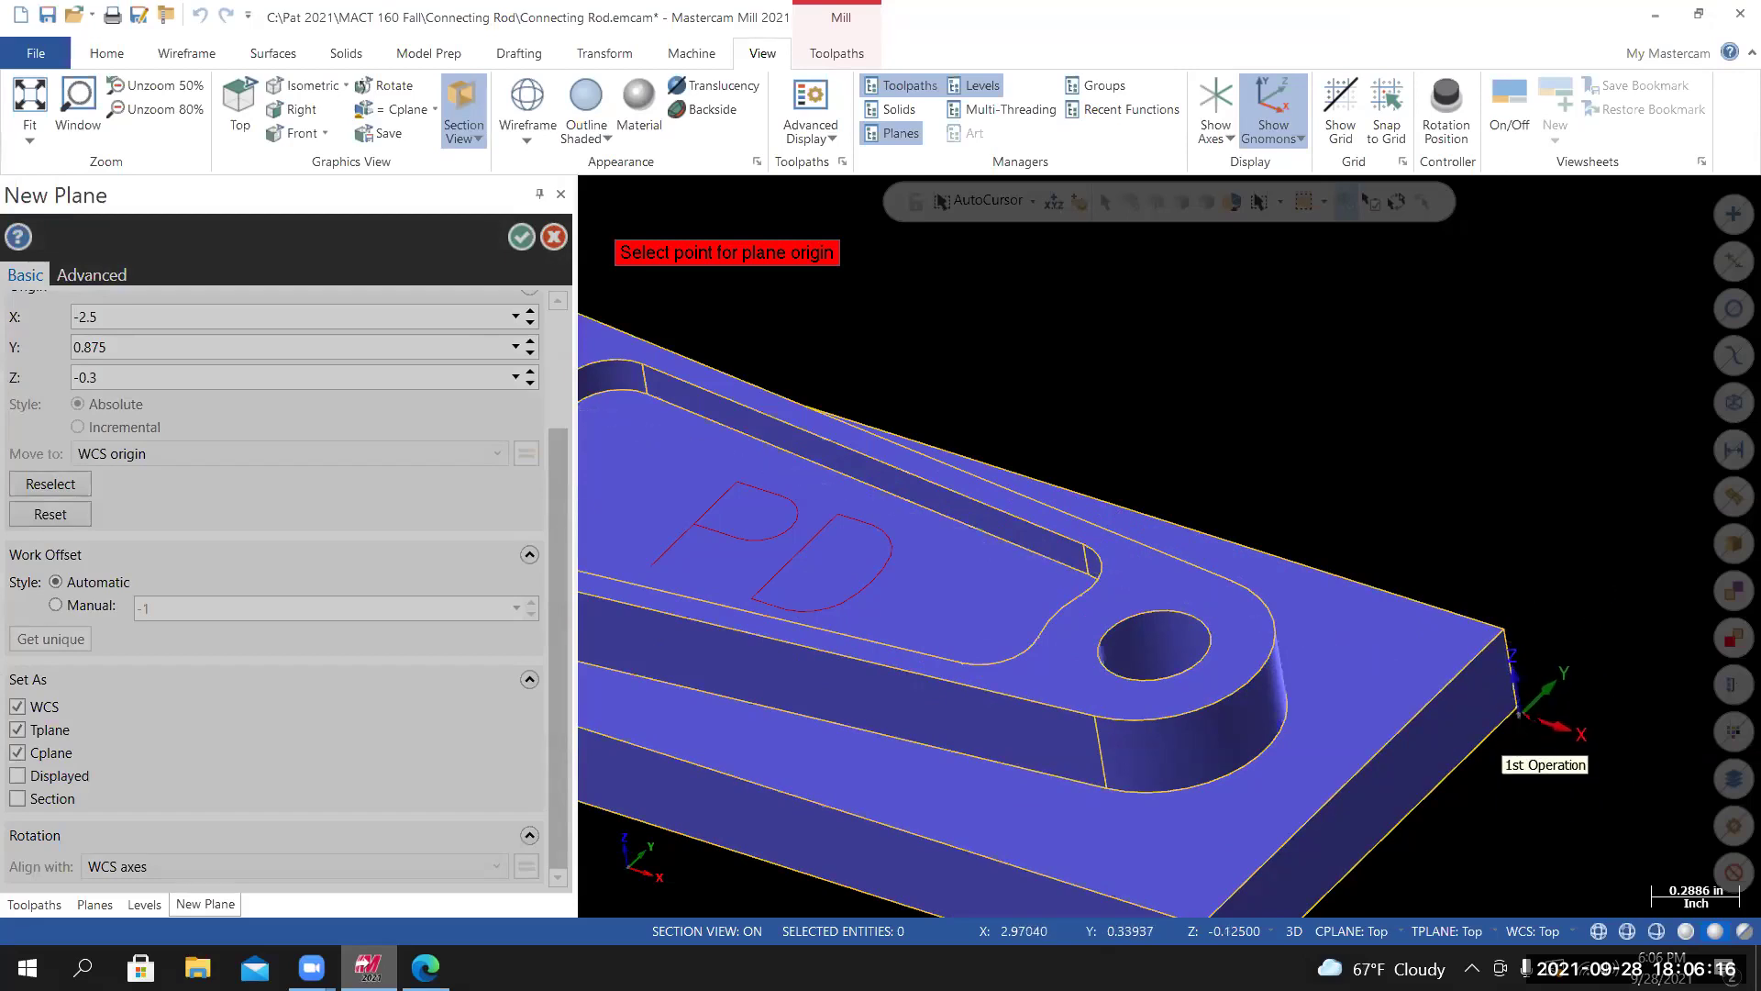
click(1515, 704)
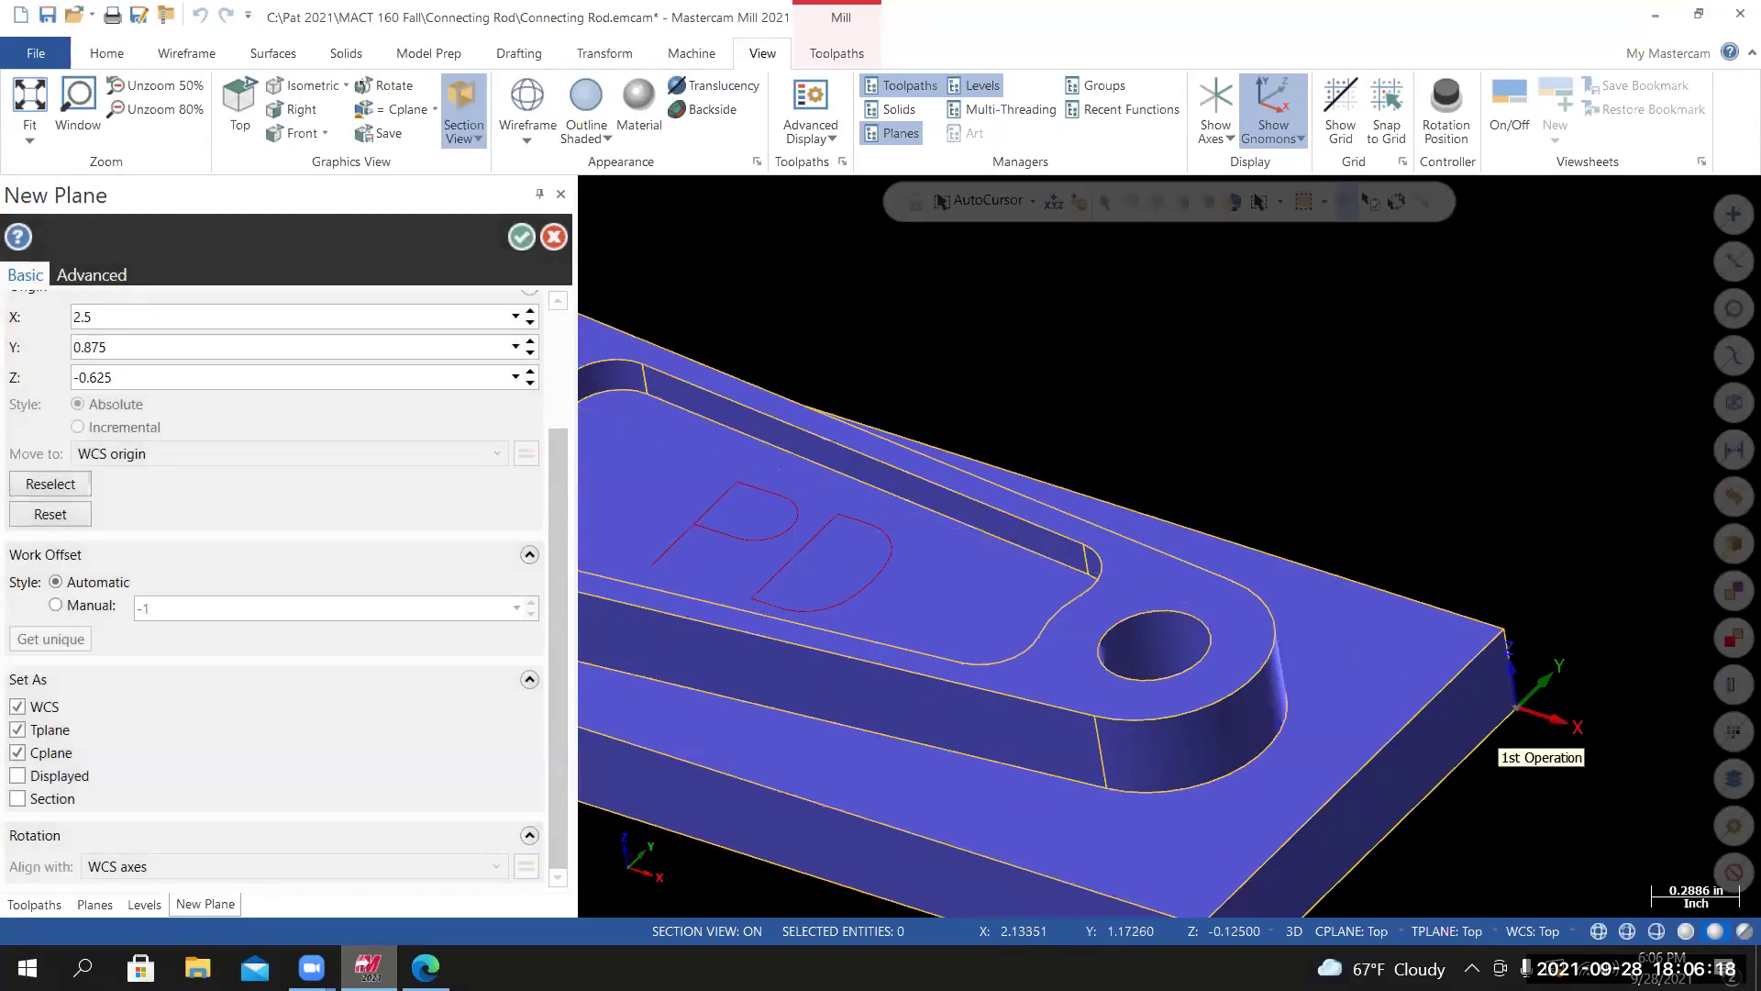
scroll(1484, 474, down, 4)
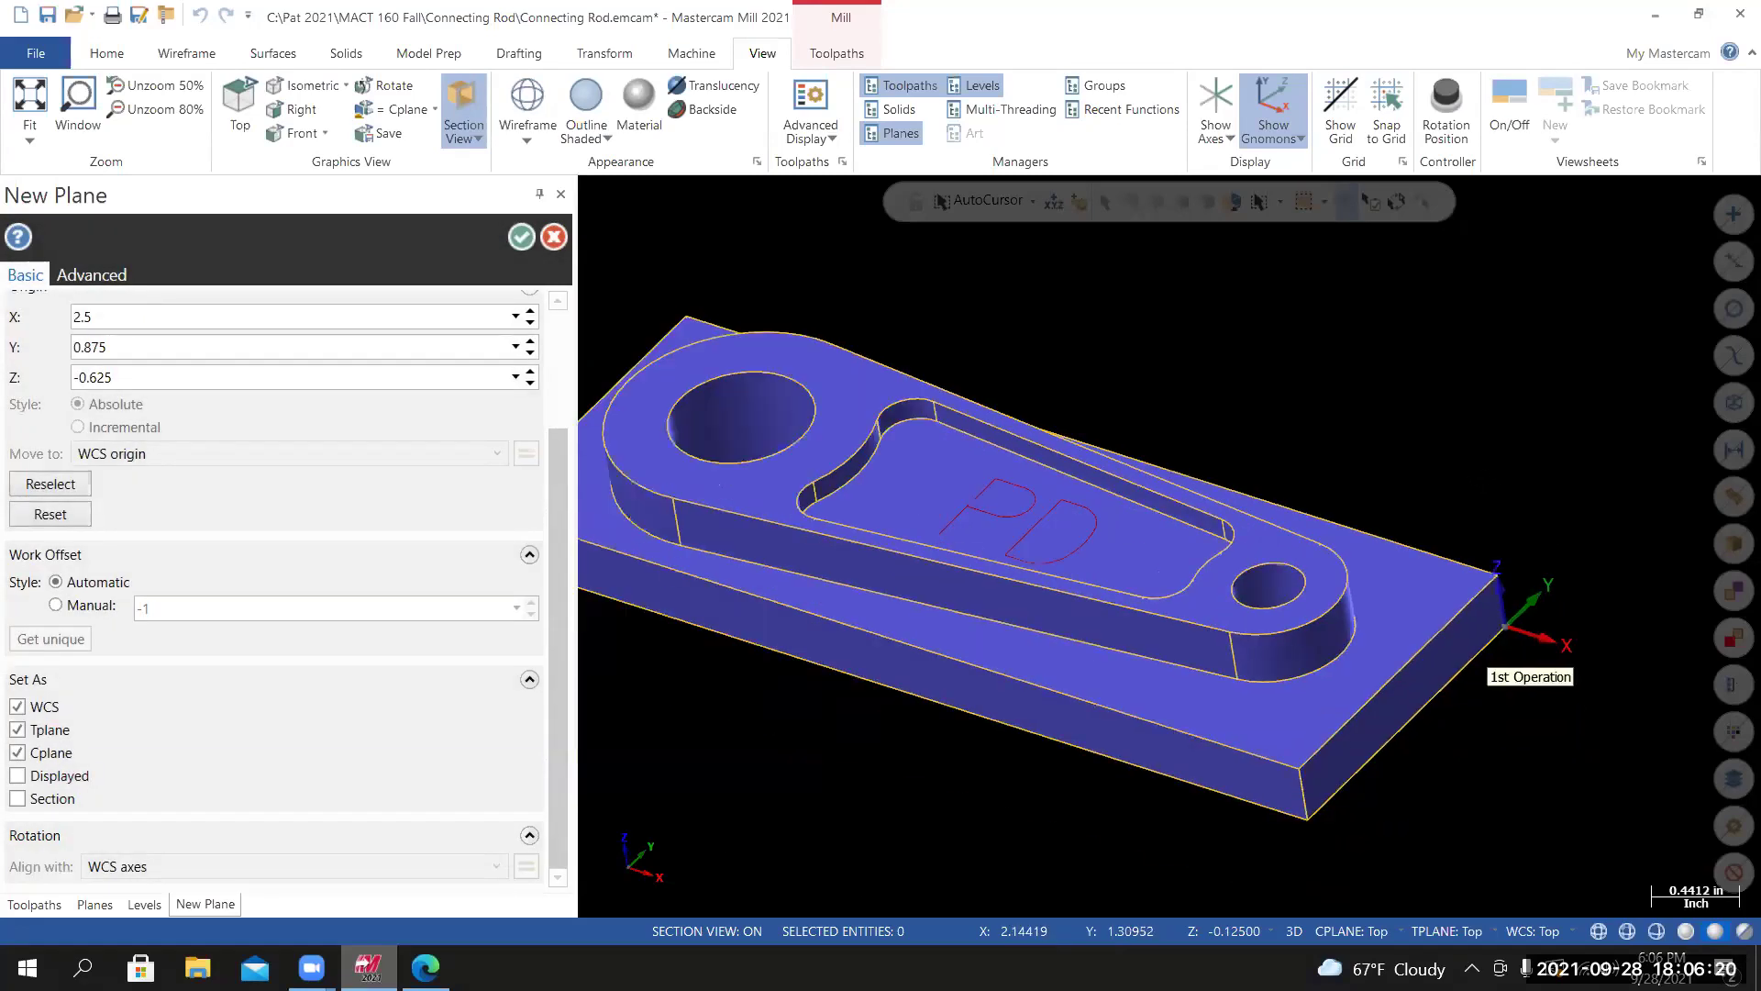
click(521, 236)
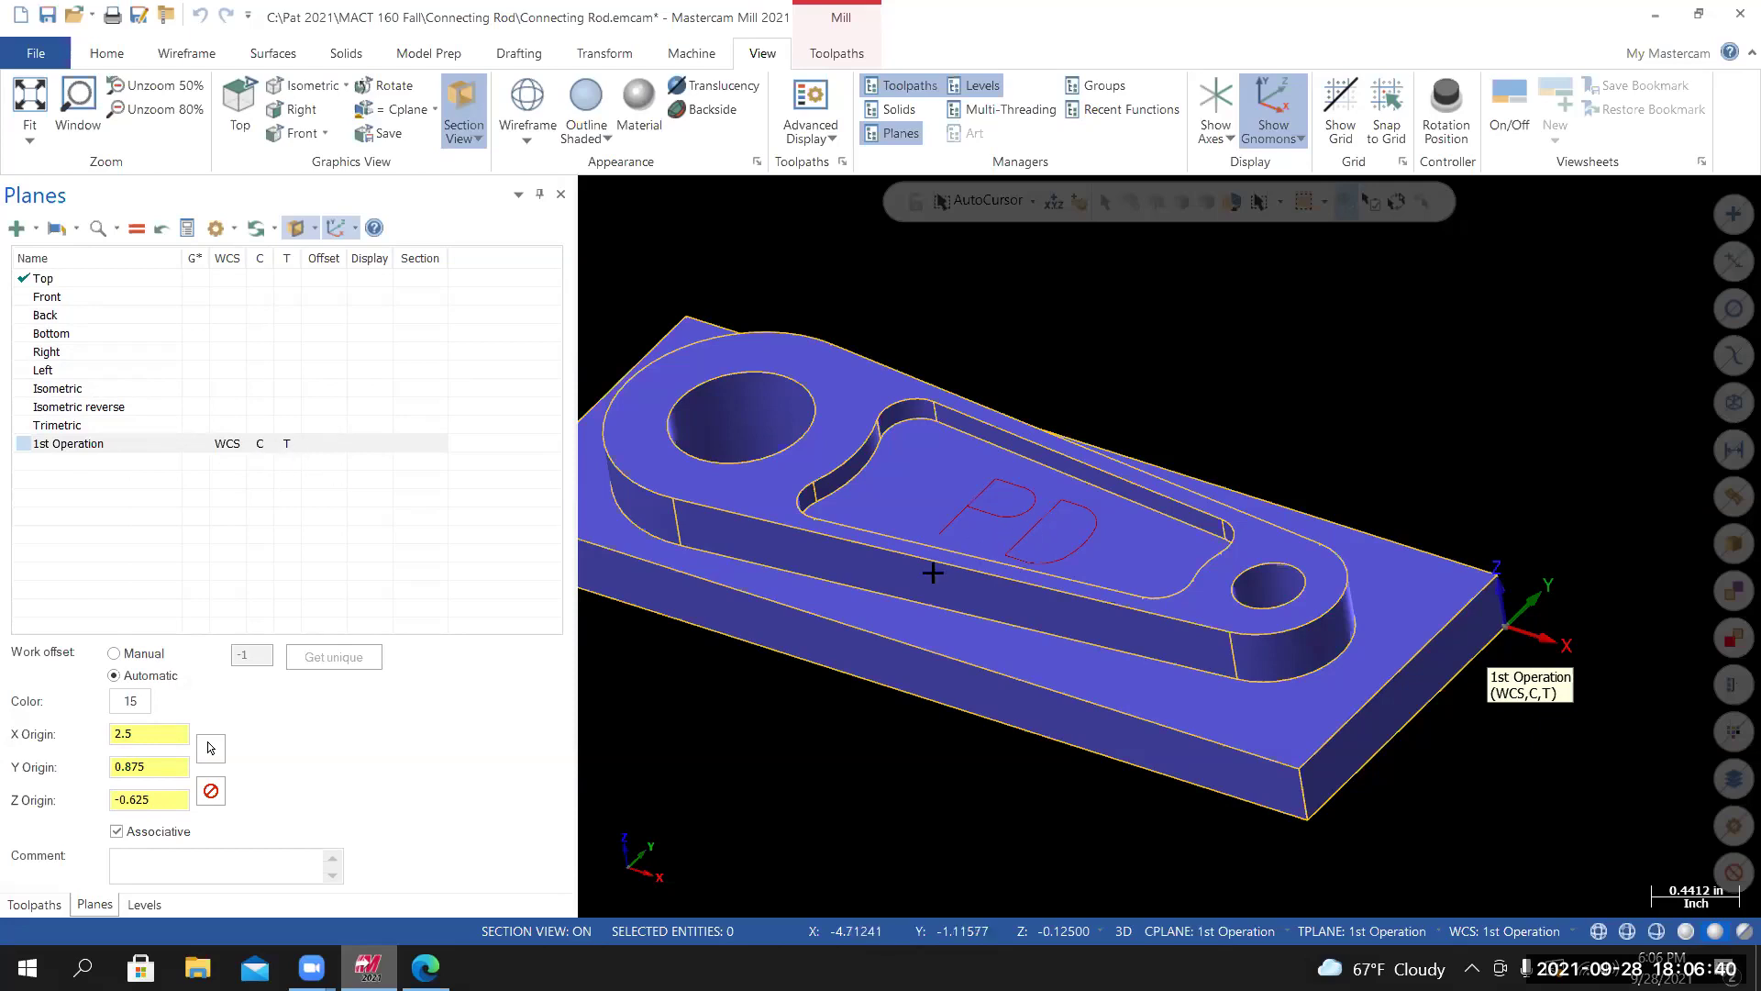
Turn on the Tplane gnomon so the 1st Operation tool plane's axes are displayed on the part.
scroll(1011, 600, down, 3)
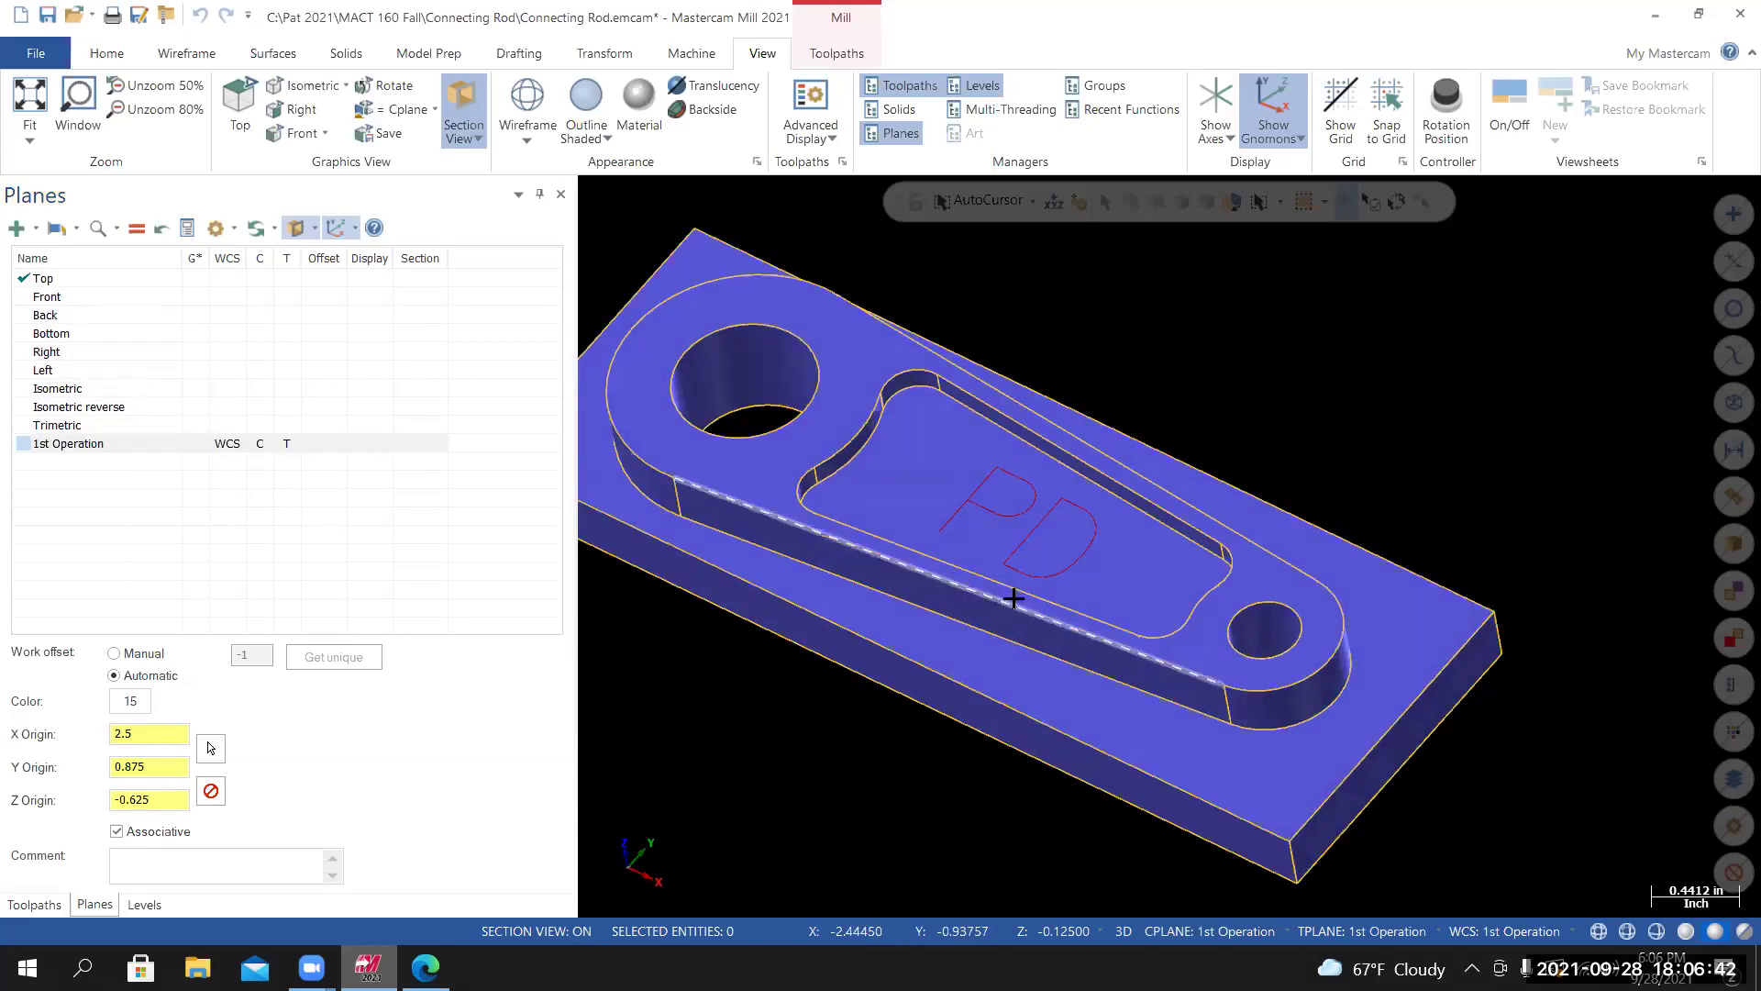
scroll(1013, 602, up, 1)
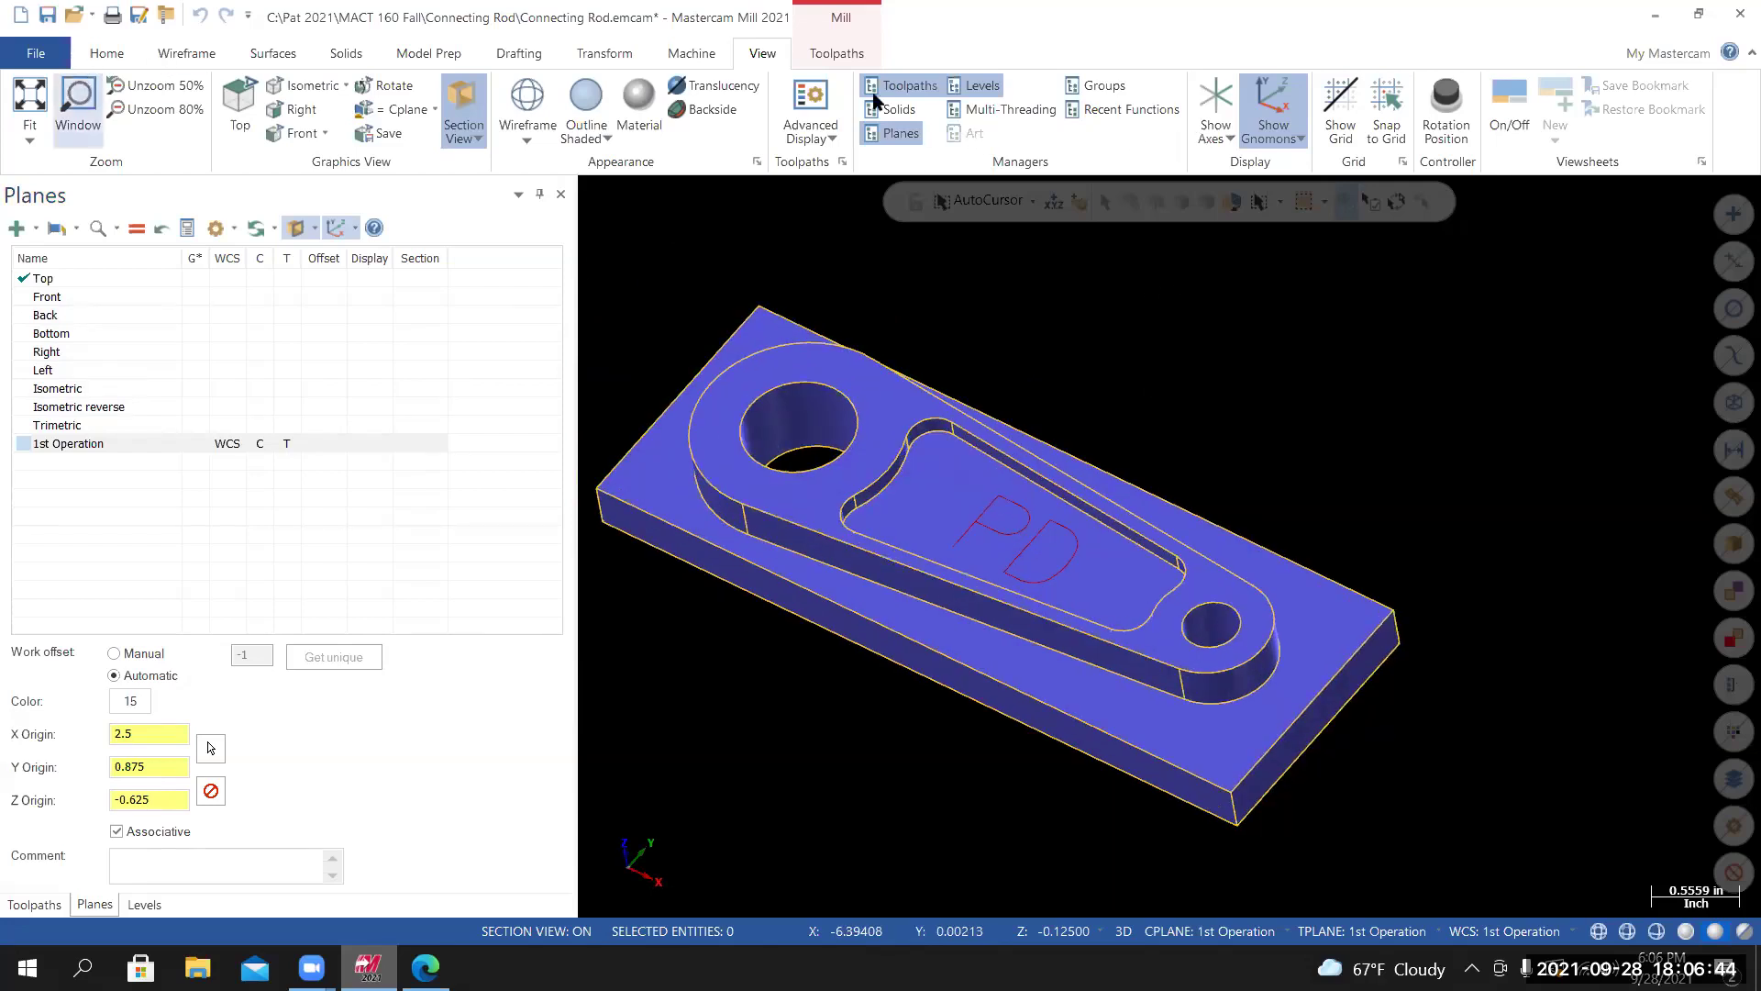
click(1299, 138)
click(1292, 241)
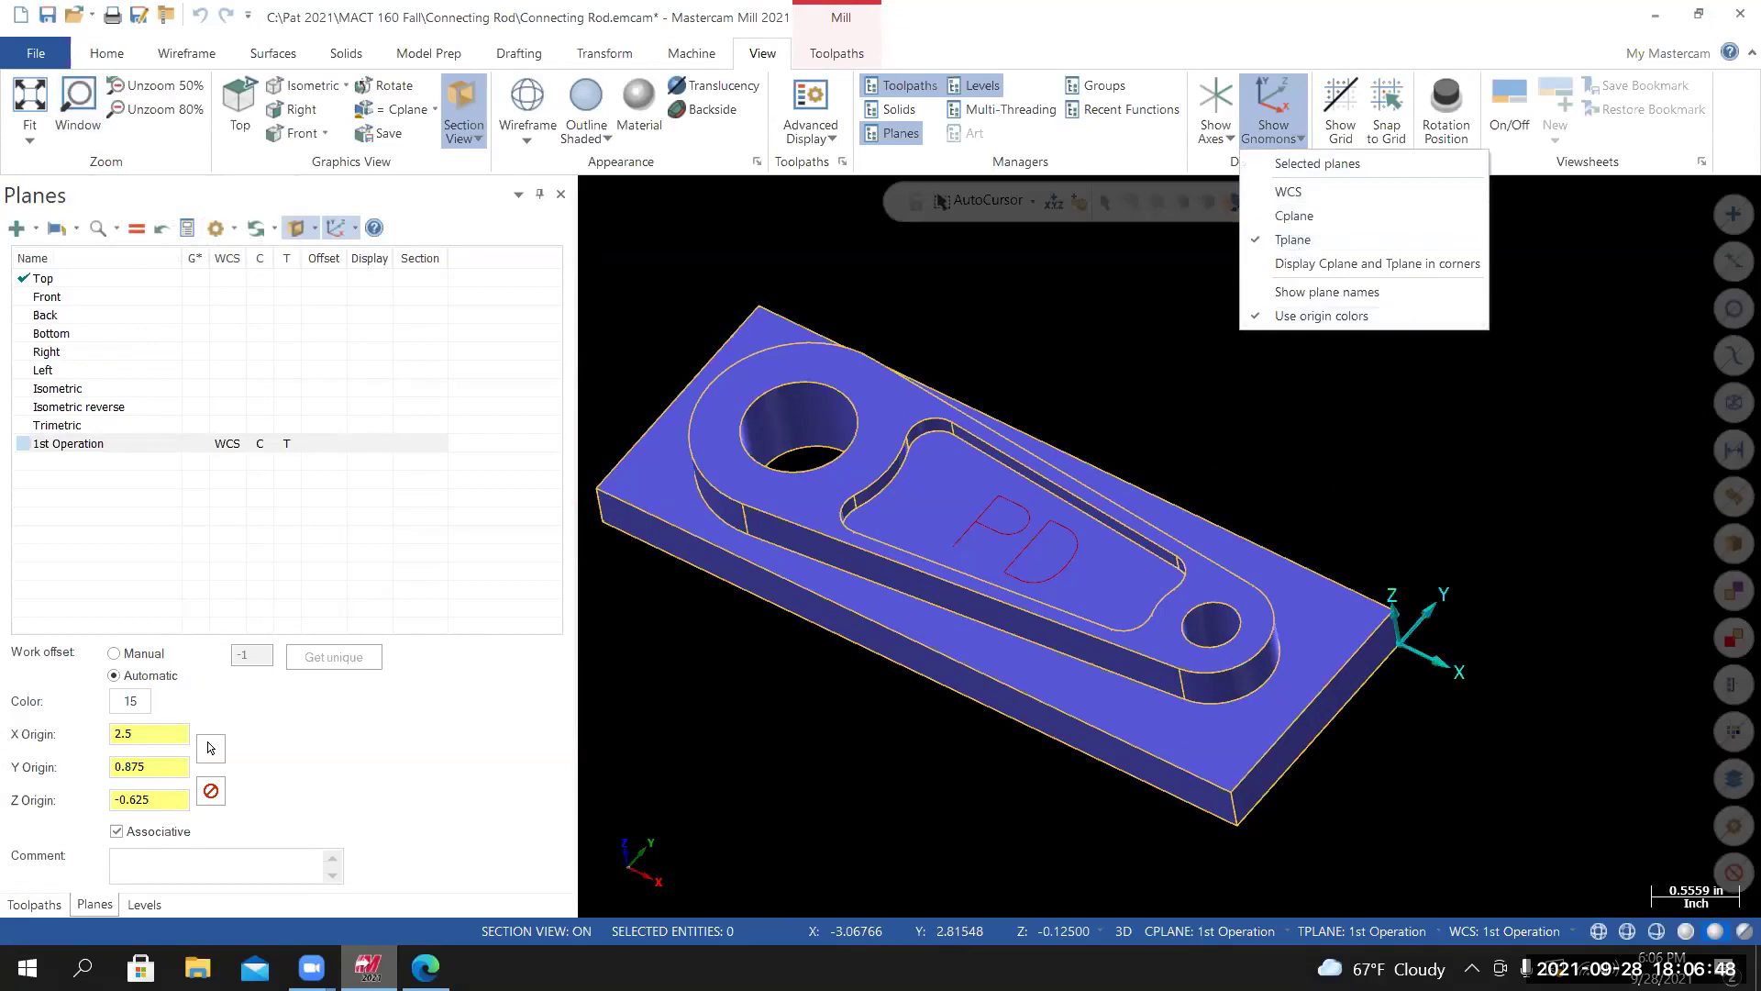
click(1208, 55)
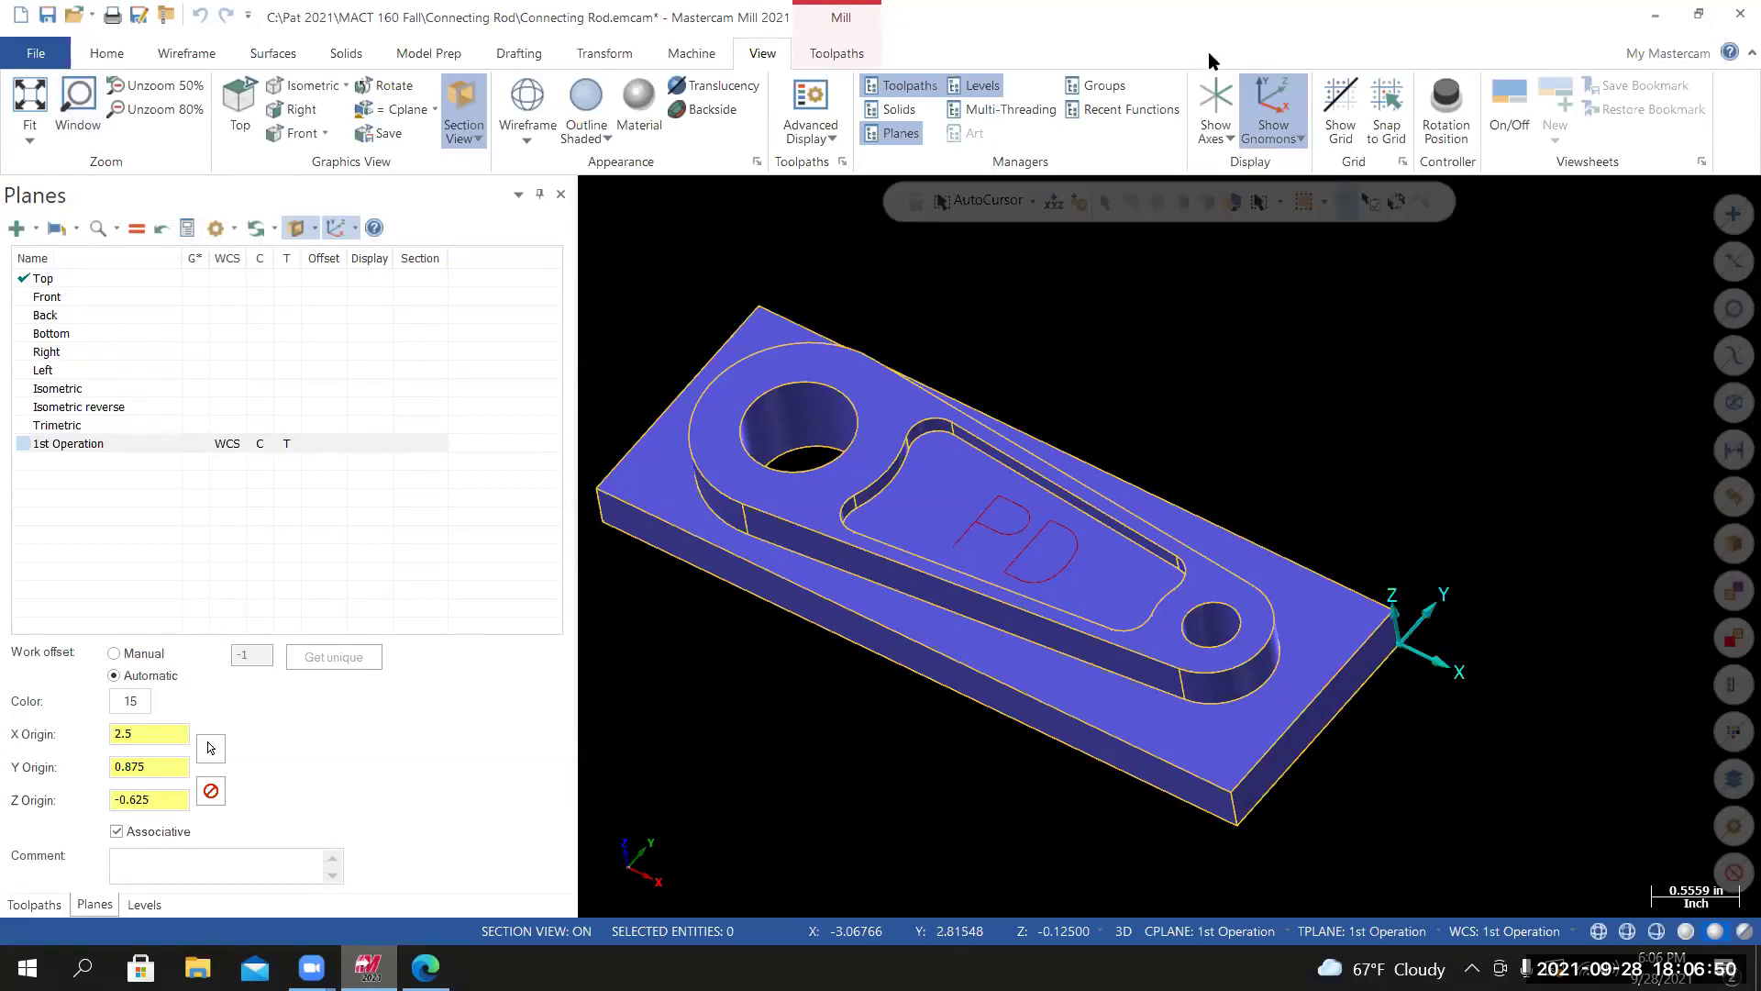
mouse_move(1169, 555)
middle_down()
mouse_move(1170, 505)
mouse_move(1169, 569)
middle_up()
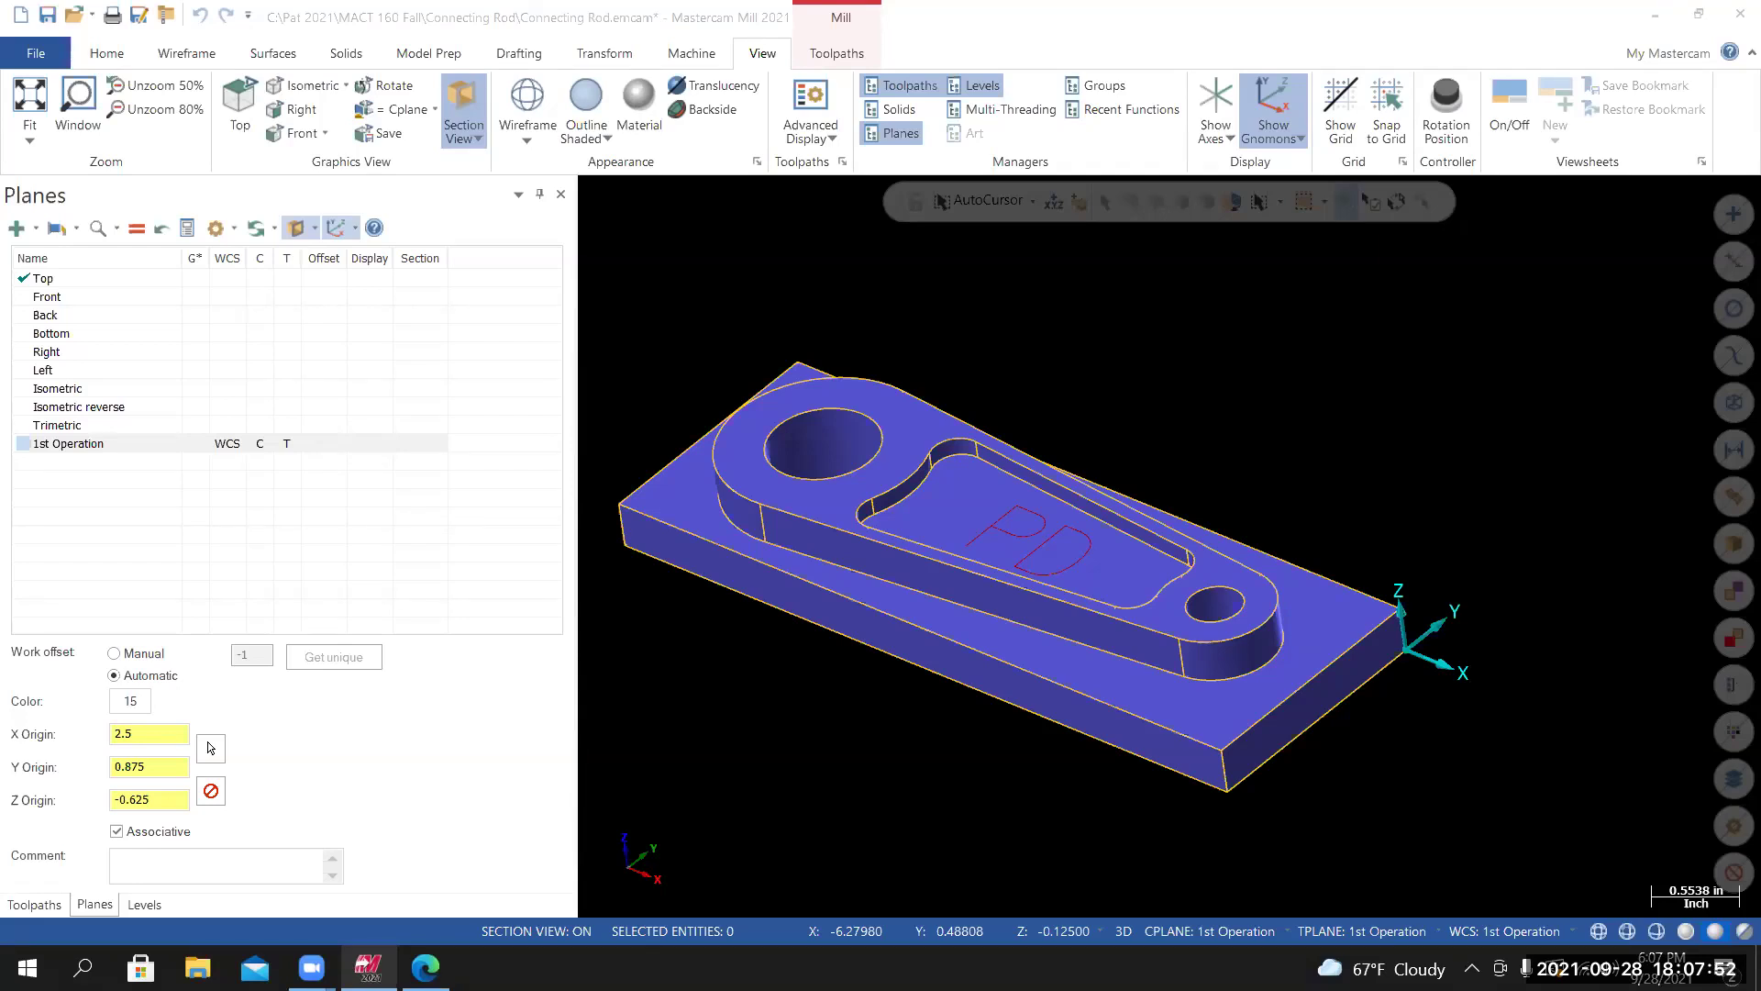
middle_drag(920, 621, 1089, 691)
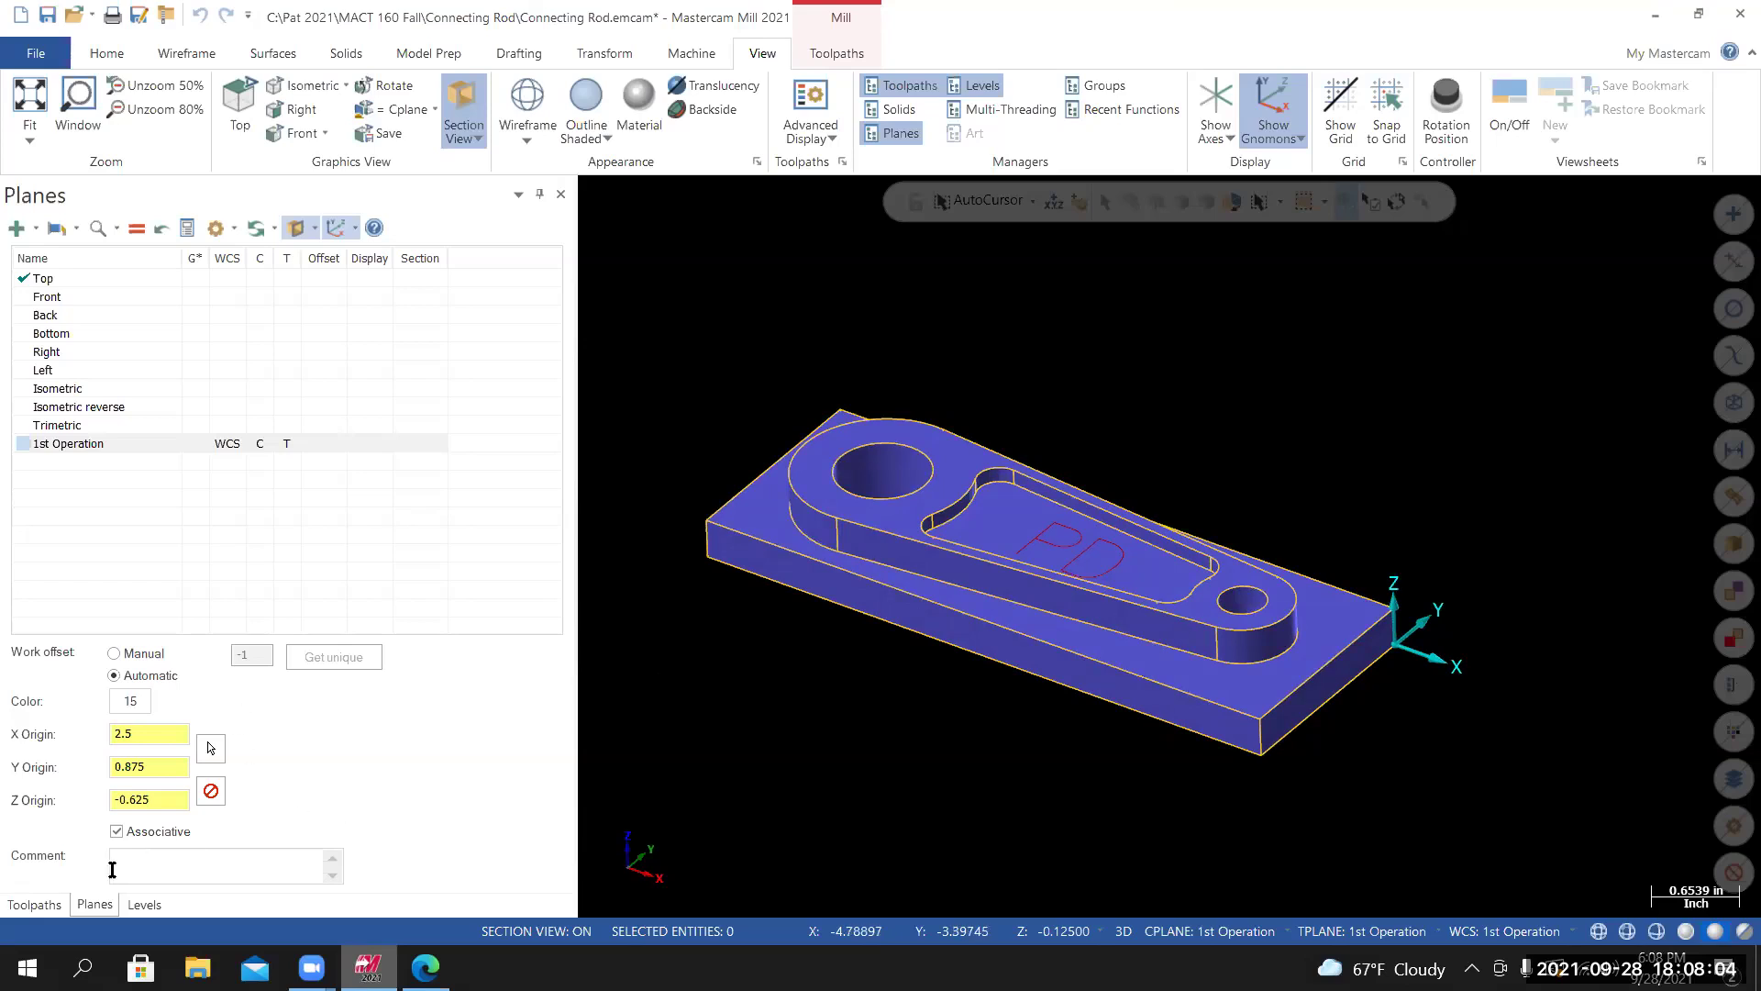
Move the toolpath insert arrow above the 1st Operation group and return it inside the group.
click(30, 905)
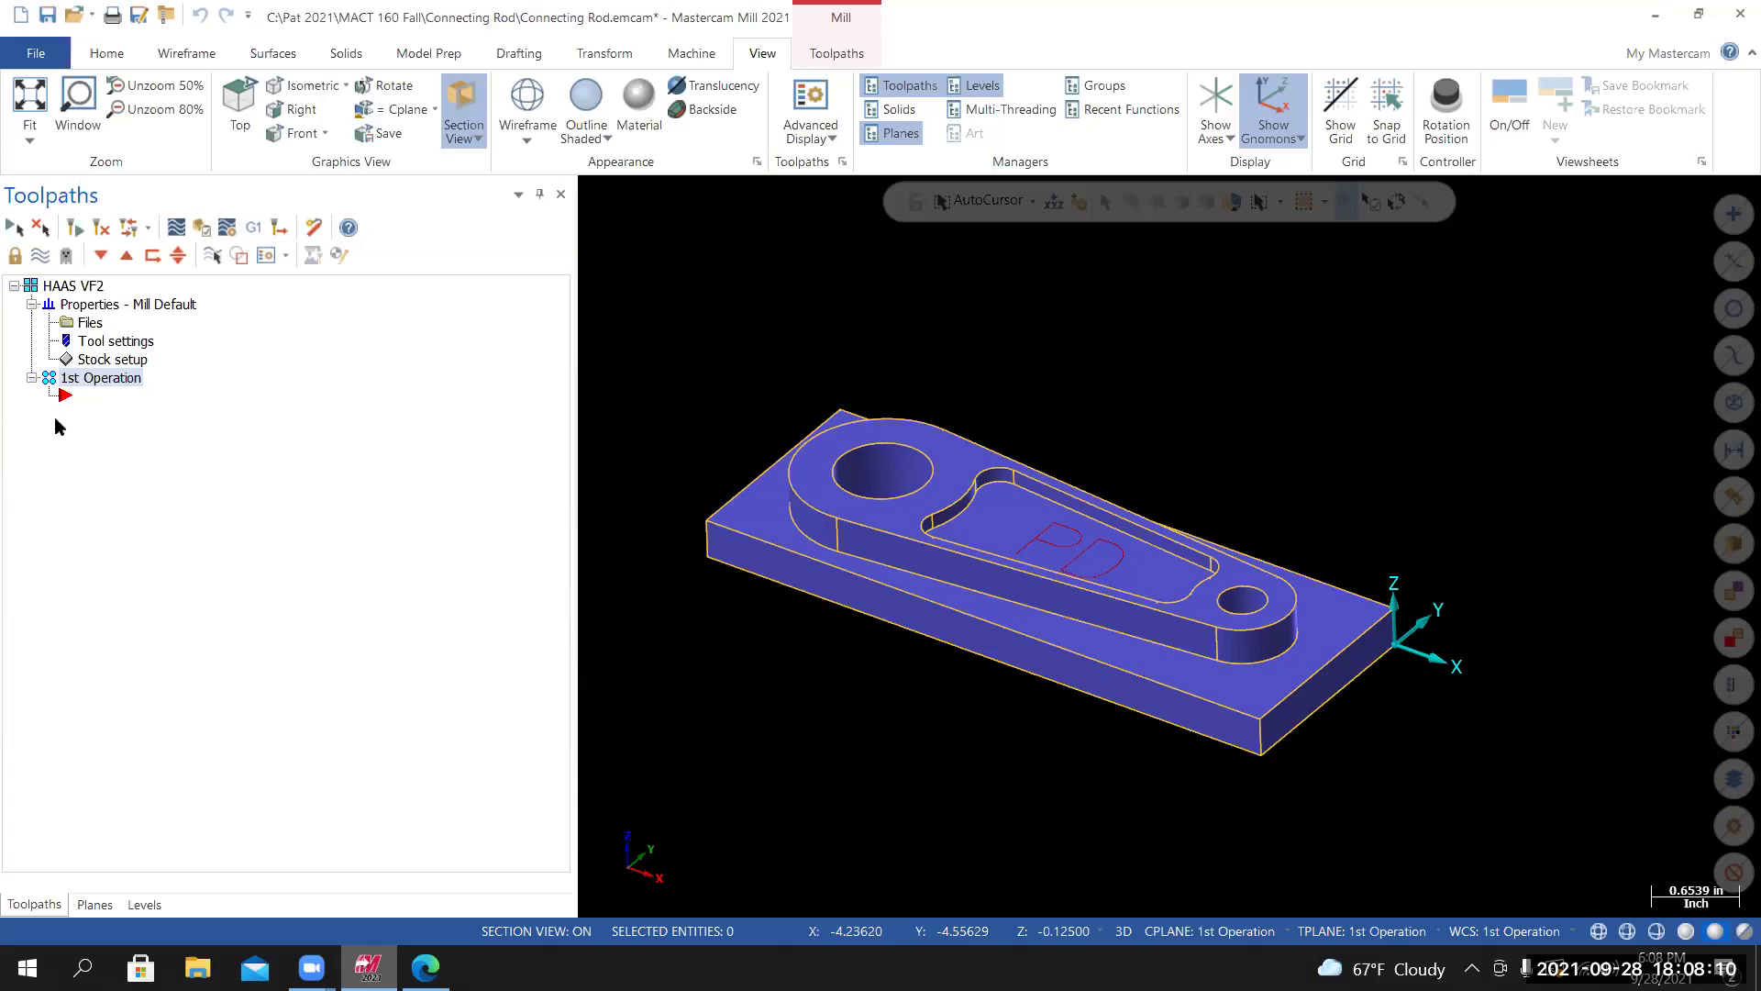
click(126, 255)
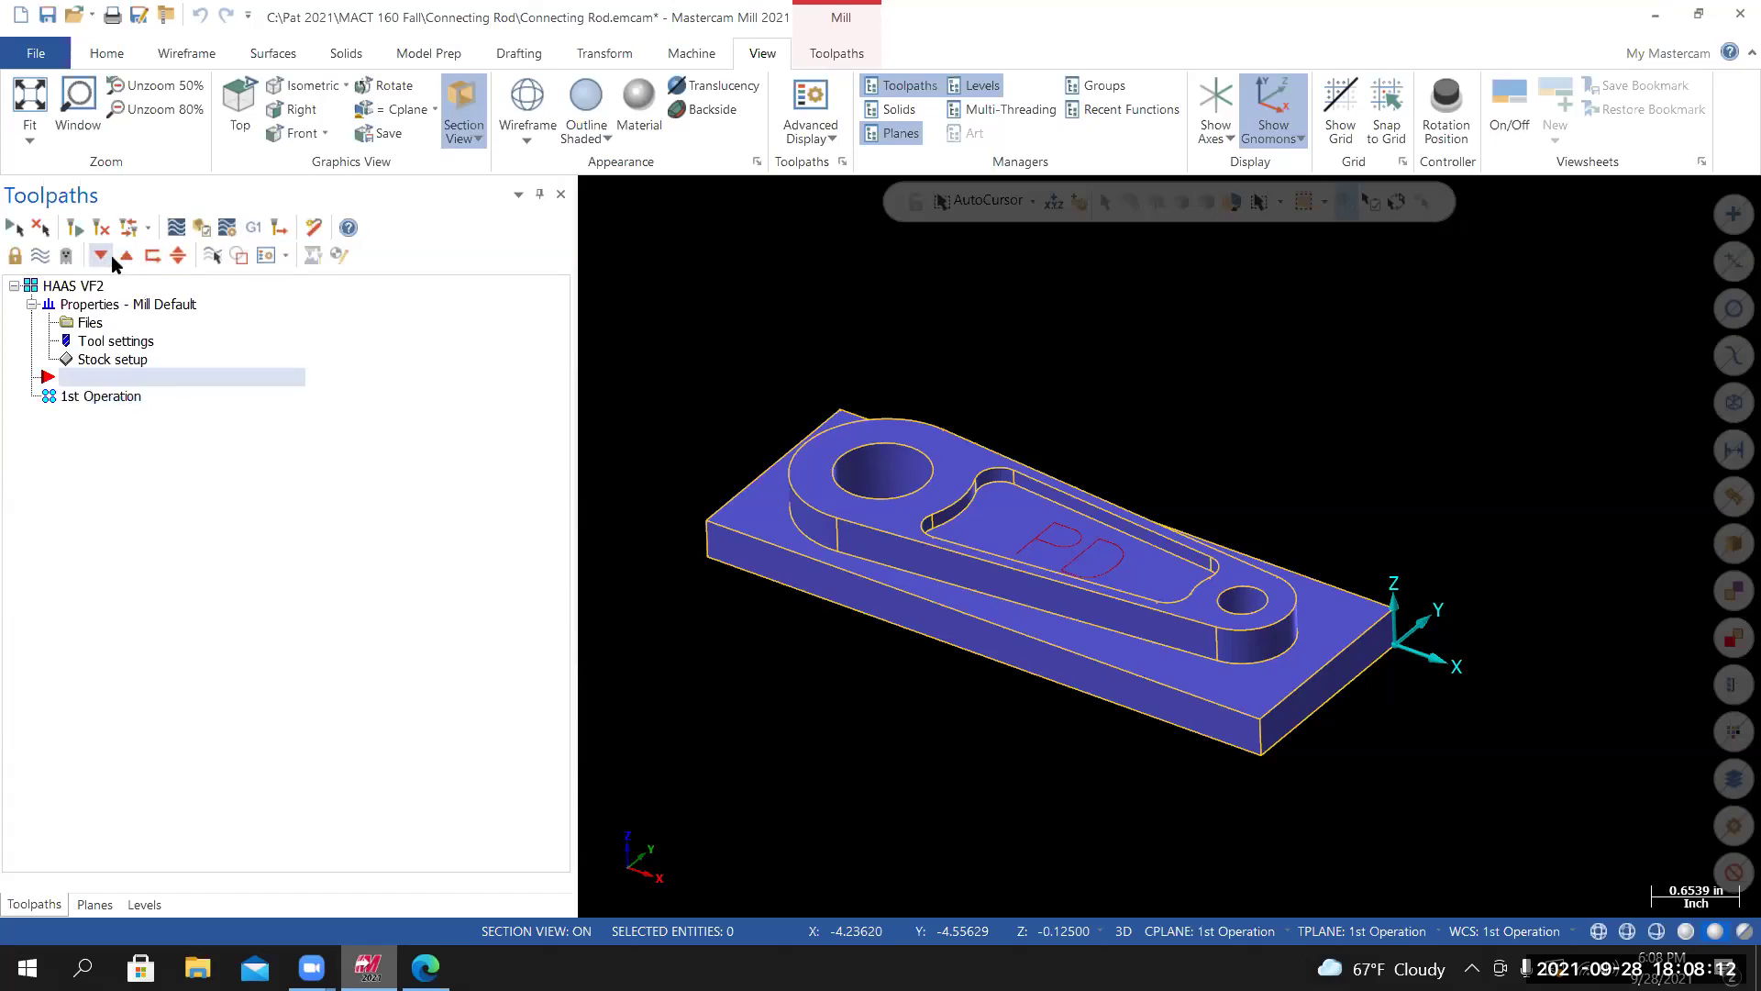
click(108, 255)
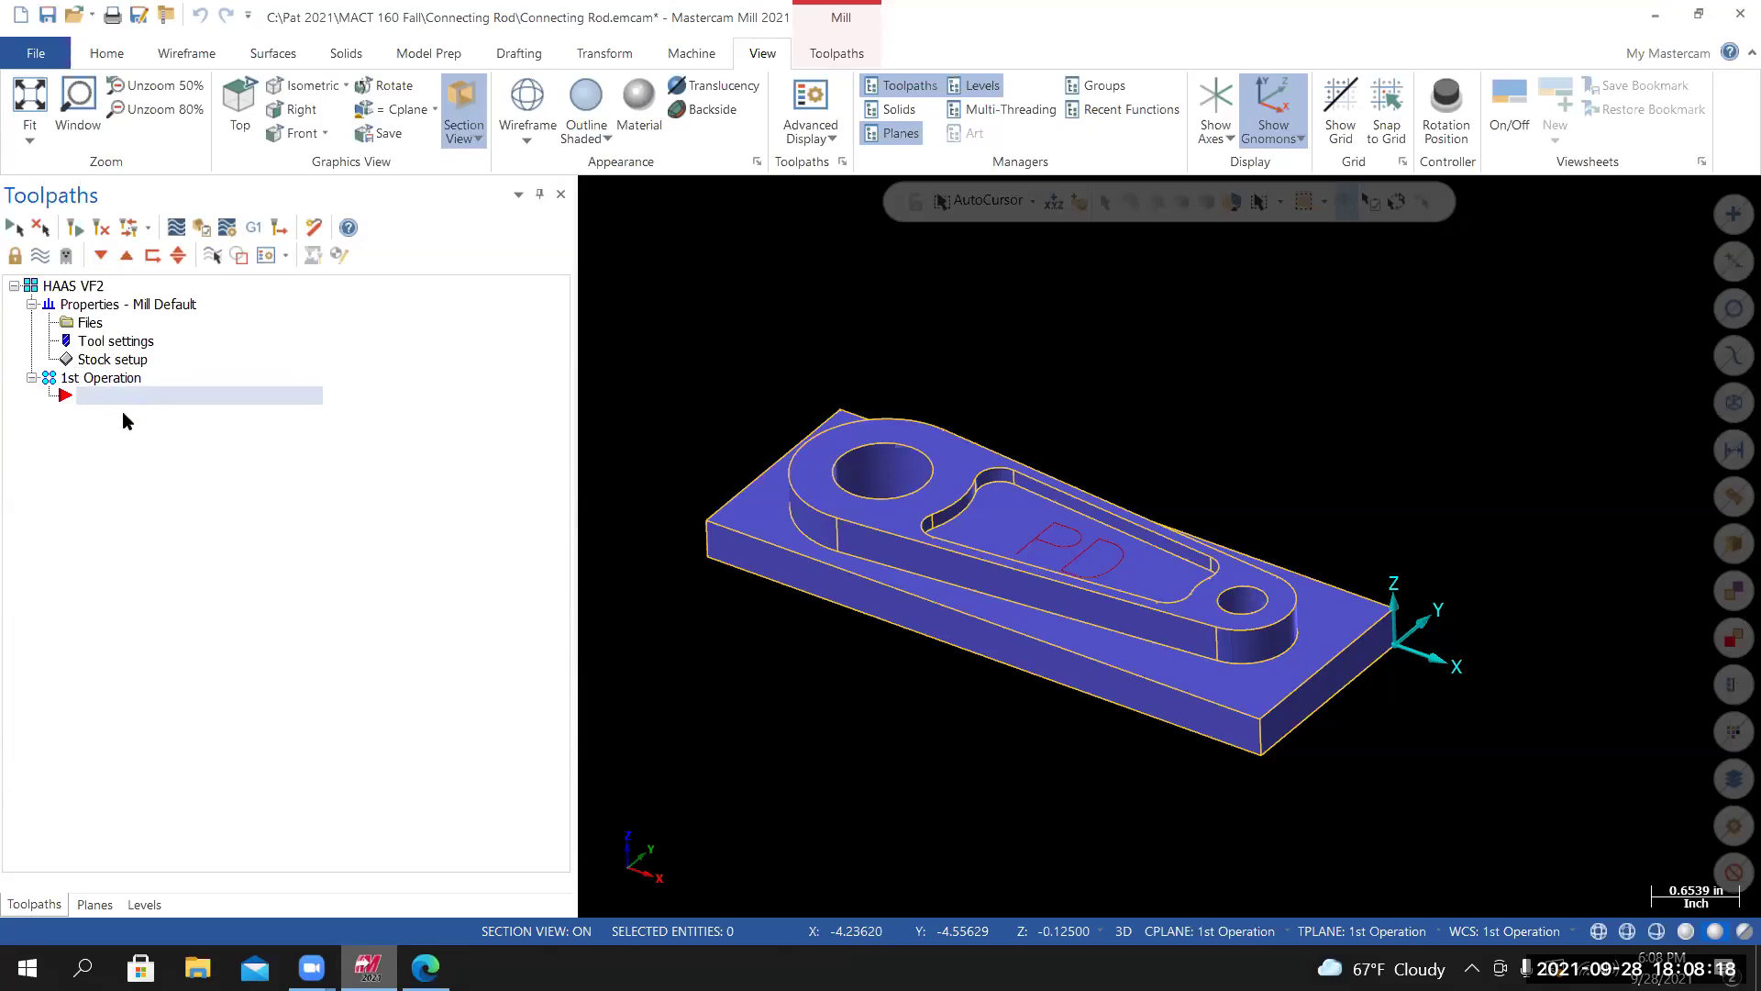
Start a new stock model named Raw Stock and disable its stock plane option.
click(837, 53)
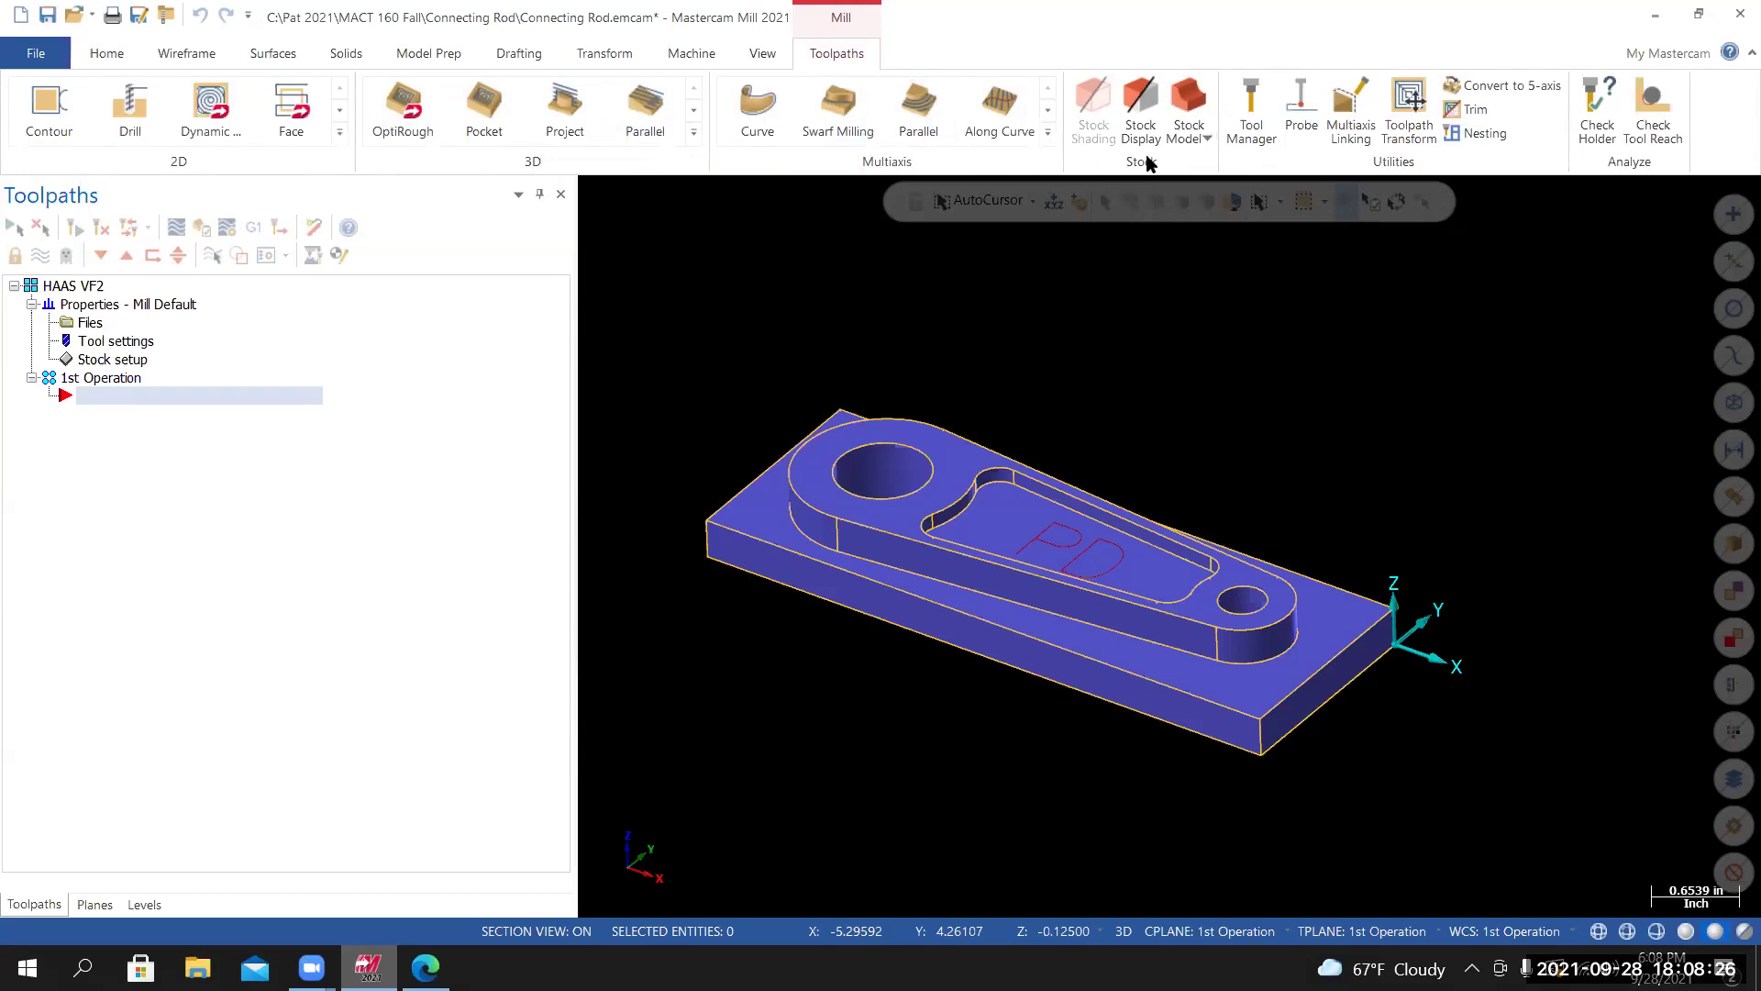
click(1185, 99)
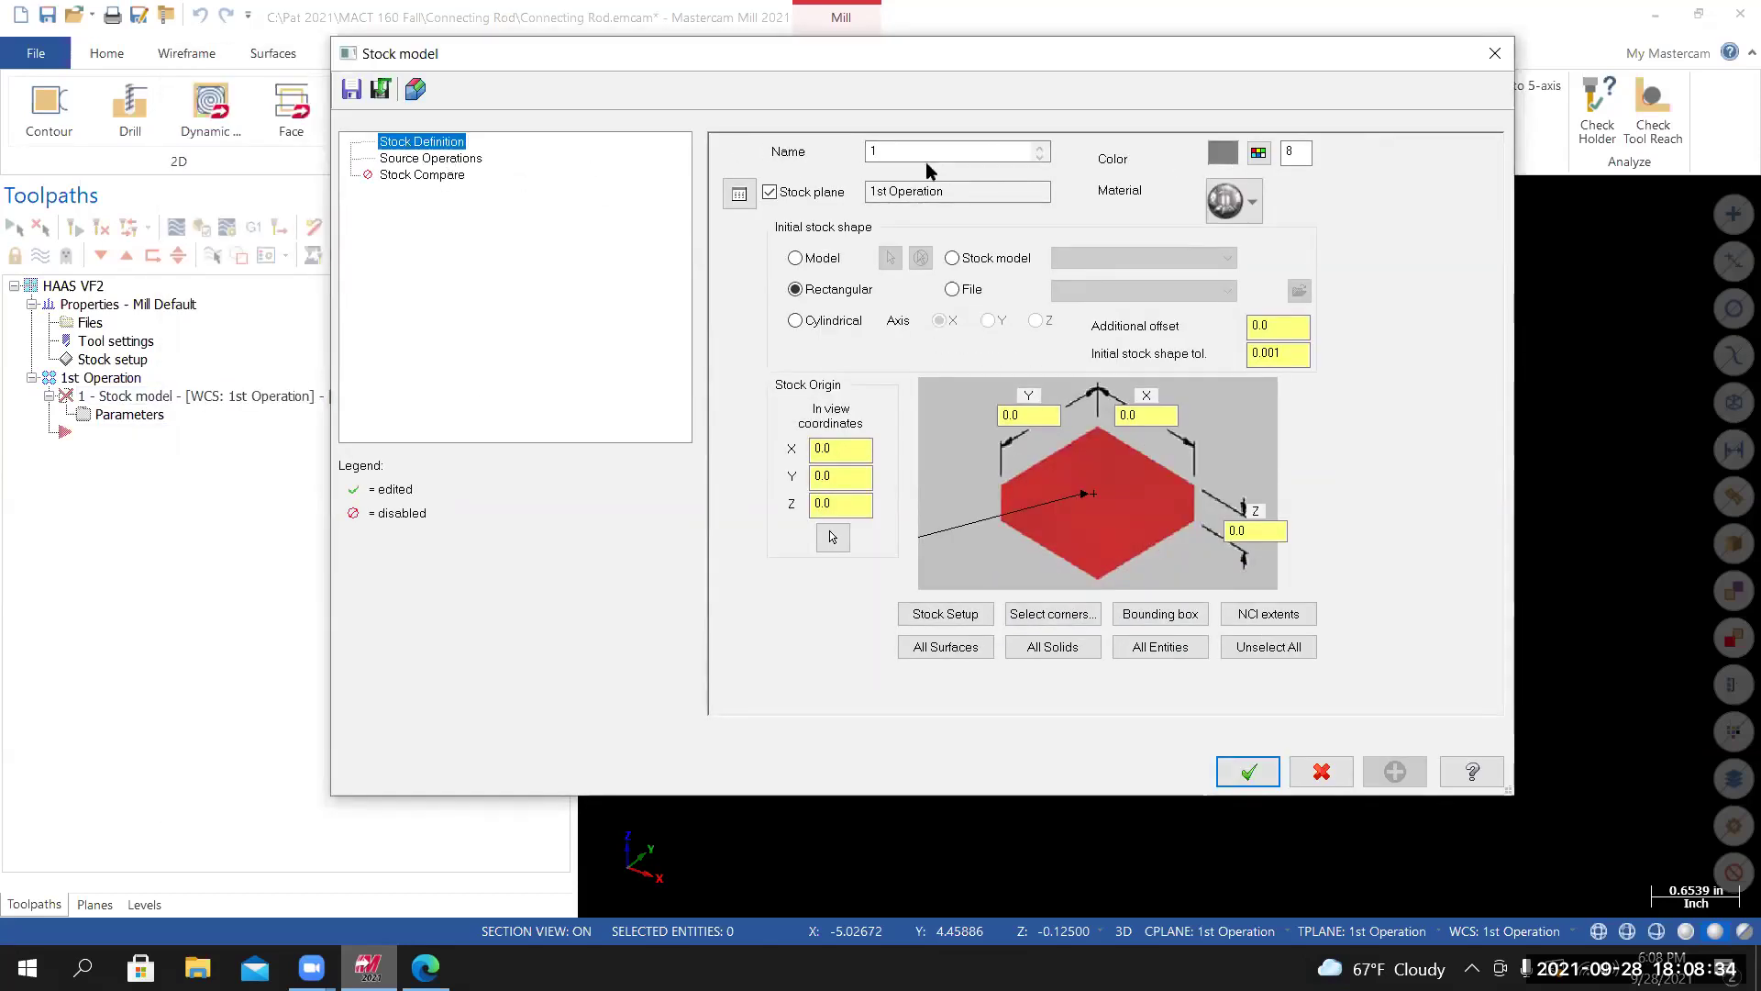
text(Raw Stock)
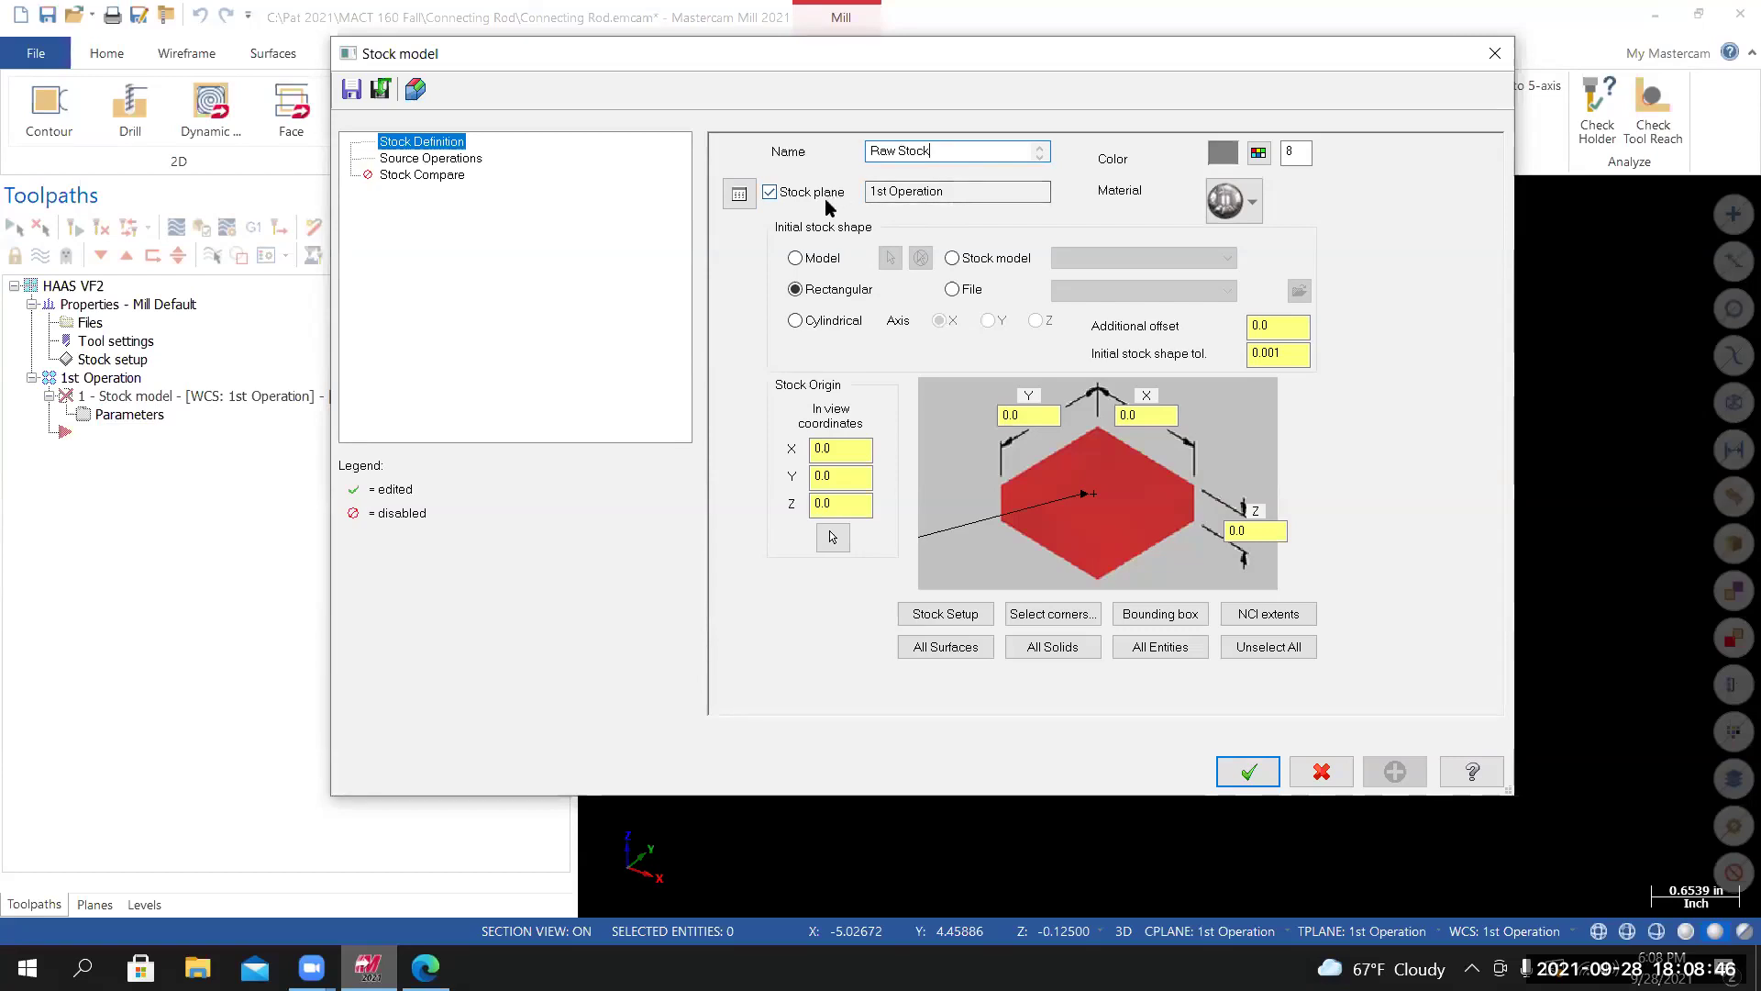
click(770, 193)
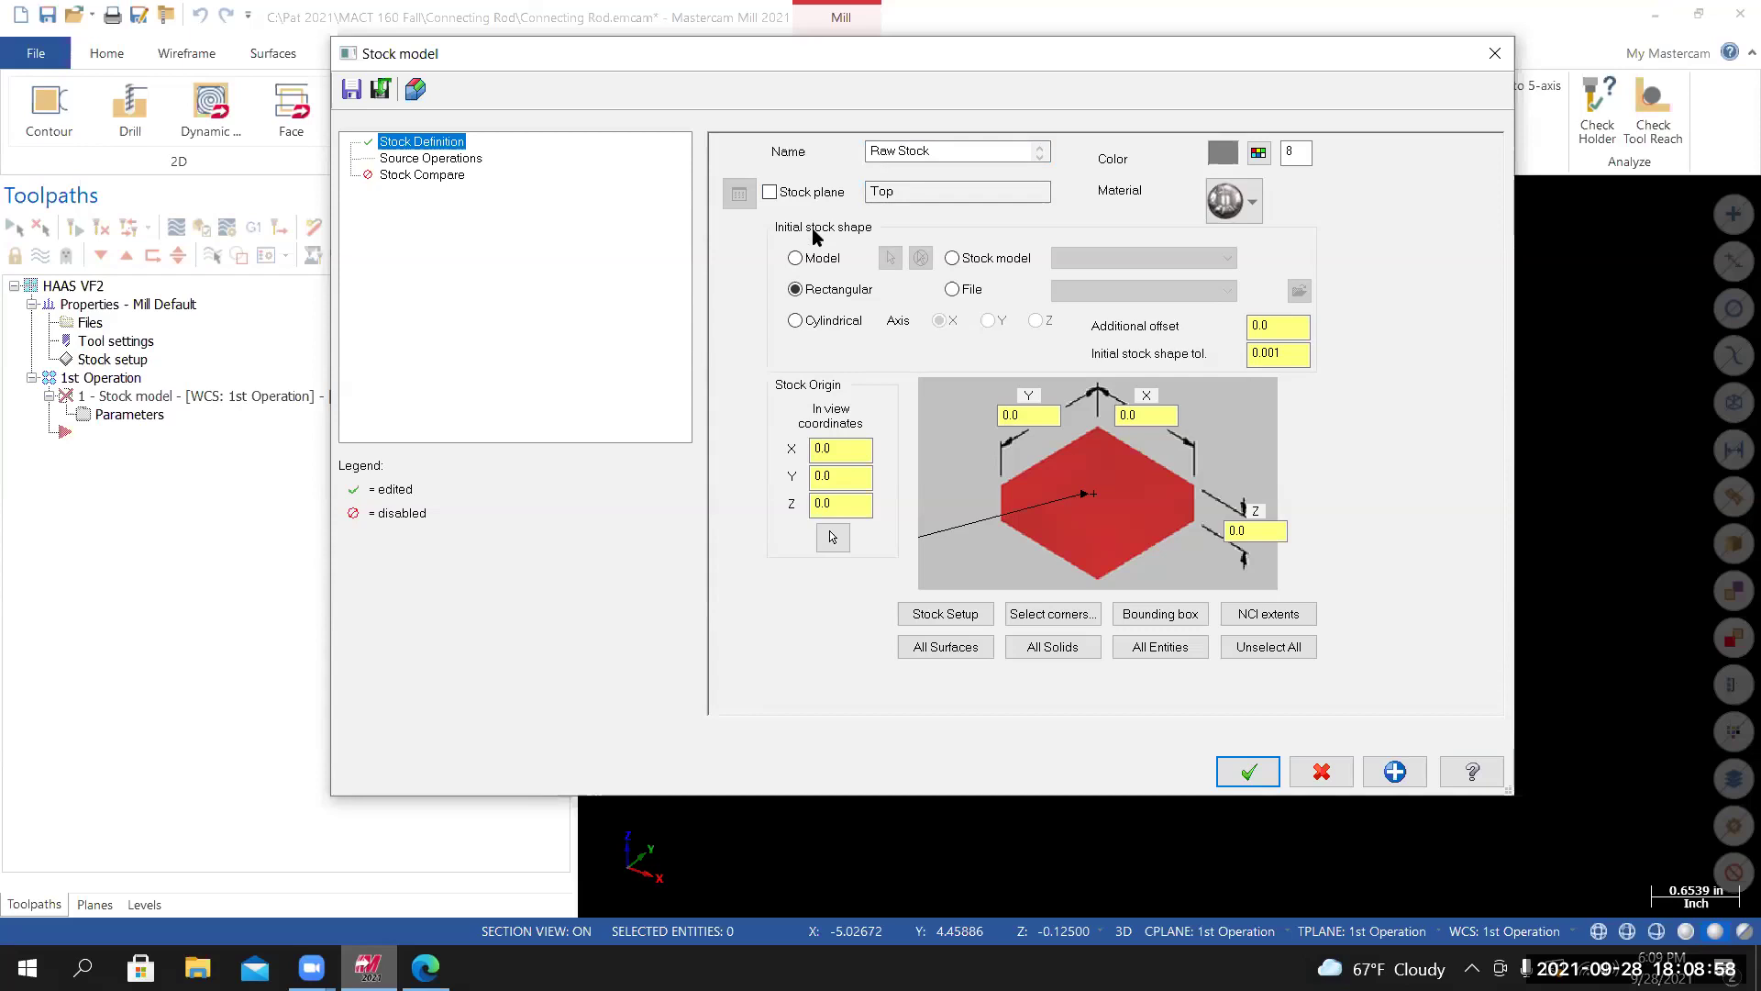
Set the initial stock shape to Model and start picking its solid body.
click(796, 258)
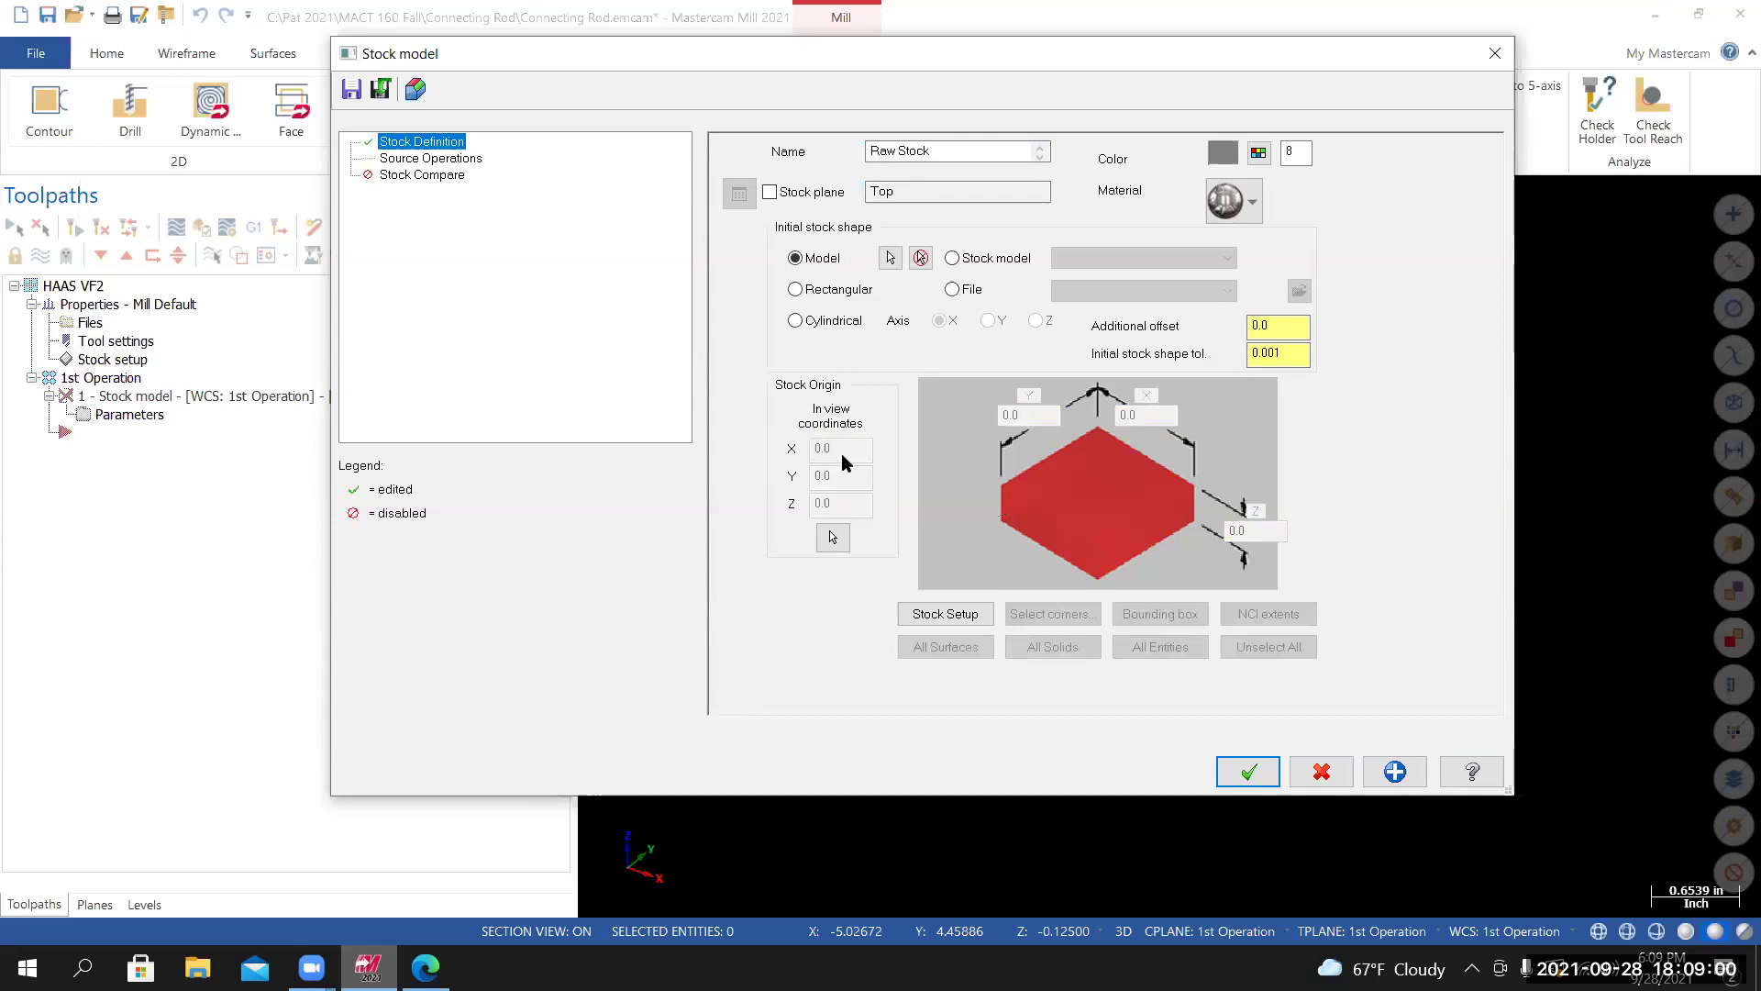
click(888, 259)
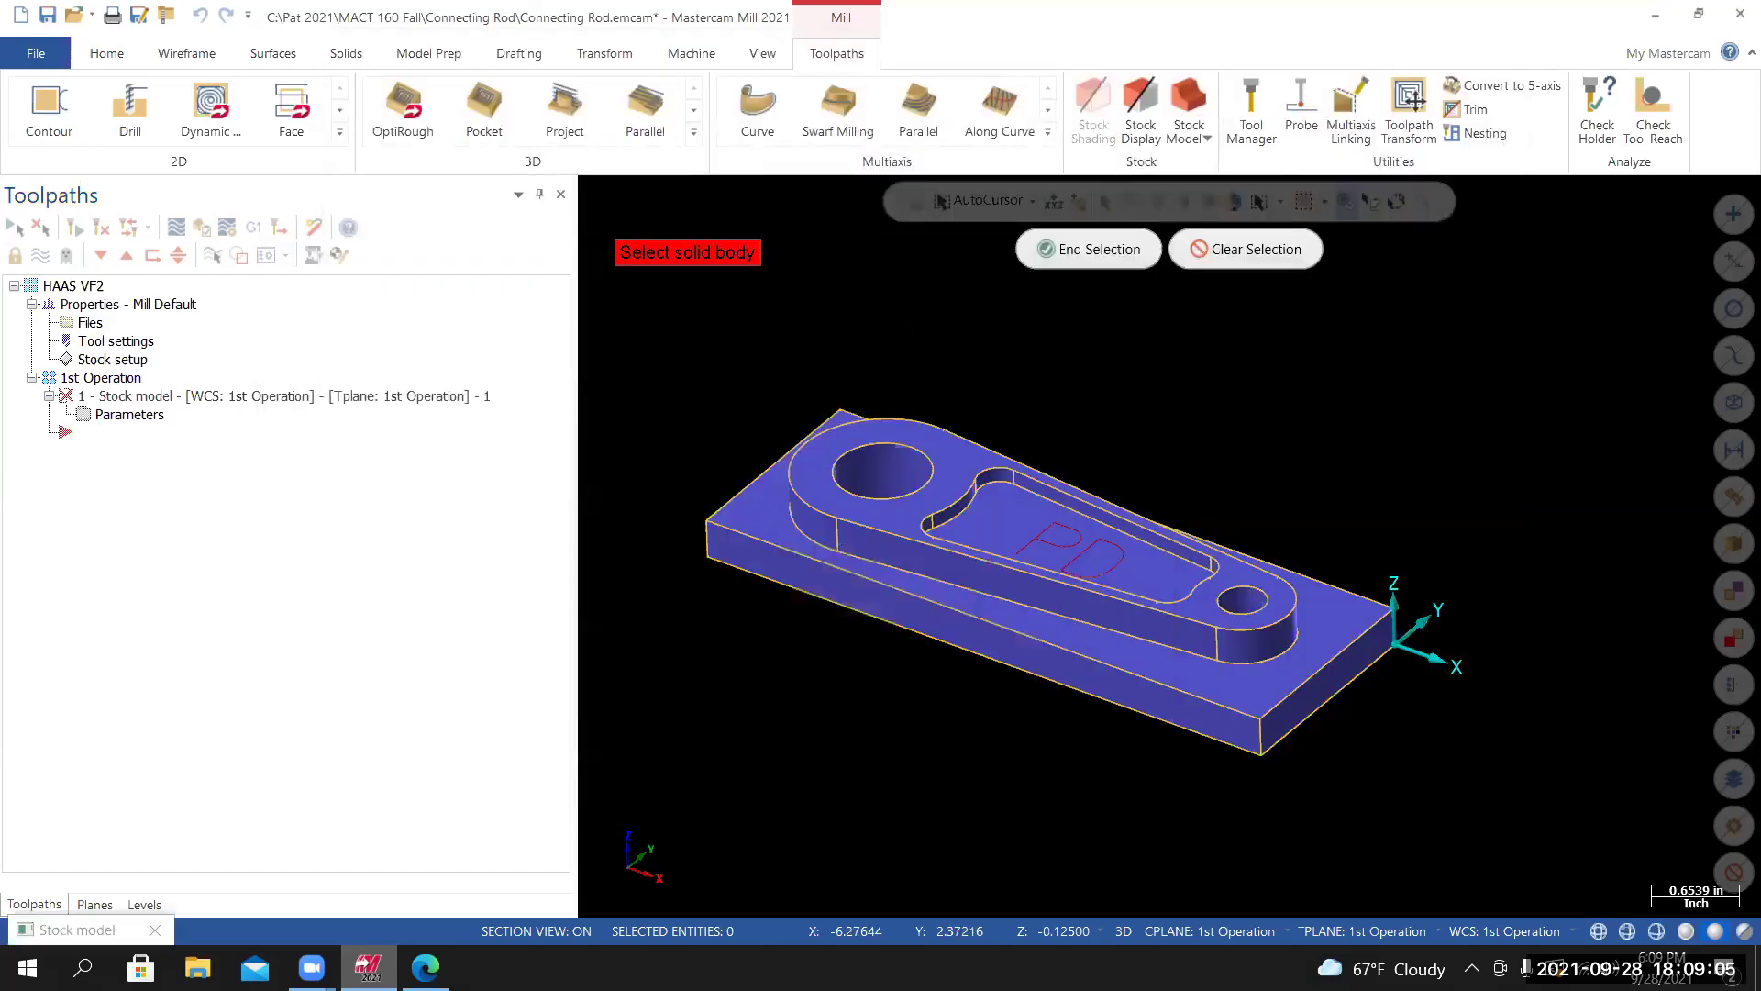
mouse_move(876, 431)
middle_down()
mouse_move(904, 403)
mouse_move(903, 429)
middle_up()
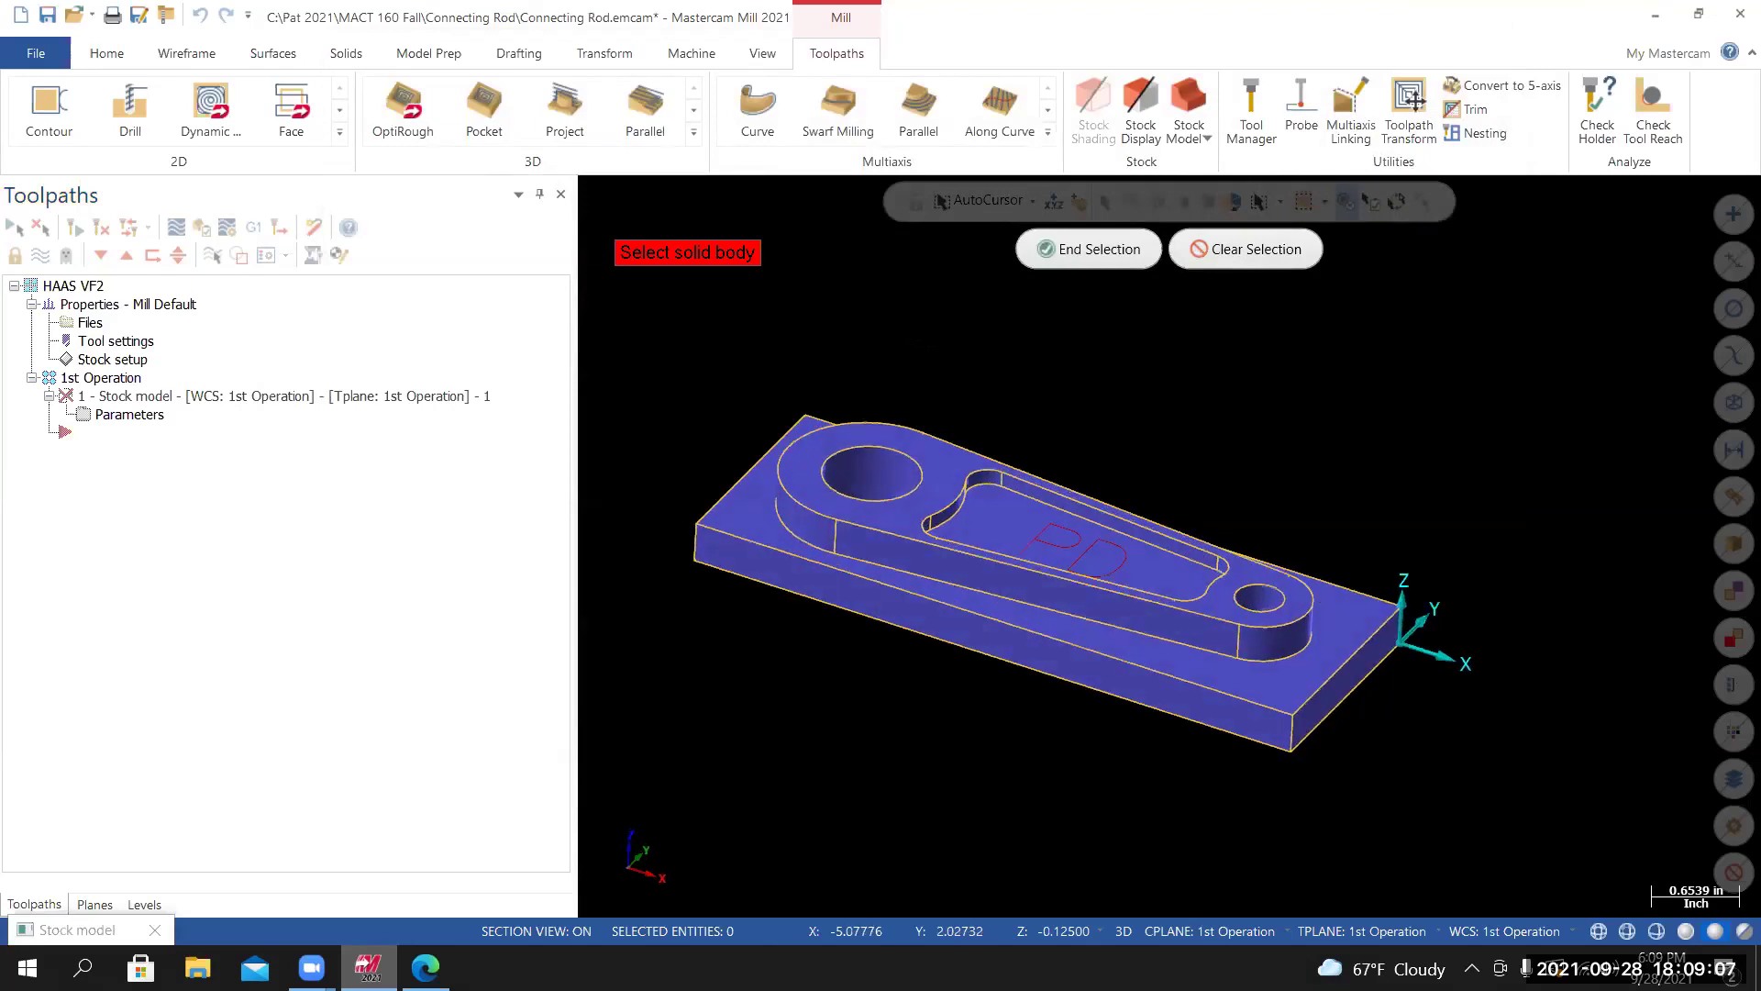
Make level 6, Material, visible over the part.
click(144, 904)
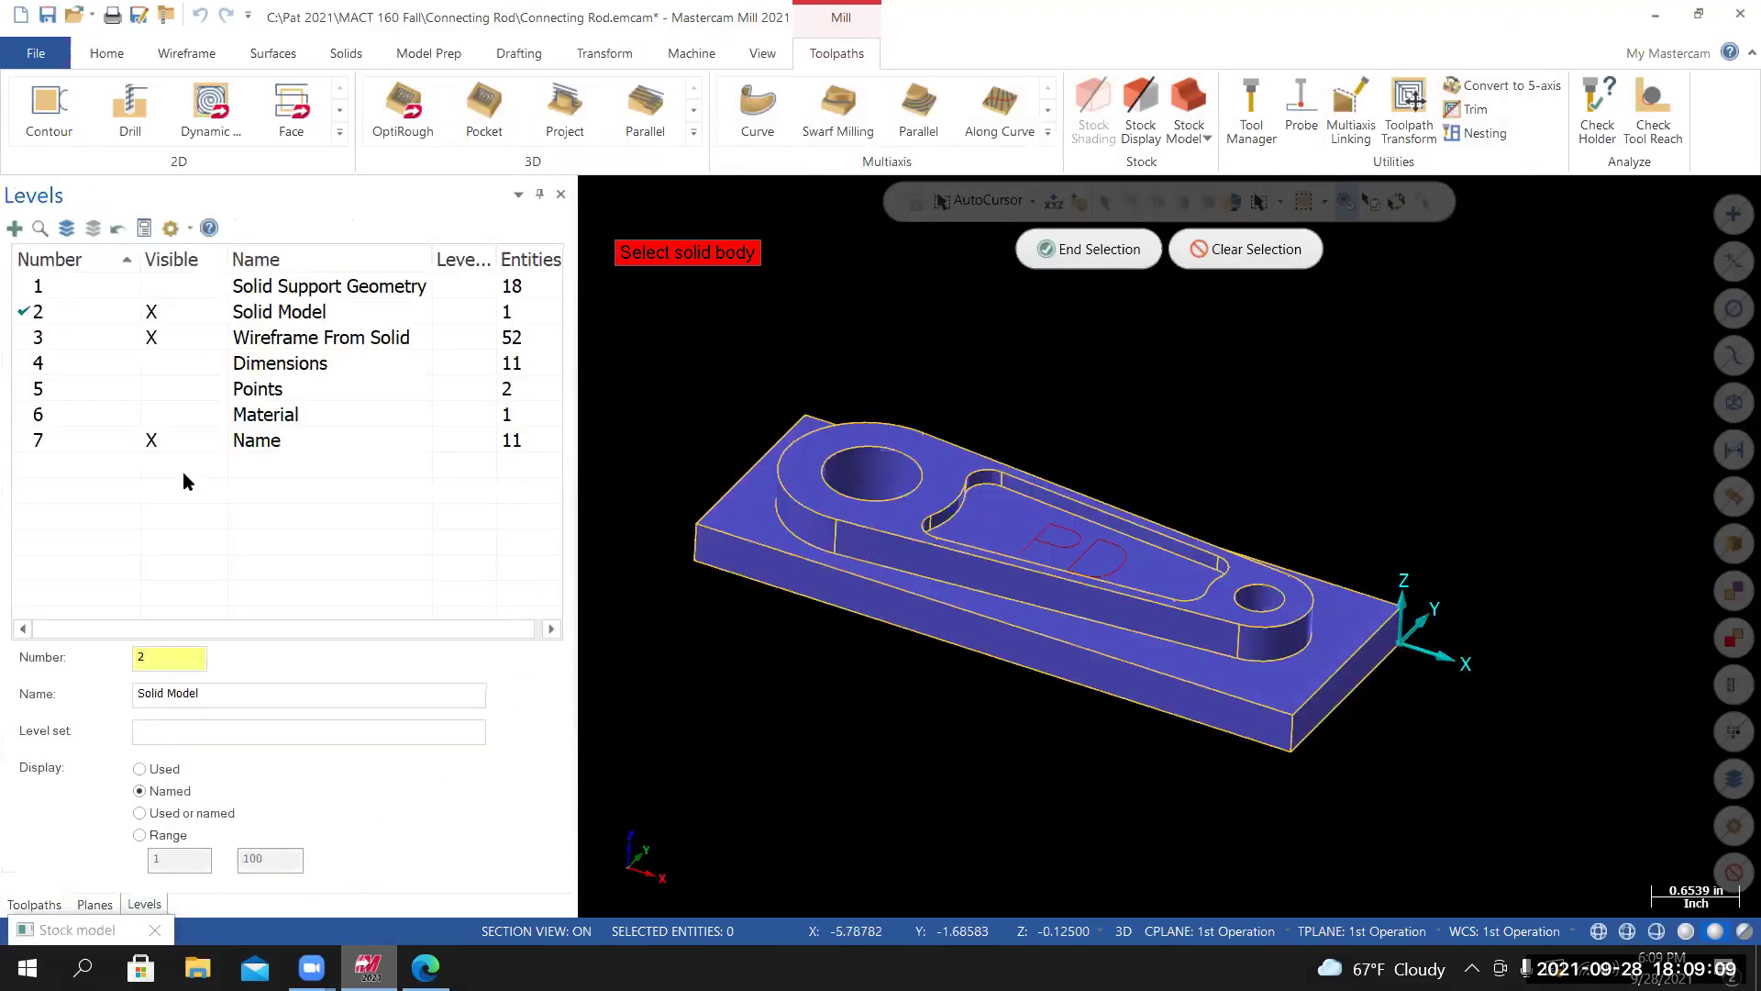
click(153, 418)
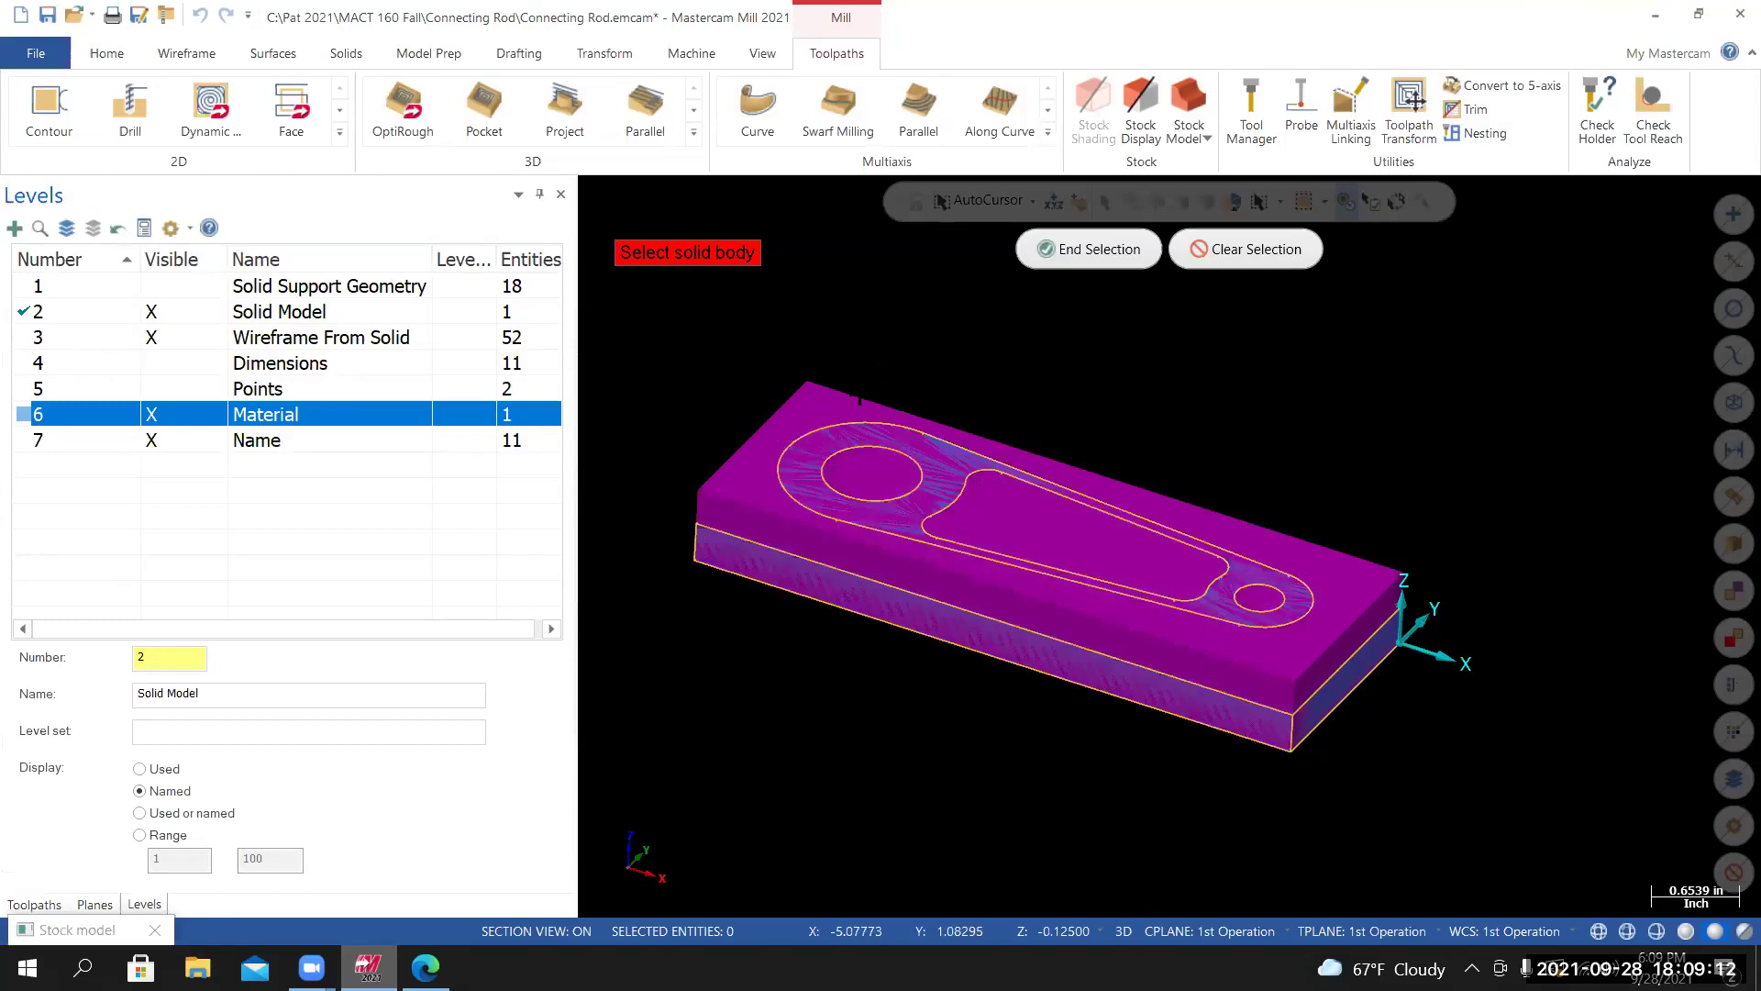
scroll(898, 369, up, 4)
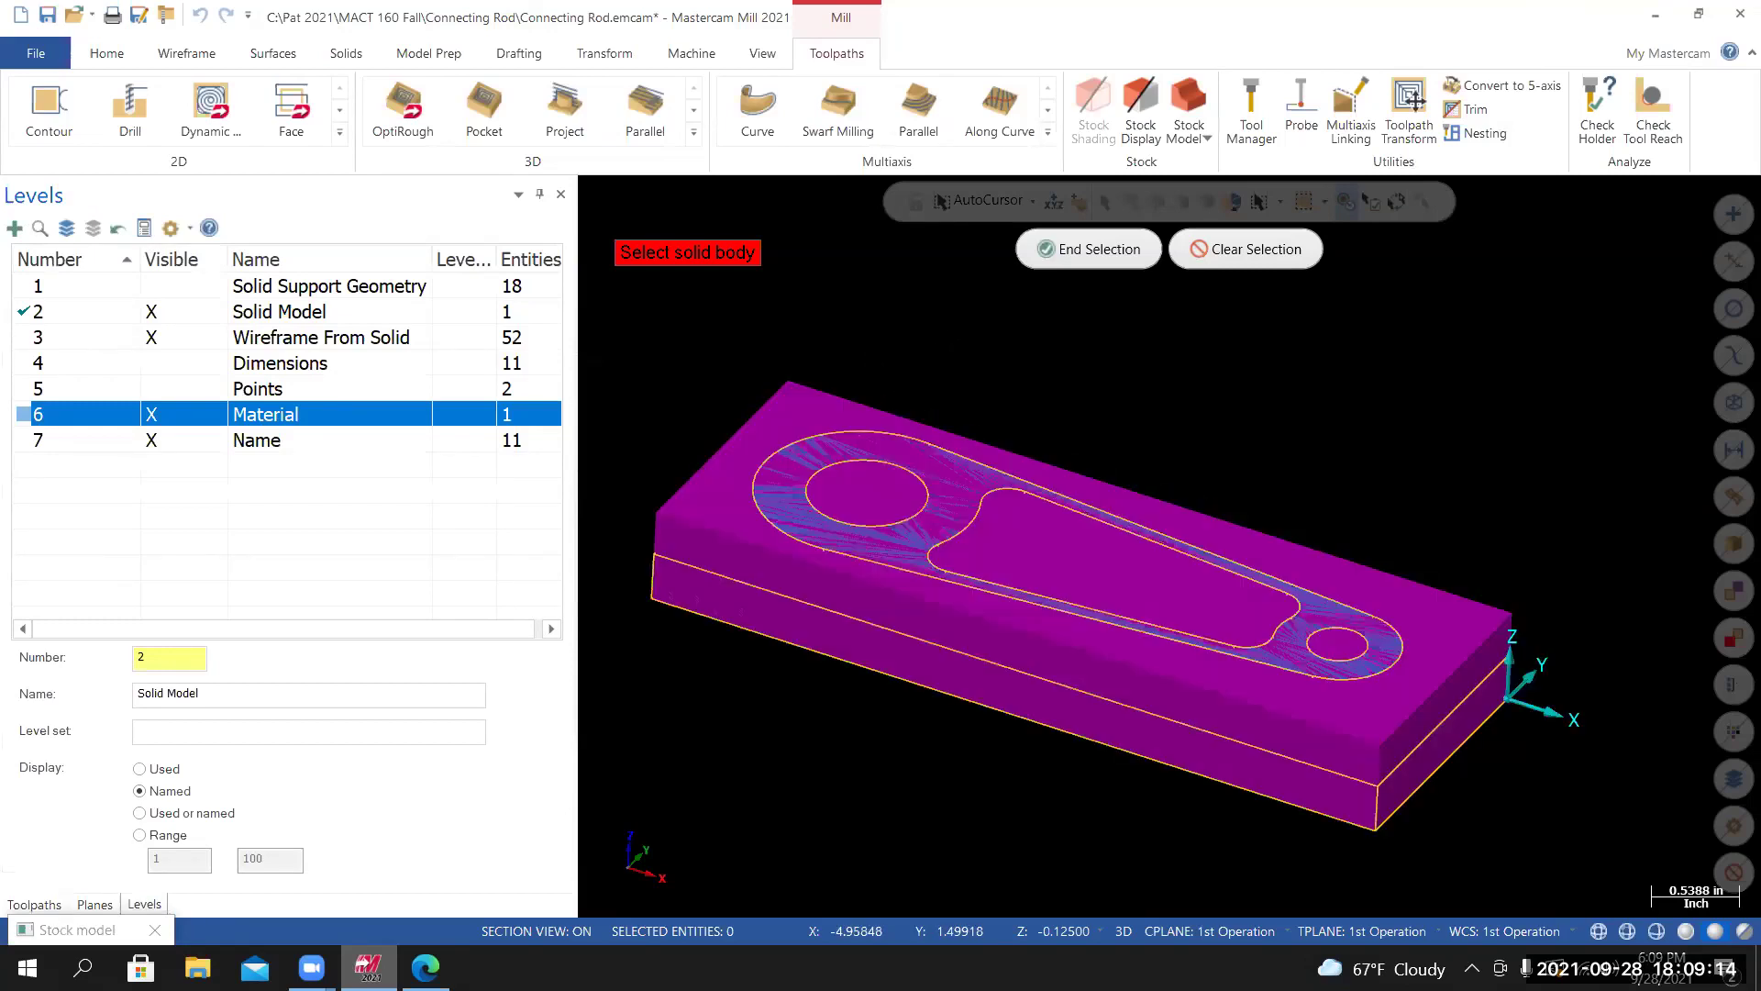
scroll(899, 370, up, 1)
middle_drag(899, 370, 813, 445)
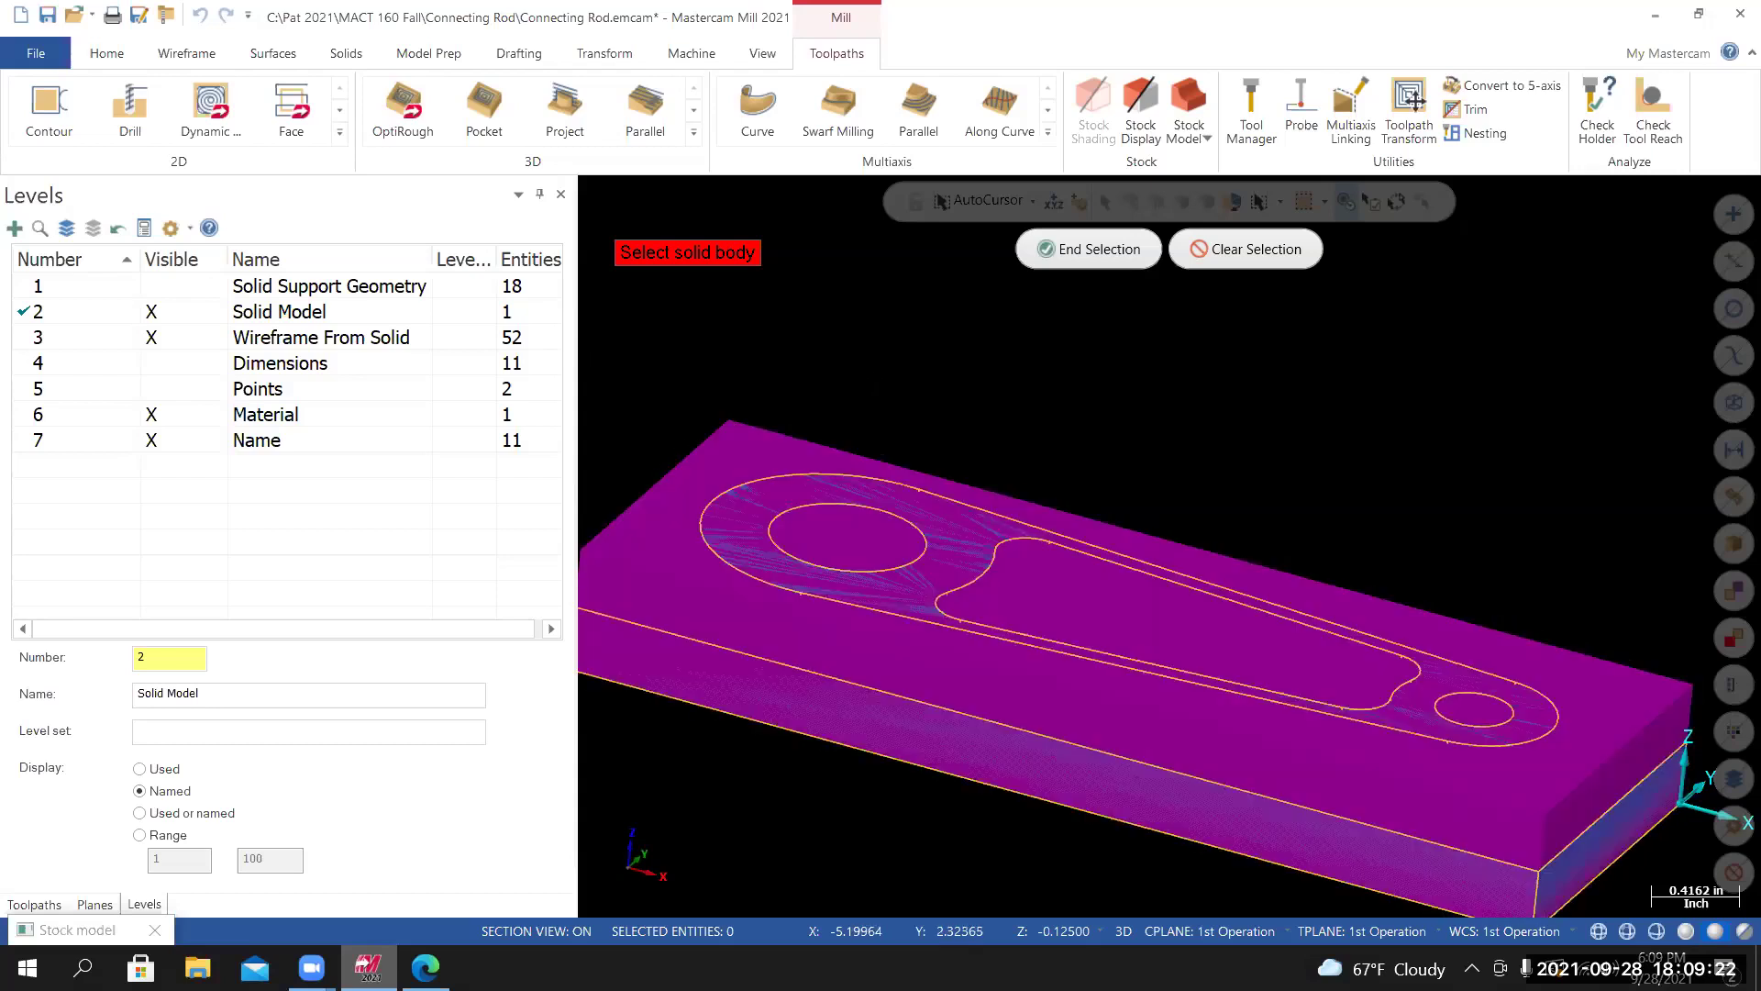
Make level 6, Material, the active level and hide level 2, Solid Model.
click(37, 420)
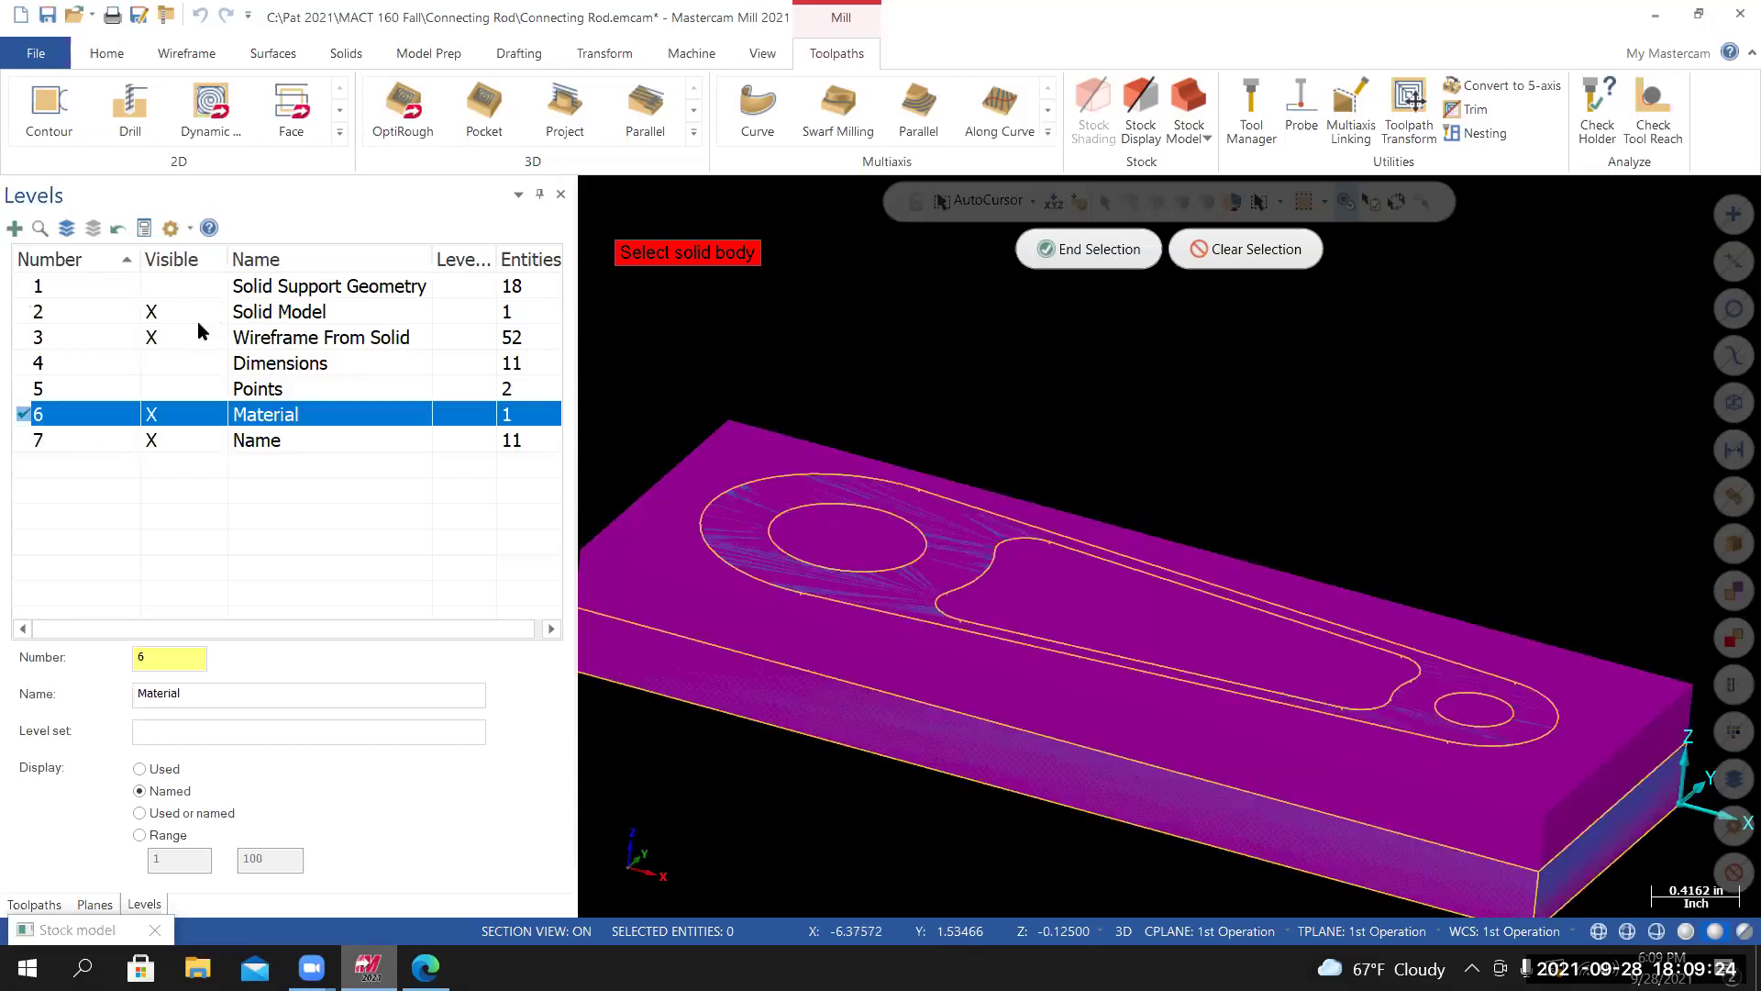
click(169, 308)
click(155, 306)
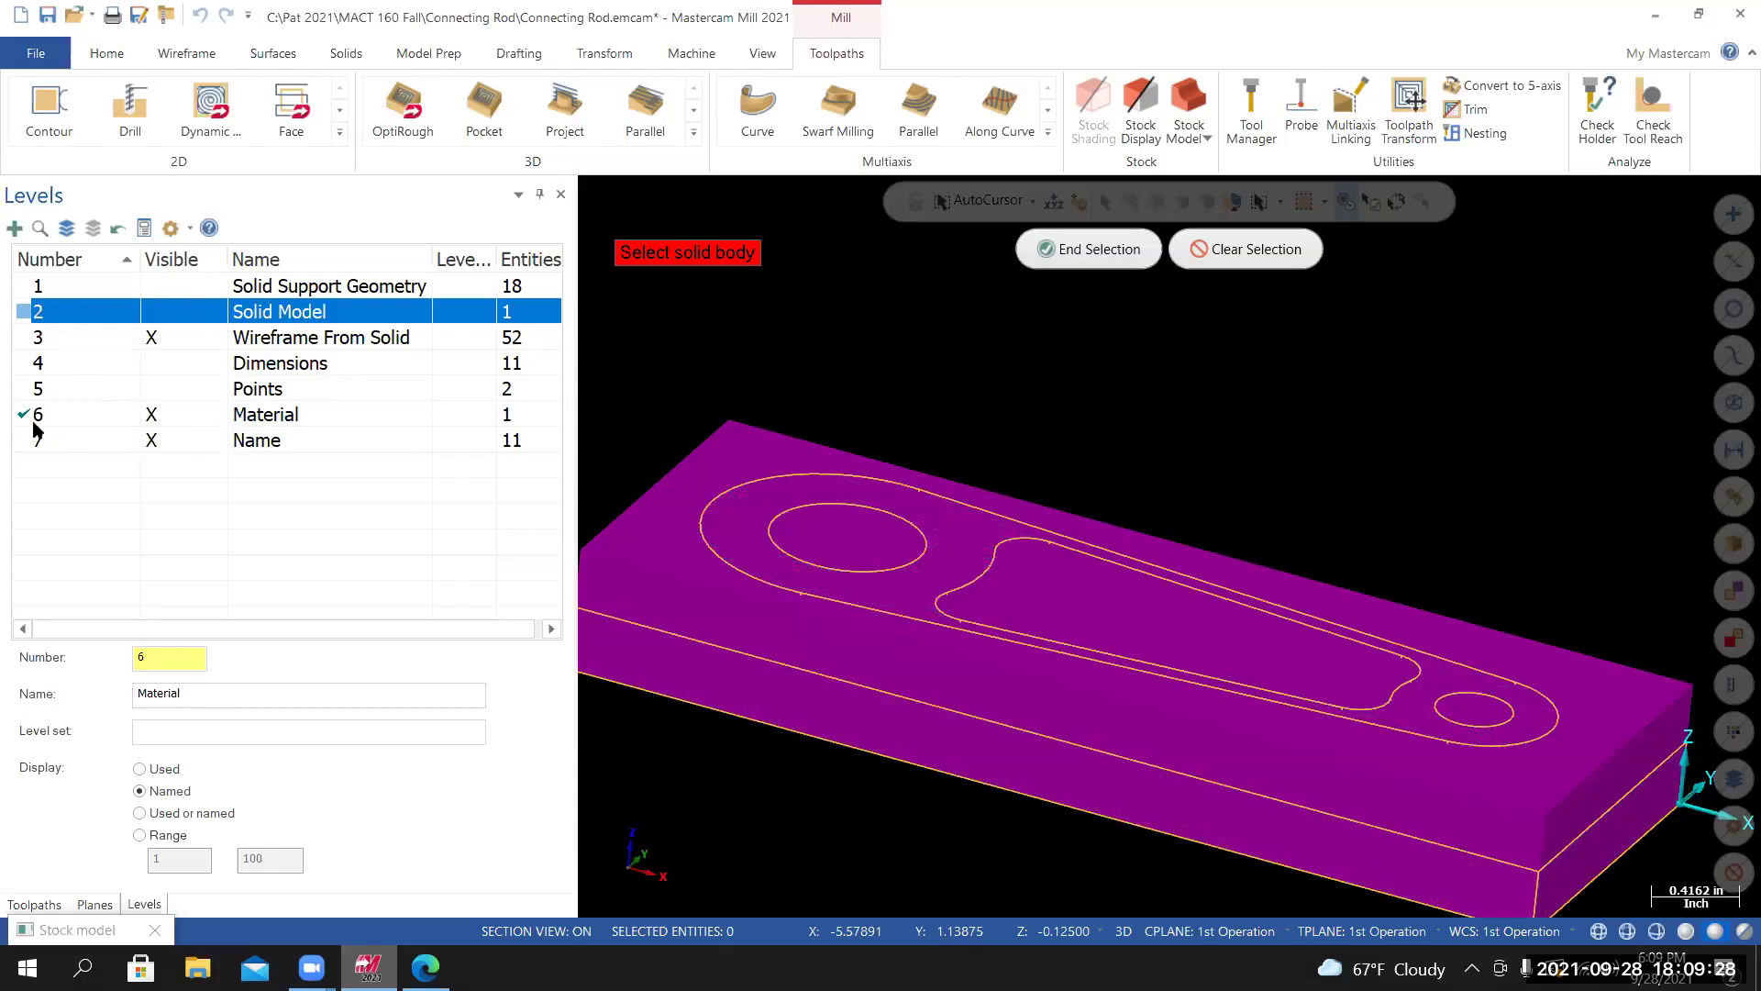
click(34, 419)
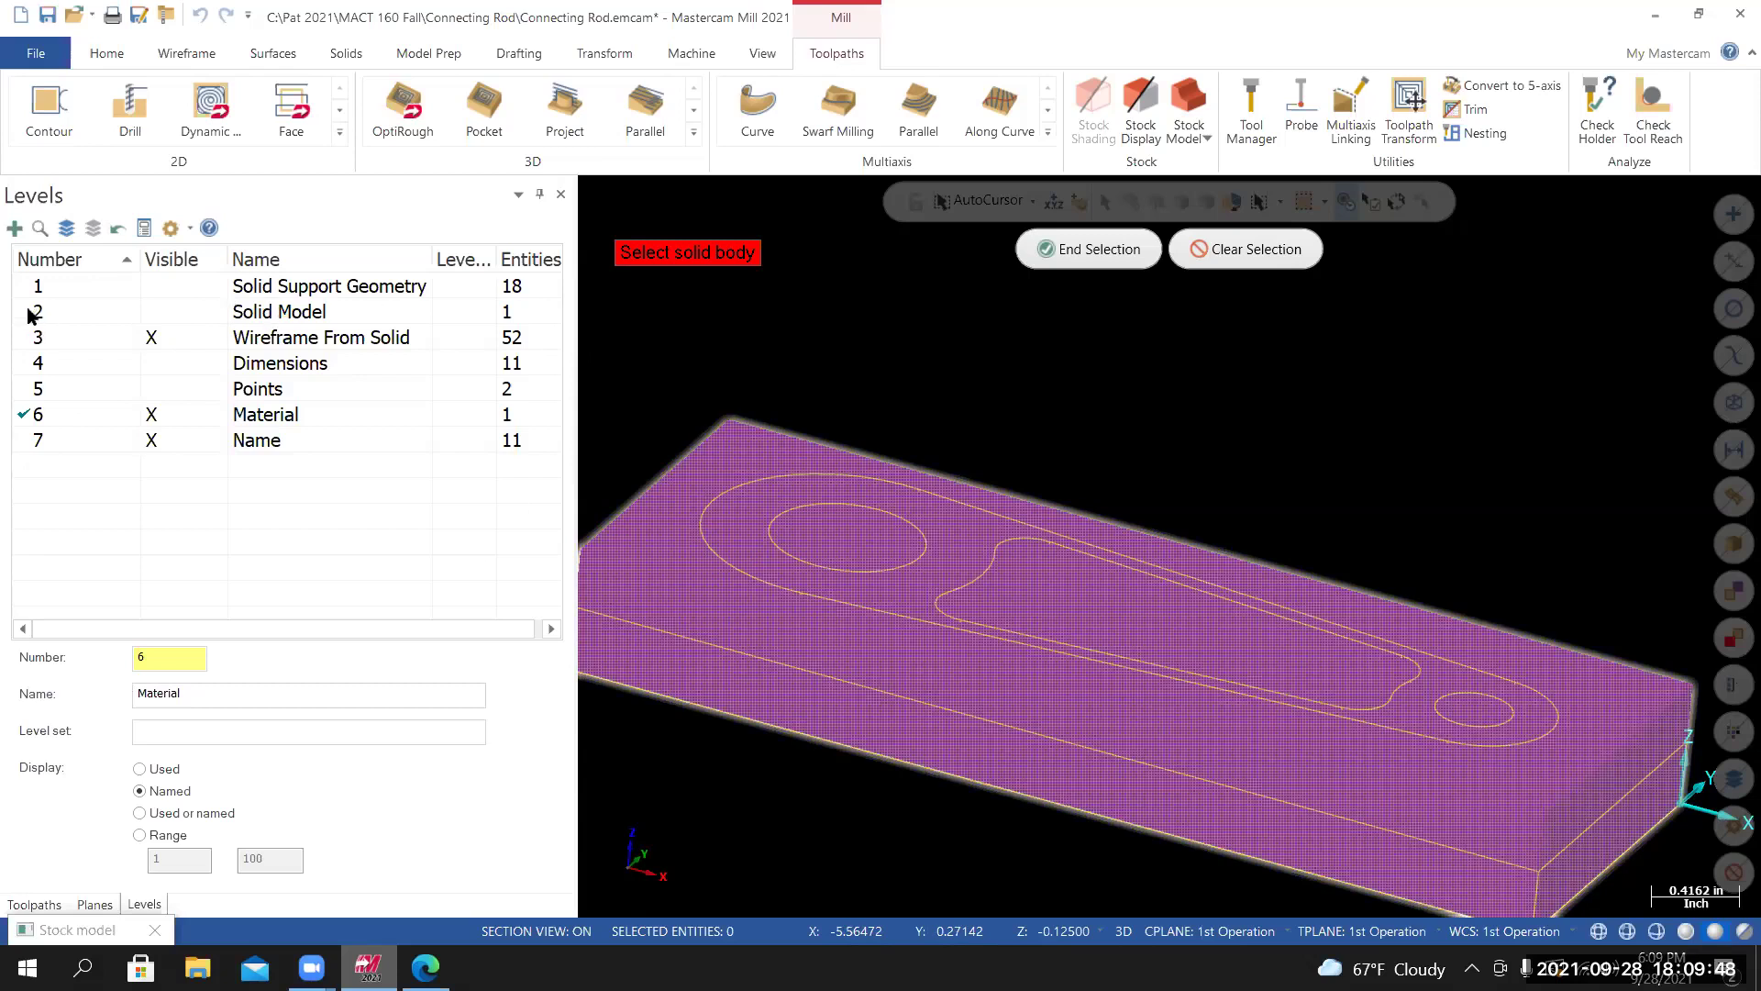
Make level 2, Solid Model, active, hide level 6, Material, and complete the Raw Stock model from the selected body.
click(151, 413)
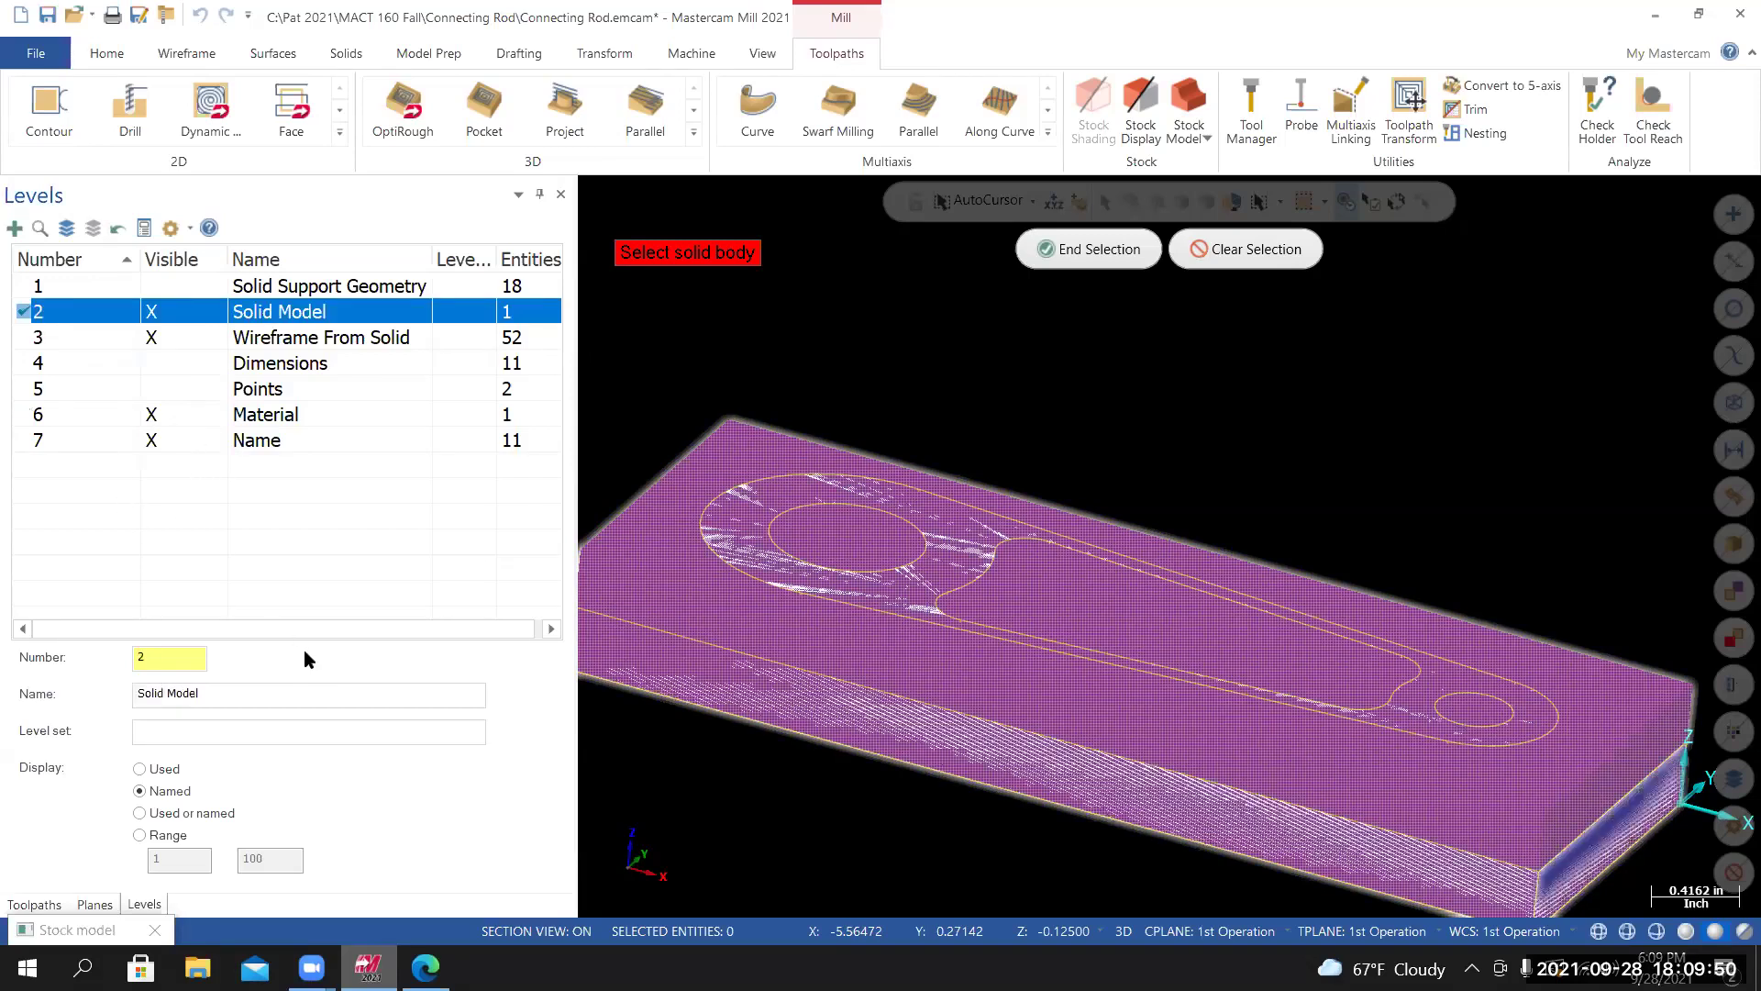
click(1092, 248)
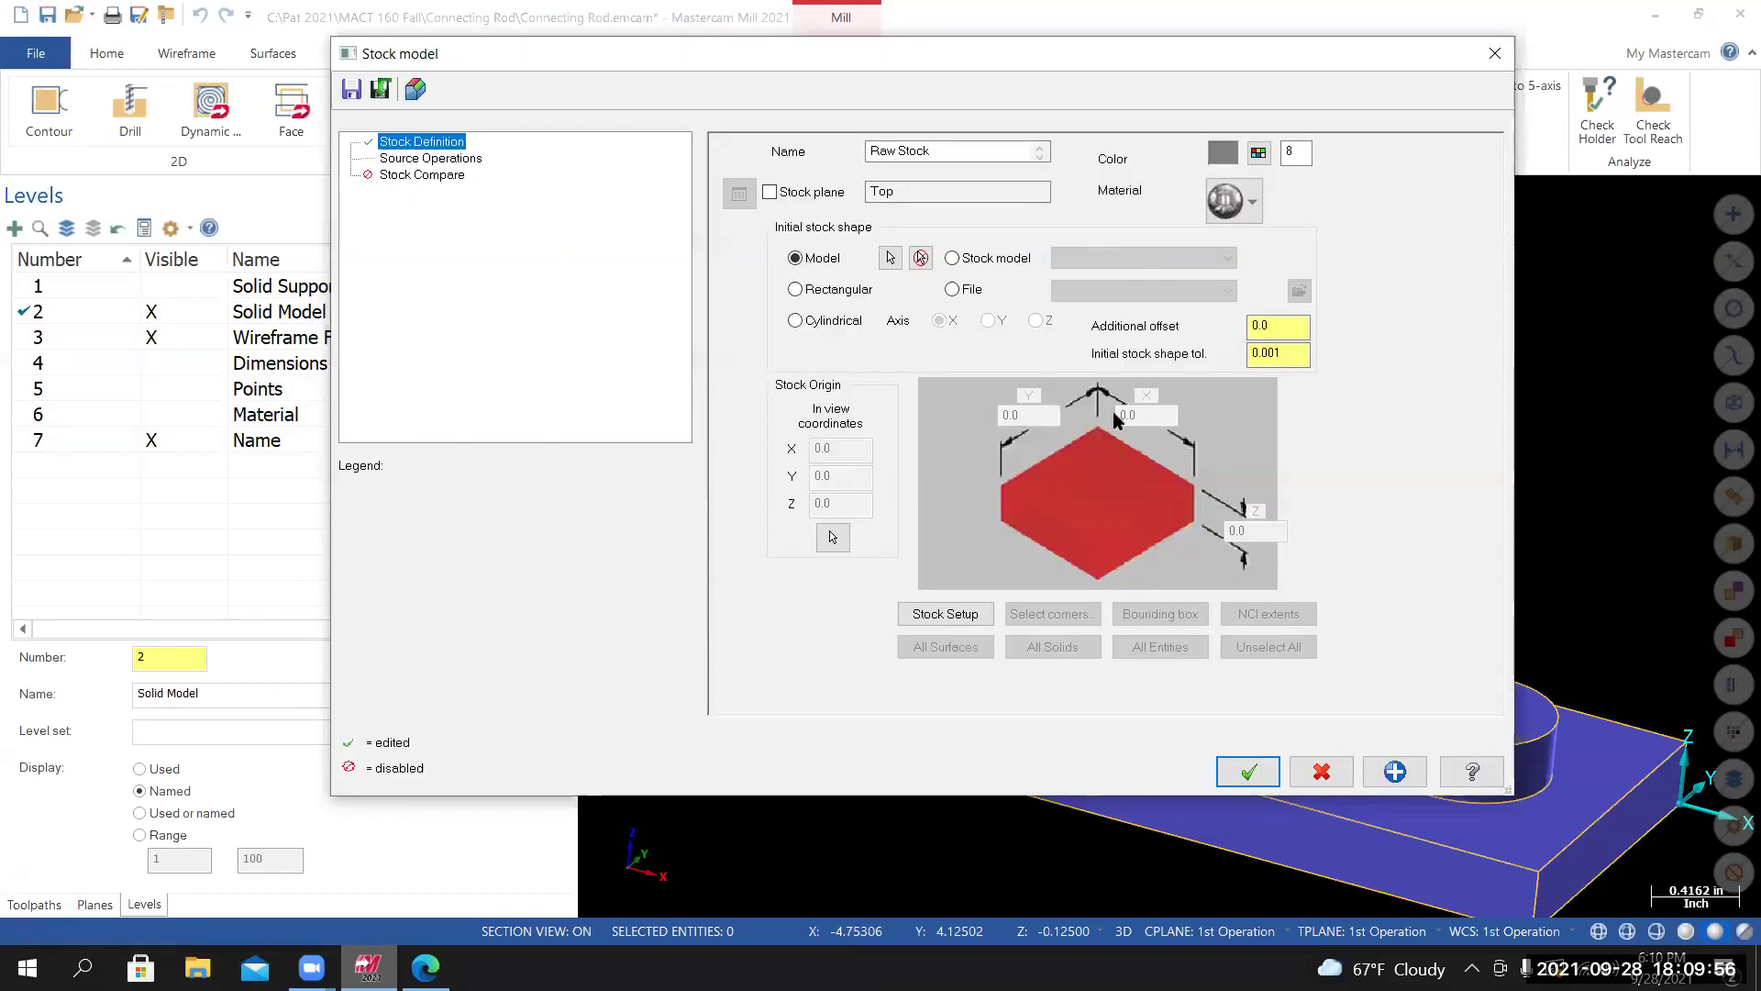
click(461, 161)
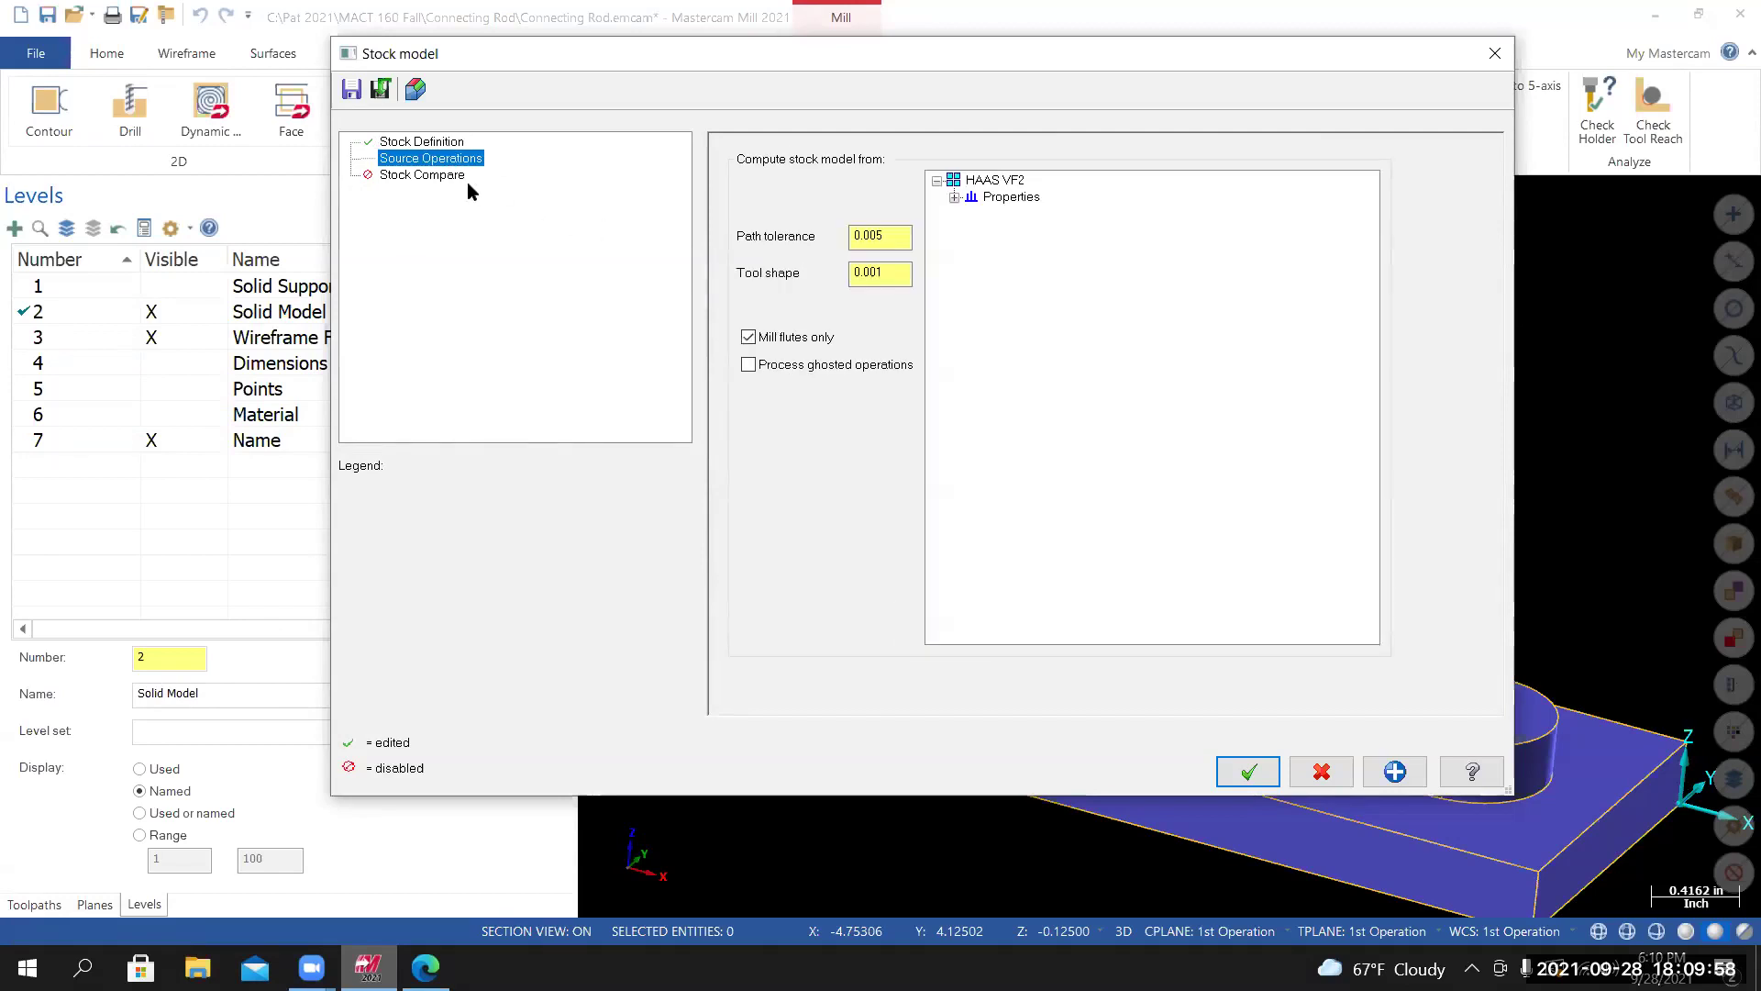
click(449, 143)
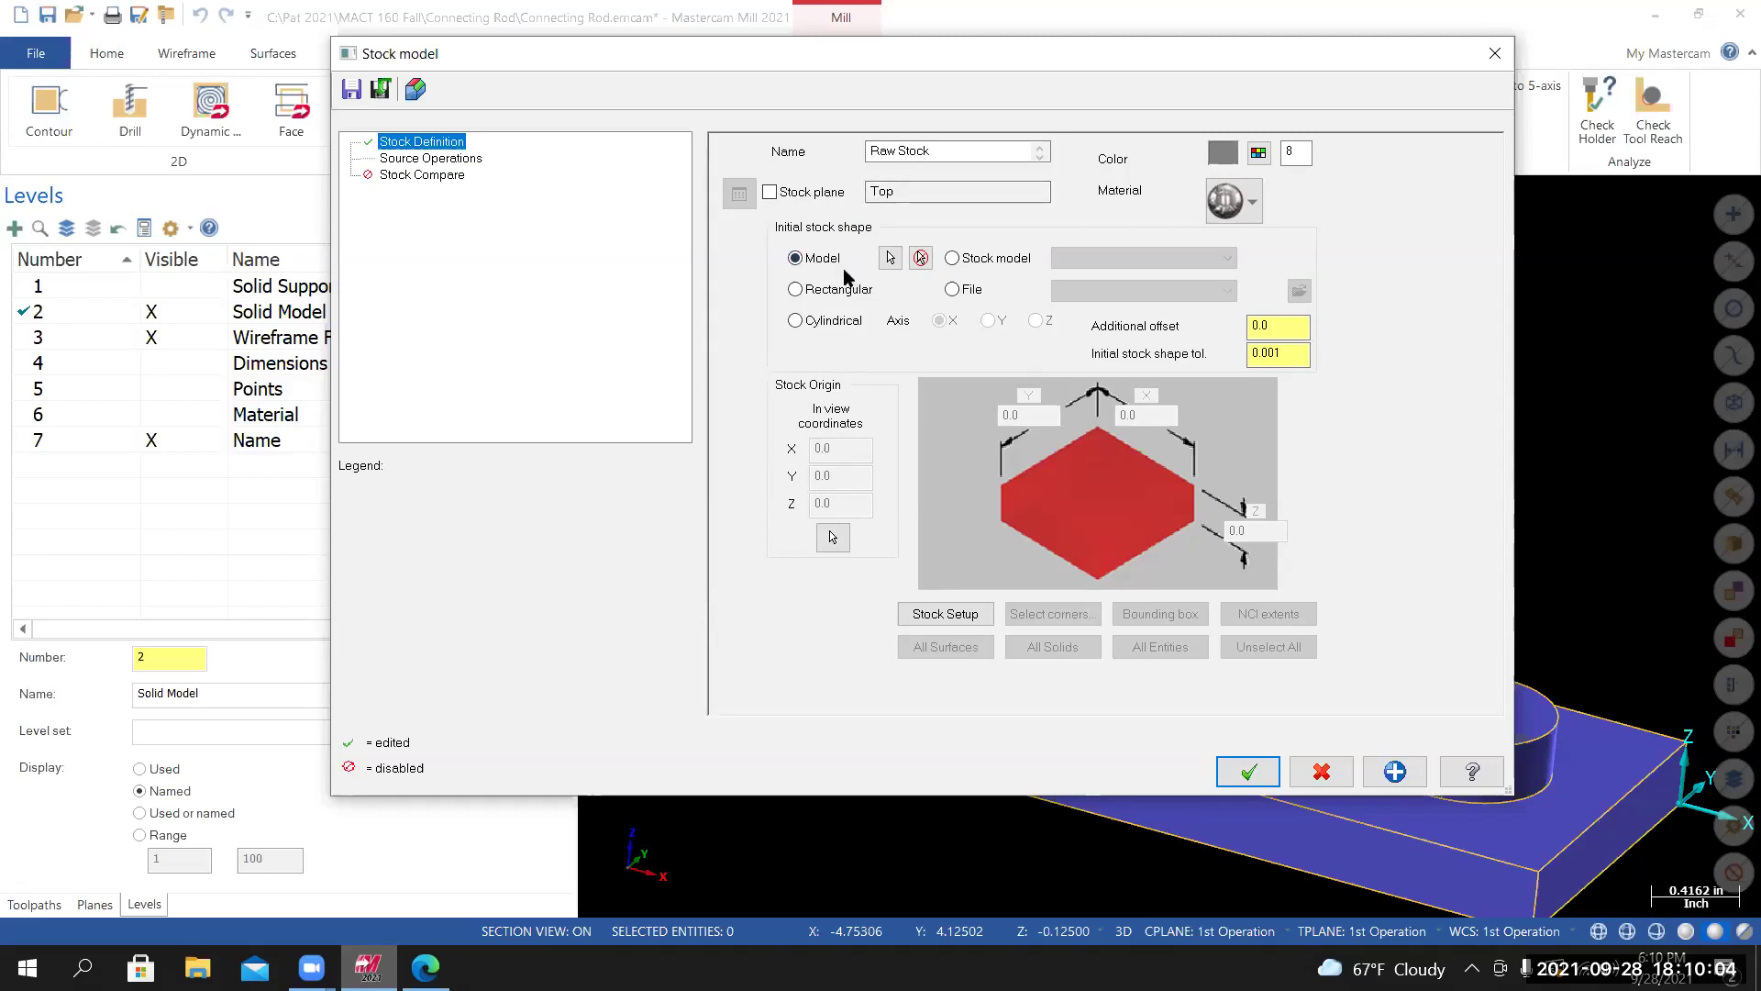
click(1250, 771)
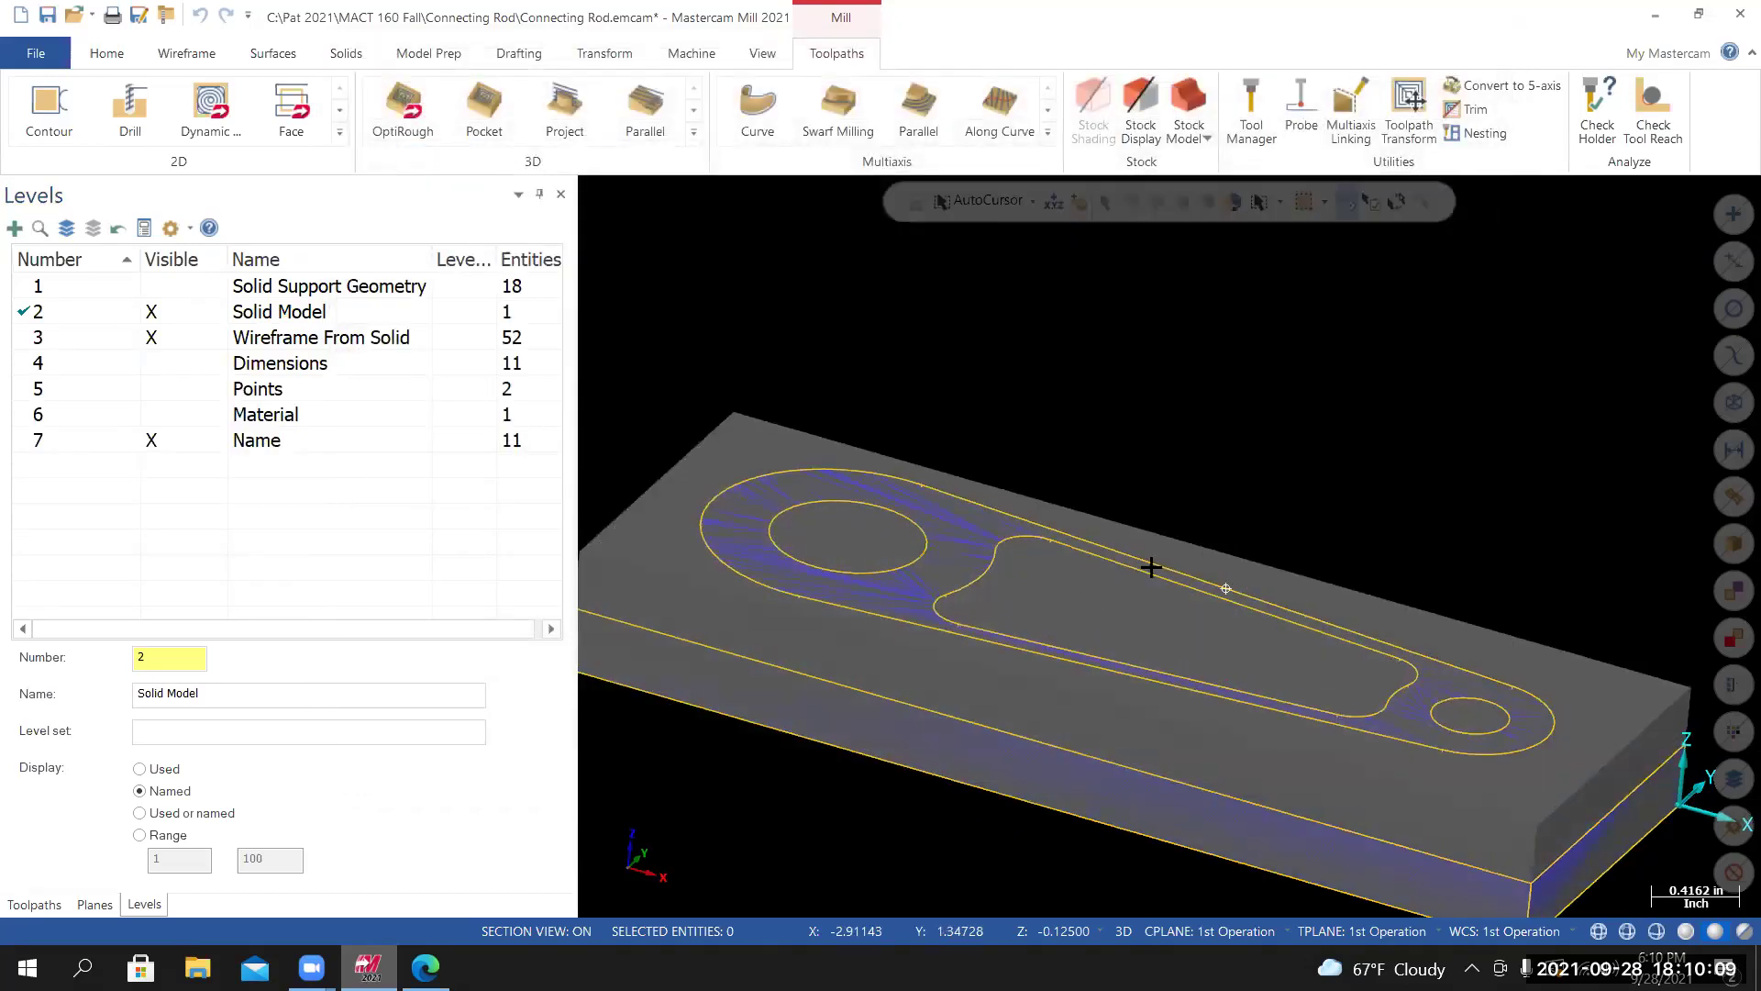
Hide the Raw Stock model's display through the Toolpaths manager so only the solid part is shown.
middle_drag(1151, 567, 1113, 637)
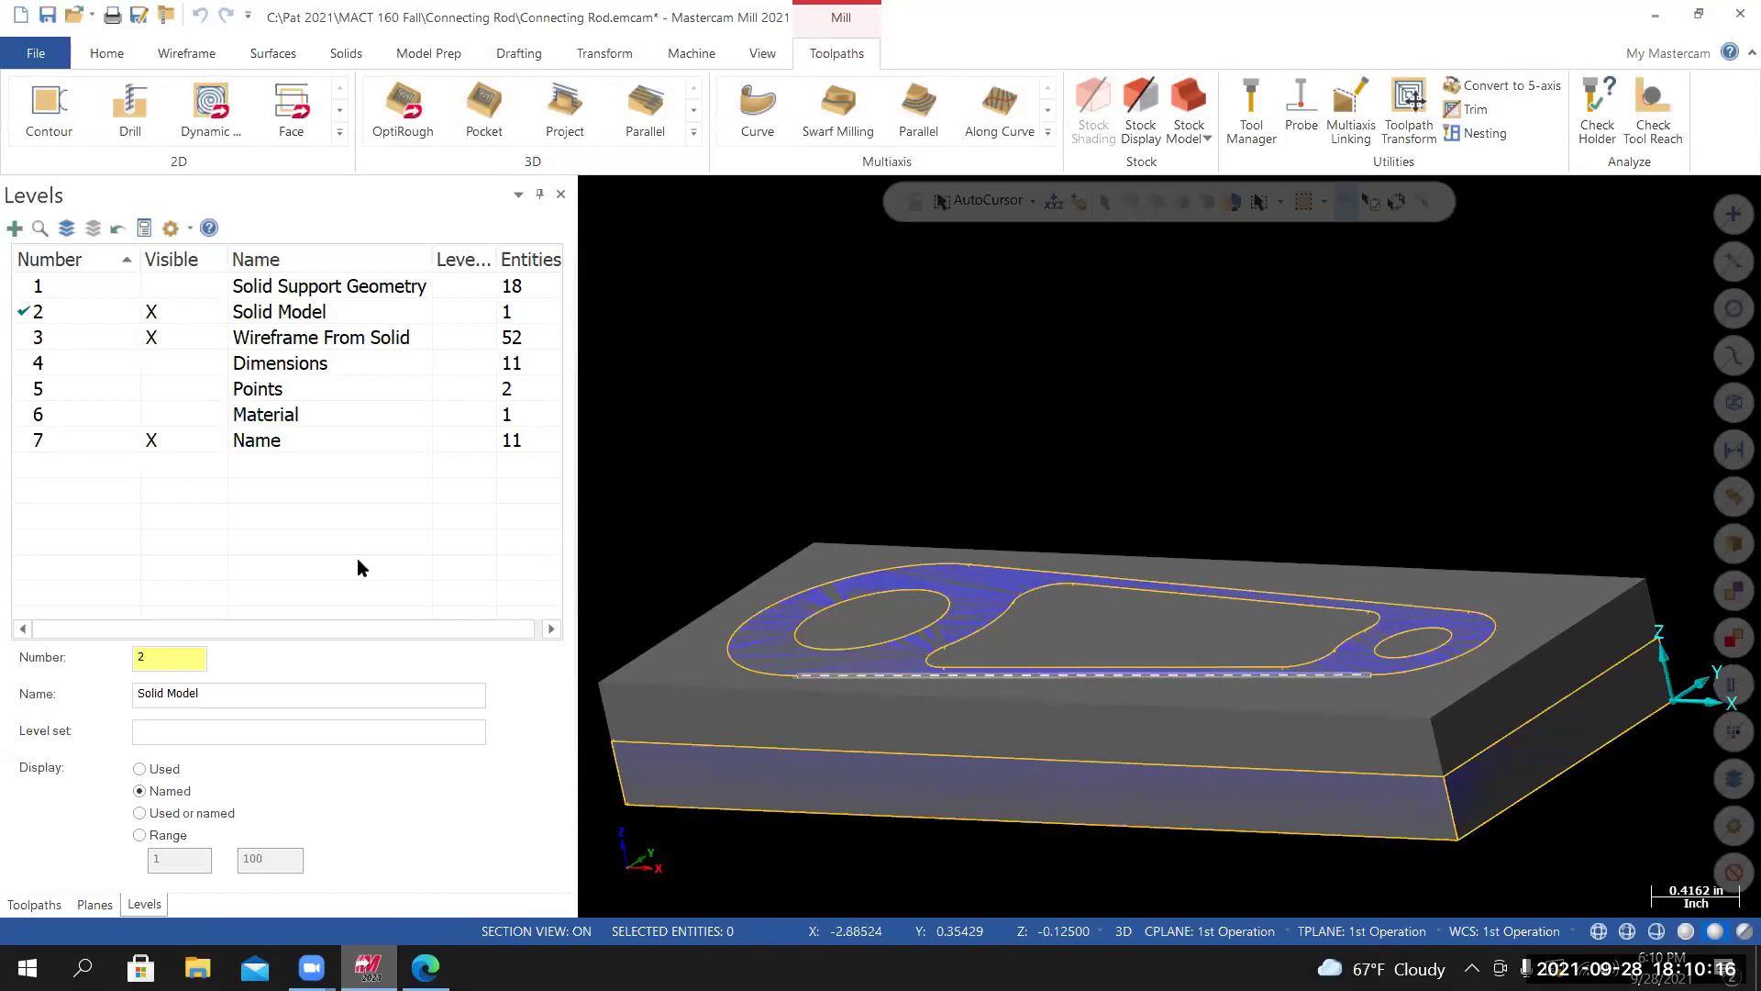
key(alt+7)
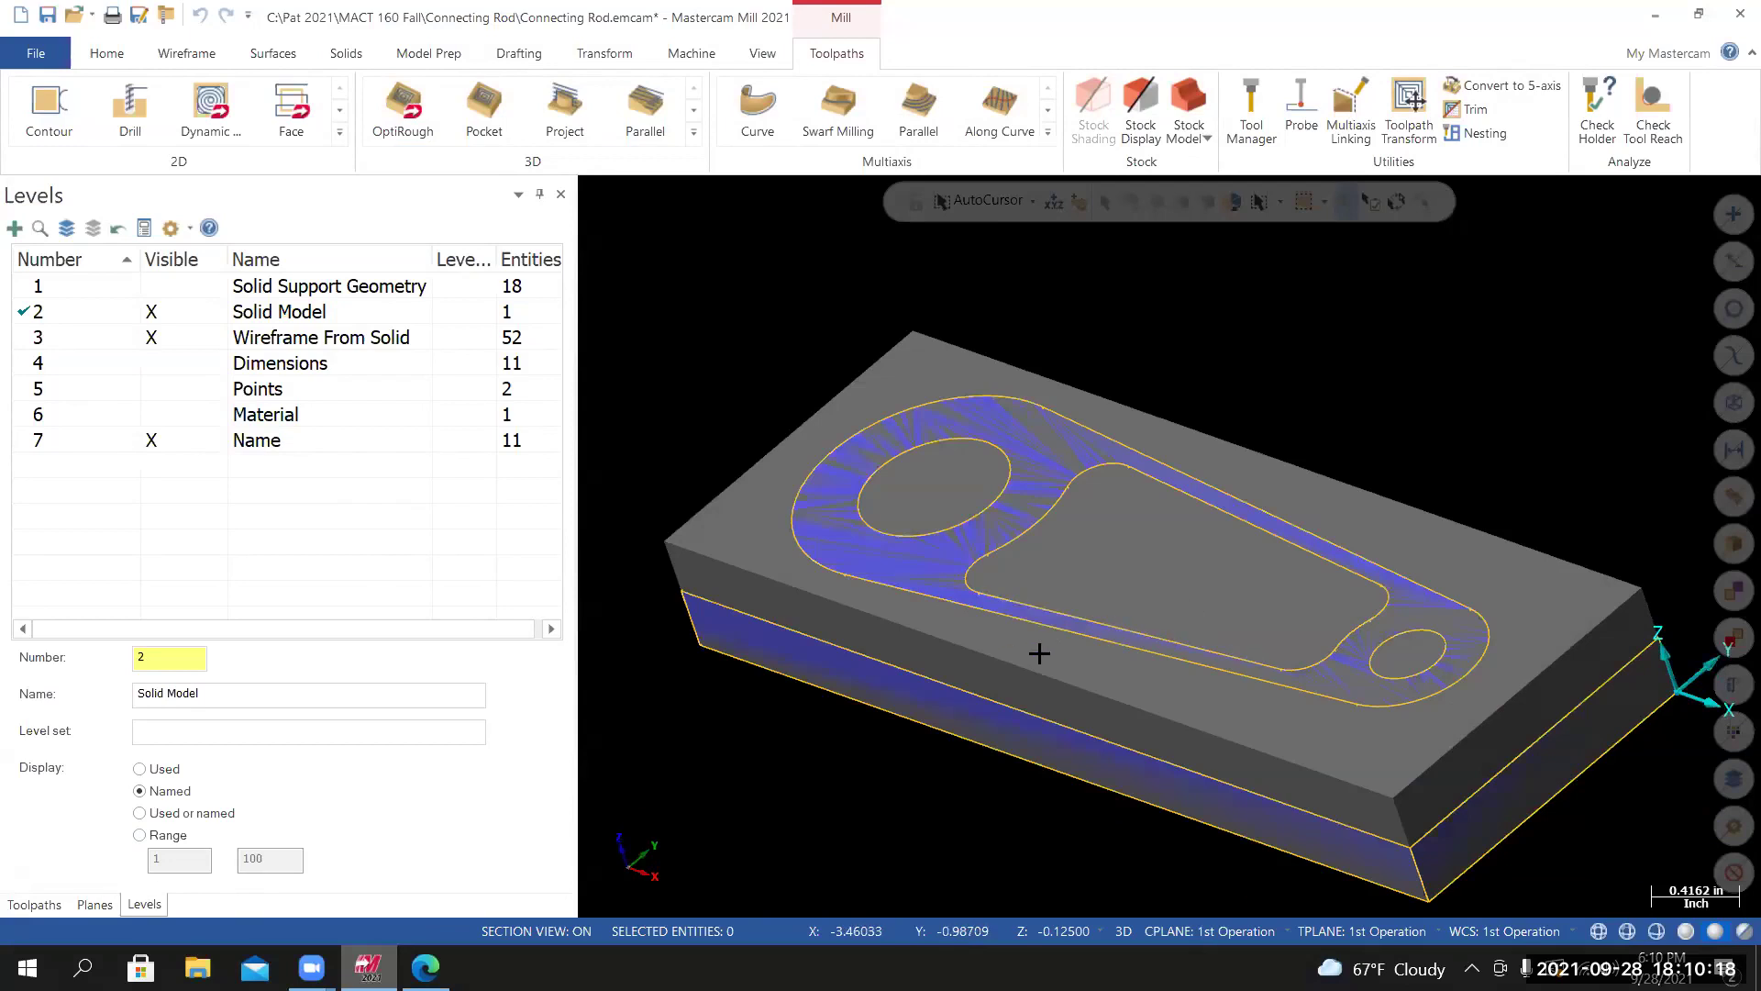
scroll(1136, 661, up, 1)
scroll(1134, 645, up, 2)
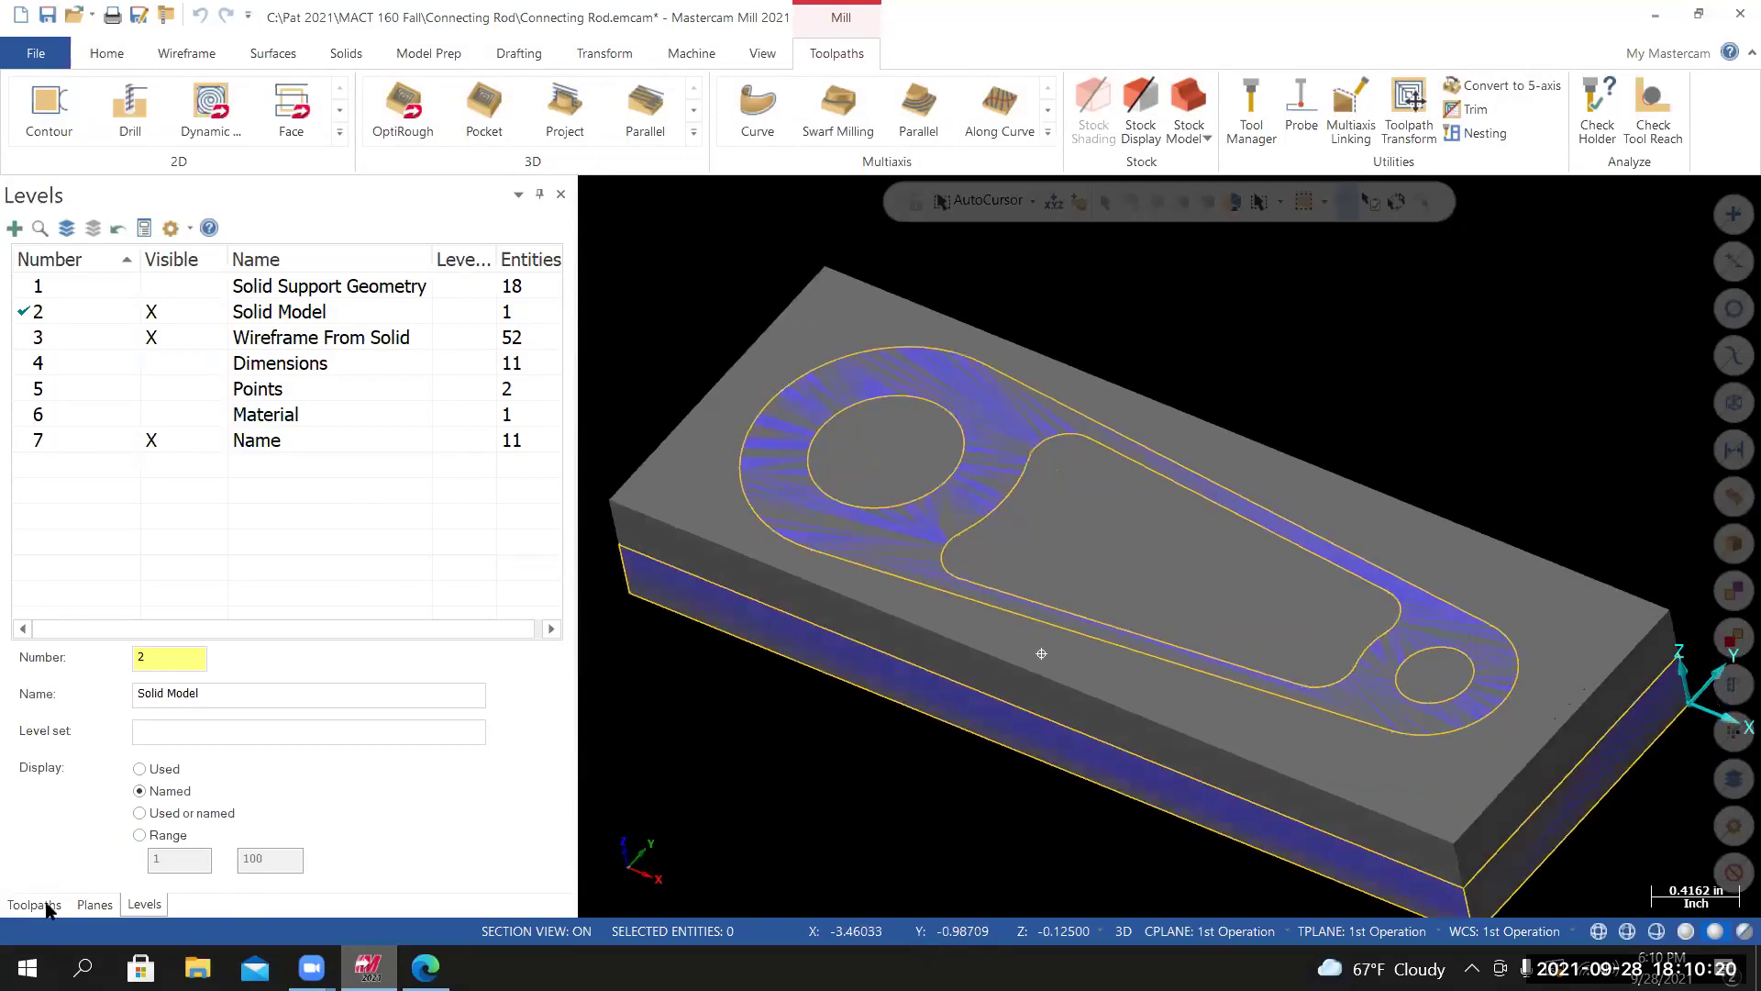
click(34, 904)
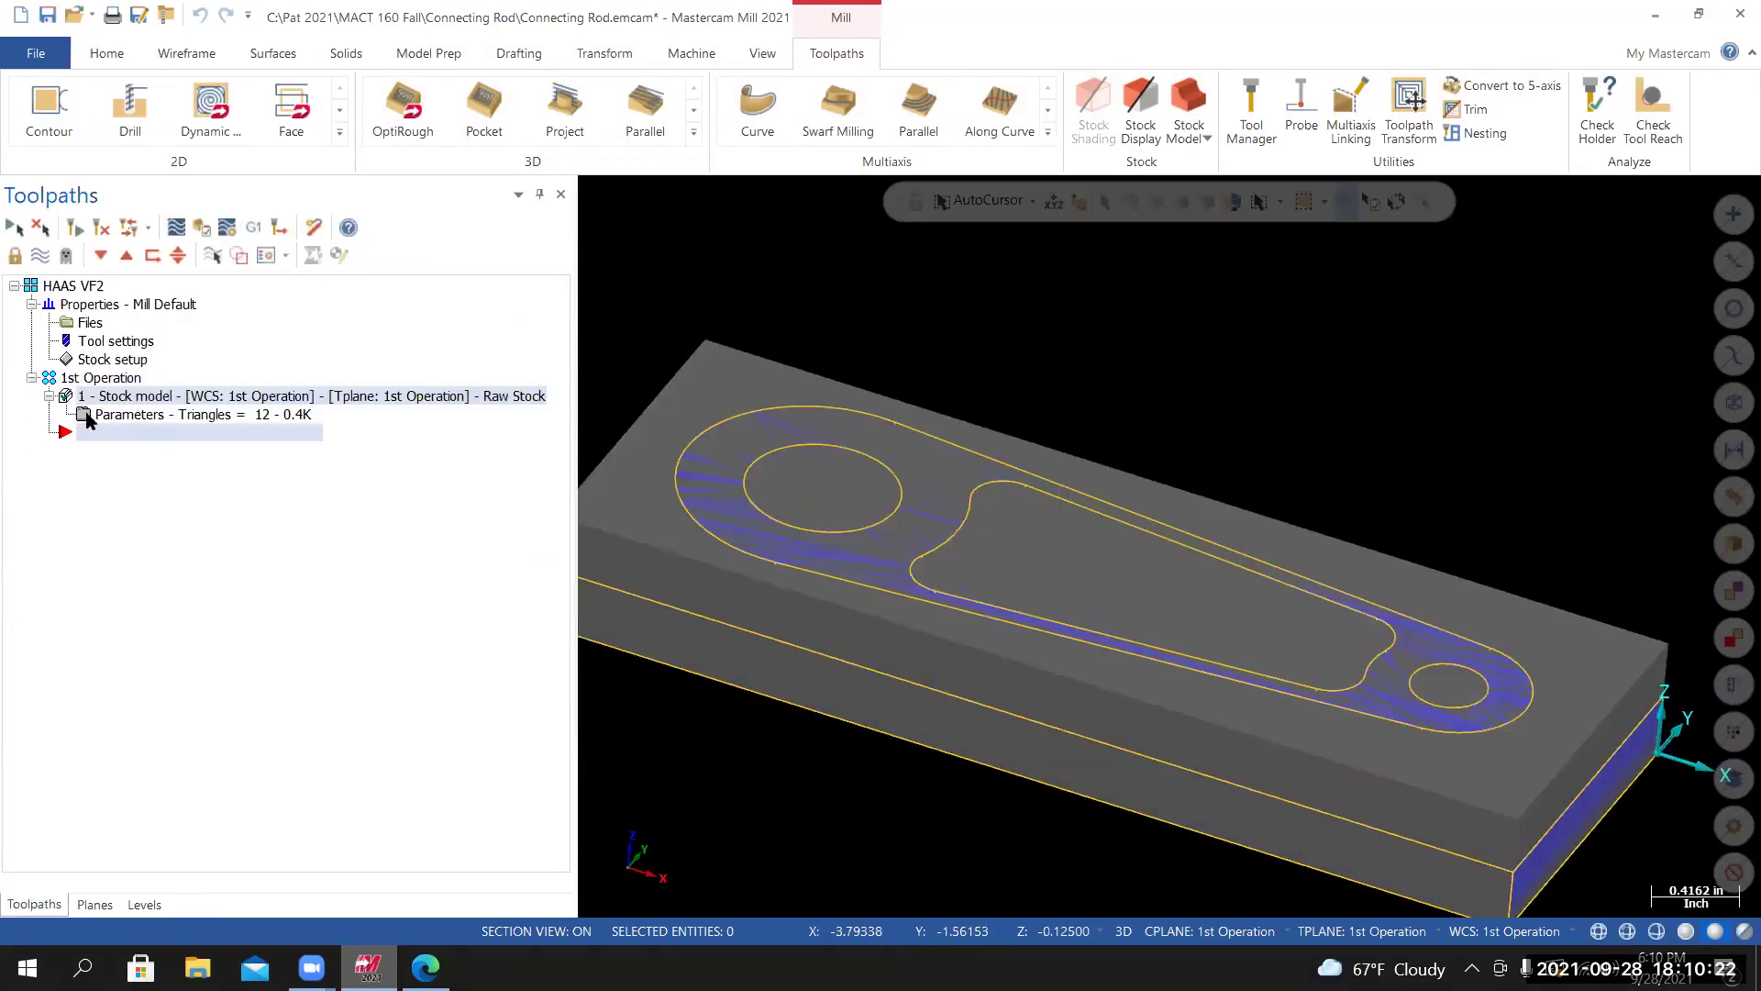
click(44, 259)
middle_drag(1169, 546, 1077, 585)
right_click(1084, 306)
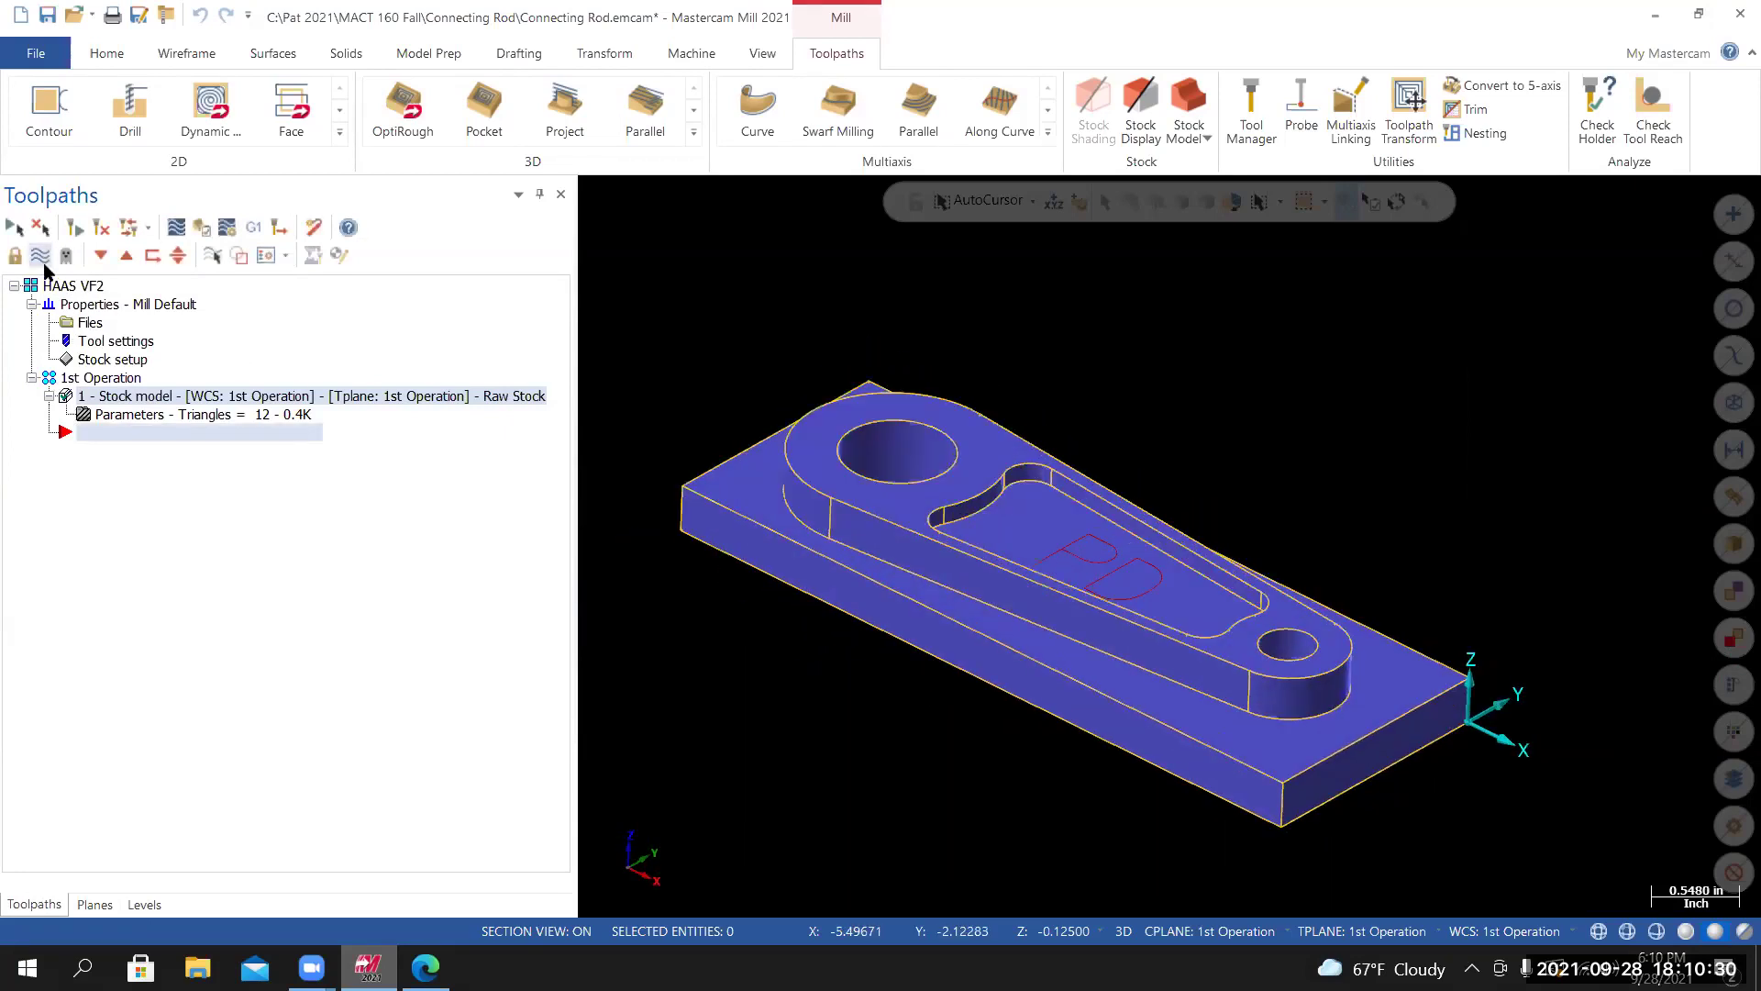
Toggle the Raw Stock display on and off to compare the stock with the solid part.
click(41, 259)
click(40, 259)
click(41, 257)
click(40, 257)
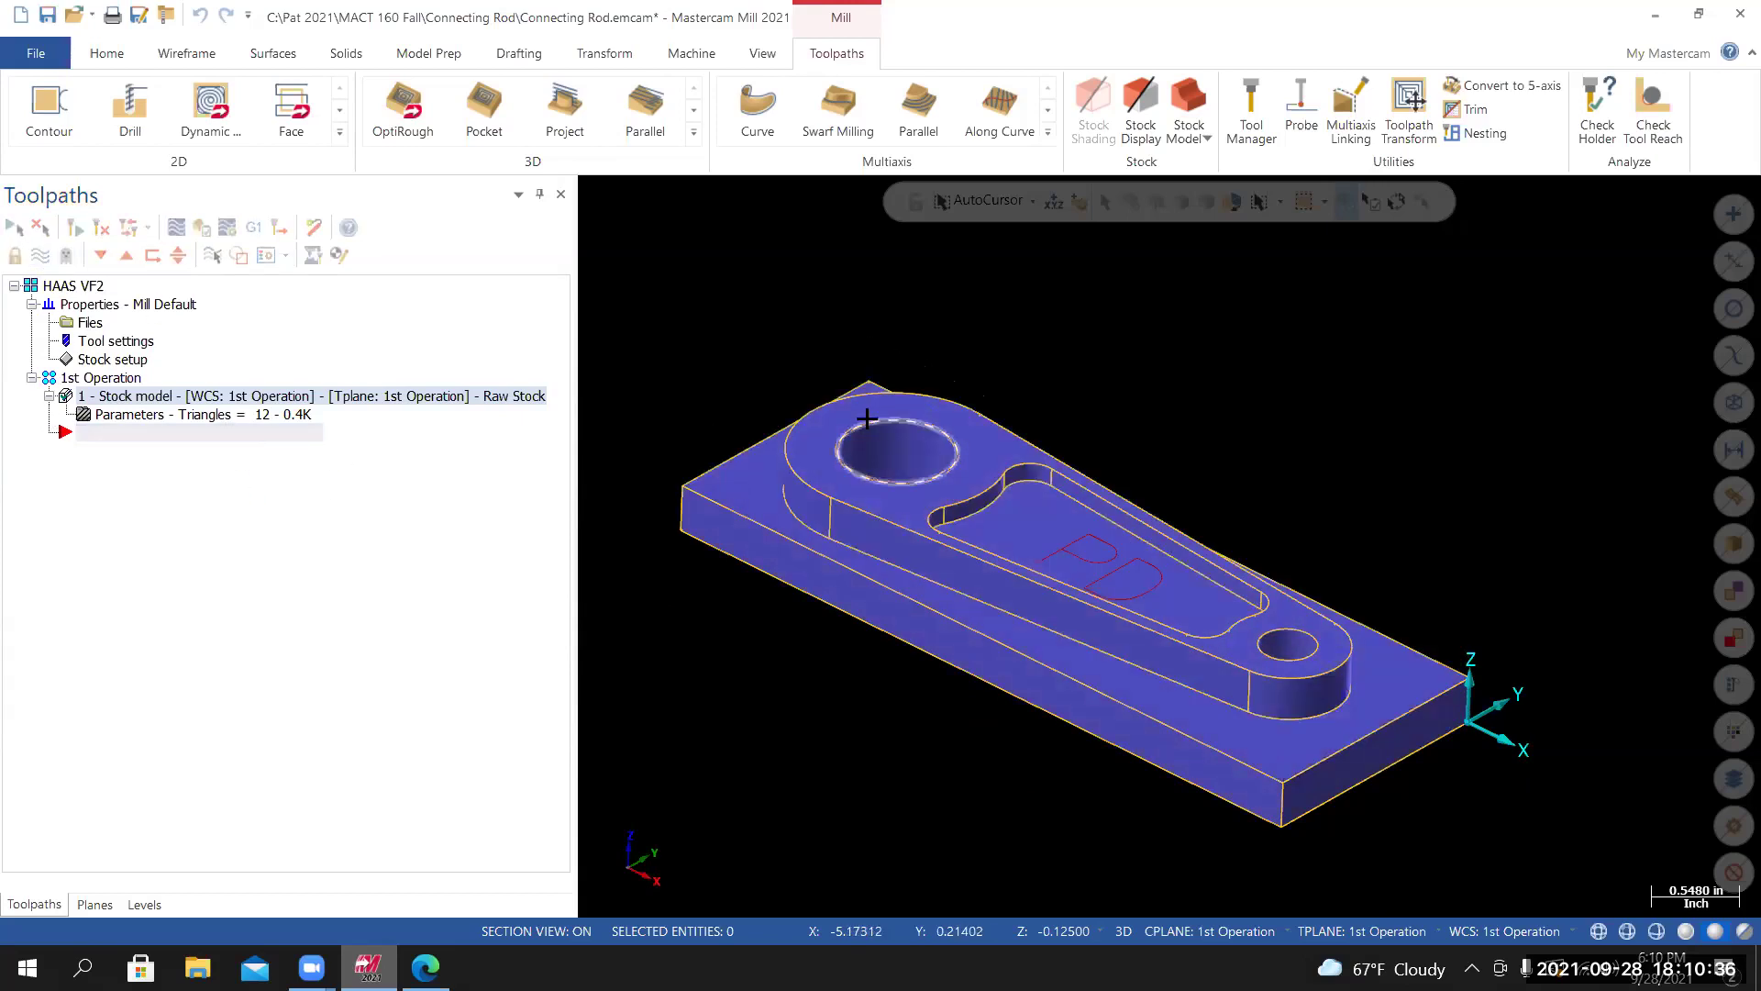
scroll(879, 417, up, 1)
middle_drag(887, 411, 885, 458)
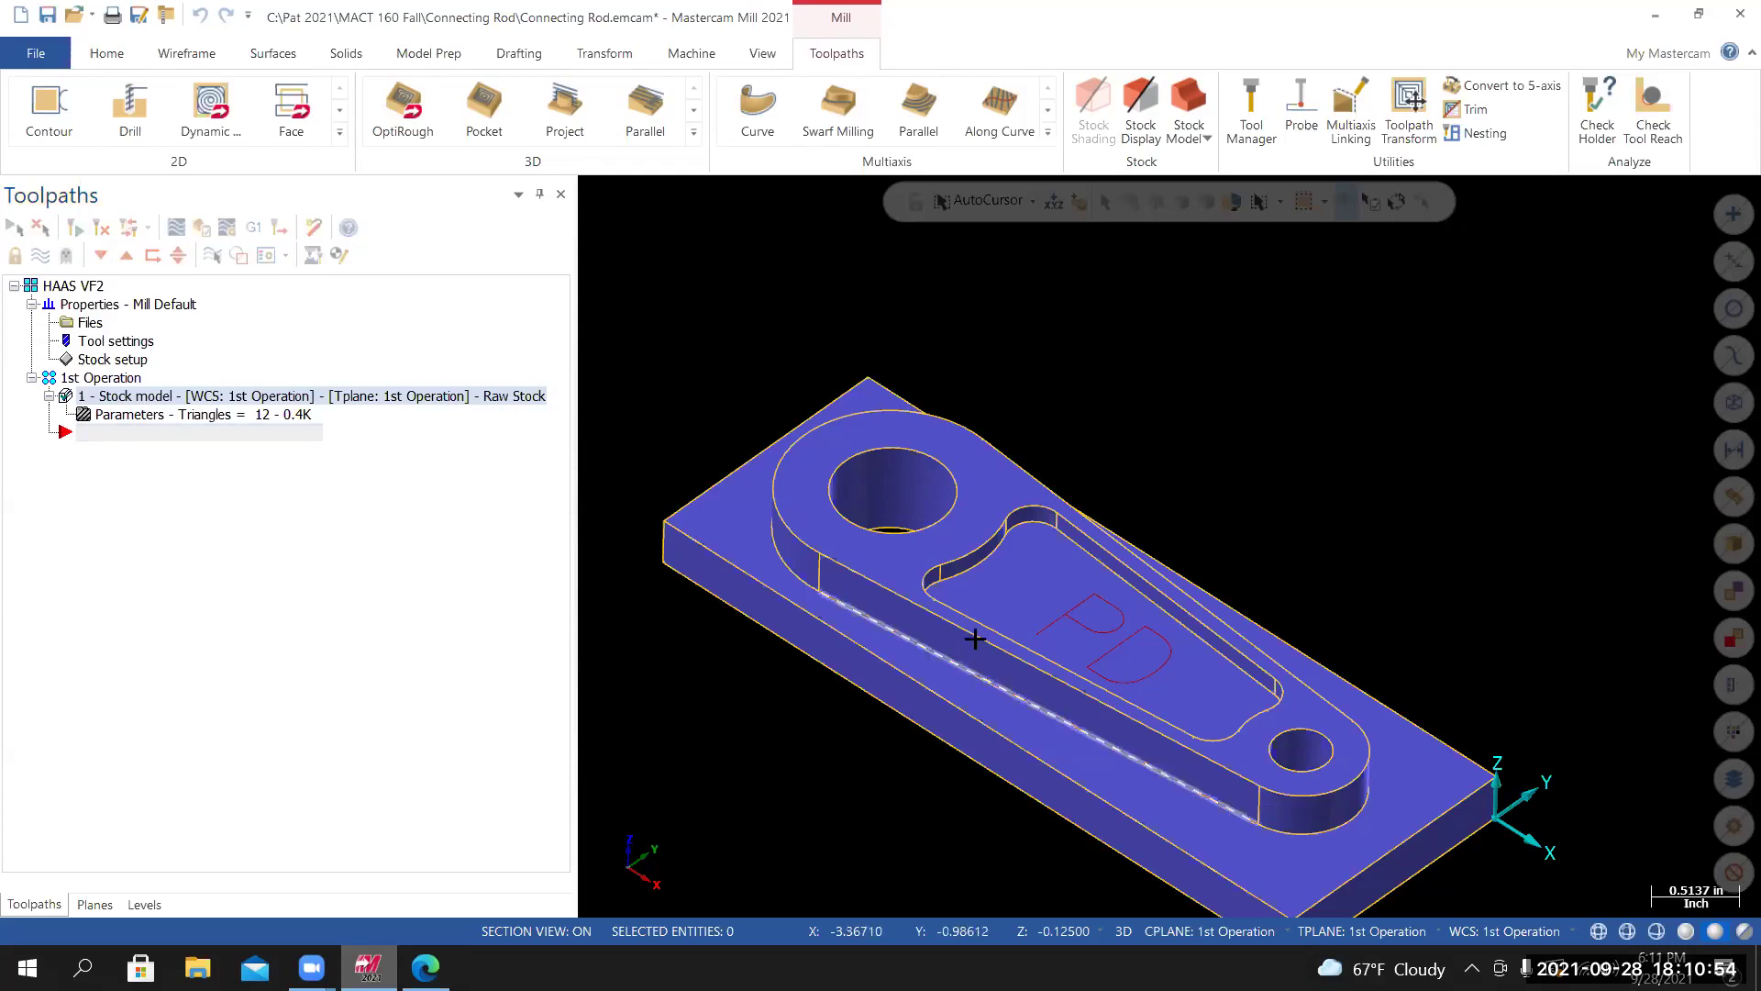
scroll(955, 657, down, 2)
scroll(998, 637, up, 2)
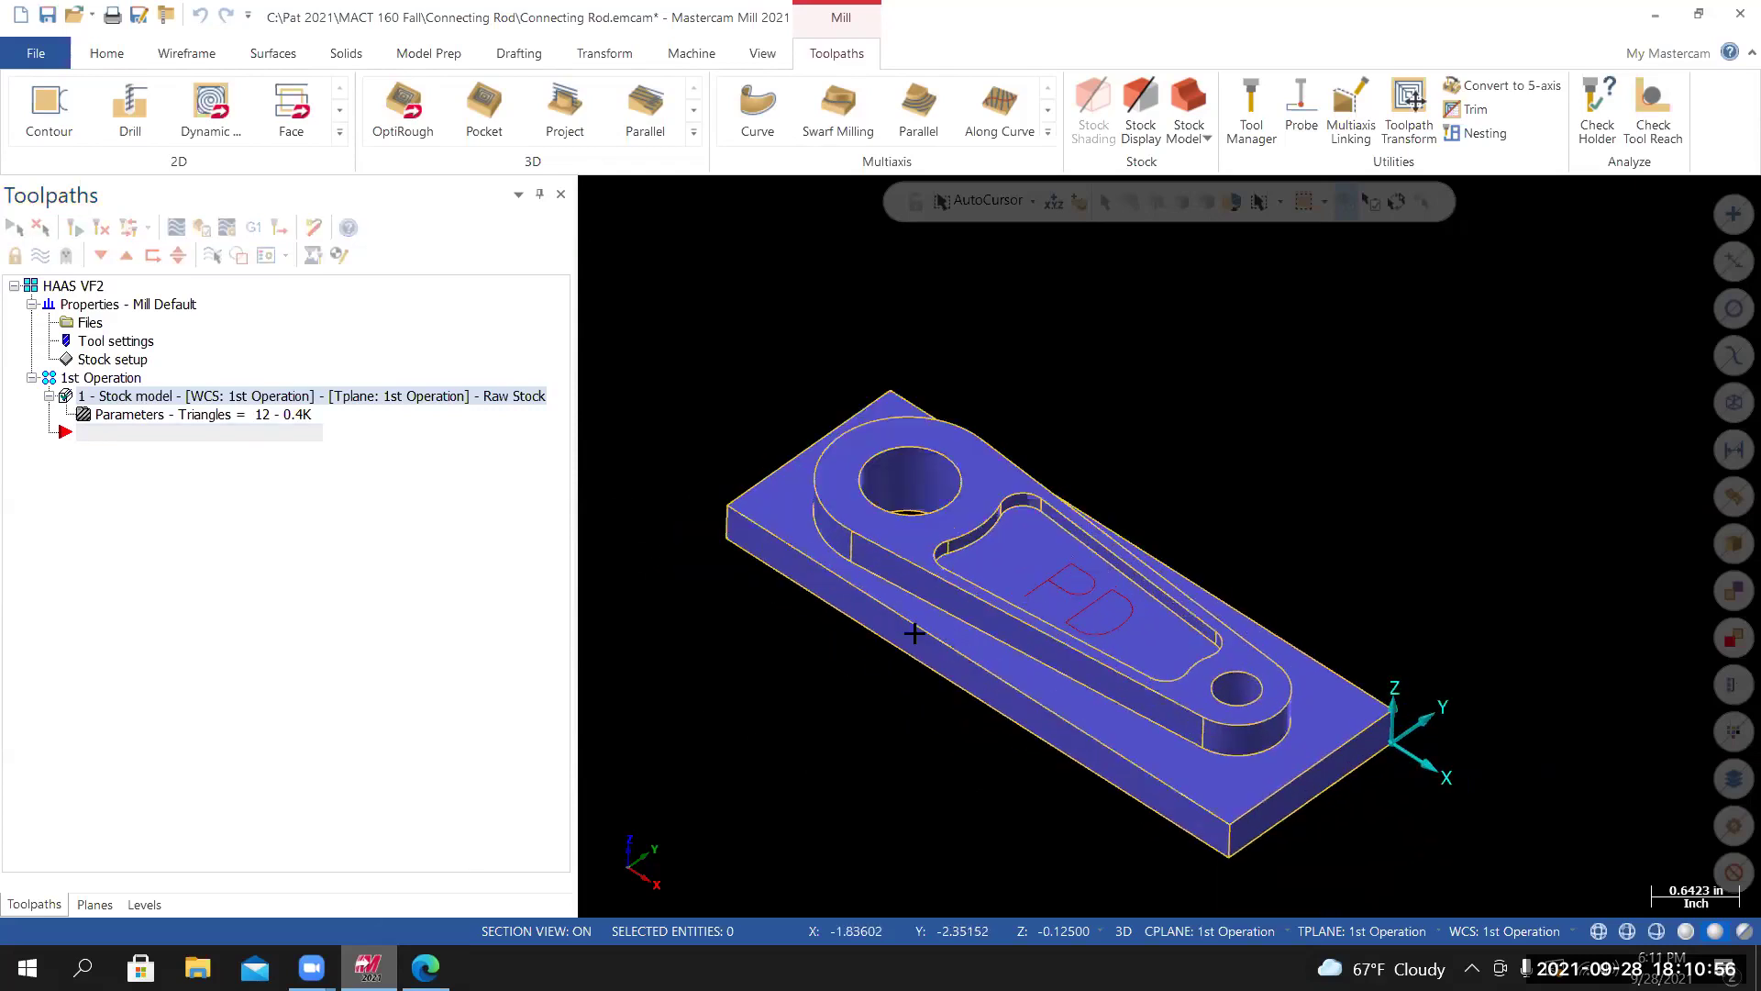
mouse_move(934, 648)
middle_down()
mouse_move(940, 620)
mouse_move(949, 669)
mouse_move(958, 642)
middle_up()
Switch to the Connecting Rod discussion page in Edge and read the Creating Toolpaths instructions.
key(alt+Tab)
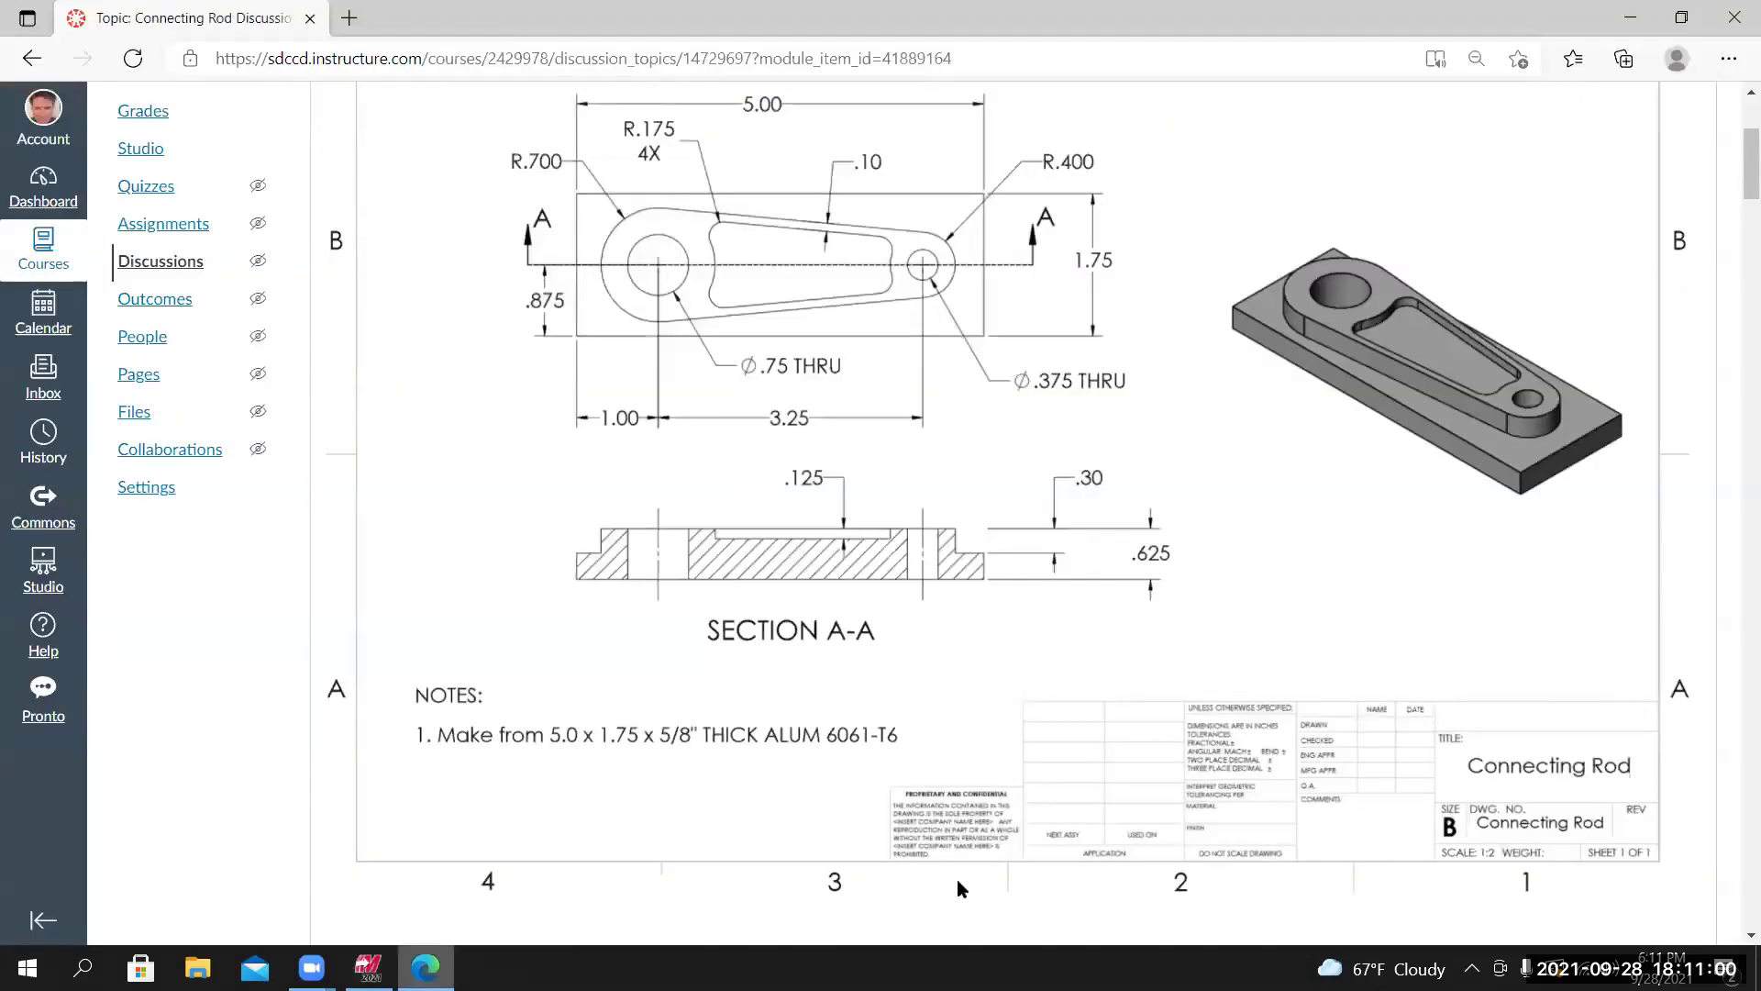
scroll(958, 889, down, 5)
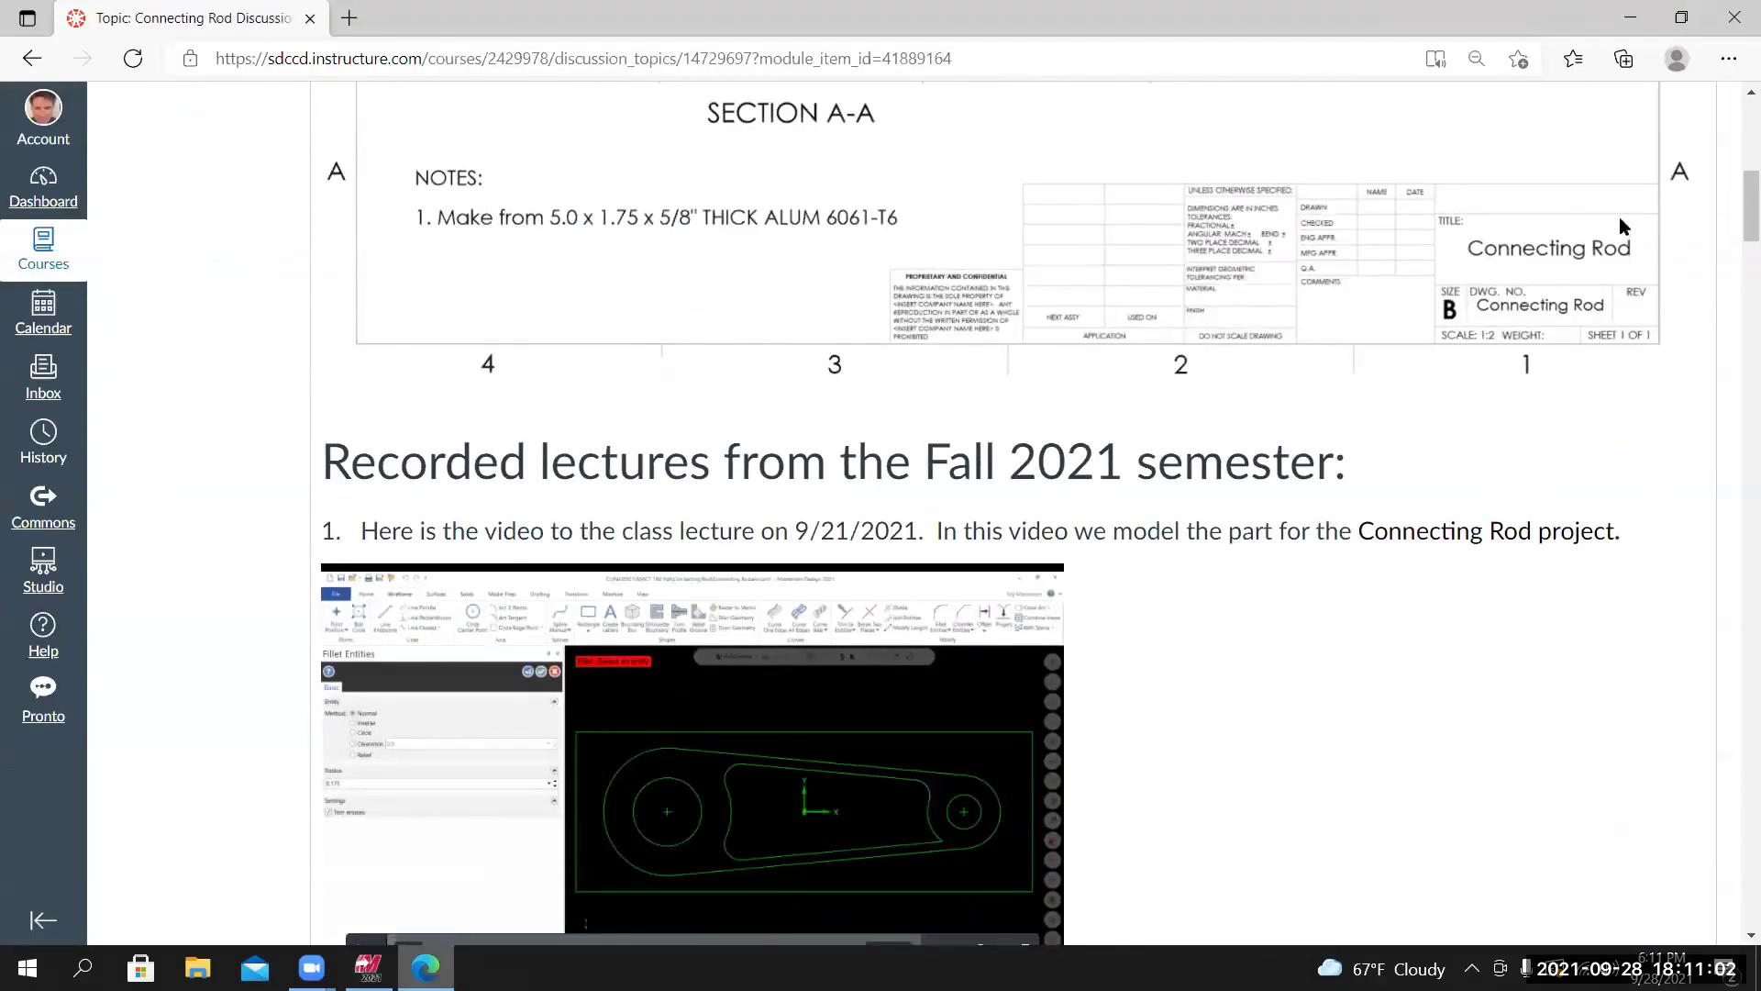
scroll(1704, 226, down, 4)
scroll(1733, 229, down, 4)
scroll(1734, 606, down, 6)
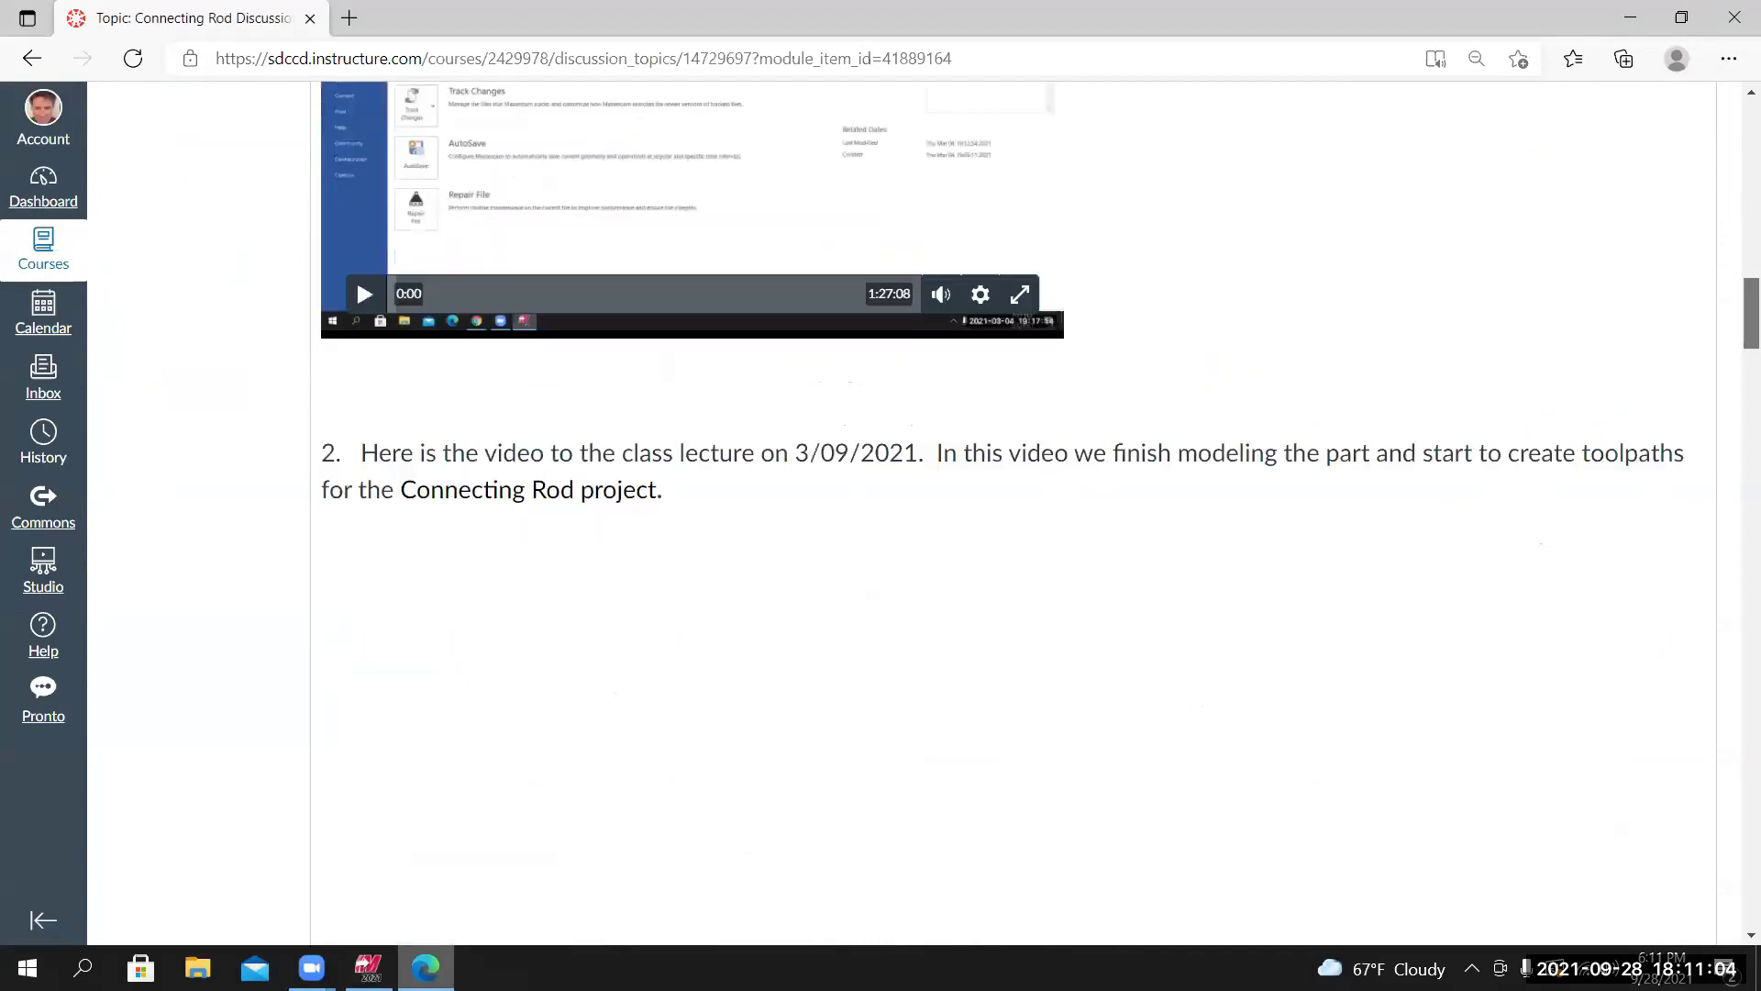
scroll(1733, 647, down, 5)
scroll(1341, 454, down, 20)
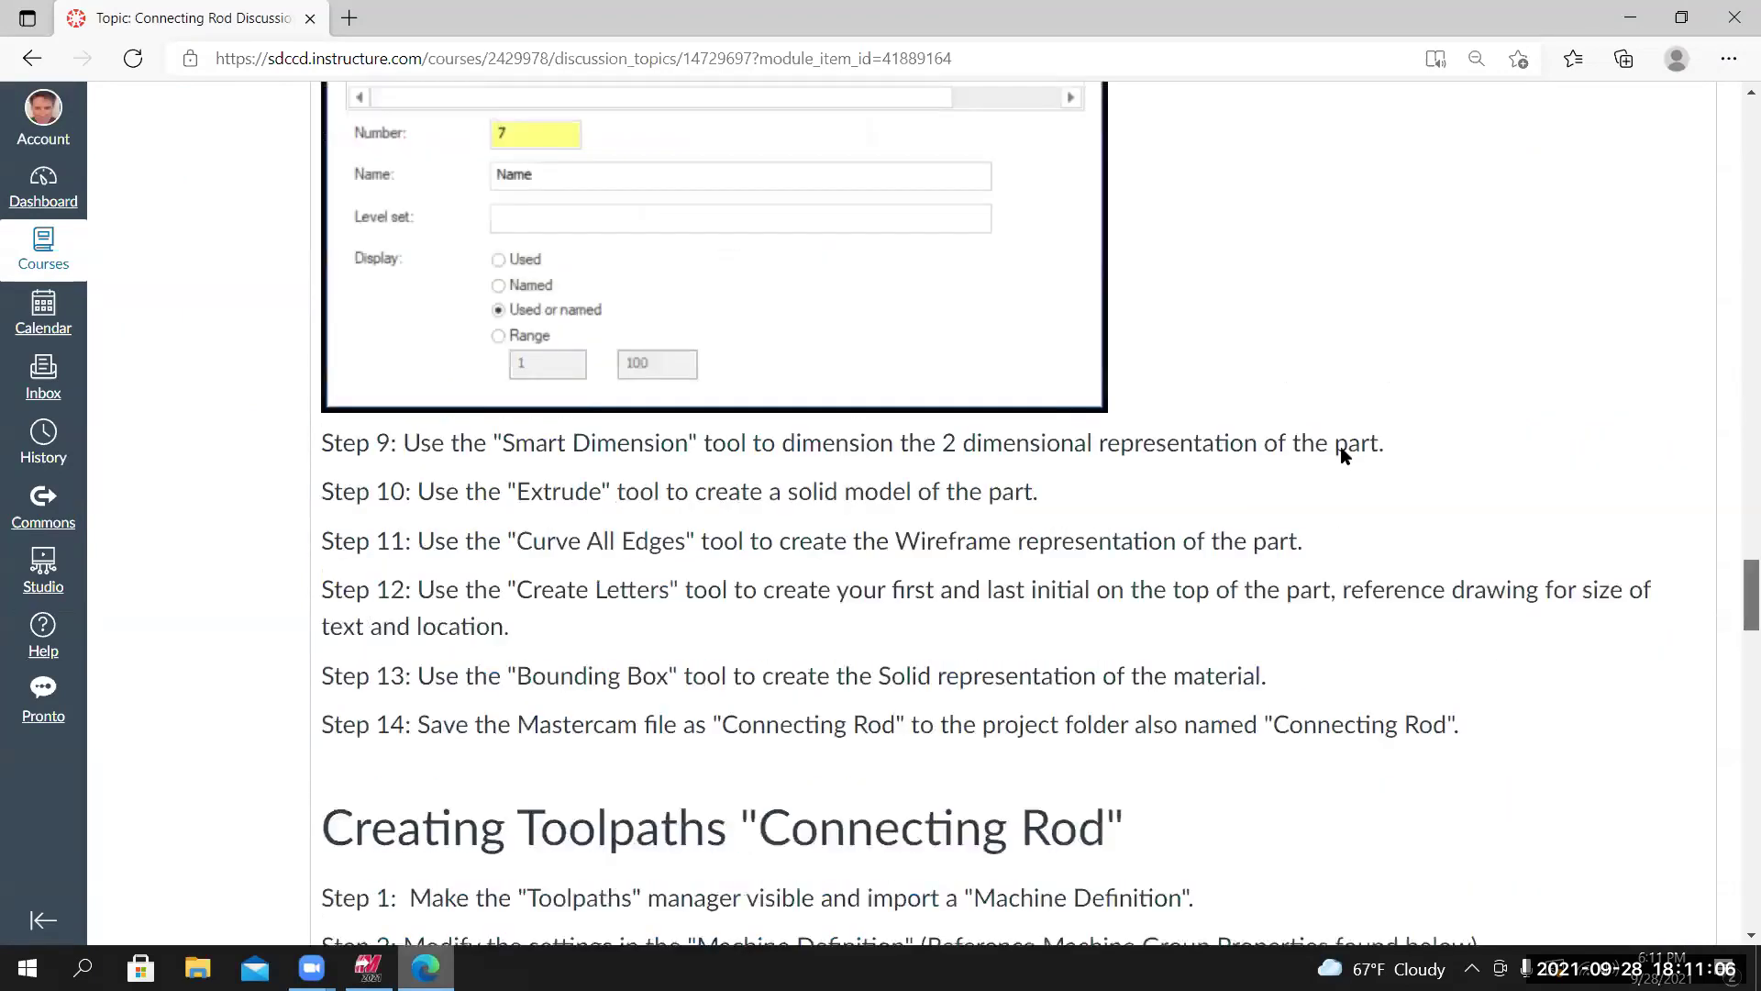
scroll(1341, 456, down, 5)
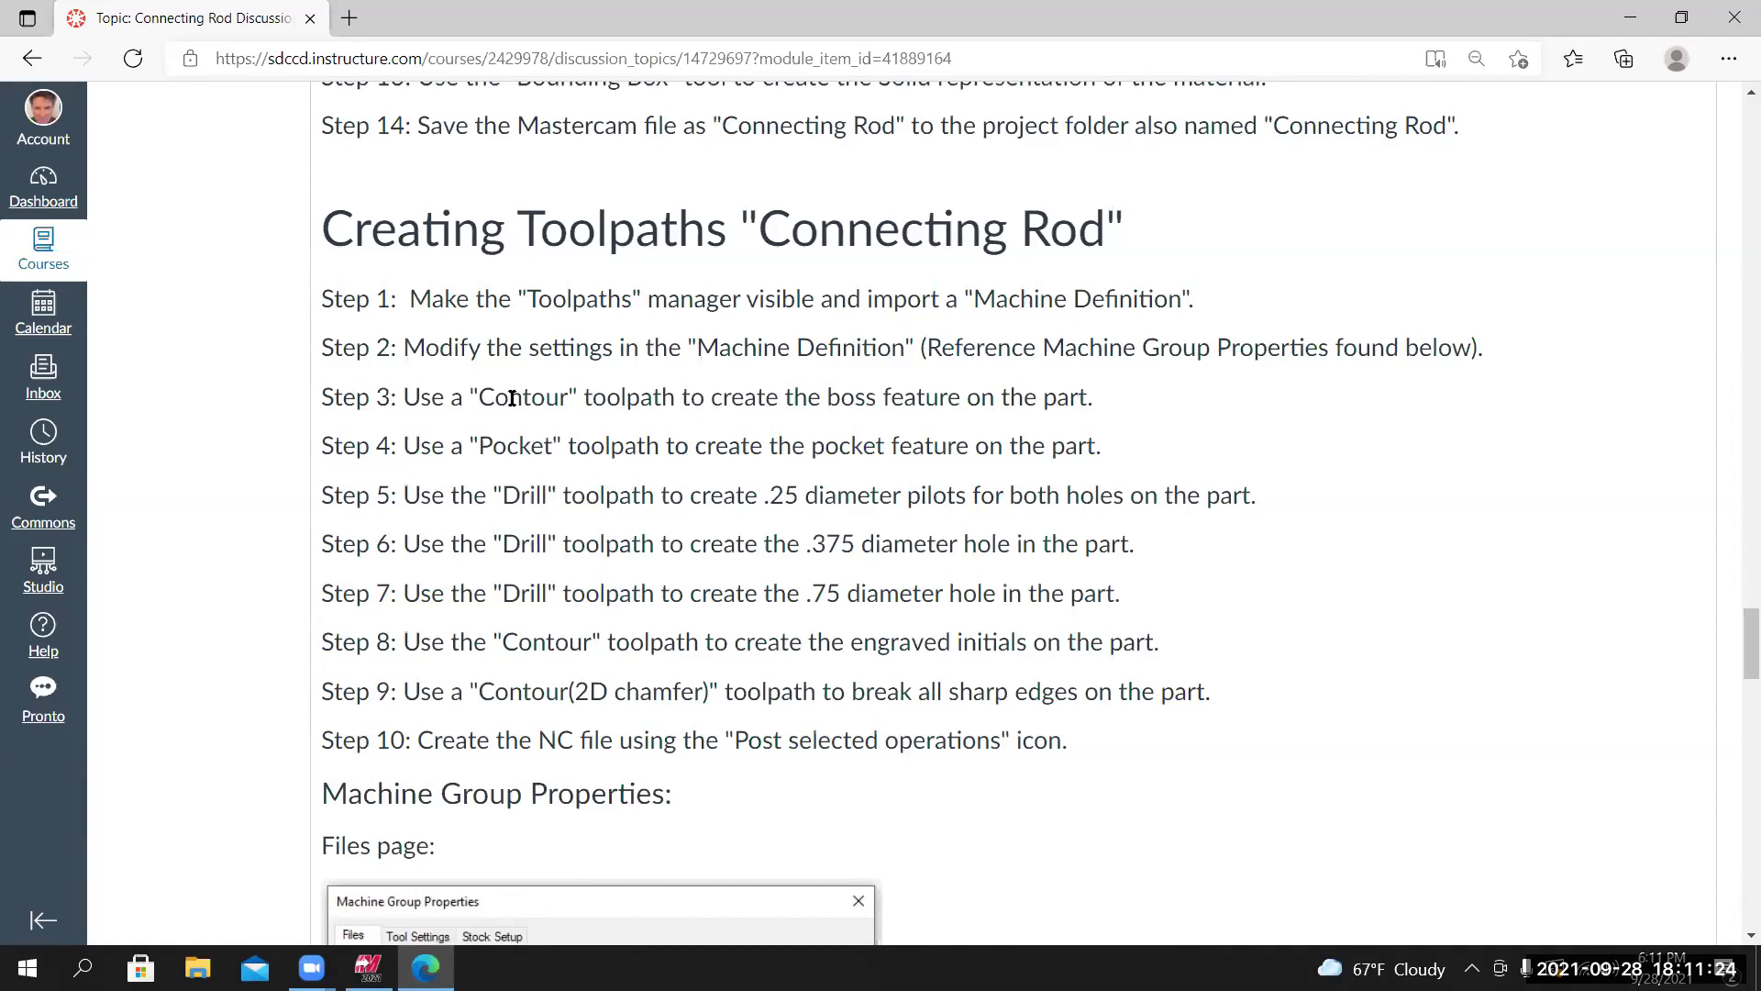
Review the Machine Group Properties and the tool list on the Connecting Rod page.
scroll(970, 436, down, 3)
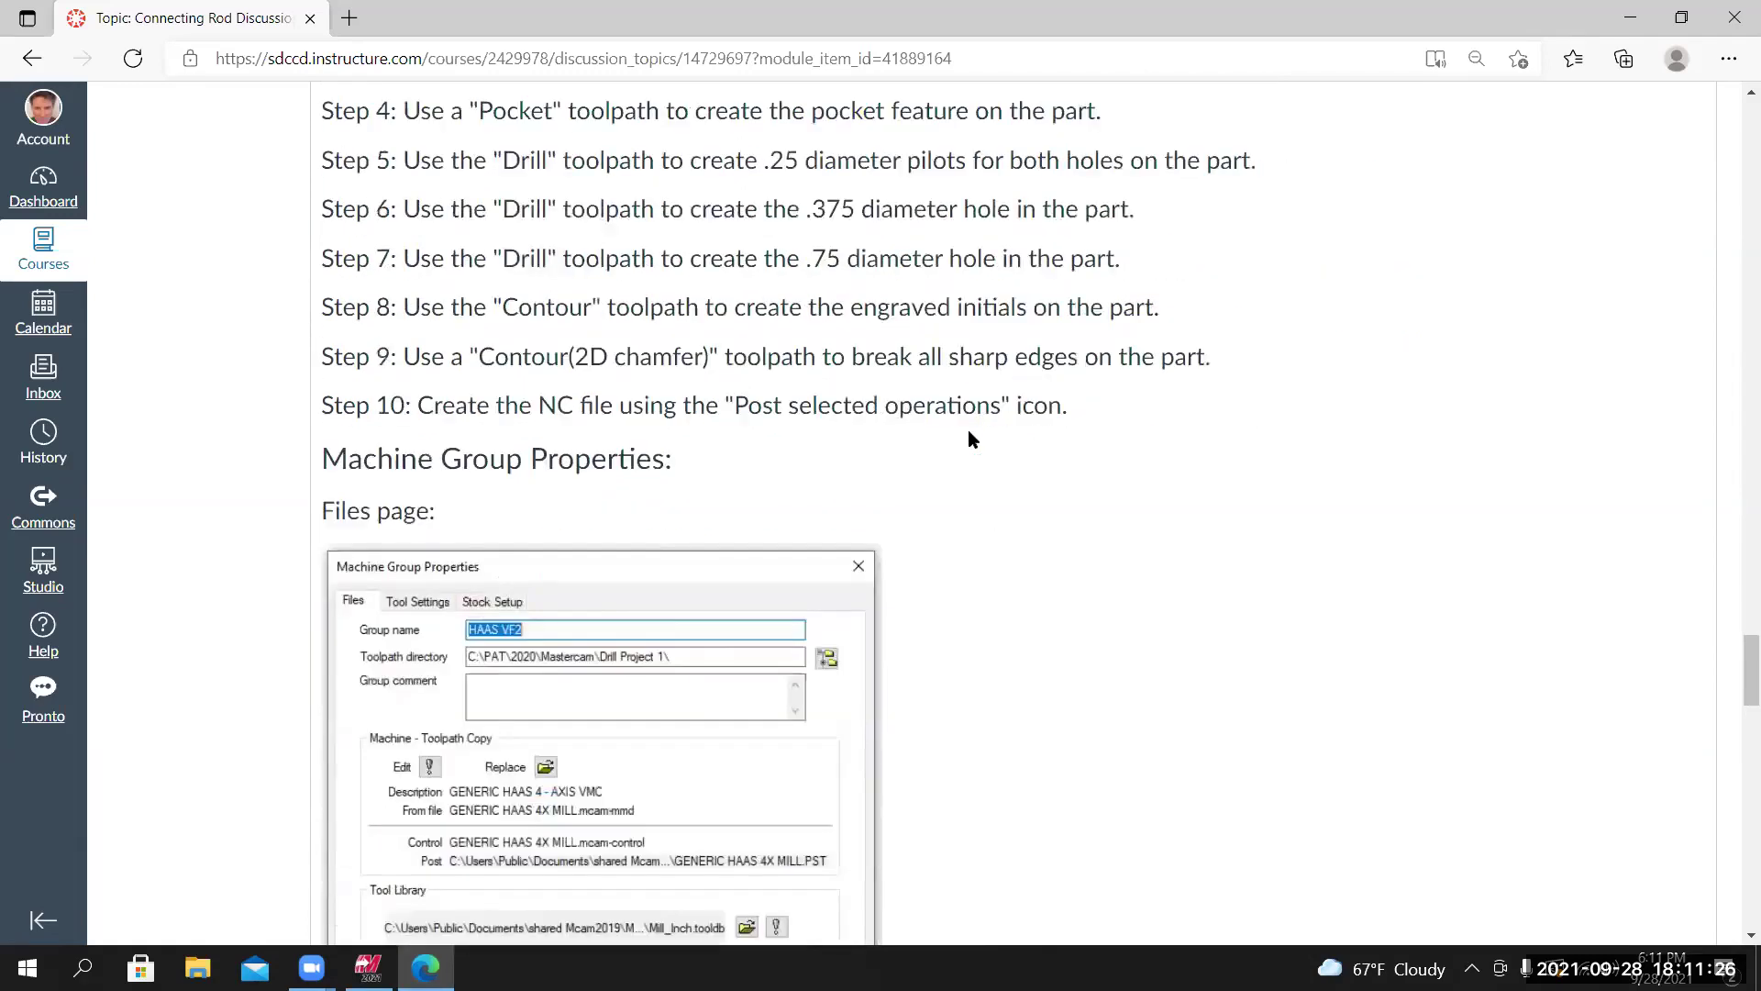
scroll(970, 436, down, 15)
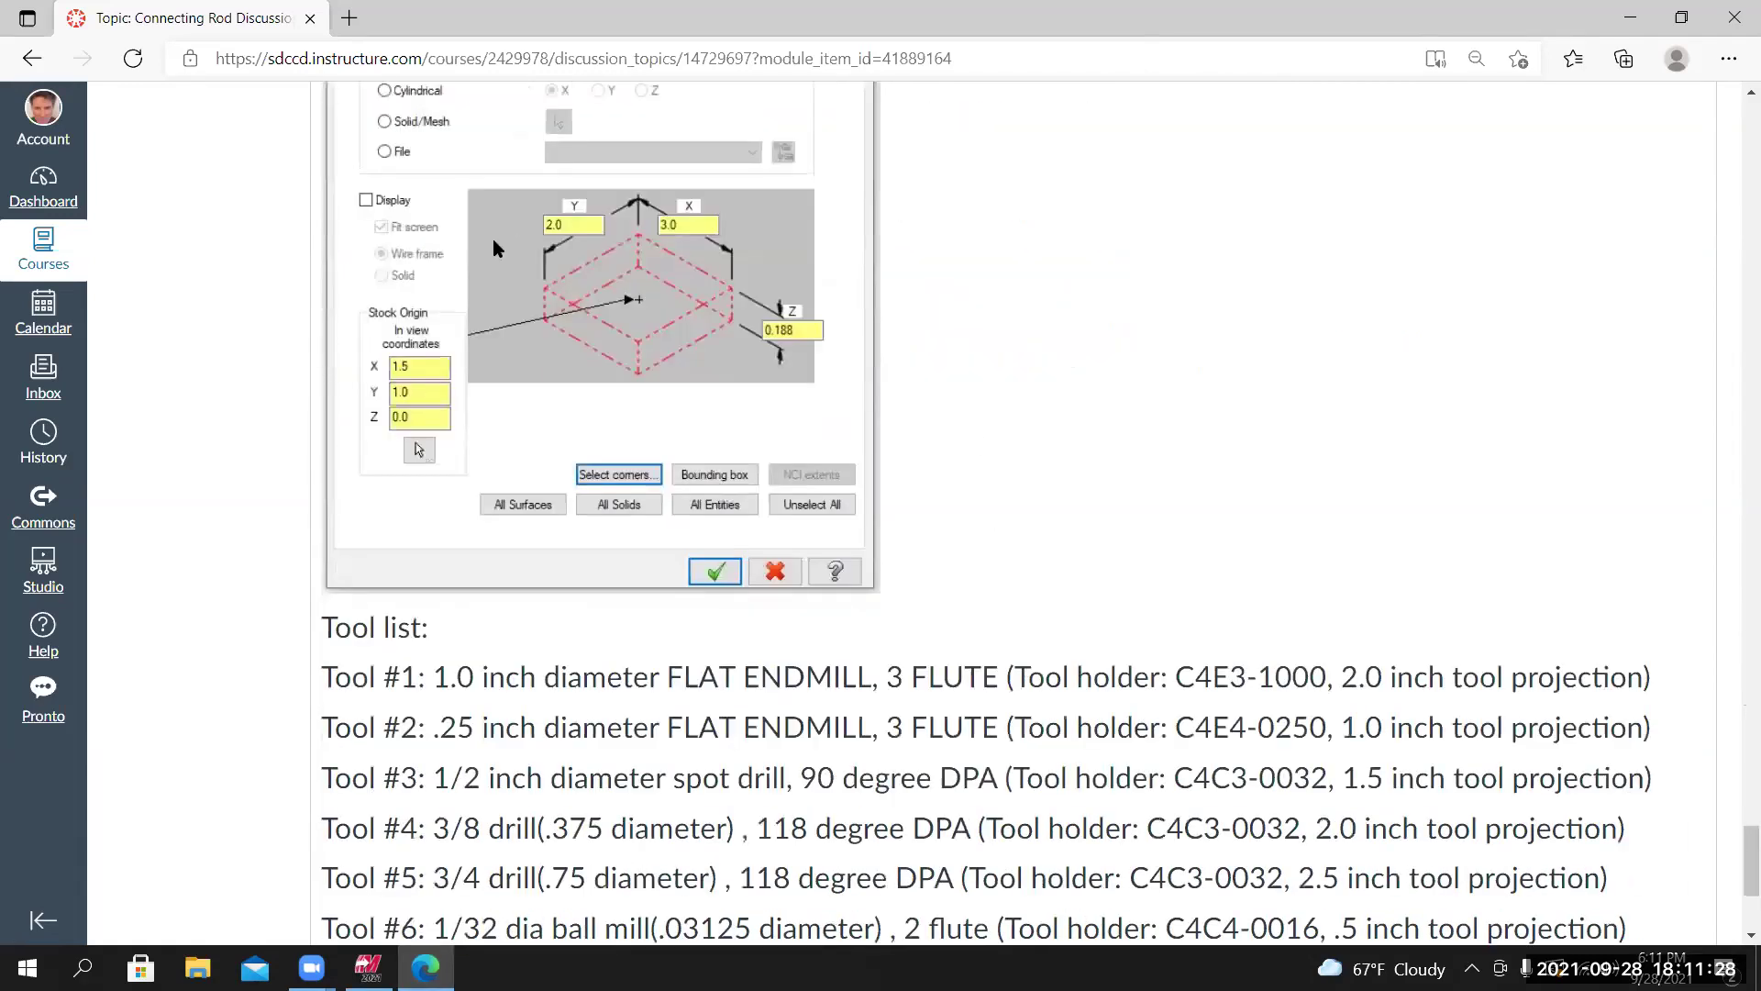
scroll(495, 248, down, 4)
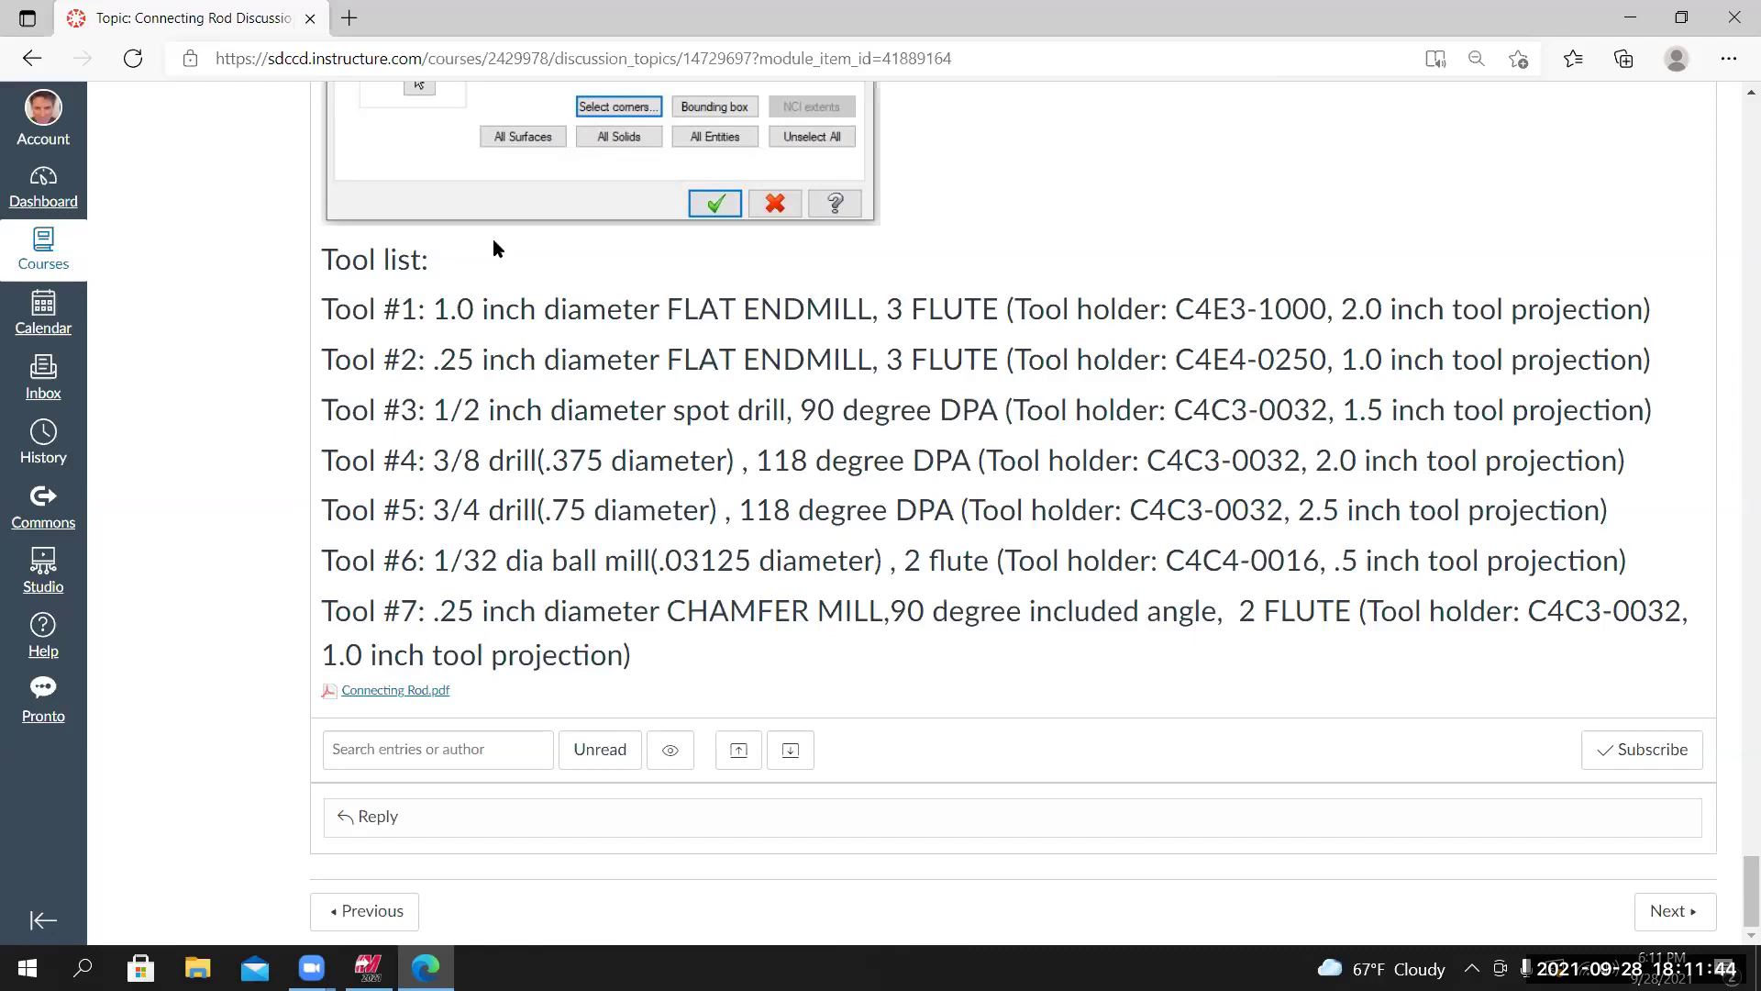
Switch back to Mastercam and start a Contour toolpath on the wireframe chain around the boss's upper outer edge.
mouse_move(312, 967)
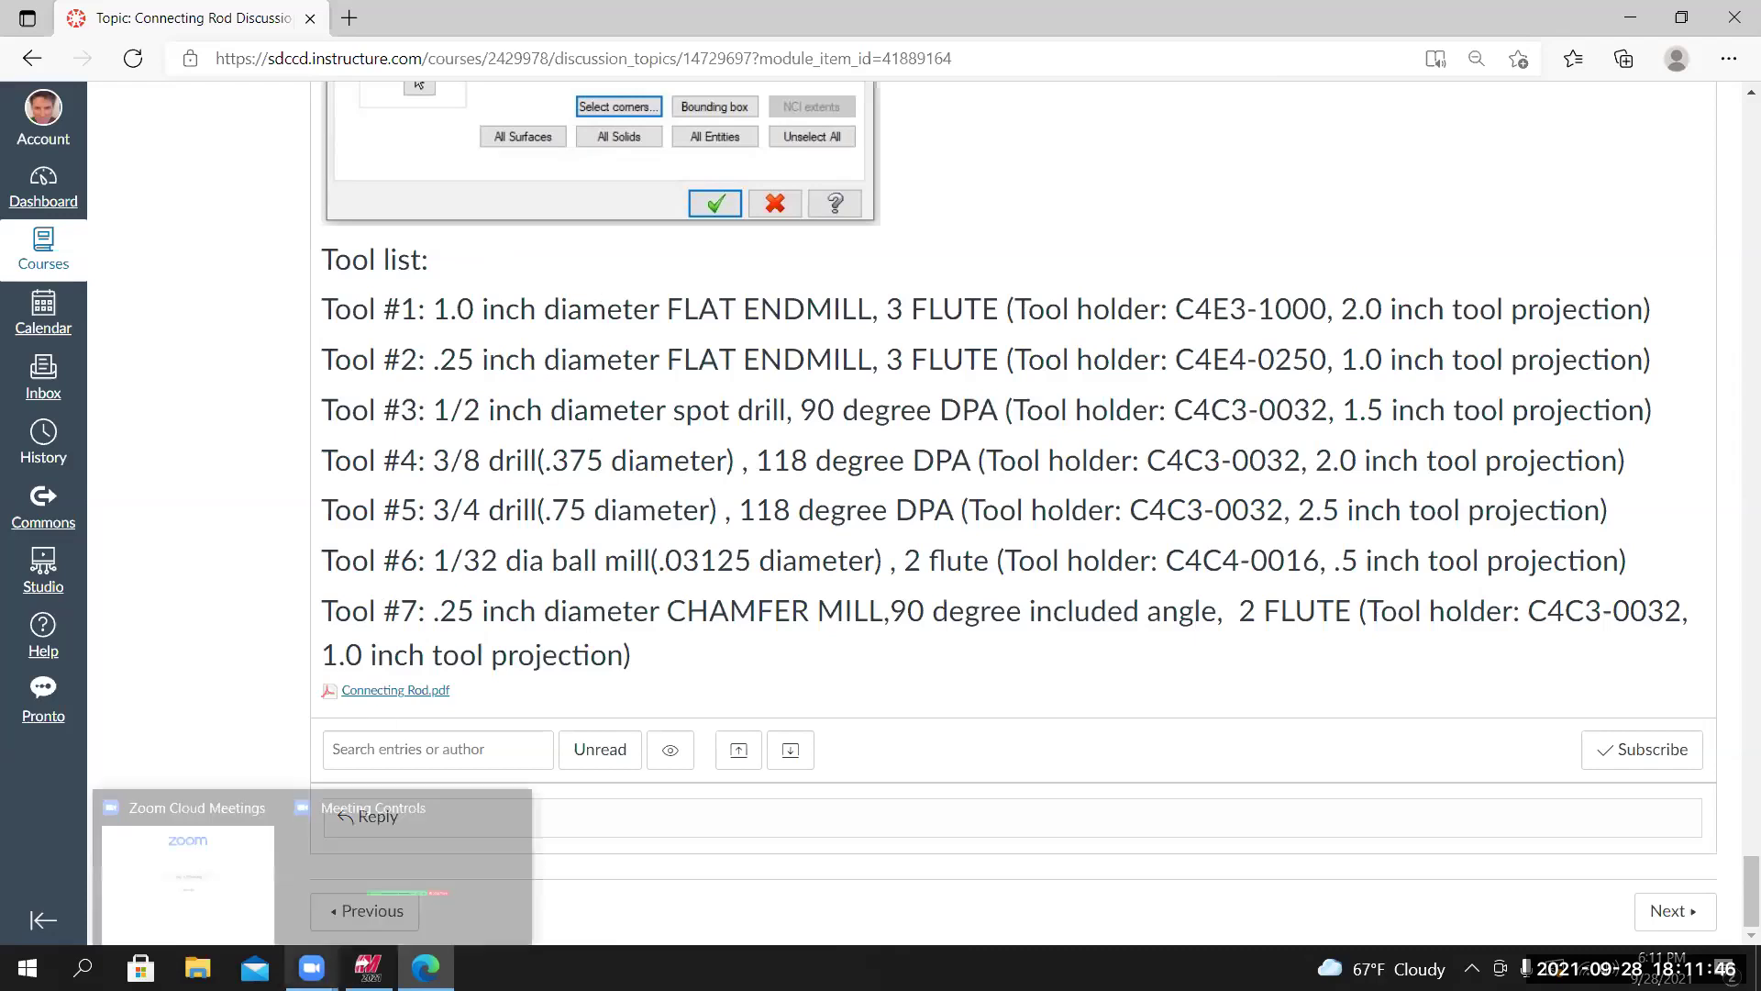
click(369, 968)
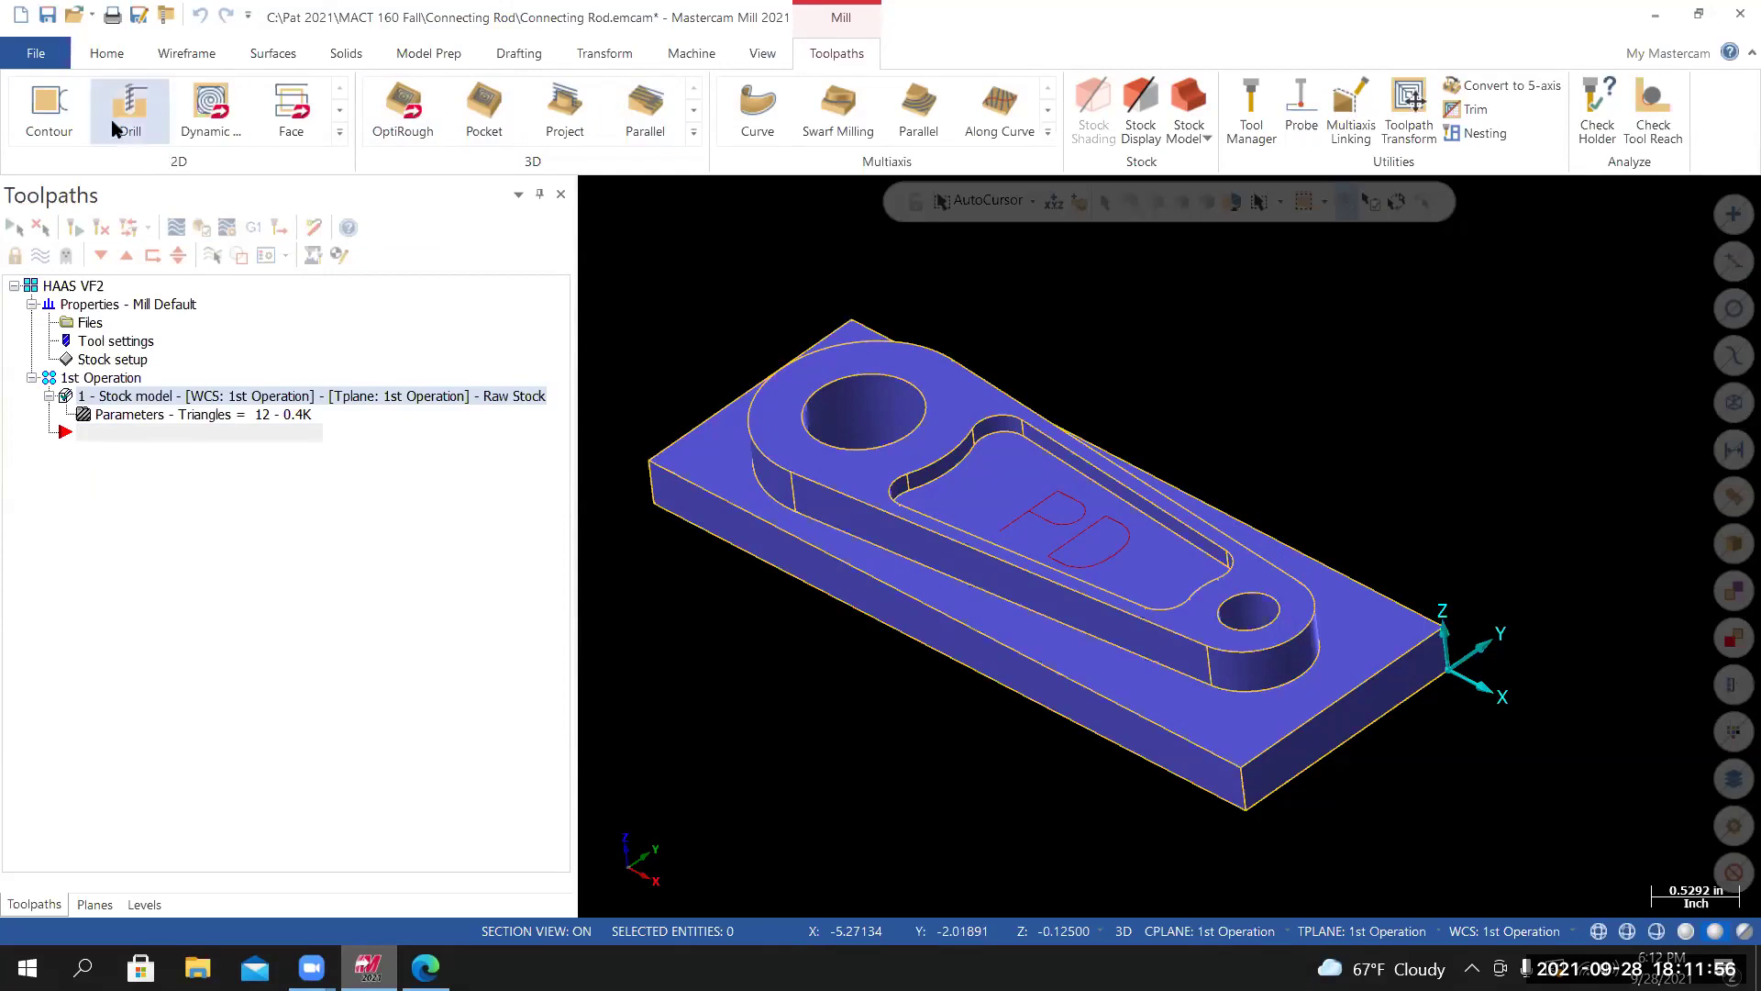
click(60, 112)
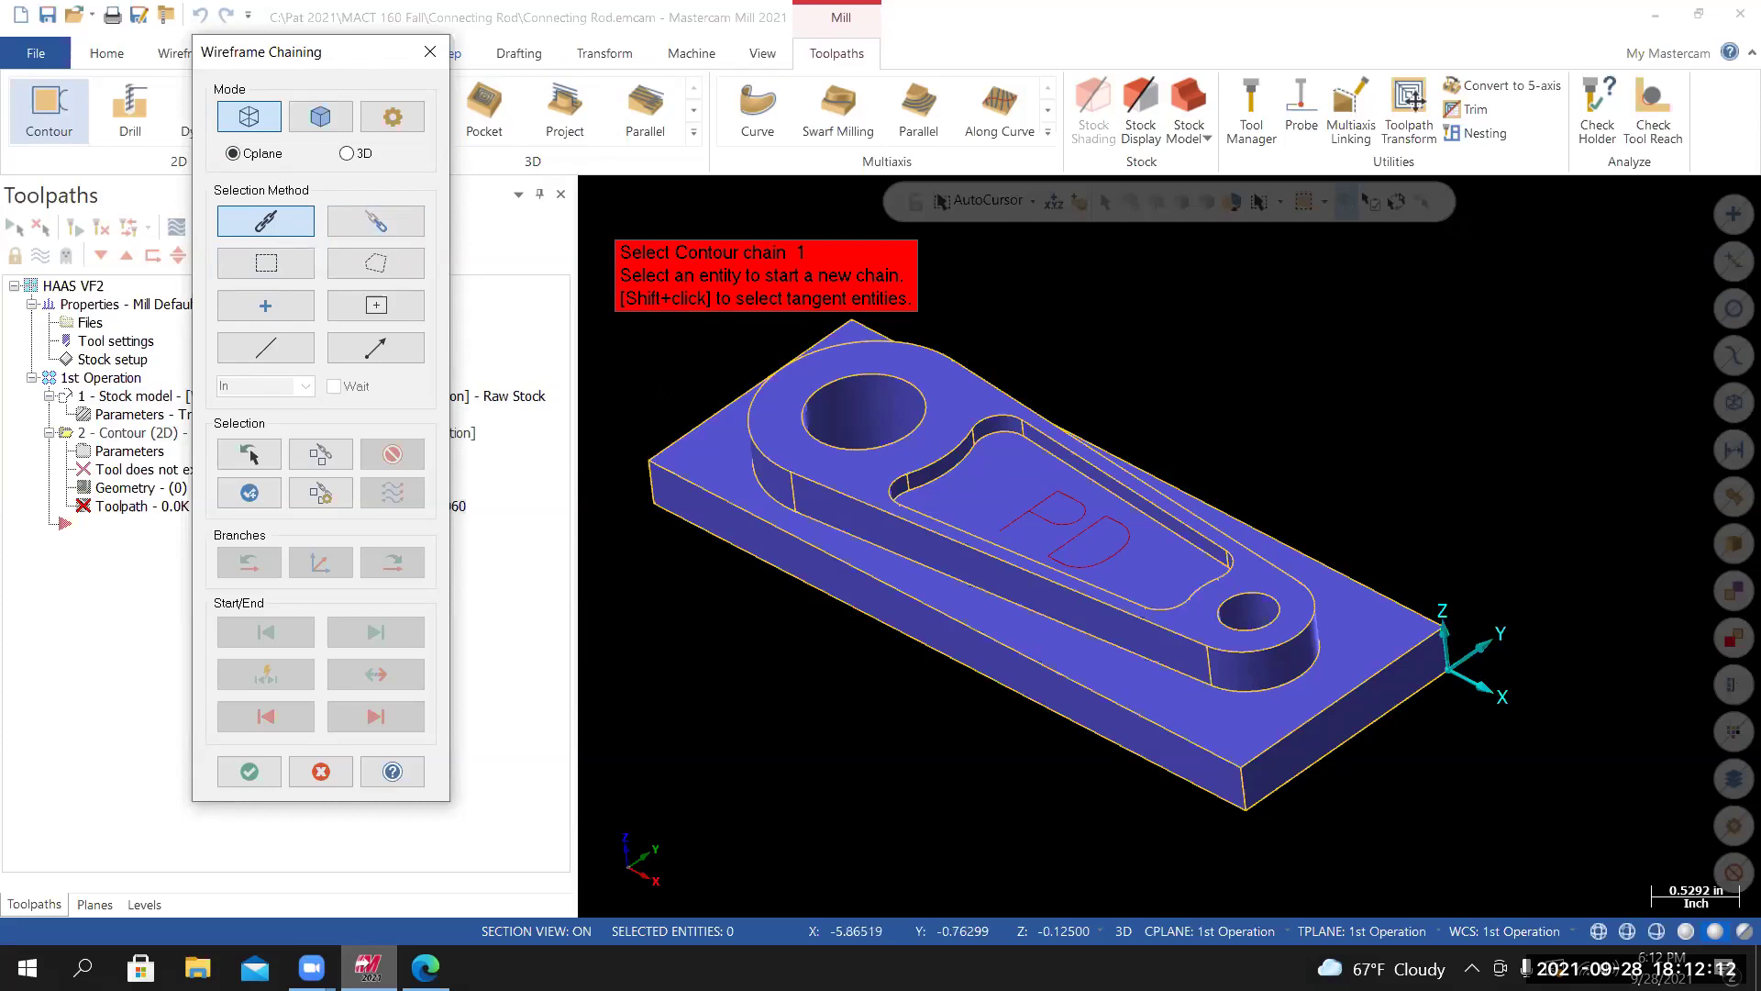
scroll(906, 552, up, 5)
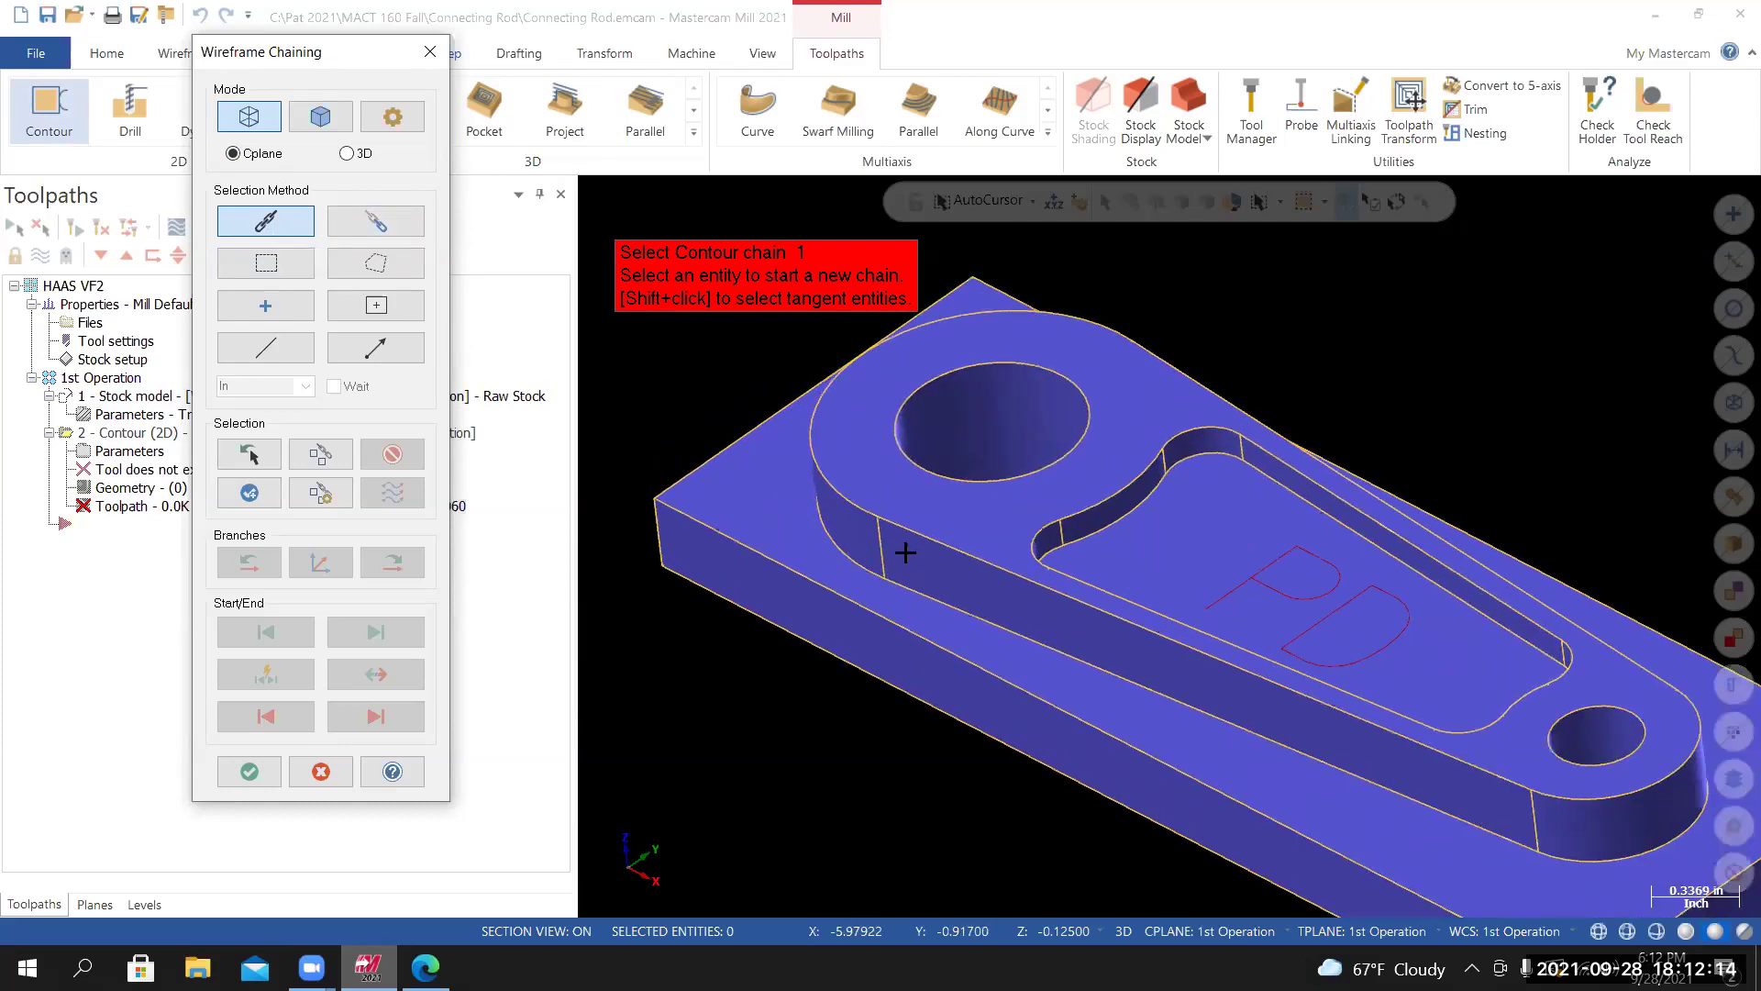
scroll(906, 552, up, 2)
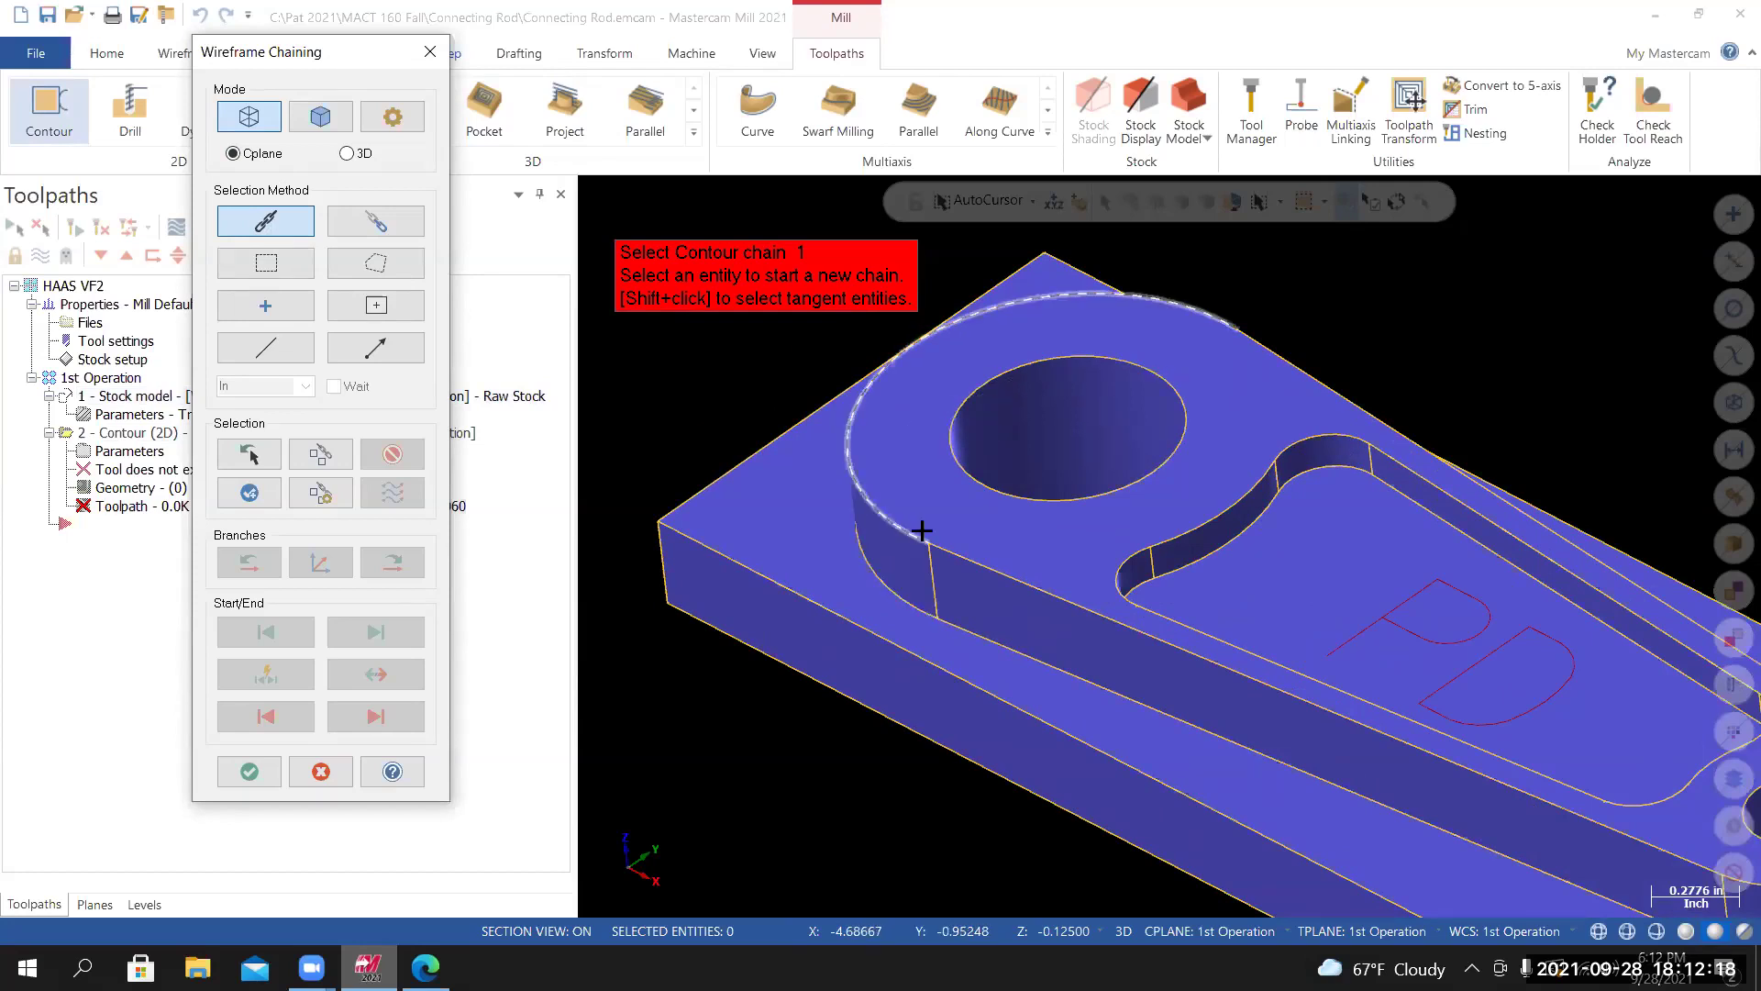
scroll(922, 530, up, 3)
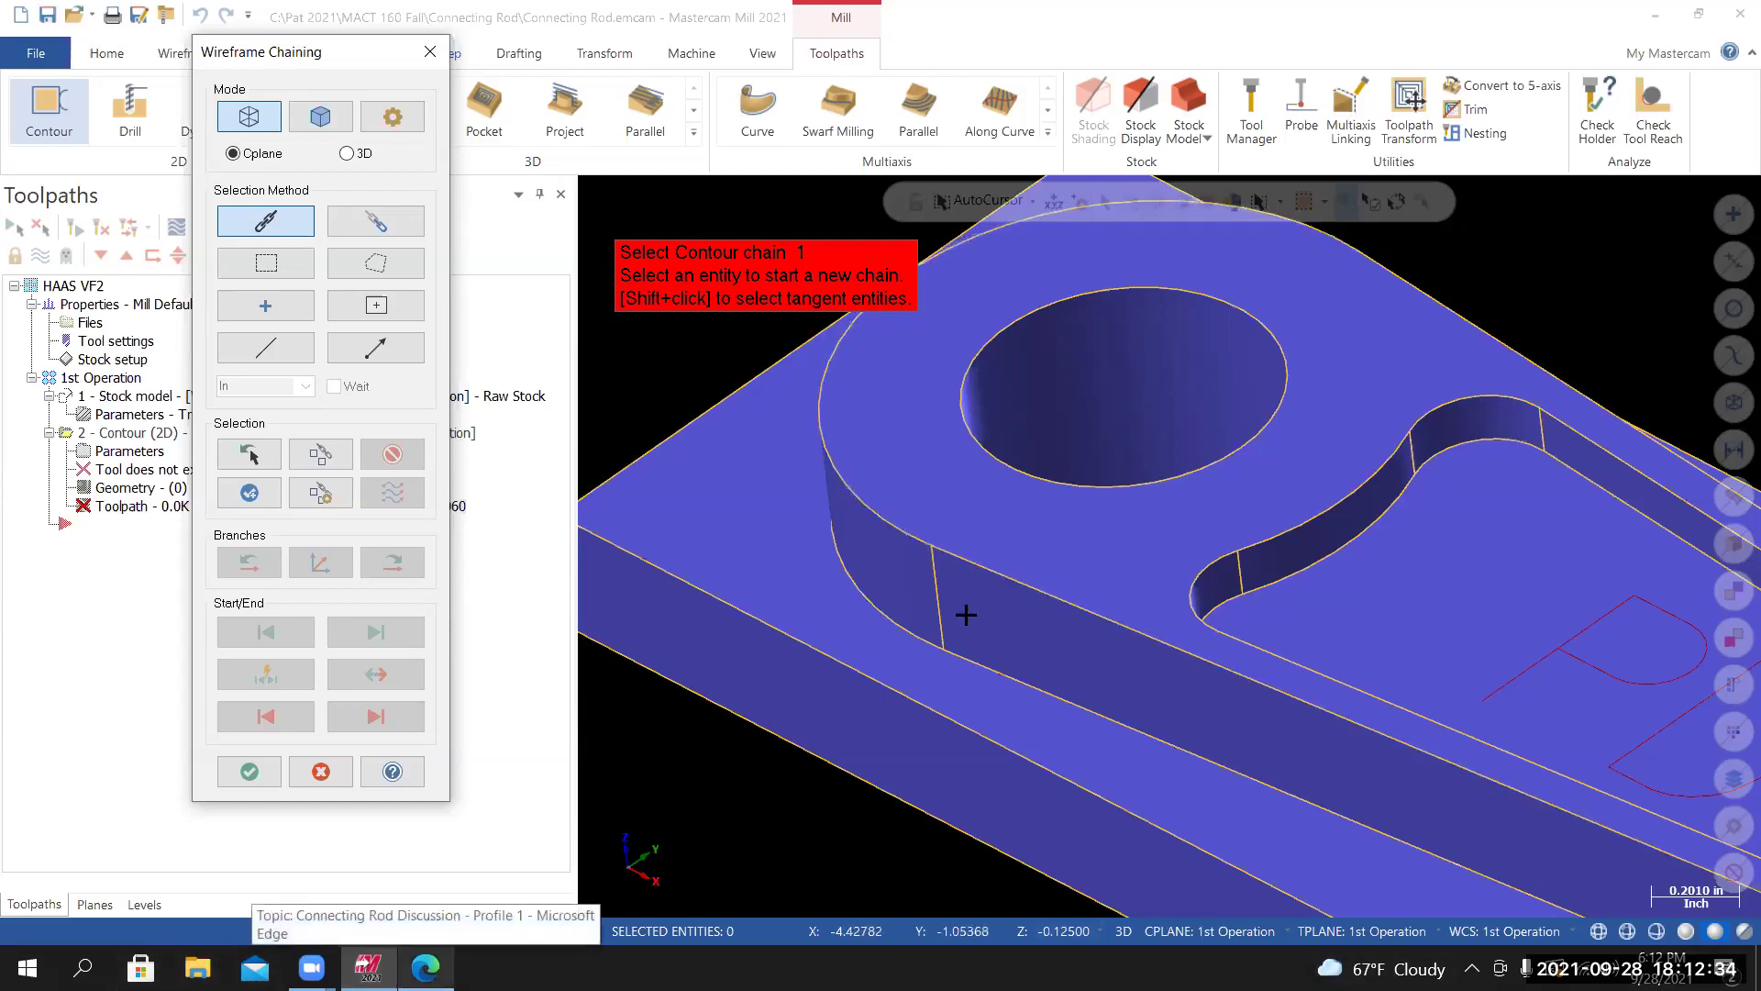
middle_drag(945, 578, 883, 519)
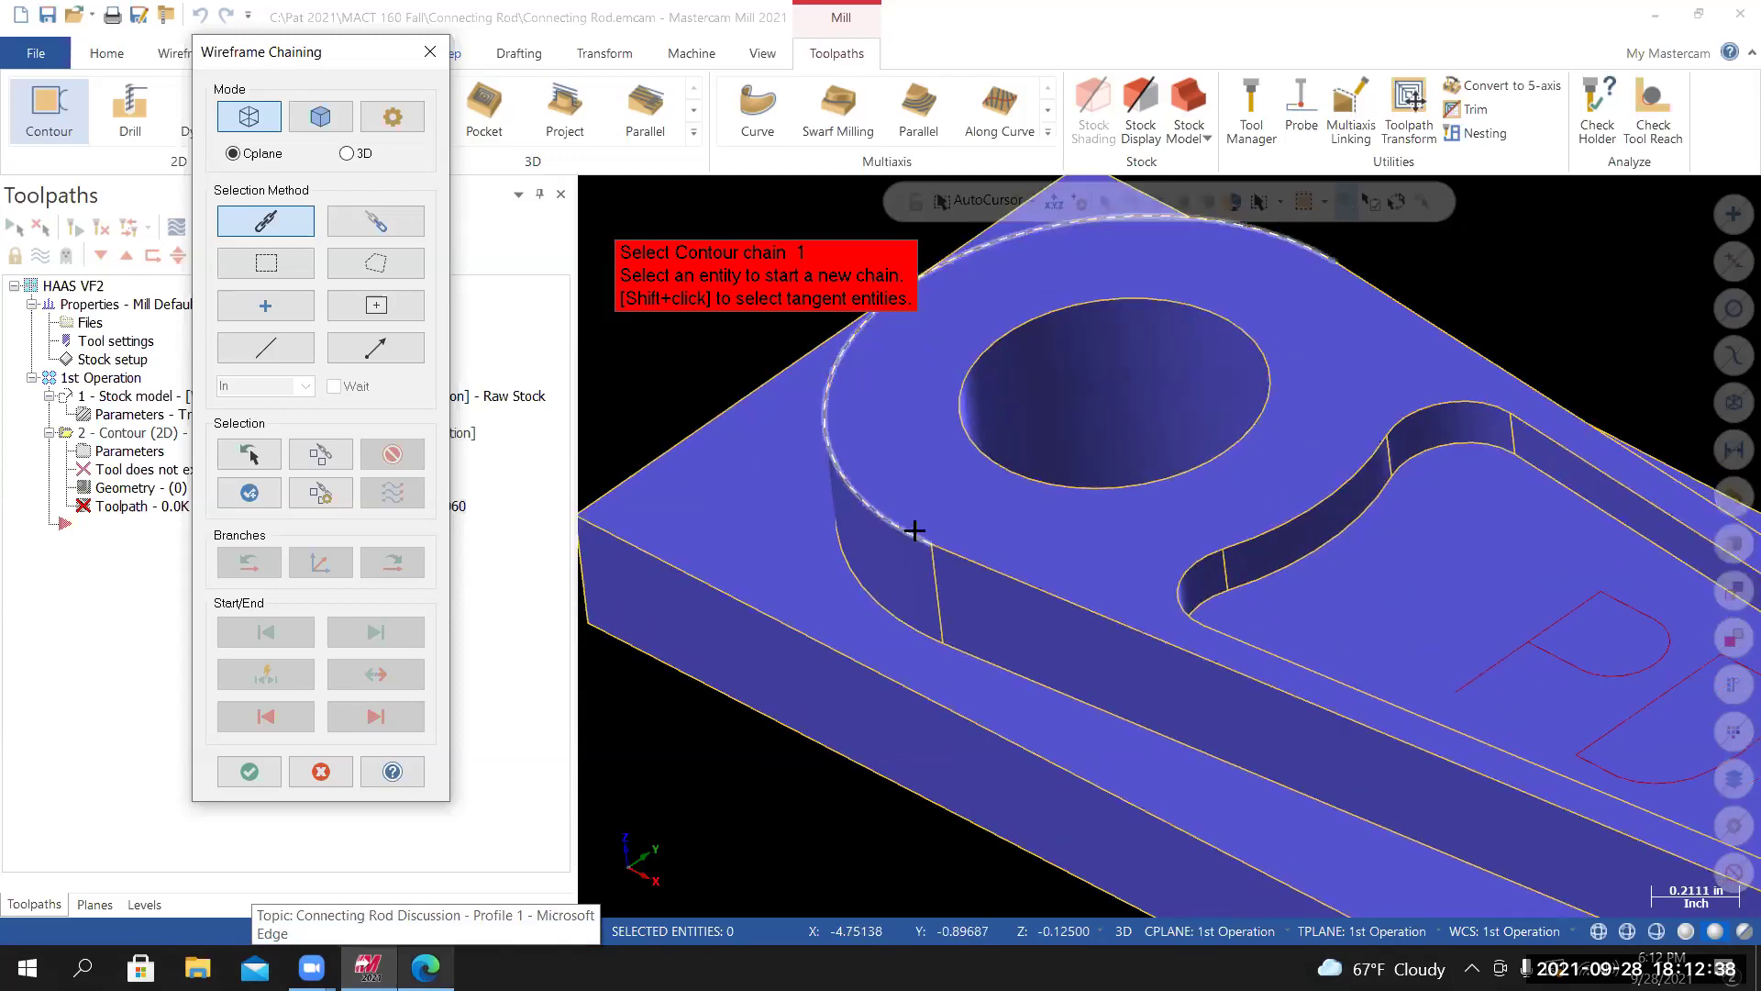
click(913, 530)
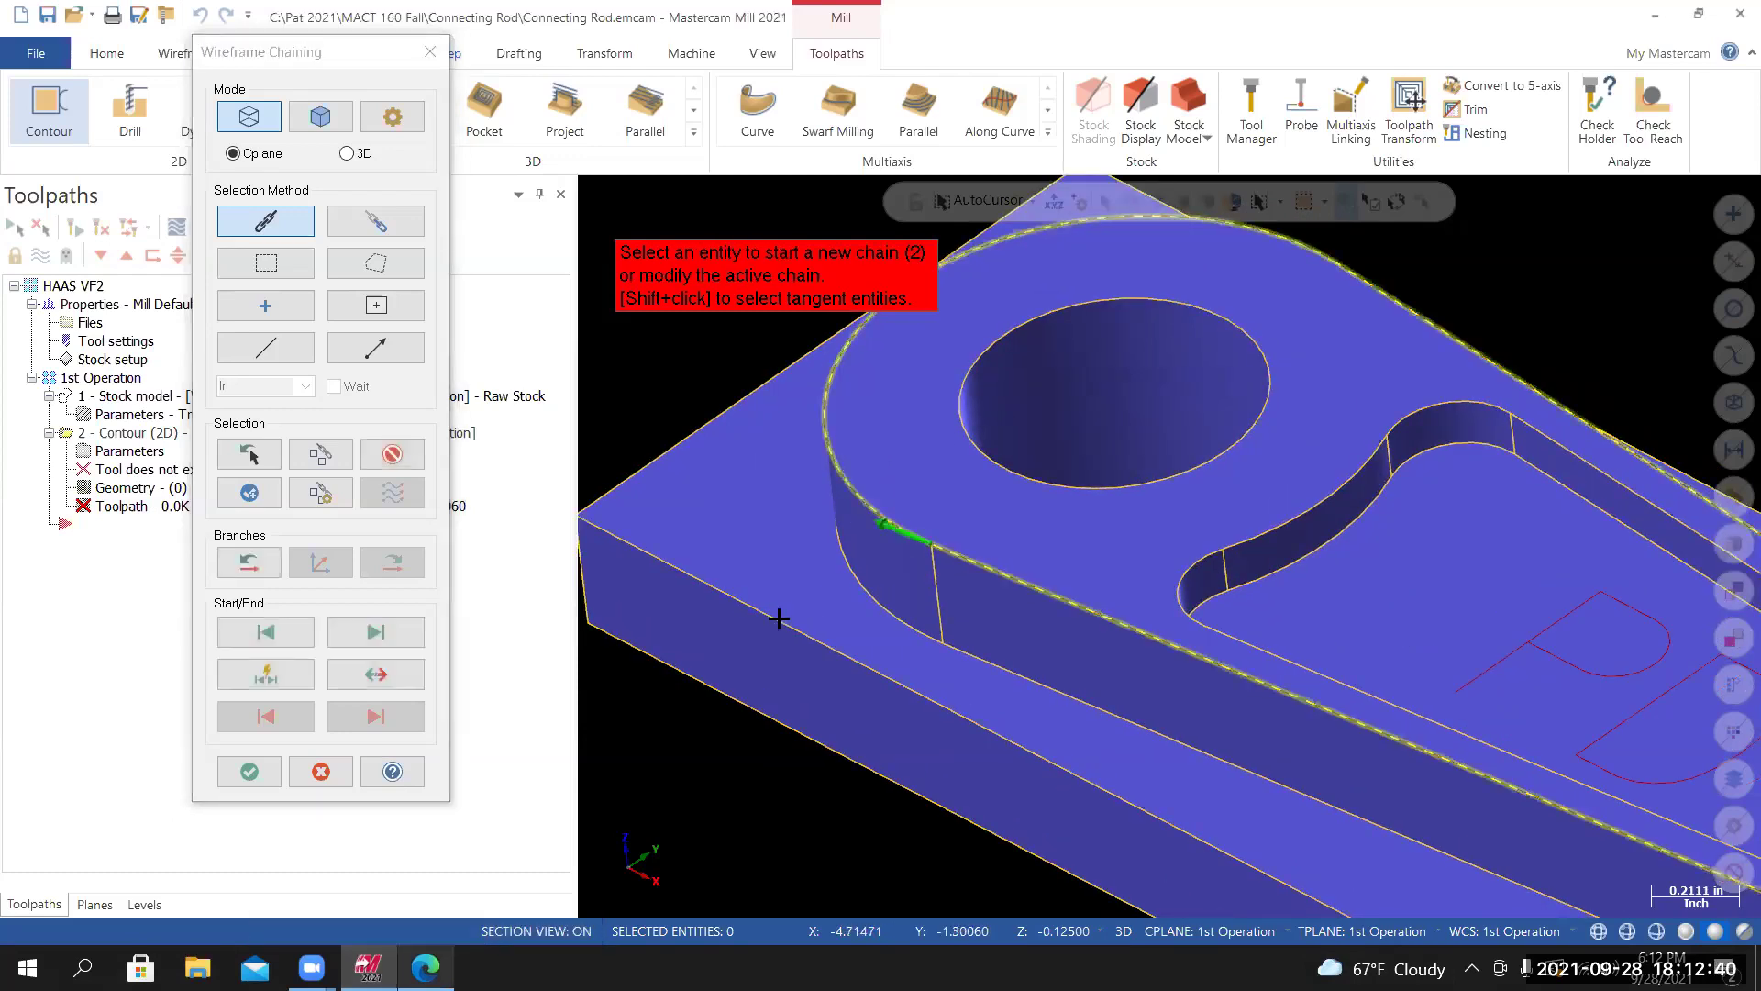
scroll(866, 605, down, 2)
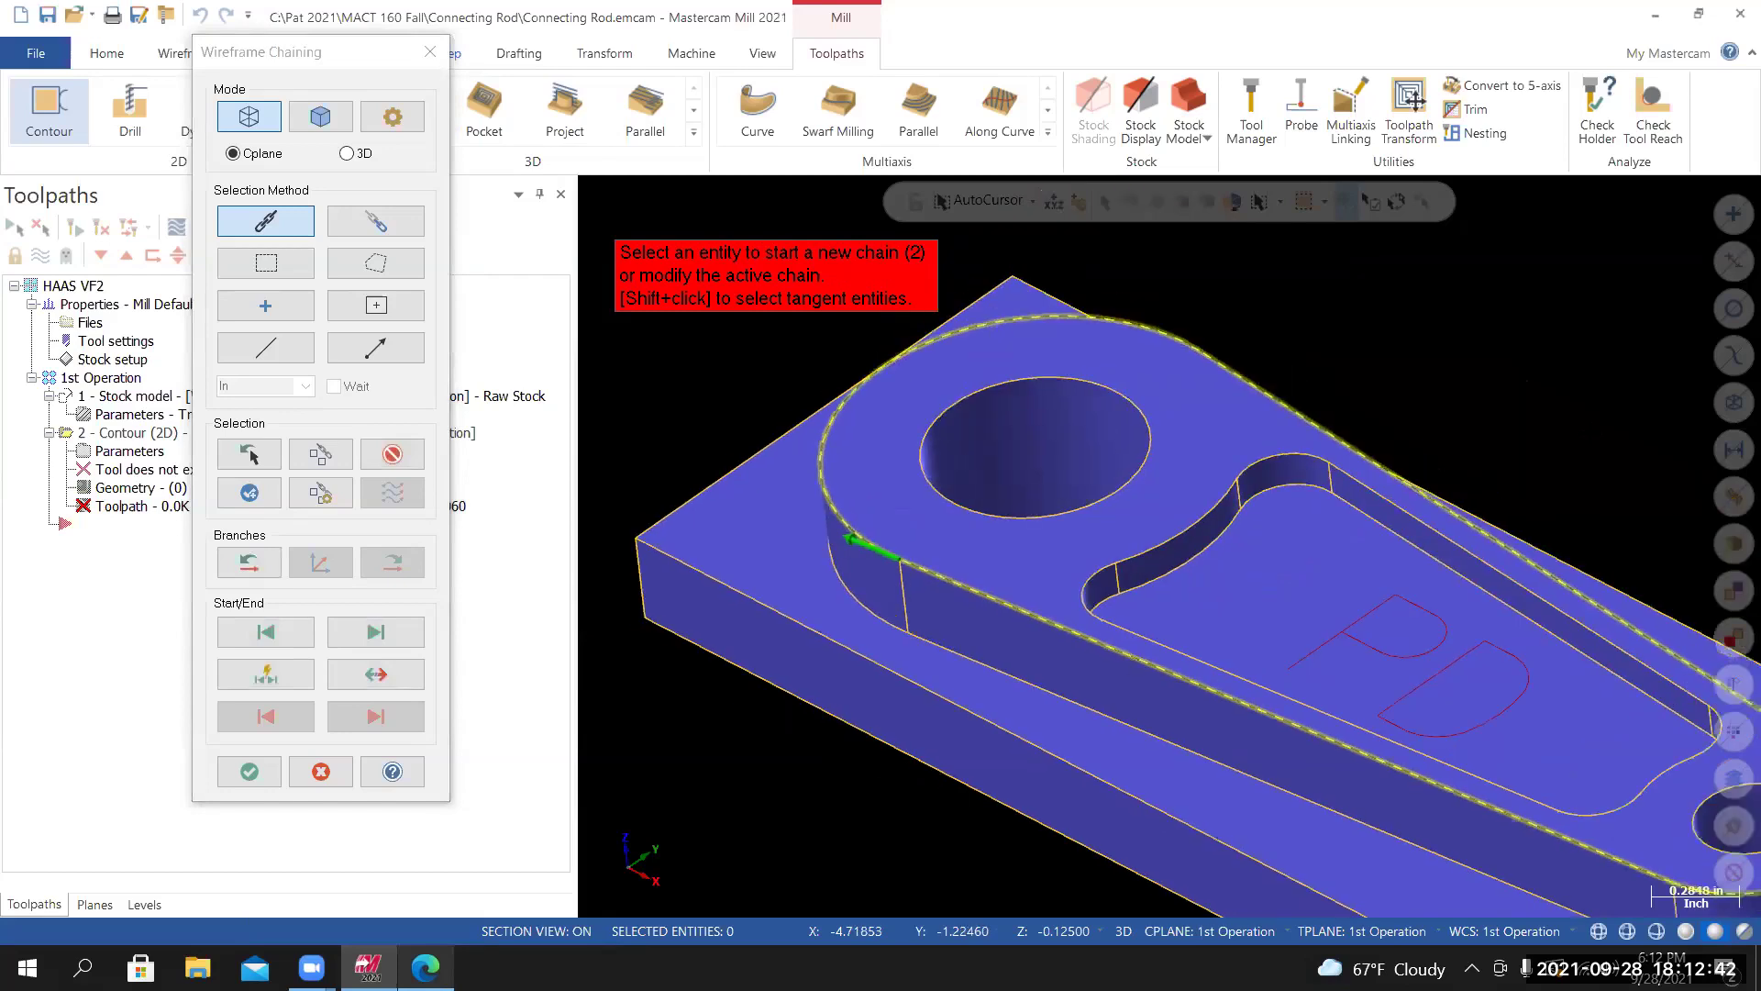
scroll(853, 591, down, 2)
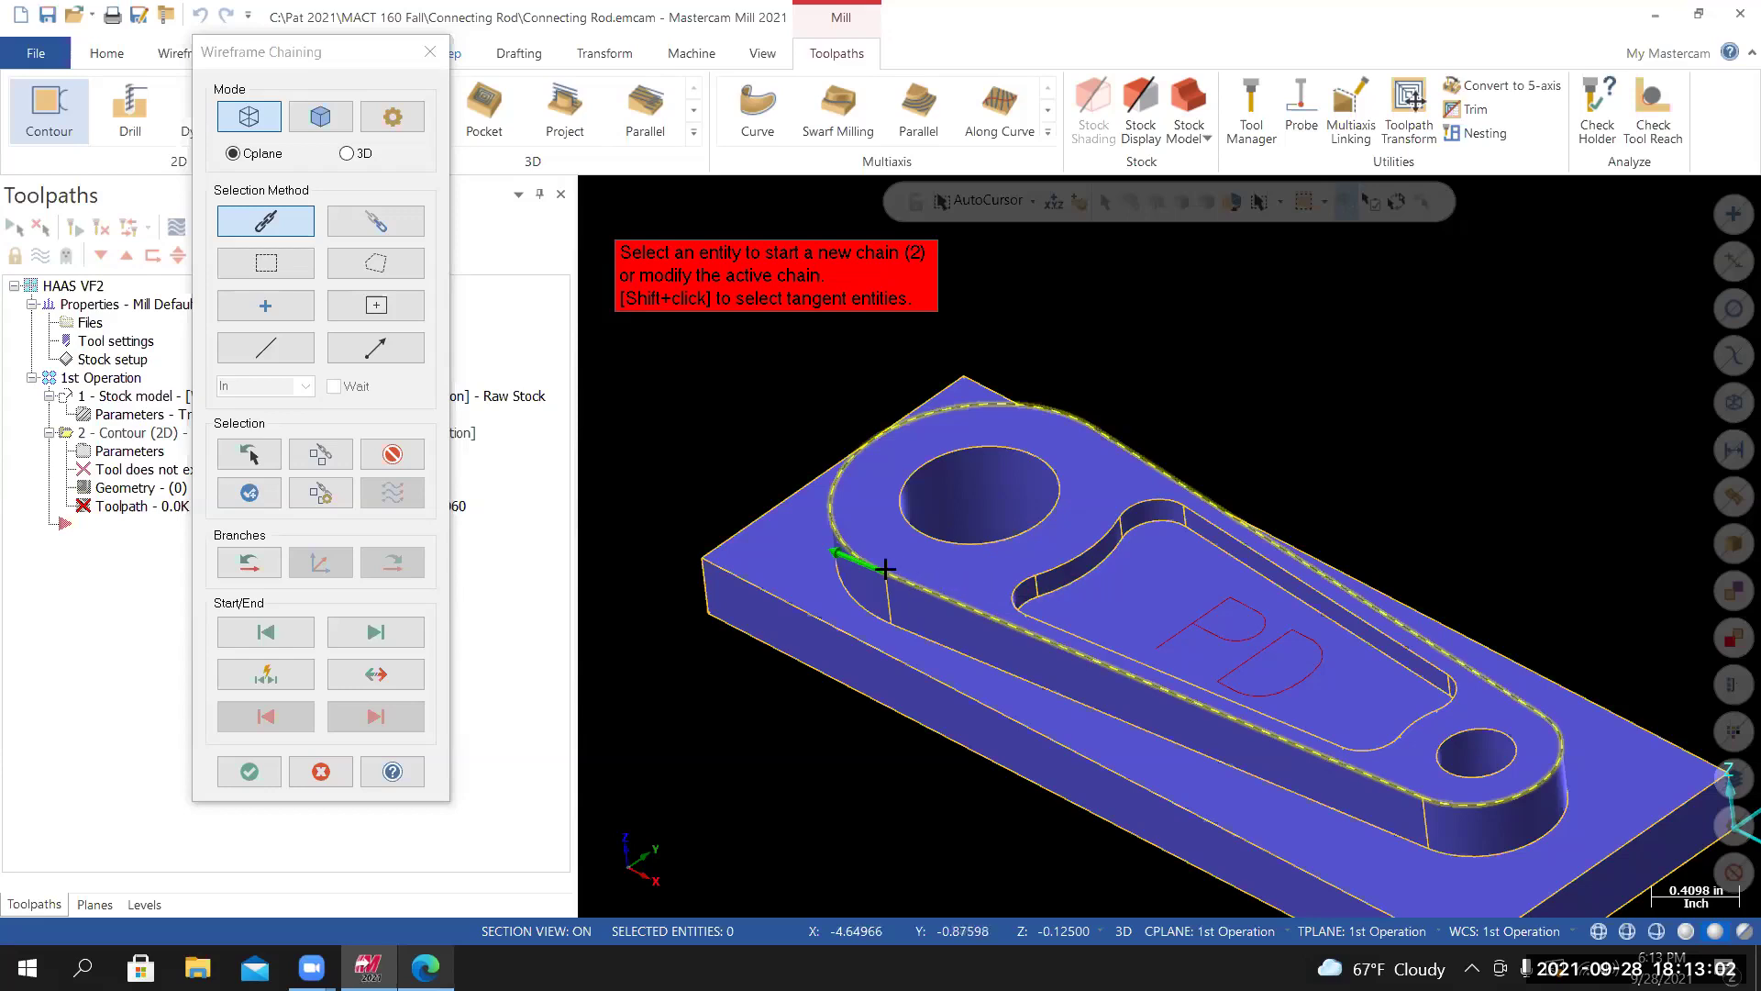
click(249, 772)
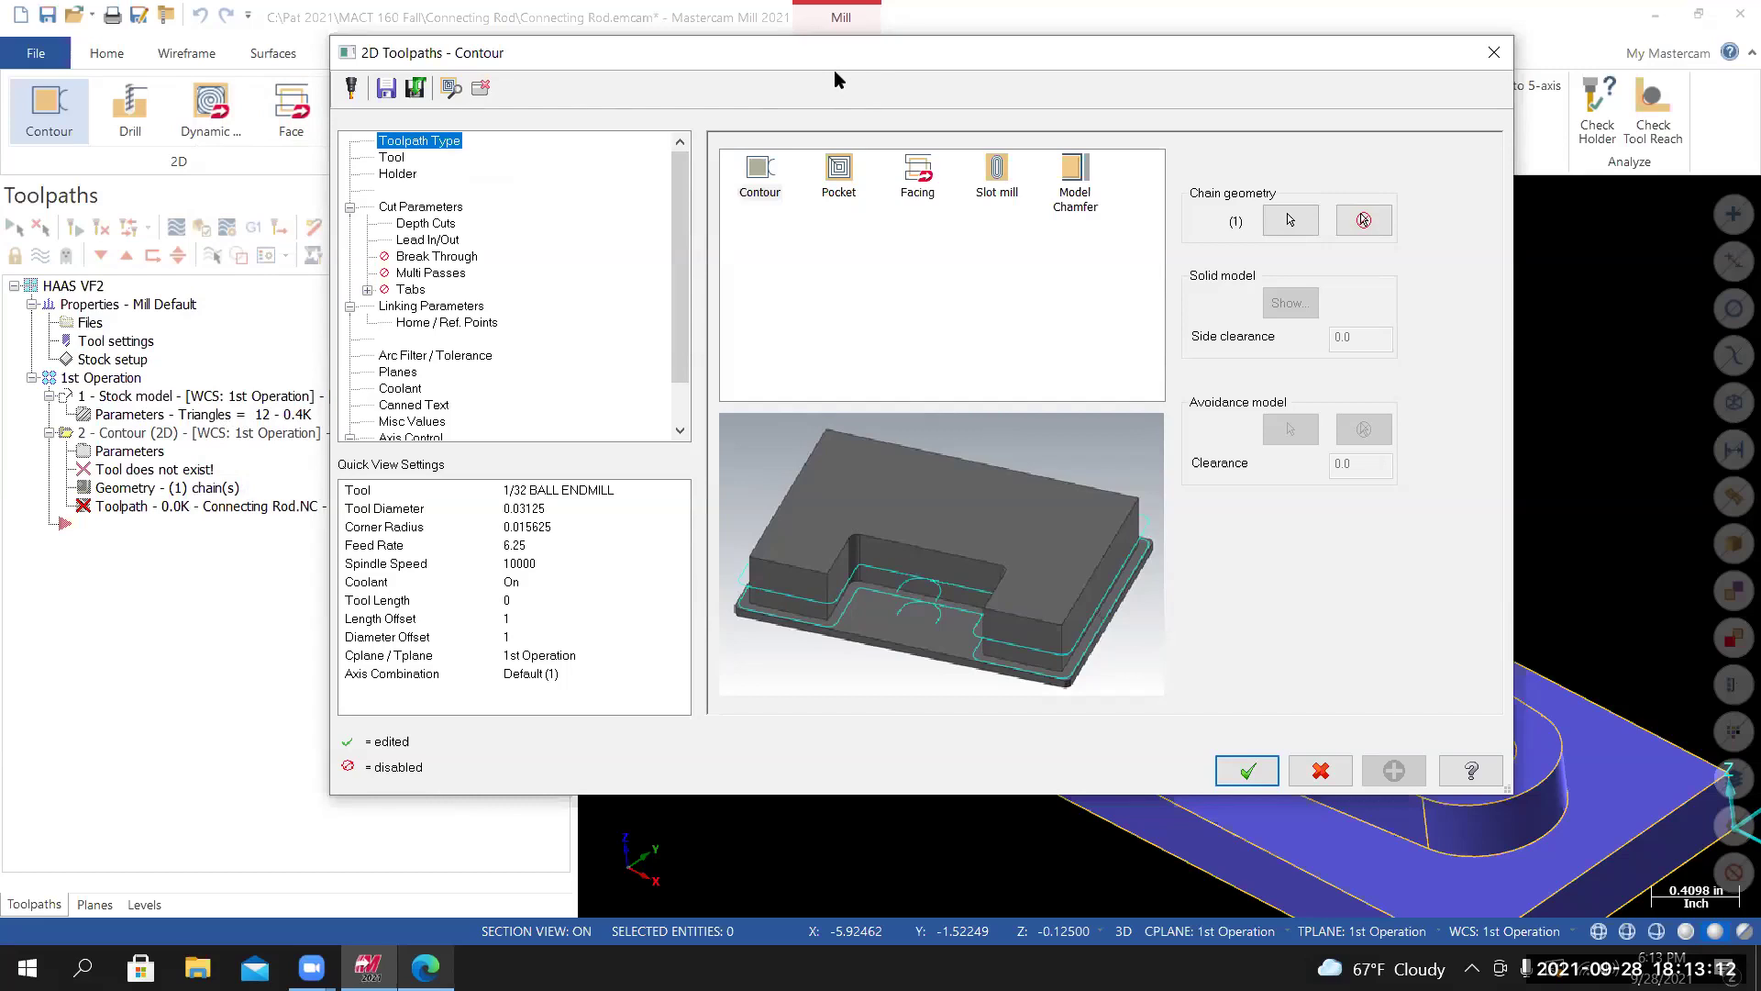
Filter the tool library for the contour to flat endmills with a diameter equal to 1.0 inch.
click(392, 159)
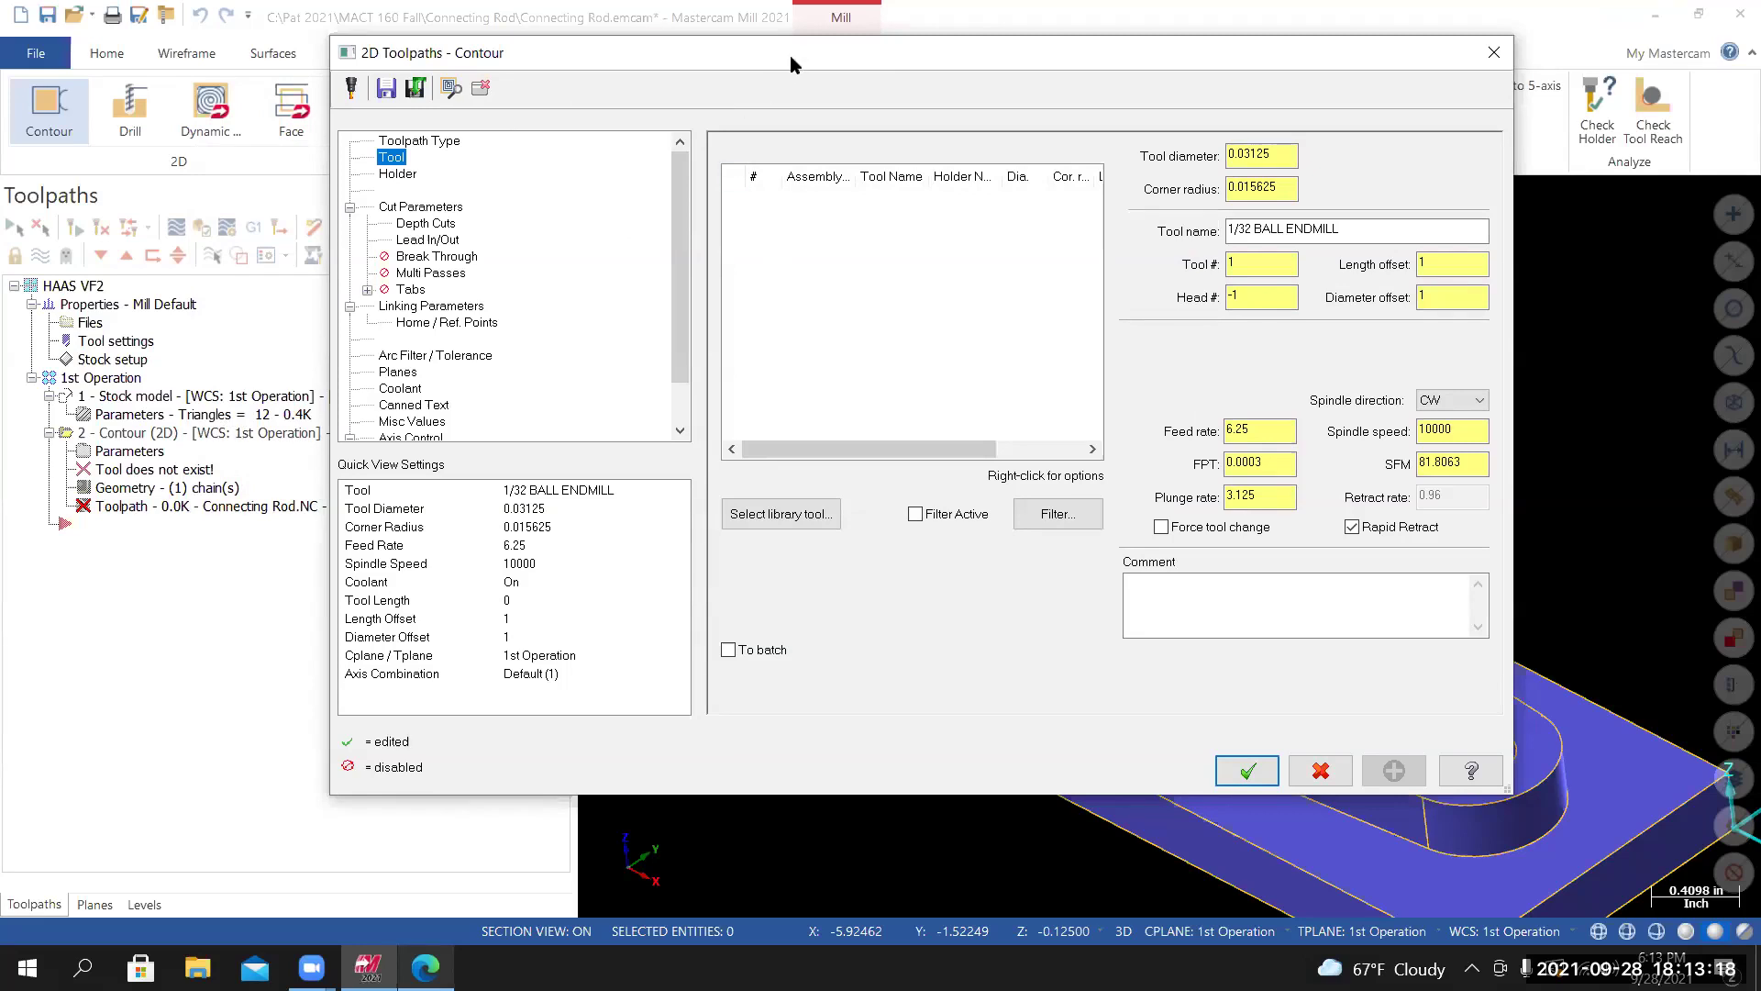
drag(658, 53, 515, 47)
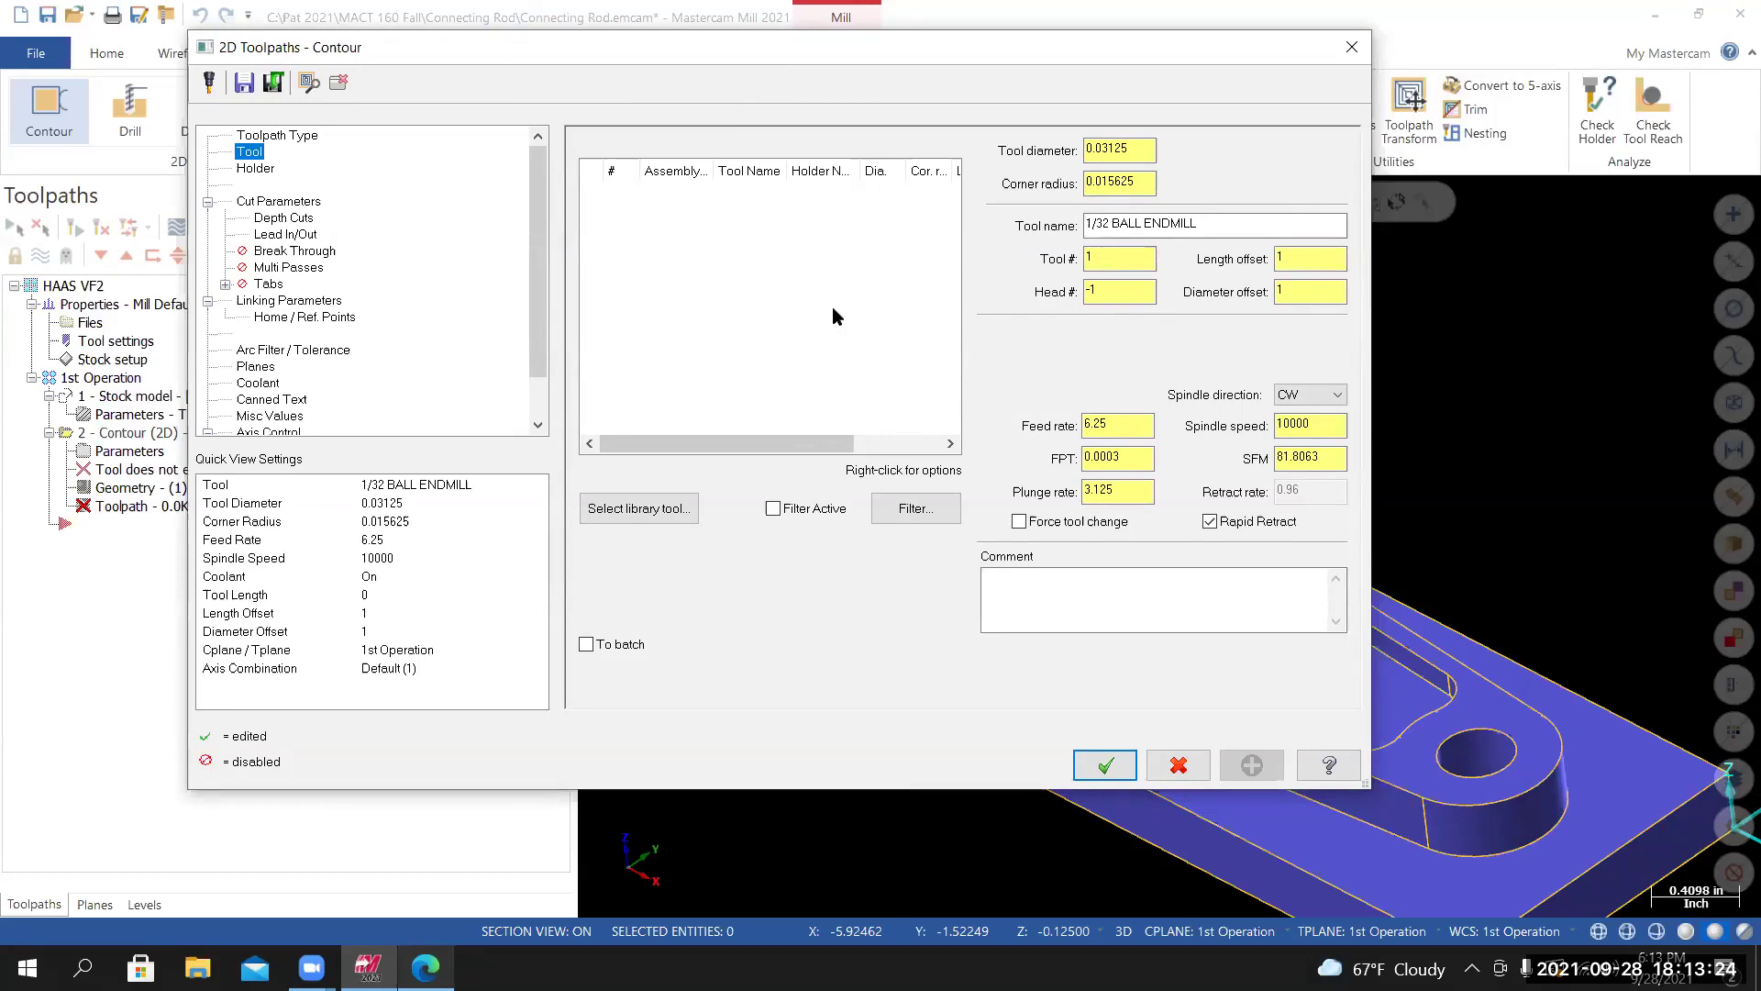
click(654, 510)
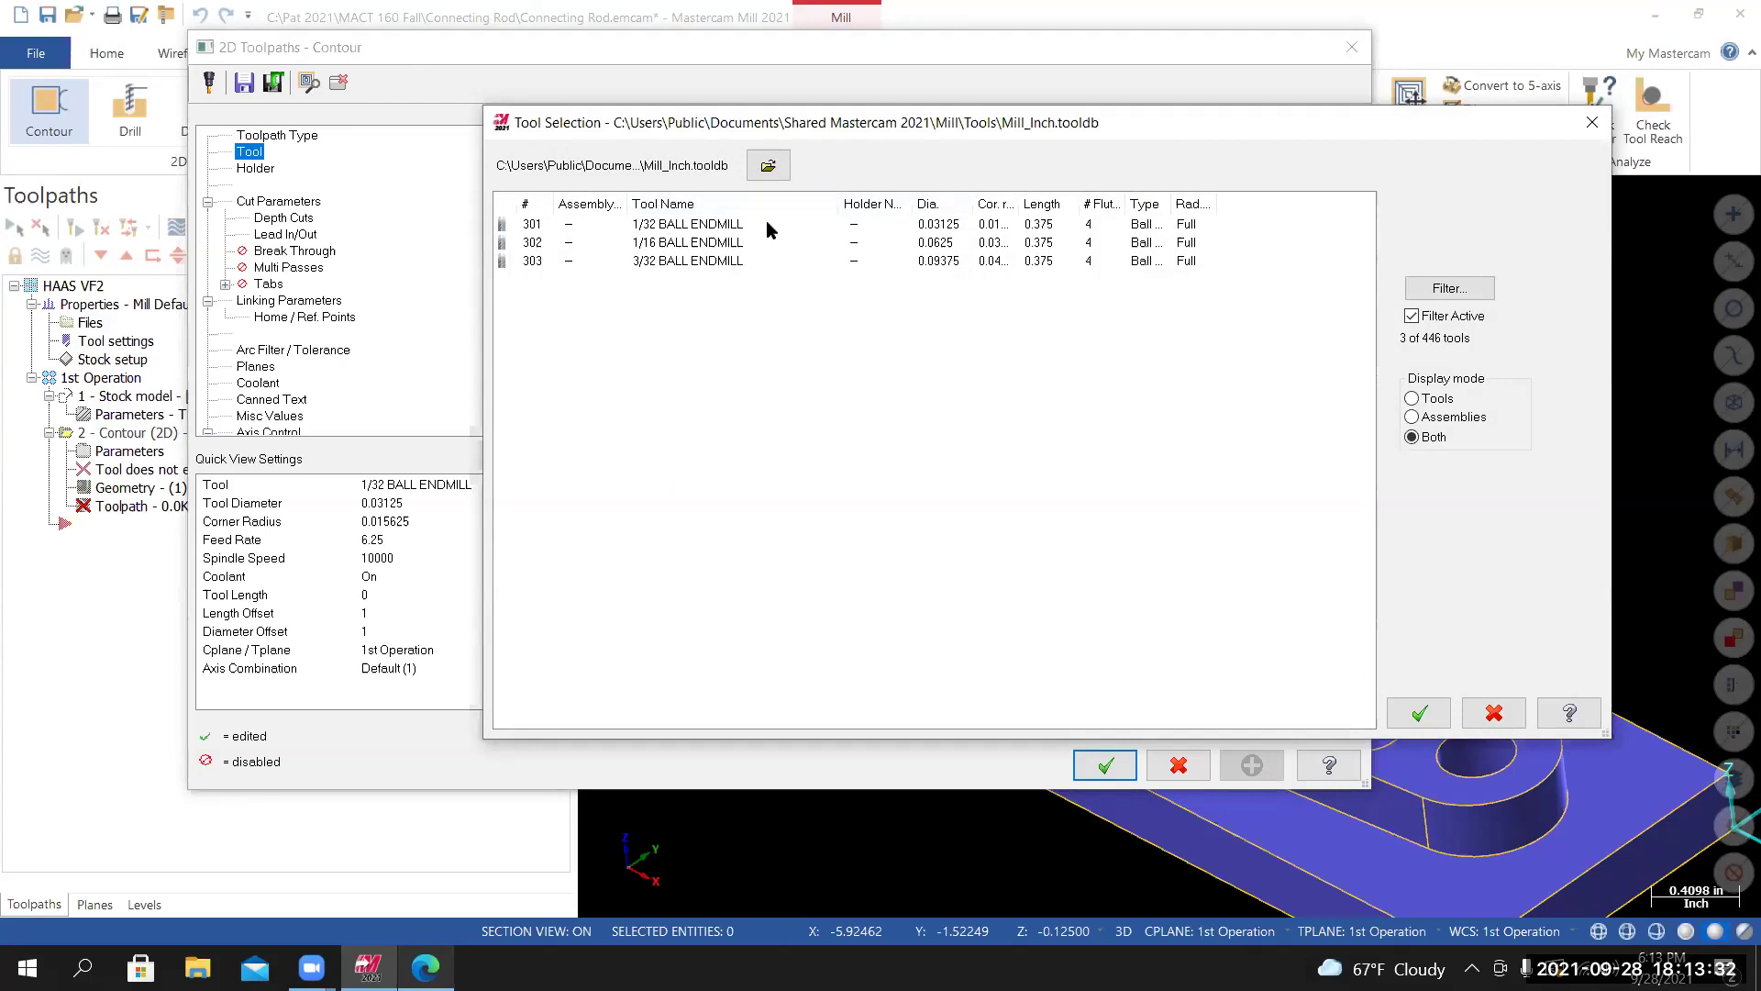
click(1439, 290)
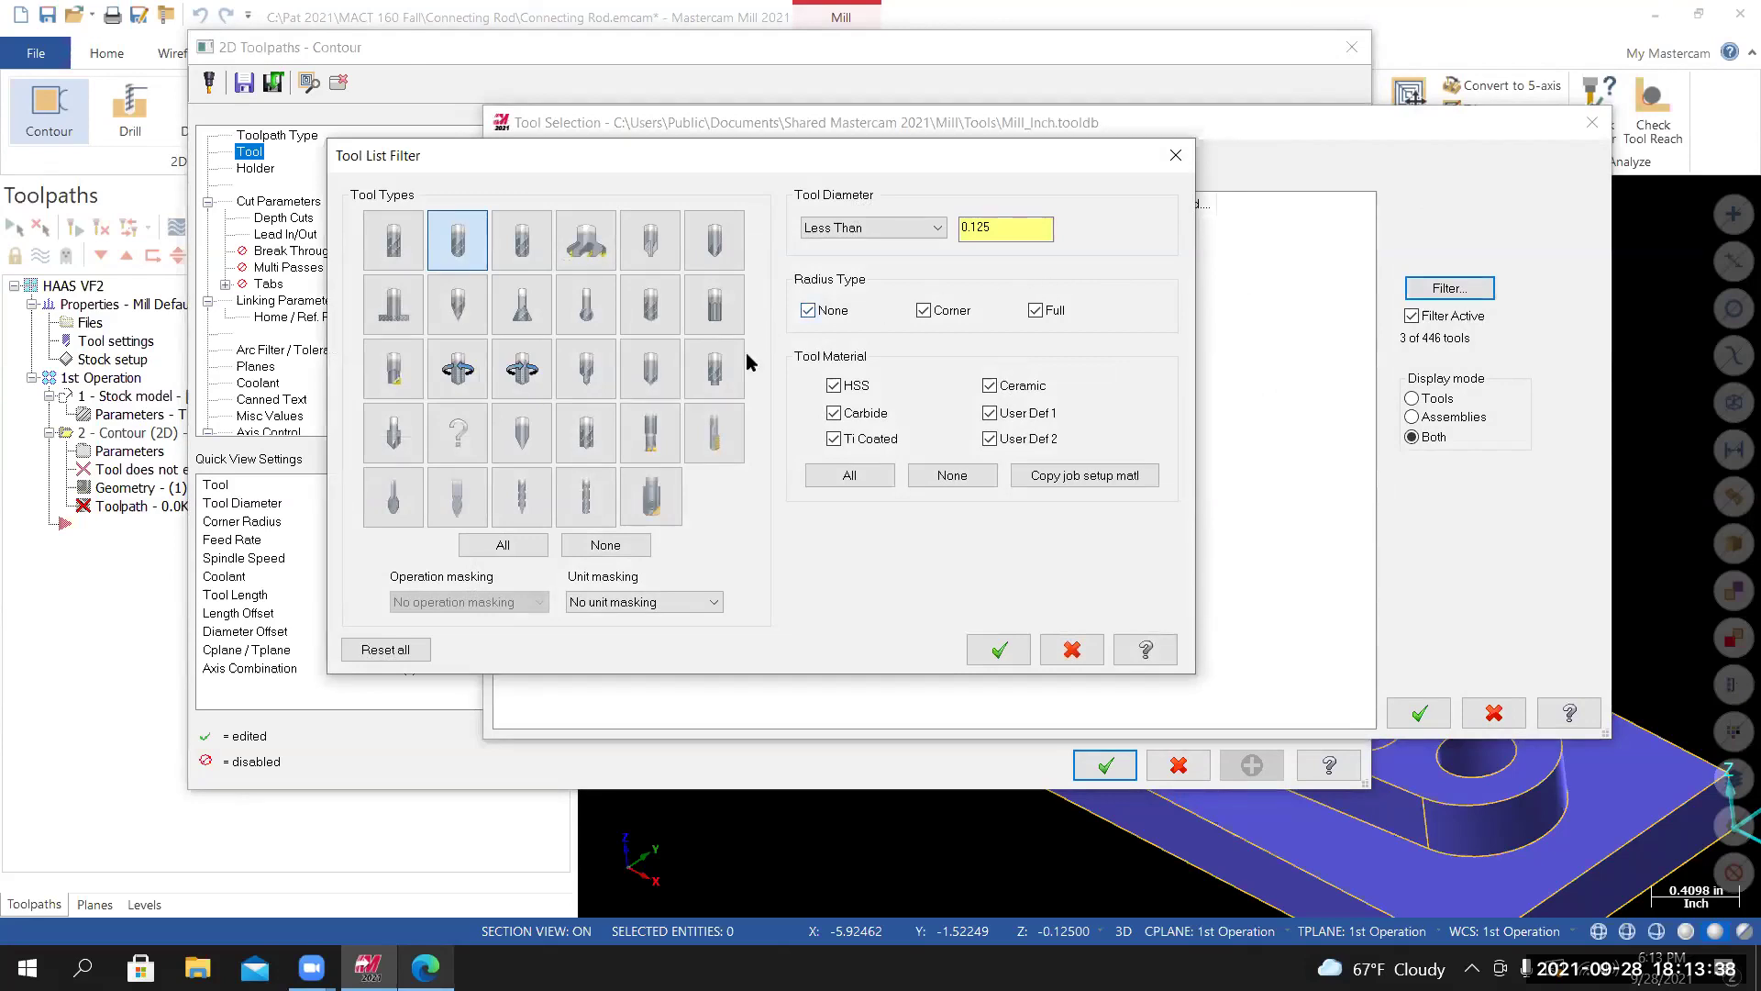
click(606, 543)
click(394, 240)
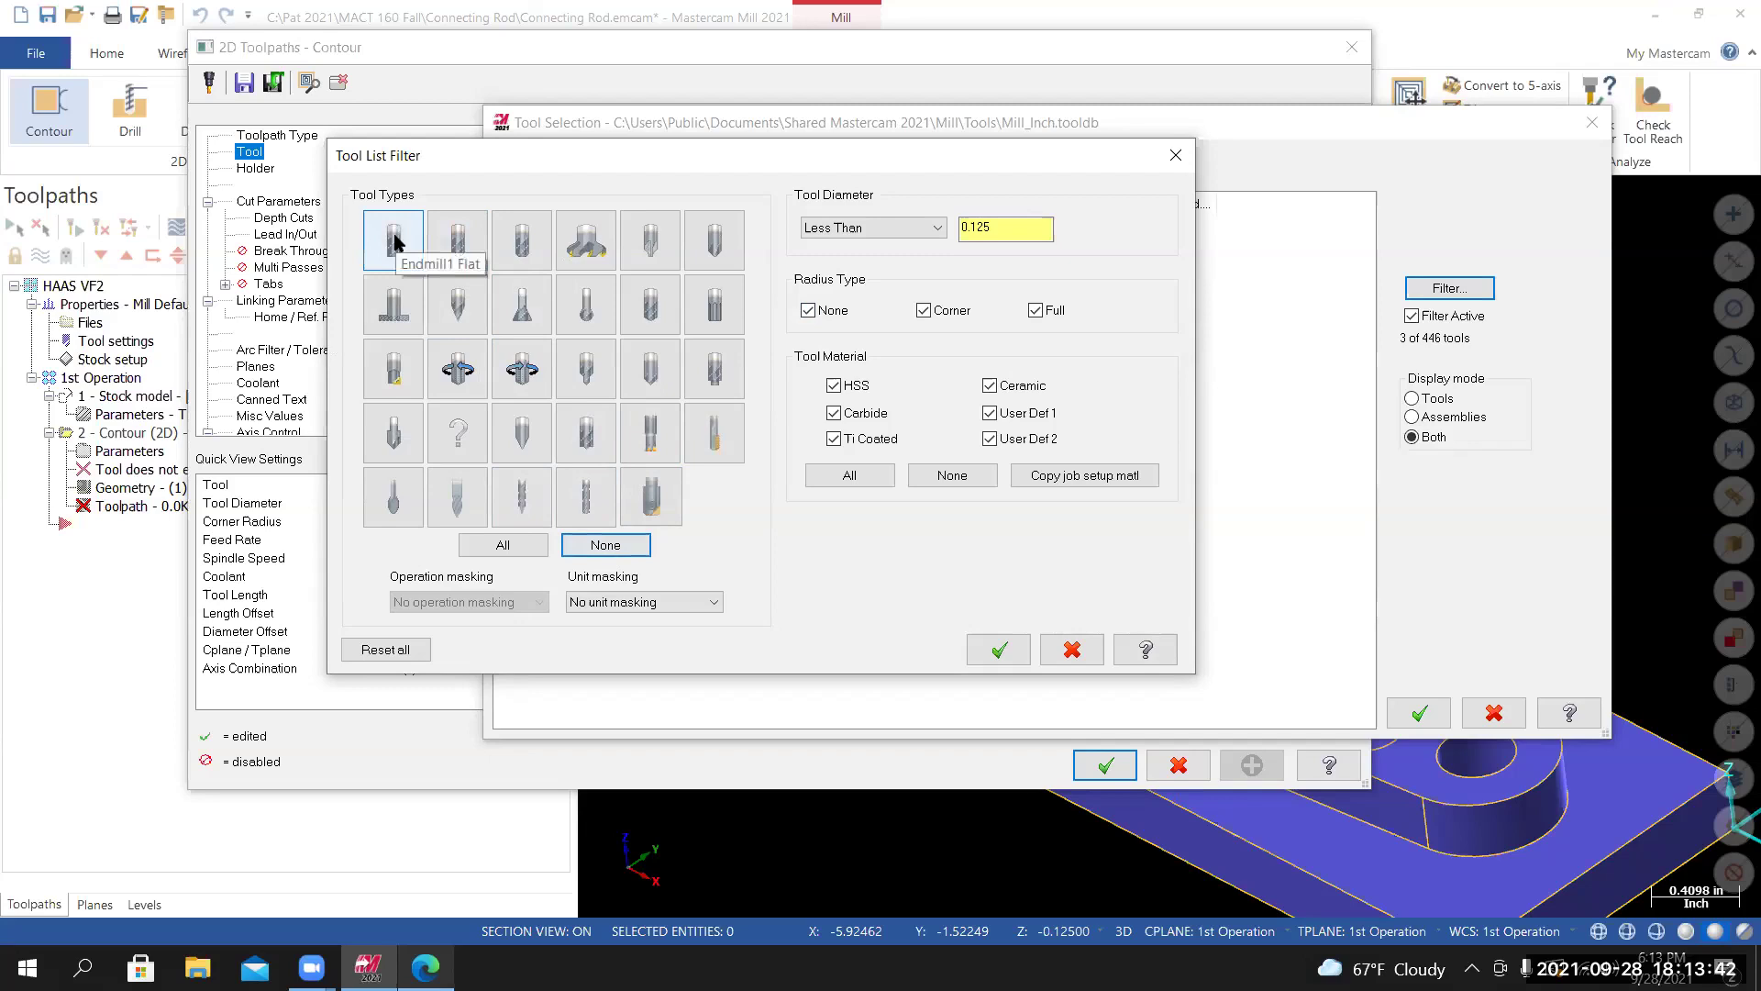
click(395, 240)
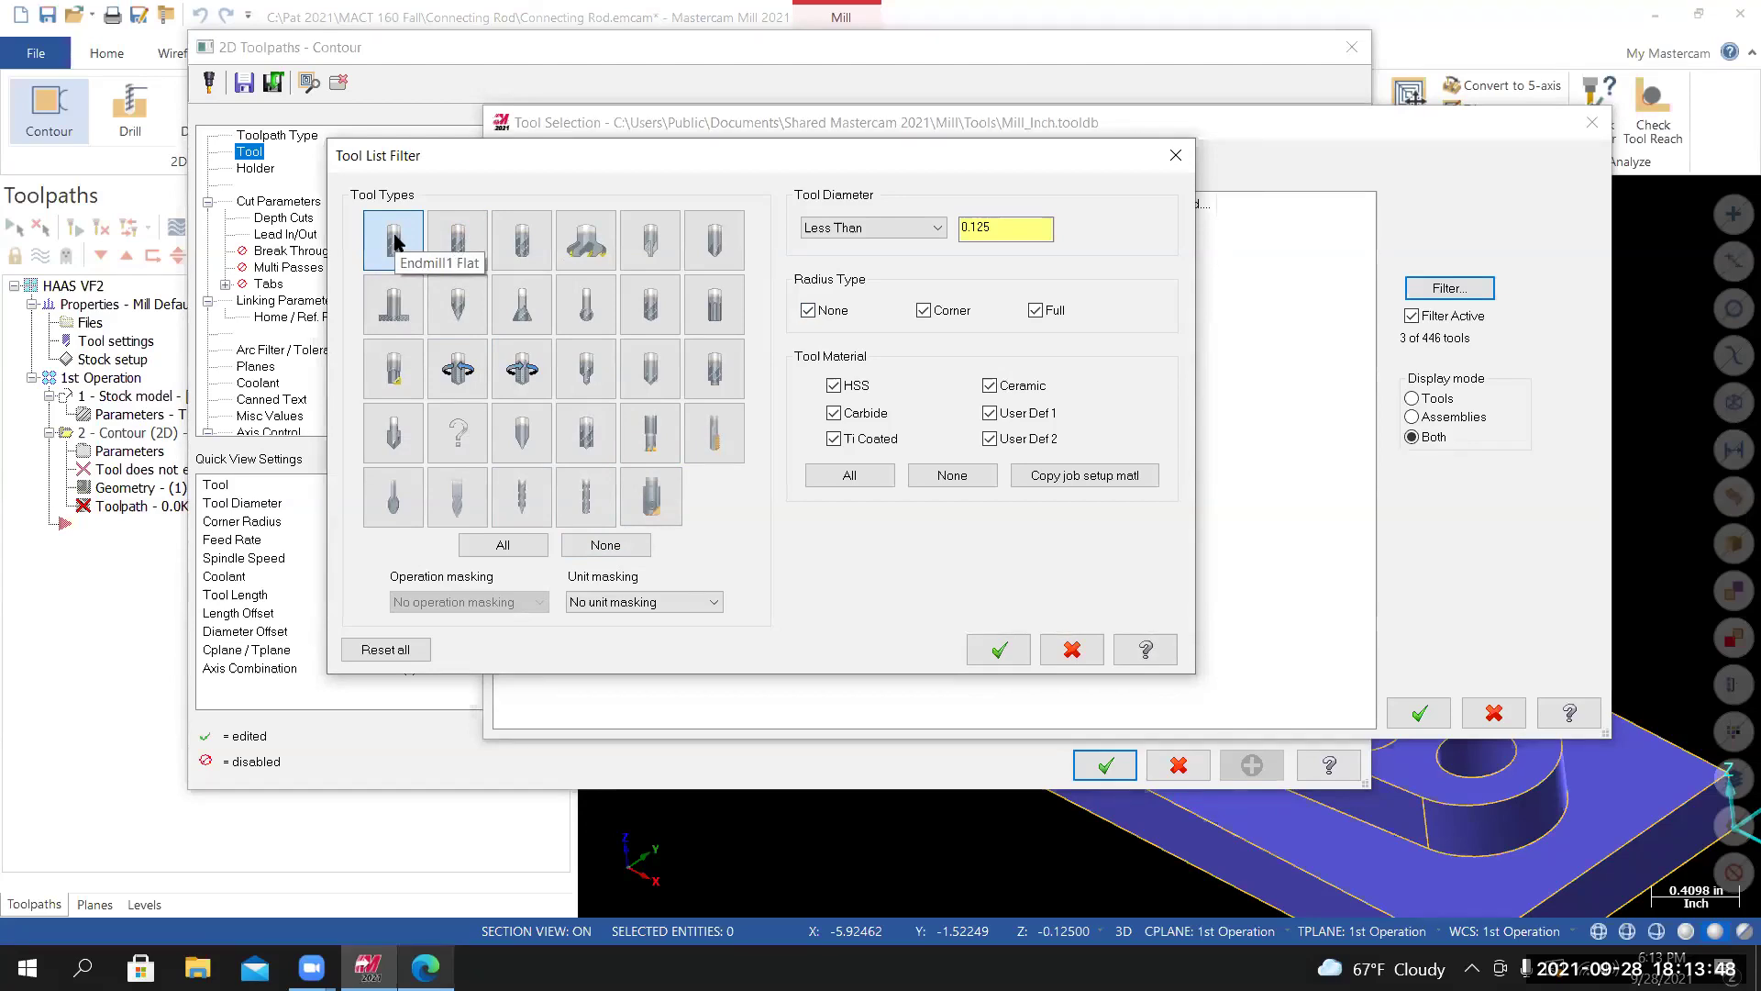
click(915, 238)
click(902, 261)
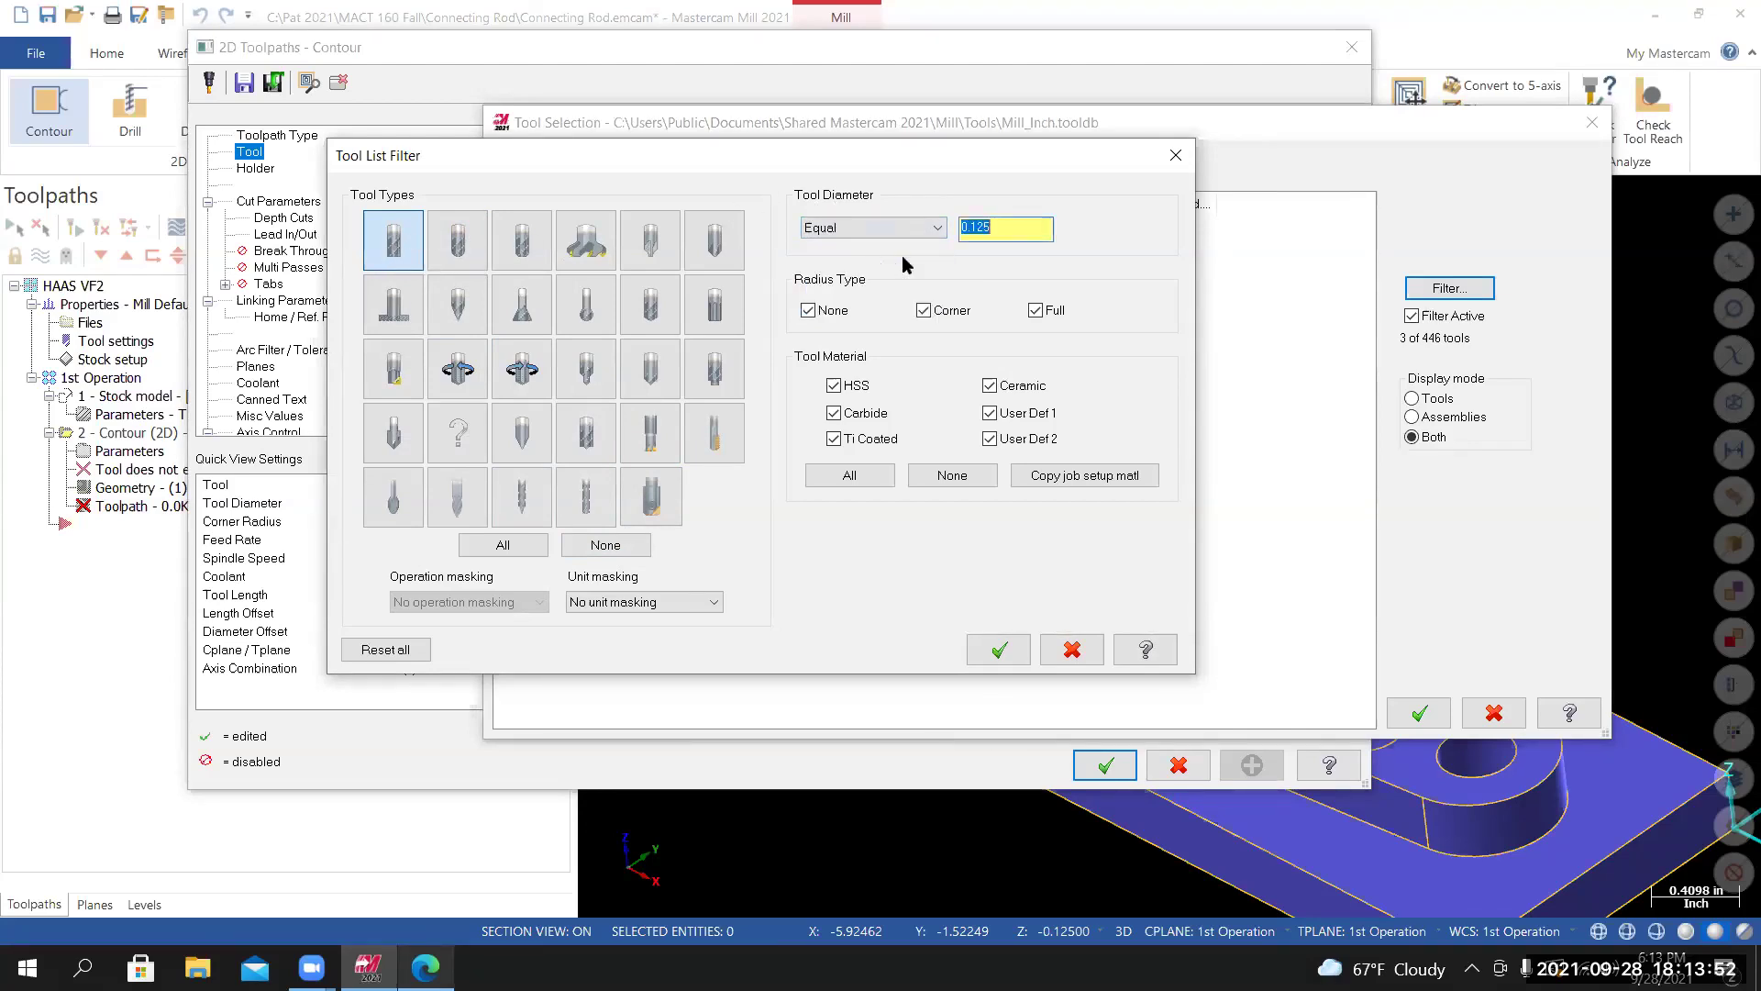
text(1)
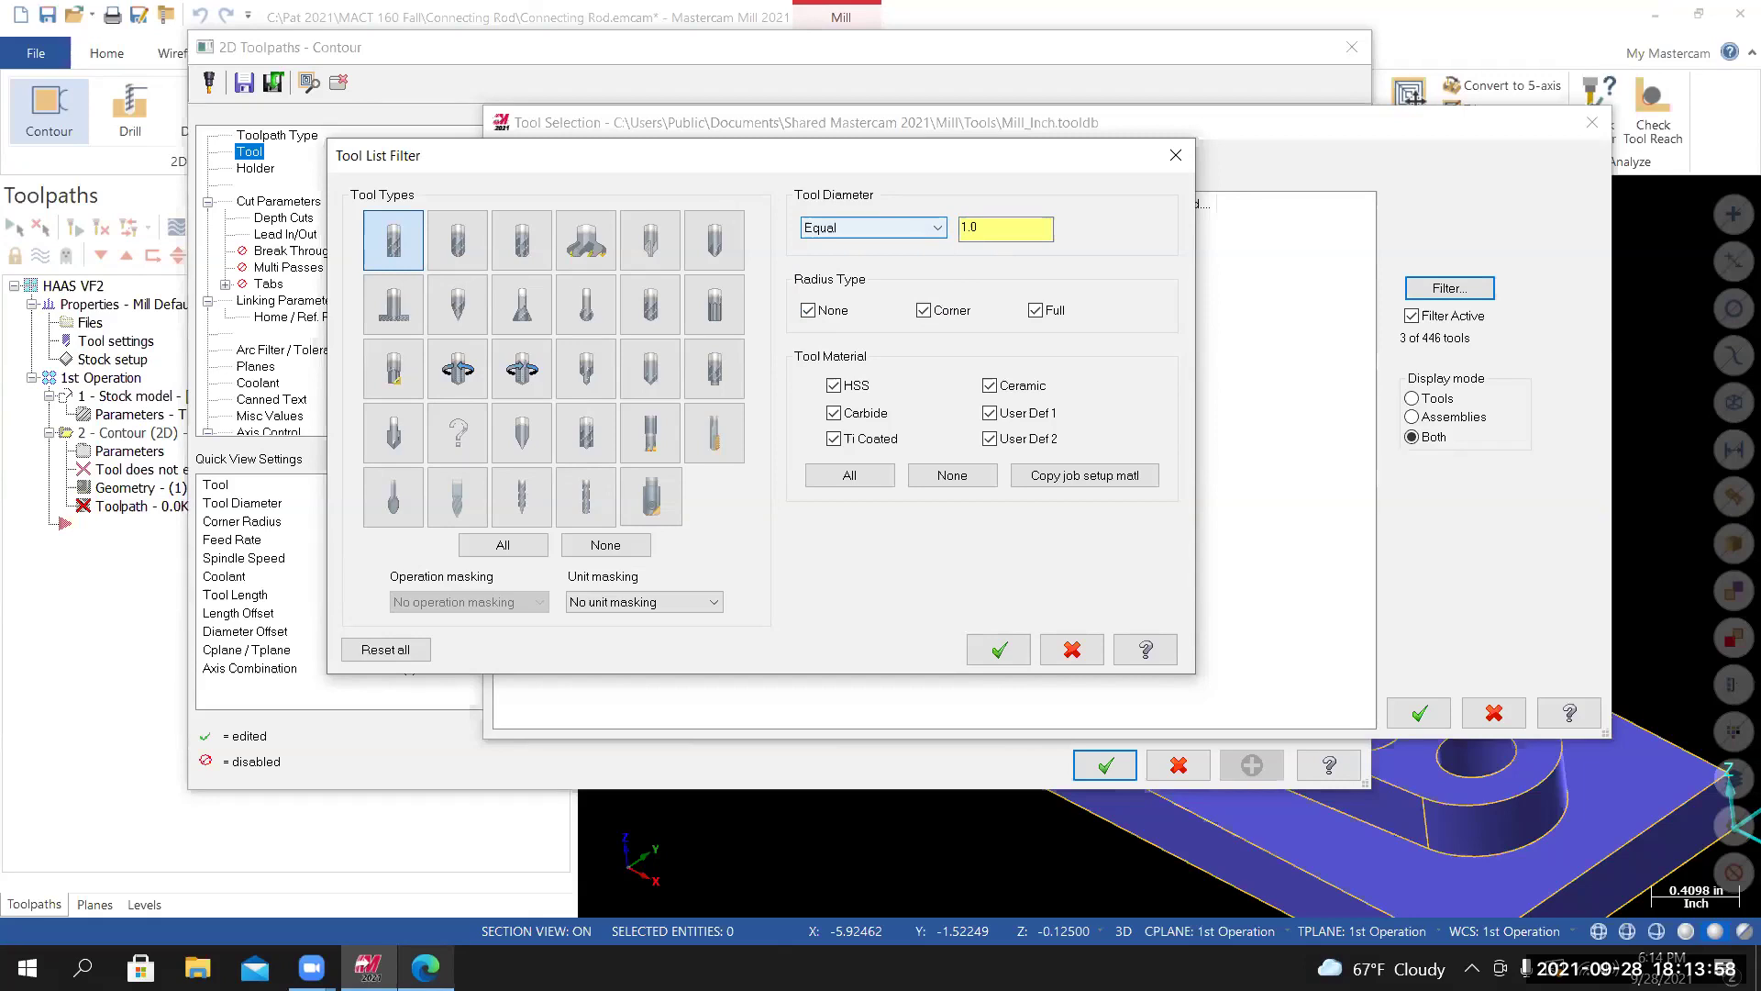
click(1000, 647)
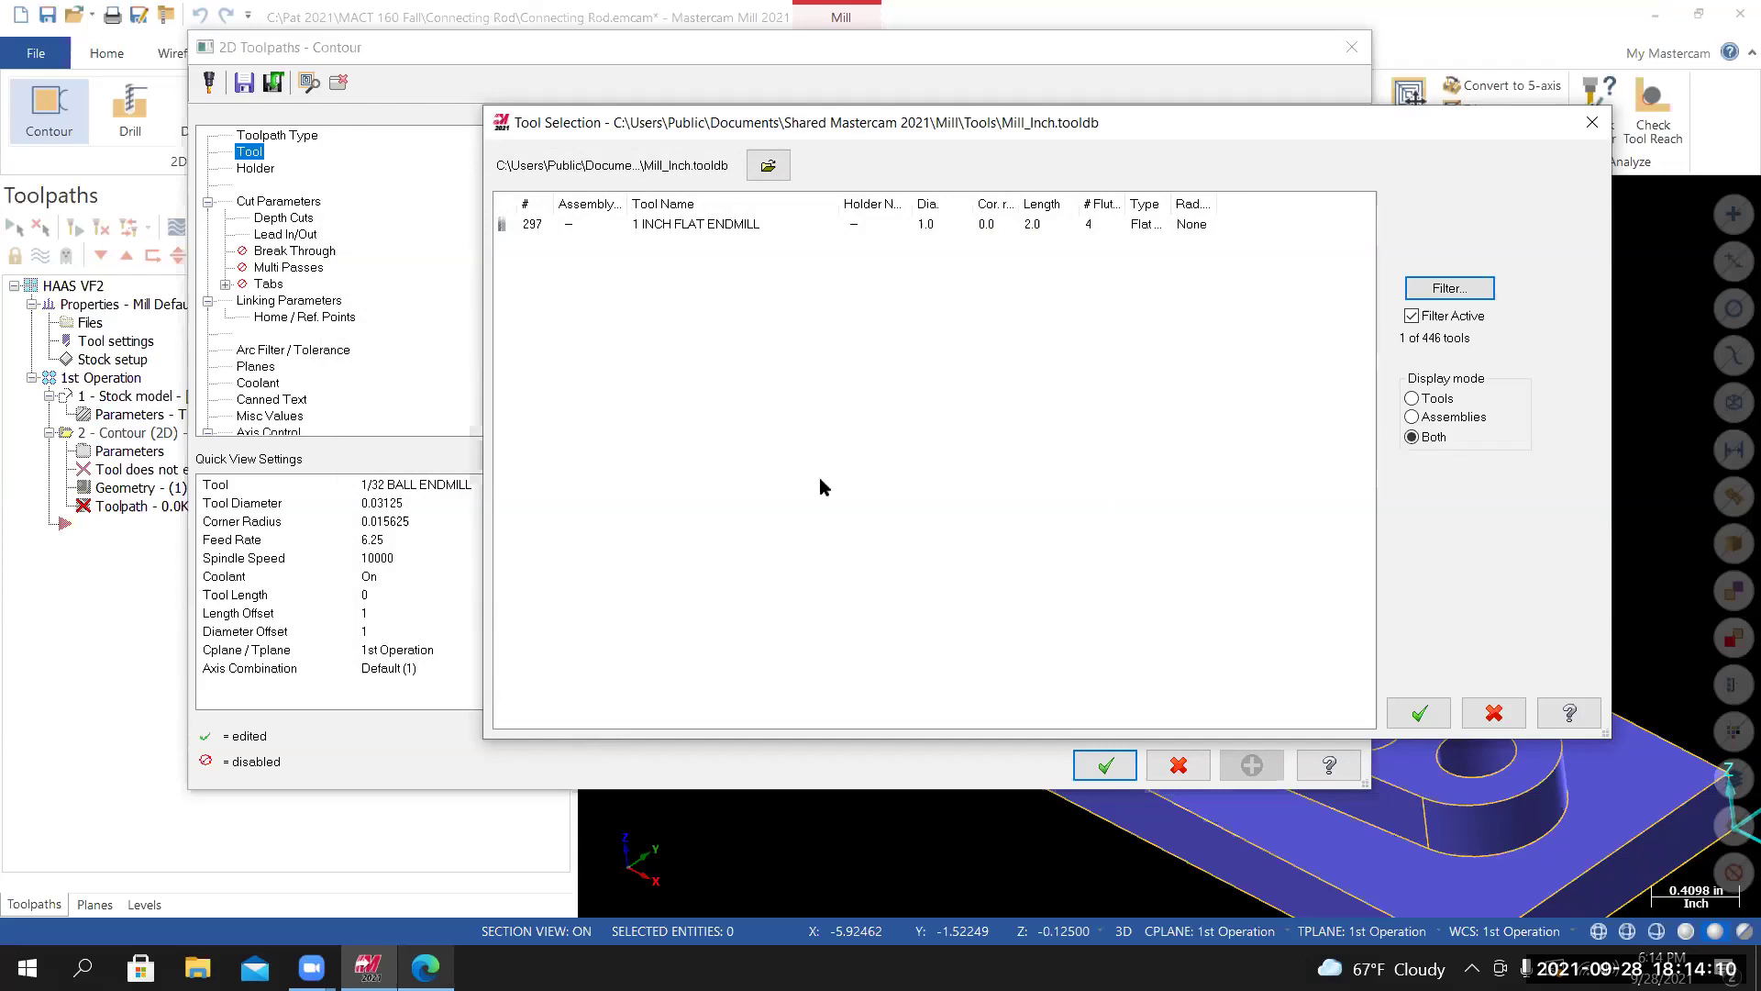
Choose the 1 INCH FLAT ENDMILL from the library as the contour's tool.
drag(746, 132, 737, 151)
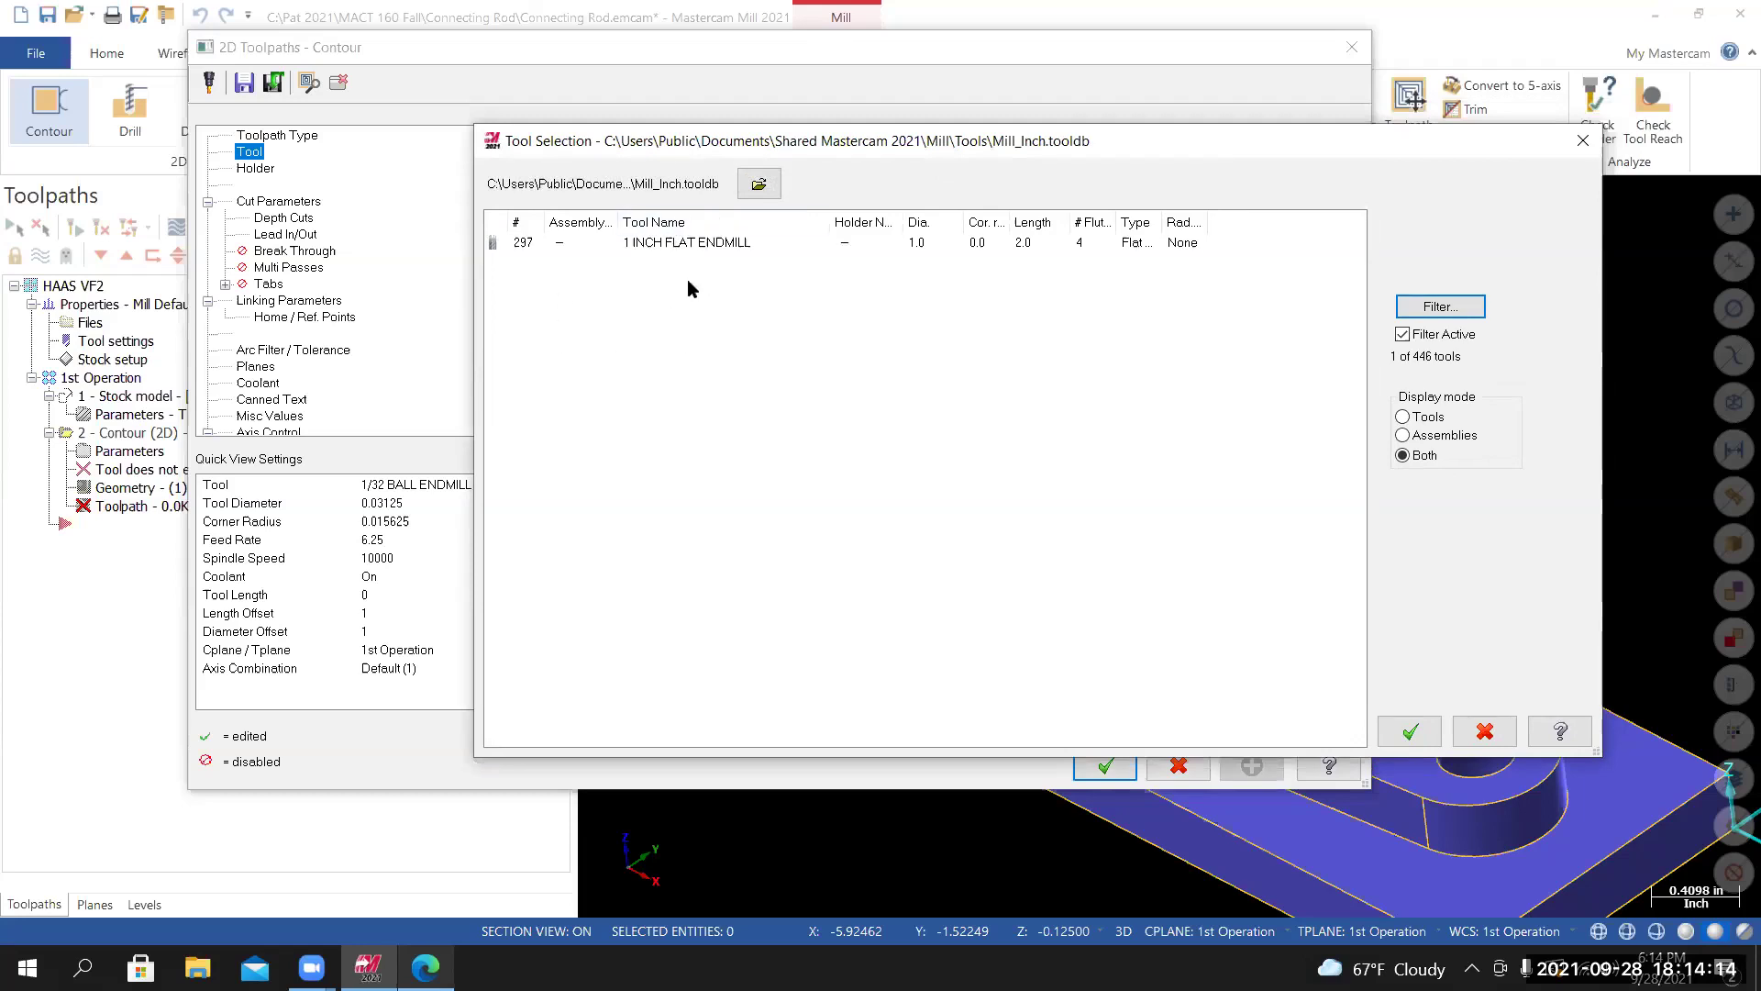
double_click(688, 242)
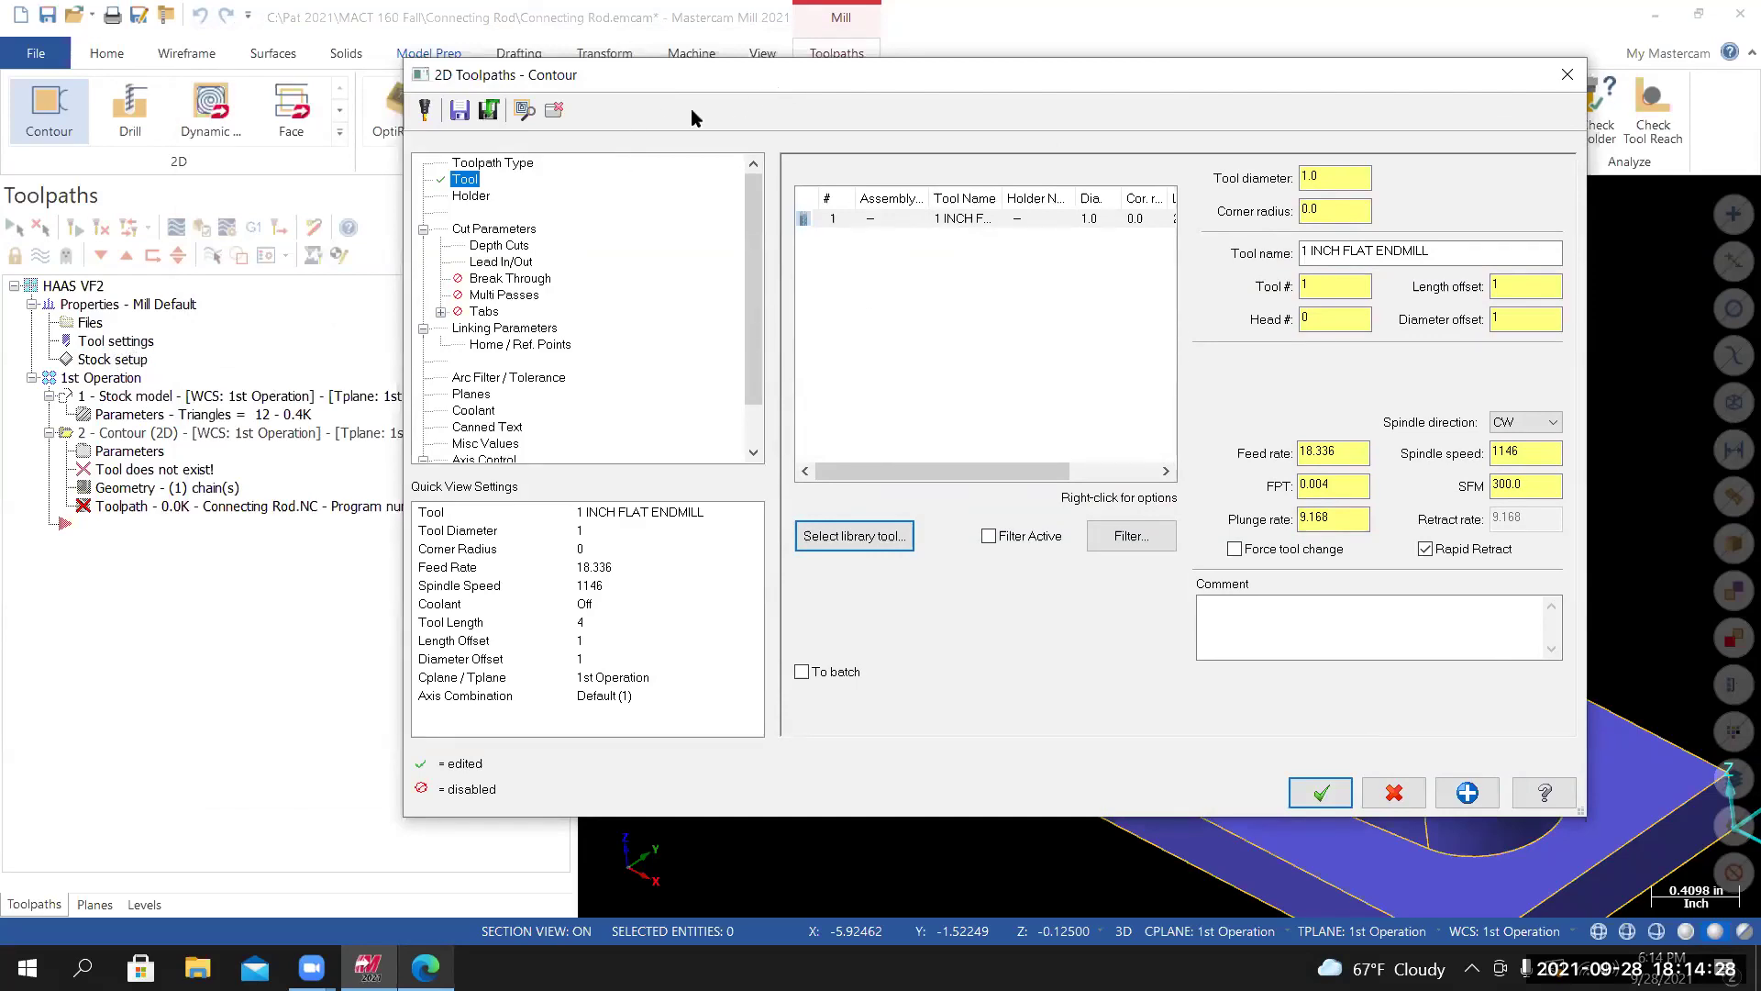
drag(690, 80, 537, 35)
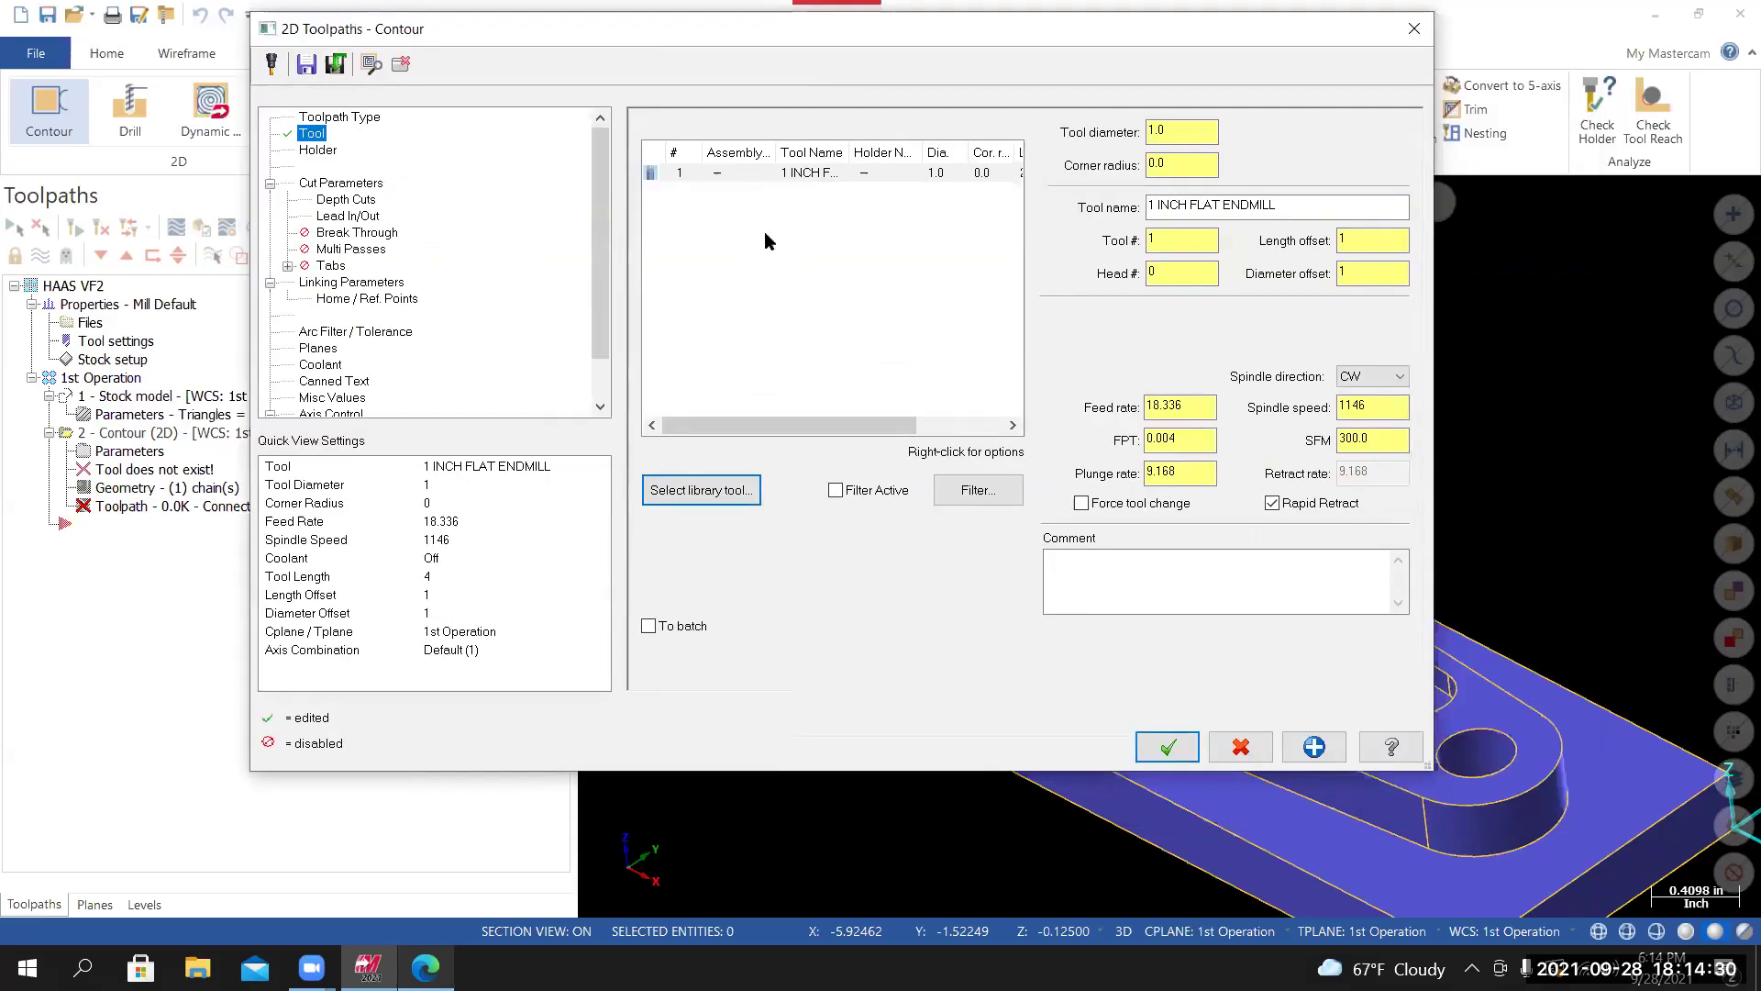
Open the 1 inch flat endmill for editing and check its dimensions against the tool list on the Connecting Rod page.
right_click(807, 177)
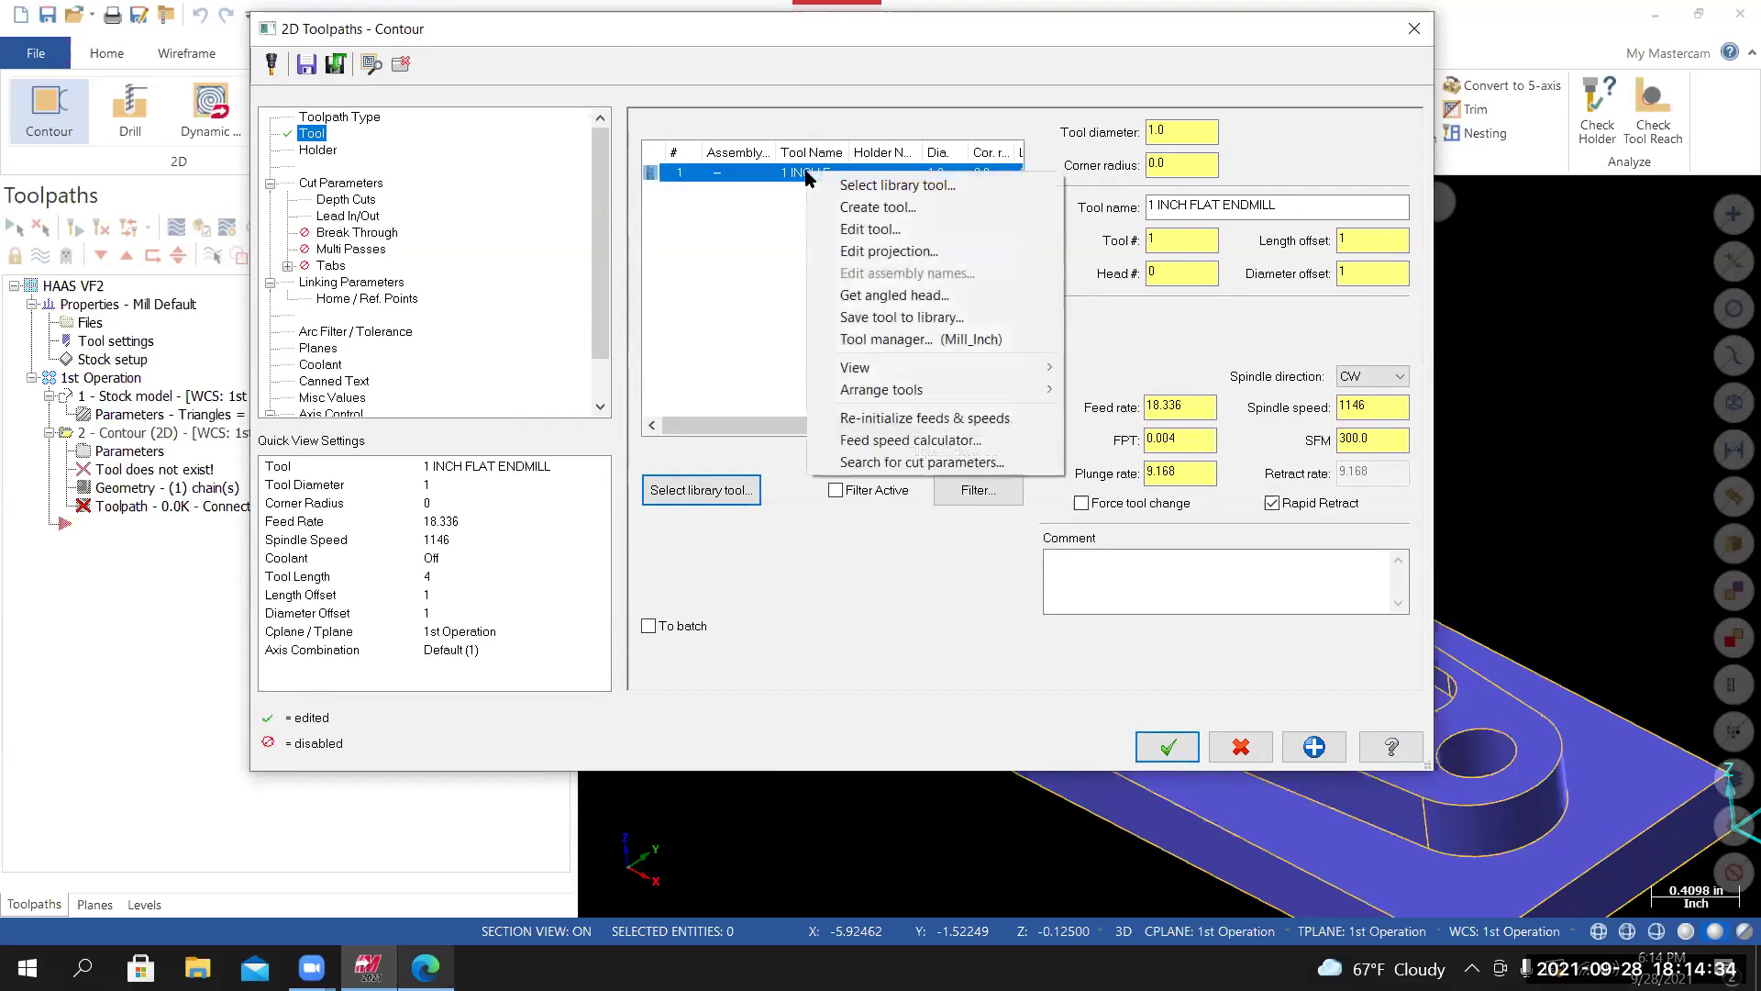
click(862, 229)
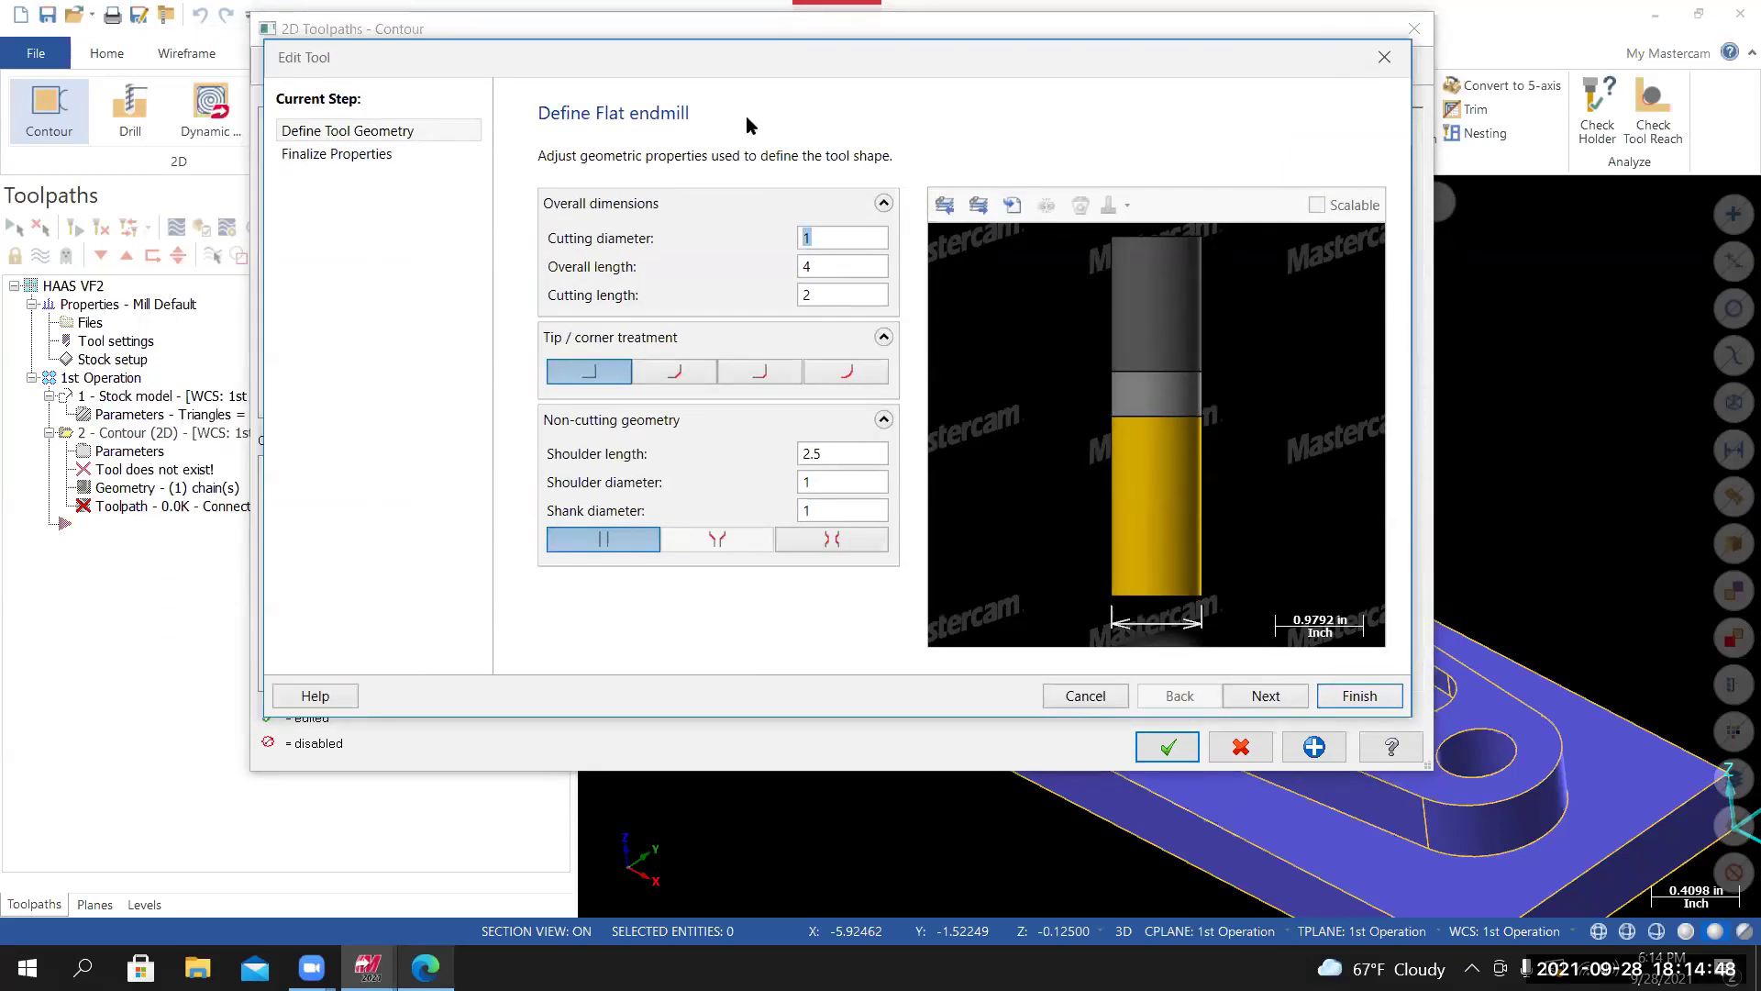
click(809, 271)
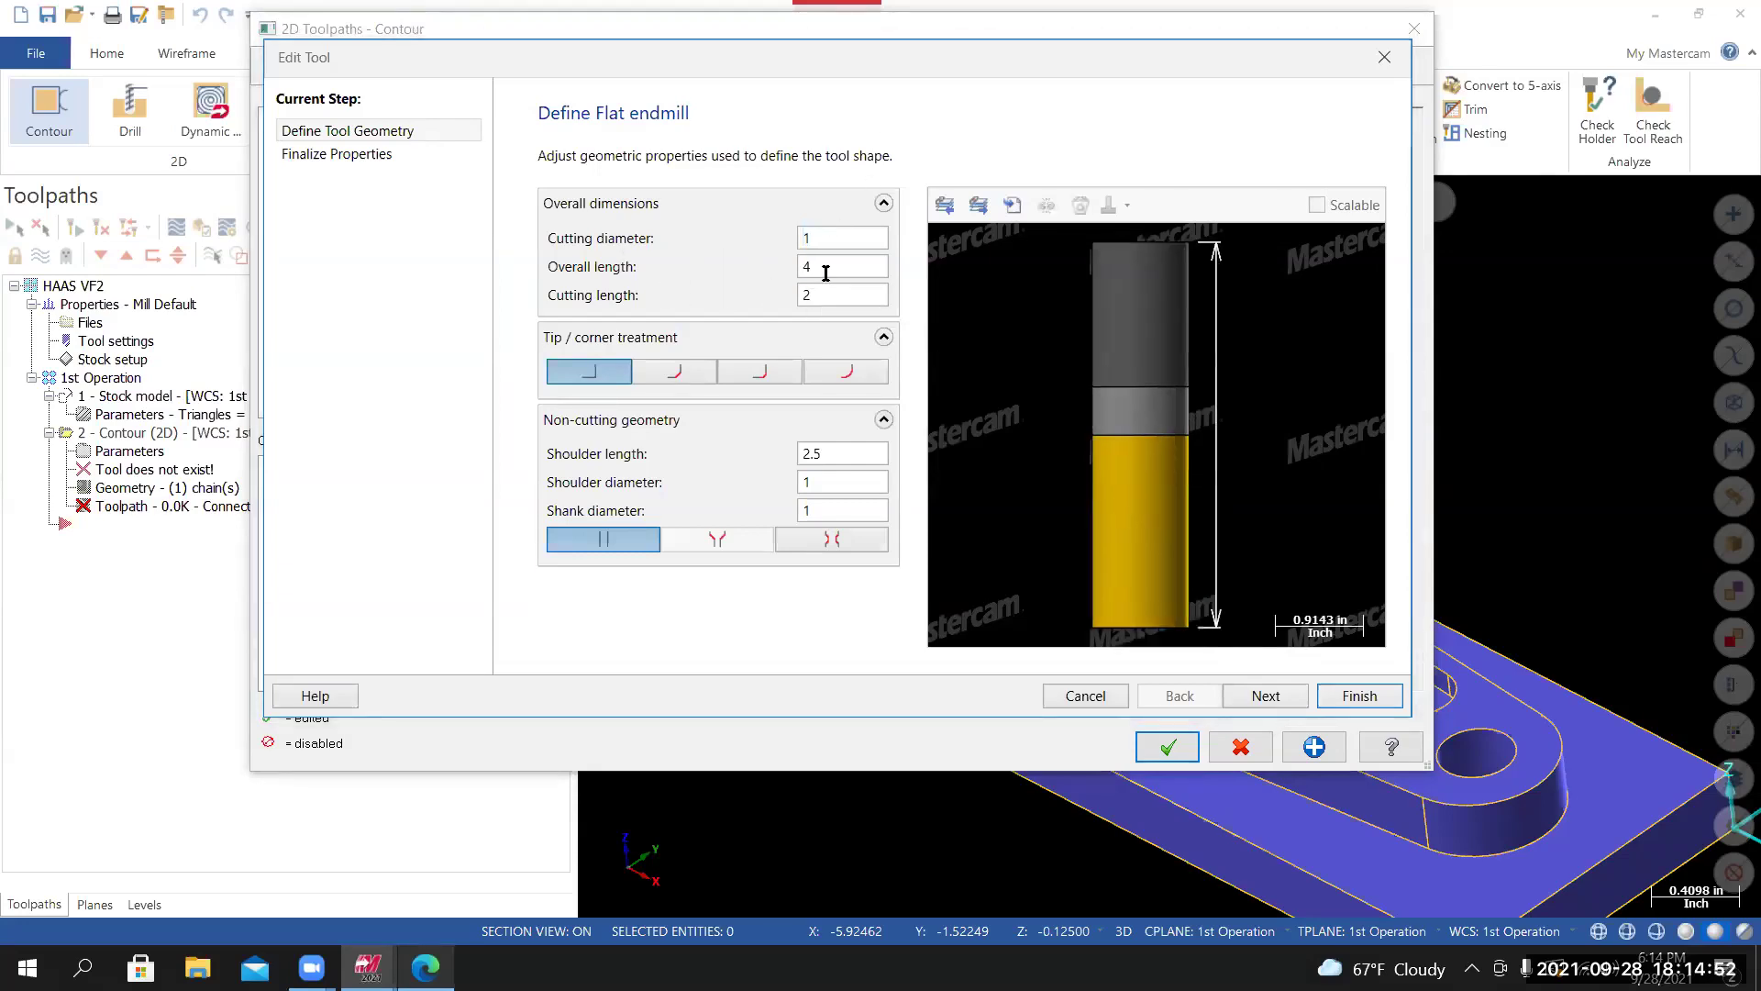
click(823, 296)
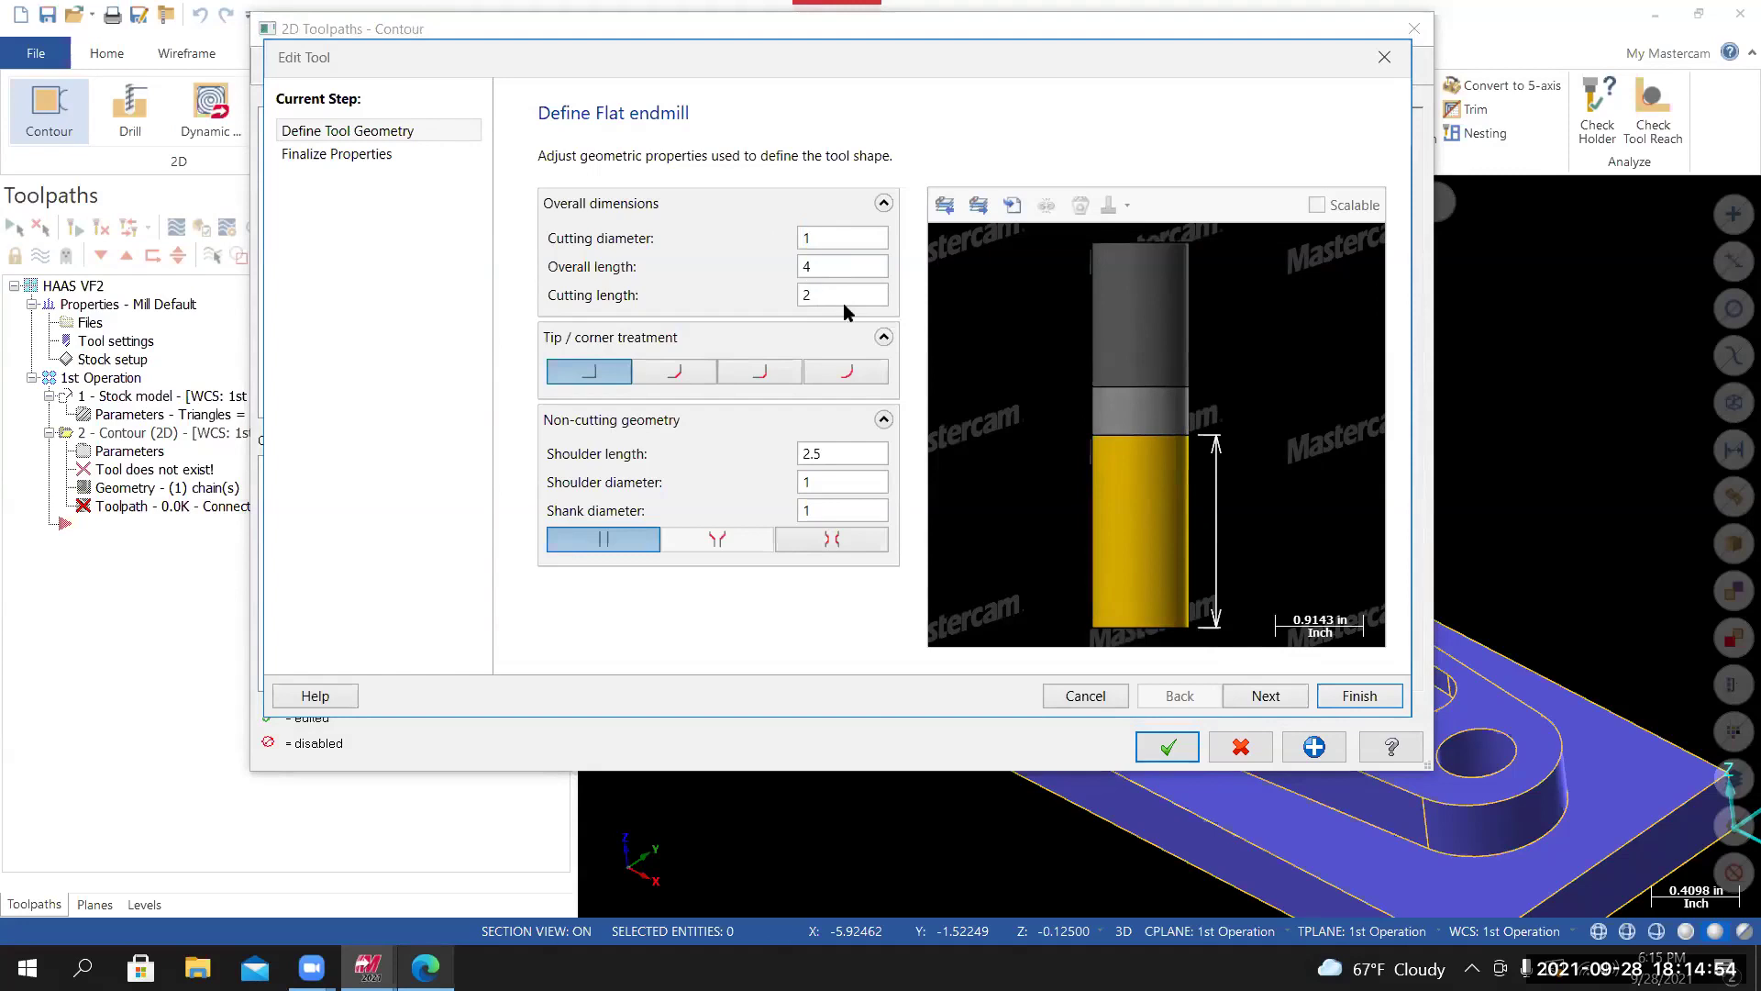
click(842, 456)
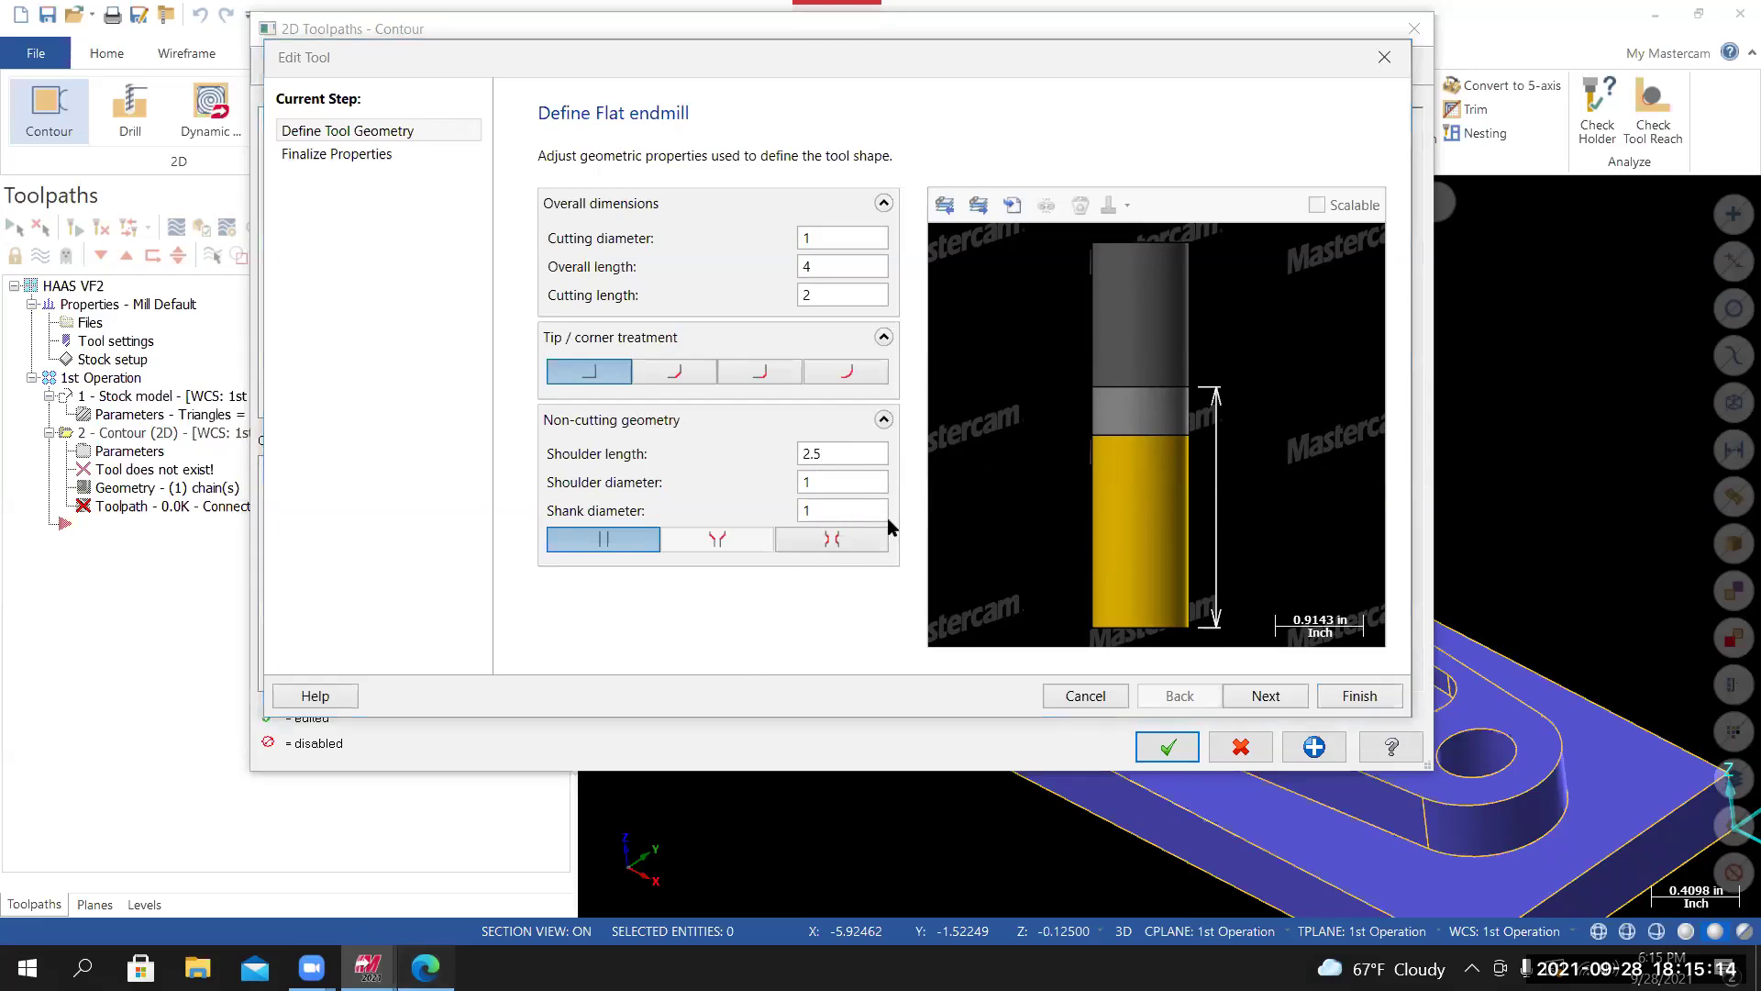
key(alt+Tab)
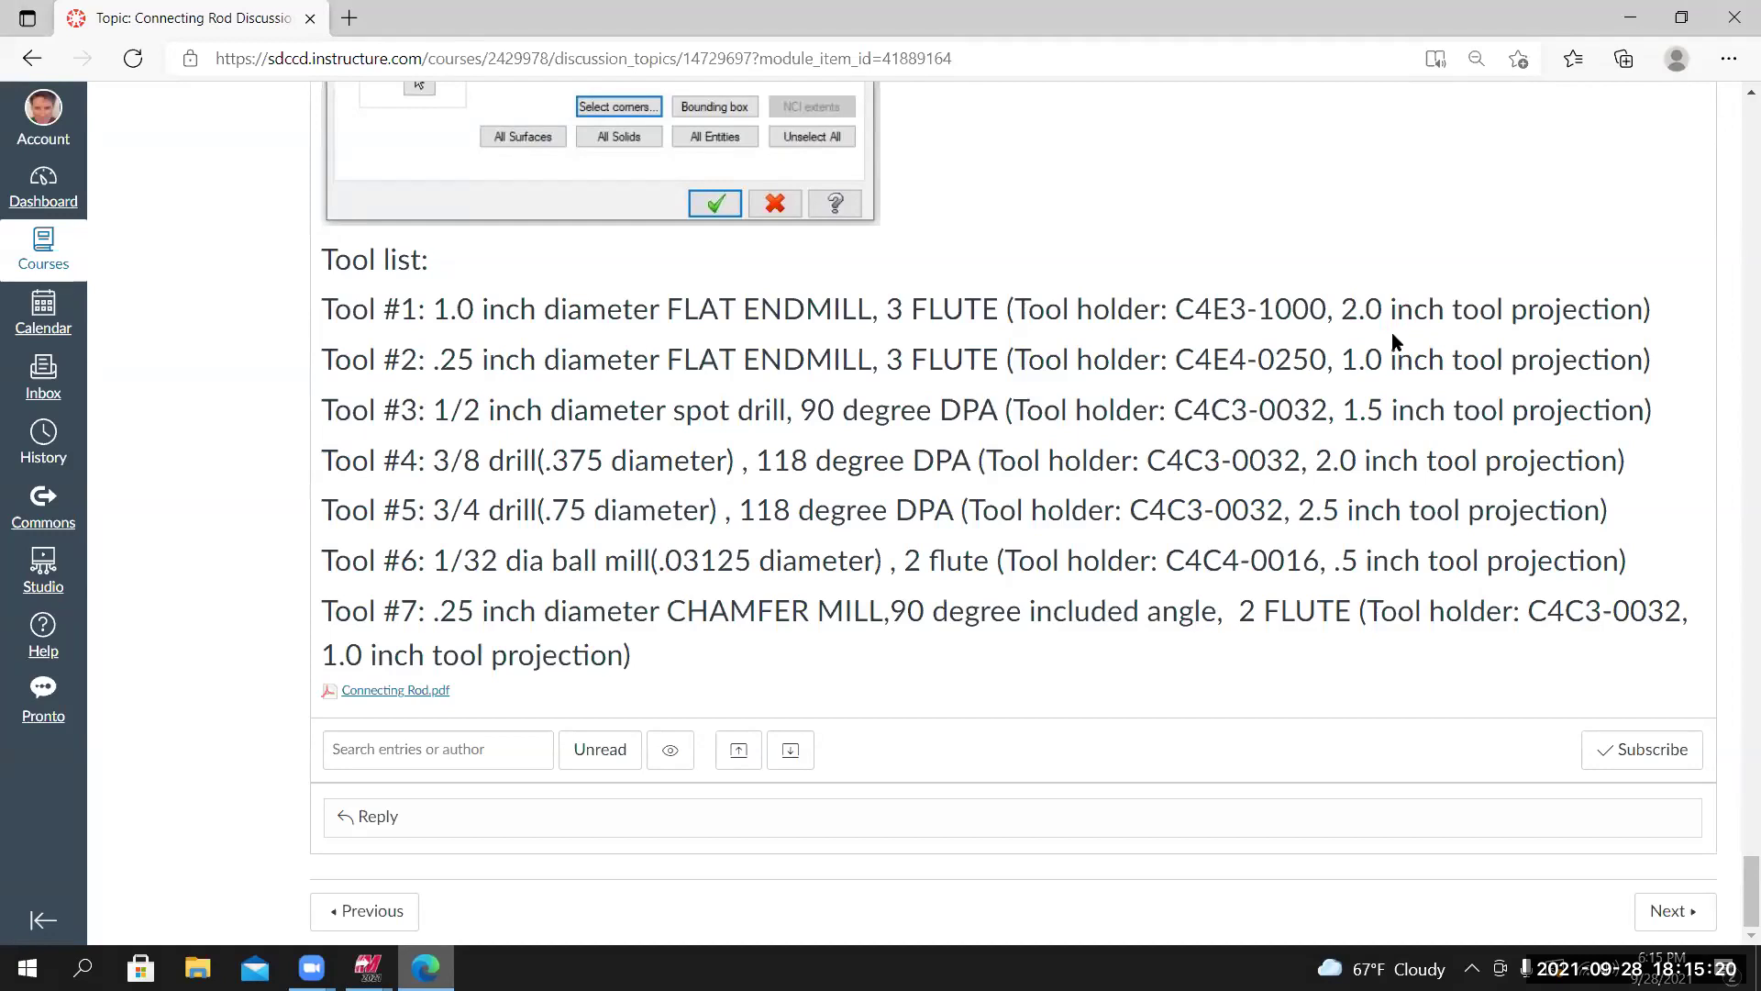
click(368, 967)
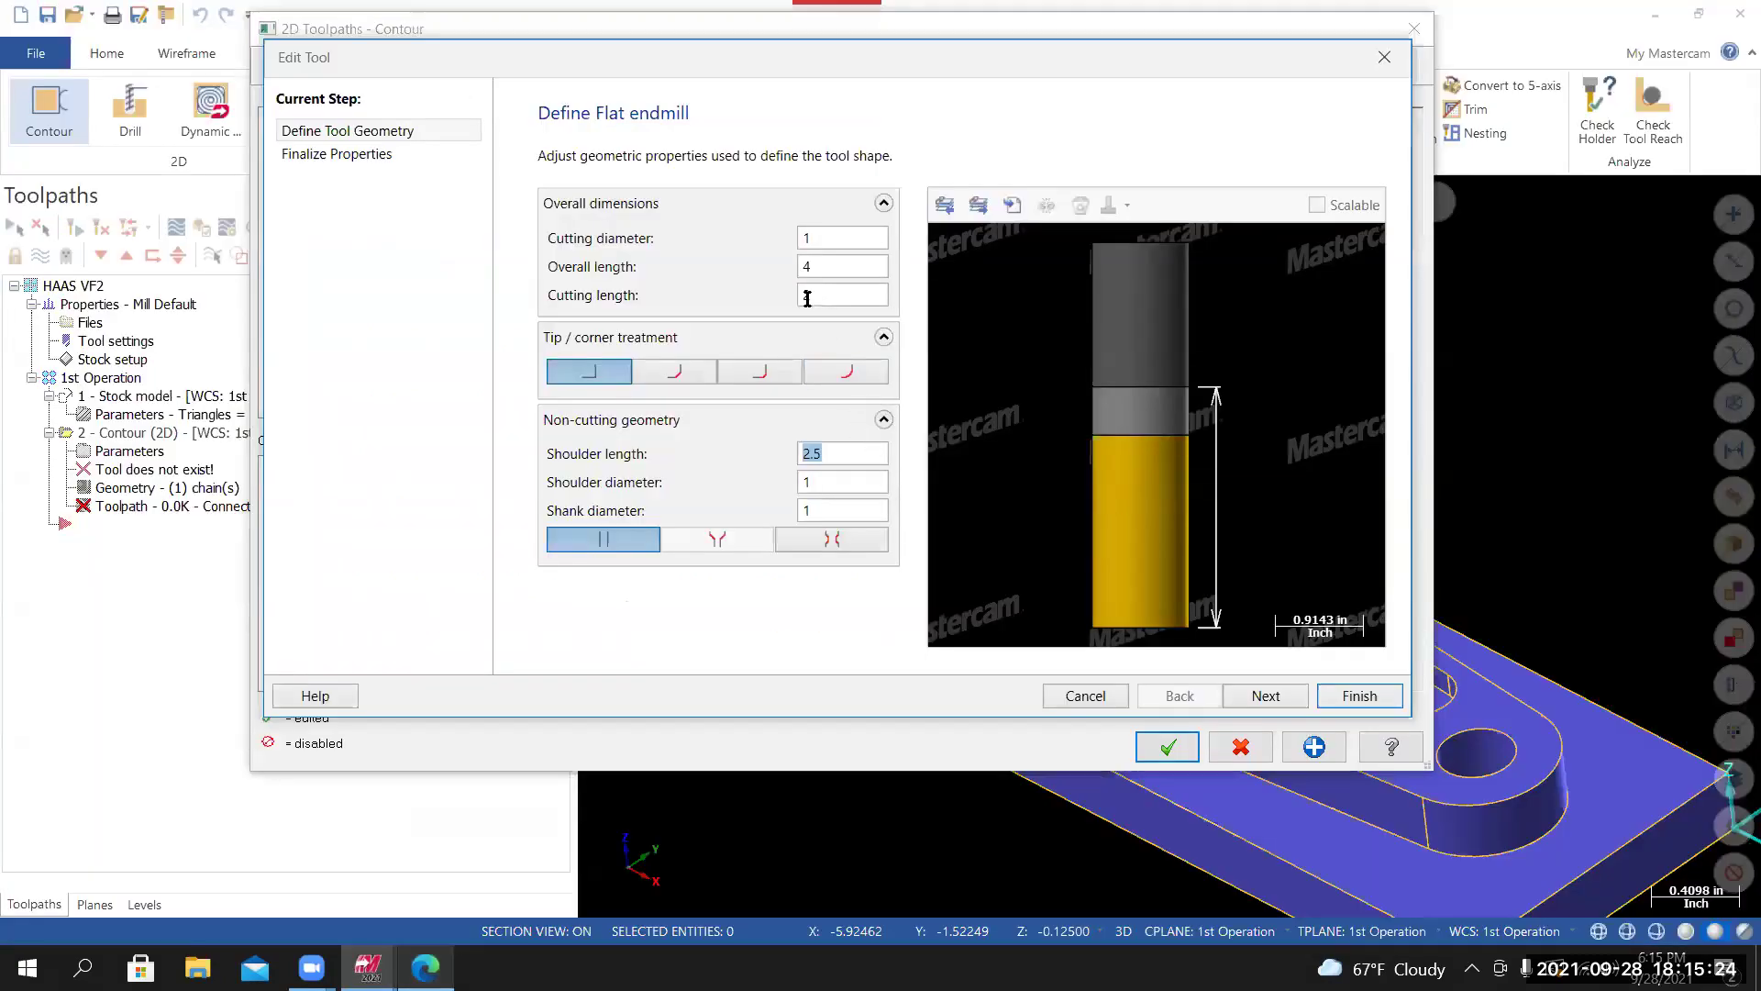
Set the endmill's cutting length to 1.75 and its shoulder length to 2.
click(822, 294)
drag(822, 293, 770, 298)
text(1.75)
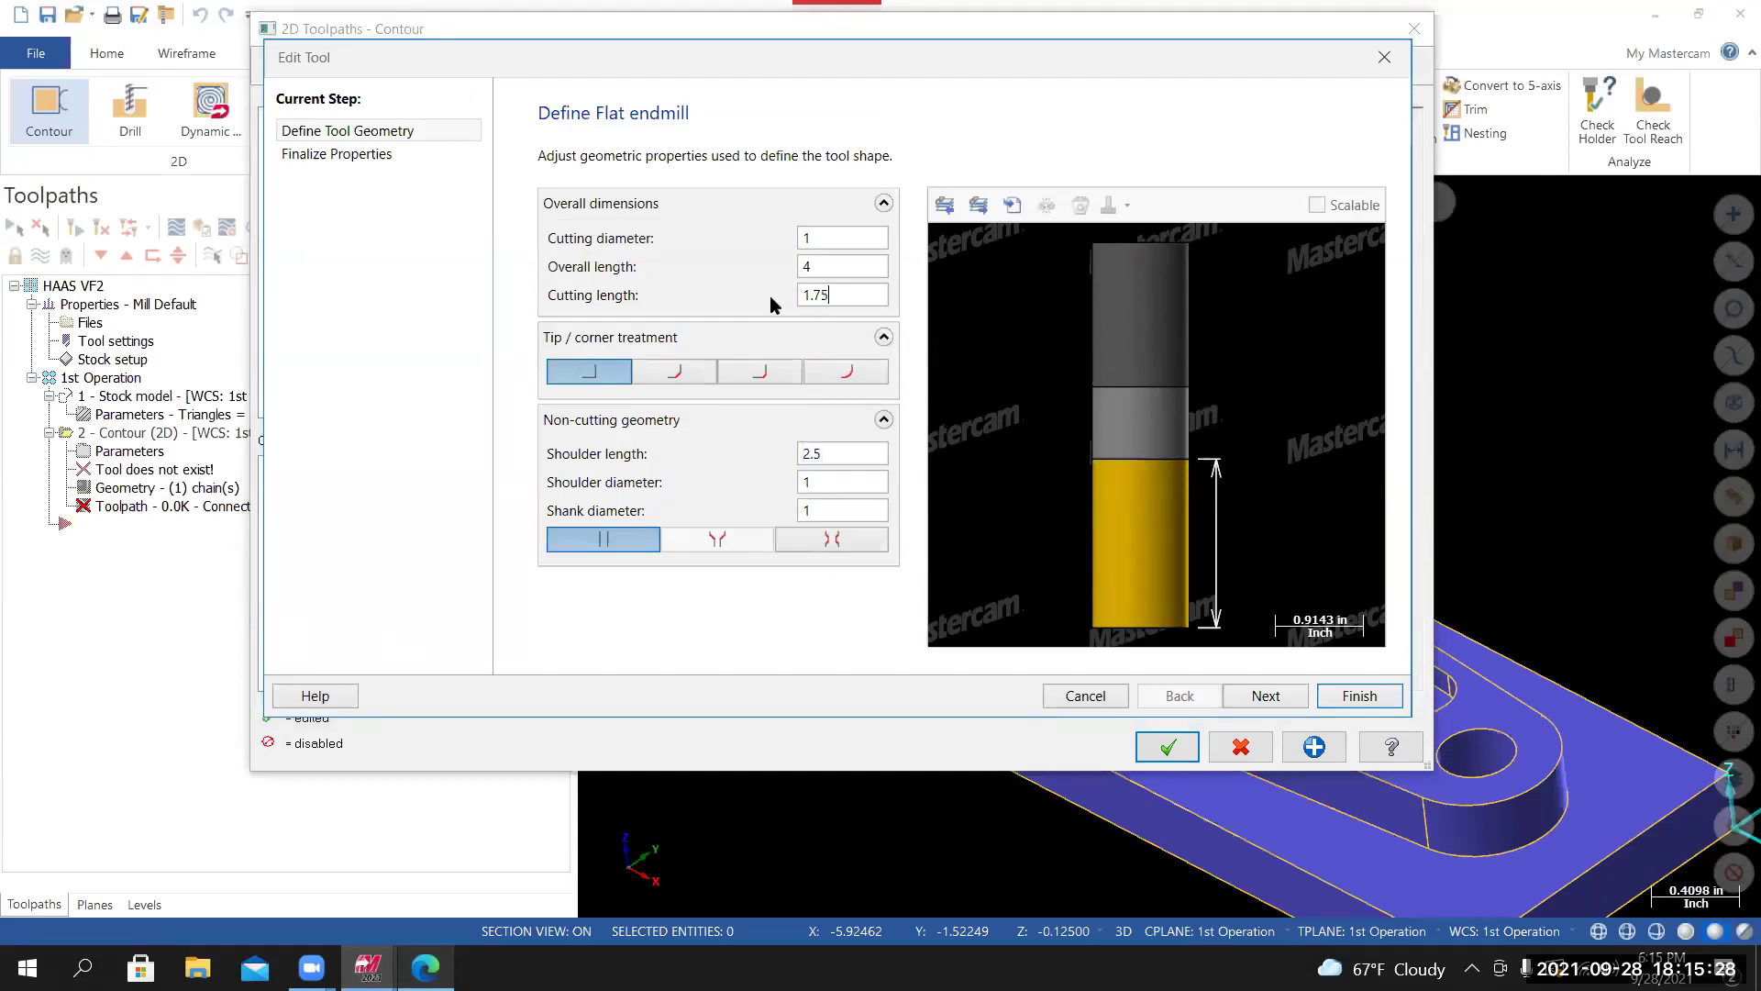
drag(868, 453, 774, 453)
text(2)
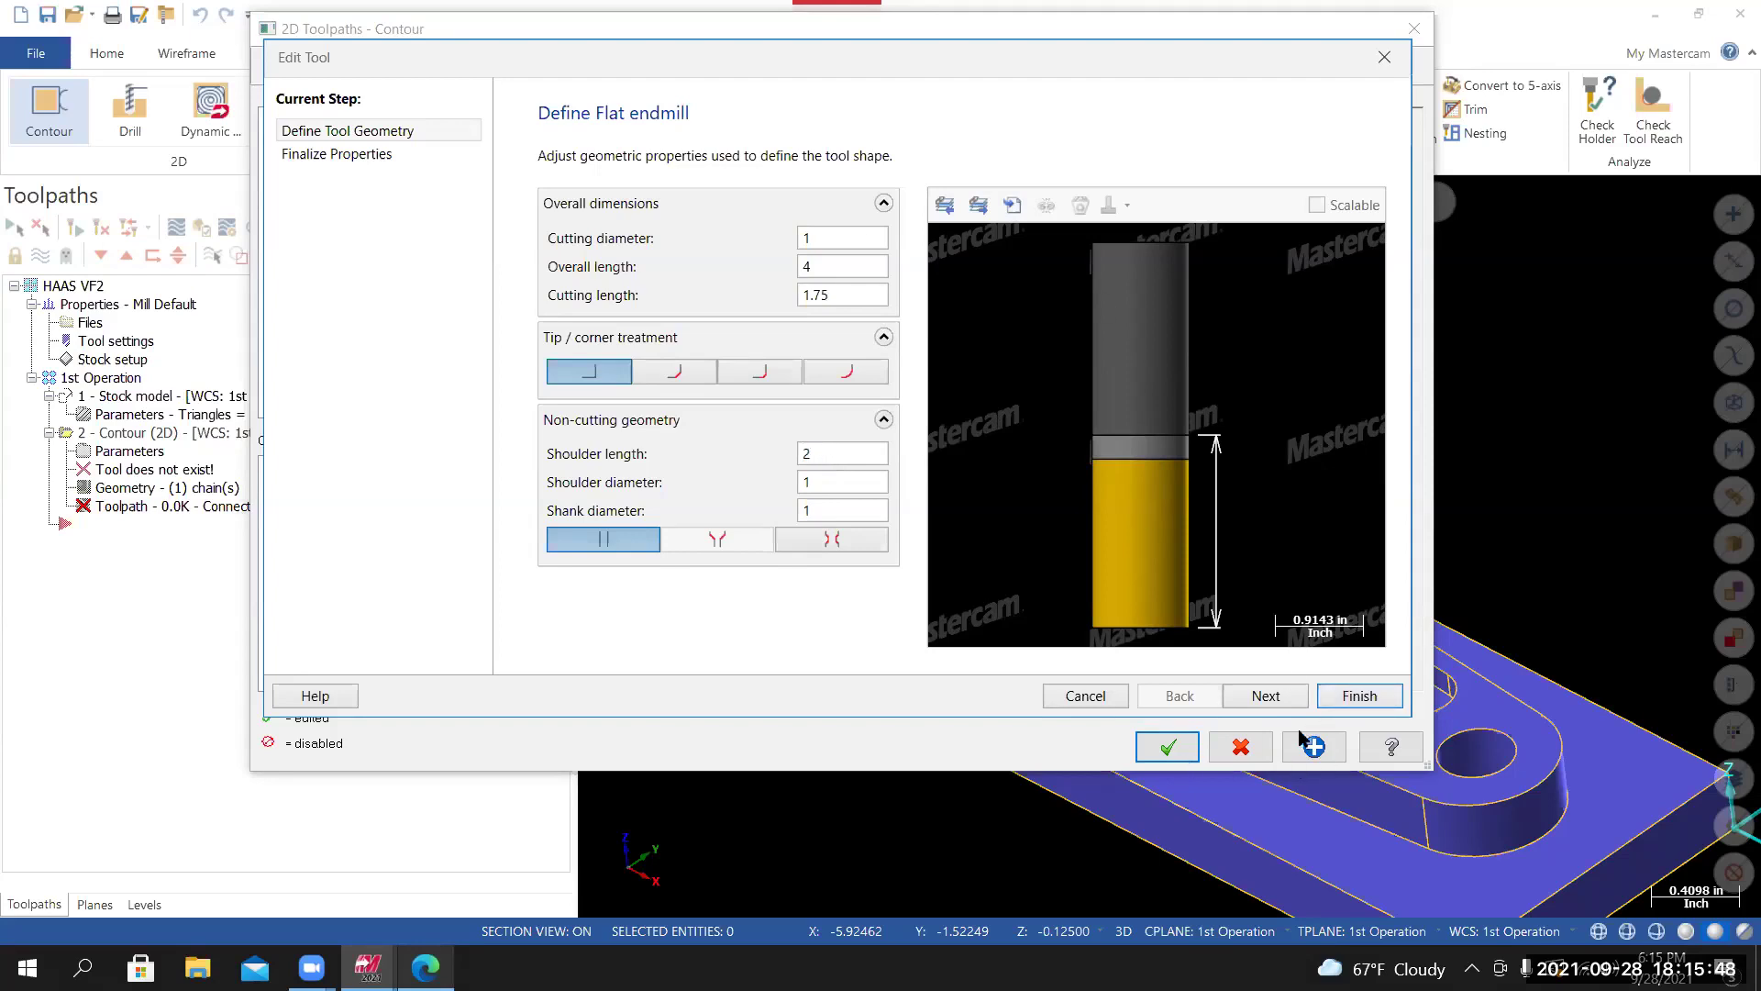
Set the endmill's number of flutes to 3 and recalculate its feeds and speeds.
click(1273, 694)
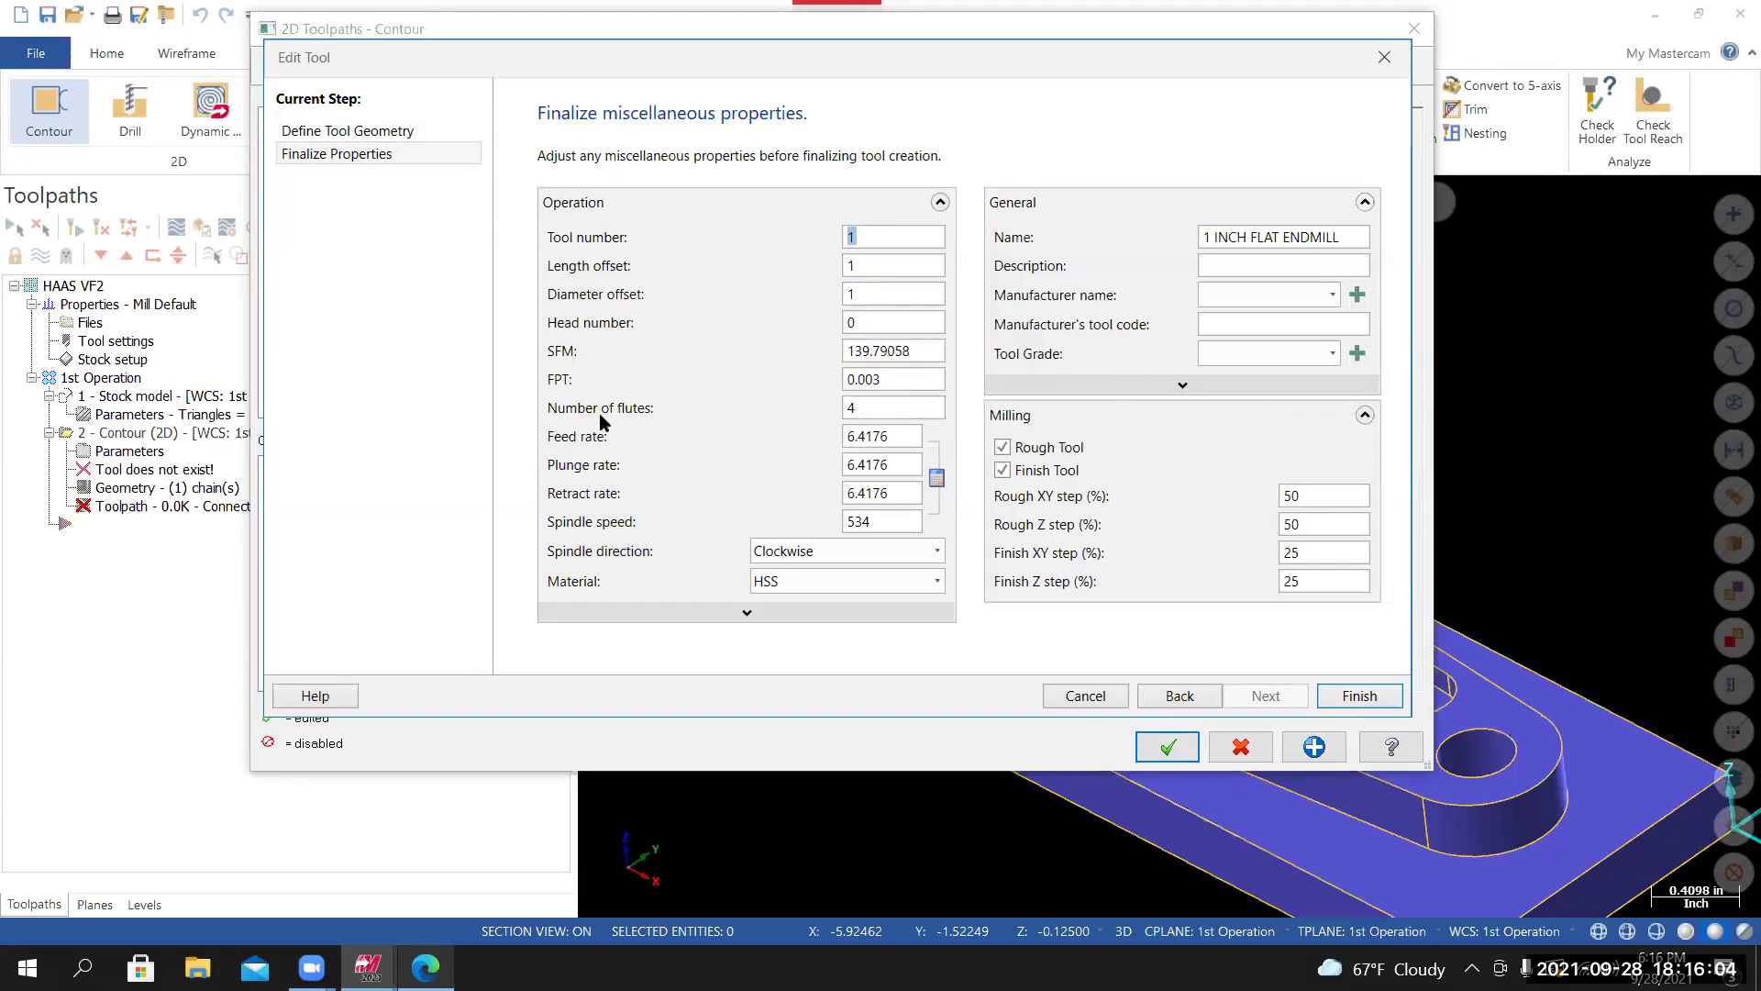
double_click(881, 407)
text(3)
click(936, 479)
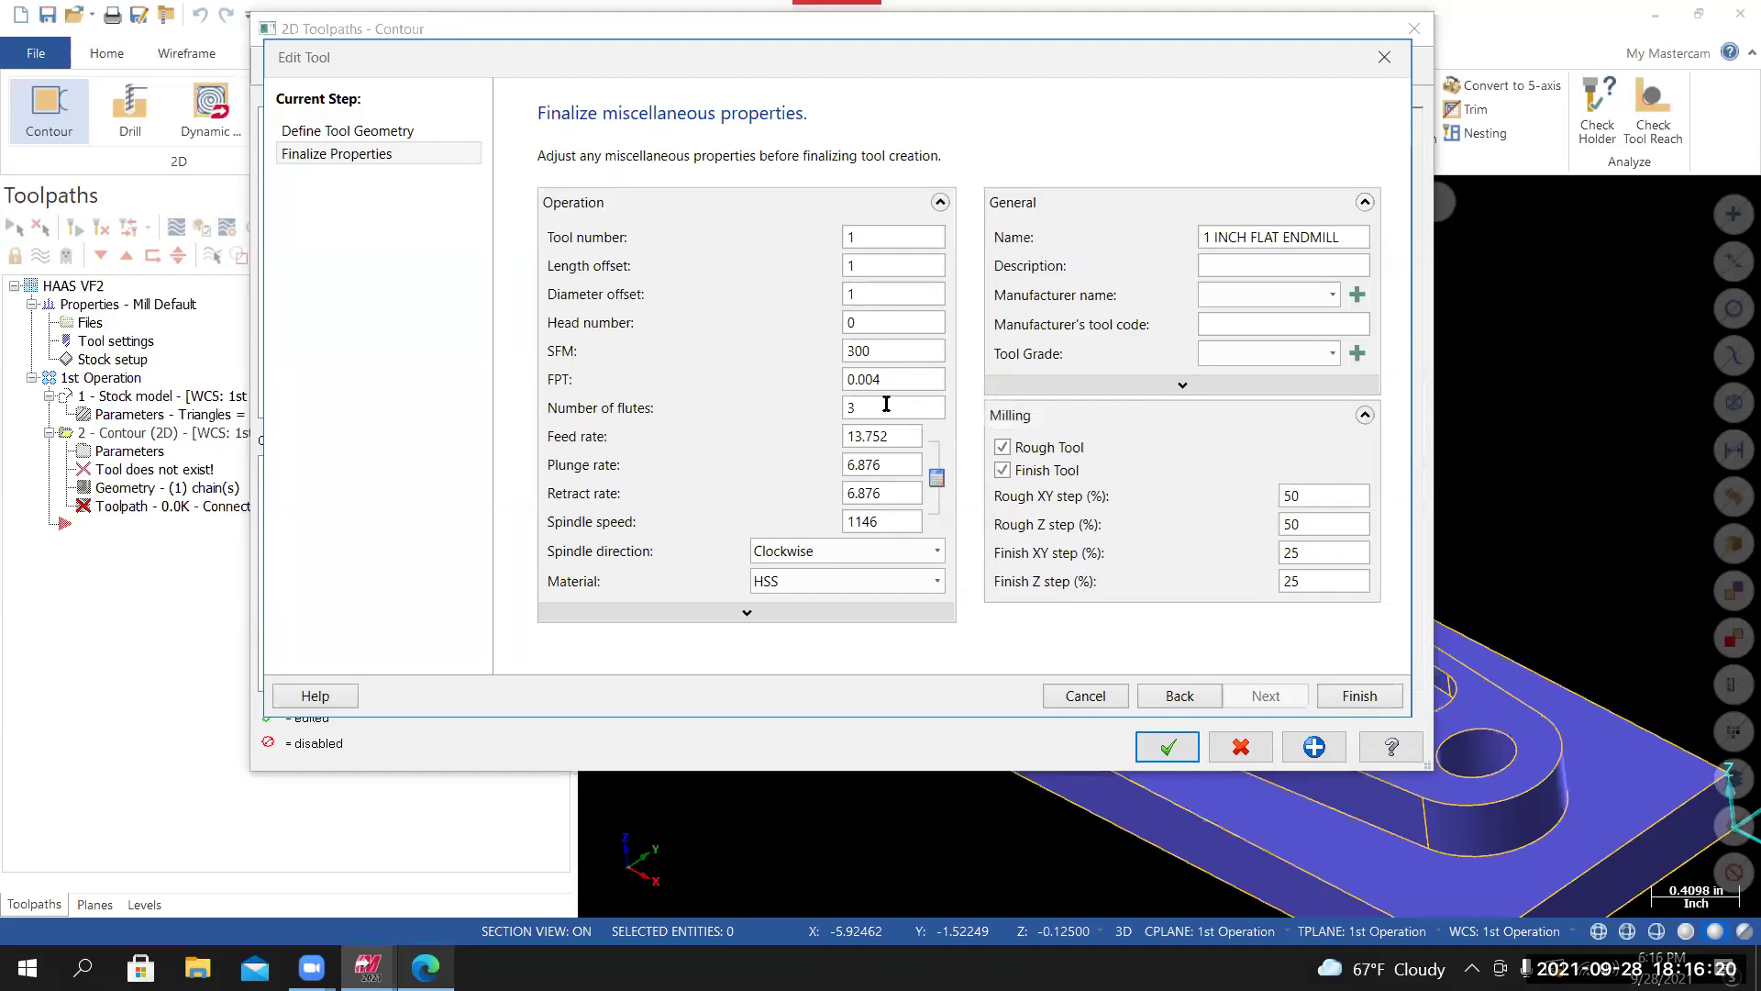
Turn on flood coolant for the endmill in its additional operation properties.
click(688, 609)
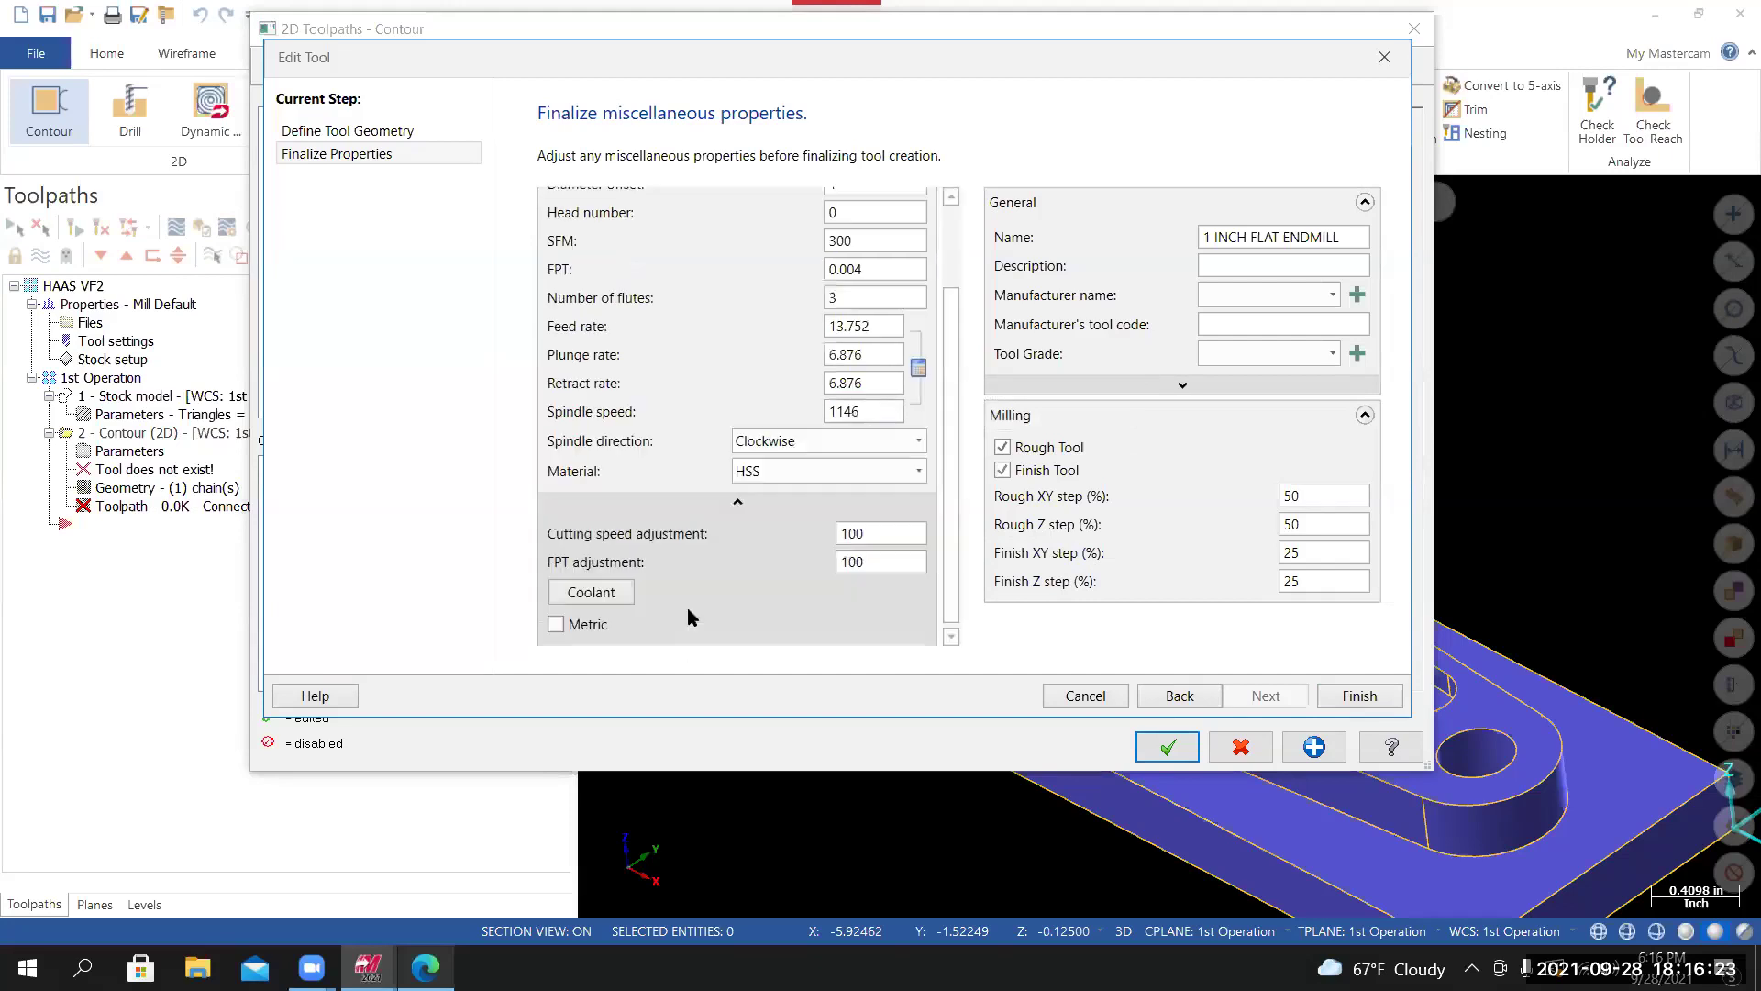
click(594, 593)
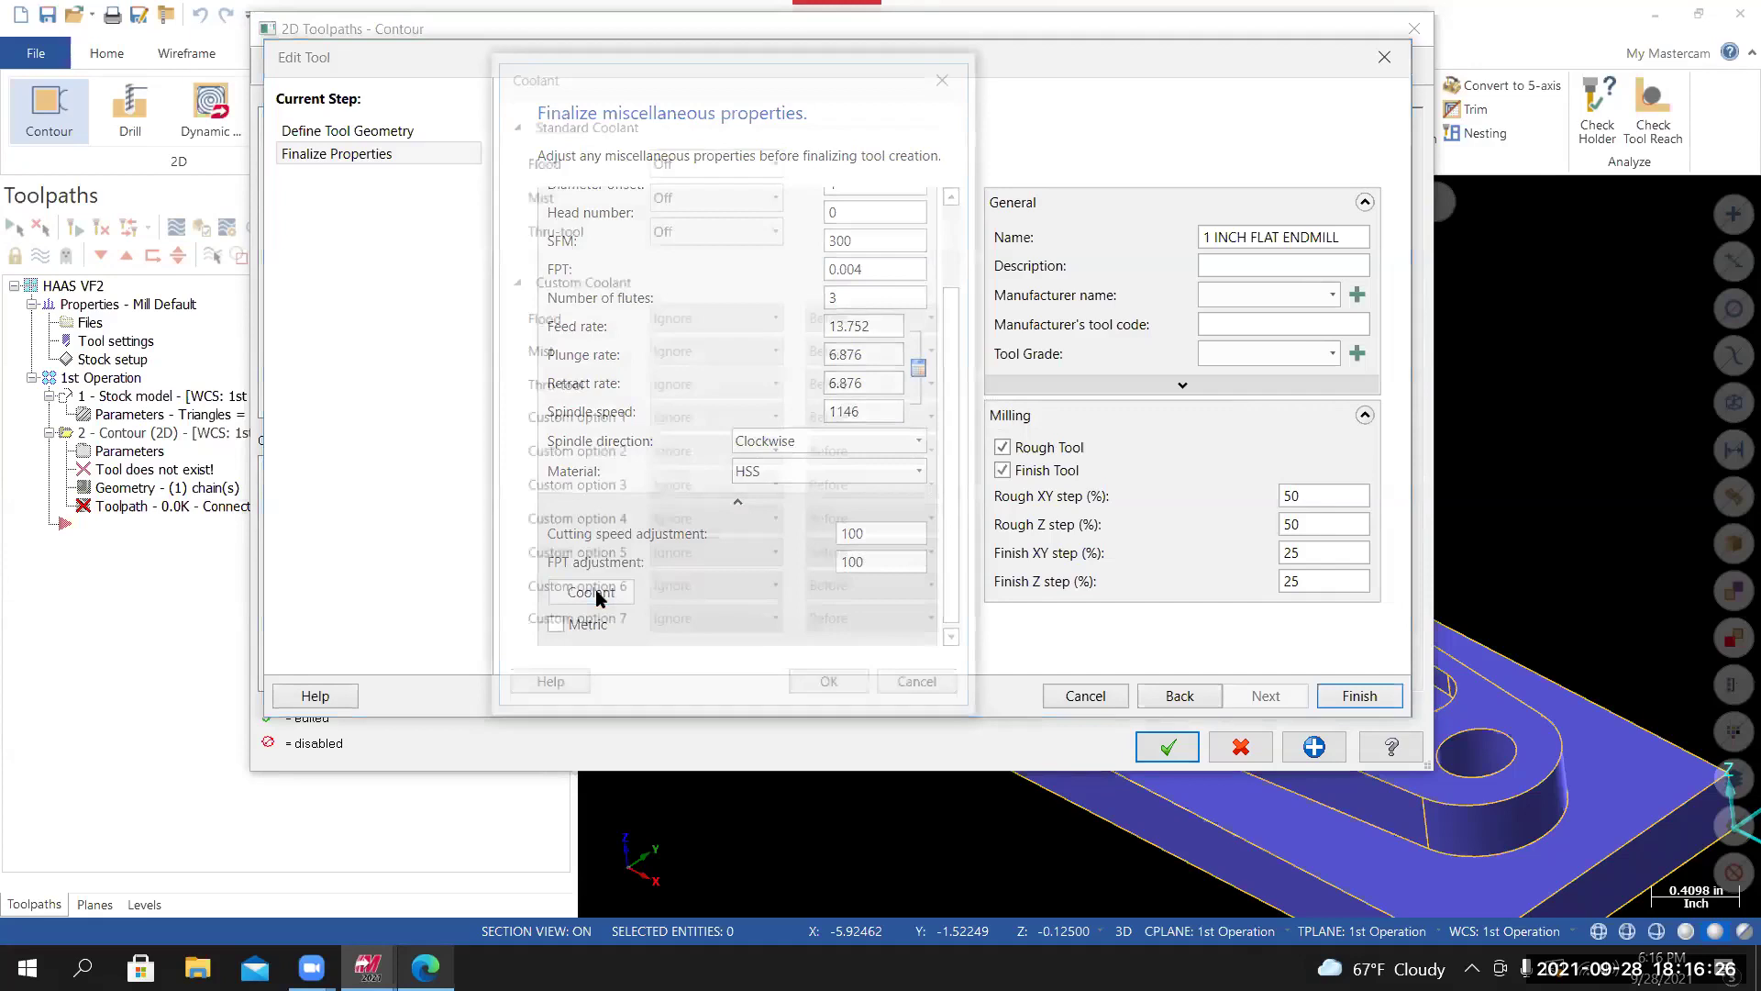
click(777, 157)
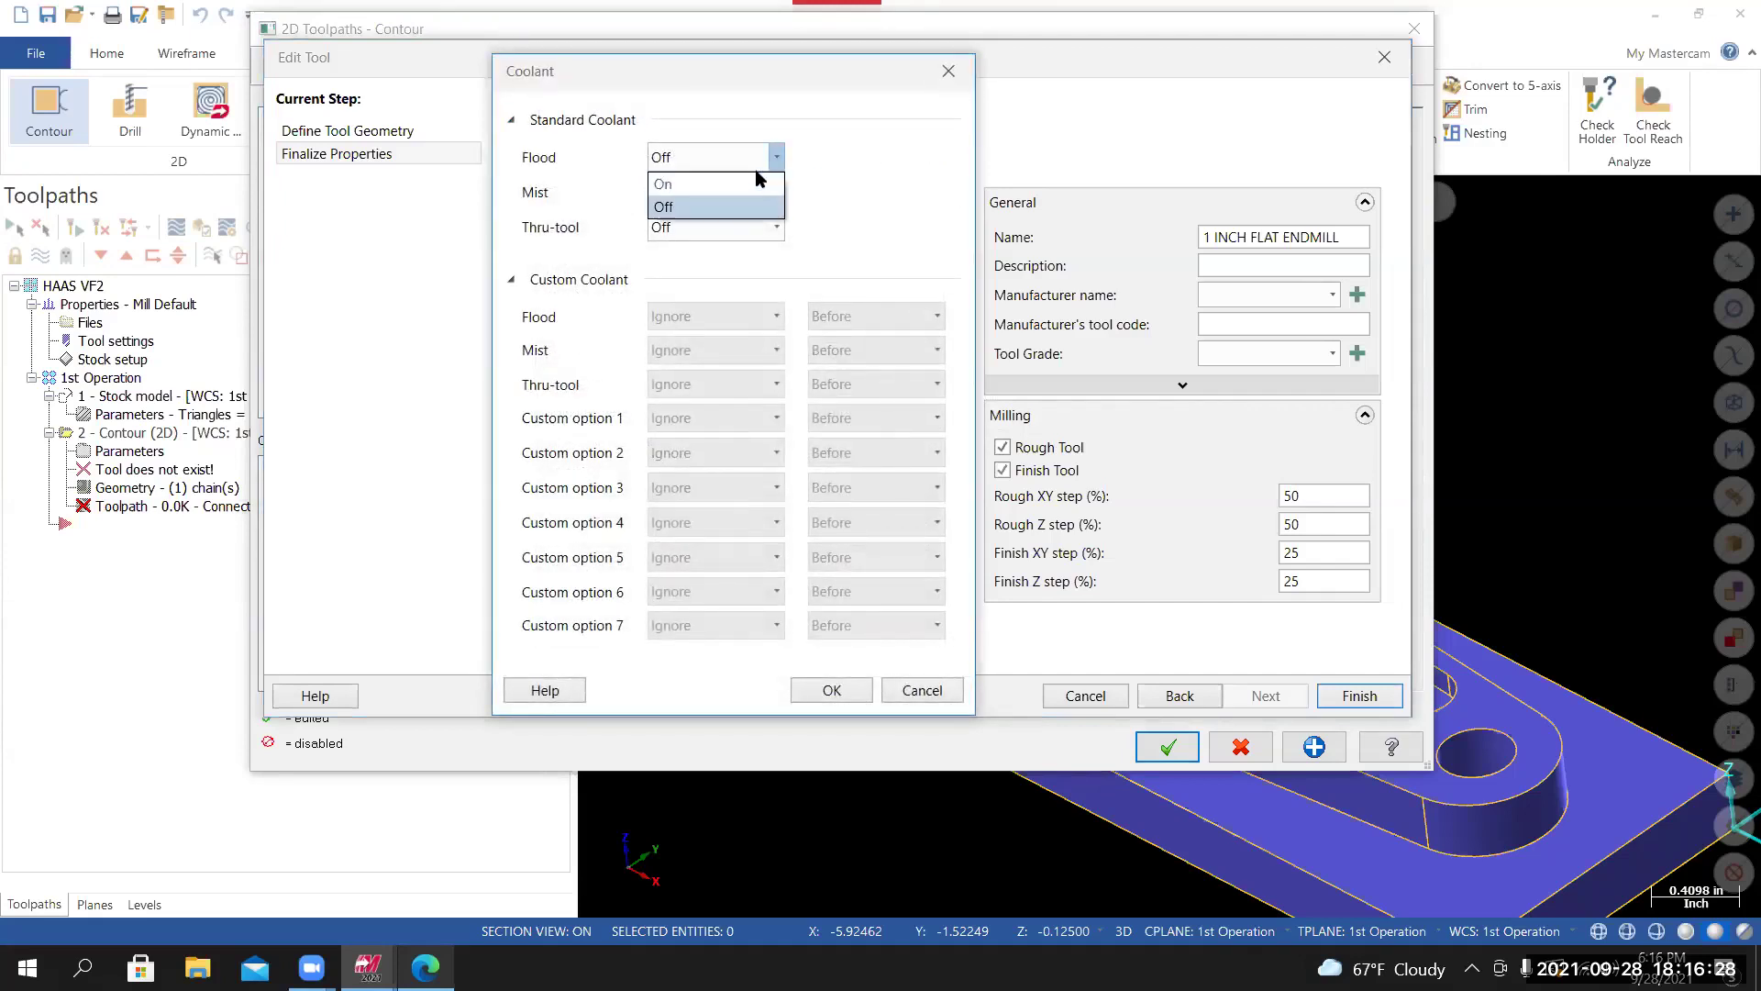
click(725, 174)
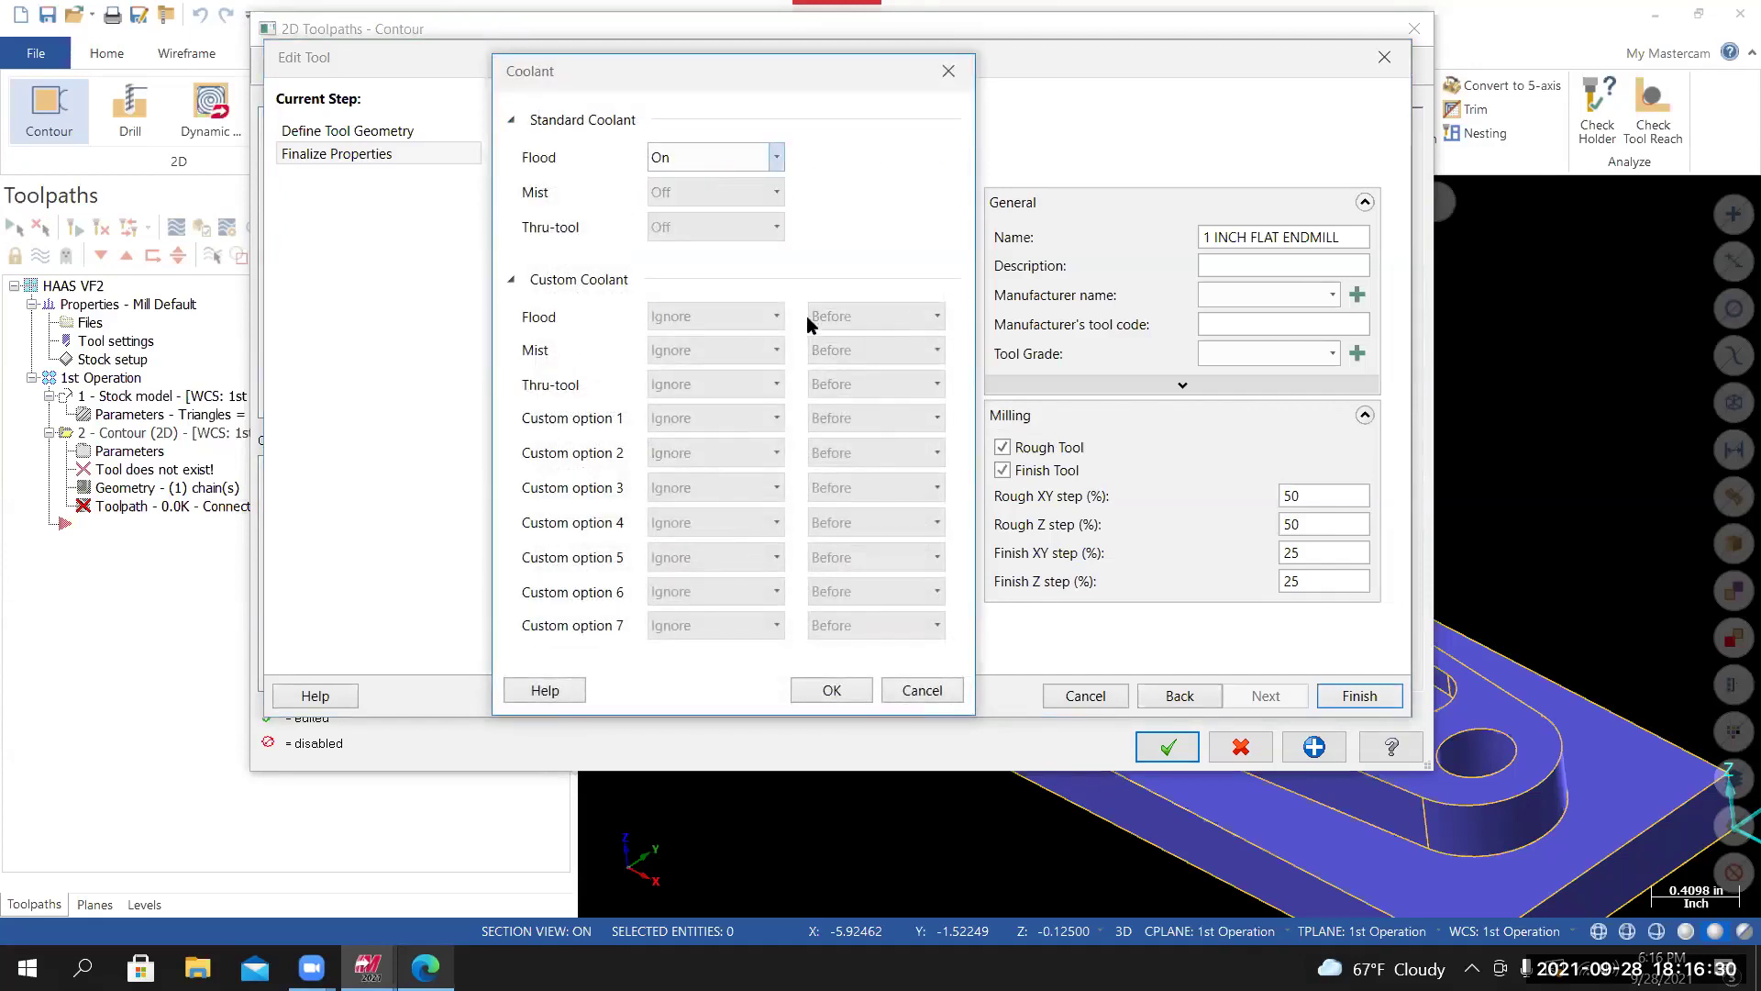
click(831, 691)
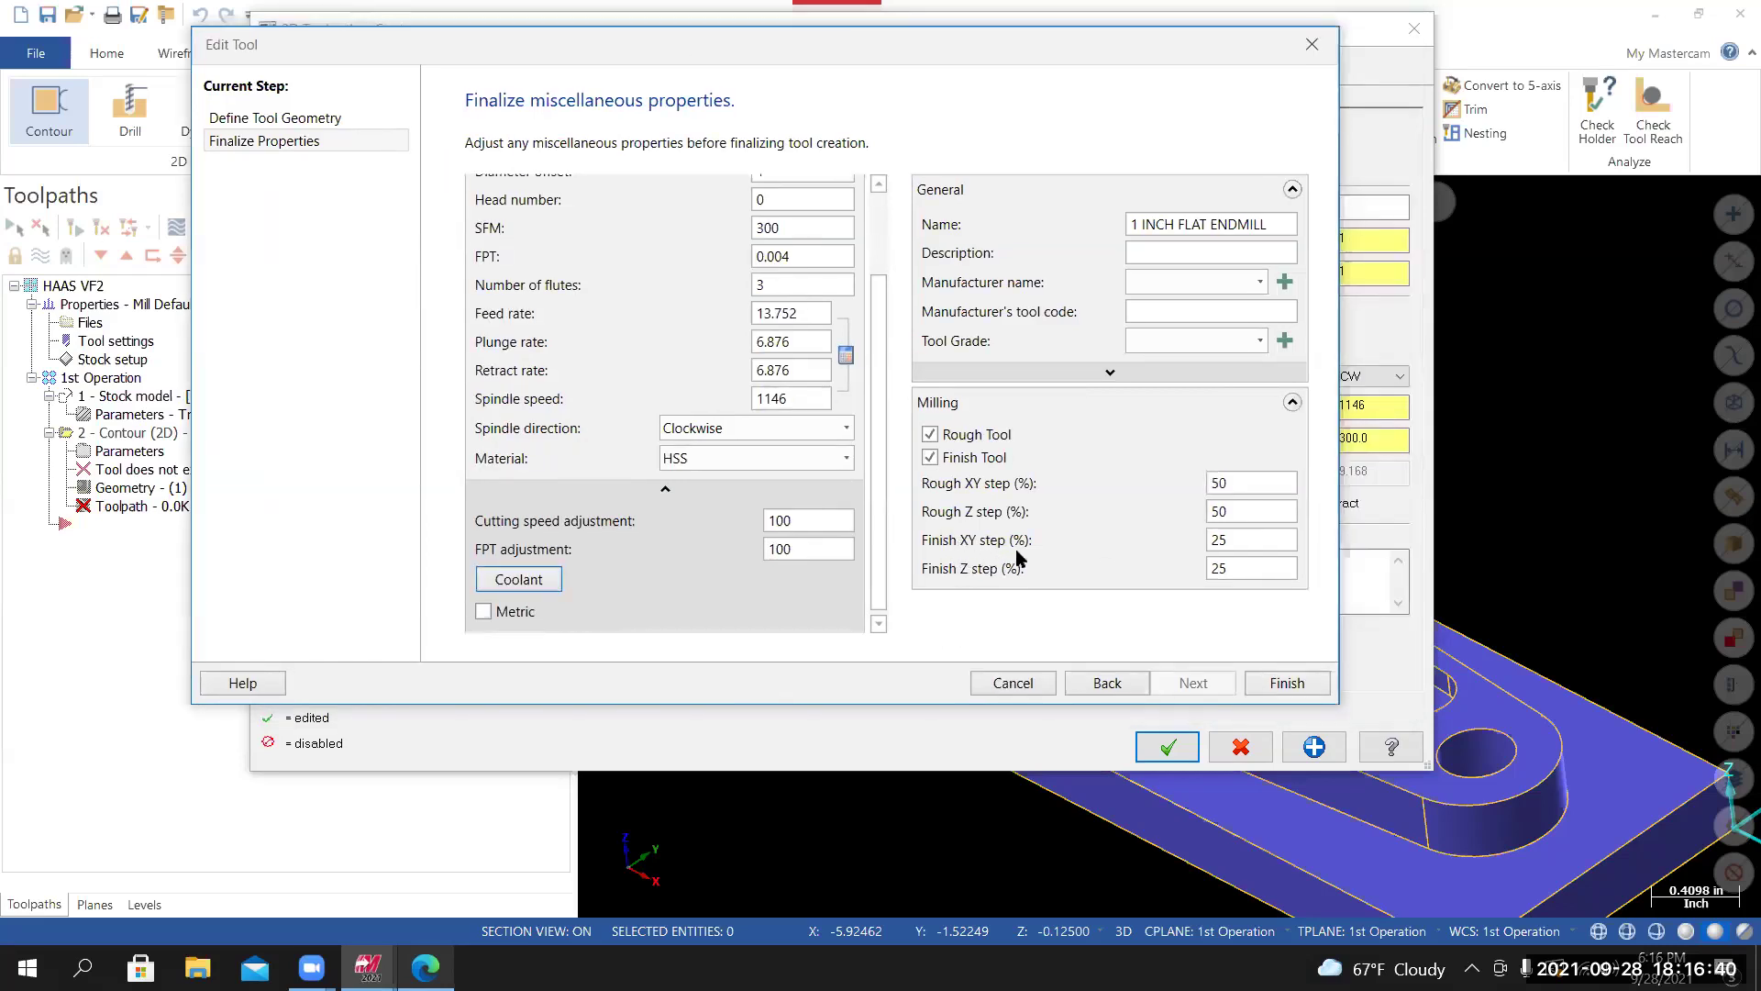
Set the endmill's Finish XY step to 2% and finish editing the tool.
double_click(1219, 543)
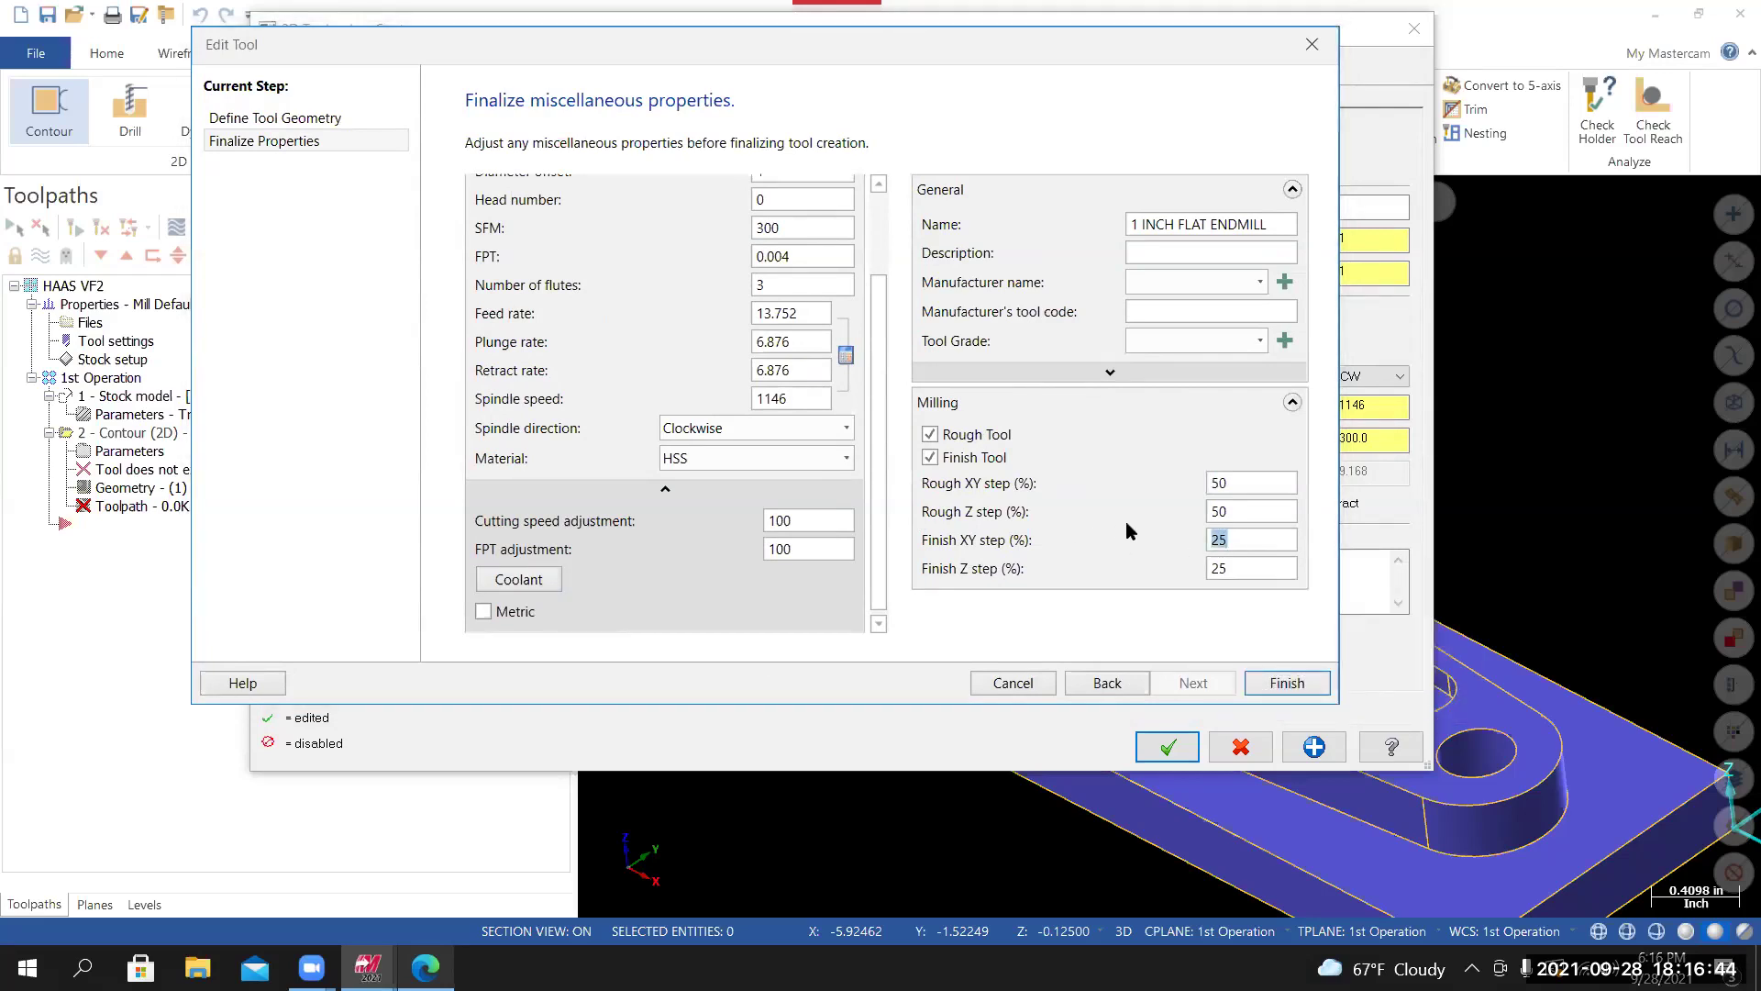
text(2)
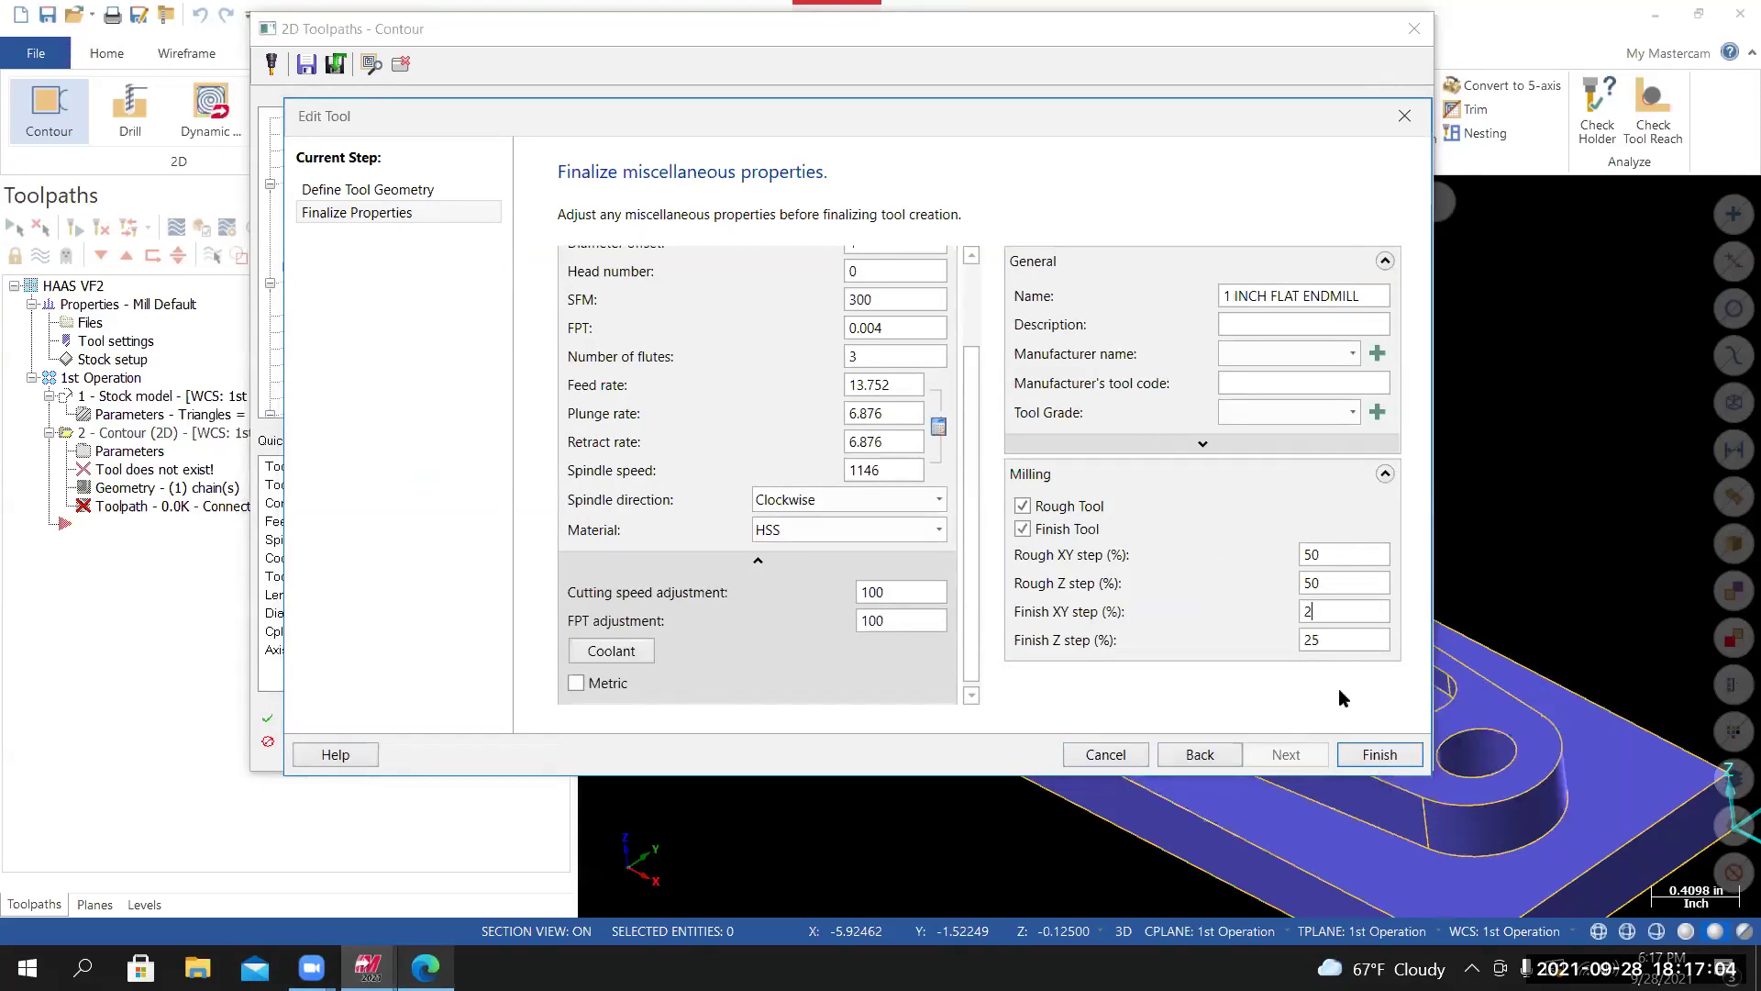
click(1376, 752)
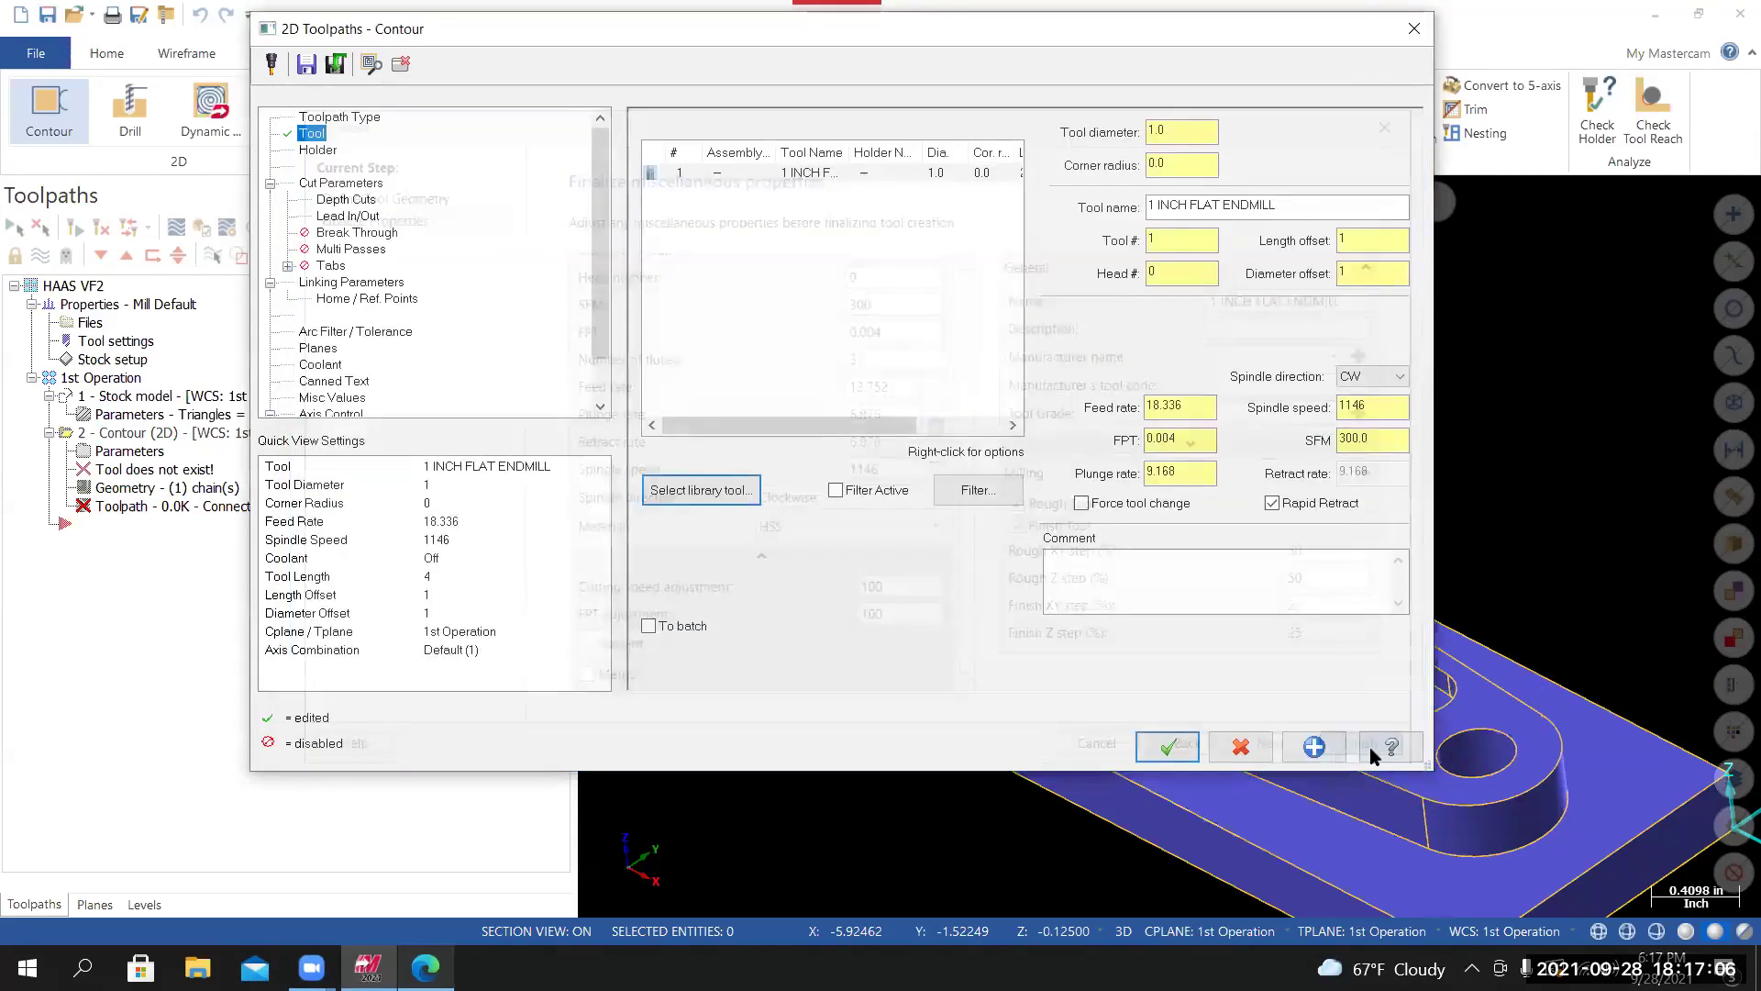
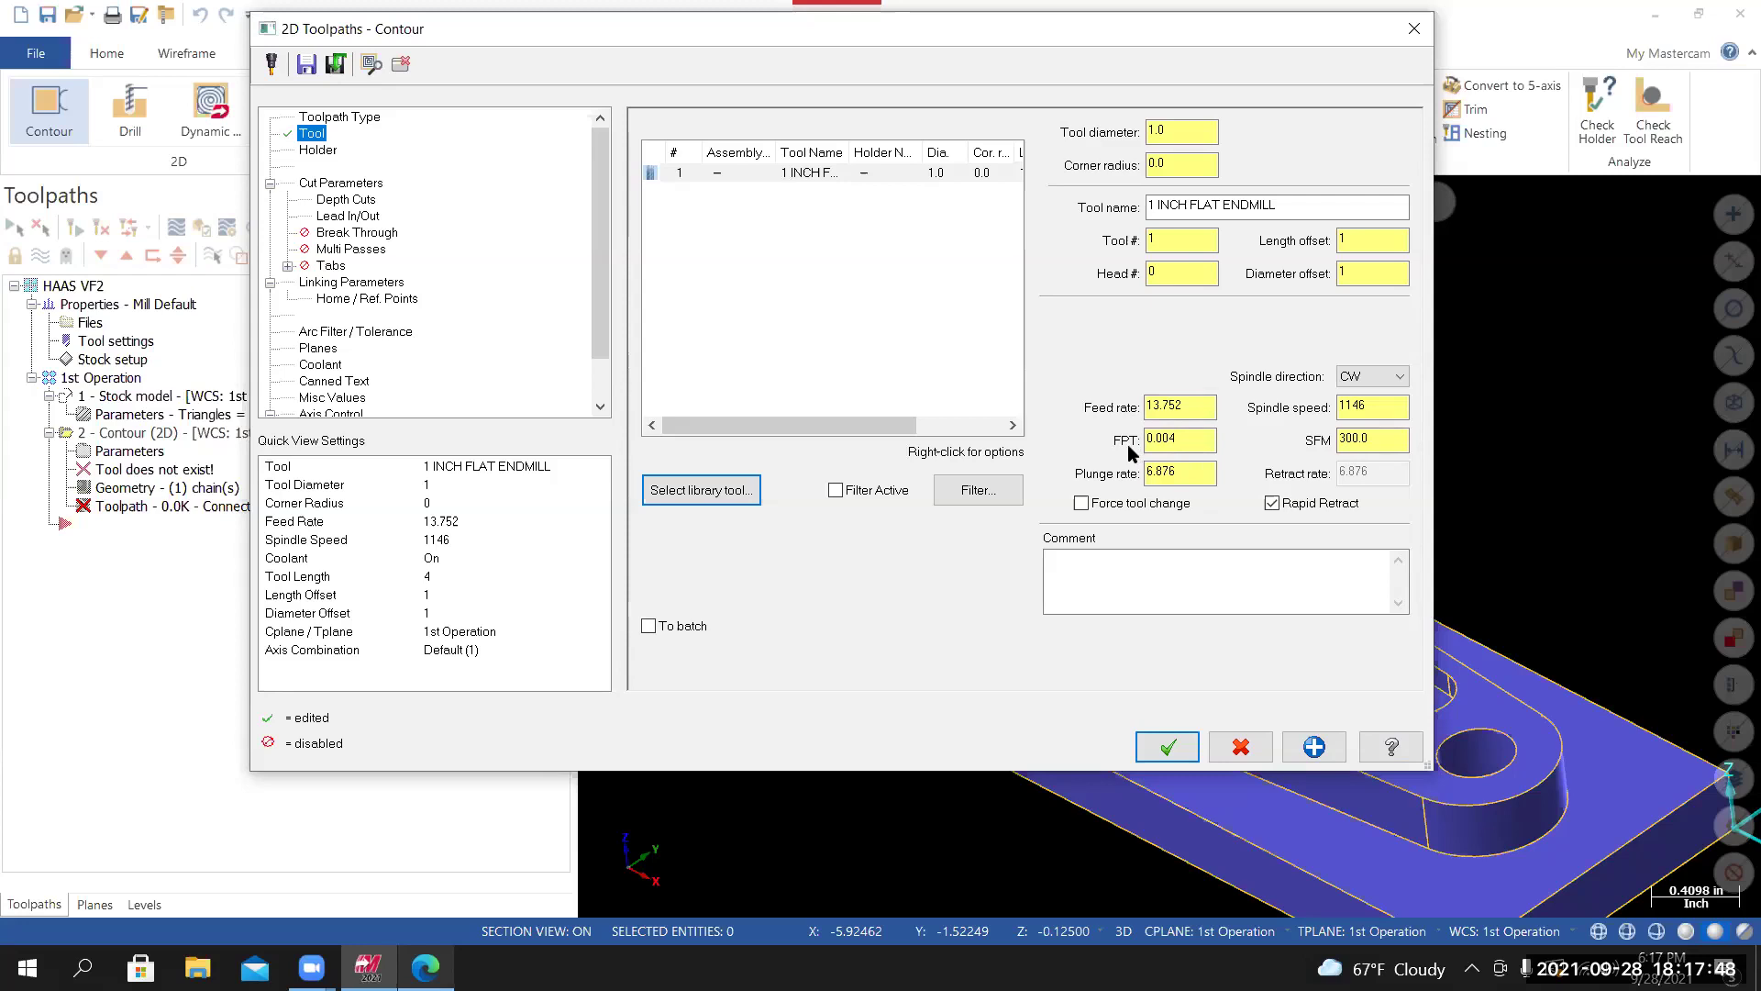
Try 1*.02 for the contour's feed per tooth, and settle on 1*.01 to make it 0.01.
drag(1148, 441, 1183, 446)
click(1169, 131)
click(1156, 438)
text(1*.02)
key(Return)
text(1*.01)
key(Return)
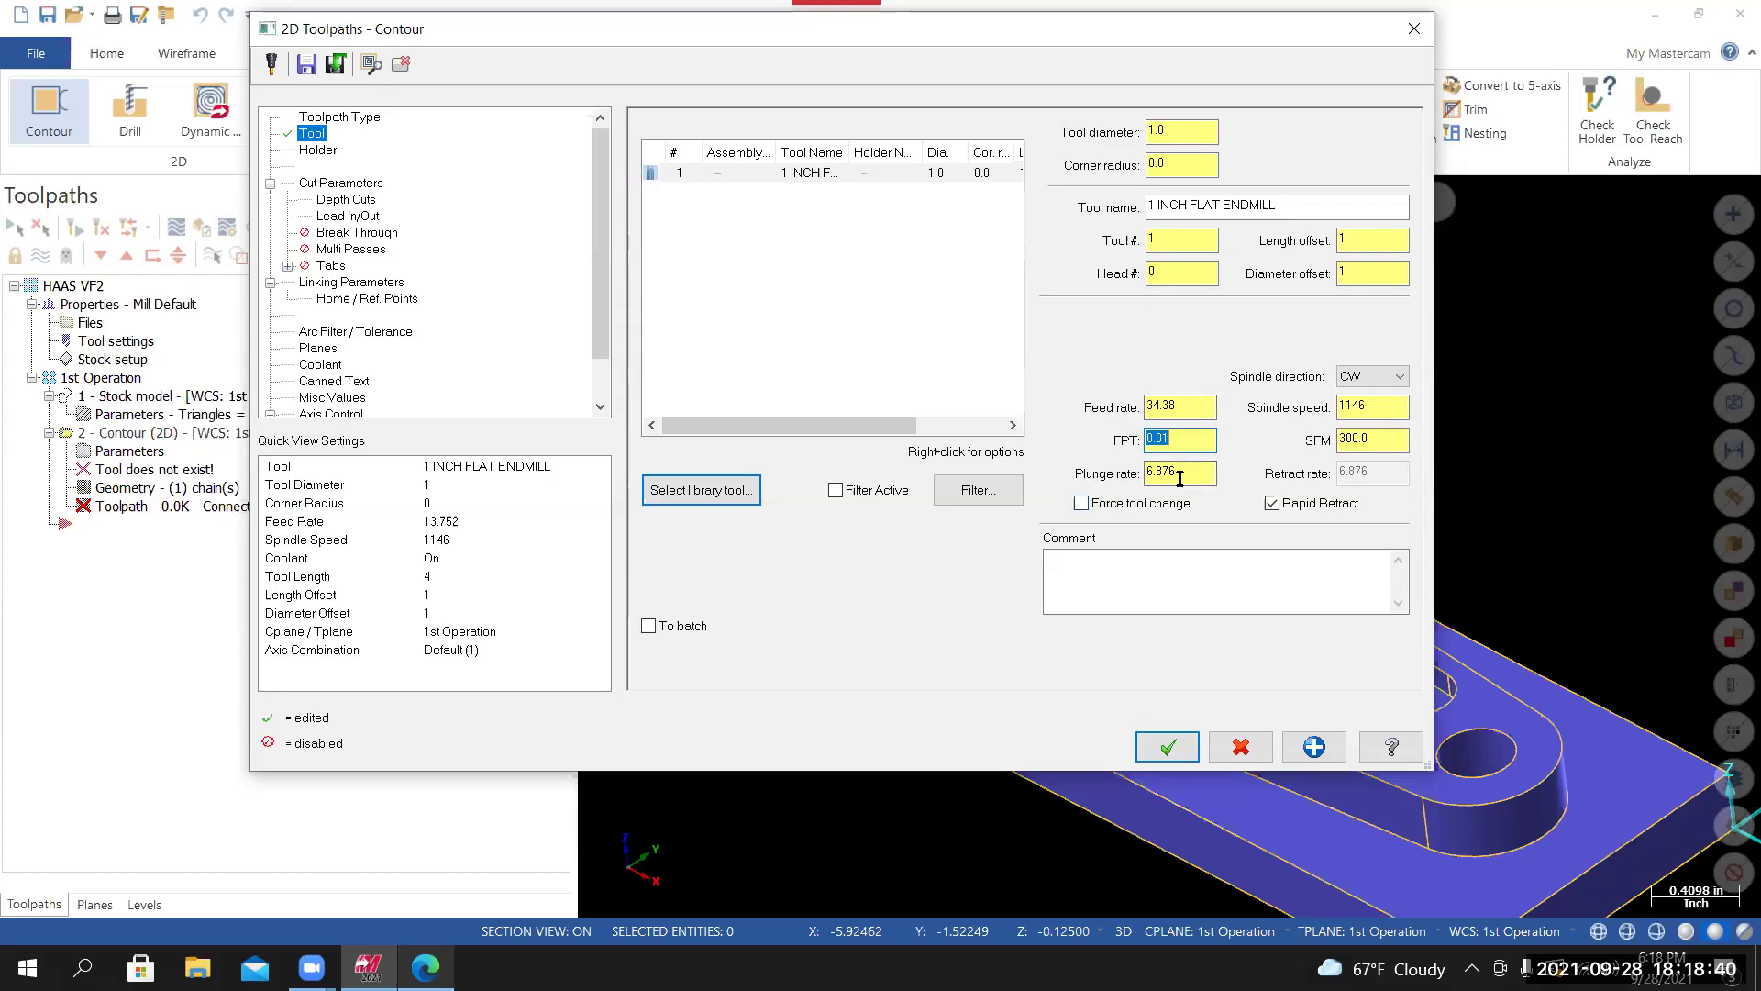
Set the contour's plunge rate to half the feed rate, 34.38/2, giving 17.19.
key(Tab)
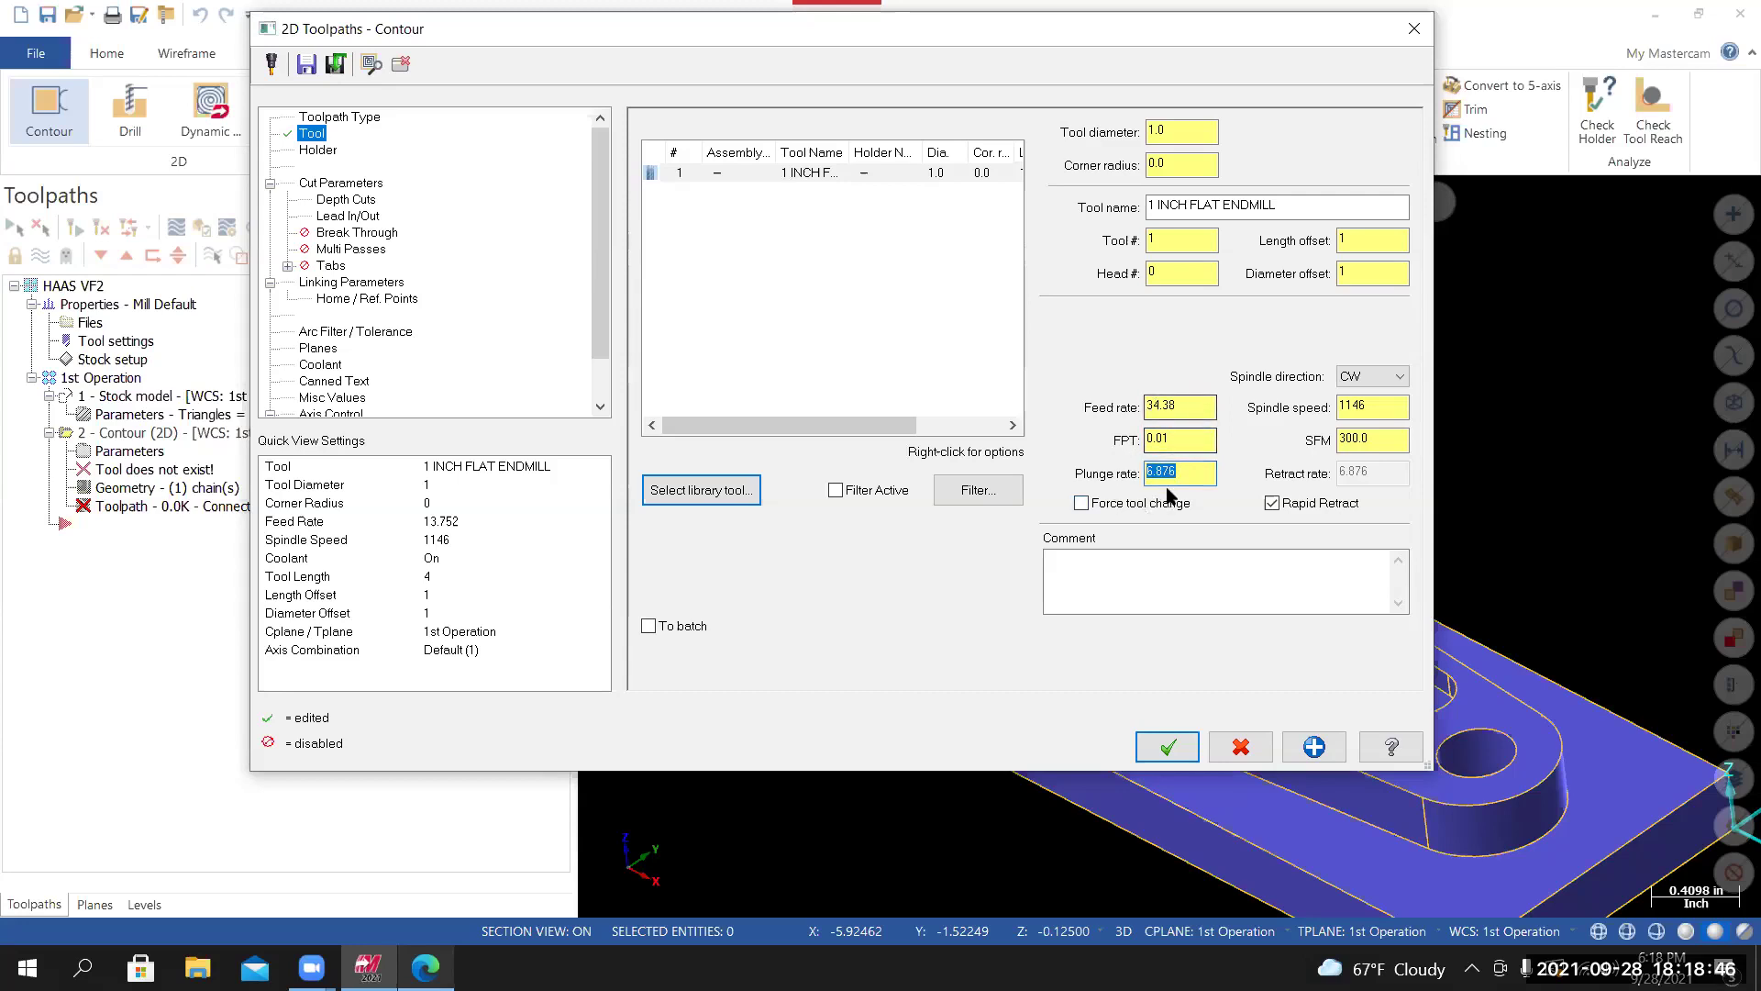
text(34.38/2)
key(Return)
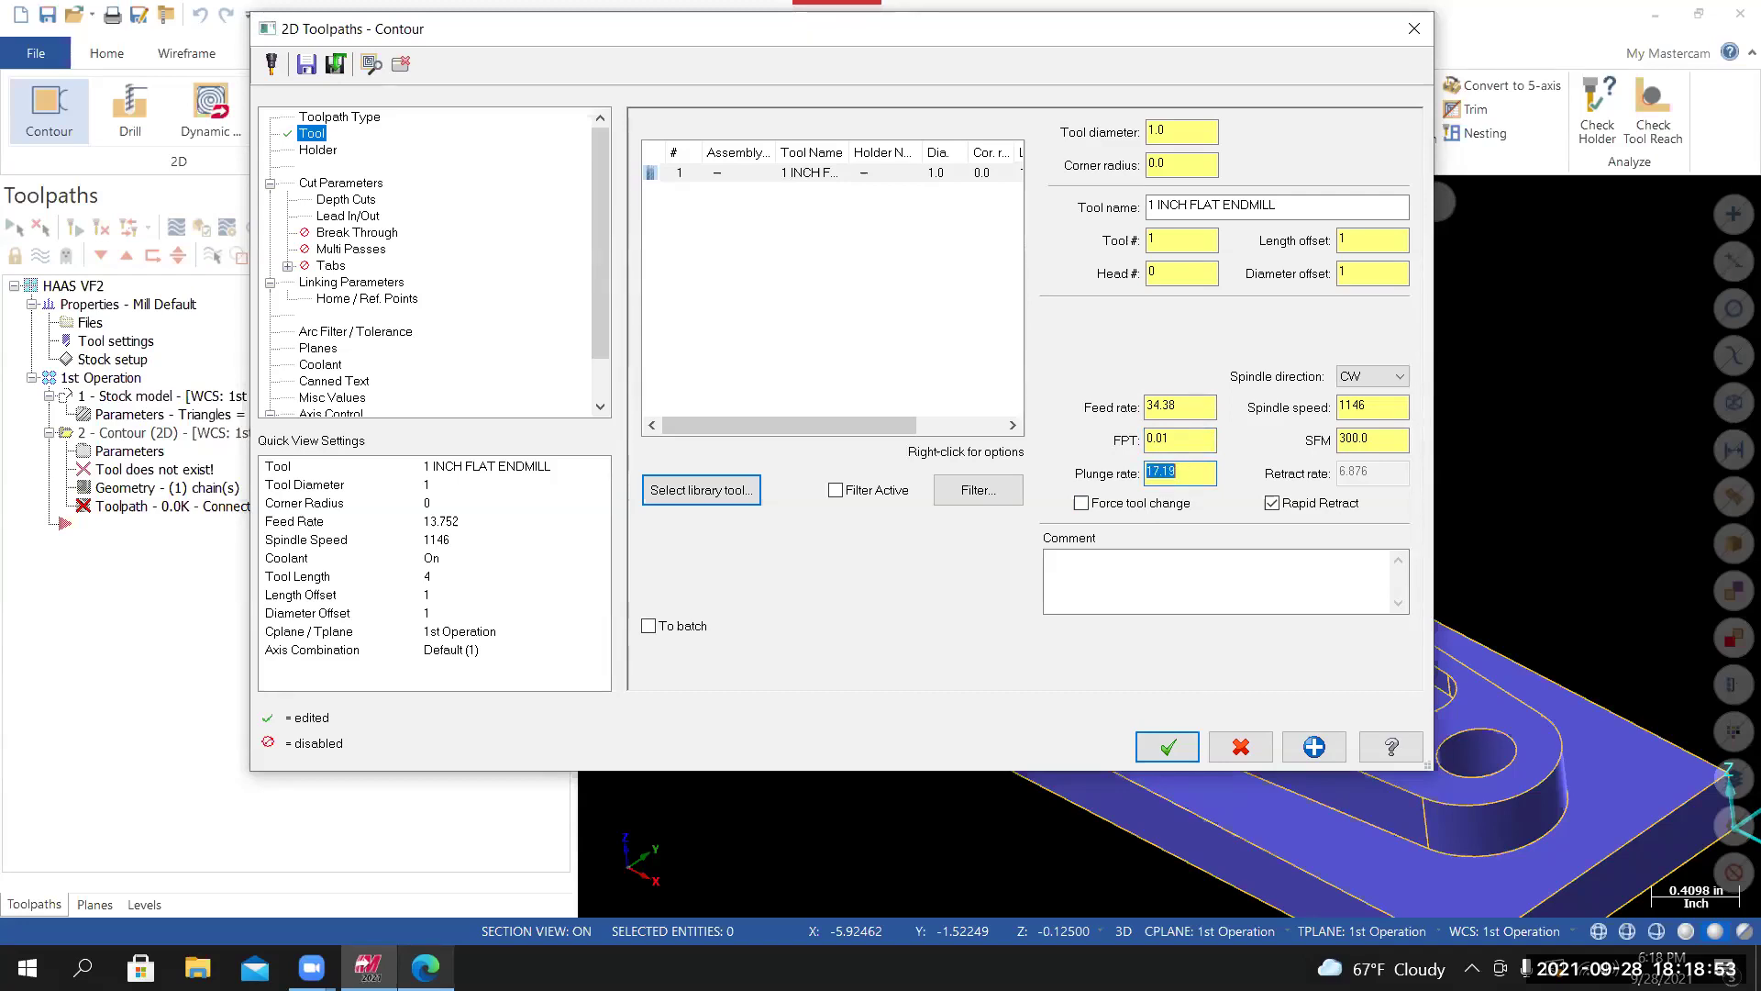
click(1196, 469)
click(1196, 406)
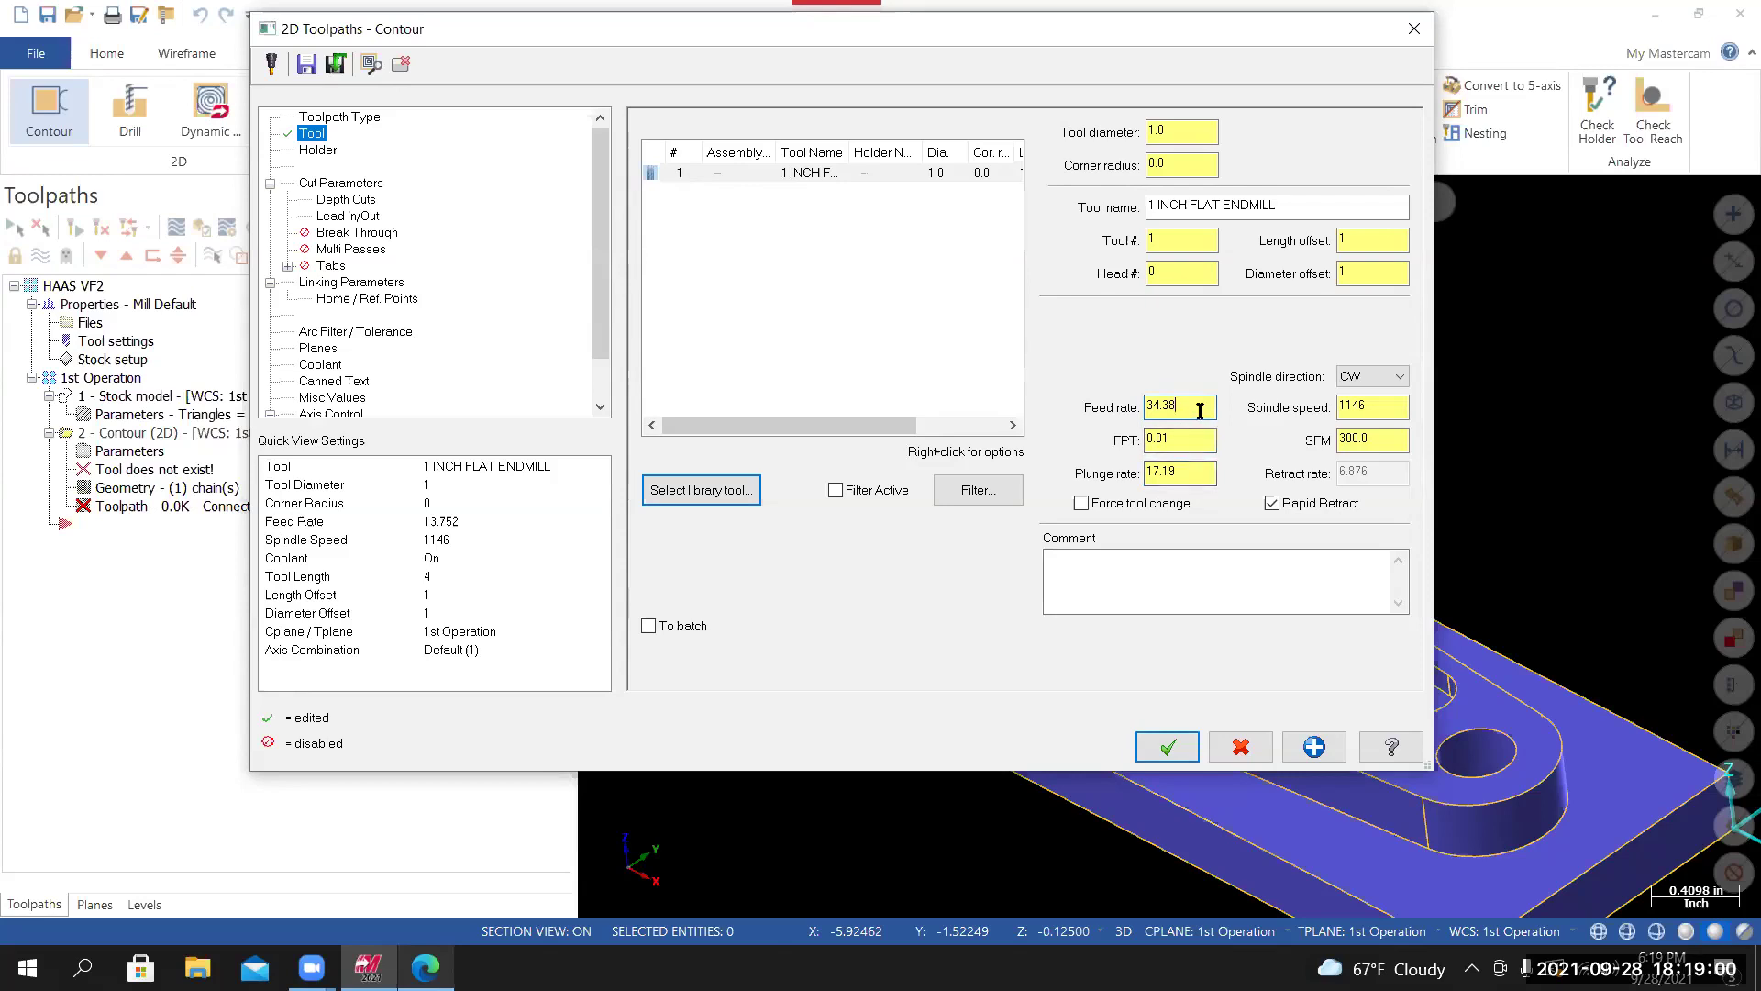
click(1188, 473)
click(1186, 405)
click(1271, 504)
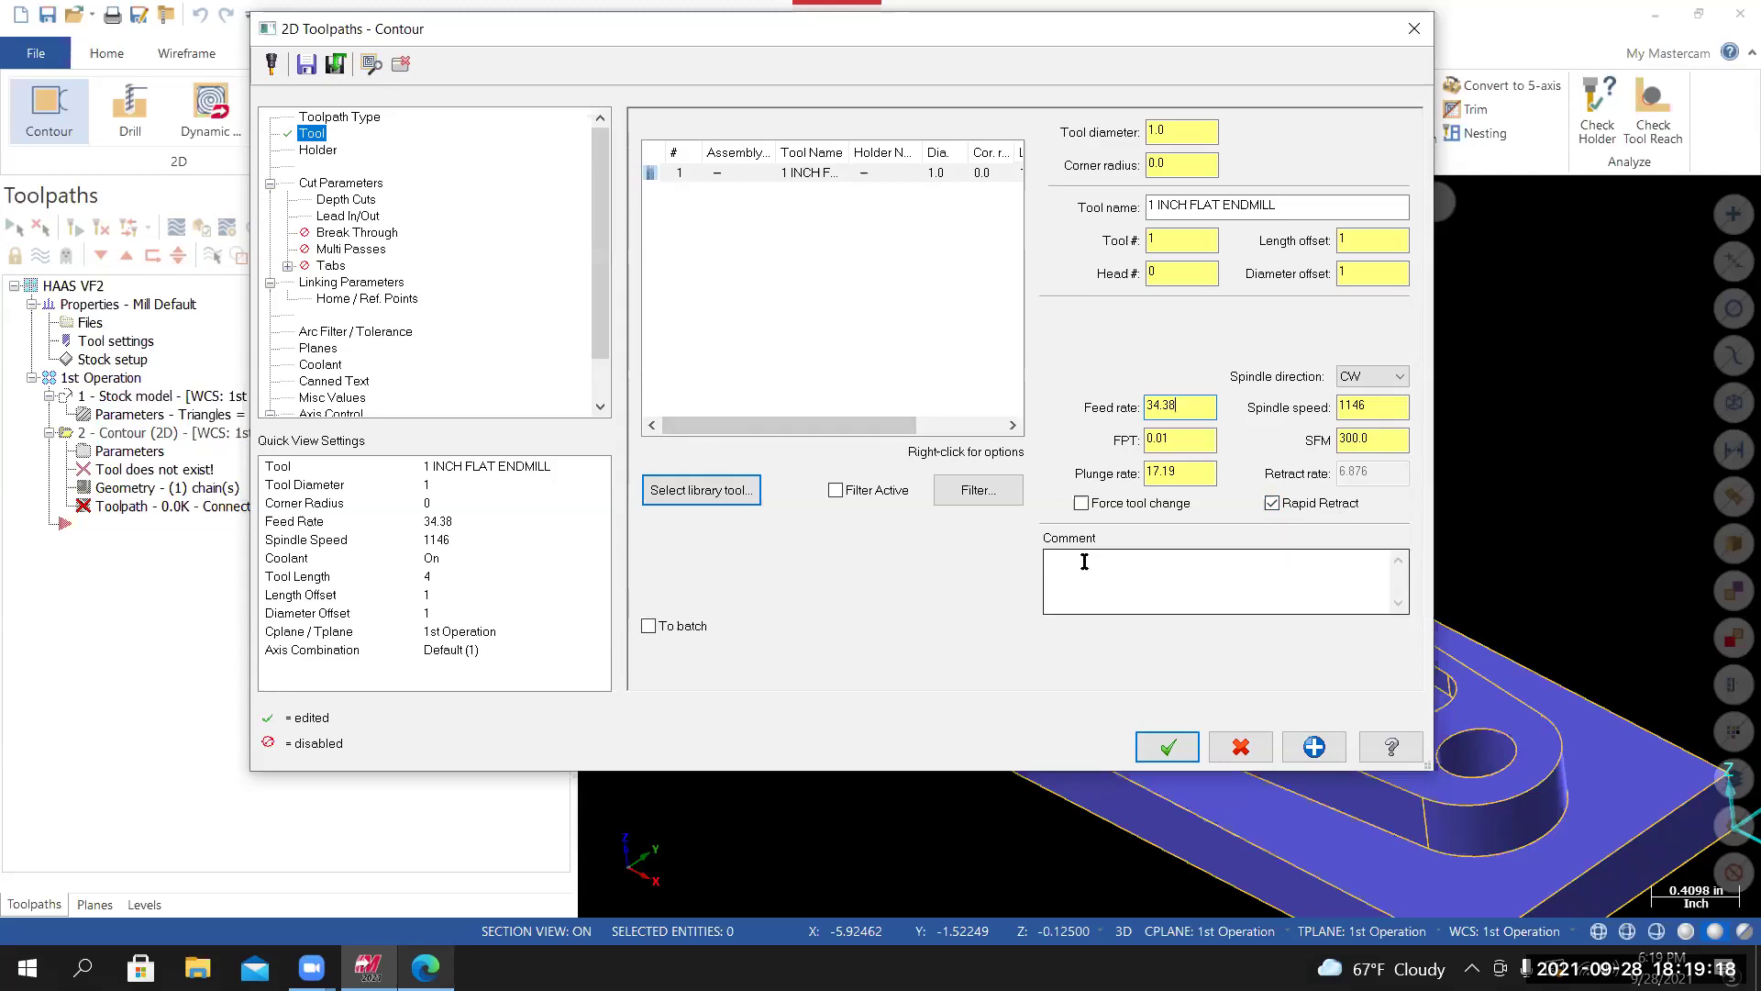
Copy the tool name, 1 INCH FLAT ENDMILL, into the contour's comment.
click(1208, 208)
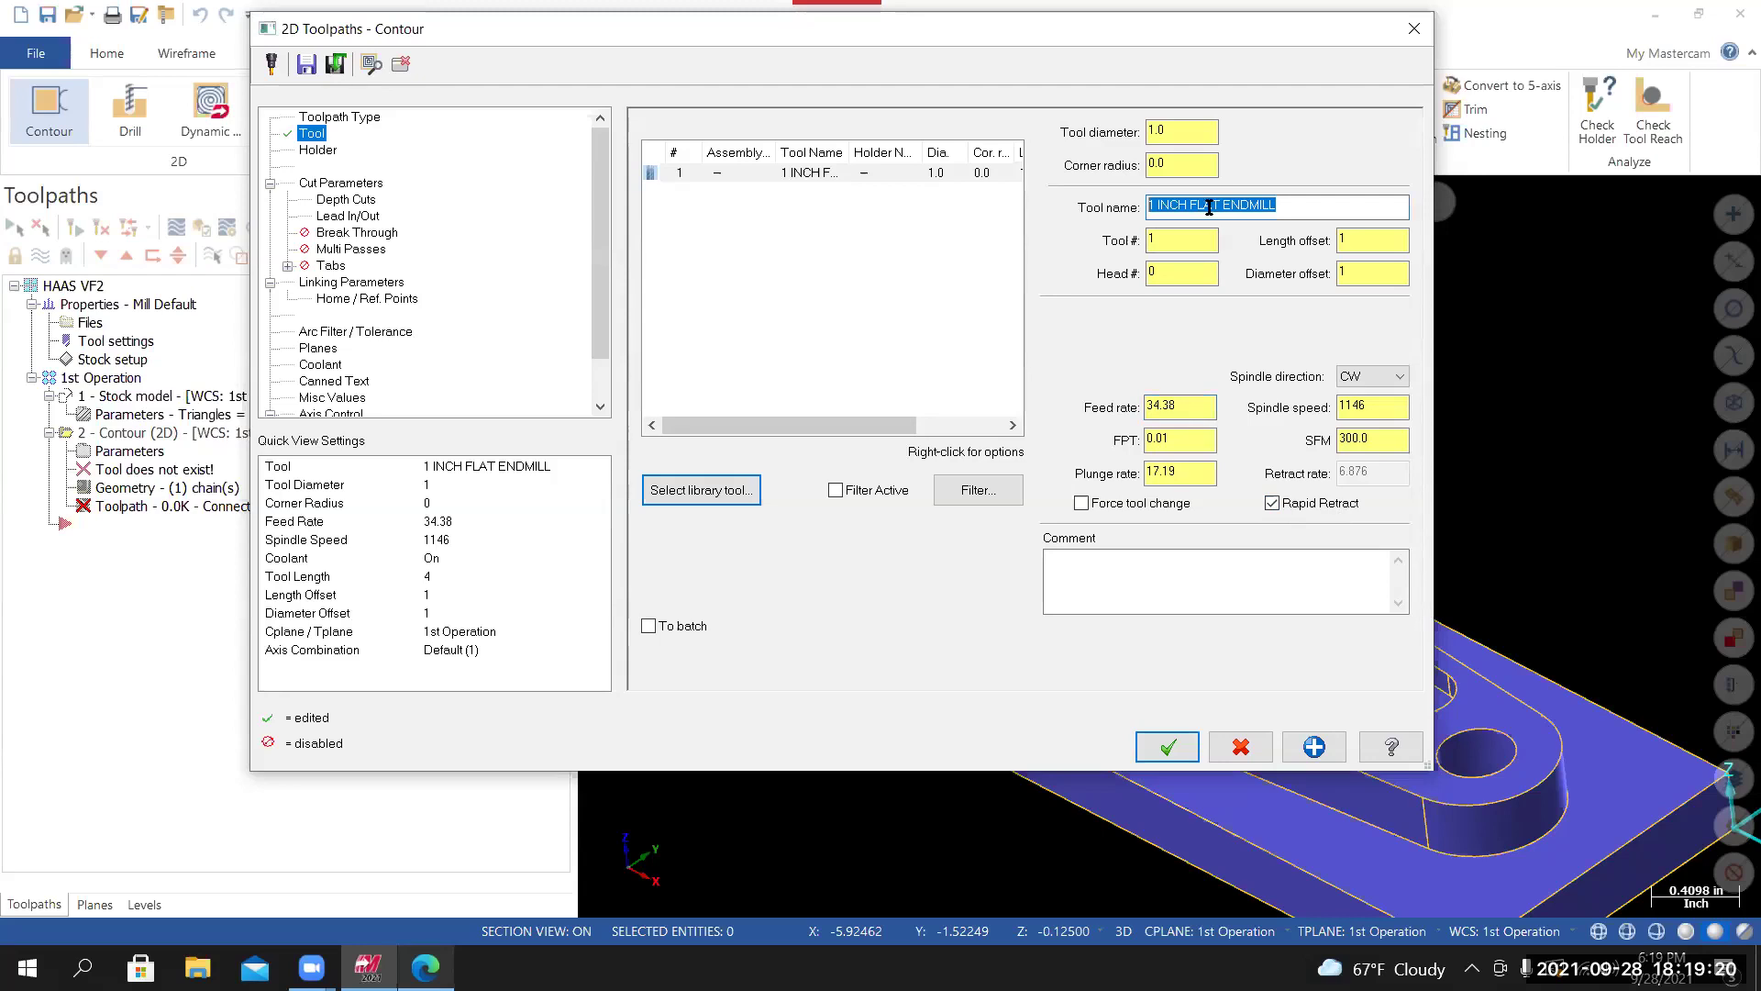
right_click(1211, 208)
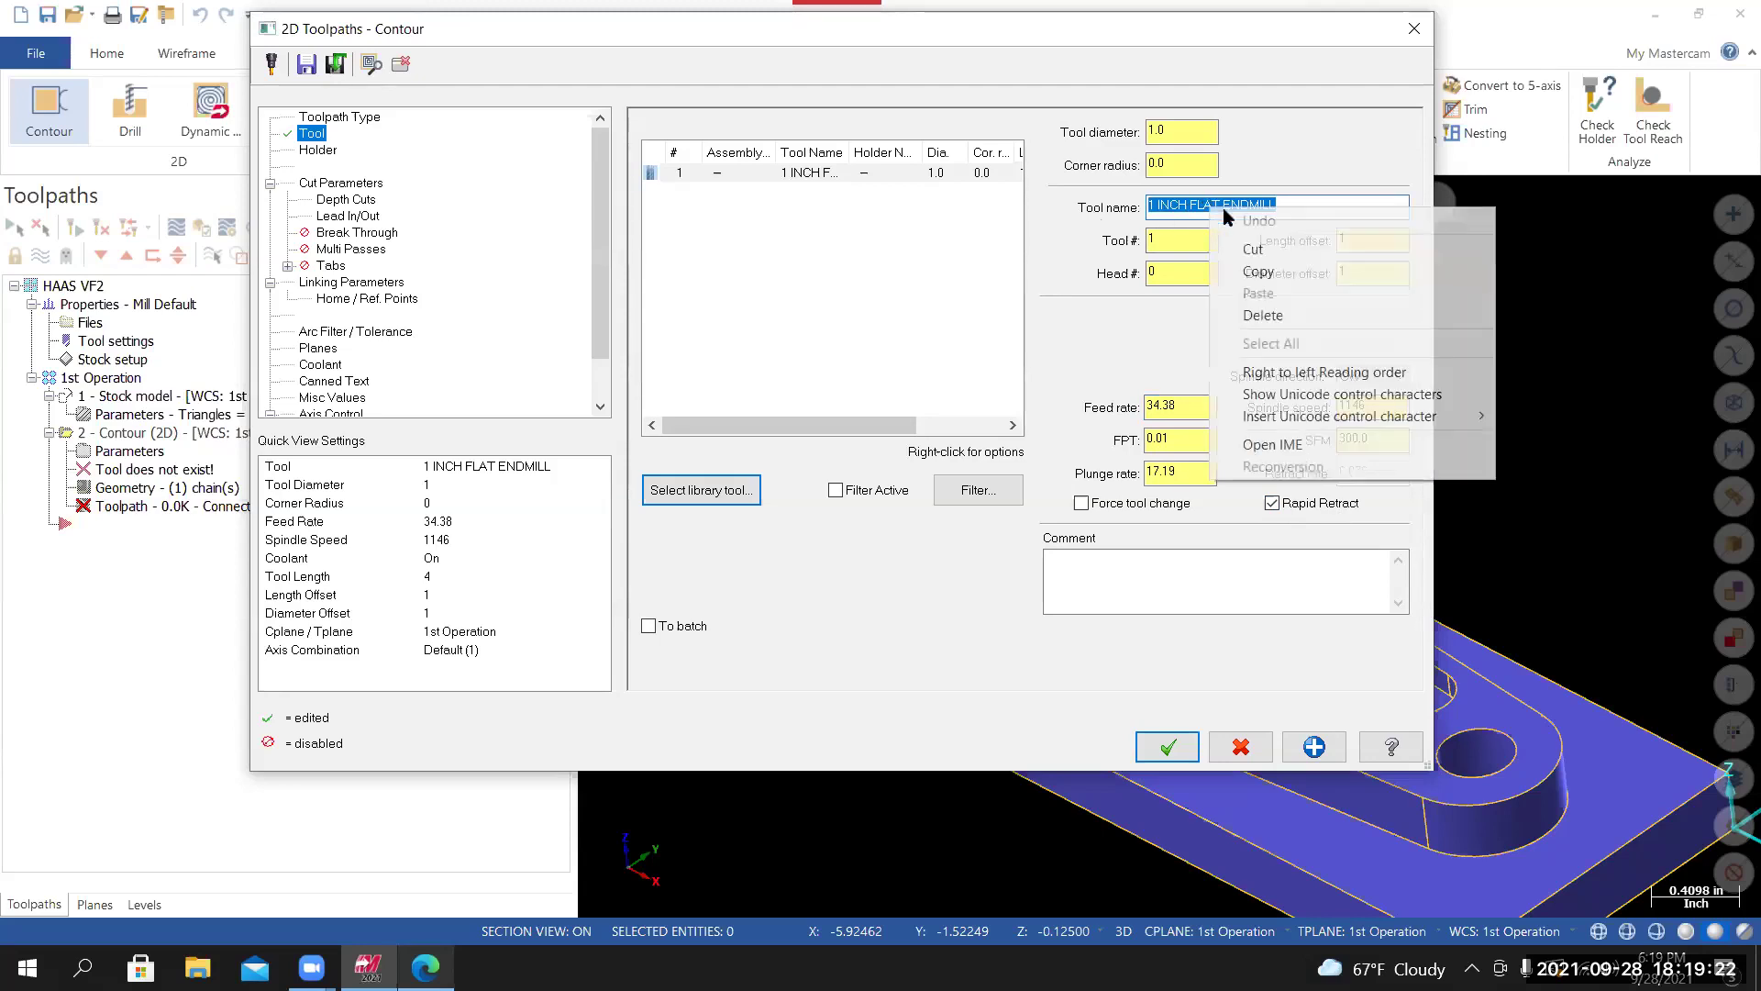
click(1268, 273)
click(1055, 565)
right_click(1060, 569)
click(1115, 653)
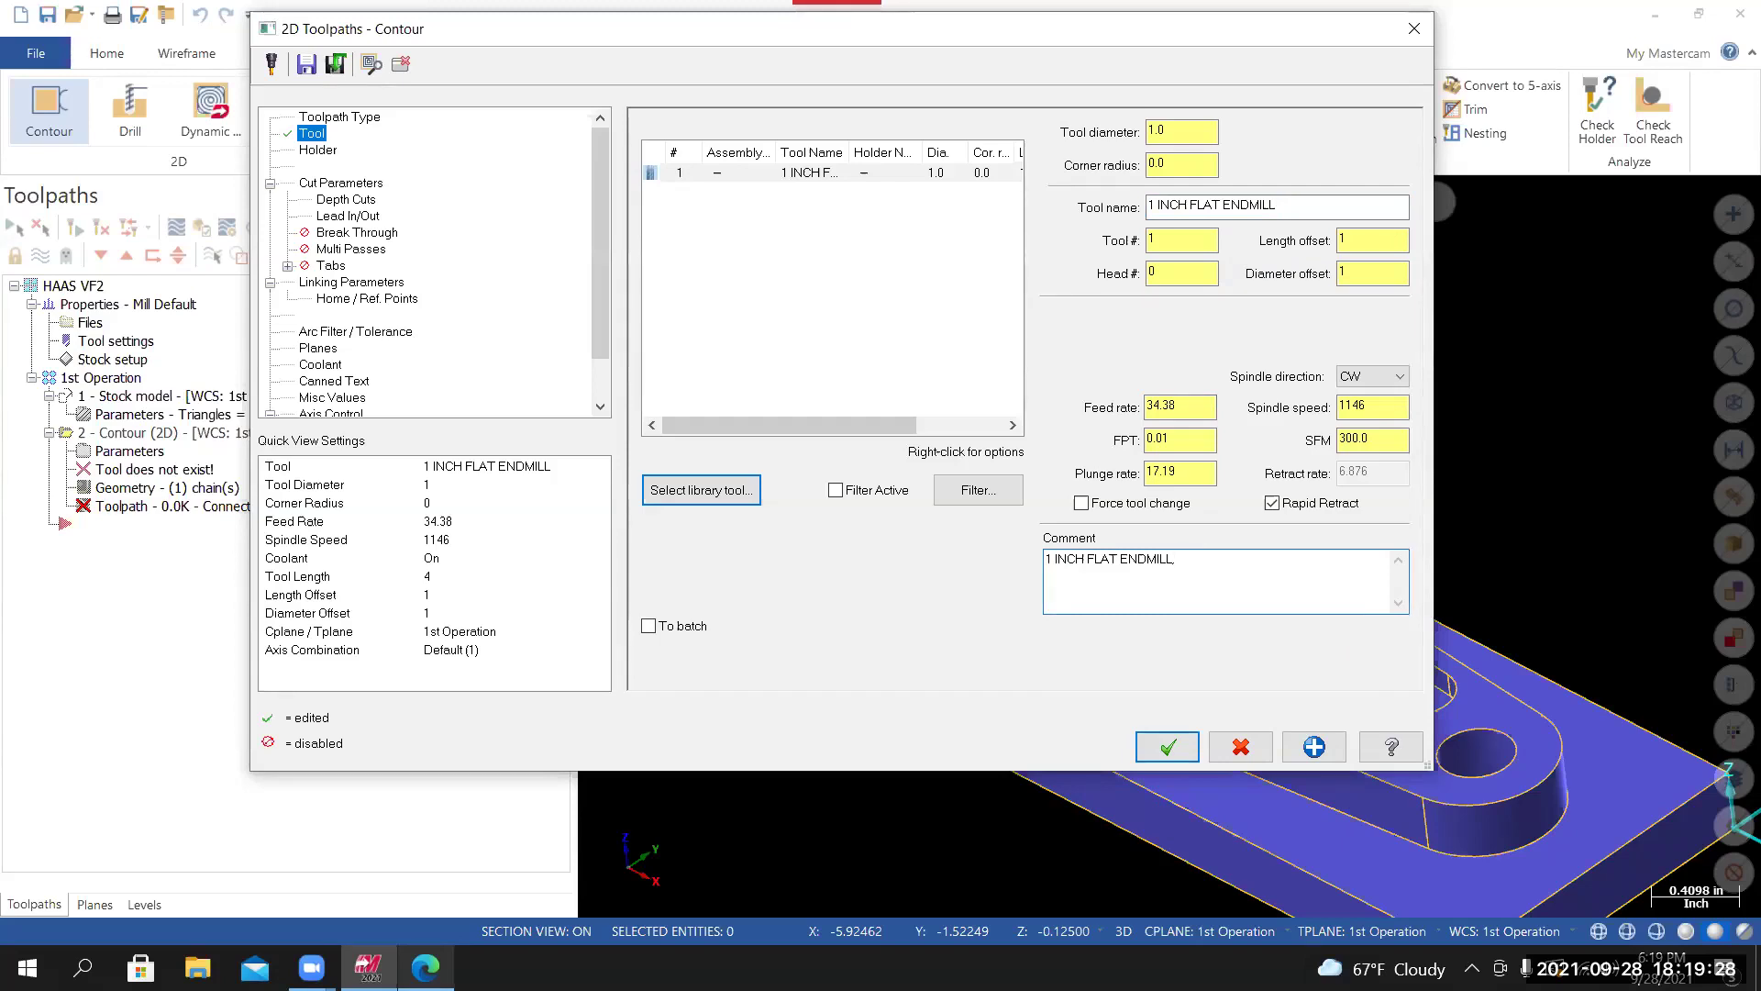
Extend the contour's comment with MACHINE BOSS PROFILE after the tool name.
text(MACHIN)
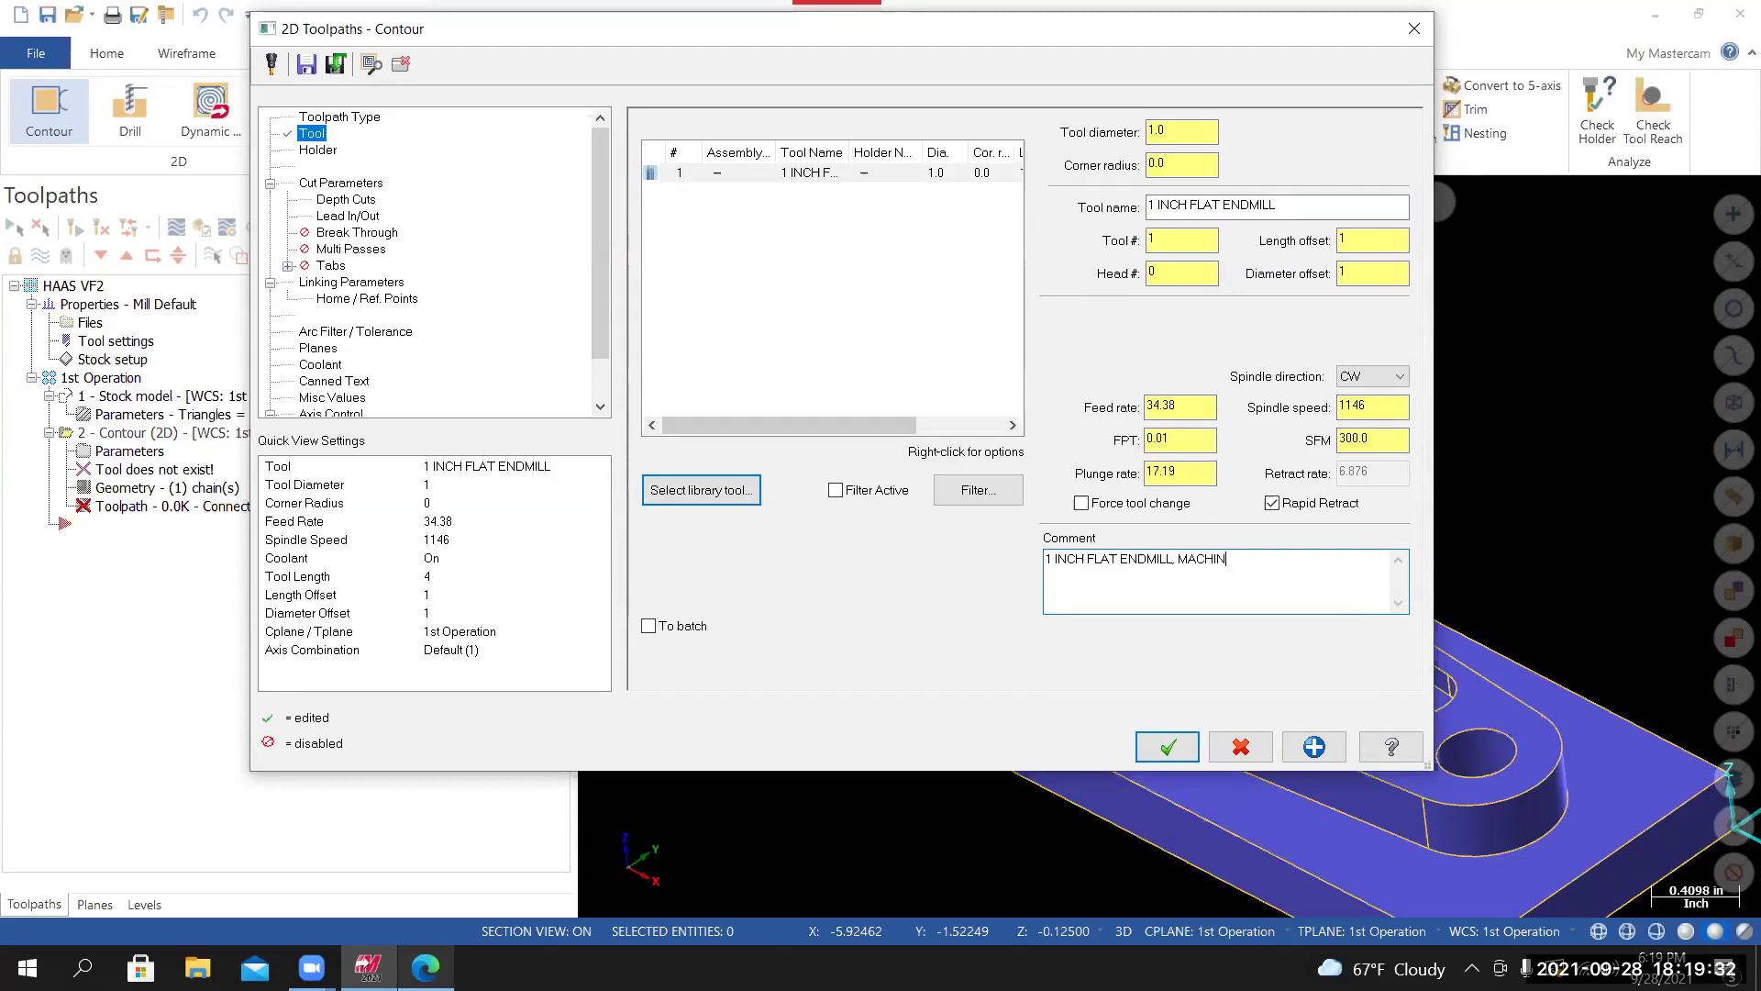
text(E BOSS P;OR)
key(BackSpace)
key(BackSpace)
key(BackSpace)
text(ROFLIT)
key(BackSpace)
text(E)
Load the CT40-in tool holder library for the contour's holder settings.
click(314, 152)
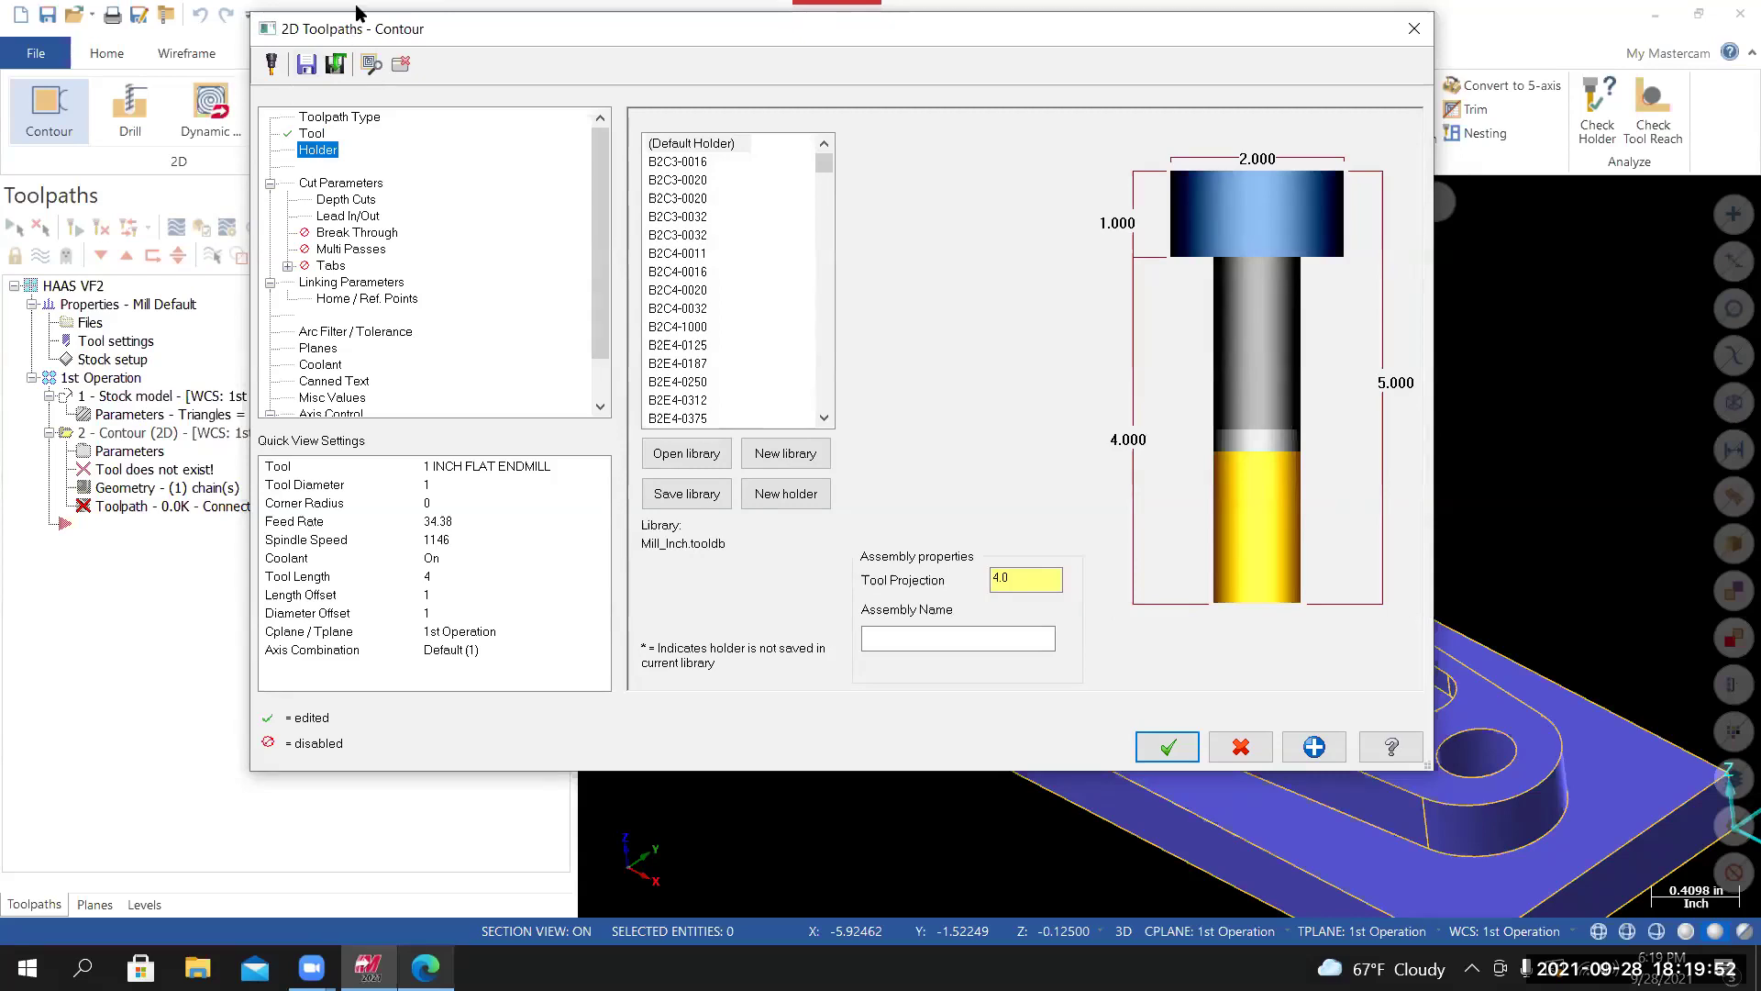
mouse_move(824, 163)
mouse_down()
mouse_move(839, 390)
mouse_move(825, 161)
mouse_up()
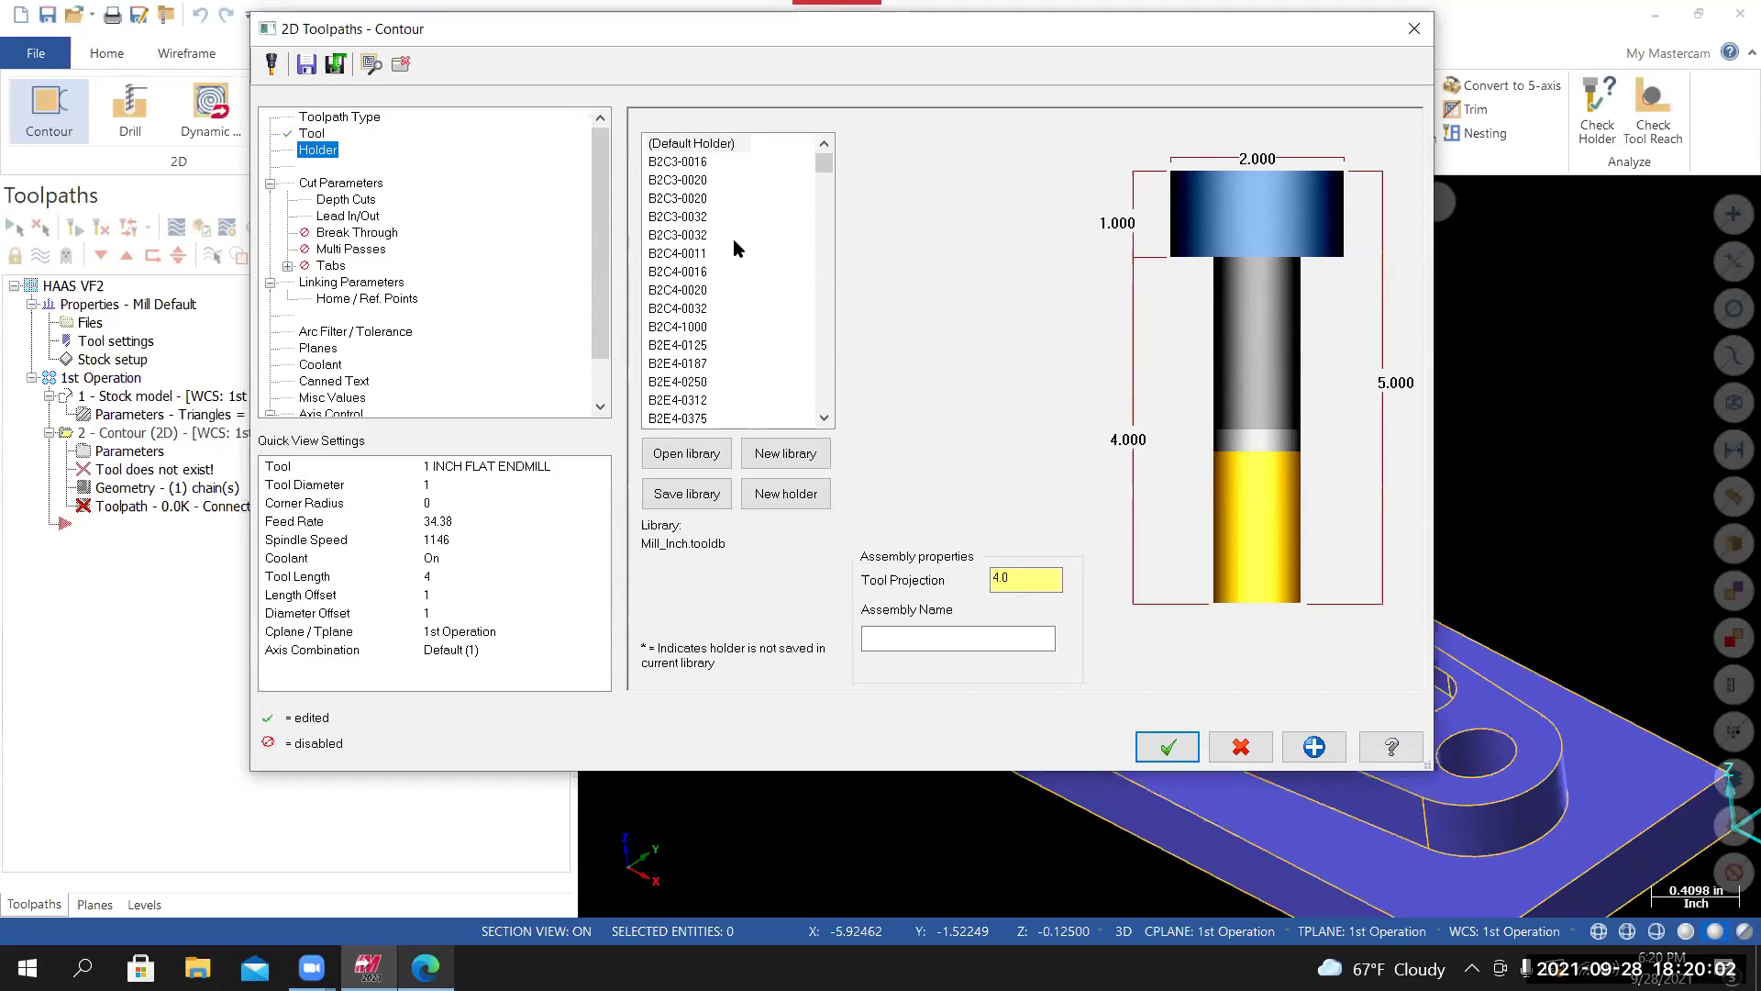
click(690, 464)
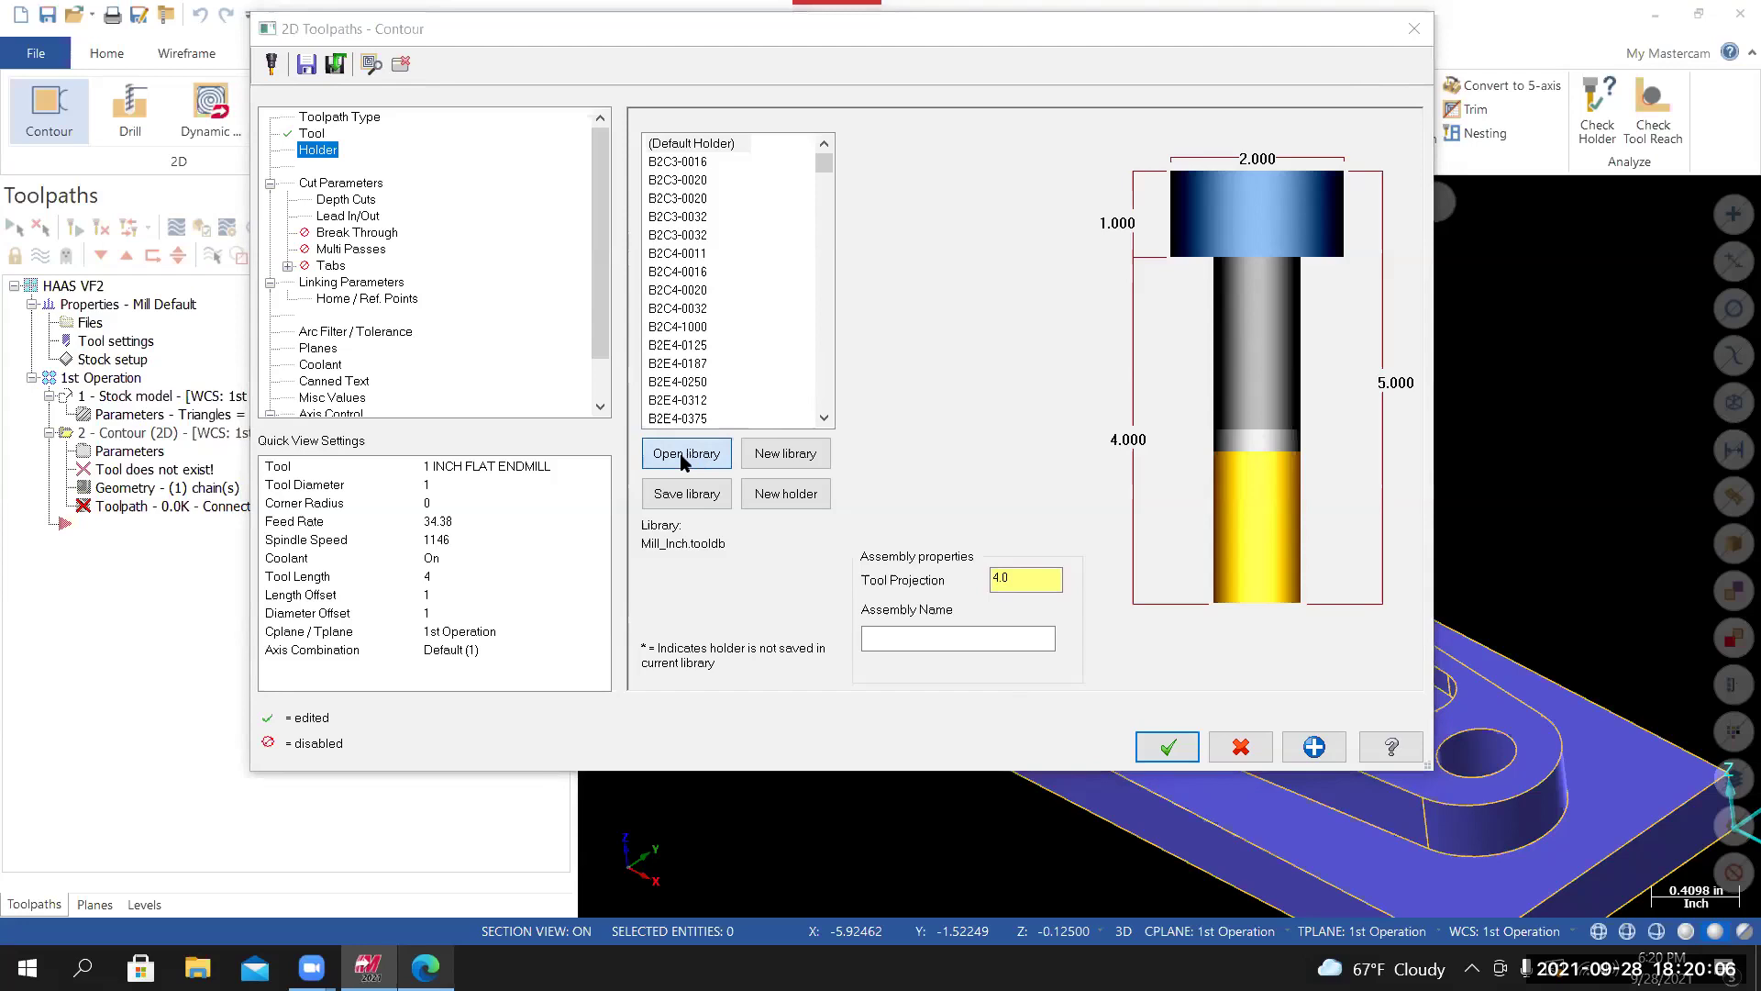
scroll(1362, 286, down, 1)
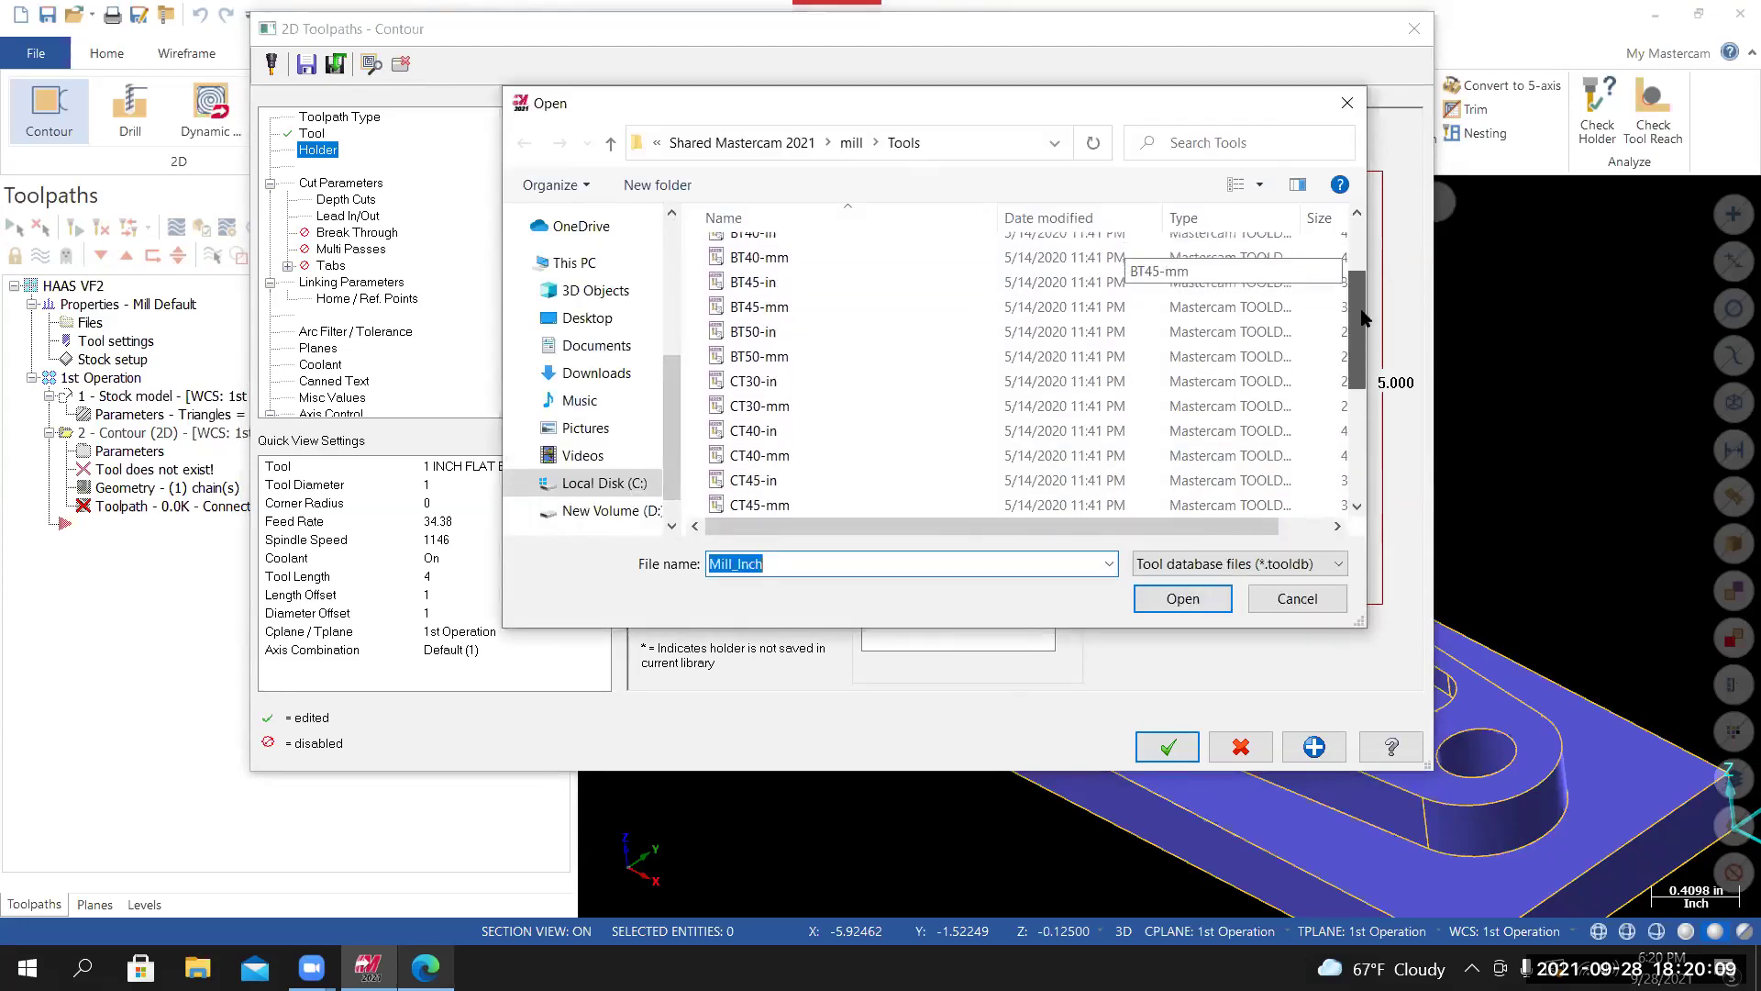
click(760, 420)
click(1190, 598)
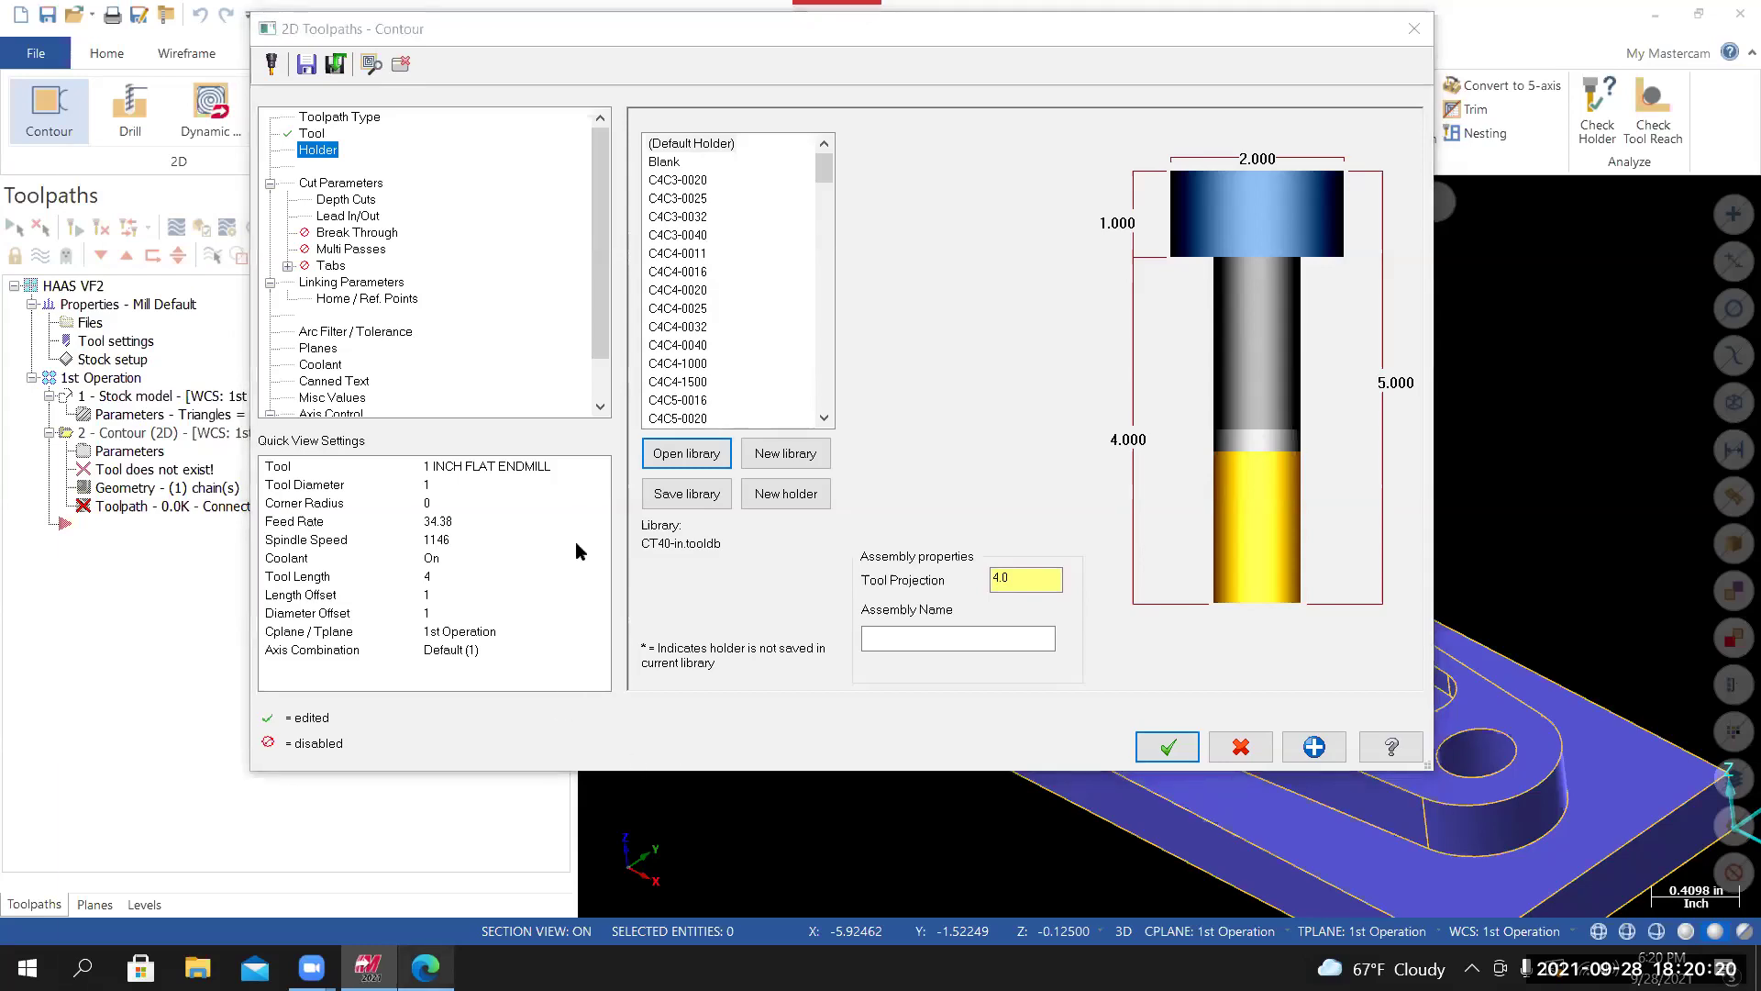
Check the tool list on the course page in Edge and select the C4E3-1000 holder for the endmill in Mastercam.
key(alt+Tab)
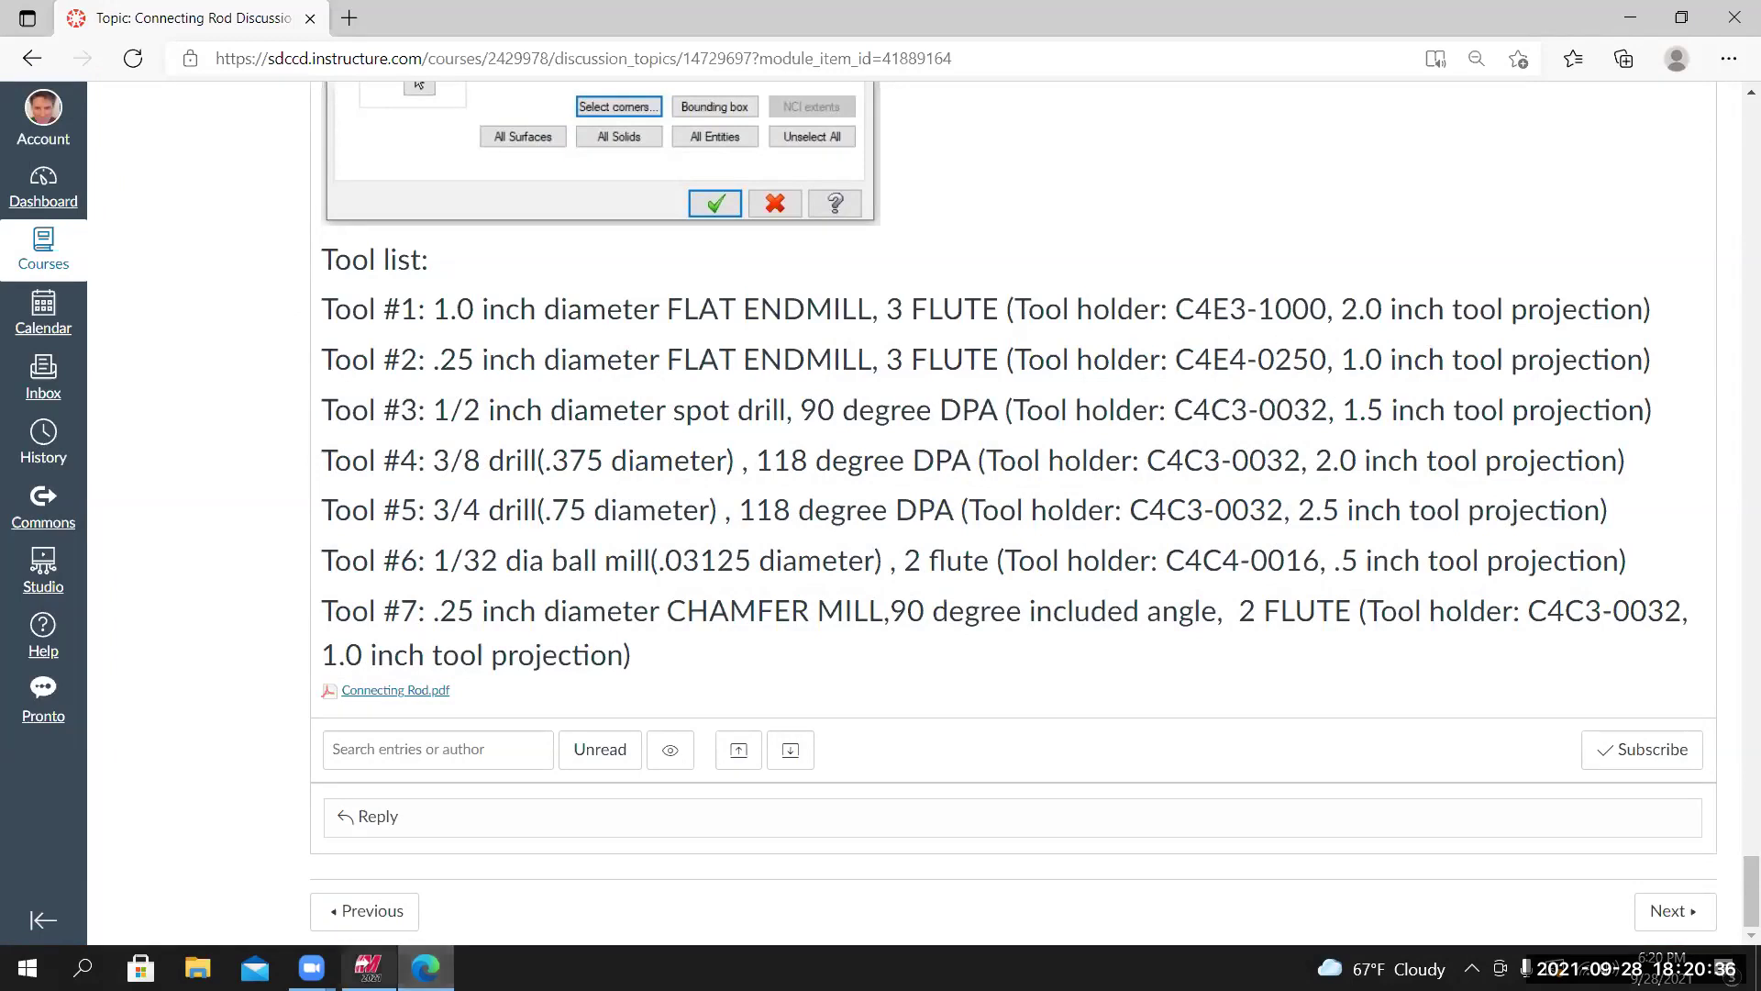
key(alt+Tab)
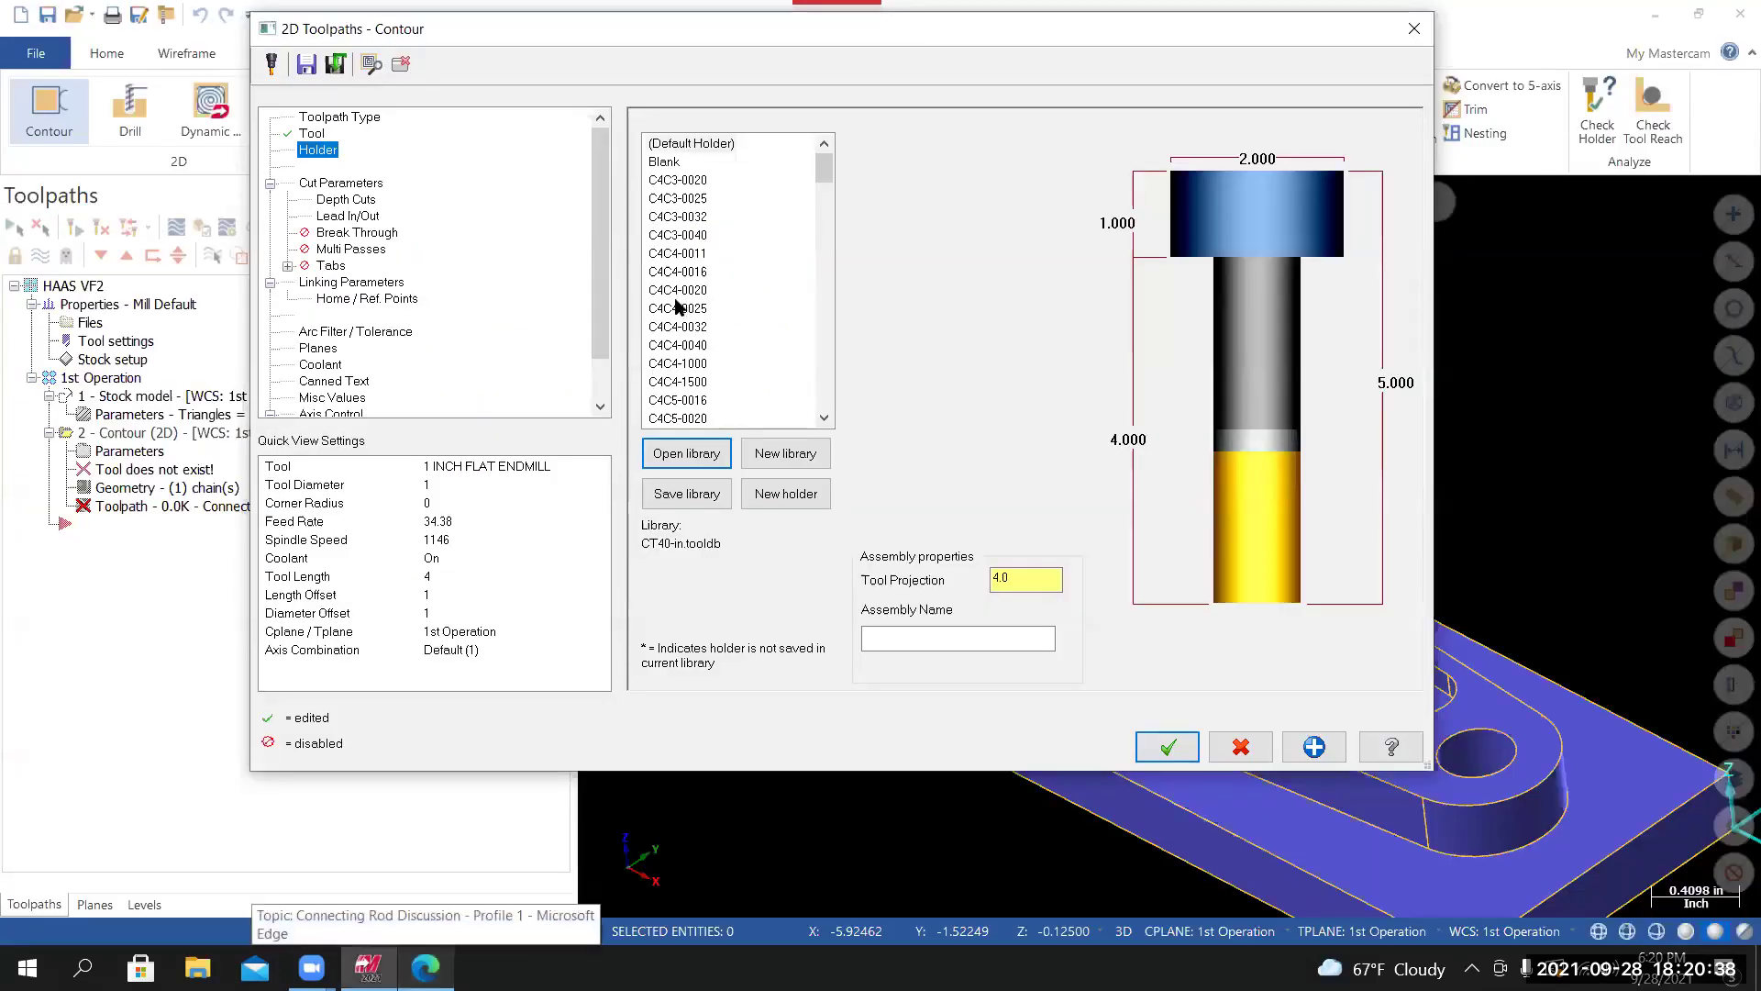
key(alt+Tab)
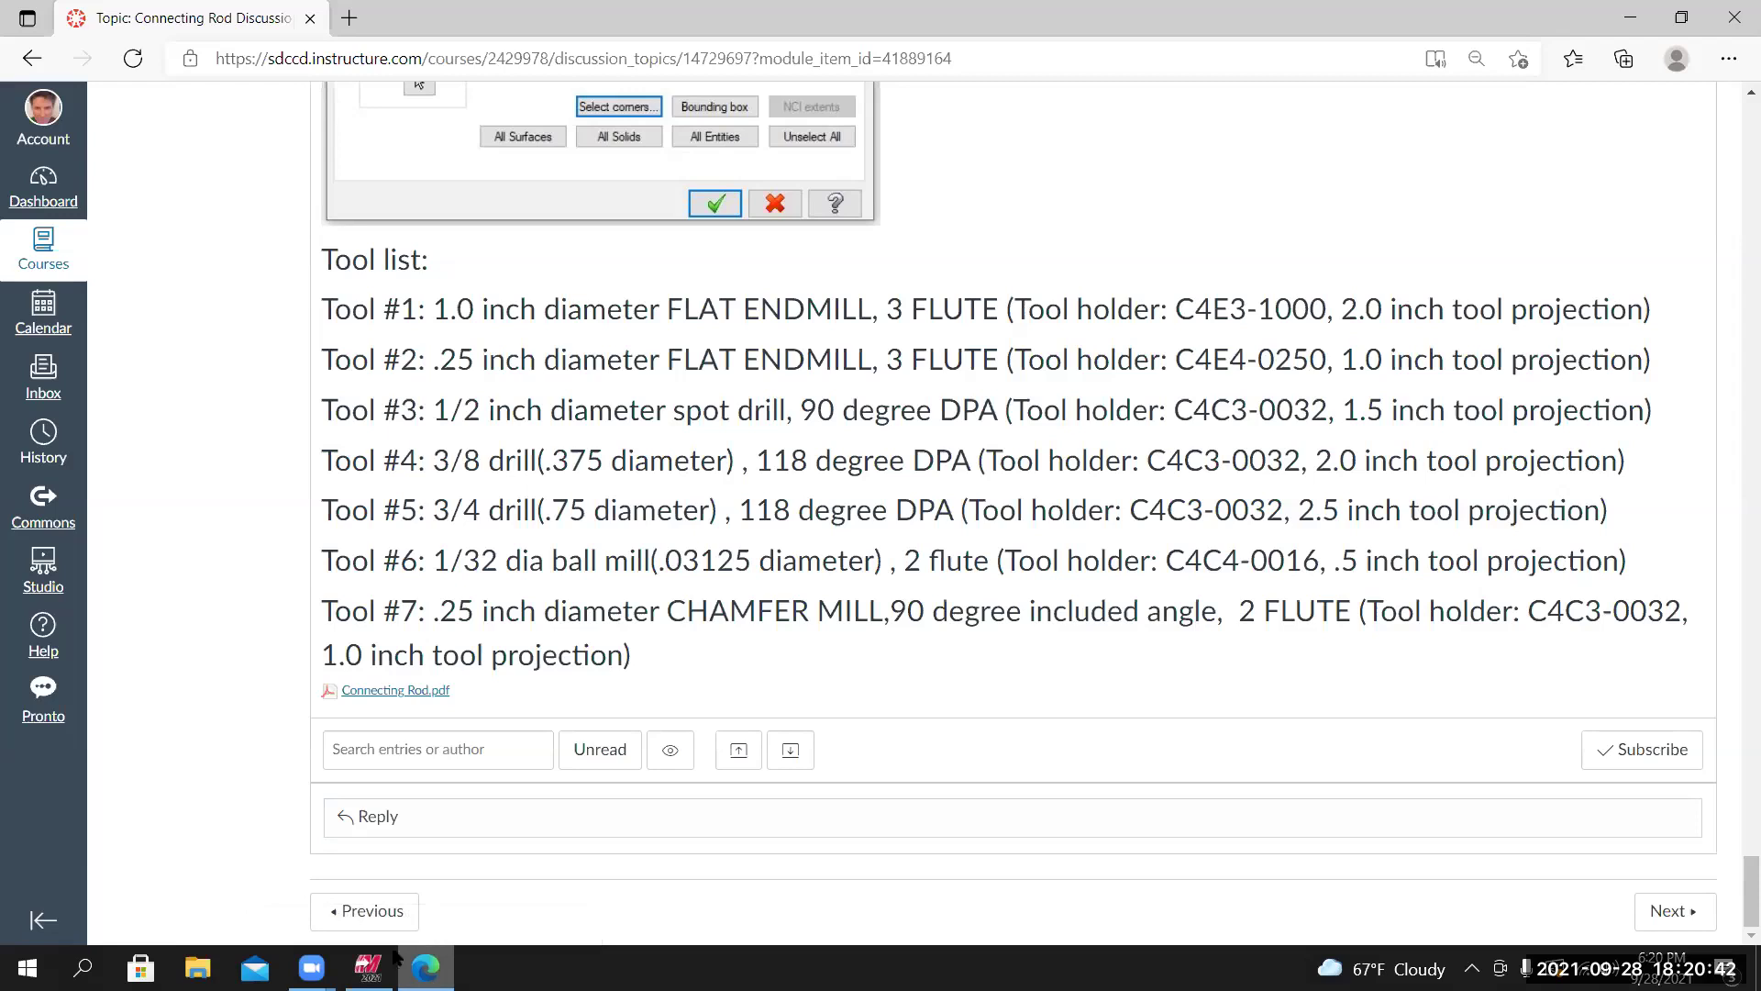
click(370, 967)
scroll(710, 356, down, 4)
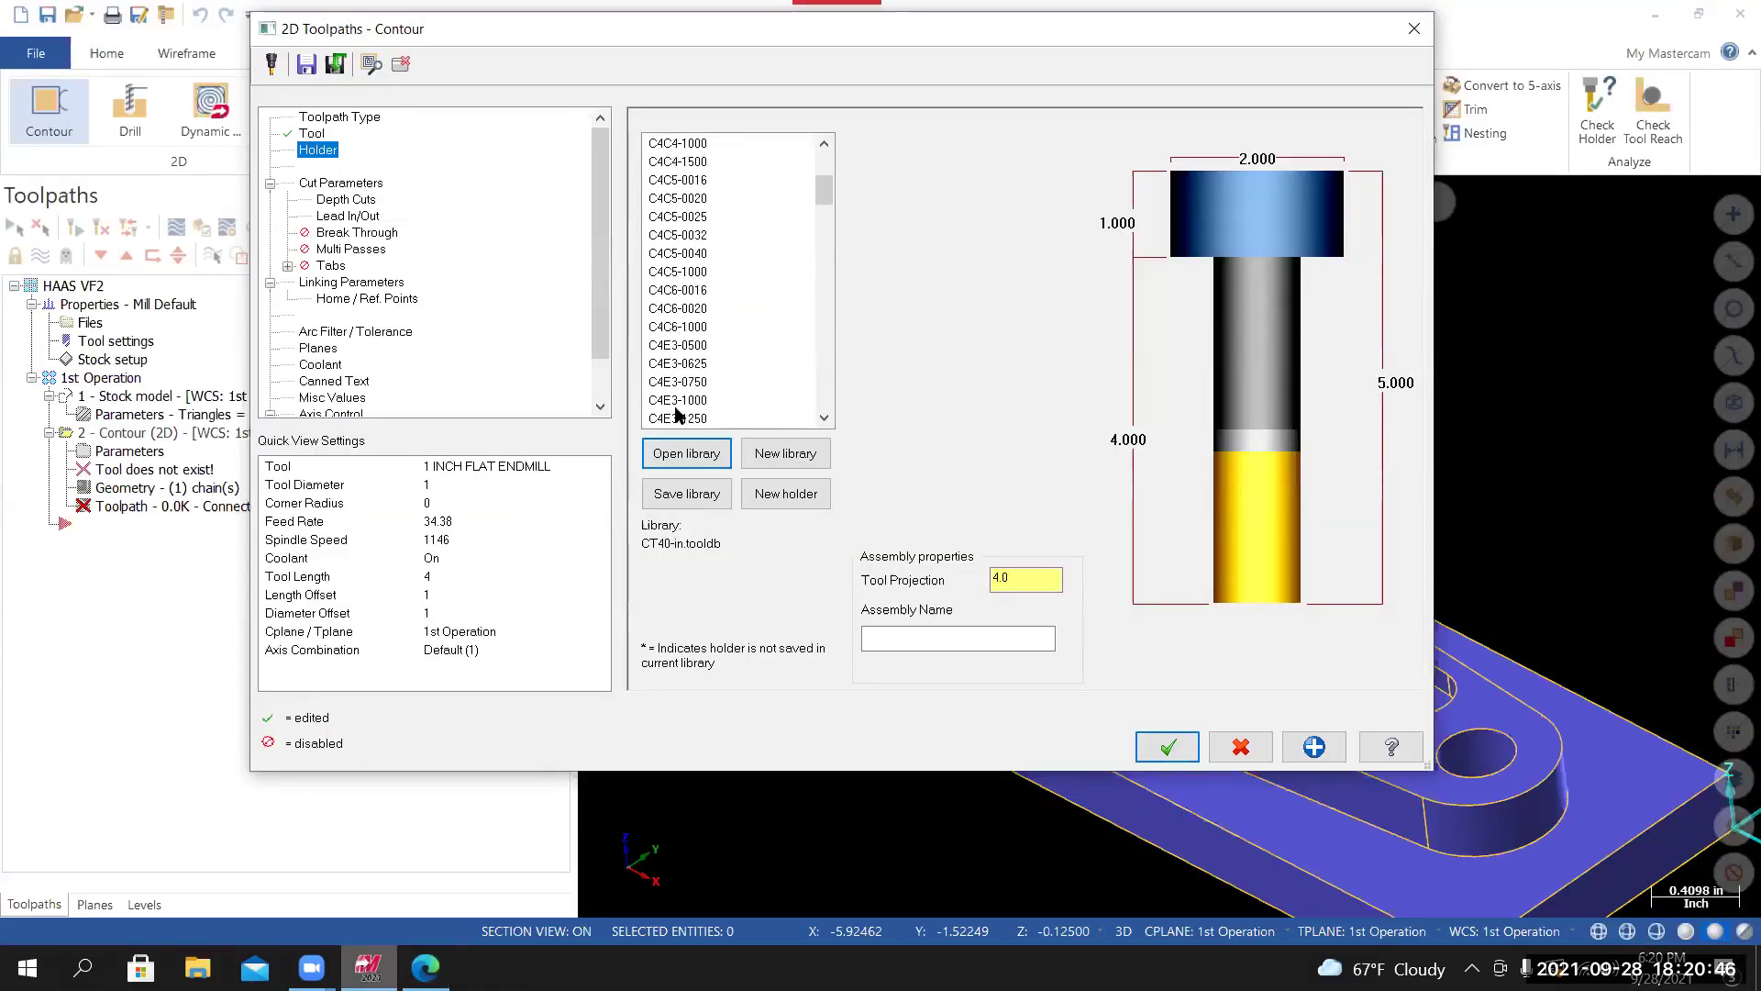
click(677, 404)
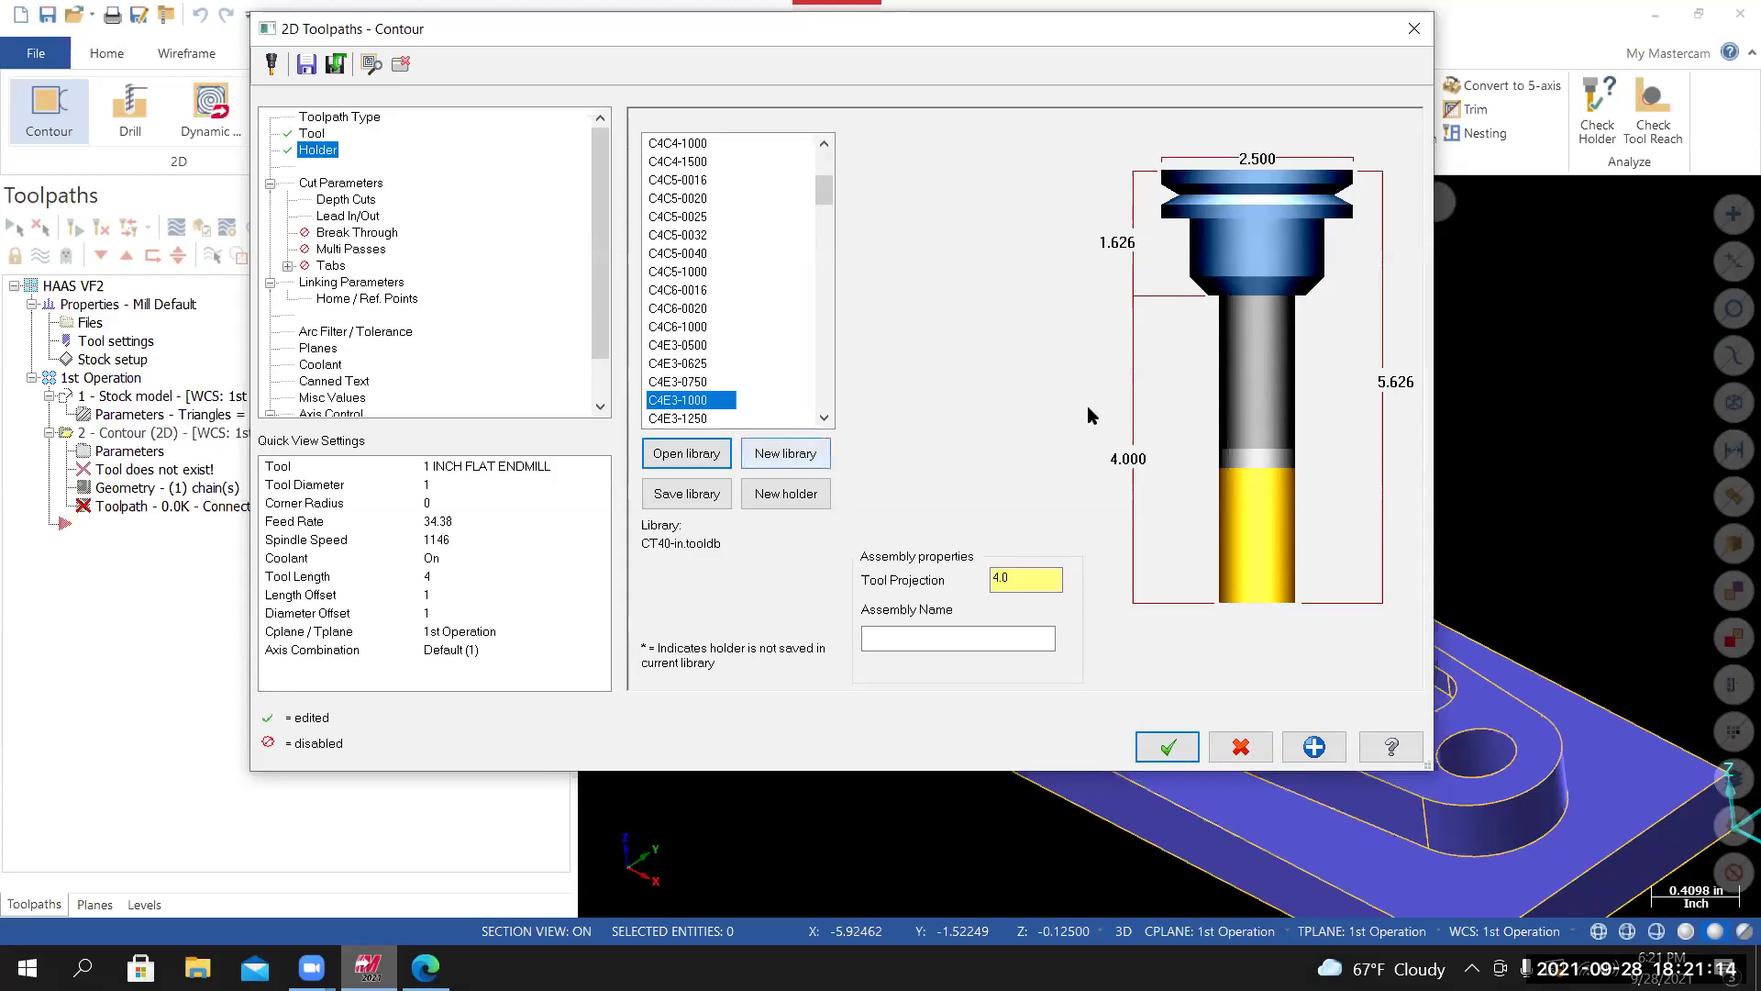
Preview the smaller holders down to C4E3-0500 and reselect C4E3-1000.
click(714, 385)
key(Up)
key(Up)
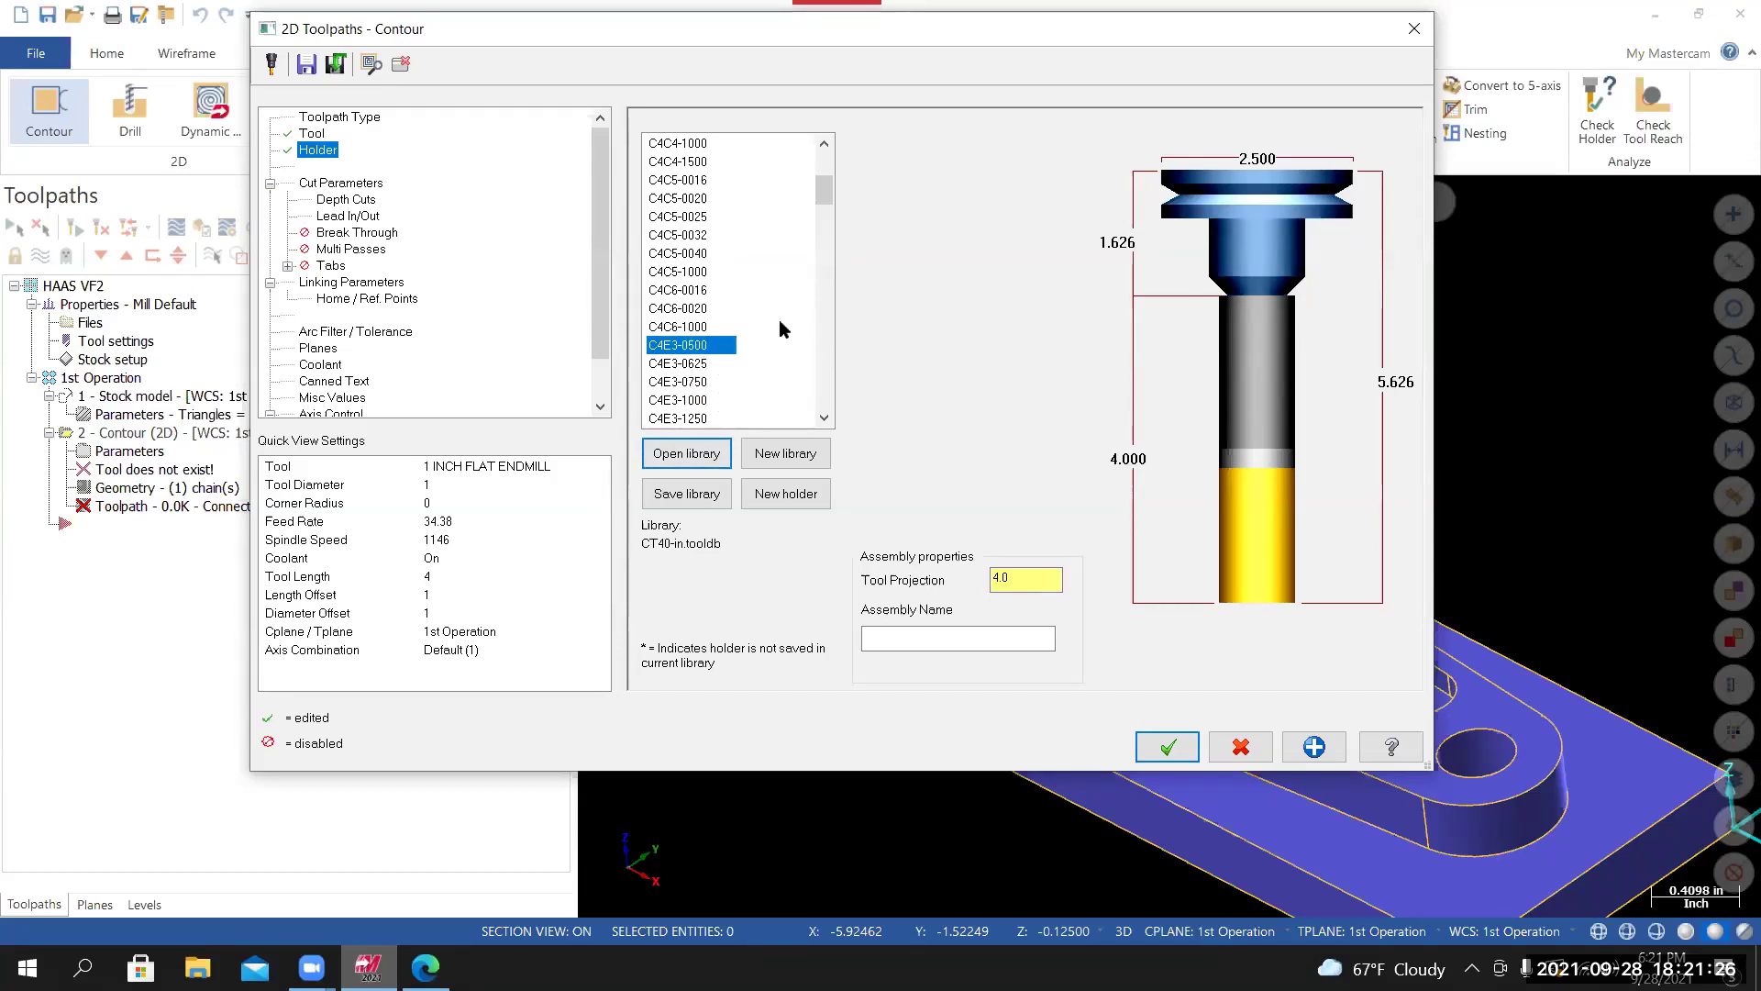
mouse_move(820, 197)
mouse_down()
mouse_move(822, 230)
mouse_move(823, 169)
mouse_move(824, 204)
mouse_up()
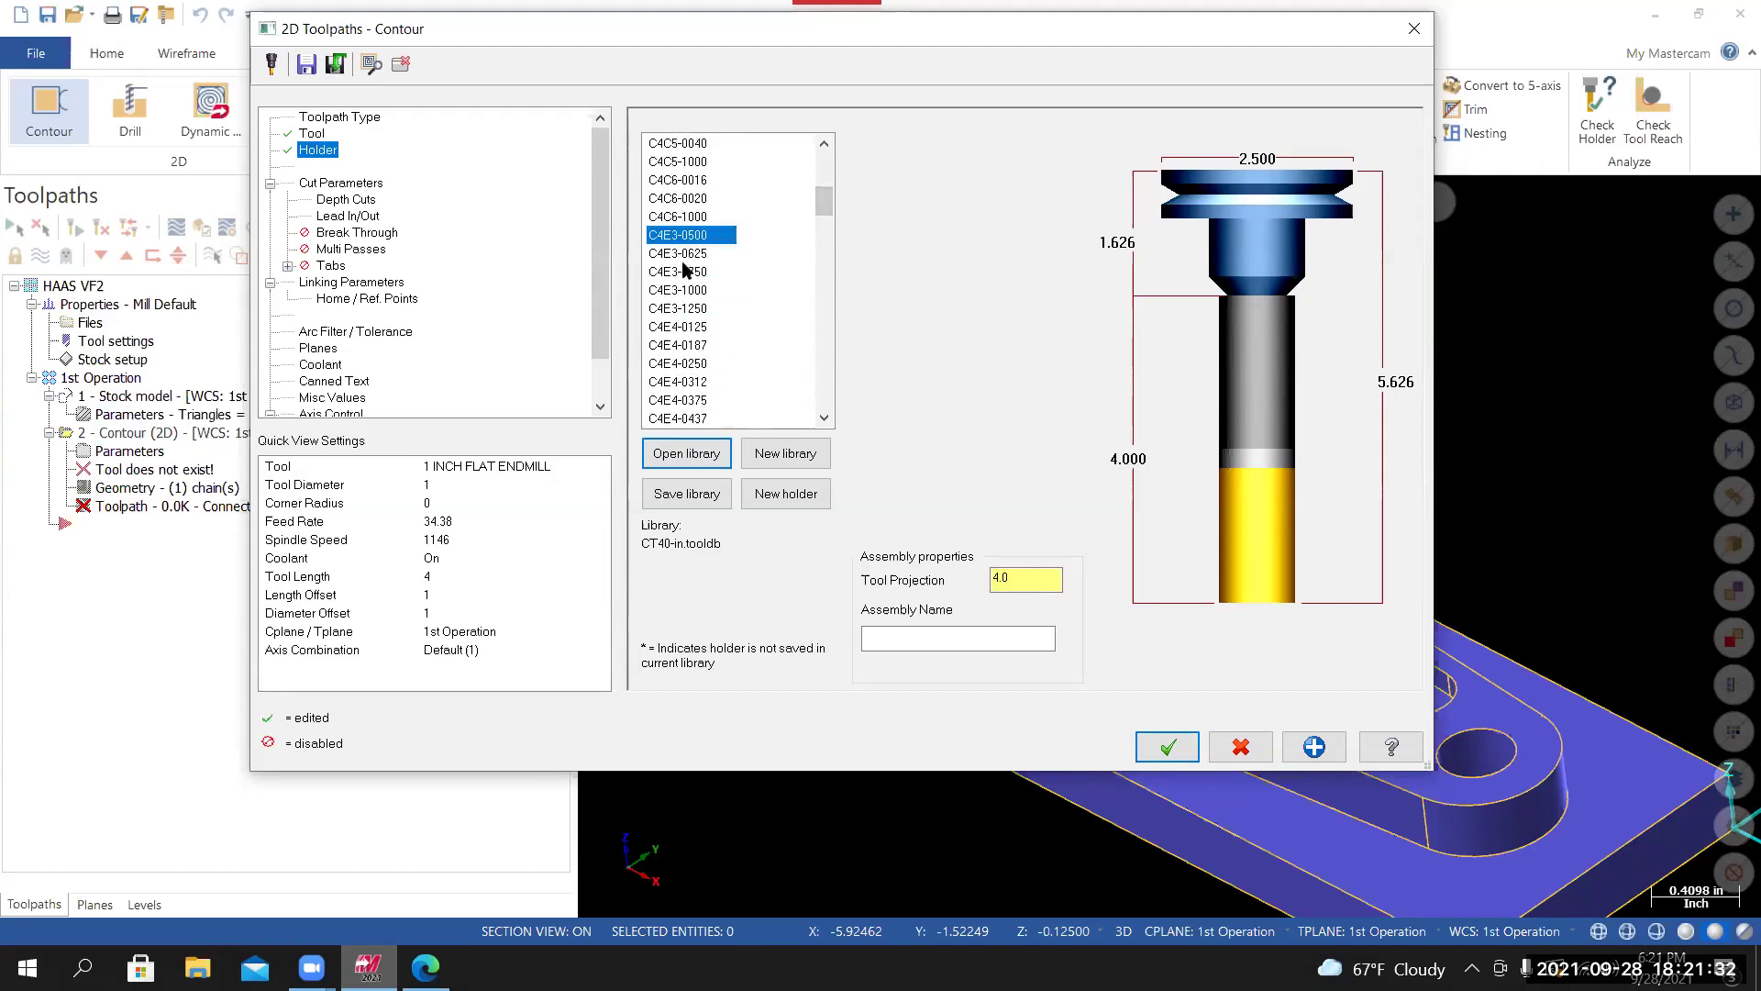
click(686, 290)
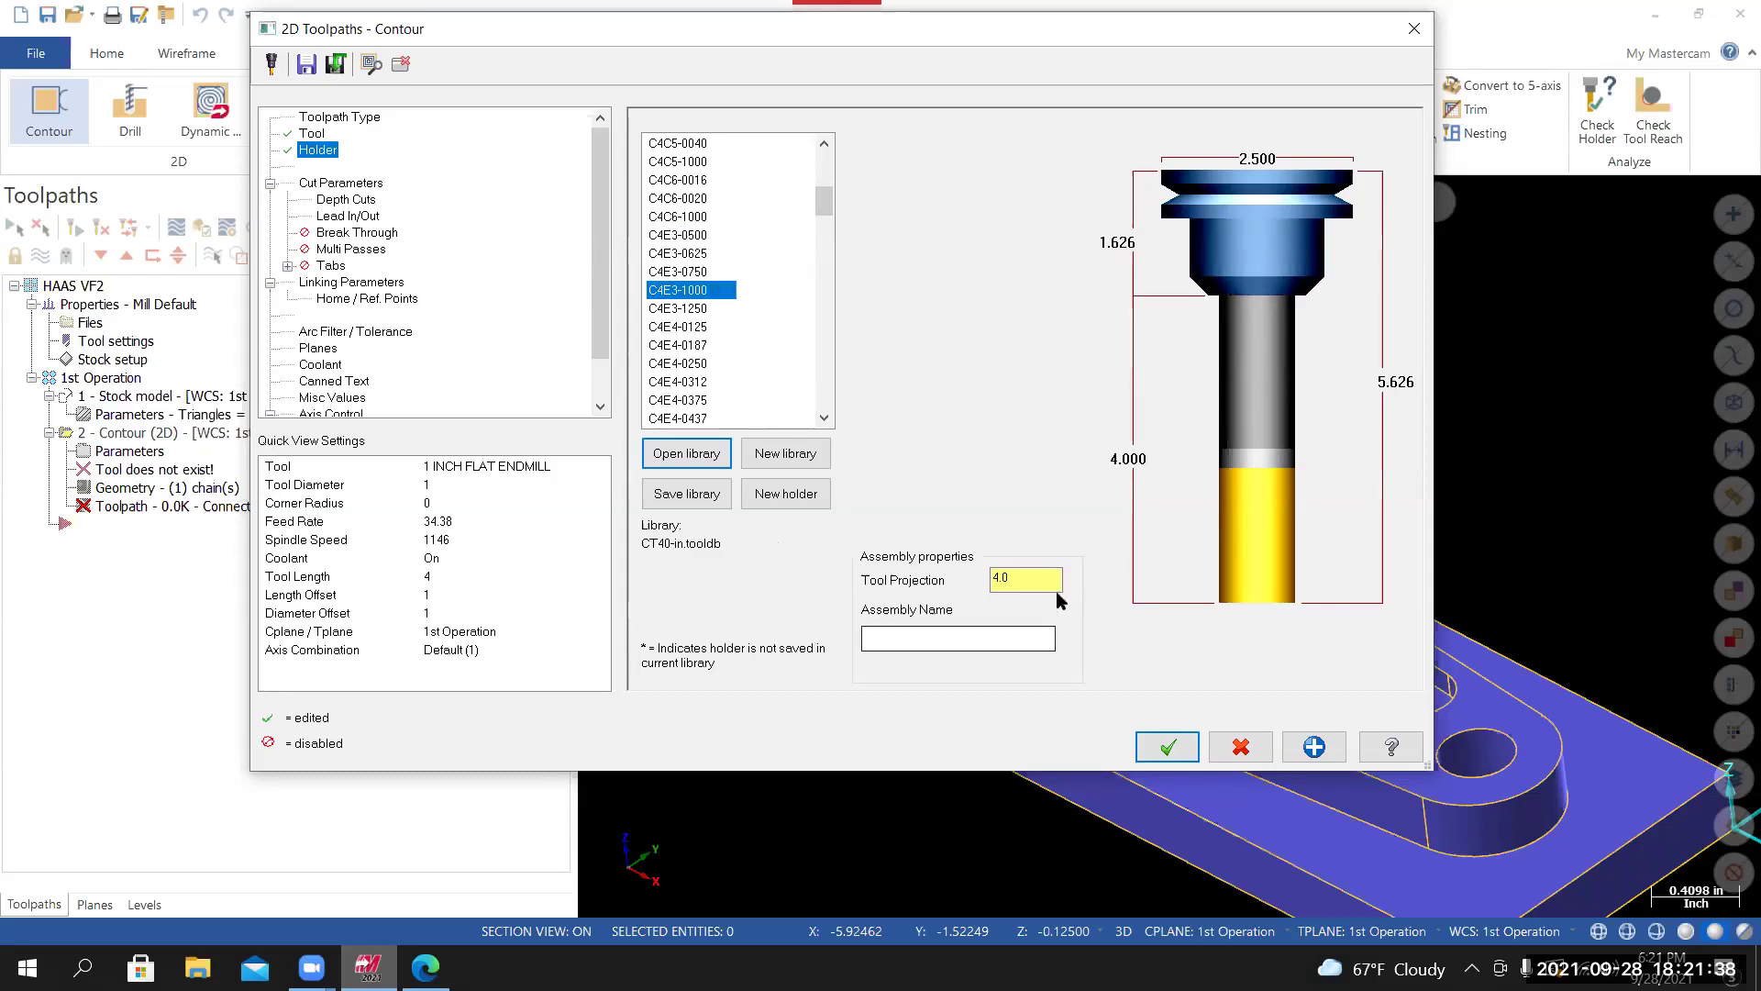
Set the endmill's tool projection to 2 inches and check it against the tool list on the course page in Edge.
click(1013, 580)
text(2)
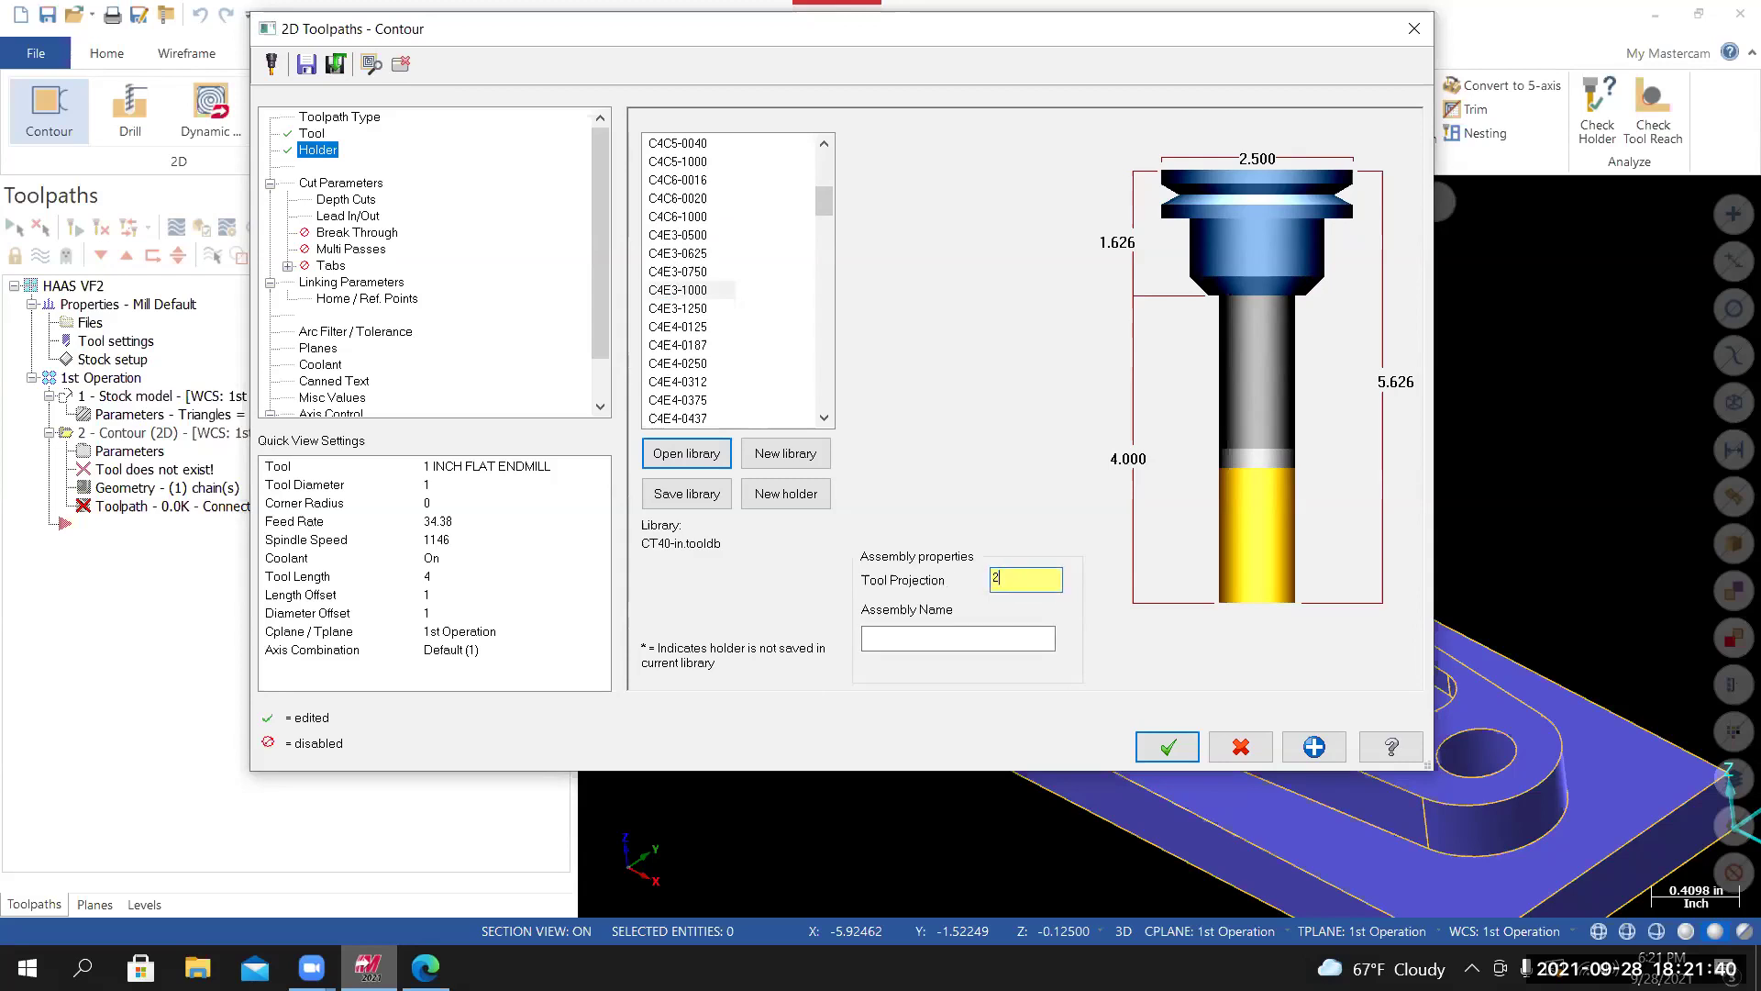
key(Return)
click(425, 968)
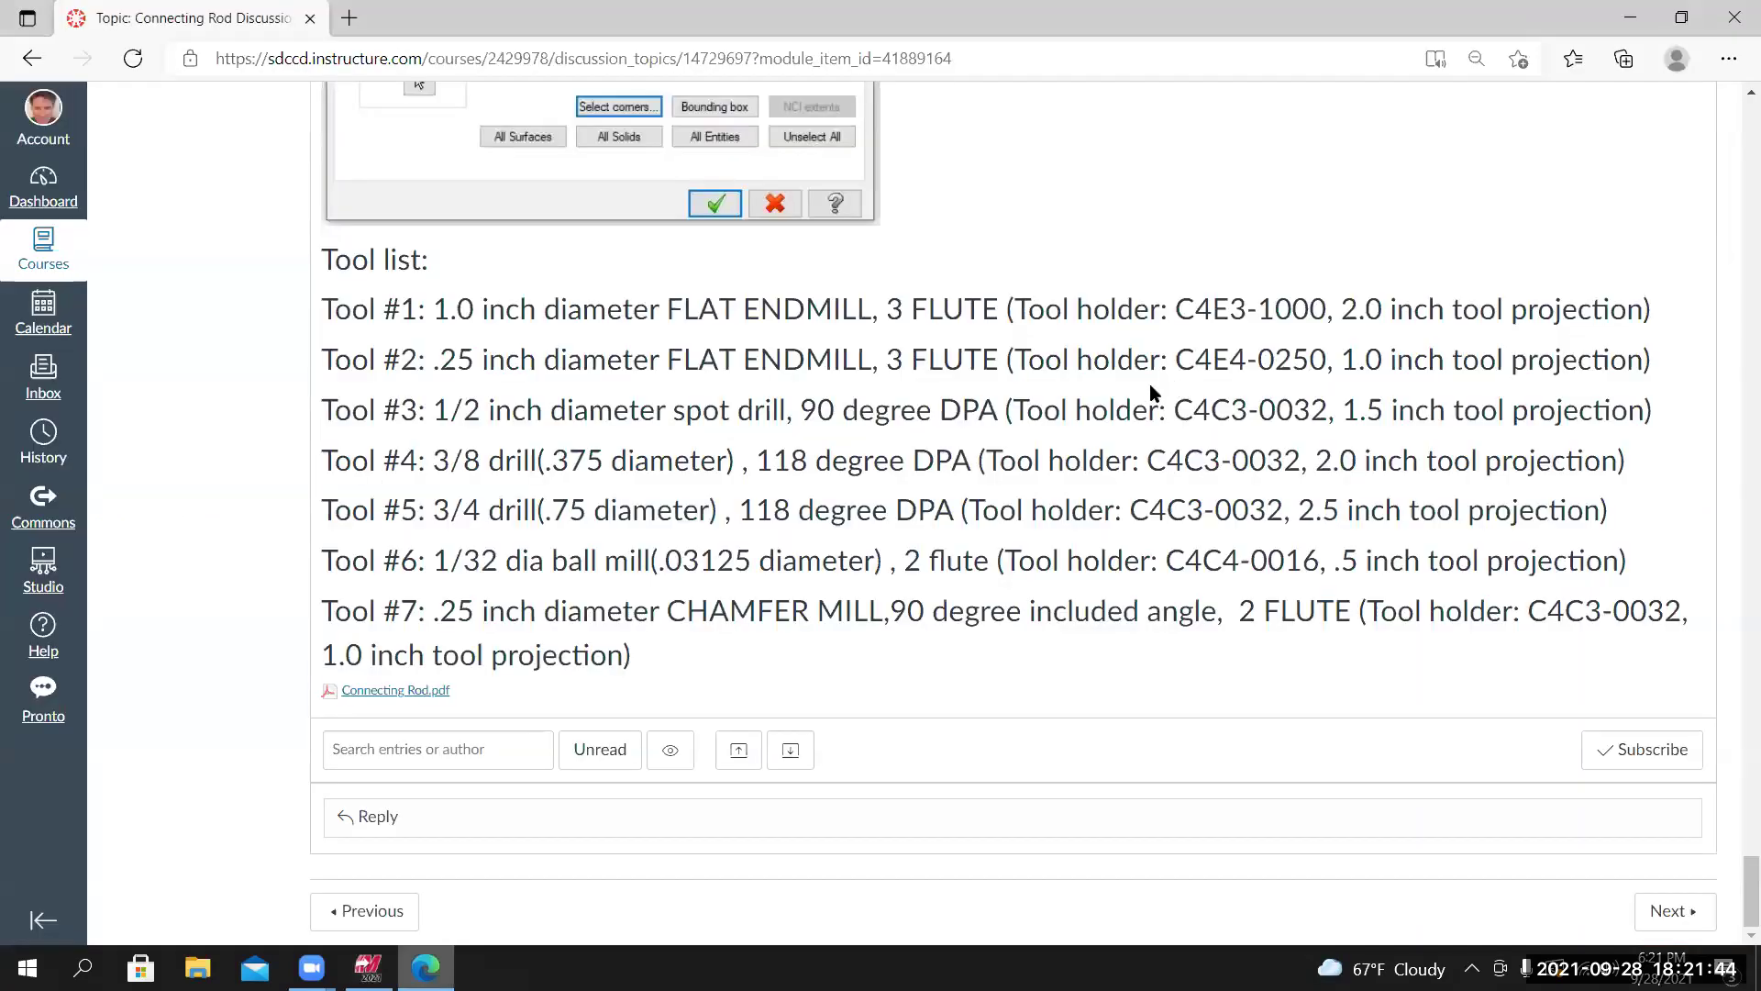
click(381, 963)
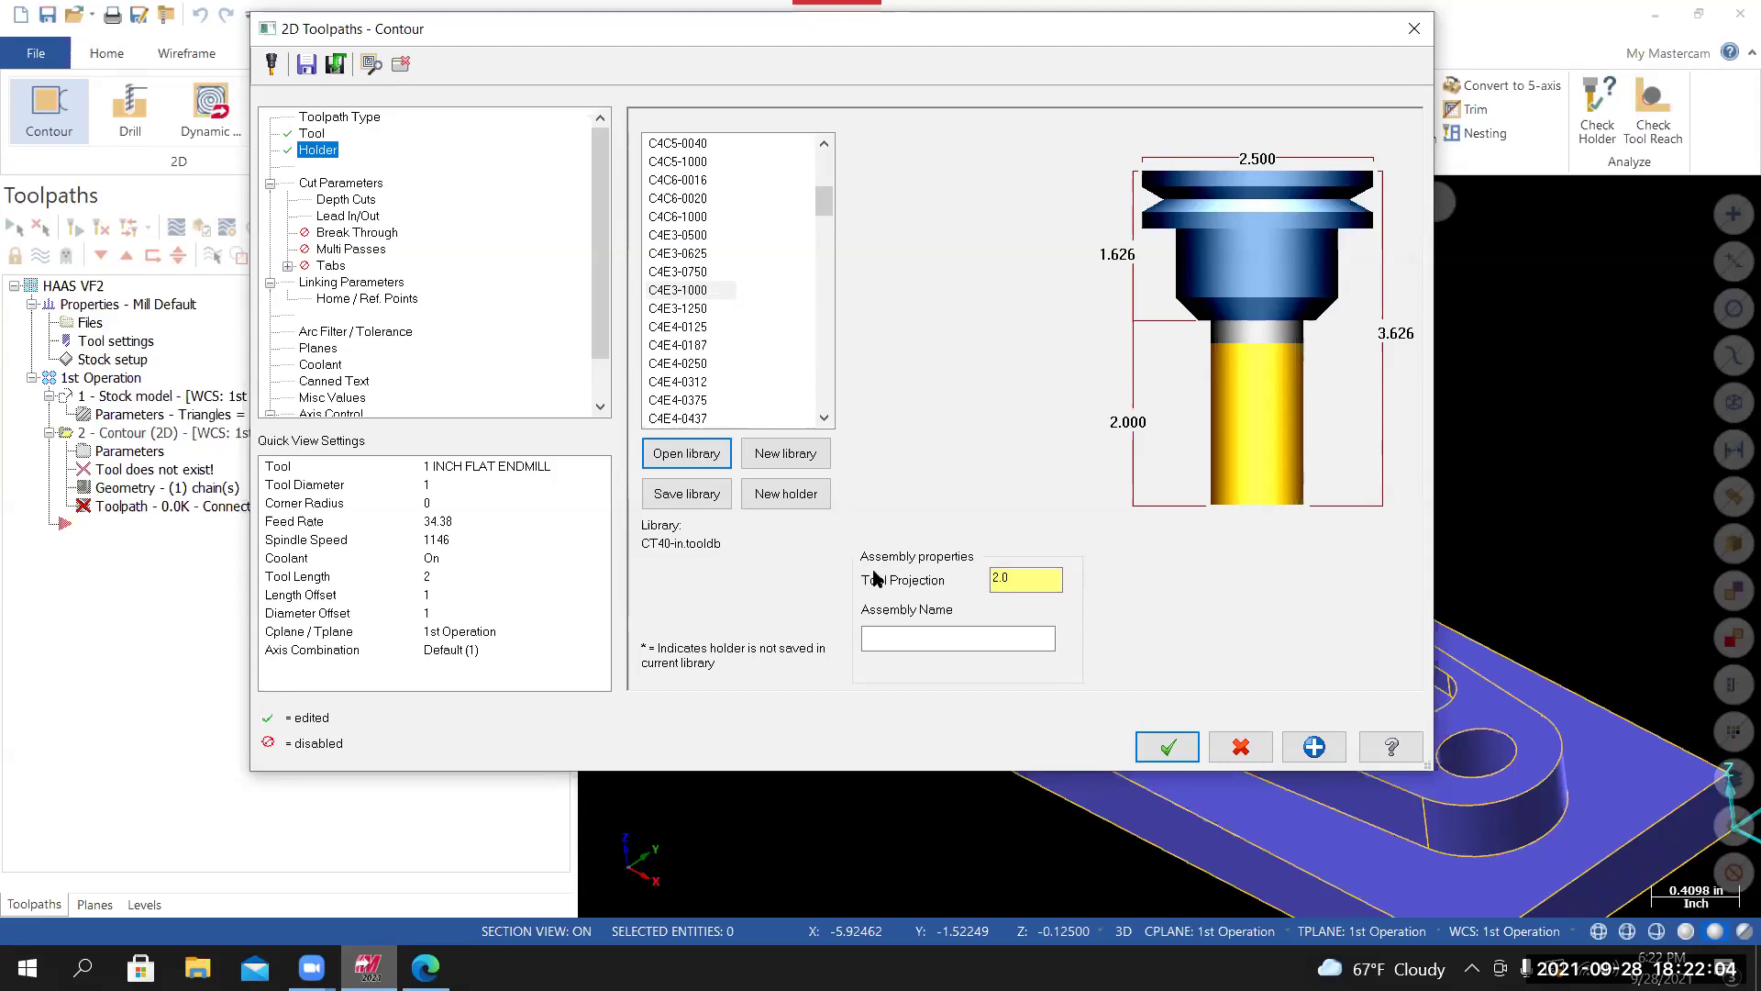
Set the stock to leave on walls to 0 in the contour's cut parameters.
click(340, 184)
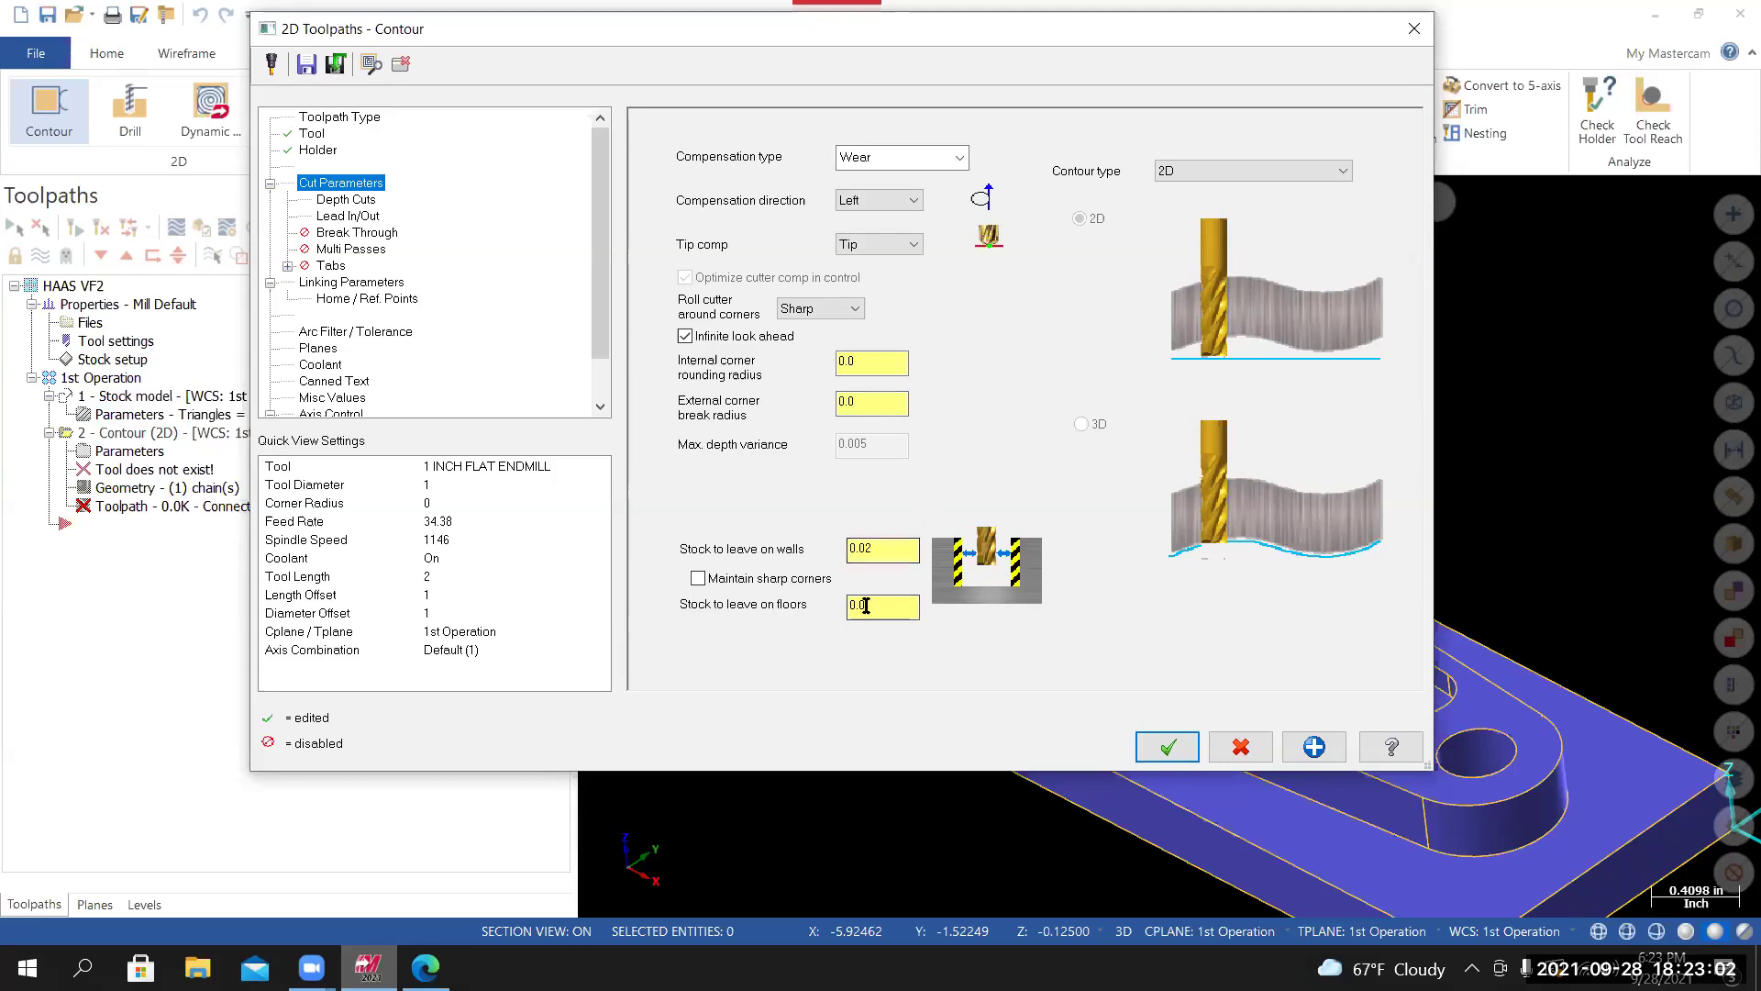
click(878, 547)
drag(879, 547, 812, 544)
text(0)
key(Return)
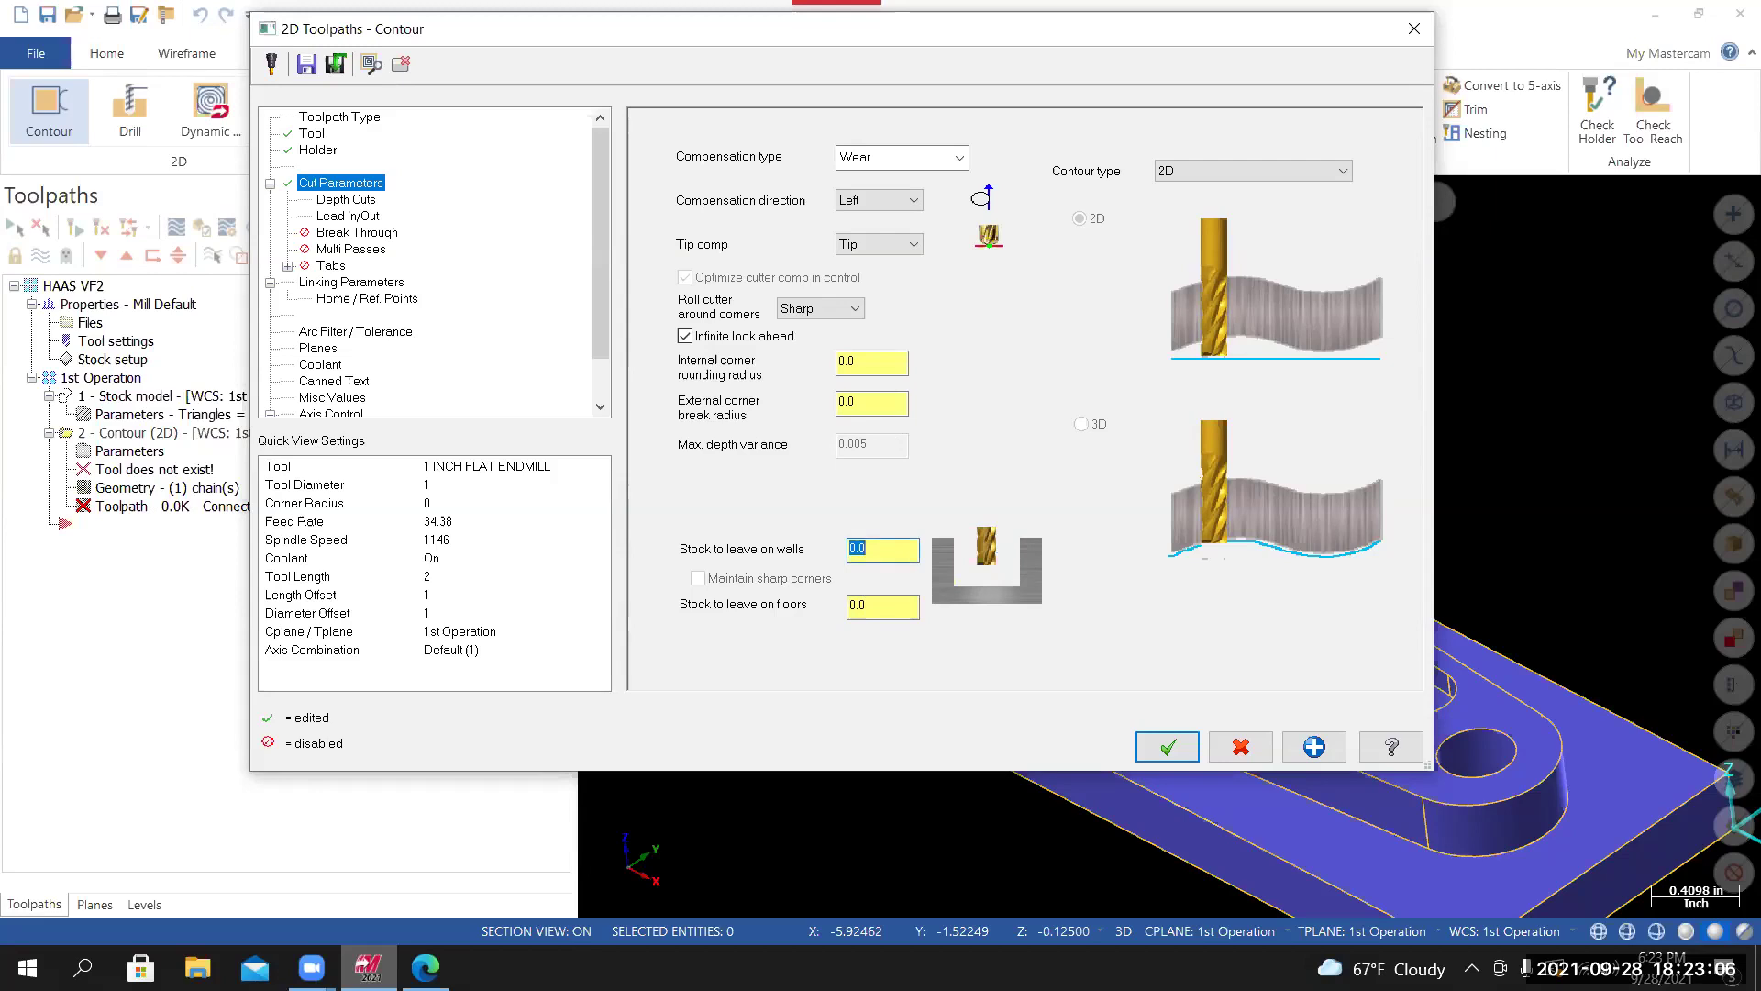
key(Tab)
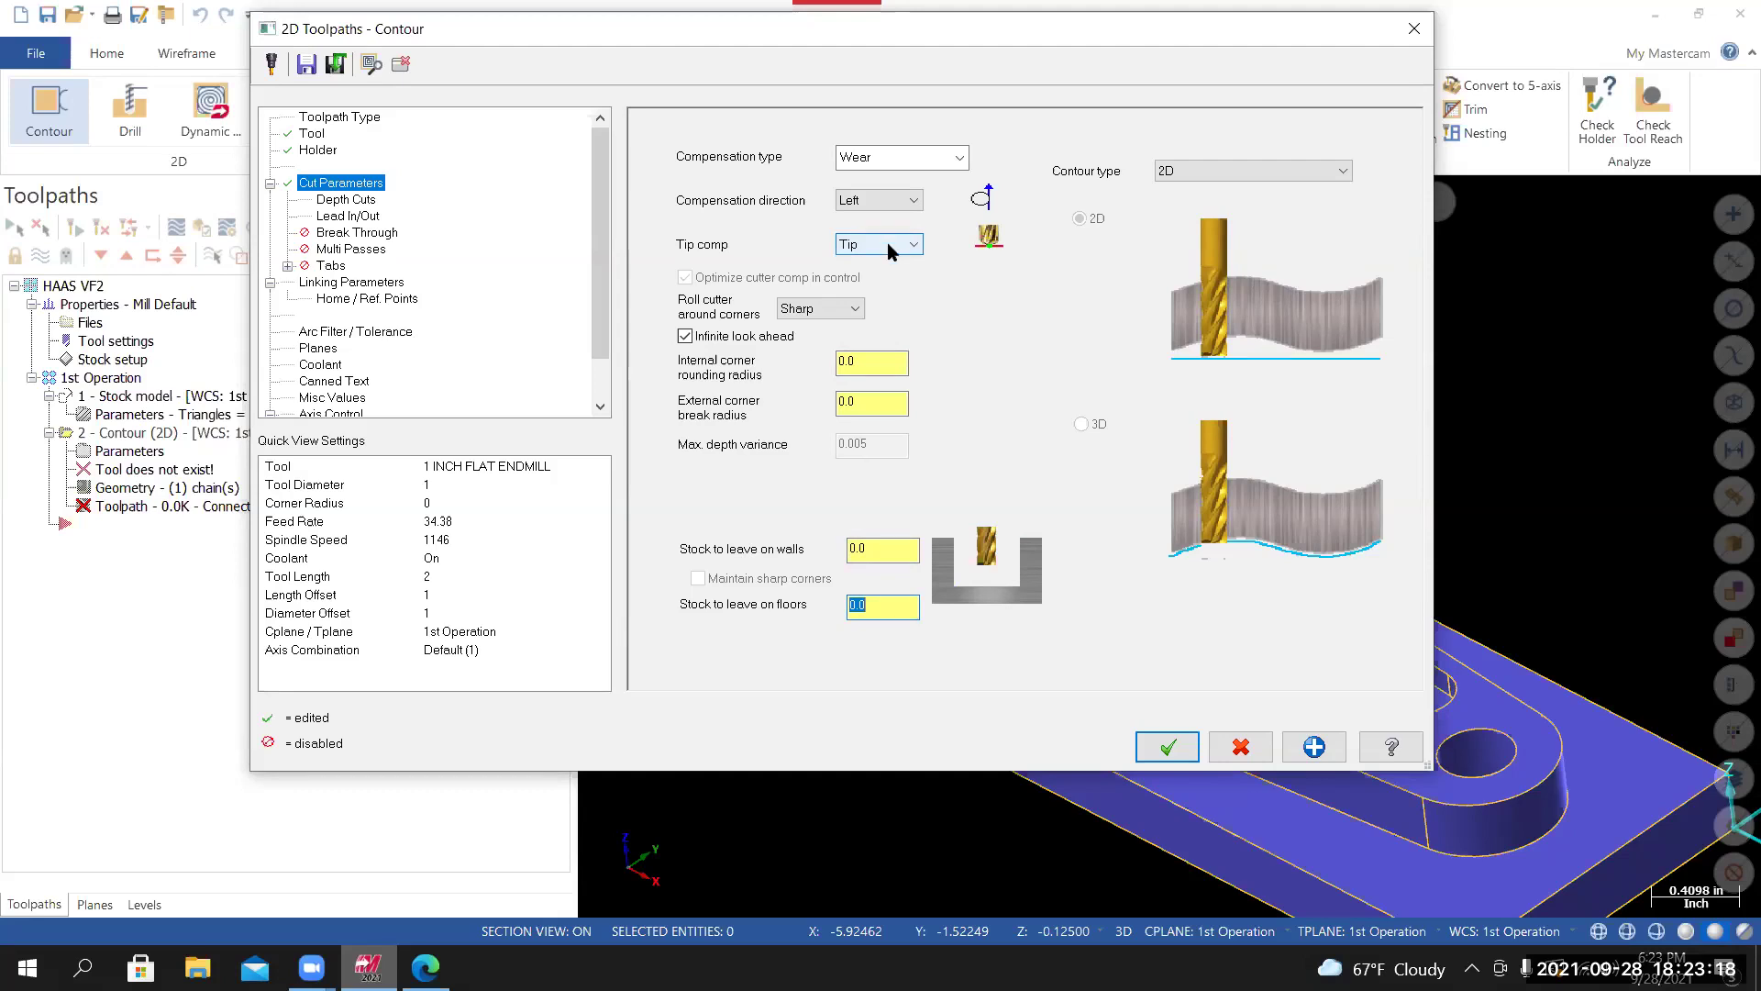
Review the contour's depth cut settings against the boss height in the Connecting Rod drawing on the course page in Edge.
click(362, 200)
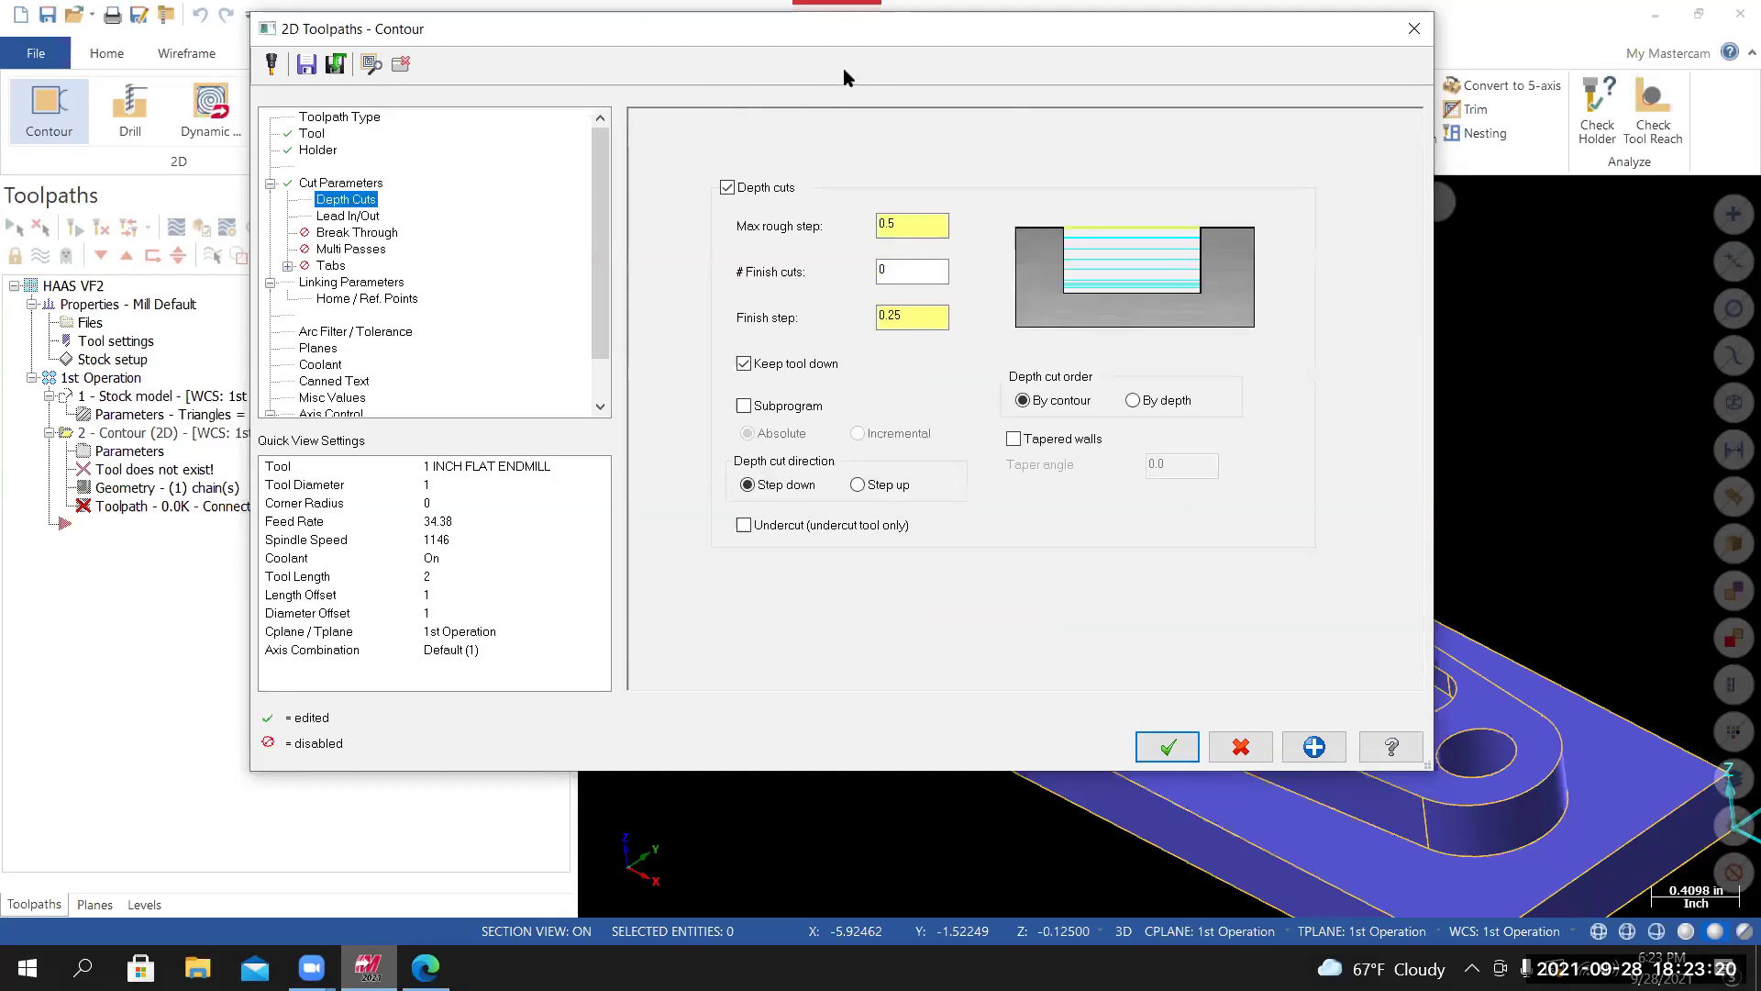
drag(832, 46, 761, 35)
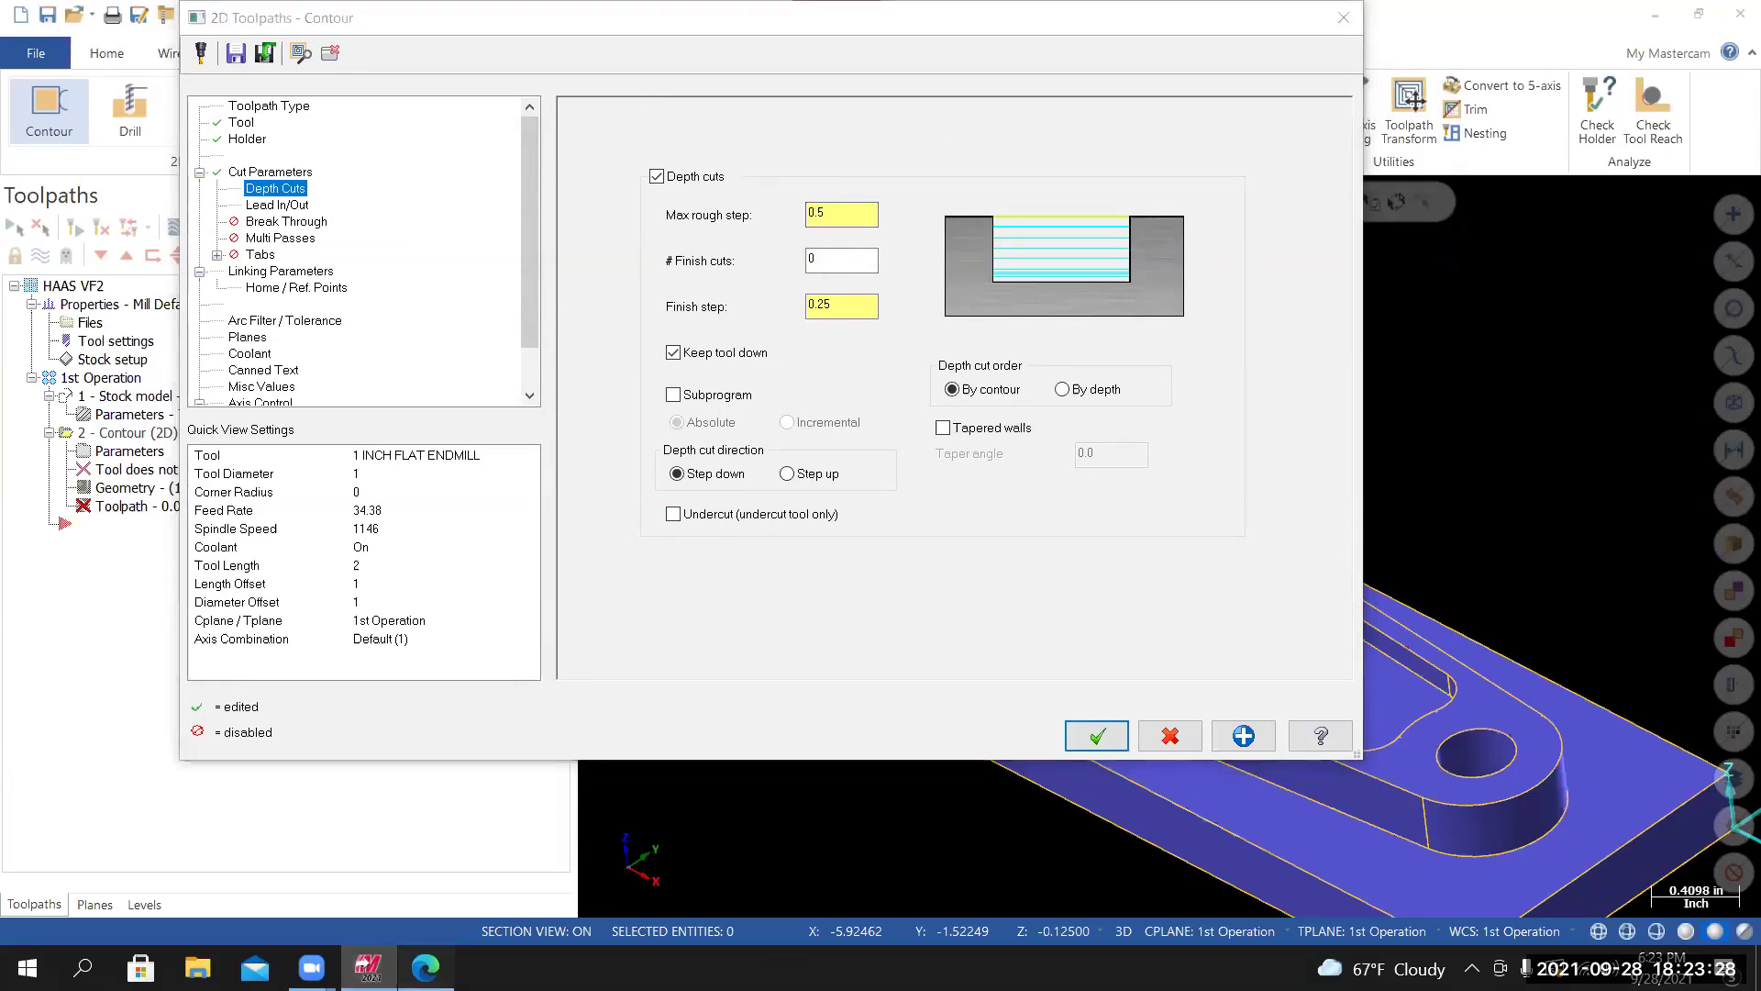
key(alt+Tab)
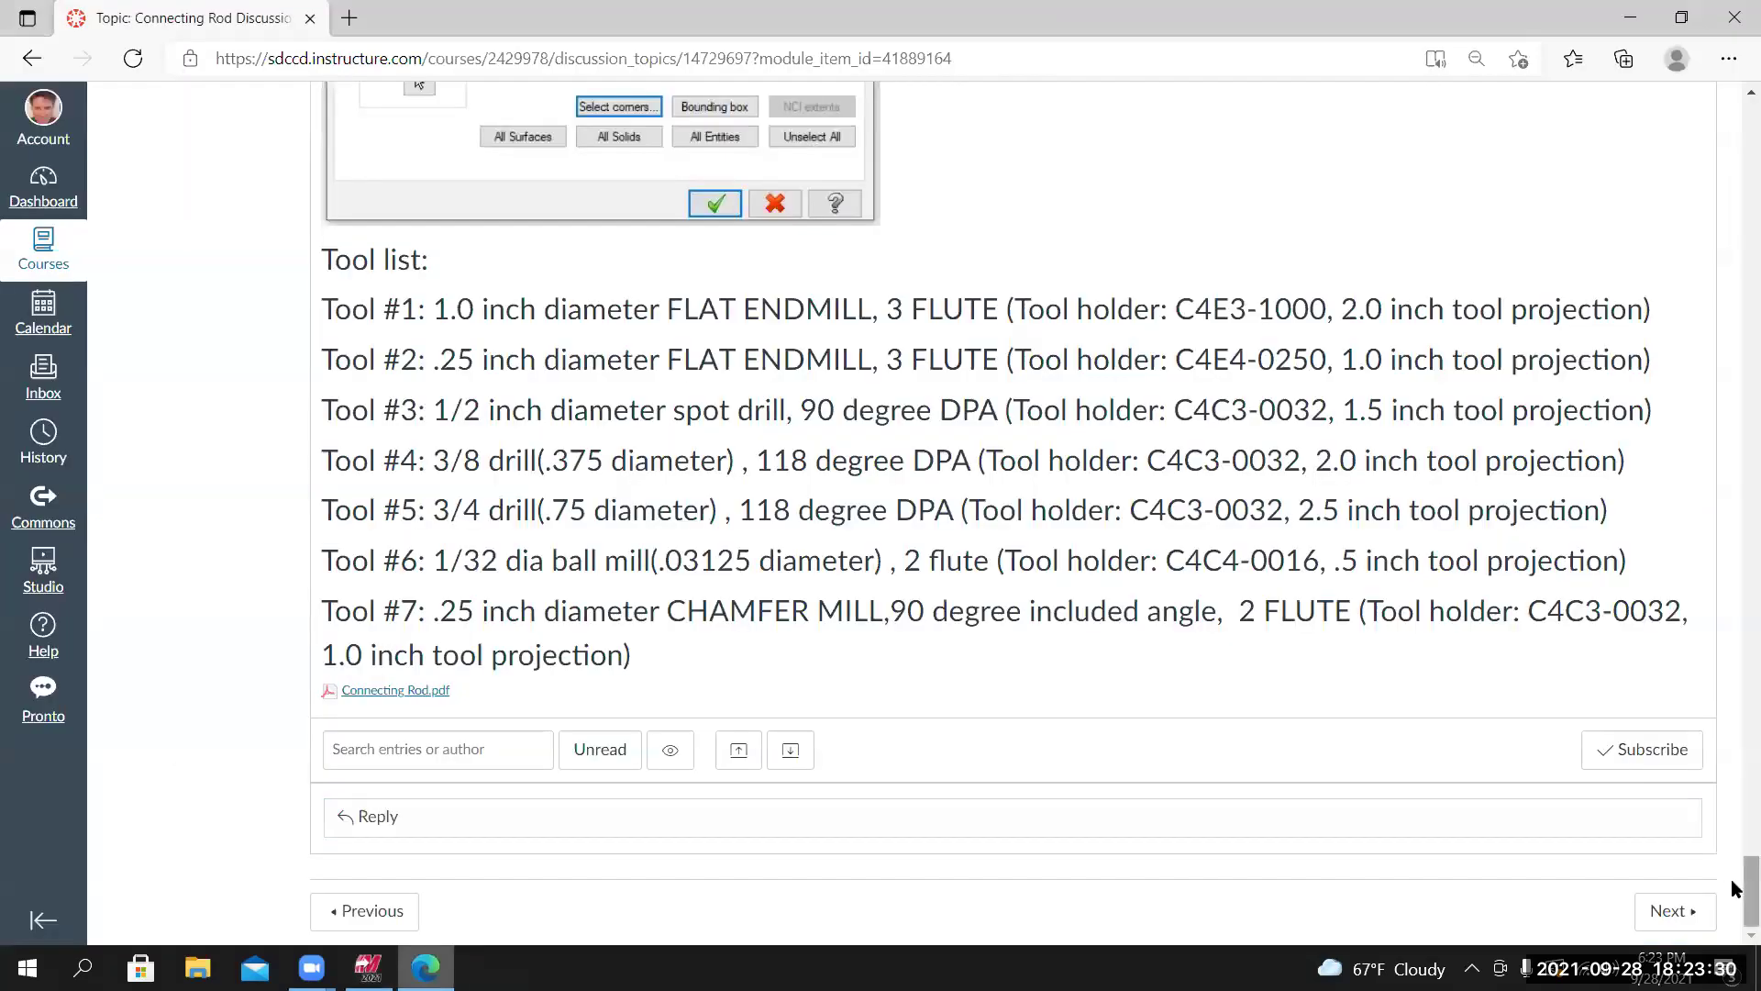
scroll(1722, 342, up, 1)
scroll(1722, 342, up, 20)
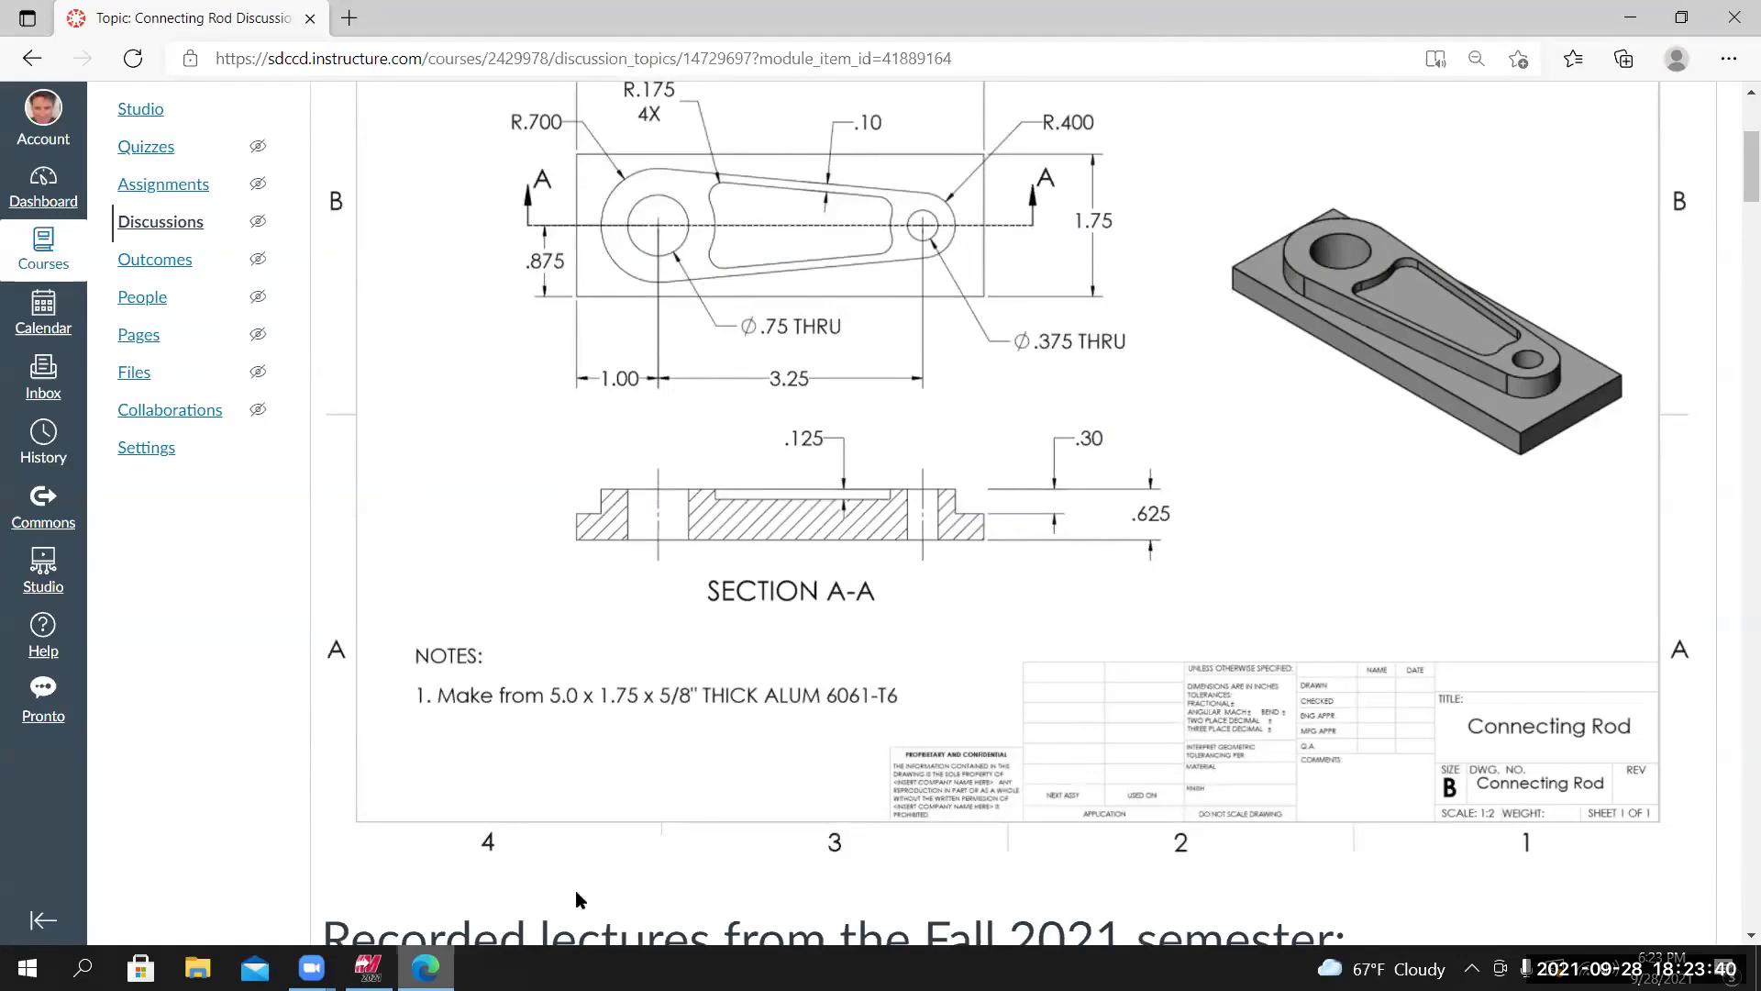
click(368, 967)
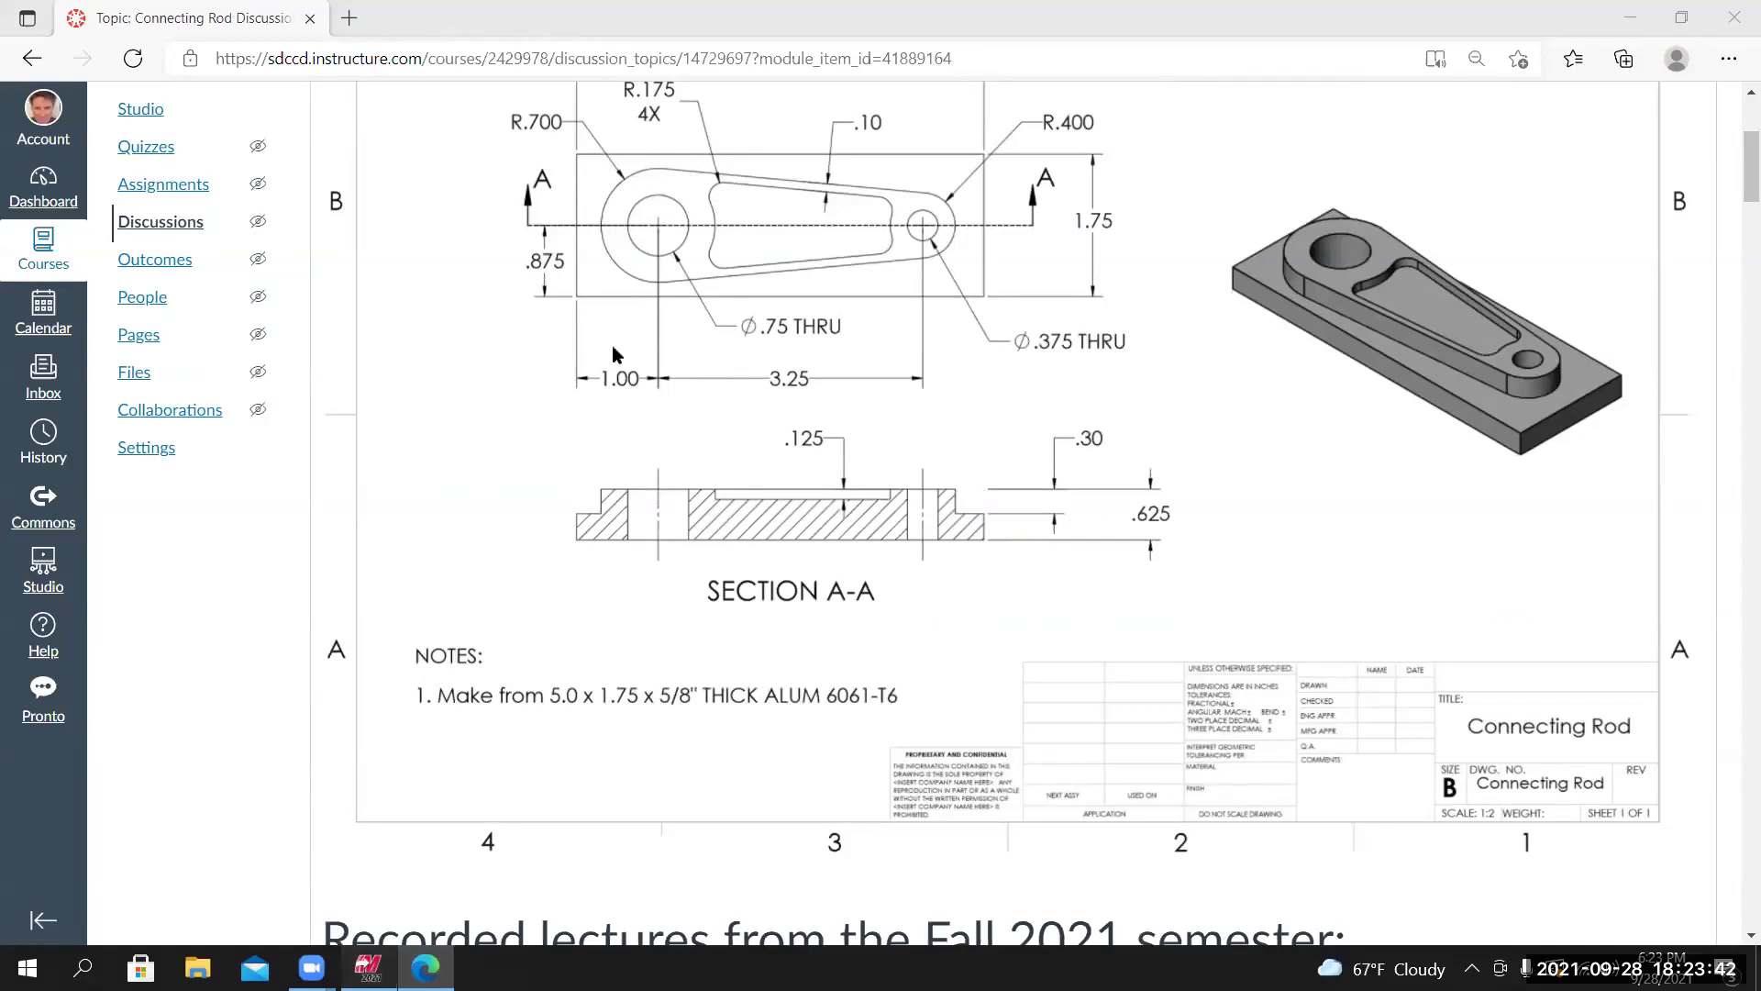
click(368, 967)
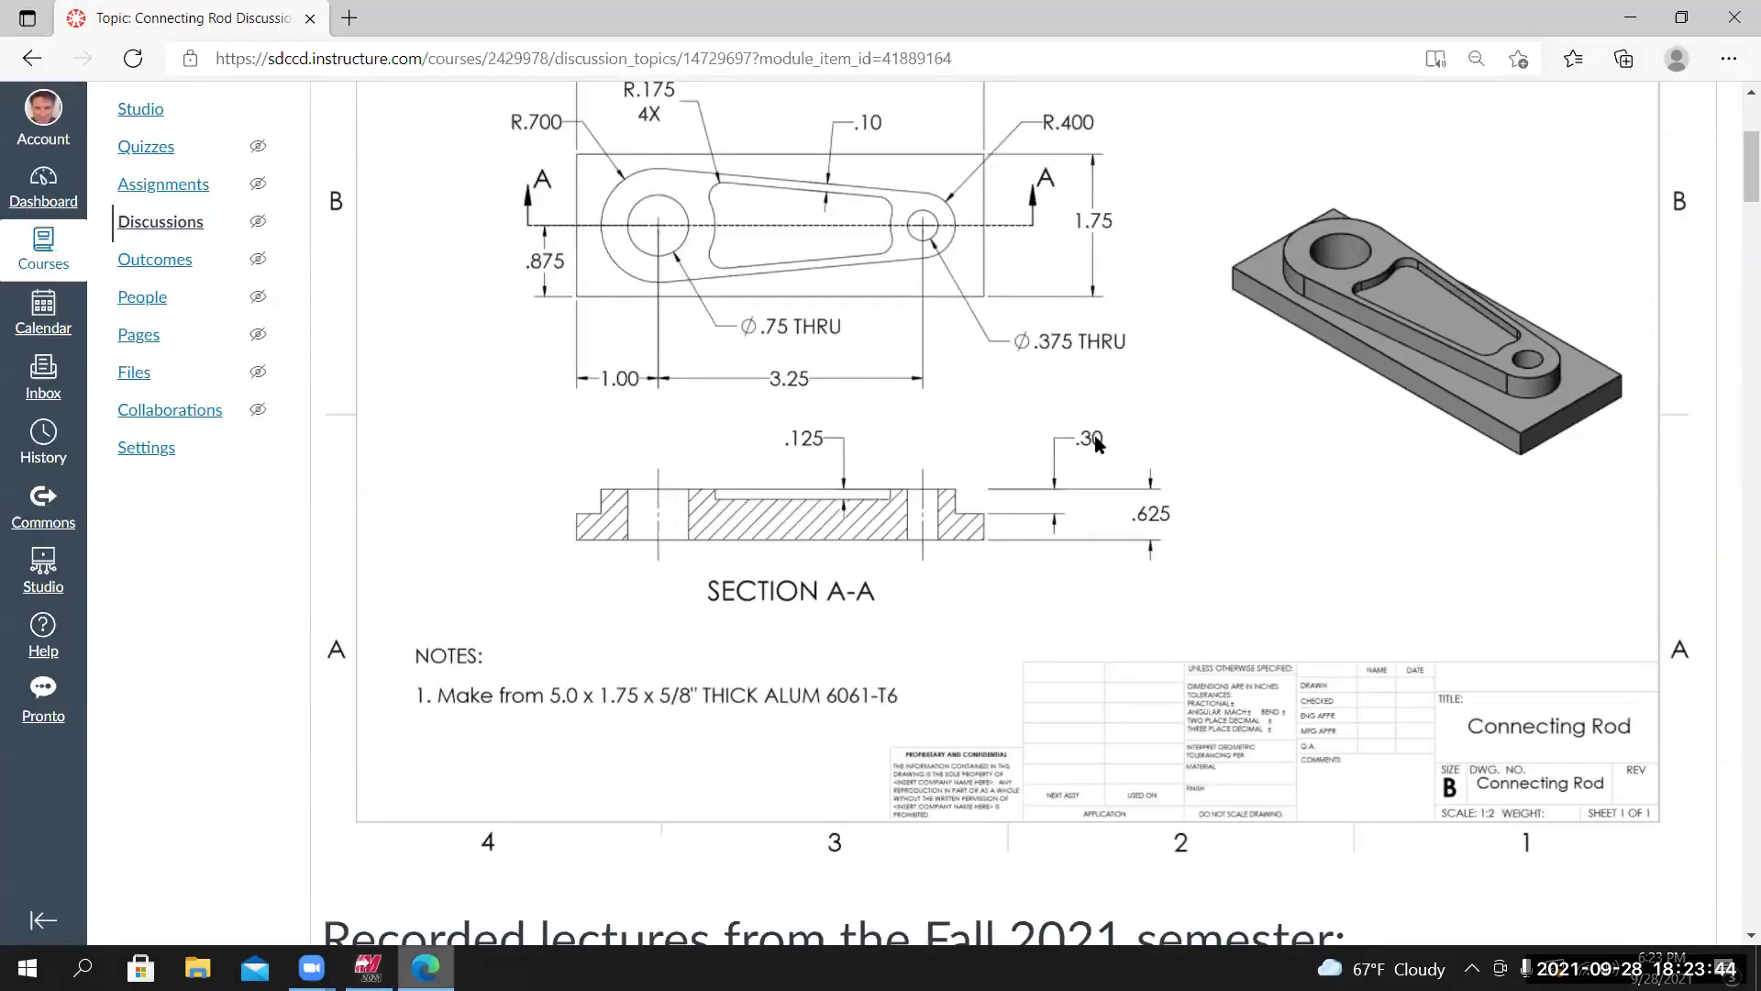
key(alt+Tab)
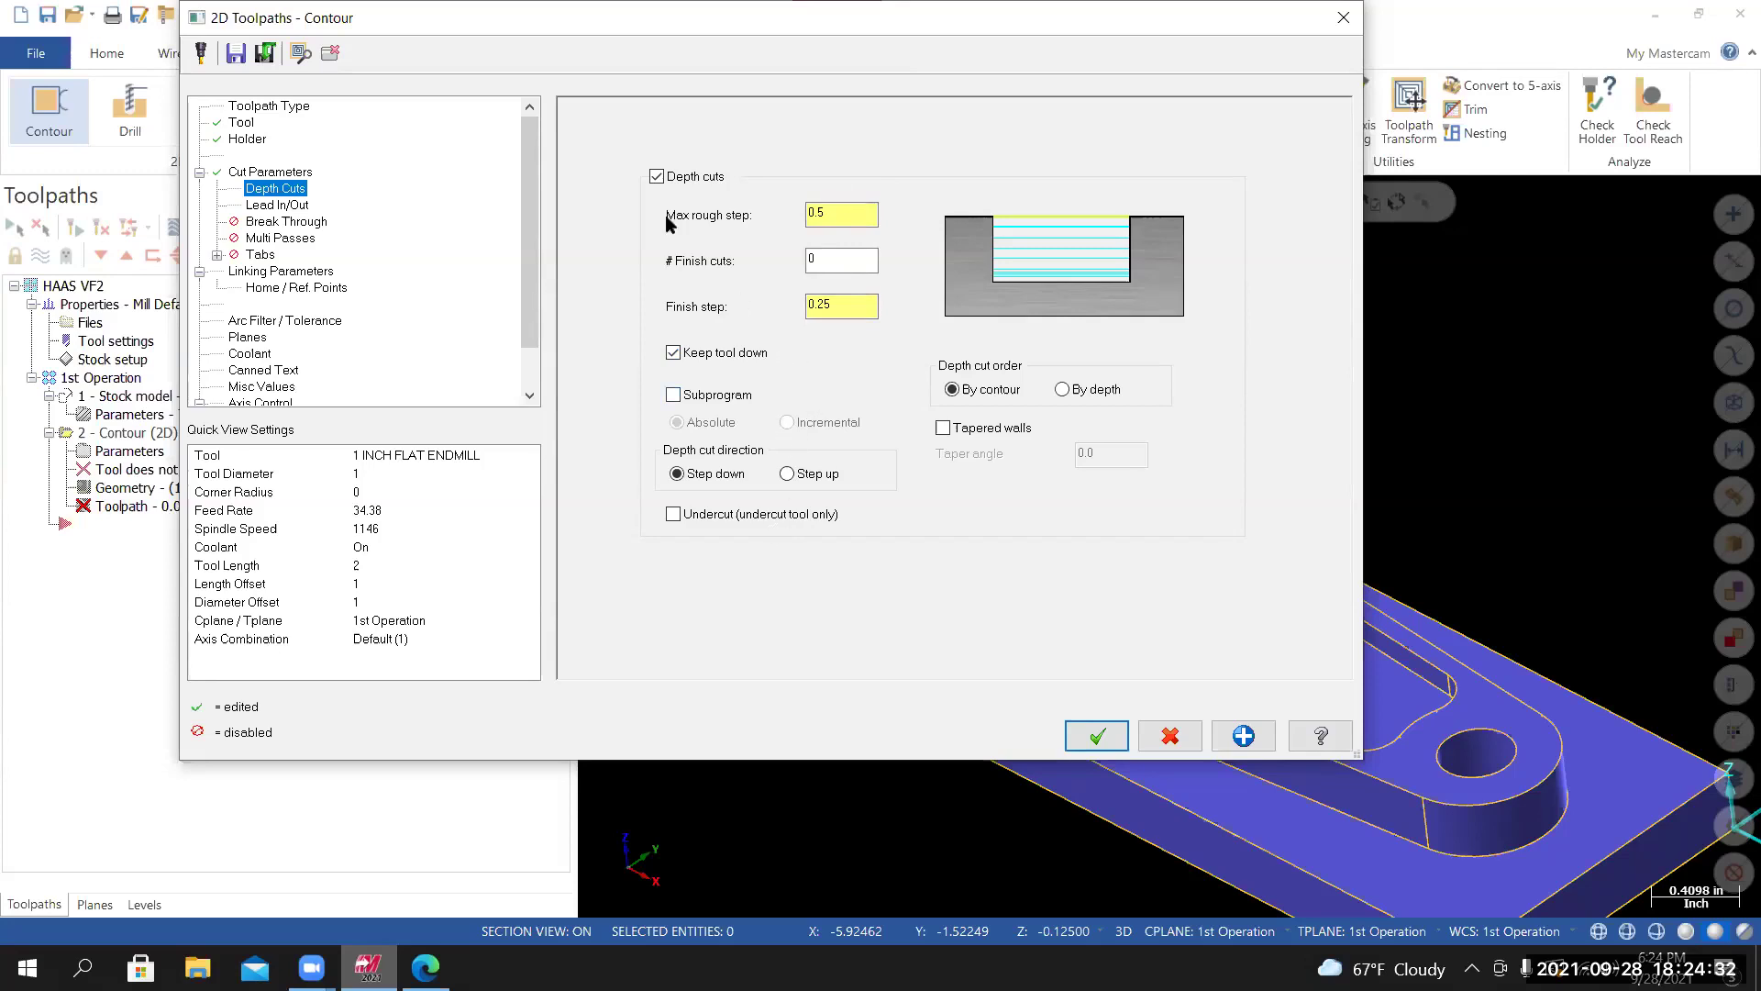
Set the contour's lead-in arc radius to 25% and copy the entry settings to the exit.
click(298, 206)
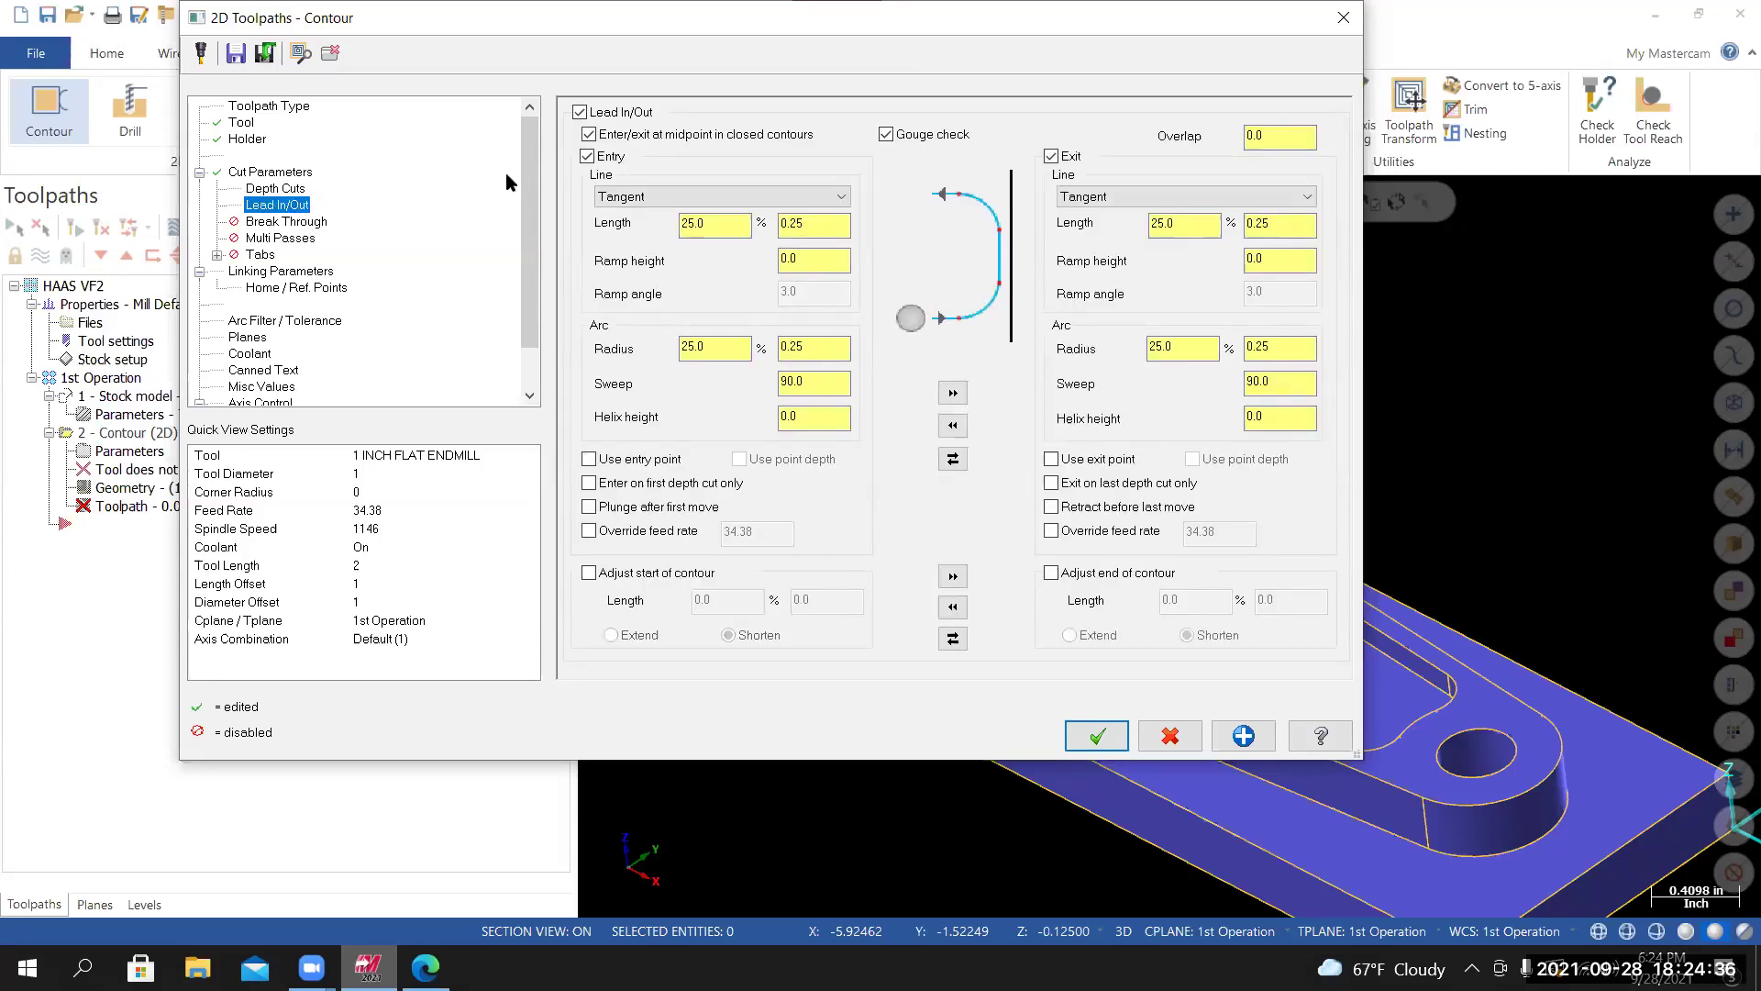
drag(698, 31, 748, 46)
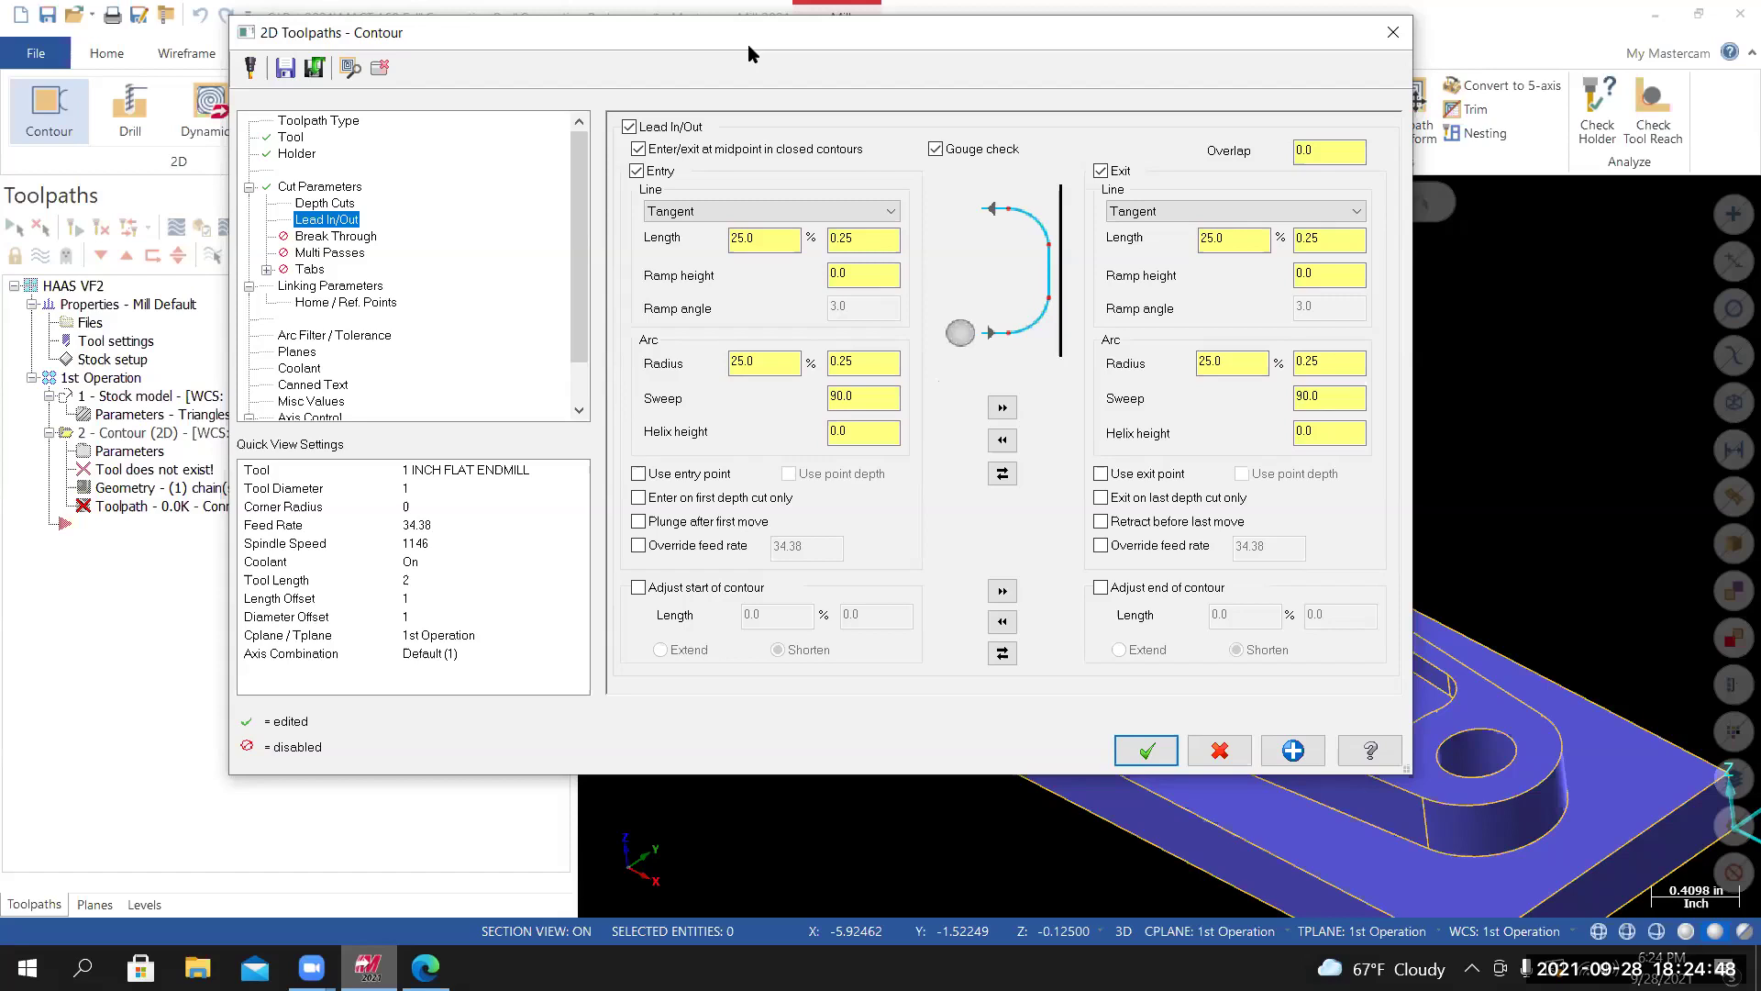
click(745, 240)
click(745, 241)
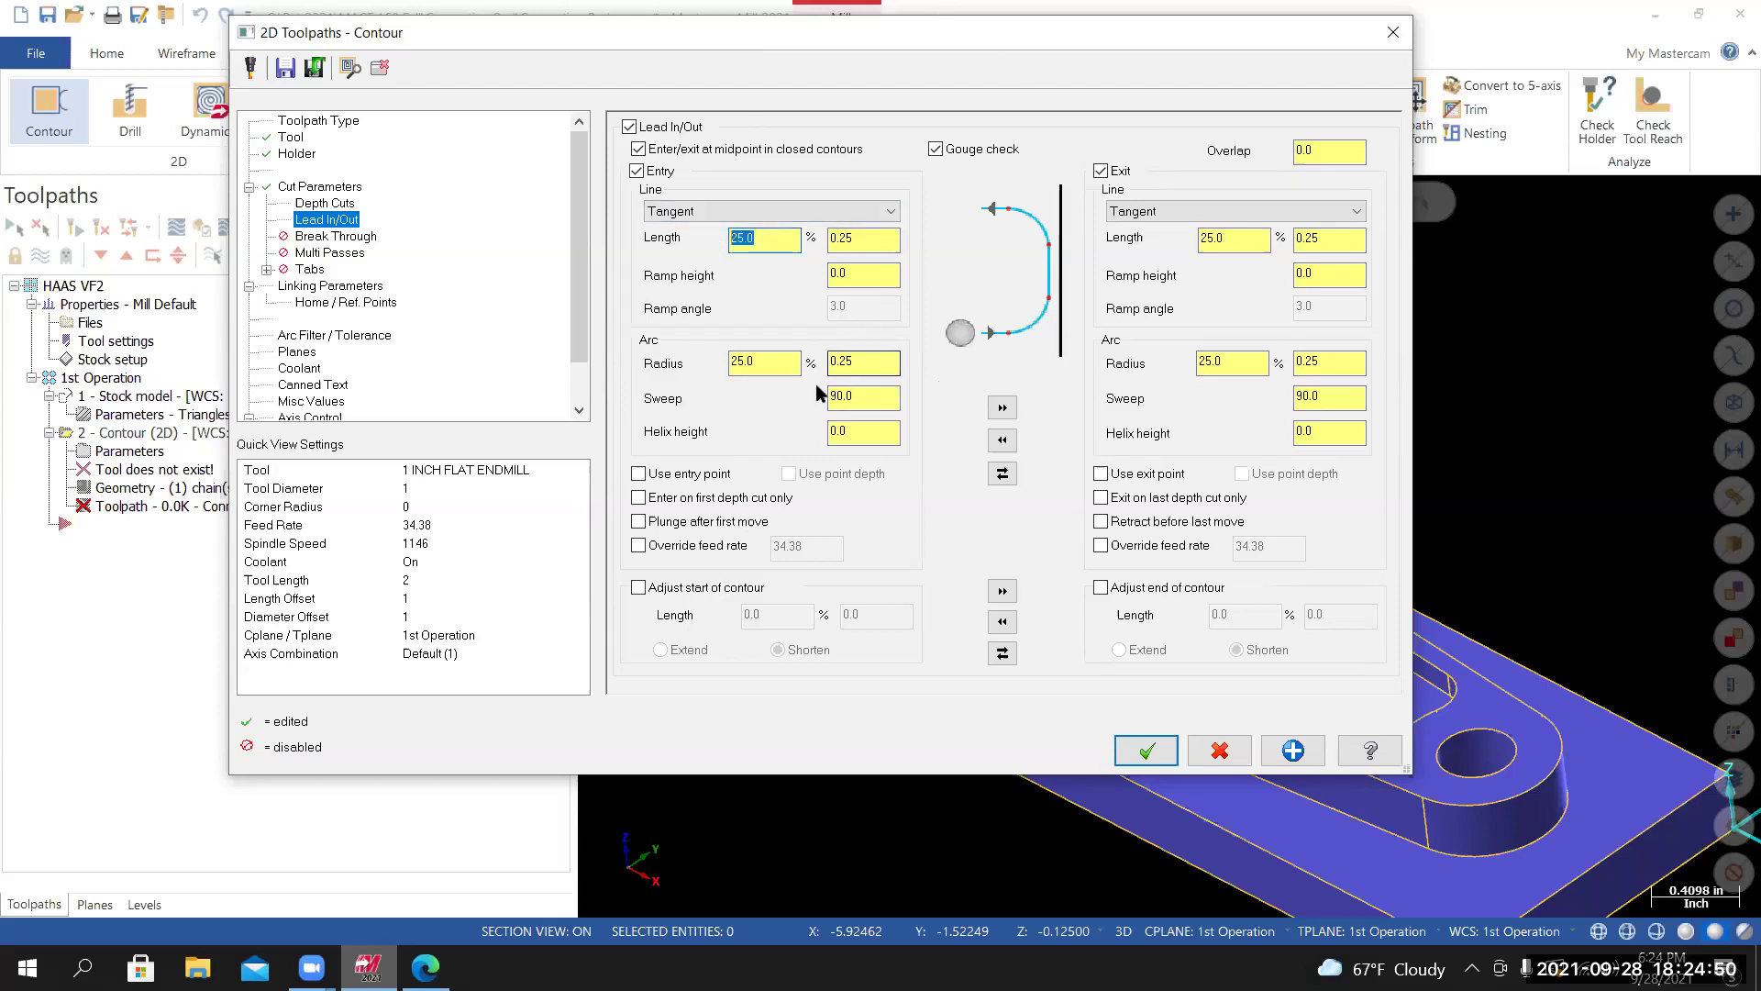
click(774, 362)
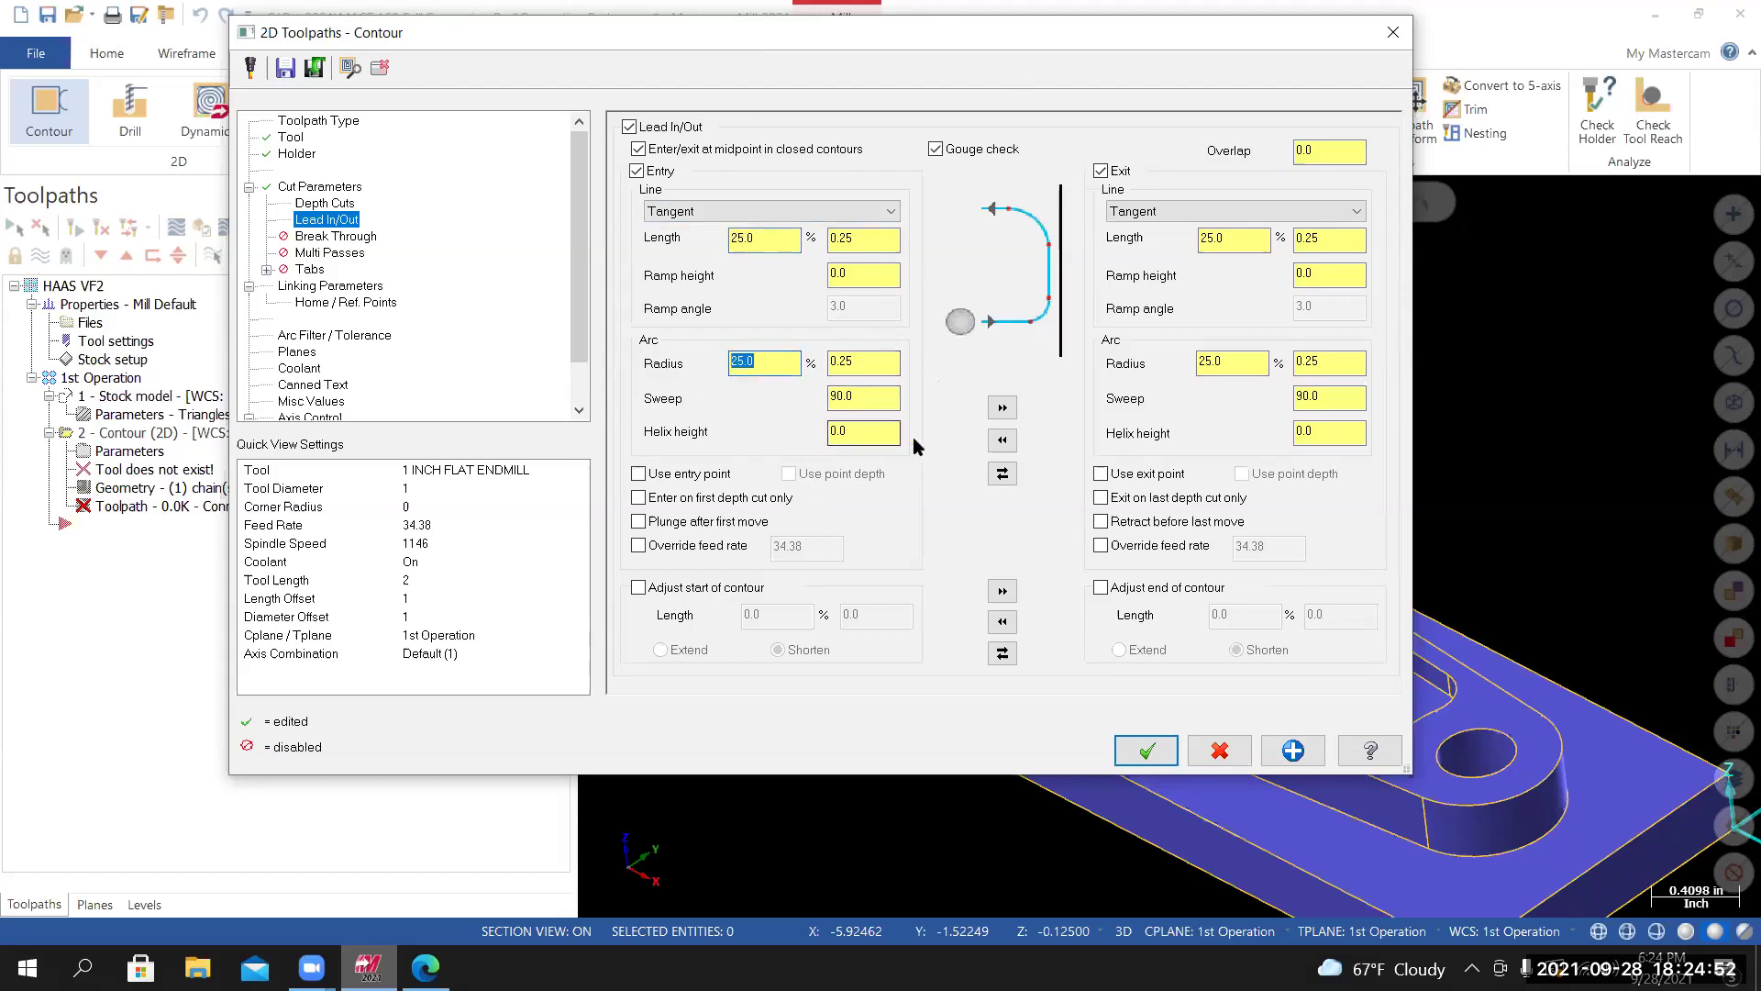
click(780, 243)
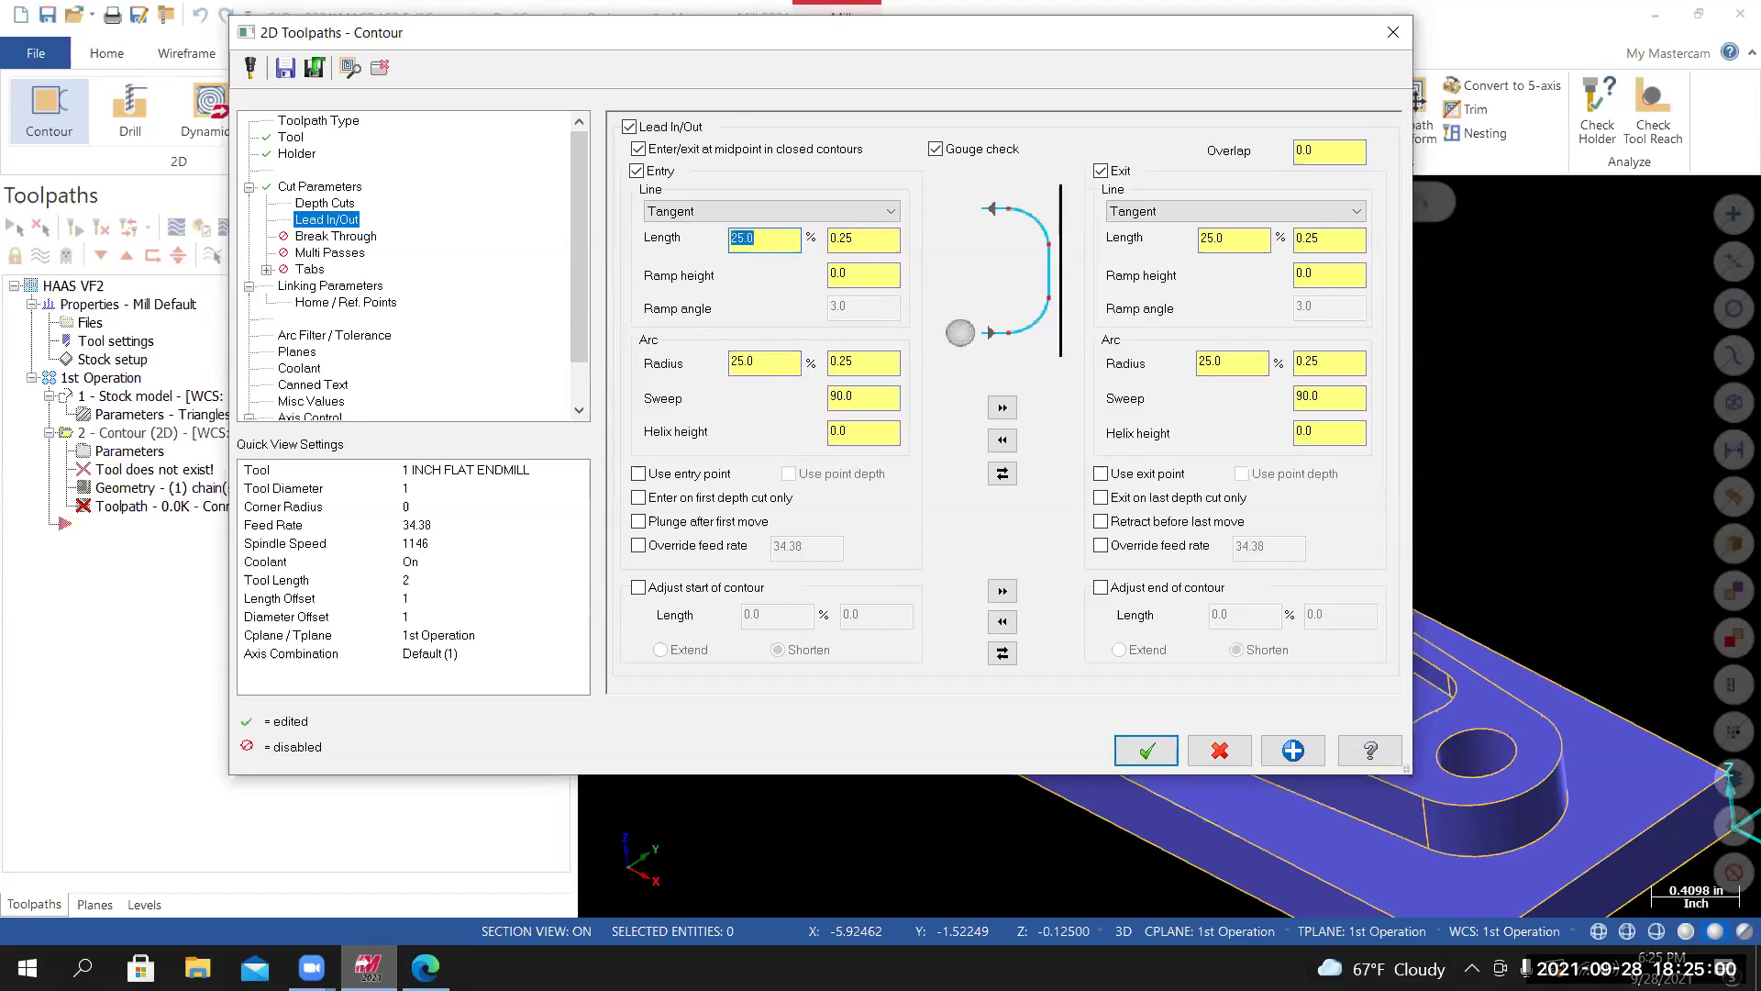
double_click(753, 358)
text(25)
key(Return)
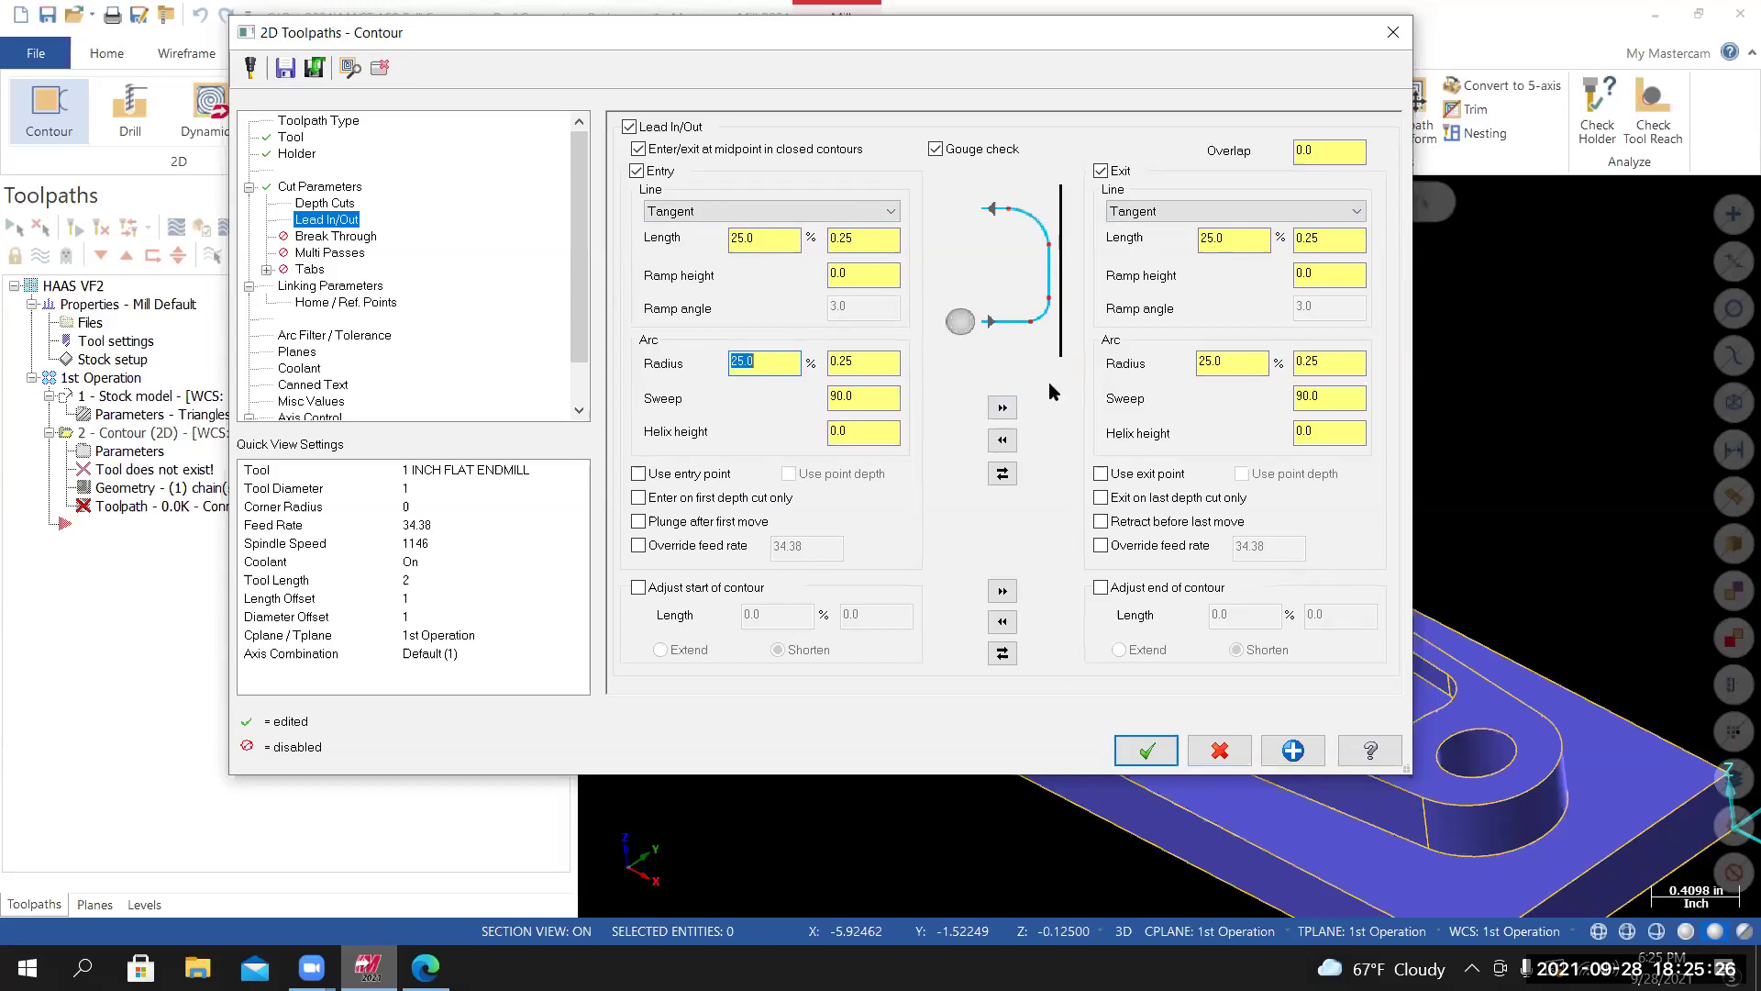
click(1009, 412)
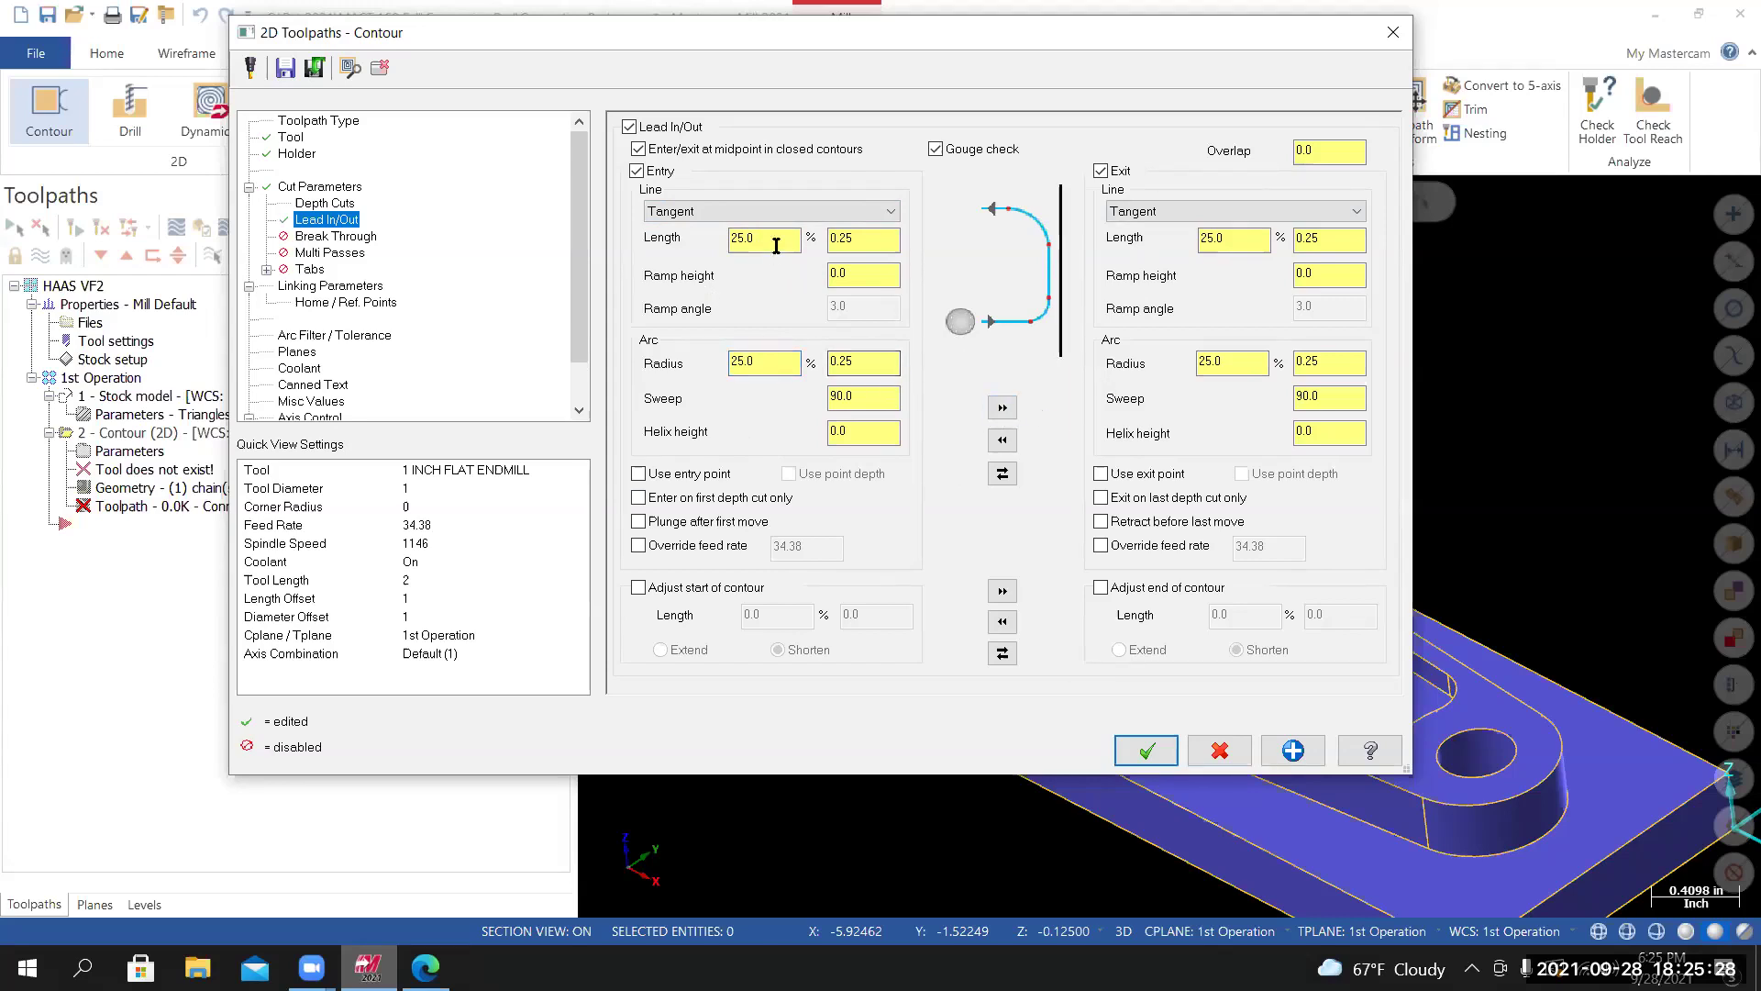
Set the entry line length and arc radius to 100% and copy the entry values to the exit side.
drag(764, 240, 639, 234)
text(100)
key(Return)
drag(769, 365, 694, 367)
text(100)
key(Return)
click(1002, 407)
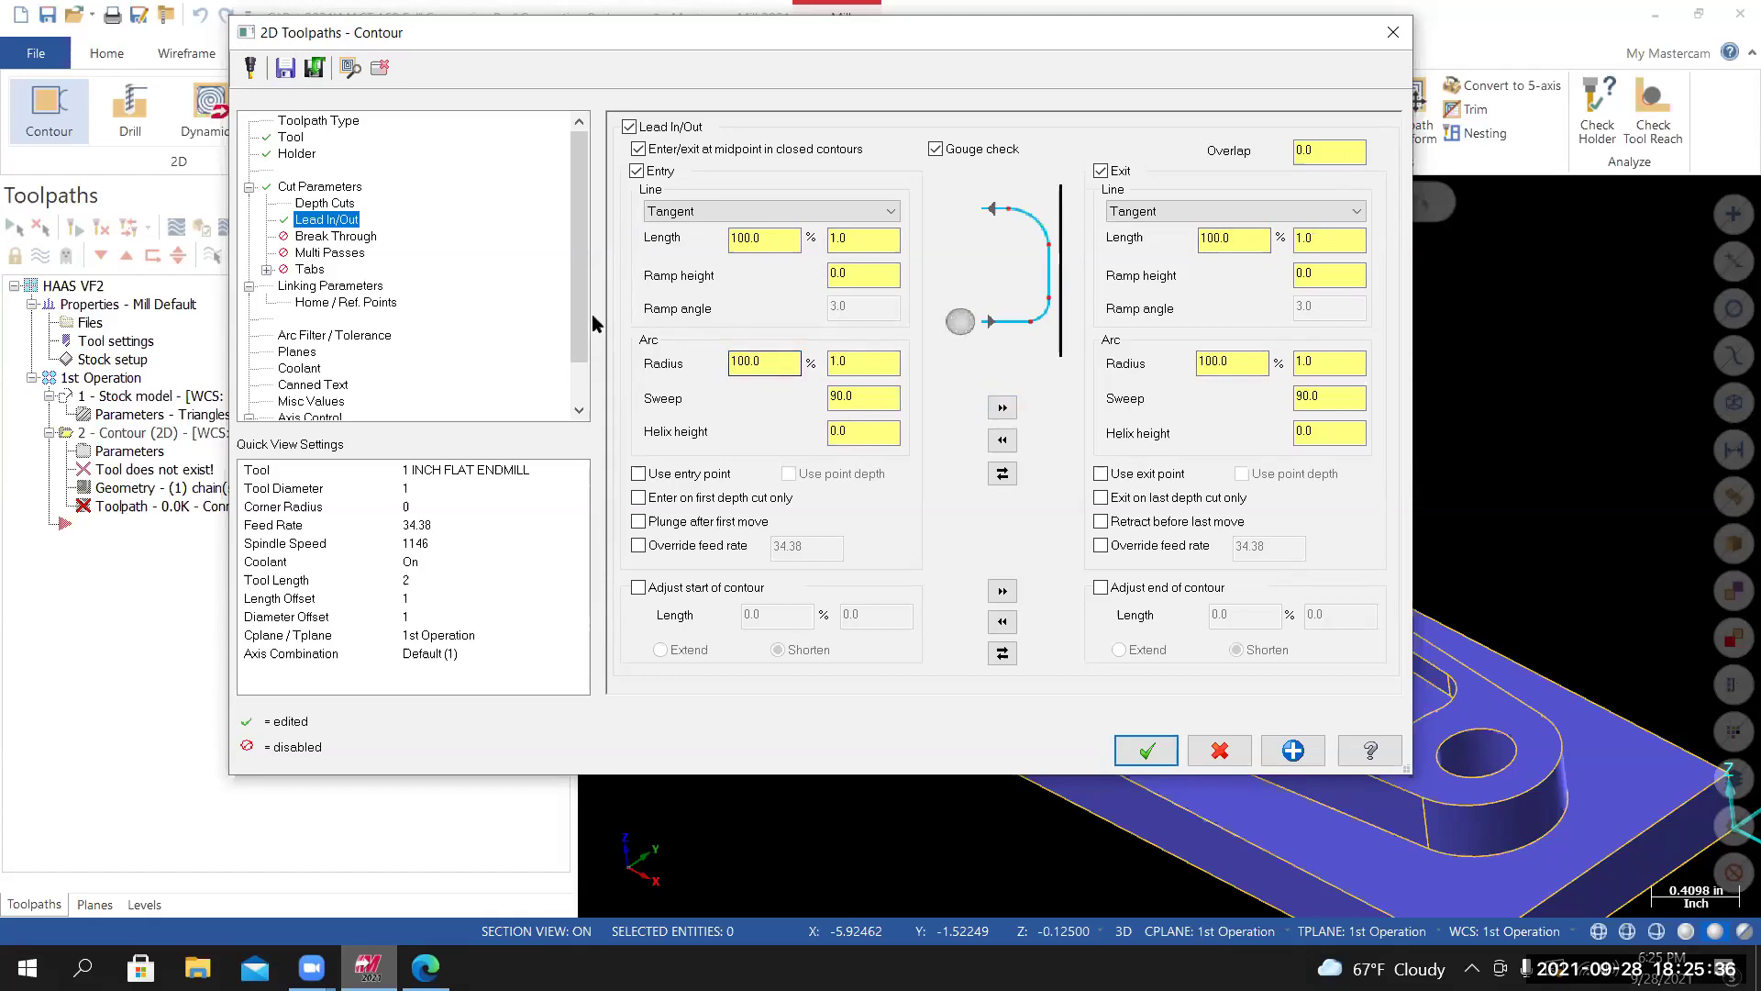
Set the entry line length and arc radius to 25% and copy the entry values to the exit side.
drag(776, 240, 731, 240)
text(25)
key(Return)
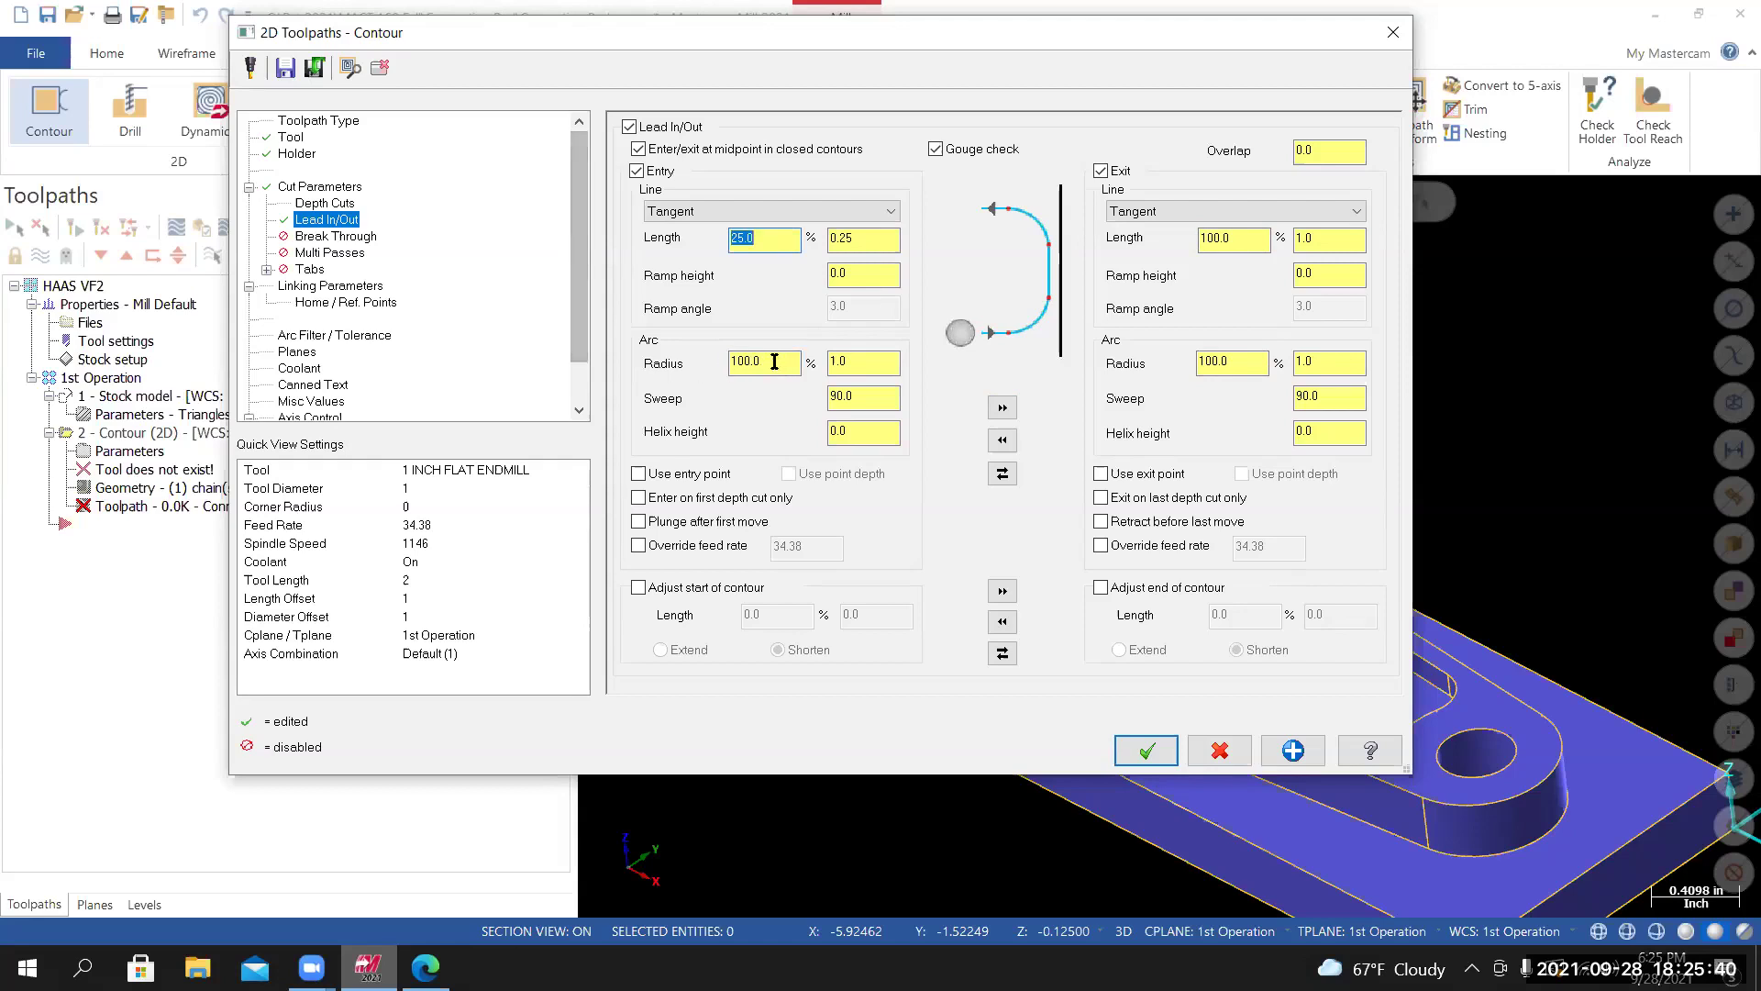
drag(775, 361, 688, 339)
text(25)
key(Return)
click(1003, 407)
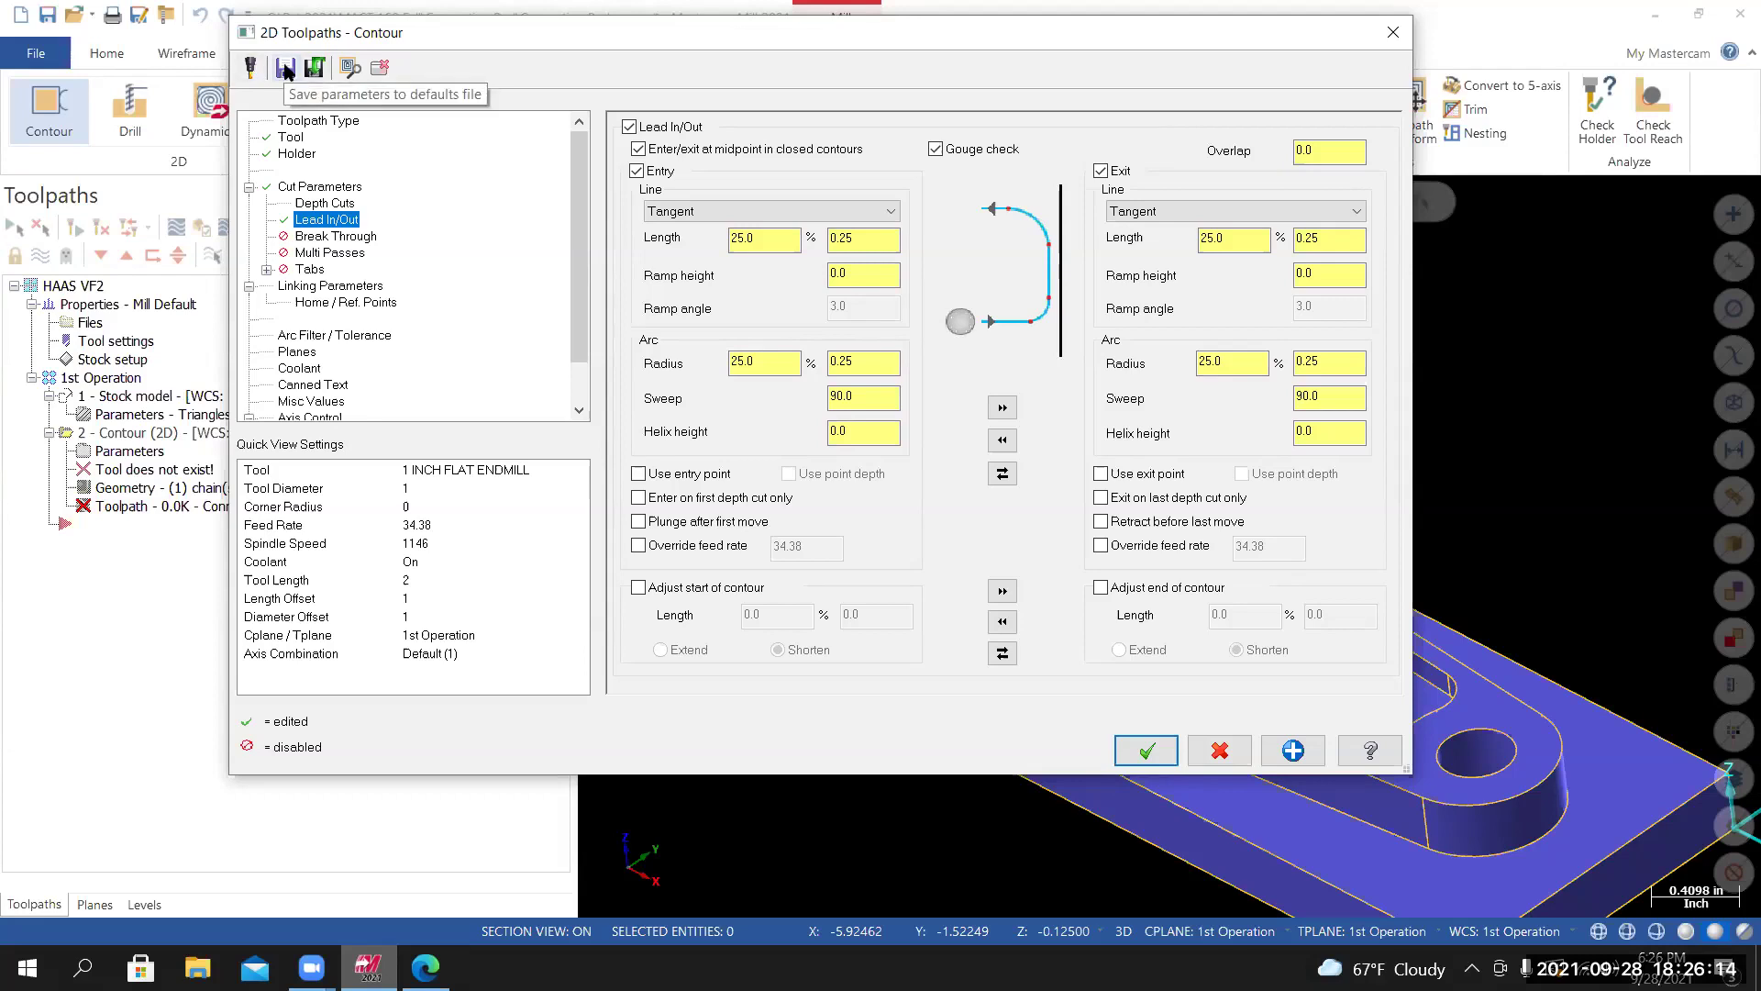
Save the contour's Cut Parameters and Lead In/Out settings to the defaults file.
click(310, 182)
click(286, 69)
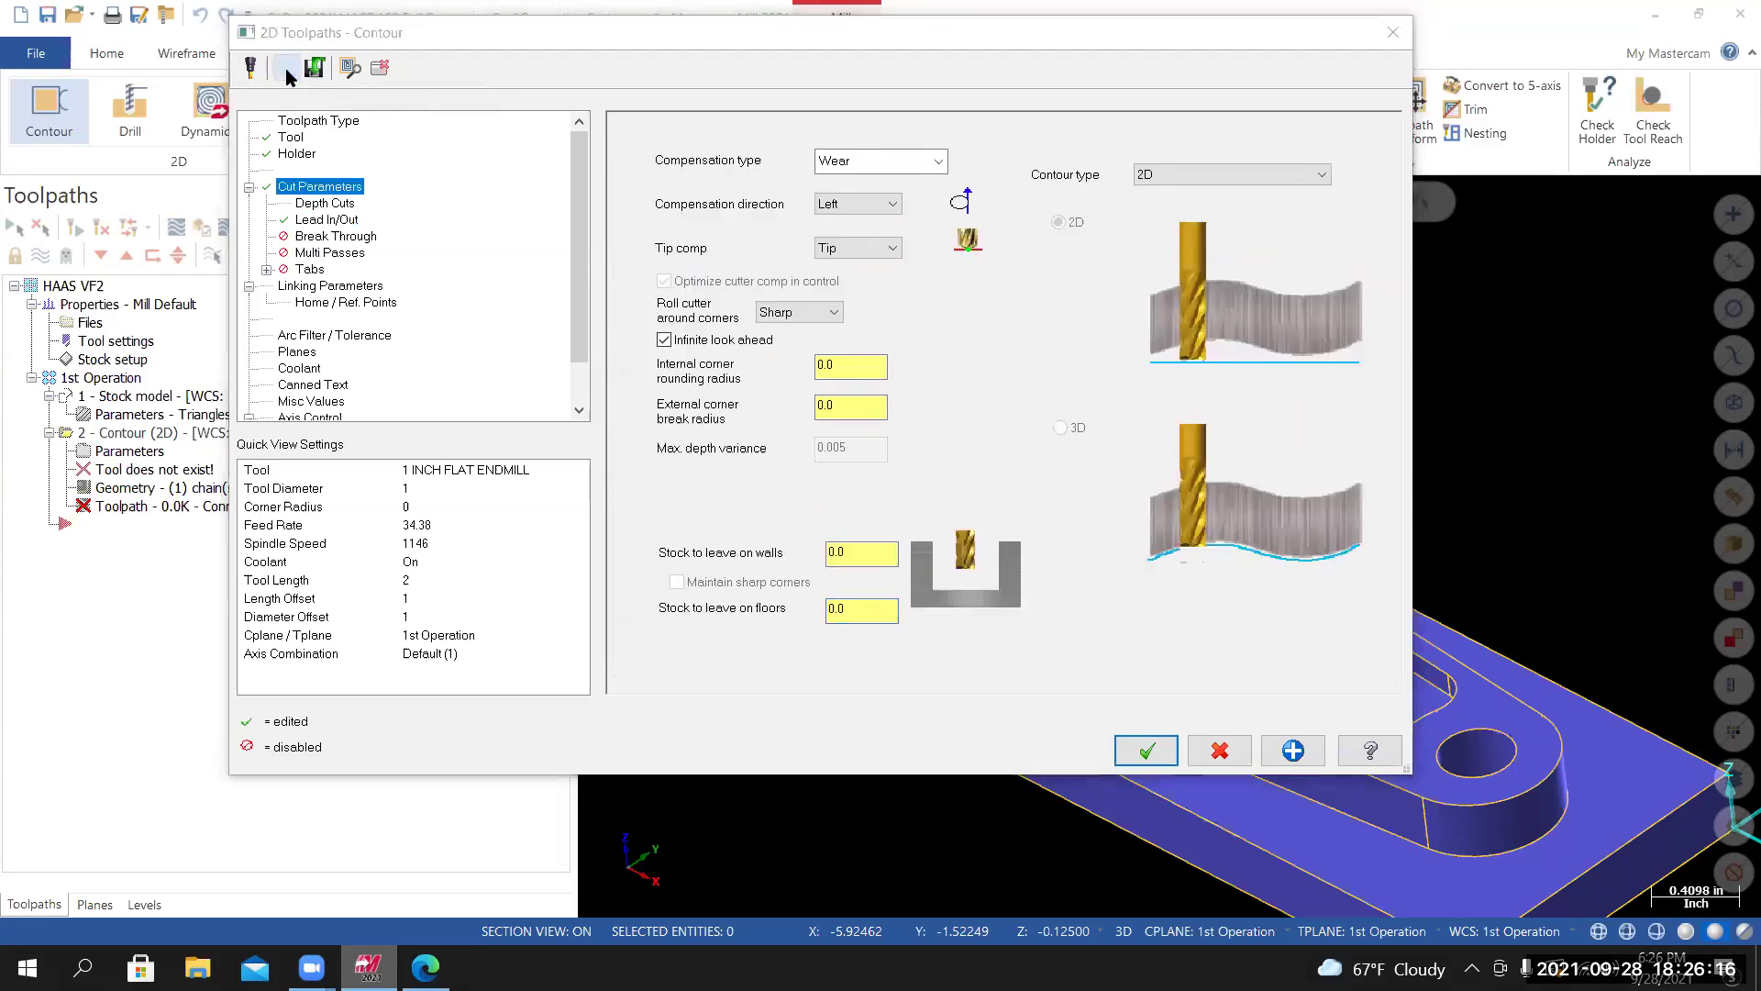
click(968, 397)
click(323, 204)
click(323, 221)
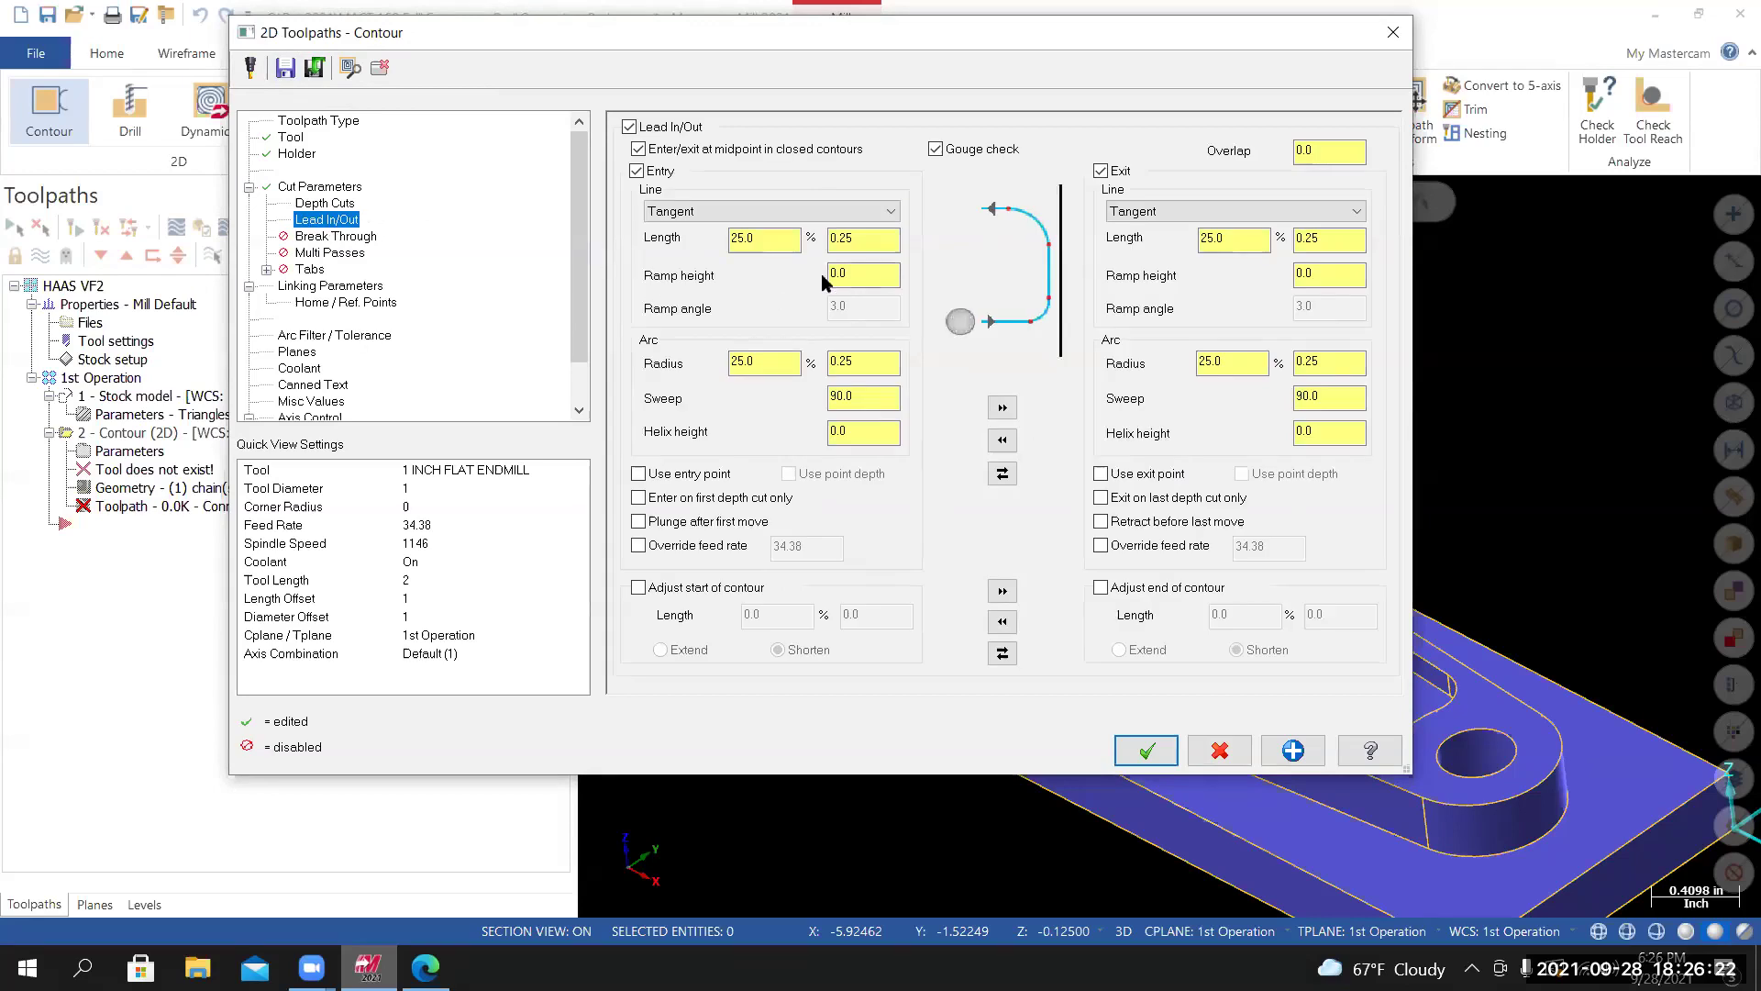
click(286, 68)
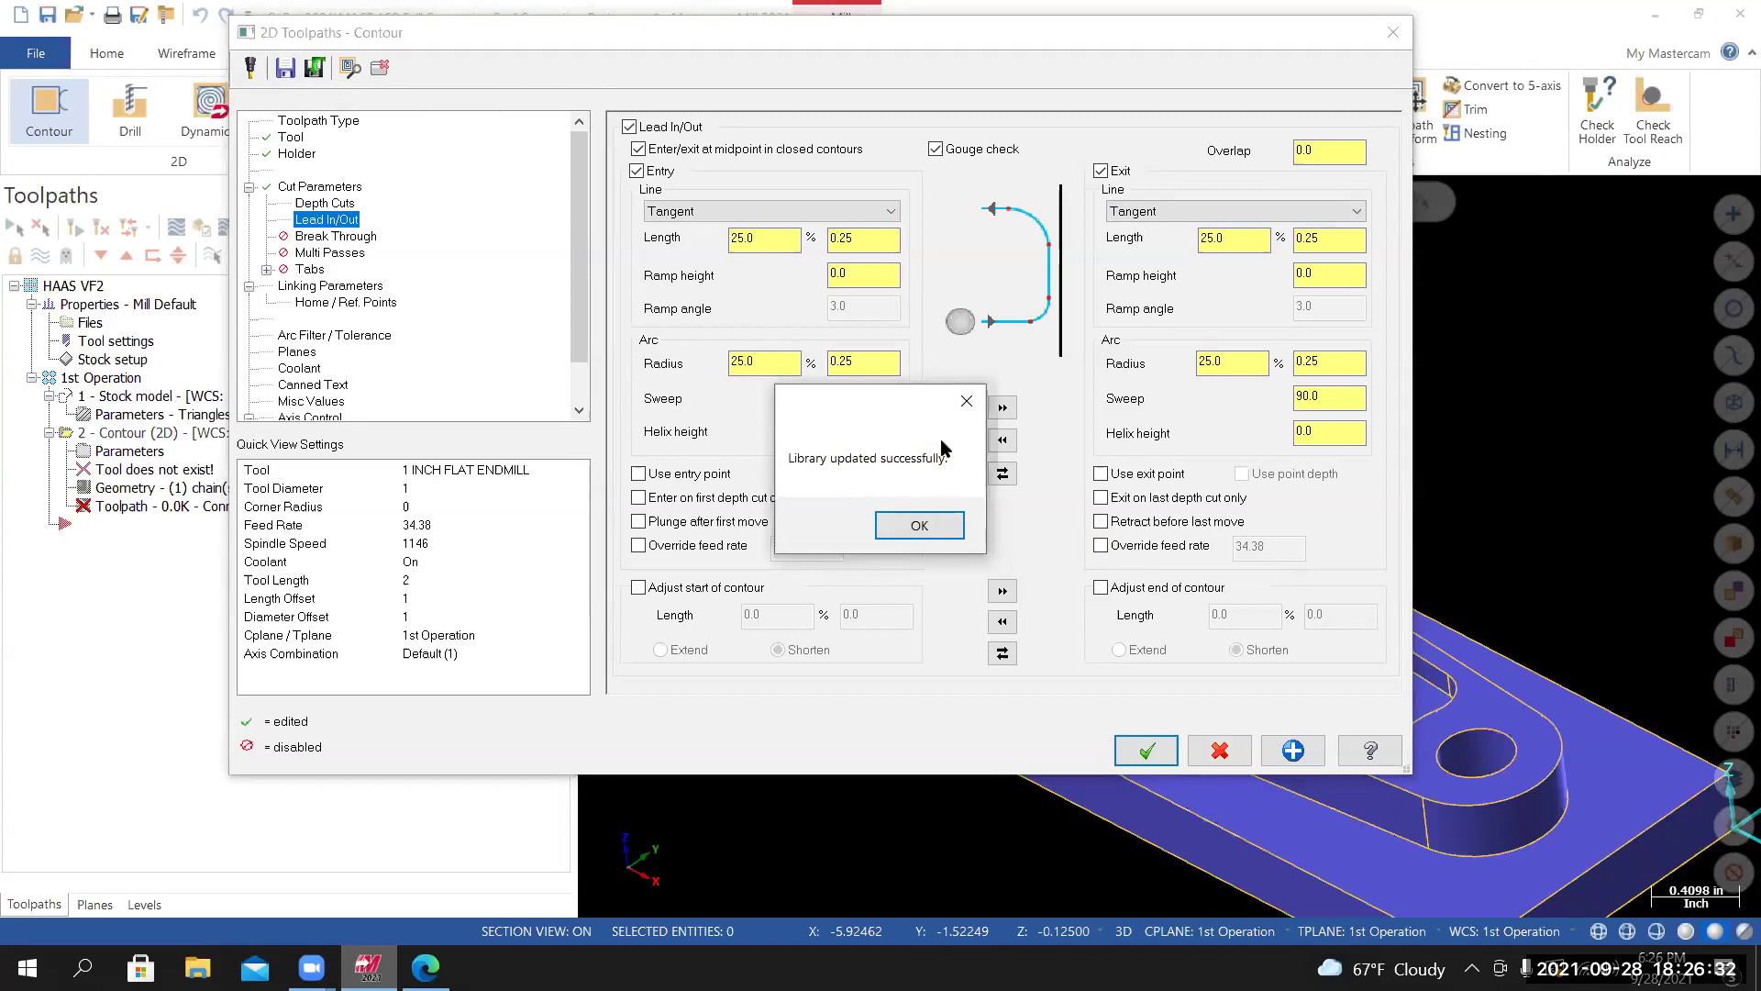
click(920, 524)
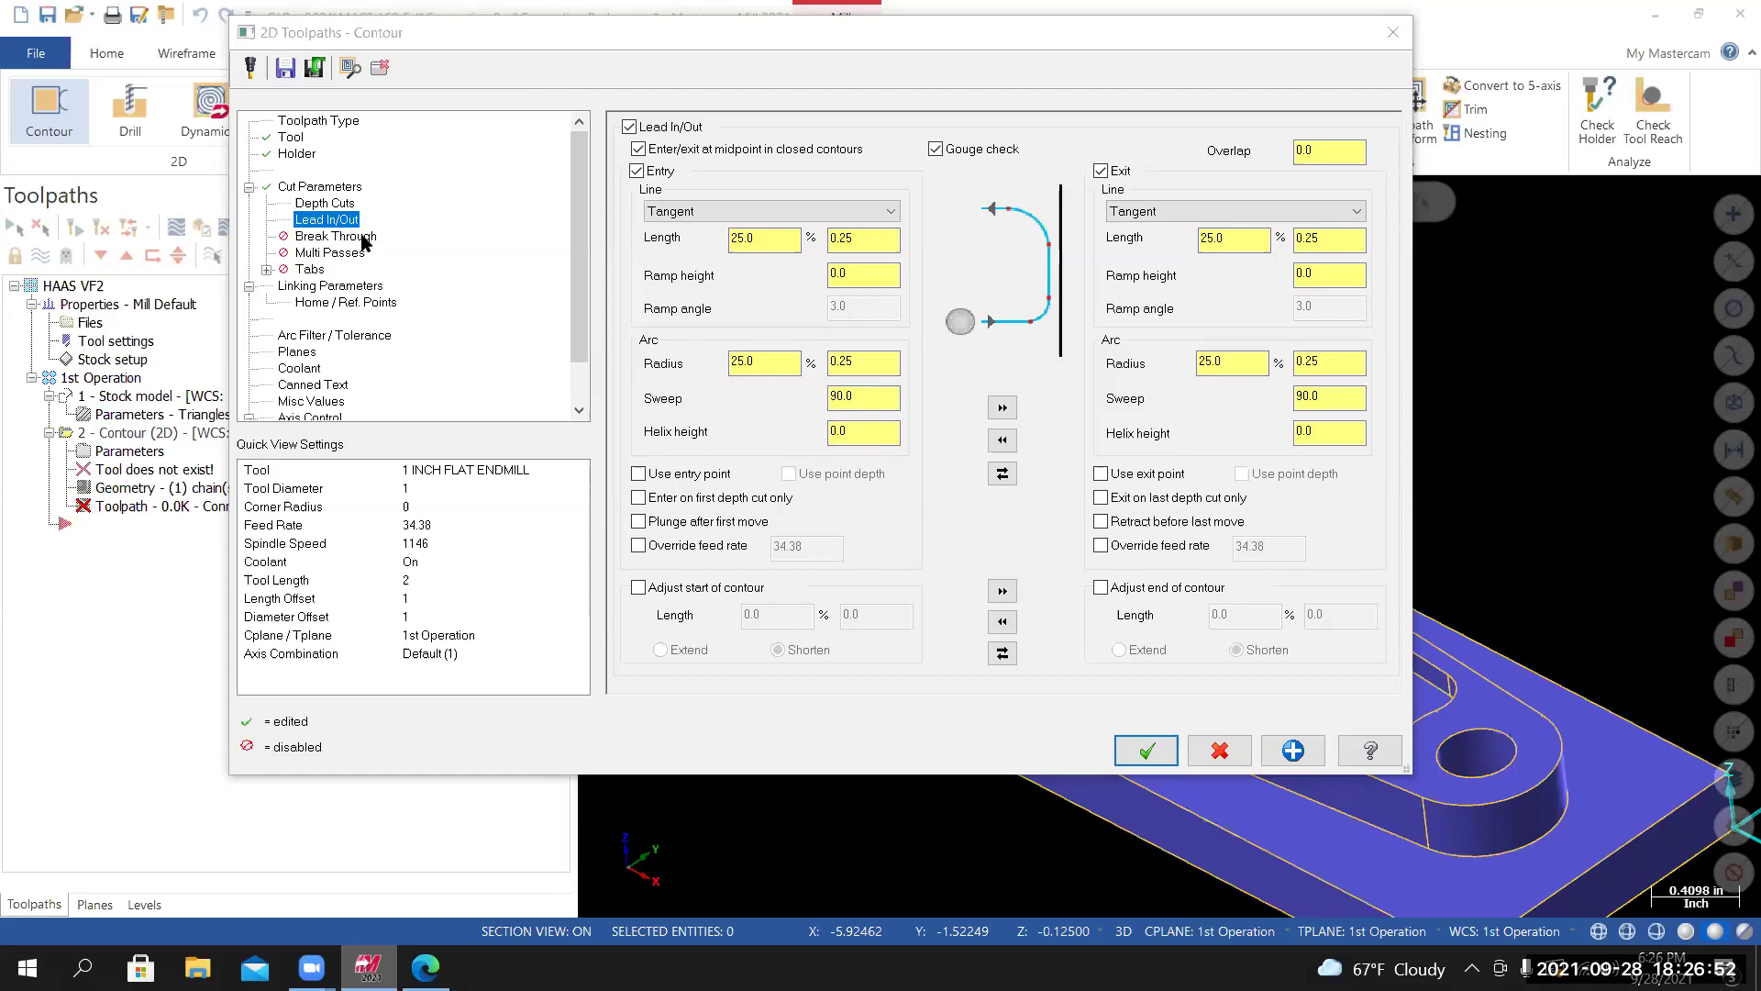
Enable Multi Passes for the contour with 1 finish pass and turn on Keep tool down.
click(322, 257)
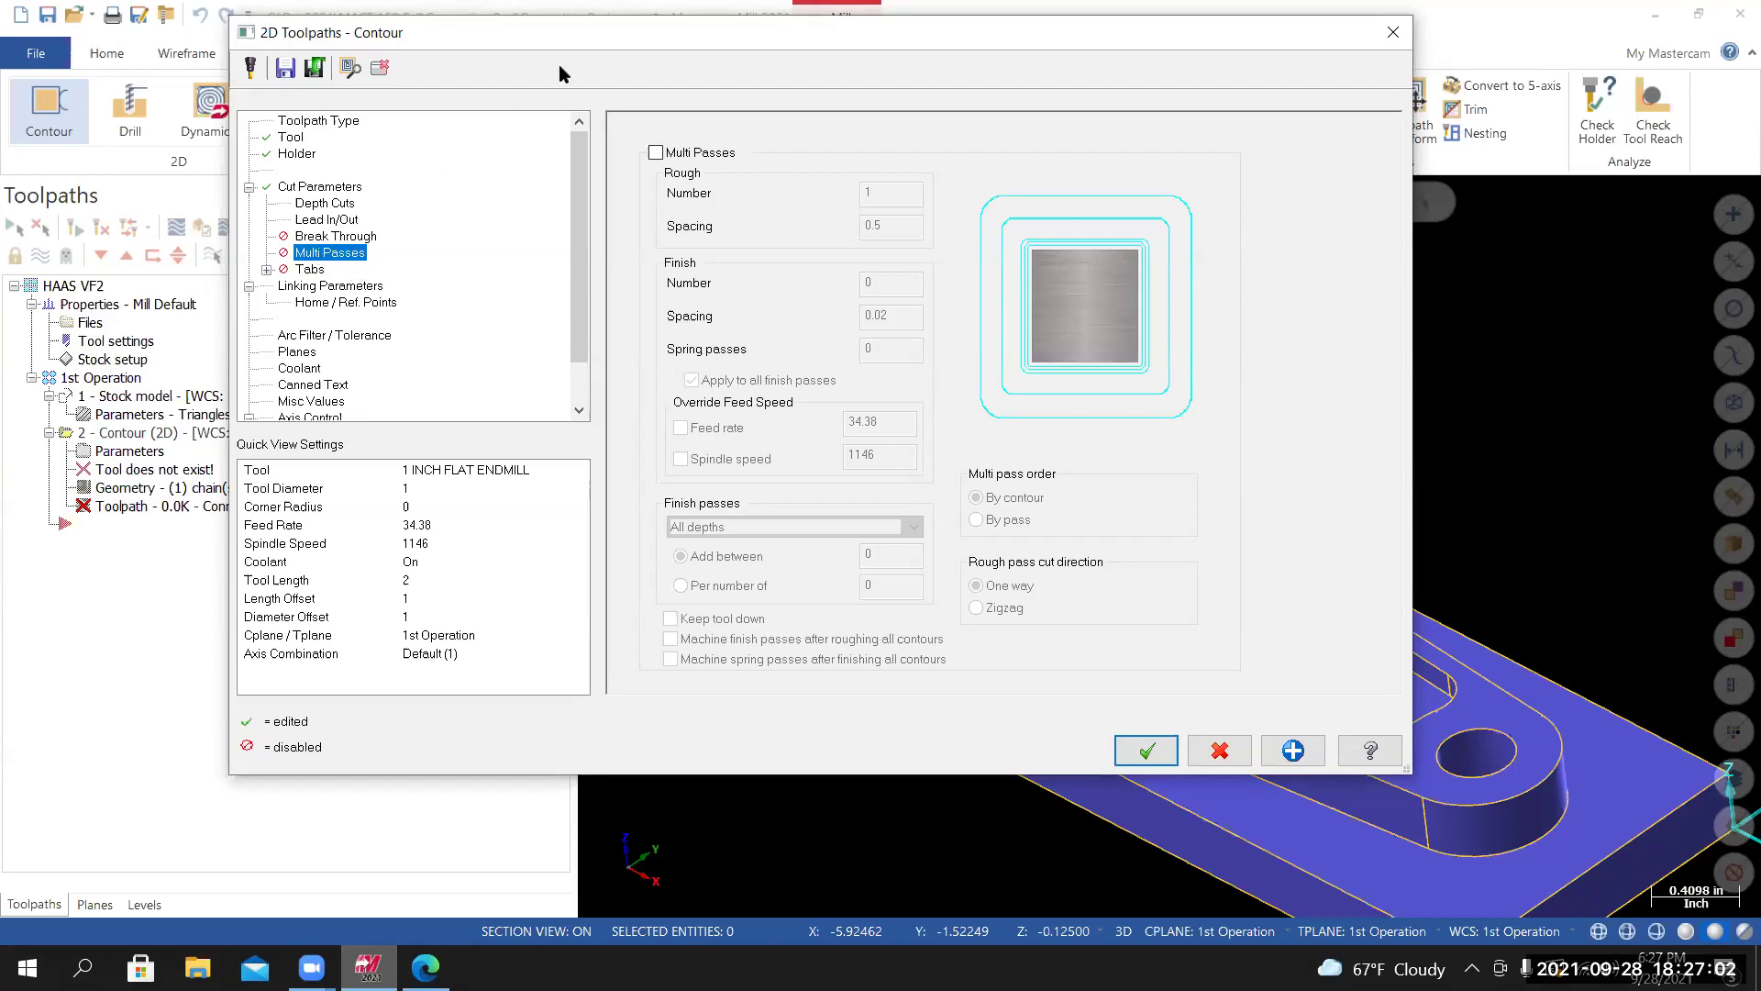
click(657, 154)
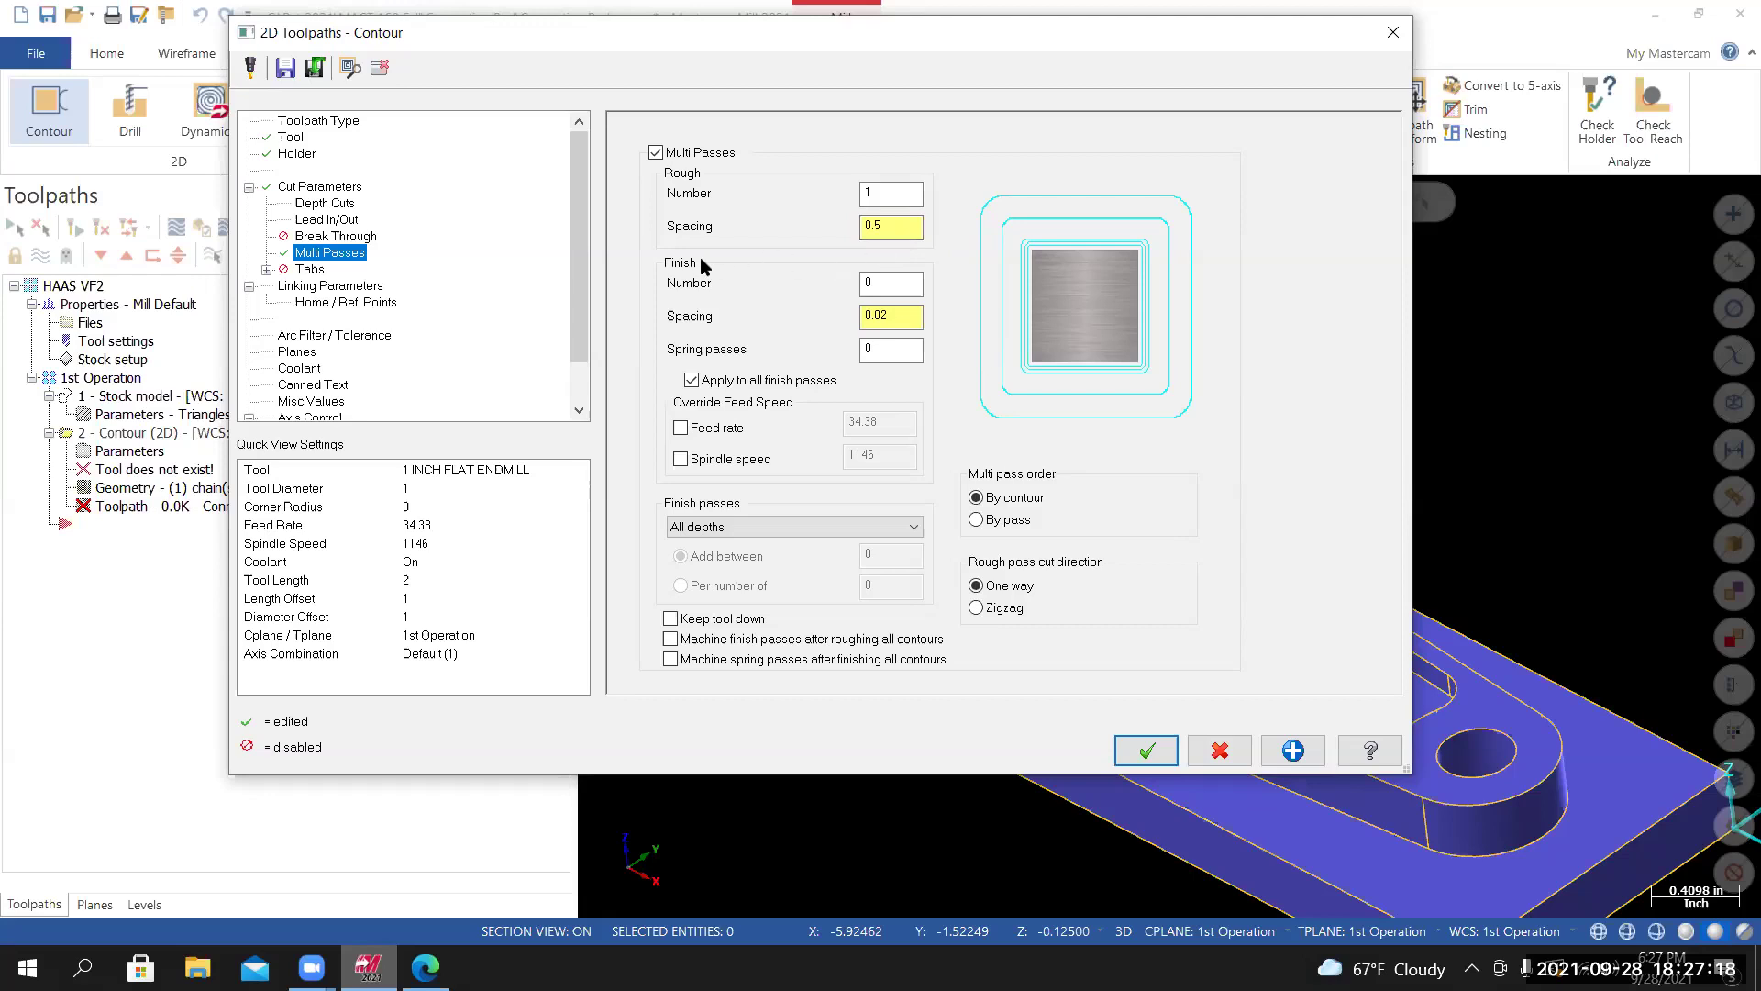
drag(878, 284, 823, 279)
text(1)
key(Return)
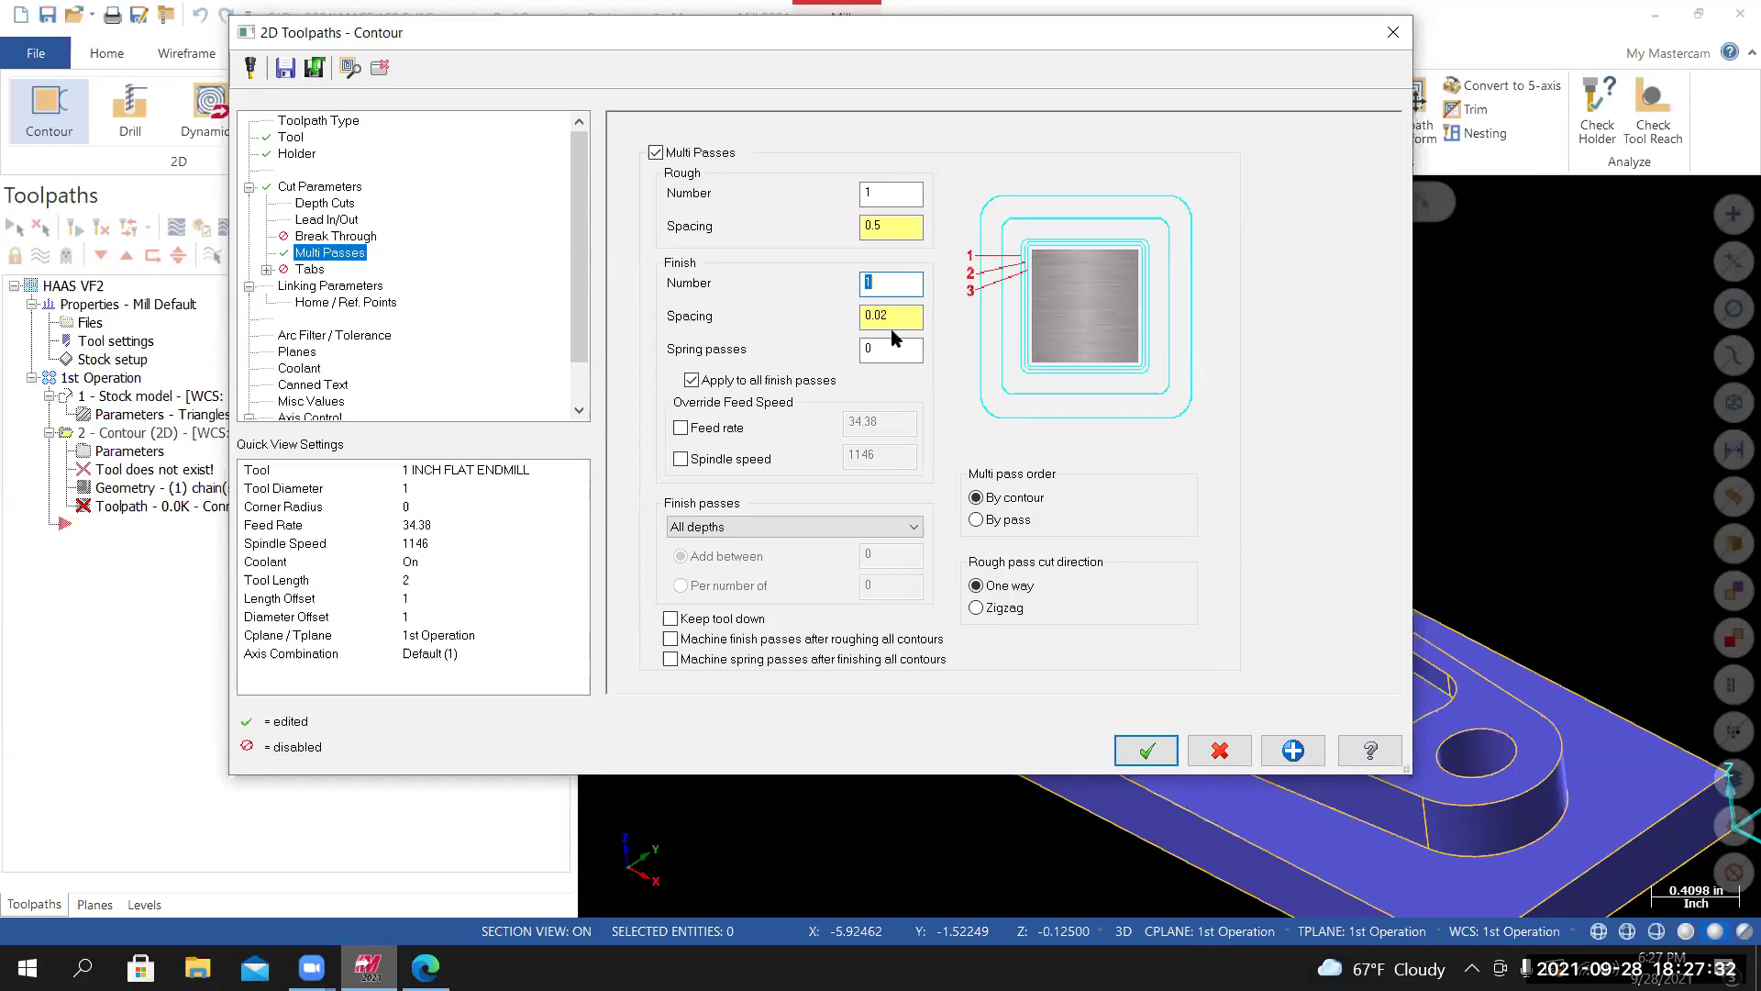
drag(1079, 39, 647, 61)
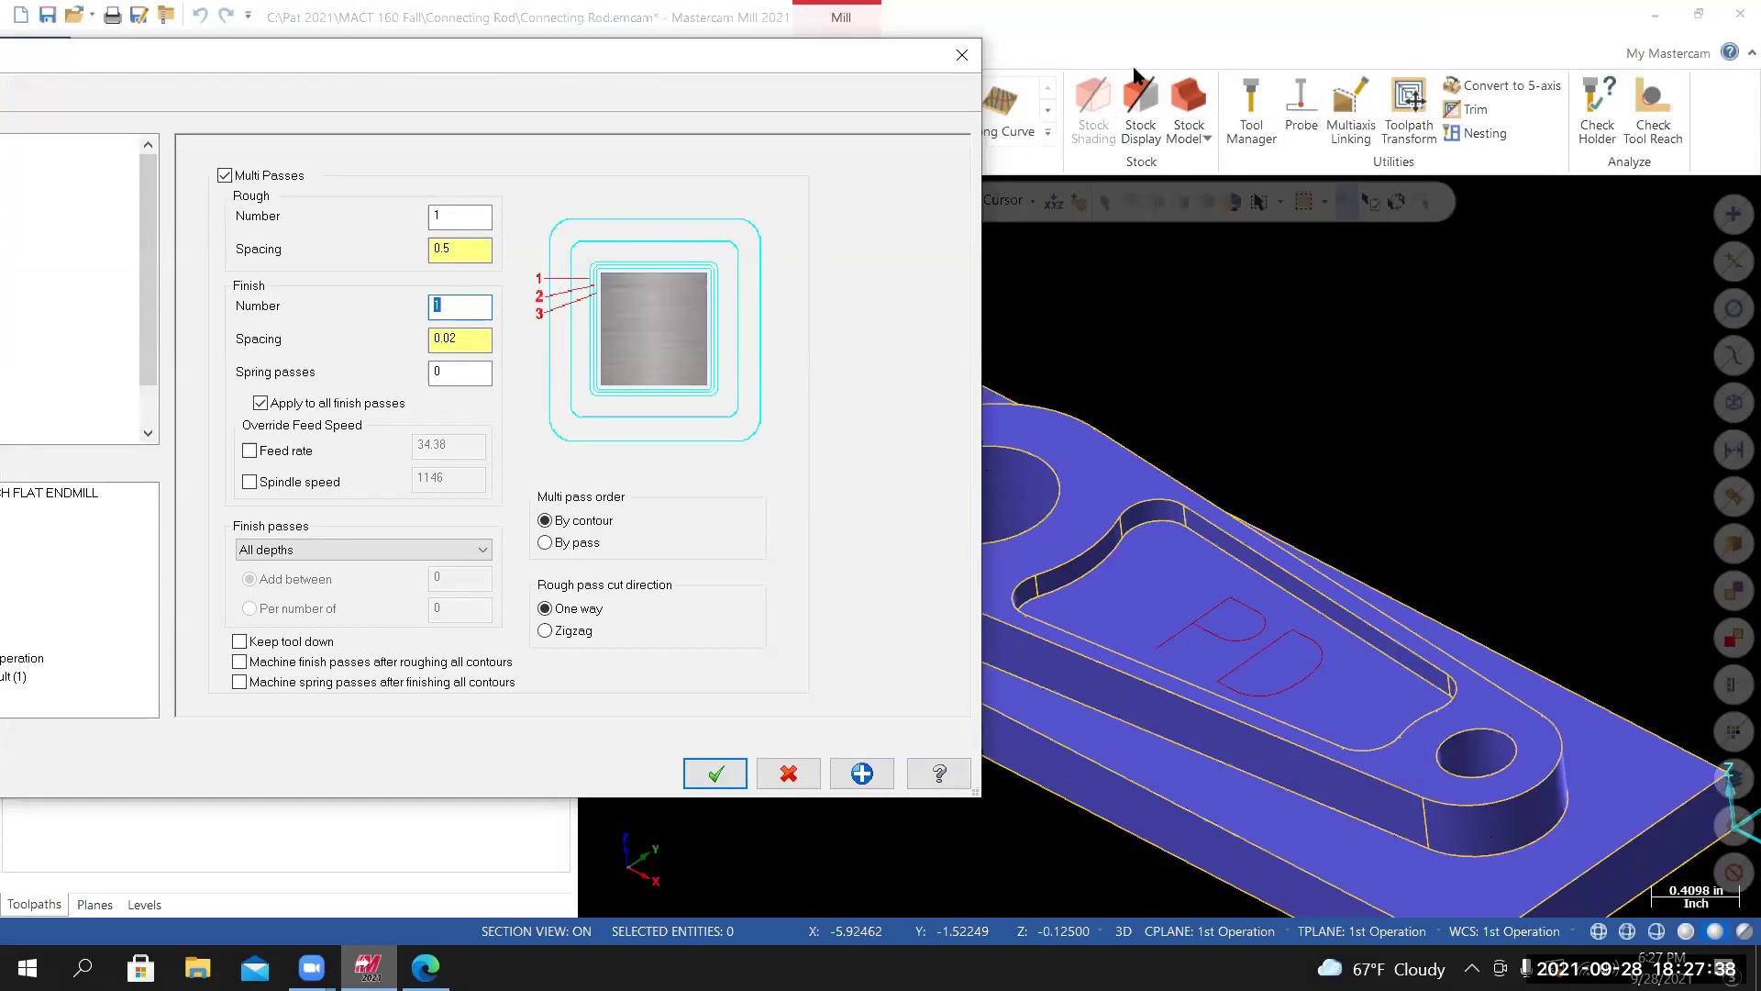
drag(583, 66, 1135, 71)
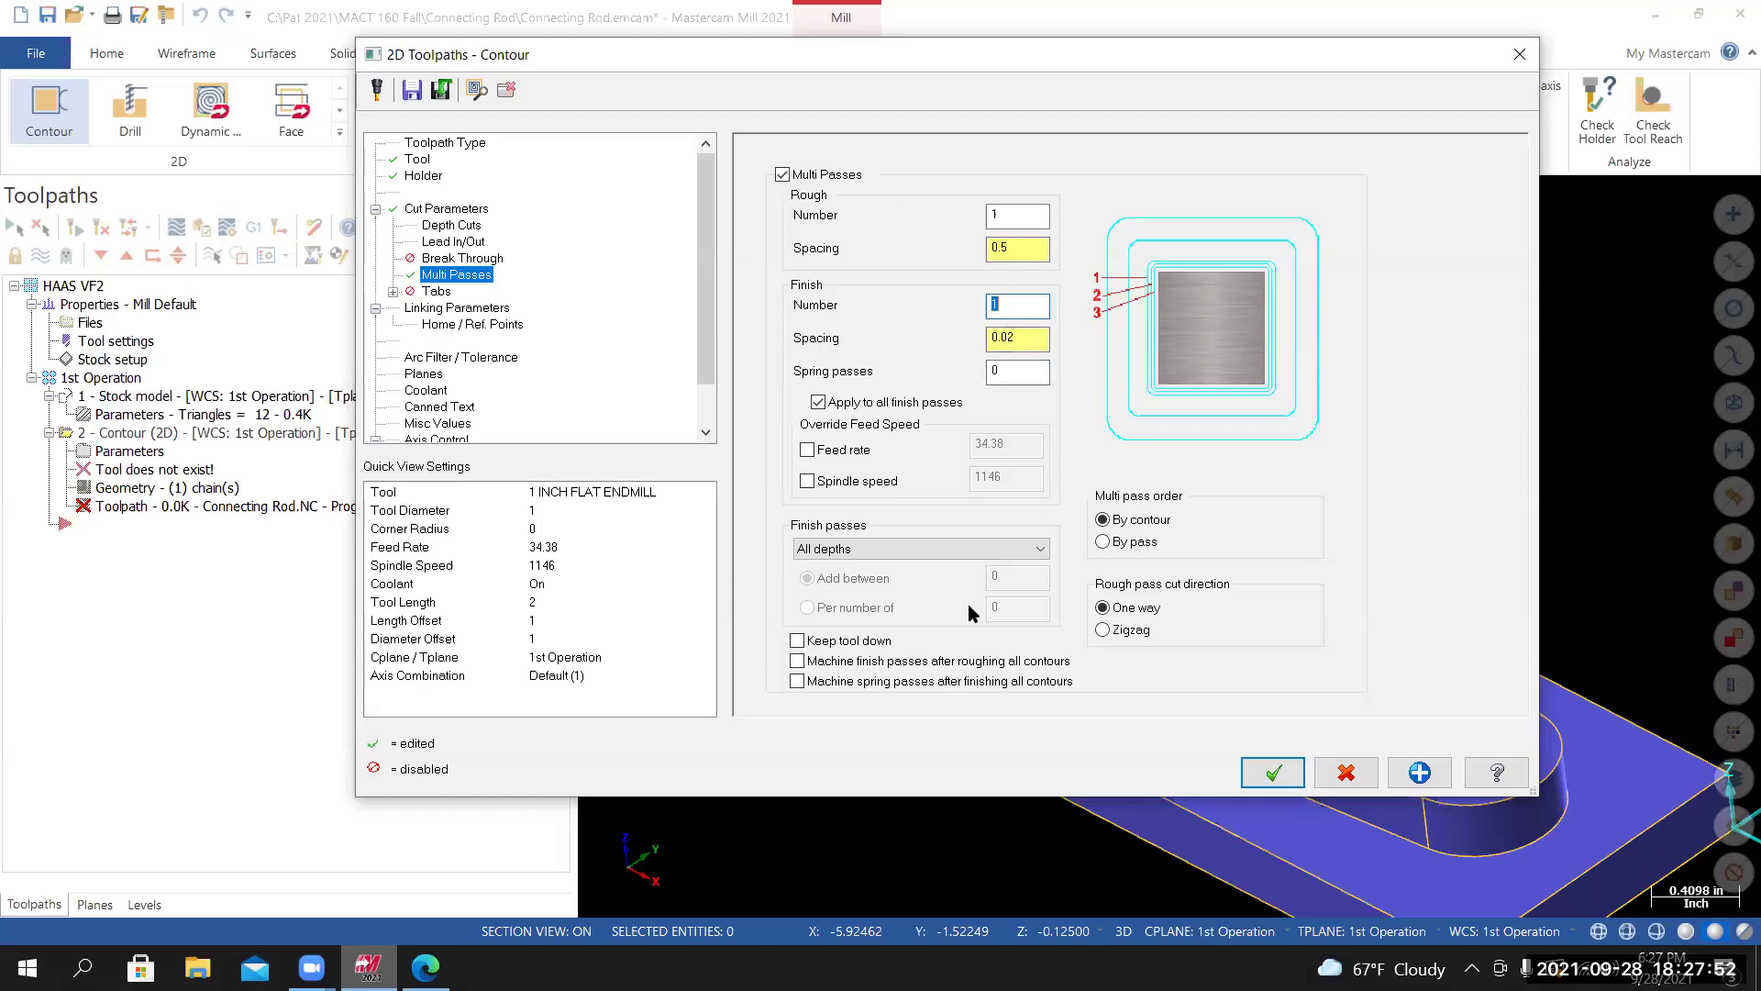
click(797, 640)
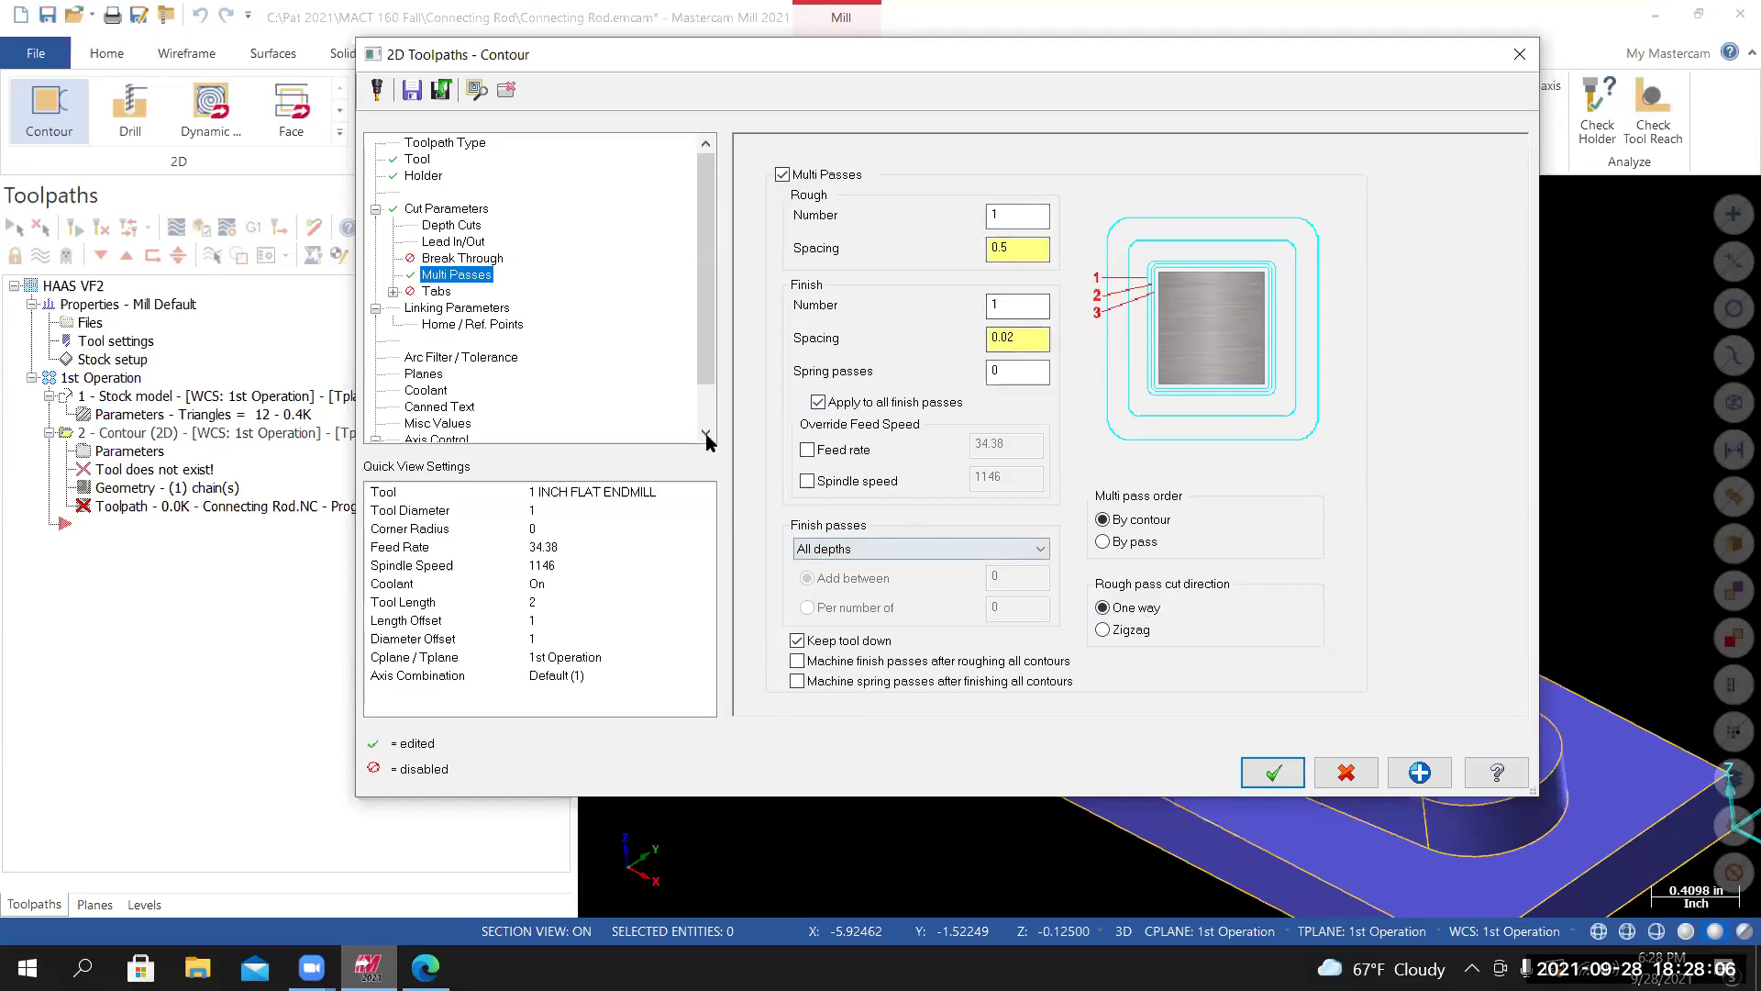
Enable the clearance plane in the contour's Linking Parameters.
click(465, 308)
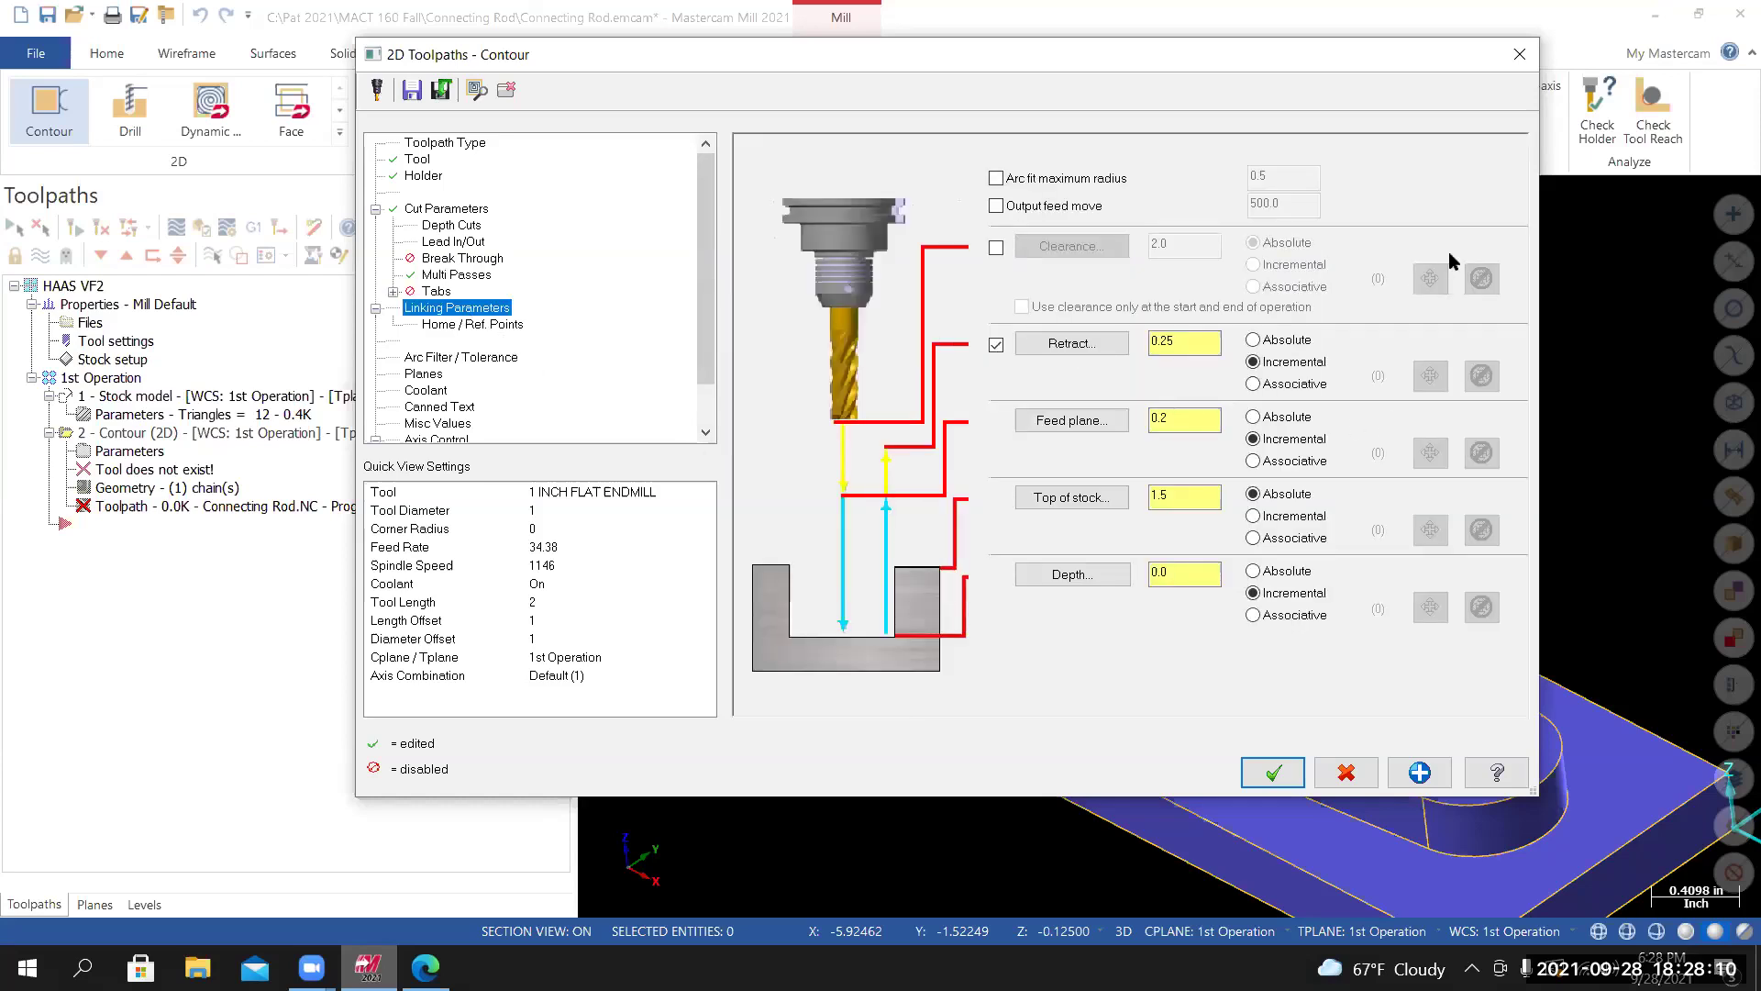
drag(1237, 64, 1039, 63)
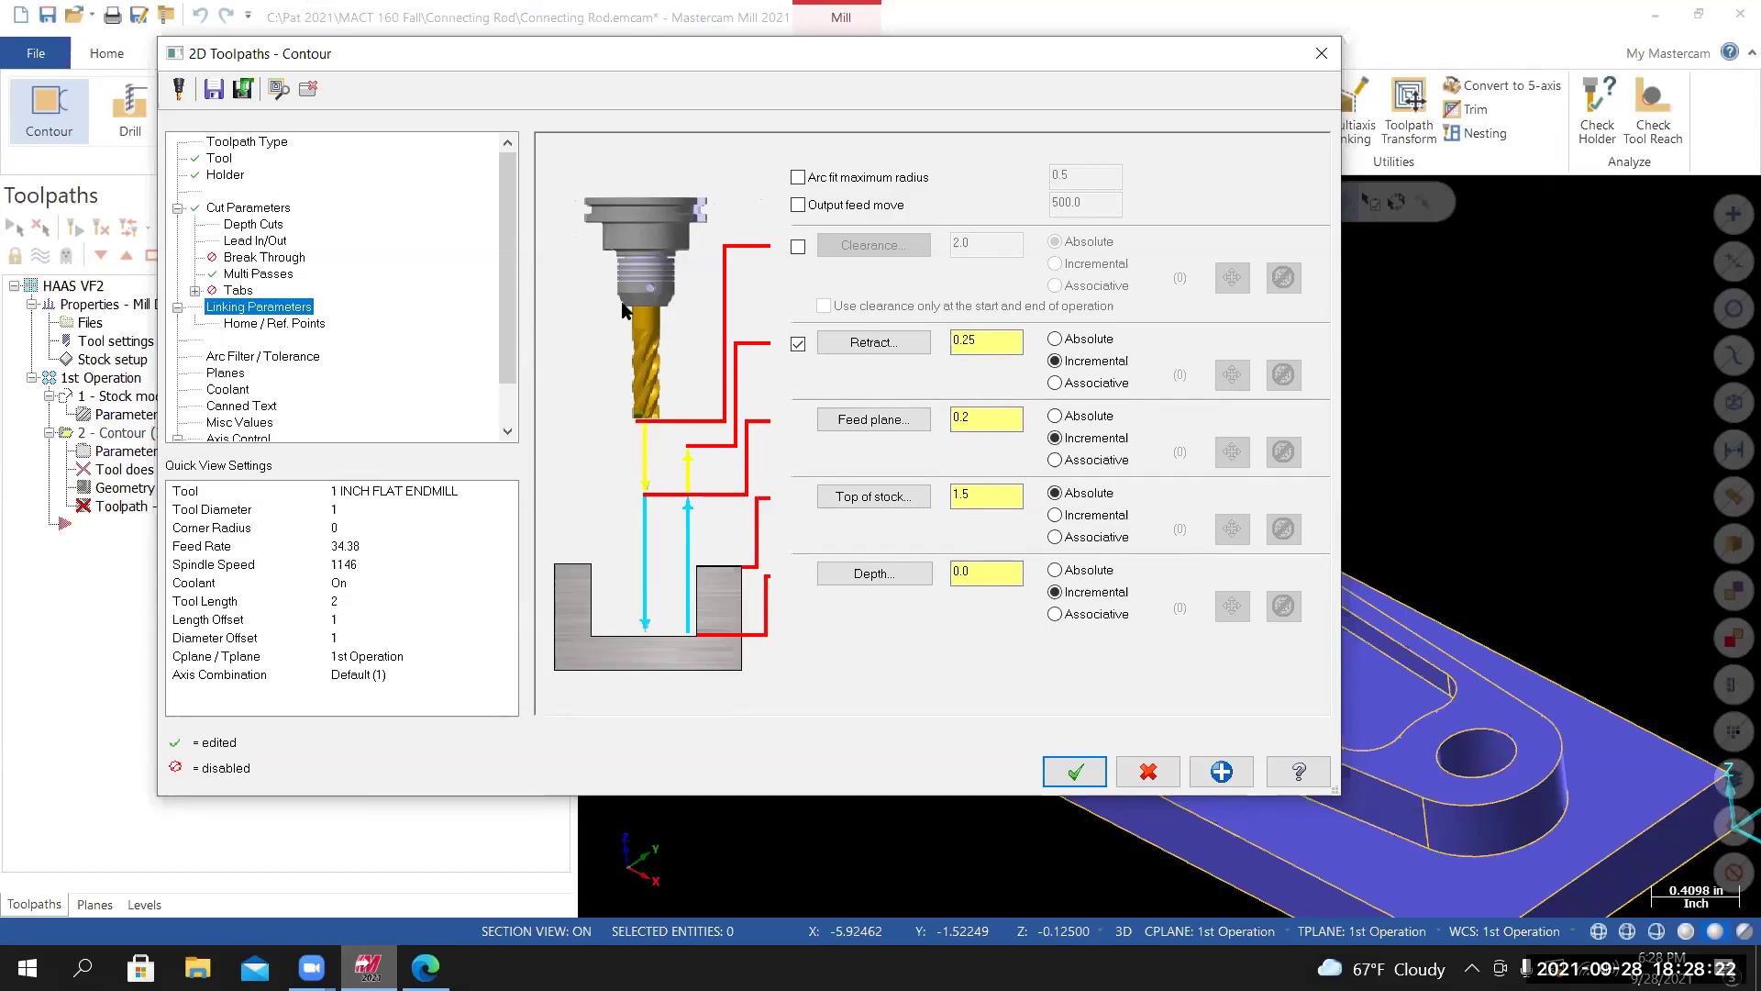
click(798, 247)
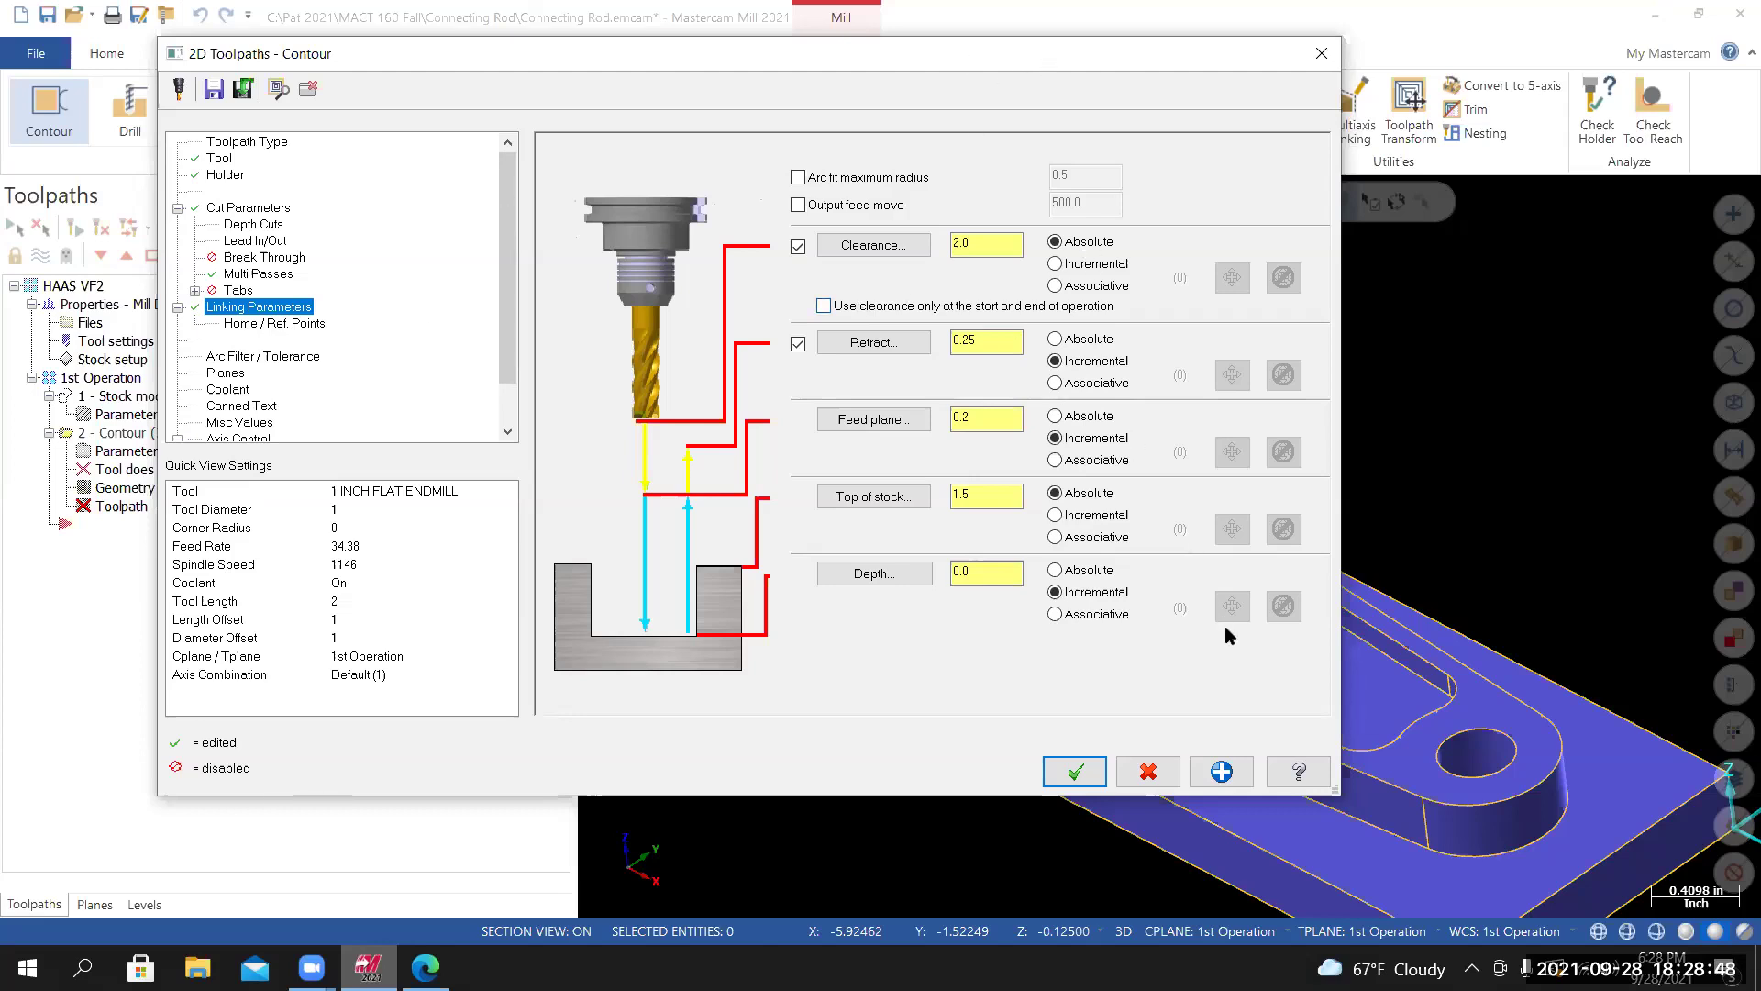
drag(1055, 53, 224, 115)
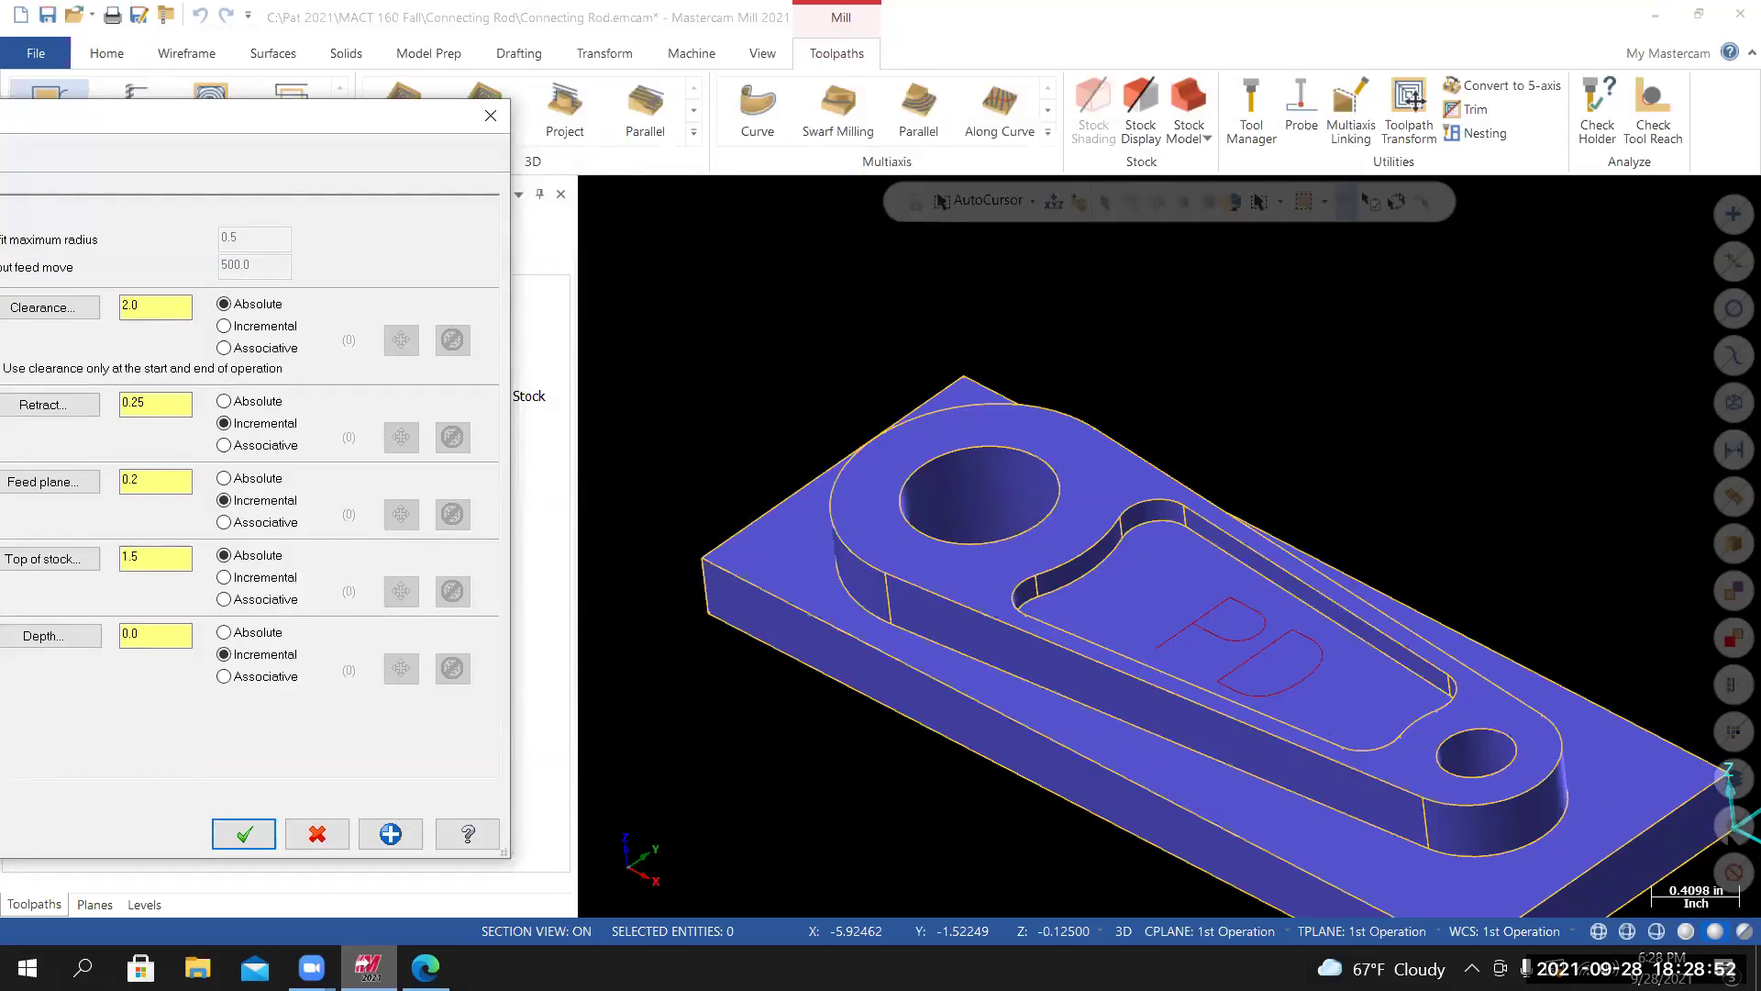
drag(273, 130, 424, 131)
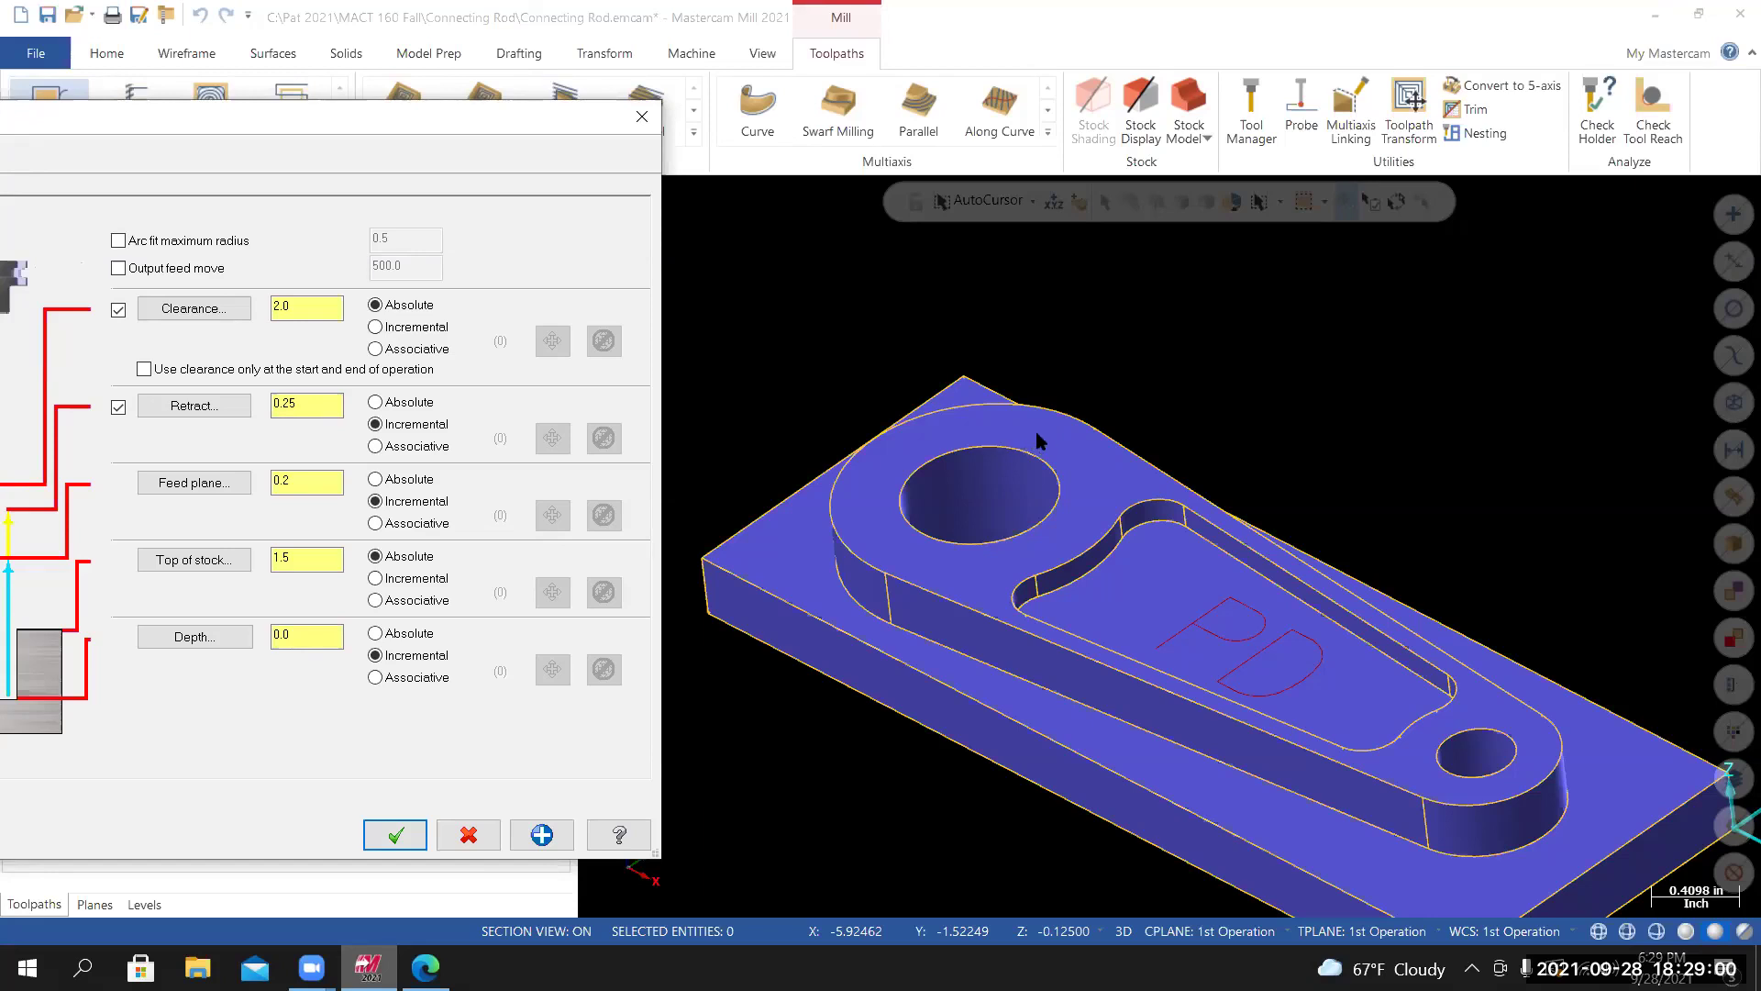
drag(345, 135, 1144, 125)
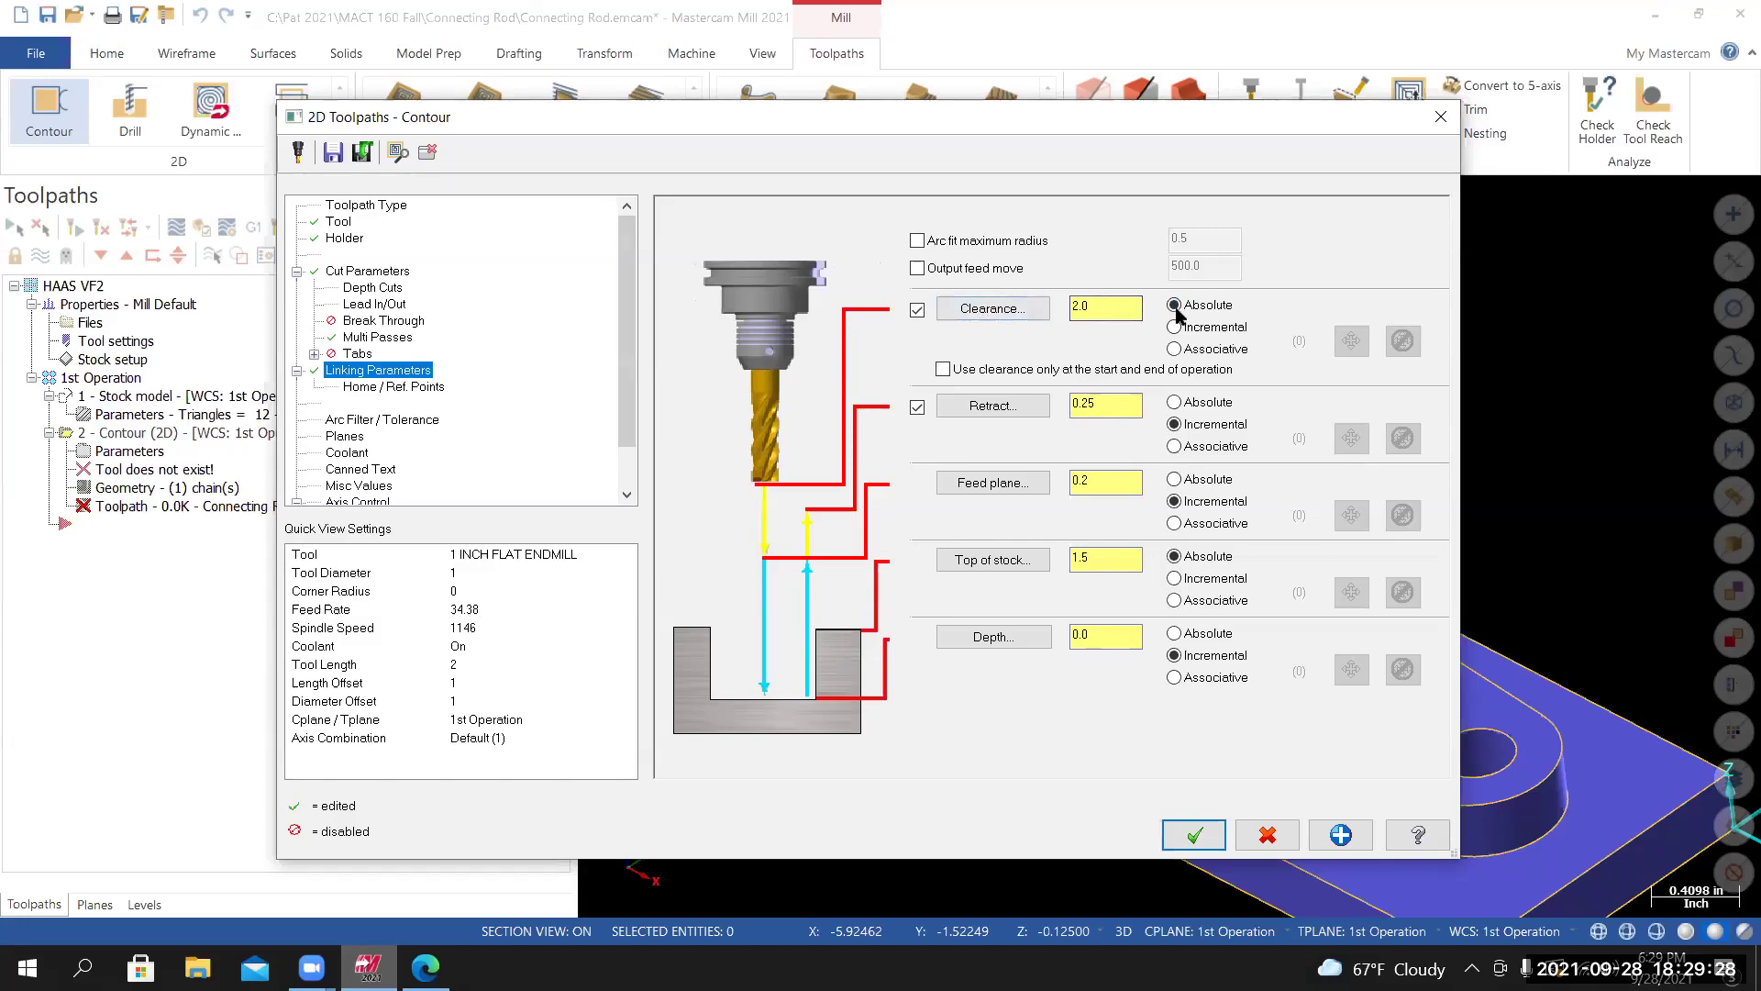
Set the absolute clearance to 2.625 by picking a point on the pocket's upper edge and adding 2 to its height.
click(994, 308)
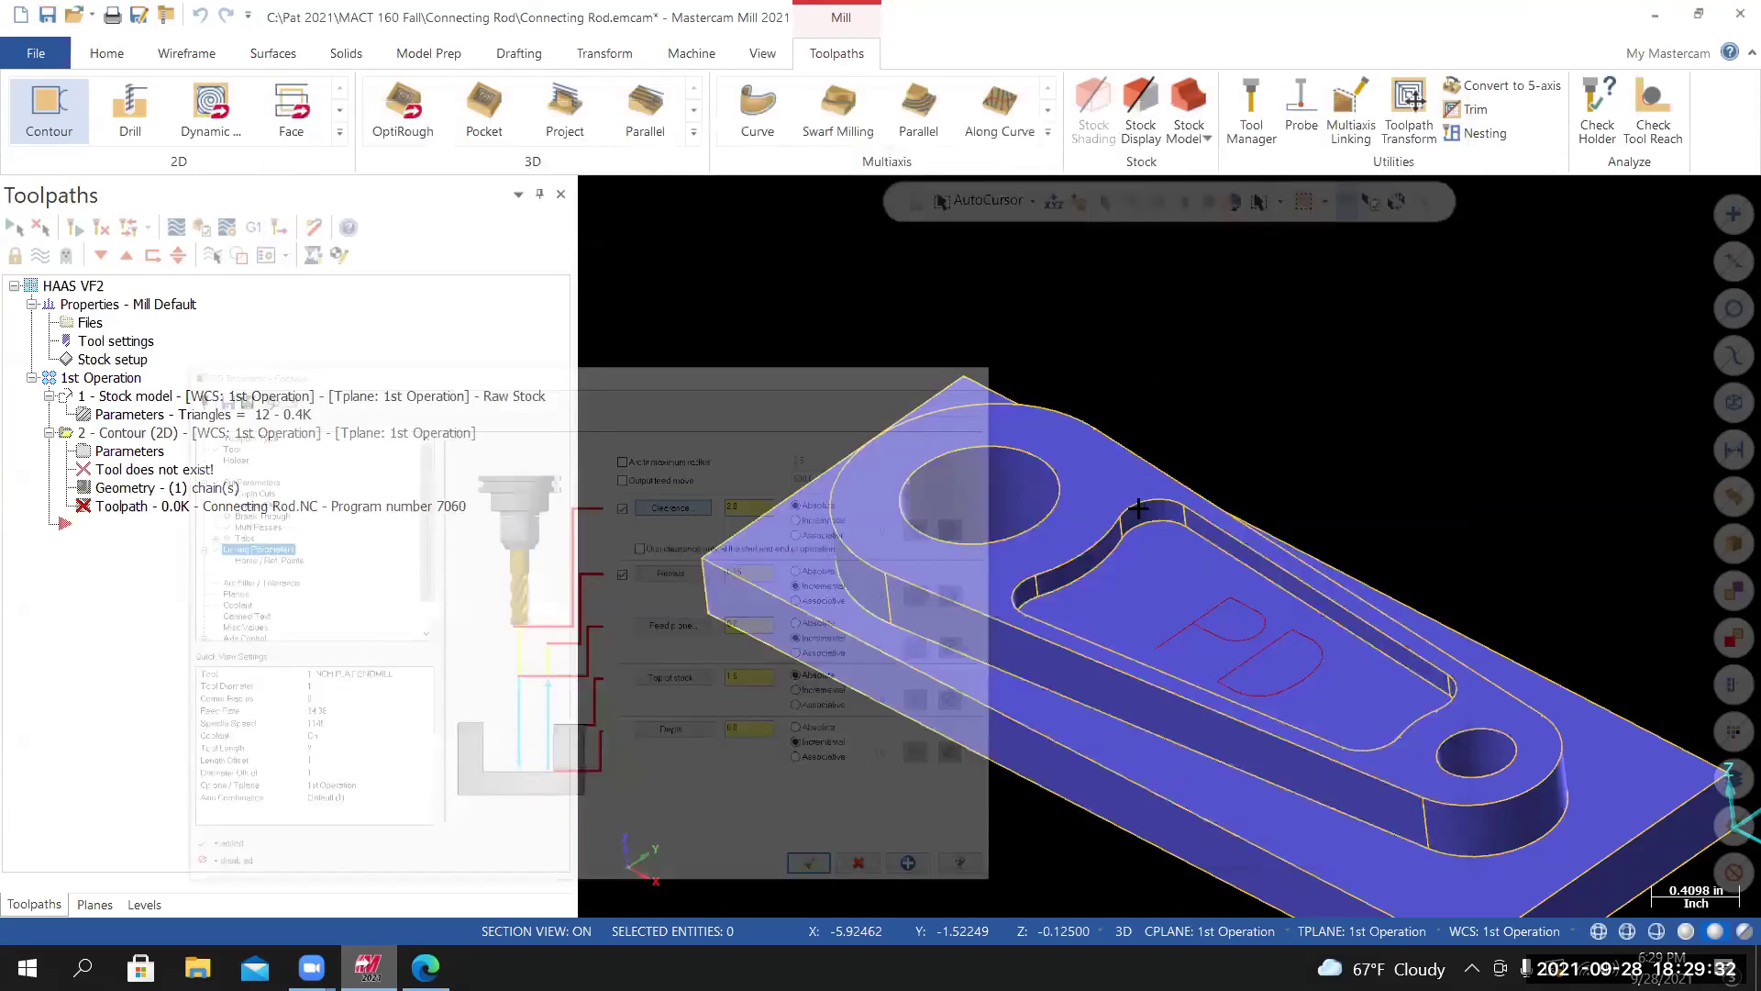
scroll(1170, 541, up, 3)
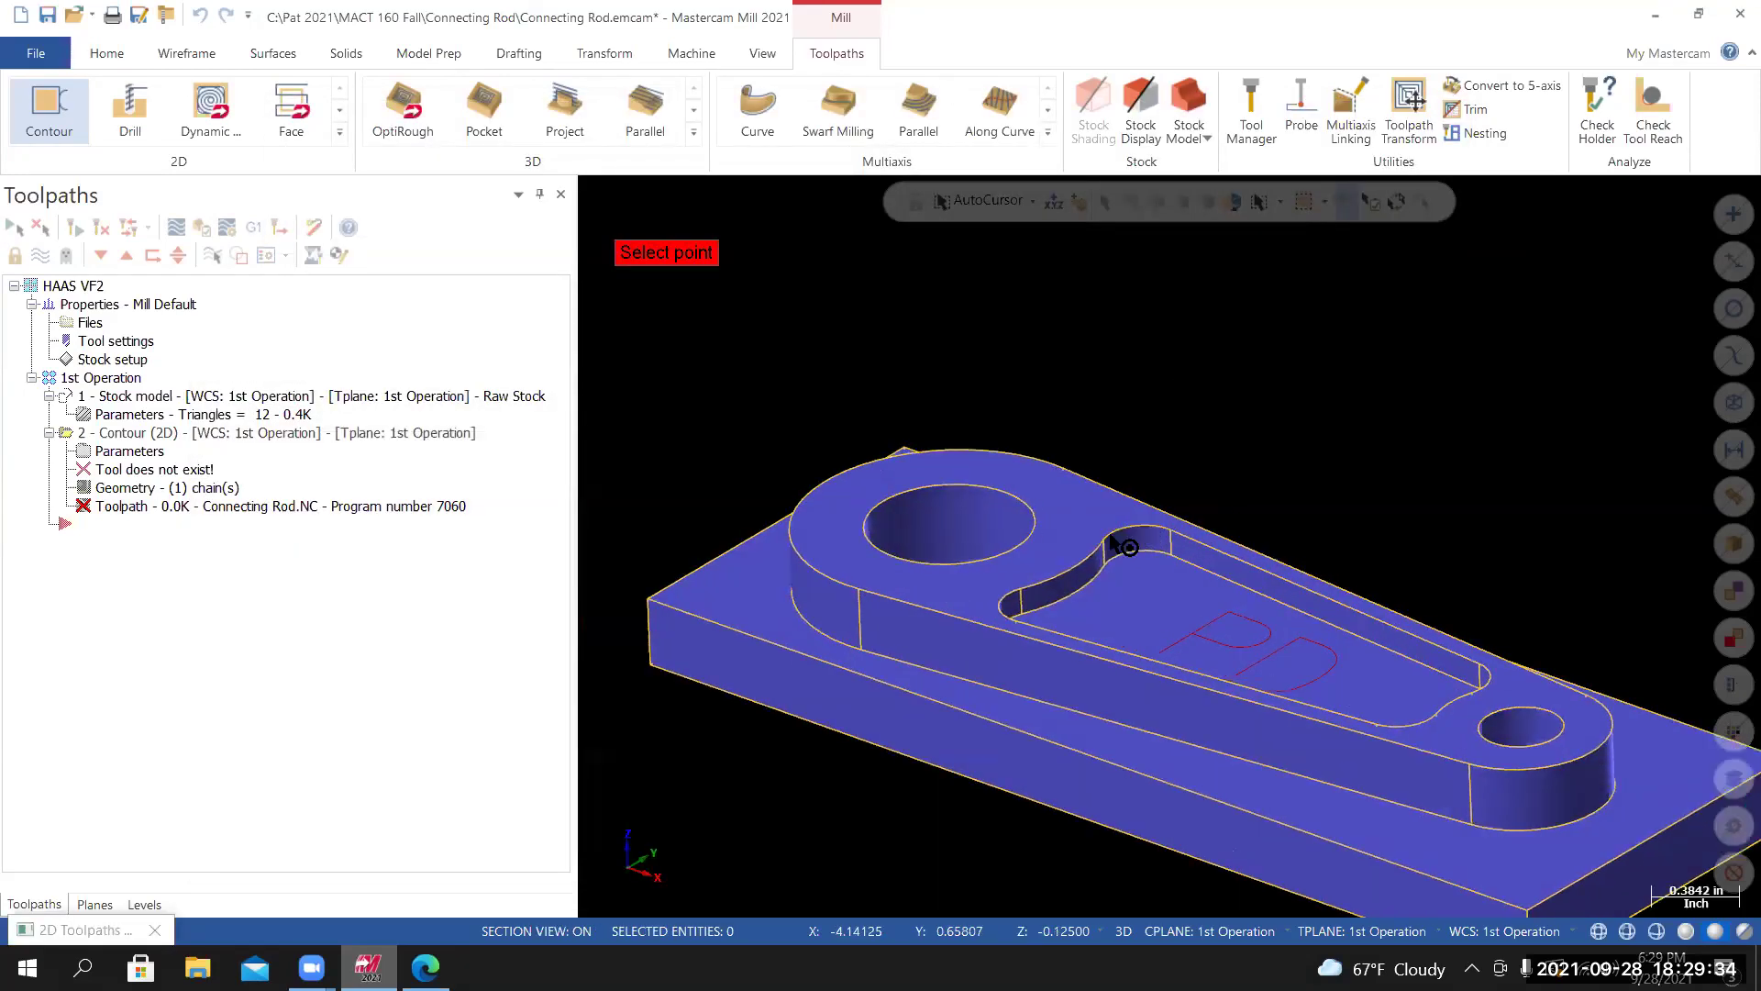
scroll(1023, 573, up, 2)
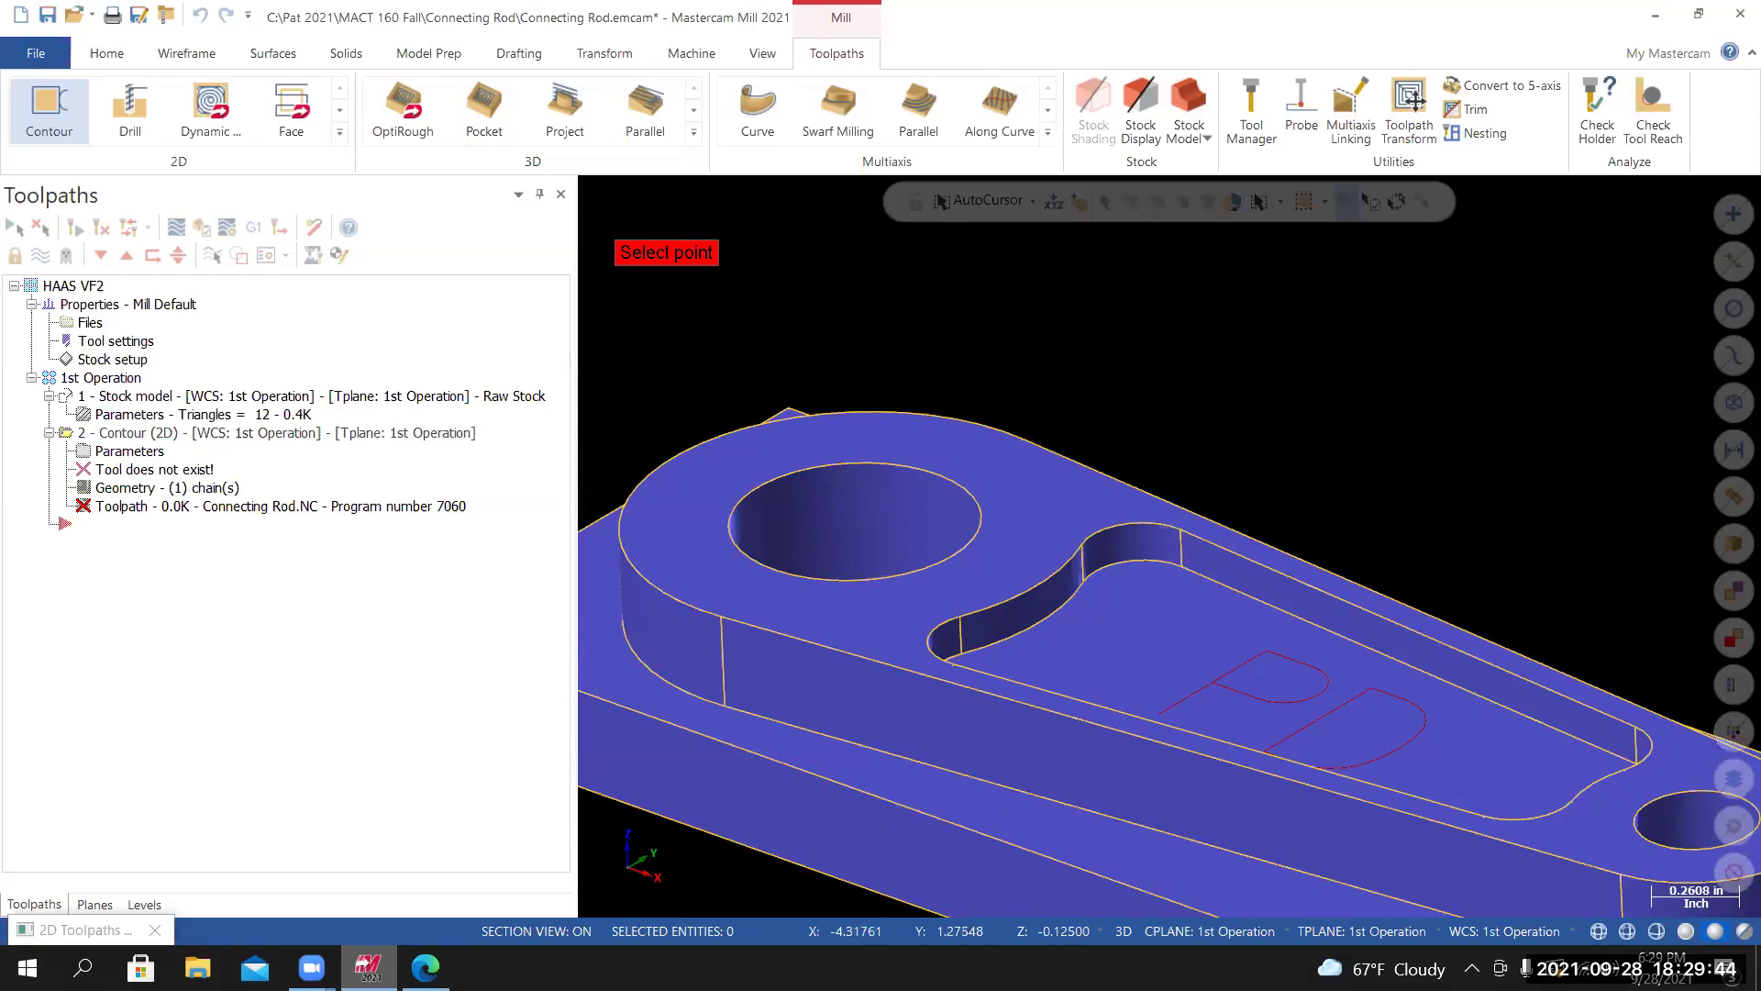
click(956, 627)
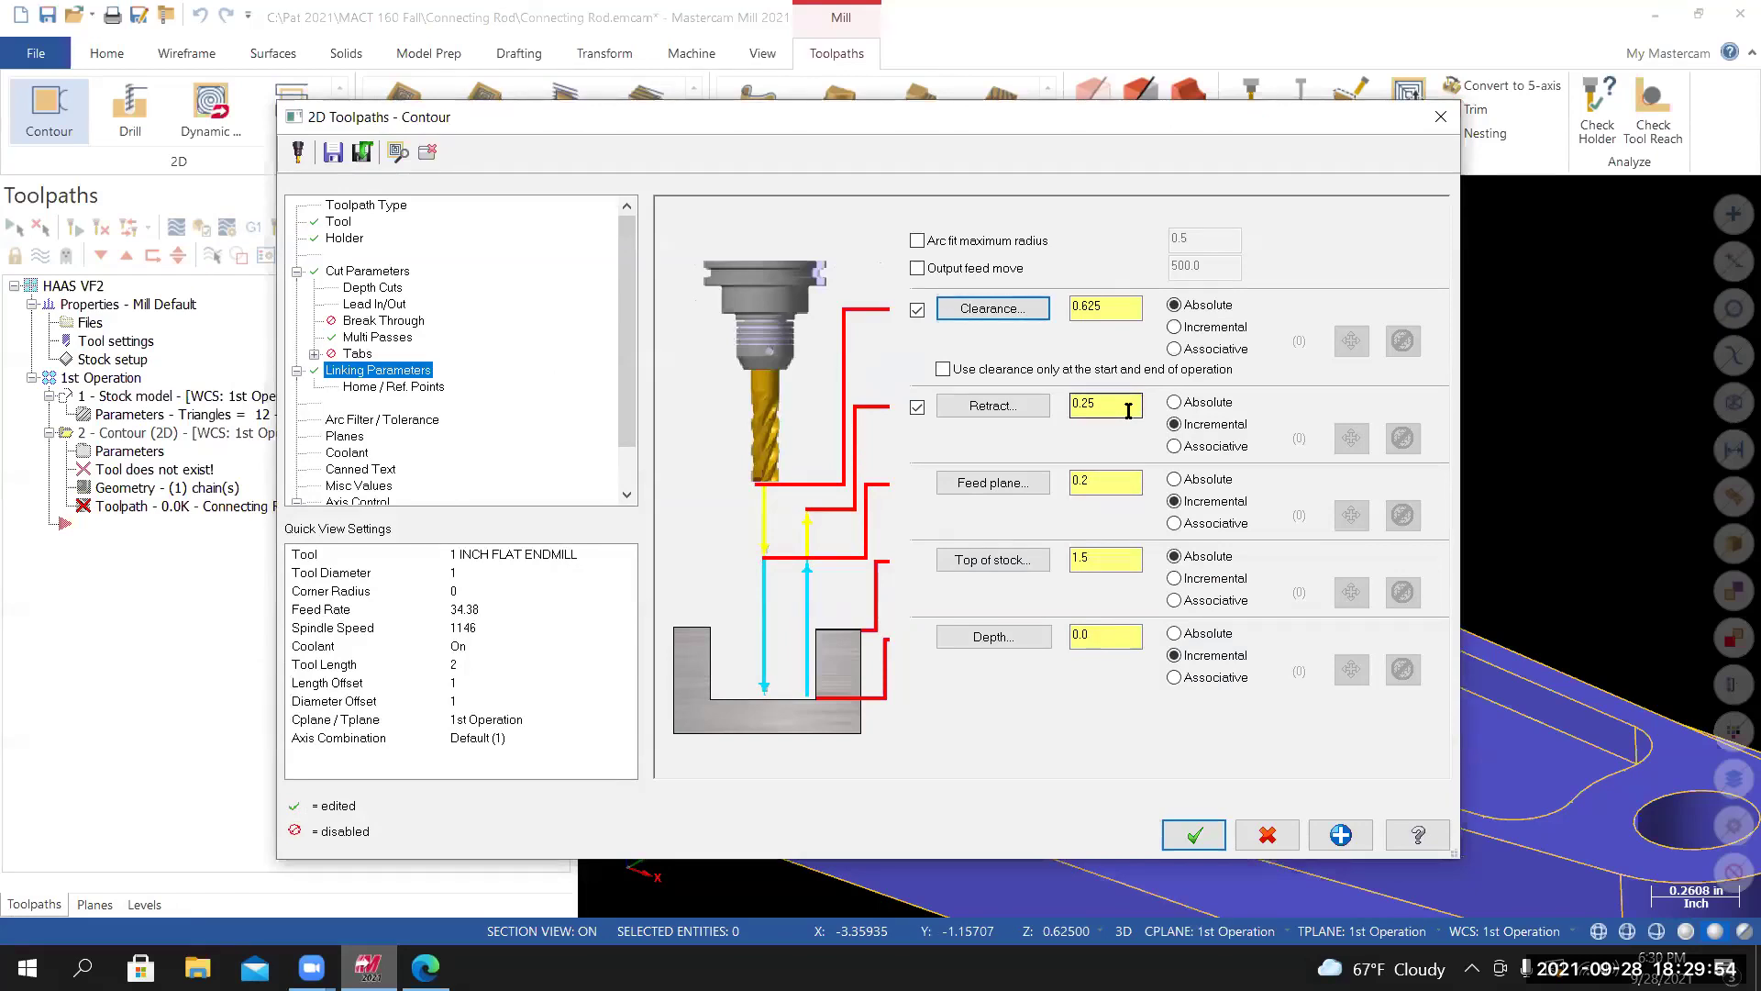
click(1114, 310)
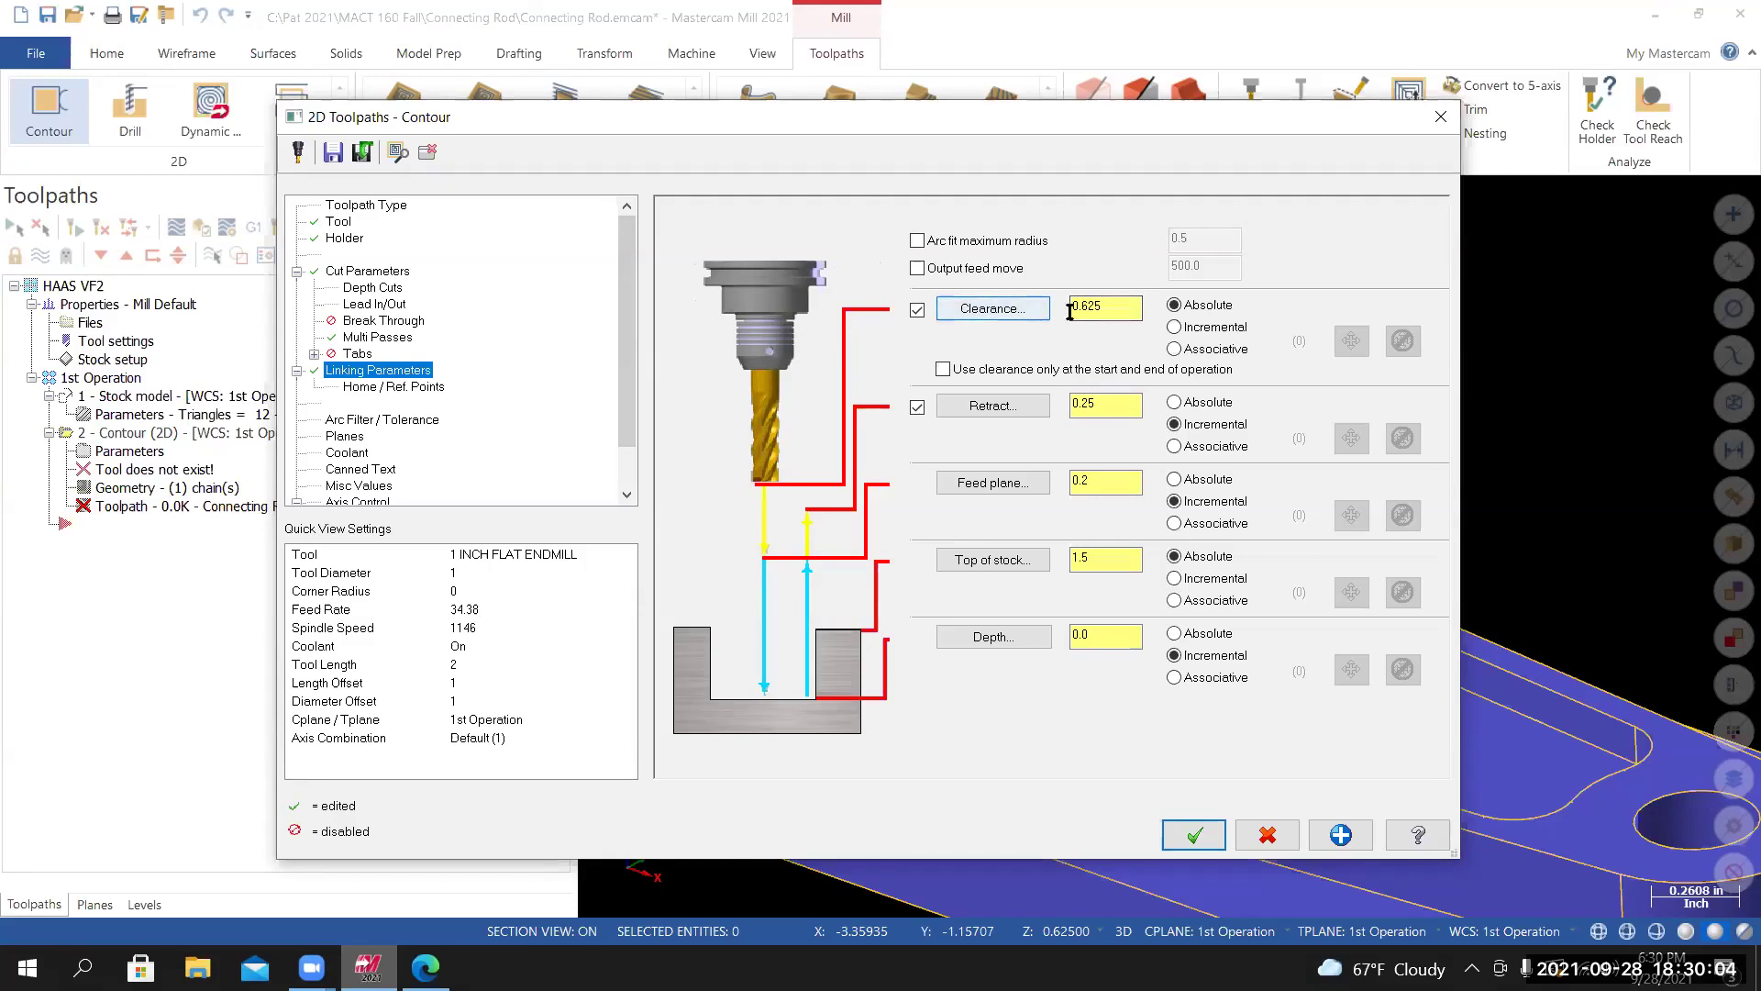
click(992, 308)
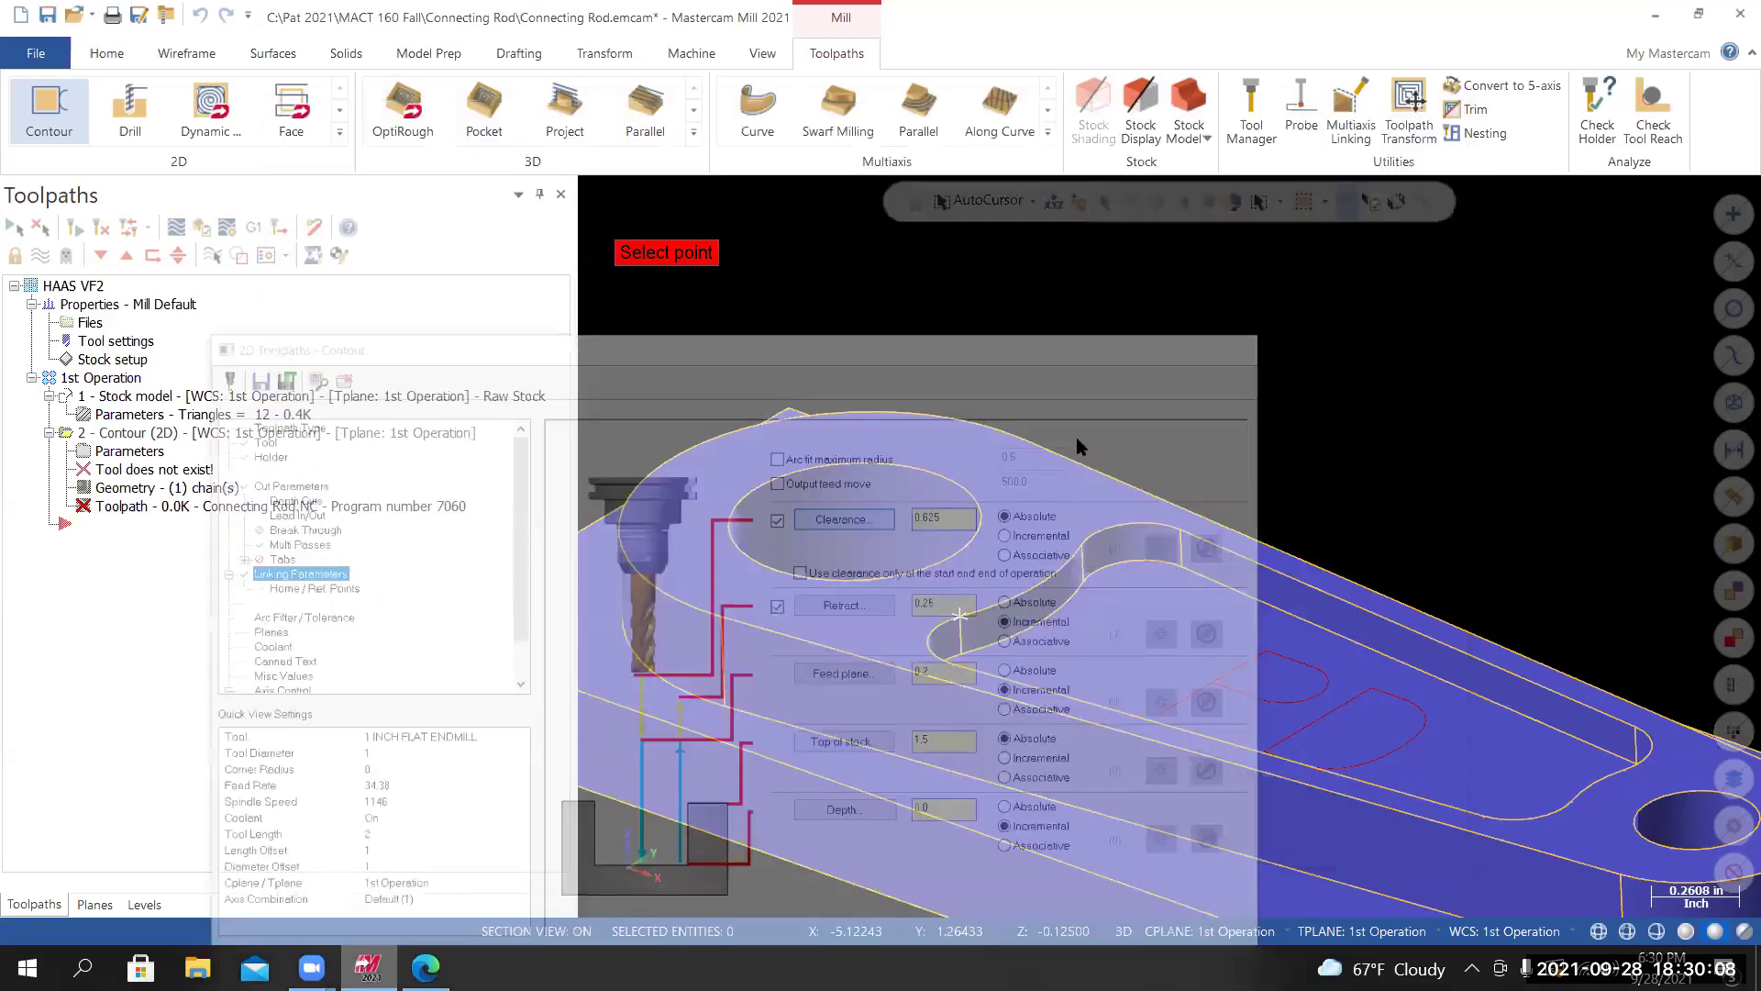
click(958, 615)
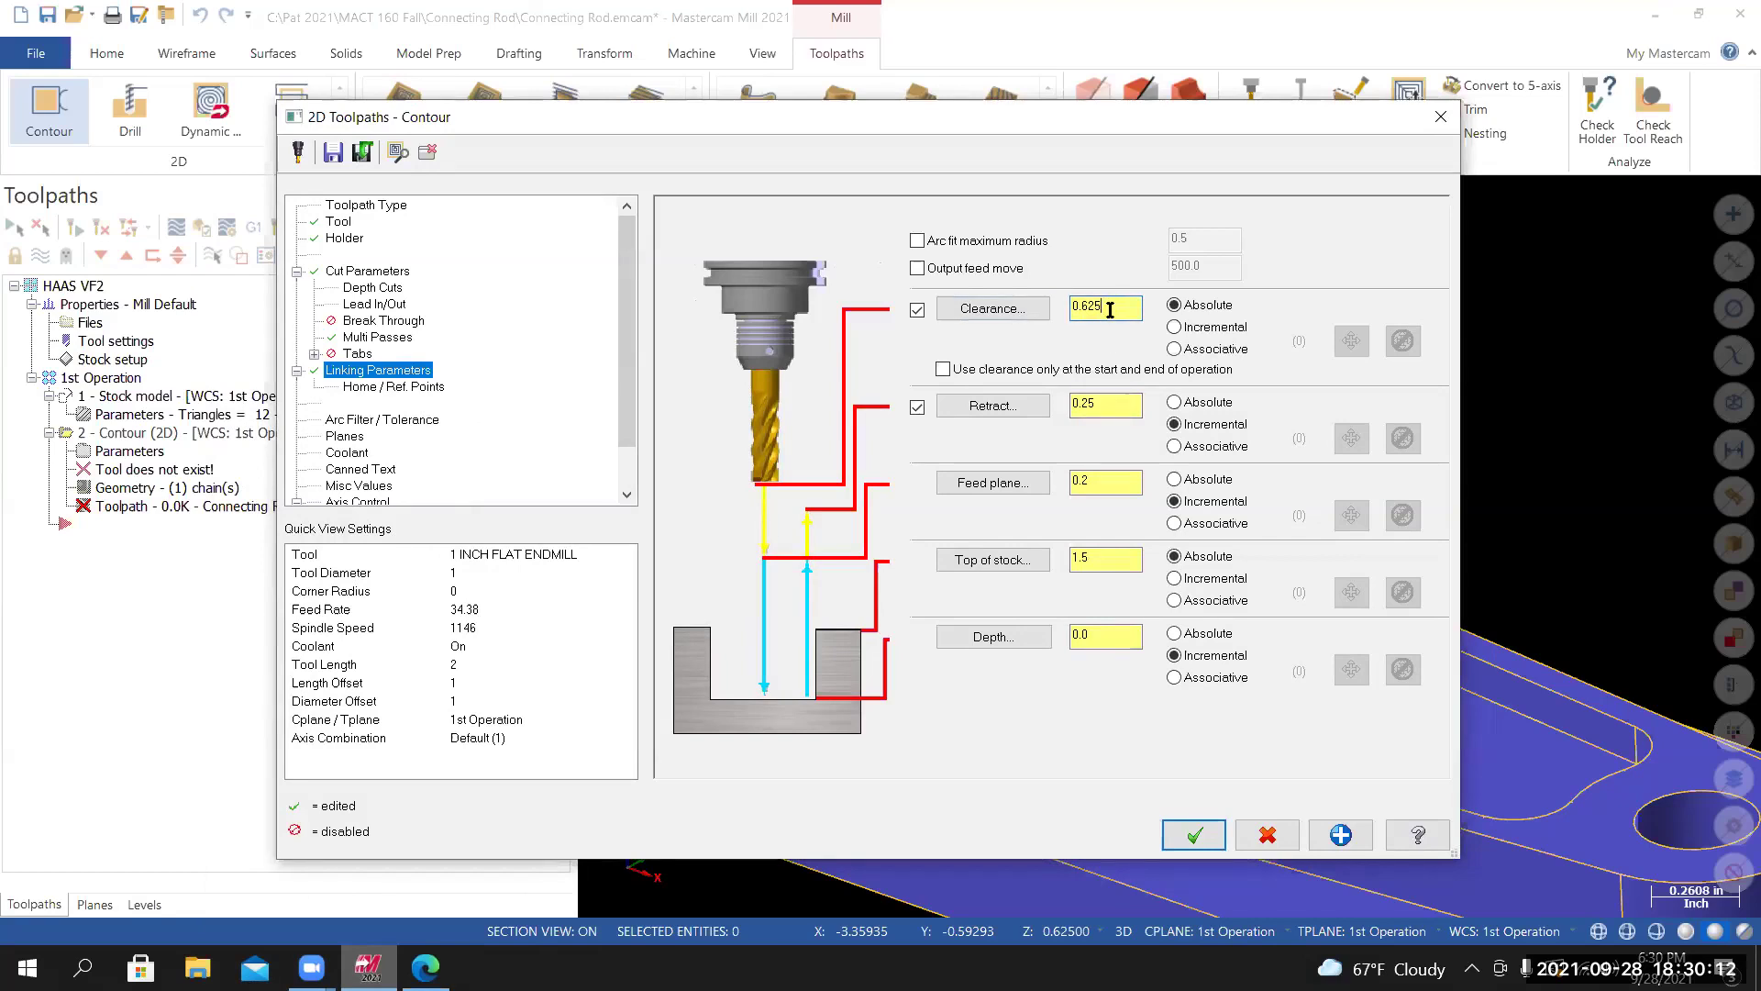
text(+2)
key(Return)
Disable the retract plane and set the incremental feed plane to 0.1.
click(919, 409)
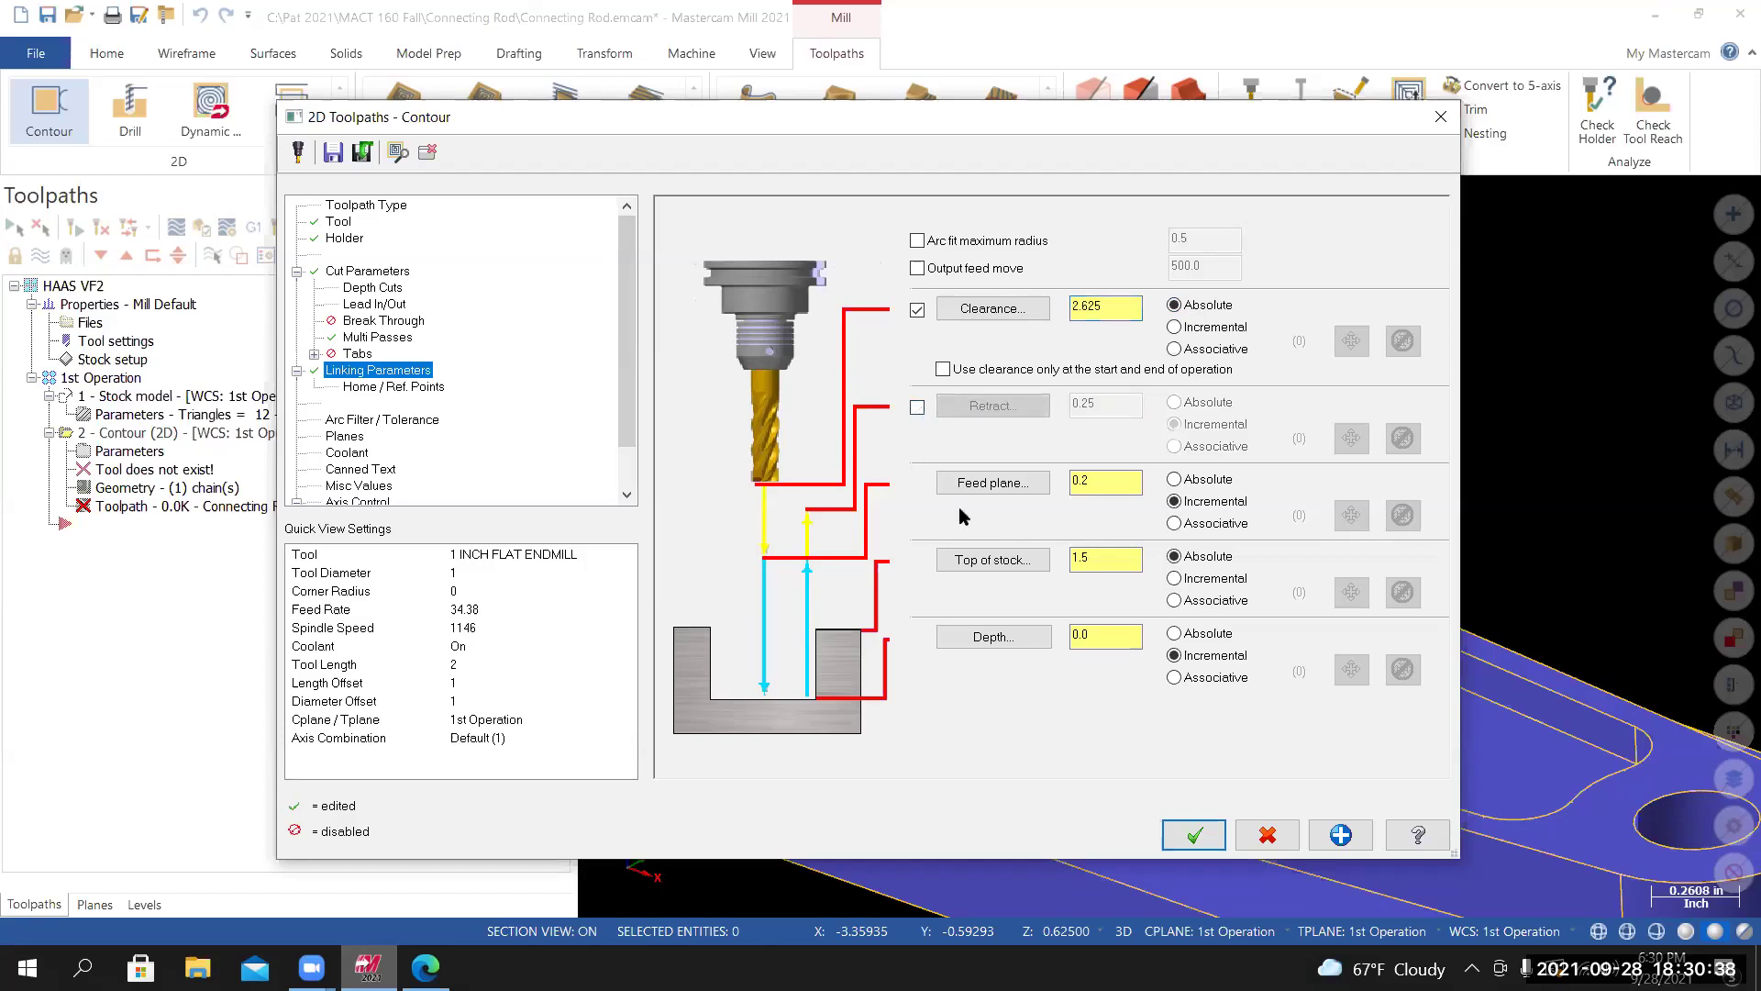
double_click(1105, 482)
text(.1)
key(Return)
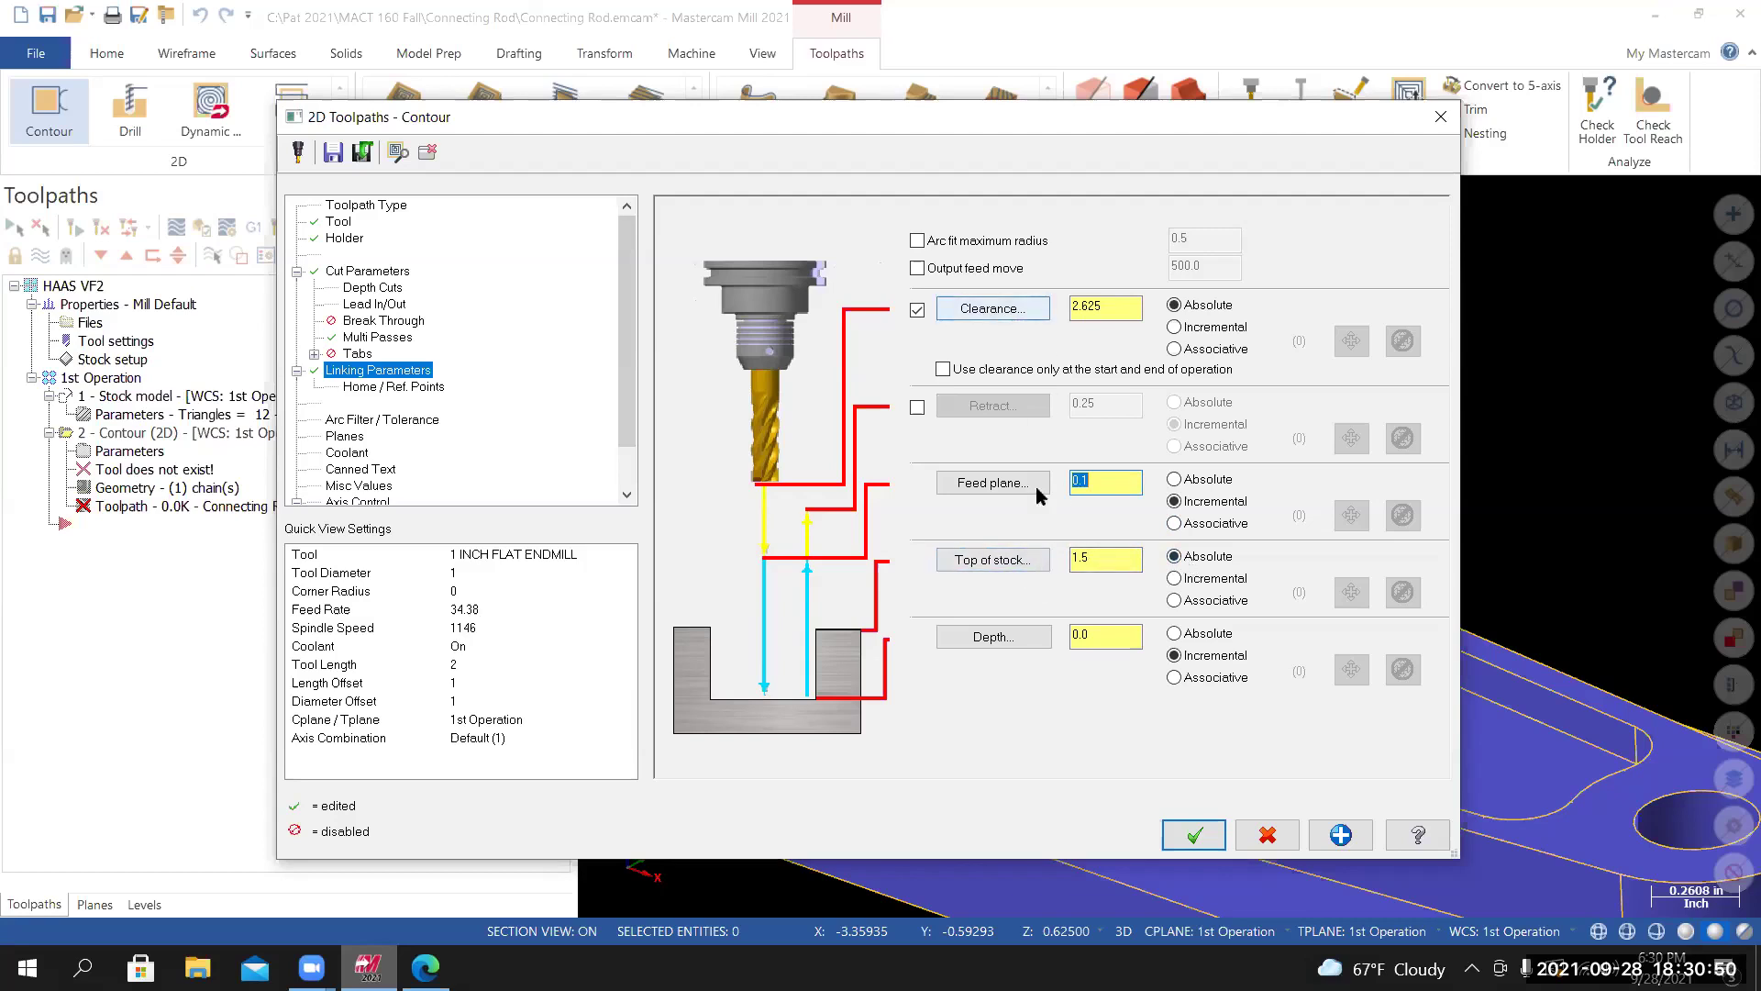
Pick the pocket's upper edge for a 0.625 top of stock and the rod's outer base edge for a 0.325 absolute depth, and generate the toolpath.
click(1004, 565)
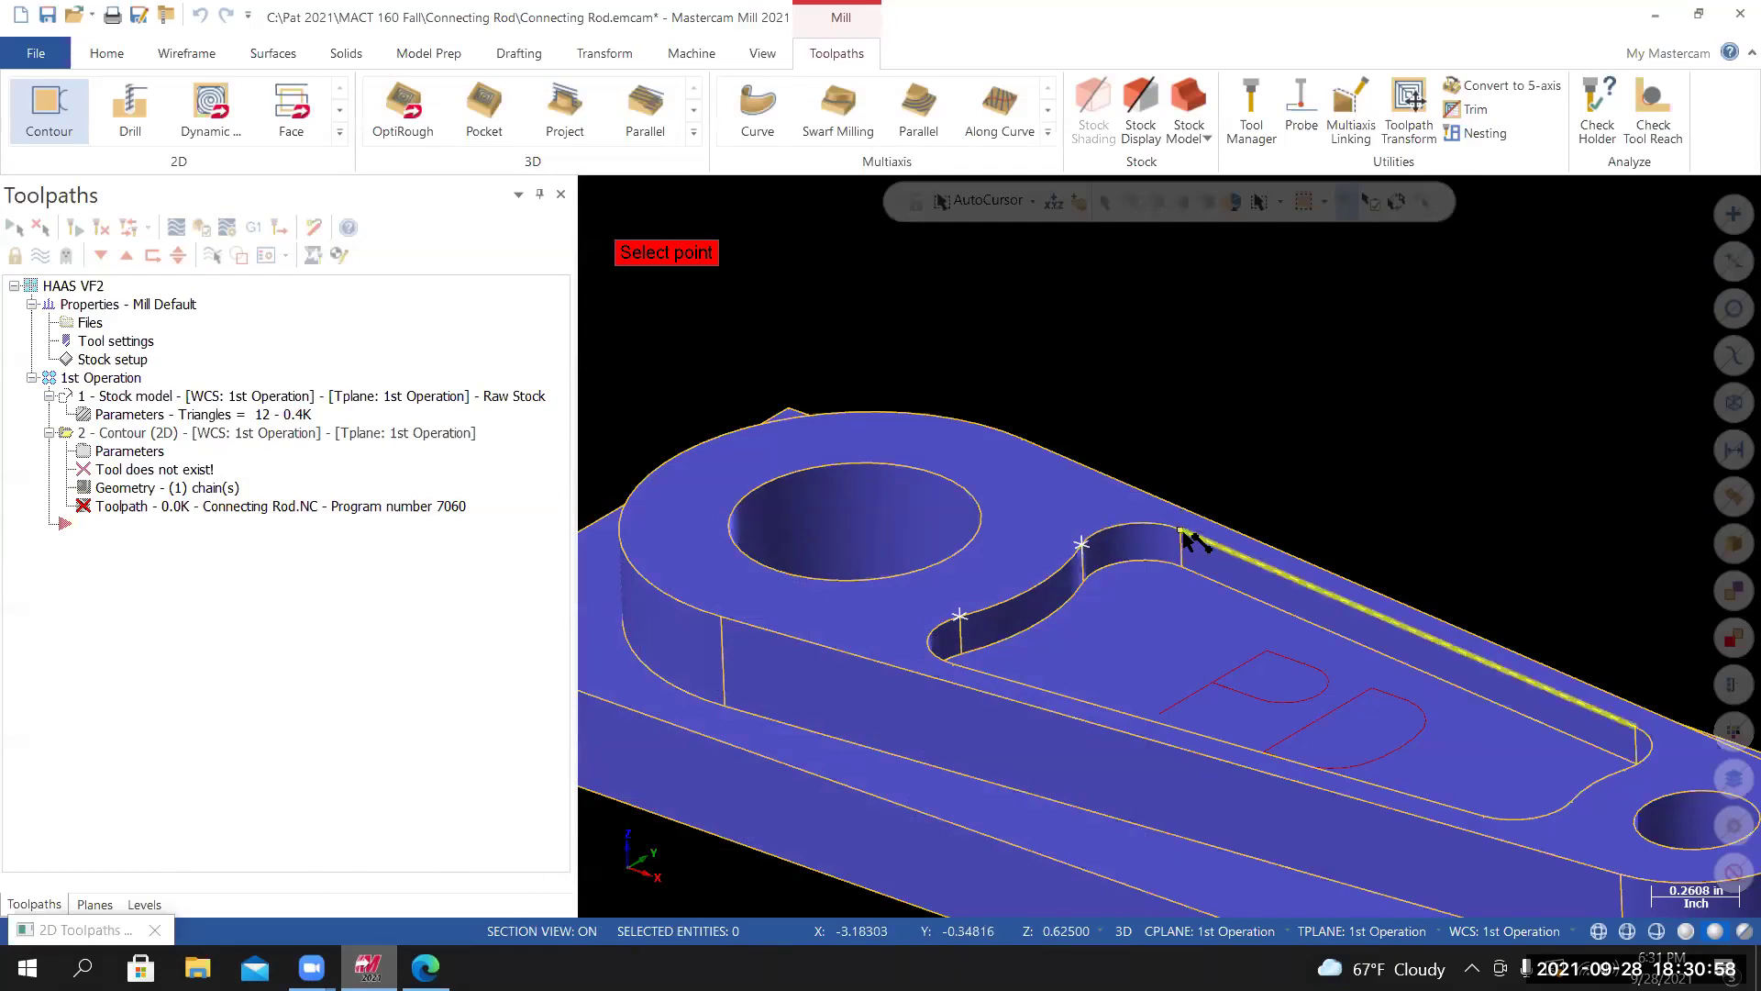
click(1184, 532)
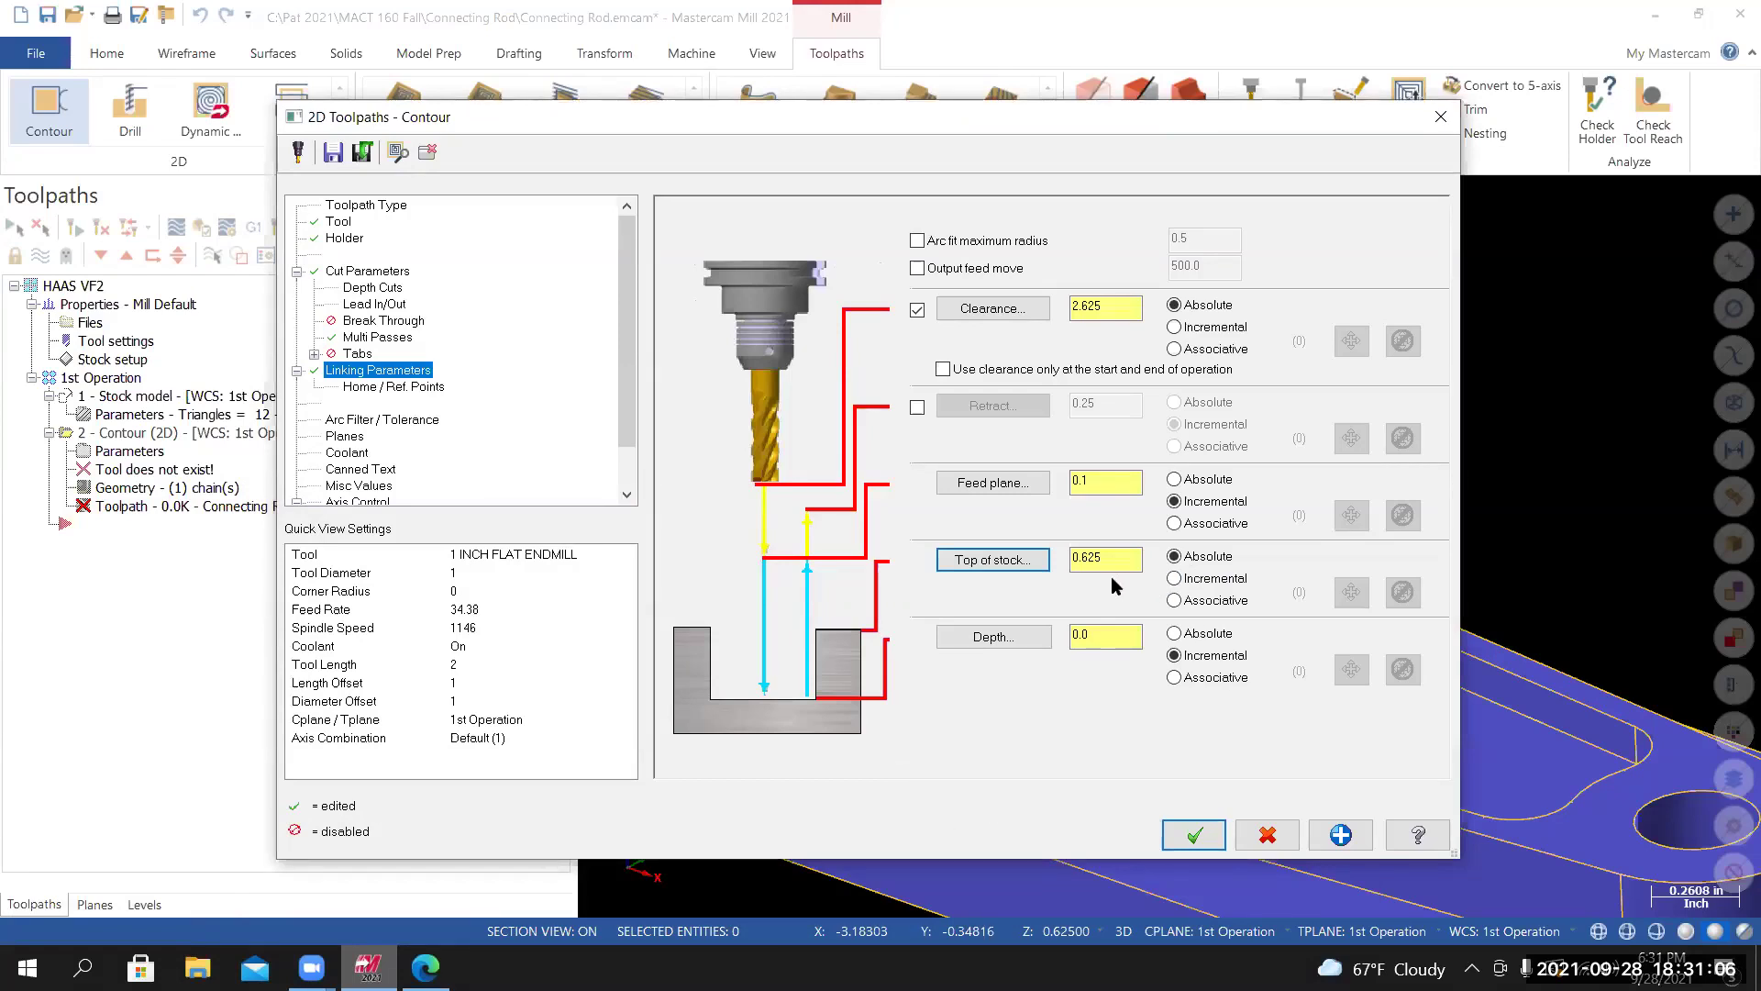
click(1006, 636)
click(1174, 633)
click(995, 637)
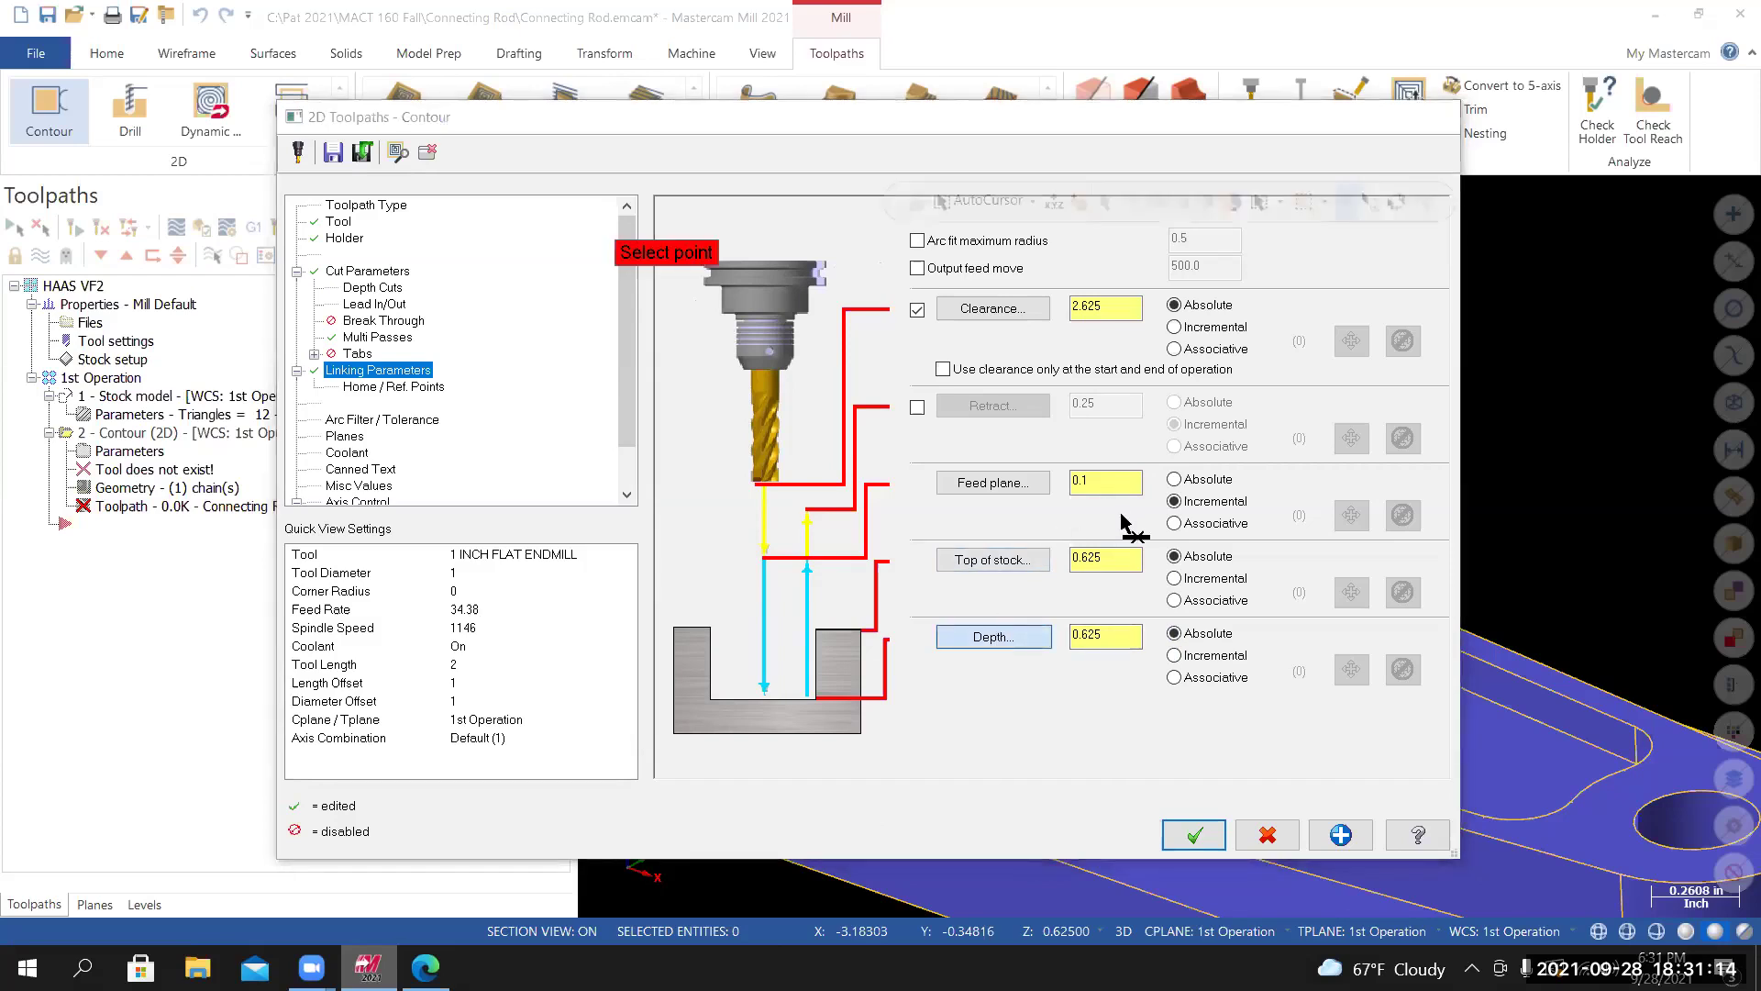
scroll(975, 731, down, 5)
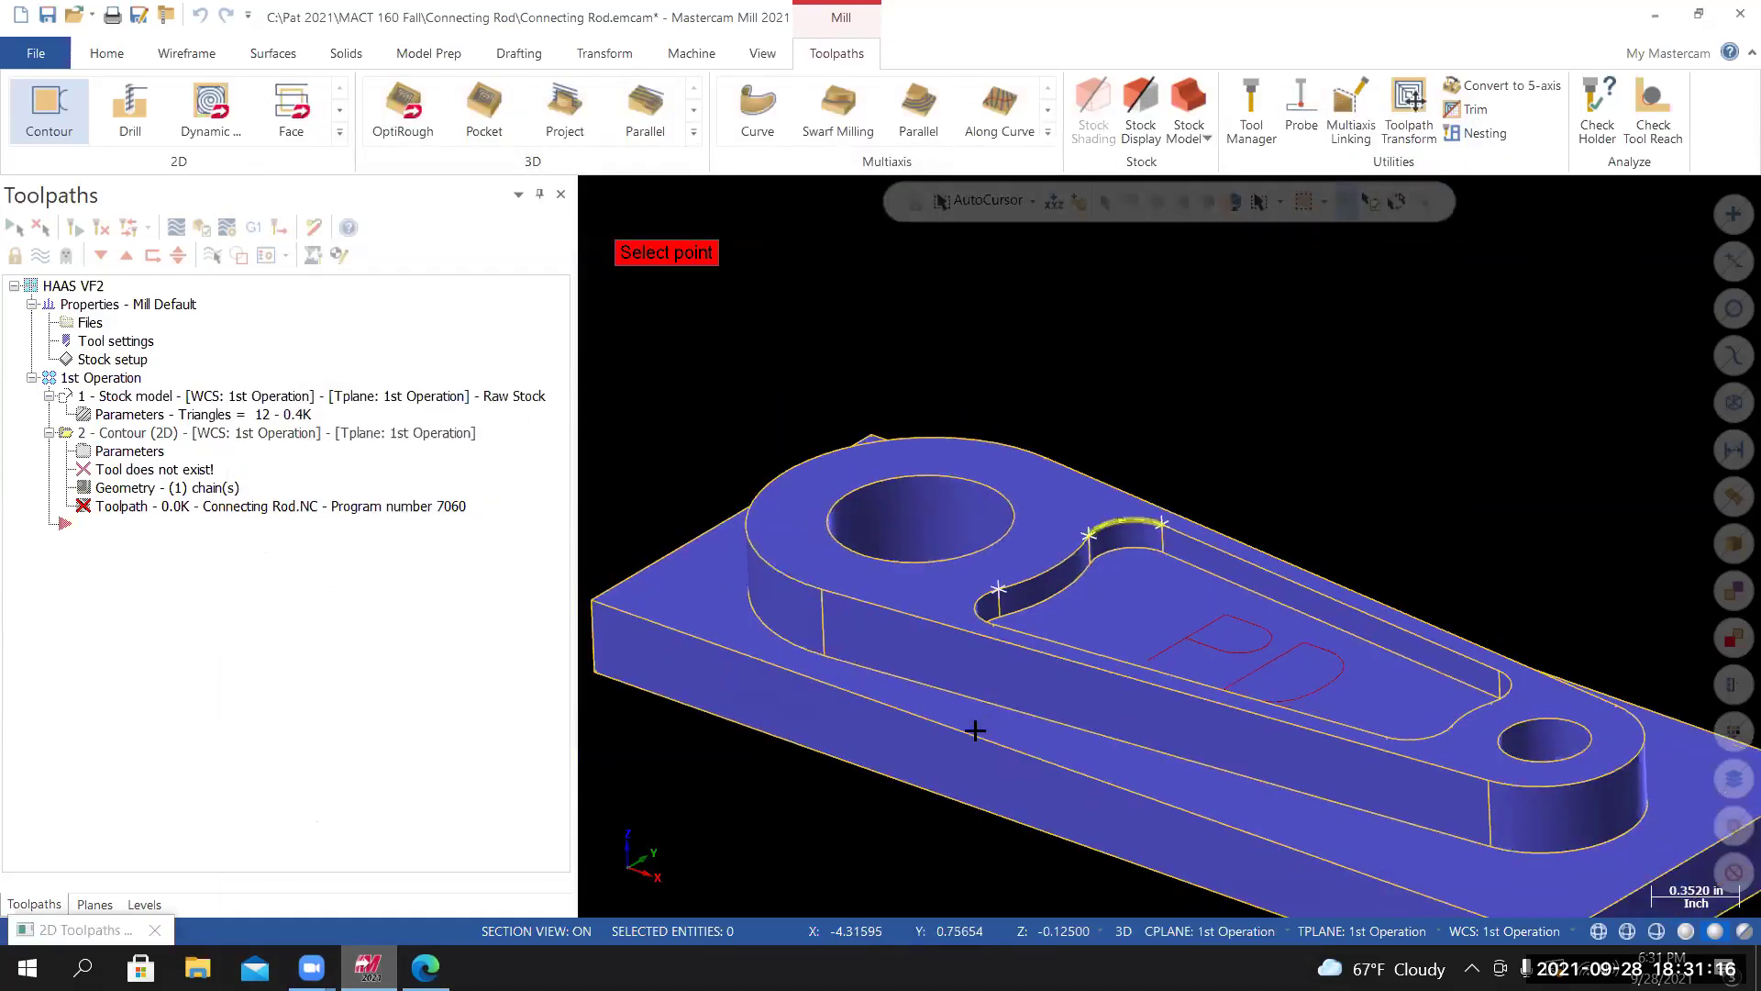
scroll(975, 731, up, 3)
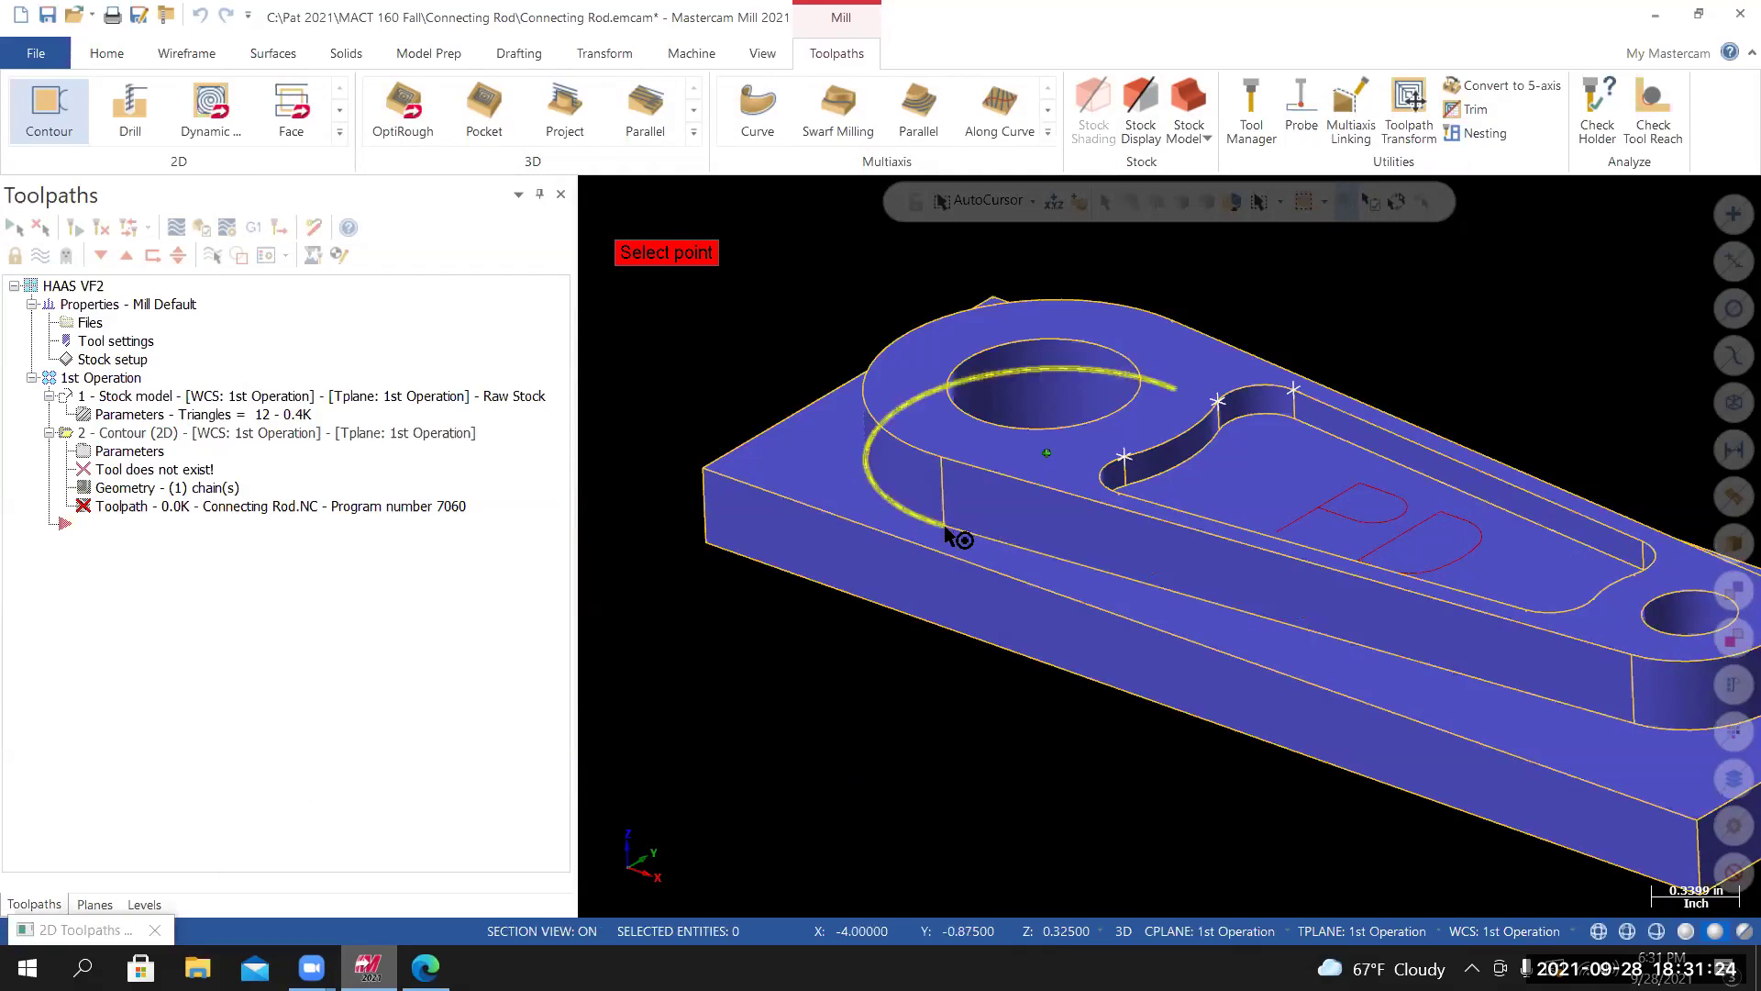
click(968, 575)
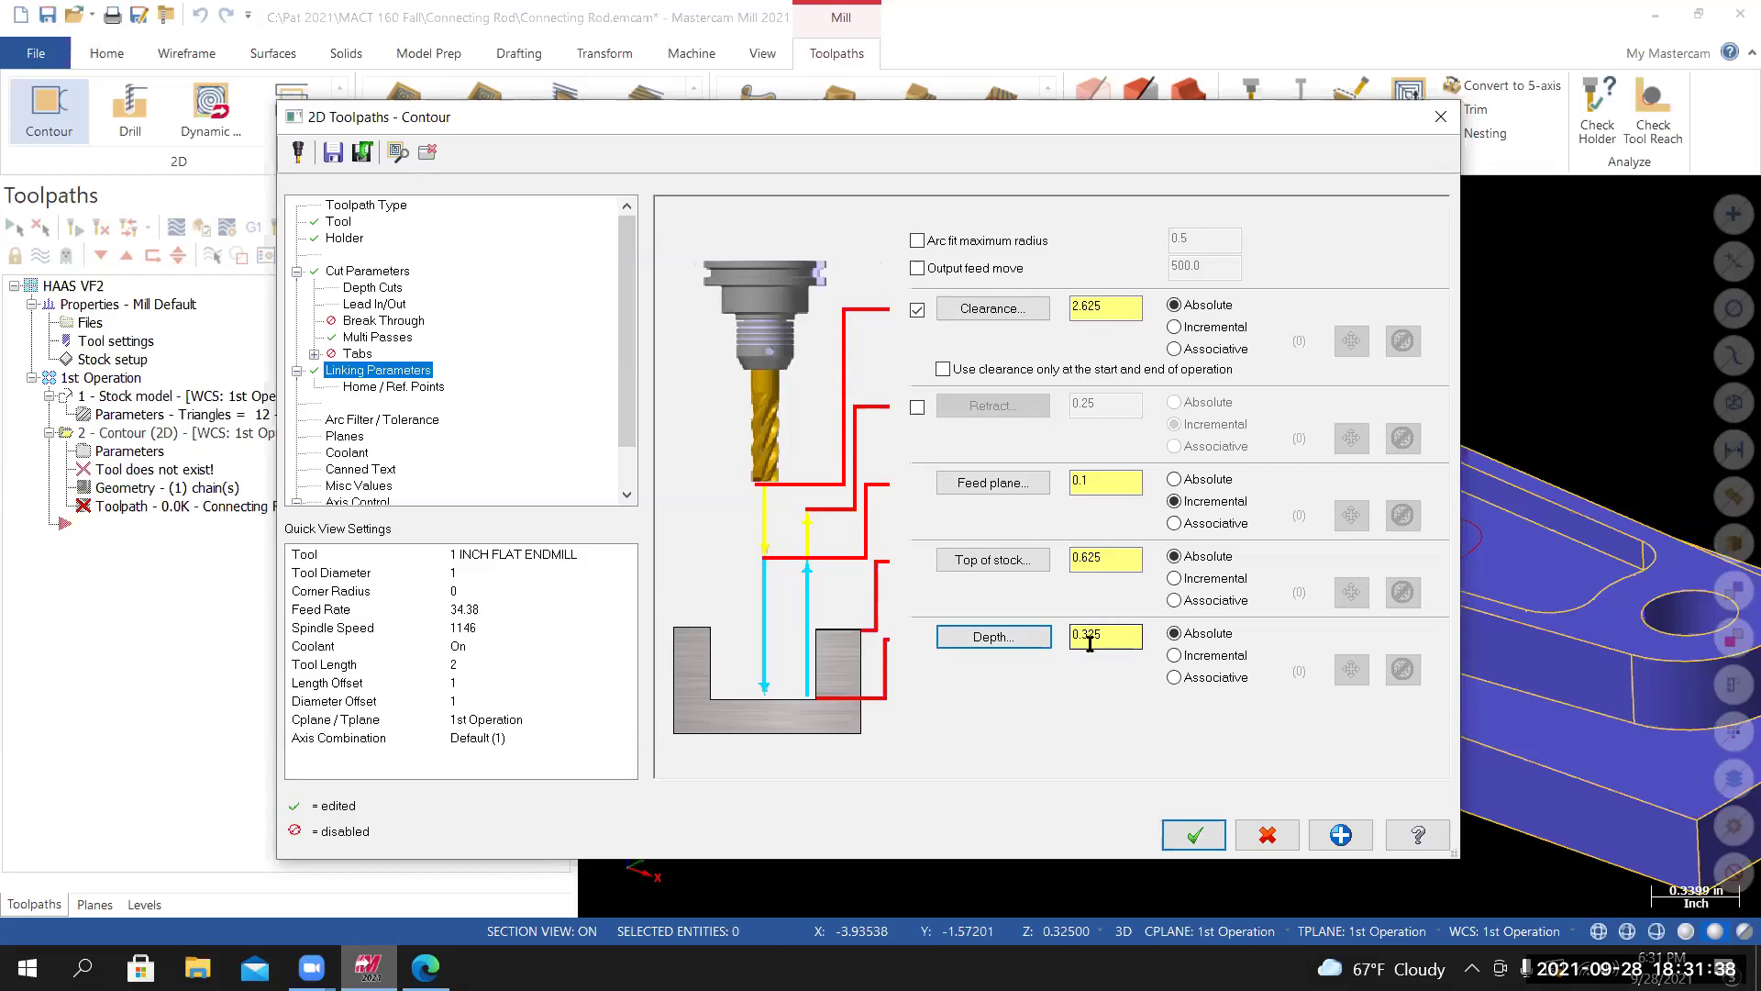
click(1115, 558)
click(1194, 834)
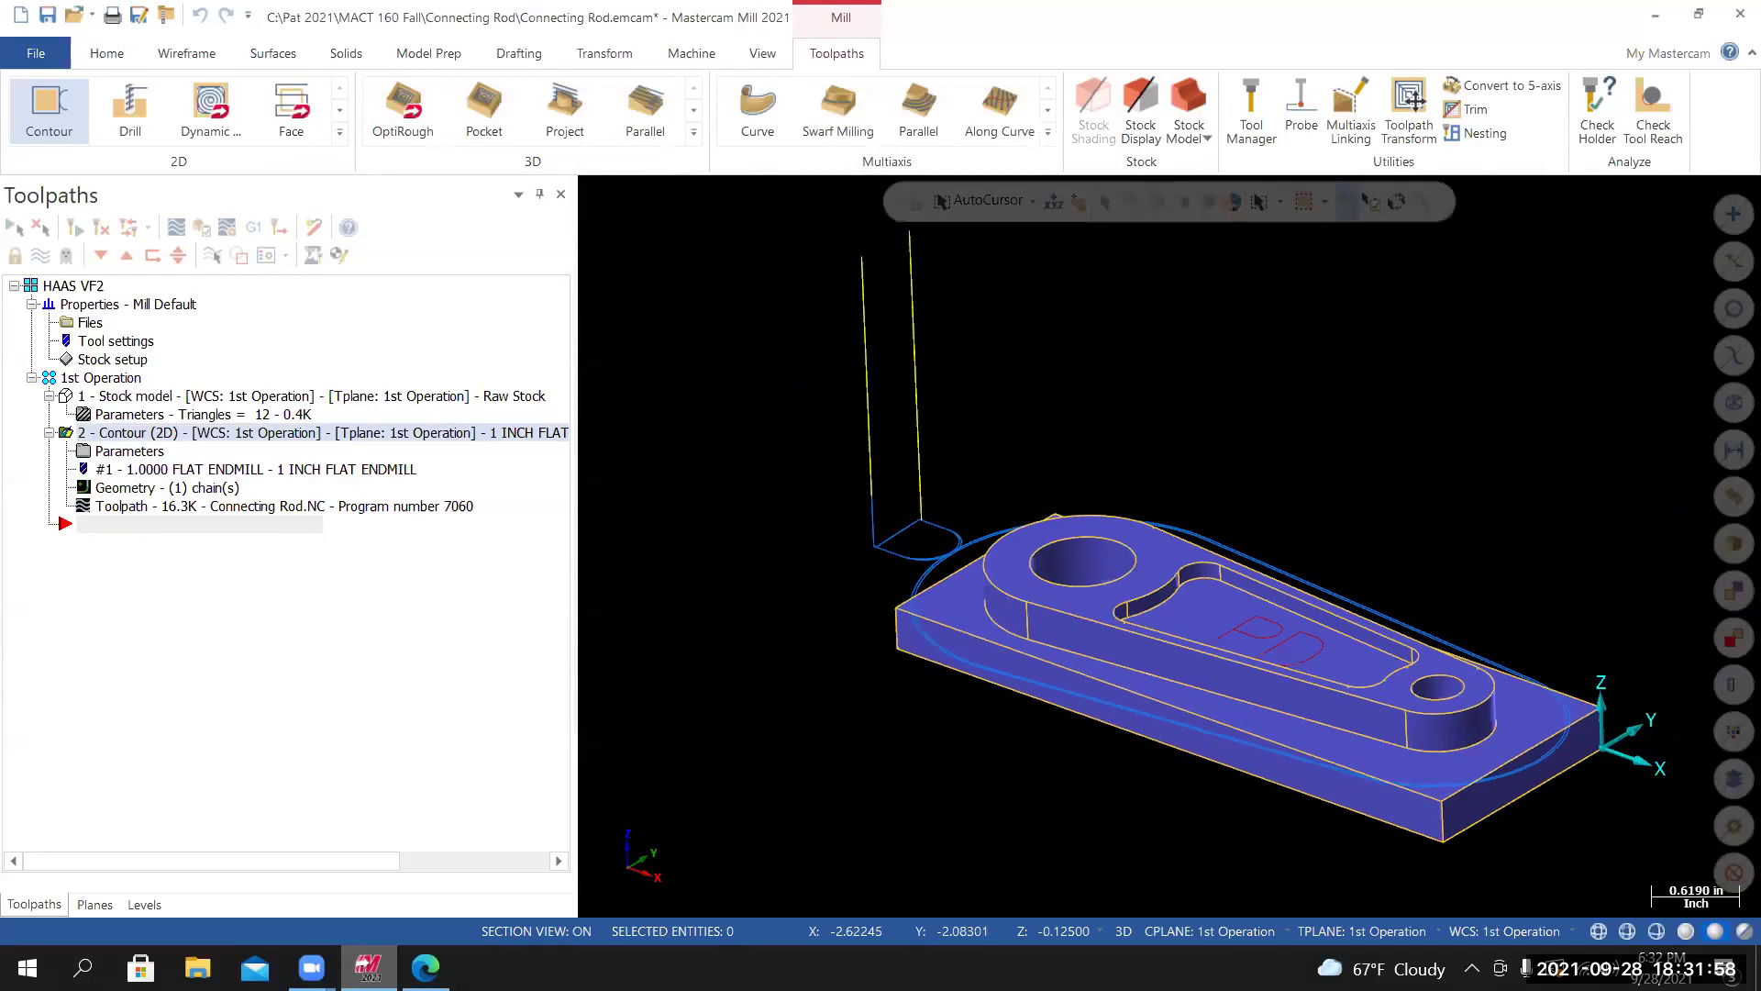
Examine the generated contour toolpath around the connecting rod from several angles, including its lead in/out and clearance moves.
middle_drag(1123, 773, 1130, 880)
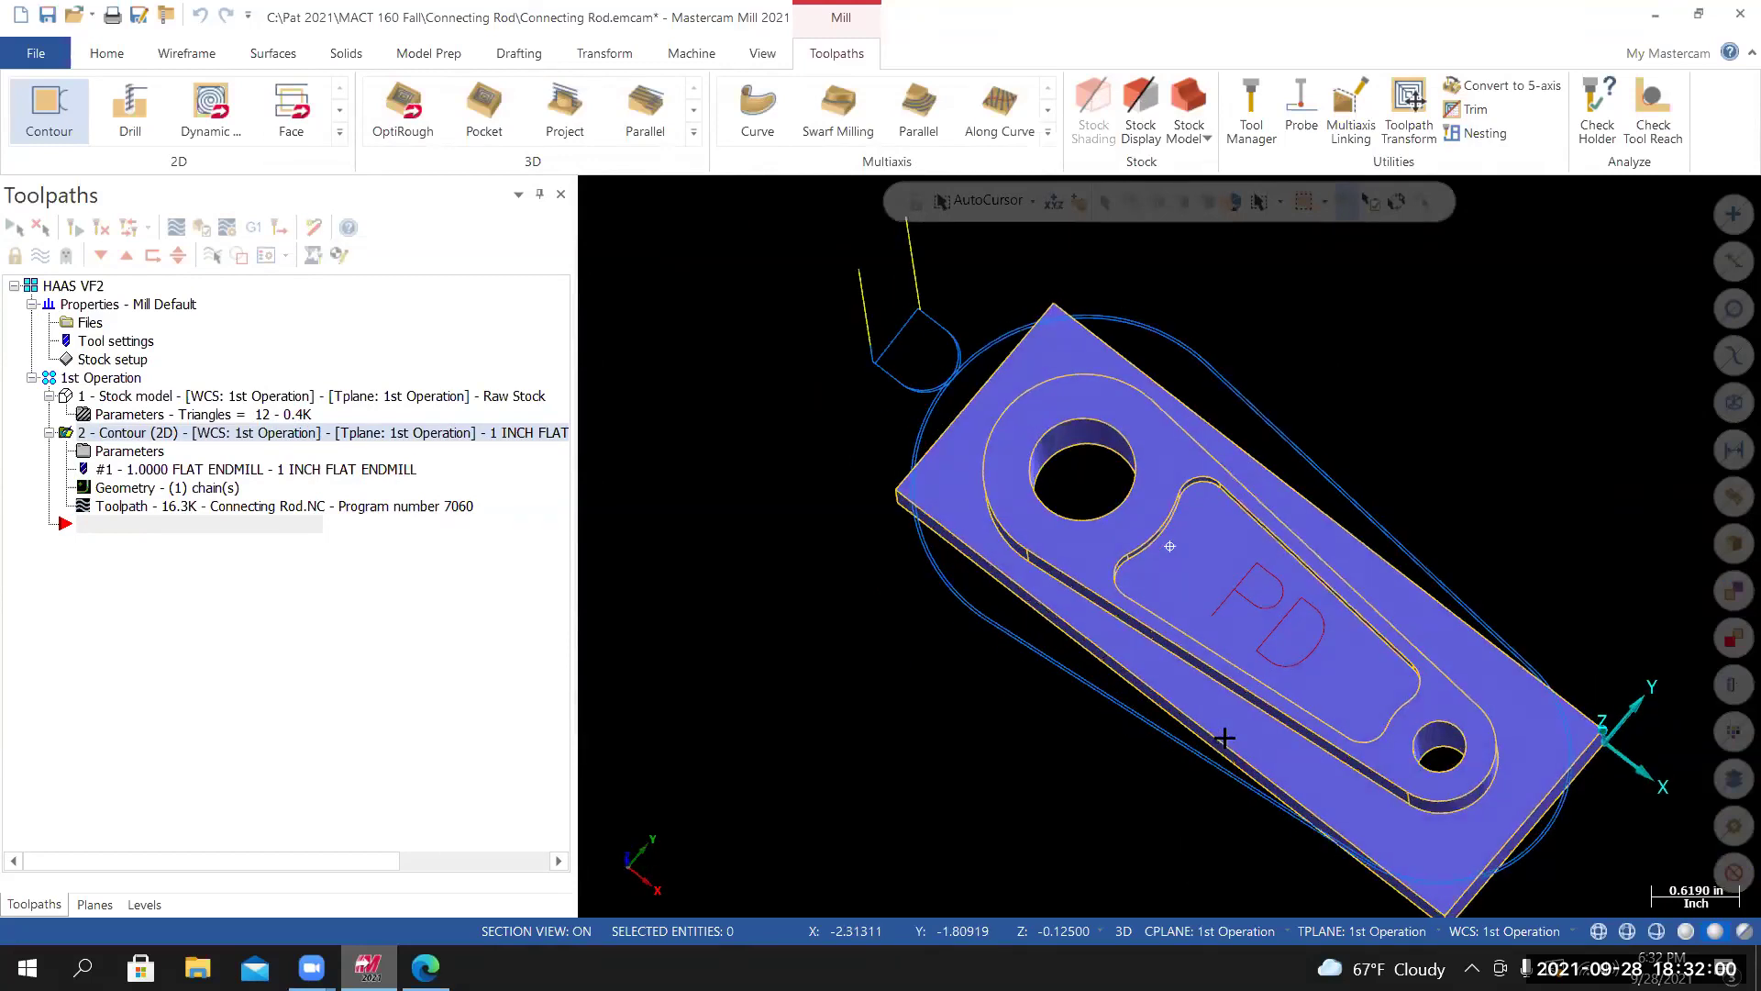
middle_drag(1246, 713, 1261, 834)
middle_drag(1270, 688, 1301, 794)
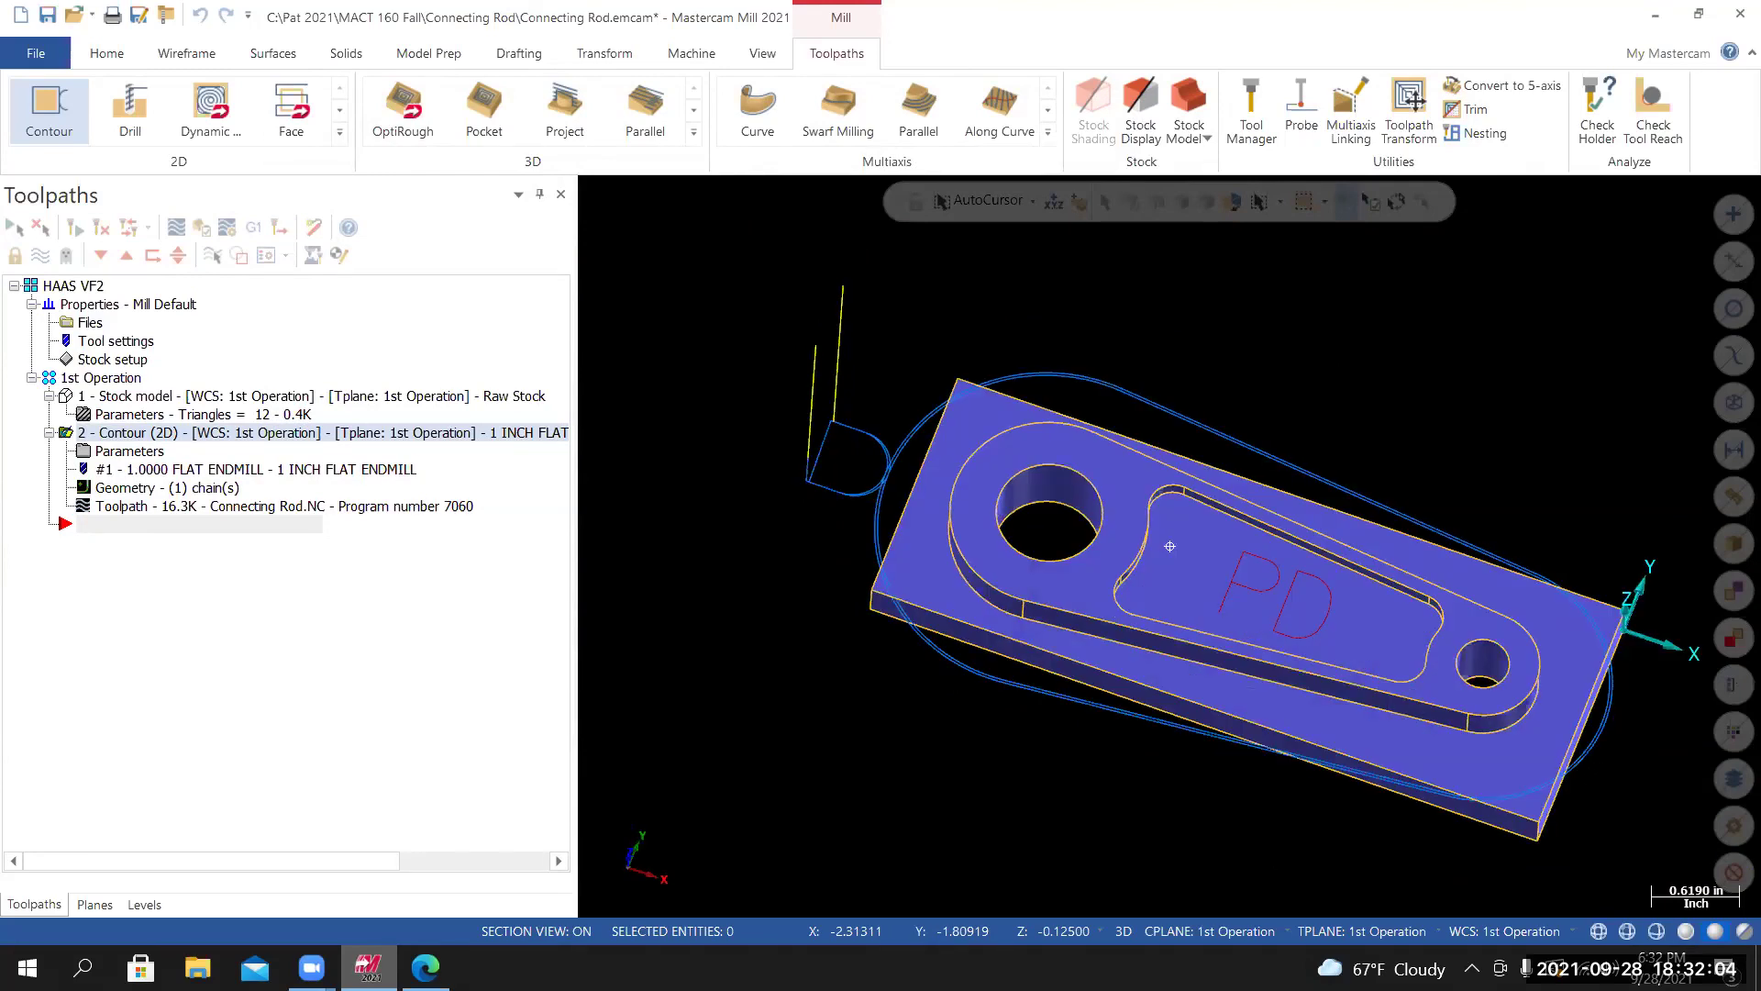
scroll(1302, 794, up, 3)
scroll(1553, 754, down, 1)
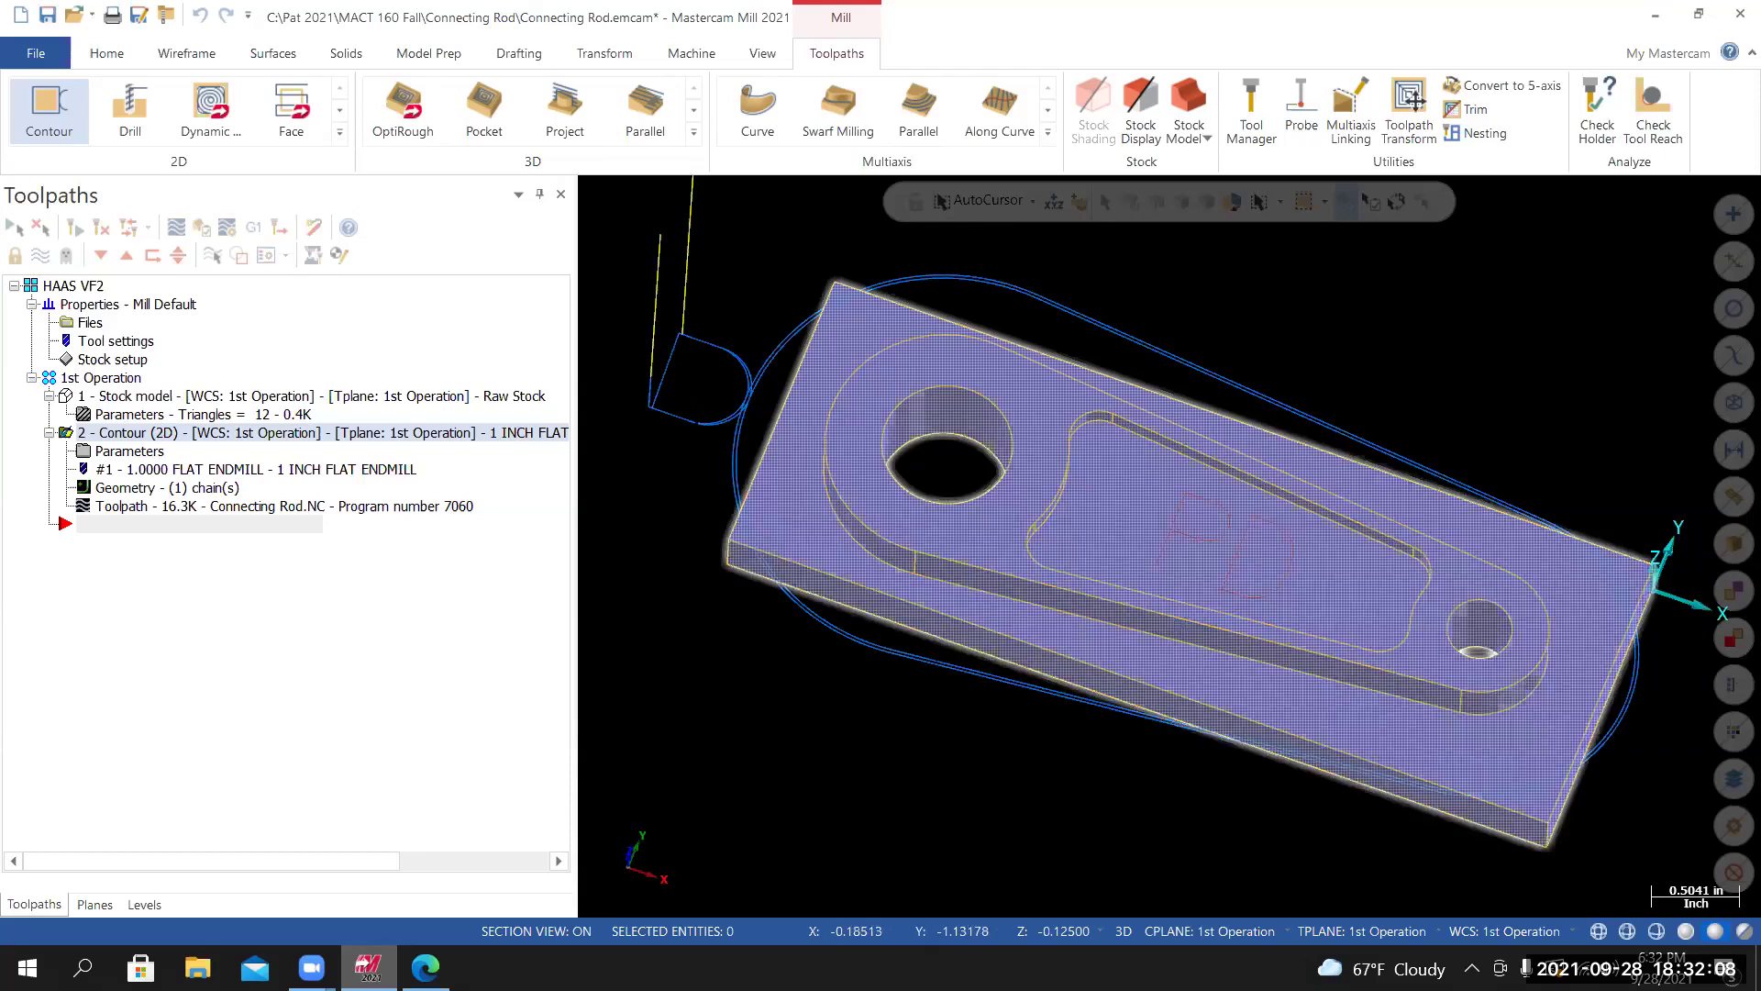
middle_drag(1273, 739, 1263, 711)
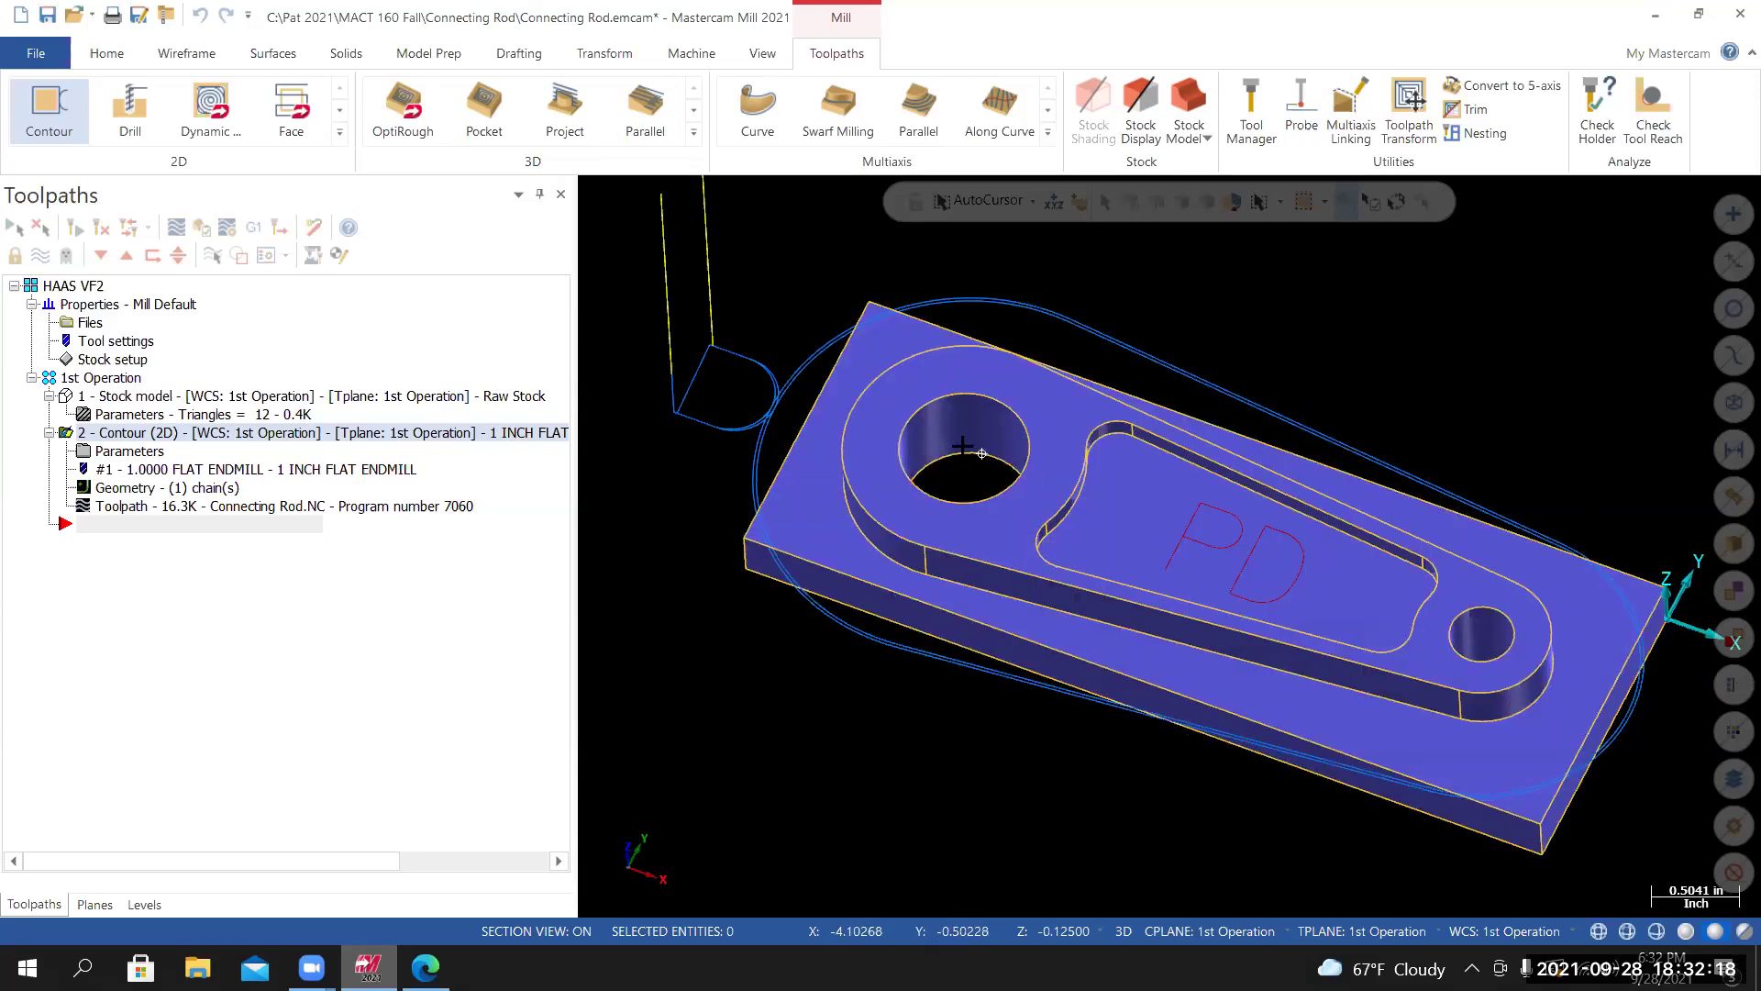
scroll(1089, 401, down, 4)
mouse_move(1093, 457)
middle_down()
mouse_move(1102, 396)
mouse_move(1105, 487)
mouse_move(1080, 484)
middle_up()
scroll(1130, 474, up, 5)
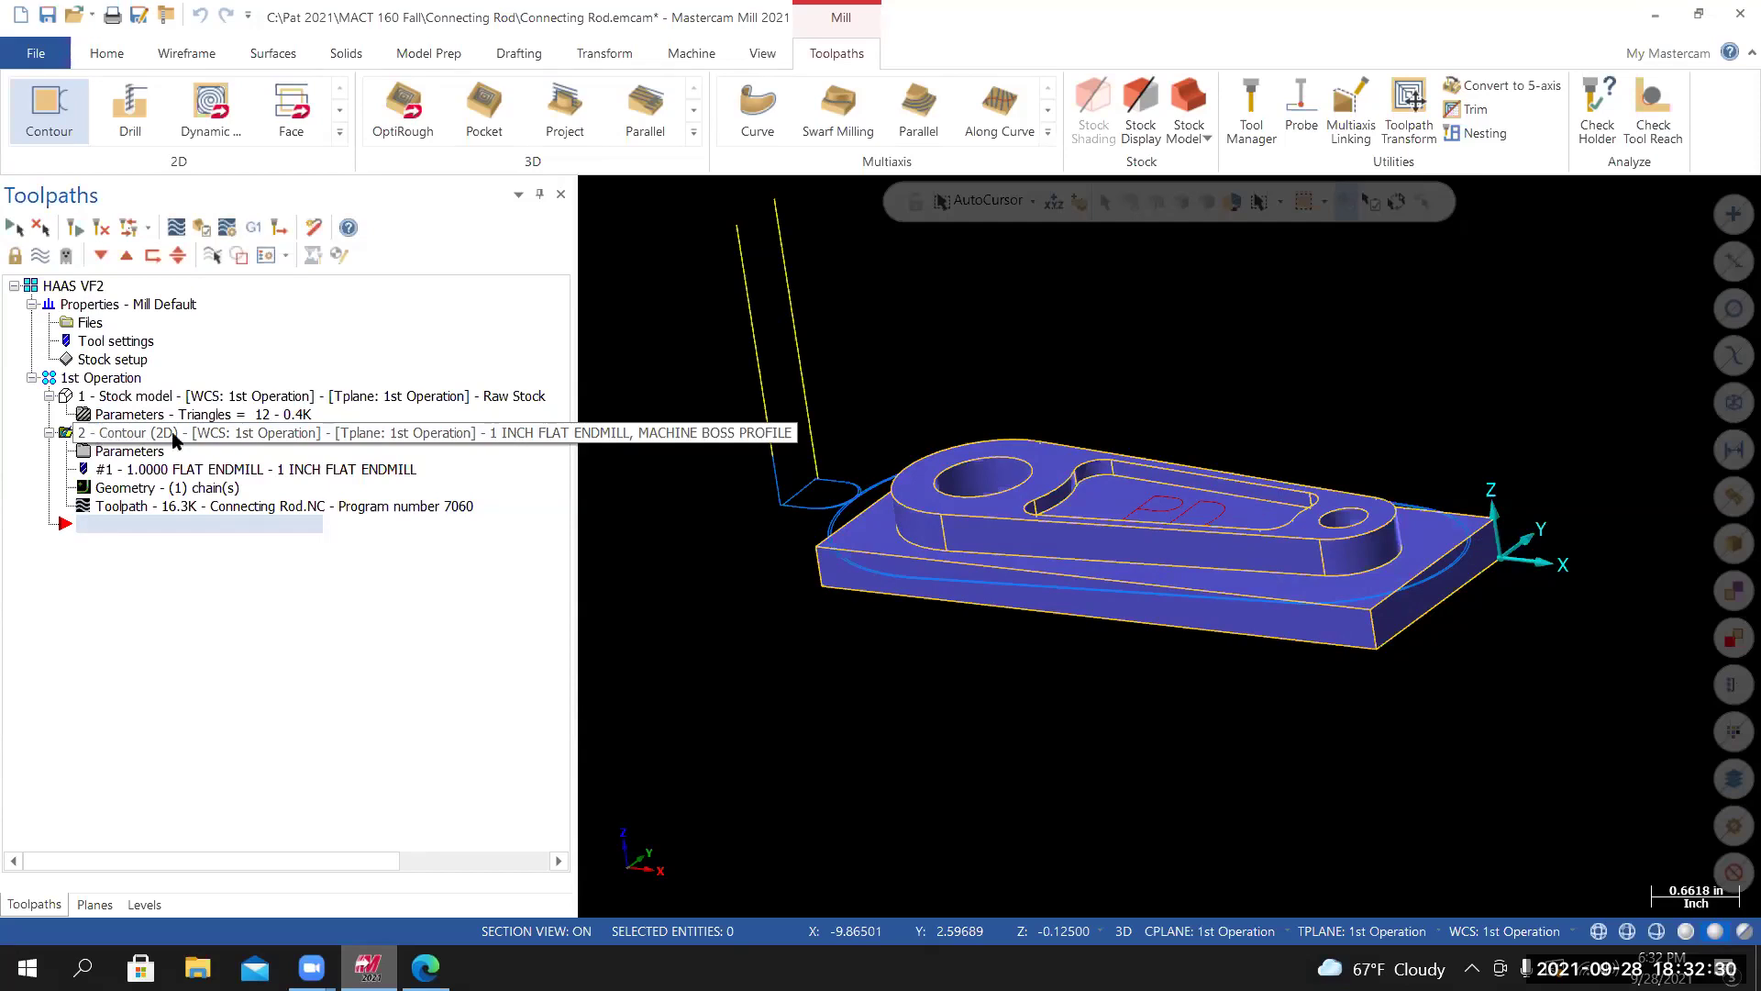
Backplot the contour toolpath and inspect from above, with the holder hidden, where the cutter meets the rod's large end.
click(177, 228)
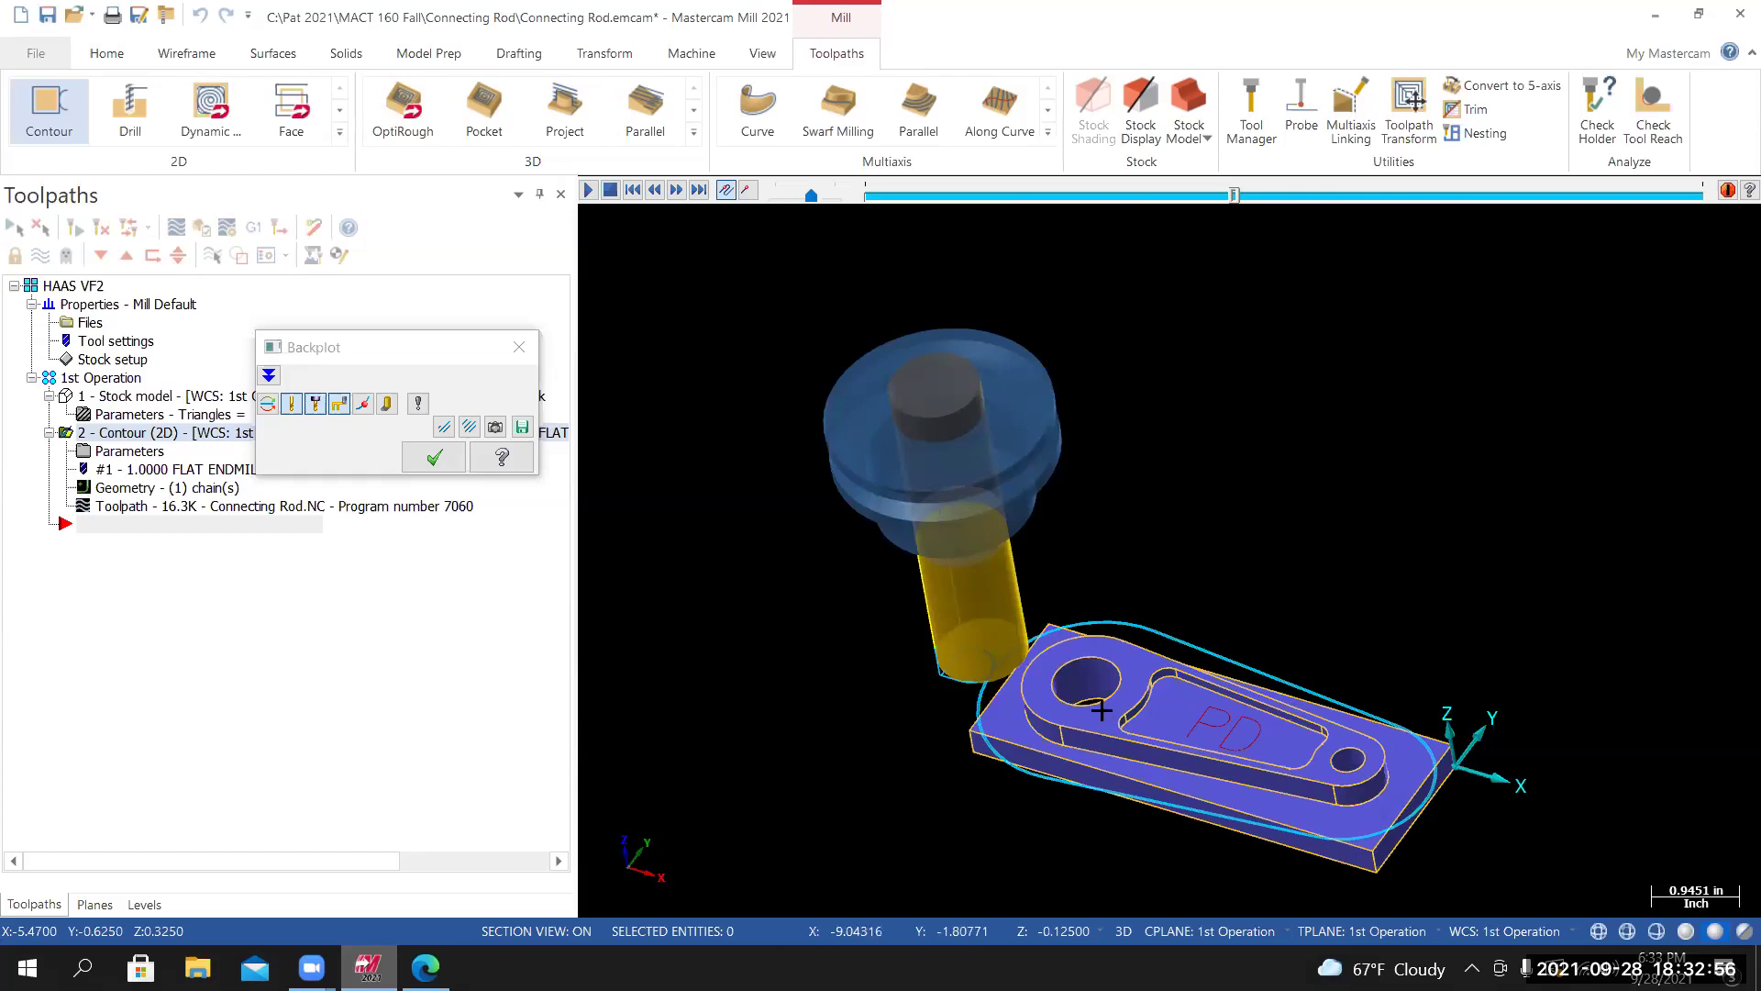
scroll(1052, 728, up, 5)
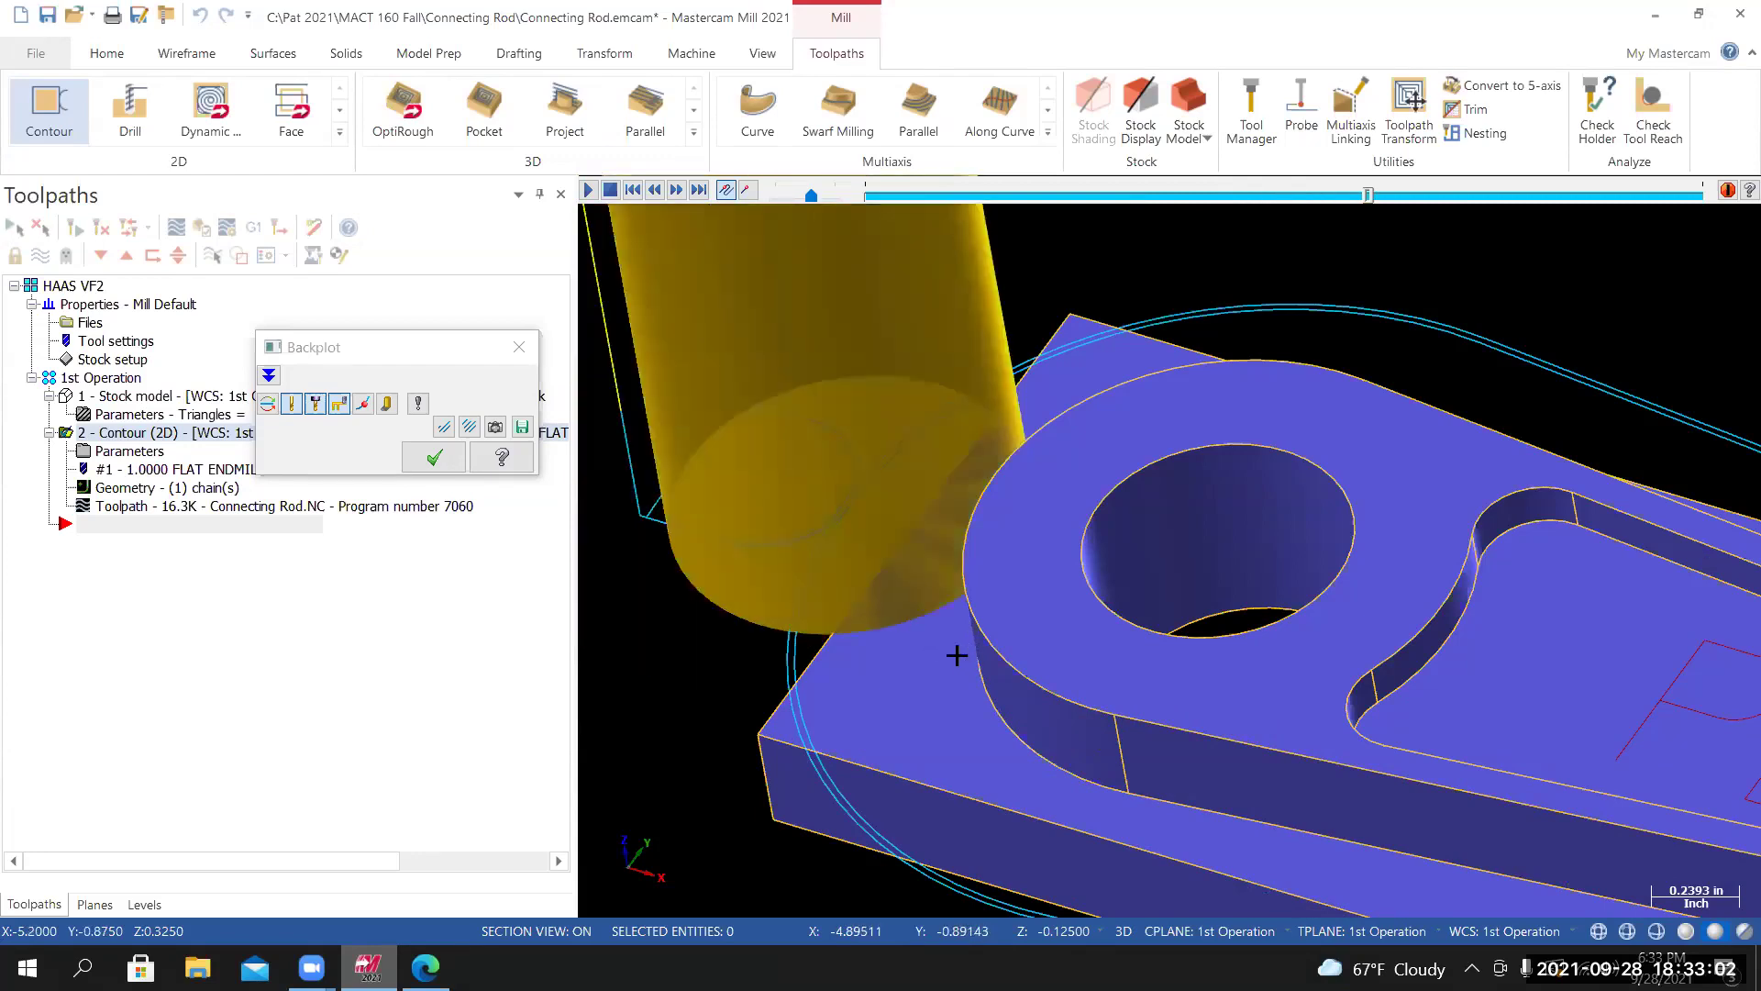
right_click(1085, 456)
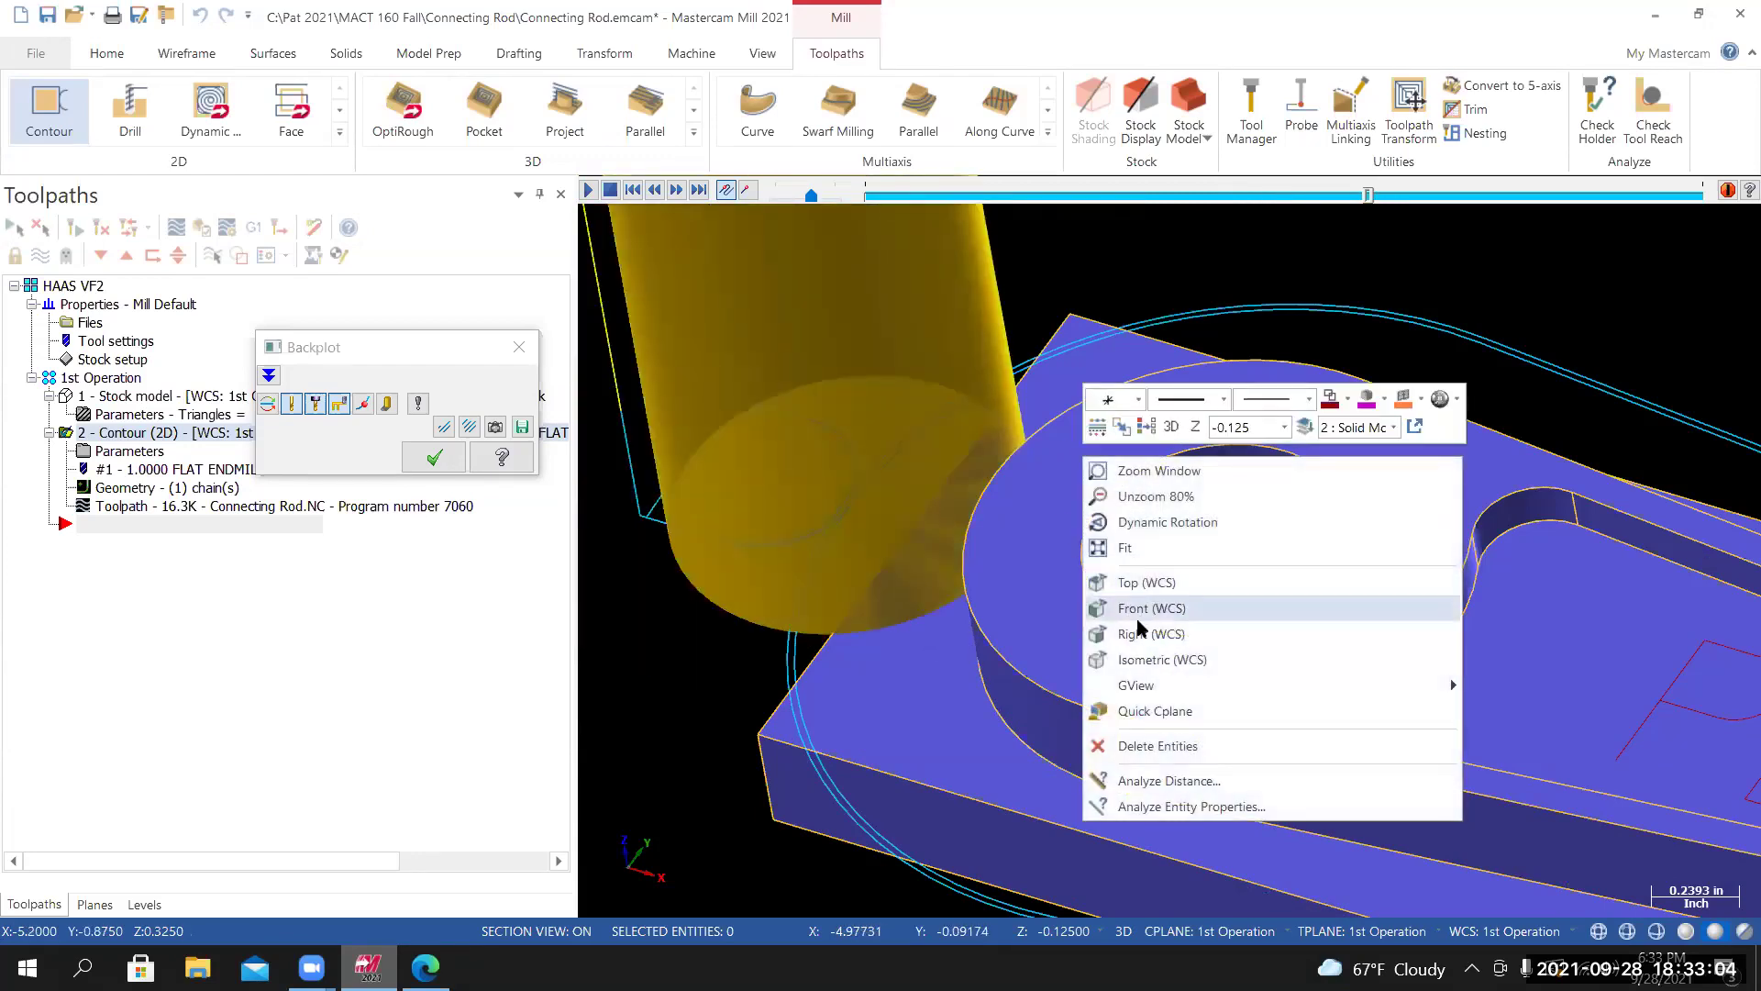
click(1136, 583)
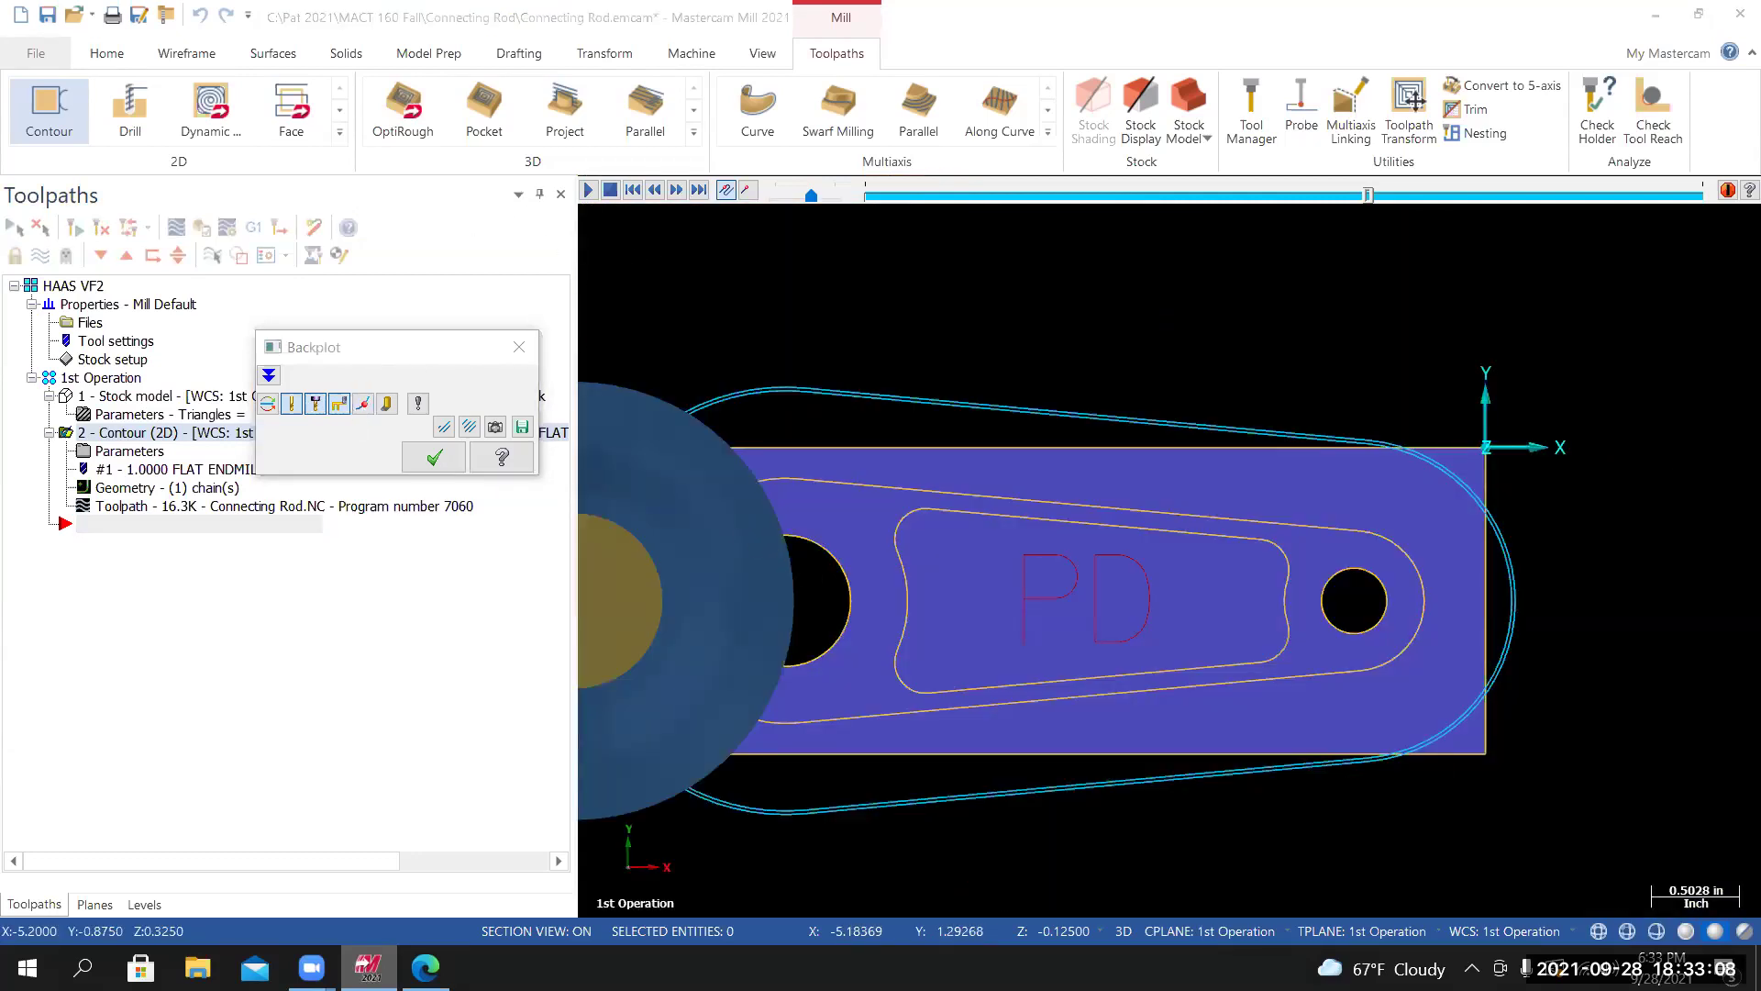
scroll(942, 582, down, 1)
scroll(942, 581, down, 1)
scroll(719, 577, up, 5)
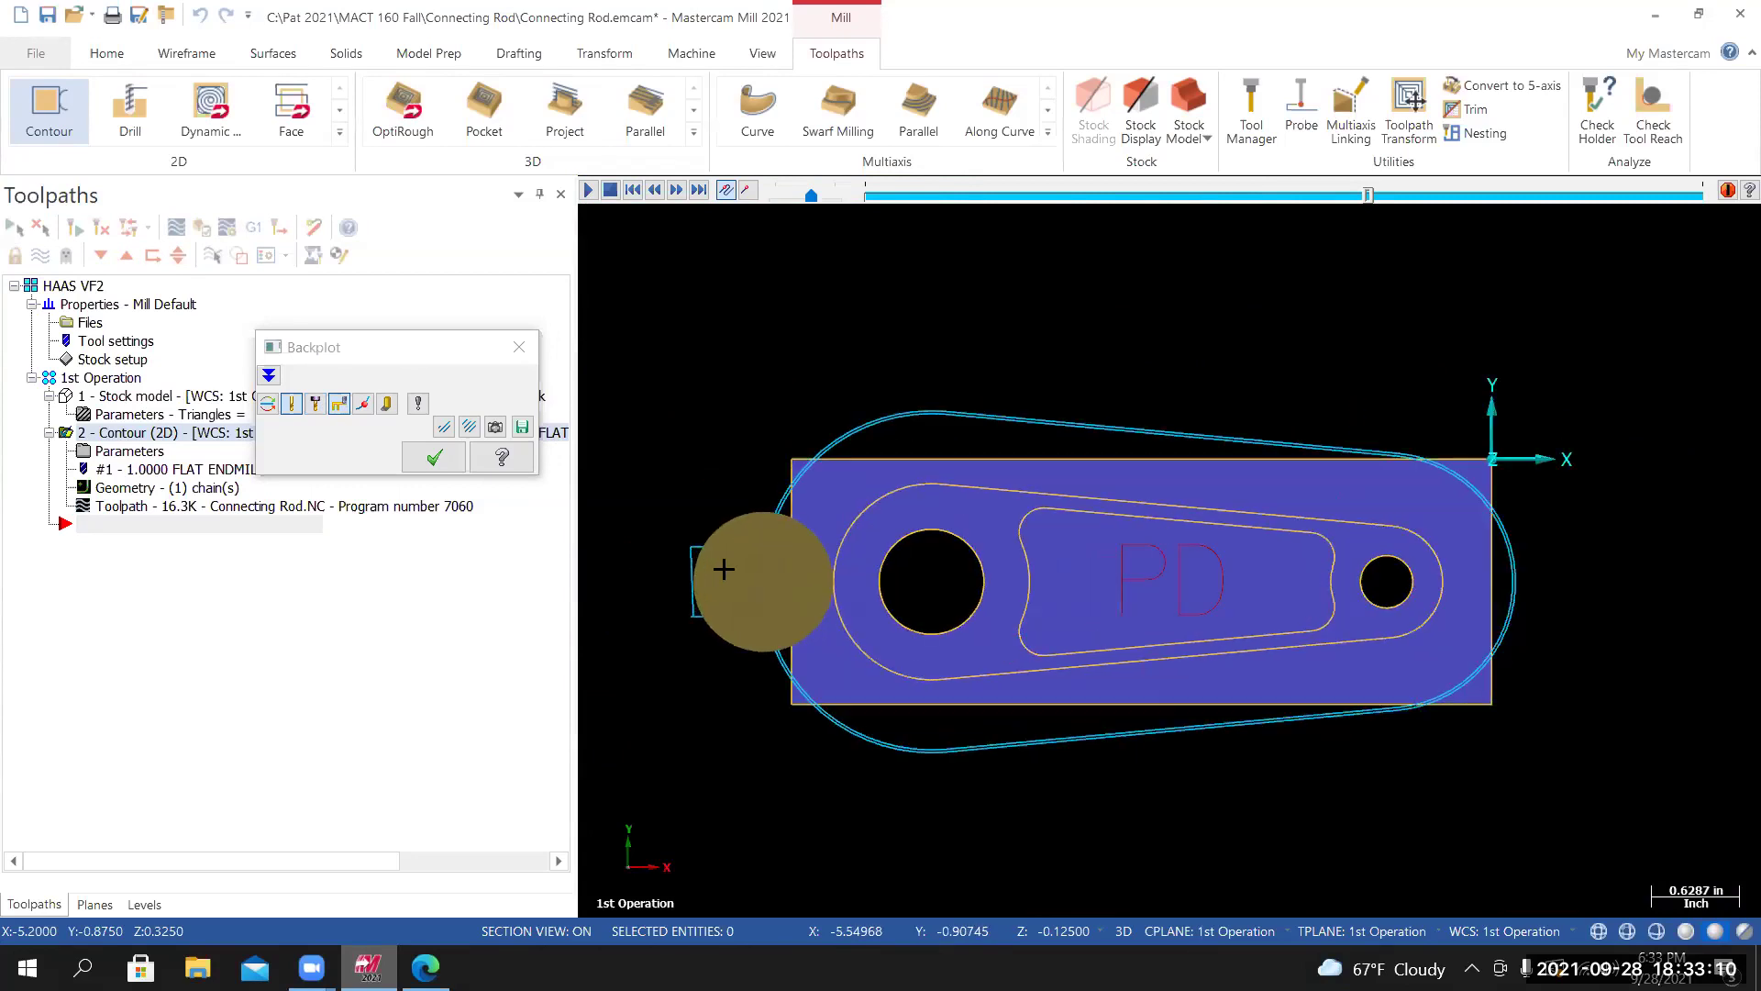
scroll(983, 578, up, 3)
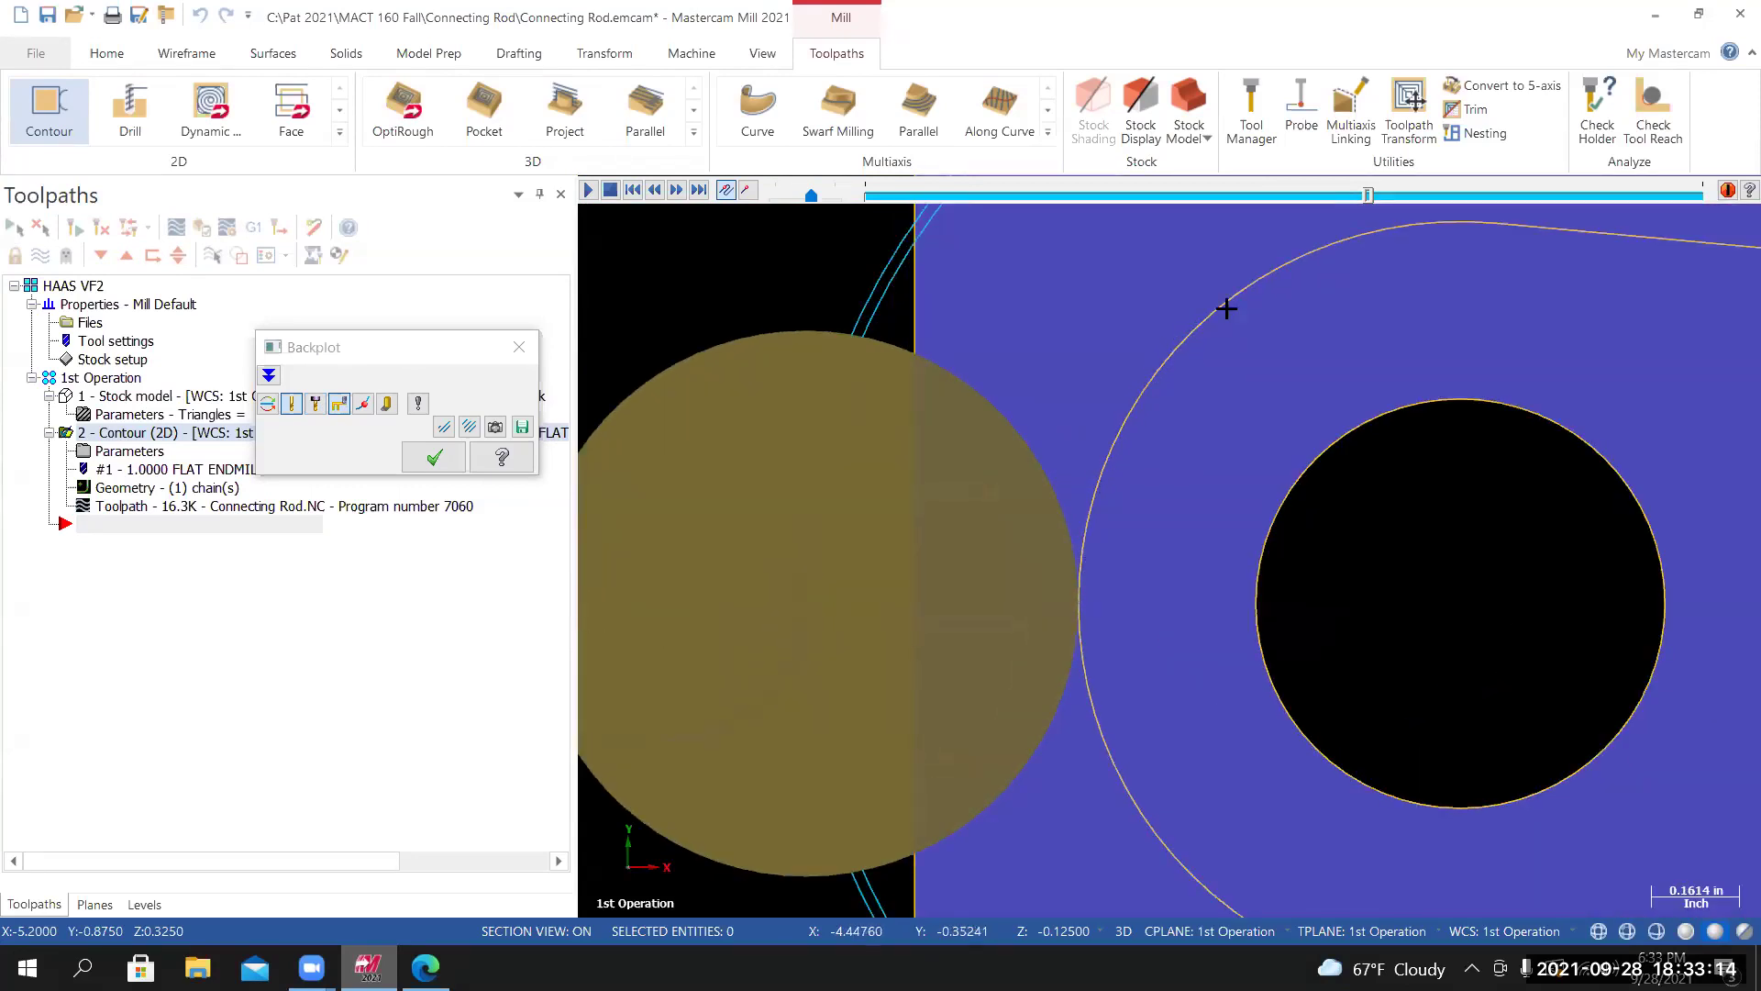
Follow the backplotted cutter along the rod's profile to the small end, checking its contact with the wall.
scroll(1177, 422, down, 2)
scroll(1219, 487, down, 12)
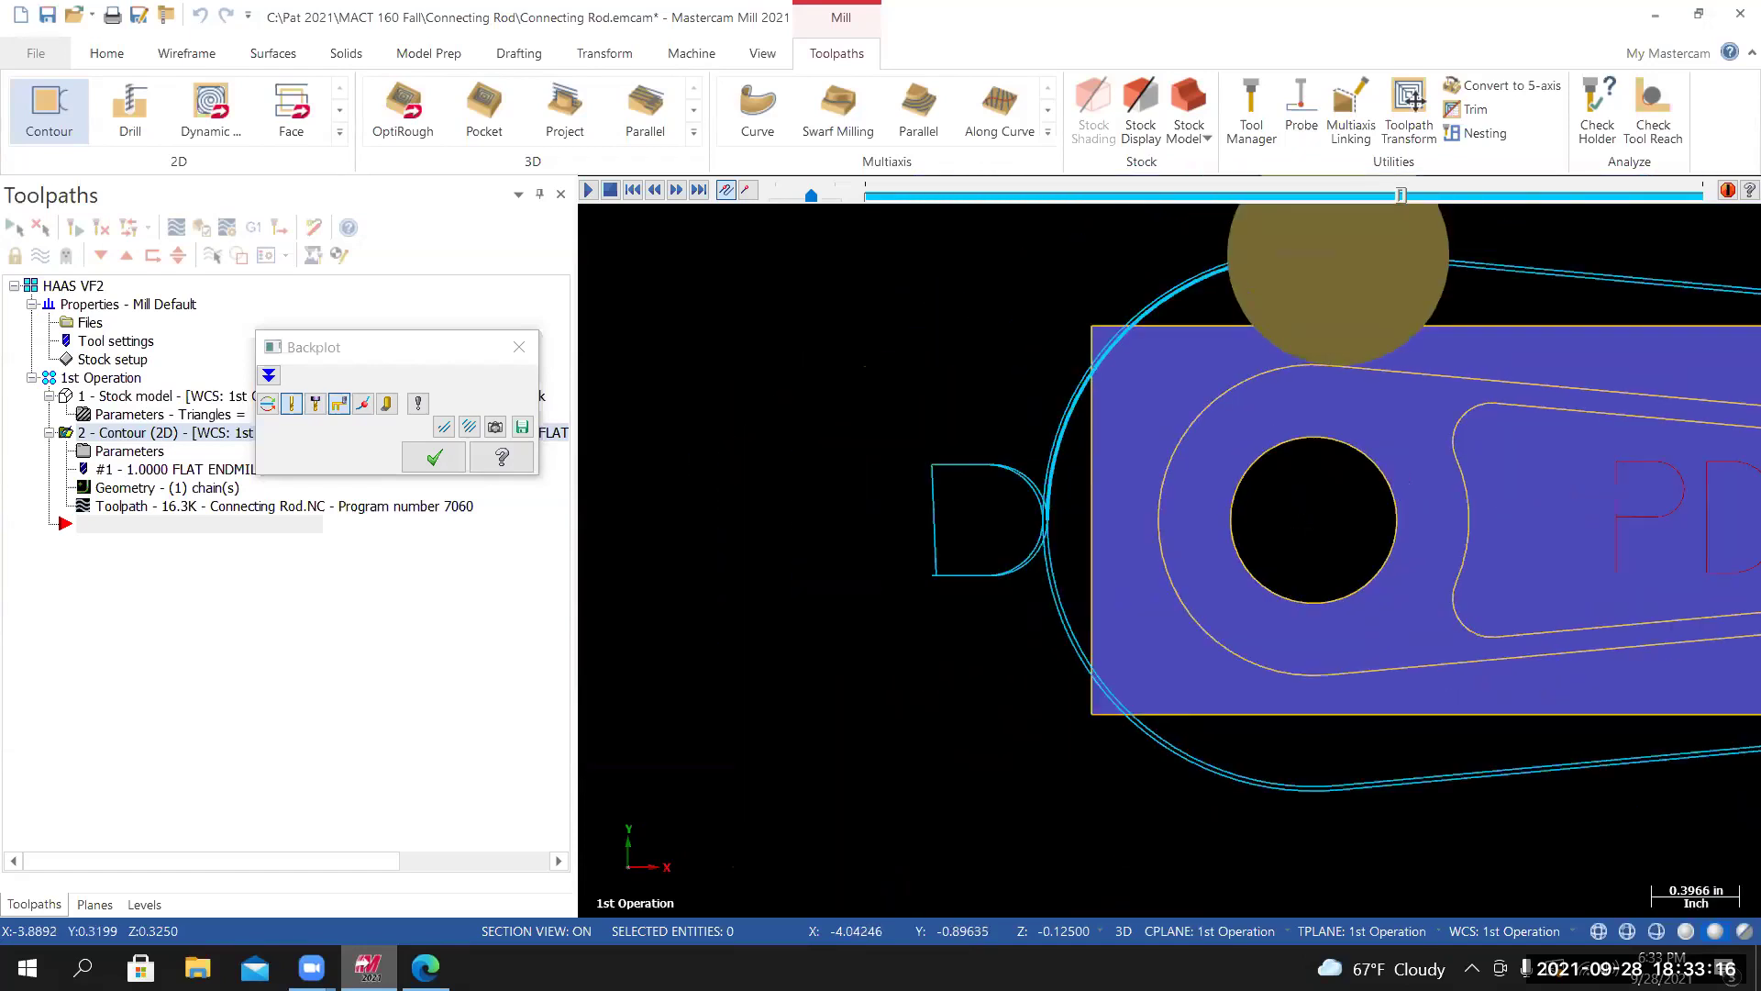
scroll(1656, 551, up, 7)
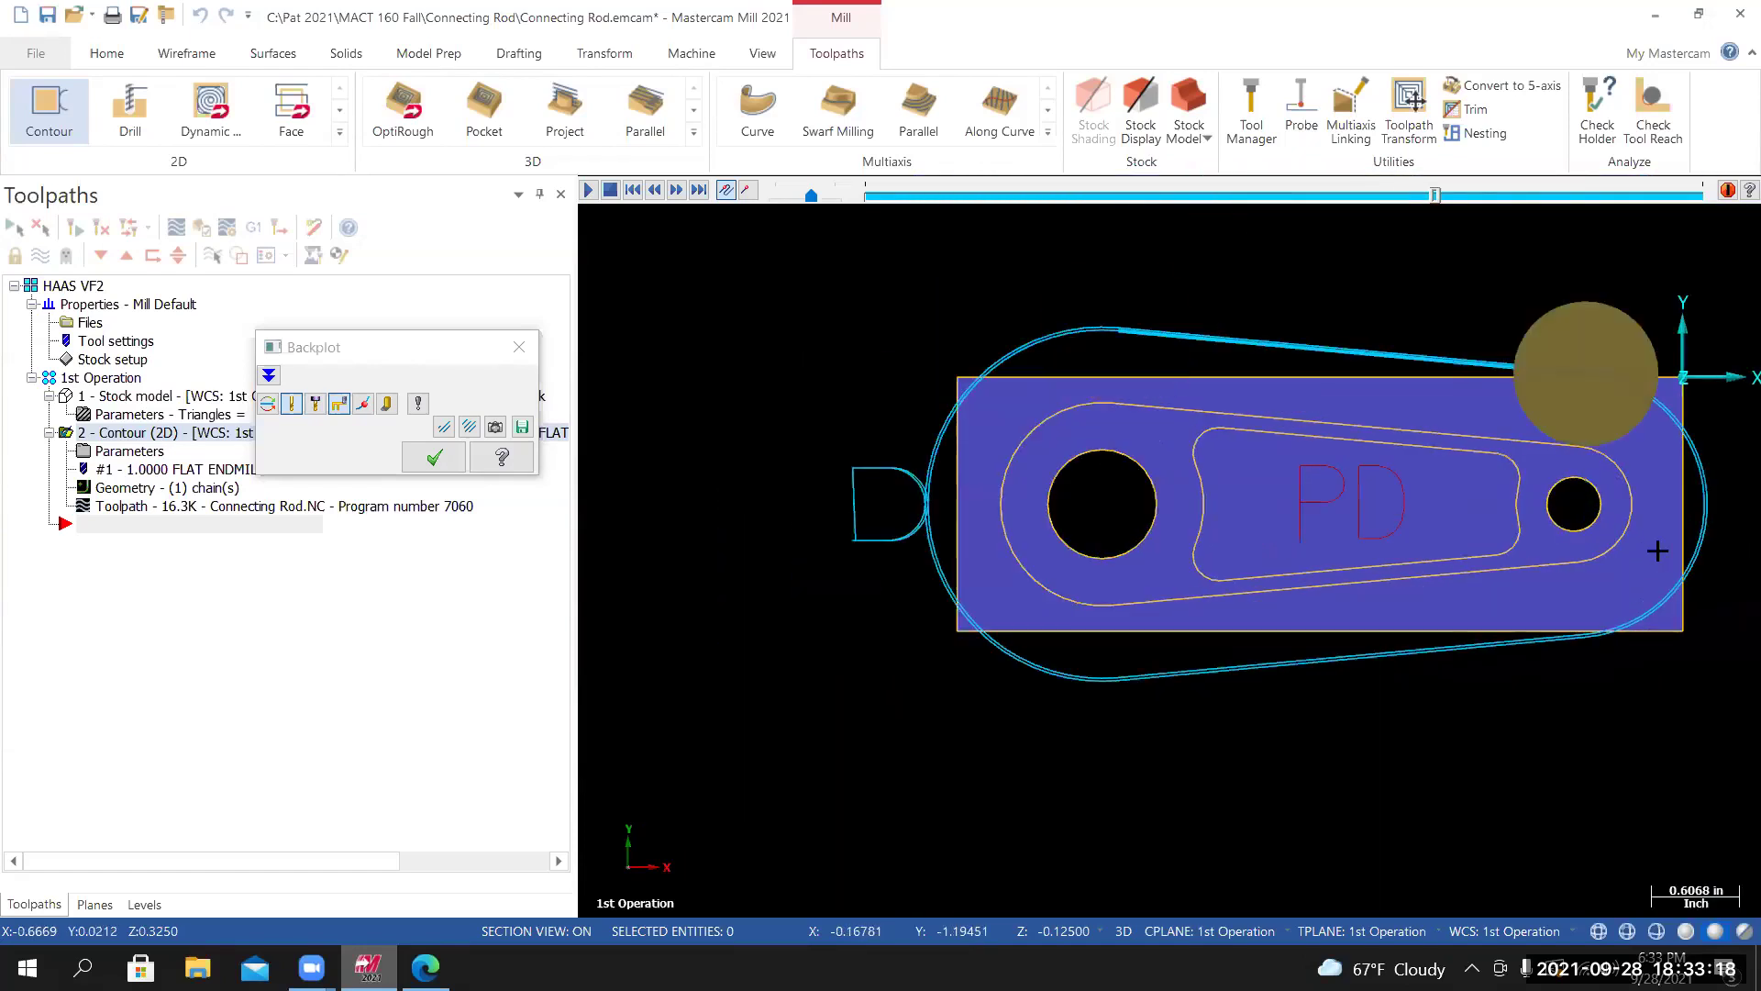
scroll(1503, 341, up, 6)
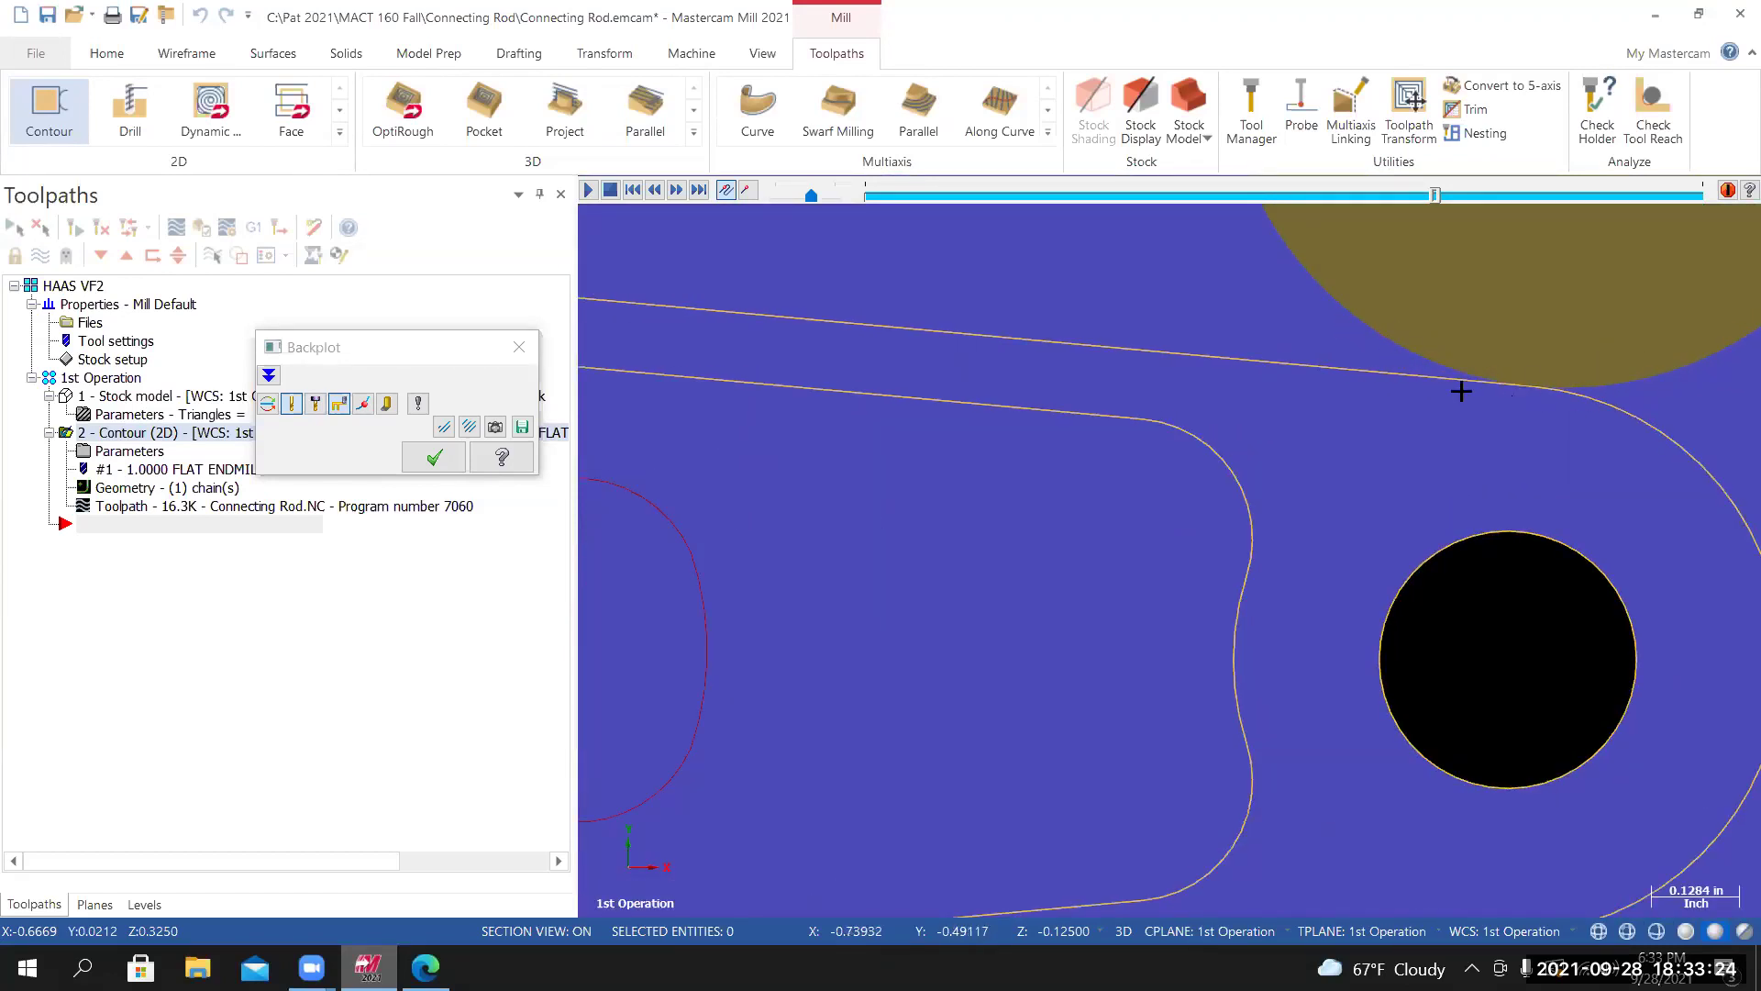
scroll(1485, 600, down, 5)
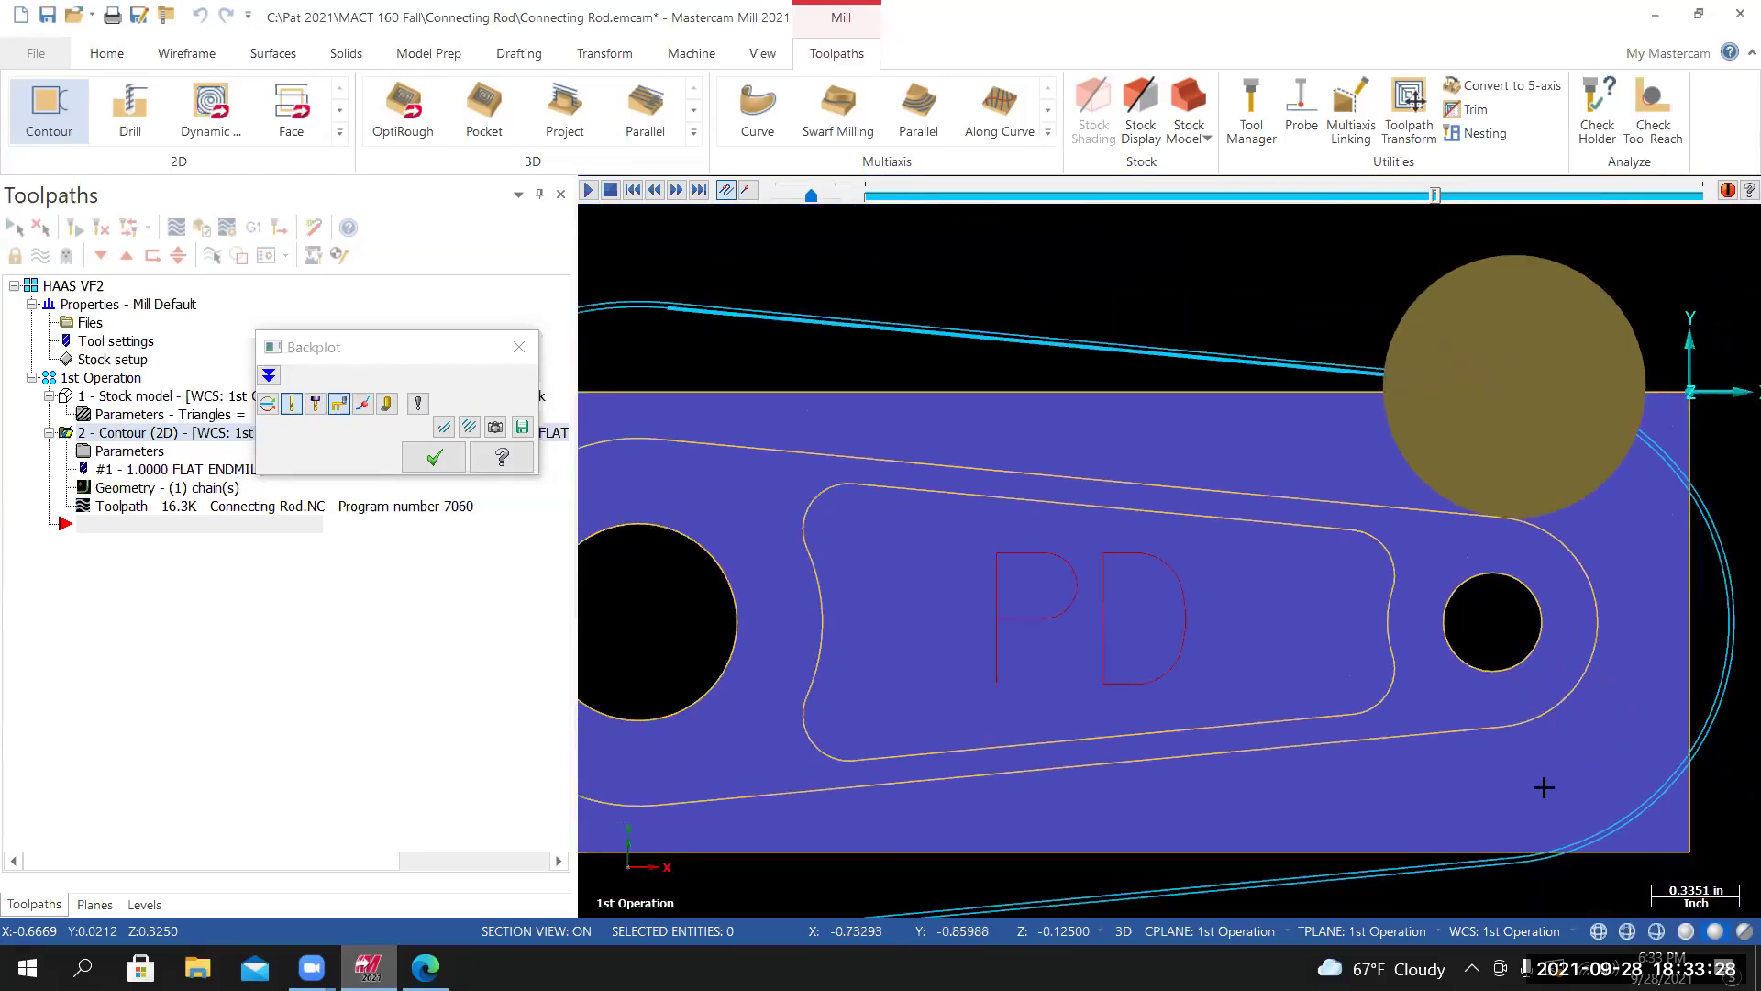
scroll(1482, 806, down, 2)
scroll(1362, 783, up, 2)
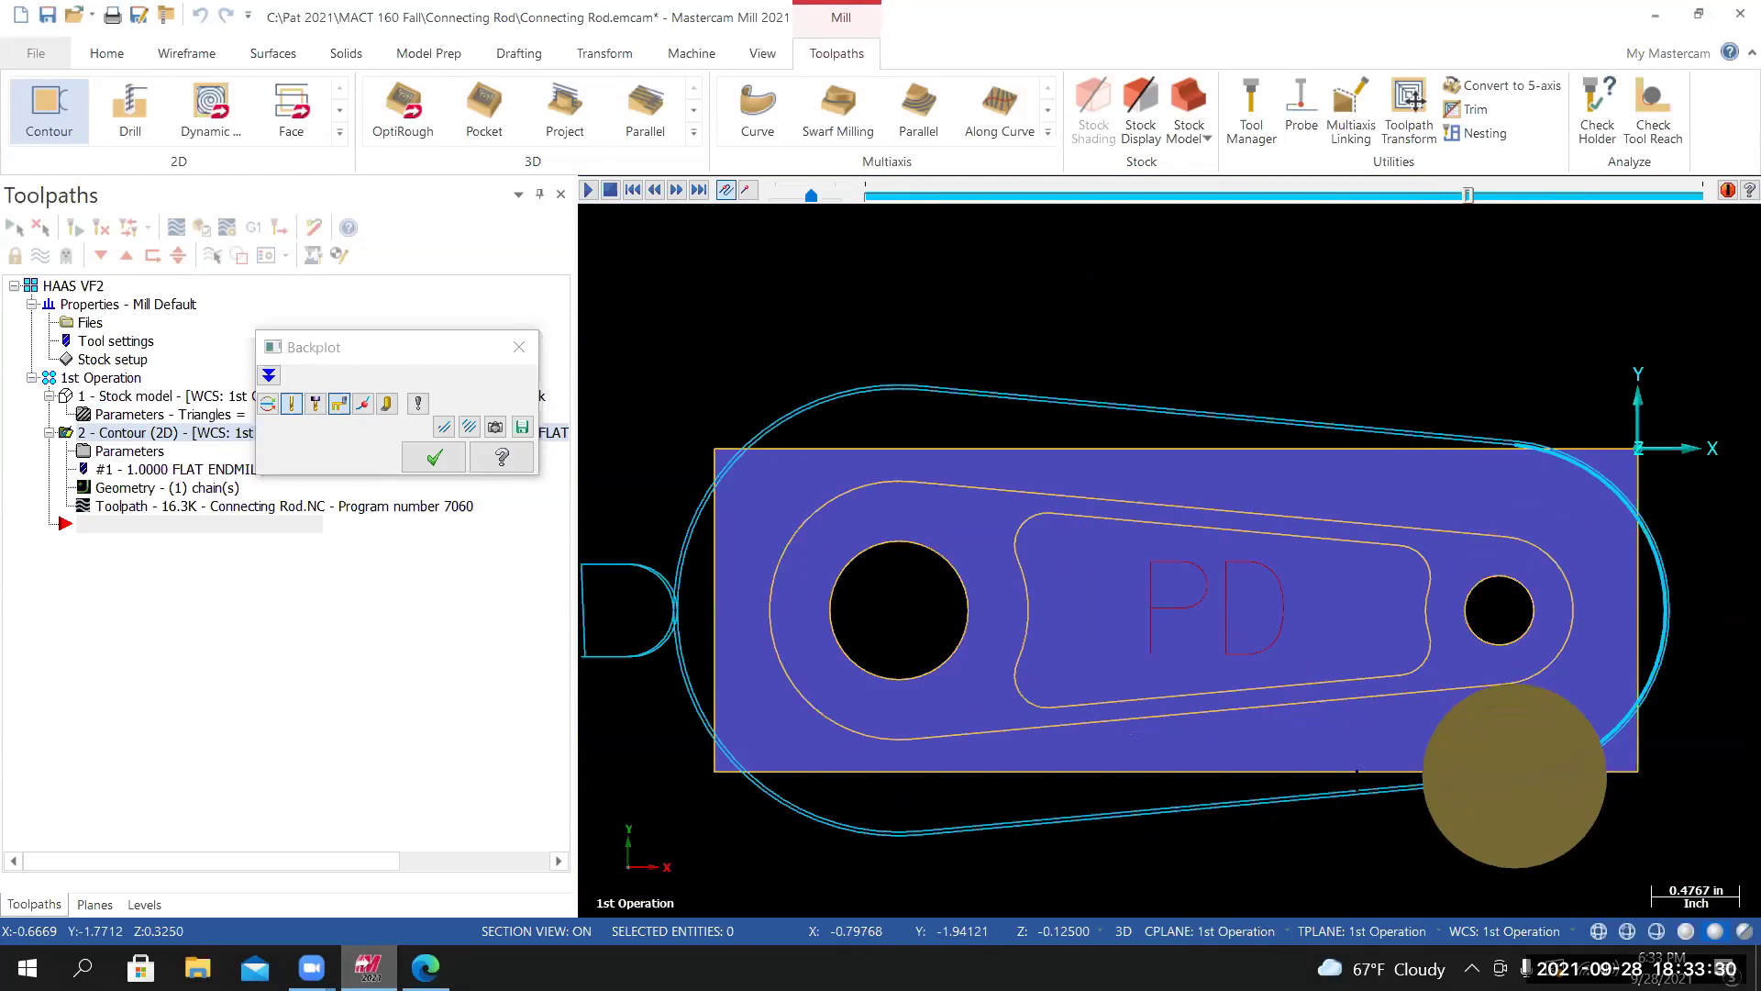
scroll(1325, 763, down, 2)
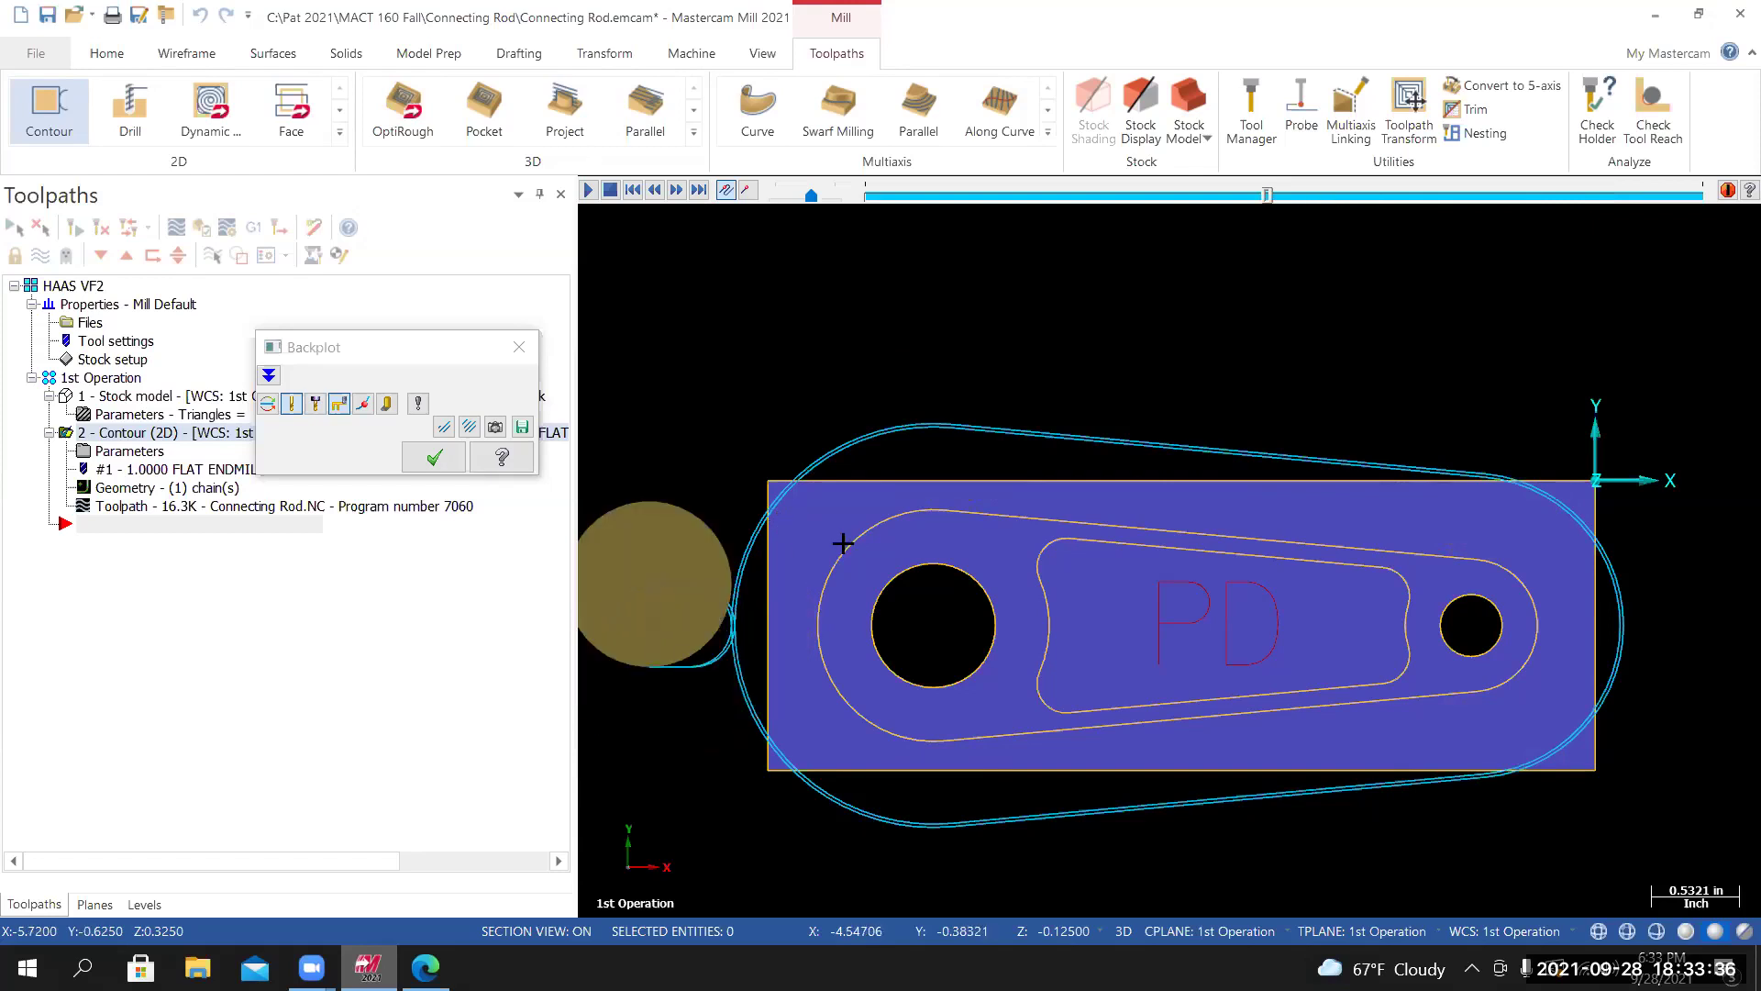
Inspect the gap between cutter and large-end wall on the first backplot pass, and close the backplot.
scroll(768, 648, up, 3)
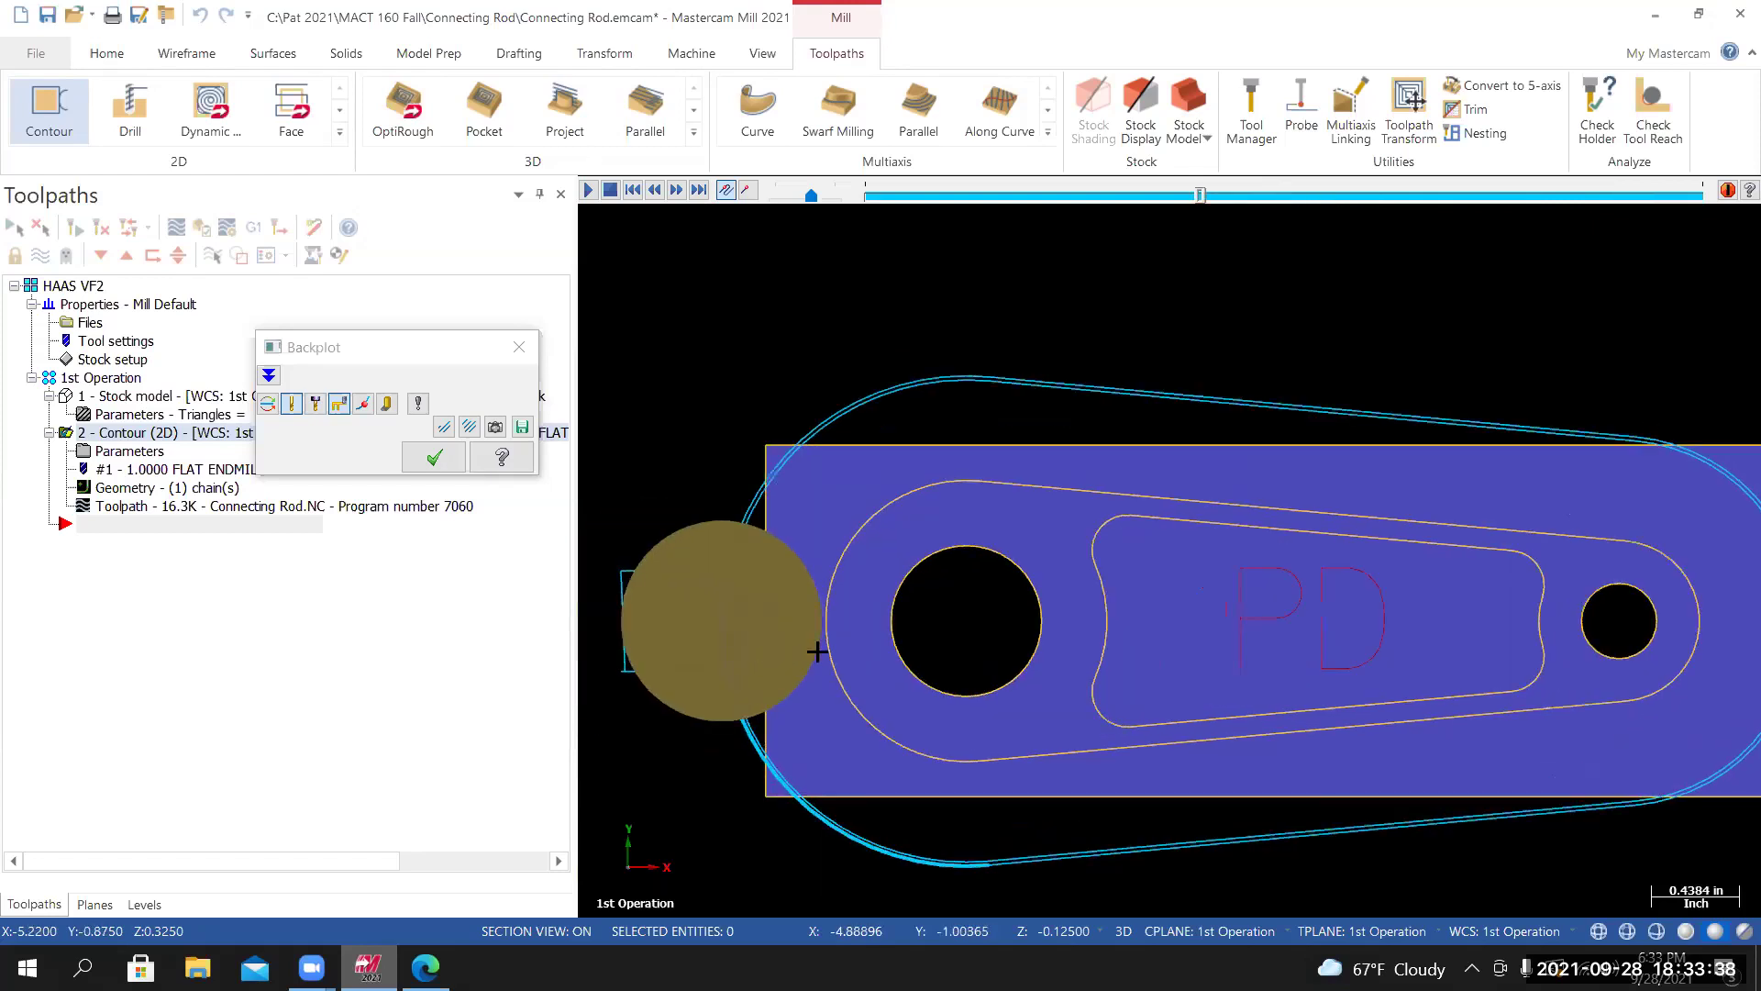
scroll(865, 602, up, 8)
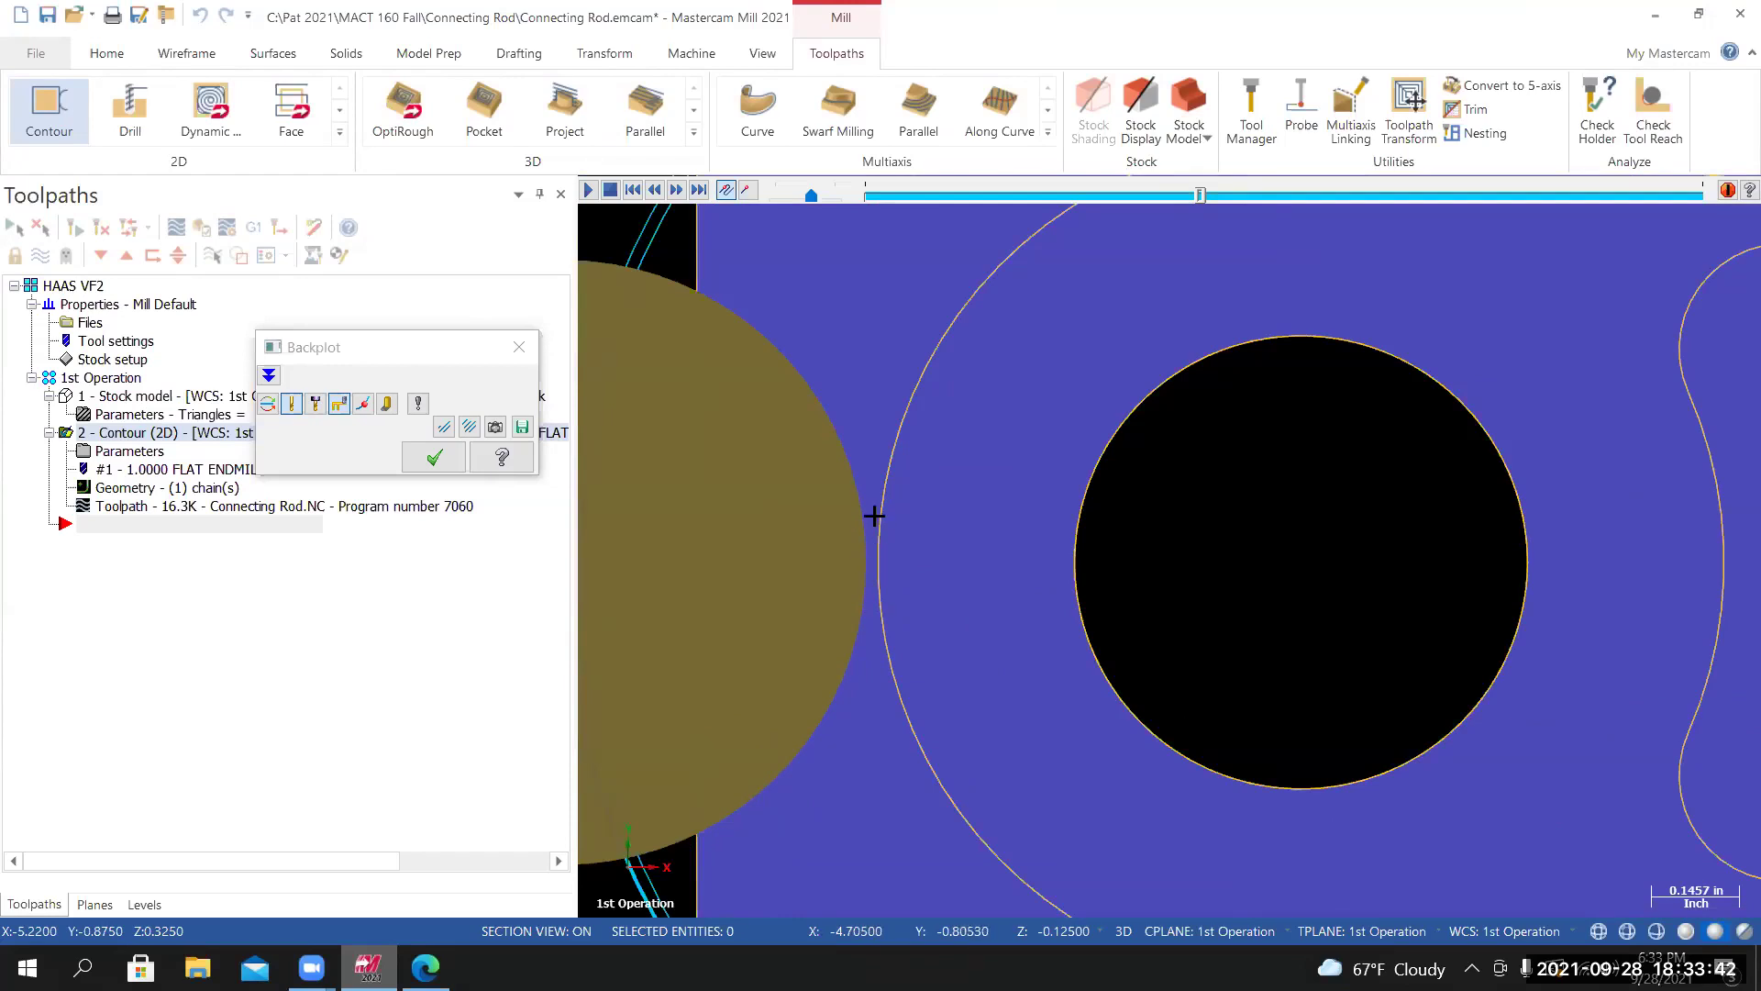
scroll(853, 665, down, 5)
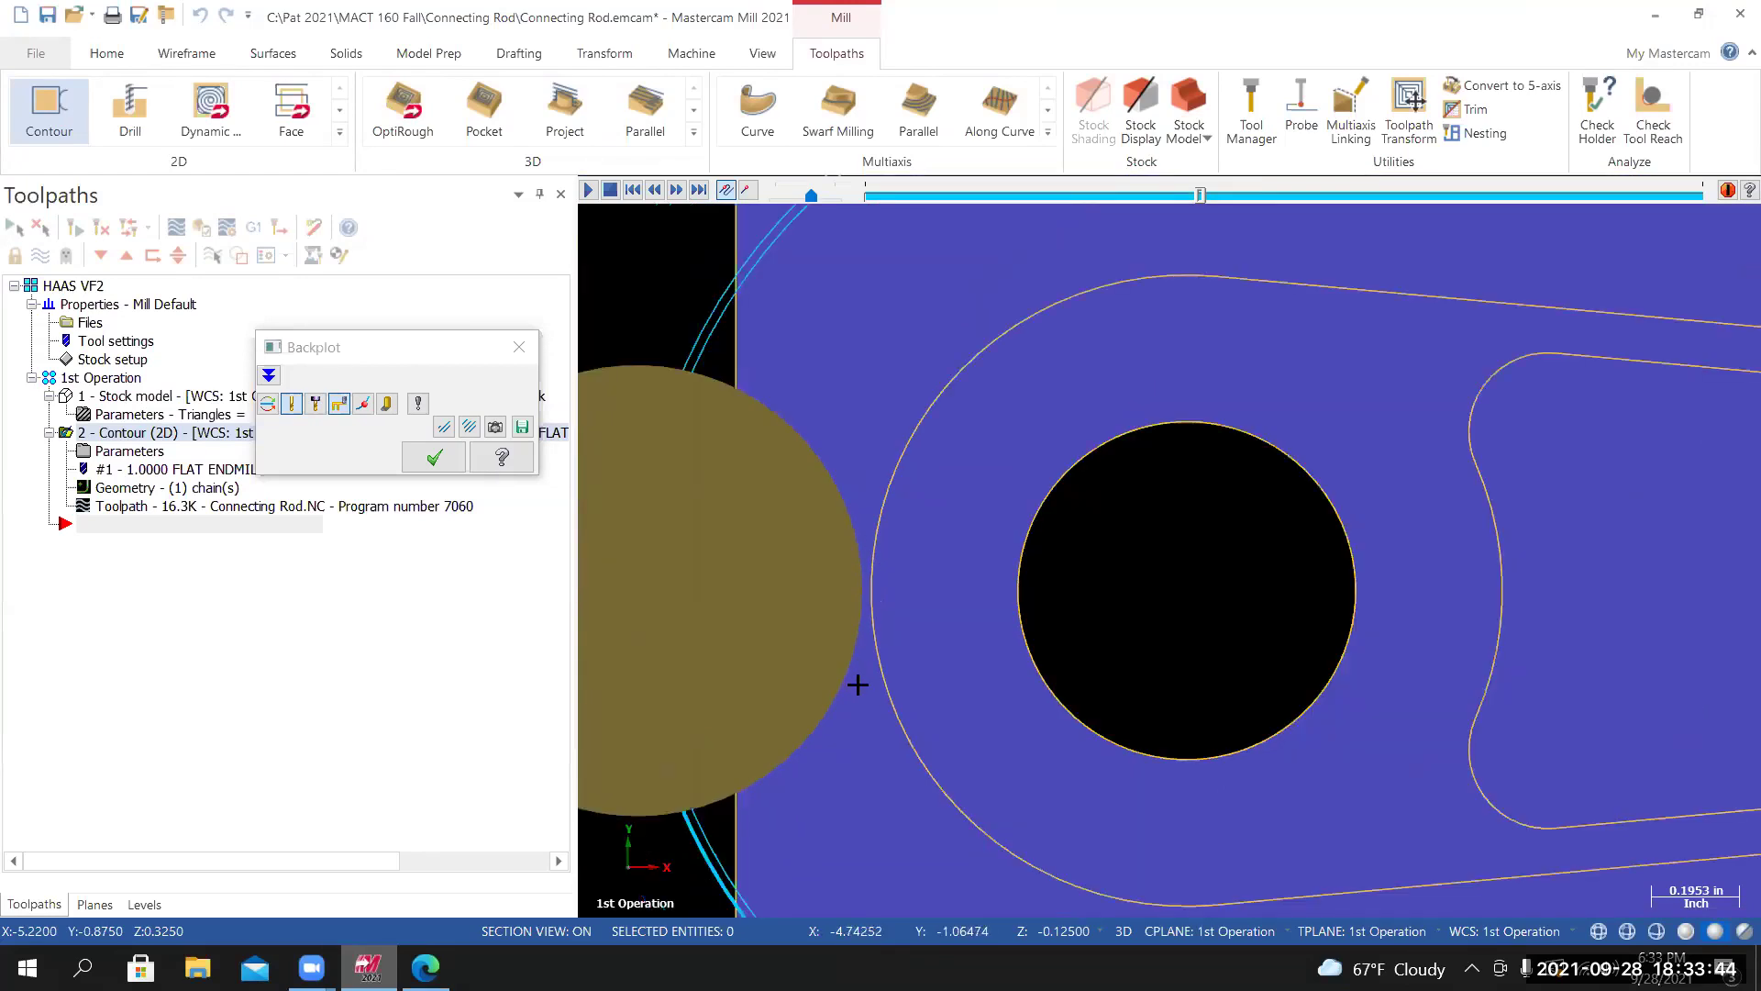
scroll(882, 682, down, 5)
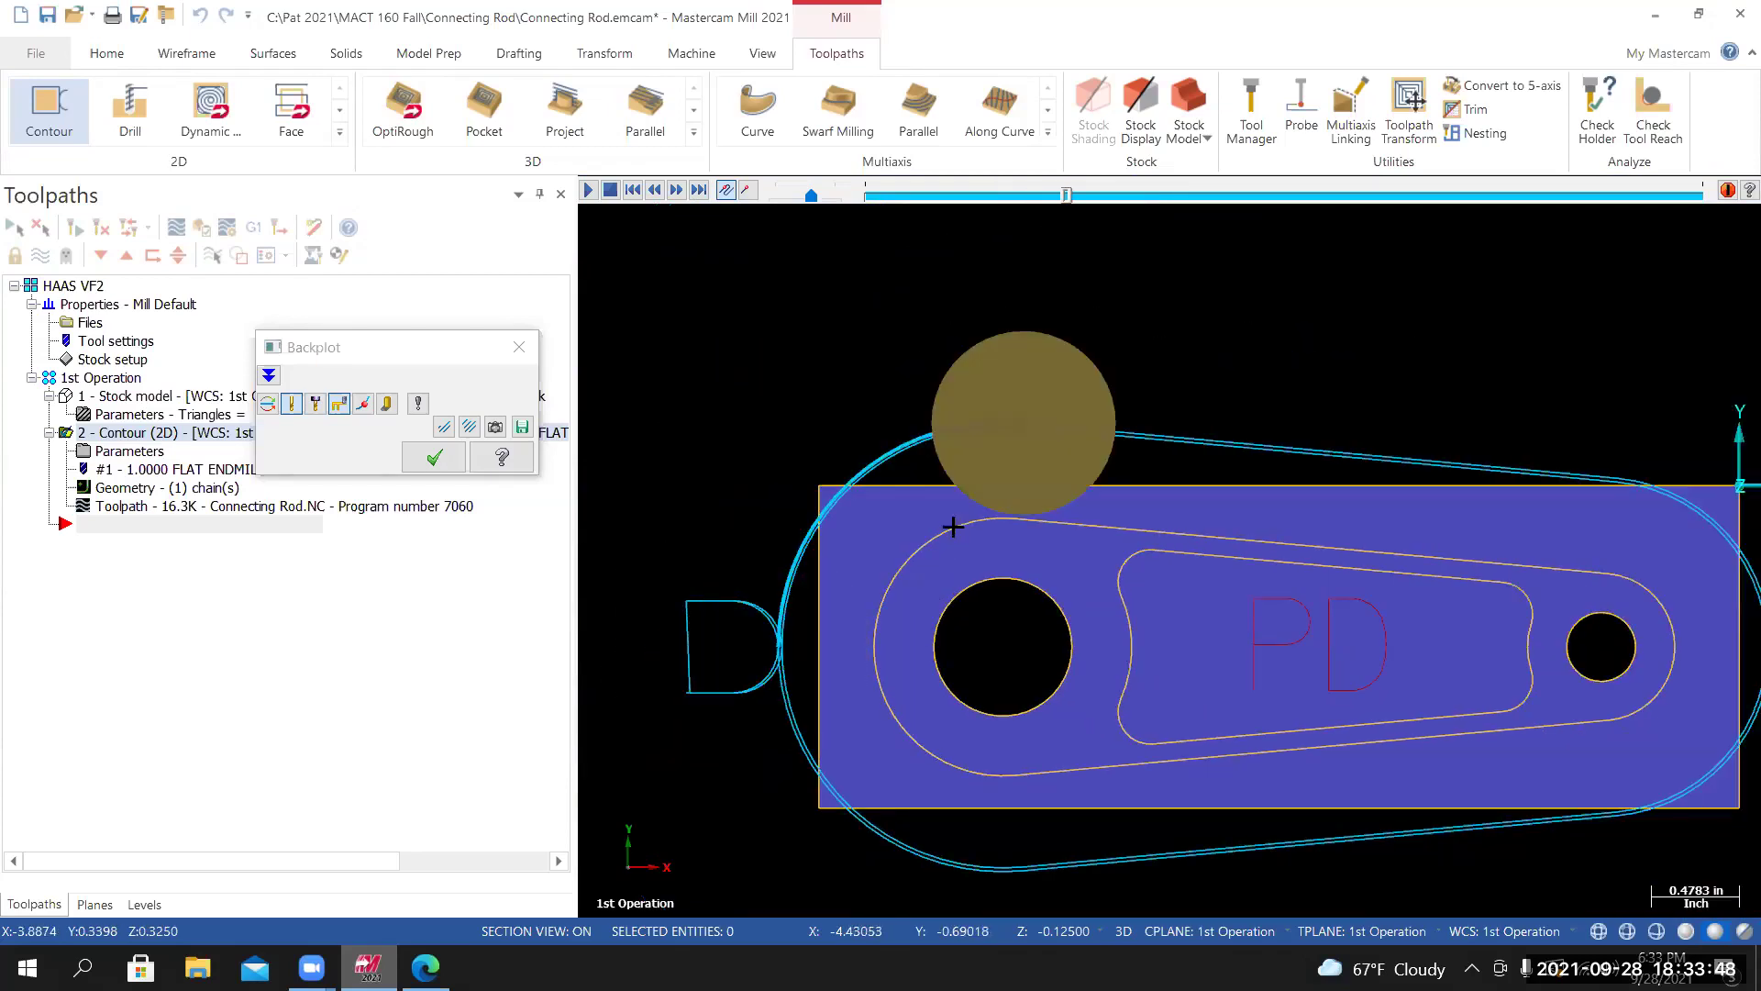
scroll(991, 507, up, 3)
scroll(846, 609, up, 3)
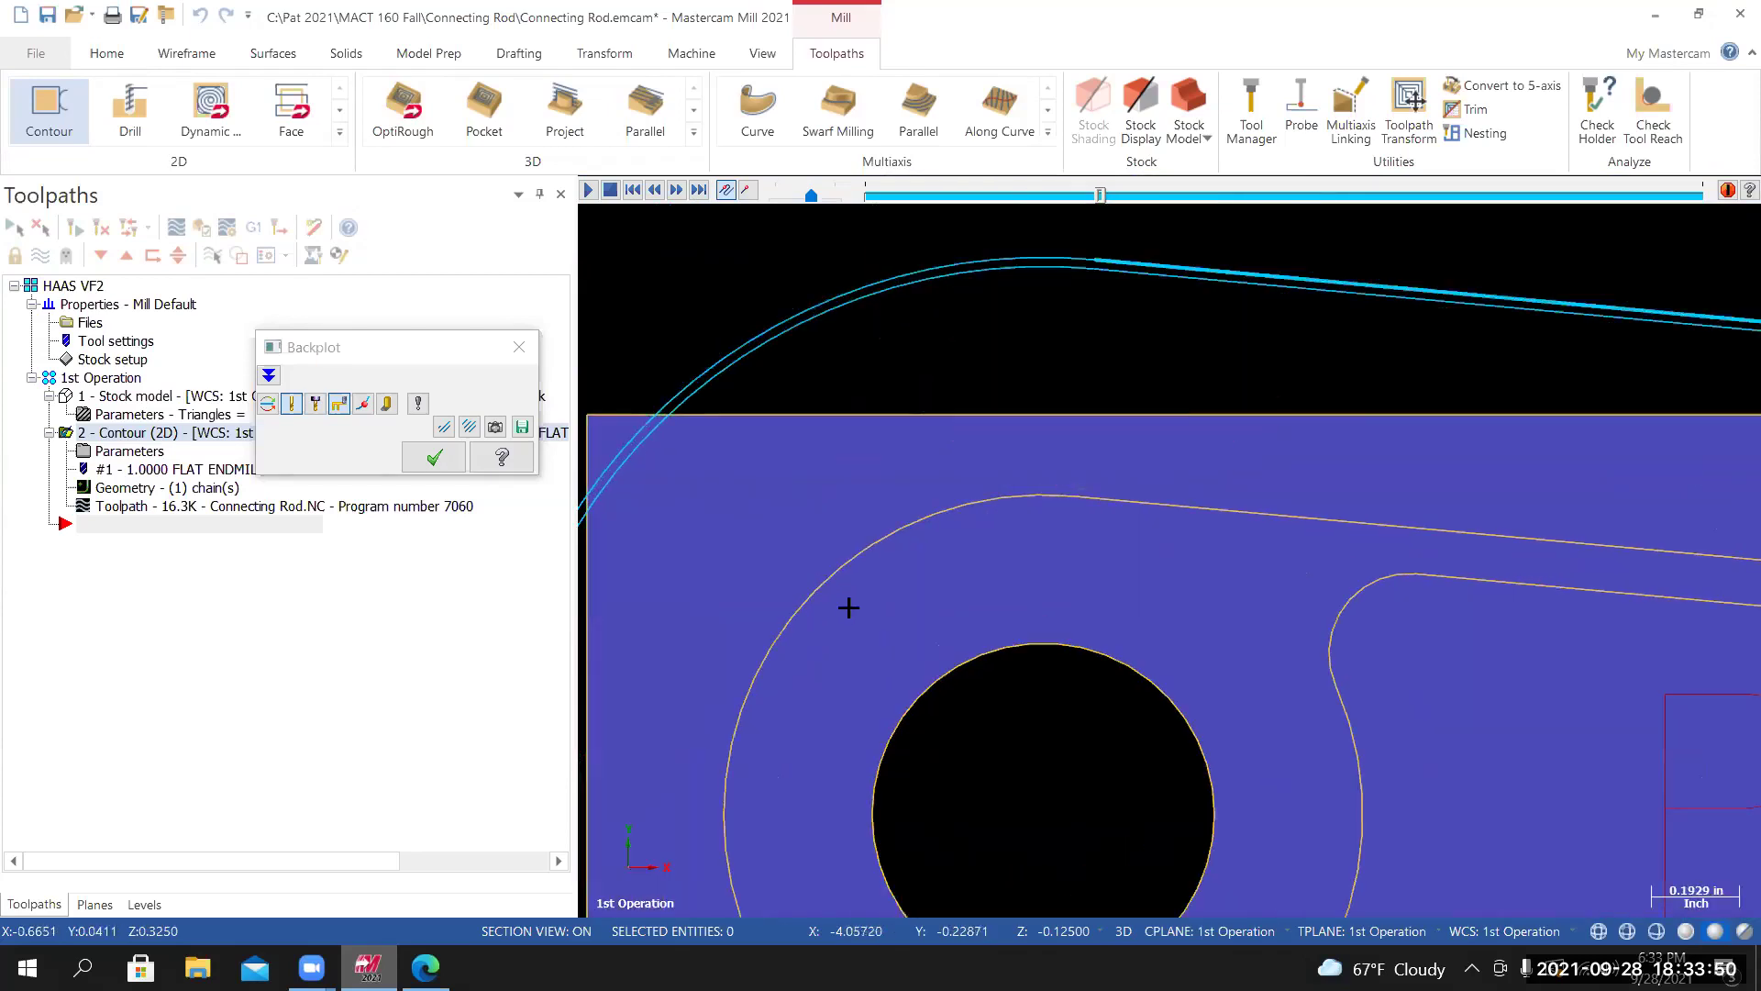
scroll(884, 597, down, 2)
scroll(870, 596, down, 6)
middle_drag(891, 561, 749, 692)
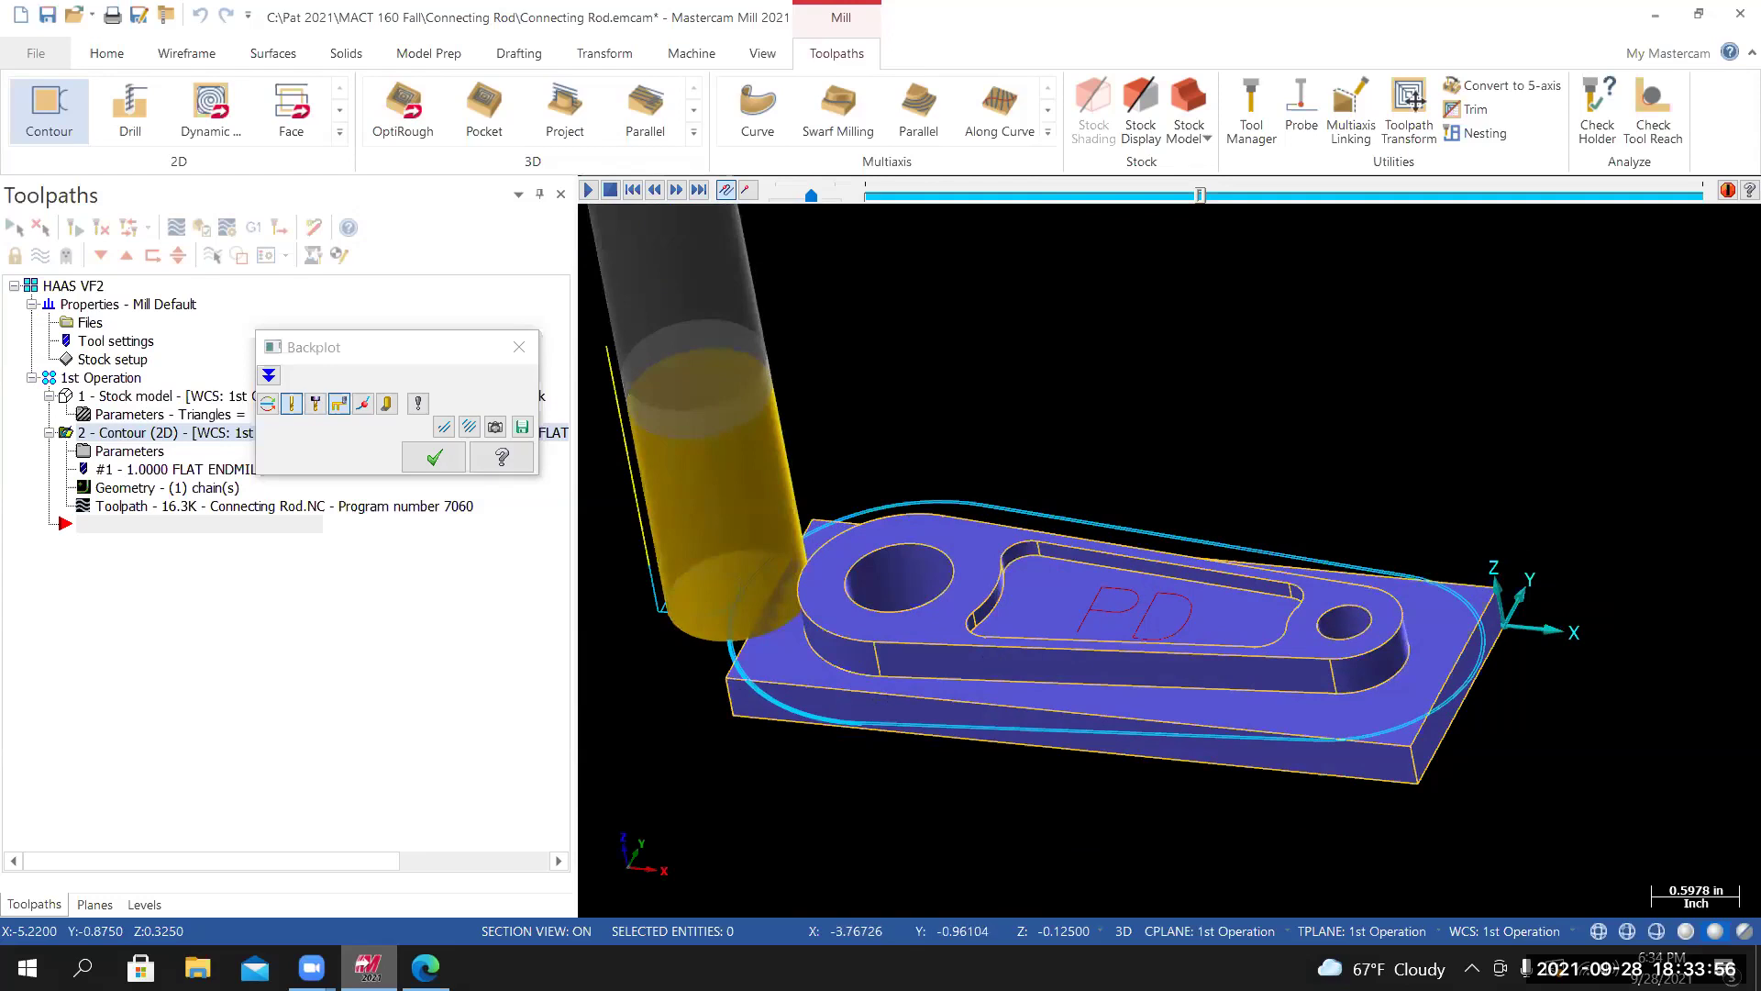
click(521, 350)
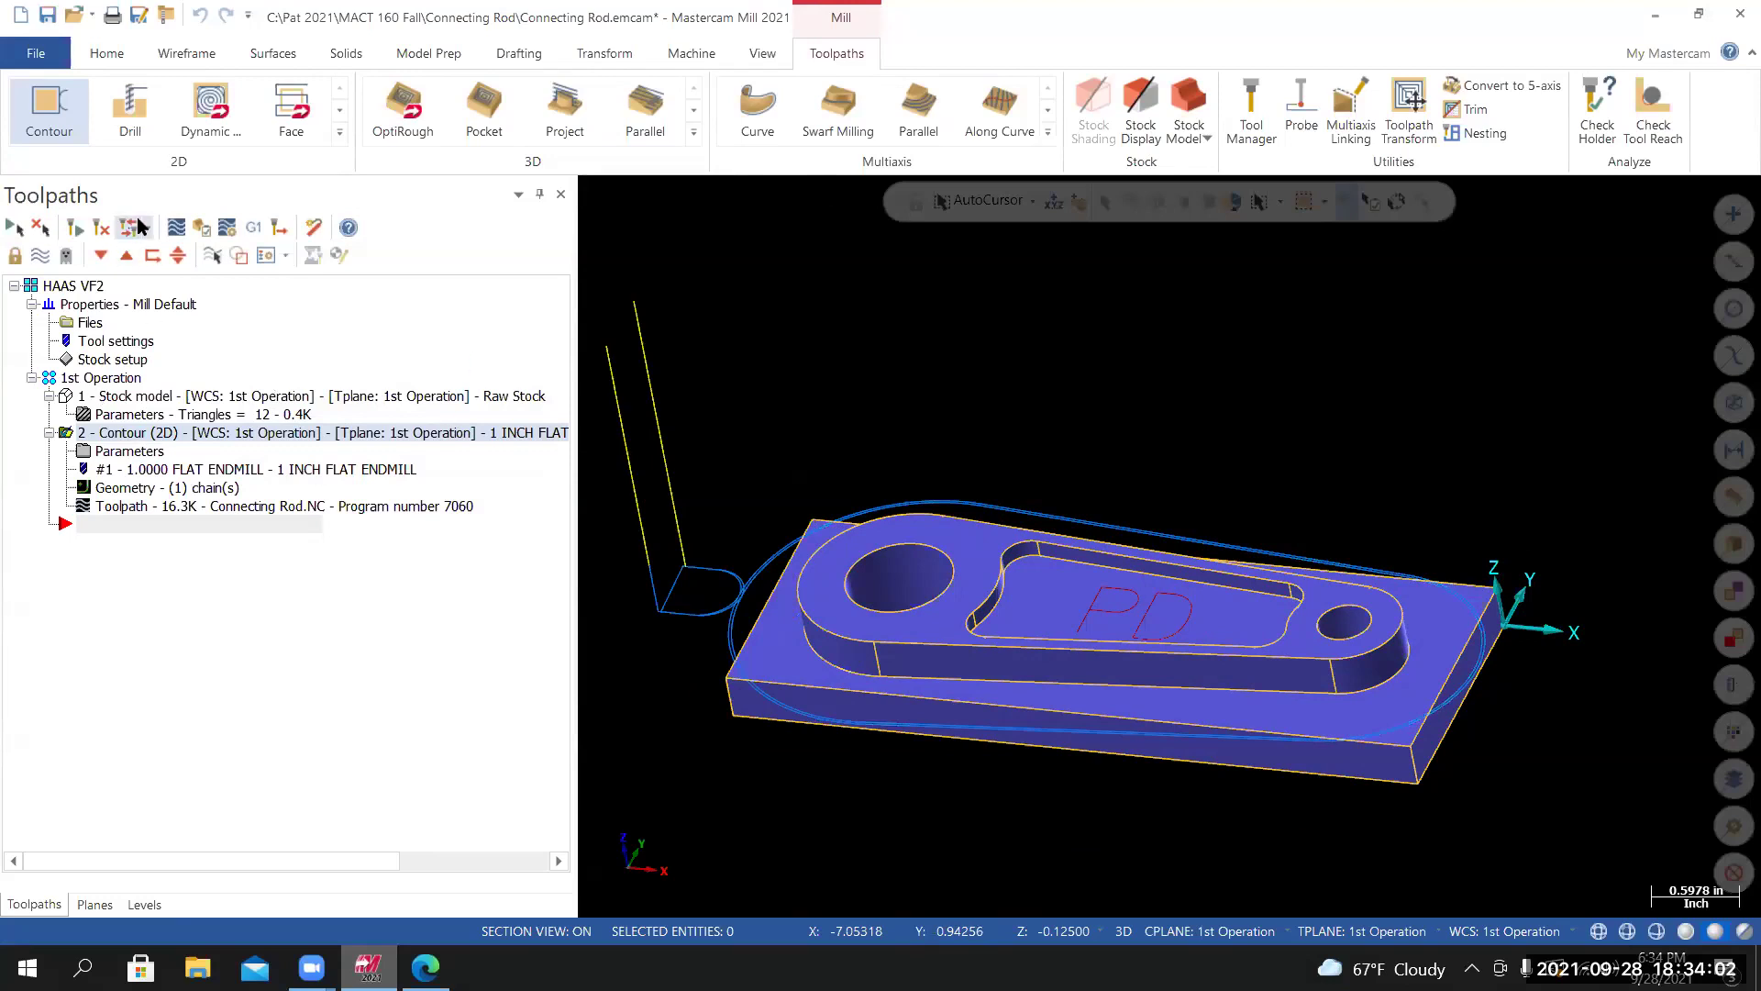
Hide the contour operation's toolpath display and show the whole part in the isometric view.
click(176, 227)
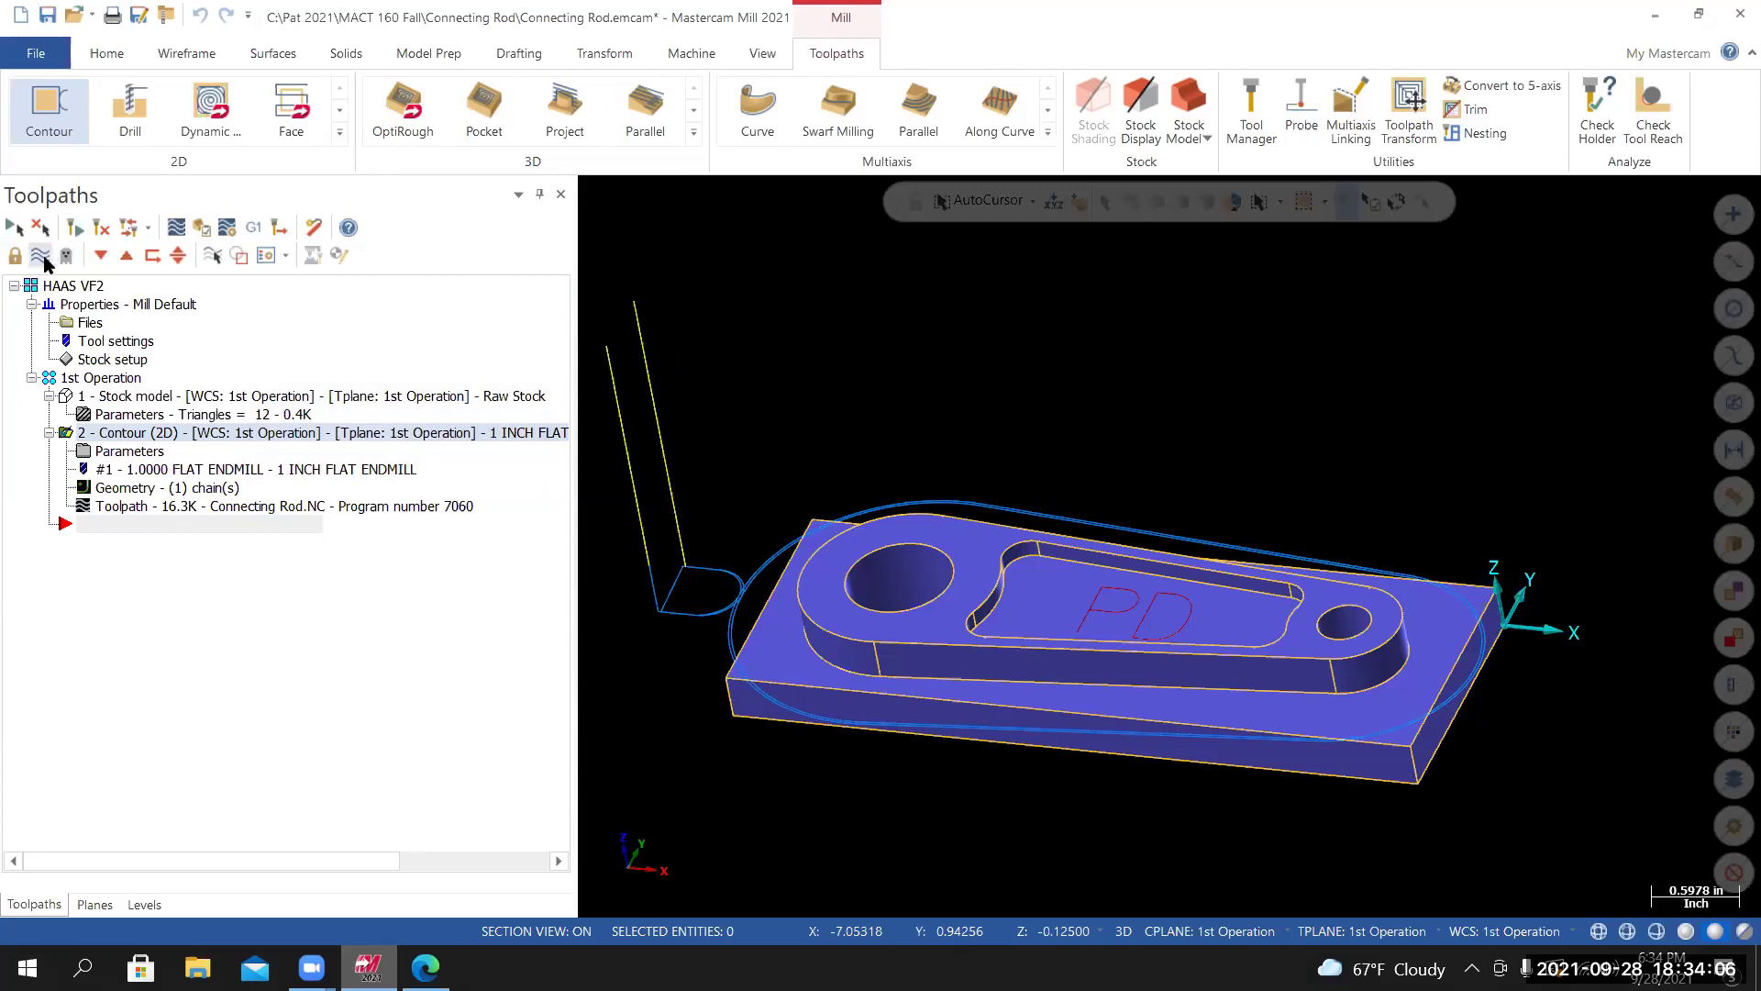
click(40, 255)
right_click(775, 408)
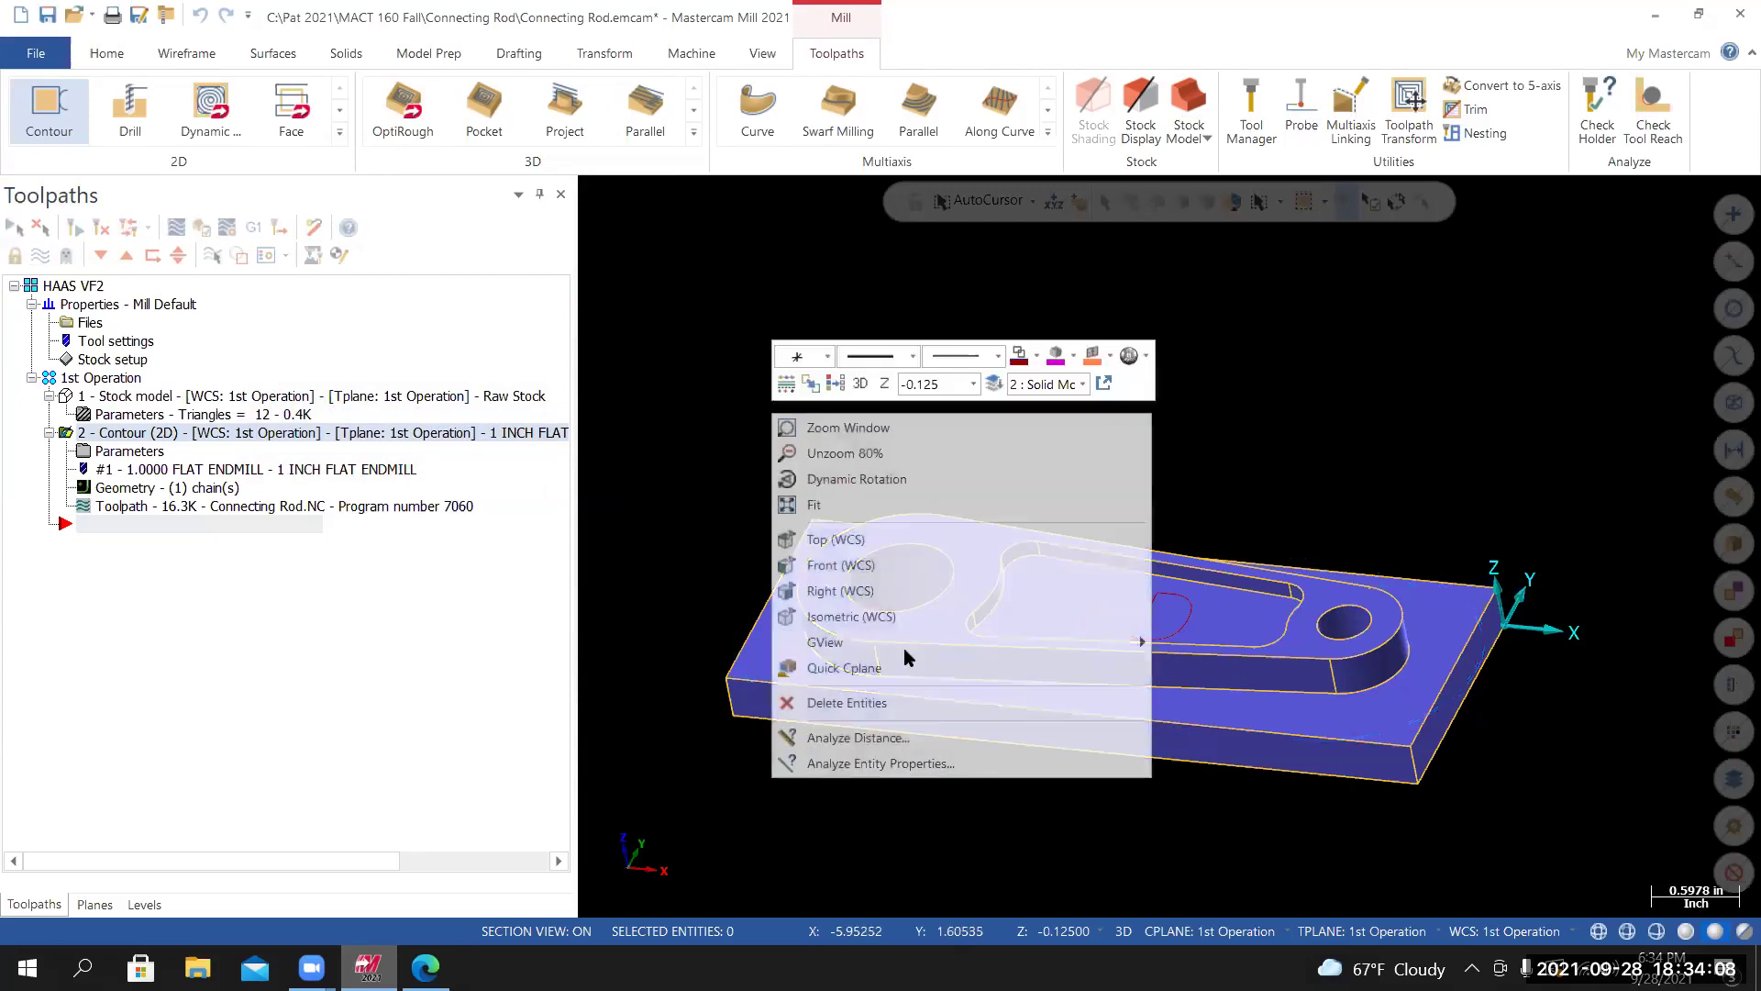
click(862, 616)
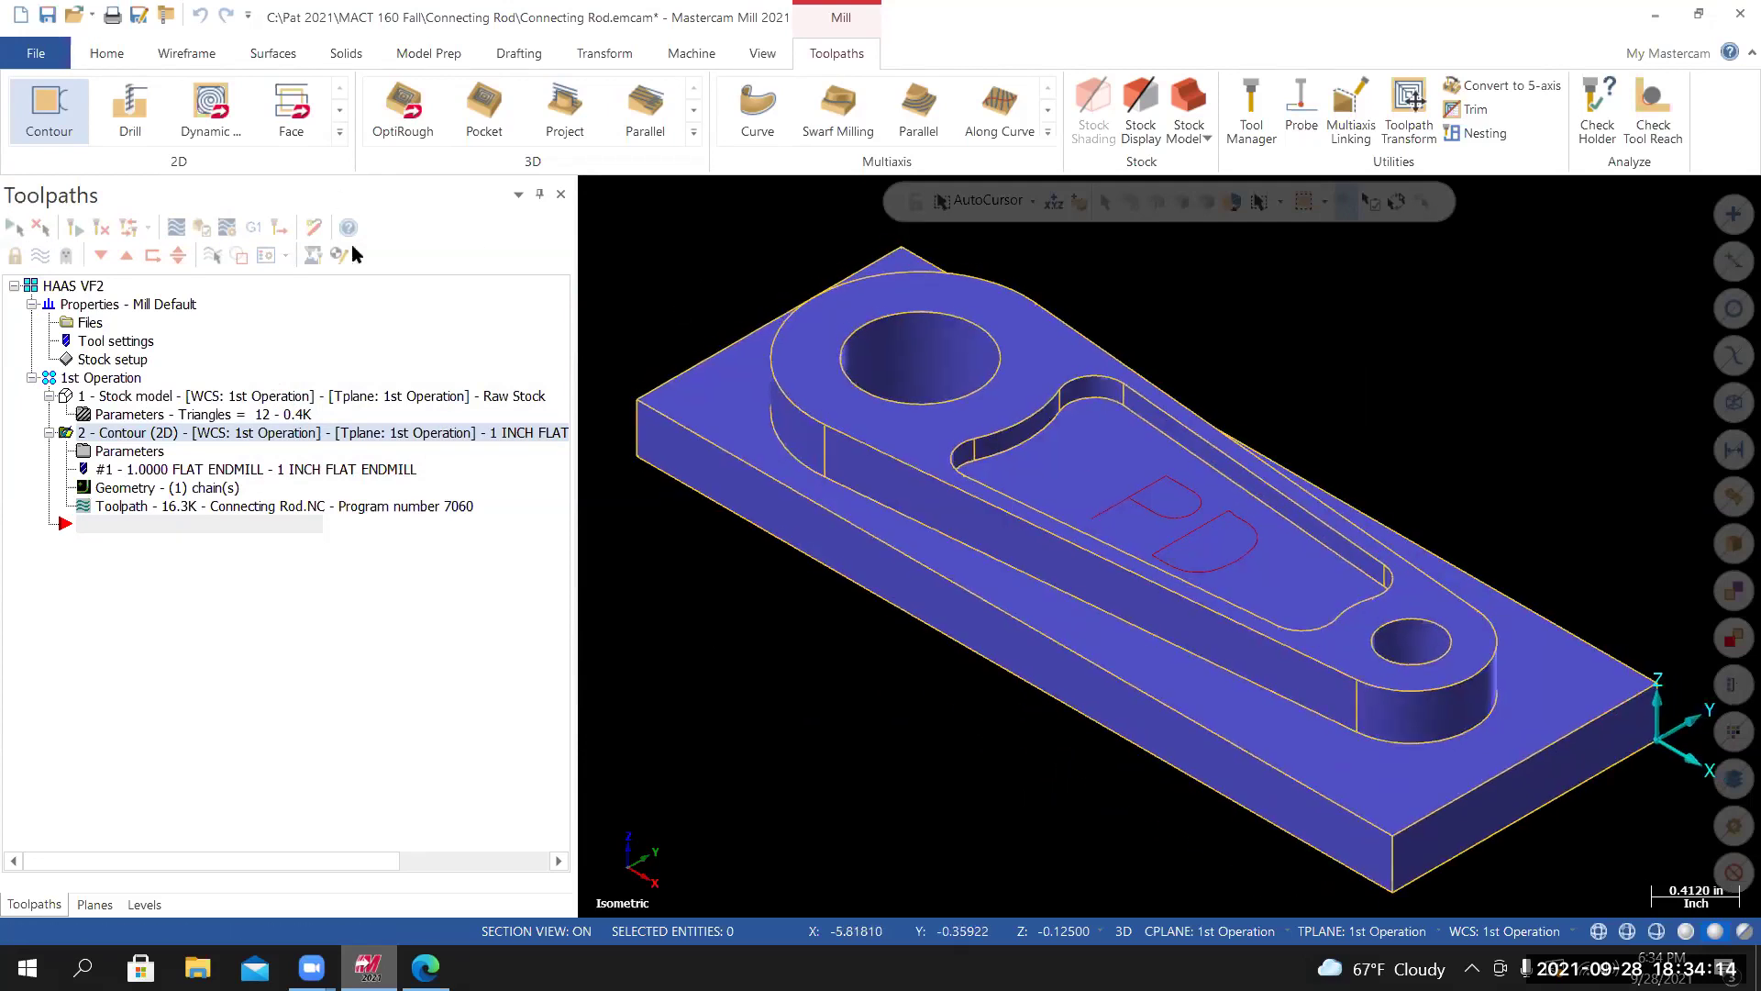
key(alt+F2)
click(343, 348)
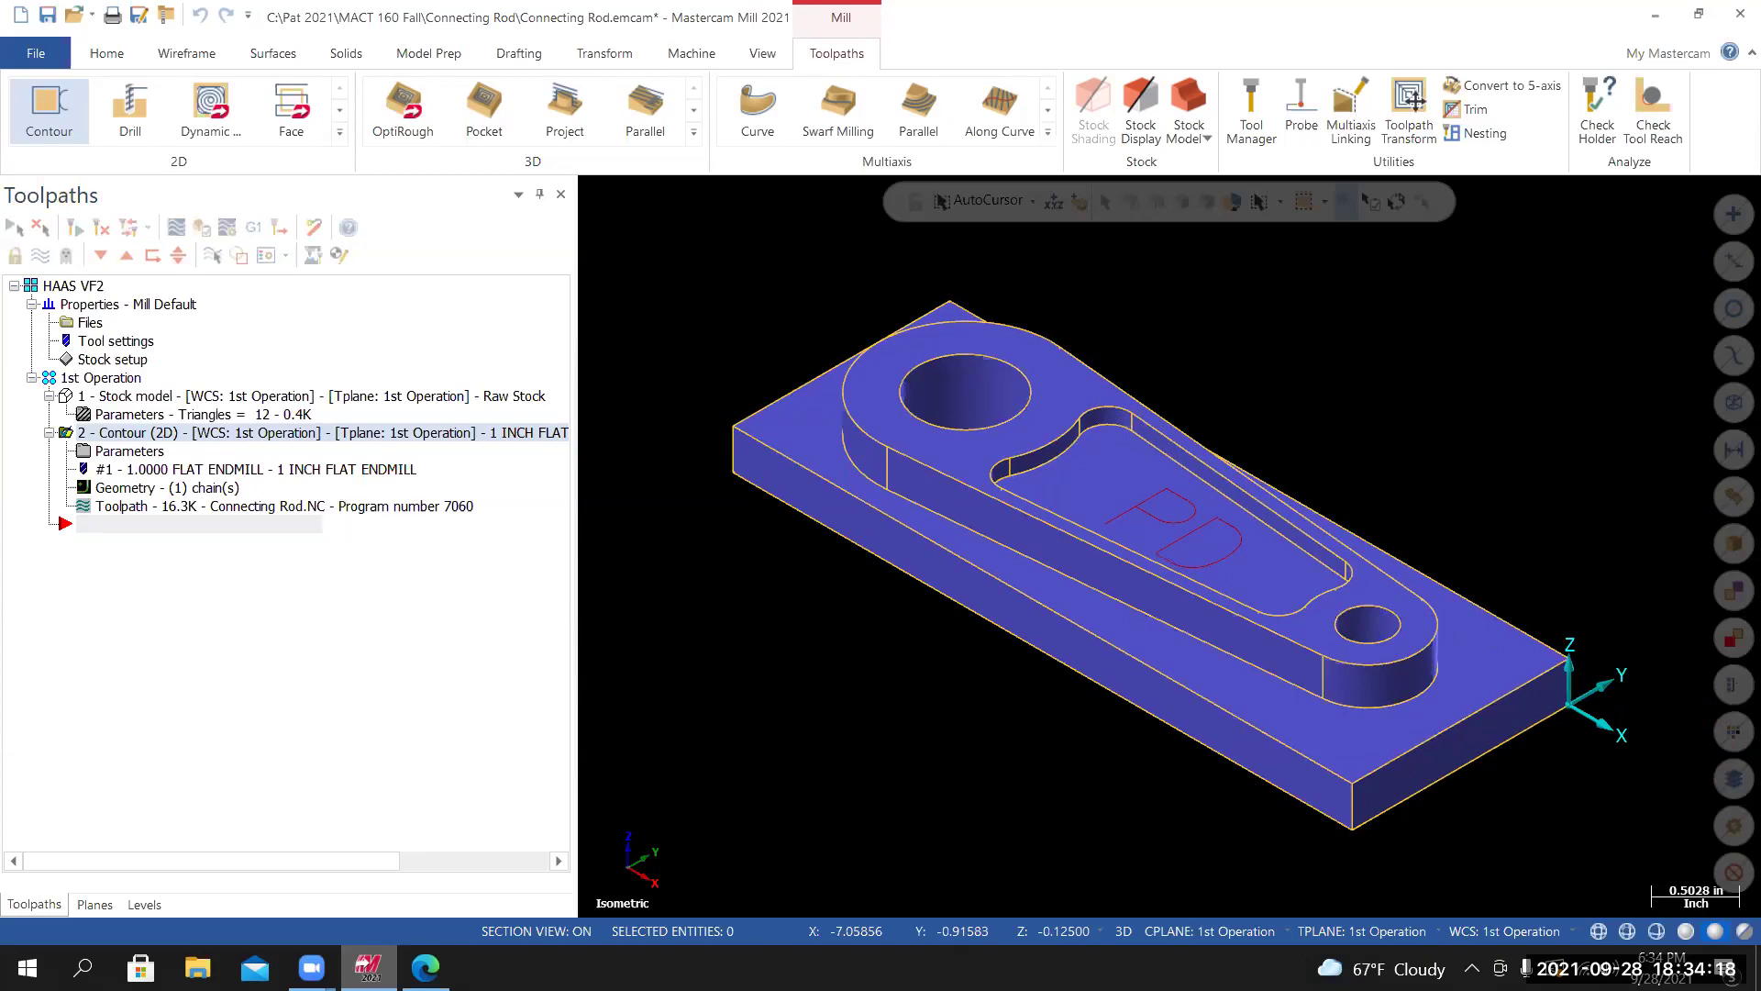
Save the Connecting Rod part file.
click(36, 55)
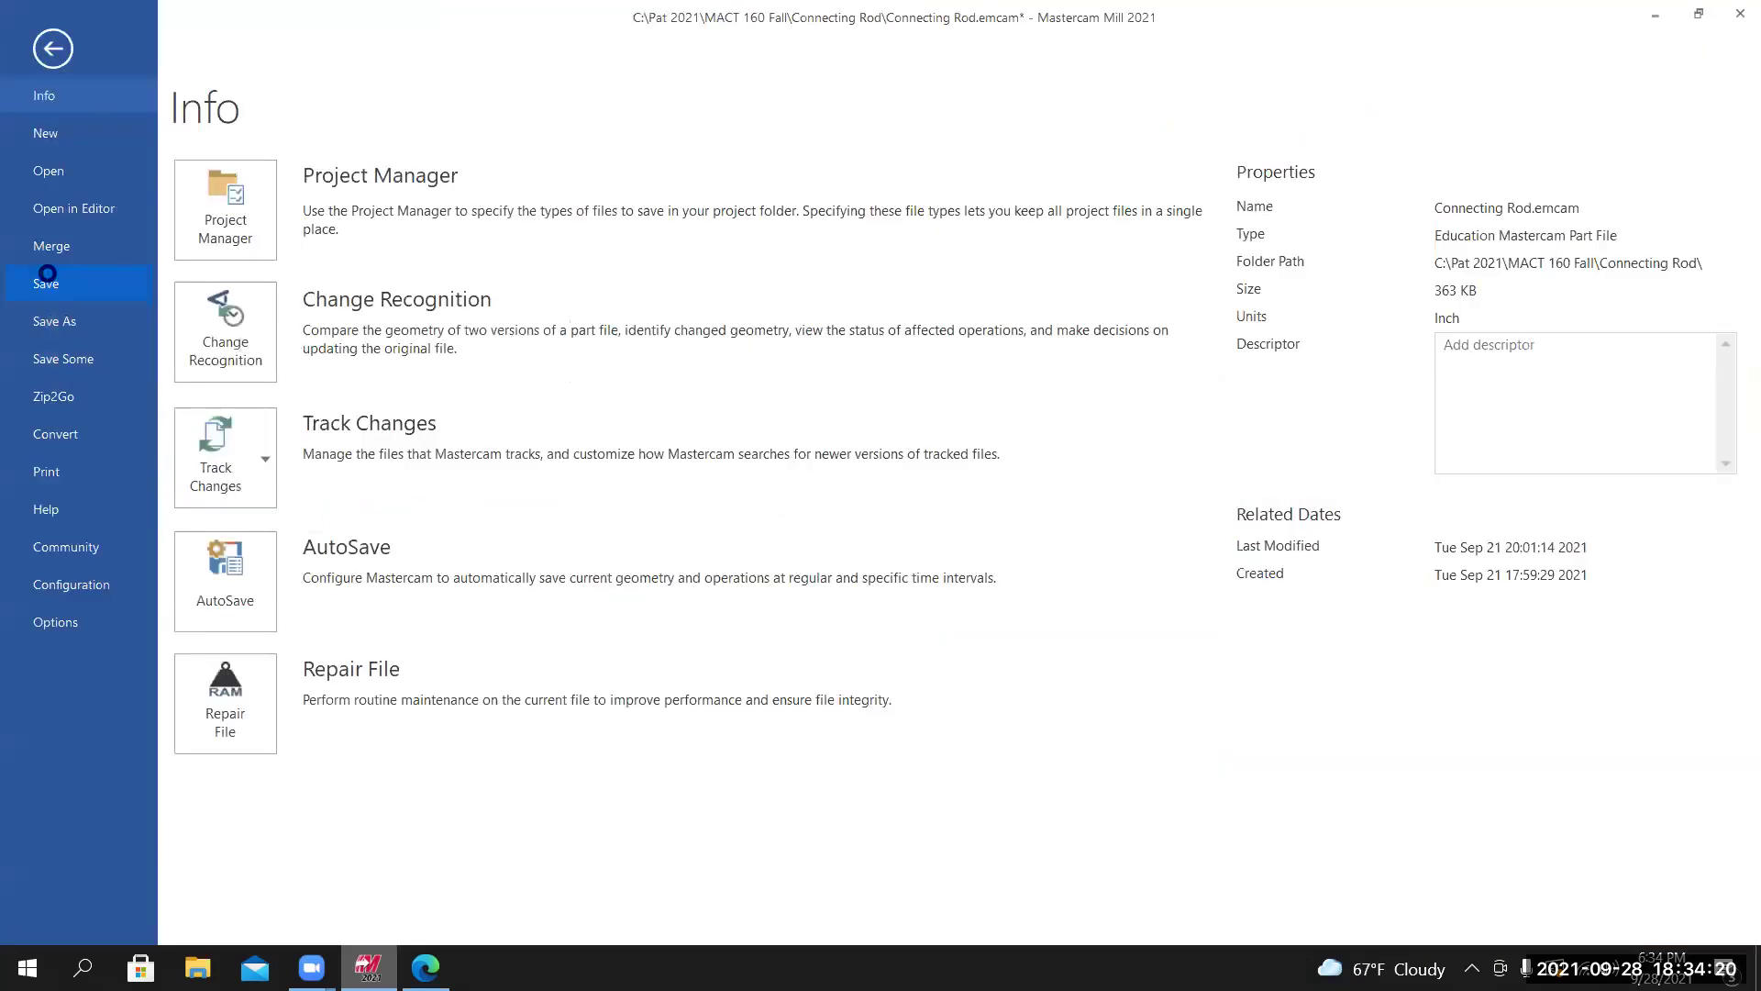
key(Escape)
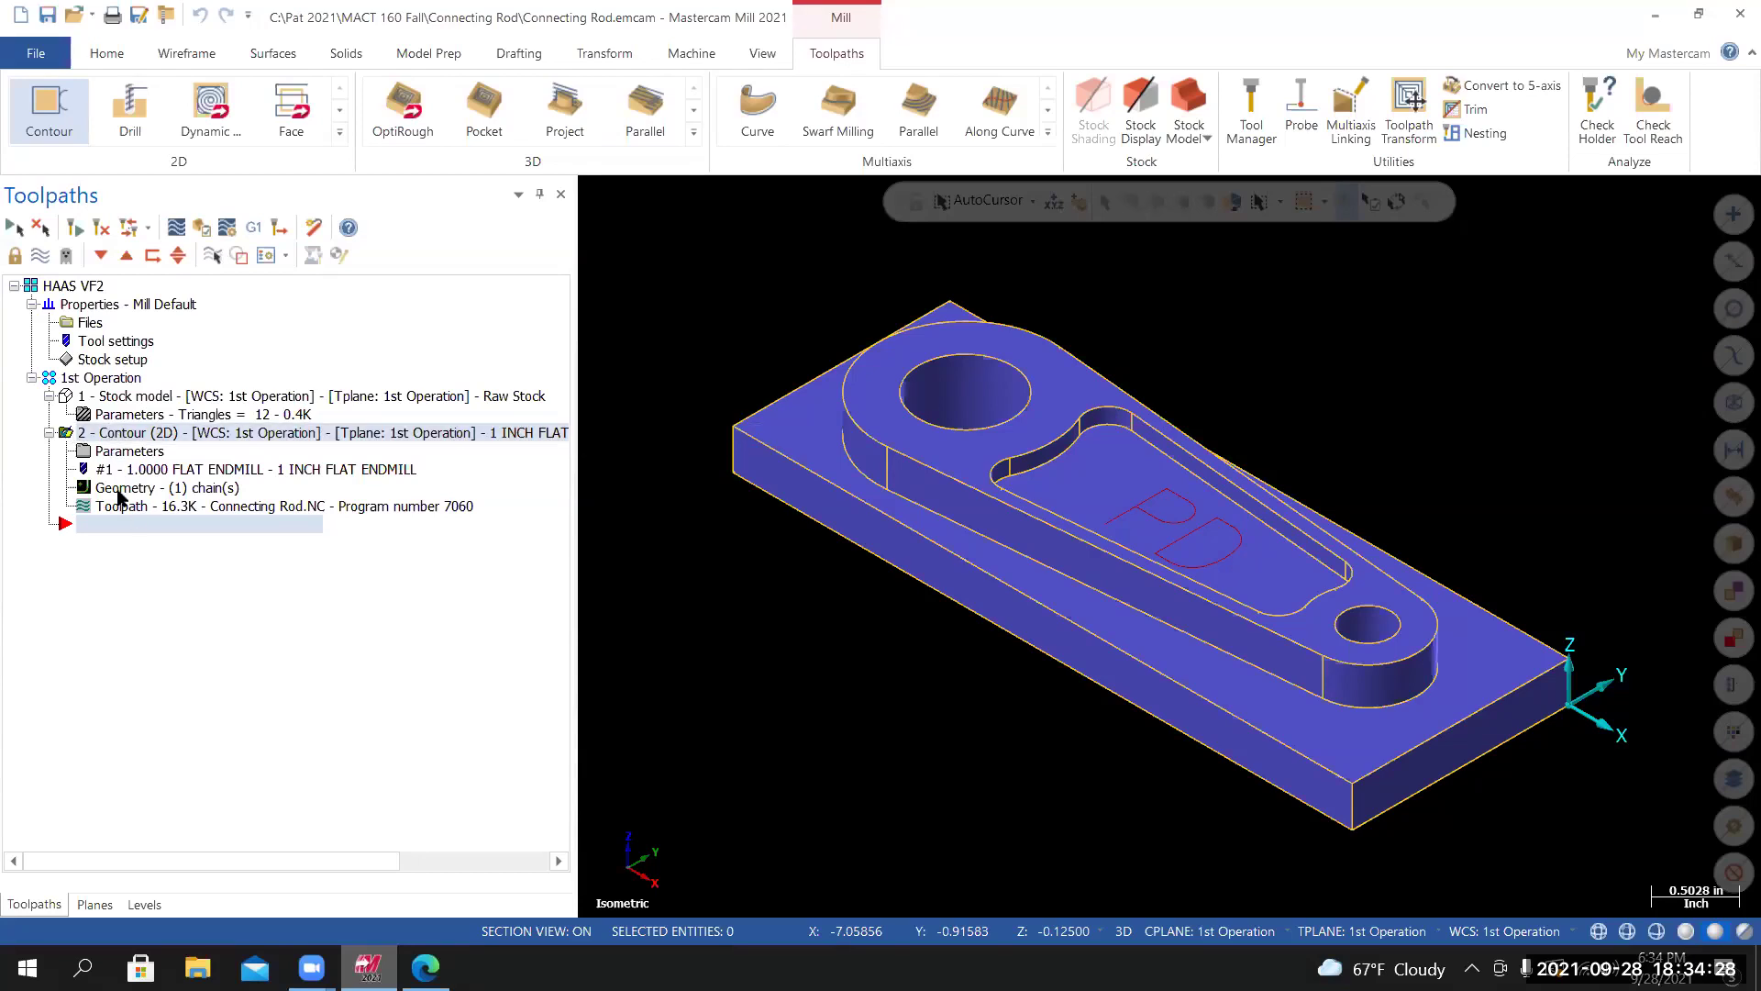
Load the whole 1st Operation group into Verify and enable the Collision stop condition.
click(84, 379)
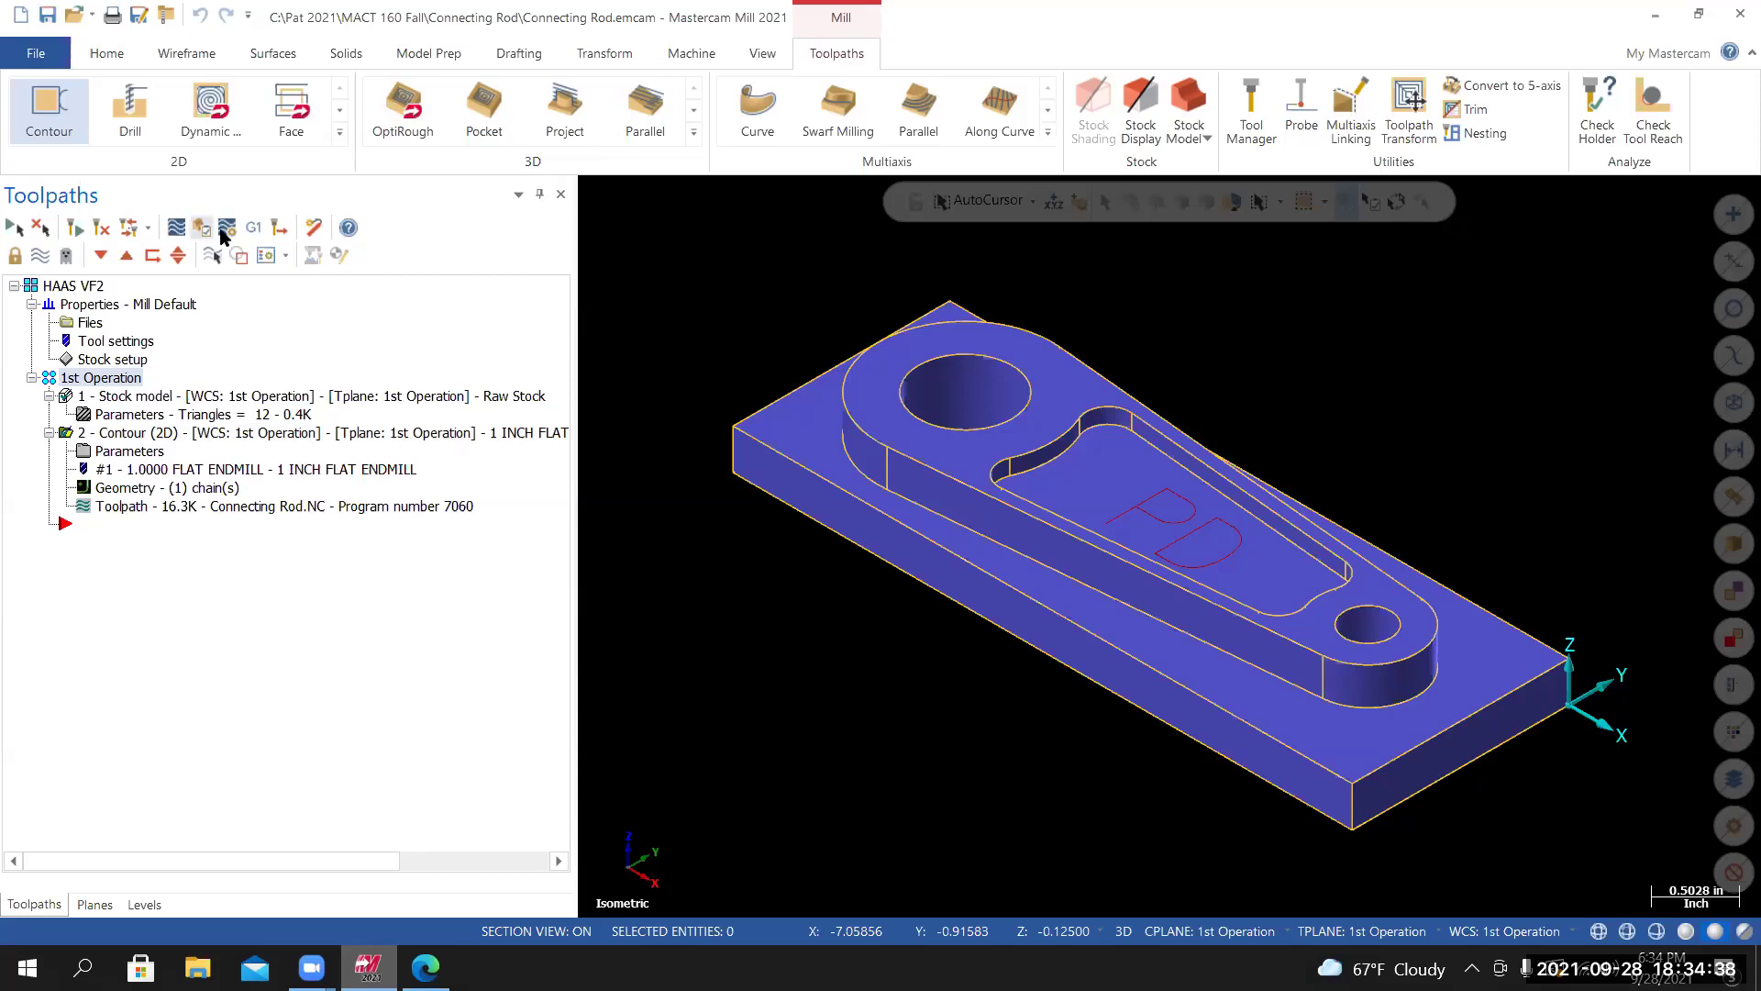
click(204, 230)
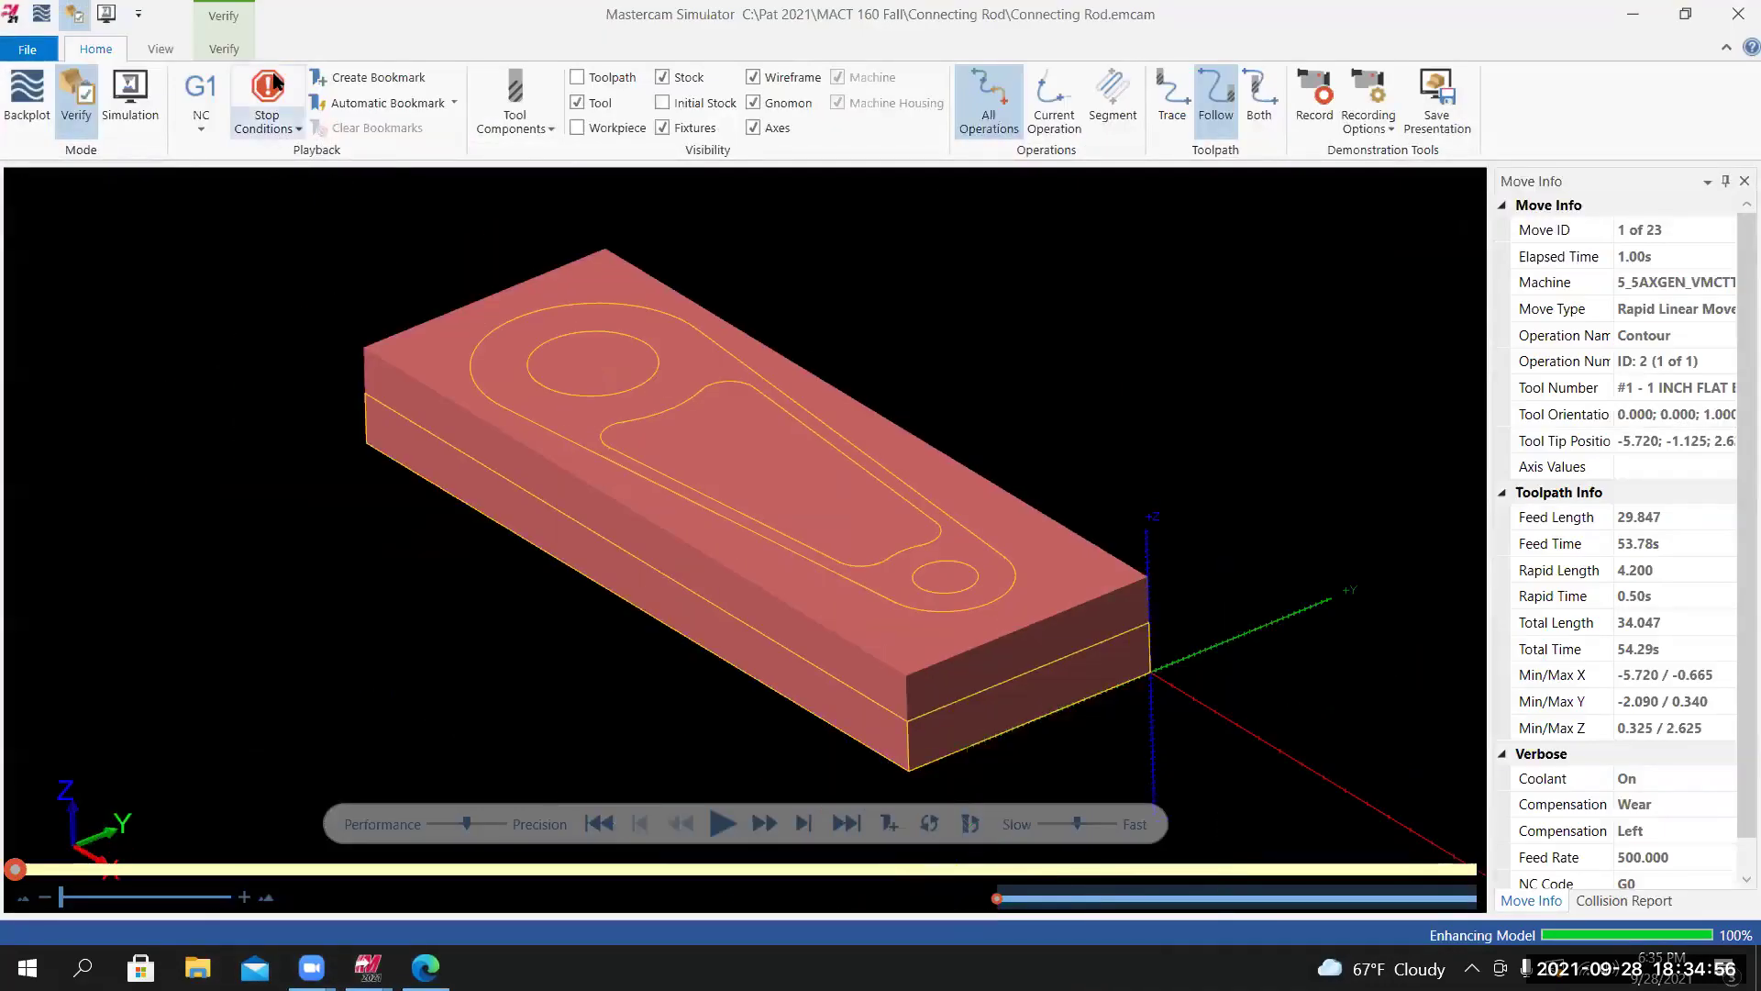
click(274, 126)
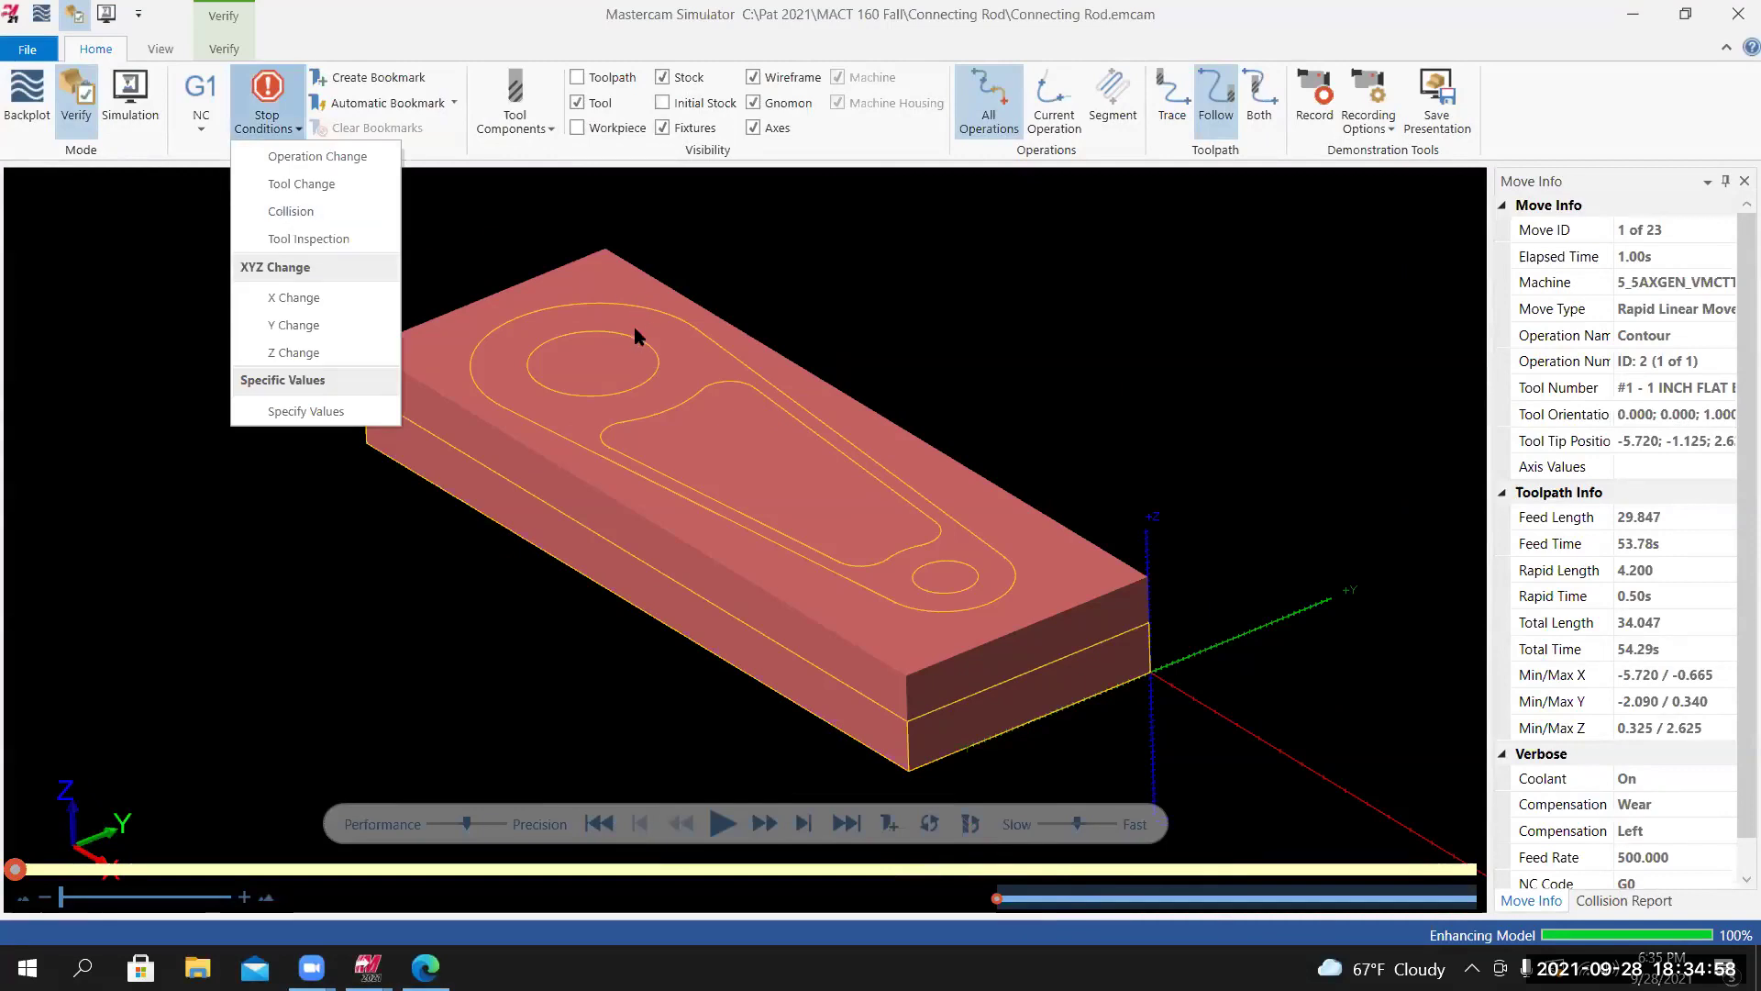
click(294, 203)
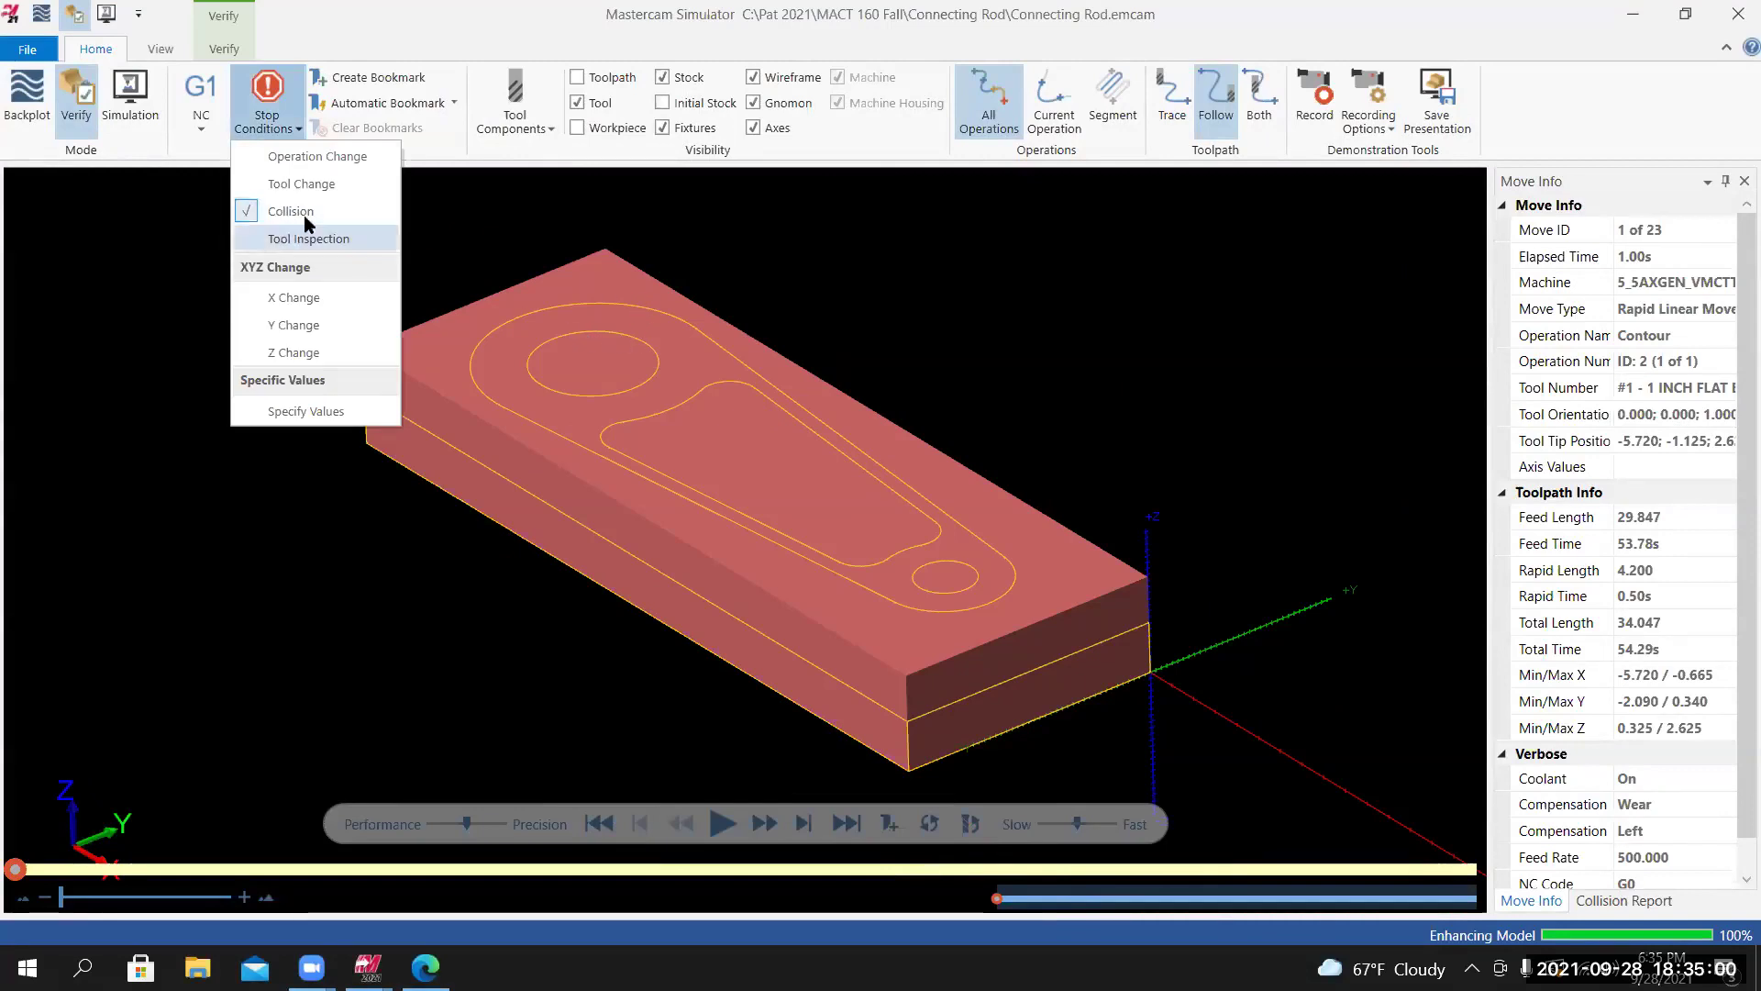
click(364, 57)
middle_drag(562, 354, 719, 310)
scroll(719, 310, down, 5)
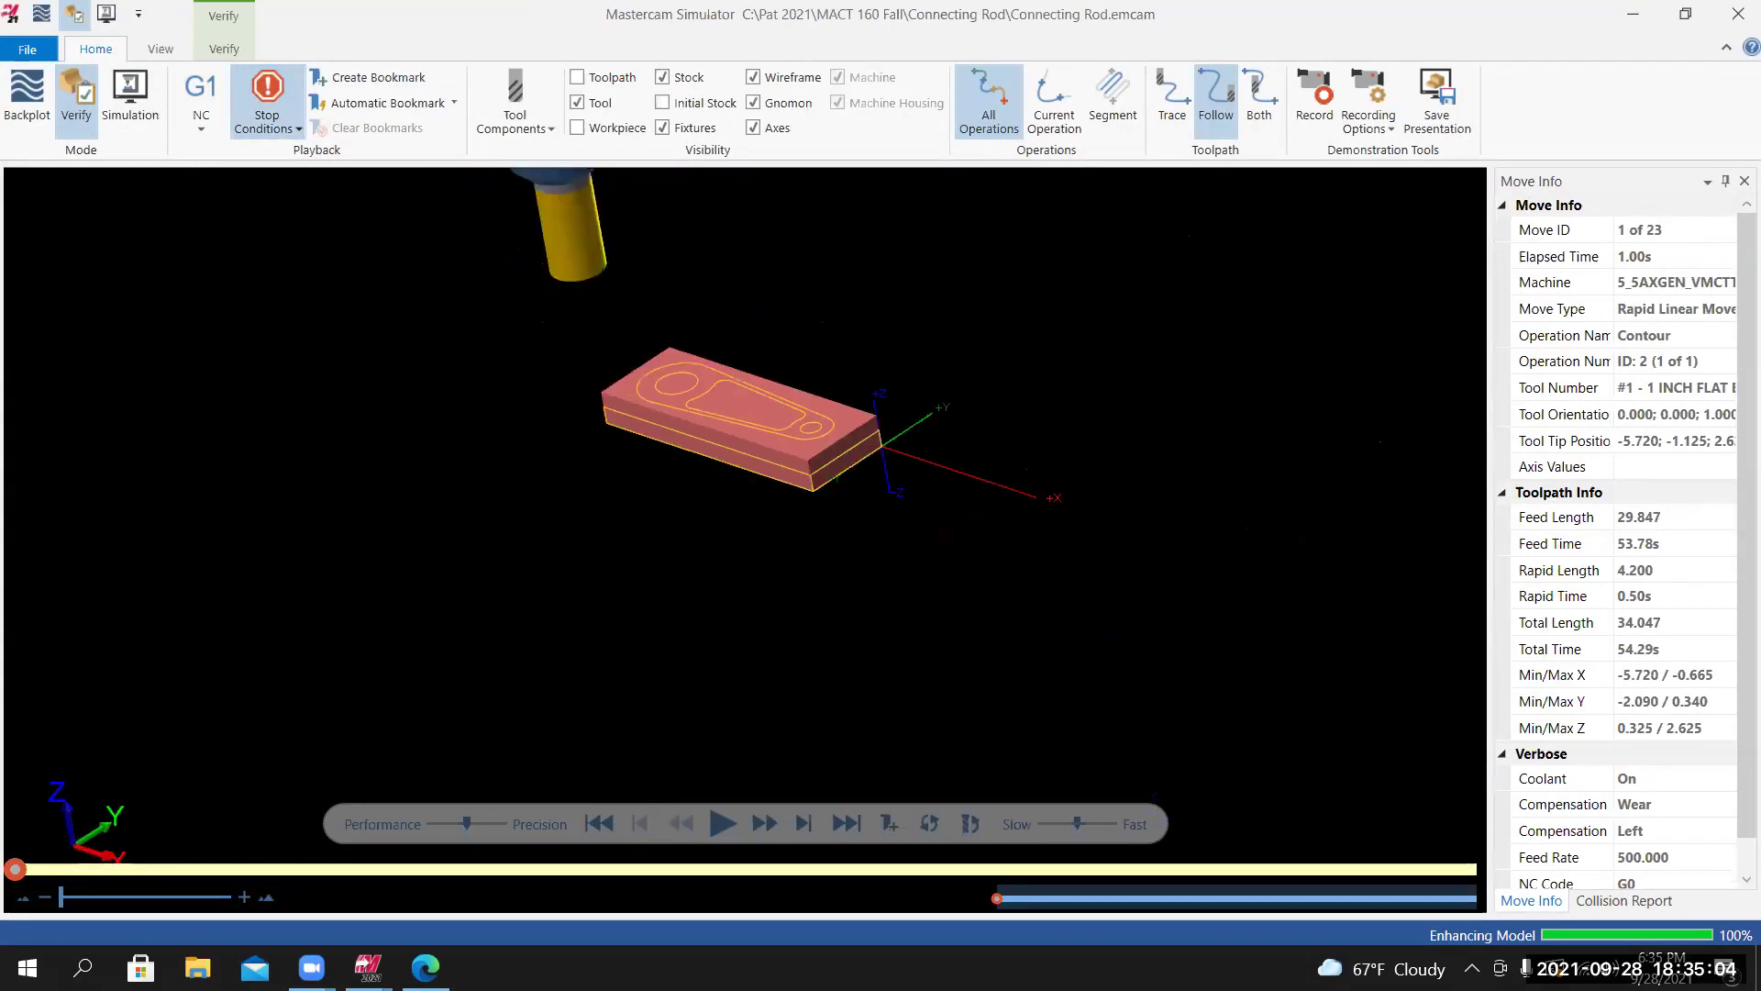
Play the contour verification through to its last move and view the cut boss from above at an angle.
scroll(719, 310, up, 4)
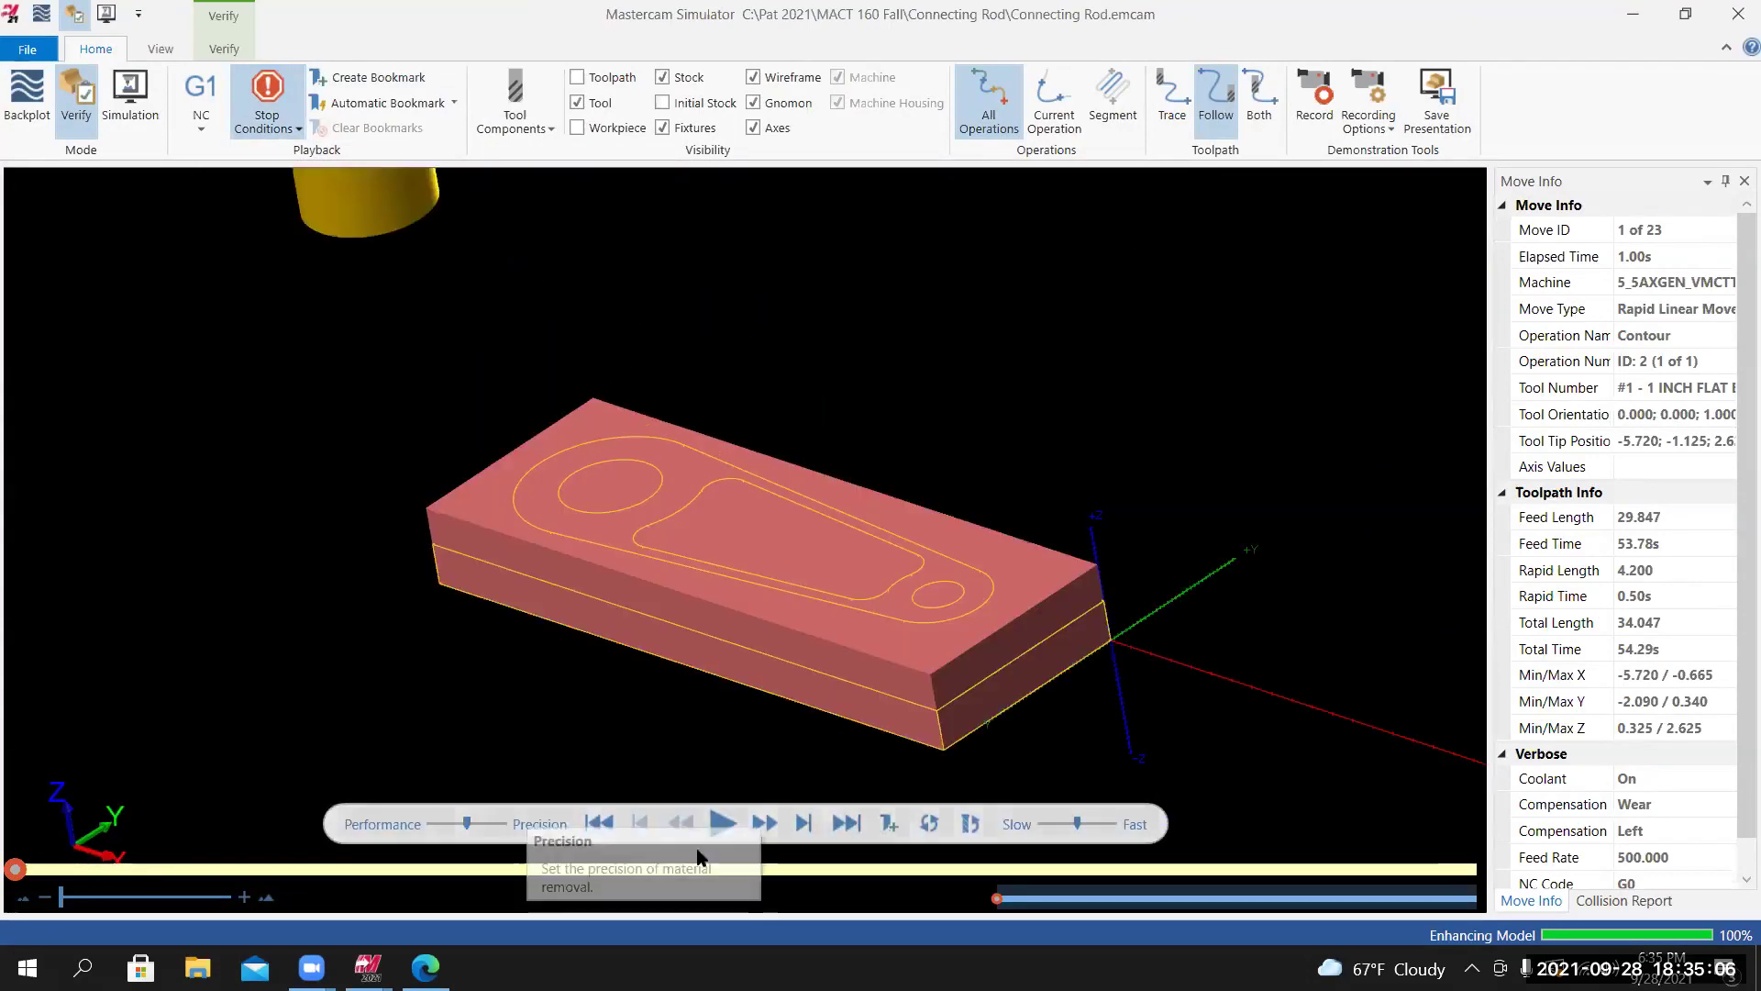
click(721, 824)
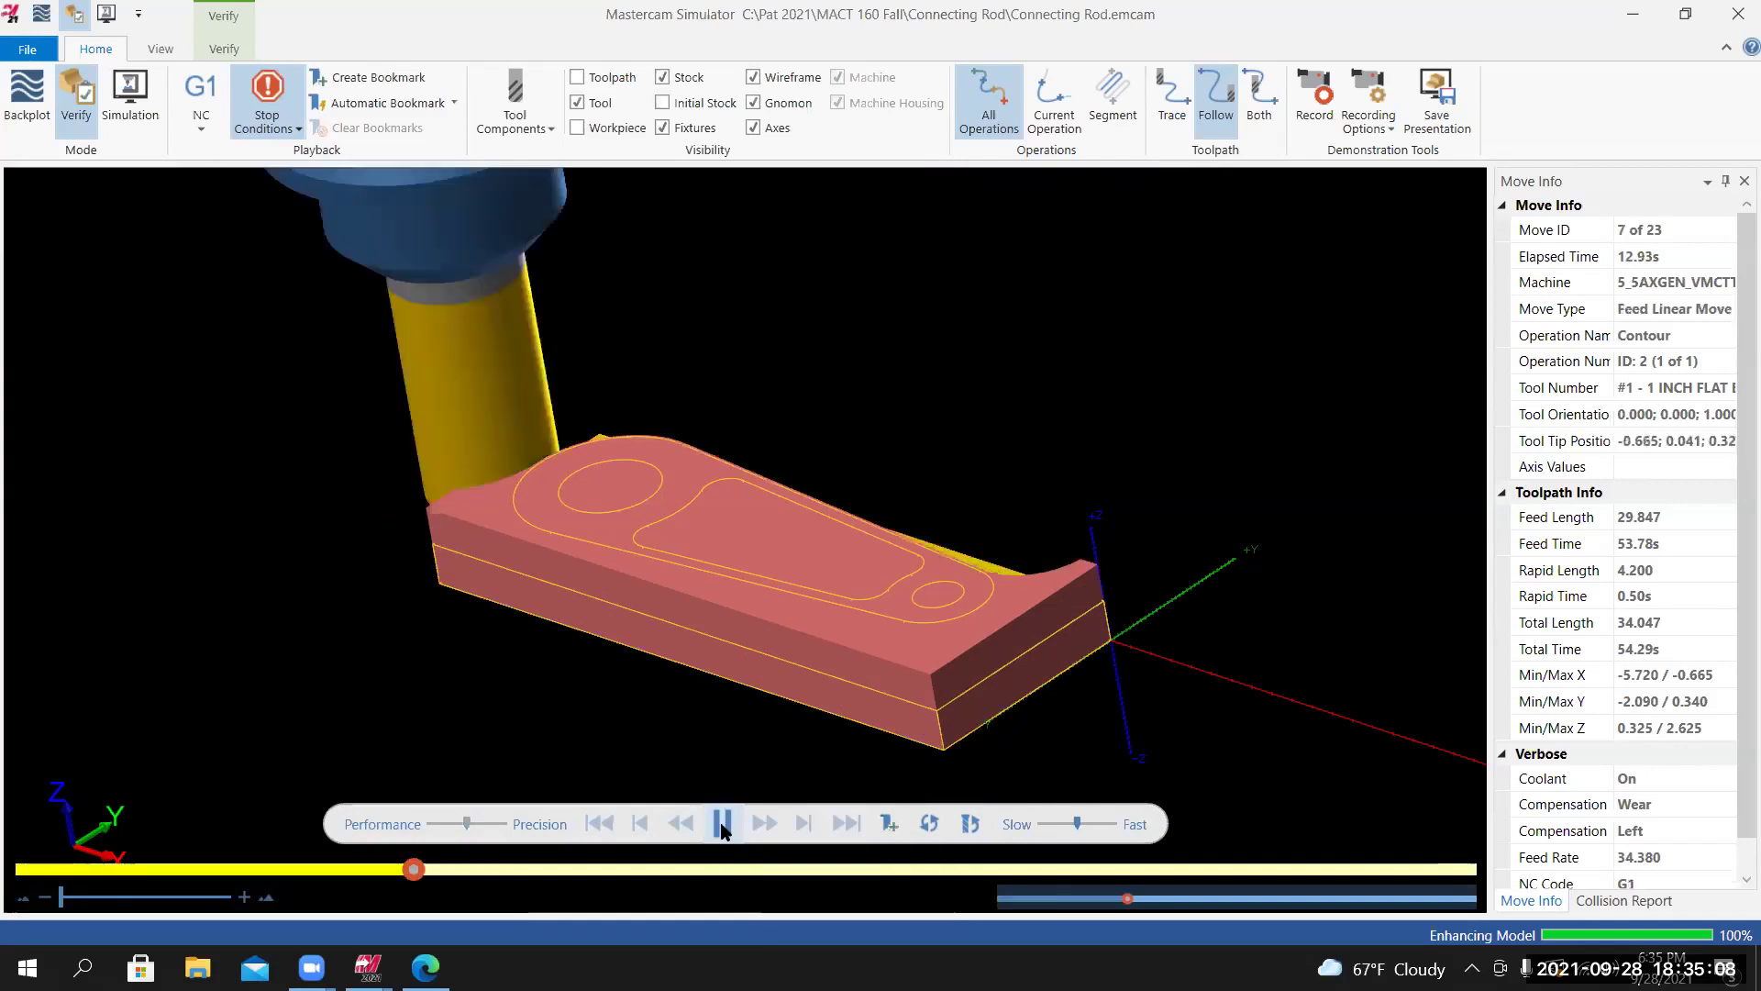
middle_drag(700, 464, 778, 575)
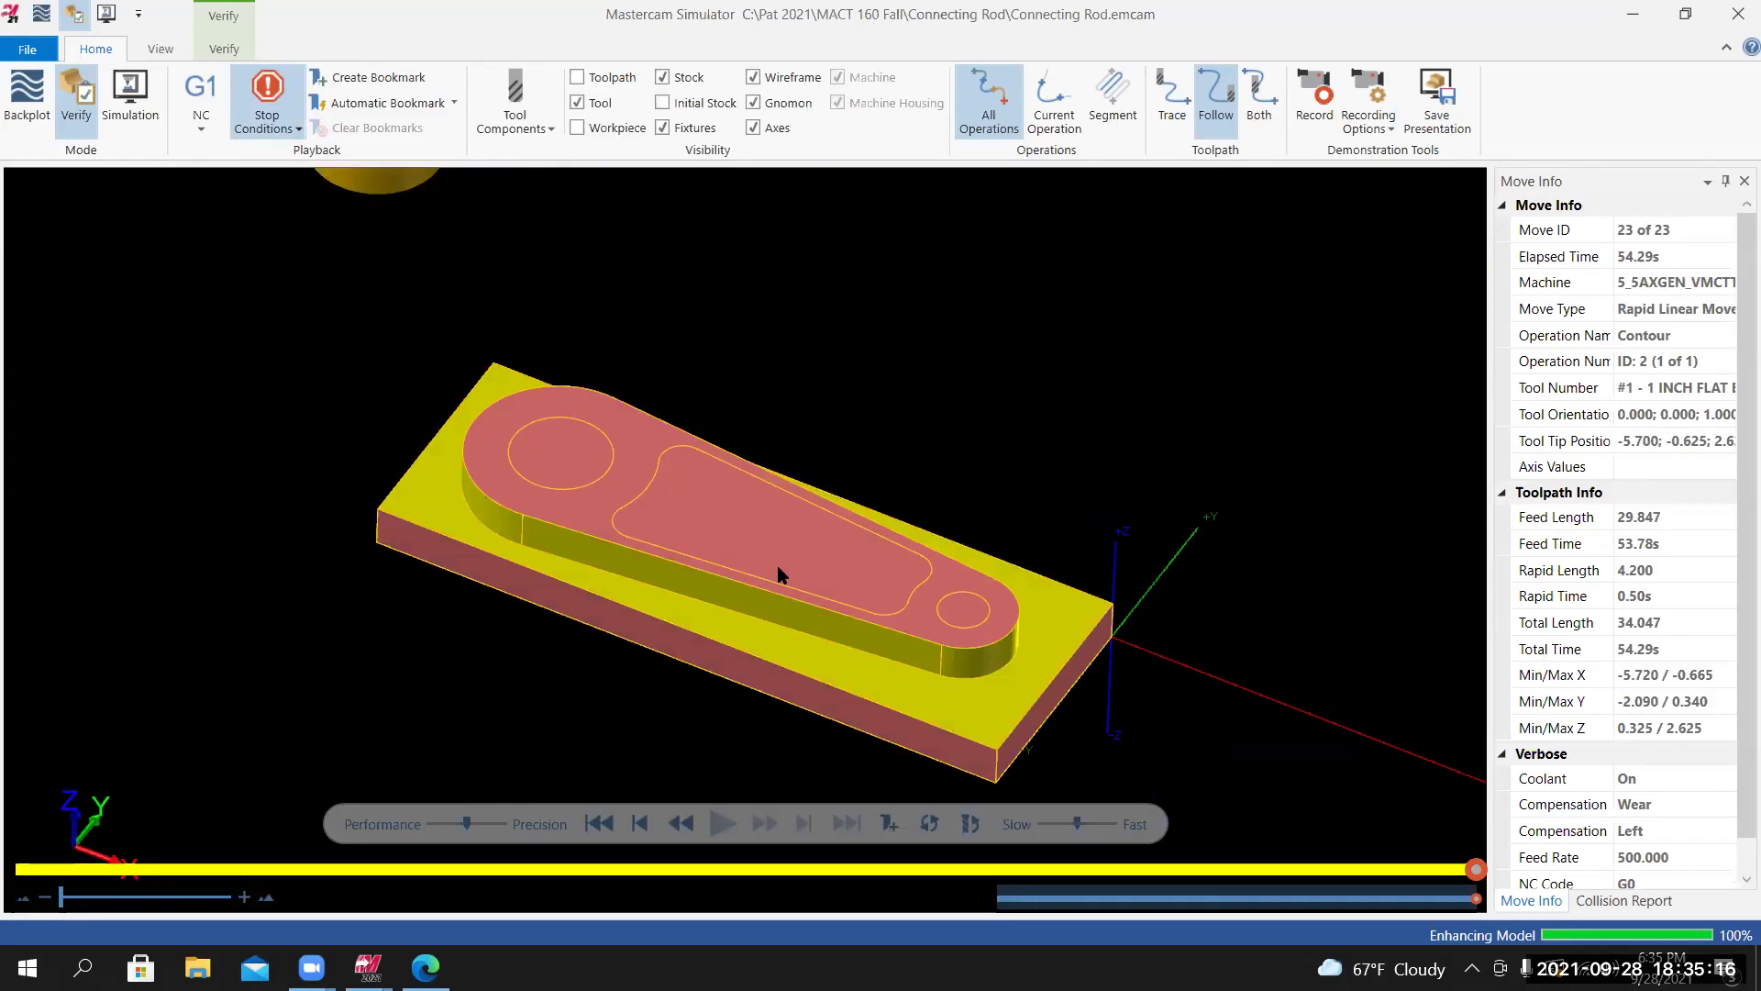
Step back and forth through the contour's last moves to examine how the cutter leaves the large end of the rod.
key(b)
key(b)
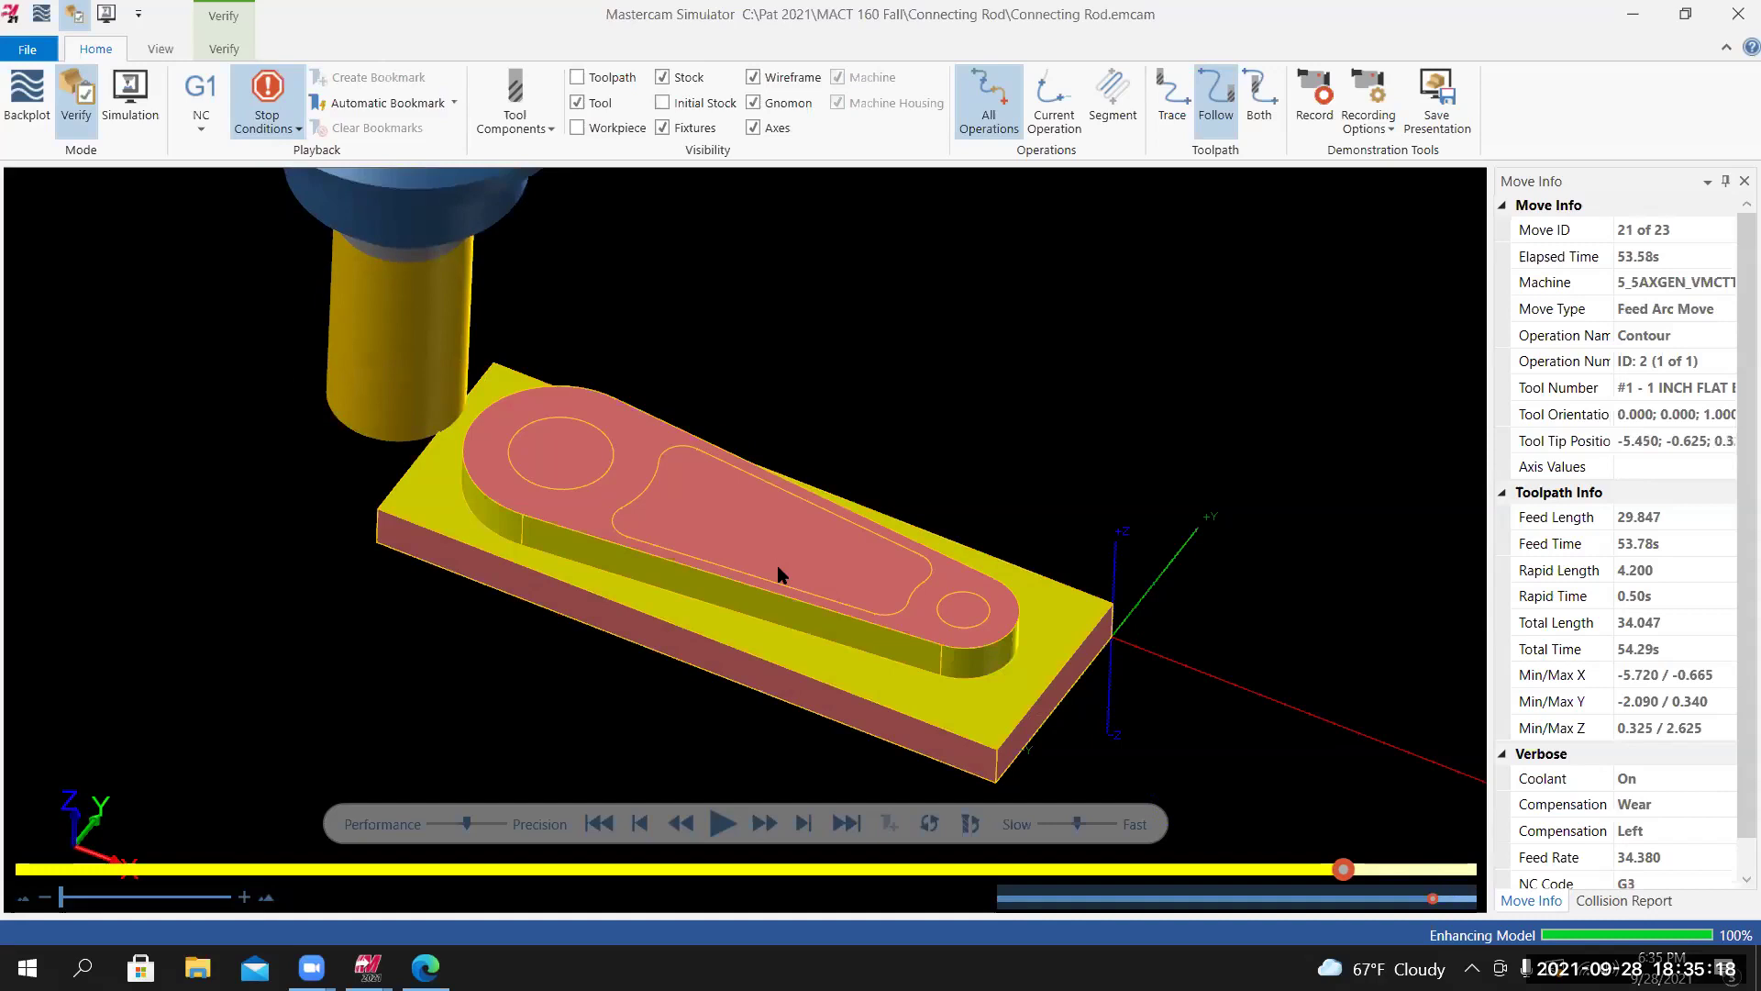
key(b)
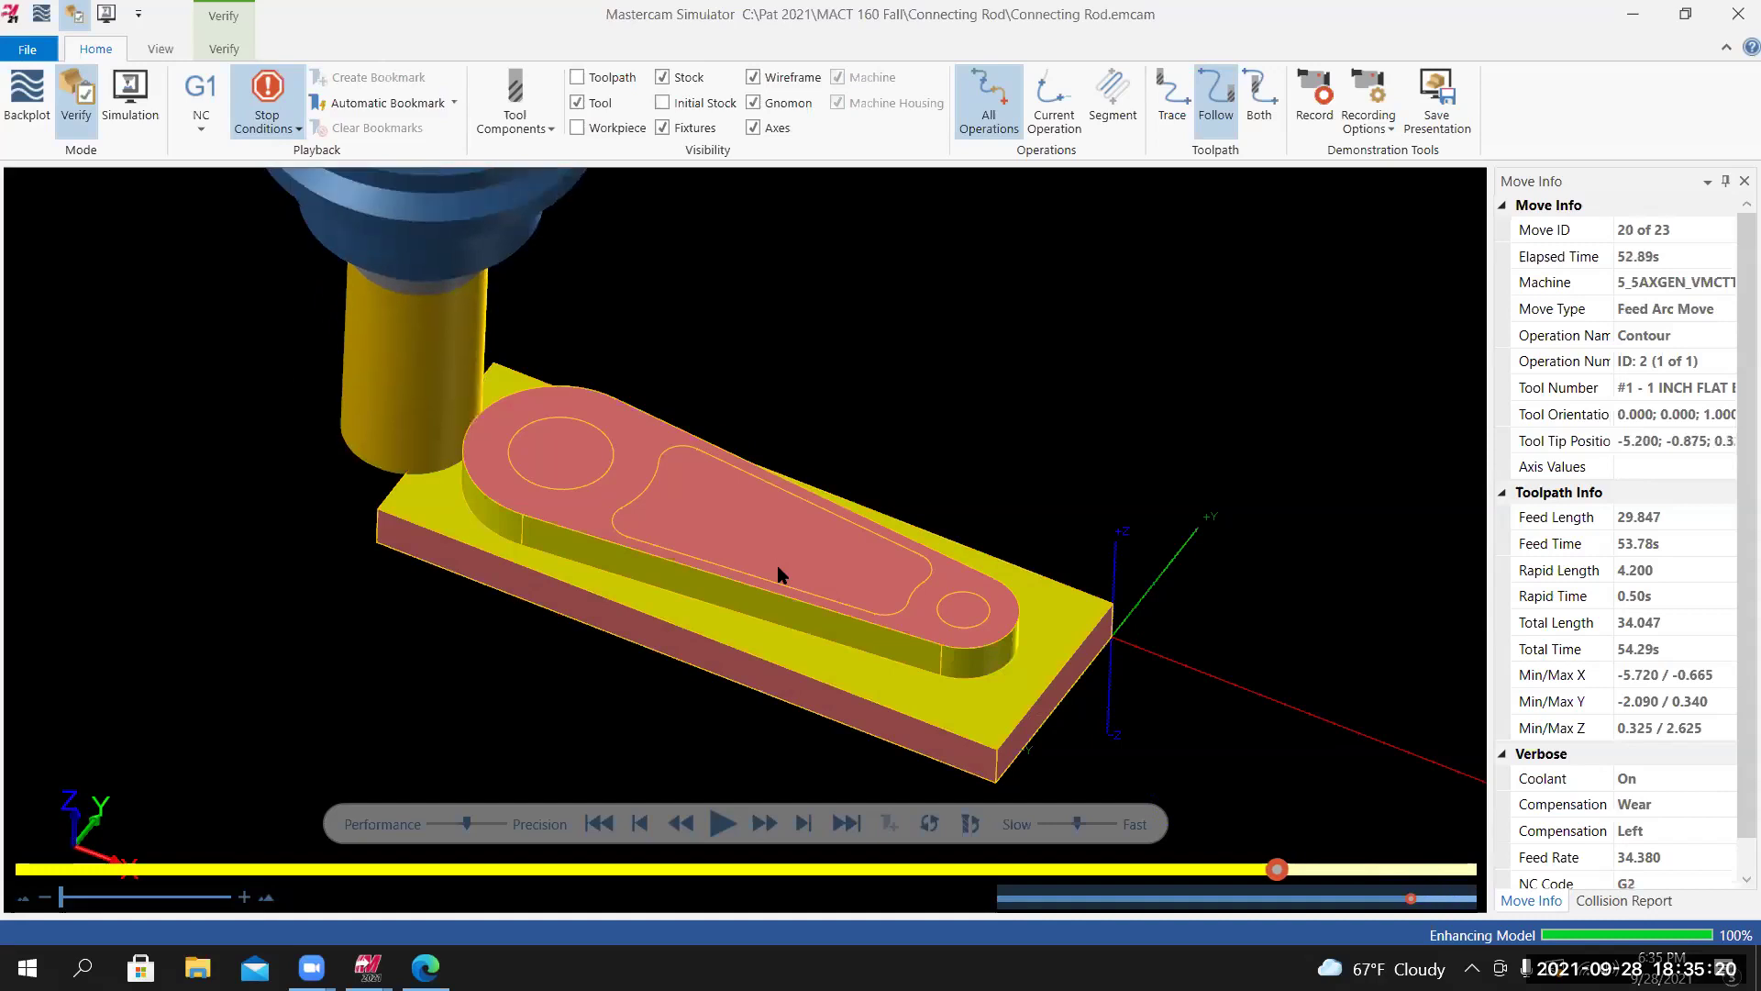
key(s)
key(s)
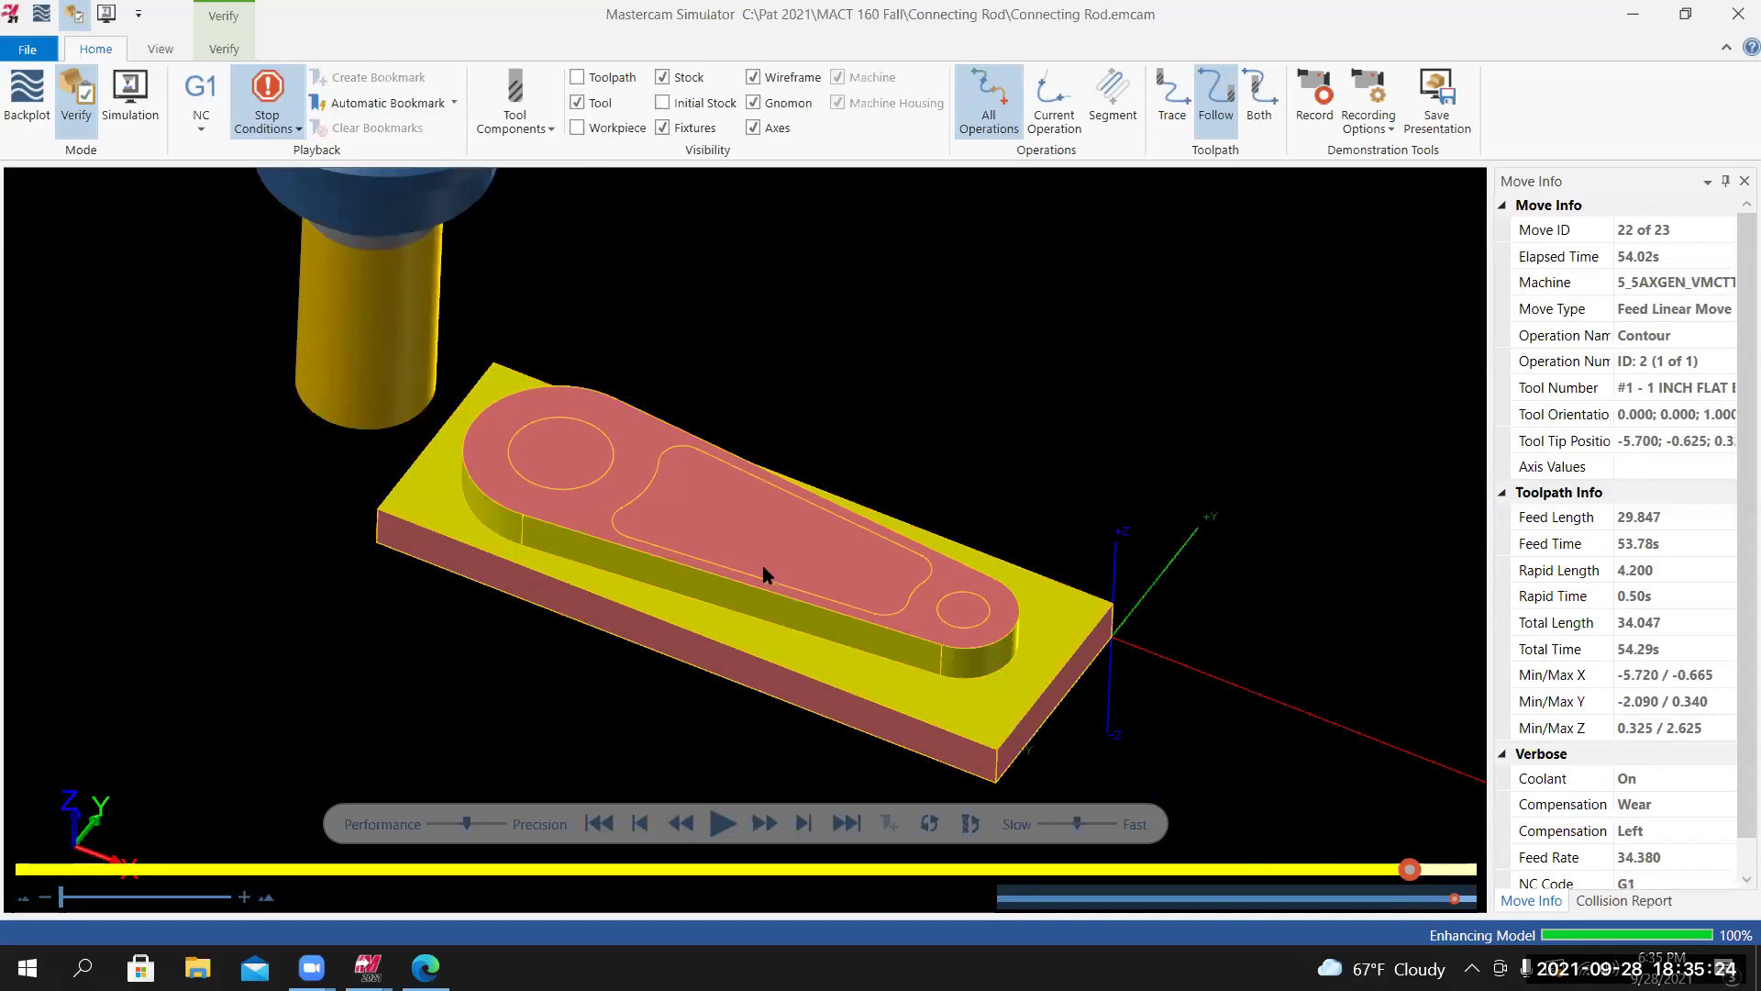
mouse_move(909, 523)
middle_down()
mouse_move(871, 469)
mouse_move(880, 513)
middle_up()
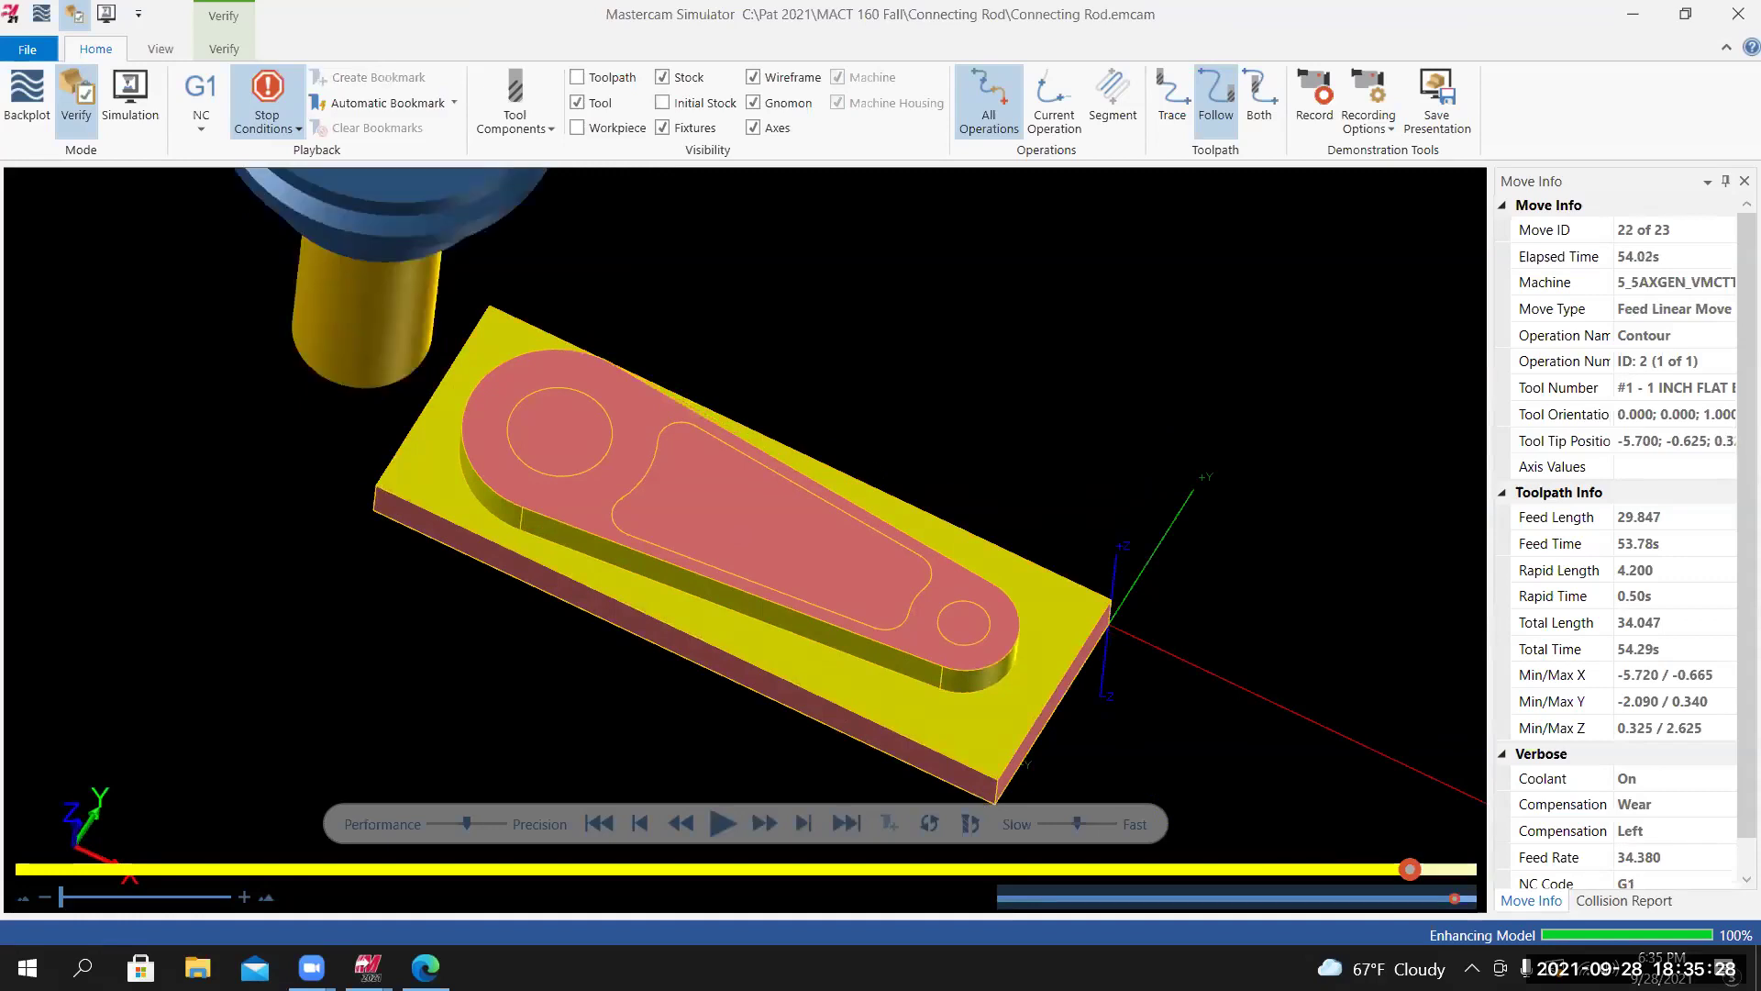
key(b)
key(b)
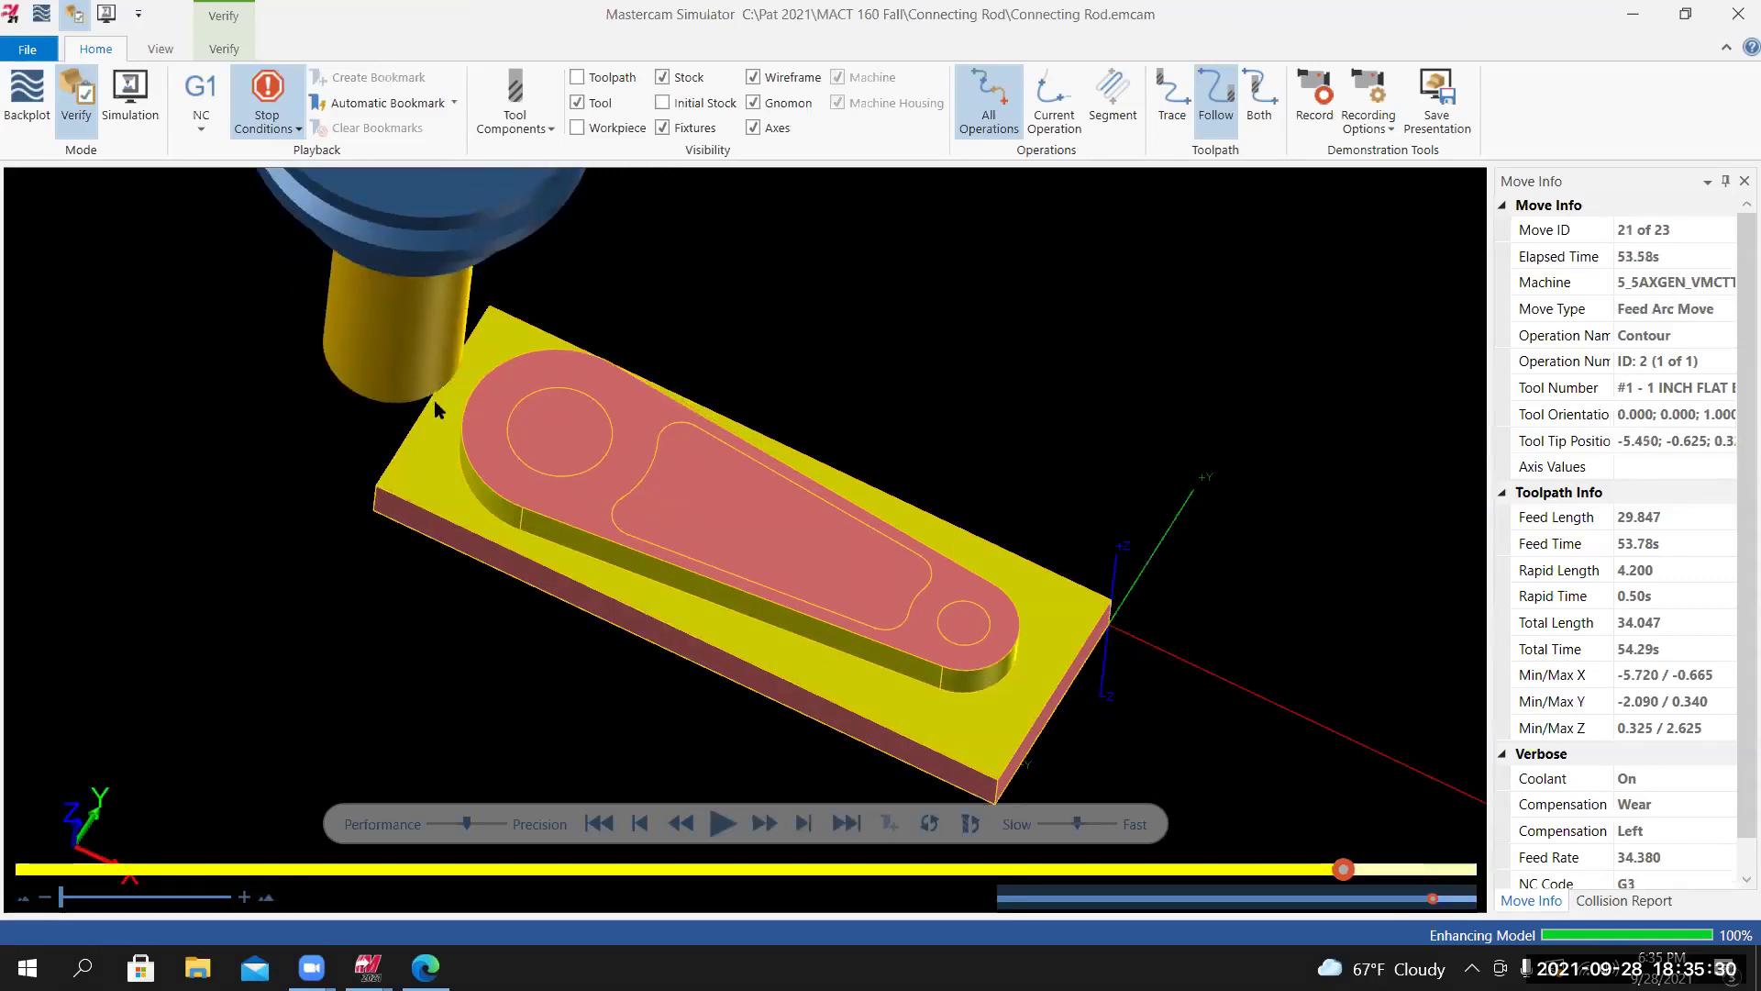
key(b)
middle_drag(506, 502, 333, 143)
Hide the milling holder so only the cutter and shank are displayed in the simulation.
click(515, 115)
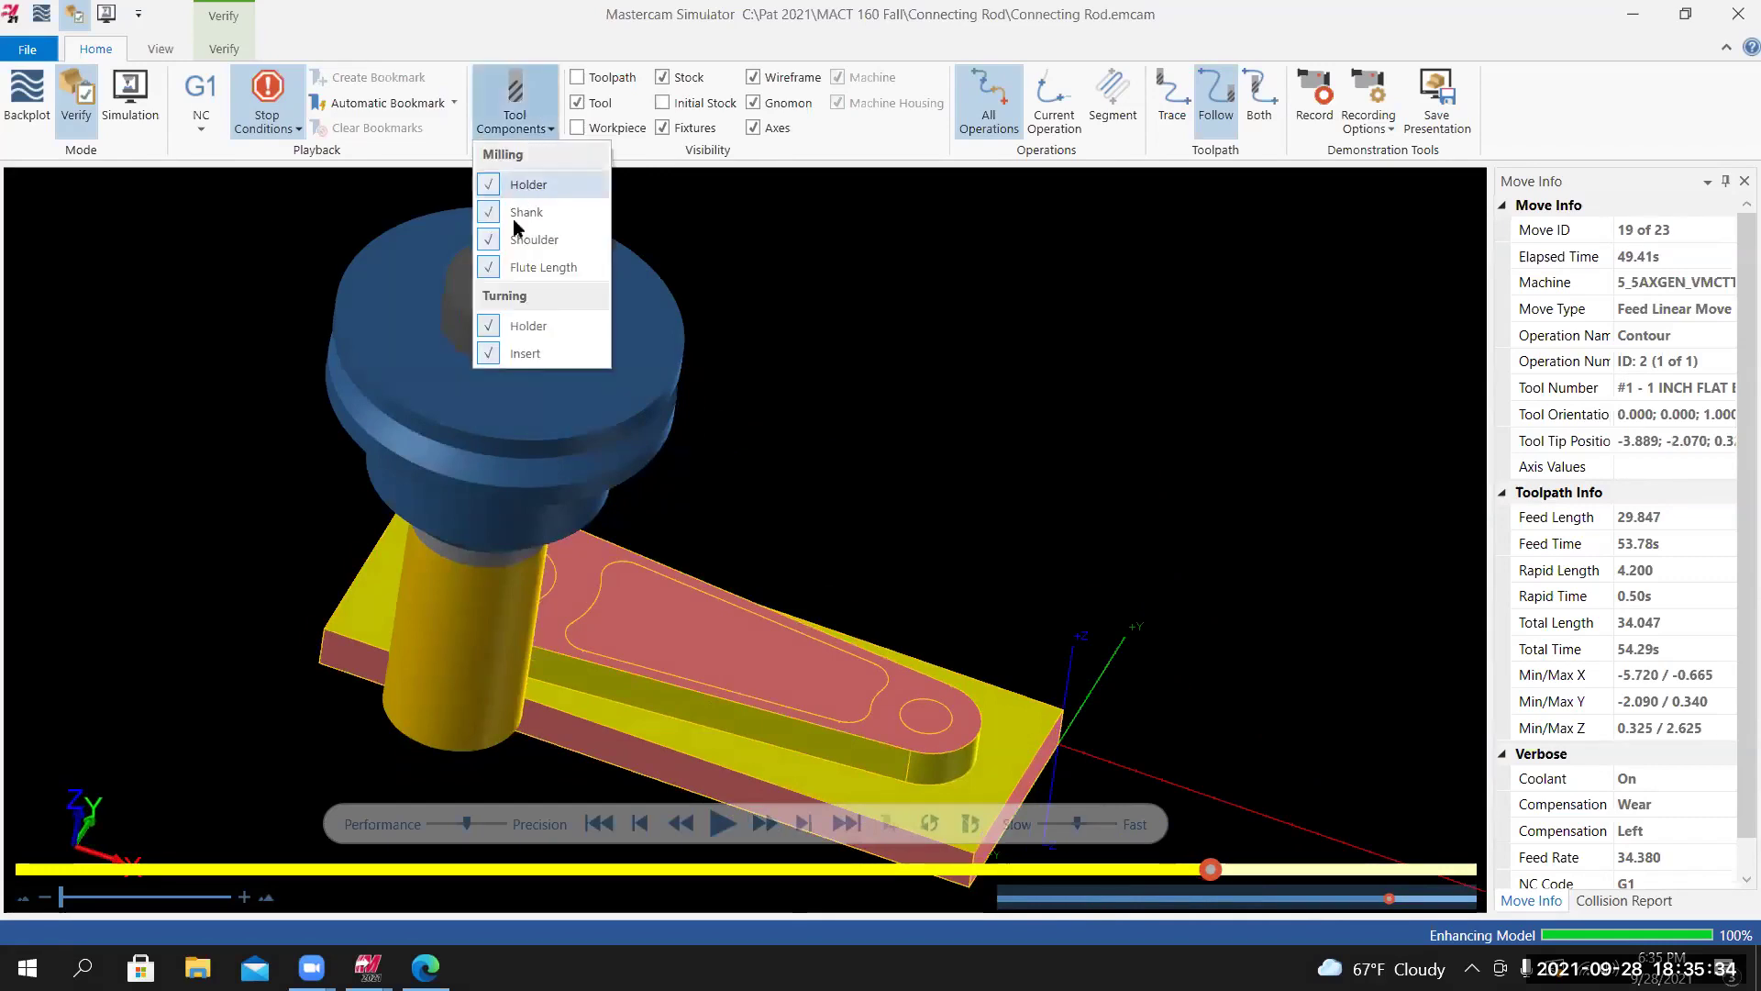
click(494, 187)
key(Escape)
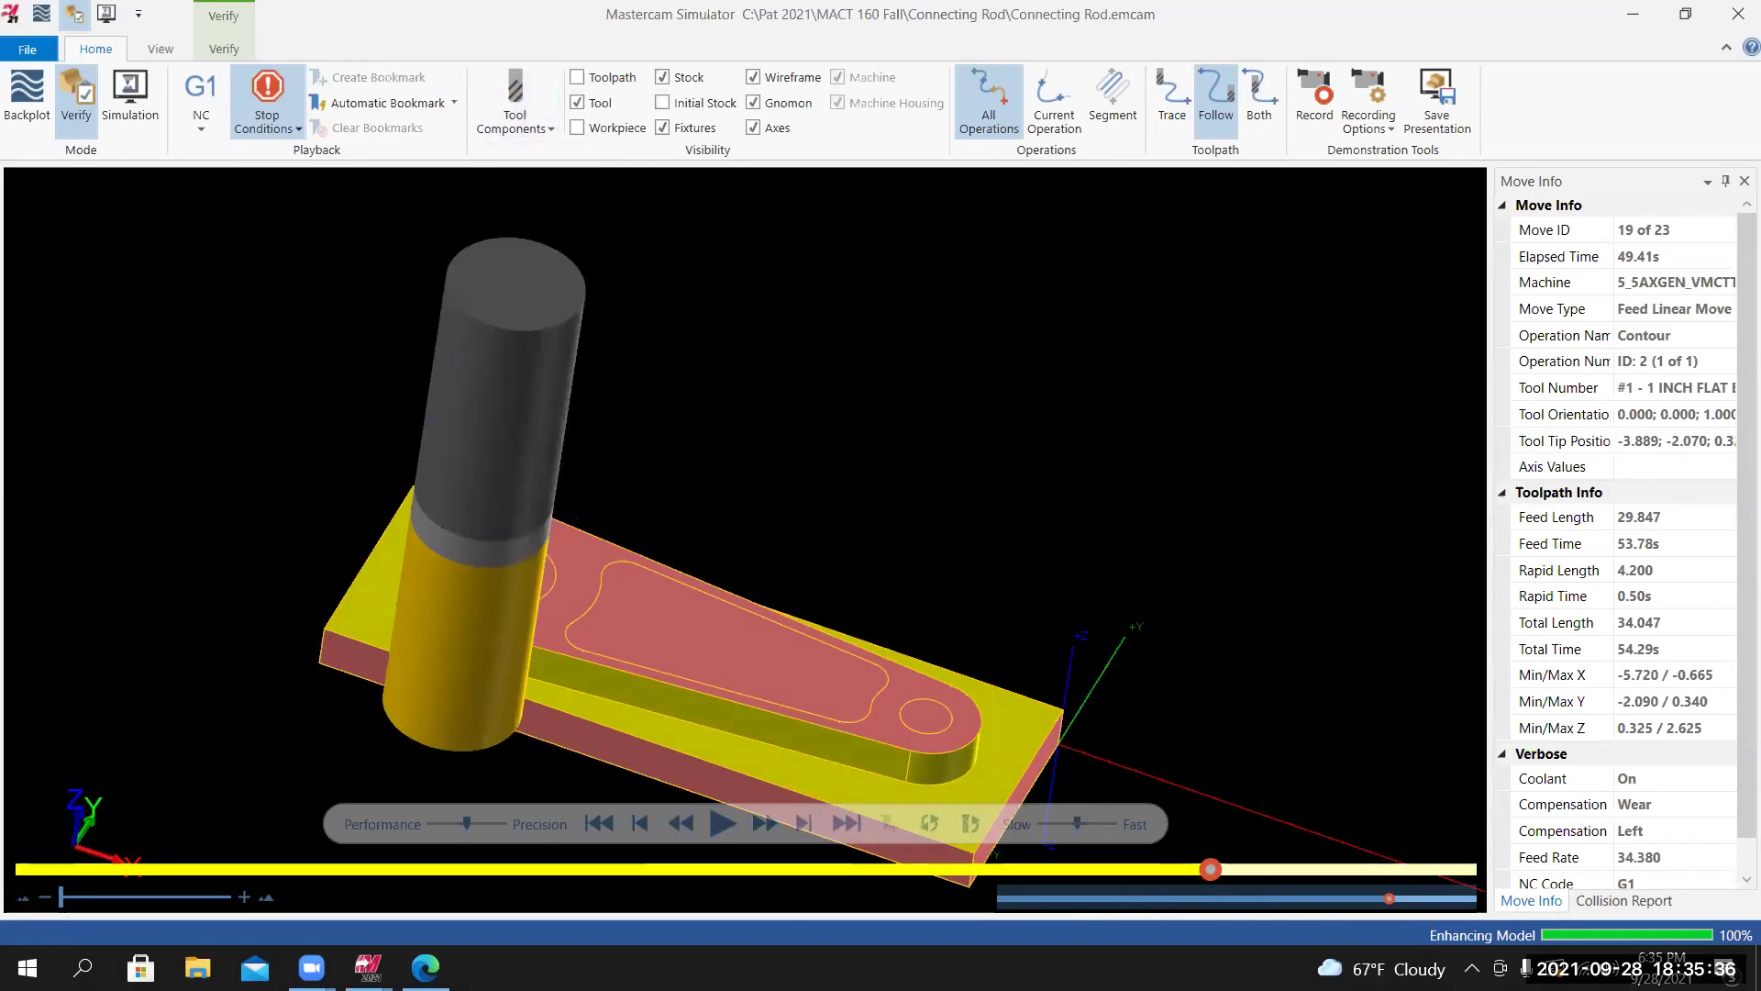
In the WCS top view, step backward through the contour moves to examine the cutter's start position beside the large end.
right_click(742, 309)
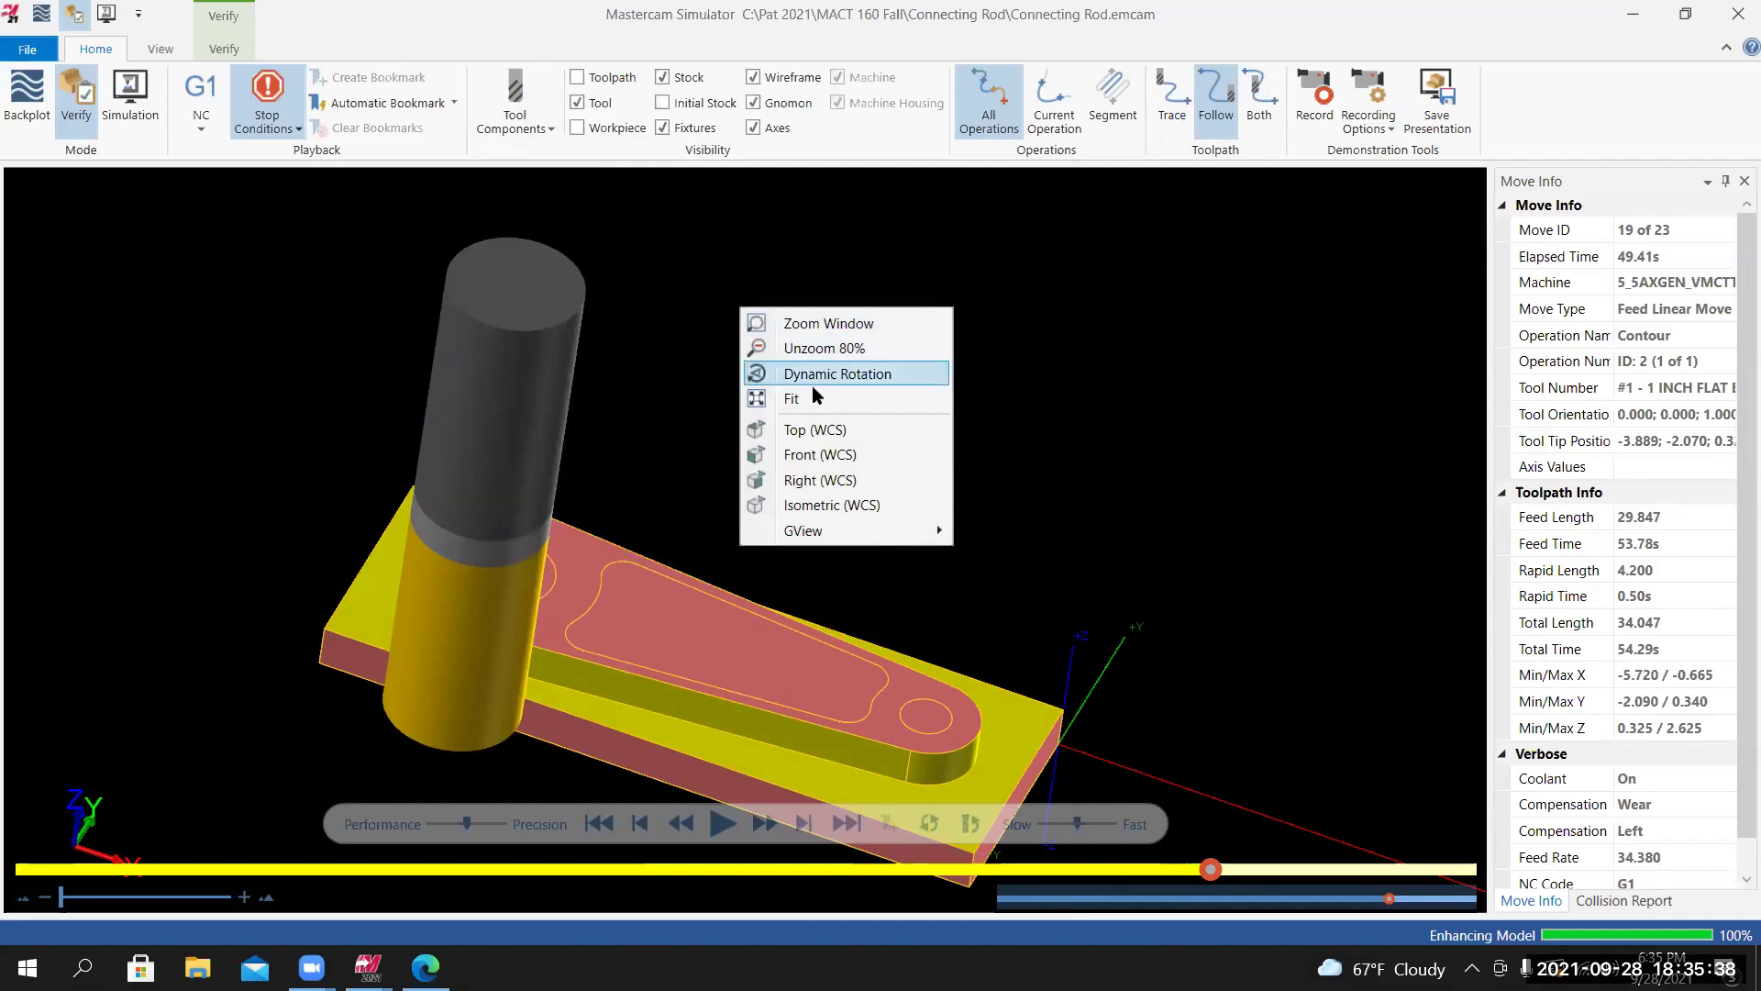
click(789, 436)
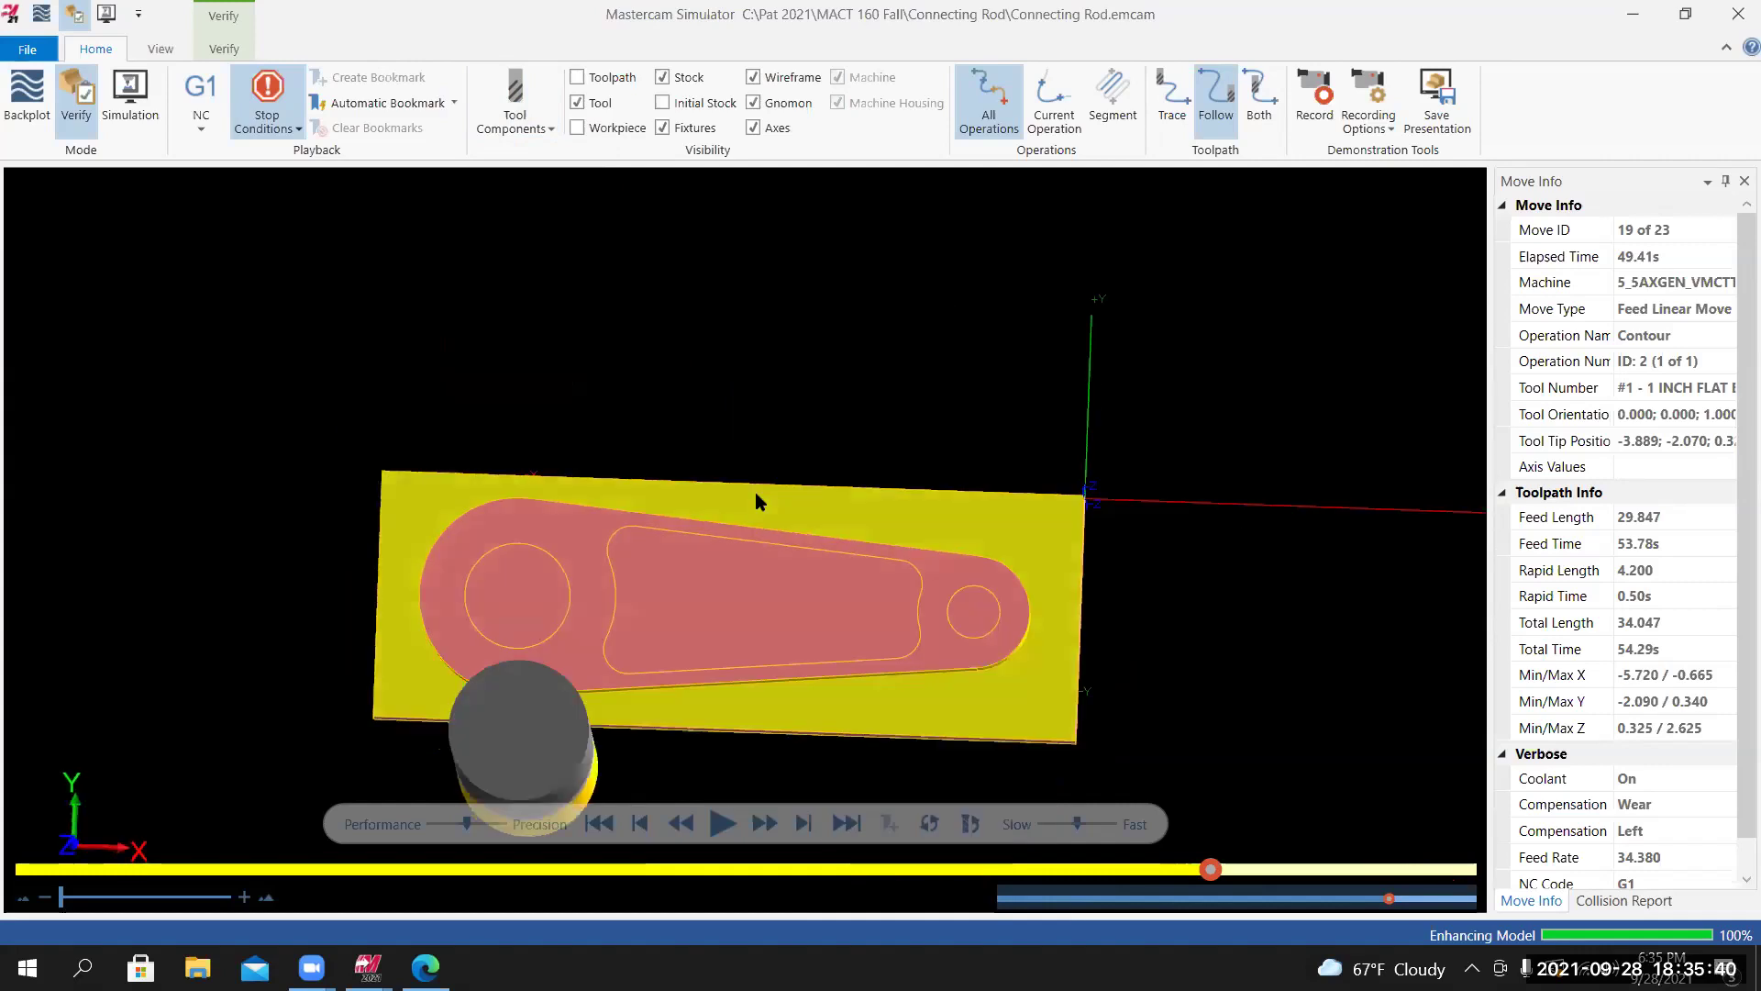
key(b)
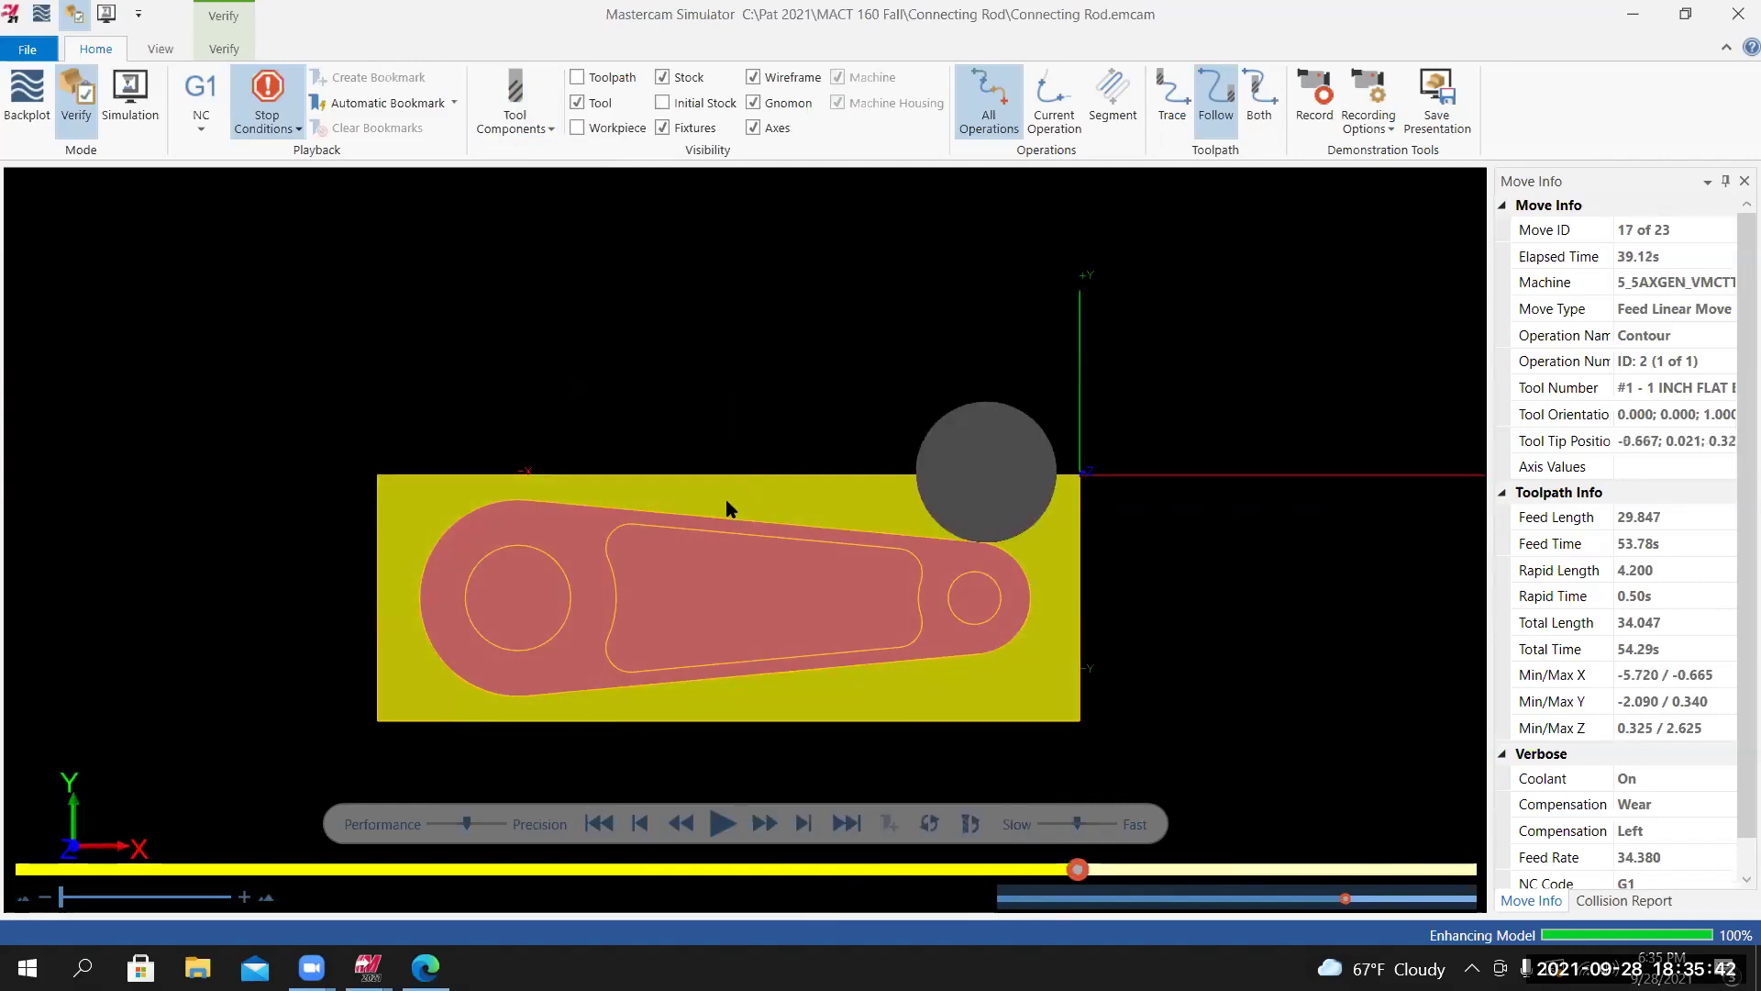
key(b)
key(b)
key(b)
key(b)
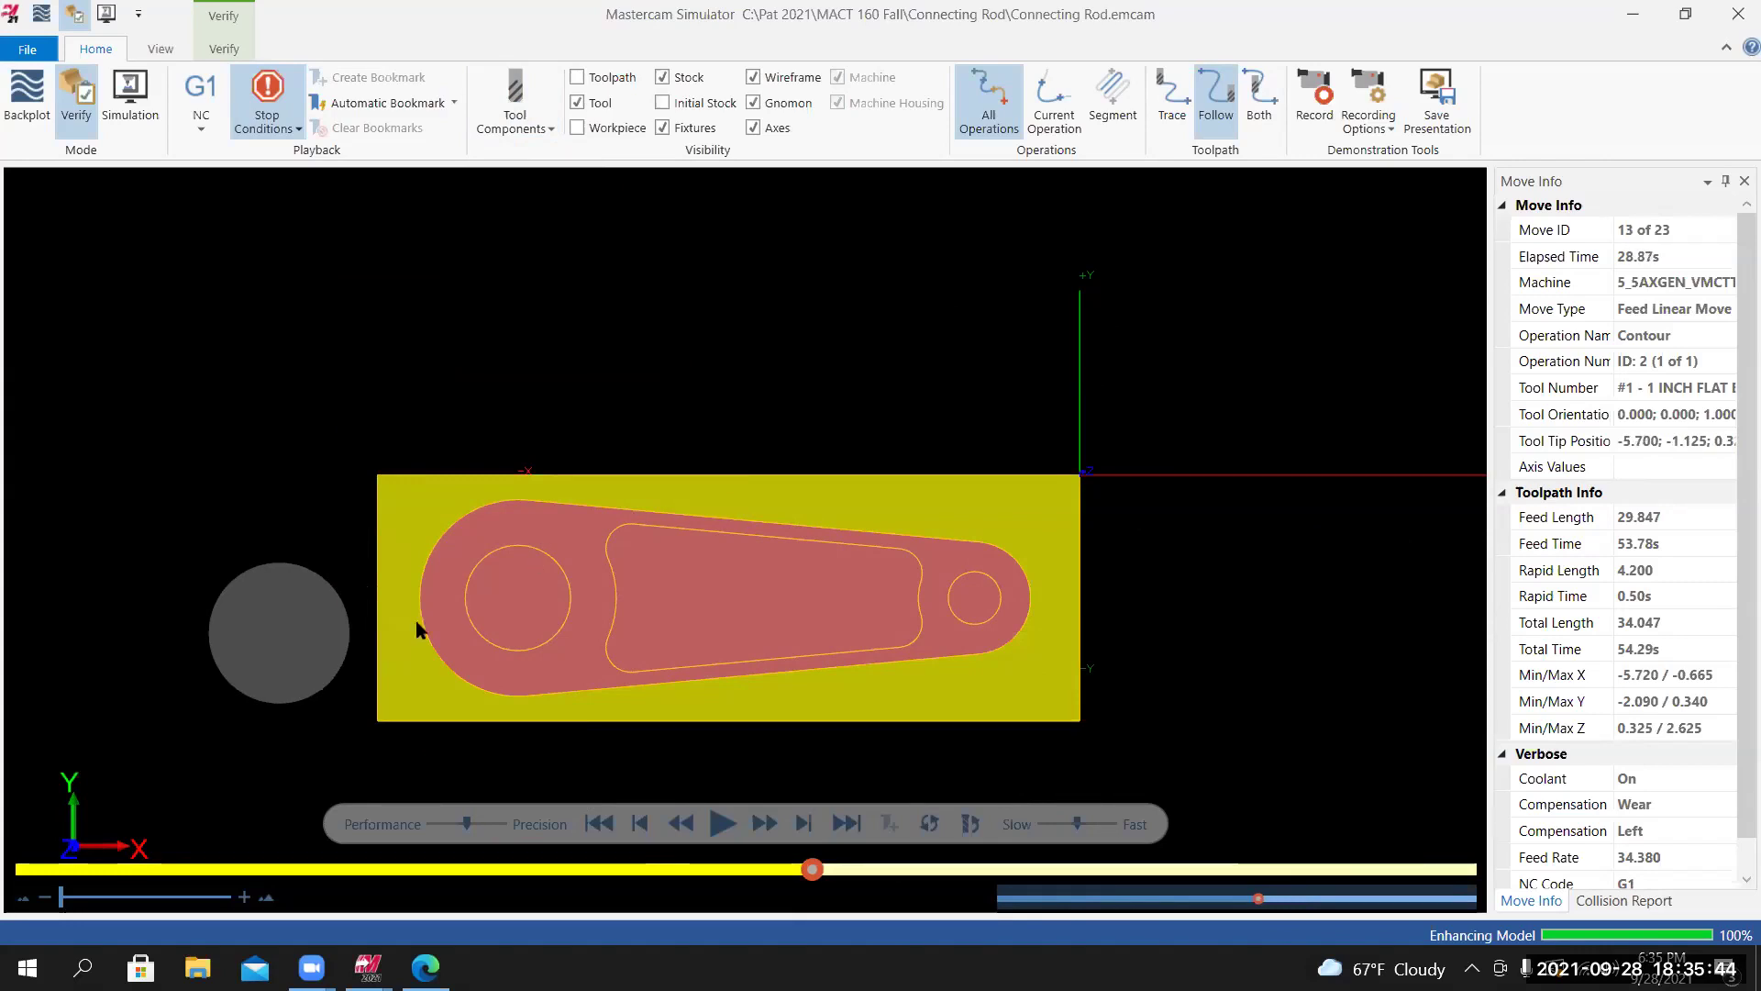
scroll(415, 620, down, 1)
scroll(370, 541, up, 5)
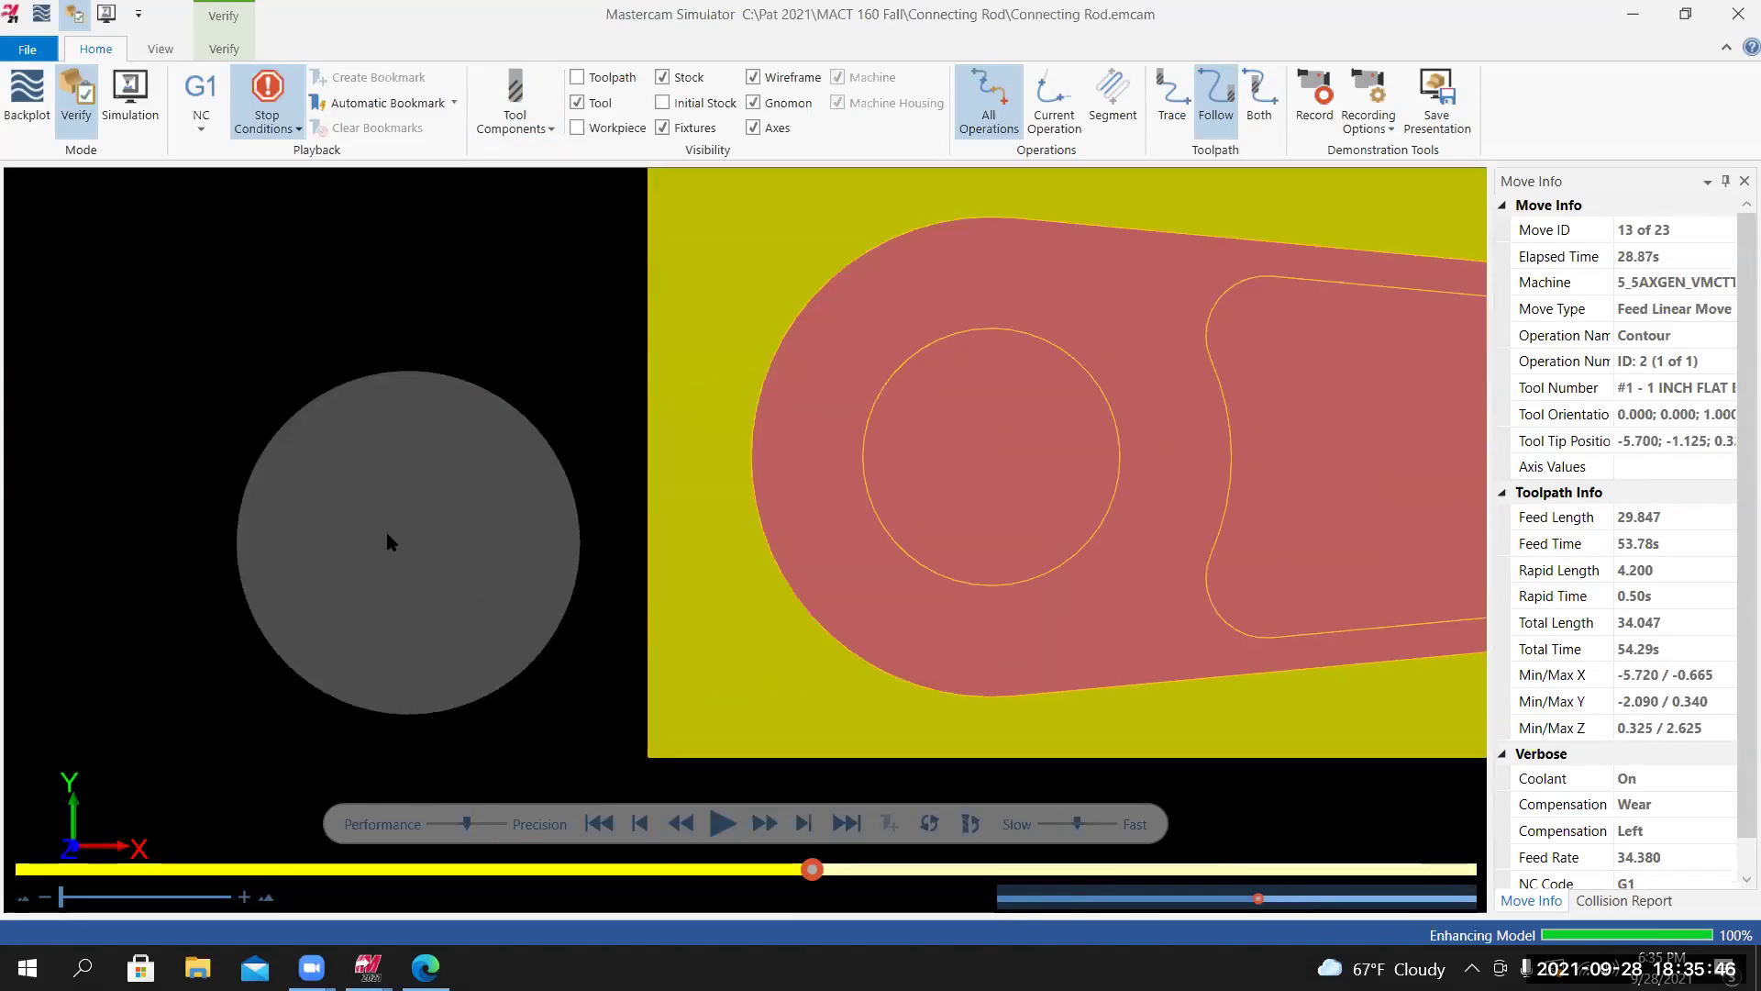
key(b)
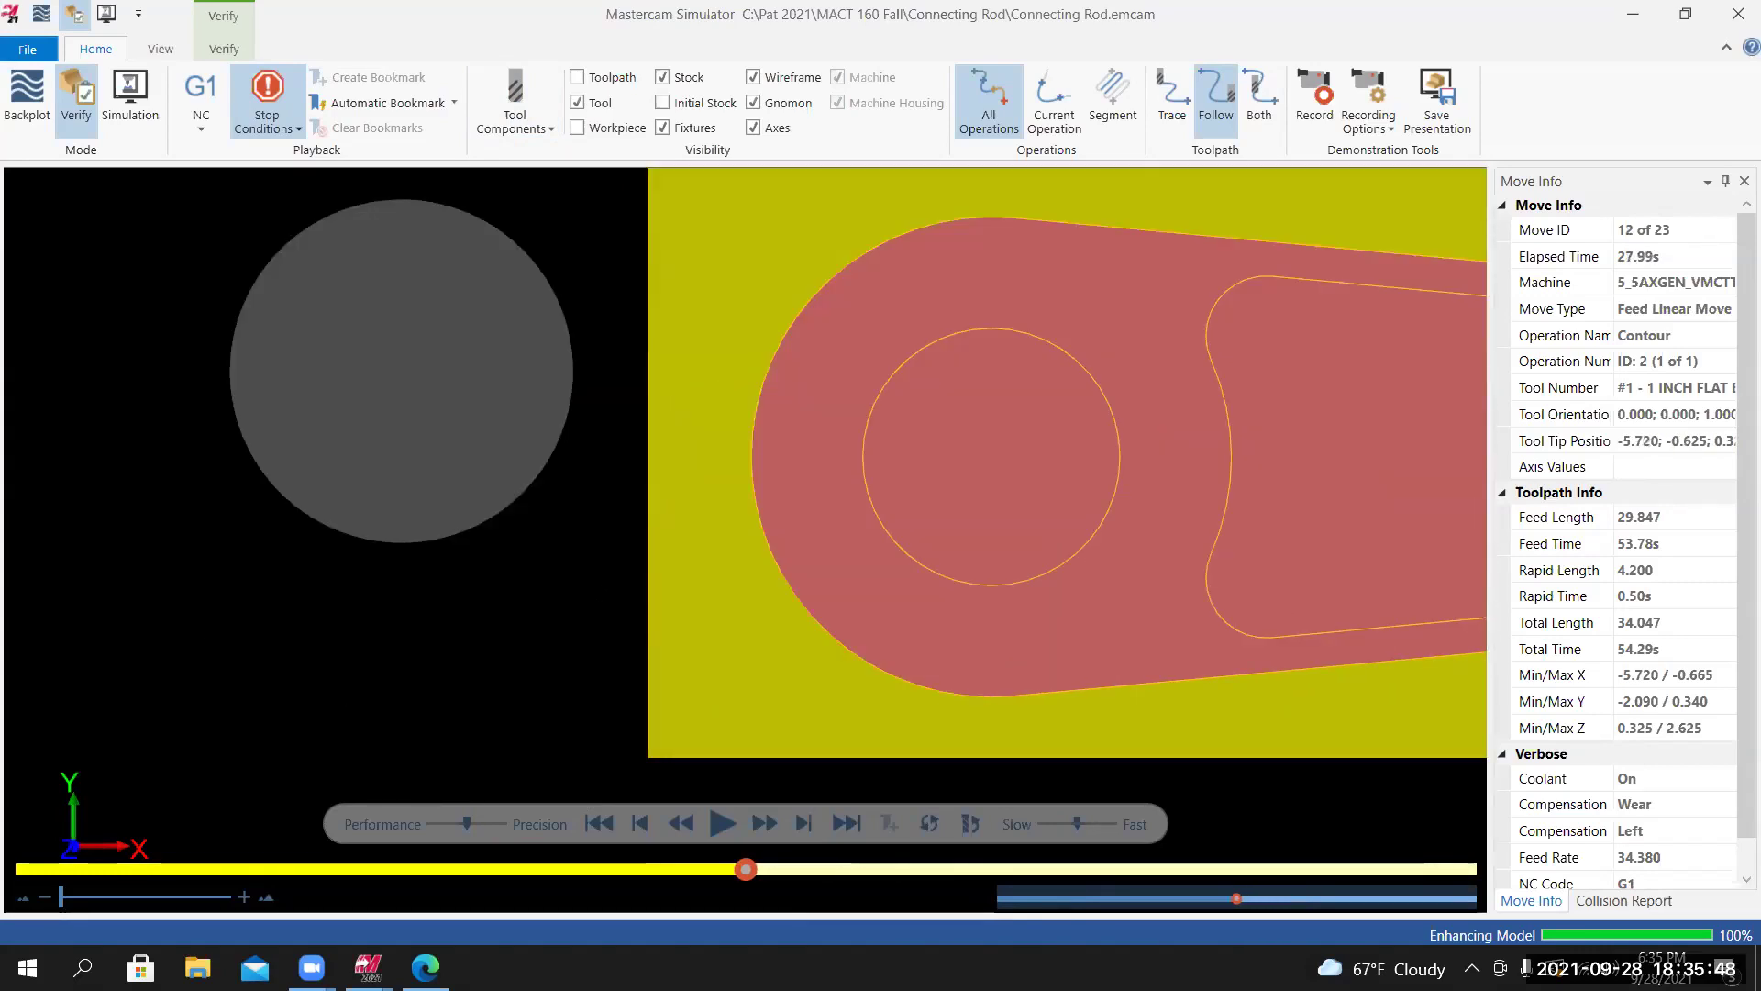
Step forward through the finishing pass around the rod, and play the remaining moves to the end of the verification.
key(s)
key(s)
key(s)
scroll(853, 624, down, 4)
key(s)
key(s)
key(s)
middle_drag(853, 614, 760, 558)
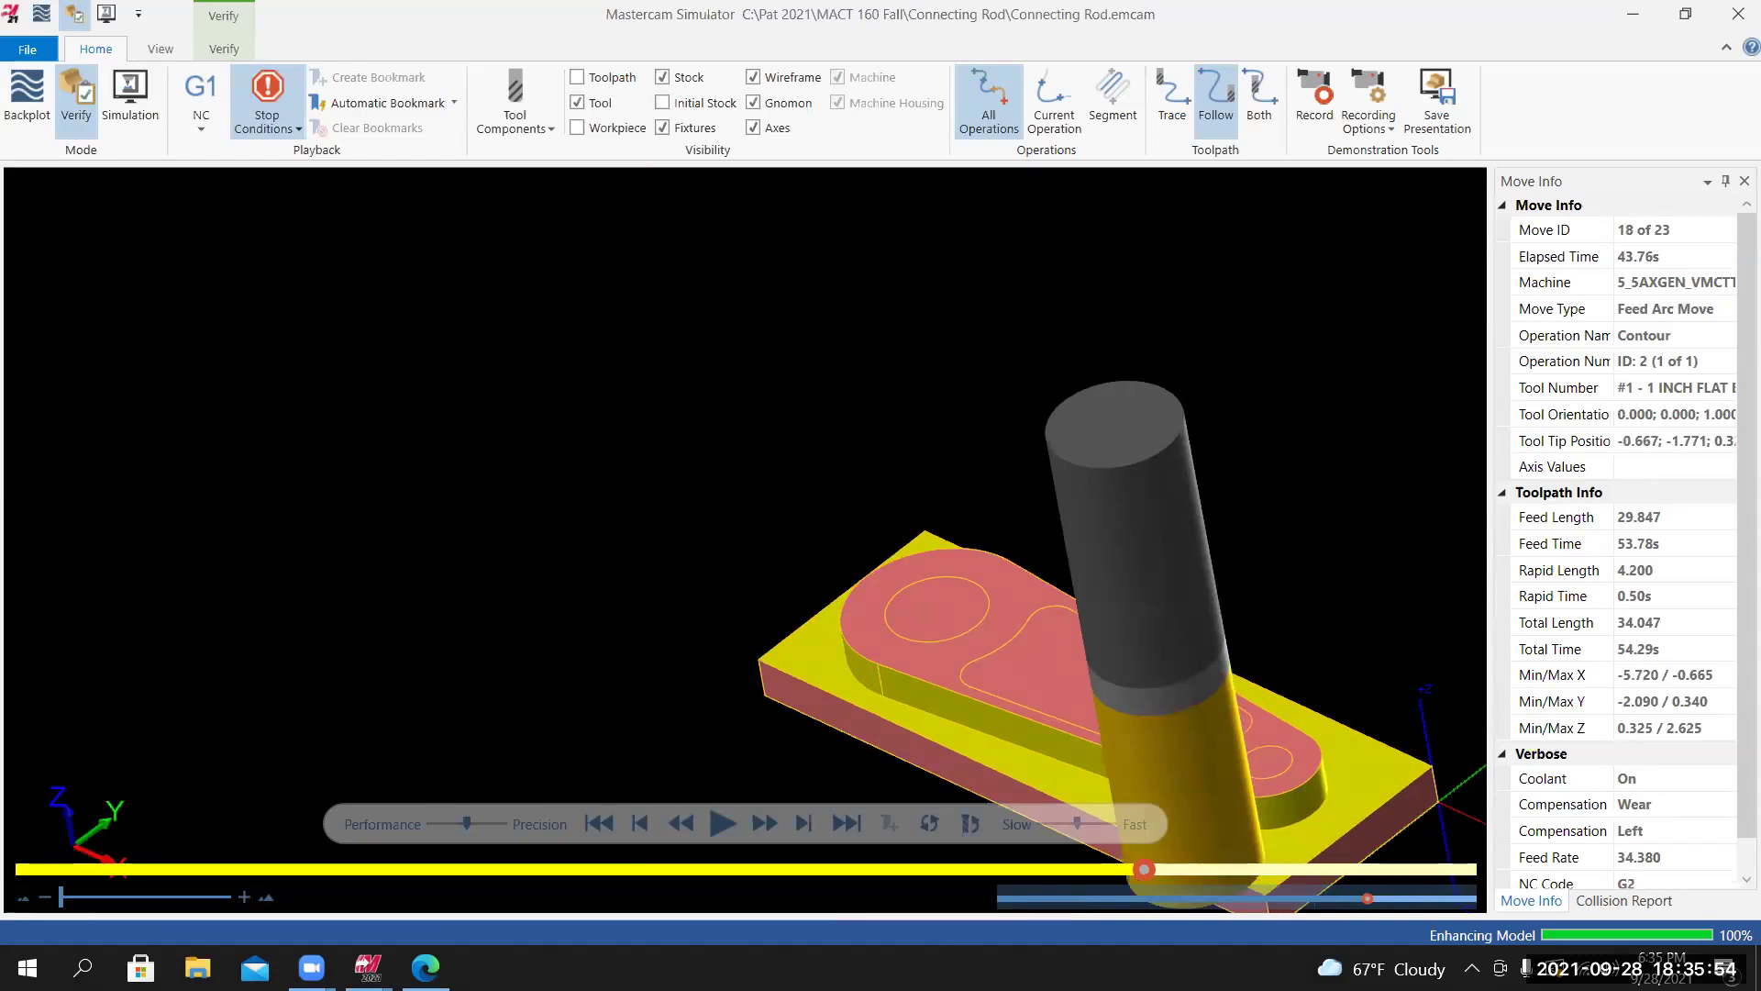
click(722, 823)
middle_drag(1022, 712, 739, 457)
scroll(1133, 766, down, 2)
scroll(740, 457, up, 2)
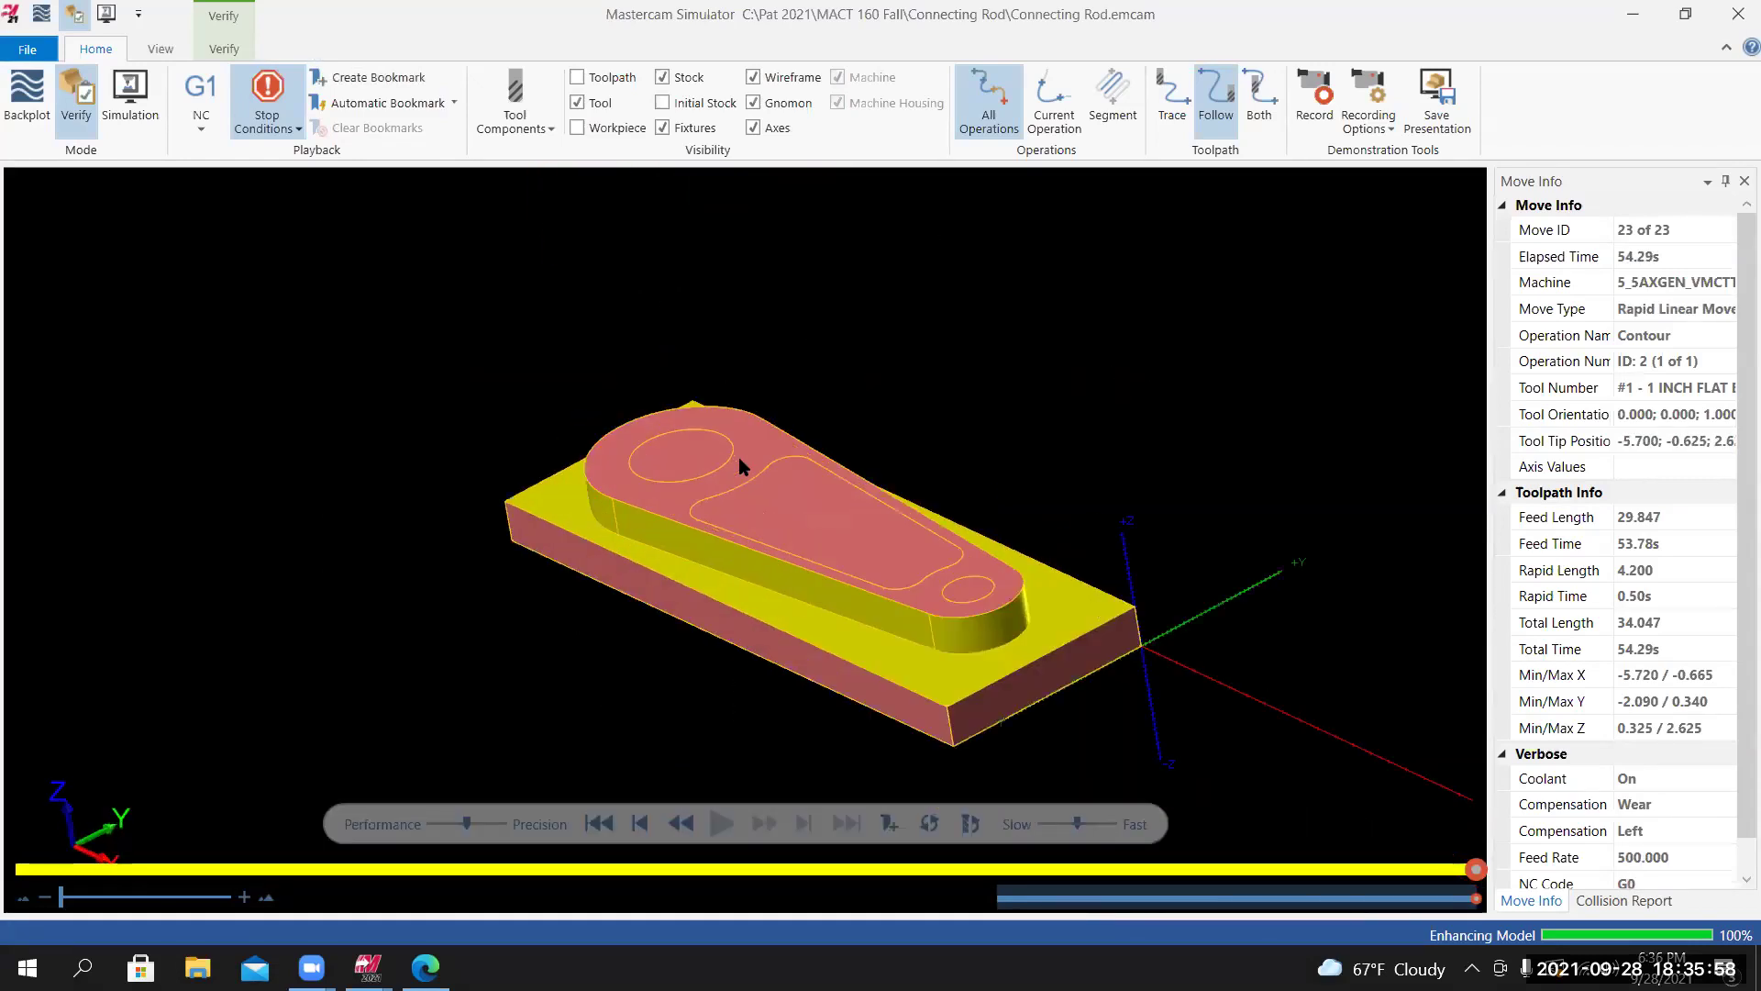
Examine the machined boss wall up close around the large end and along the side of the rod.
scroll(739, 456, up, 1)
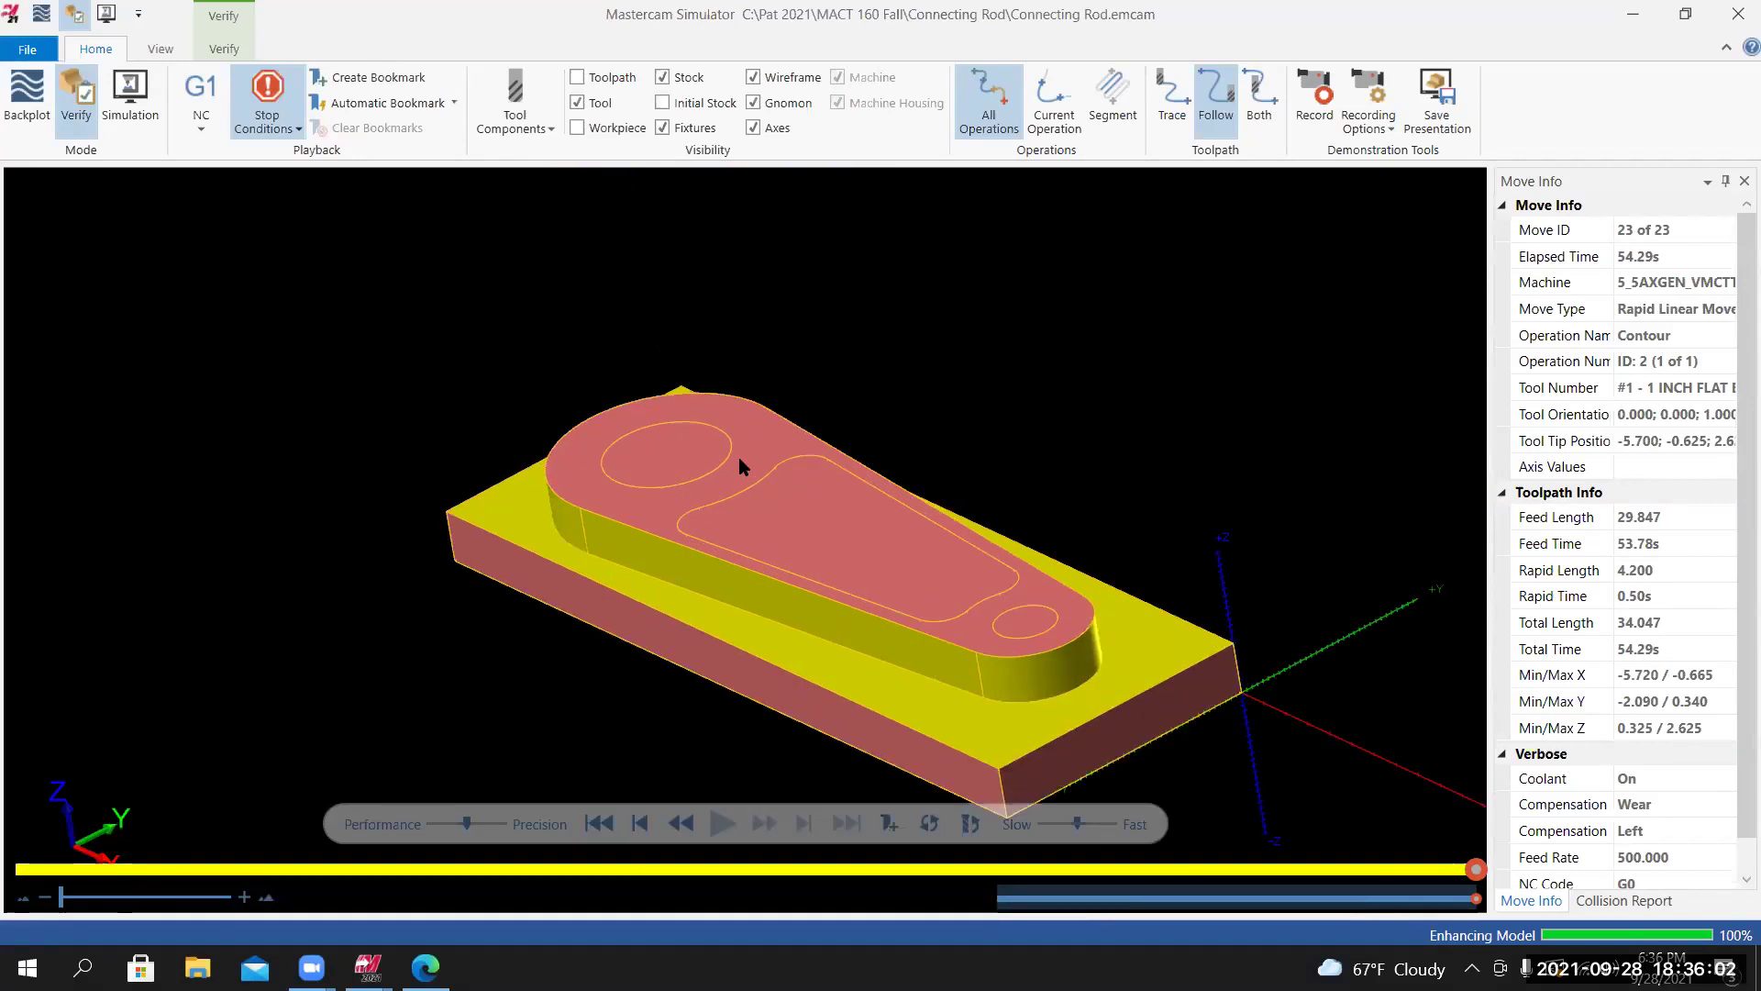
middle_drag(633, 443, 632, 567)
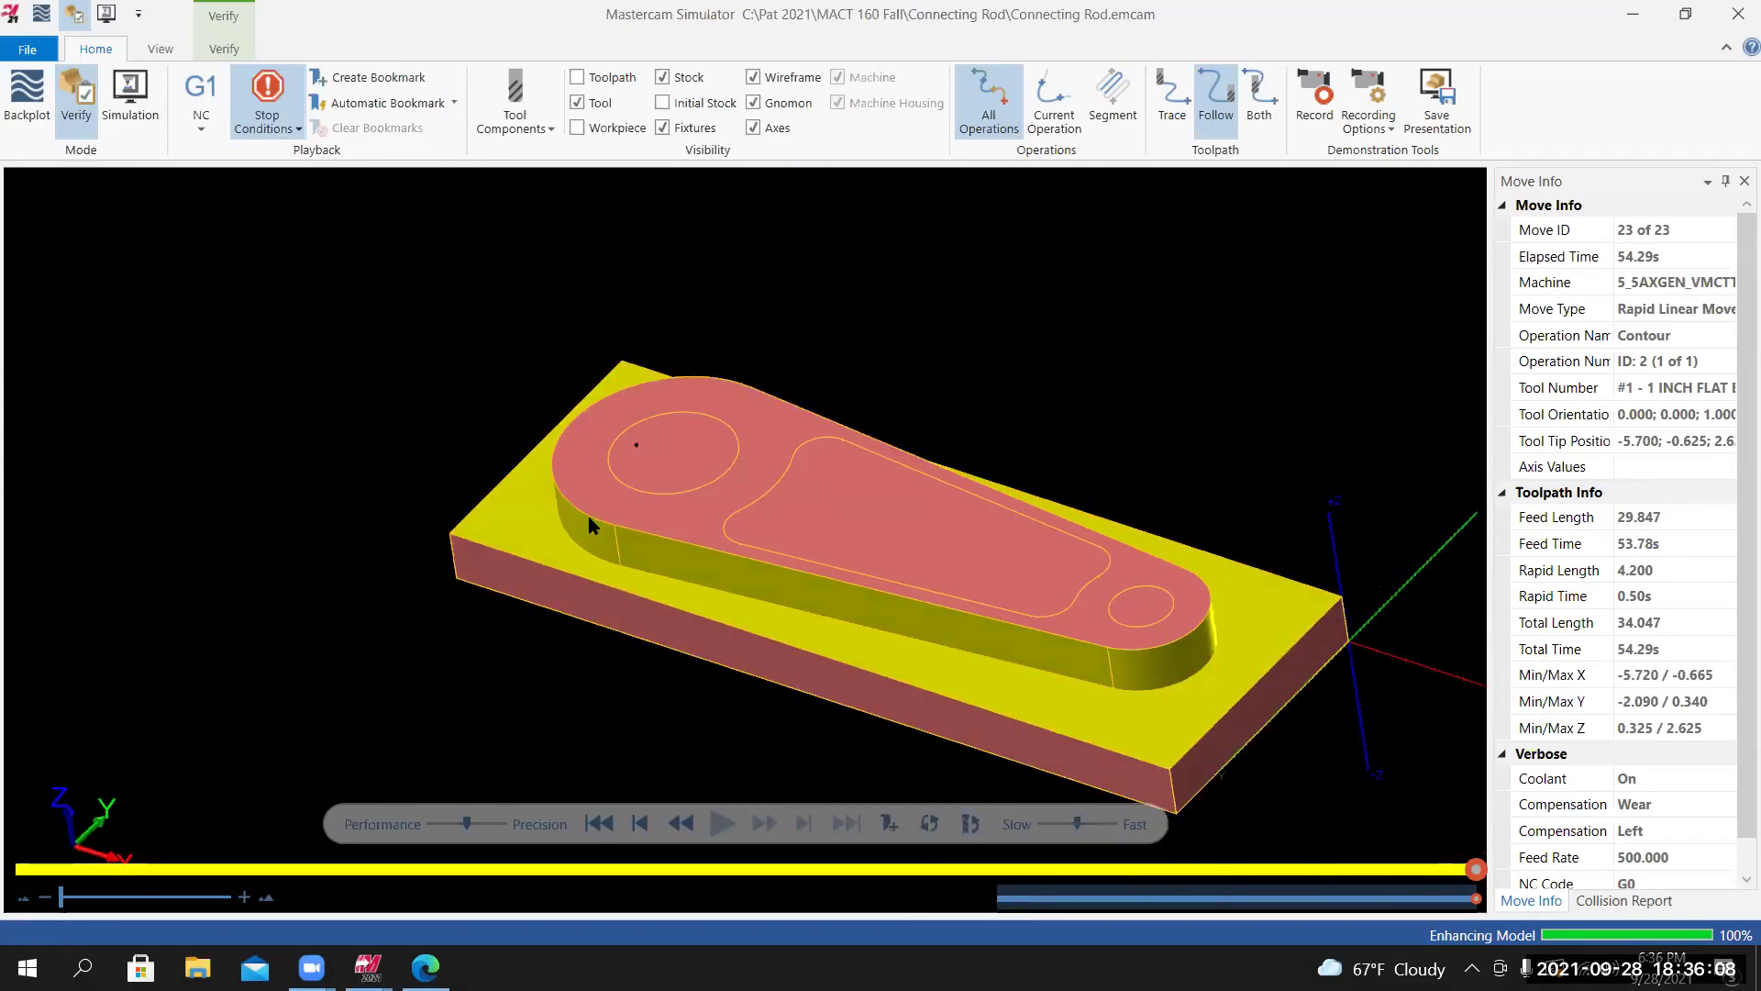
scroll(587, 522, up, 8)
scroll(618, 306, down, 2)
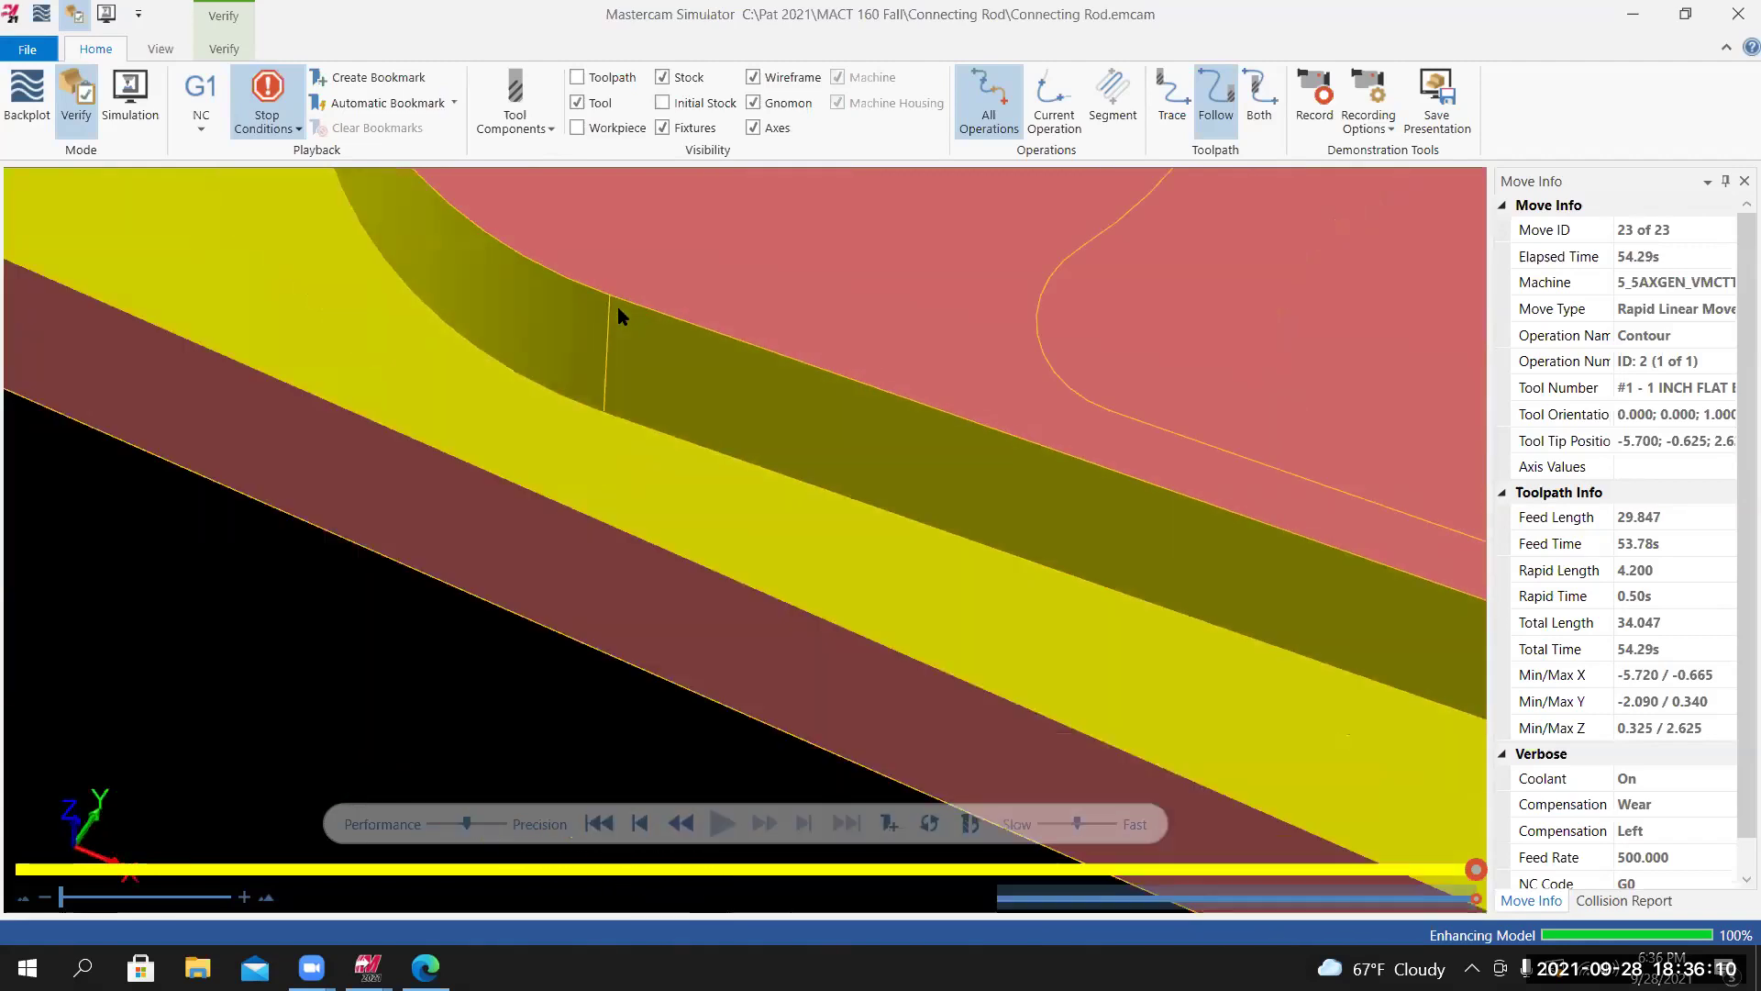
scroll(618, 310, down, 3)
middle_drag(676, 377, 471, 361)
scroll(493, 387, up, 3)
scroll(561, 409, up, 2)
scroll(495, 357, down, 8)
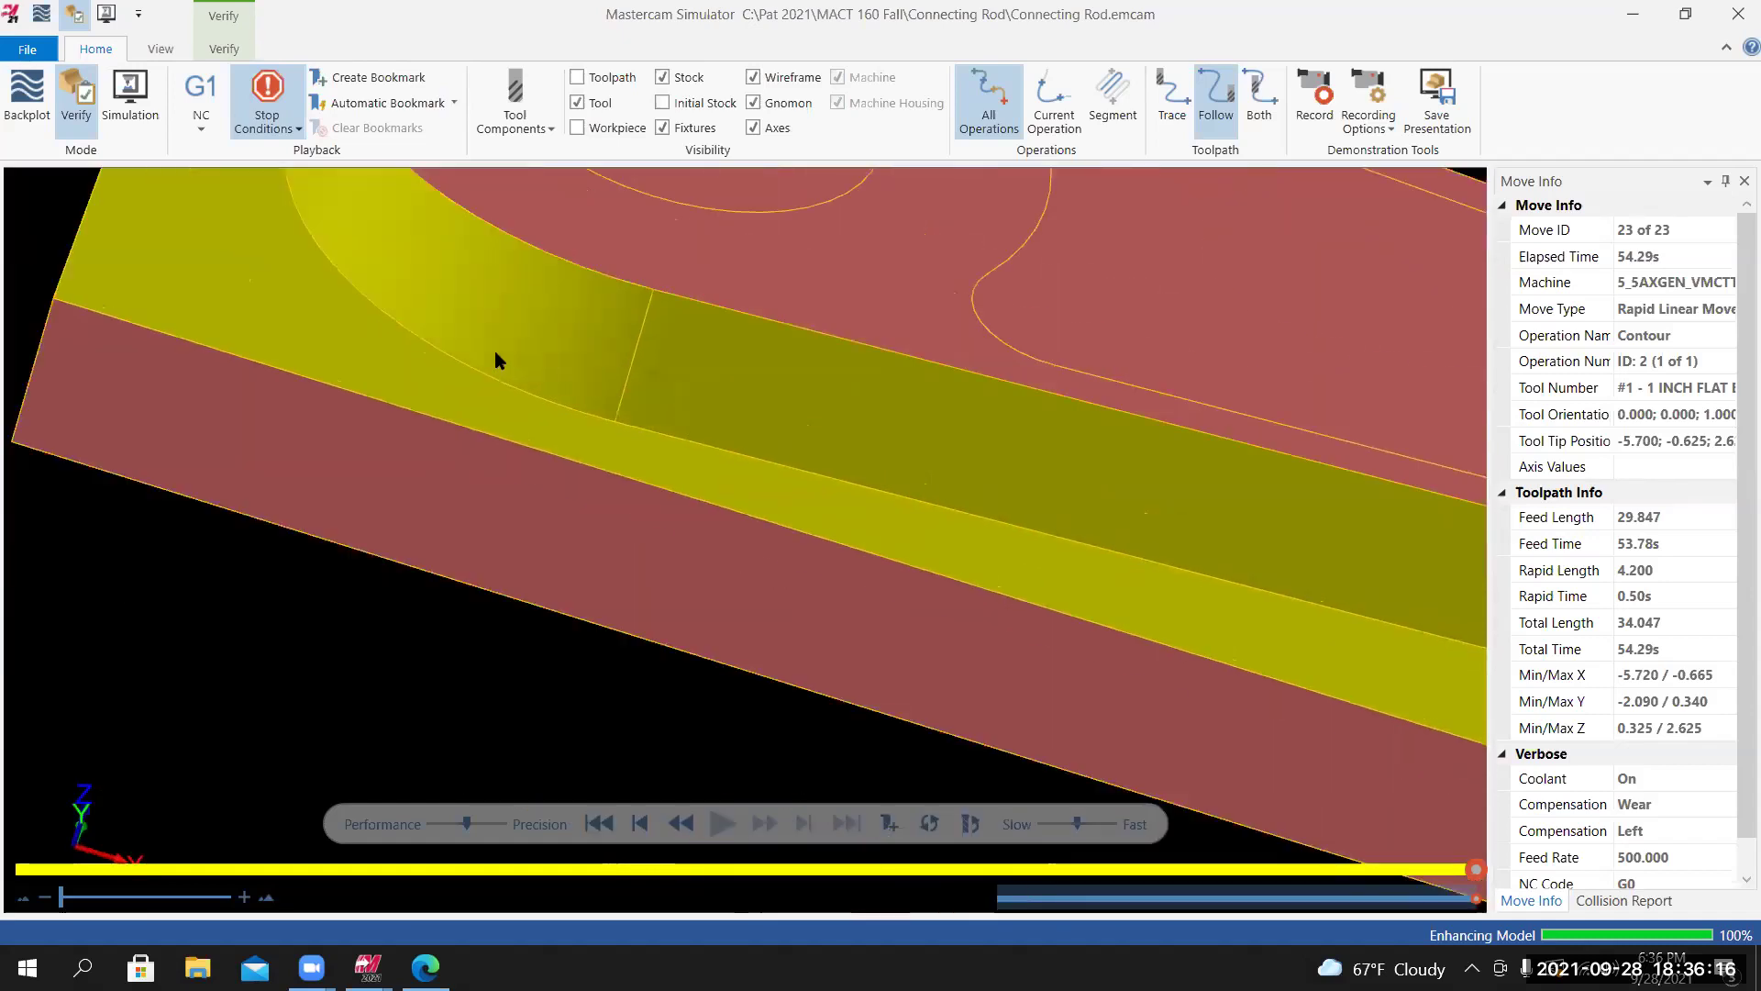
scroll(677, 338, up, 5)
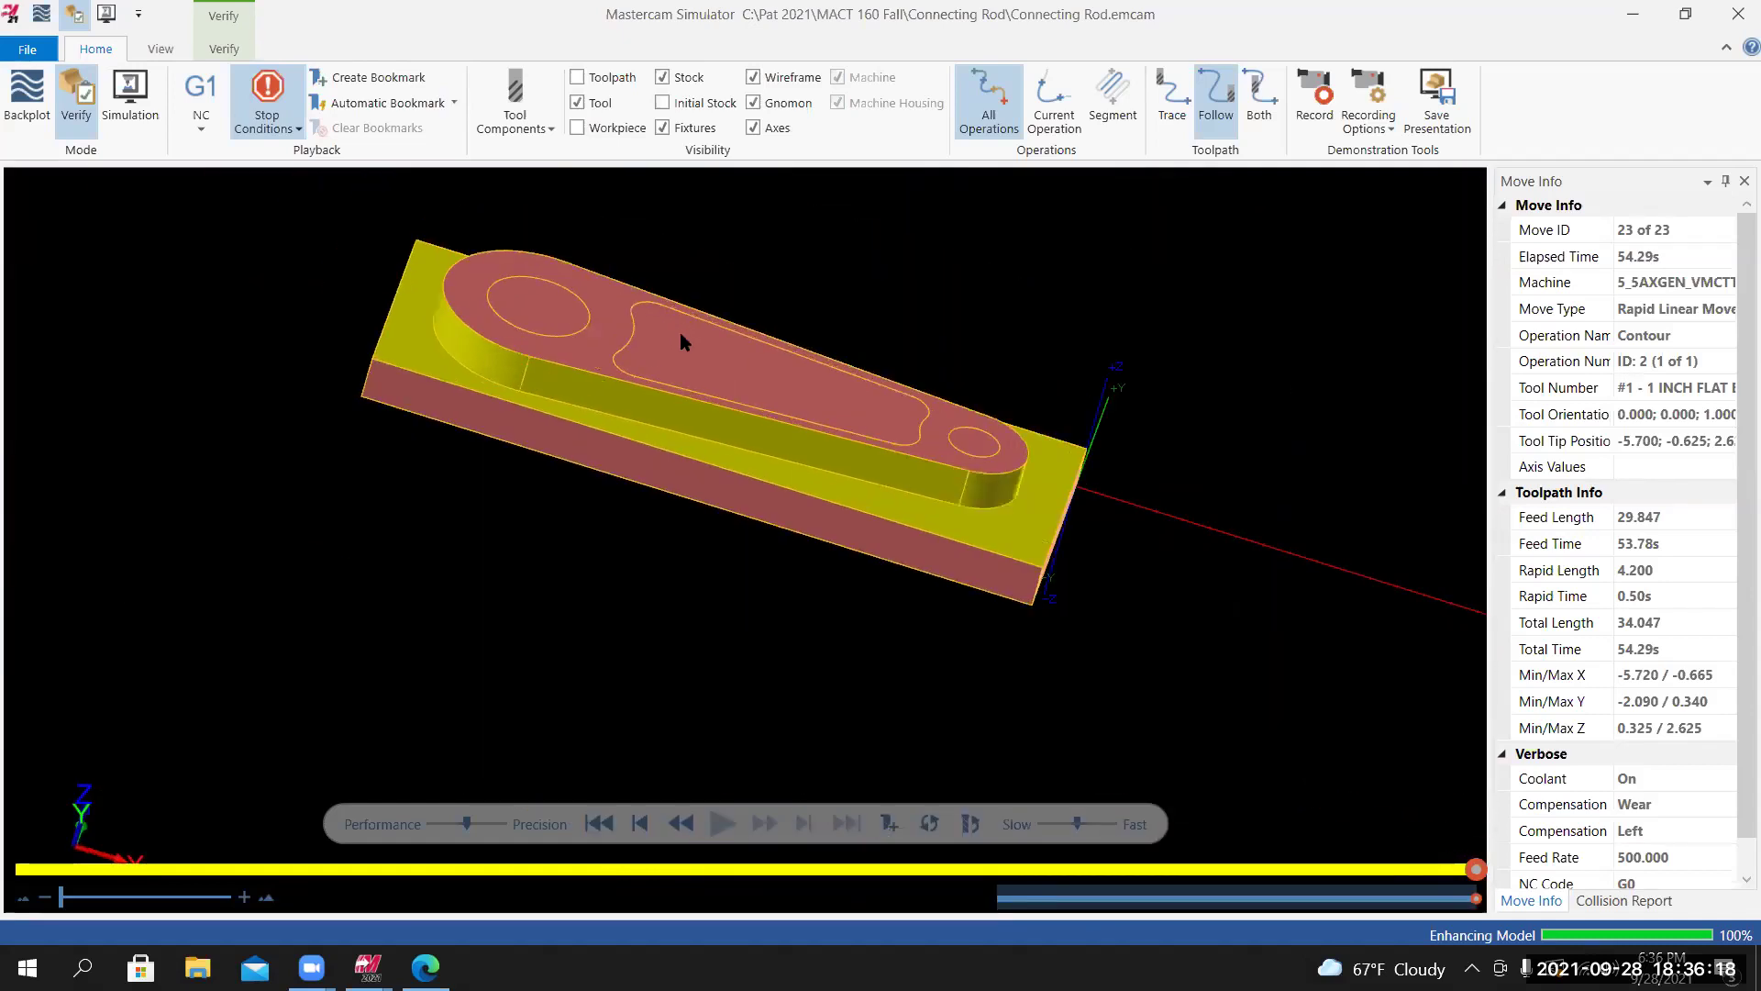
middle_drag(632, 344, 826, 432)
scroll(830, 420, down, 2)
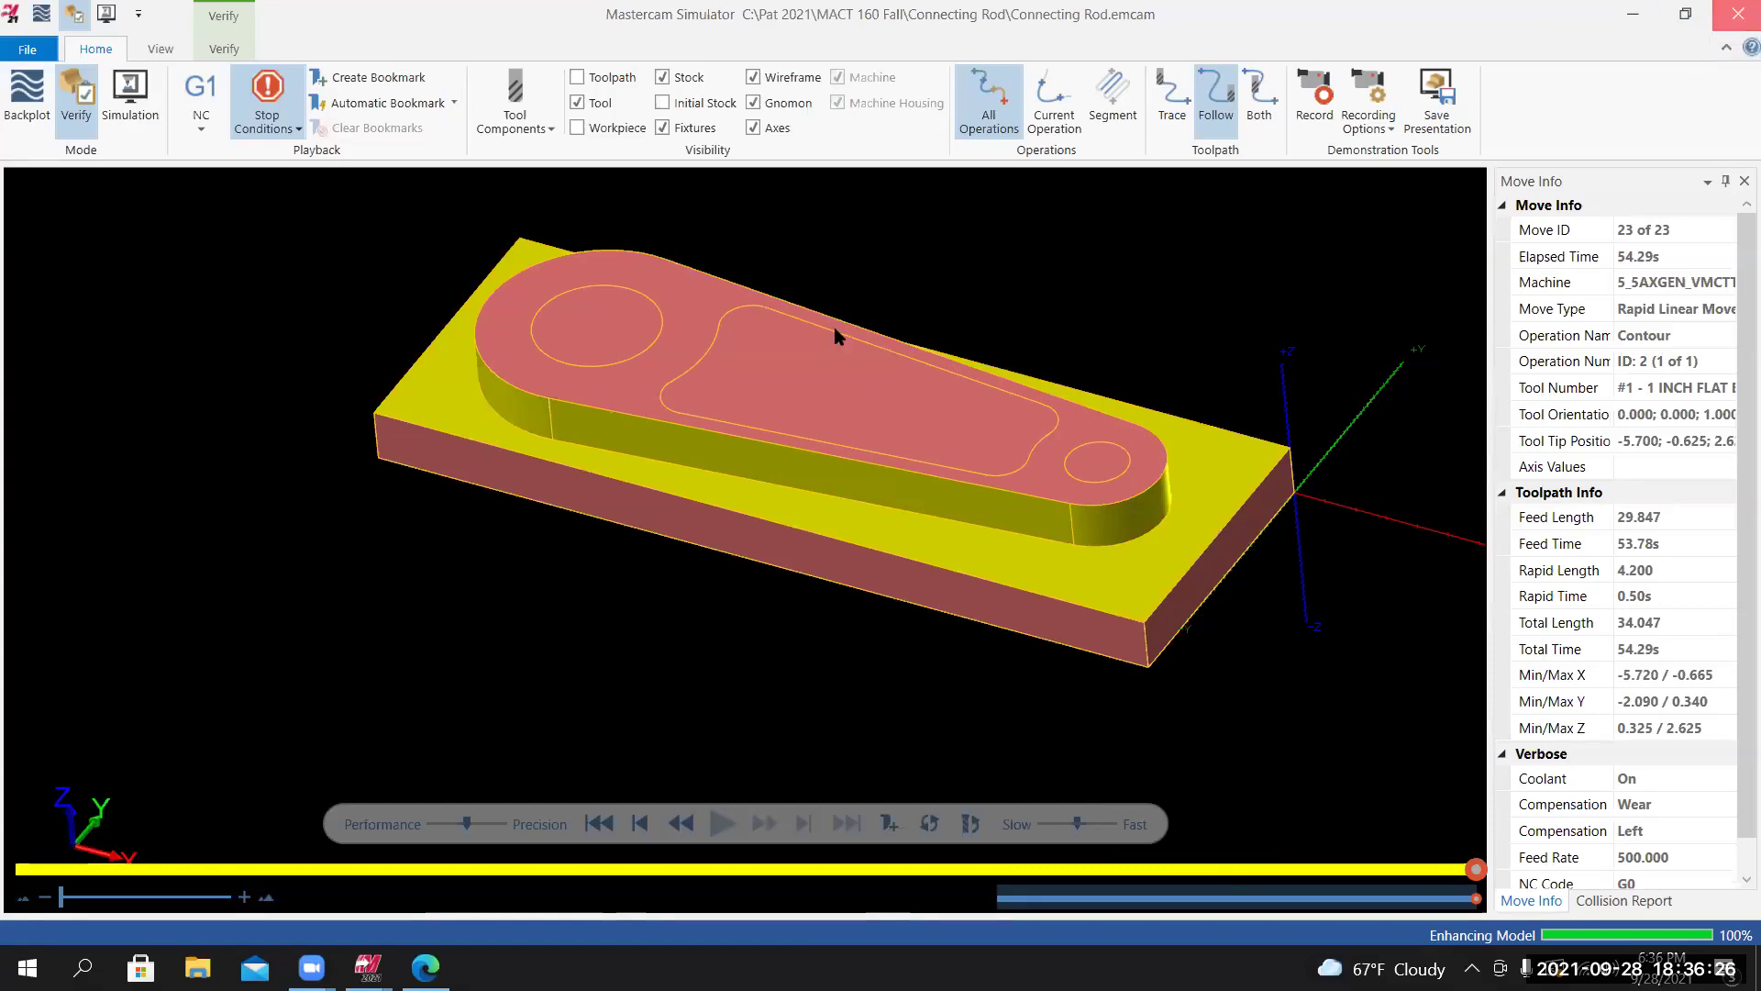
Close the simulator and show the part in the isometric view, unzoomed to 80%.
right_click(725, 322)
click(779, 475)
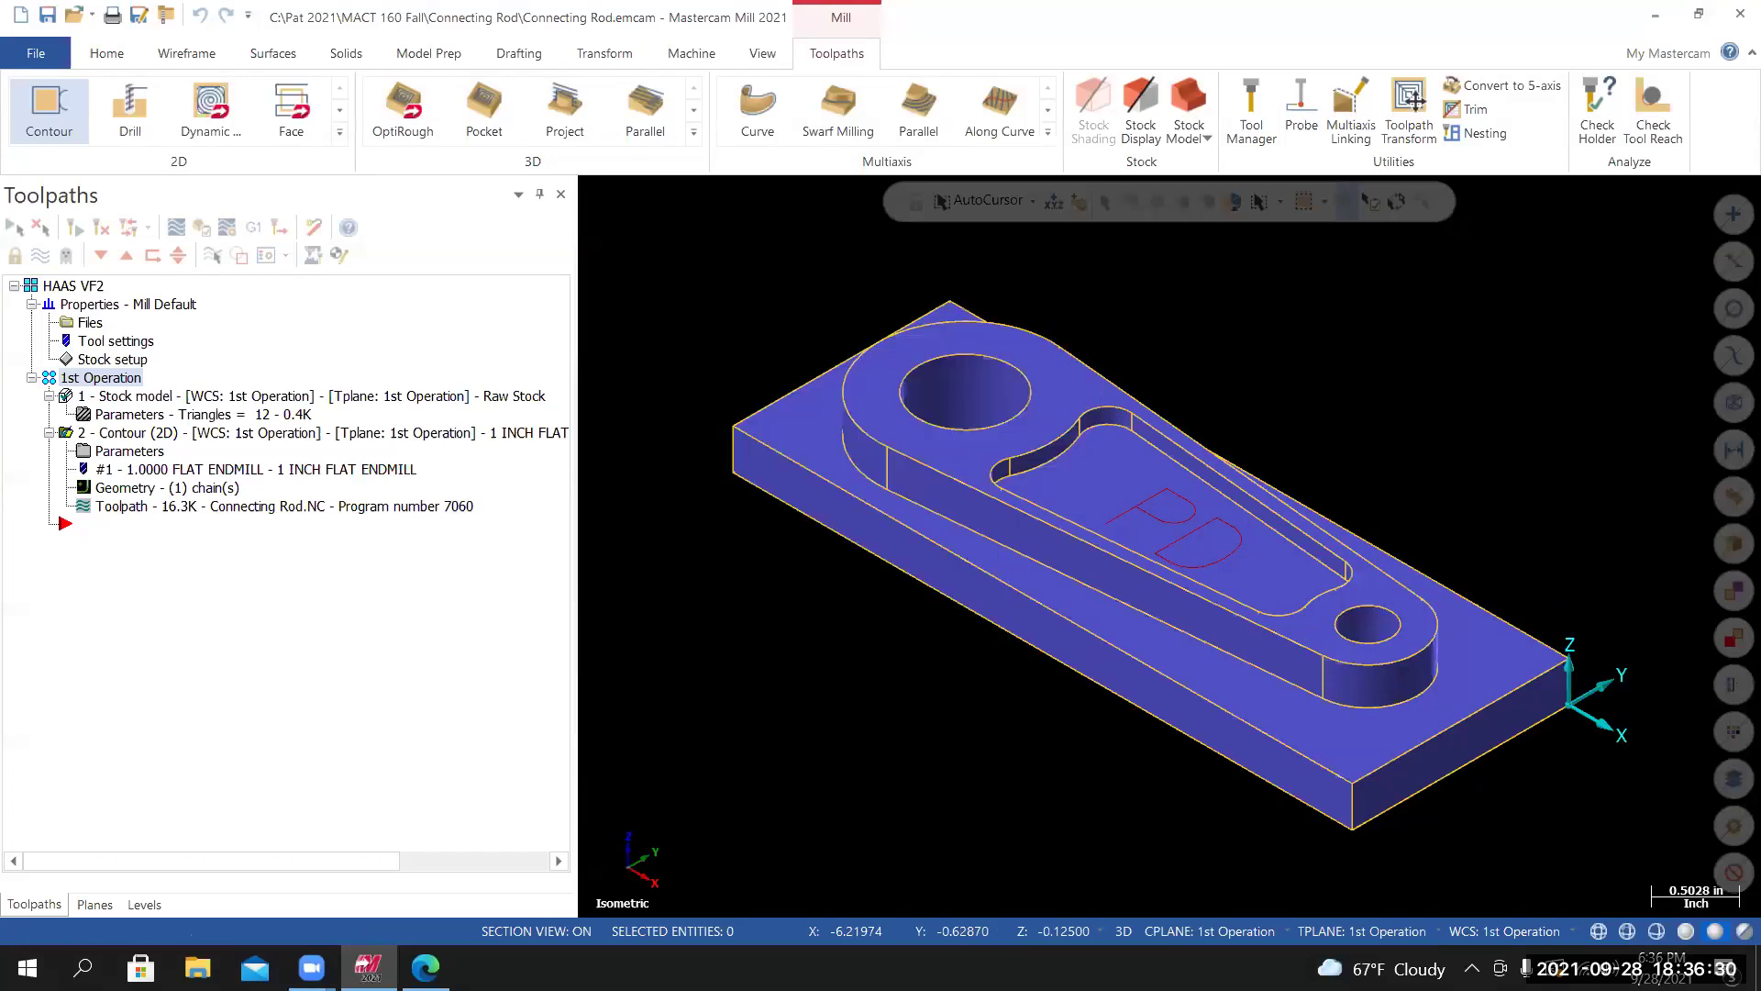
right_click(788, 328)
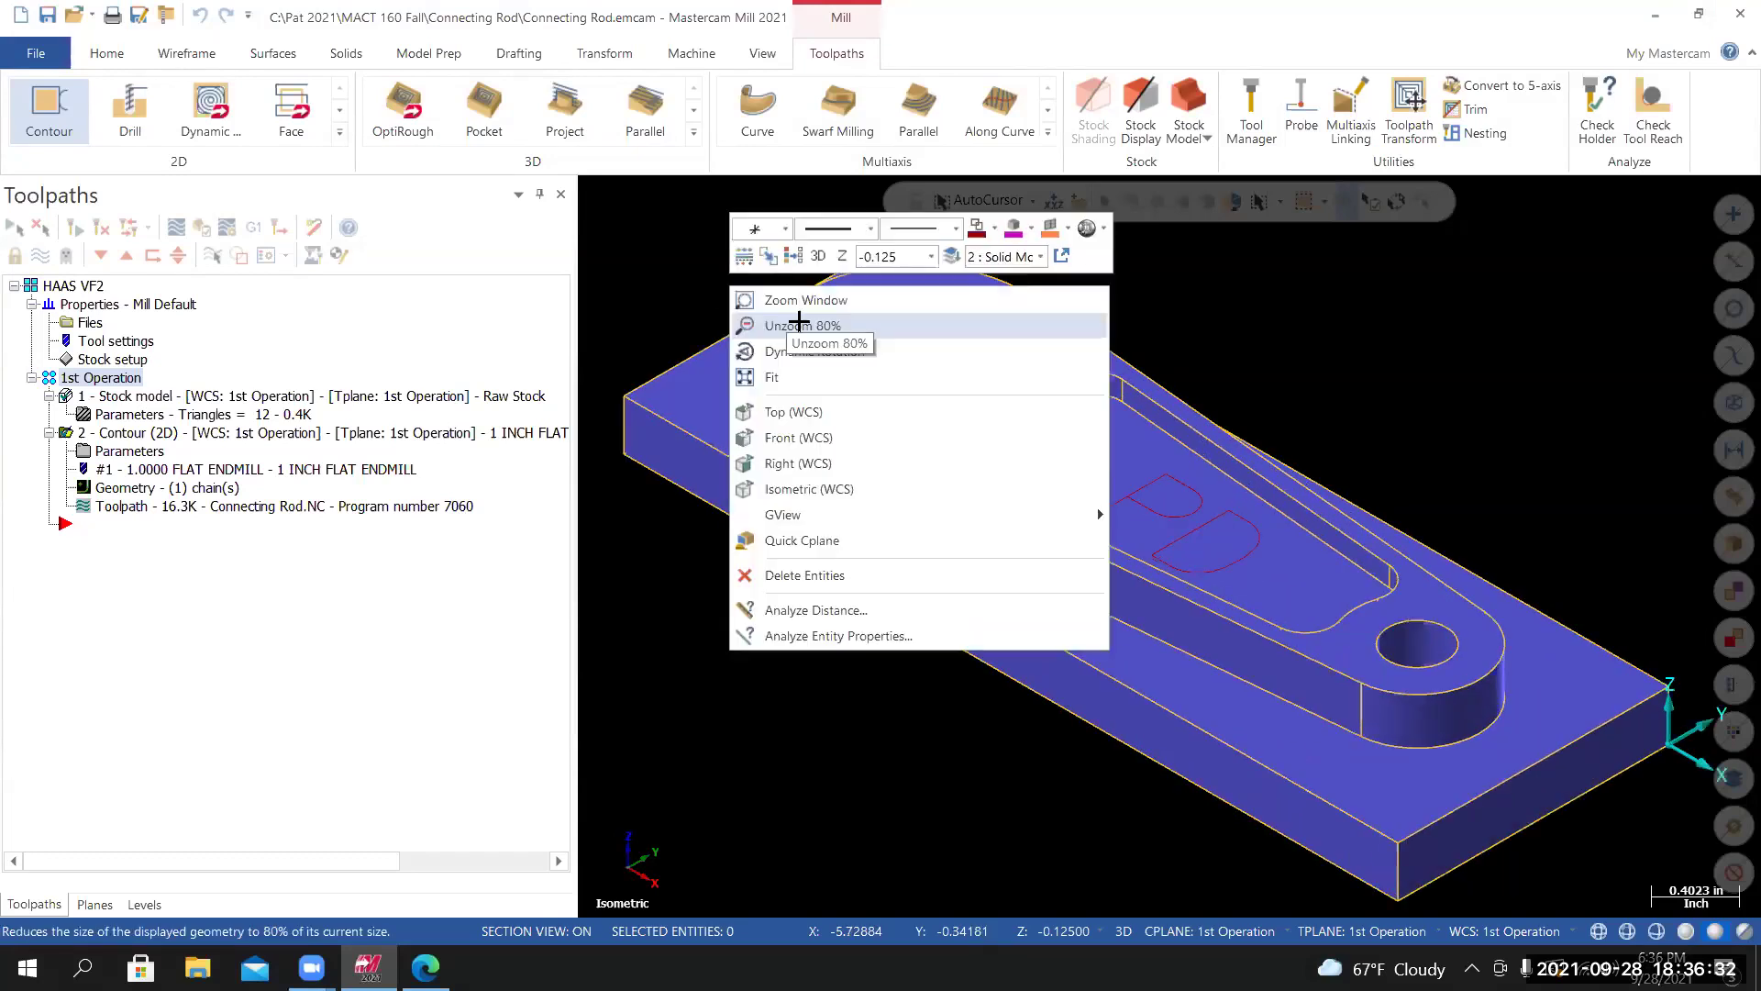
click(803, 325)
click(36, 53)
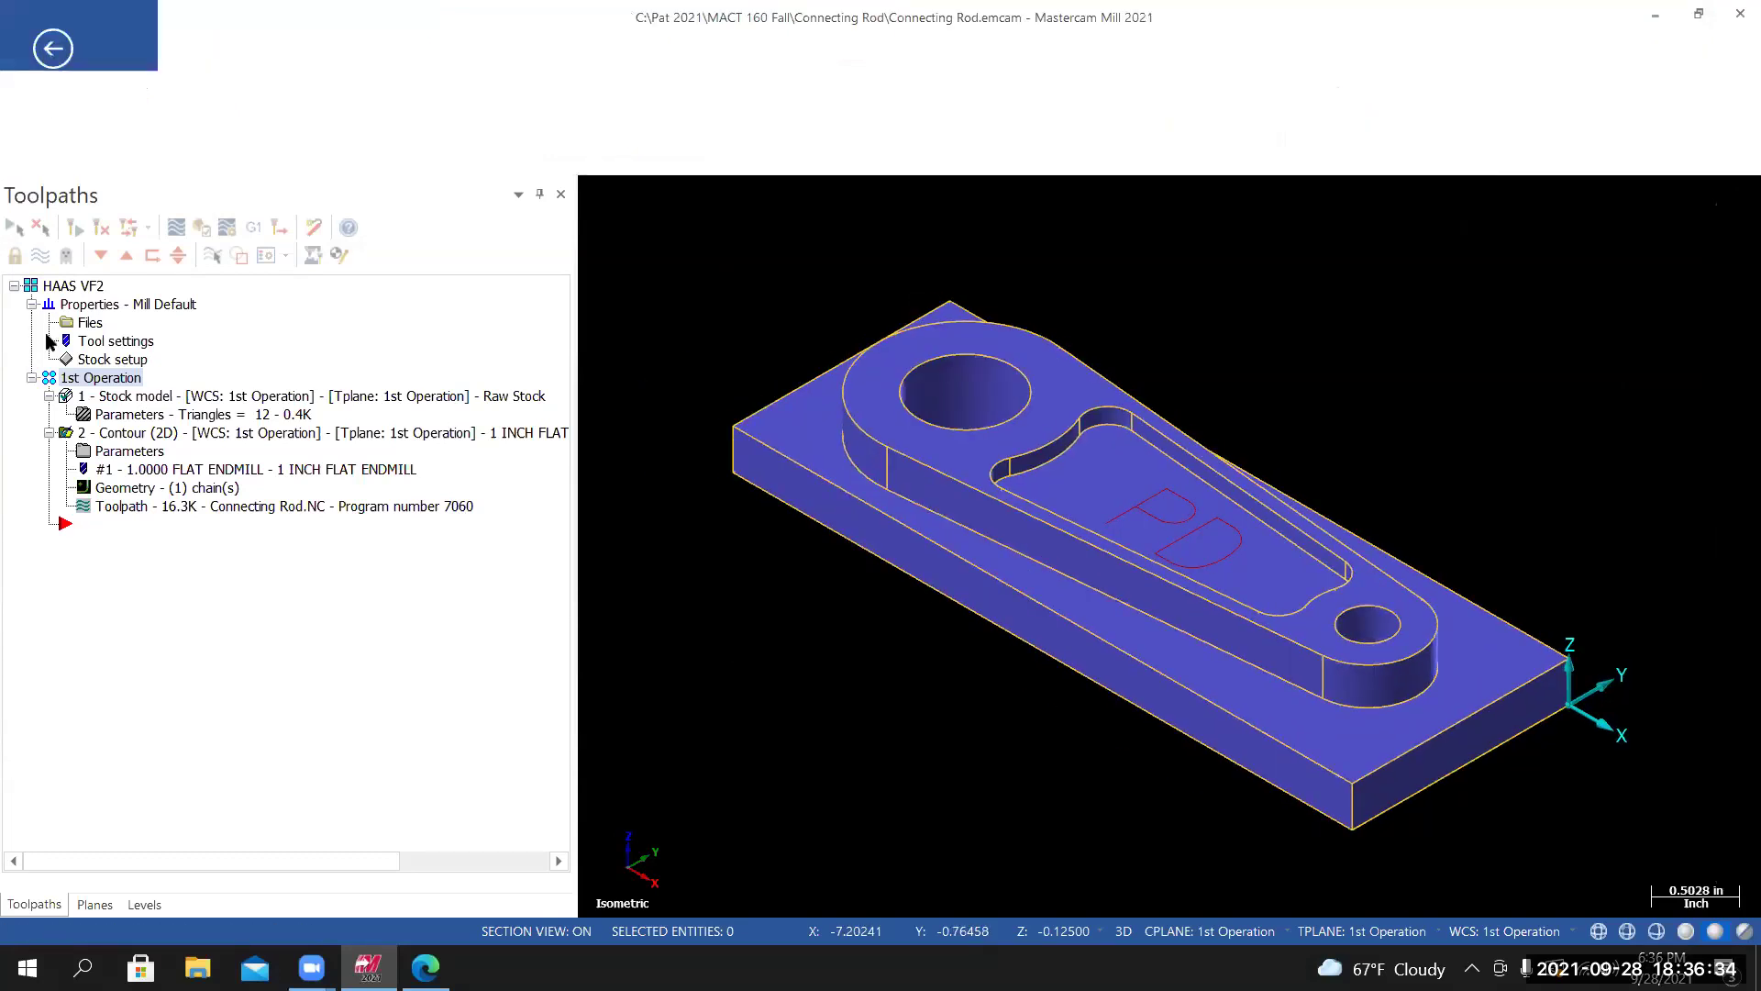
click(73, 286)
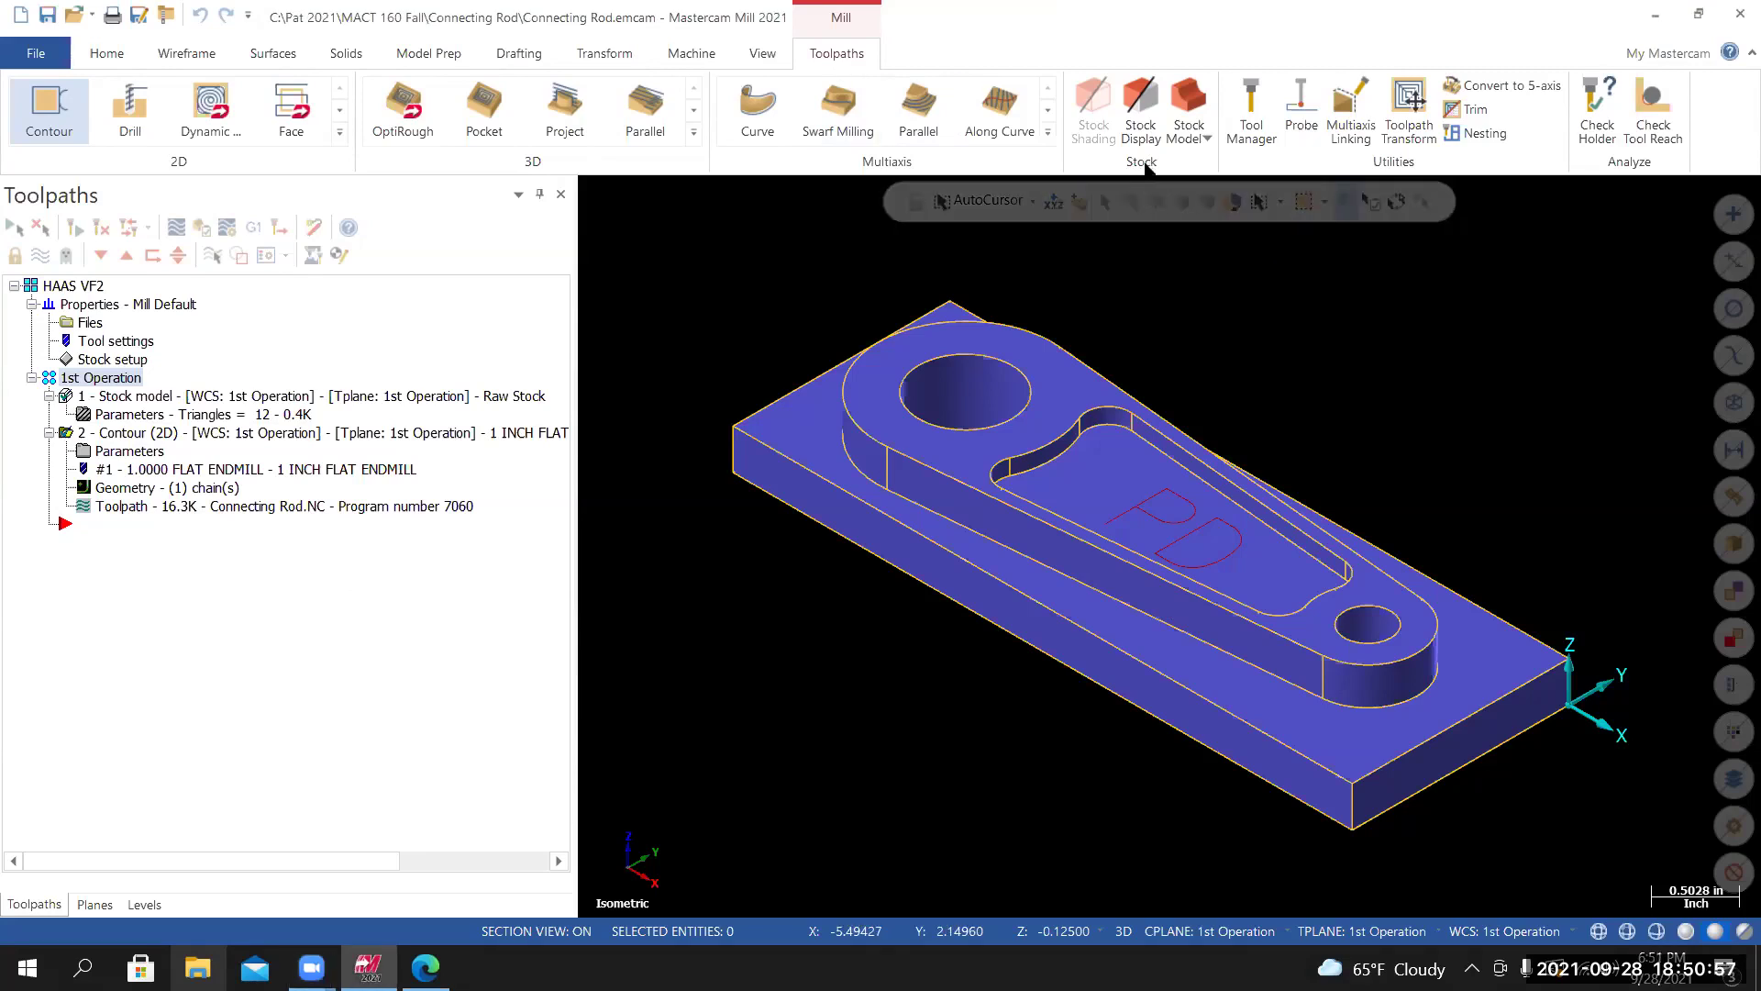
Start a new stock model named Machined Boss, using the Raw Stock stock model as its initial shape.
click(1191, 99)
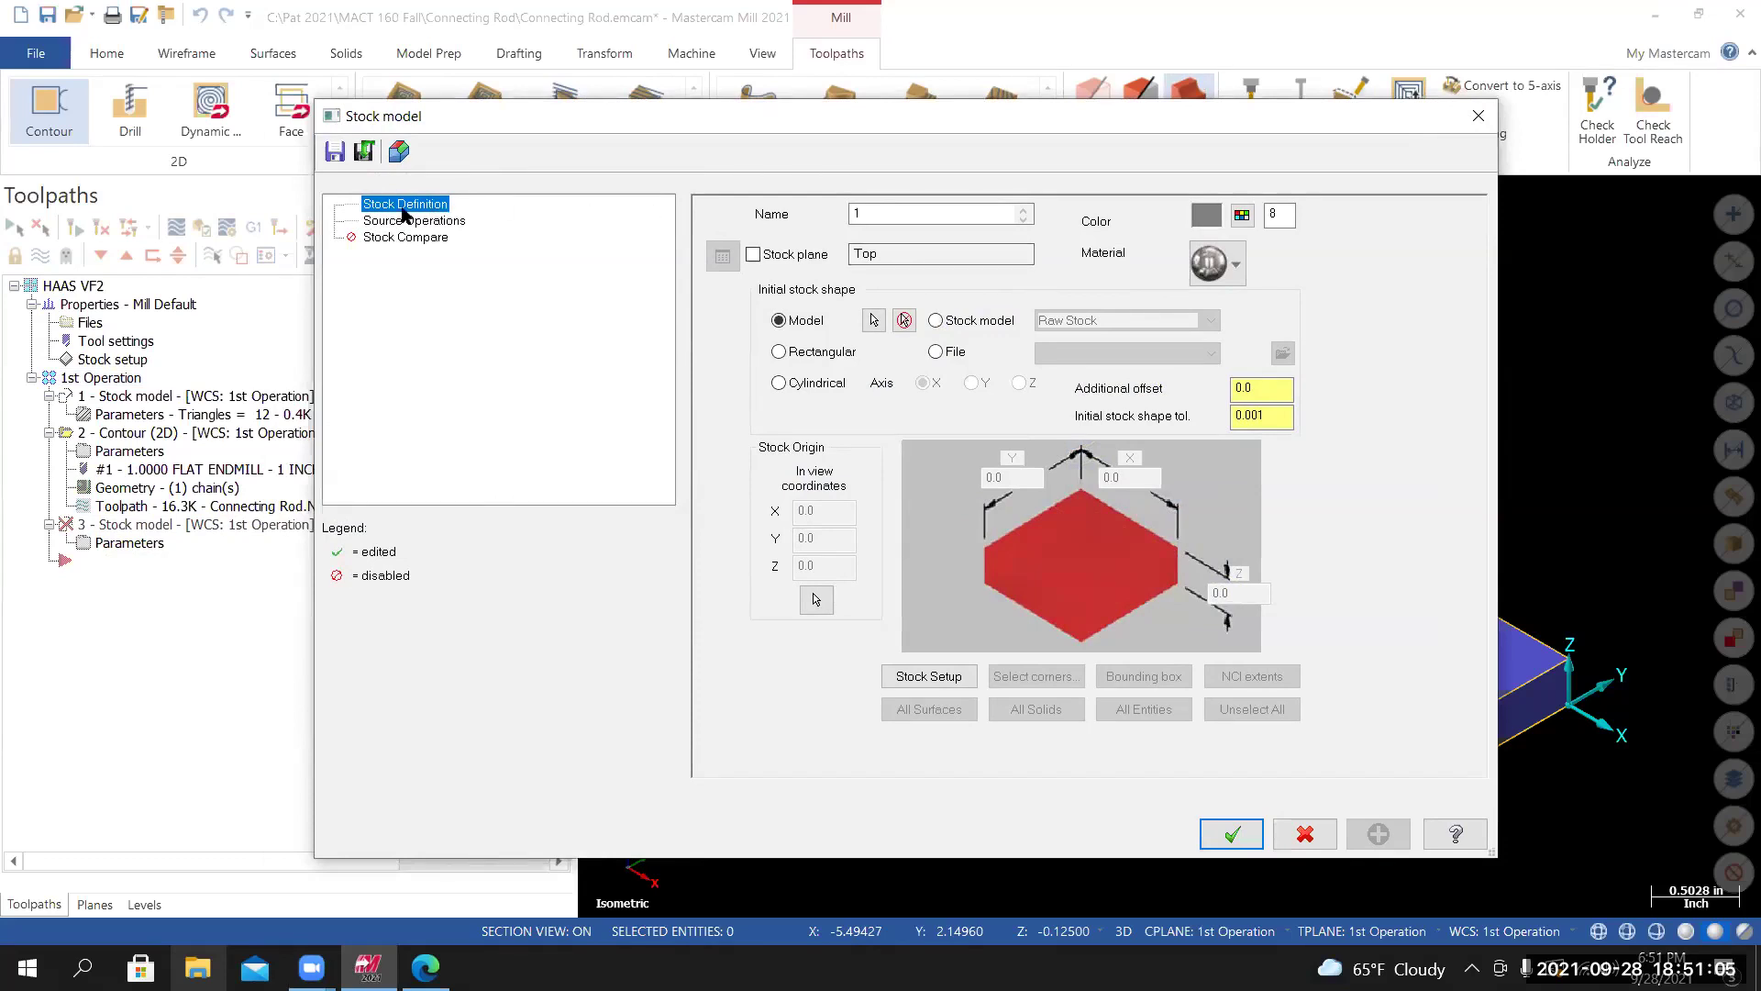
double_click(853, 213)
text(Machinie)
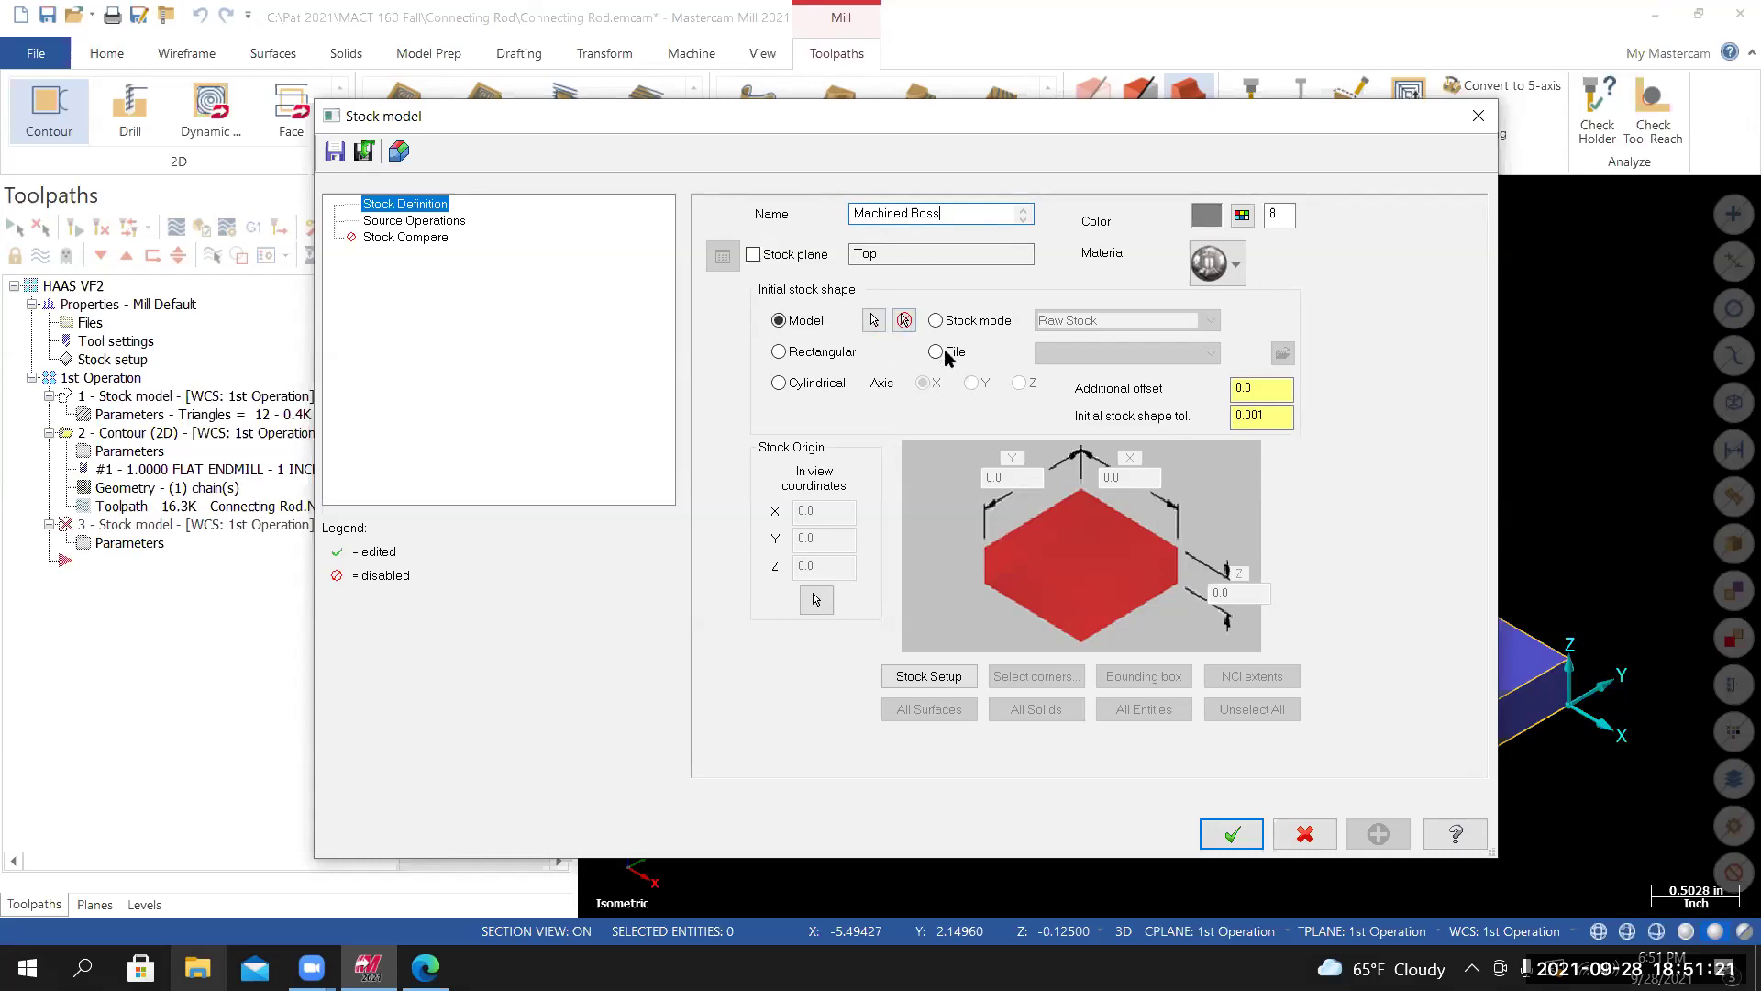
click(935, 321)
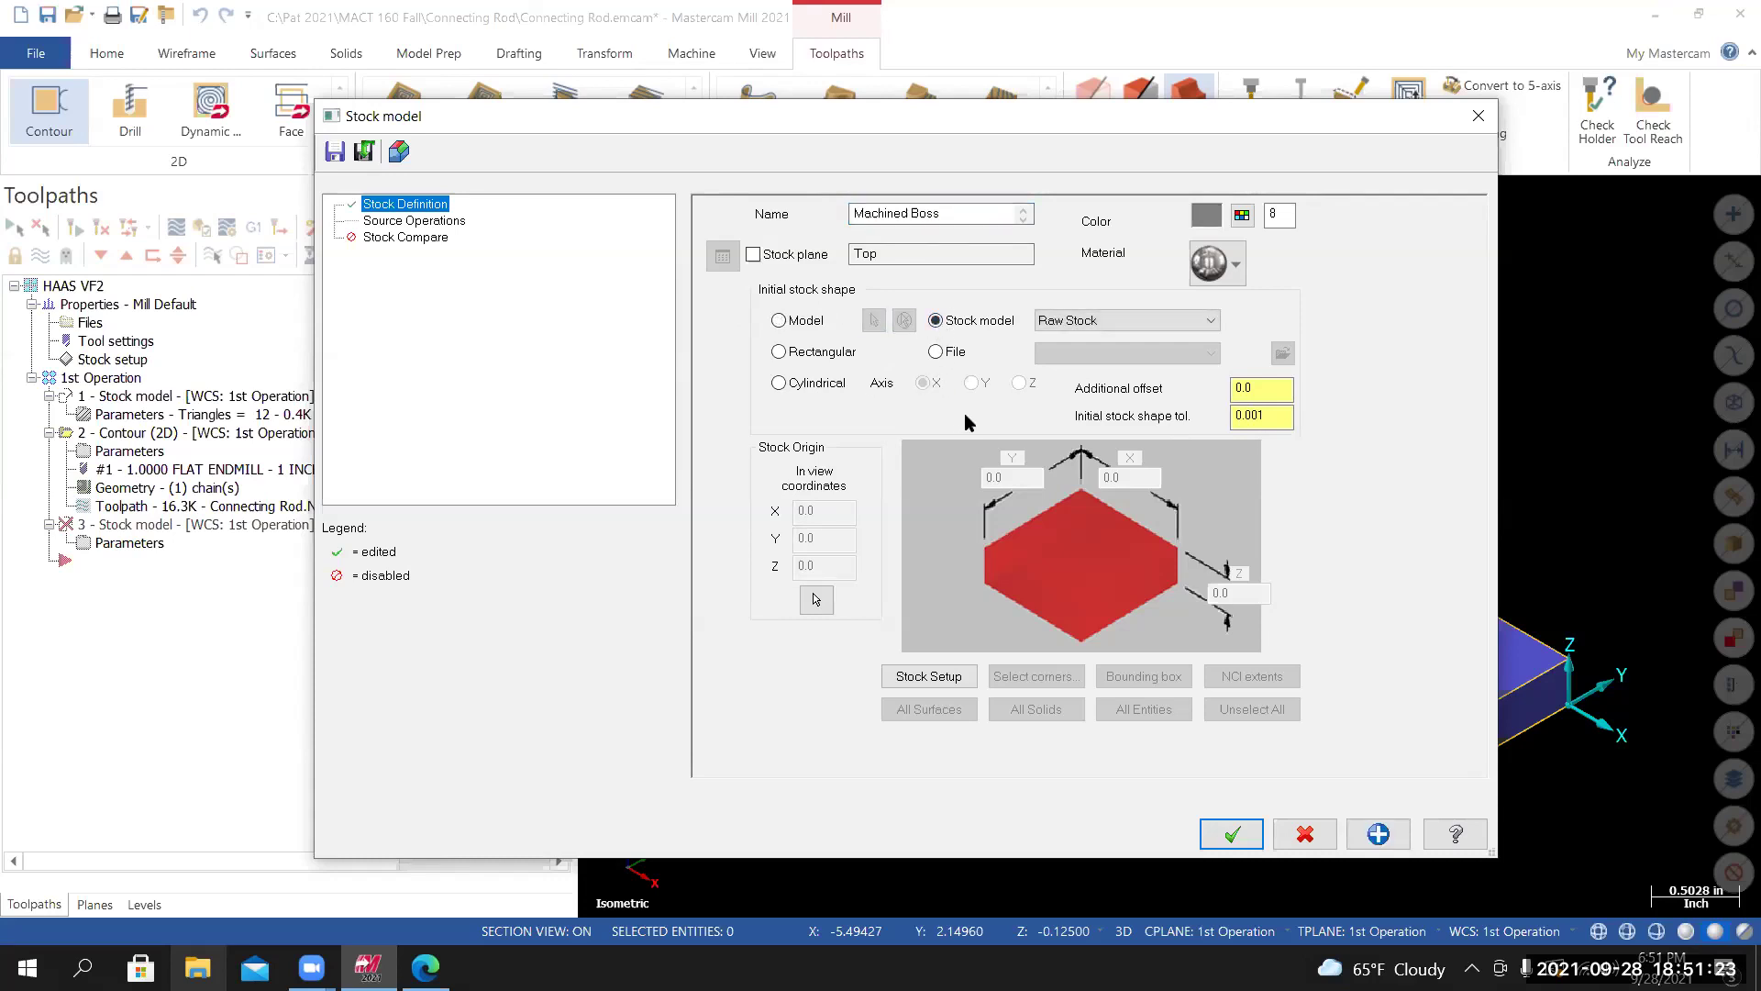
click(1127, 321)
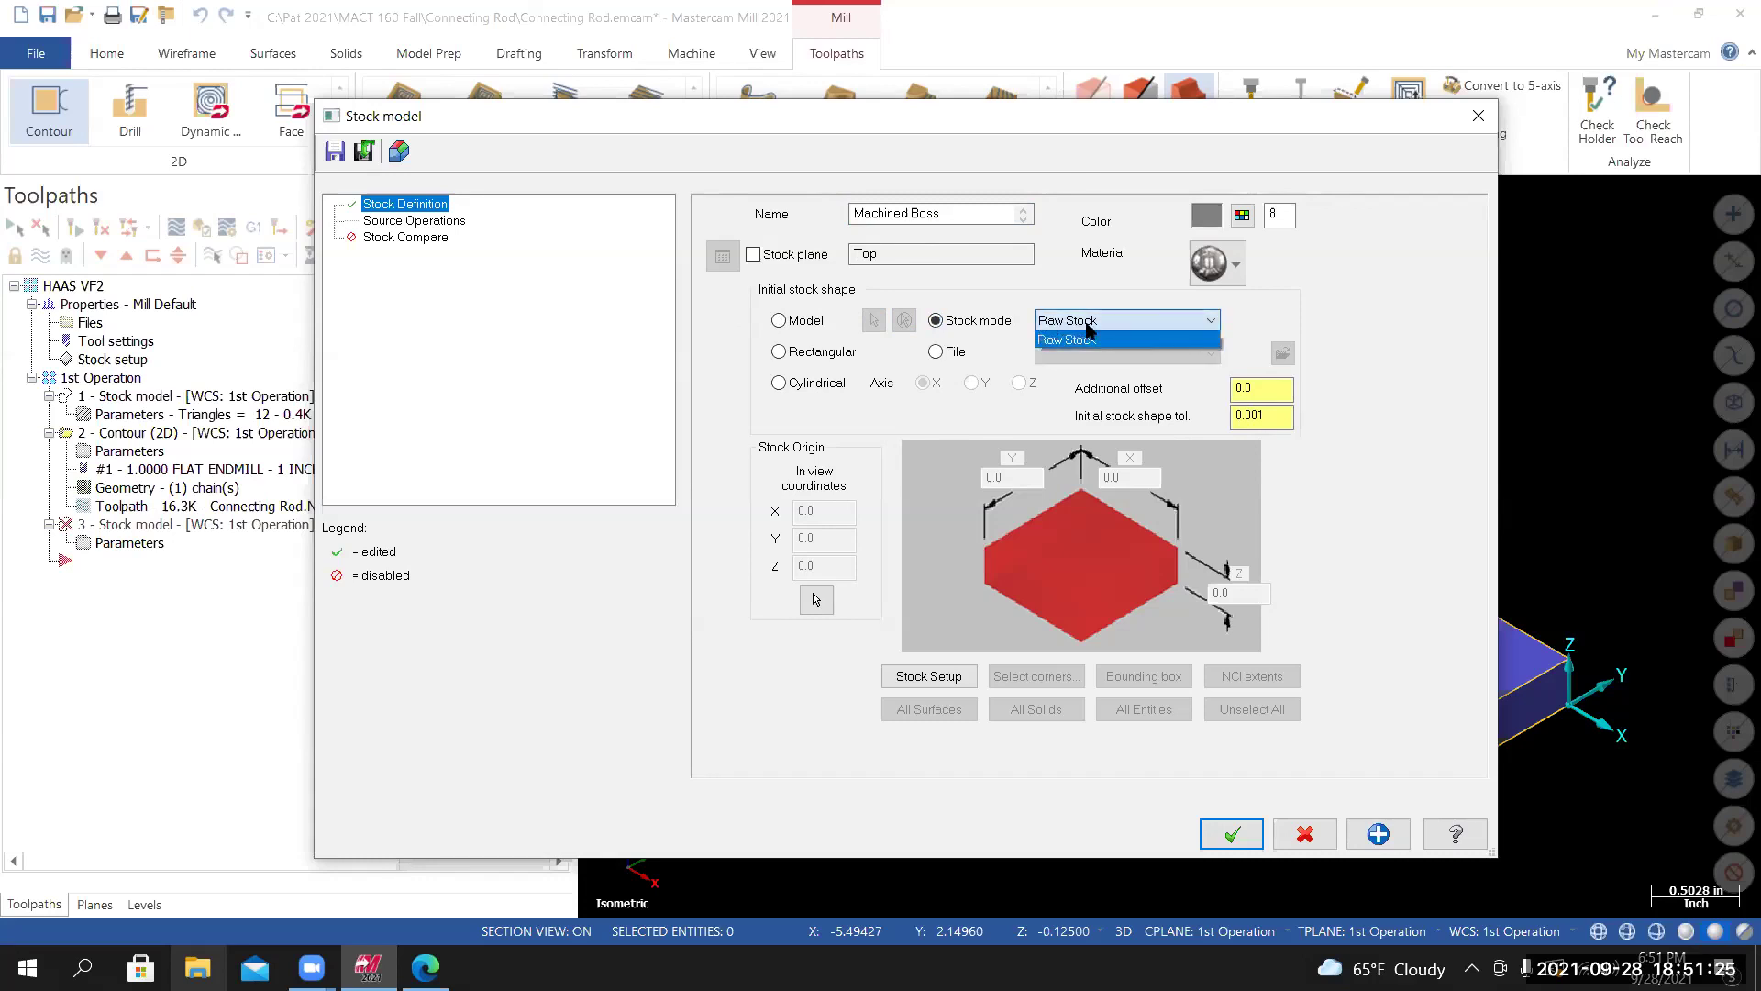
click(1055, 341)
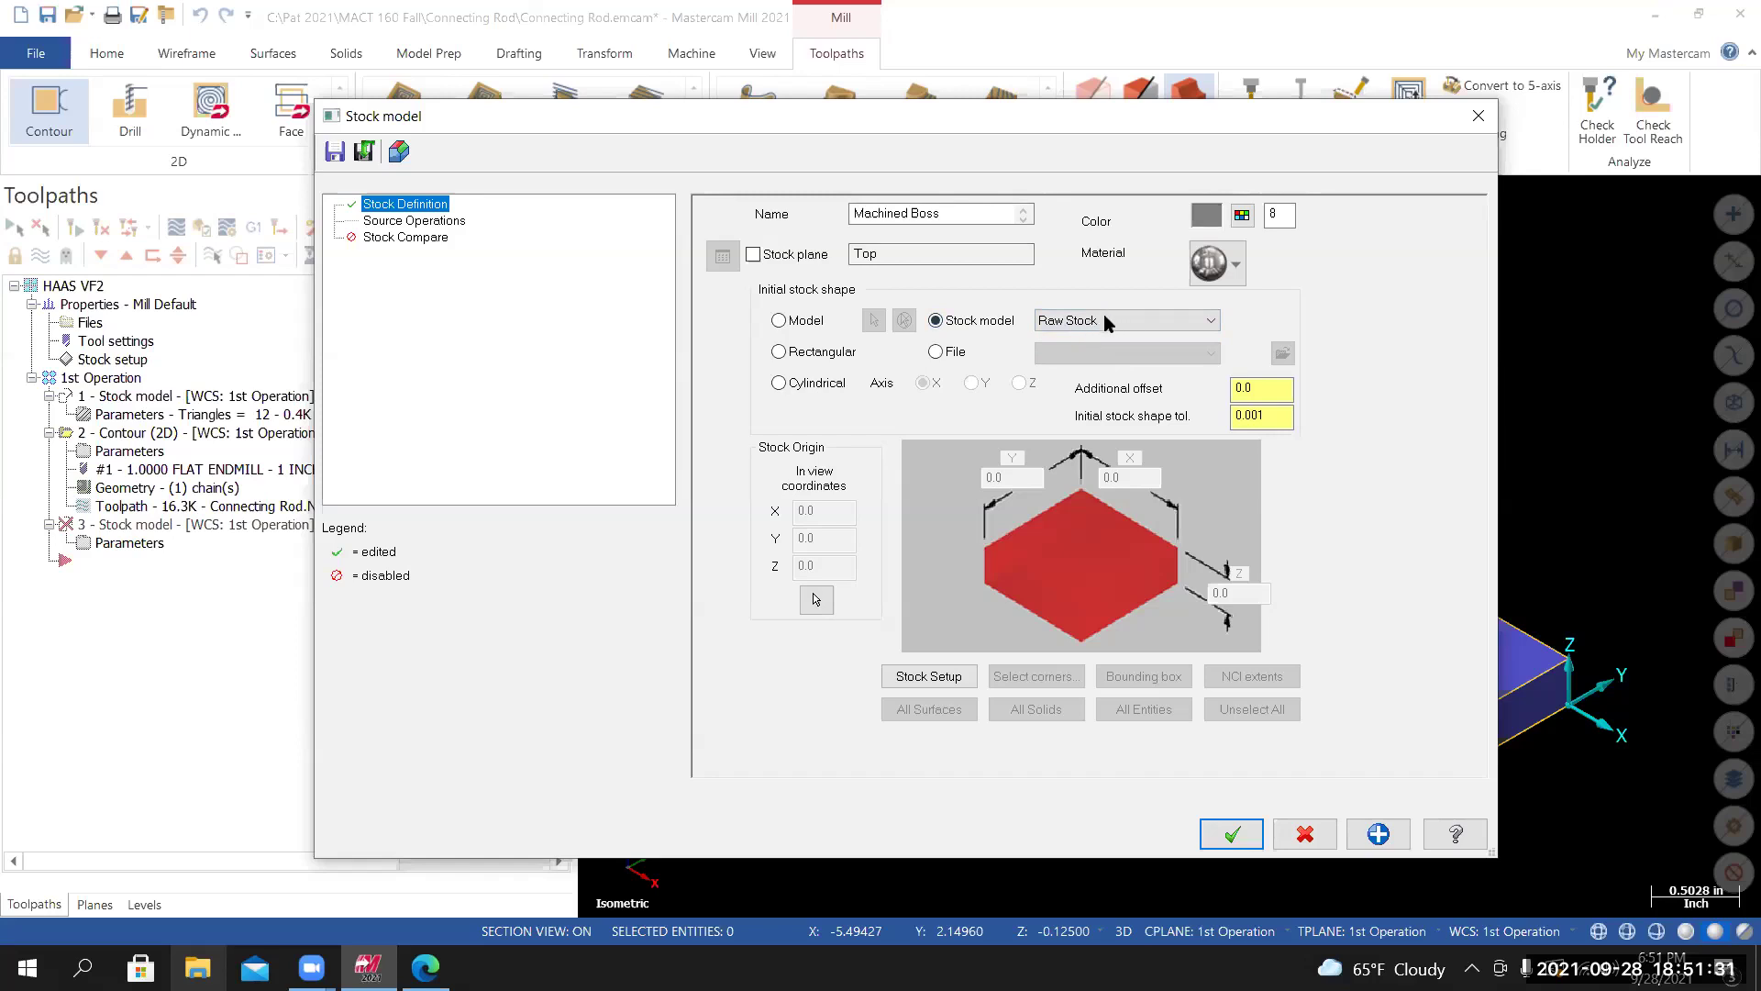
Compute the Machined Boss stock model from the 2D contour operation, accept it, and inspect the resulting stock on the part.
click(437, 222)
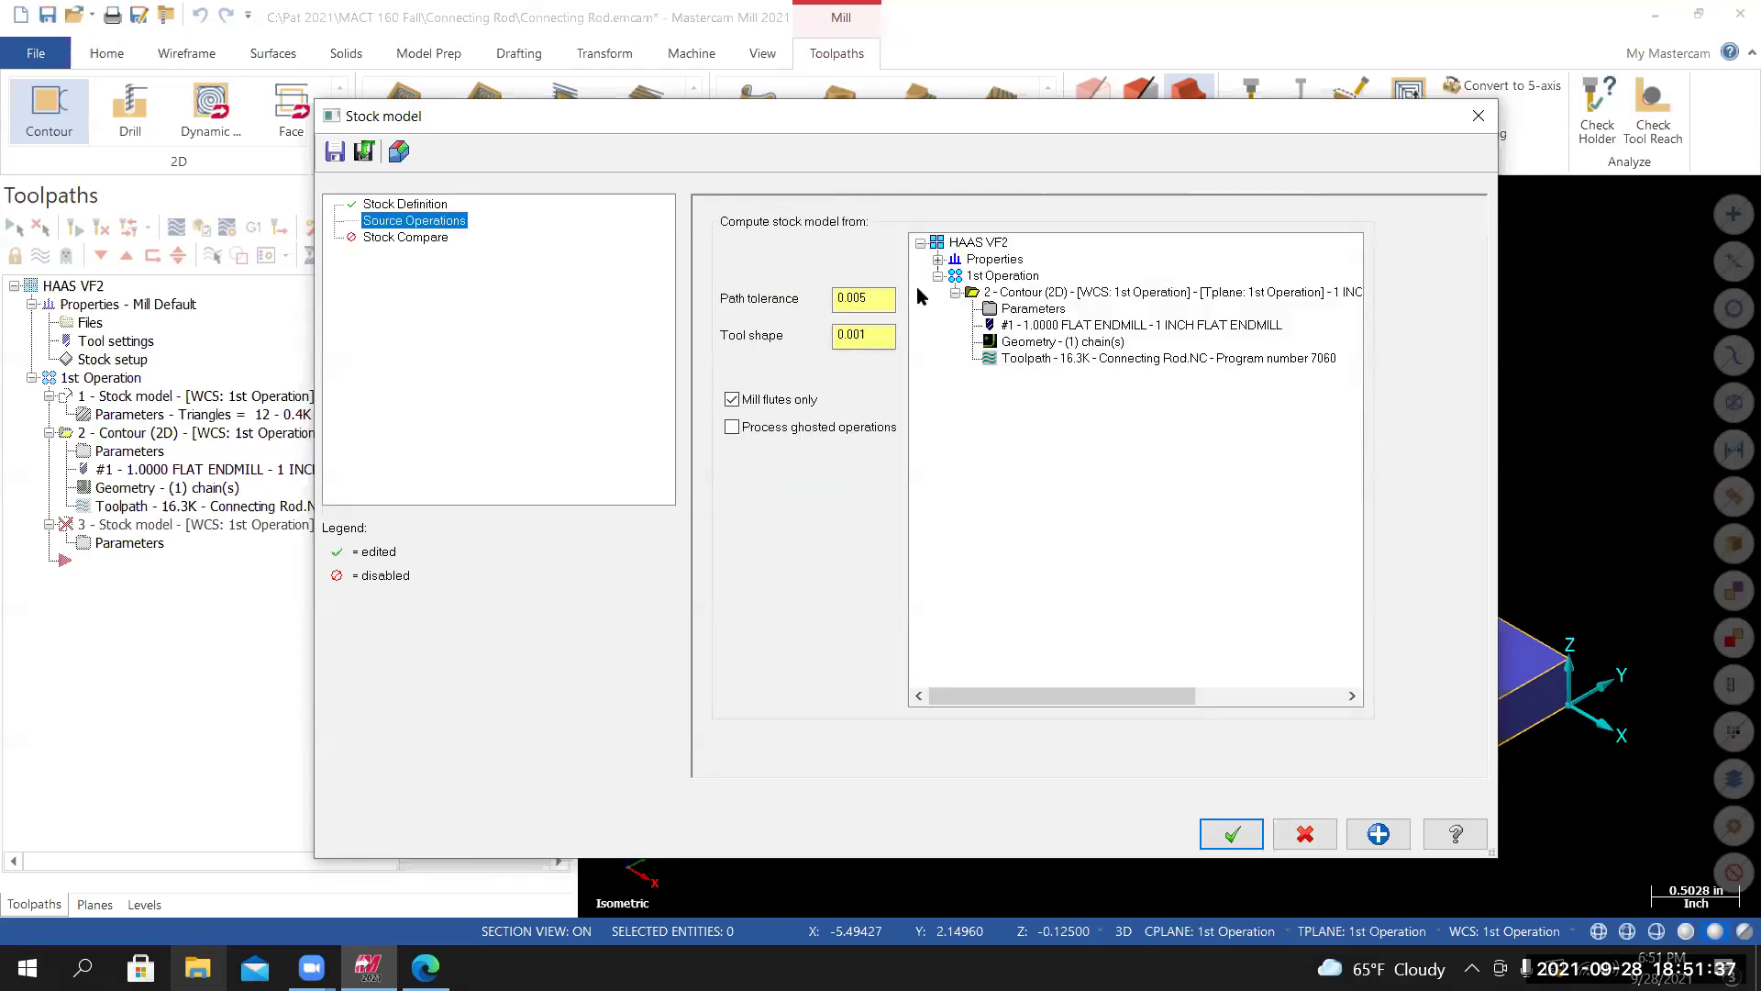
click(1018, 294)
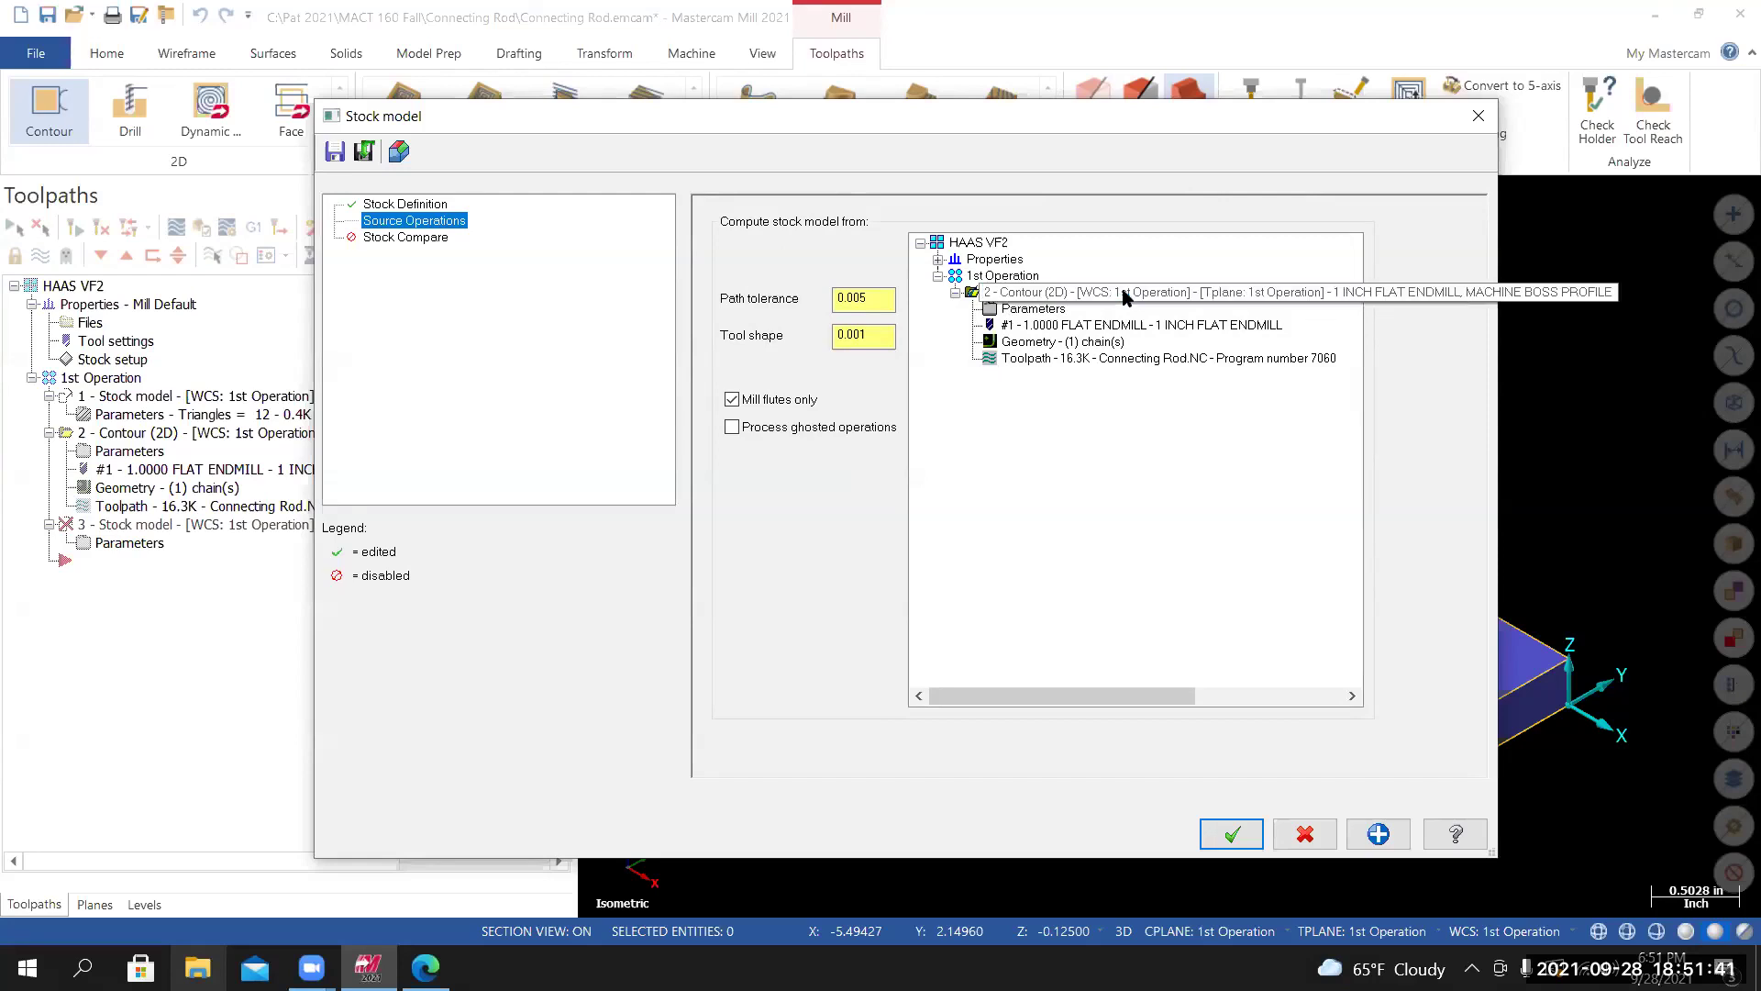
click(1234, 846)
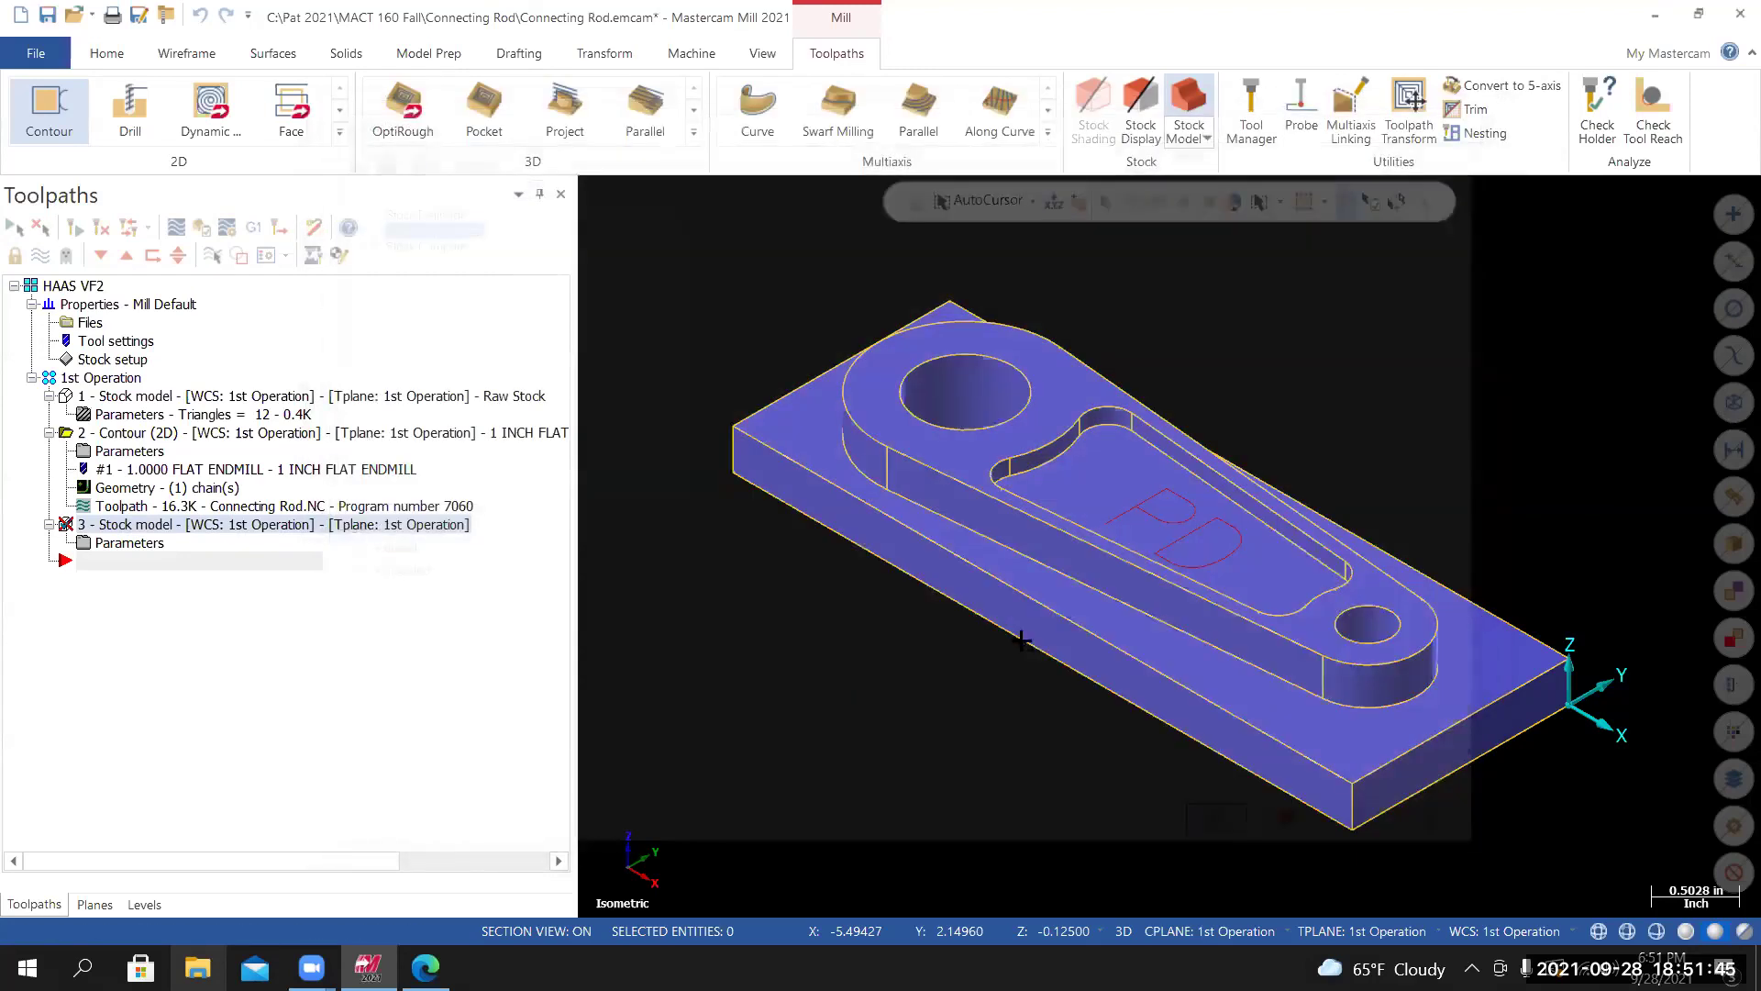
mouse_move(1018, 642)
middle_down()
mouse_move(1170, 546)
mouse_move(1142, 647)
mouse_move(1078, 614)
mouse_move(1165, 597)
mouse_move(1169, 546)
middle_up()
middle_drag(735, 486, 729, 510)
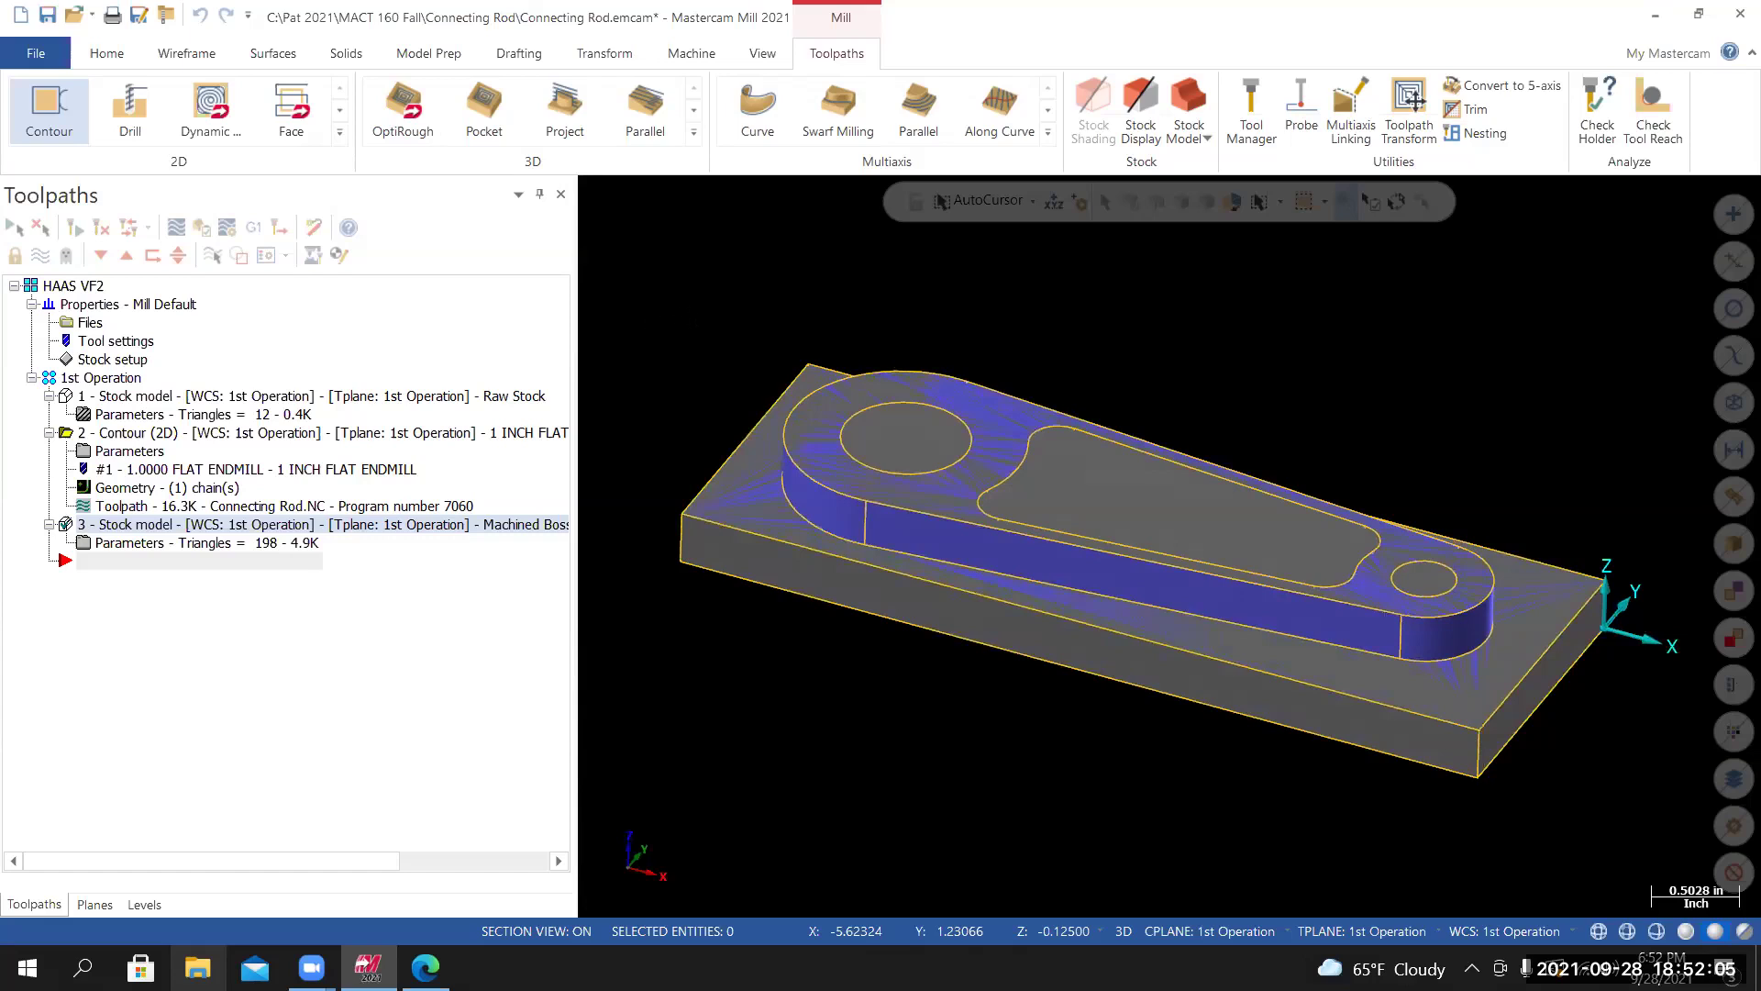
scroll(739, 490, up, 2)
mouse_move(738, 491)
middle_down()
mouse_move(731, 431)
mouse_move(729, 484)
middle_up()
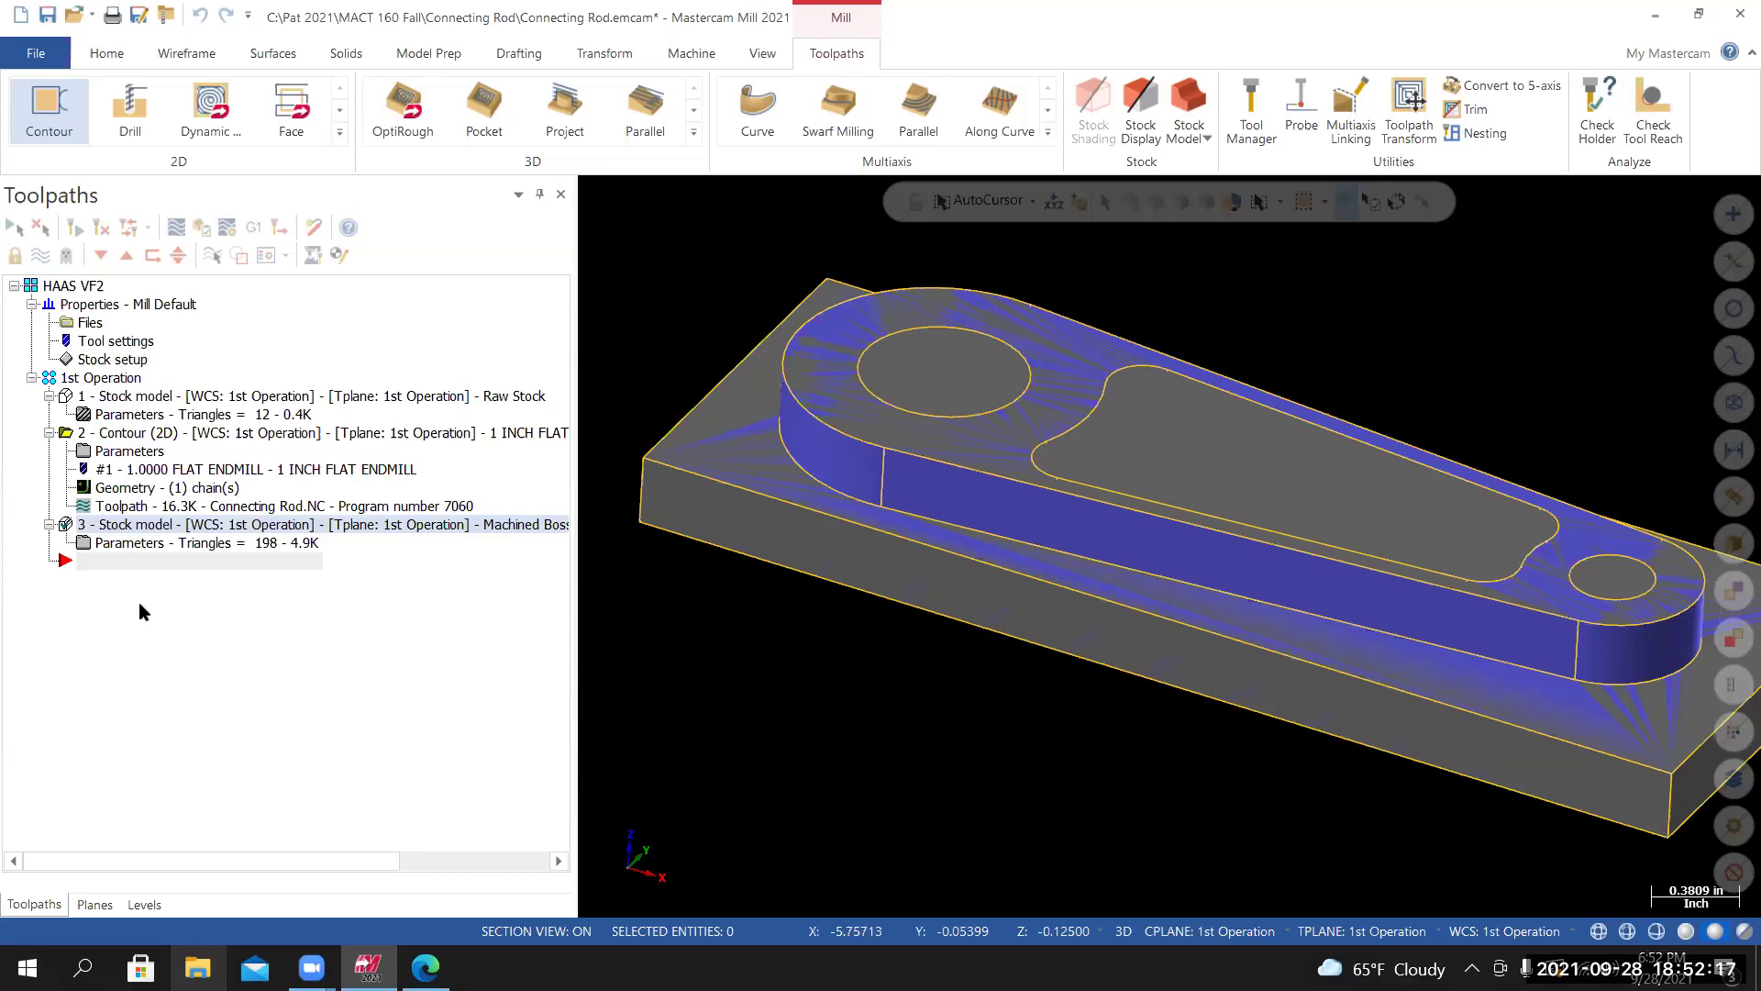
Hide the Machined Boss stock model's display and collapse all three operations under 1st Operation in the toolpath tree.
click(125, 533)
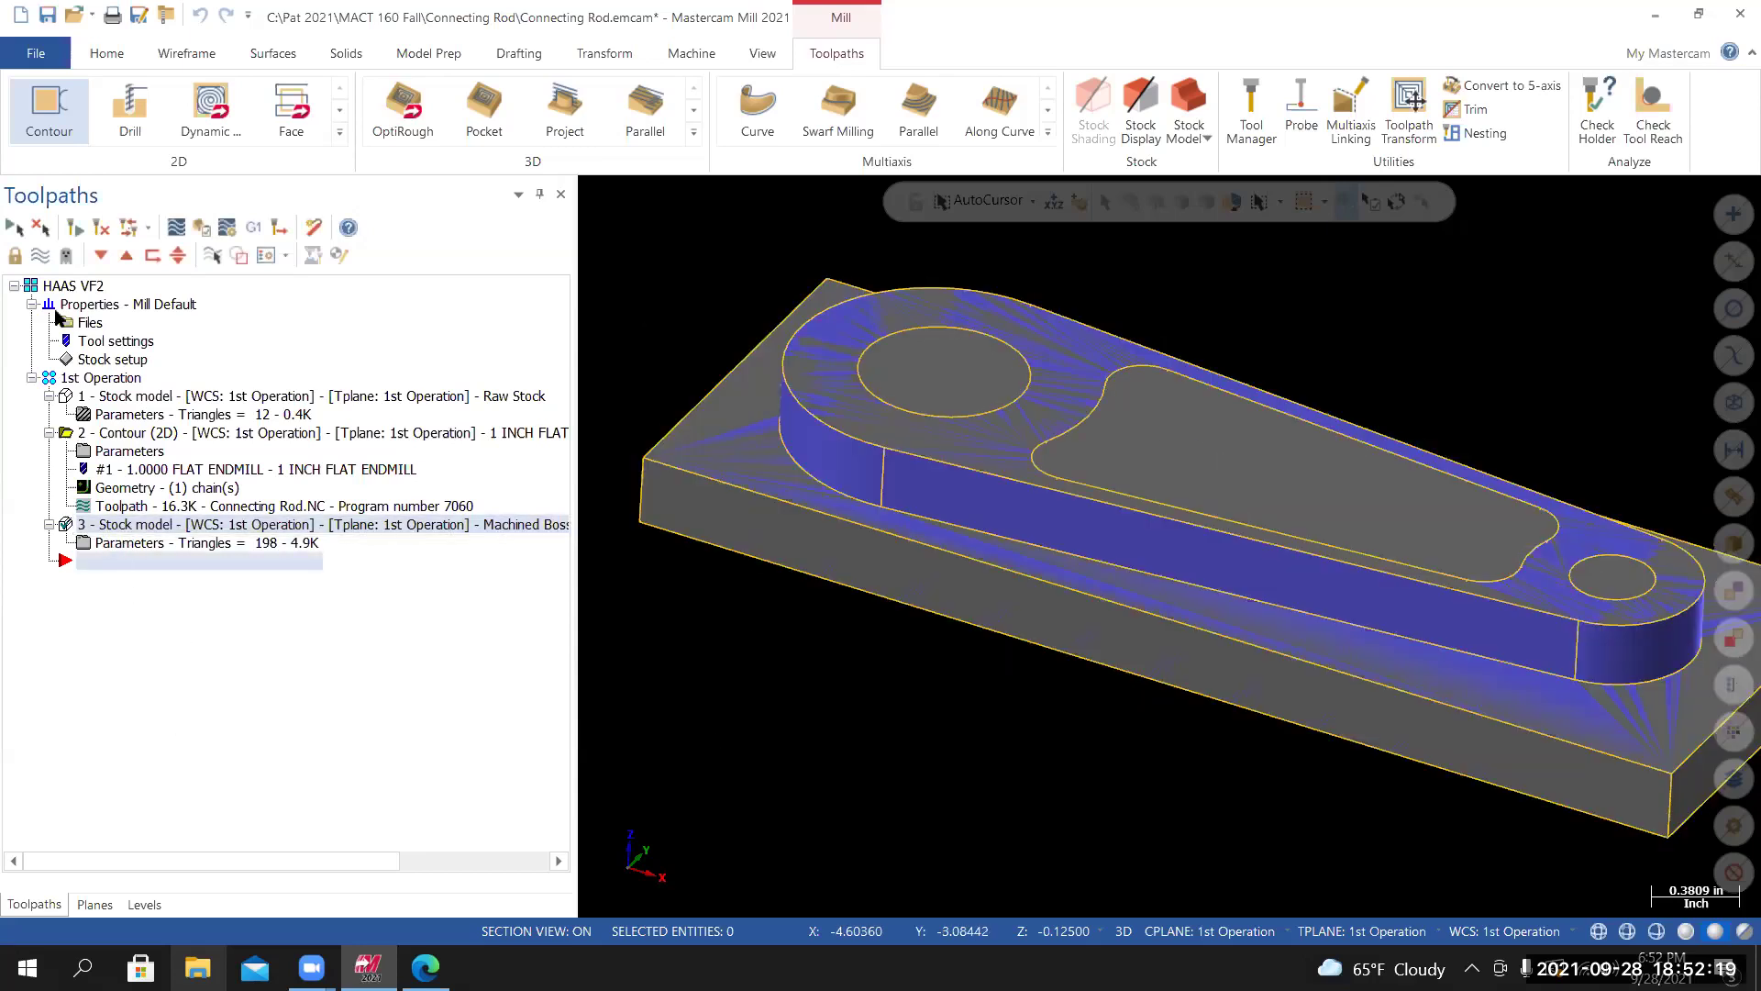
click(39, 260)
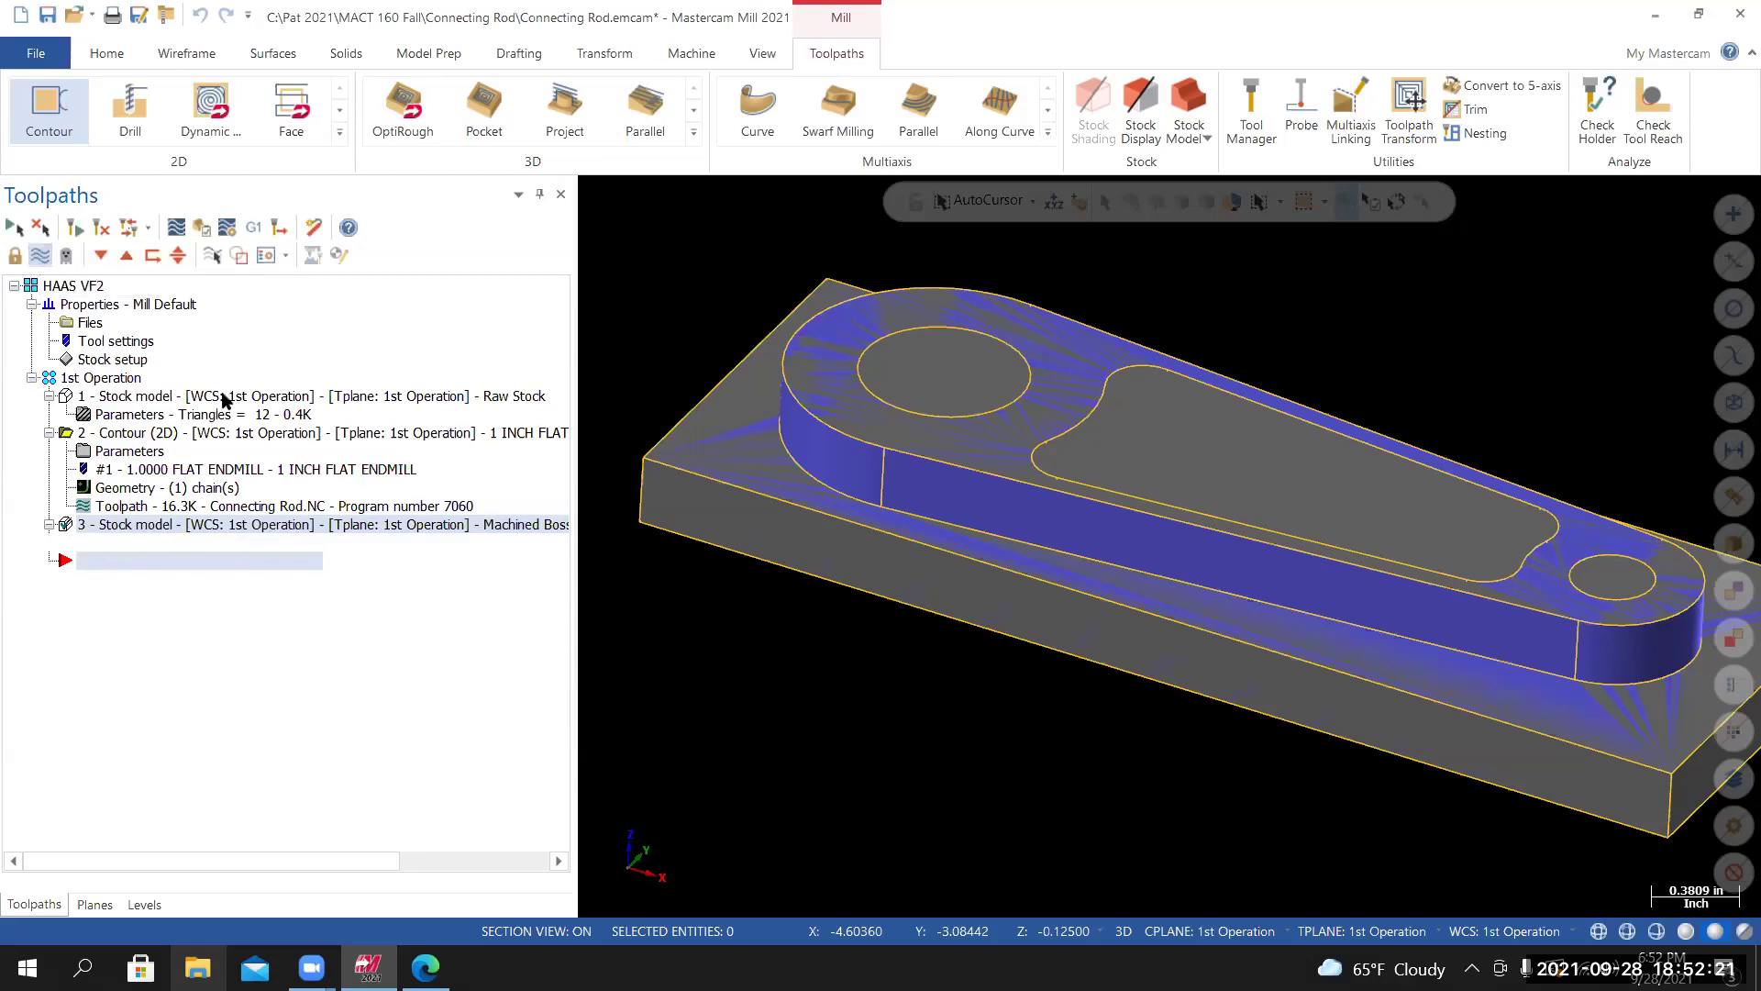
middle_drag(1168, 543, 1169, 545)
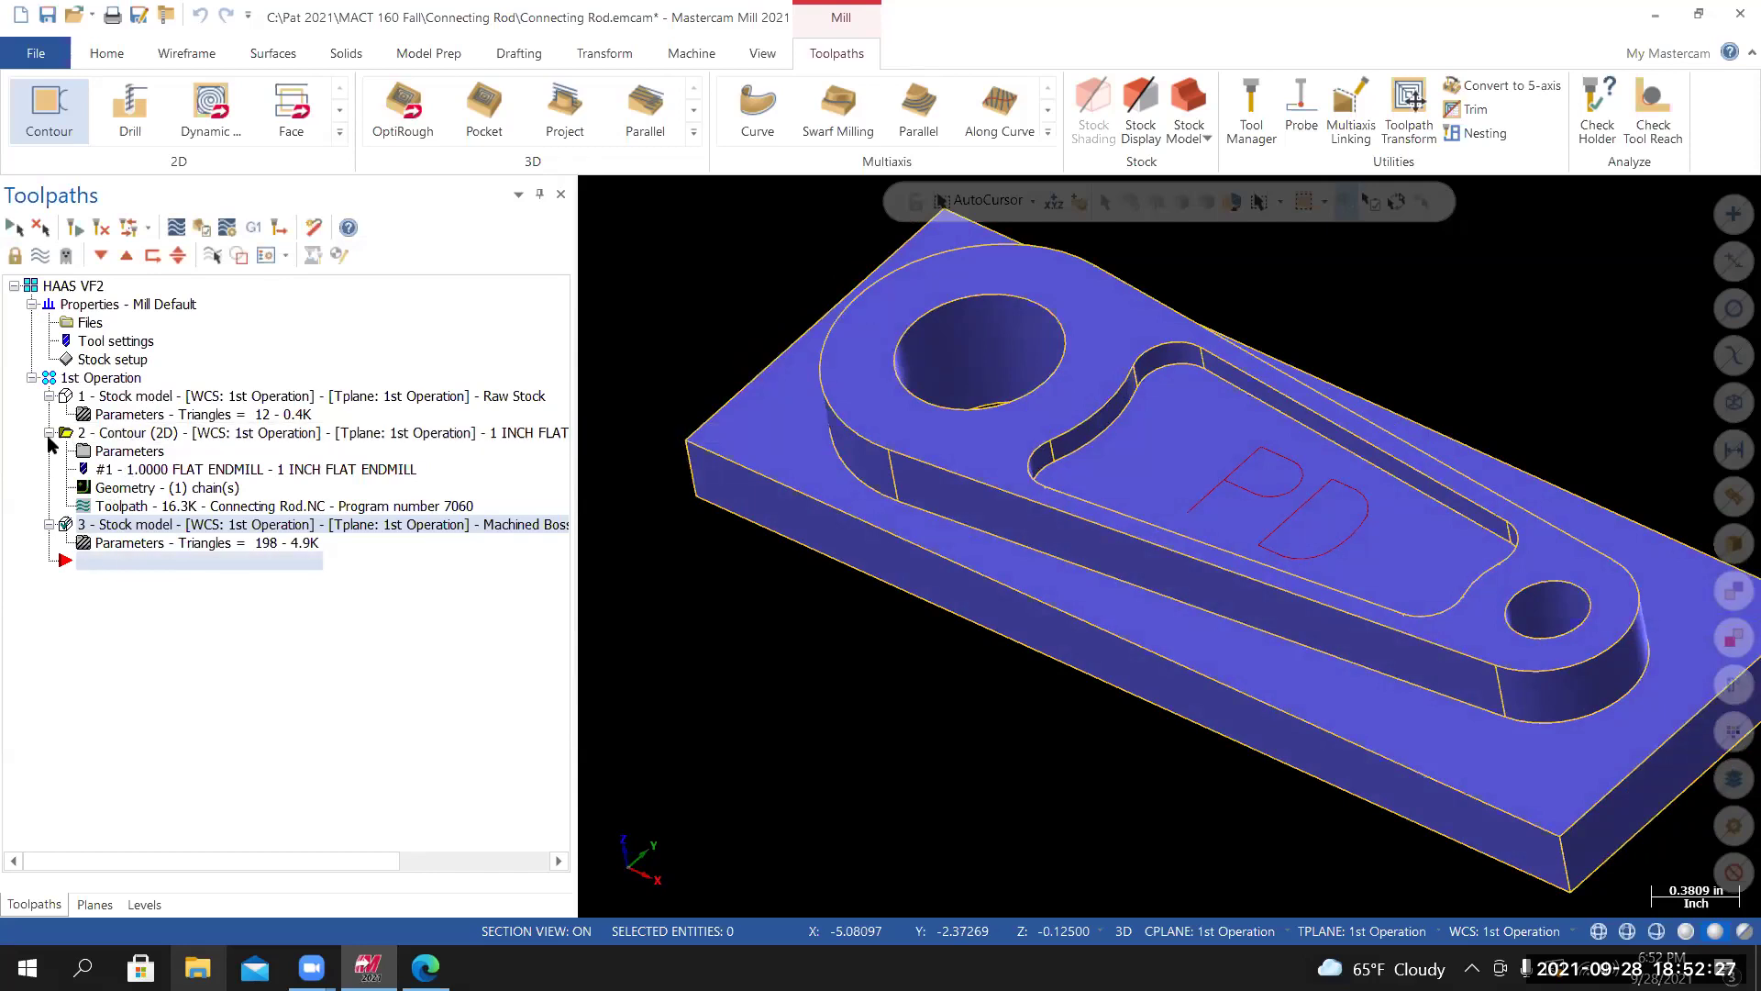
click(49, 396)
click(48, 415)
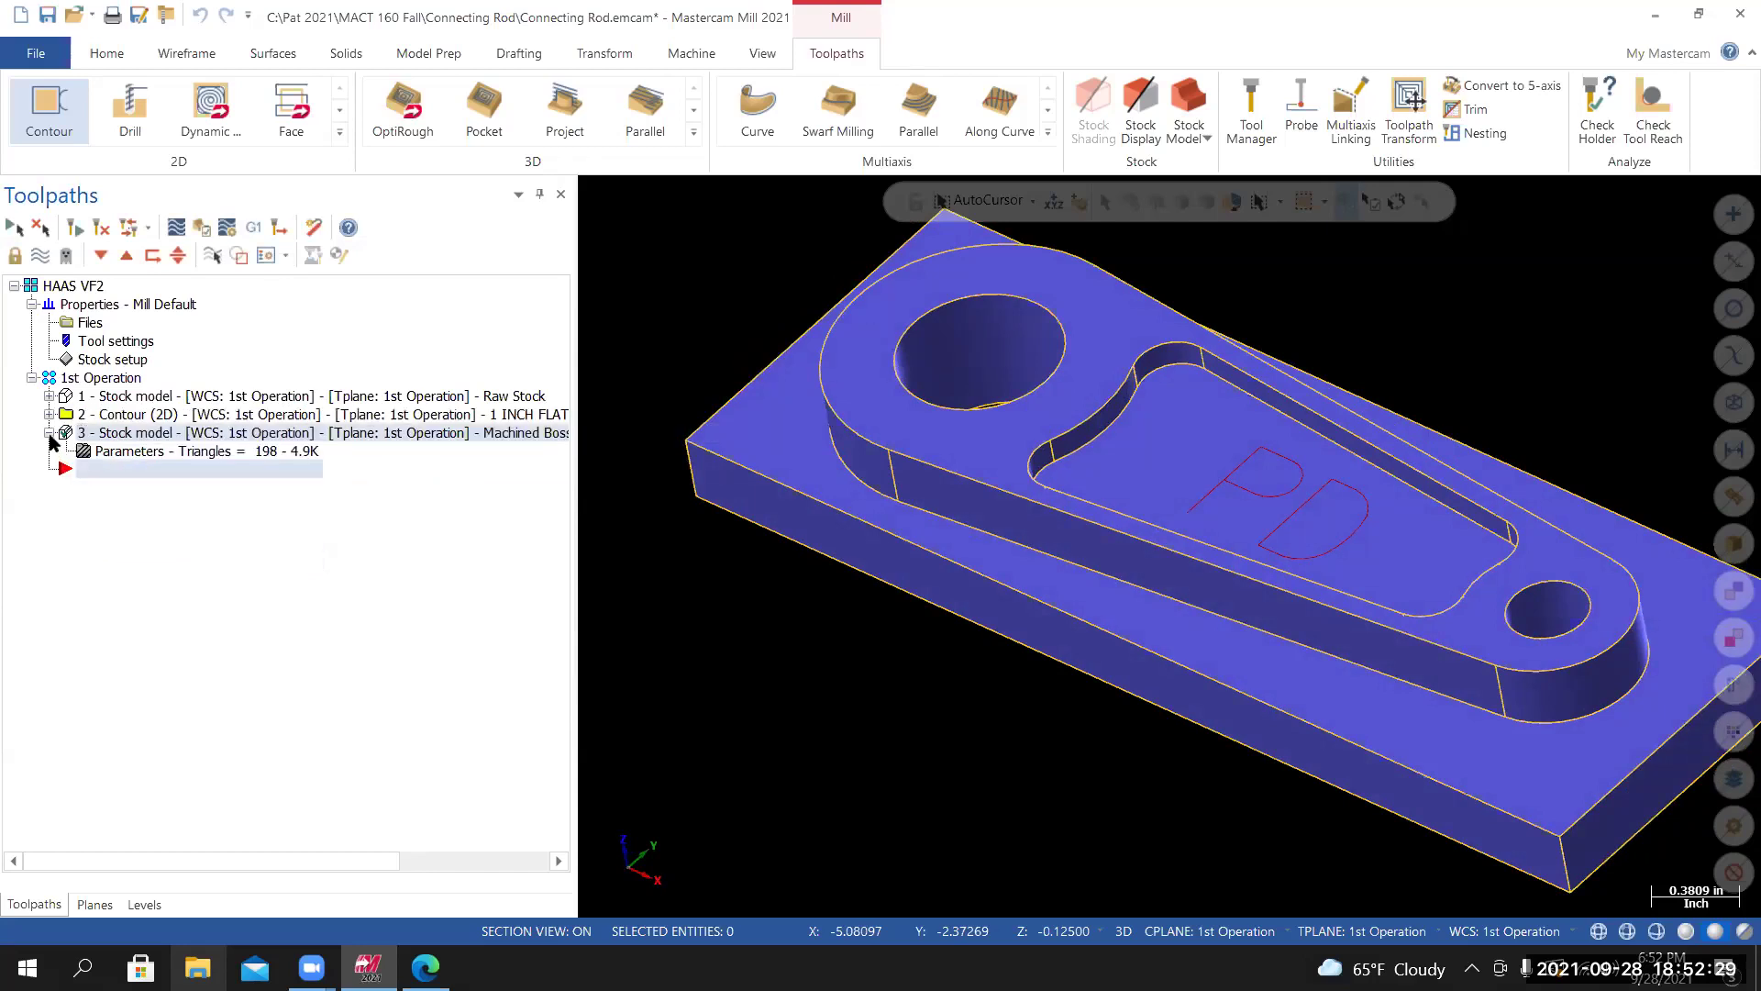
click(49, 433)
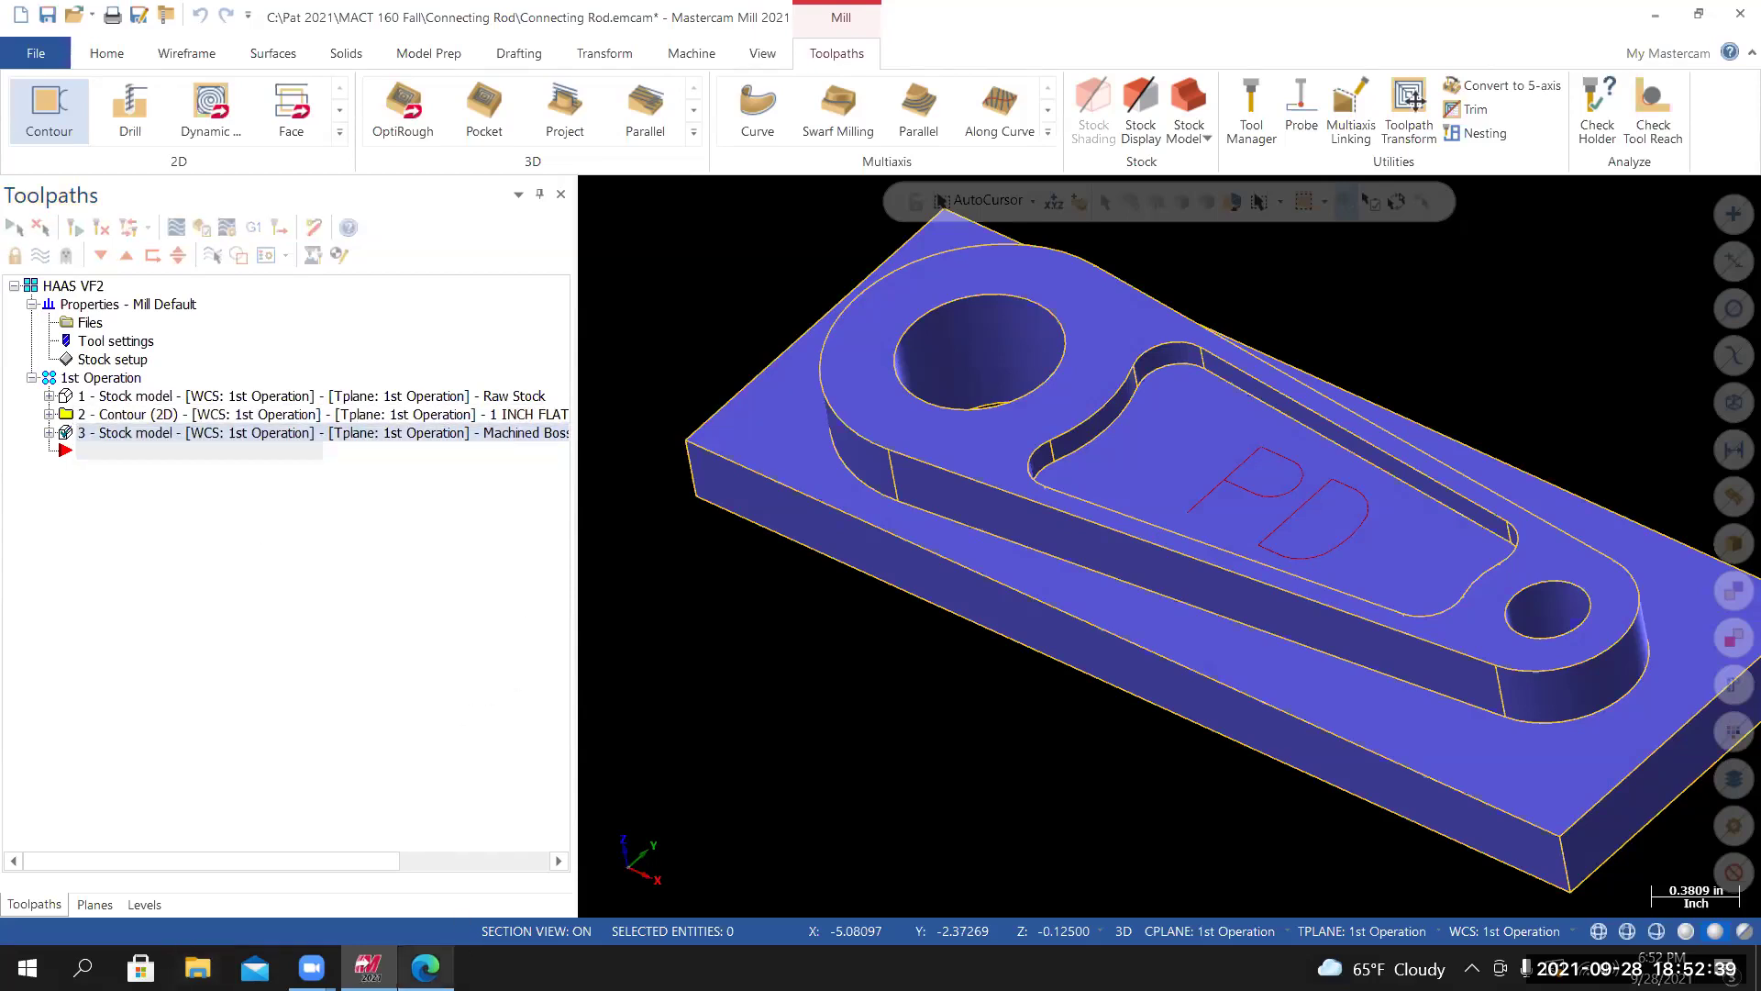
Switch to the Connecting Rod discussion page in the browser and read the Creating Toolpaths steps.
key(alt+Tab)
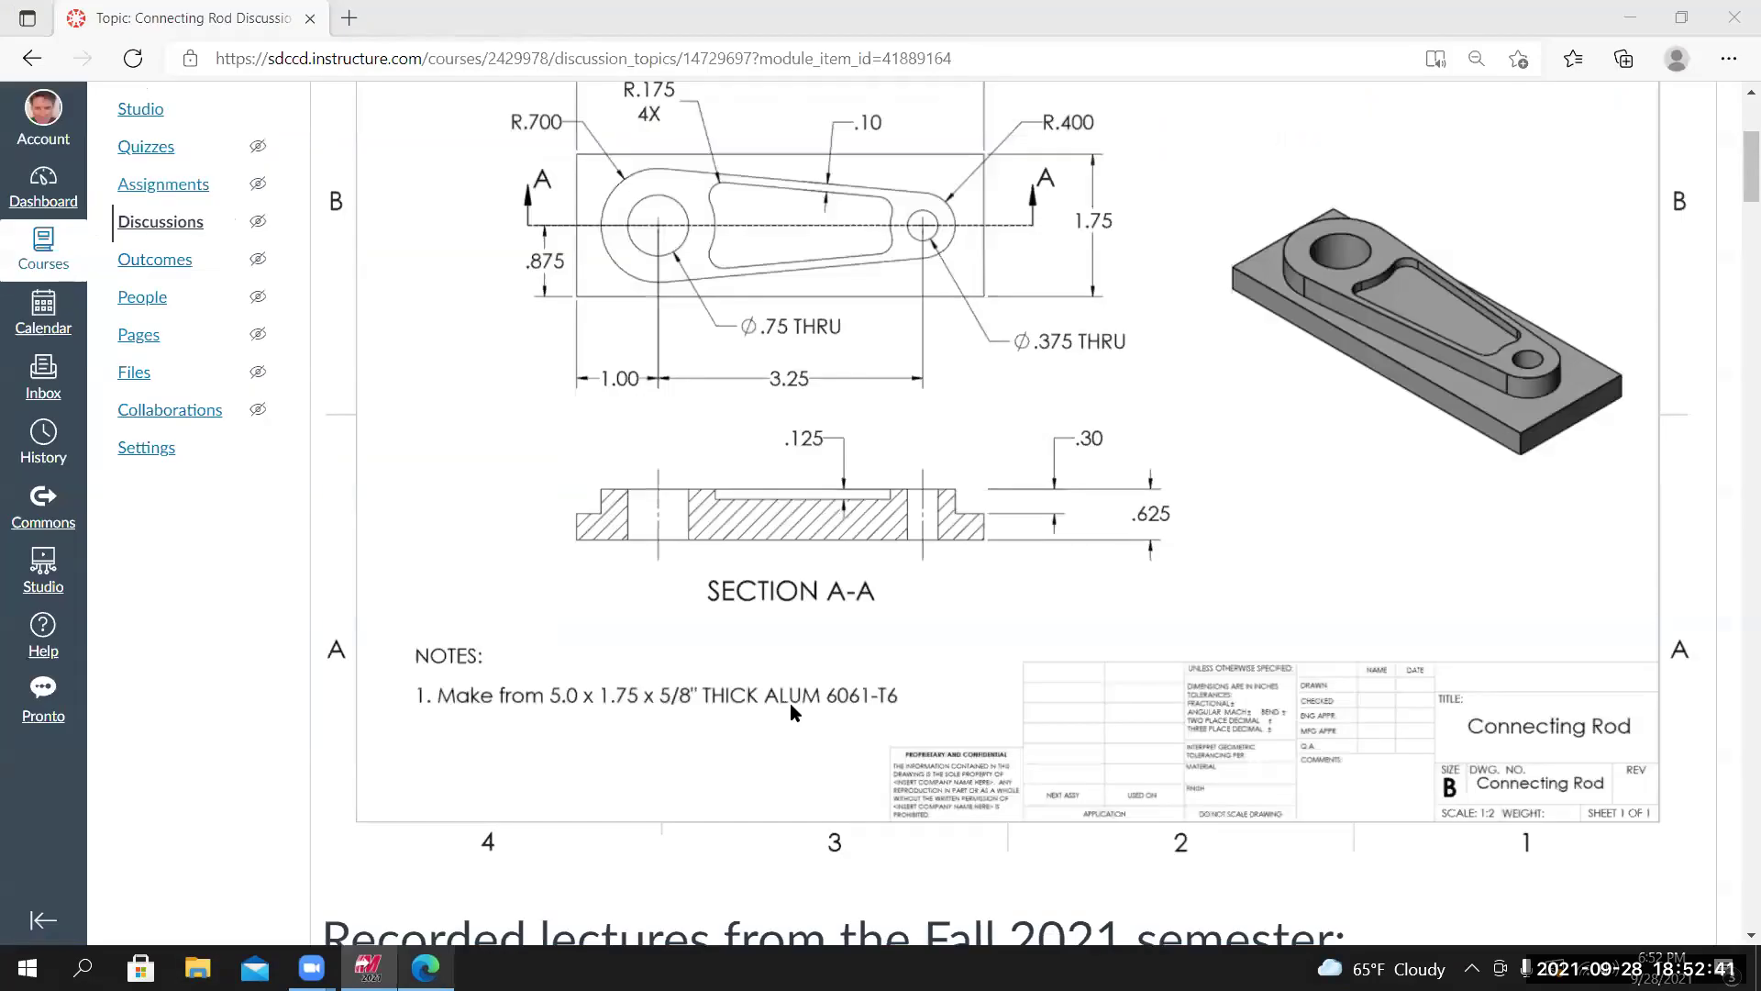
scroll(790, 702, down, 10)
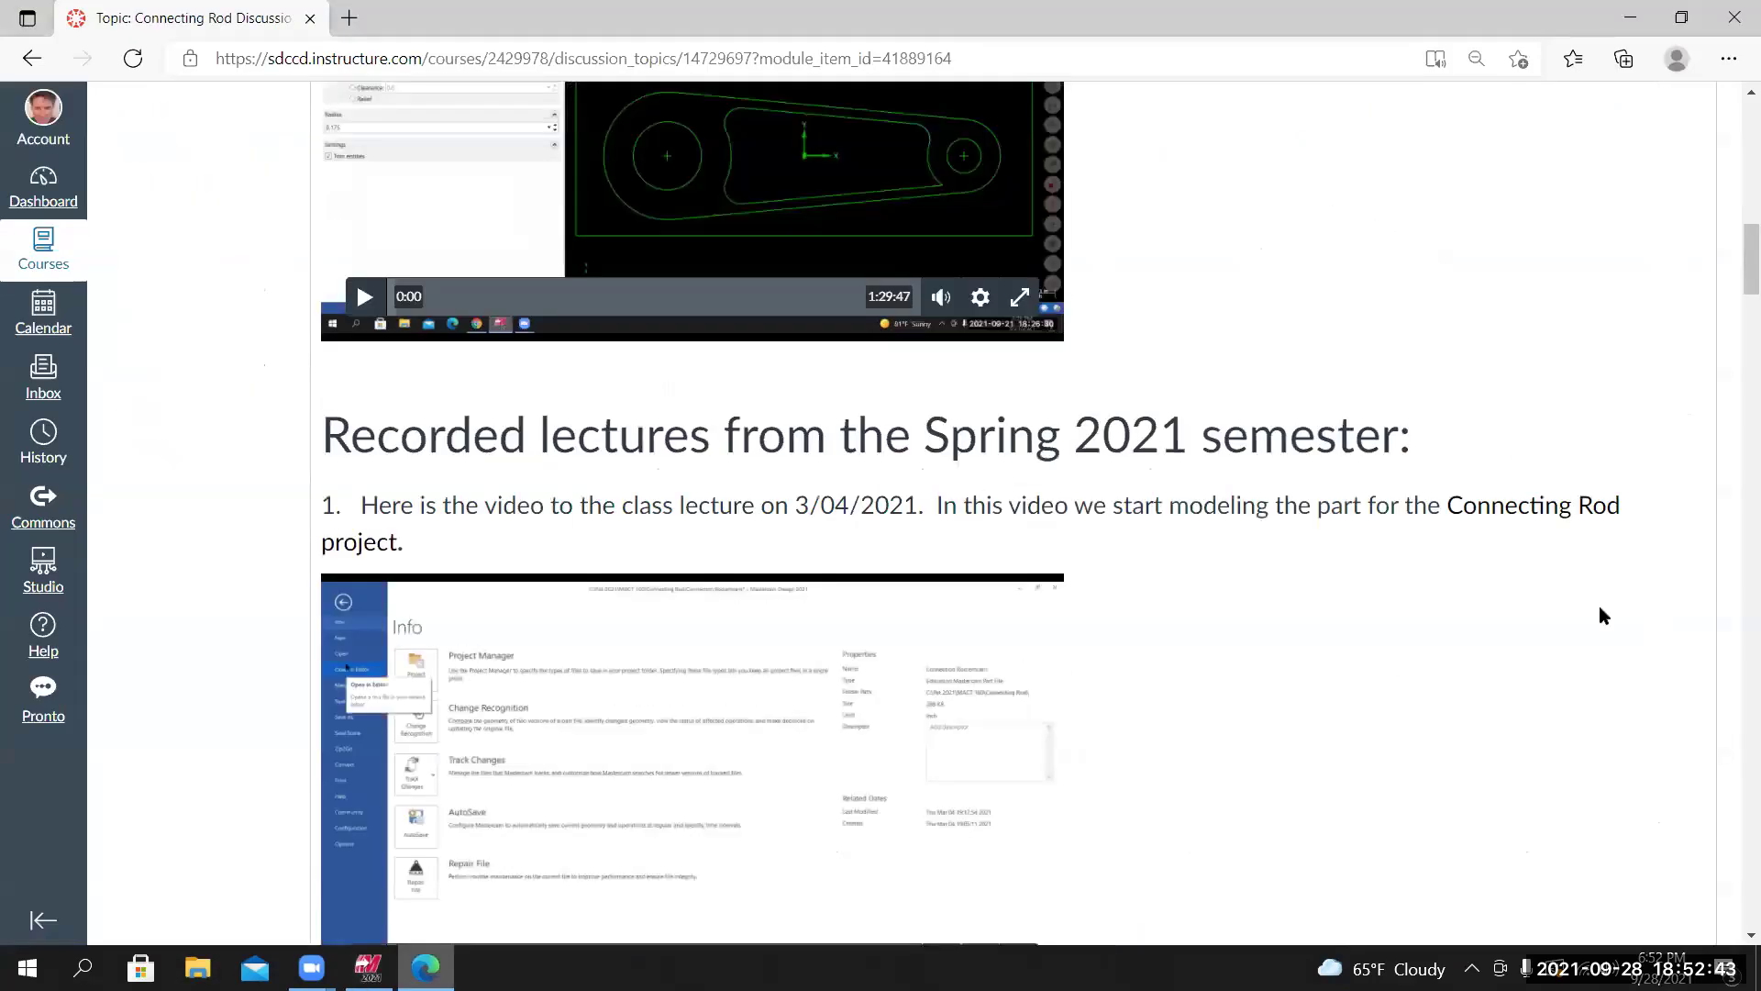
scroll(790, 697, down, 8)
scroll(789, 513, down, 10)
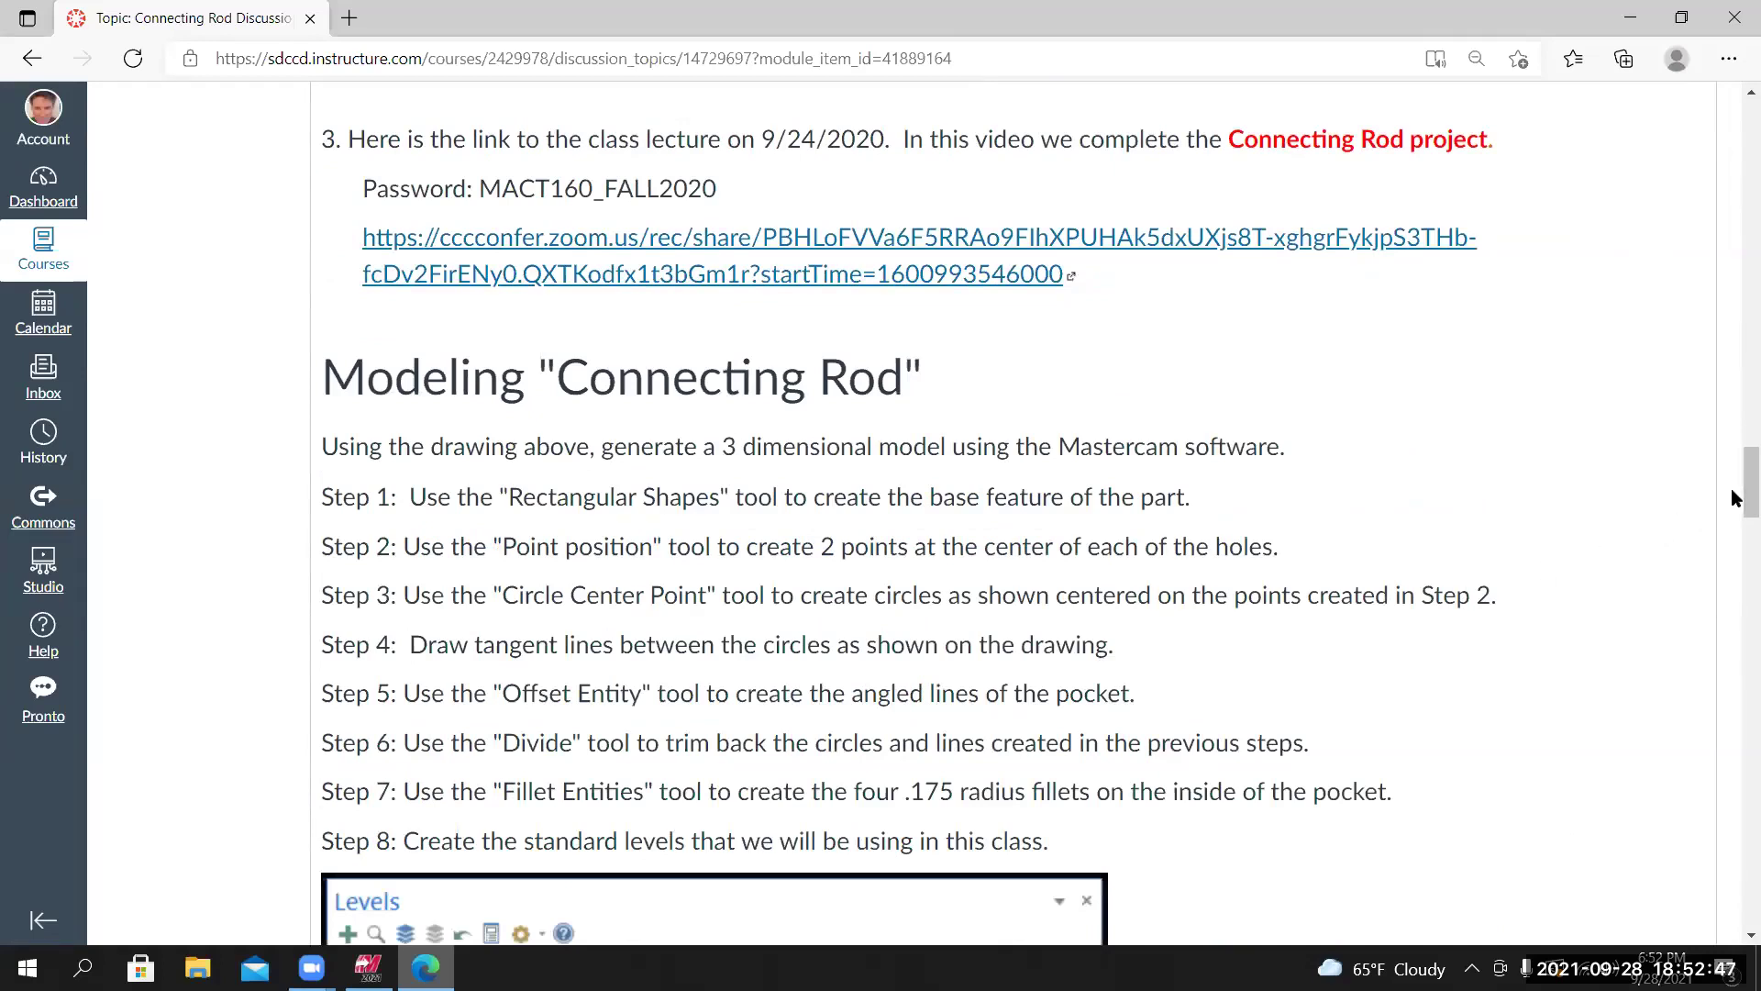
scroll(1736, 569, down, 7)
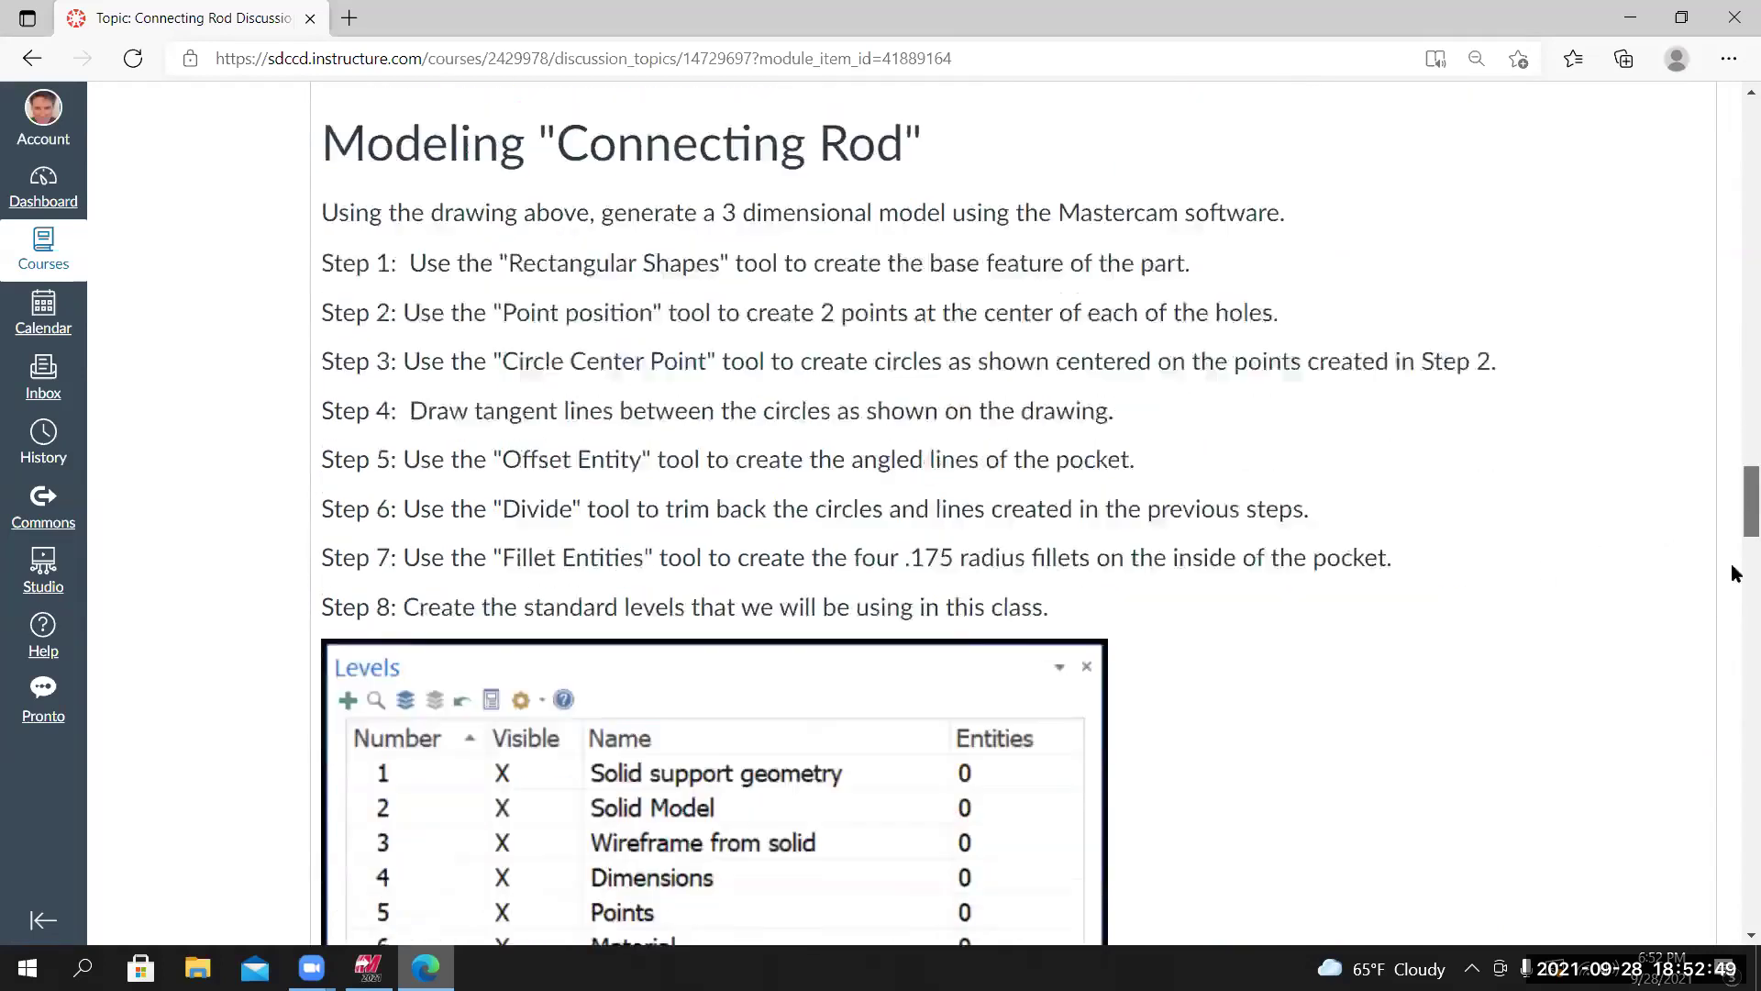
scroll(1730, 657, down, 9)
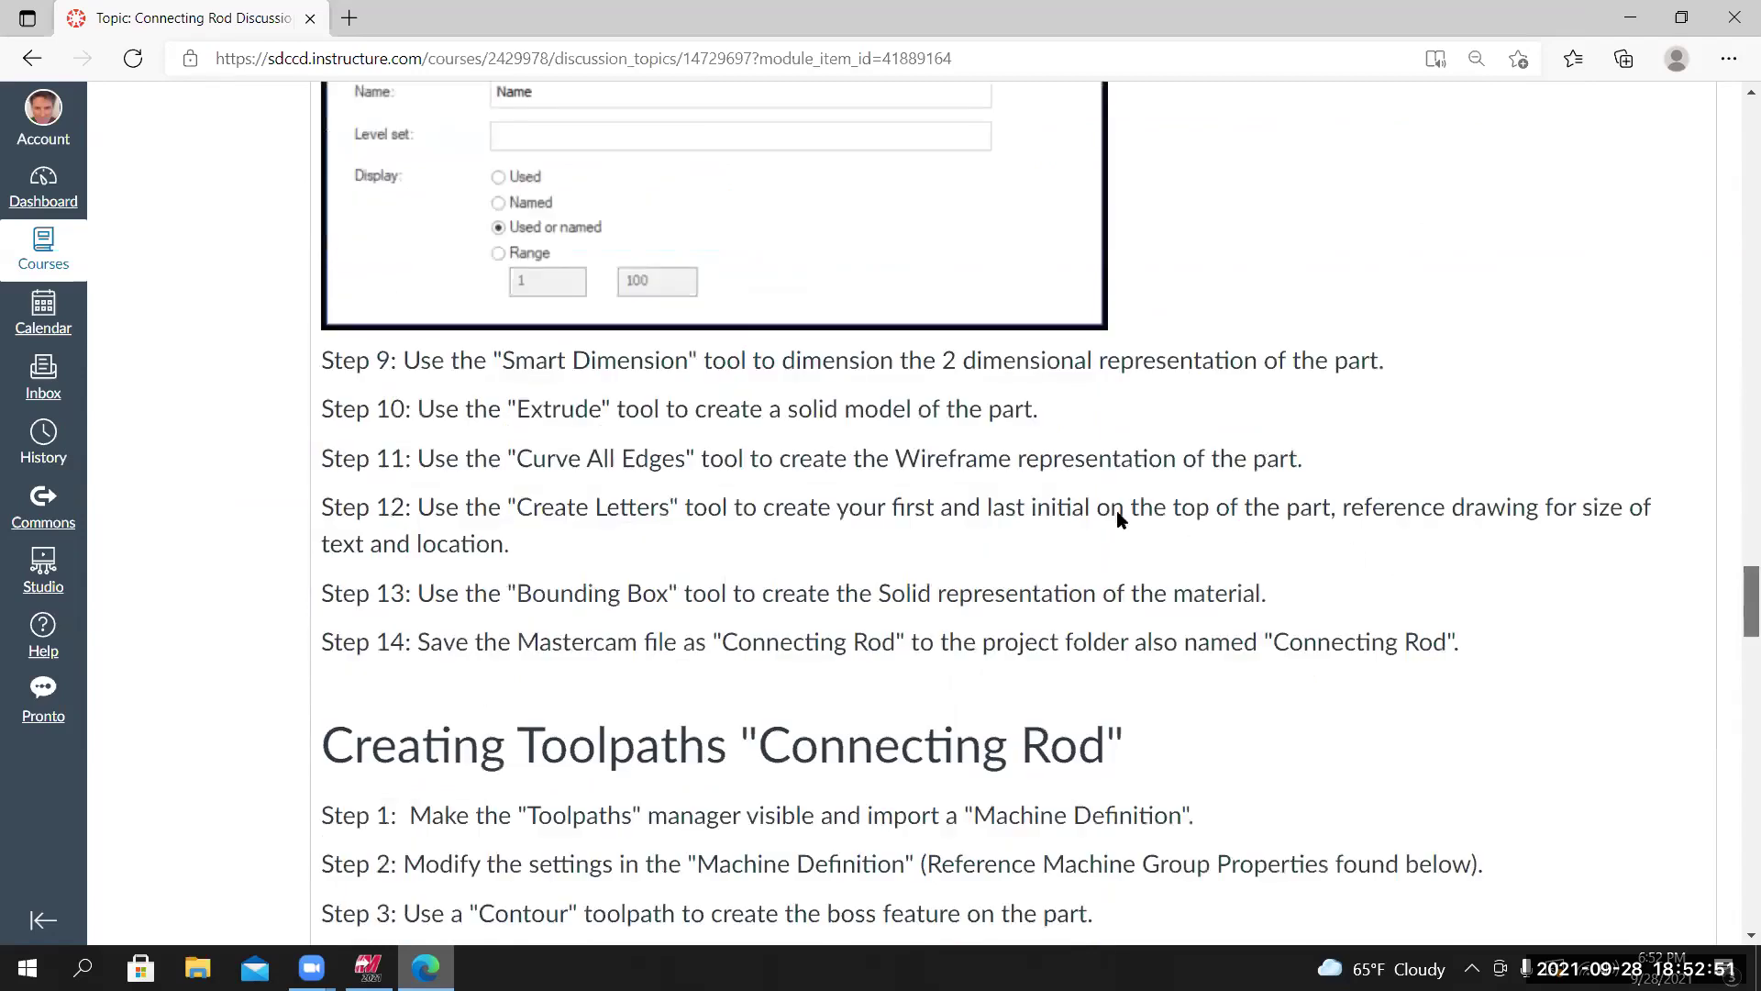
scroll(569, 503, down, 5)
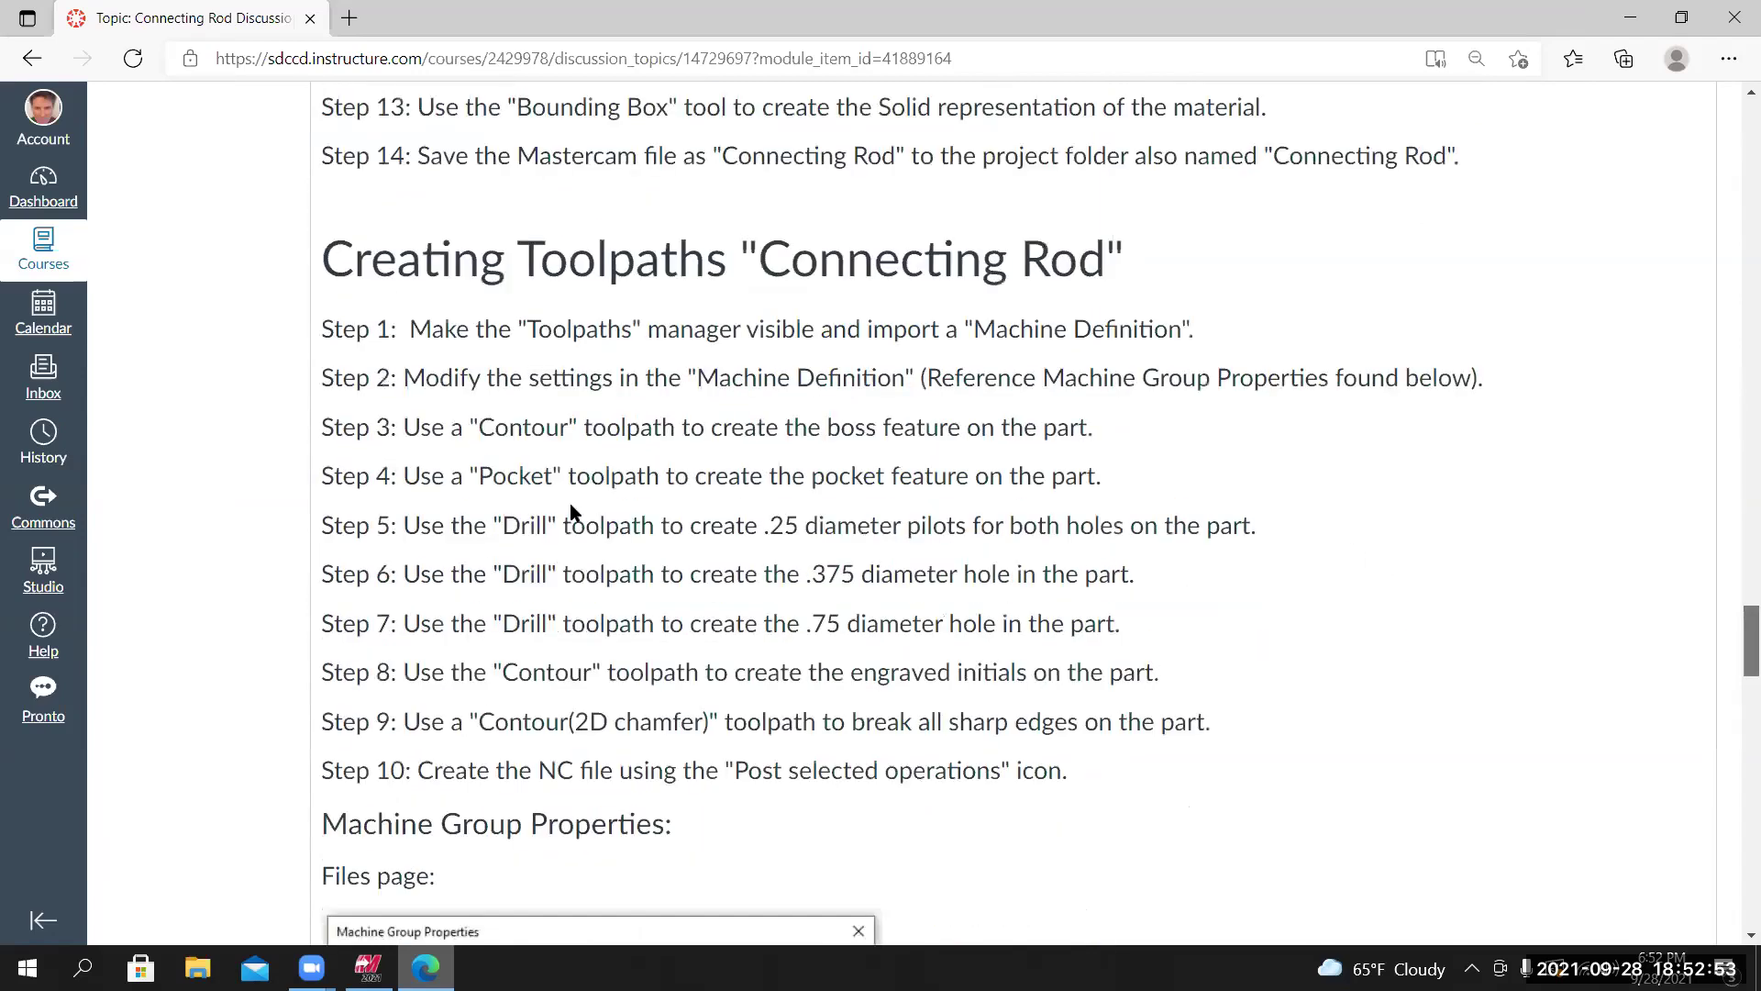
scroll(569, 504, down, 1)
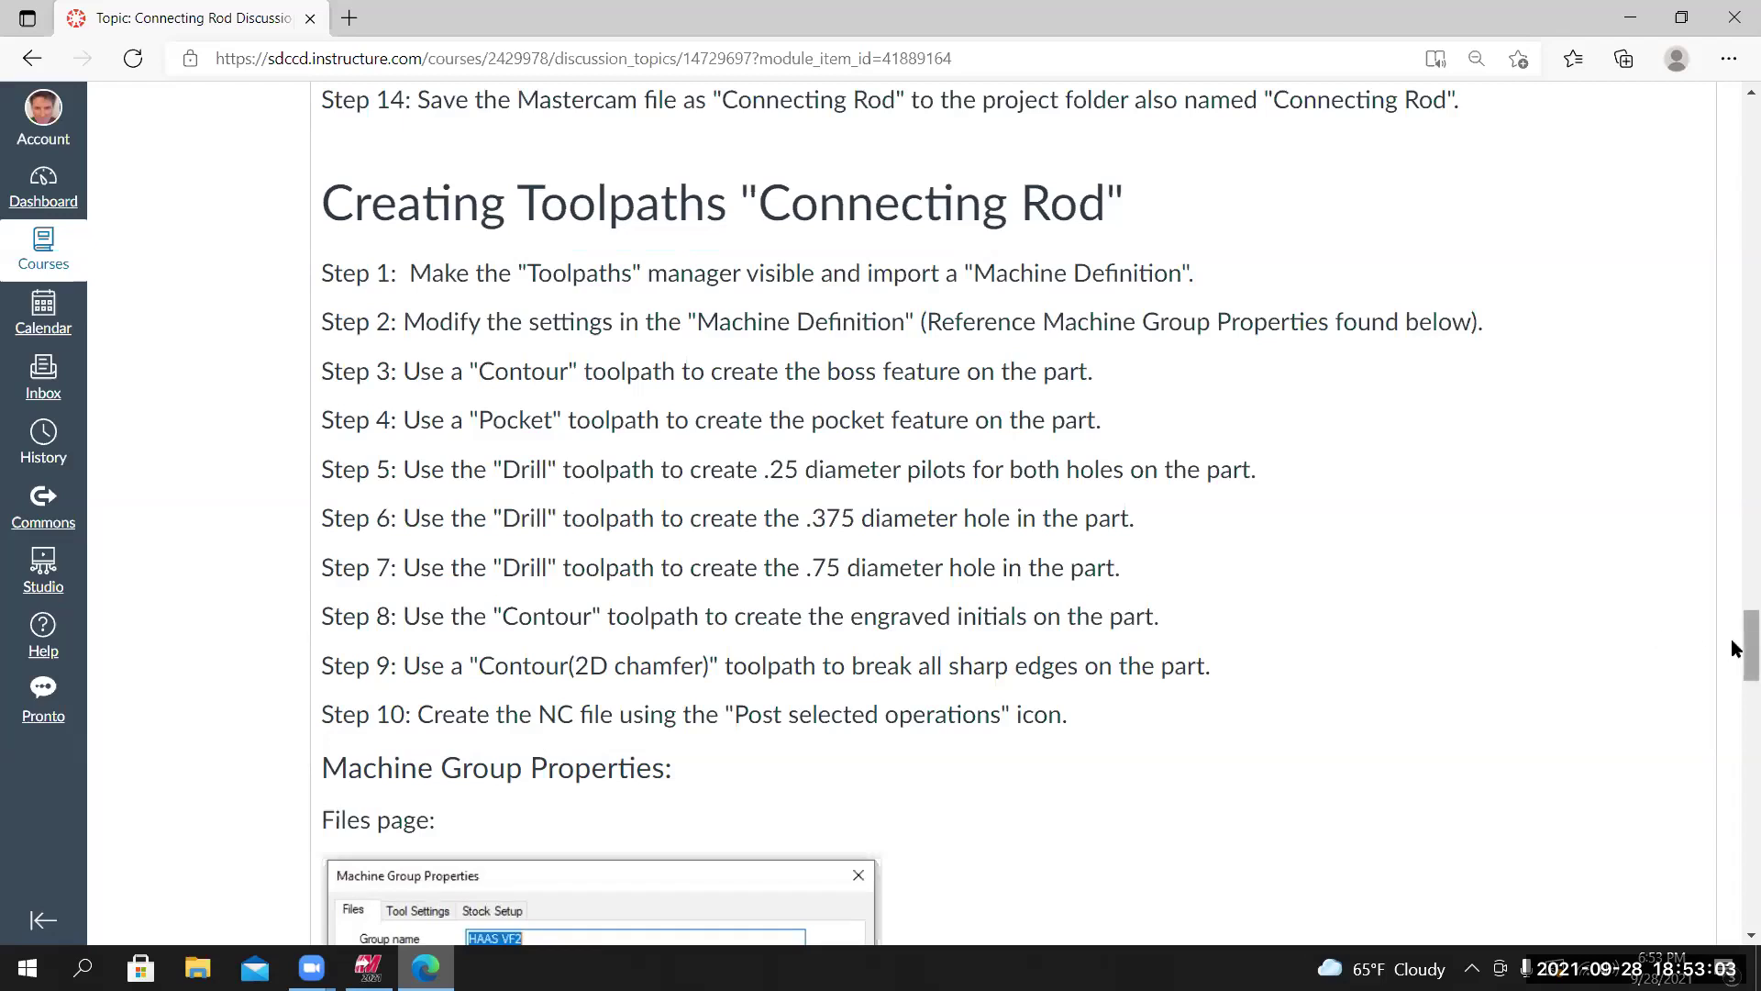
Review the connecting rod drawing at the start of the page and the tool list at its end.
scroll(1724, 422, up, 1)
scroll(1411, 693, up, 20)
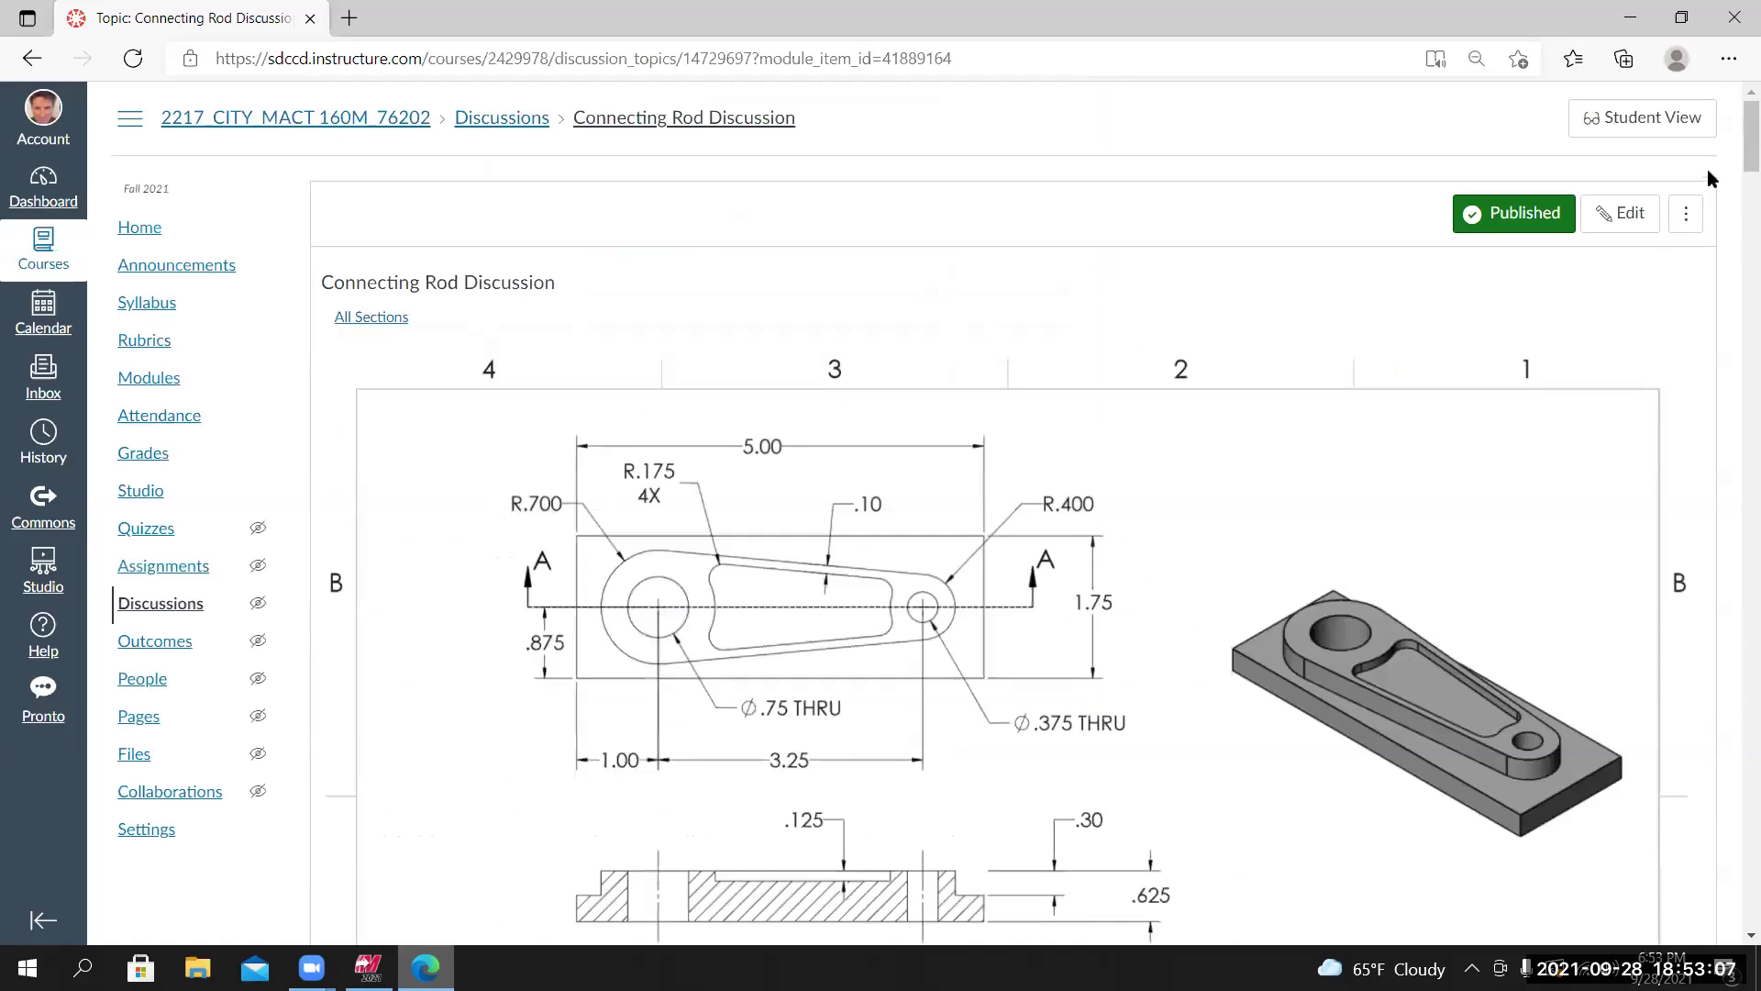
scroll(1736, 133, down, 1)
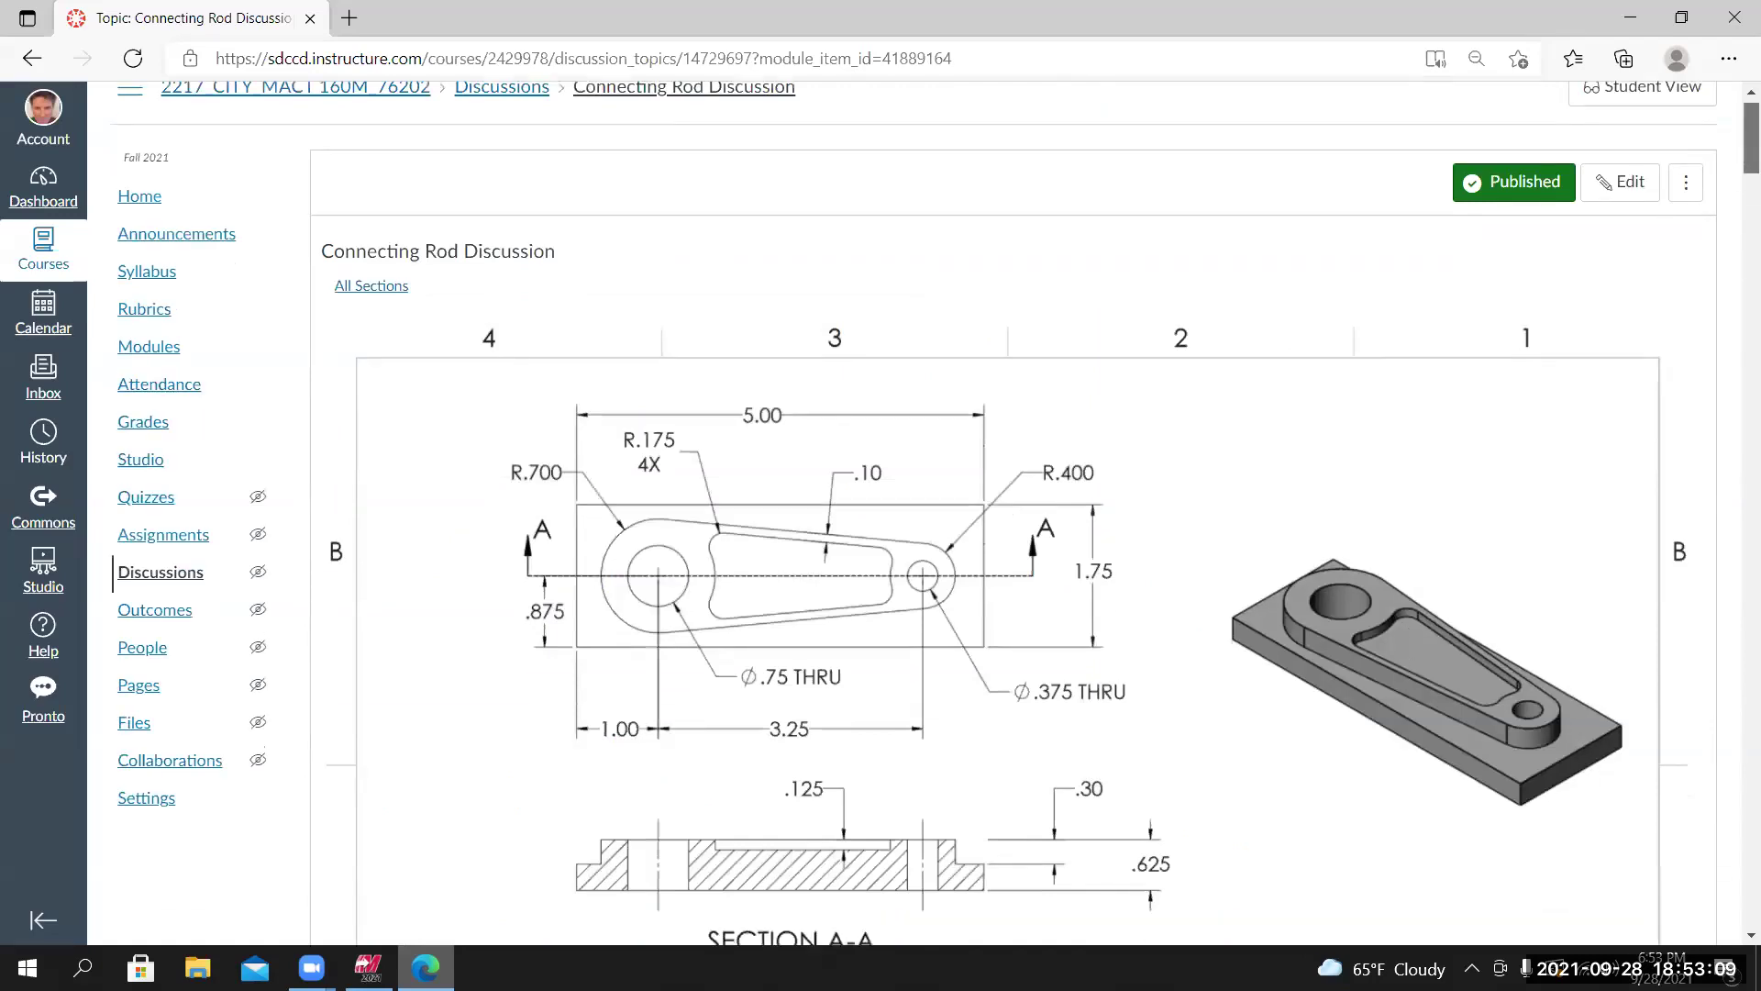
scroll(1737, 133, down, 10)
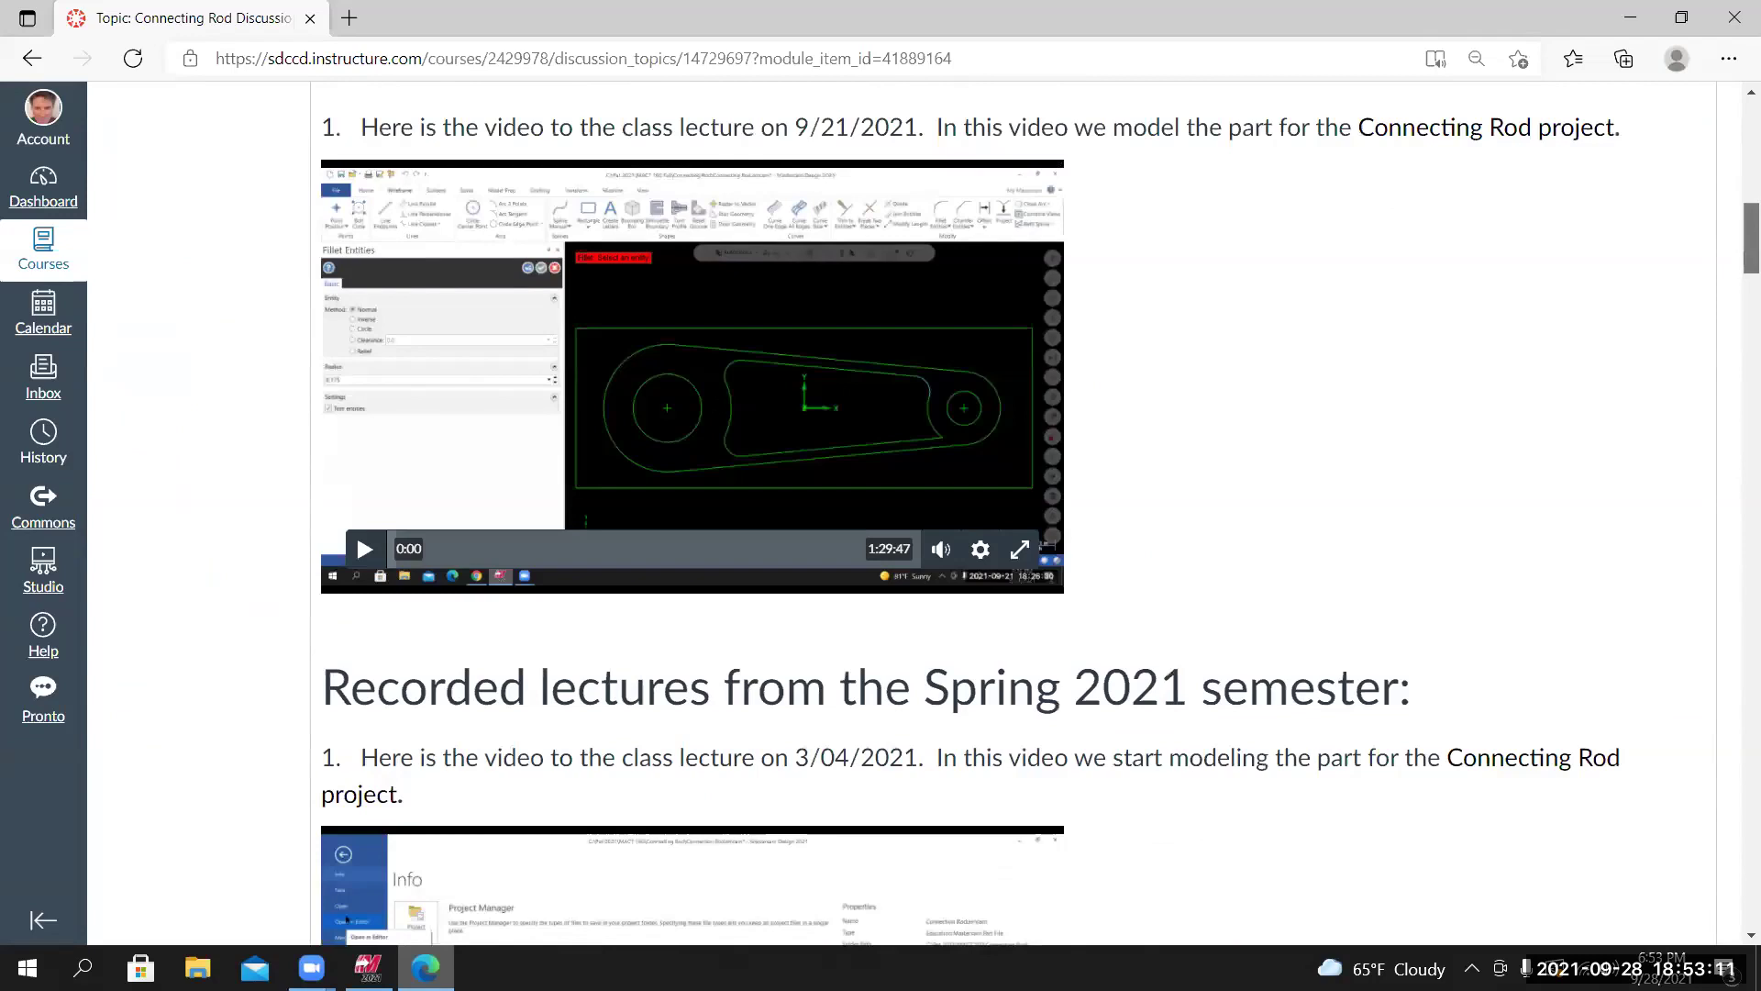
scroll(721, 405, down, 15)
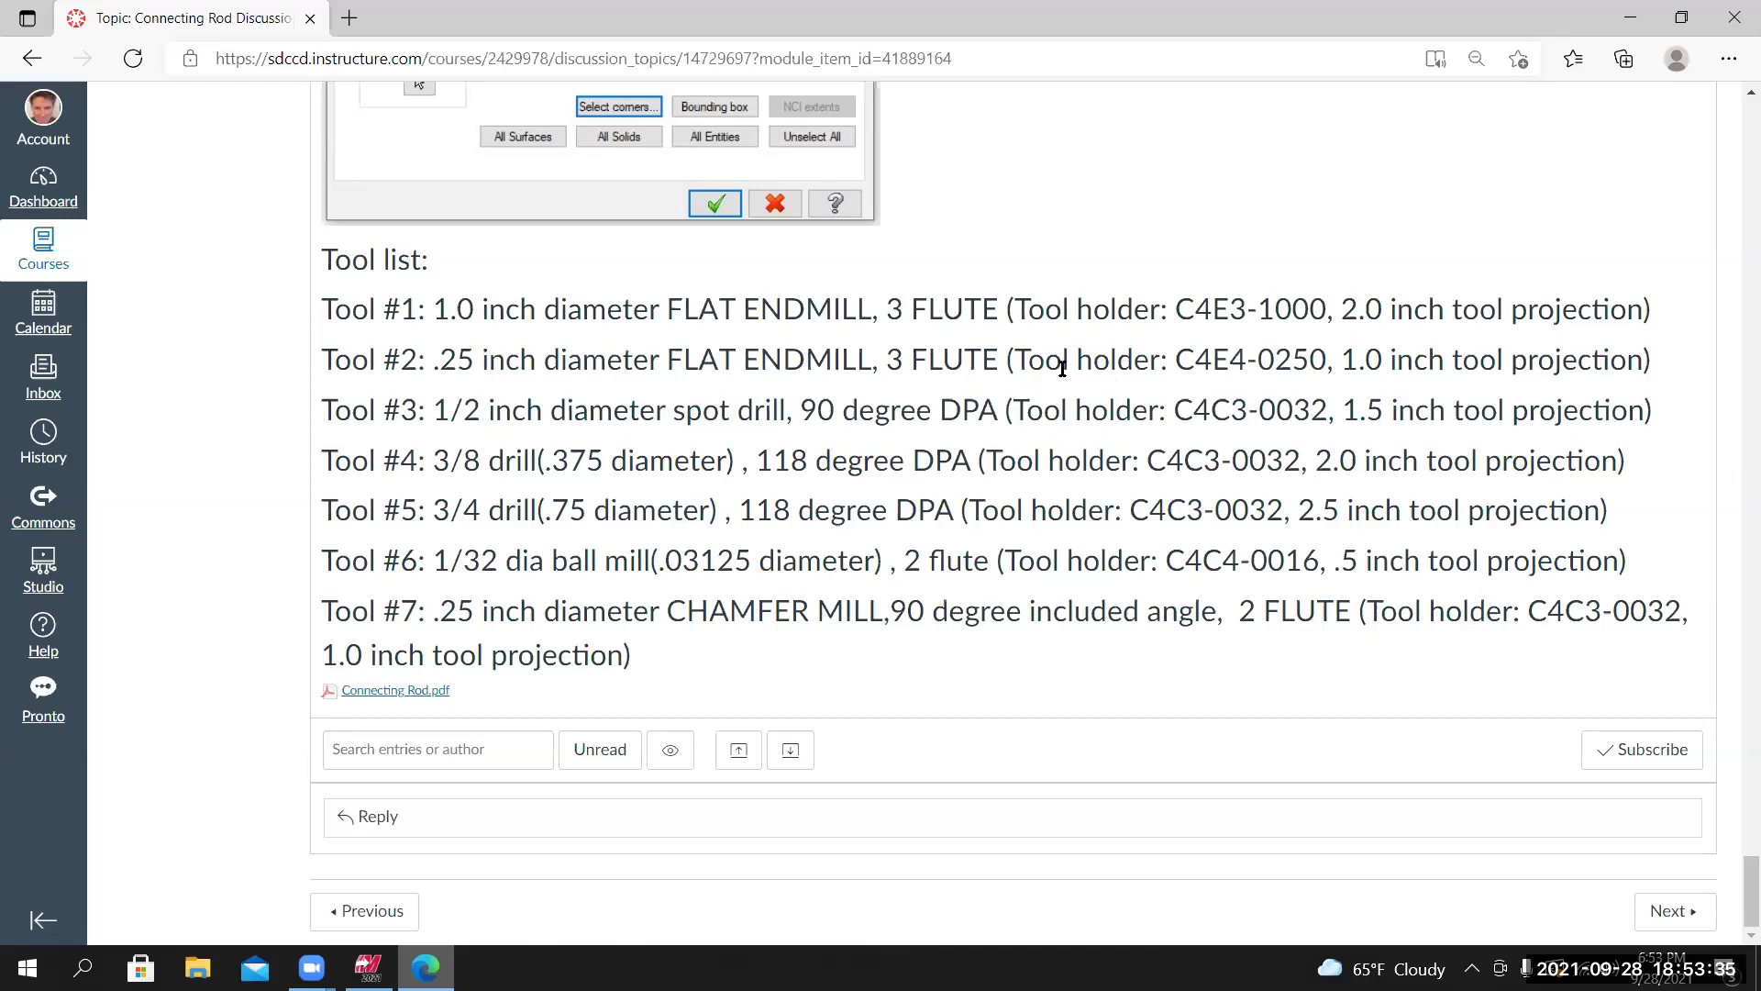
Return to Mastercam and start a 2D Pocket toolpath, moving the chaining dialog clear of the part.
key(alt+Tab)
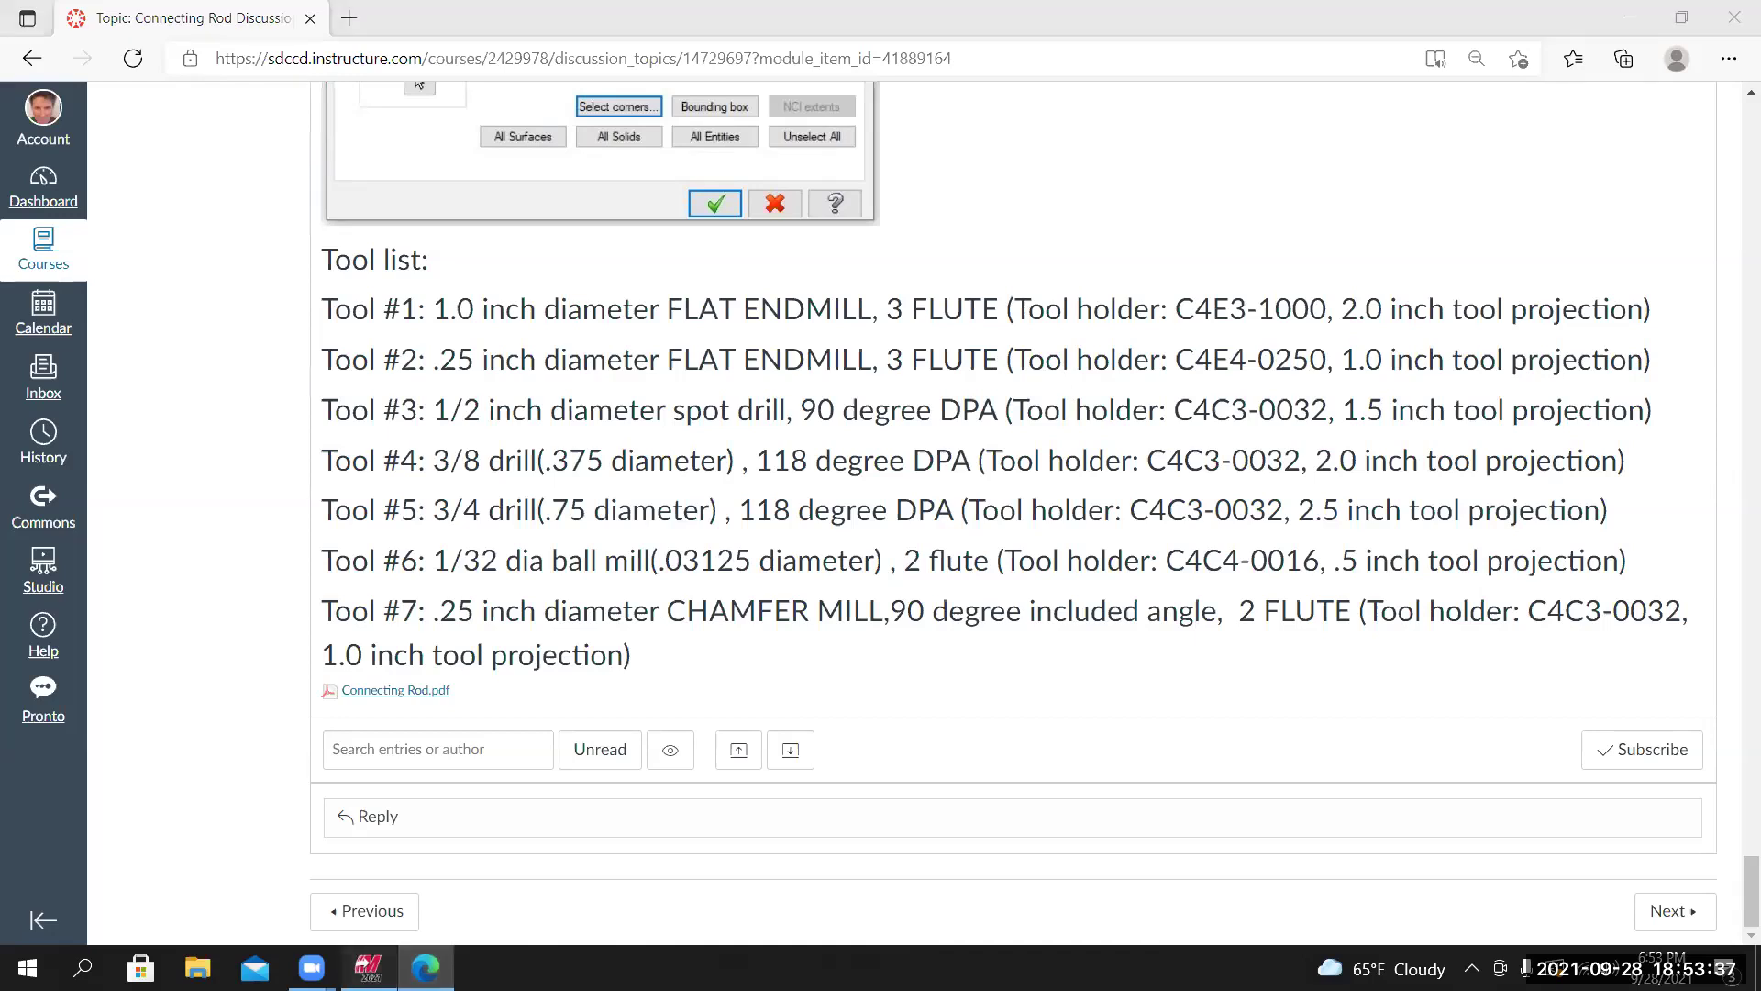
scroll(1541, 523, up, 3)
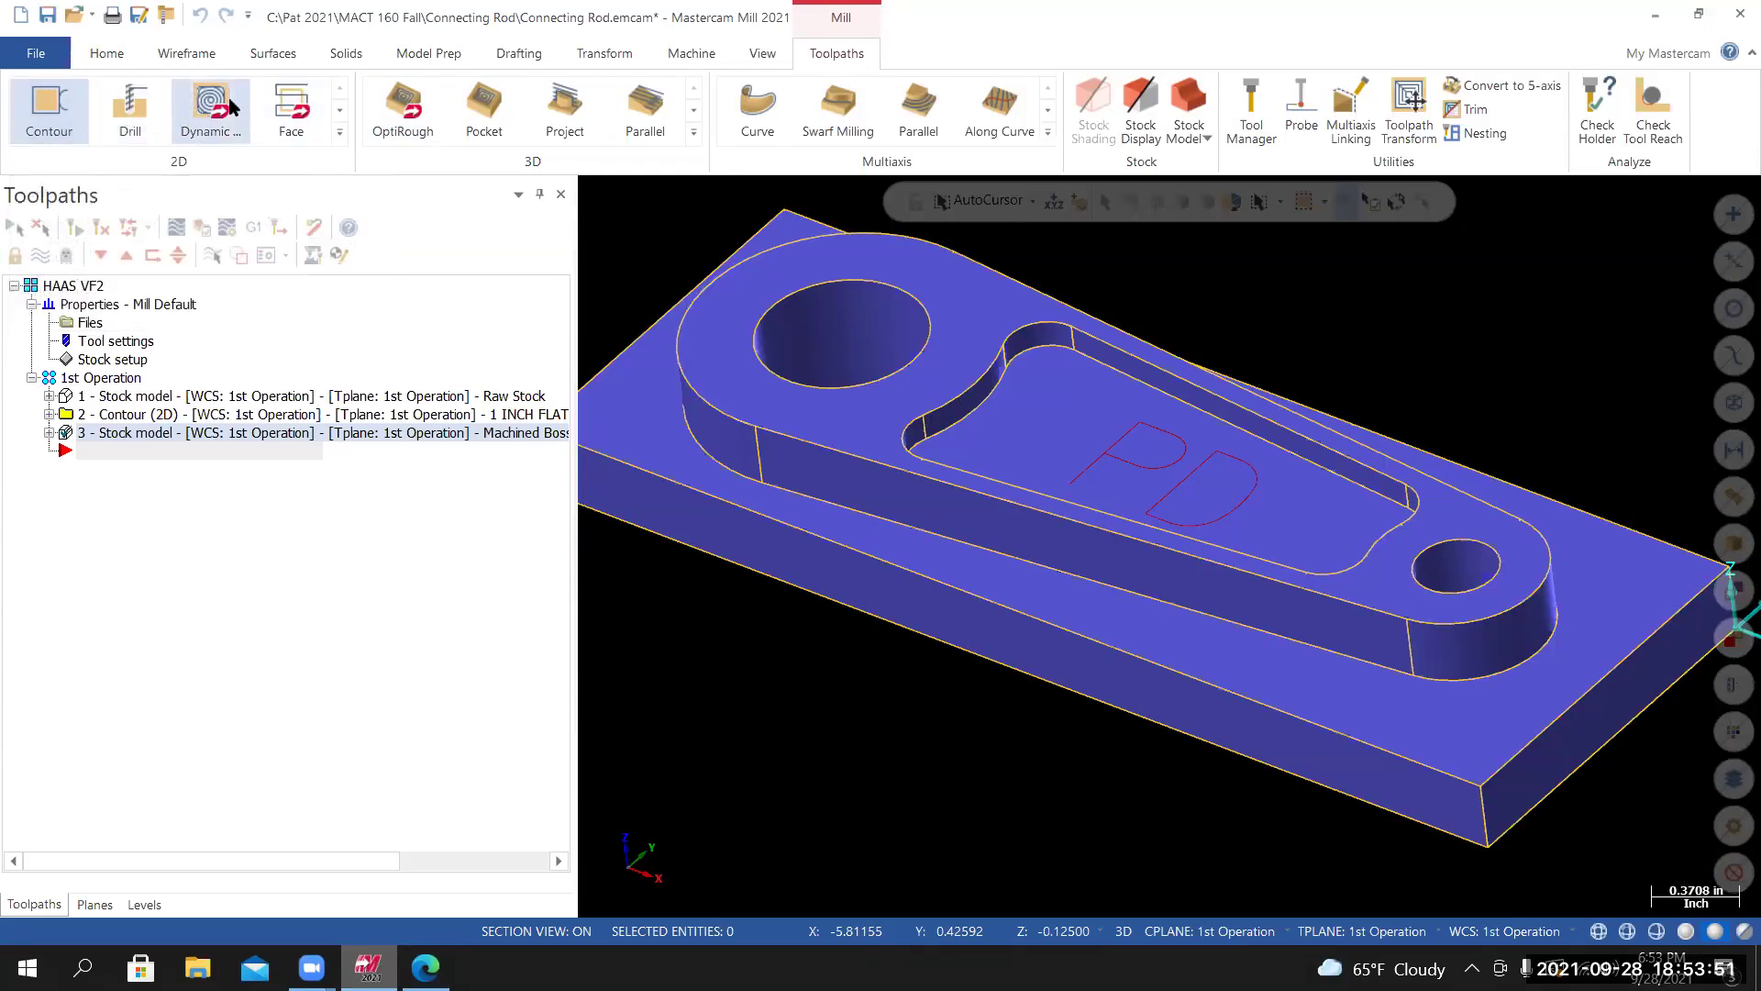
click(339, 135)
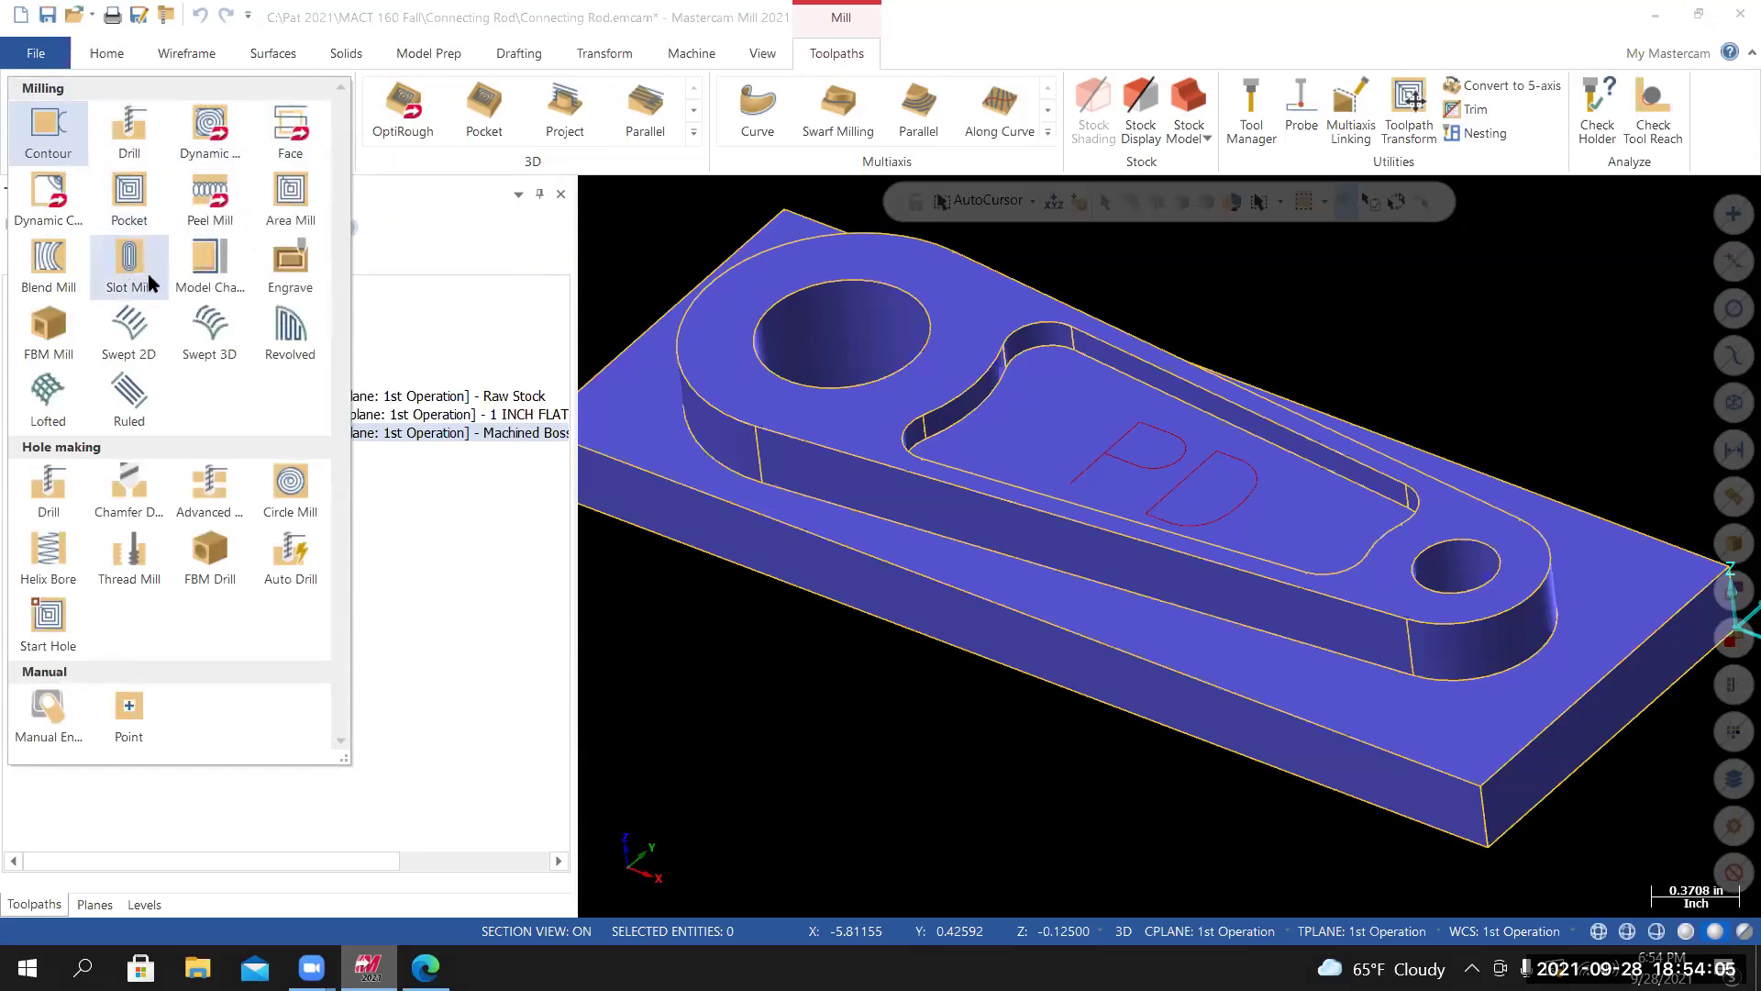
click(134, 190)
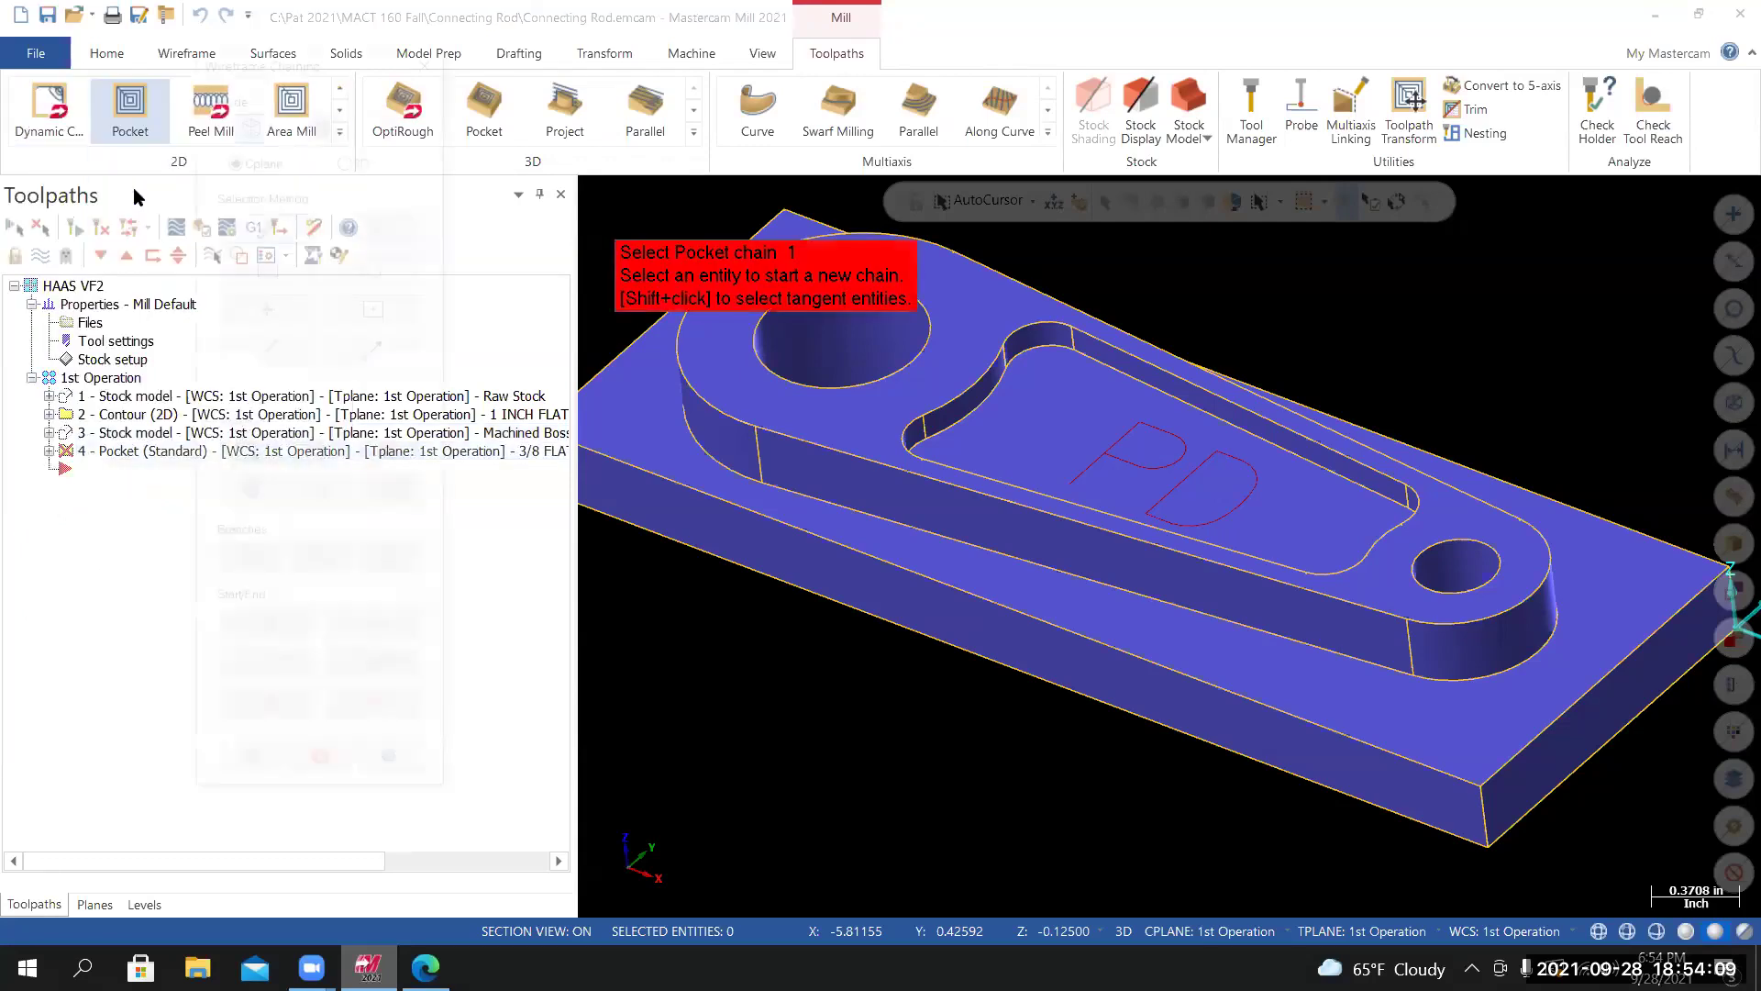
drag(311, 57, 351, 61)
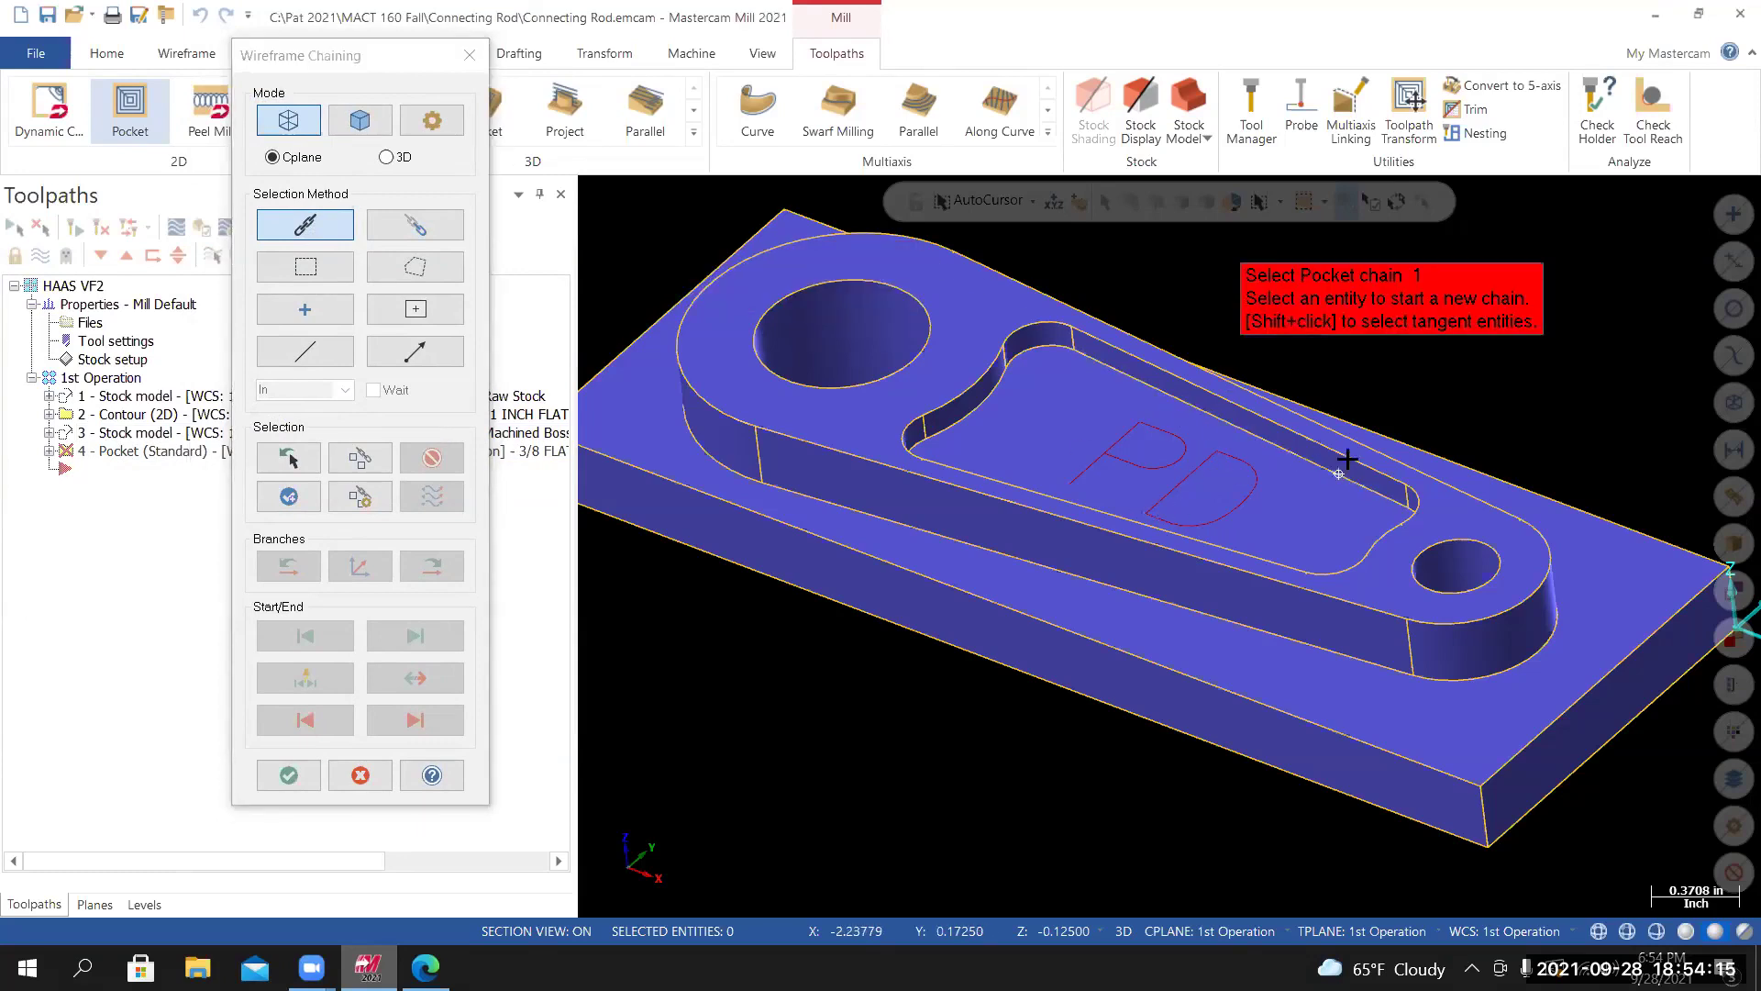
Chain the upper edge of the recess as the pocket boundary.
scroll(1356, 472, up, 2)
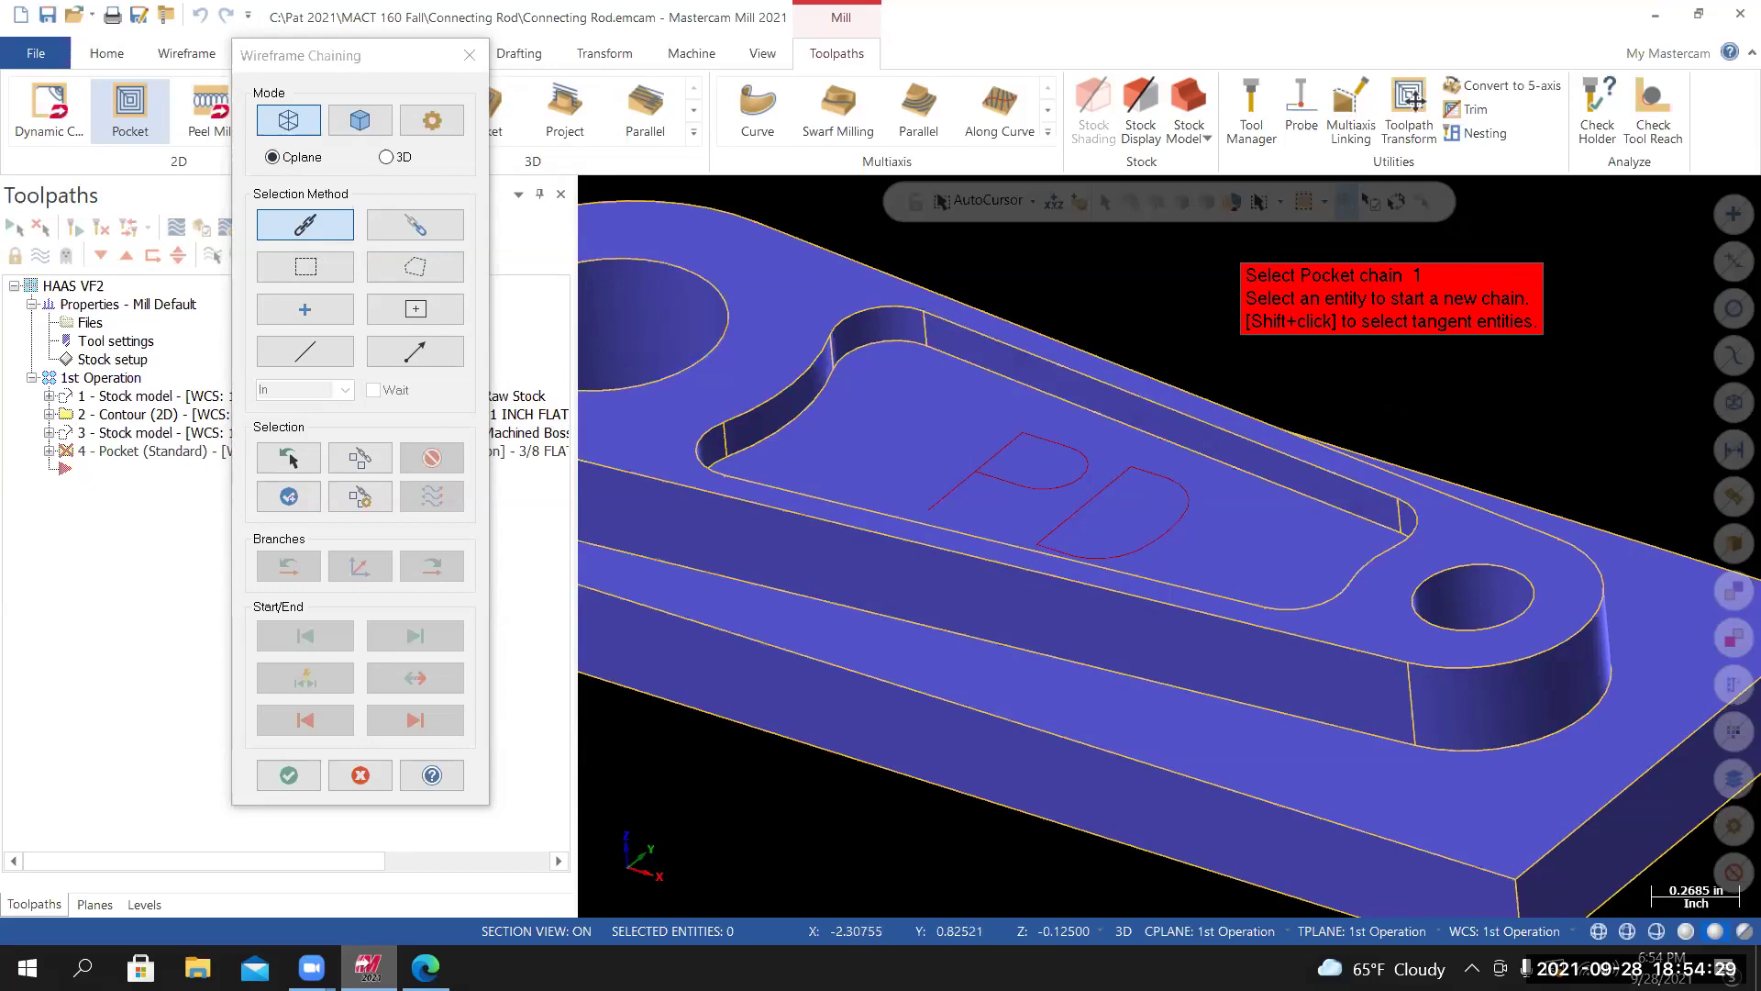
scroll(1392, 412, up, 3)
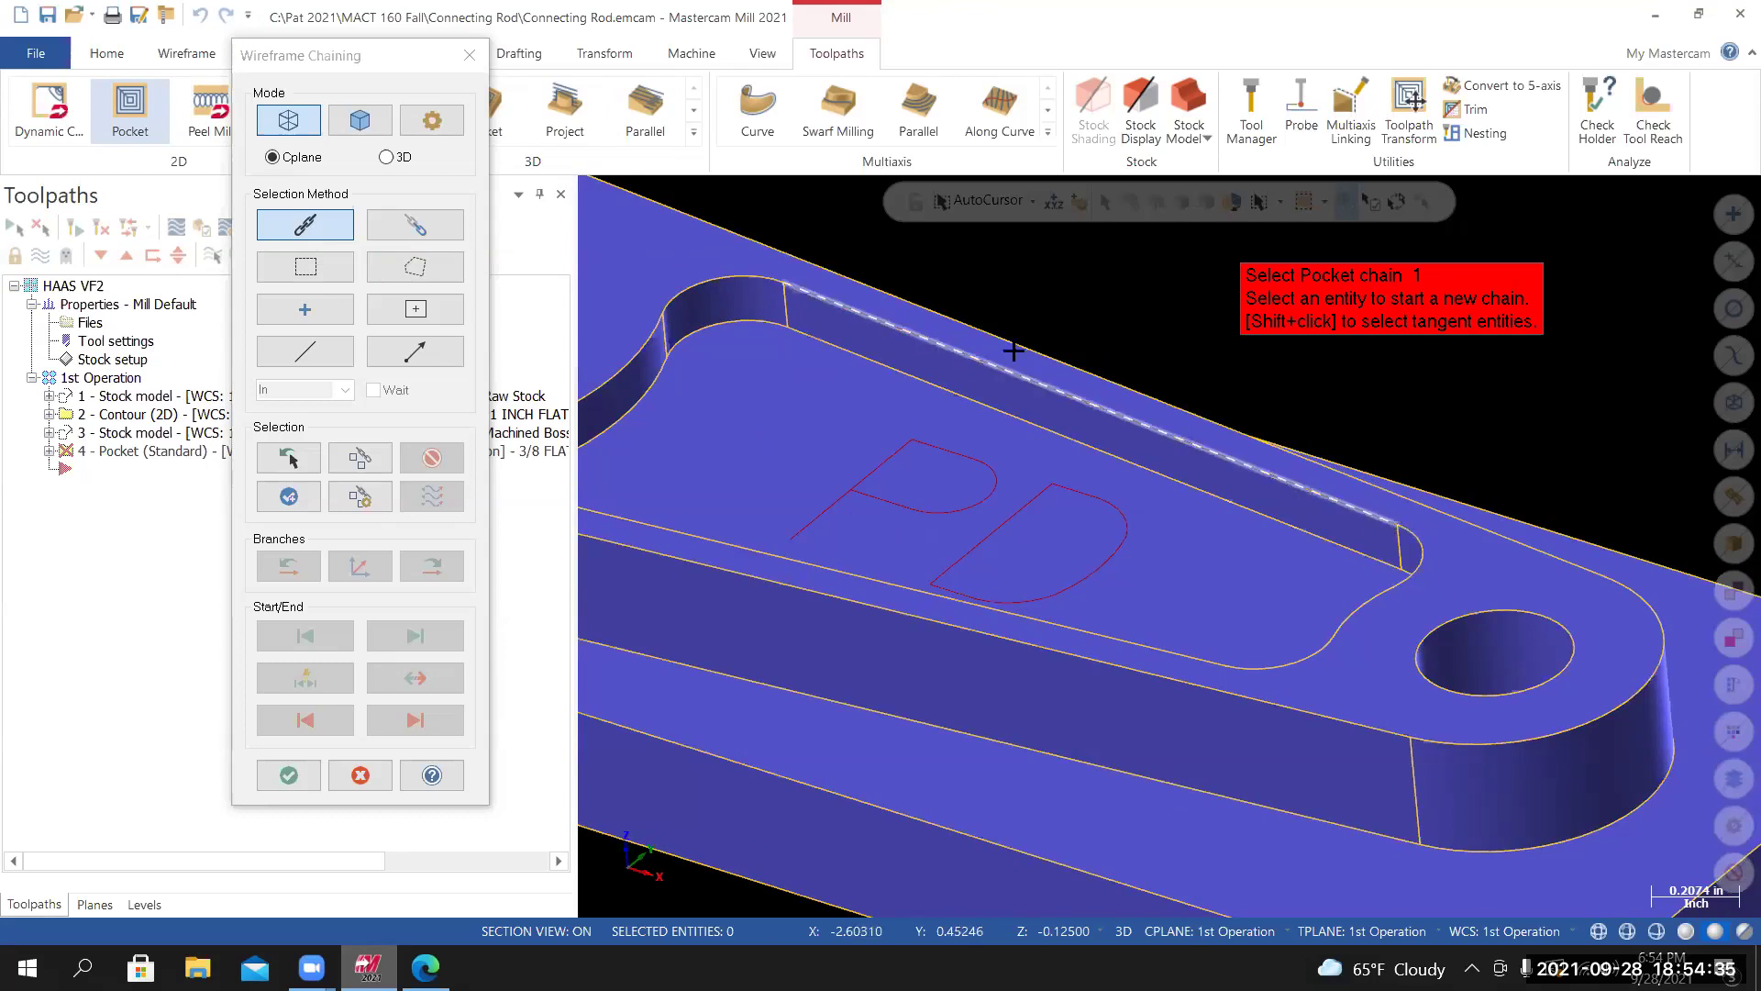
click(1377, 514)
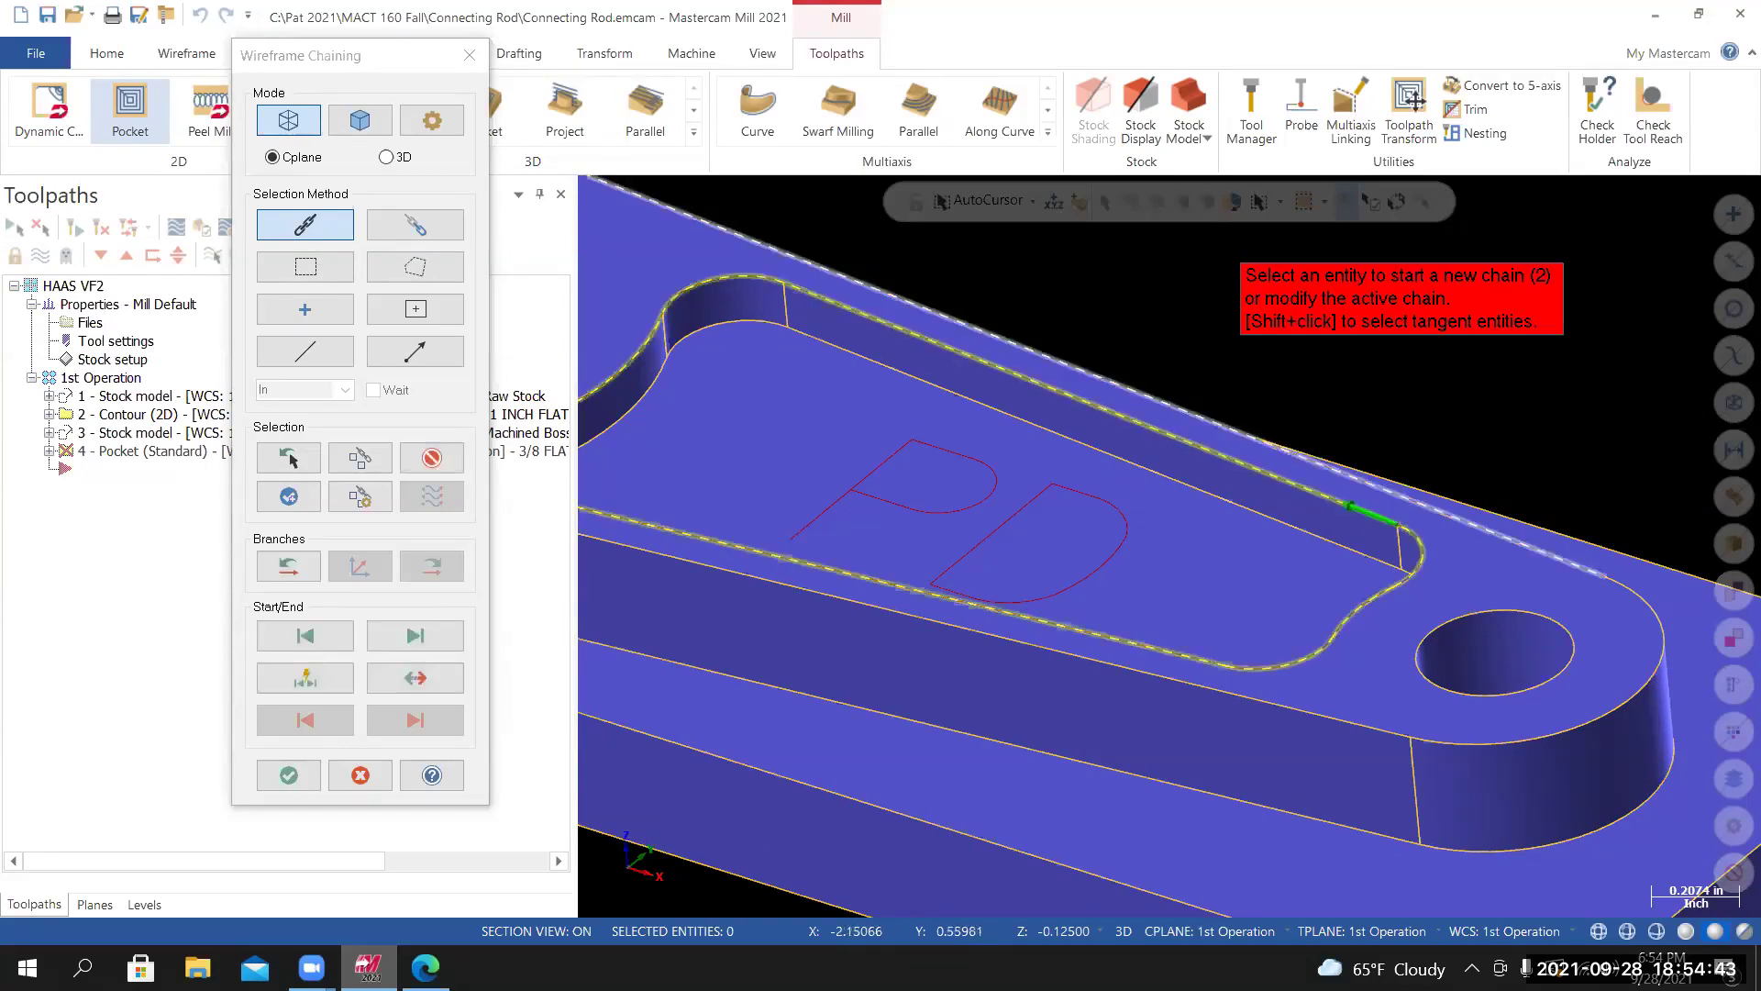
Inspect the recess chain's start point and direction from several zoom levels and view angles.
scroll(1374, 485, down, 1)
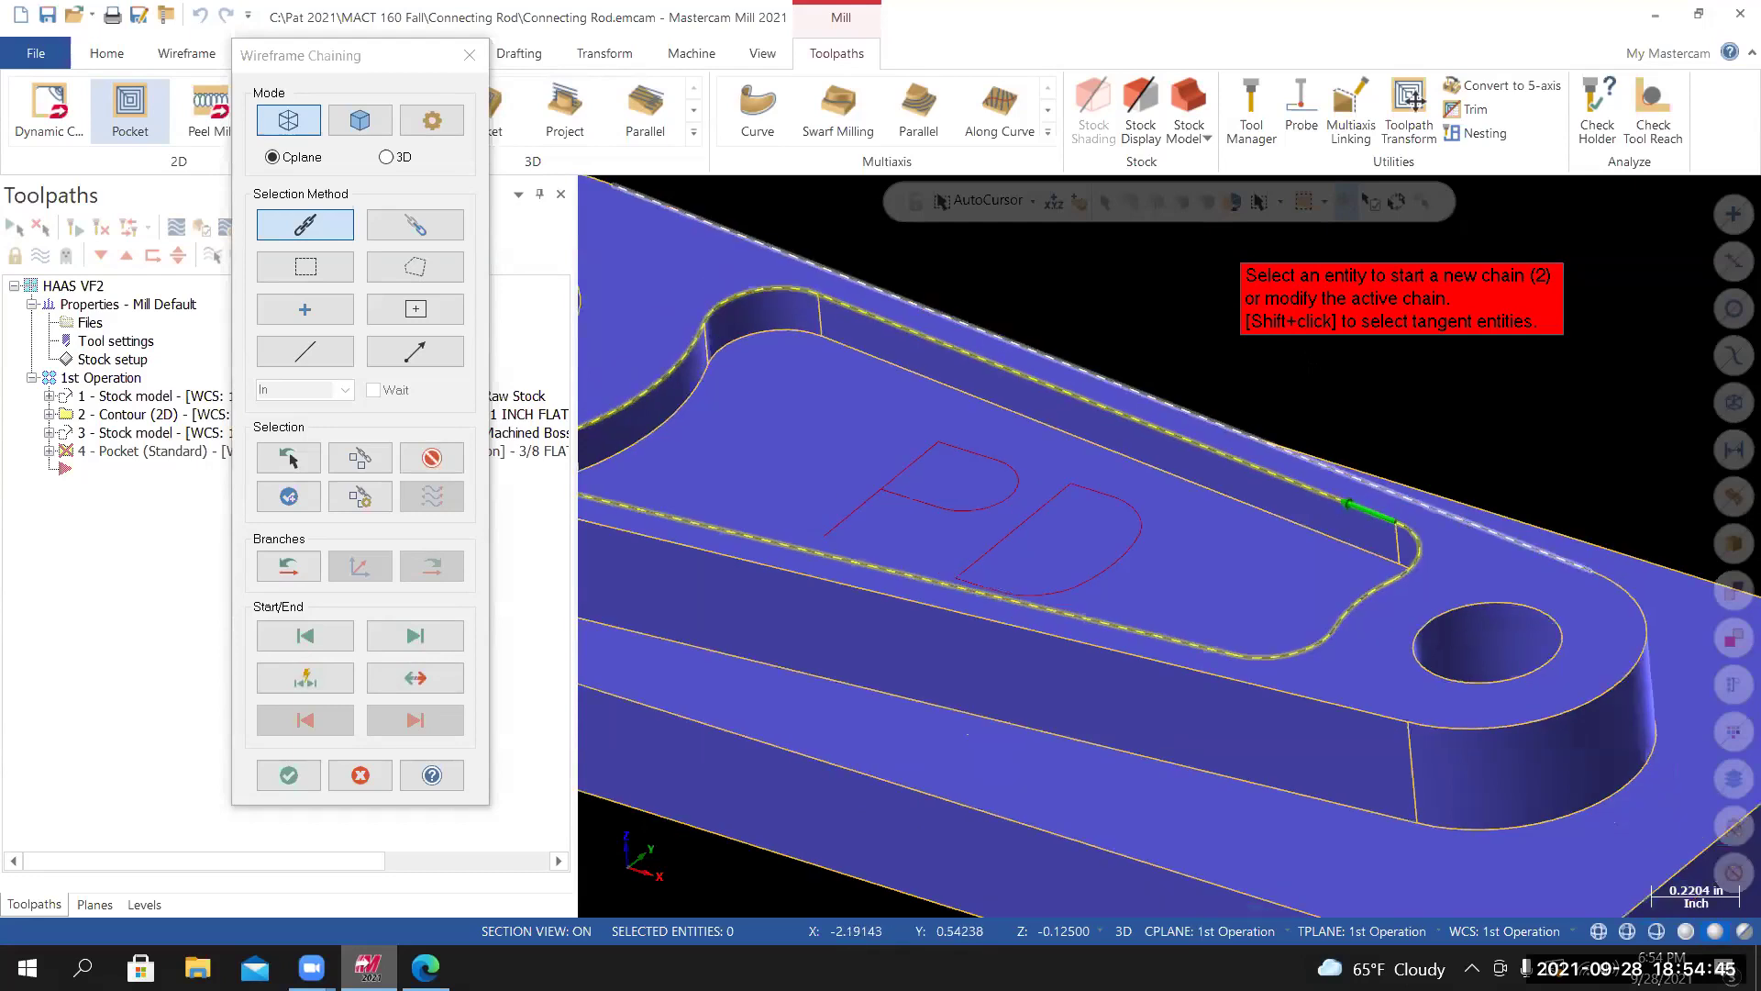
scroll(1376, 509, down, 1)
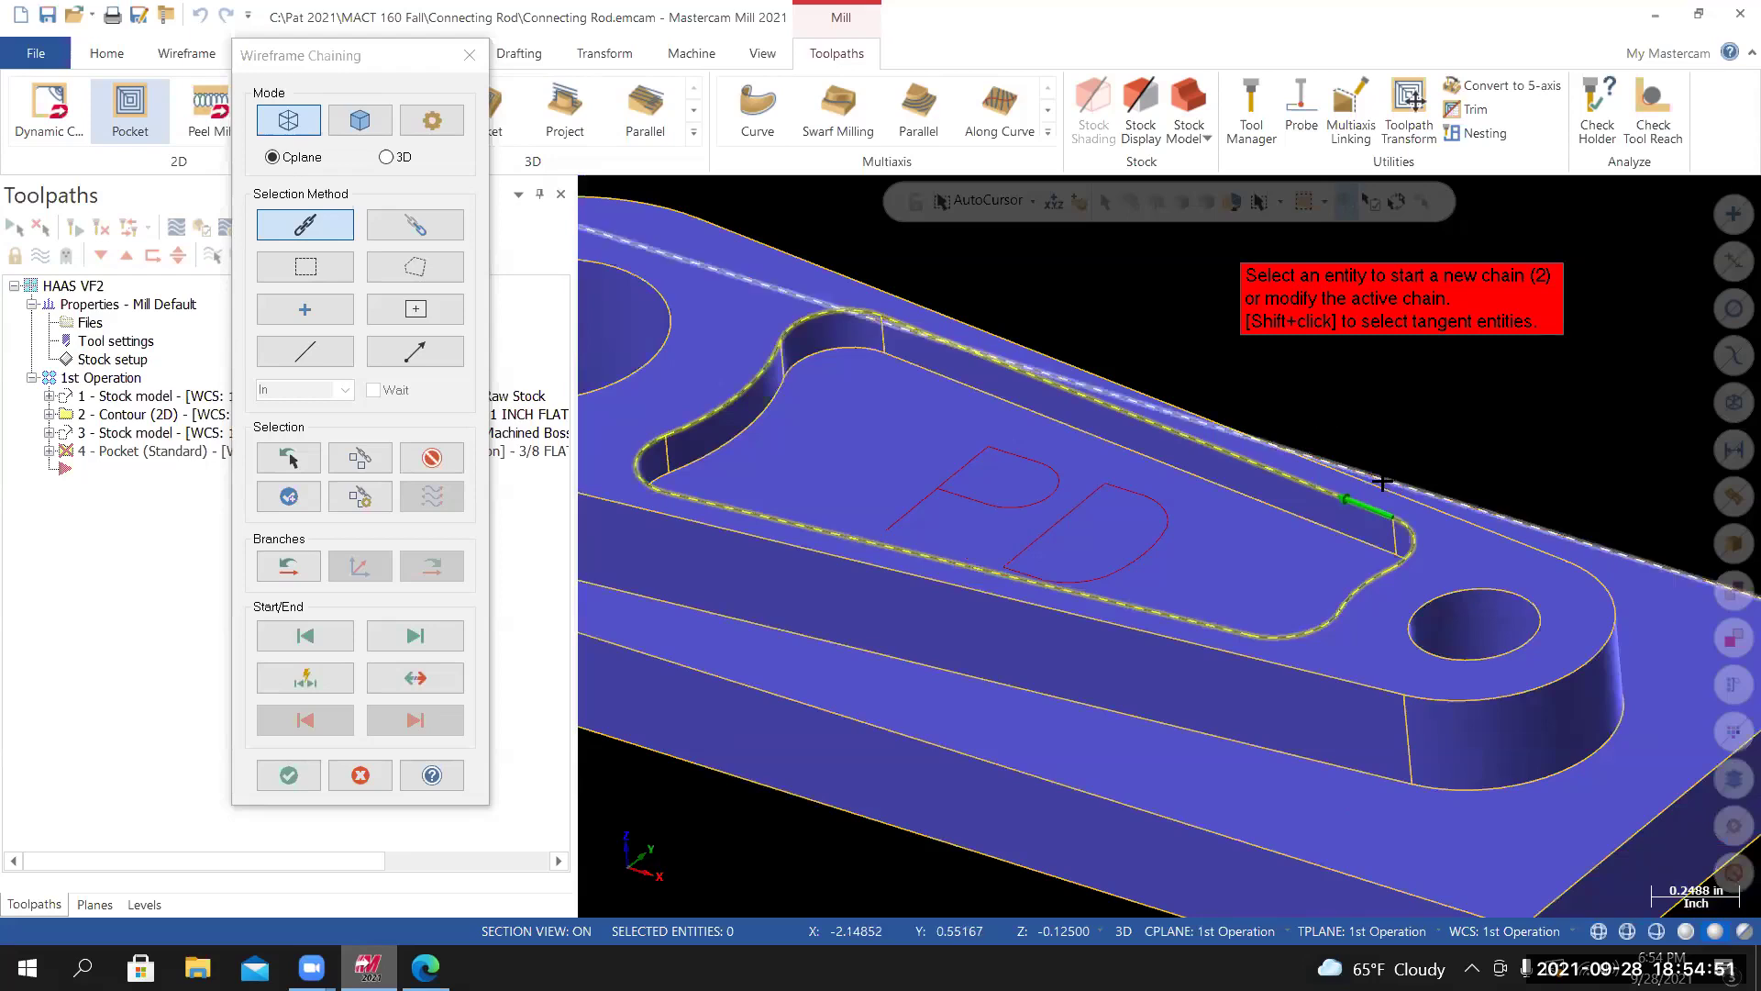
scroll(1371, 499, up, 1)
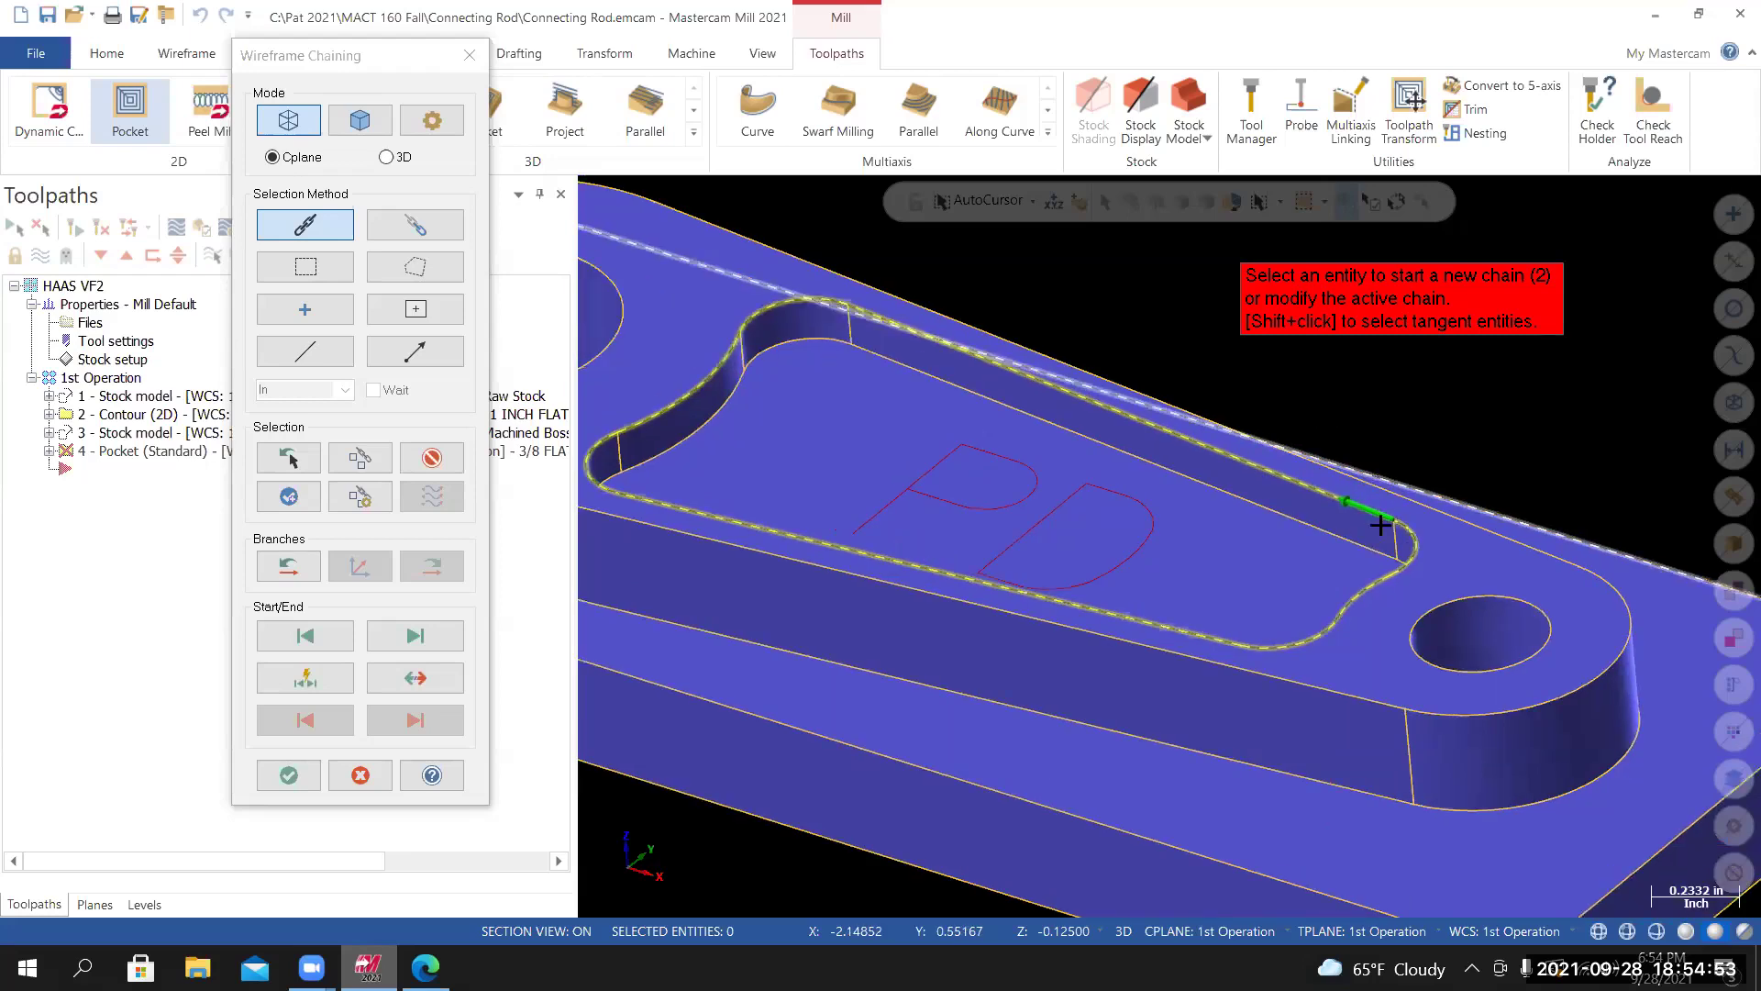
scroll(1415, 526, up, 2)
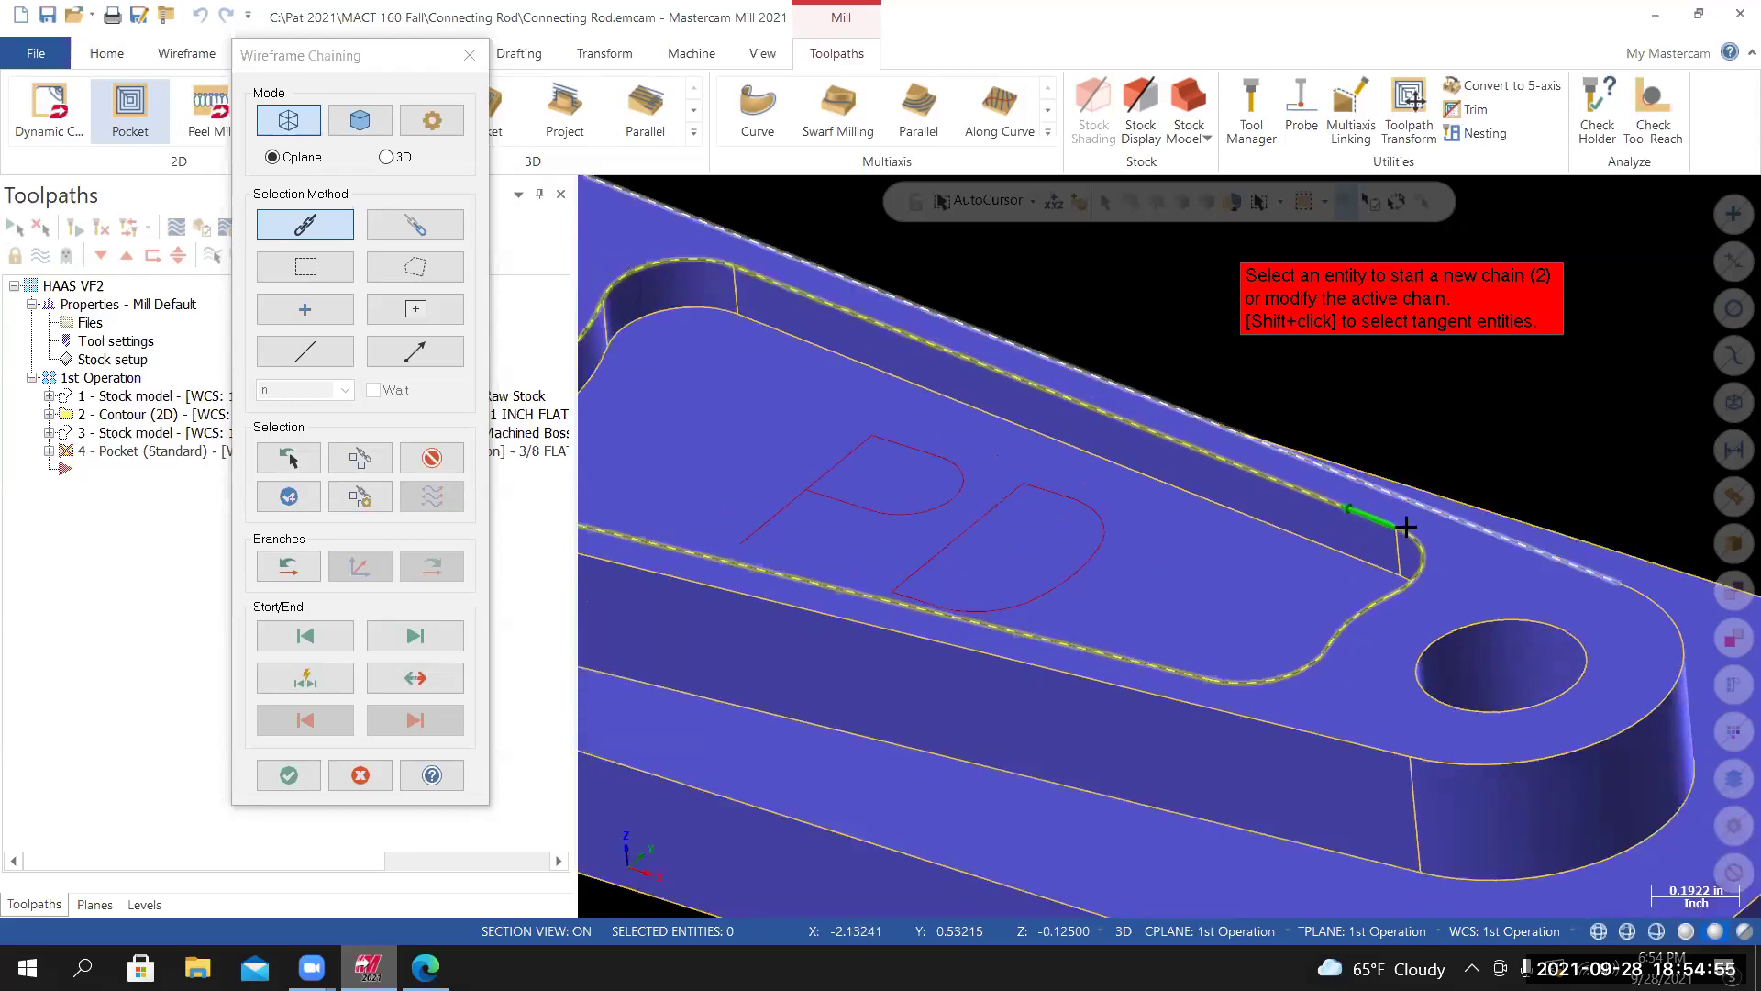
scroll(1408, 525, up, 2)
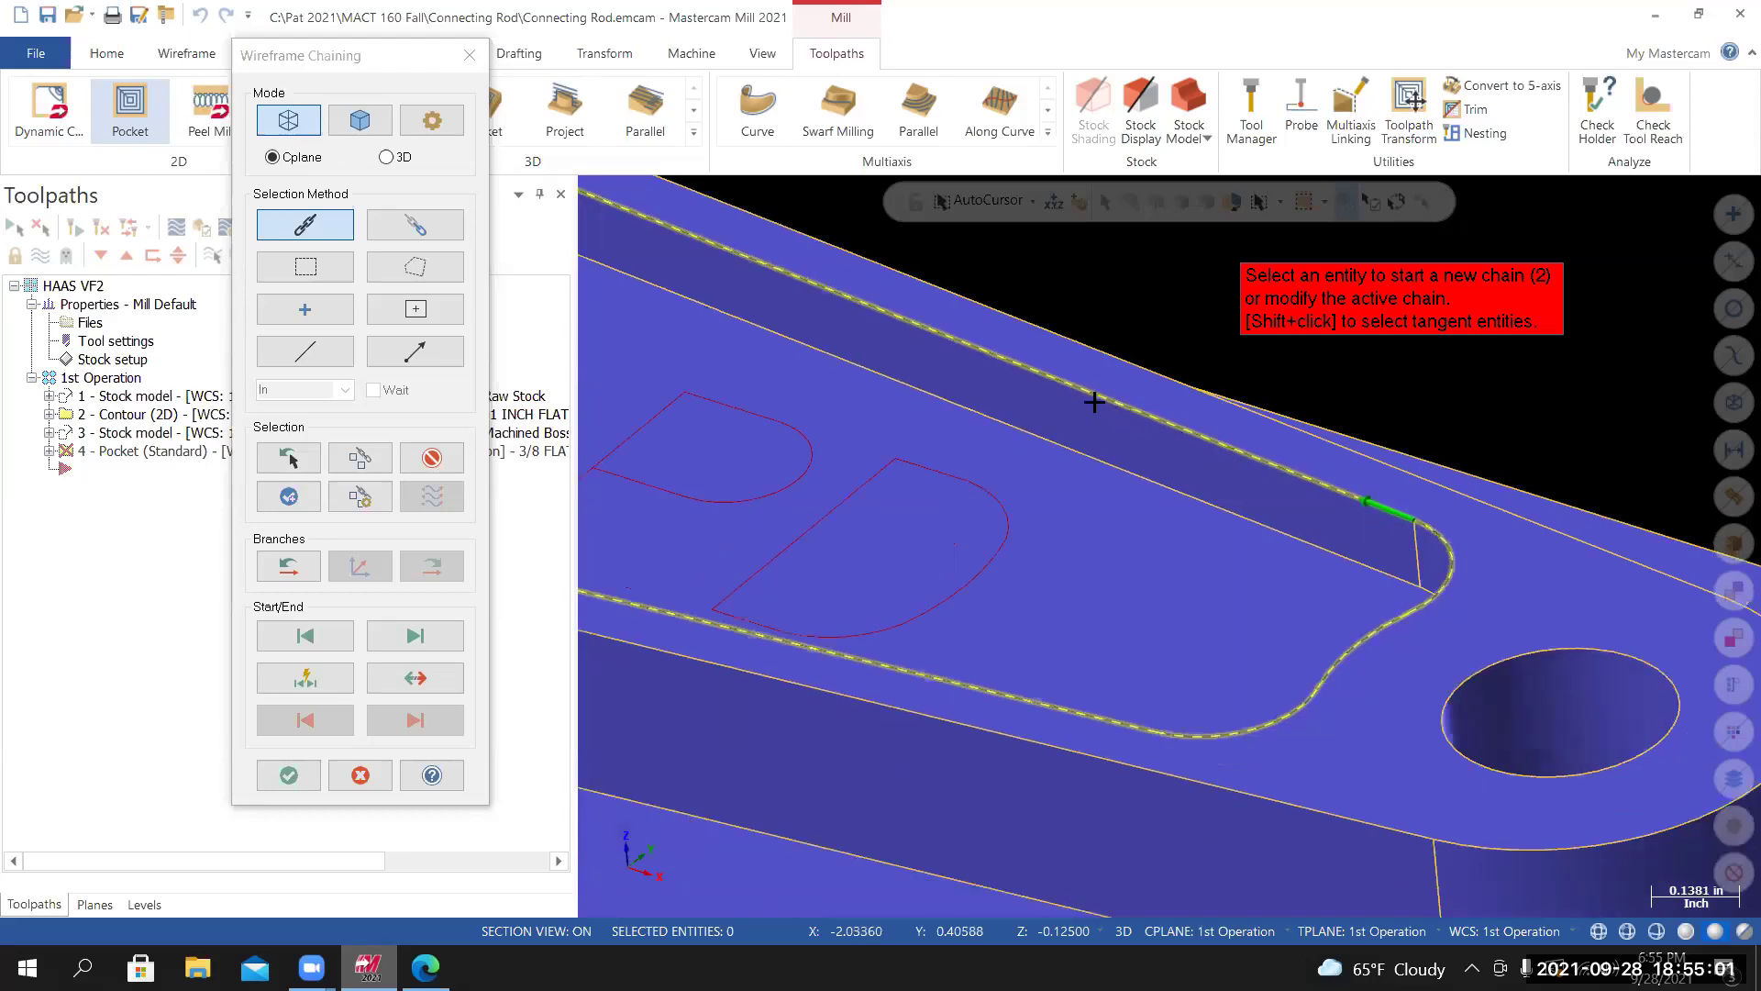
scroll(986, 342, down, 2)
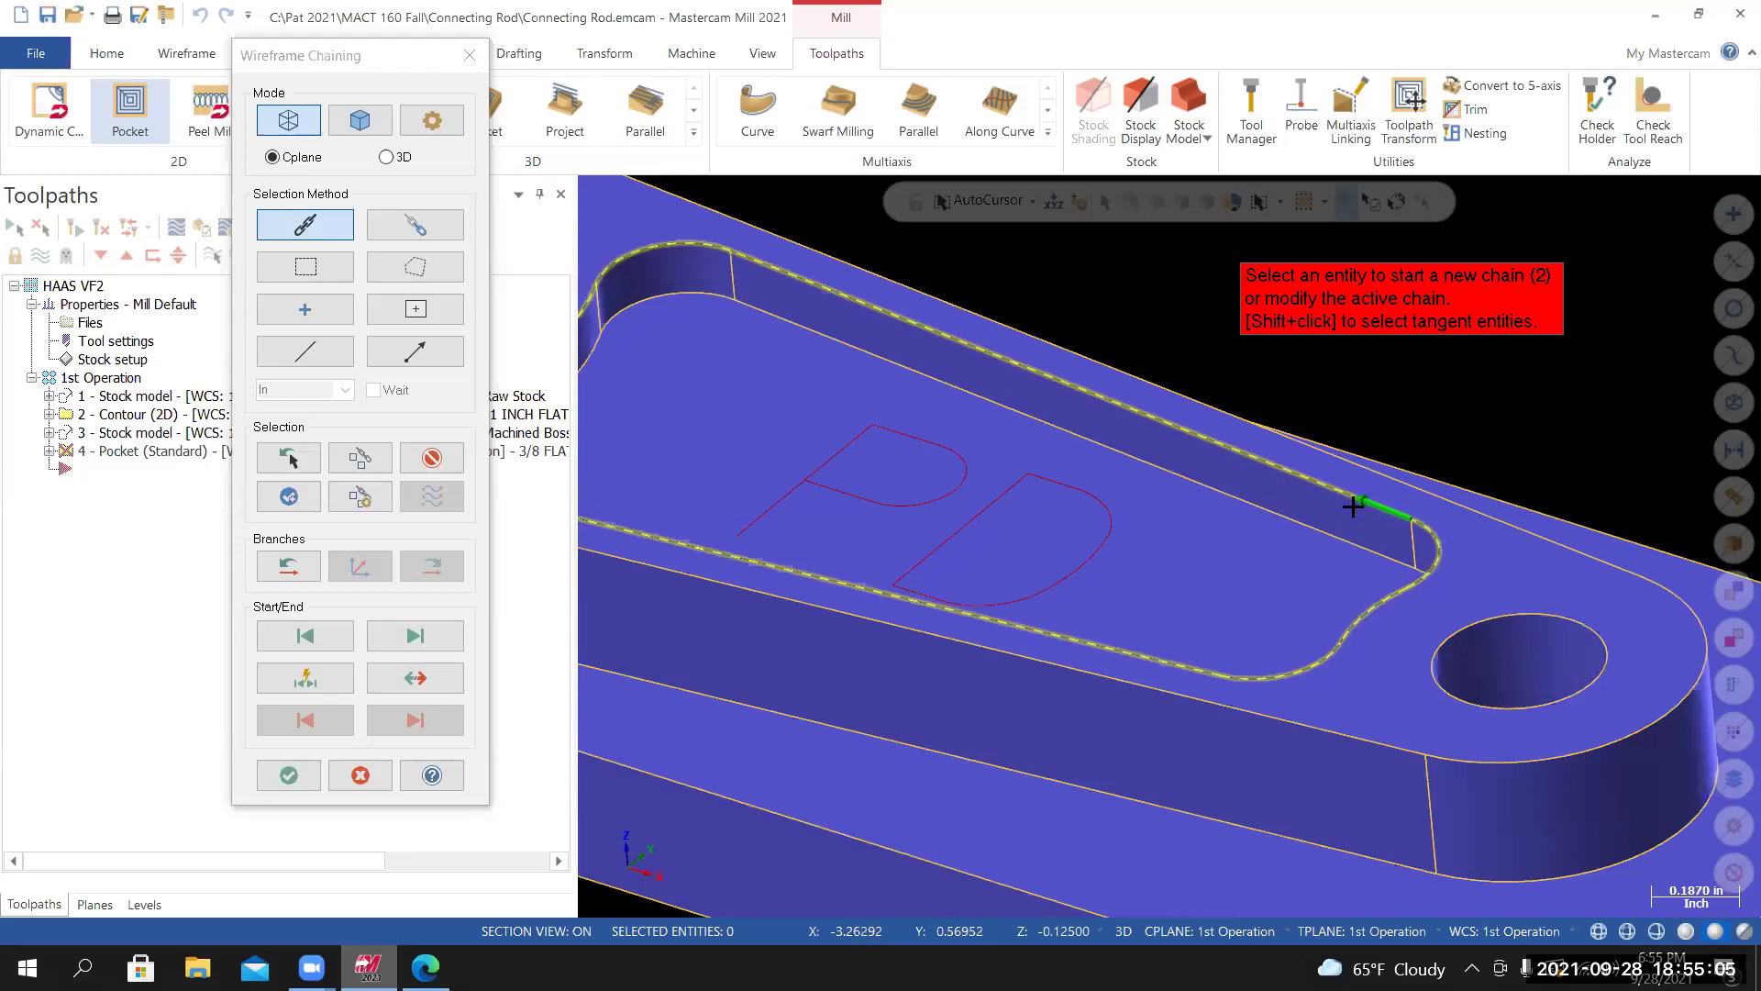
scroll(1334, 511, down, 3)
scroll(1321, 520, up, 1)
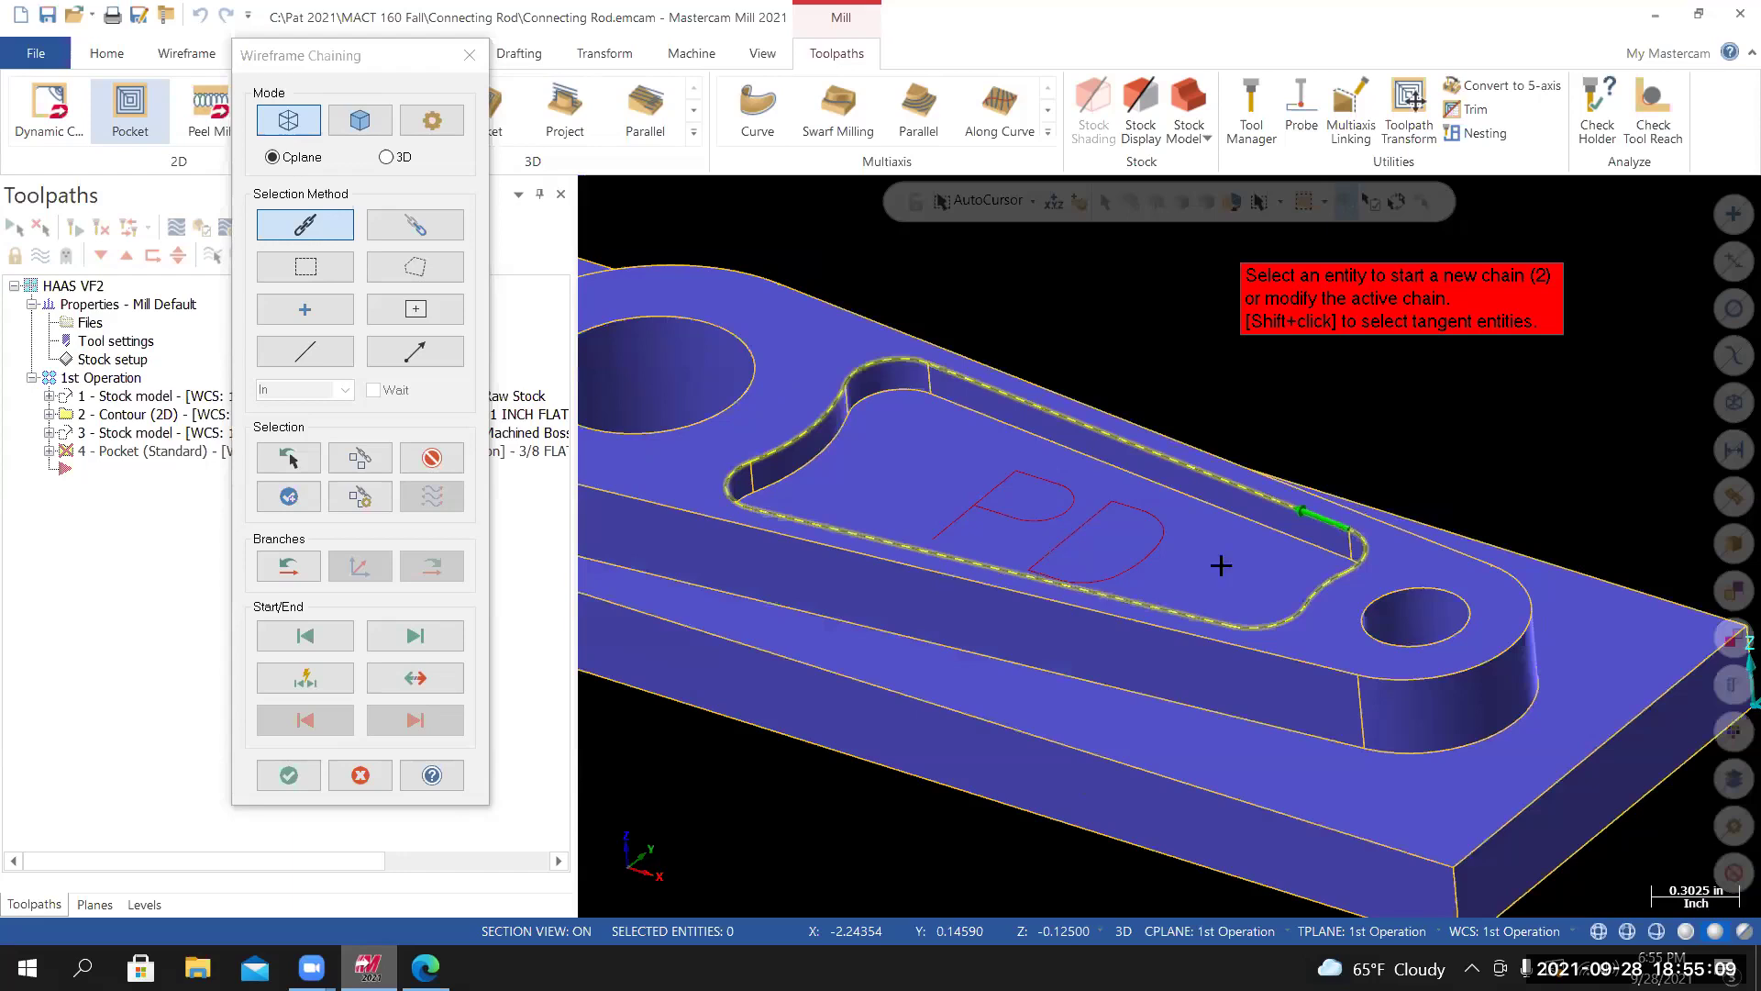
scroll(1298, 614, up, 1)
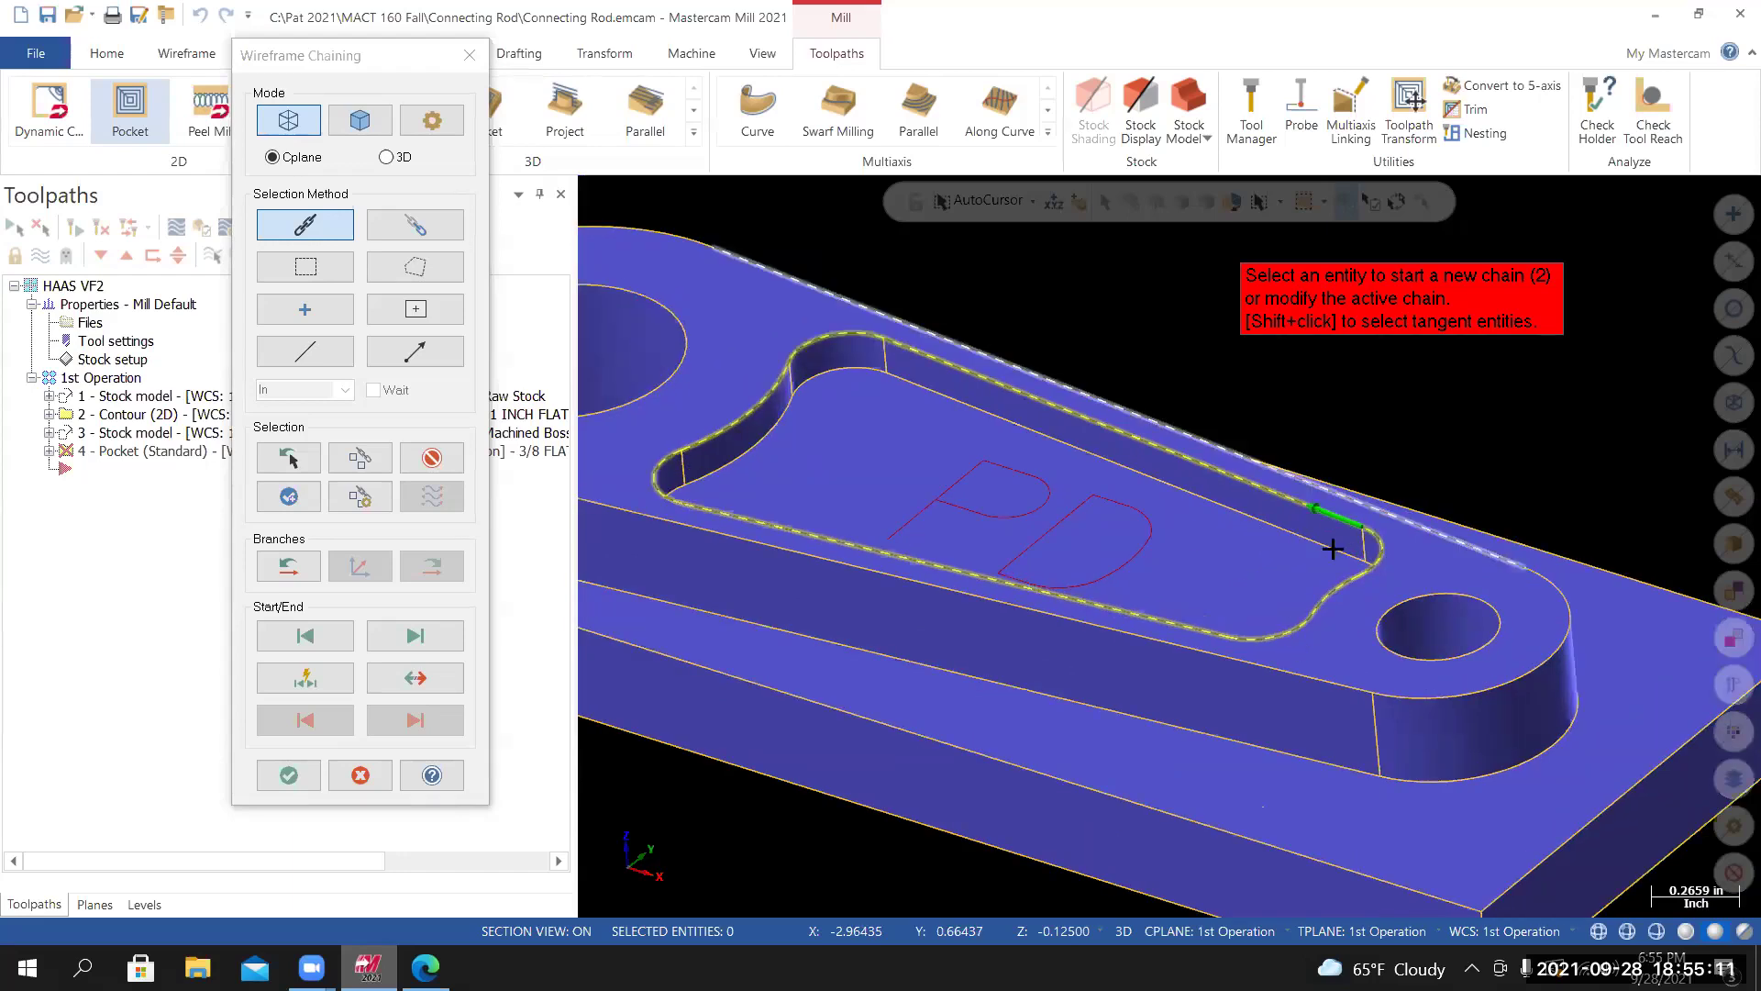
middle_drag(1292, 532, 1137, 423)
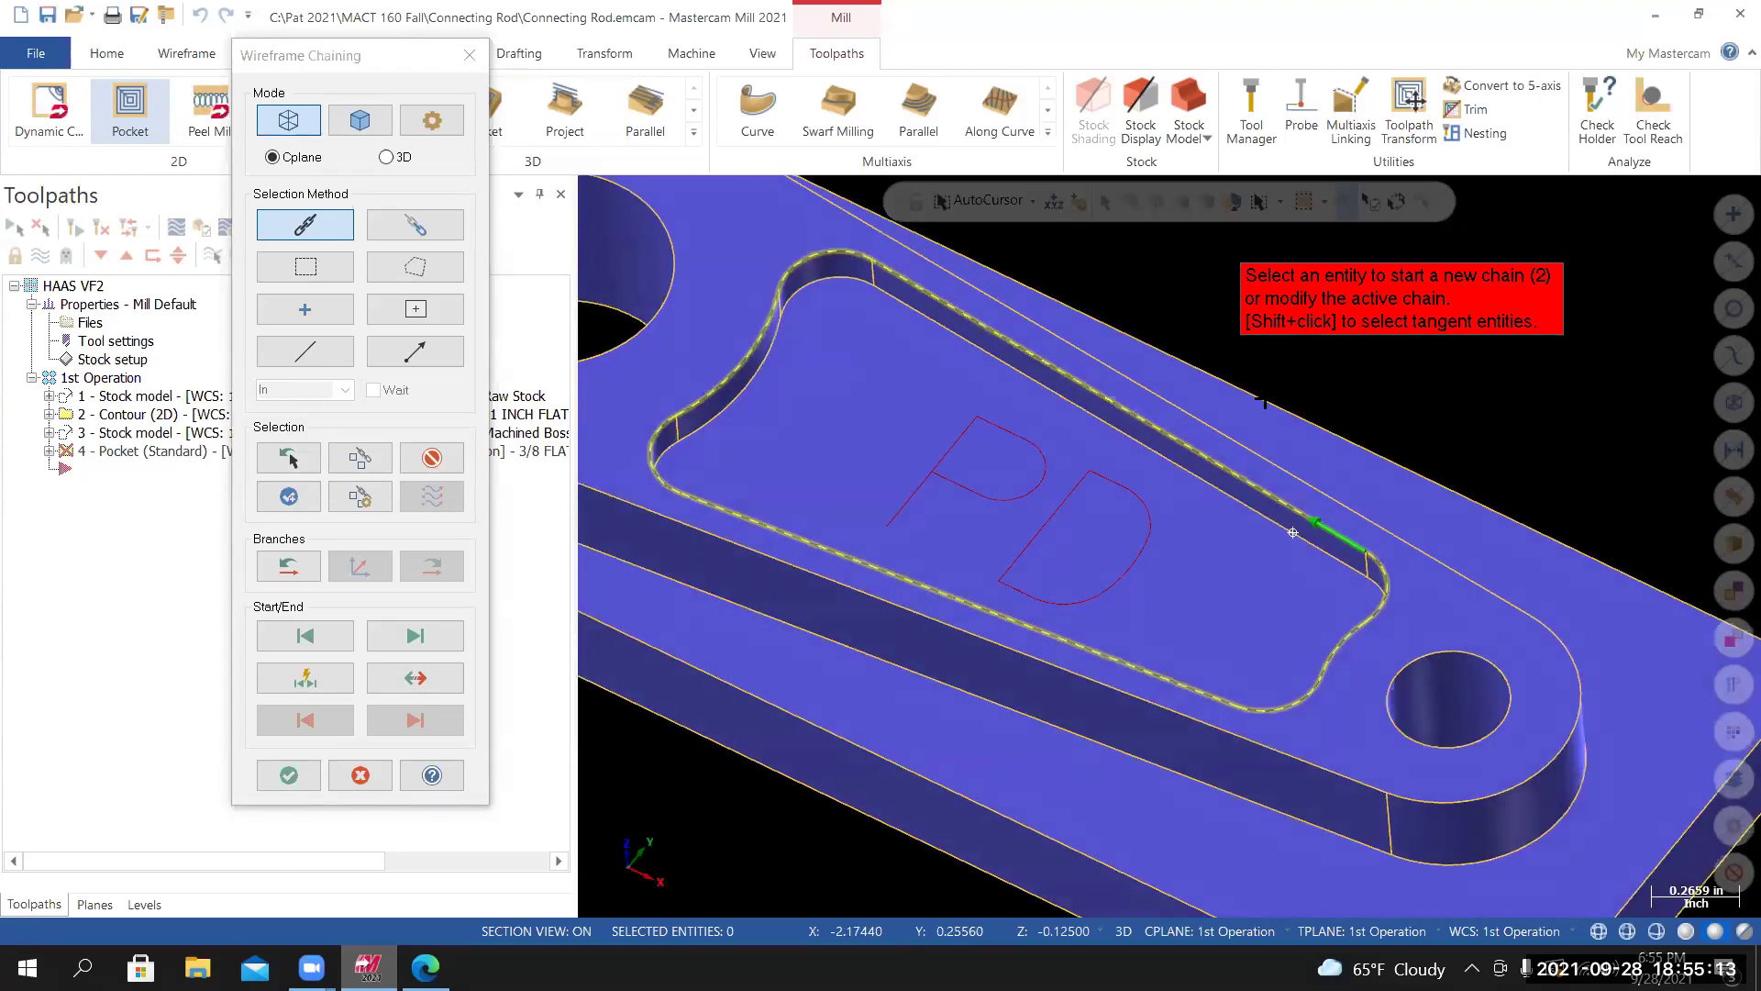
middle_drag(1351, 514, 1357, 531)
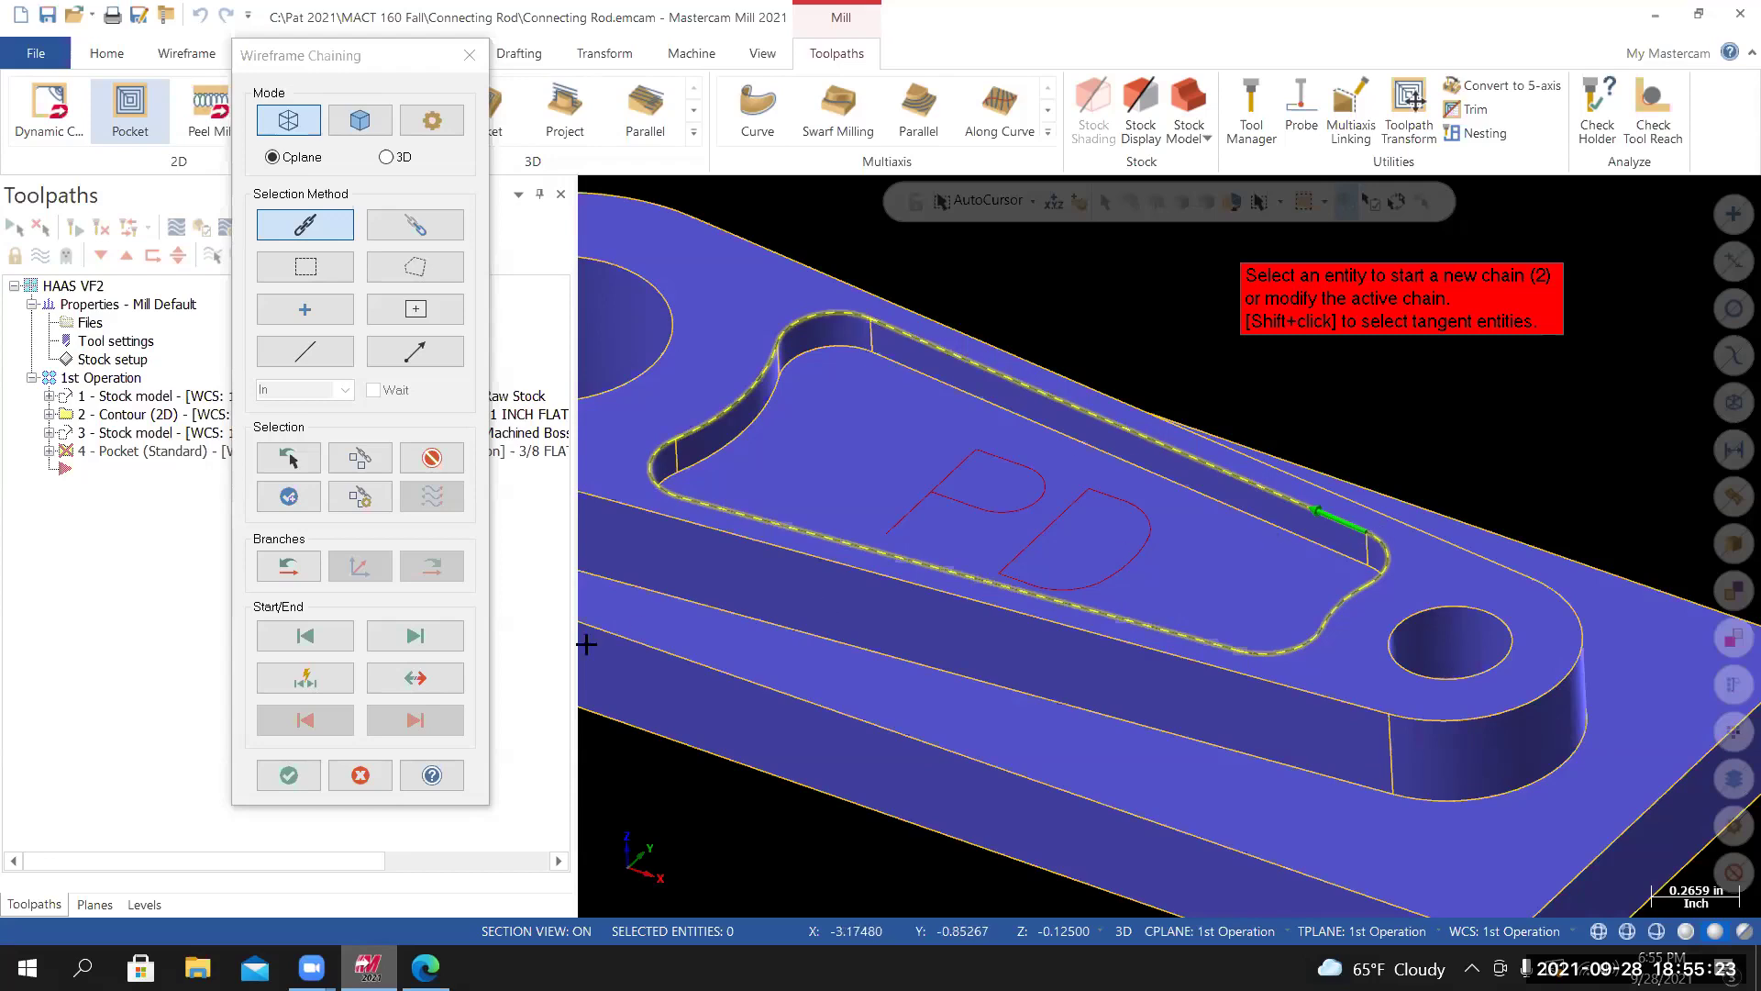
Reverse the recess chain back and forth to check its direction, and accept it for the pocket toolpath.
click(415, 679)
click(418, 681)
click(417, 682)
click(435, 683)
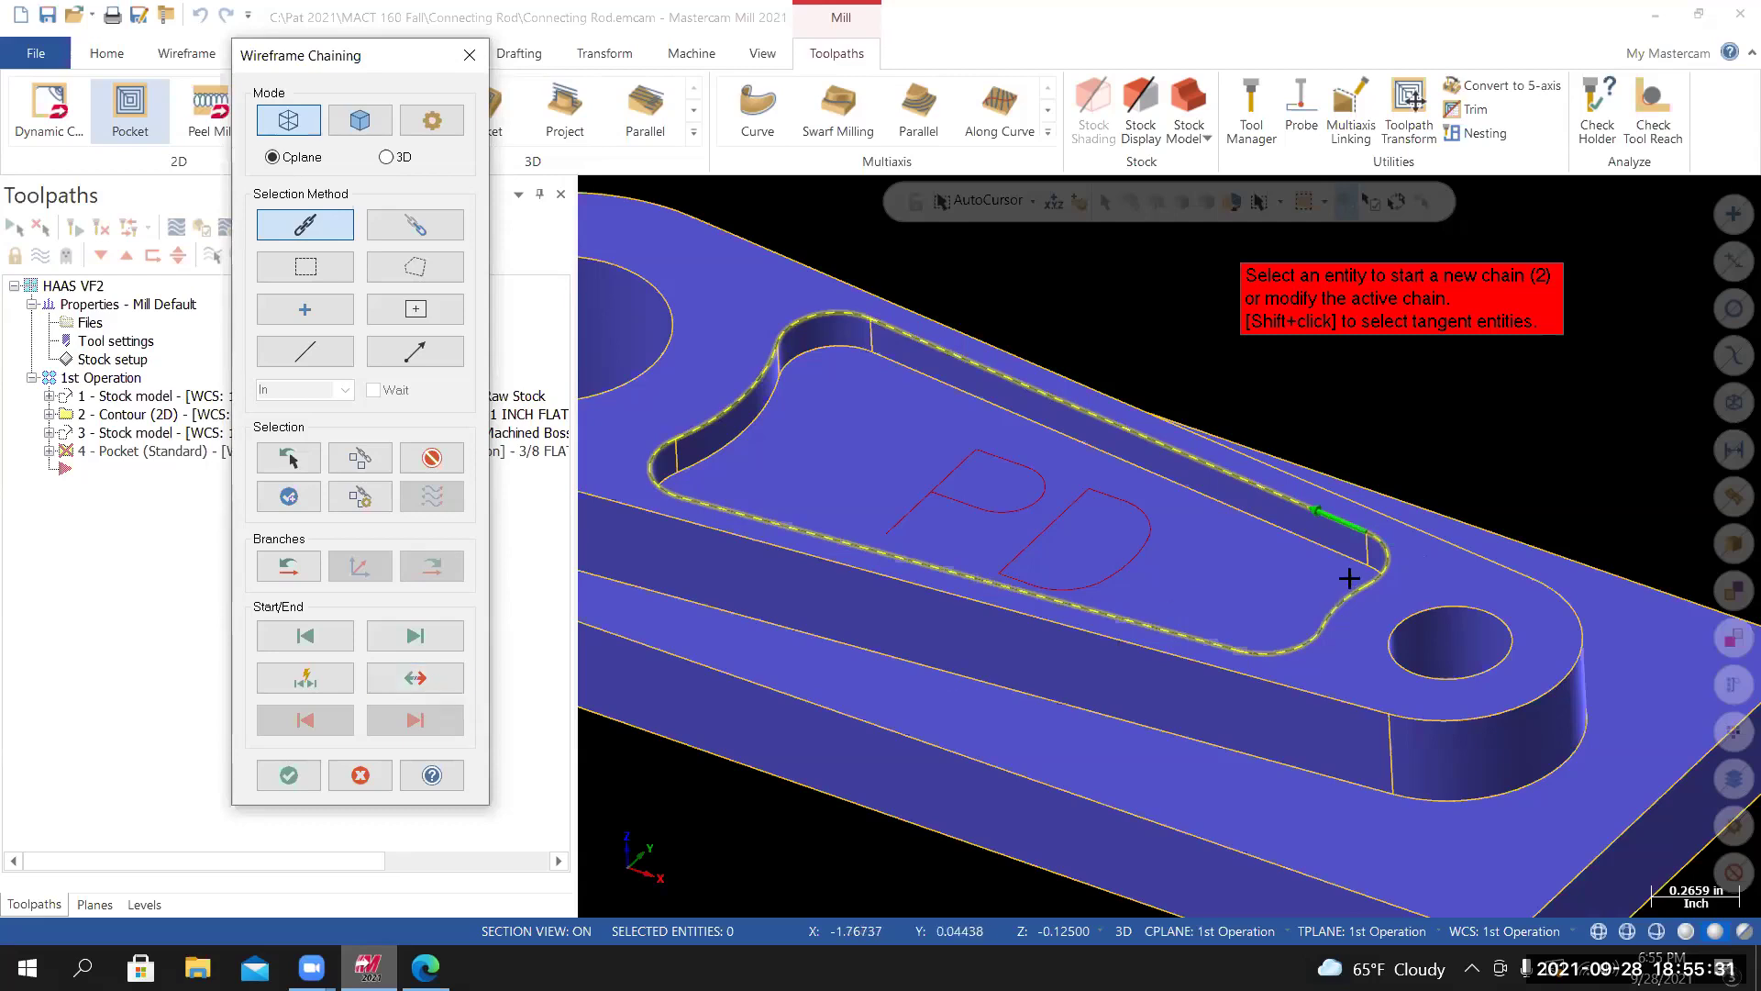
click(290, 776)
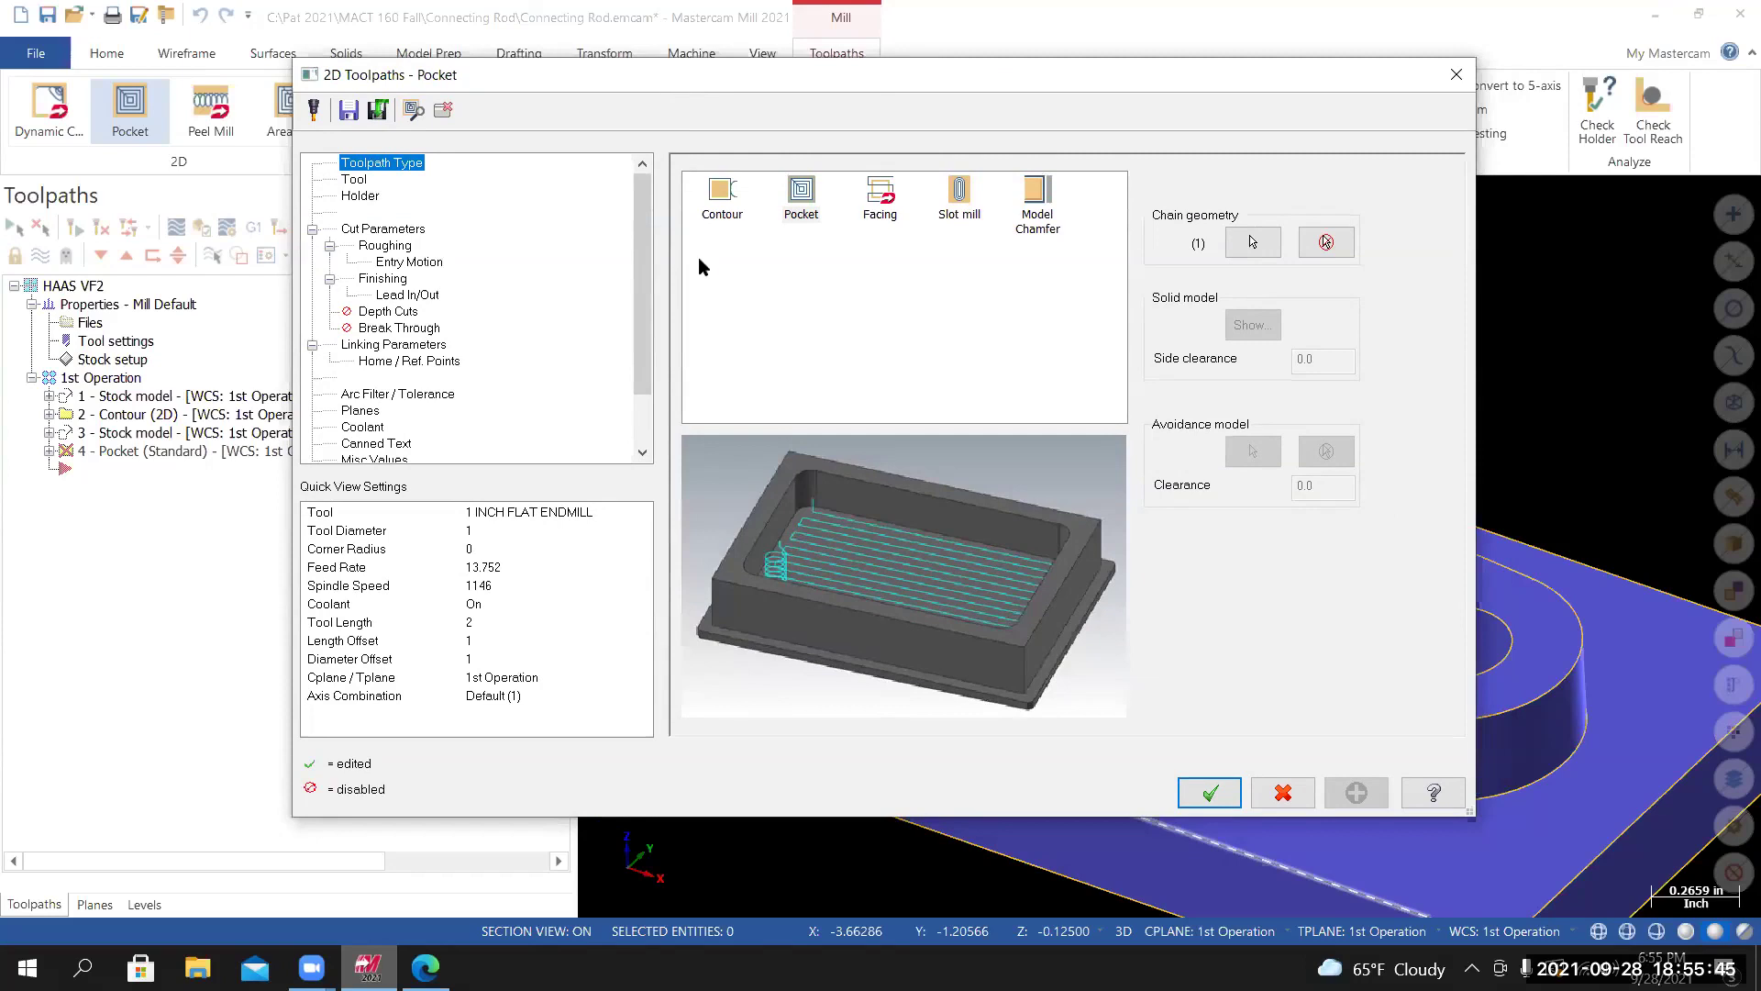
Filter the library tools for the pocket operation to flat endmills with a diameter equal to 0.25.
click(354, 180)
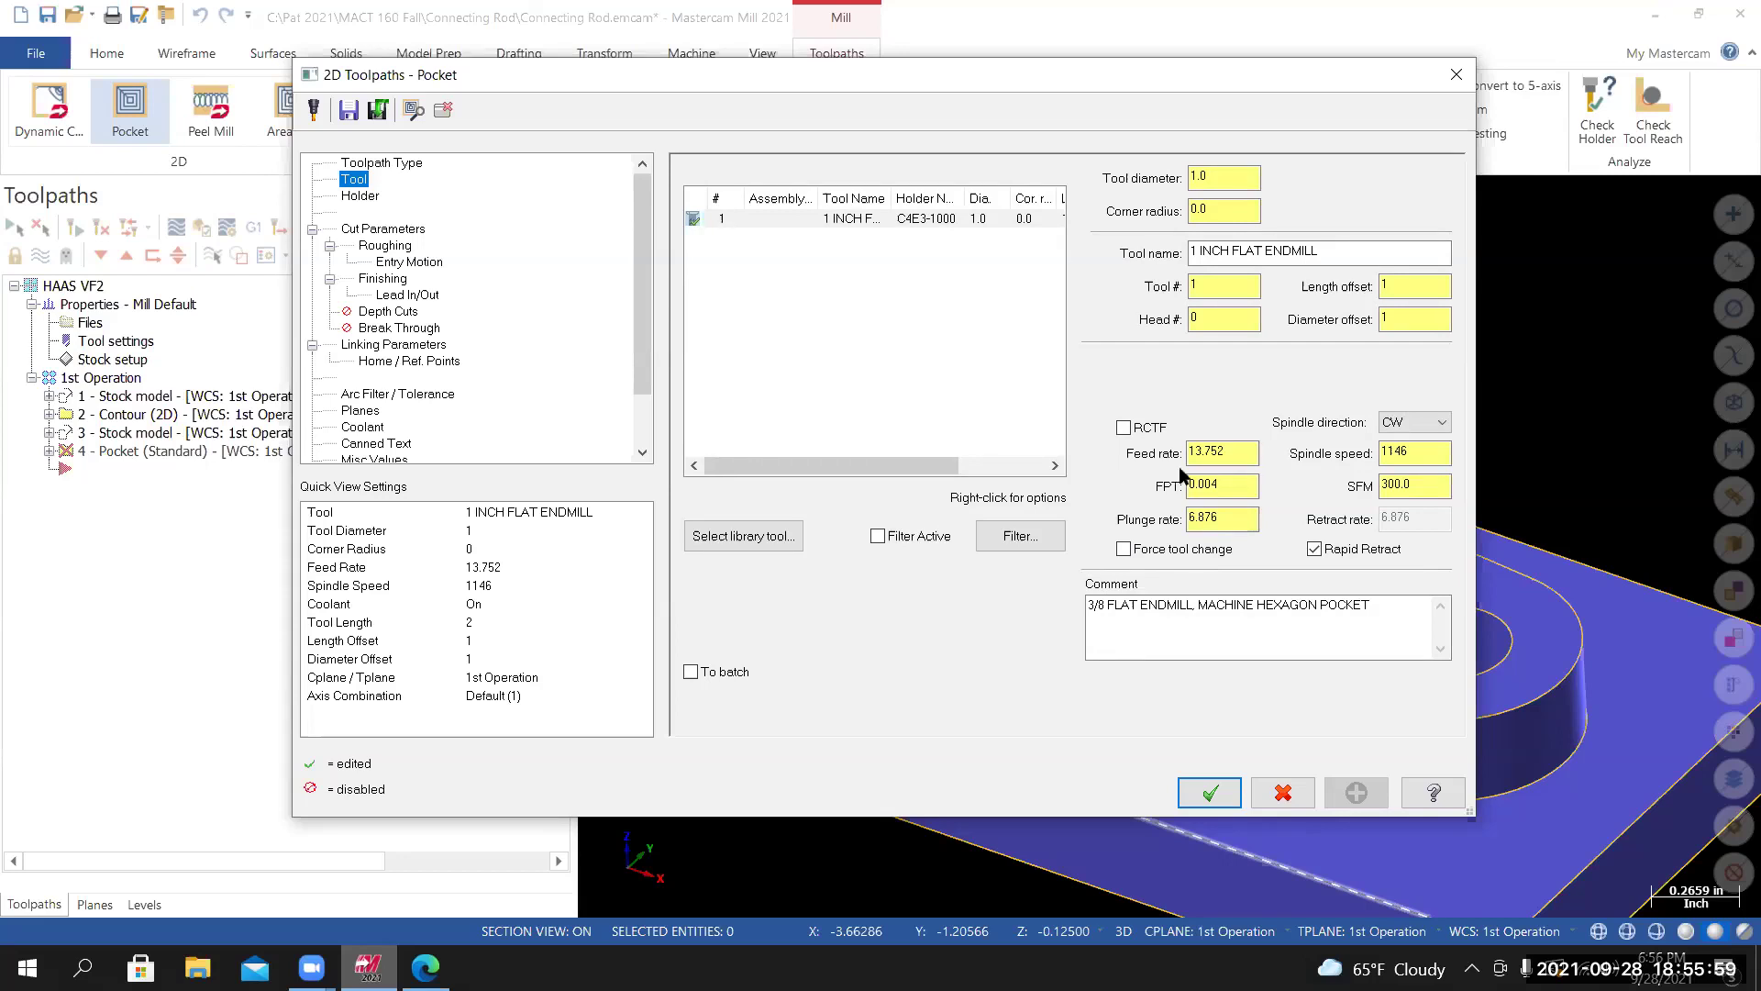
click(751, 538)
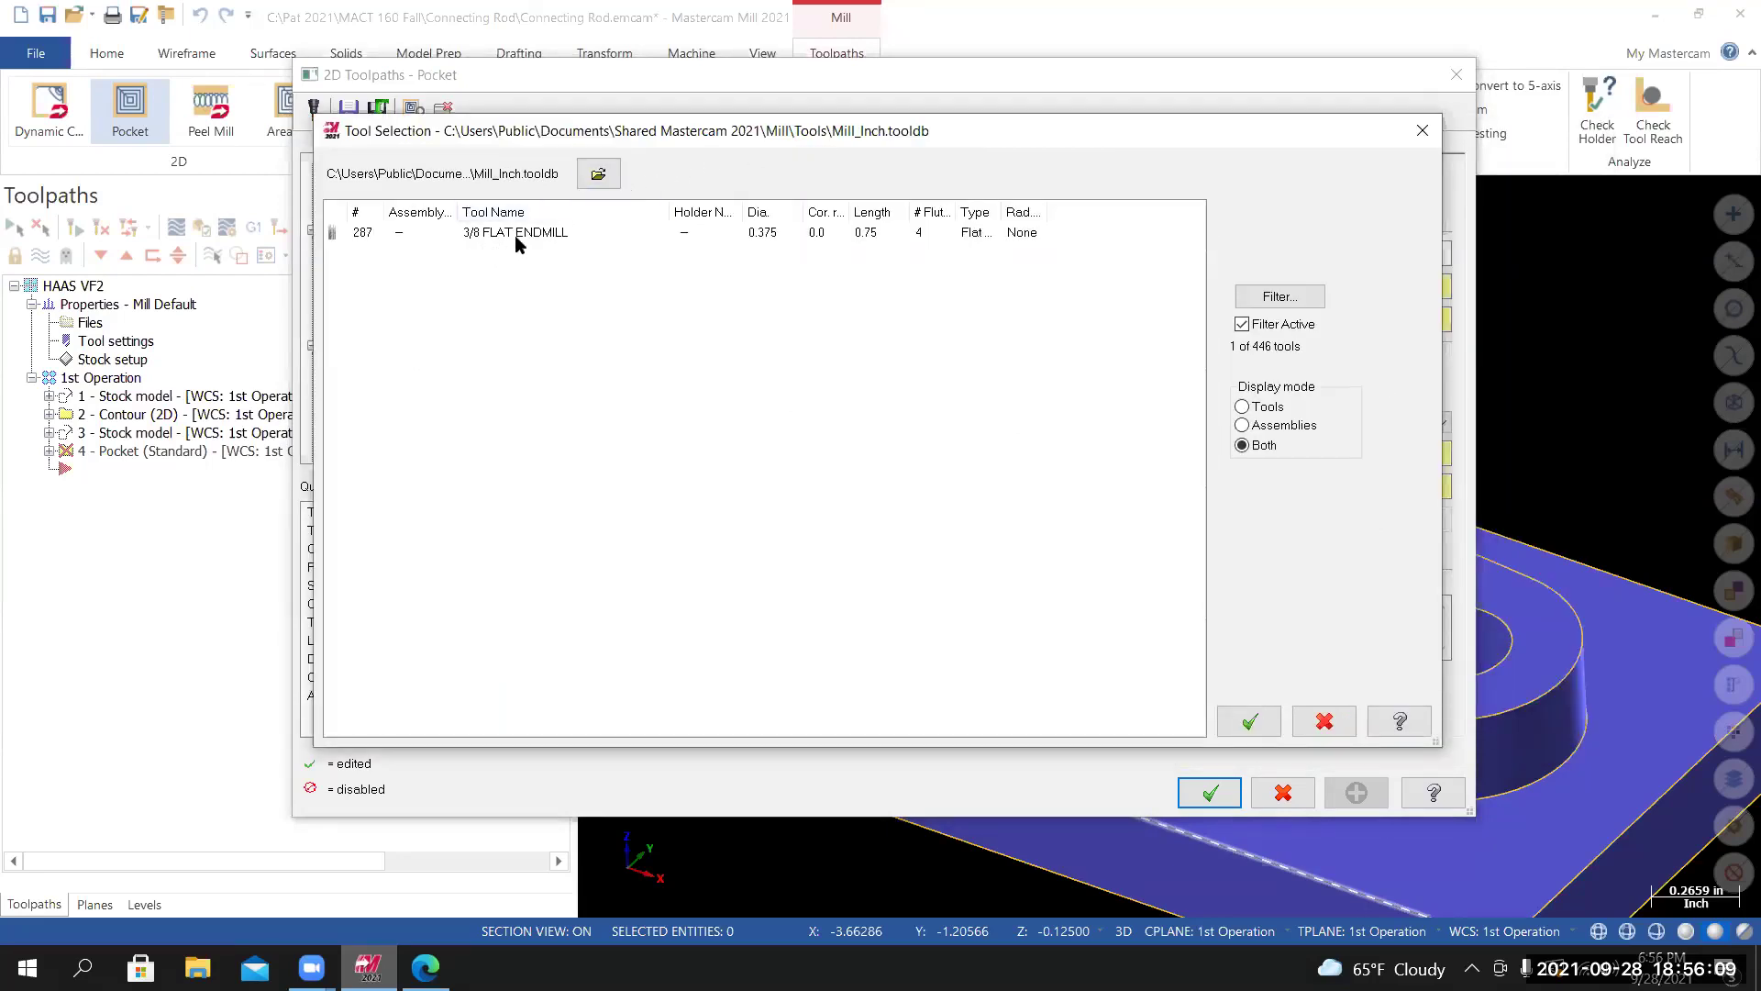
click(1279, 295)
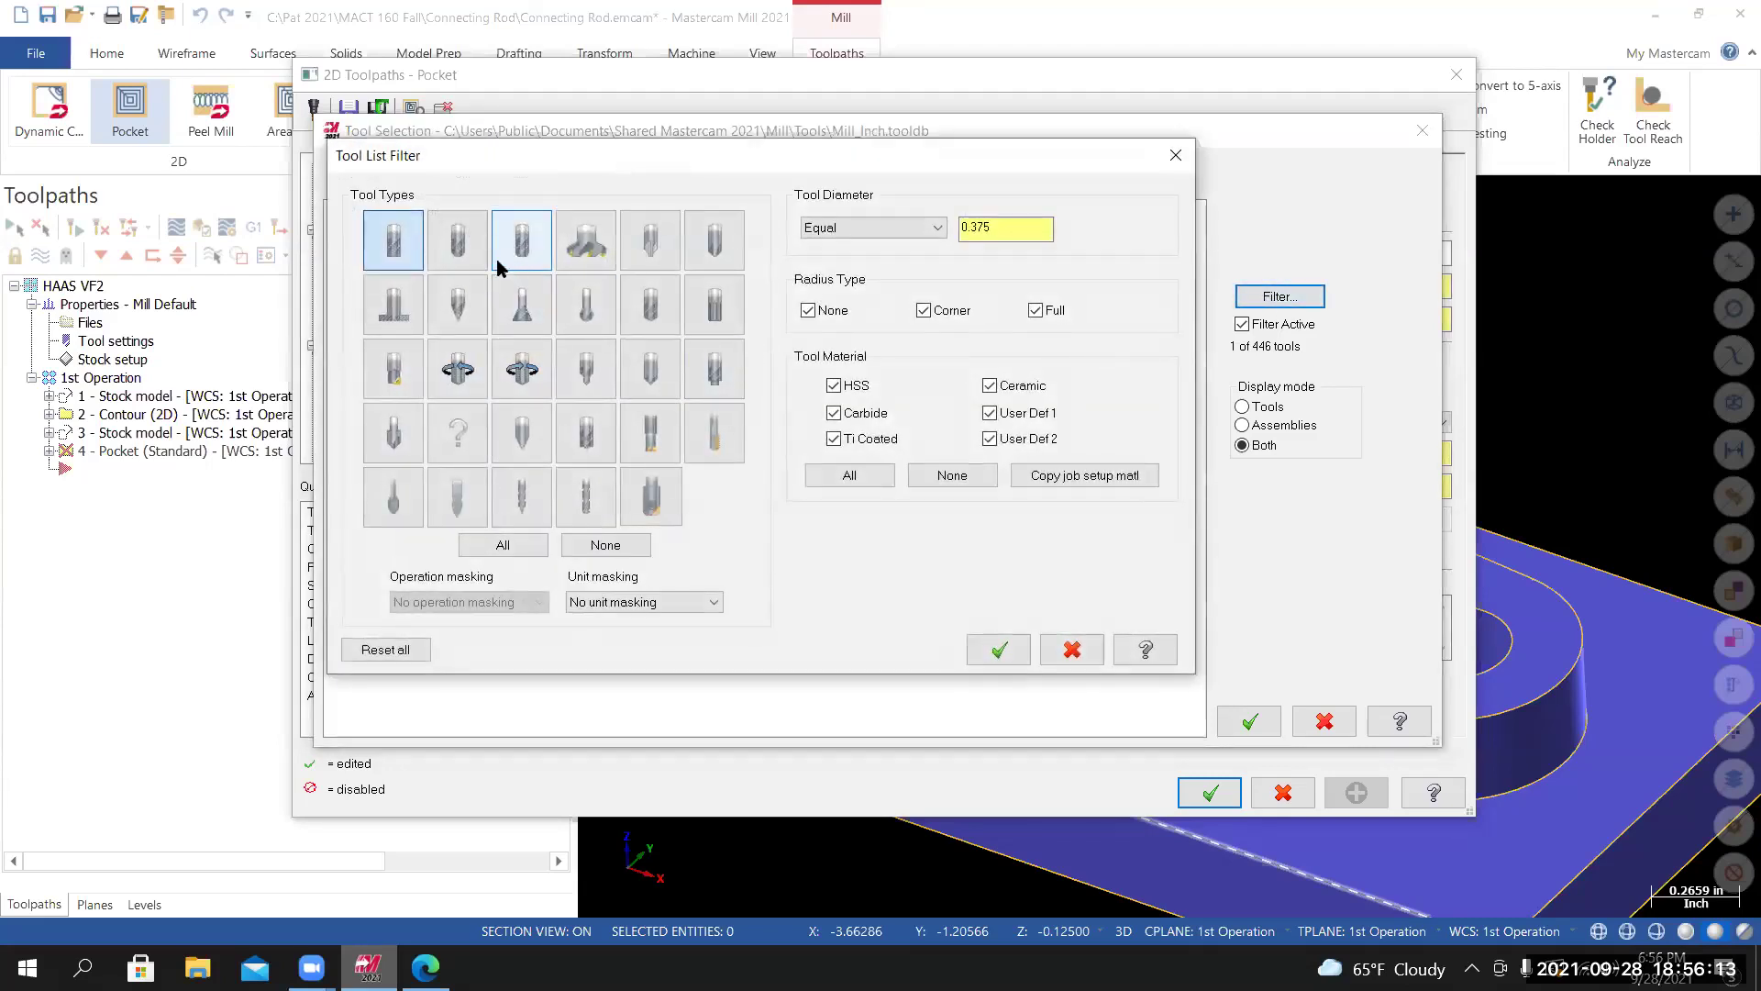
click(440, 248)
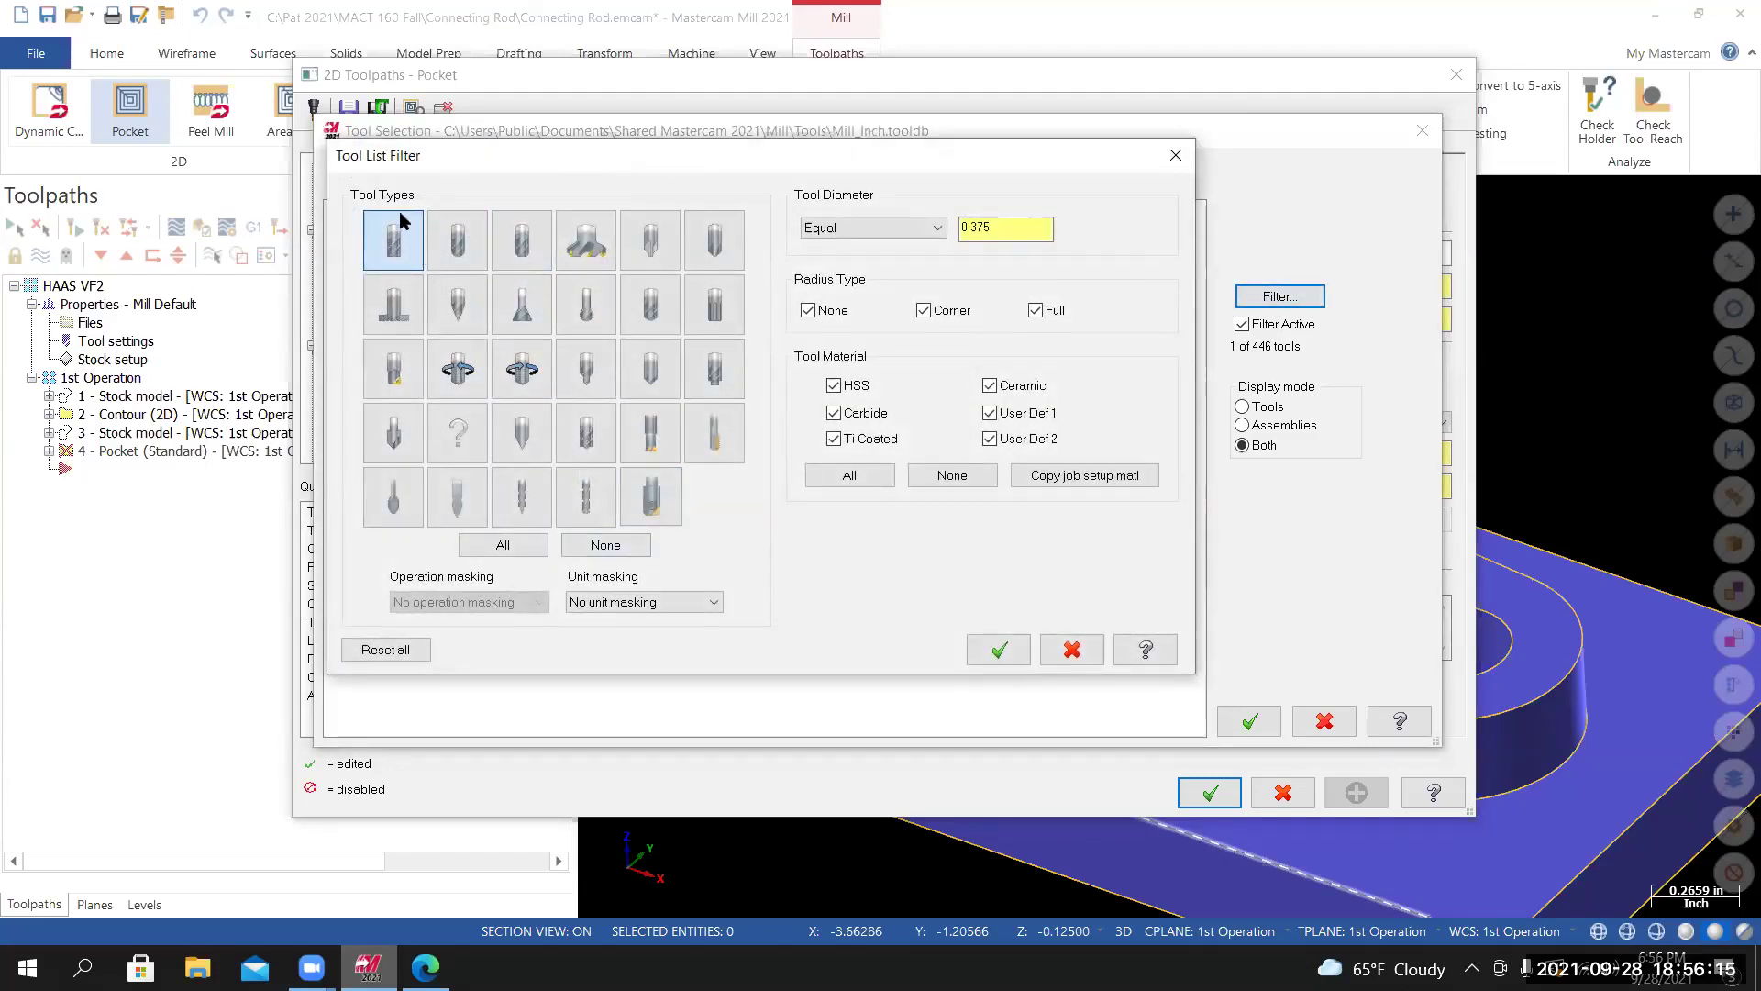
click(604, 546)
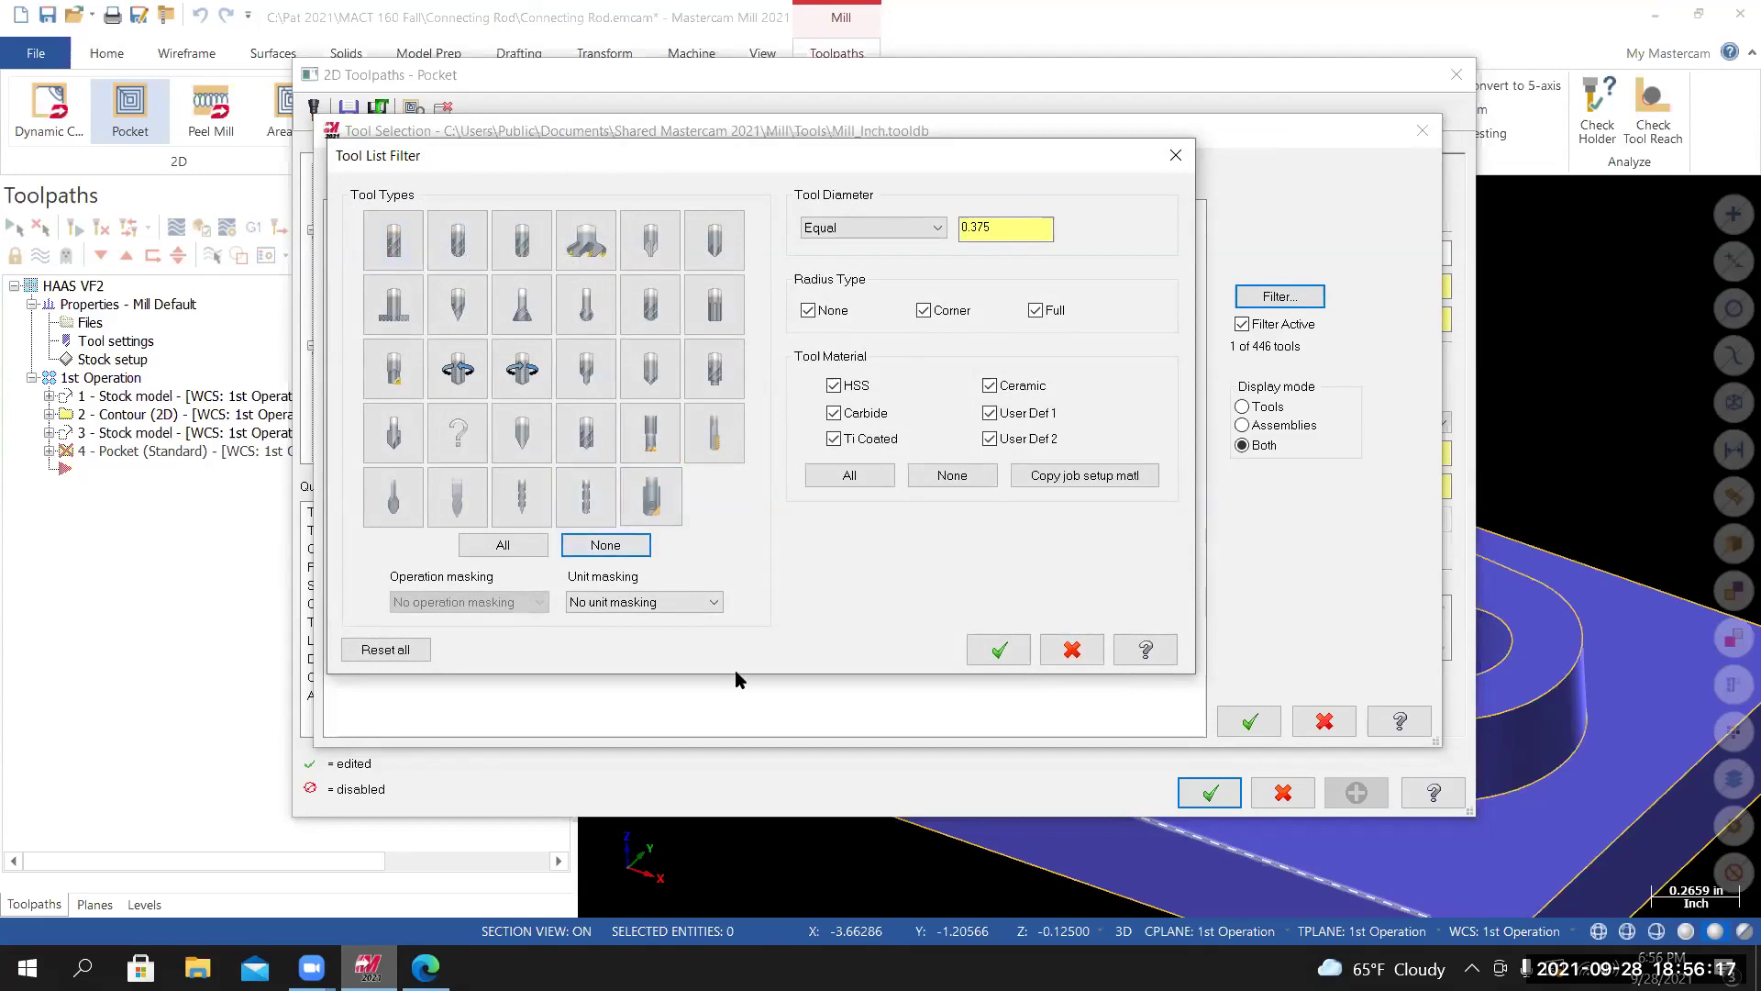
click(407, 243)
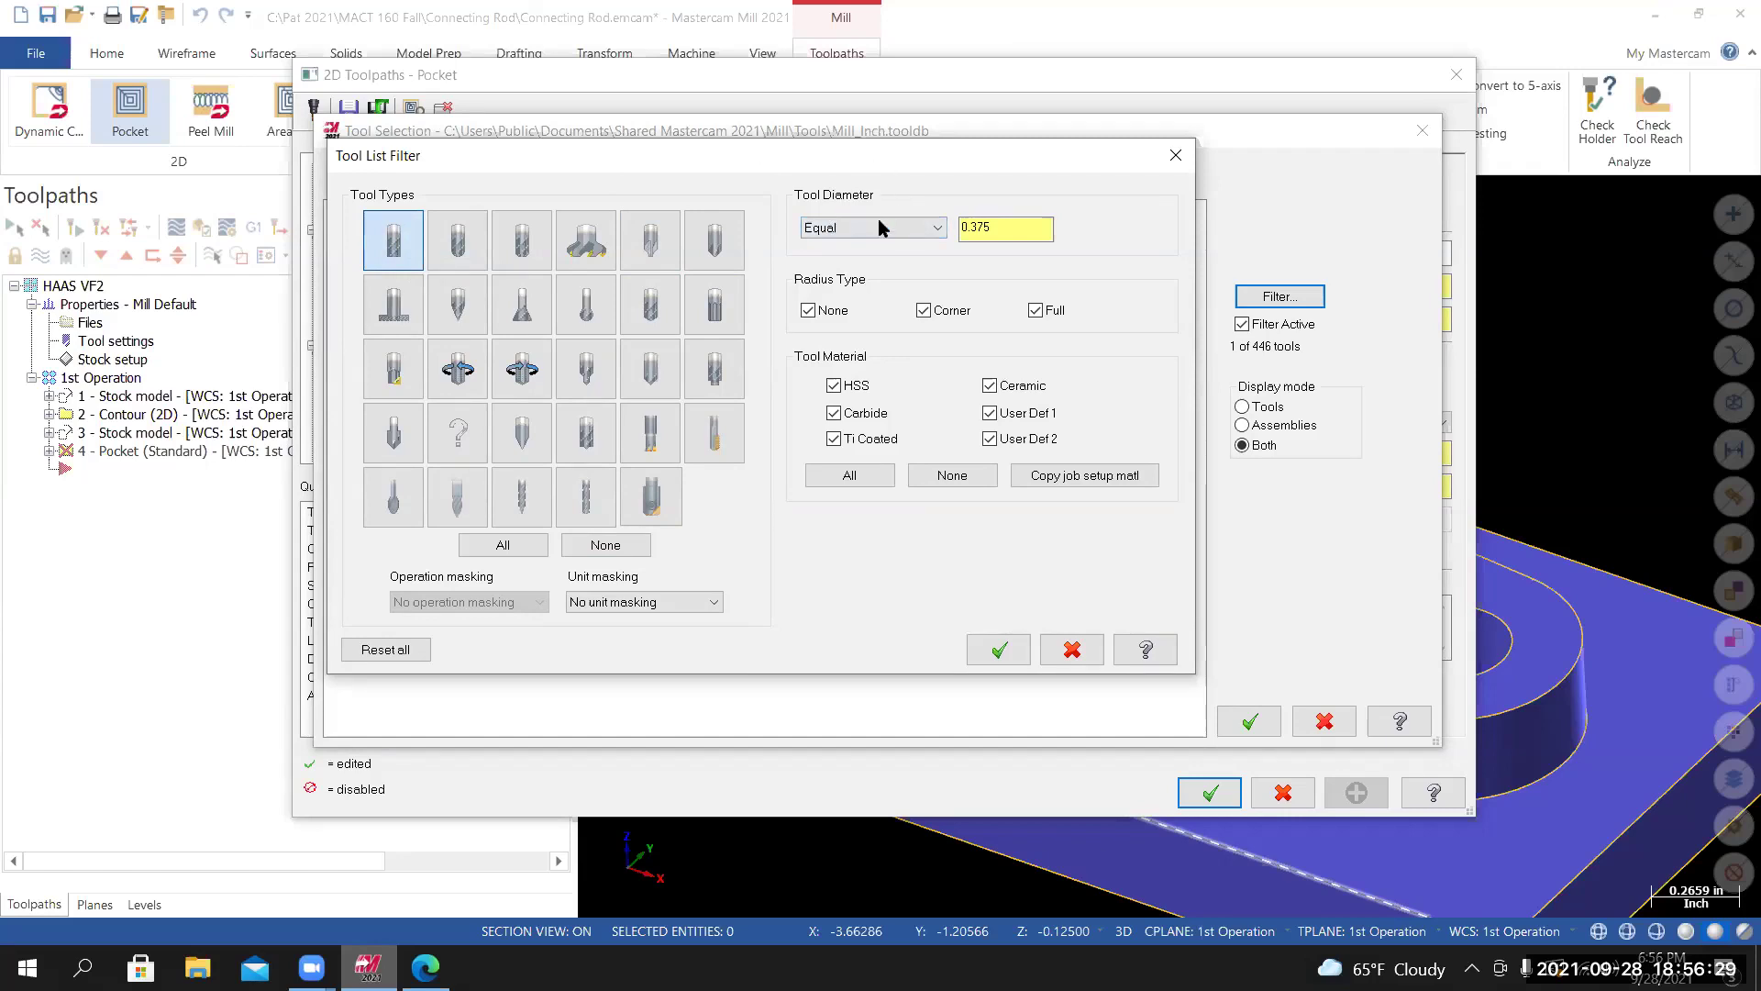
double_click(960, 227)
key(BackSpace)
key(Return)
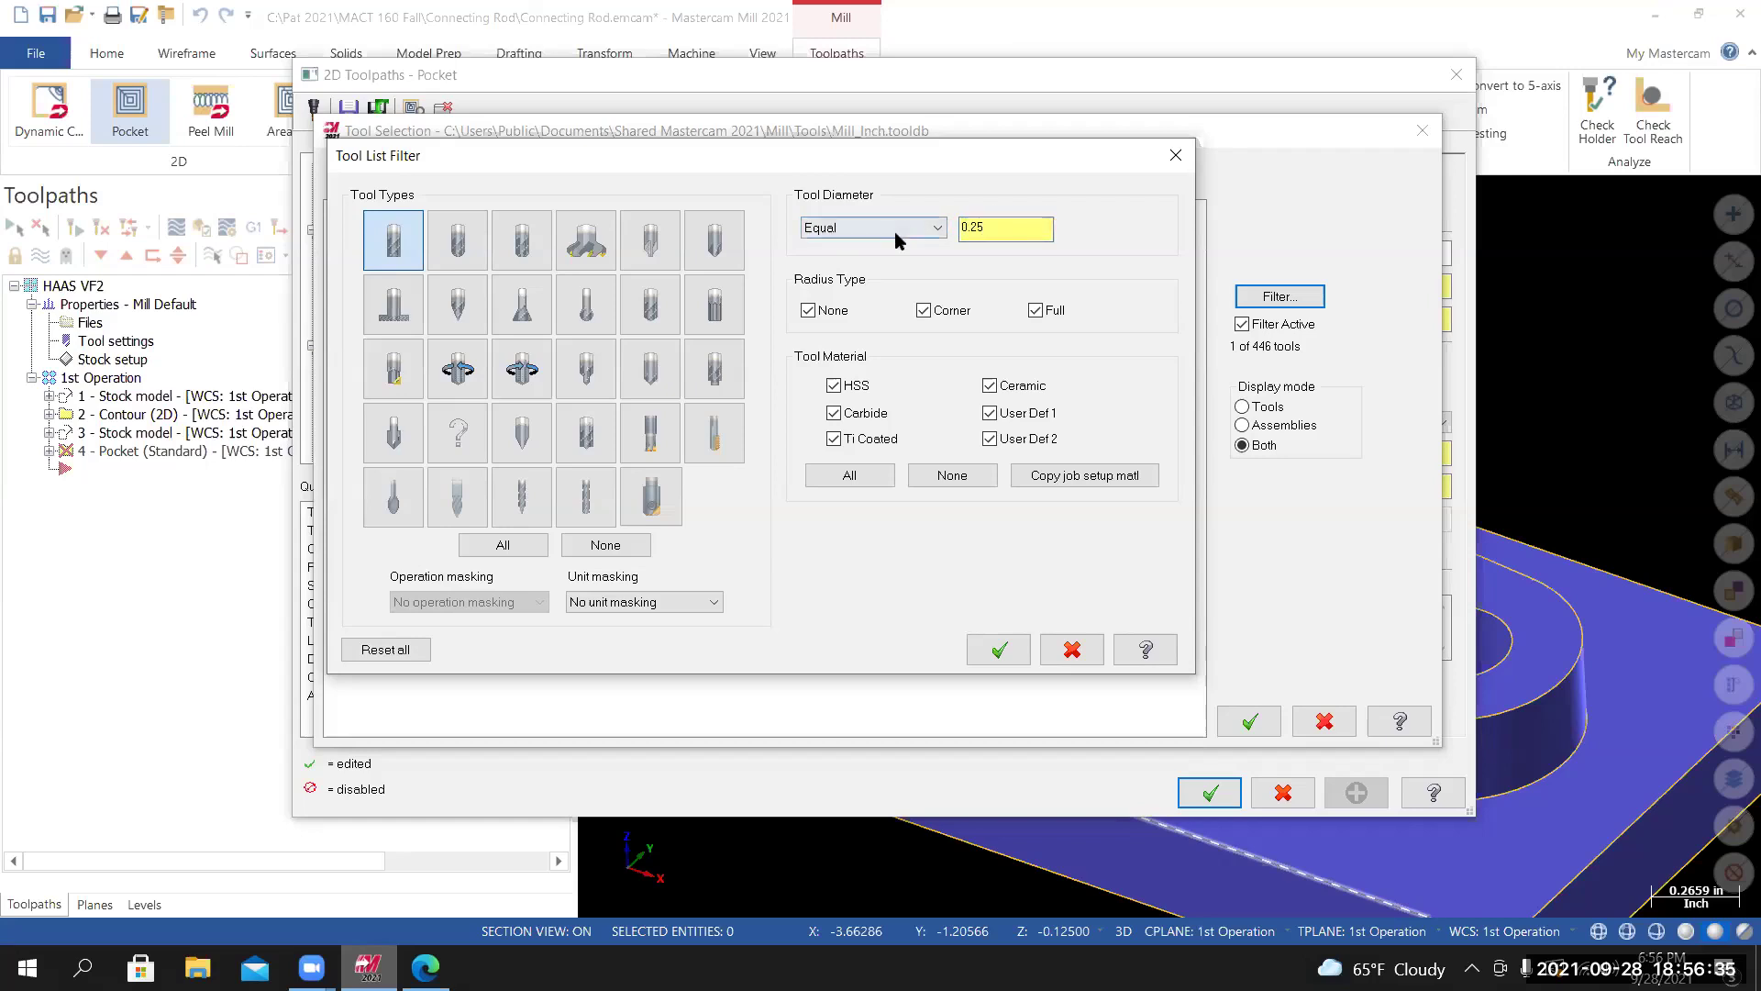
click(1002, 651)
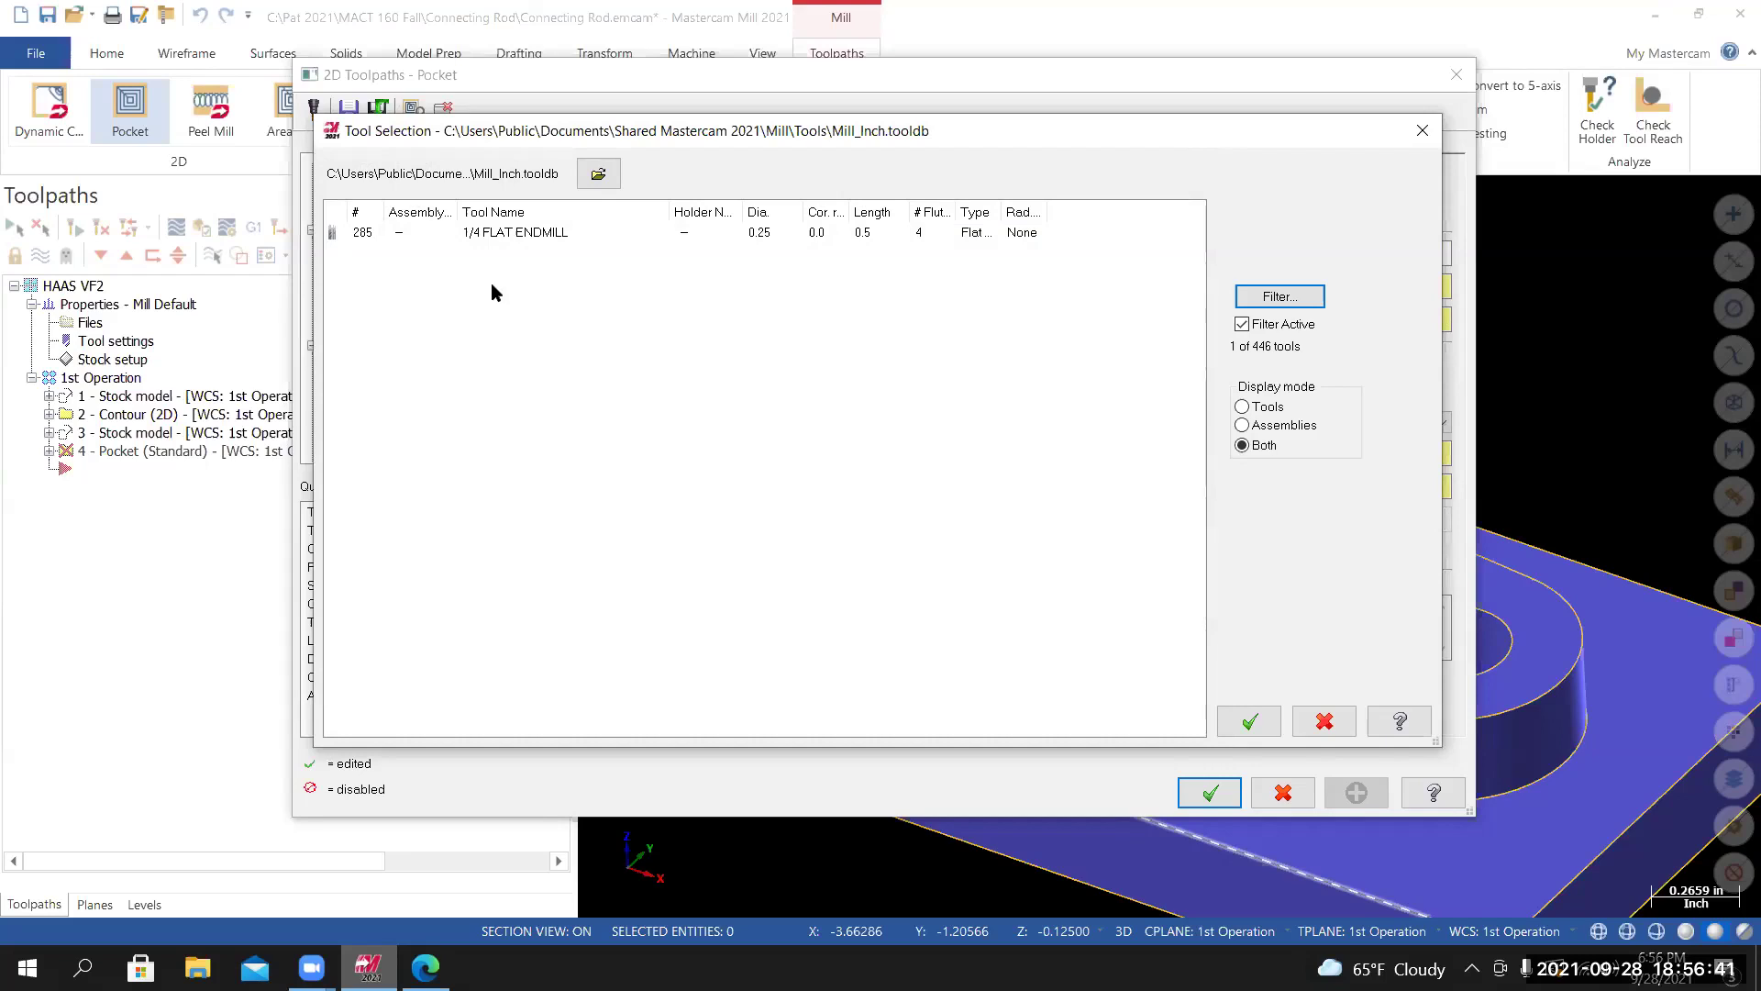
Add the 1/4 FLAT ENDMILL from the library to the pocket operation and open its tool definition for editing.
drag(502, 134, 538, 189)
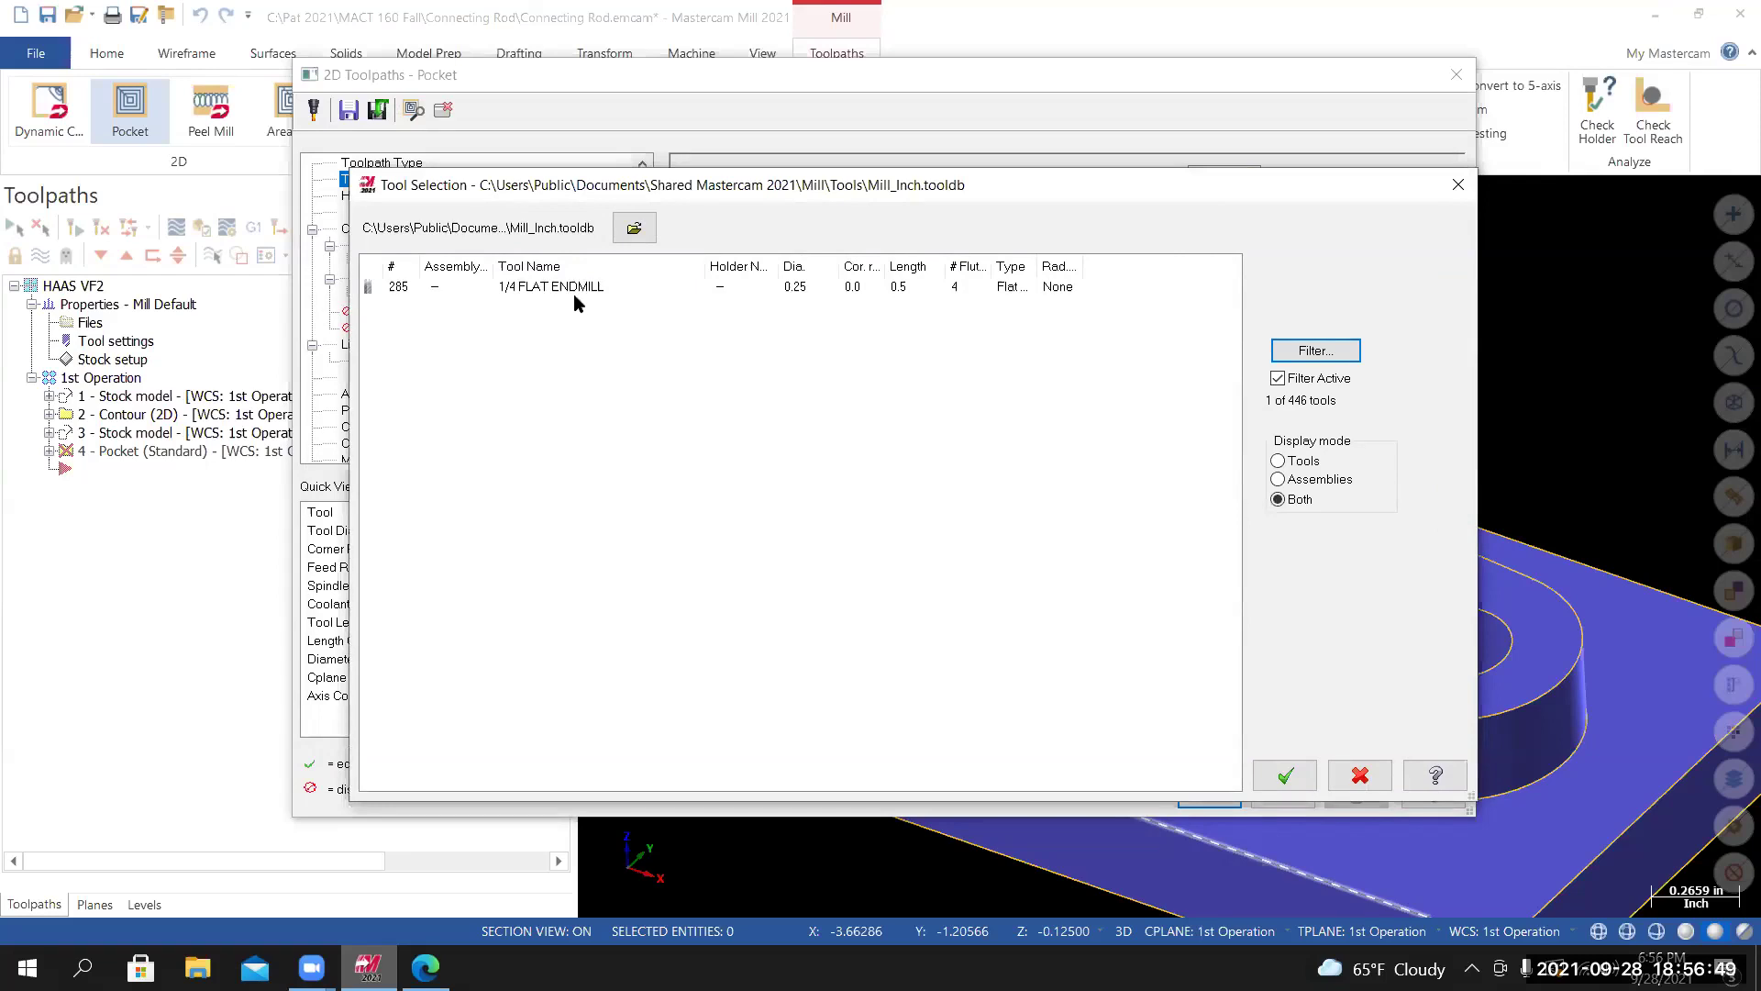
double_click(541, 288)
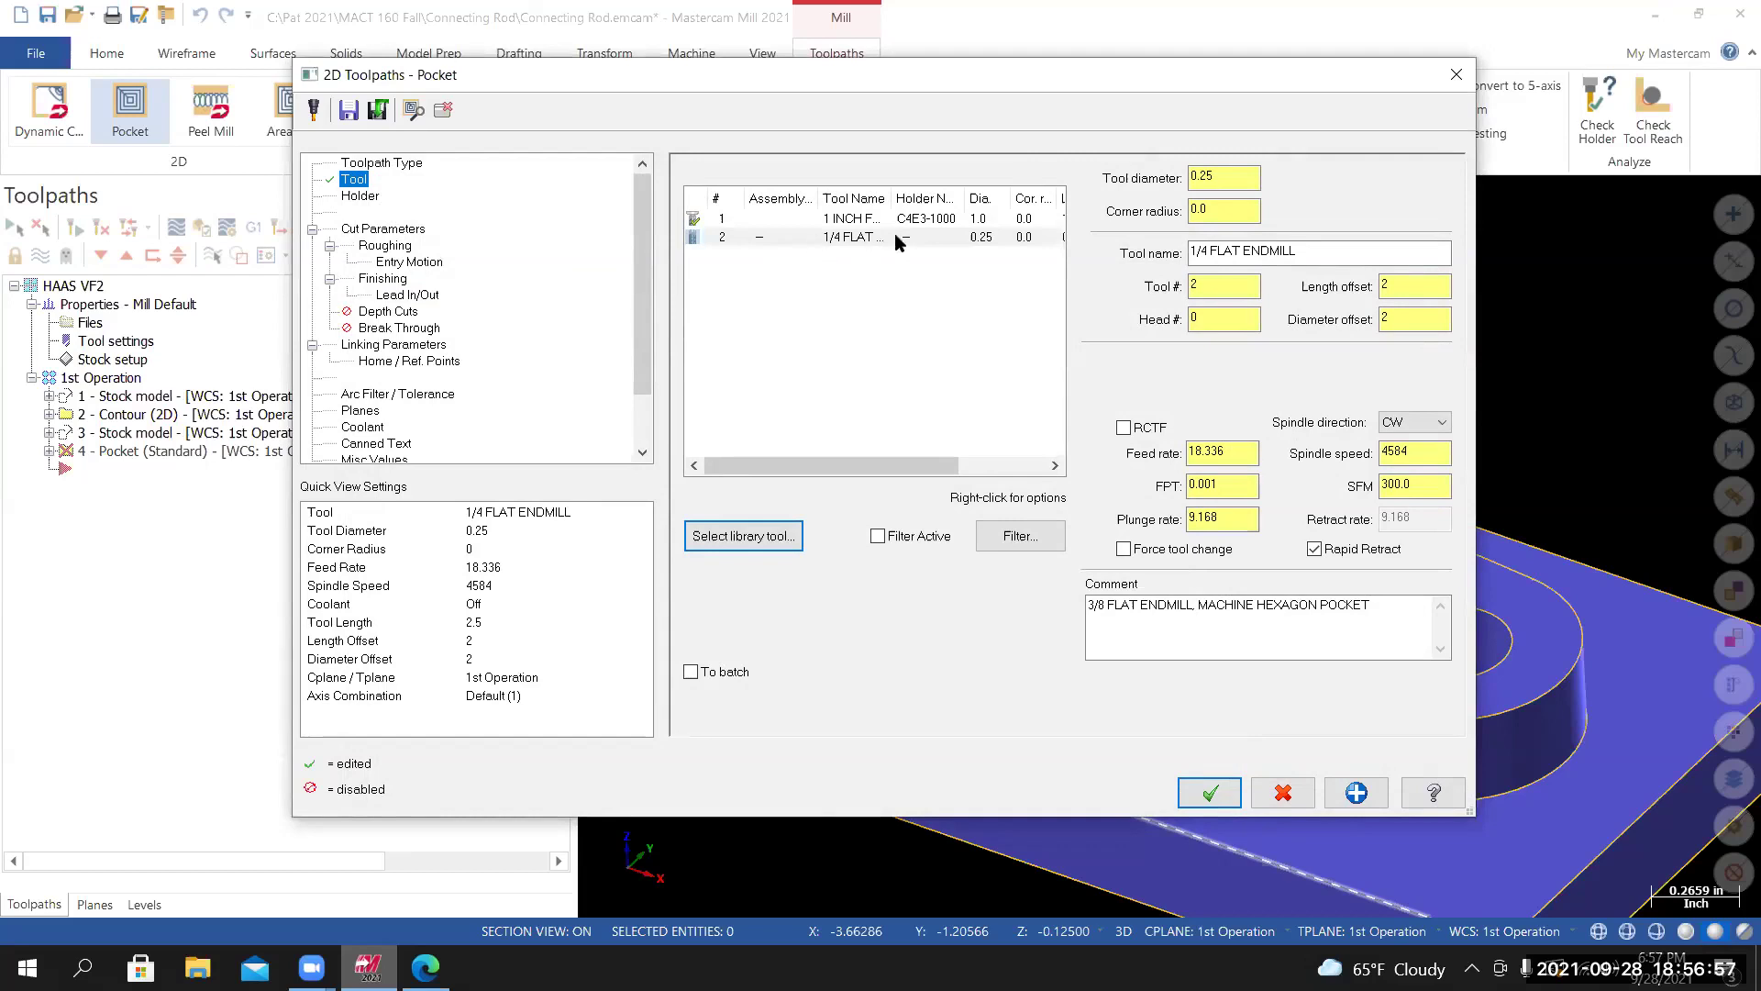
right_click(841, 240)
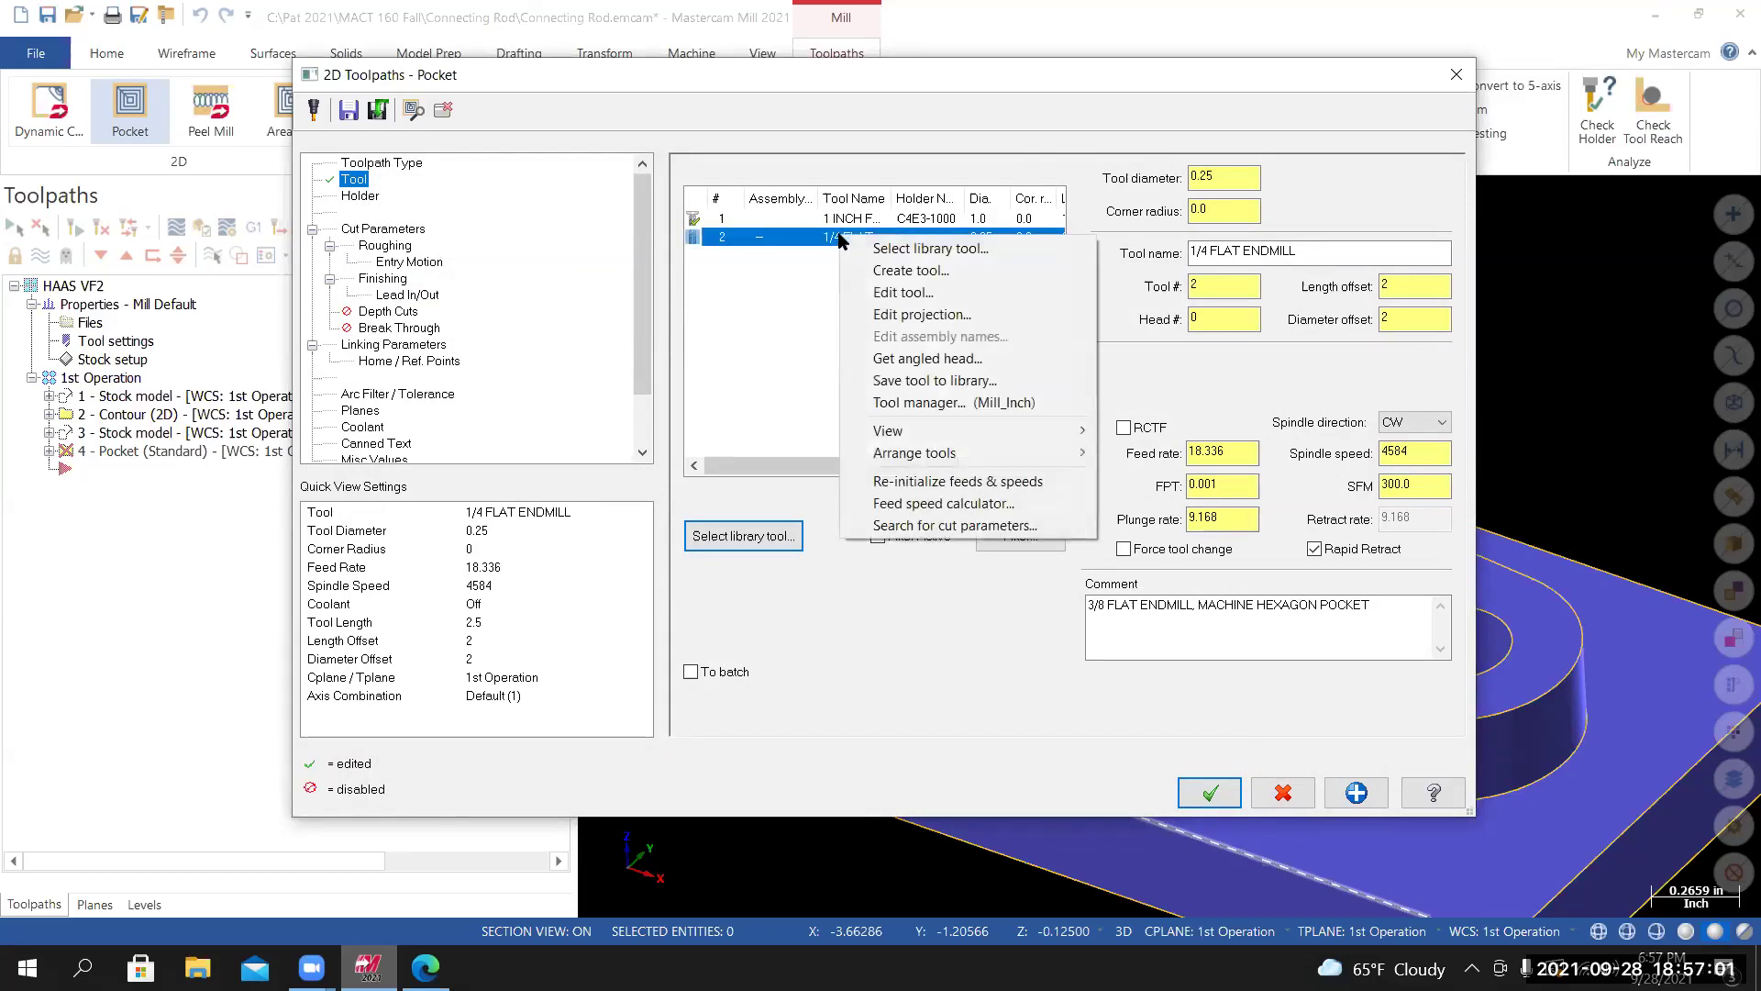
click(886, 292)
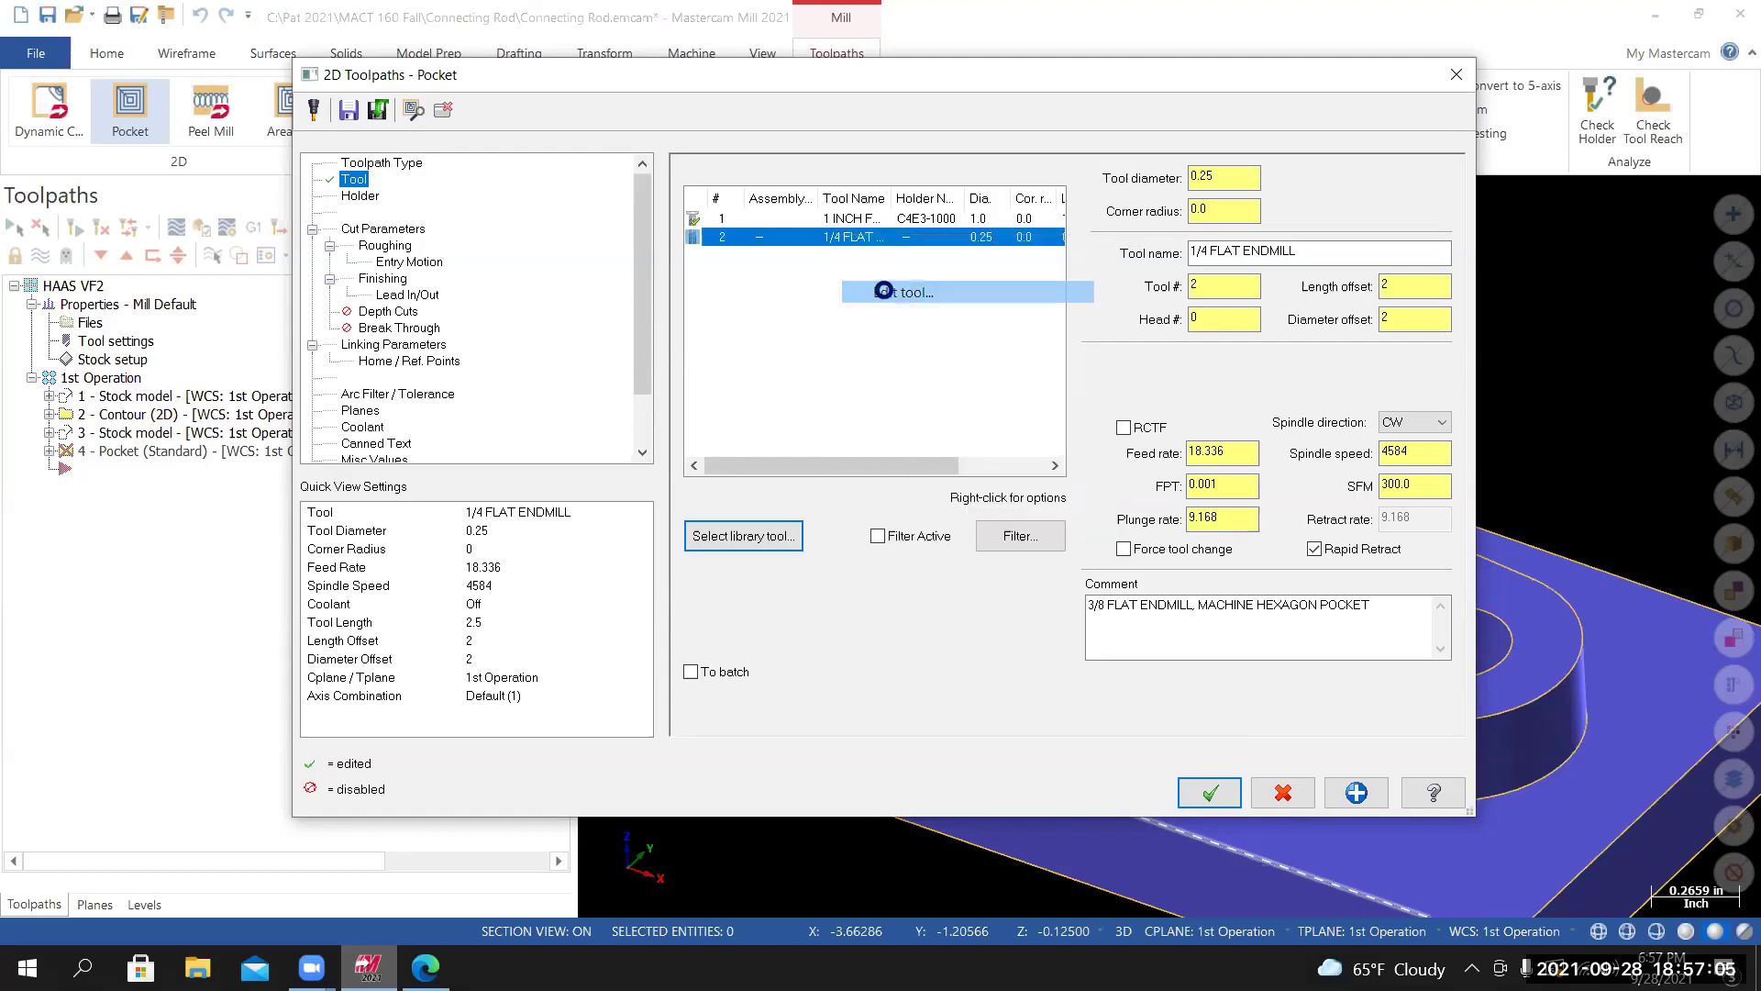
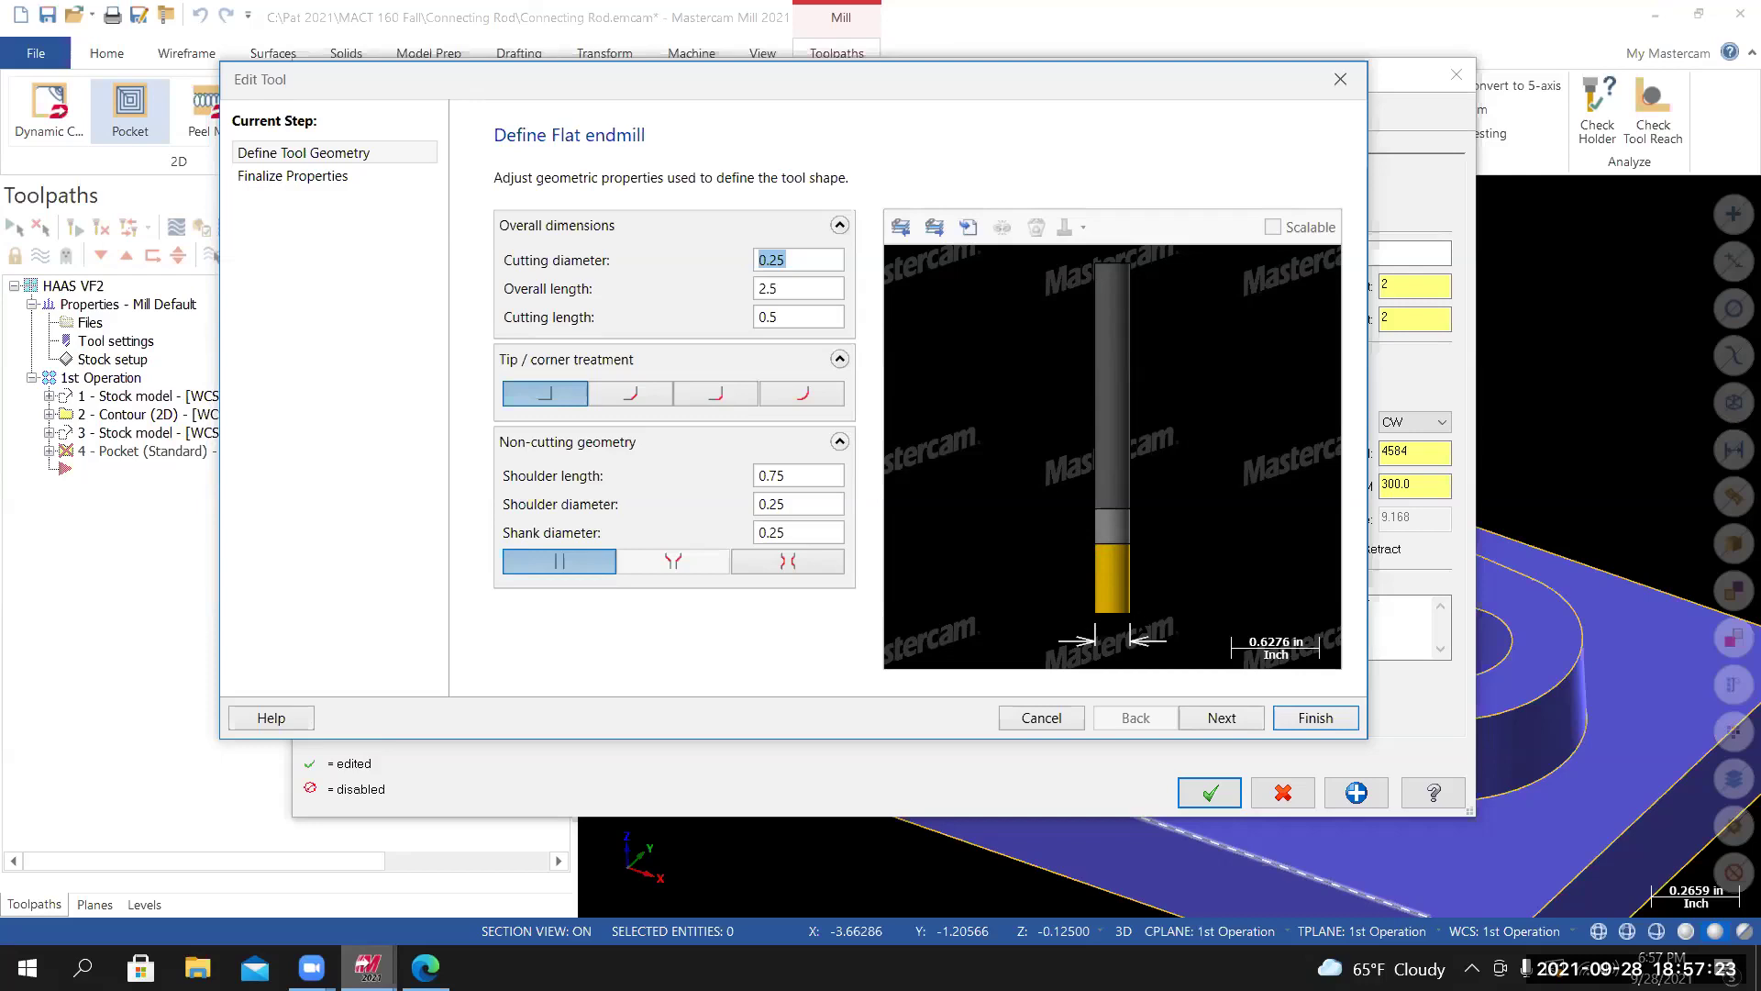
Consult the tool list and connecting rod drawing in the browser, and return to the endmill's cutting length in Mastercam.
click(823, 318)
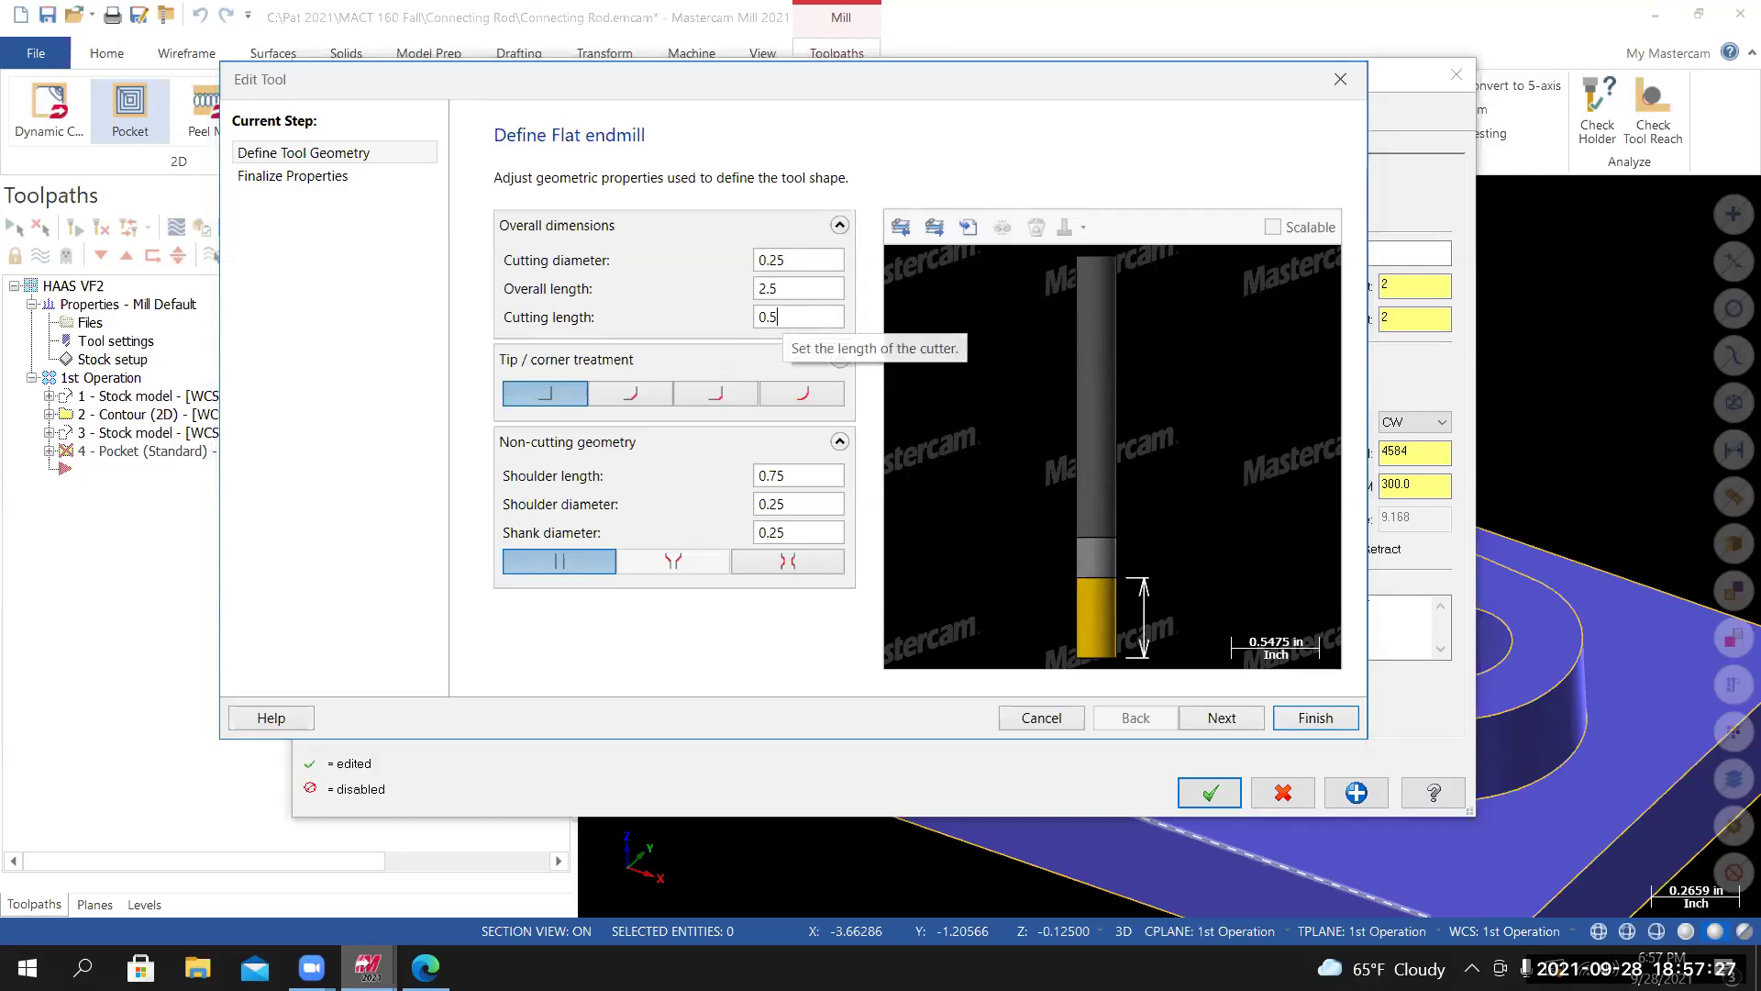
click(424, 966)
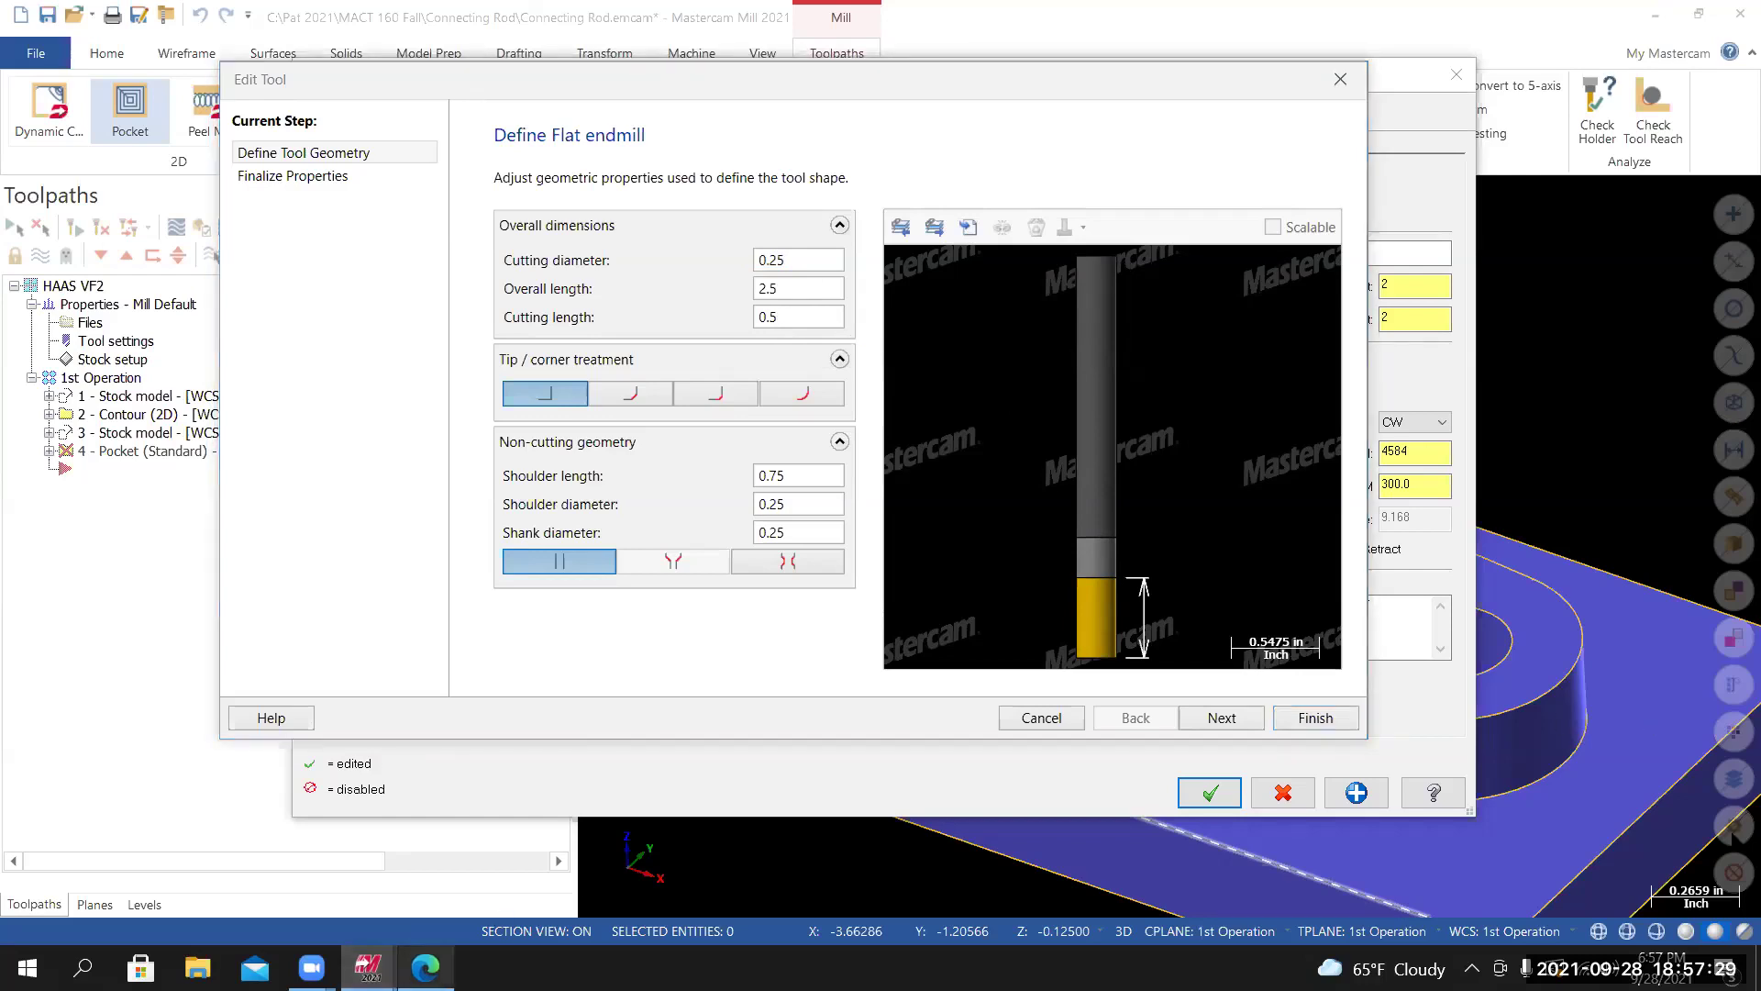
drag(1732, 862, 1697, 132)
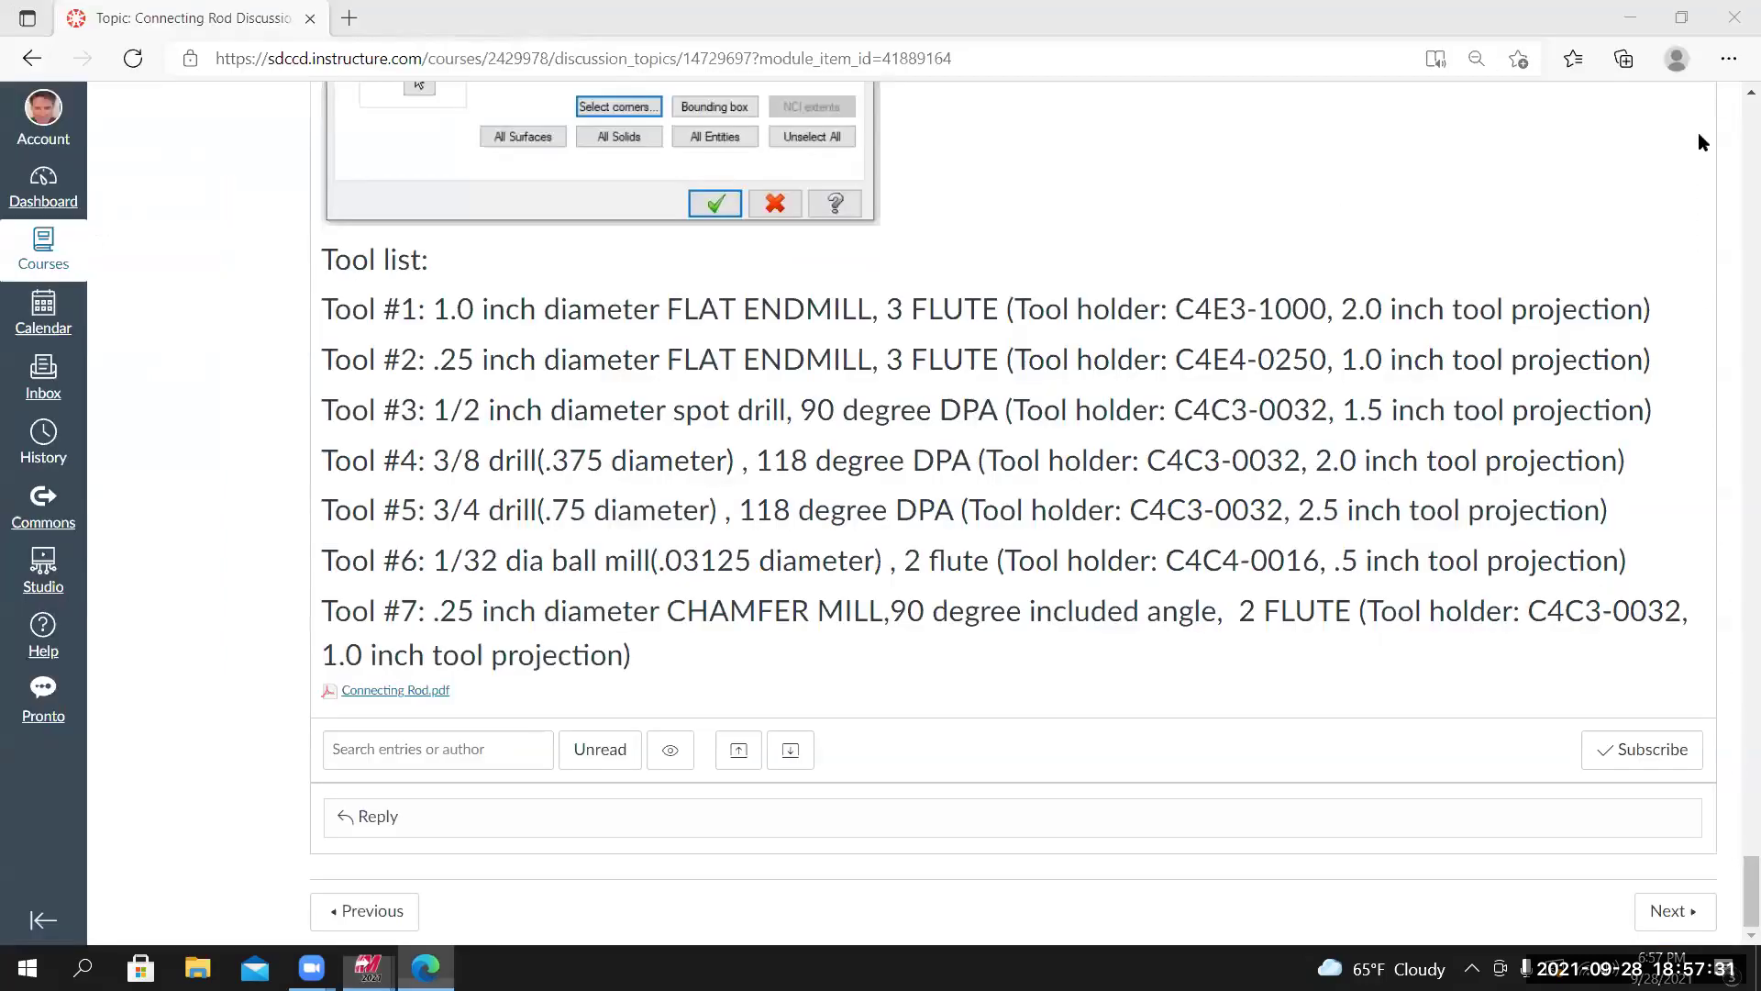
scroll(816, 486, up, 15)
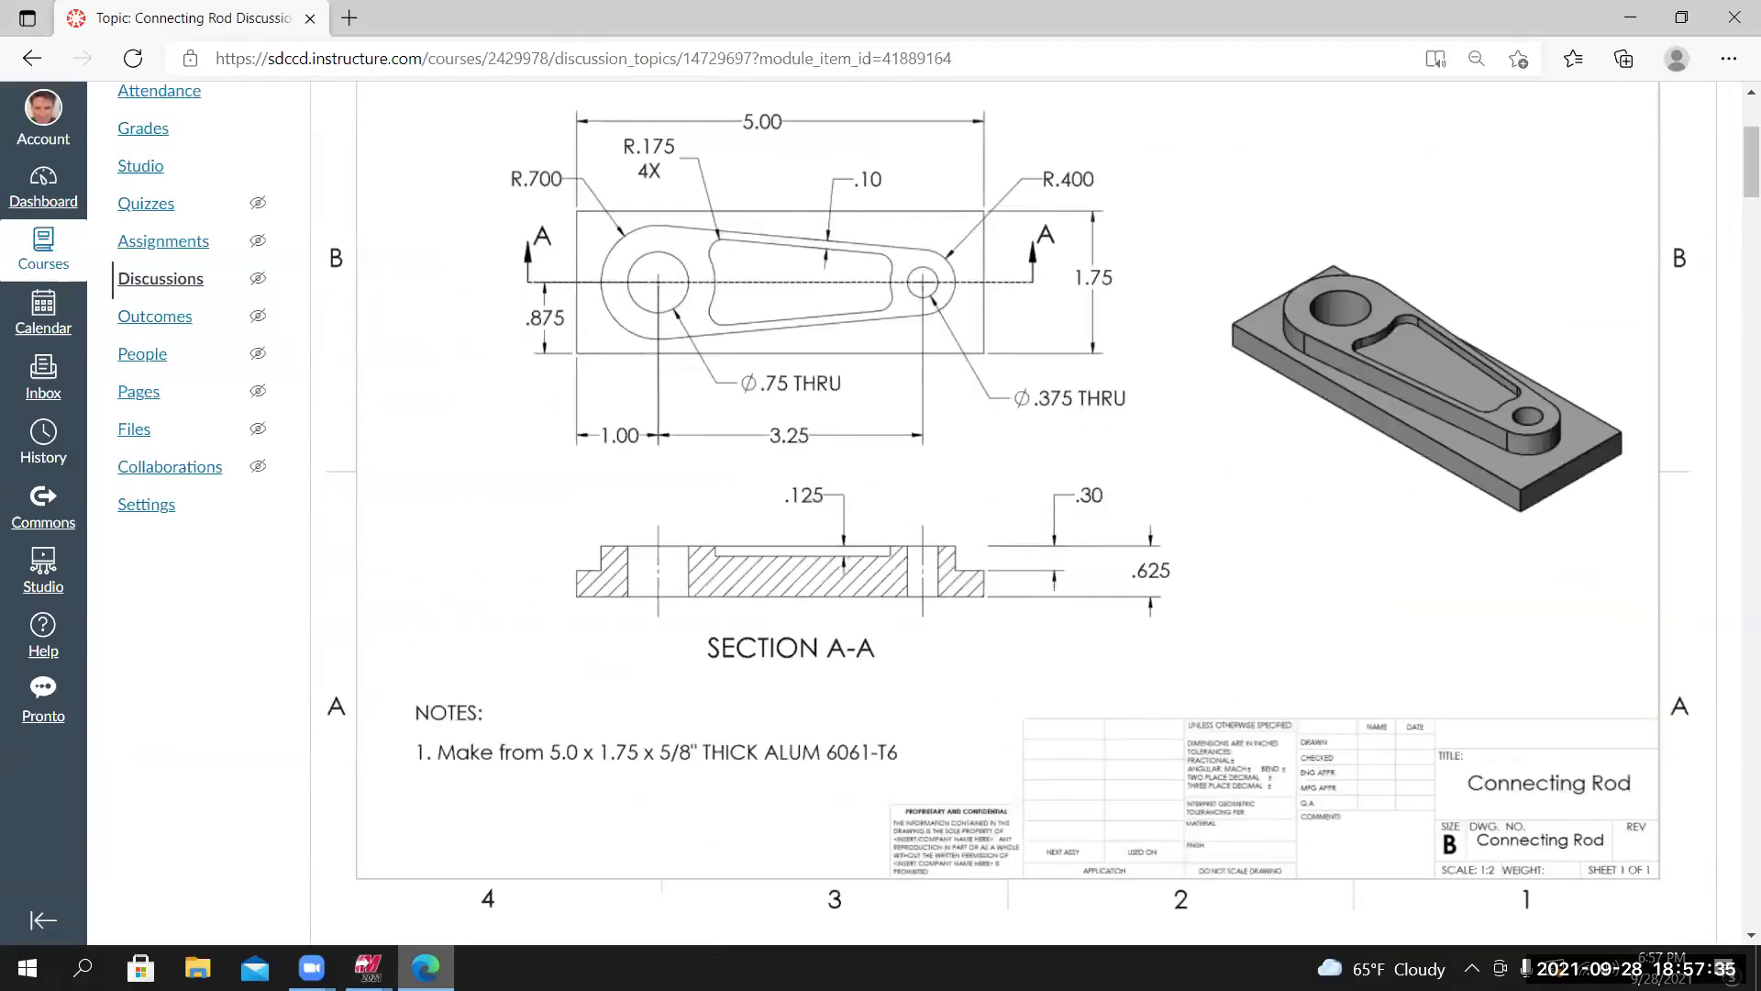
click(368, 967)
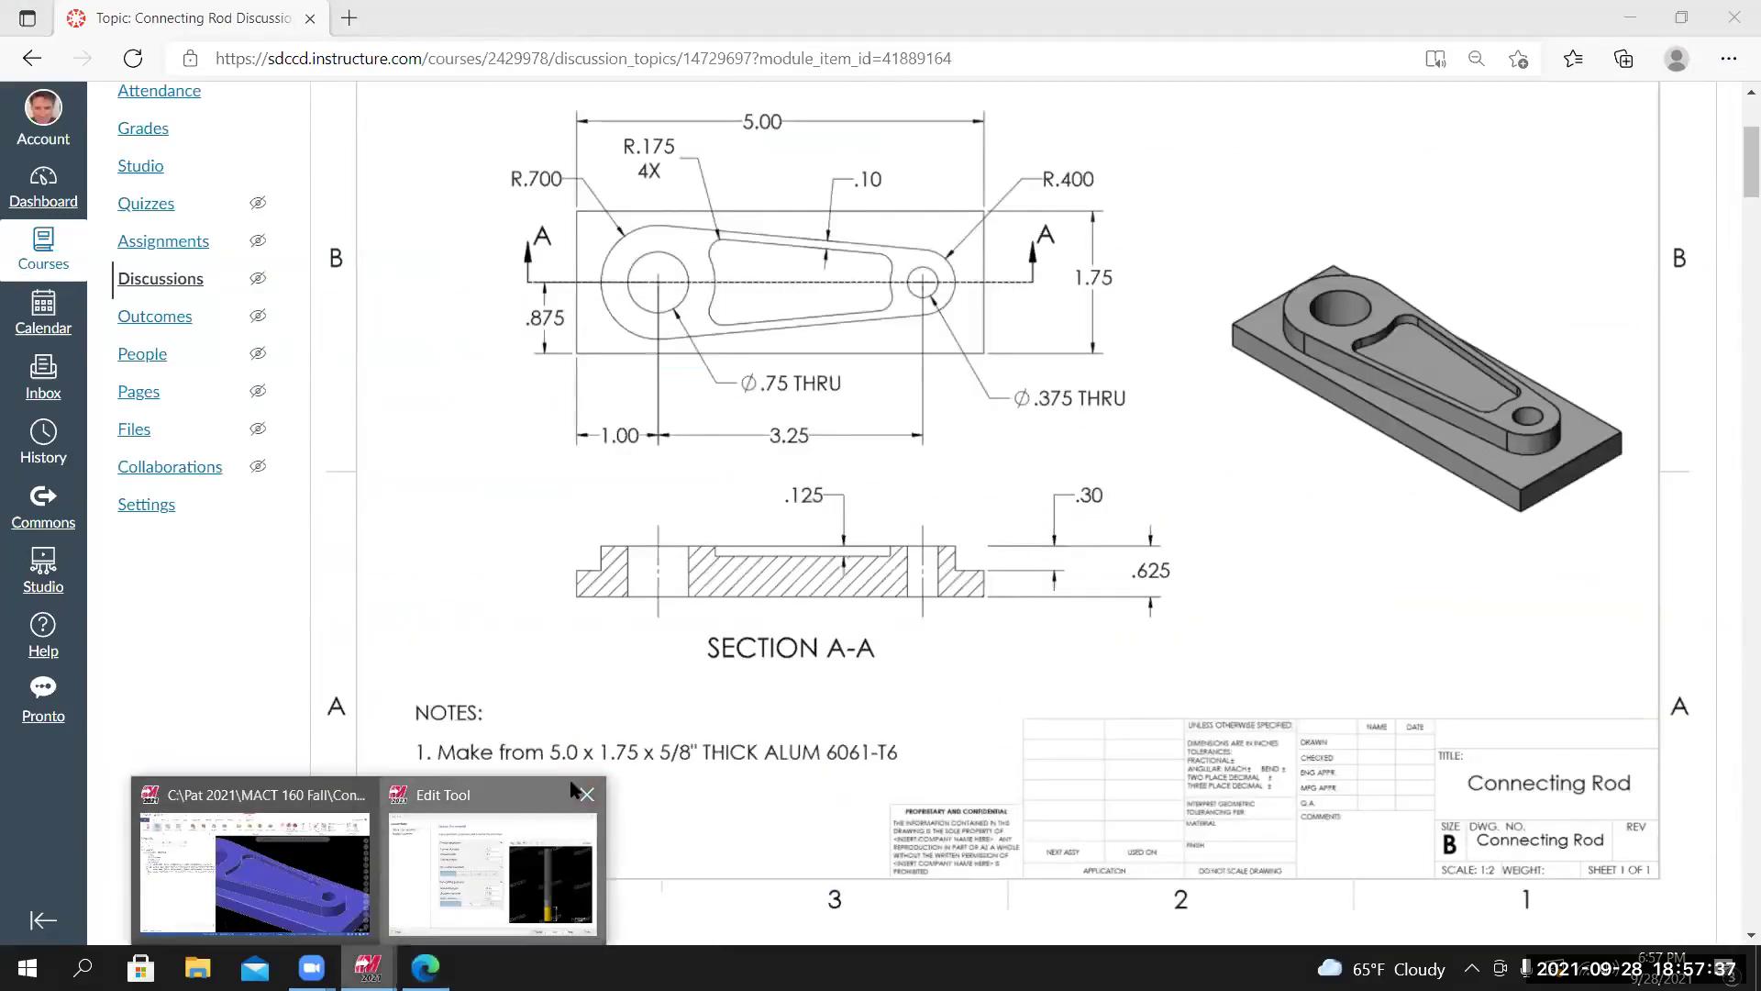
key(alt+Tab)
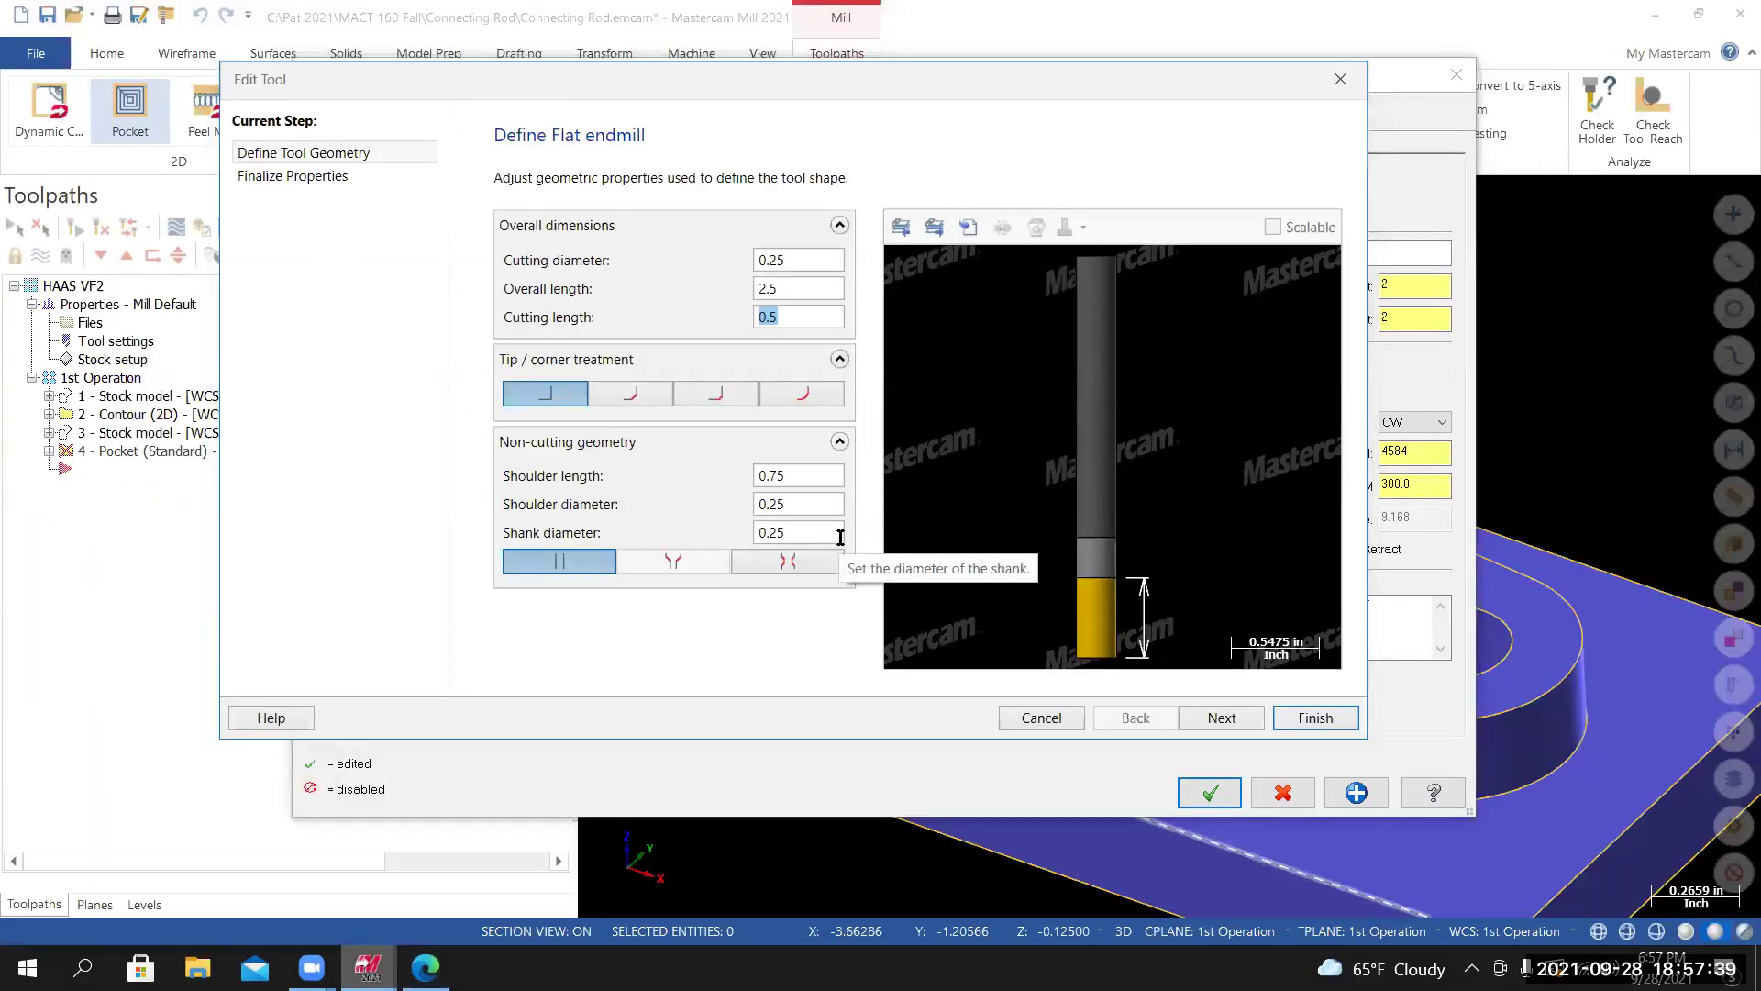
click(796, 316)
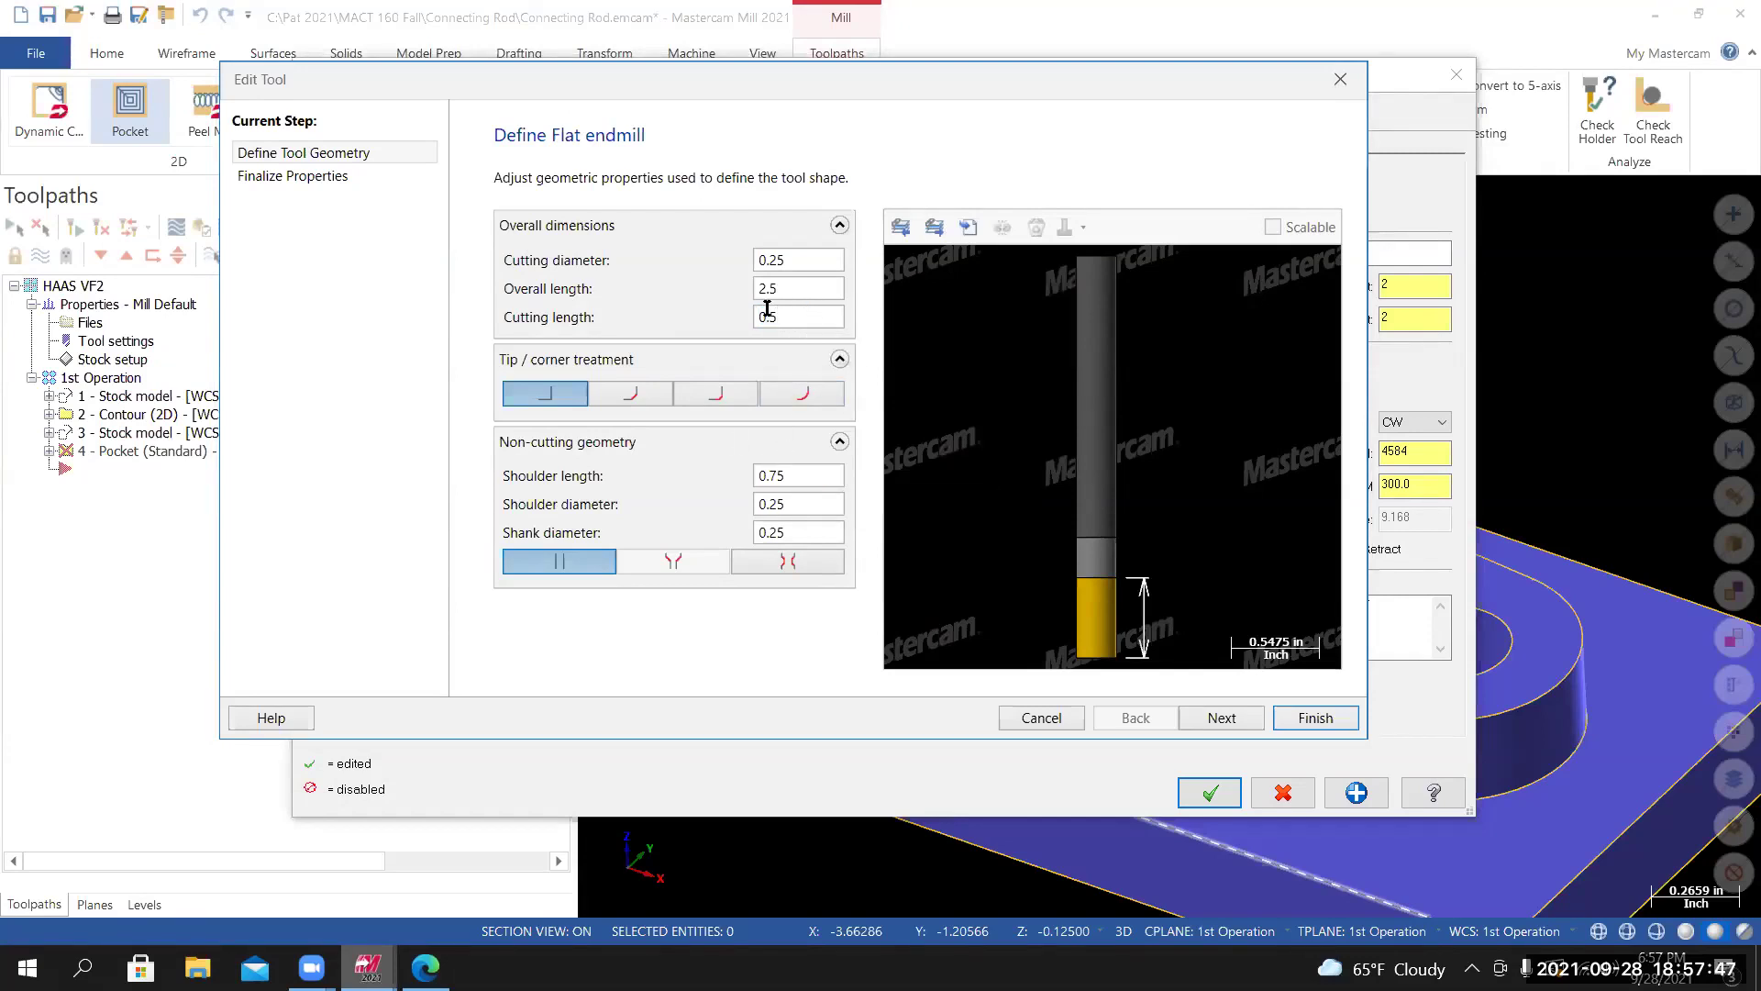
Set the 1/4 flat endmill to 3 flutes in its final properties and recalculate its speeds and feeds for the material.
click(1229, 722)
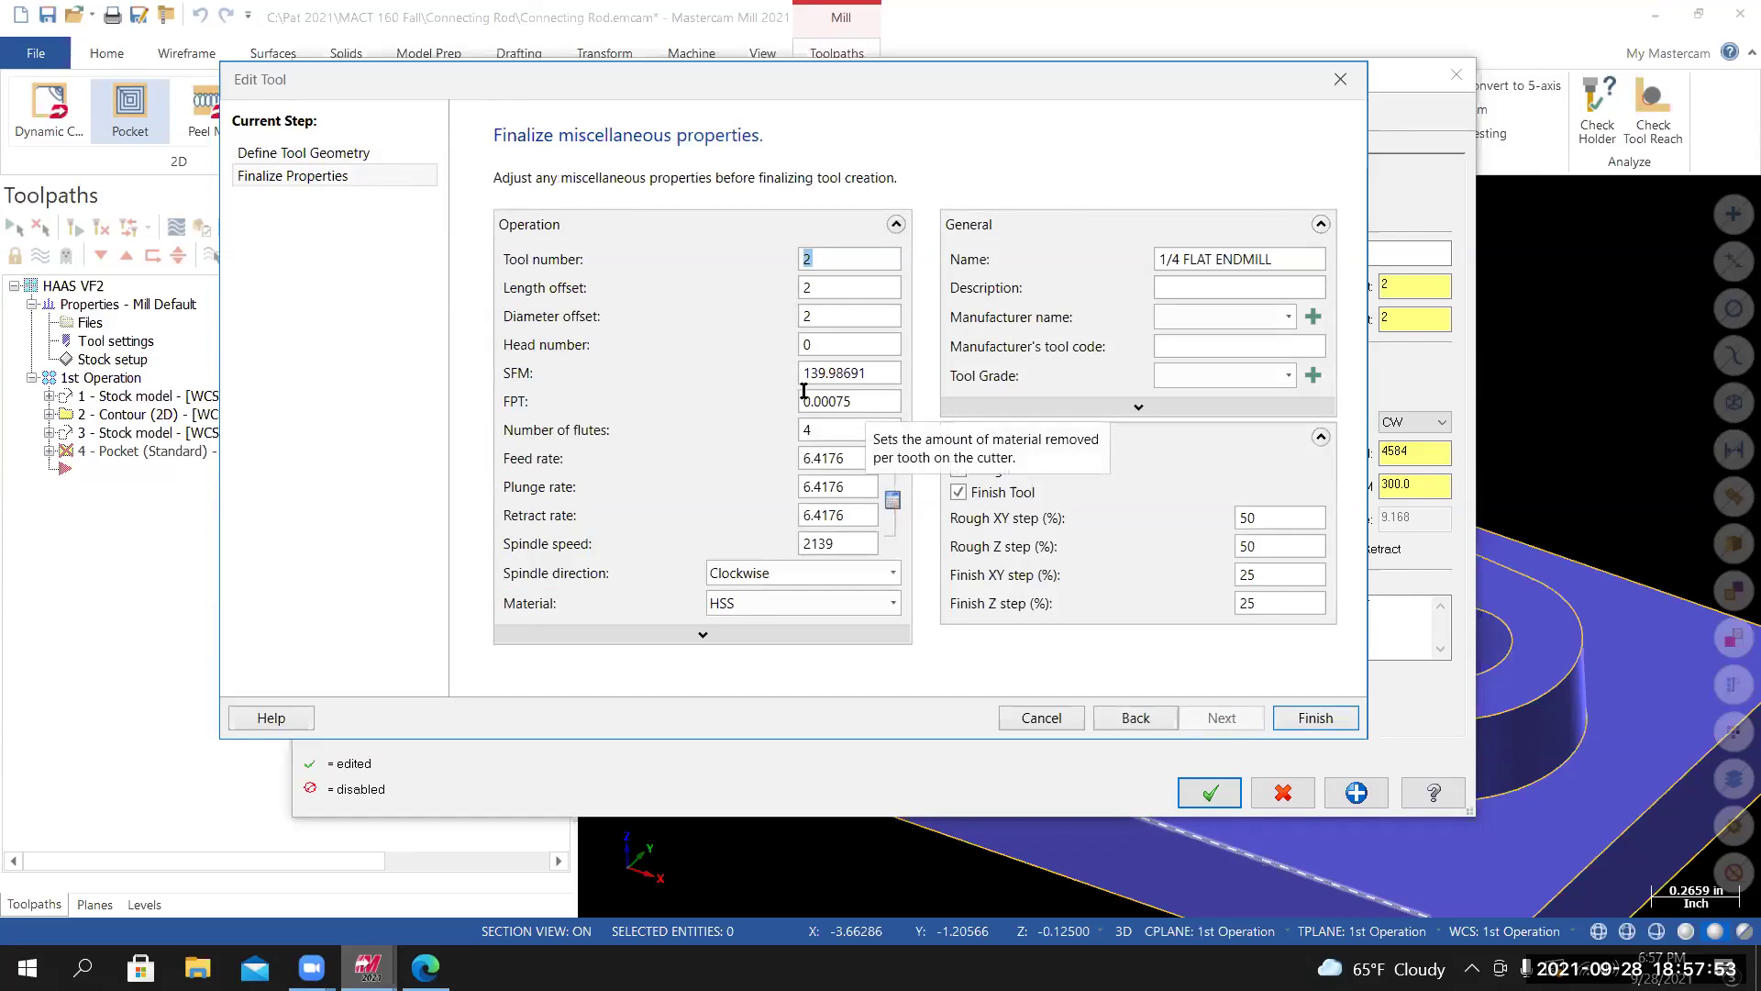
drag(818, 429, 778, 427)
text(3)
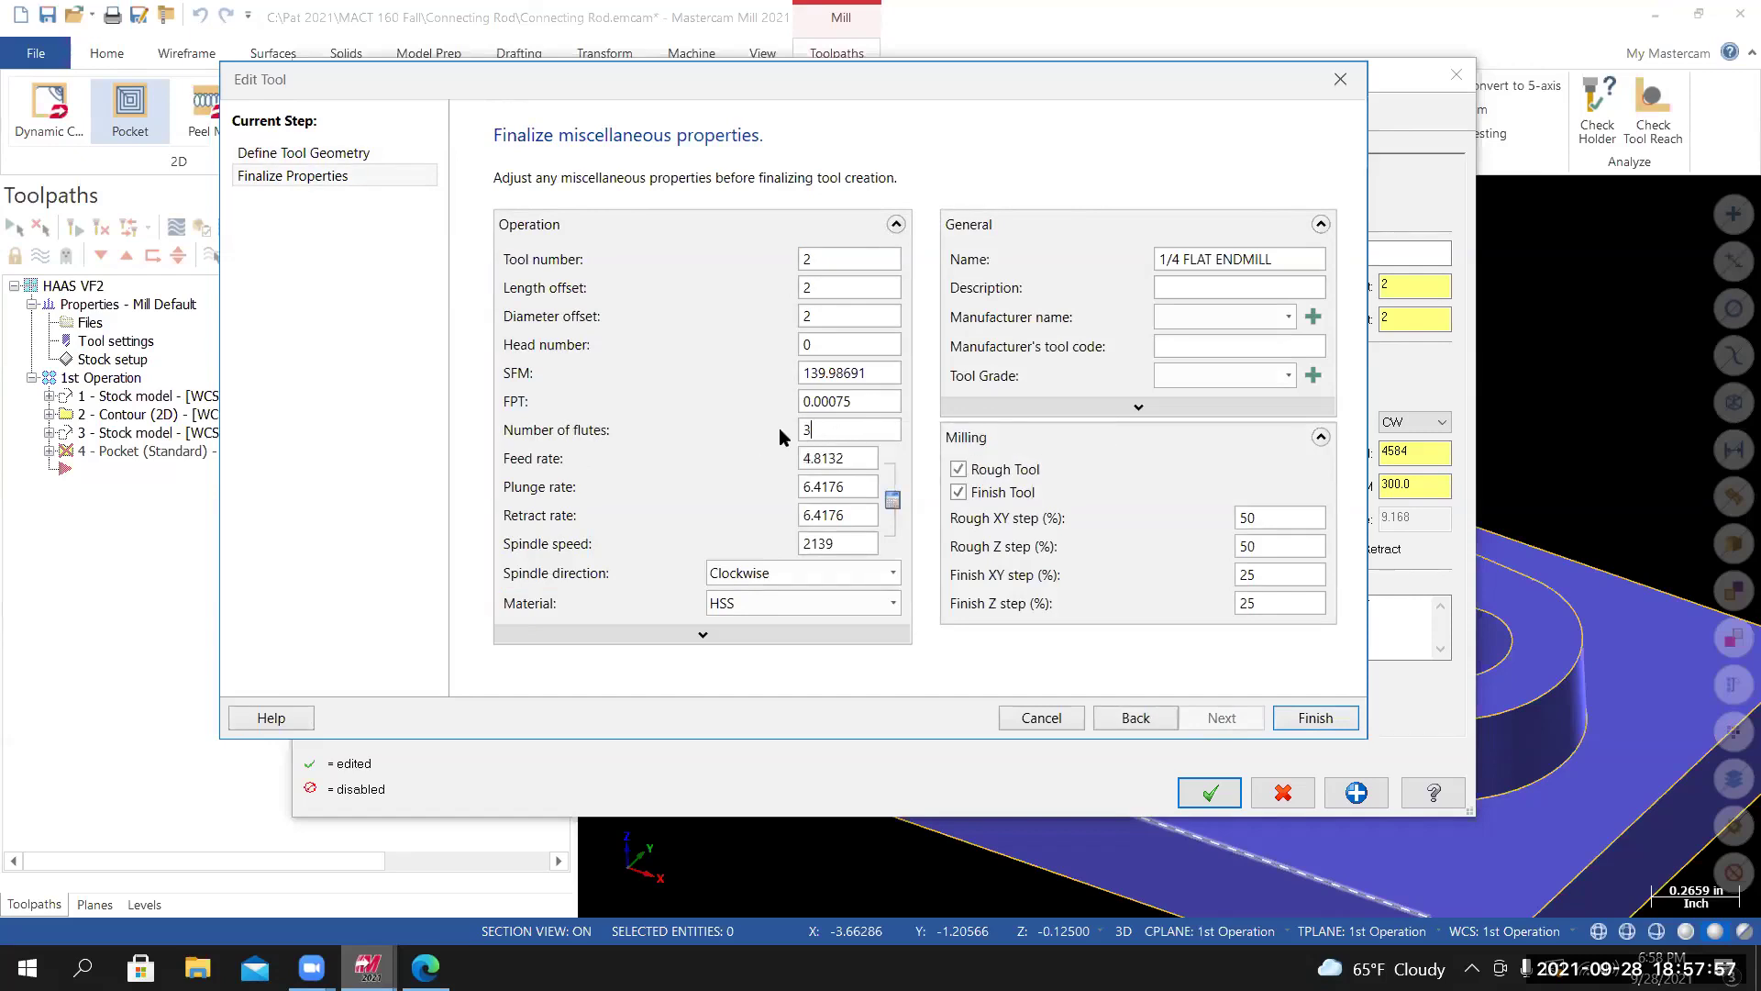
click(891, 502)
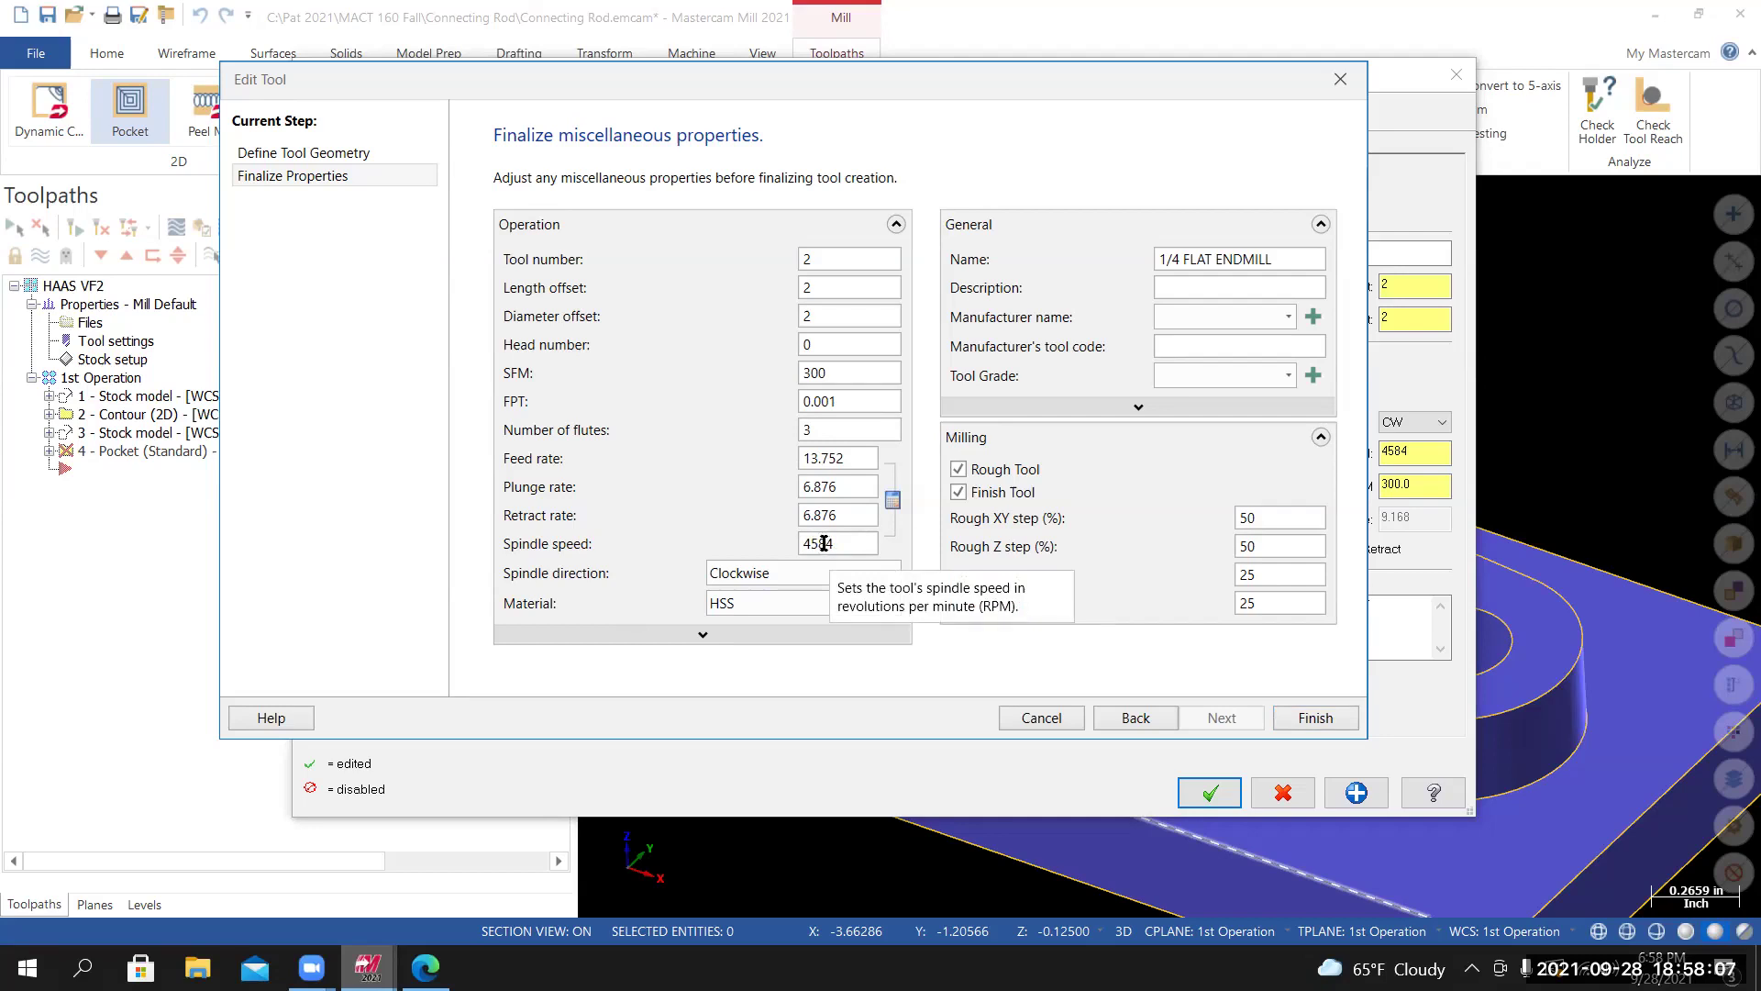
click(847, 370)
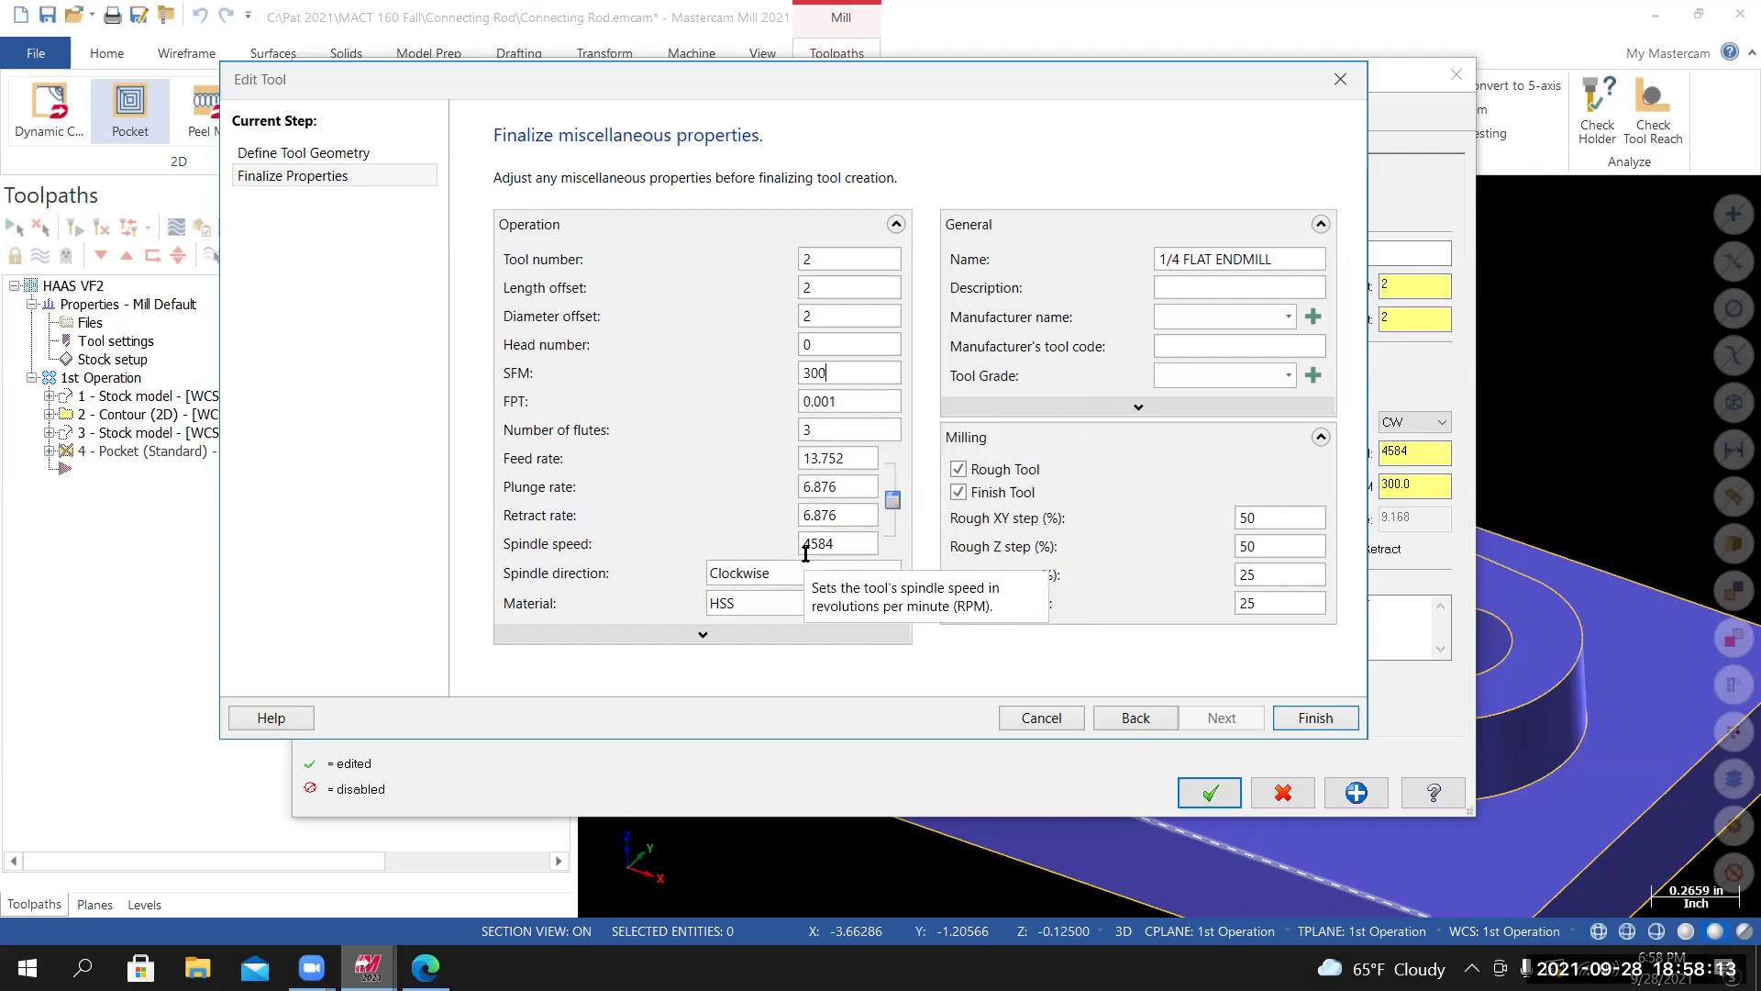
Set the endmill's standard flood coolant to On in its additional operation properties.
click(633, 637)
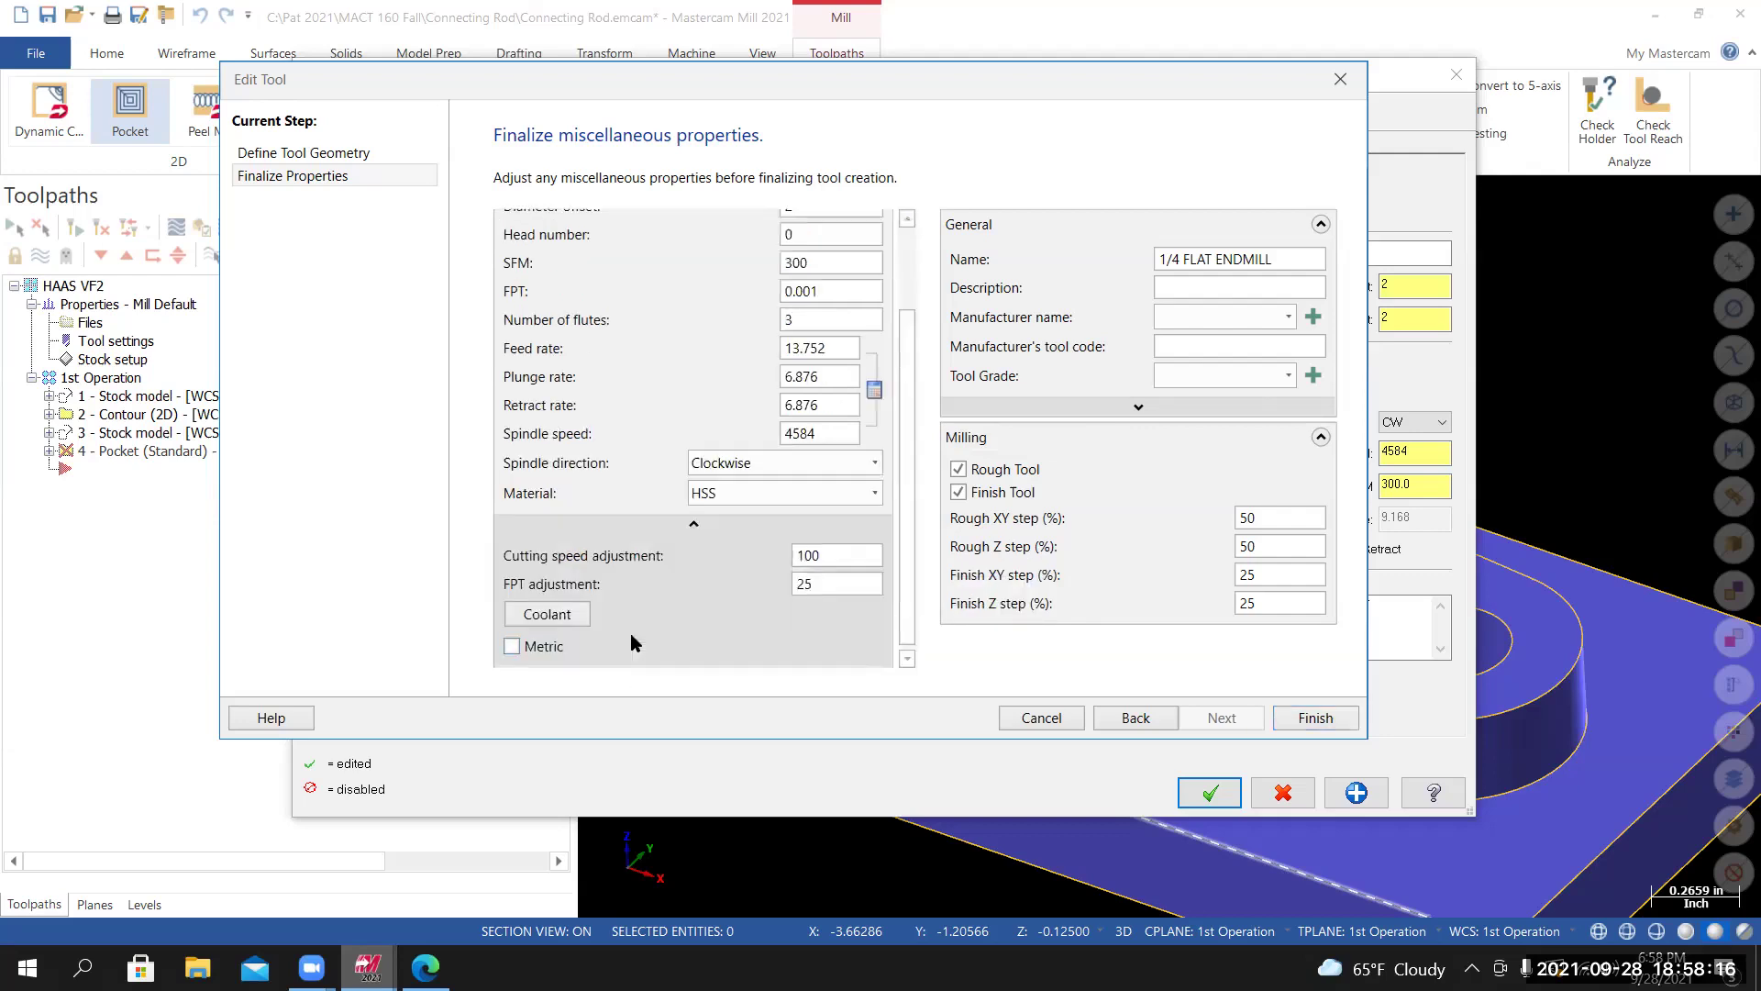
click(549, 613)
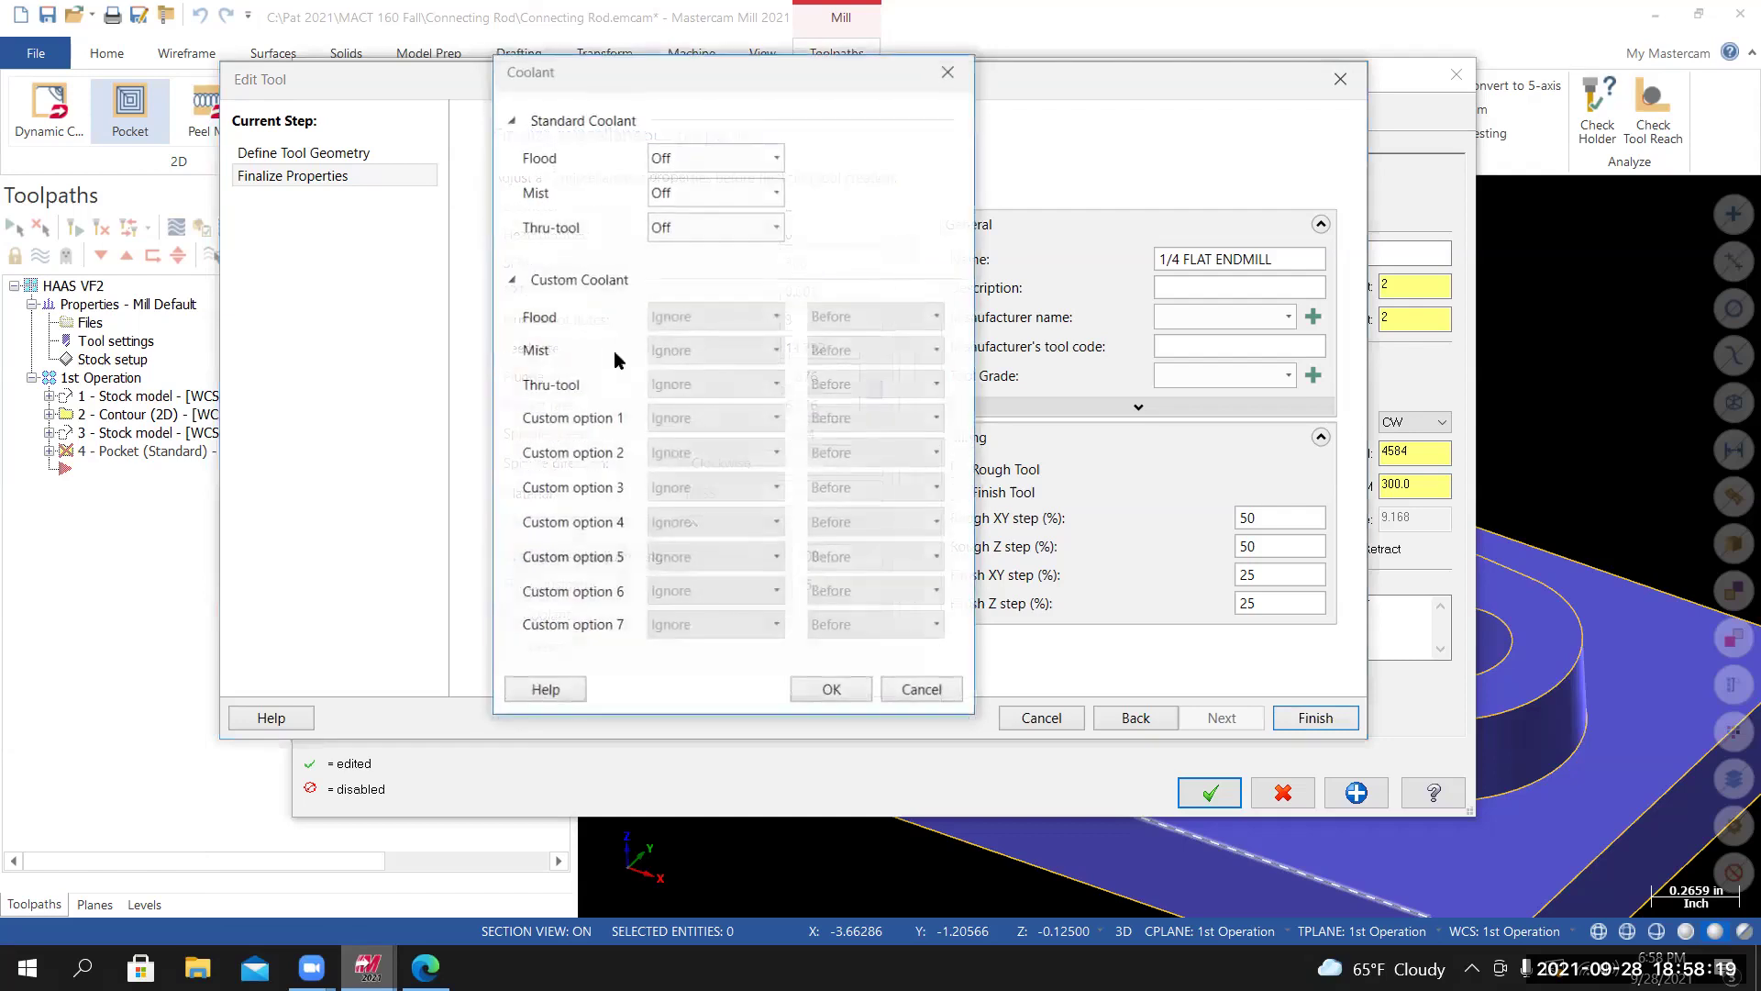
click(752, 157)
click(710, 196)
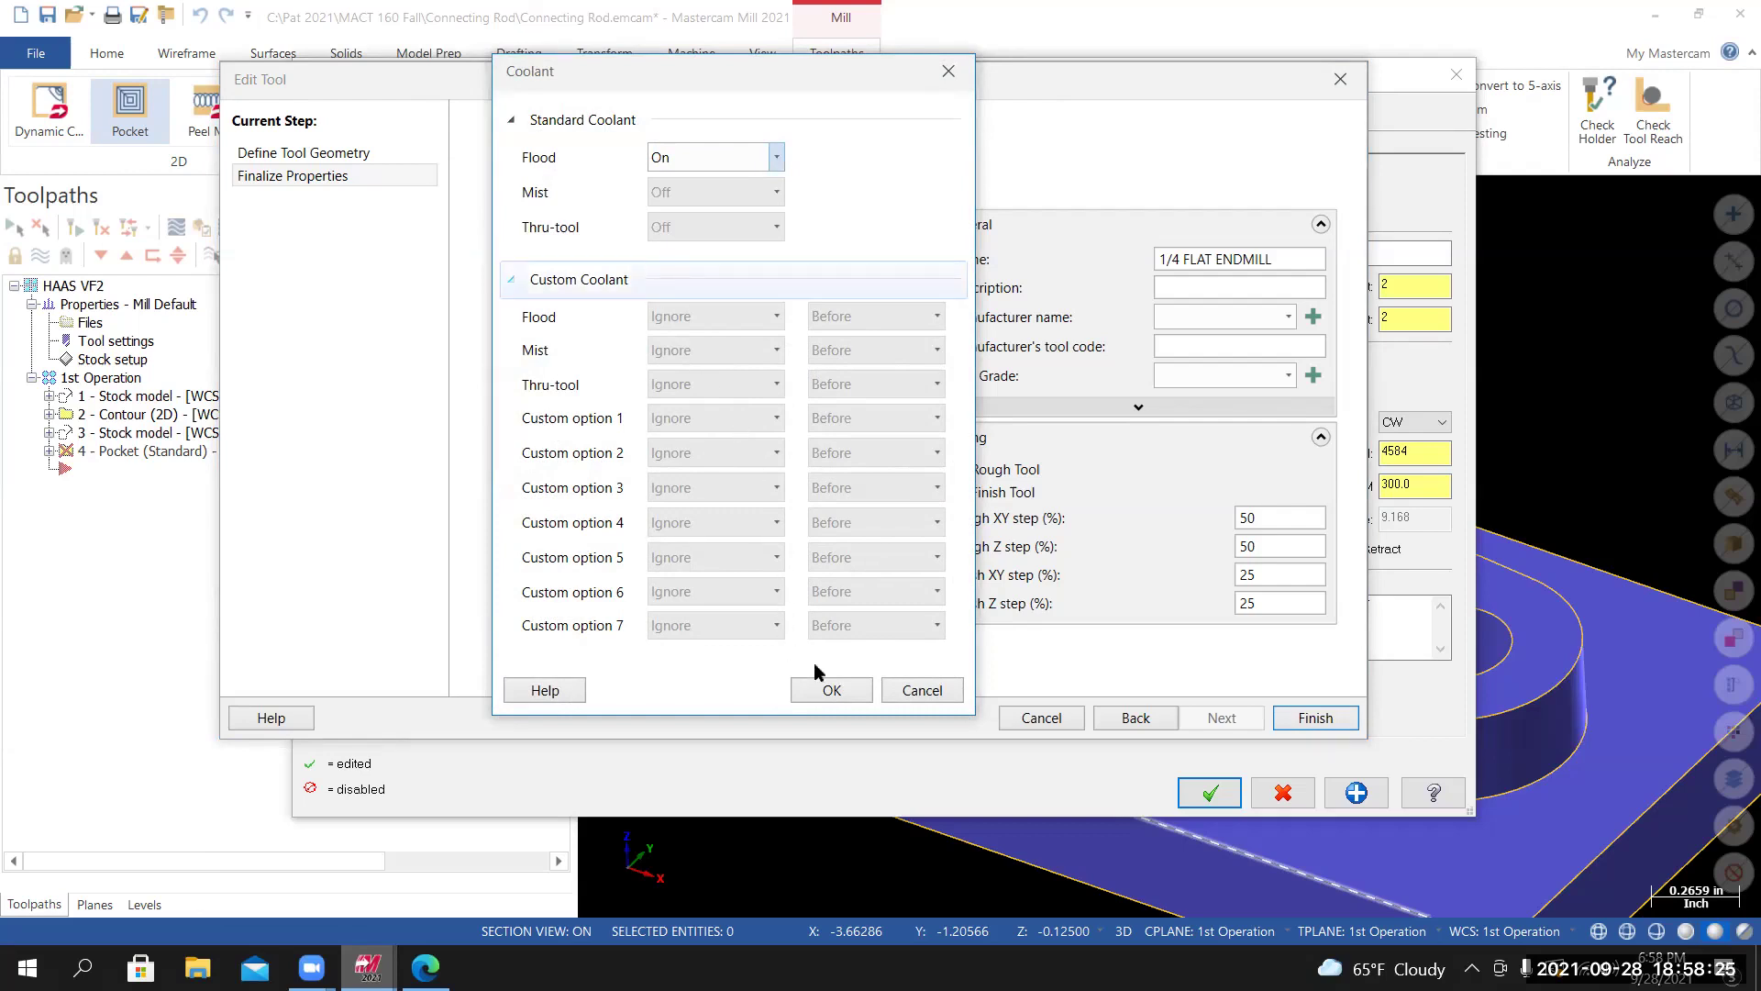
click(830, 692)
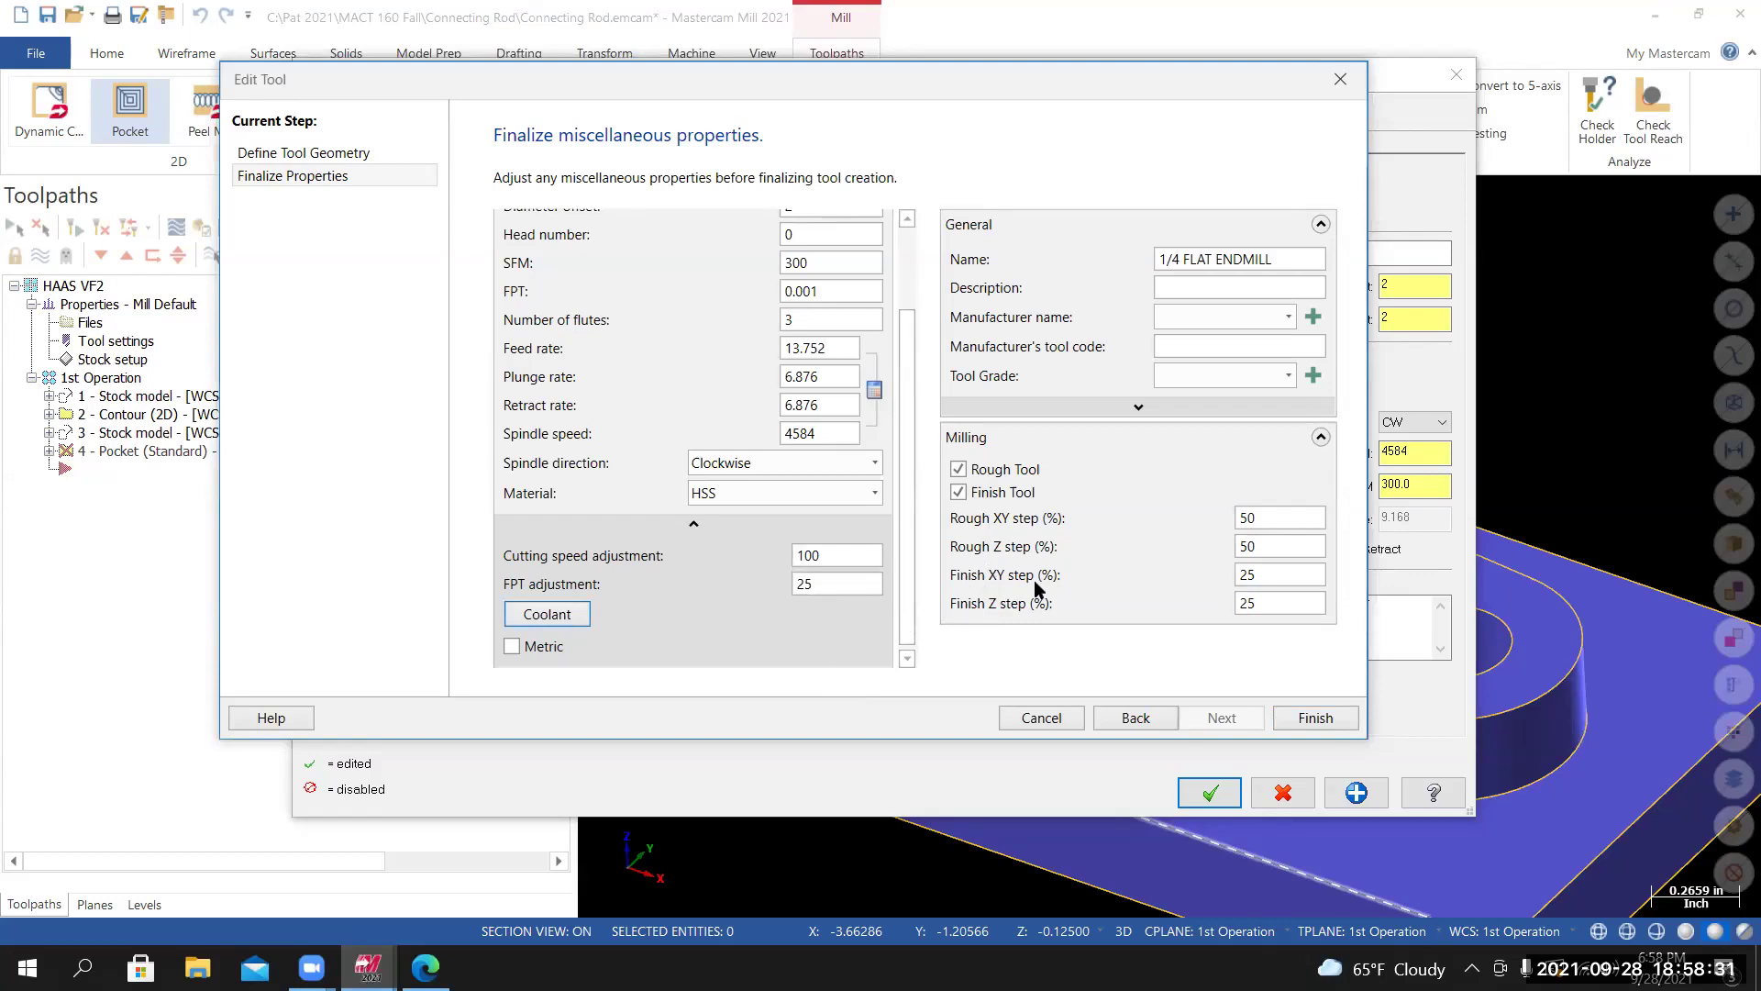
Set the endmill's finish XY step to 2 percent and finish the tool definition.
double_click(1270, 574)
text(2)
click(1317, 719)
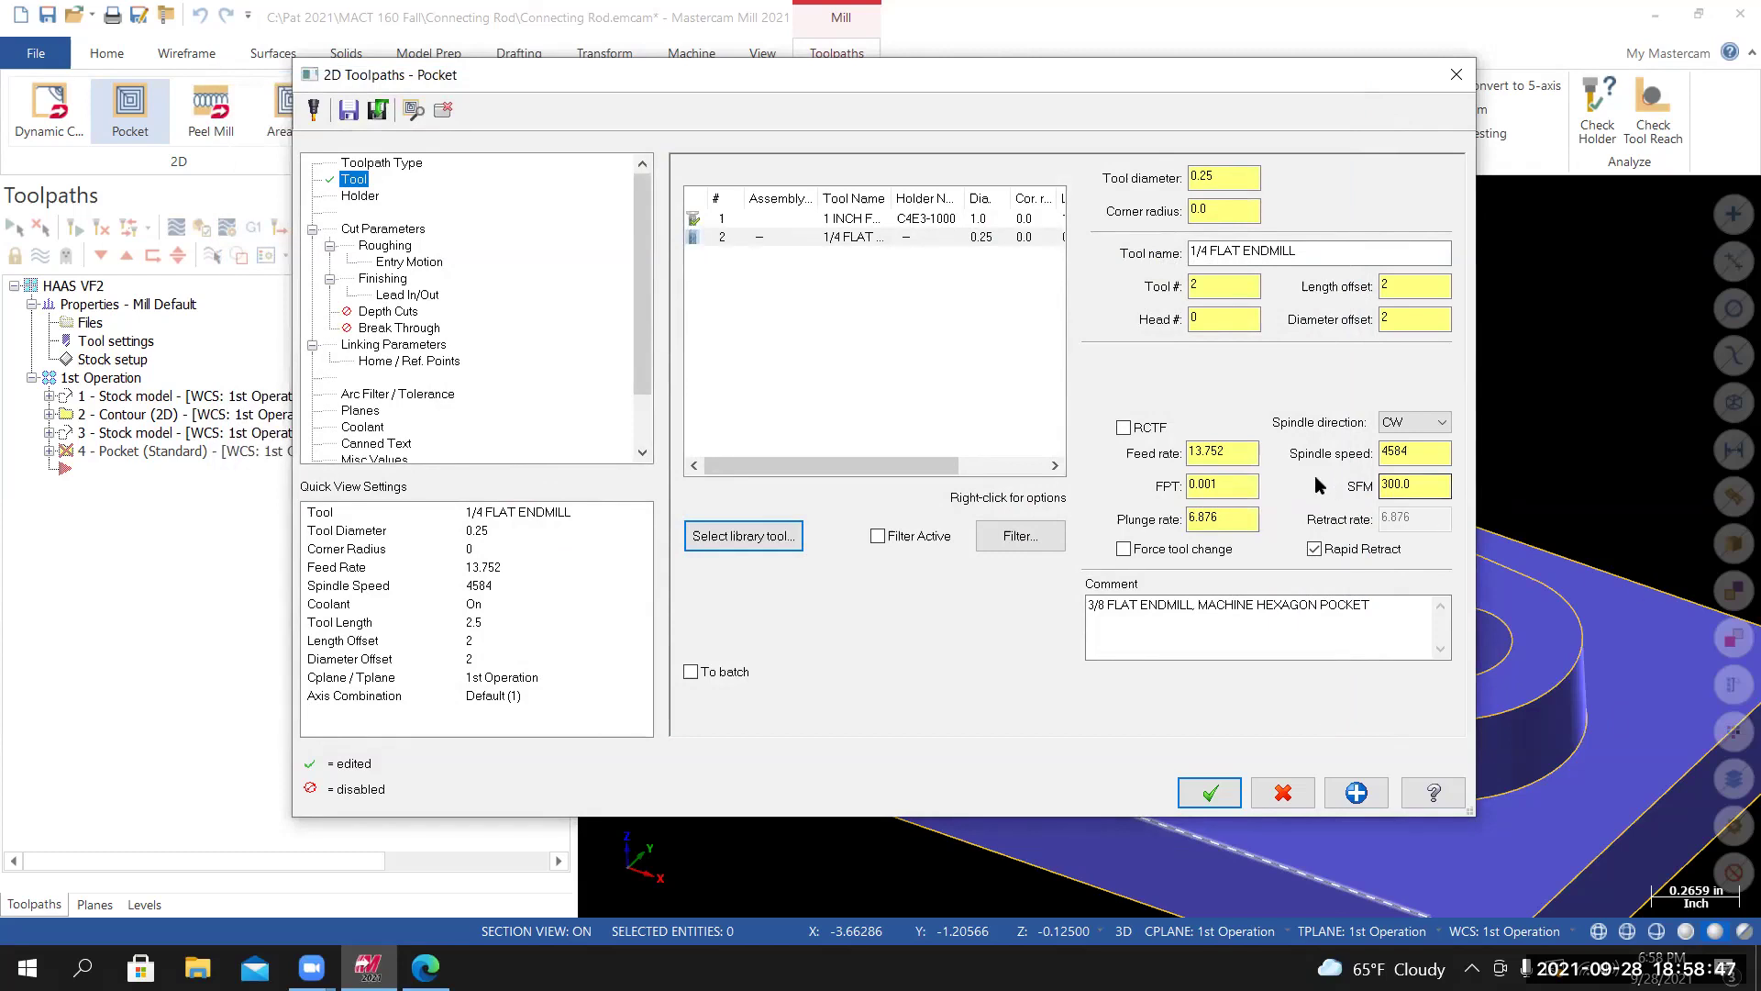
Set the pocket operation's feed per tooth (FPT) to .25*.01, one percent of the tool diameter, and check the resulting feed rate.
click(1422, 453)
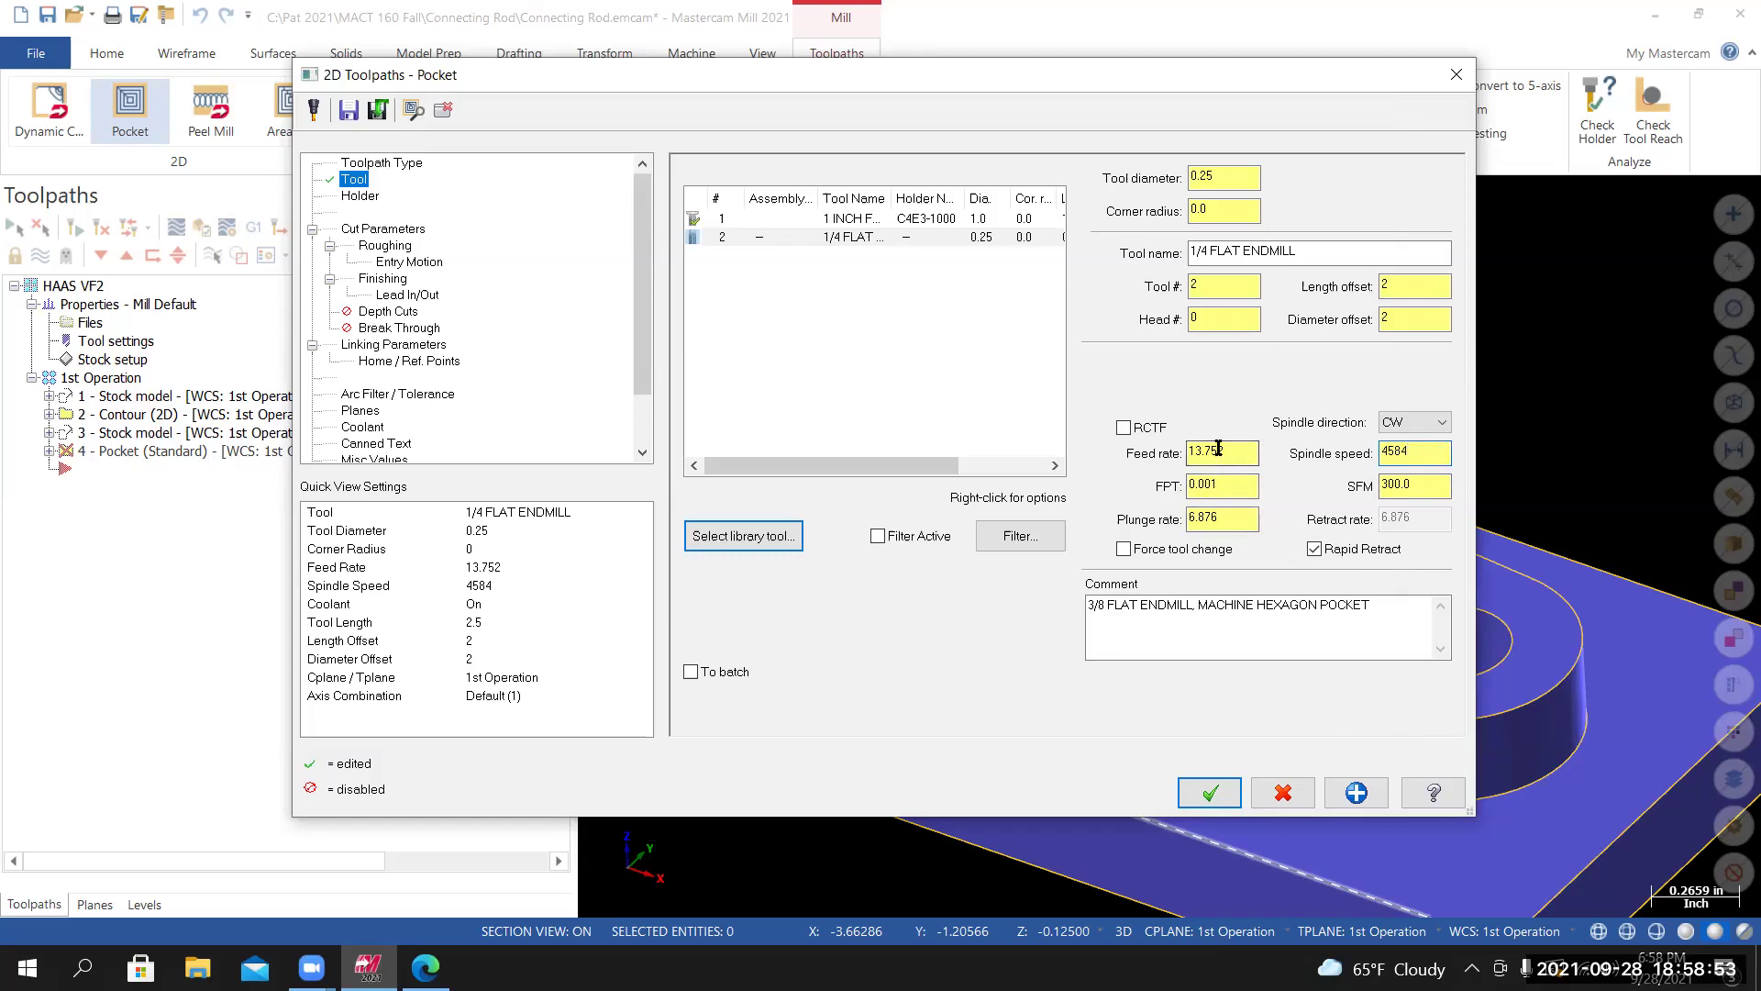
double_click(1177, 492)
double_click(1226, 177)
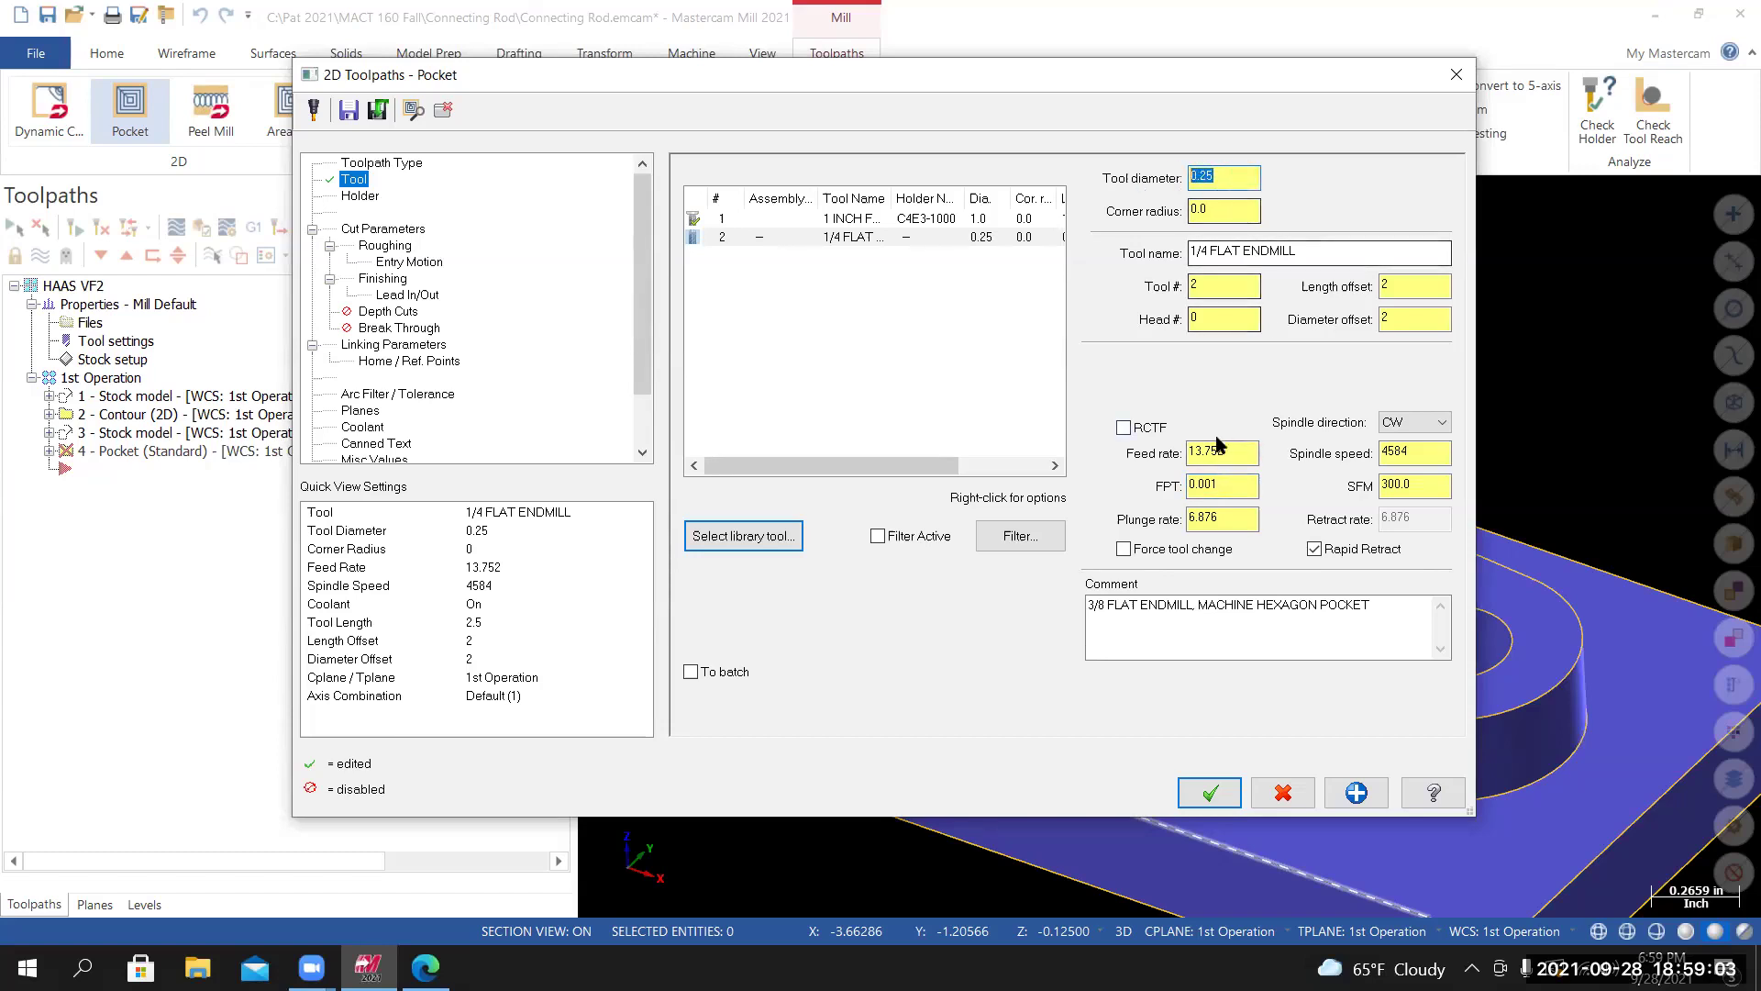
double_click(1207, 485)
text(.25)
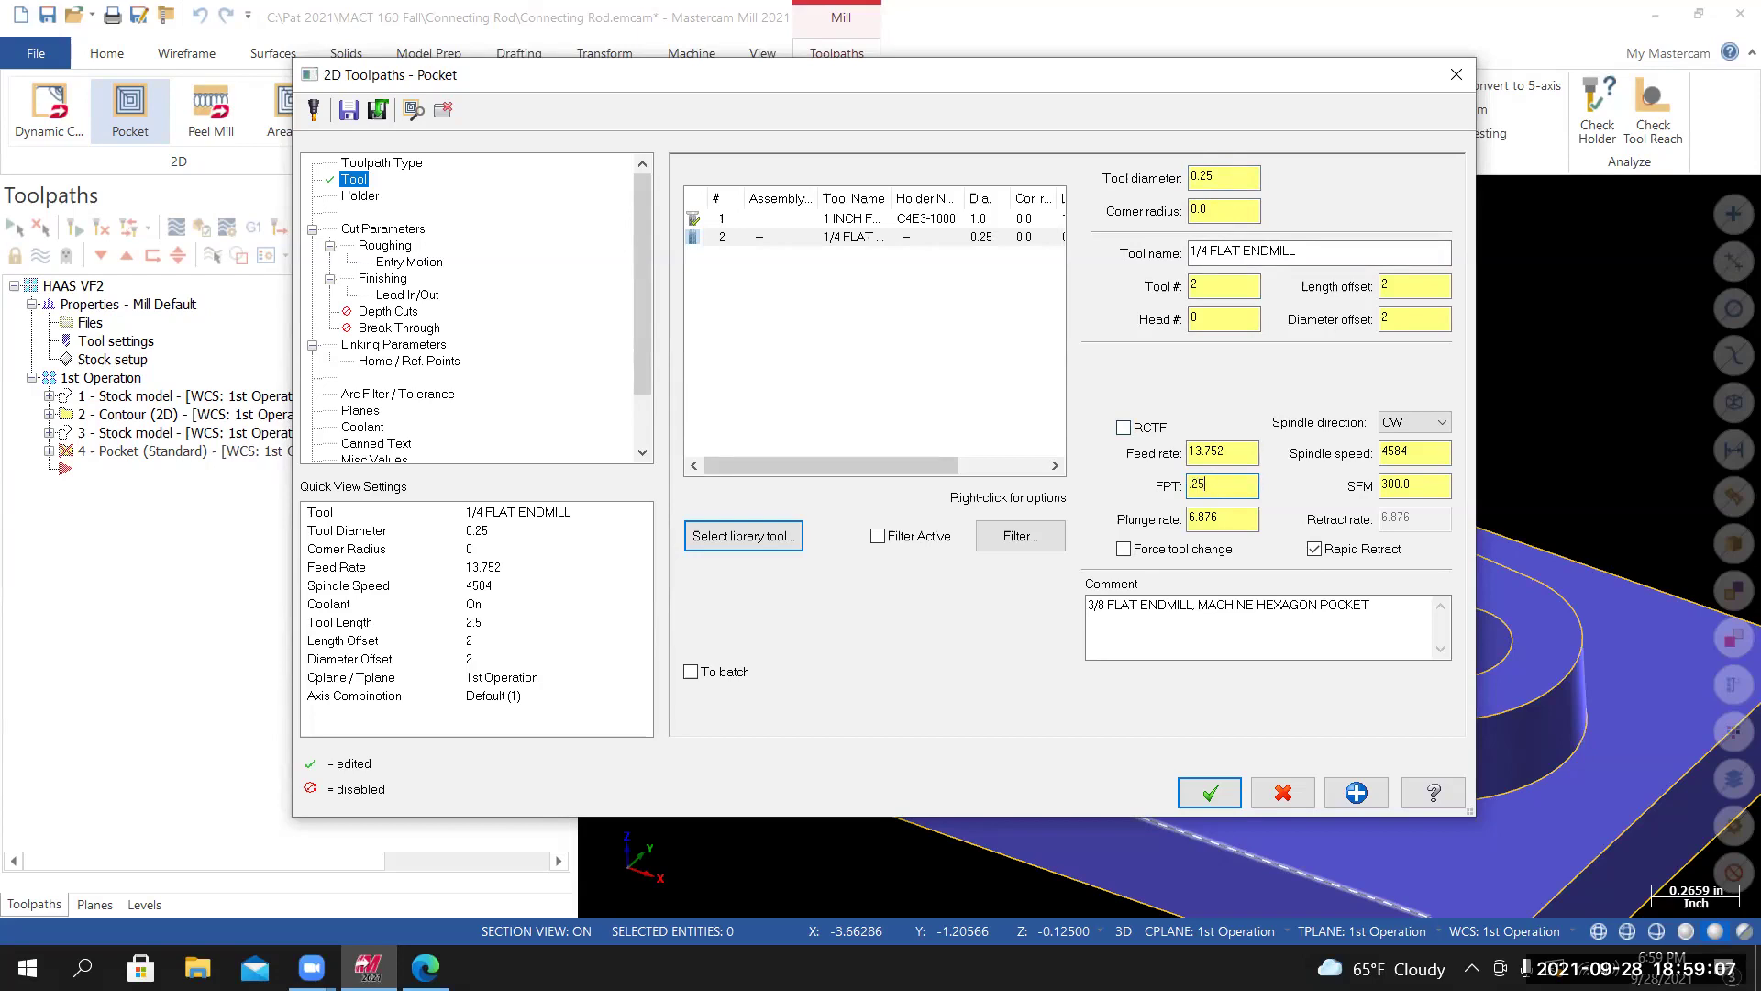
text(*.01)
key(Return)
click(1255, 521)
click(1234, 484)
drag(1229, 452, 1145, 452)
Set the pocket operation's plunge rate to half the feed rate by entering 34.38/2.
click(1239, 520)
drag(1228, 519, 1170, 529)
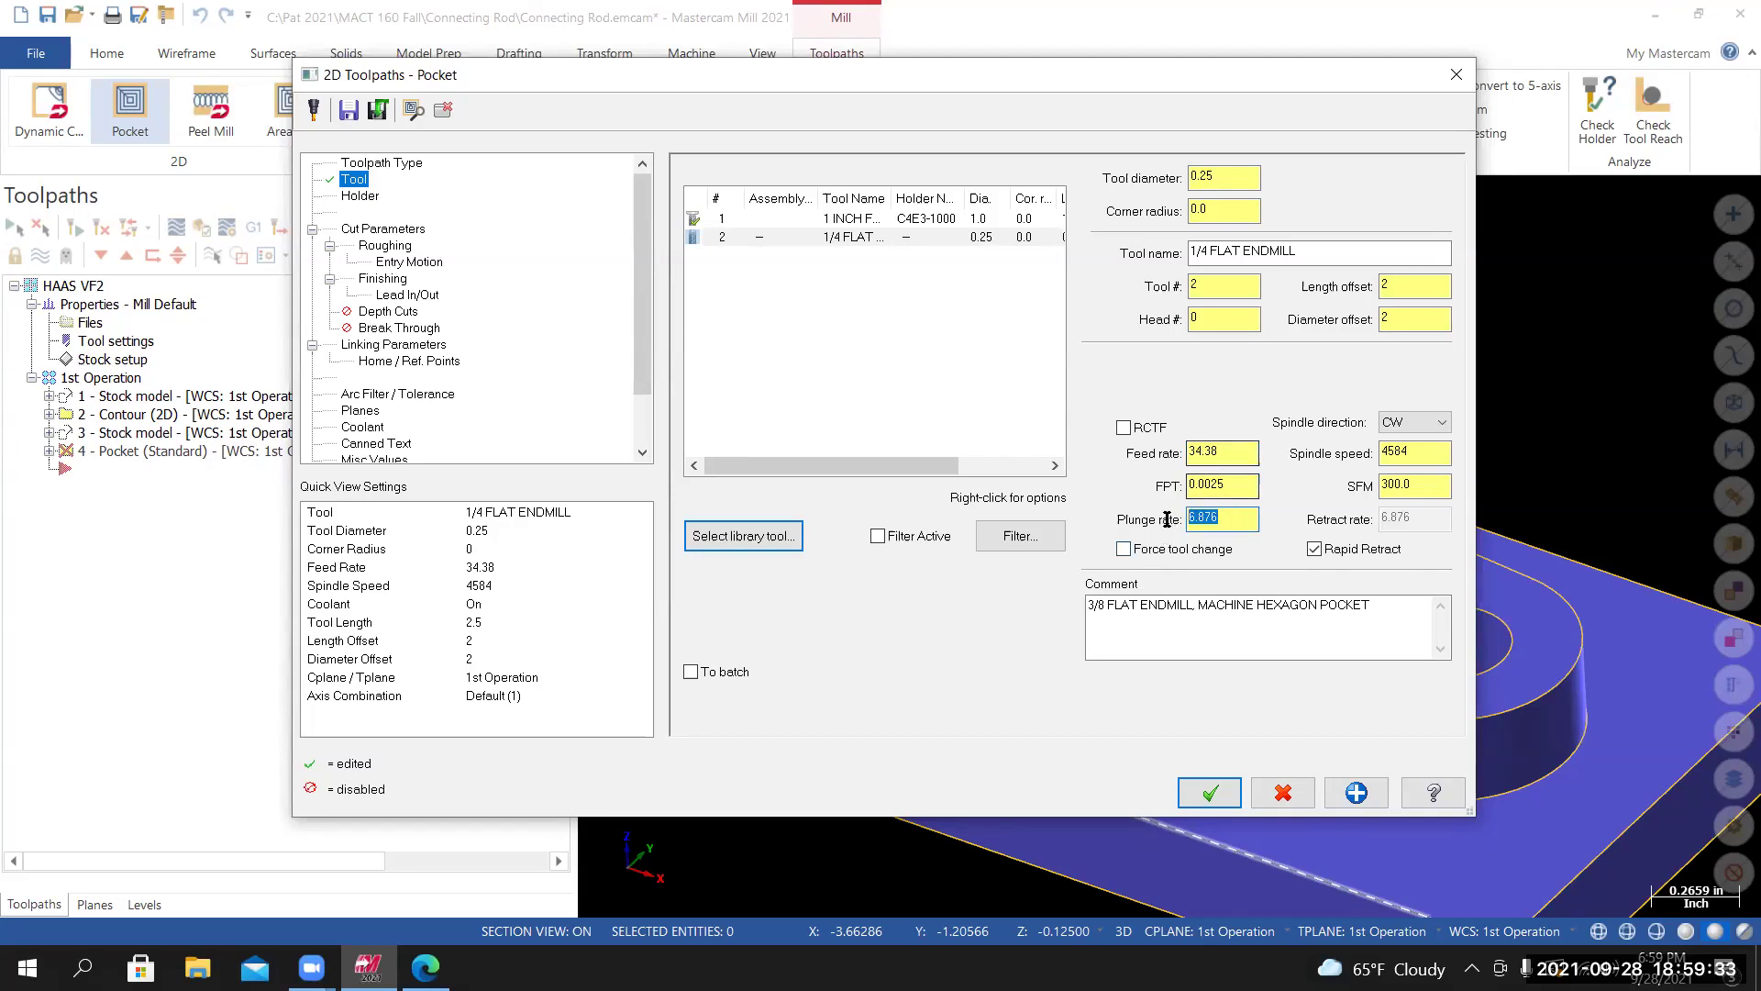
text(34.38/2)
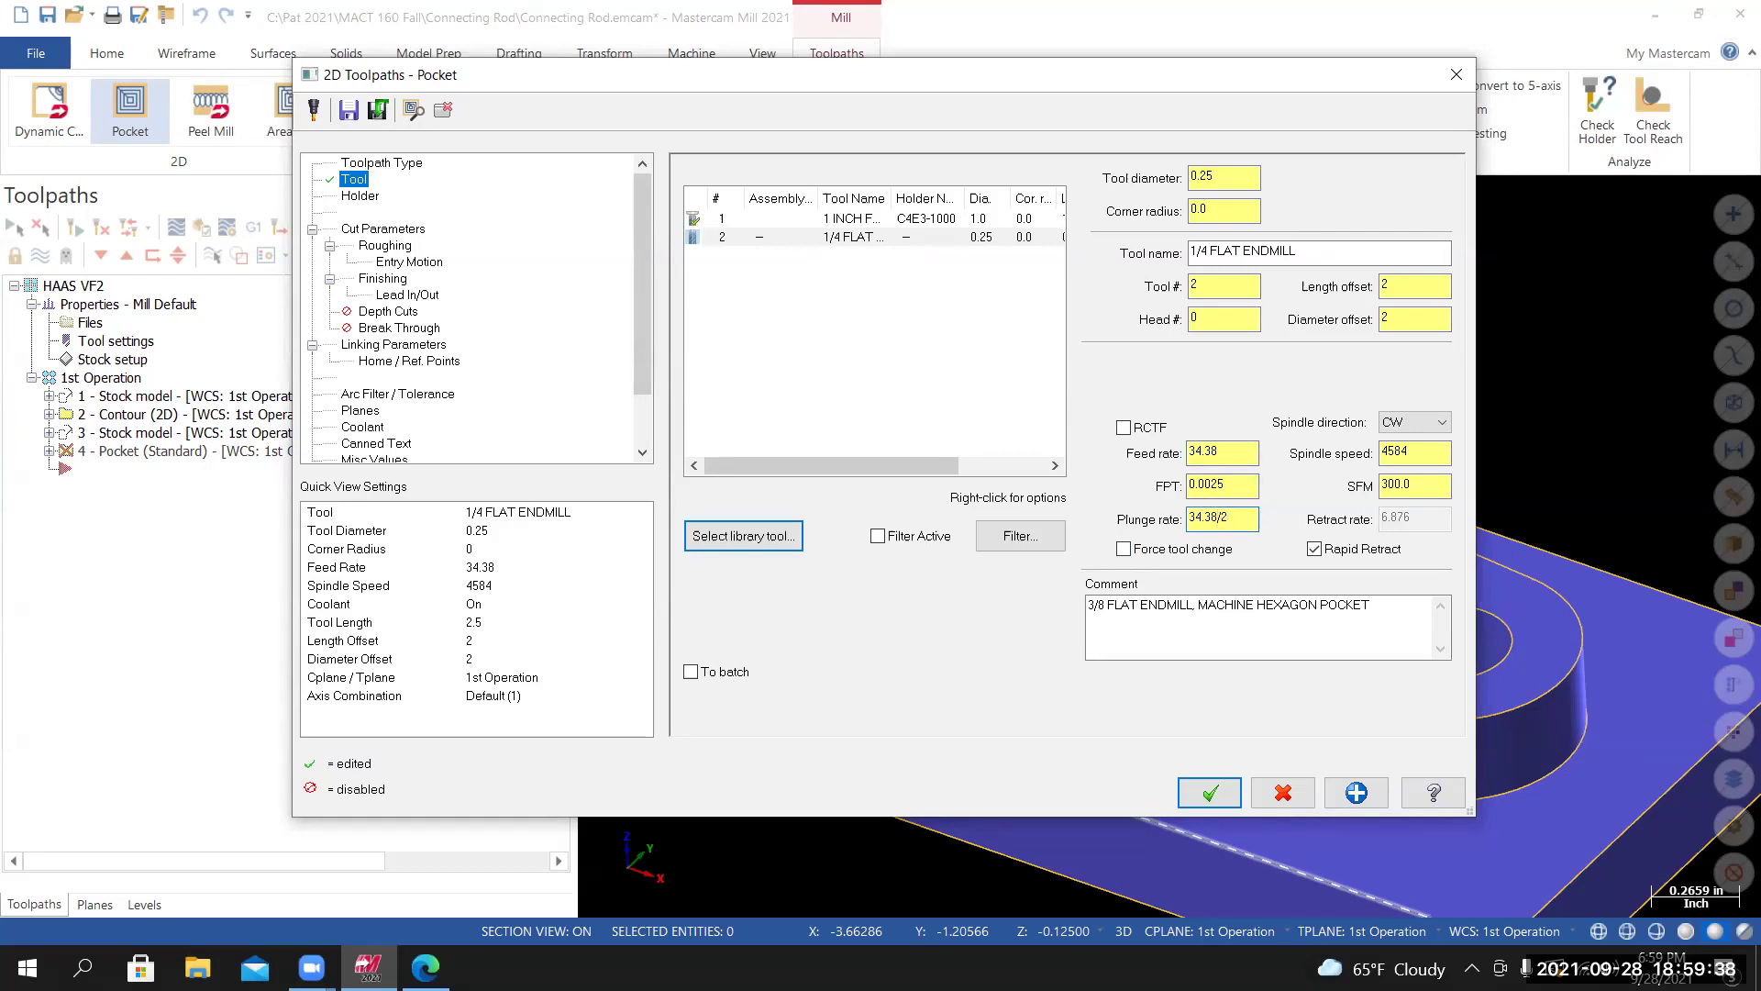
key(Return)
click(1238, 517)
Replace the pocket comment with the copied tool name, extended to read "1/4 FLAT ENDMILL, MACHINE POCKET".
drag(1374, 606, 933, 612)
key(BackSpace)
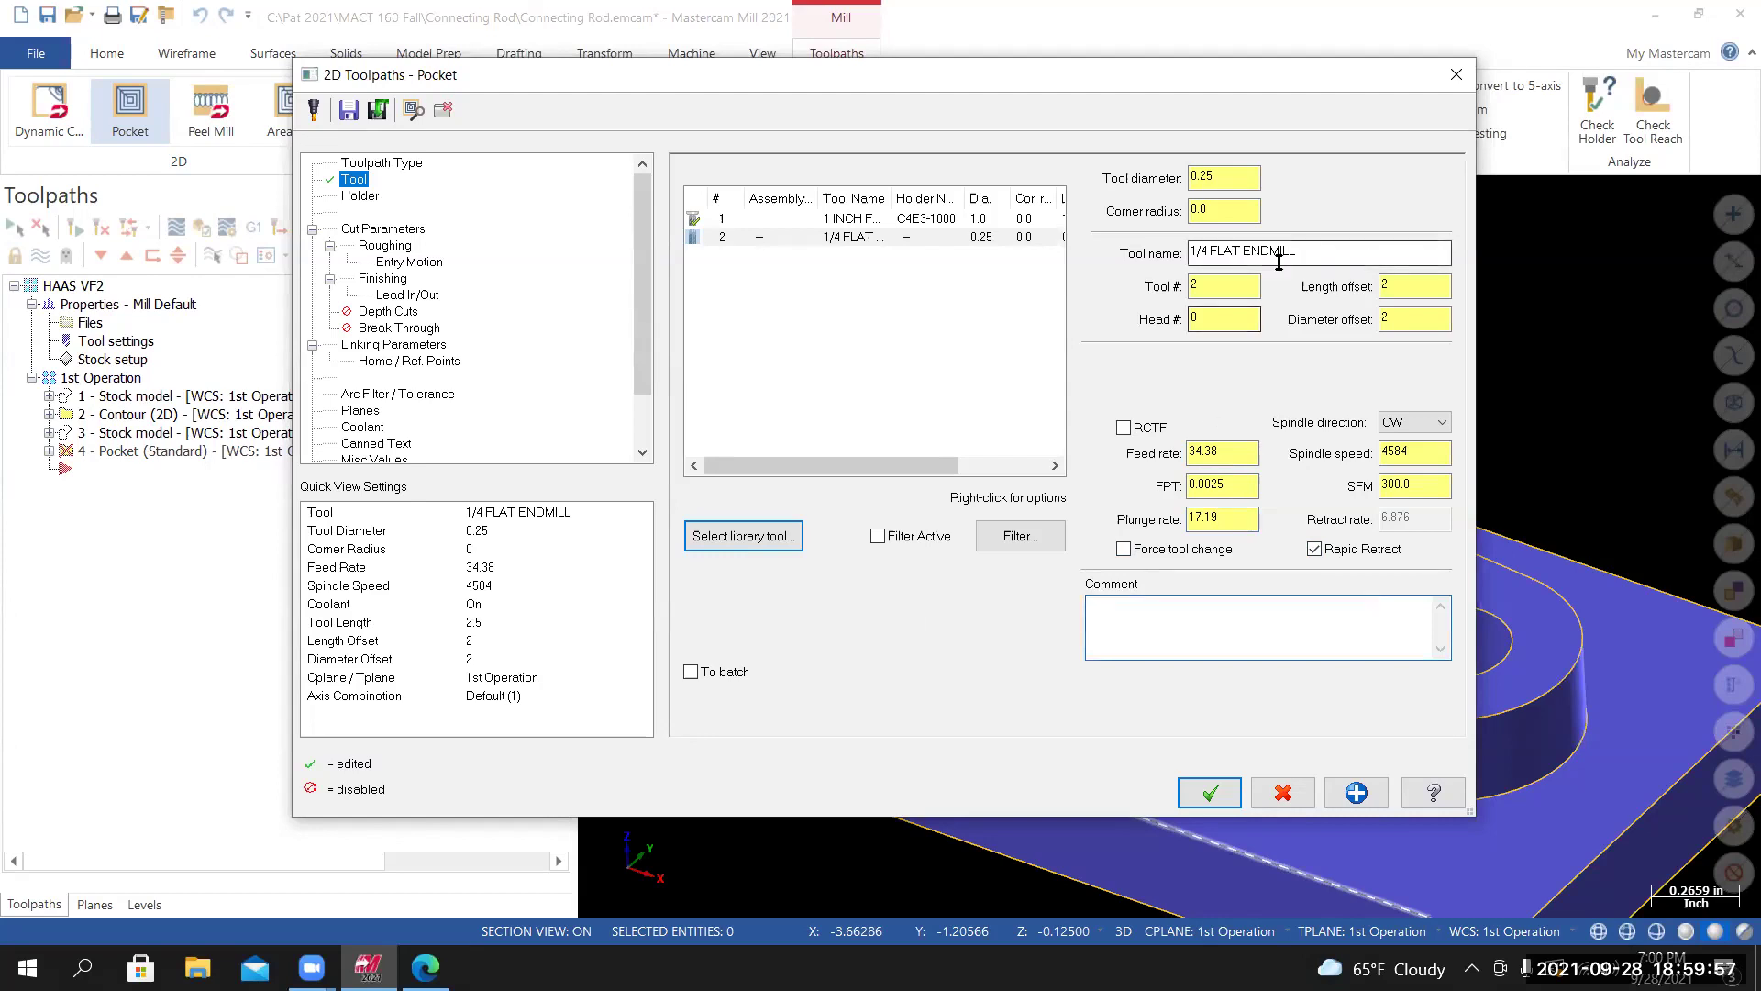
click(1215, 250)
right_click(1226, 249)
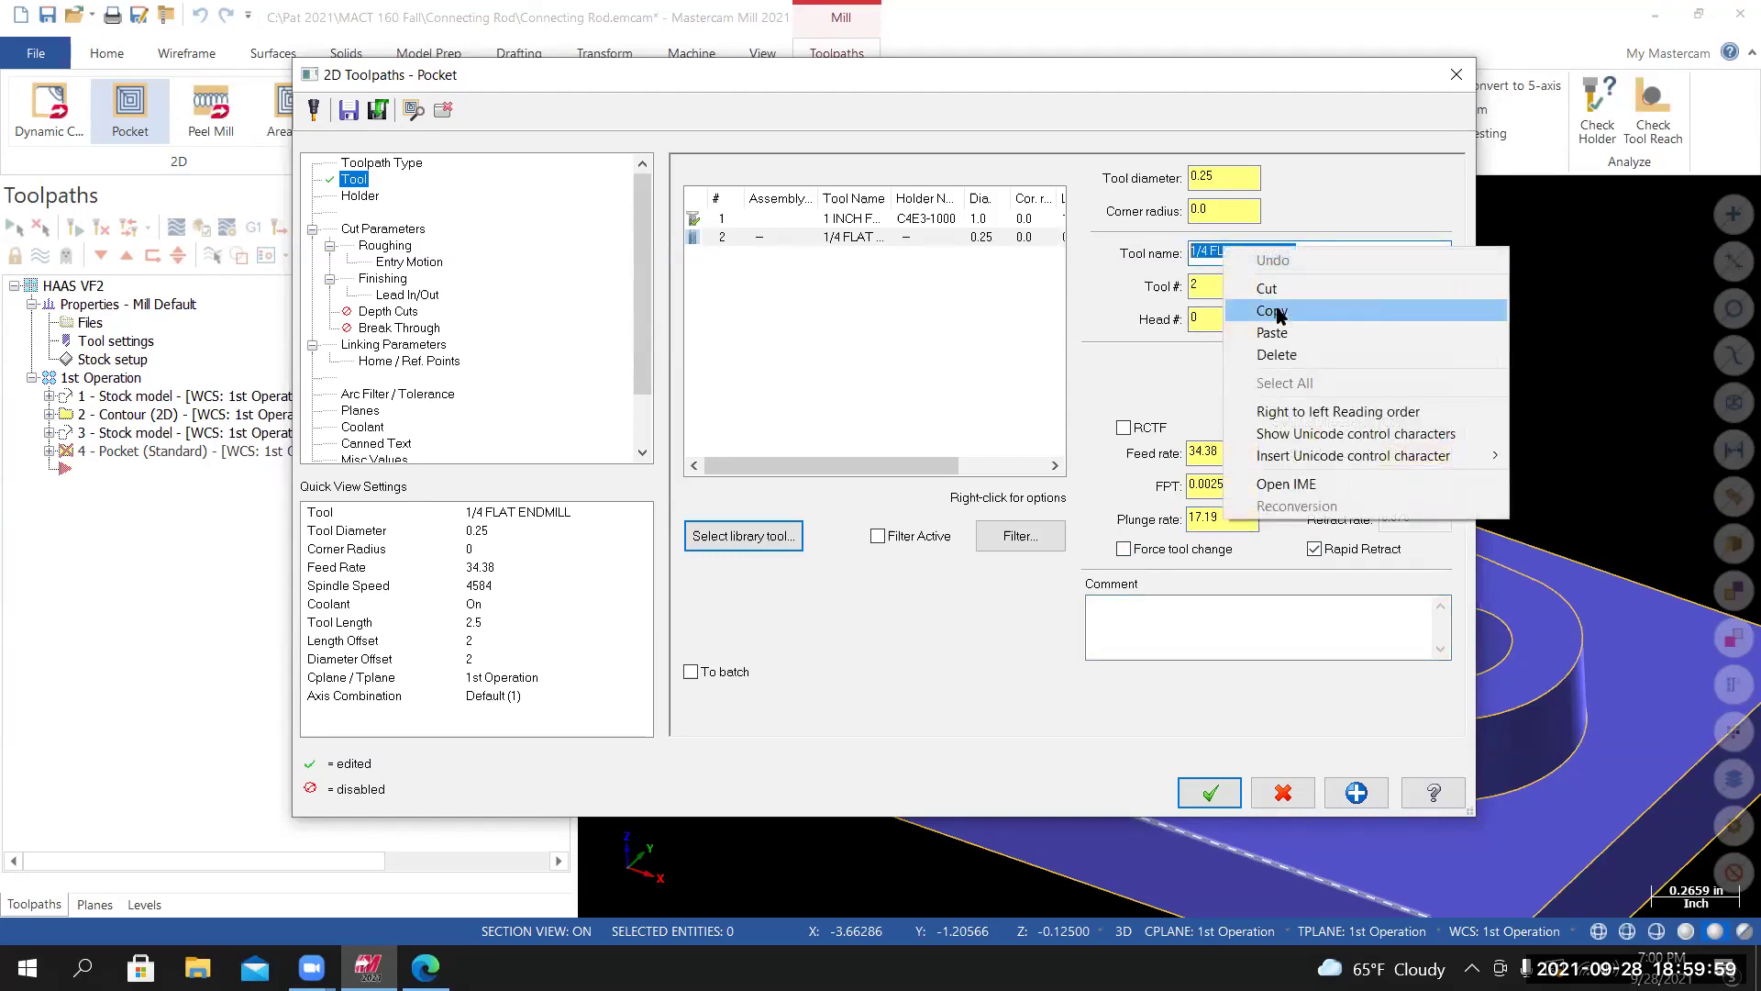
click(1272, 311)
click(1098, 601)
right_click(1099, 602)
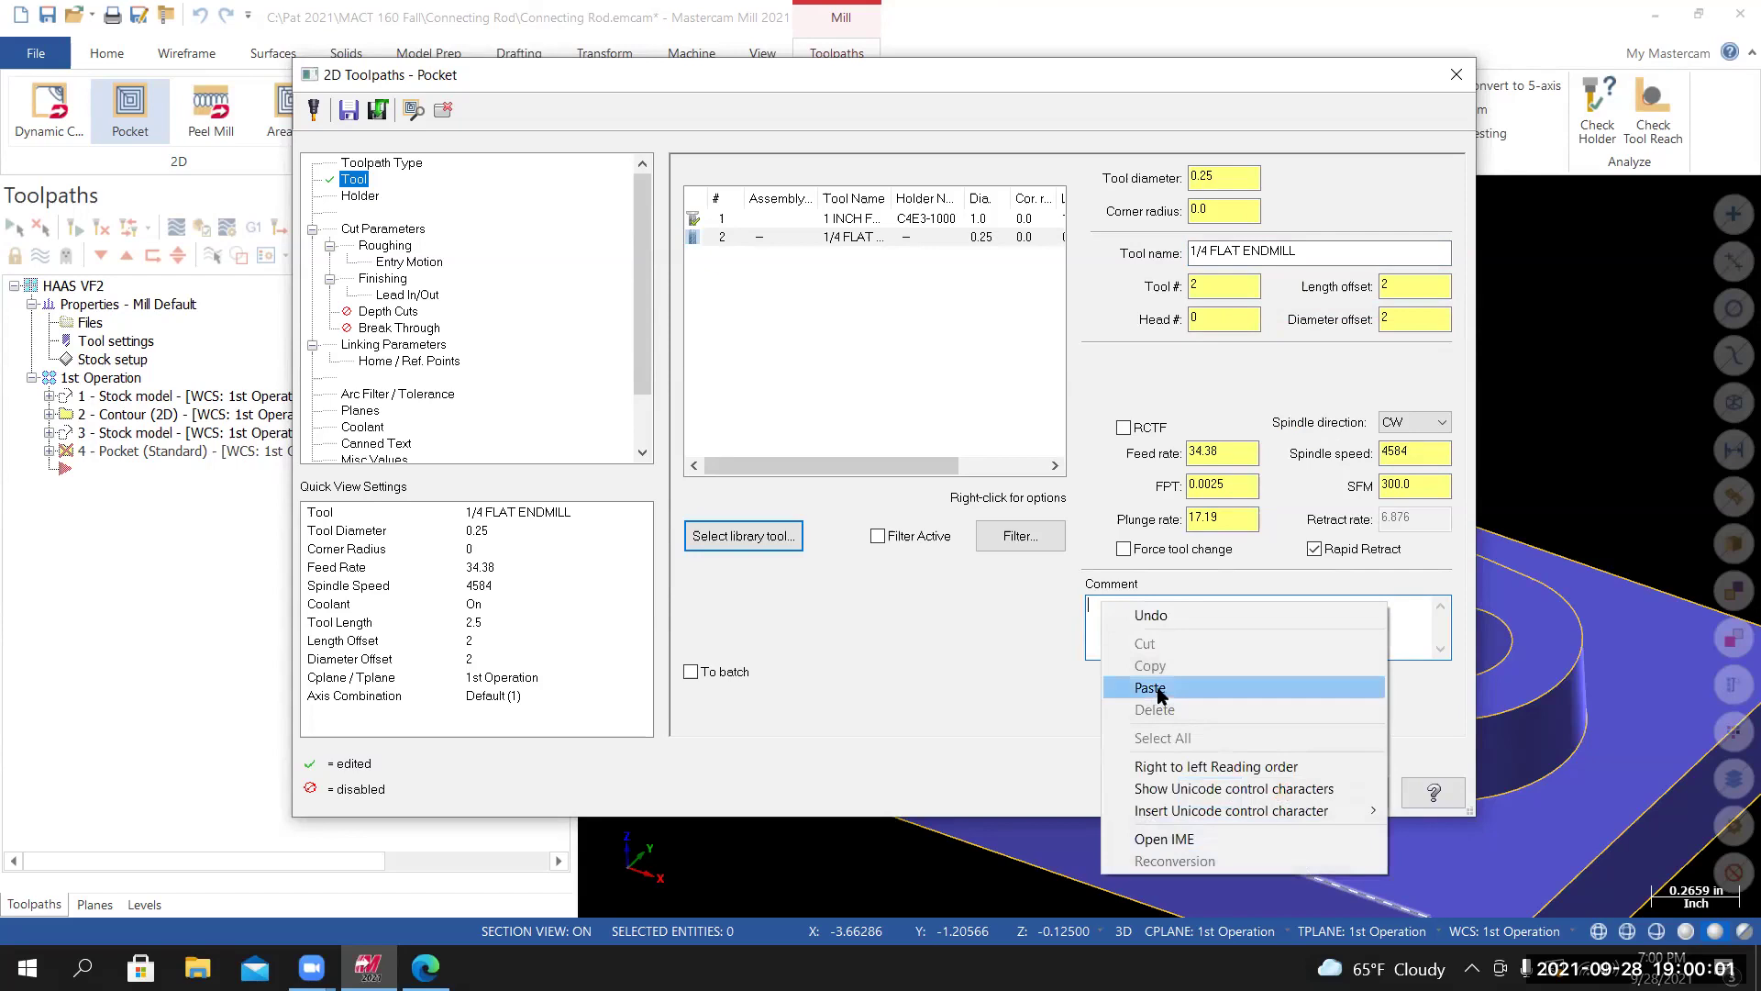
click(1163, 688)
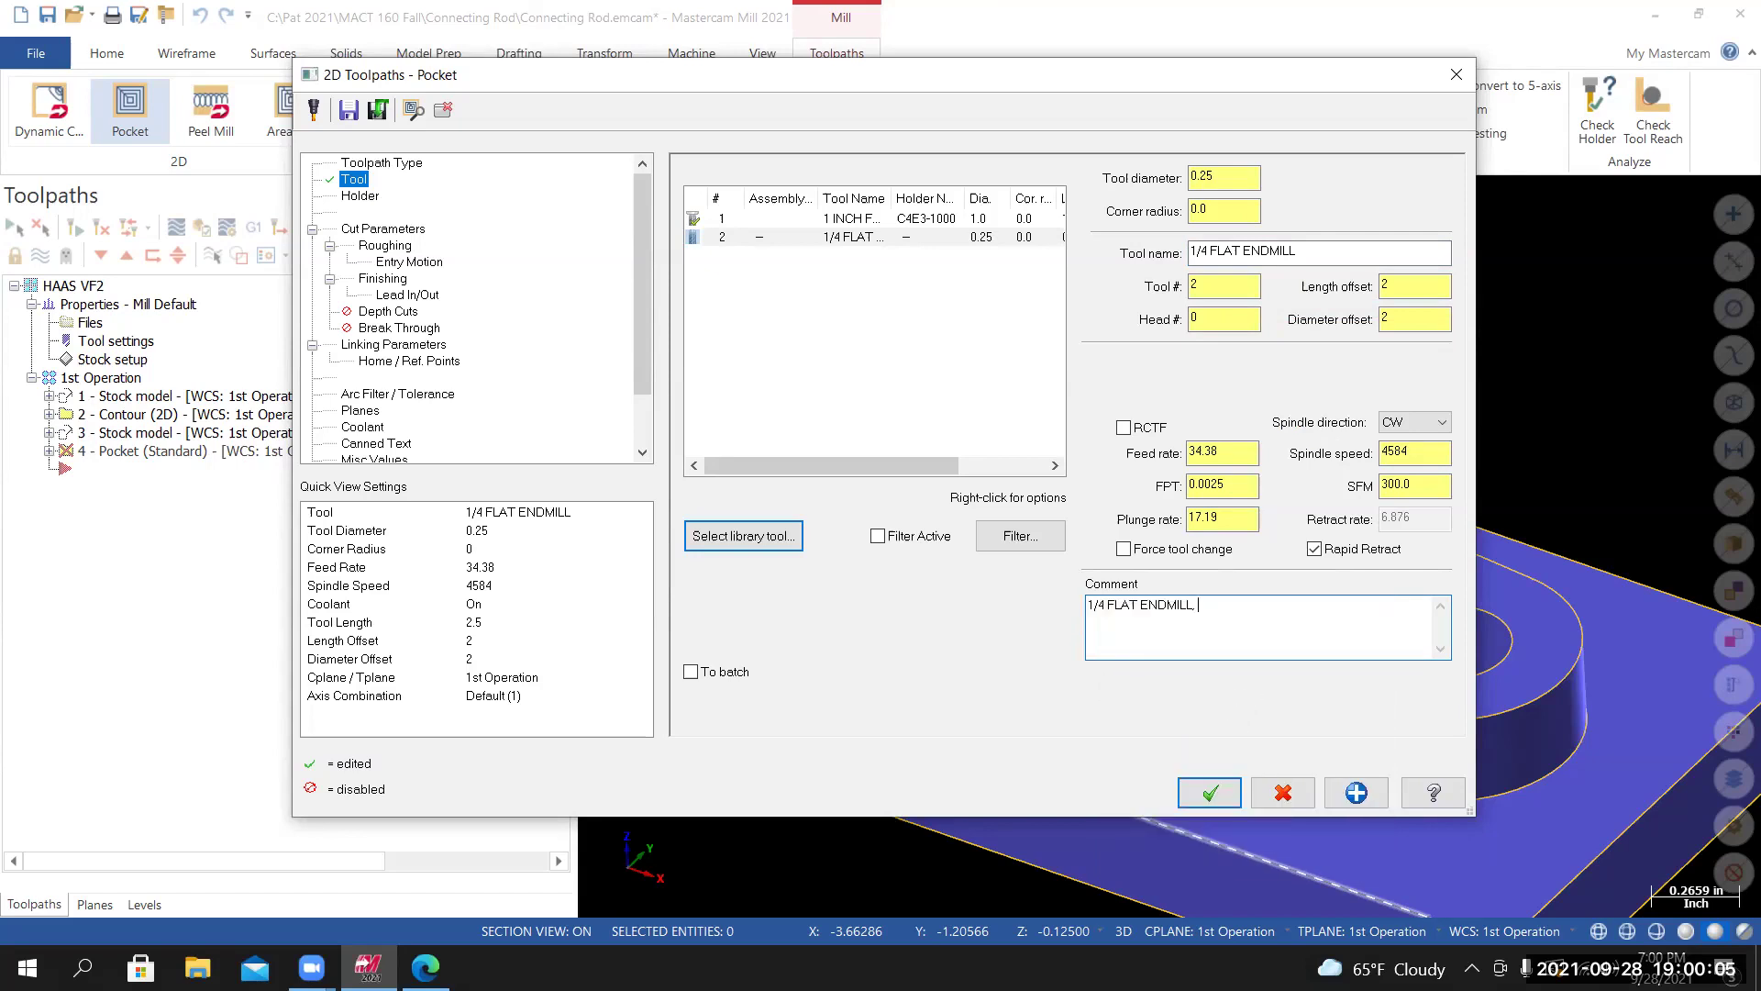
text(, MACHINE POCKET)
Load the CT40-in holder library for the pocket operation's tool holder.
click(357, 199)
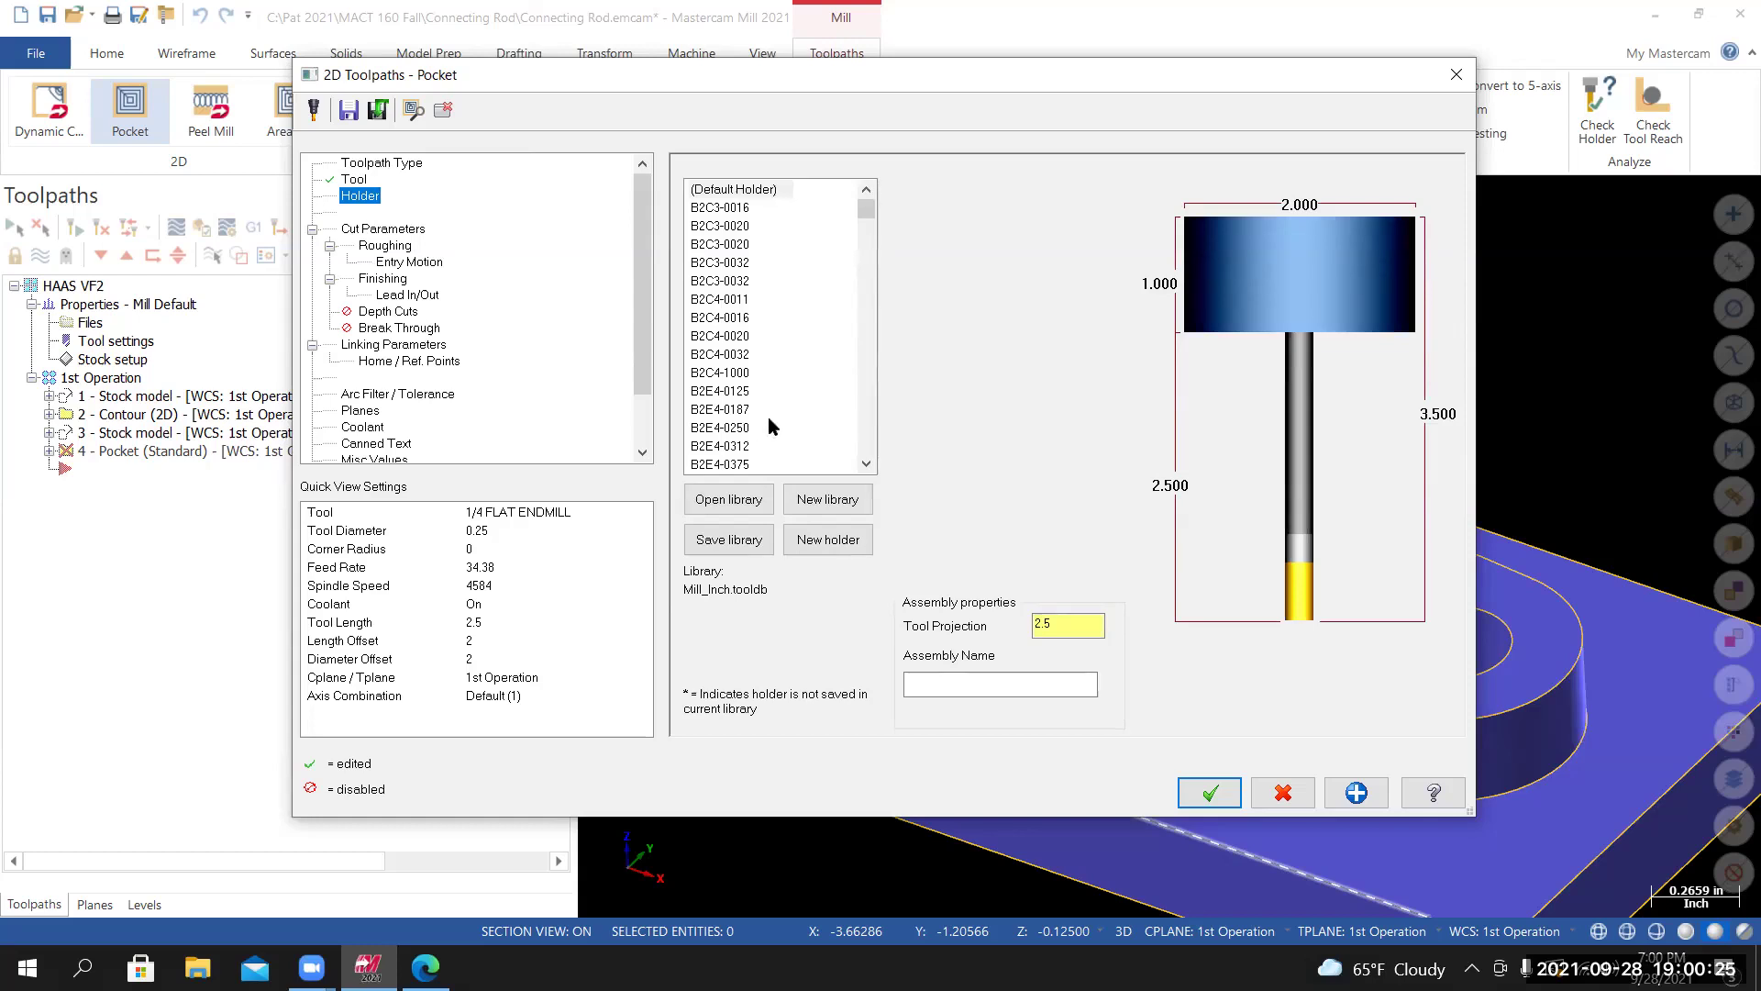
click(734, 497)
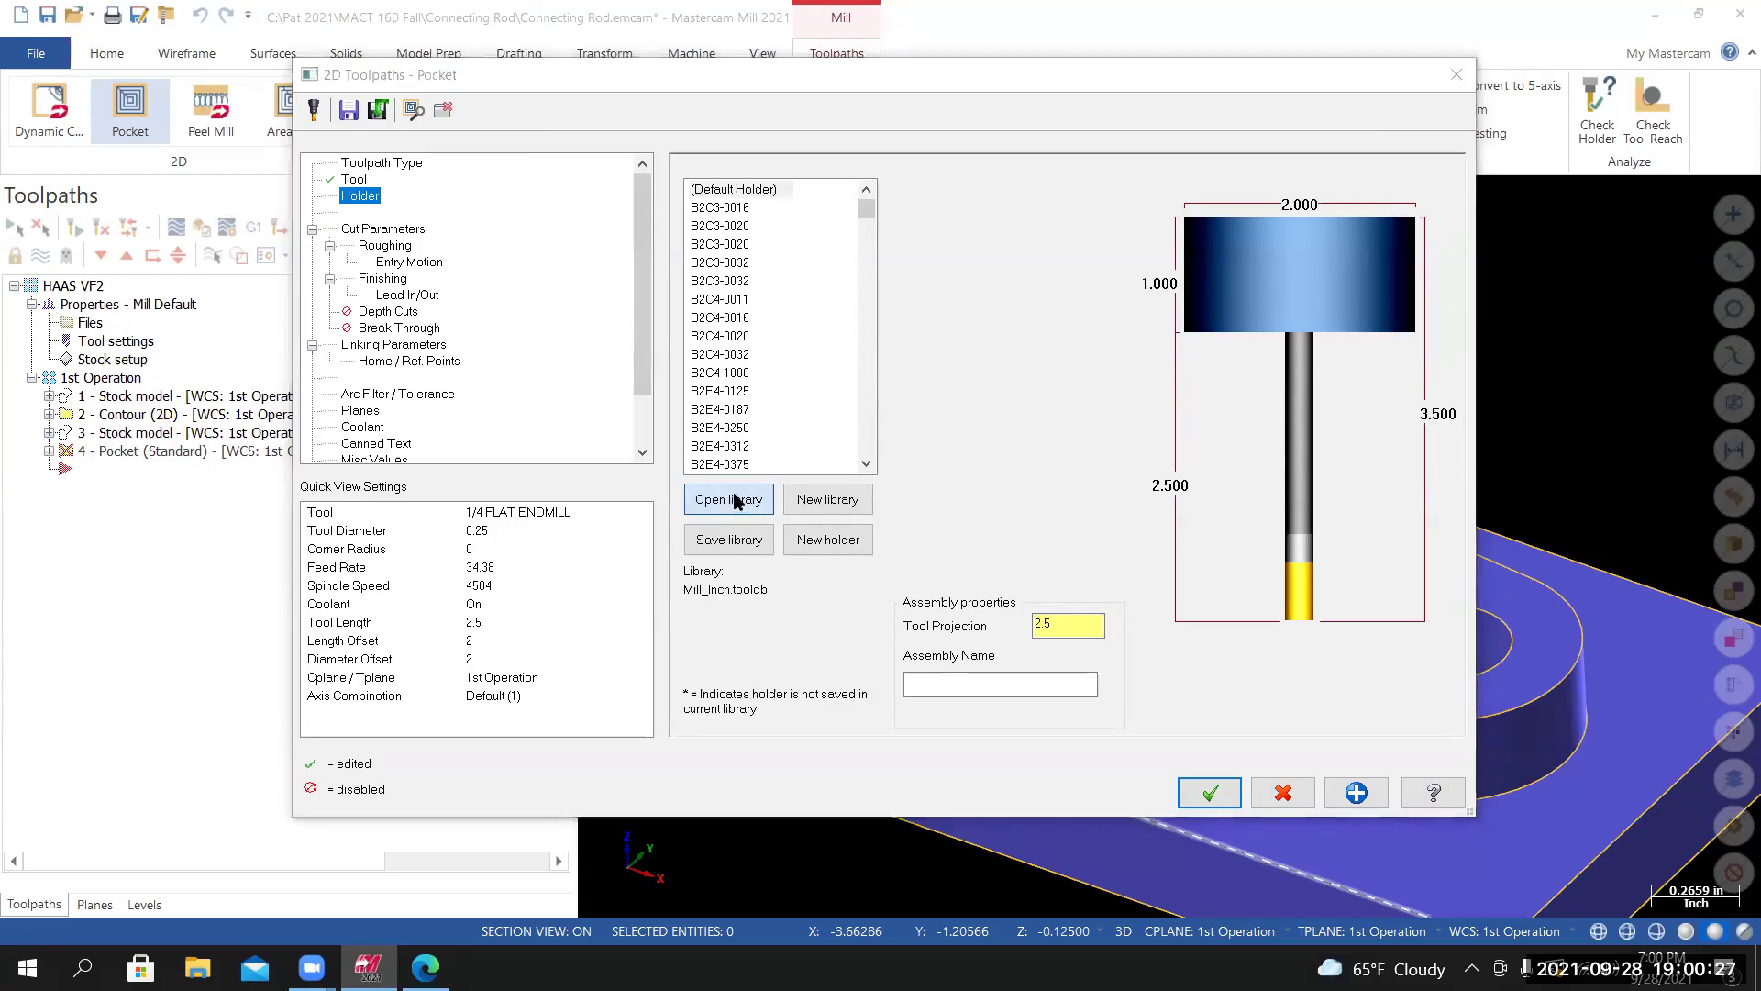
scroll(983, 496, down, 3)
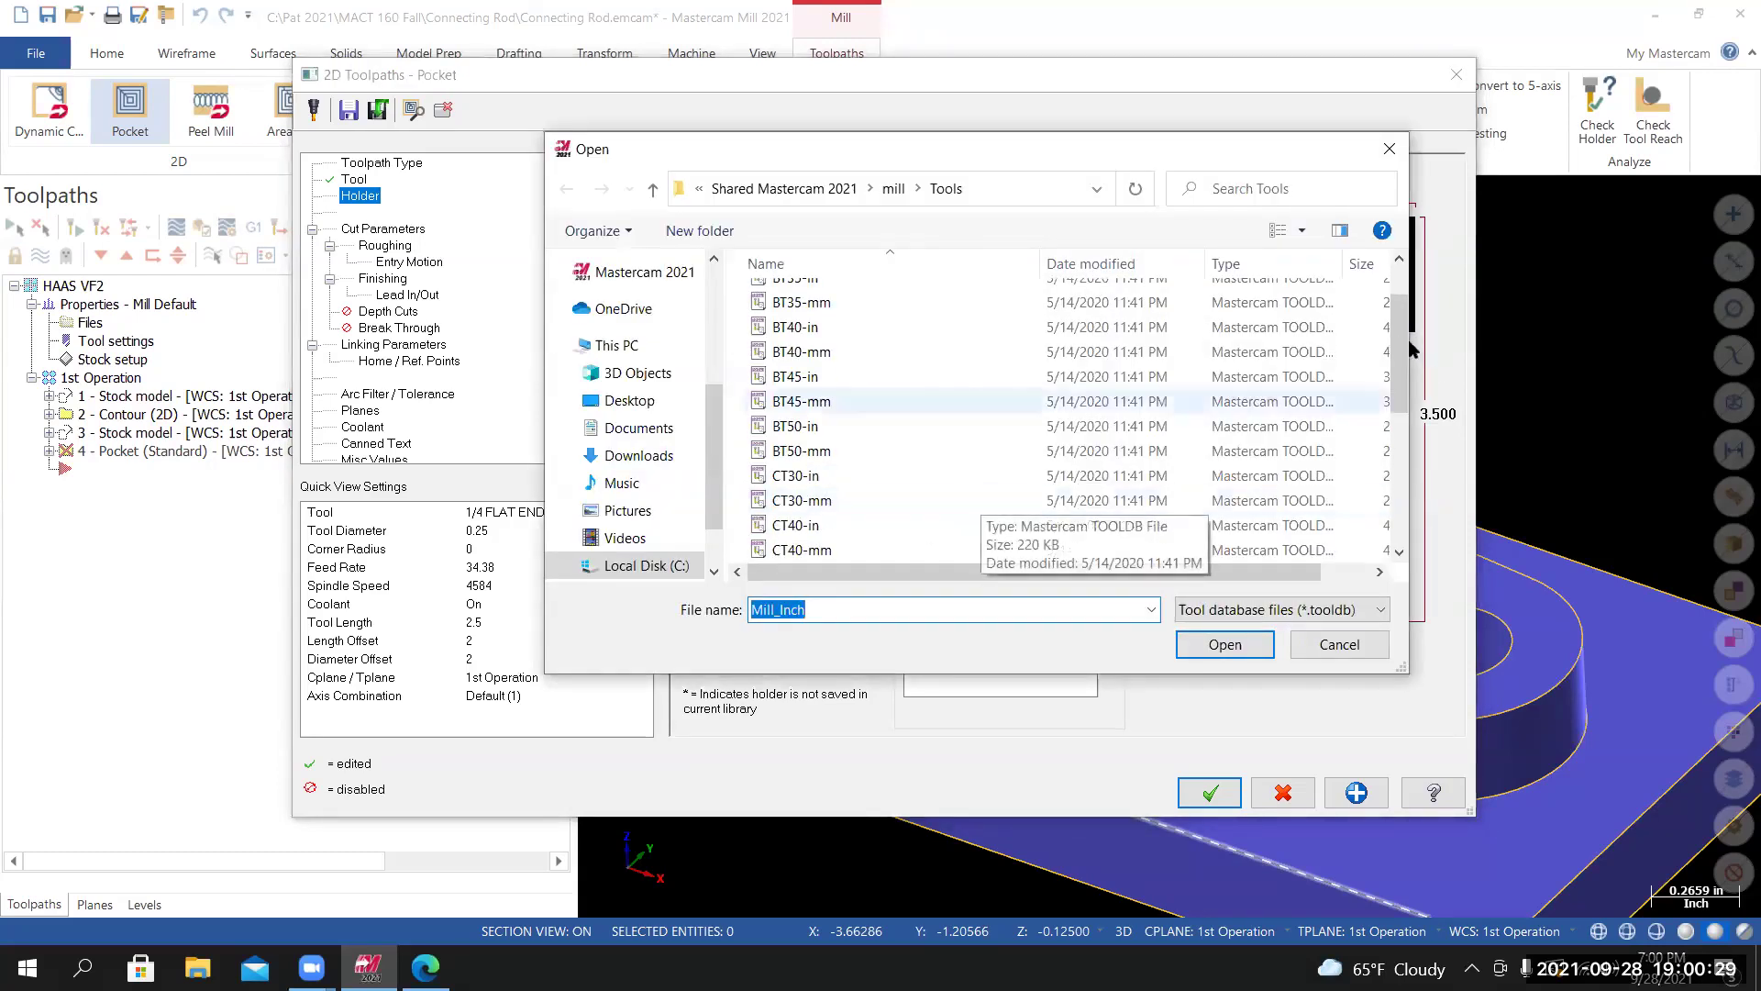
drag(1401, 348, 1400, 408)
click(807, 419)
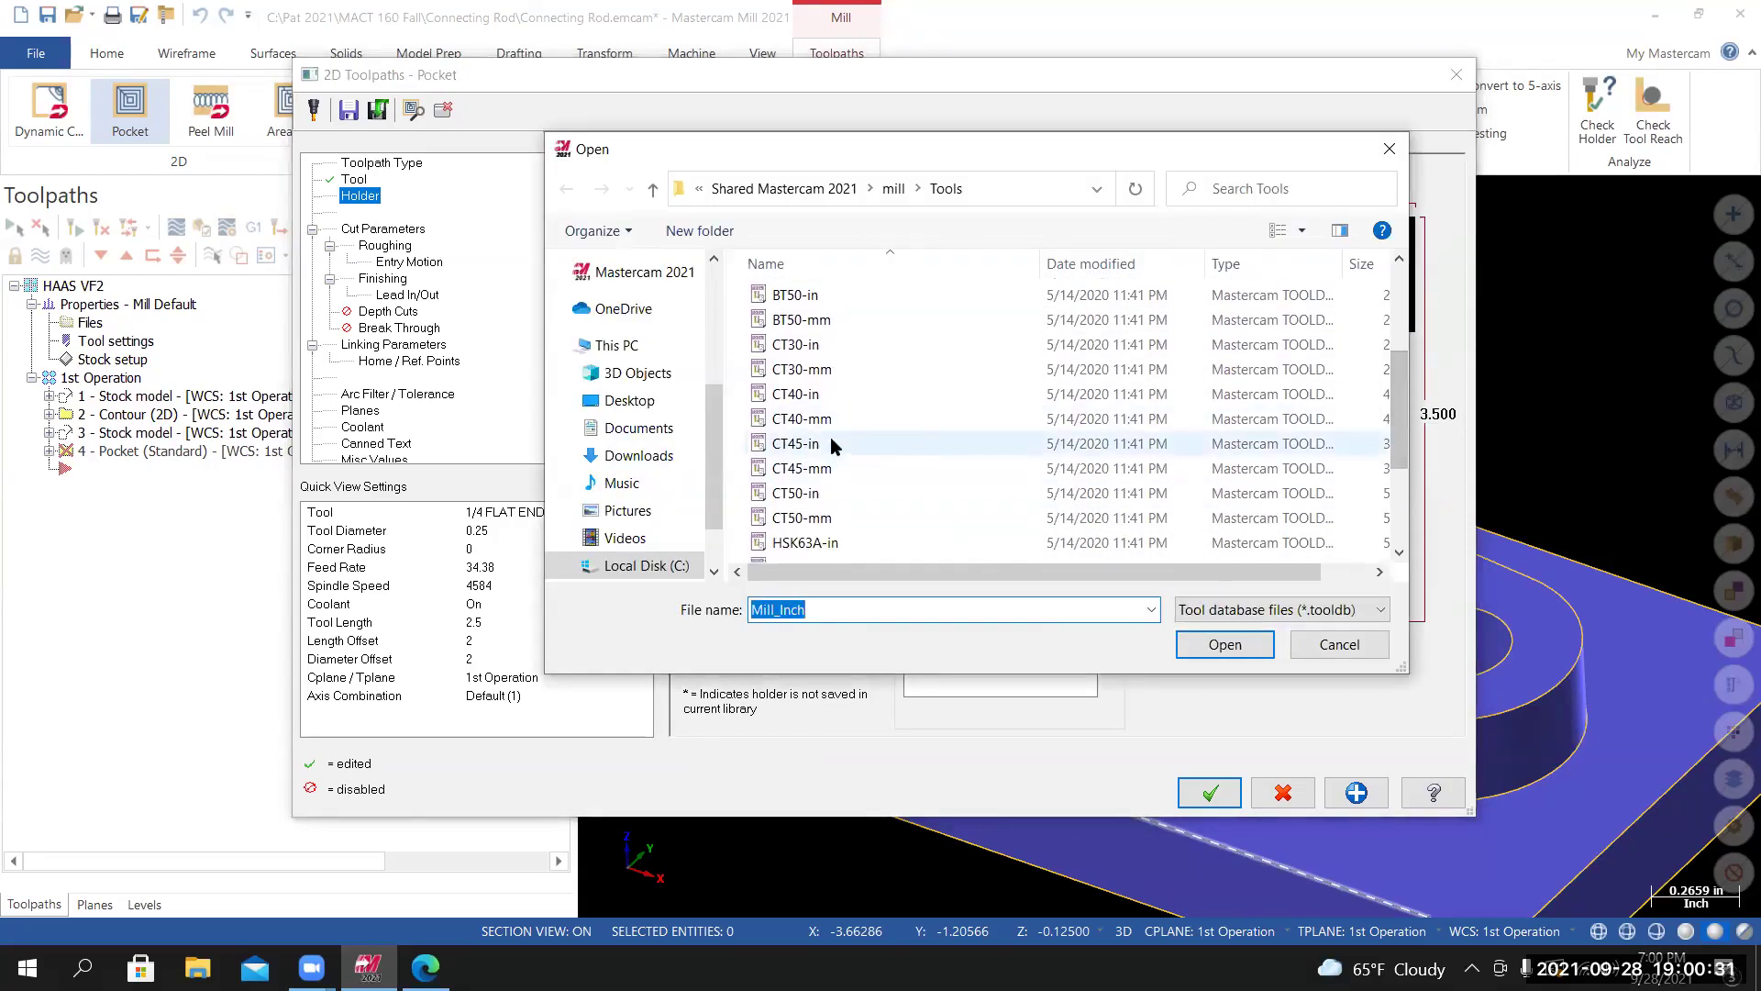
key(Up)
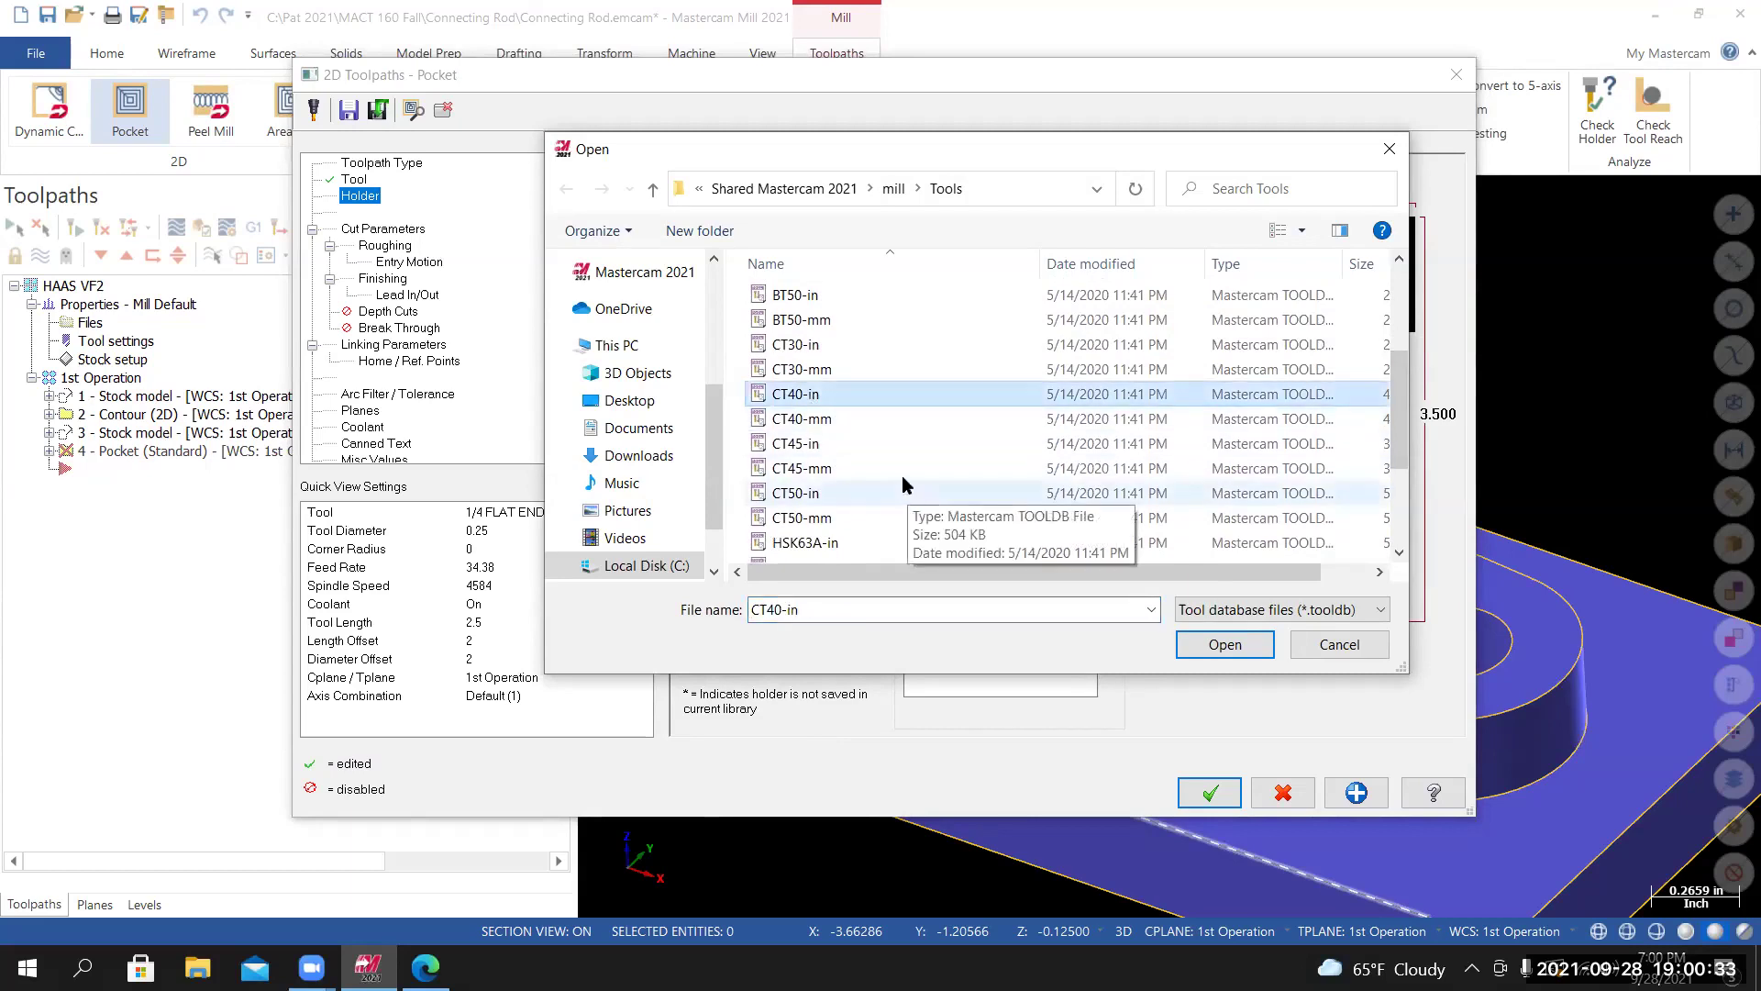
click(1250, 643)
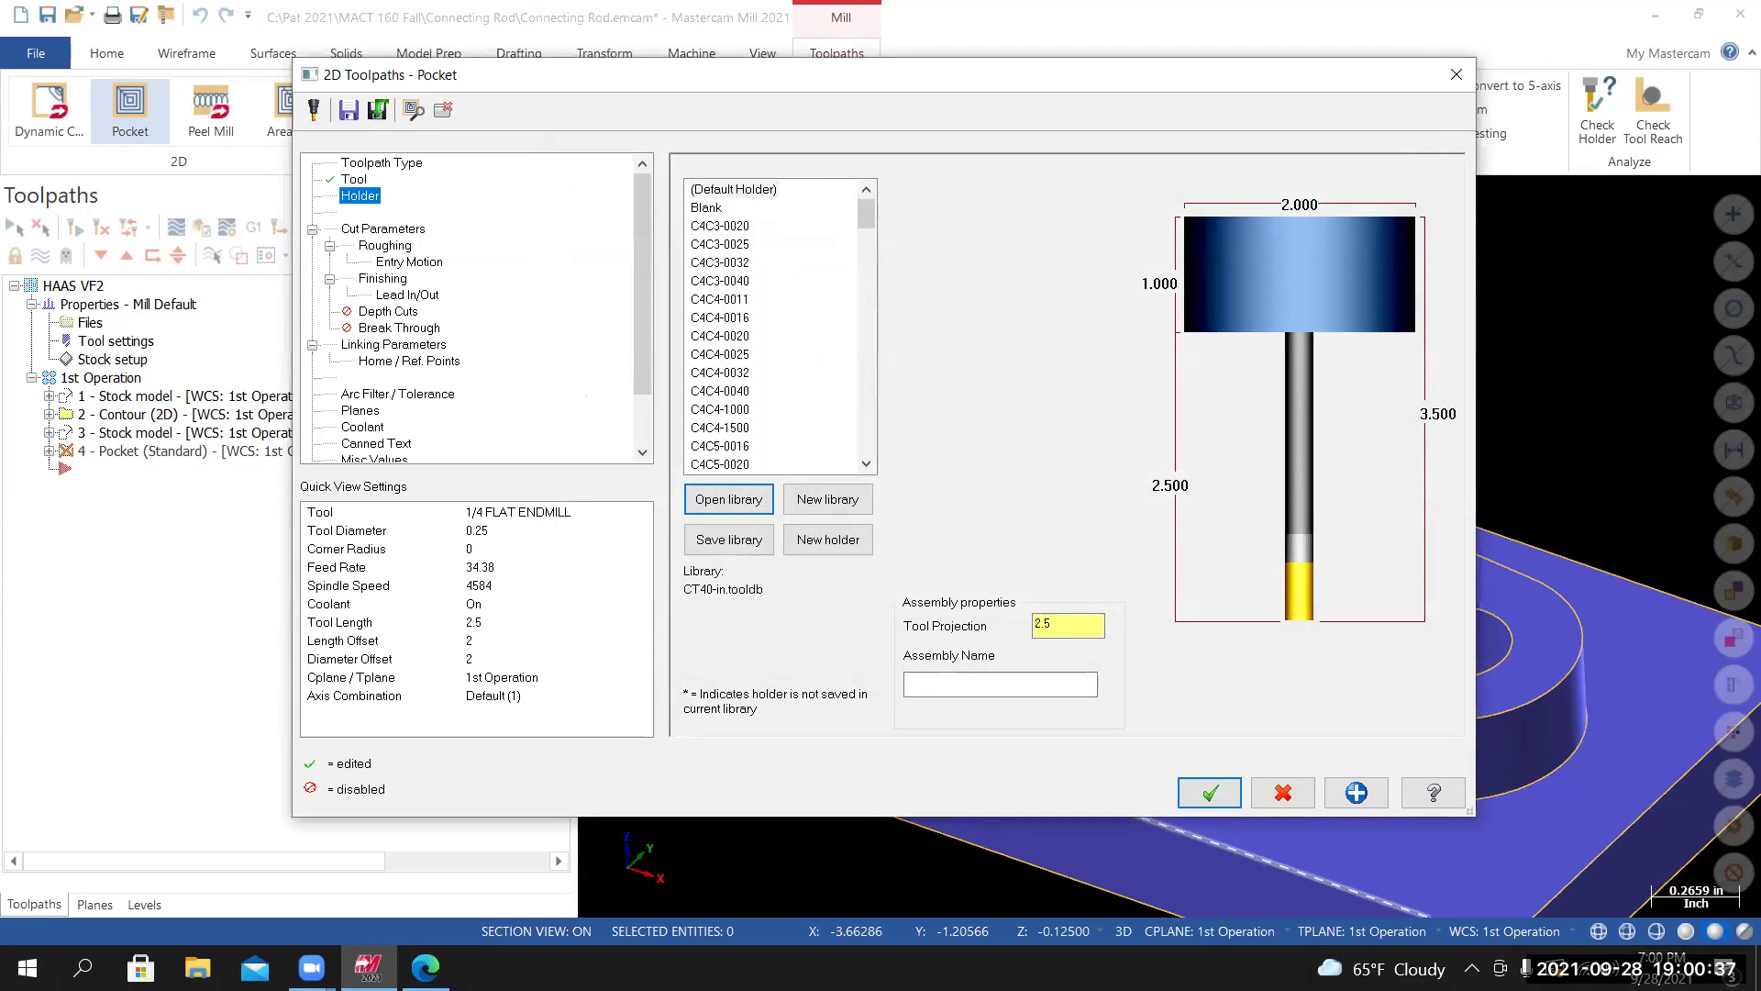
Consult the tool list in the browser for tool #2, and in Mastercam assign holder C4E4-0250 with a tool projection of 1 inch.
click(425, 966)
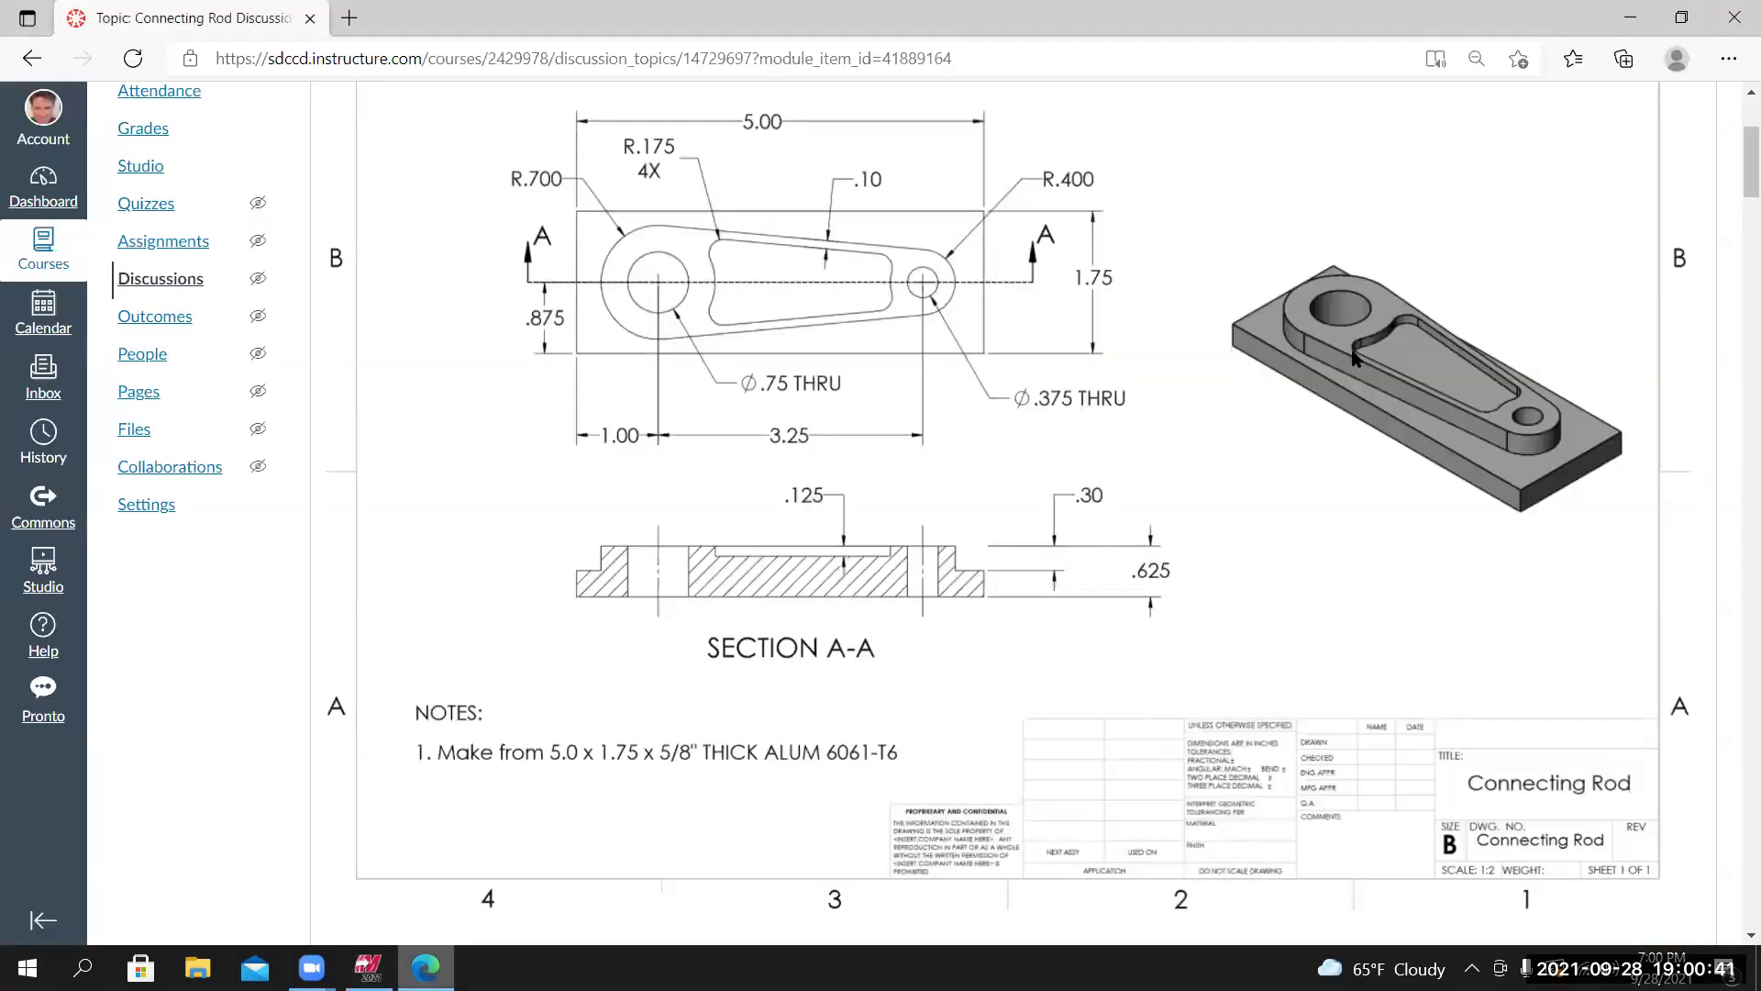
scroll(1733, 880, down, 20)
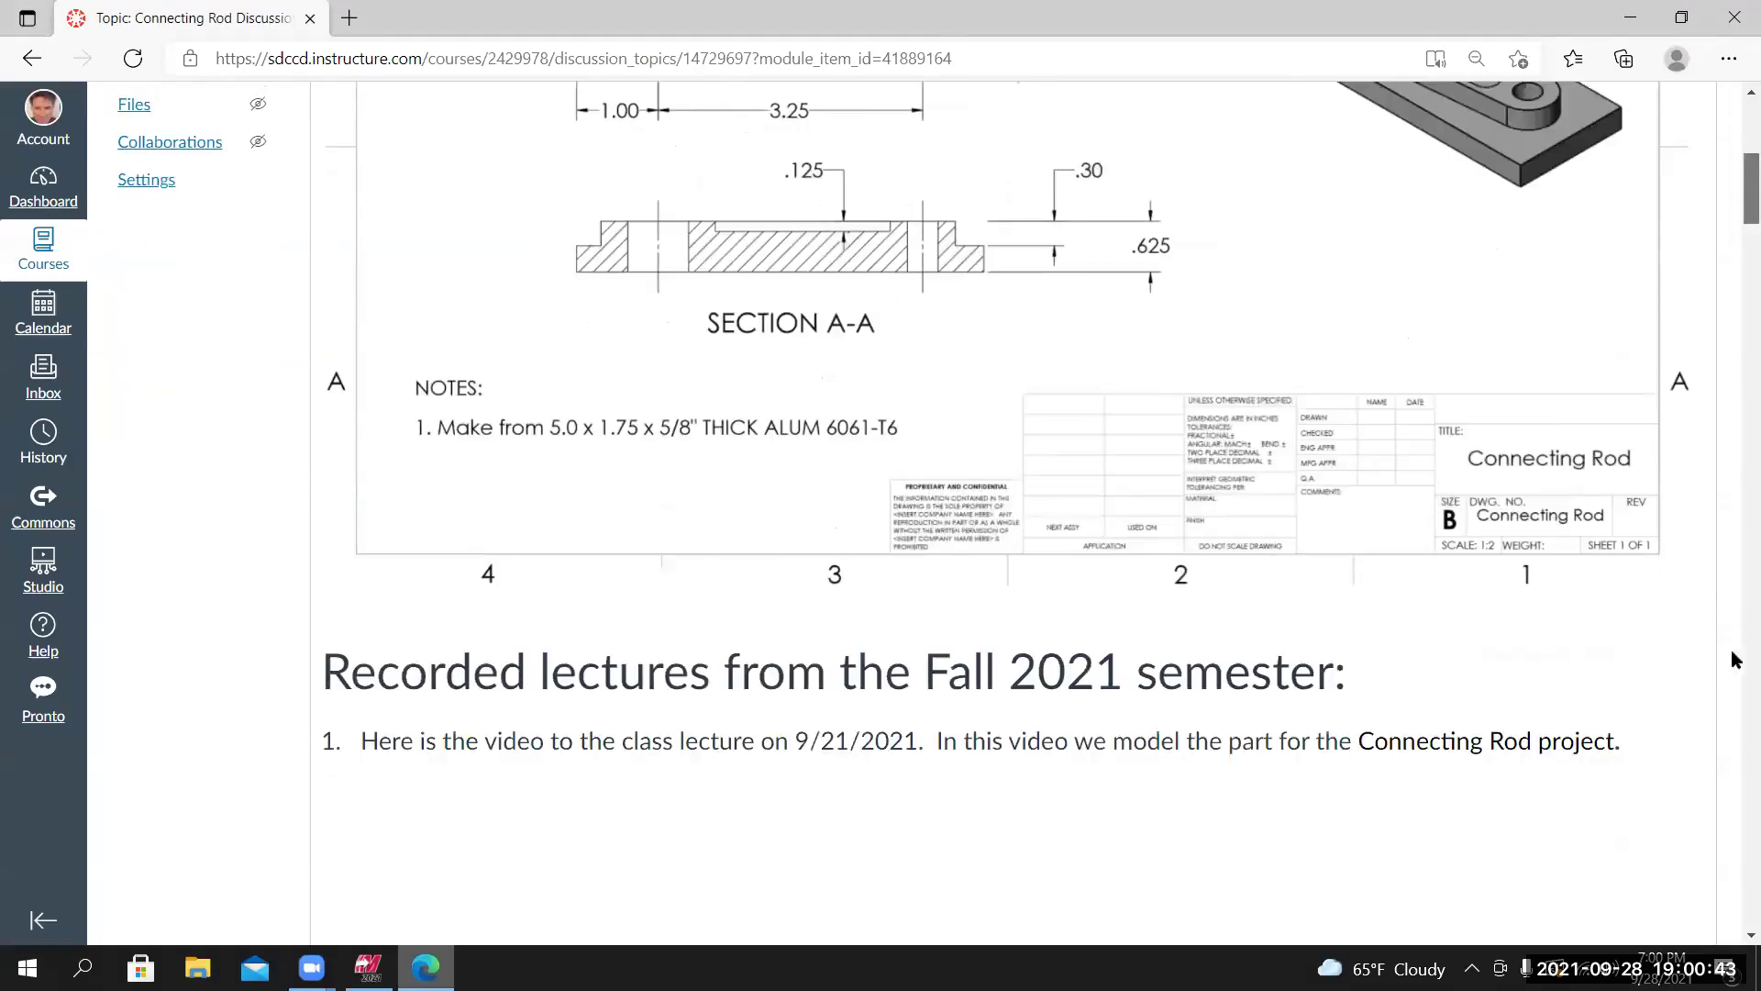
scroll(1180, 530, down, 15)
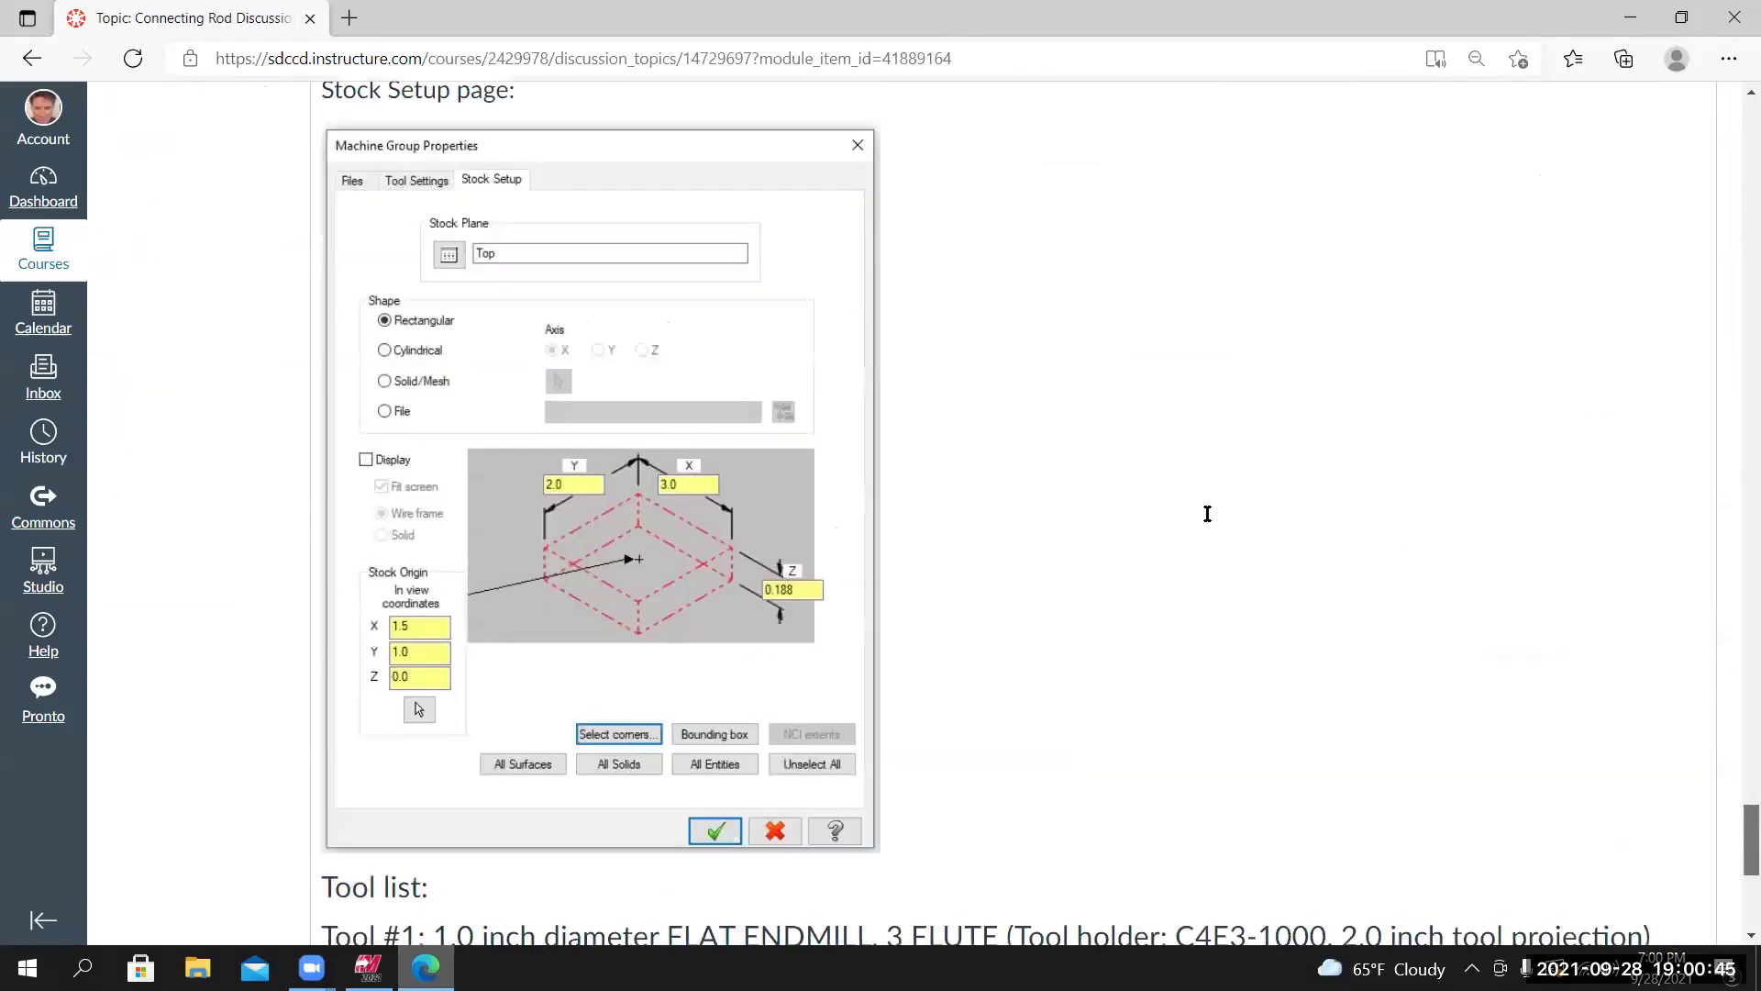
scroll(1207, 513, down, 5)
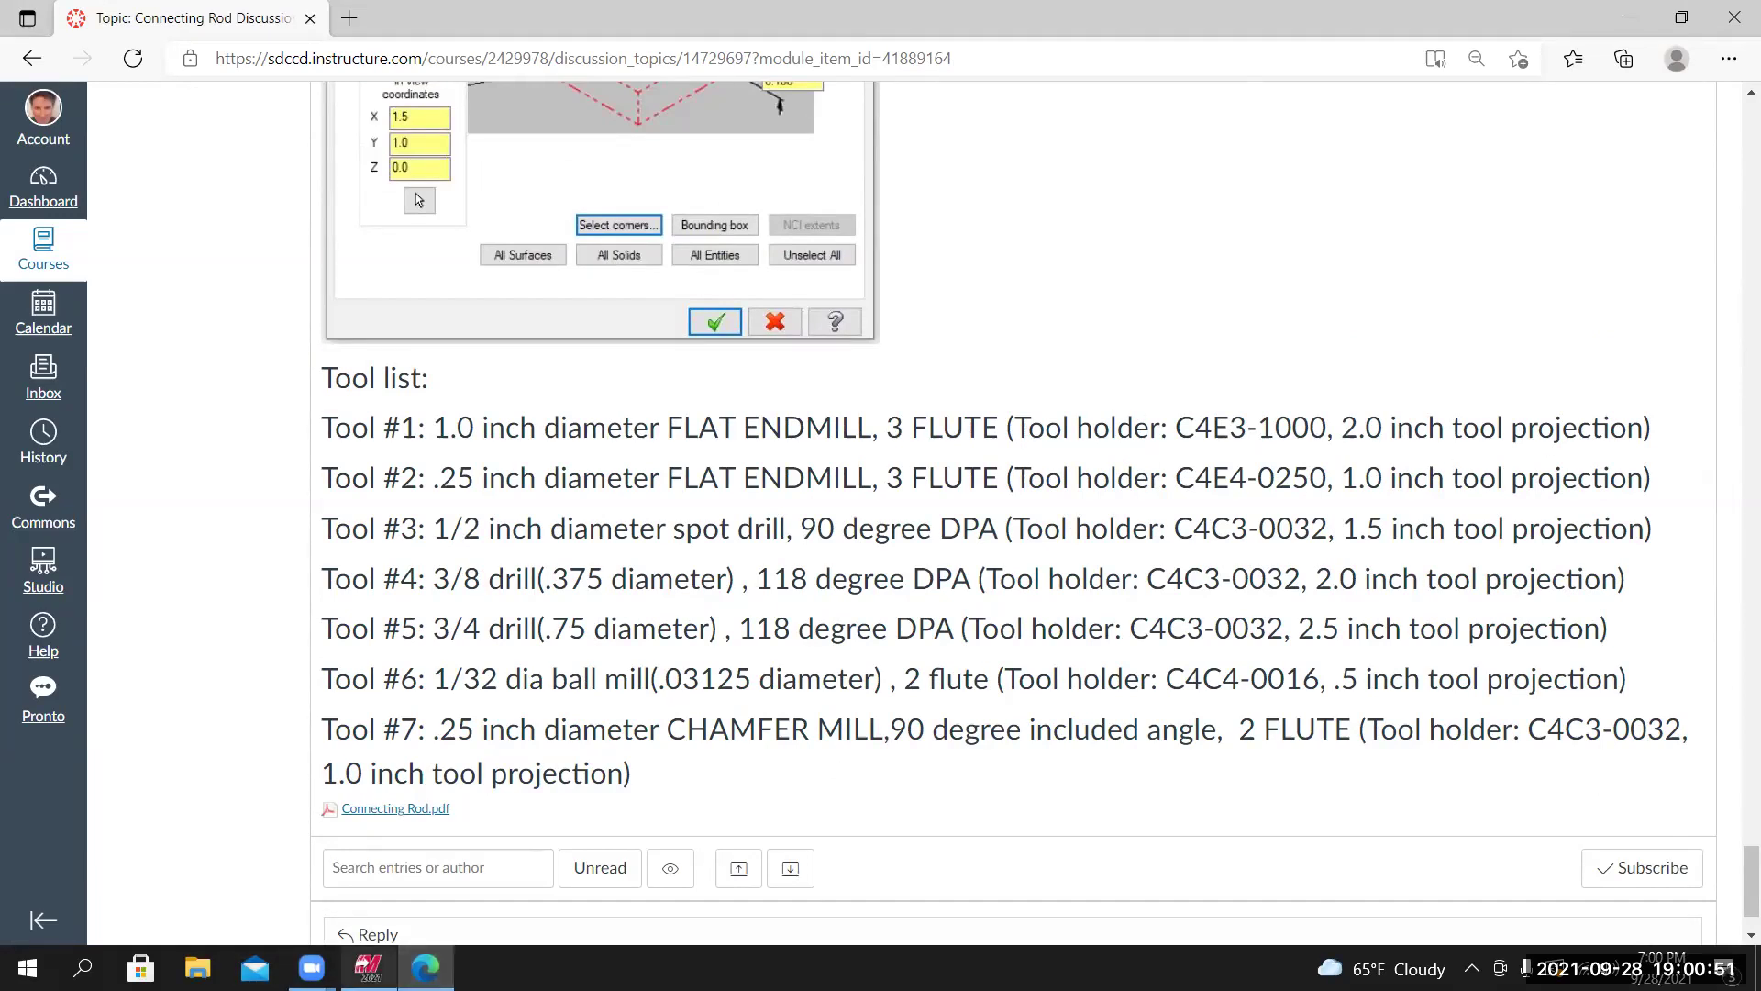
mouse_move(367, 967)
click(410, 915)
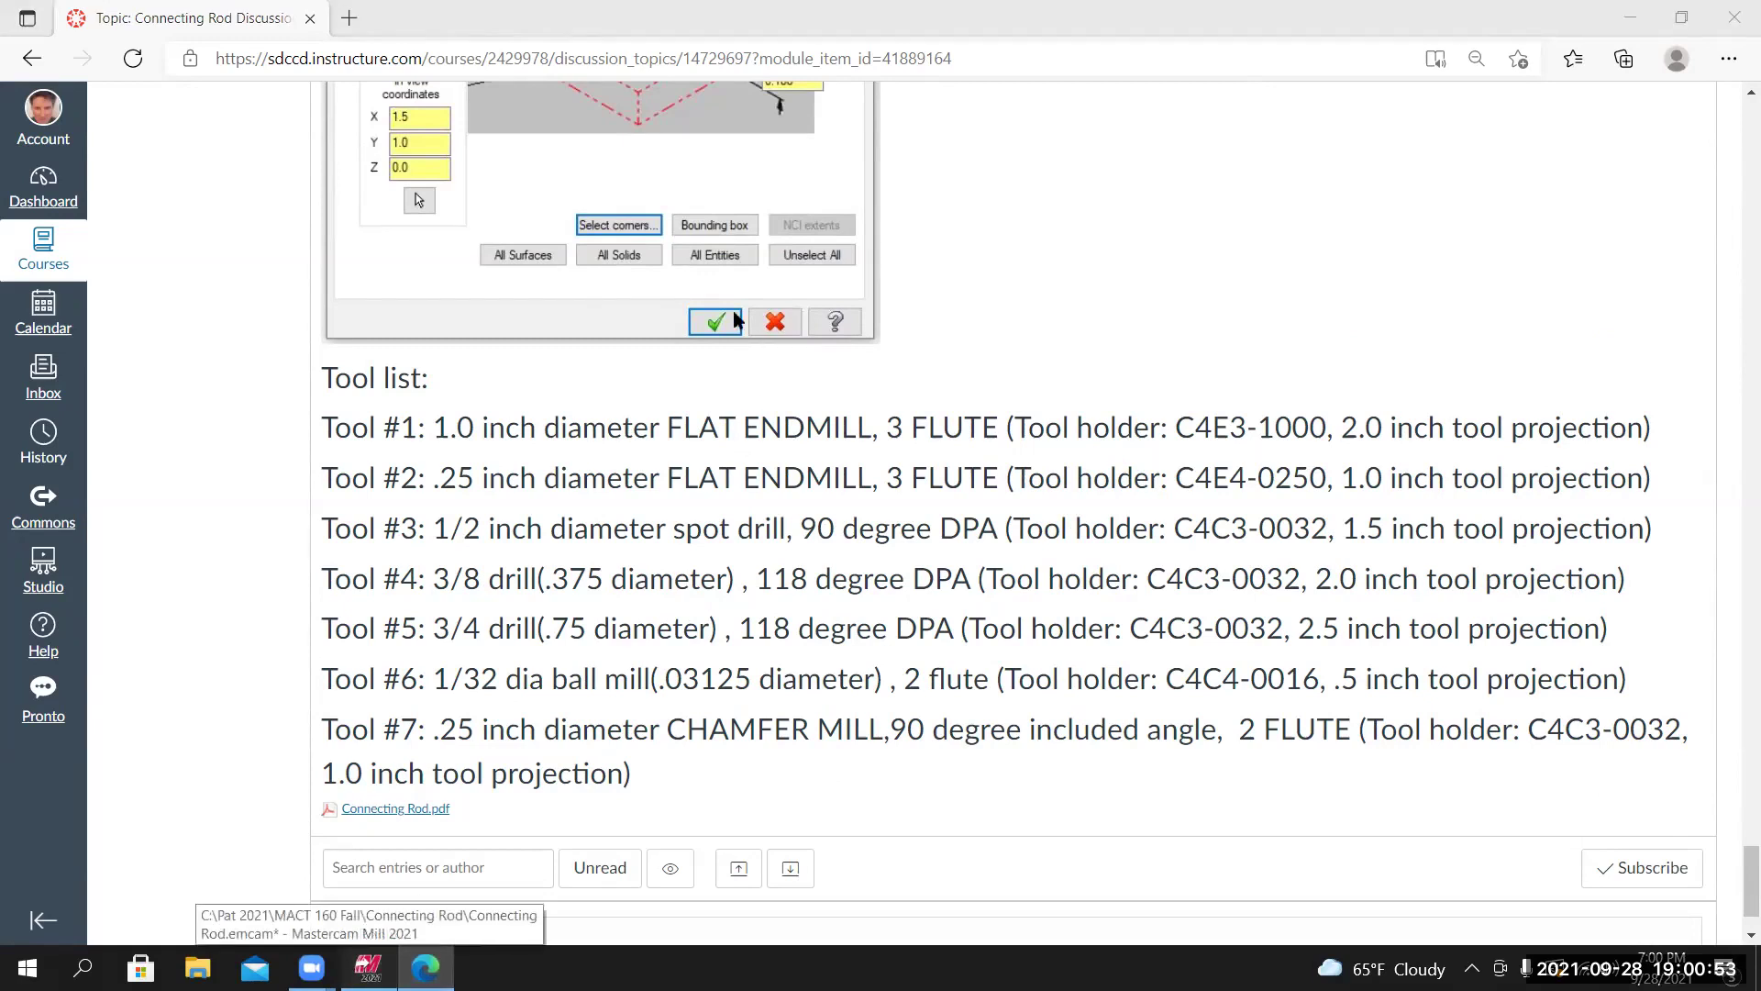
scroll(845, 236, down, 5)
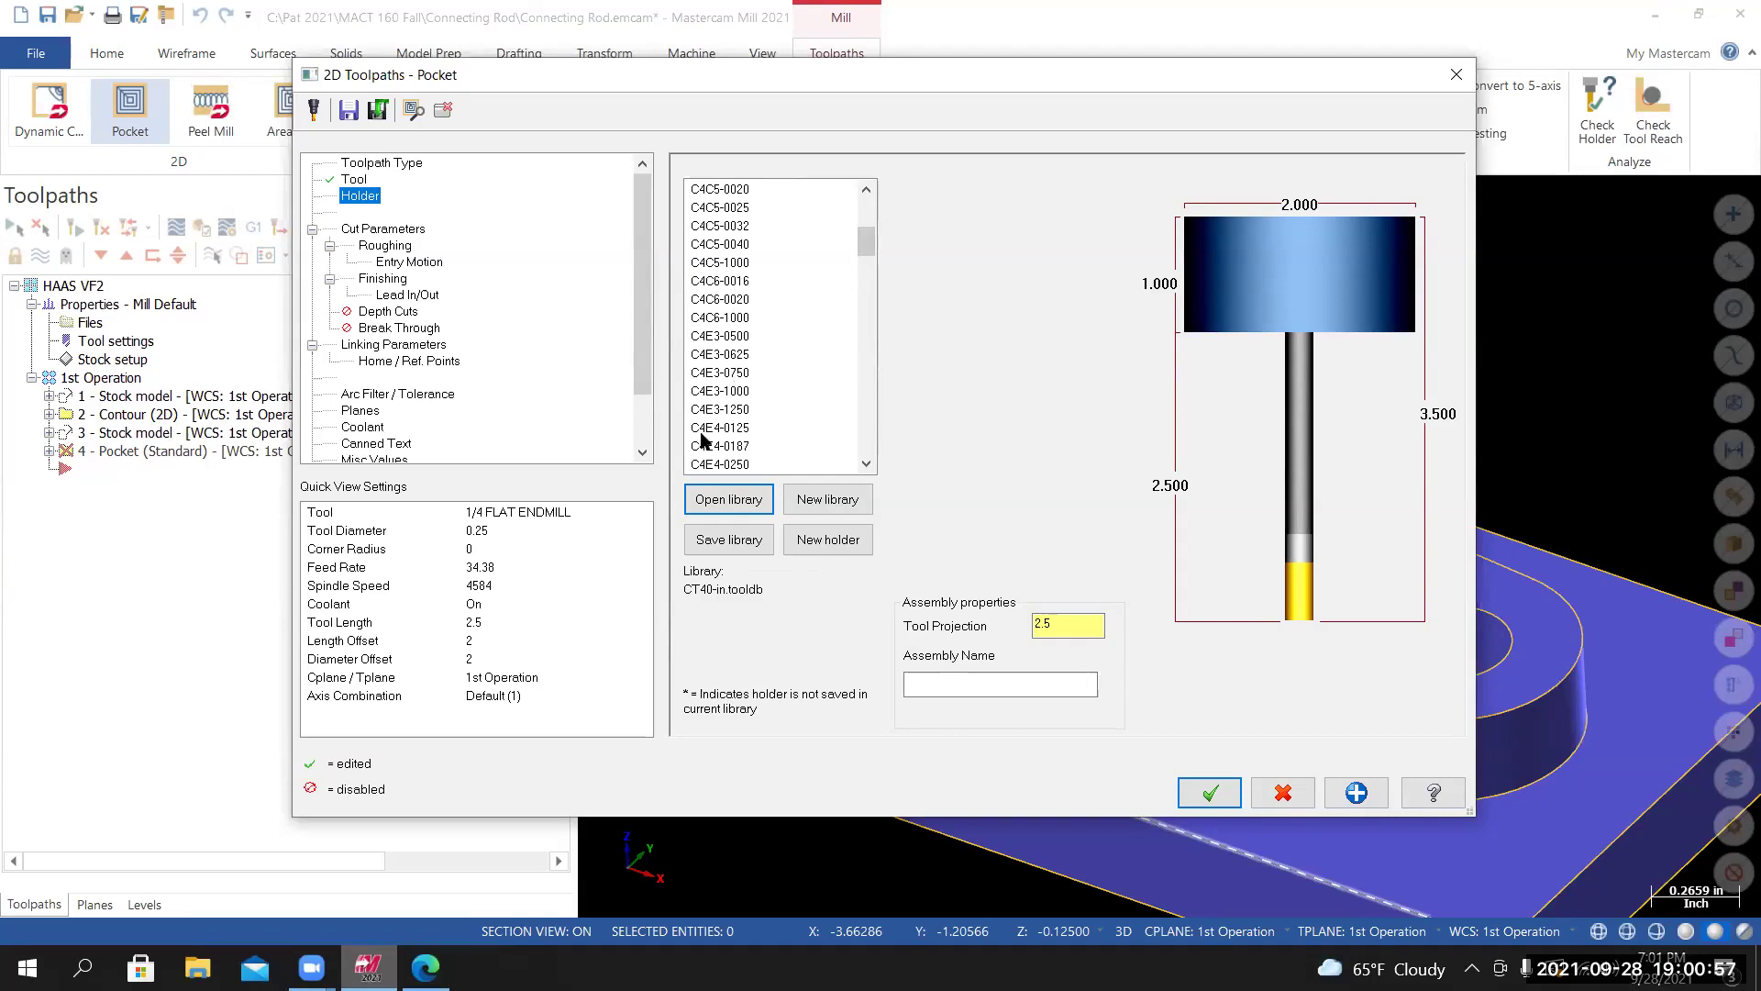
click(730, 465)
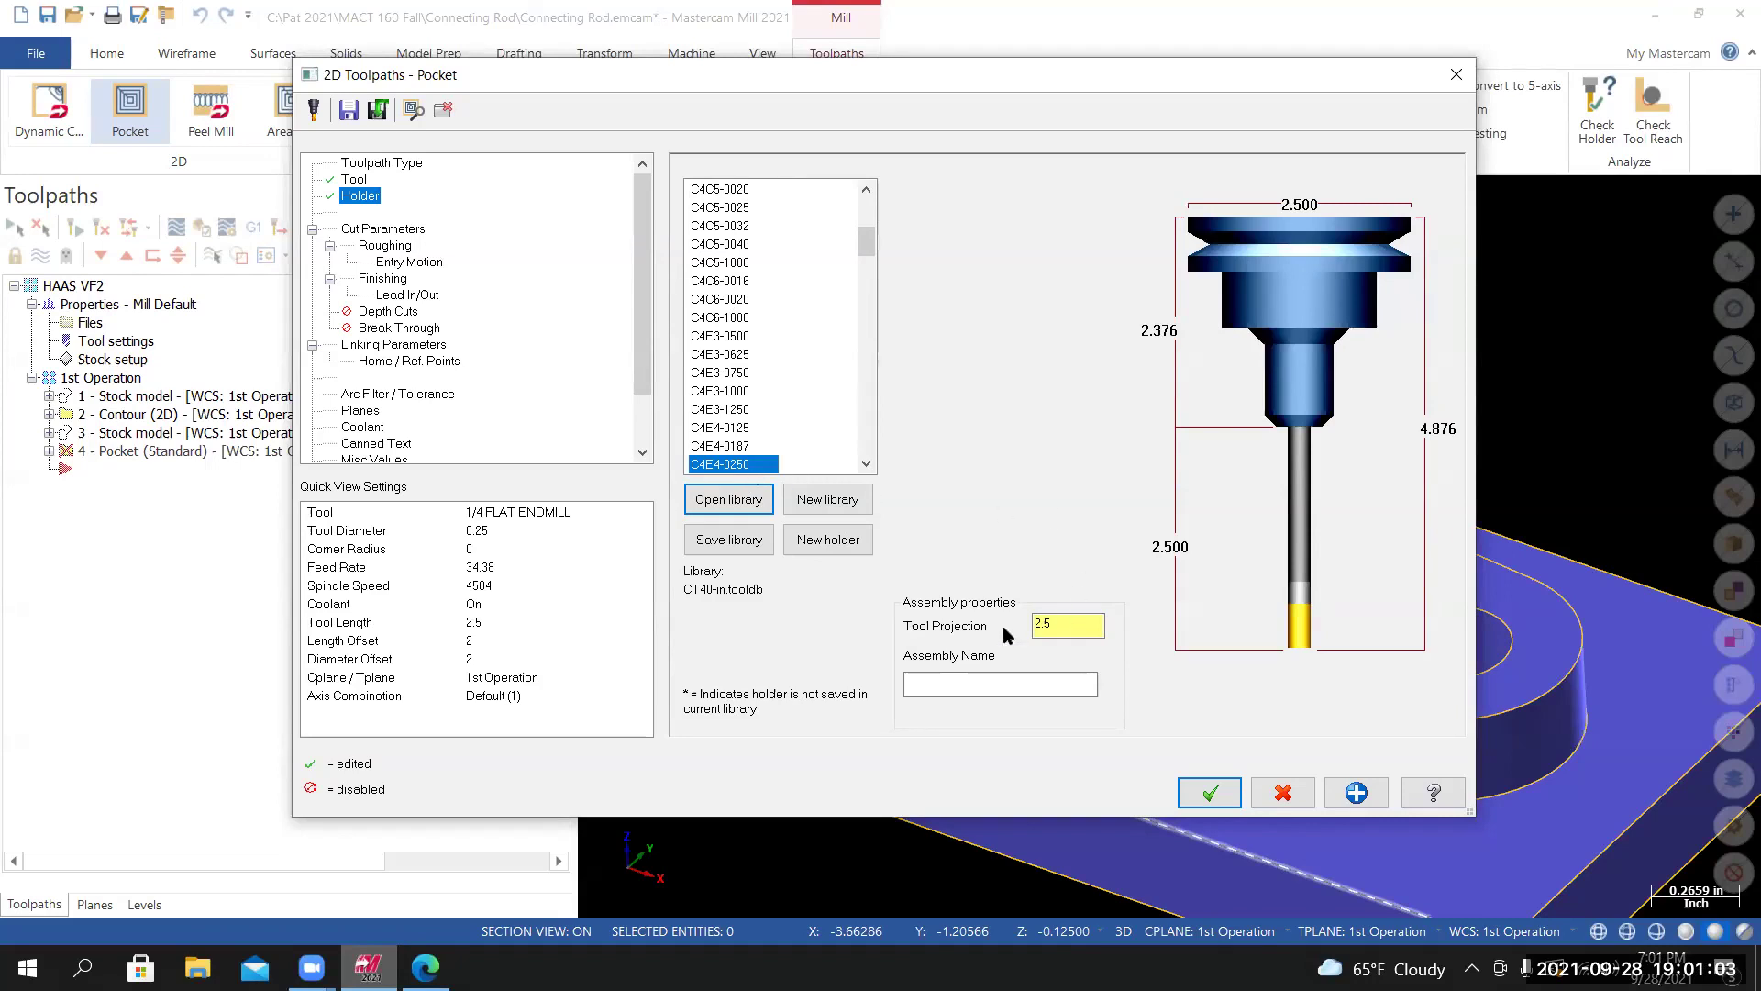
double_click(1047, 623)
text(1)
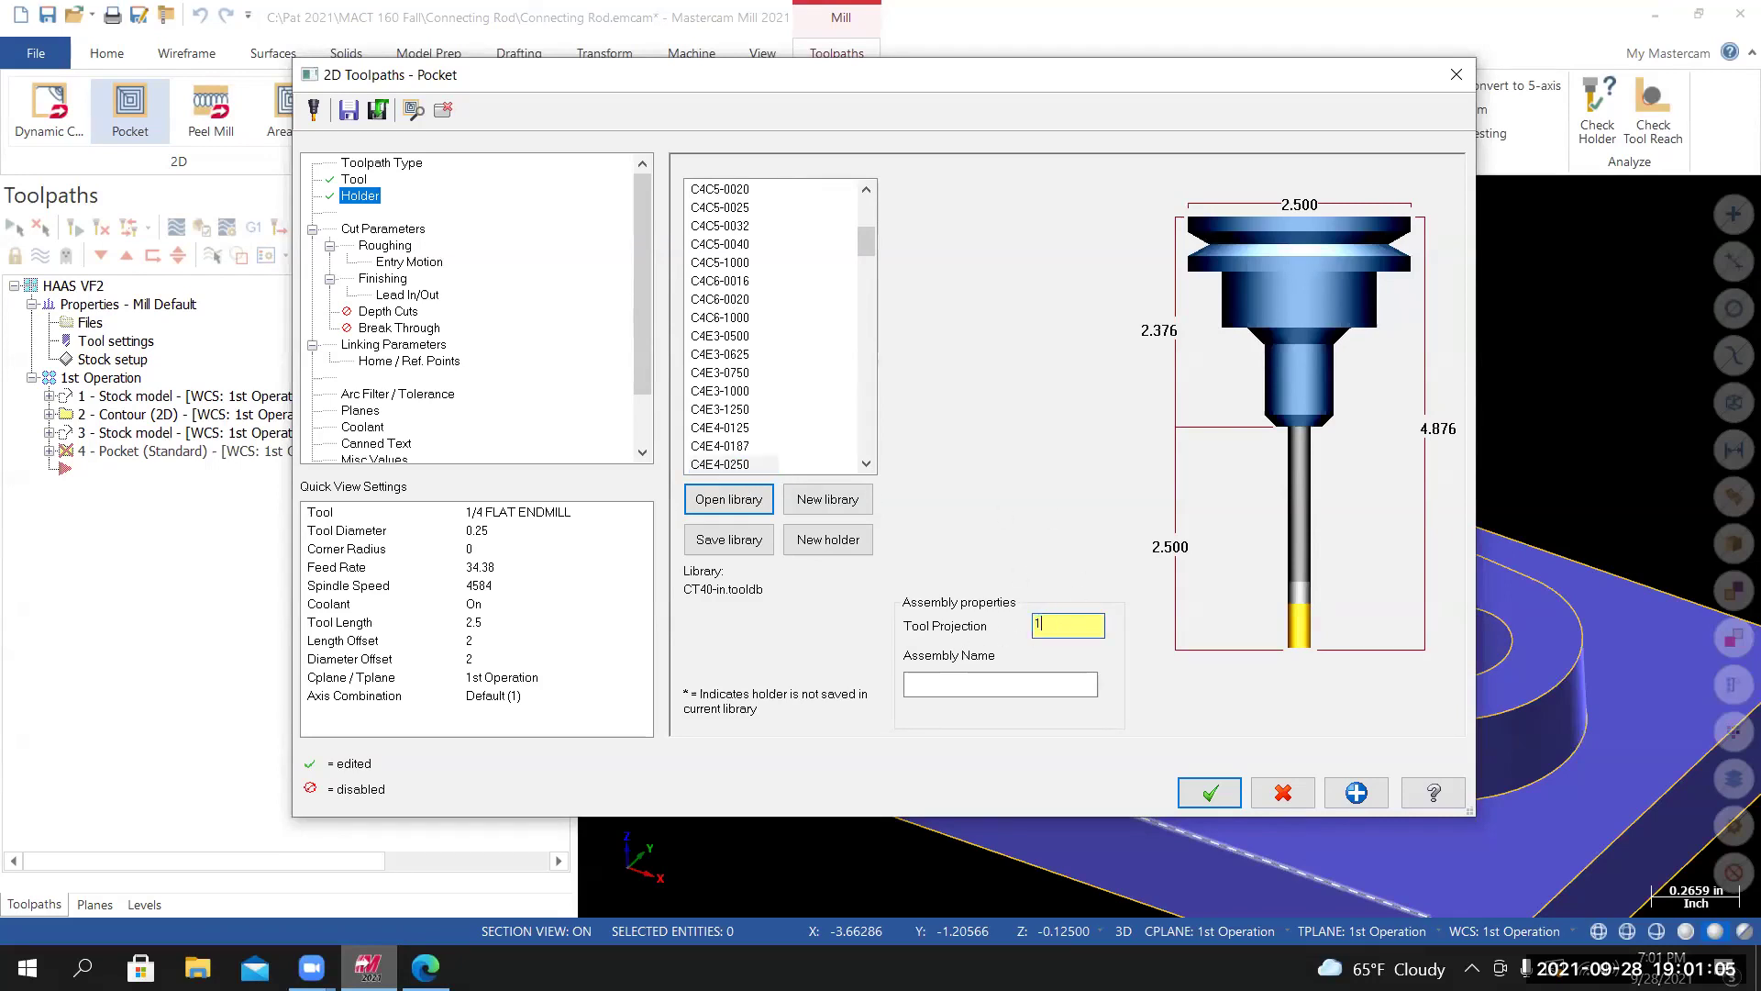
key(Return)
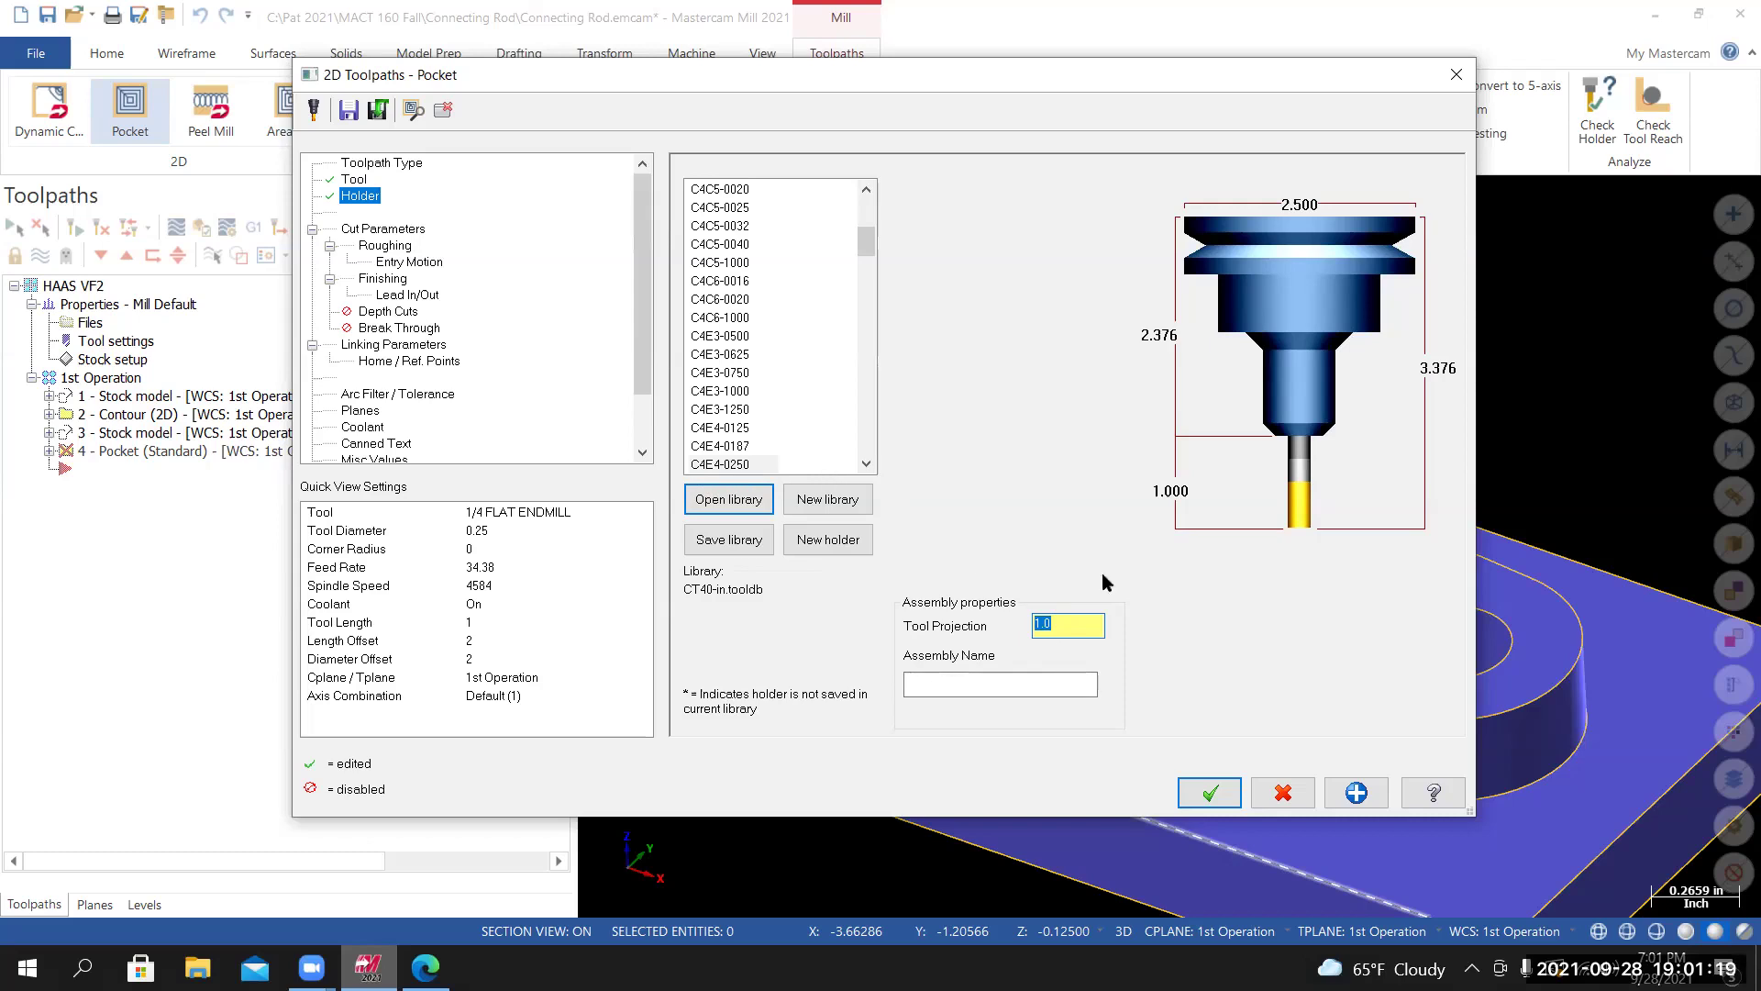
Check the pocket's cut parameters, including the stock to leave on walls and floors.
click(382, 229)
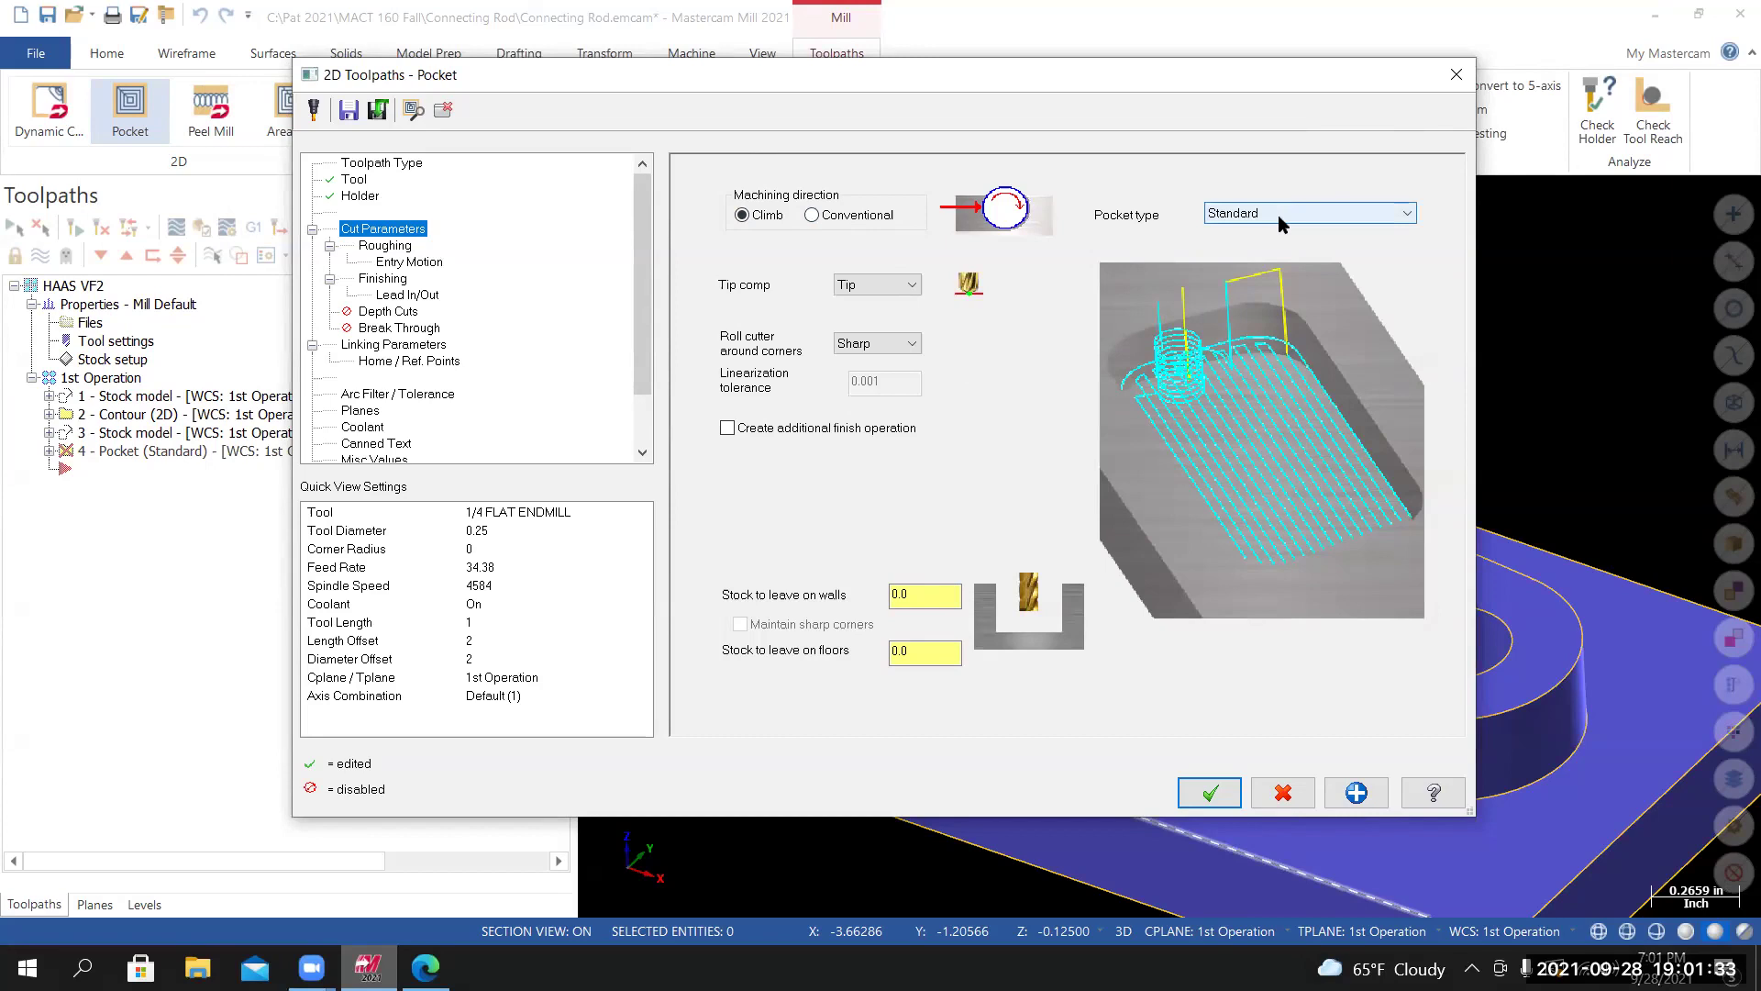
click(908, 596)
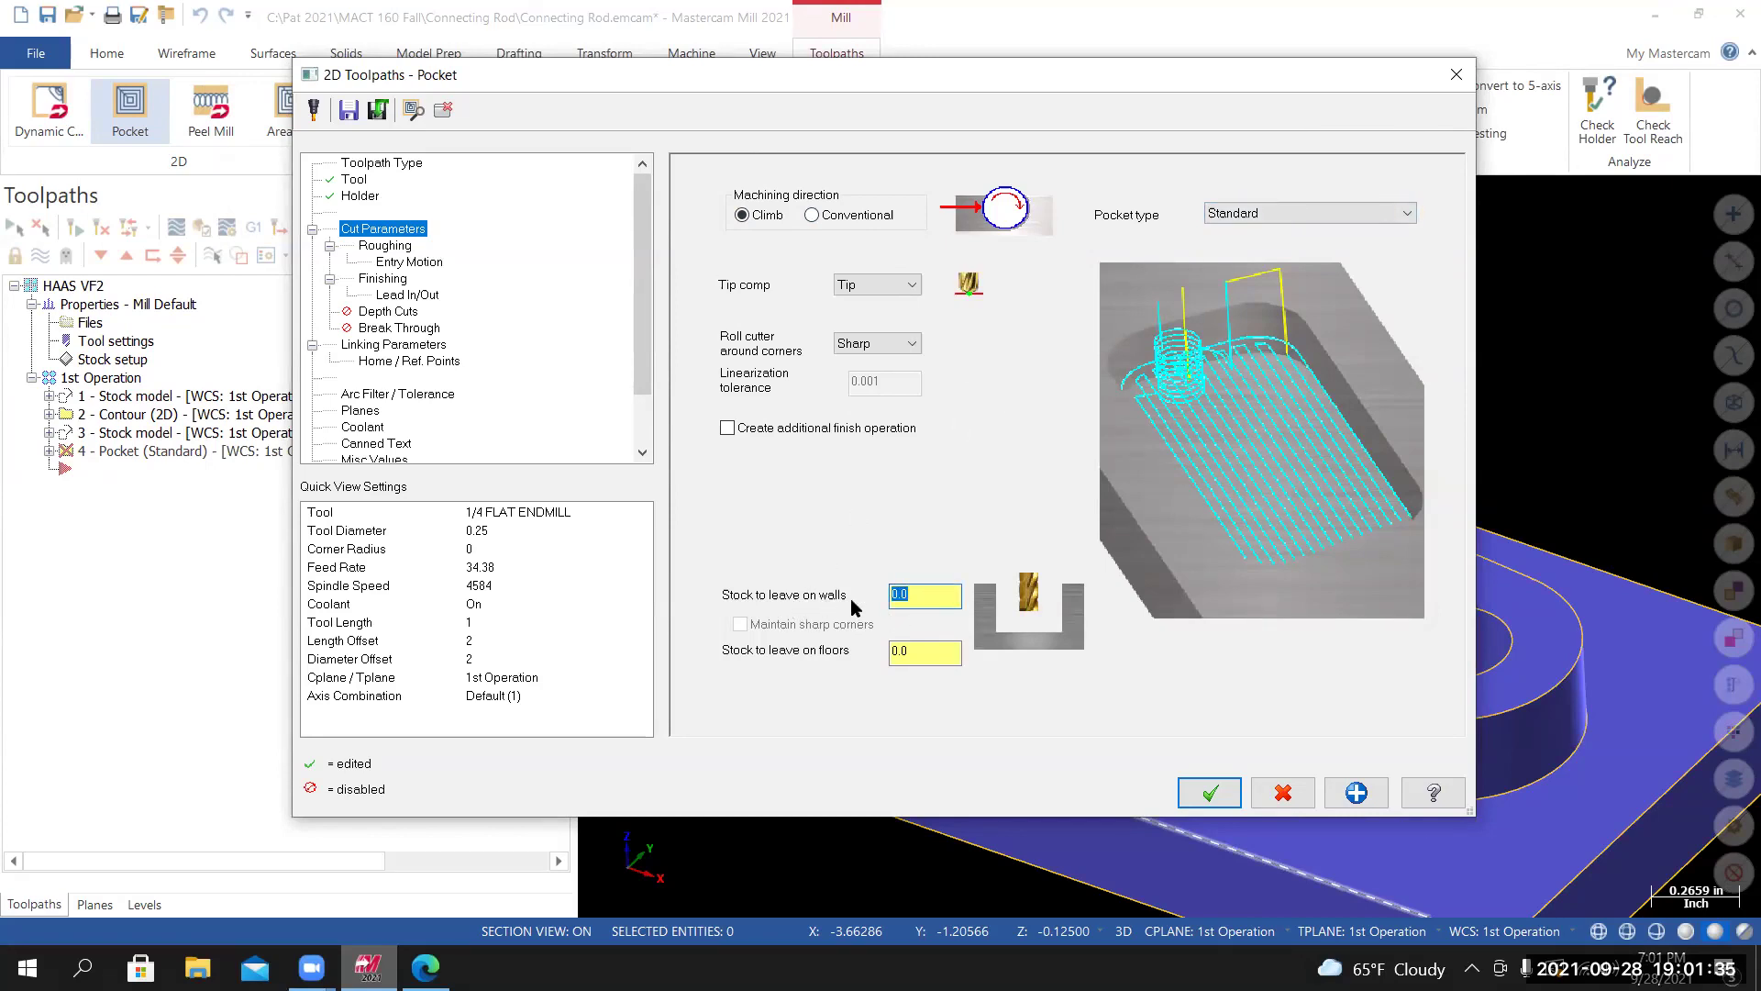
key(Tab)
click(917, 661)
Select Parallel Spiral as the pocket's roughing method, check its stepover values, and save the parameters to the defaults library.
click(386, 247)
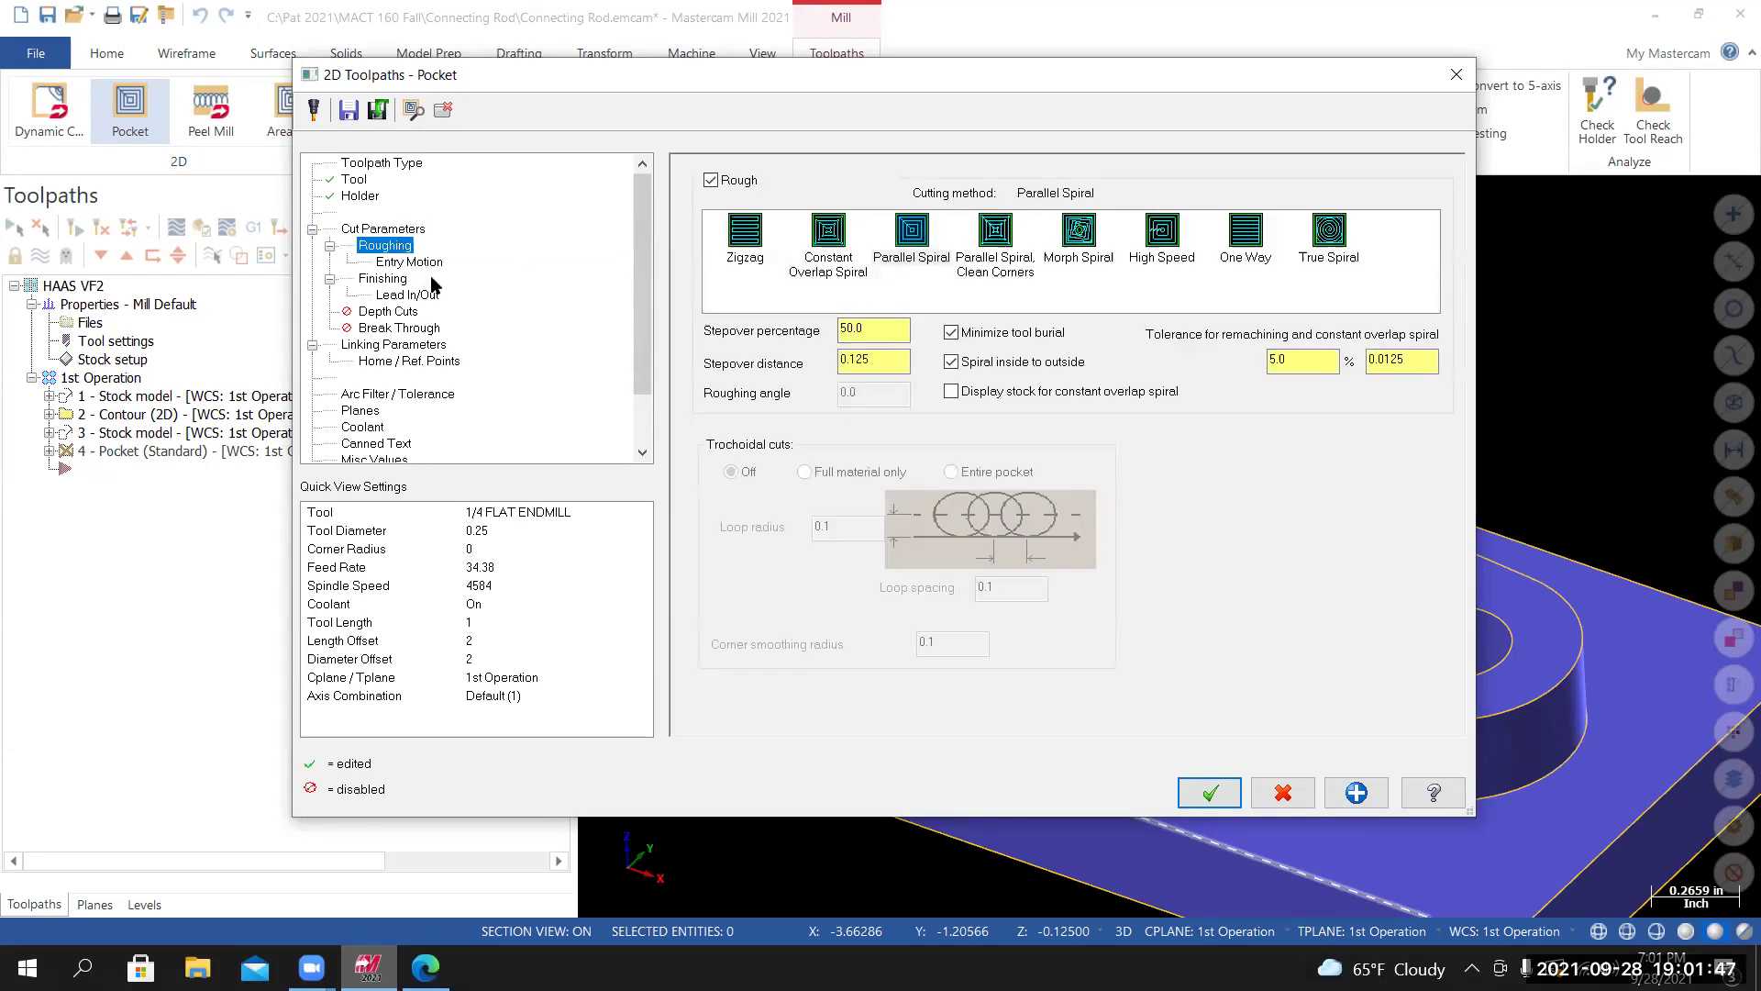
click(926, 241)
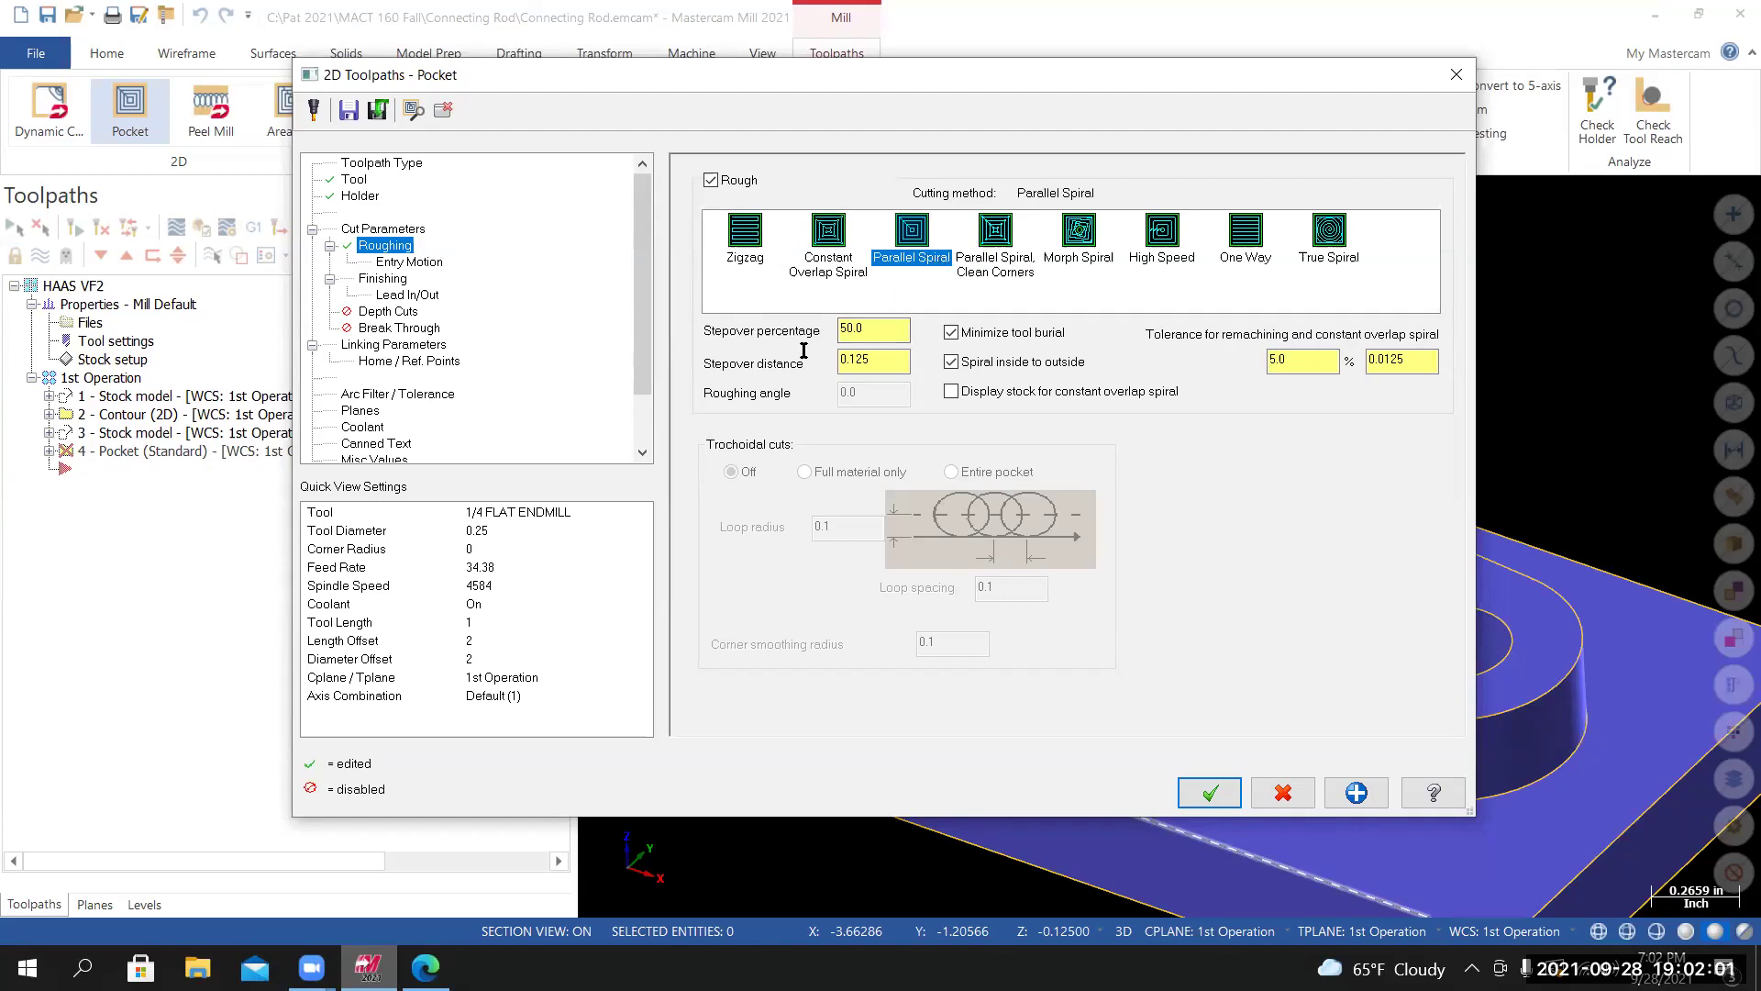
click(885, 328)
drag(885, 328, 754, 374)
drag(889, 363, 820, 389)
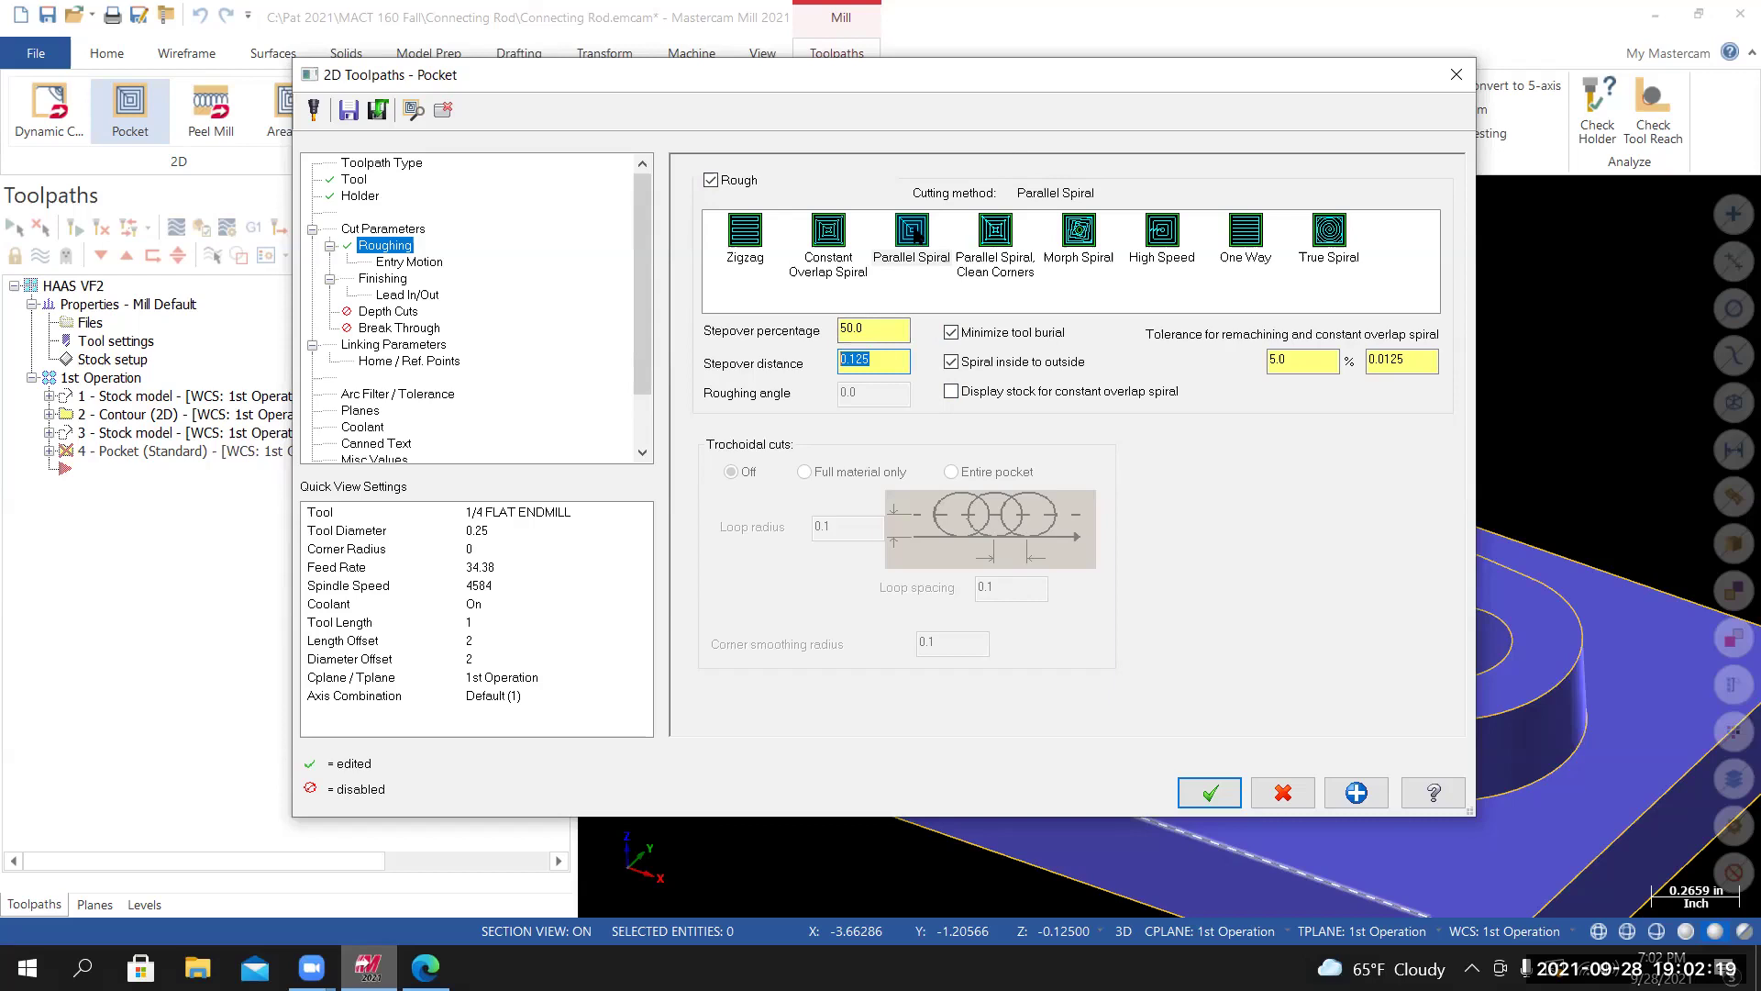
click(349, 111)
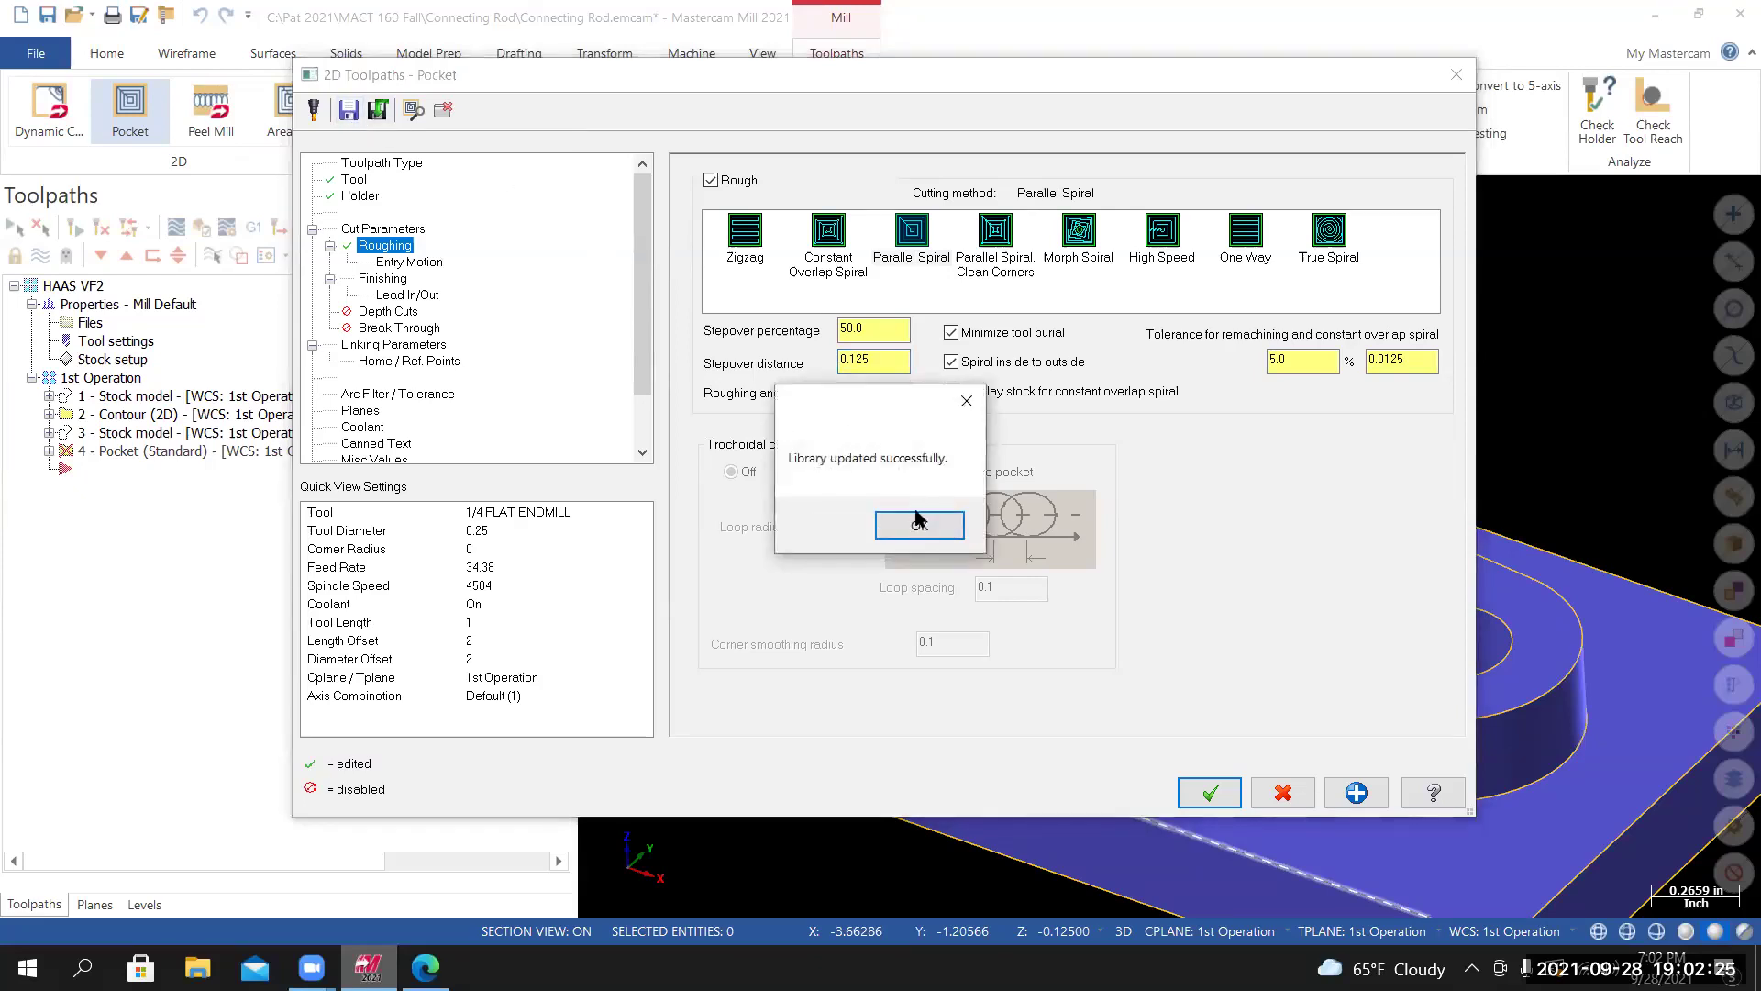
click(889, 531)
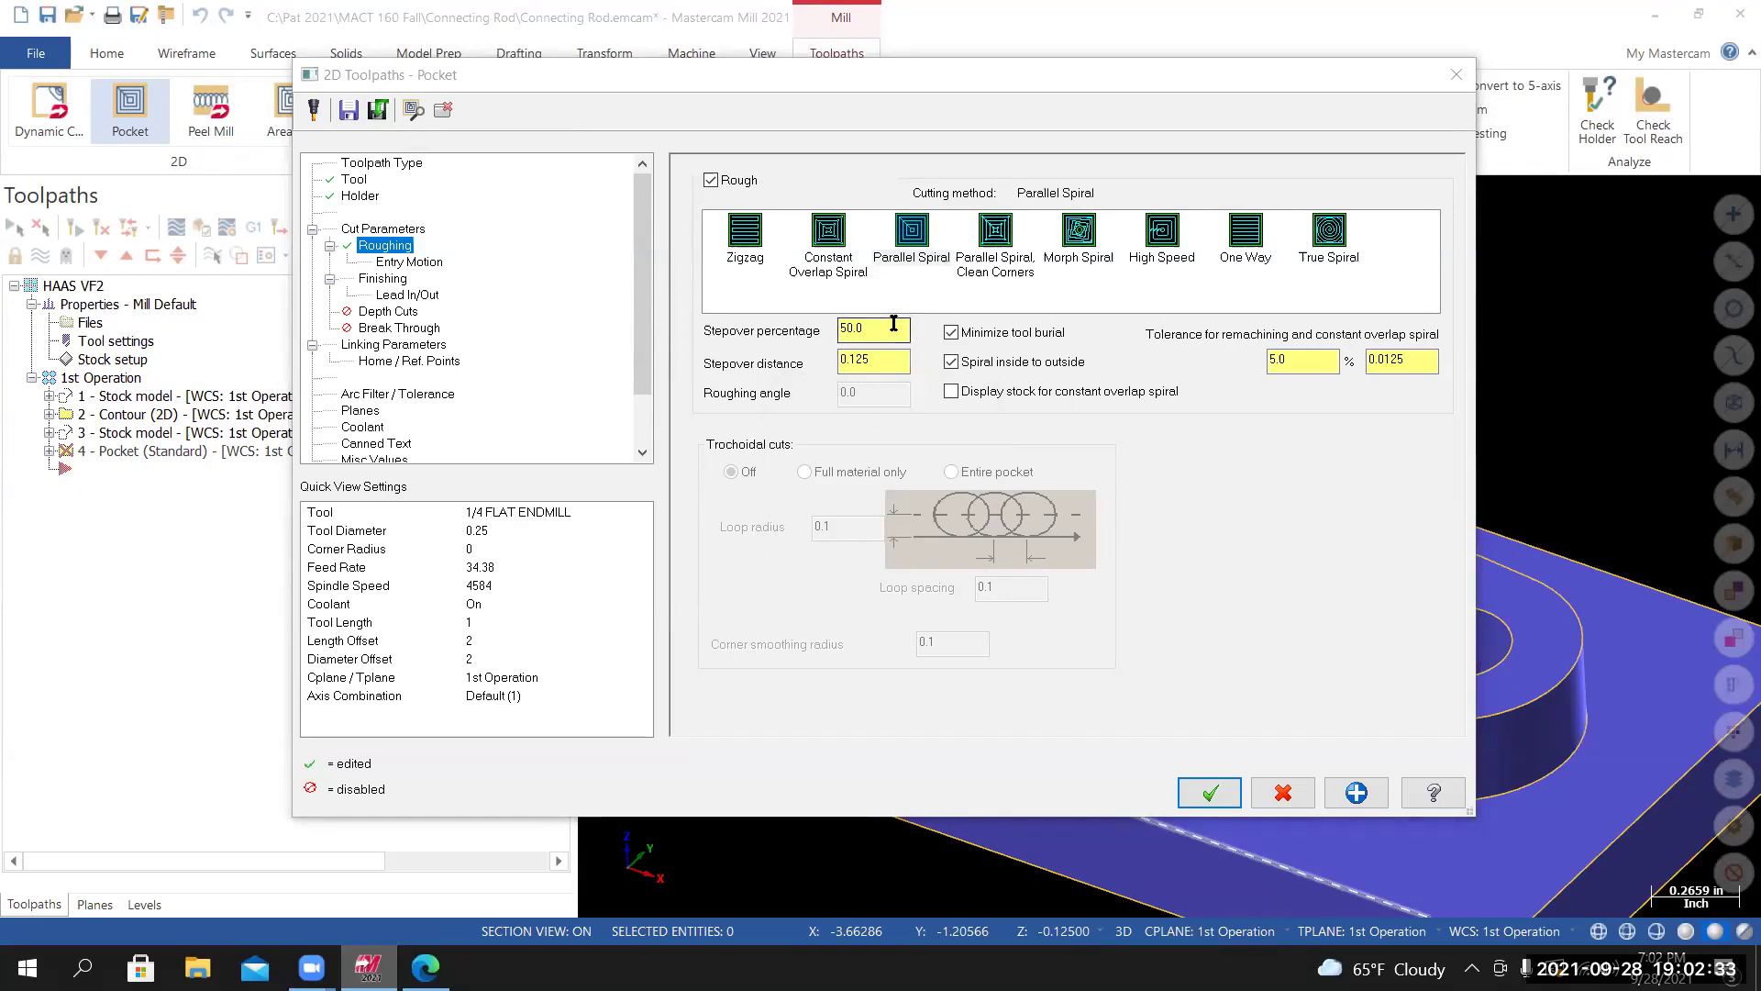
Review the pocket's entry motion settings and its finish pass spacing.
click(409, 264)
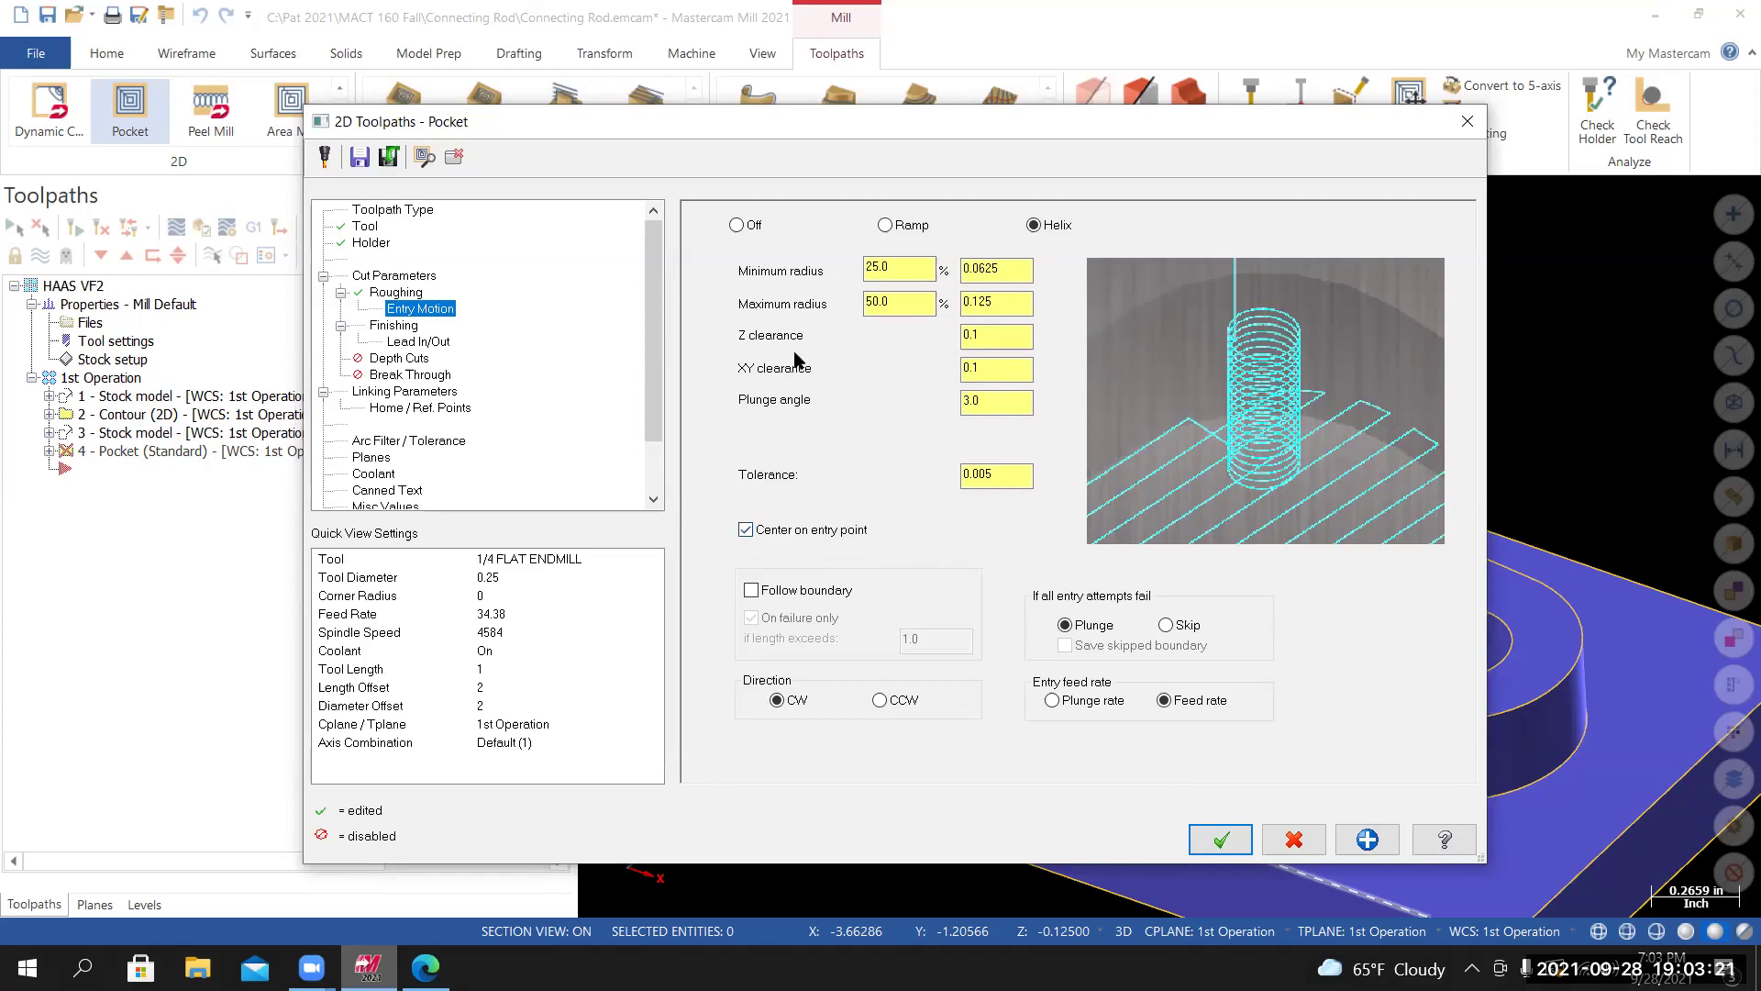
click(393, 327)
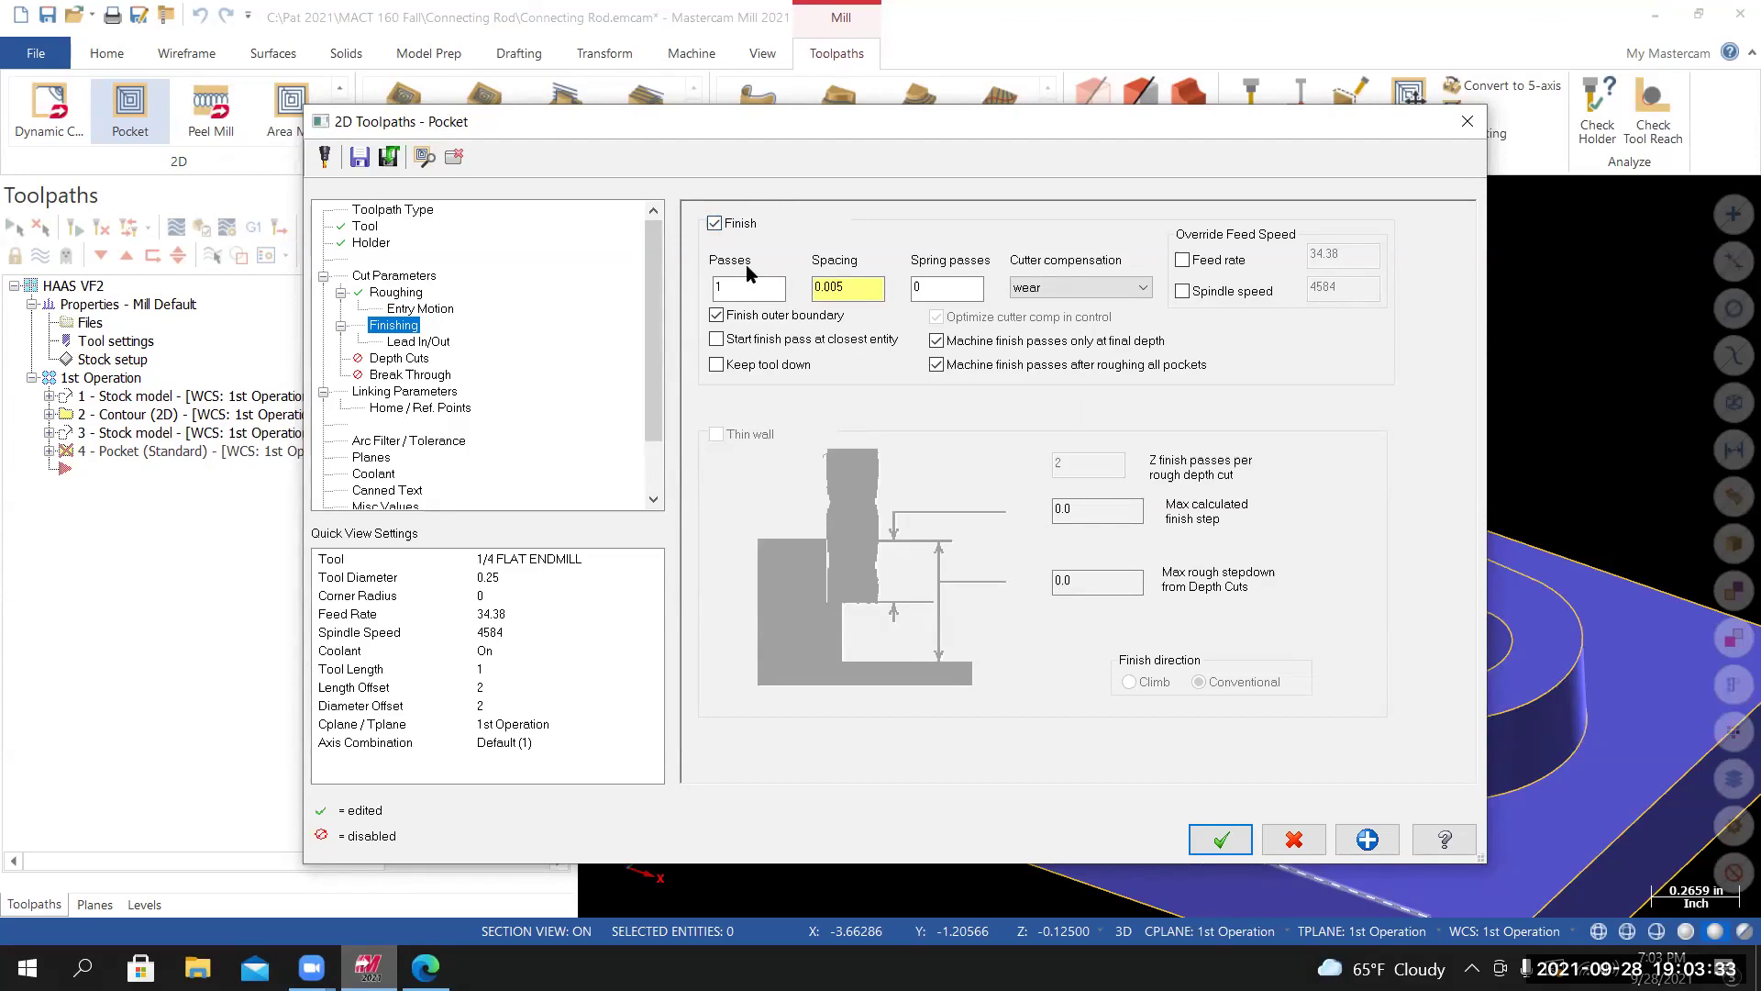
click(871, 289)
click(365, 225)
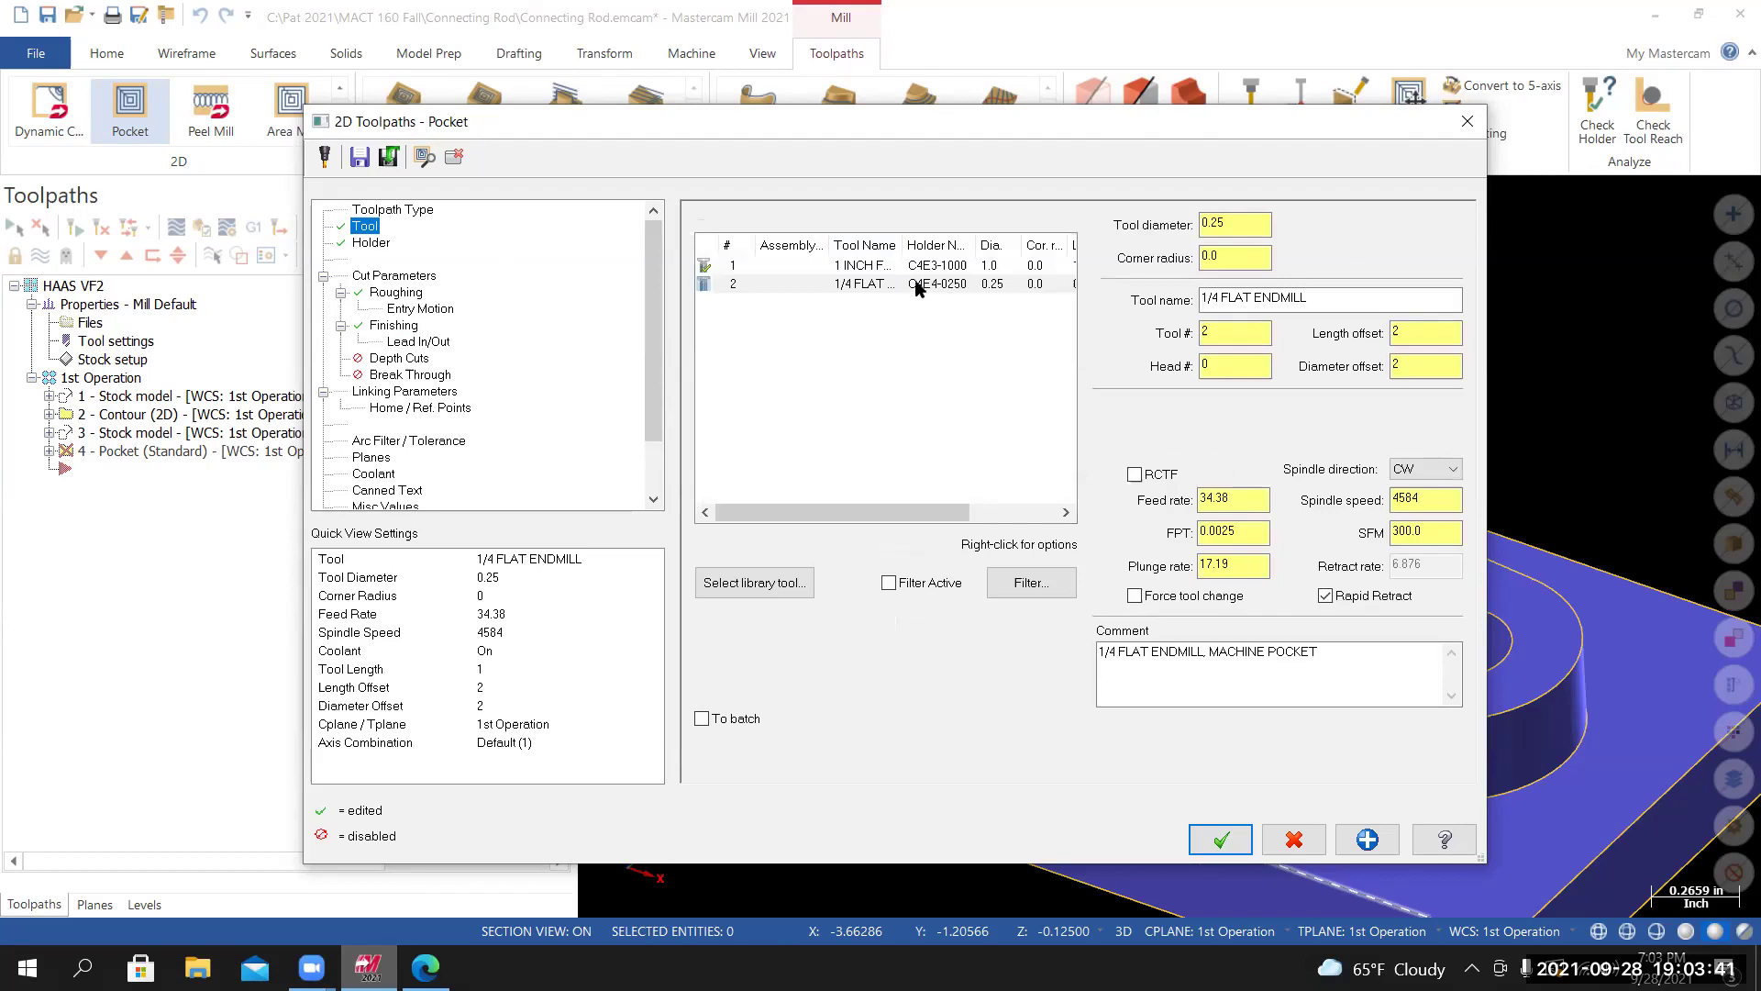
right_click(917, 286)
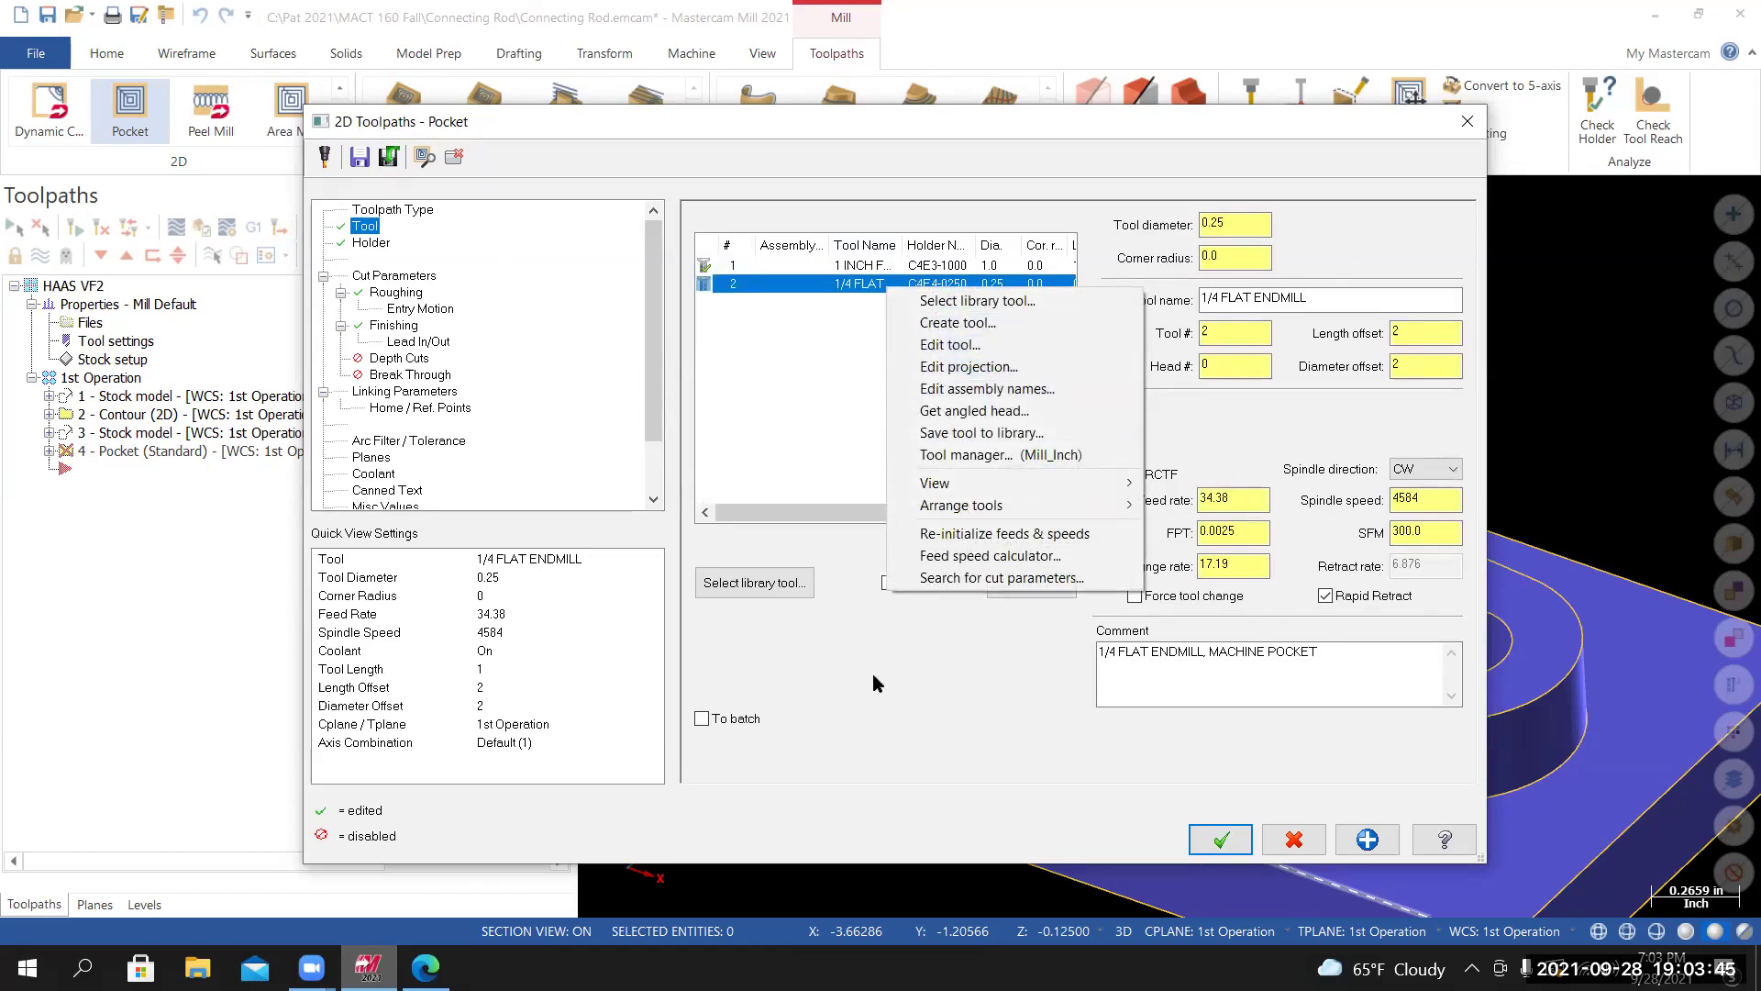
click(879, 437)
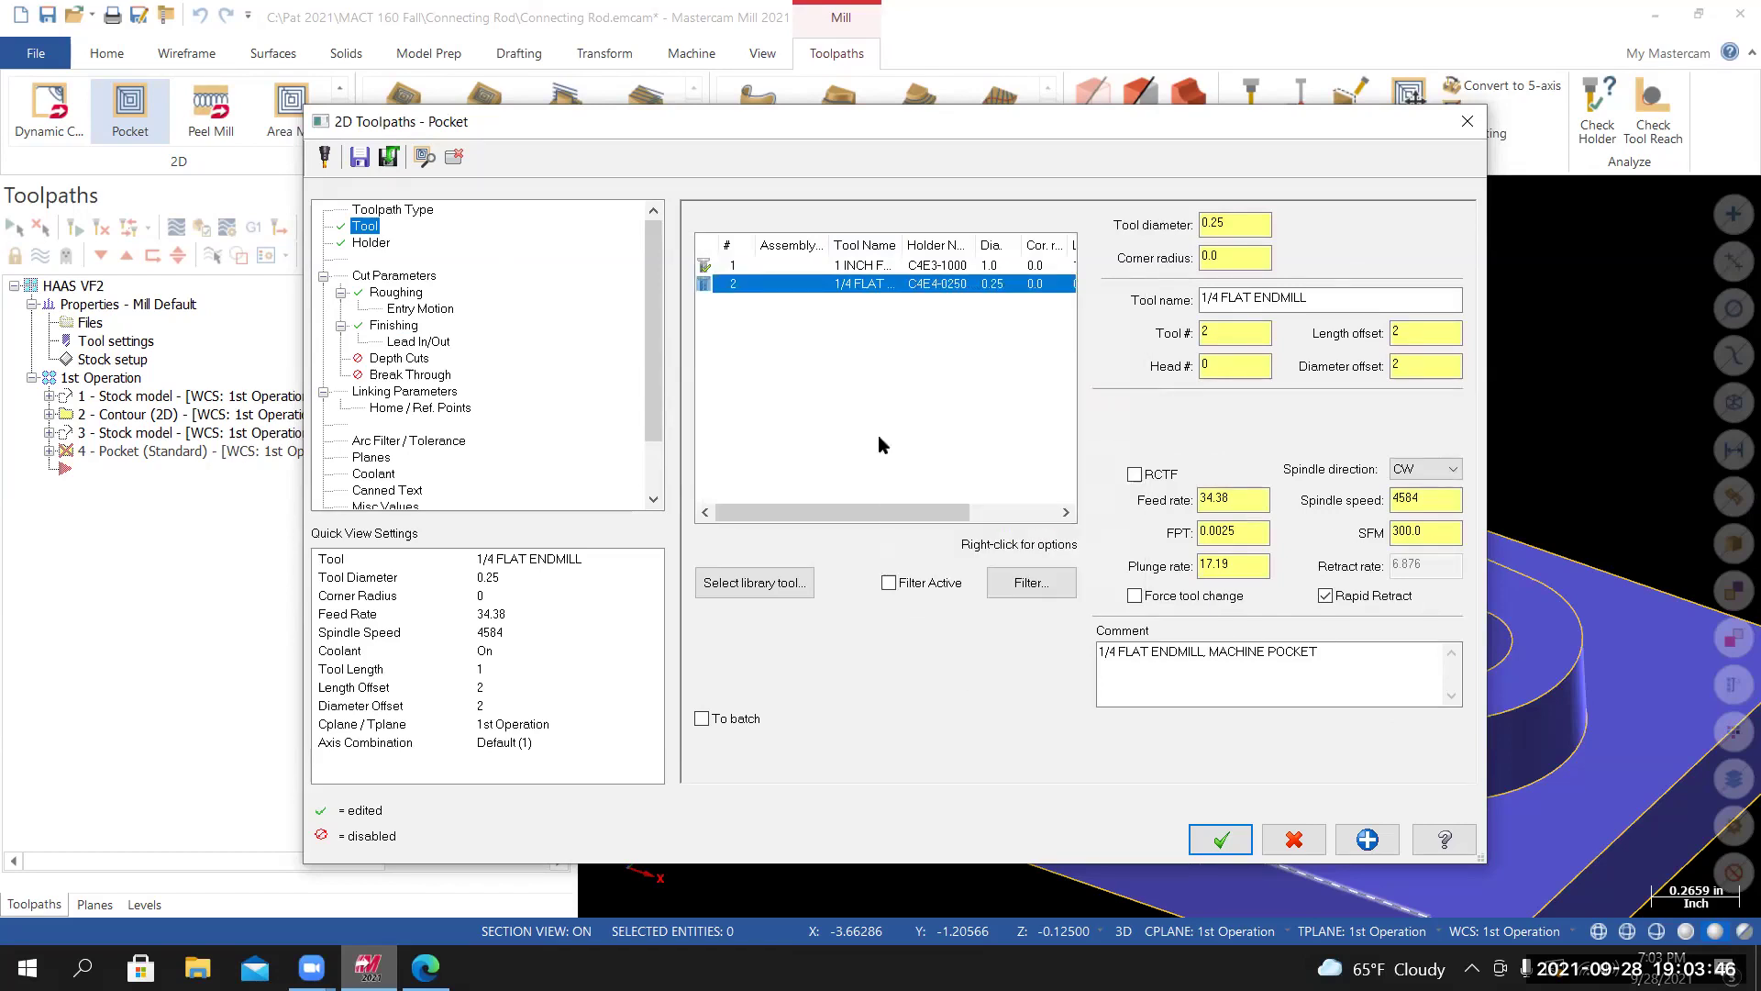
Recheck the finish pass spacing and save the pocket's finishing parameters to the defaults library.
click(393, 326)
double_click(847, 288)
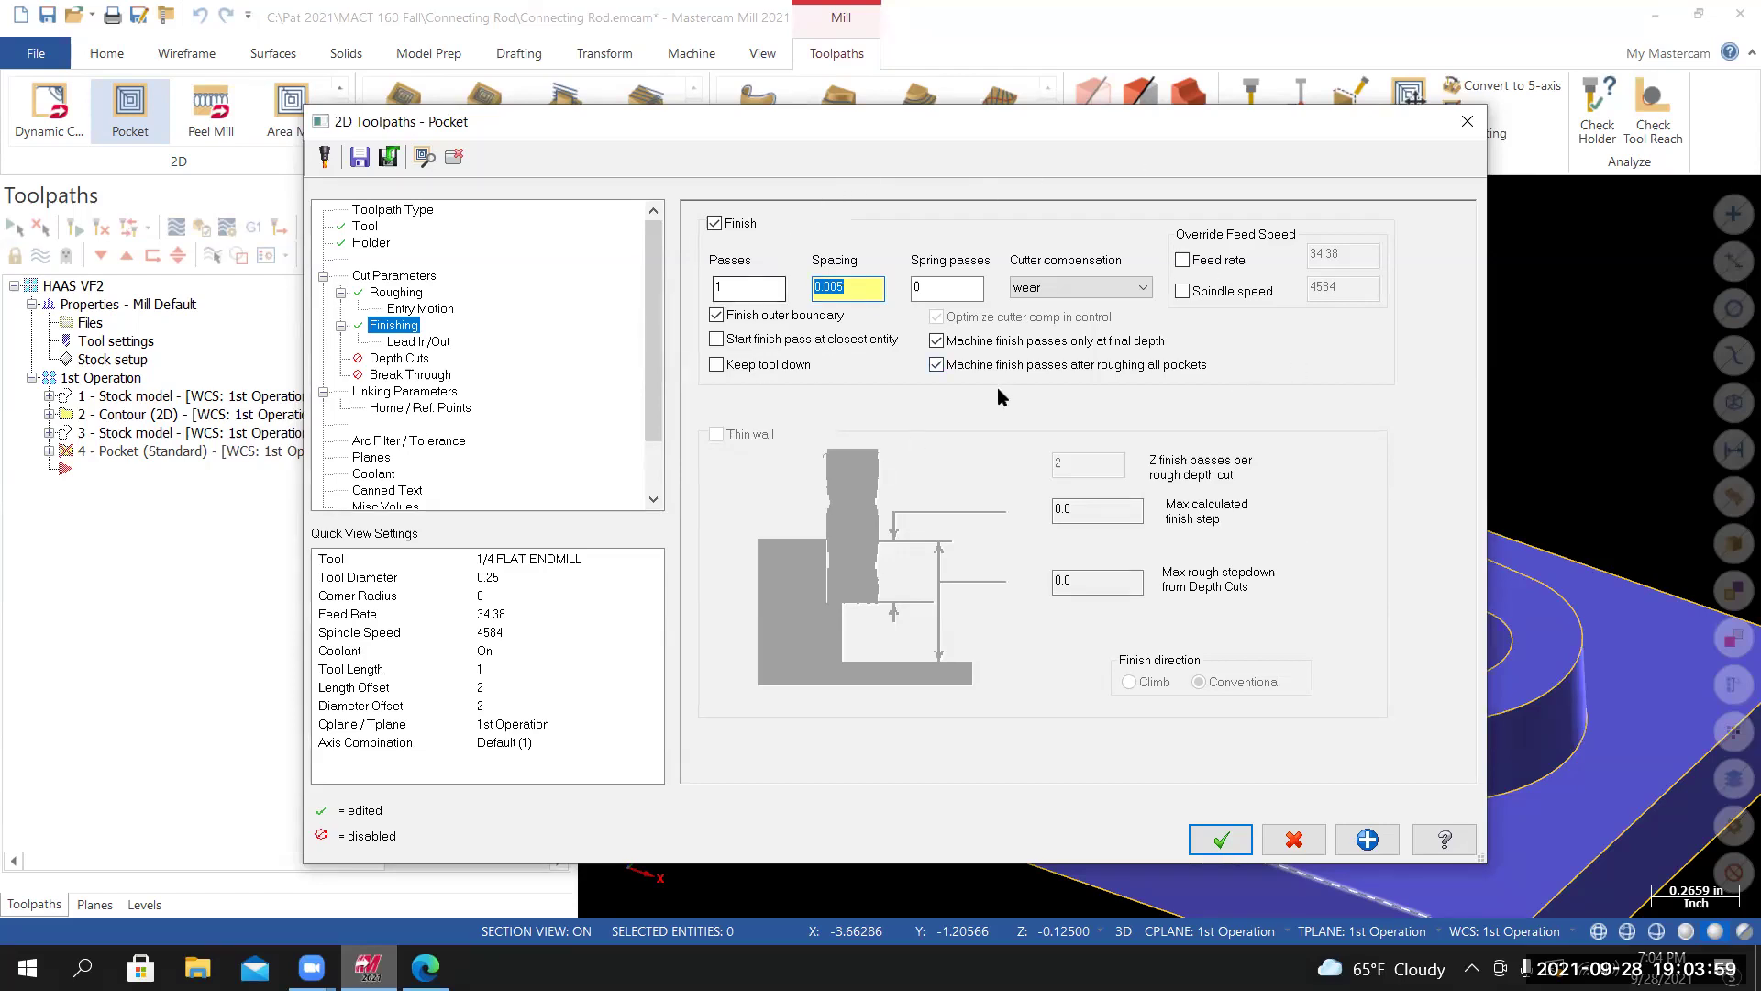
click(358, 157)
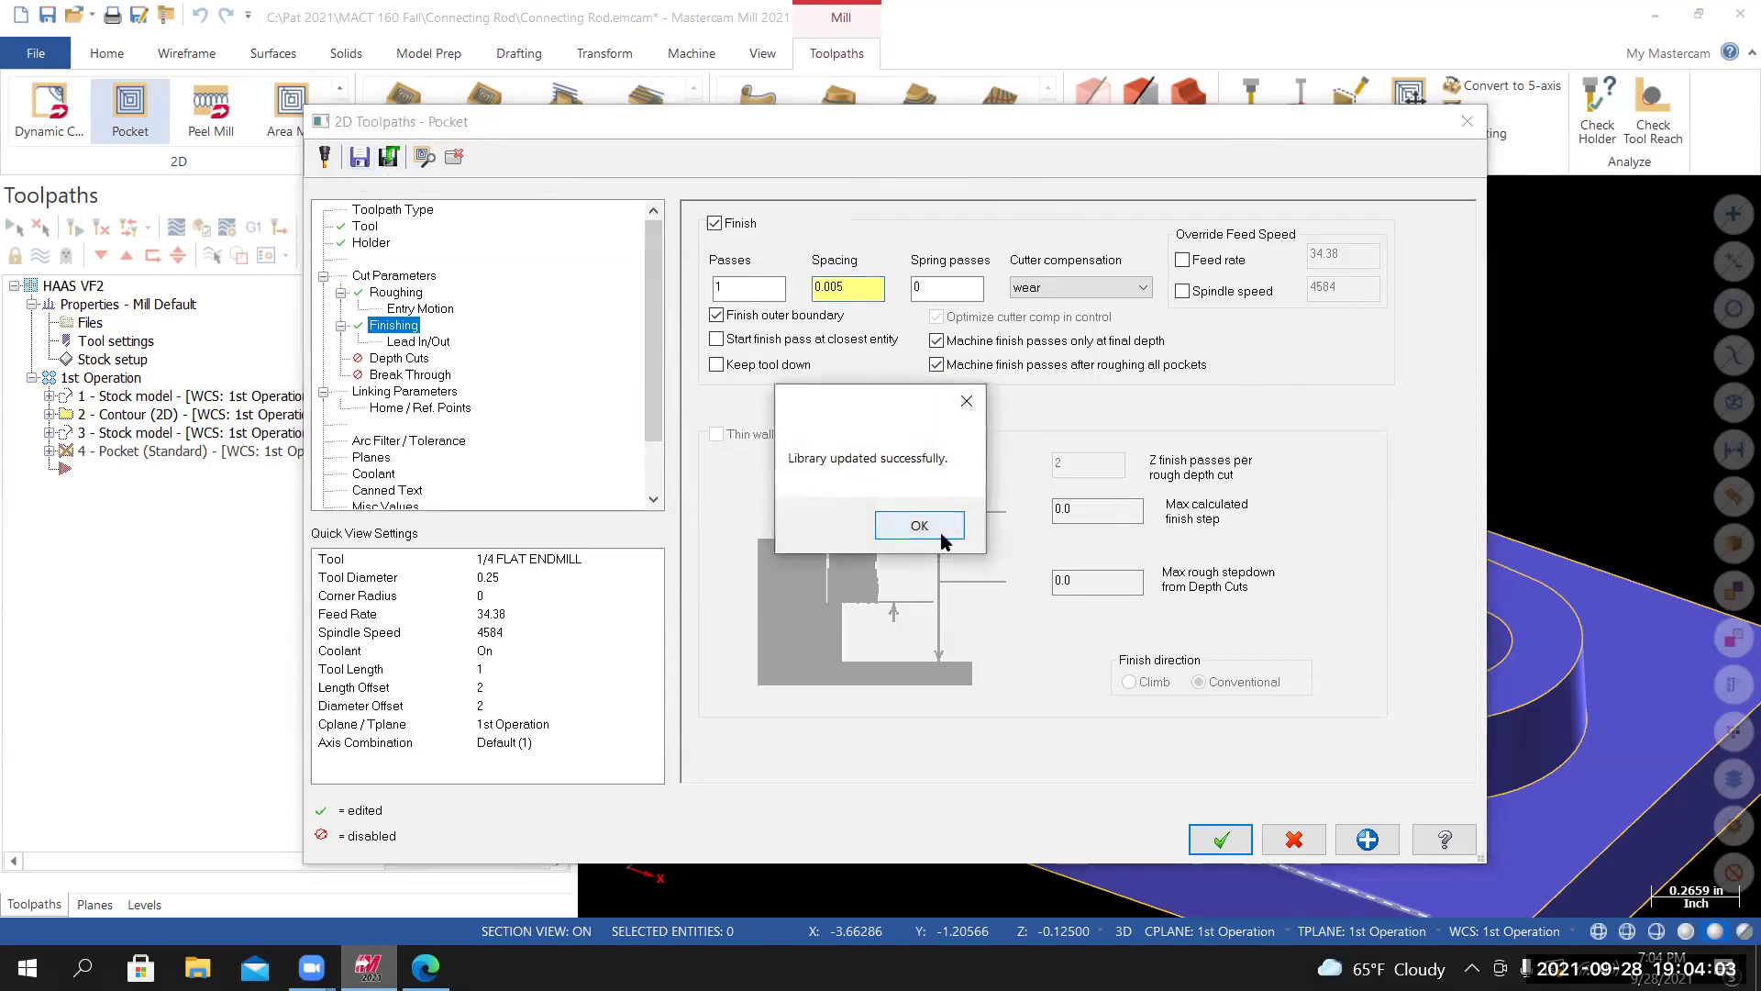
click(919, 526)
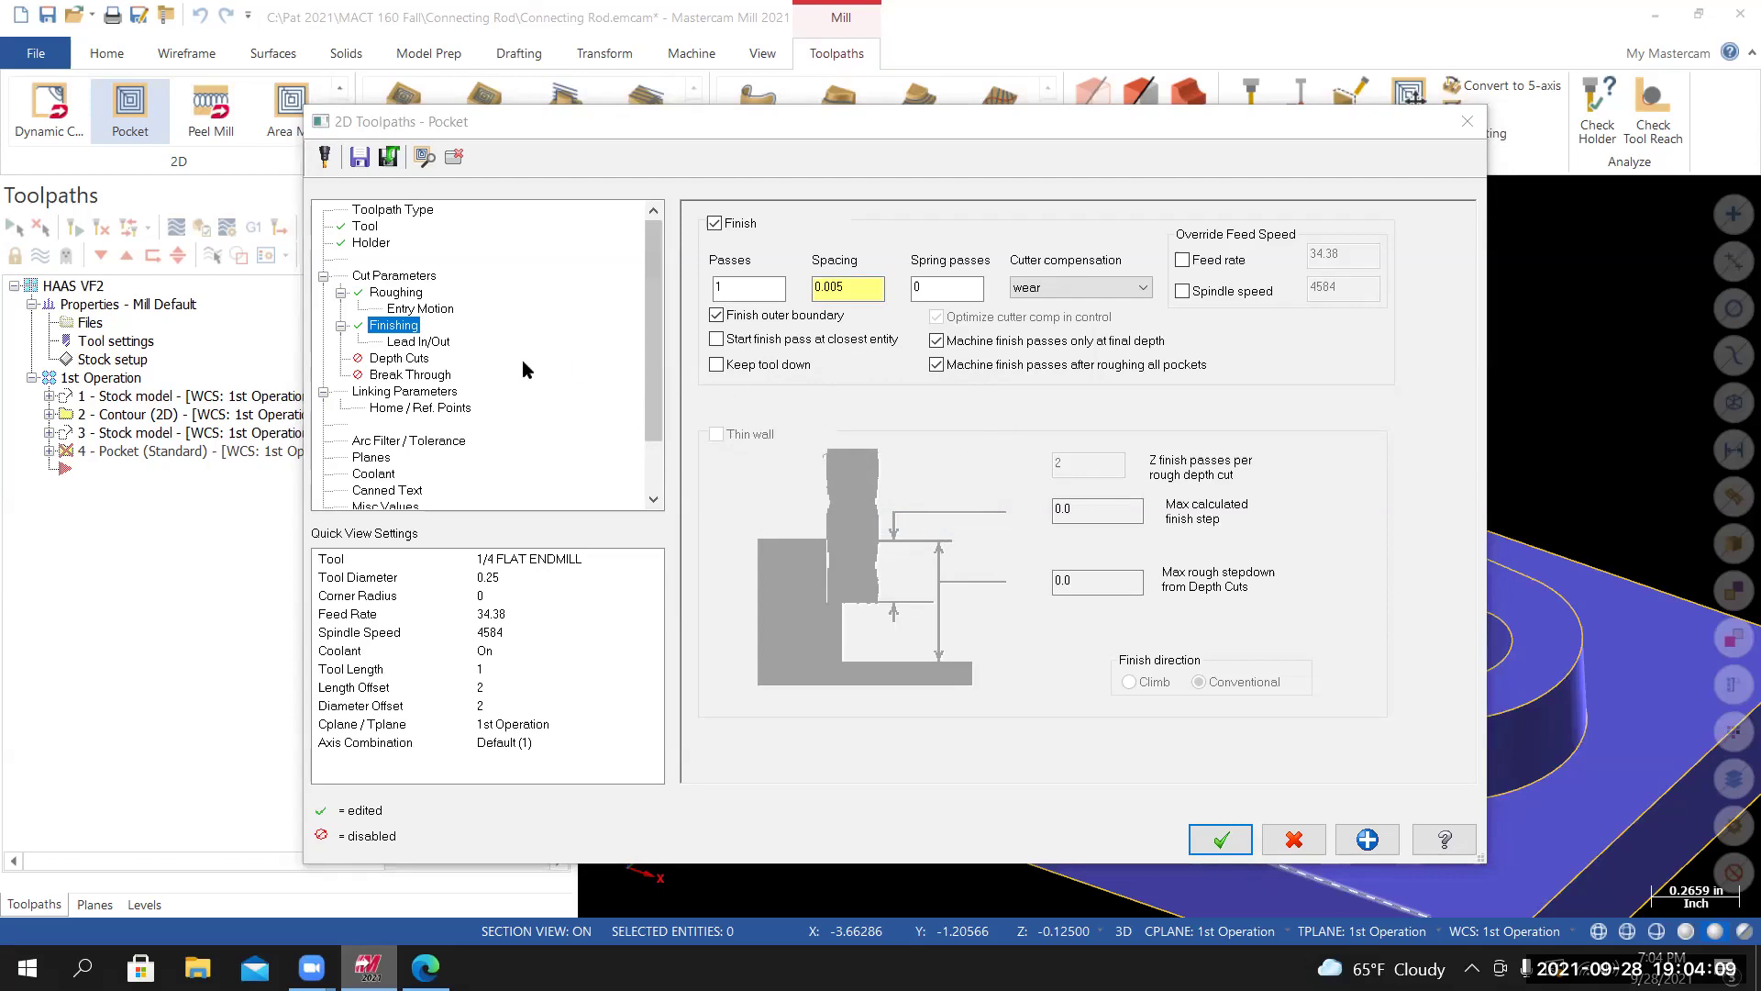
Check the lead-in/out line lengths and arc radii for entry and exit, and save them to the defaults library.
click(422, 345)
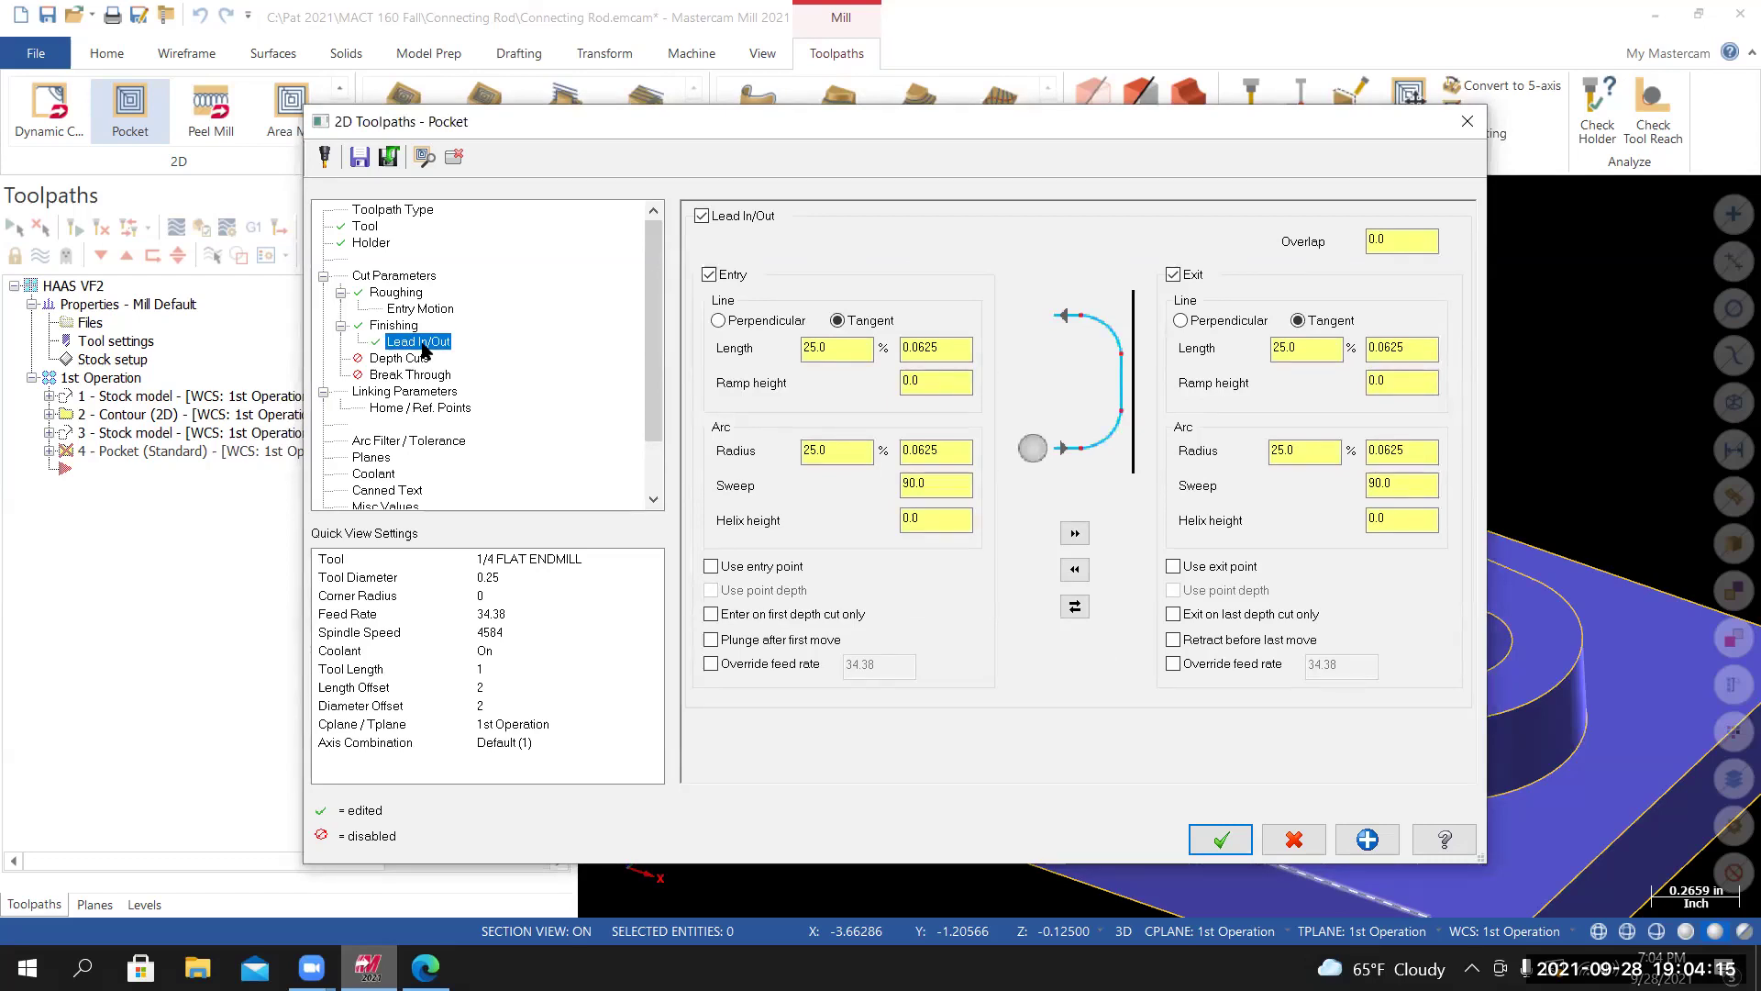
click(849, 347)
drag(824, 464, 791, 456)
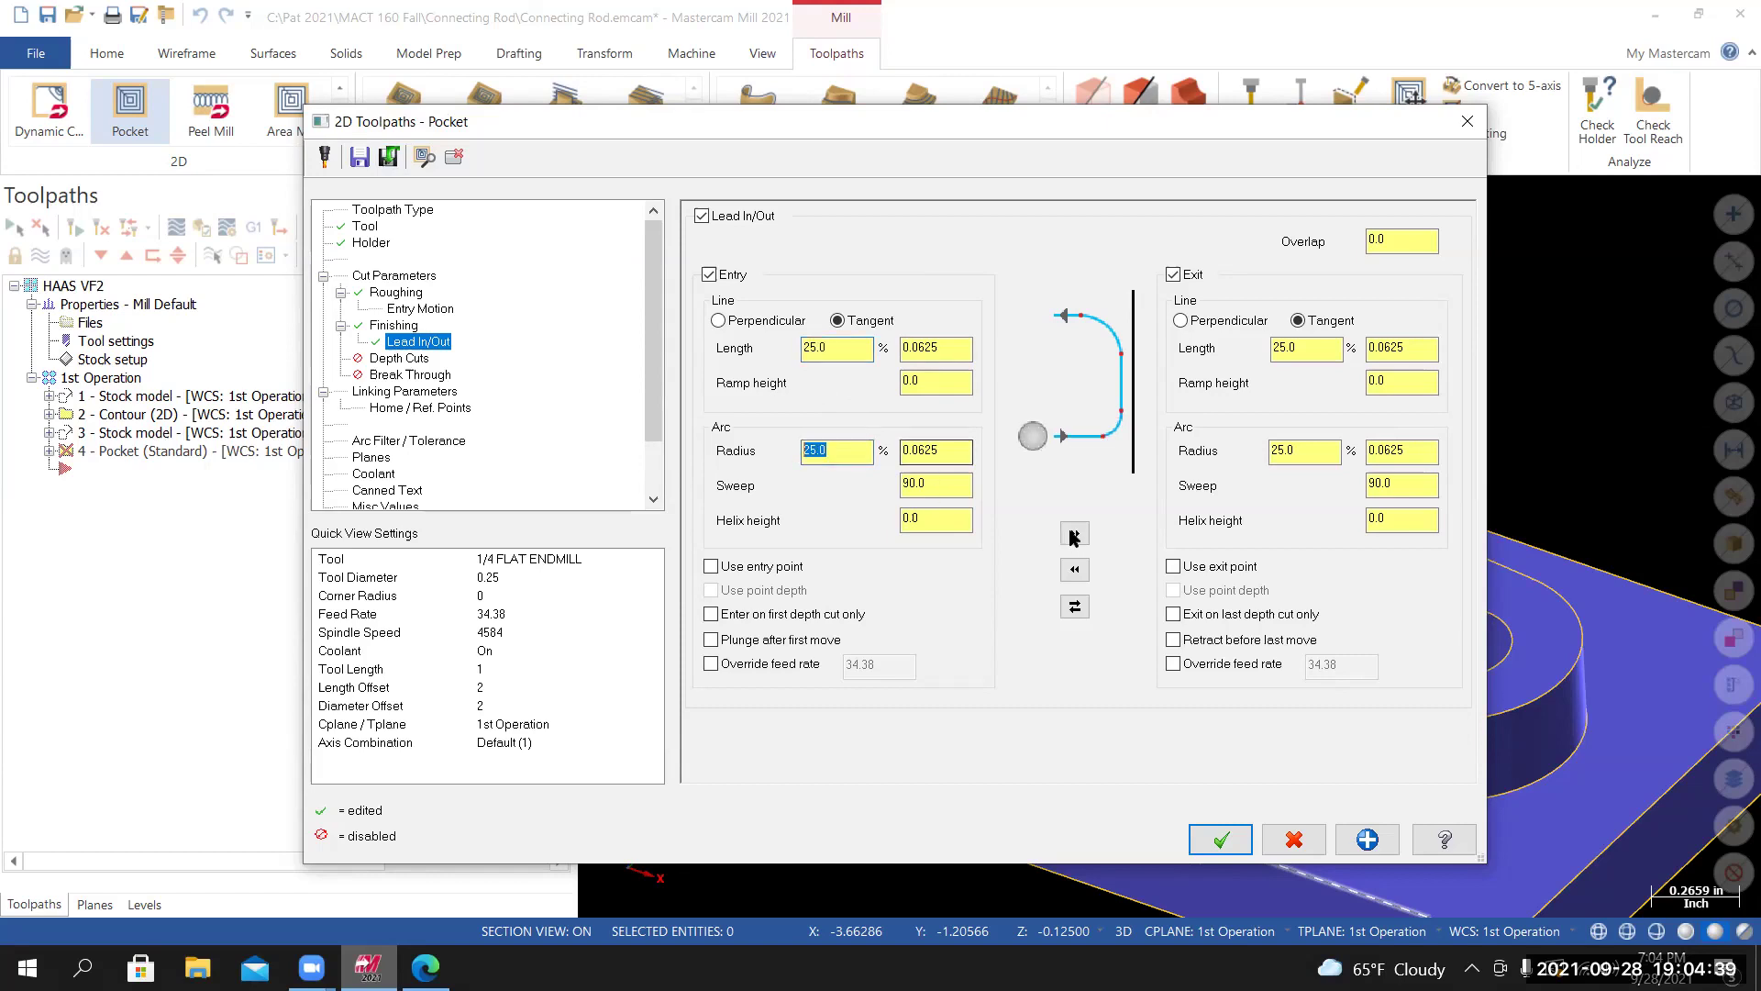
click(1305, 347)
click(1328, 450)
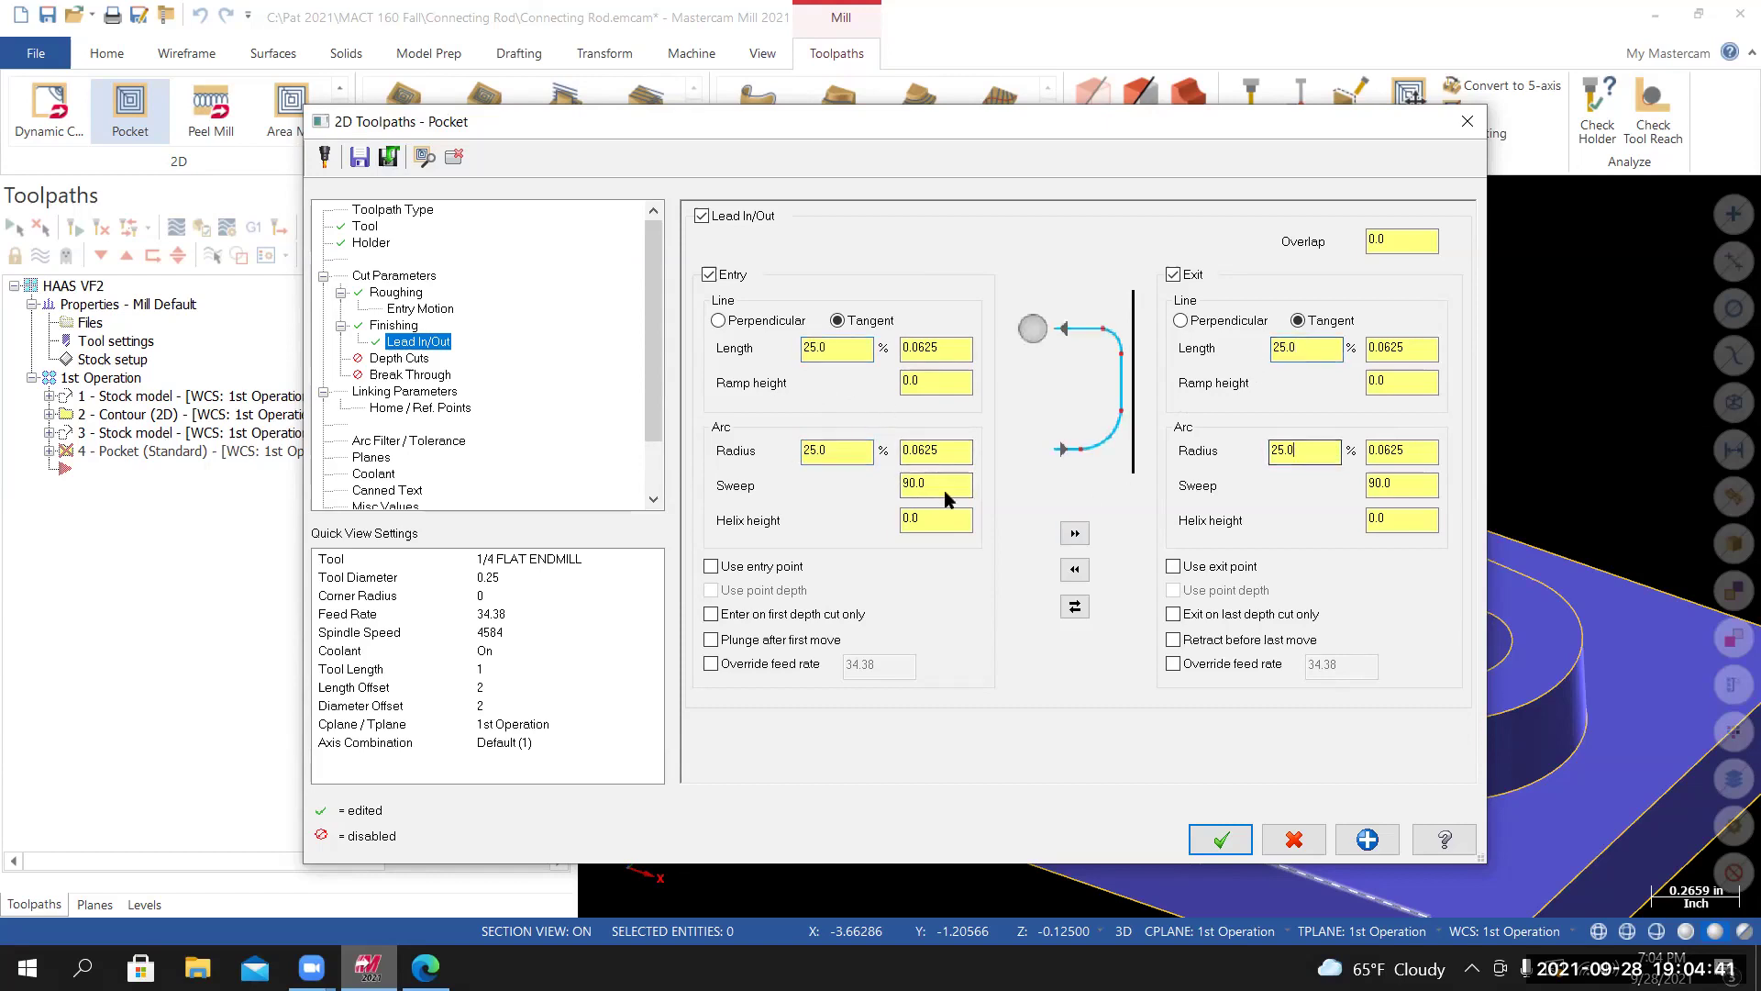
click(361, 158)
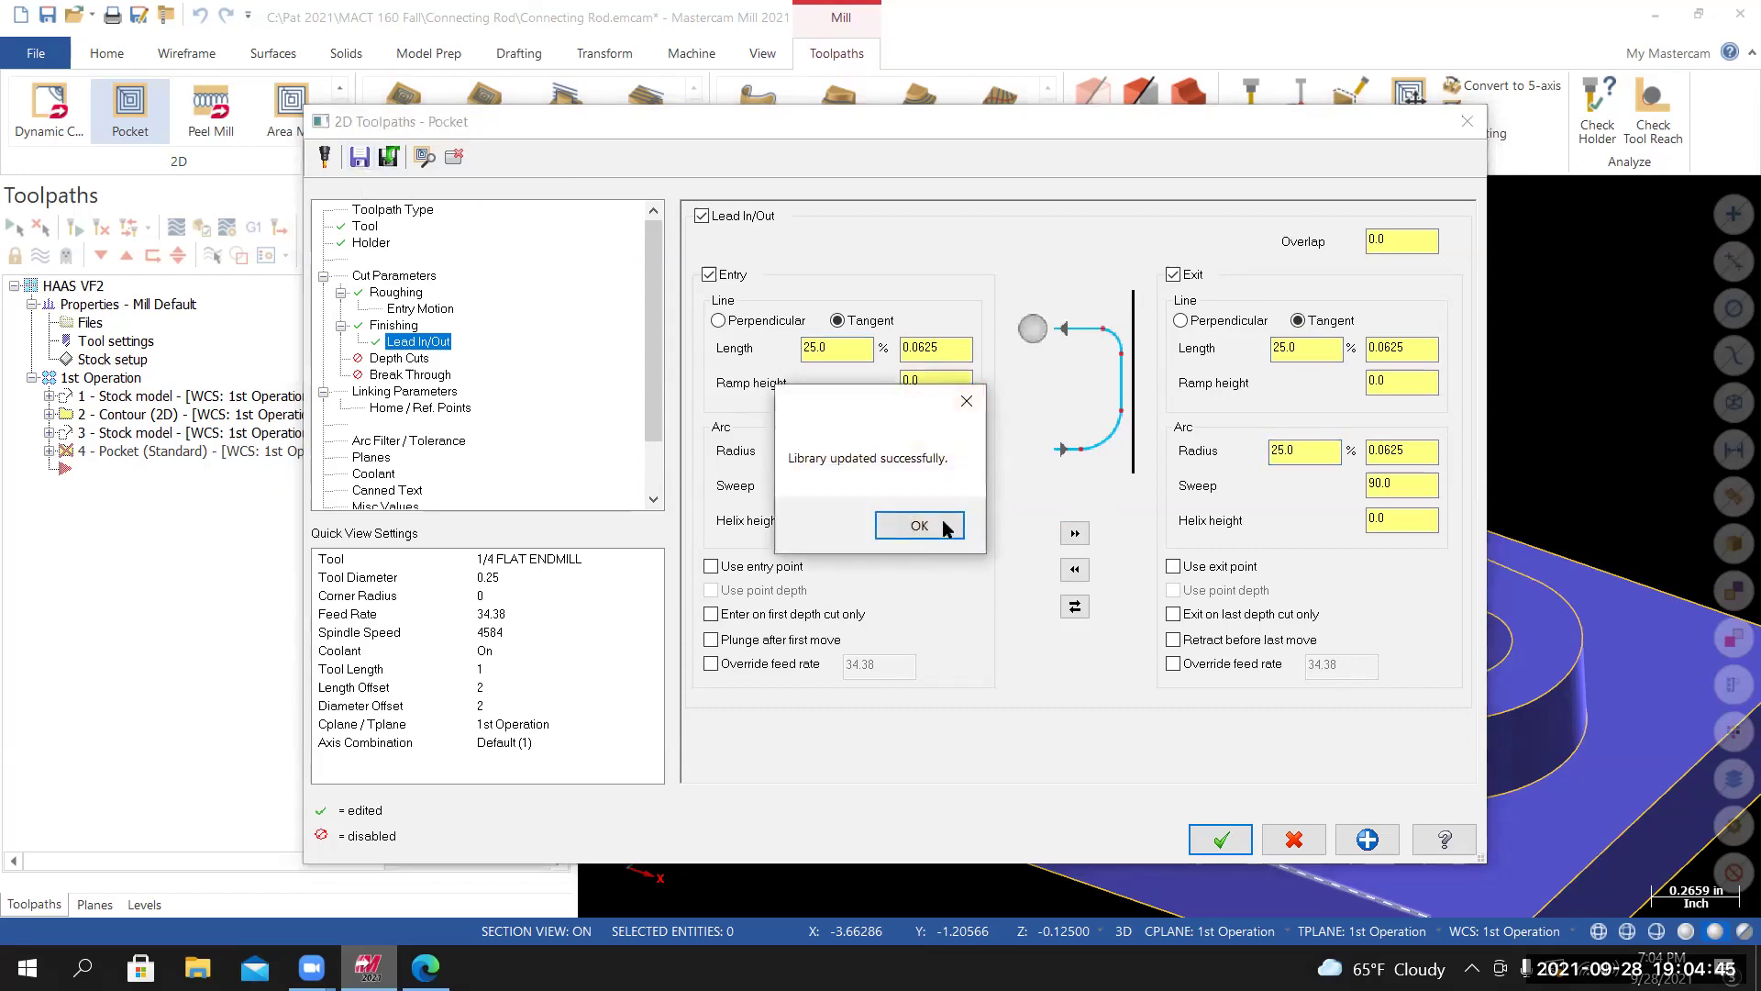
click(945, 528)
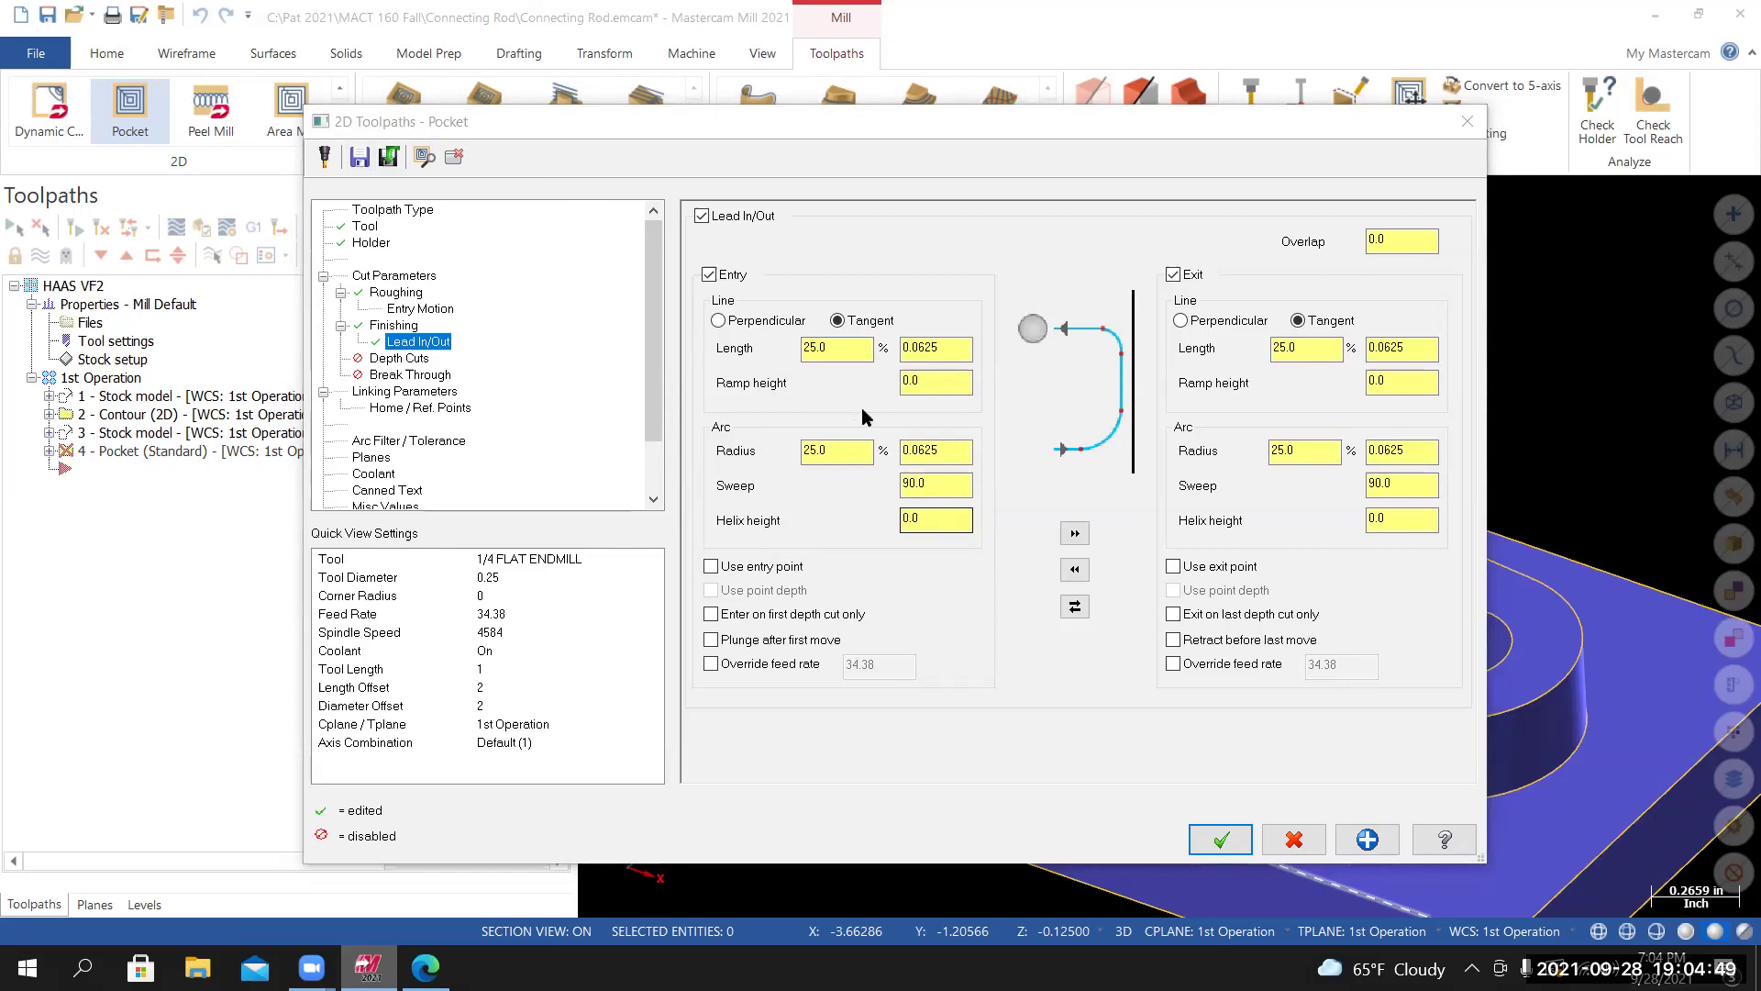
Review the depth cuts and break through settings, consulting the connecting rod drawing in the browser for the pocket depth.
click(404, 358)
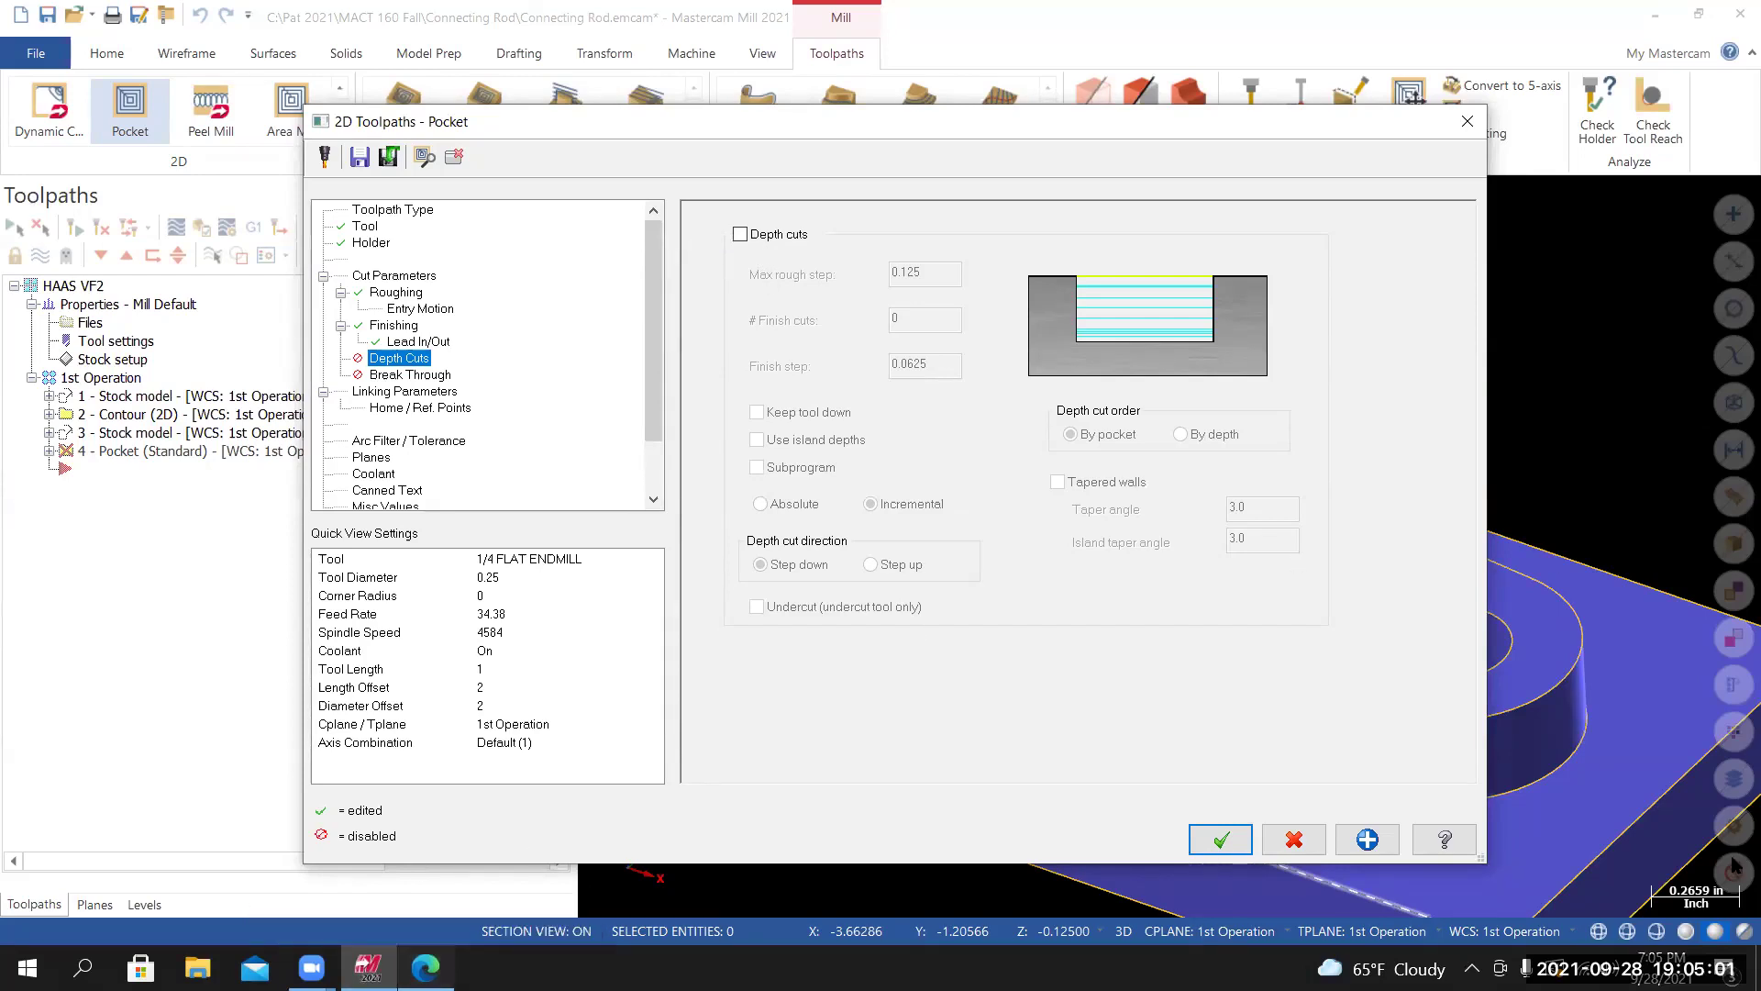
key(alt+Tab)
drag(1751, 889, 1690, 160)
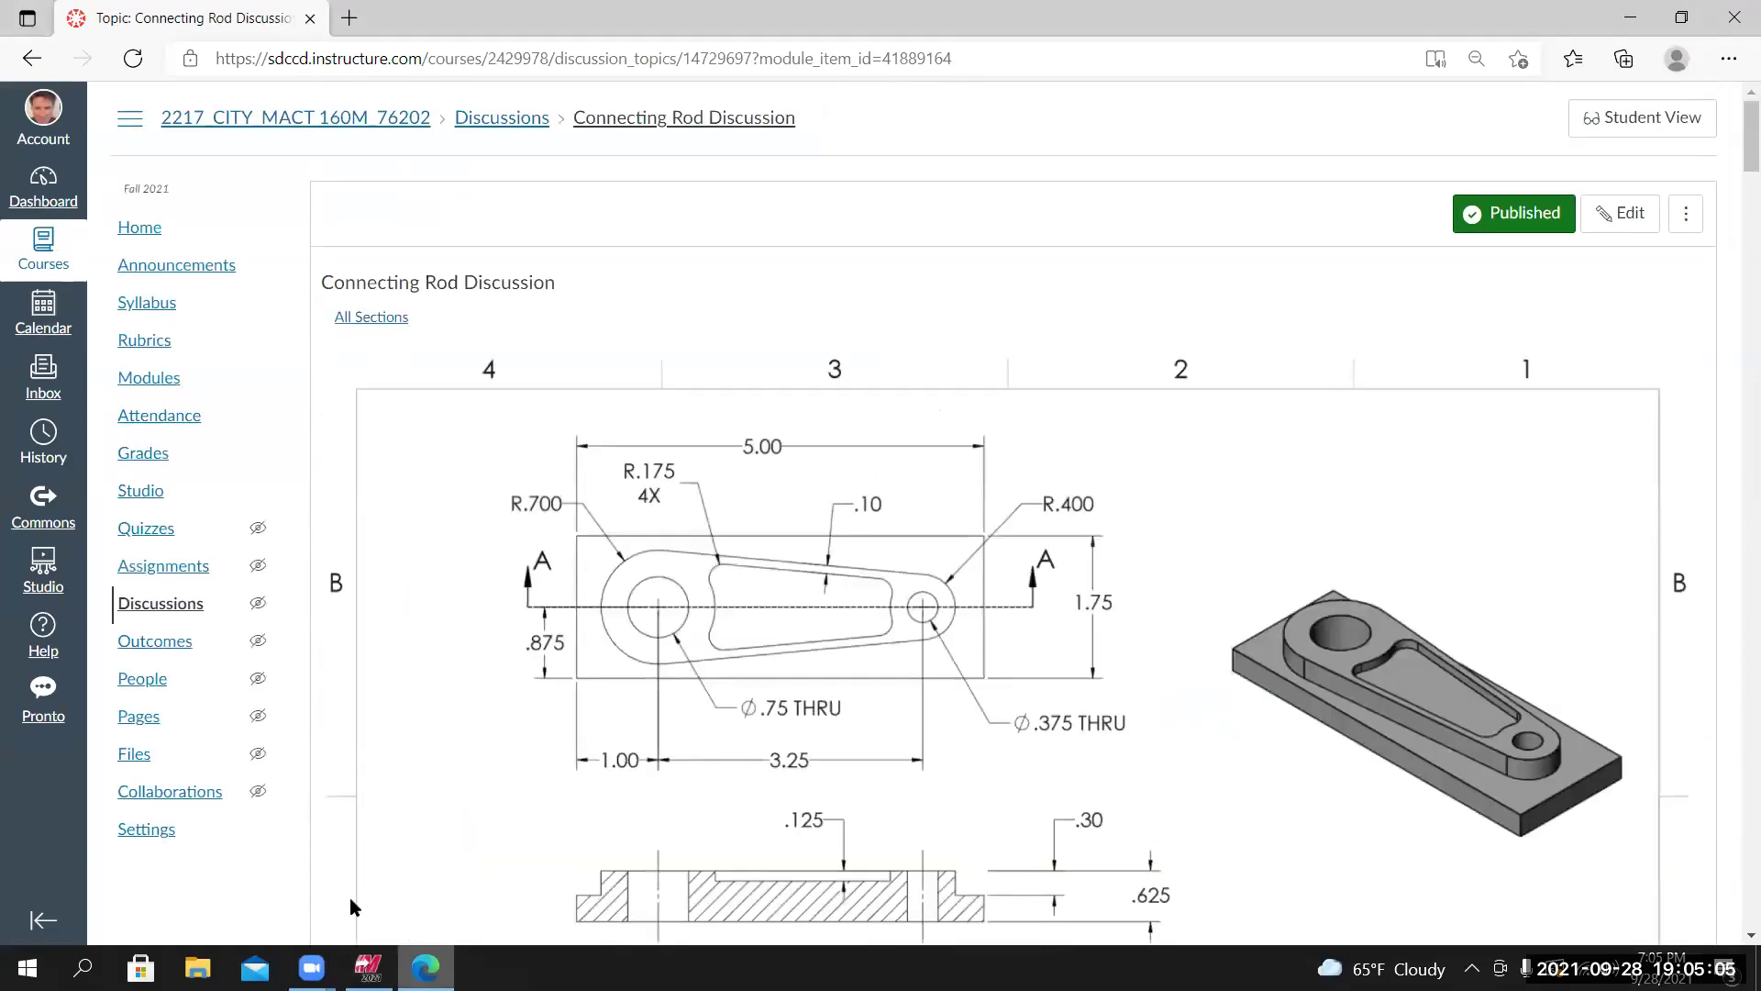
key(alt+Tab)
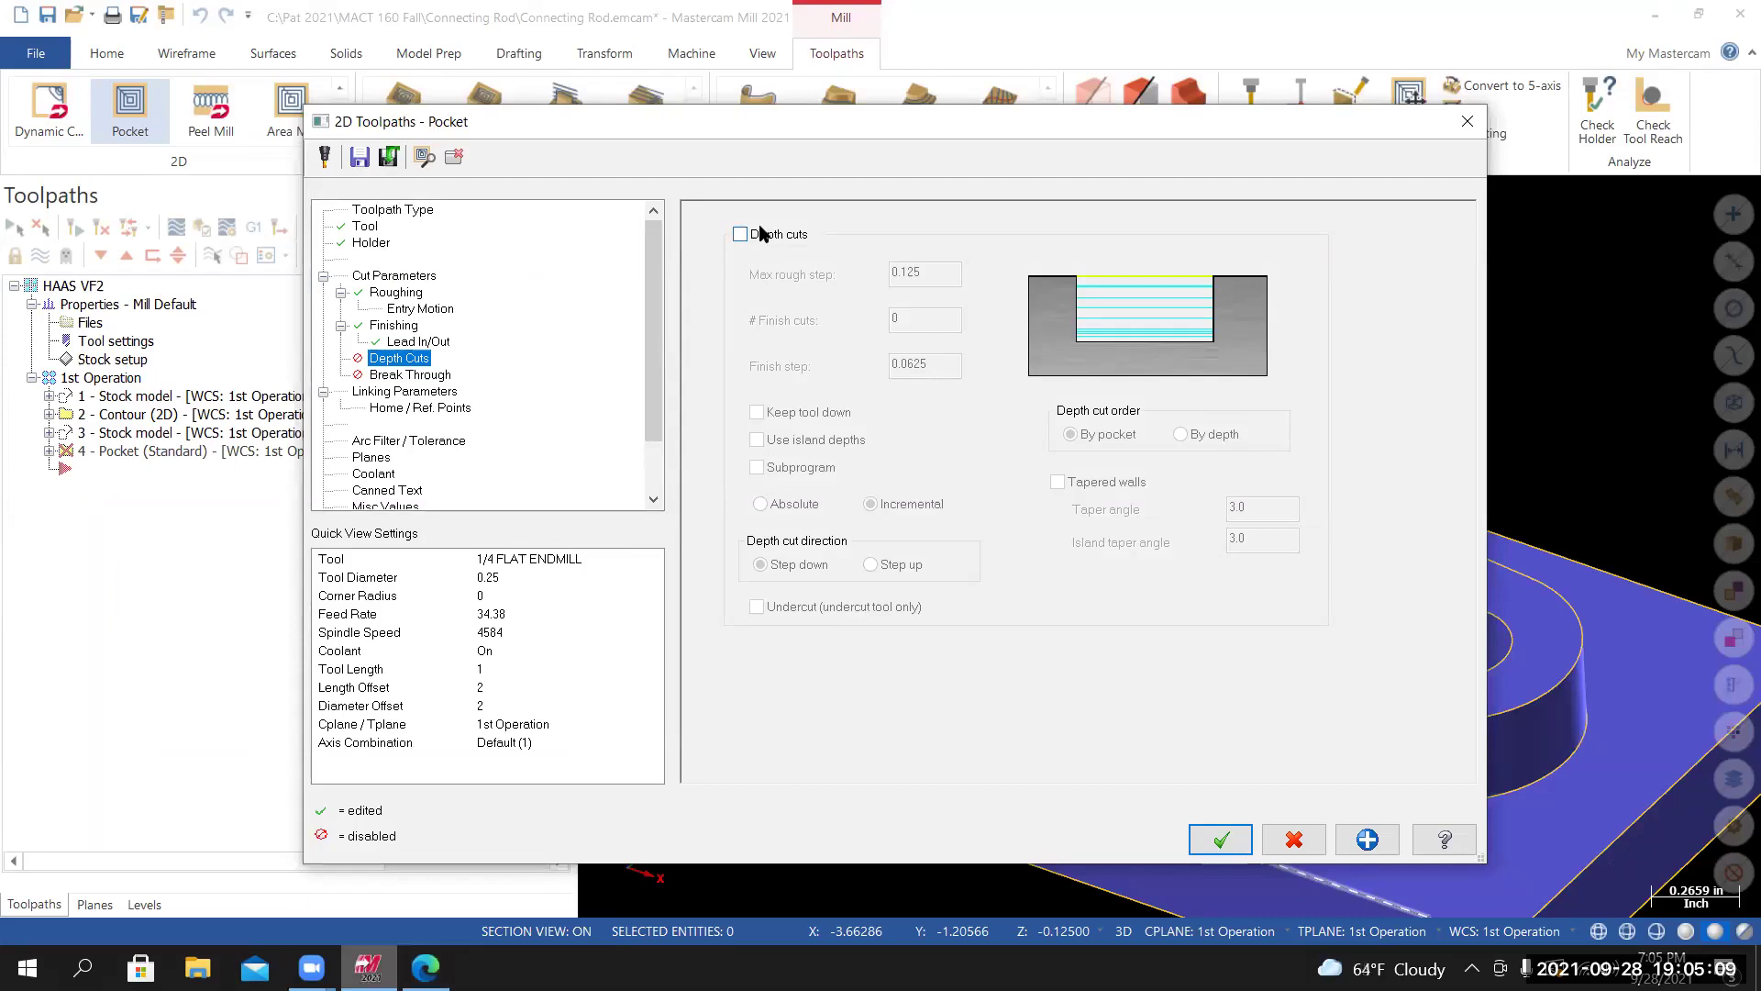
click(417, 376)
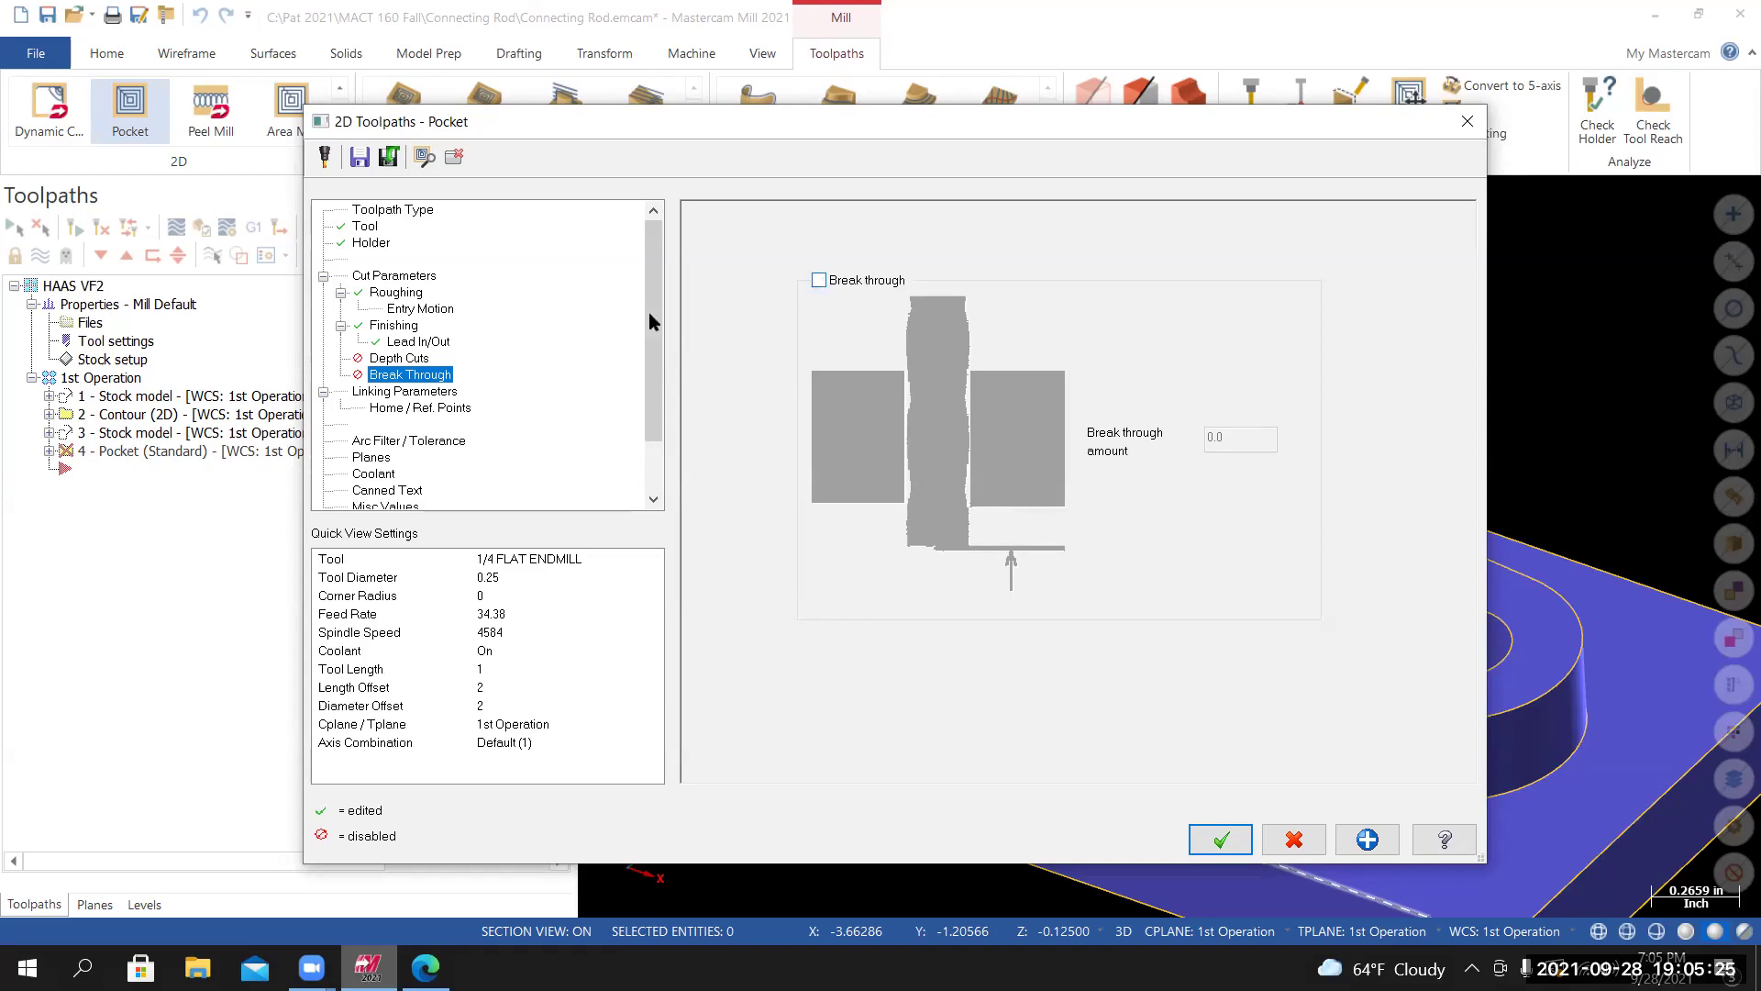
In the linking parameters, enable clearance and set its absolute height to the picked pocket top edge plus 2 inches, entered as 0.625+2.
key(Down)
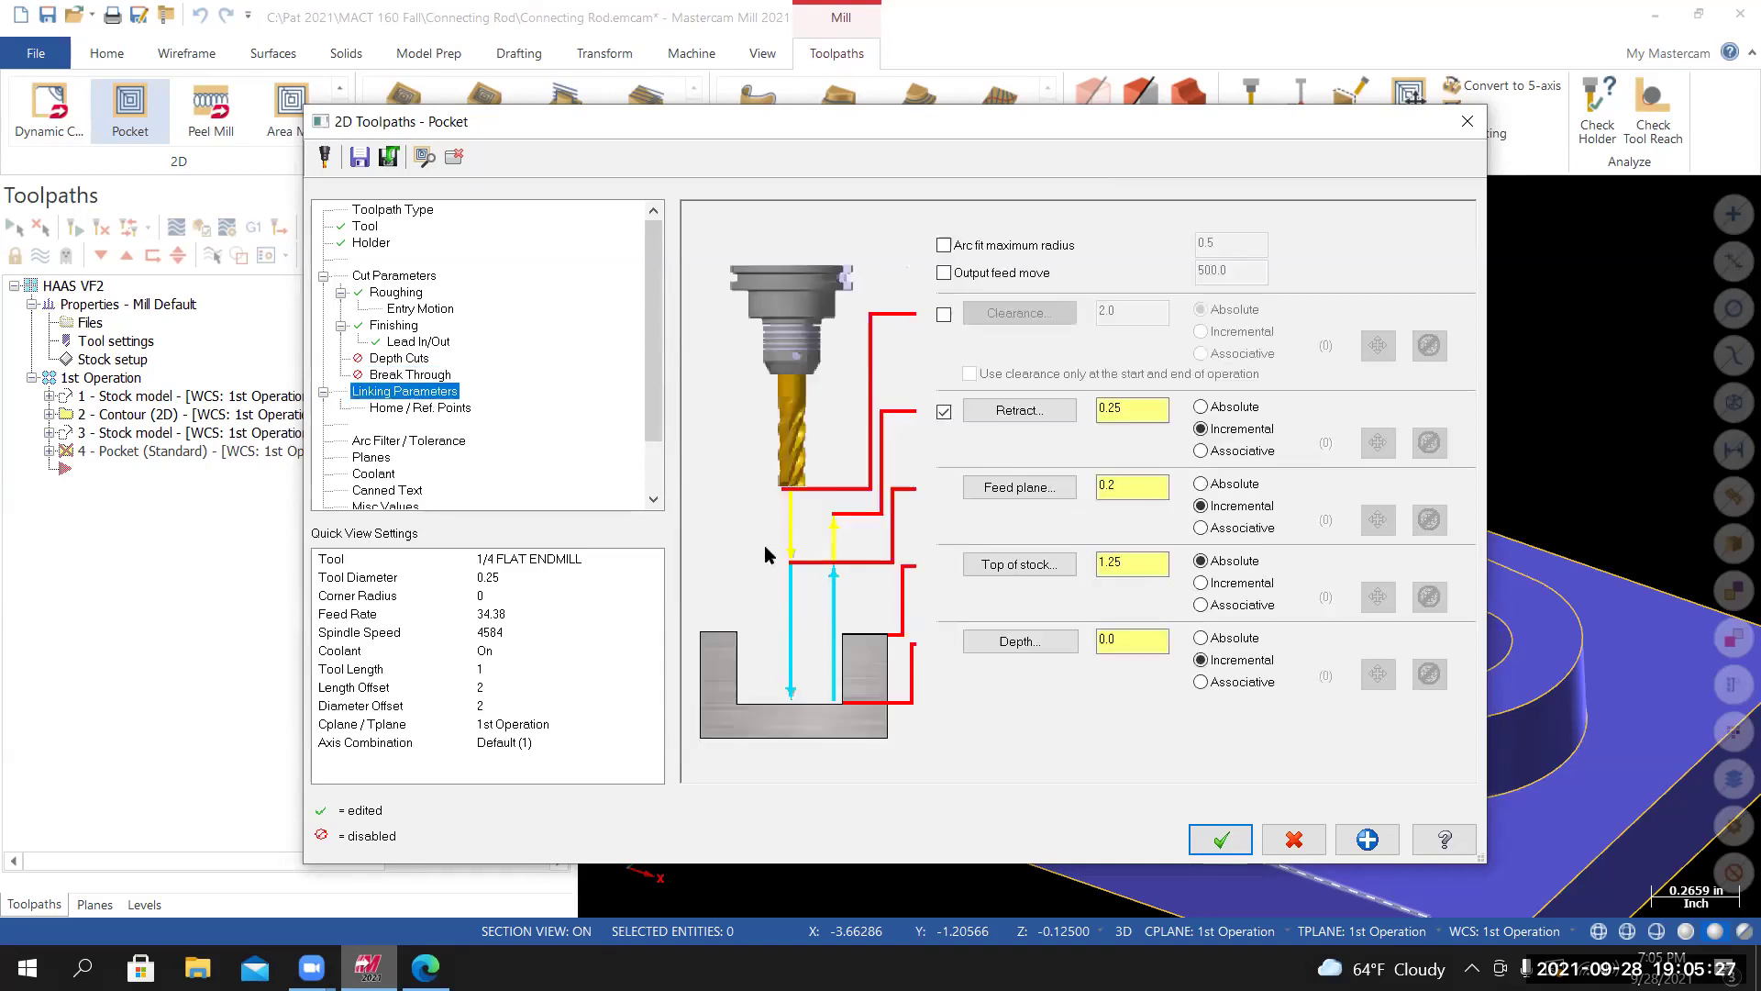
drag(1065, 129, 1117, 133)
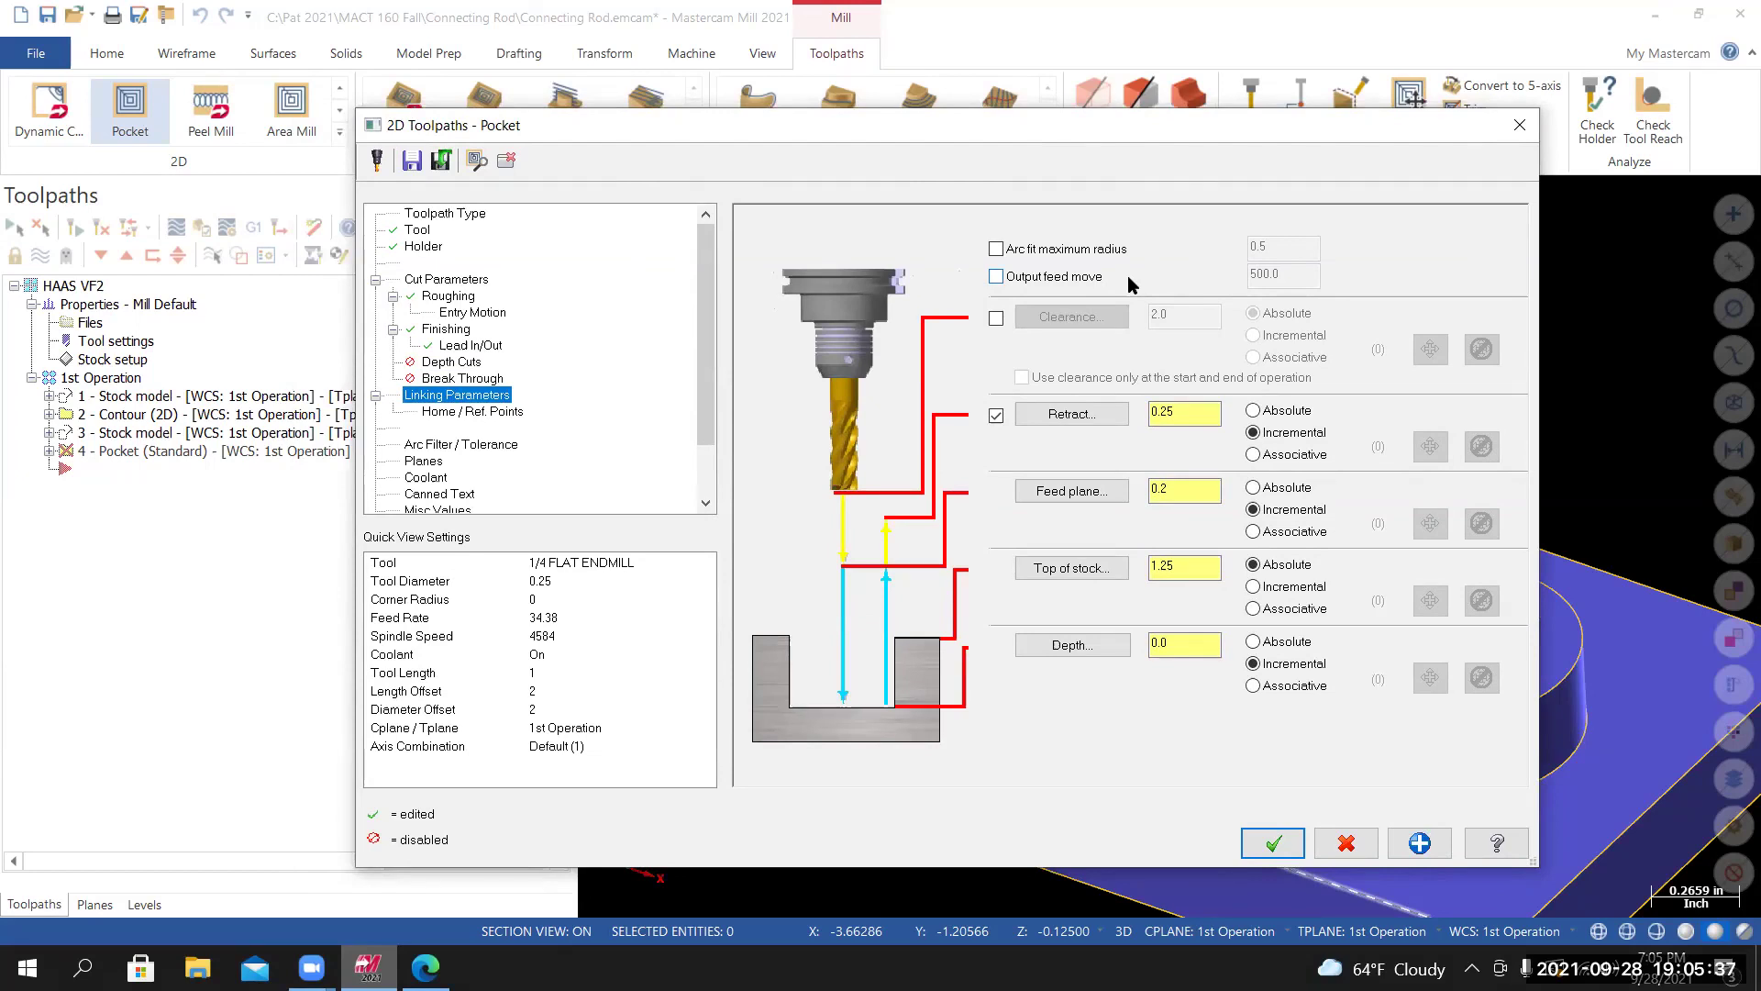
click(994, 318)
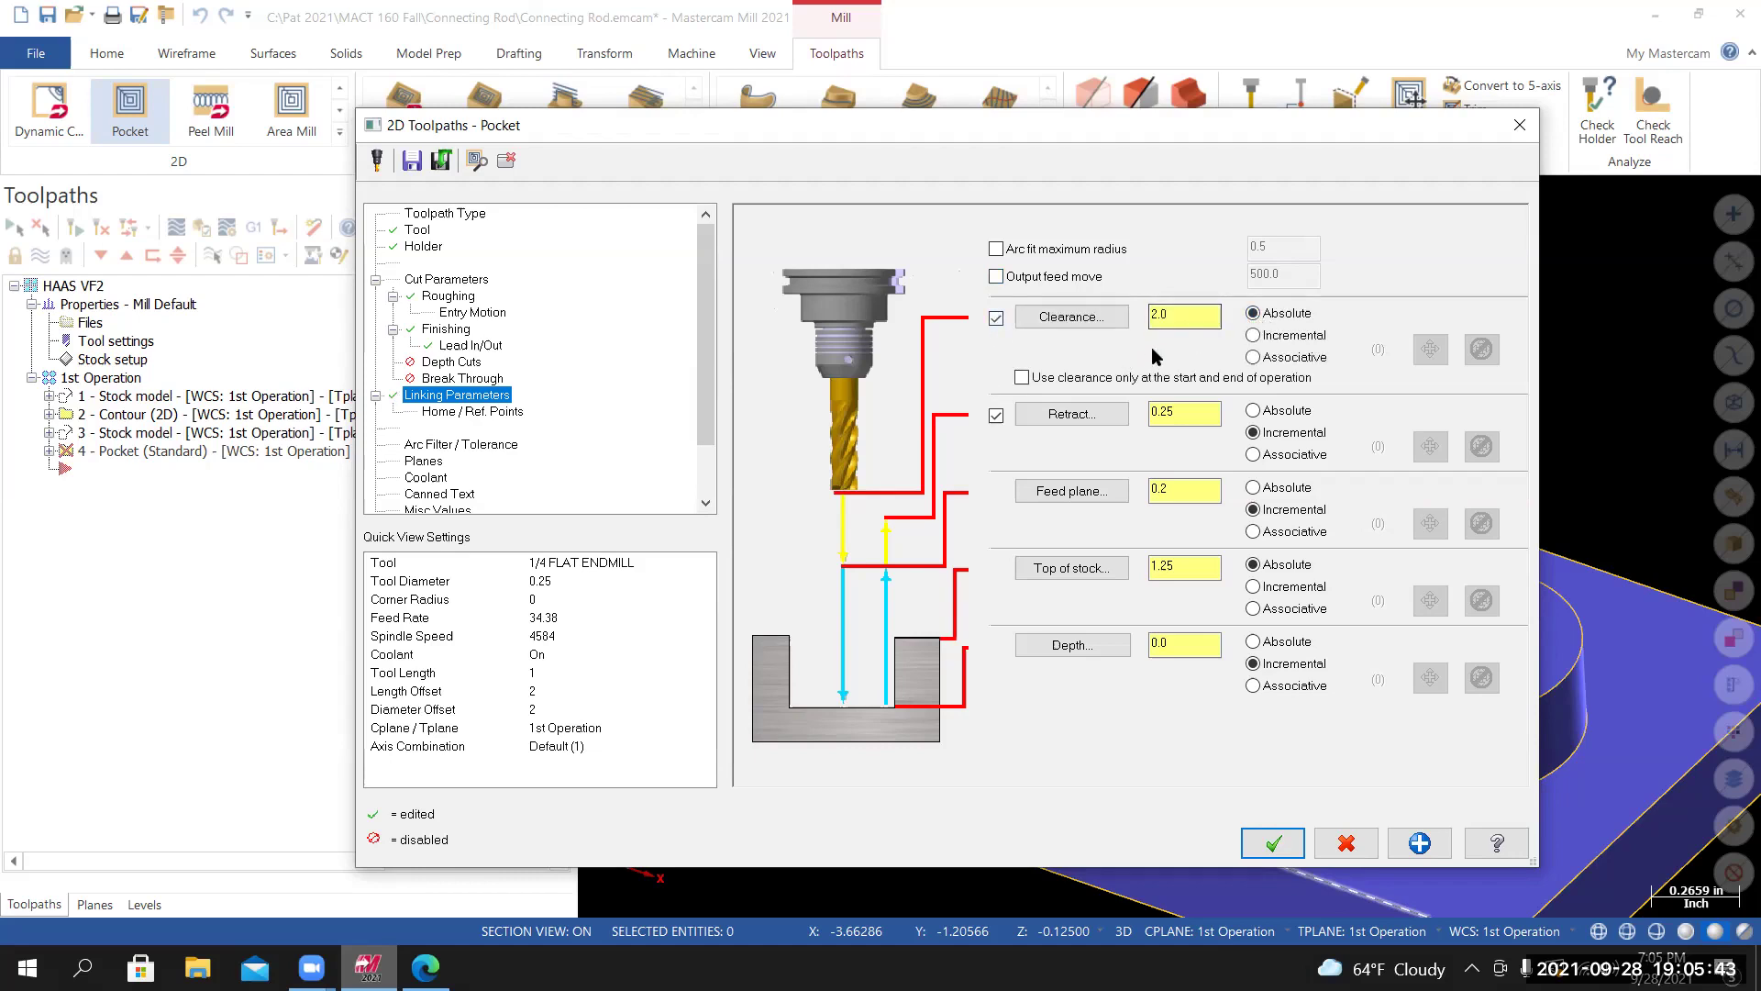
click(1073, 316)
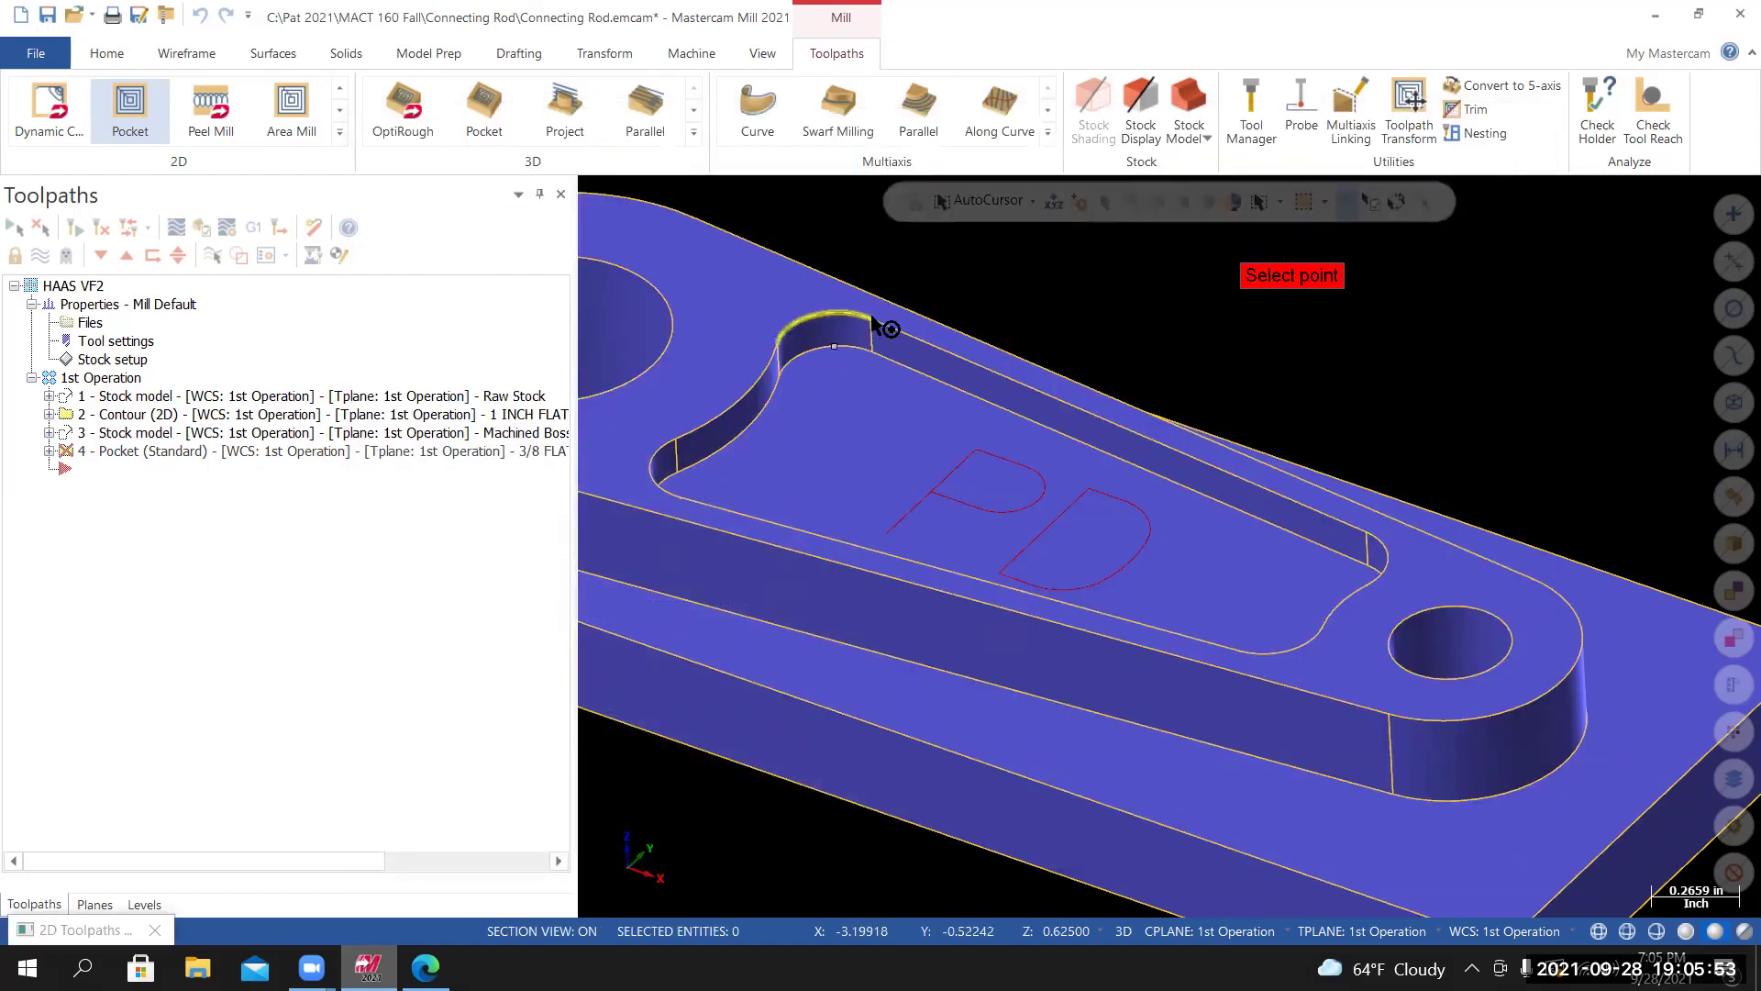
click(873, 319)
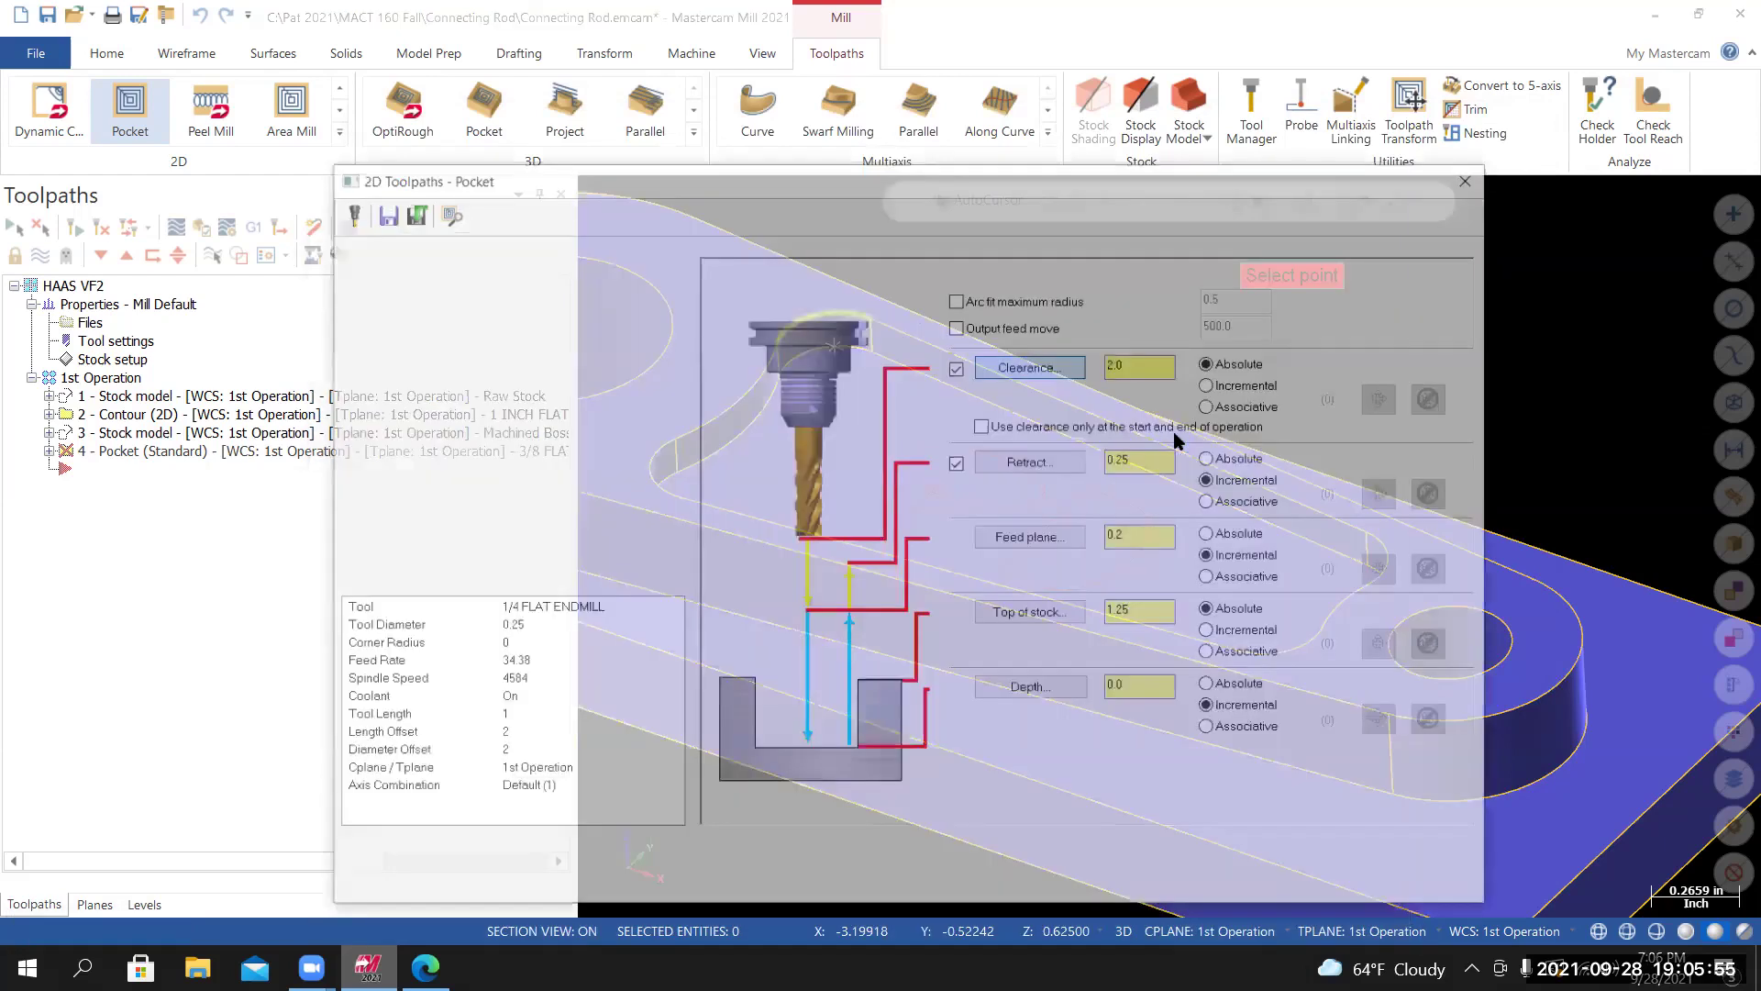
click(1191, 323)
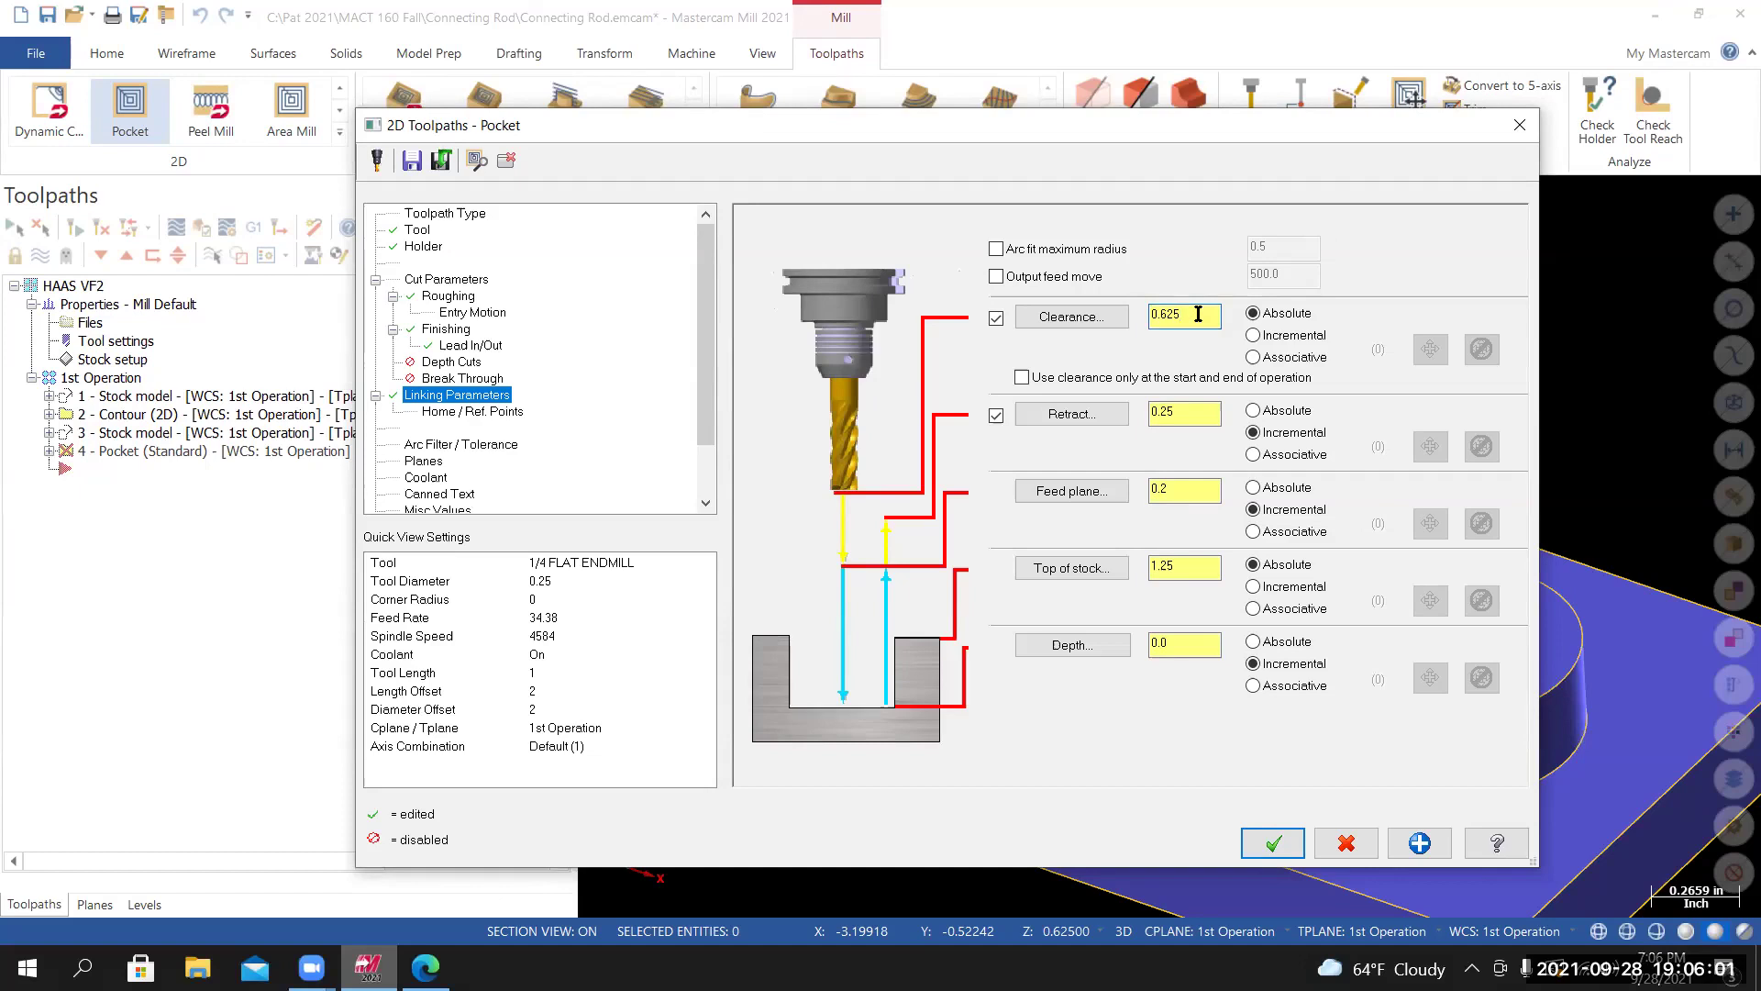
text(+2)
key(Return)
Keep the retract plane enabled and set the pocket's incremental feed plane to 0.1 inch.
click(996, 416)
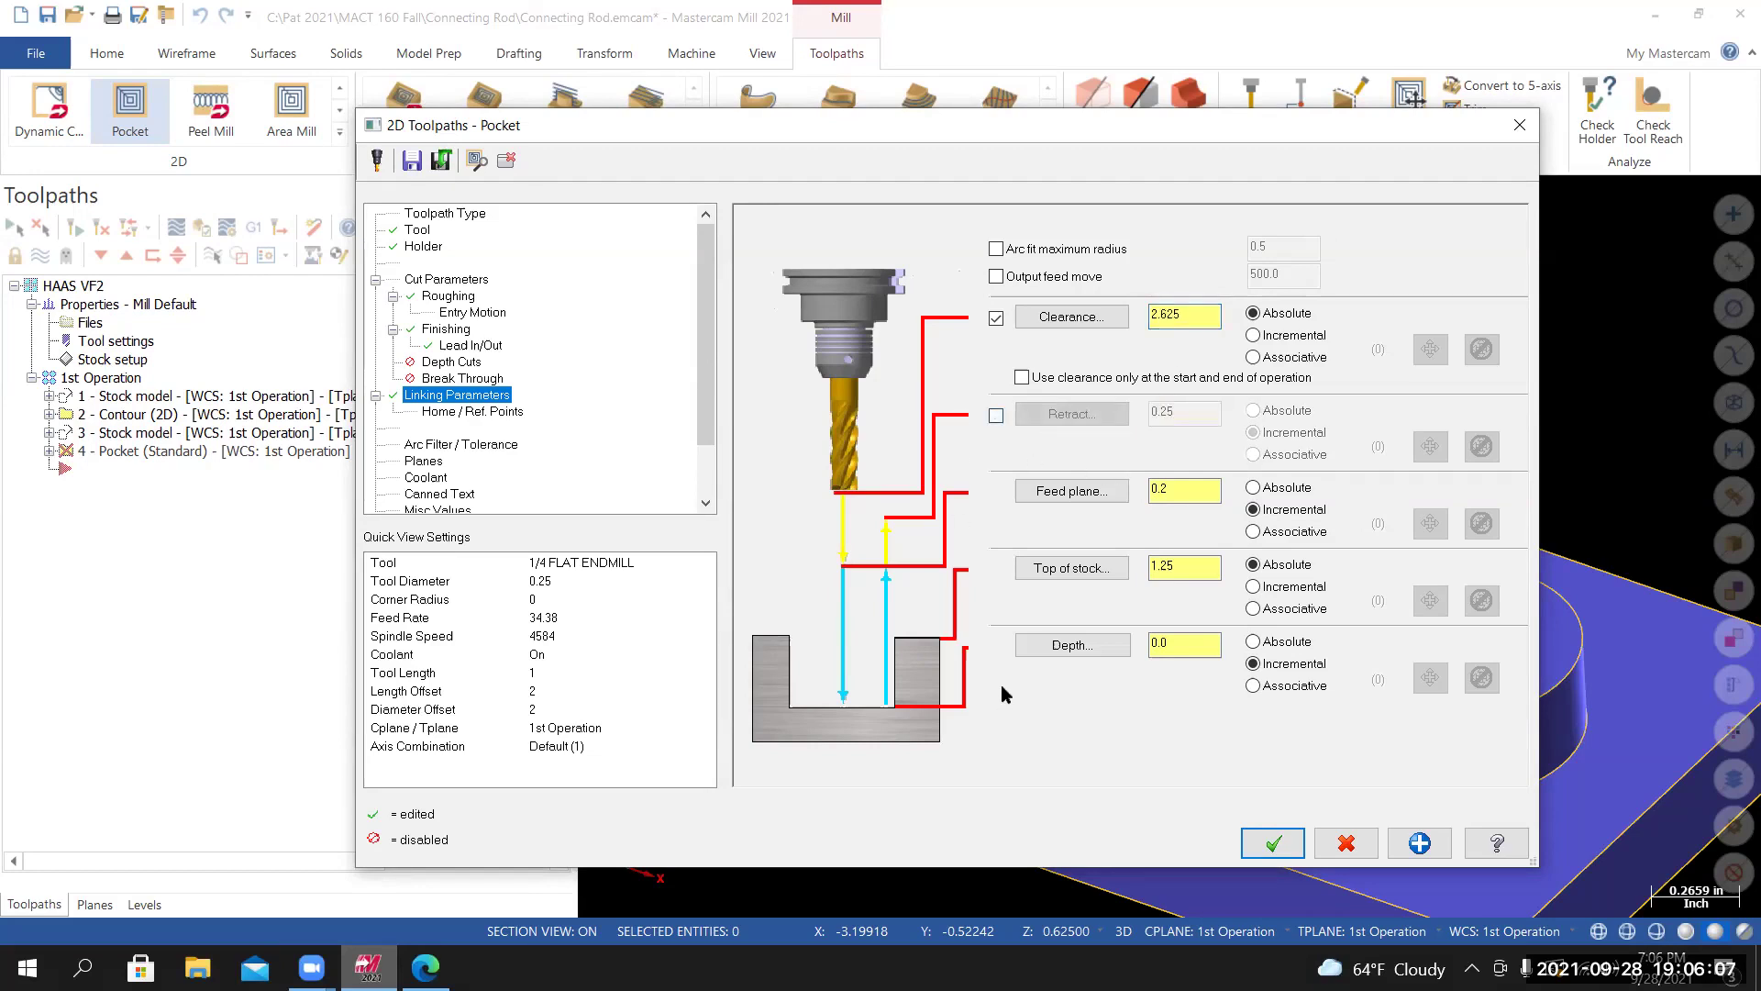
click(997, 416)
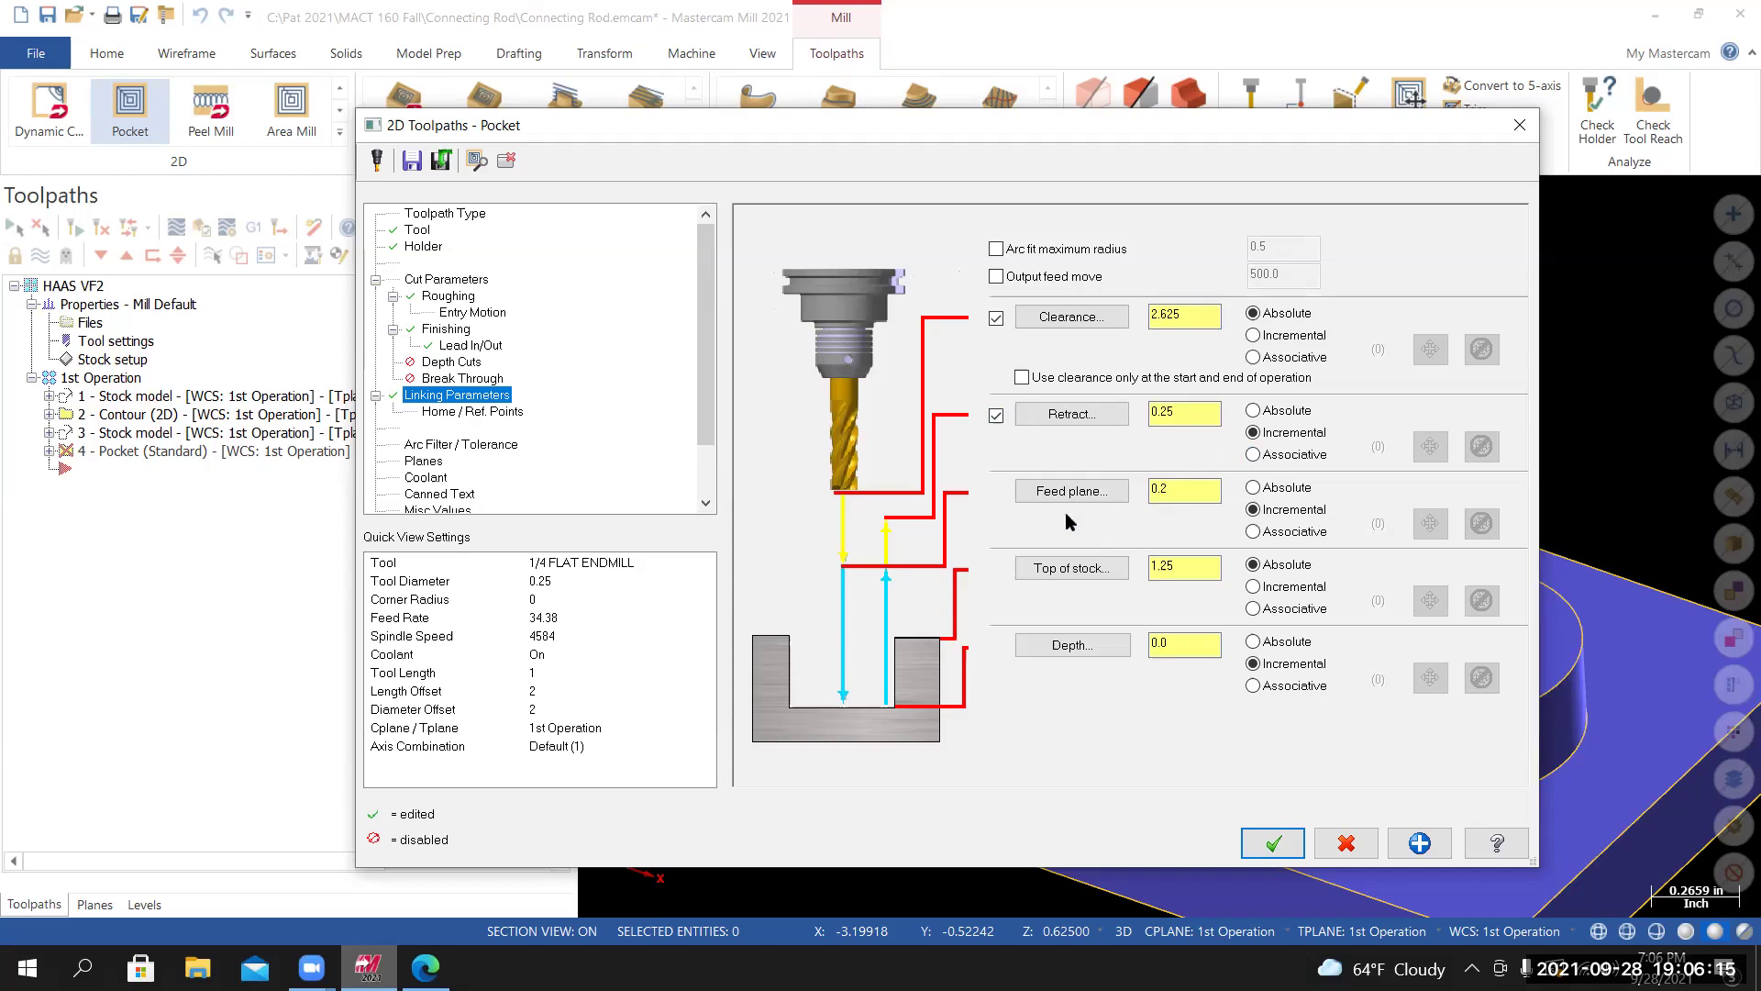
click(1120, 486)
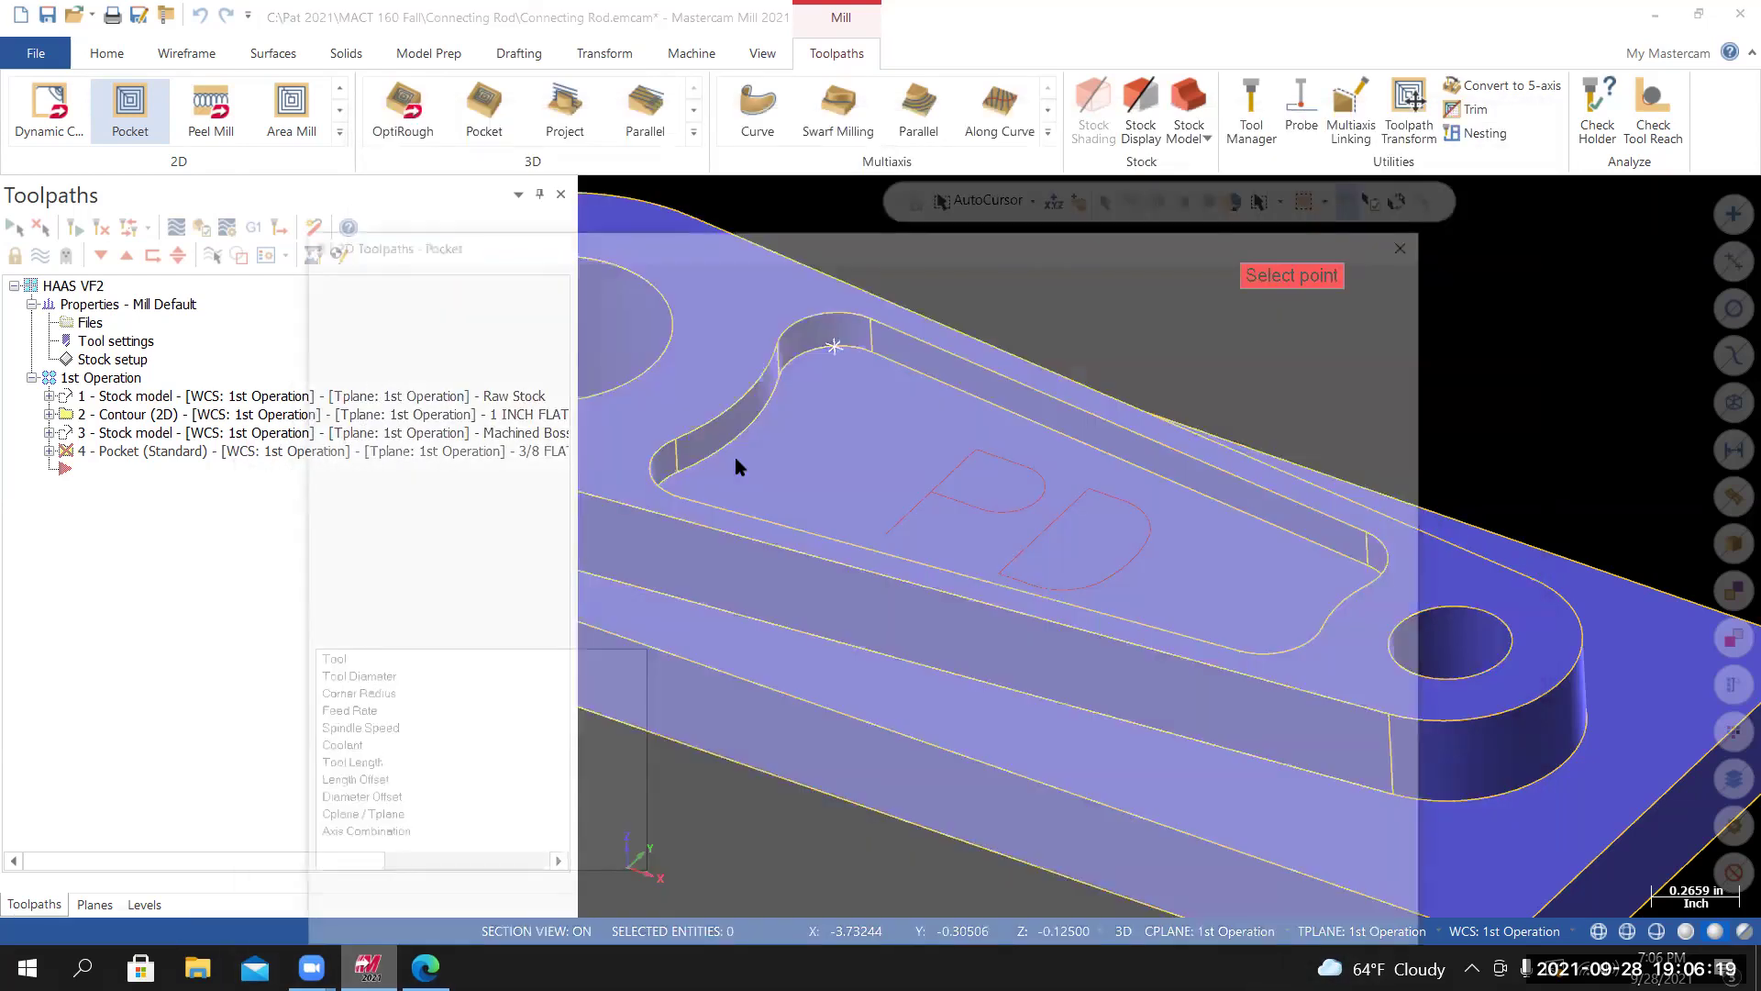
click(733, 454)
click(1198, 492)
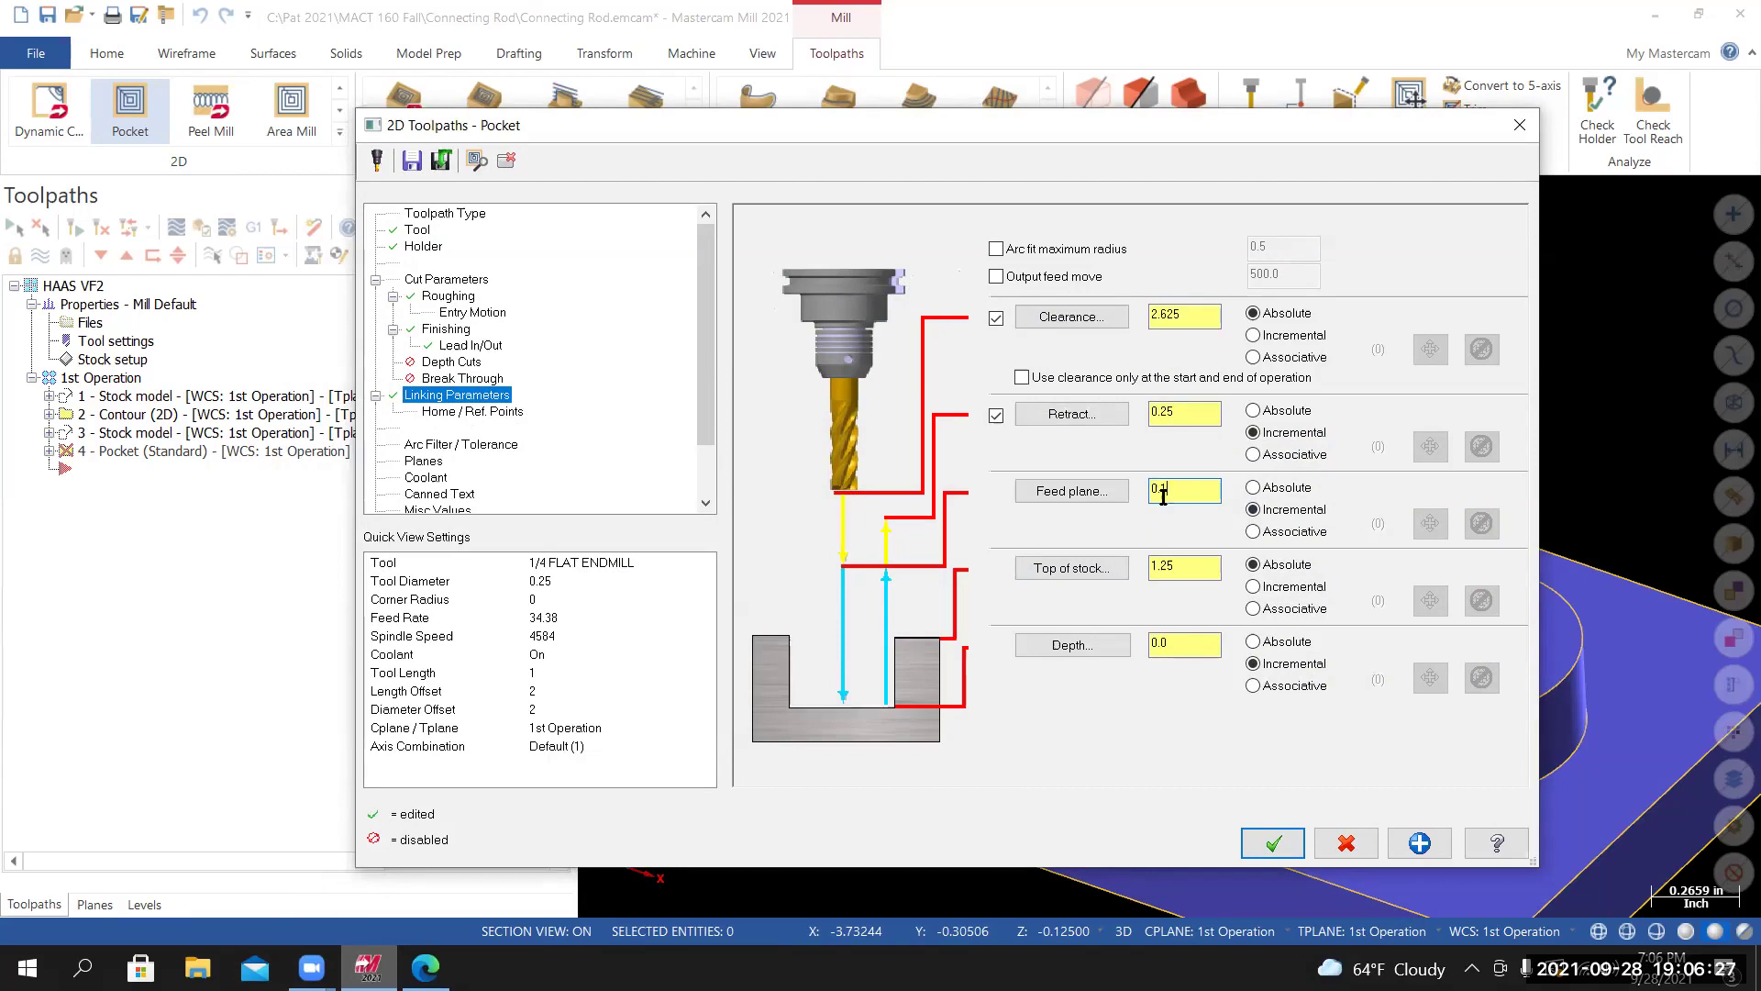
Pick the pocket's top edge as absolute top of stock at 0.625 and its floor edge as absolute depth at 0.5, and accept the toolpath.
click(1085, 571)
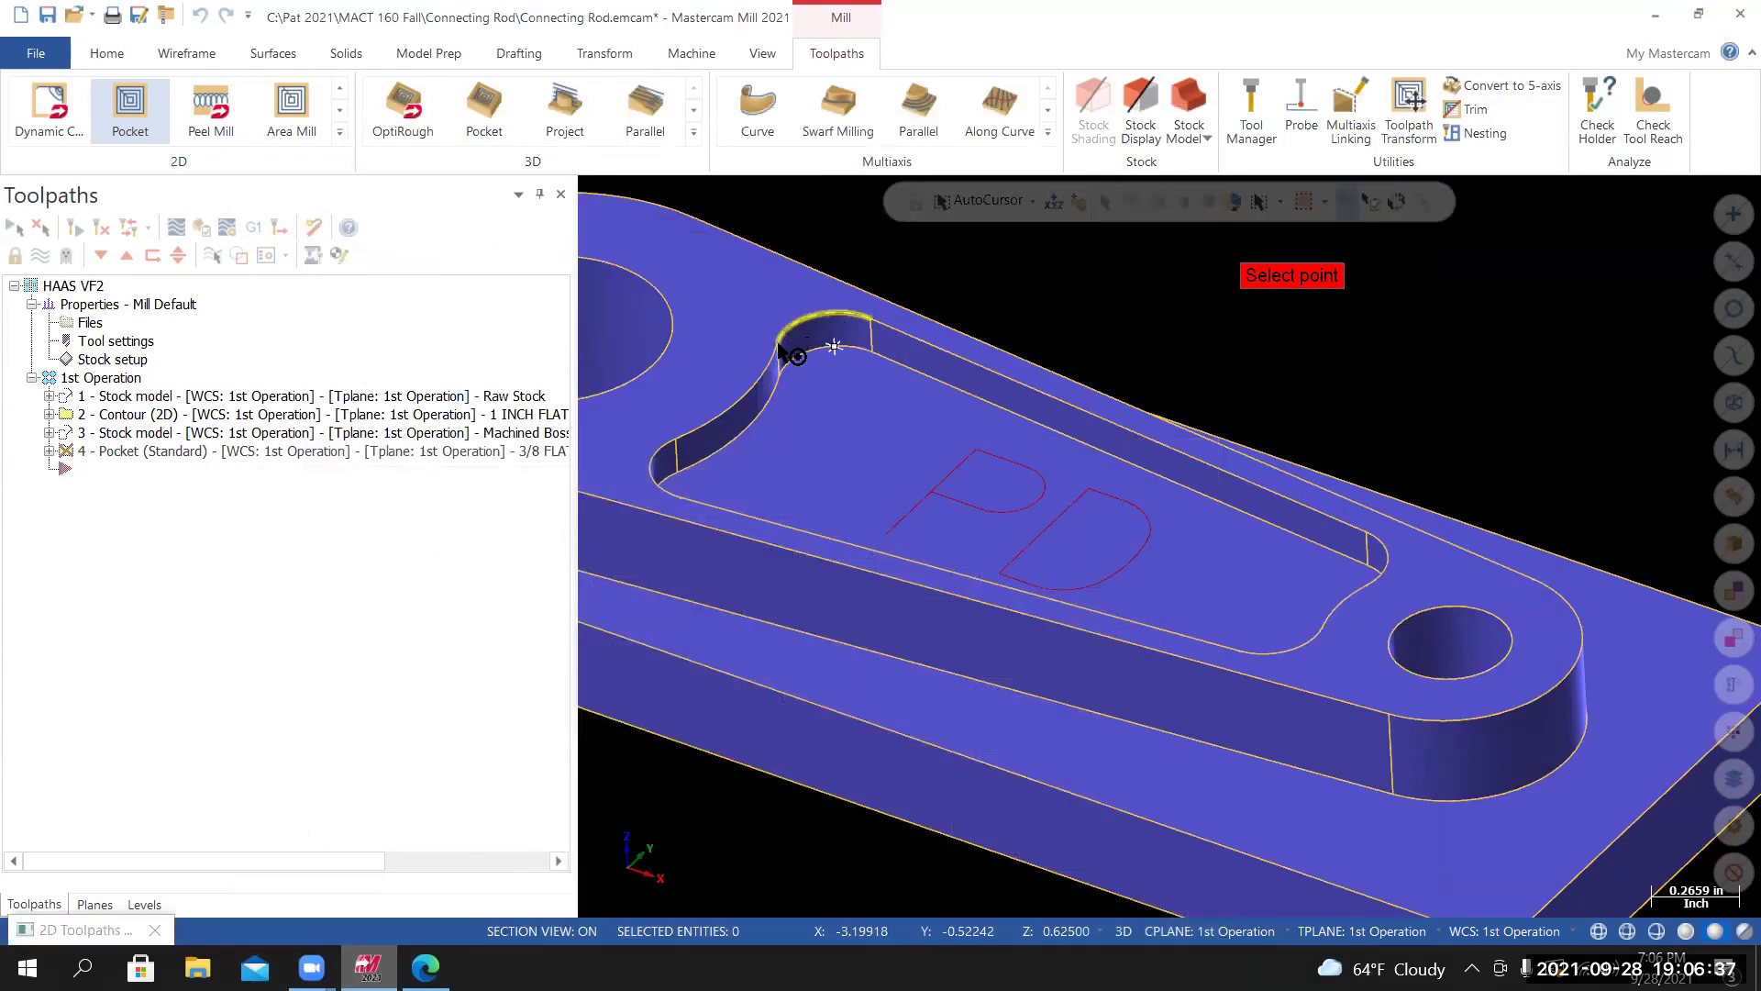
click(871, 319)
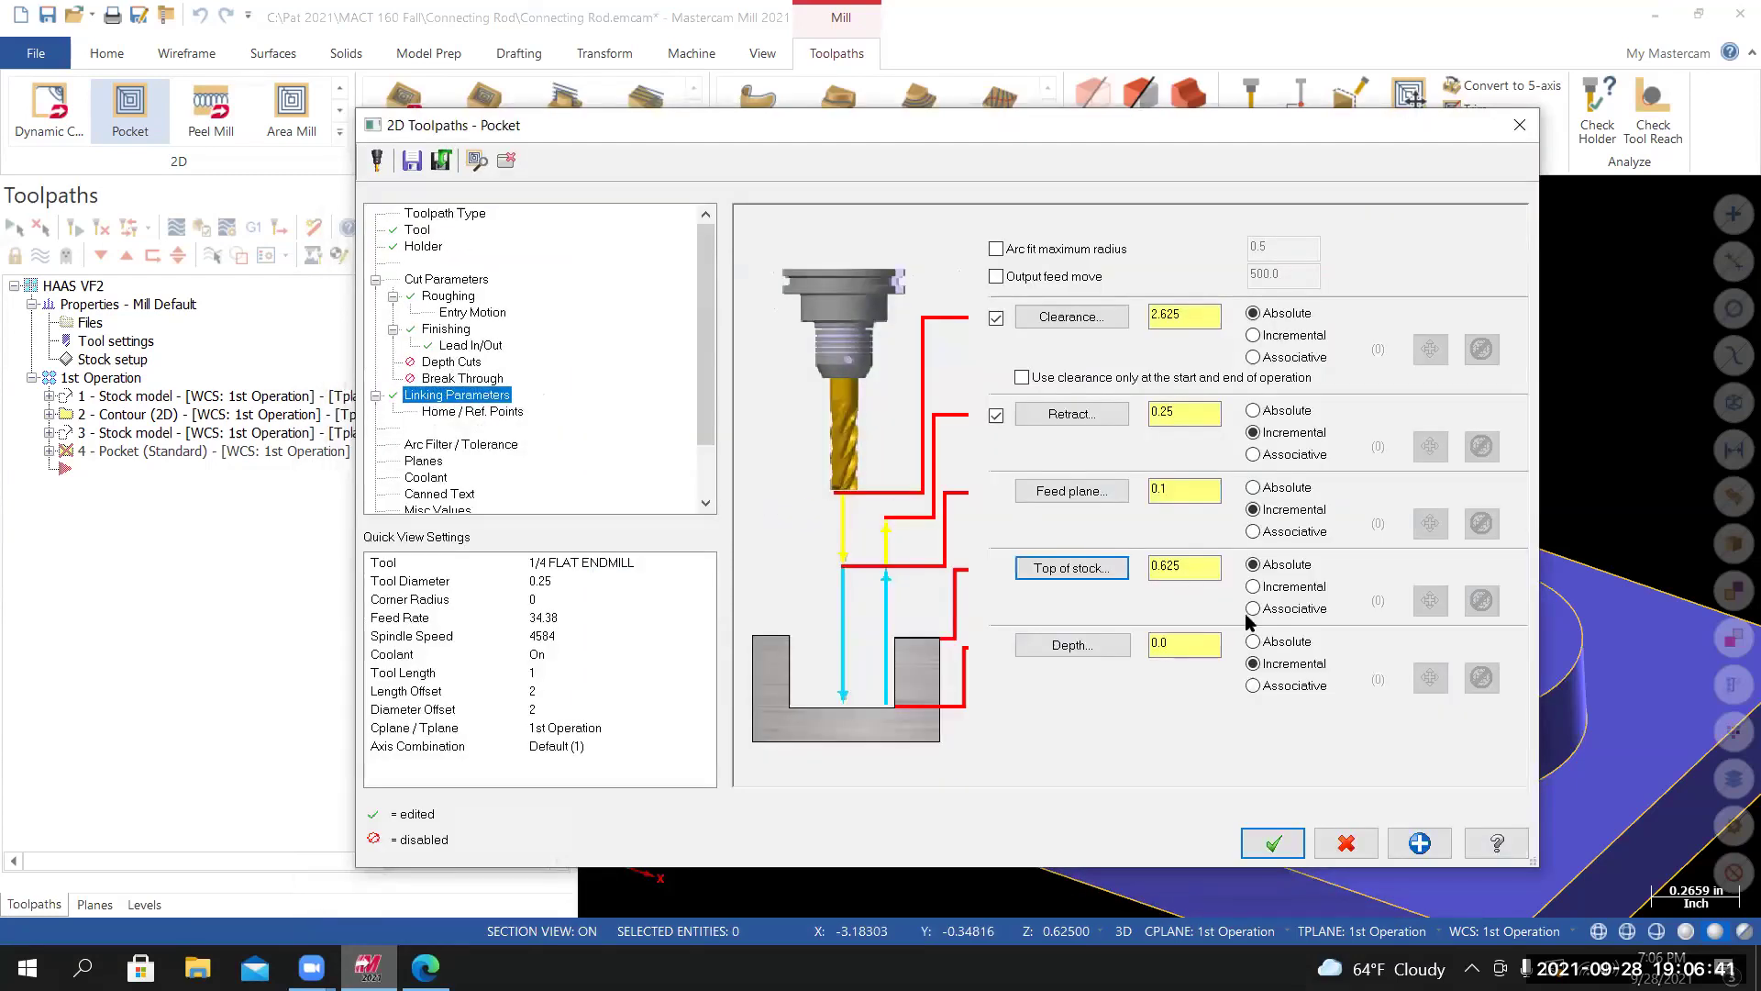
click(1254, 642)
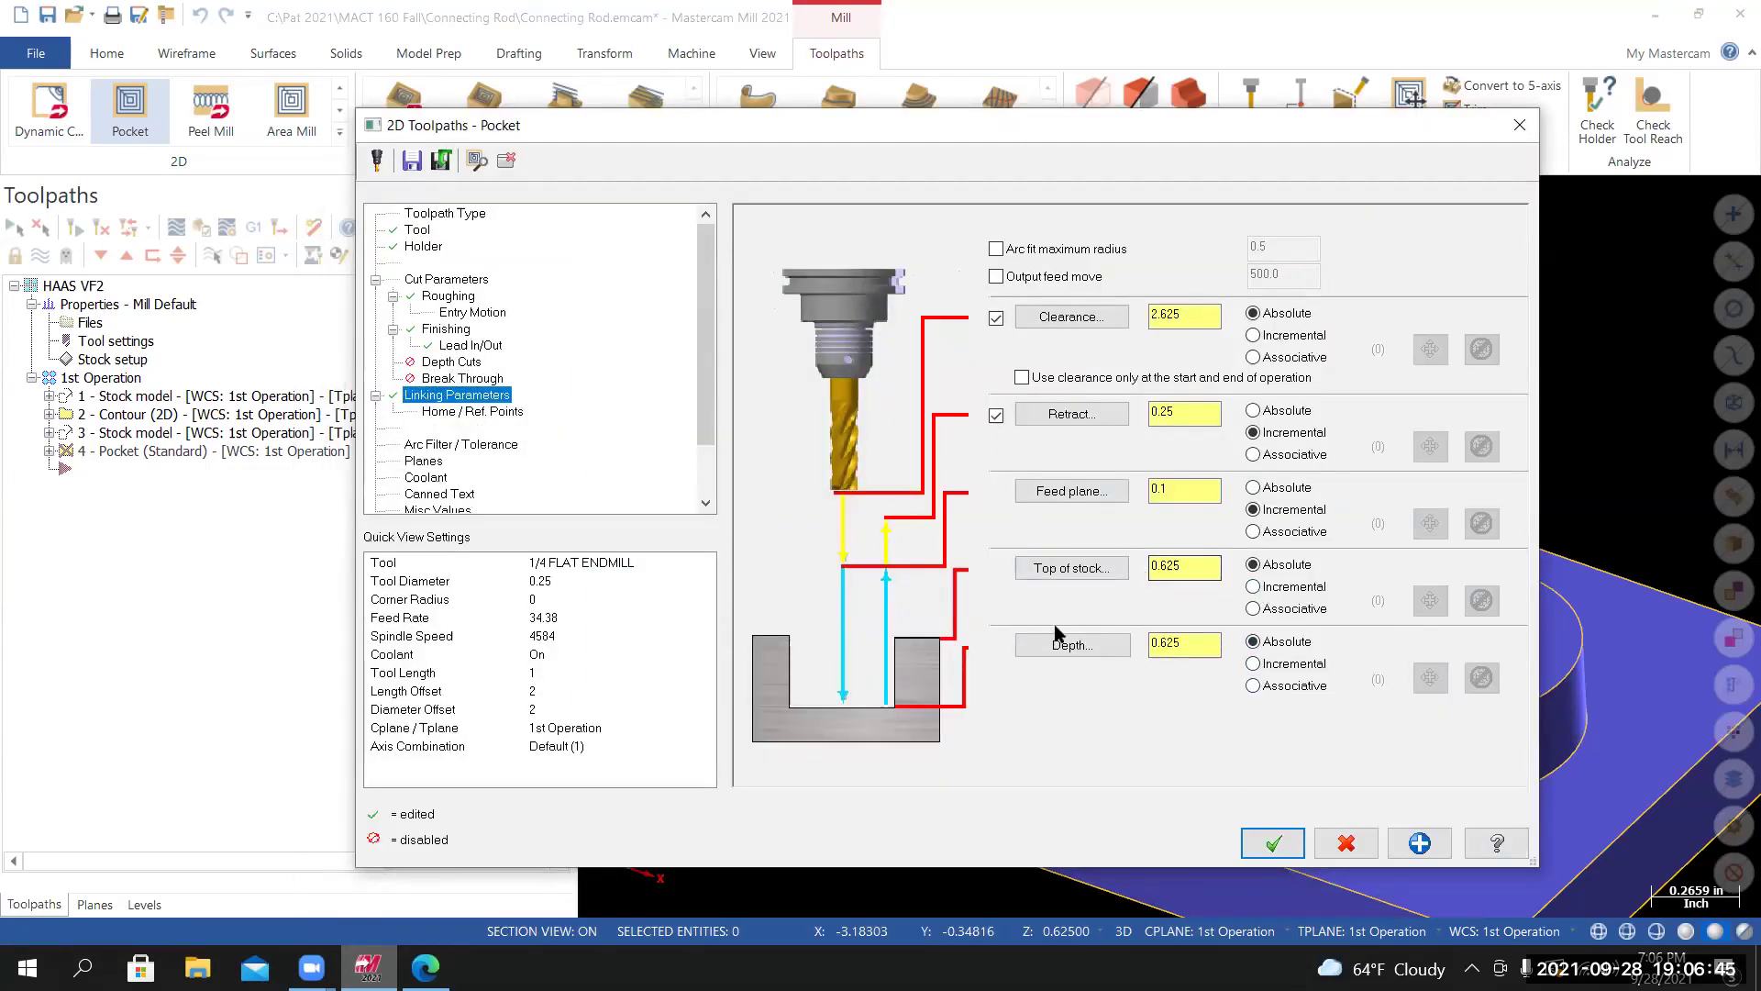
click(1086, 646)
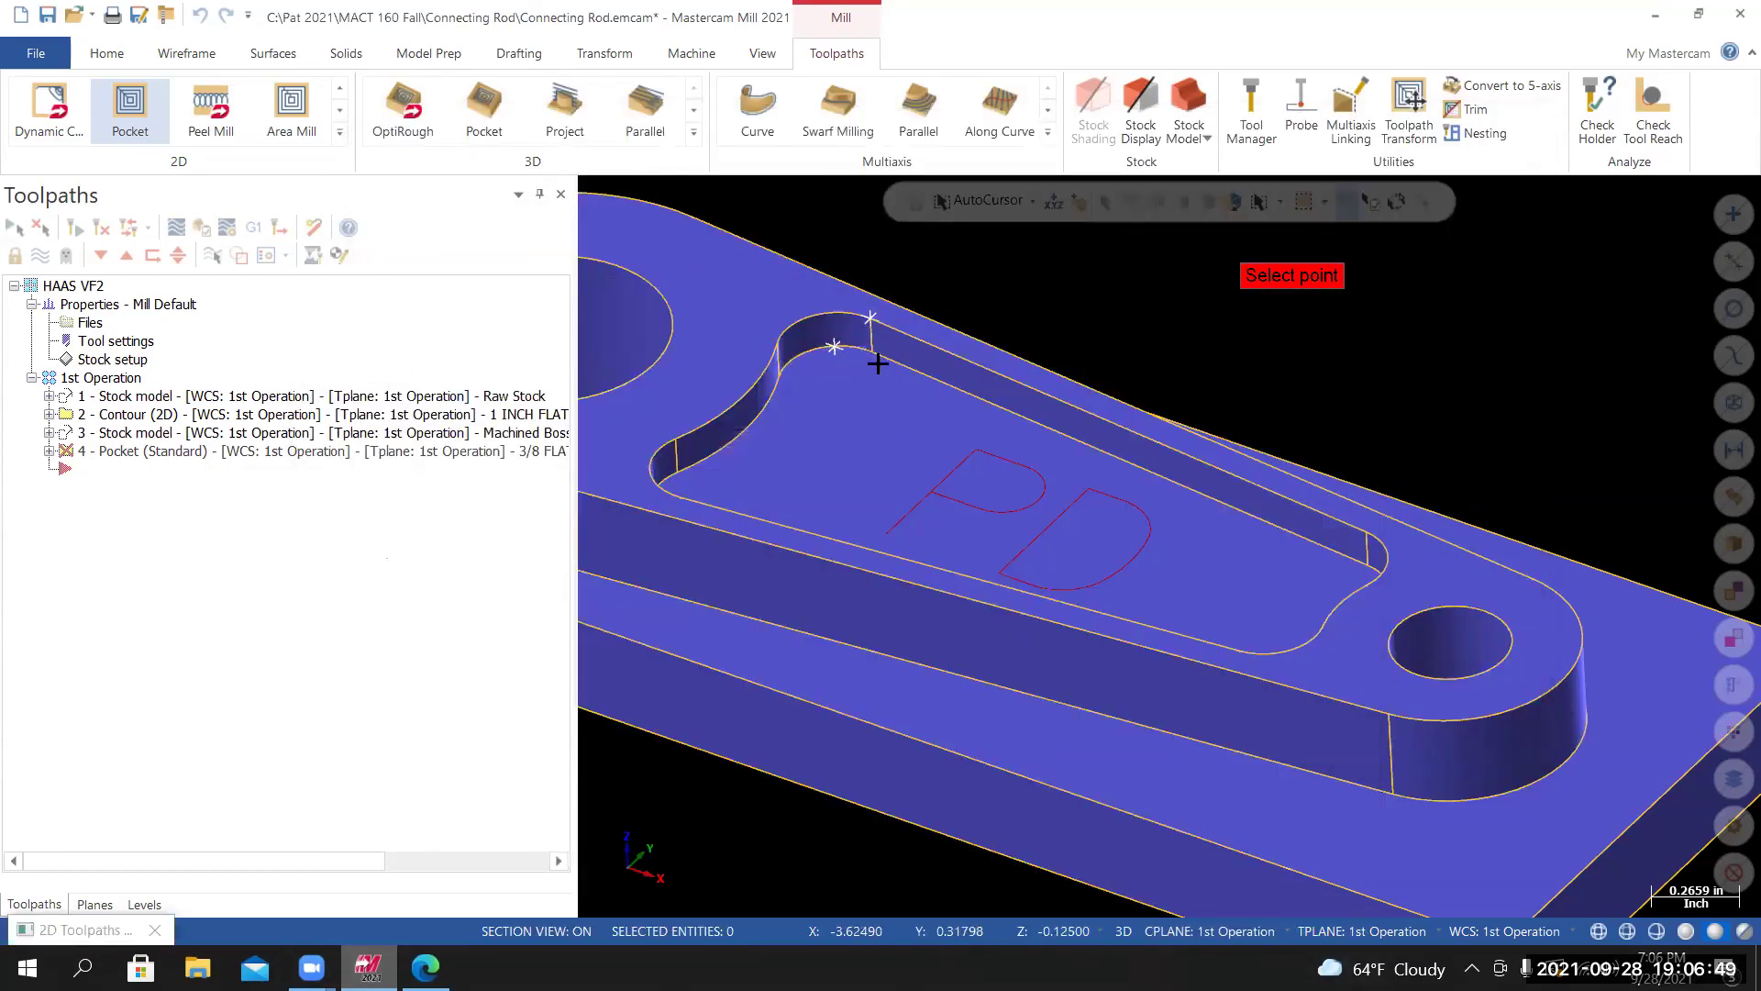
scroll(877, 358, up, 2)
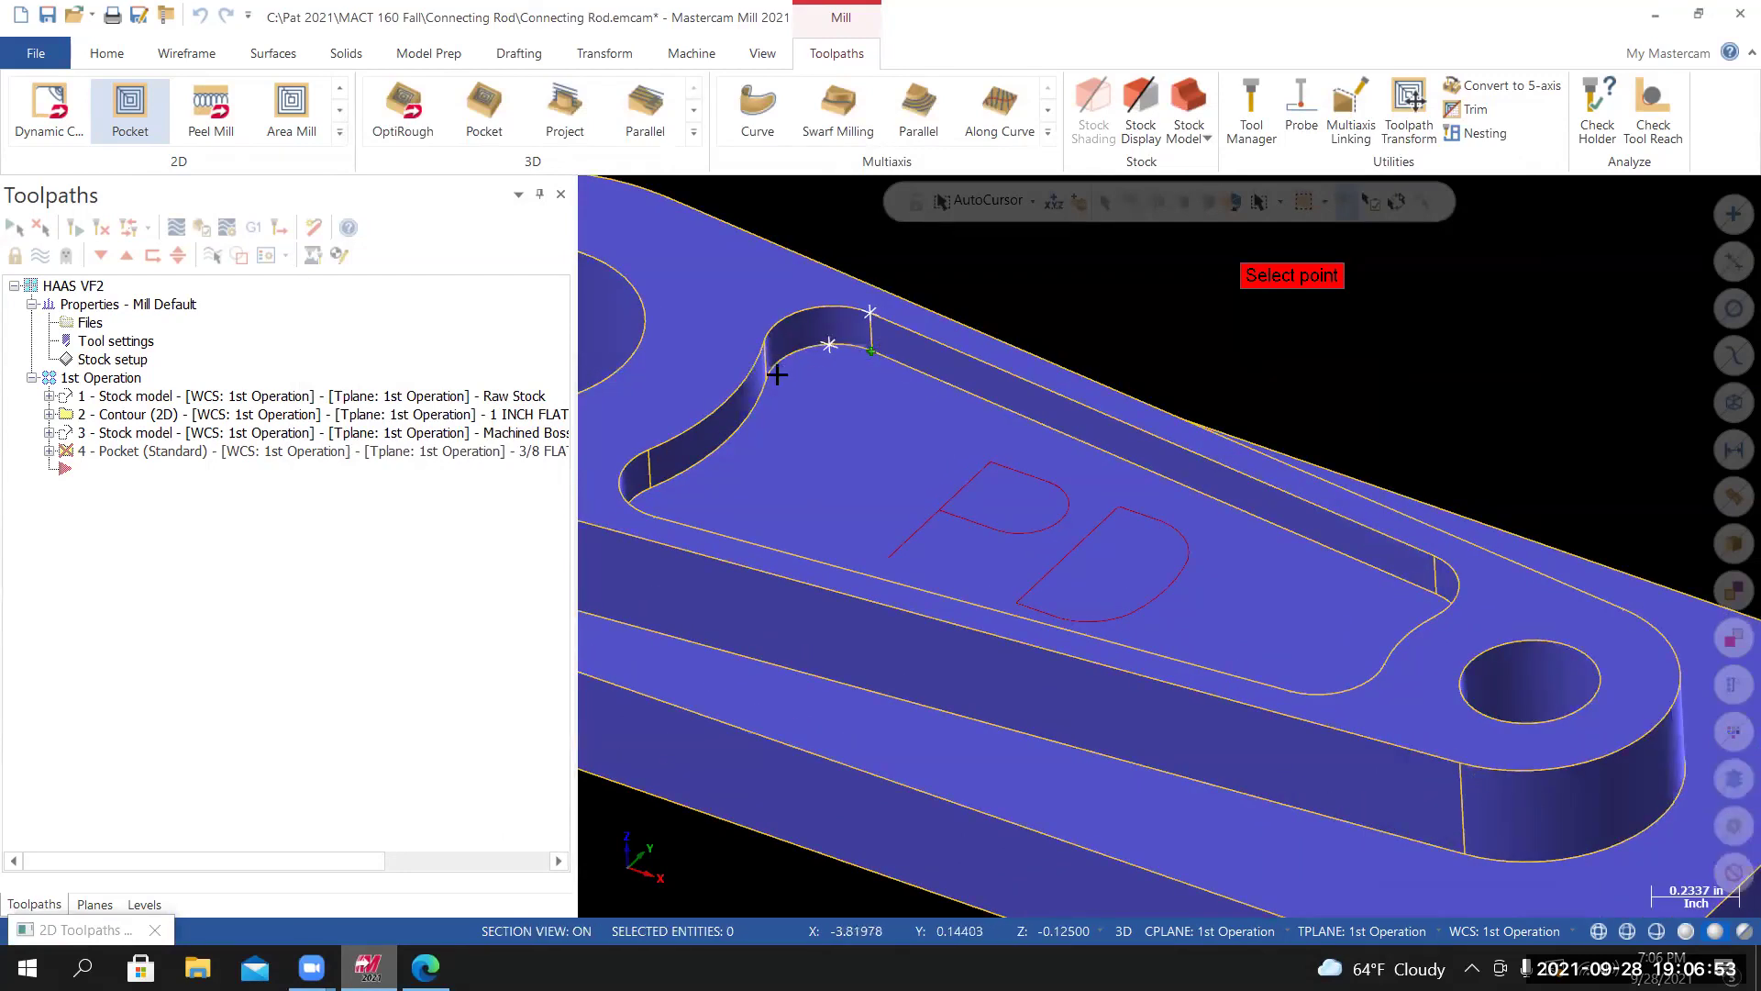
click(829, 347)
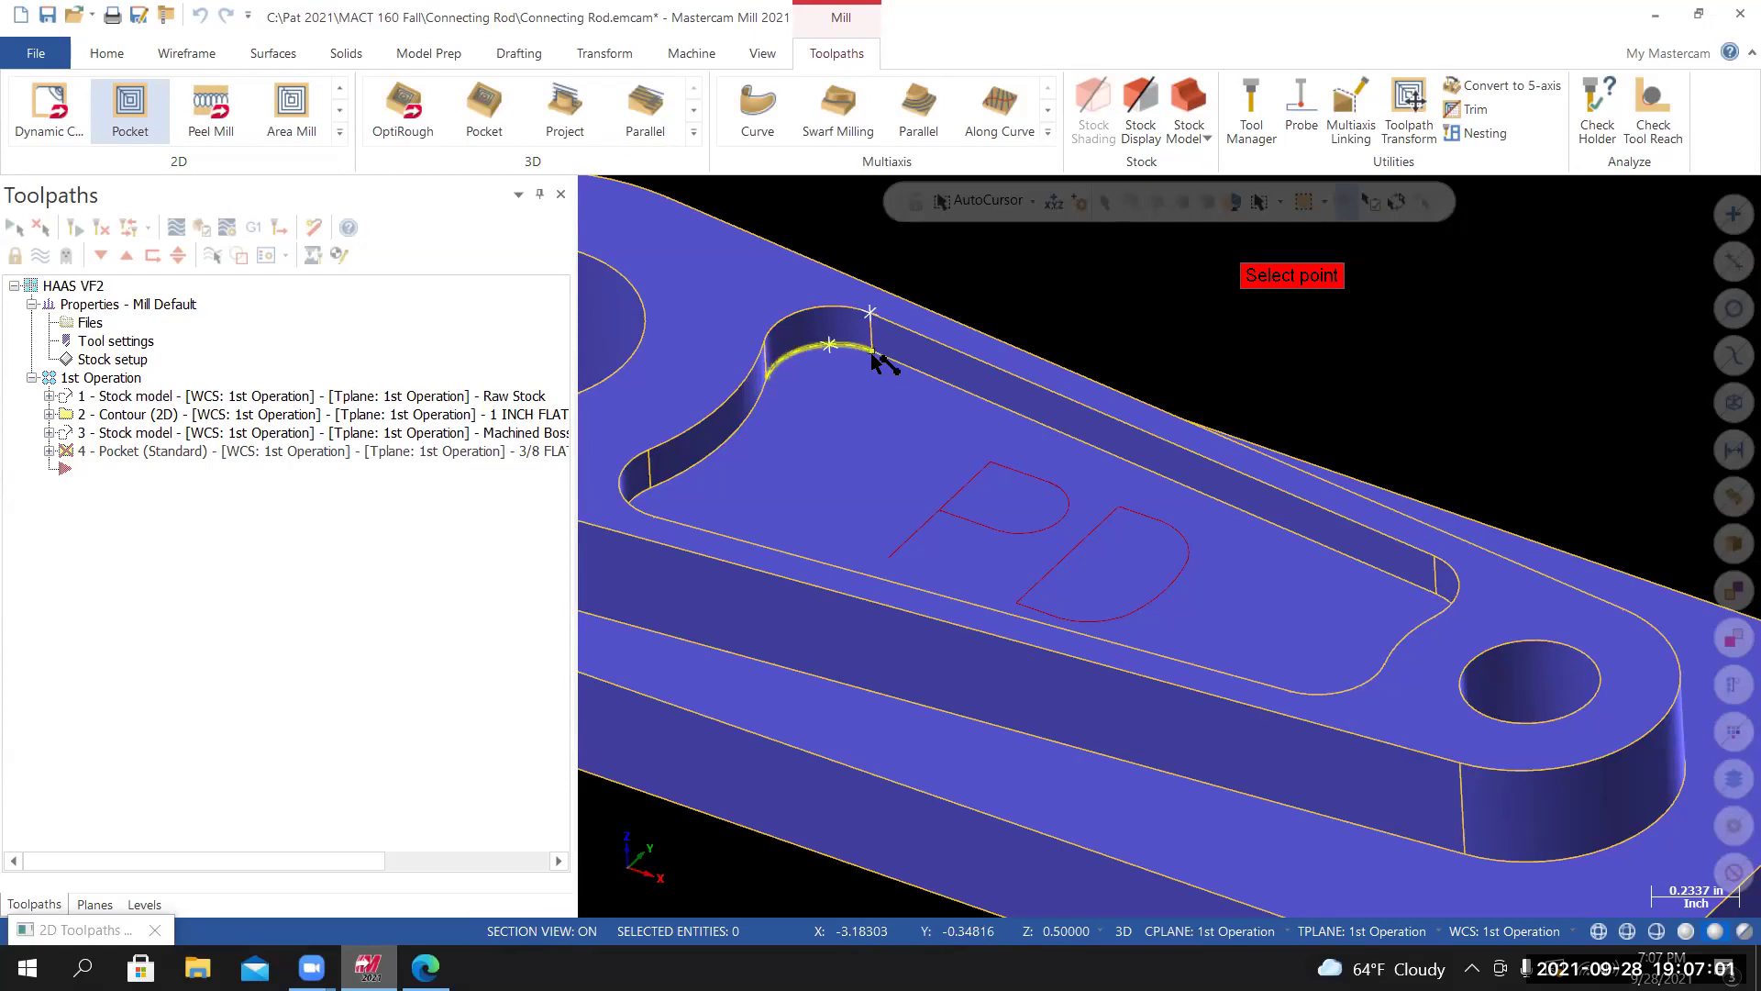
click(872, 356)
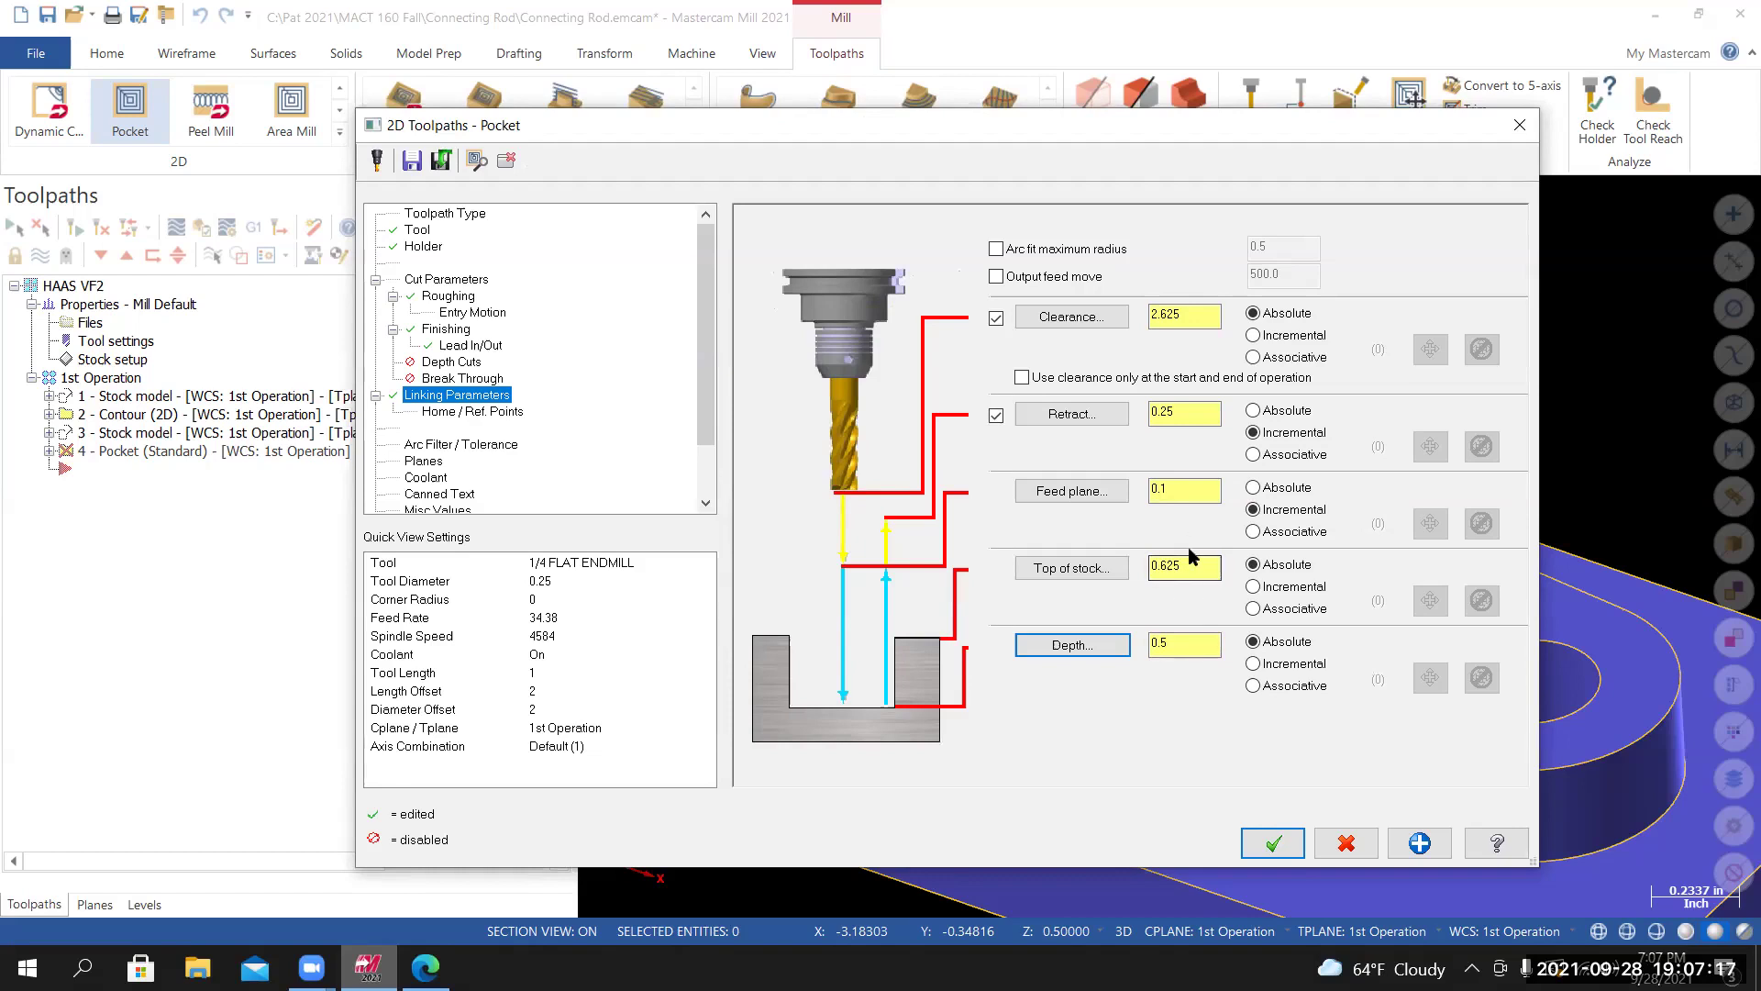
click(1273, 844)
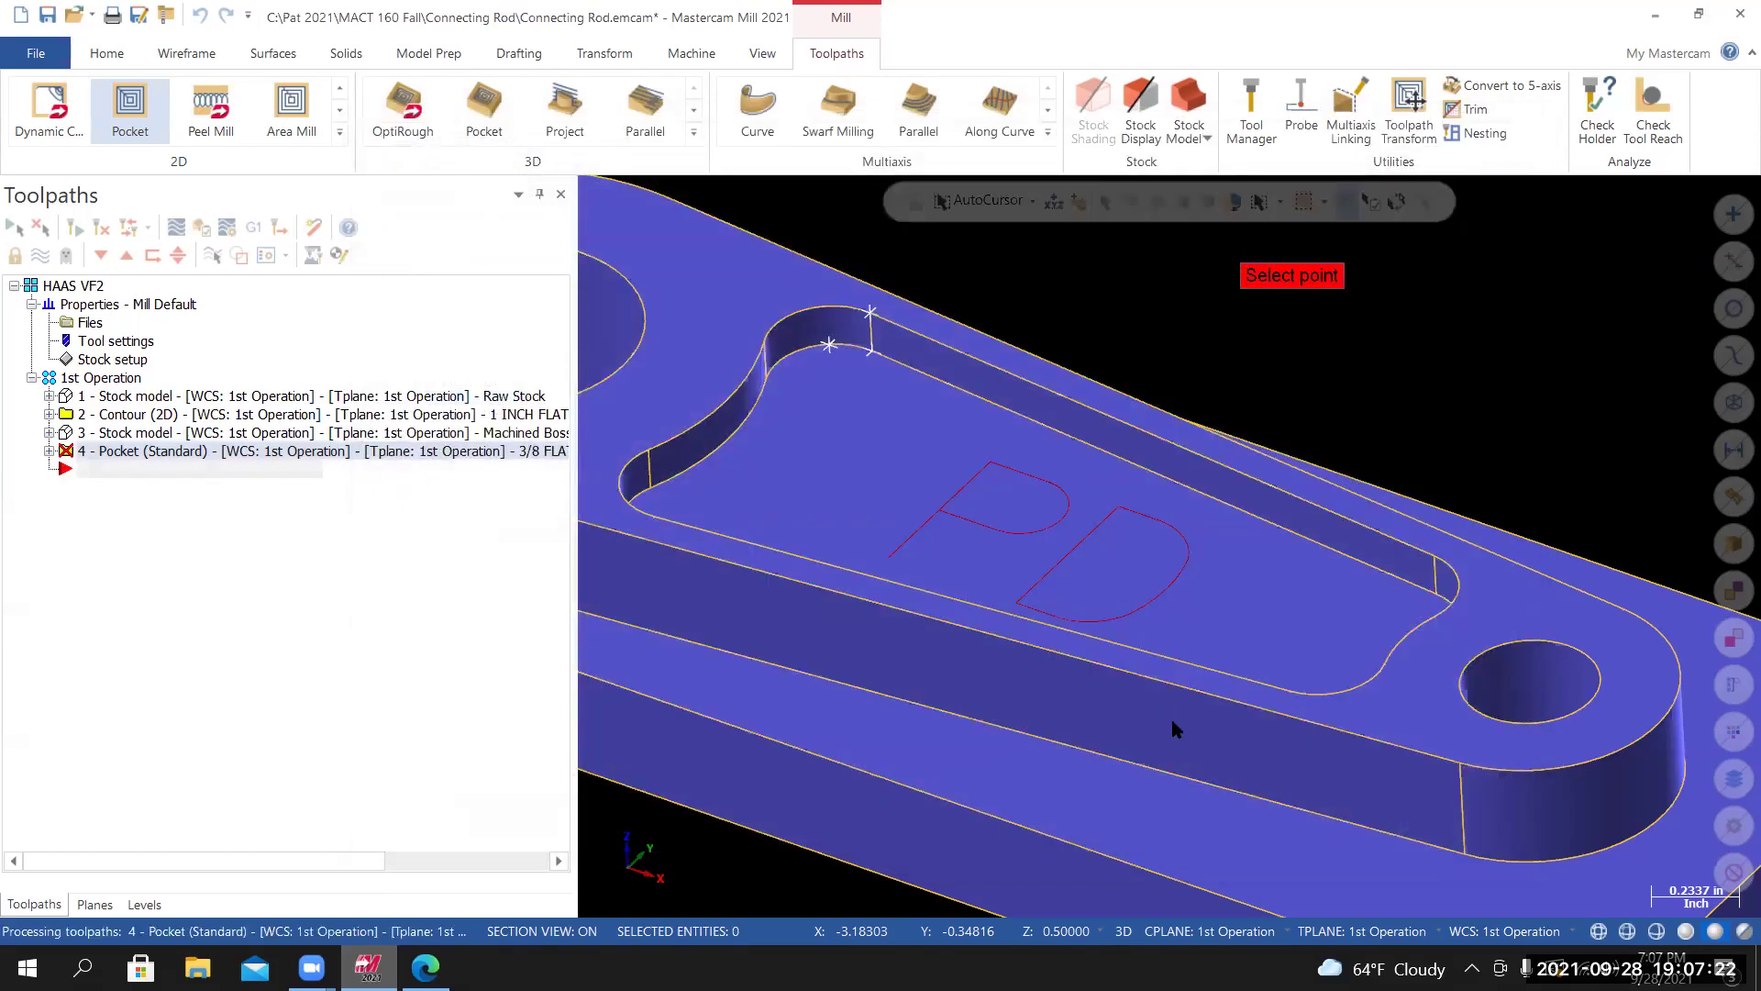
Examine the generated pocket toolpath from several angles, including its helical entry, rapid moves and passes inside the recess.
click(1162, 658)
scroll(1121, 629, down, 4)
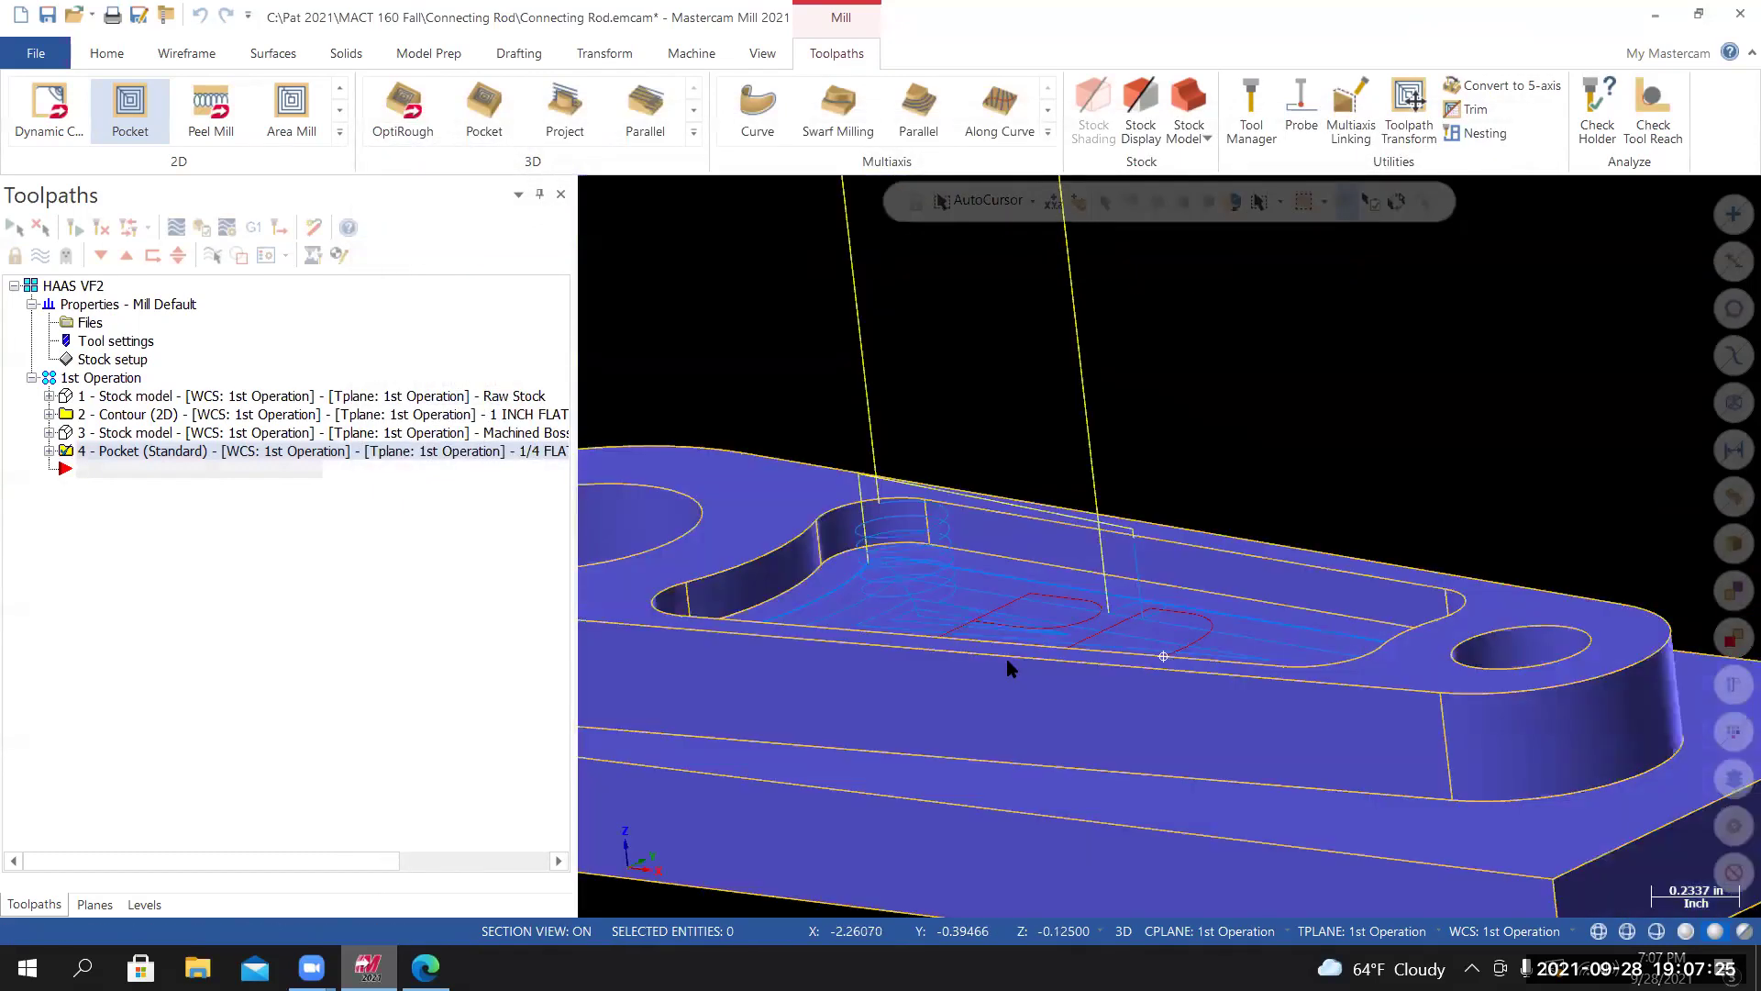
middle_drag(1190, 630, 1309, 731)
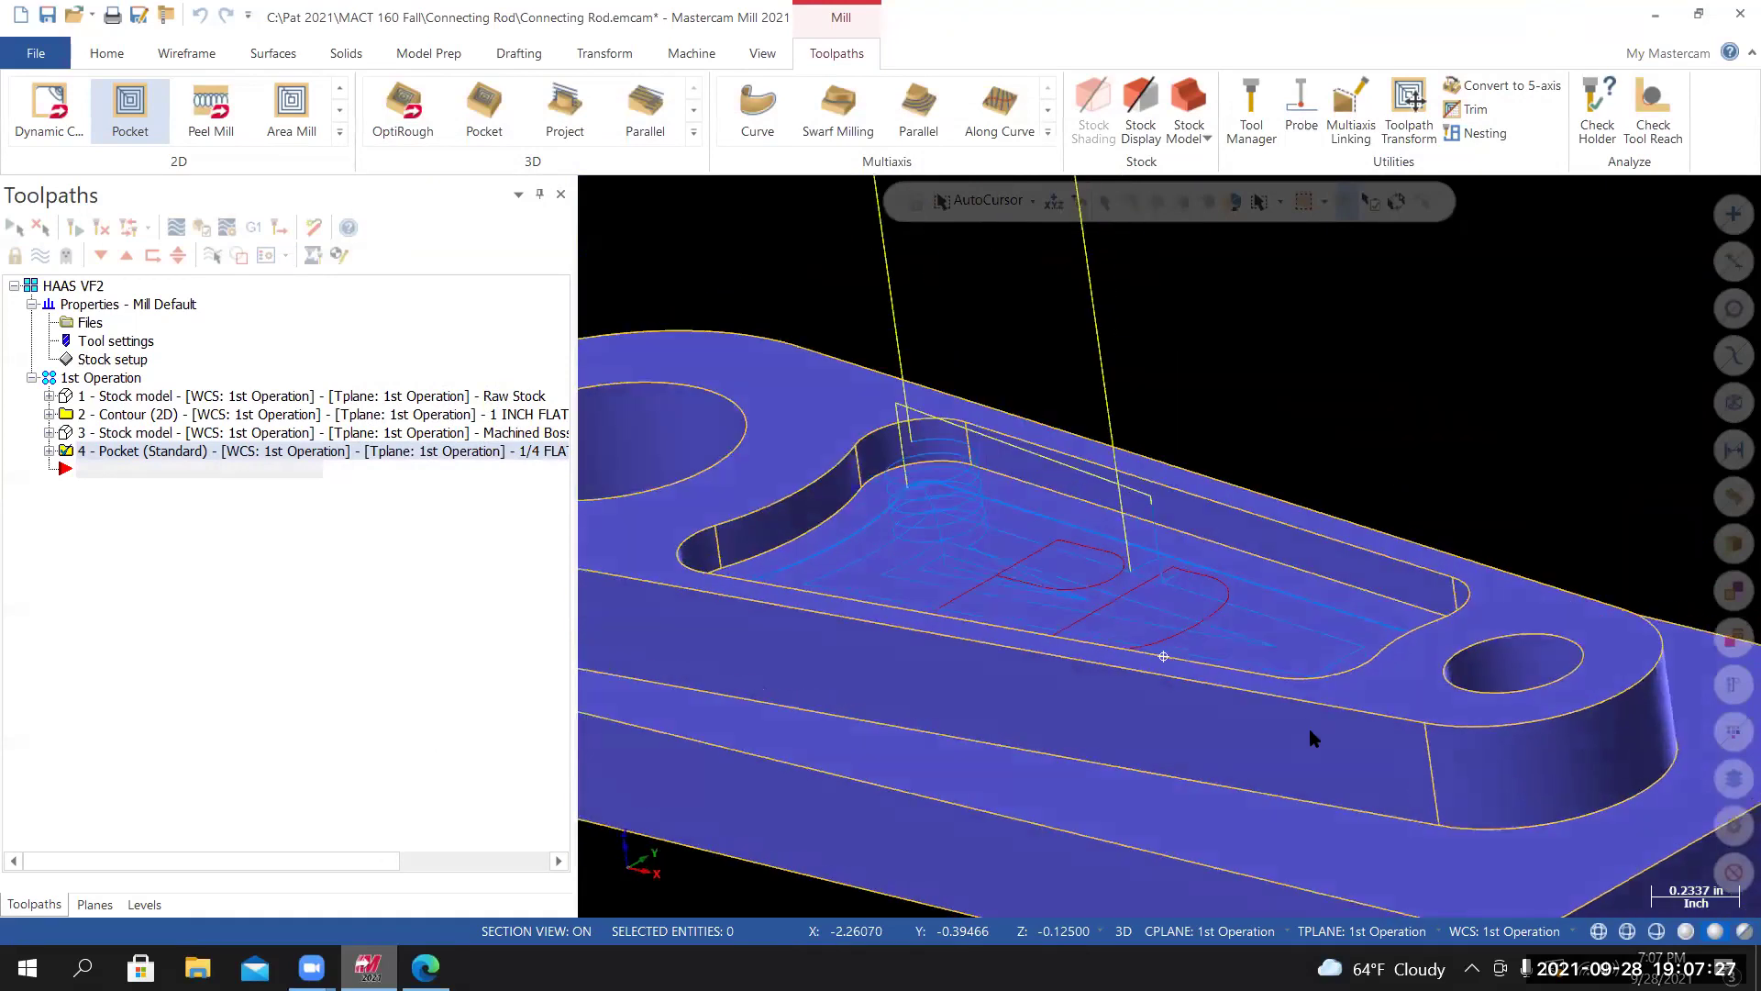
scroll(1220, 715, up, 3)
middle_drag(1206, 714, 1167, 655)
middle_drag(710, 562, 695, 598)
scroll(895, 495, up, 1)
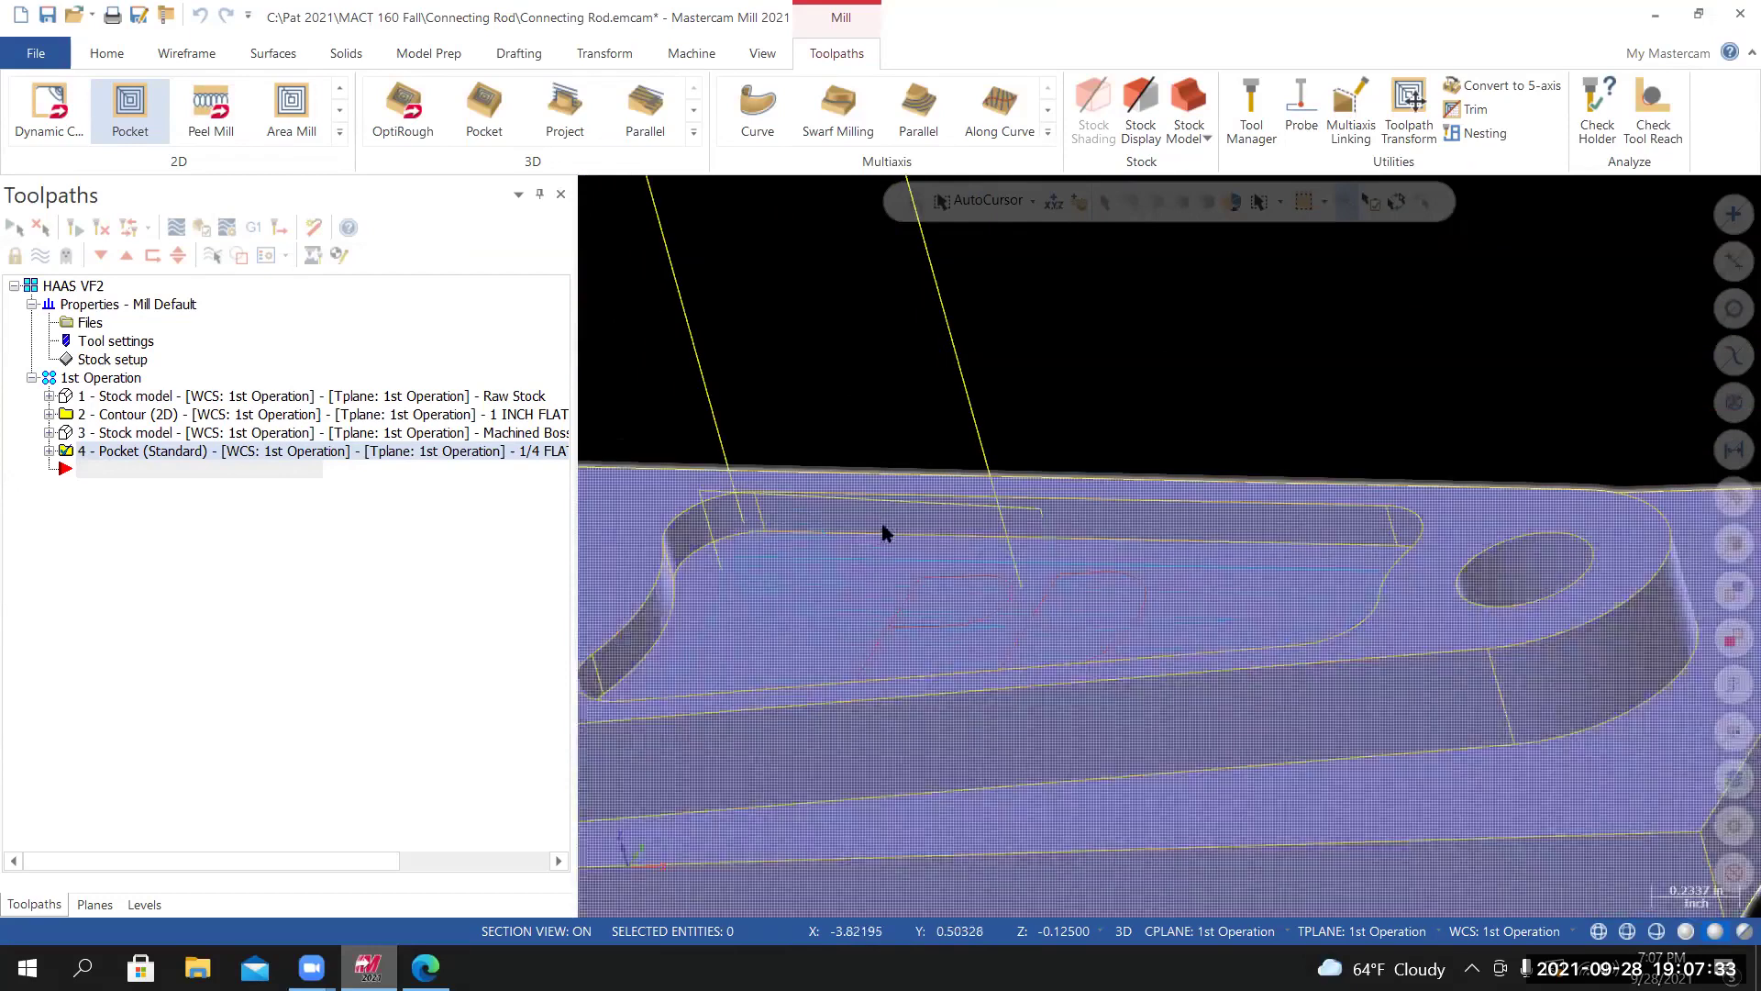
scroll(786, 505, up, 1)
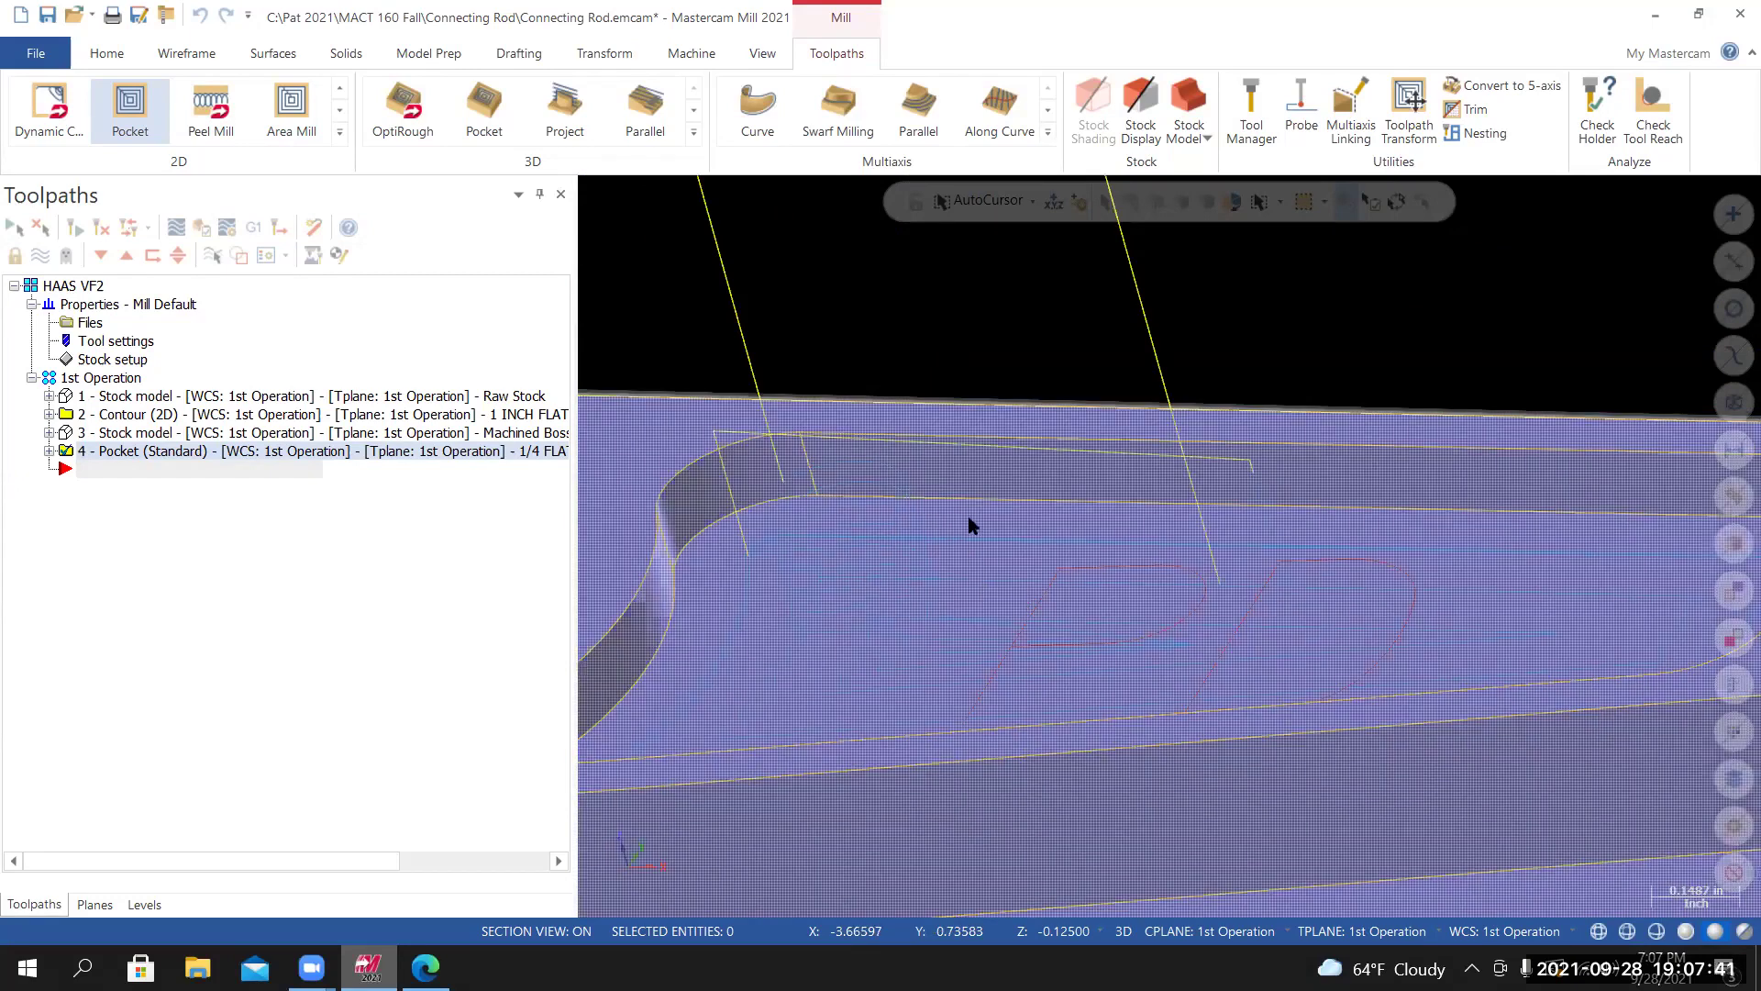
middle_drag(972, 573, 1108, 652)
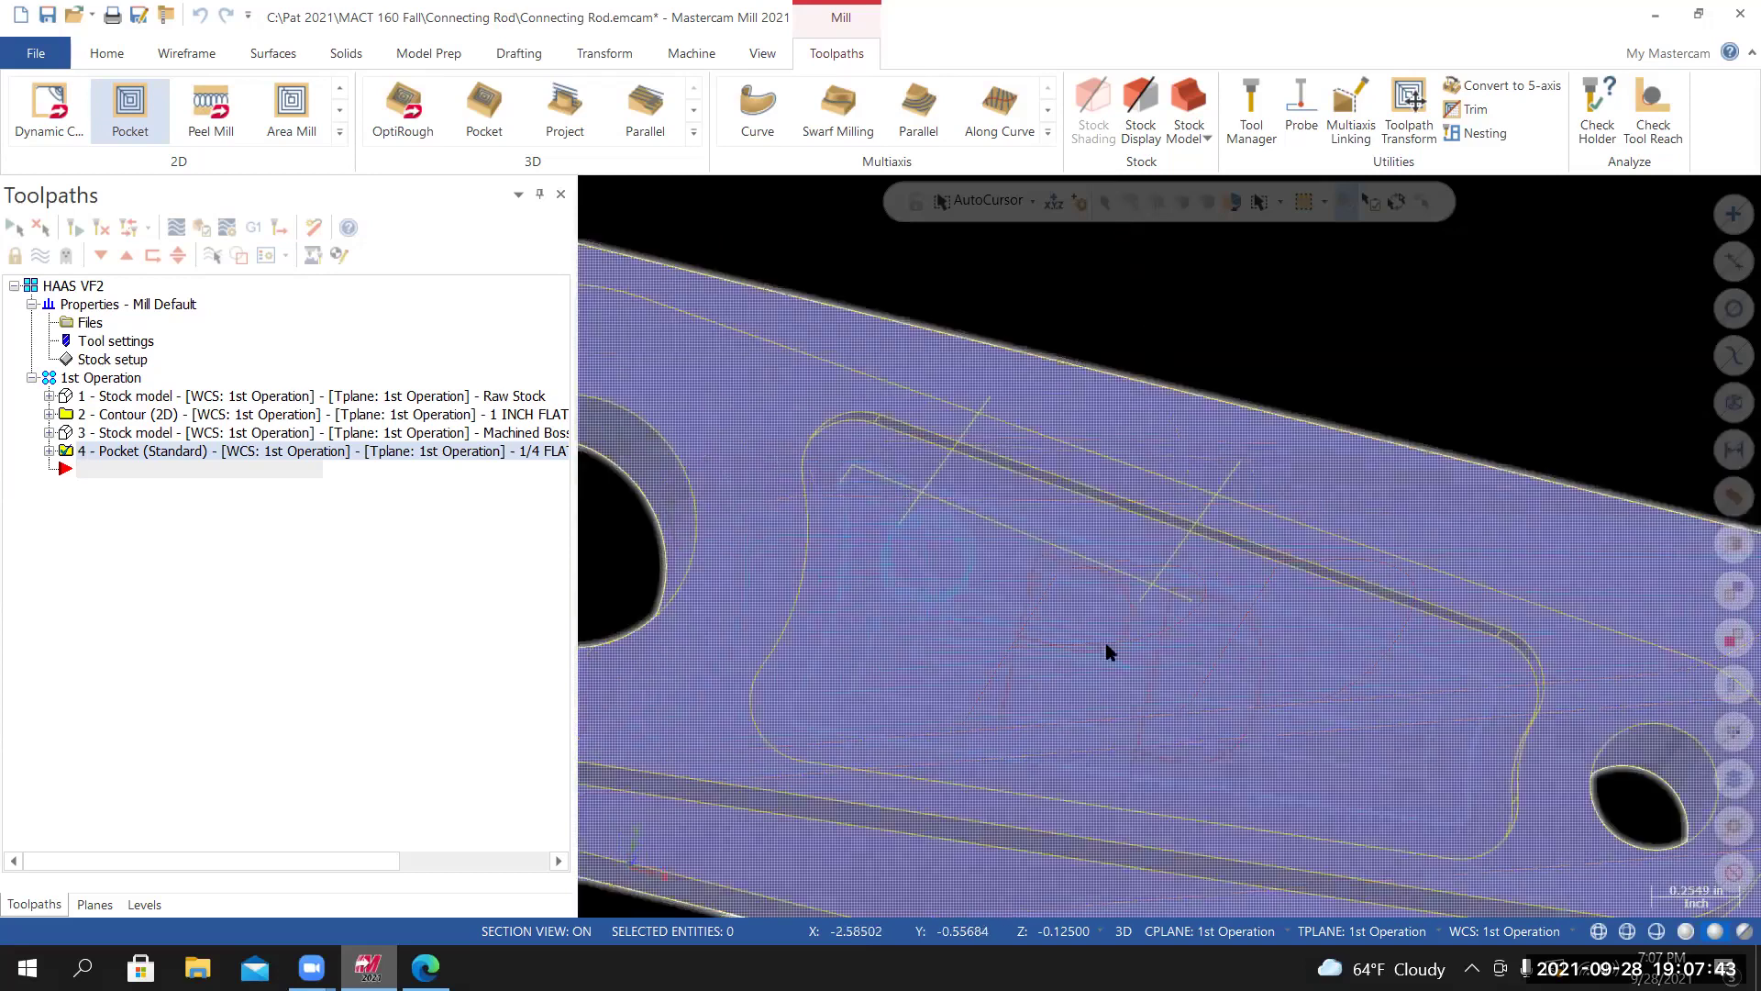
scroll(1015, 551, down, 2)
middle_drag(1014, 514, 927, 613)
middle_drag(1034, 562, 957, 507)
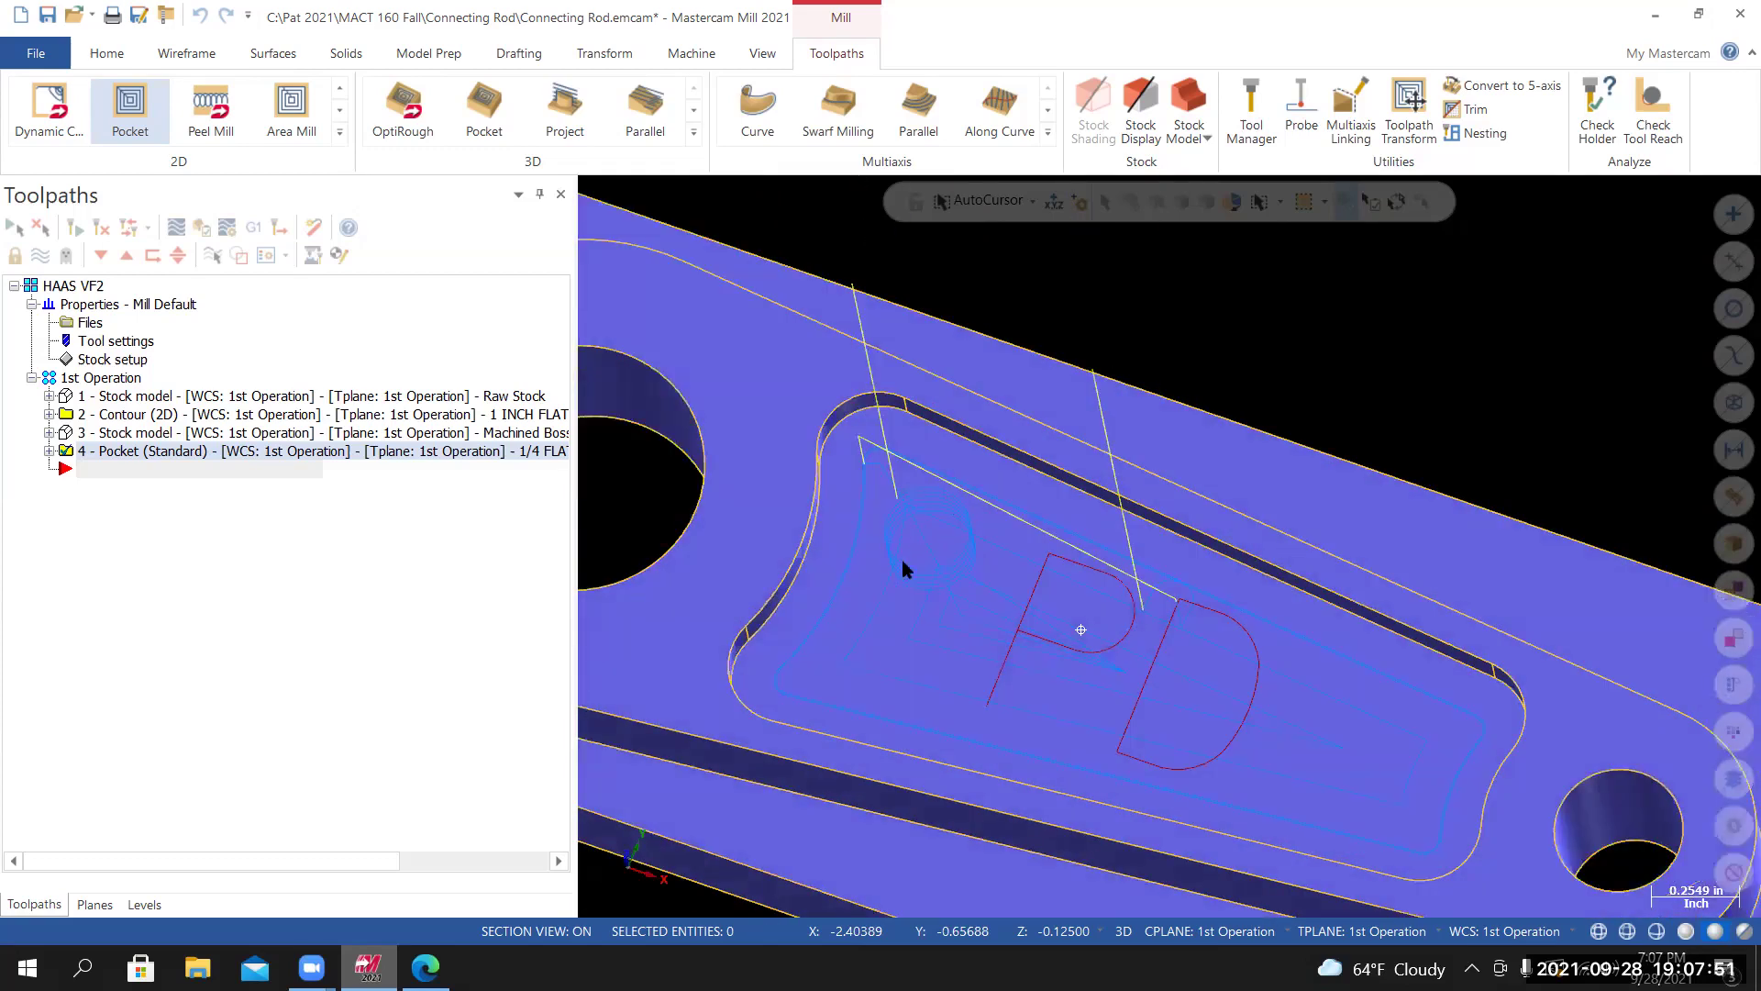
middle_drag(1110, 668, 1143, 724)
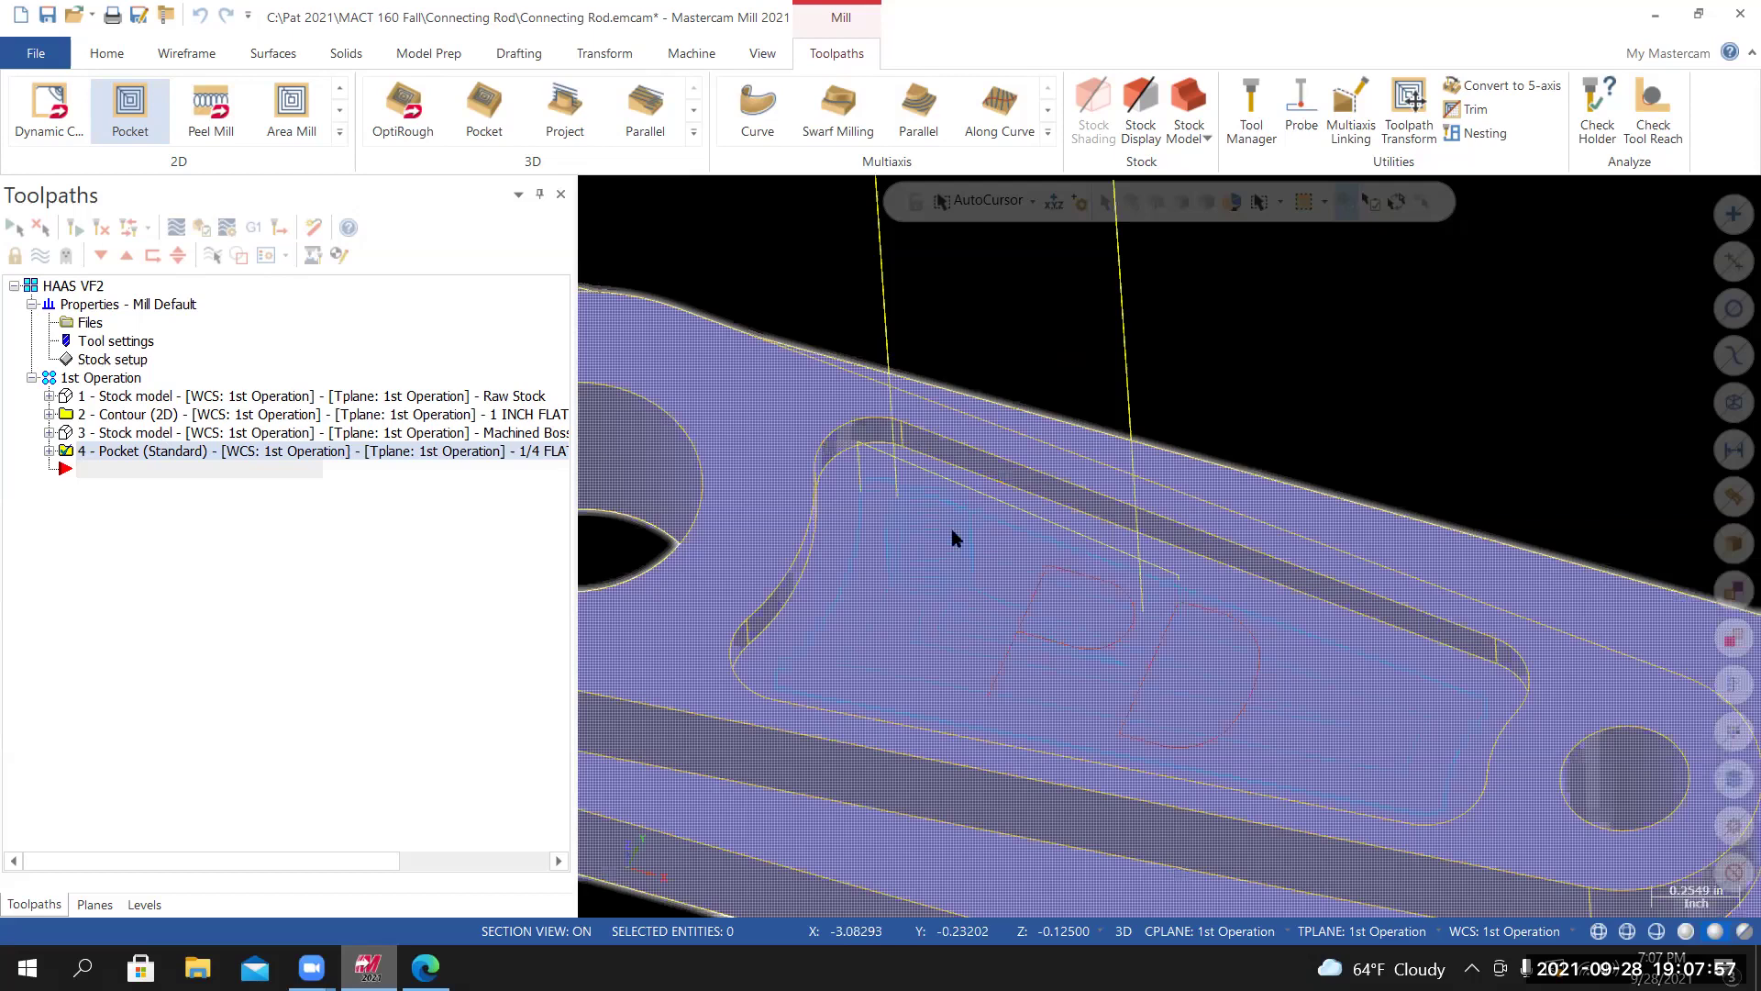
middle_drag(1019, 598, 1255, 514)
Backplot the pocket operation and watch the 1/4 inch endmill run through its entry, roughing and finishing moves.
click(181, 235)
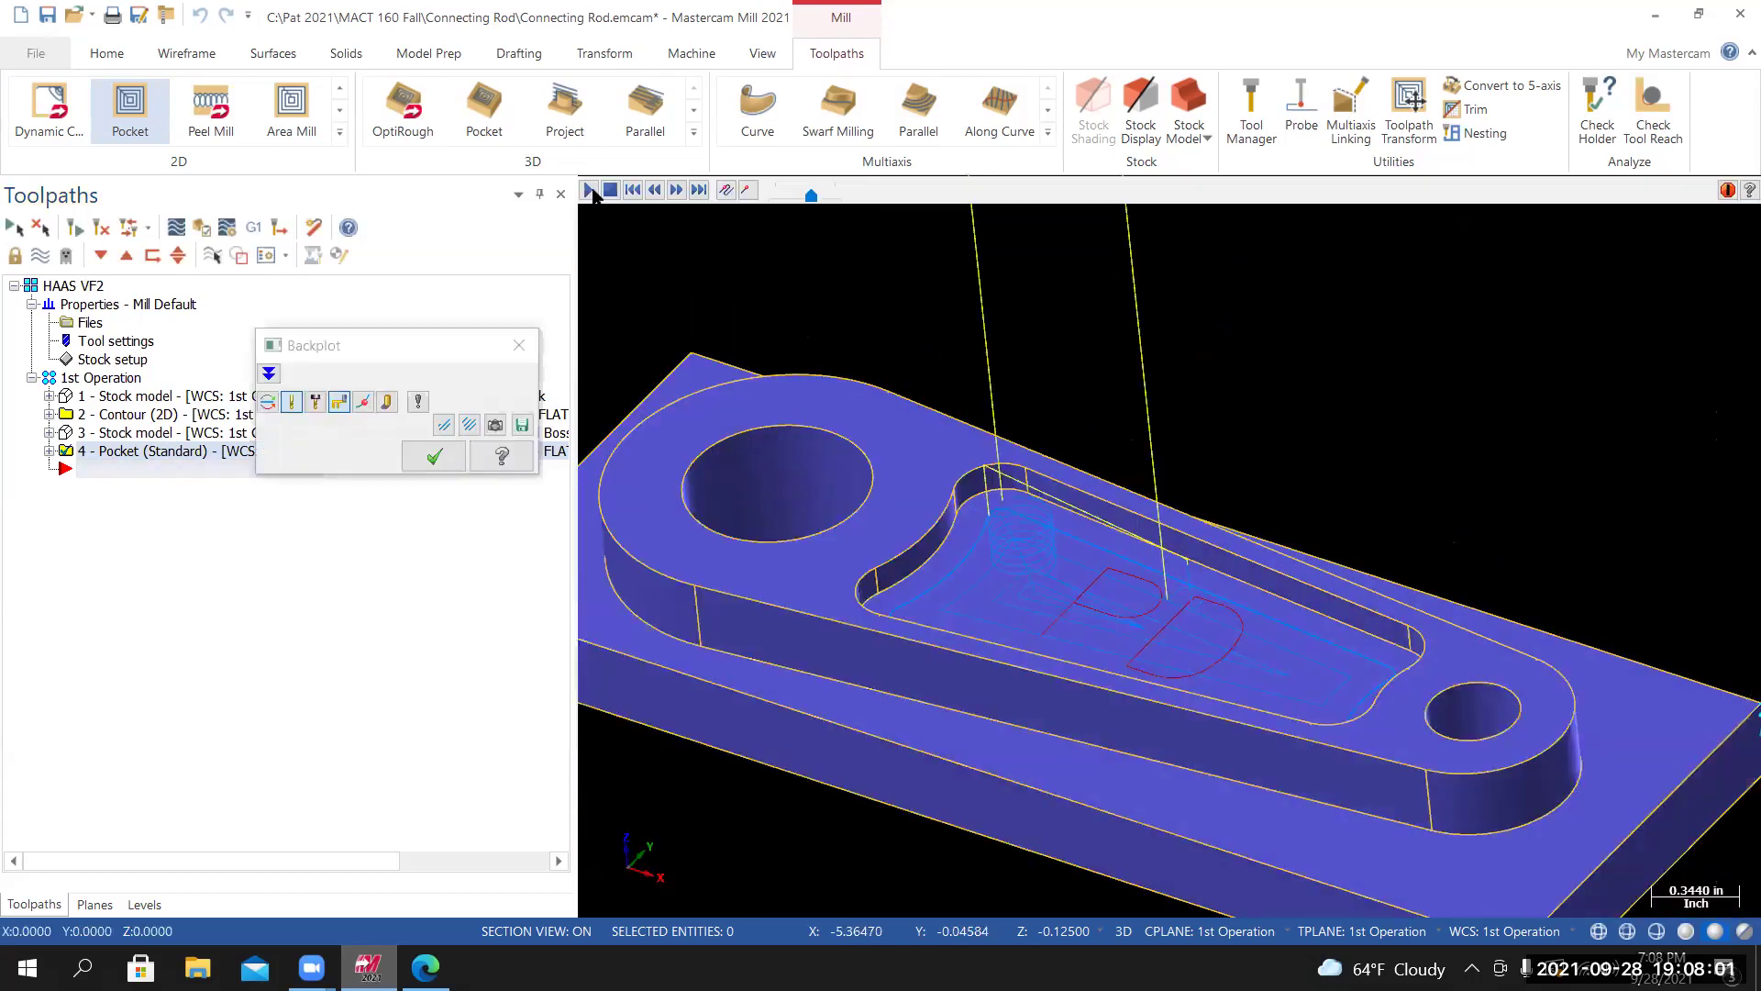
click(590, 191)
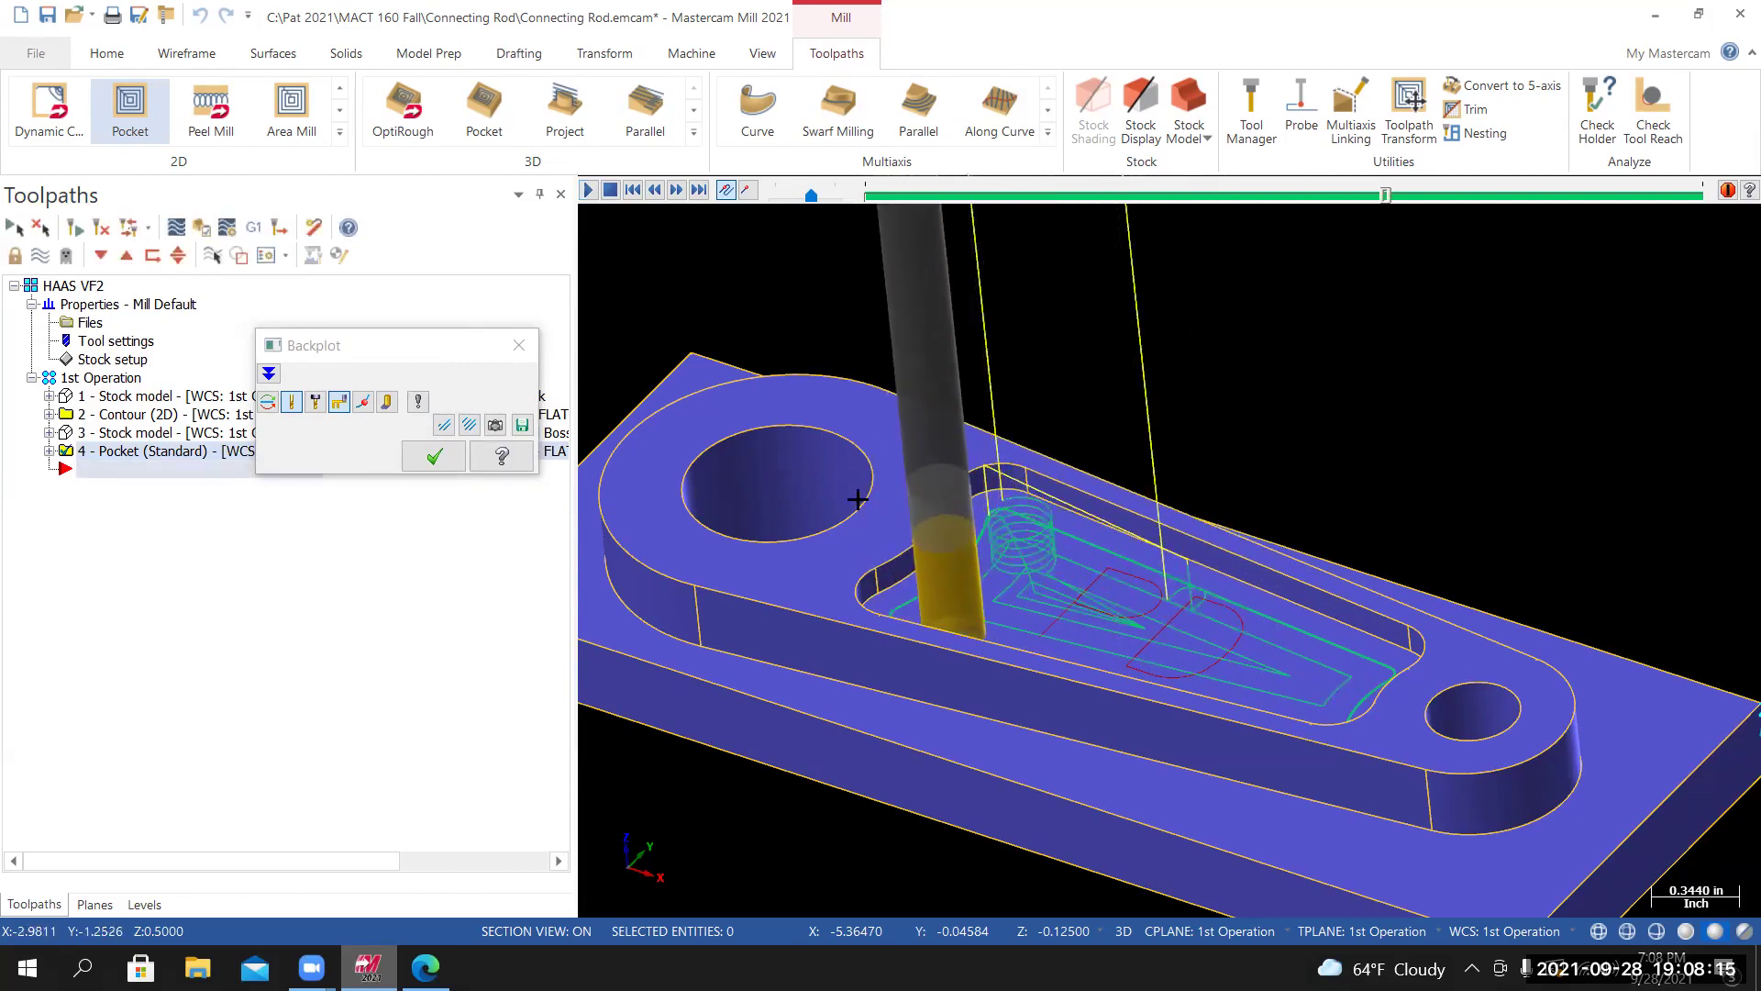
middle_drag(1184, 635, 1116, 618)
scroll(1114, 617, up, 2)
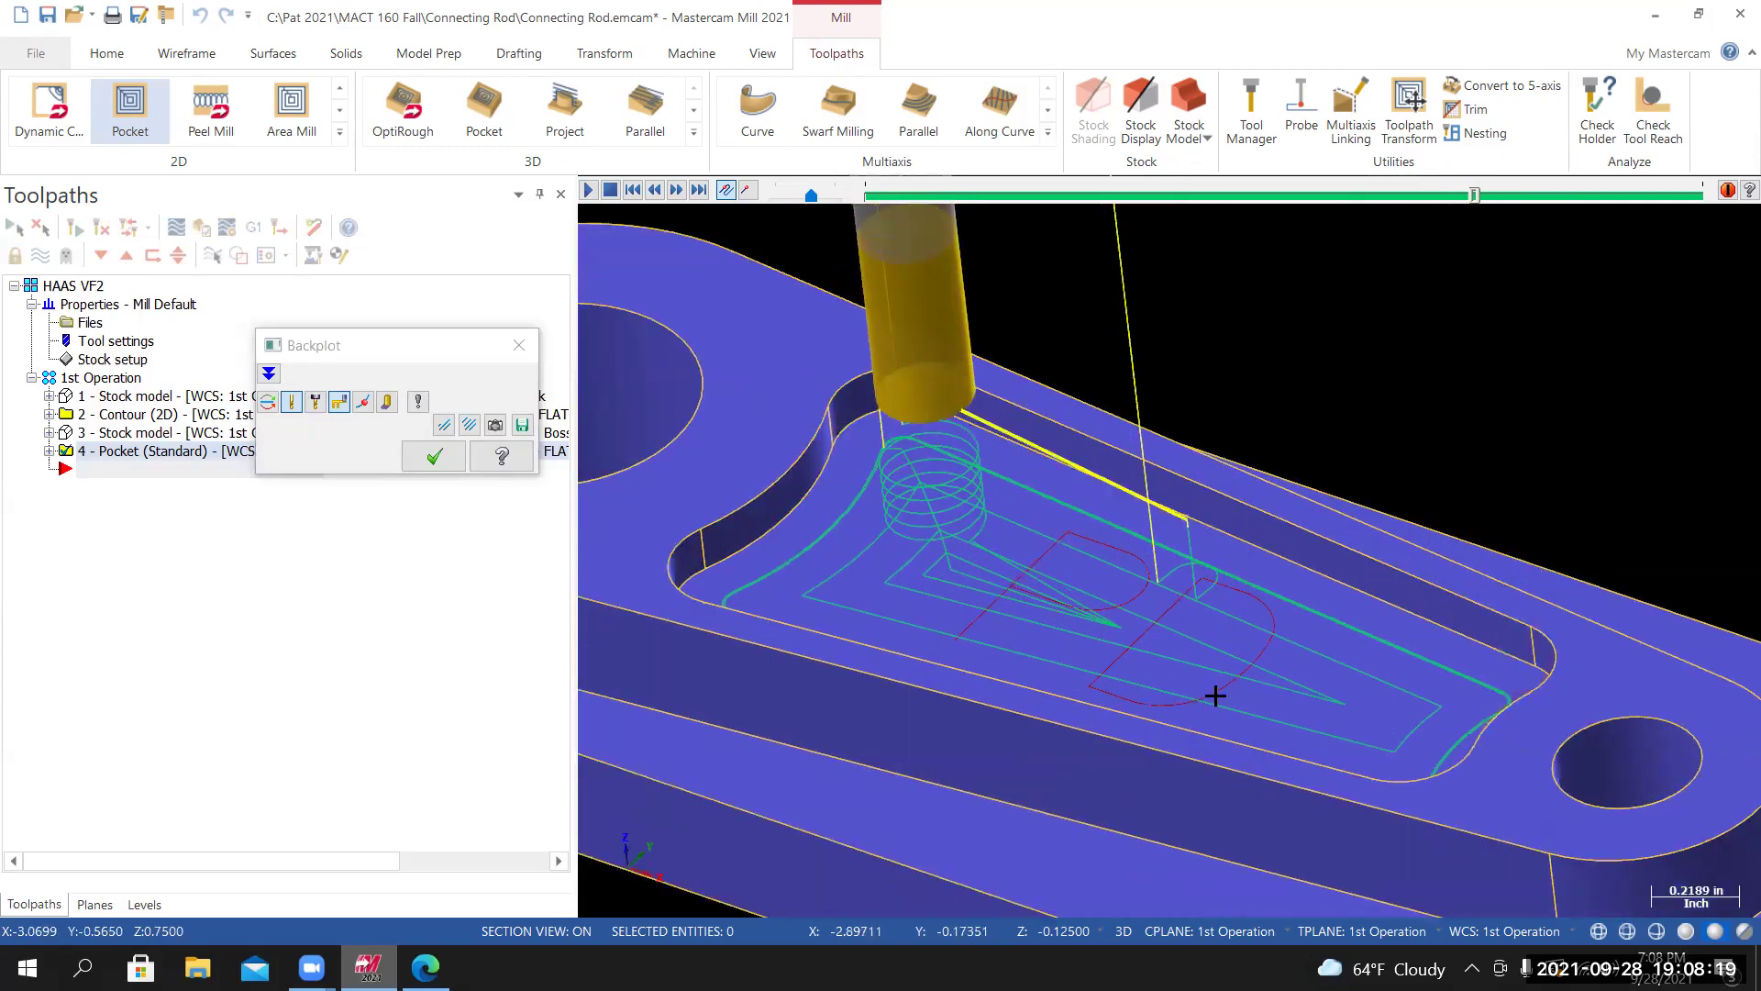
scroll(1110, 619, up, 3)
scroll(1095, 615, down, 2)
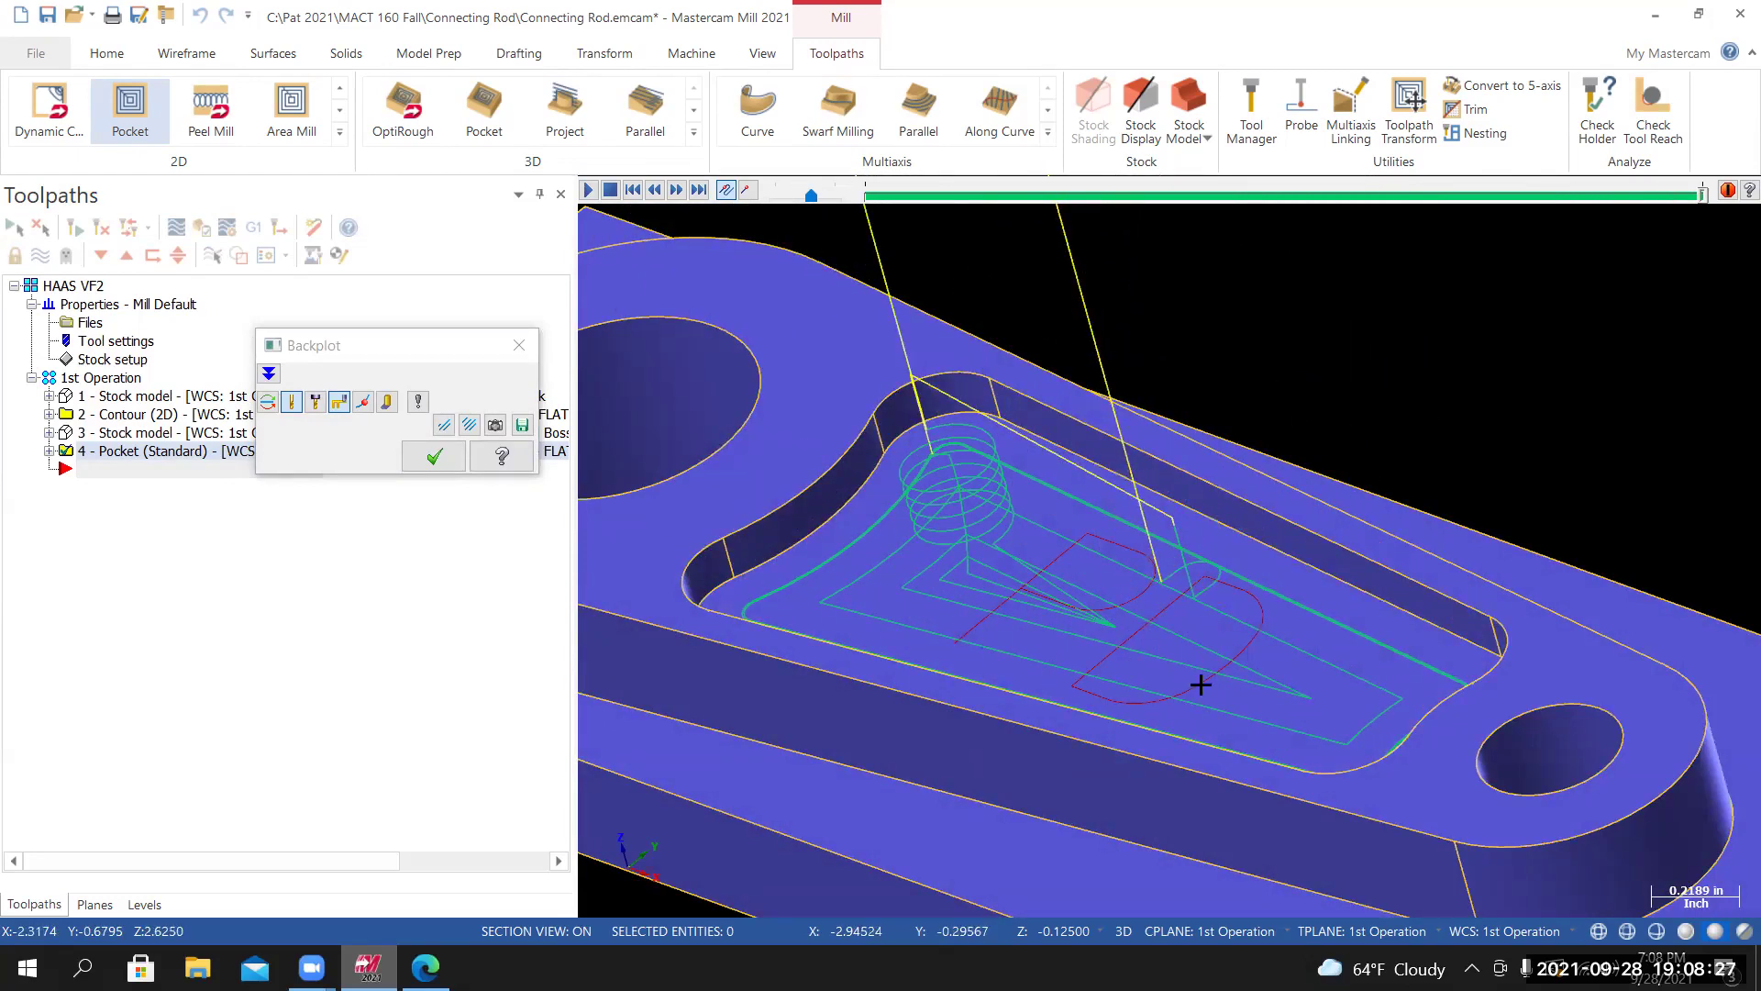
Examine the converging roughing passes and the finish lead-in/out arcs around the PD lettering, and close the backplot.
scroll(1289, 731, up, 1)
scroll(1192, 684, up, 1)
scroll(1064, 620, up, 1)
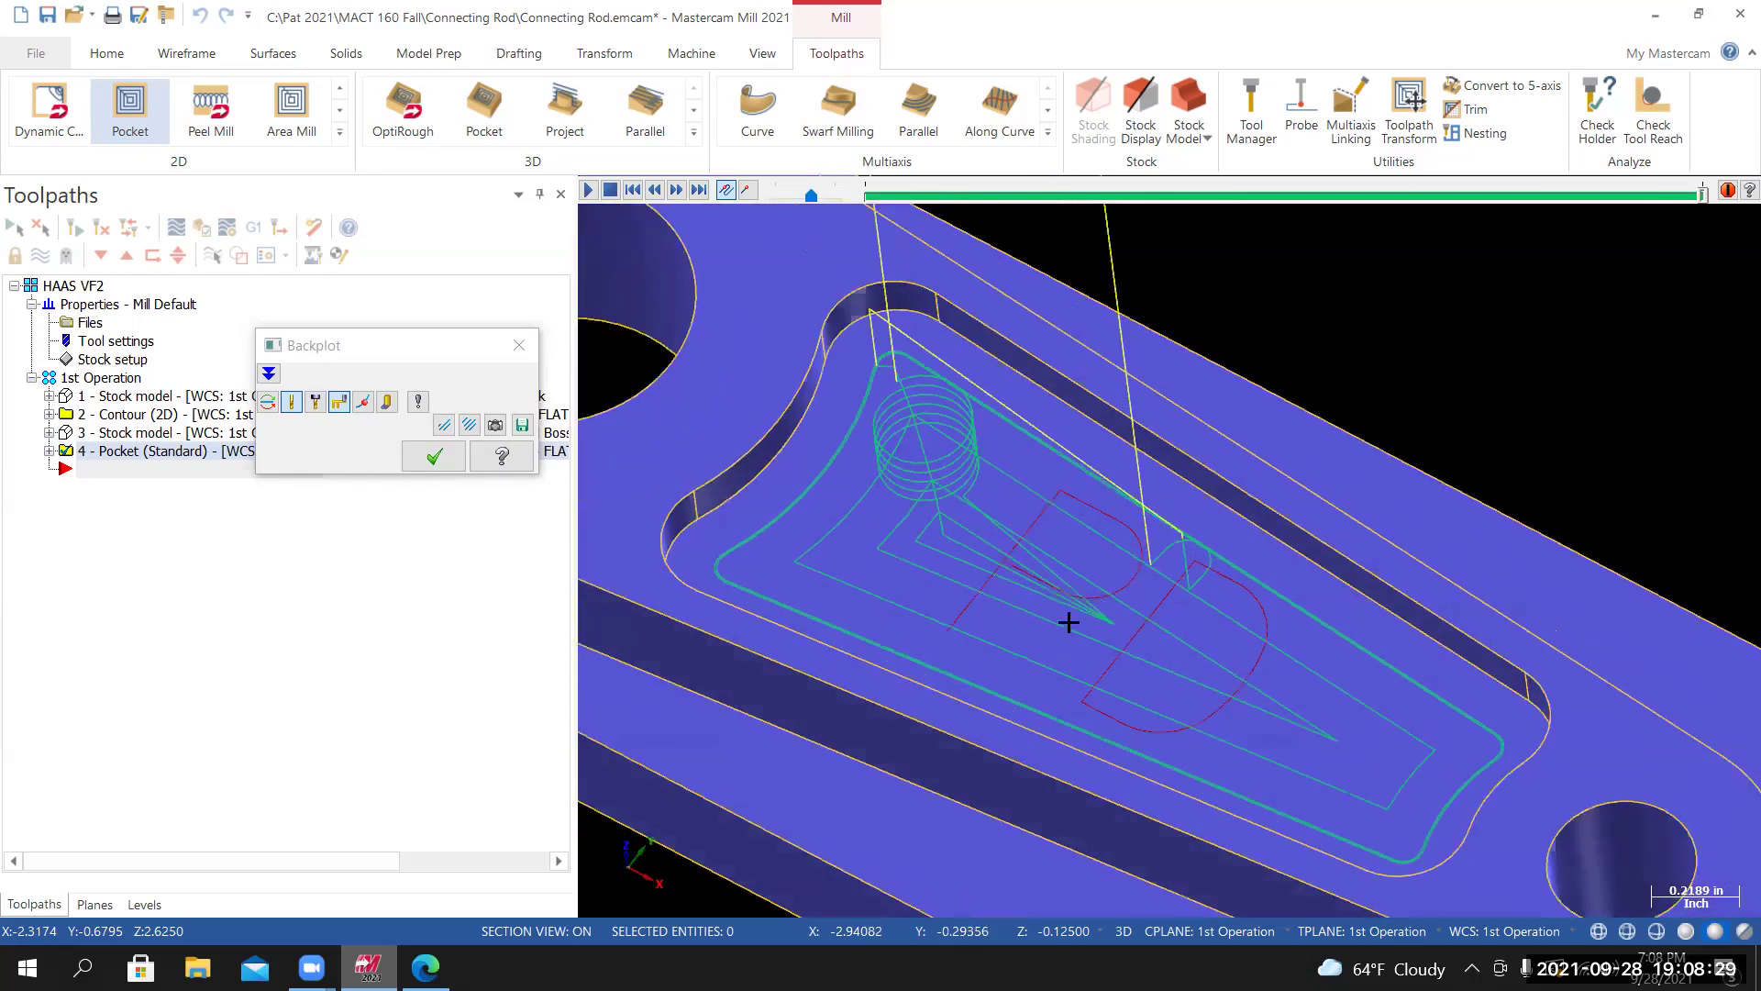
scroll(1123, 642, up, 1)
scroll(1209, 621, up, 1)
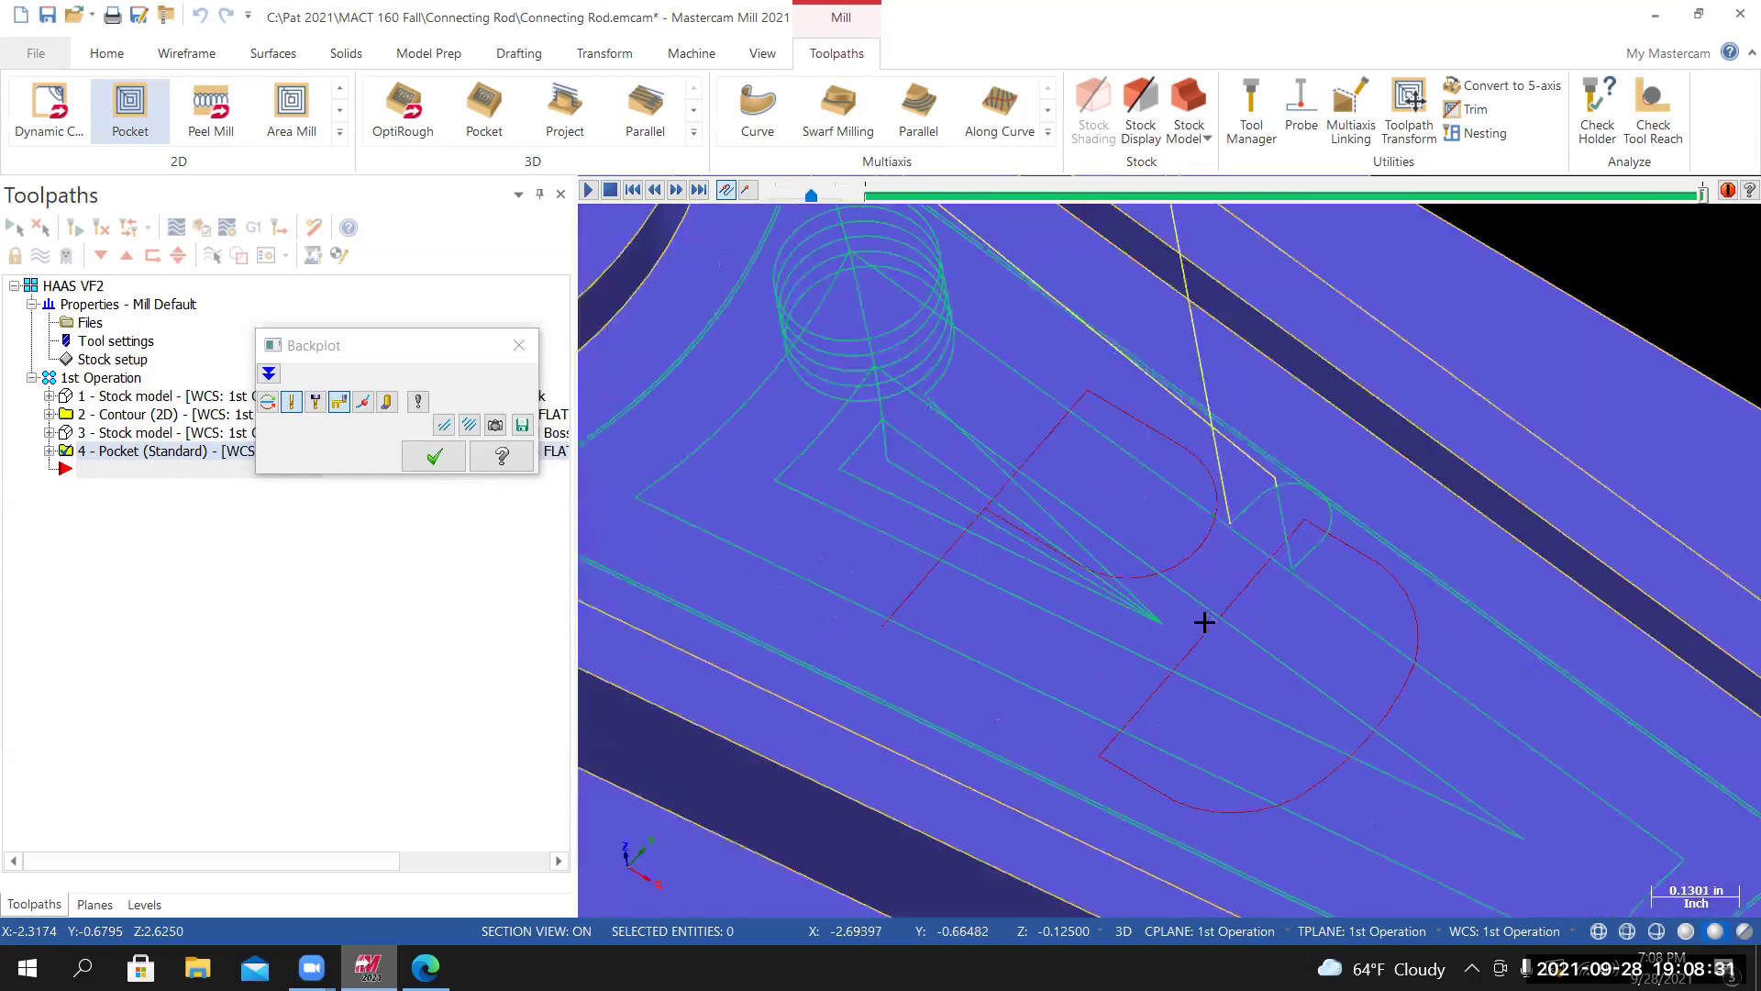
scroll(1208, 620, up, 1)
scroll(1208, 621, up, 1)
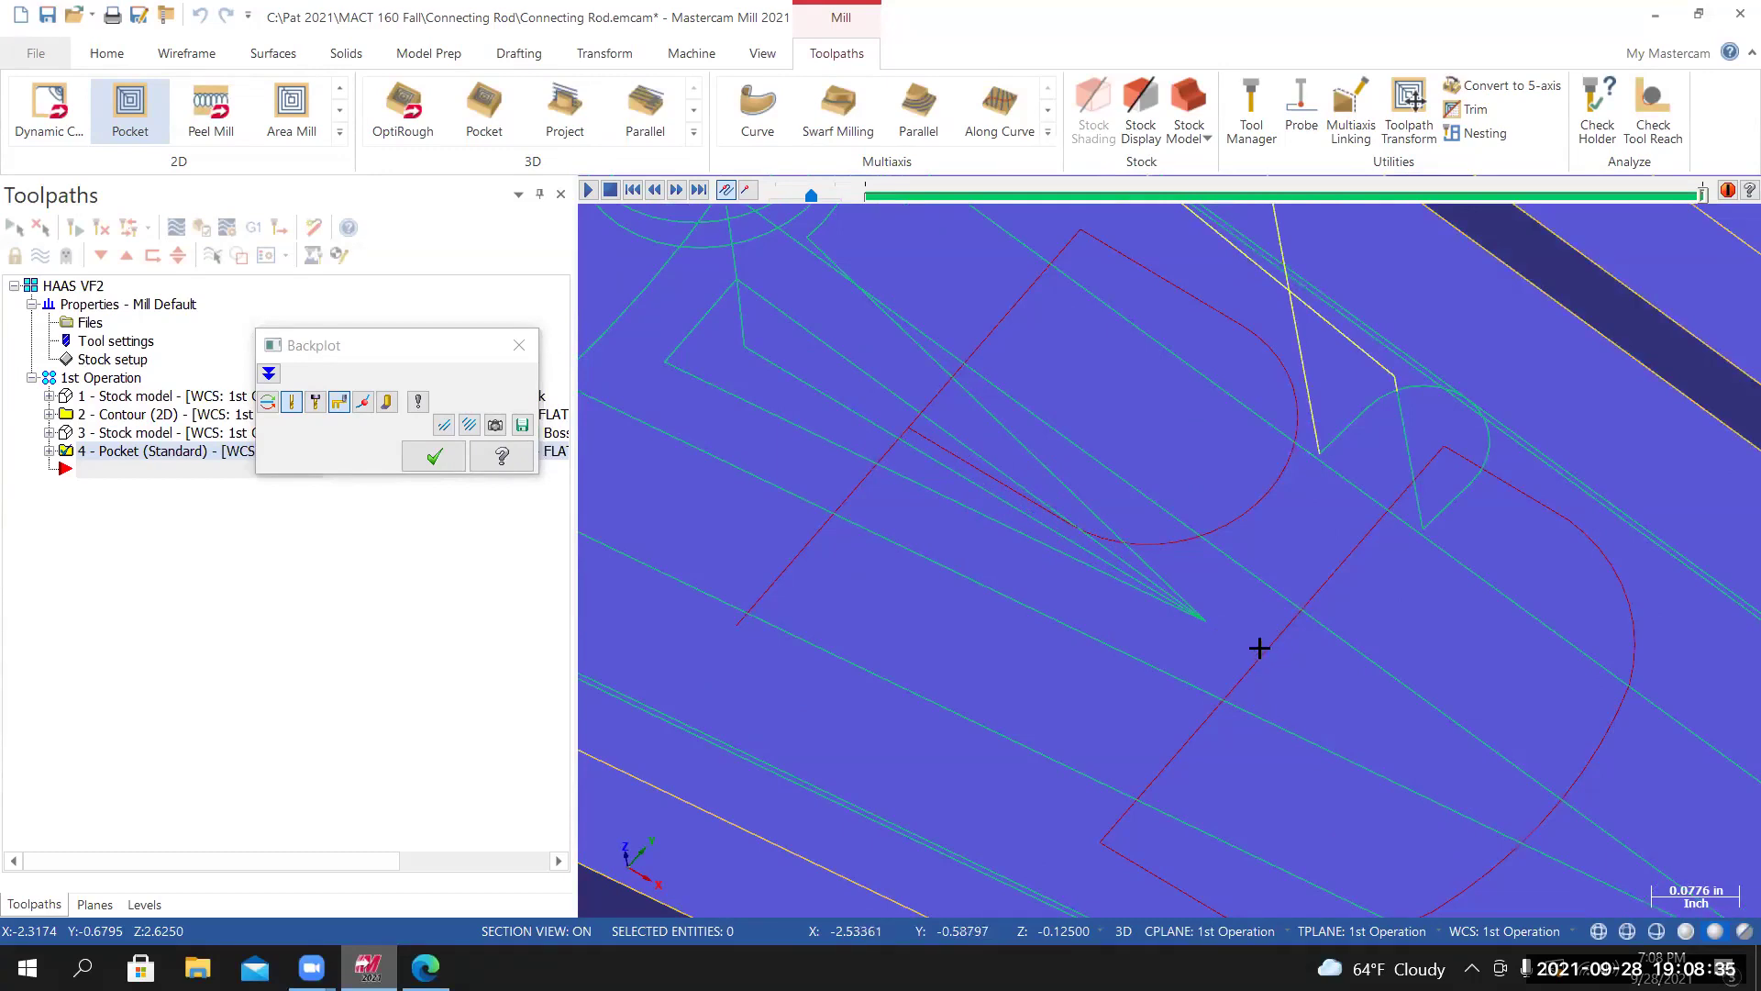
middle_drag(1289, 699, 1242, 649)
scroll(1208, 641, down, 3)
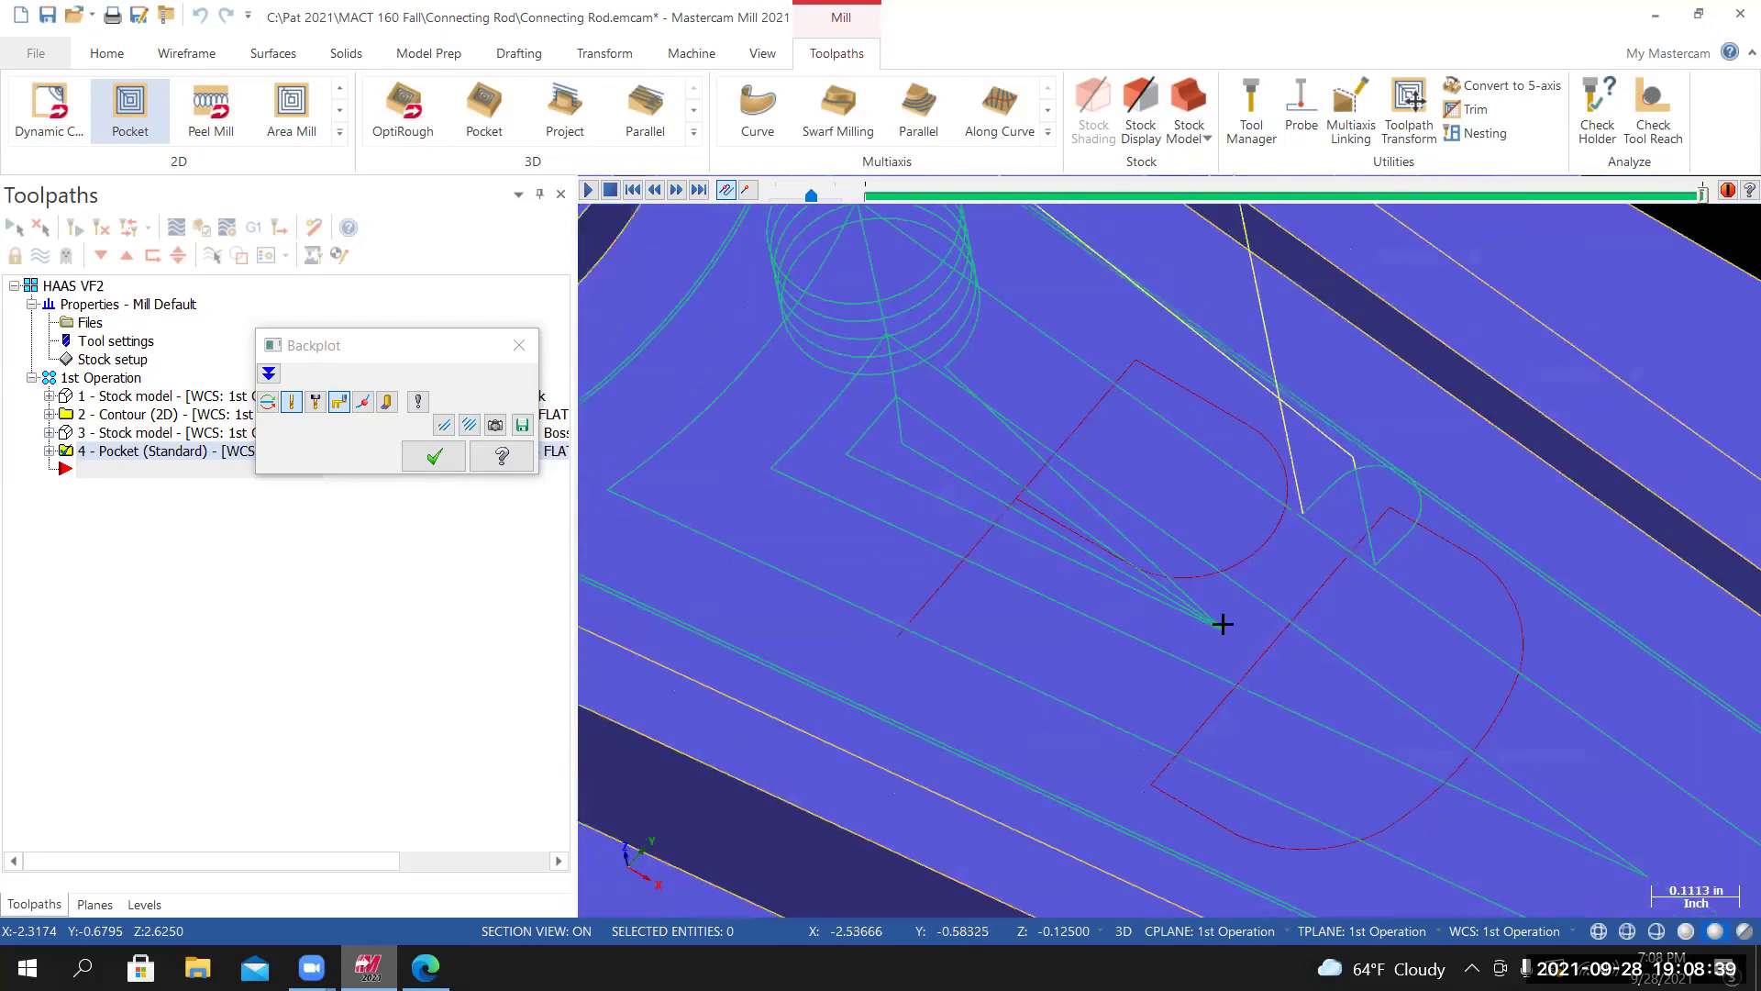
scroll(1222, 580, up, 1)
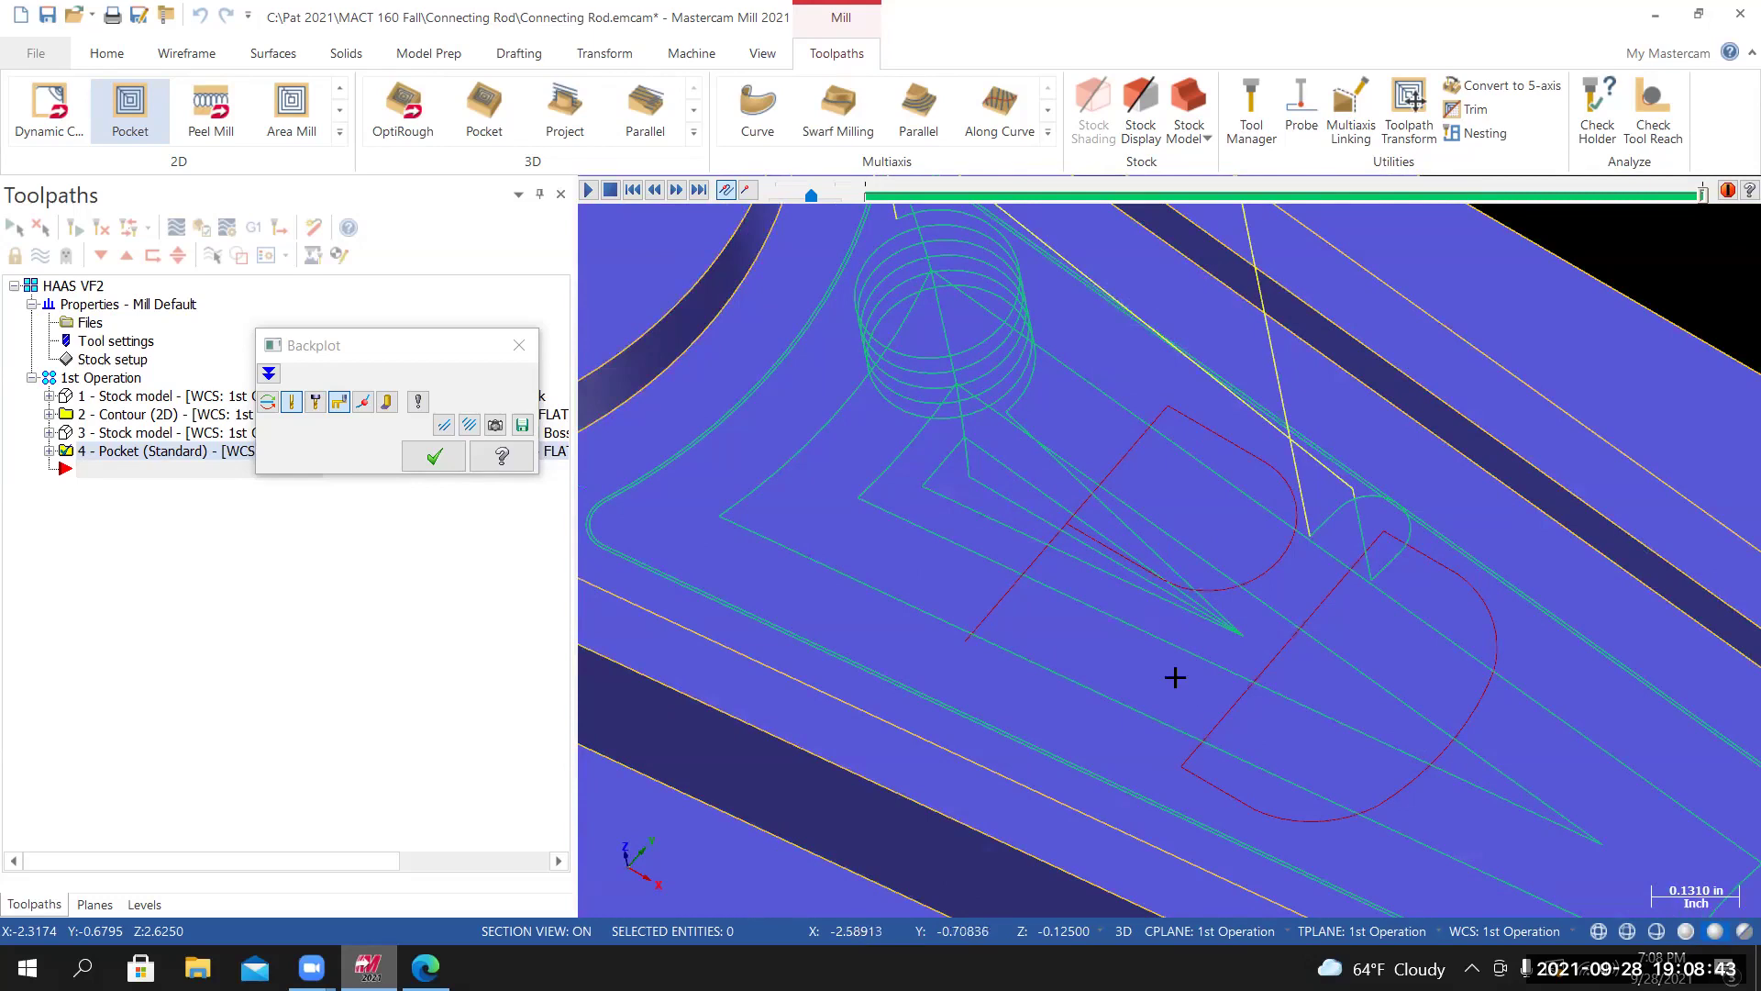
click(519, 348)
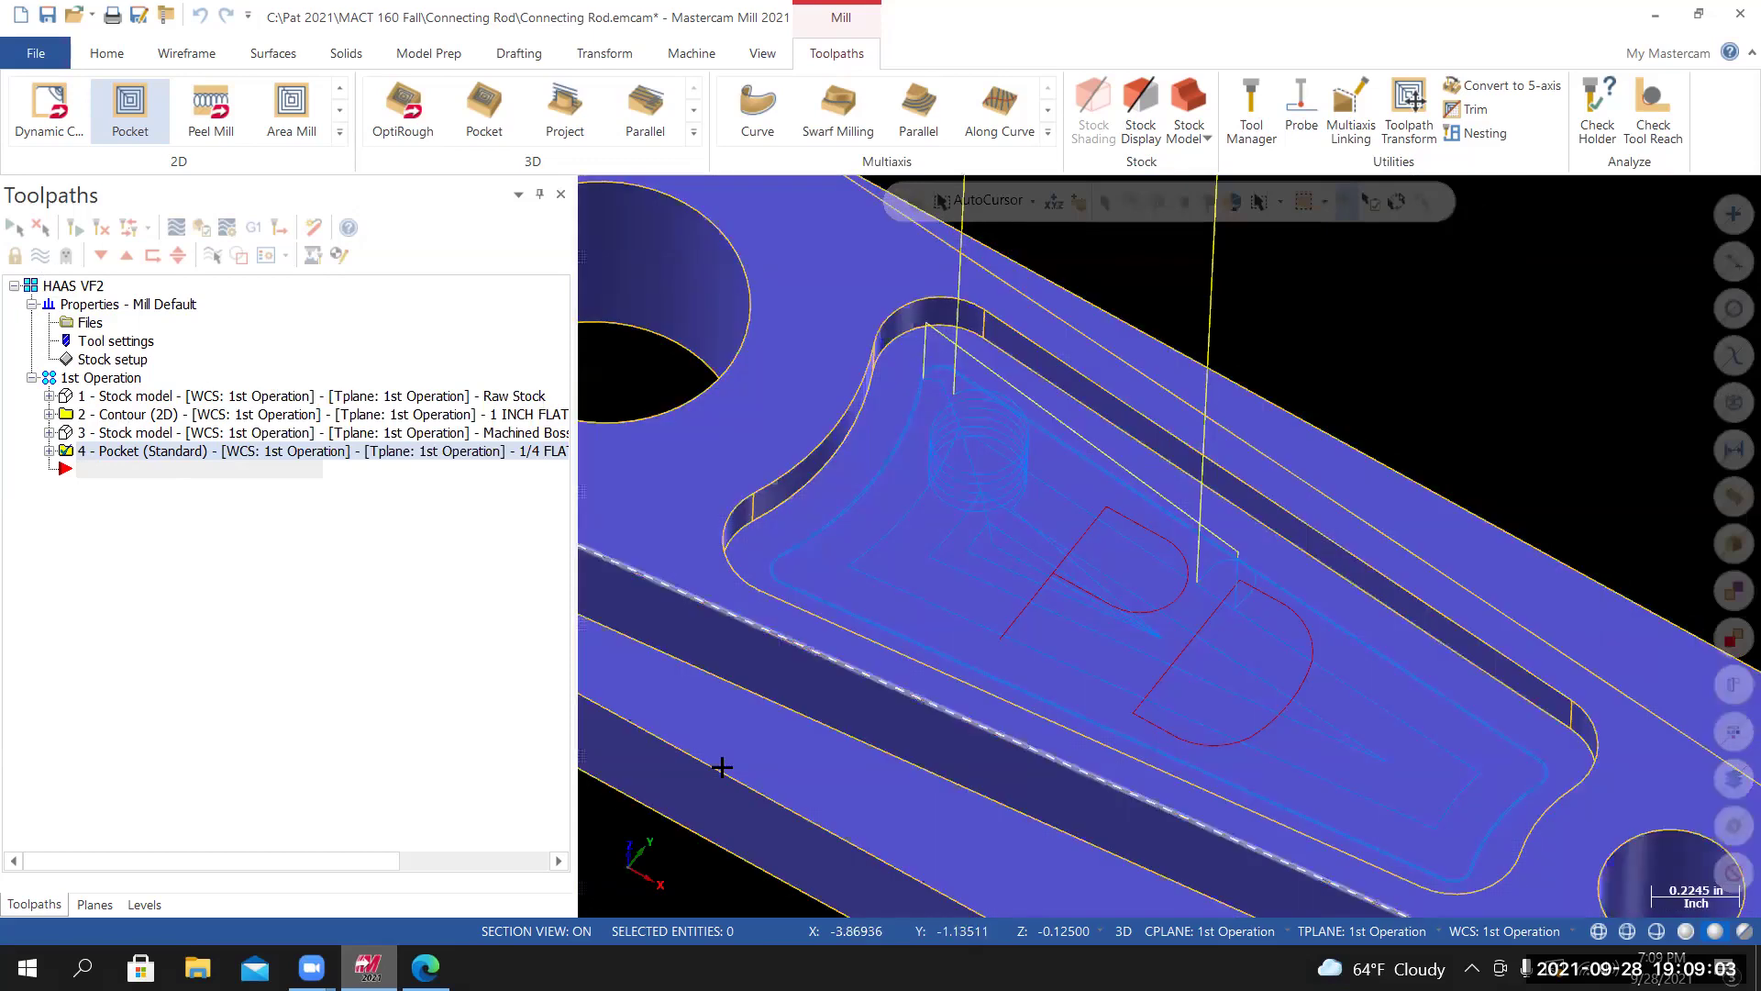
Add level 8 as the active level and name it Toolpath Support Geometry.
scroll(1106, 619, down, 4)
mouse_move(1106, 619)
middle_down()
mouse_move(1108, 551)
mouse_move(1107, 568)
middle_up()
click(142, 905)
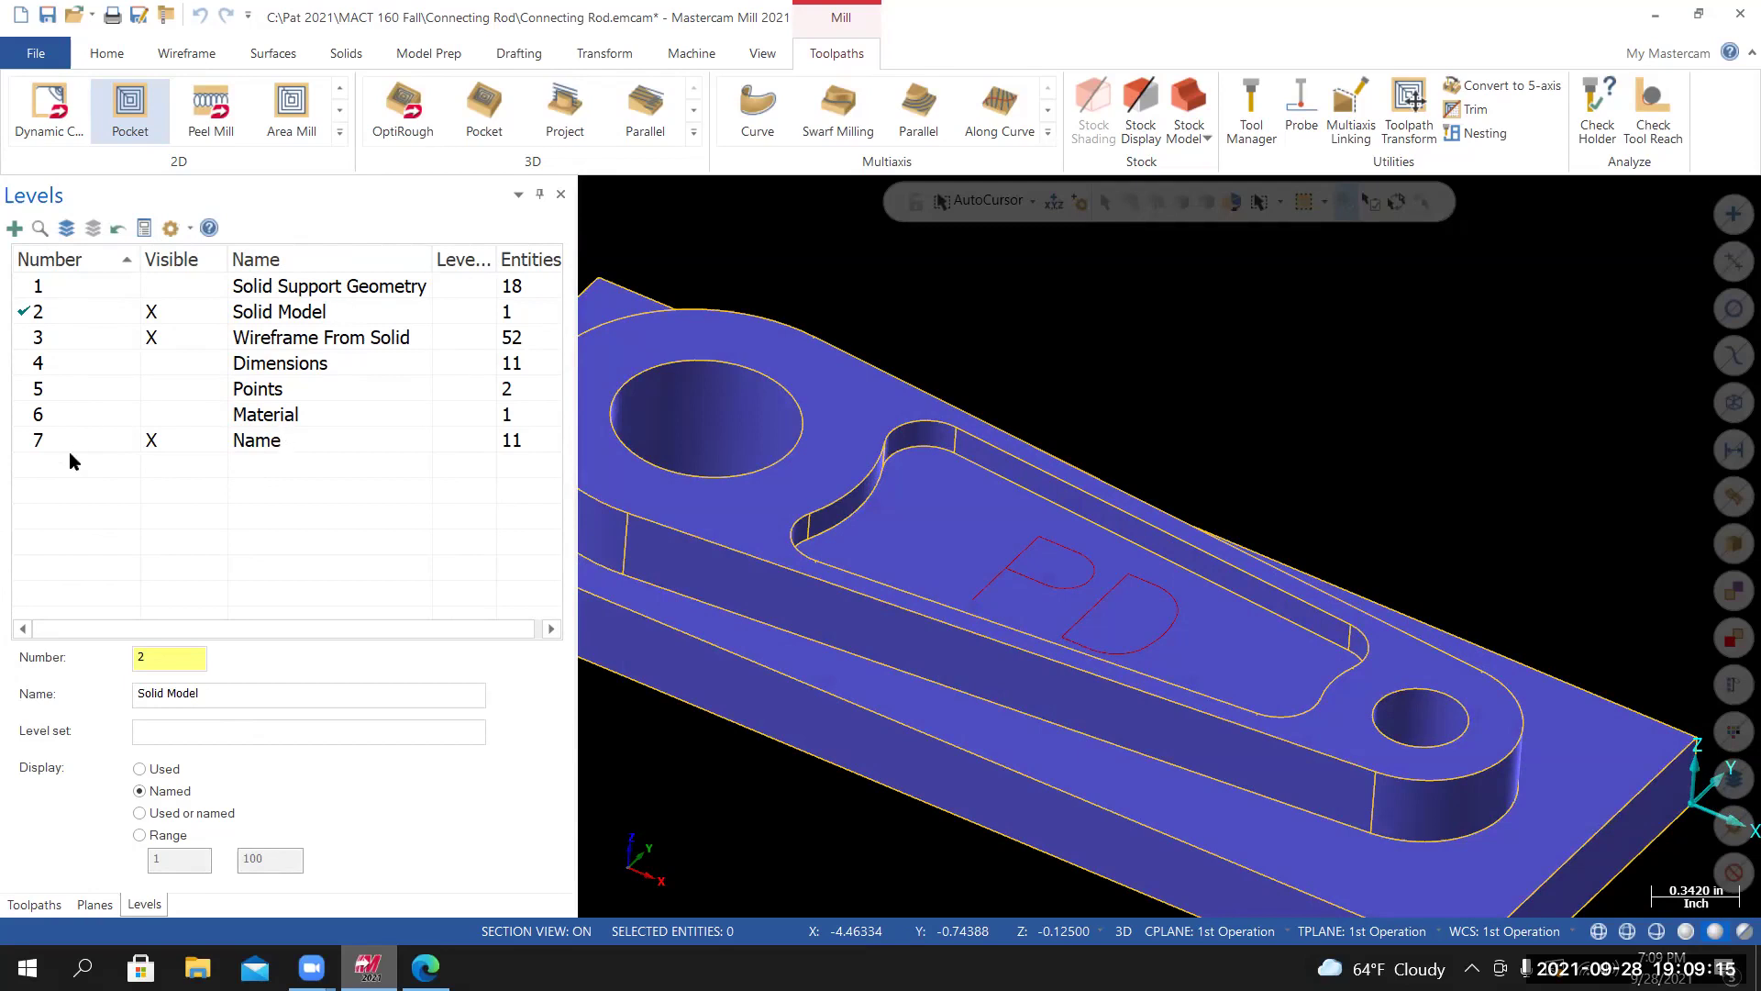
click(14, 231)
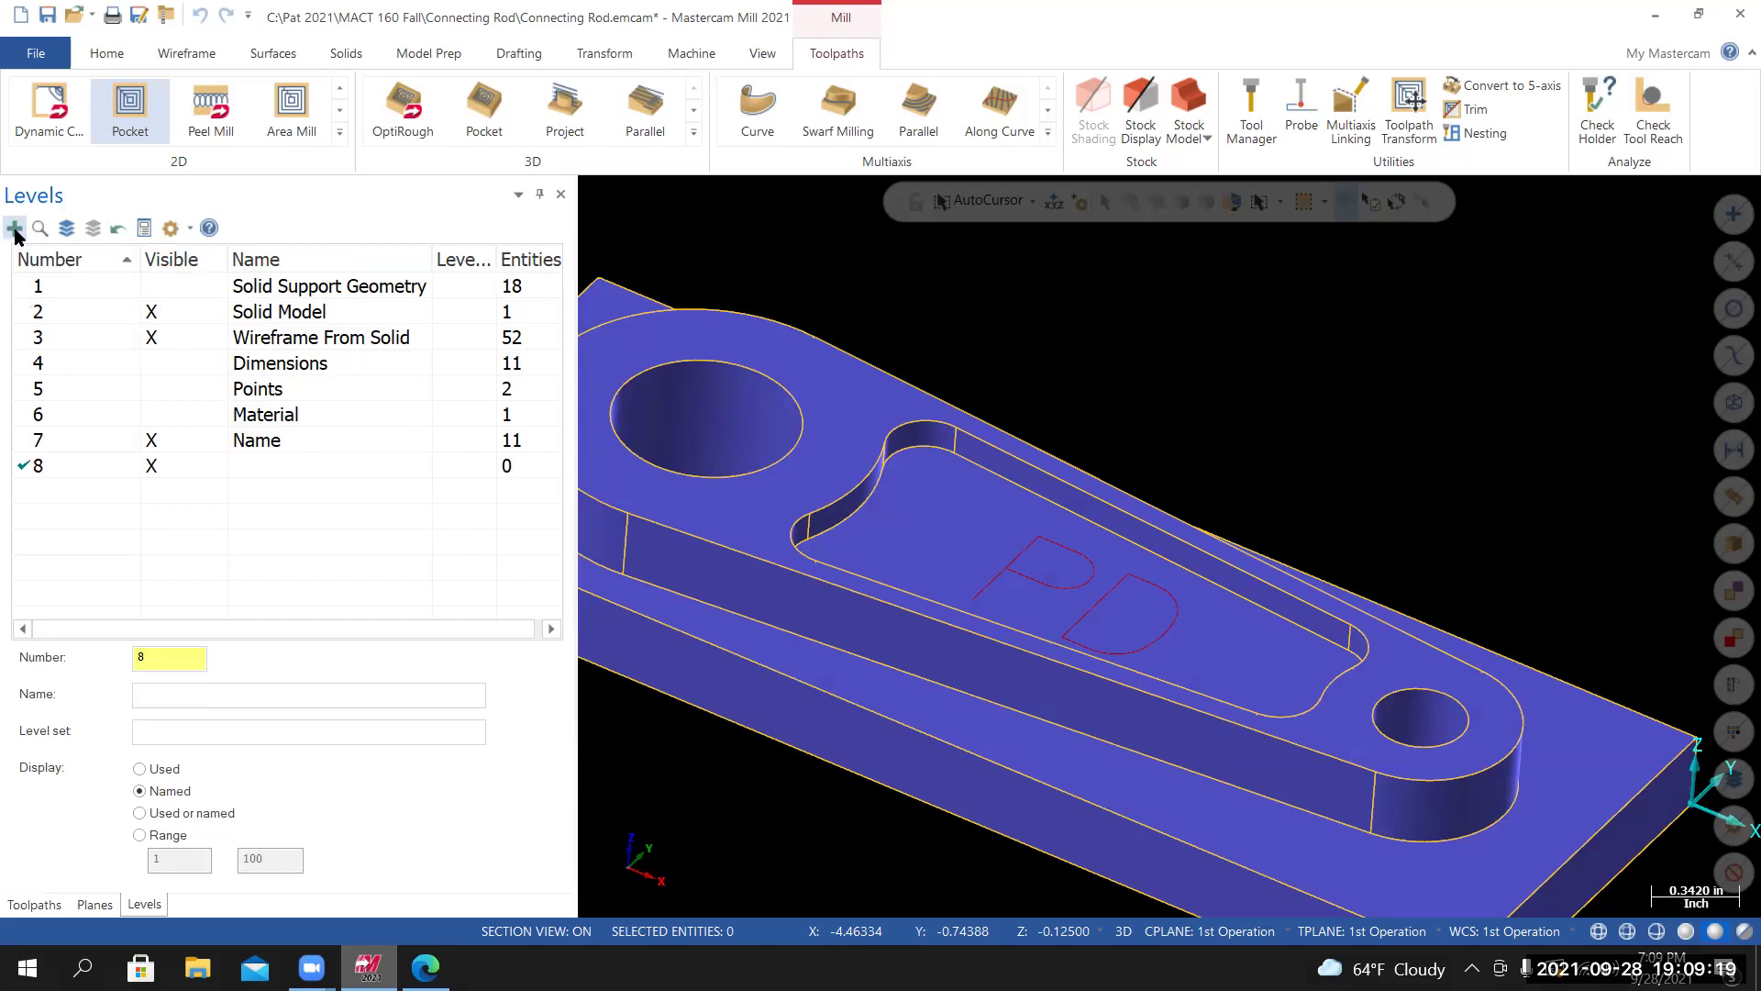
double_click(266, 470)
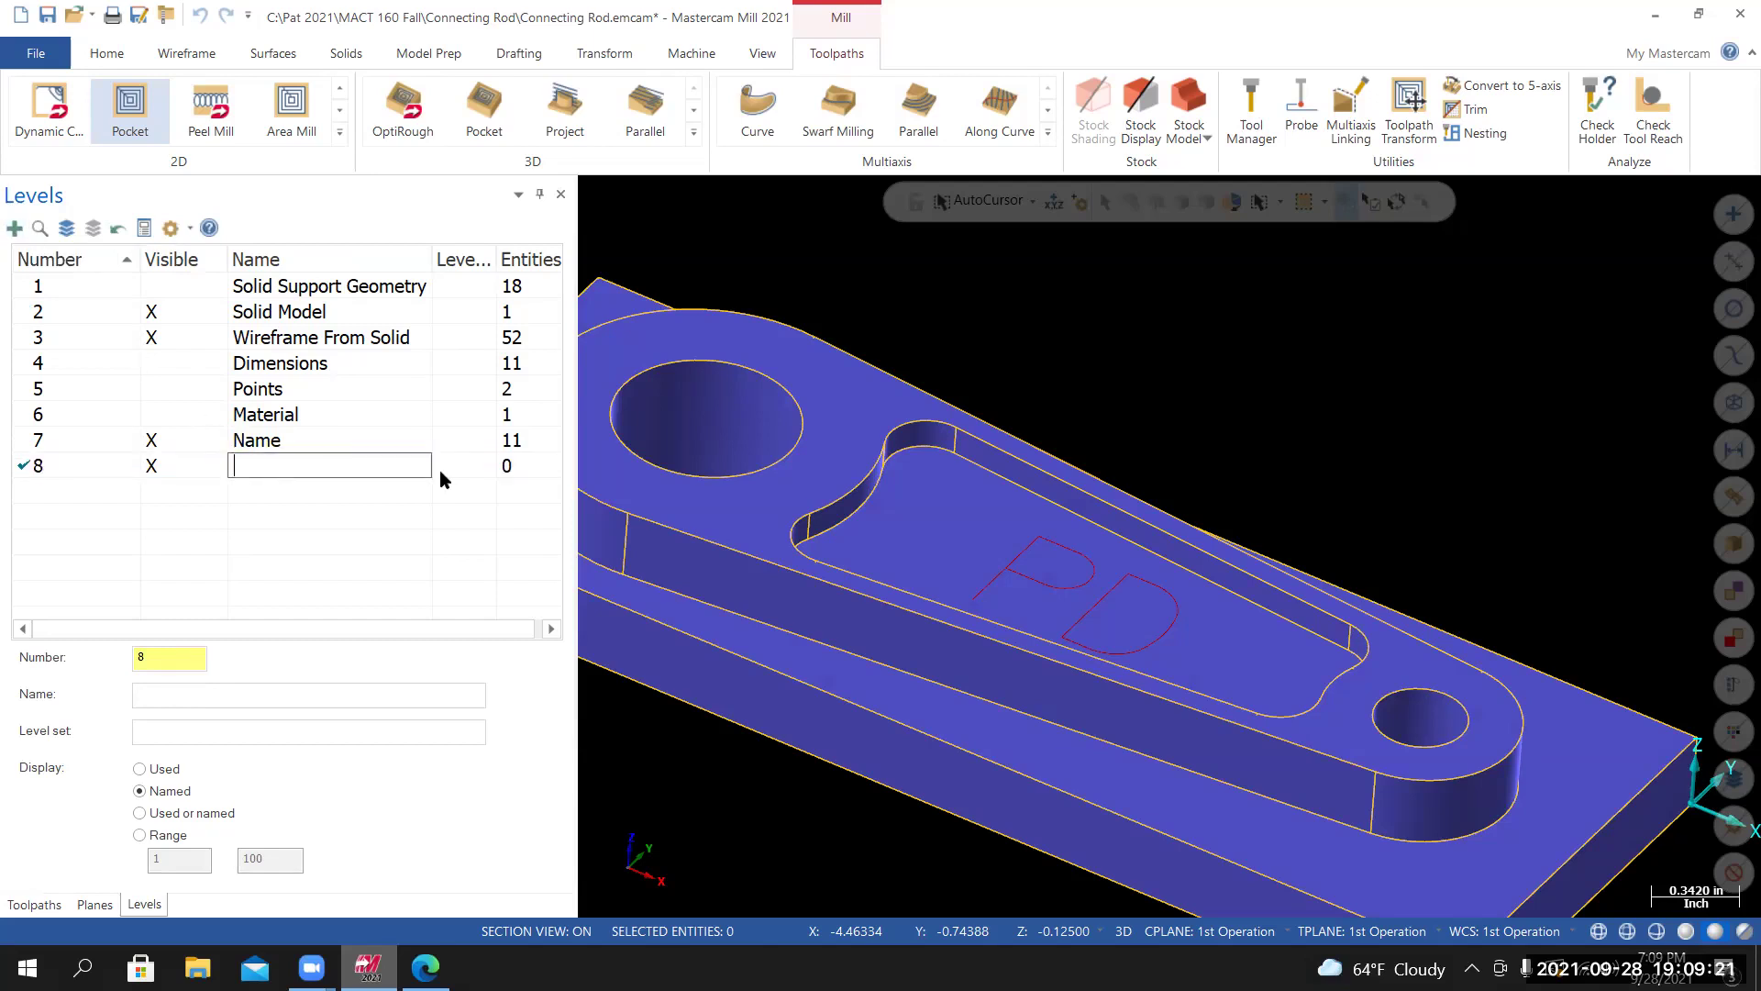
text(tOOL)
key(BackSpace)
key(BackSpace)
key(BackSpace)
text(To)
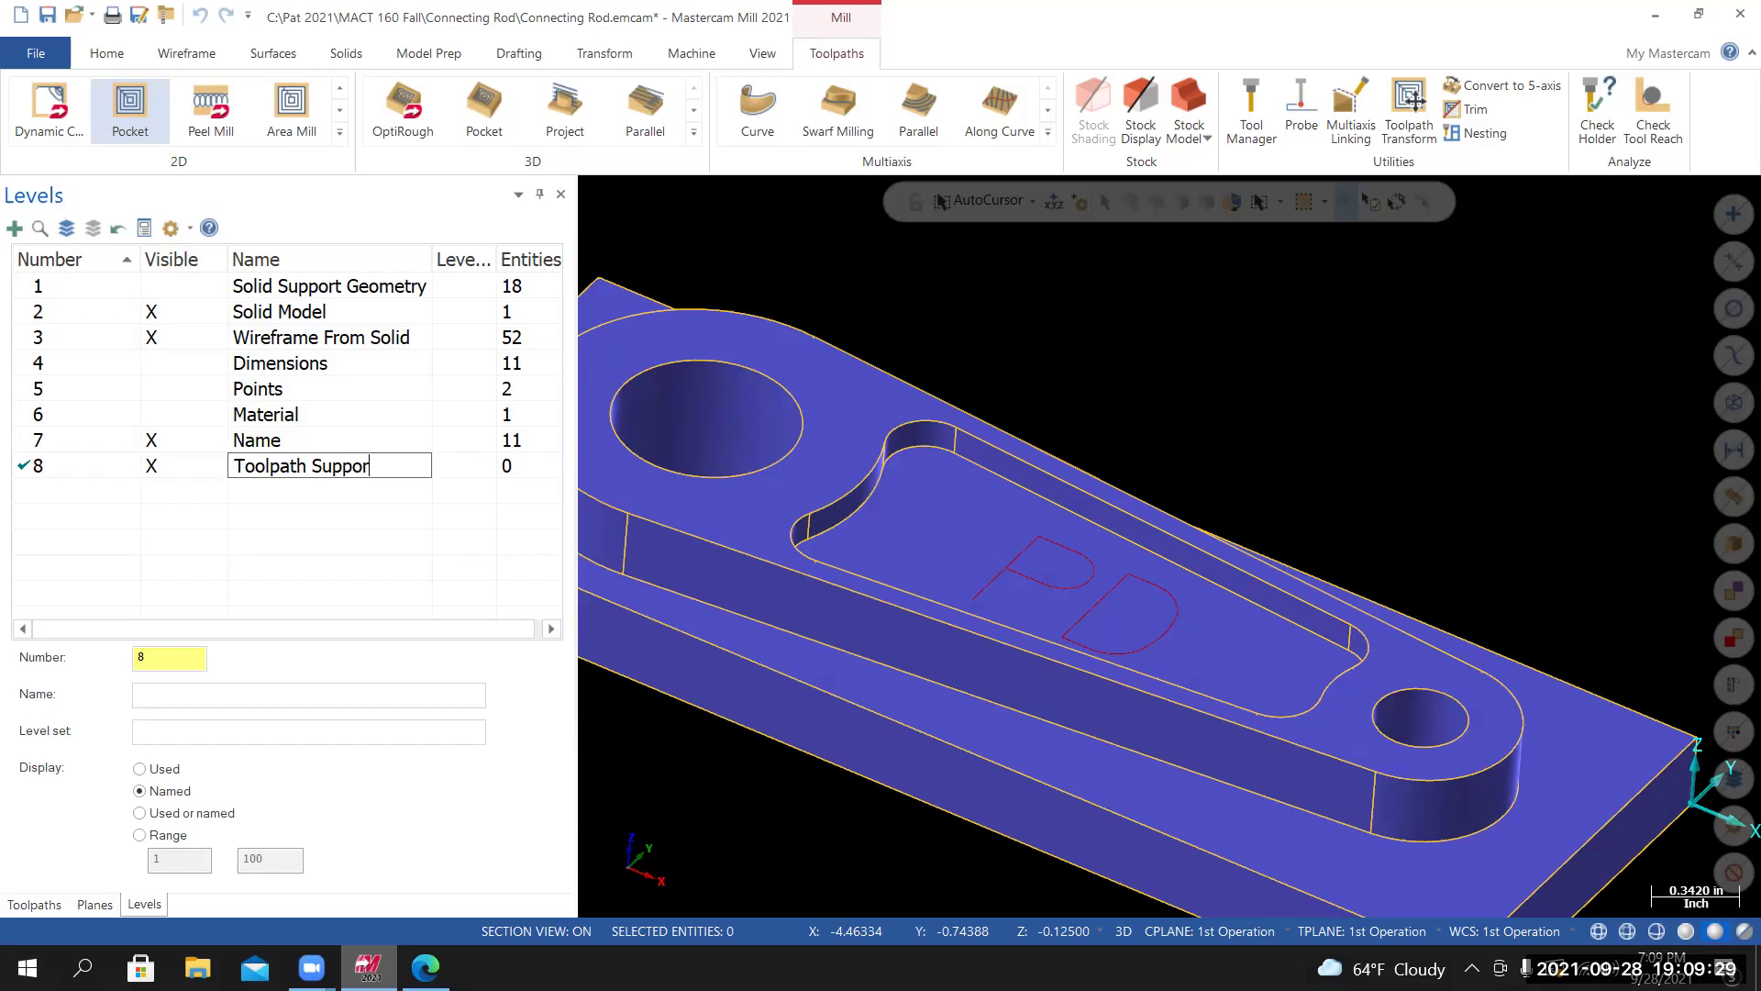
text(m)
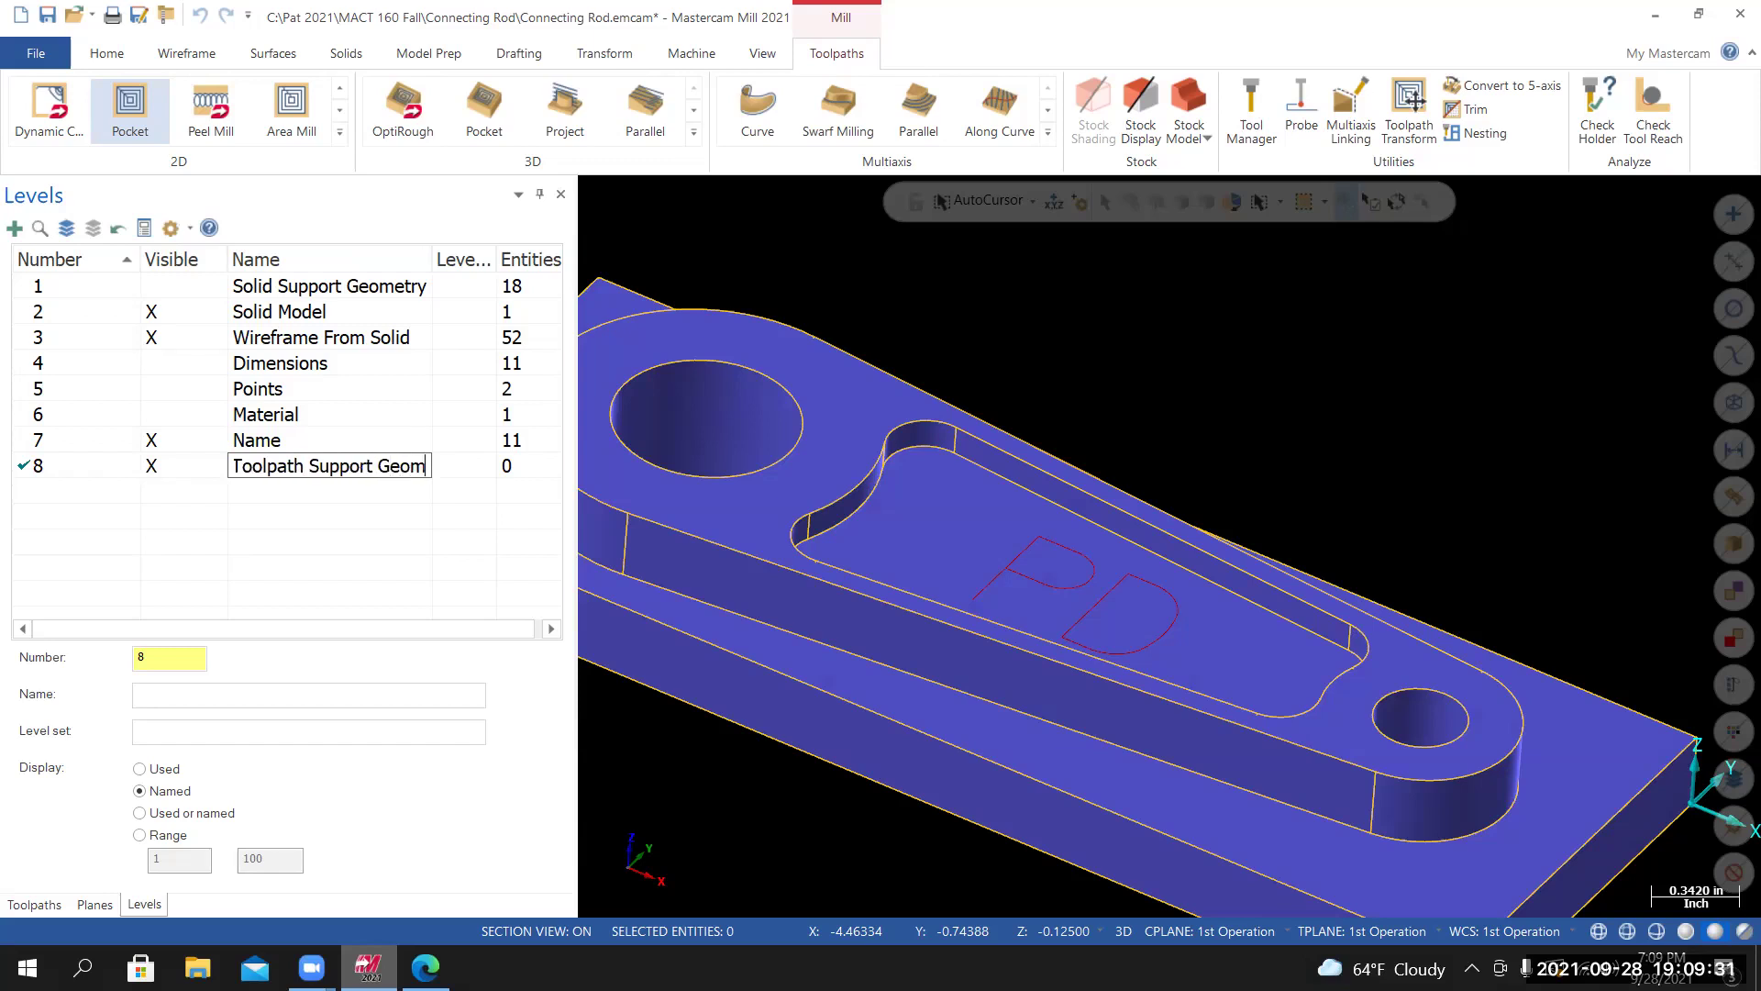
text(etry)
key(Return)
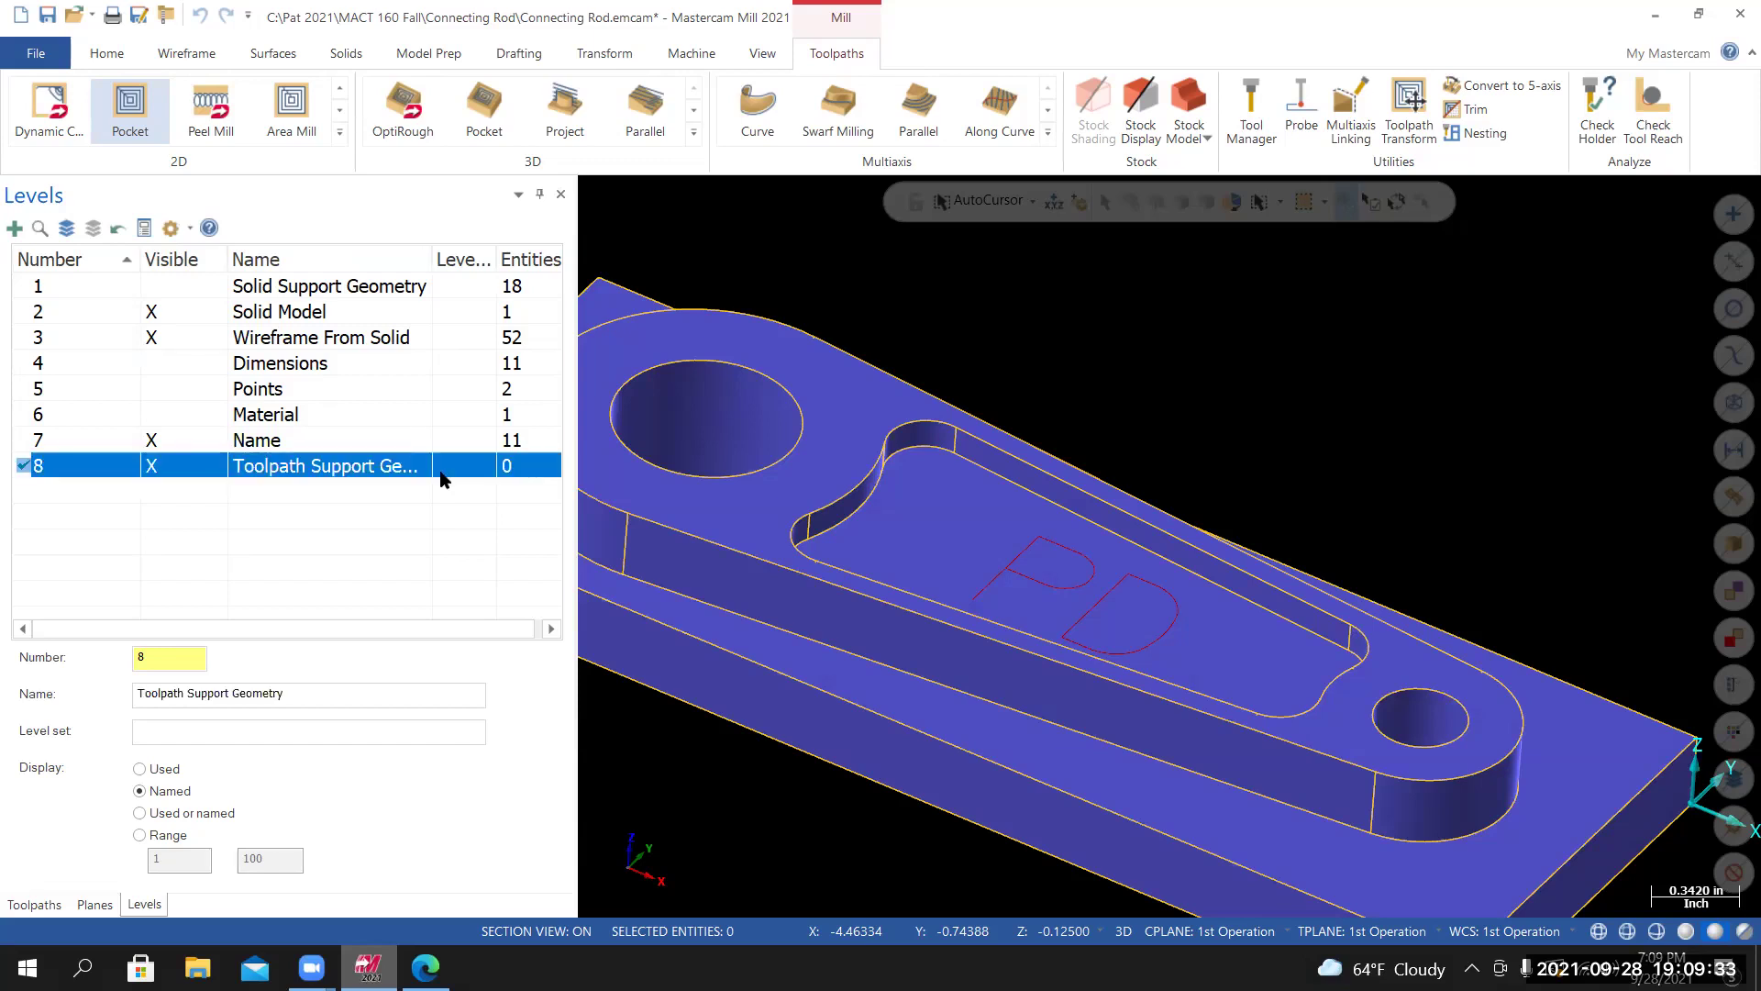
mouse_move(987, 587)
middle_down()
mouse_move(908, 655)
mouse_move(937, 635)
mouse_move(885, 465)
middle_up()
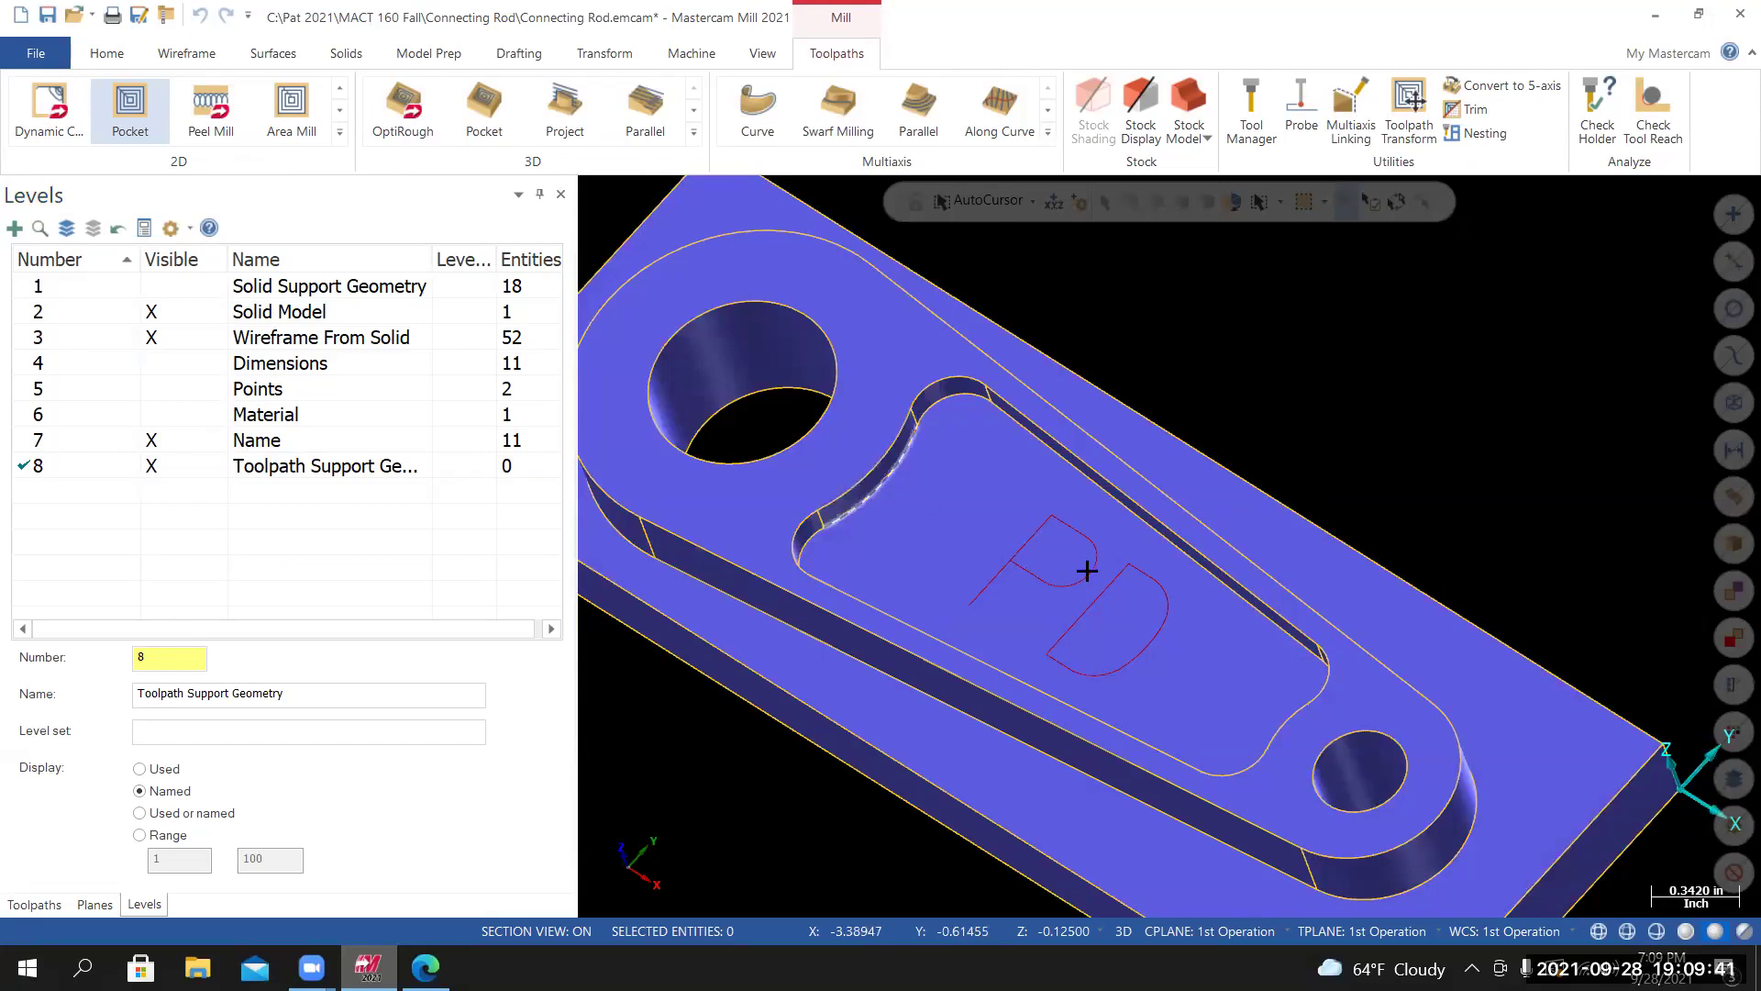
middle_drag(1359, 726, 1345, 729)
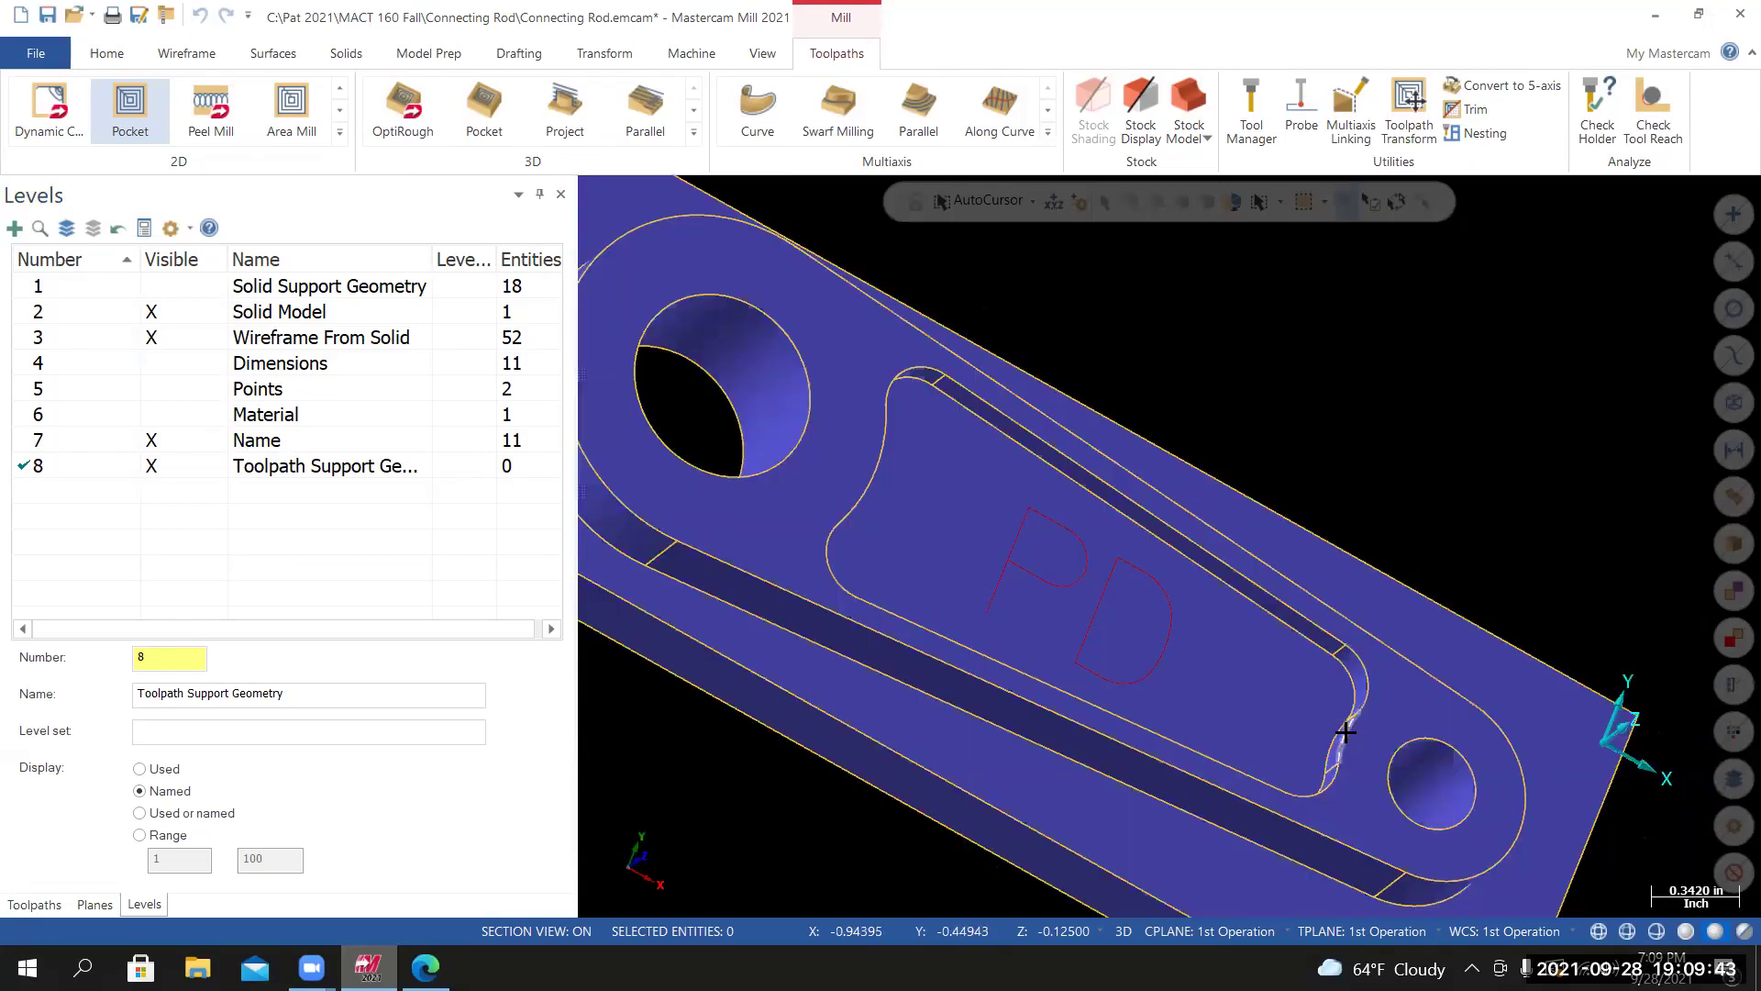
middle_drag(1117, 602, 1098, 594)
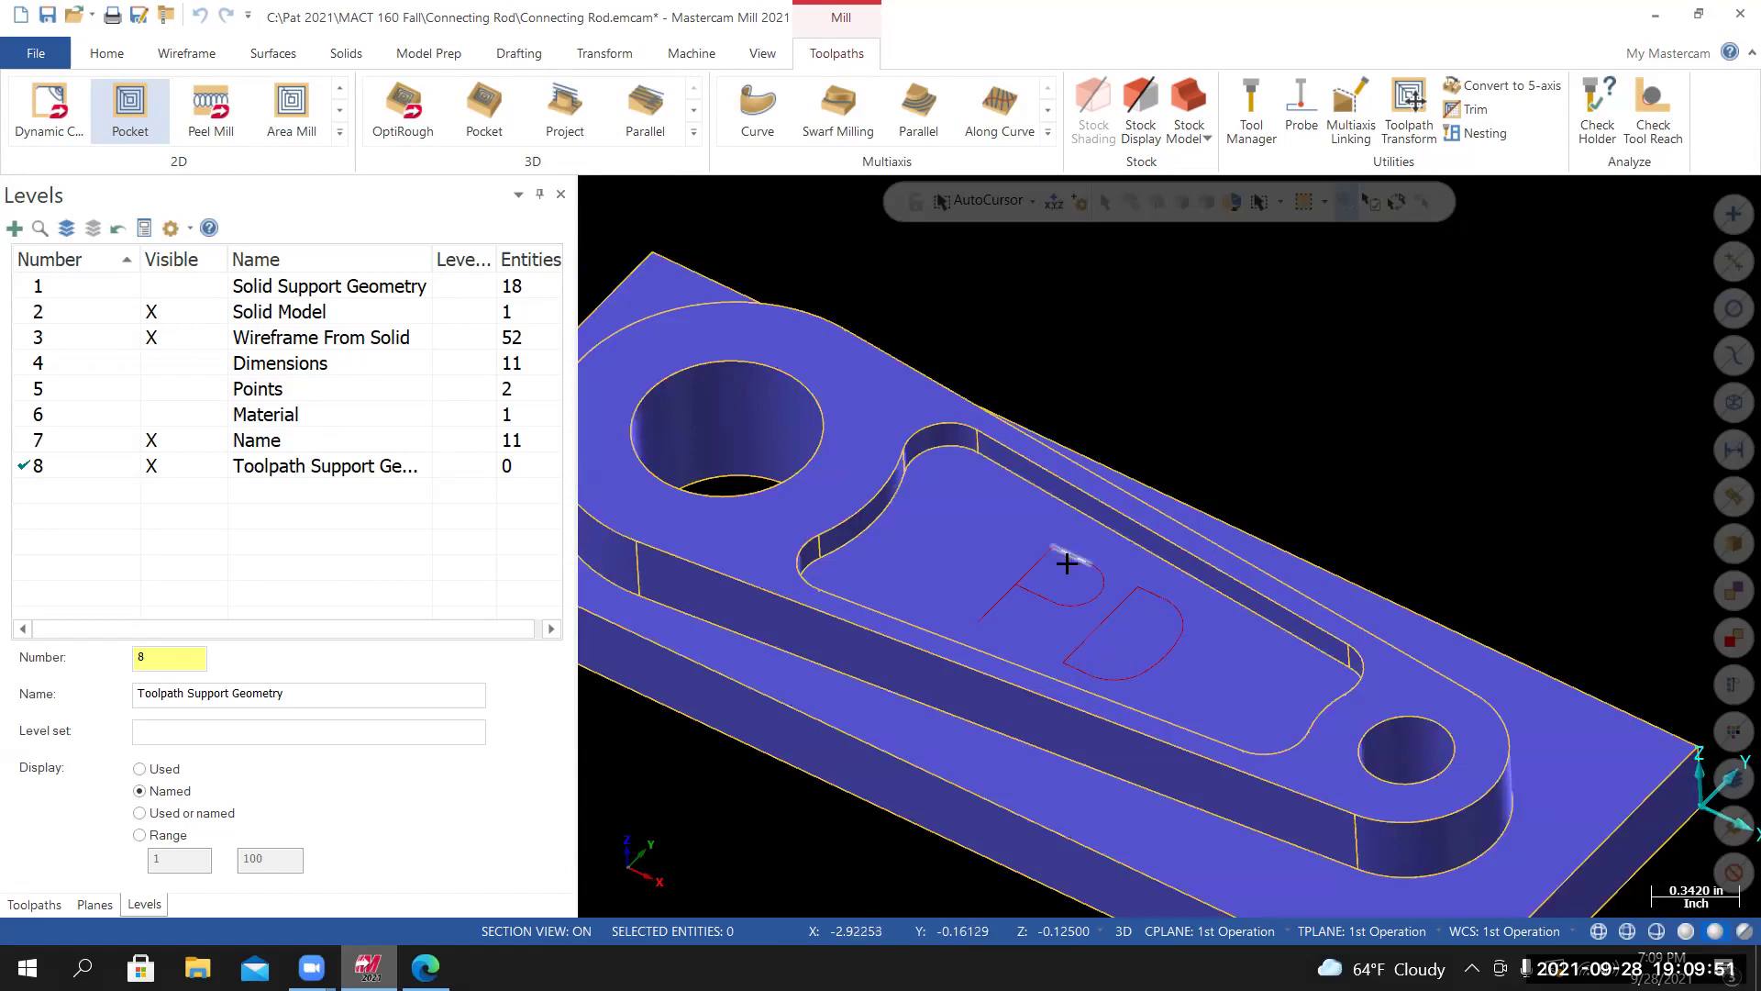
mouse_move(968, 542)
middle_down()
mouse_move(1009, 594)
mouse_move(987, 547)
mouse_move(887, 588)
middle_up()
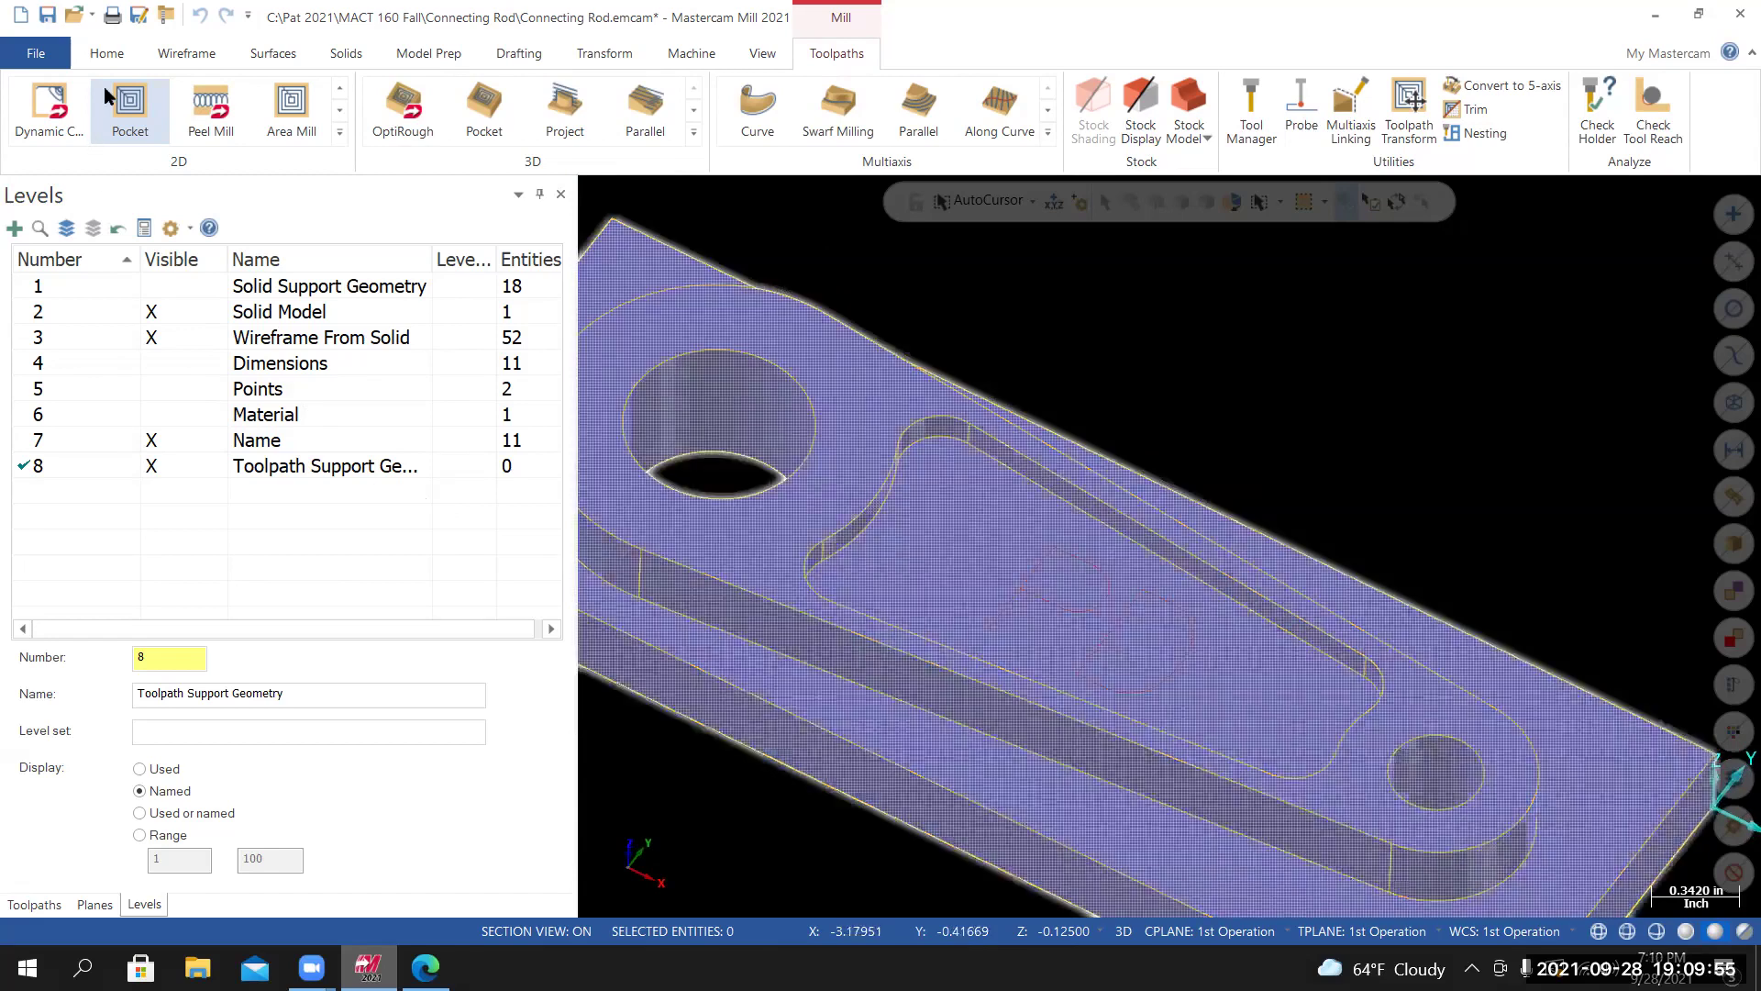
Draw a two-endpoint line along the recess's length, joining the midpoints of the top-edge arcs at its large-hole and small-hole ends.
click(183, 54)
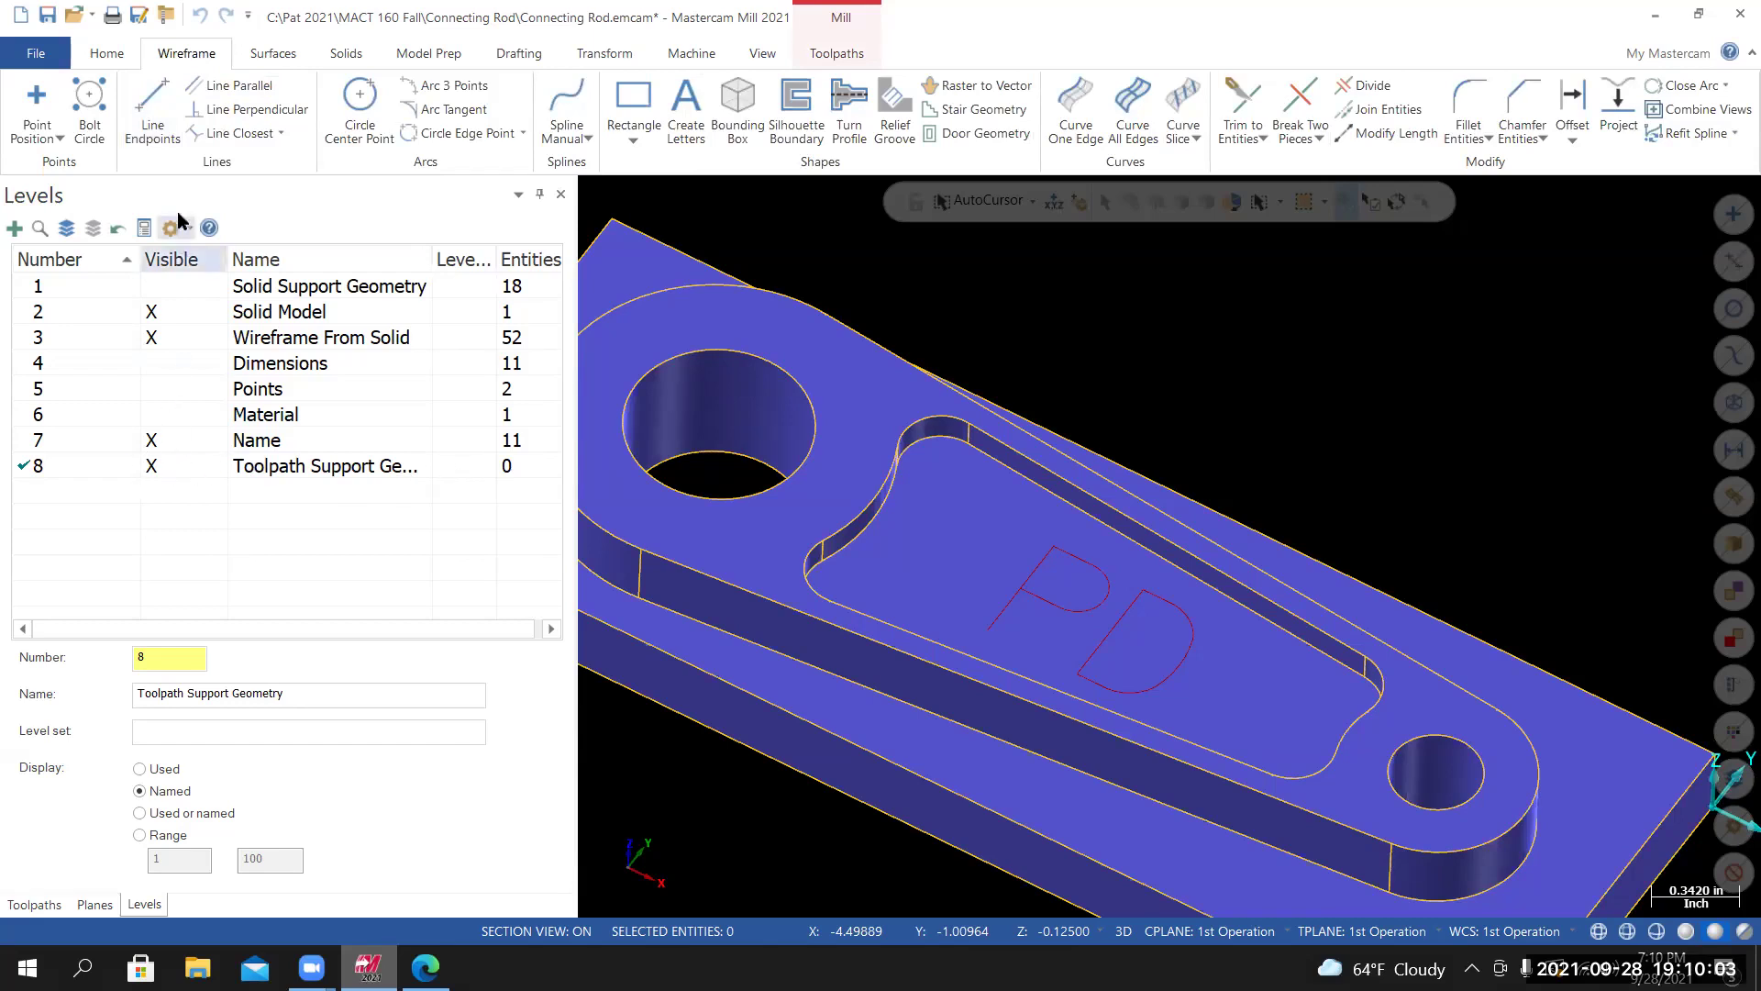
click(152, 114)
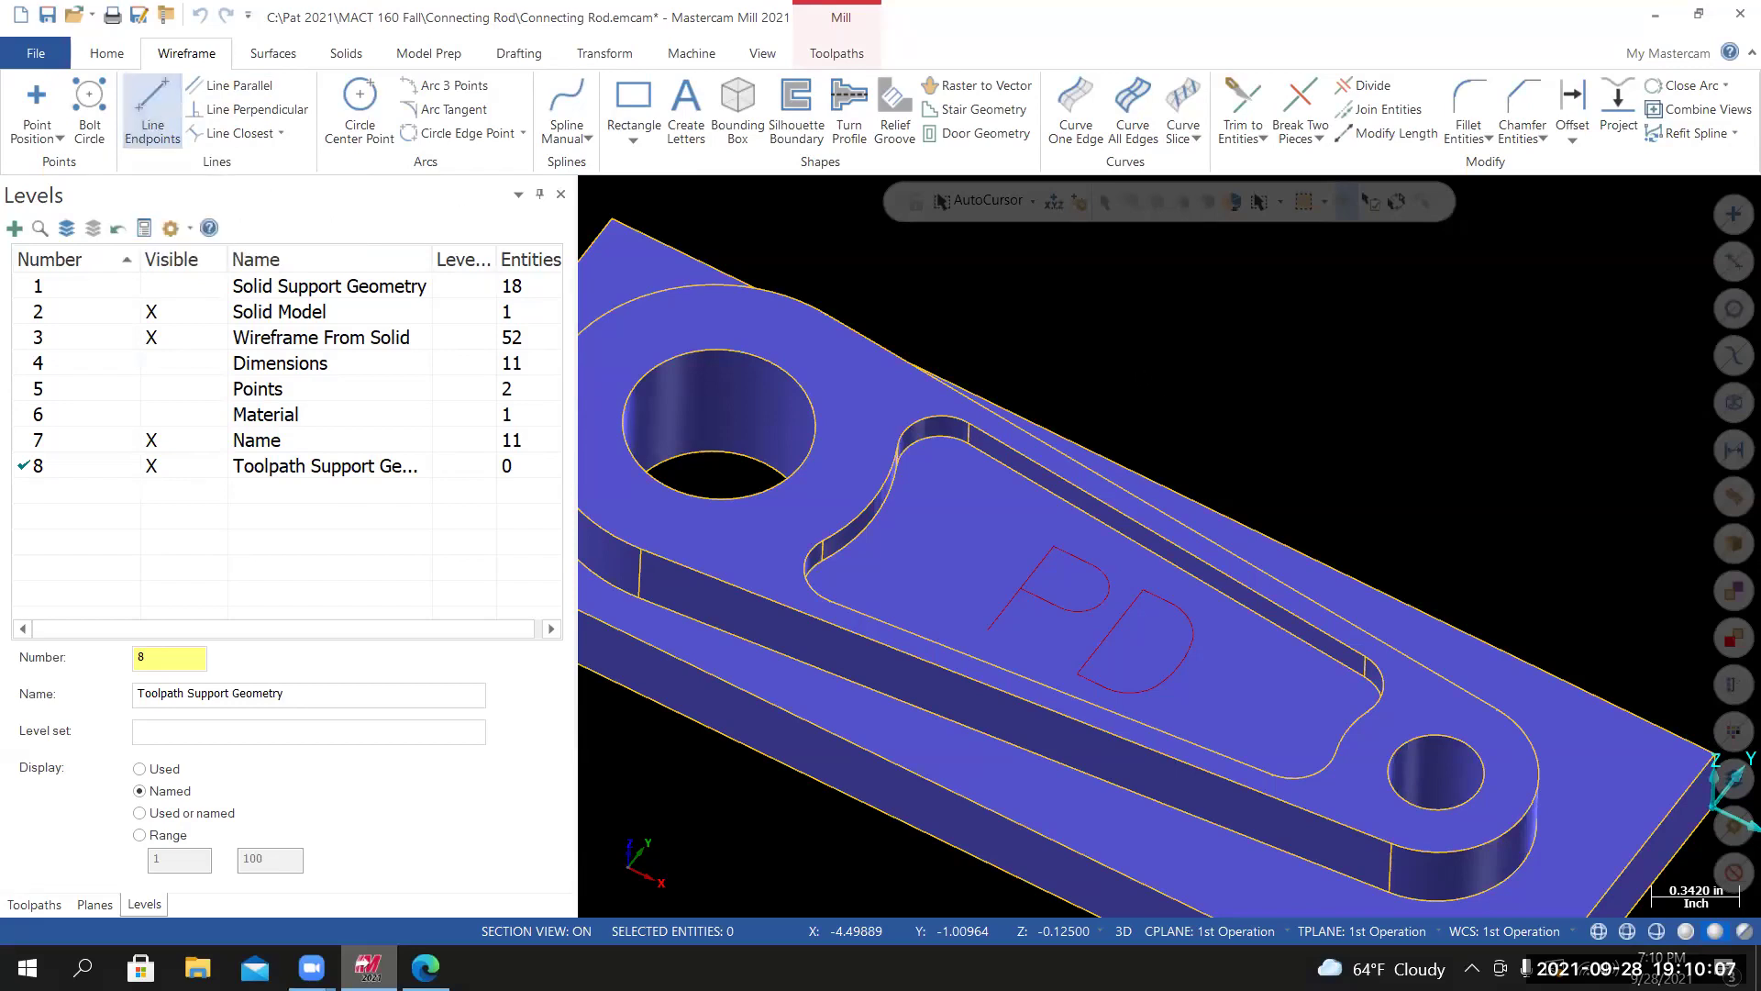
middle_drag(830, 484, 892, 523)
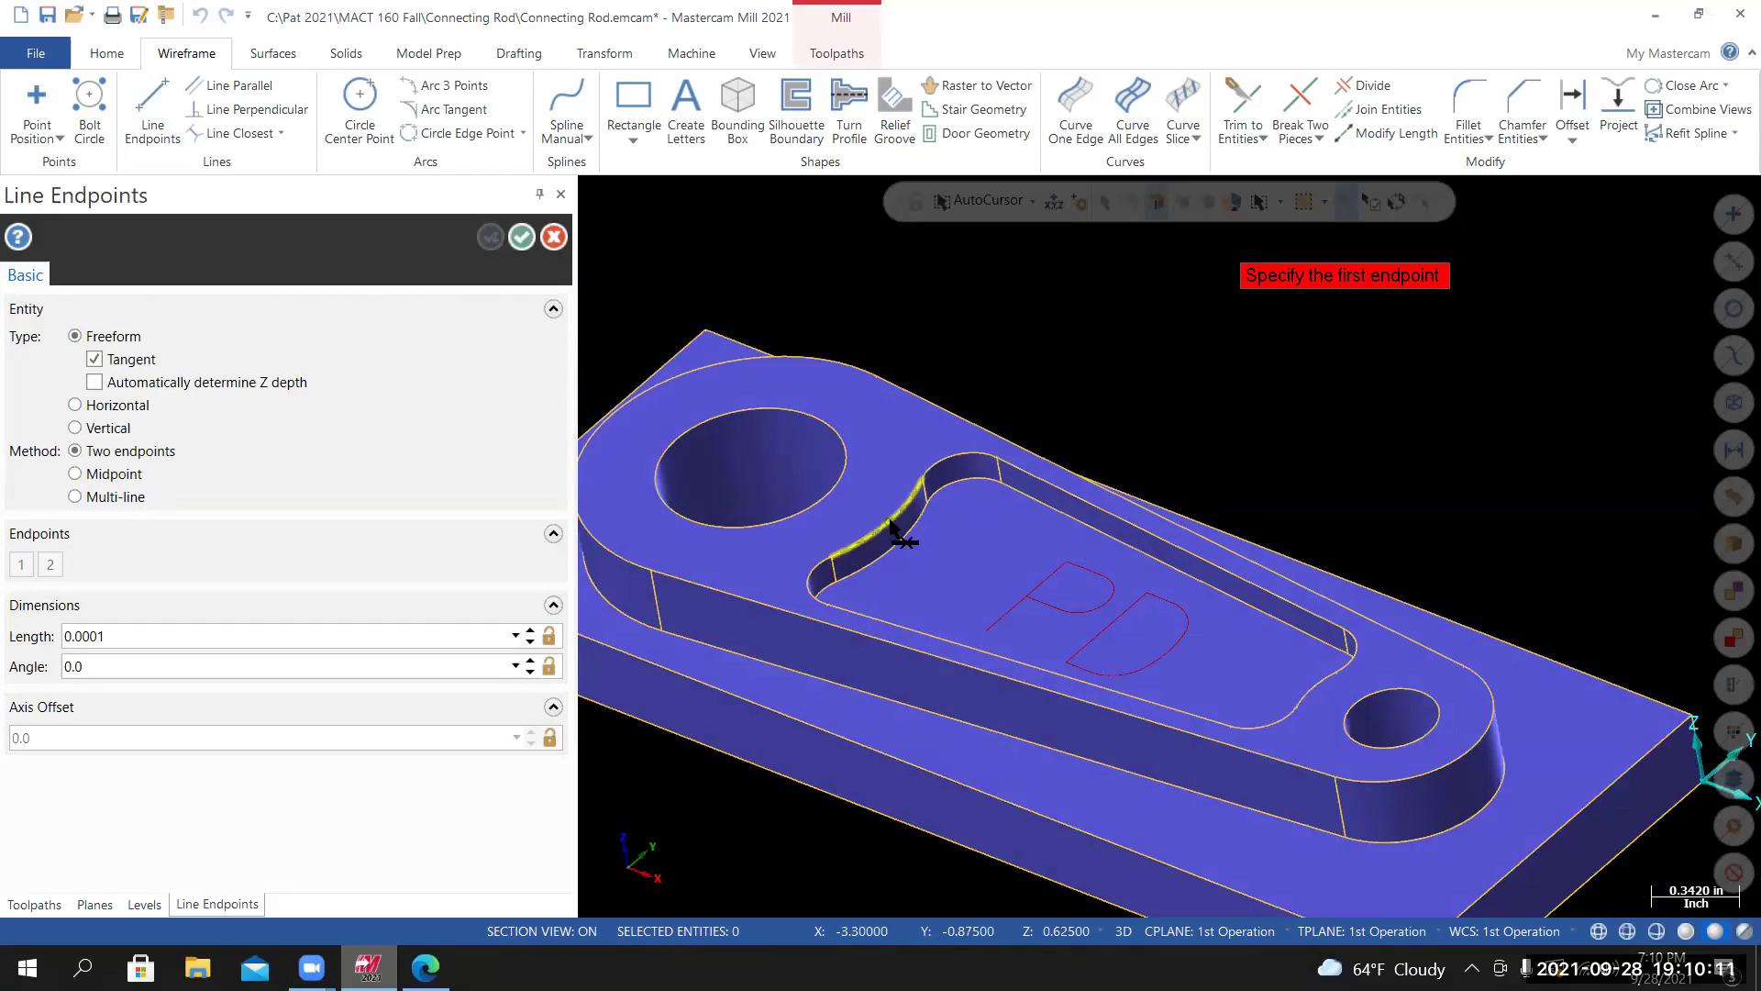
click(892, 532)
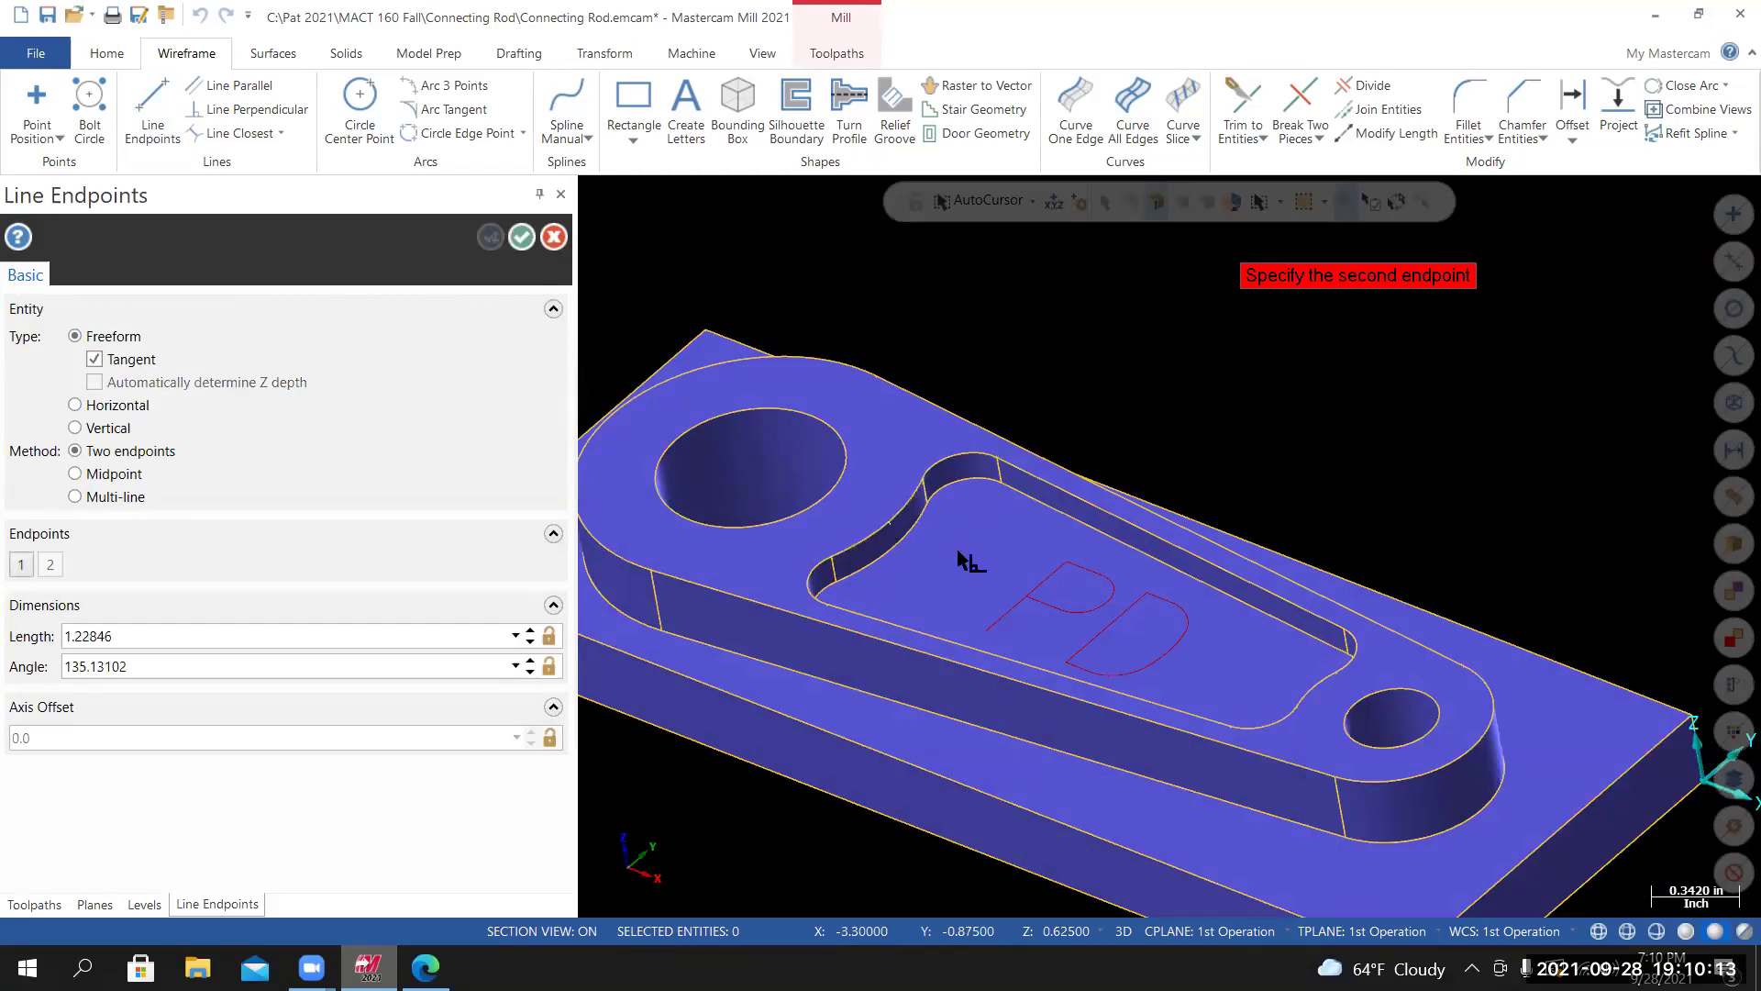
middle_drag(1112, 609, 1350, 716)
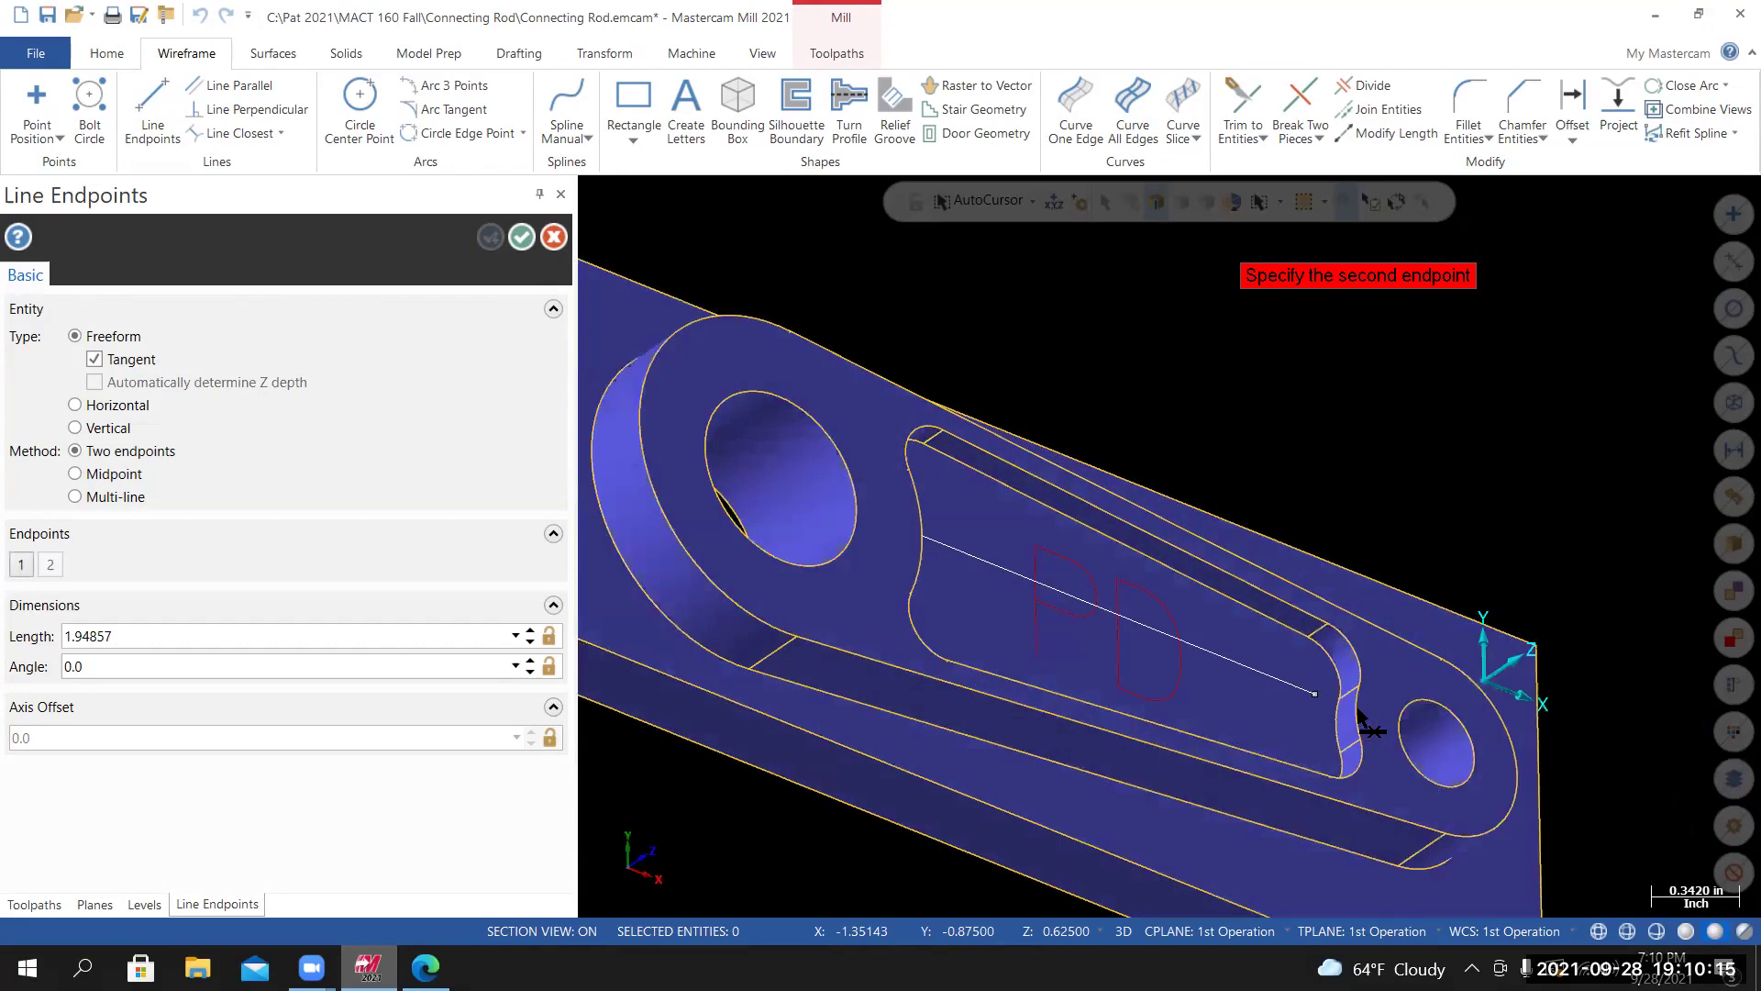
scroll(1357, 718, up, 5)
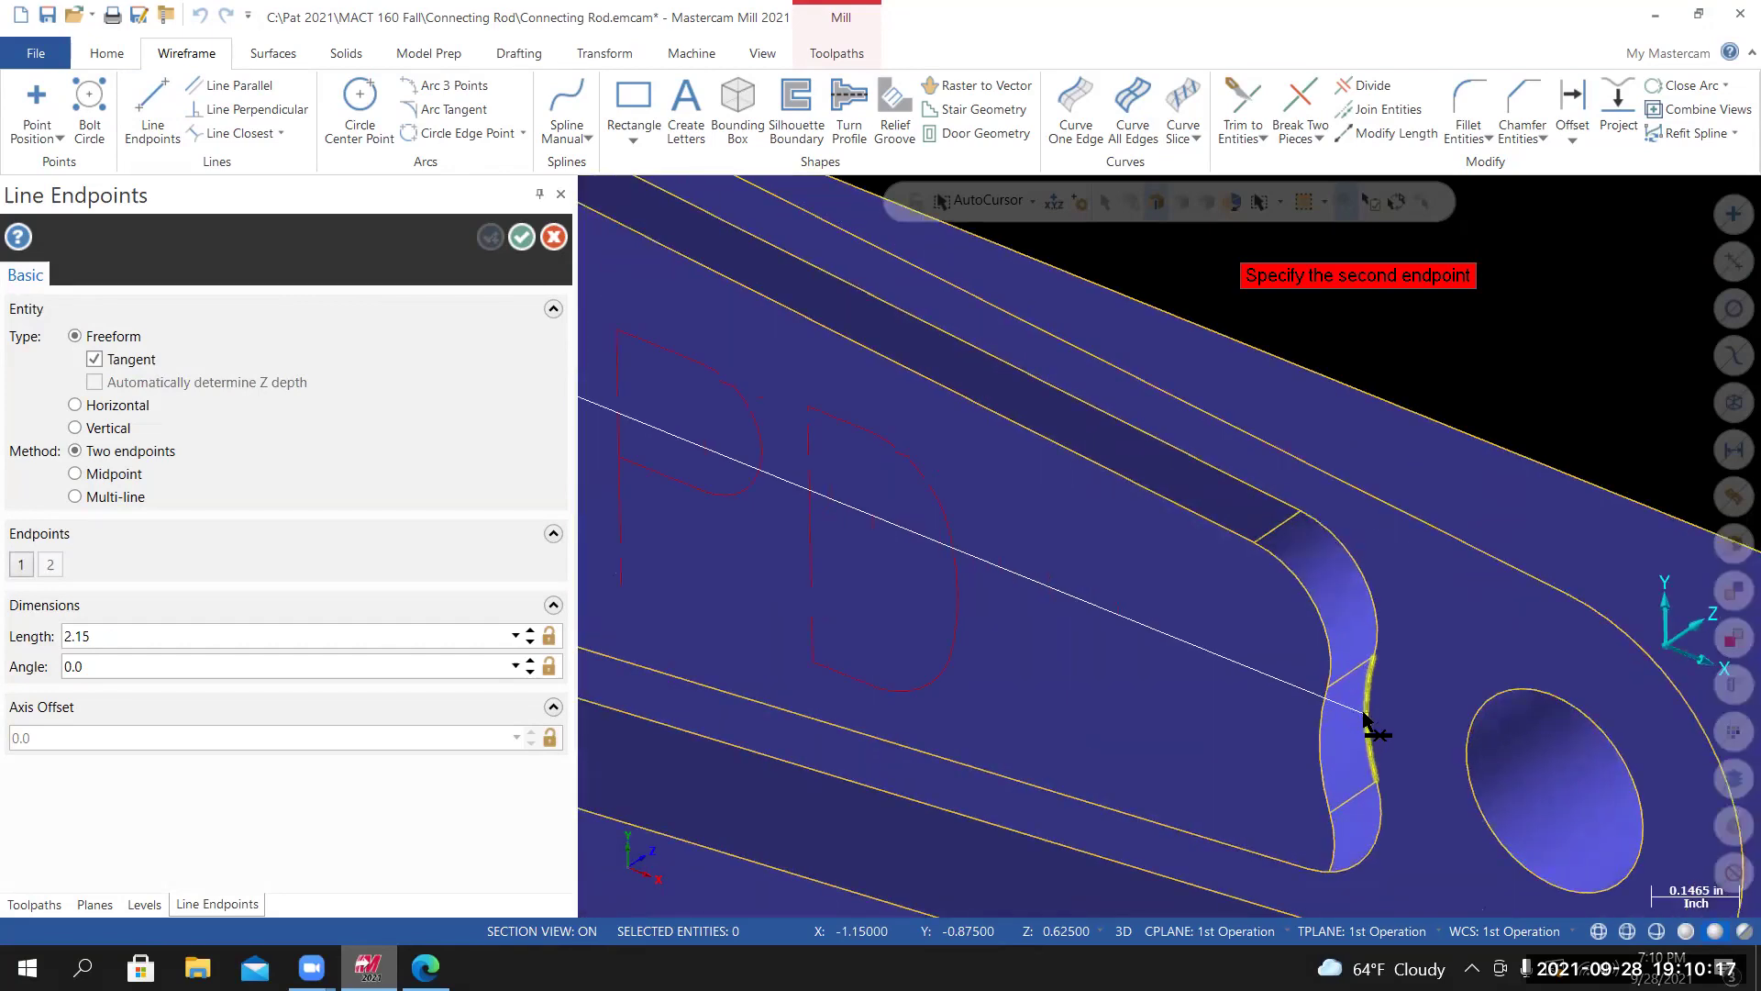
click(1366, 724)
scroll(1266, 720, down, 5)
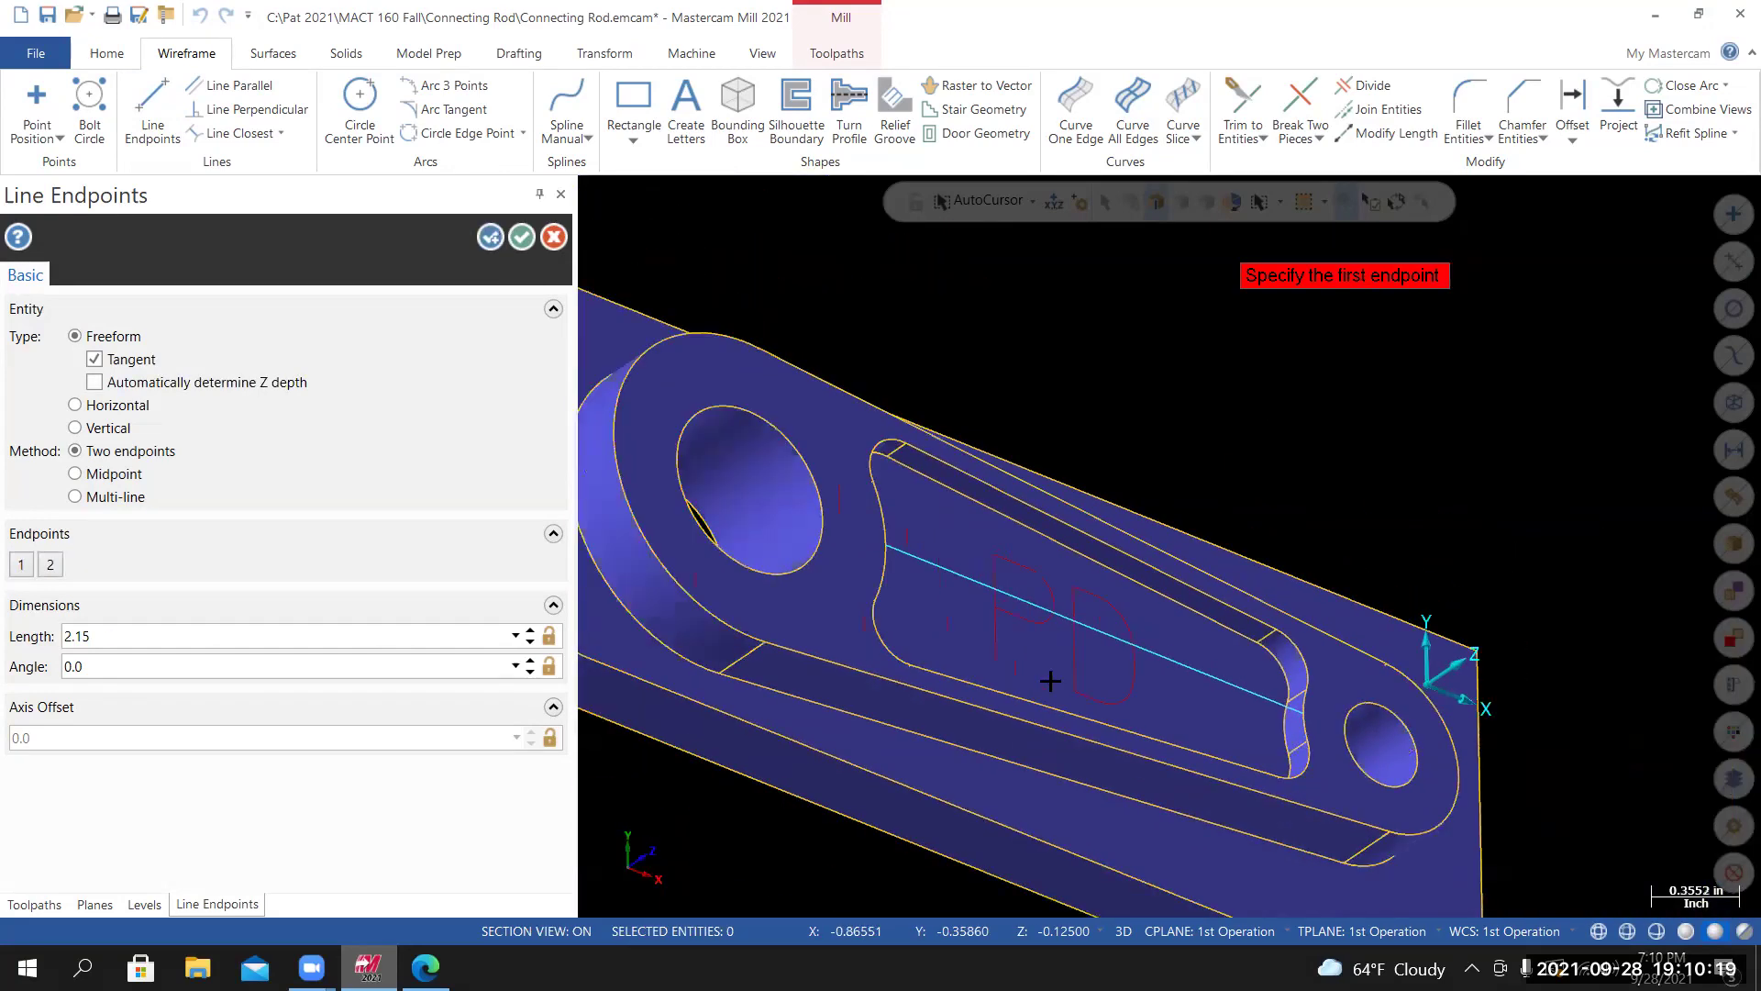
key(alt+7)
click(522, 237)
Inspect the new line across the recess and expand the Pocket (Standard) operation to list its parameters, tool, geometry and toolpath.
mouse_move(1147, 633)
middle_down()
mouse_move(1142, 697)
mouse_move(1147, 655)
middle_up()
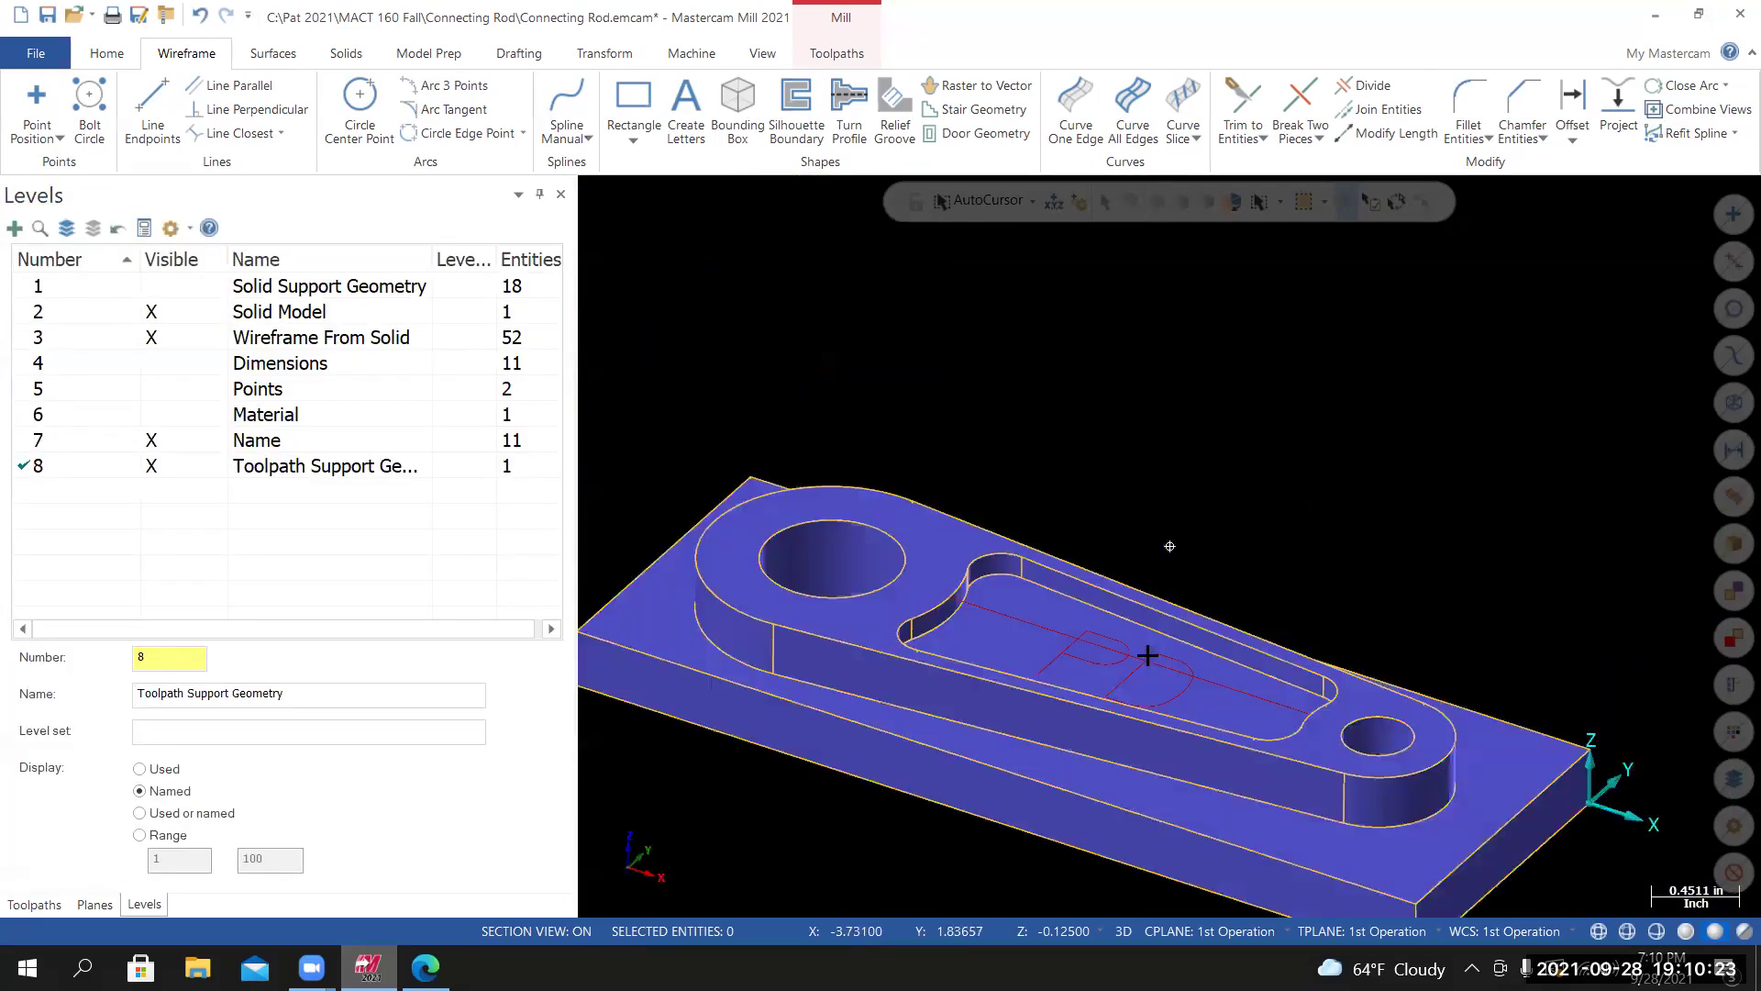
scroll(1147, 655, up, 5)
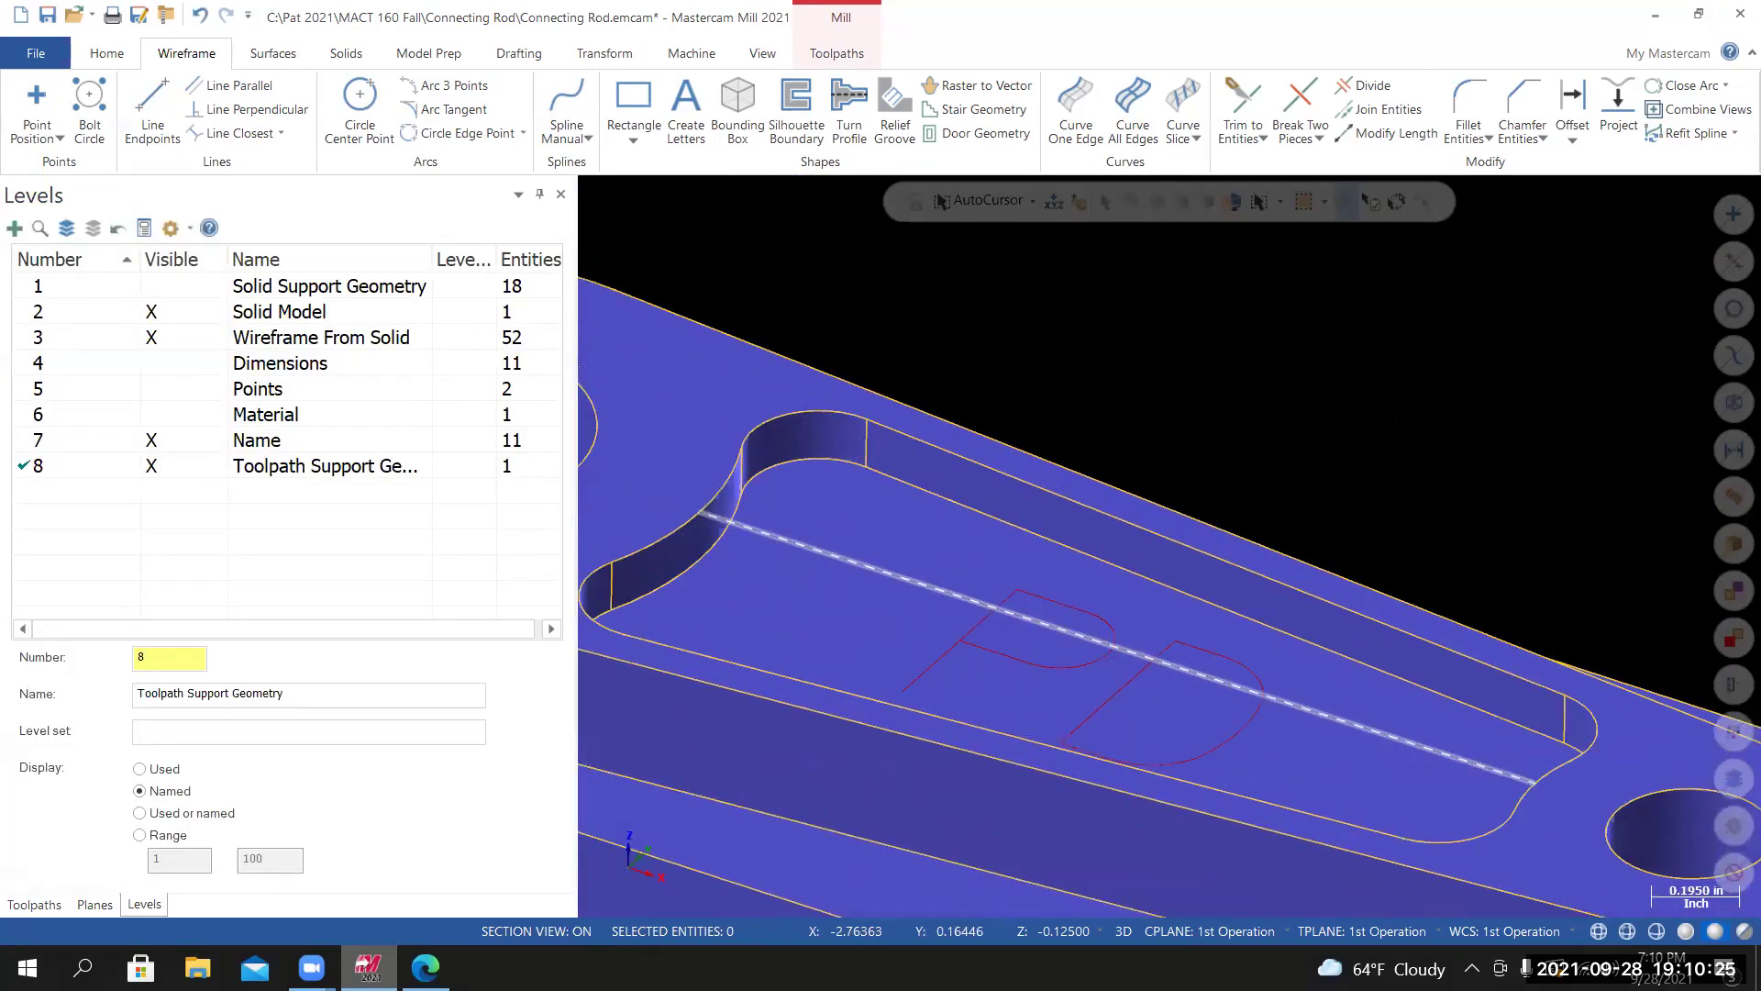
middle_drag(1147, 655, 1117, 637)
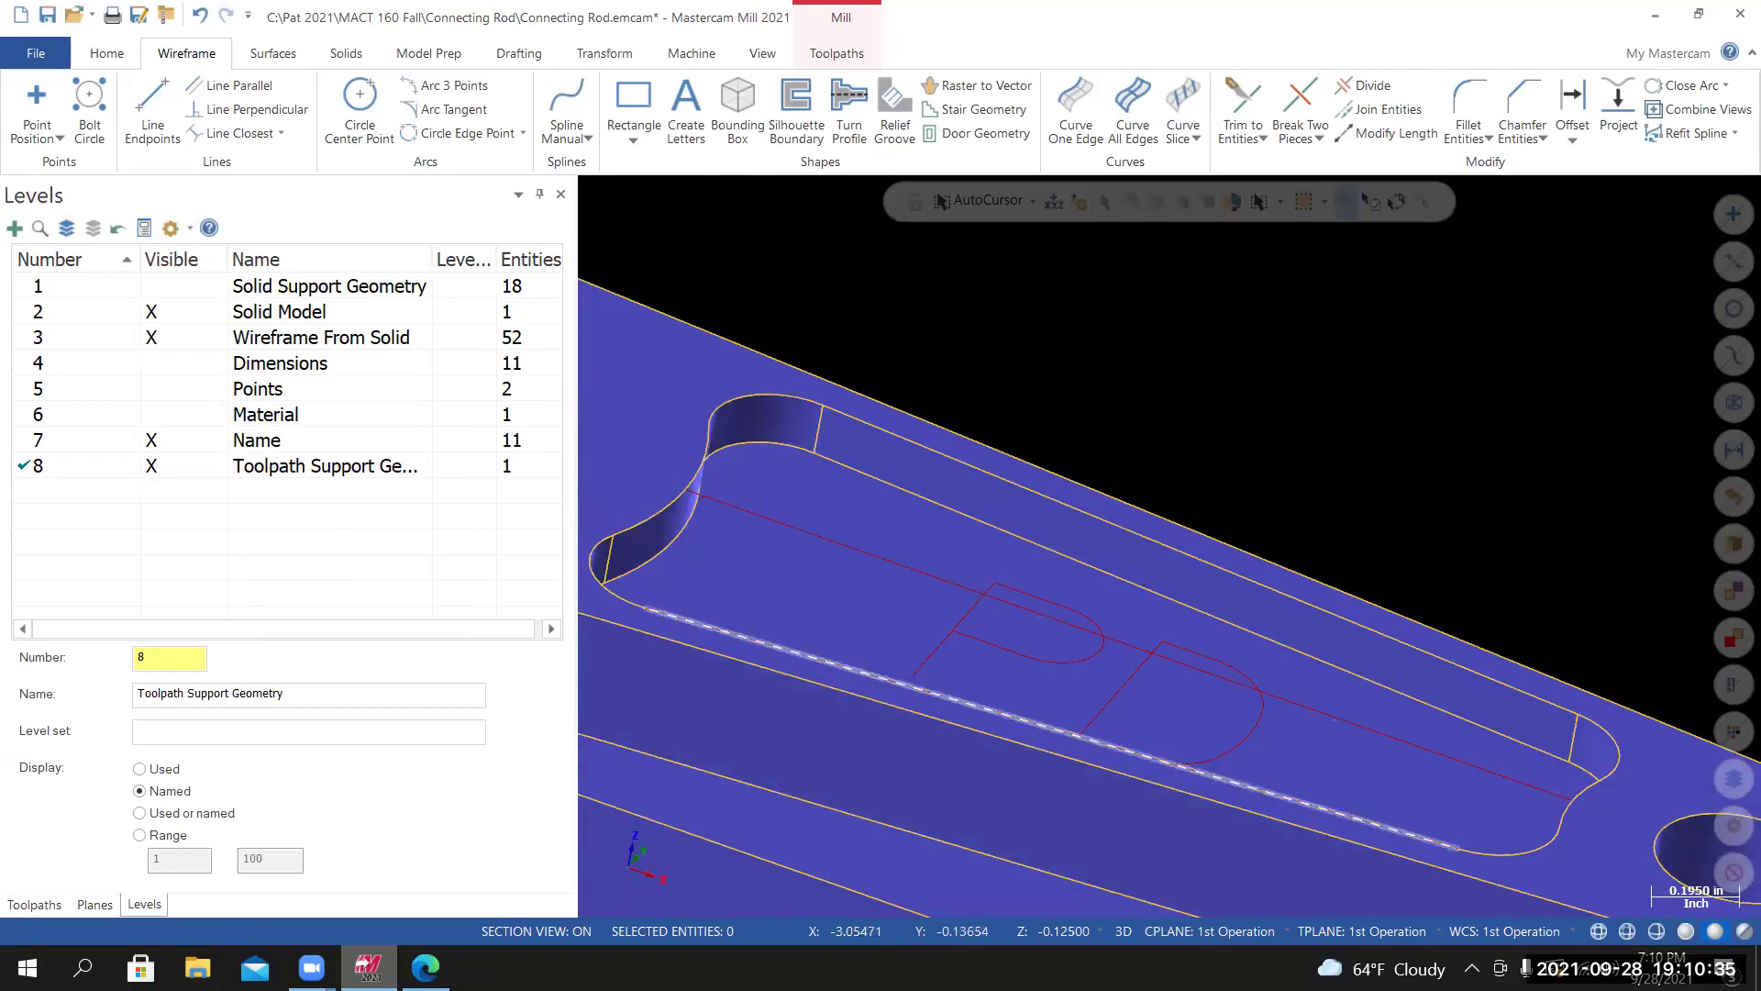
scroll(1288, 588, down, 3)
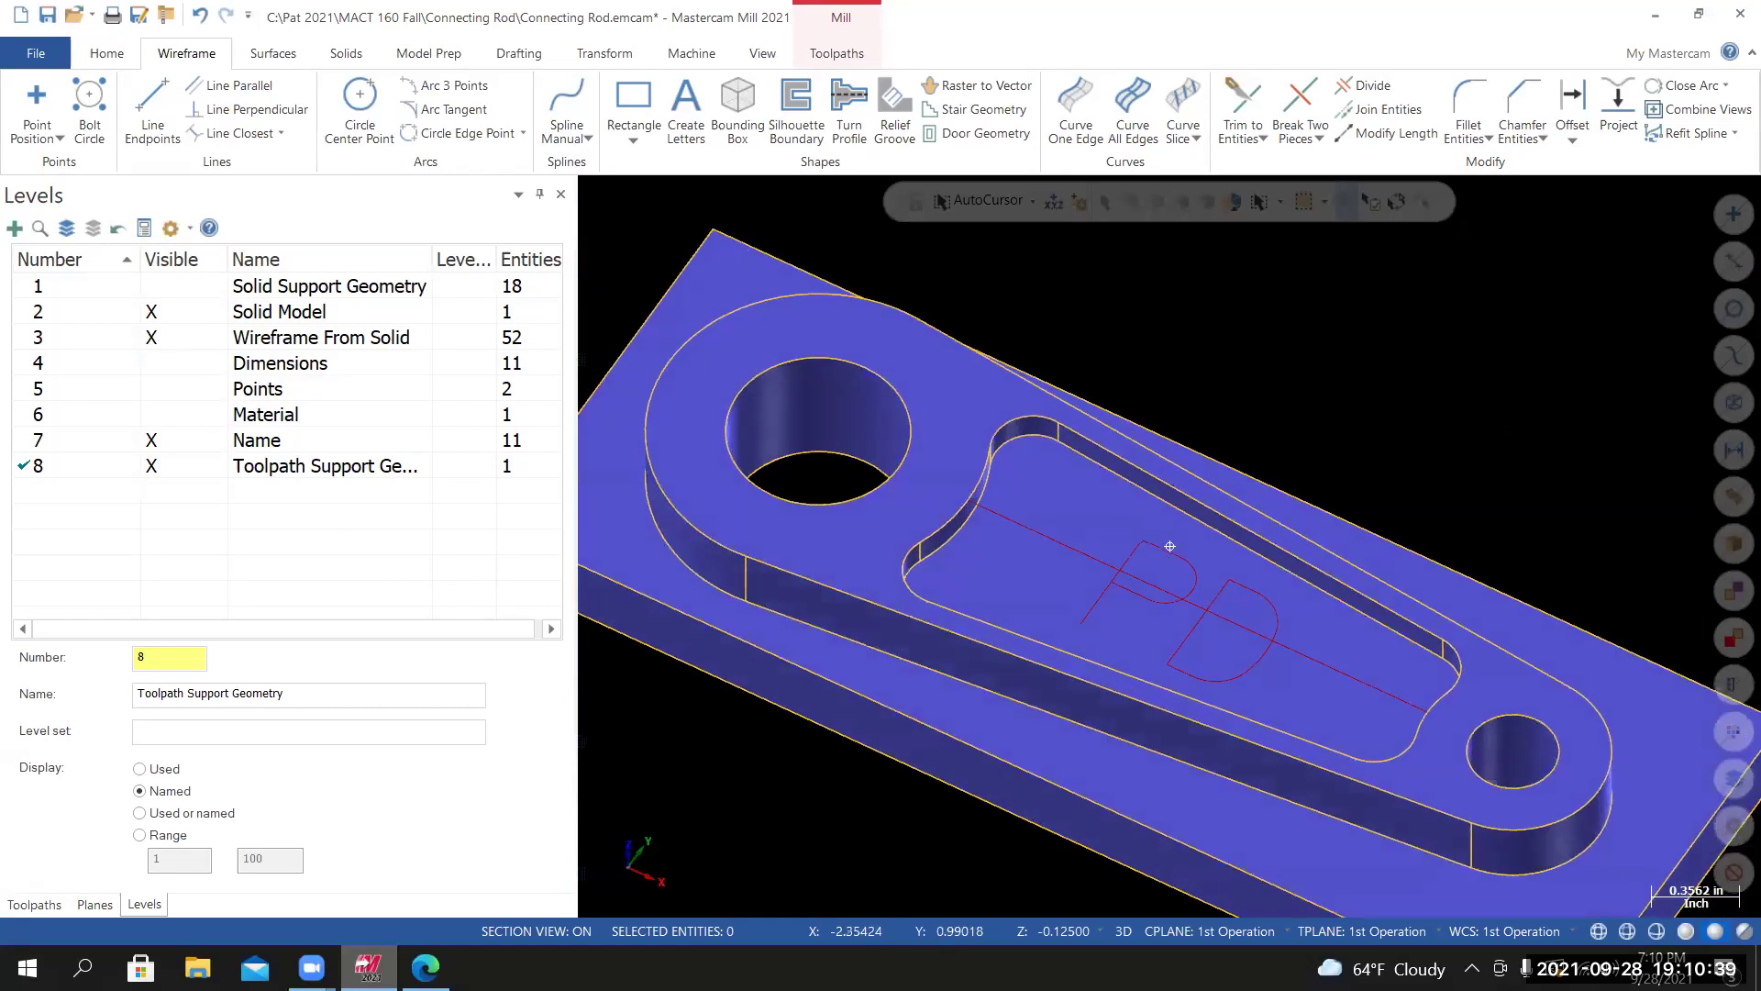
middle_drag(1169, 546, 1169, 546)
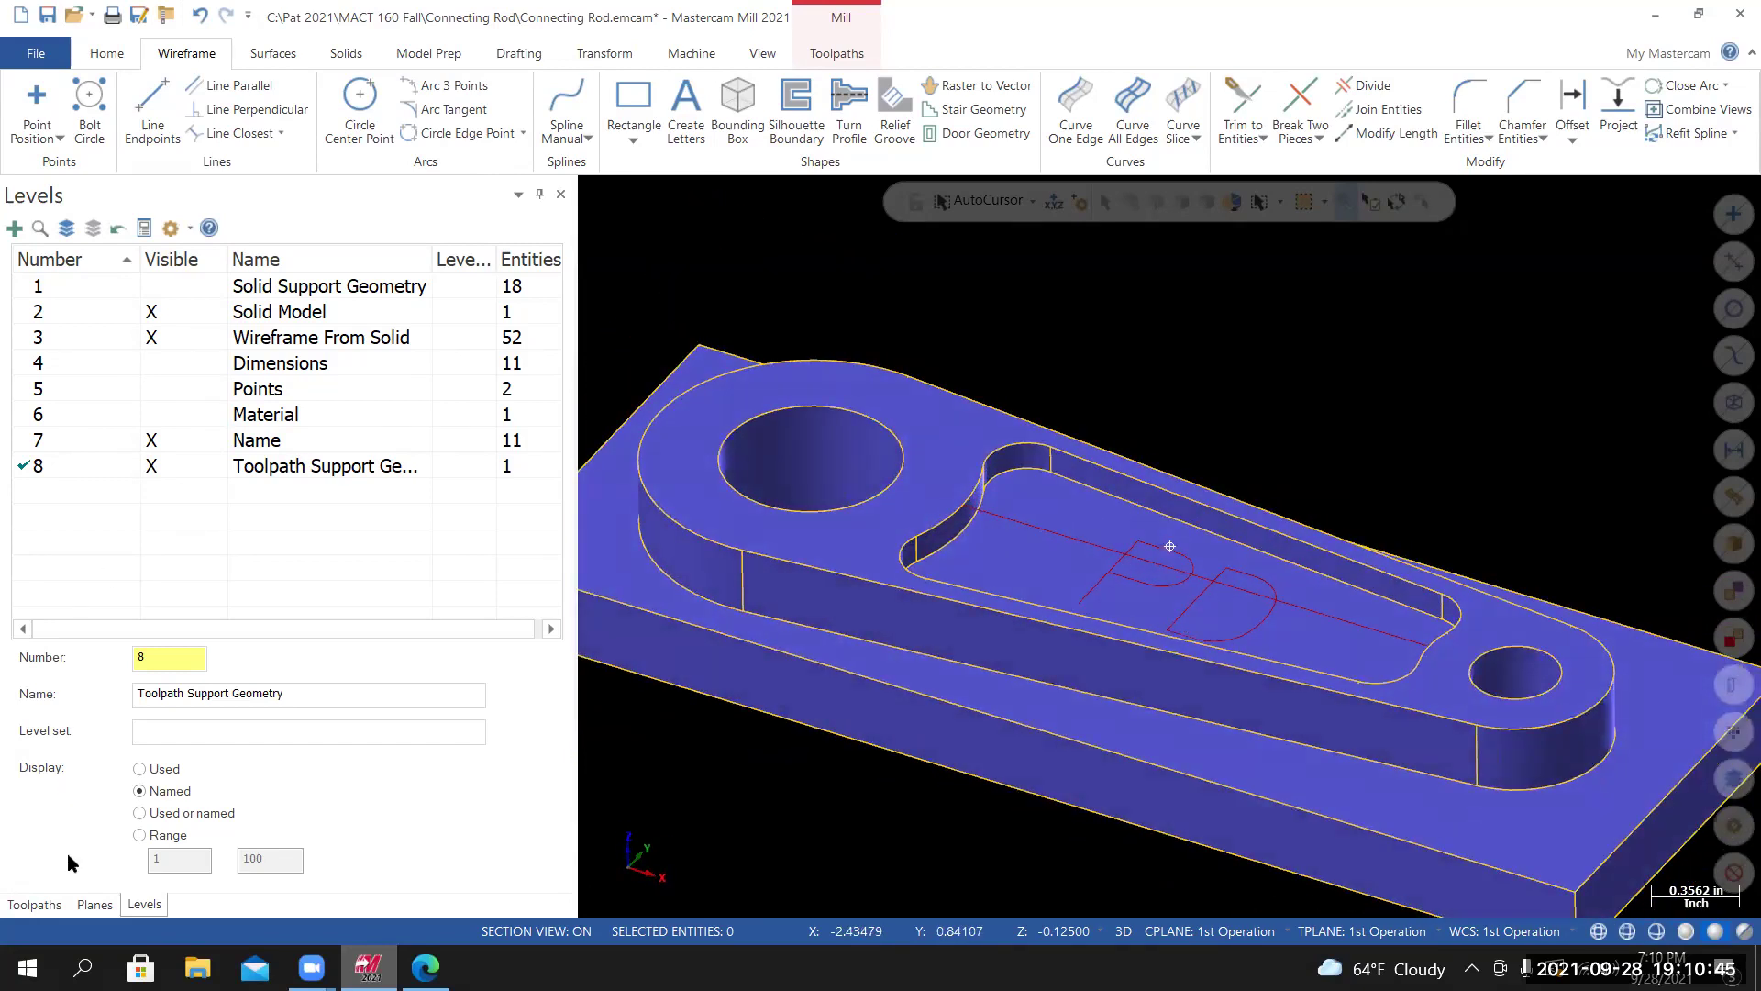
click(35, 904)
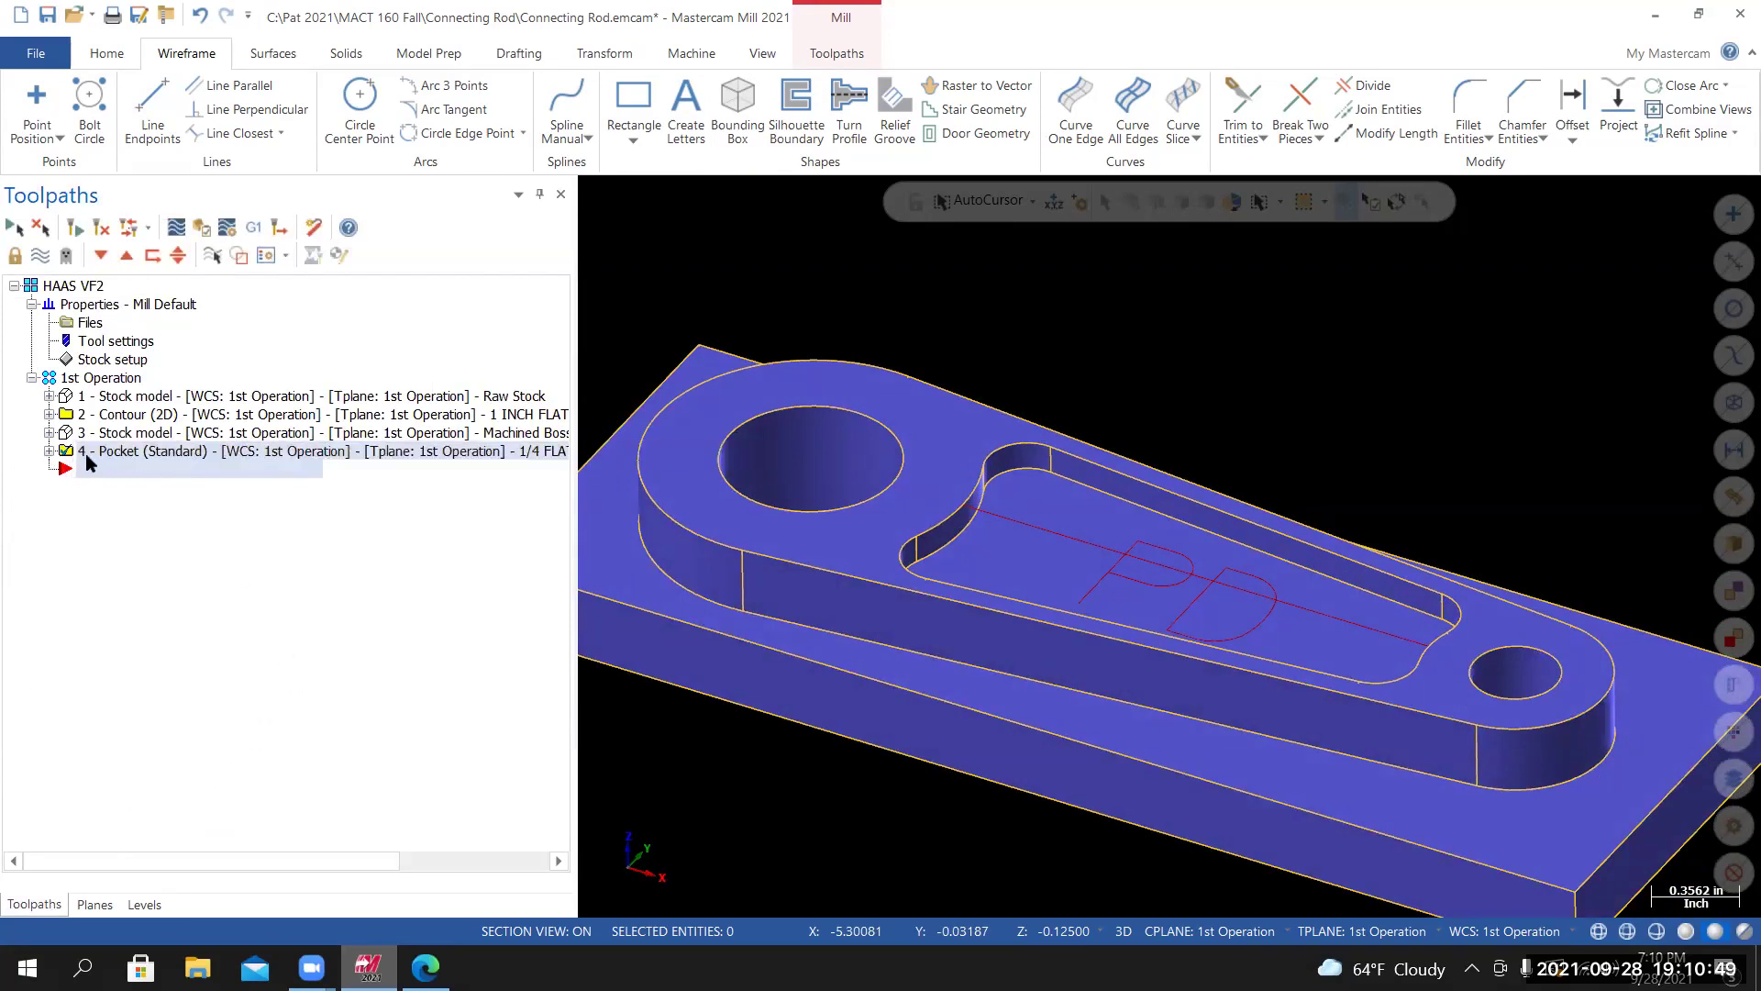
click(49, 451)
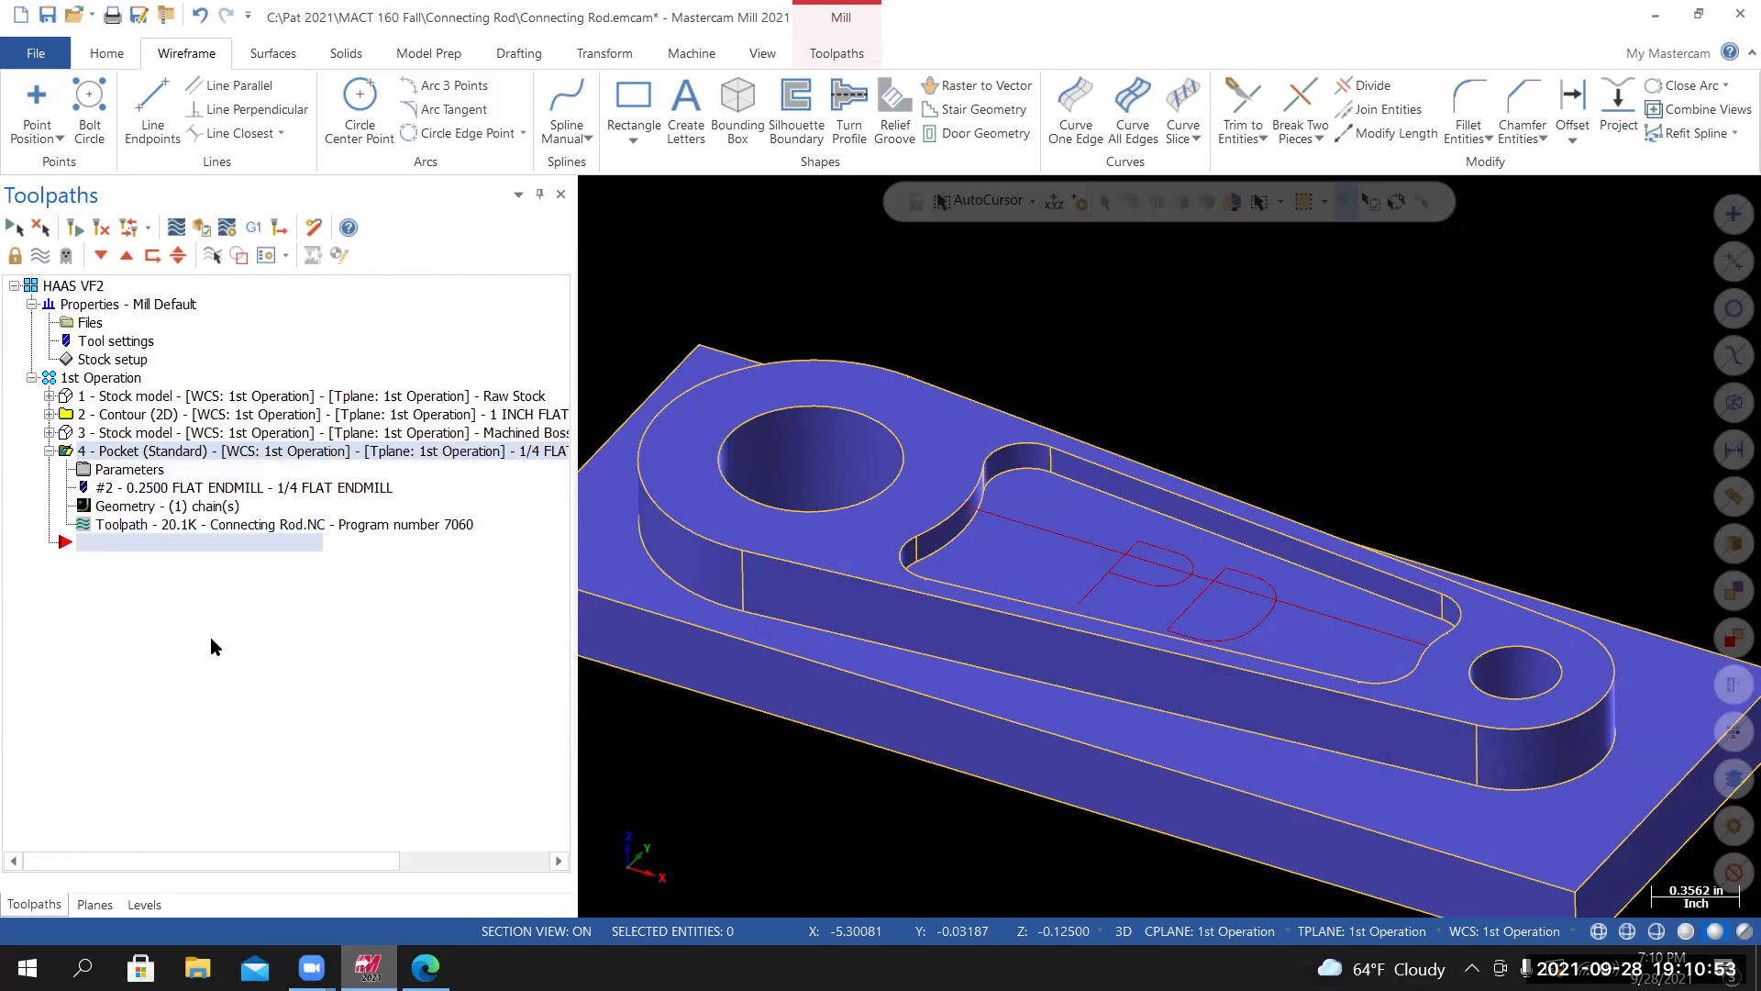
Check the pocket operation's cut parameters and its helix entry motion, including the Center on entry point option.
double_click(126, 472)
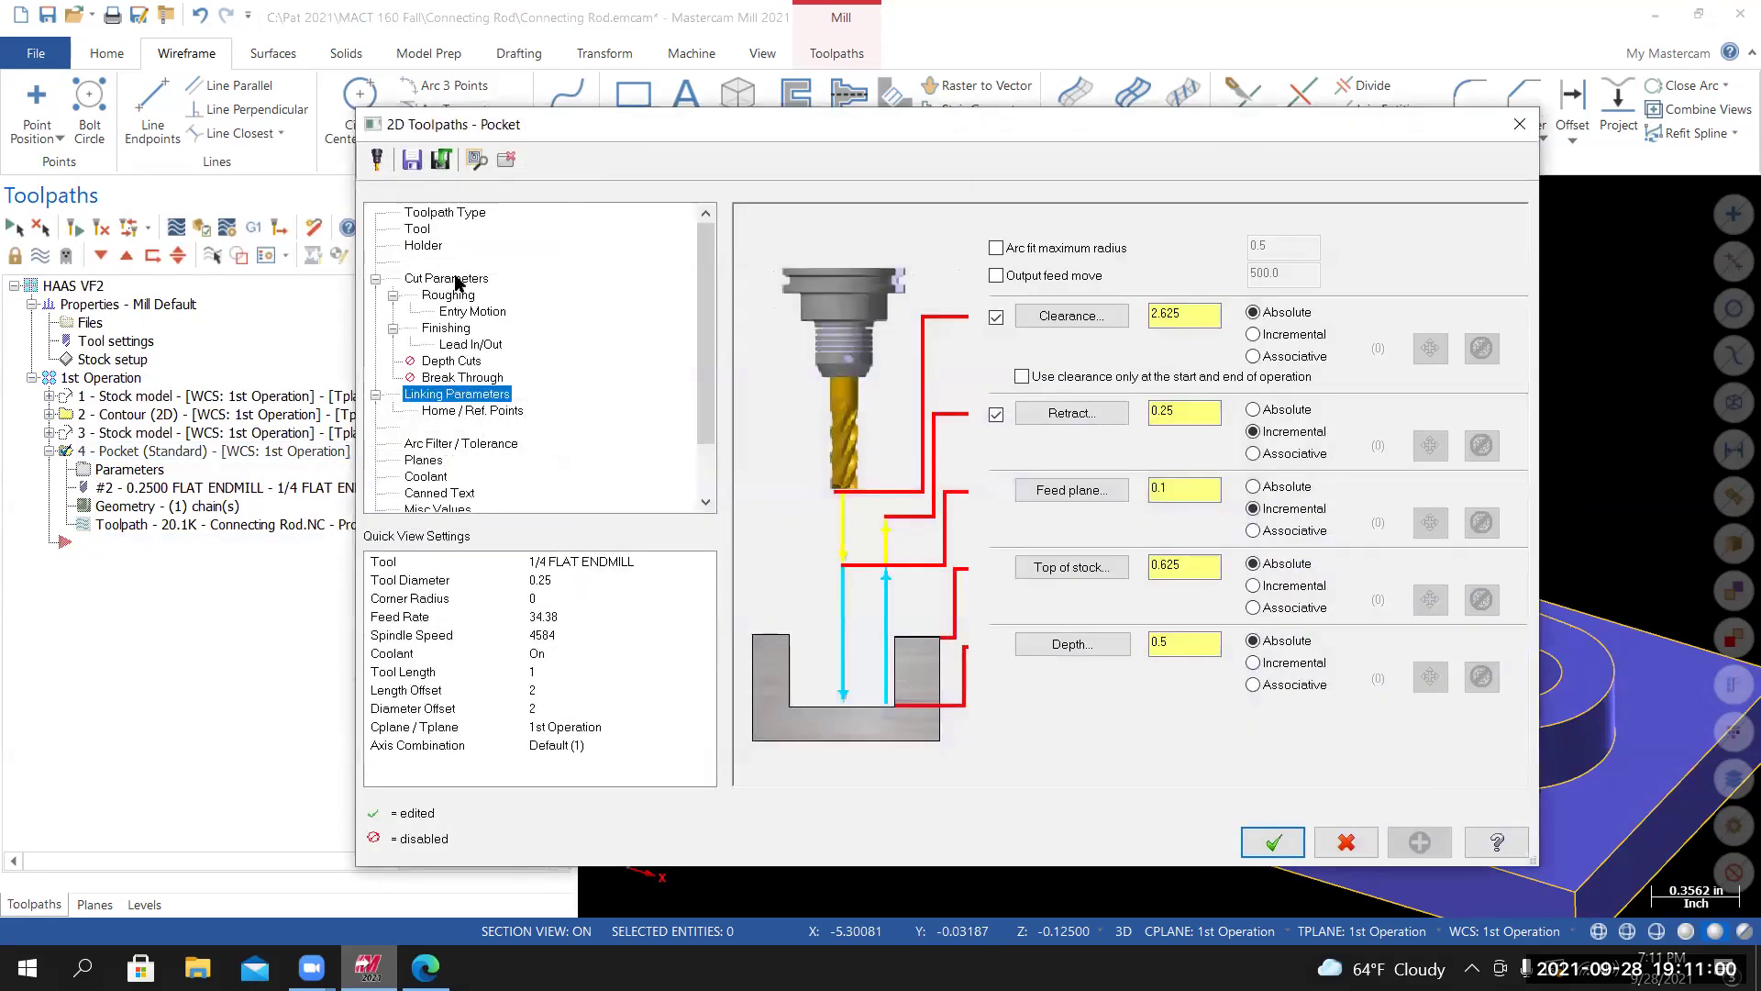
click(450, 278)
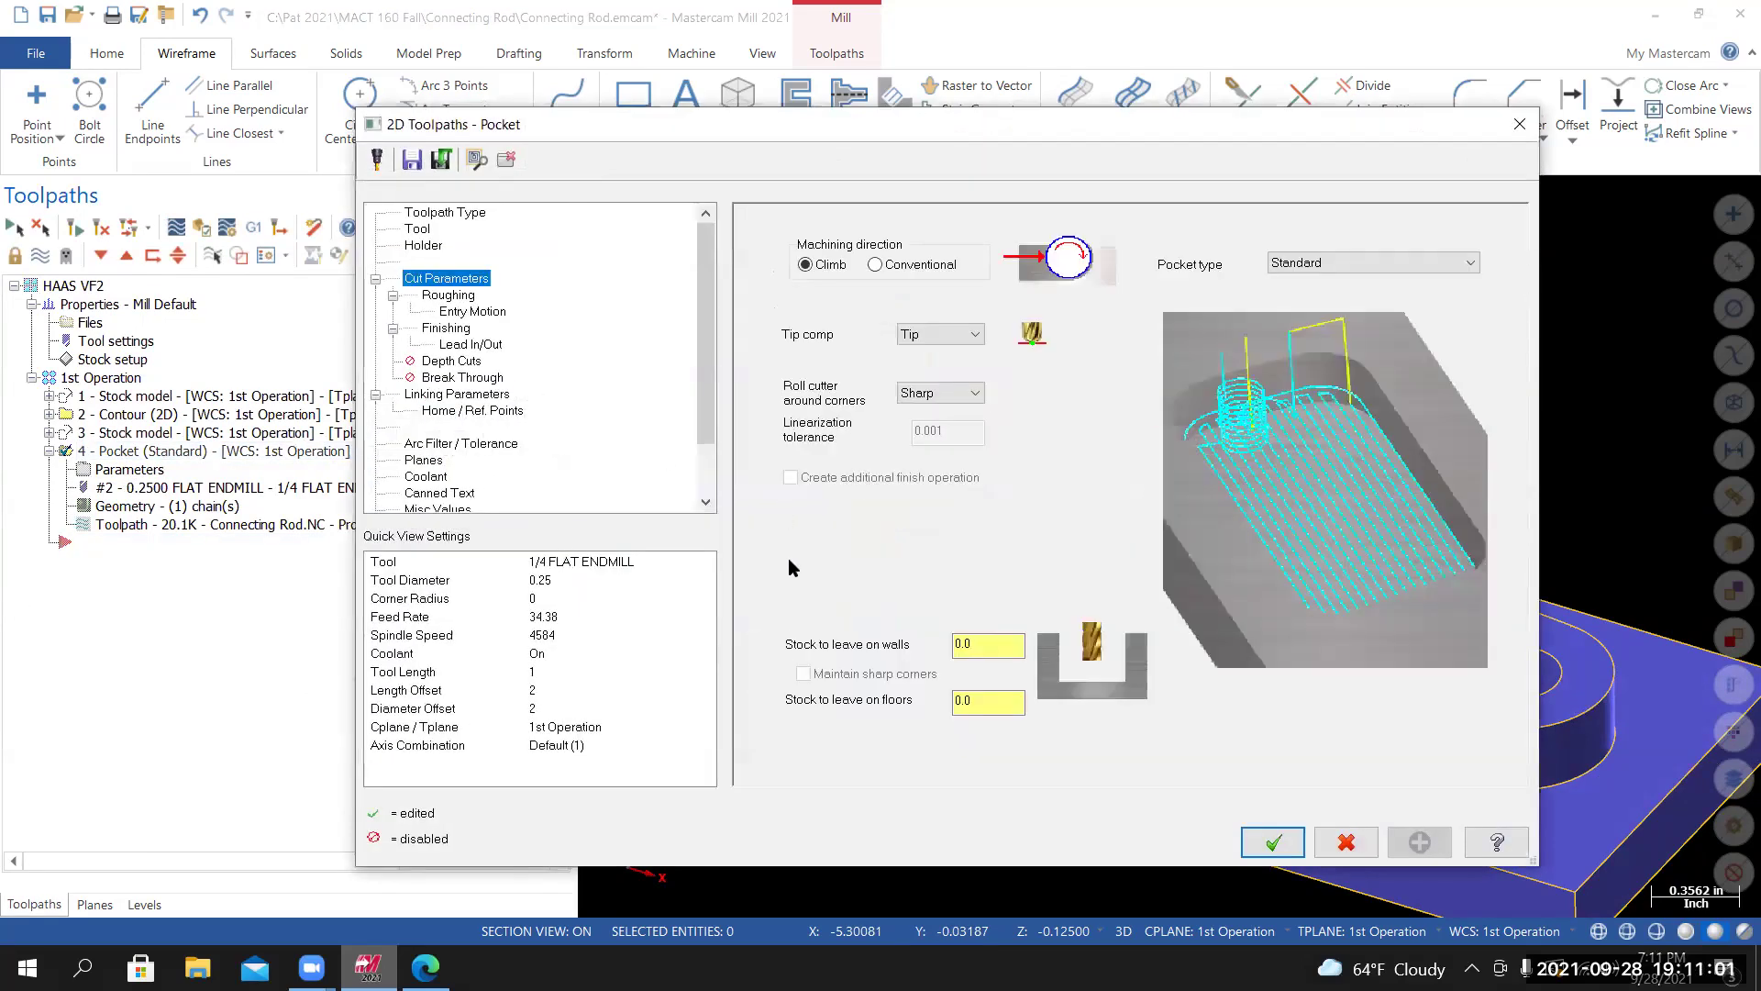
click(472, 314)
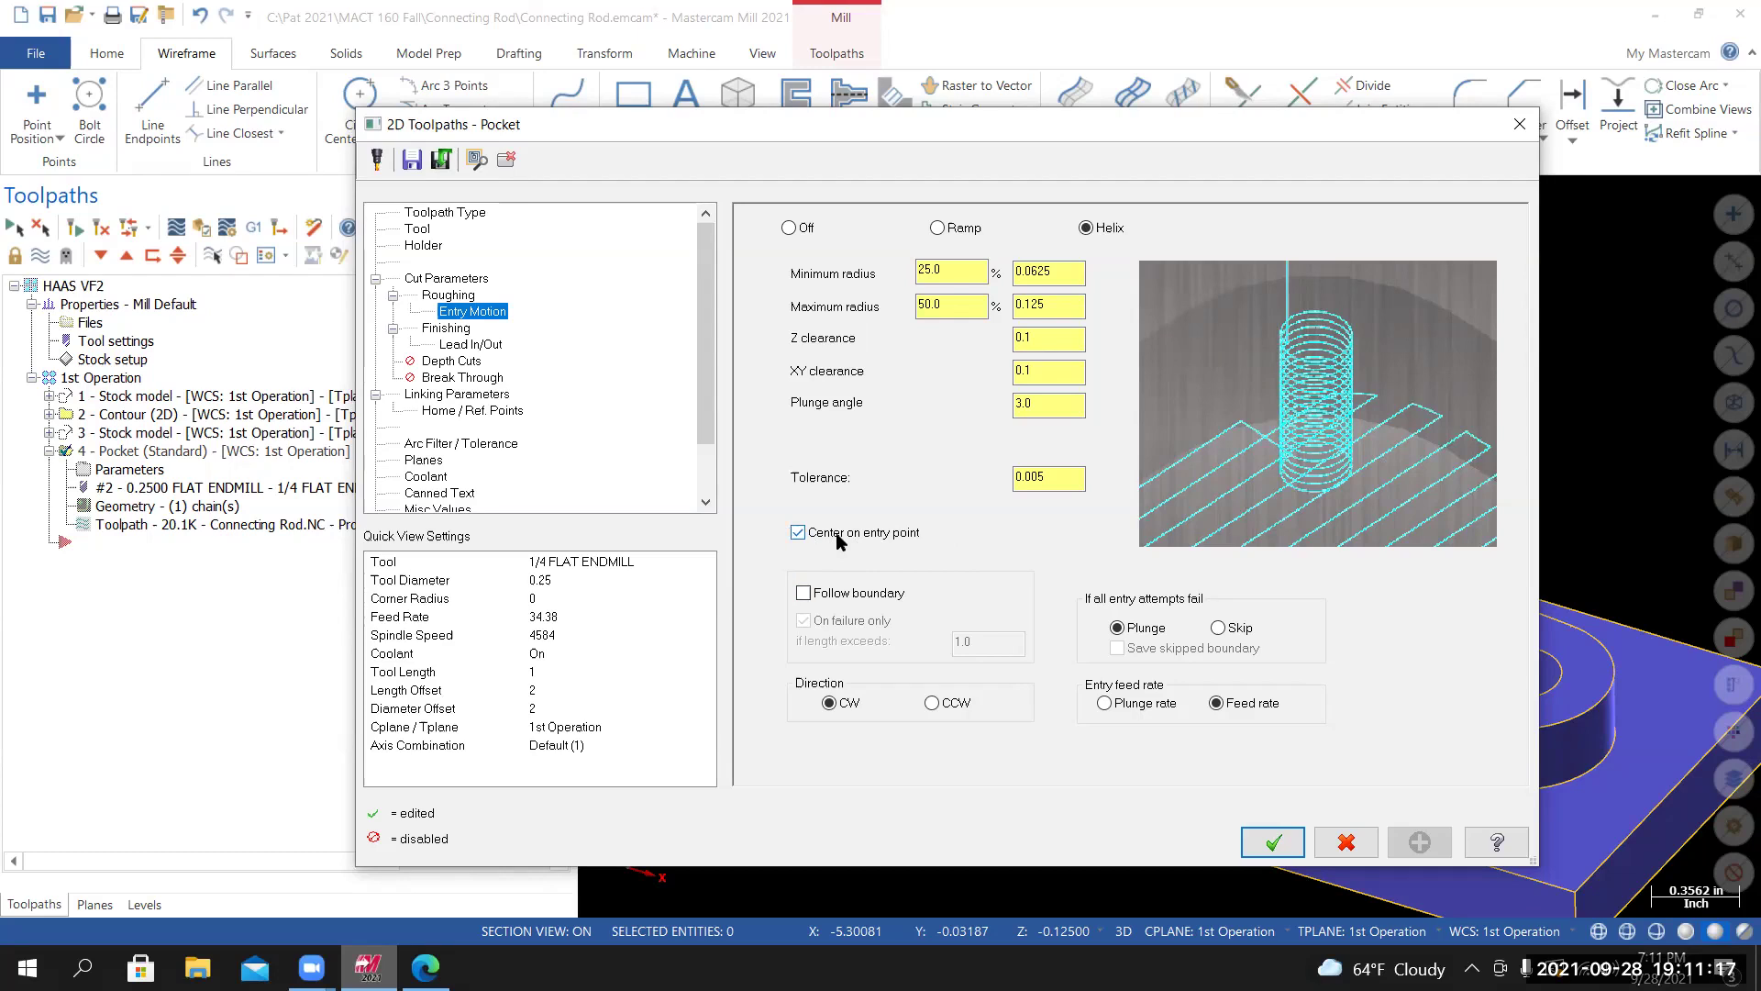
click(1276, 845)
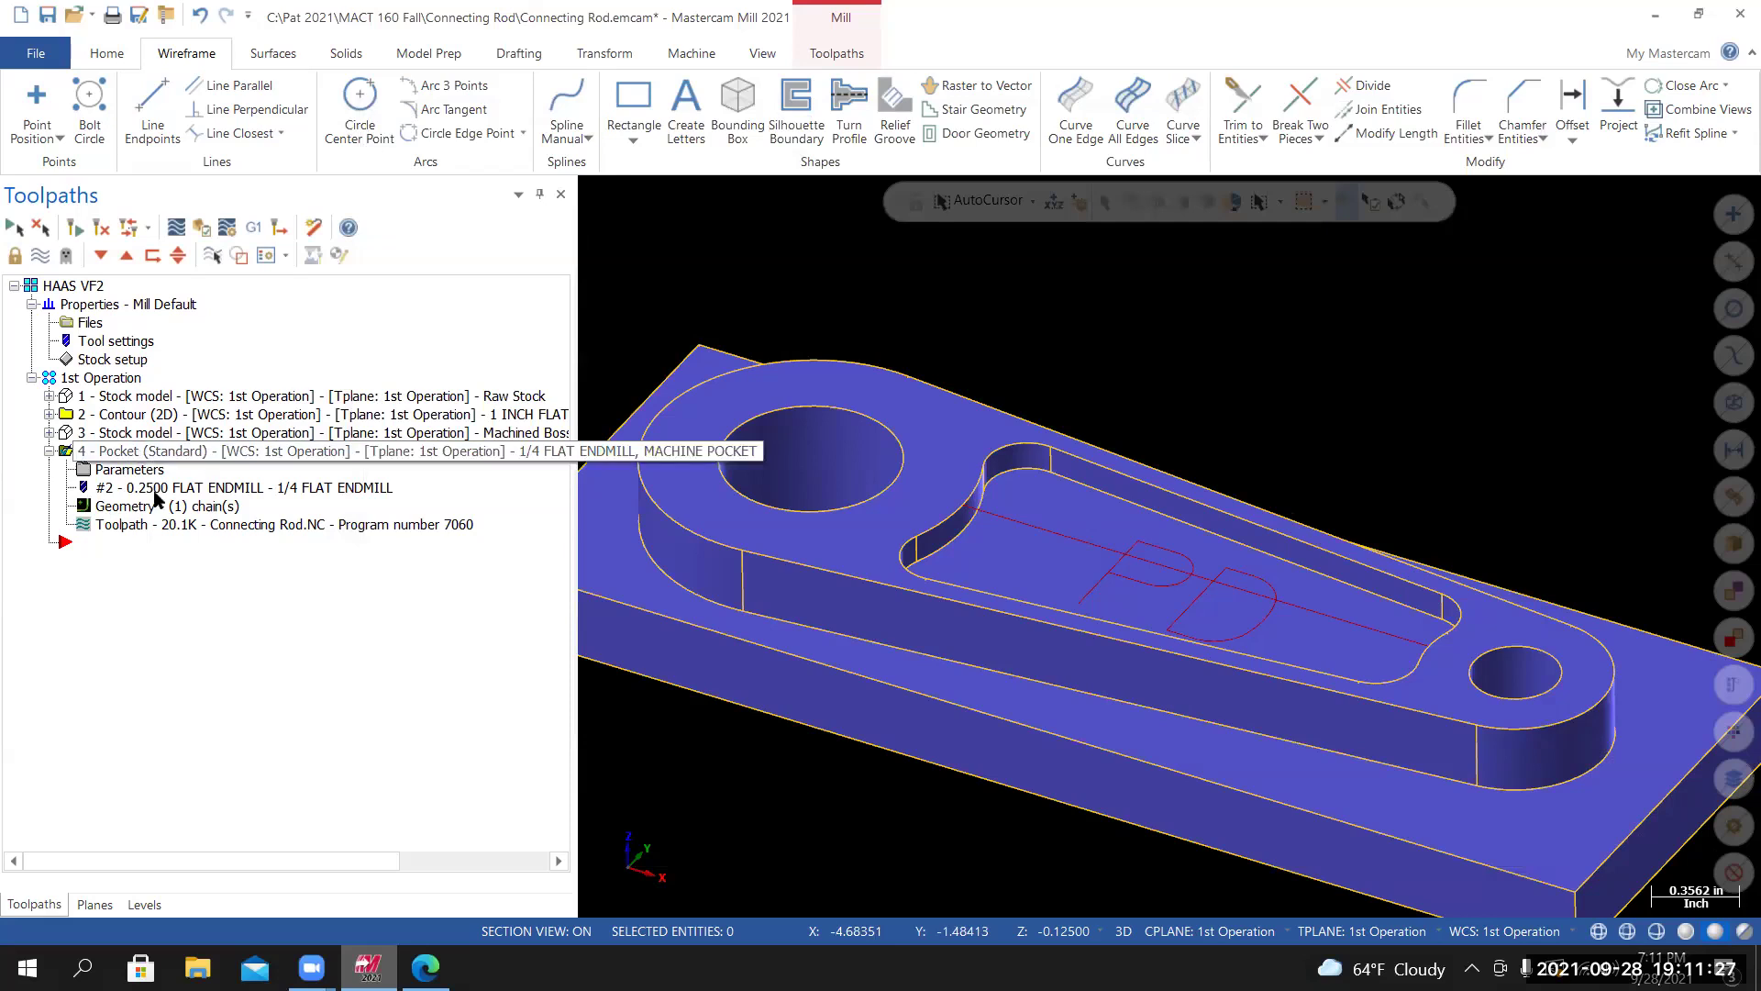
Open the pocket operation's chain geometry and start adding a new chain using the point selection method.
click(50, 451)
click(51, 451)
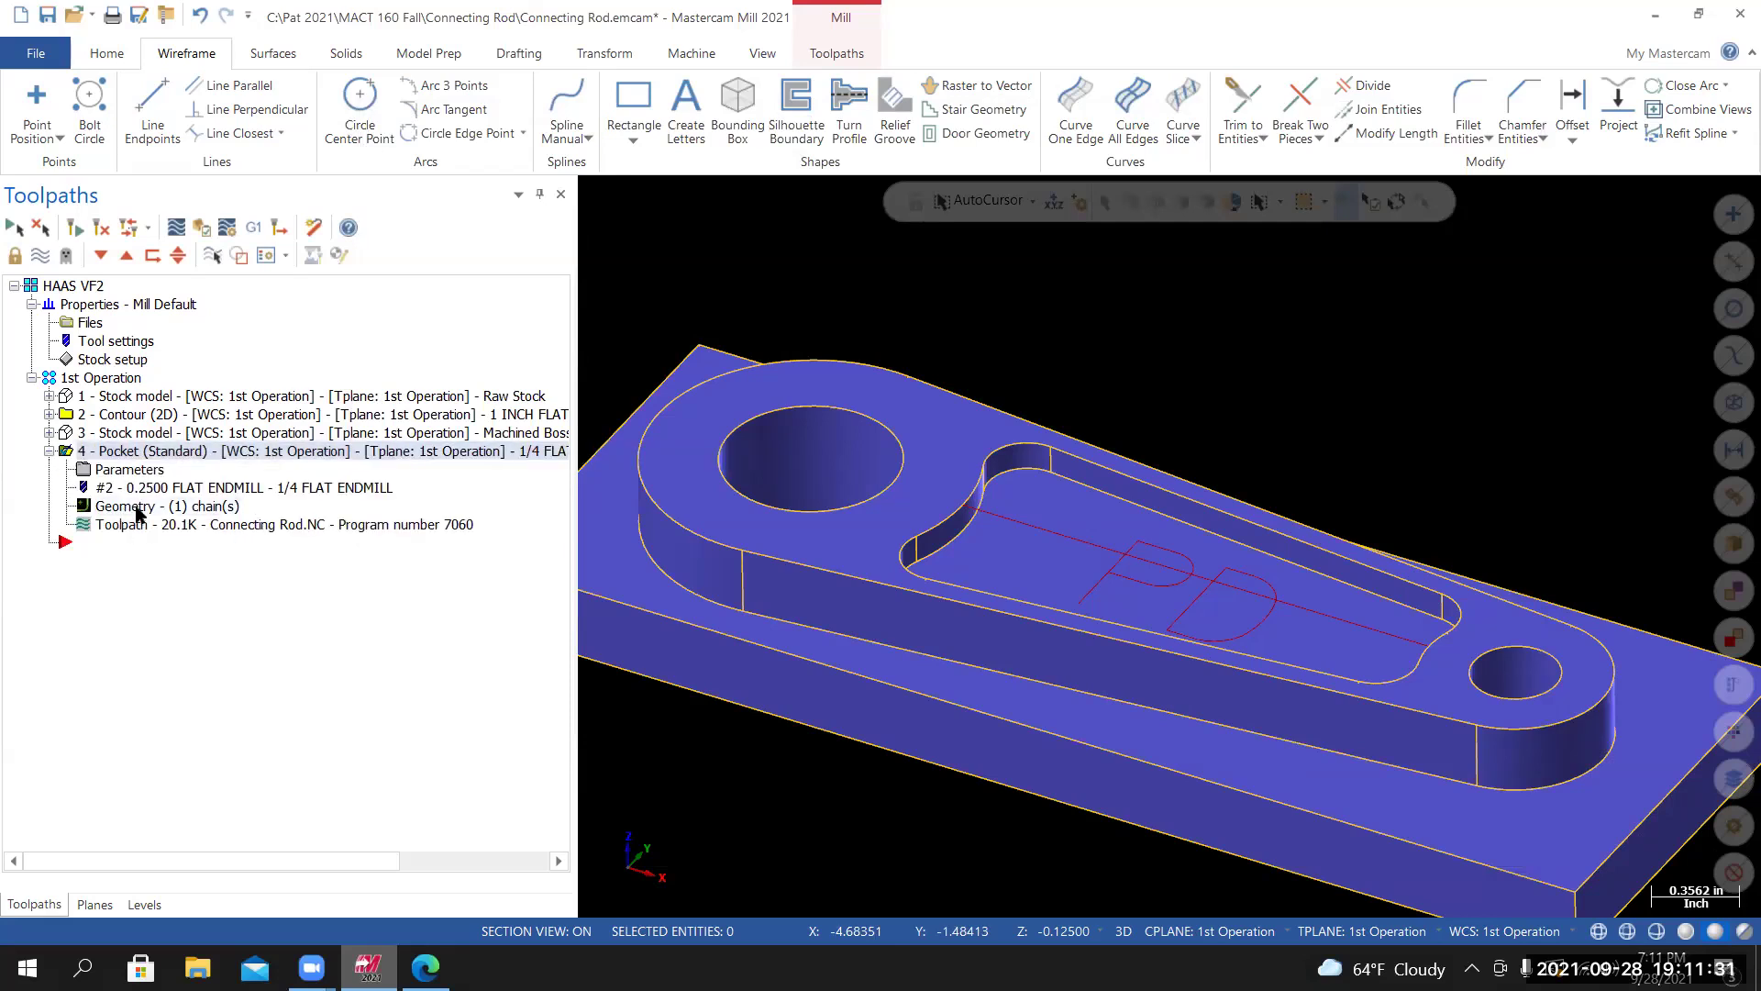
click(137, 510)
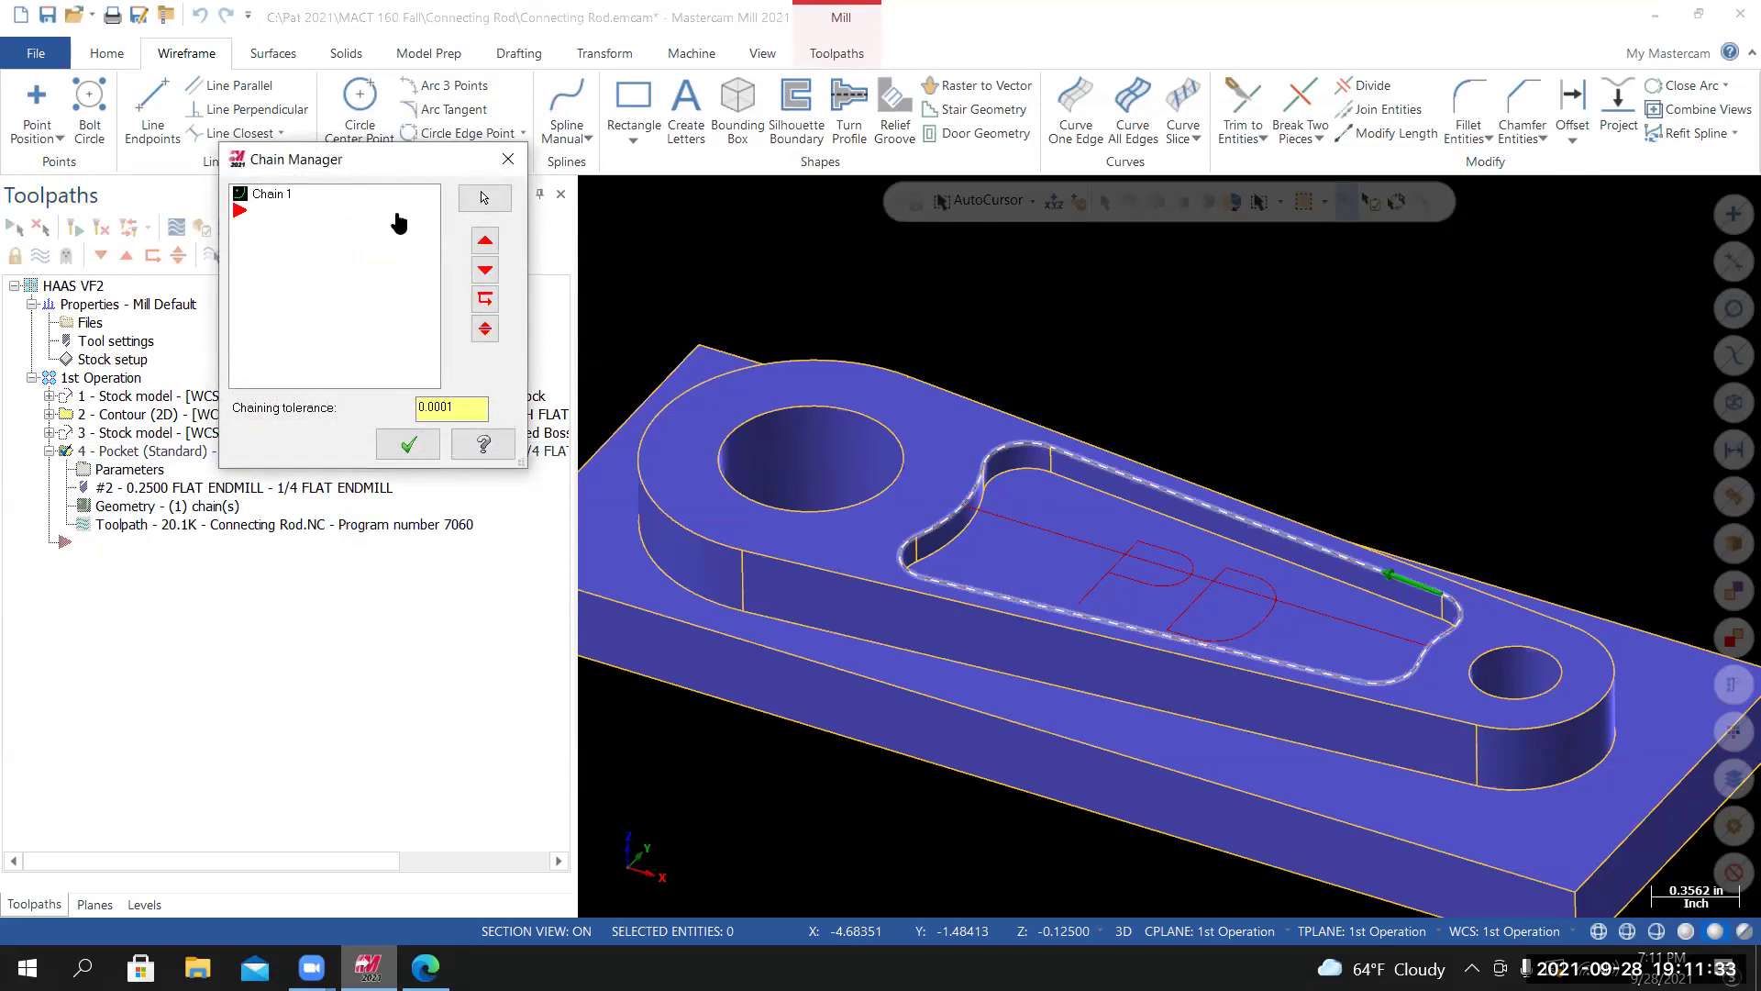
drag(359, 161, 296, 338)
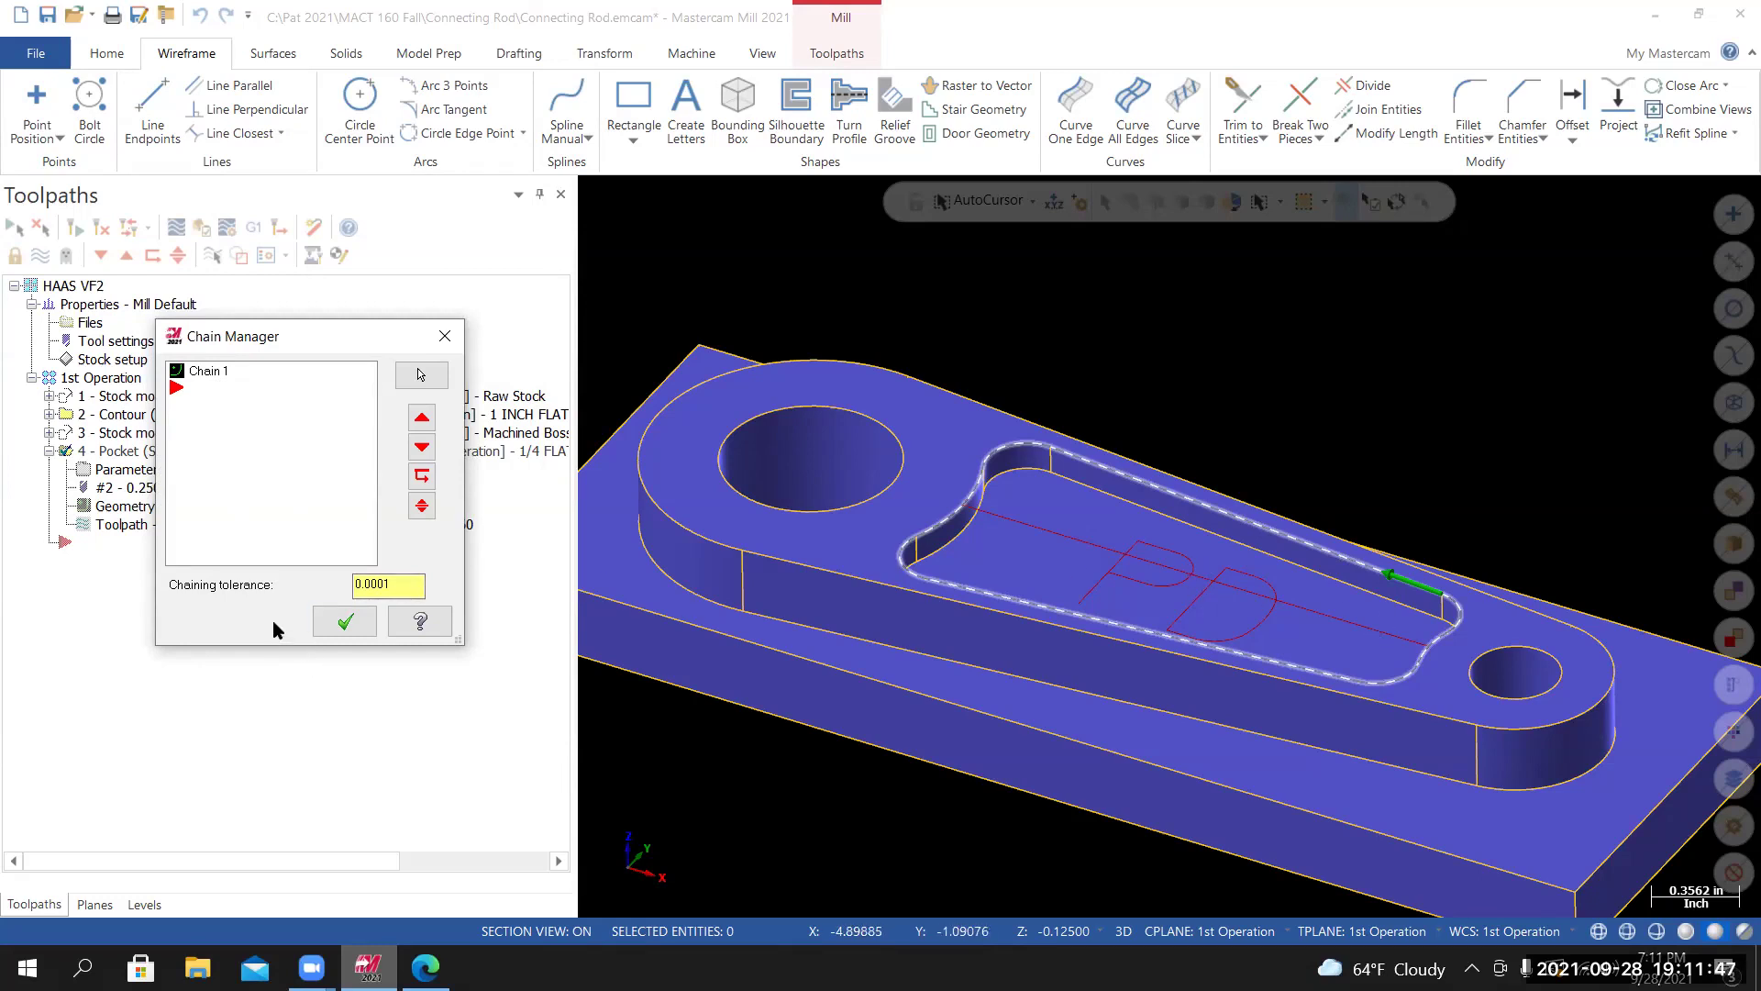
right_click(228, 463)
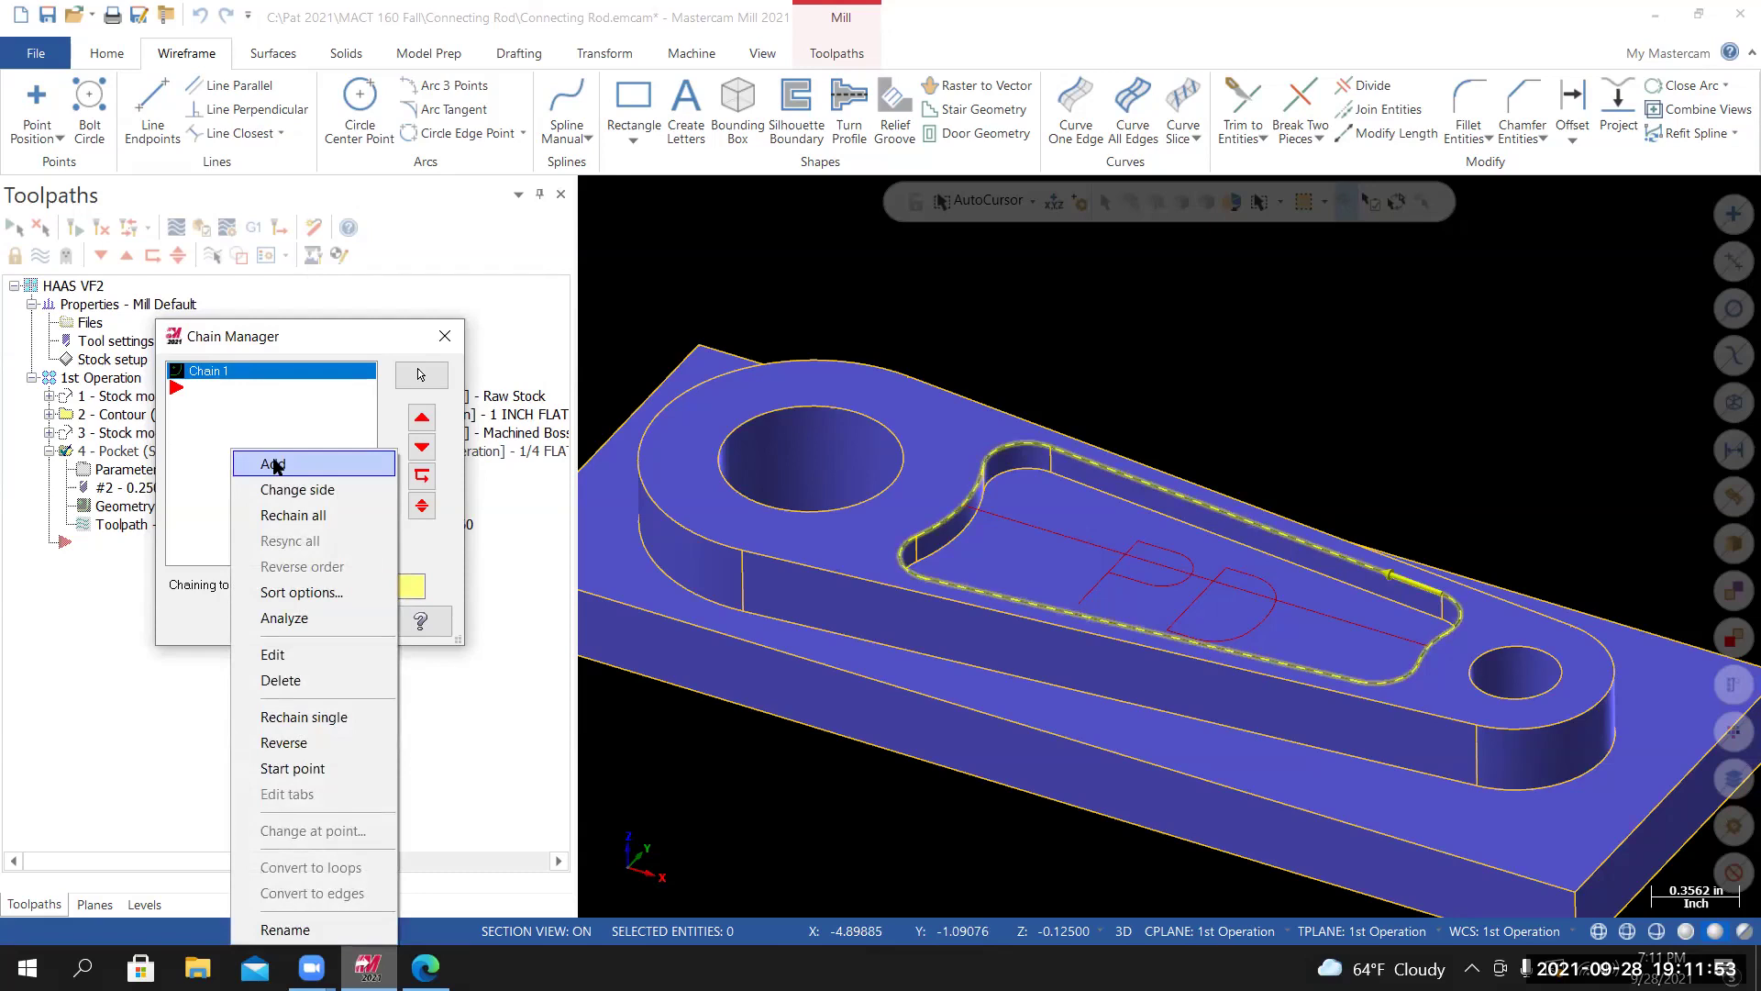
click(274, 465)
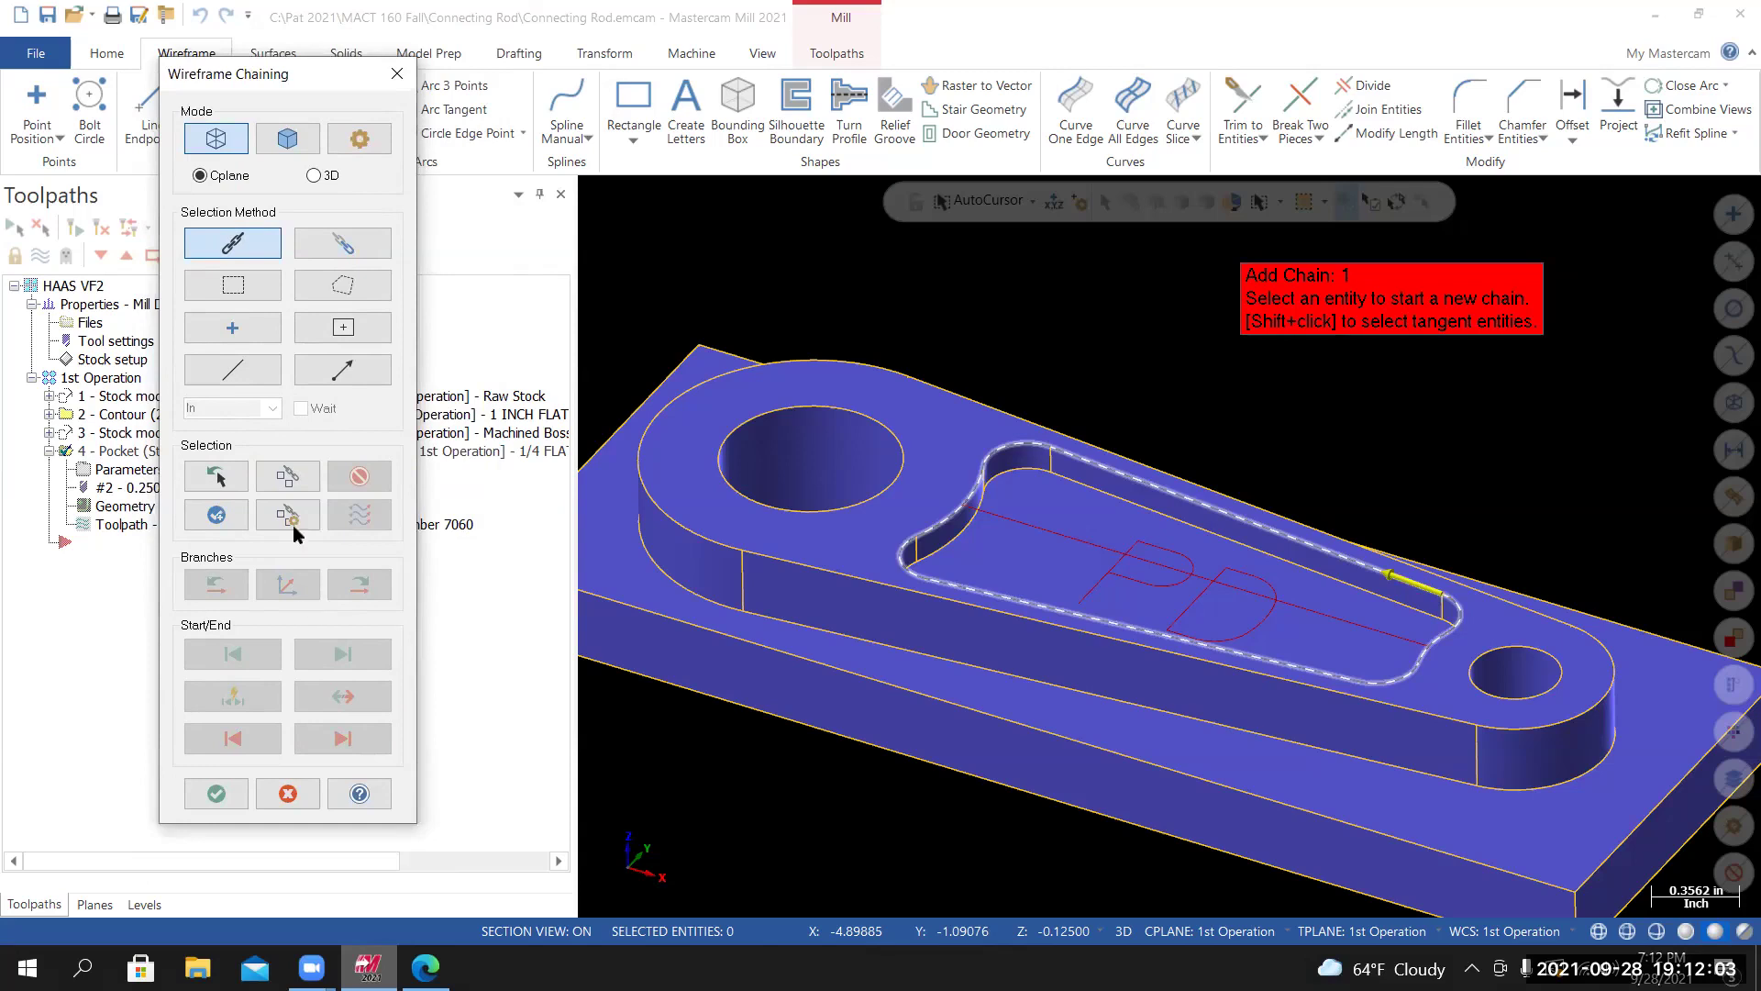
click(236, 330)
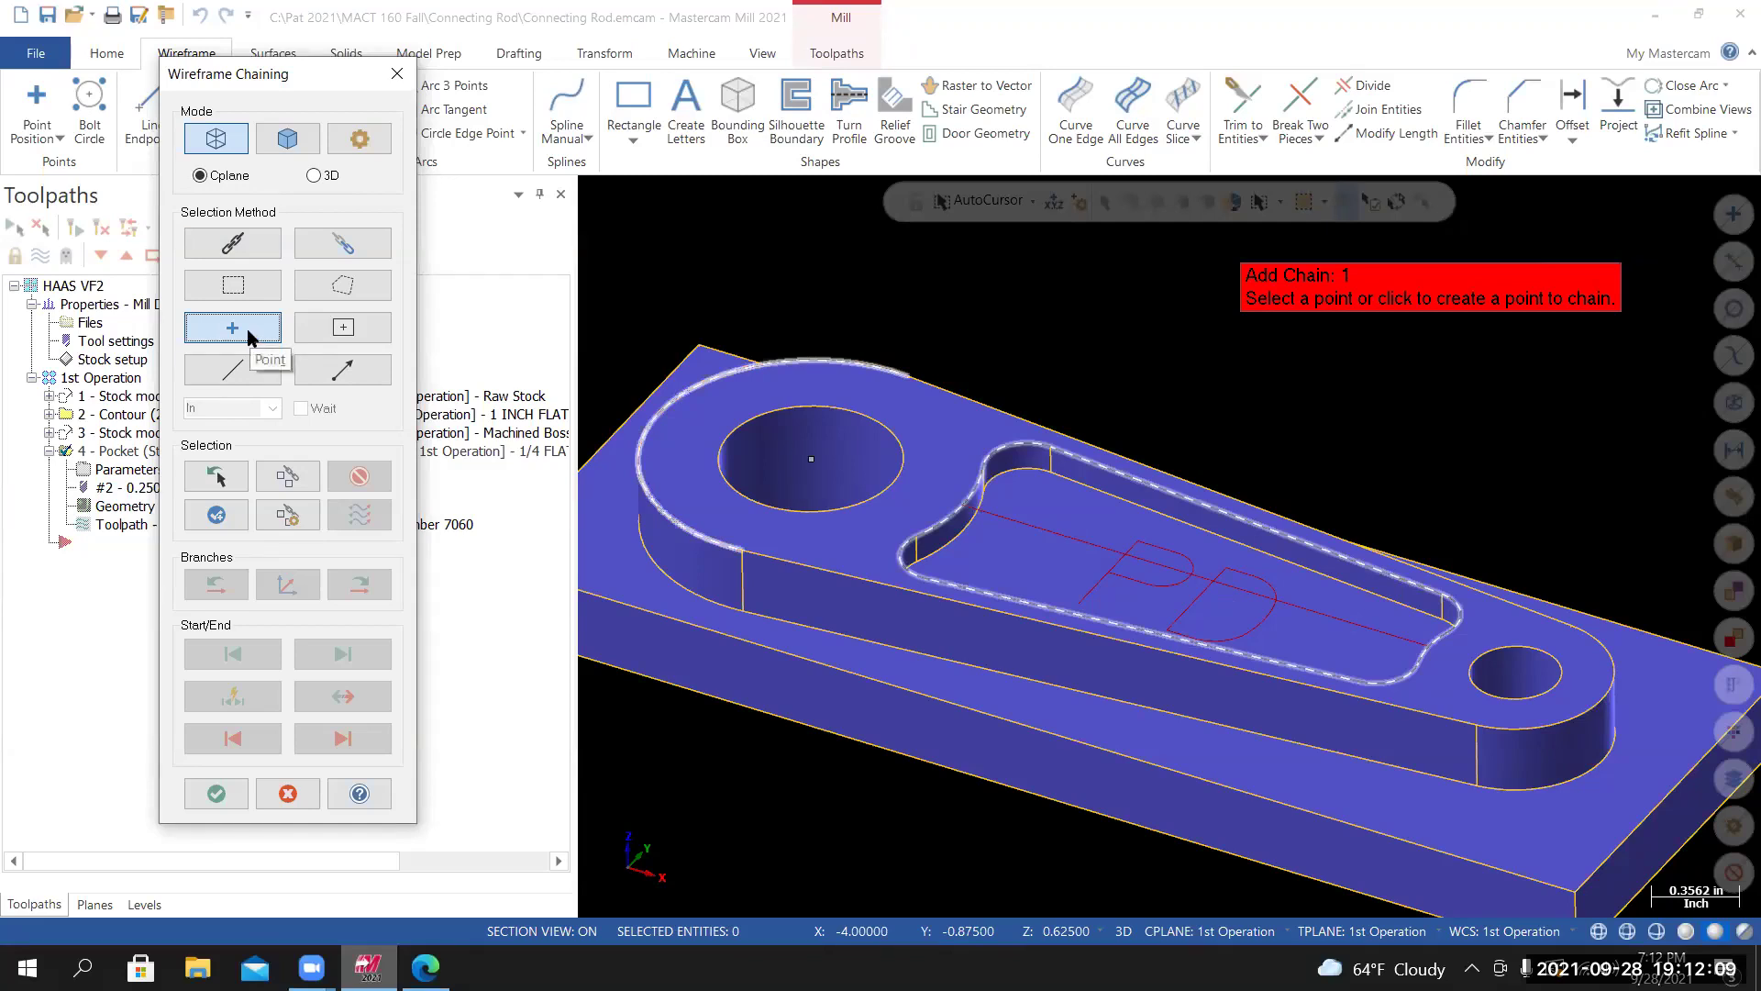
click(250, 239)
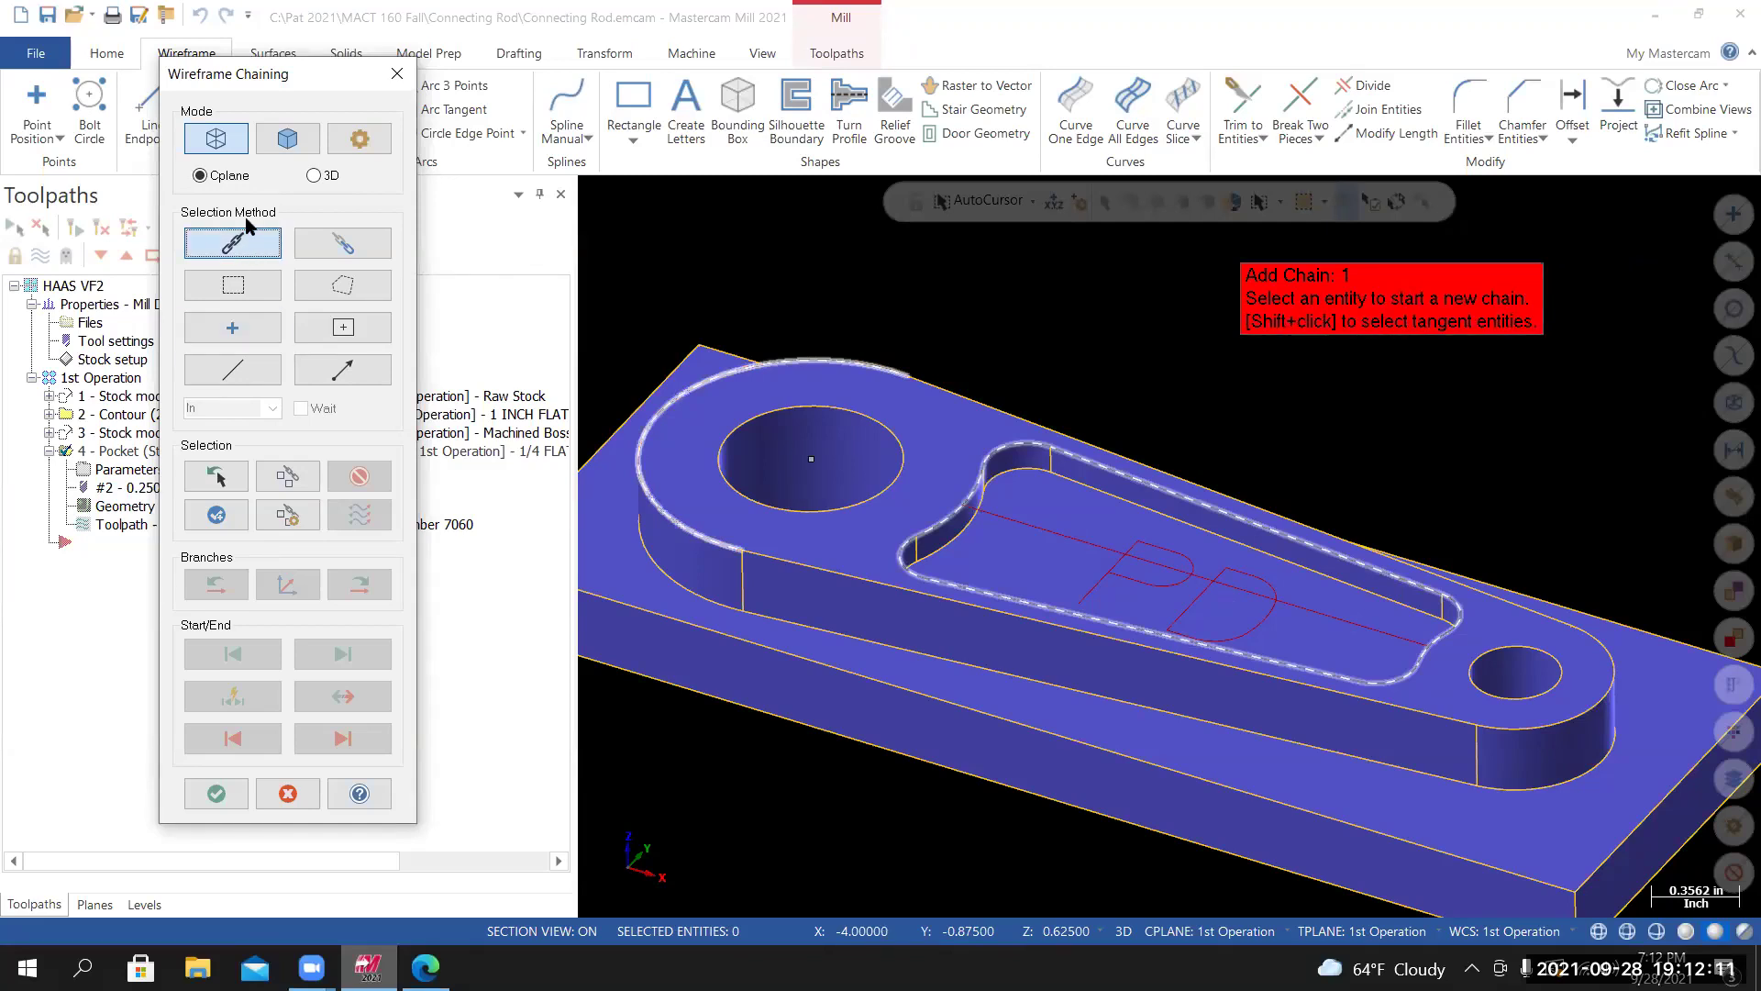
click(231, 330)
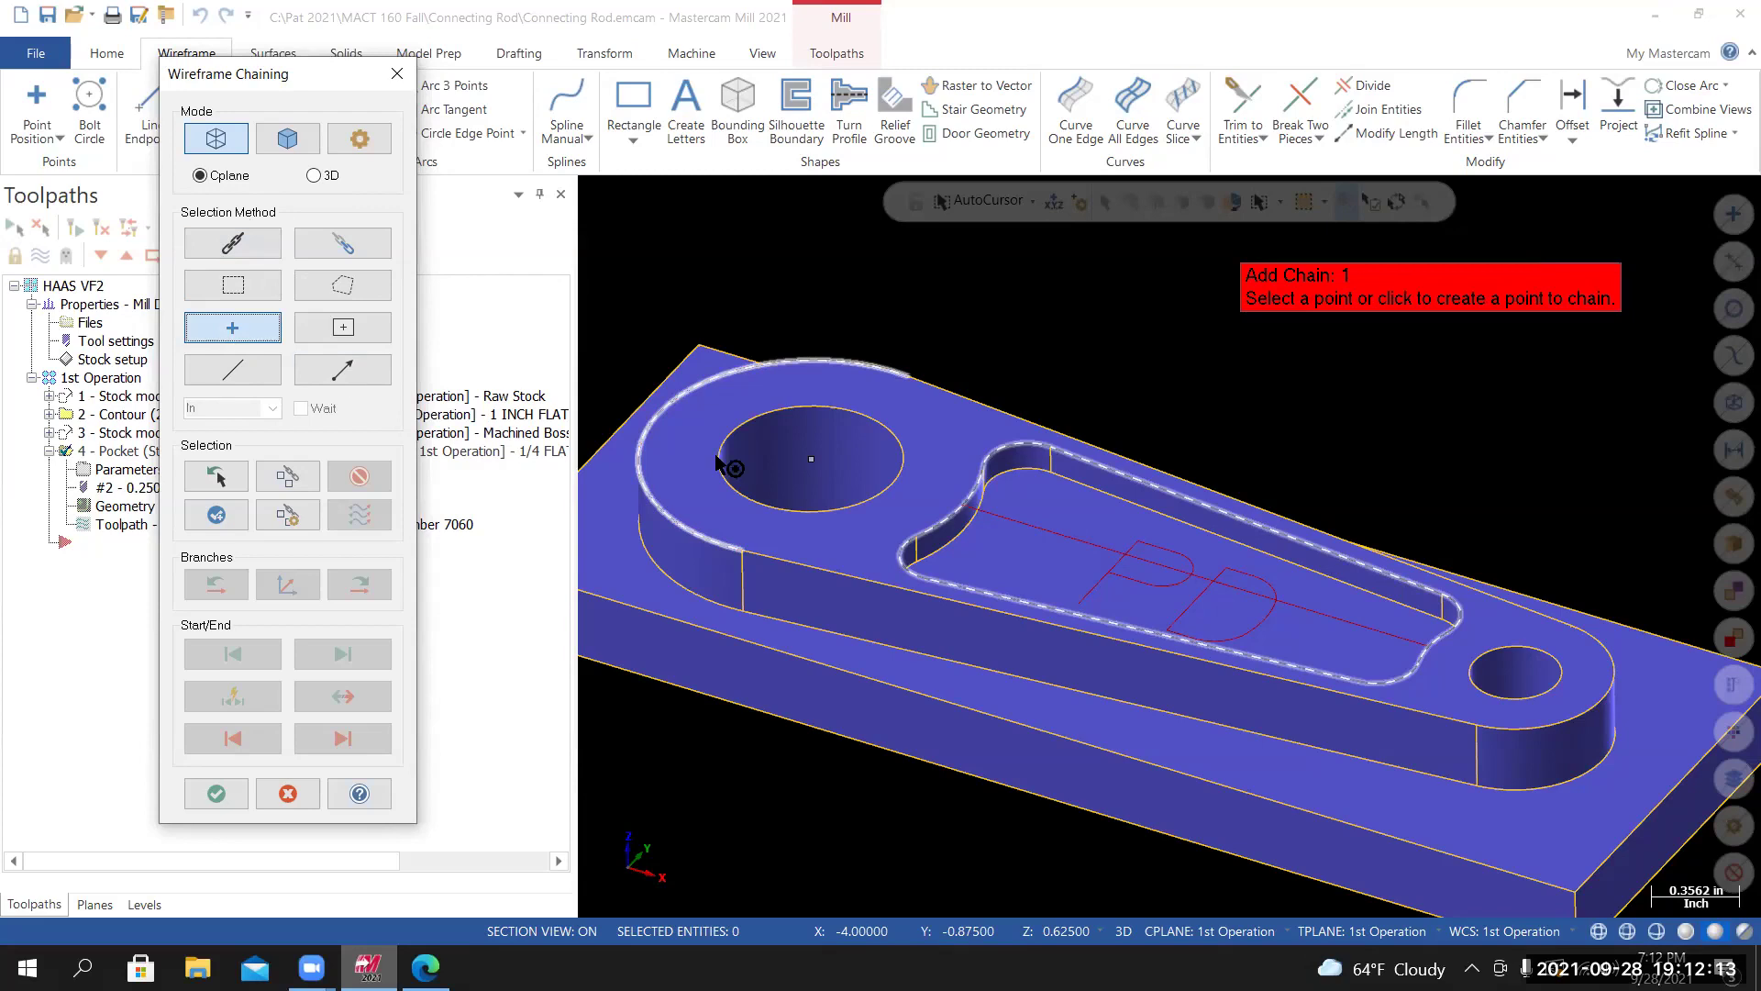
Add the midpoint of the pocket's centre line, between the letters P and D, as a point chain and accept the geometry.
scroll(1184, 596, up, 2)
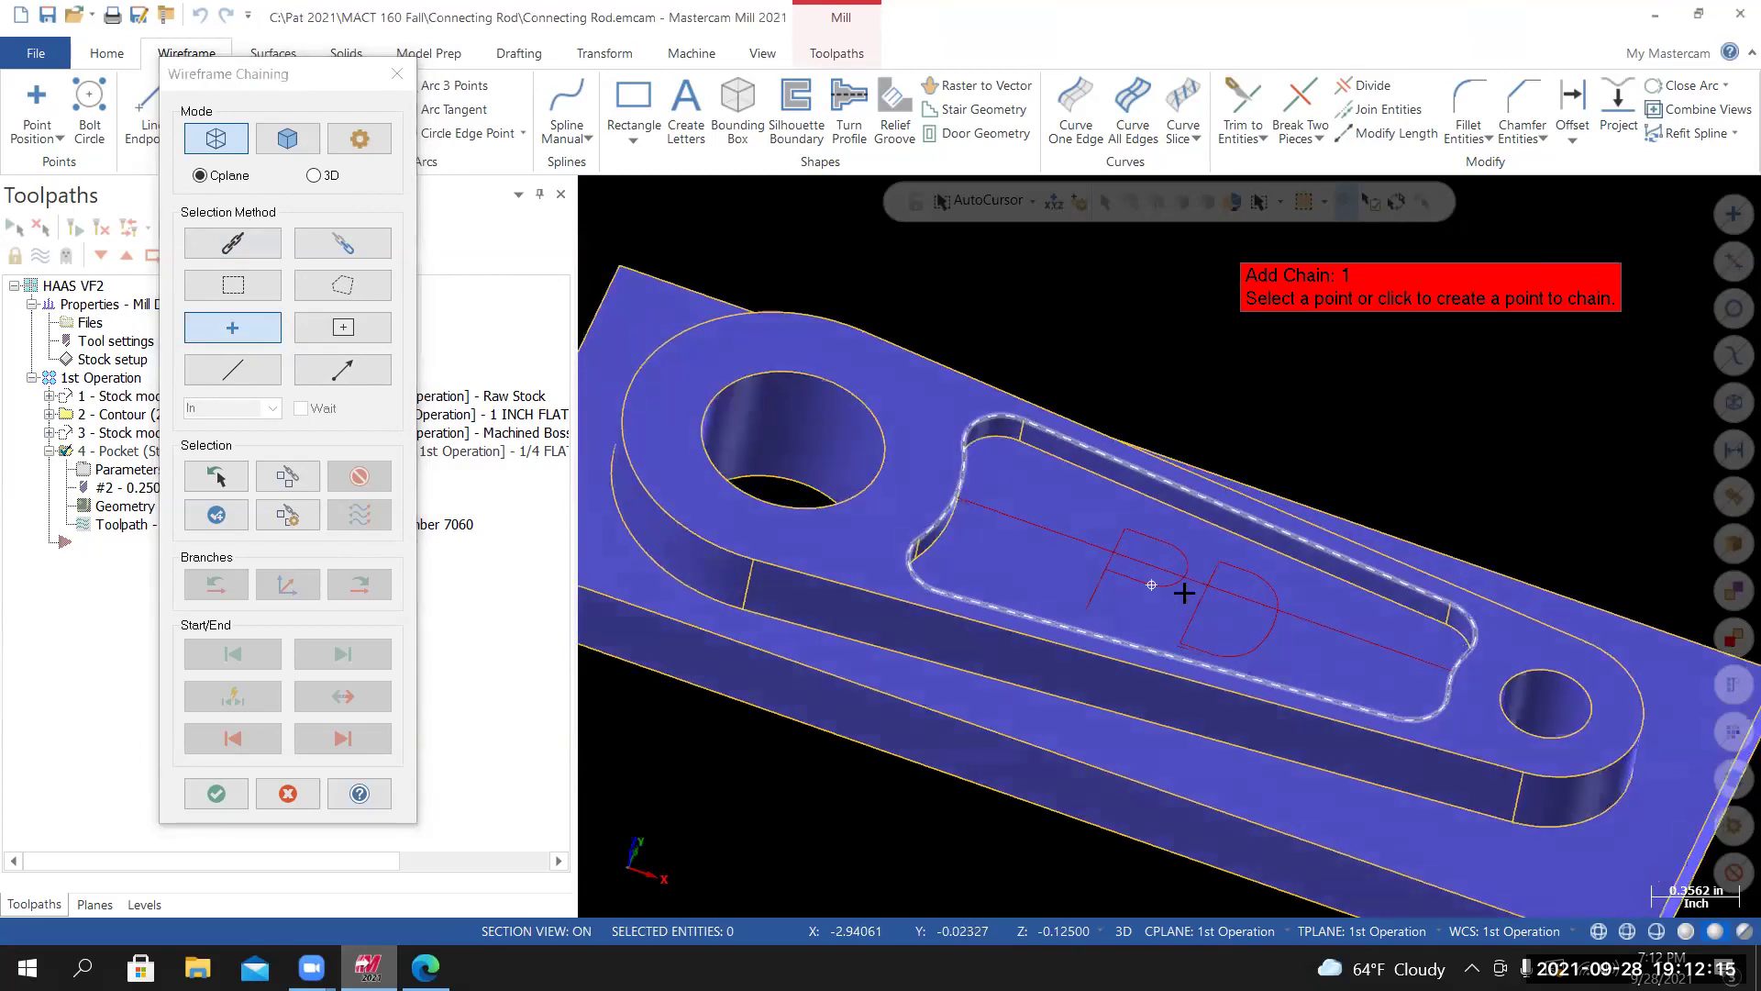
scroll(1183, 593, up, 4)
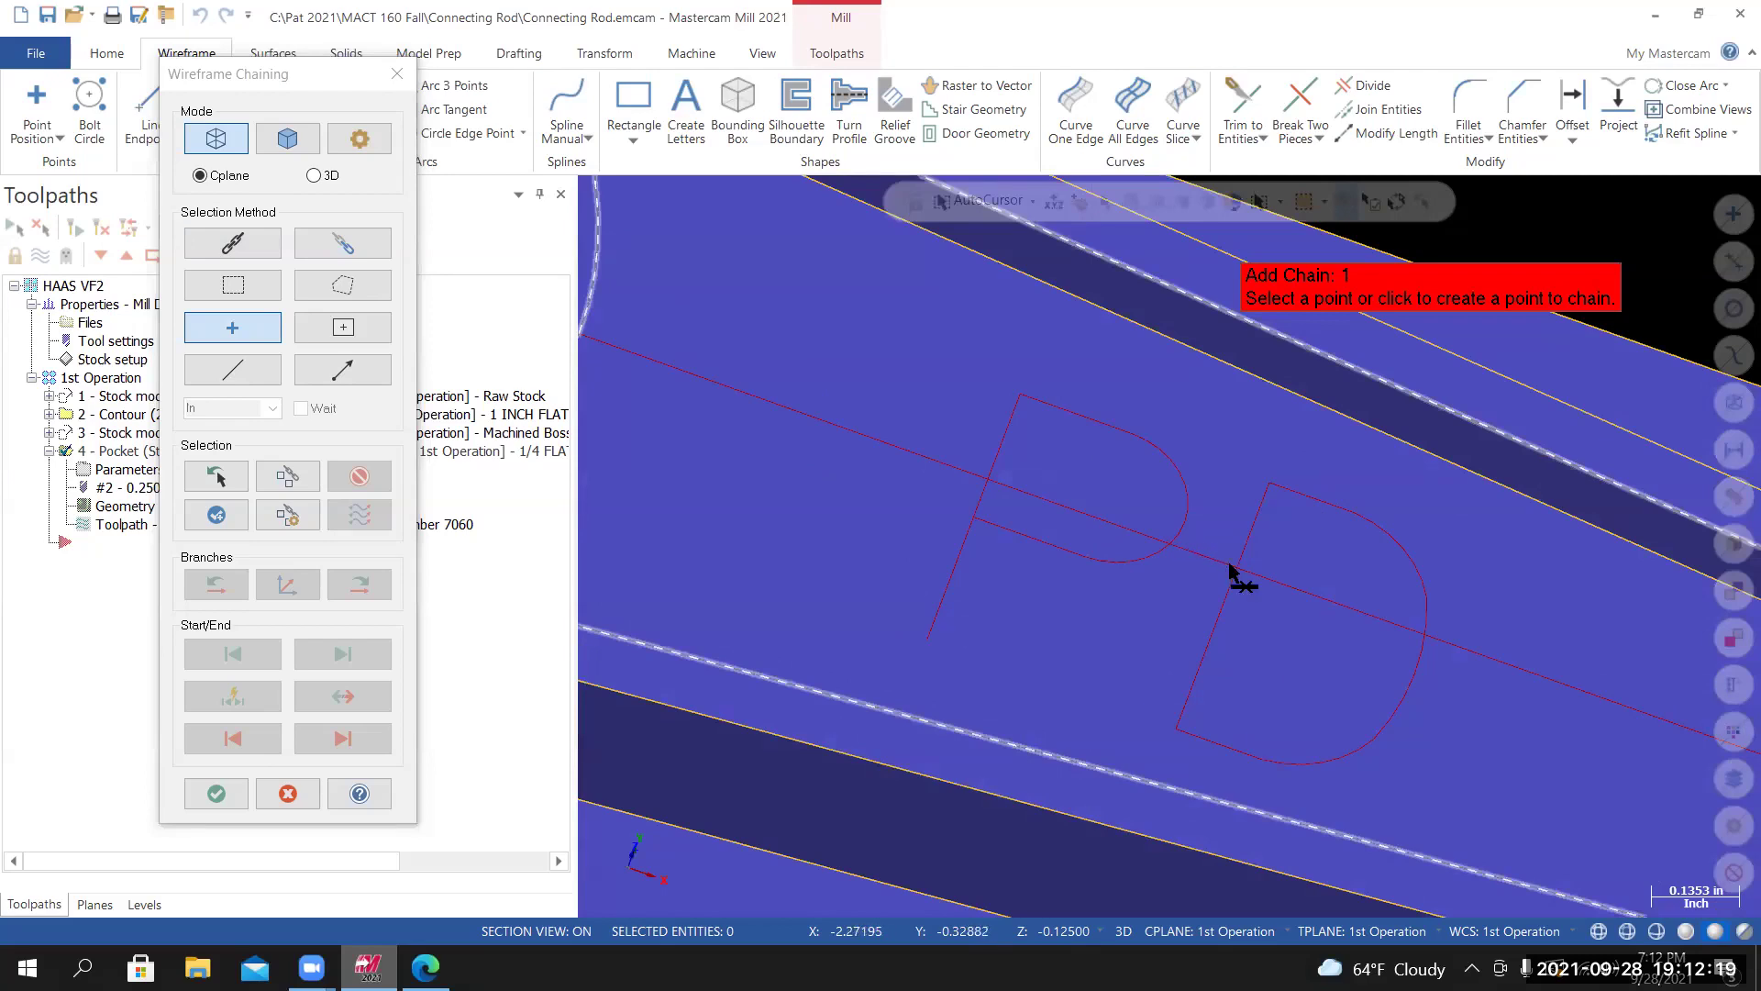
middle_drag(1098, 564, 1230, 547)
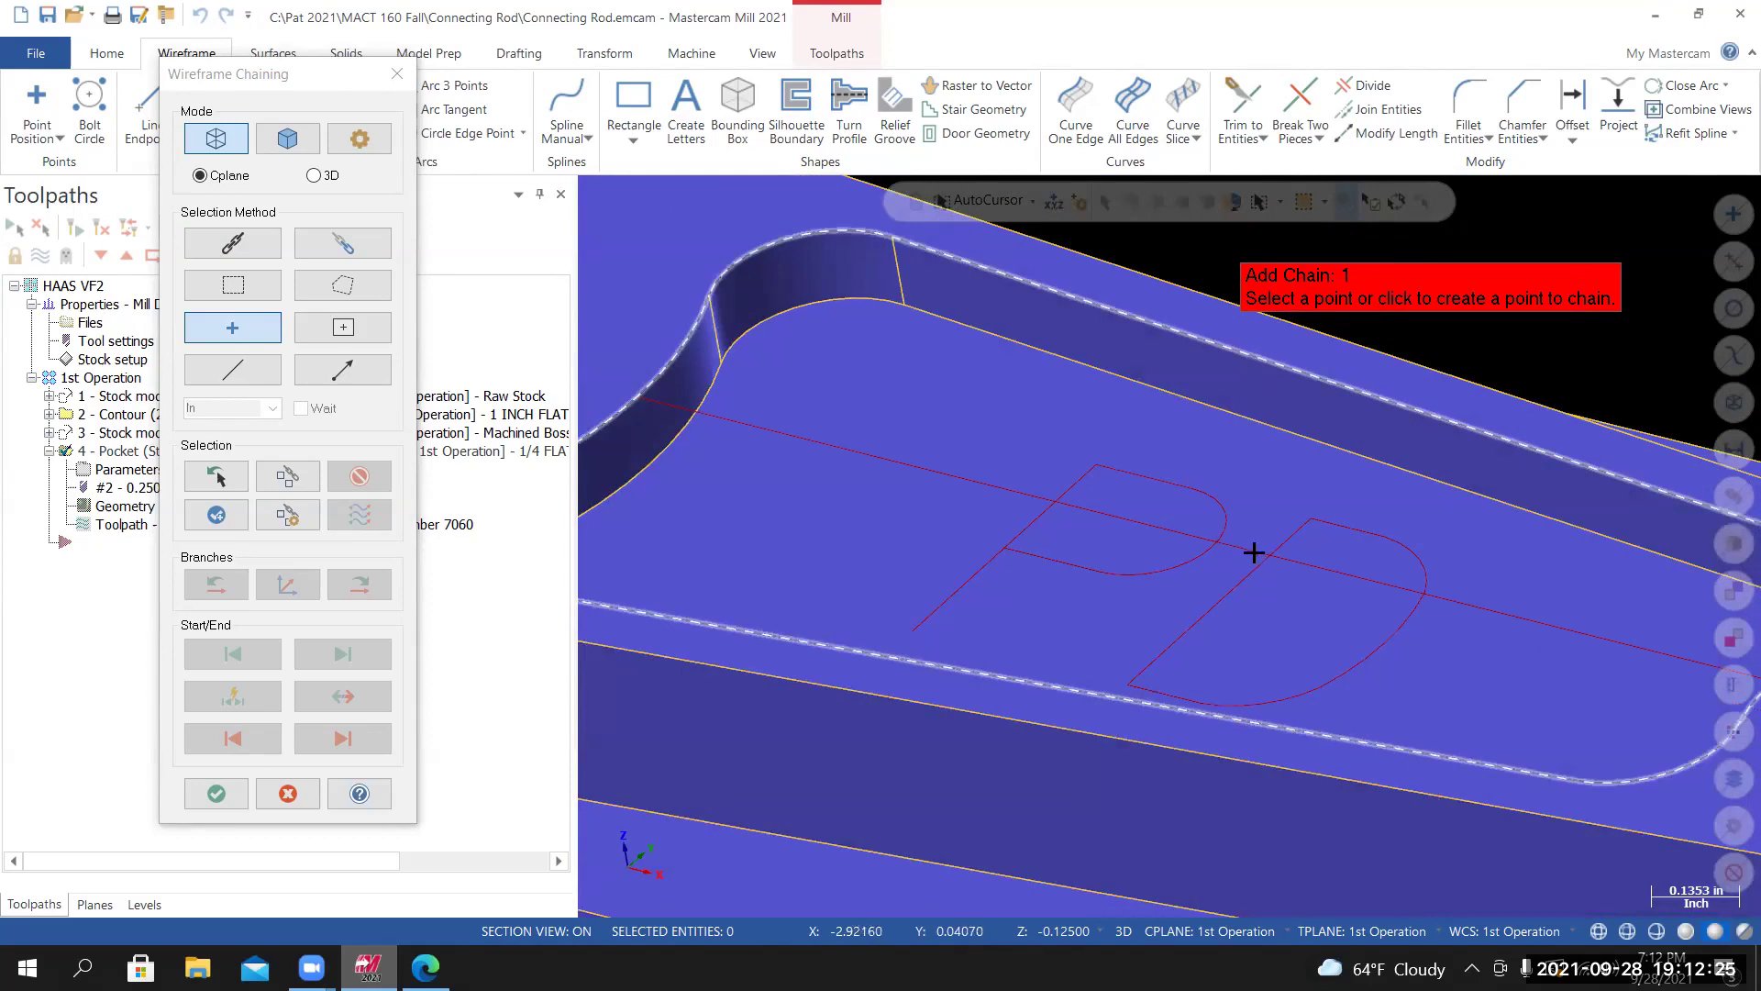
scroll(1301, 597, down, 4)
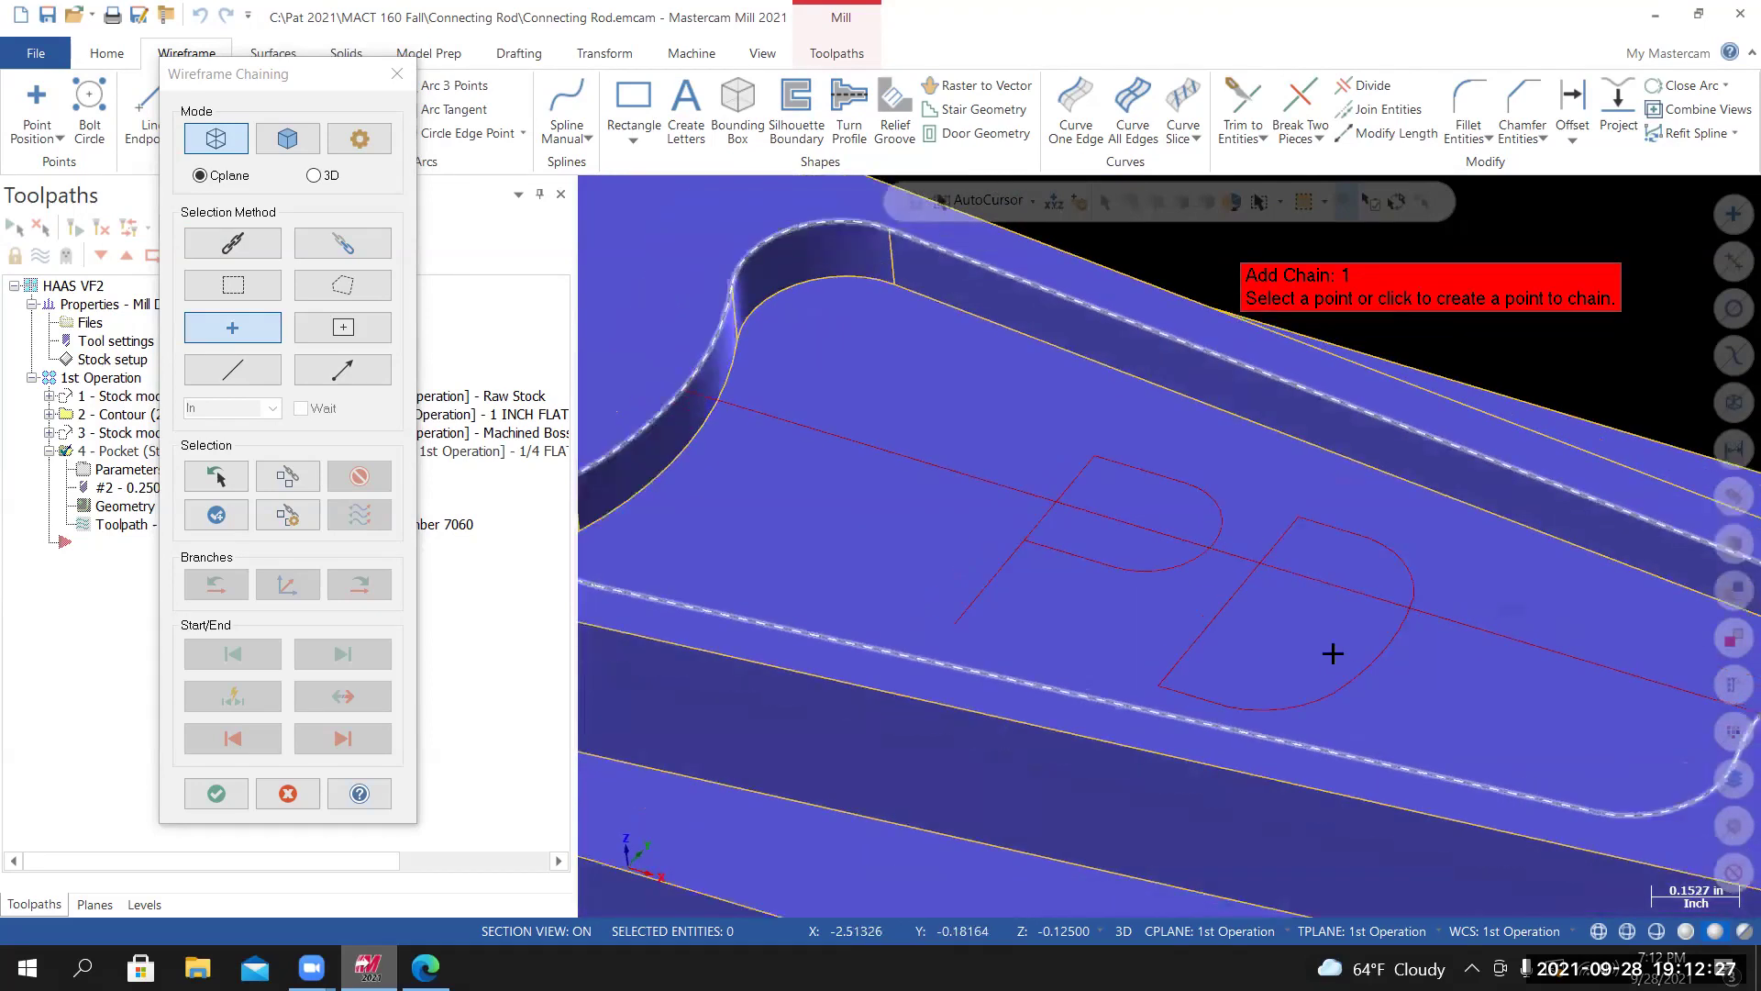
scroll(1292, 607, down, 3)
mouse_move(1294, 597)
middle_down()
mouse_move(1274, 578)
mouse_move(1294, 597)
middle_up()
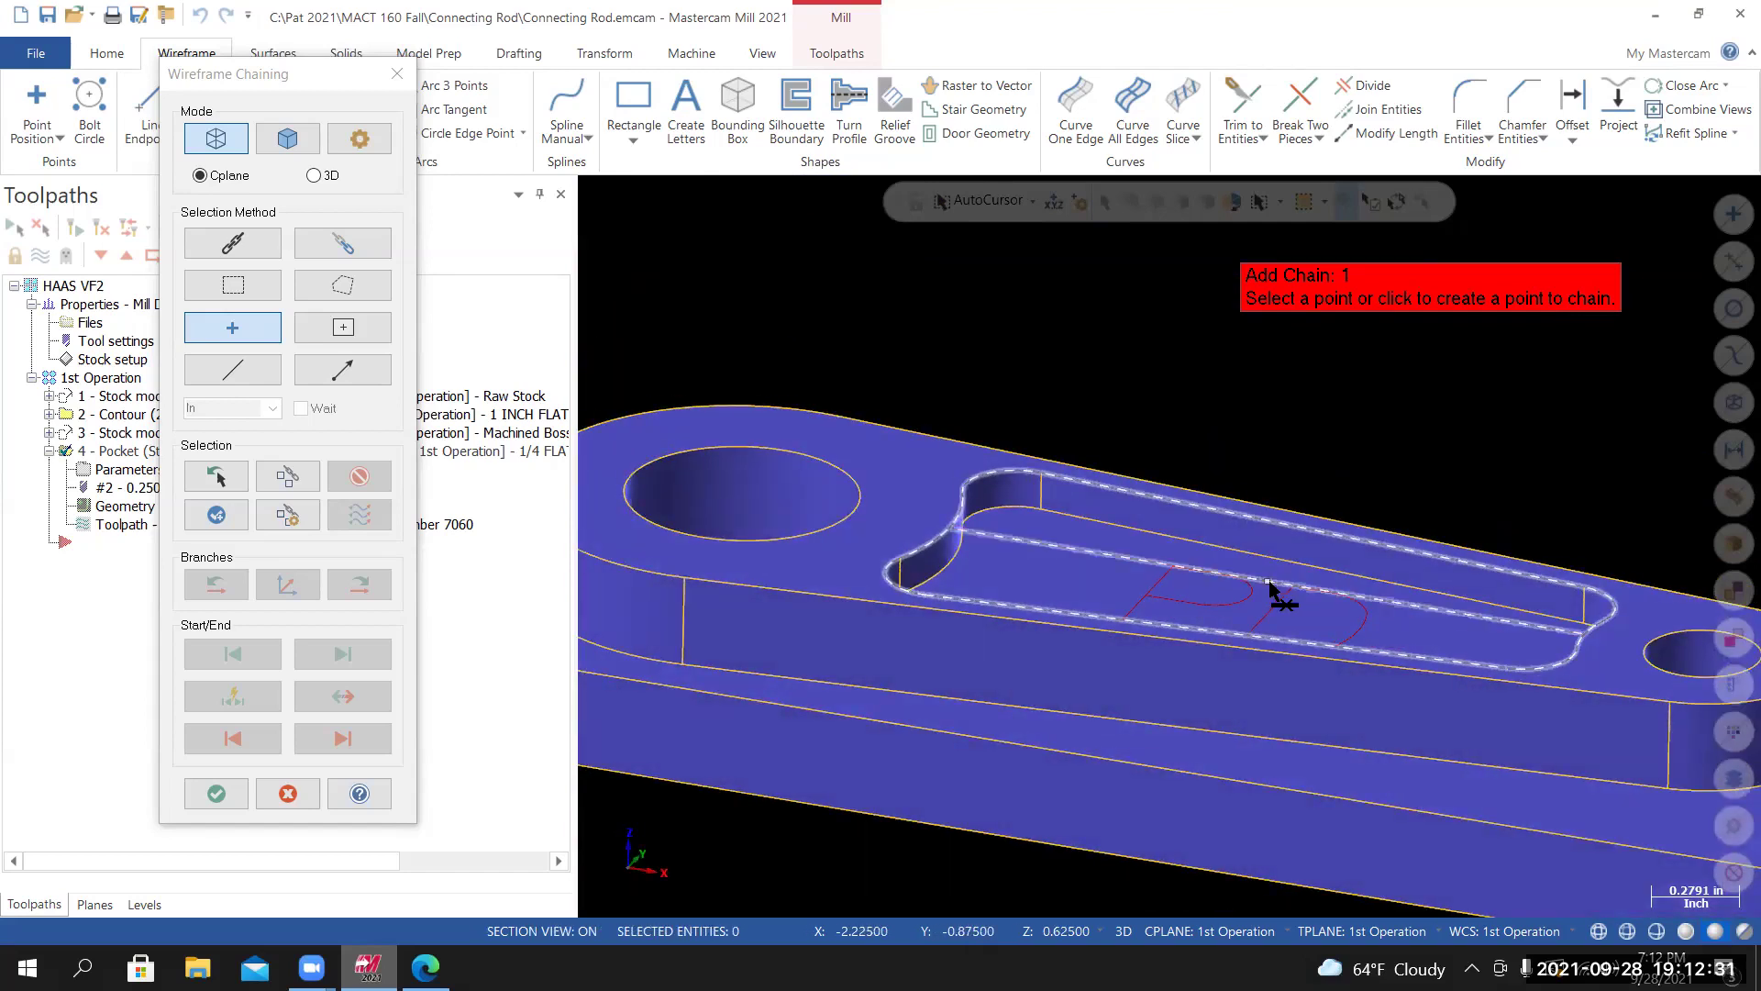
scroll(1270, 587, up, 2)
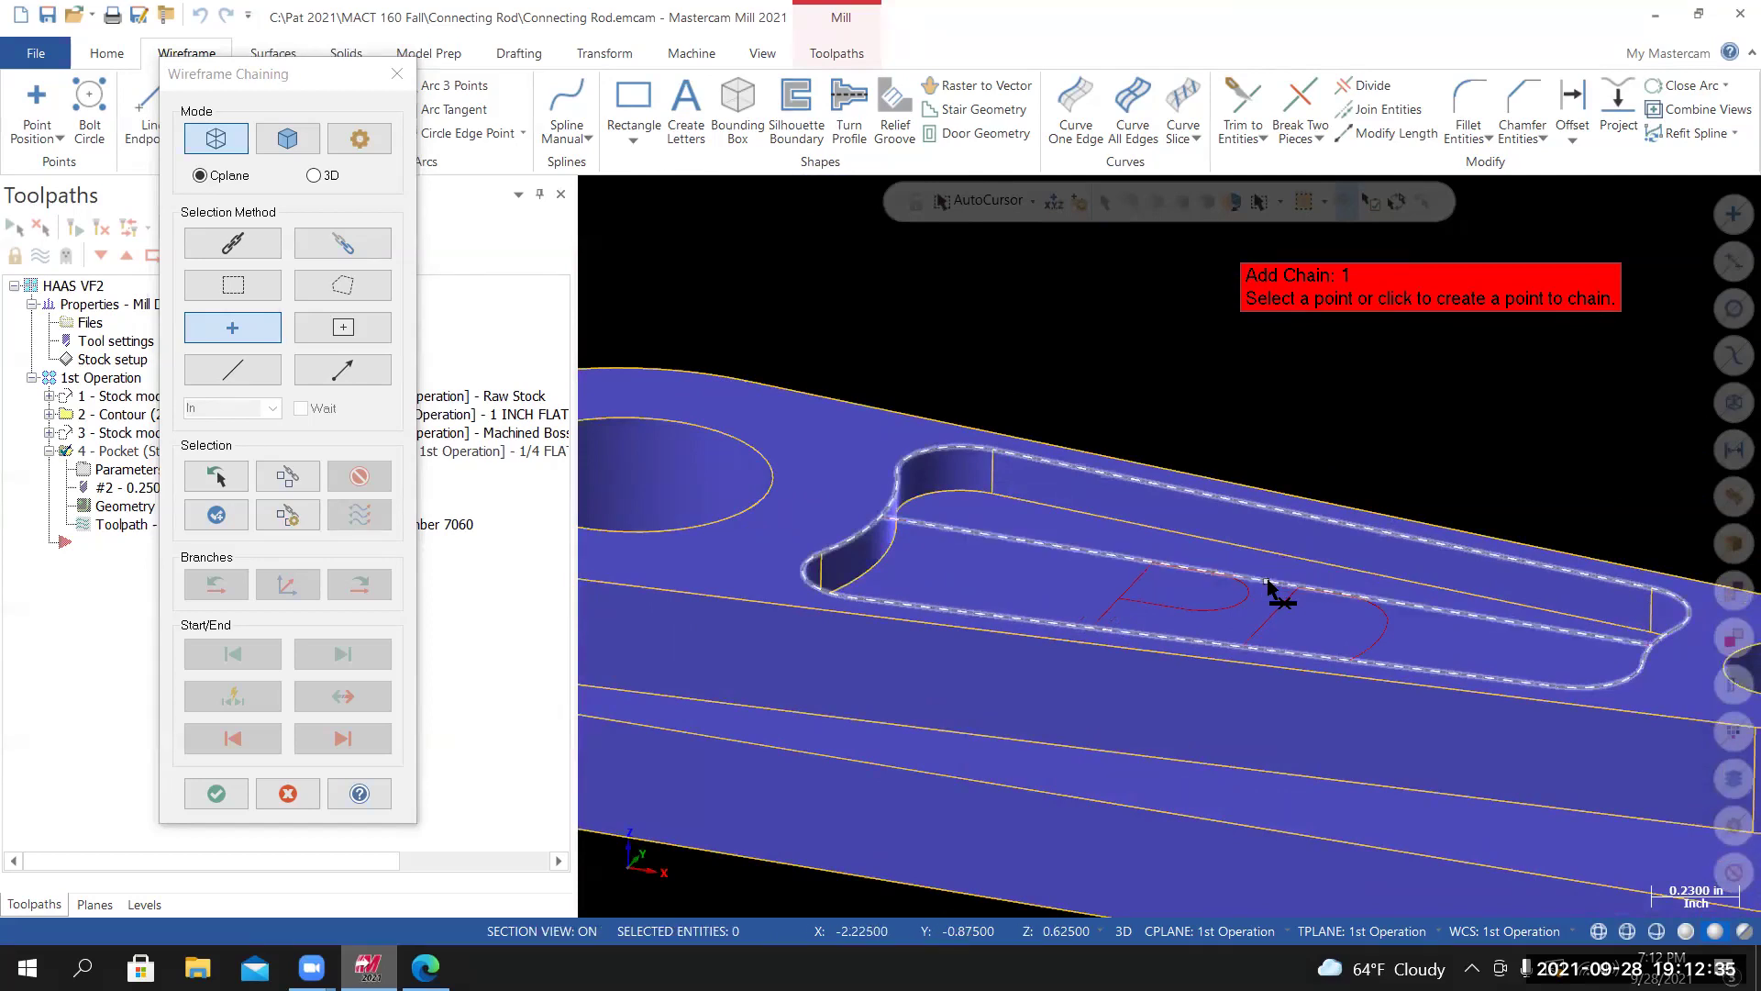
click(1268, 581)
mouse_move(1265, 581)
middle_down()
mouse_move(1263, 494)
mouse_move(1309, 479)
mouse_move(1349, 413)
mouse_move(1459, 465)
mouse_move(1456, 417)
mouse_move(1460, 470)
middle_up()
scroll(1461, 466, down, 4)
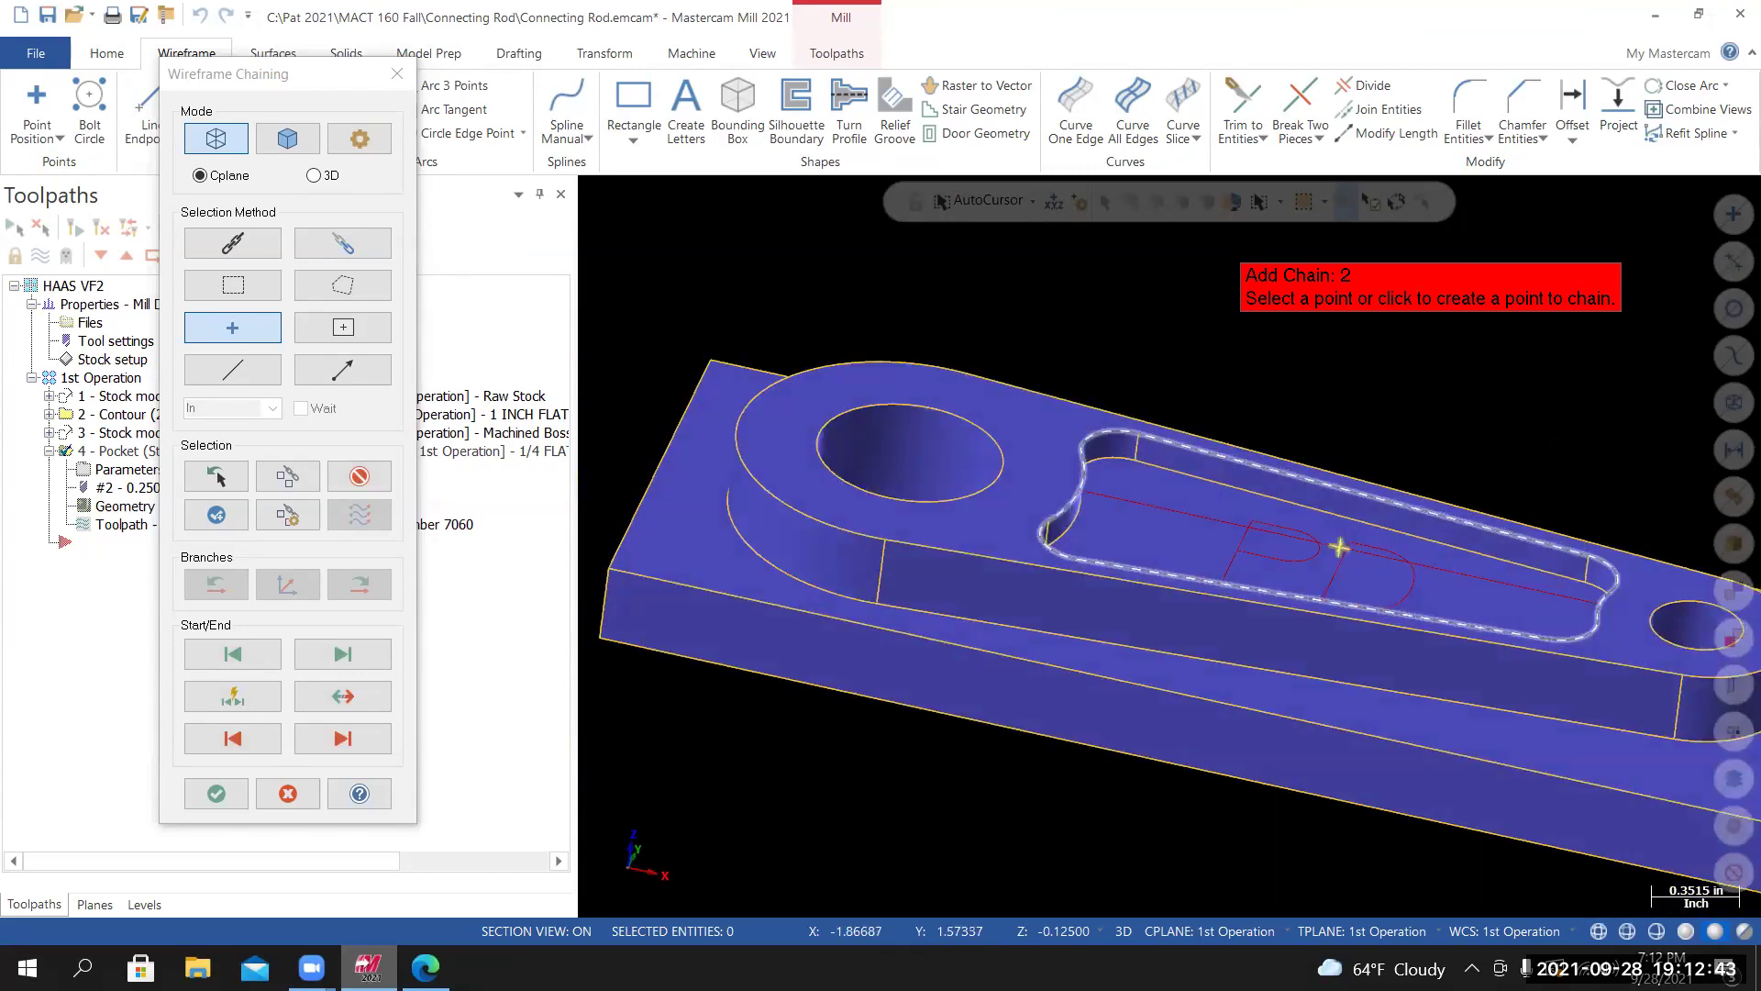
click(217, 794)
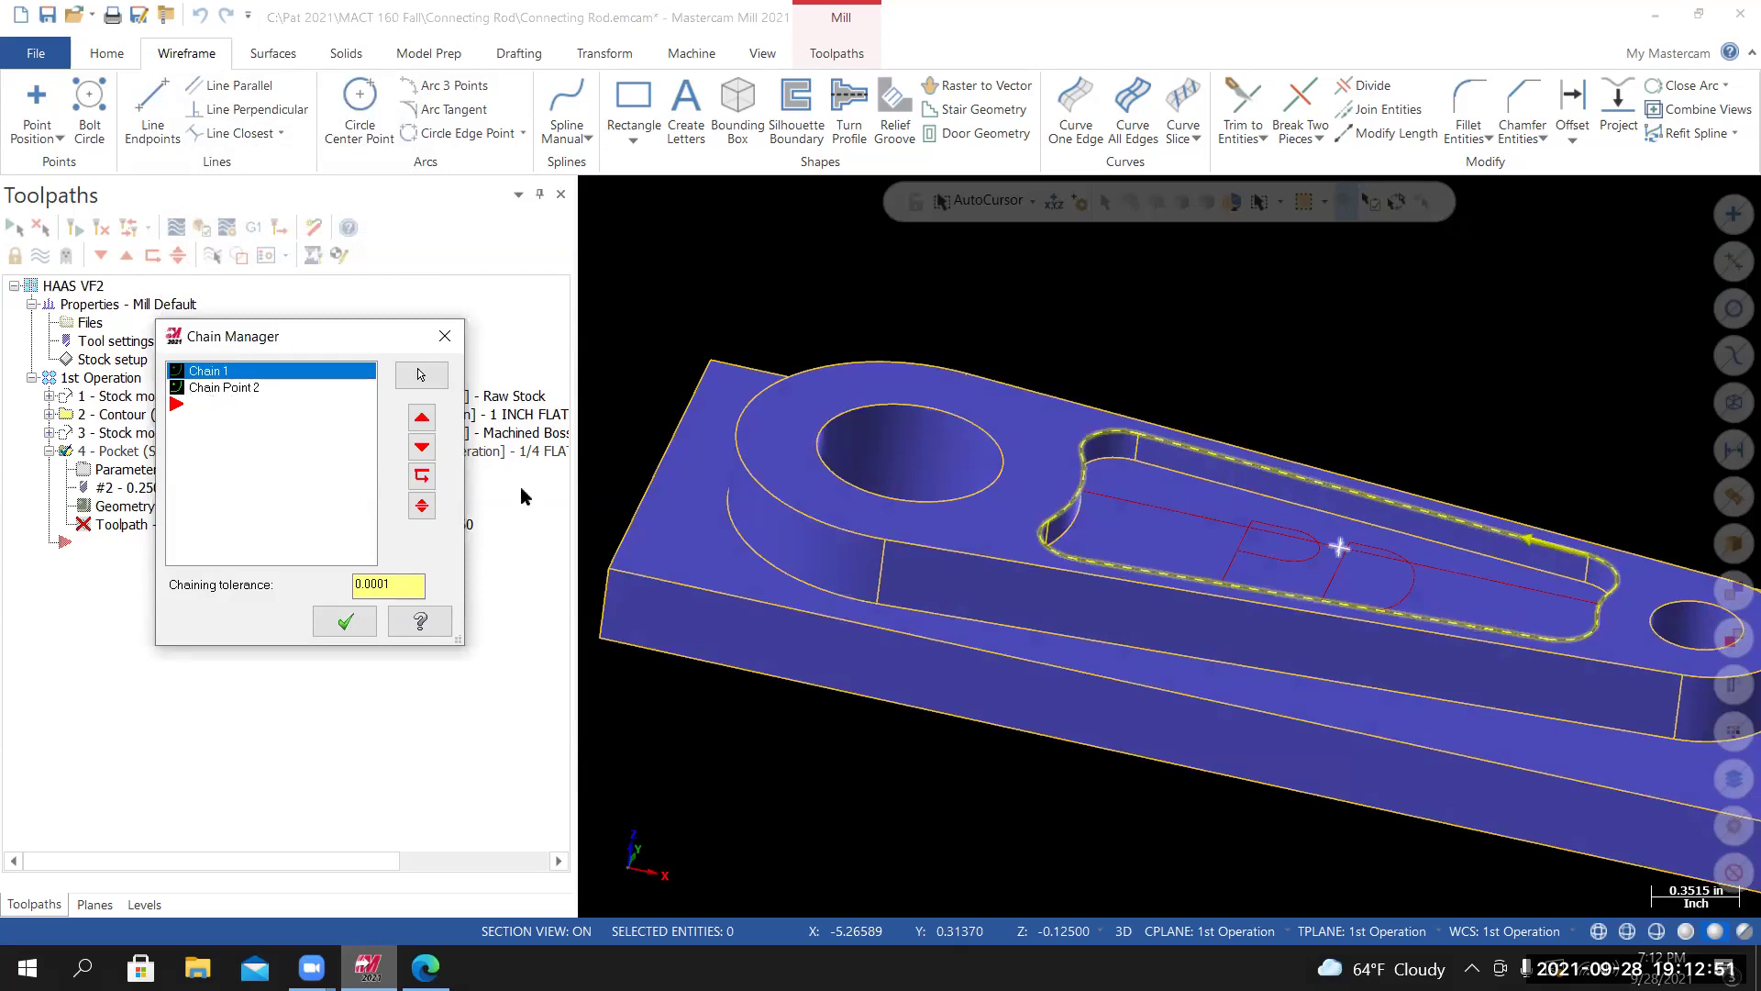
middle_drag(1340, 548, 1101, 474)
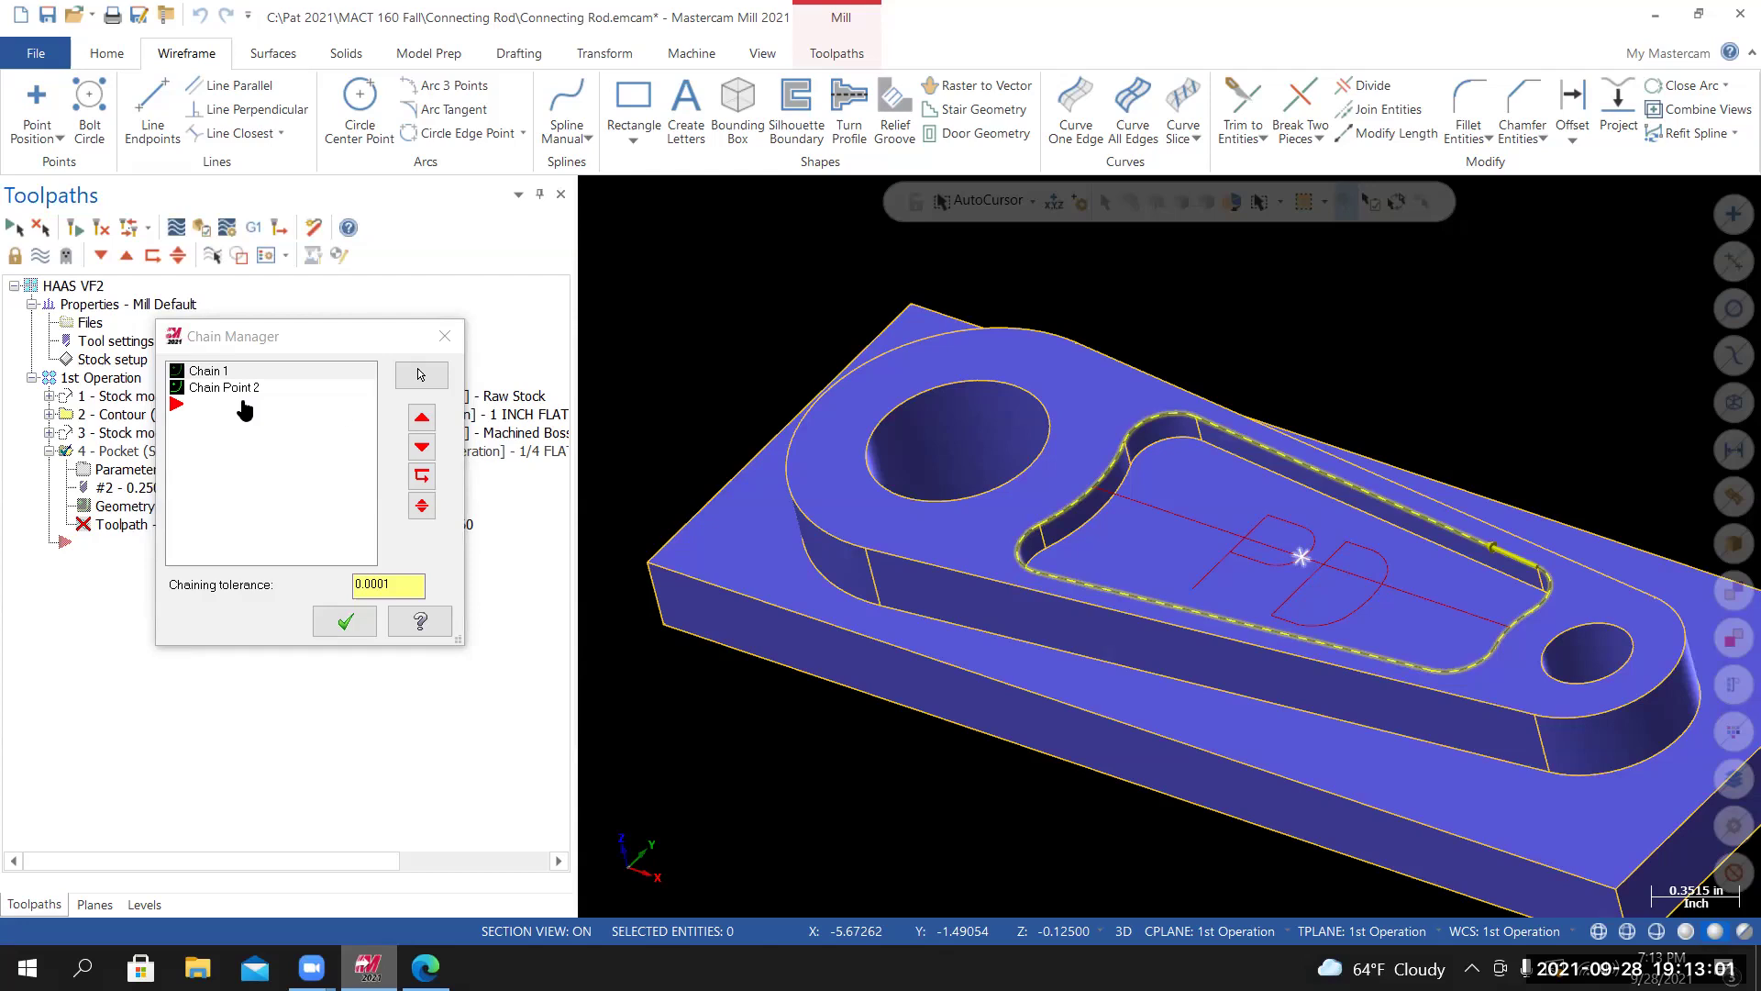
click(344, 624)
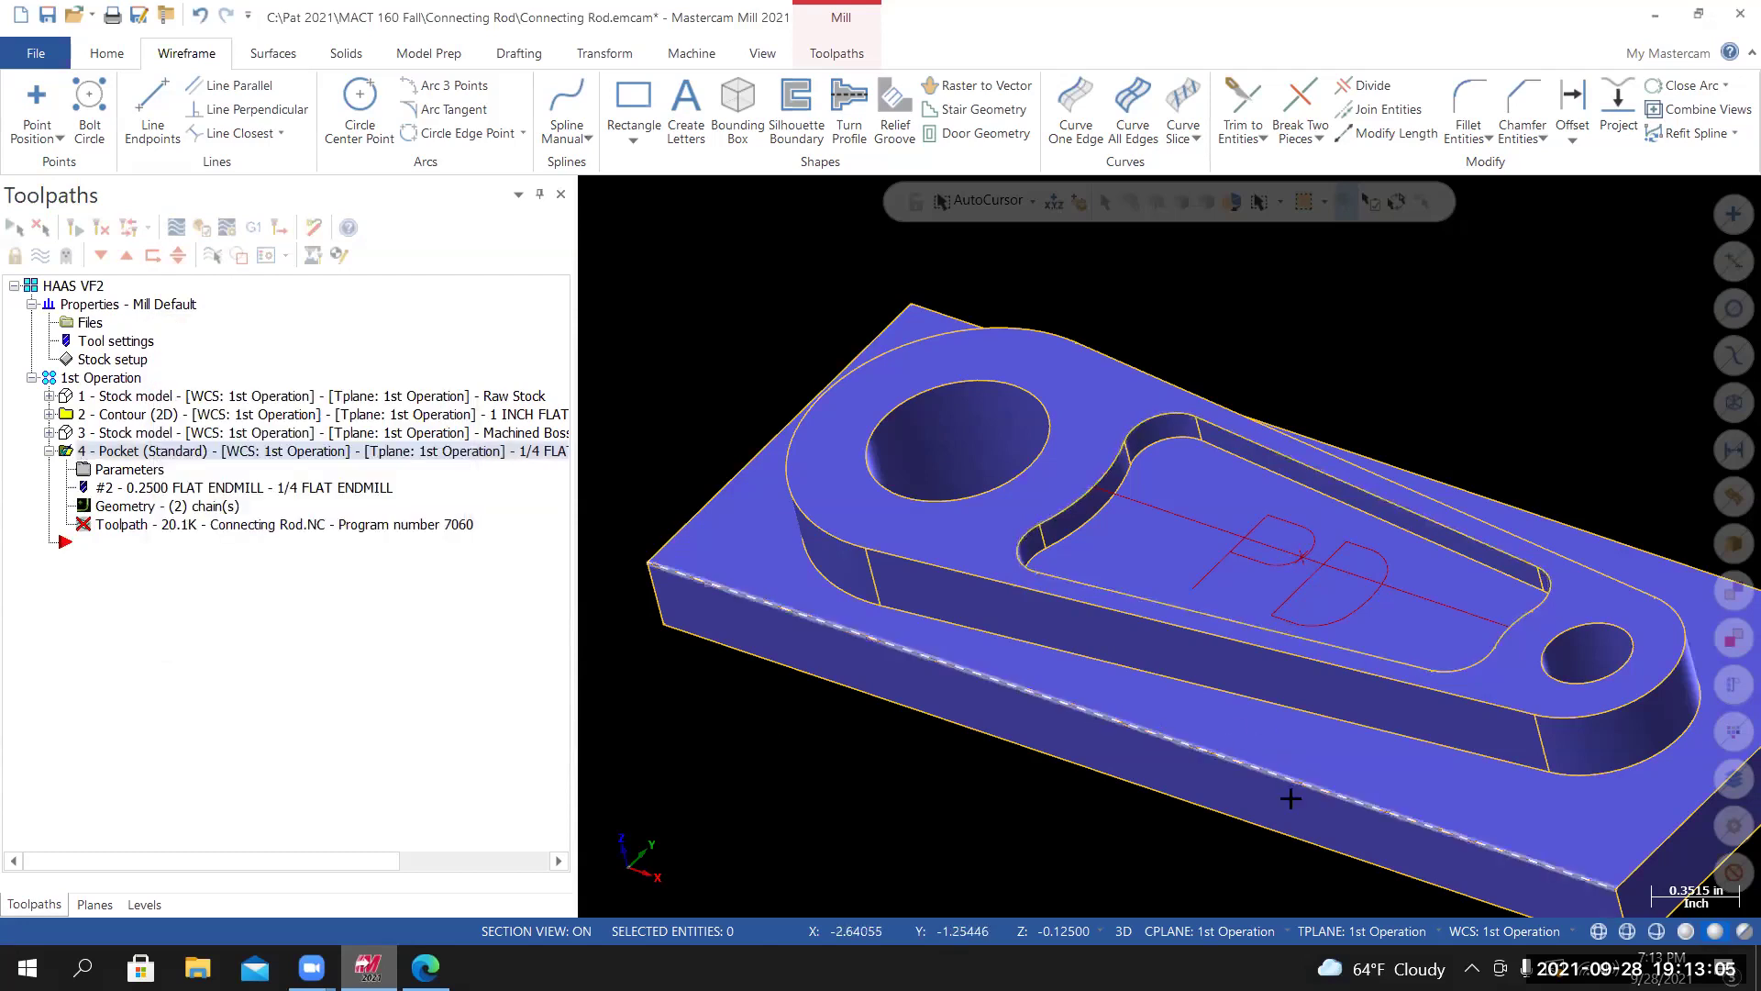
Regenerate the pocket toolpath with its updated chain geometry.
middle_drag(1220, 737, 1274, 739)
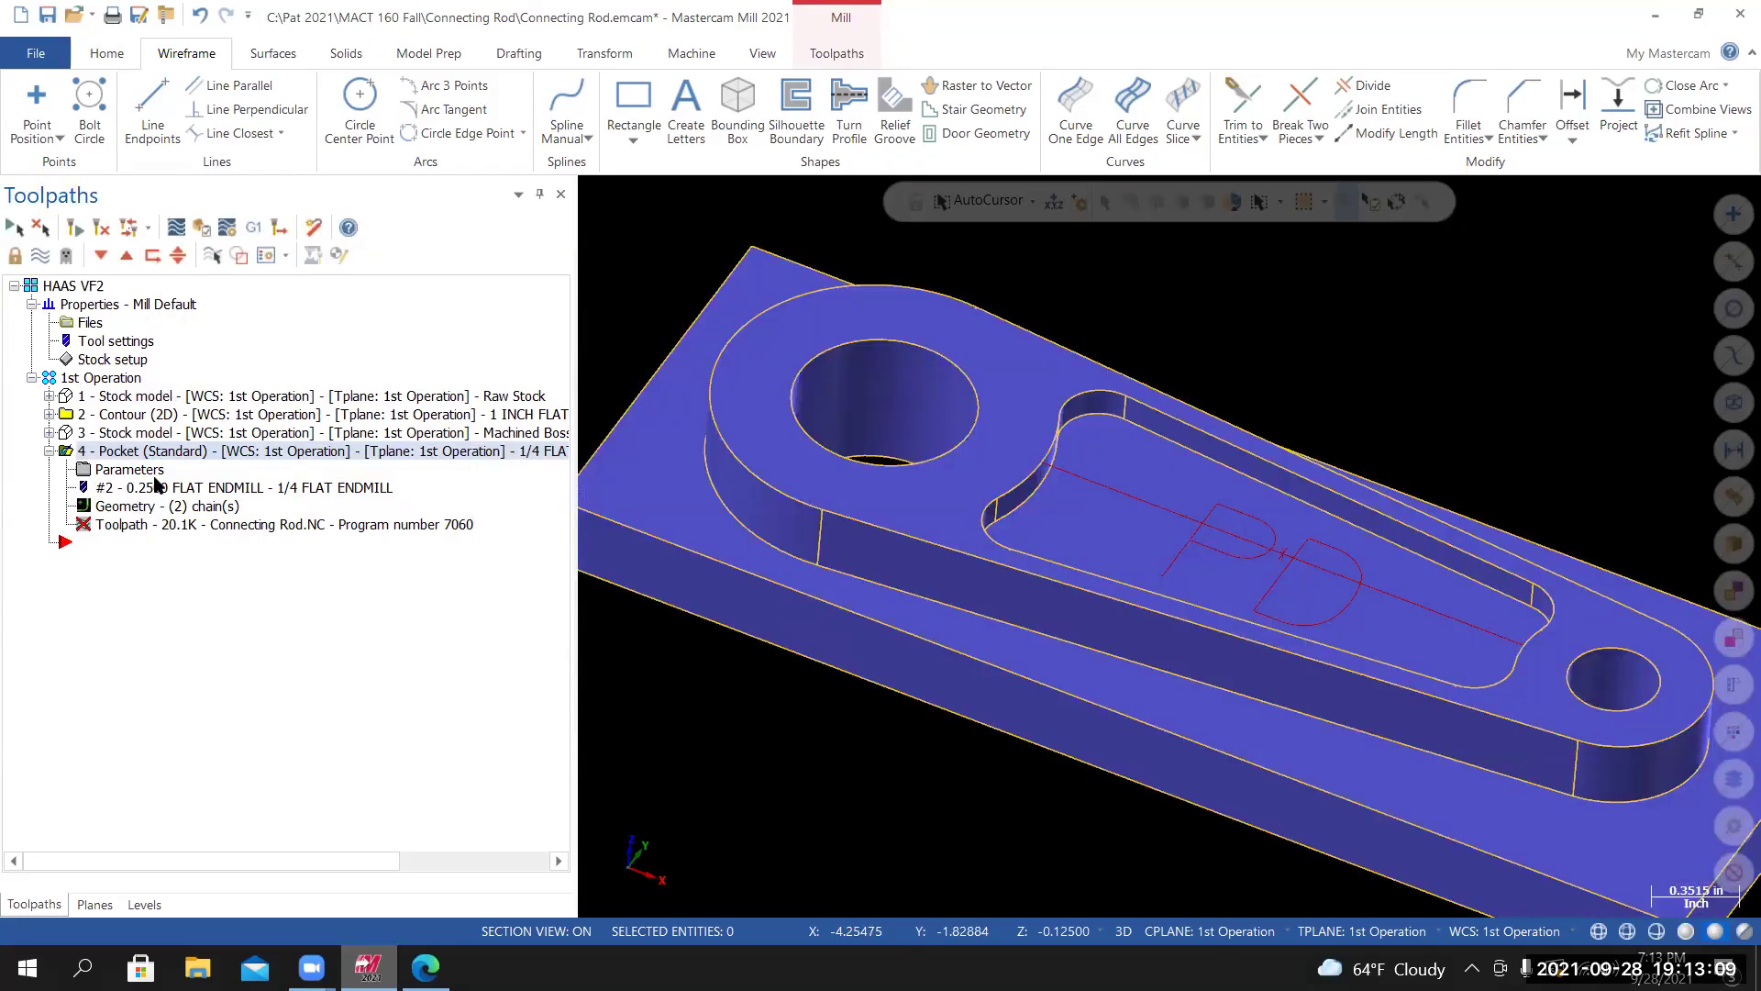
click(101, 227)
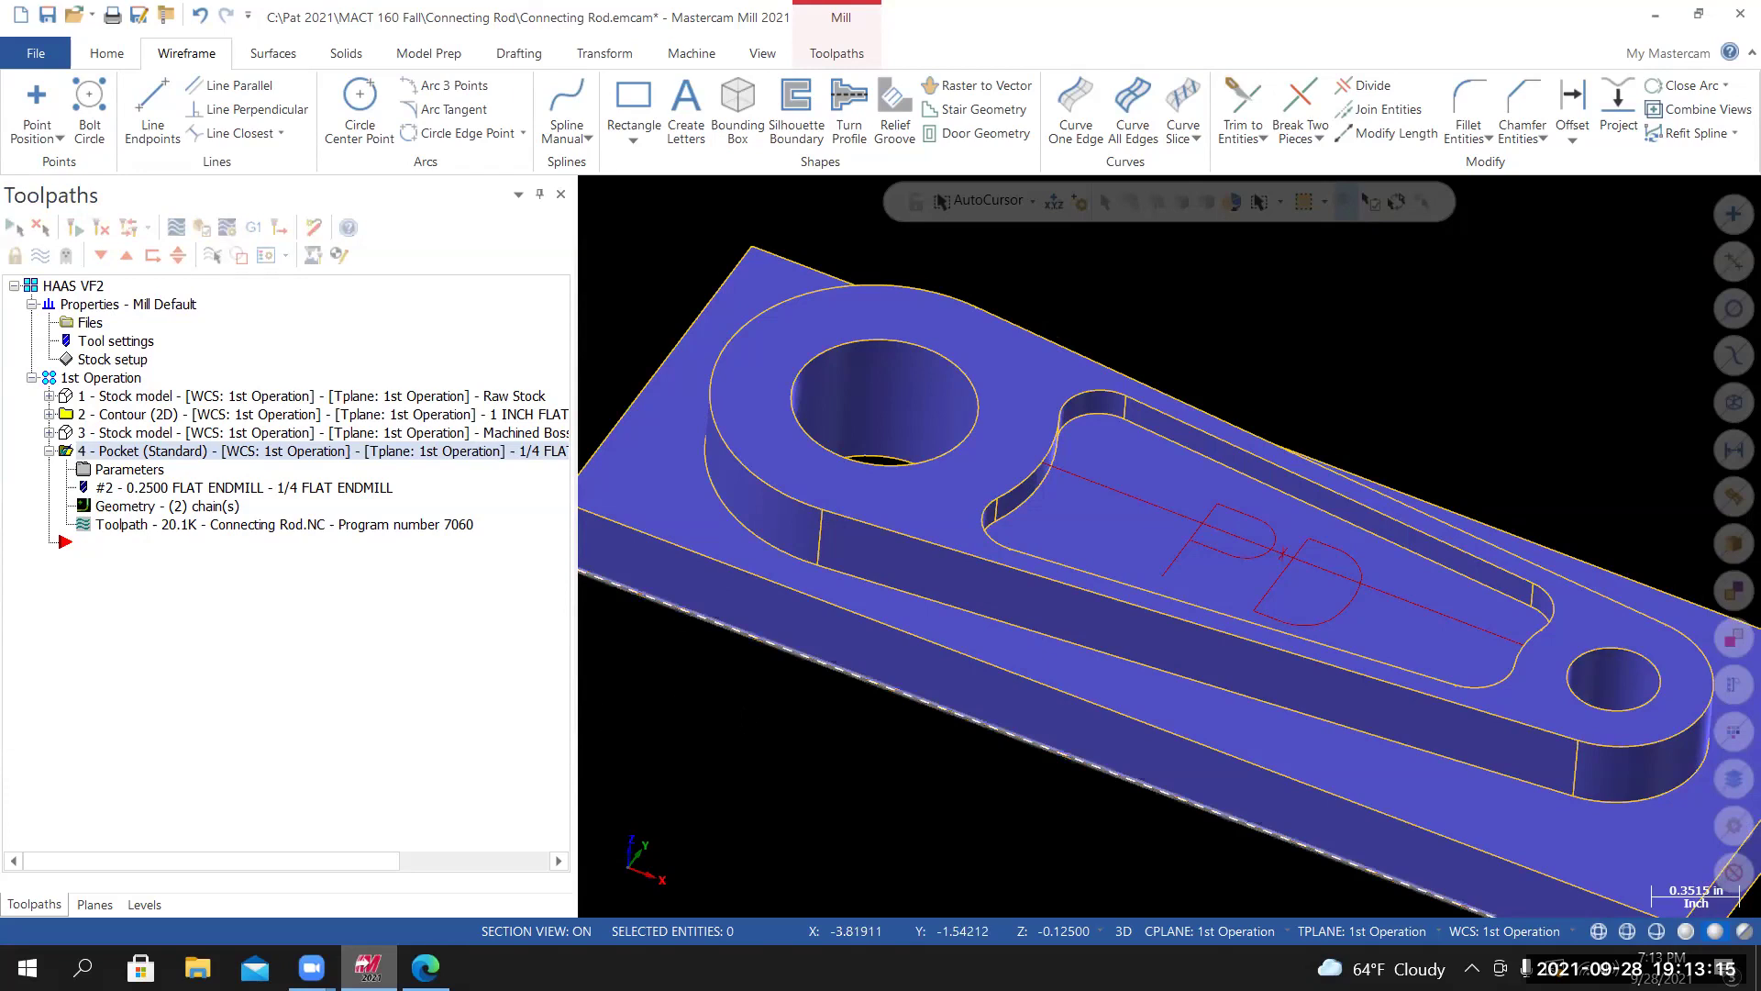
scroll(1284, 561, down, 3)
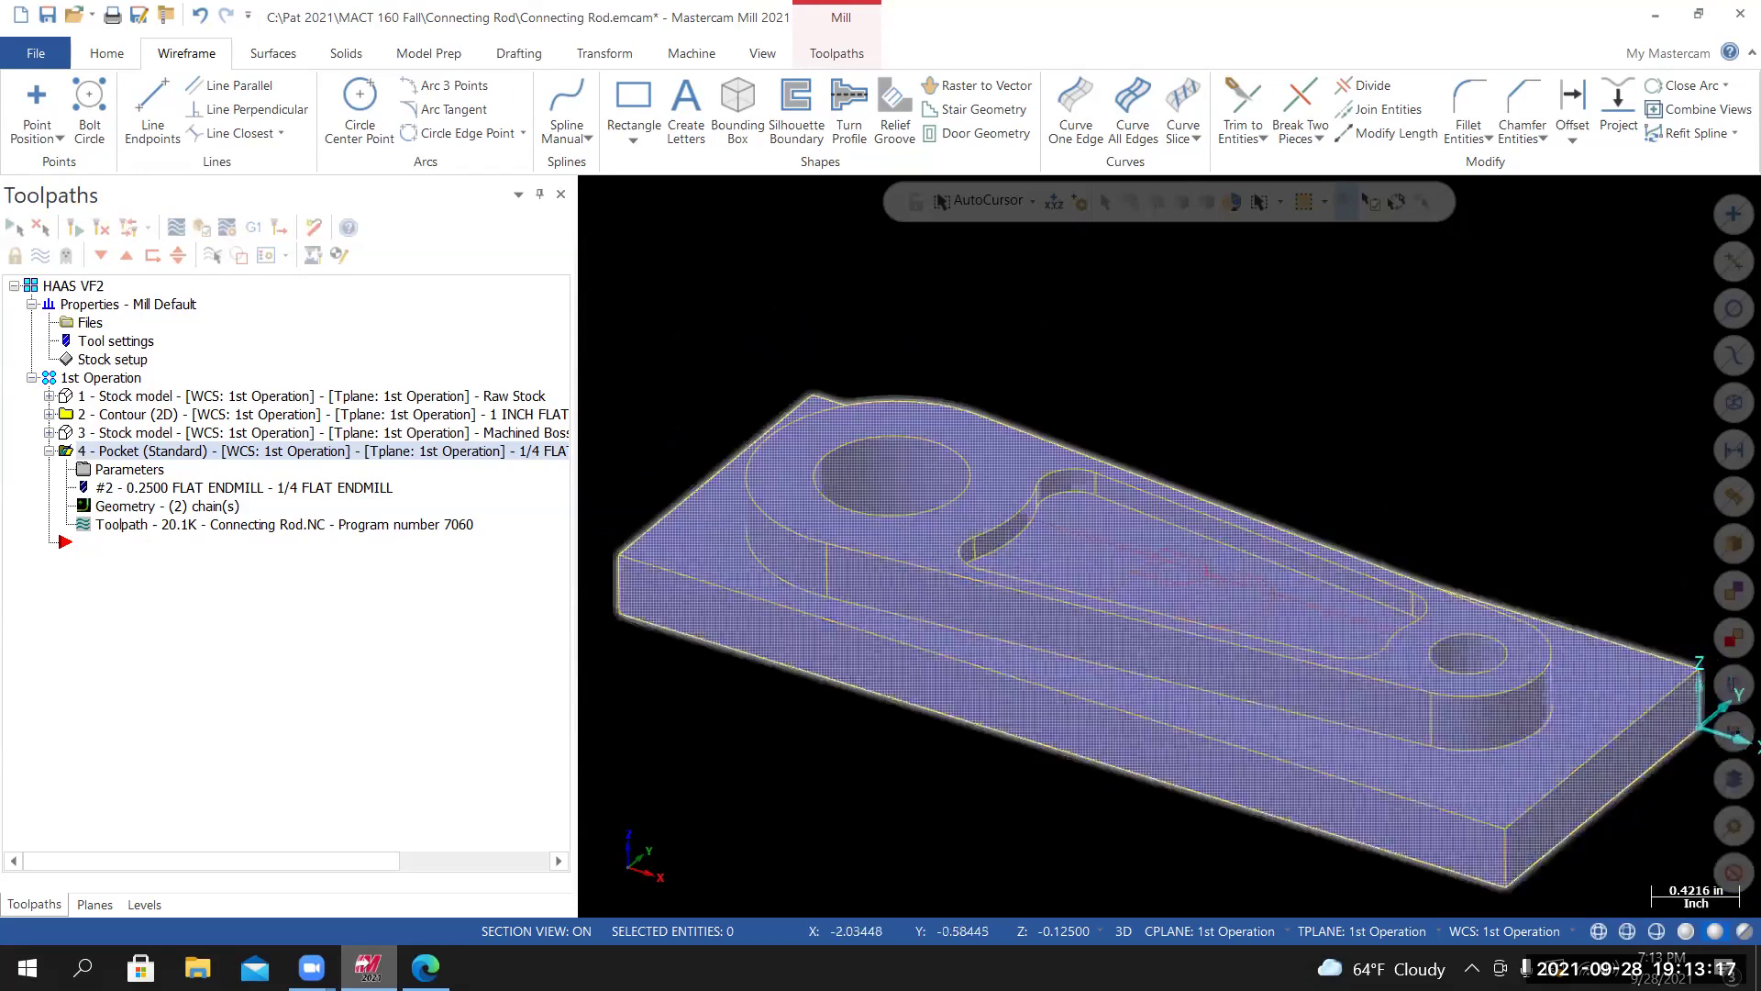
middle_drag(1289, 546, 1286, 571)
scroll(1289, 558, up, 3)
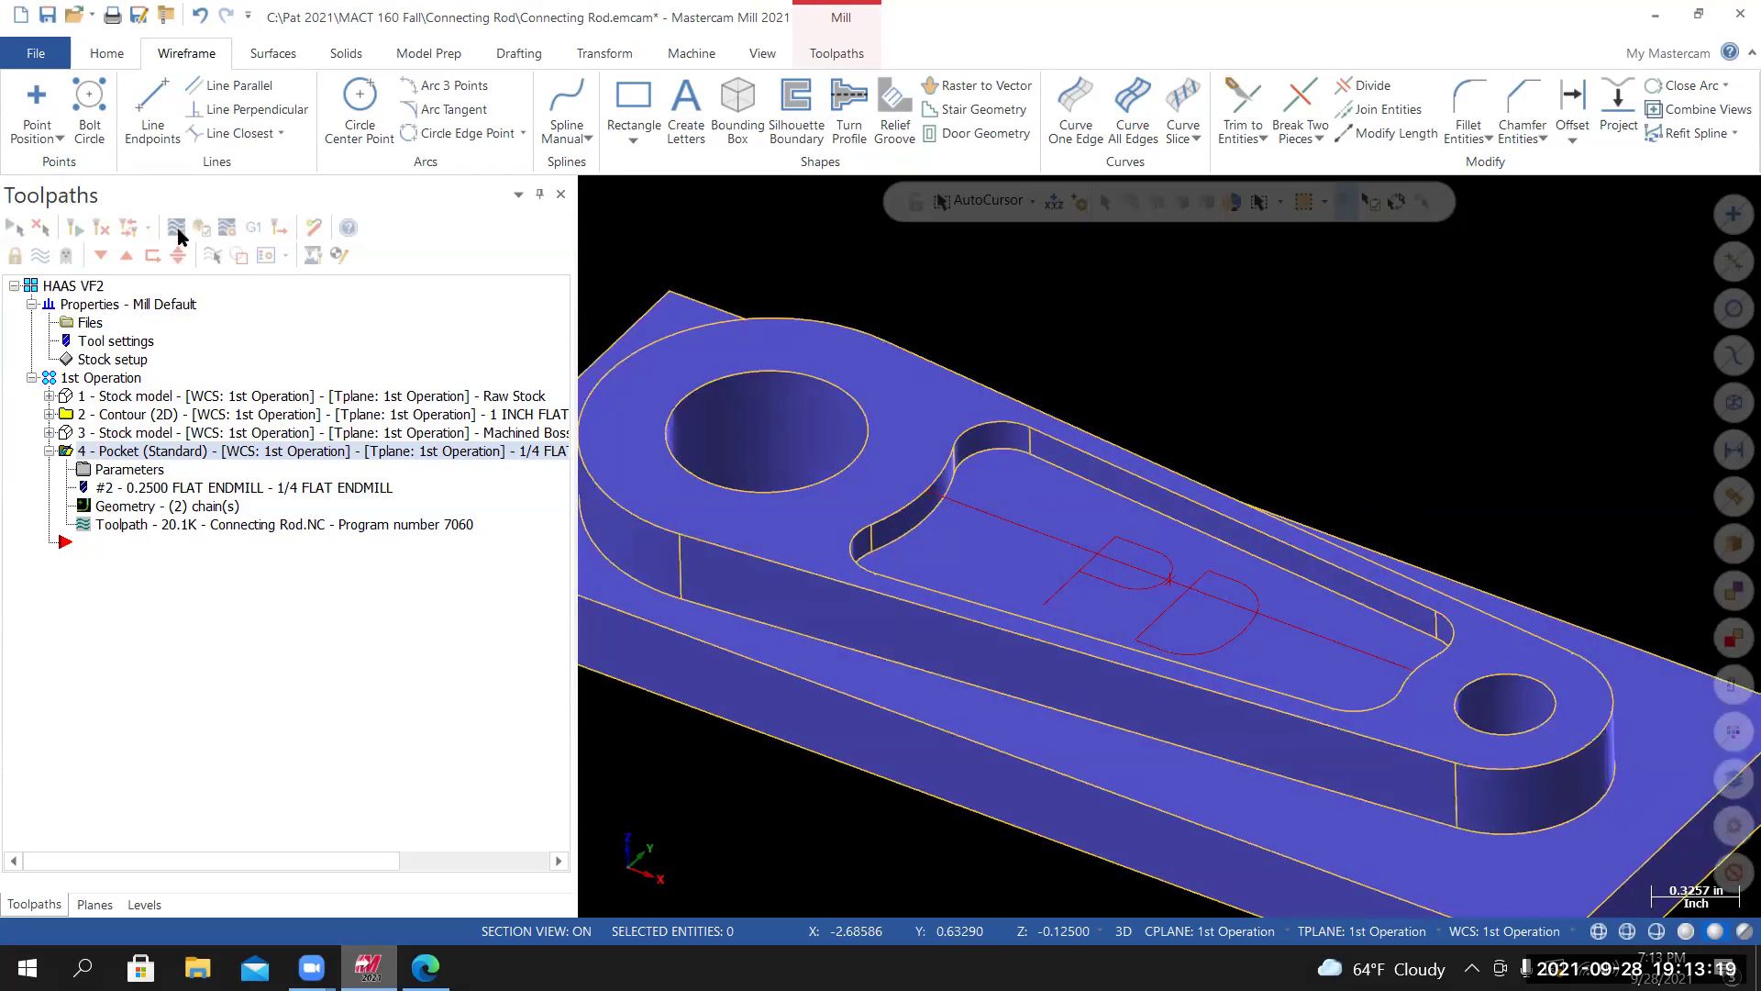
Backplot the pocket toolpath and examine the location of the helical entry inside the pocket.
click(177, 228)
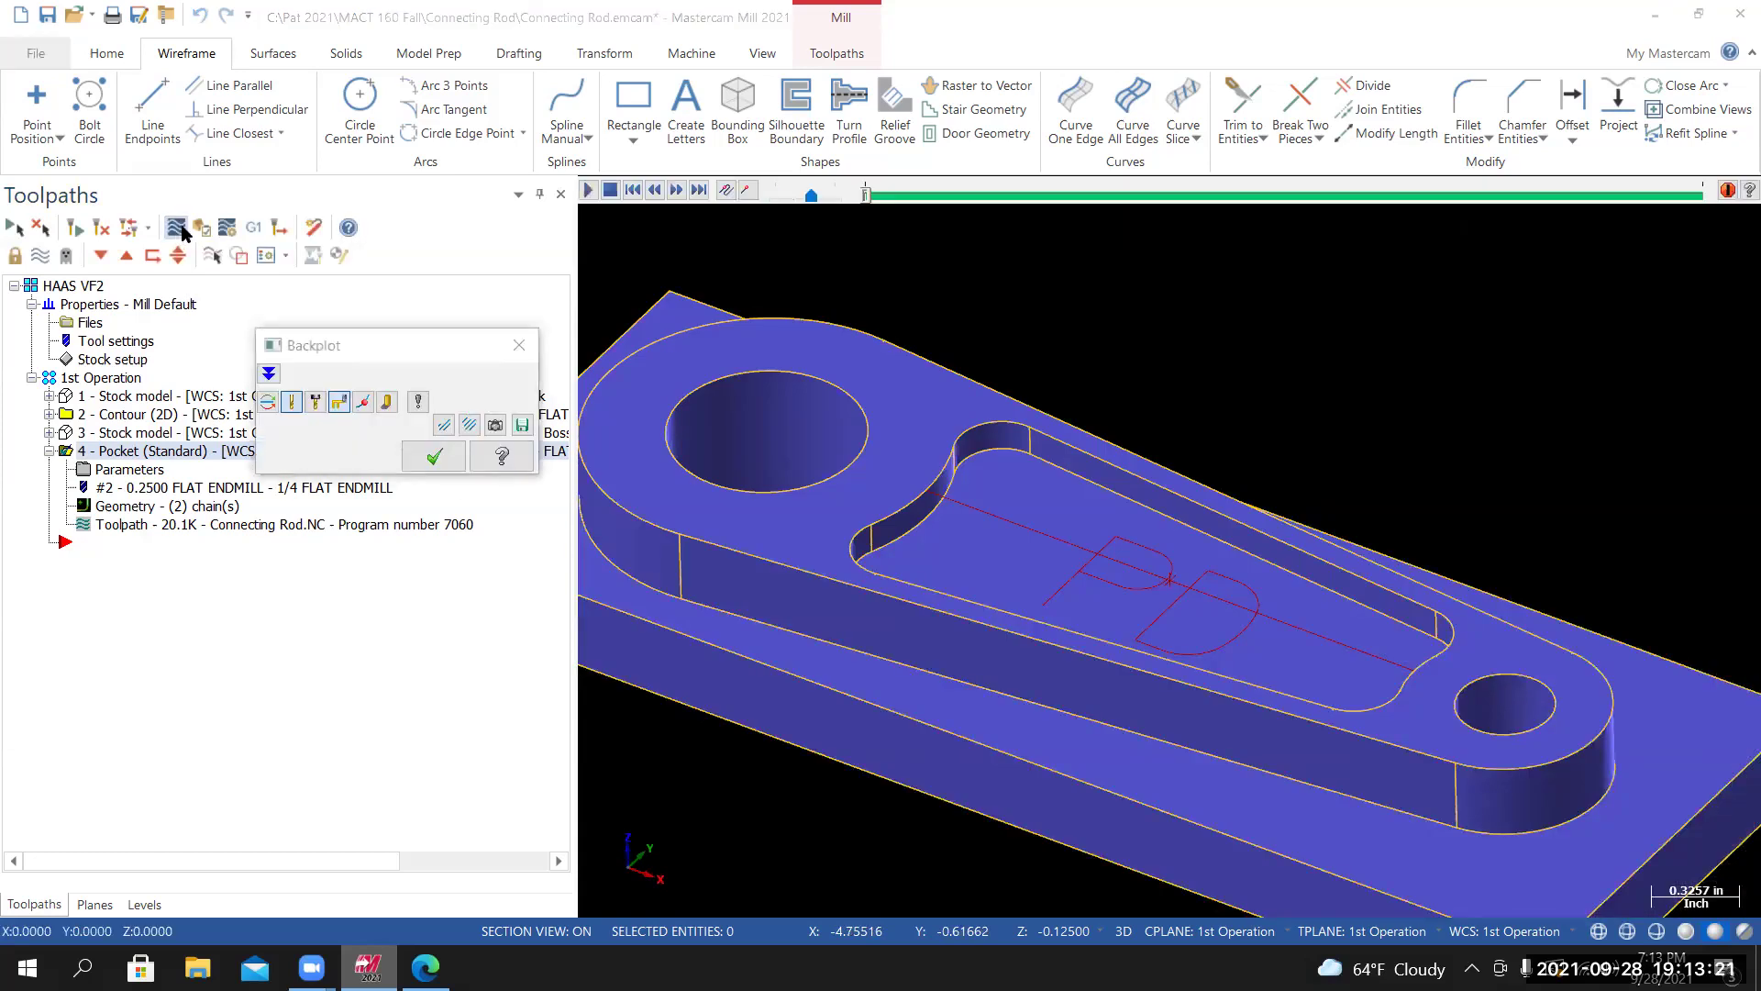
mouse_move(1268, 626)
middle_down()
mouse_move(1155, 624)
mouse_move(1142, 605)
mouse_move(1252, 542)
middle_up()
scroll(1136, 523, up, 2)
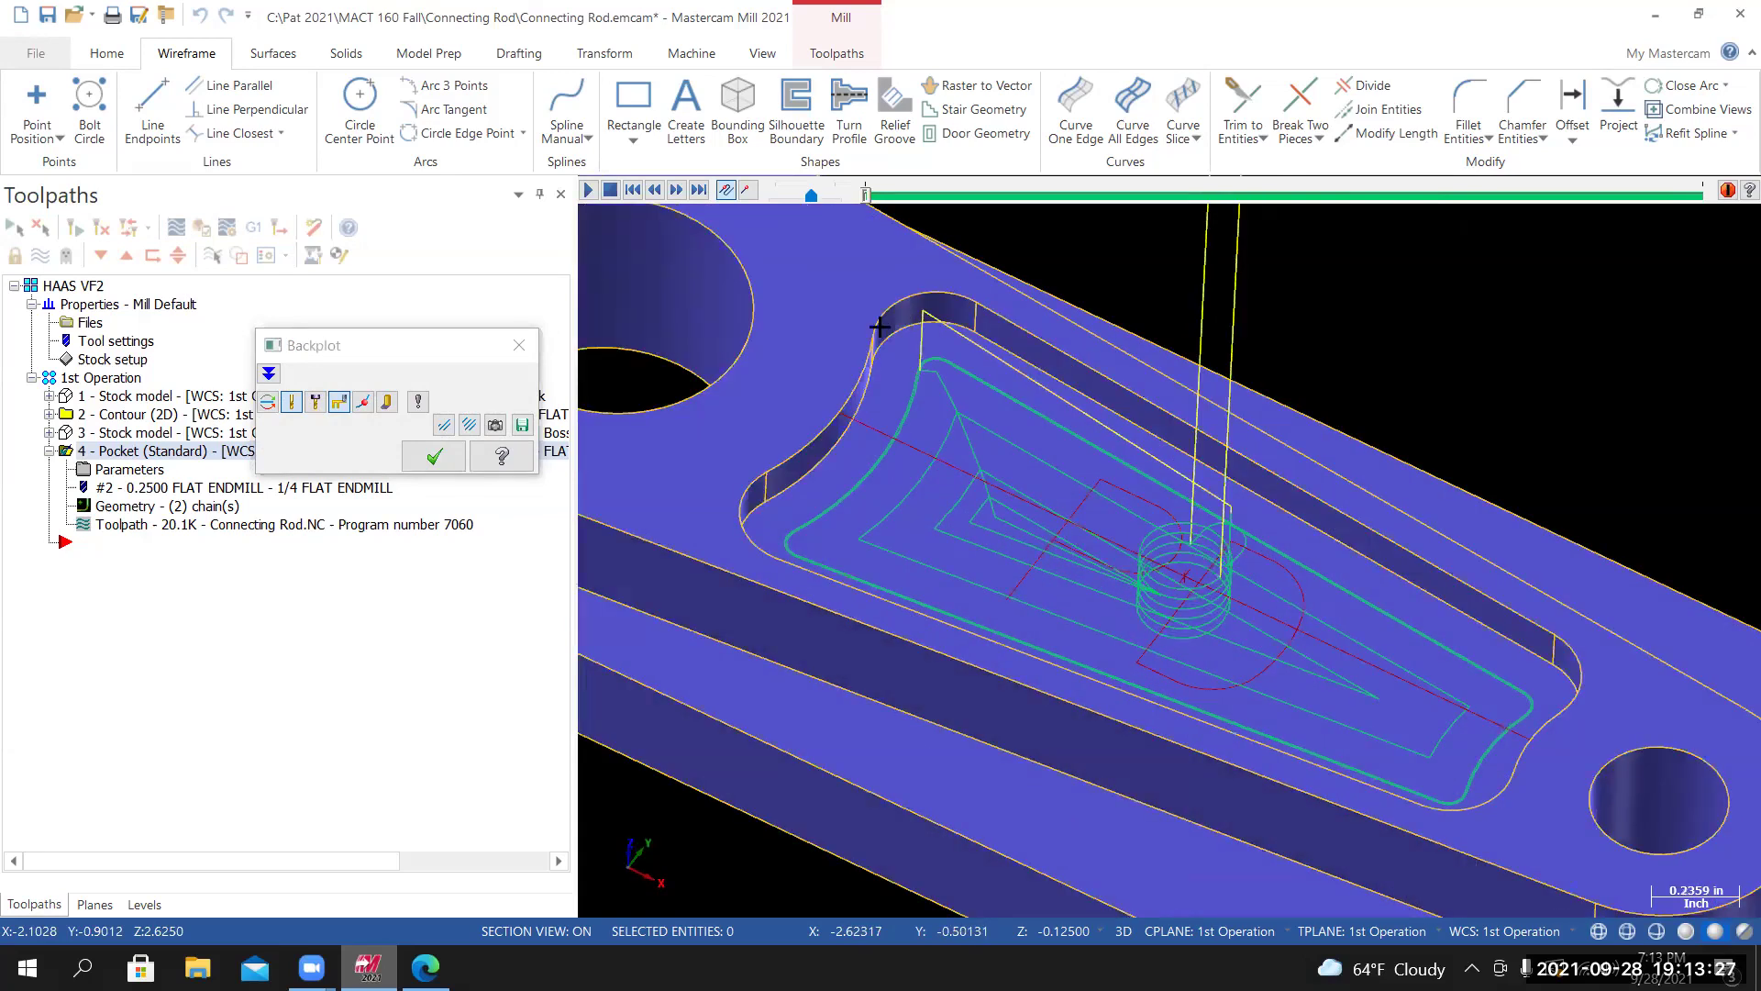
scroll(1014, 468, down, 4)
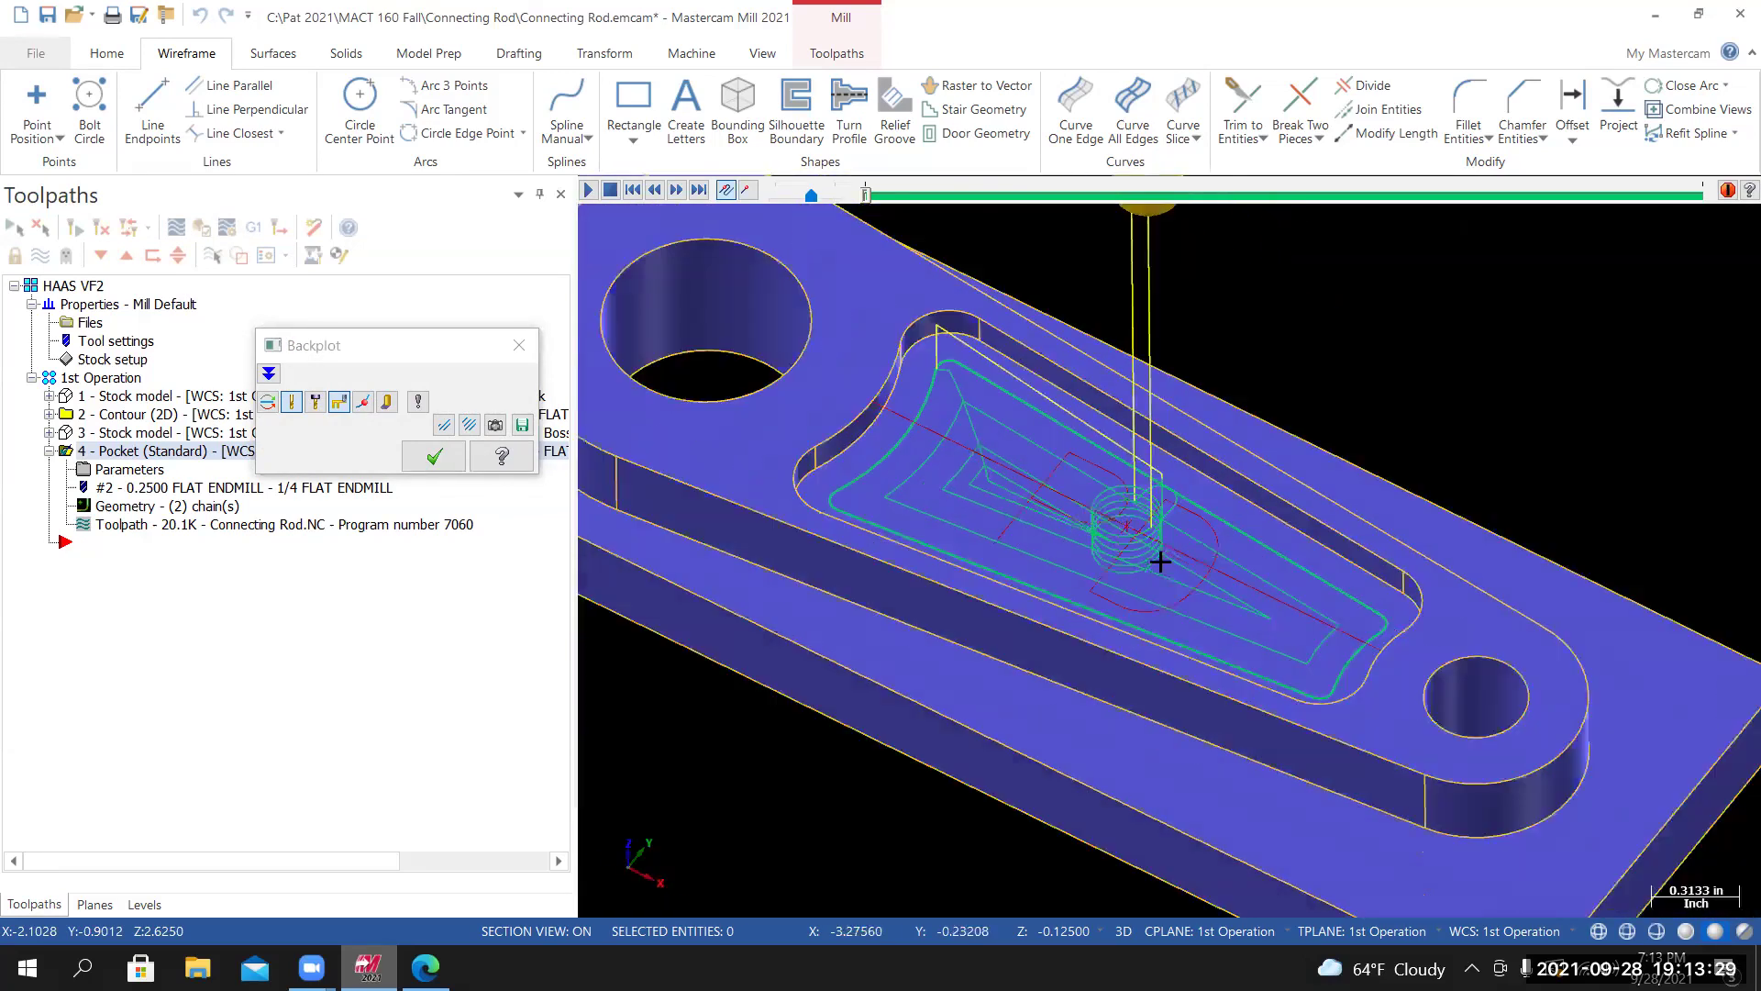
middle_drag(1160, 561, 1162, 579)
middle_drag(1118, 499, 883, 437)
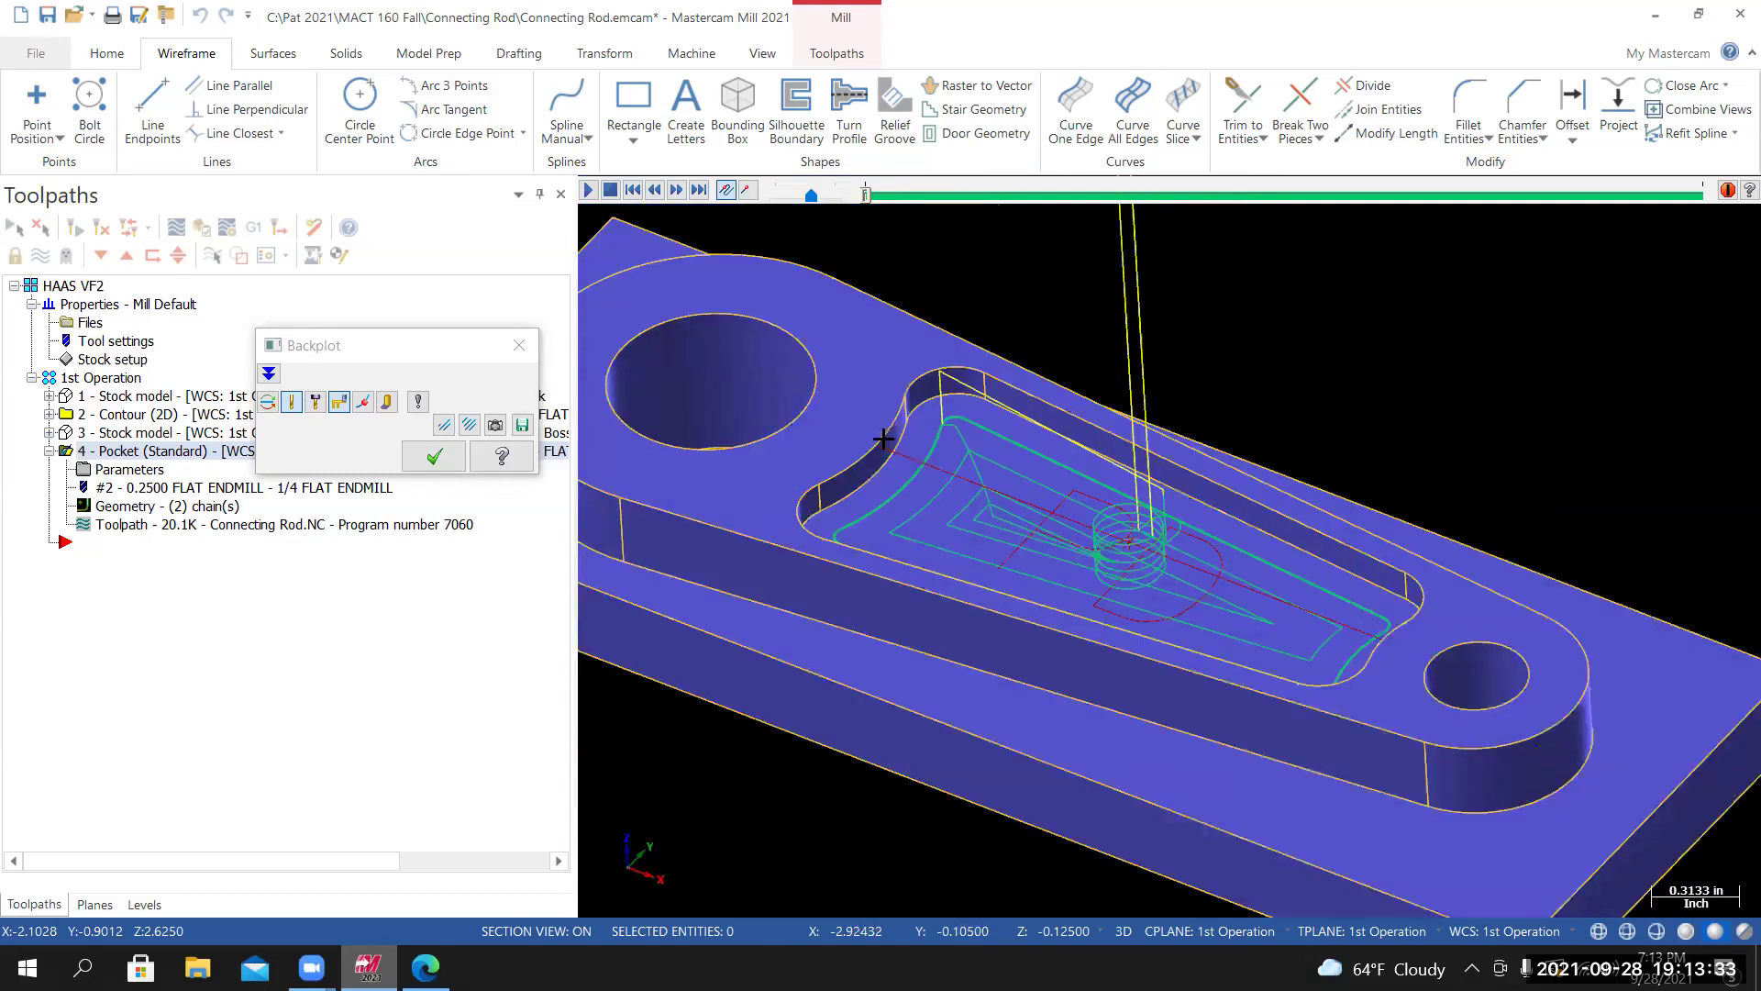
scroll(883, 437, down, 3)
Play the pocket toolpath's backplot through to the end, inspect the cutter path, and close the backplot.
click(588, 190)
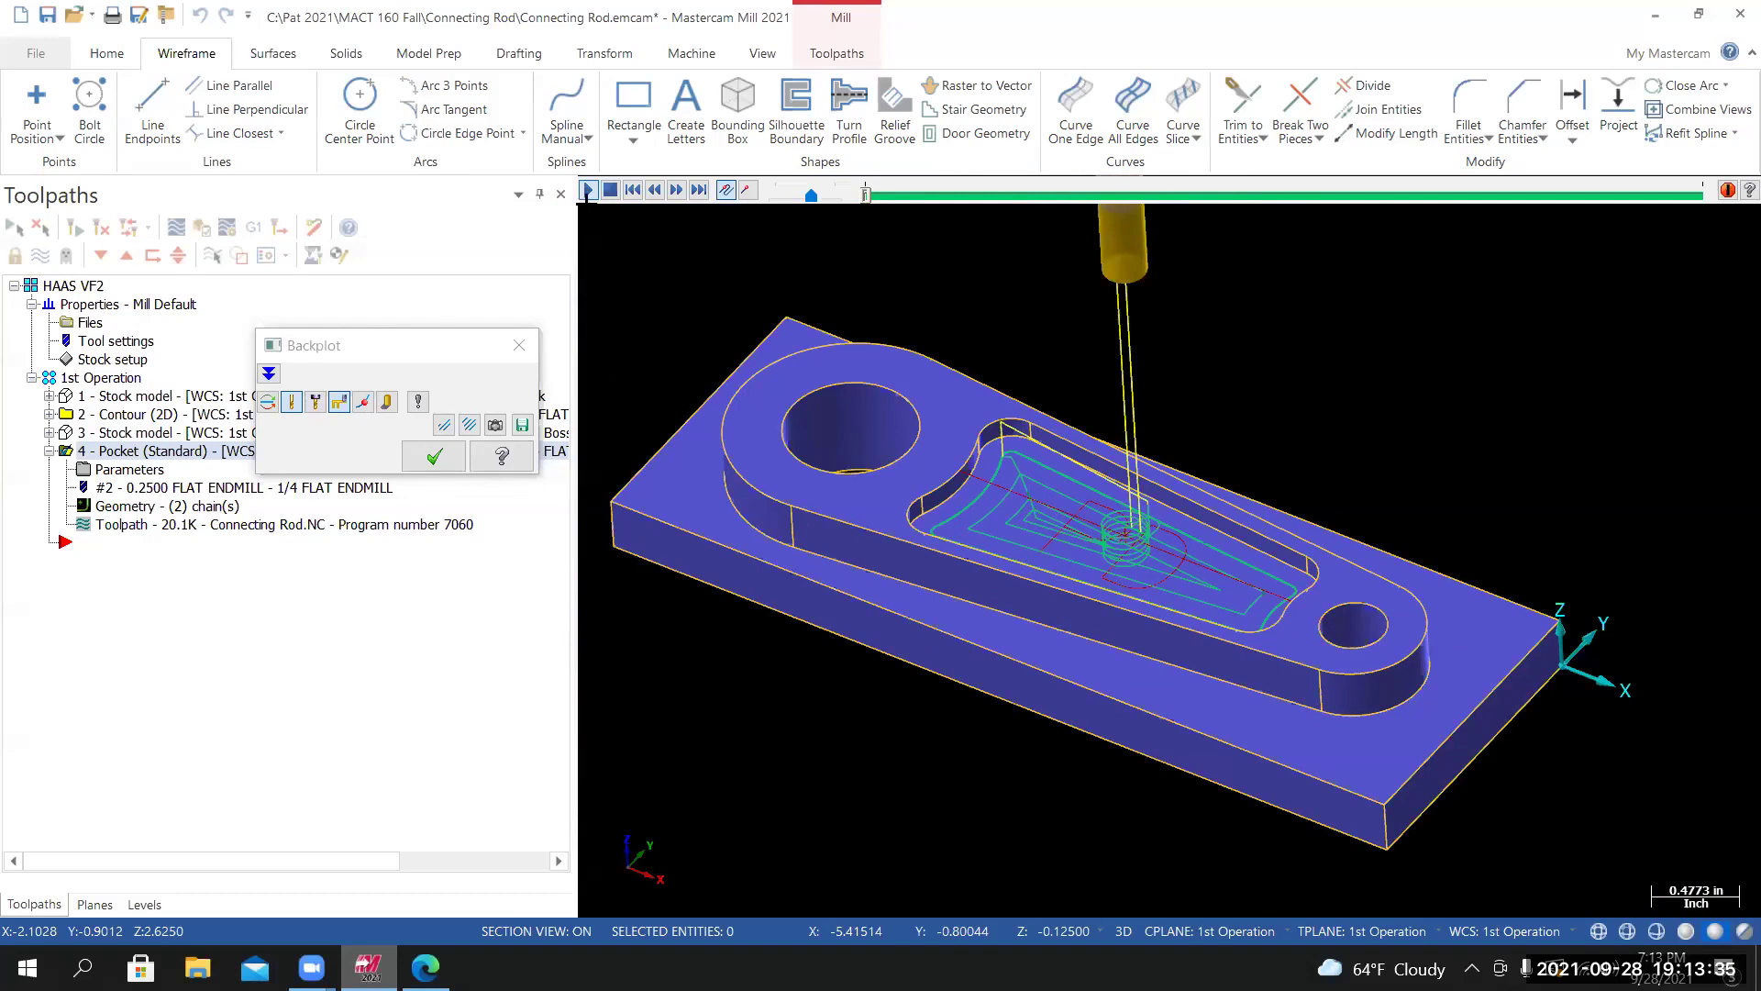
scroll(940, 486, up, 2)
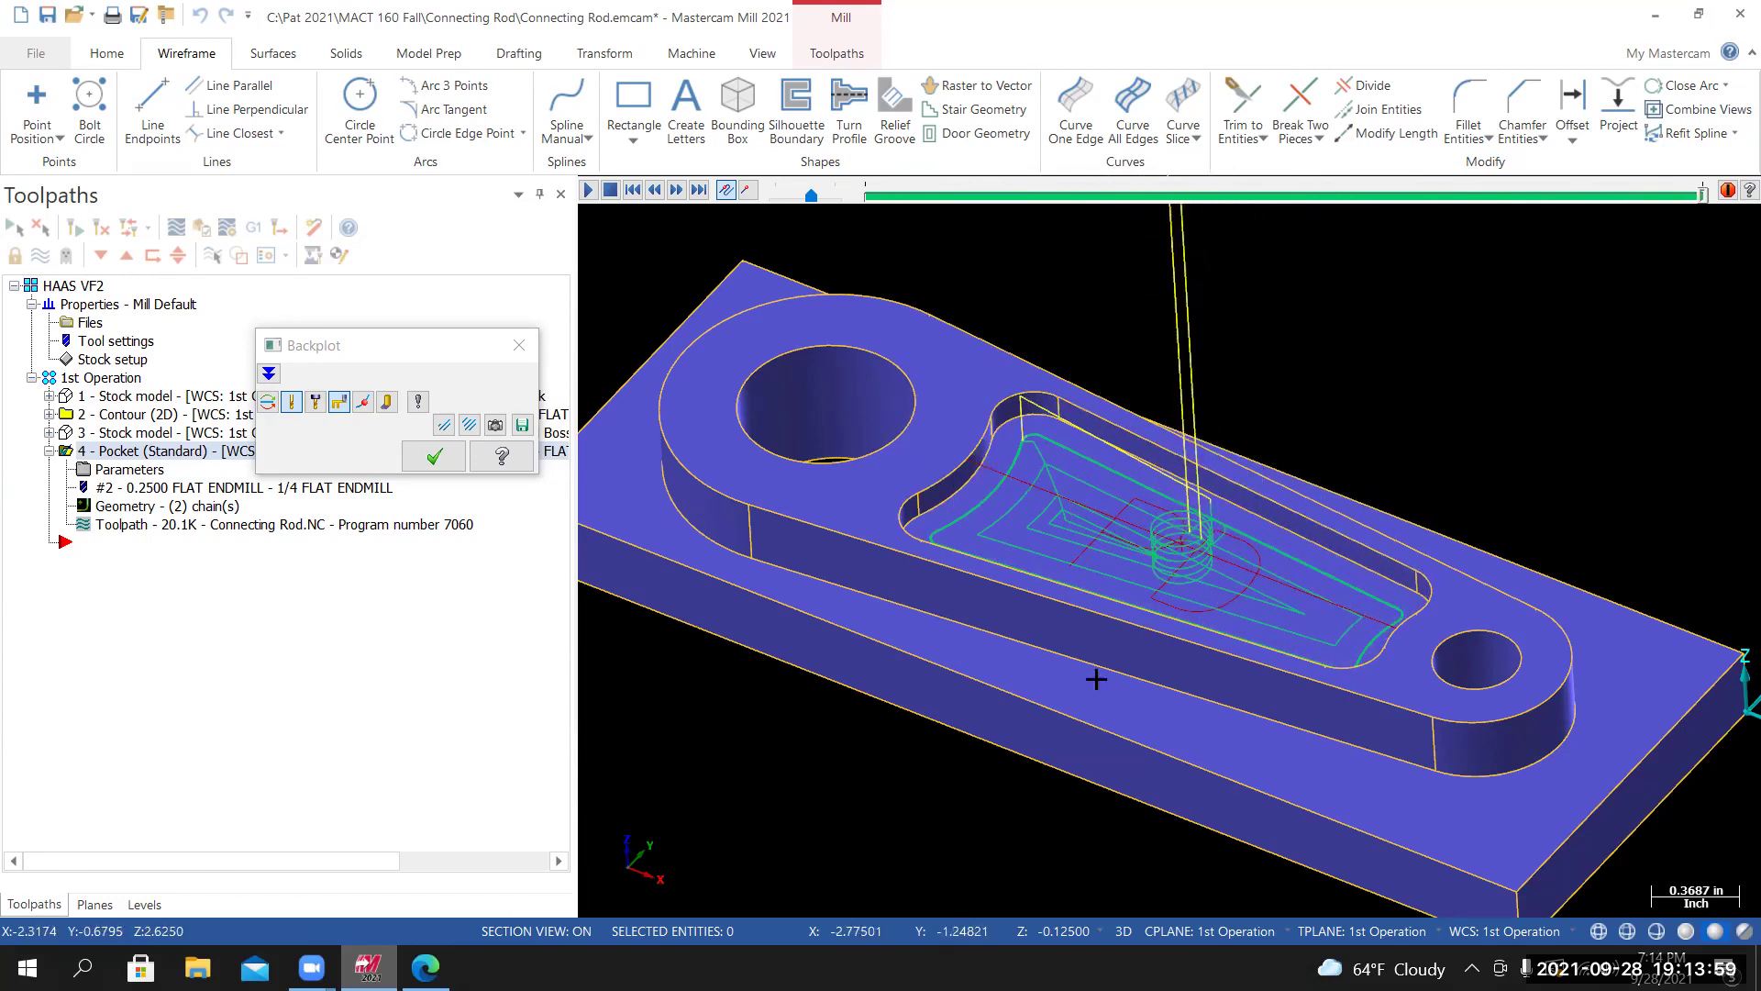
middle_drag(1124, 729, 560, 509)
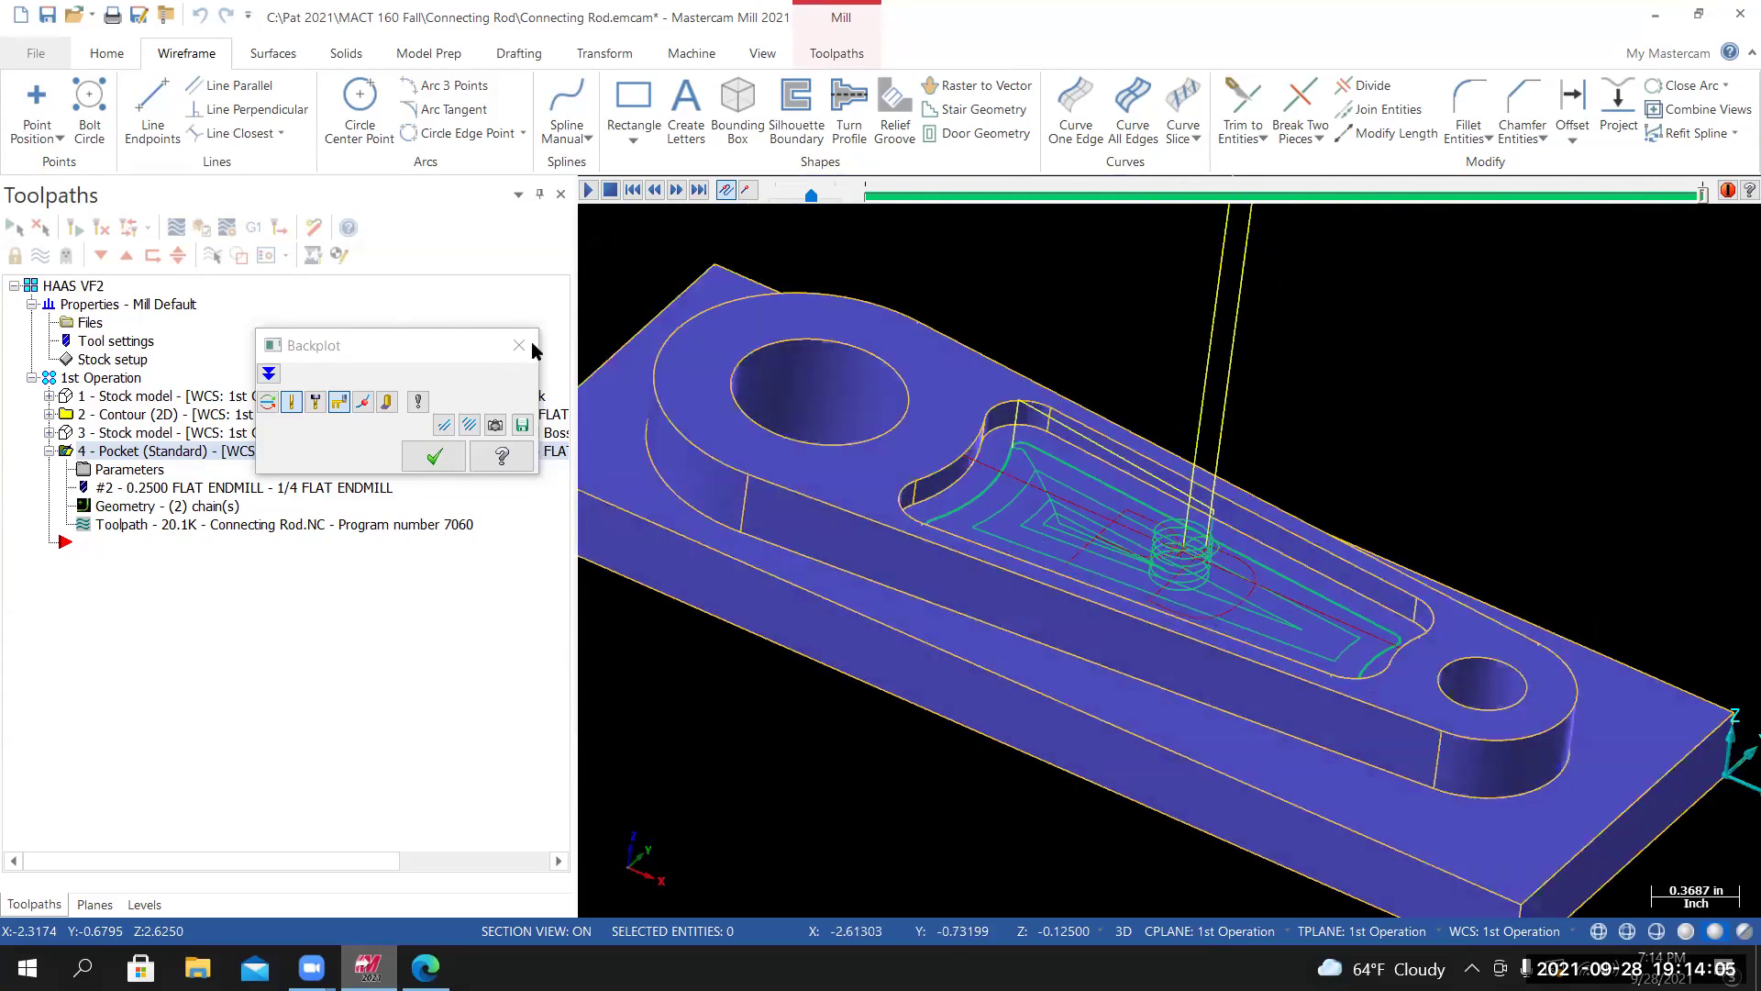
key(Escape)
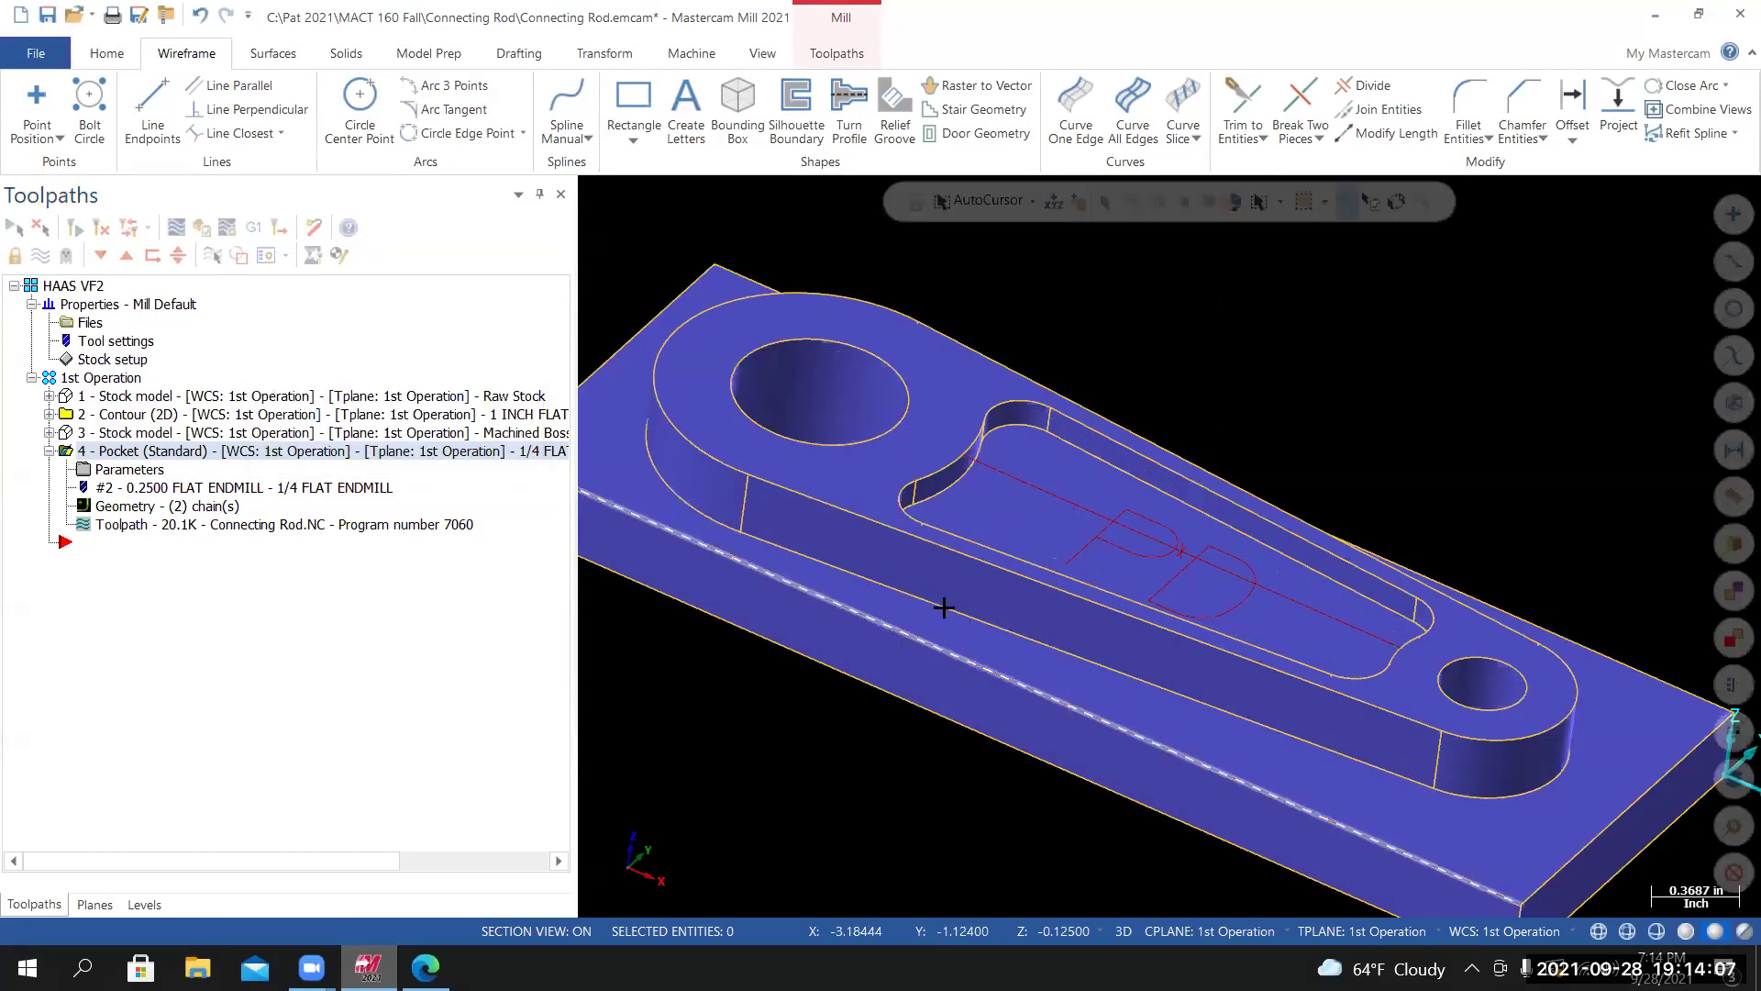
middle_drag(1183, 550, 1113, 527)
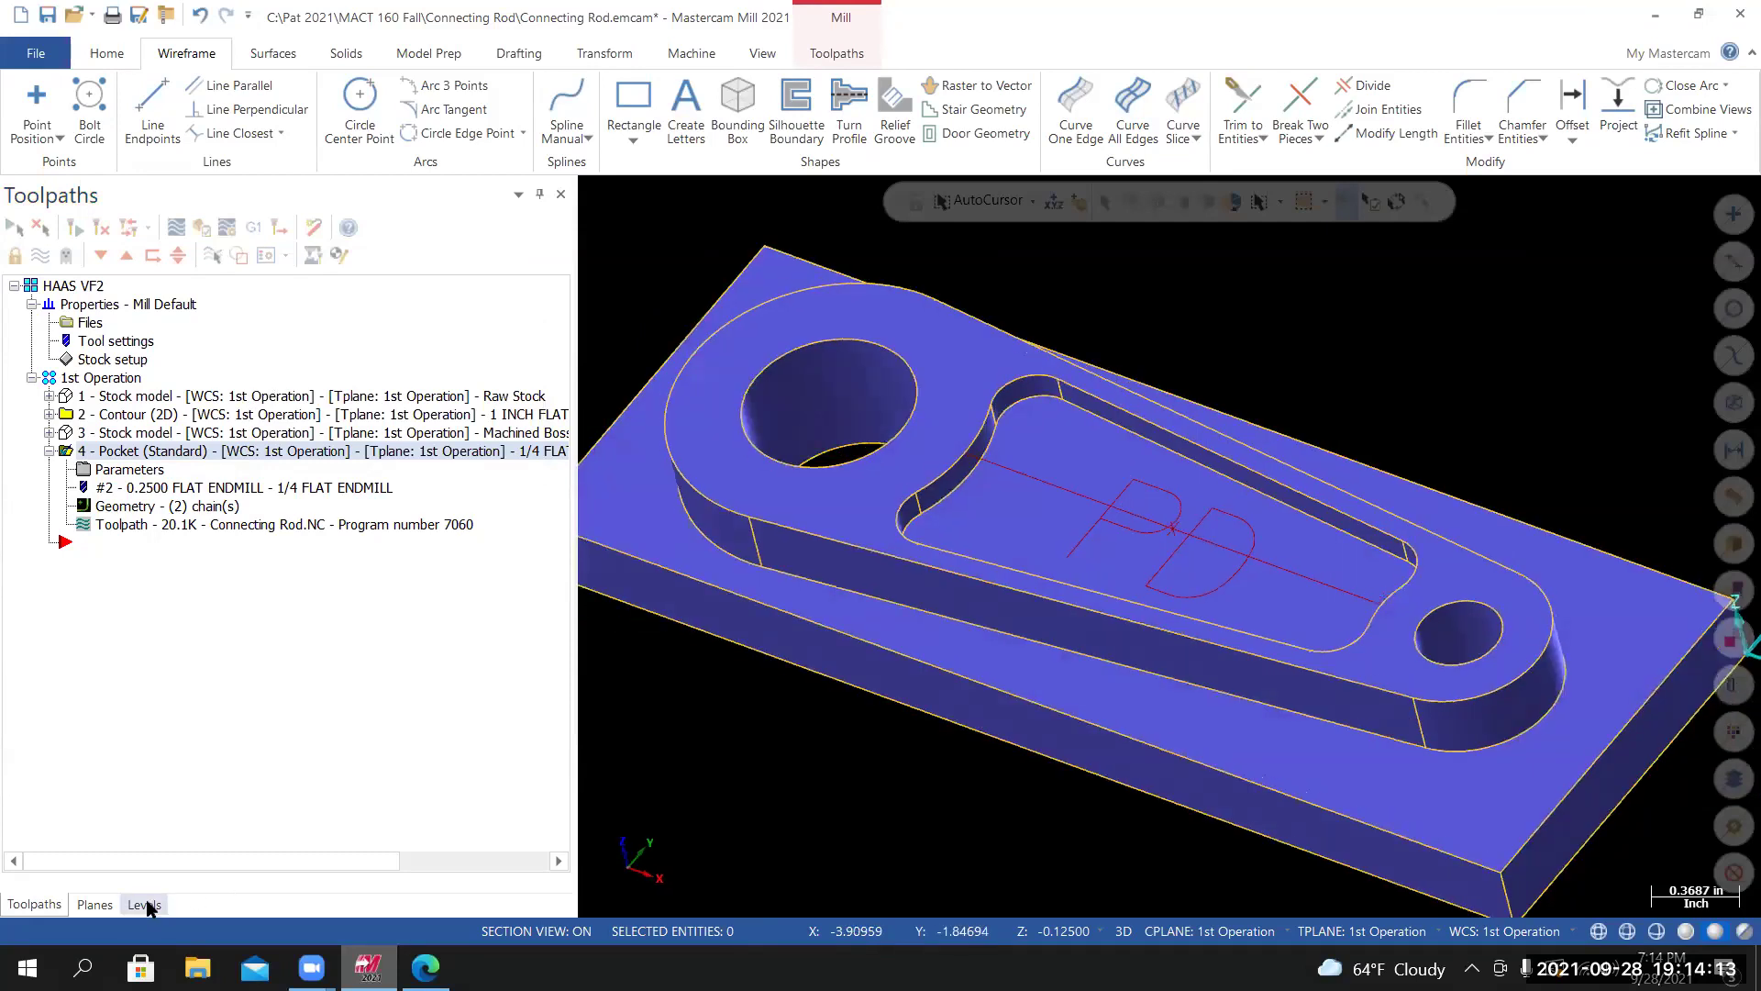
Make the Solid Model level the main level and hide the Toolpath Support Geometry level.
click(146, 904)
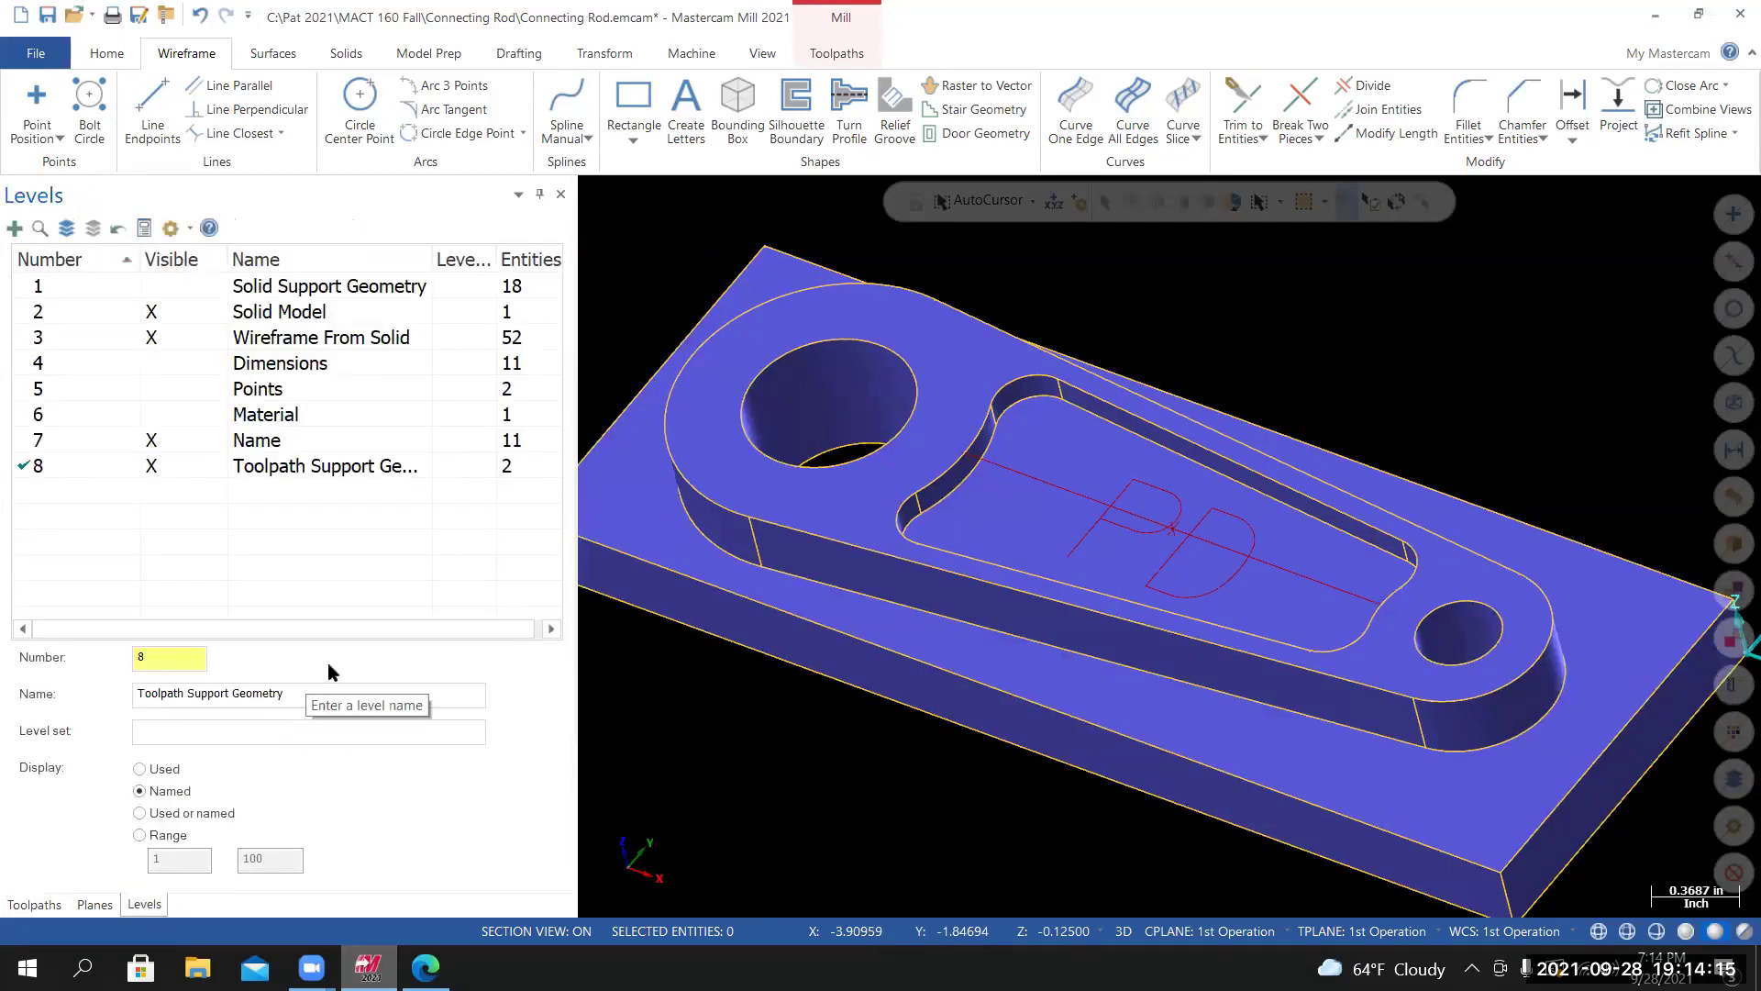
click(27, 315)
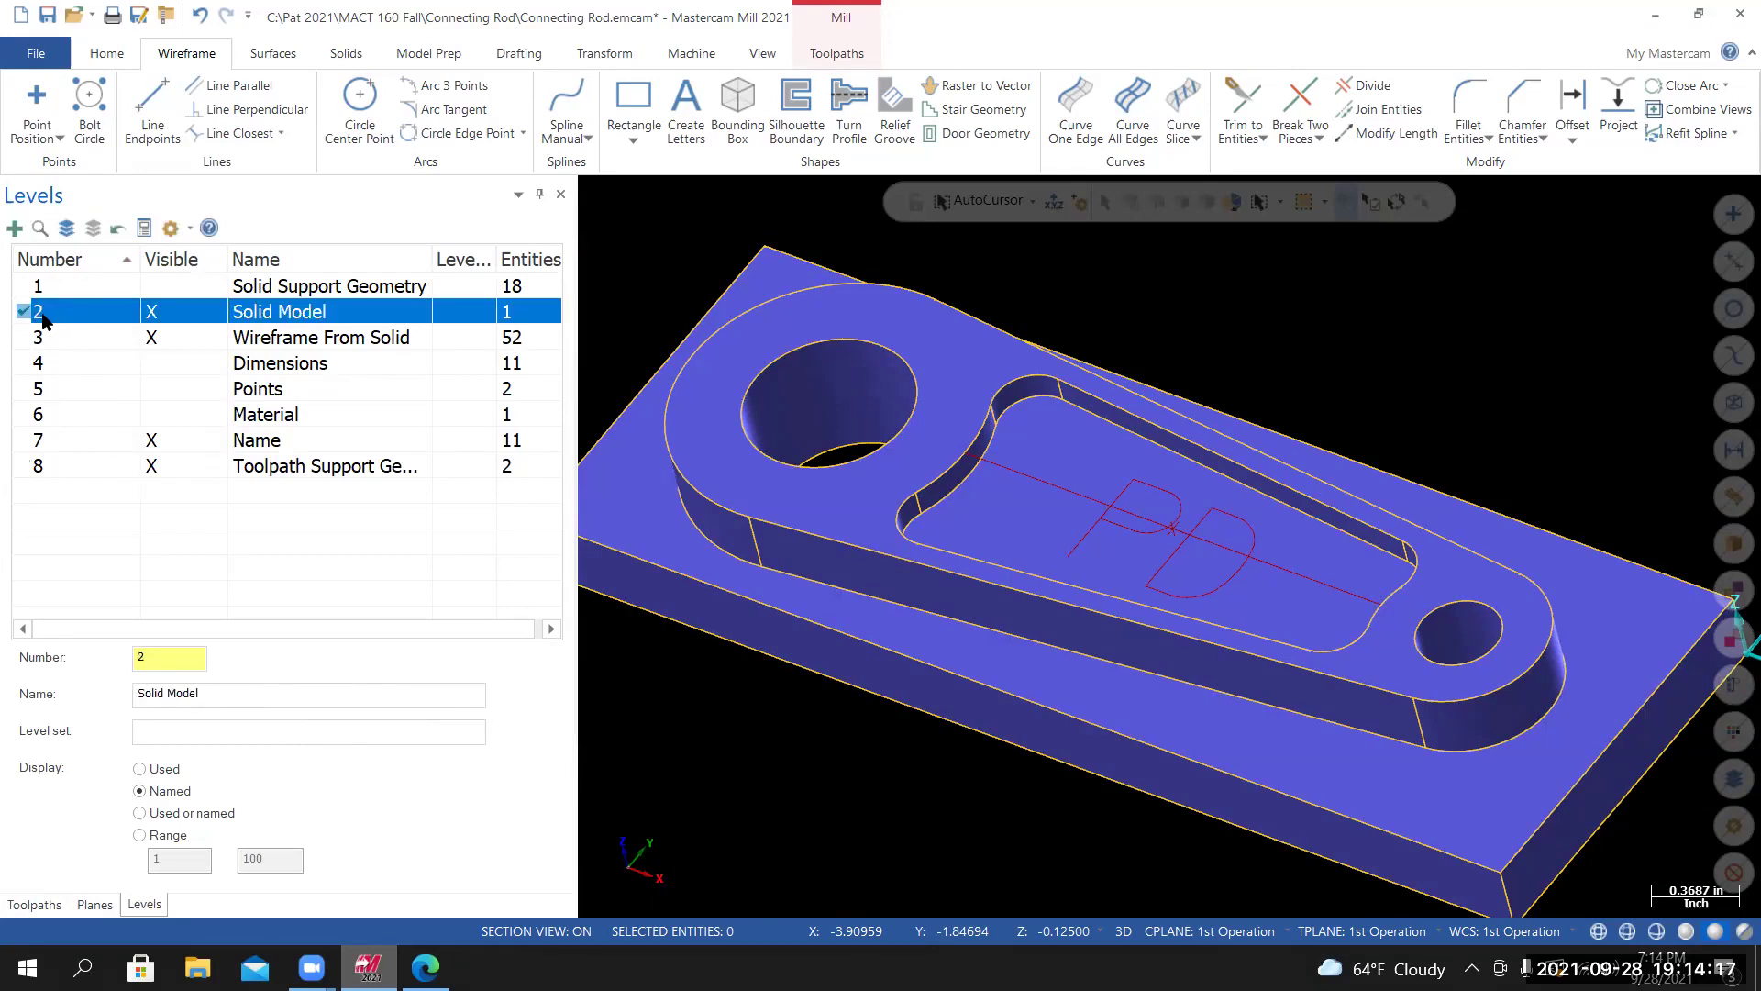
click(157, 466)
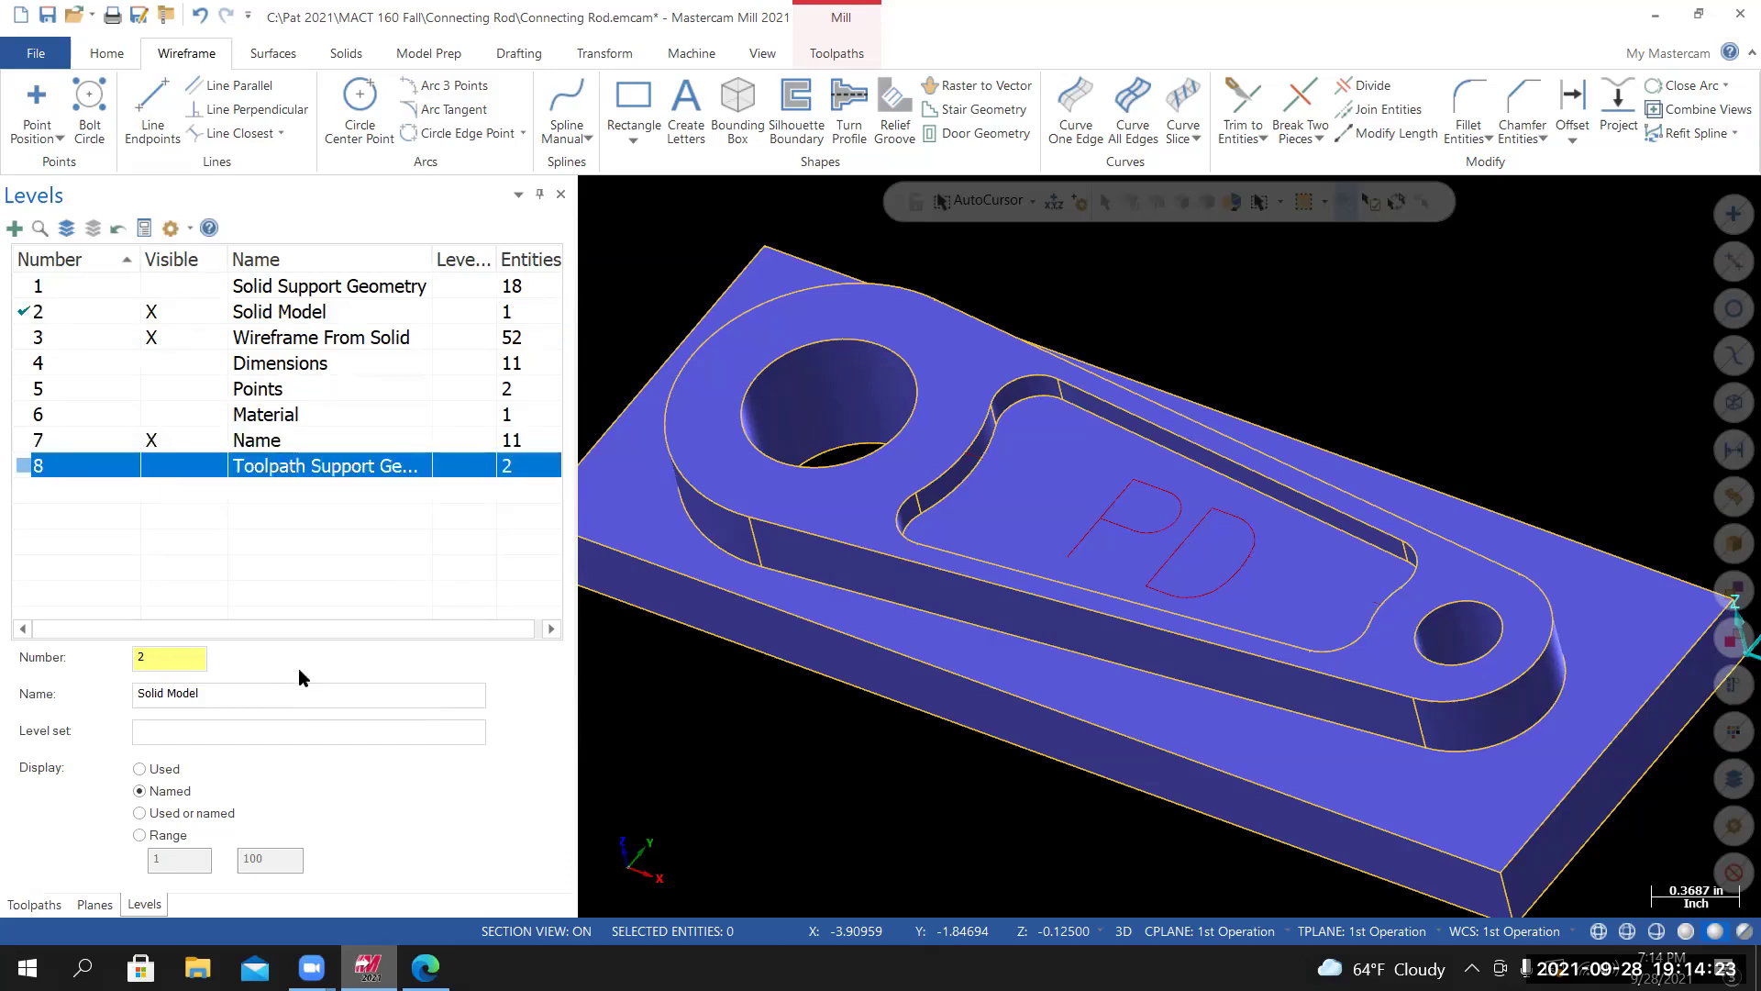
mouse_move(1091, 730)
middle_down()
mouse_move(1186, 688)
mouse_move(1124, 715)
mouse_move(172, 470)
middle_up()
click(172, 464)
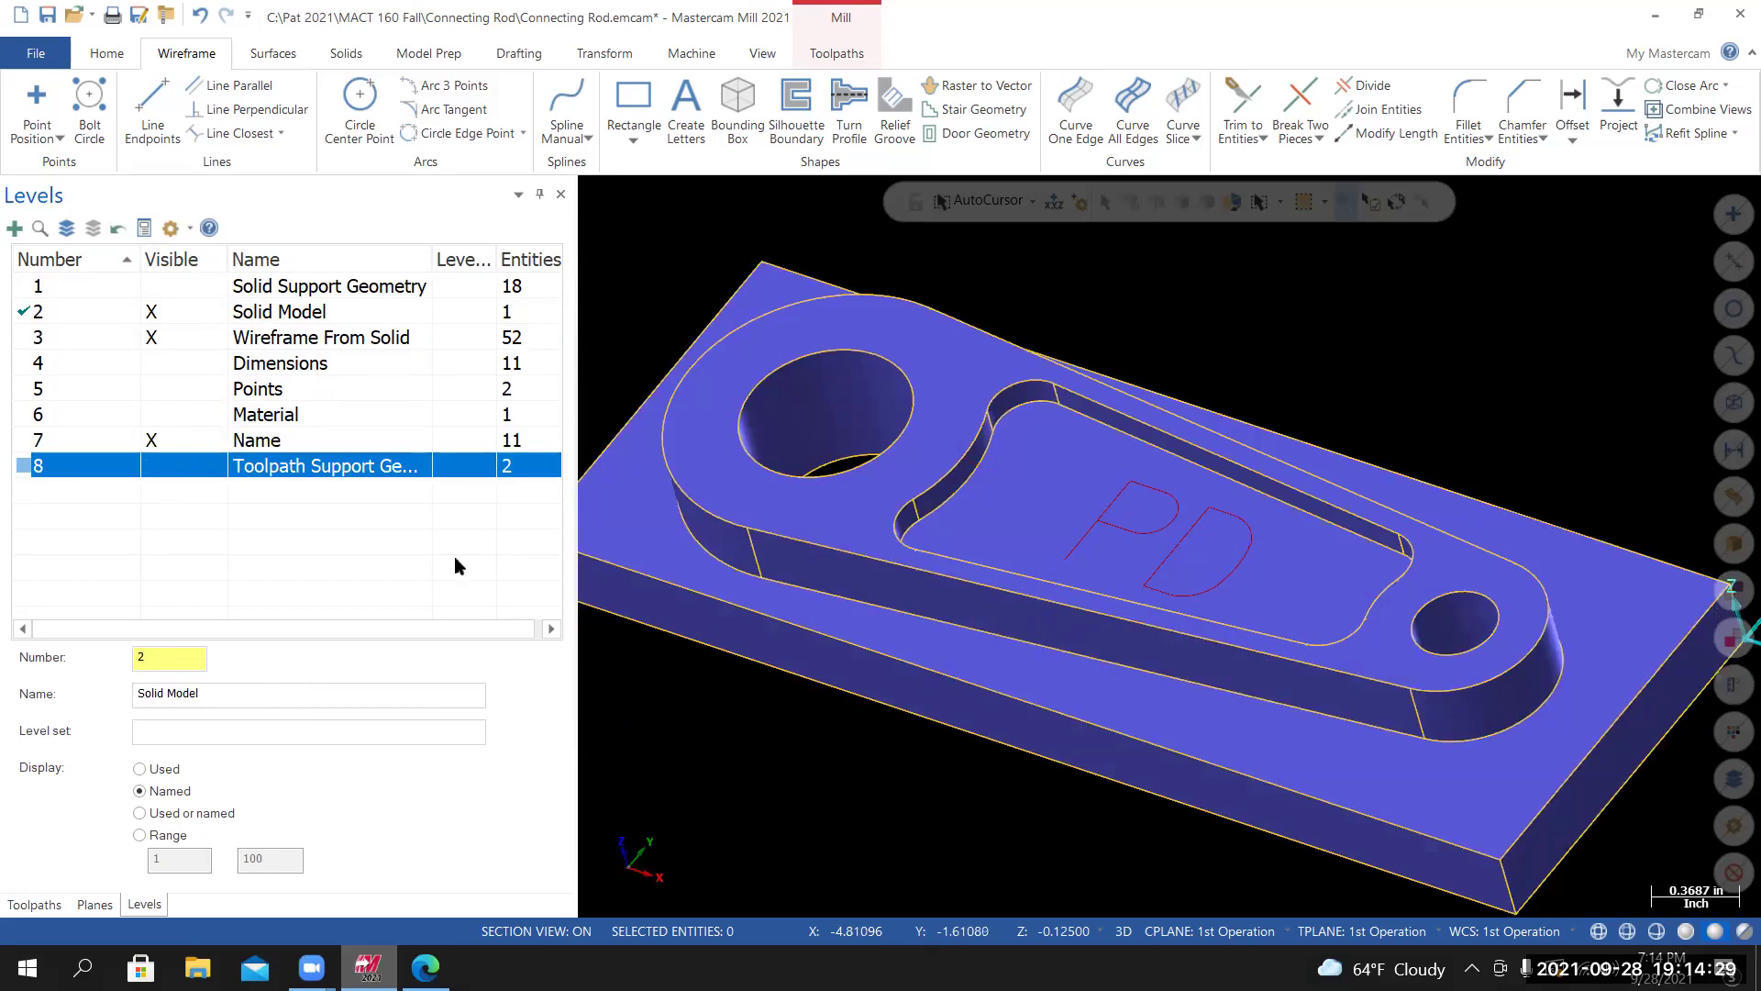
scroll(399, 646, down, 3)
middle_drag(900, 633, 936, 629)
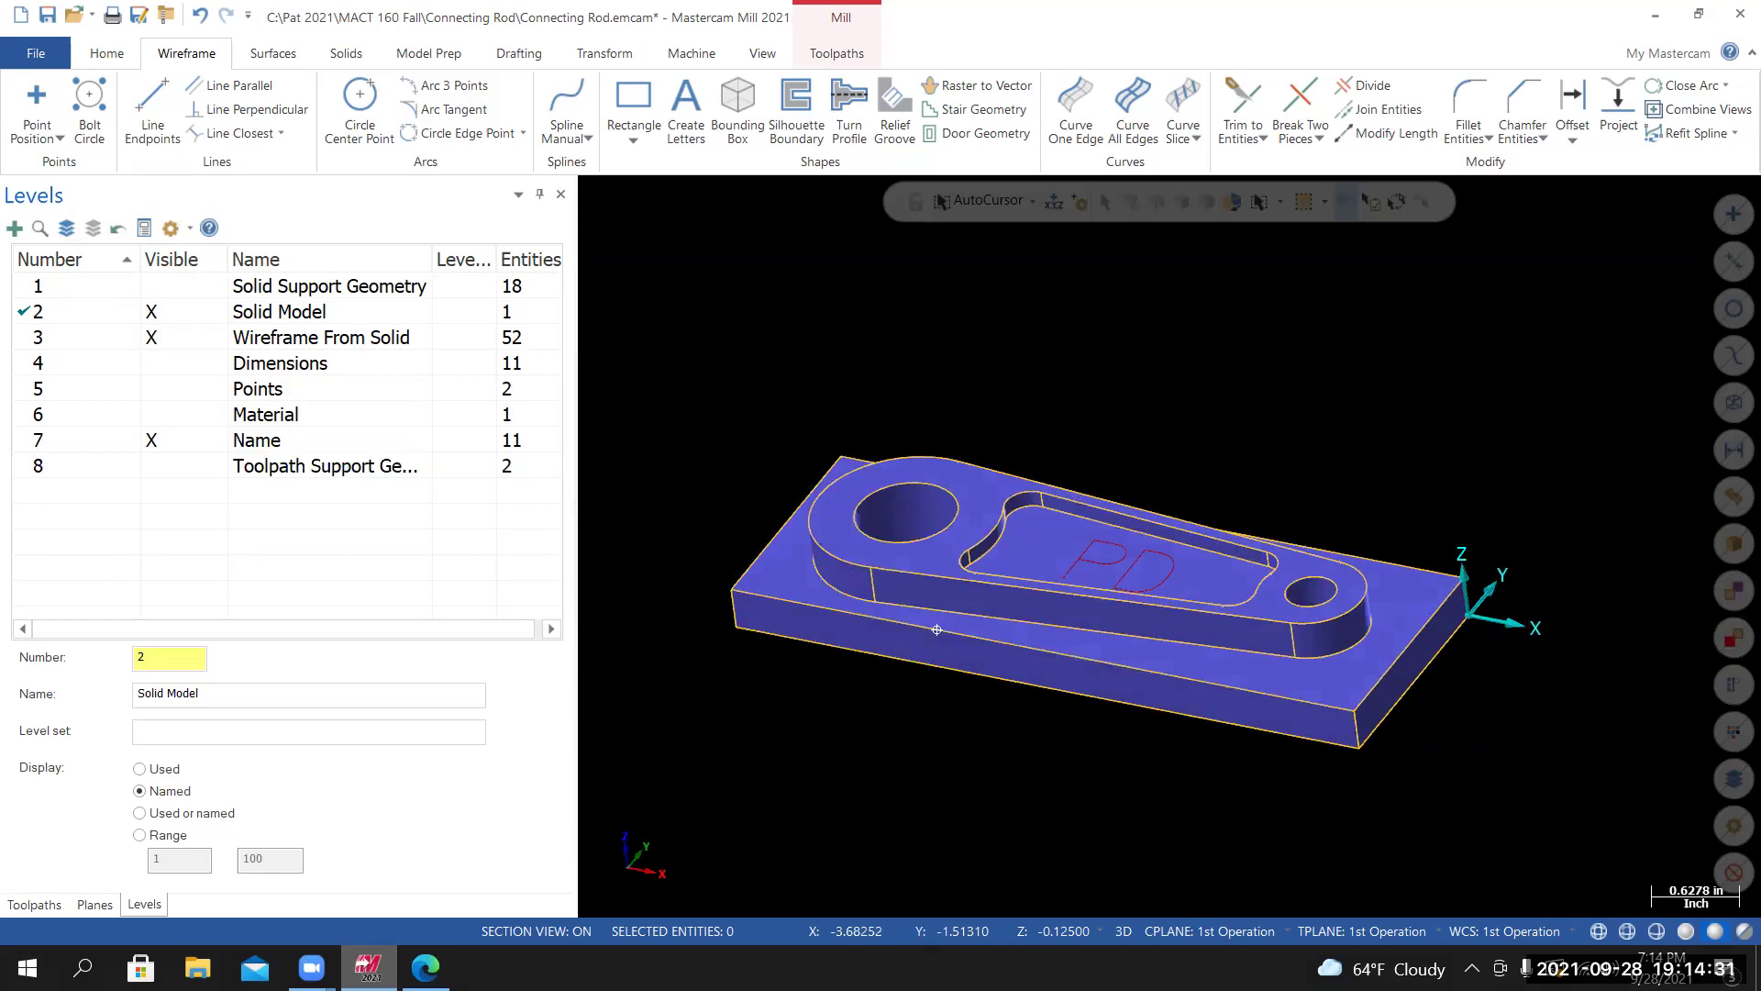
Select all operations in the 1st Operation toolpath group, collapse the pocket operation, and save the part file.
click(35, 904)
middle_drag(1169, 513, 1165, 587)
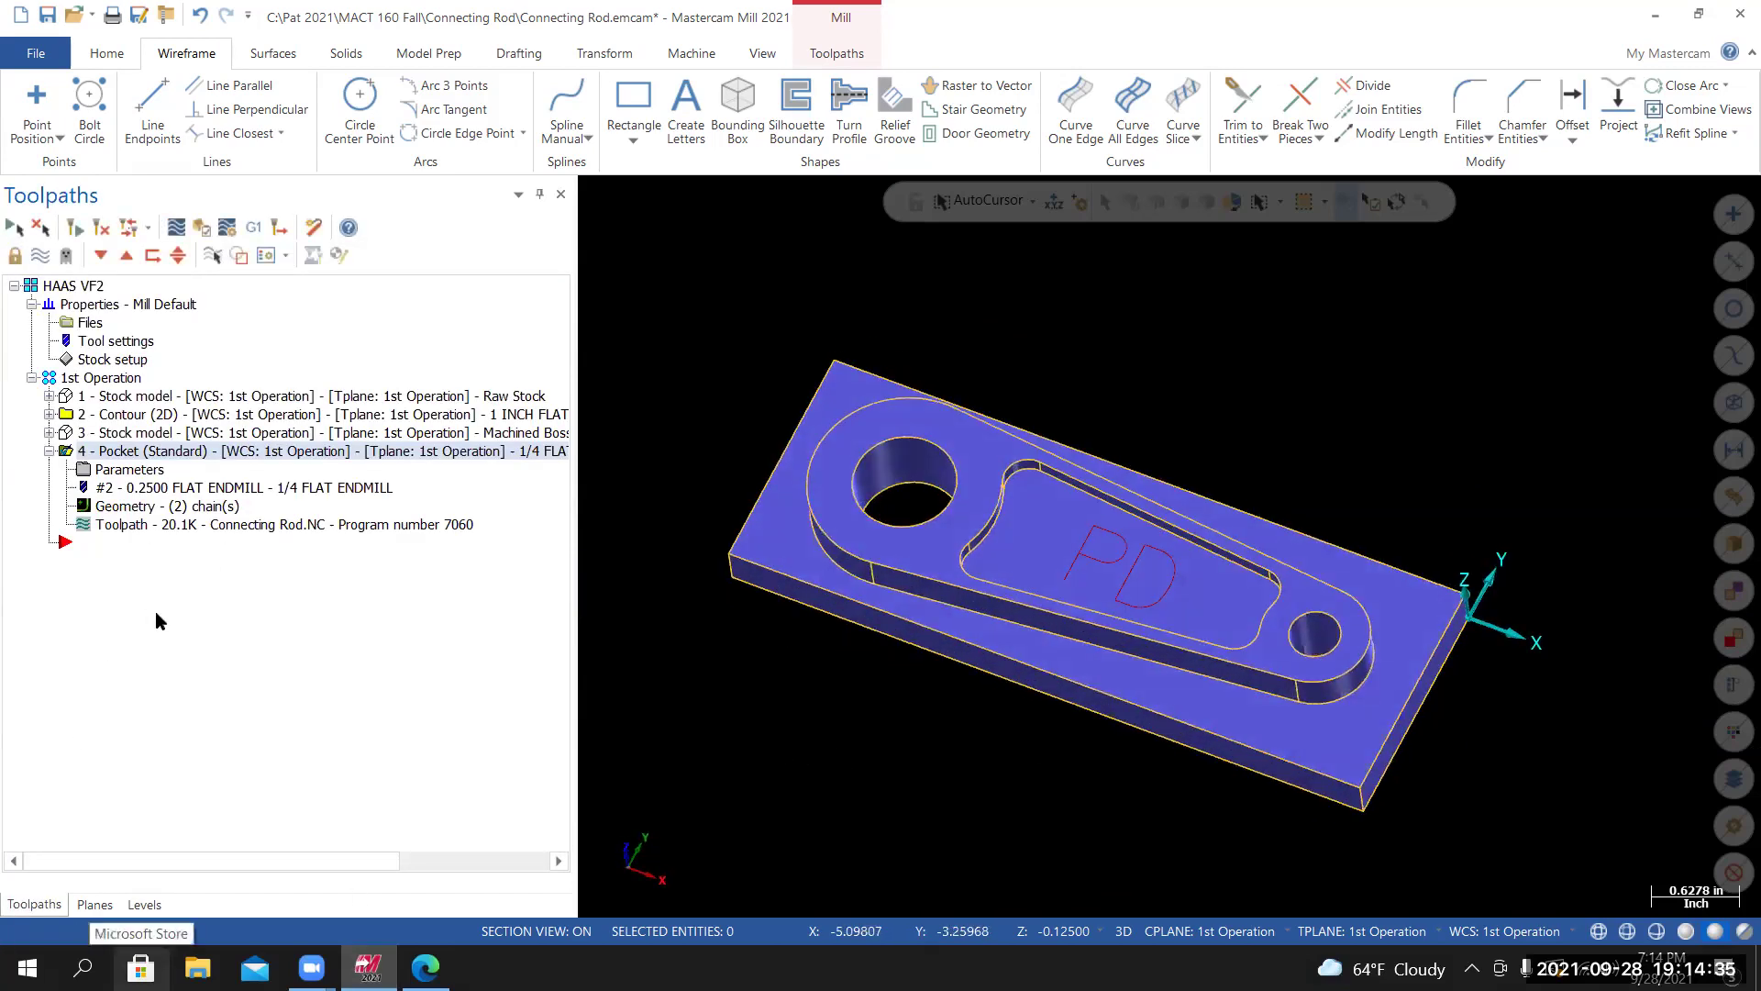
click(88, 380)
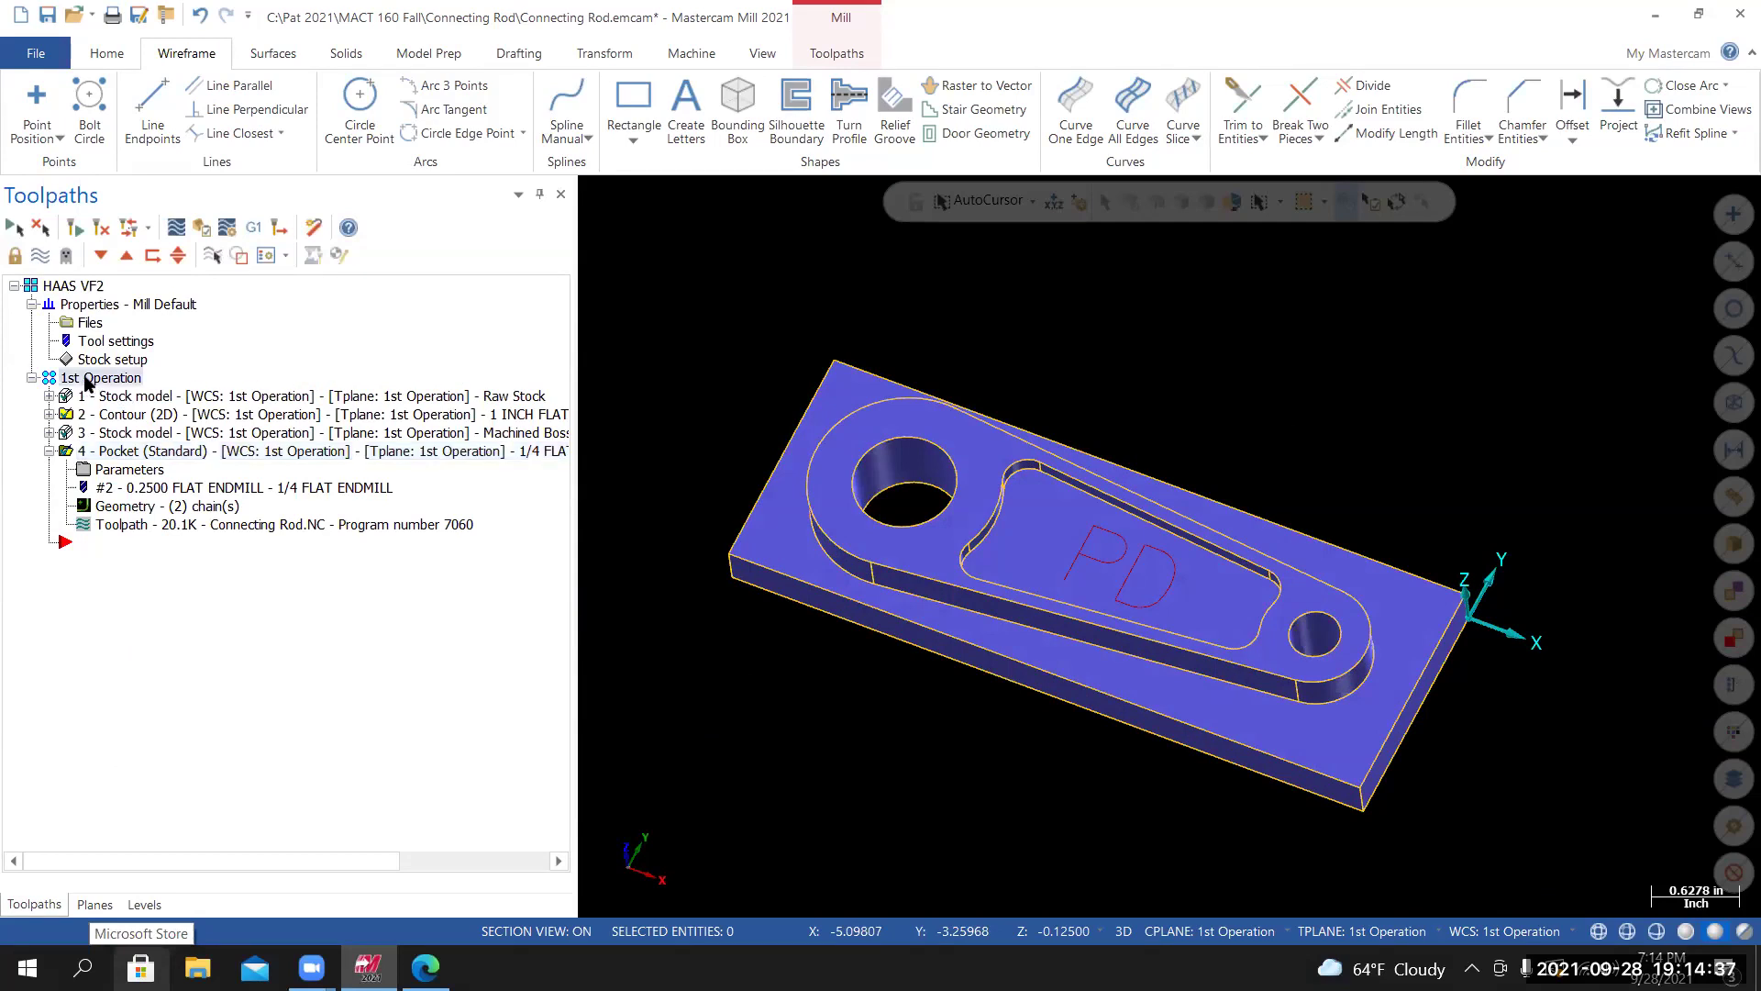
click(49, 451)
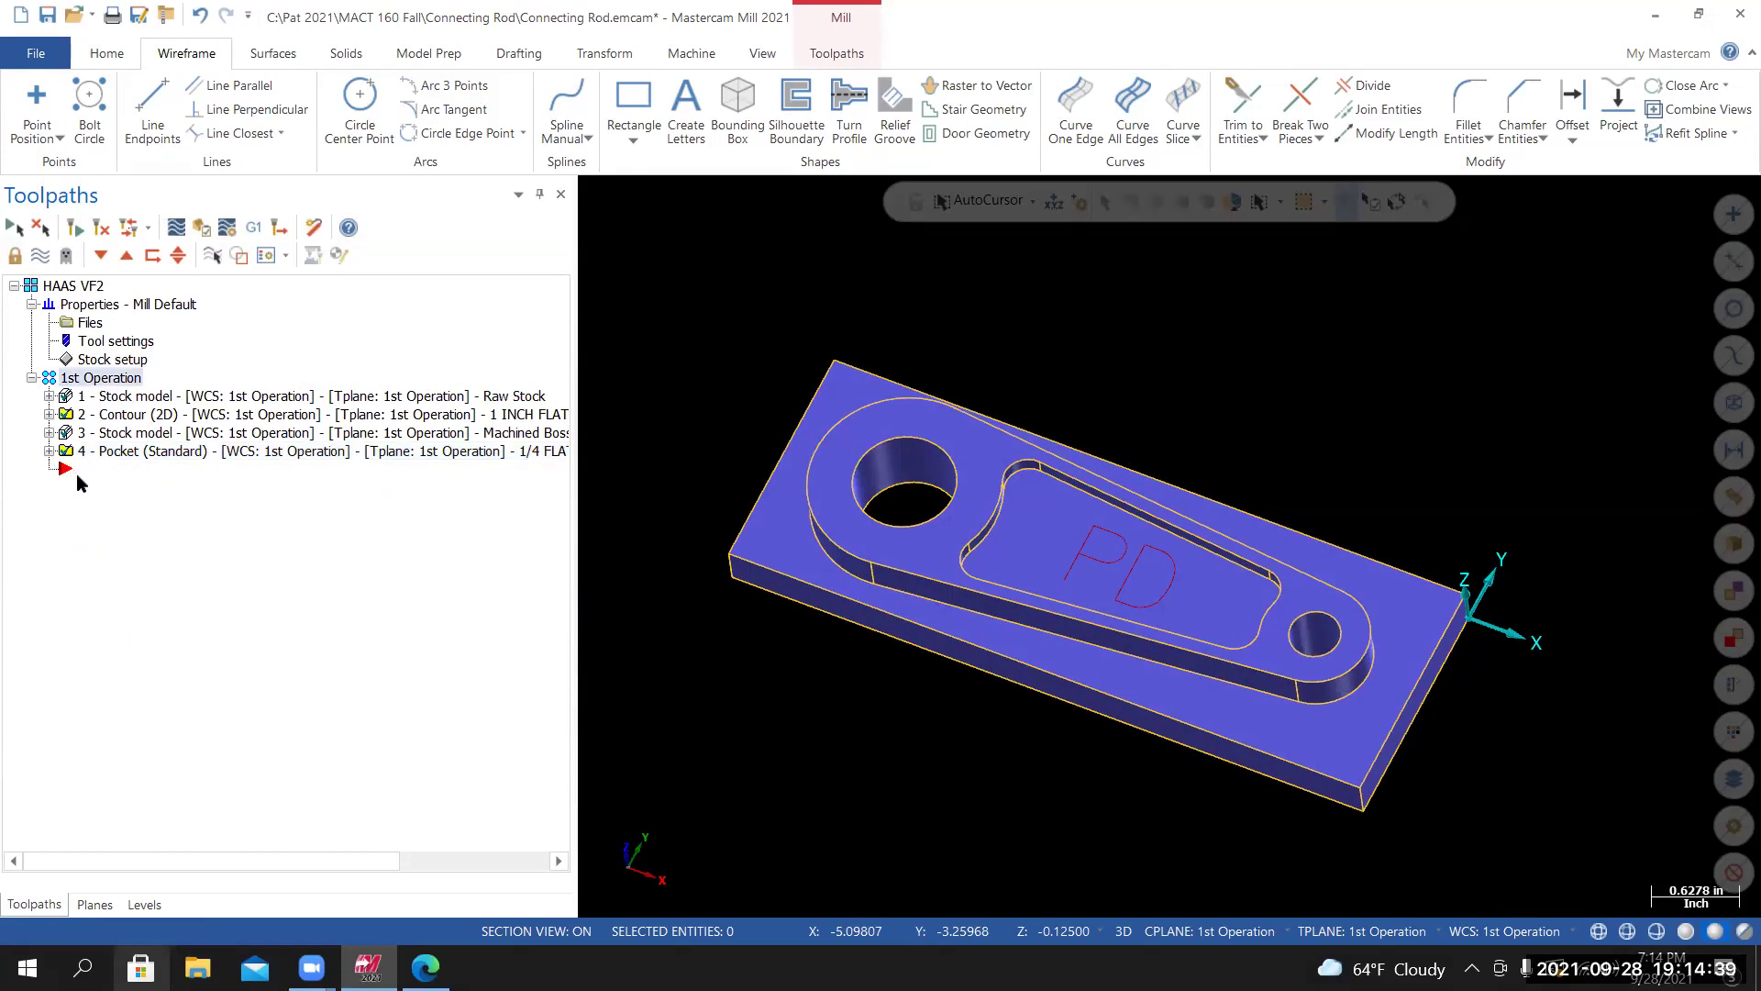
click(38, 57)
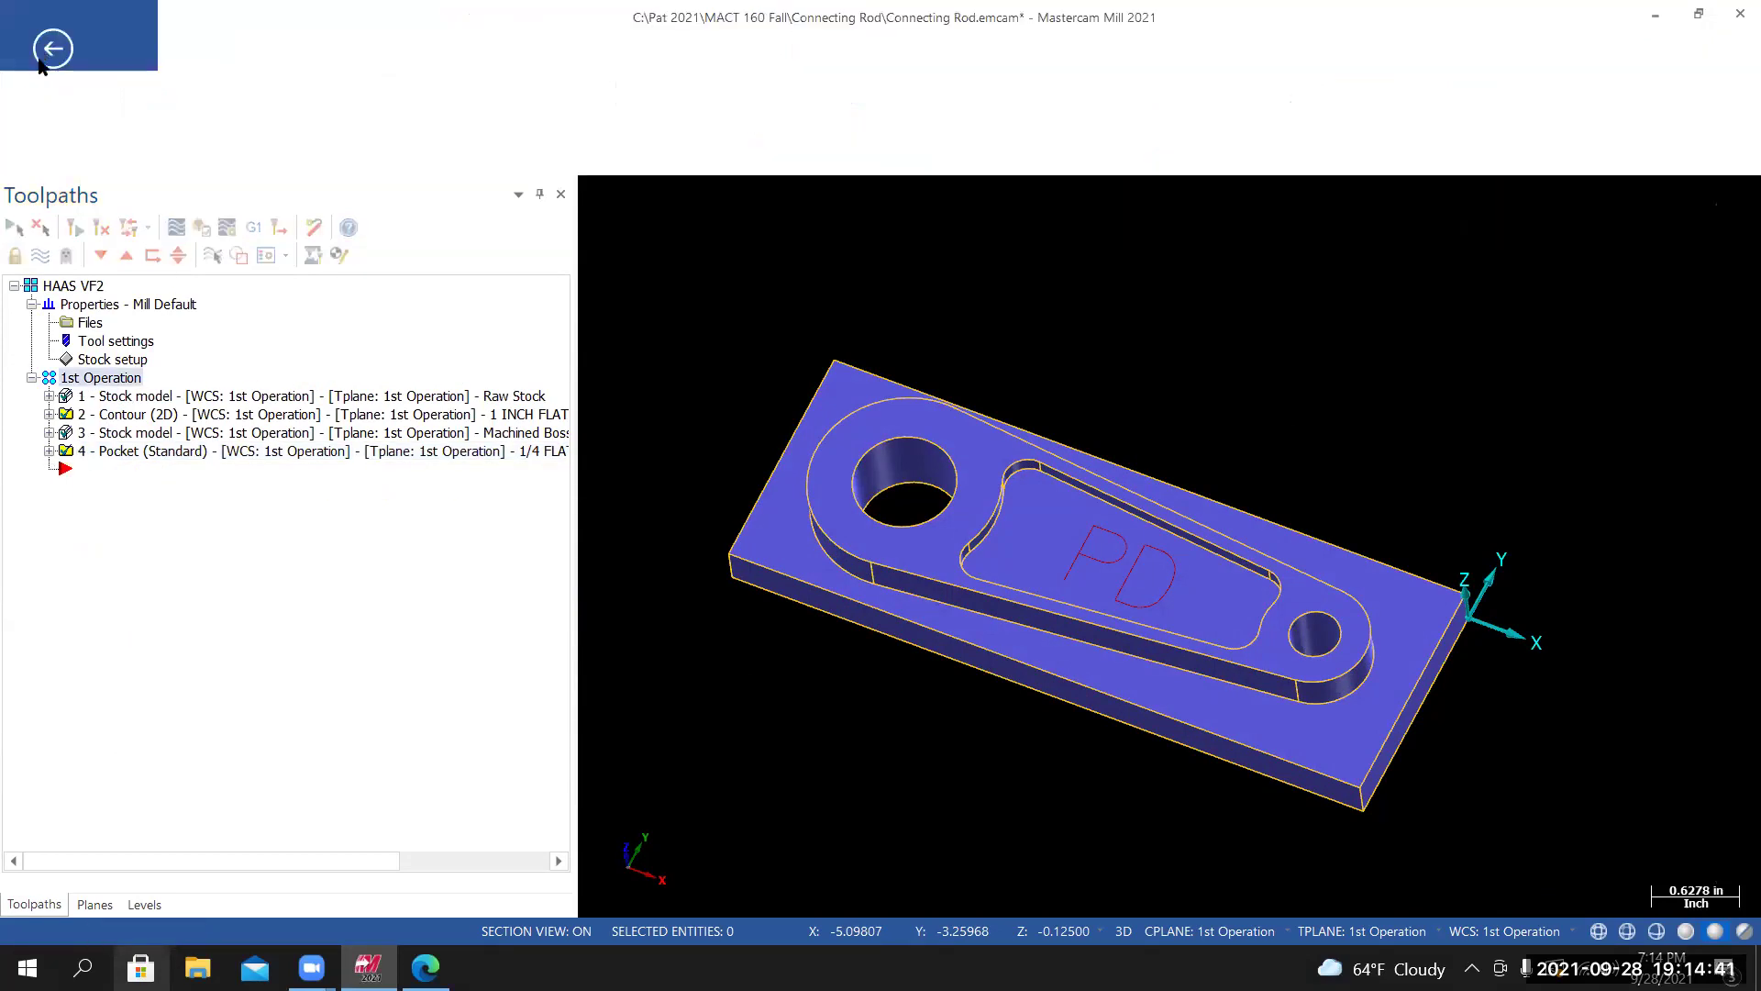
click(58, 282)
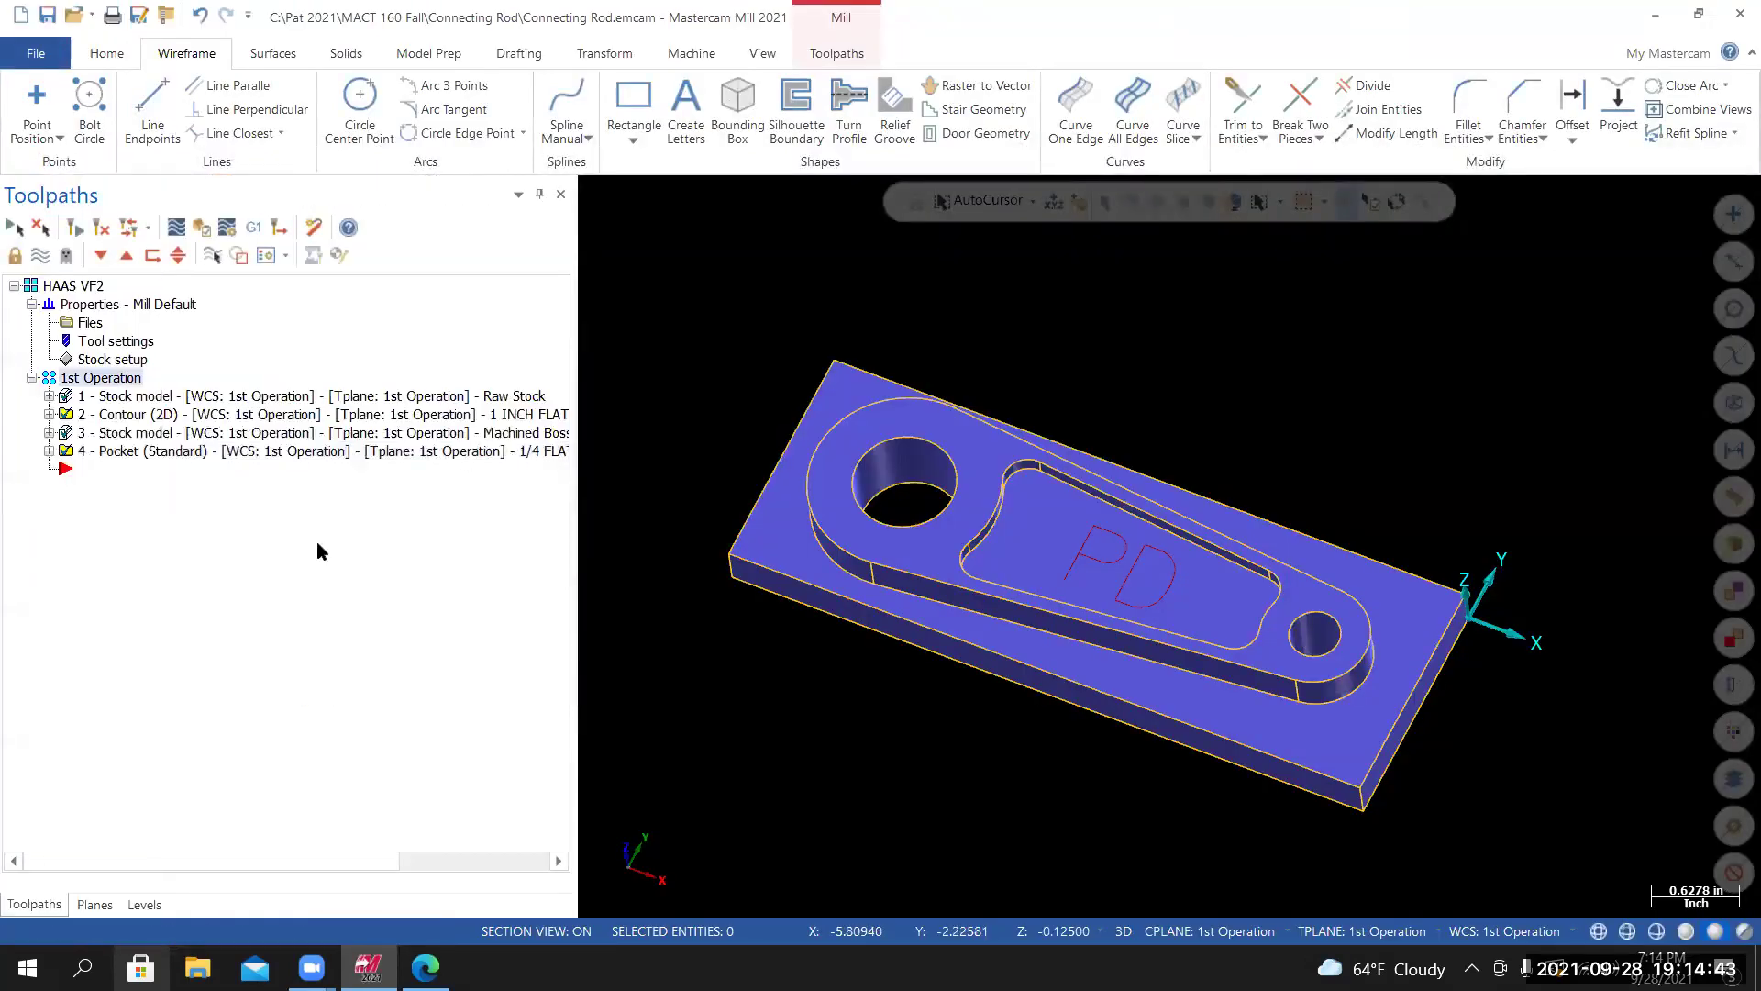
Verify the selected operations in the simulator, checking the stop conditions and playing the material removal through to the end.
click(202, 228)
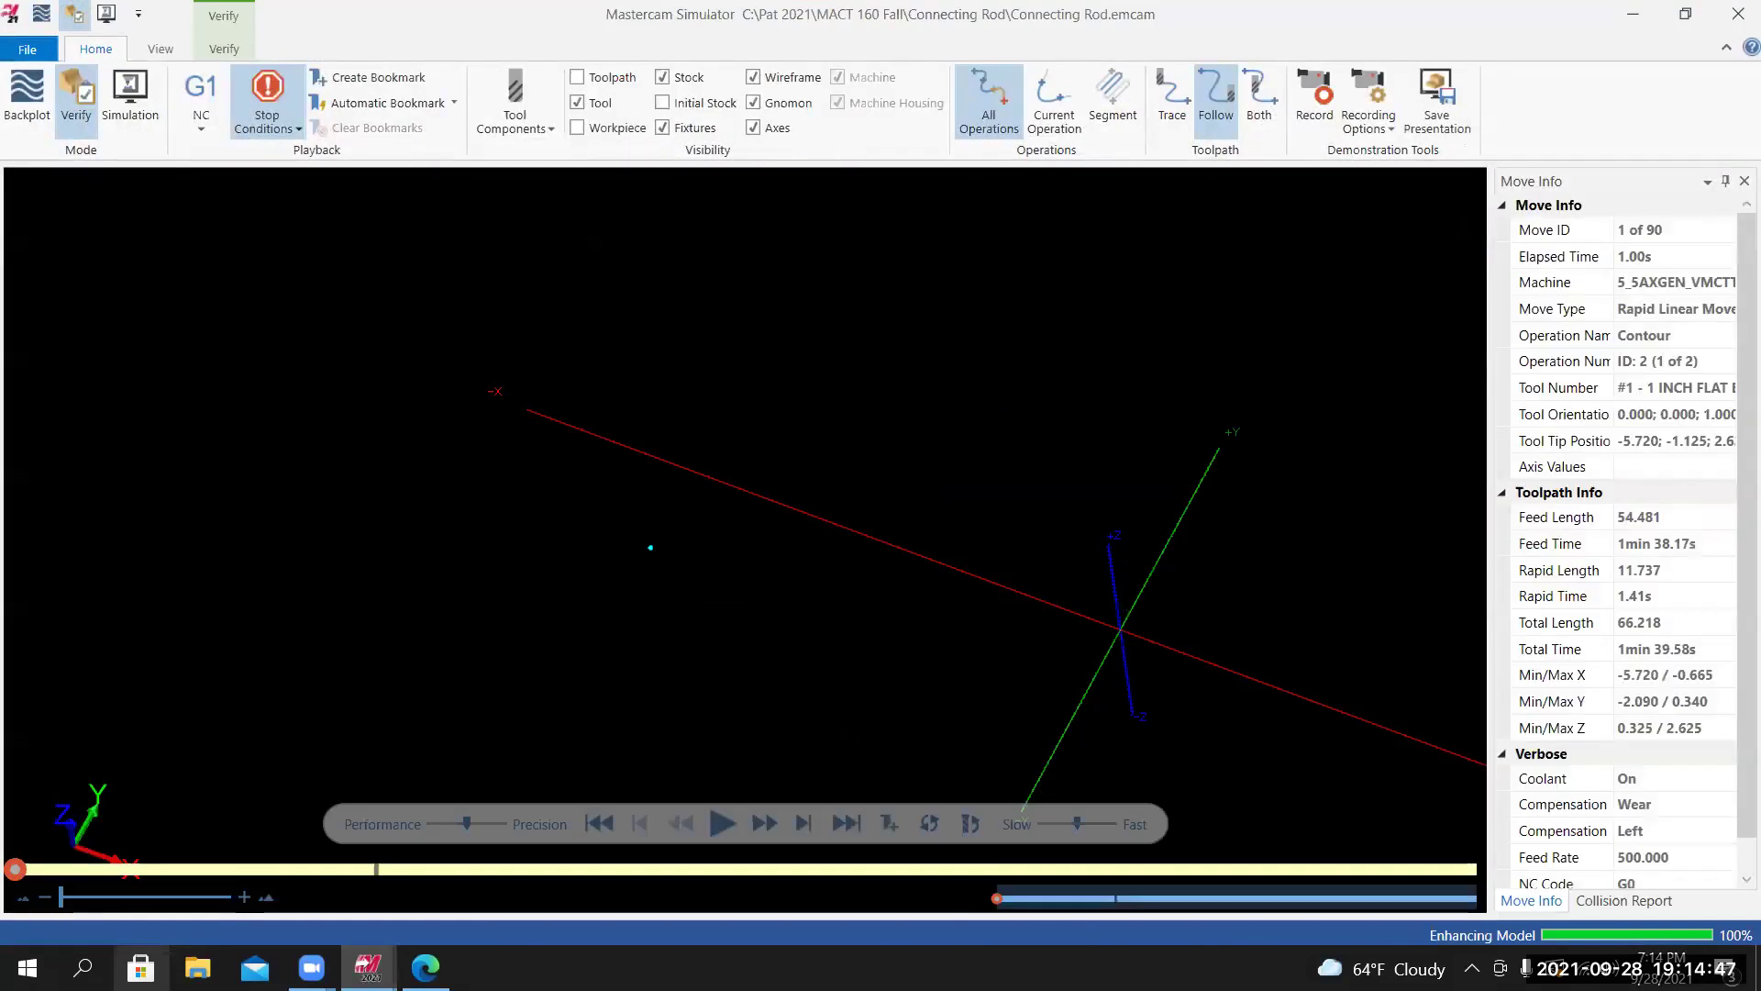
middle_drag(772, 669, 562, 657)
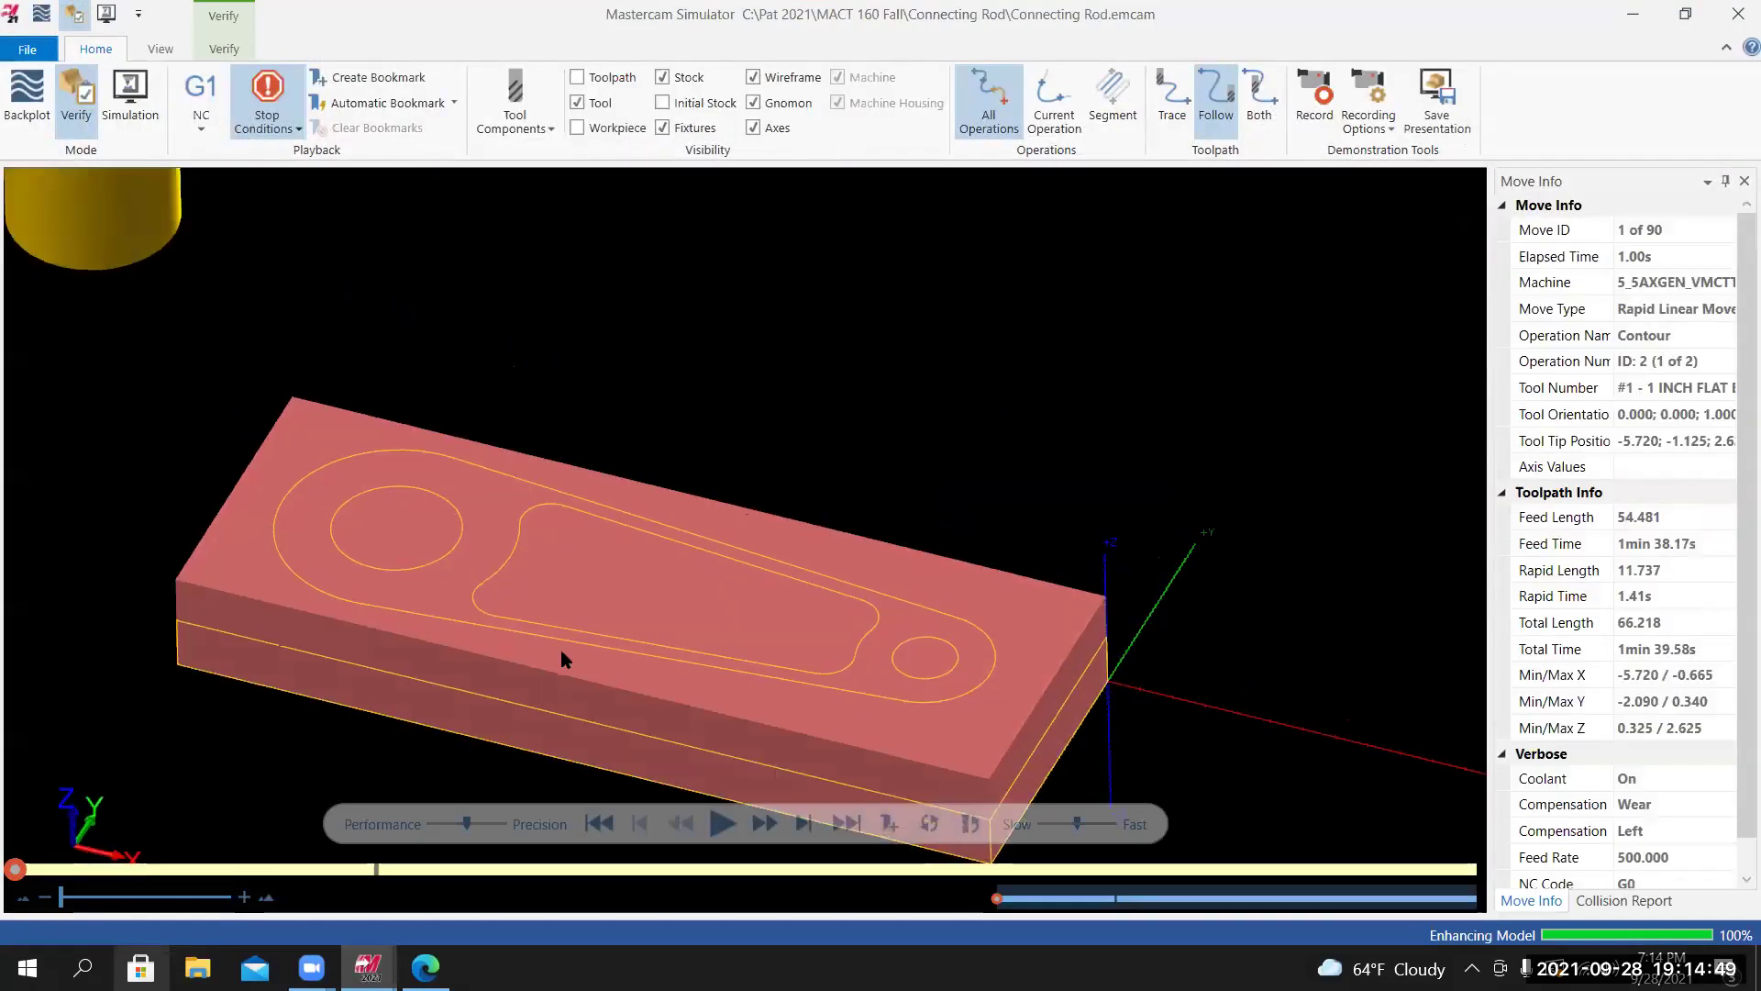
scroll(541, 689, down, 4)
scroll(513, 587, up, 1)
click(267, 121)
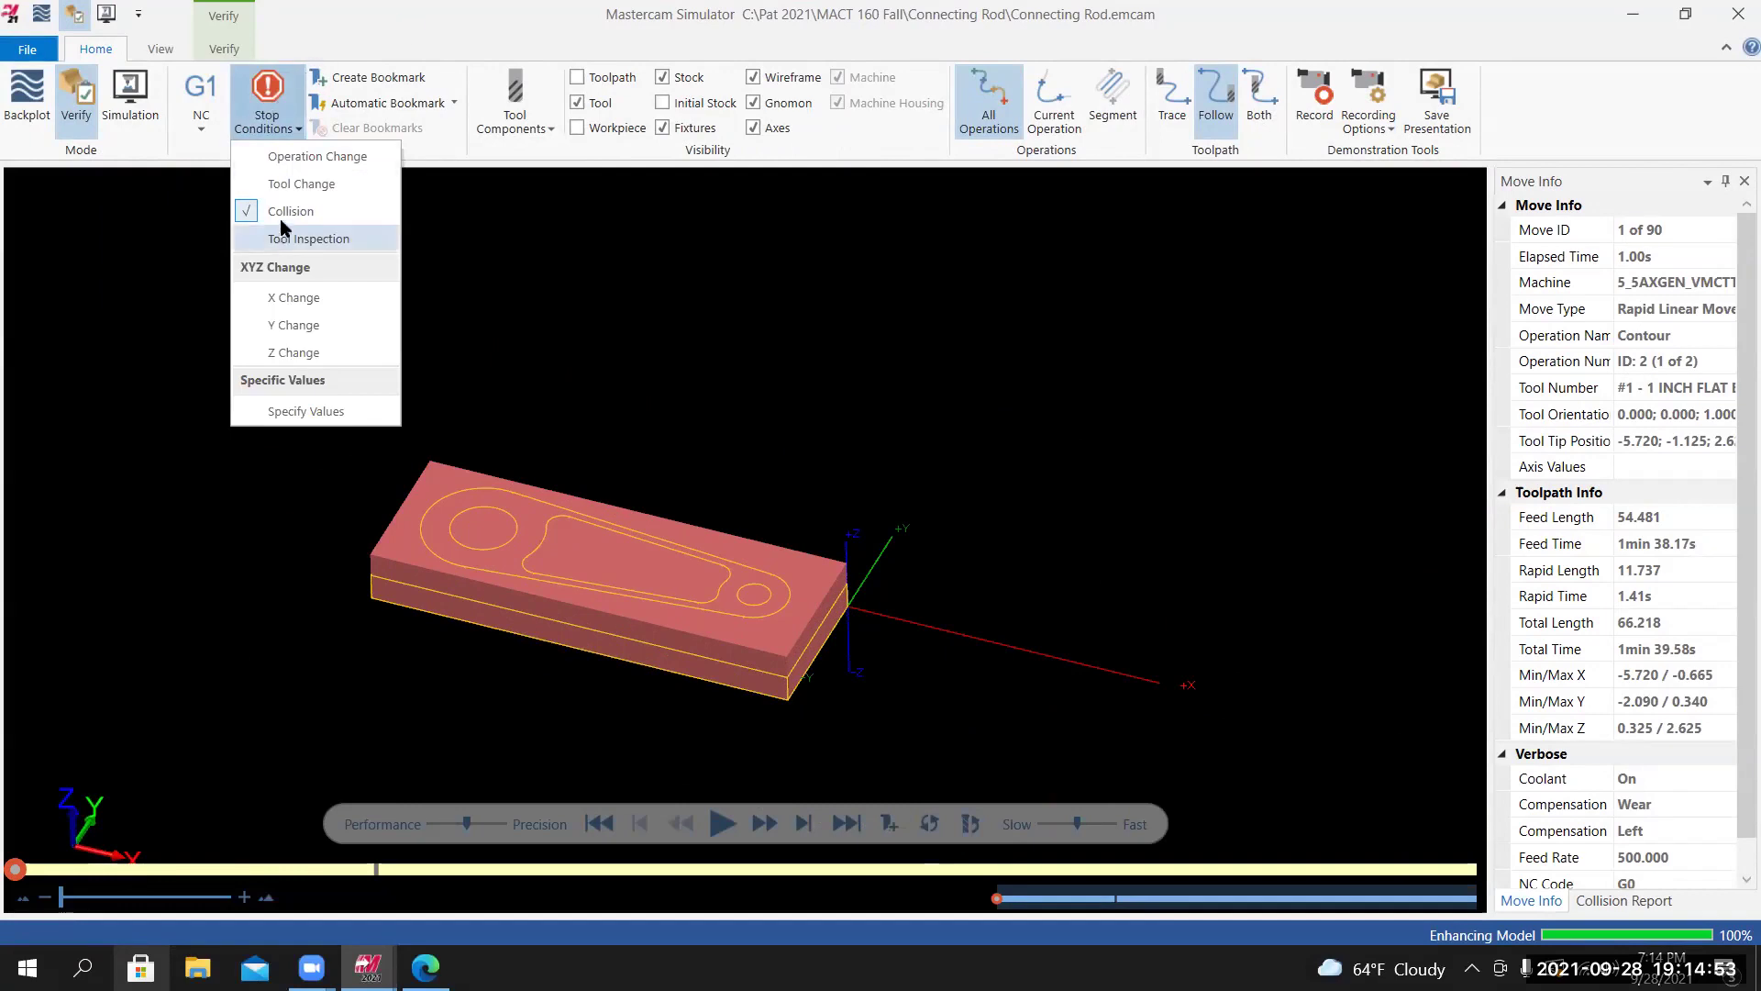
click(481, 25)
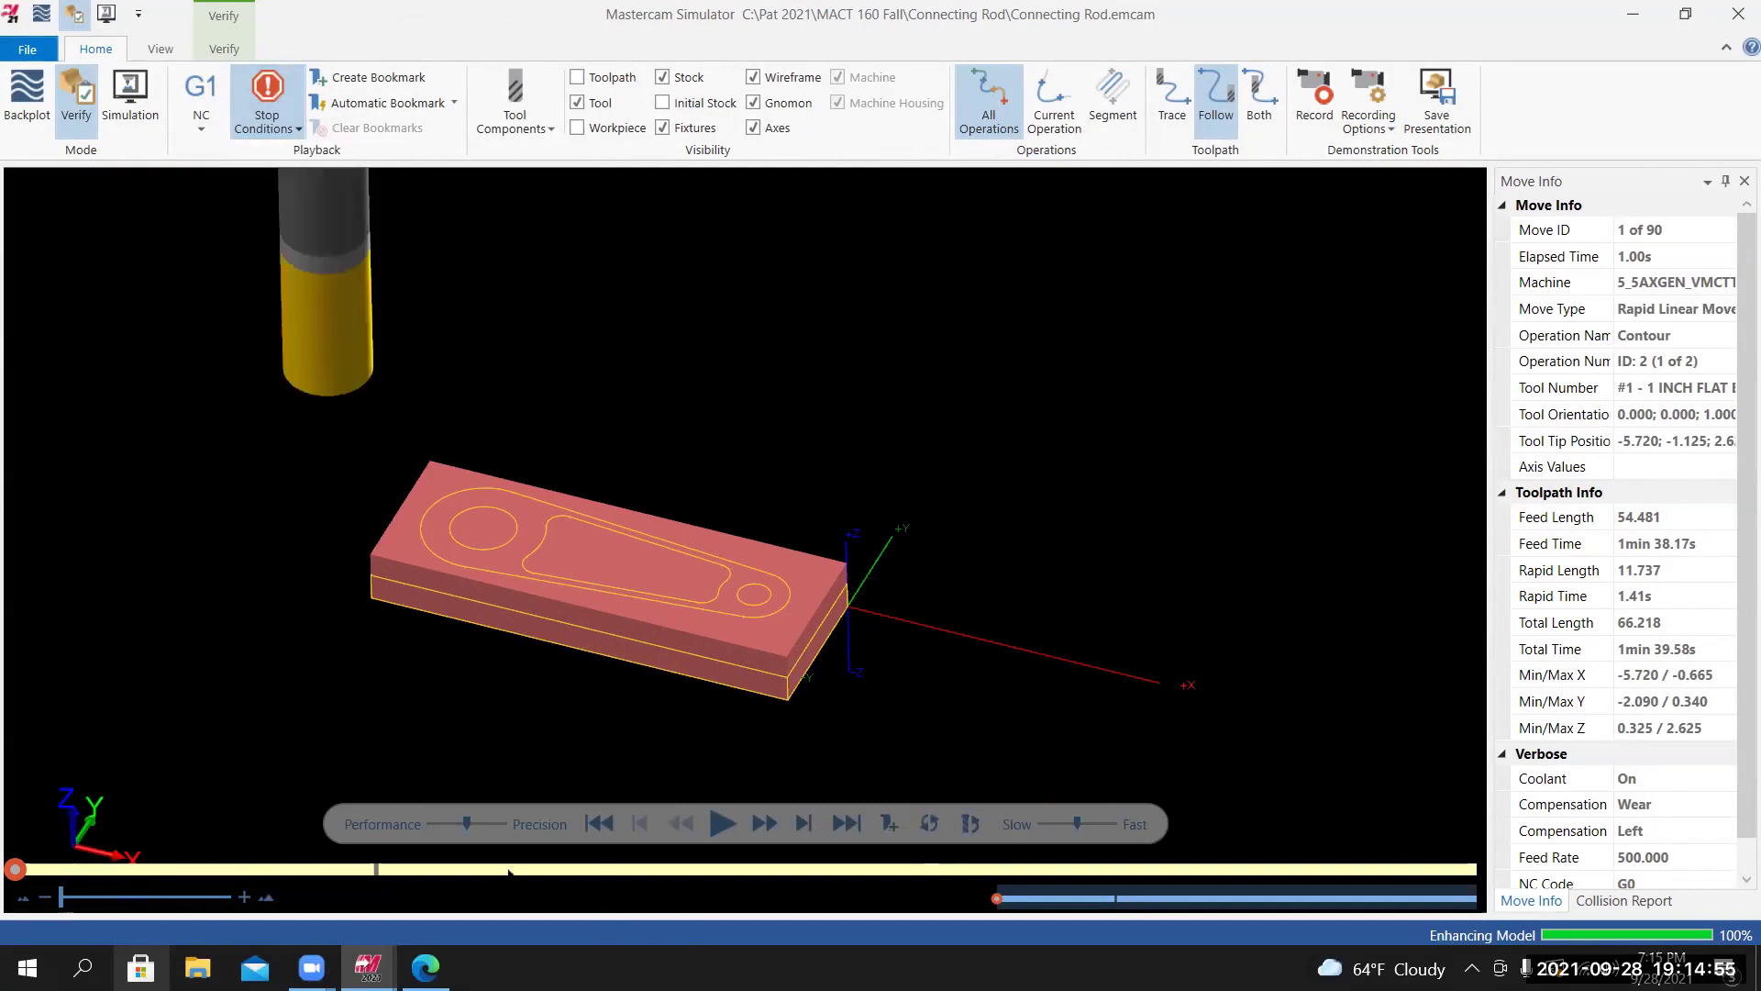
click(723, 823)
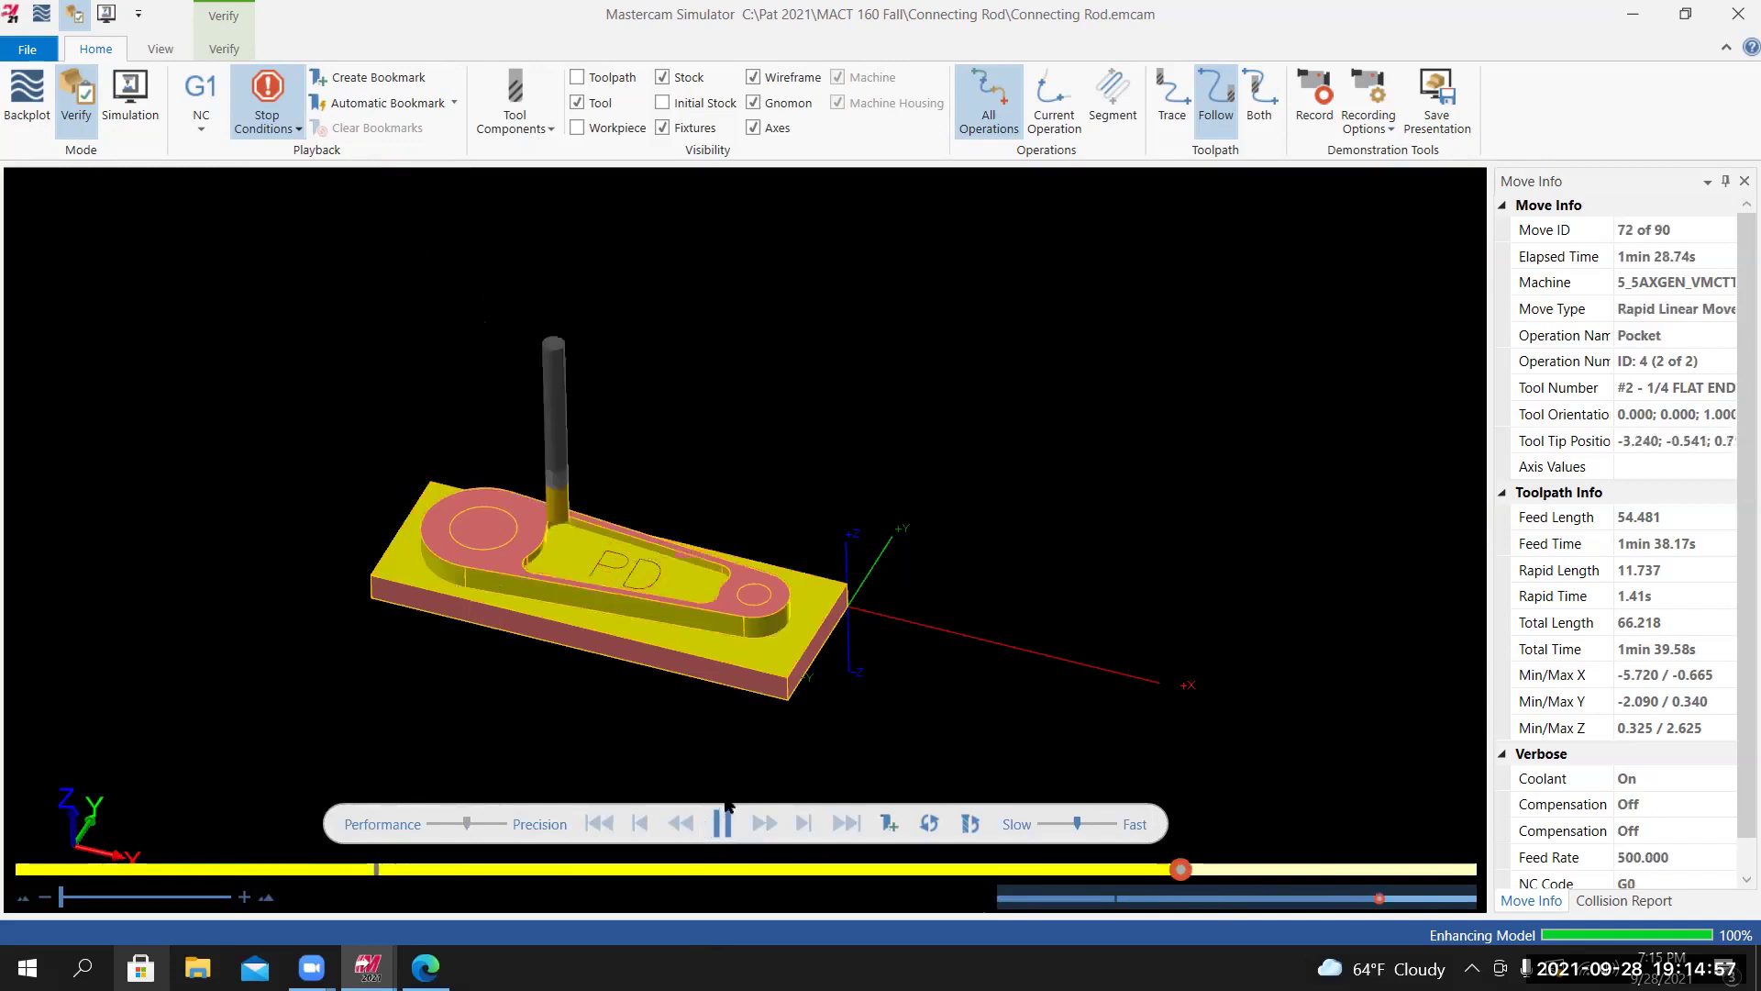
click(723, 820)
Examine the verified stock's pocket floor, pocket walls and boss from several angles, and close the simulator.
scroll(678, 587, up, 3)
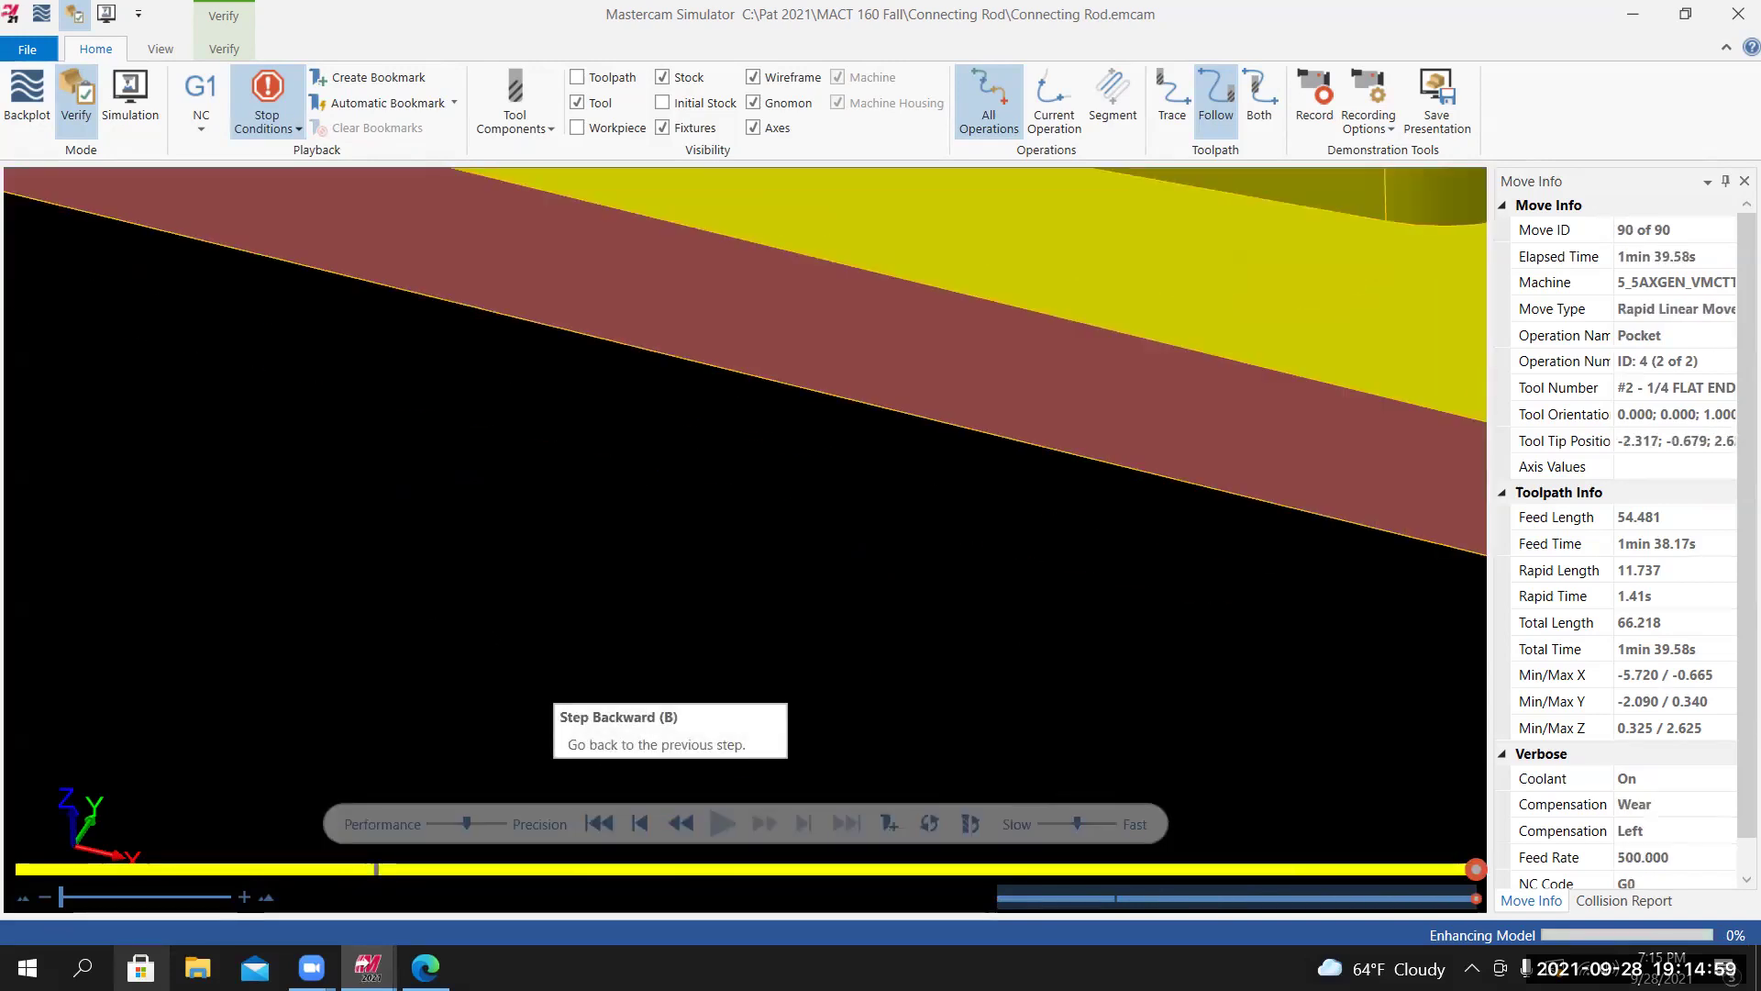
scroll(679, 587, down, 7)
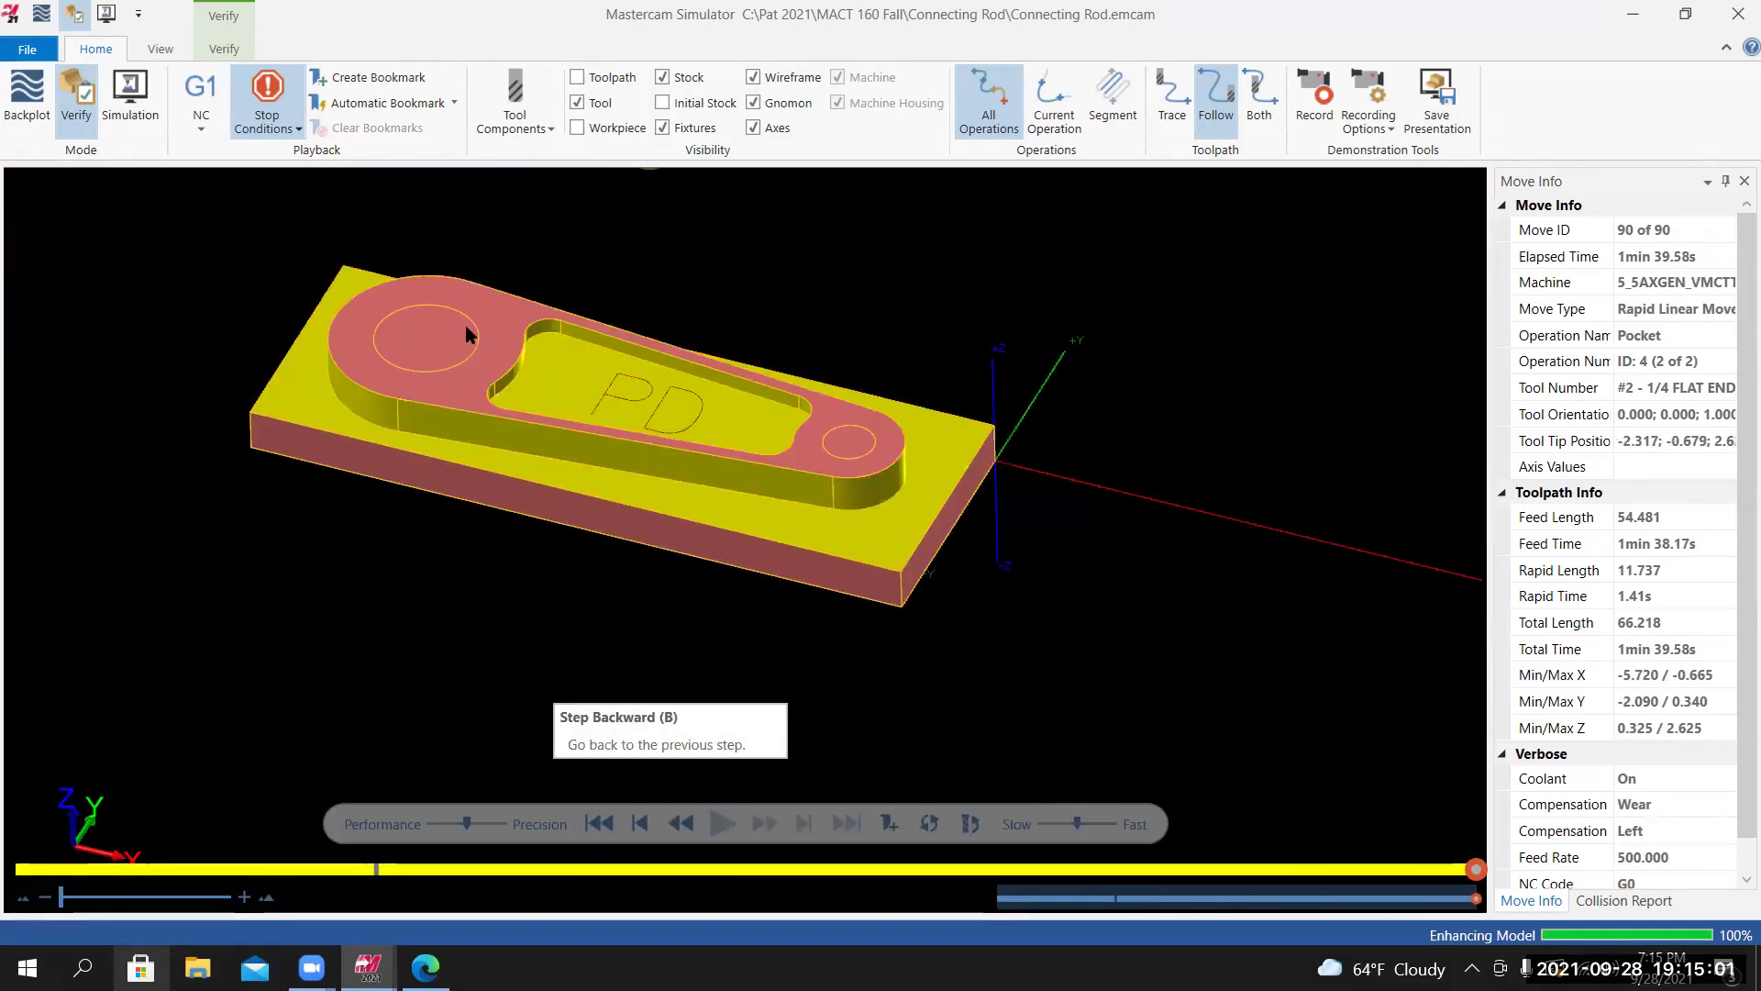
scroll(468, 333, up, 2)
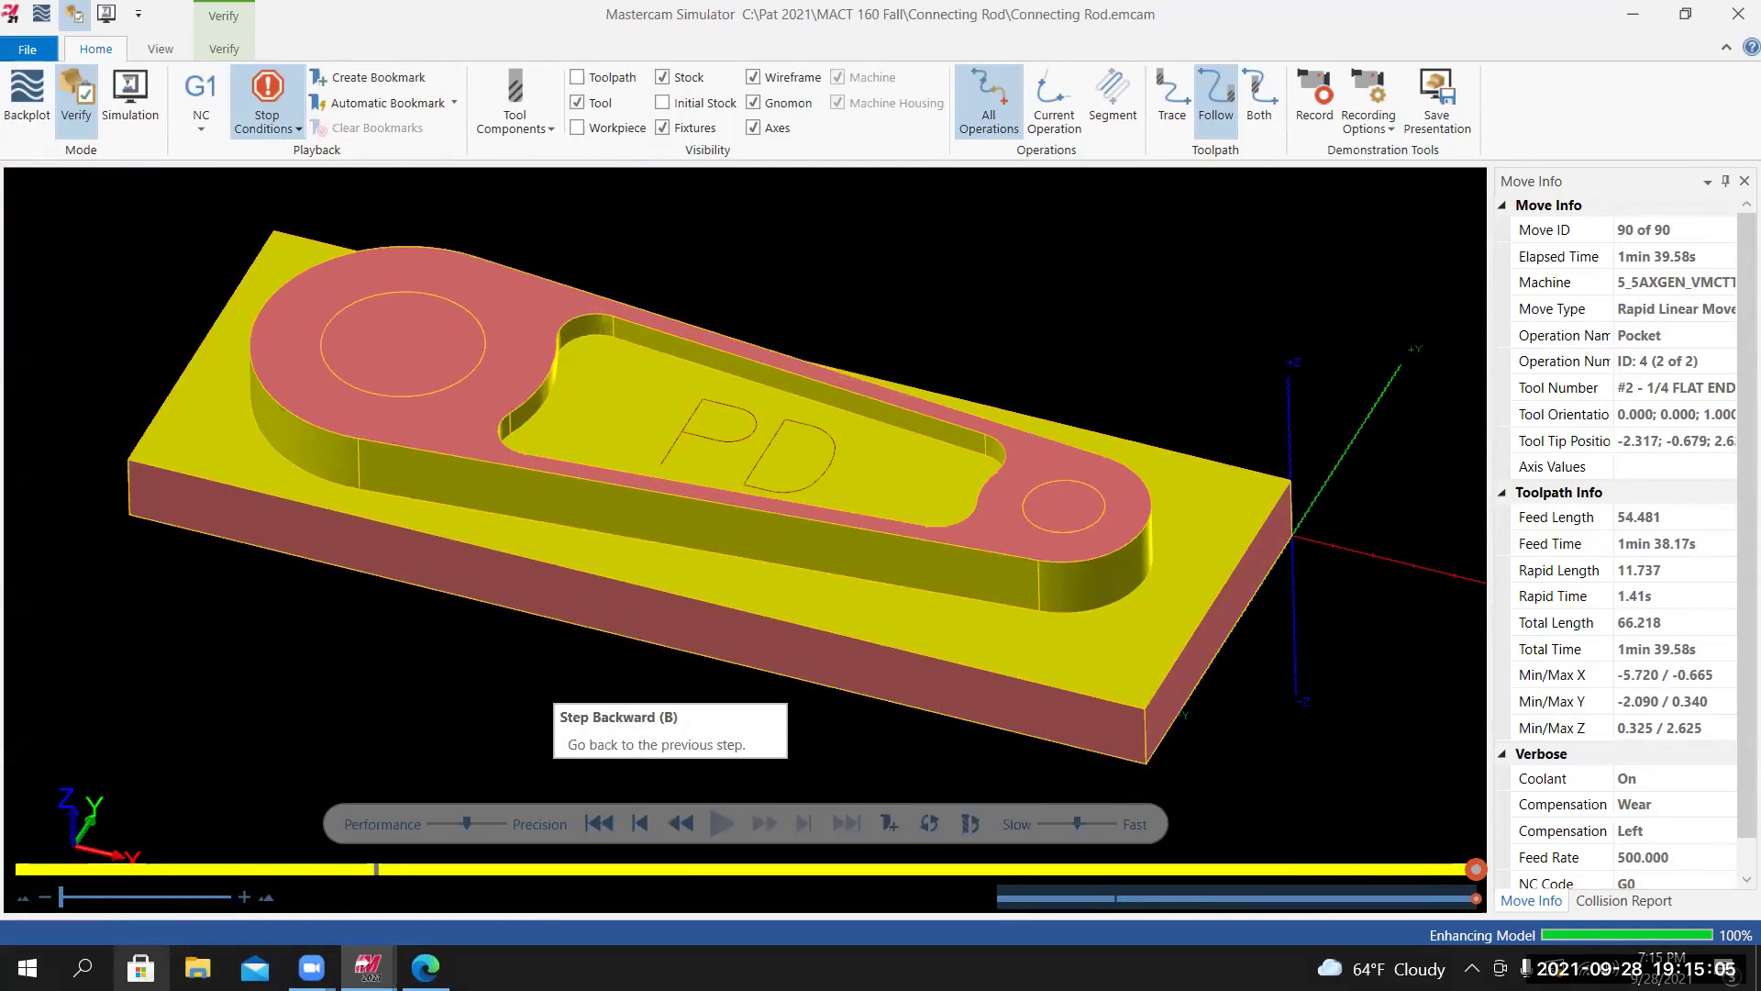
middle_drag(731, 503, 627, 399)
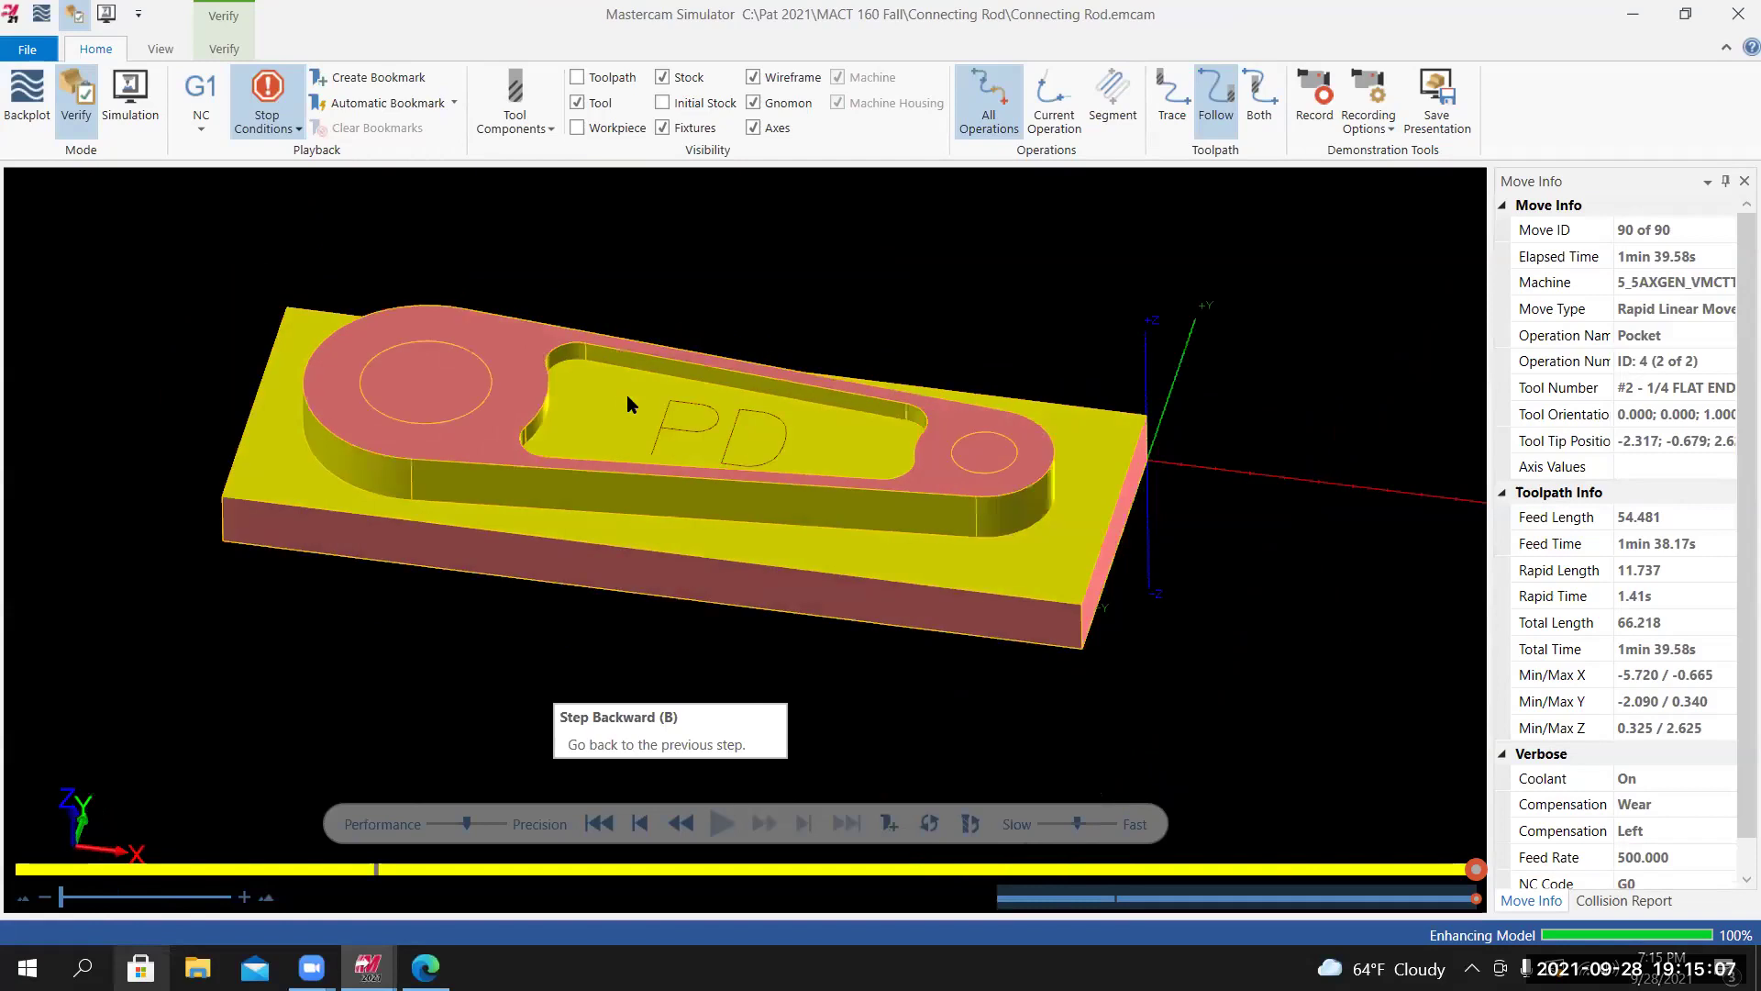
scroll(627, 398, up, 4)
middle_drag(702, 446, 576, 374)
scroll(668, 383, up, 3)
scroll(678, 382, down, 4)
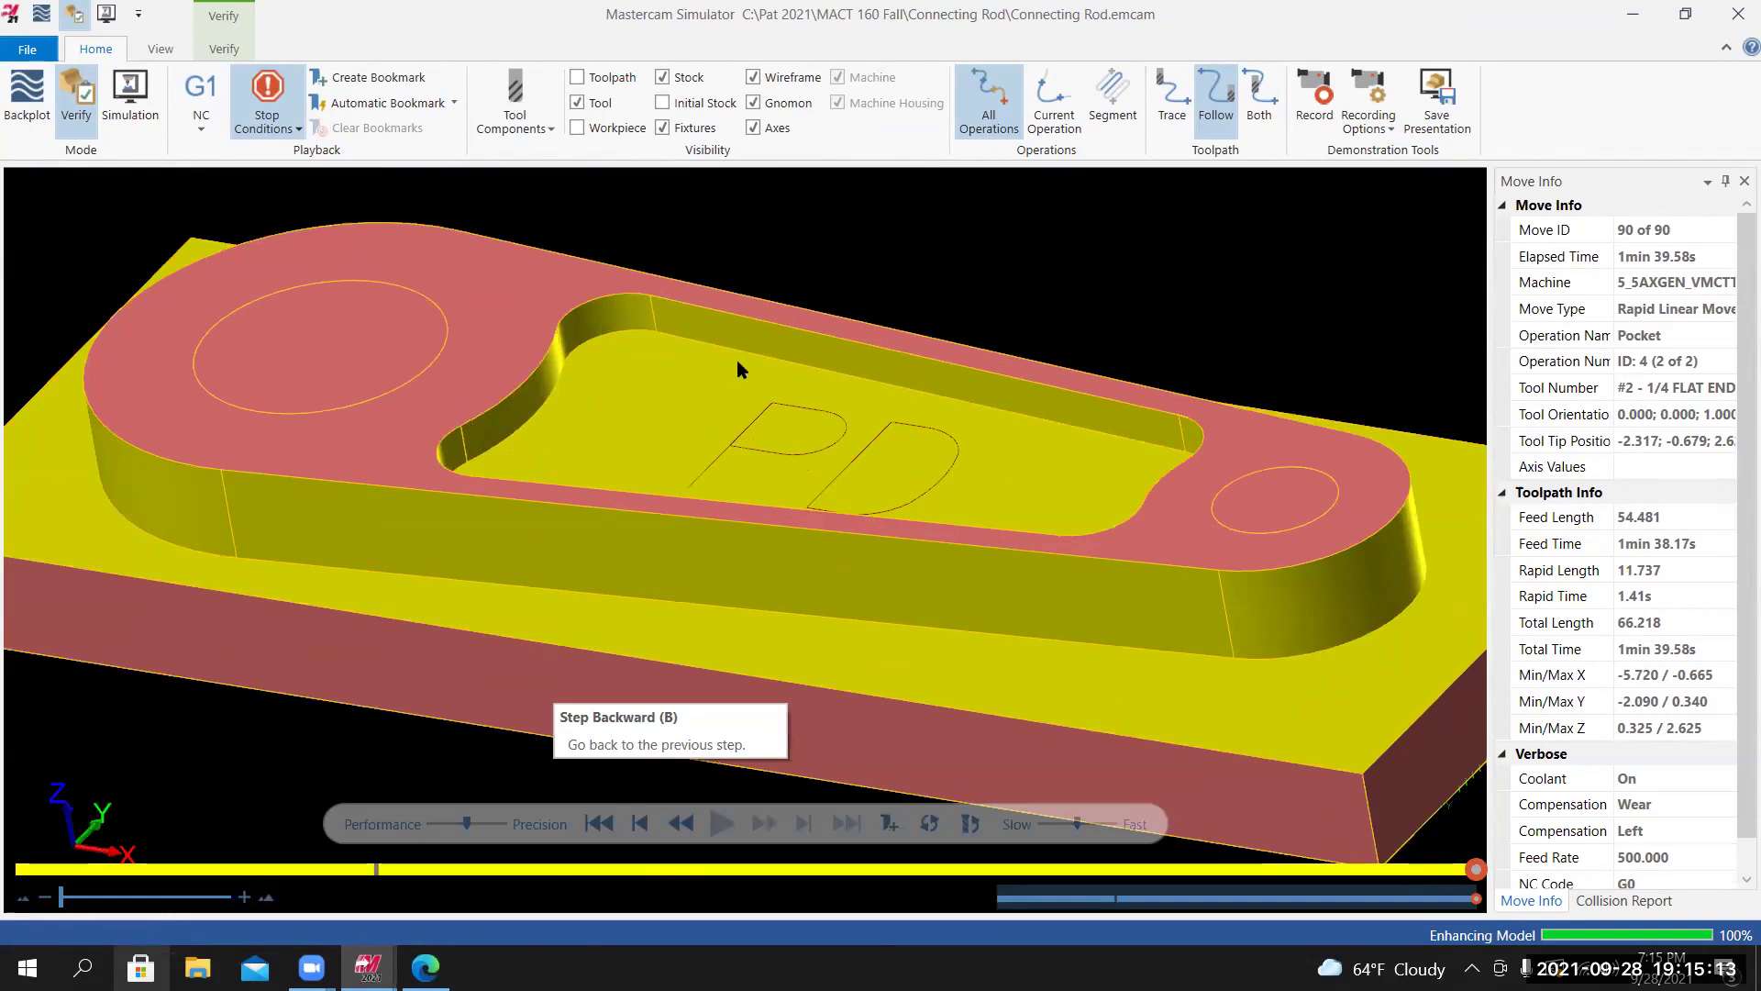
middle_drag(685, 395, 707, 247)
scroll(676, 331, up, 3)
scroll(711, 246, up, 2)
scroll(713, 244, up, 6)
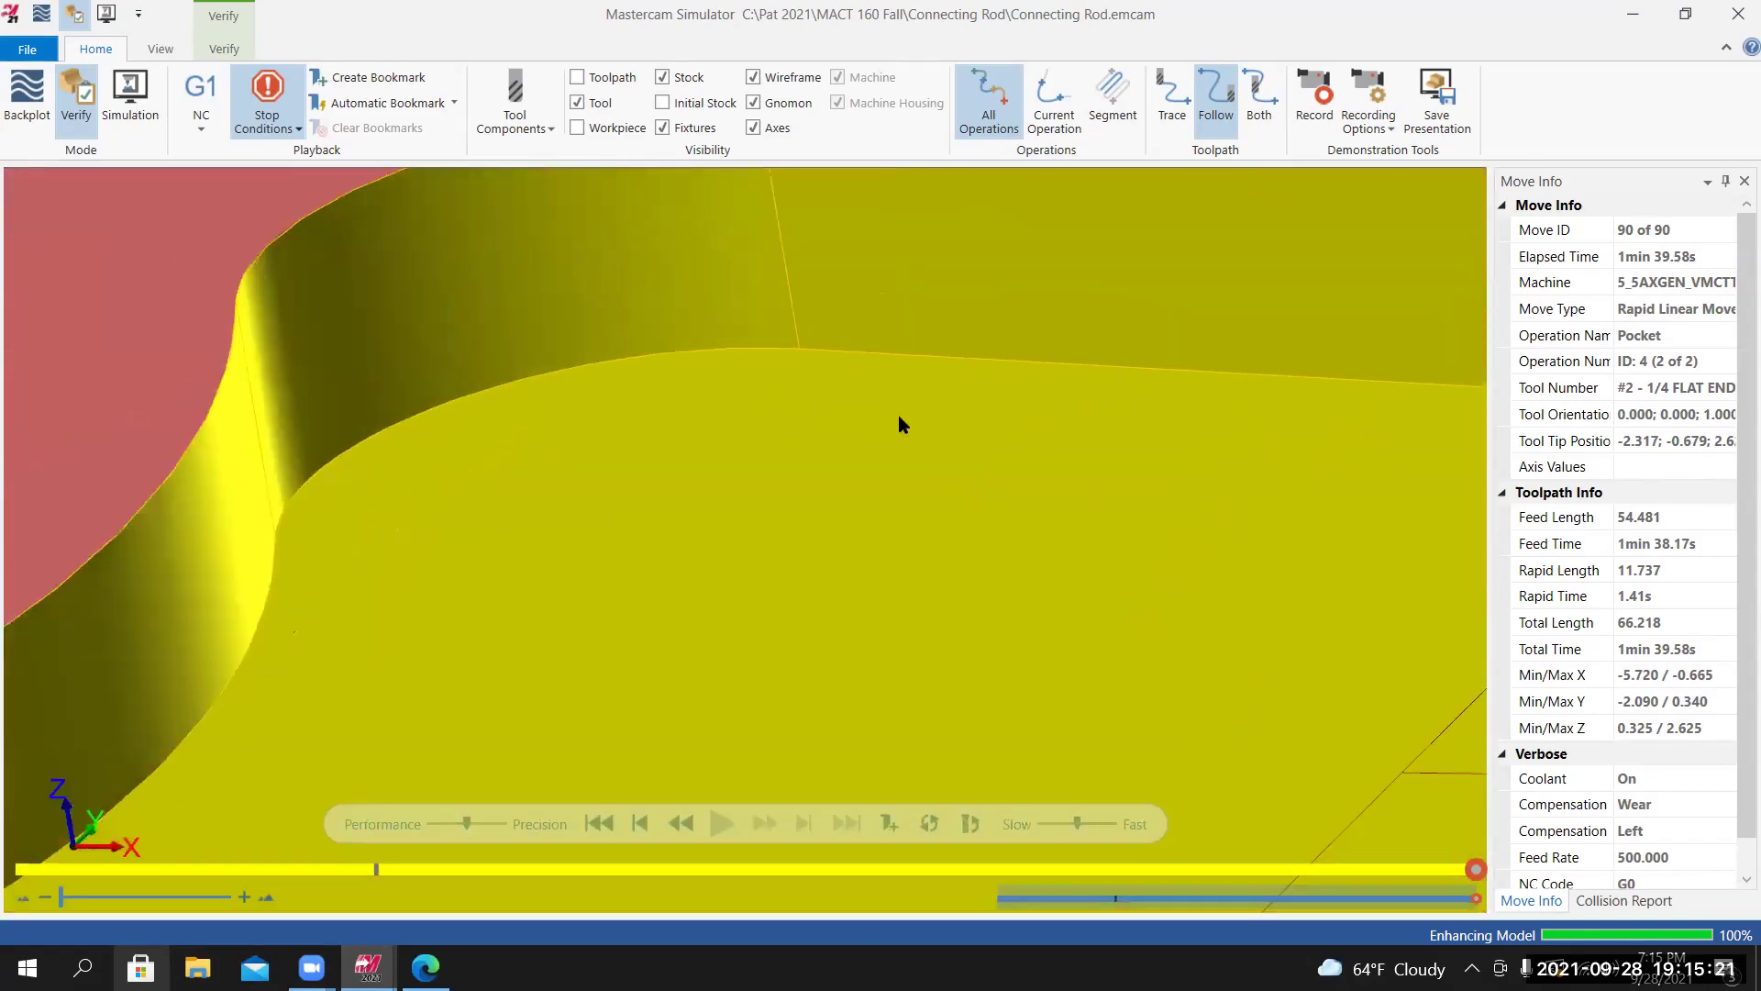
scroll(609, 429, down, 4)
scroll(561, 436, down, 6)
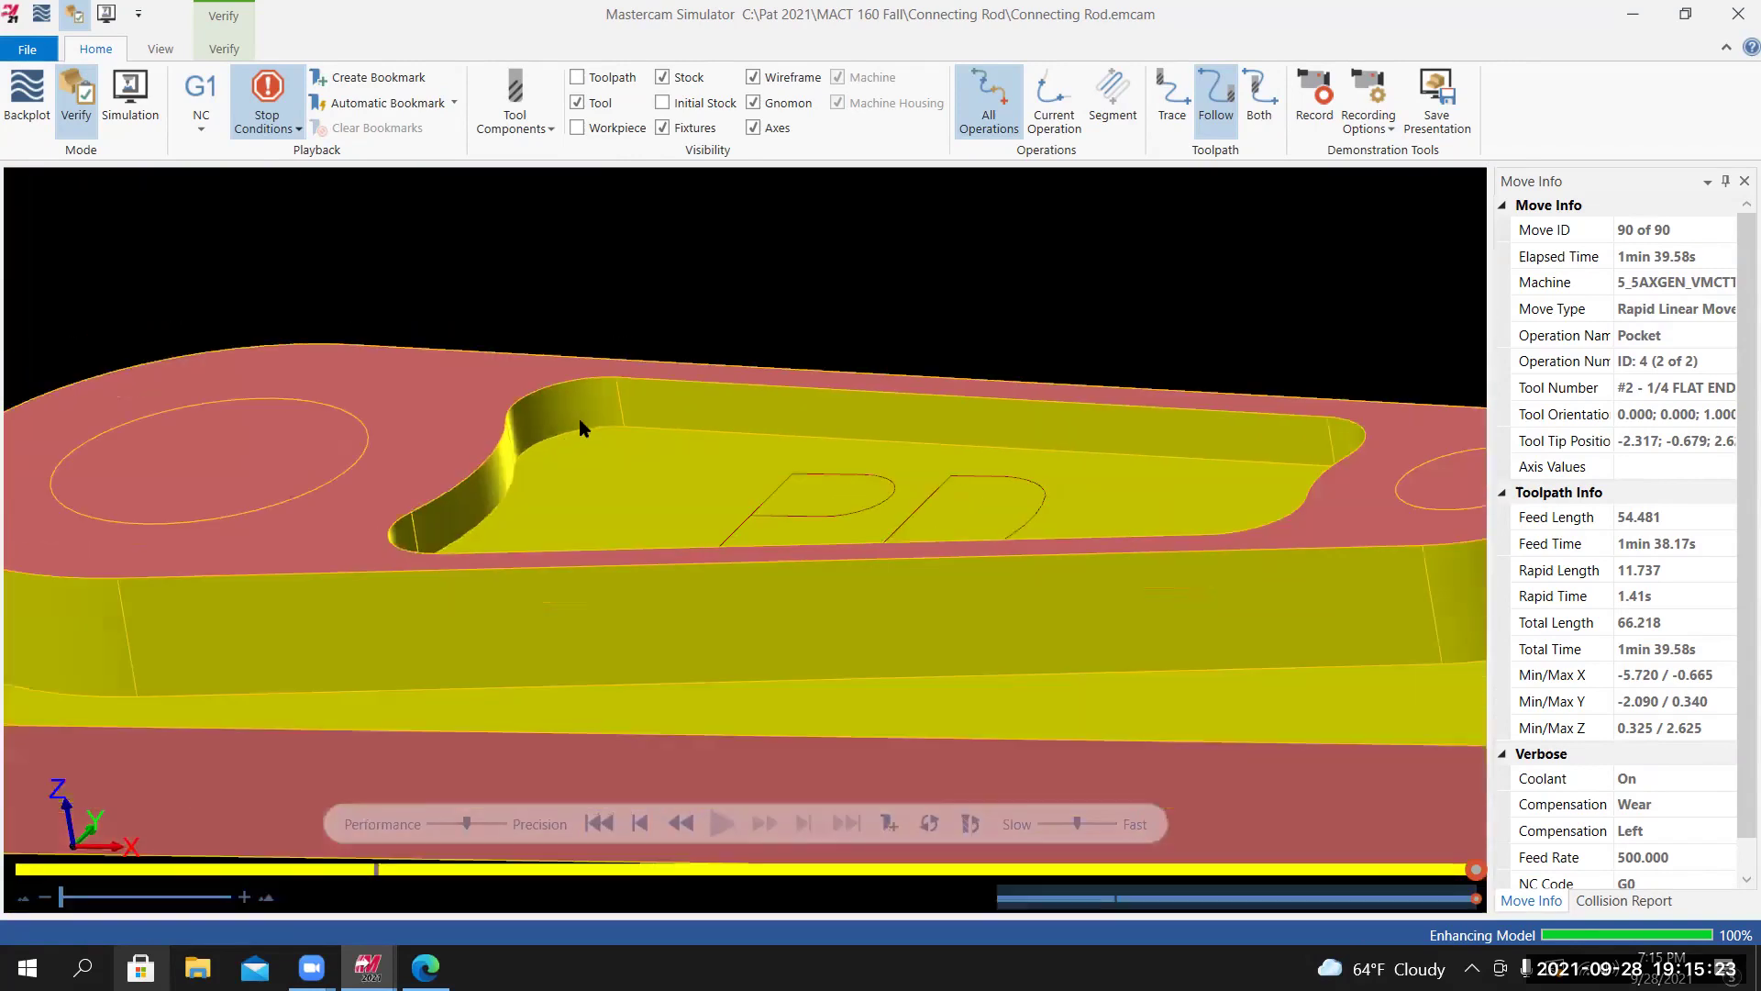
middle_drag(614, 523, 648, 503)
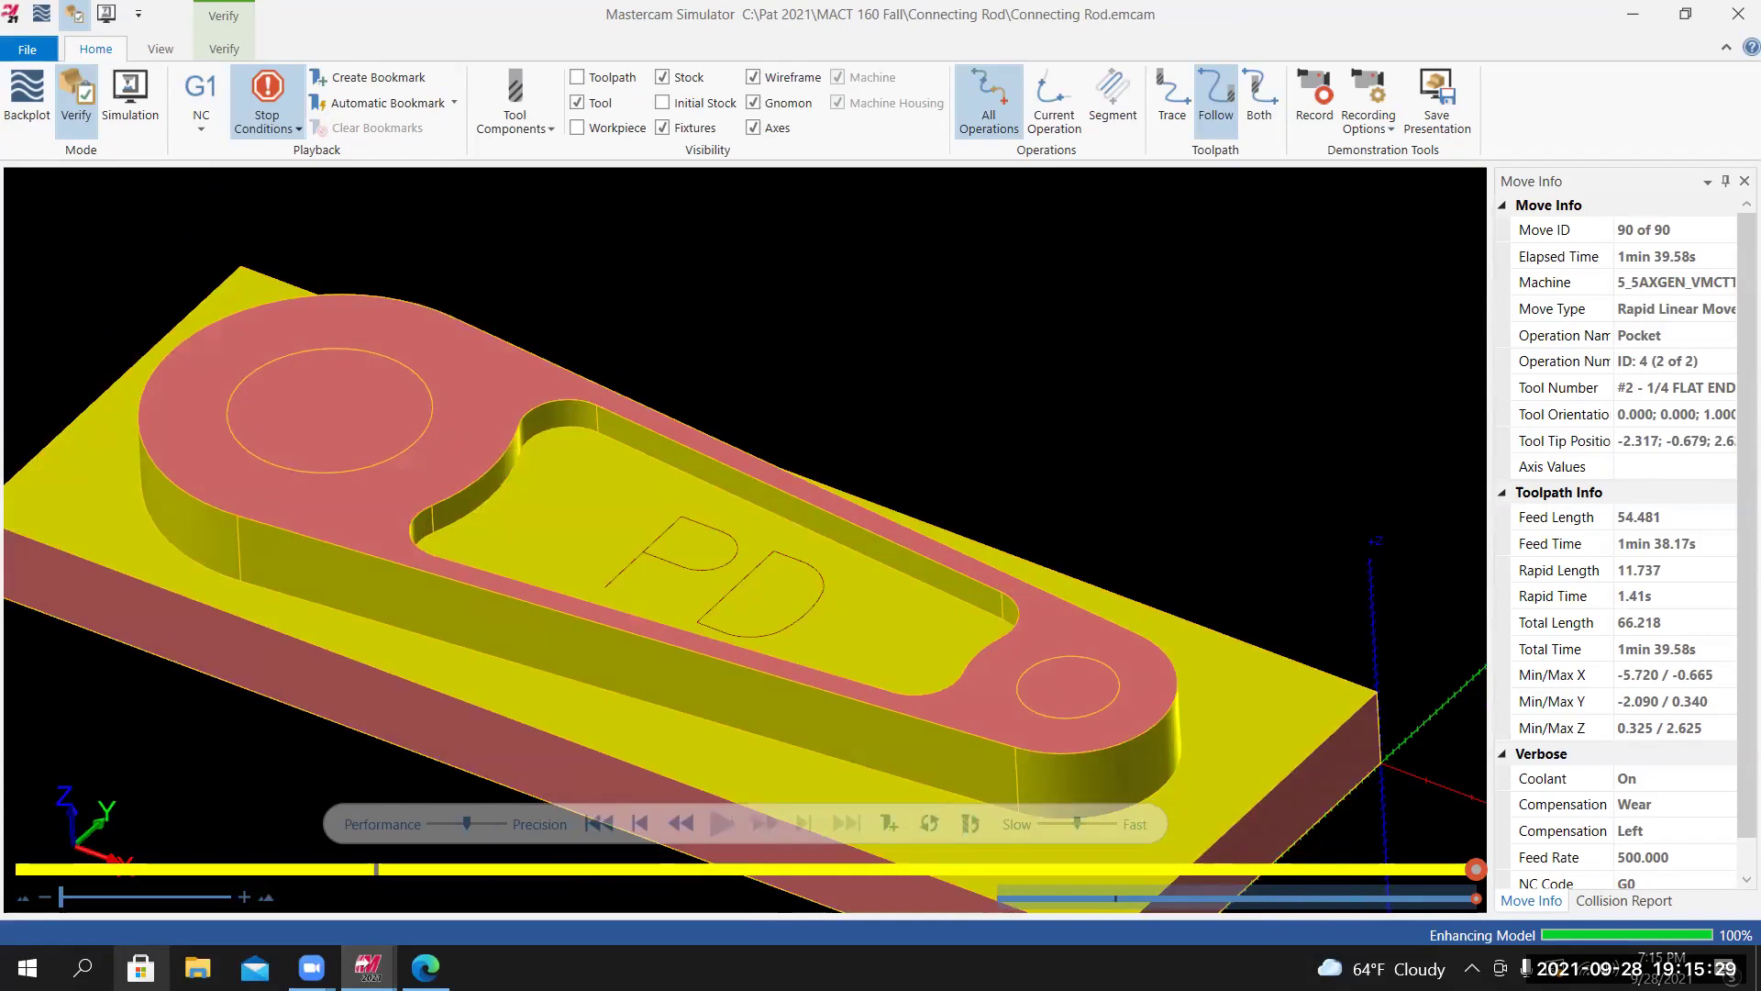
click(1738, 14)
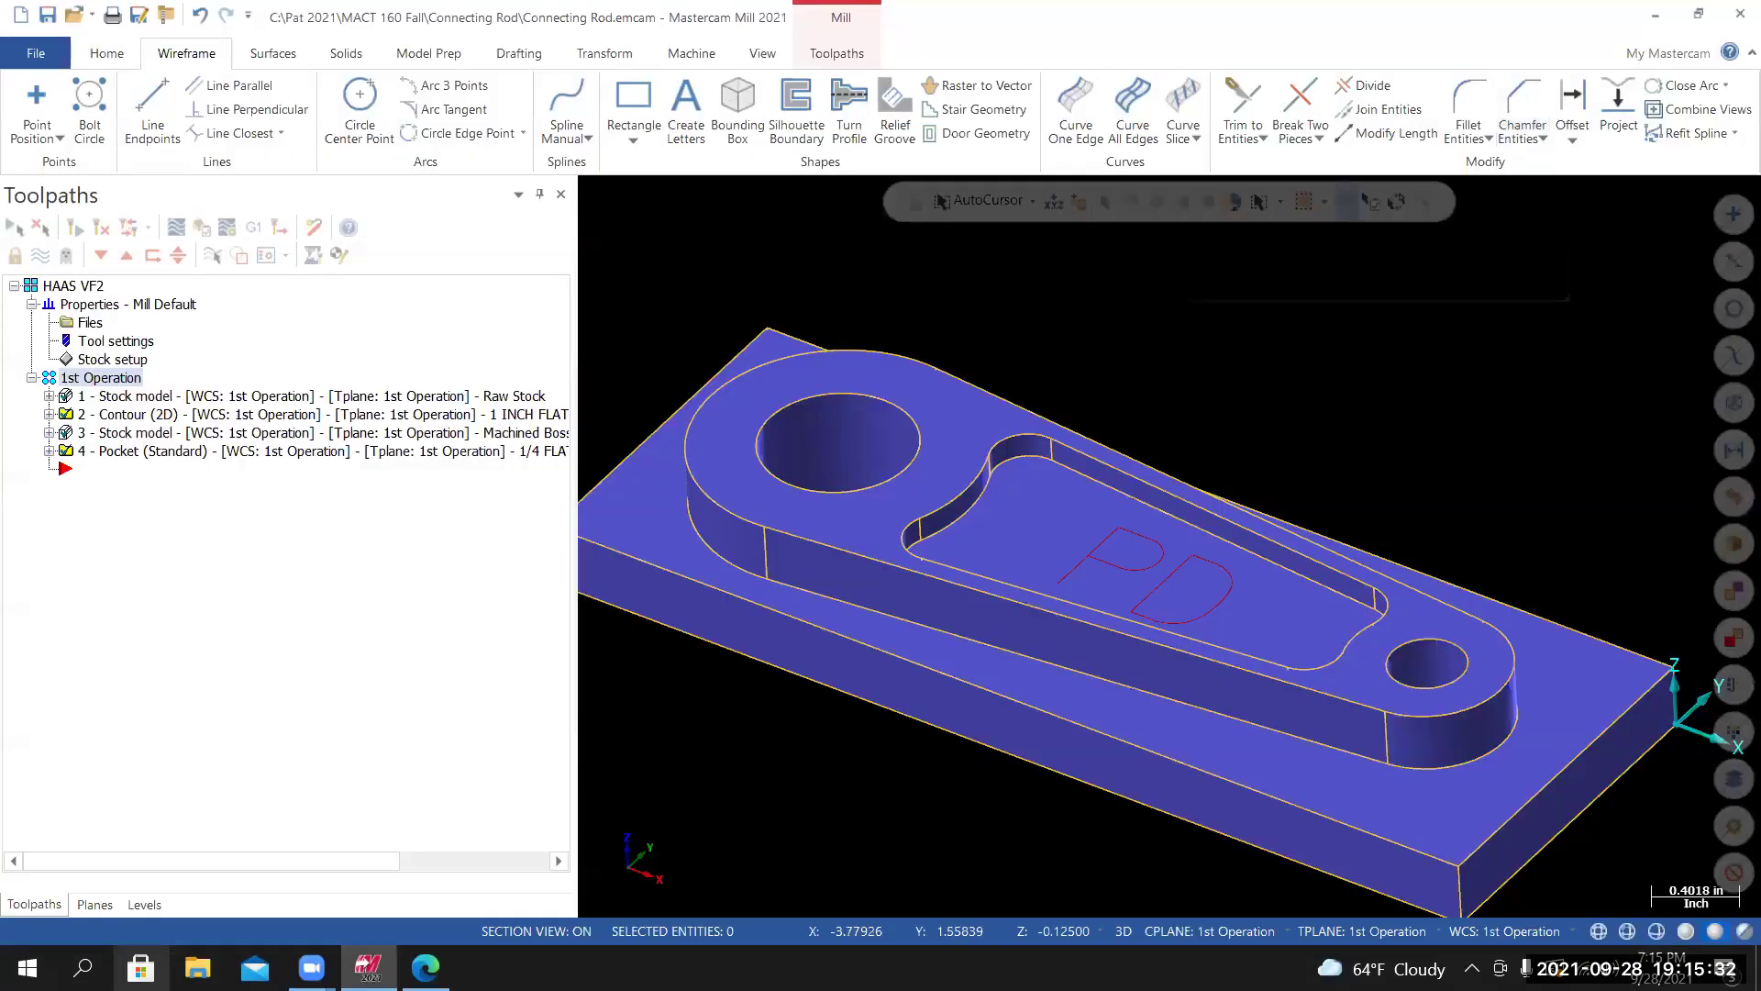
Show the connecting rod in an isometric view fitted to the window and save the part file.
right_click(1182, 312)
click(1240, 516)
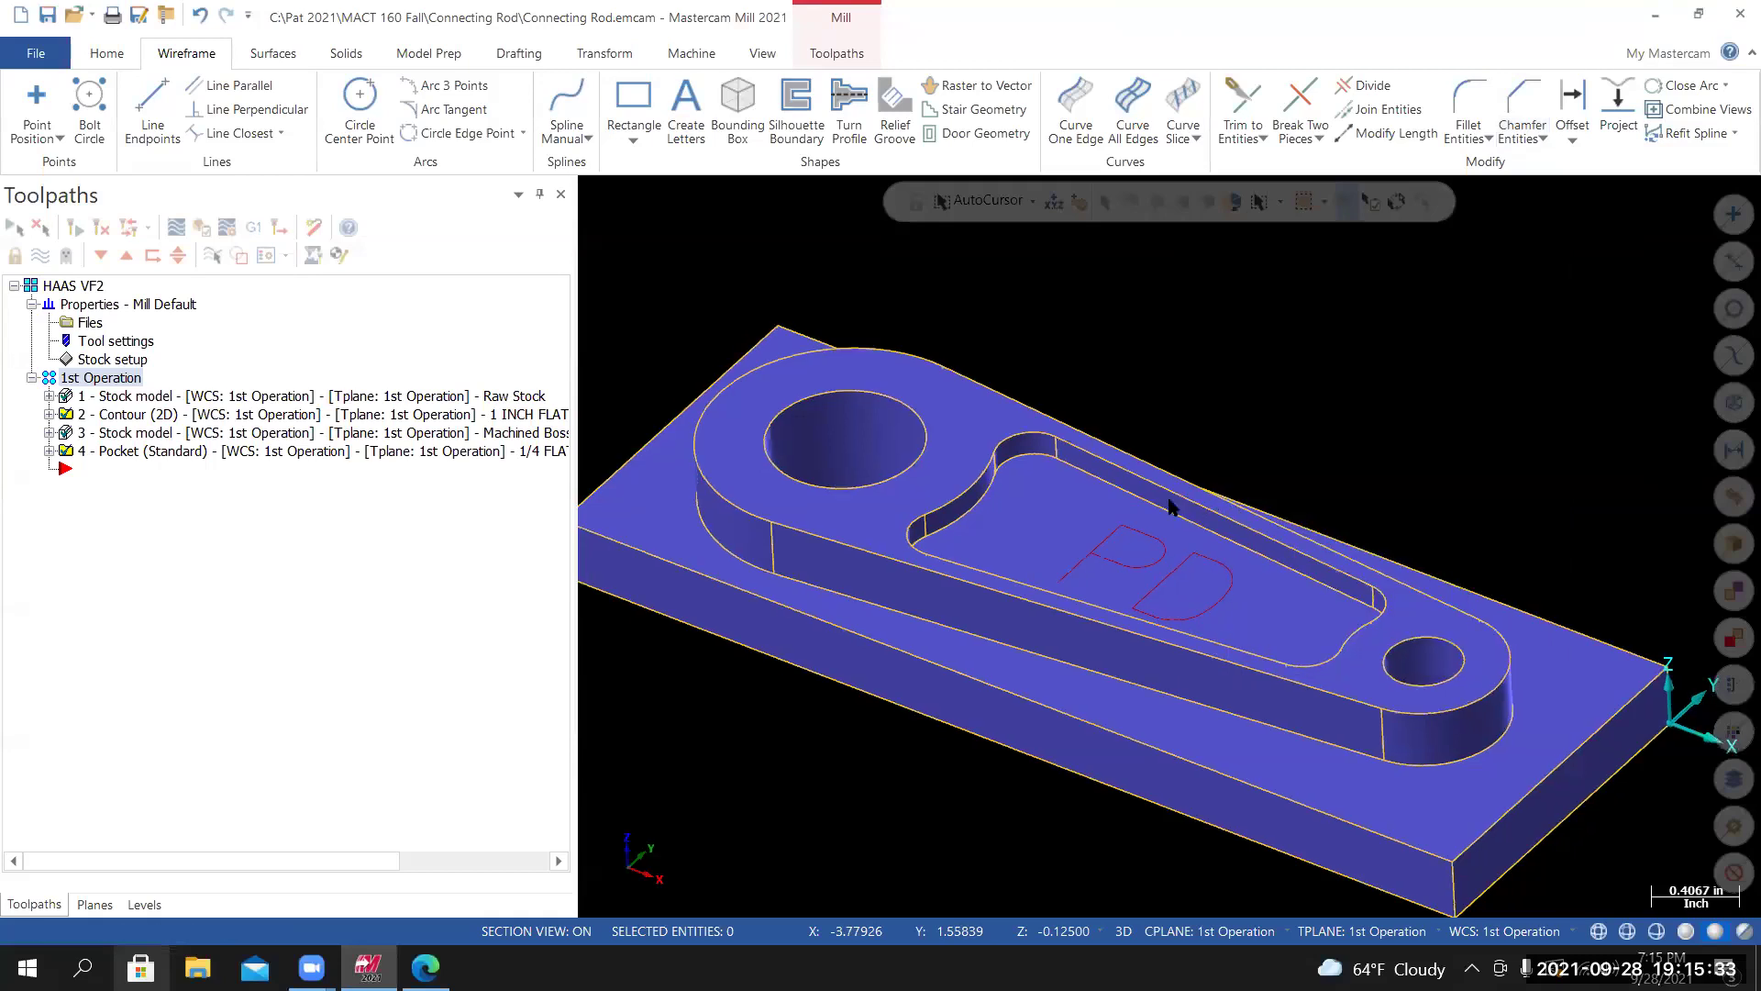
right_click(848, 414)
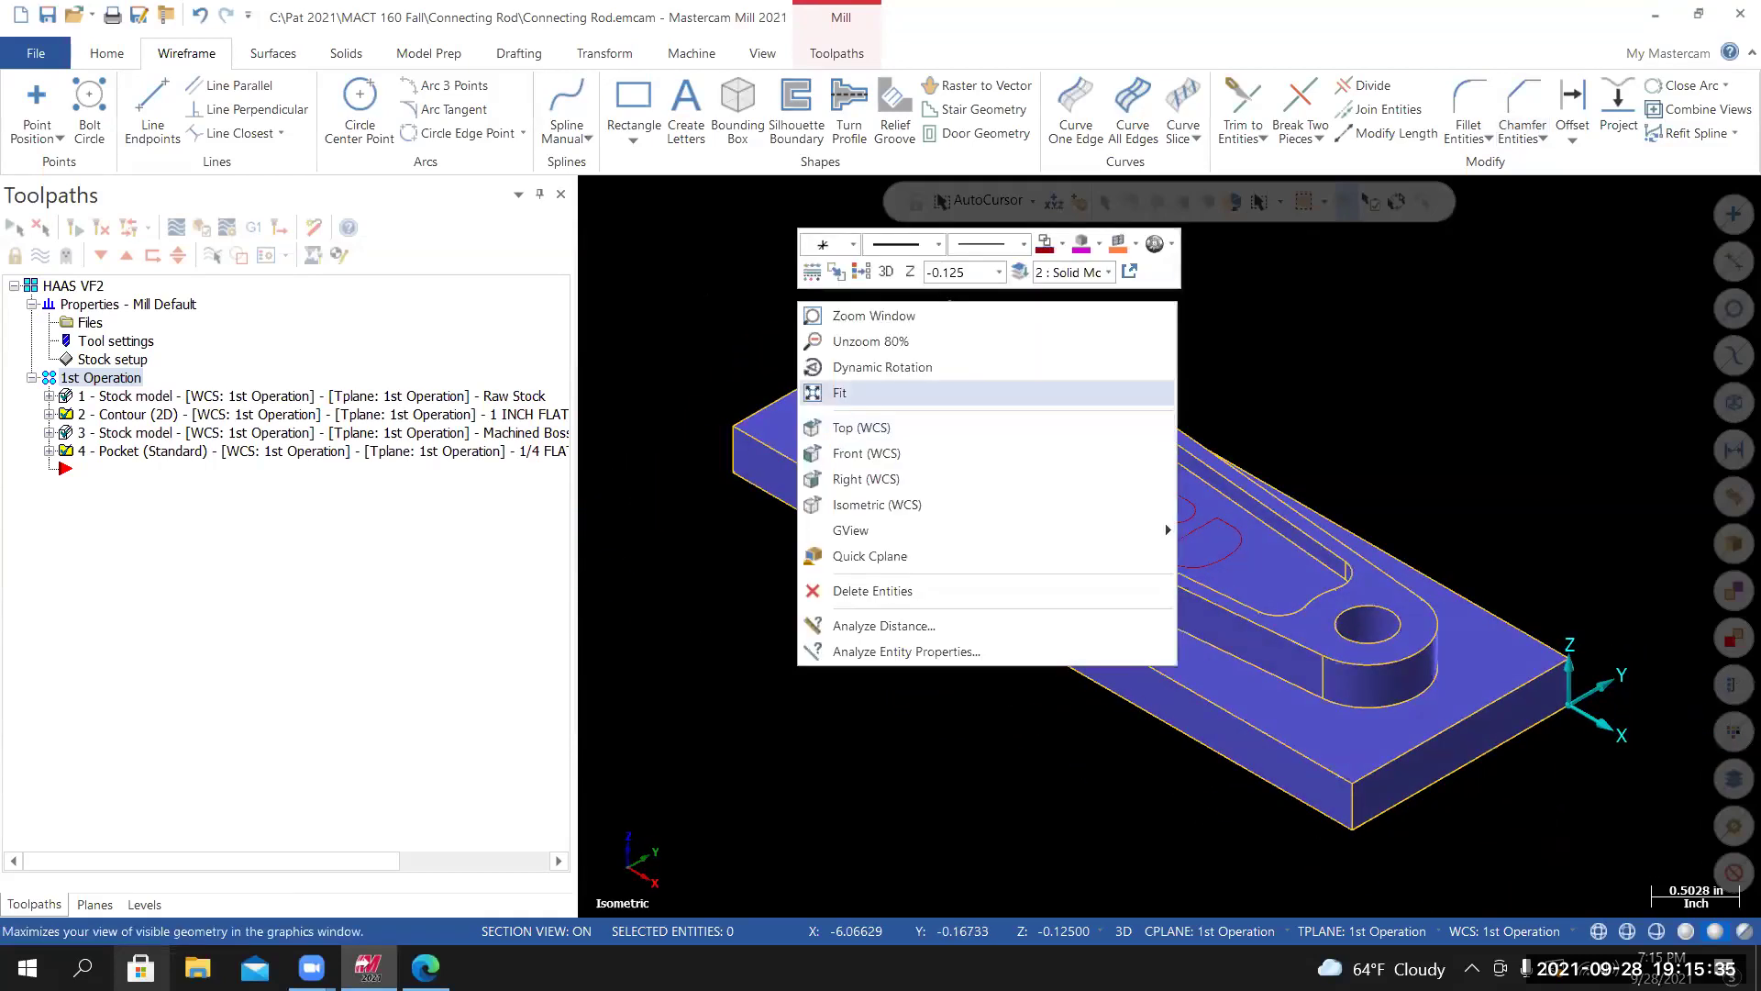
click(857, 394)
right_click(707, 284)
click(772, 324)
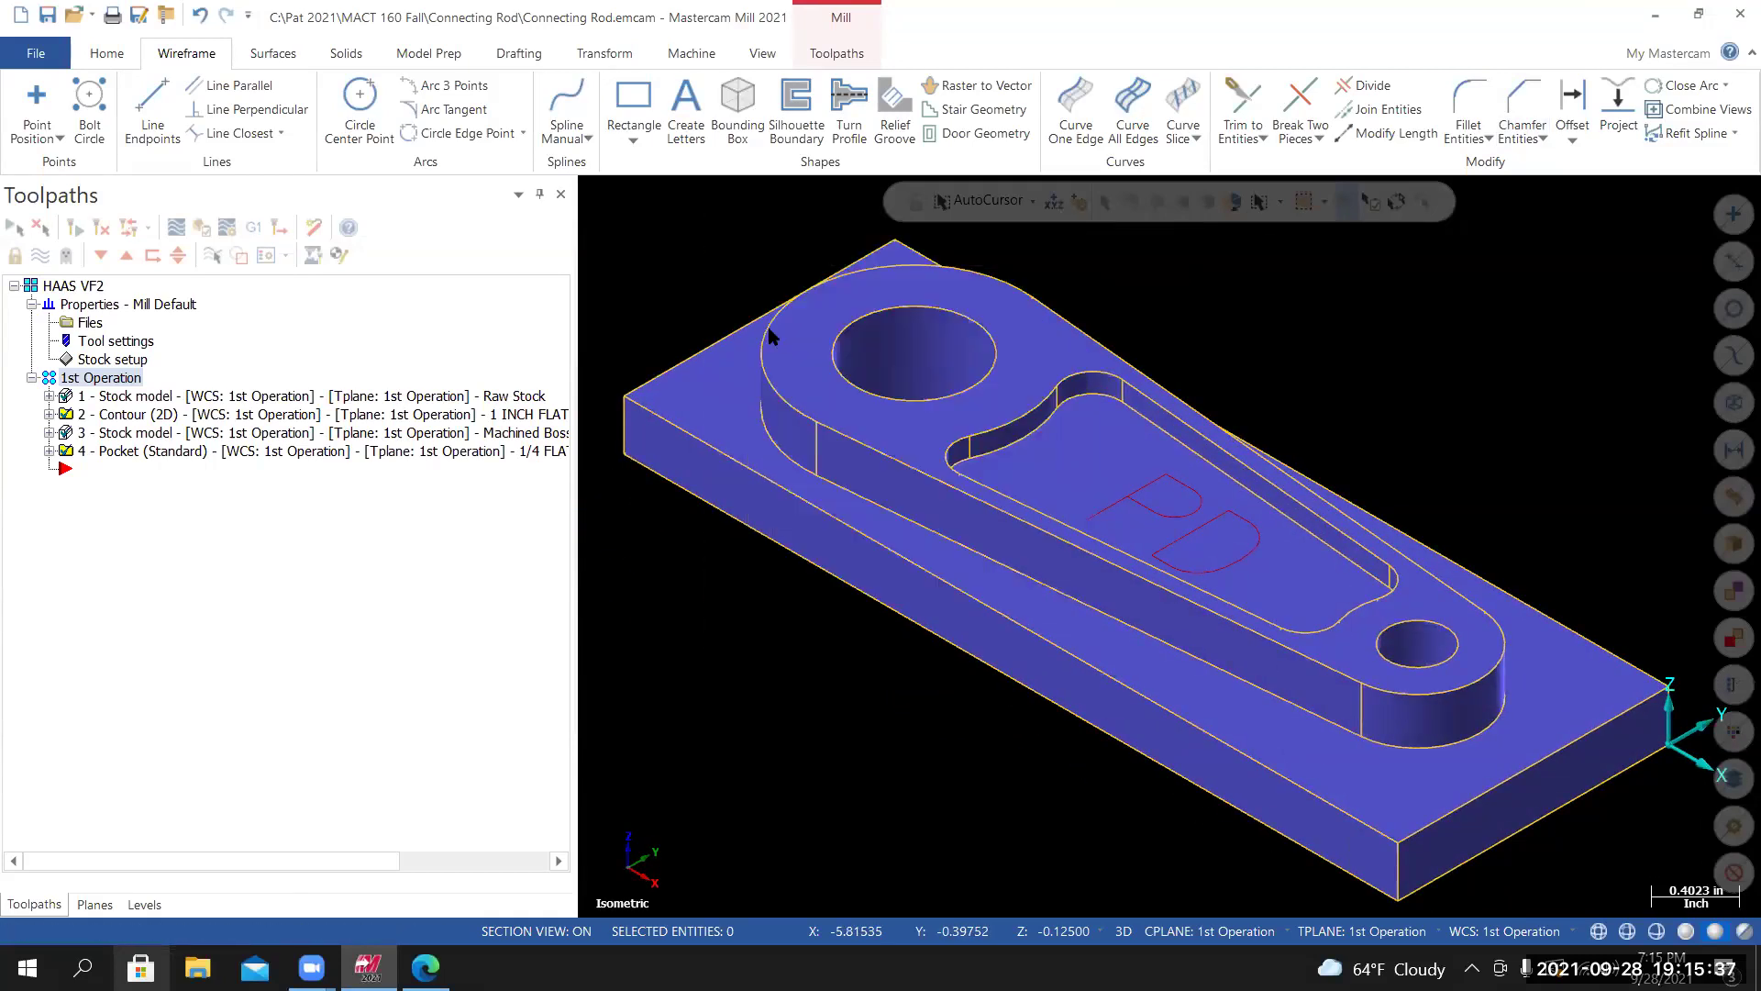
click(35, 53)
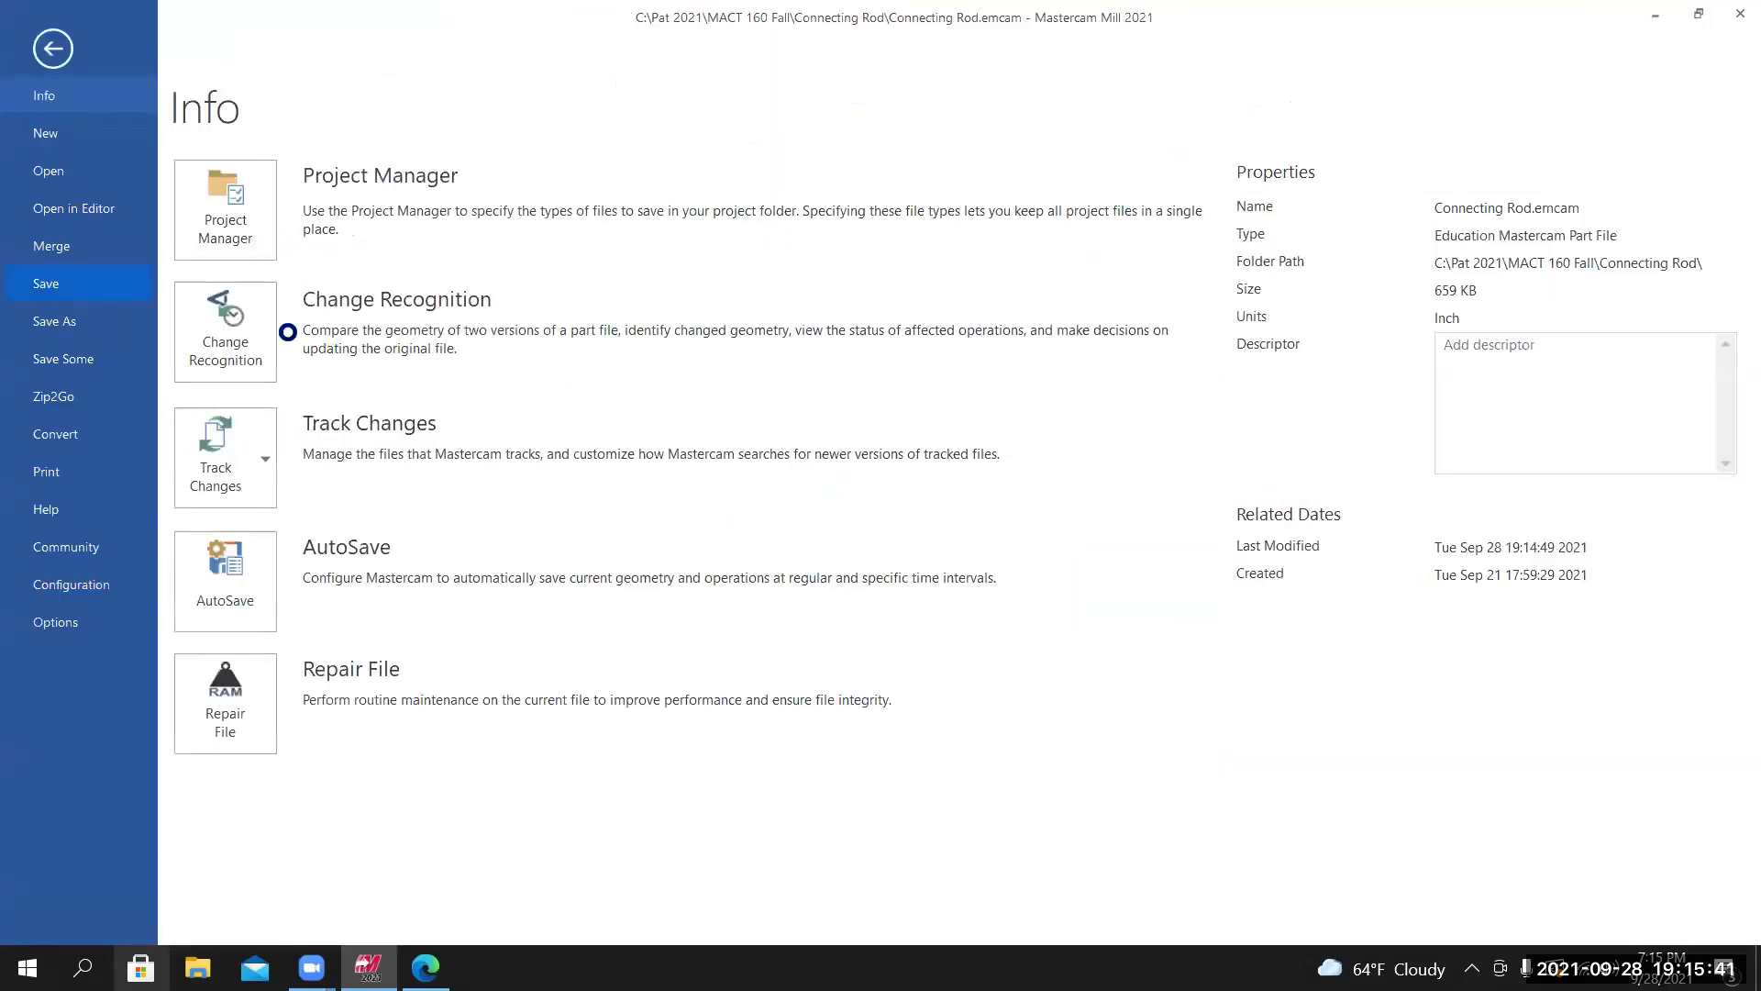
key(Escape)
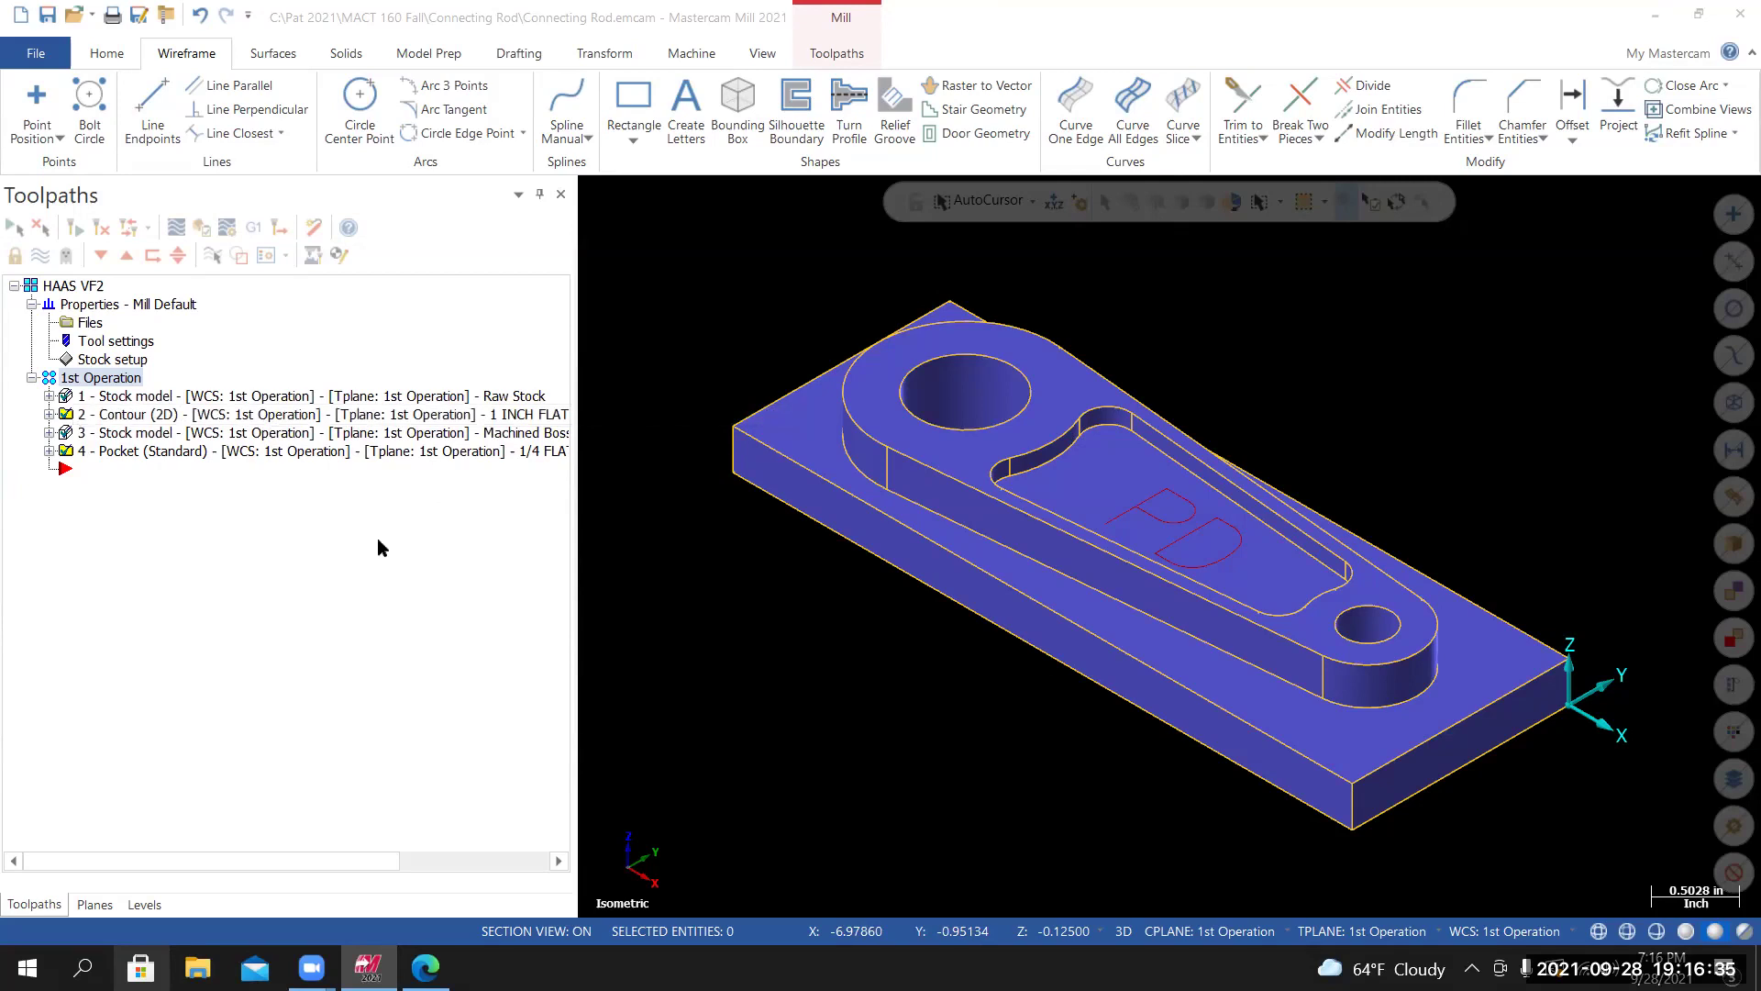
Start a new stock model operation and name it Machine Pocket.
click(839, 53)
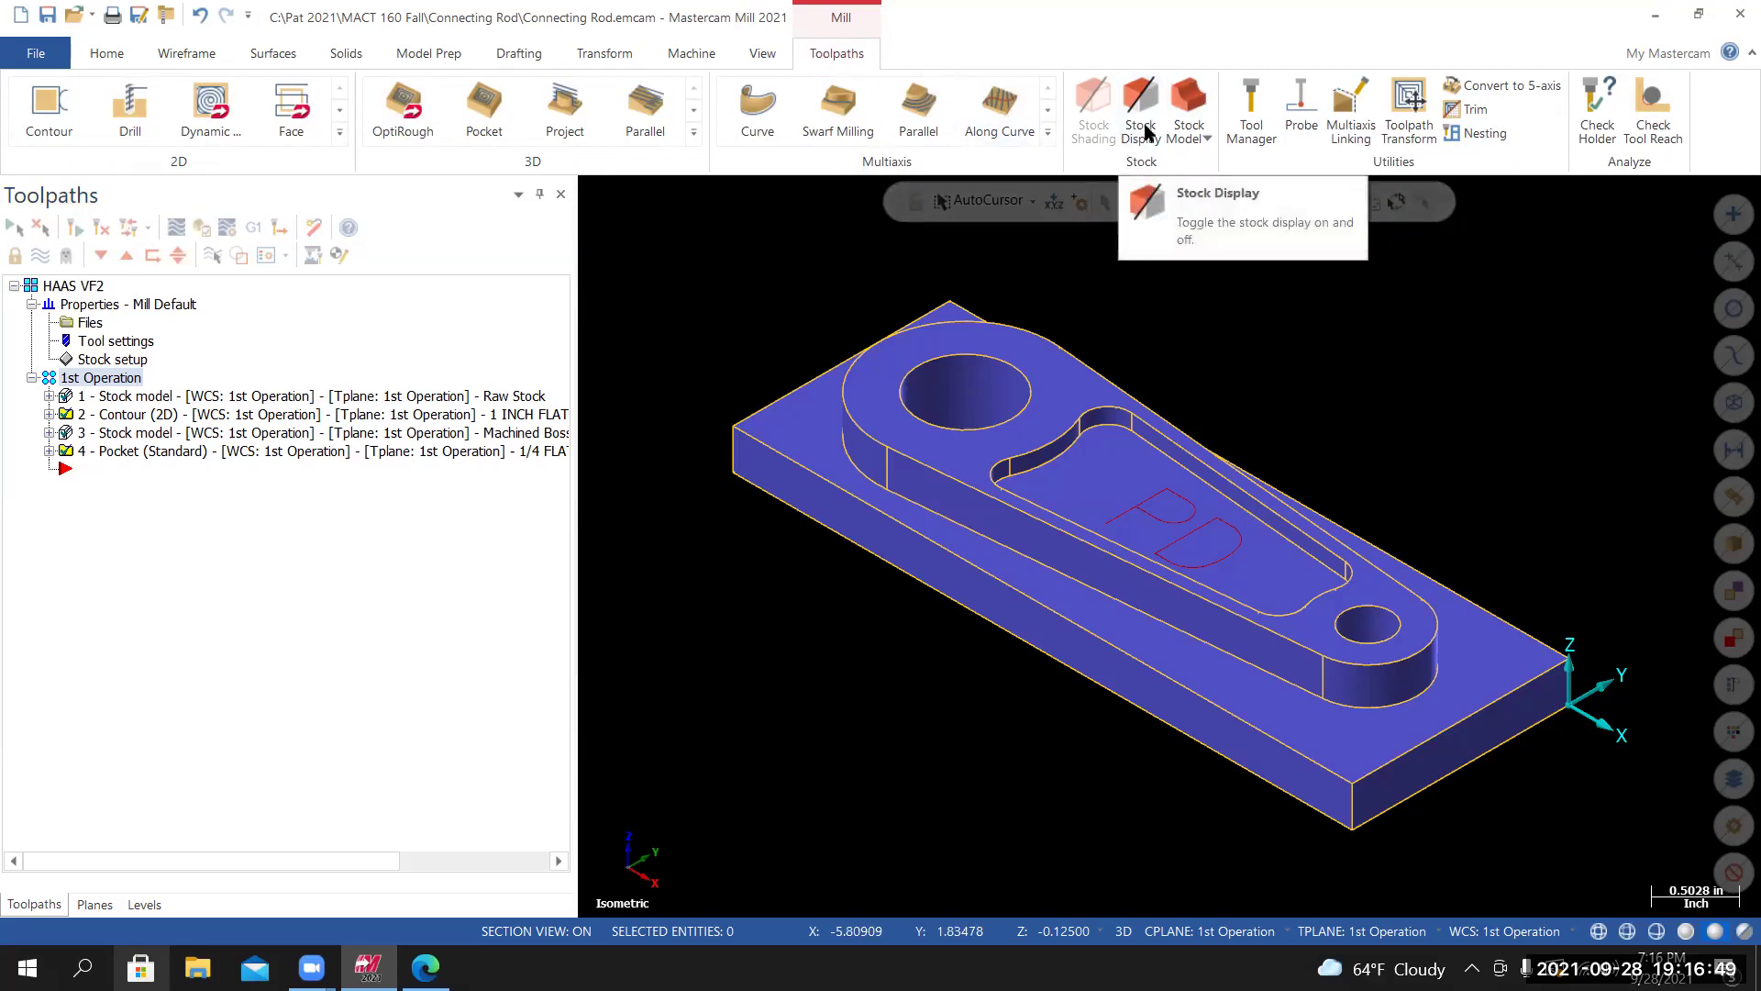
click(1189, 100)
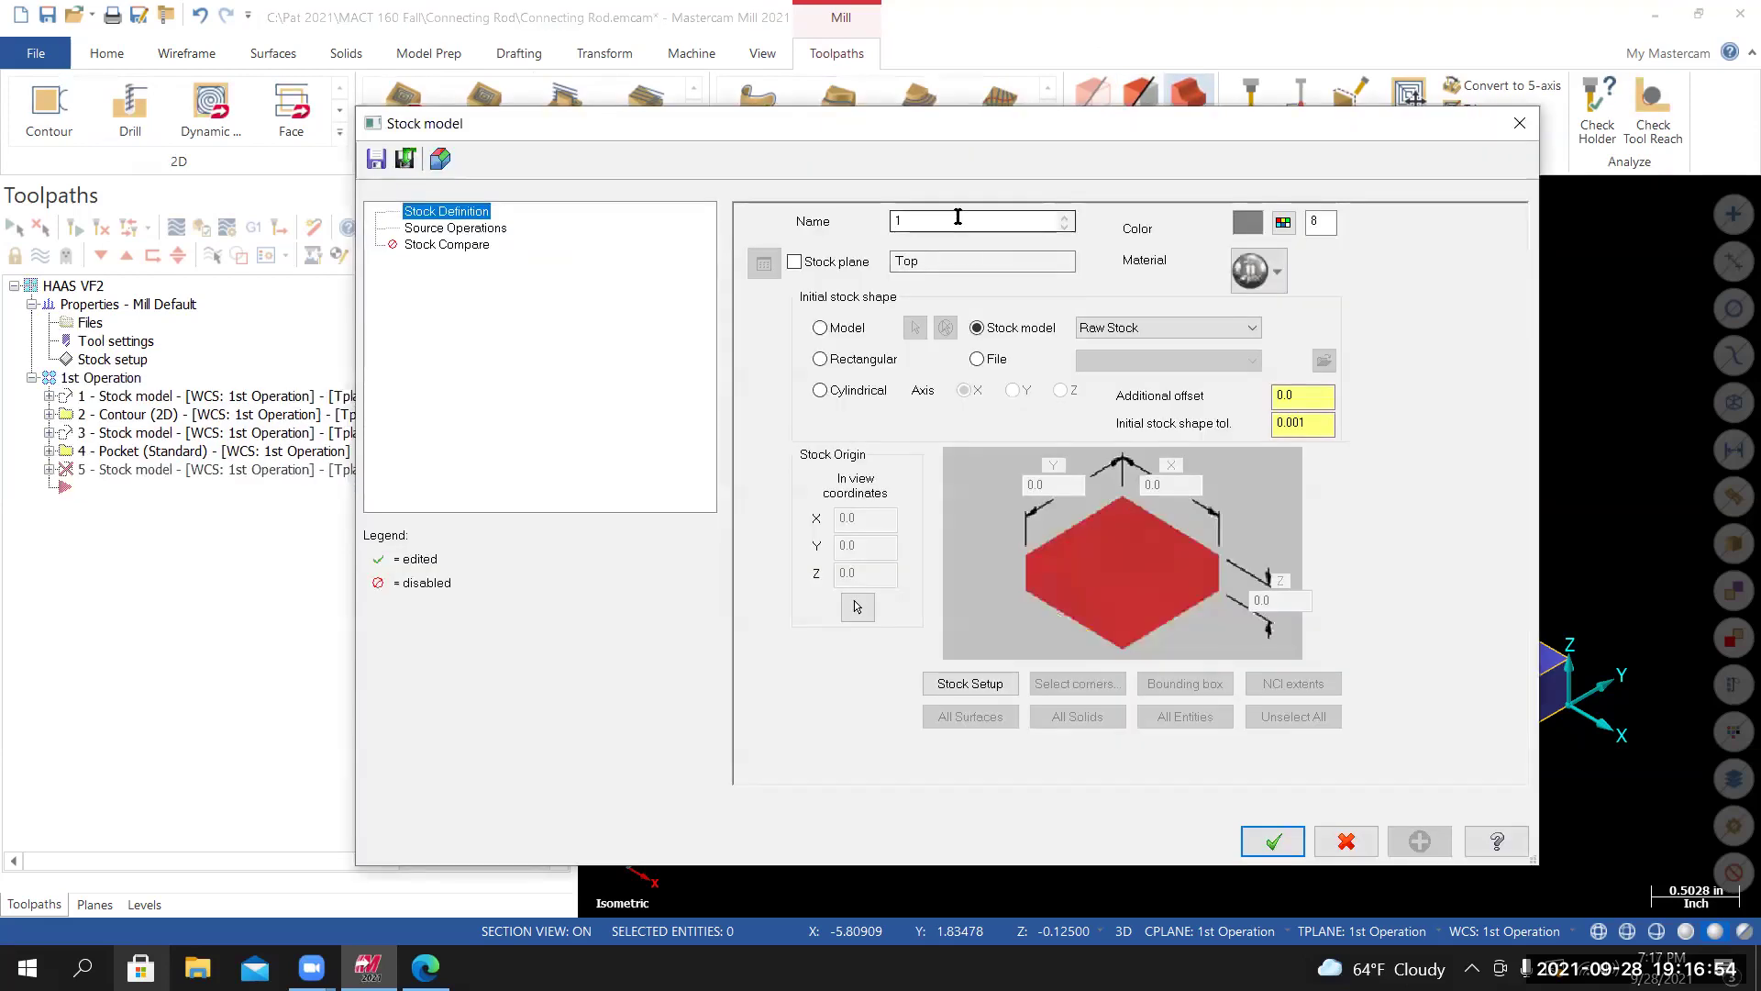
double_click(958, 216)
text(Machined Pocket)
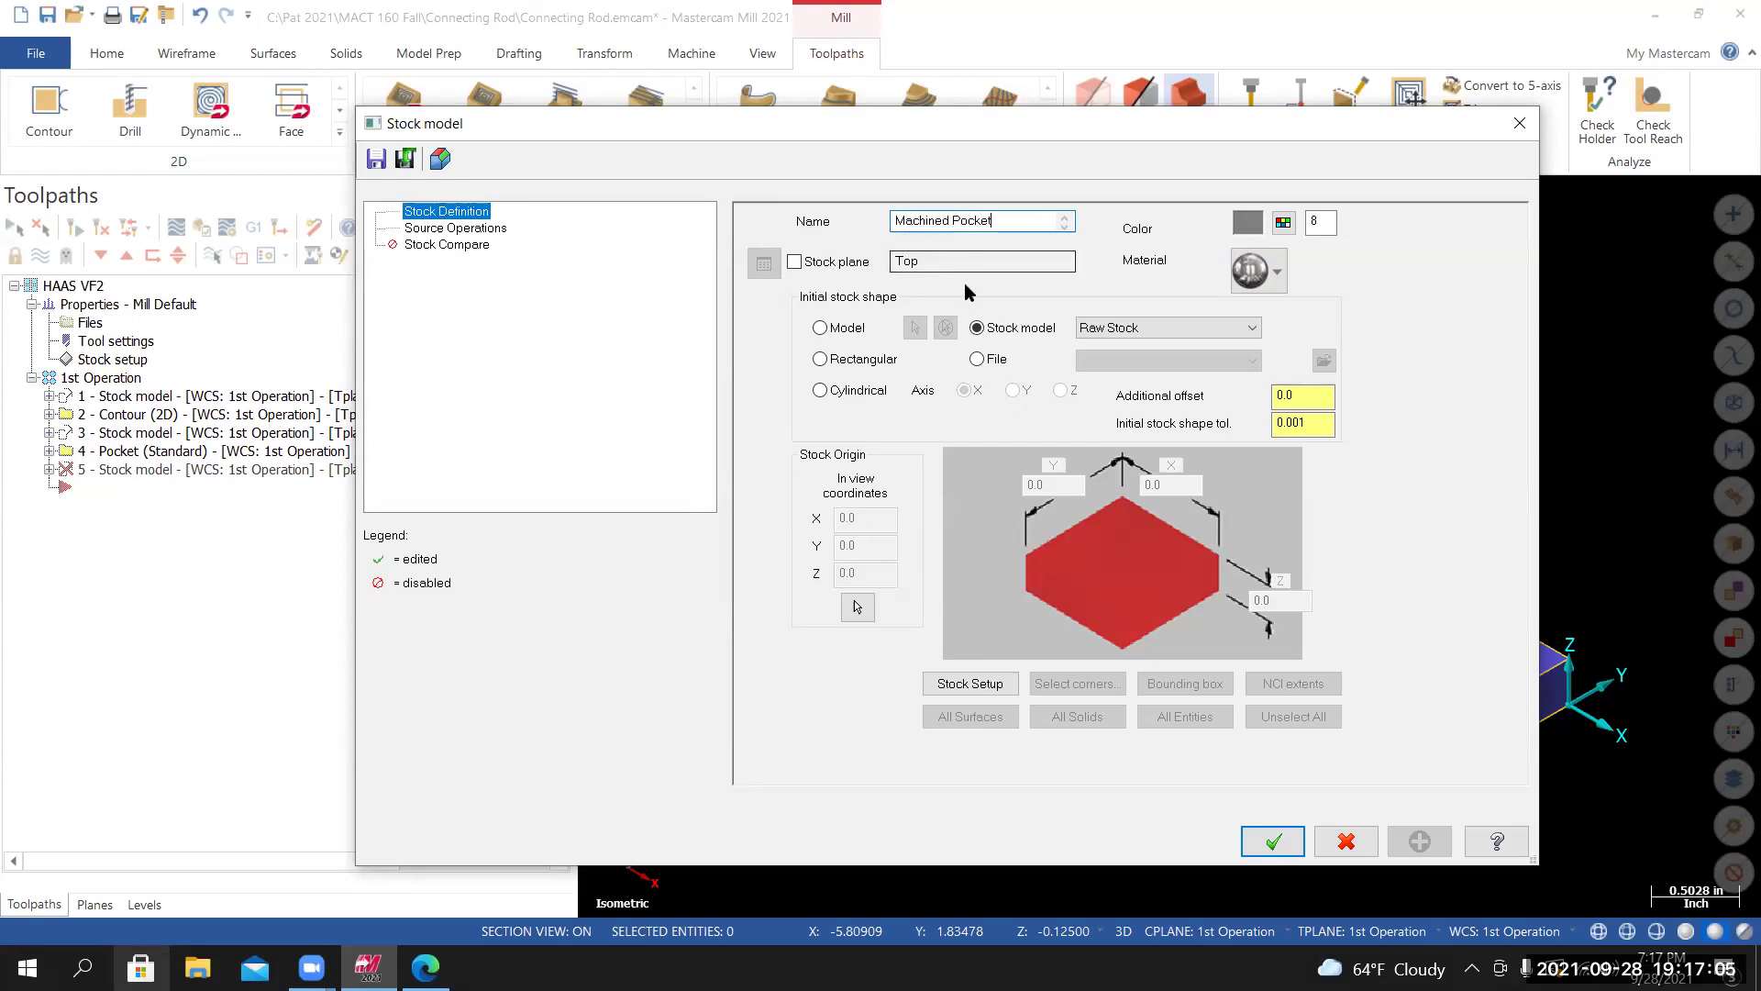
click(951, 222)
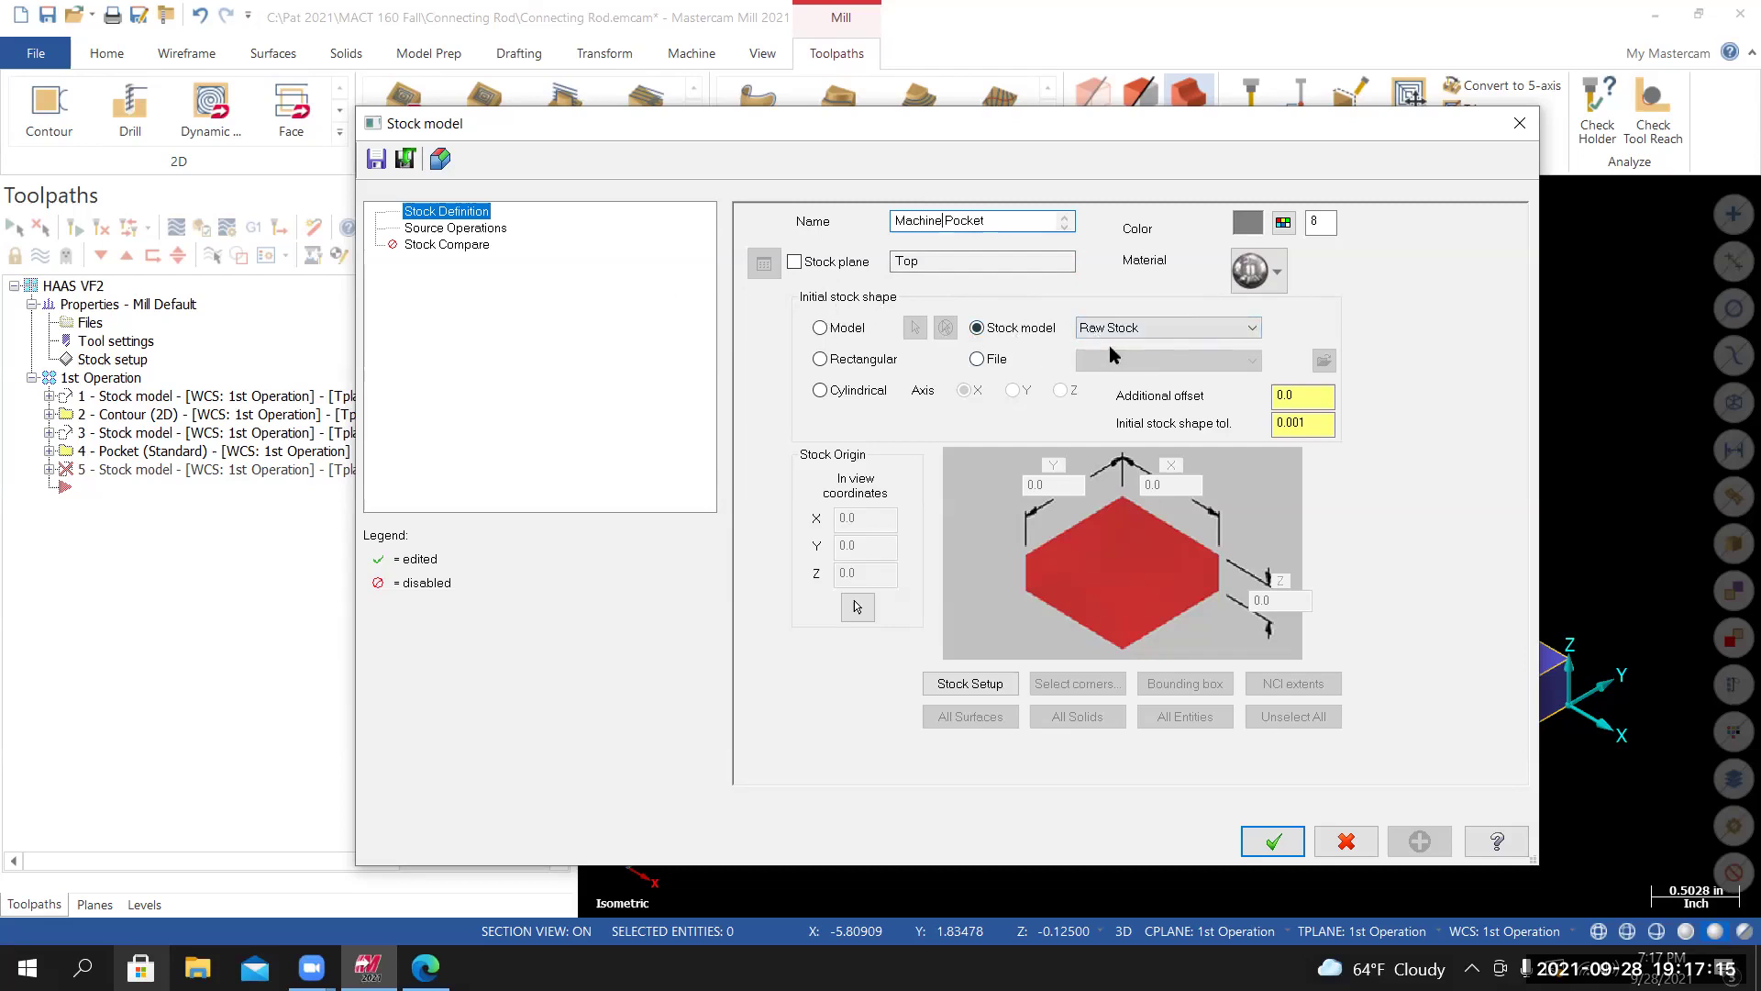
Base the stock model on the Machined Boss stock, use only the Pocket (Standard) operation as its source, and generate it.
click(1252, 329)
click(1157, 362)
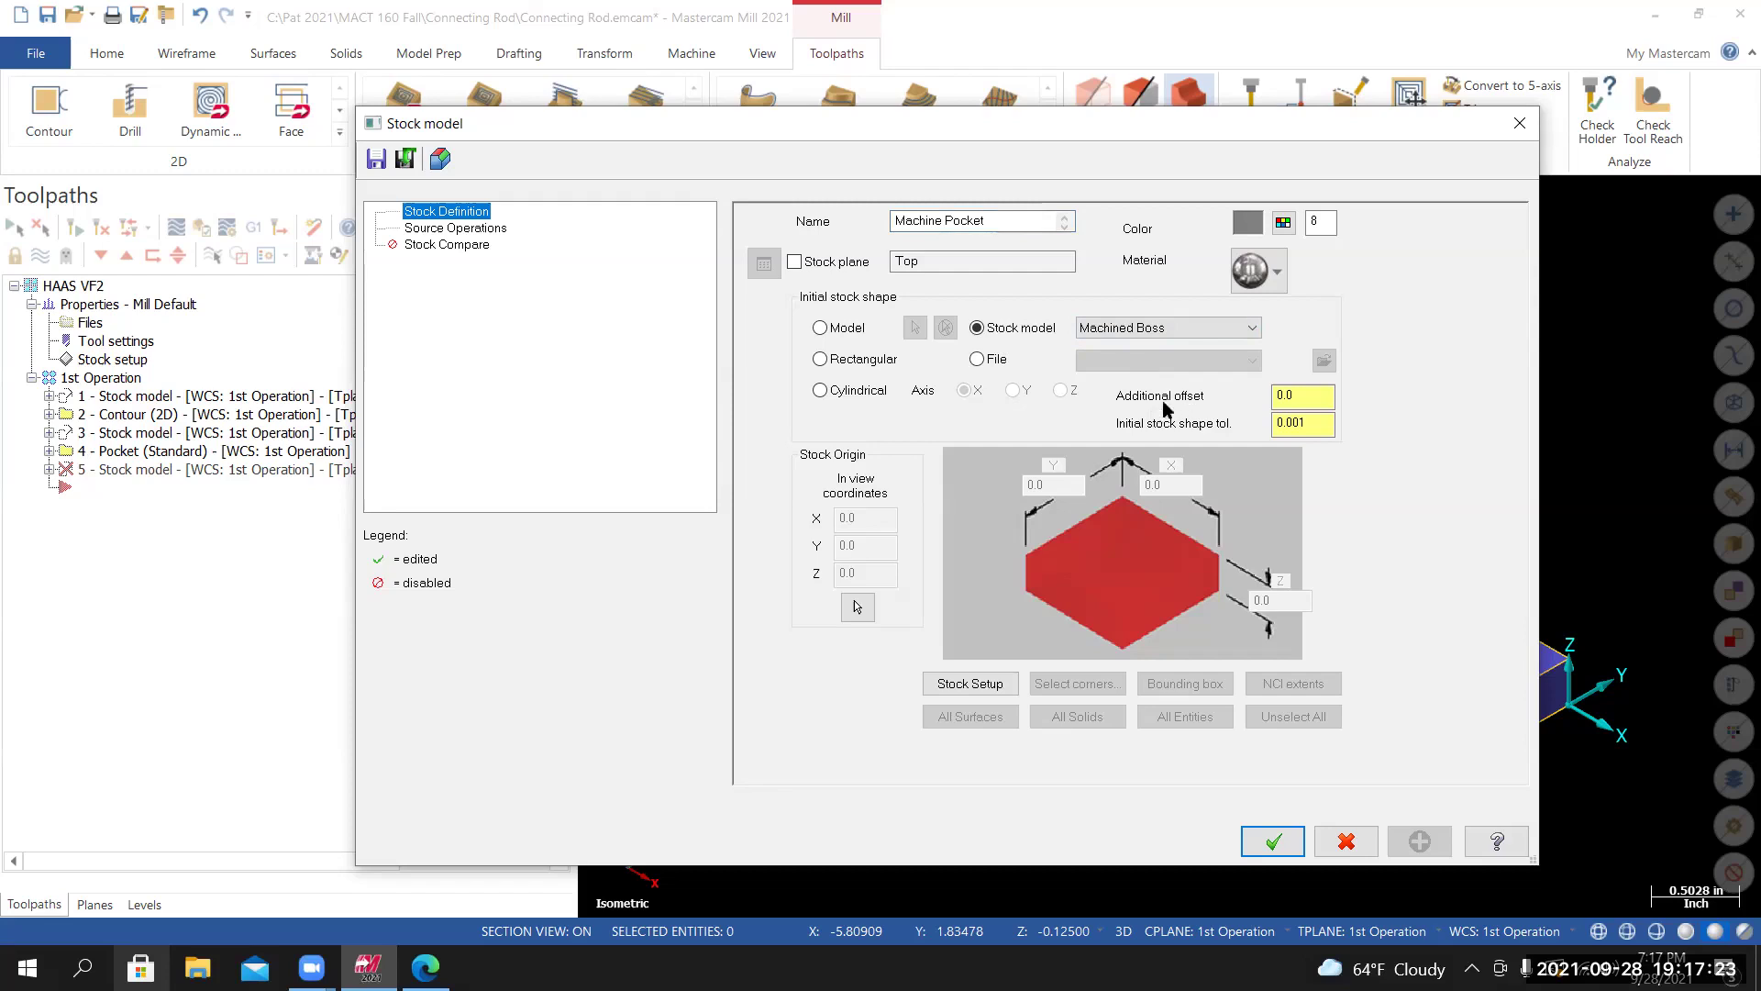
click(476, 229)
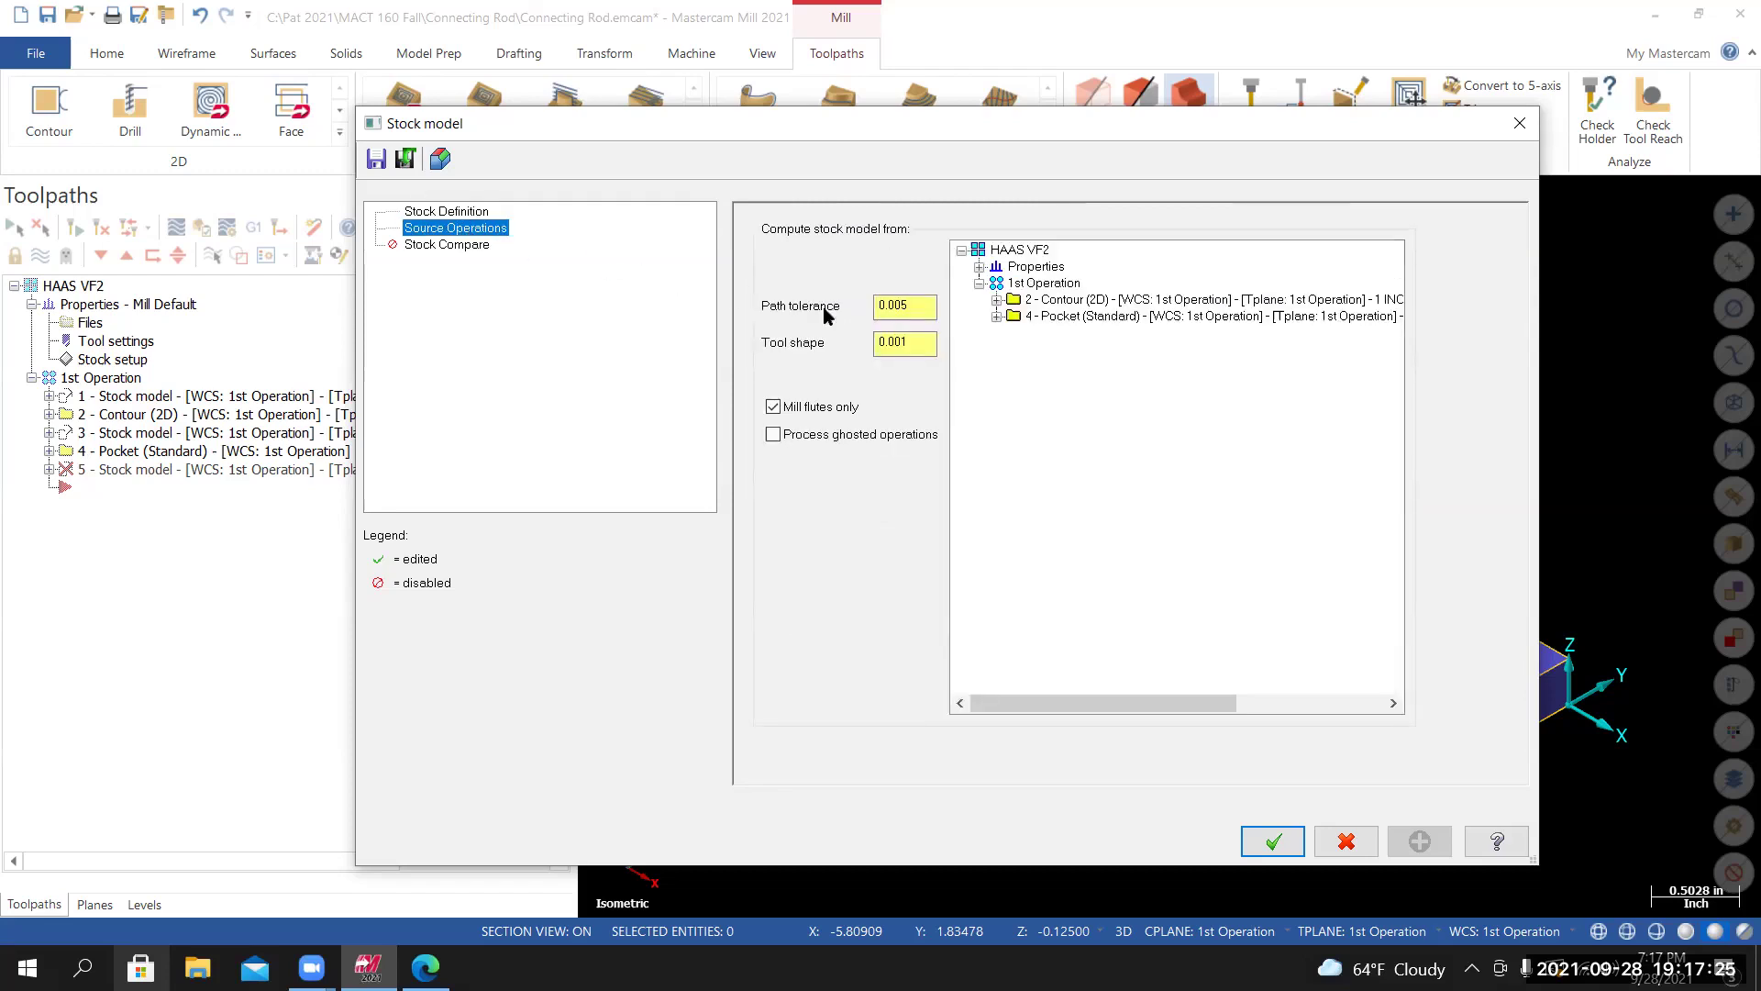
click(1107, 317)
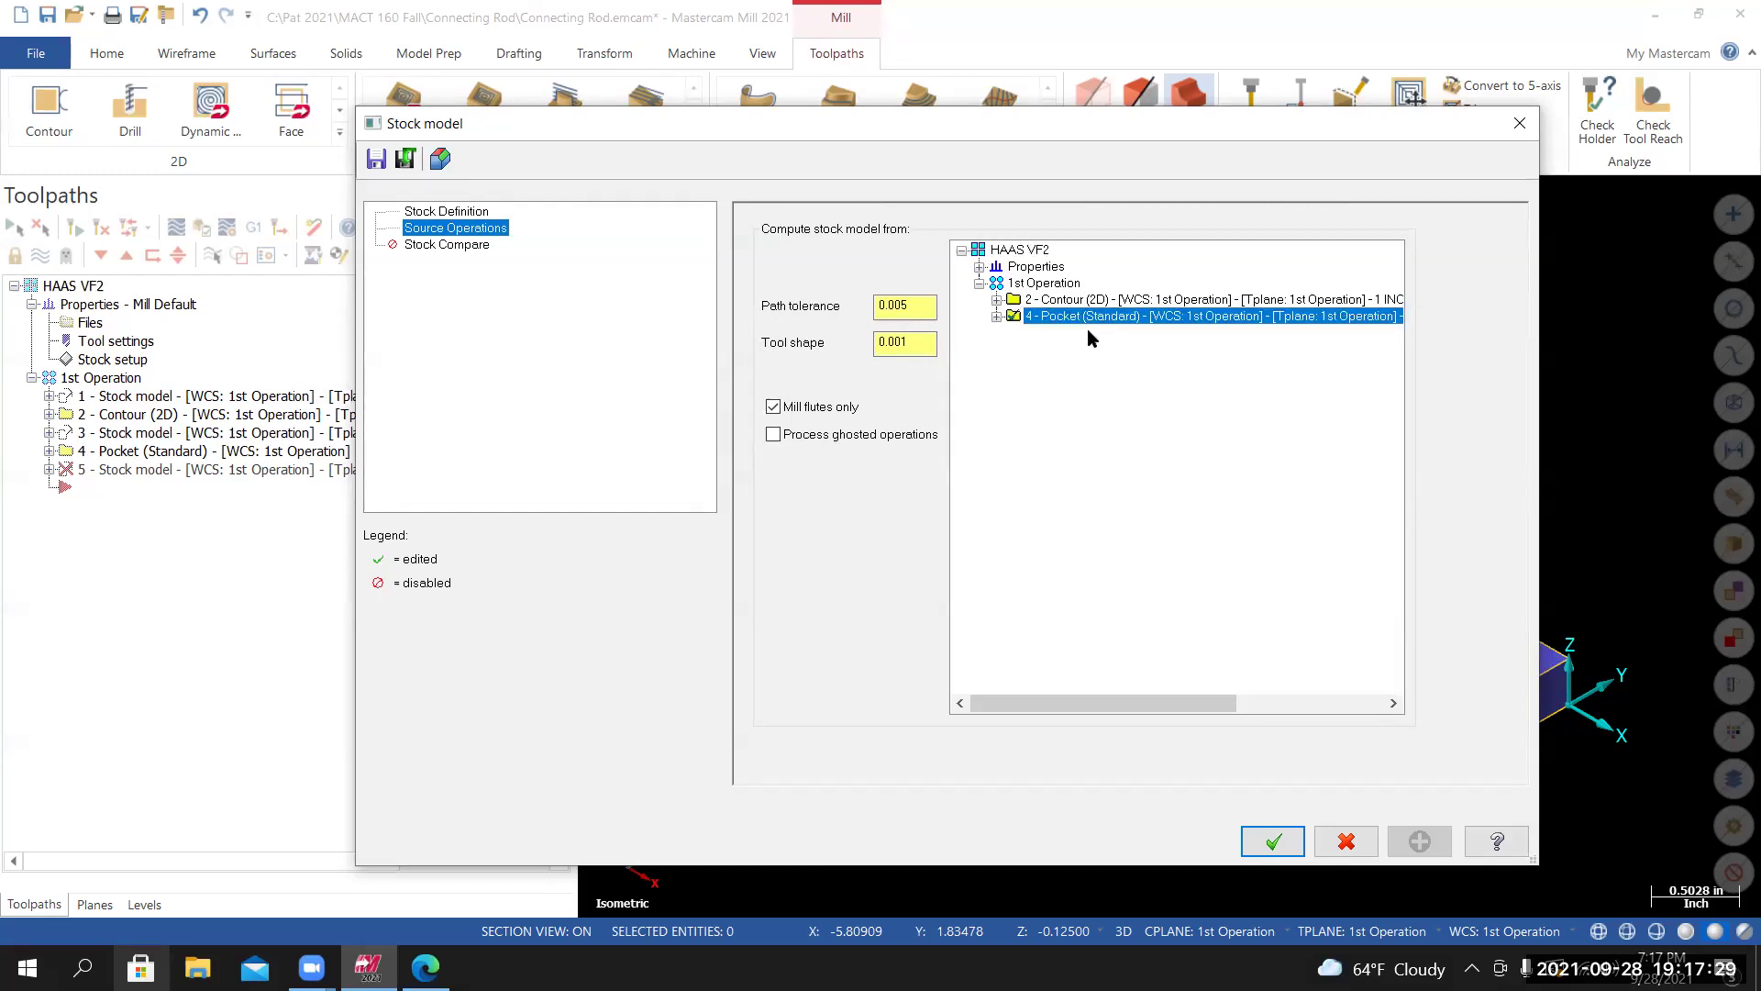
click(1273, 839)
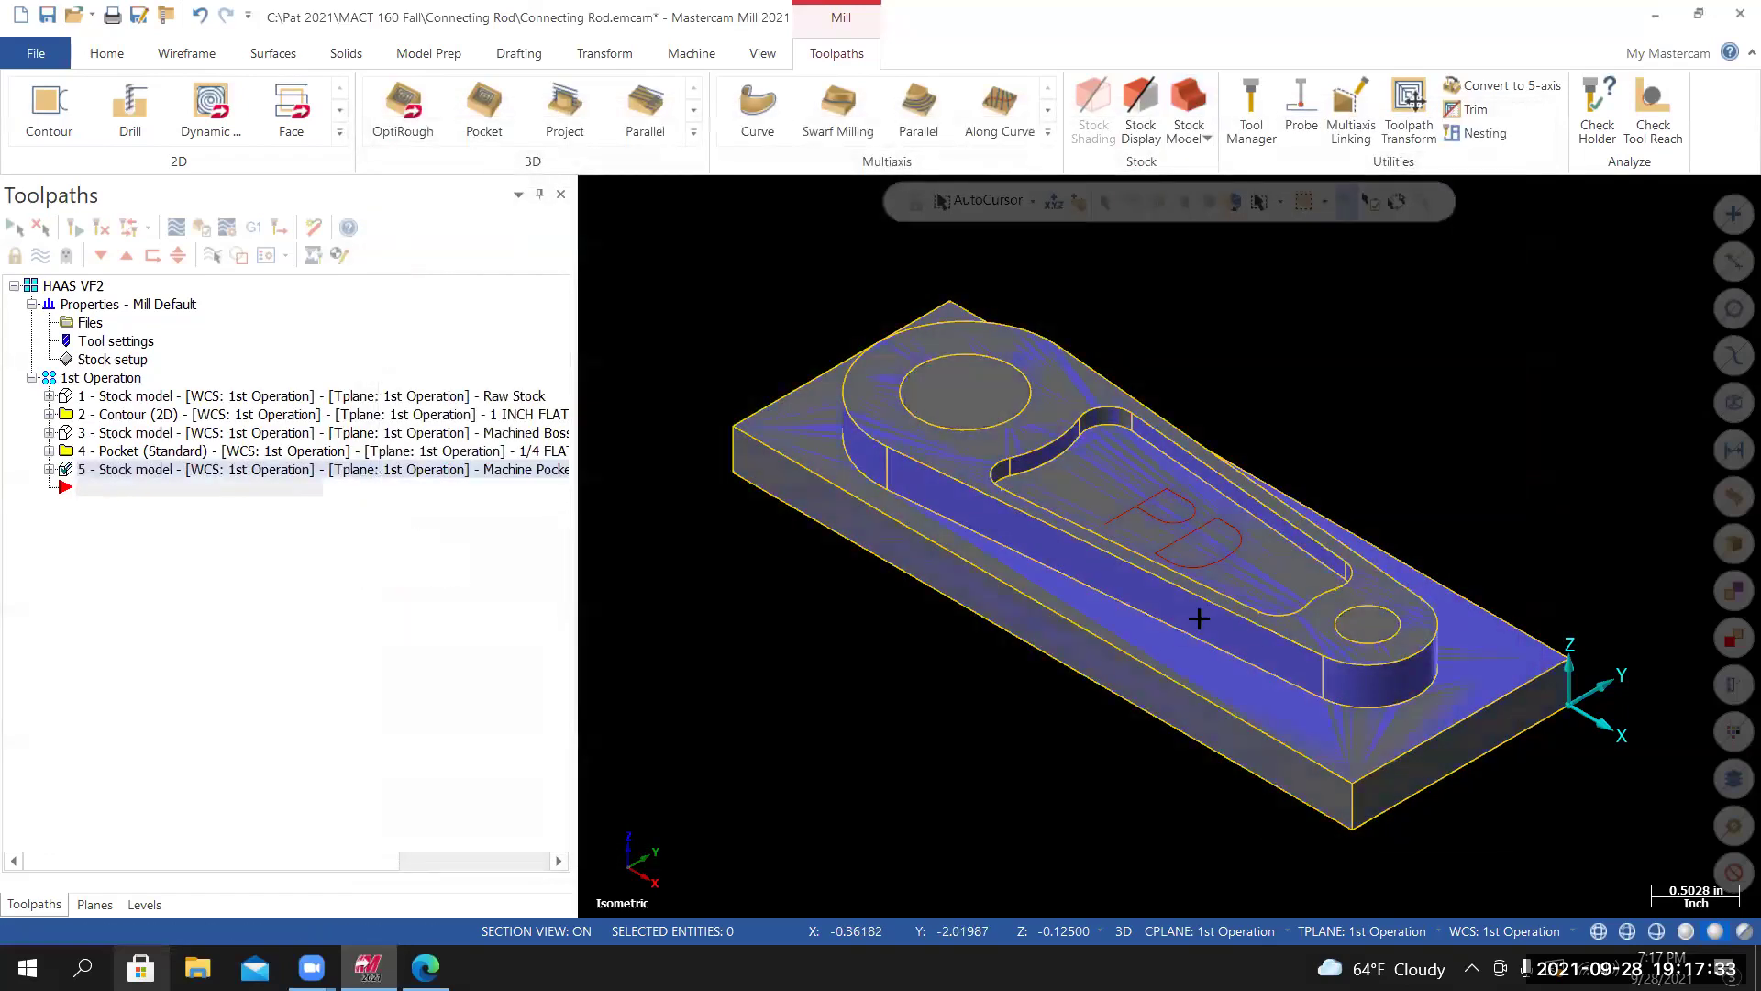
Examine the new stock model's machined pocket and boss from several angles, up close and from above.
mouse_move(1250, 609)
middle_down()
mouse_move(1455, 621)
mouse_move(1192, 632)
mouse_move(1032, 526)
mouse_move(1043, 466)
middle_up()
scroll(1043, 466, up, 2)
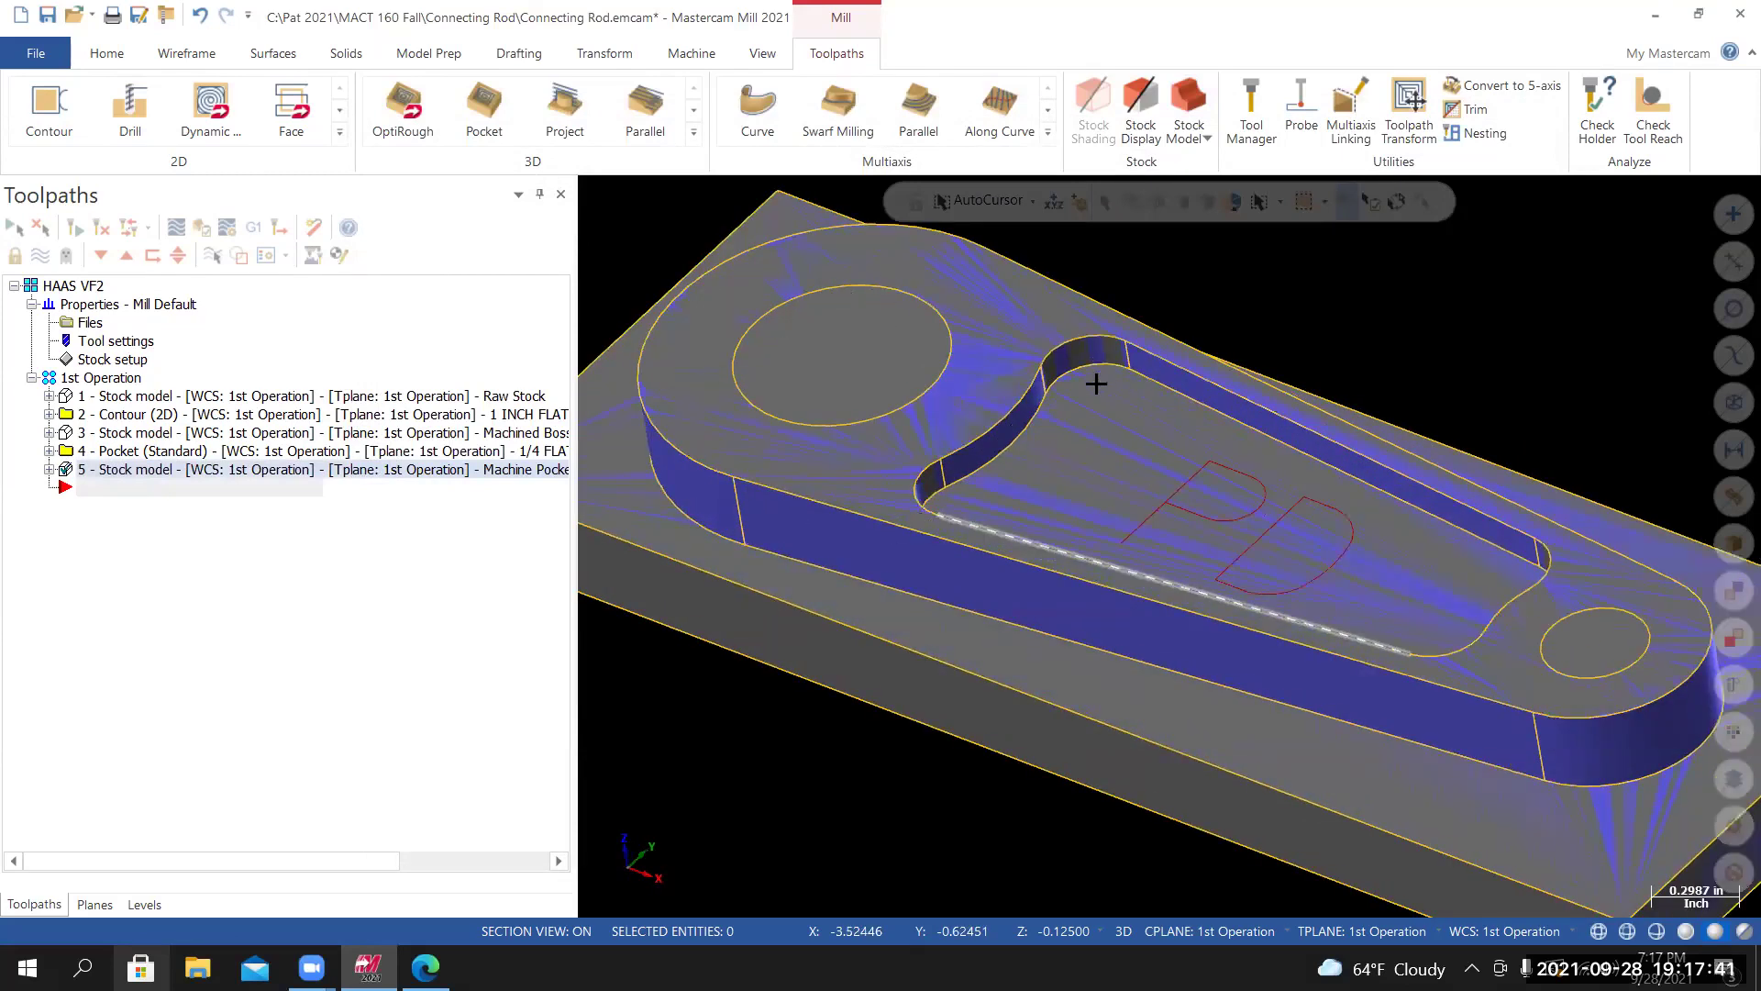
scroll(1277, 402, up, 1)
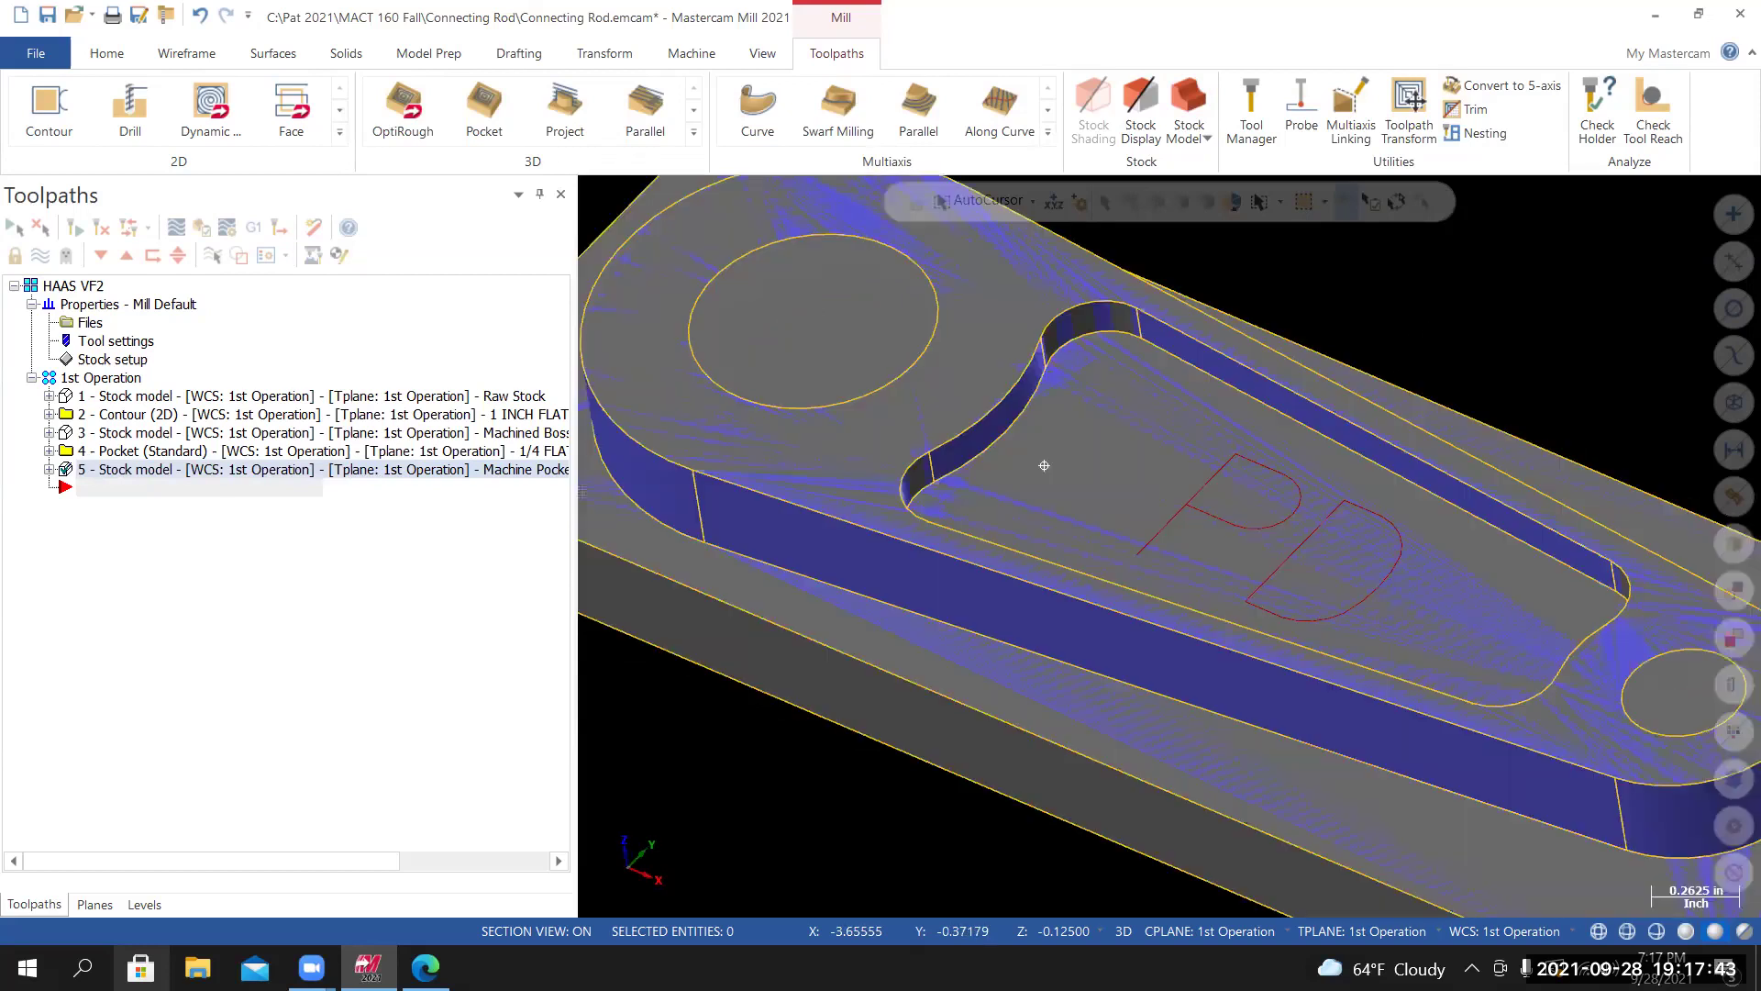
scroll(935, 278, down, 1)
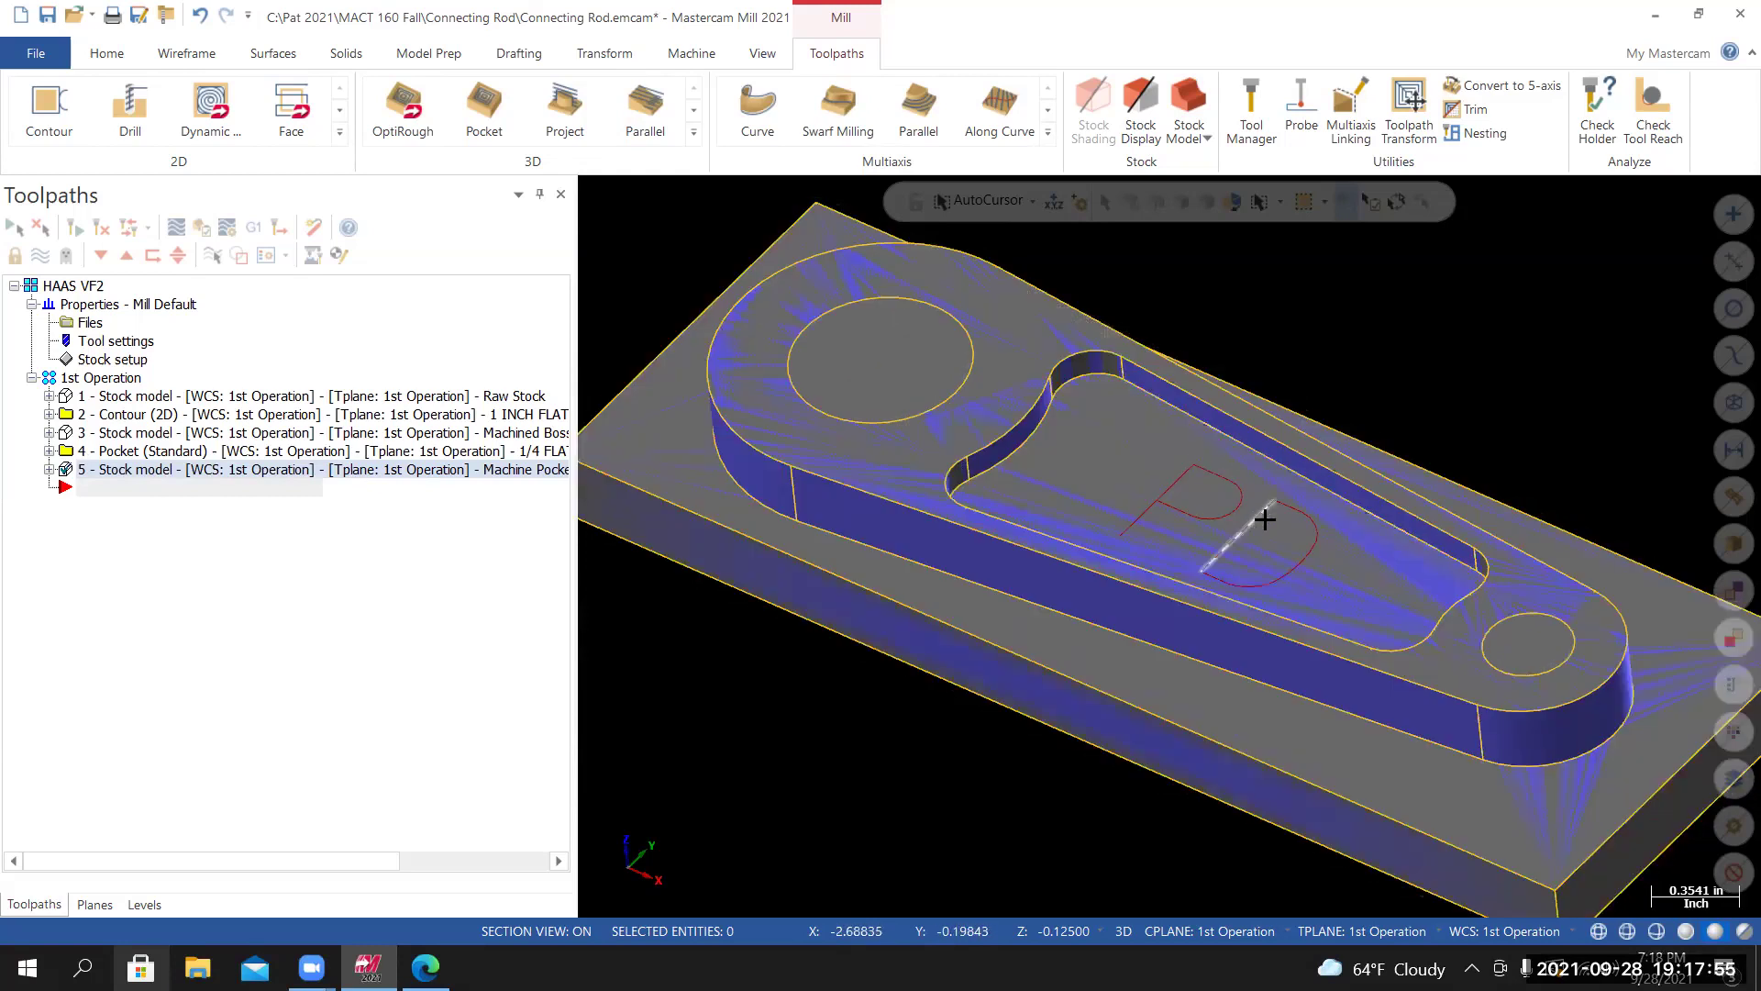
mouse_move(1238, 615)
middle_down()
mouse_move(1306, 498)
mouse_move(1285, 565)
mouse_move(1294, 539)
middle_up()
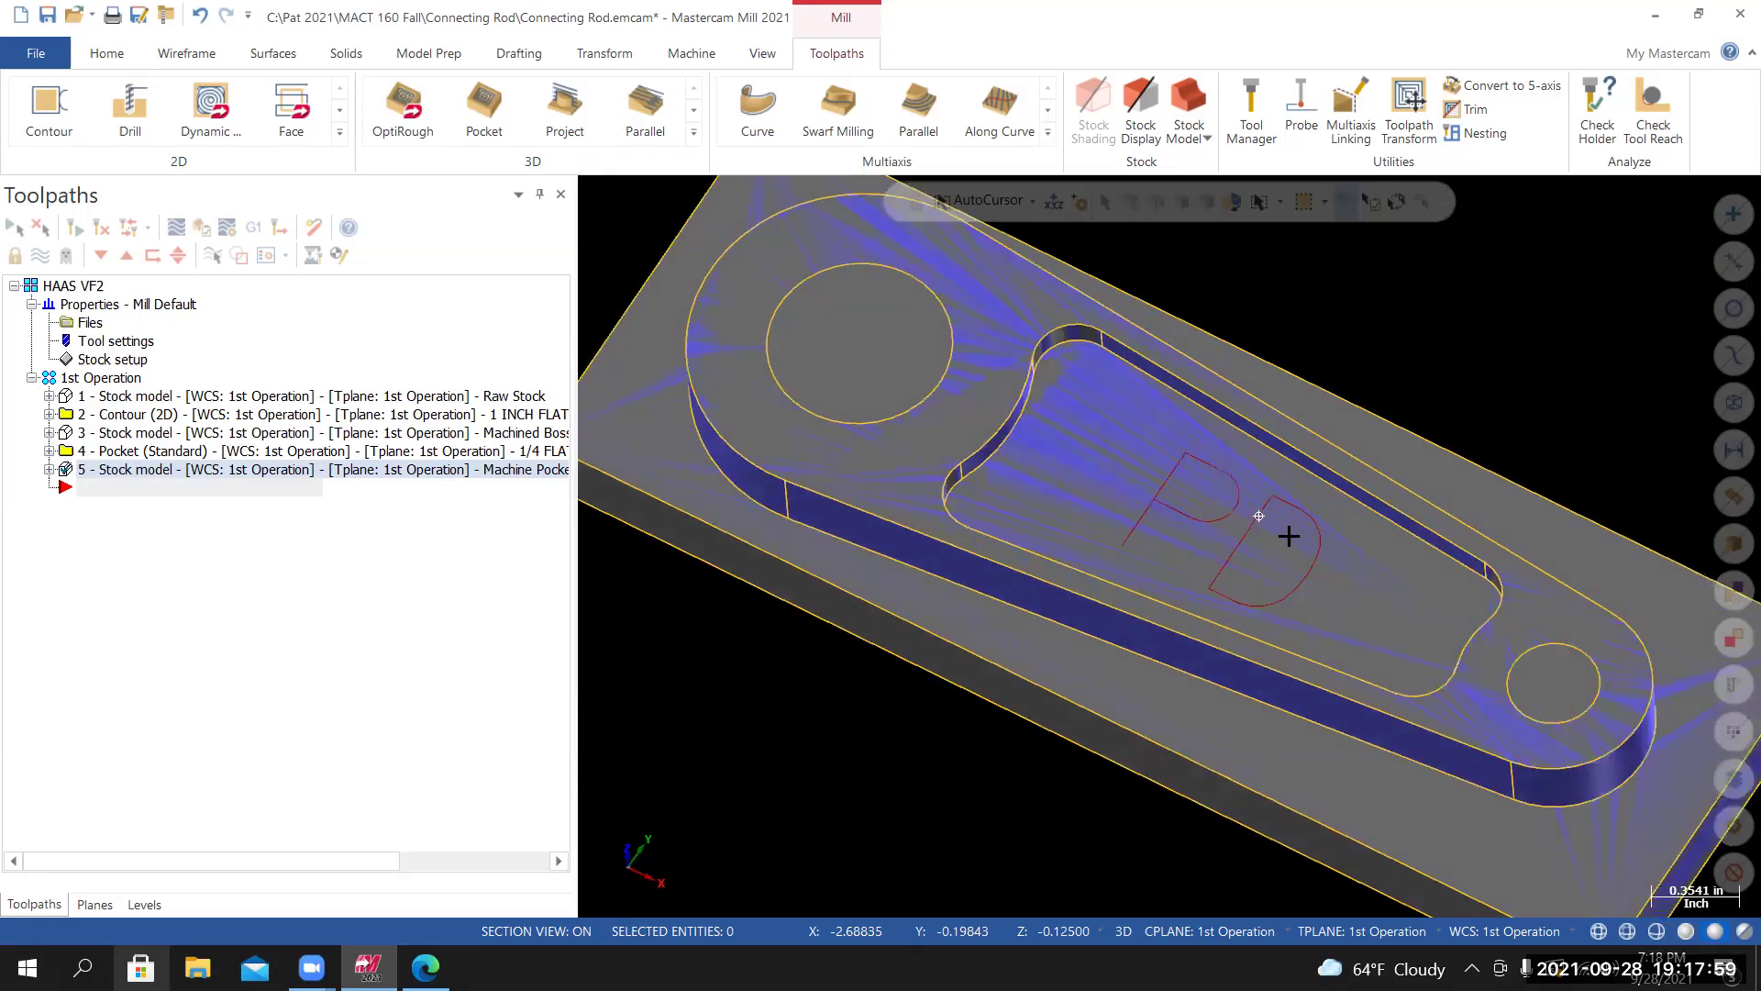
mouse_move(1241, 460)
middle_down()
mouse_move(964, 345)
mouse_move(982, 437)
middle_up()
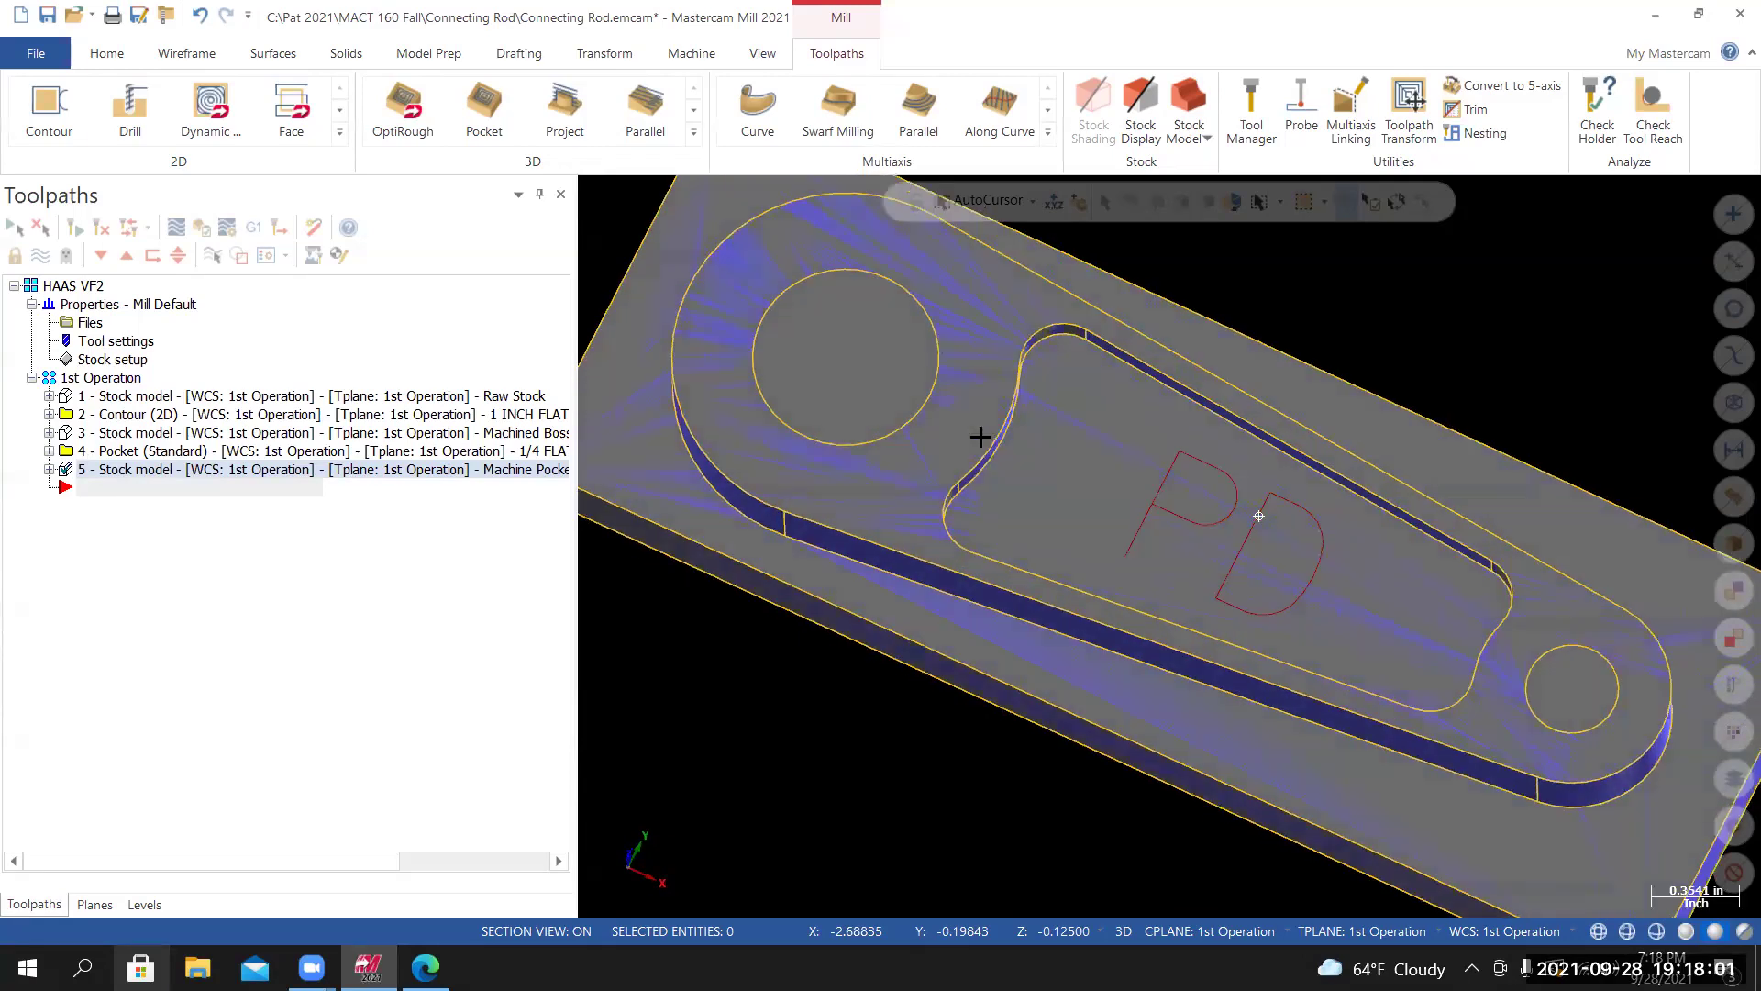
Turn off the display of the Machine Pocket stock model and fit the solid part to the window.
middle_drag(9, 477, 50, 249)
click(37, 253)
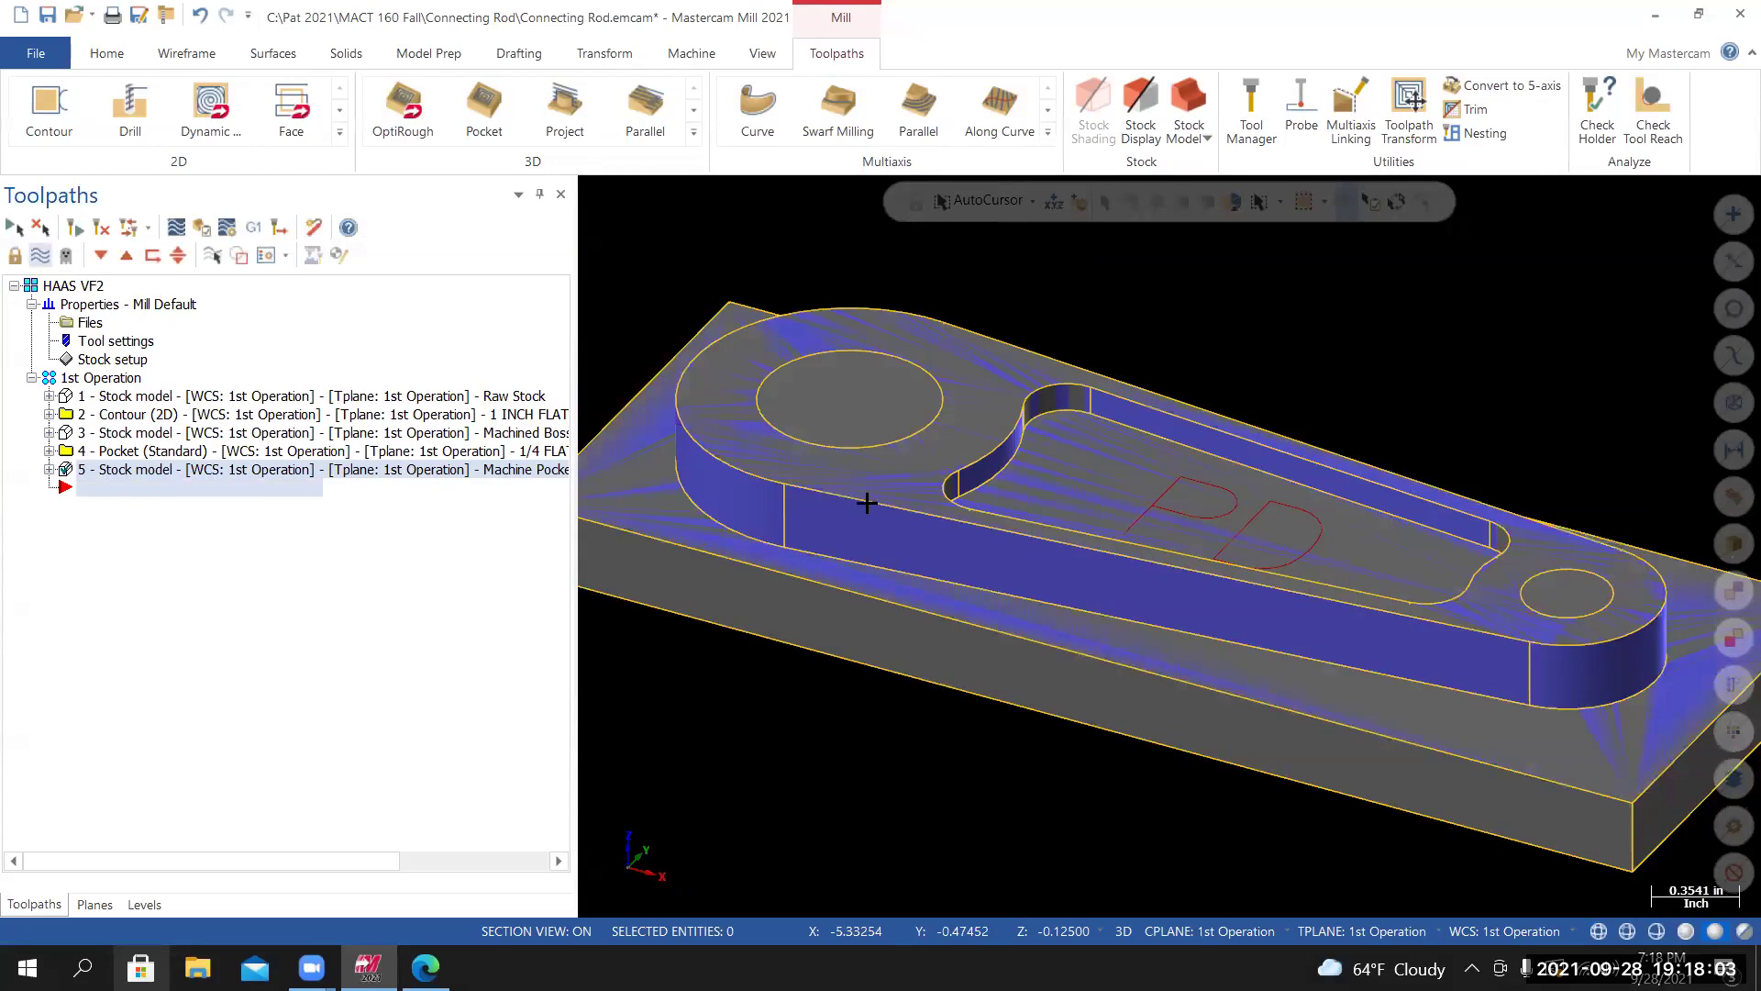
right_click(700, 407)
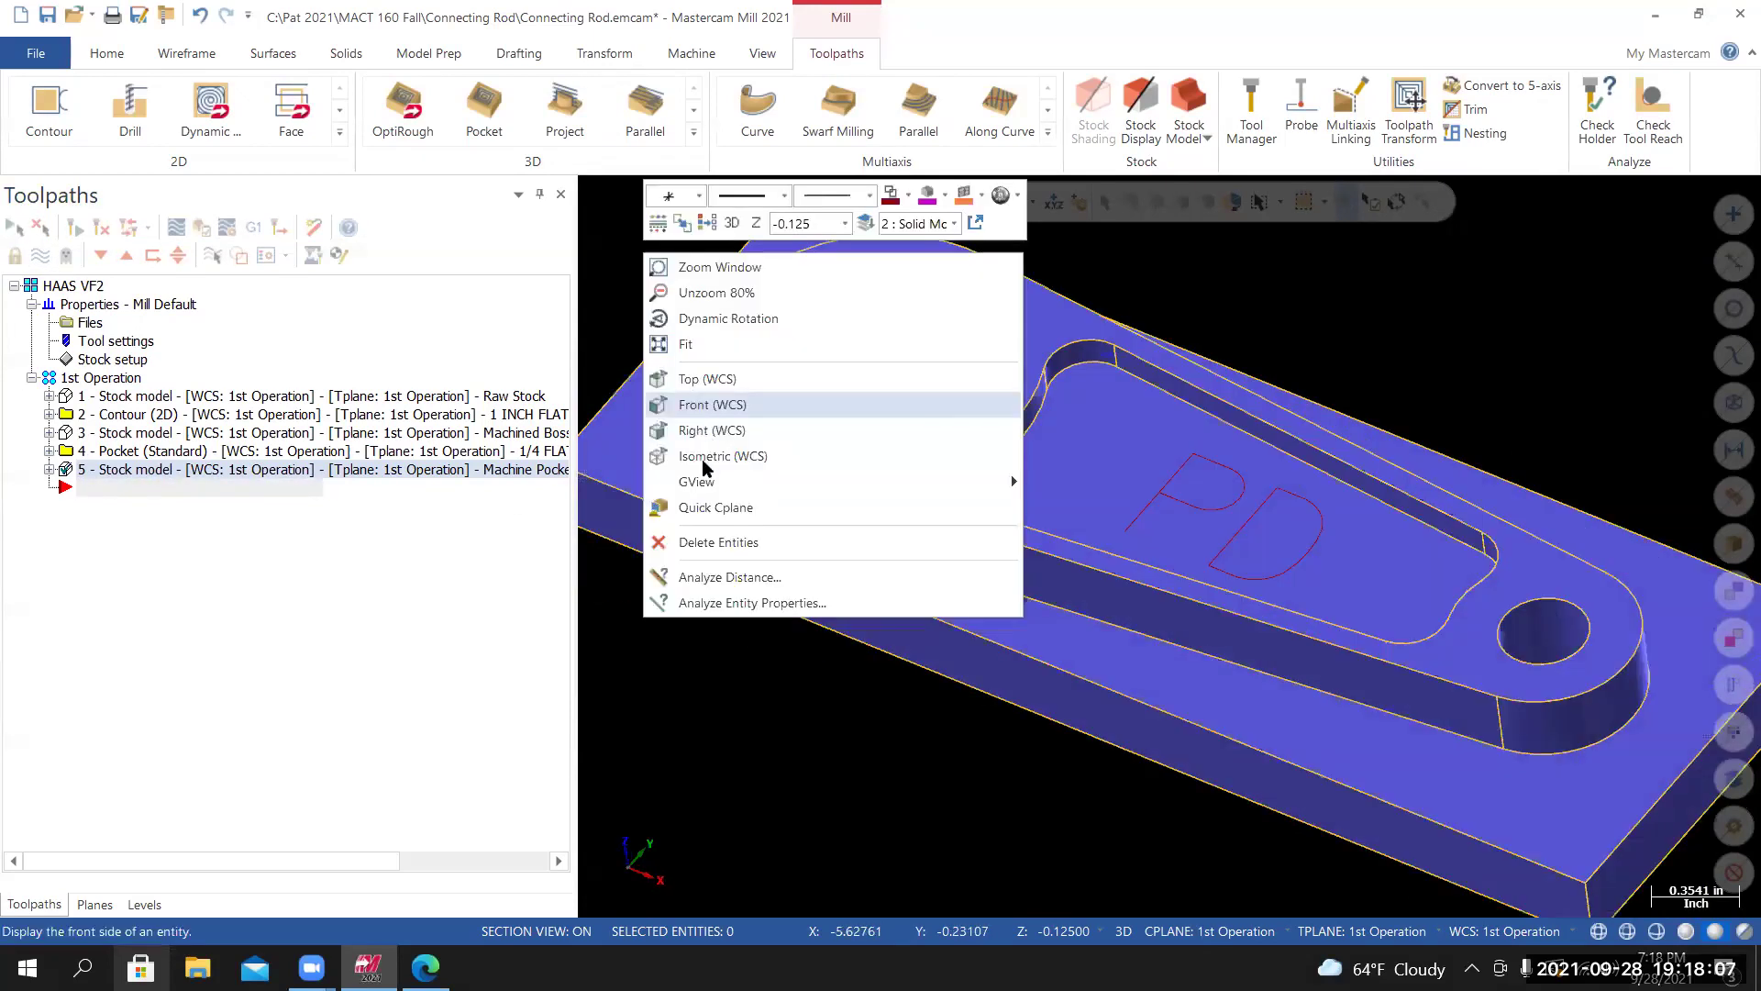
click(706, 344)
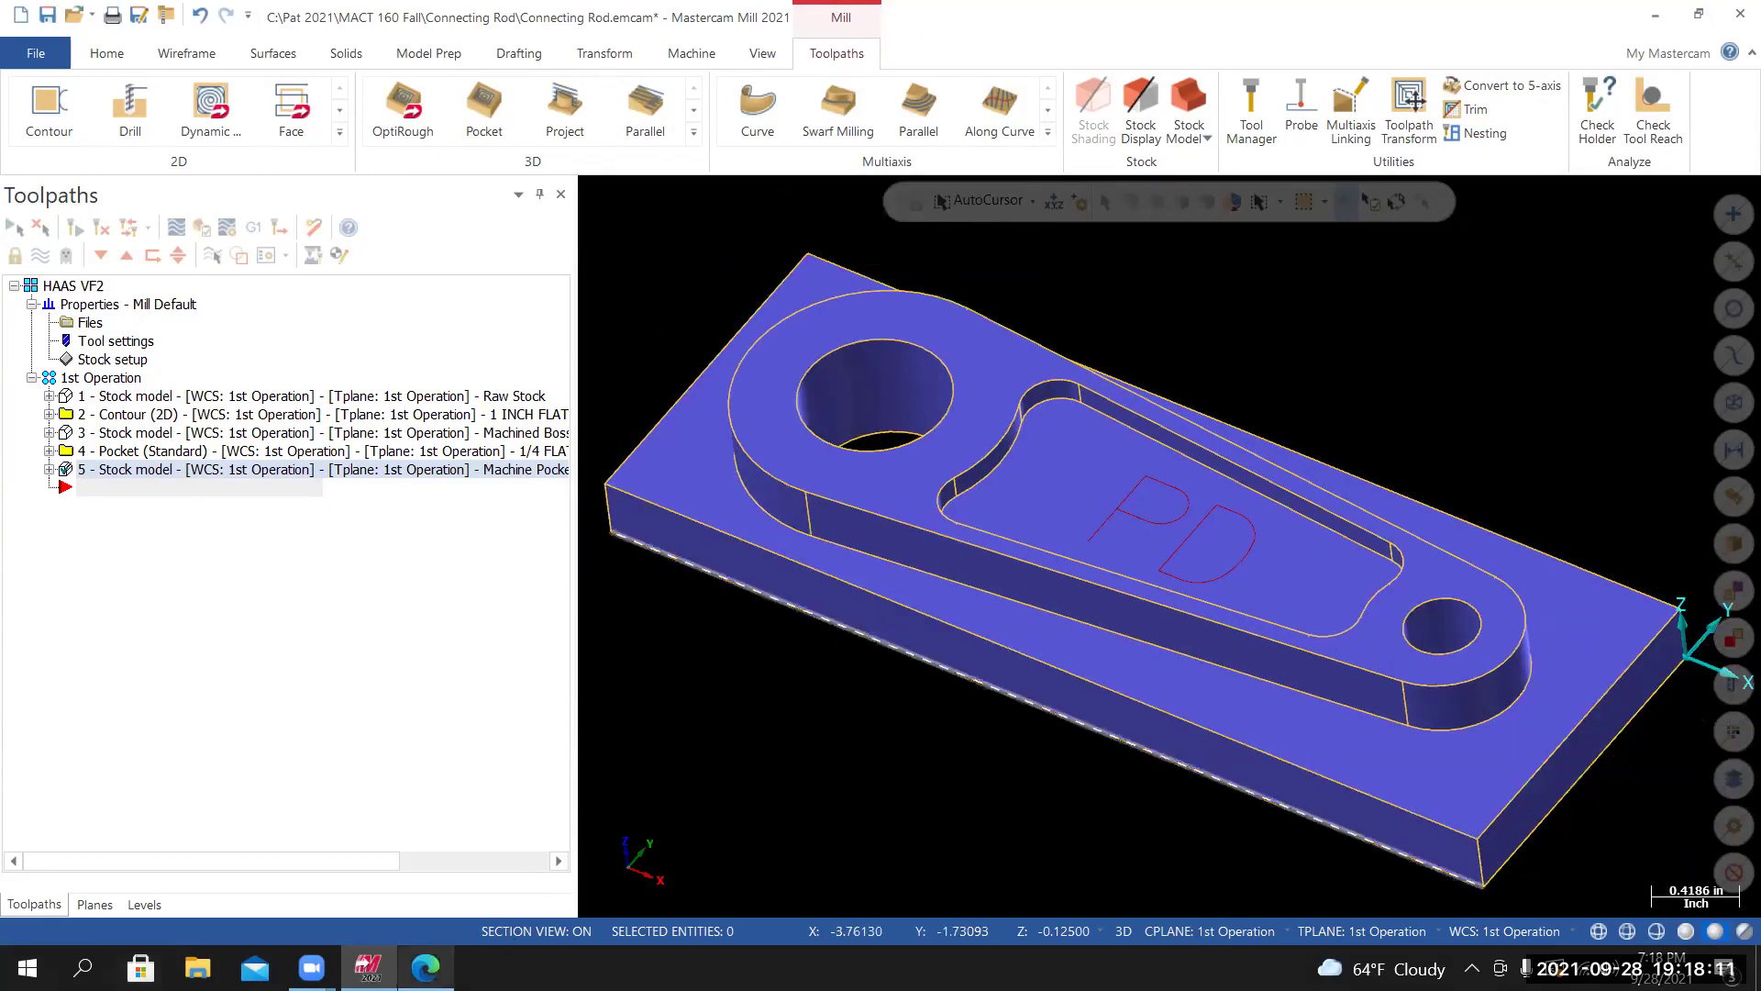
Switch to the Connecting Rod Discussion page in the browser, review the toolpath steps and tool list, and return to Mastercam.
click(426, 967)
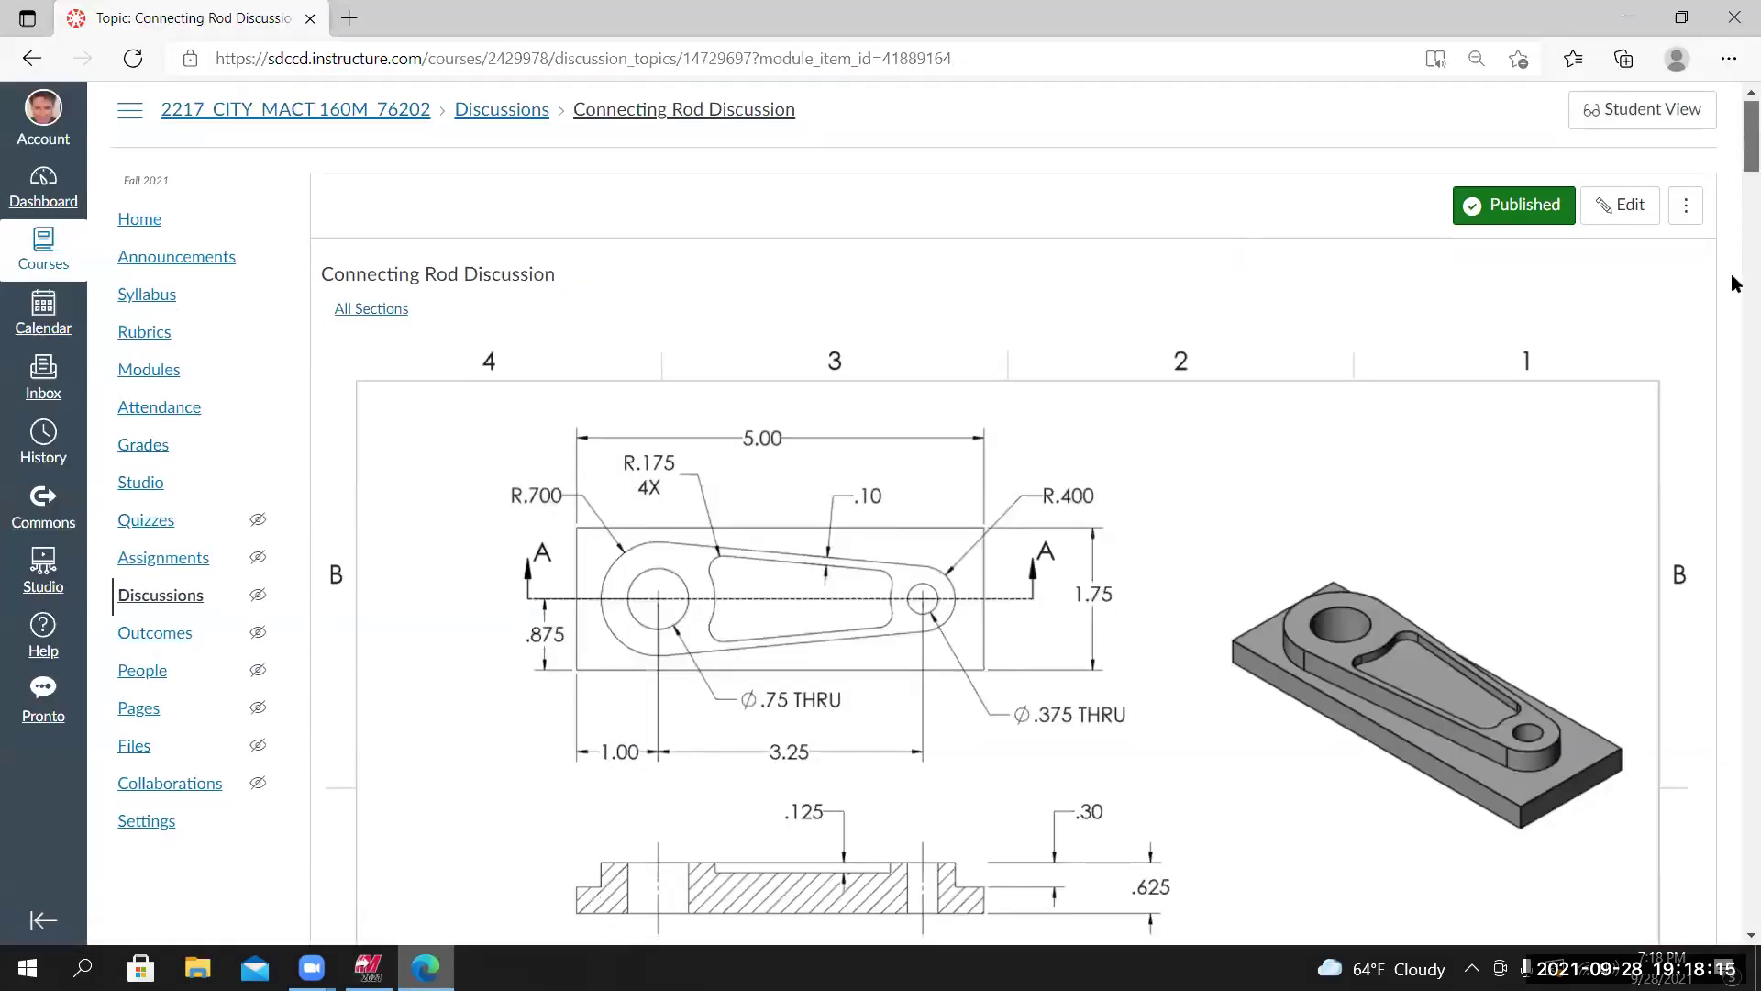
scroll(1687, 457, down, 15)
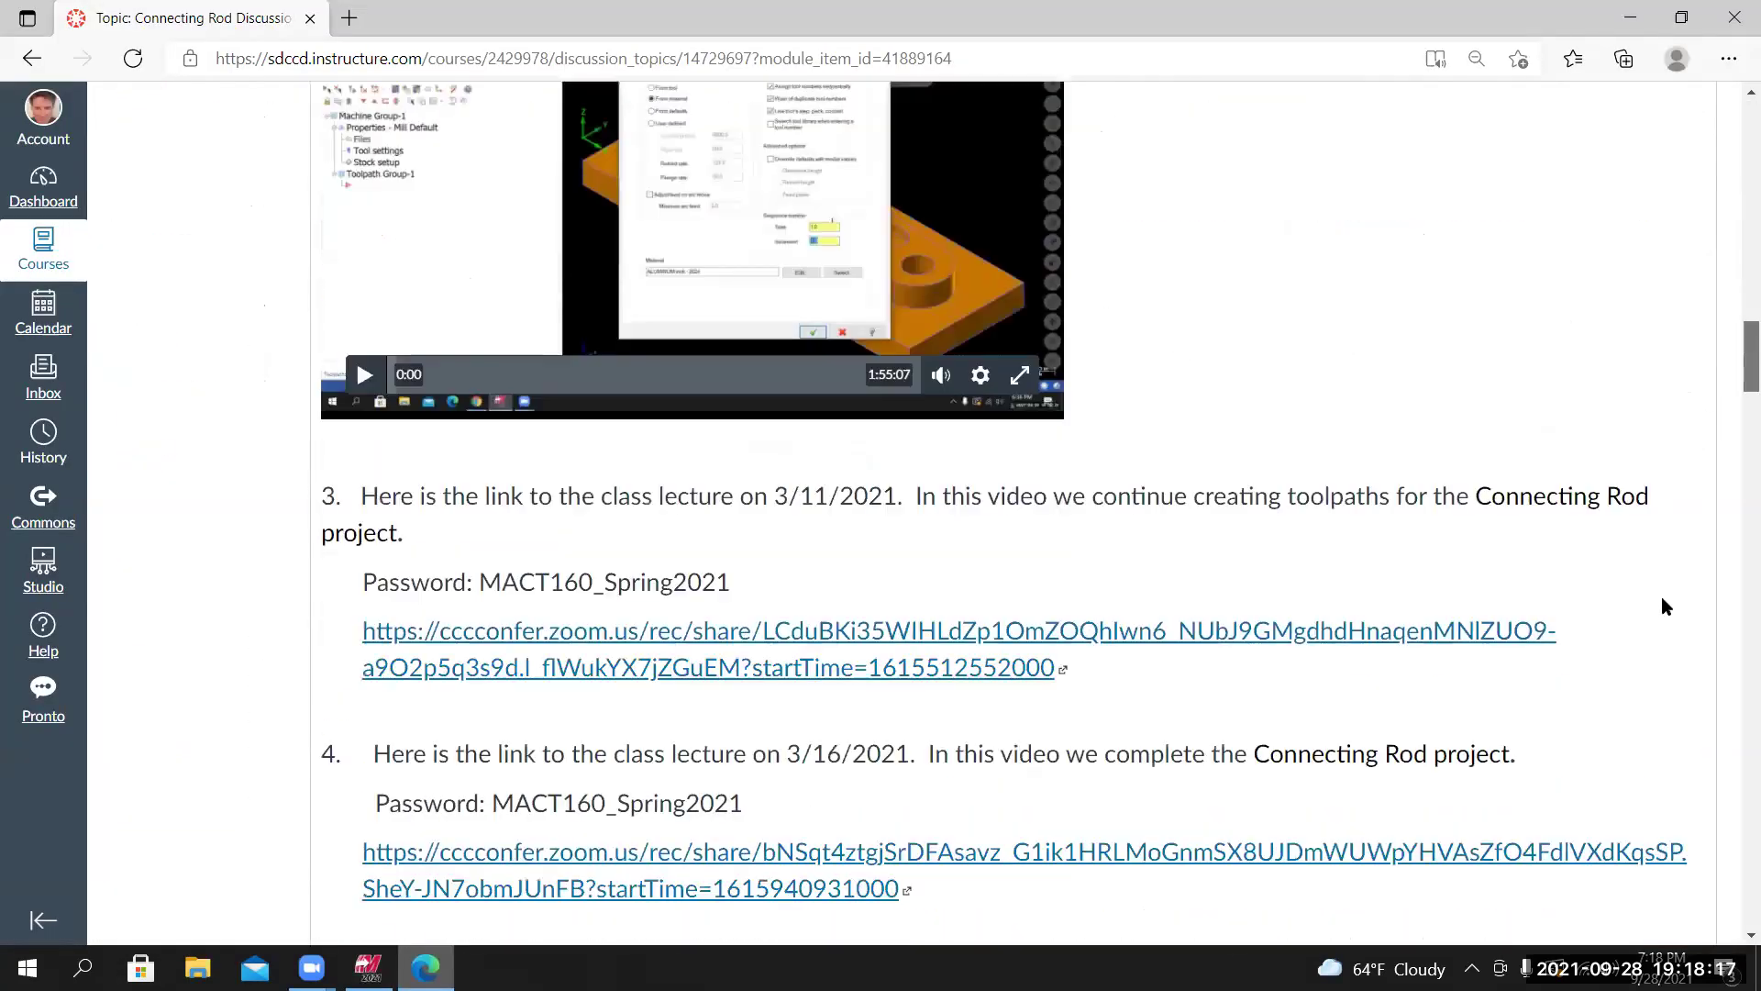
scroll(1659, 627, down, 10)
scroll(1466, 426, down, 1)
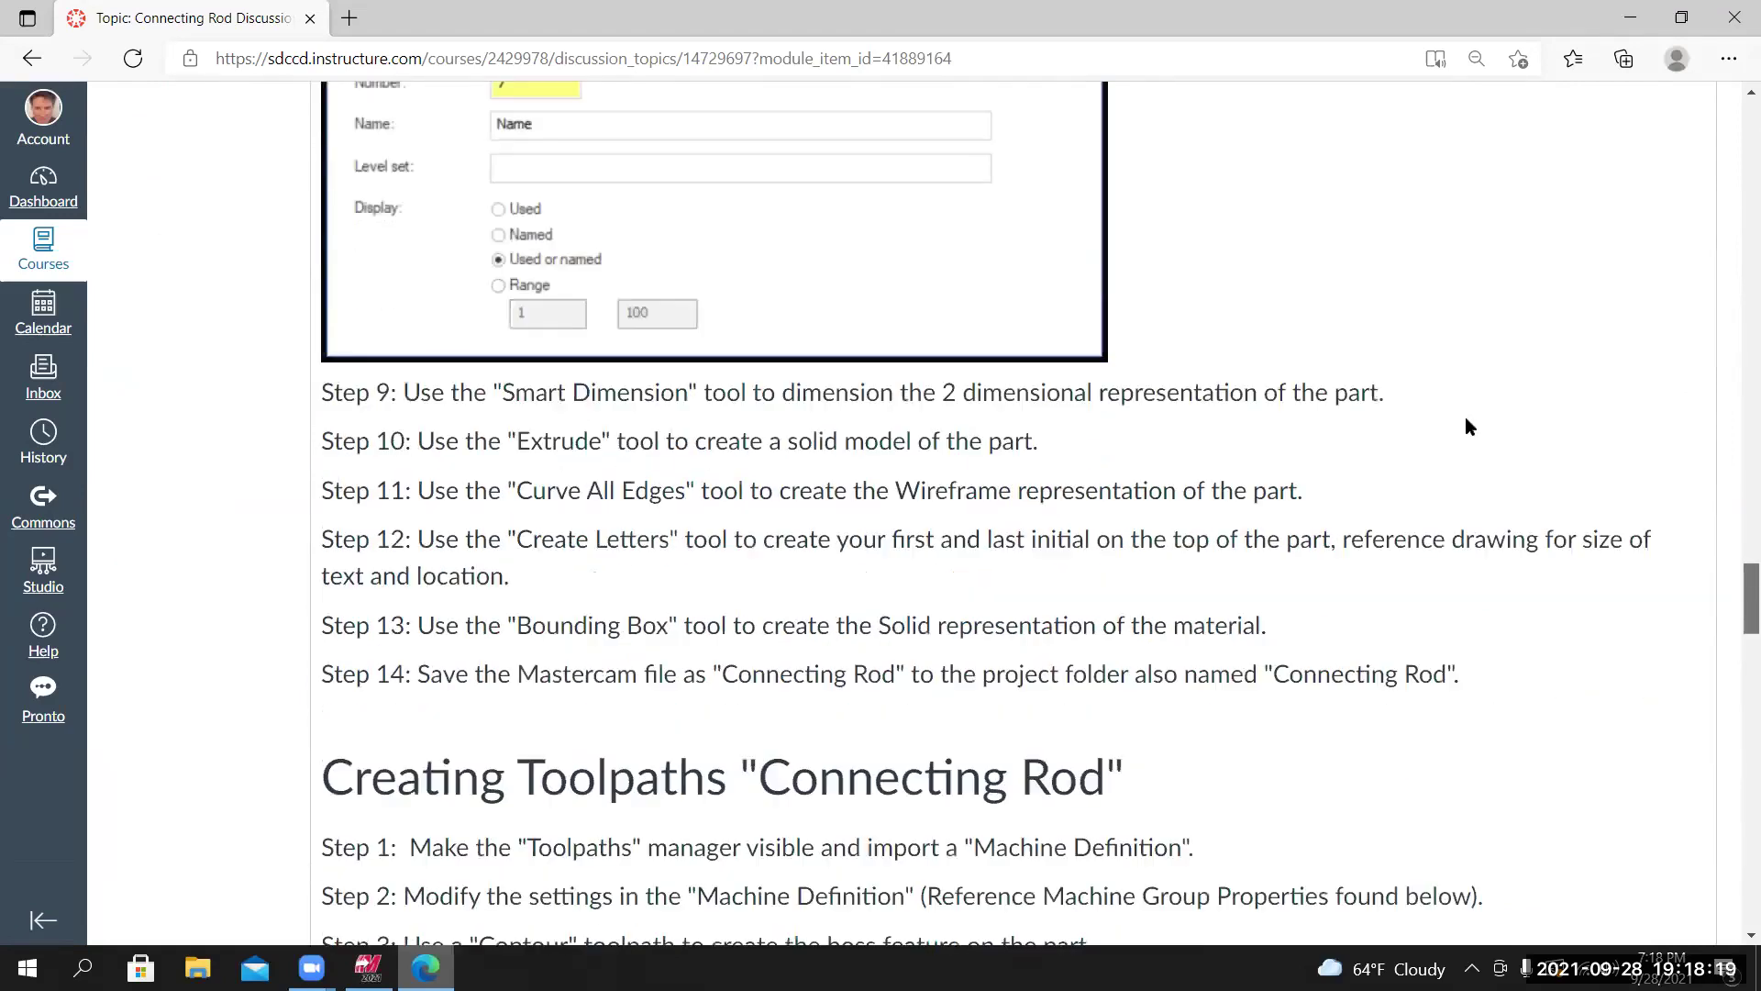
scroll(1466, 425, down, 6)
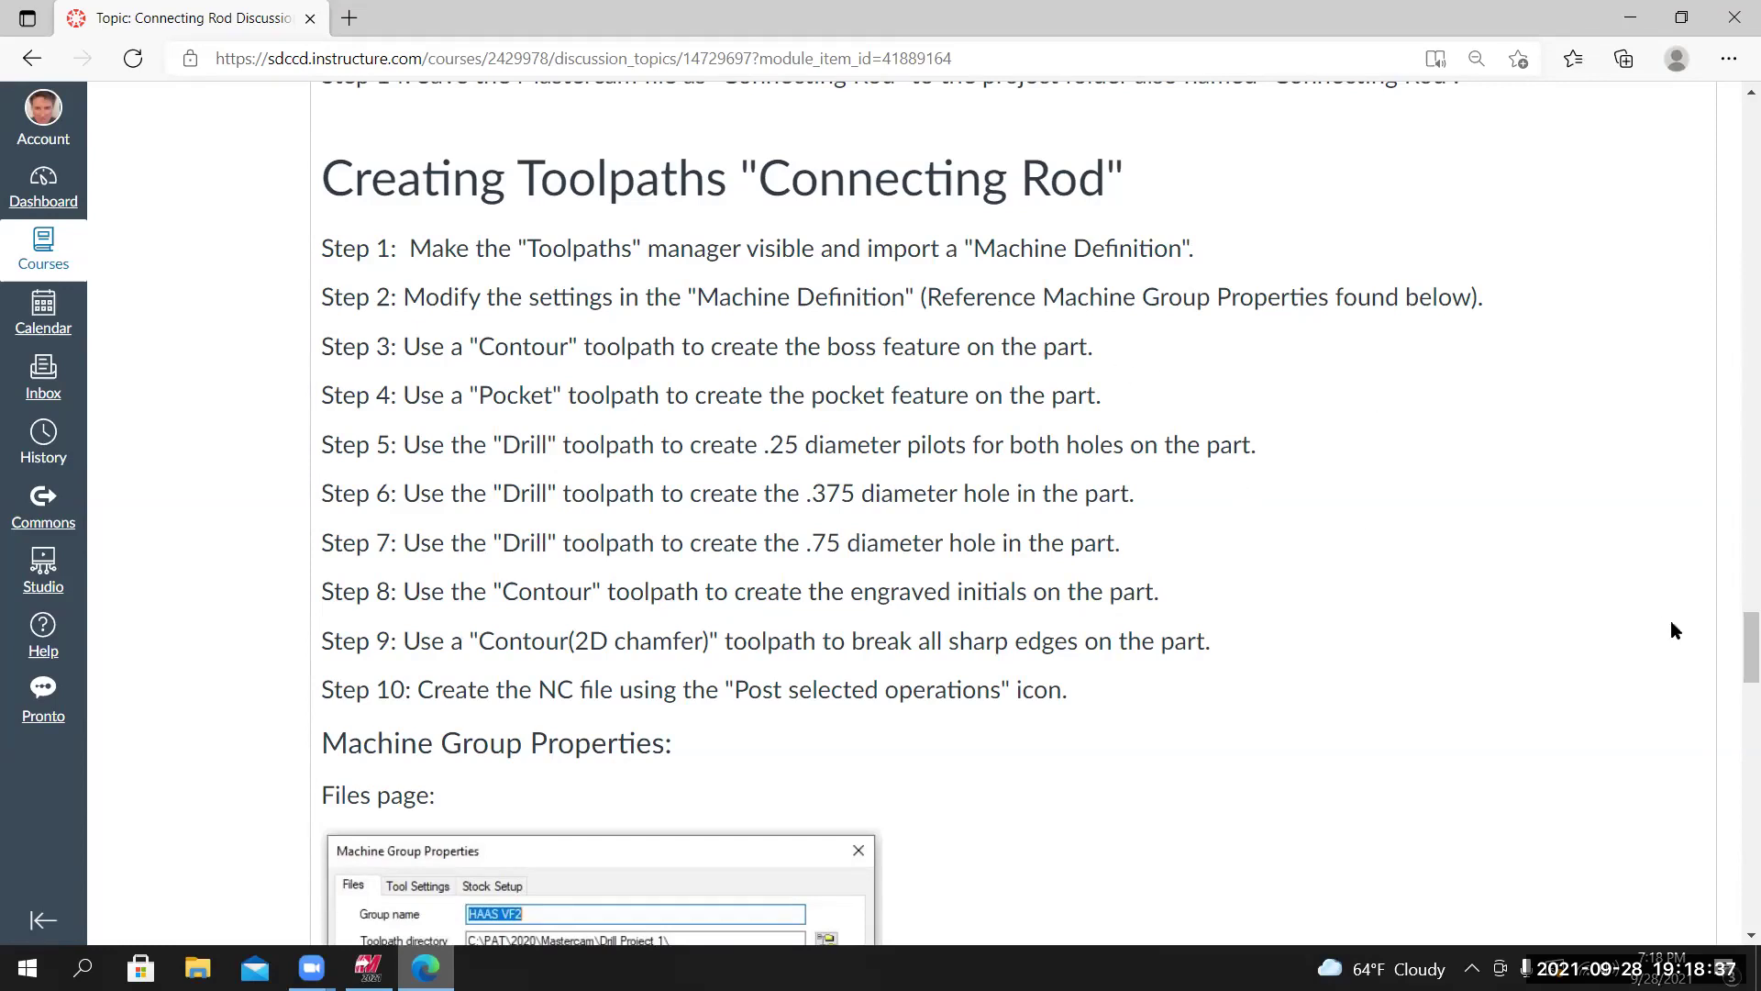
scroll(1732, 634, down, 6)
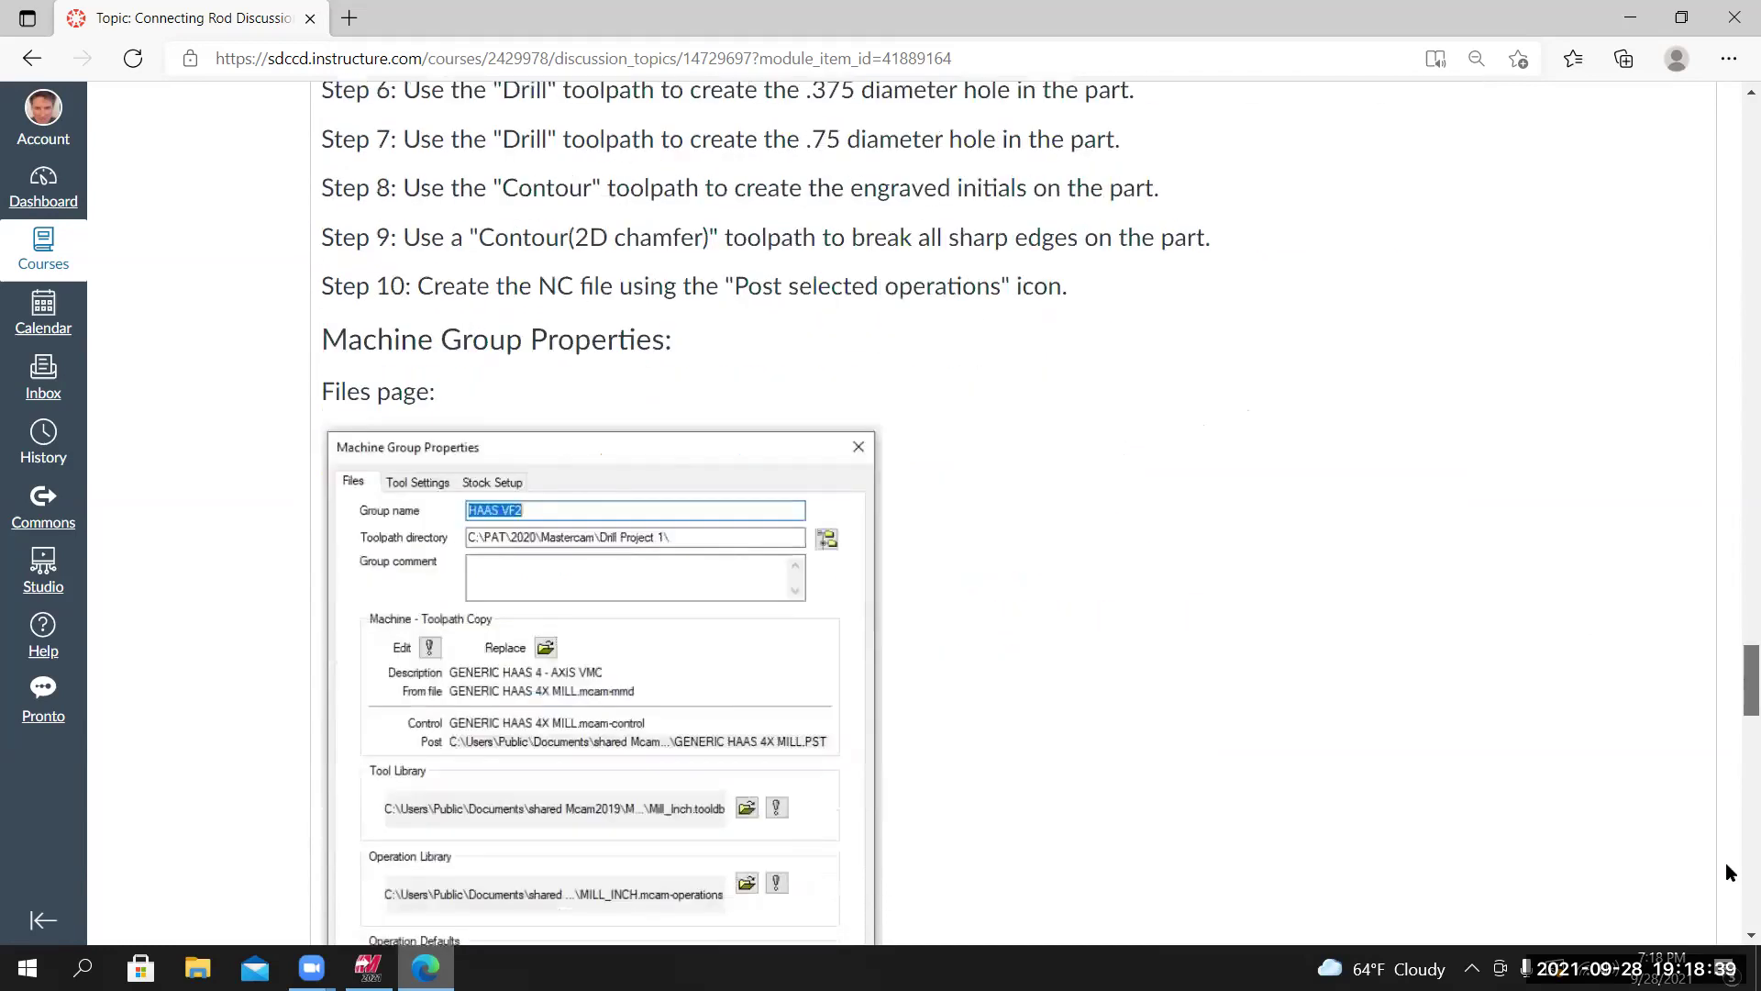
scroll(723, 535, down, 10)
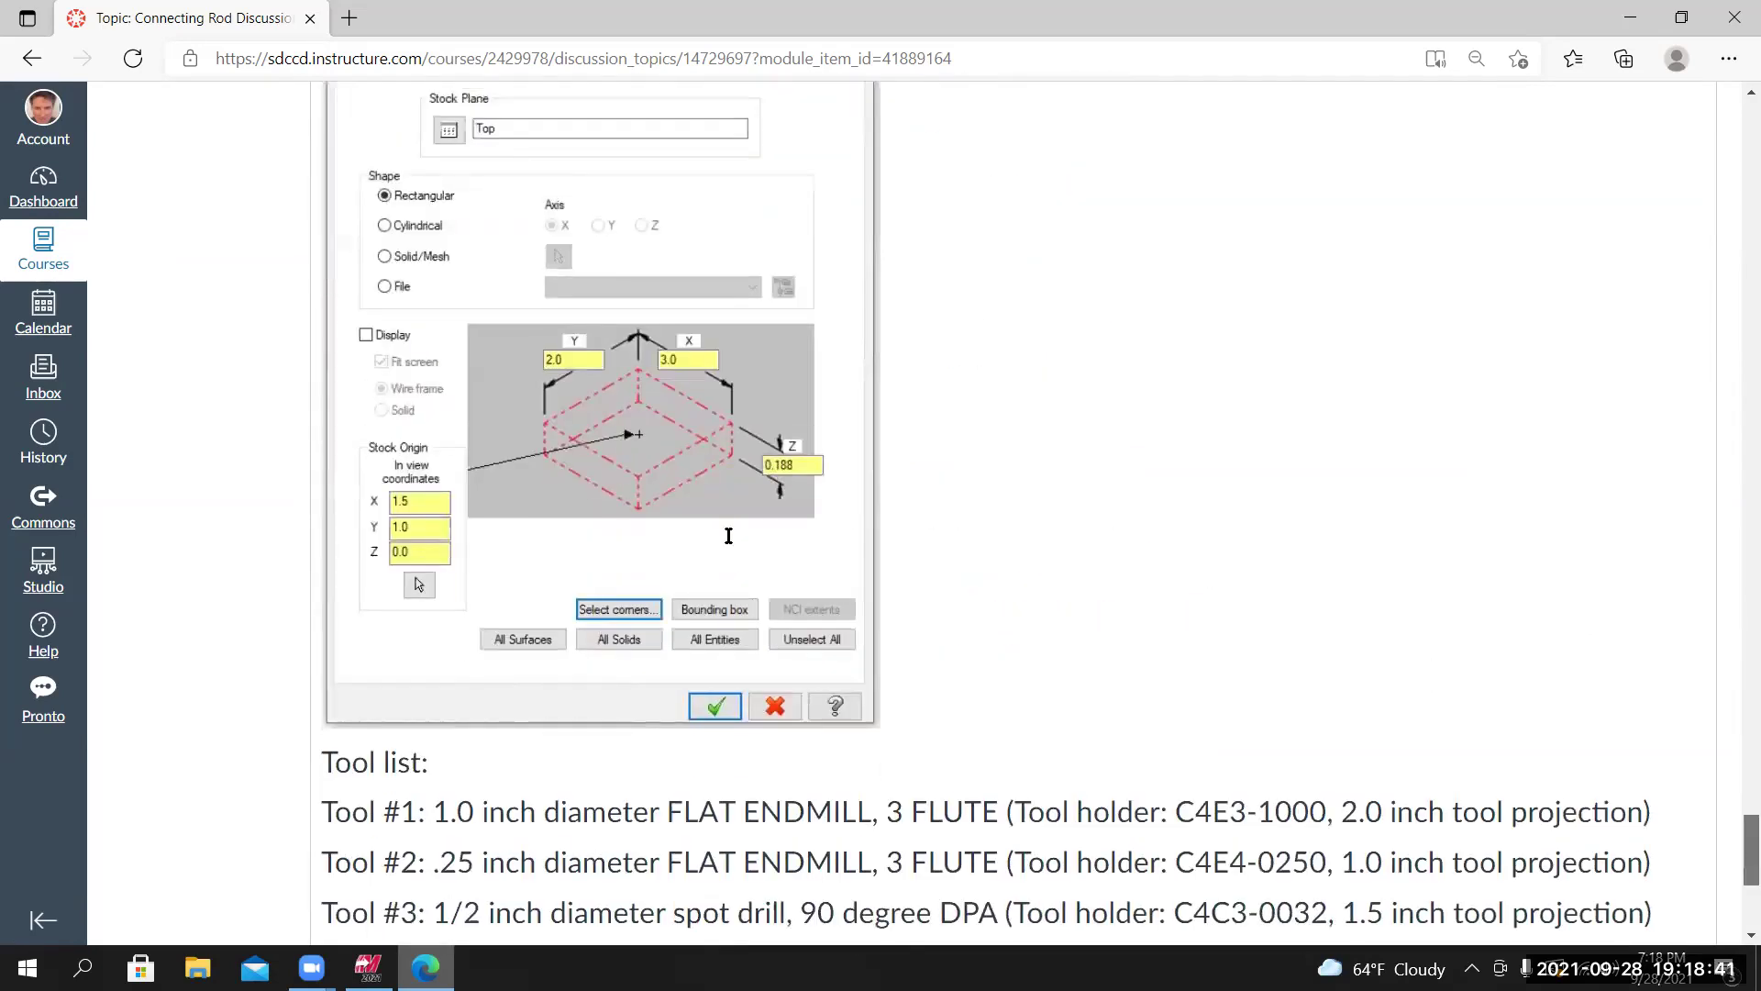
scroll(728, 535, down, 5)
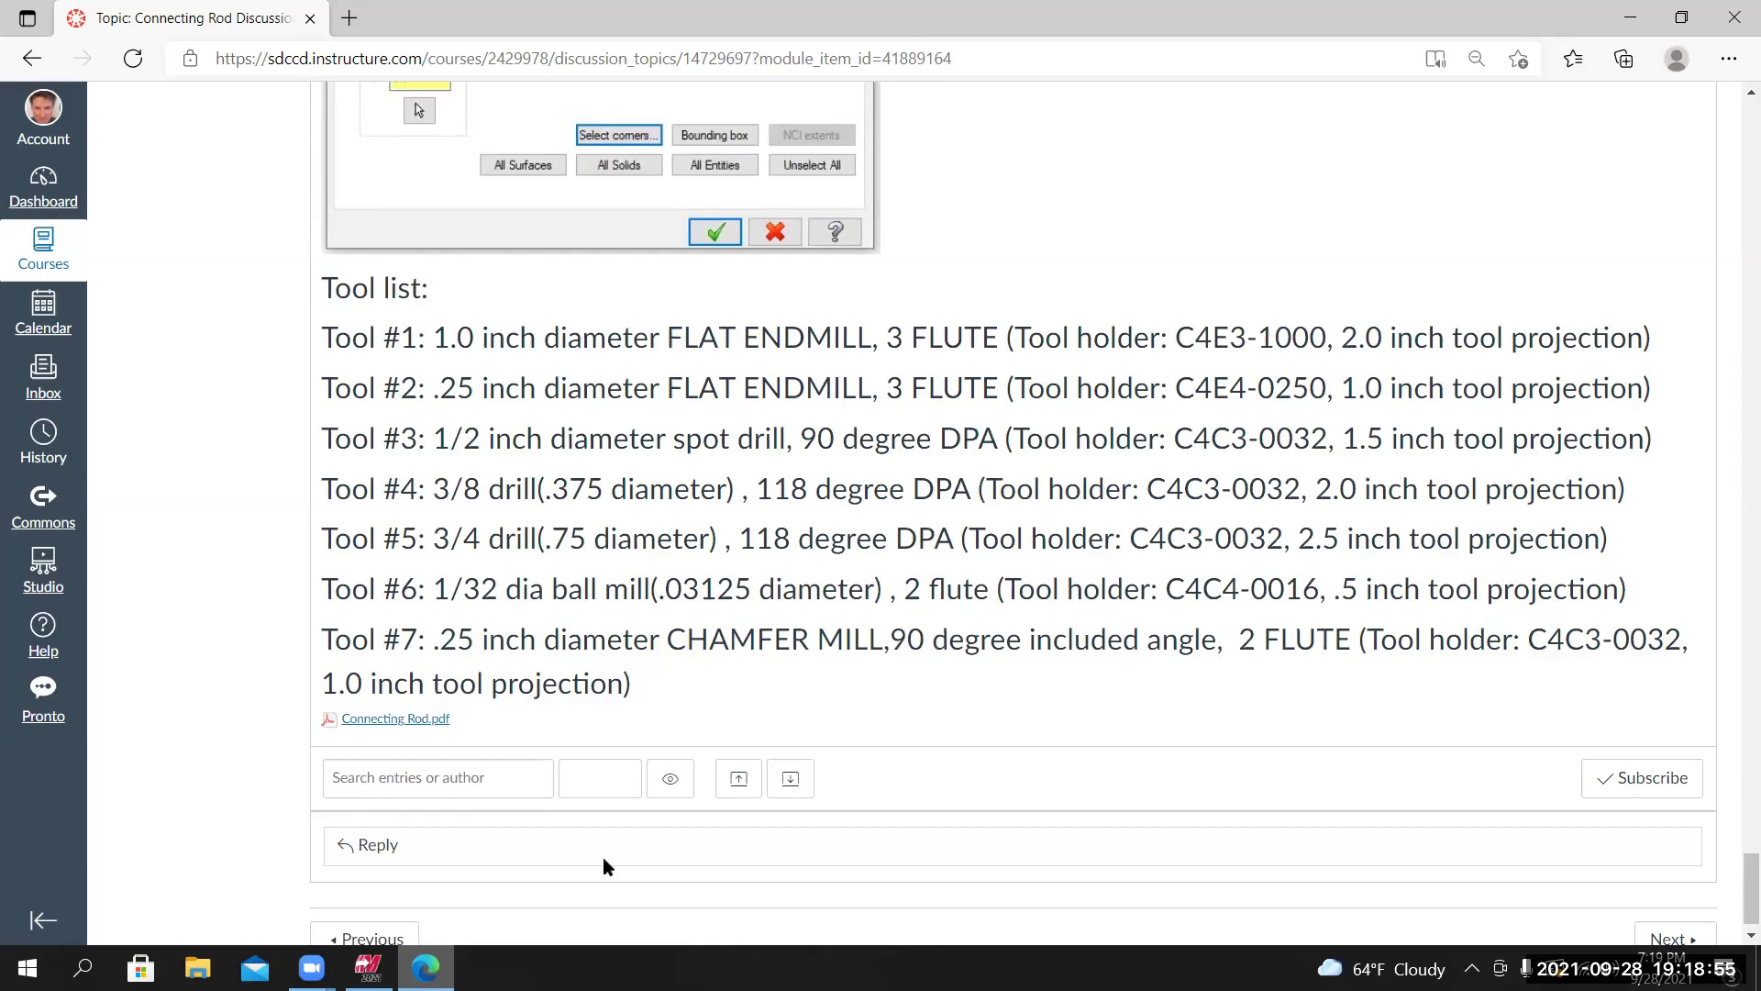
click(369, 967)
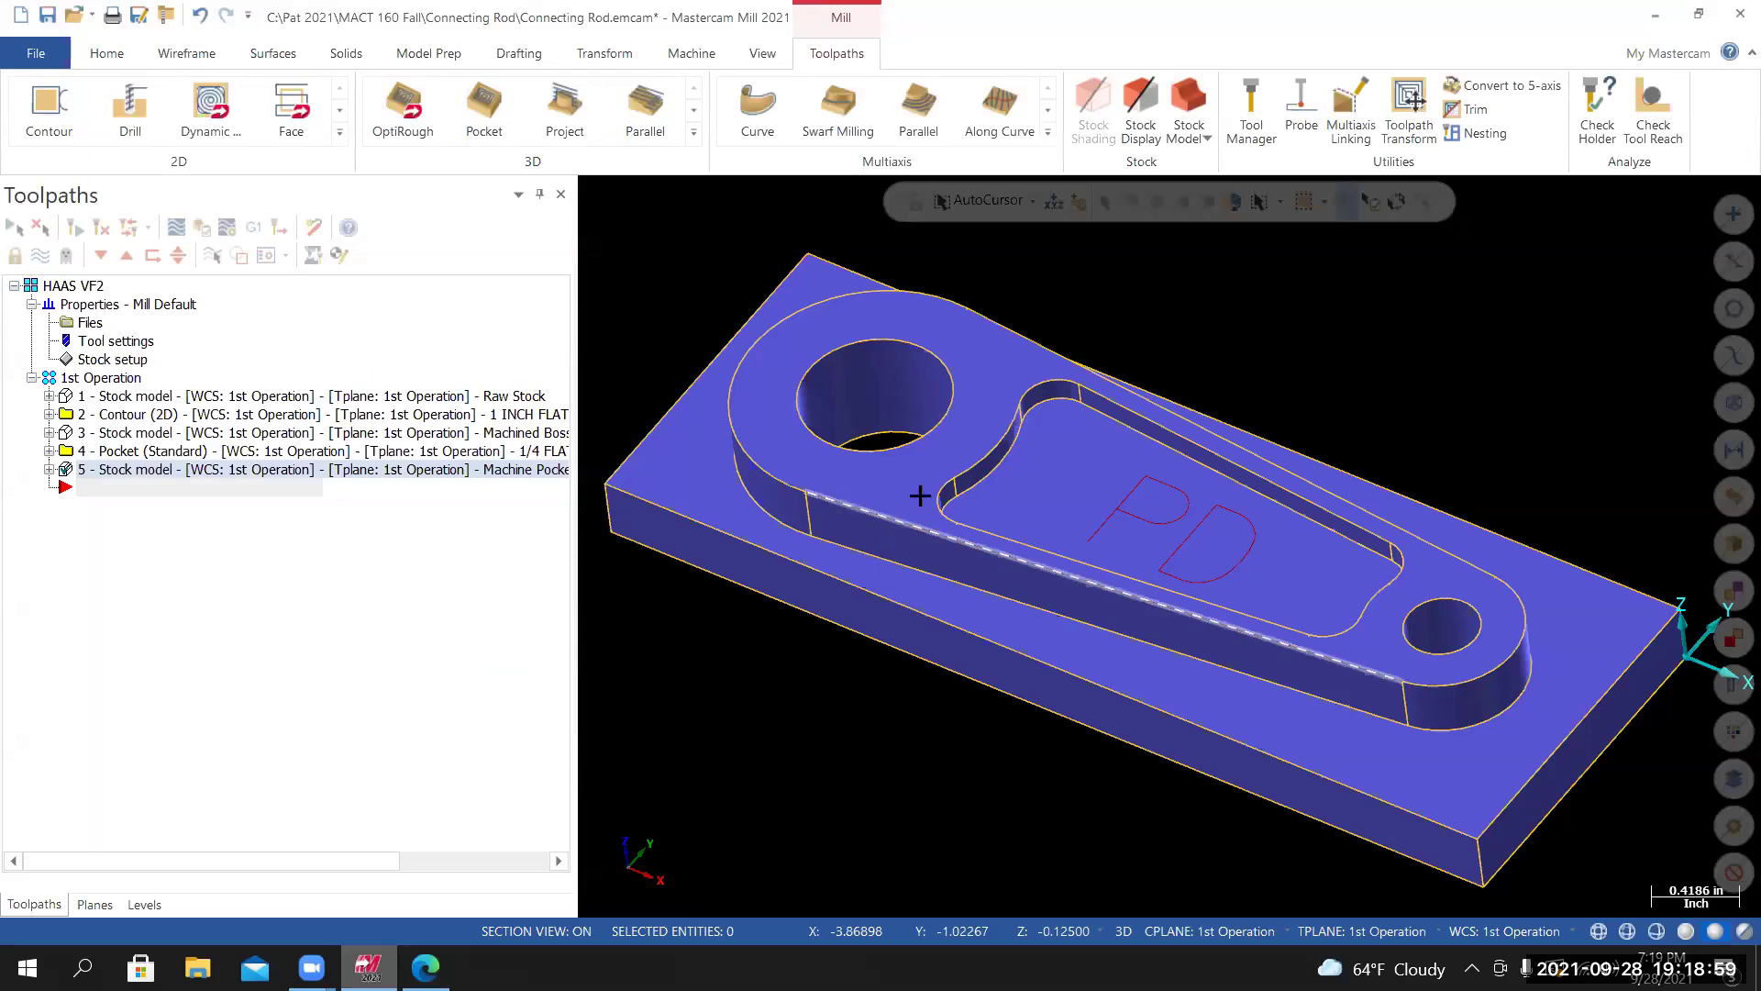
Start a Drill toolpath on the top edges of the 0.75 and 0.375 diameter holes and accept the hole selection.
middle_drag(920, 496, 993, 433)
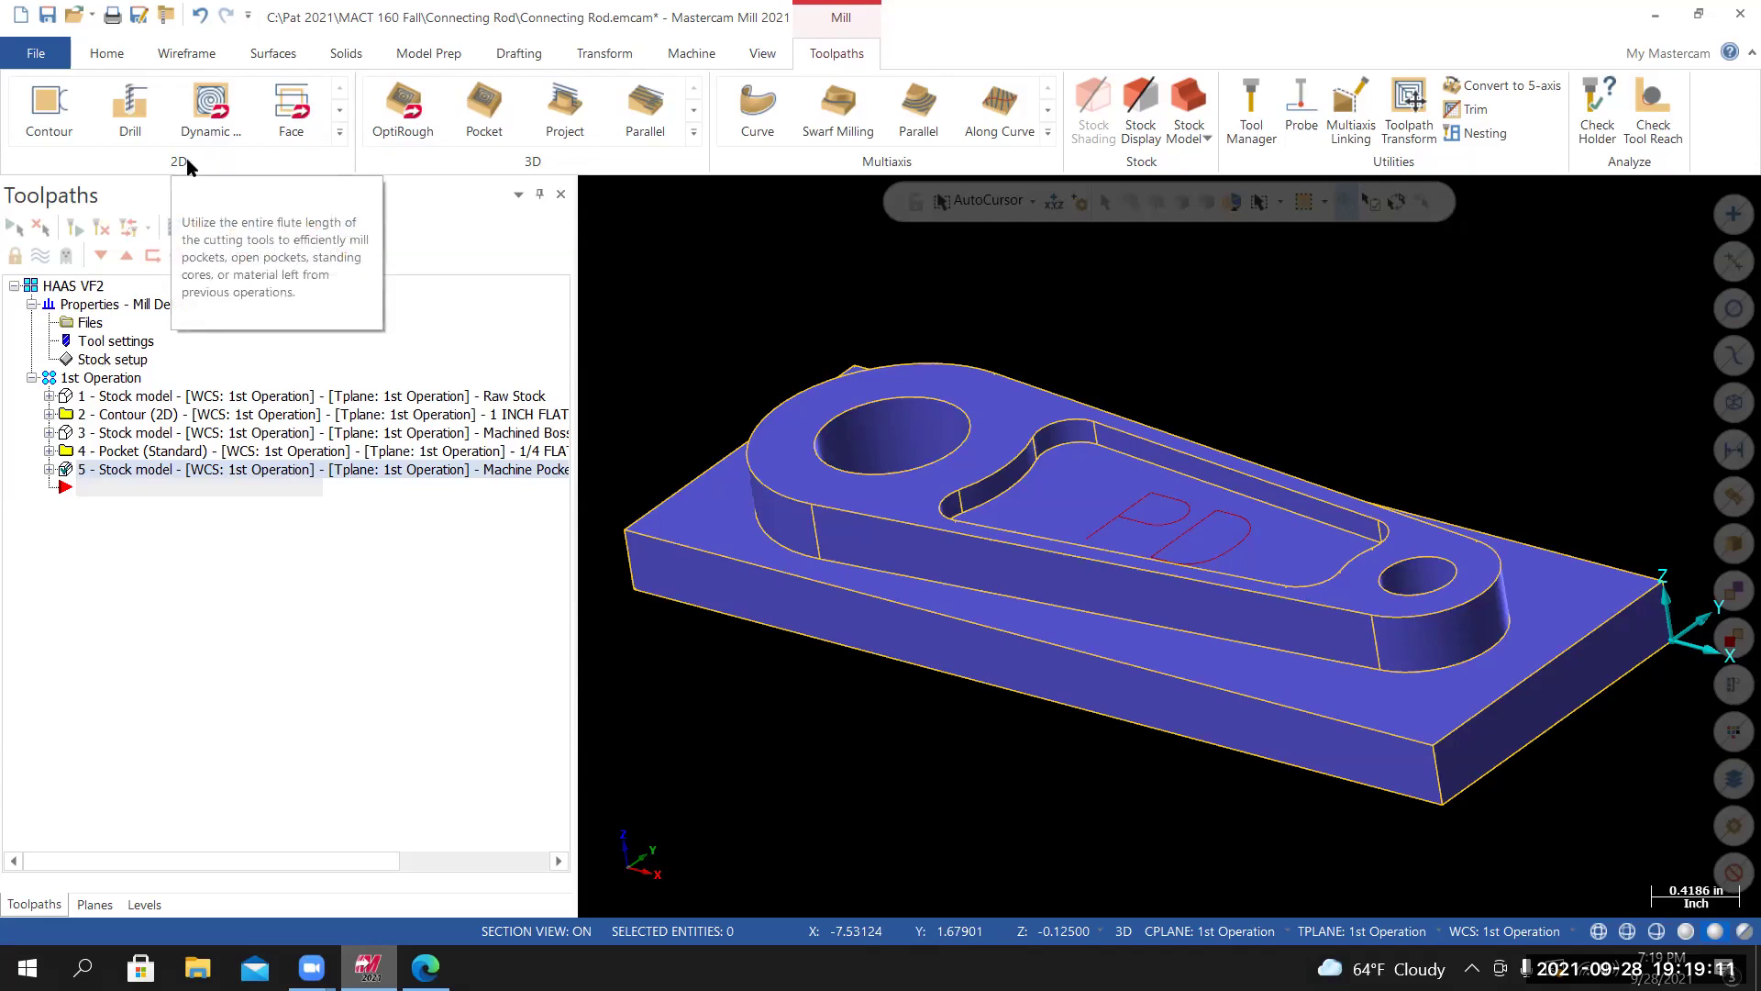
click(129, 108)
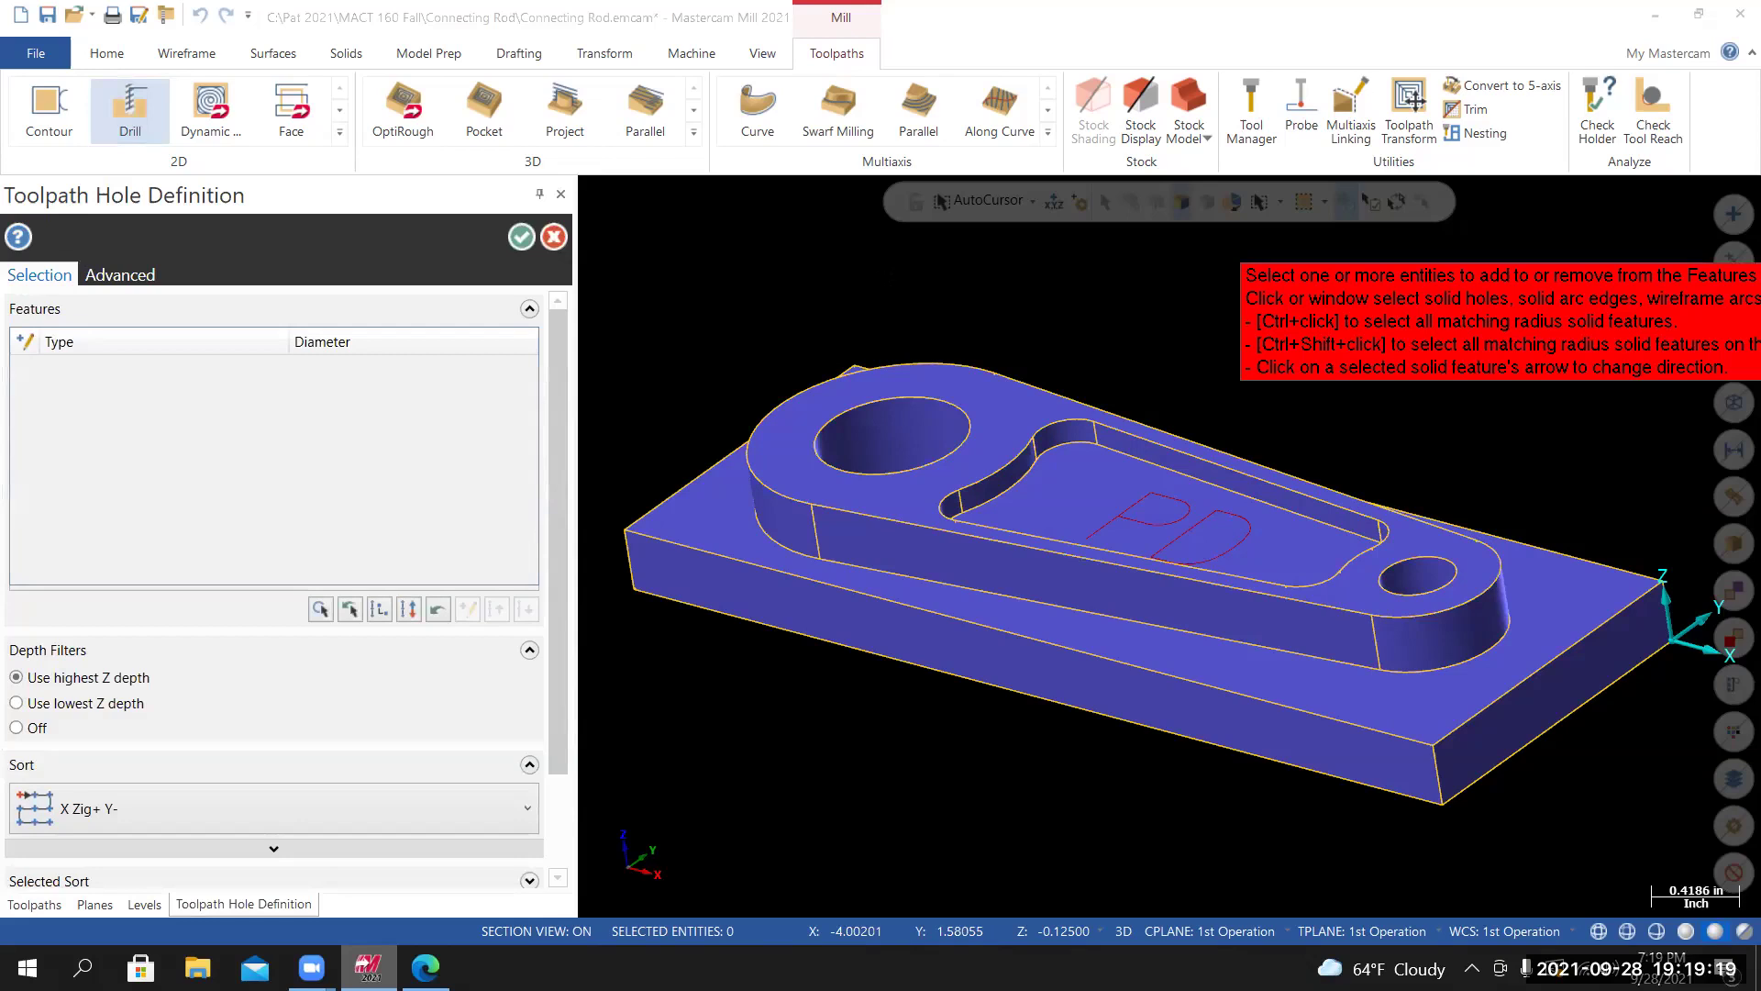
drag(1459, 343, 972, 266)
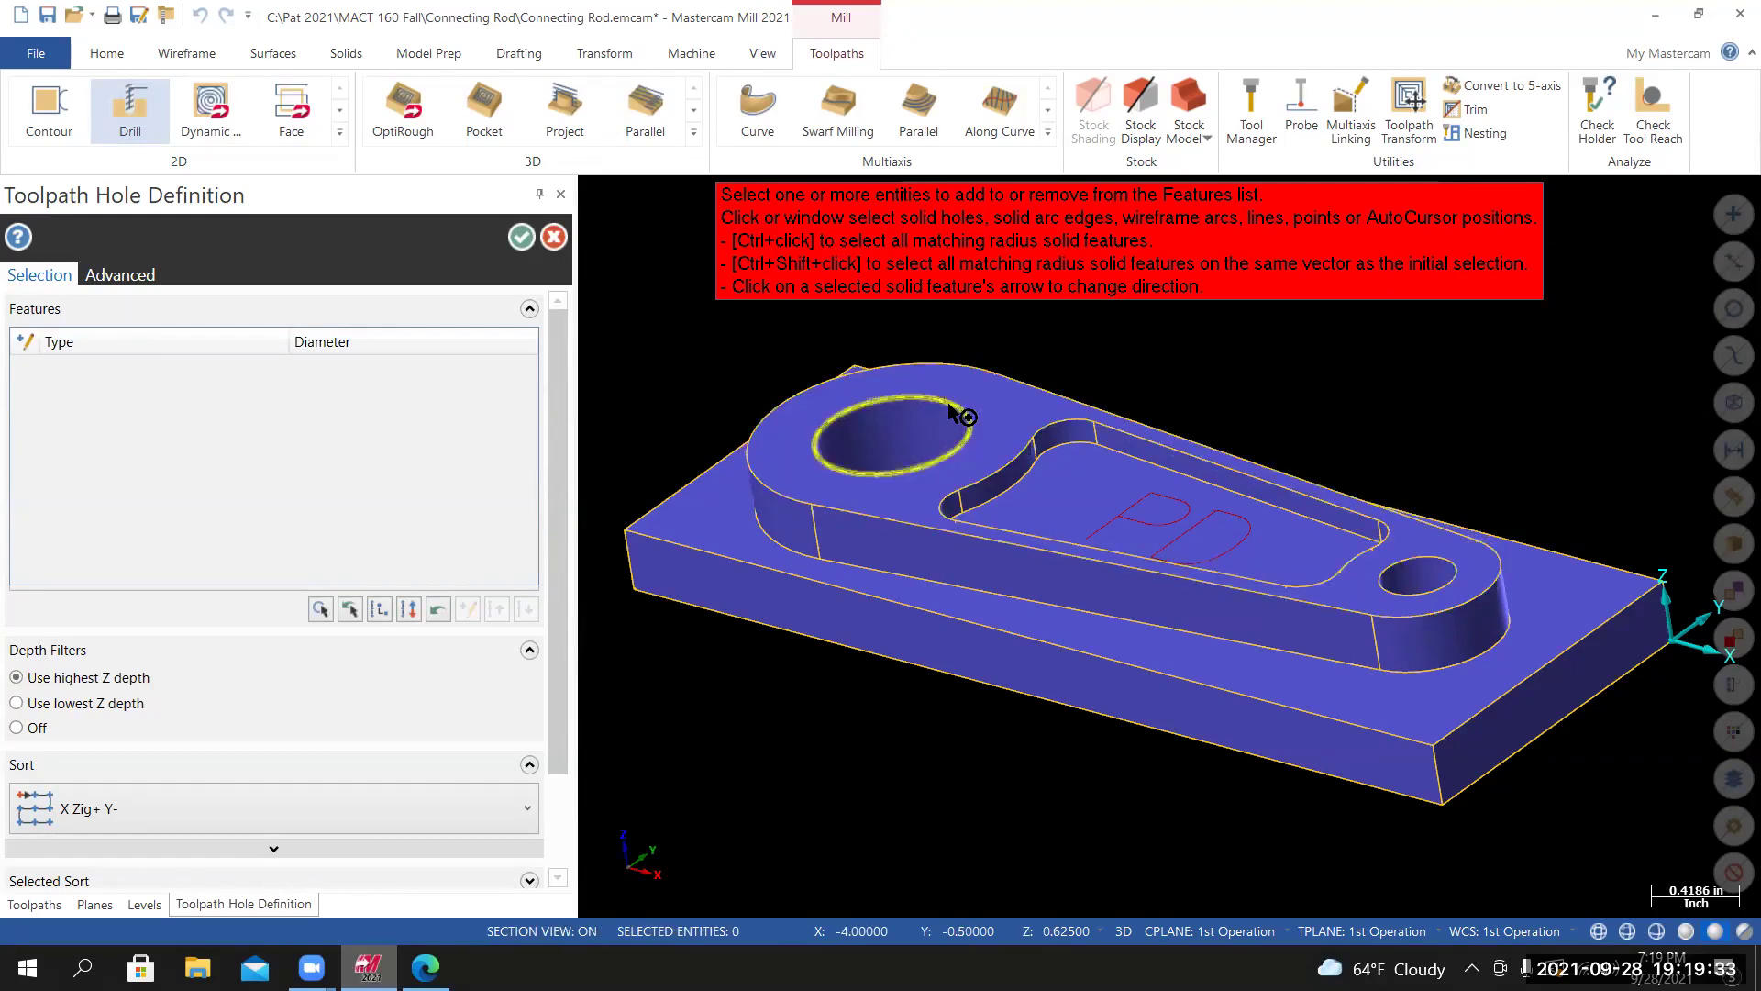
click(973, 427)
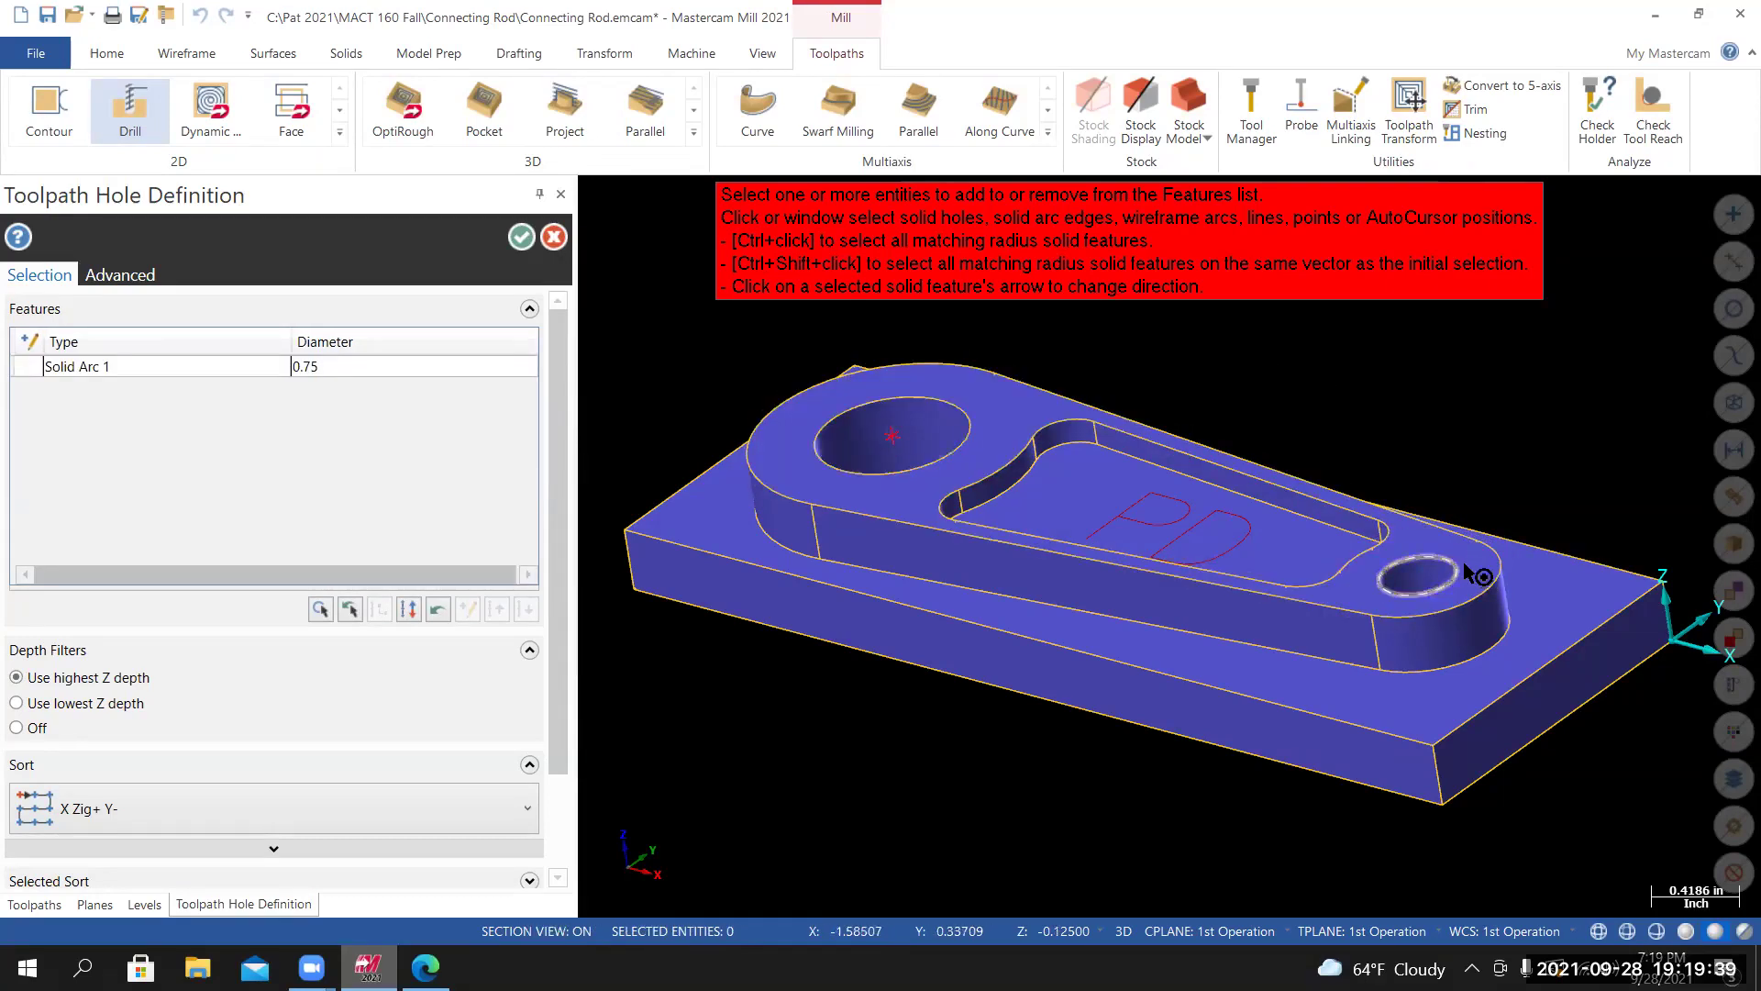
click(1459, 573)
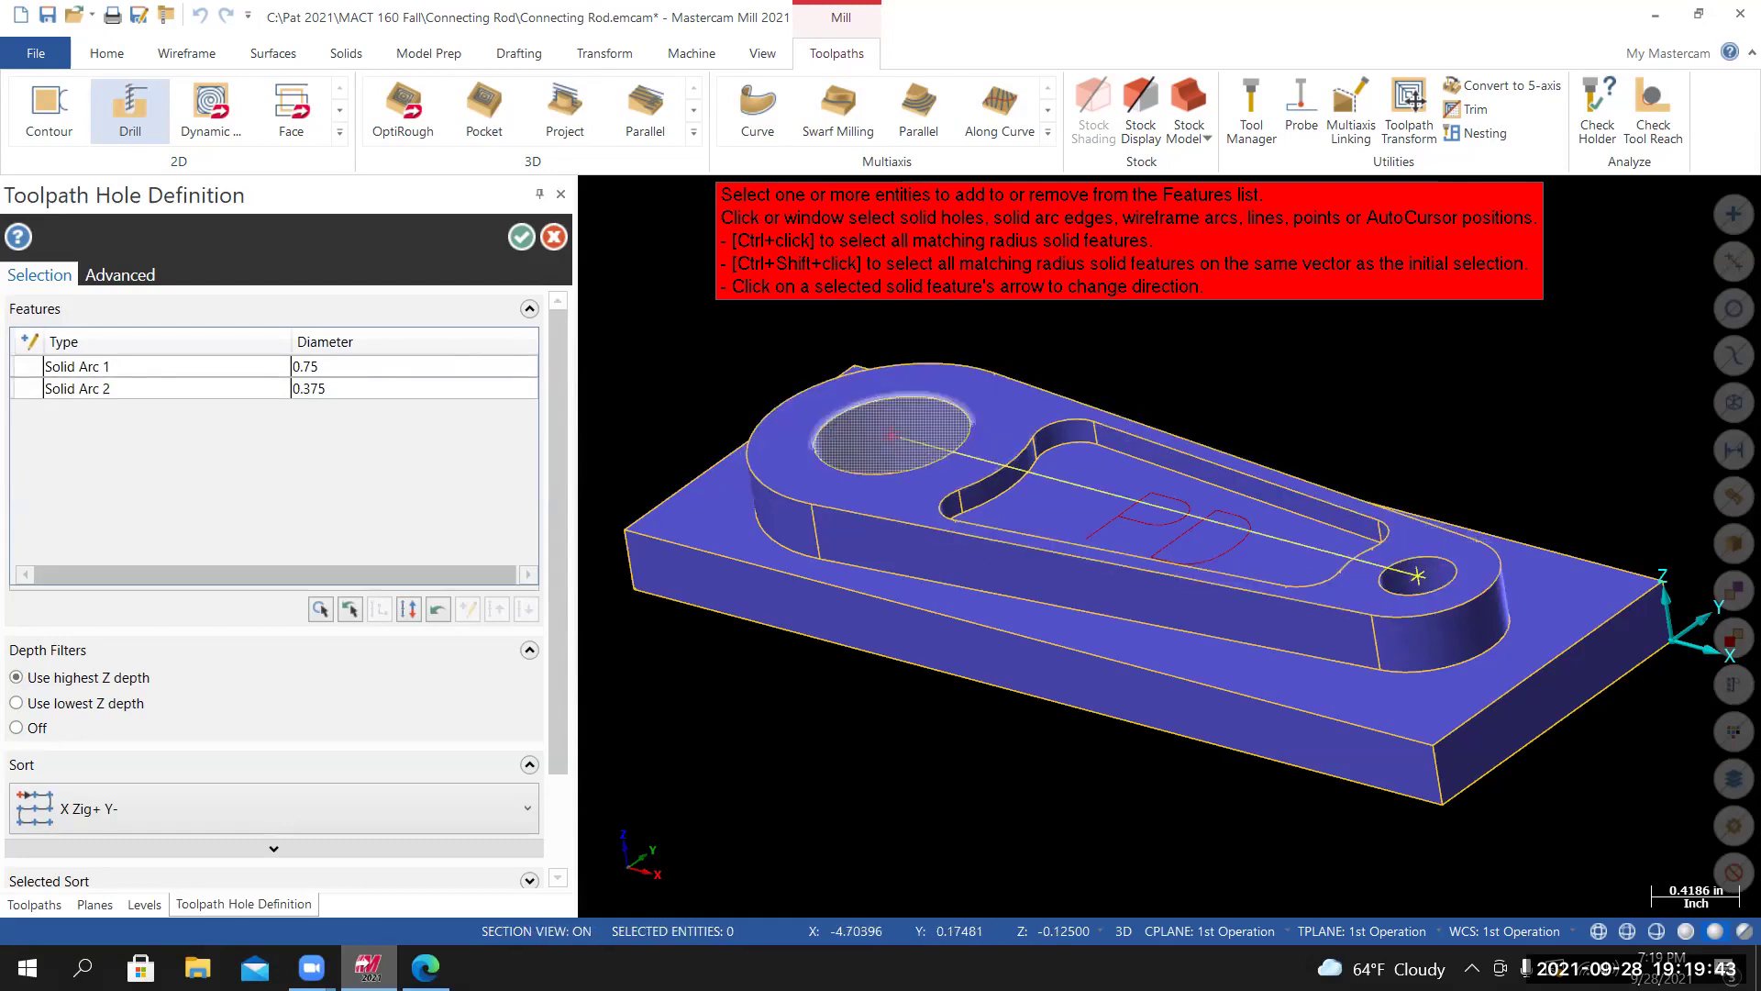
middle_drag(1169, 546, 1170, 724)
middle_drag(996, 408, 927, 398)
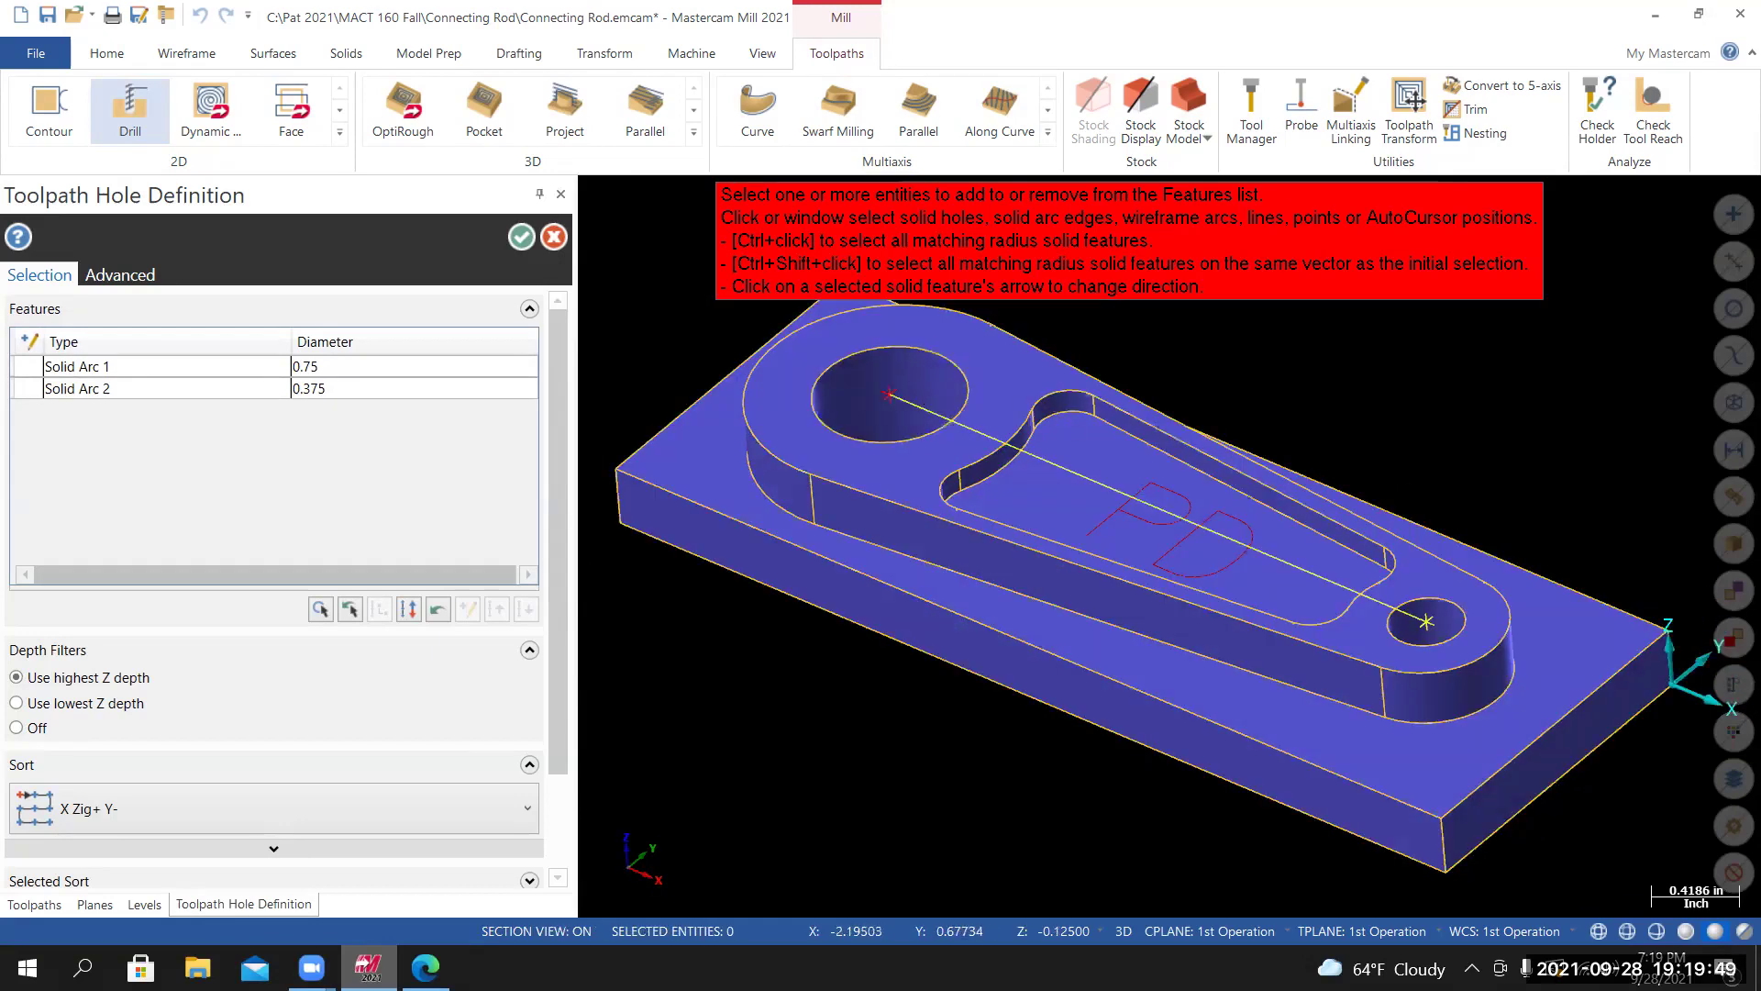
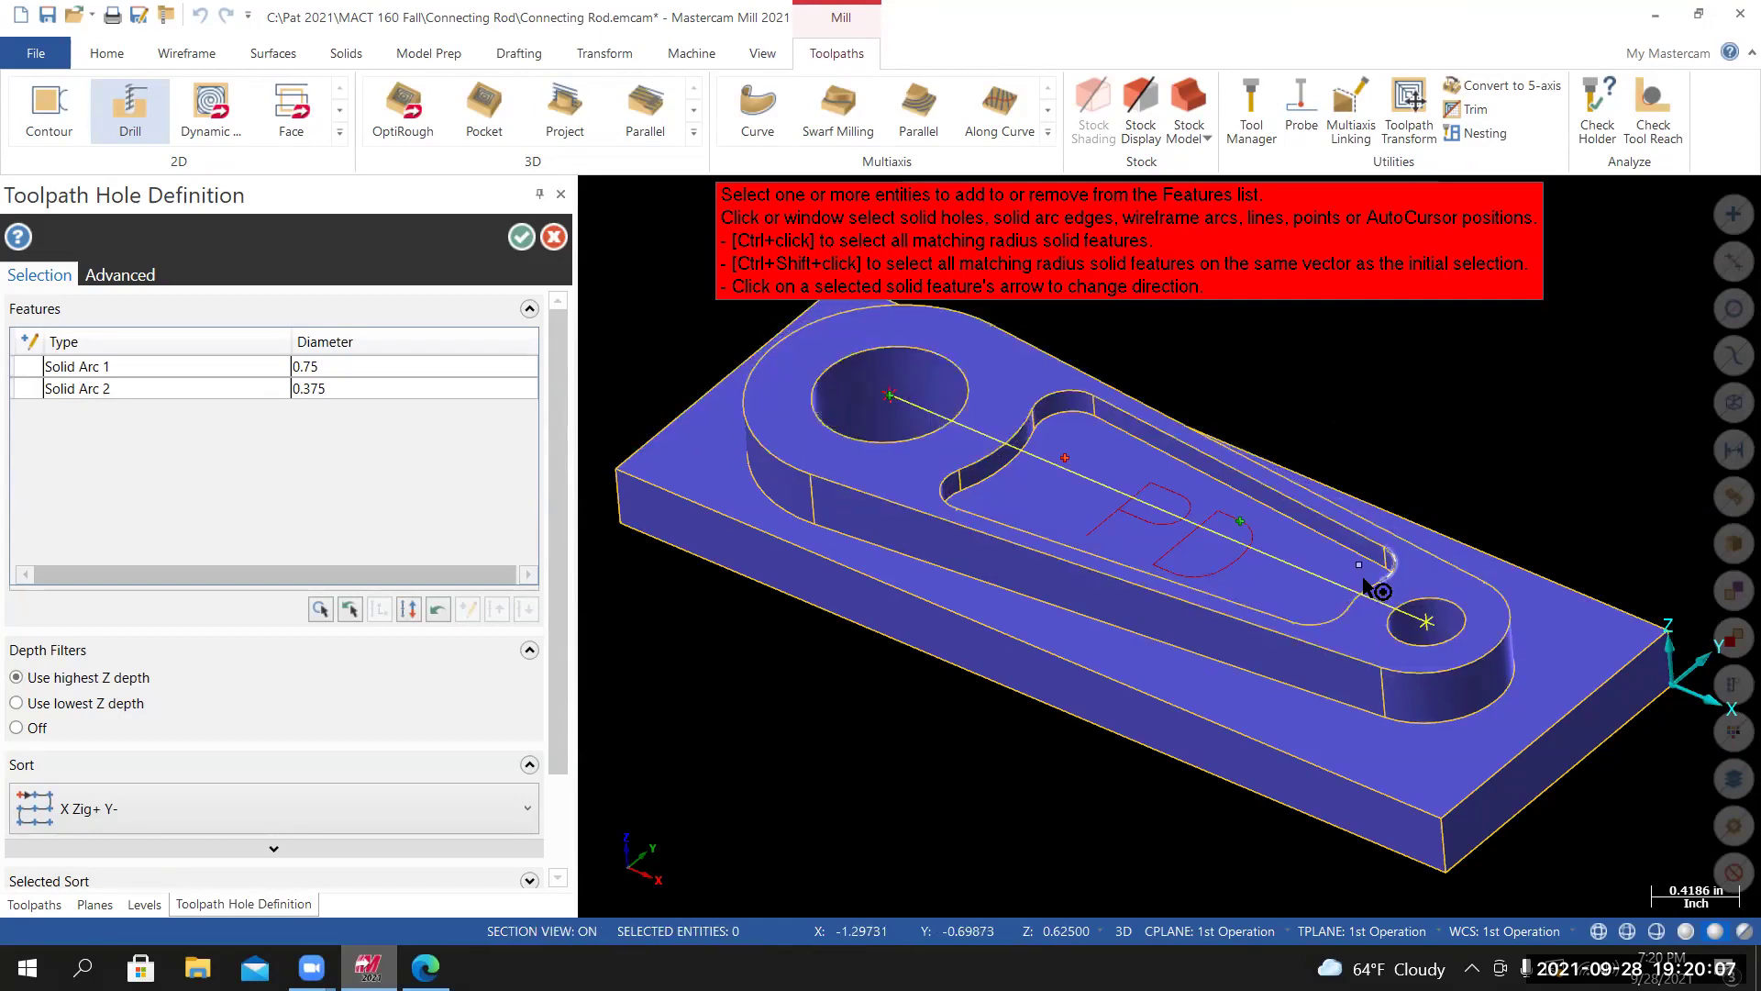
click(520, 236)
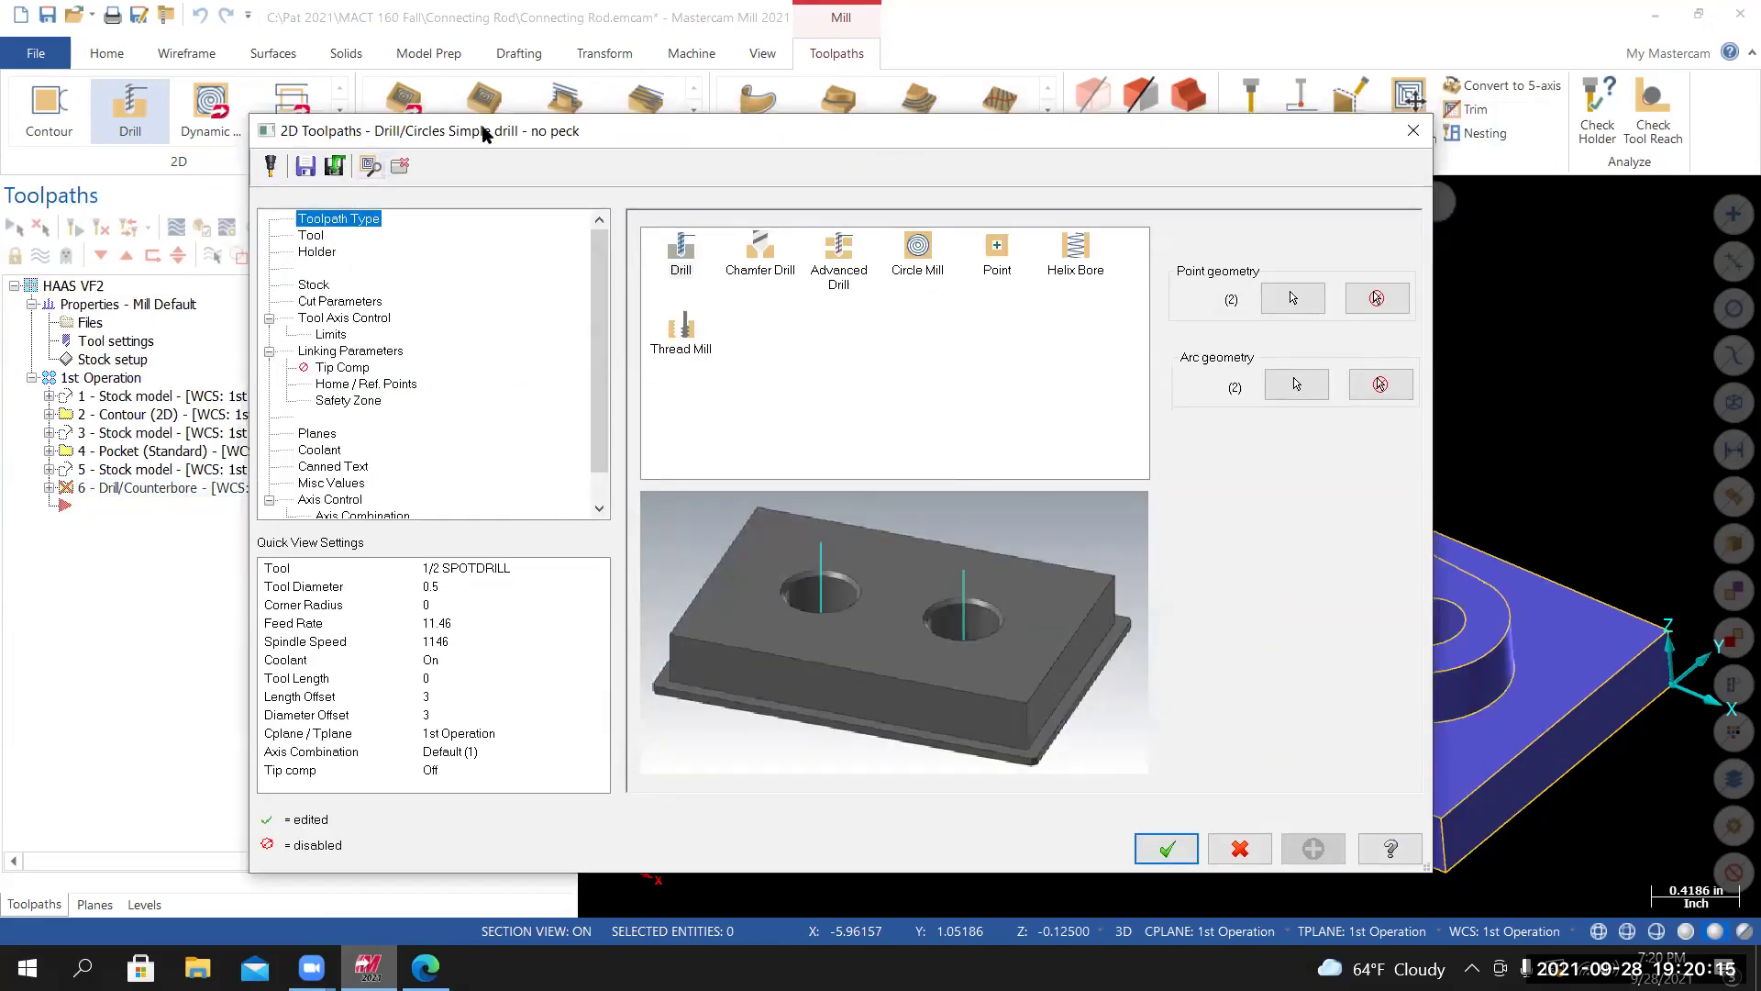
Filter the tool library to spot drills with tool diameter ignored, and choose the 1/2 SPOTDRILL for the drill toolpath.
click(302, 178)
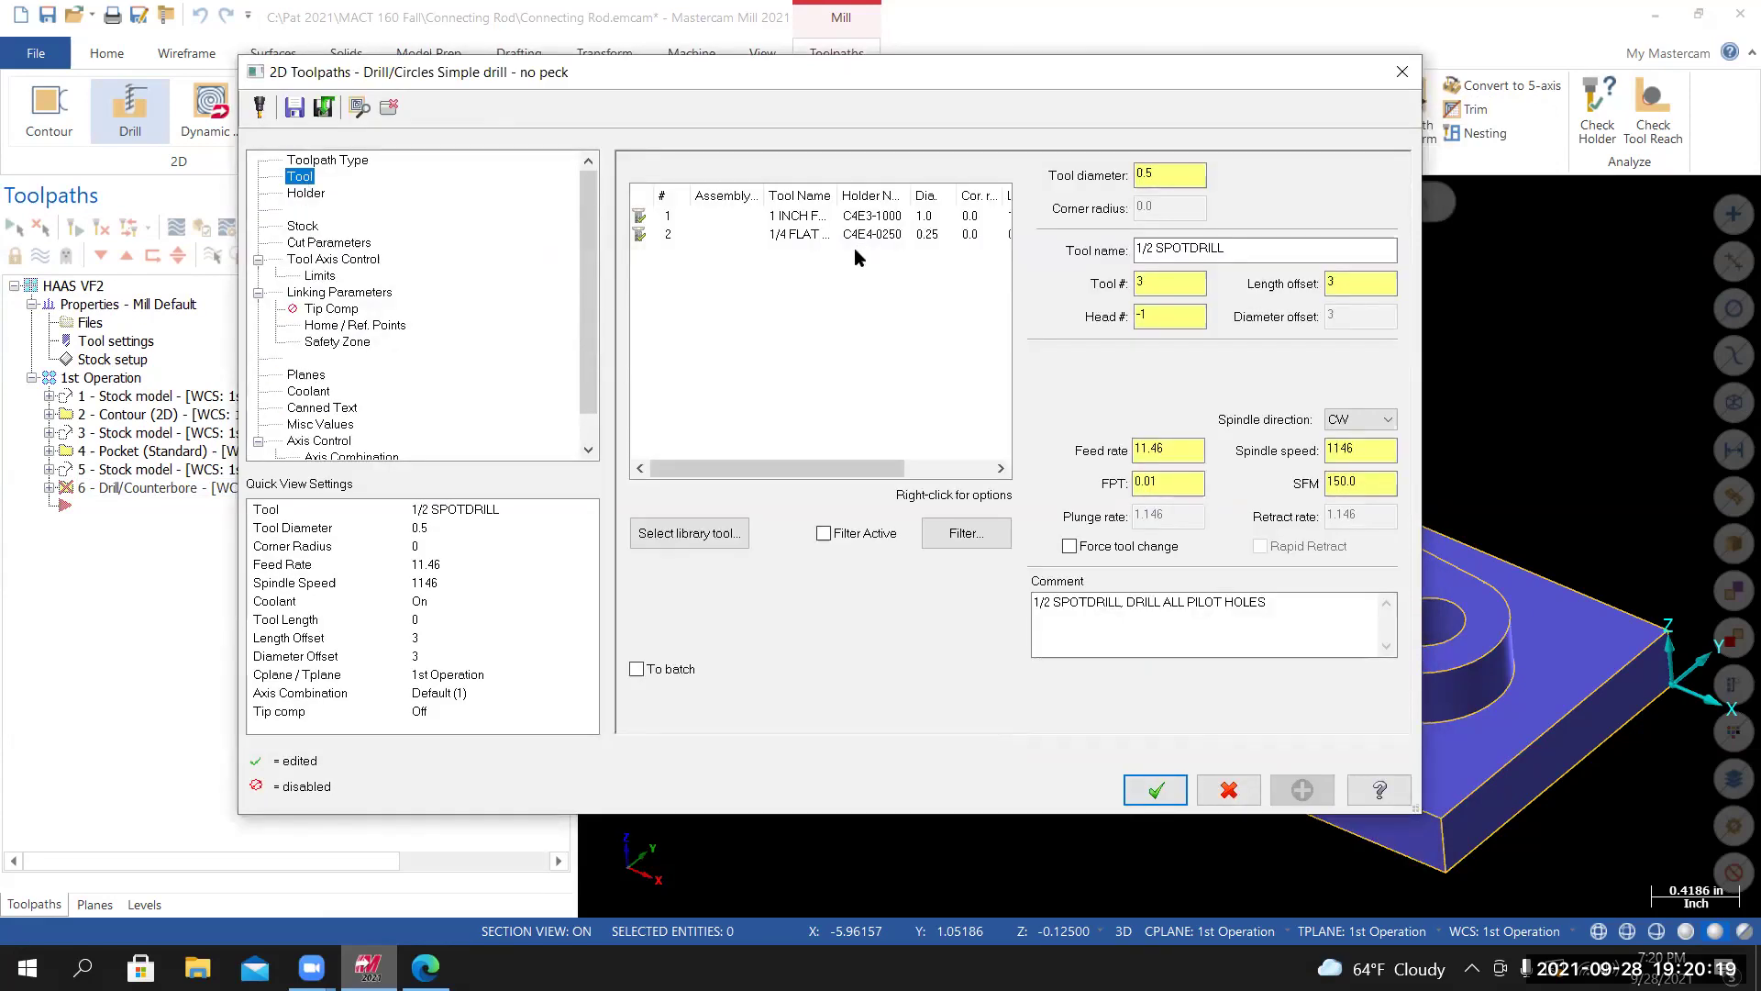
click(706, 535)
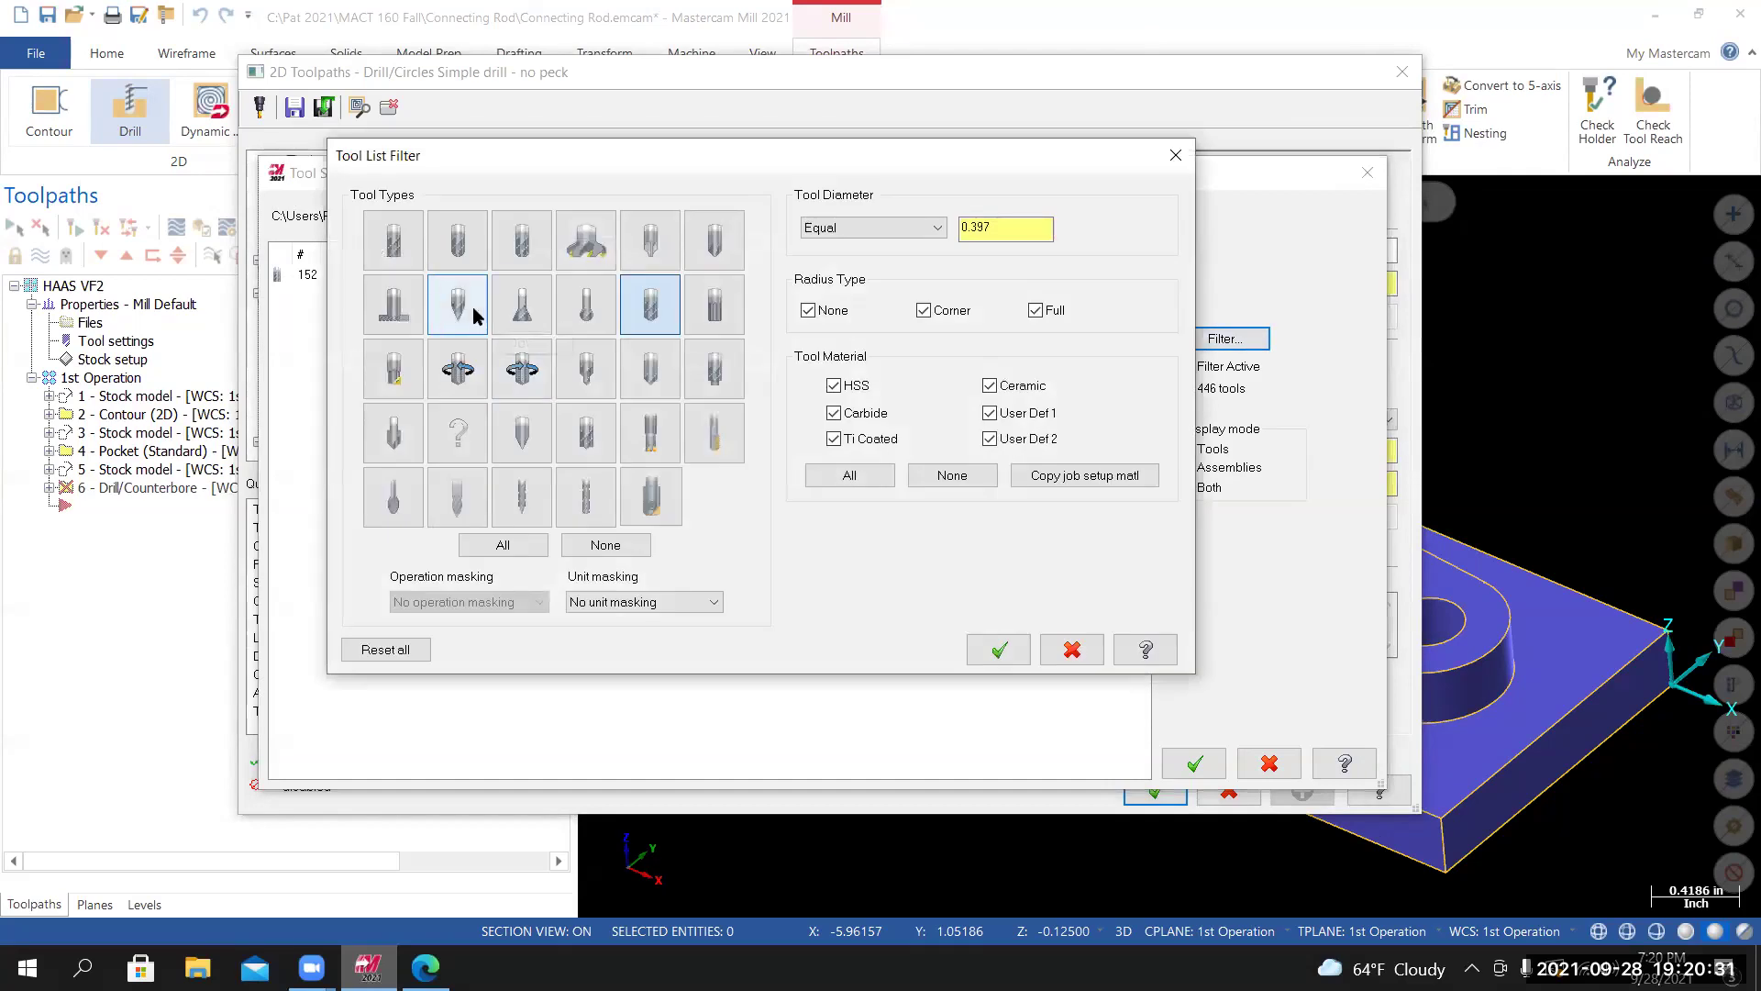
click(607, 544)
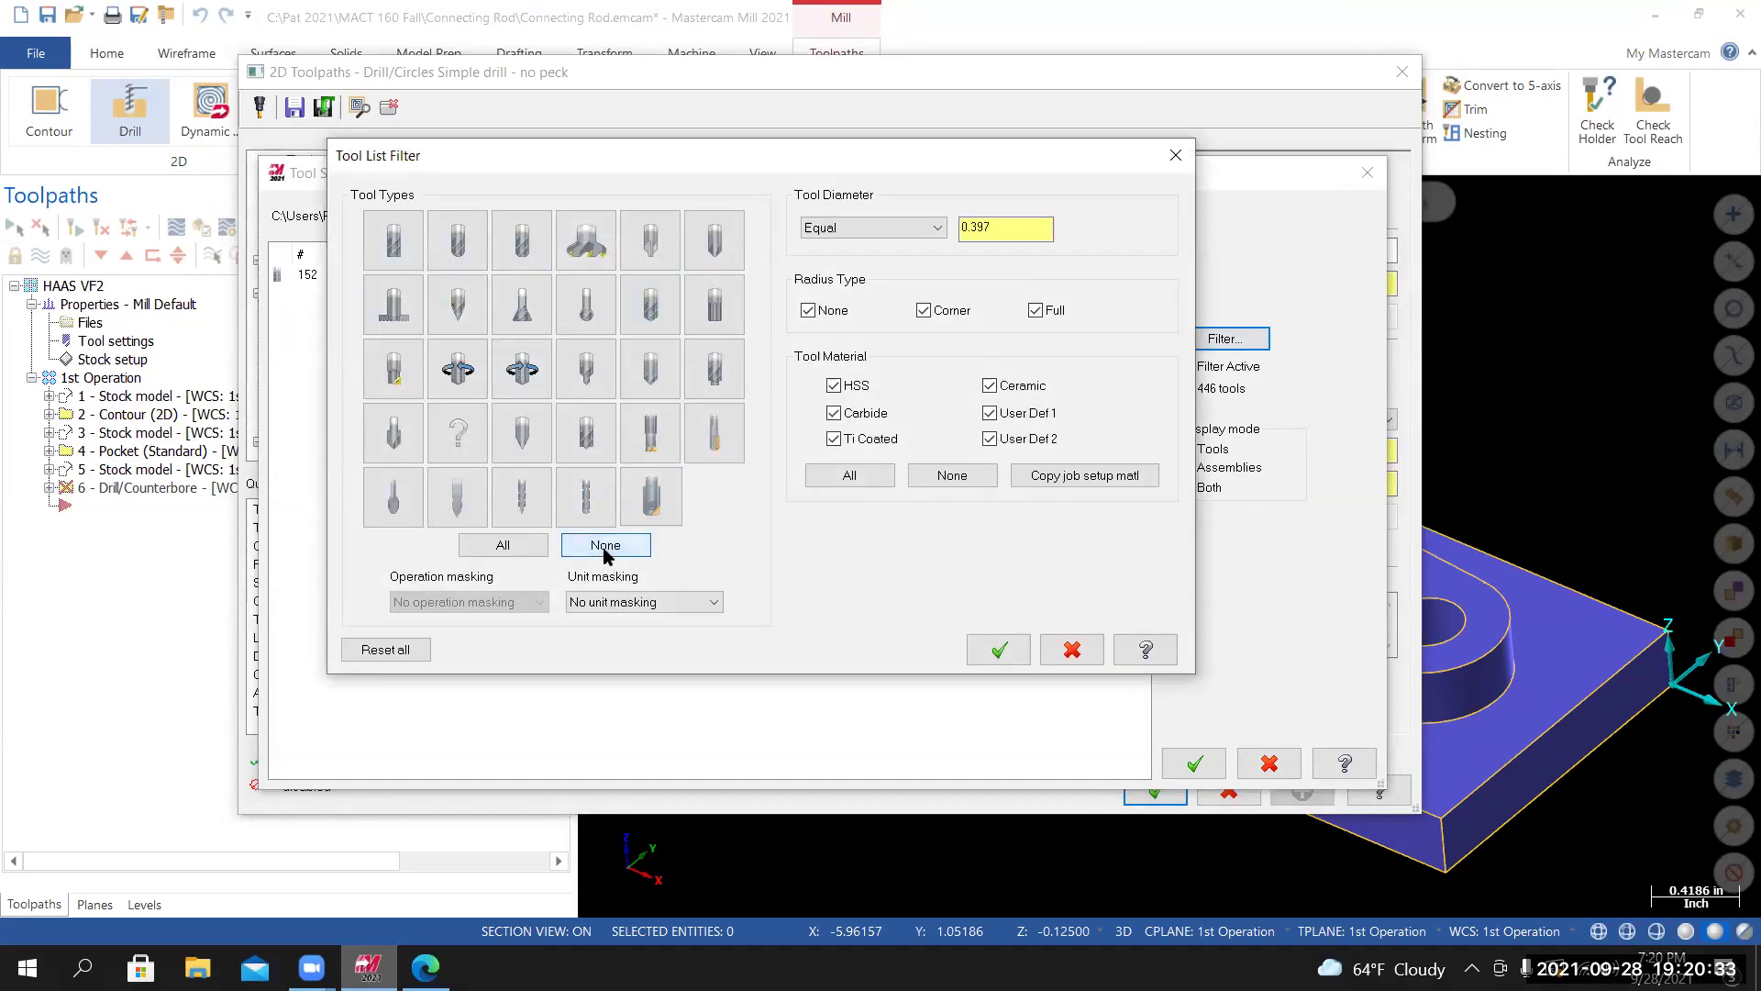
click(654, 371)
click(870, 229)
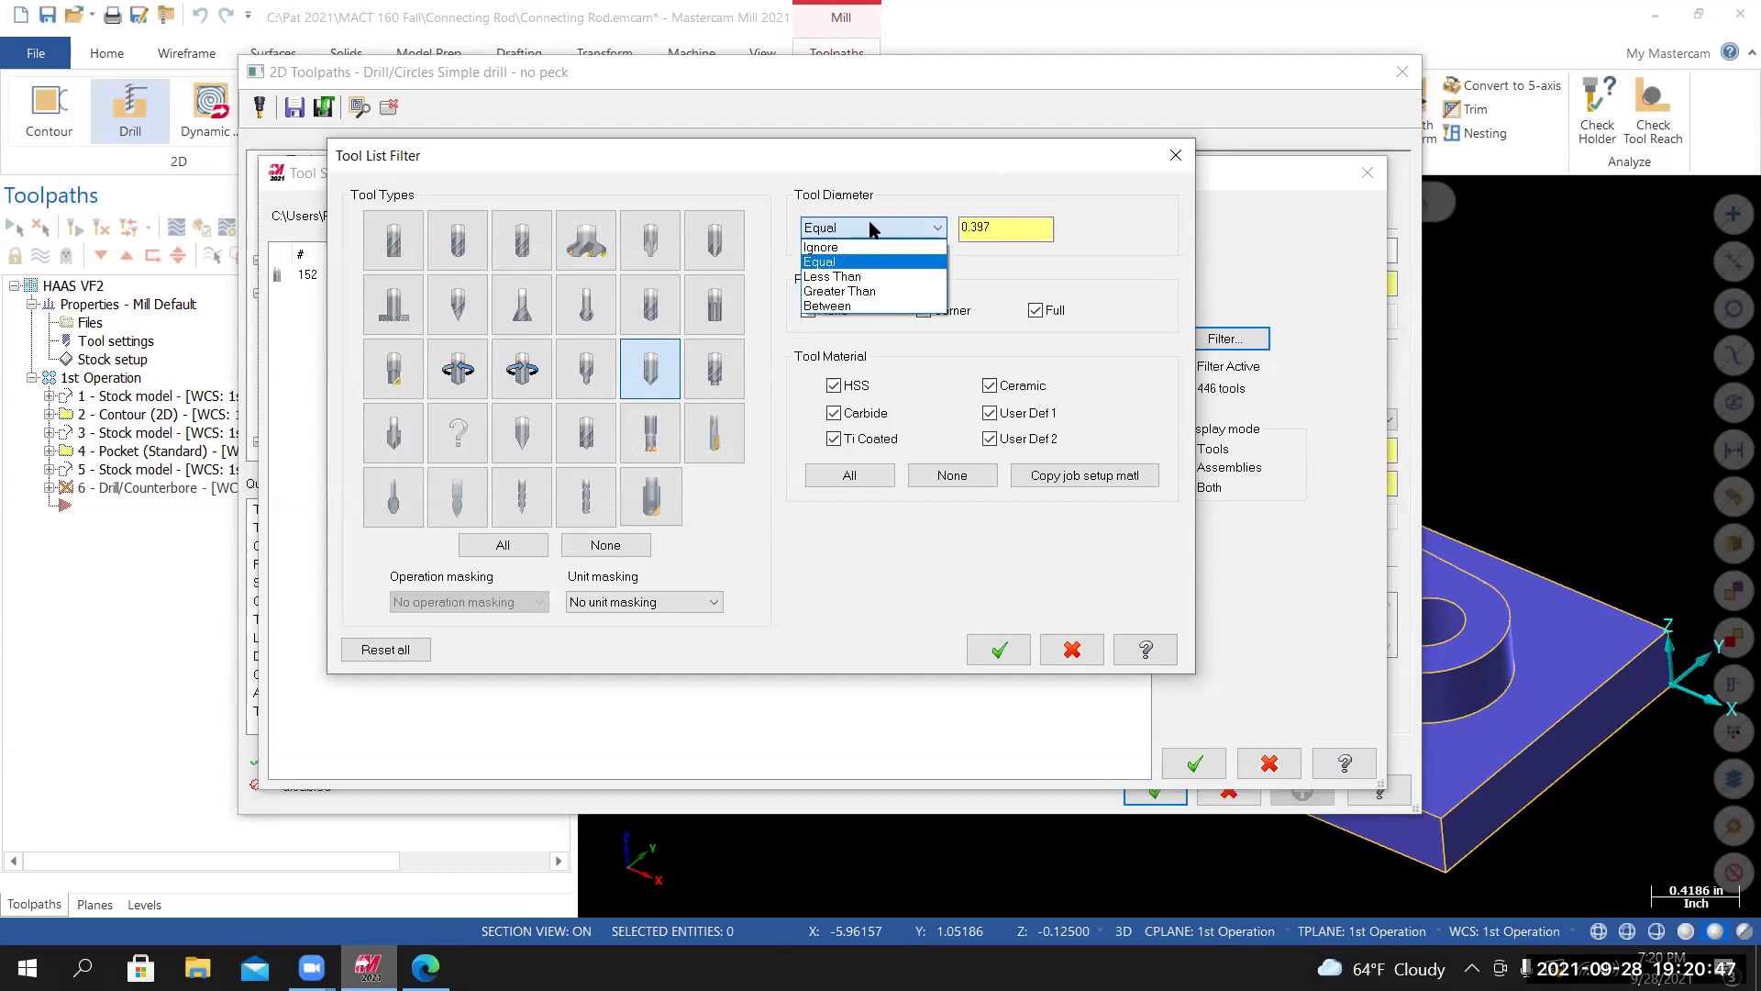
click(820, 248)
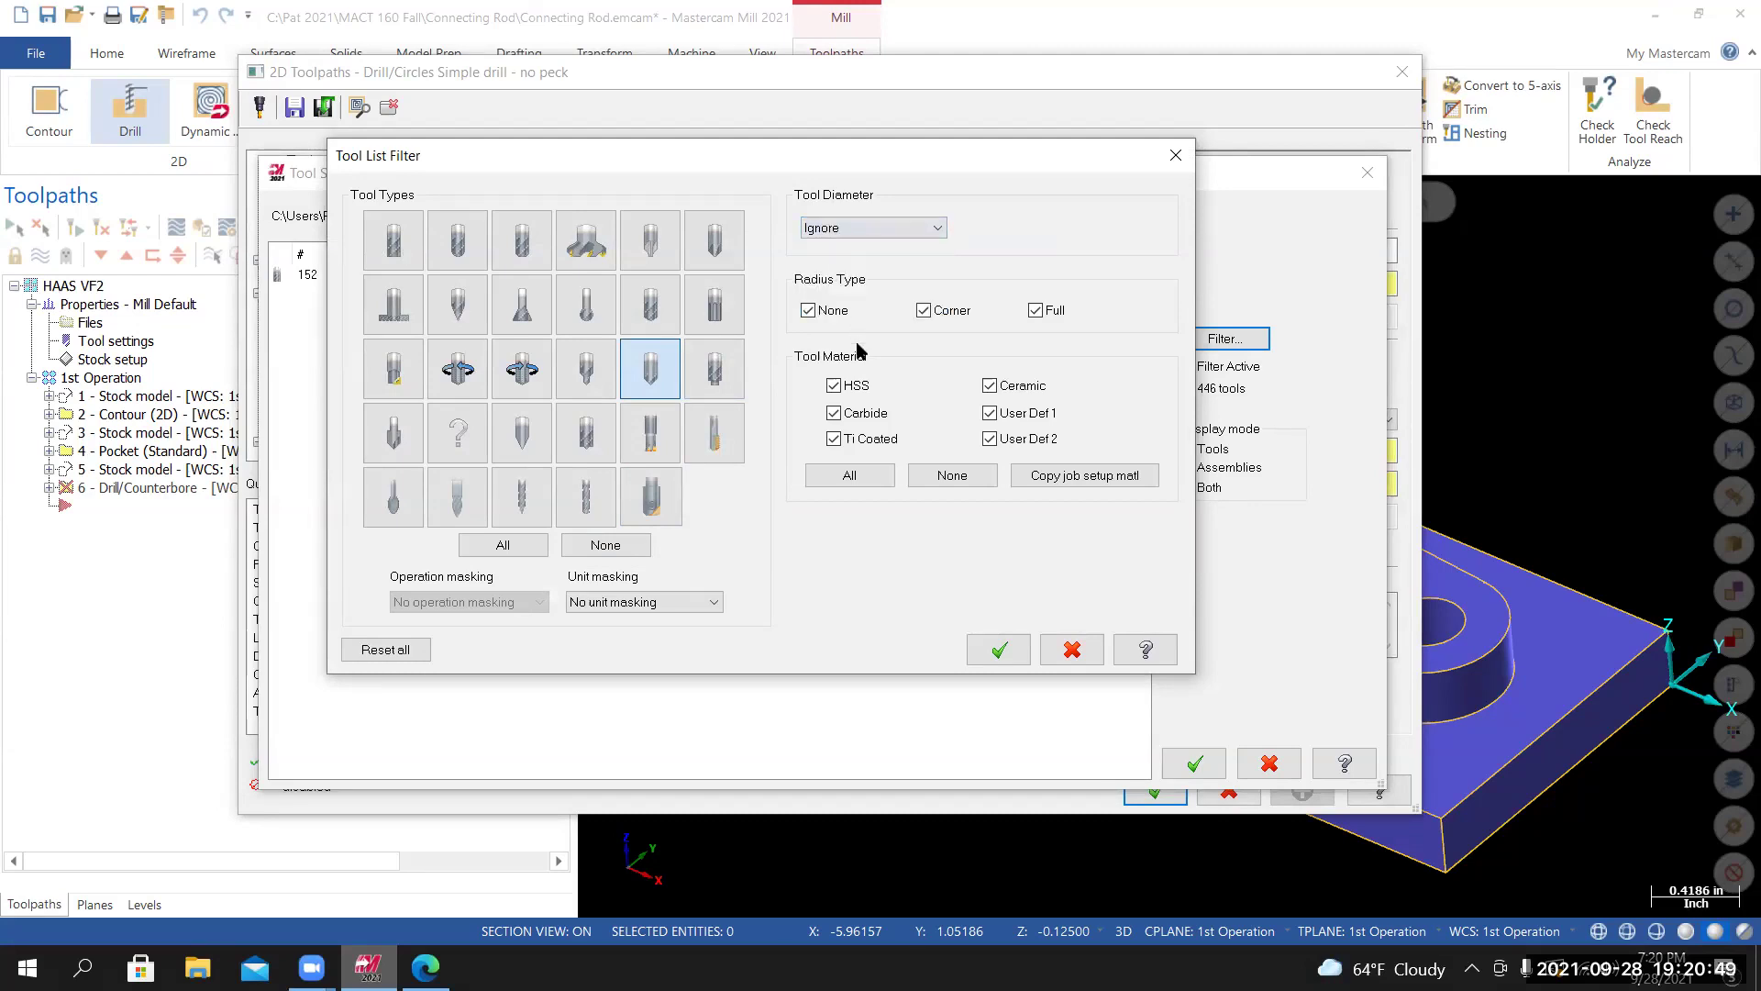
click(1000, 651)
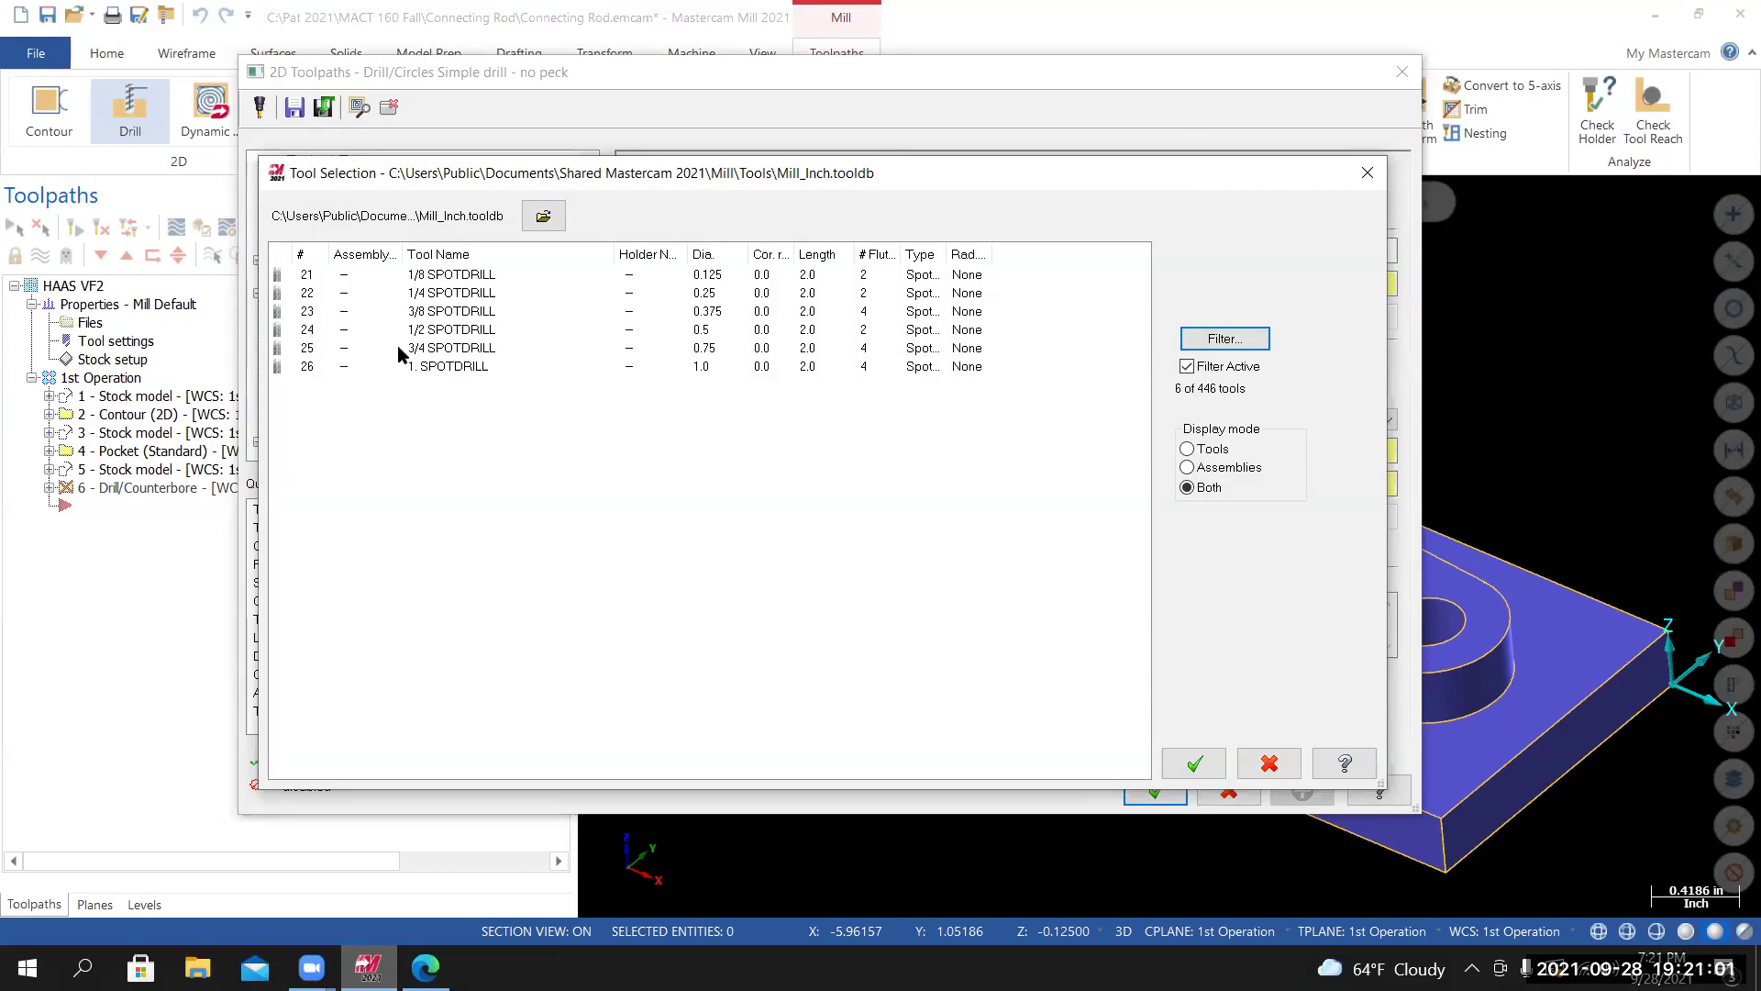
click(445, 332)
double_click(445, 332)
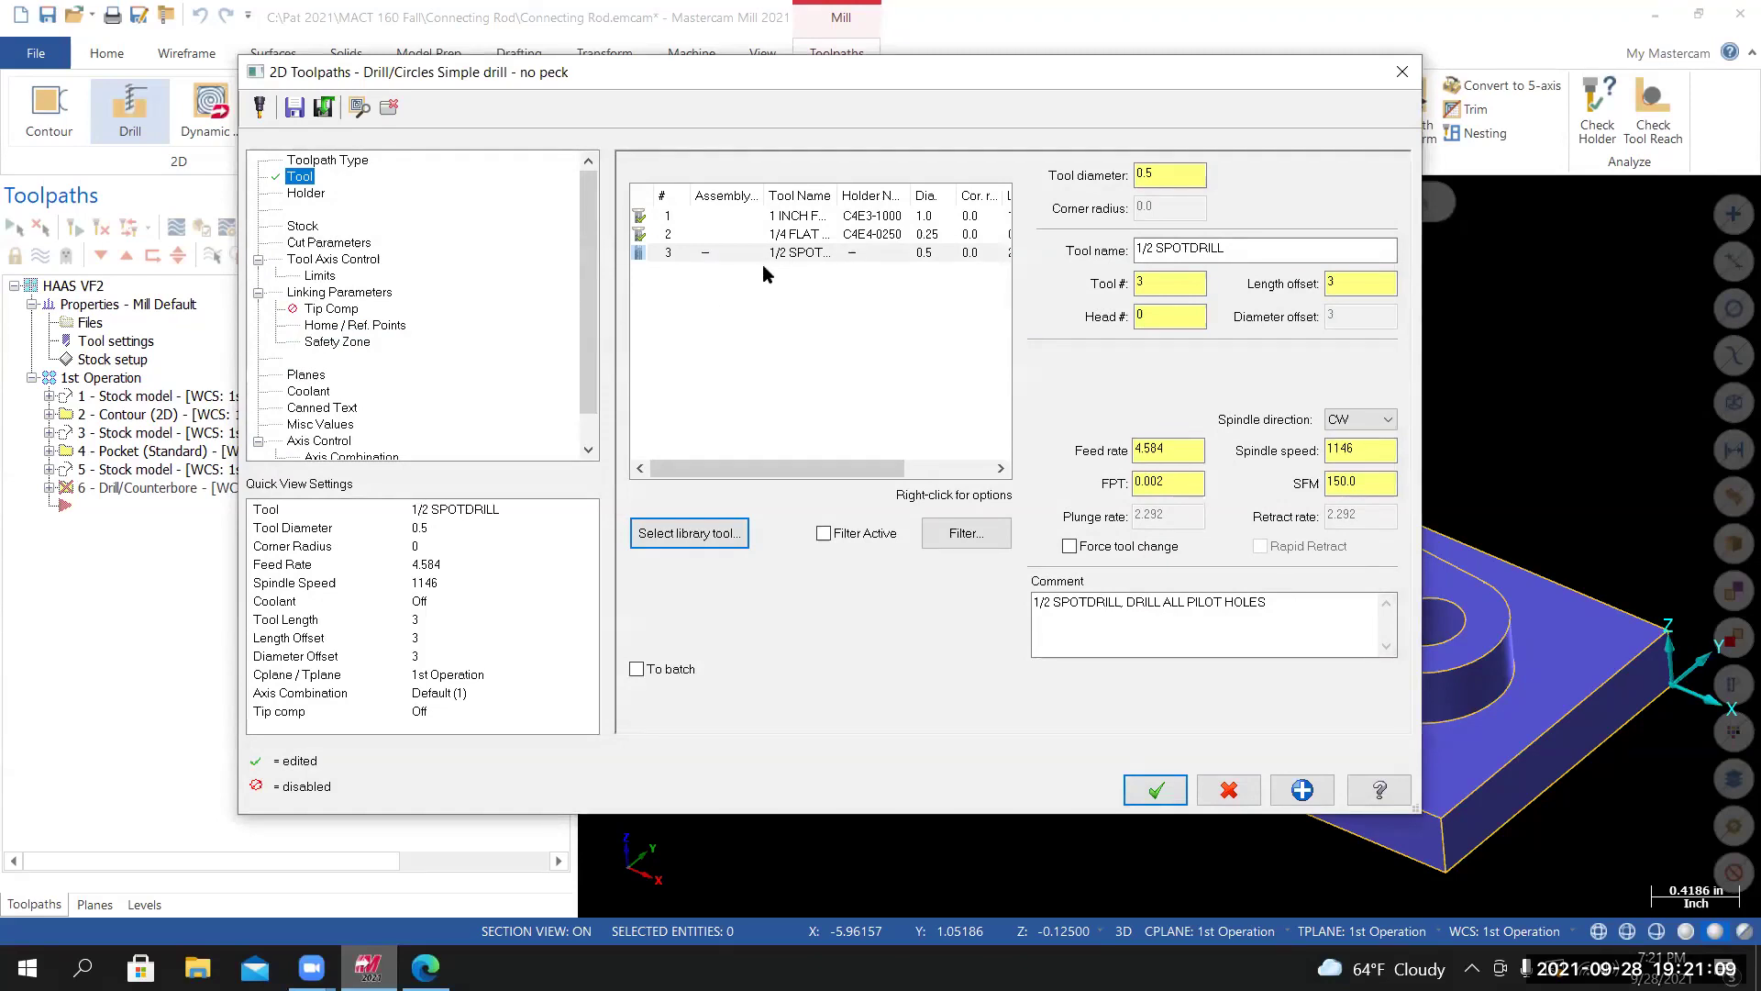
Edit the 1/2 SPOTDRILL's geometry, setting the cutting length to 0.25 and the shoulder length to 1.
right_click(794, 257)
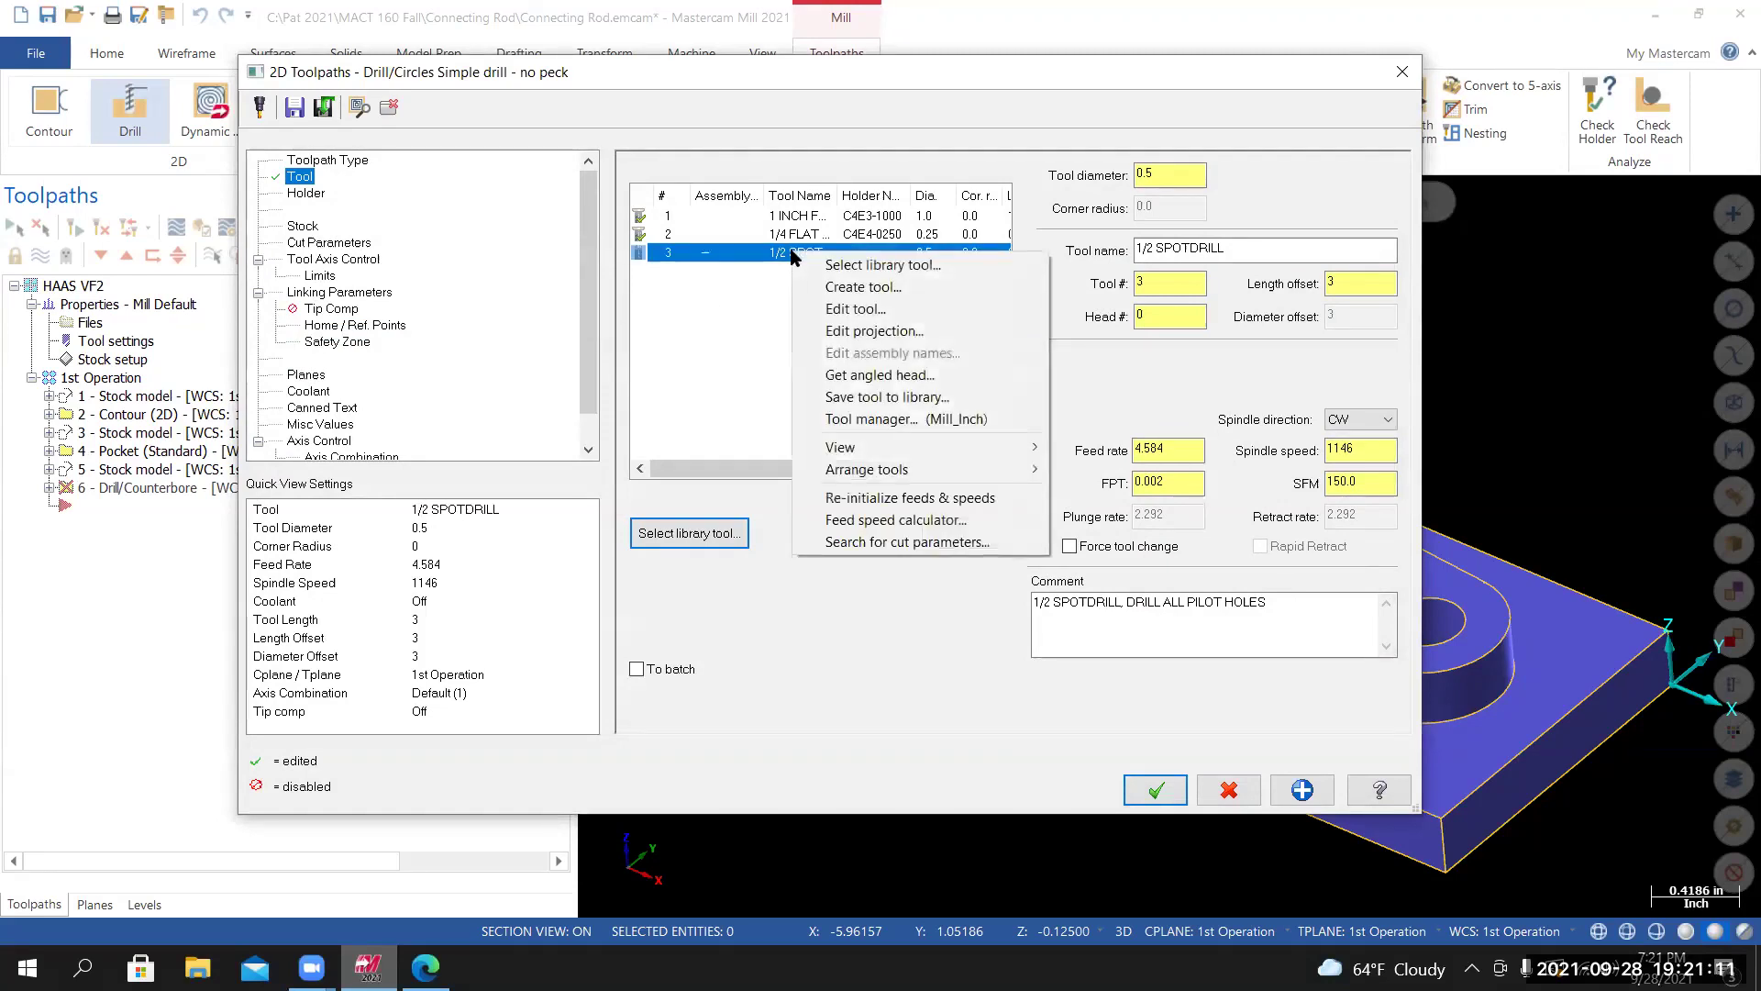
click(846, 310)
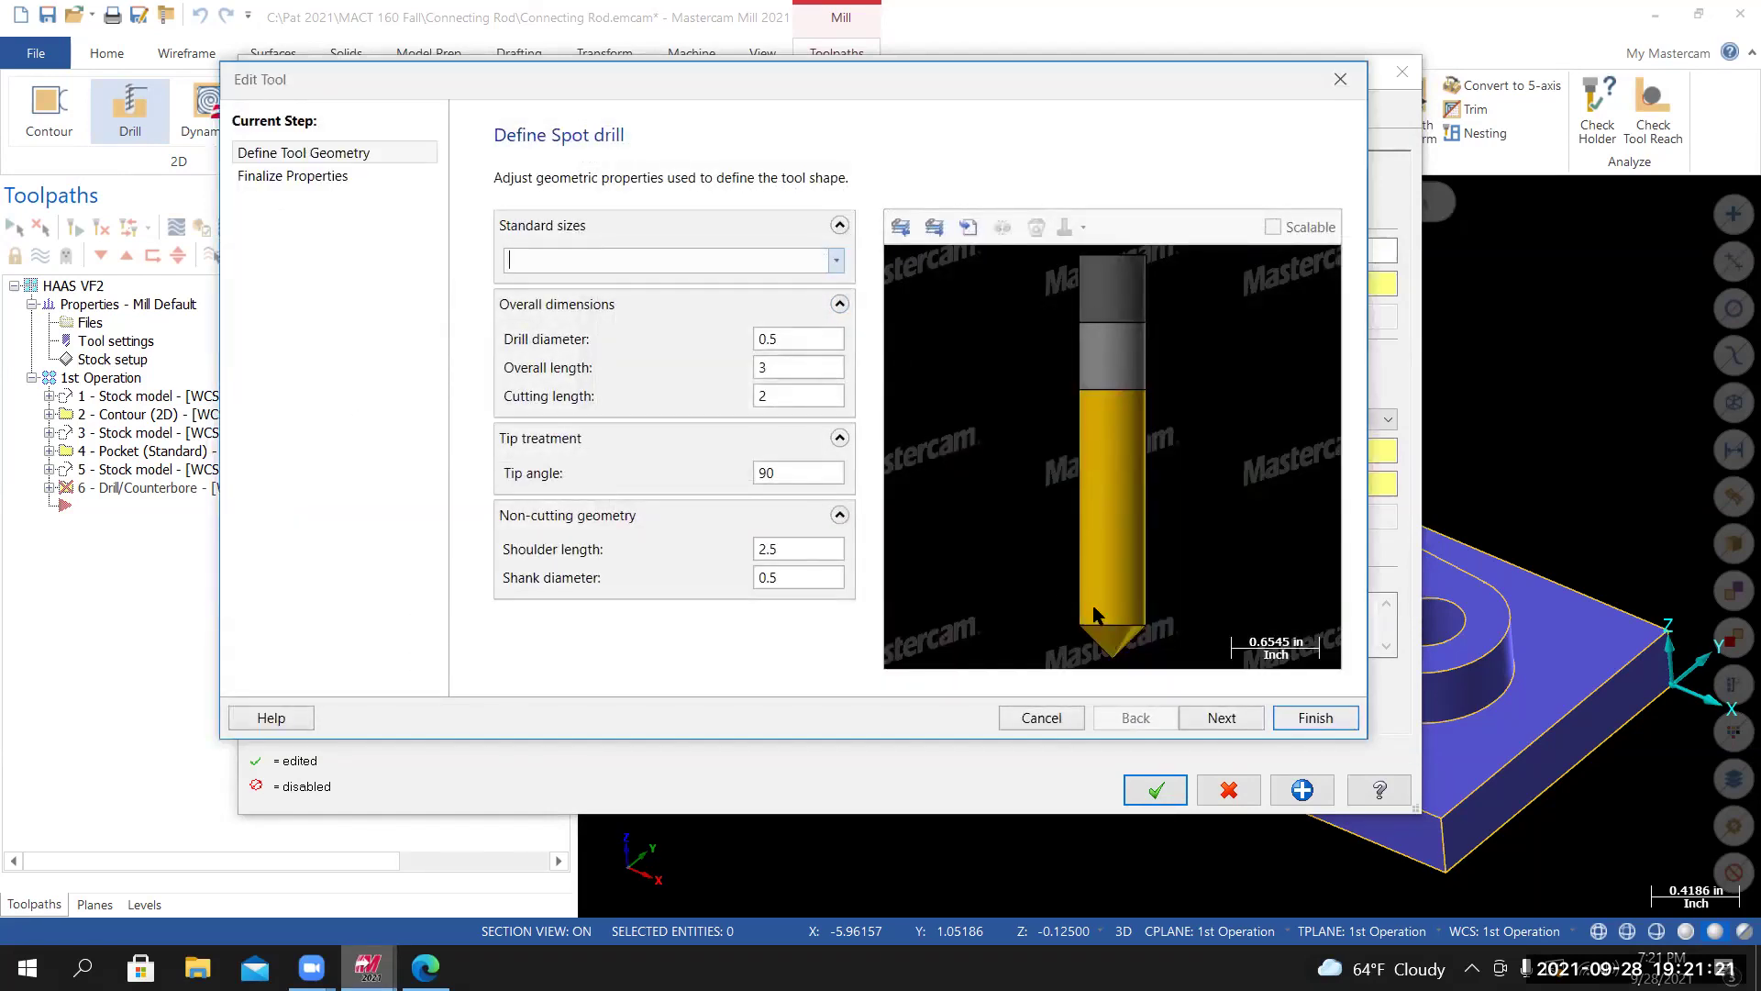
click(789, 401)
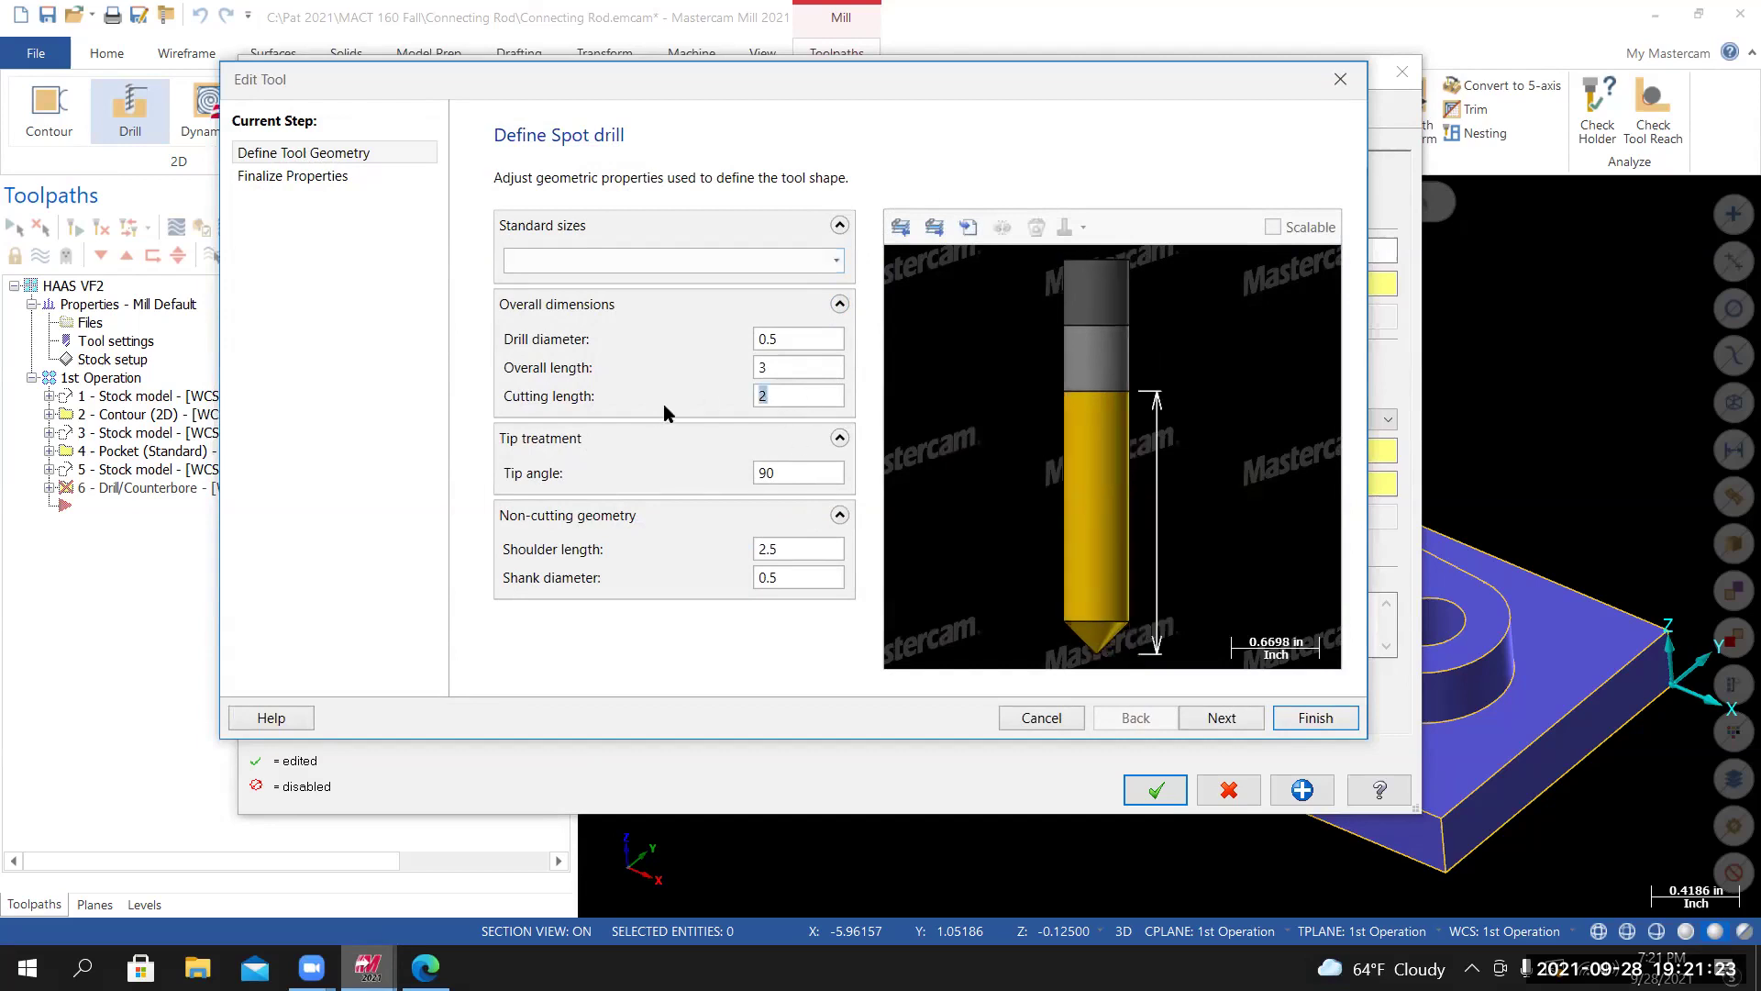
text(0.25)
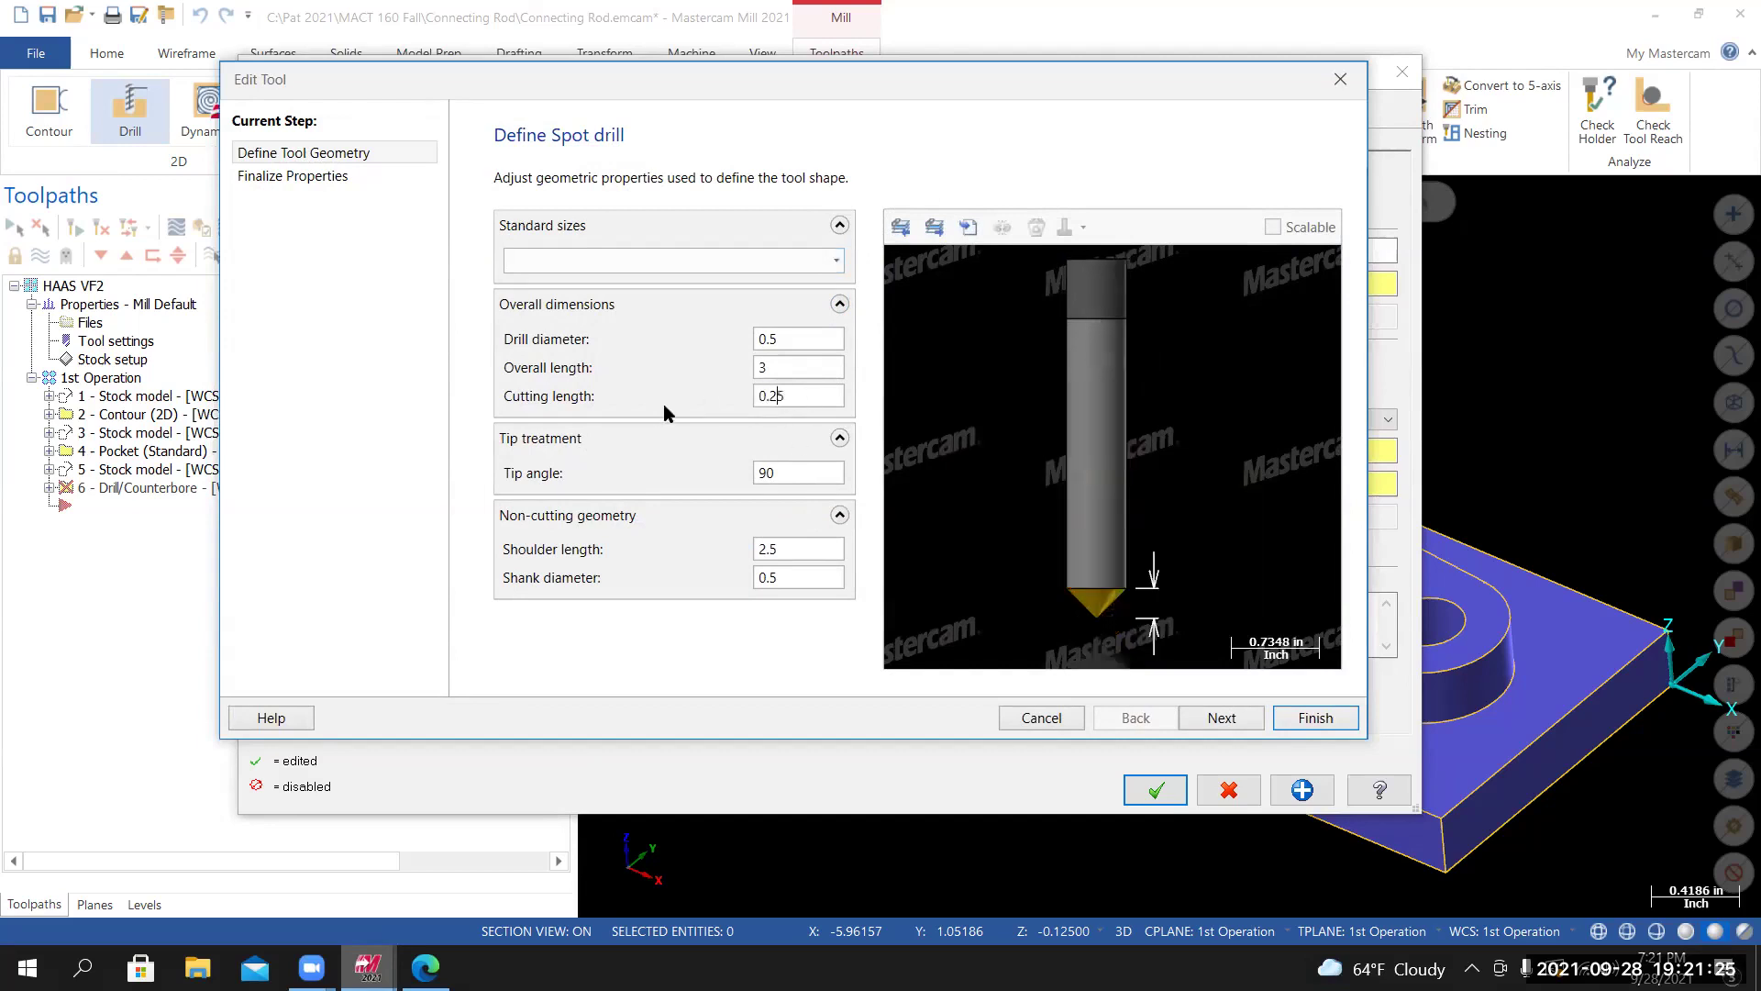
click(800, 551)
text(1)
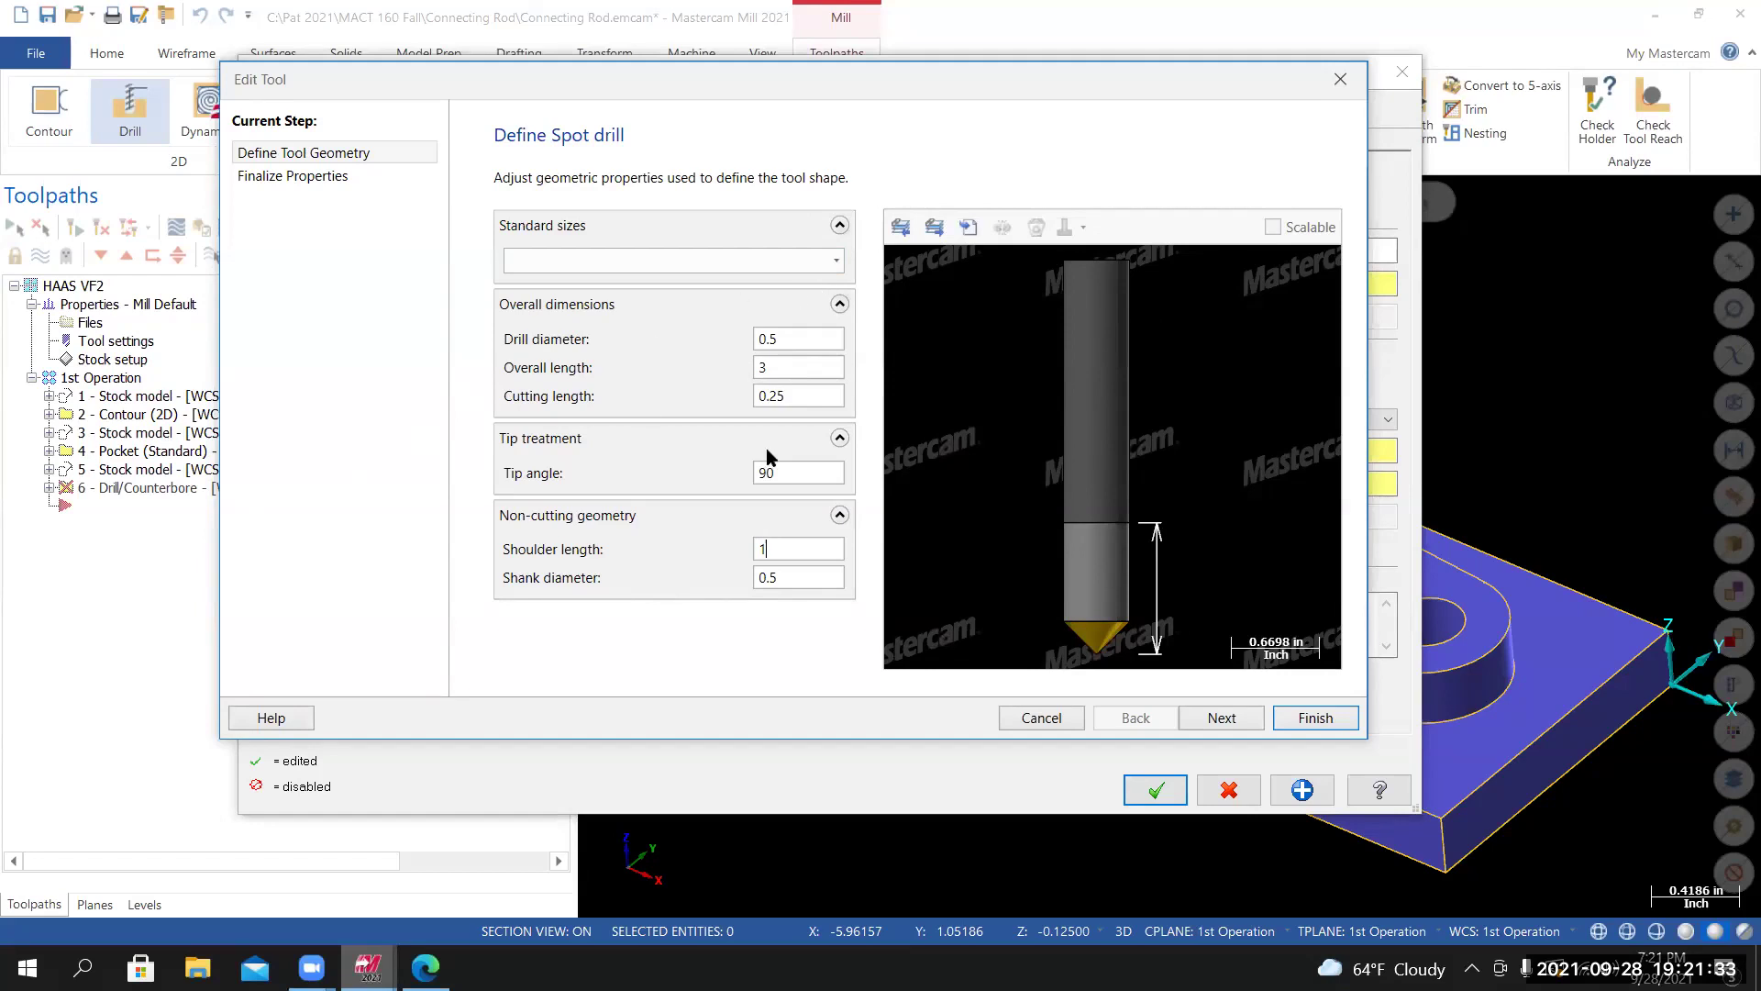
Set the spot drill's number of flutes to 1 in its final properties and recalculate its feed rates and spindle speed.
click(1225, 719)
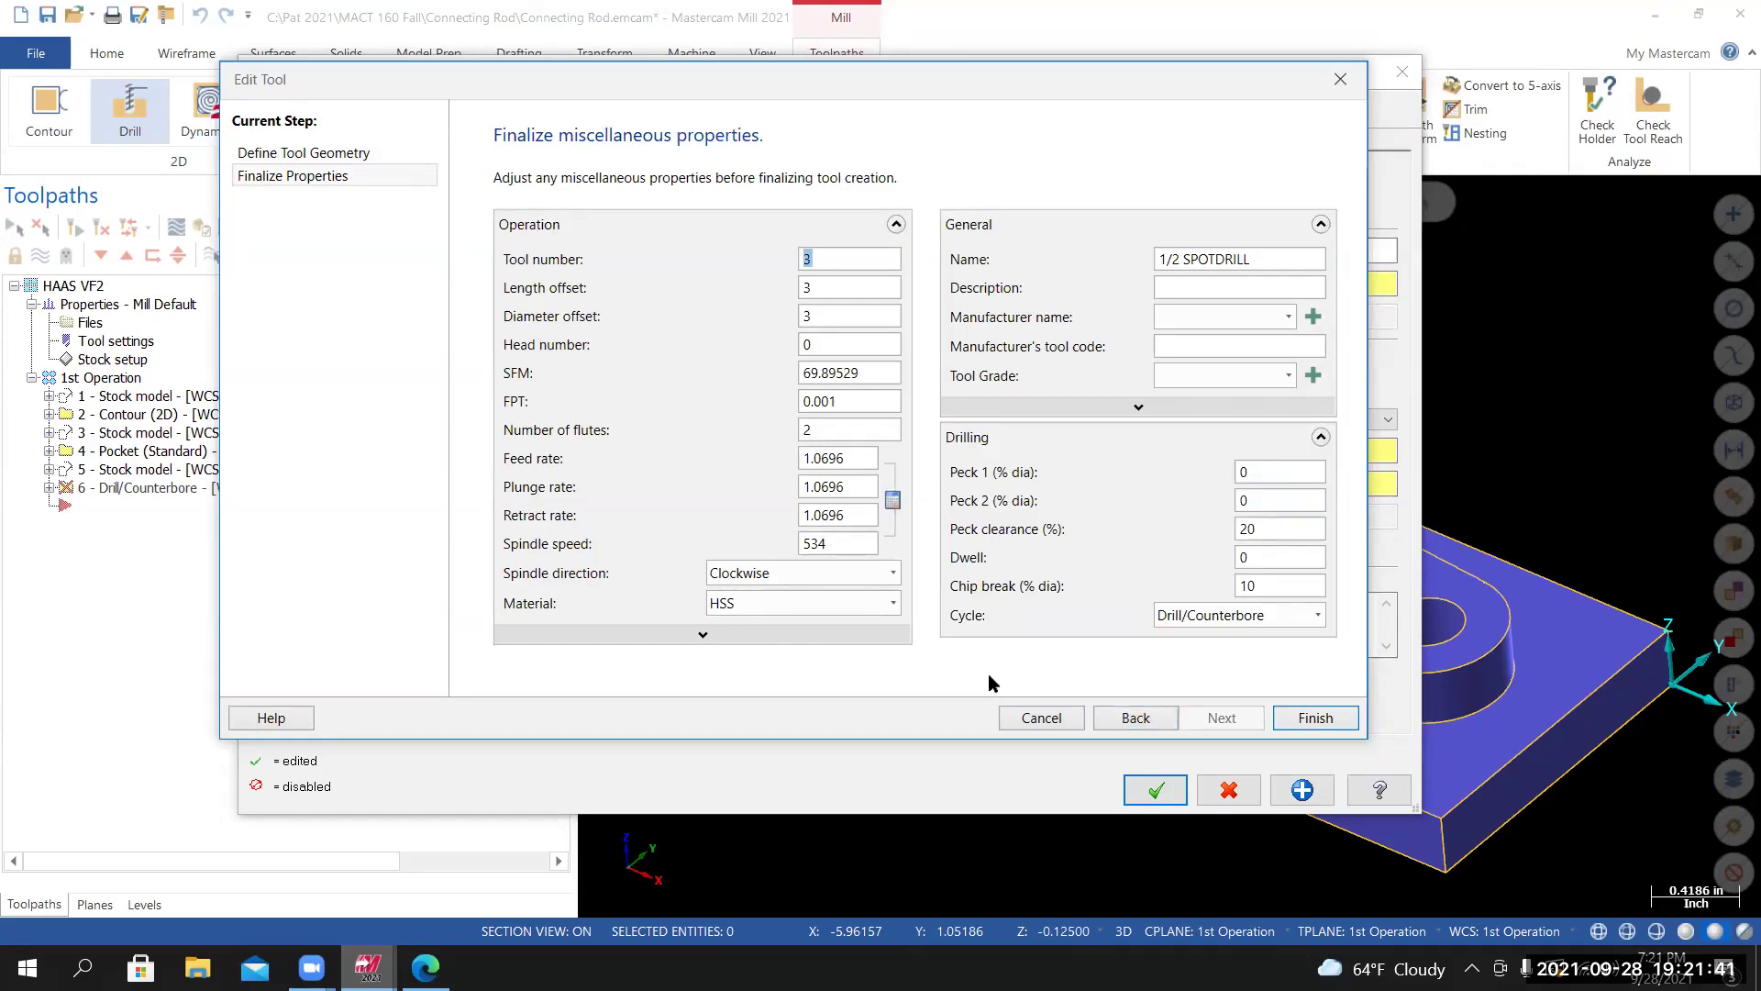
click(832, 430)
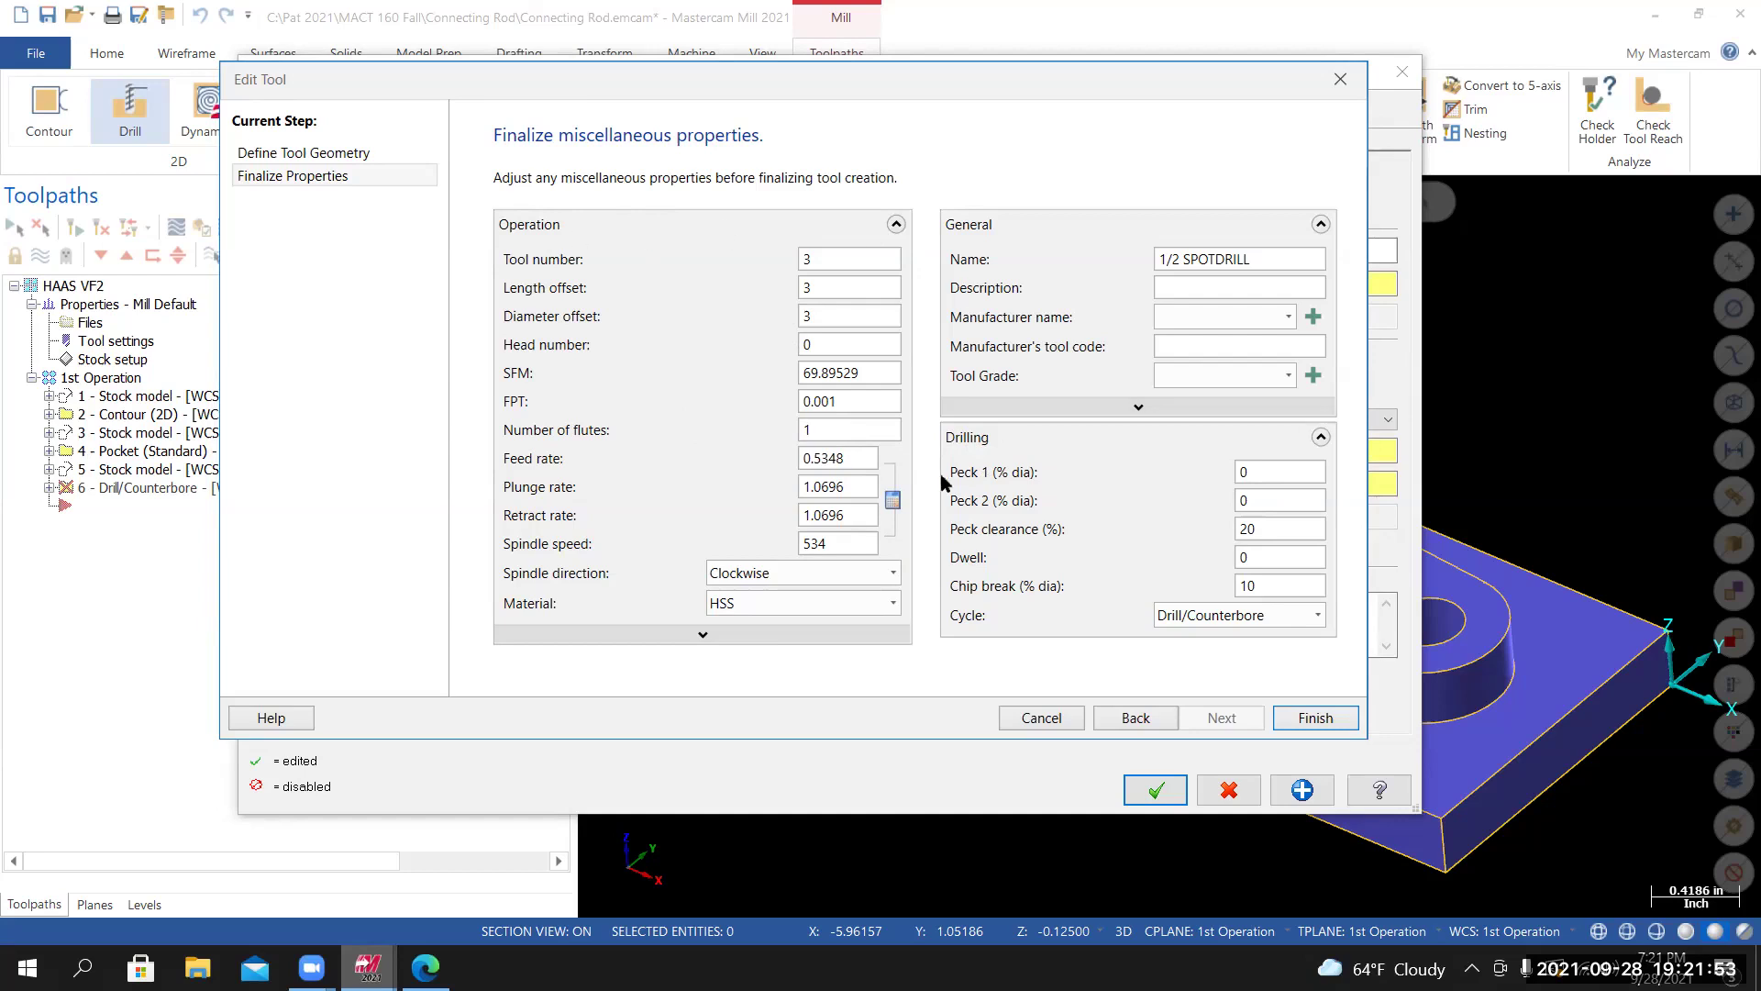
click(891, 501)
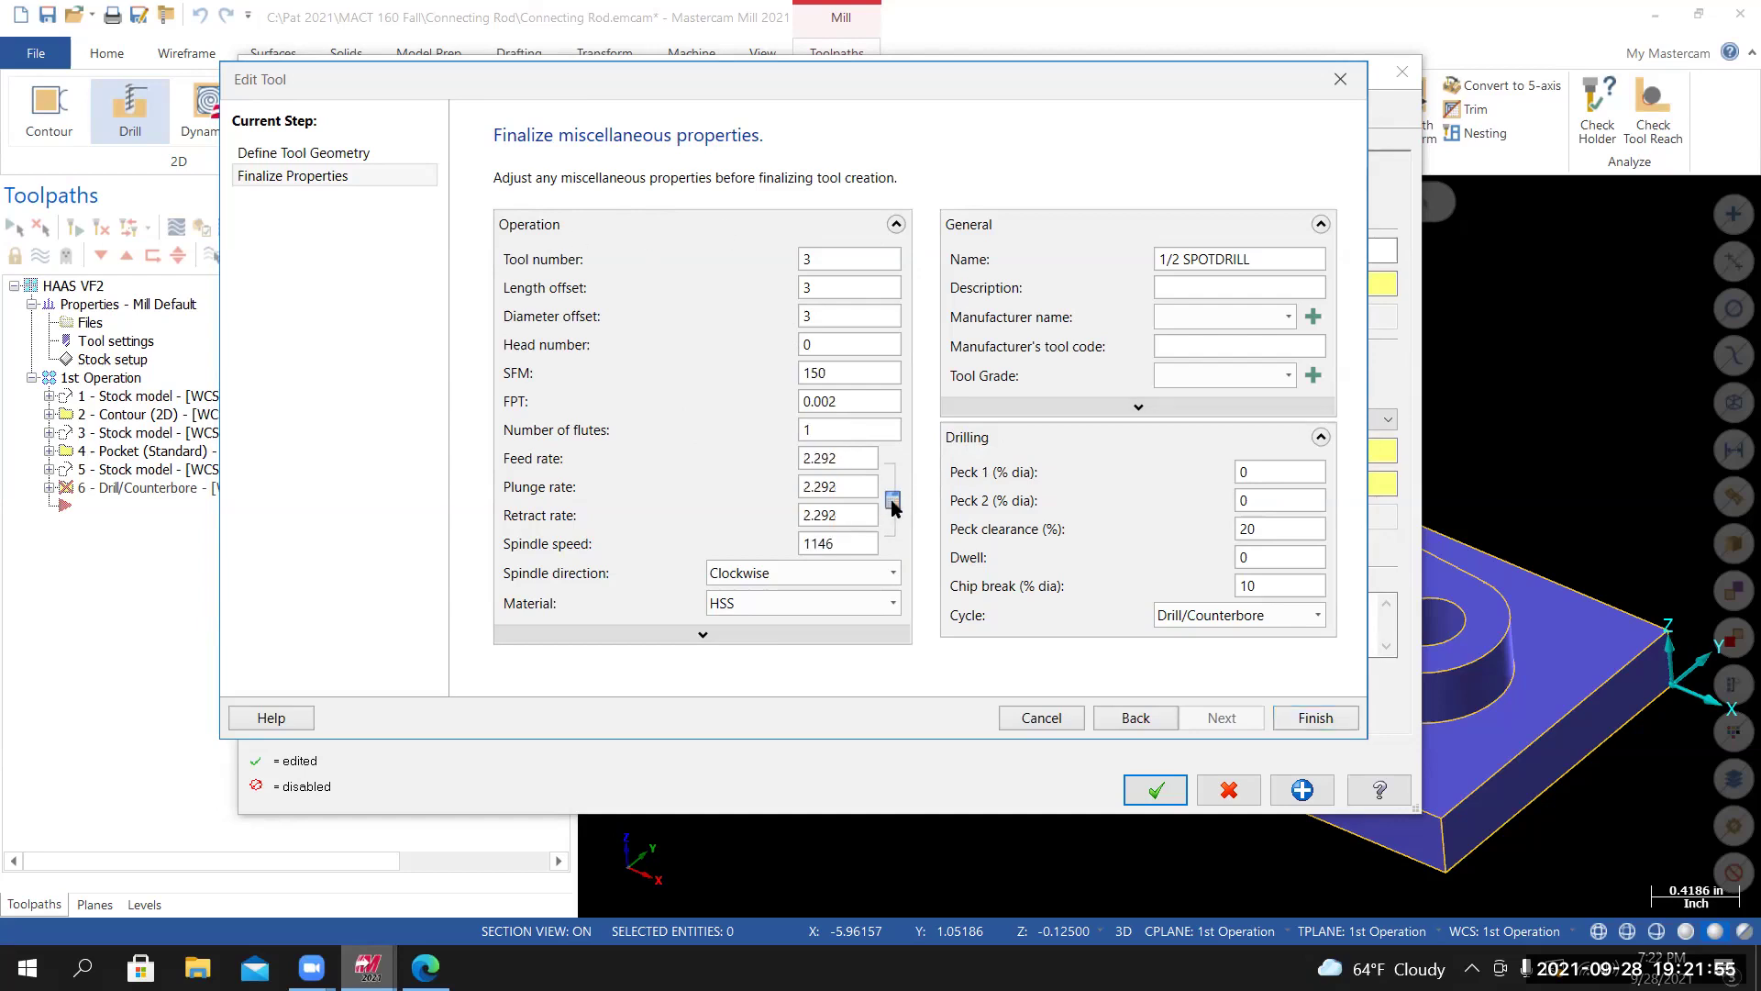
click(840, 543)
Turn flood coolant on for the spot drill and finish editing the tool.
click(619, 635)
click(559, 616)
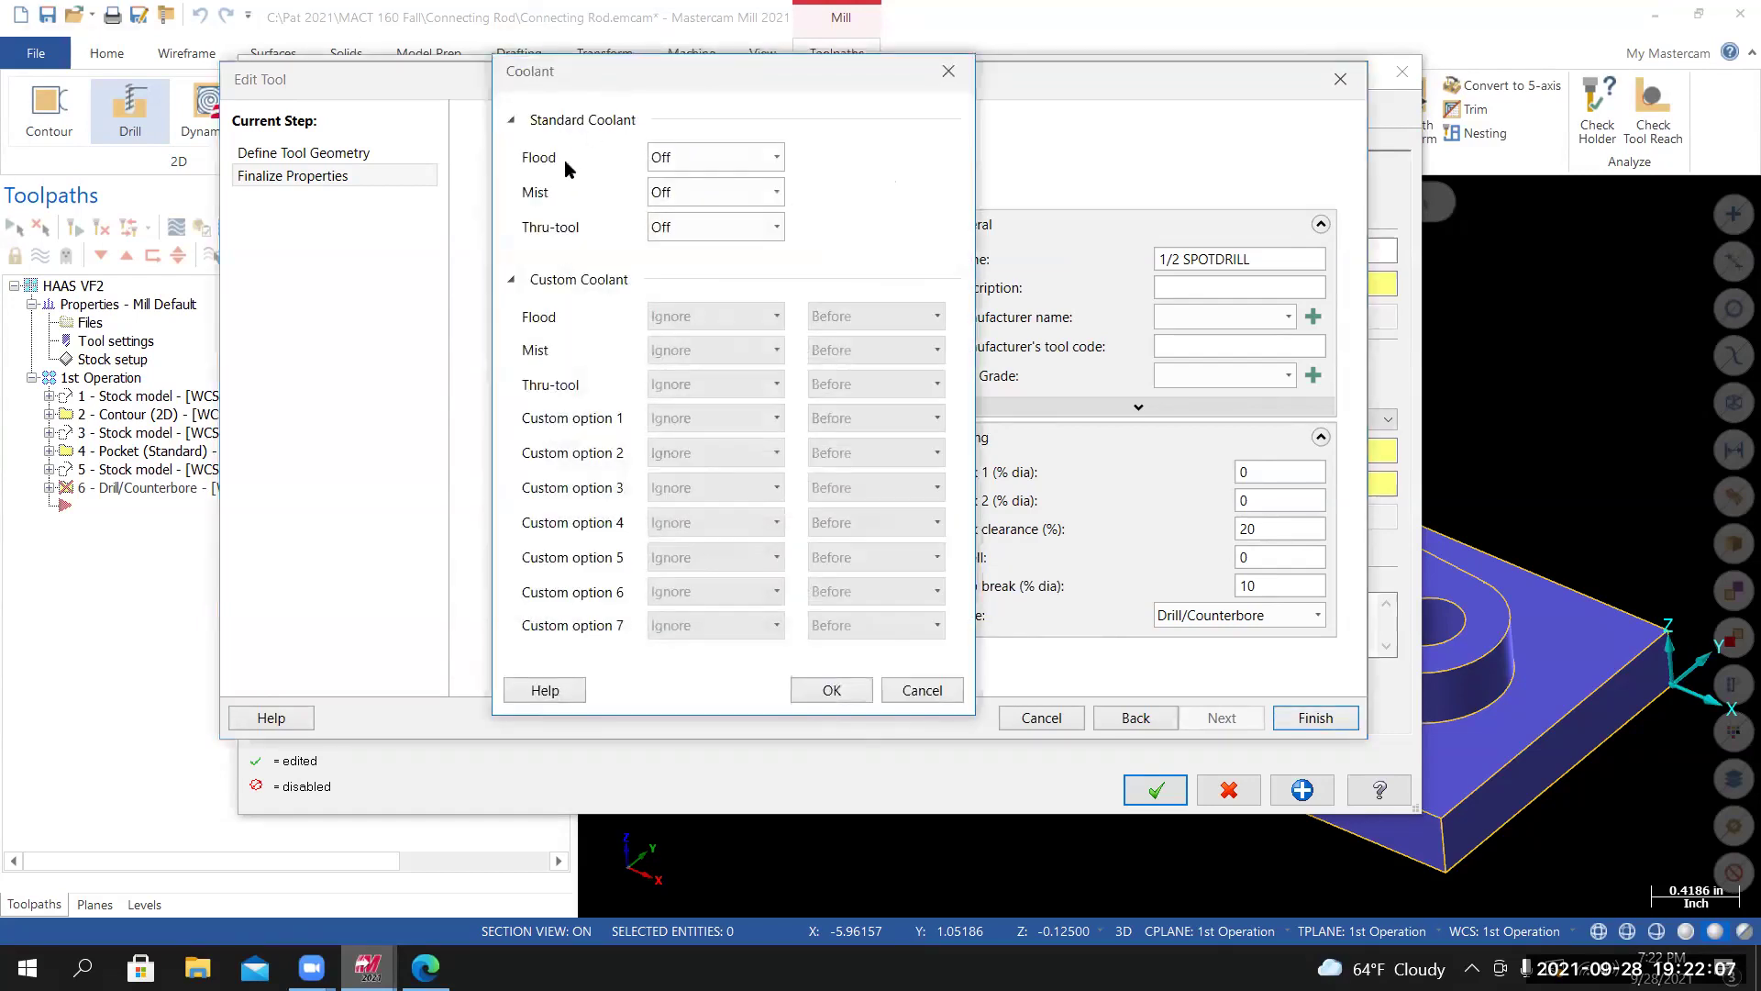
click(777, 158)
click(685, 189)
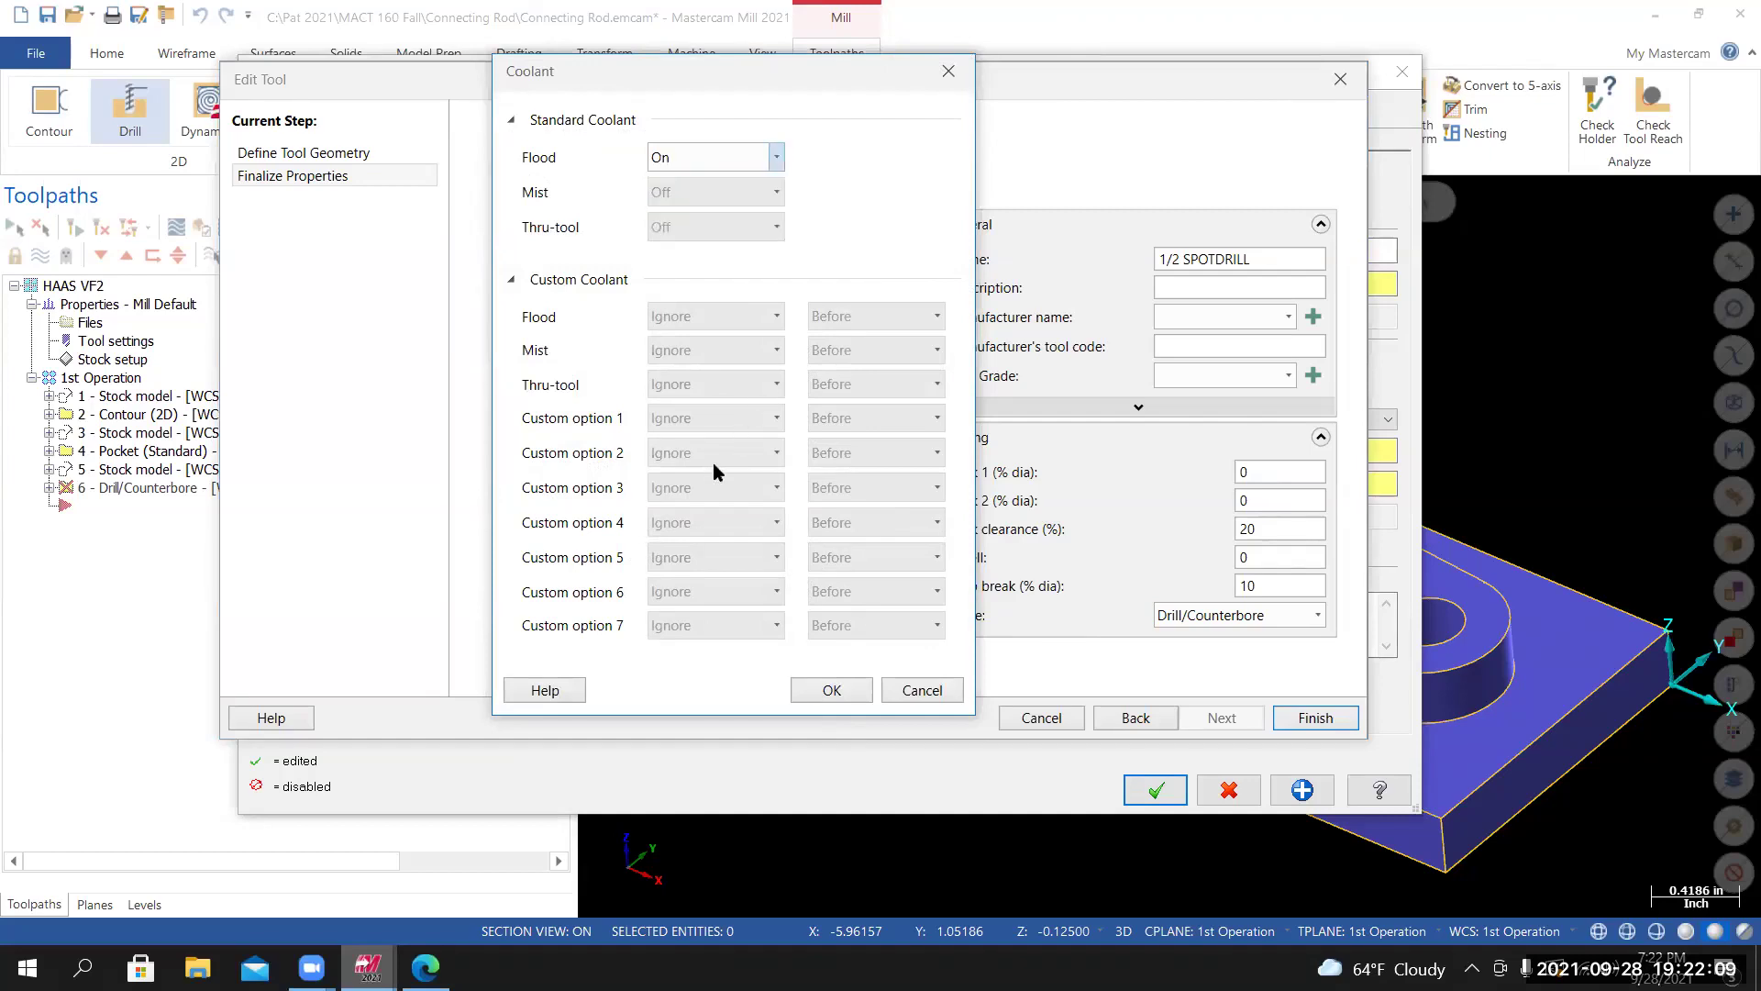
click(834, 691)
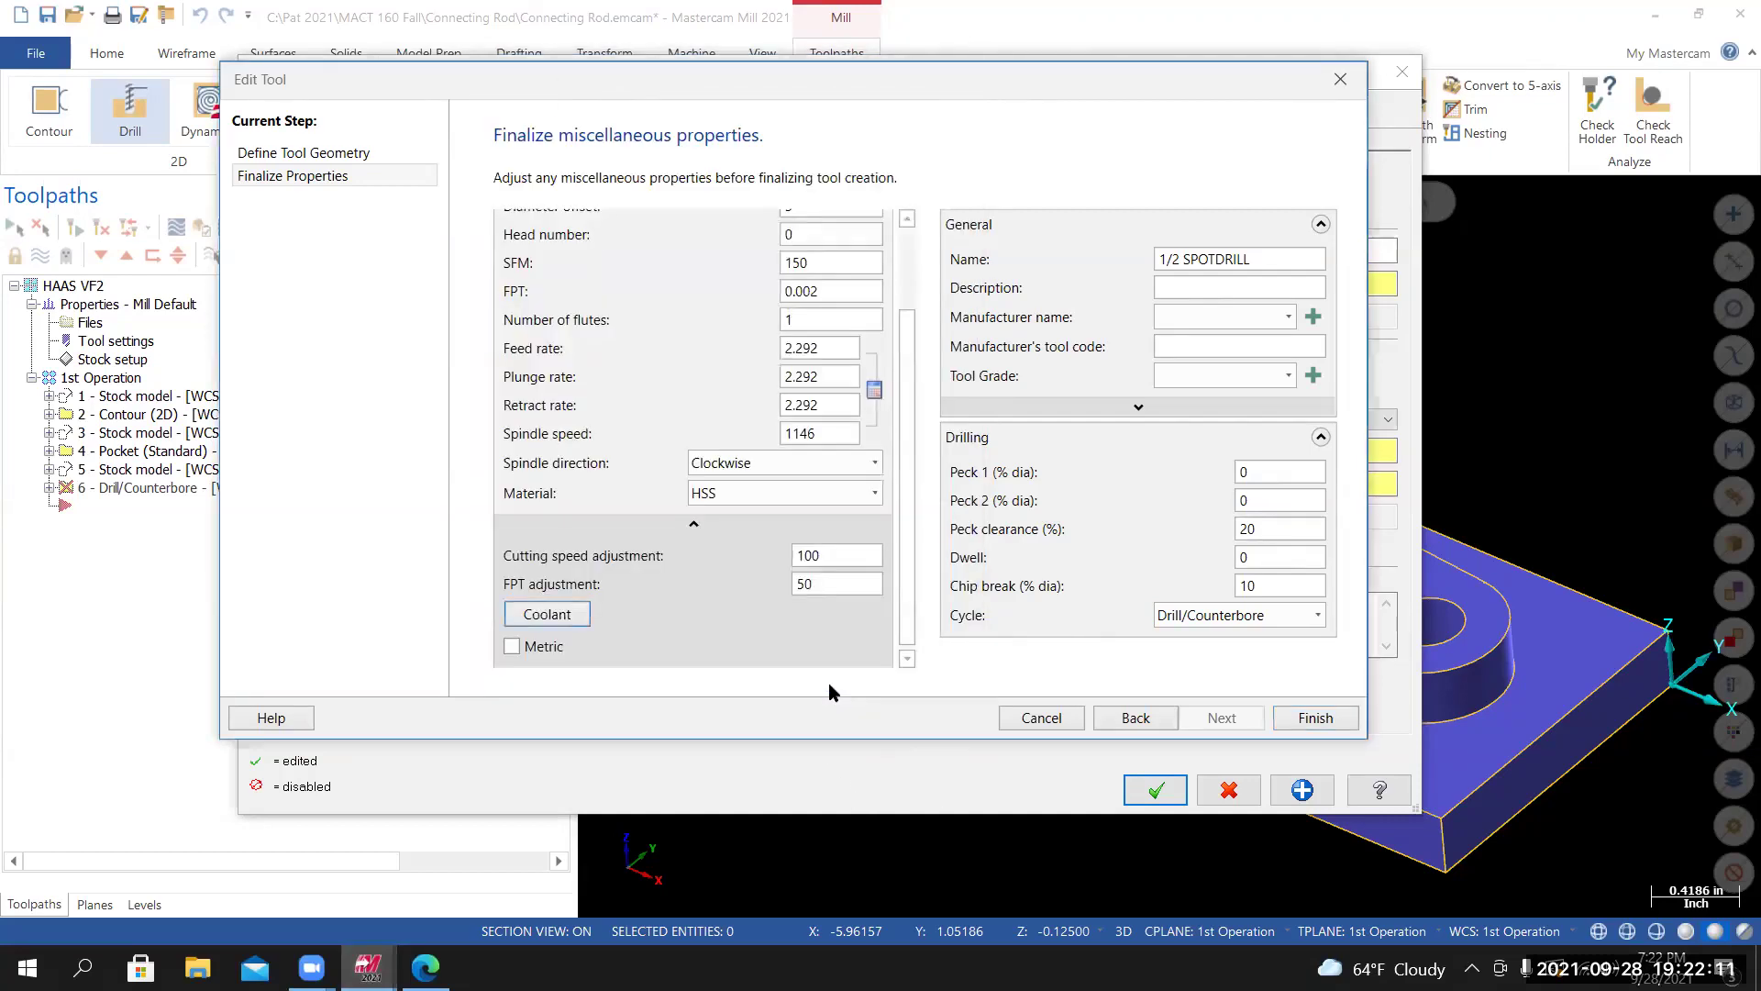
scroll(895, 536, up, 3)
scroll(846, 433, down, 3)
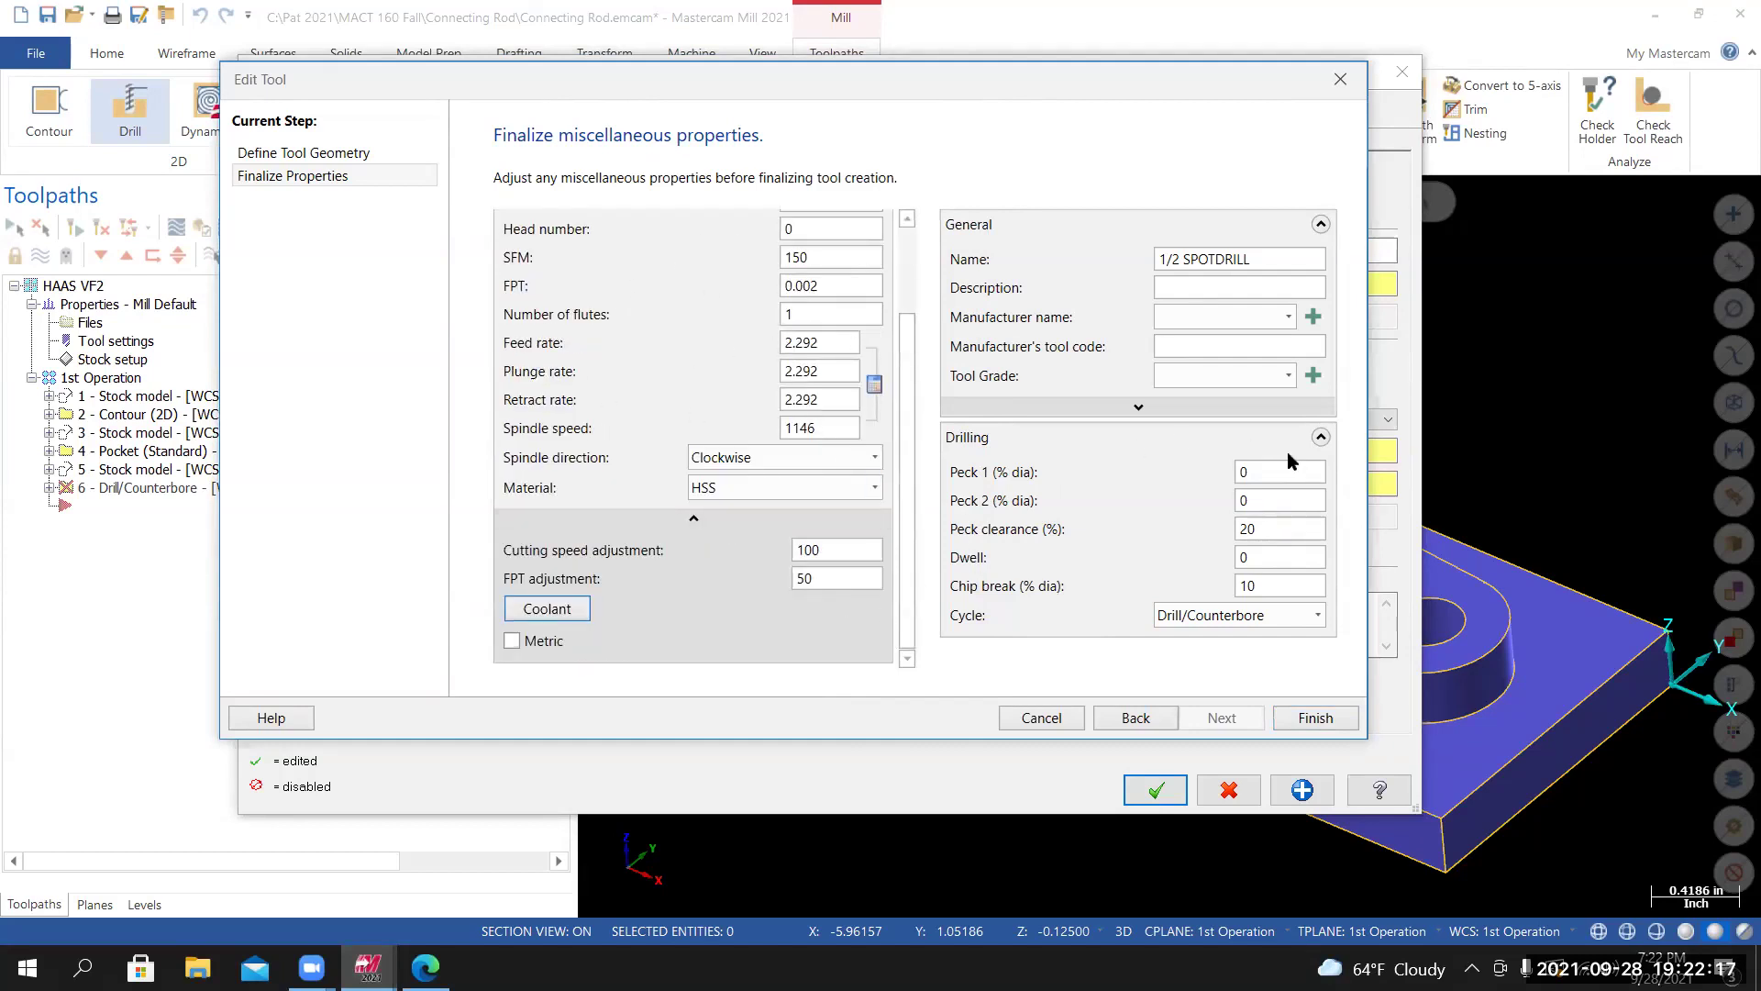
click(1315, 720)
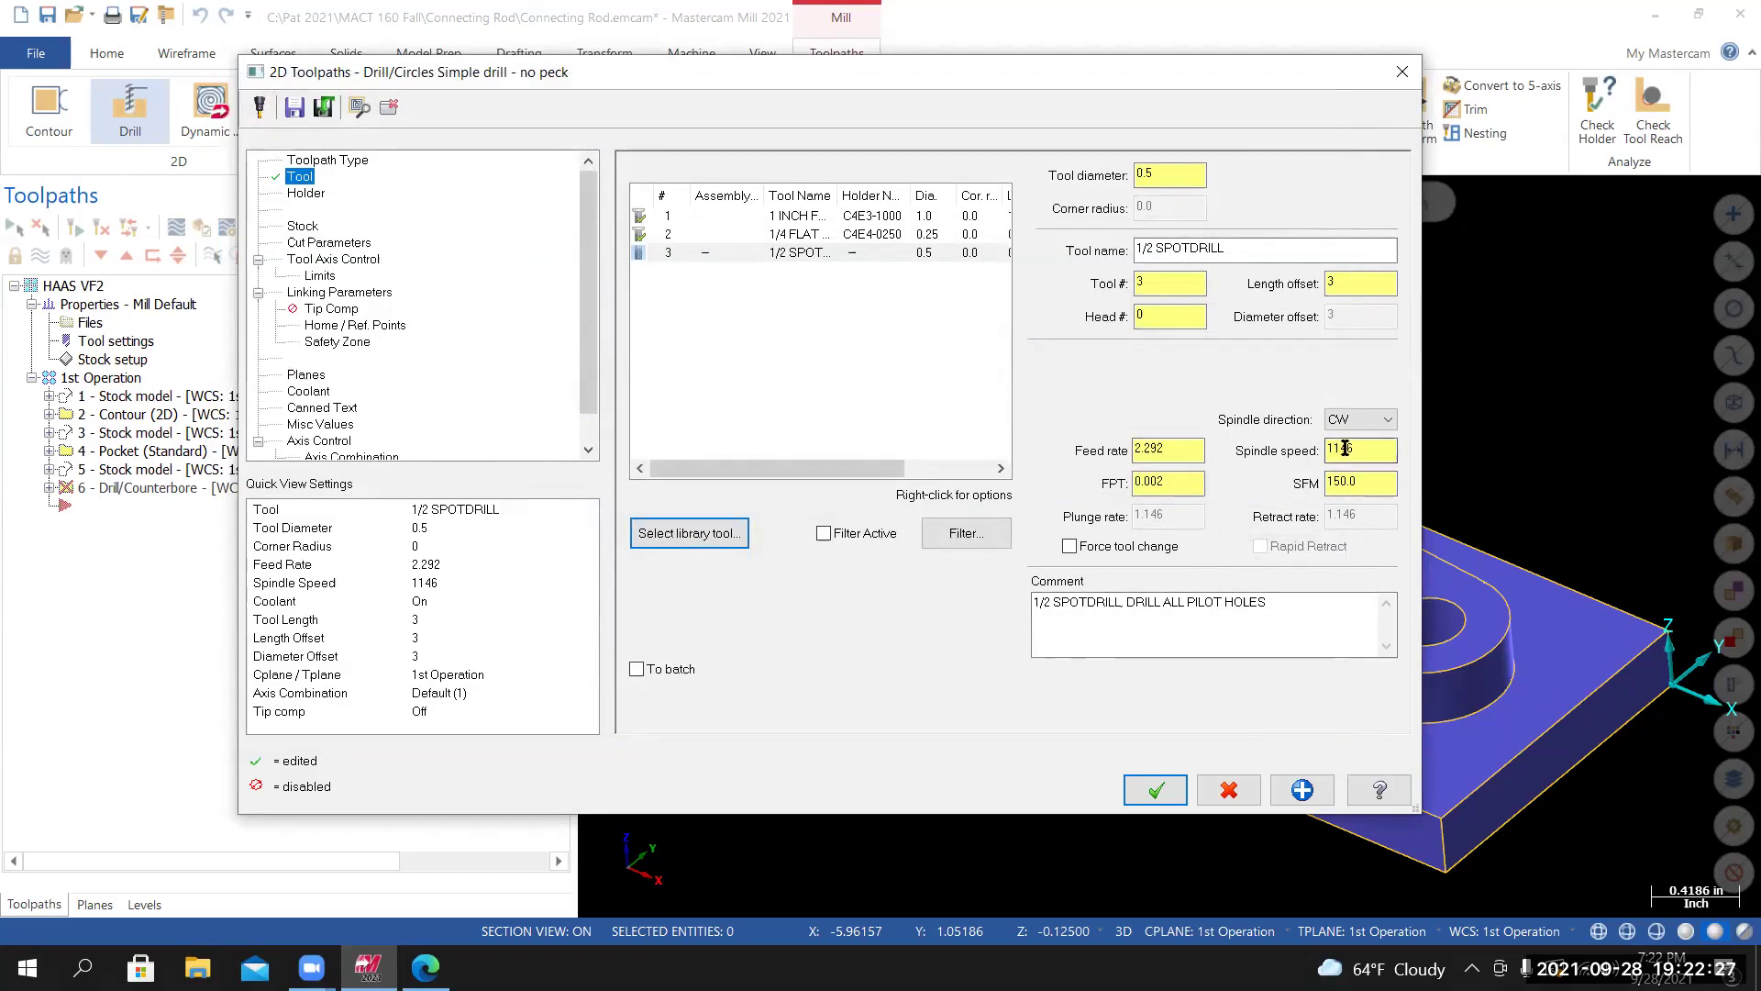
Set the spot drill's feed per tooth to .5*.02 in the drill toolpath's tool parameters.
drag(1358, 450, 1319, 451)
drag(1363, 483, 1326, 484)
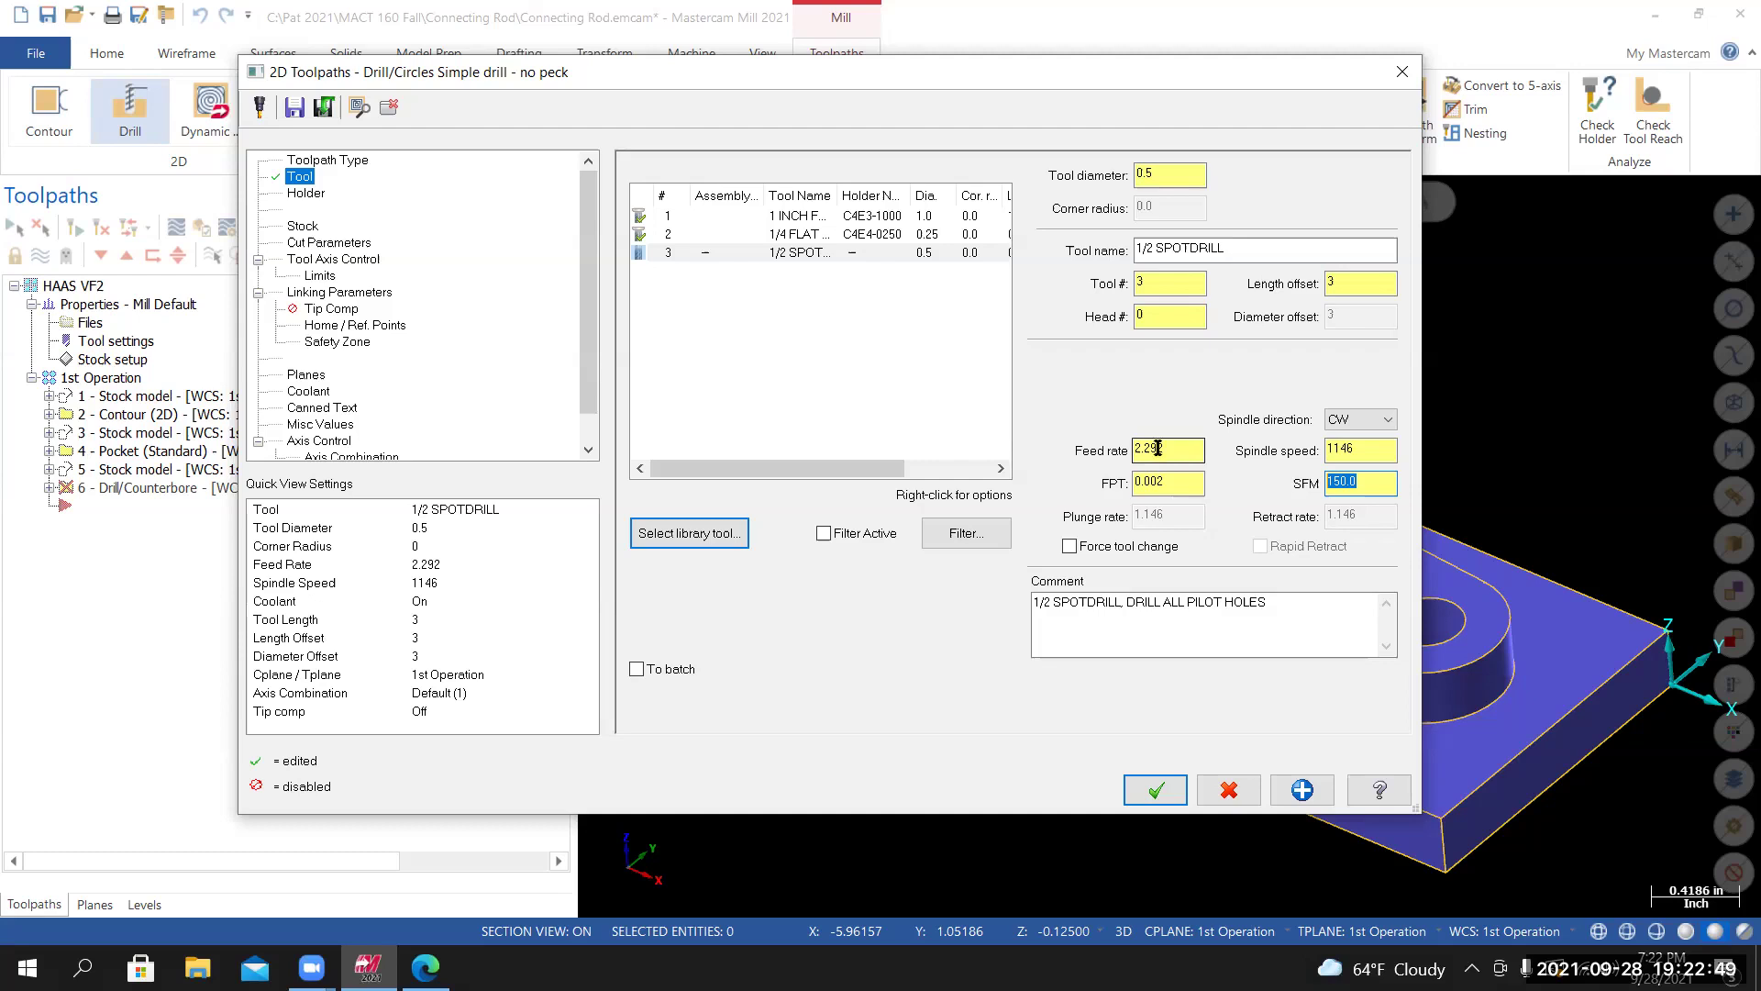
click(1158, 174)
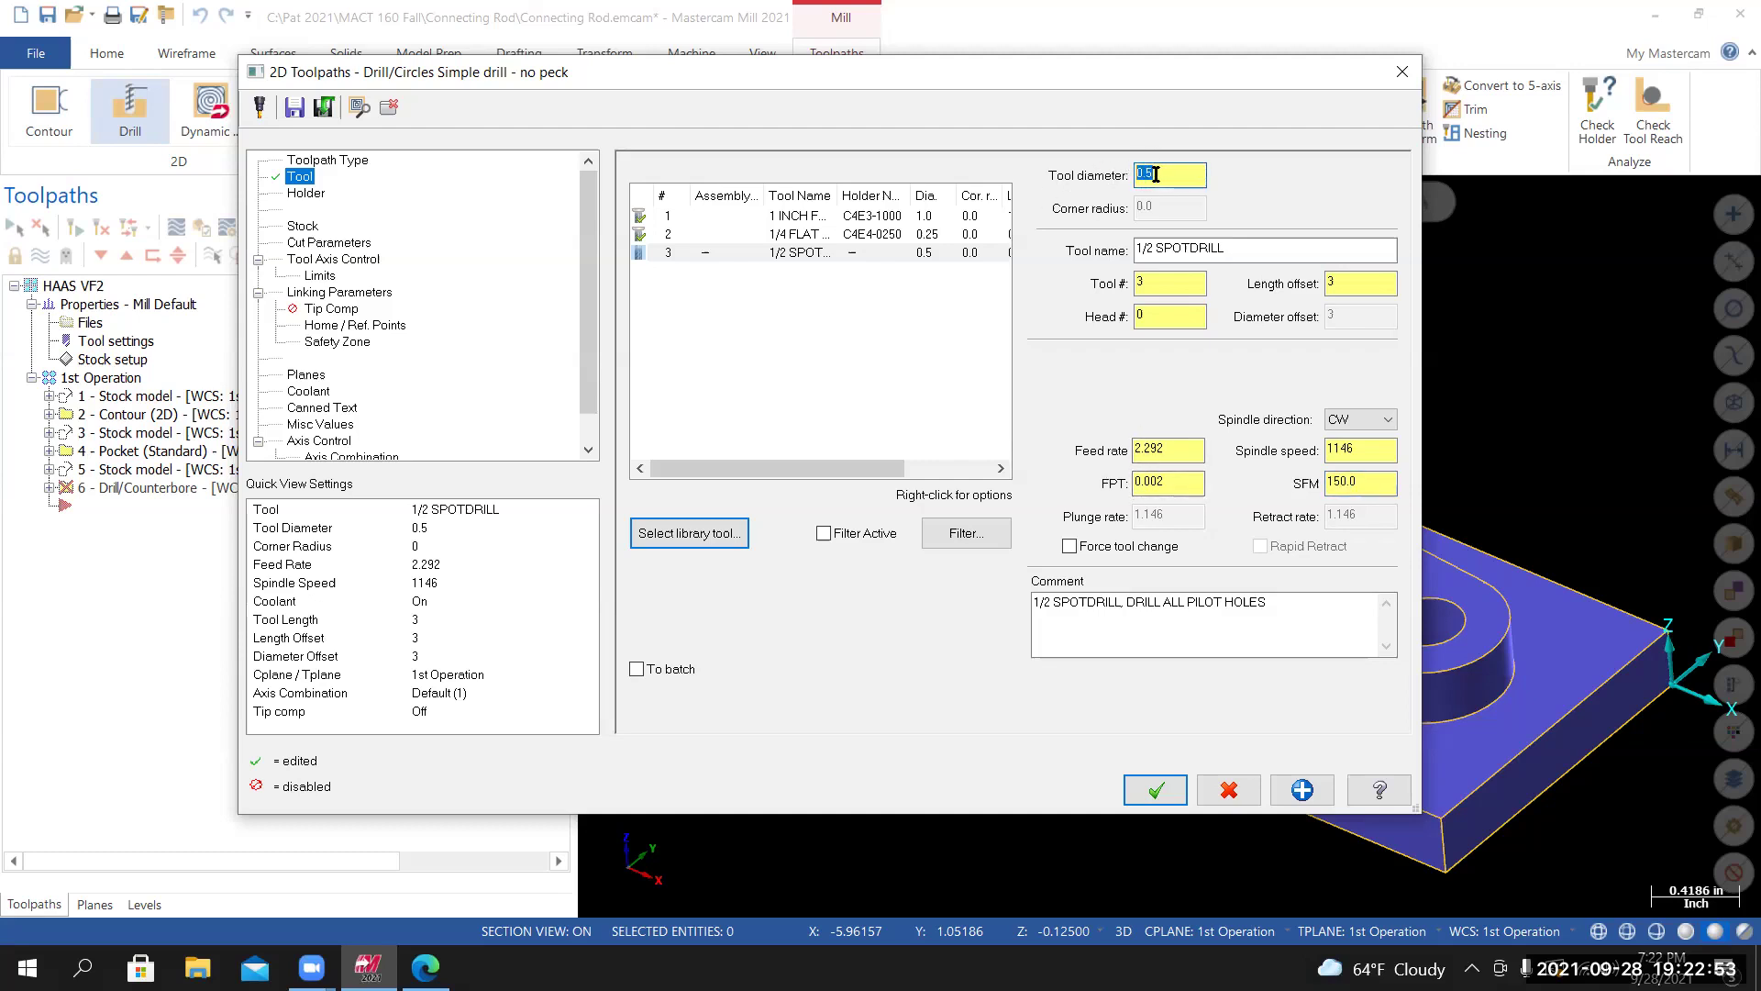
click(1151, 483)
text(.5*)
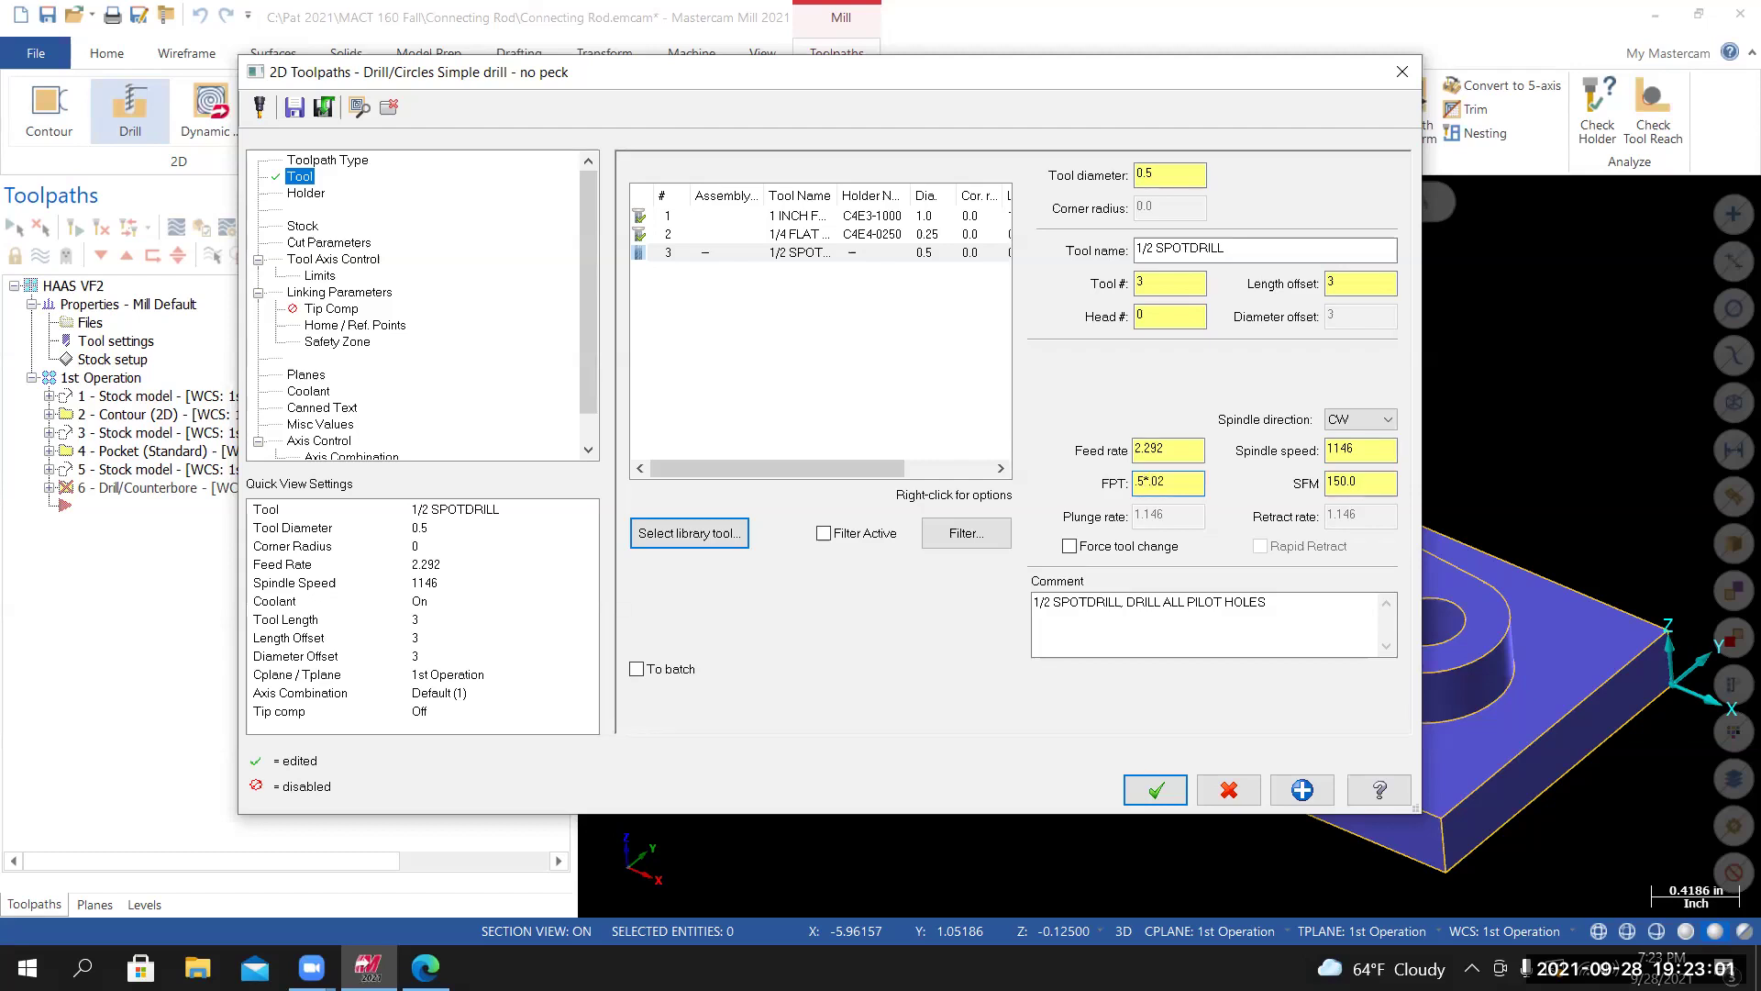
key(Return)
Clear the operation comment and re-enter it from the copied tool name as "1/2 SPOTDRILL, DRILL ALL PILOT HOLES".
click(1178, 627)
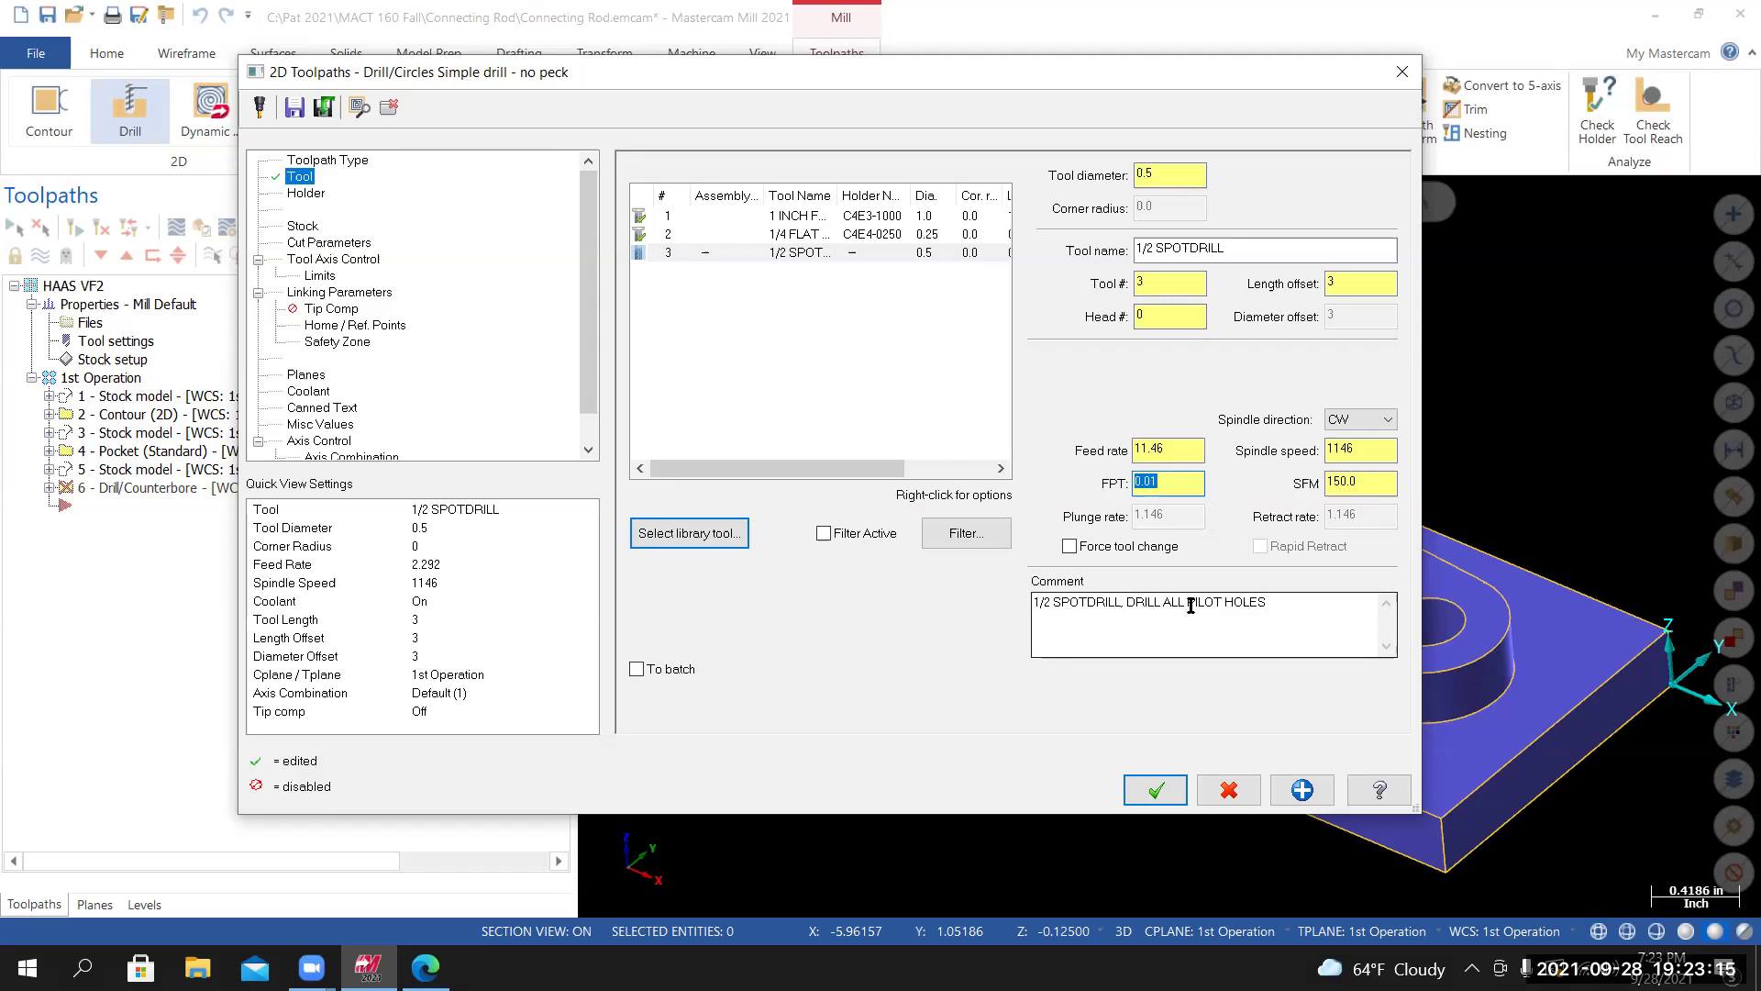
drag(1291, 606, 977, 585)
key(Delete)
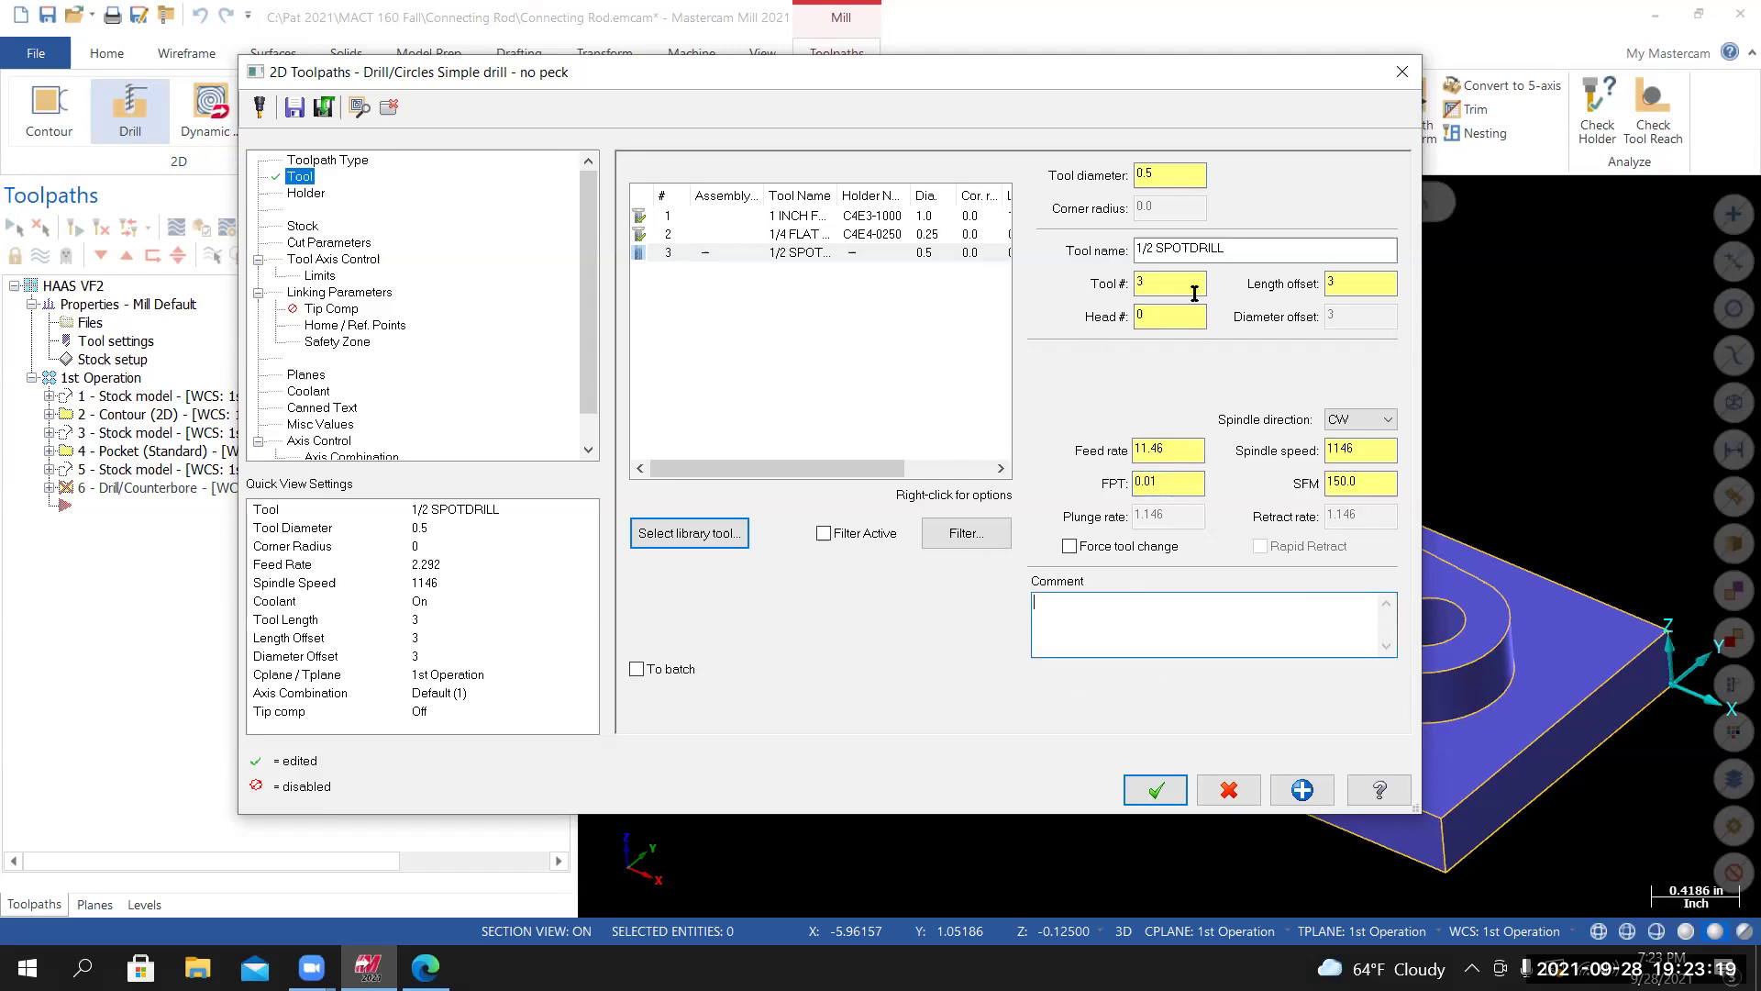
click(1179, 248)
right_click(1179, 248)
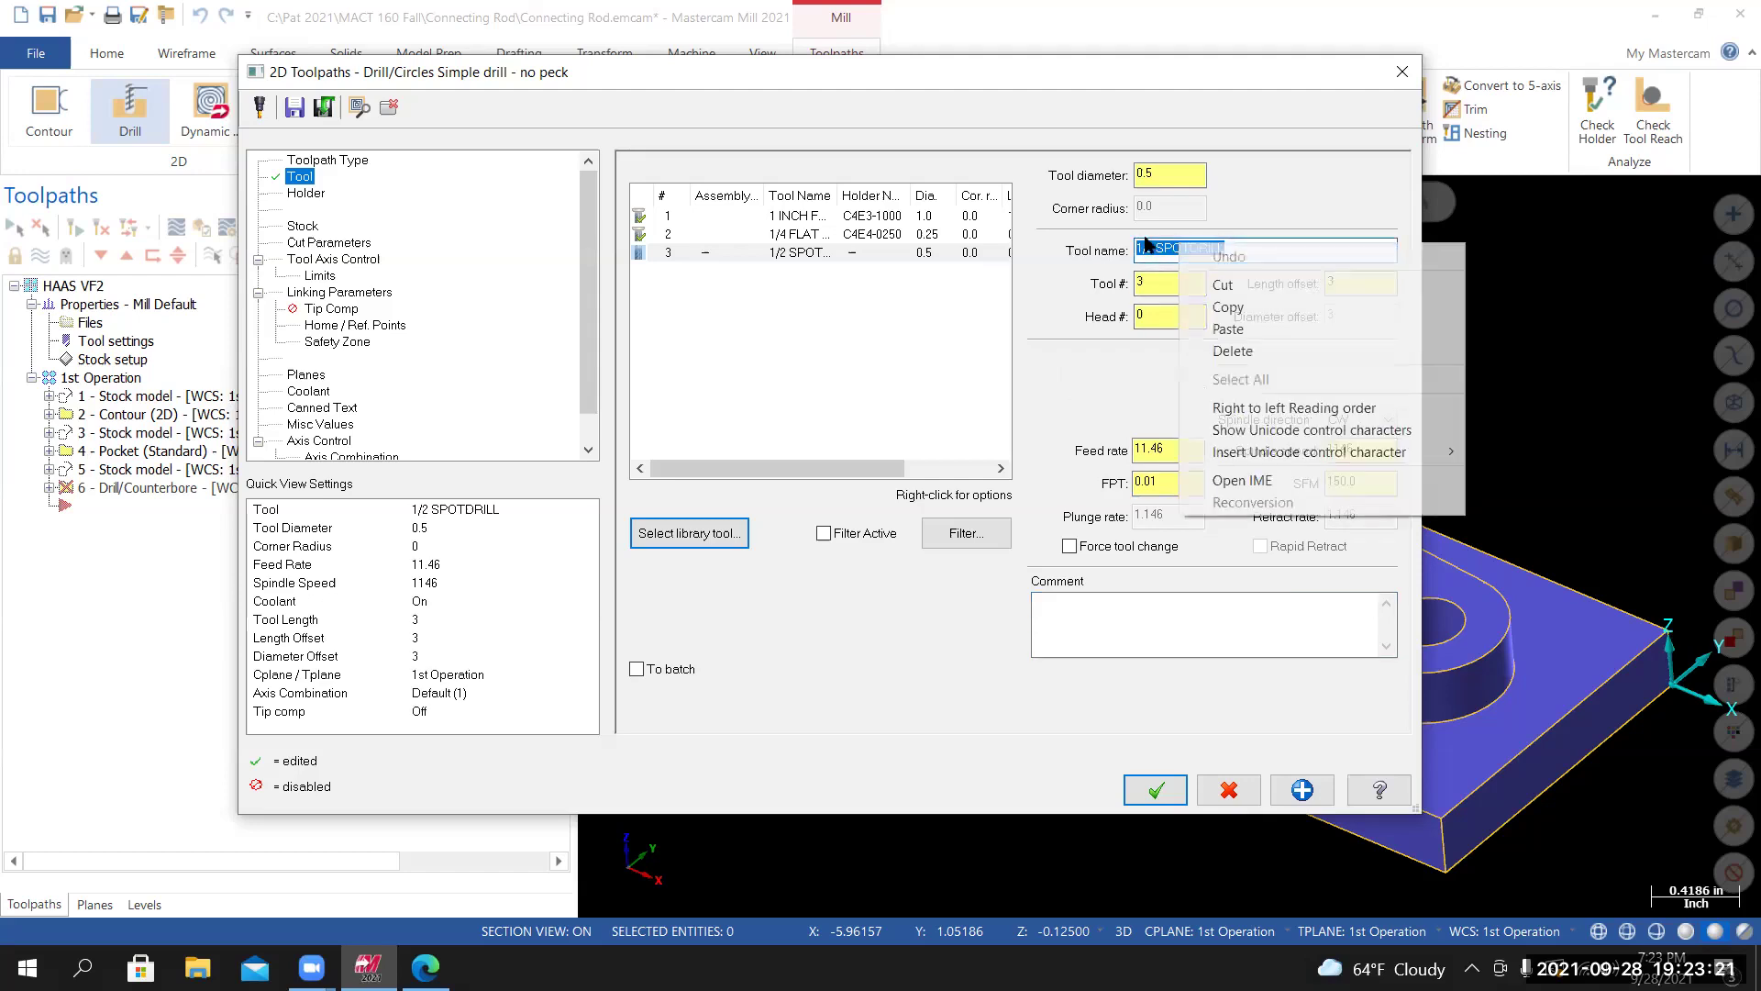
click(1232, 311)
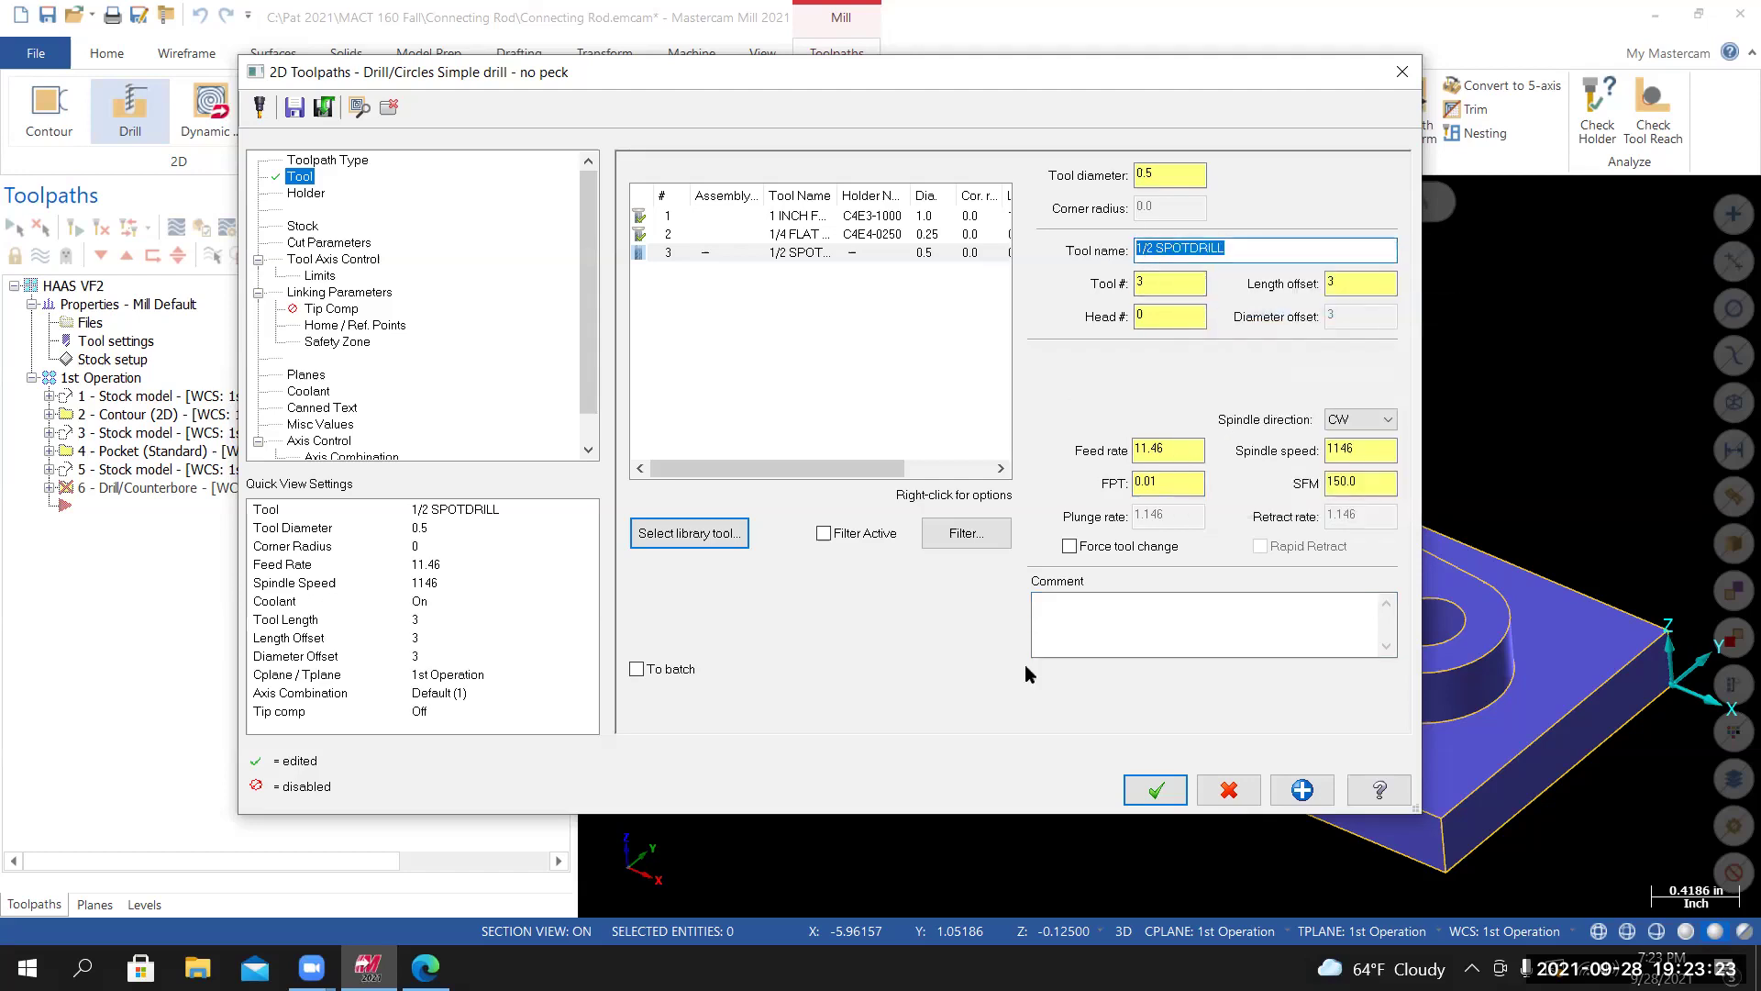
click(1048, 607)
right_click(1042, 603)
click(1082, 690)
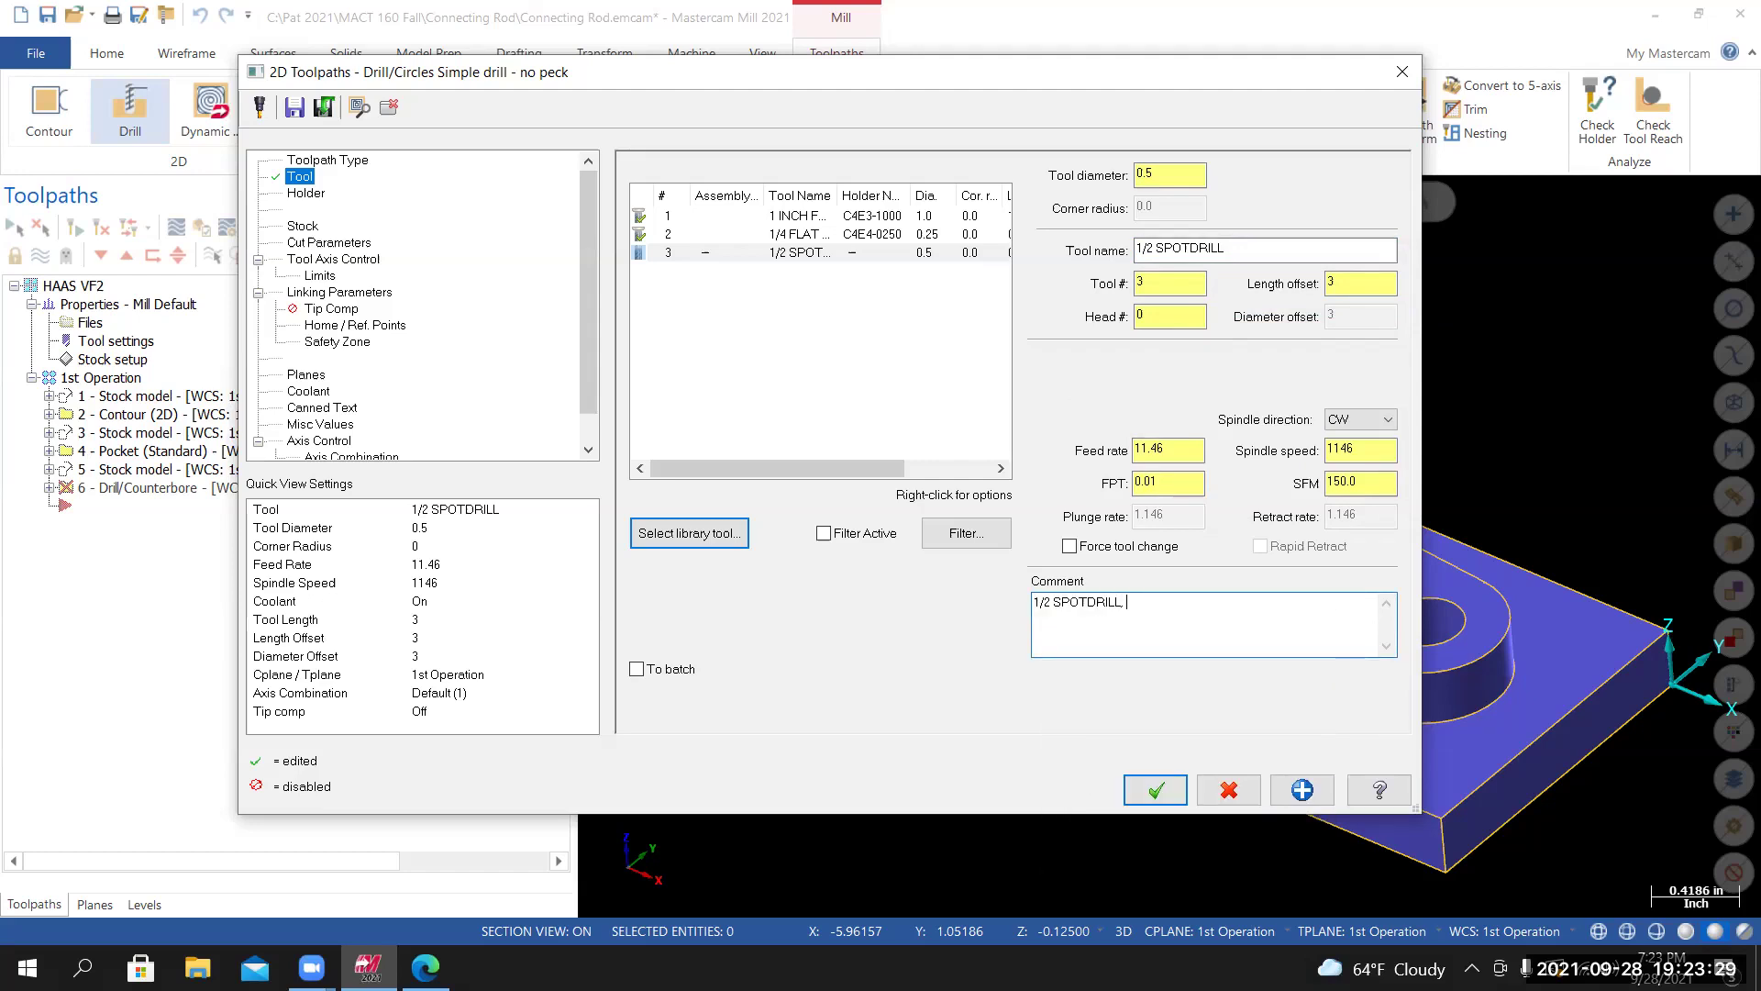
text(drRILL ALL PILOT HOLES)
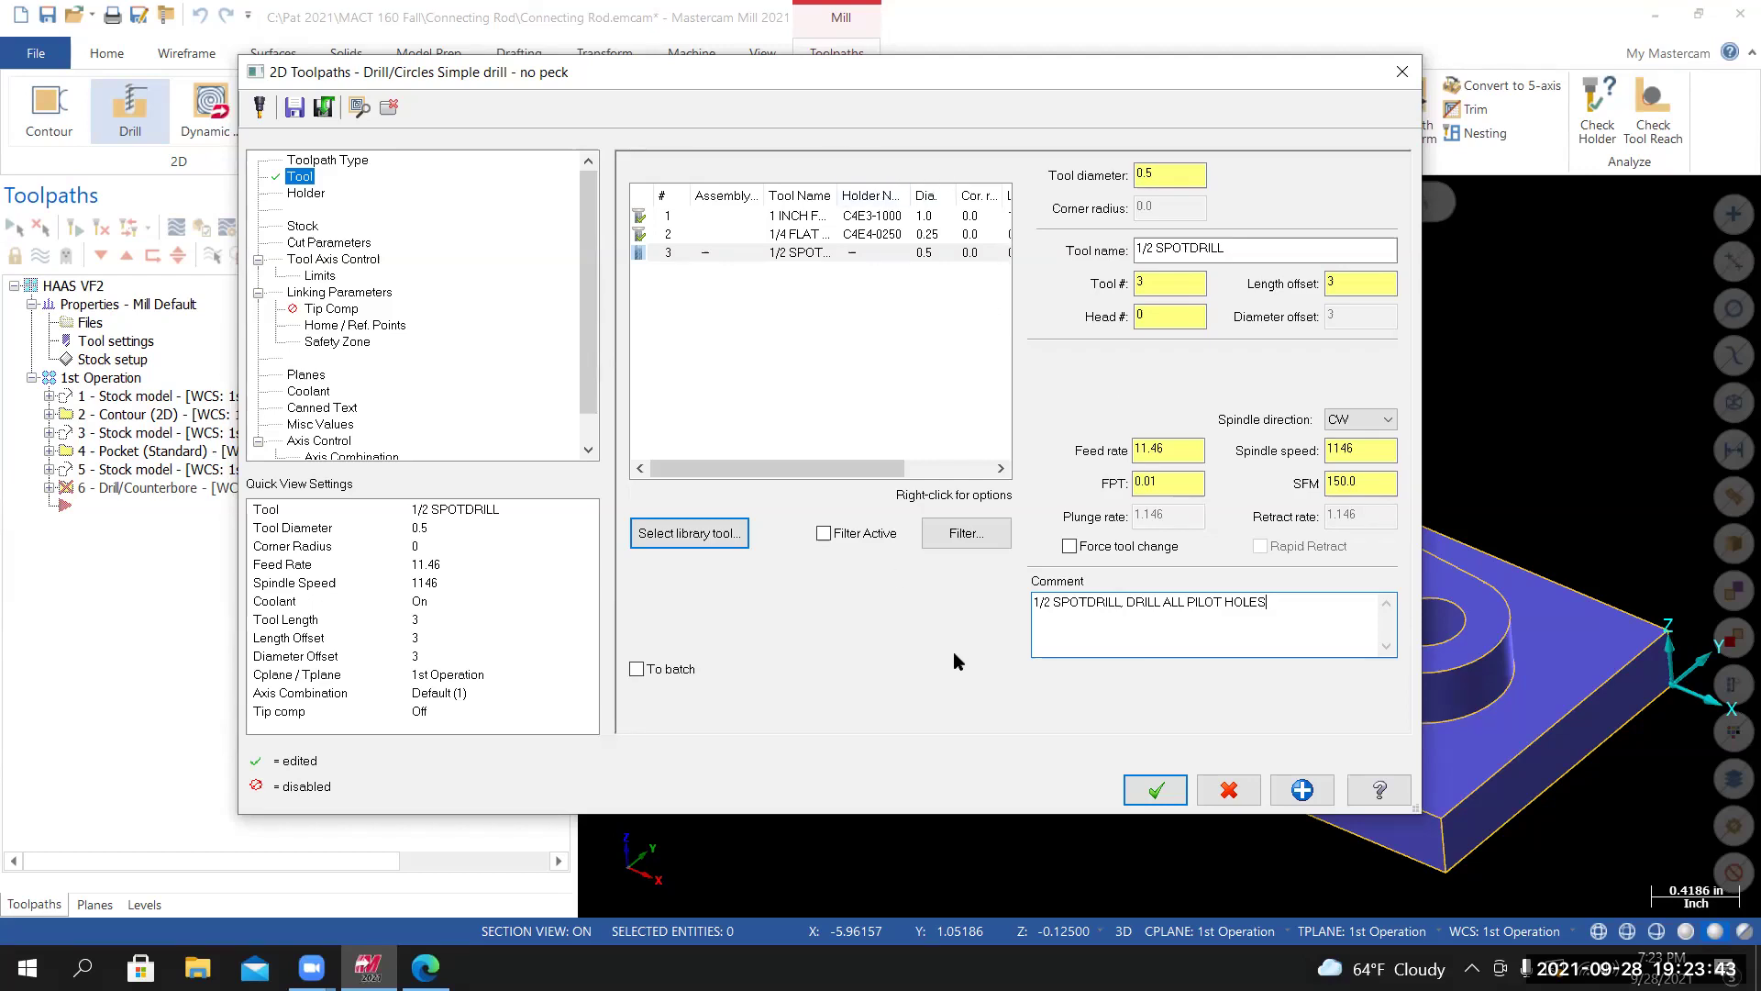
Load the CT40-in holder library and assign holder C4C3-0032 to the spot drill.
click(305, 193)
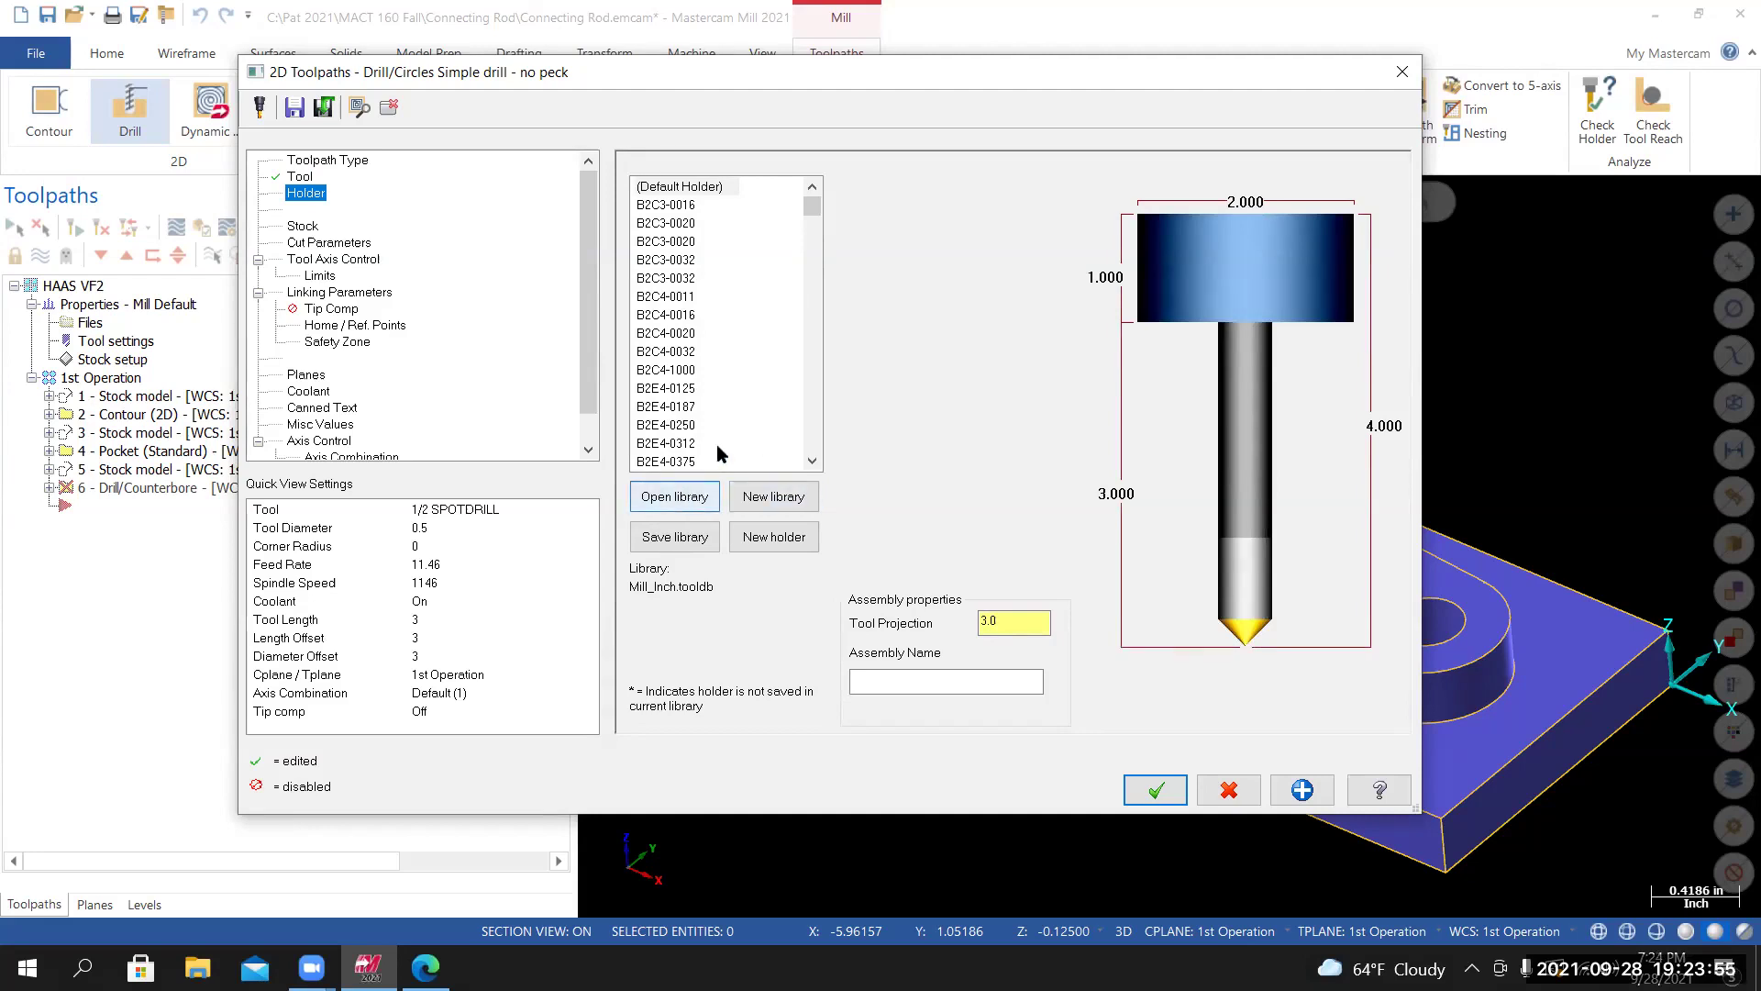
click(680, 500)
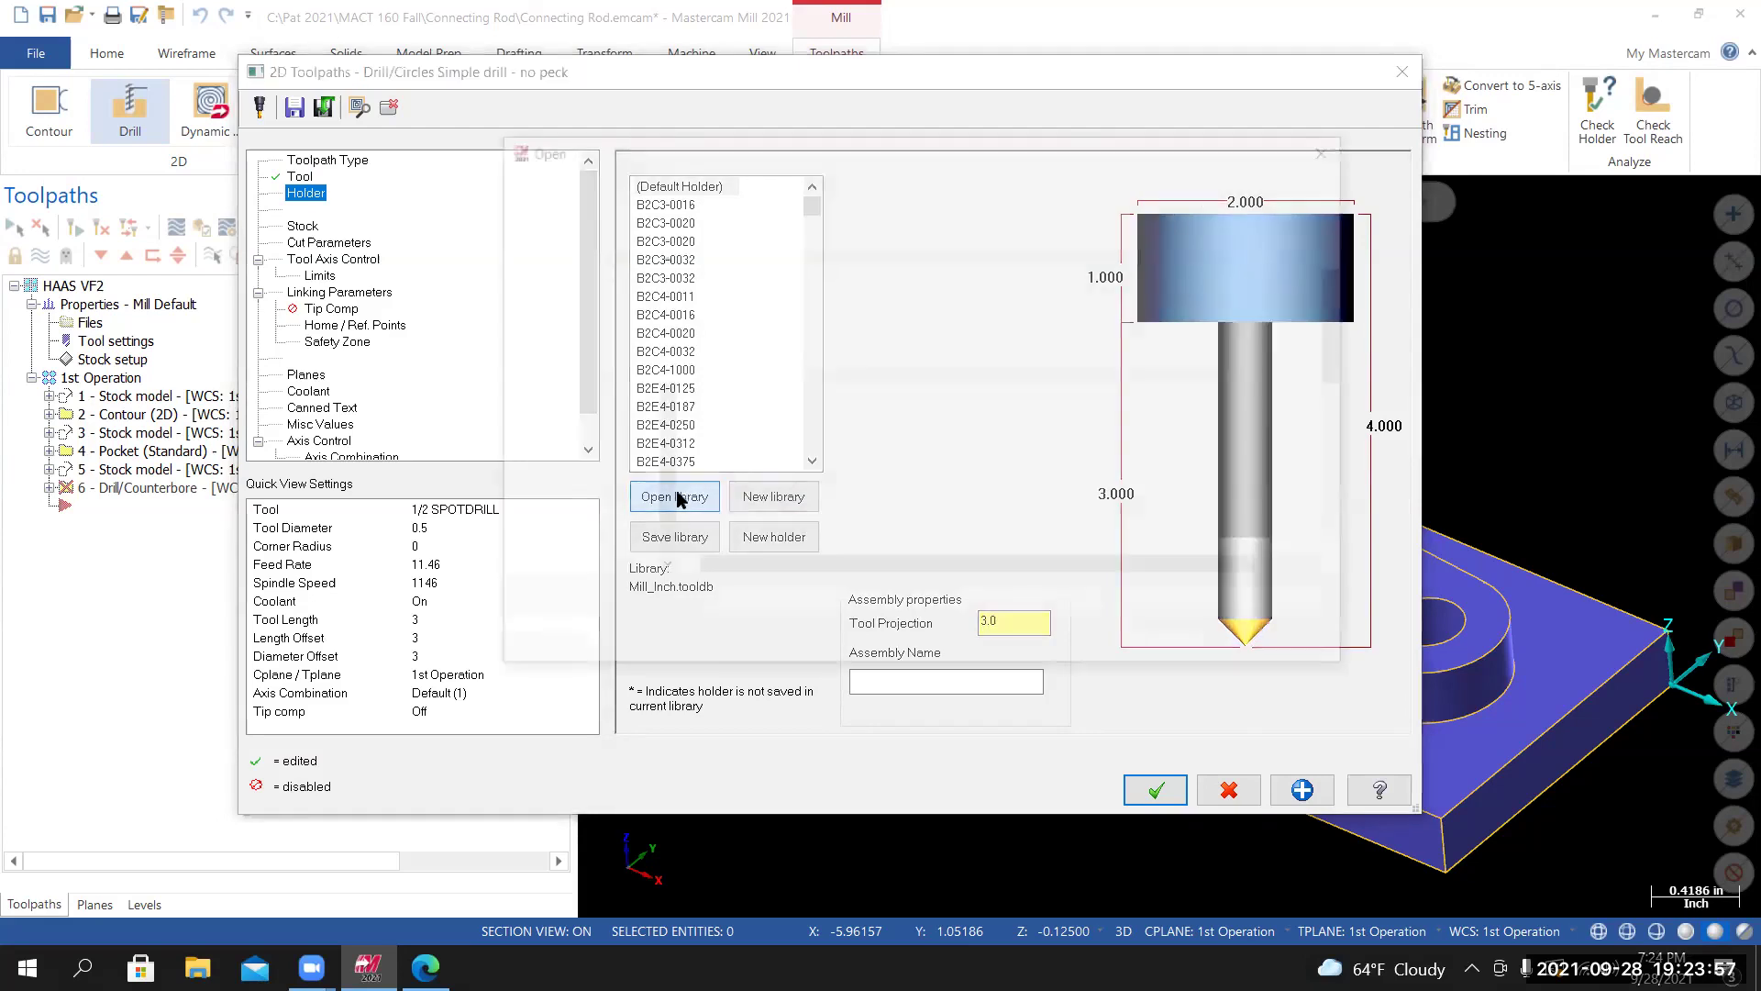
drag(1345, 323, 1344, 387)
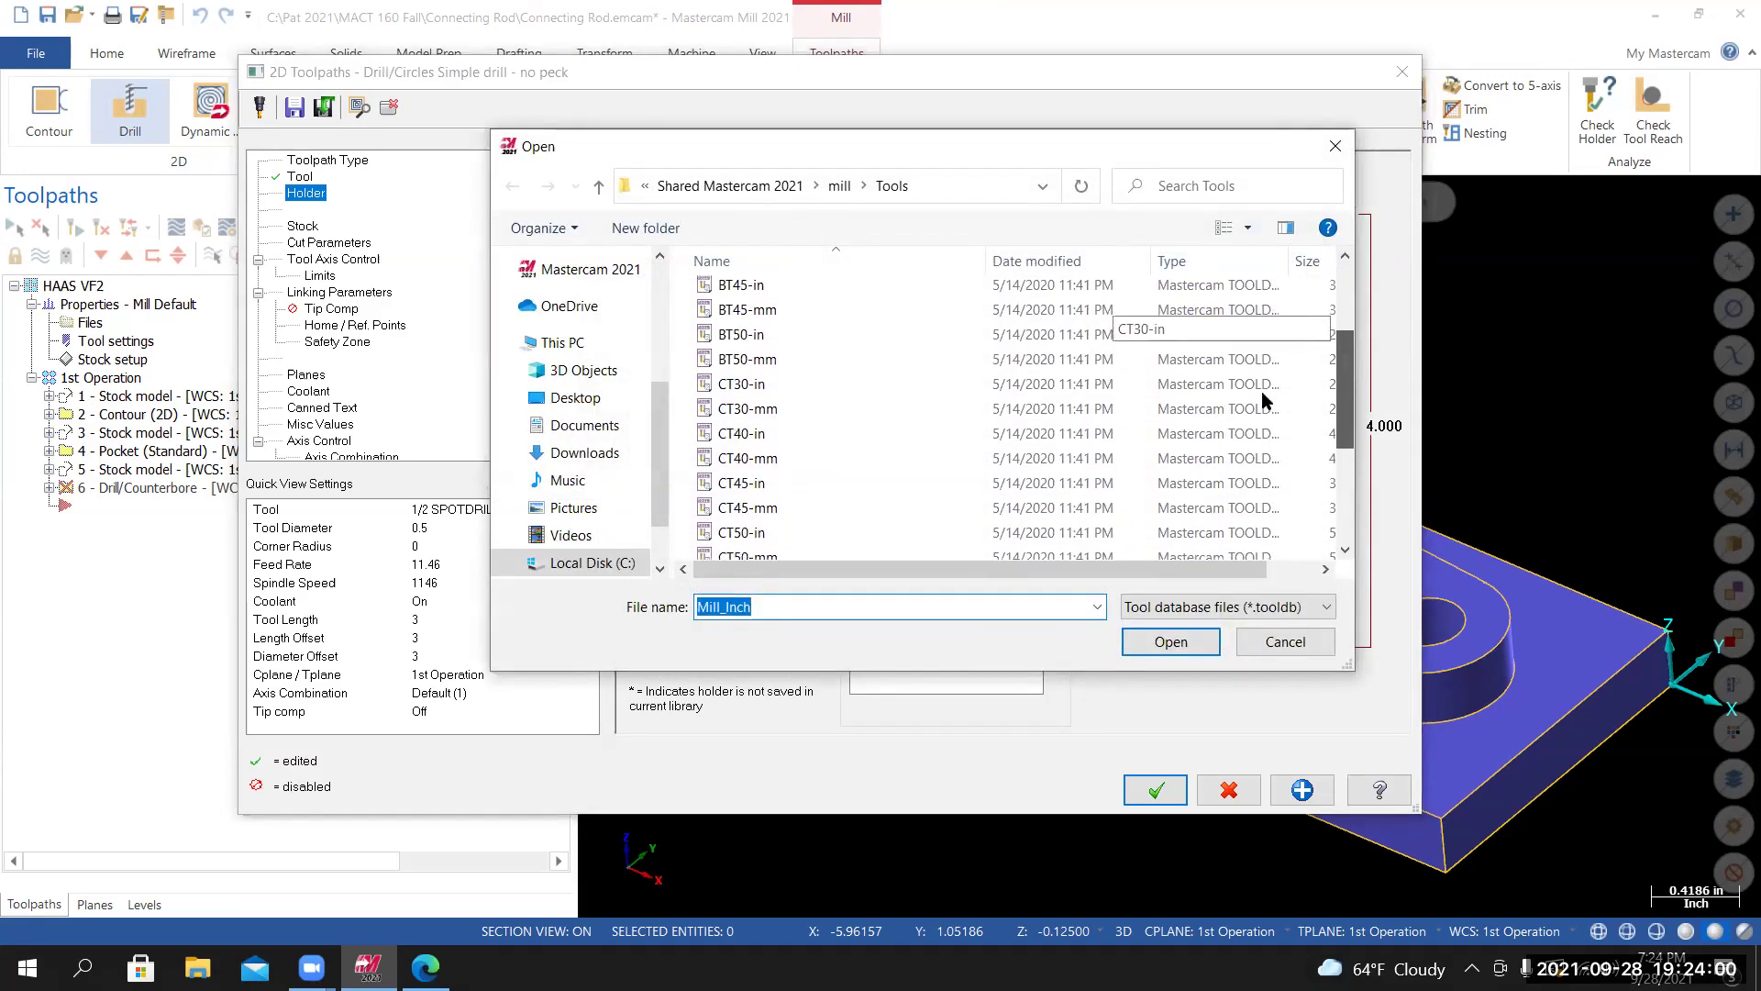
click(760, 438)
click(1179, 645)
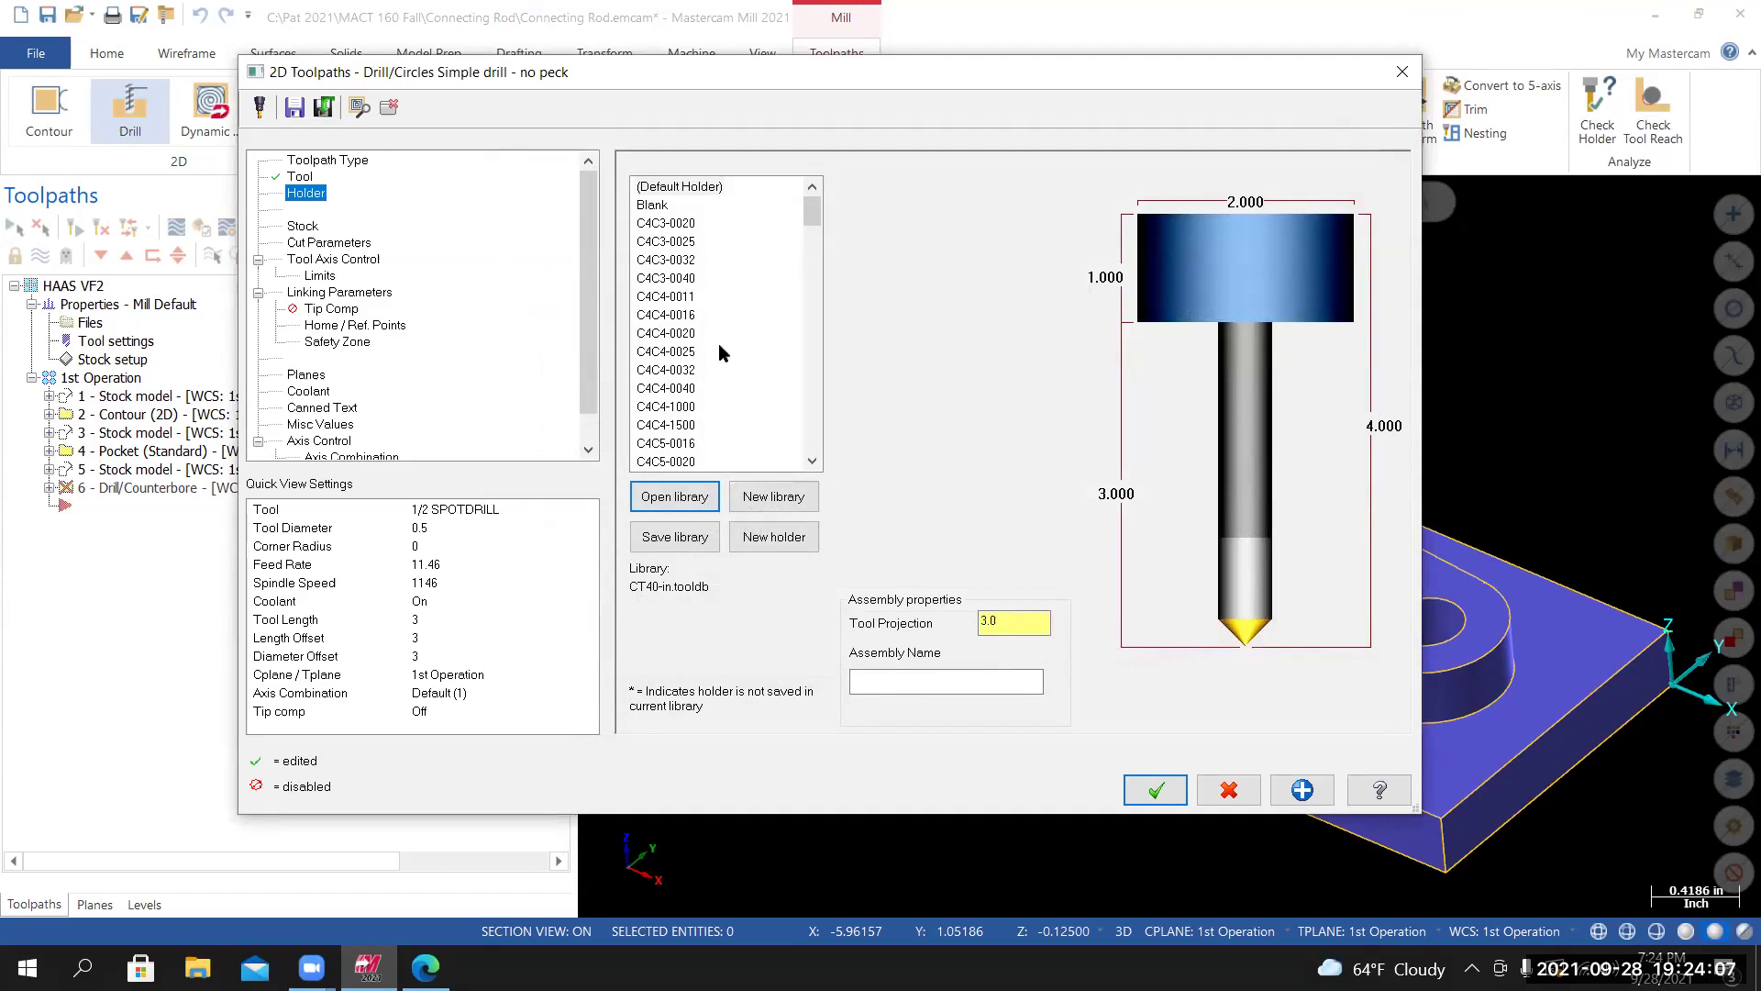
click(659, 260)
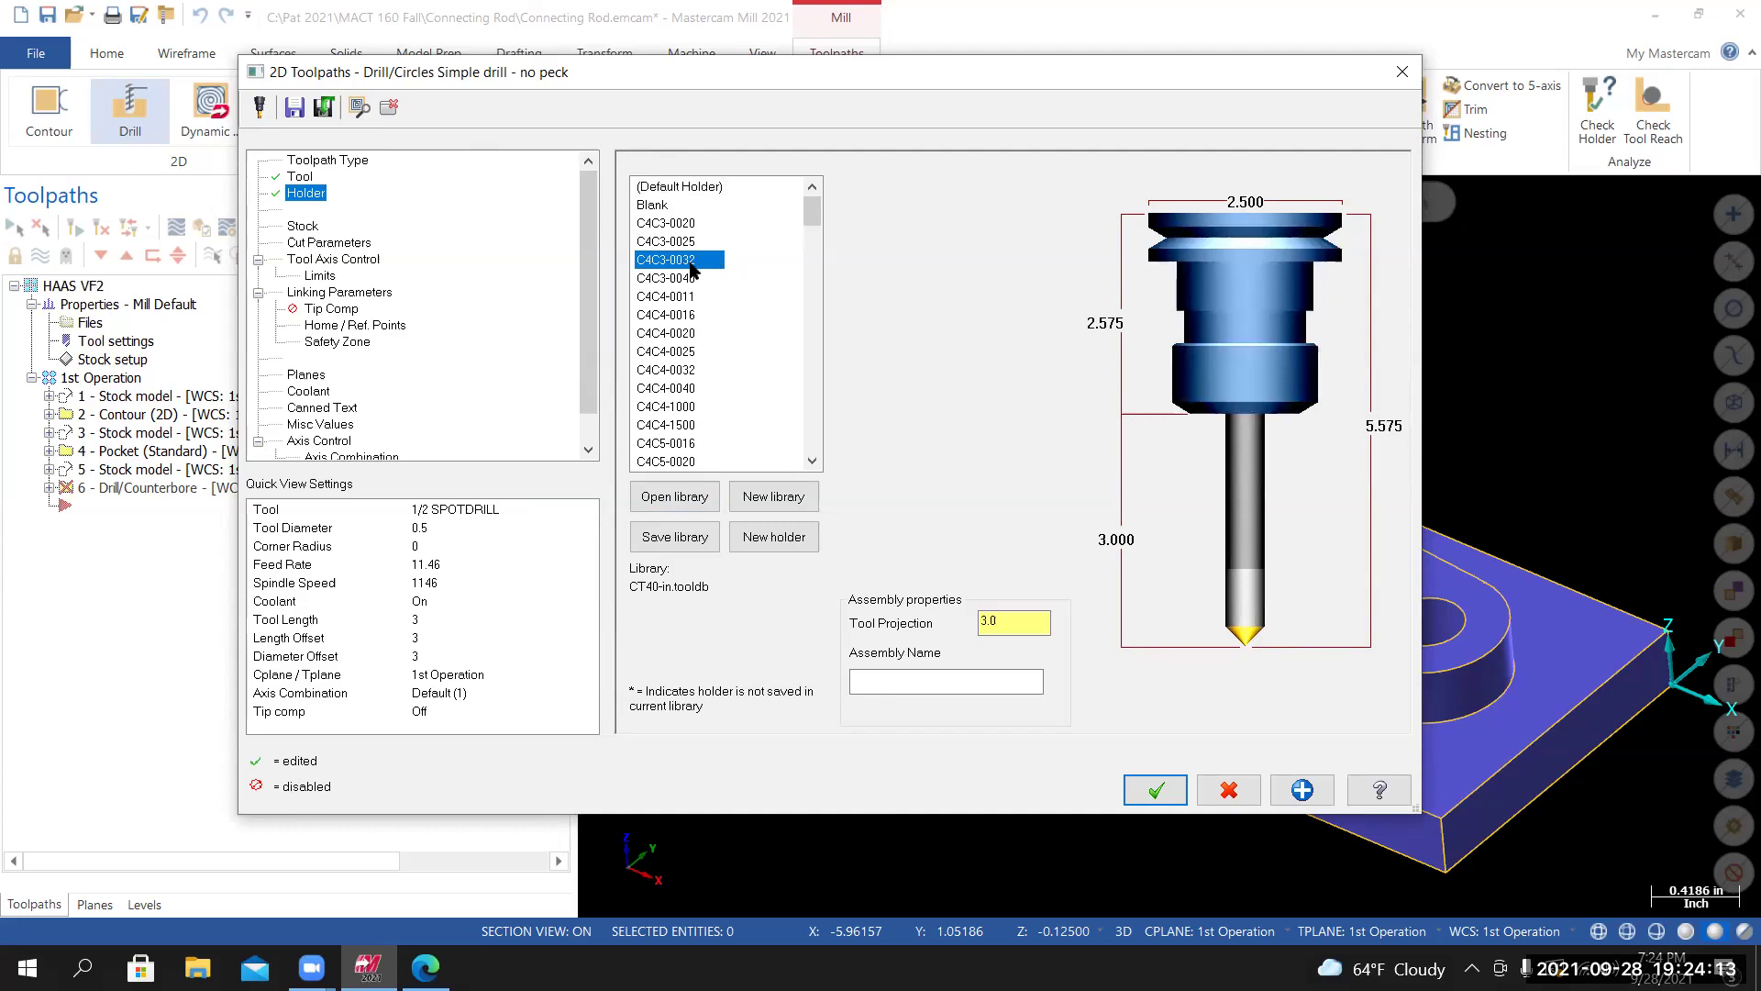
Set the tool projection to 1.5 and check the holder setup against the tool list in the browser, returning to Mastercam.
drag(1009, 622, 972, 624)
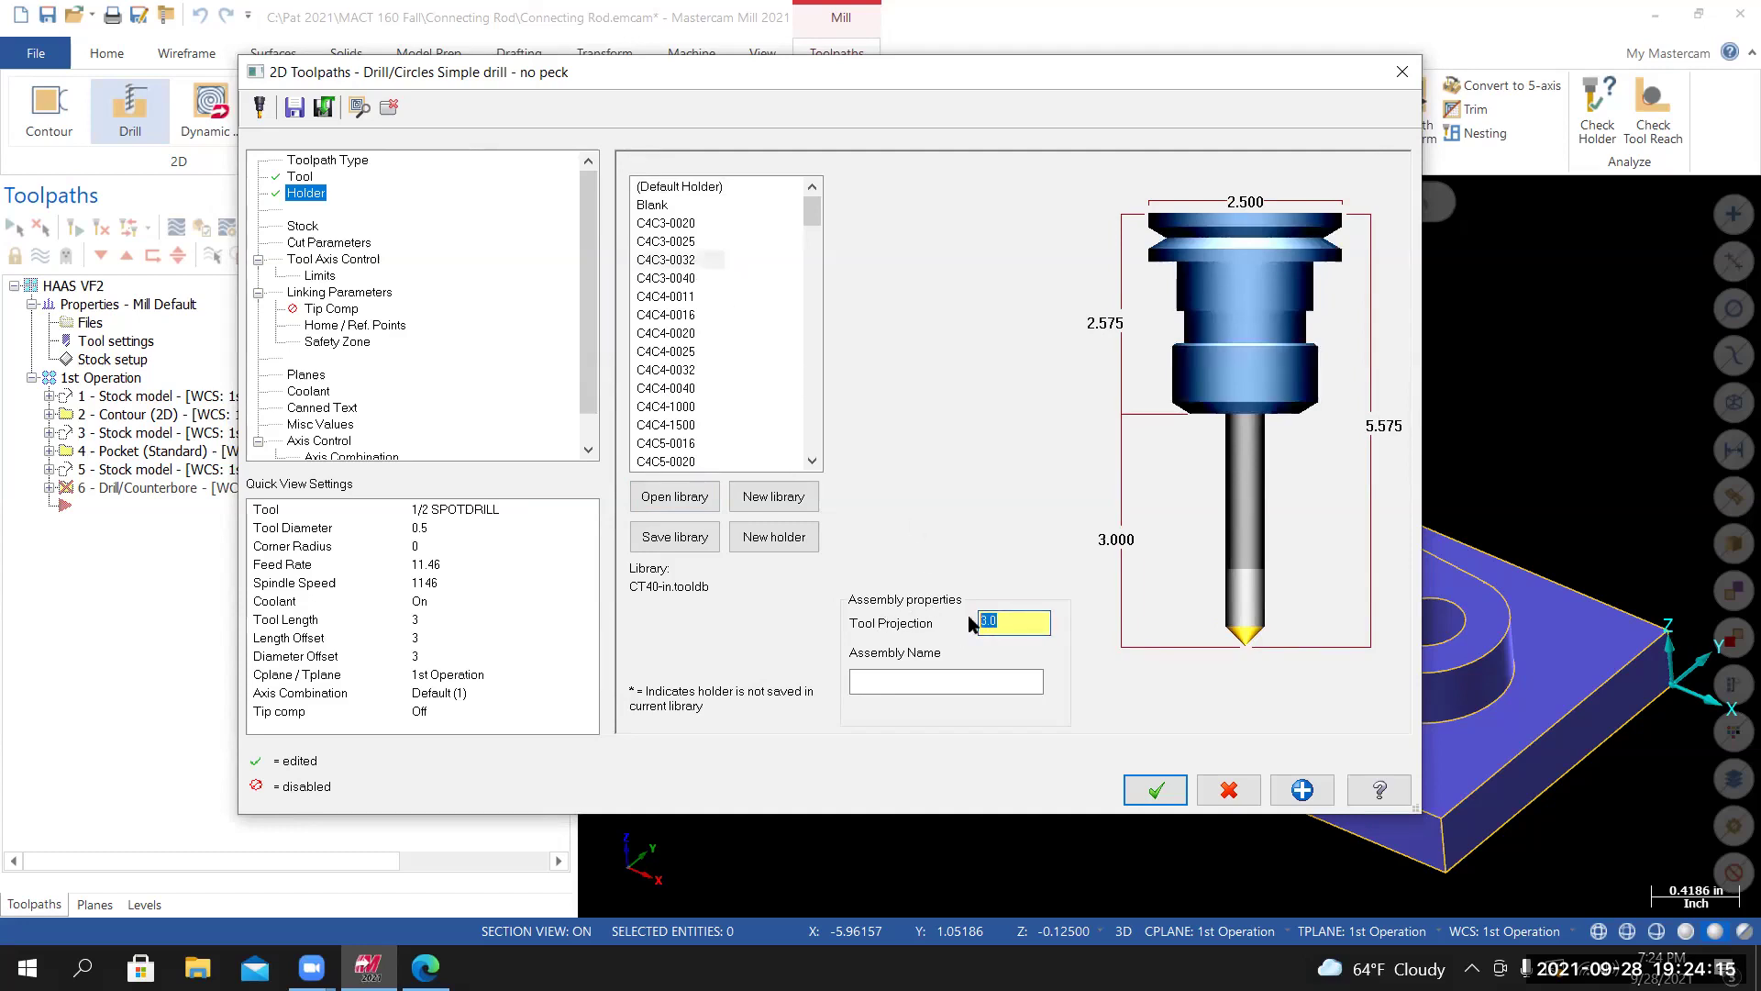
text(1.5)
key(Return)
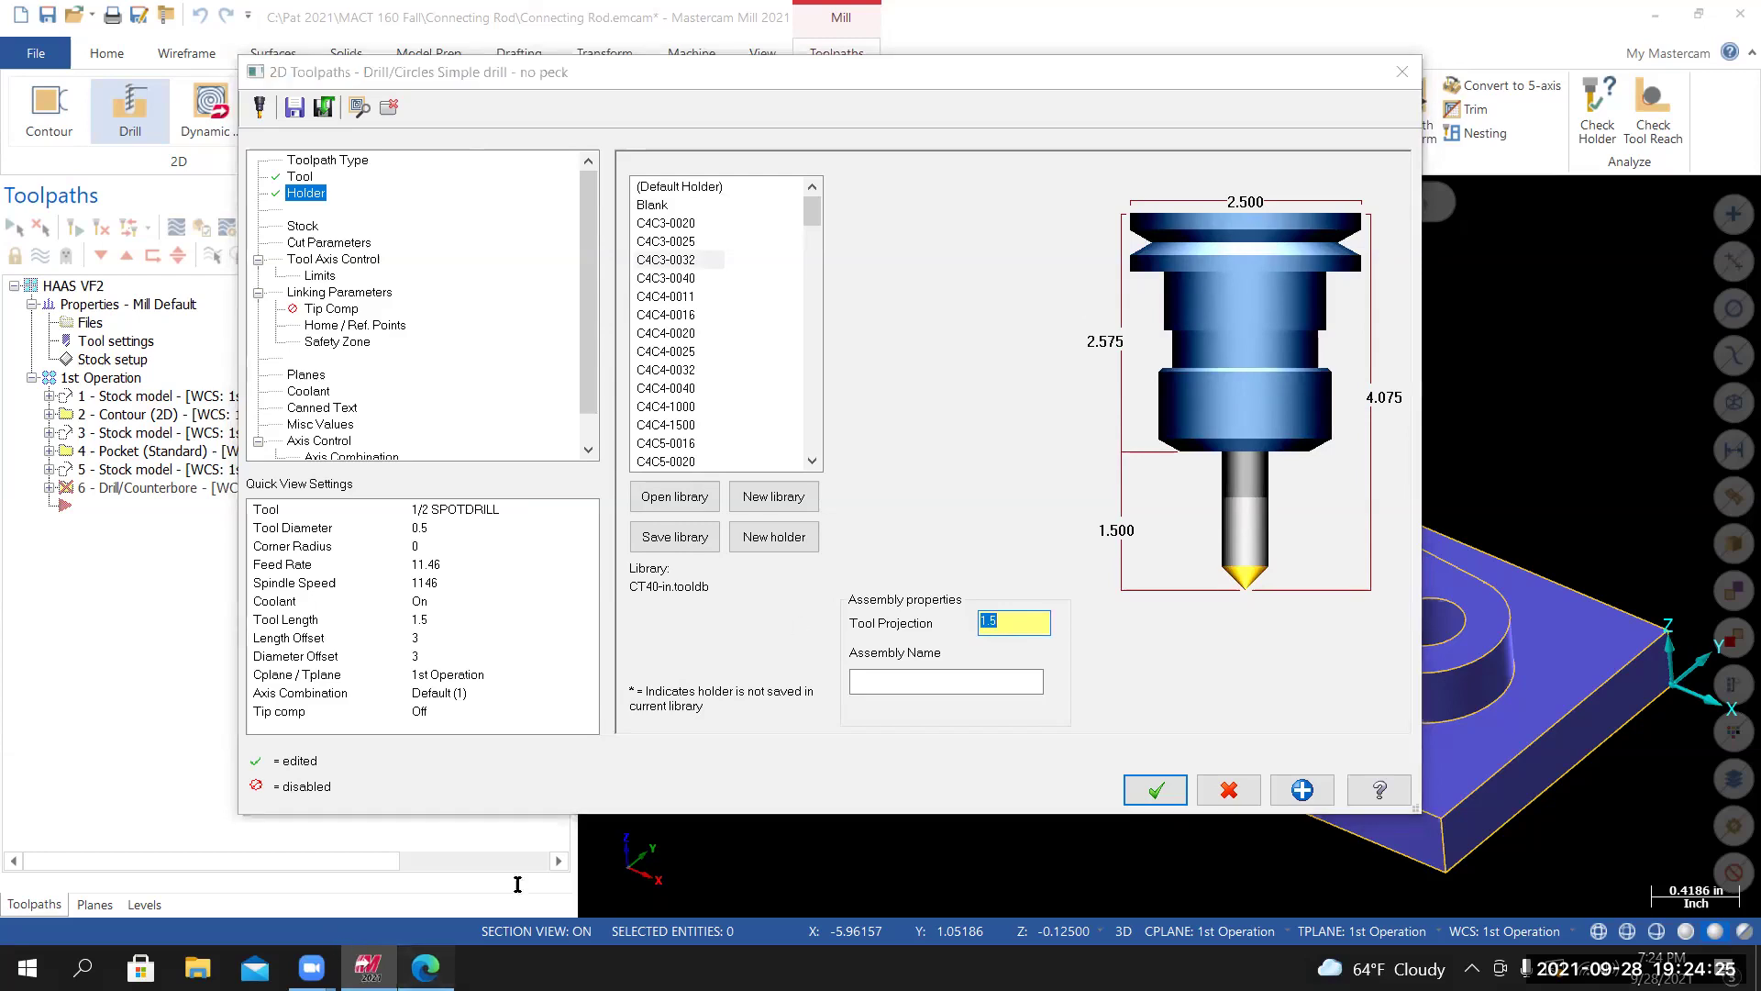
key(alt+Tab)
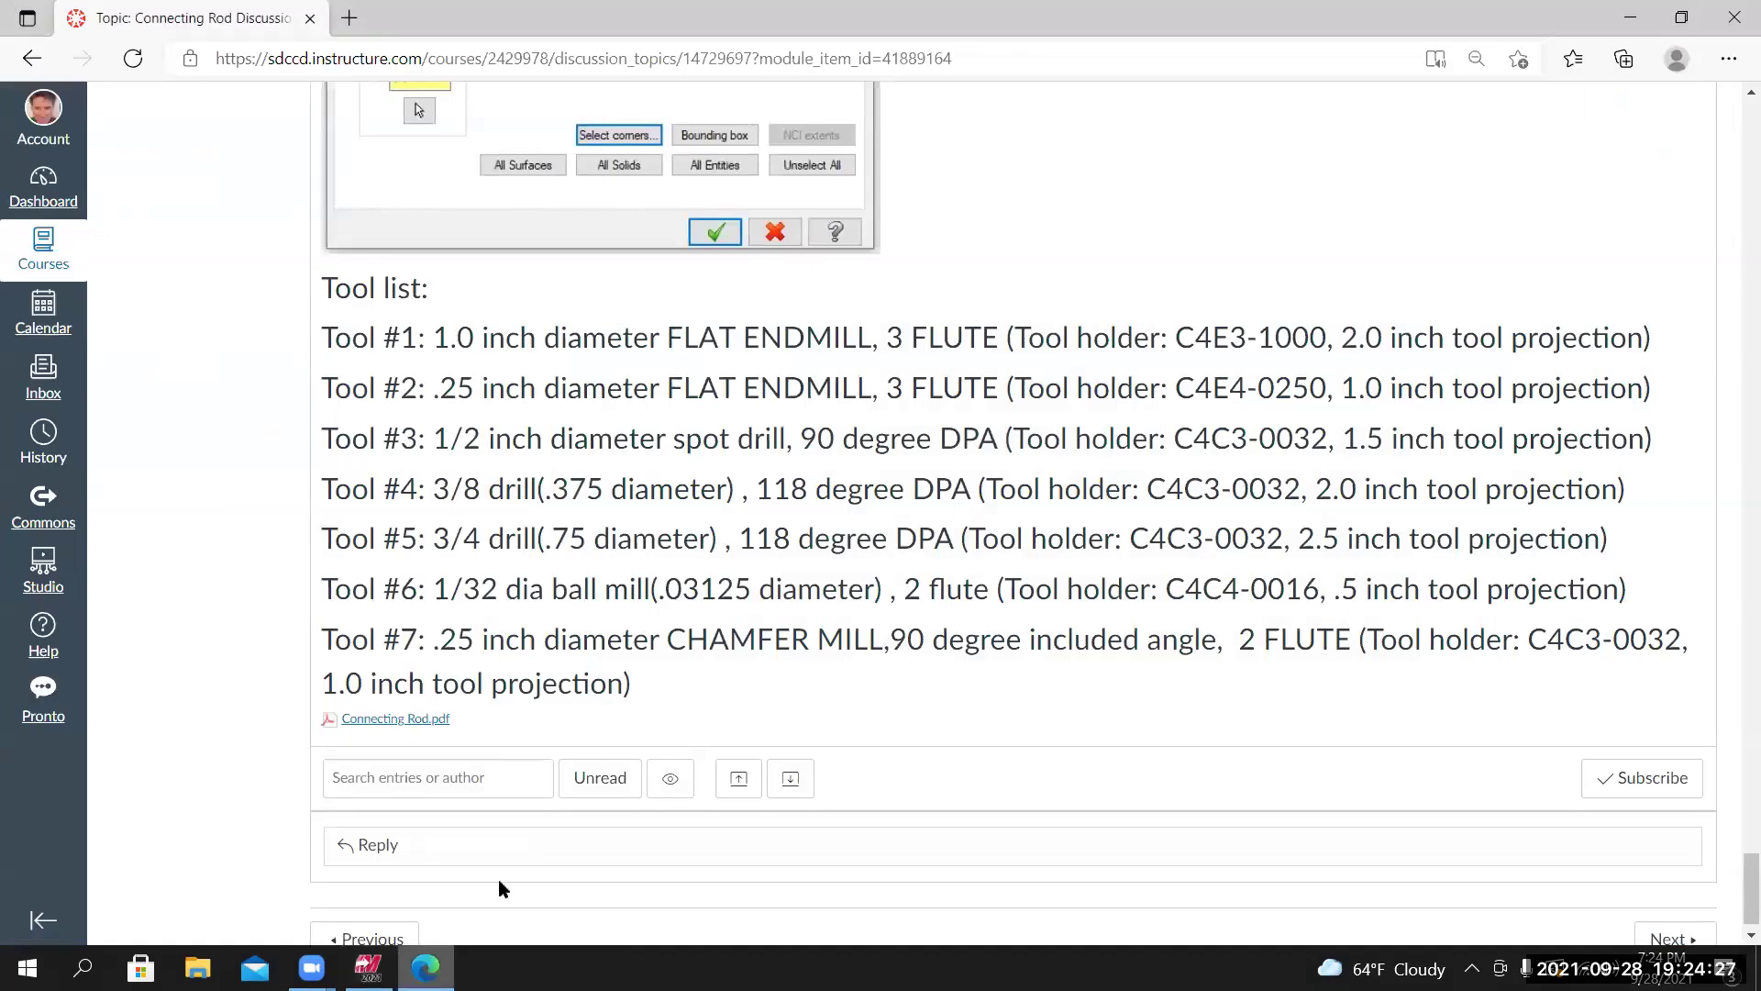
key(alt+Tab)
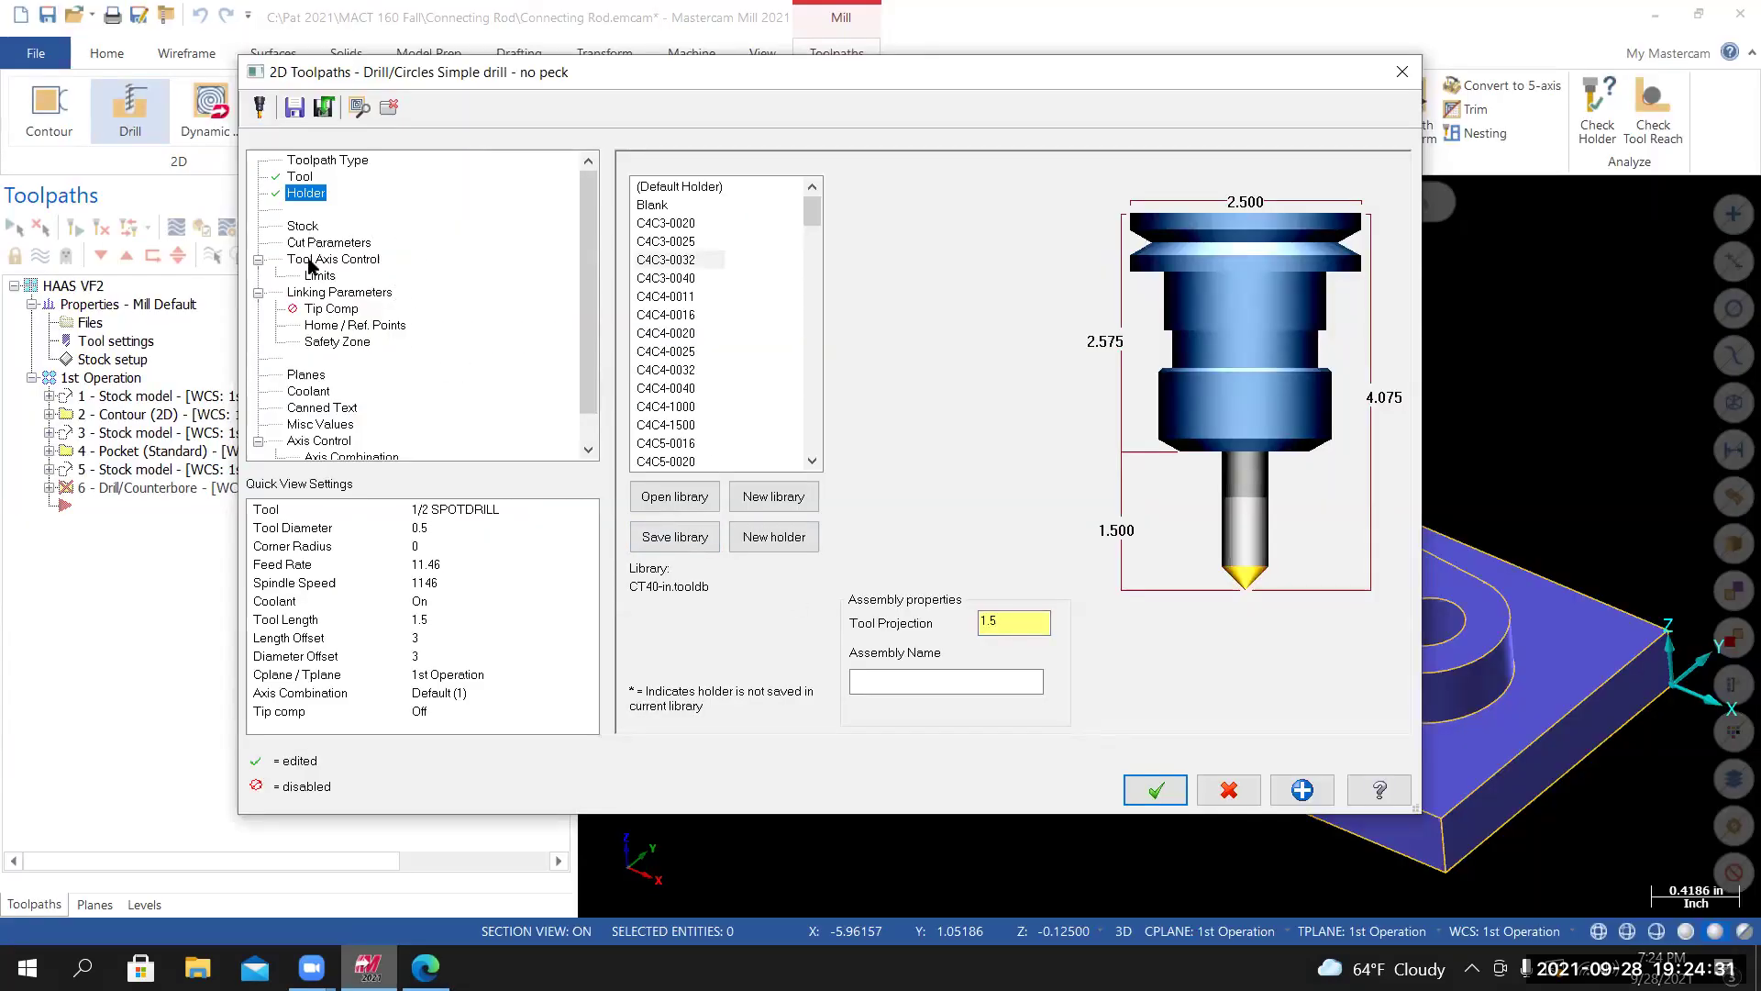
Review the drill cycle and dwell in the cut parameters, and enable the clearance height in the linking parameters.
click(338, 243)
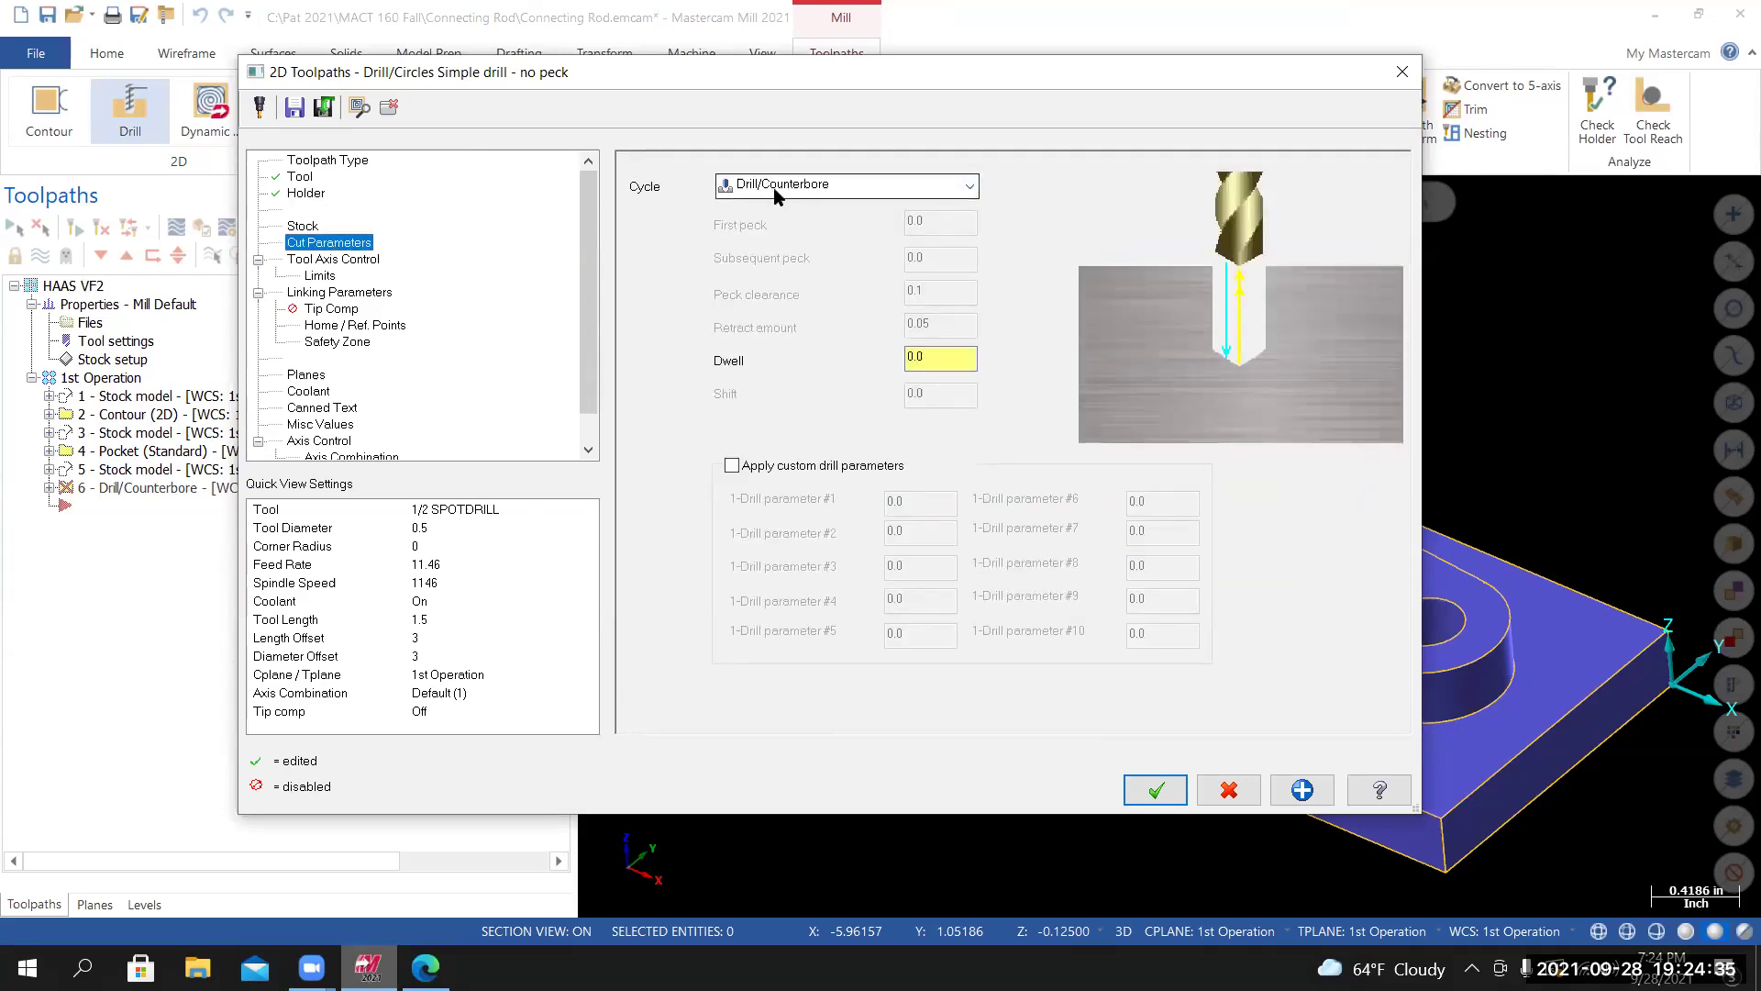
click(952, 362)
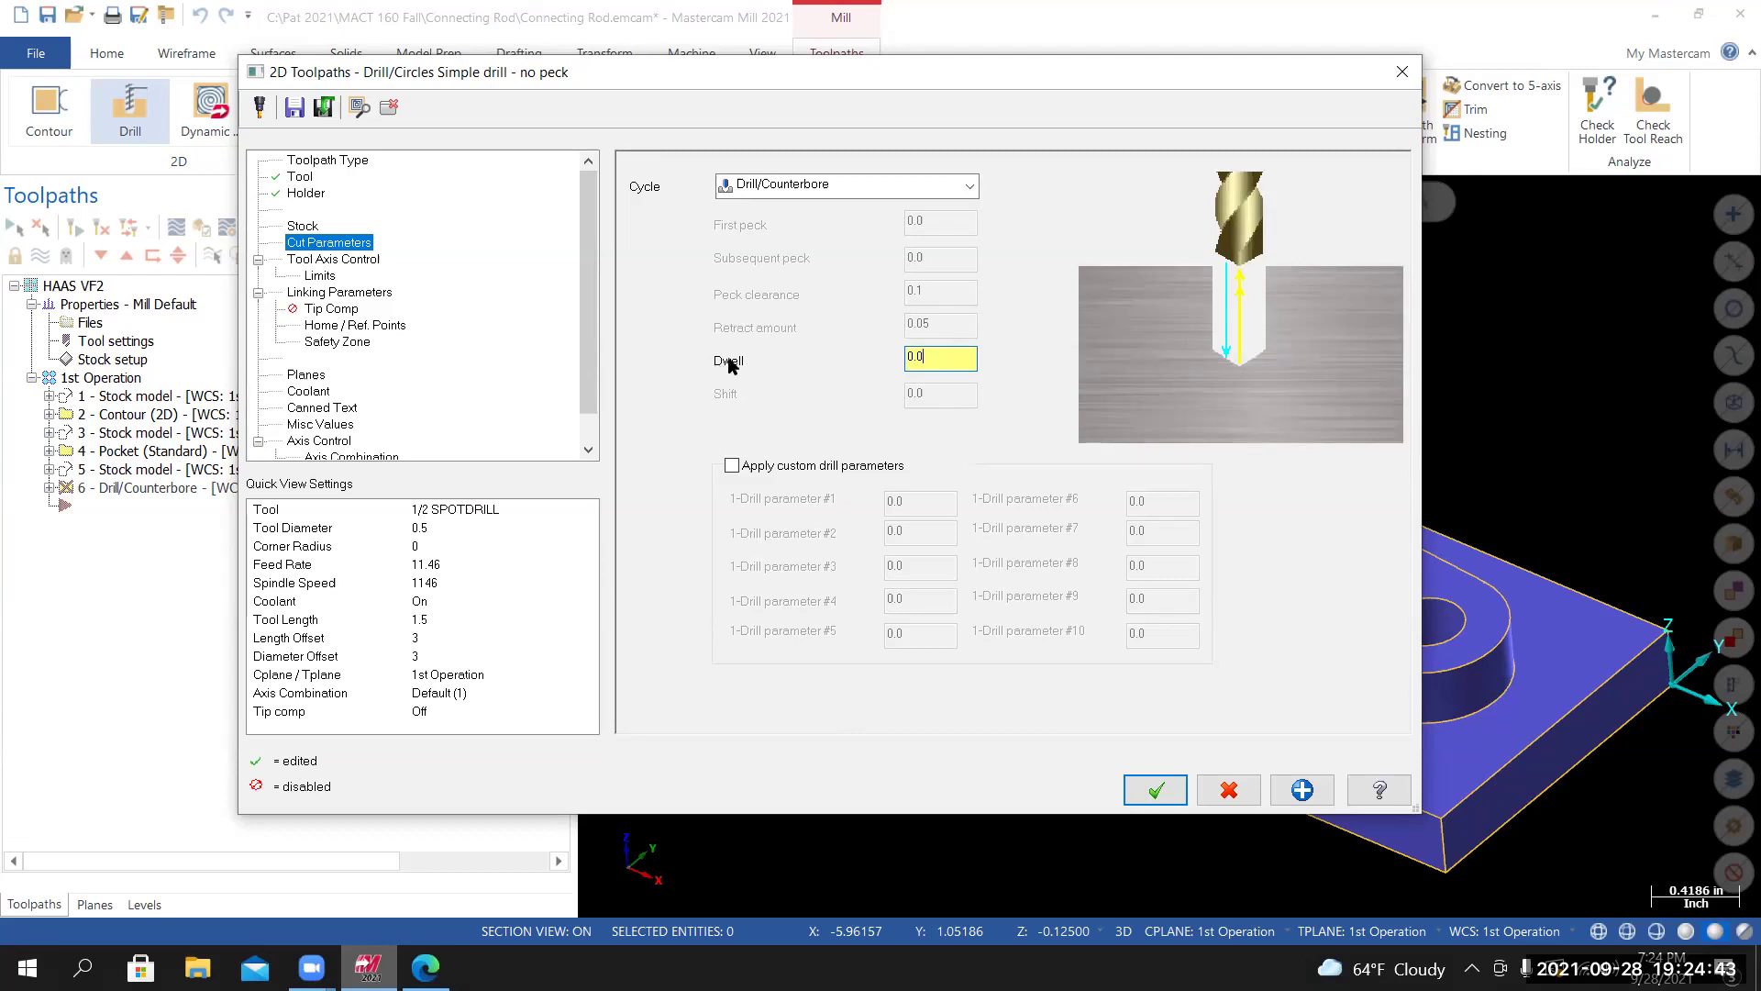
click(346, 293)
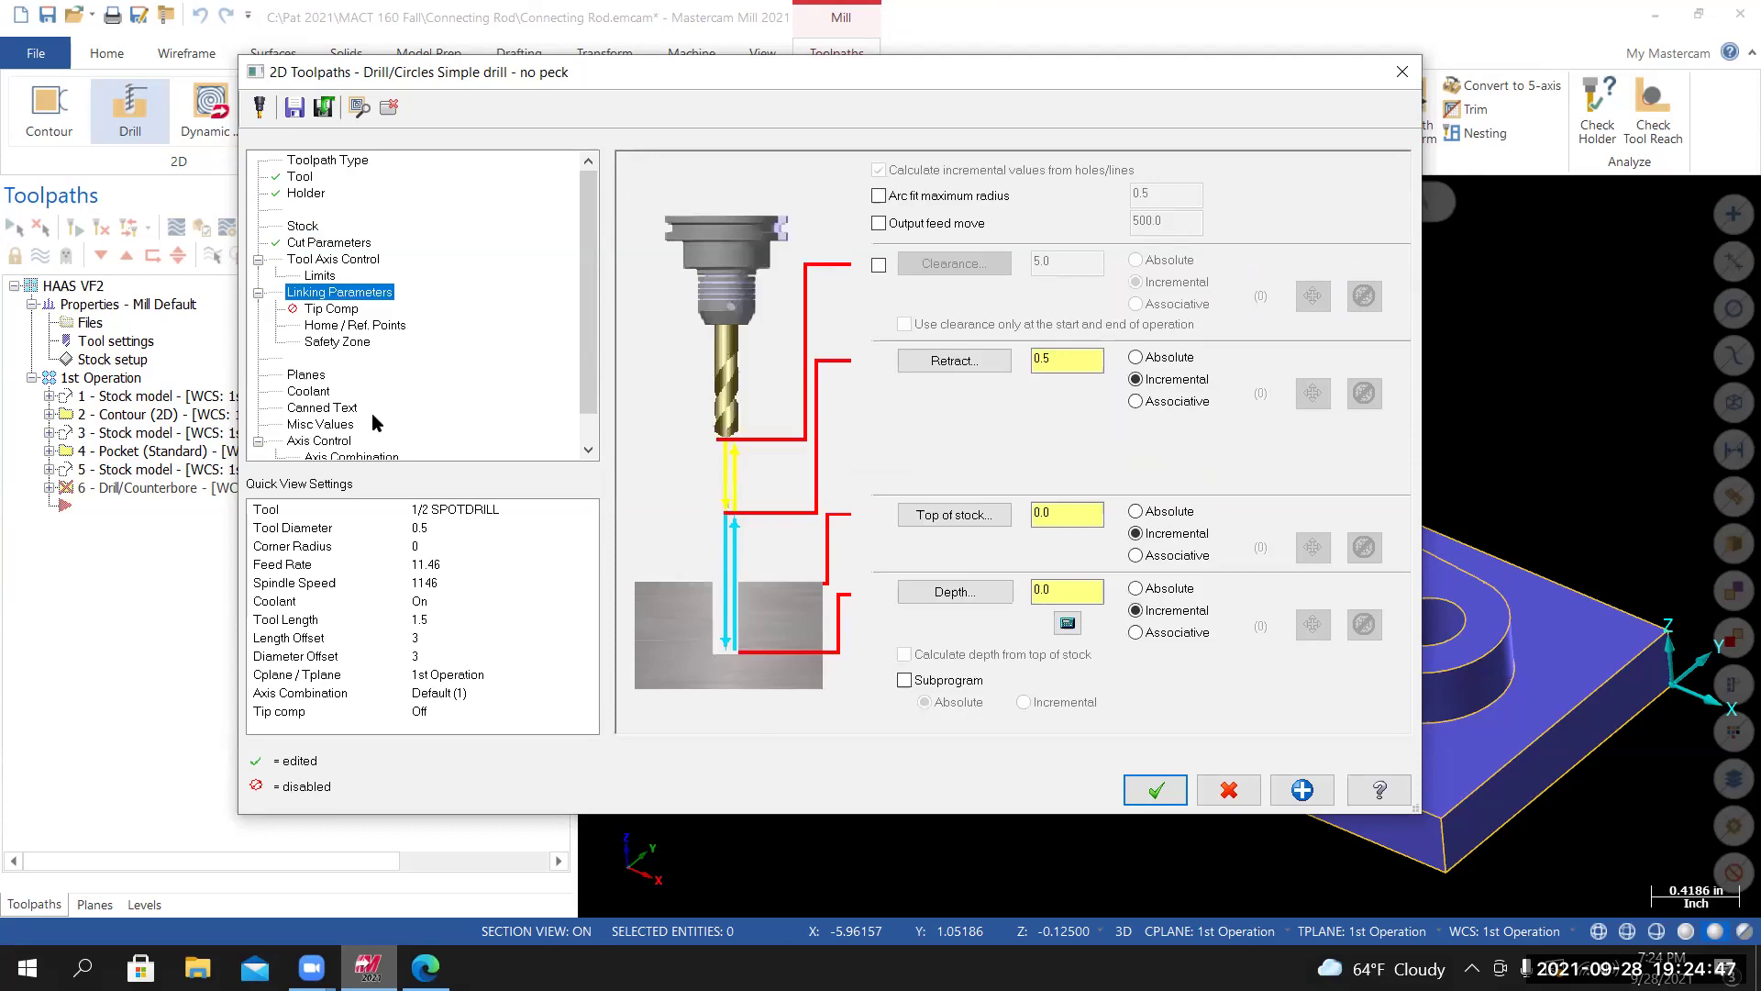
click(878, 266)
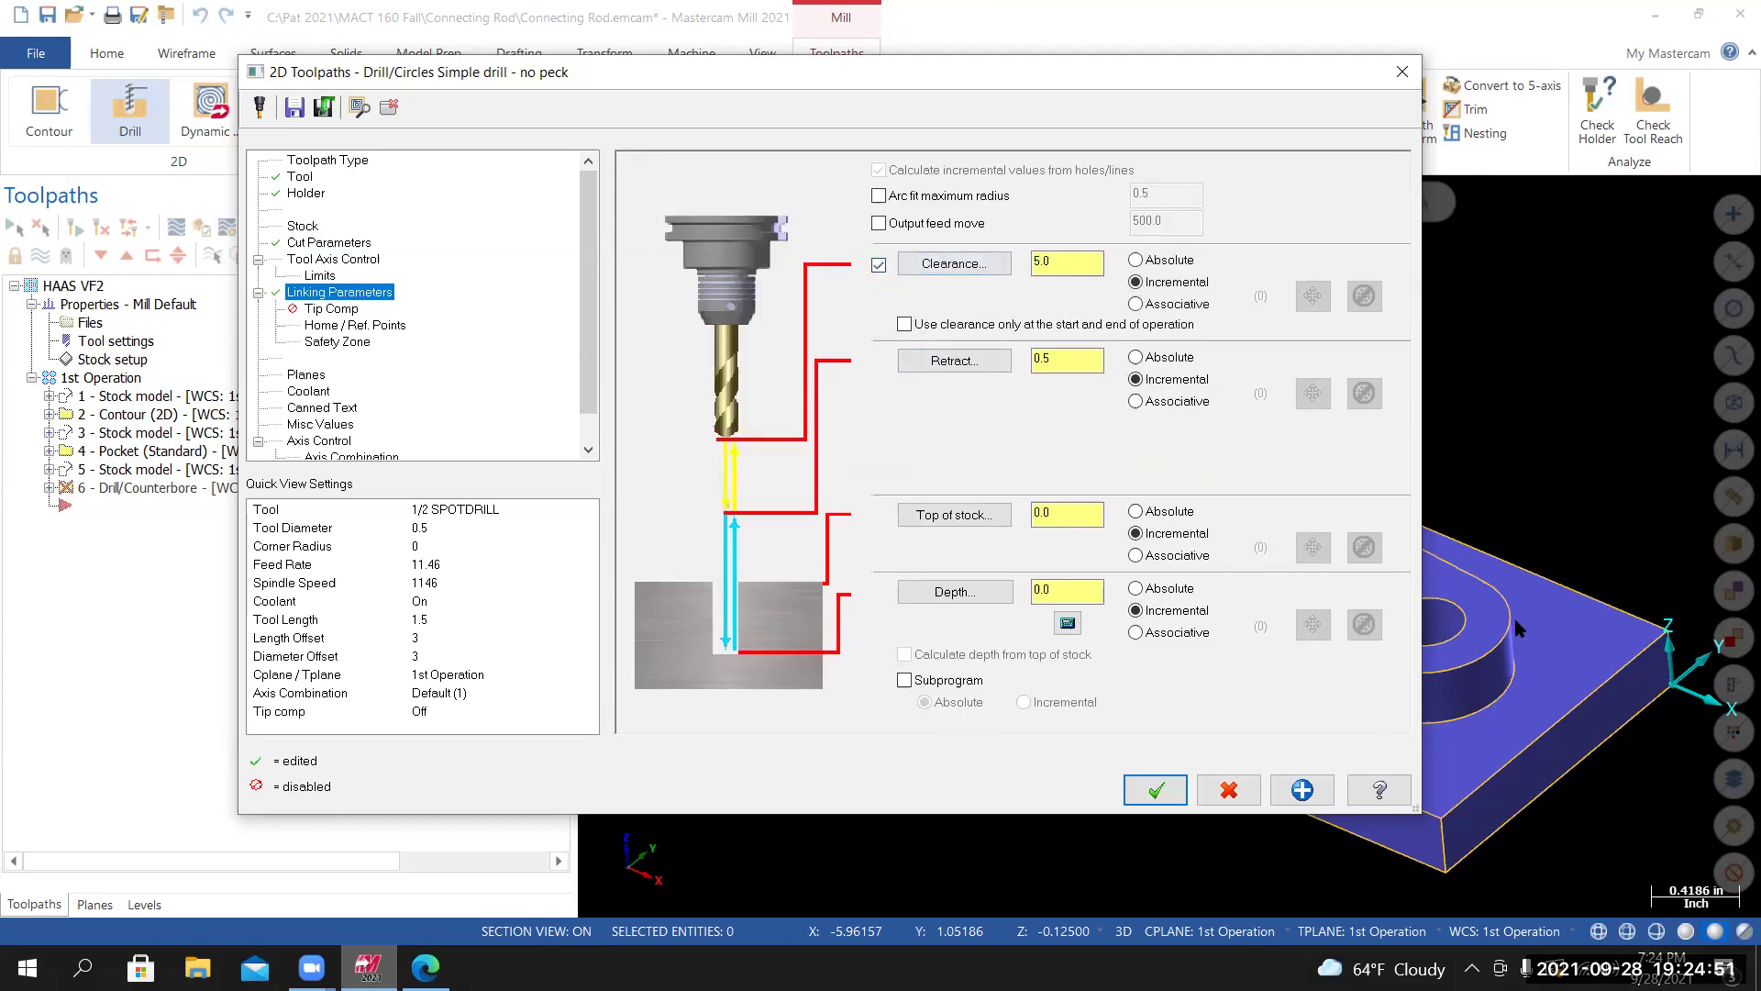
Set clearance to absolute 2.625, used only at the start and end of the operation, and set retract to 0.1 incremental.
click(1135, 260)
click(956, 263)
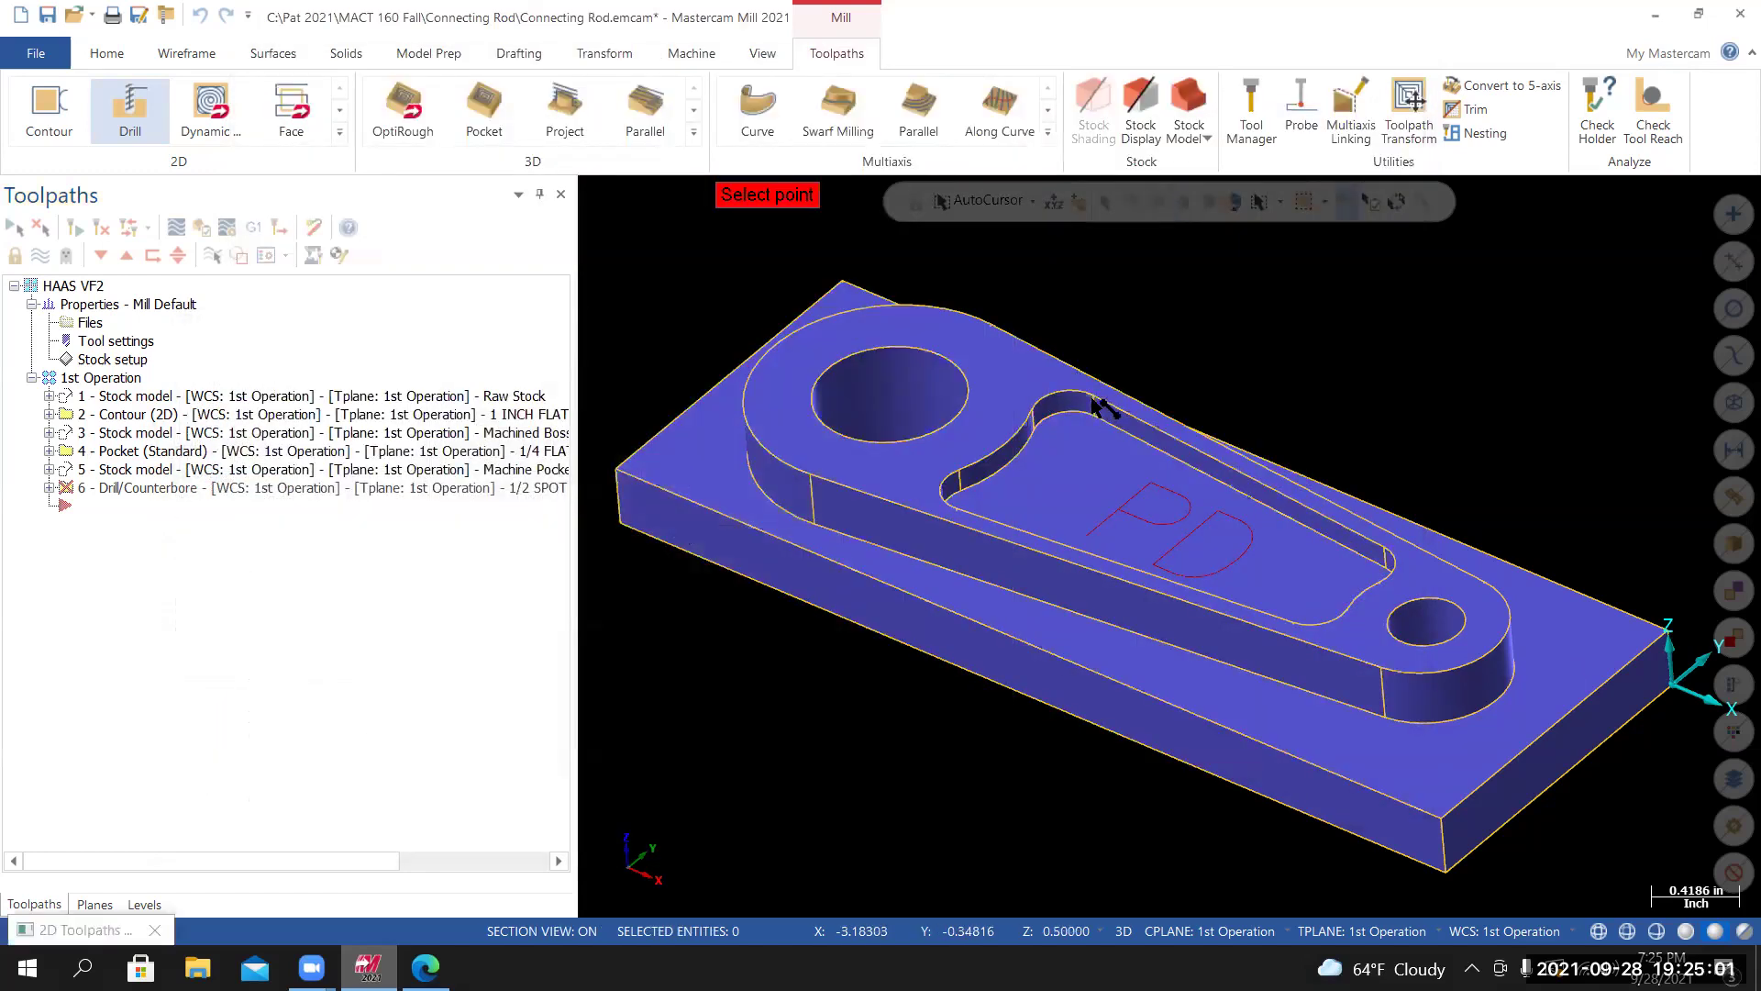
click(960, 468)
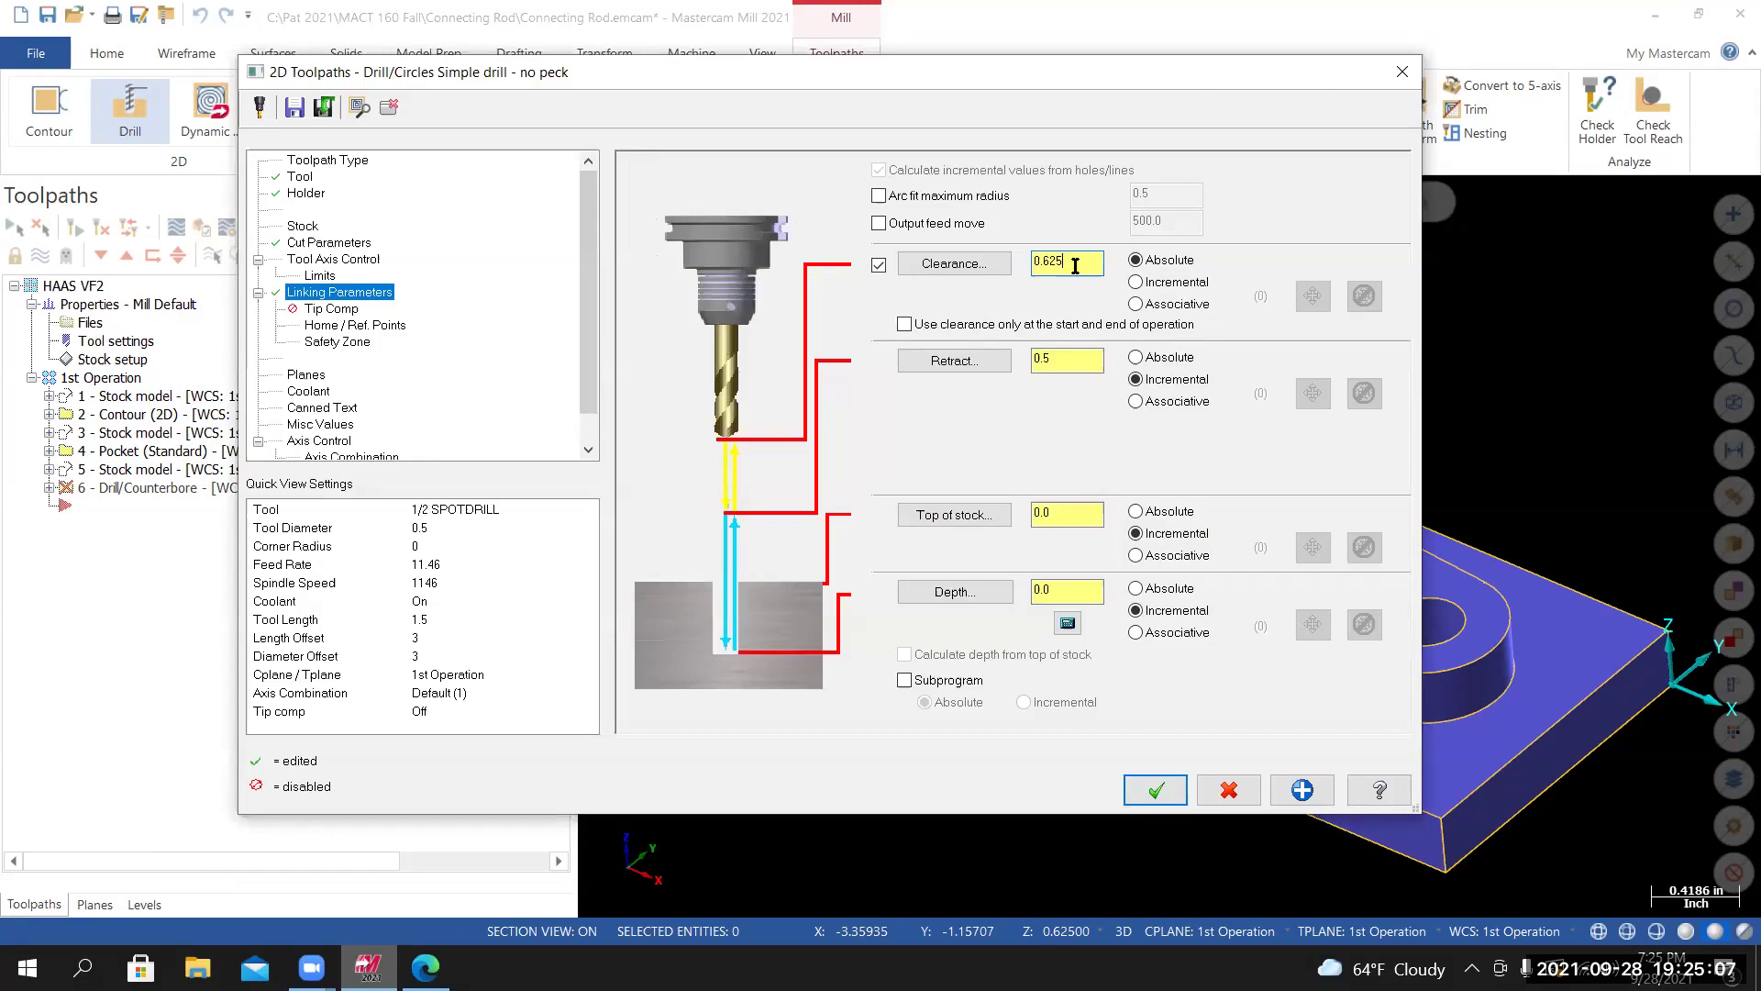
text(2)
key(Return)
click(907, 327)
drag(1064, 362, 868, 367)
text(.1)
key(Return)
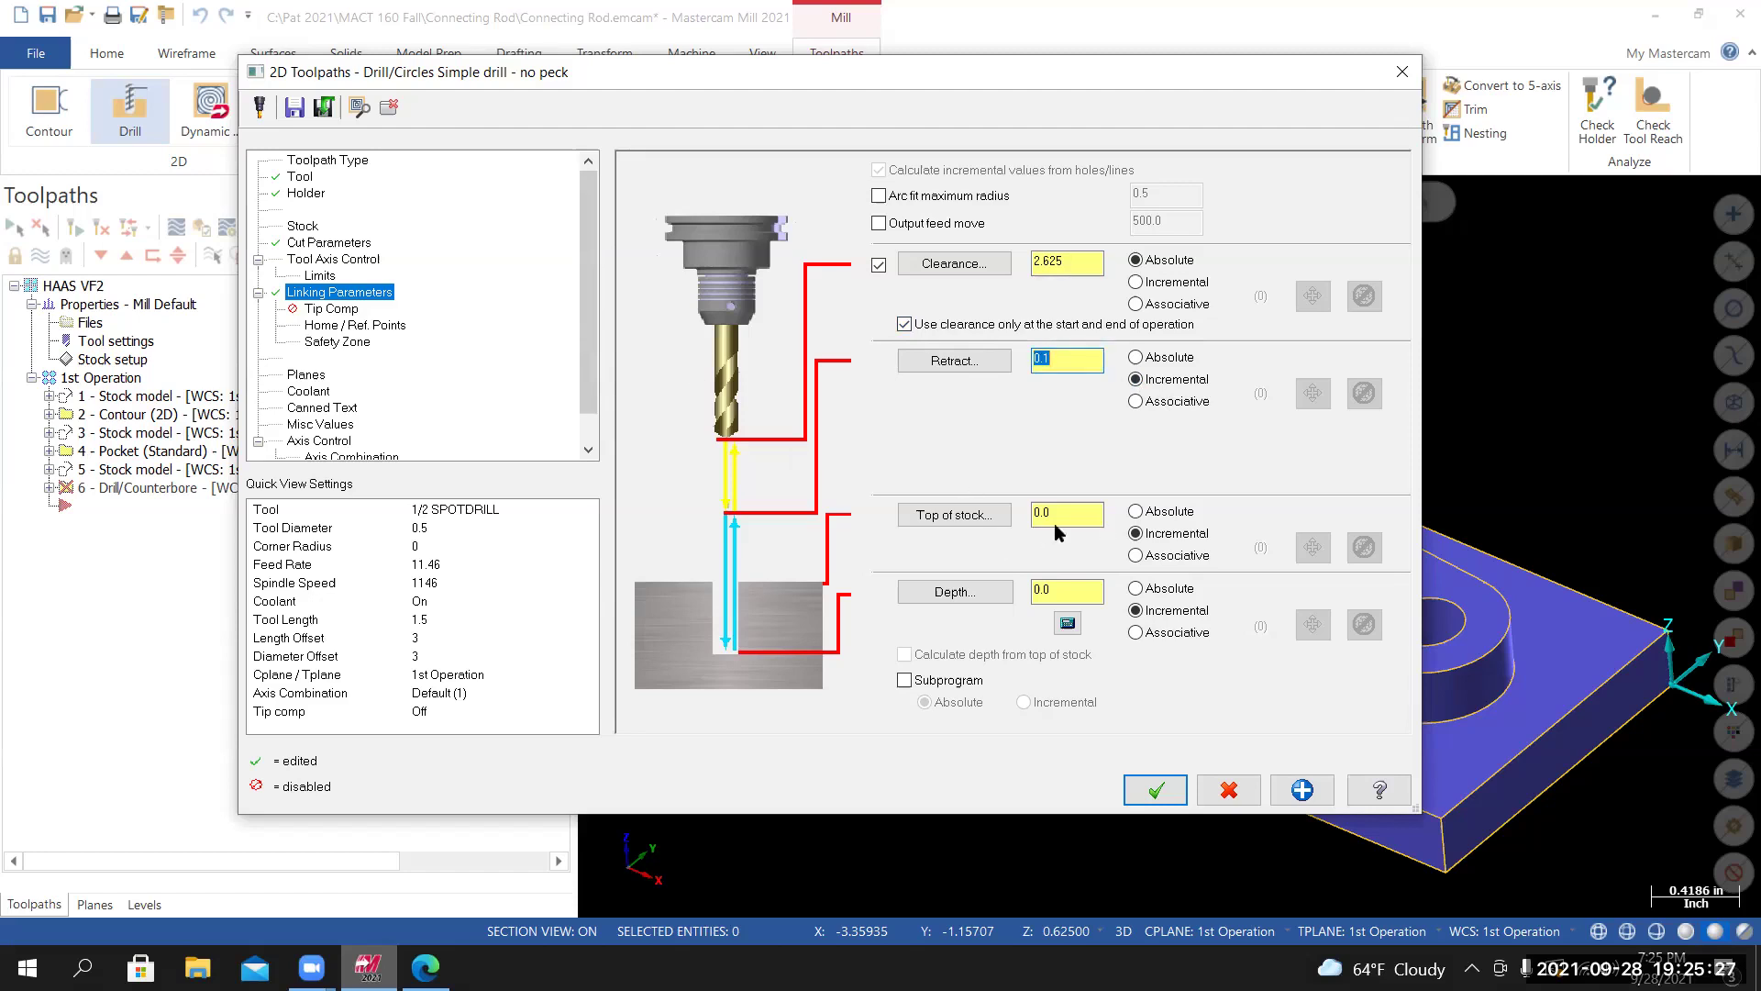
Switch top of stock and depth to absolute and set both to 0.625, picking the boss's top face for the stock.
click(1137, 512)
click(966, 524)
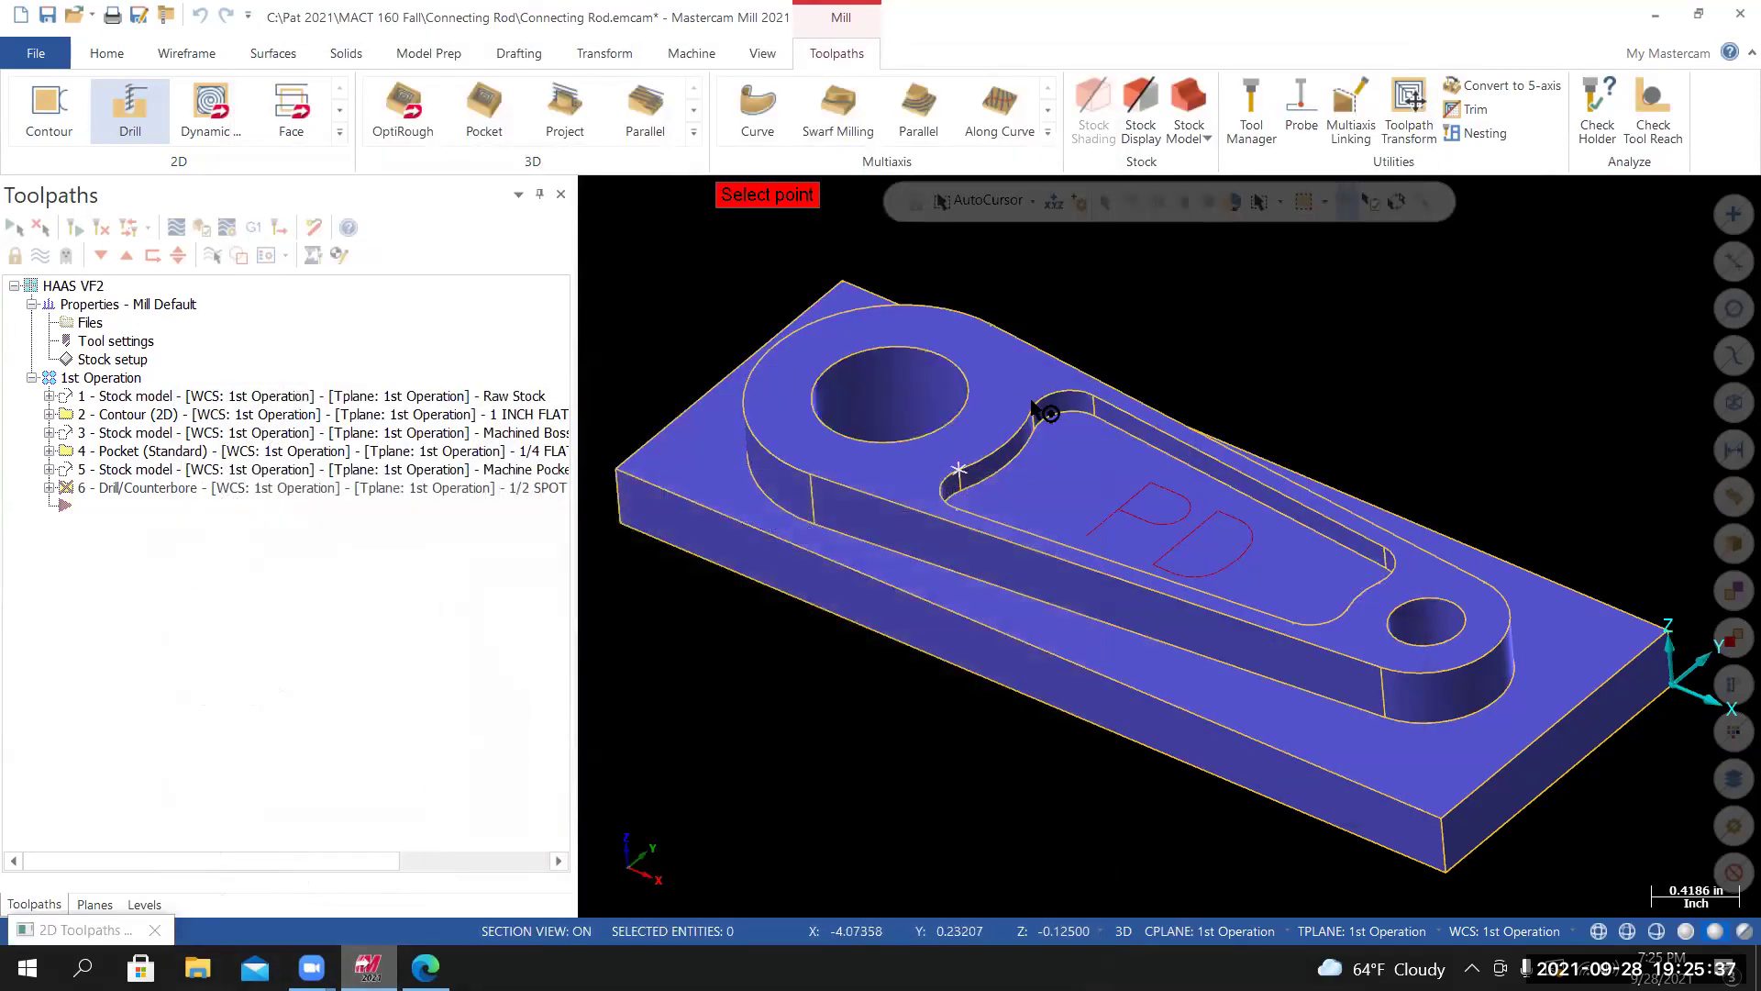
click(969, 383)
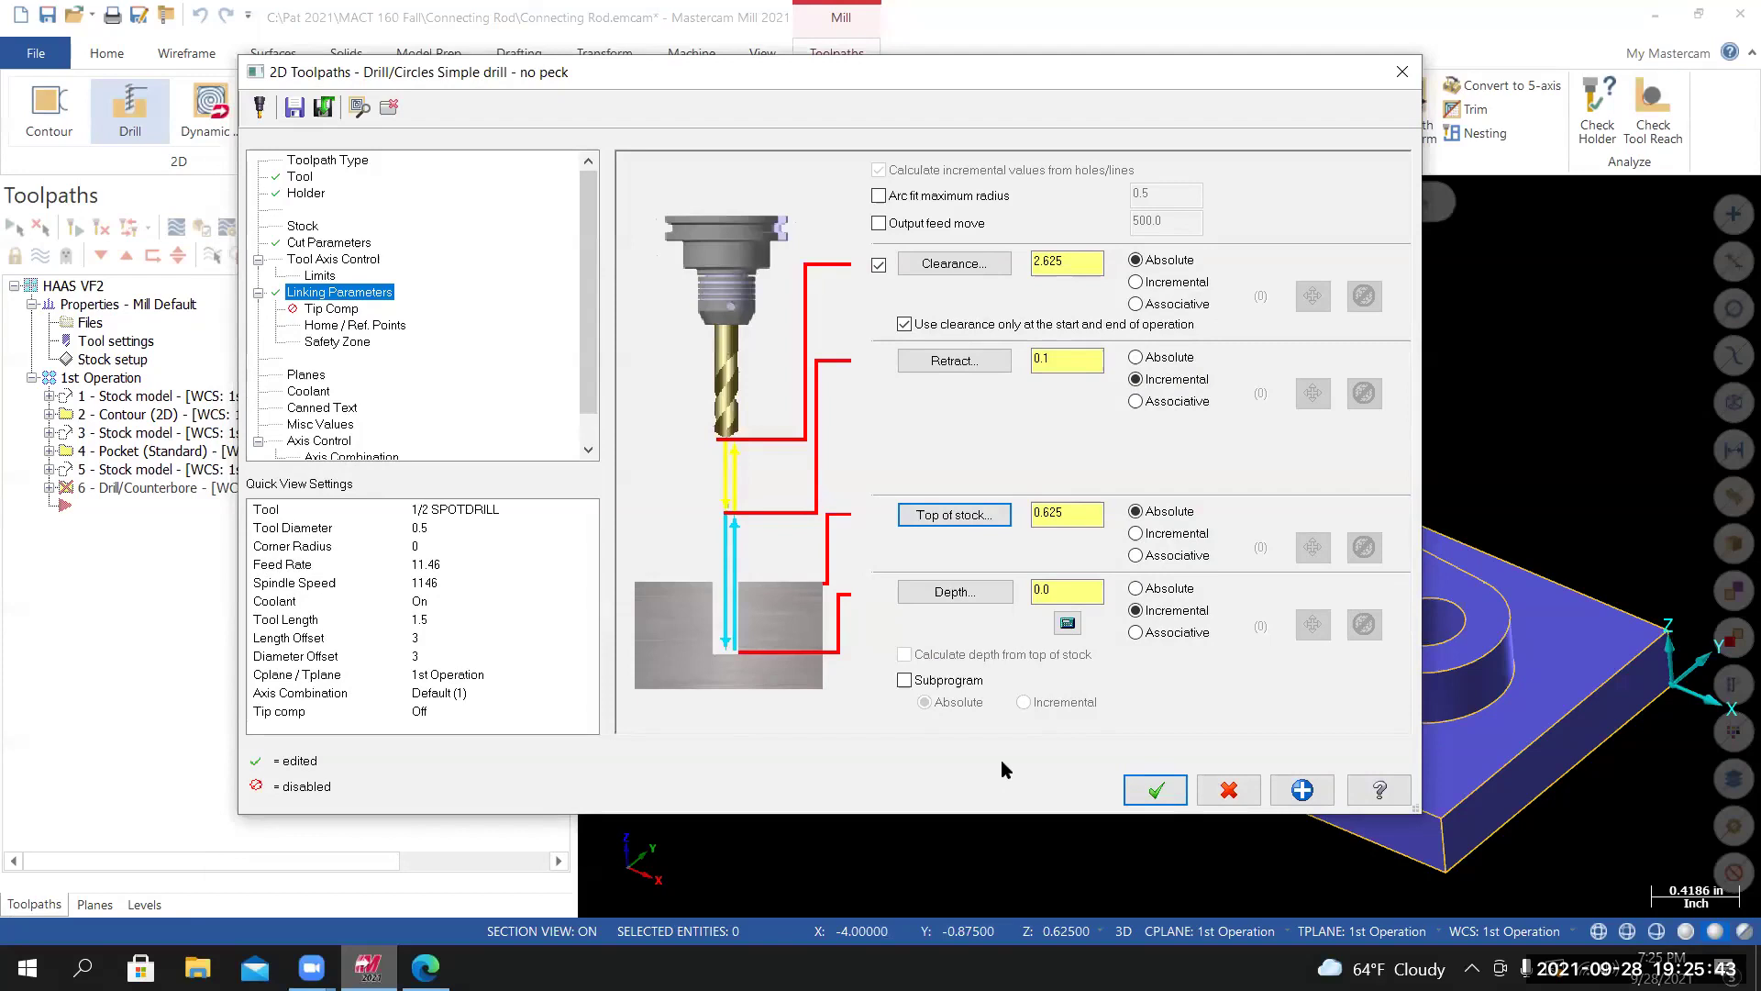
click(1135, 588)
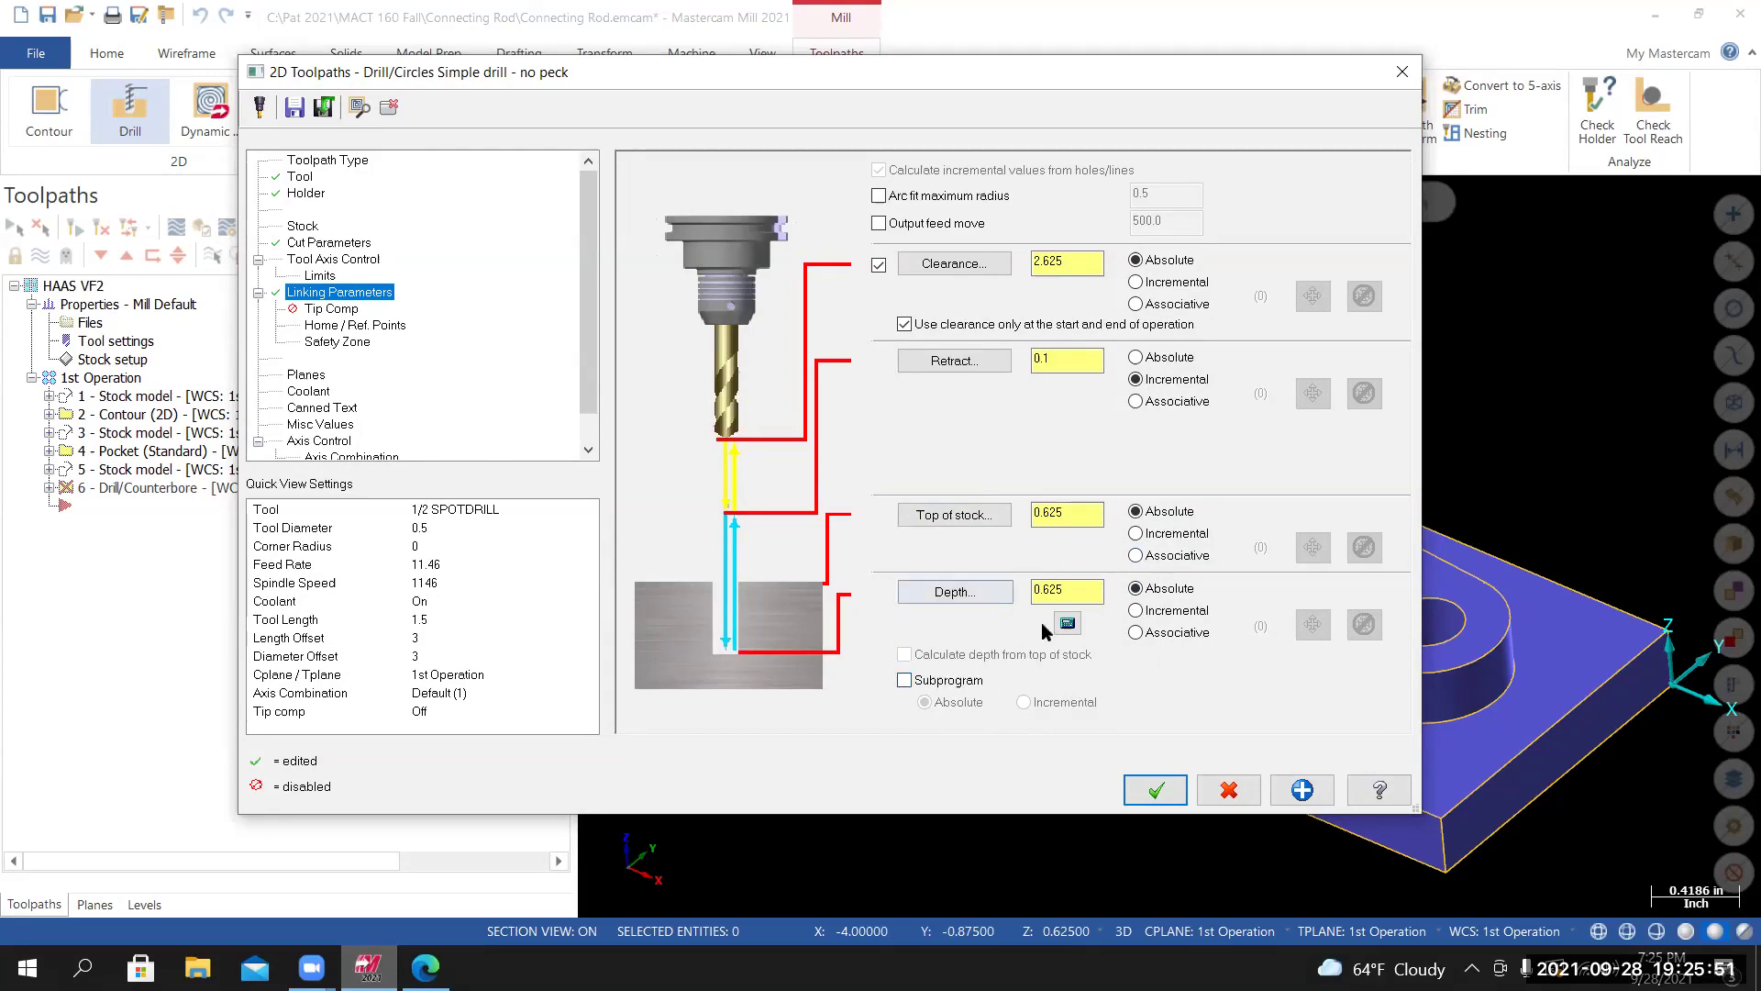
Check the pilot hole diameter in the toolpath instructions on the browser's assignment page, returning to Mastercam.
click(426, 969)
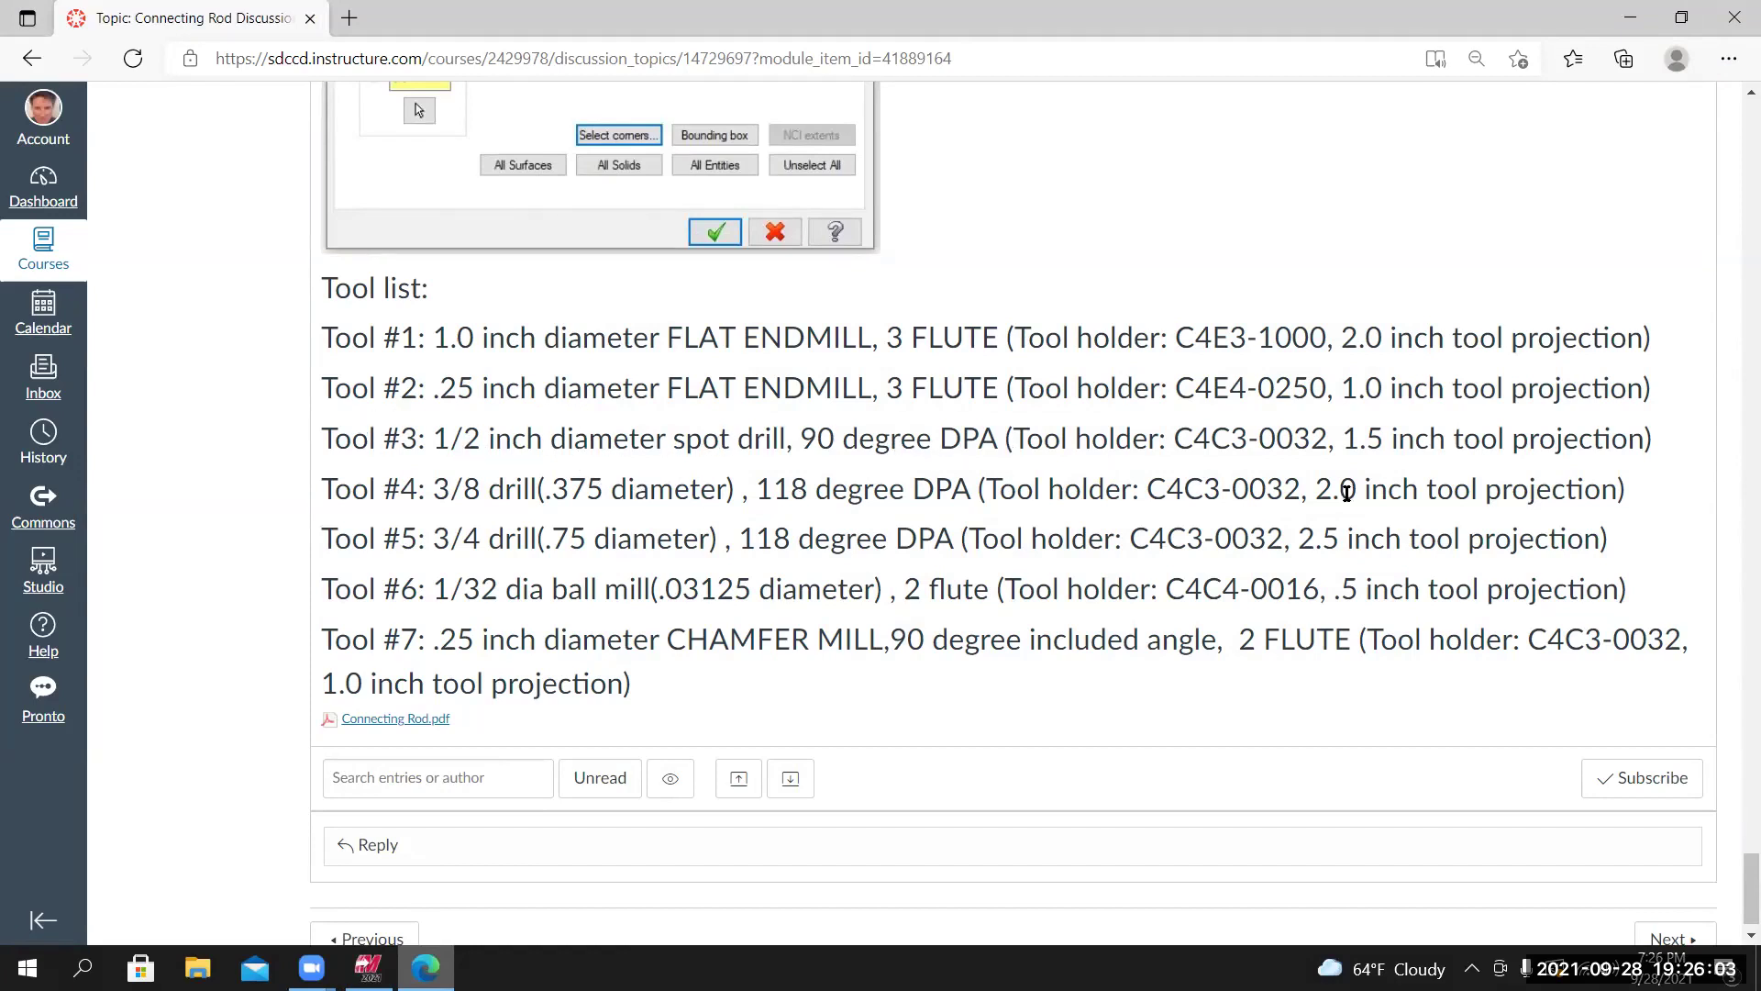
scroll(1736, 646, up, 9)
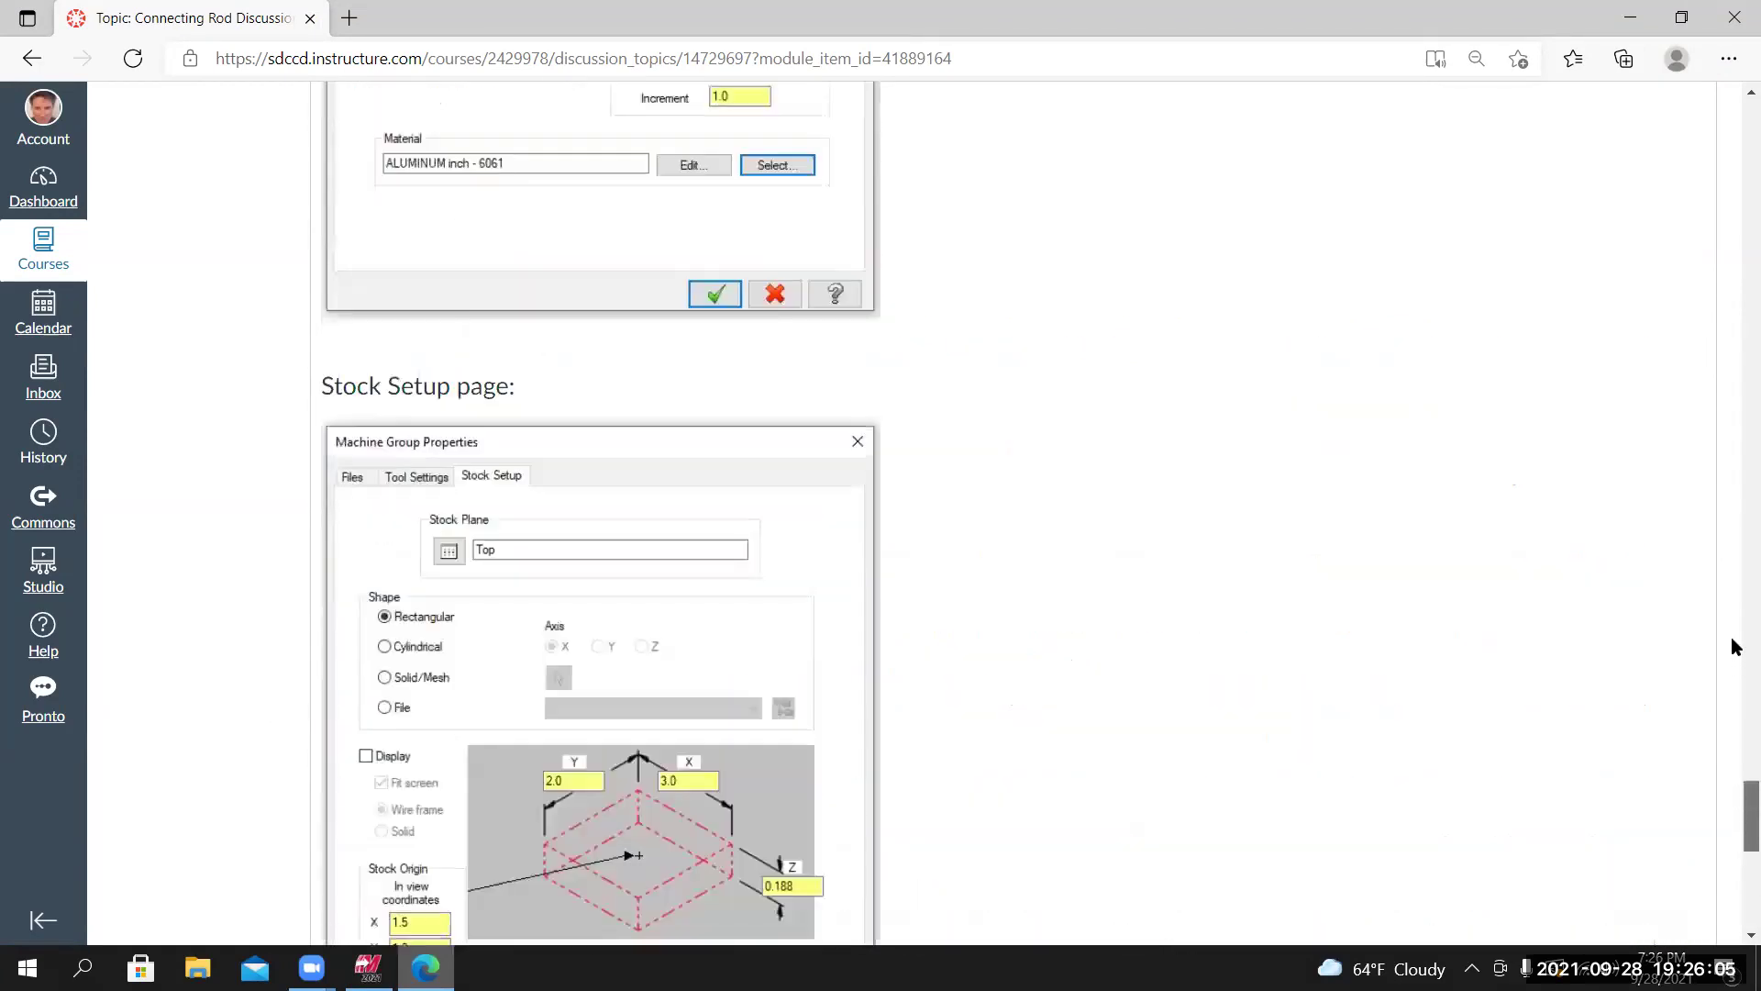
scroll(1736, 647, up, 6)
scroll(495, 653, up, 15)
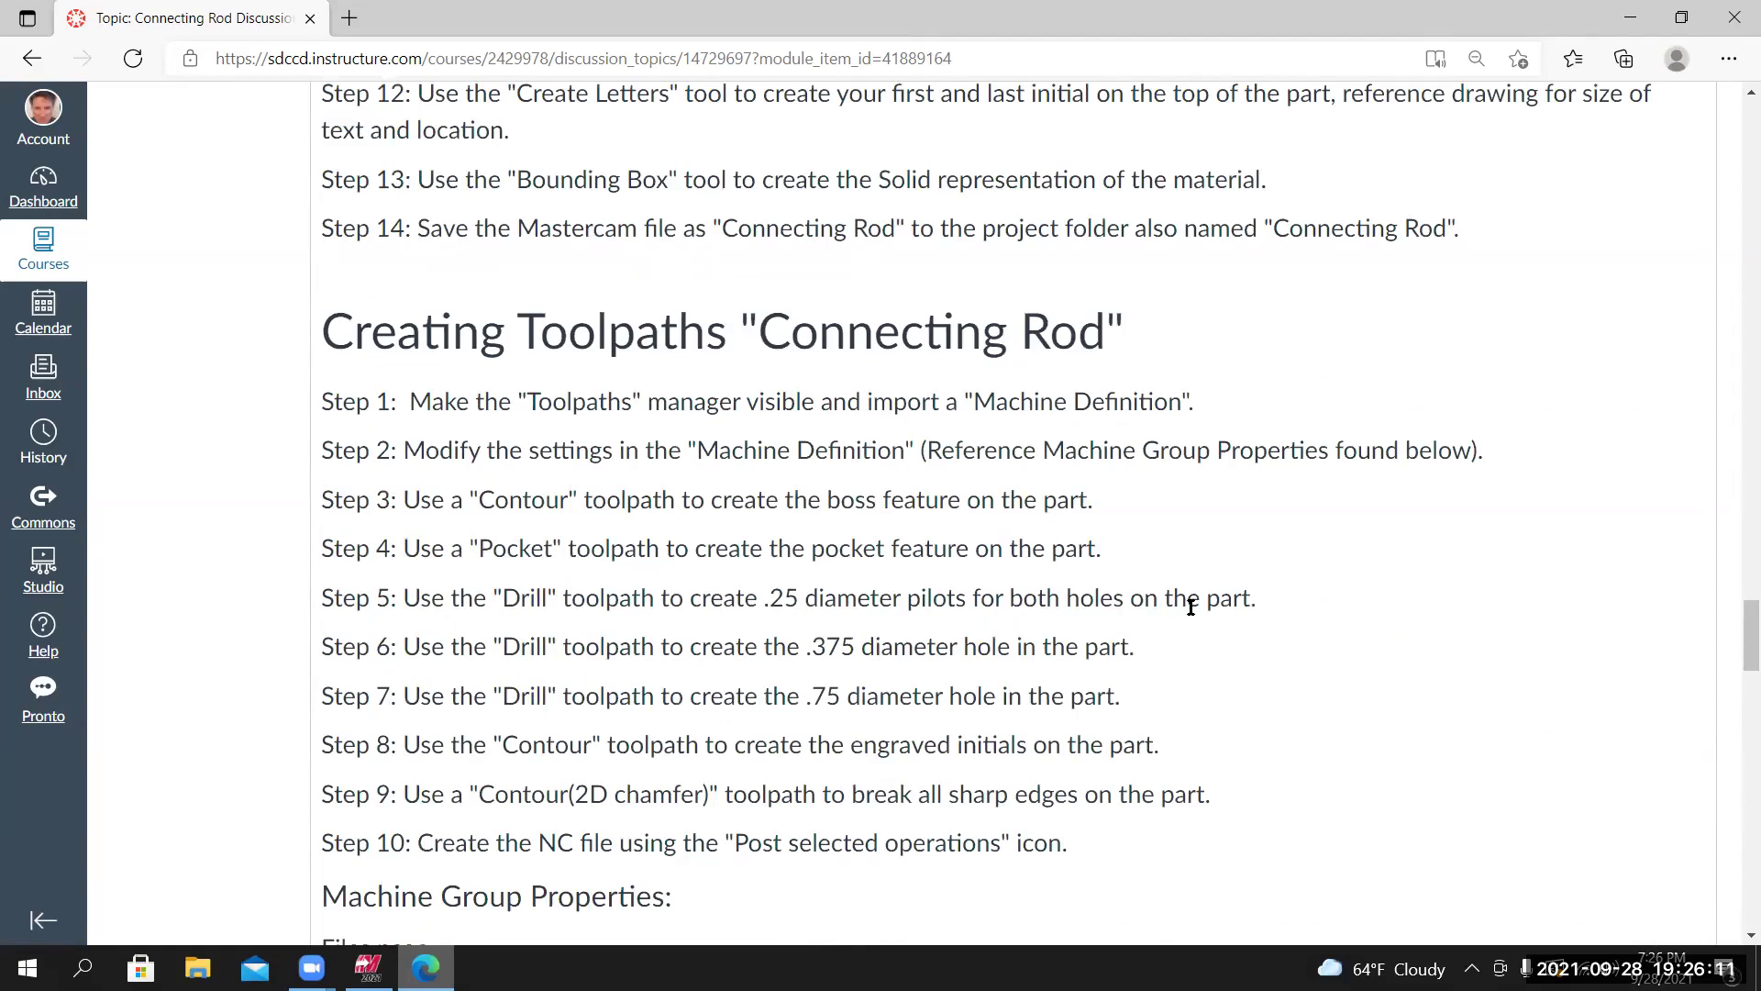
click(369, 968)
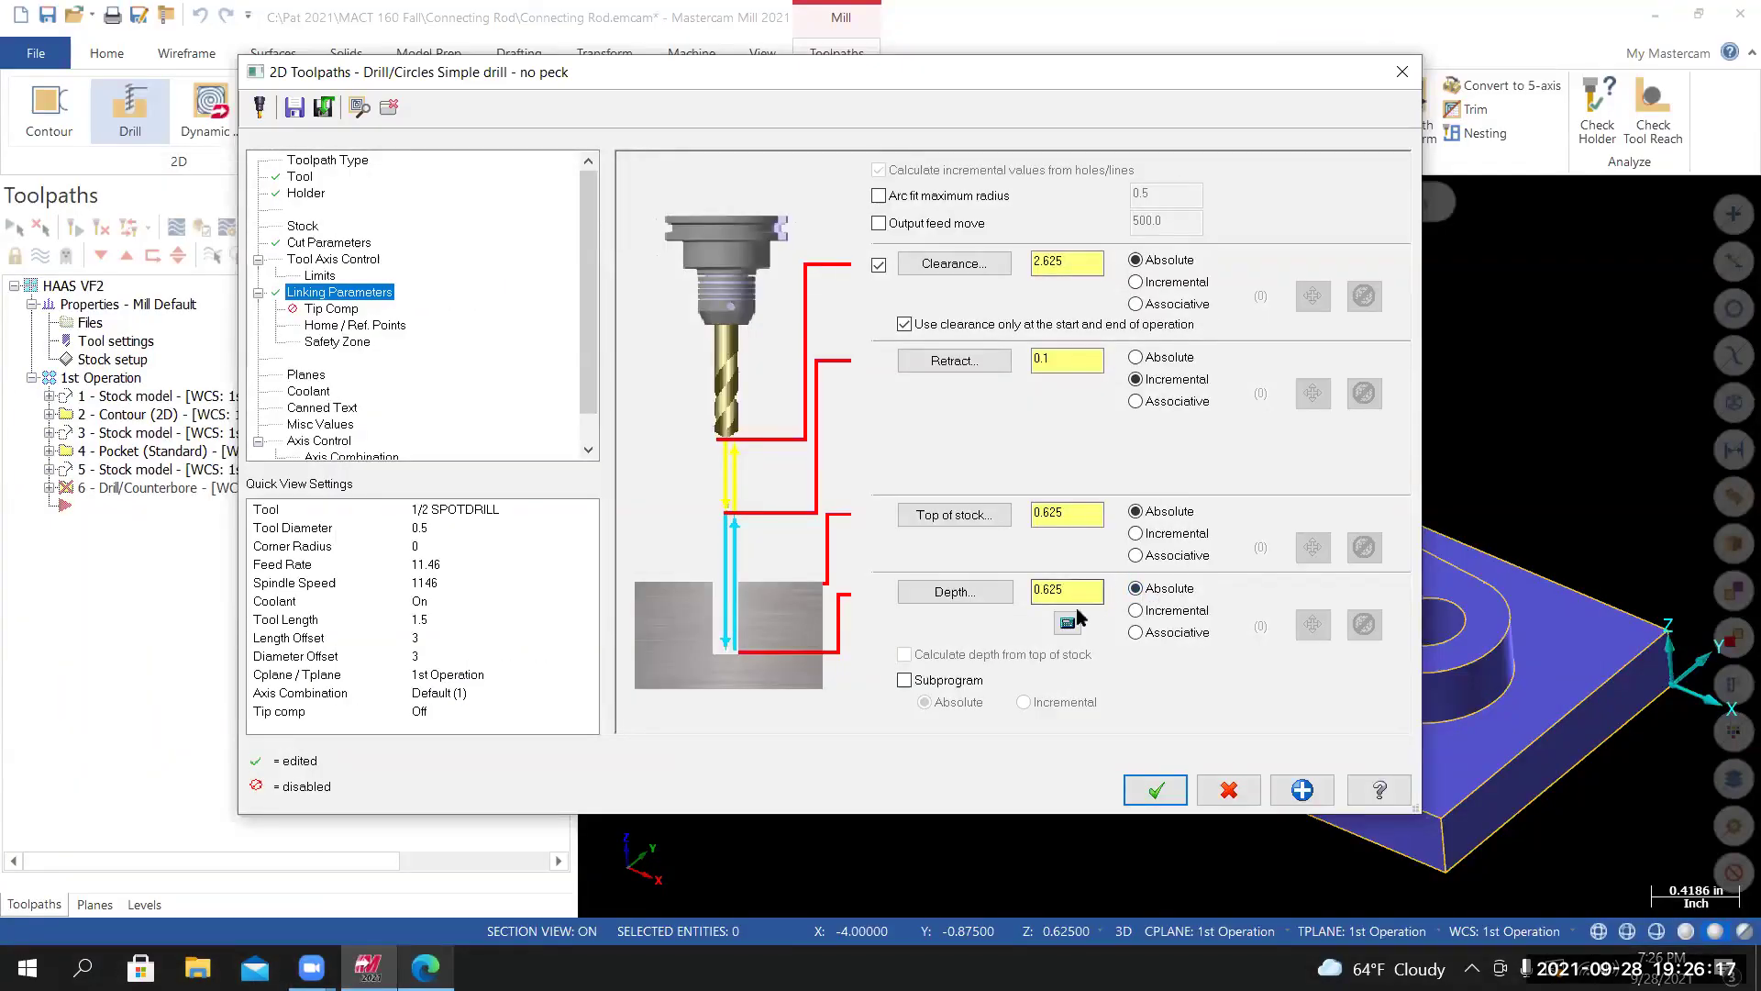
Calculate the spot drill depth for a .25 finish diameter, bringing the absolute depth to 0.5, and accept the drill operation.
click(1067, 624)
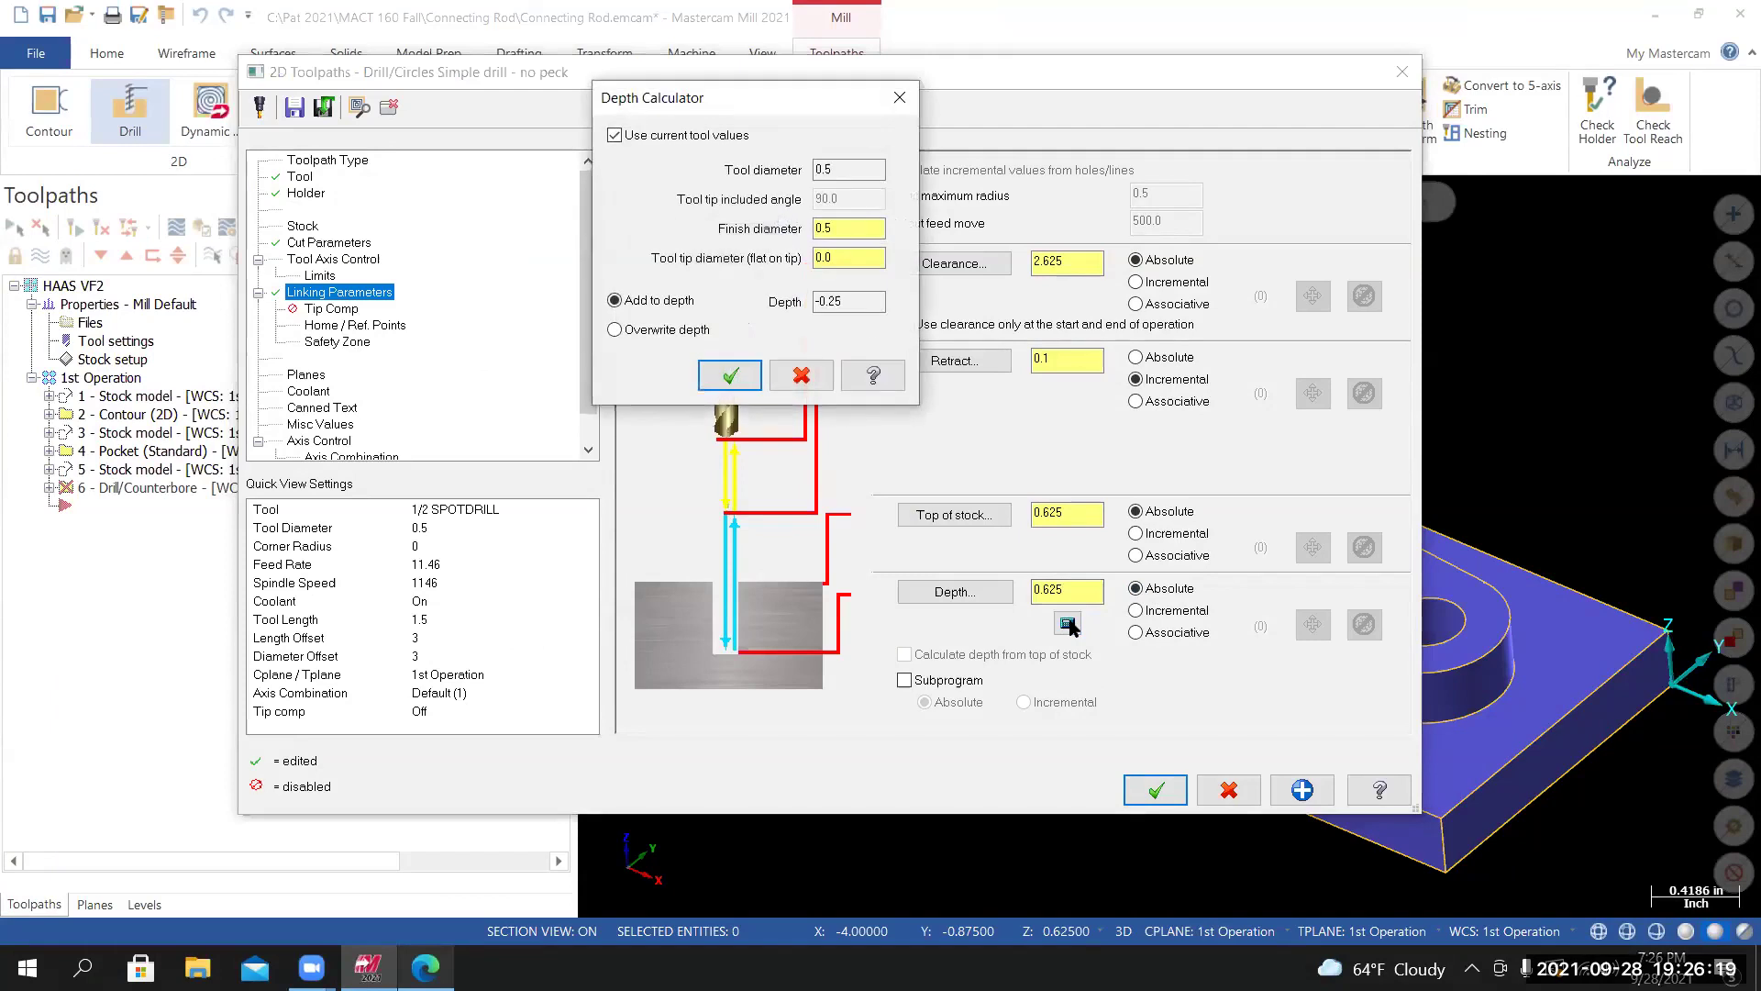
click(615, 332)
double_click(830, 228)
key(Tab)
click(731, 377)
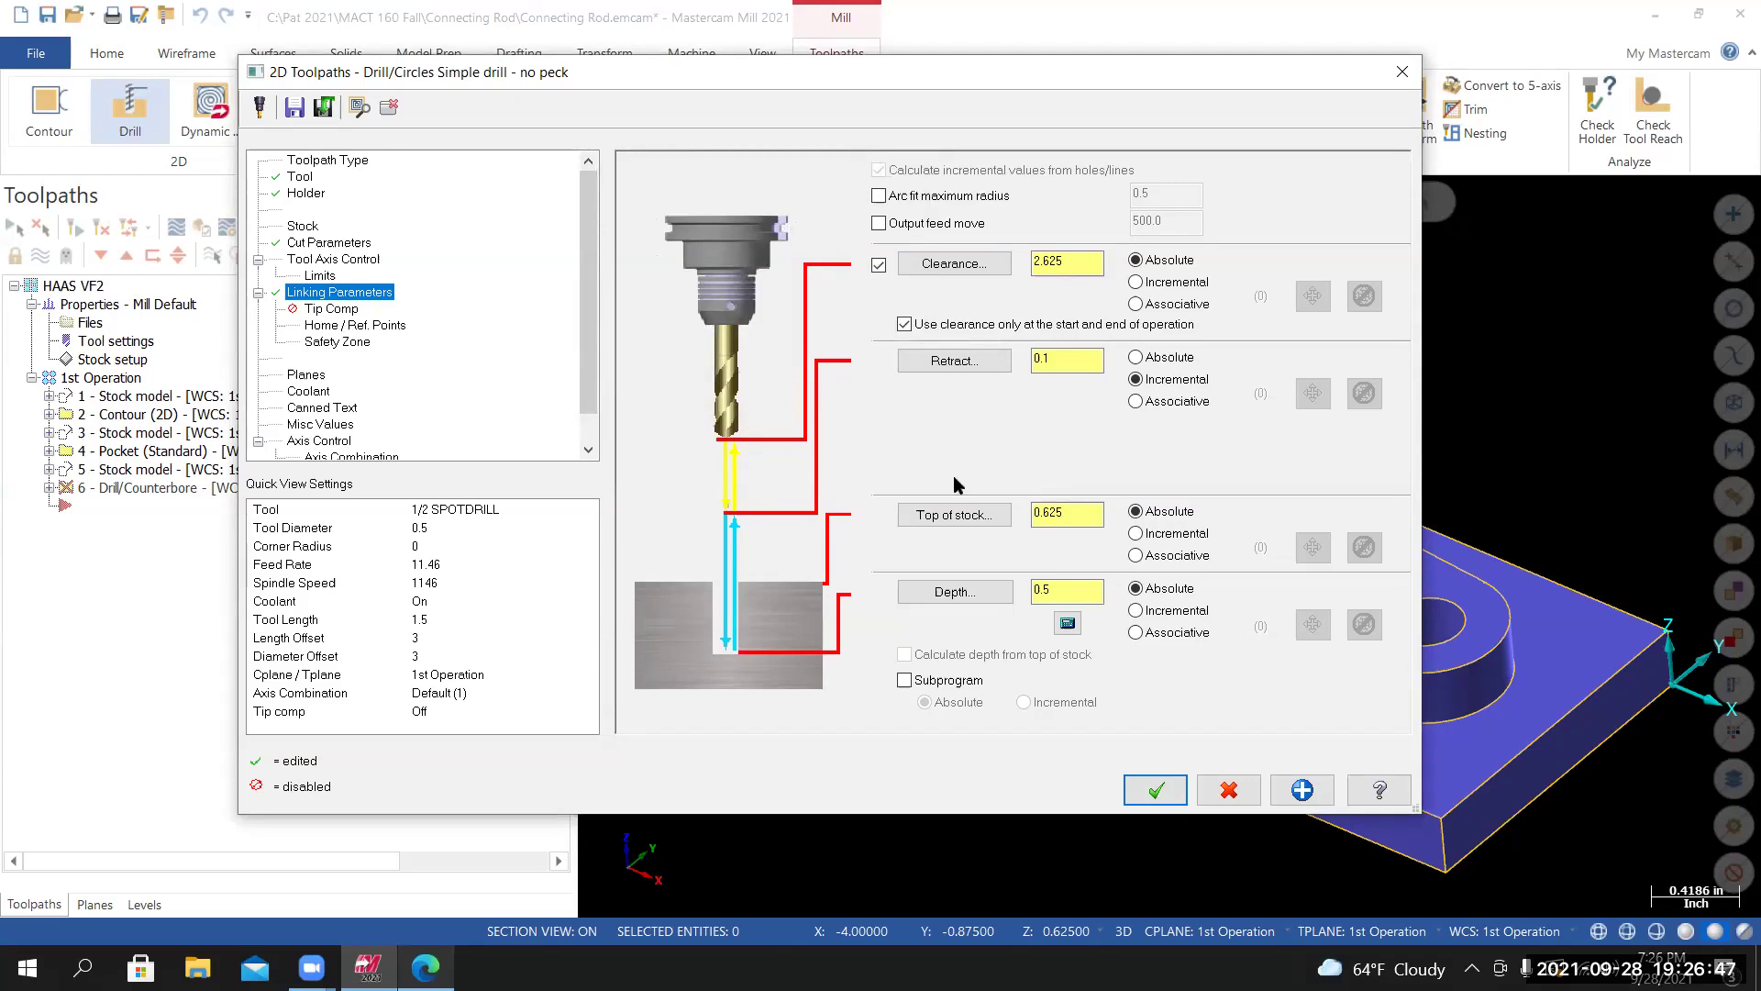
click(1155, 791)
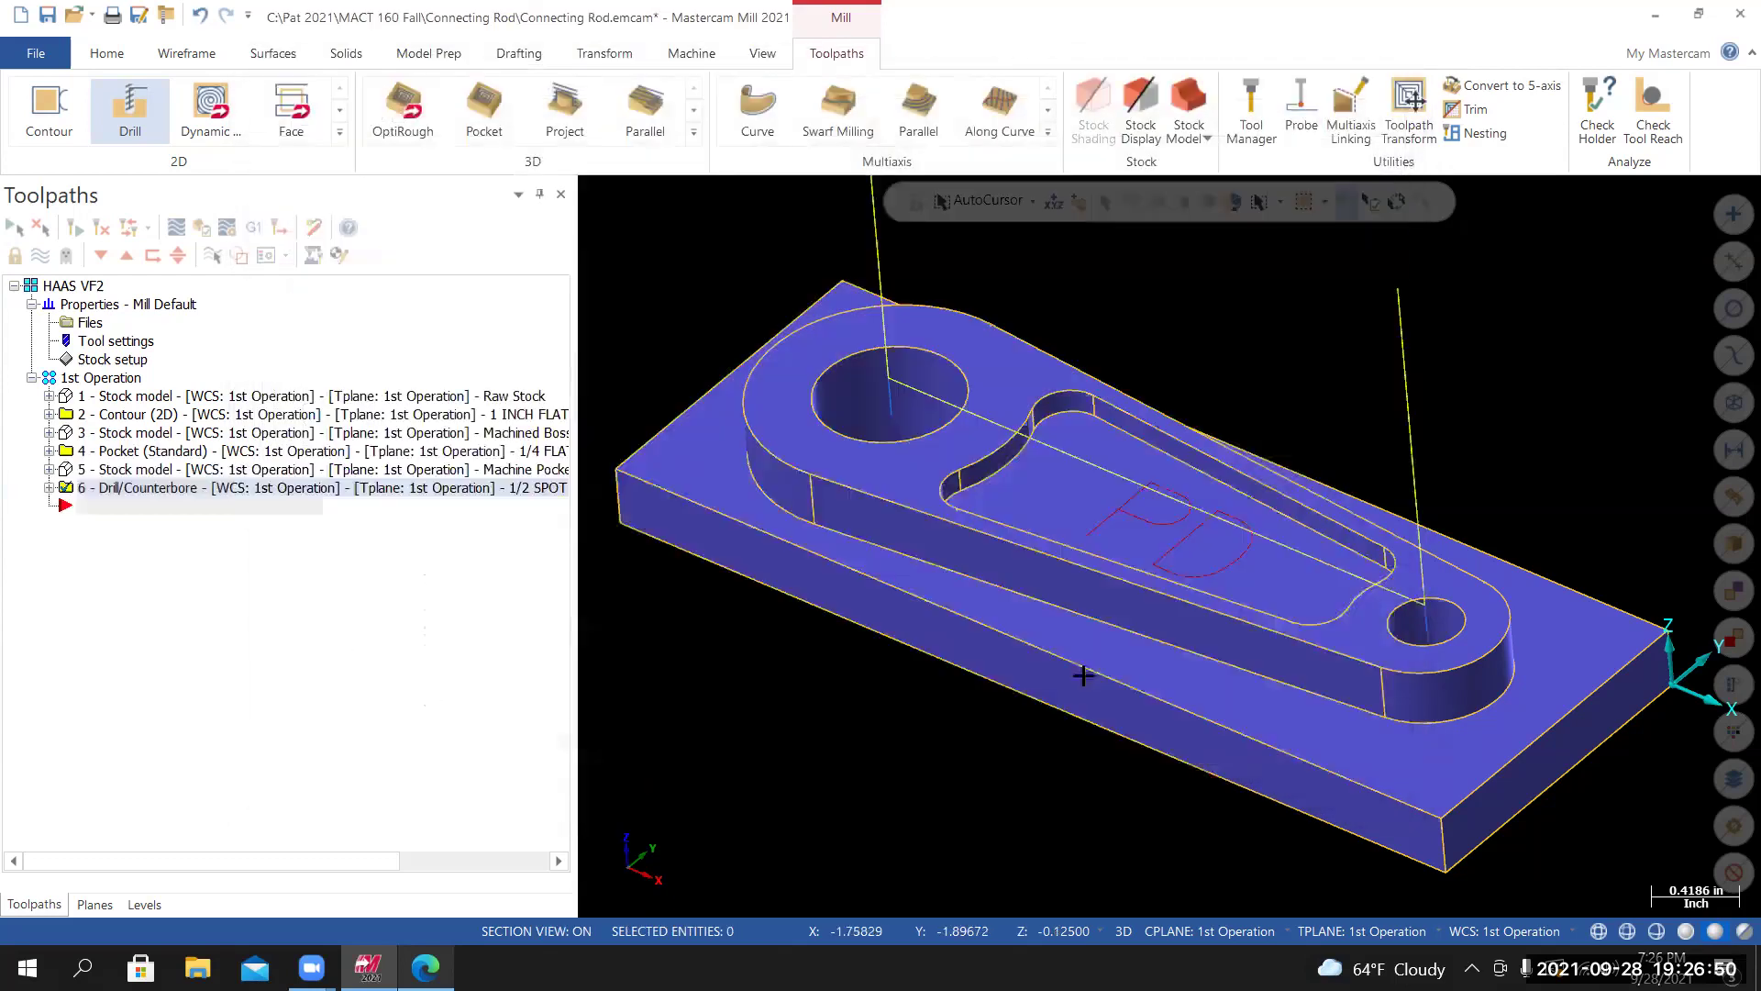
Backplot the spot drill operation to check the tool motion over both holes, and close the backplot.
mouse_move(1084, 675)
middle_down()
mouse_move(1131, 691)
mouse_move(1152, 657)
mouse_move(1041, 706)
mouse_move(1101, 669)
mouse_move(1100, 601)
middle_up()
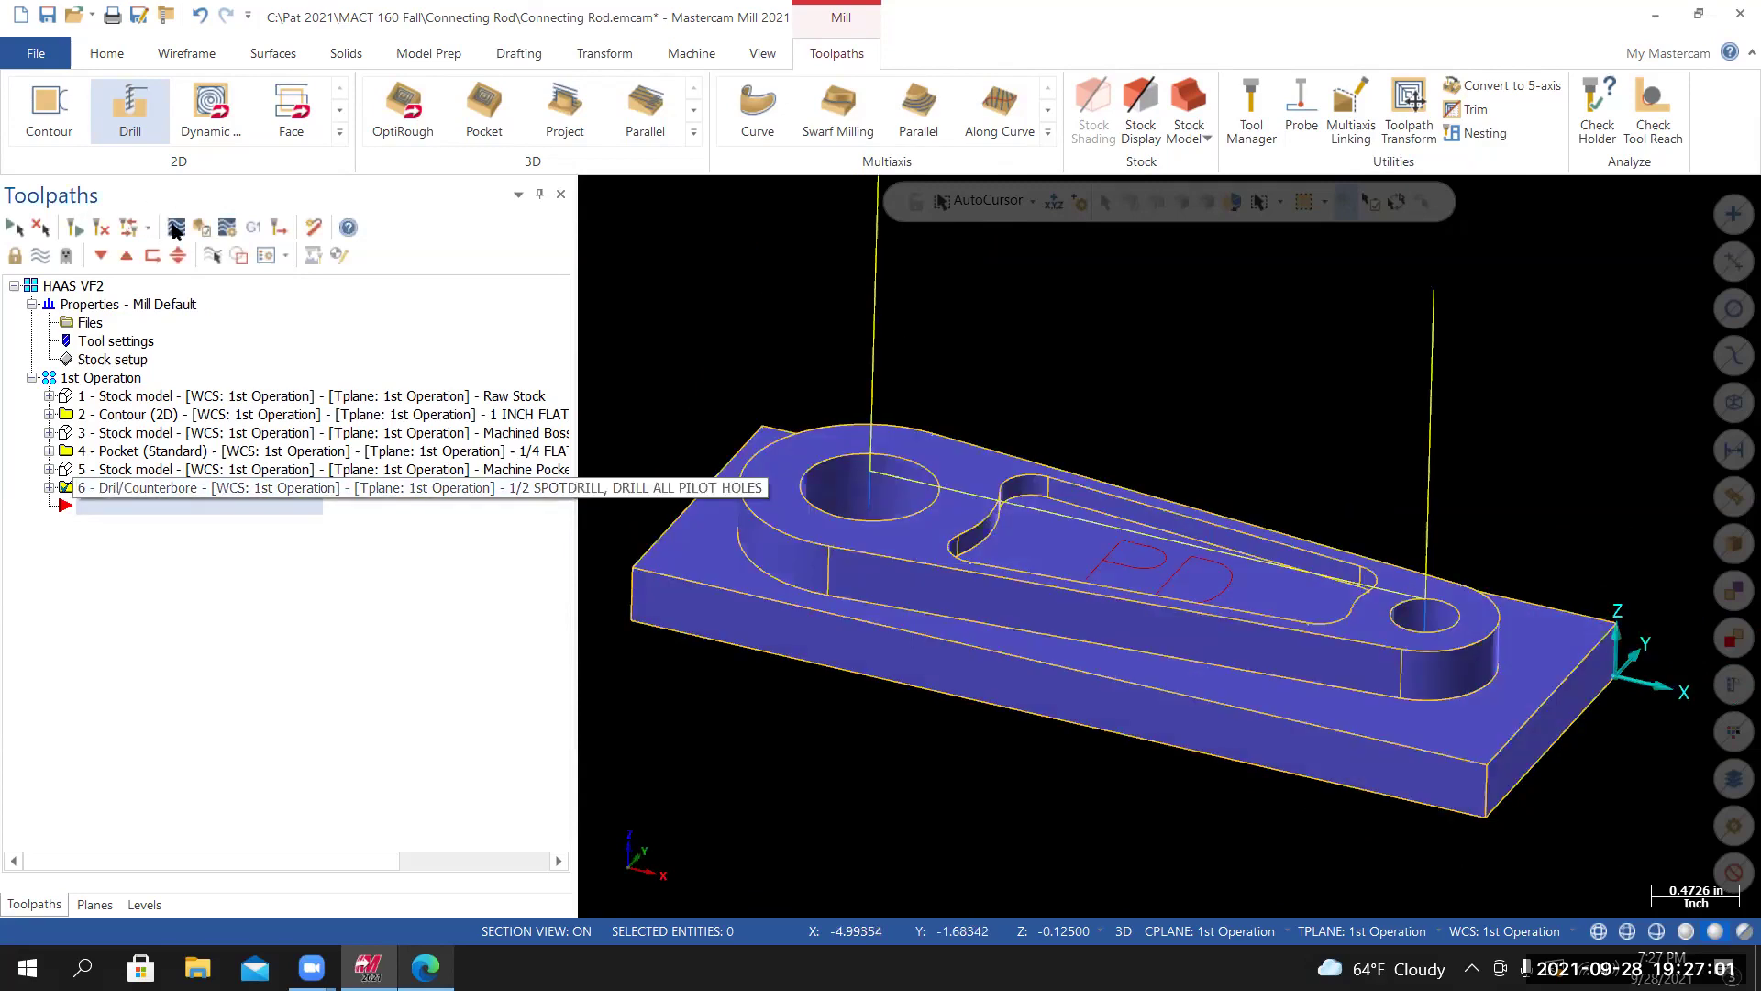
click(176, 229)
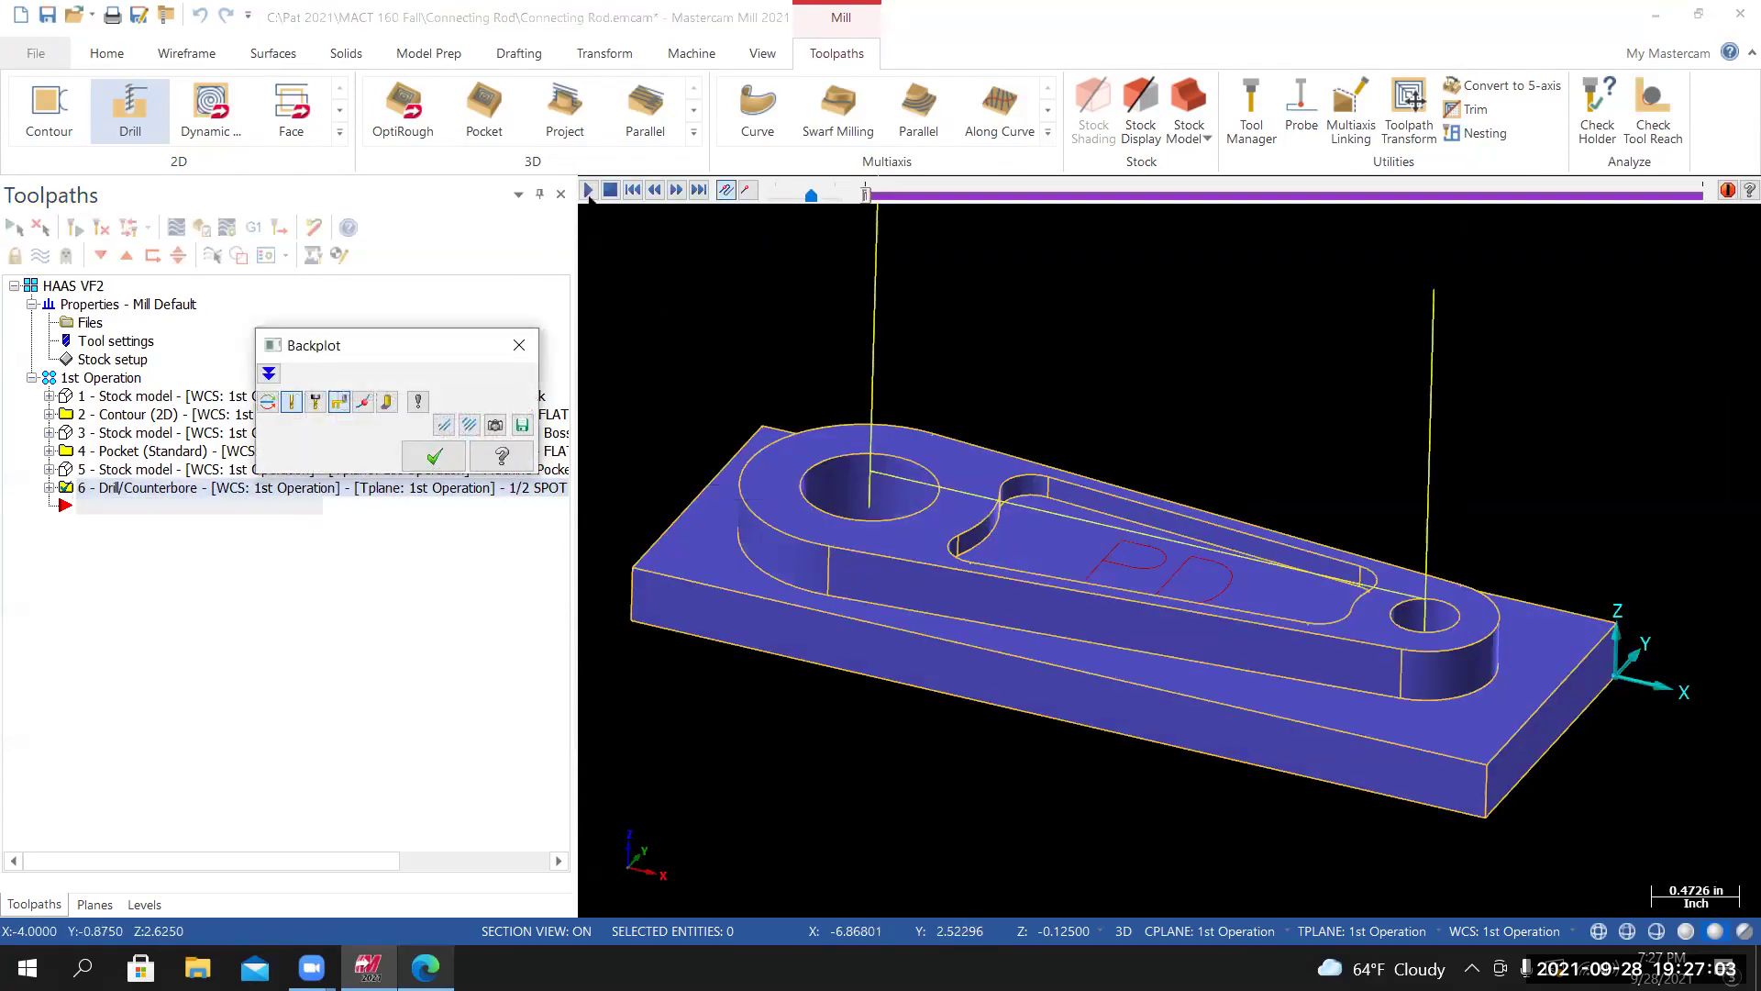
scroll(943, 377, down, 5)
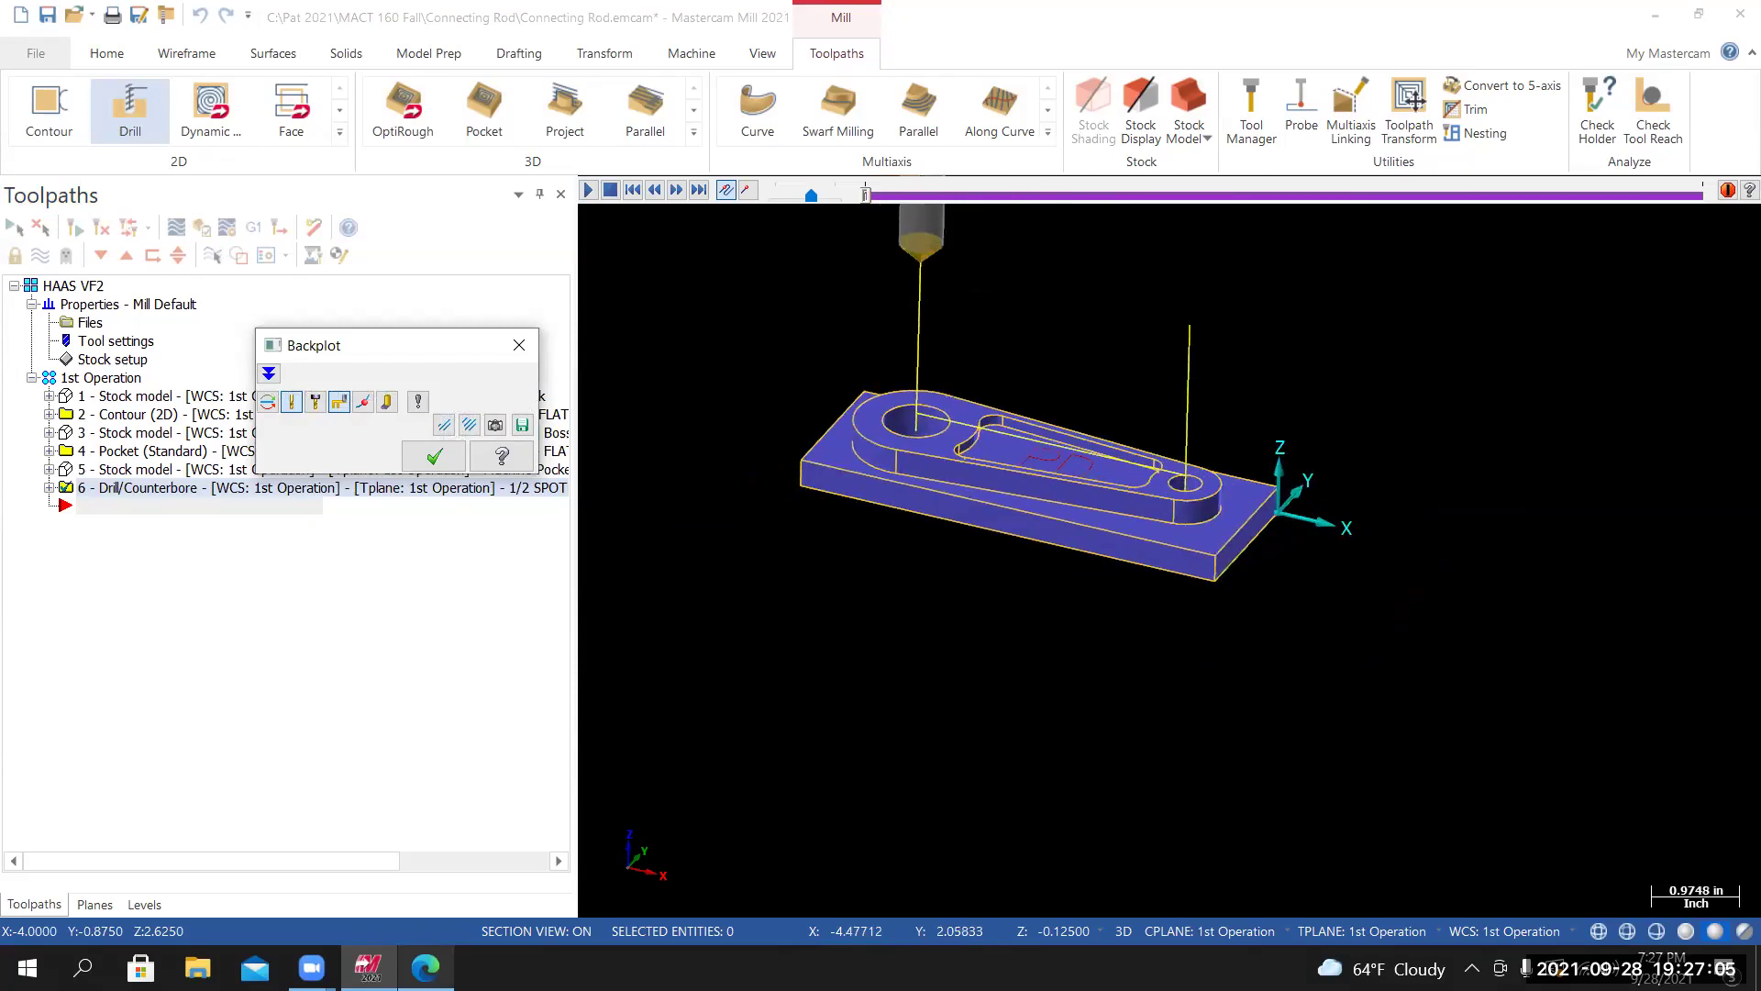
scroll(977, 289, up, 4)
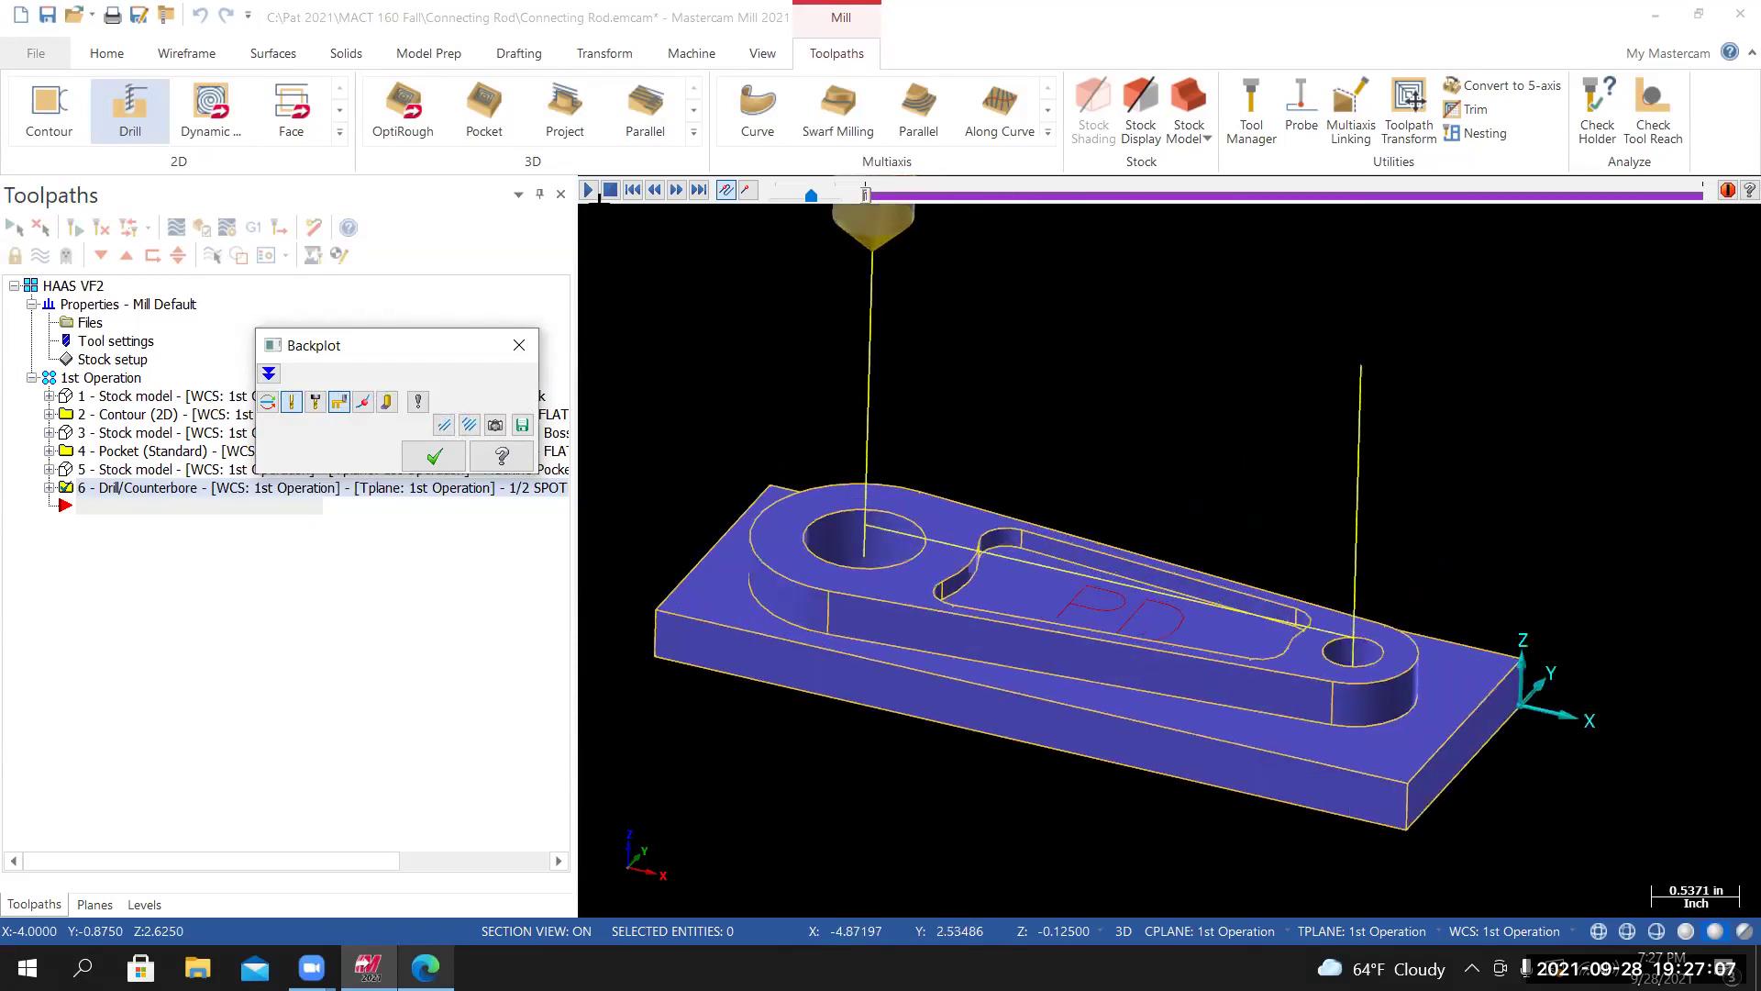
click(588, 190)
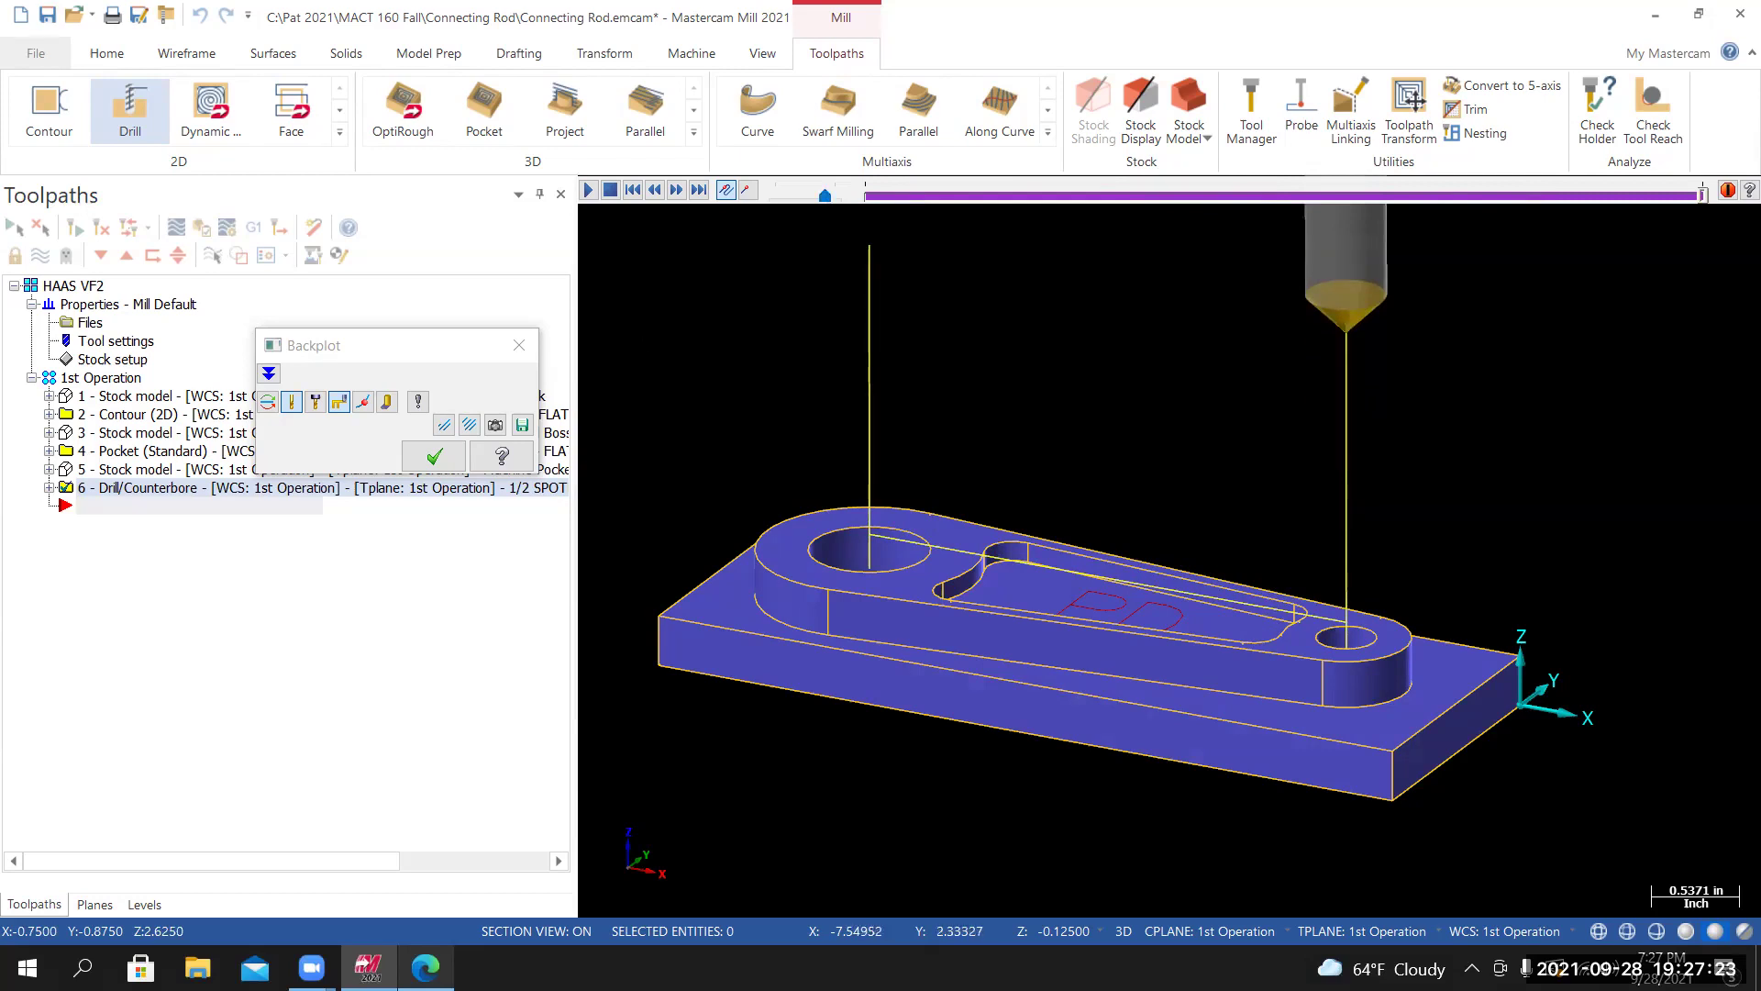
middle_drag(958, 575, 908, 522)
click(522, 345)
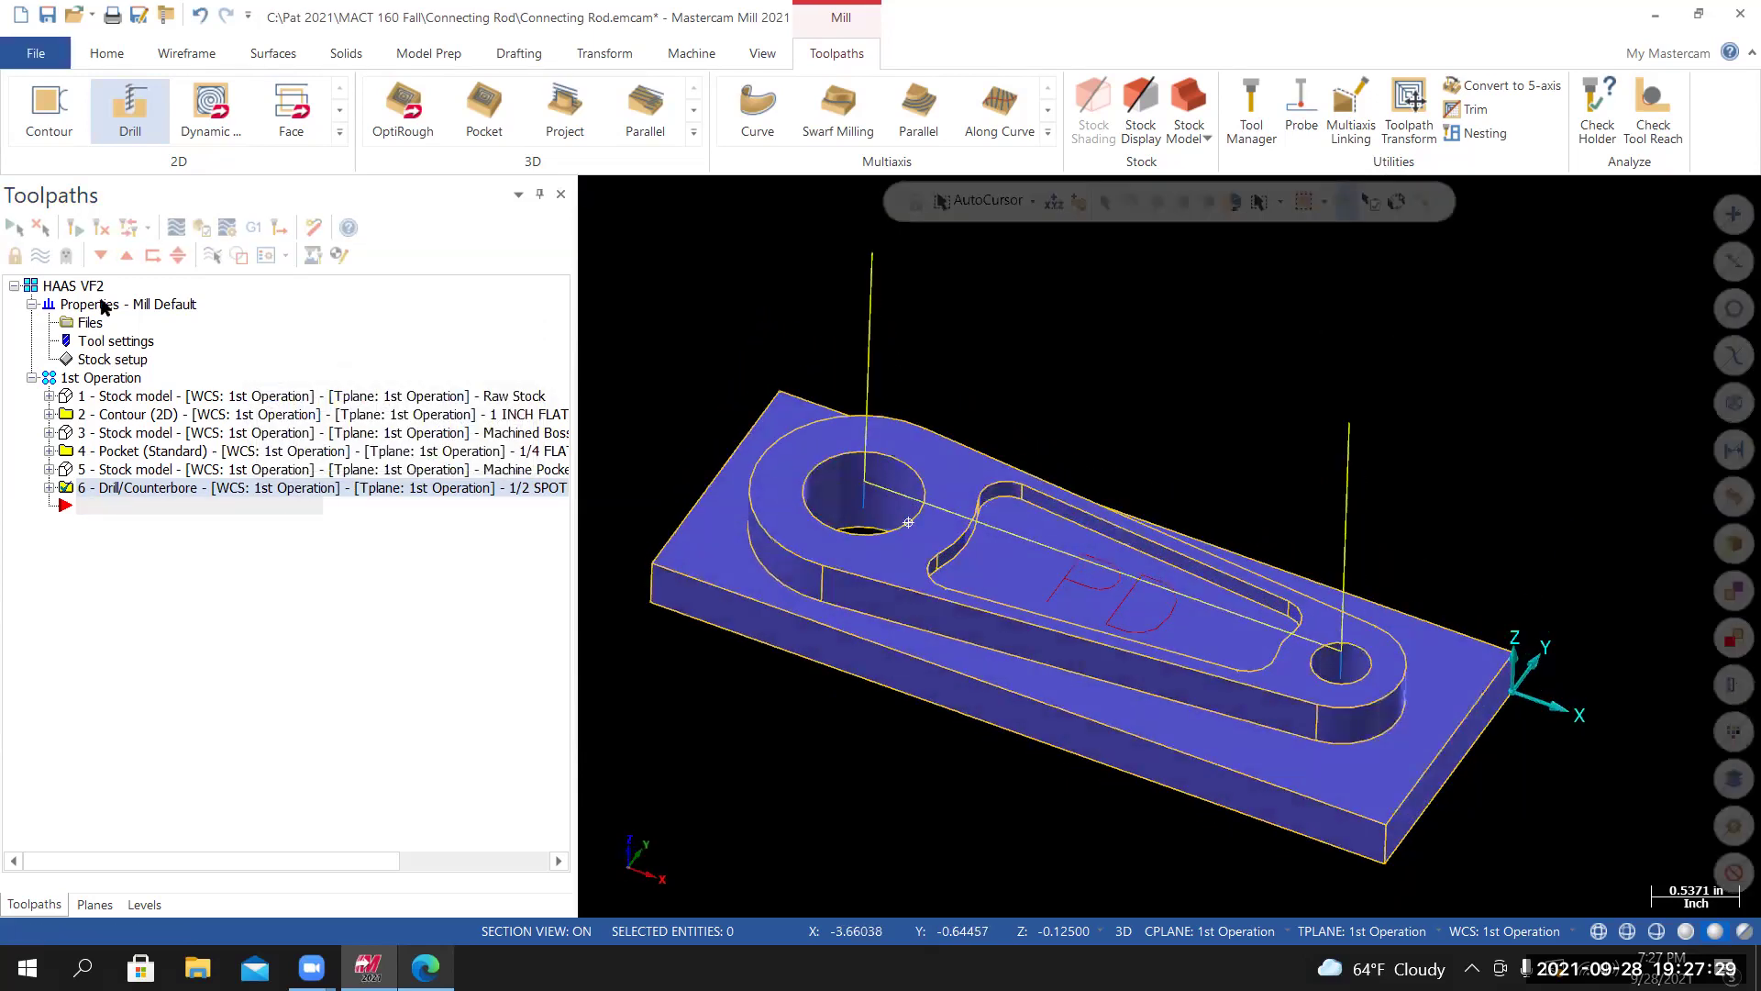
Hide the spot drill toolpath display, restore the isometric view and save the Connecting Rod file.
click(40, 256)
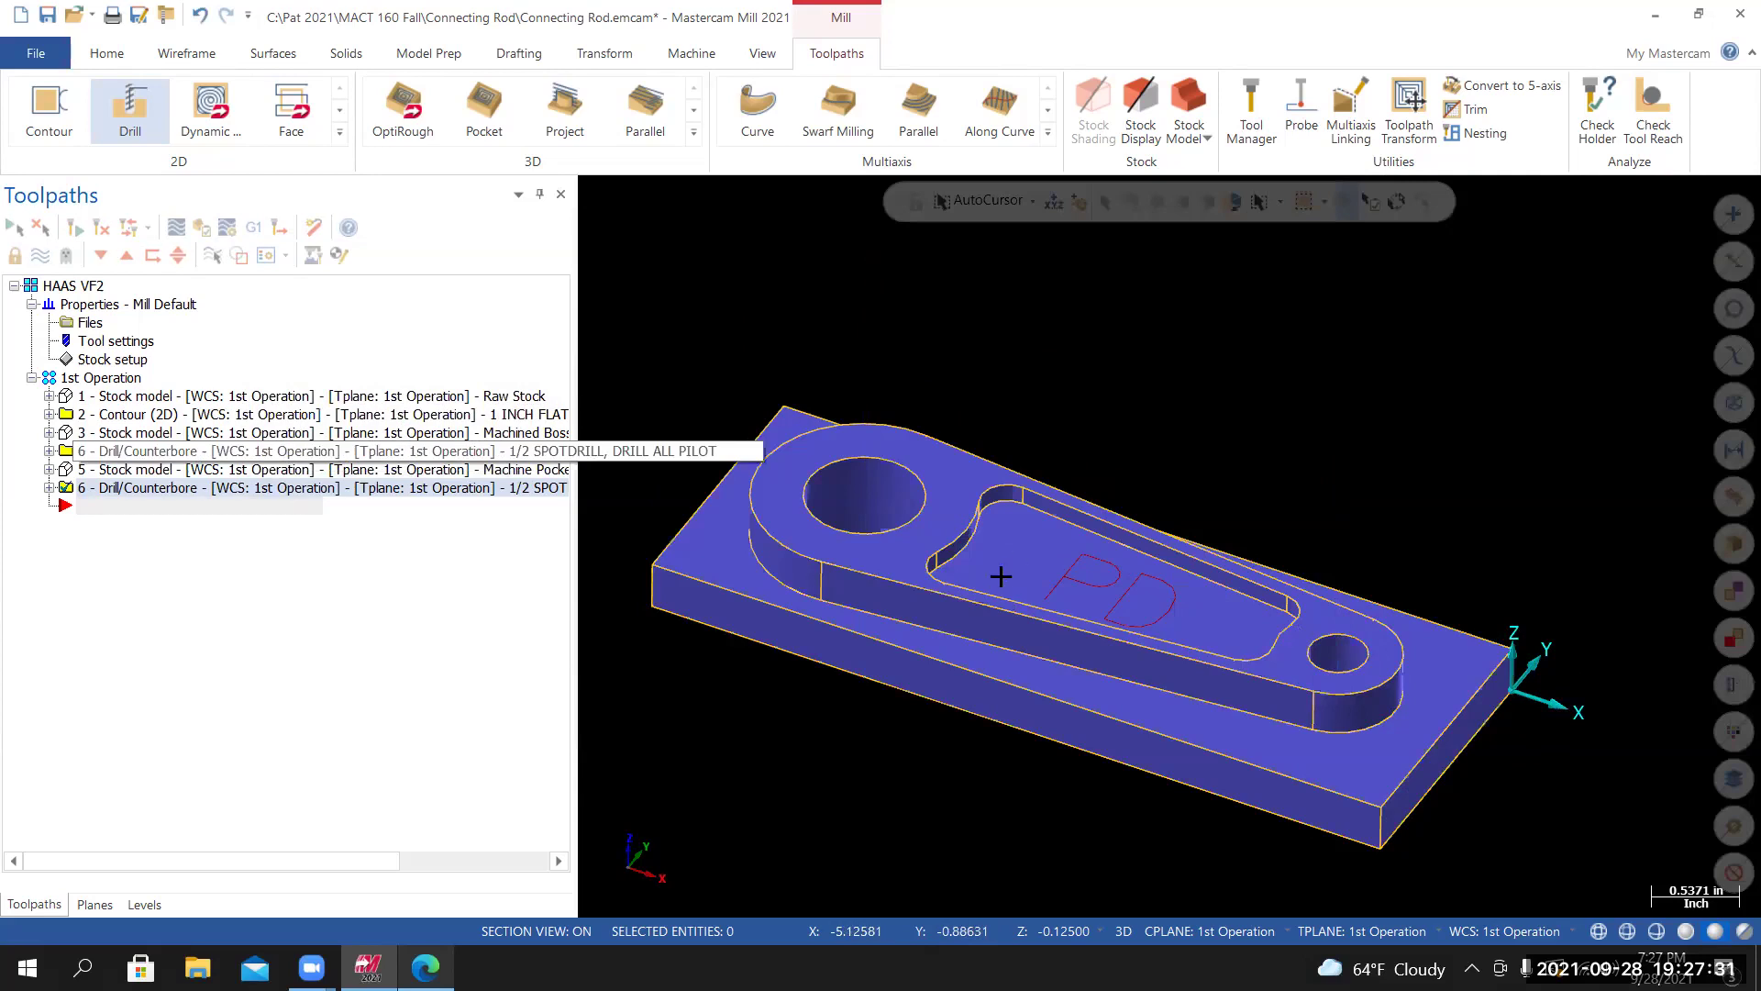
middle_drag(990, 582, 1013, 642)
right_click(1018, 648)
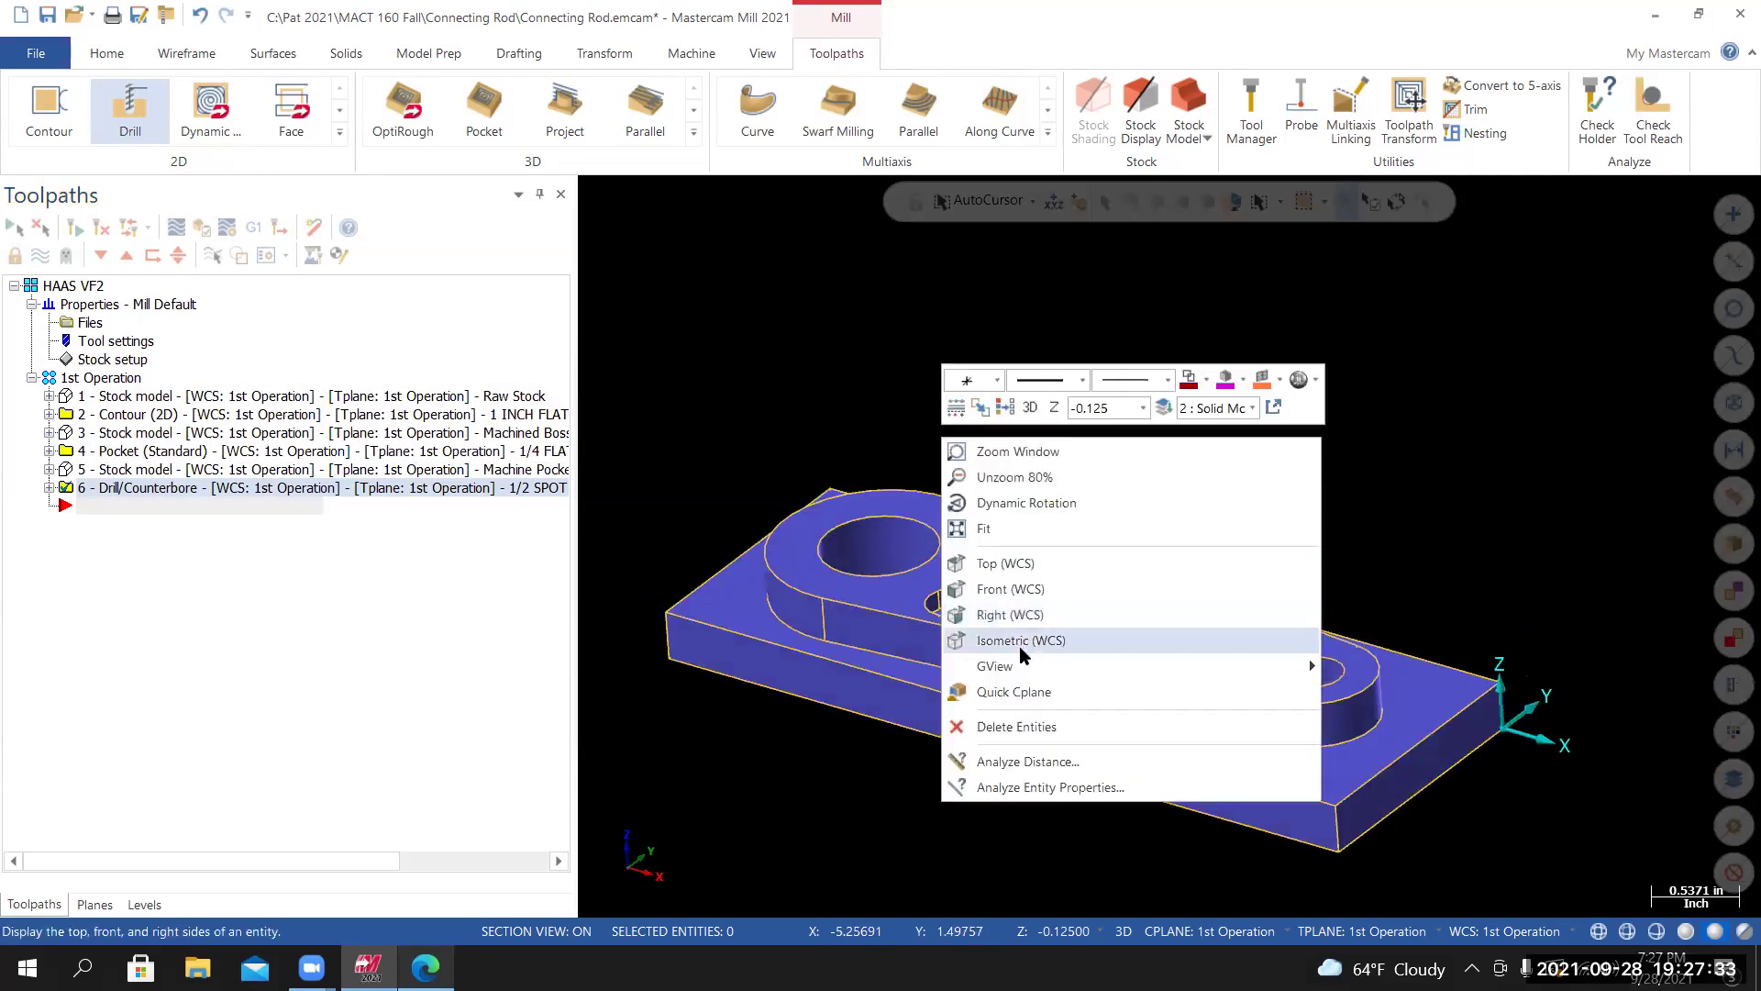
click(1017, 641)
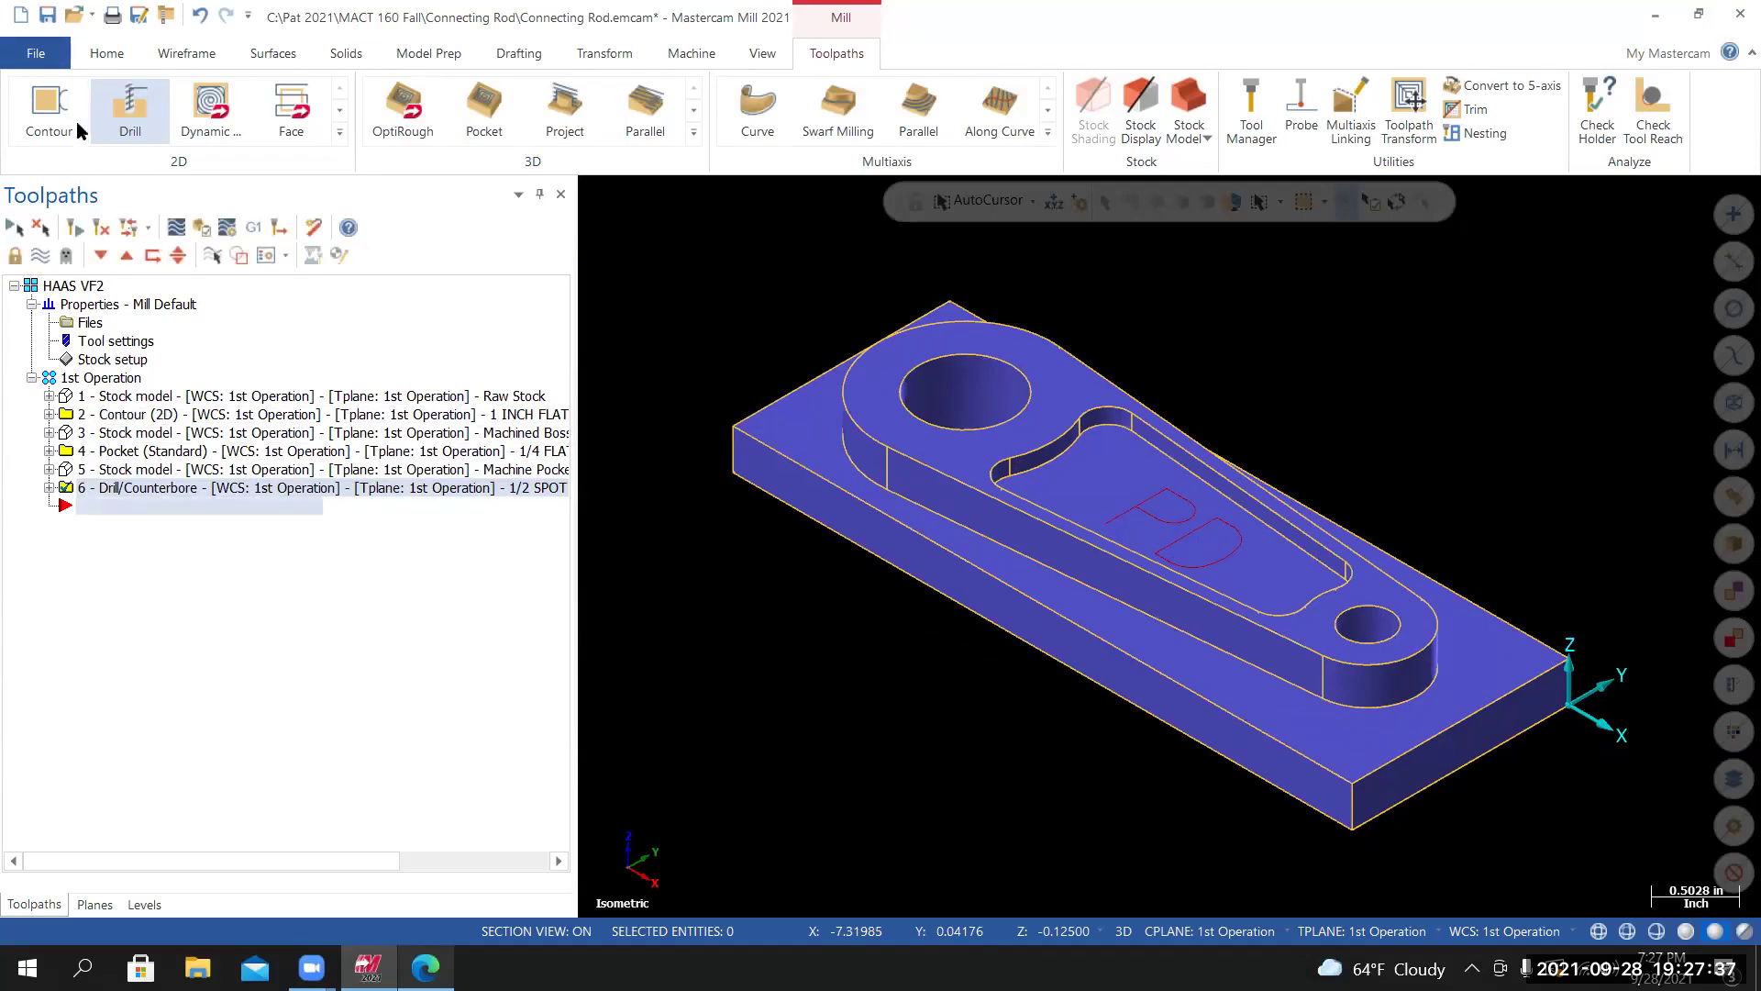
click(46, 57)
Select every operation in the 1st Operation group and start verifying them in the simulator.
click(42, 283)
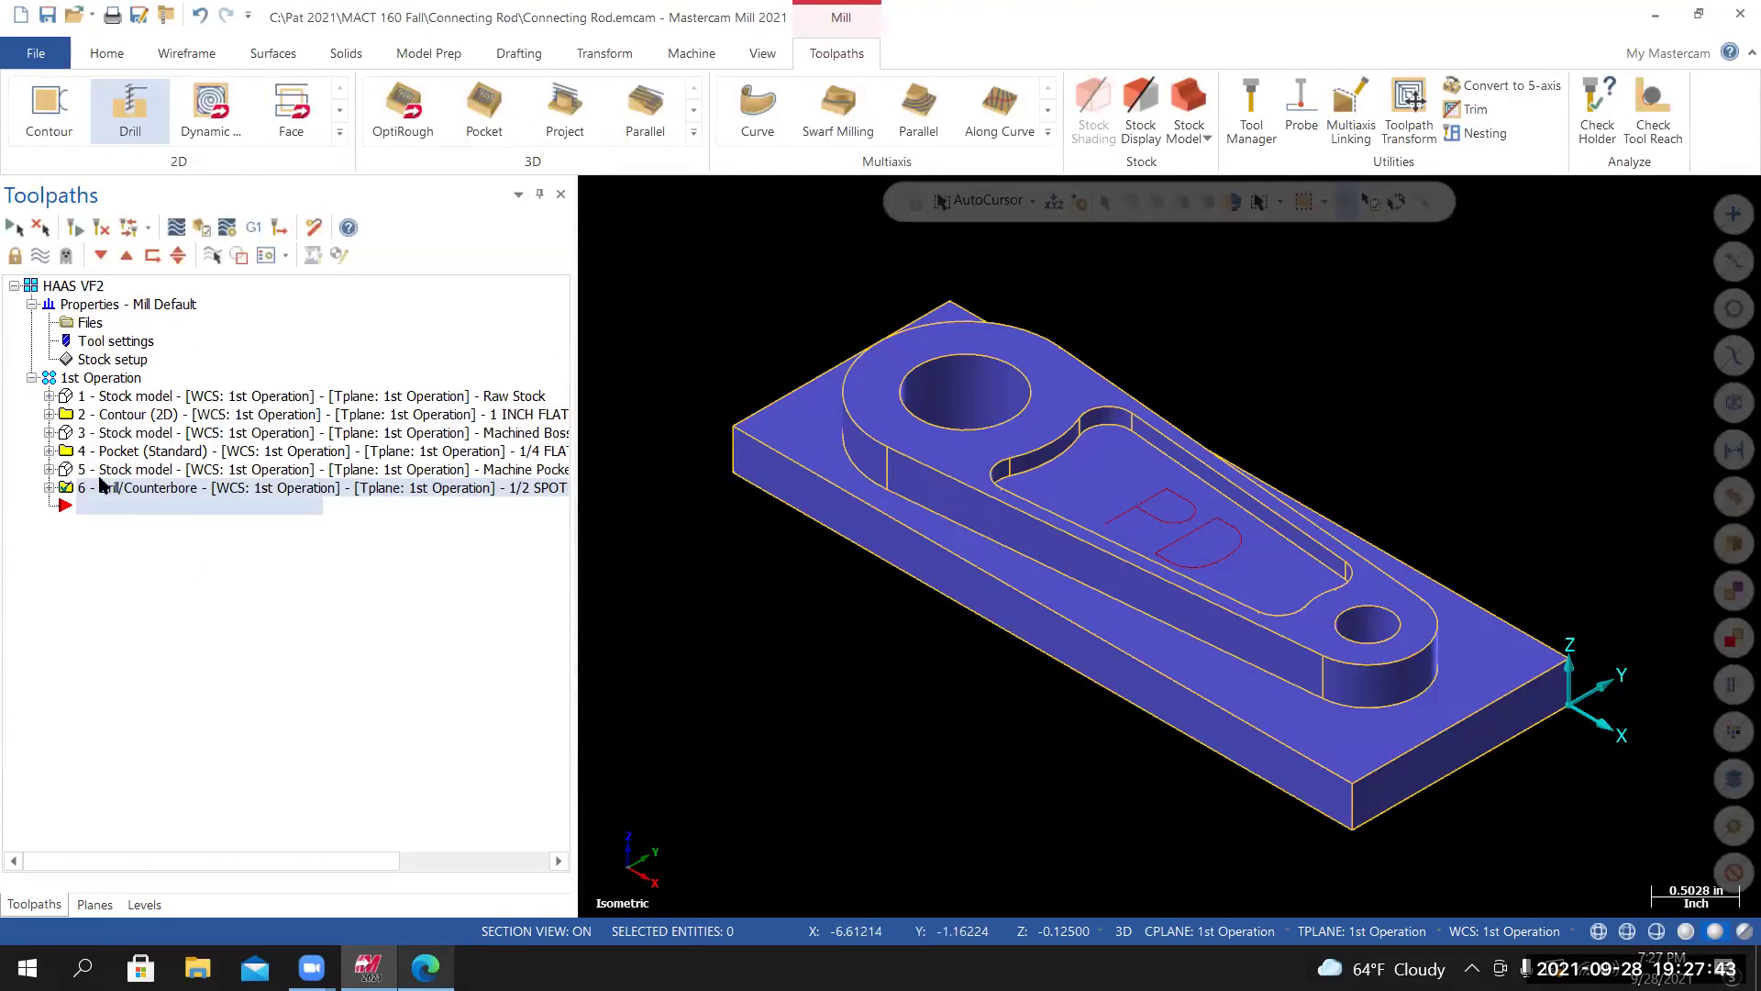
click(91, 383)
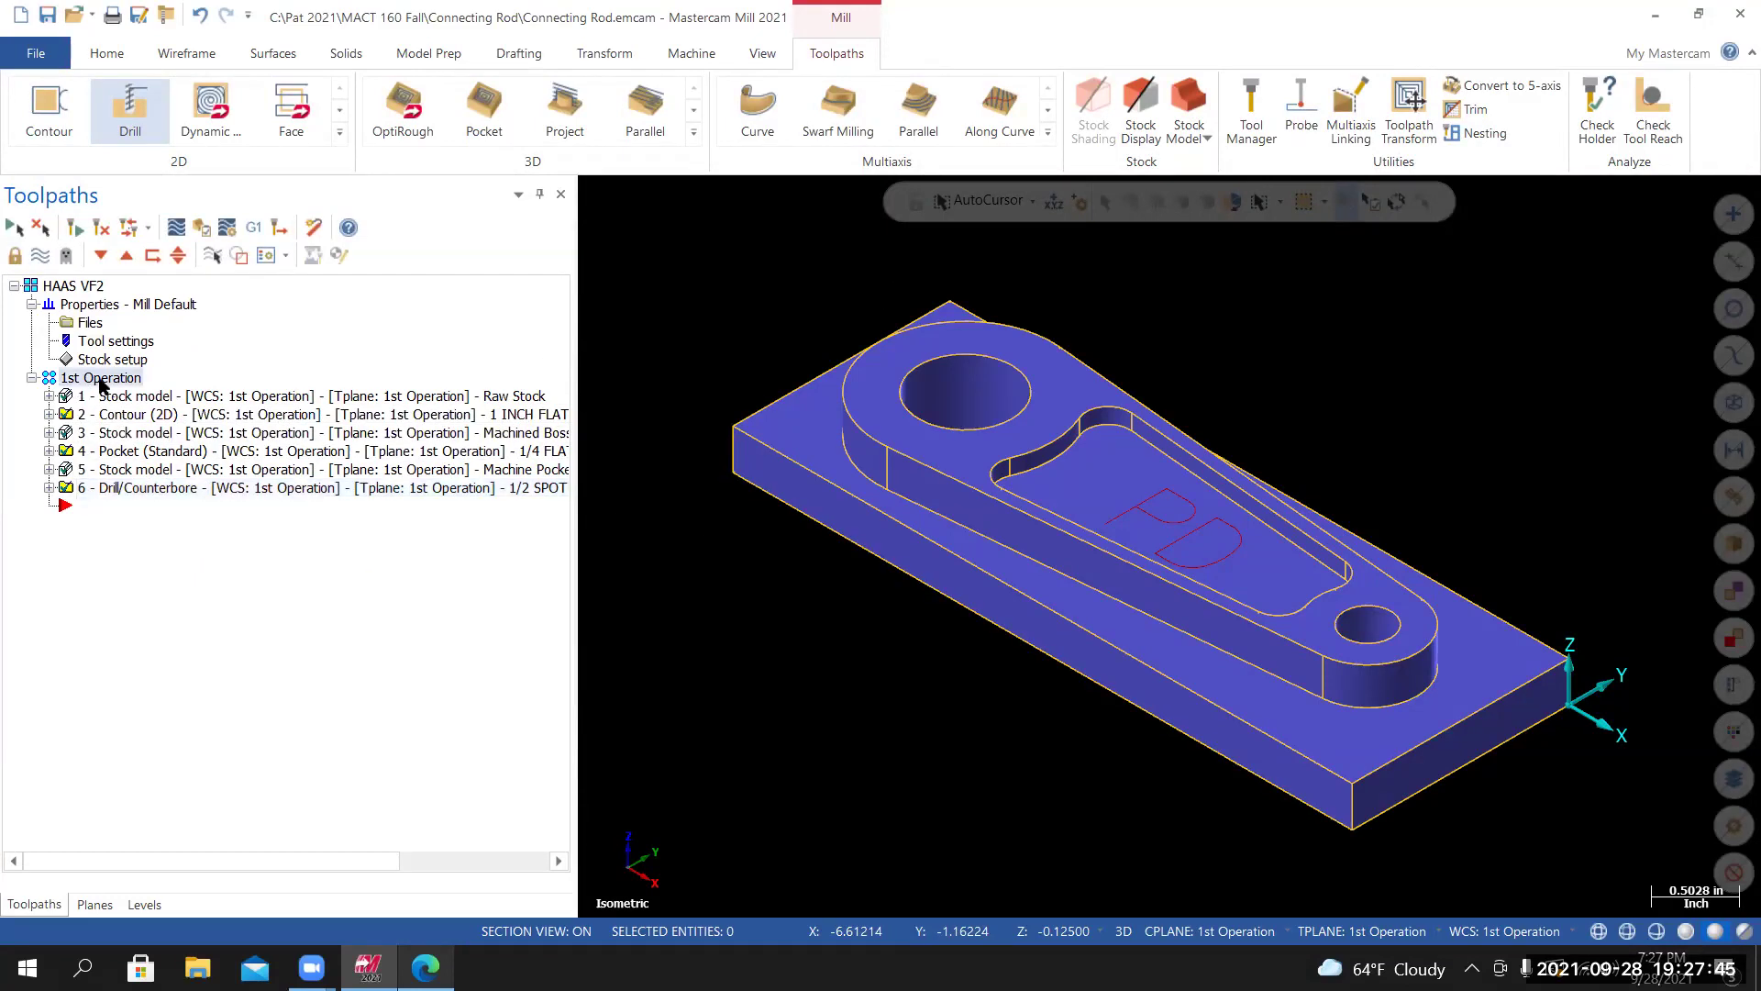
drag(66, 413, 85, 471)
click(201, 225)
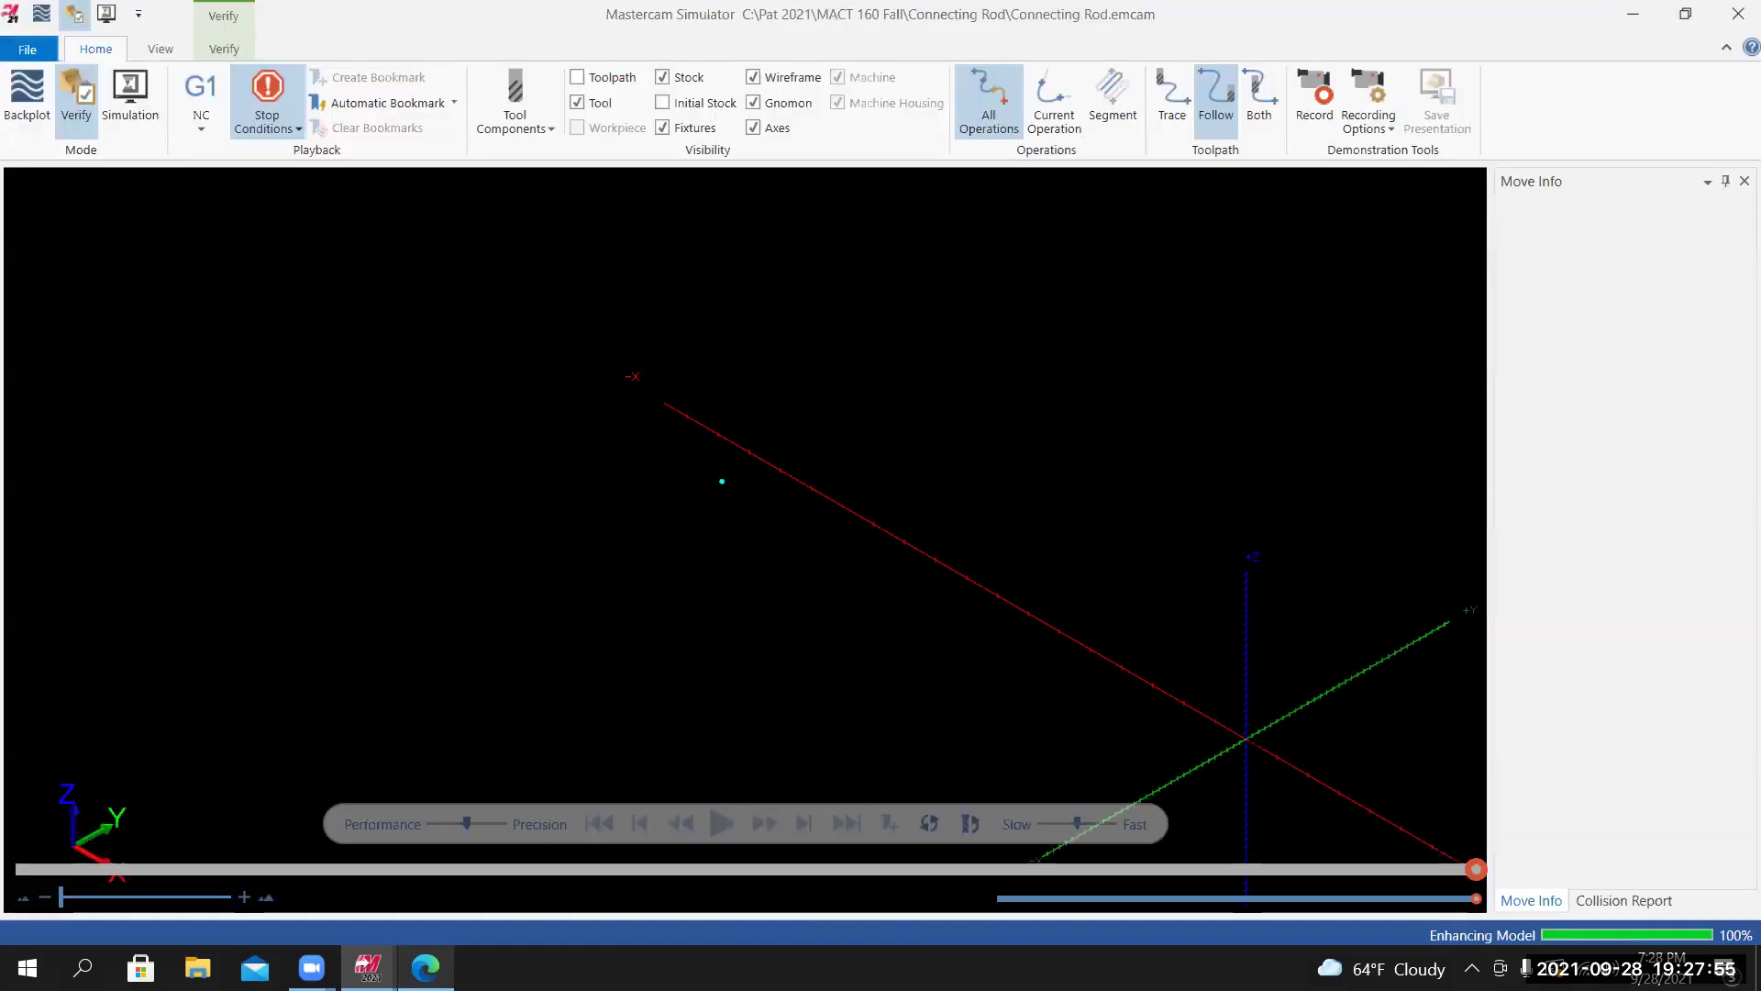
Check the collision stop condition, play the verification through and inspect the spot-drilled holes on the simulated stock.
middle_drag(665, 713, 656, 709)
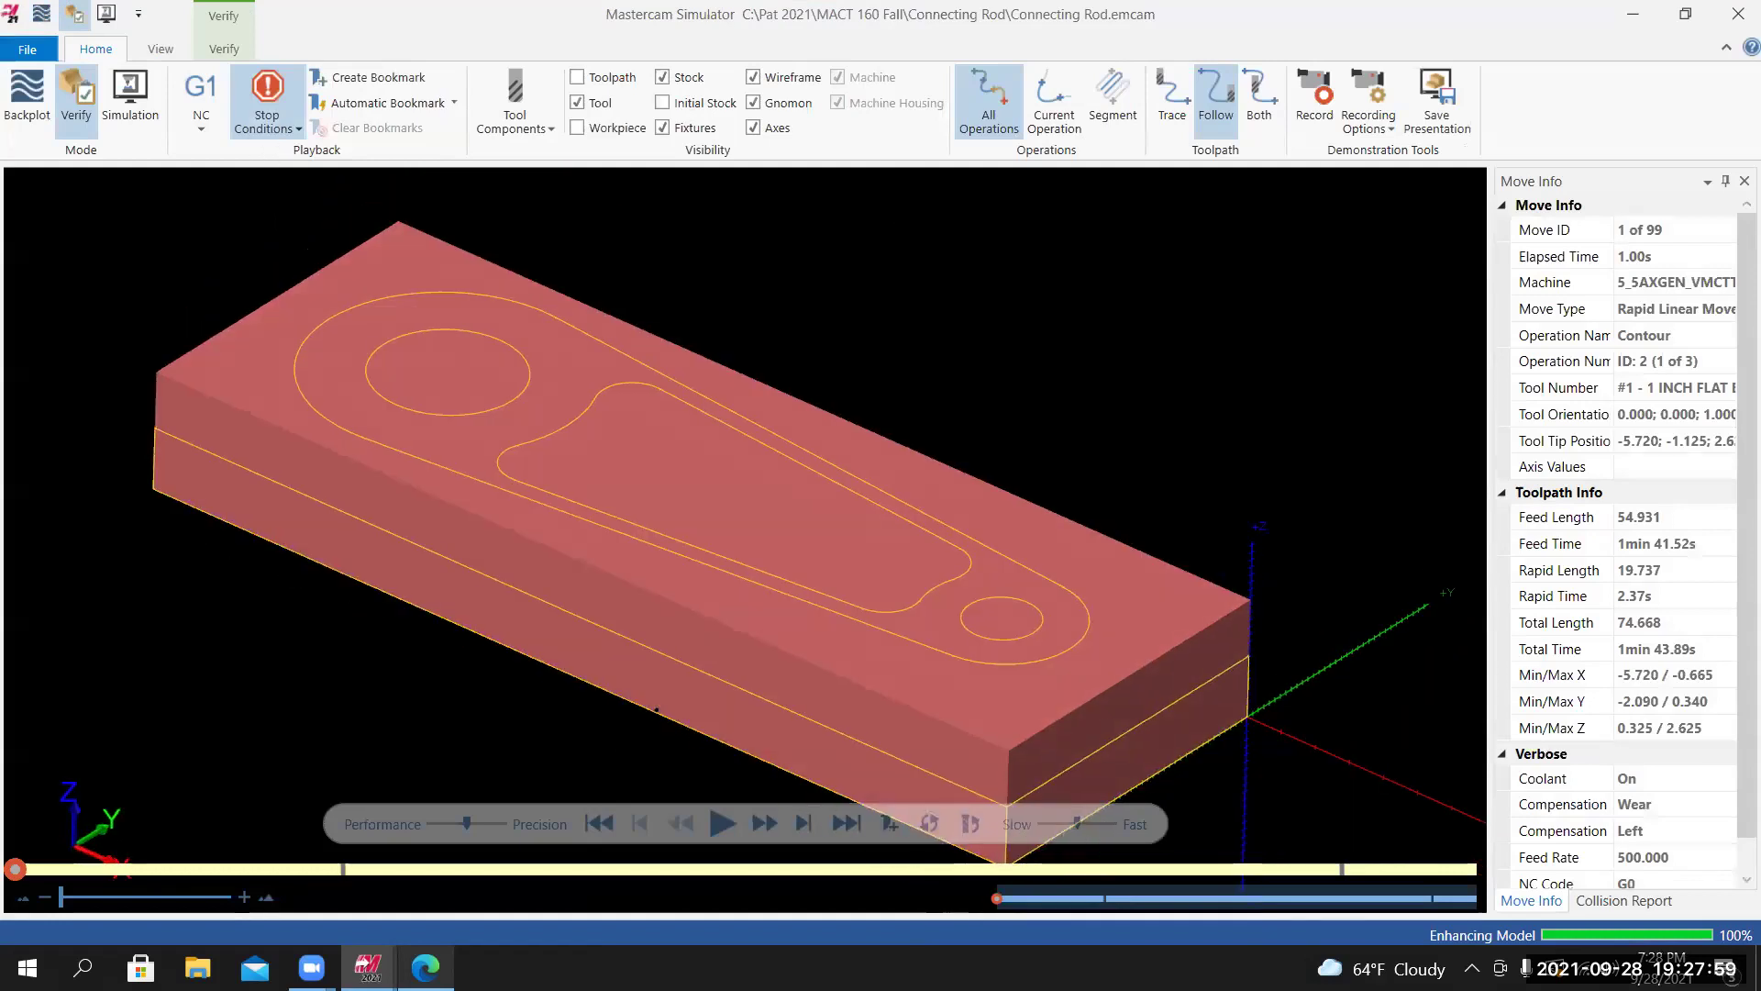
click(267, 126)
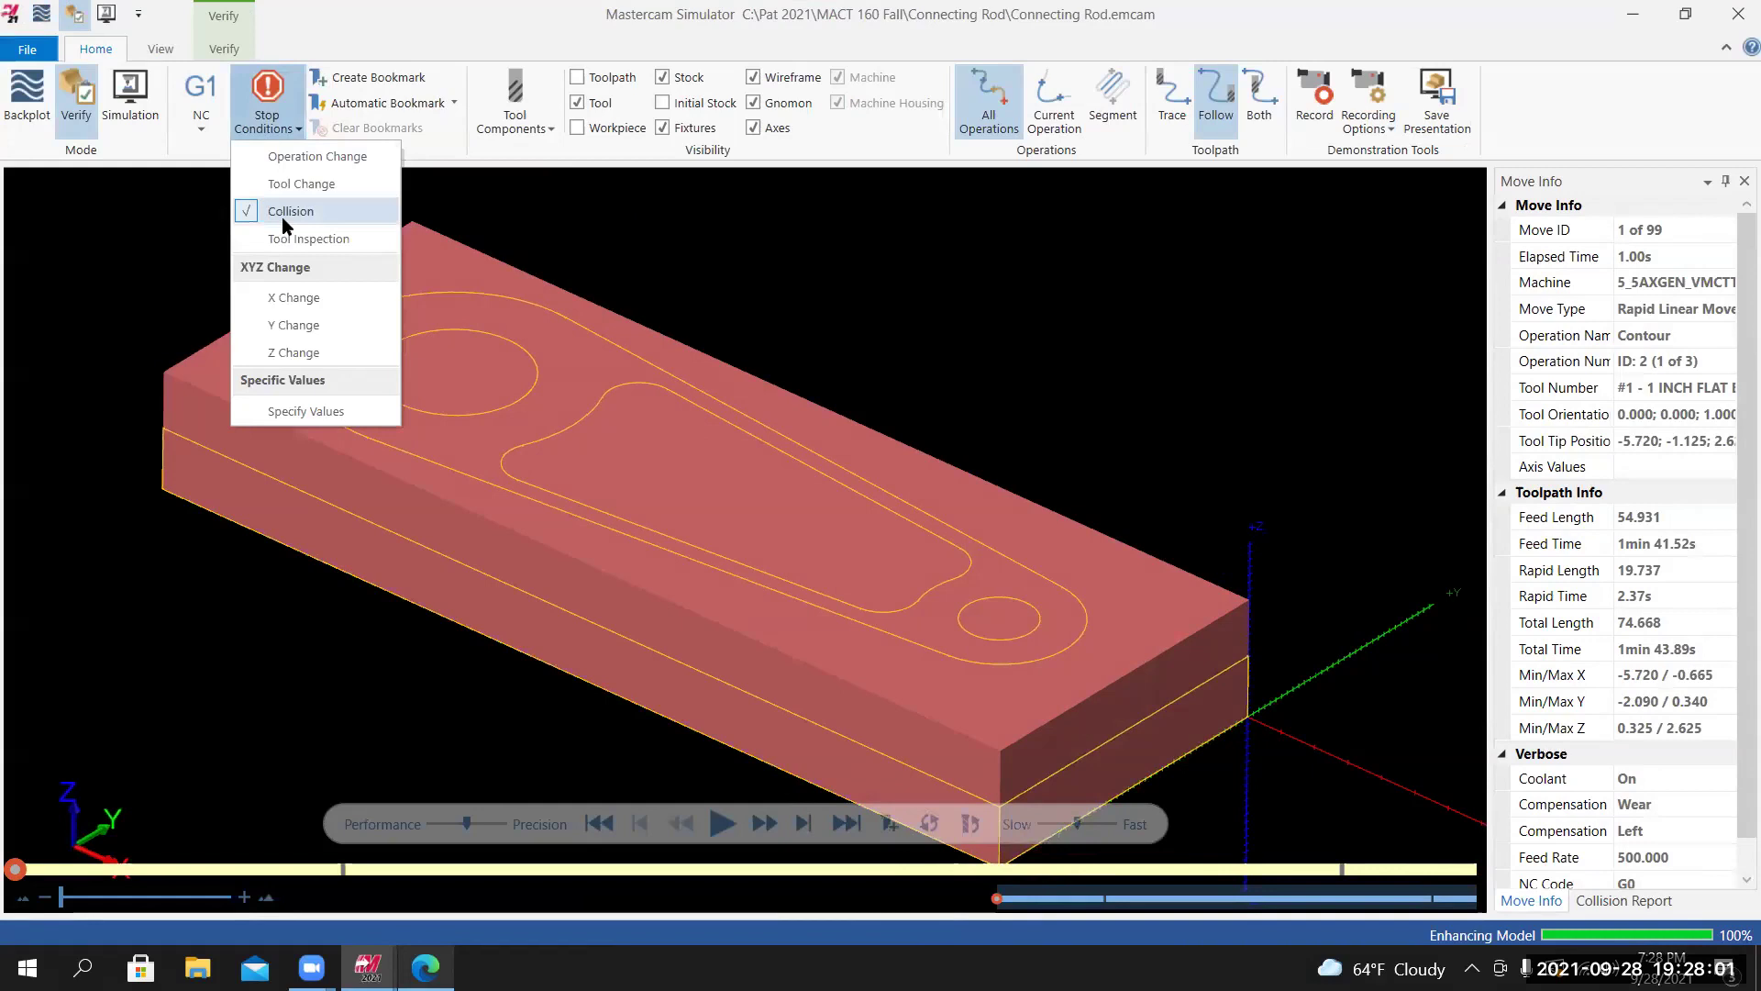
click(451, 402)
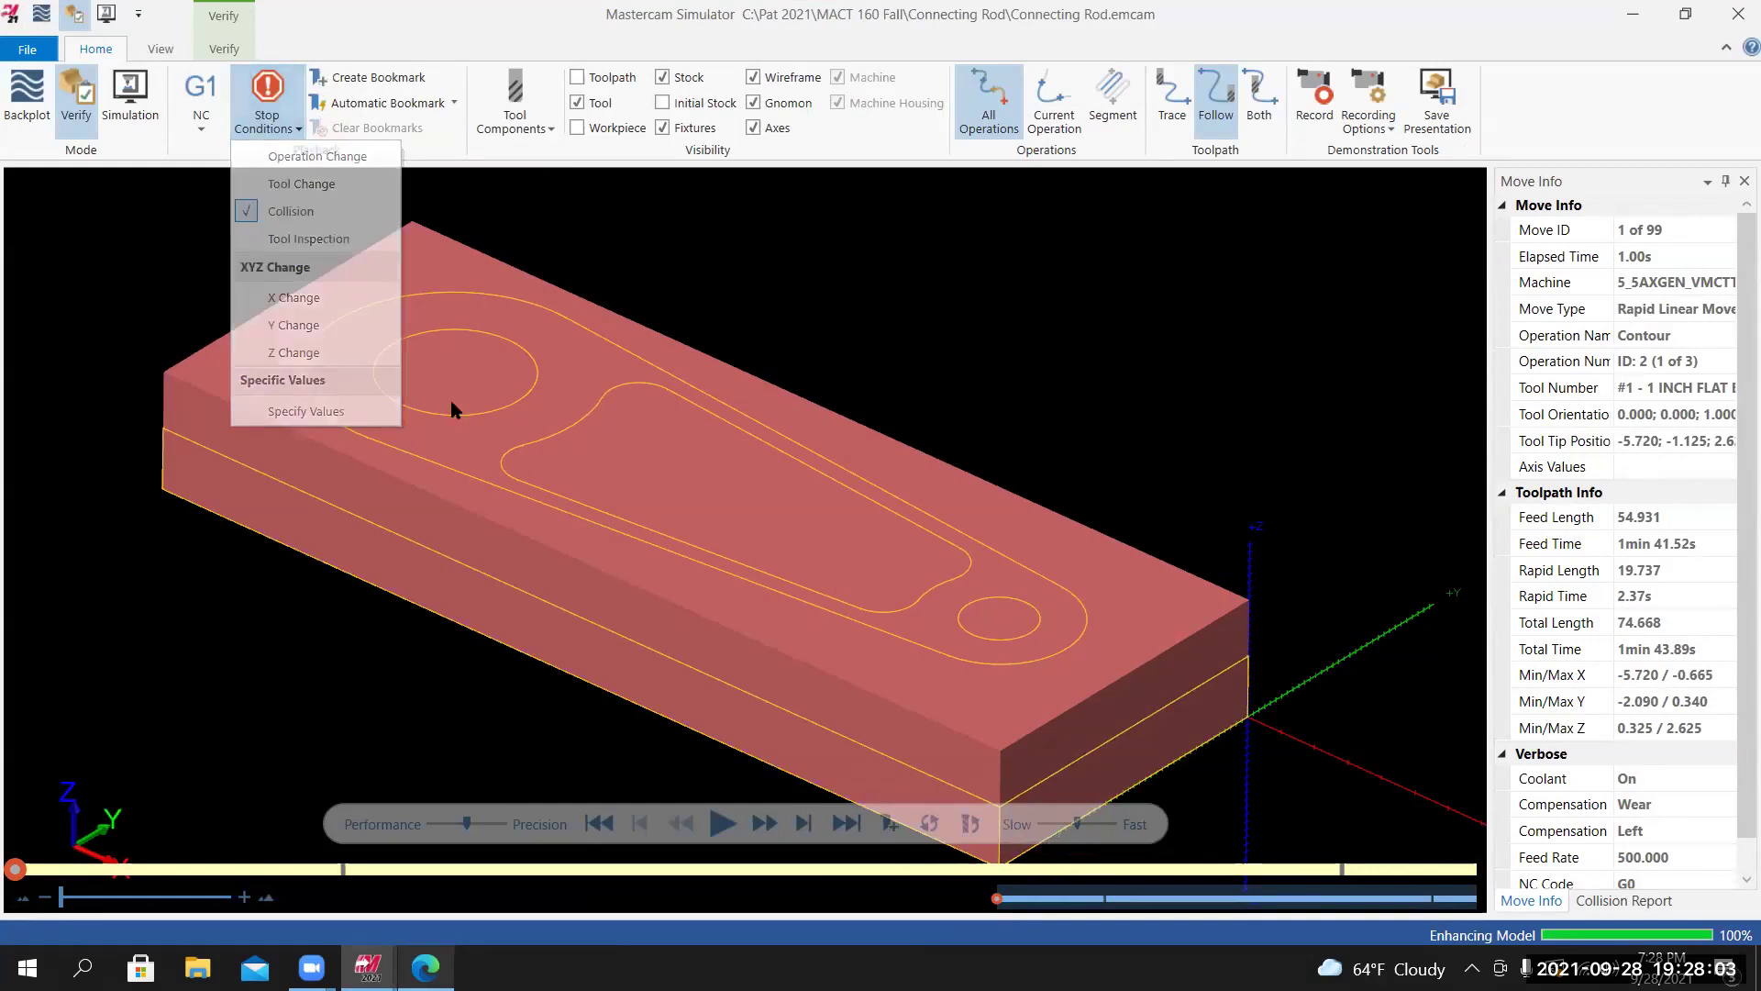
click(720, 825)
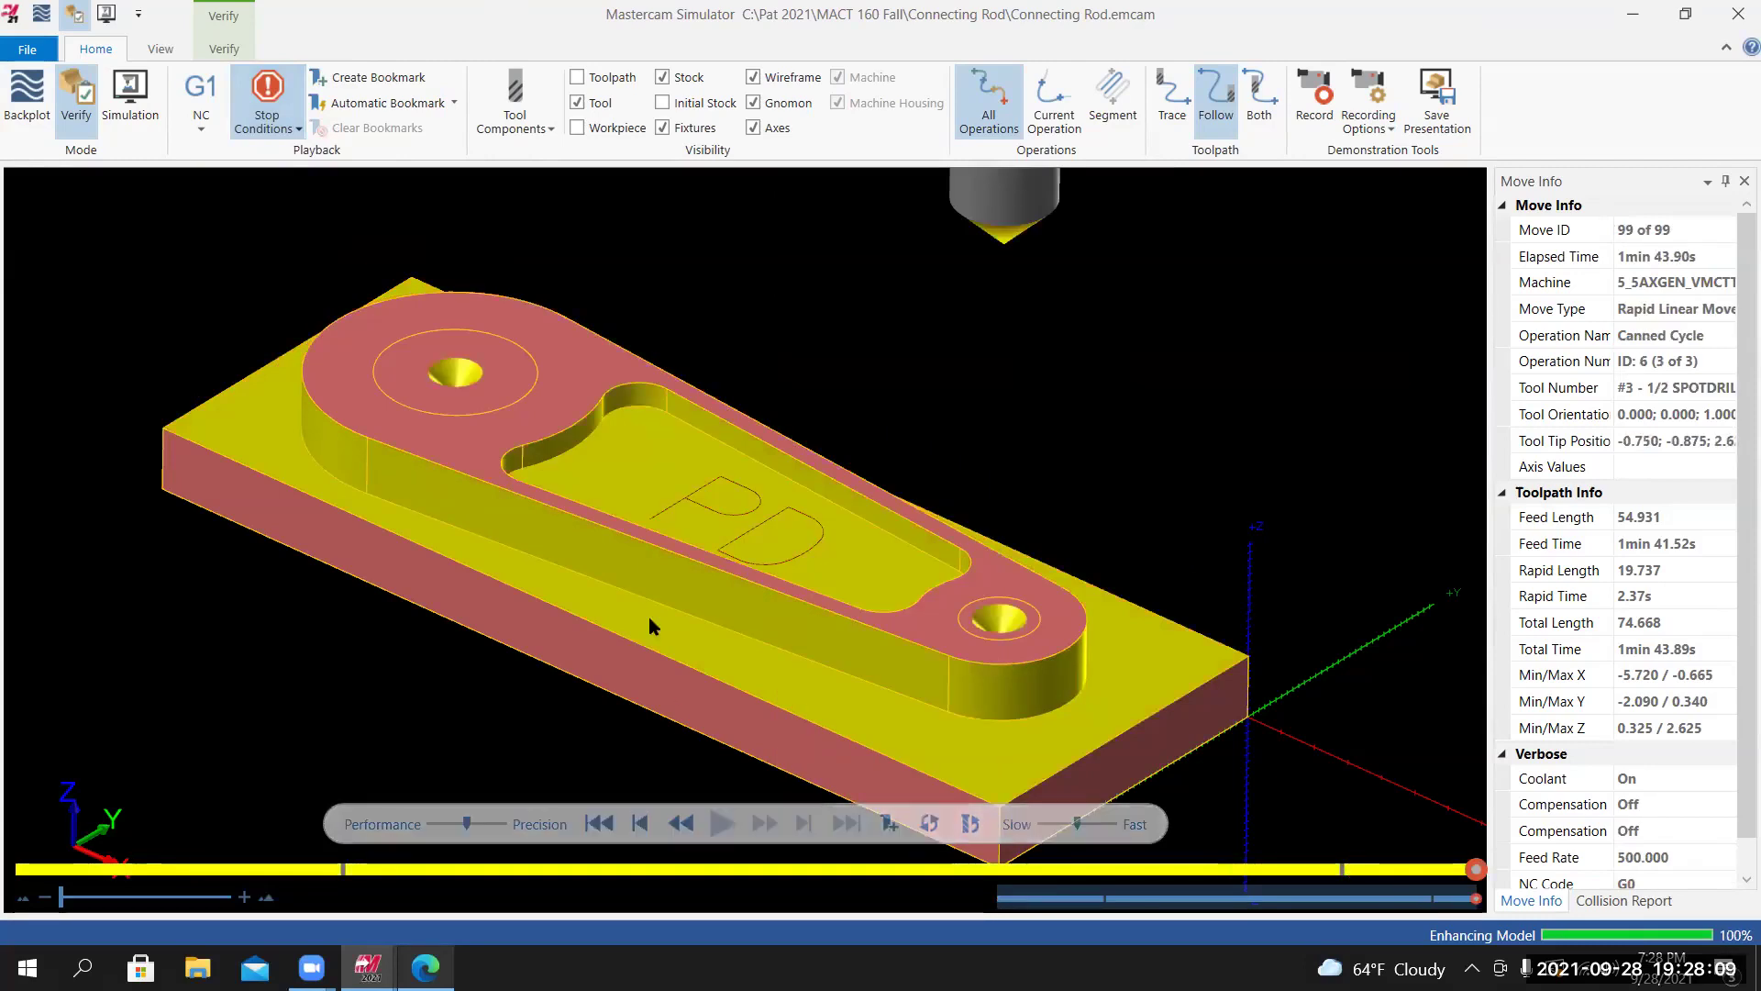
middle_drag(661, 664, 658, 442)
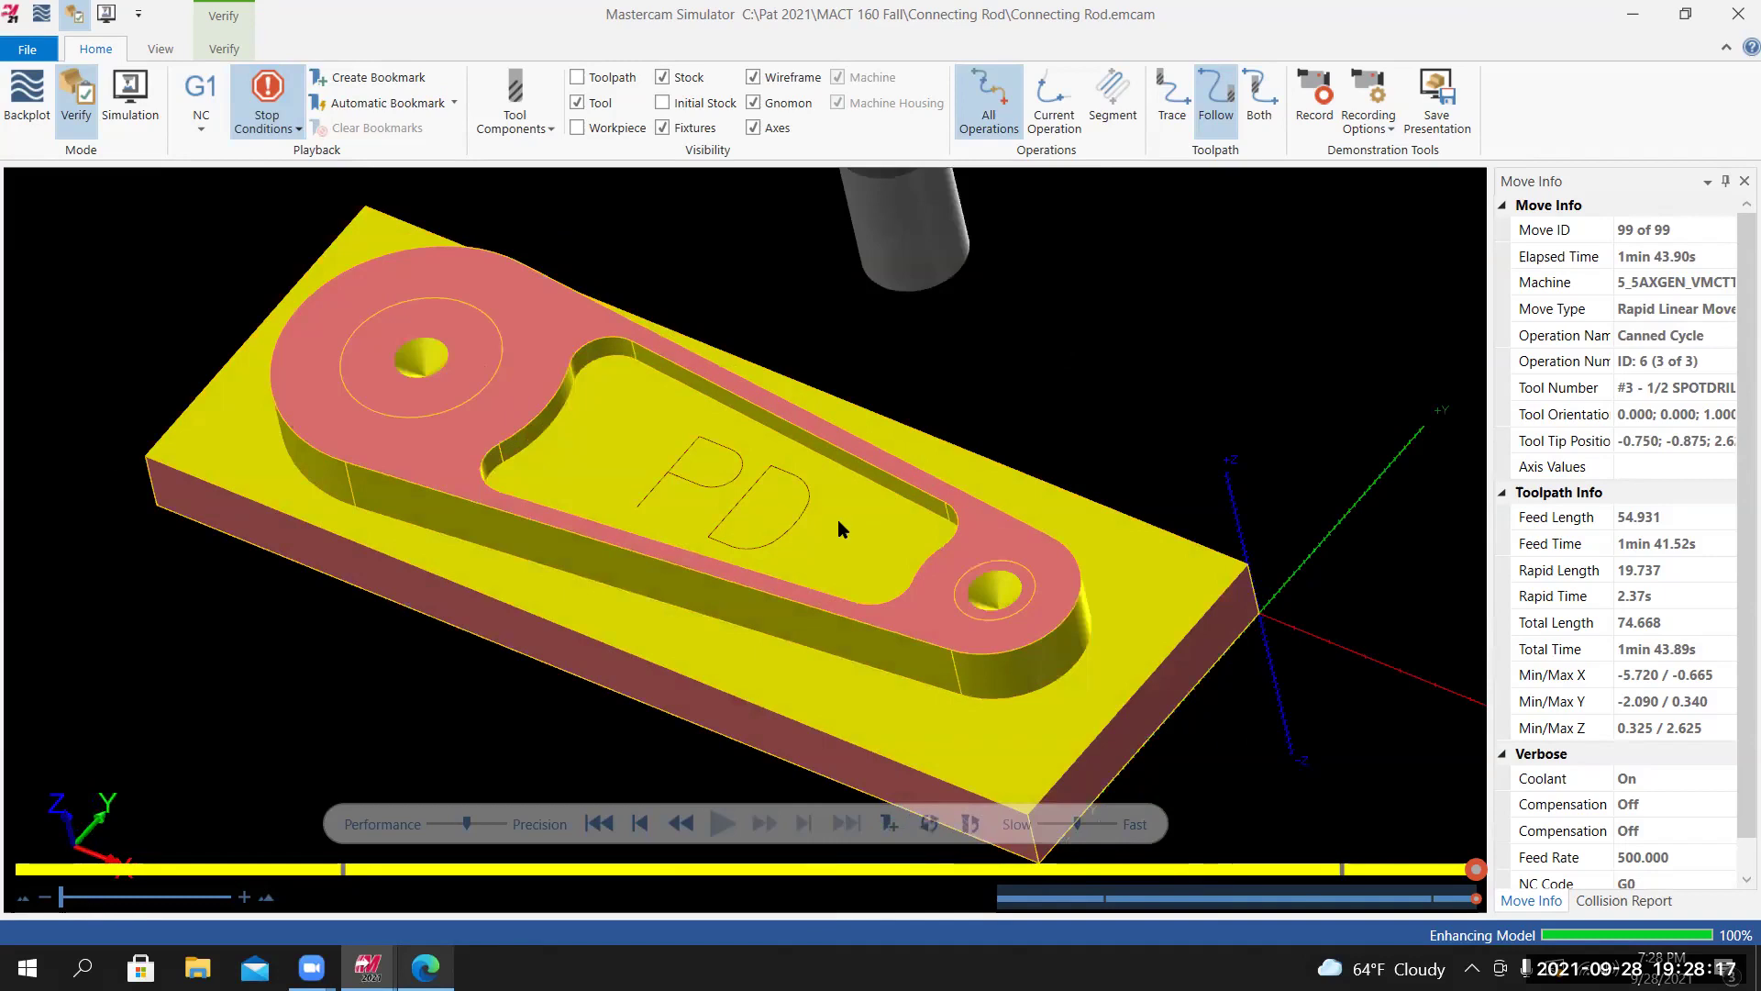
scroll(839, 519, up, 2)
scroll(838, 519, down, 2)
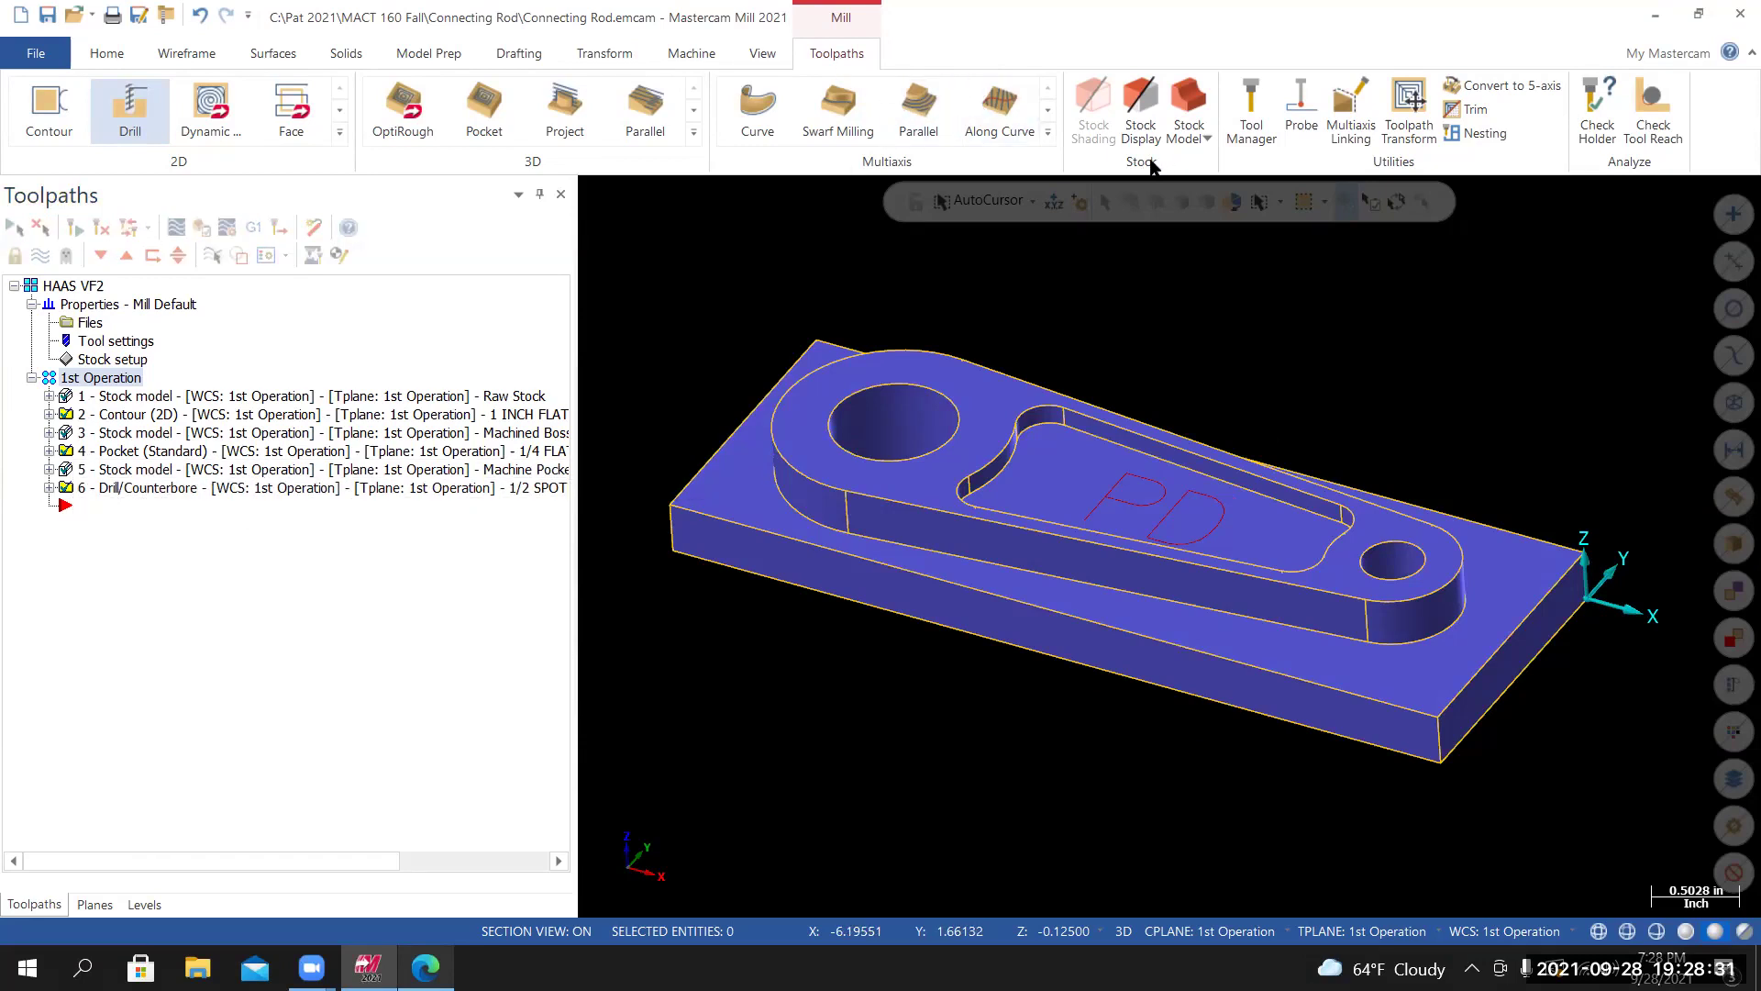
Create a stock model named Drill Pilot Holes, using the Machine Pocket stock model as its initial stock shape.
click(1188, 114)
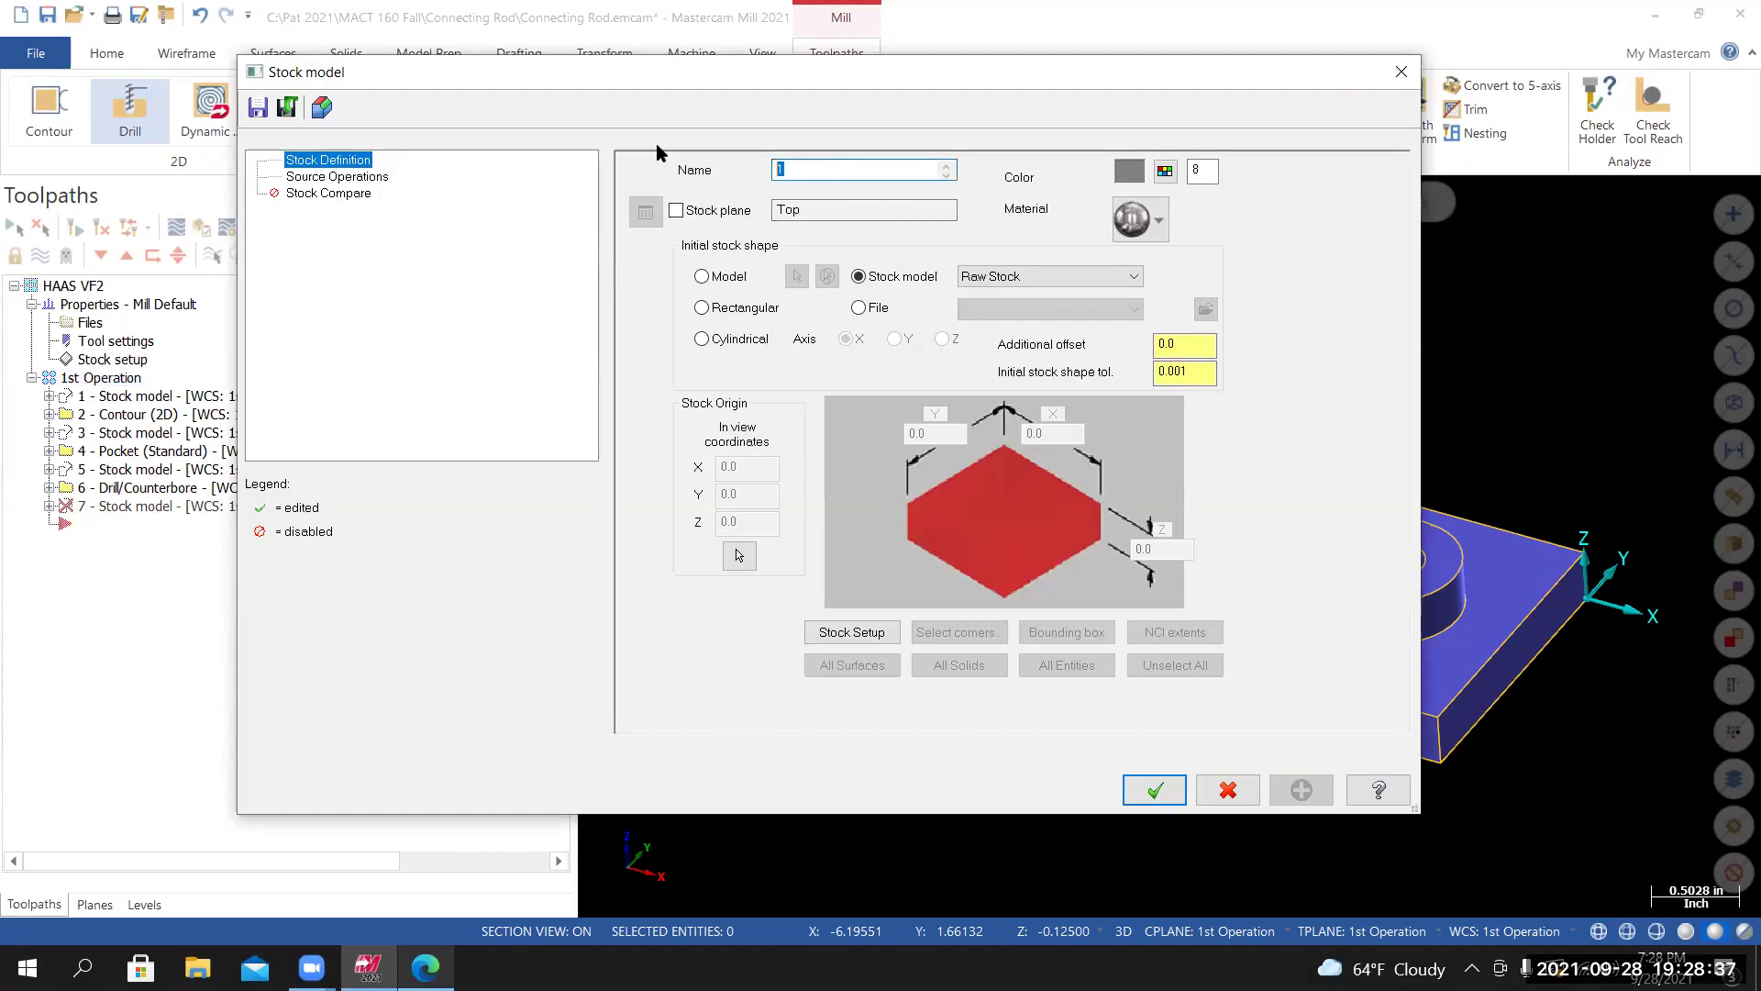
text(d)
key(BackSpace)
key(BackSpace)
click(1066, 277)
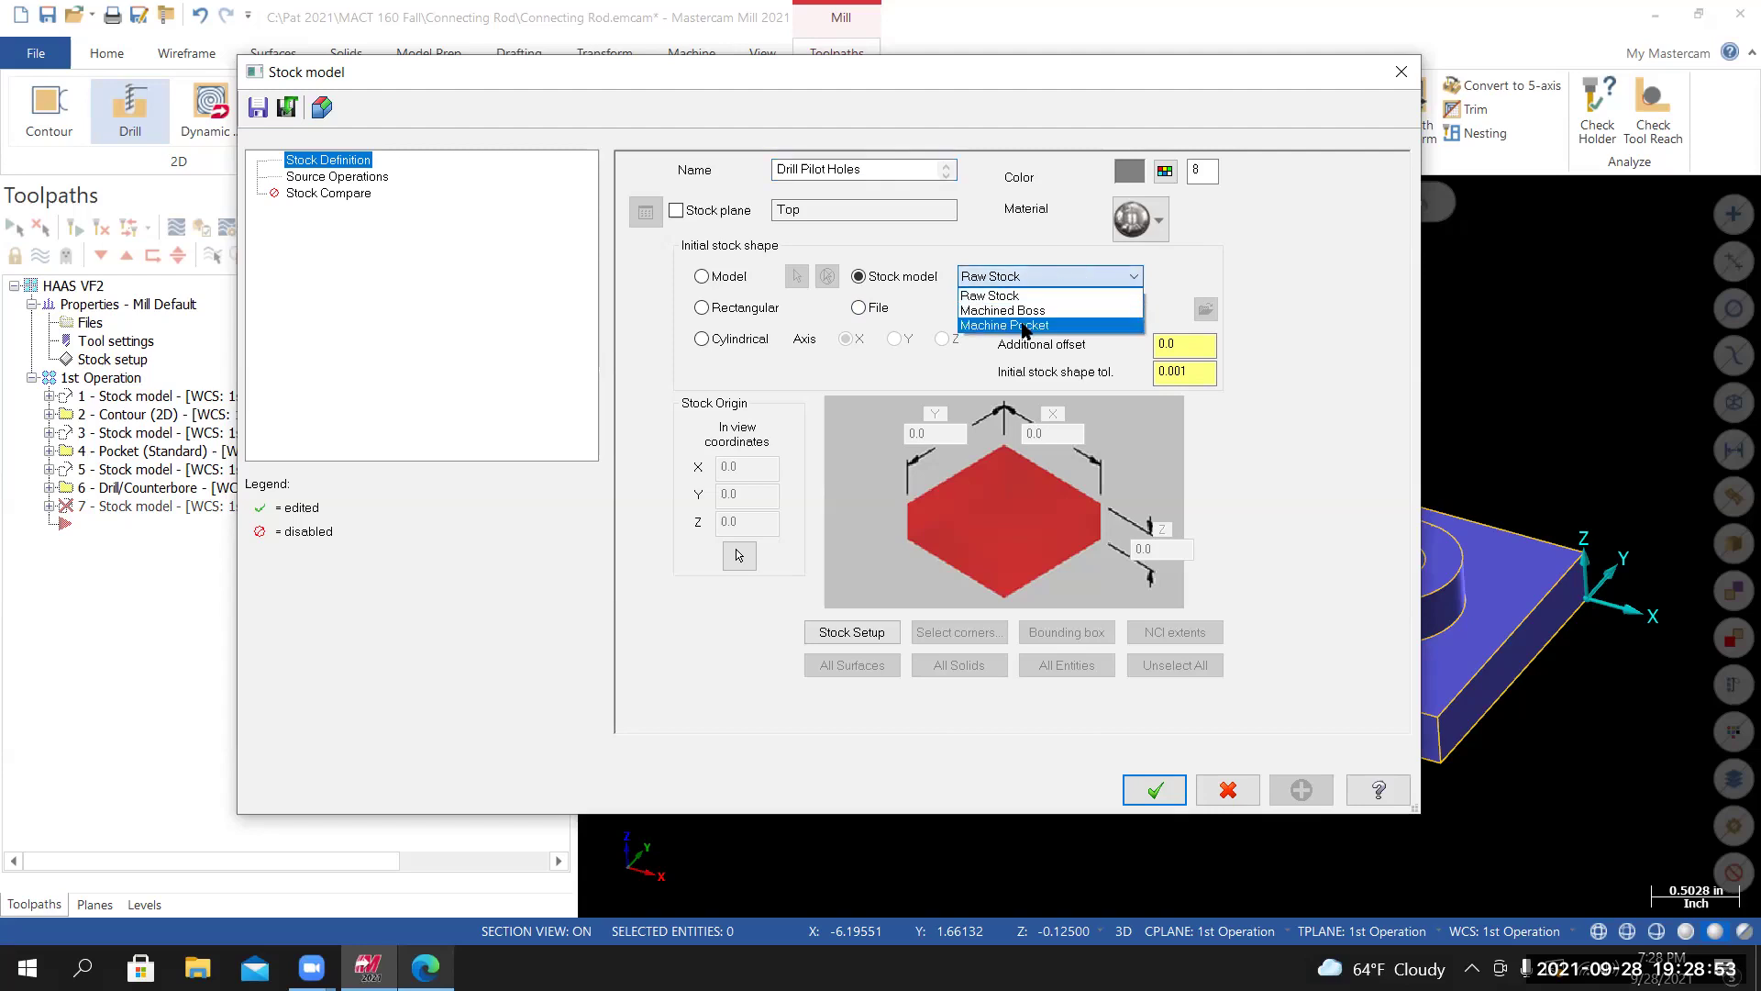
click(993, 326)
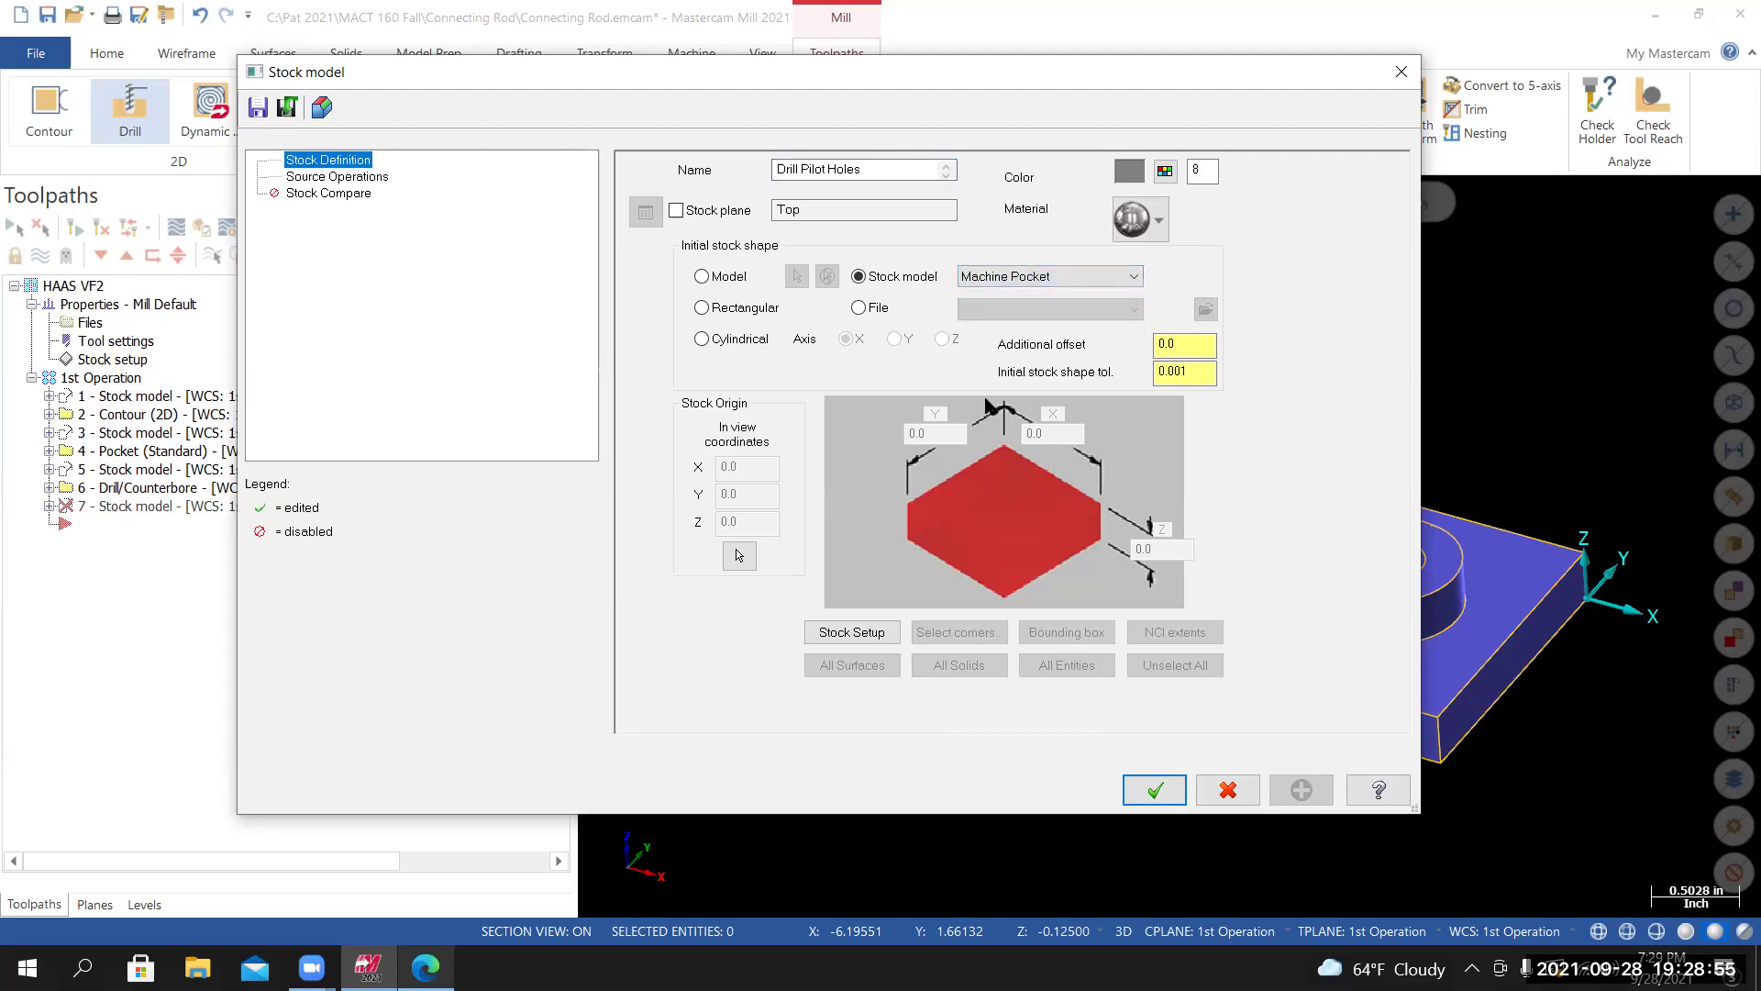
Compute the stock model from source operation 6, the spot drill Drill/Counterbore, and inspect both pilot holes on the result.
click(353, 180)
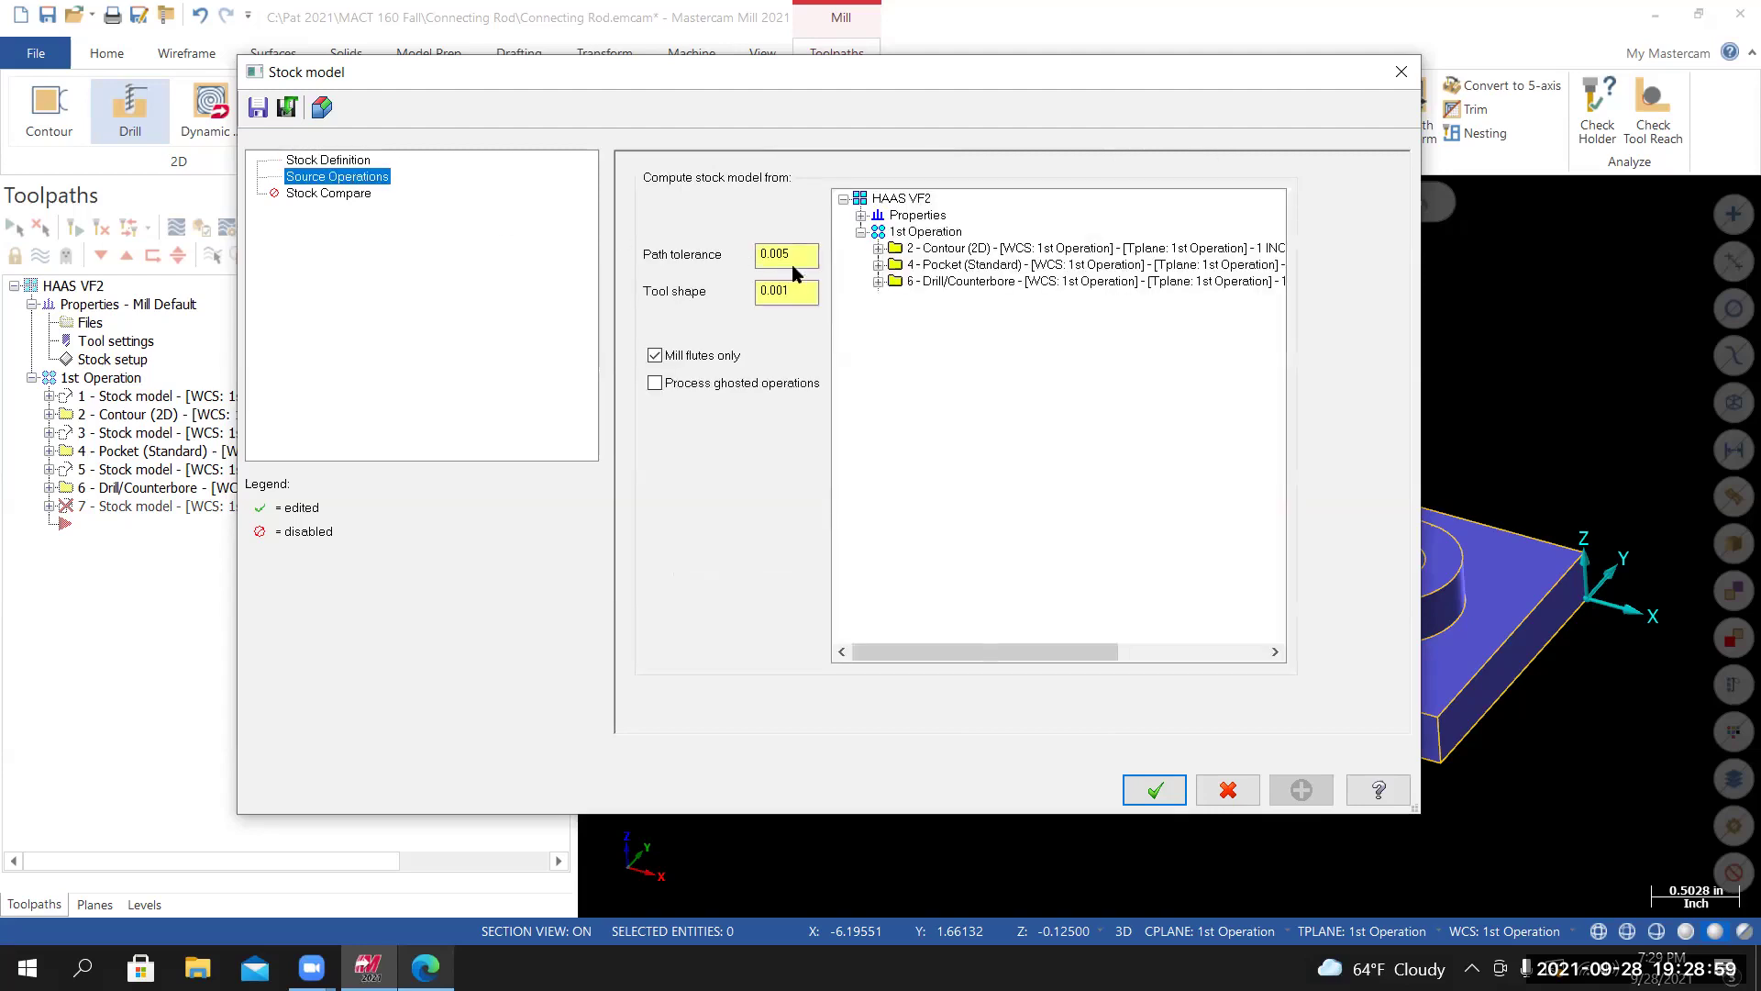
click(965, 288)
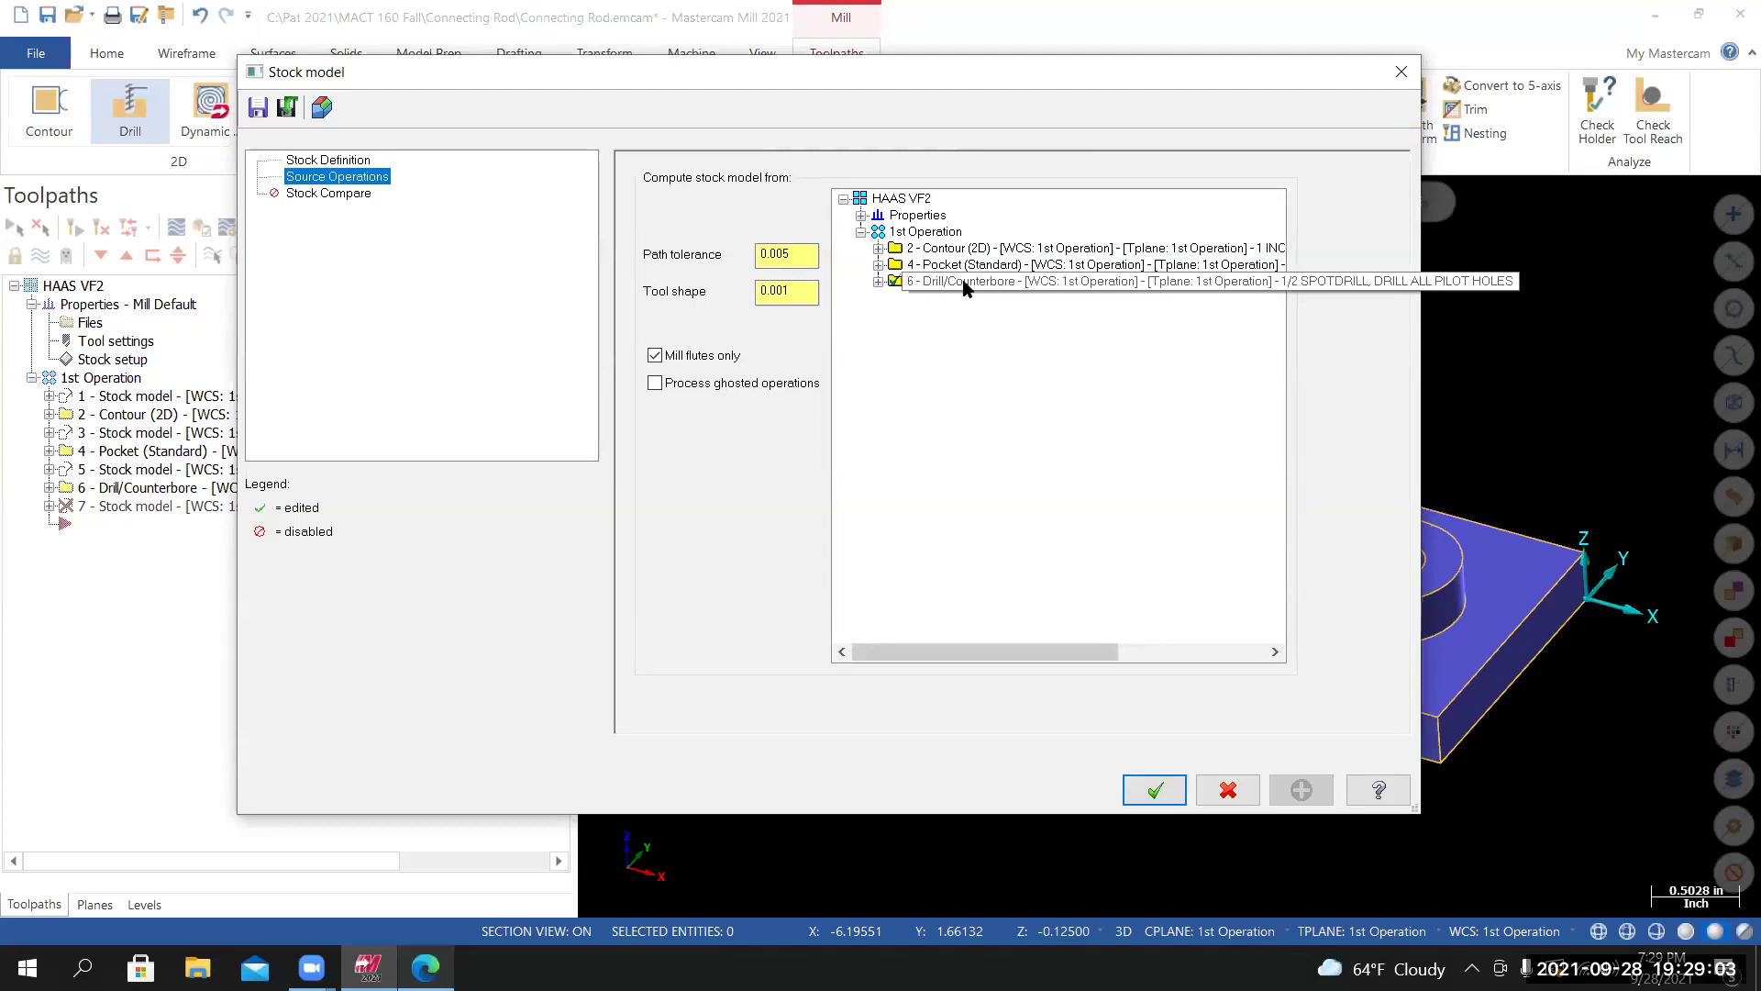
click(1146, 789)
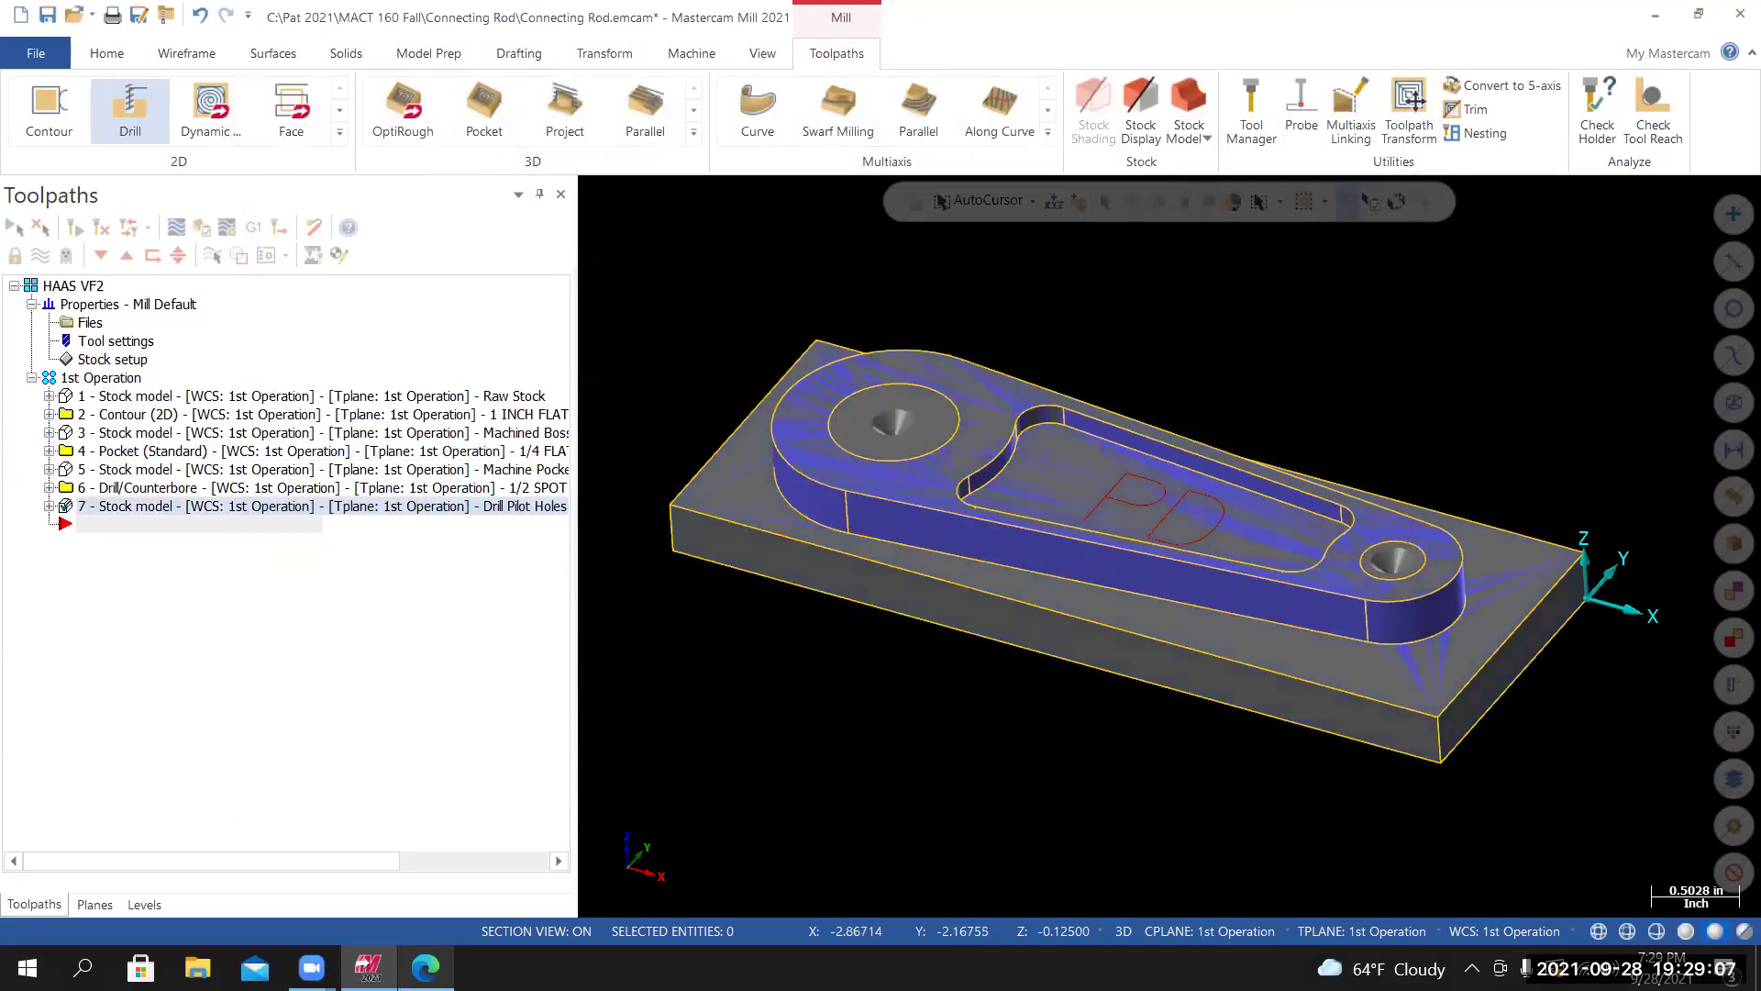
middle_drag(1169, 545, 1198, 599)
middle_drag(830, 500, 897, 402)
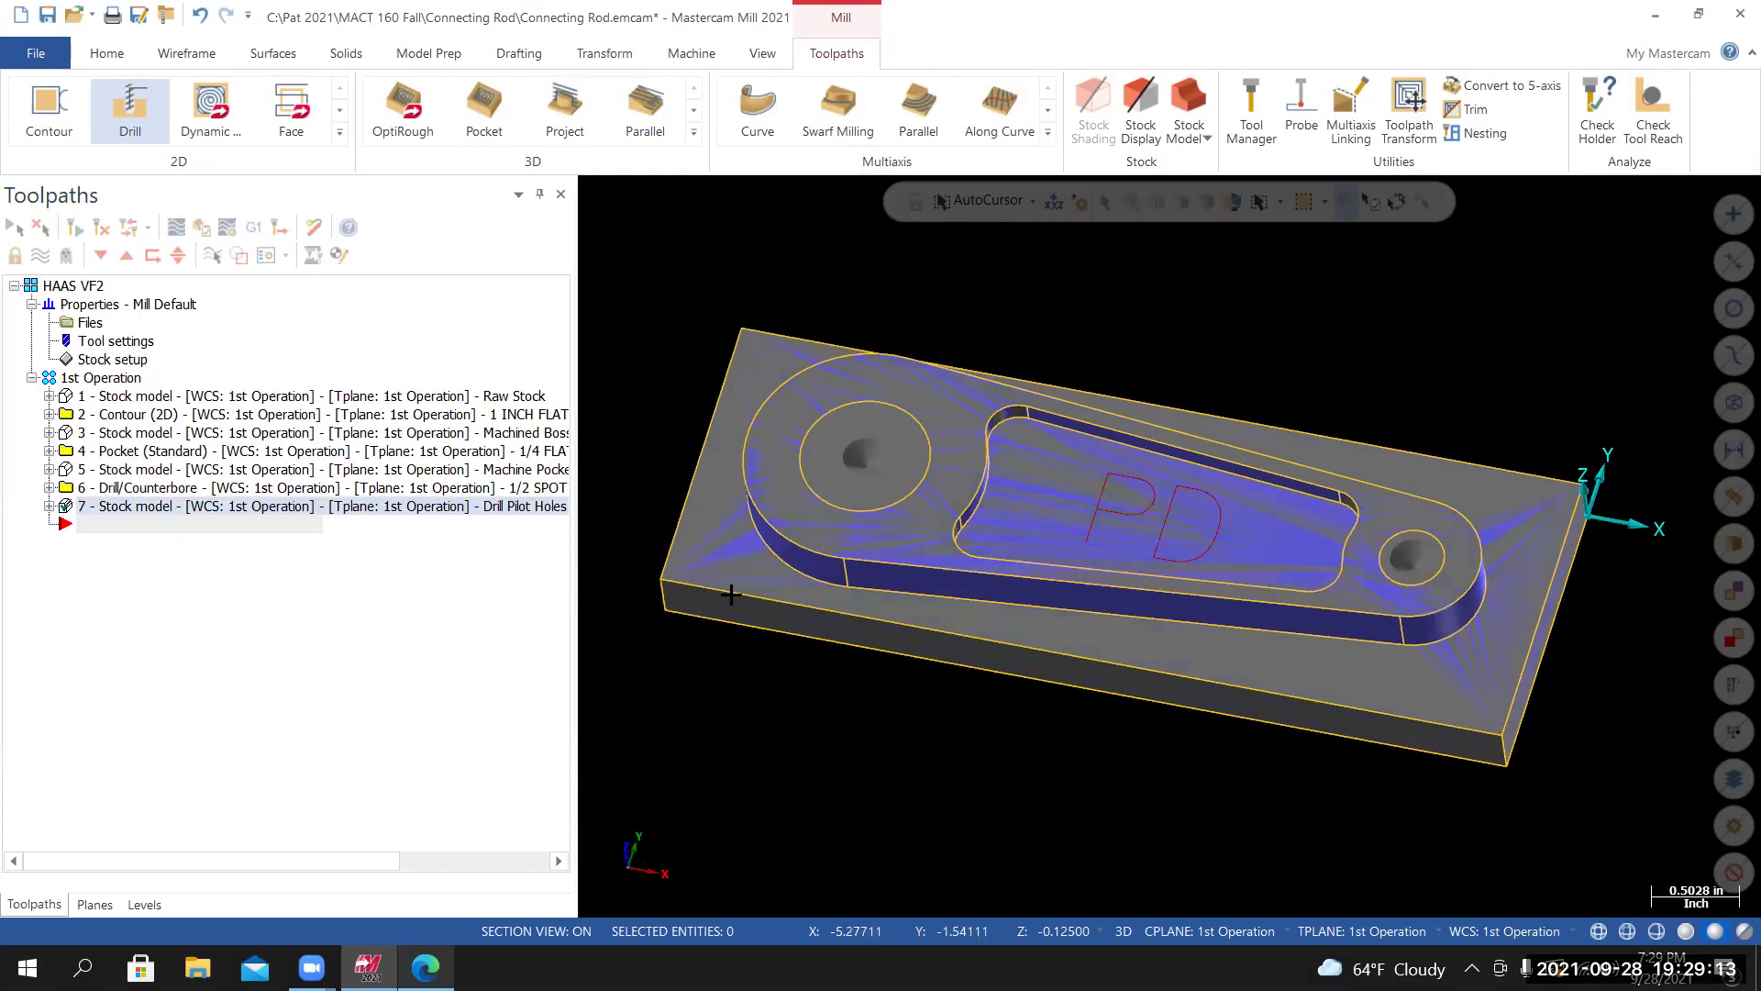
middle_drag(817, 576, 1069, 618)
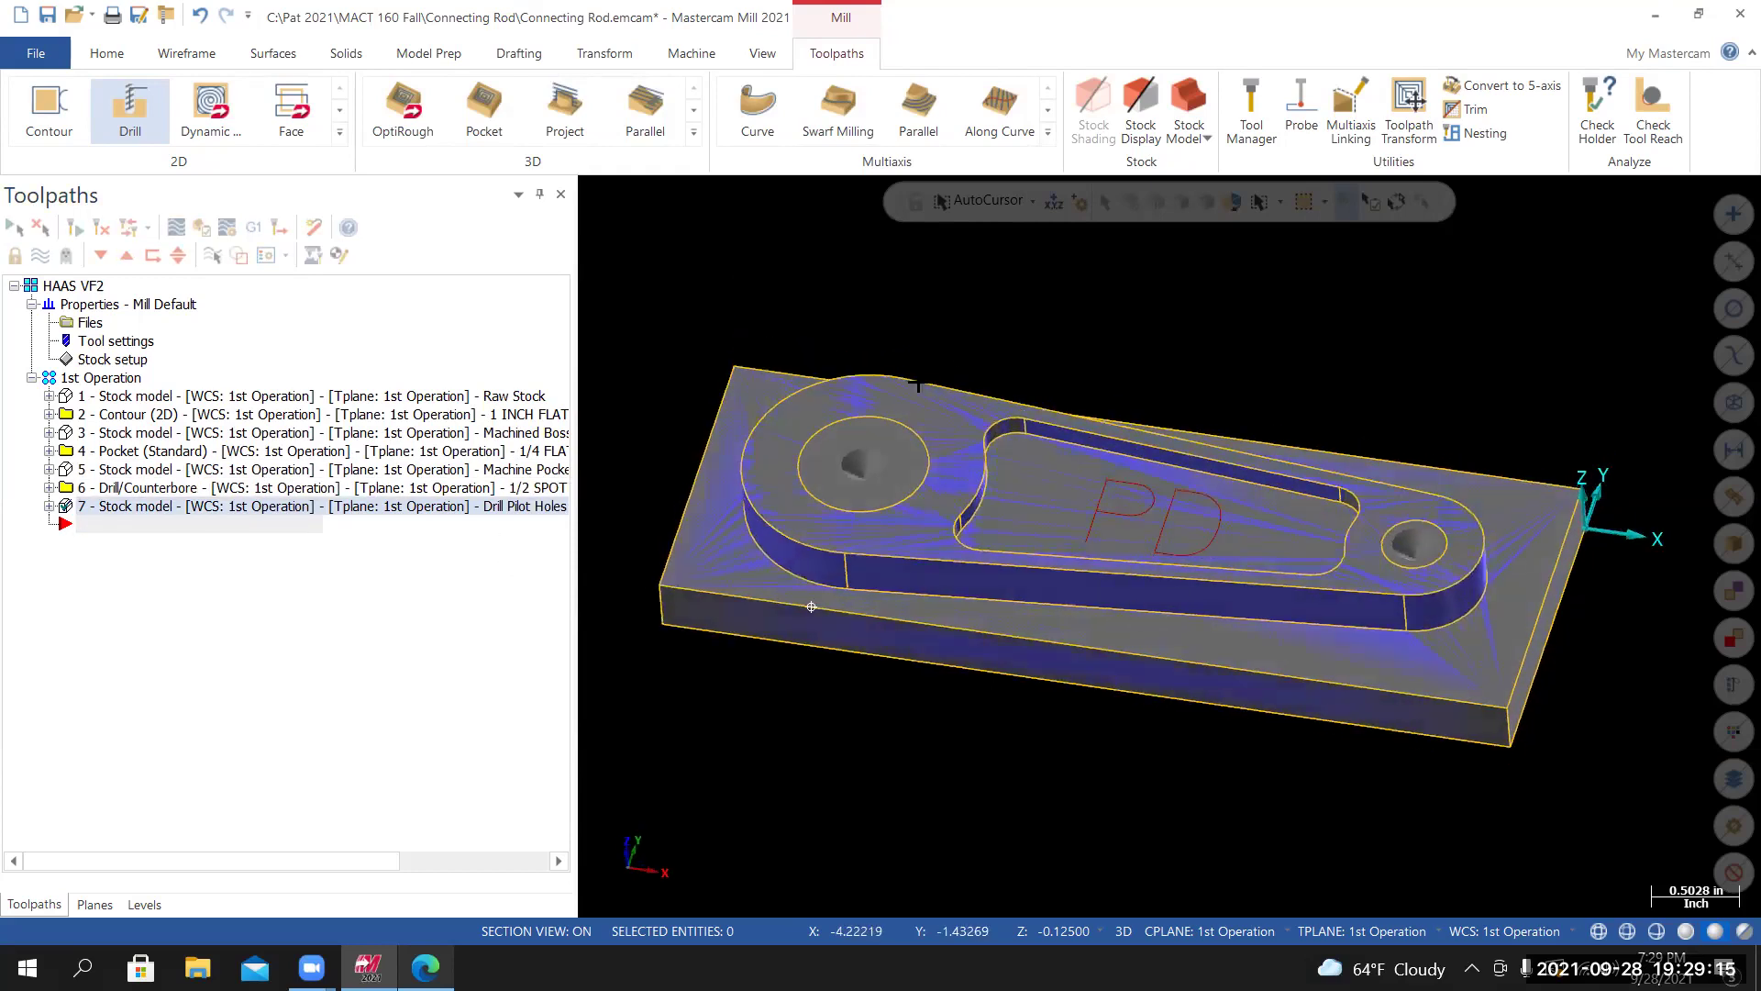
Hide the Drill Pilot Holes stock model and save the Connecting Rod file in the isometric view.
click(36, 258)
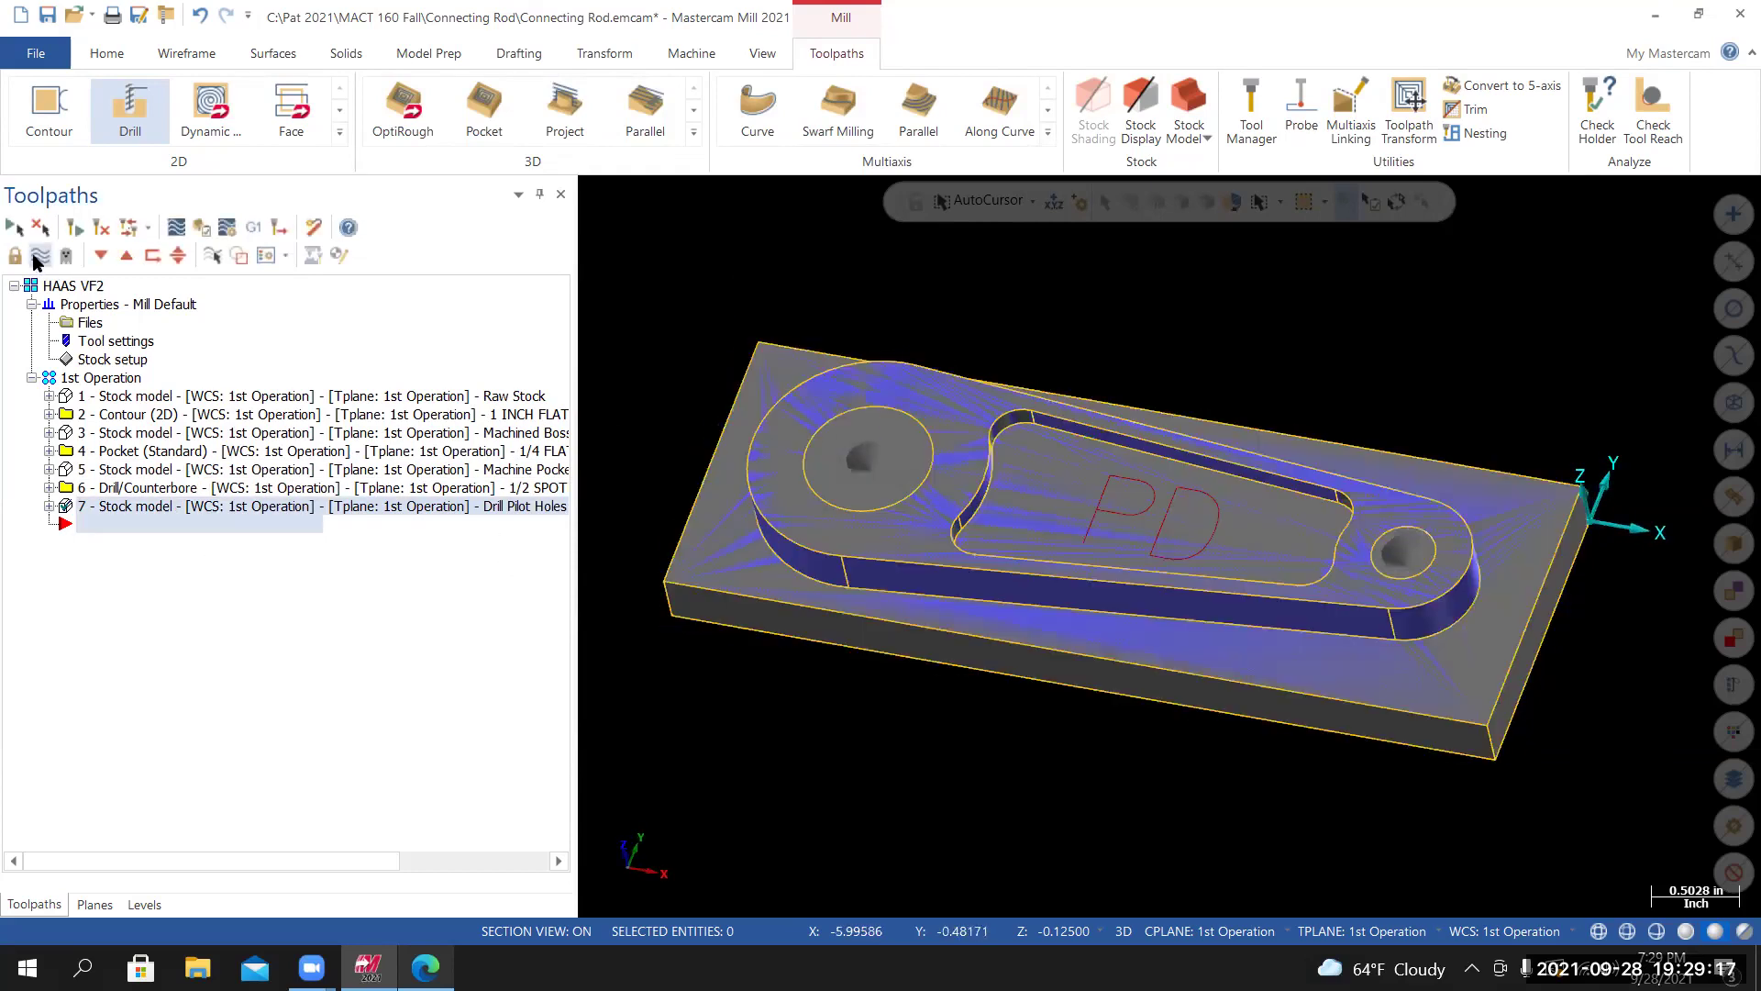
middle_drag(1118, 550, 1046, 546)
click(18, 53)
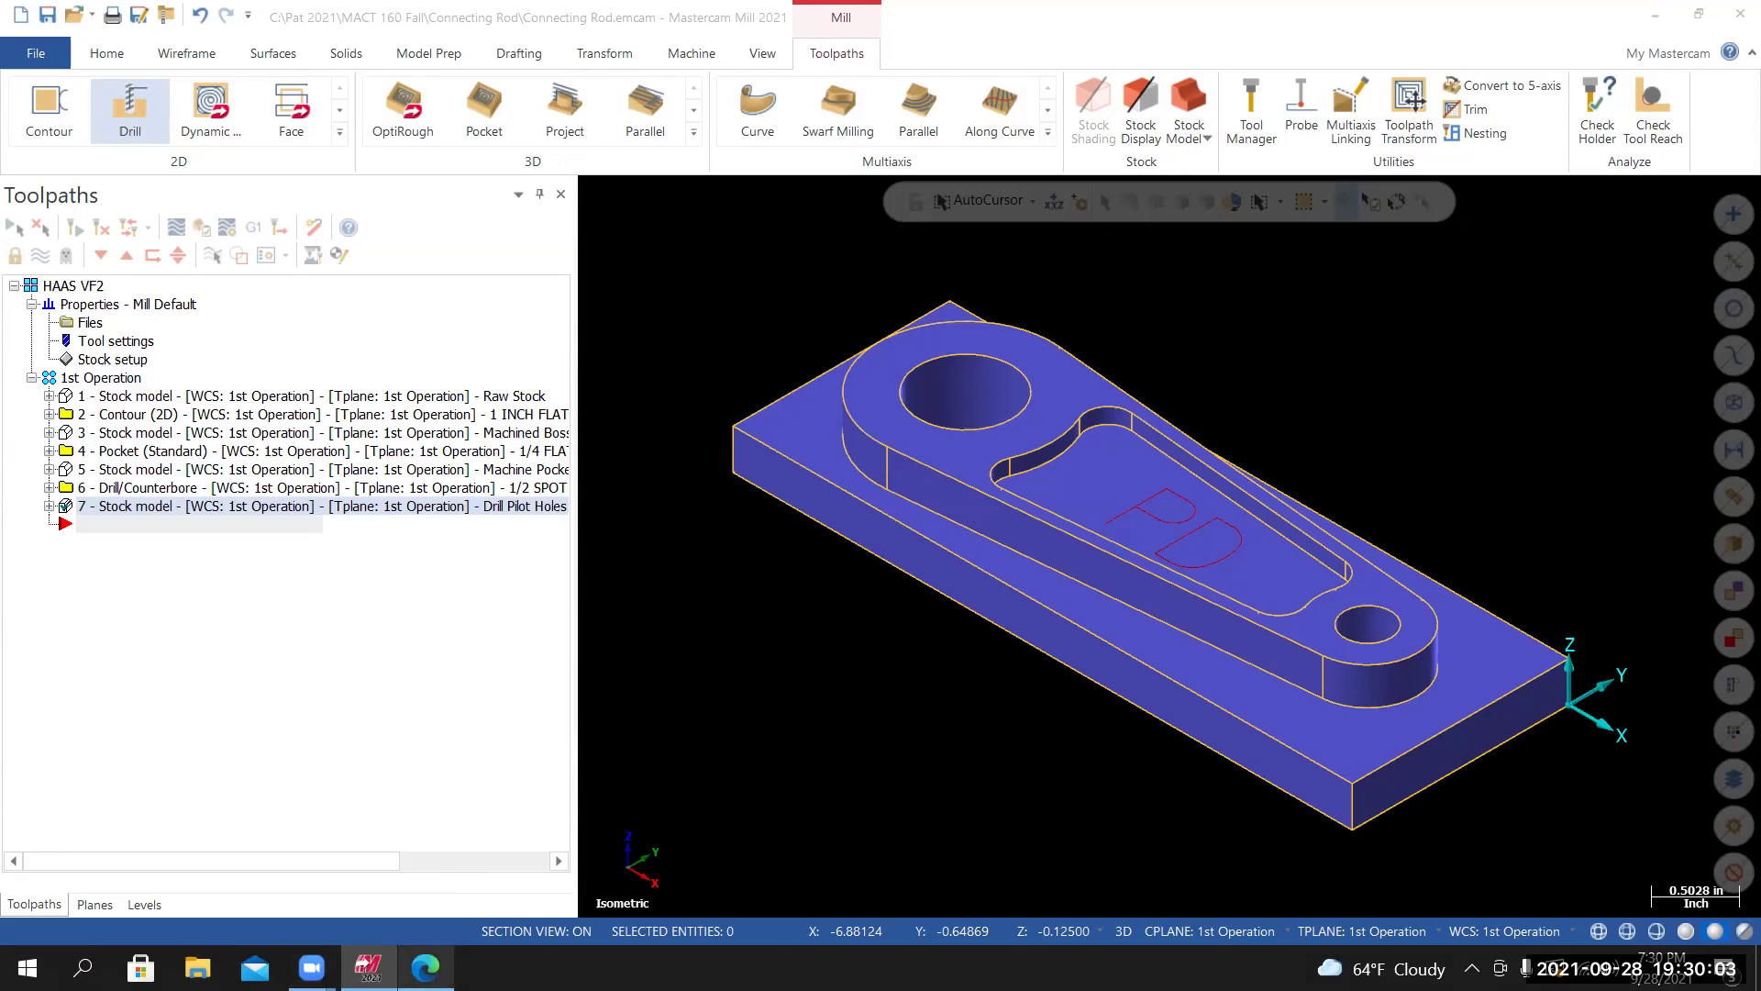
Switch to the course page in the browser and read the remaining drilling steps and the tool list.
click(425, 968)
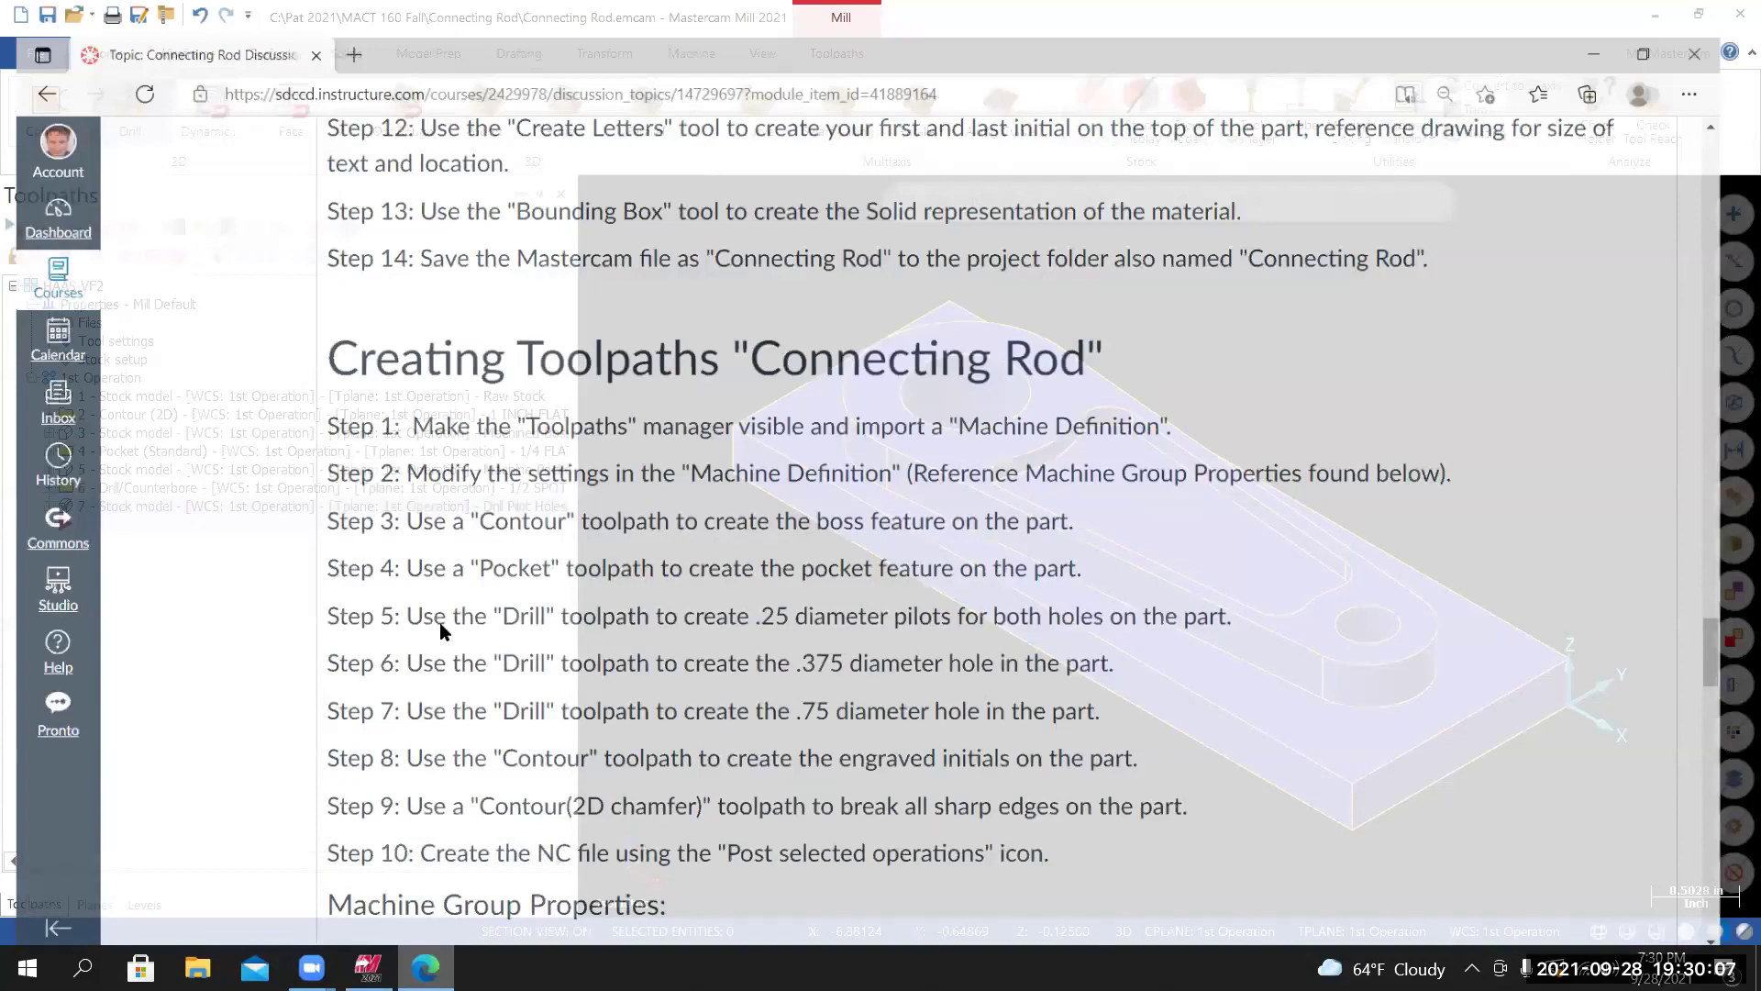
scroll(564, 617, down, 1)
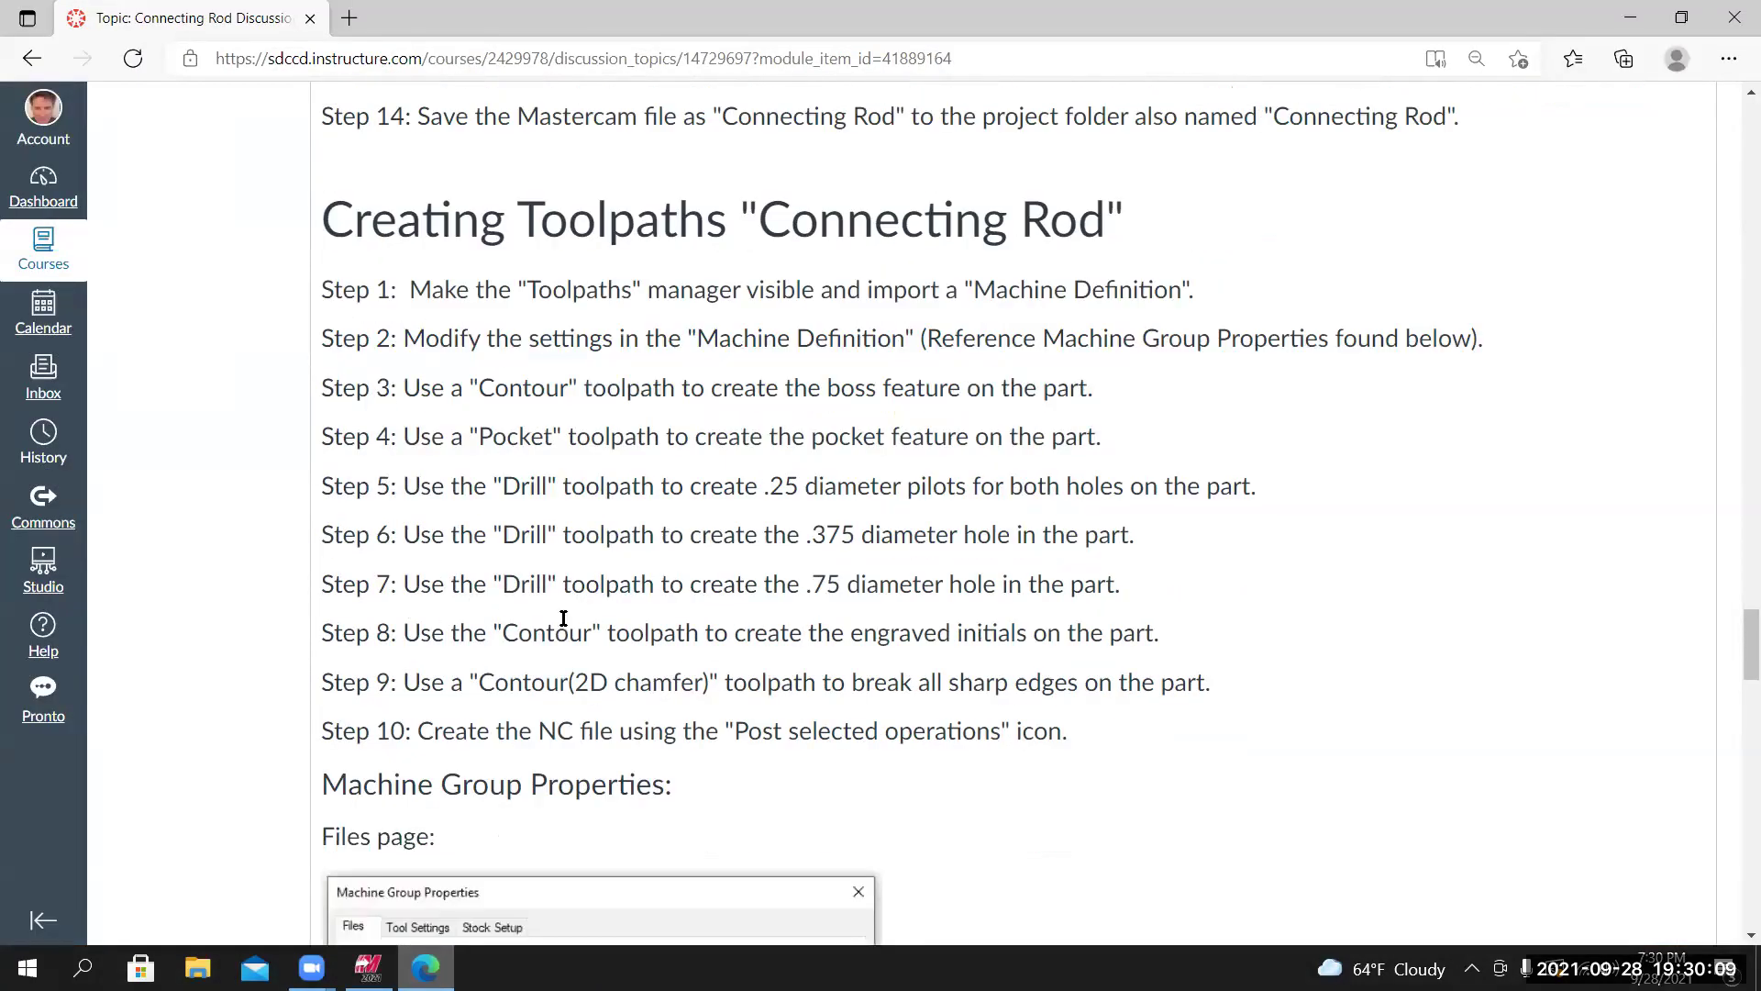
scroll(412, 549, down, 1)
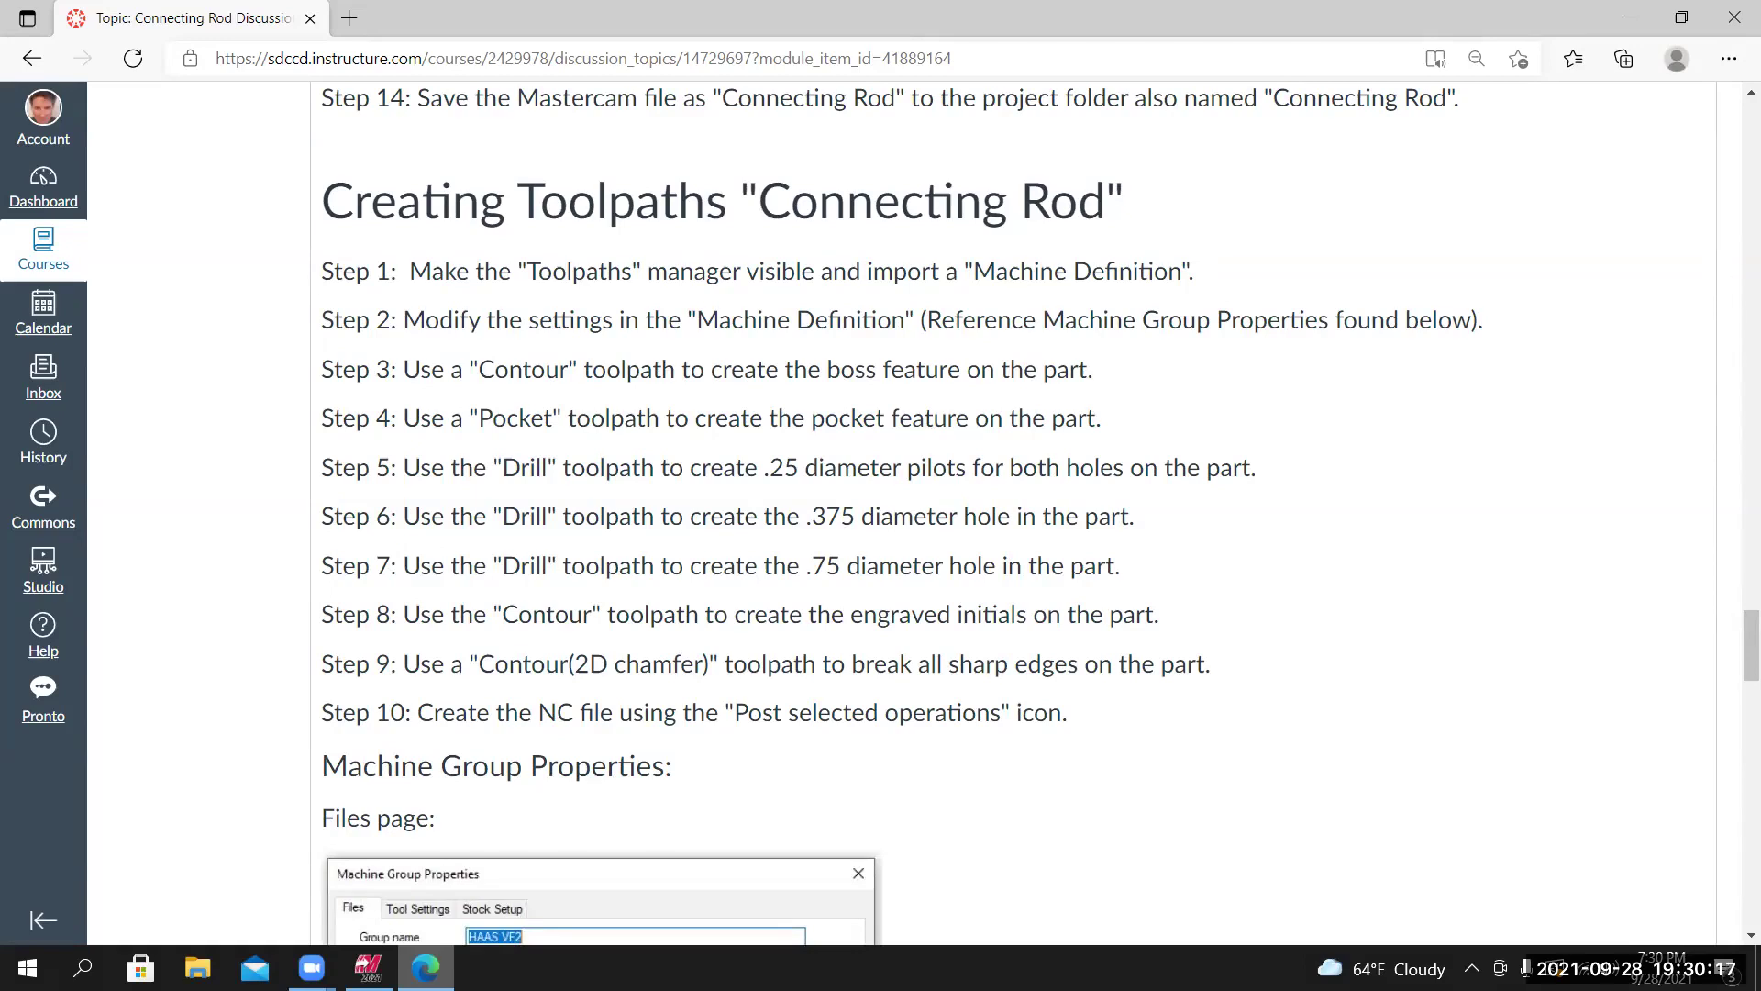
drag(1736, 649, 1740, 817)
scroll(1737, 885, down, 10)
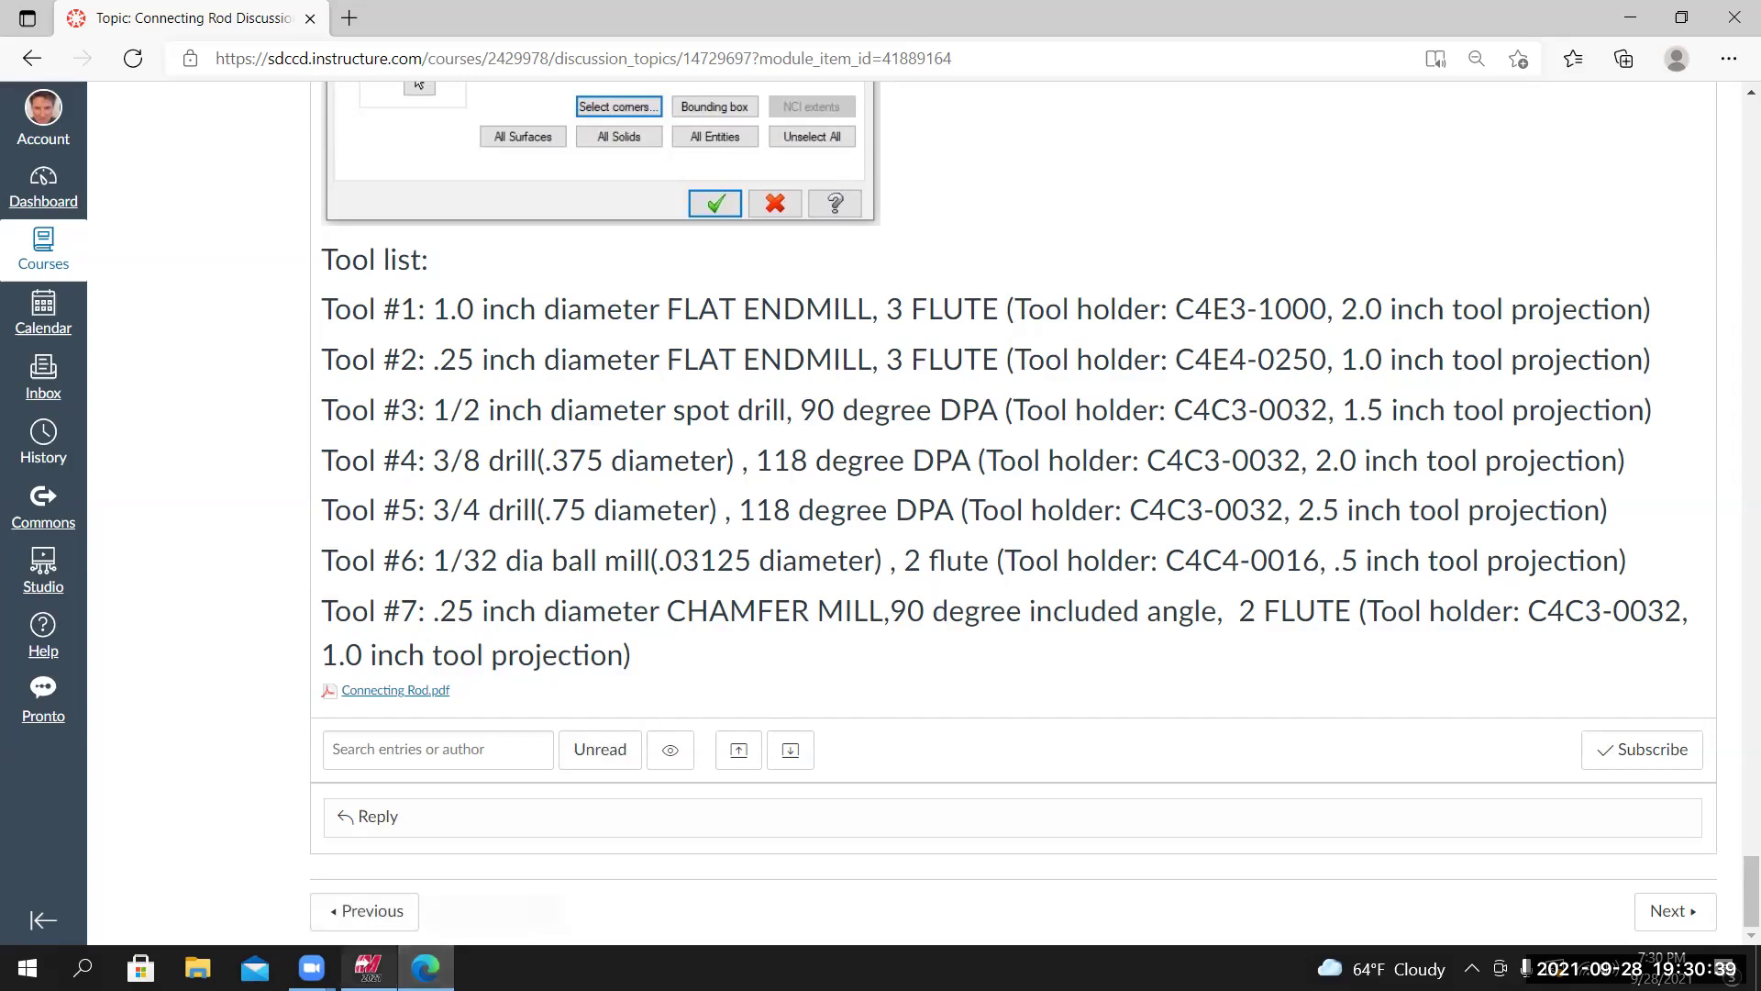
Switch back to Mastercam and start a new Drill toolpath for the small hole of the connecting rod.
click(374, 969)
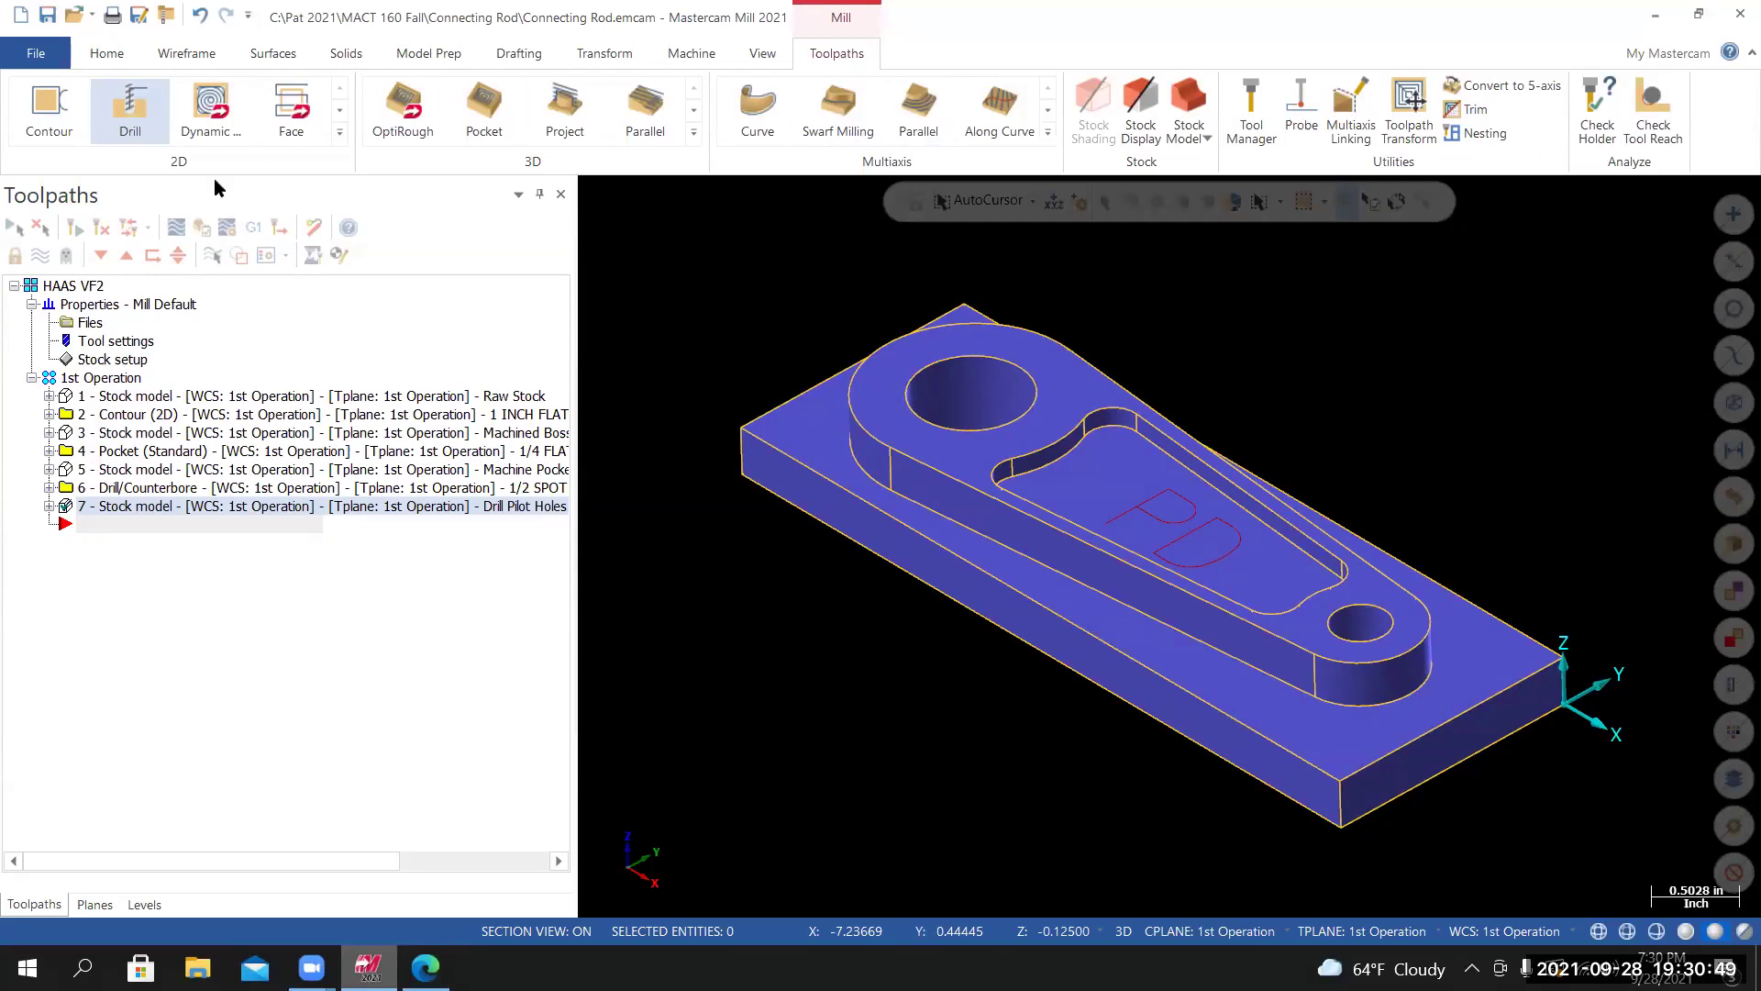
click(138, 115)
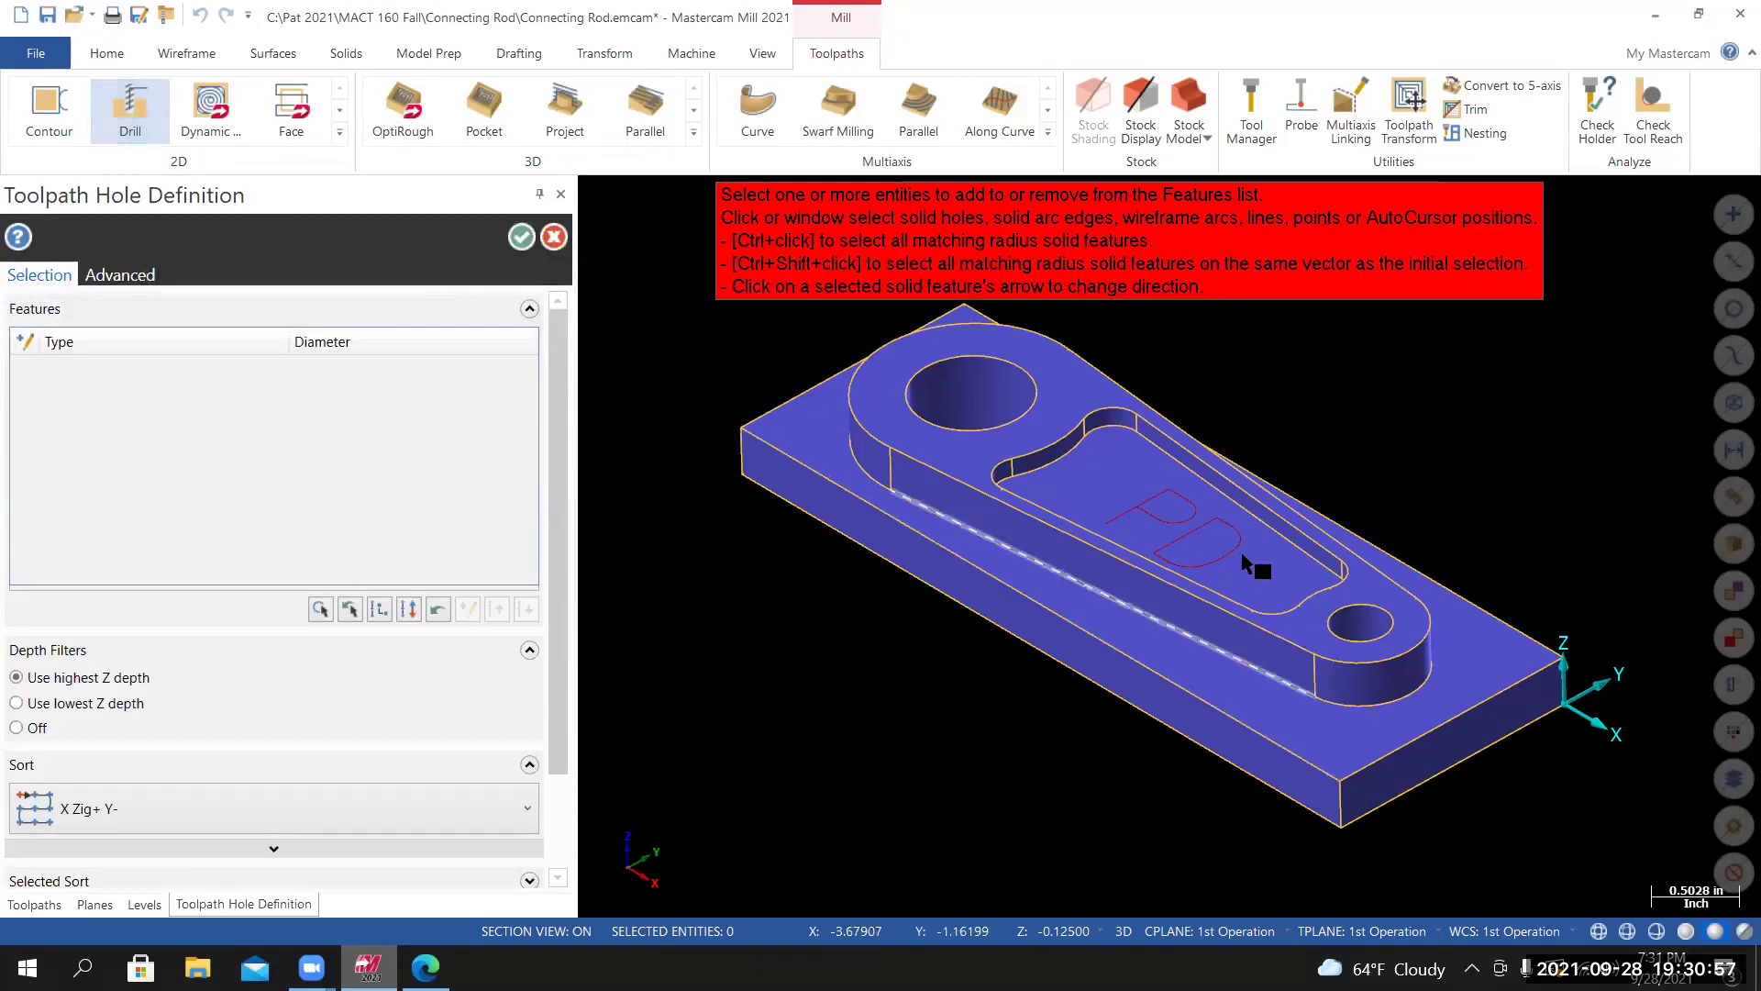
scroll(1382, 627, up, 2)
scroll(1382, 627, up, 1)
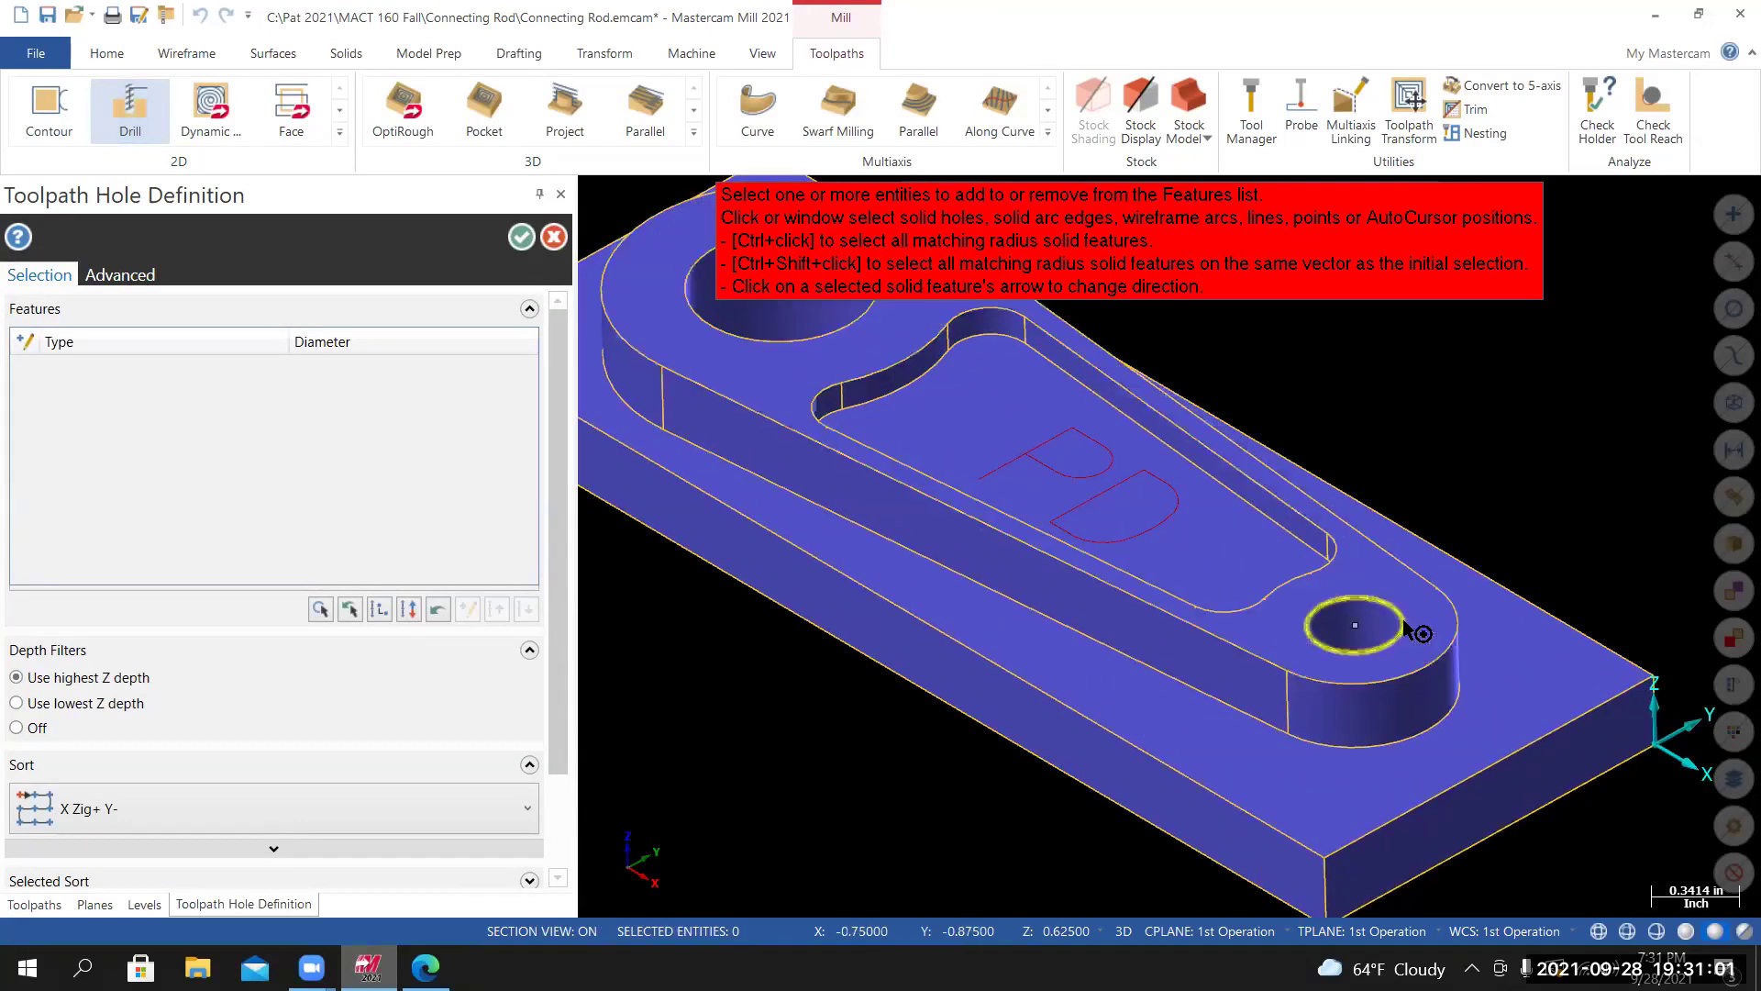
Try selecting the small hole's solid edge as the drill feature, deleting it from the features list after each pick.
click(1401, 625)
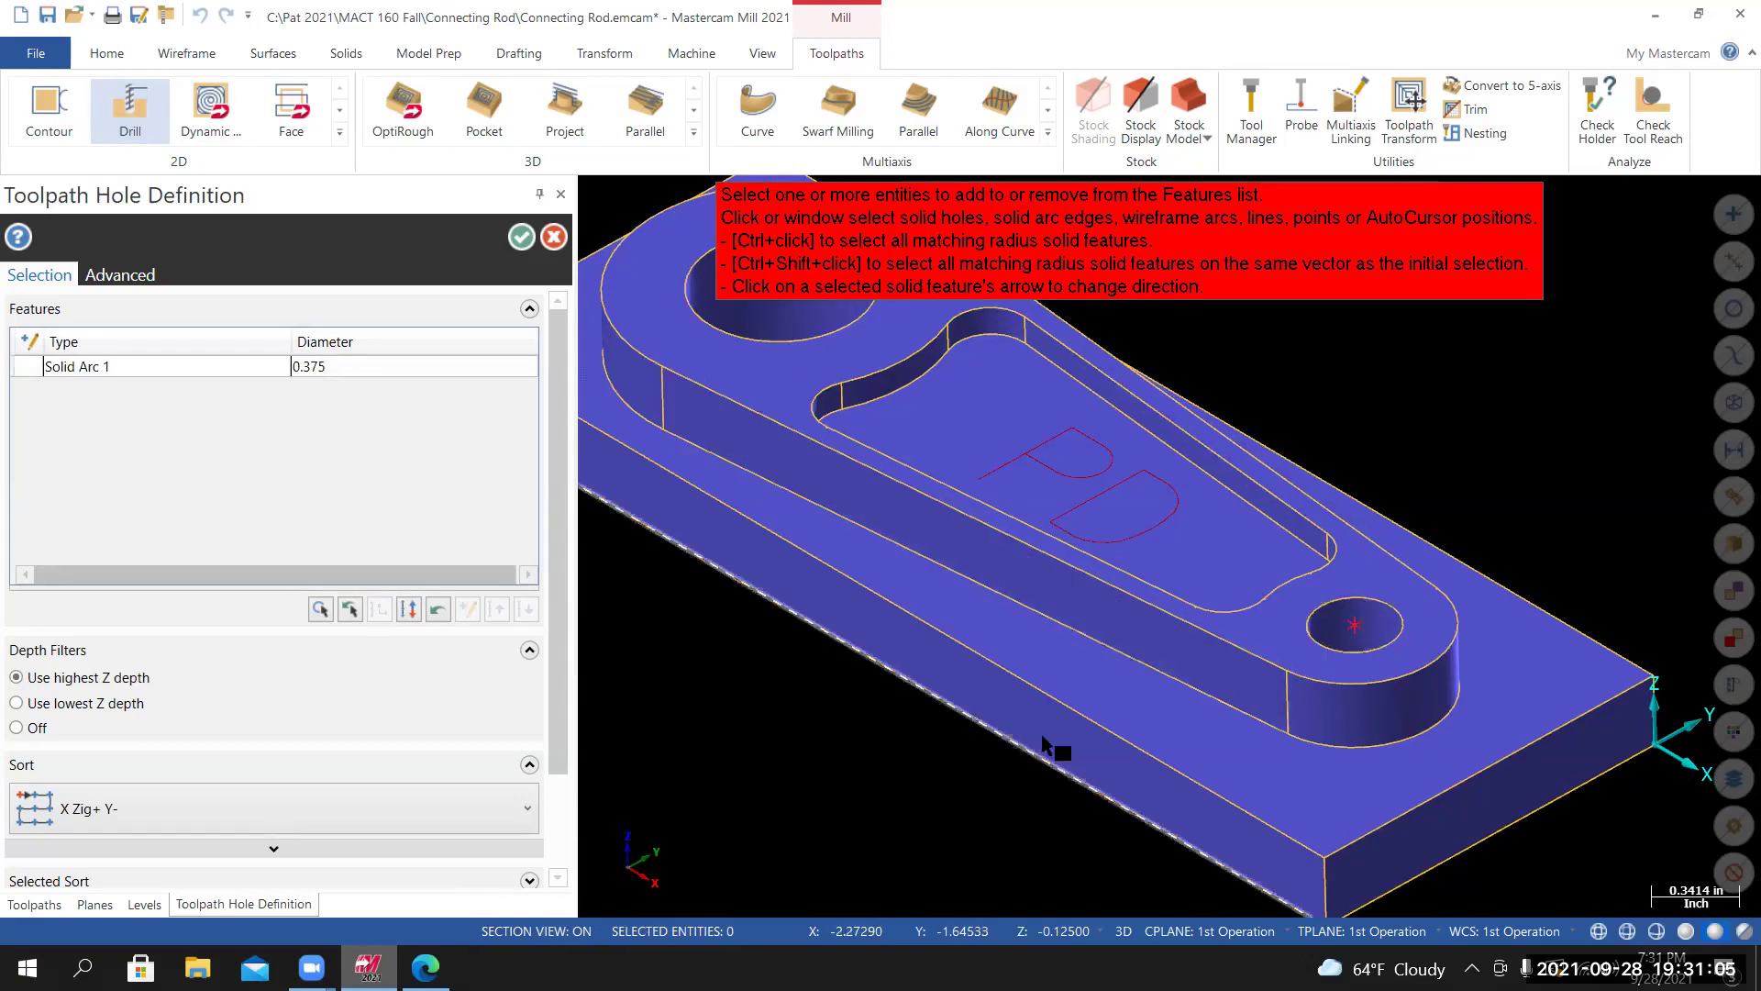
scroll(1015, 702, down, 2)
mouse_move(1169, 547)
middle_down()
mouse_move(1187, 569)
mouse_move(1170, 556)
middle_up()
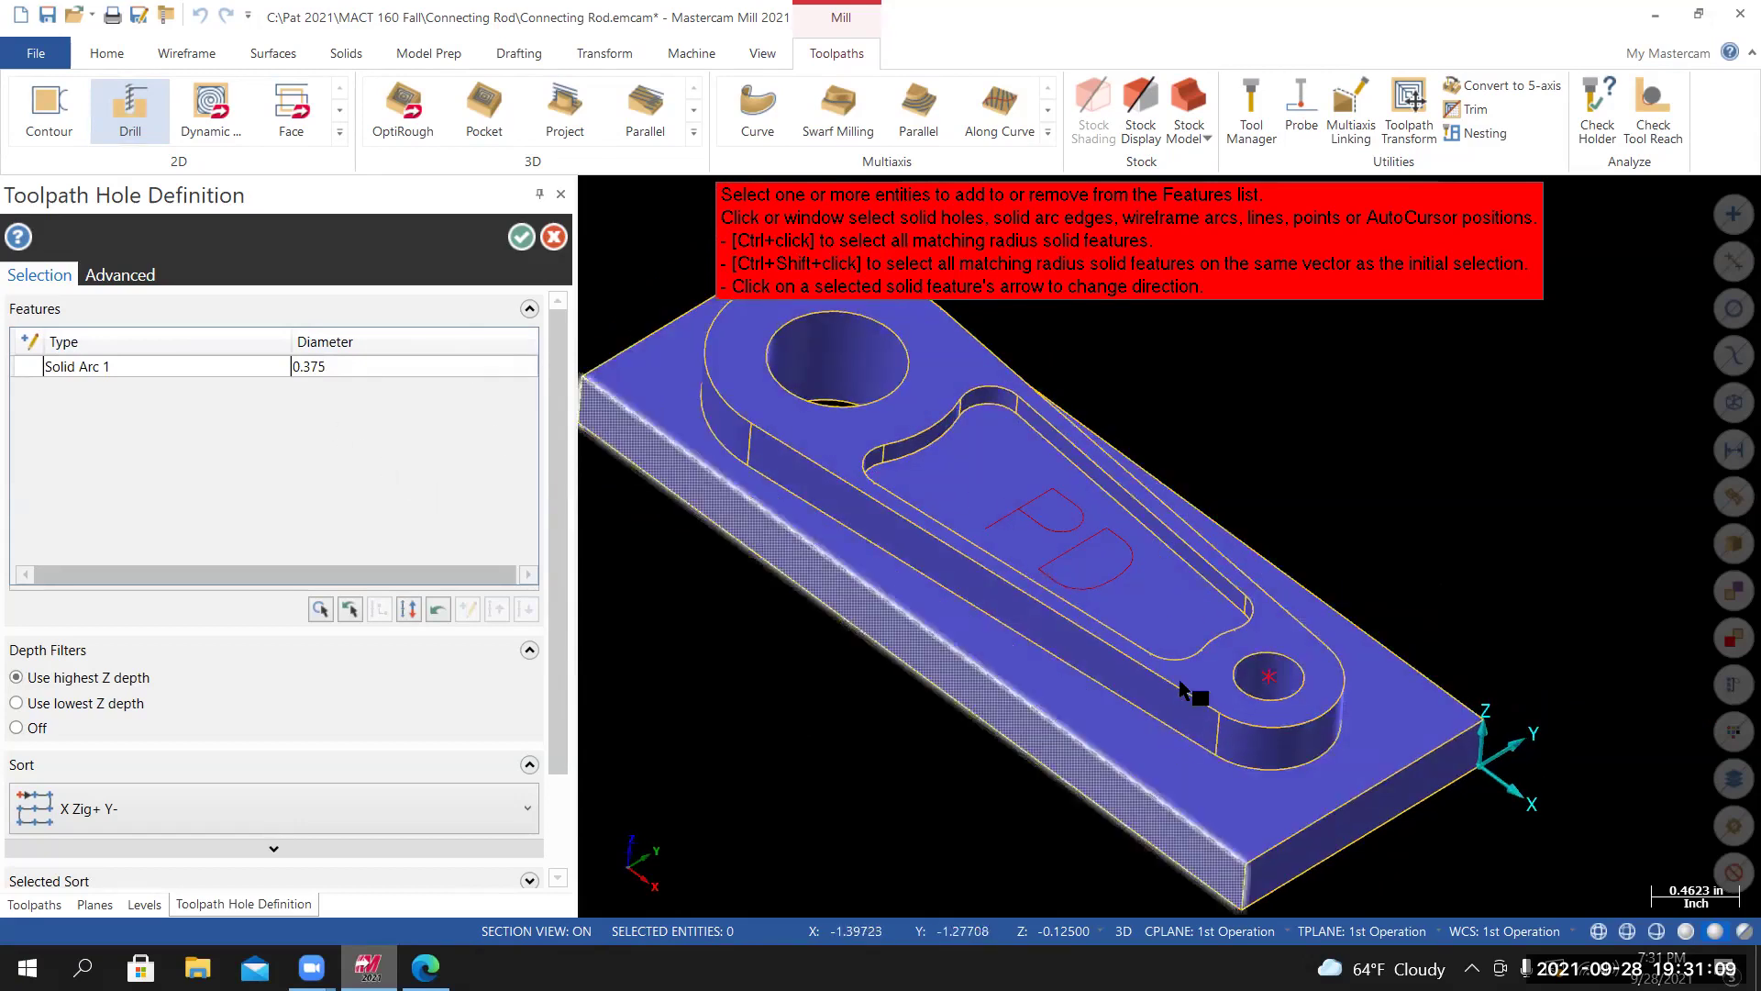
right_click(185, 365)
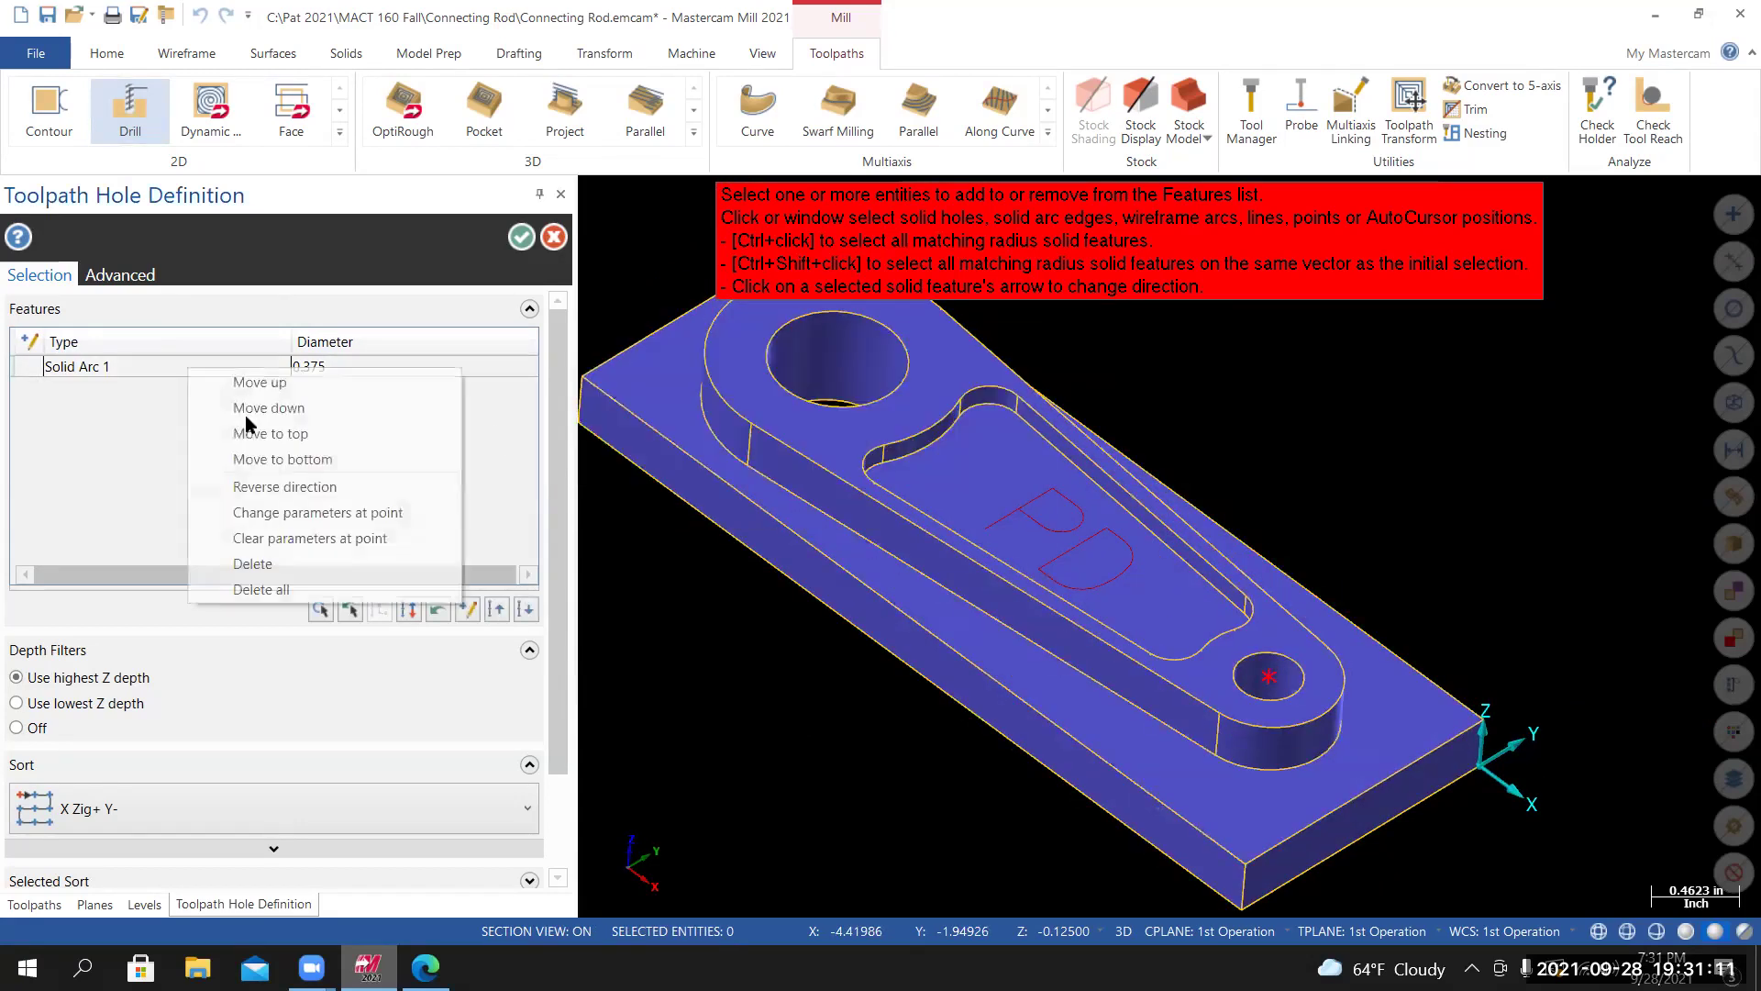
click(261, 565)
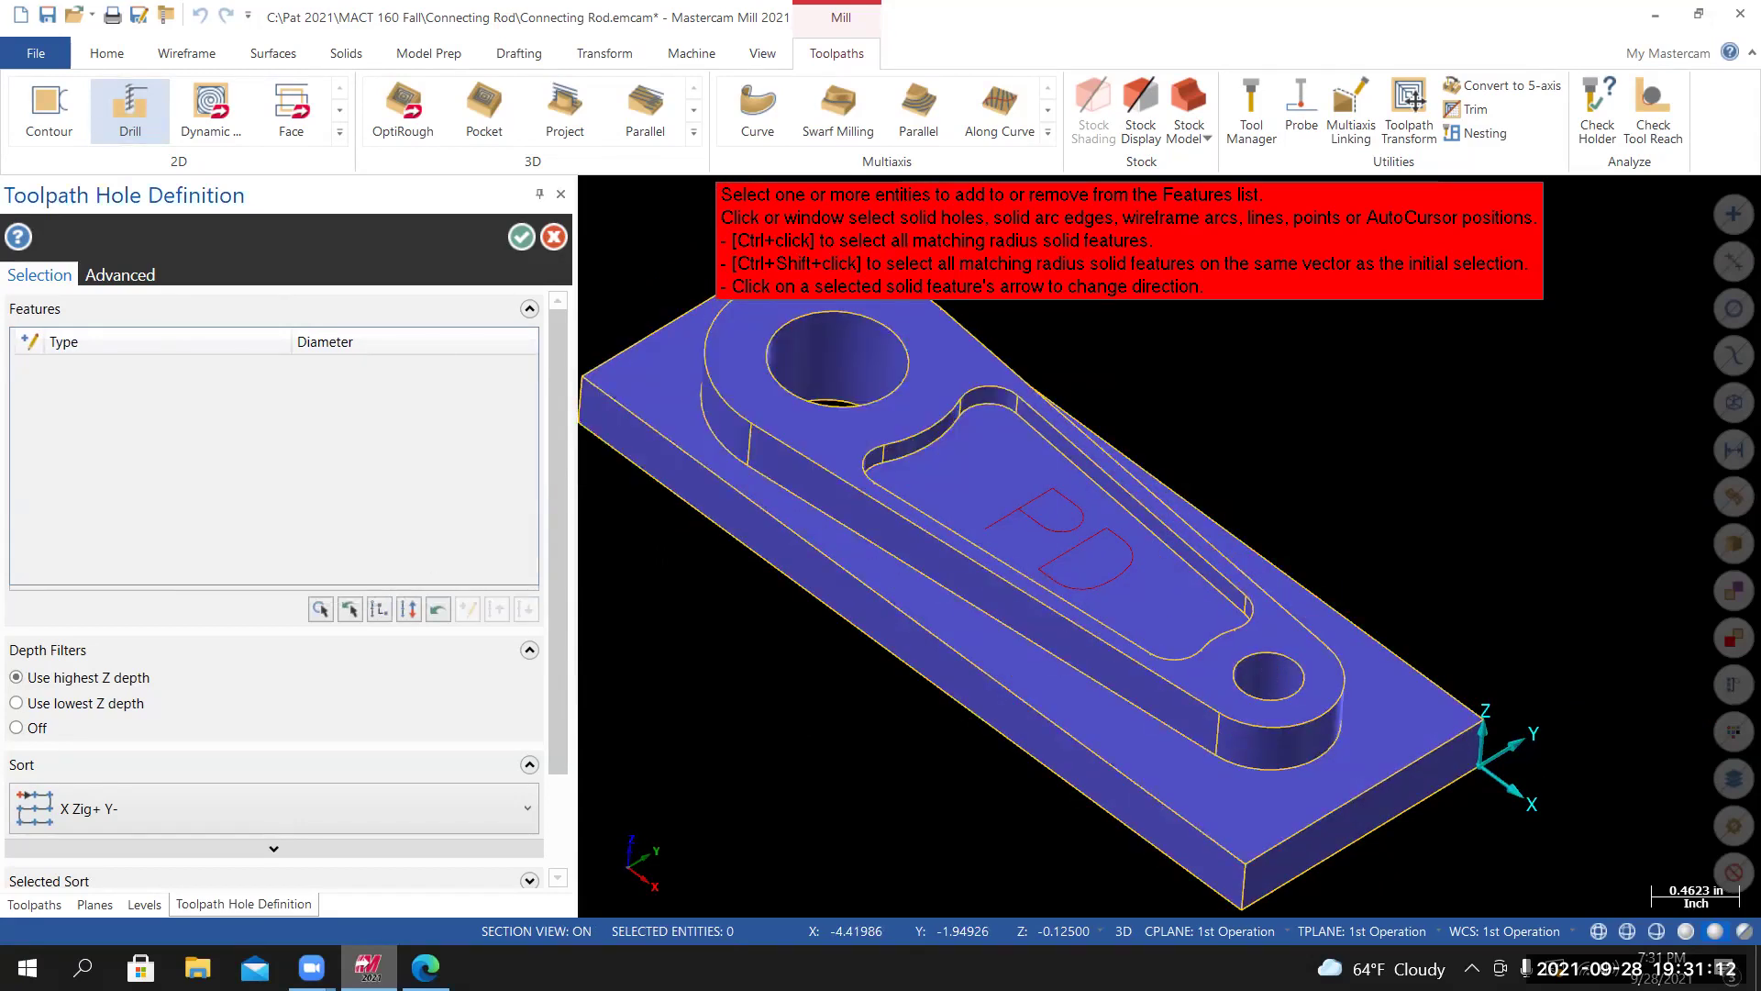
click(1293, 695)
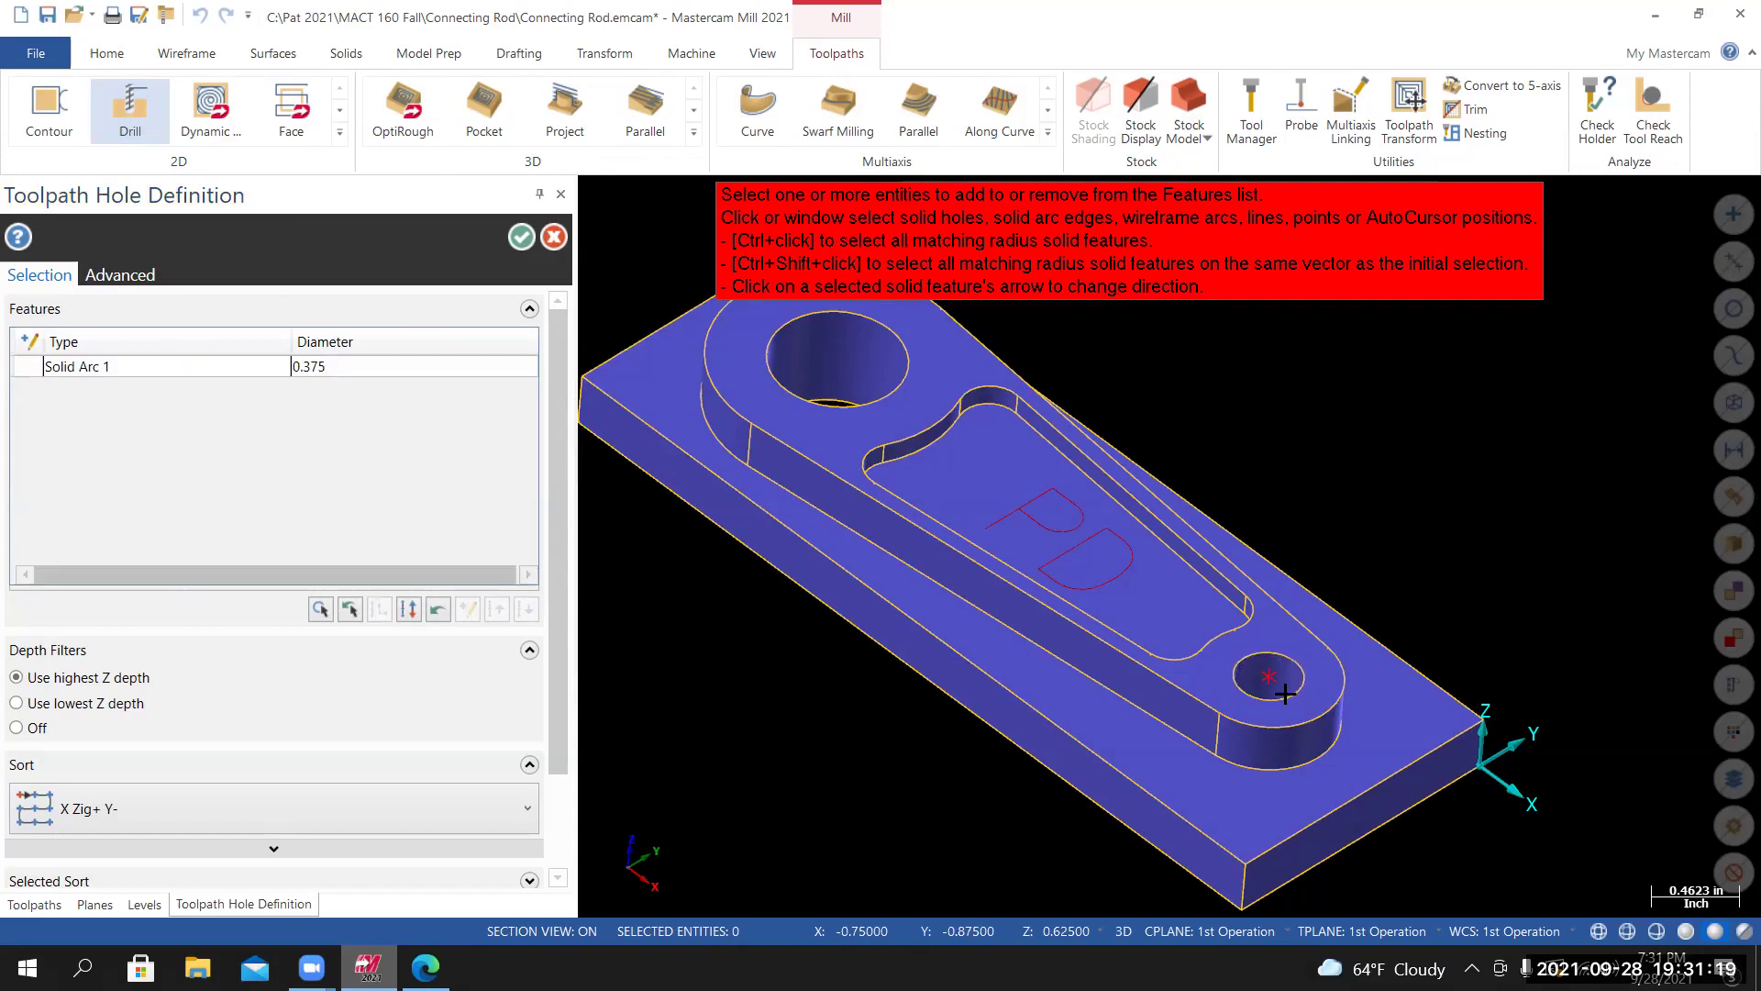
right_click(141, 372)
click(200, 563)
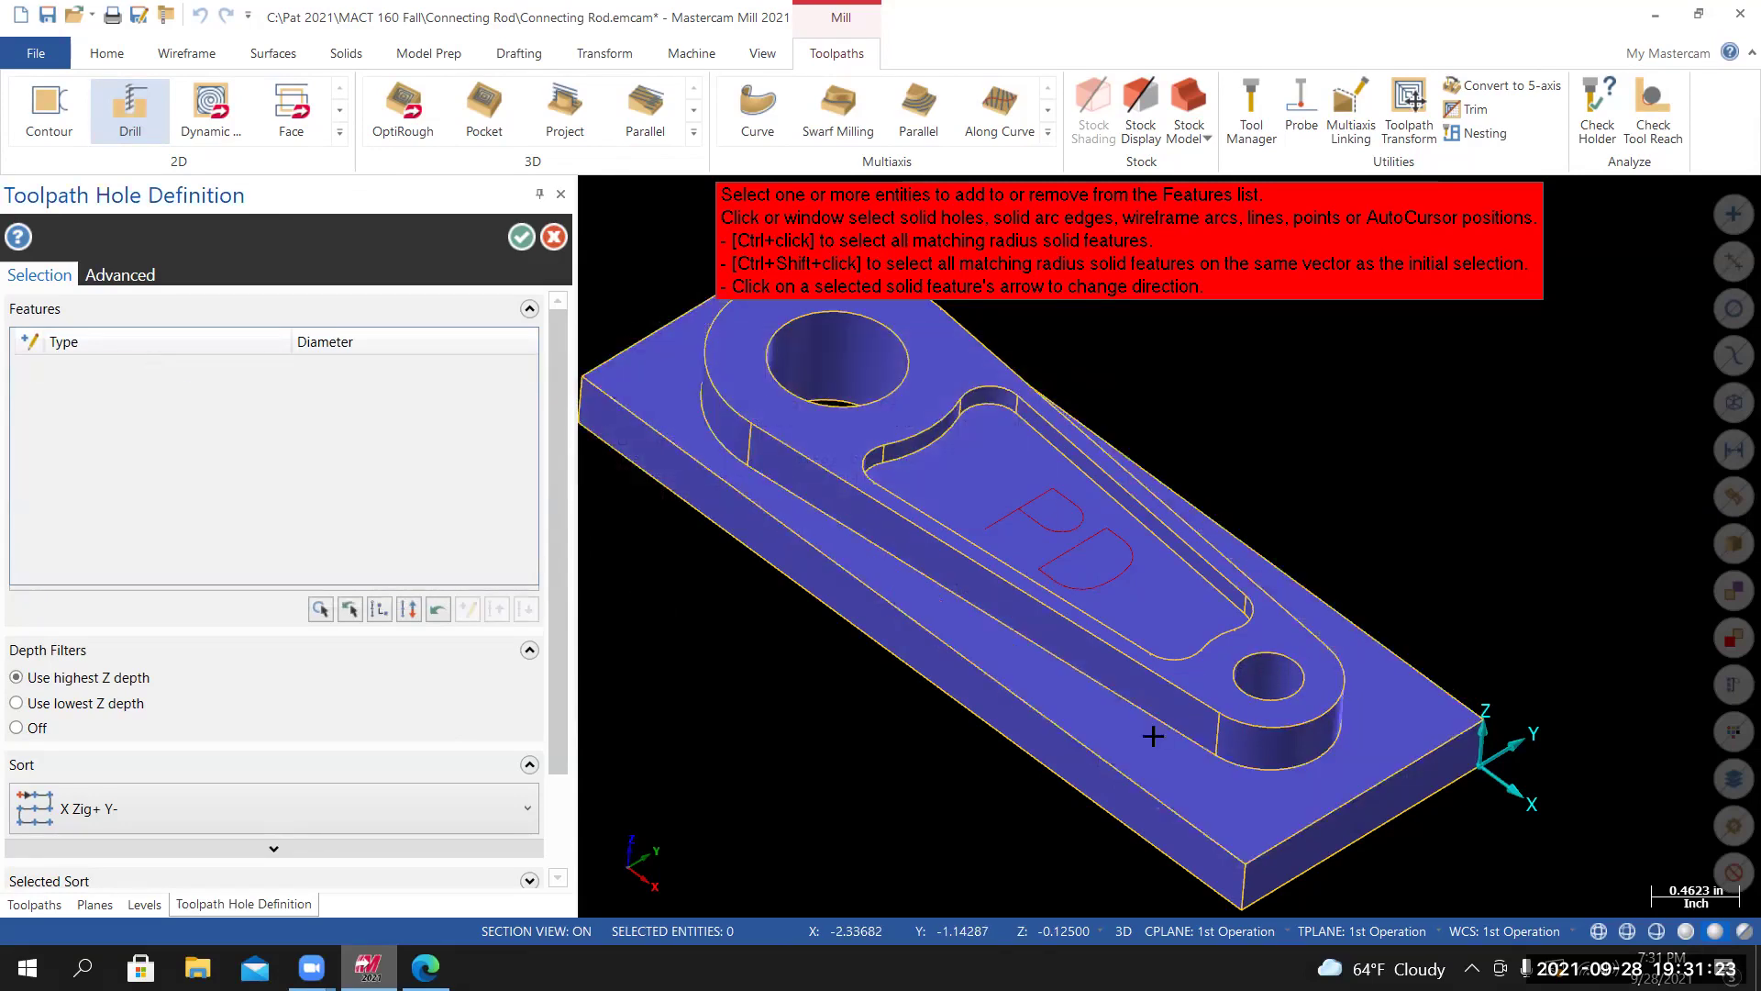
Try picking inside the small hole, and delete the resulting 0.8 diameter arc from the features list.
click(1270, 686)
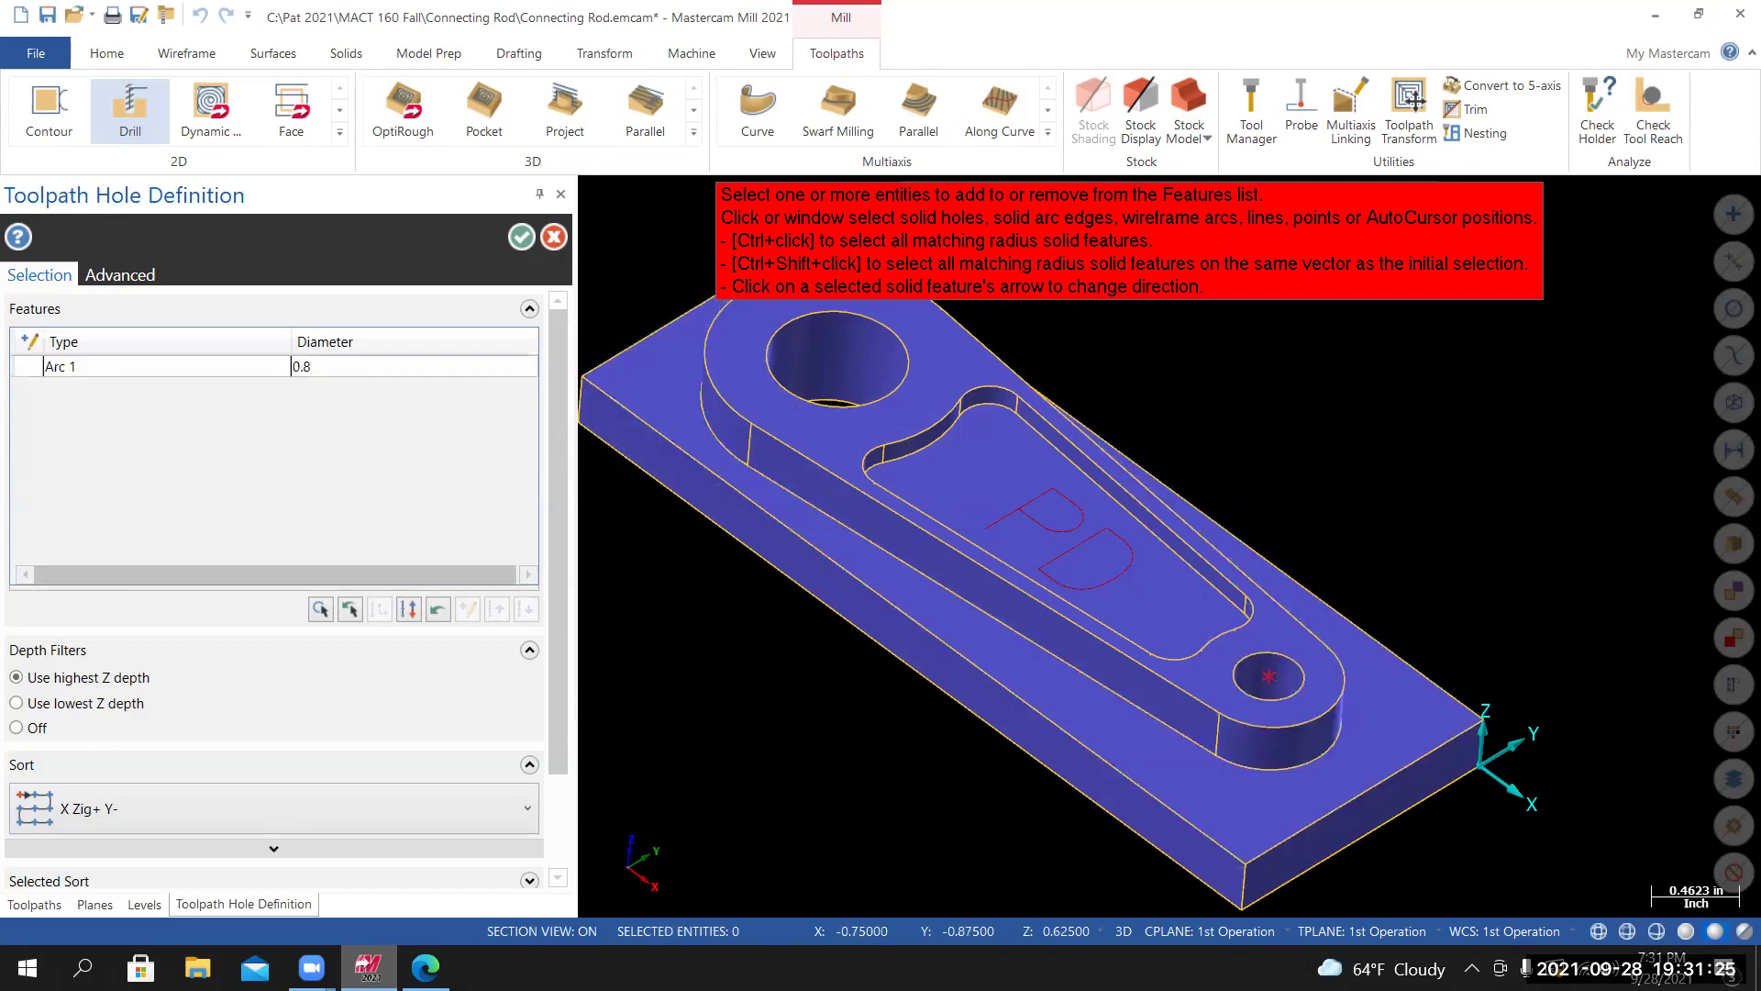
mouse_move(1208, 705)
middle_down()
mouse_move(1219, 723)
mouse_move(1130, 750)
middle_up()
right_click(195, 375)
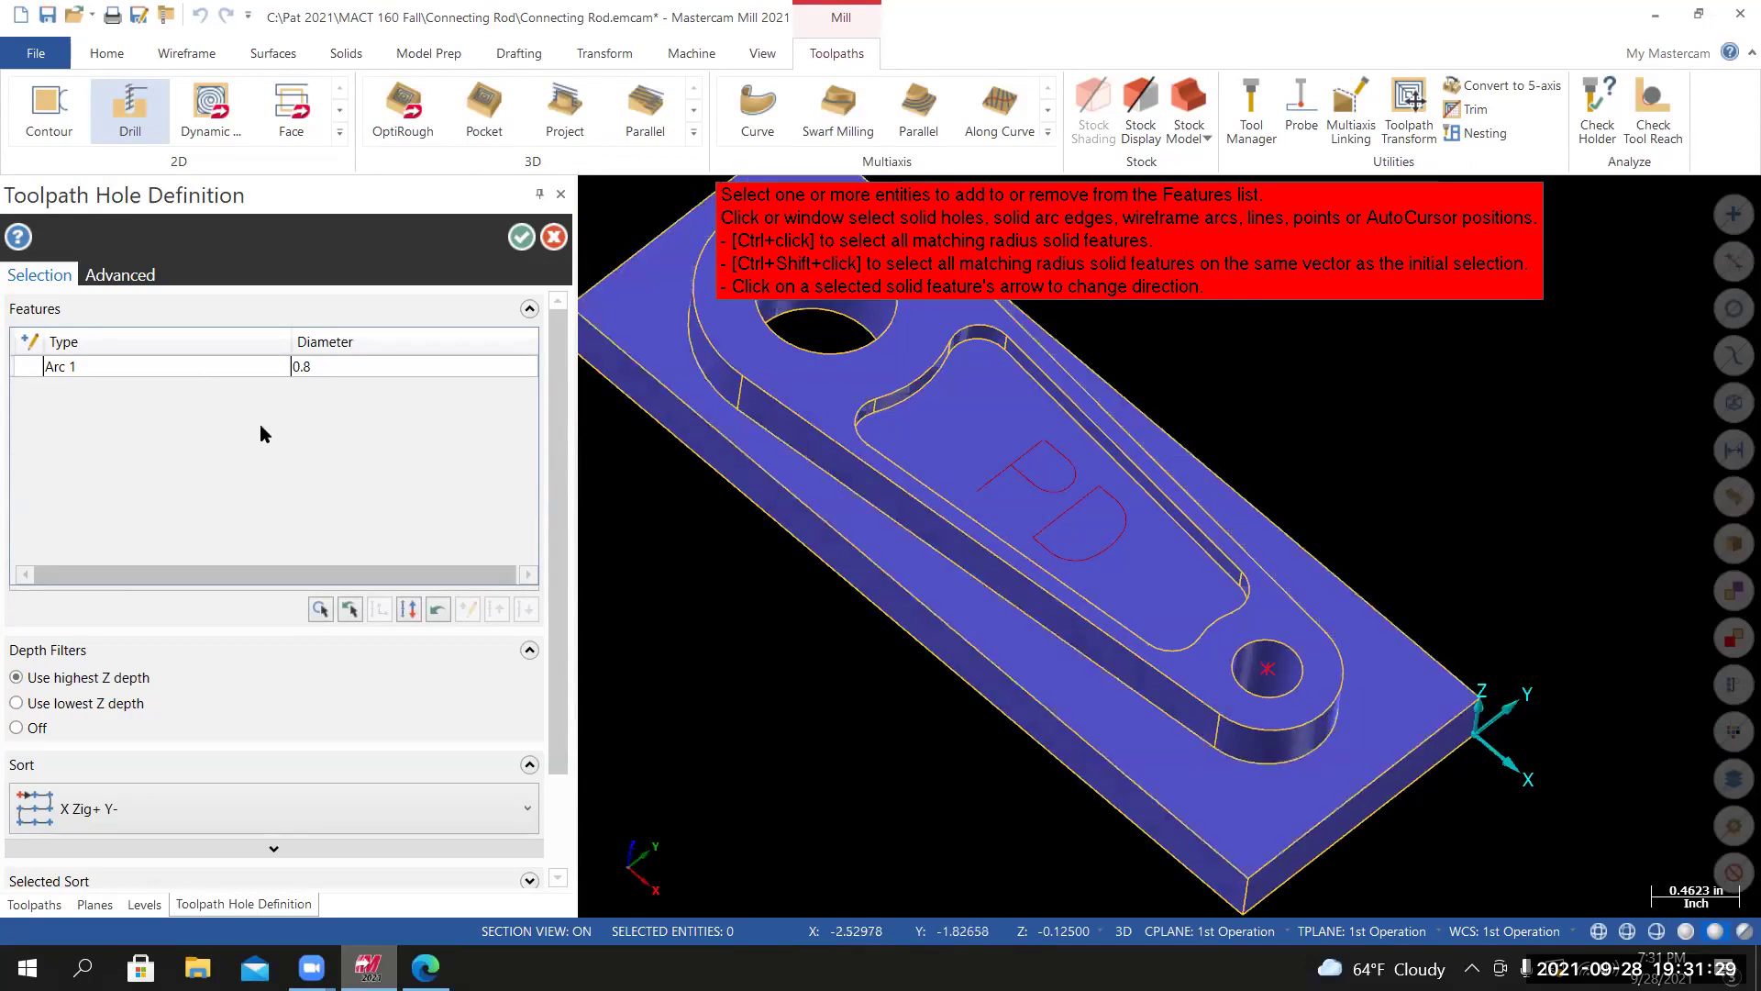
click(262, 572)
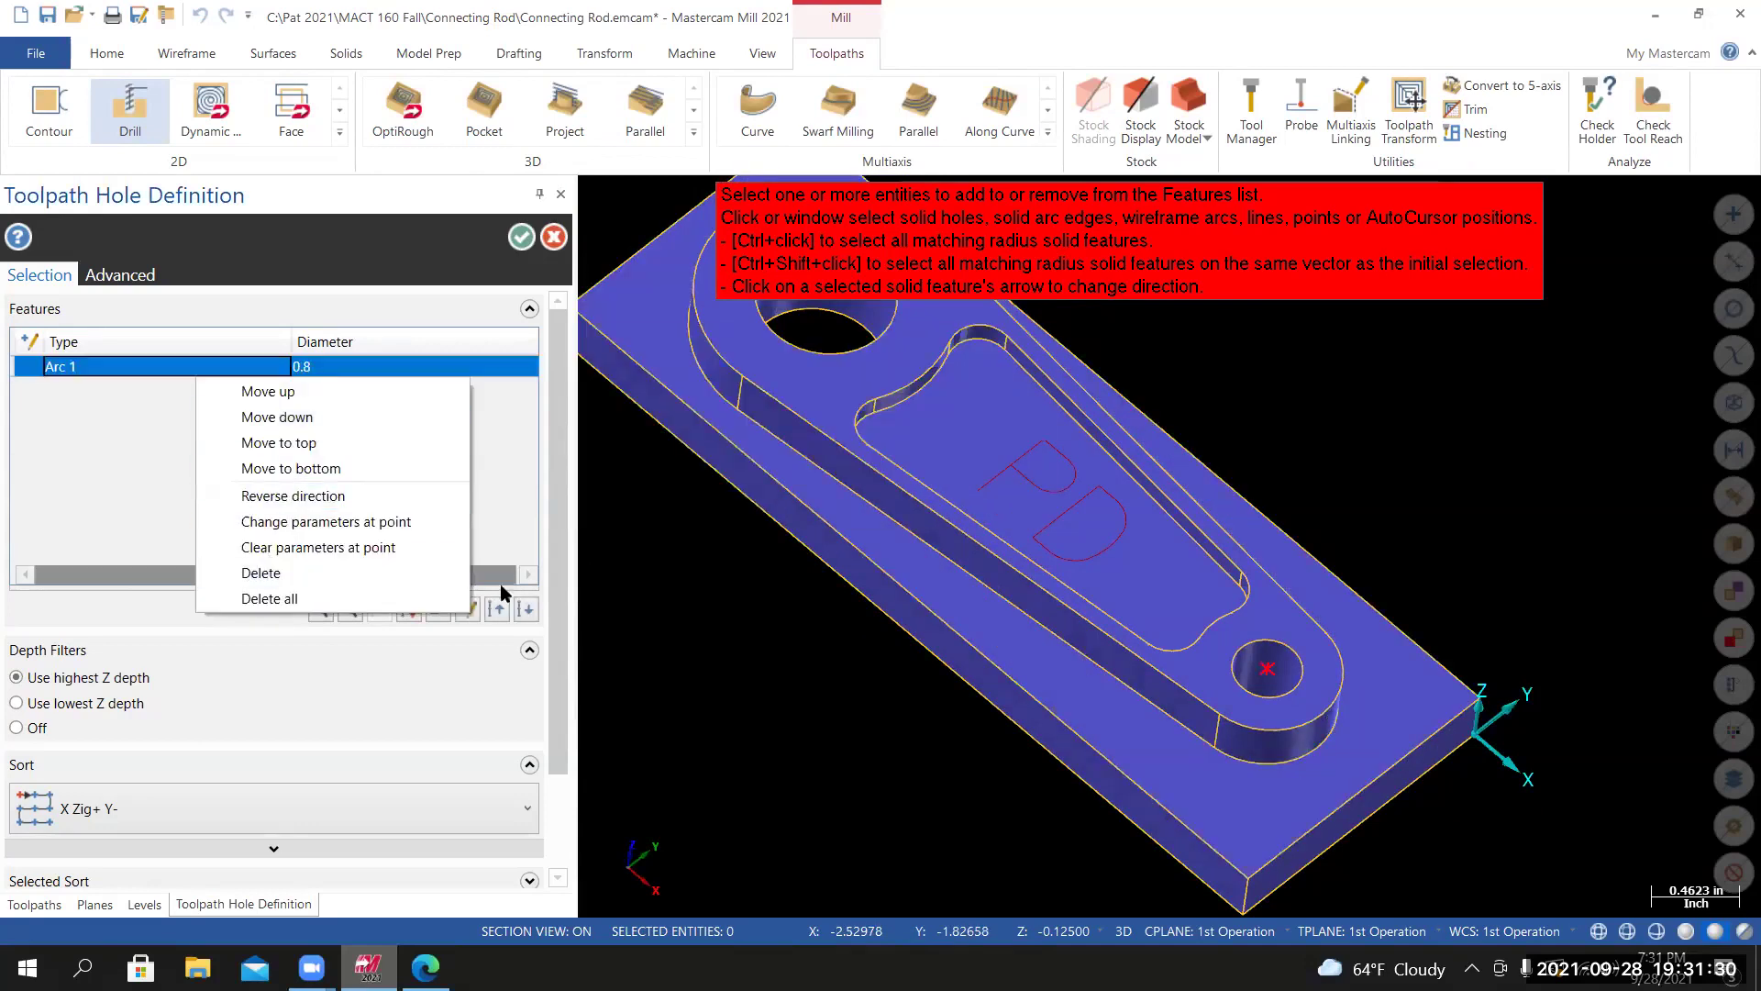
Select the small hole's 0.375 diameter solid edge as the only drill feature and accept the hole definition.
click(1301, 684)
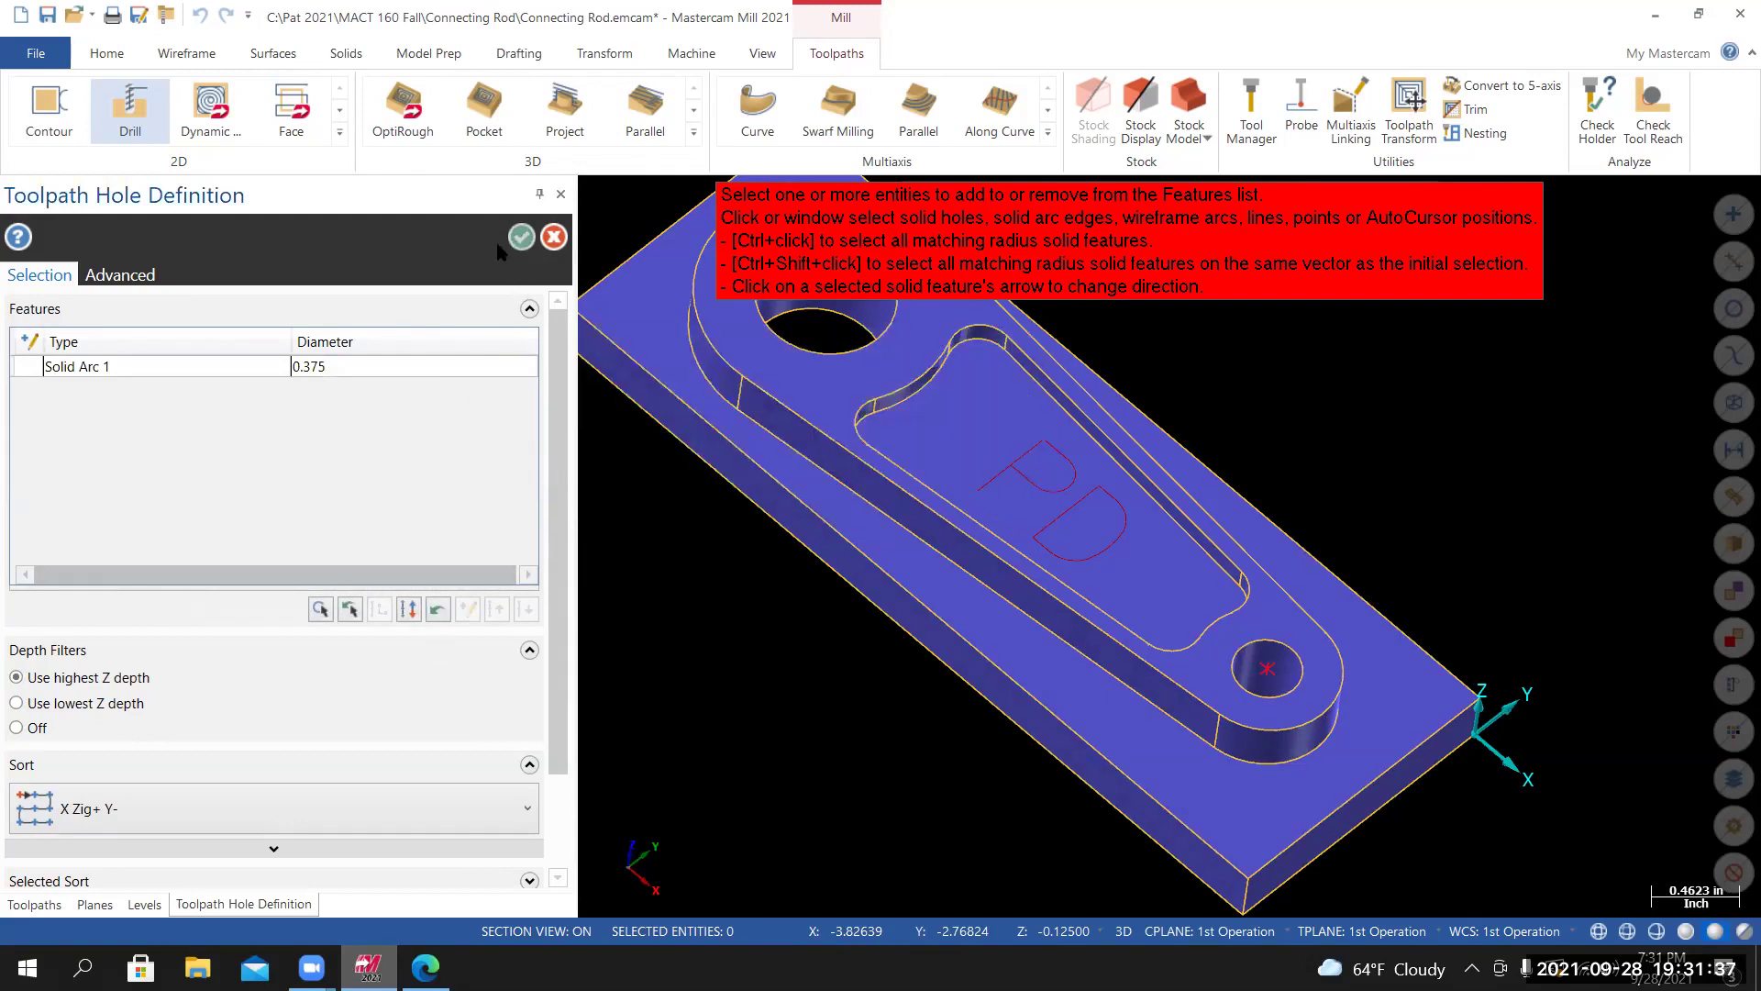
click(520, 236)
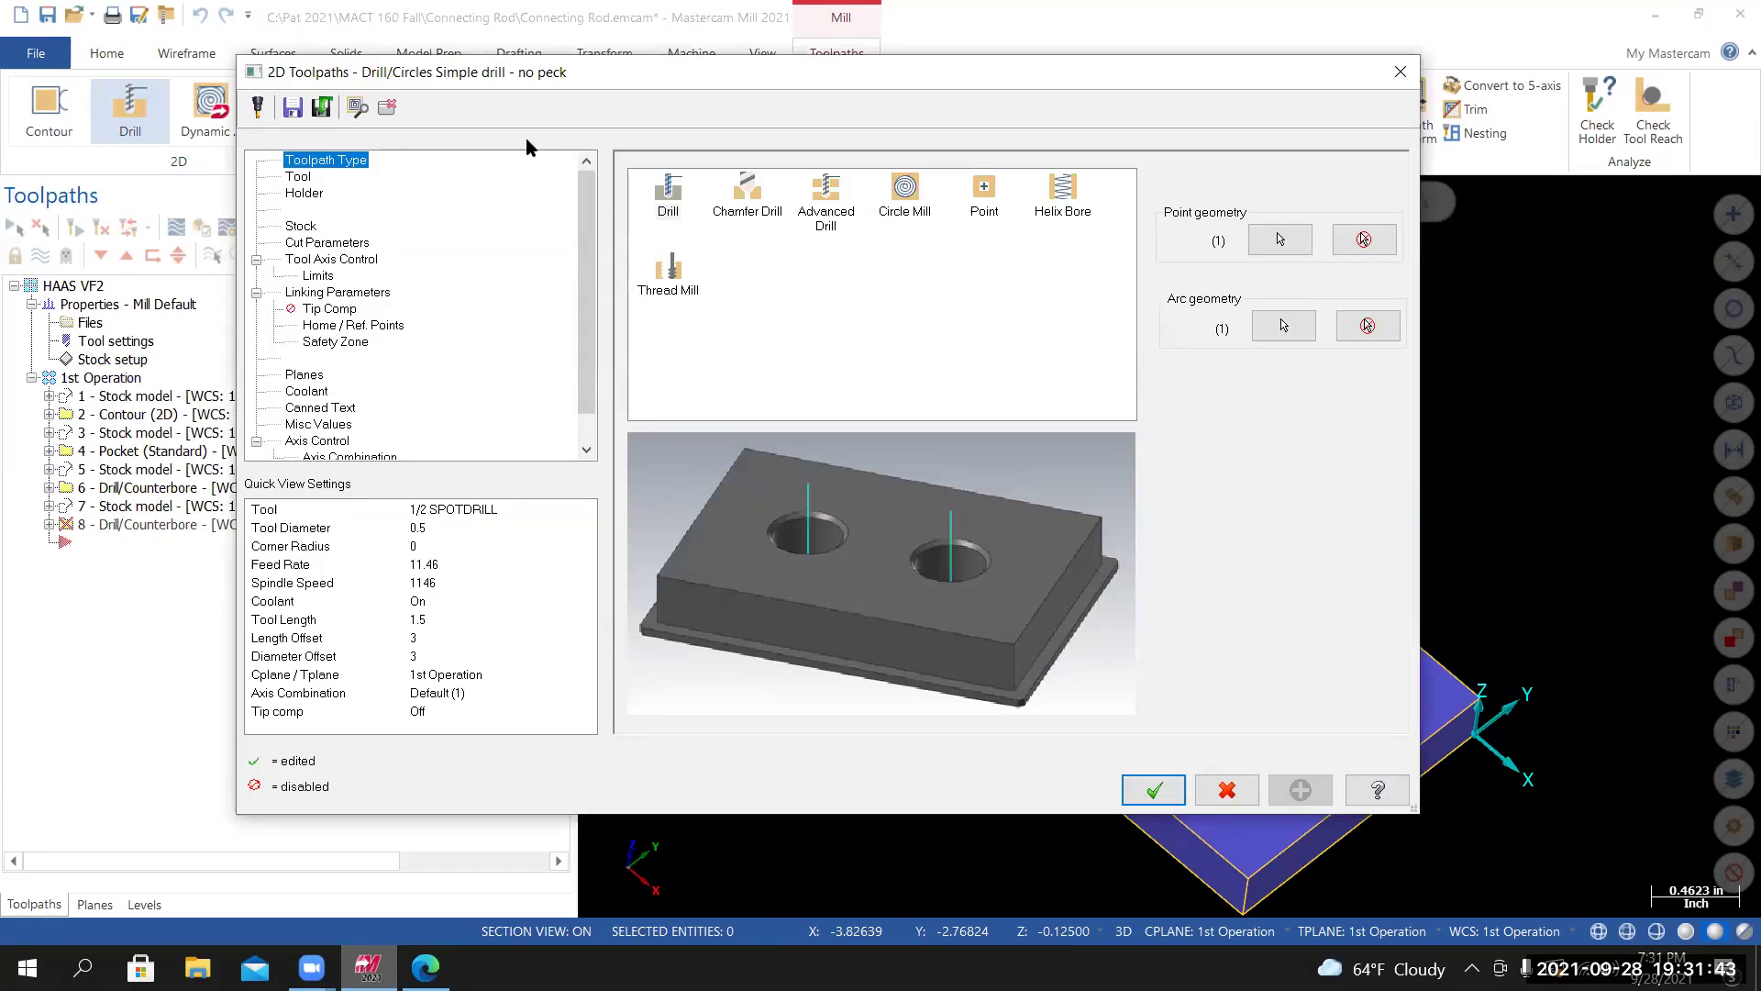
Filter the Mill_Inch tool library for the new operation to drill-type tools with a diameter equal to 0.375.
click(299, 177)
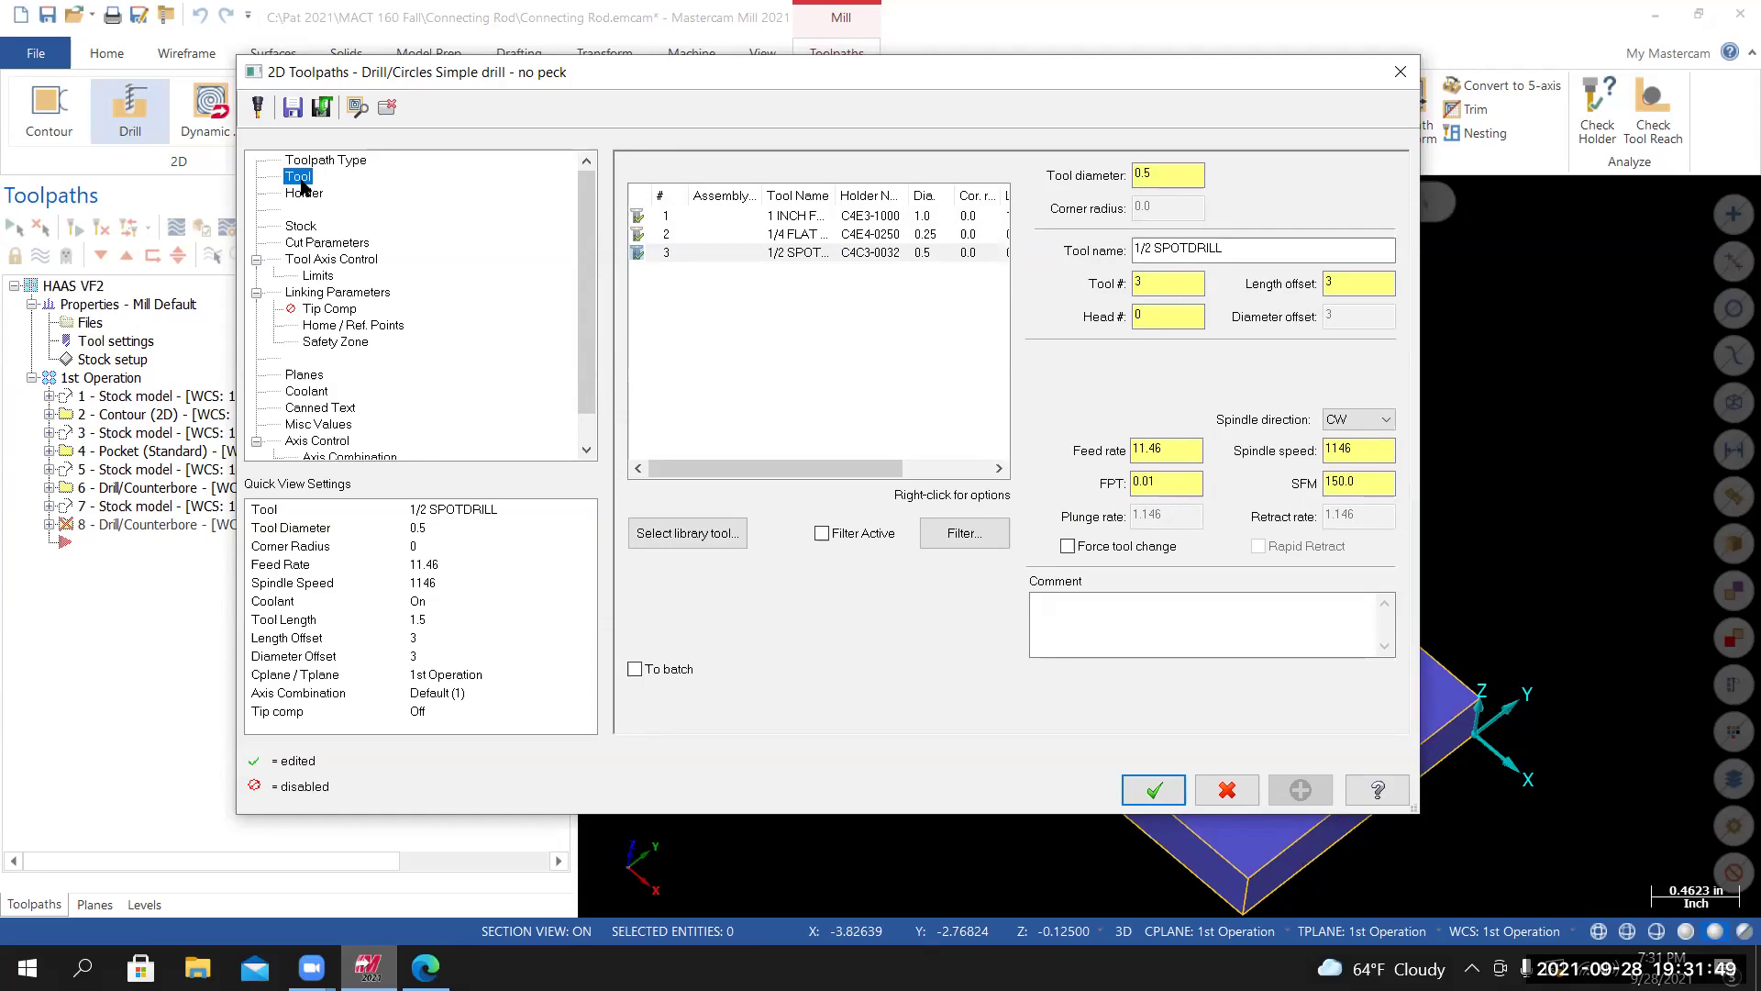
click(693, 533)
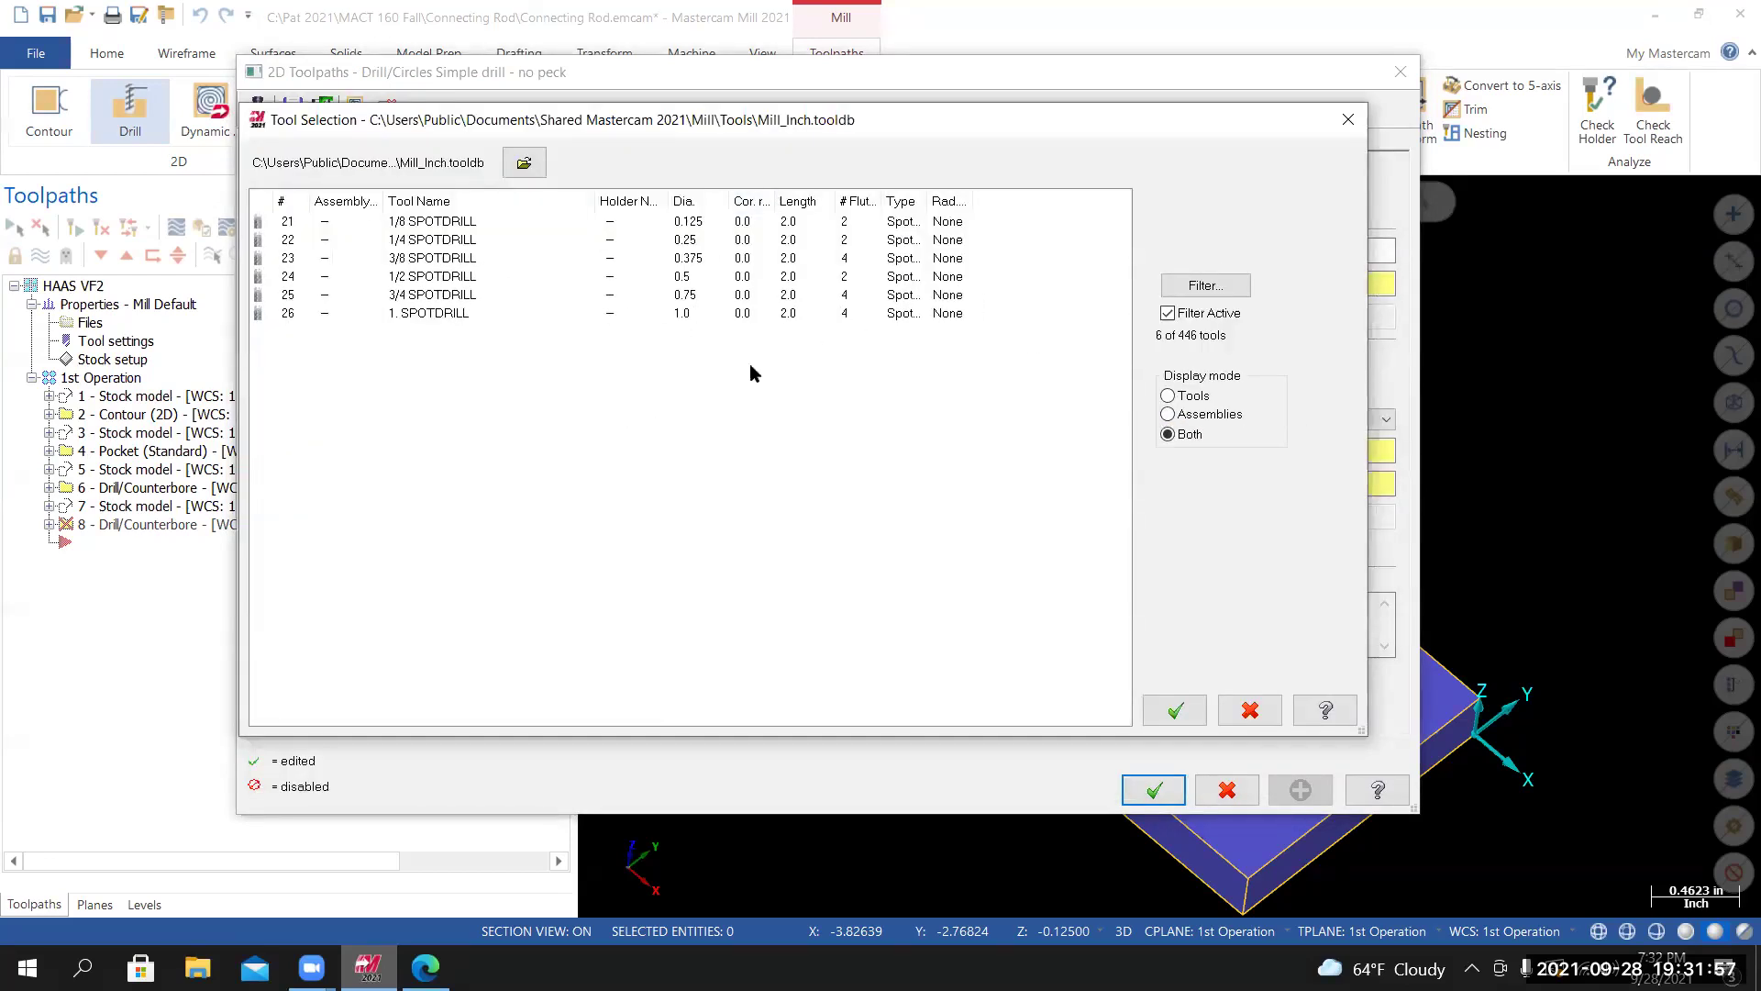
click(1219, 283)
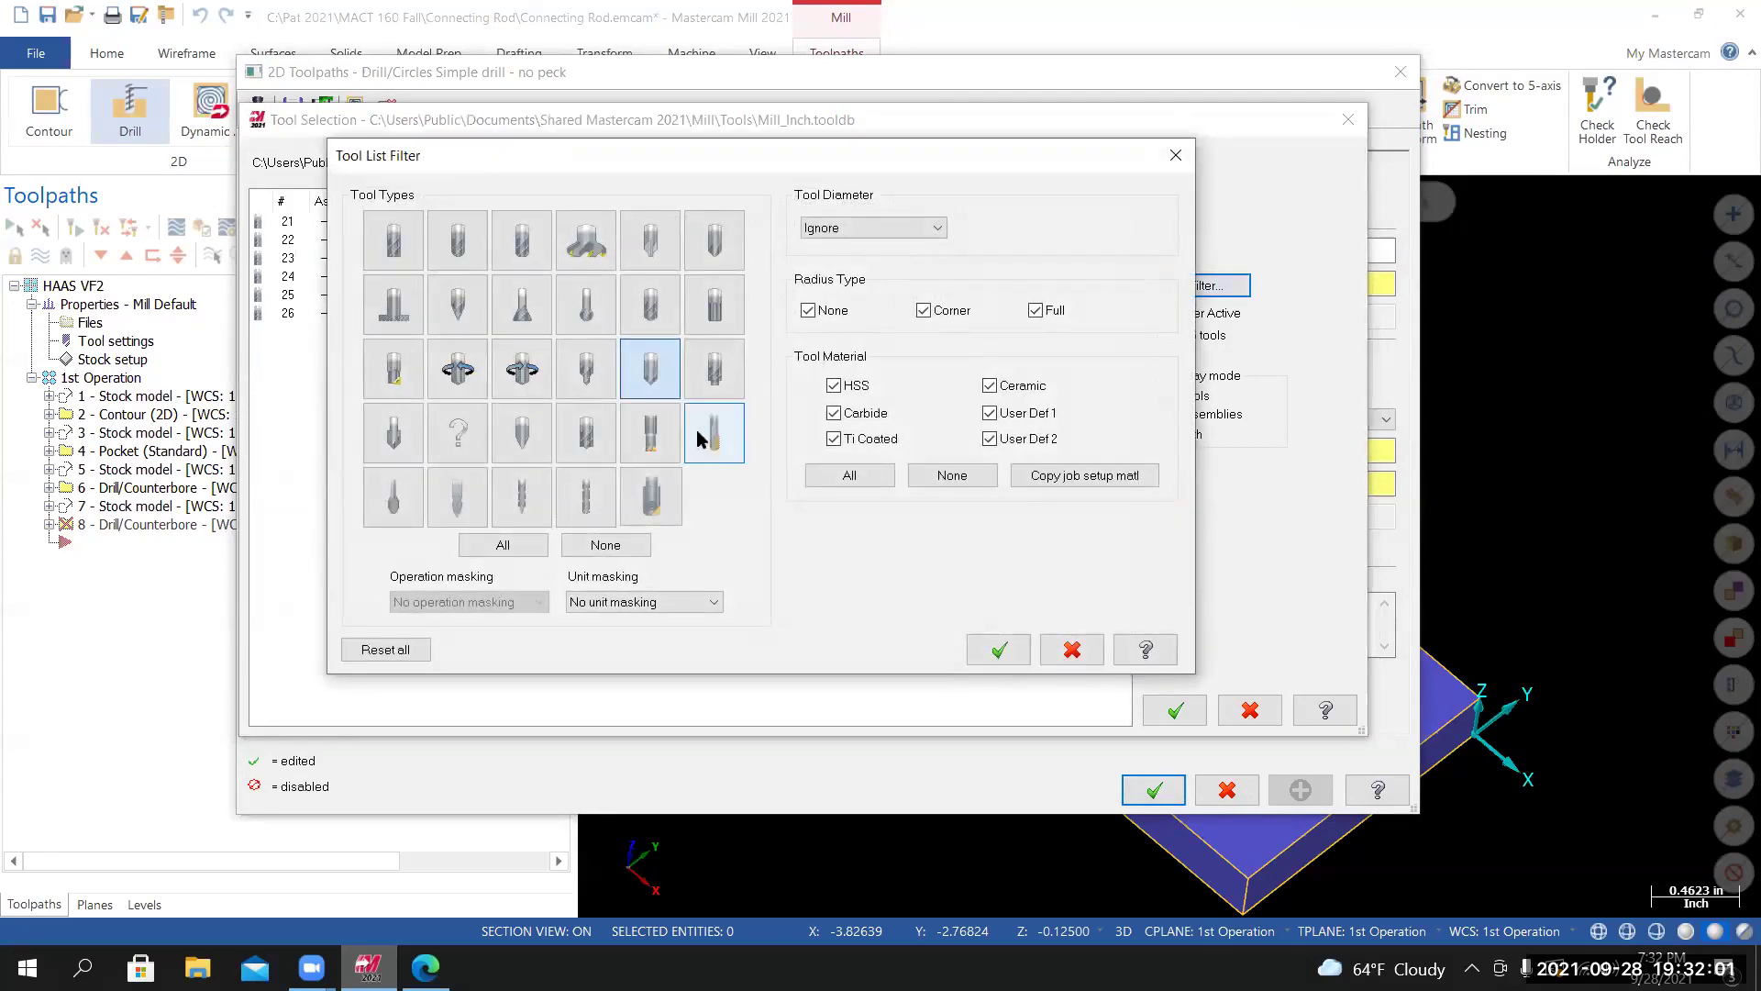
click(620, 549)
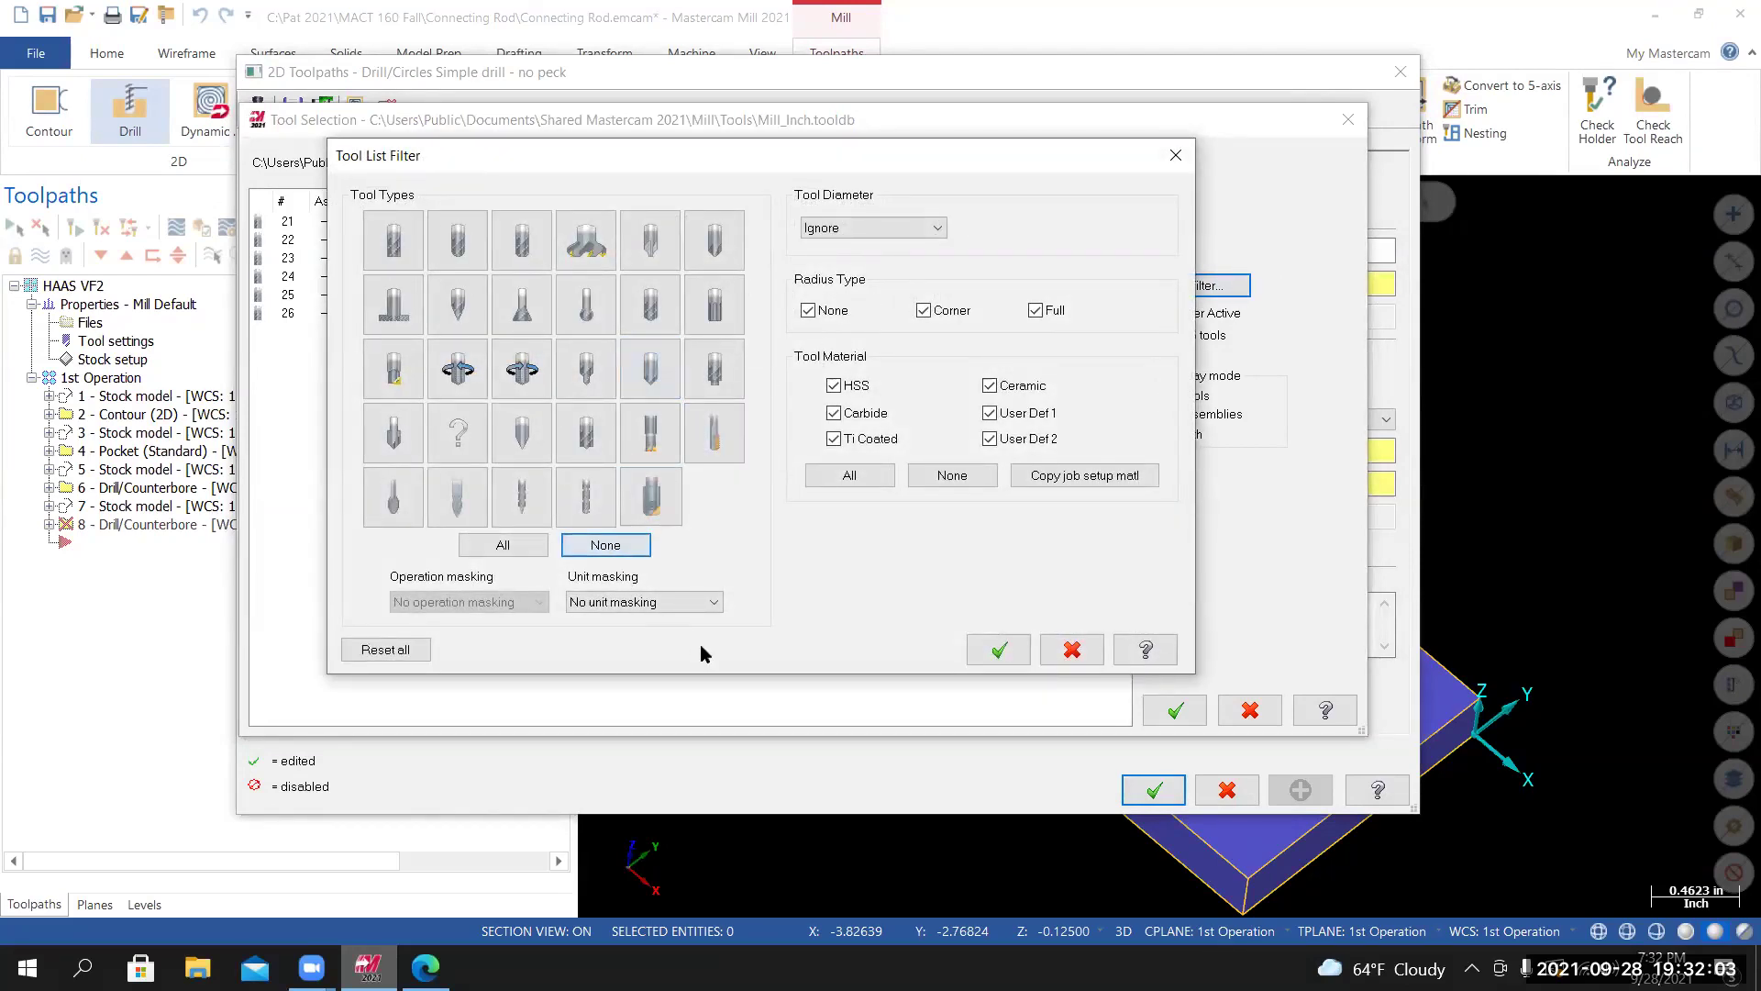
click(655, 316)
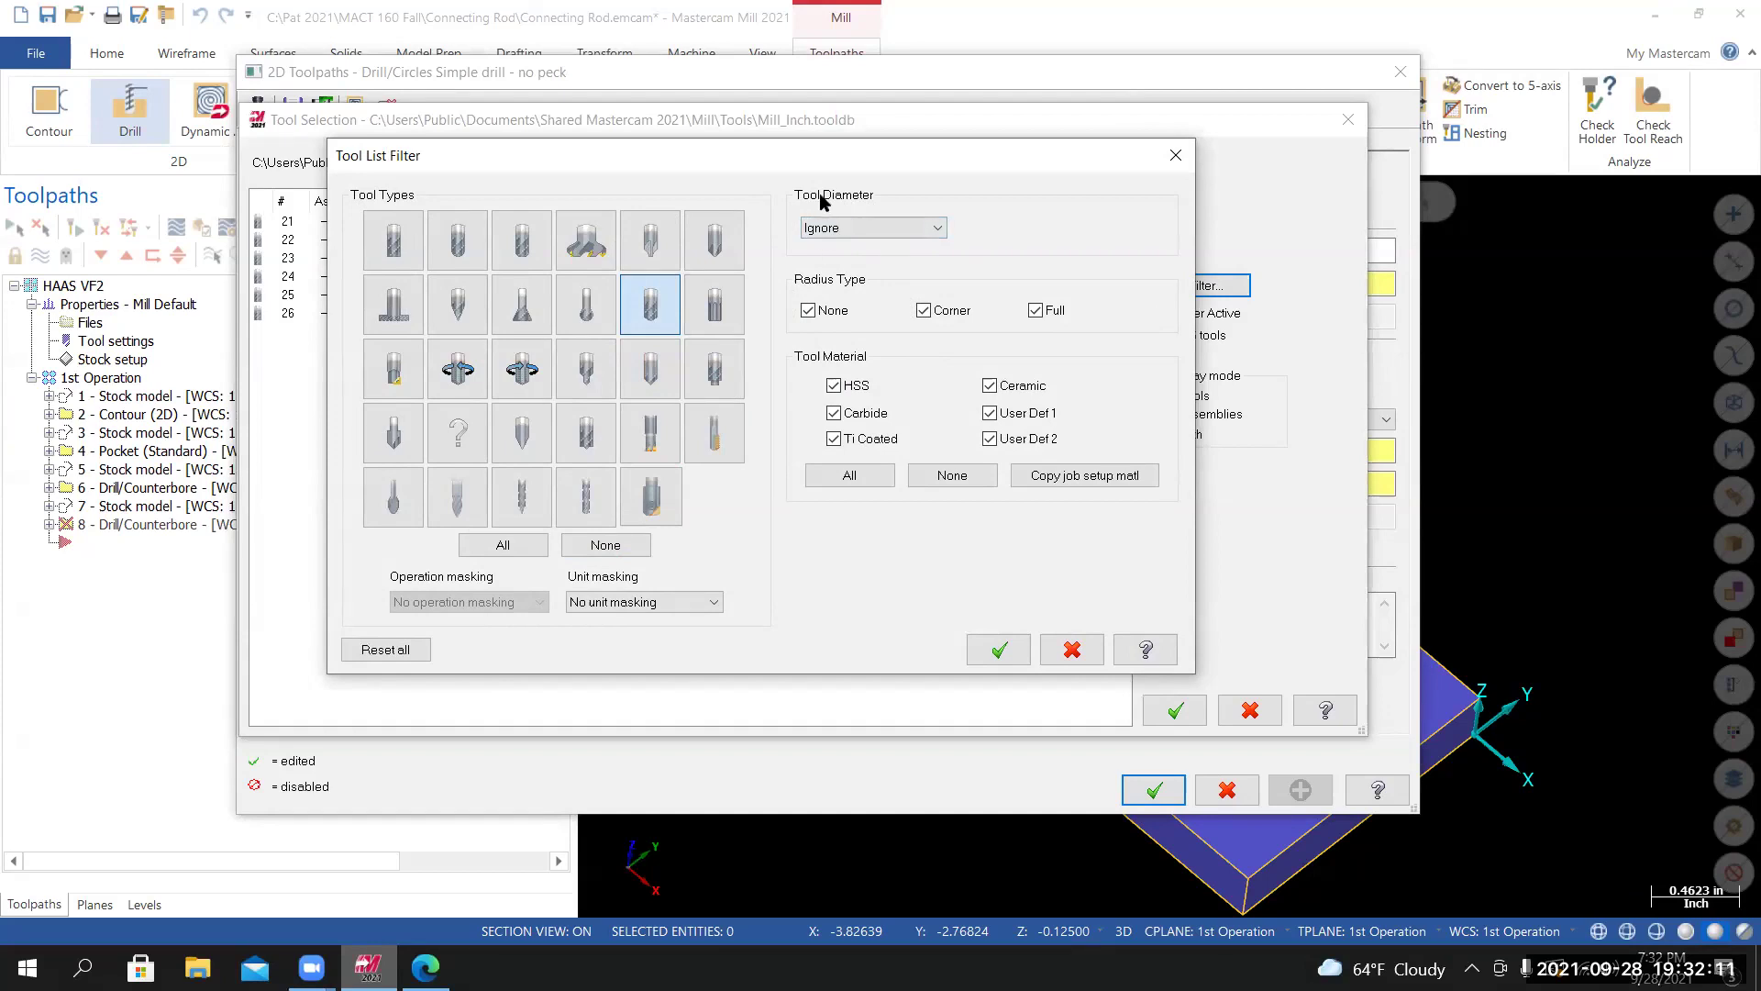
click(878, 227)
click(834, 264)
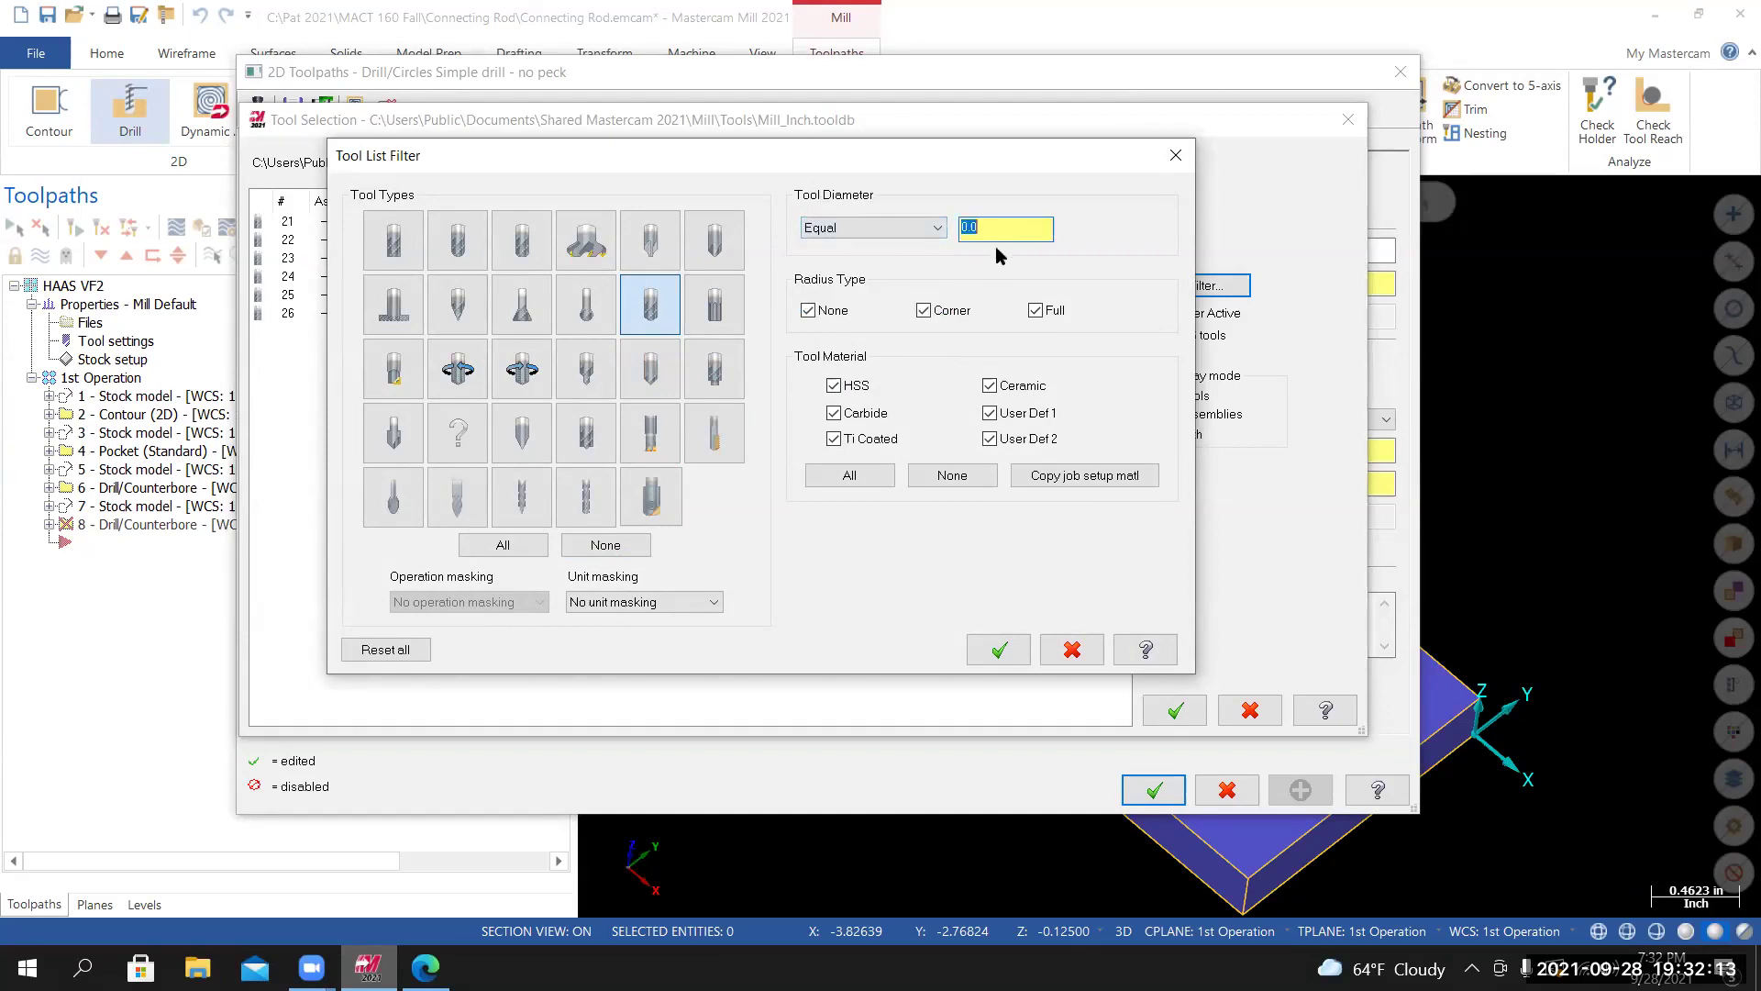
text(0.375)
click(994, 649)
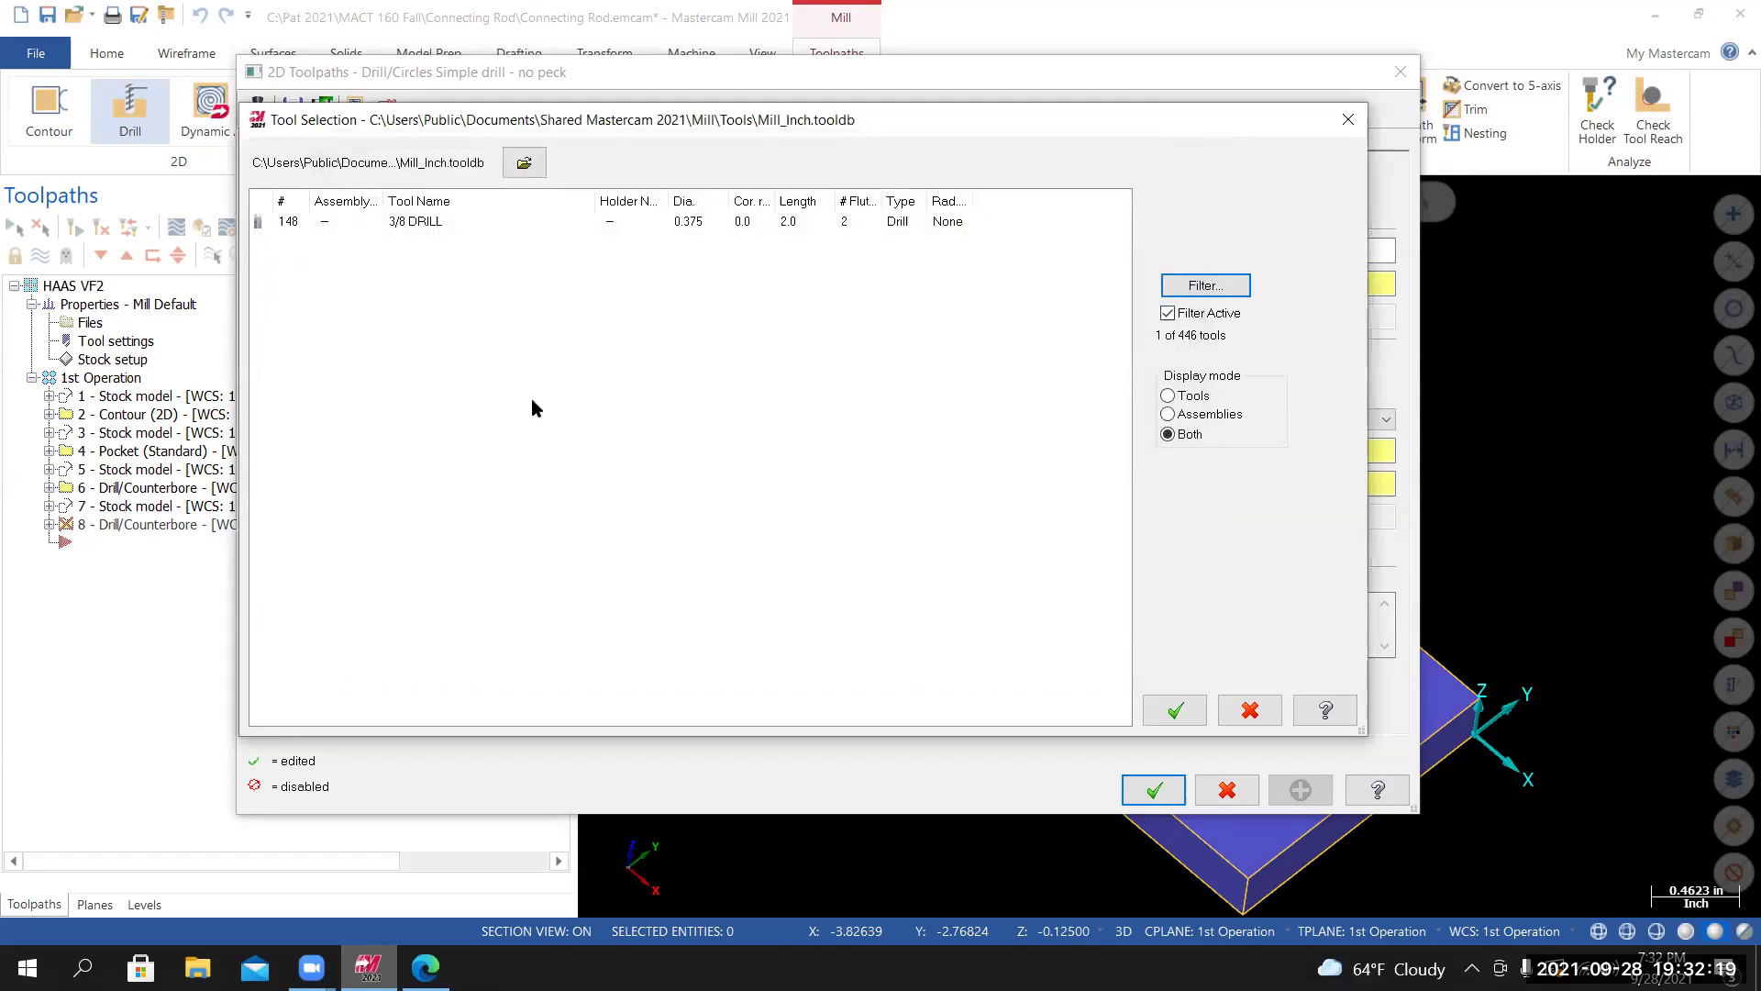
Add the 3/8 DRILL from the filtered library to the operation and open its tool definition for editing.
double_click(410, 223)
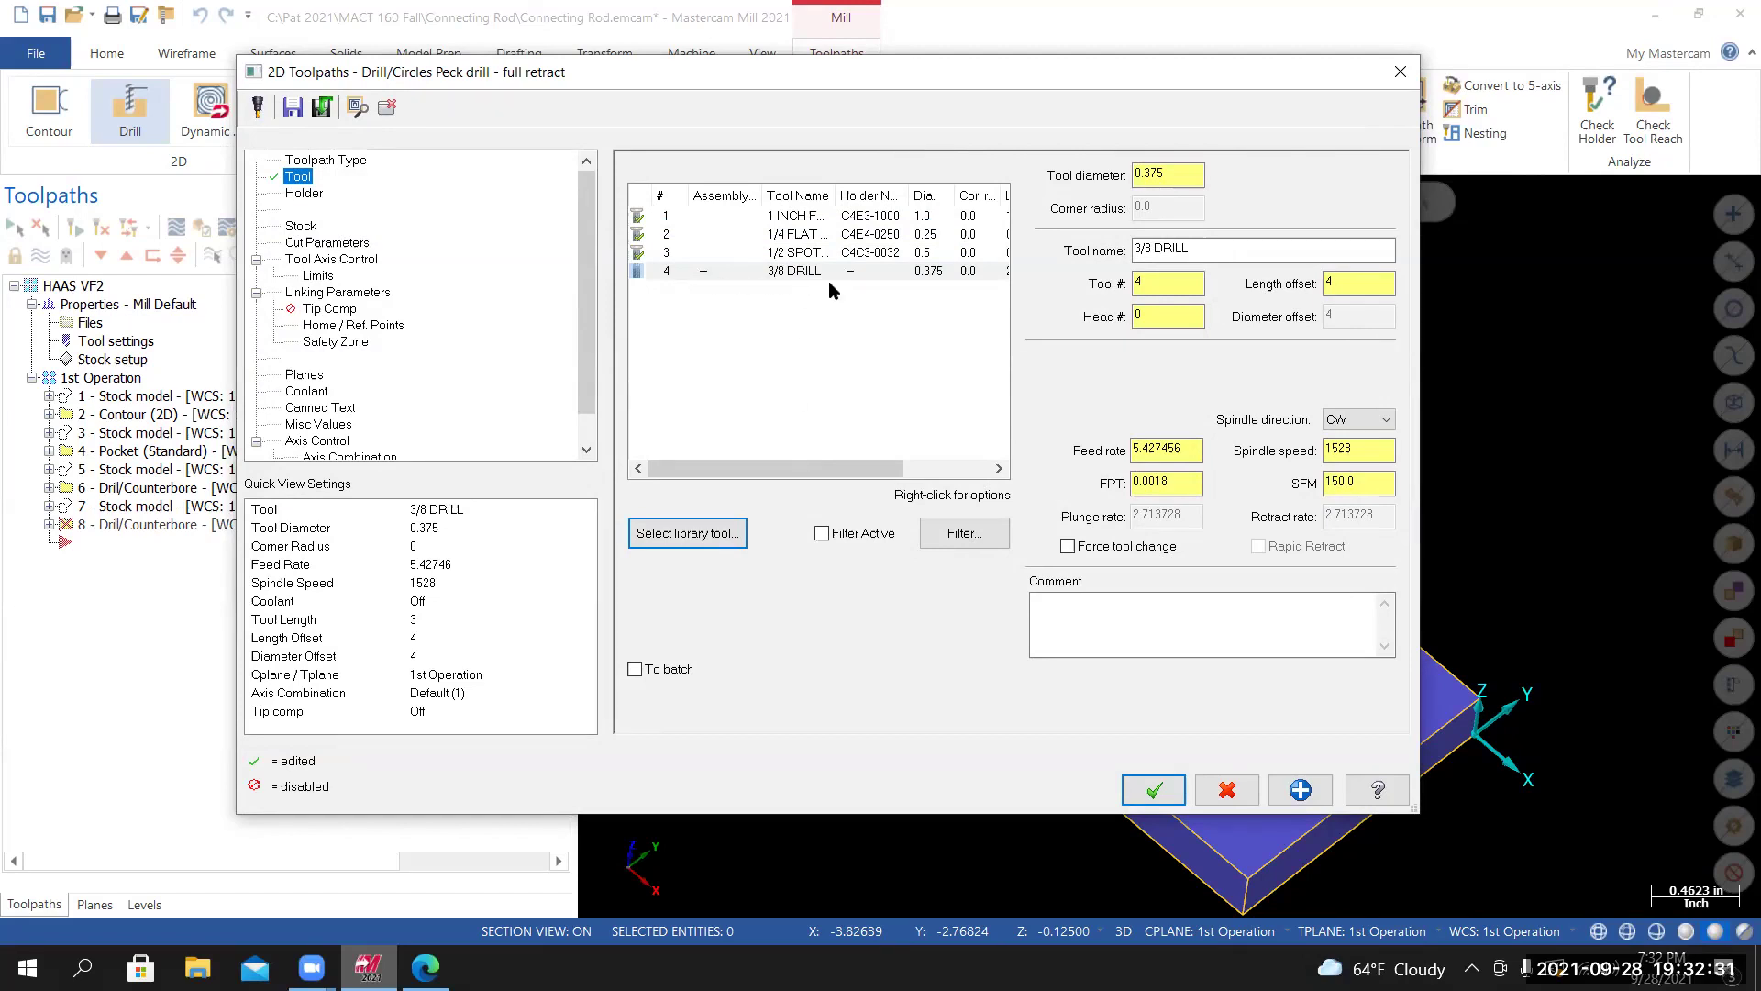
right_click(798, 275)
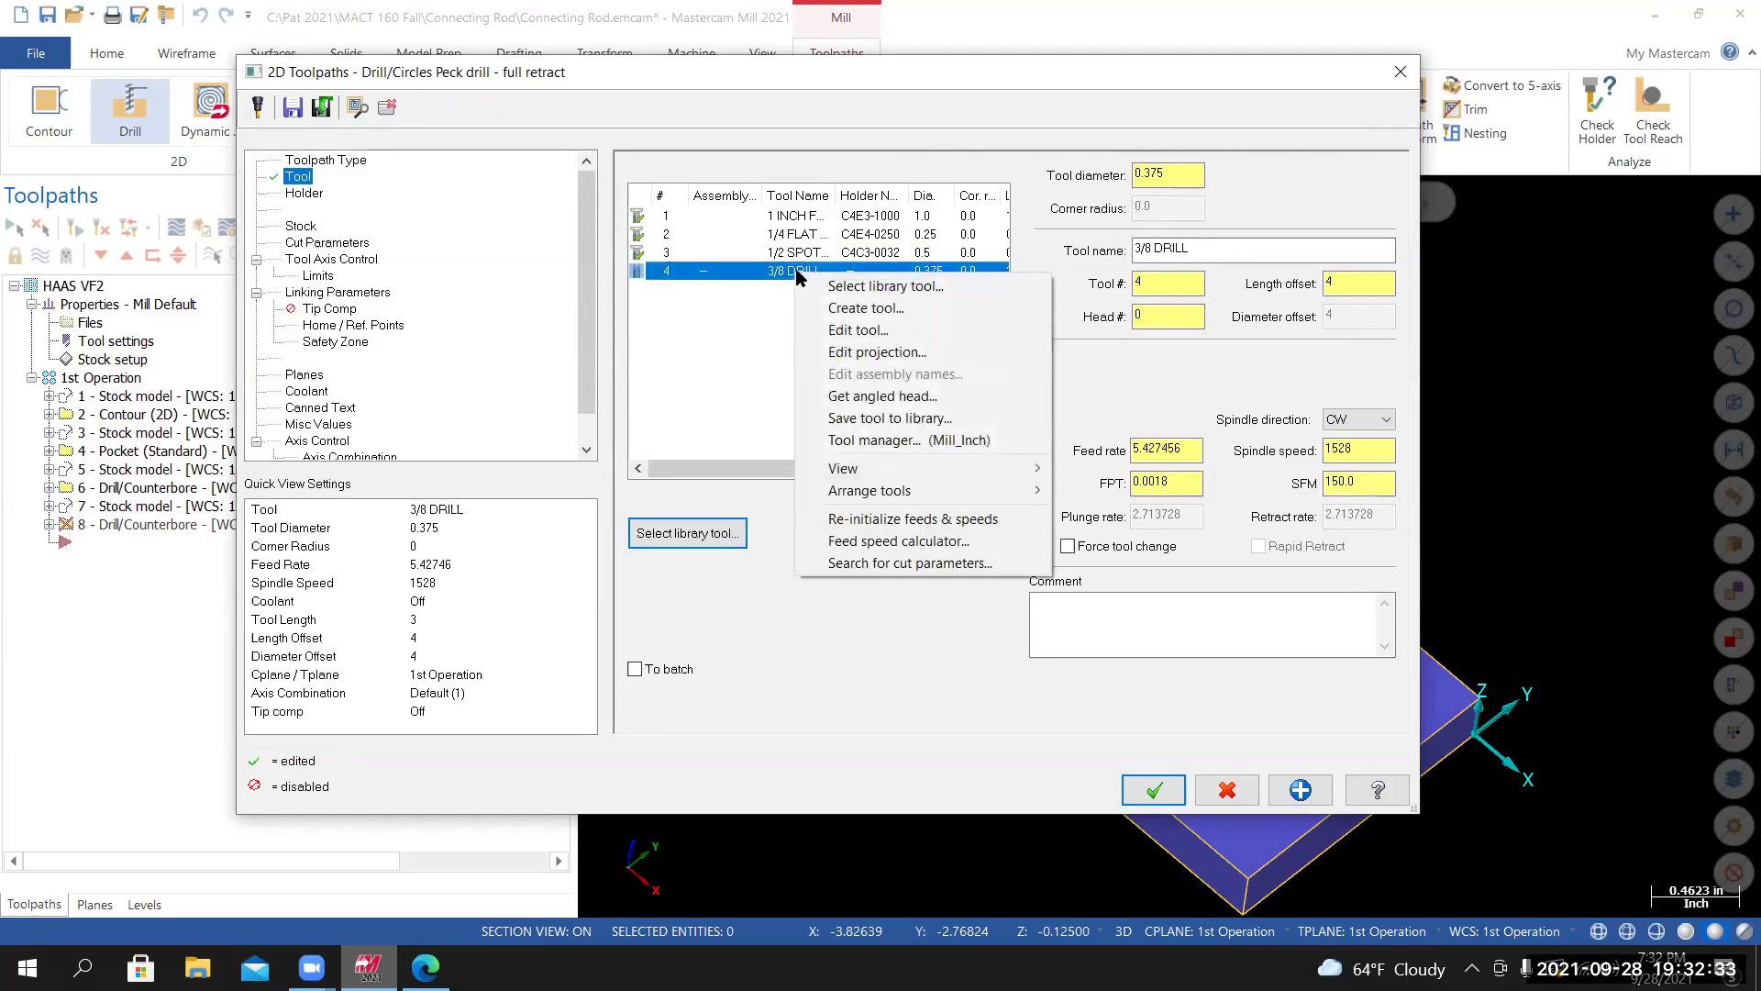
click(860, 332)
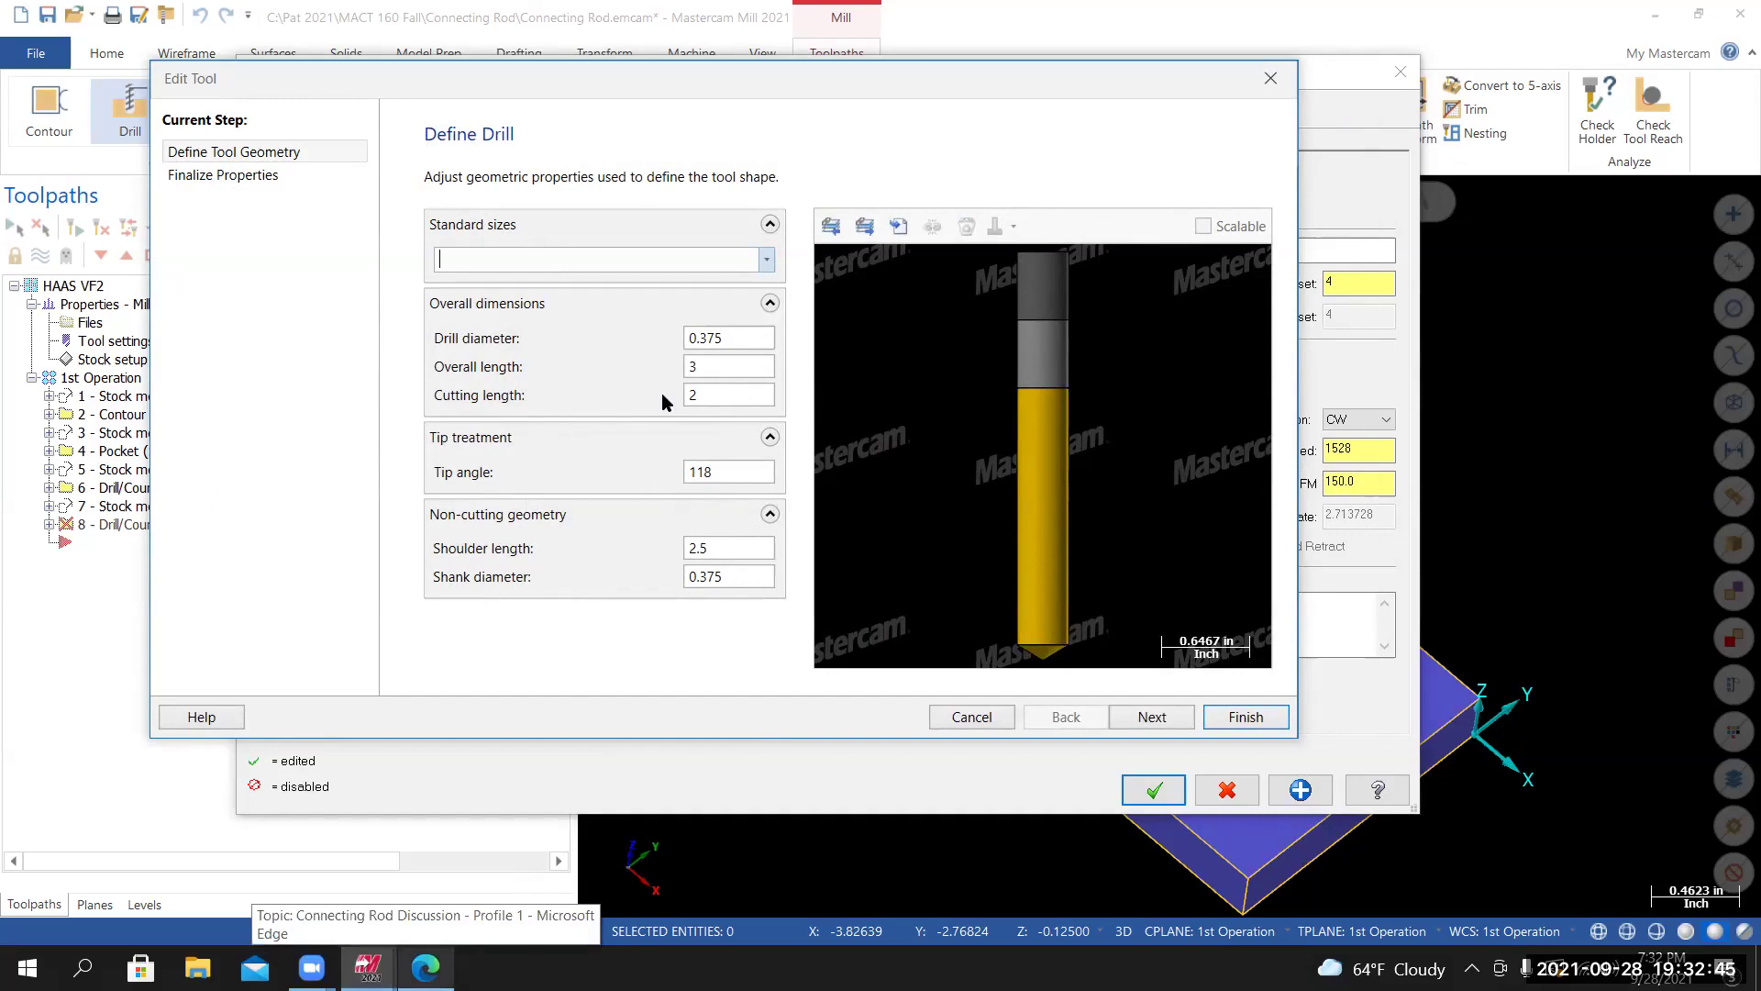
Check tool #4 in the course page's tool list, and set the 3/8 drill's cutting length to 1.75 and shoulder length to 2.
click(427, 967)
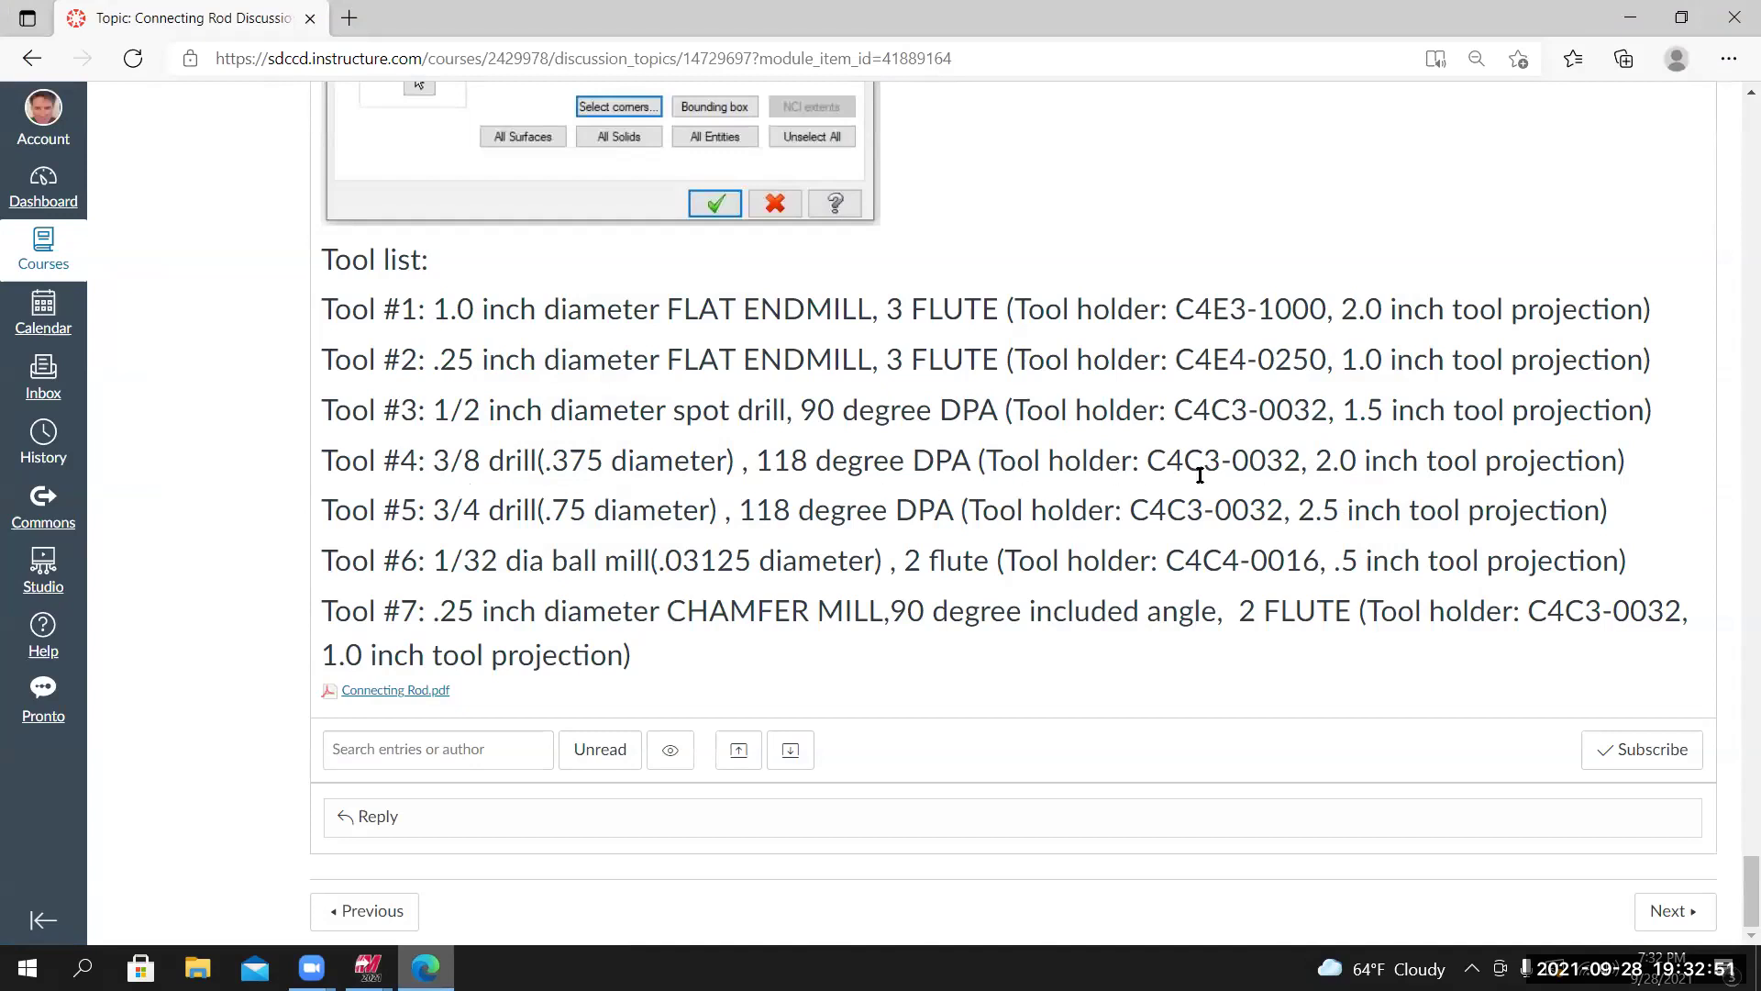
mouse_move(368, 968)
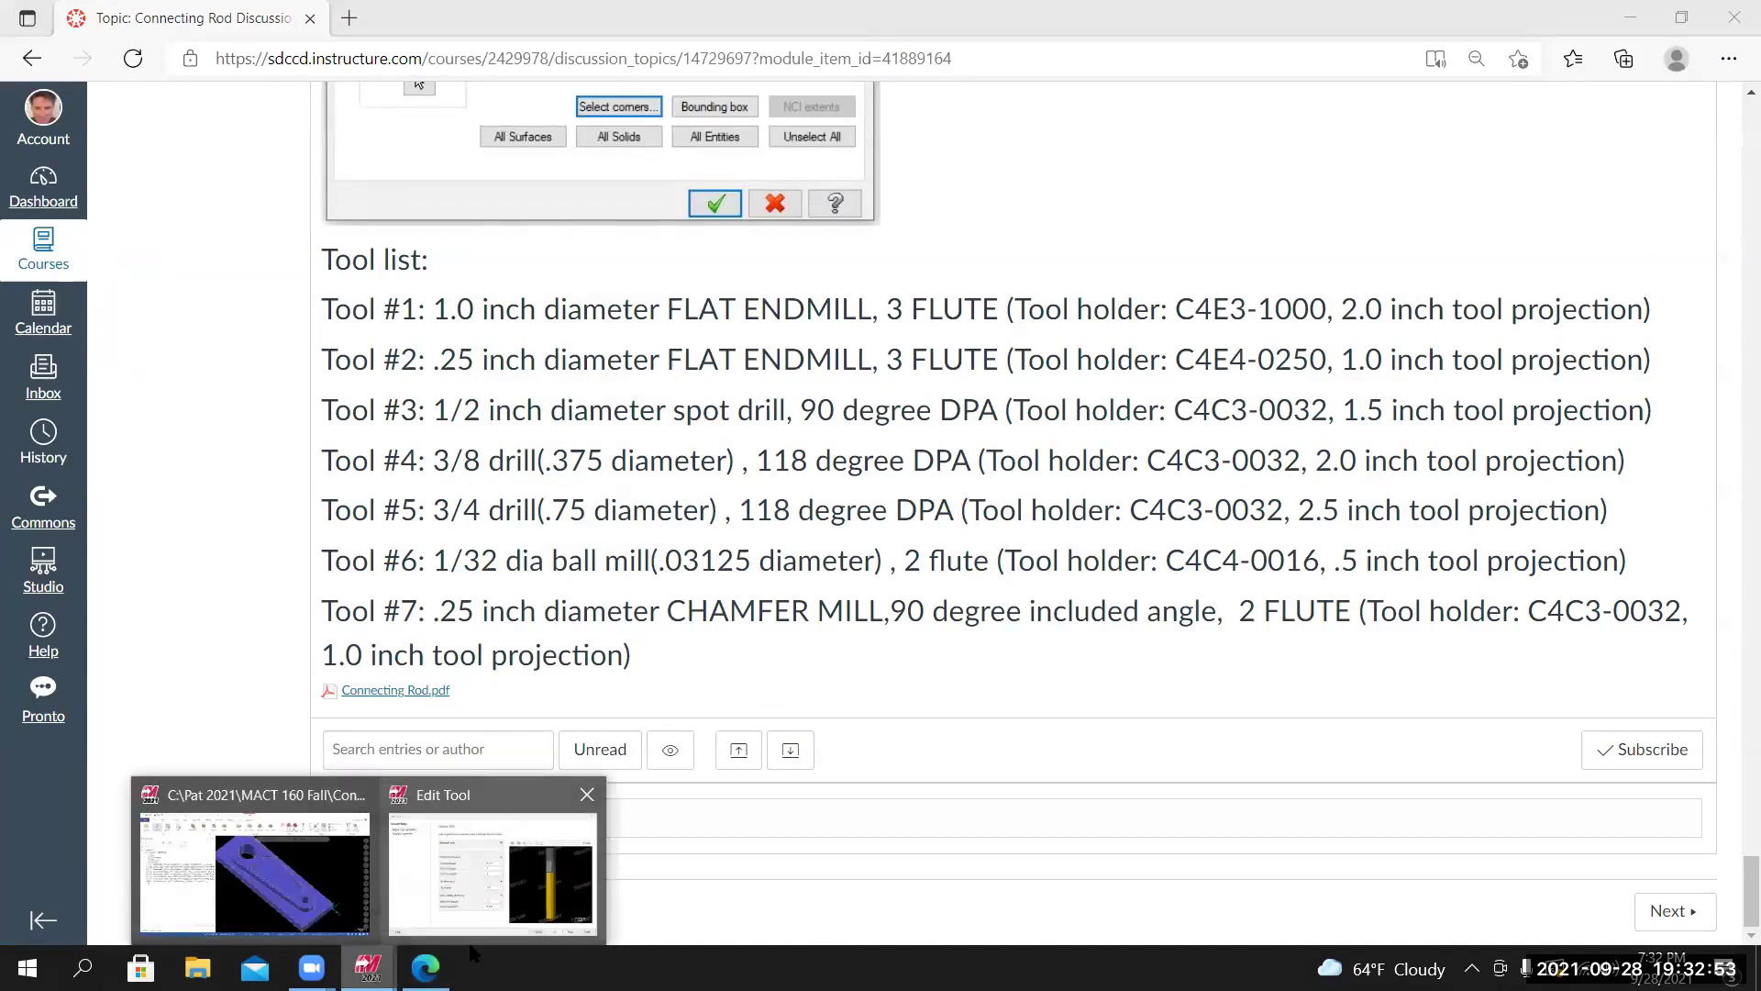
click(497, 869)
double_click(695, 394)
text(1.75)
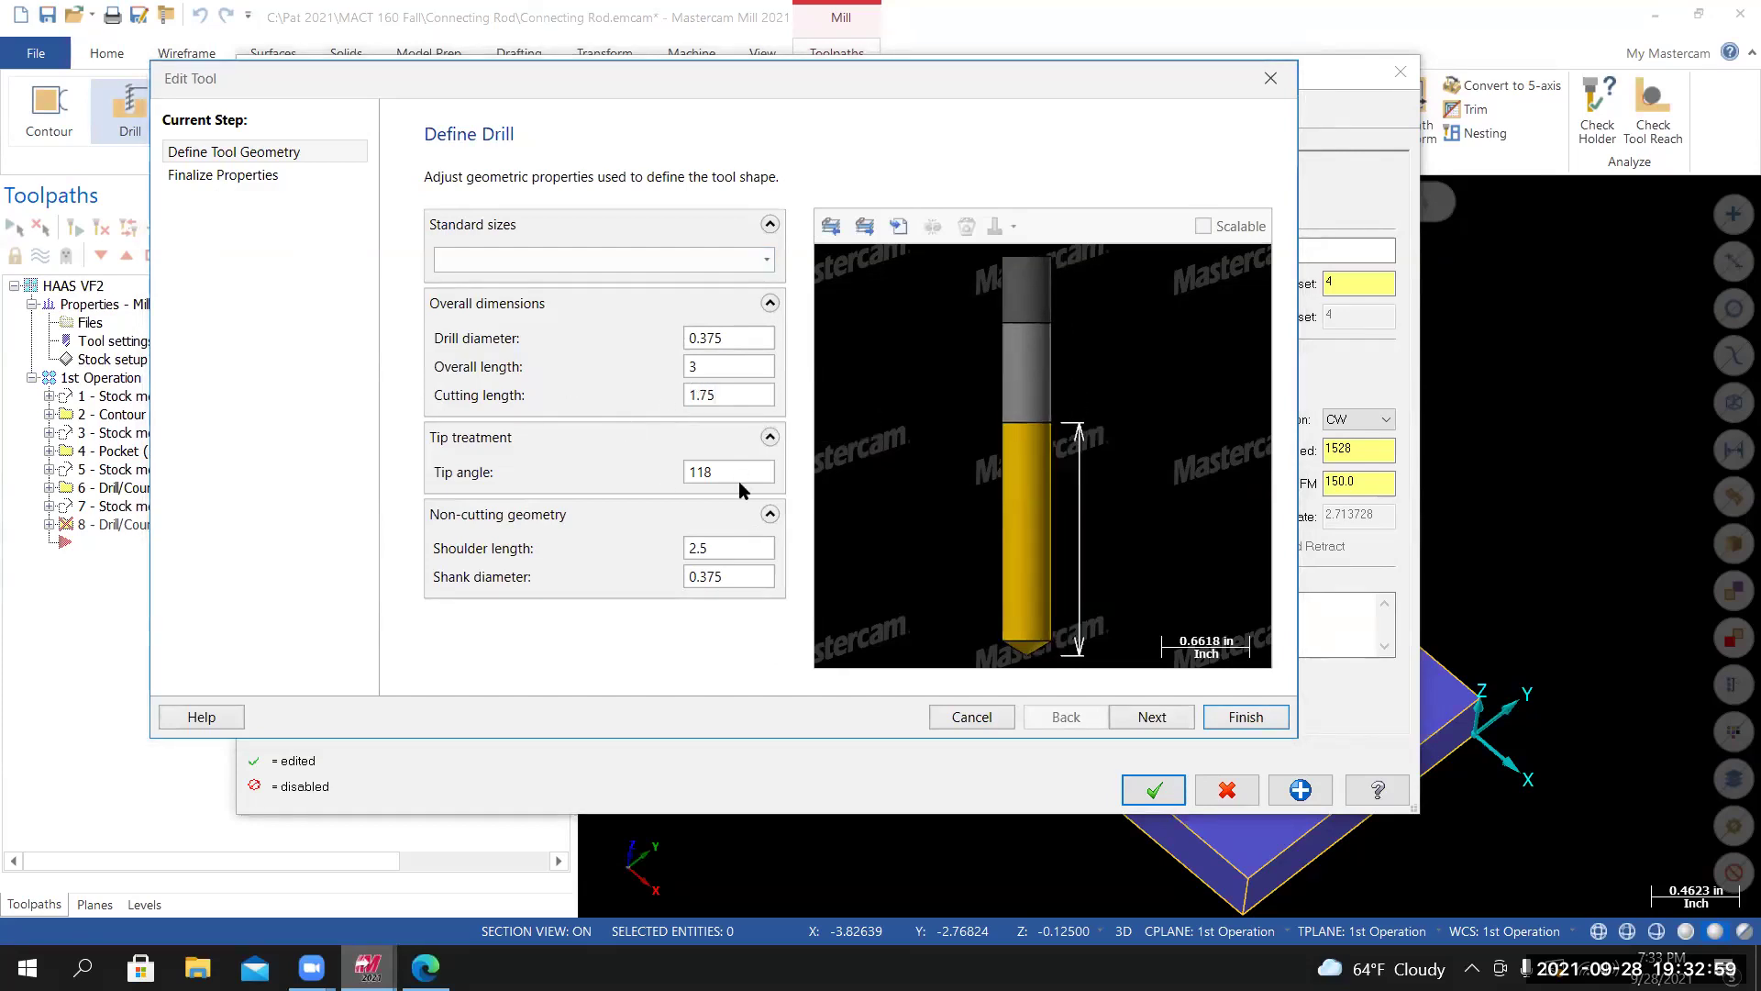
double_click(724, 548)
text(2)
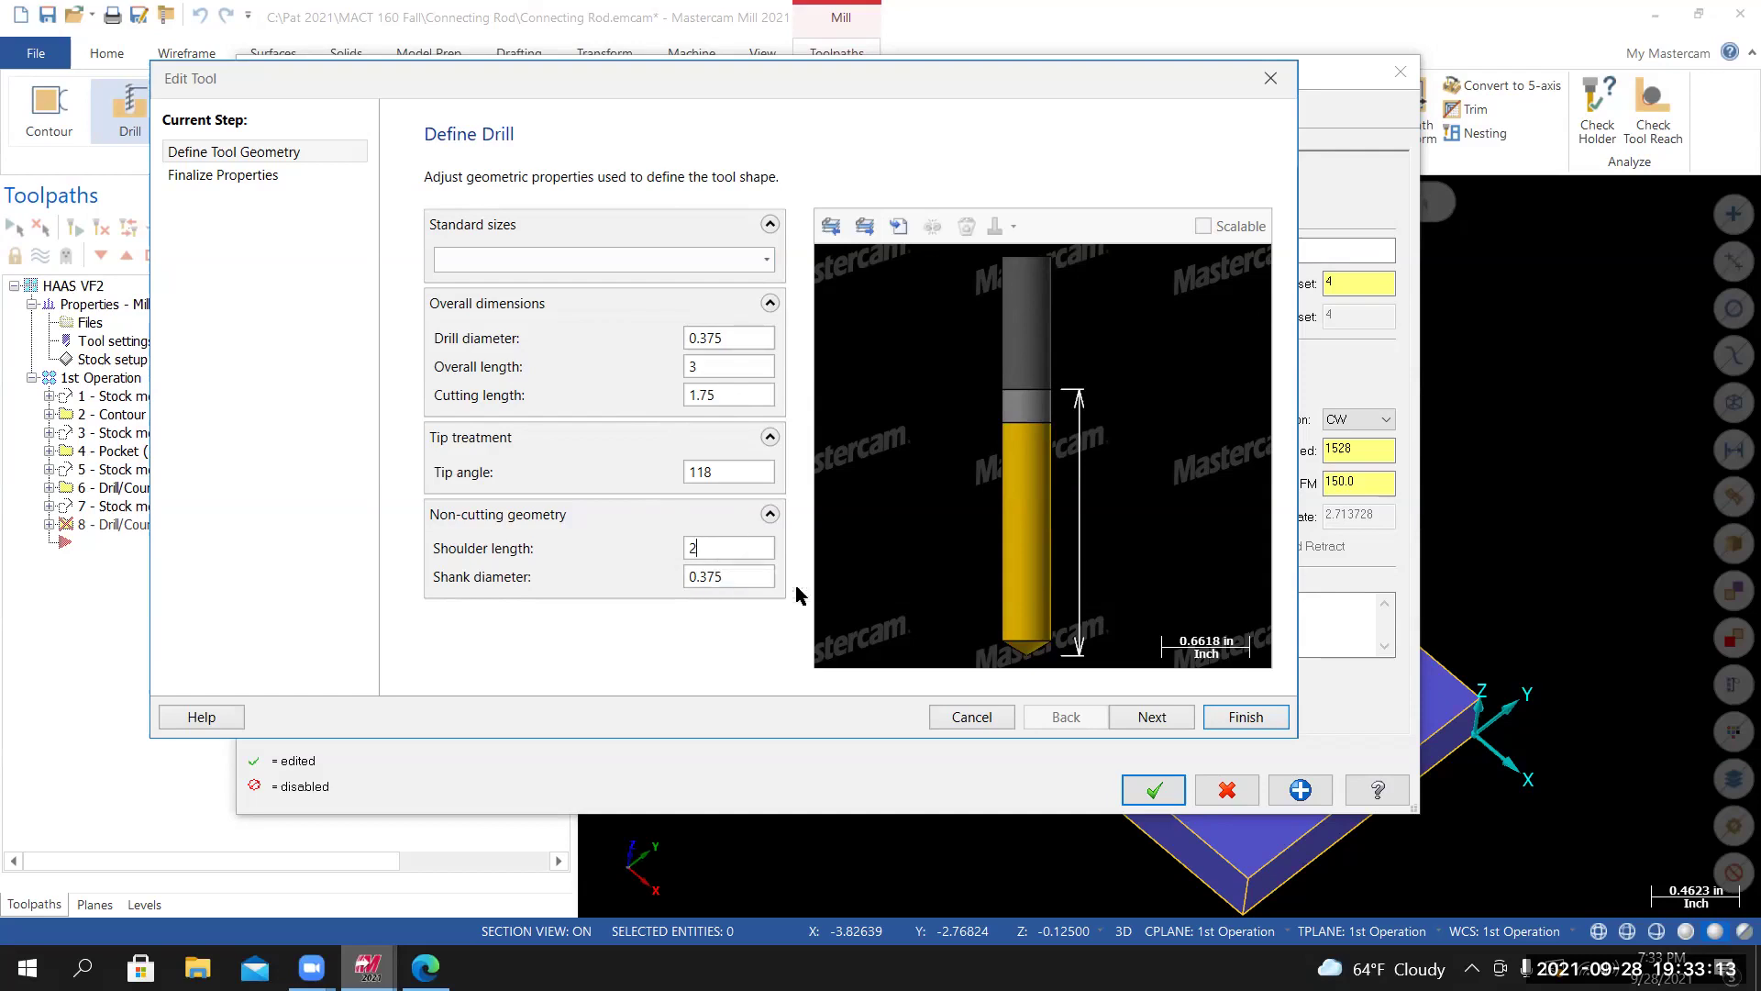
Set the 3/8 drill's number of flutes to 1 and recalculate its feeds and speeds.
click(1153, 720)
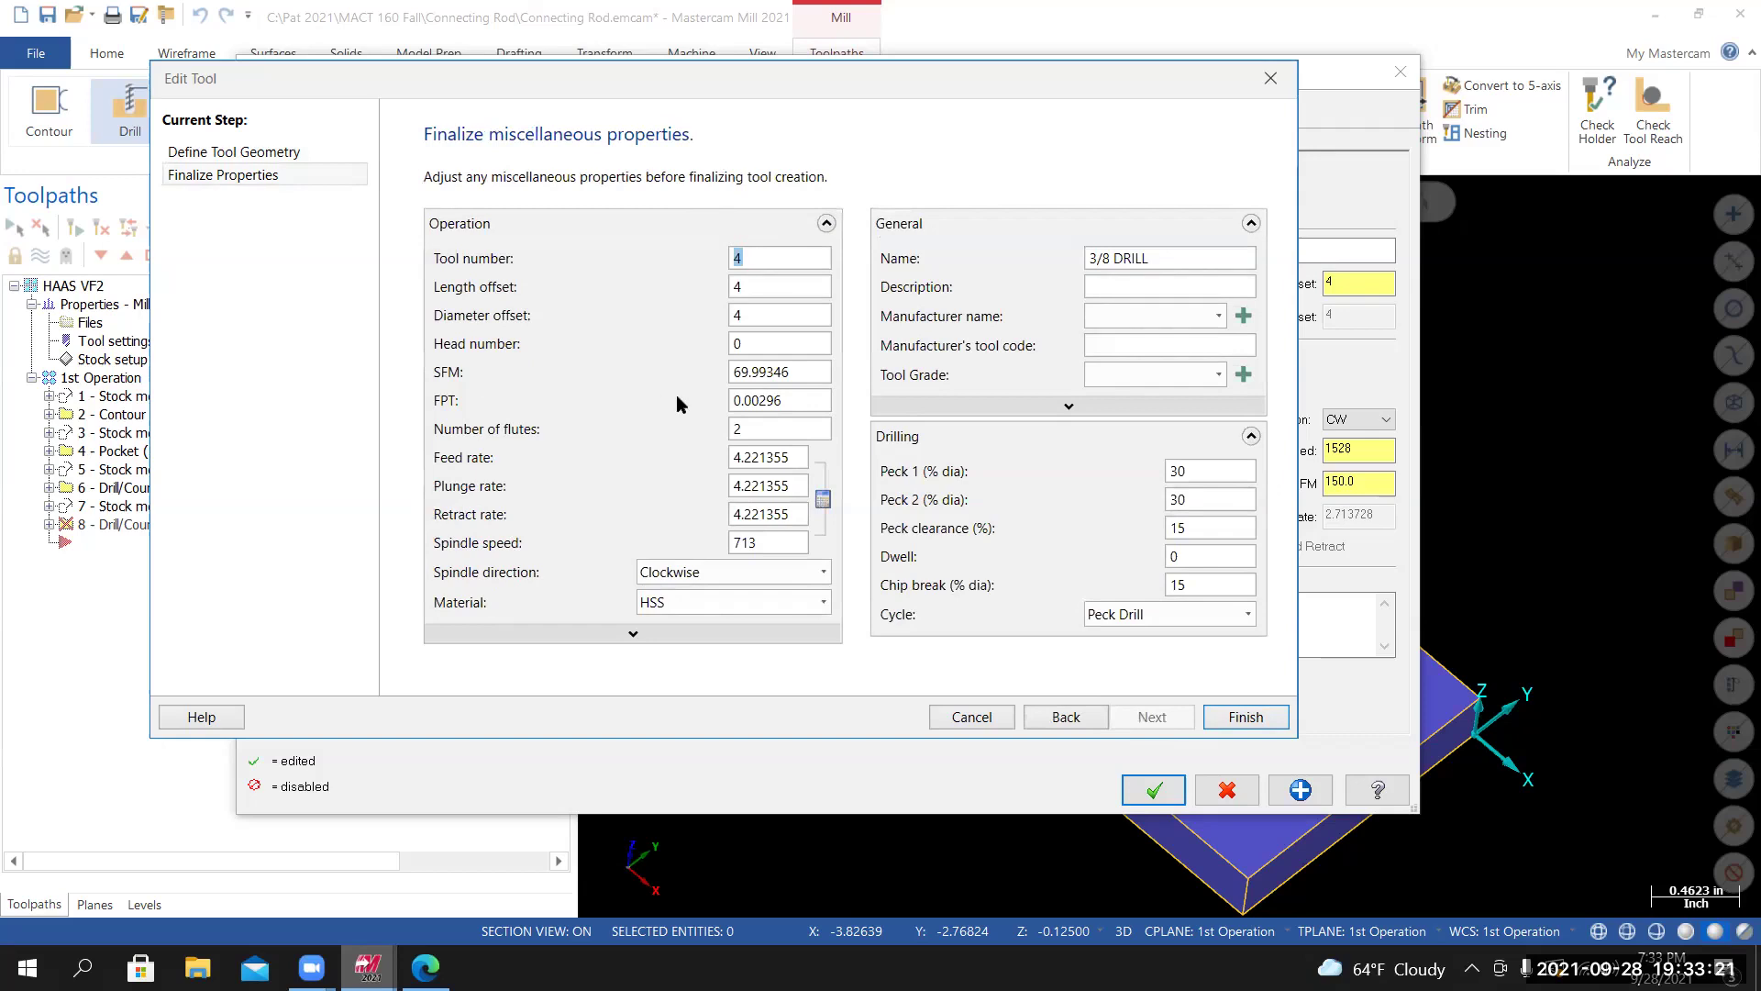
click(769, 429)
text(1)
click(823, 500)
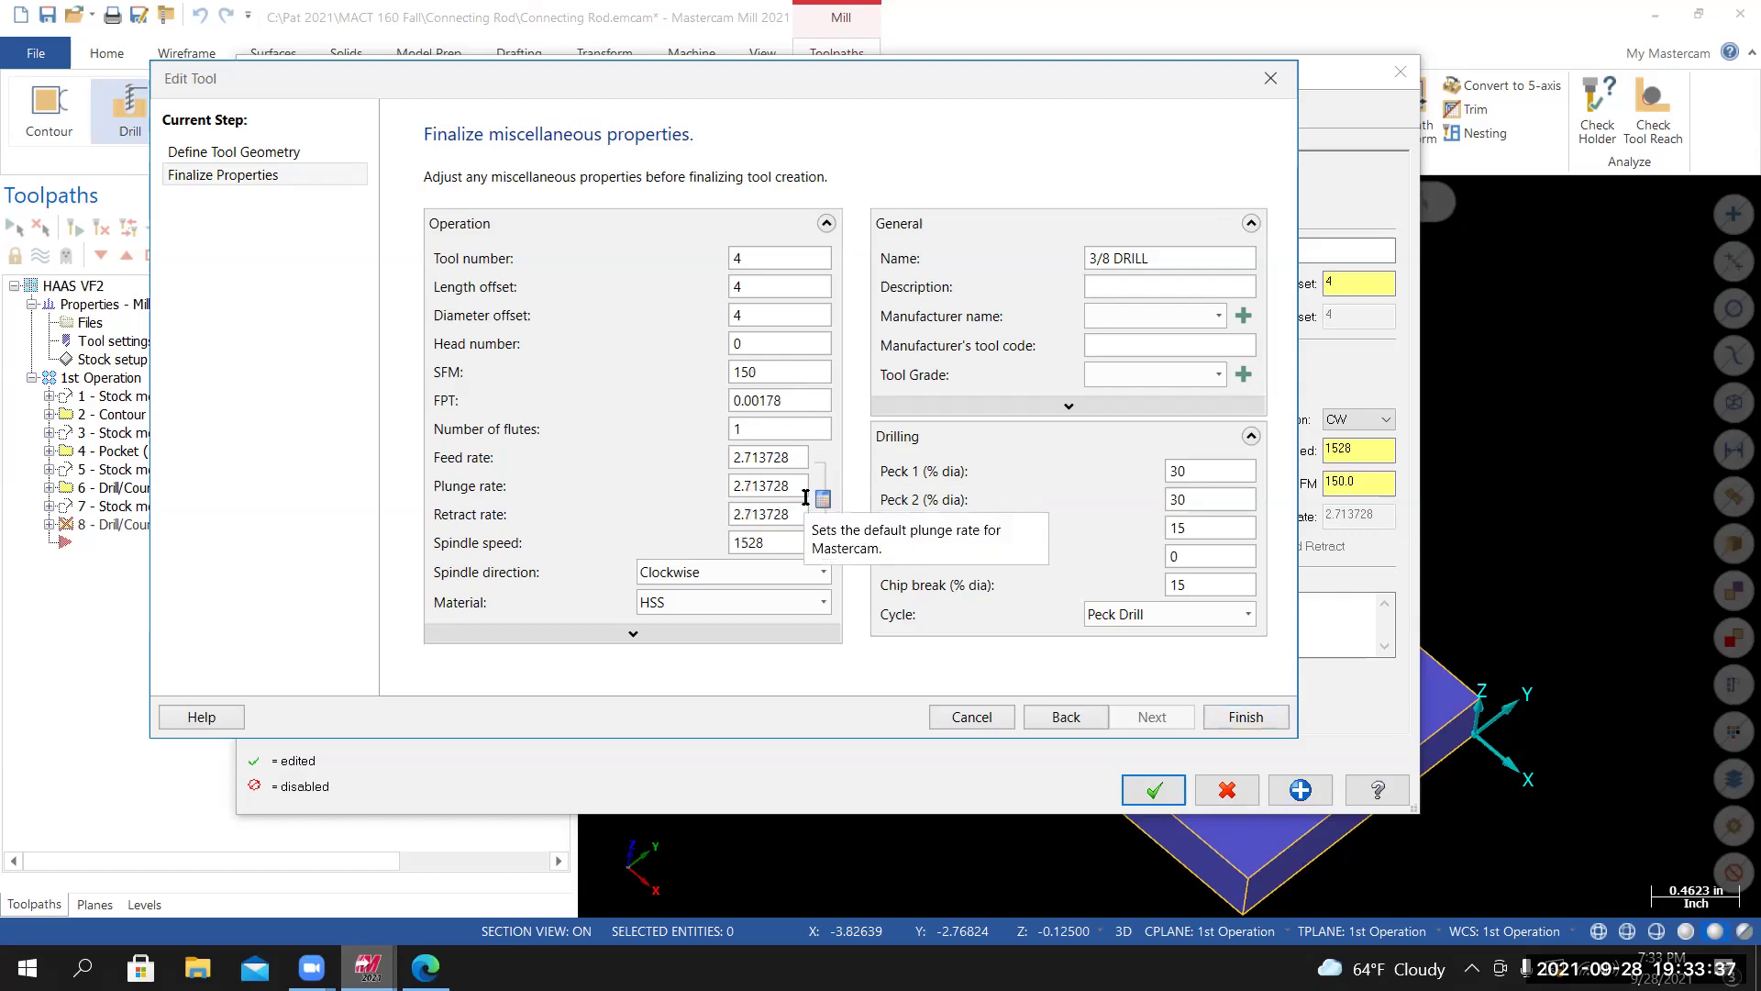
Turn on flood coolant for the 3/8 drill and finish editing the tool.
click(532, 633)
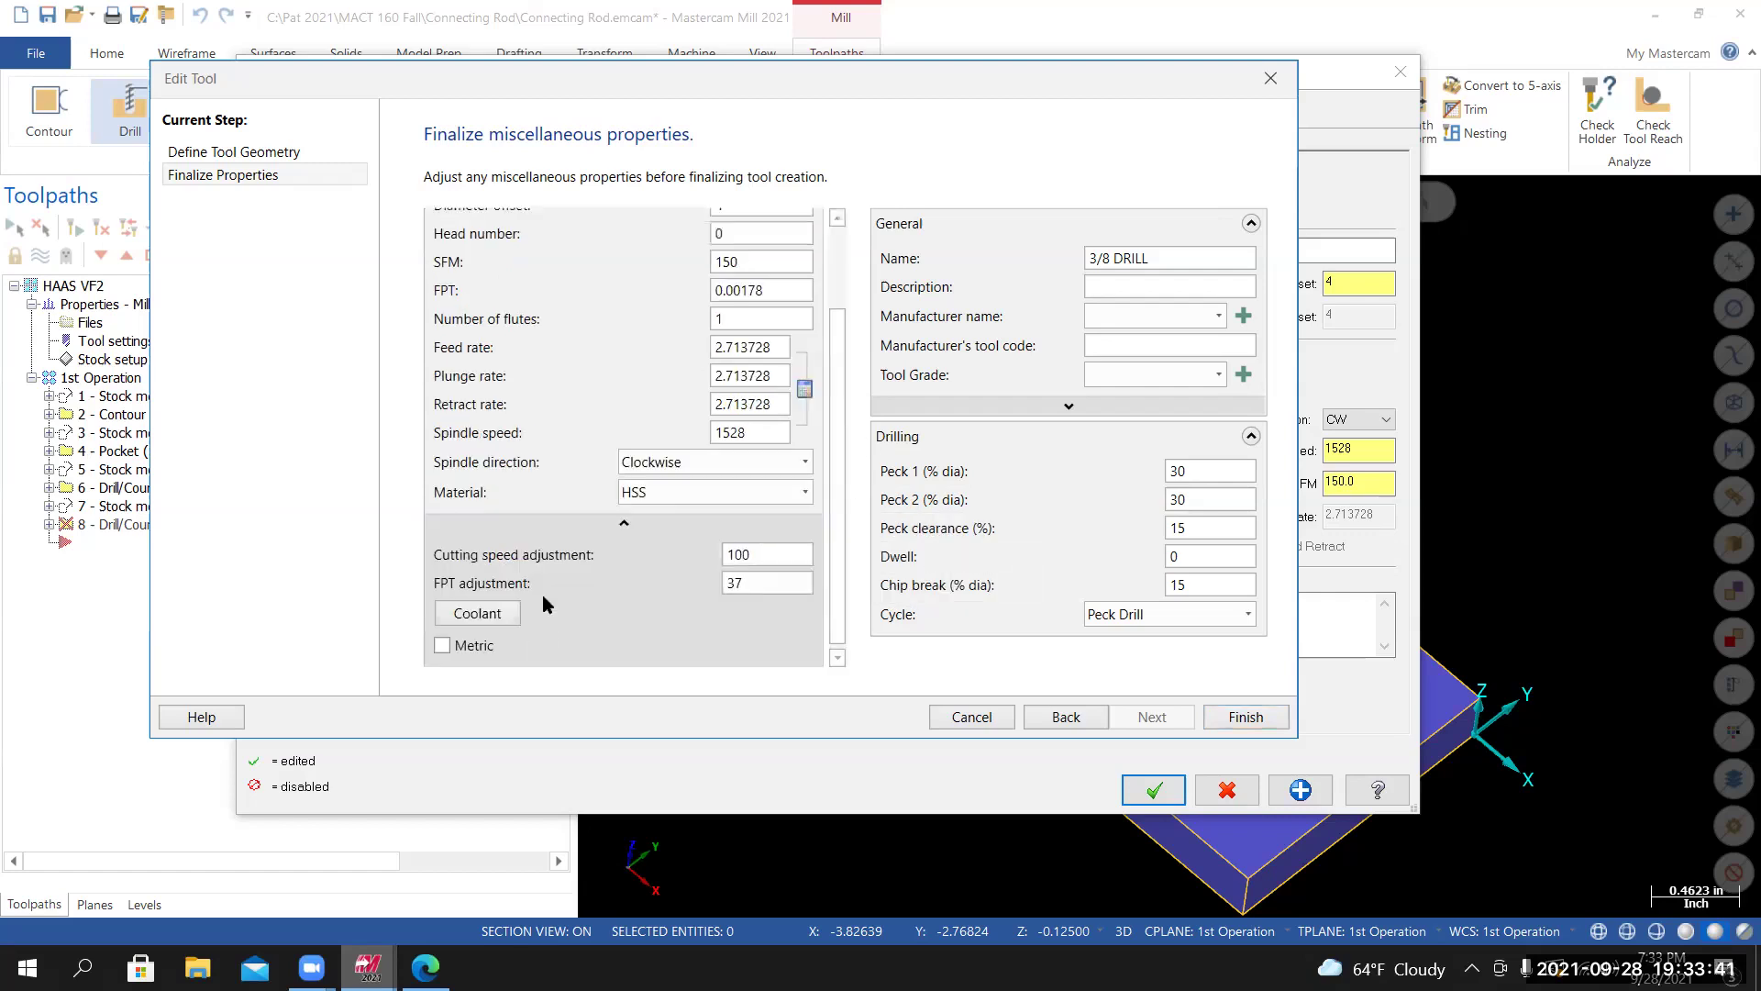
click(477, 622)
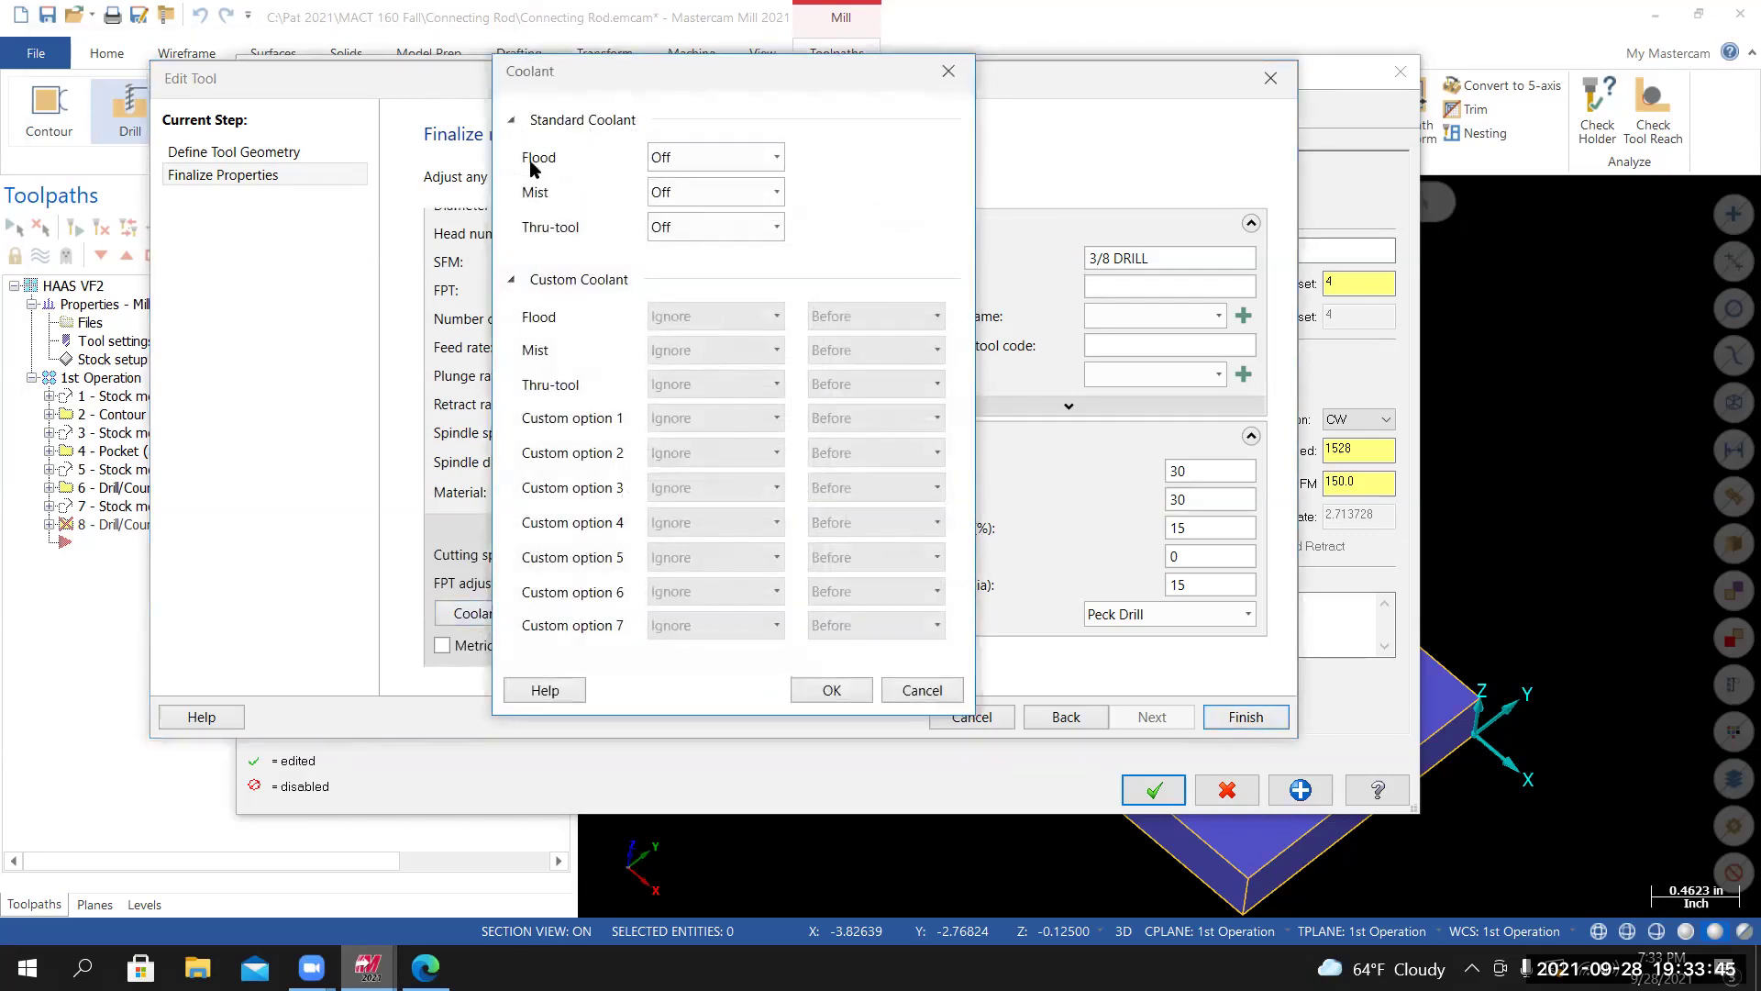
click(777, 157)
click(772, 196)
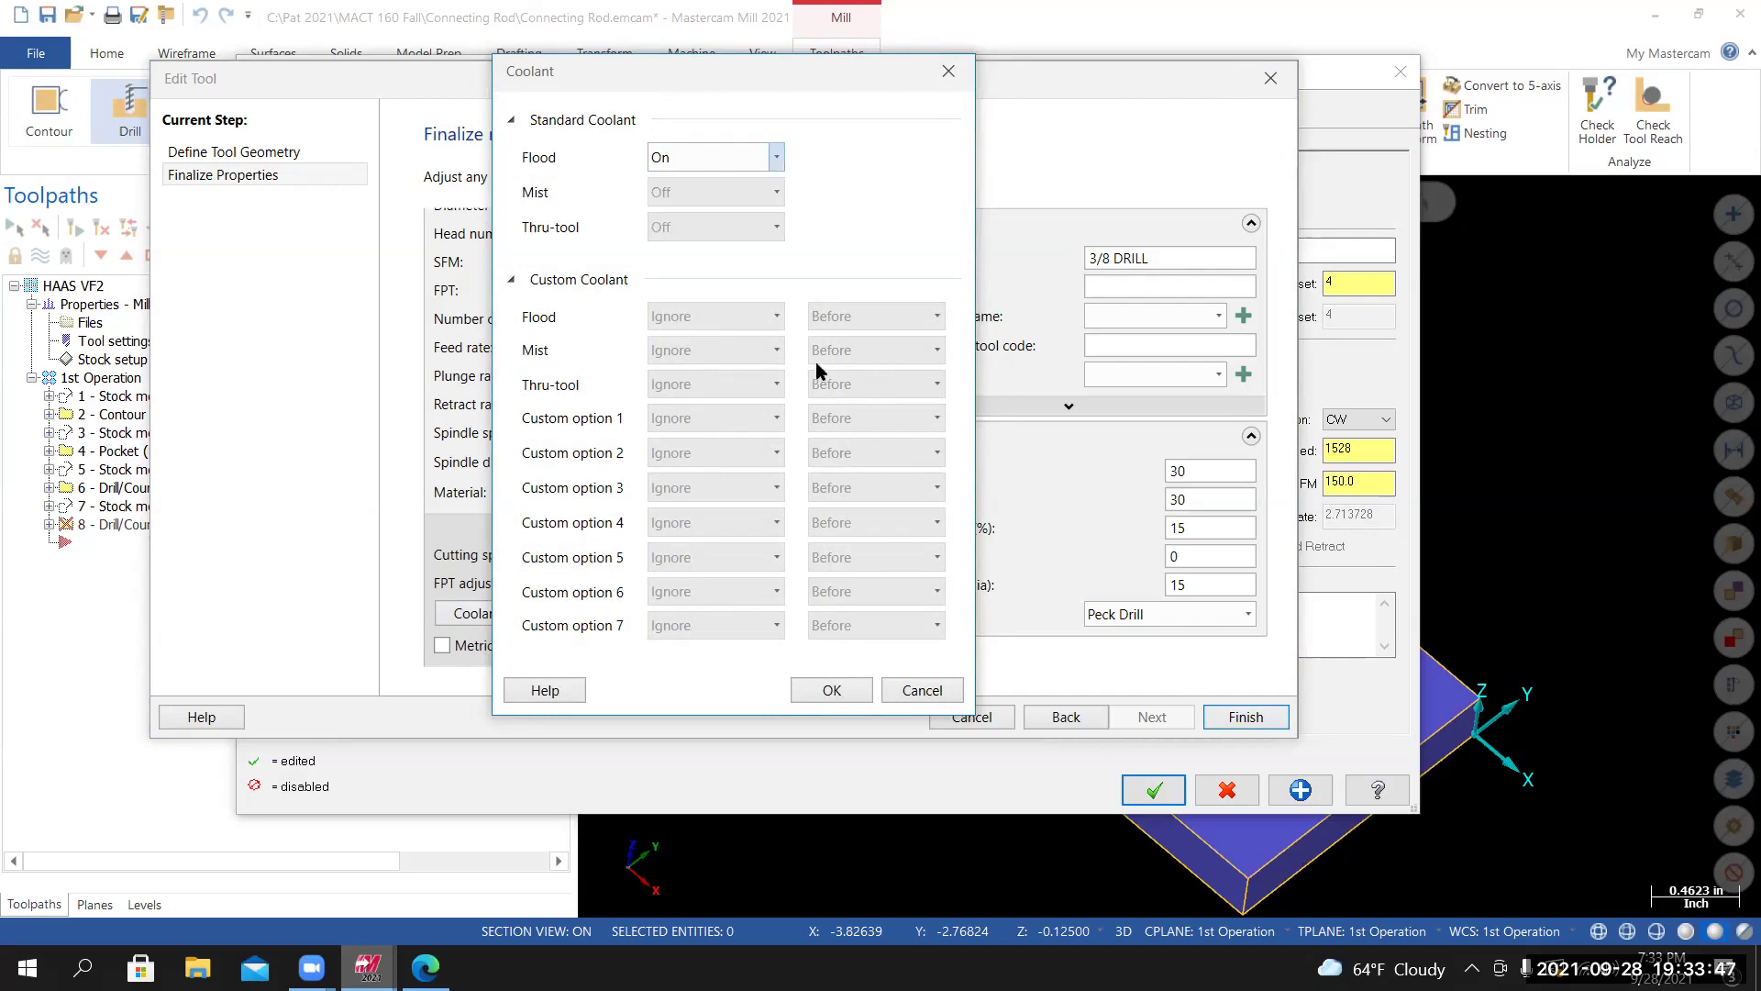
click(831, 689)
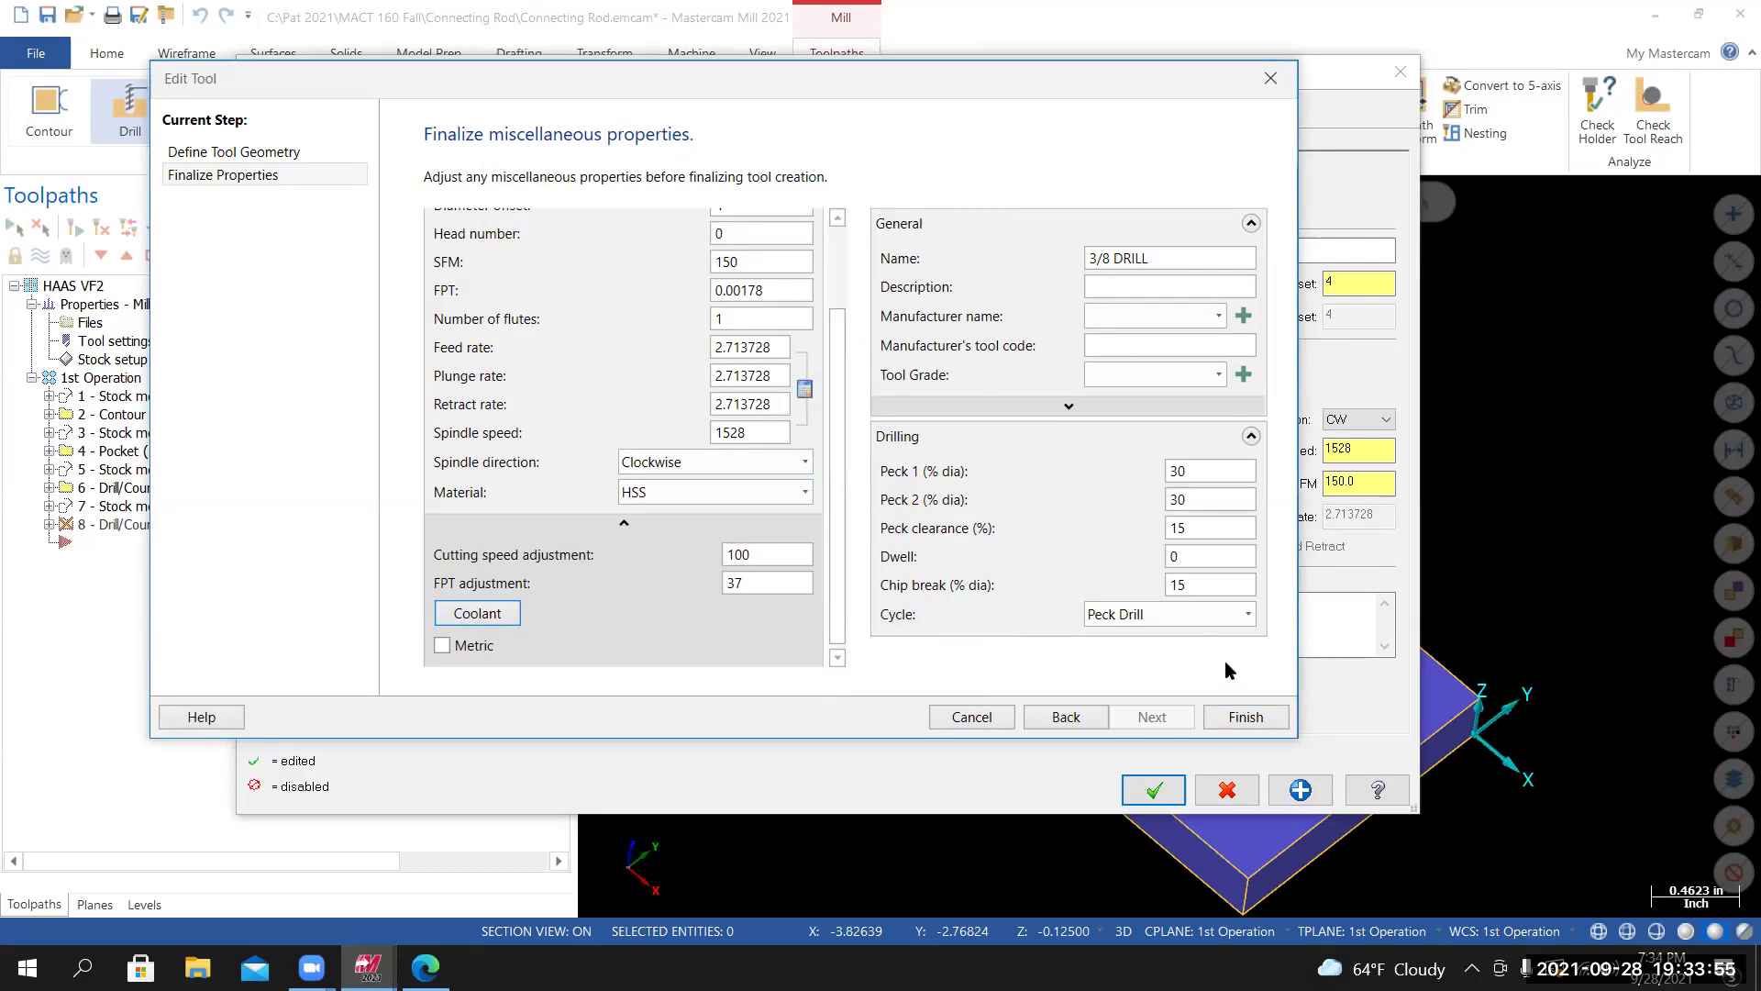
click(1245, 724)
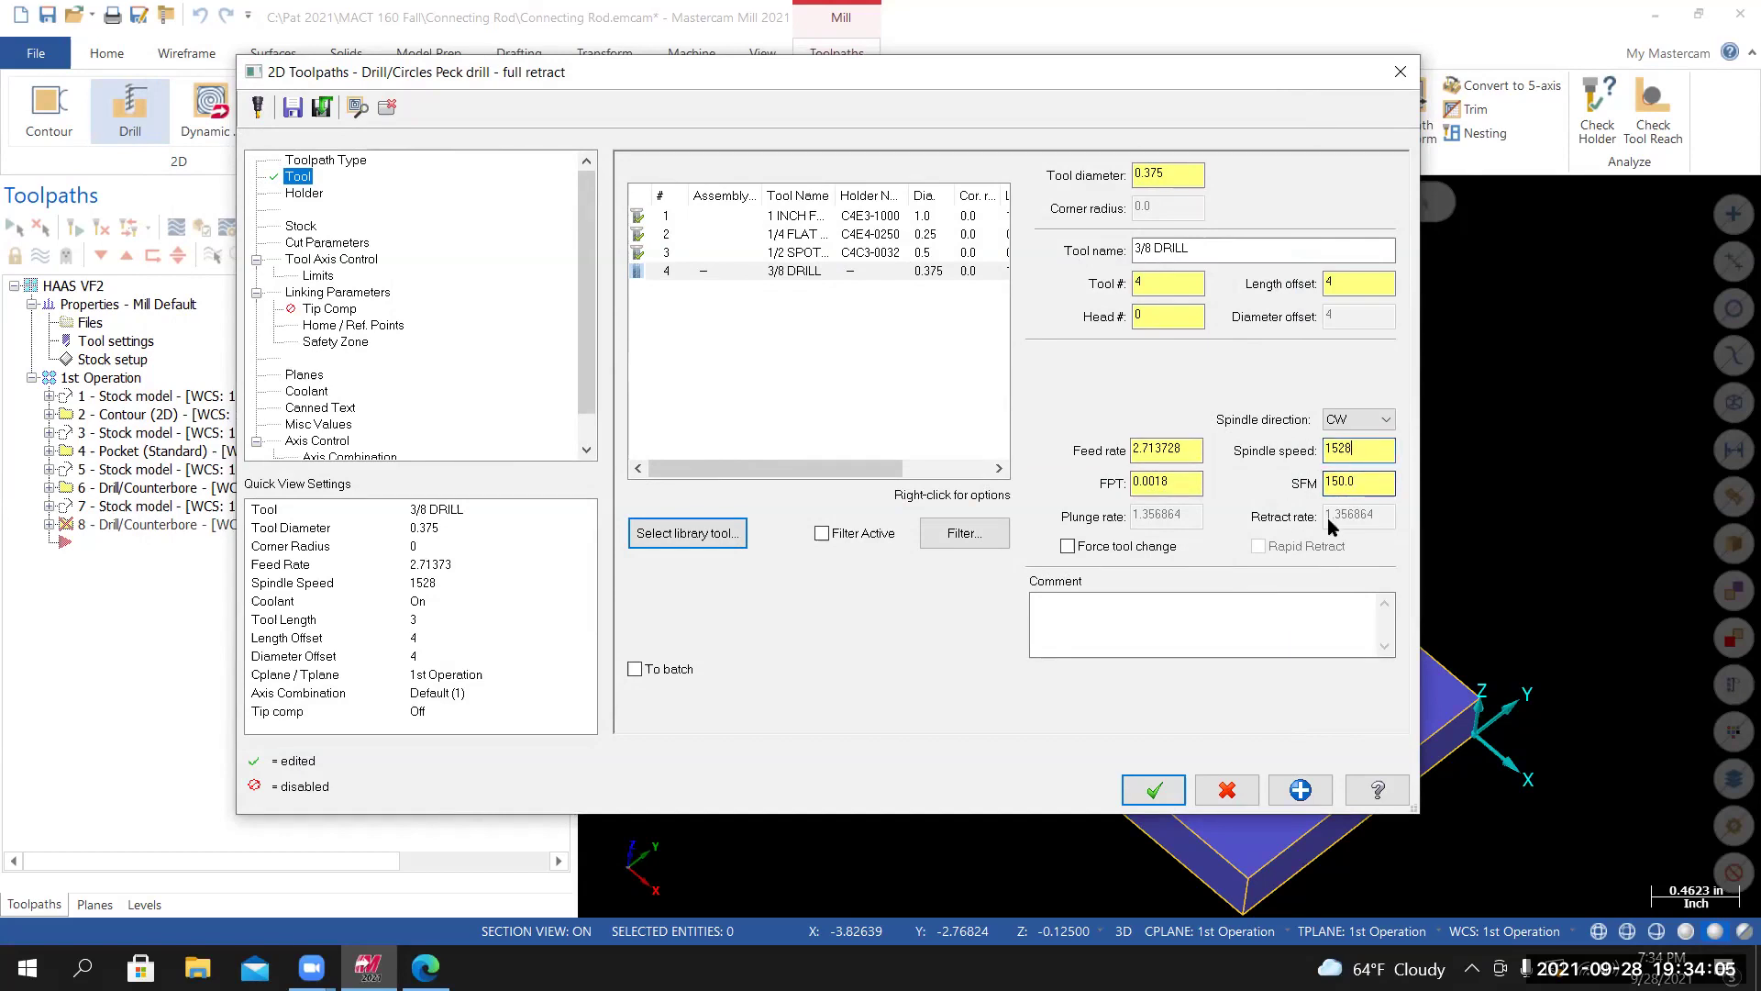
Set the drill operation's feed per tooth using the formula .375*.02.
double_click(1161, 486)
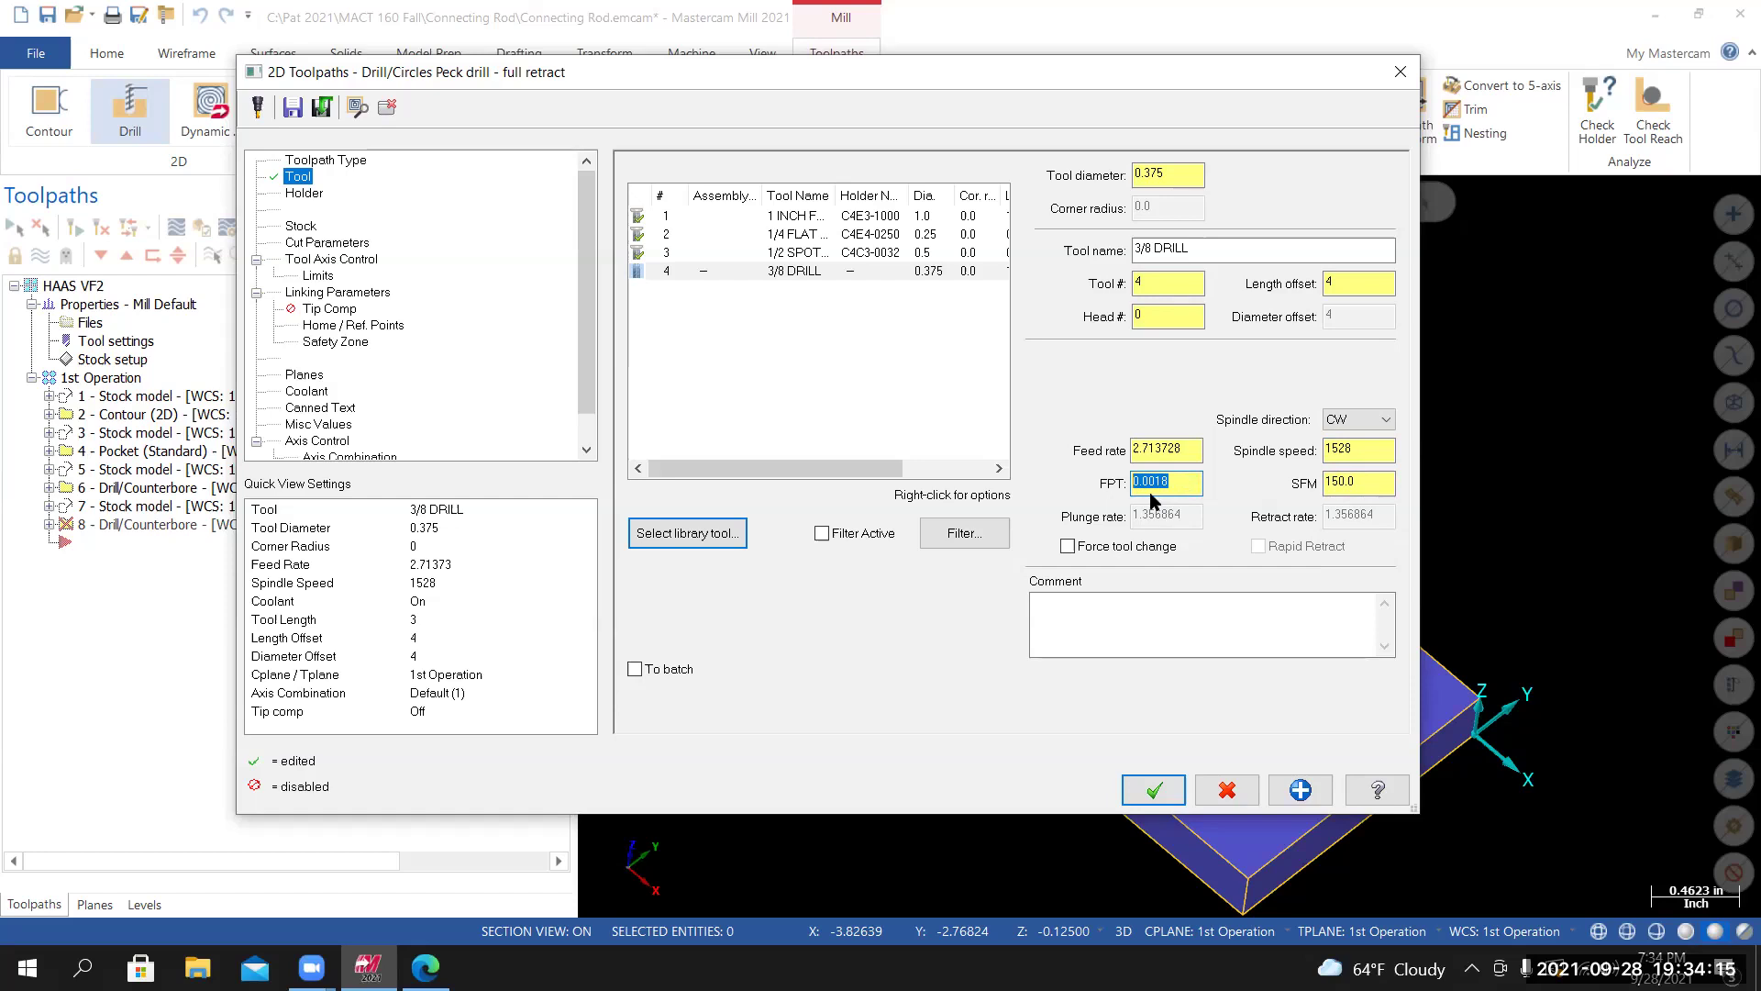
text(.375*.02)
key(Return)
Copy the tool name into the operation comment and complete it as "3/8 DRILL, DRILL 3/8 HOLE THRU".
click(1193, 251)
key(ctrl+c)
right_click(1185, 249)
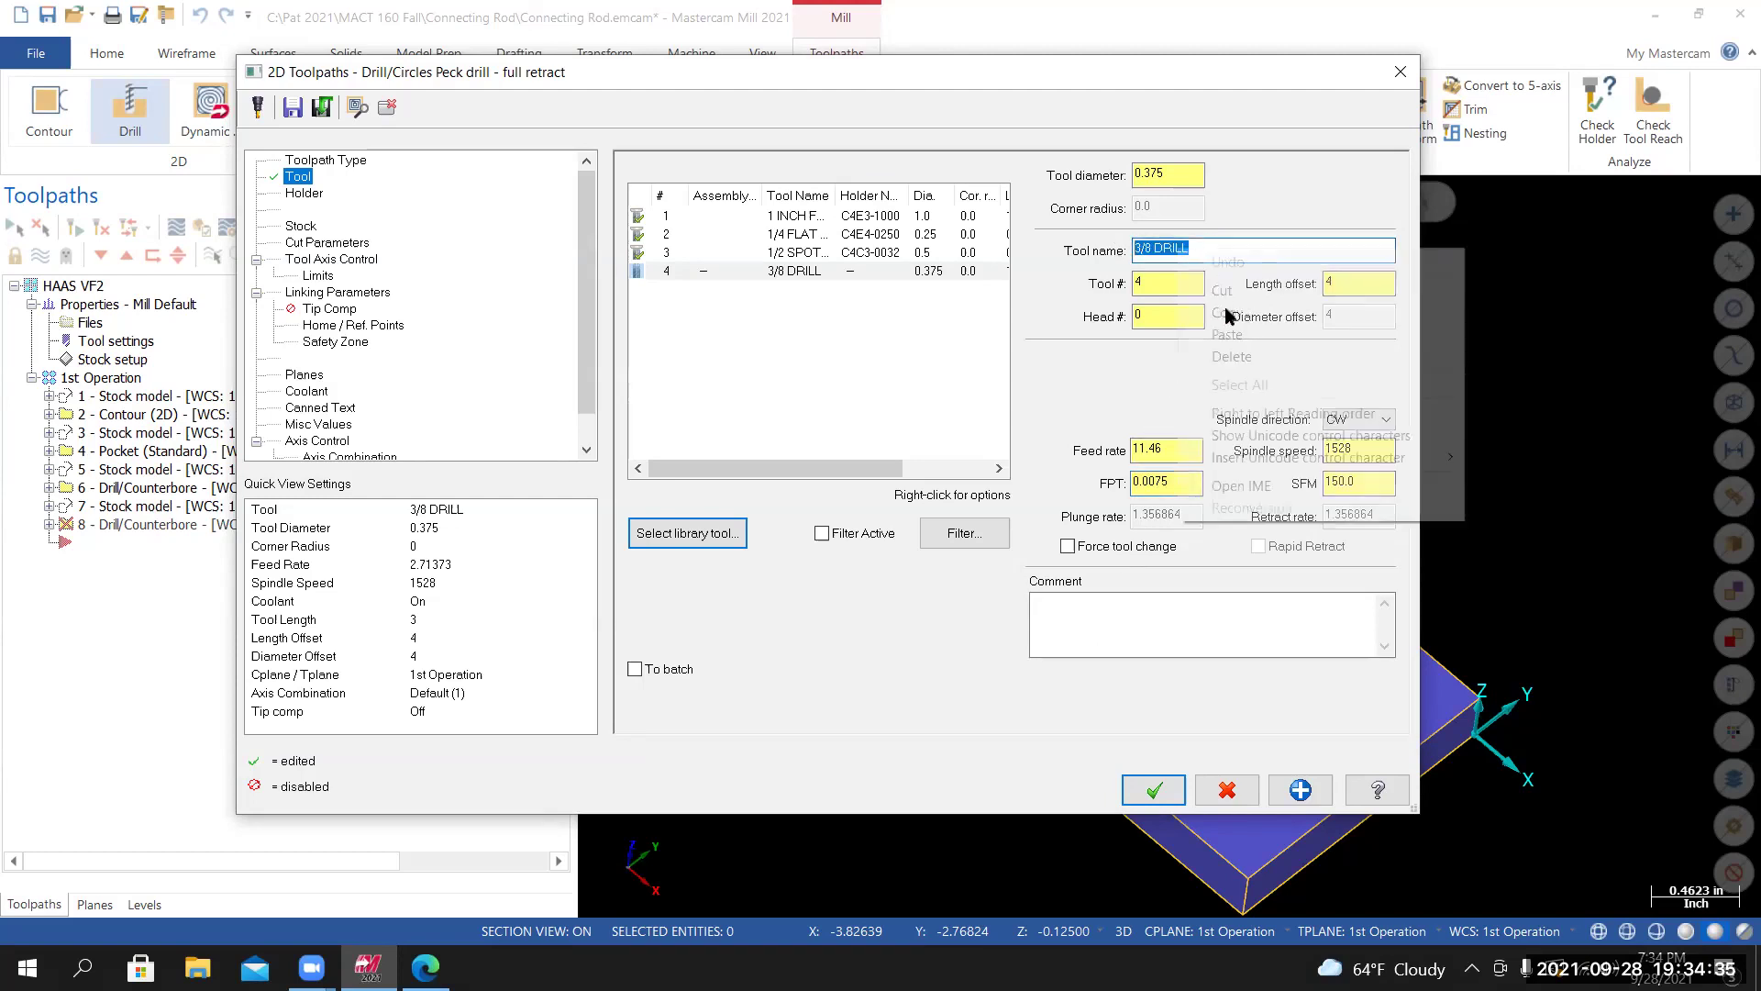
right_click(1052, 607)
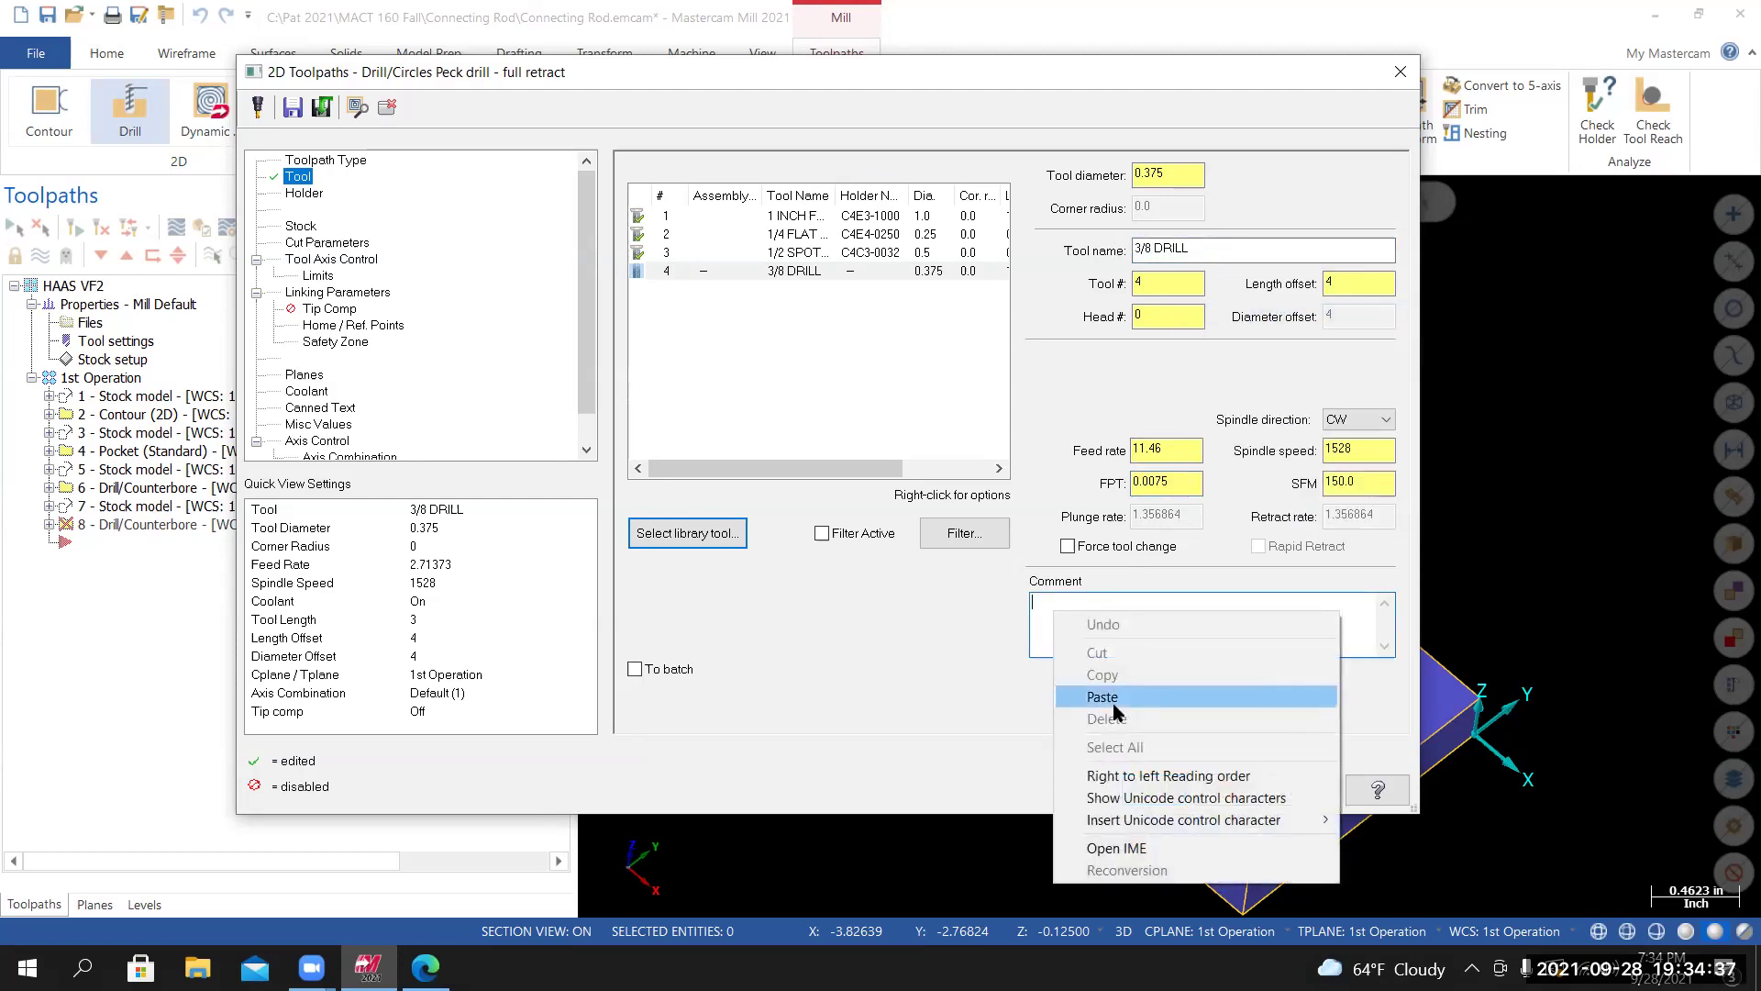
click(1103, 697)
text(,)
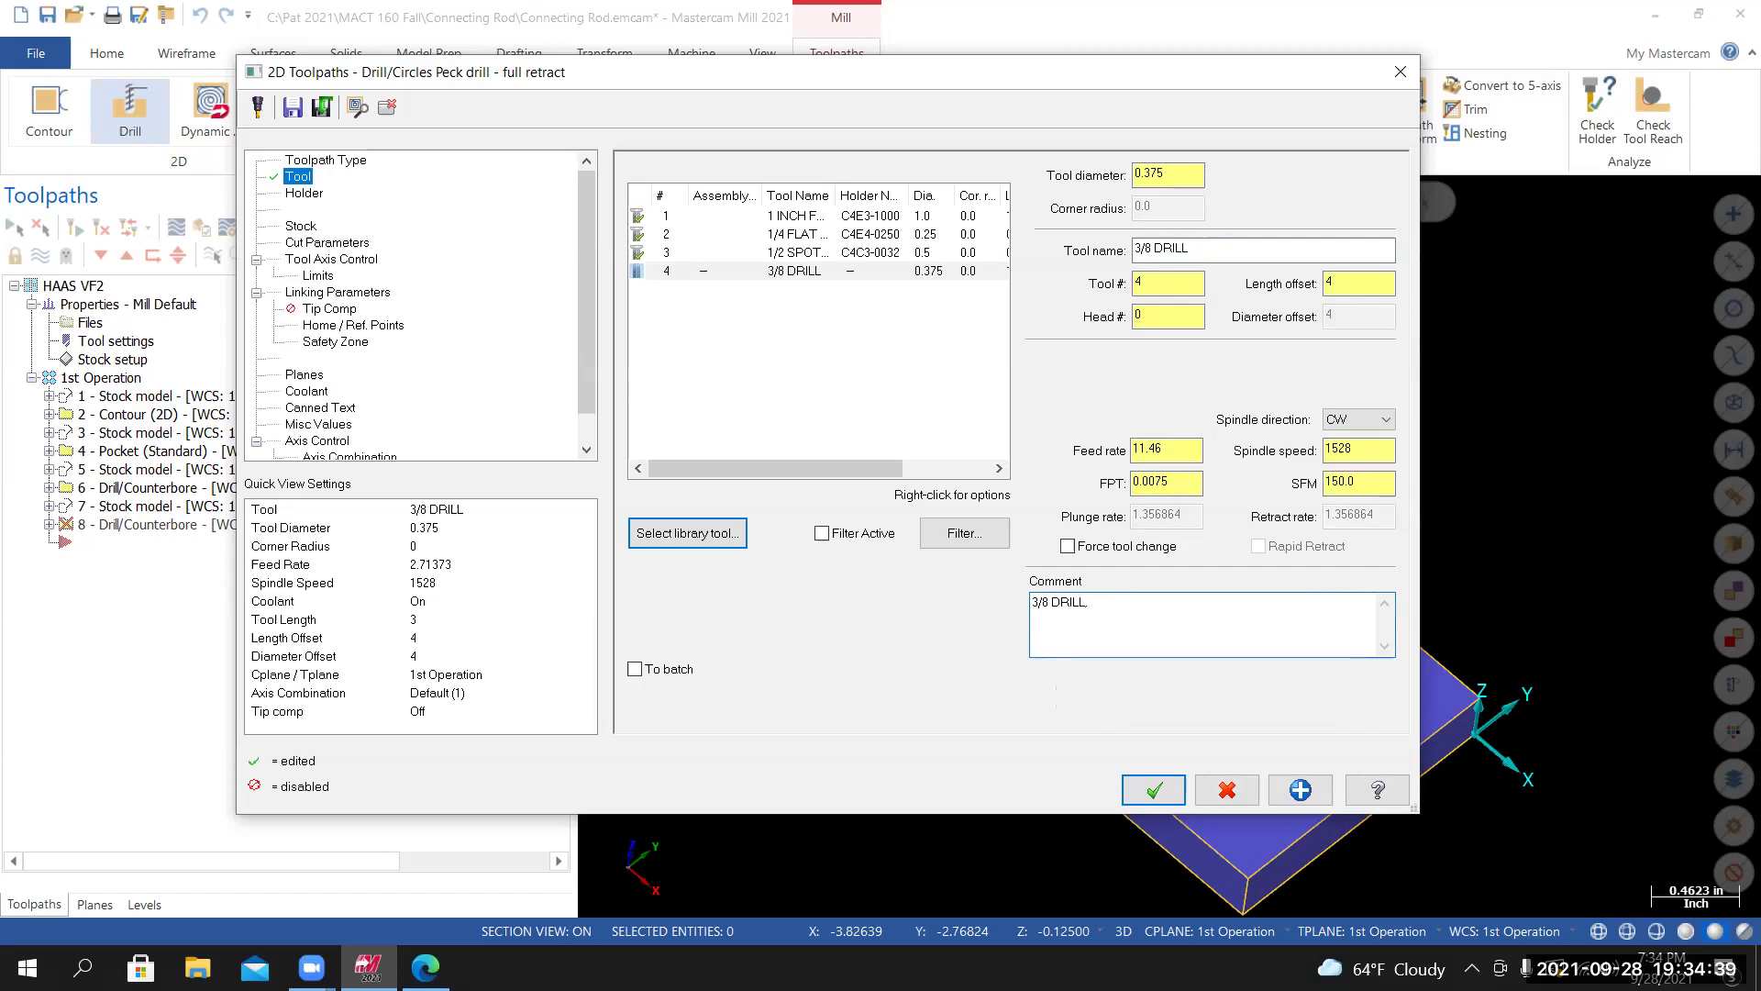
key(BackSpace)
key(BackSpace)
text(r3/8 HOLE THRU)
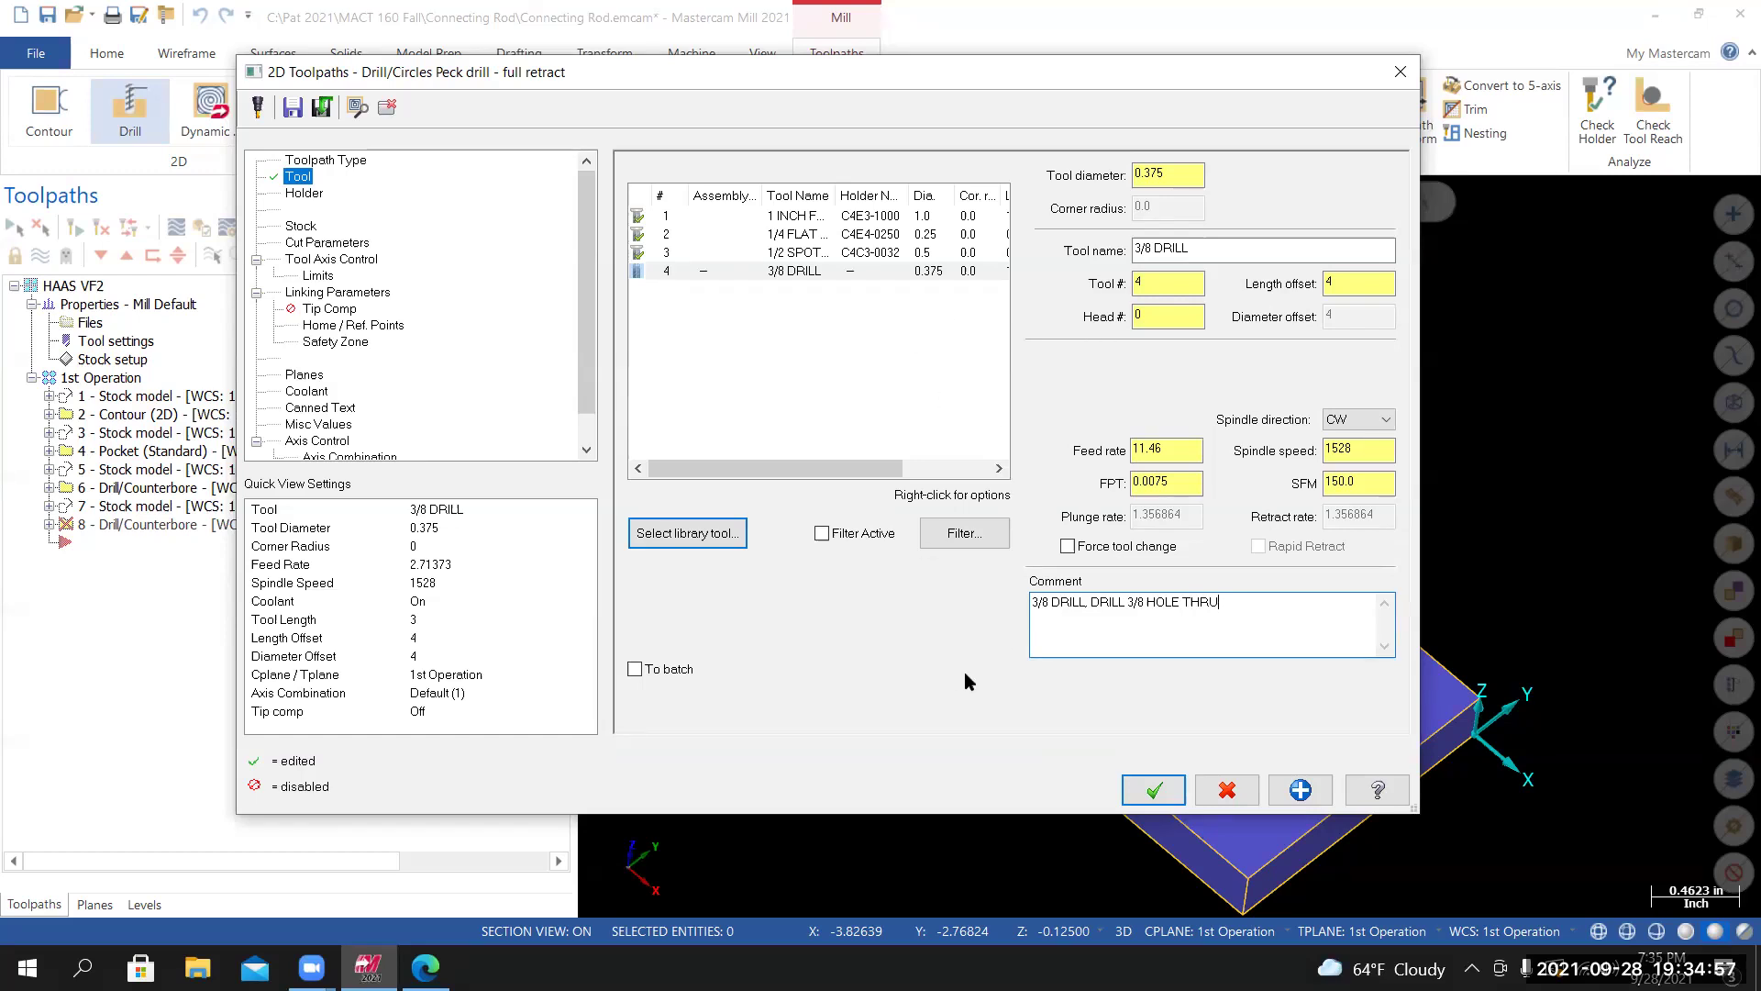
Load the CT40-in holder library and assign holder C4C3-0032 to the 3/8 drill.
click(307, 193)
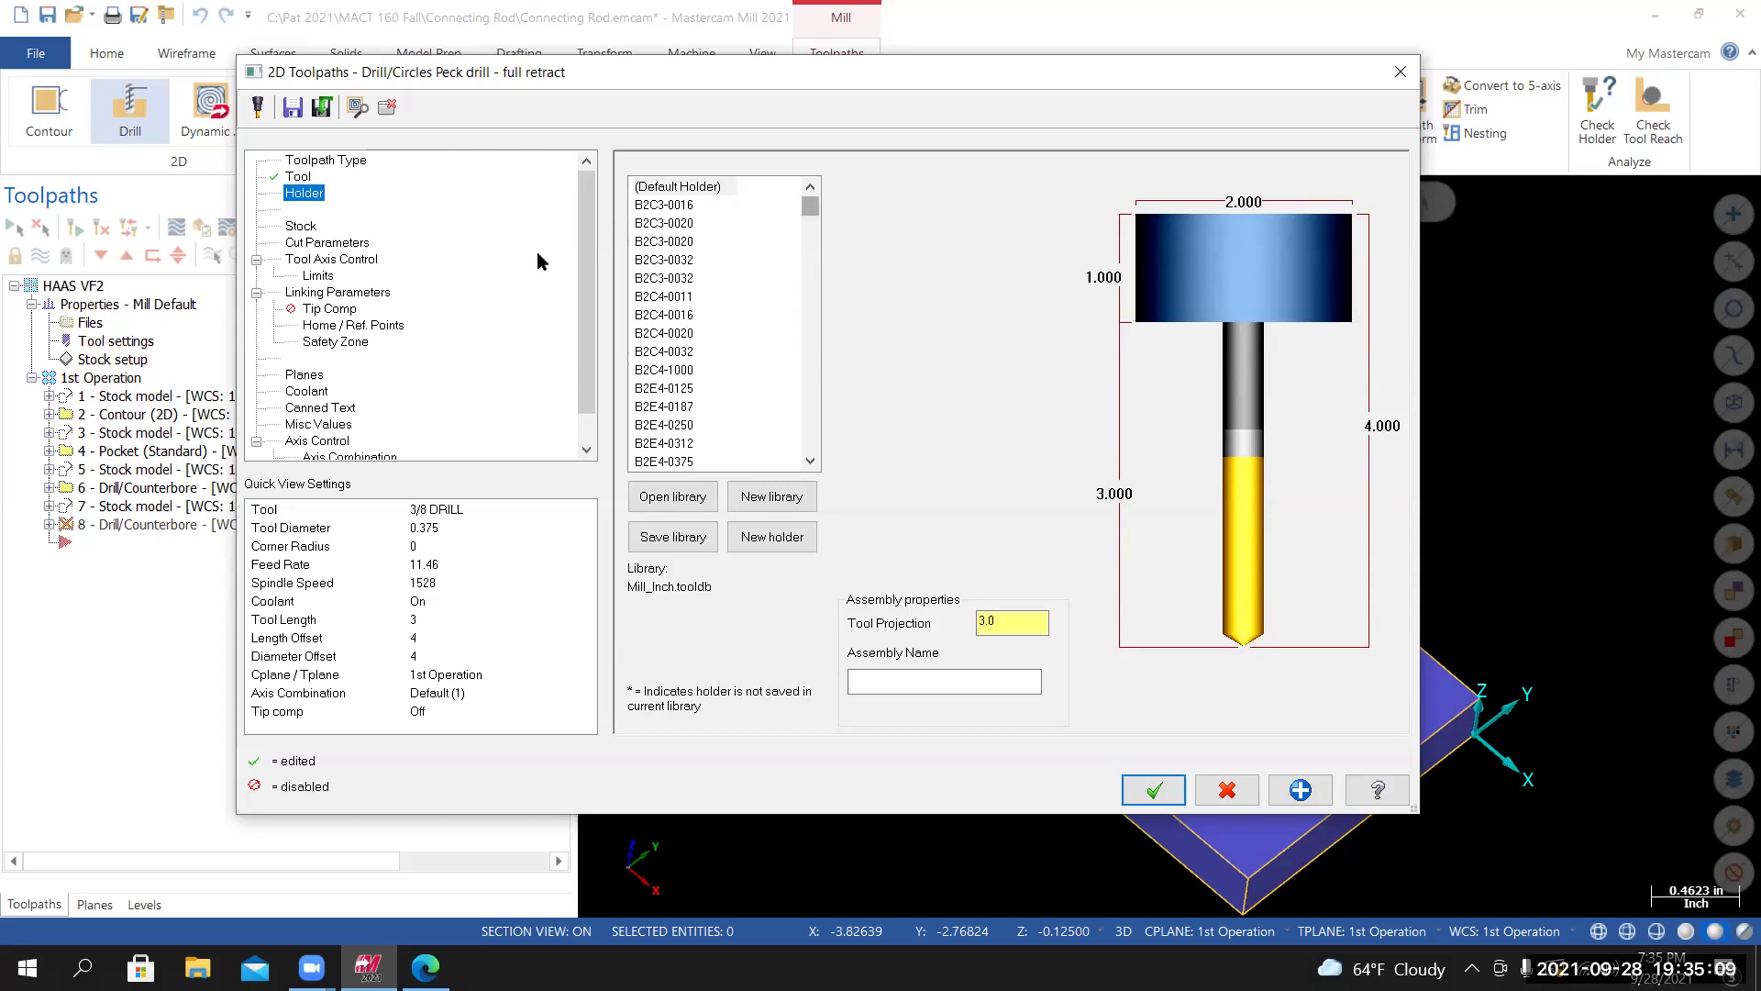
drag(807, 289, 695, 507)
click(673, 496)
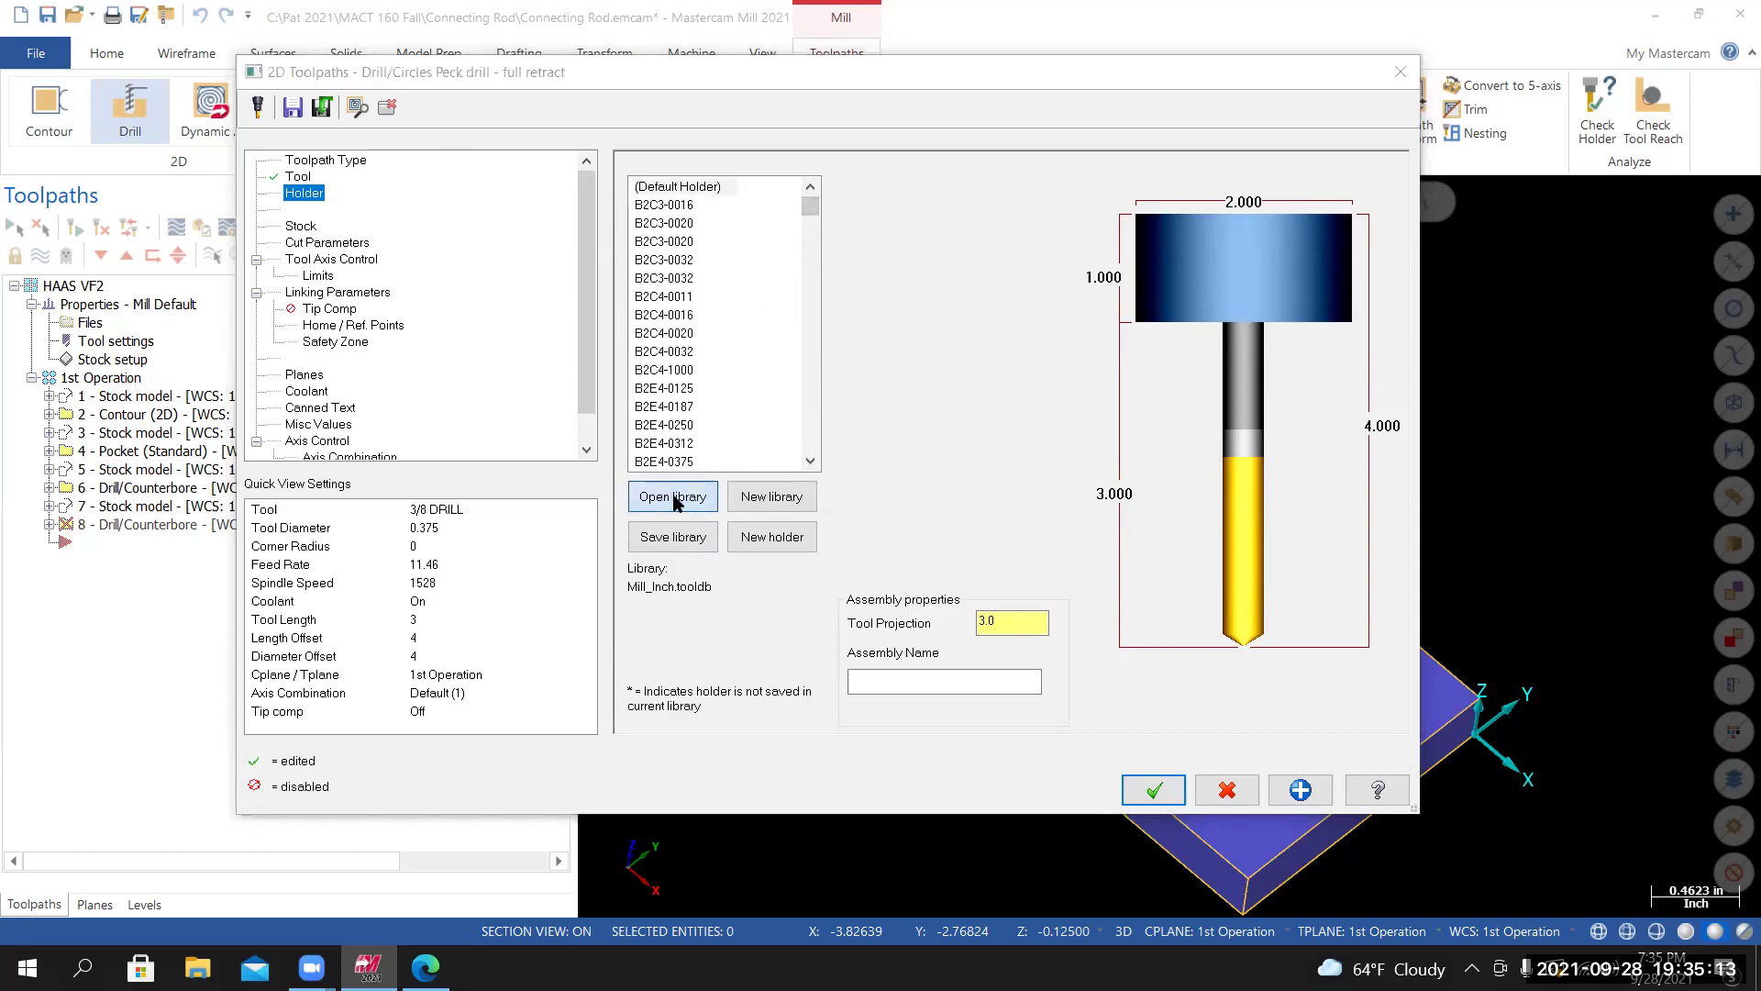
scroll(1102, 296, down, 2)
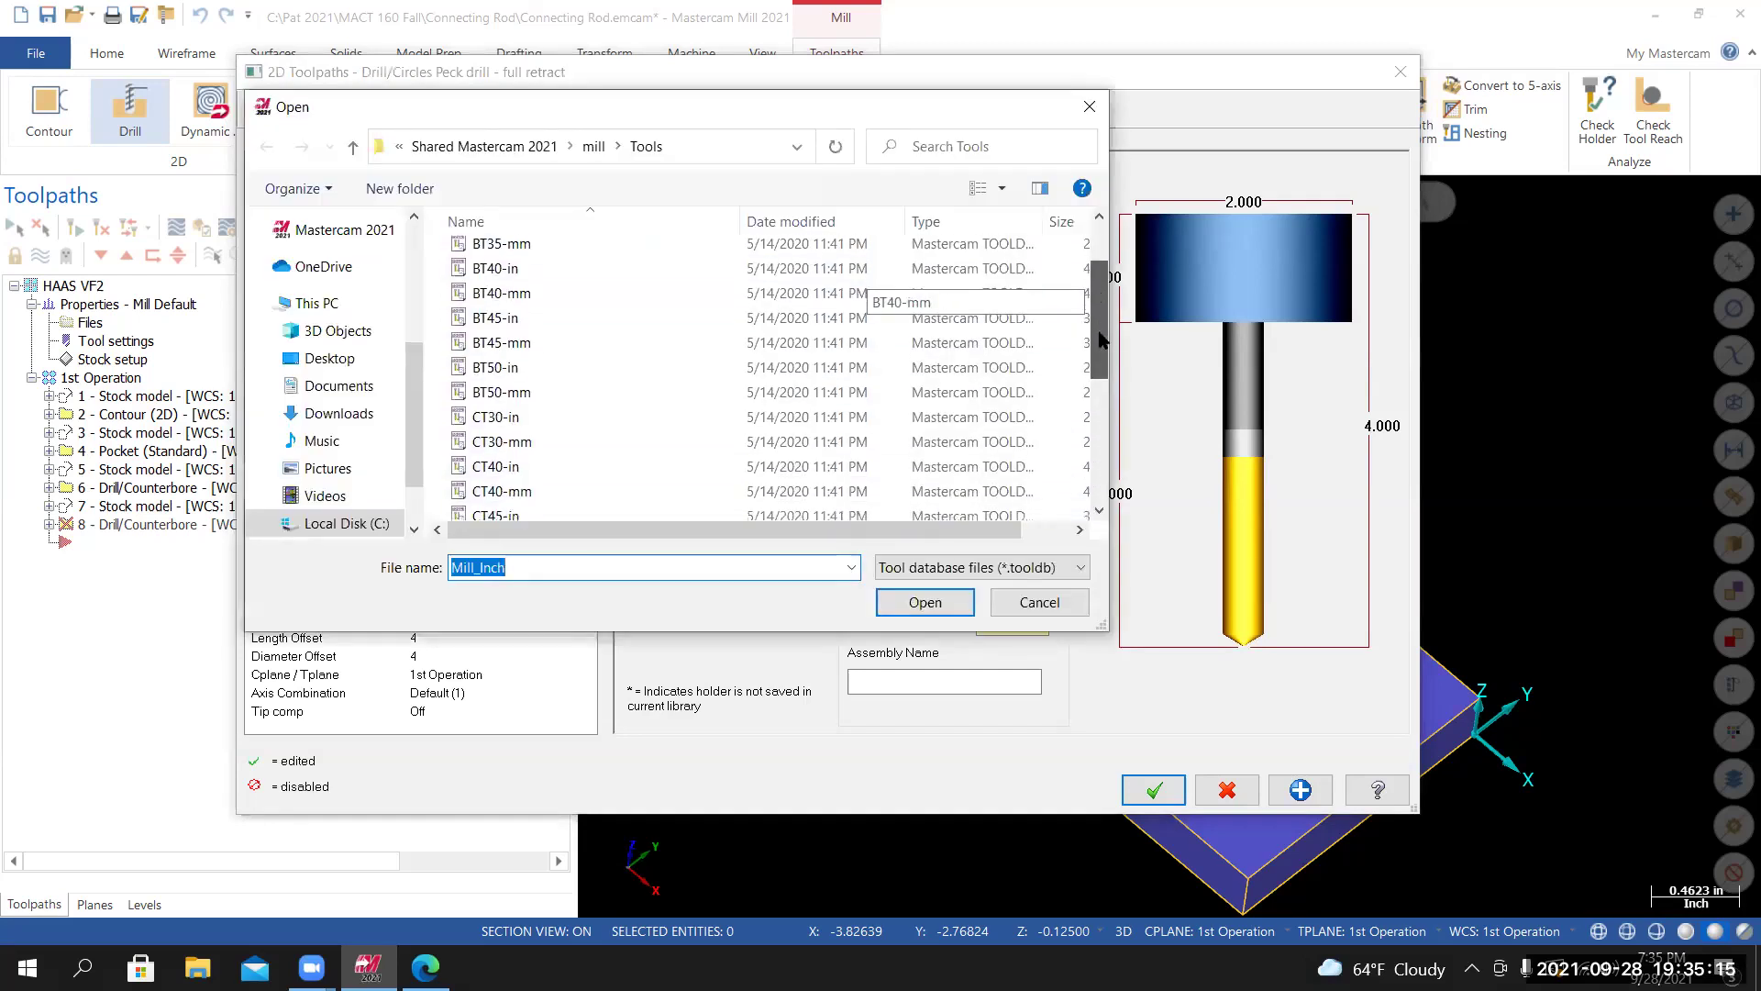
click(507, 431)
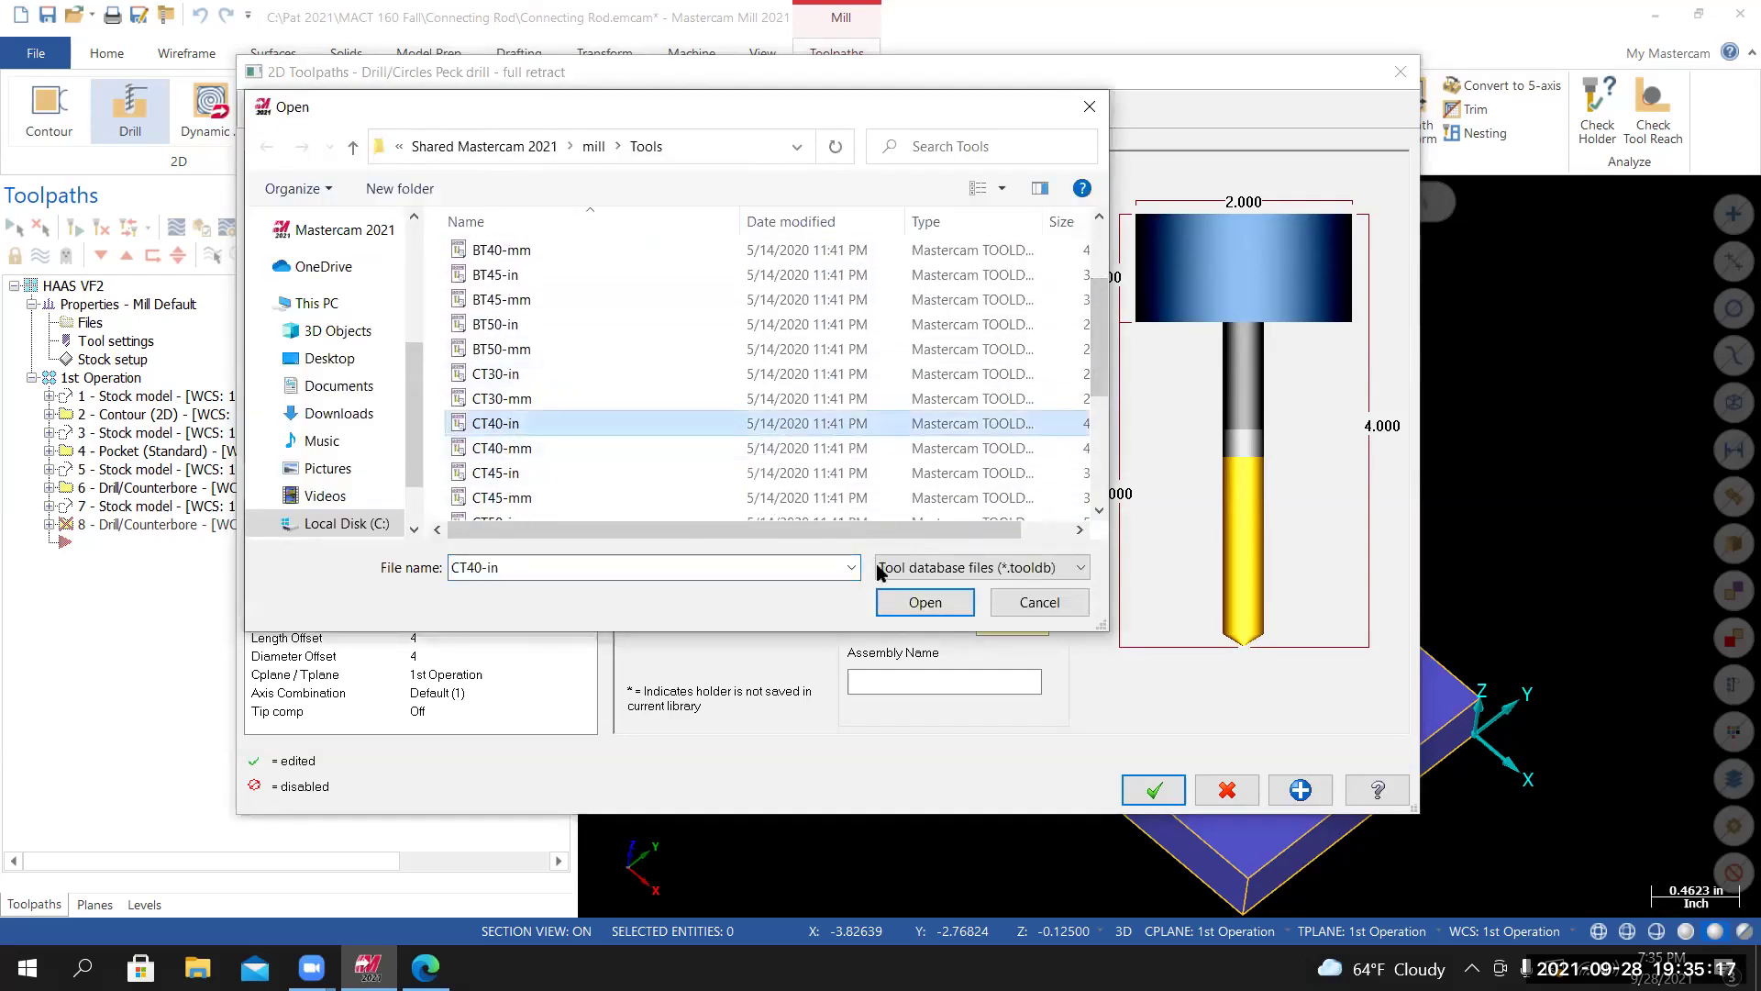
click(925, 602)
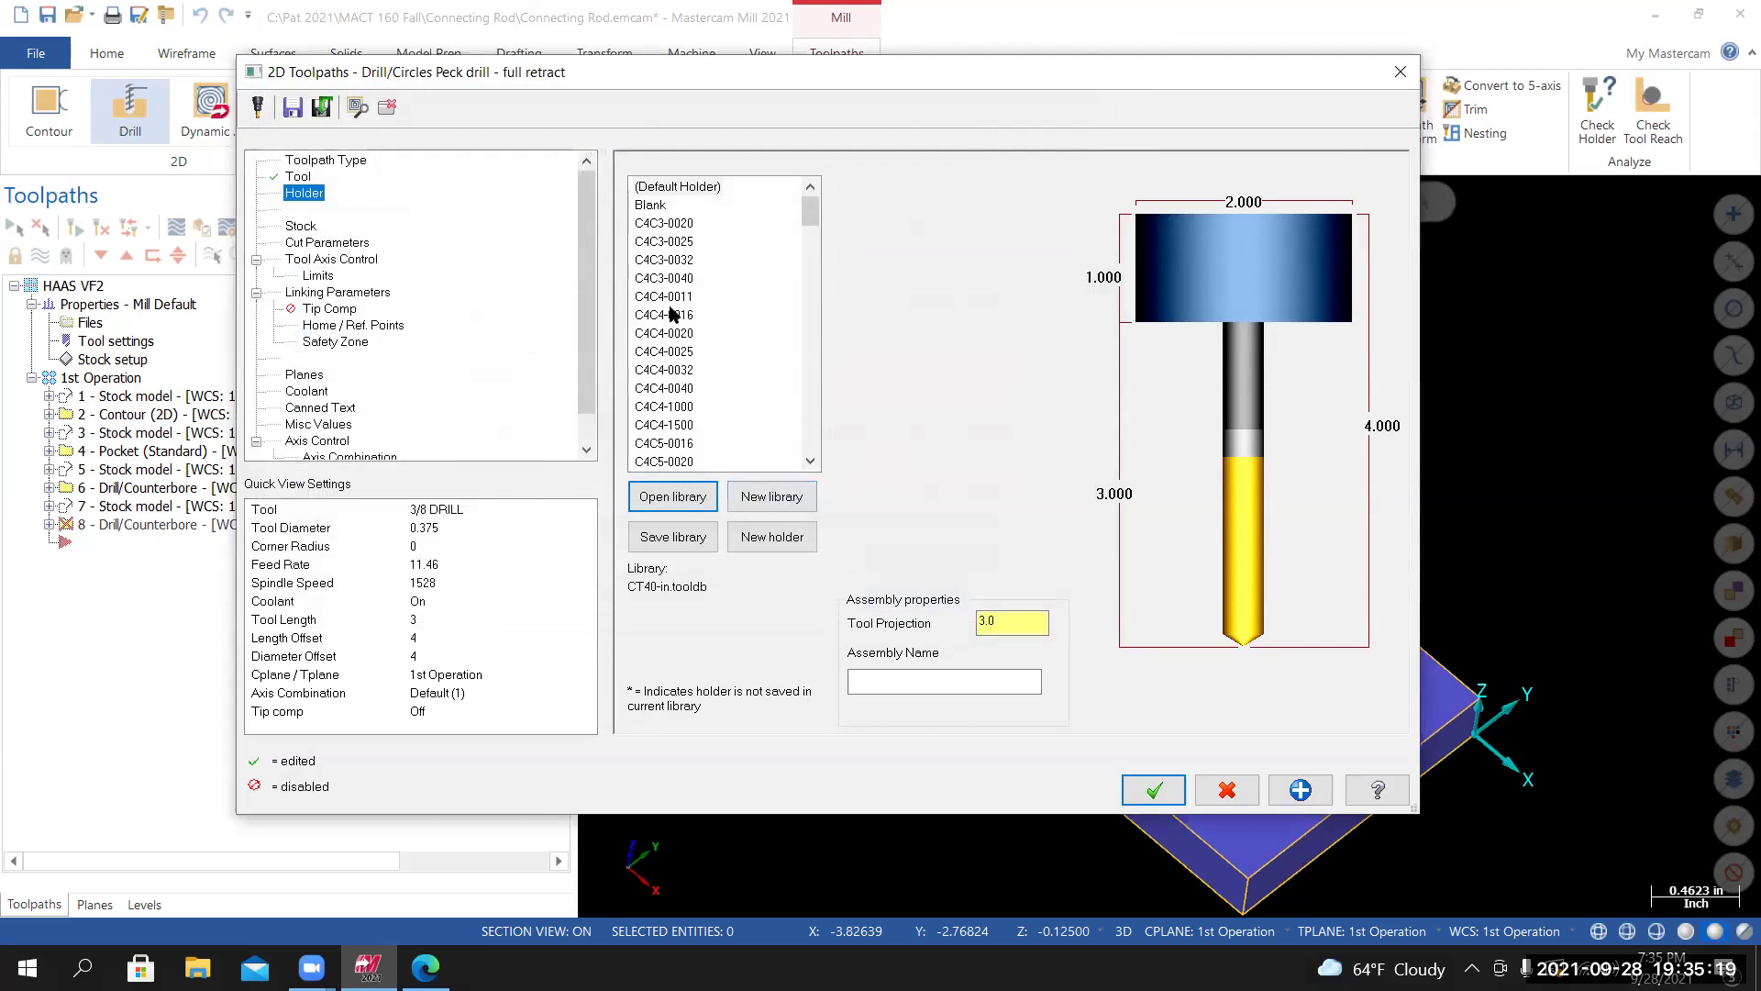
click(668, 278)
click(671, 260)
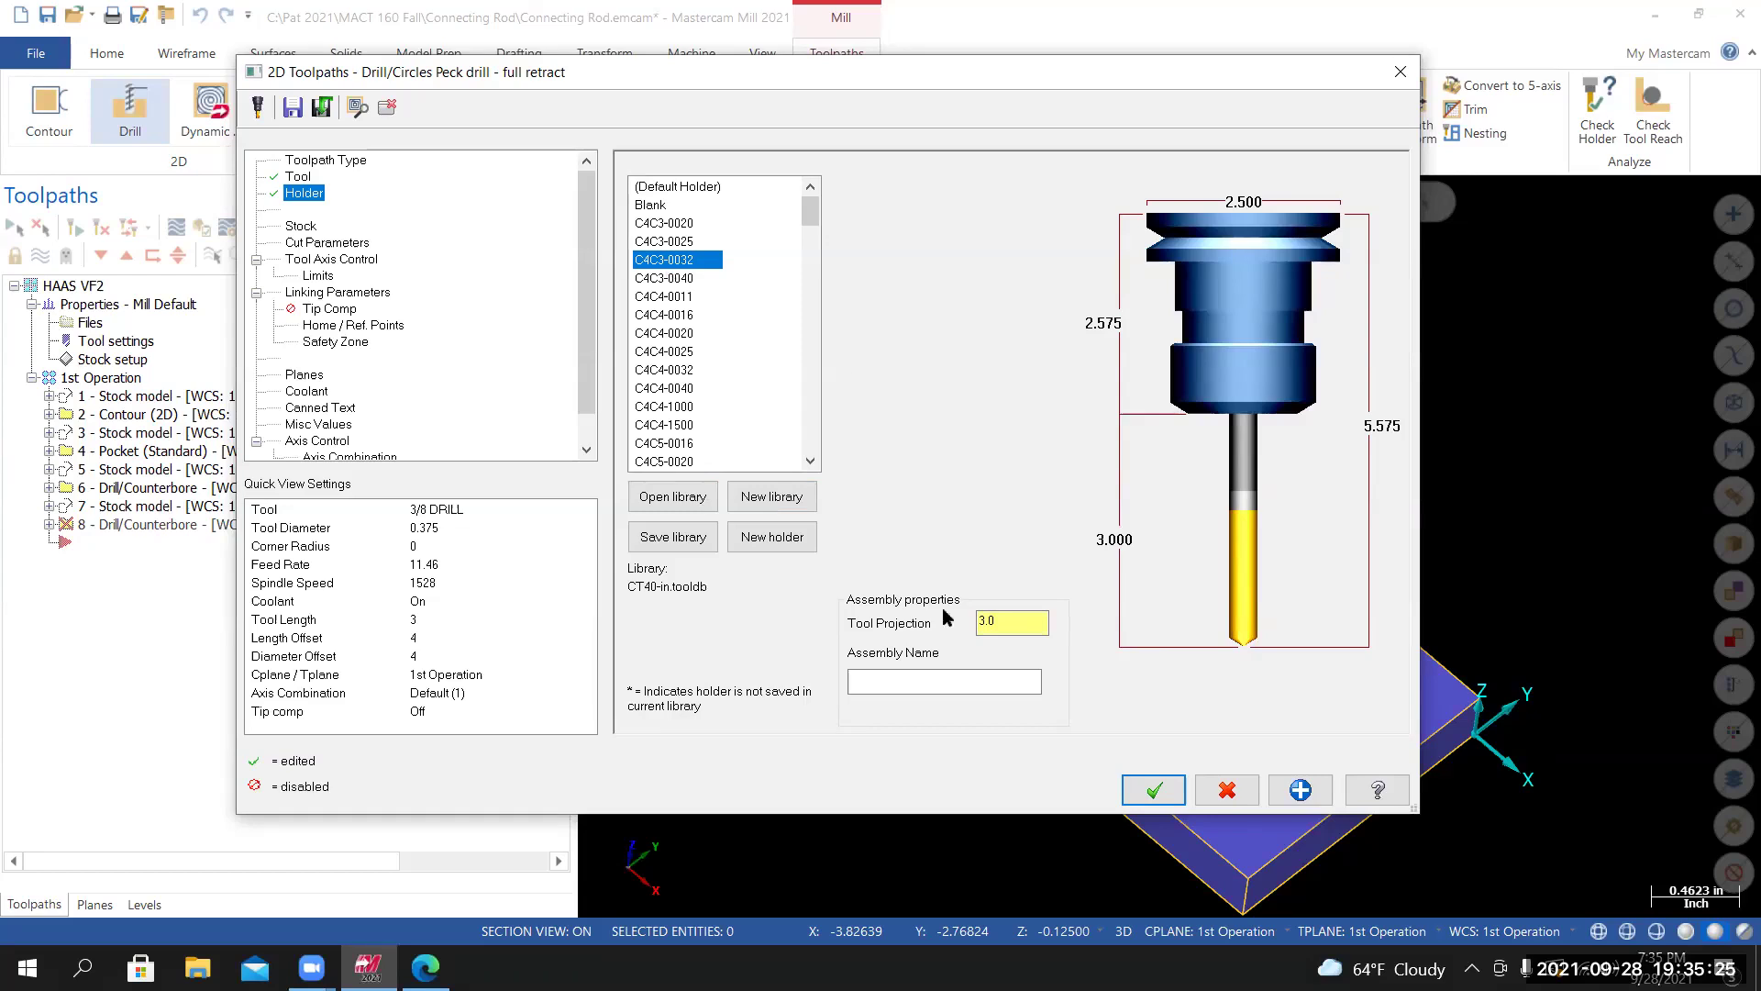
Set the 3/8 drill's tool projection to 2 and check it against the course page's tool list.
double_click(1009, 622)
text(2)
key(Return)
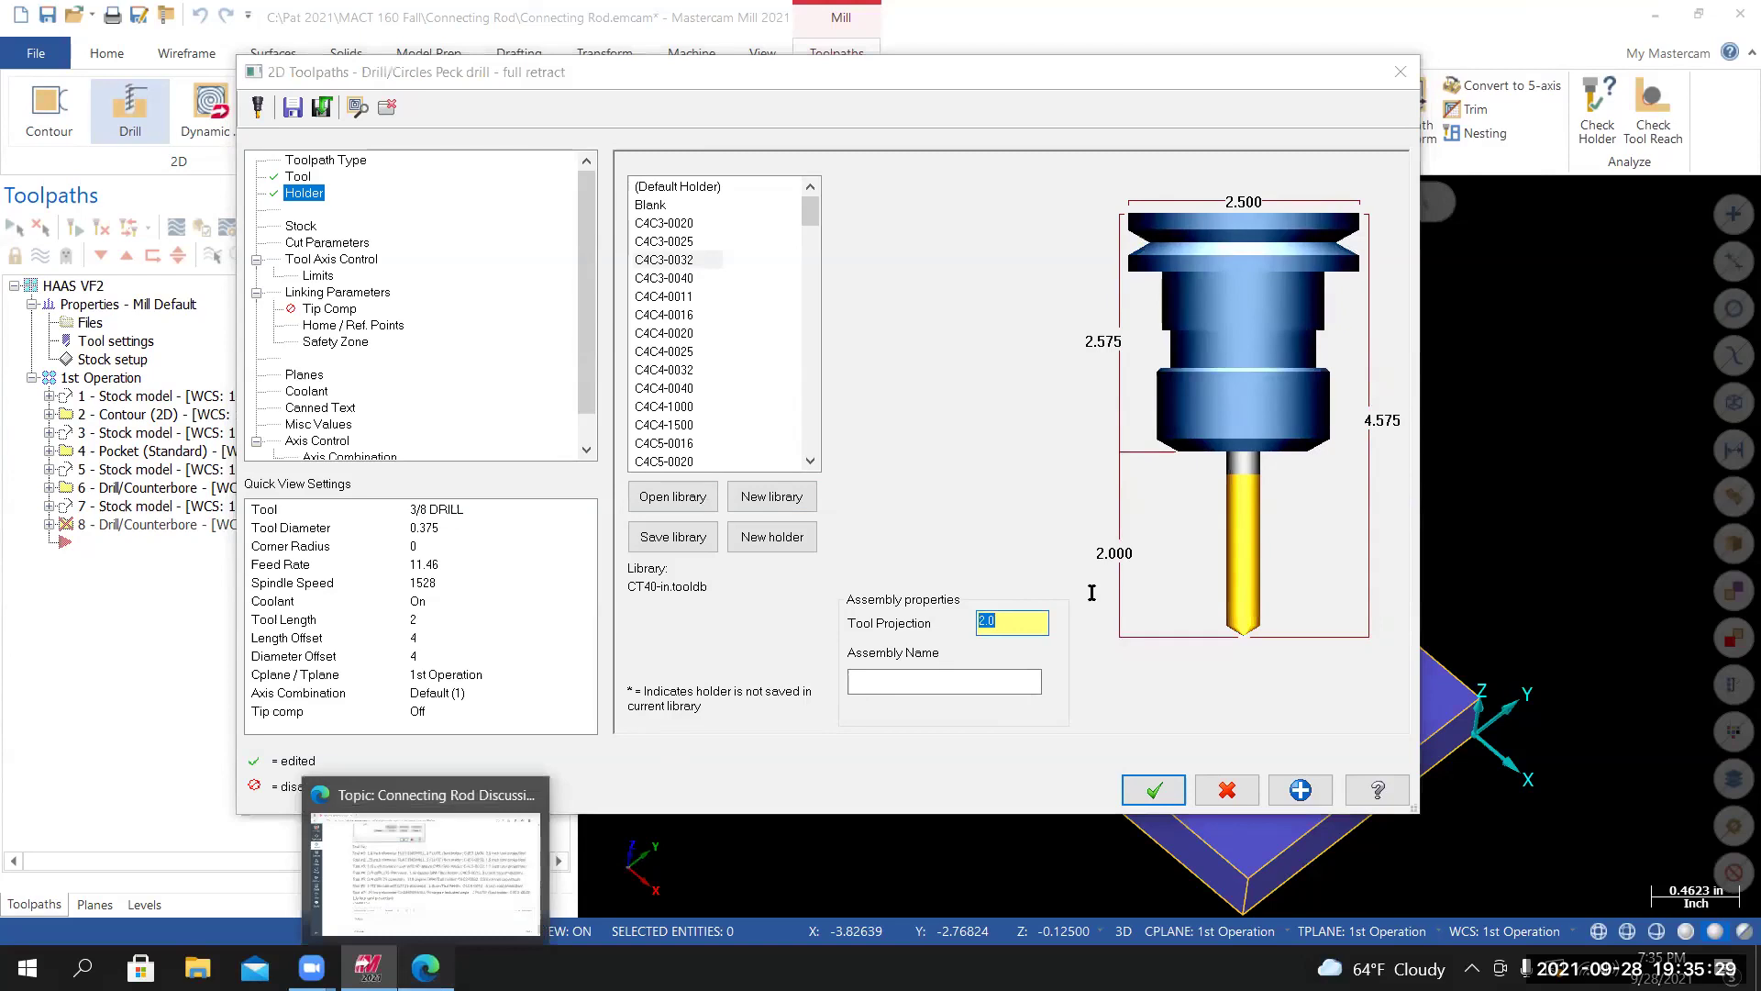
key(alt+Tab)
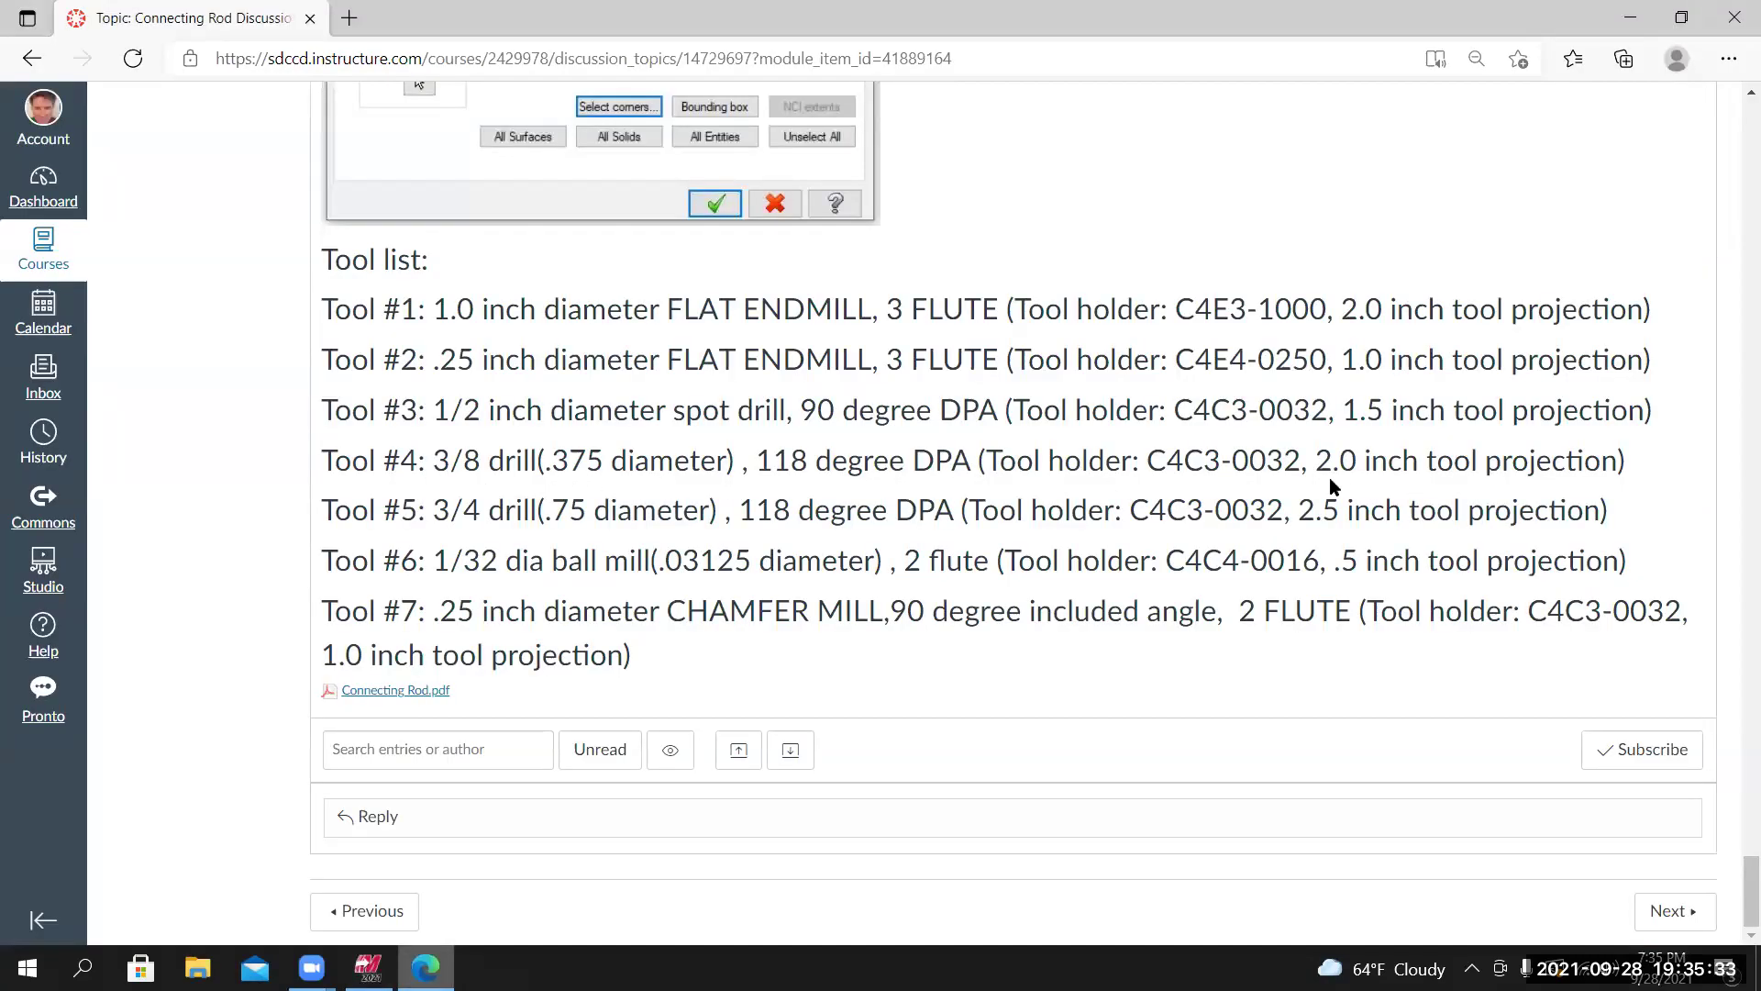
key(alt+Tab)
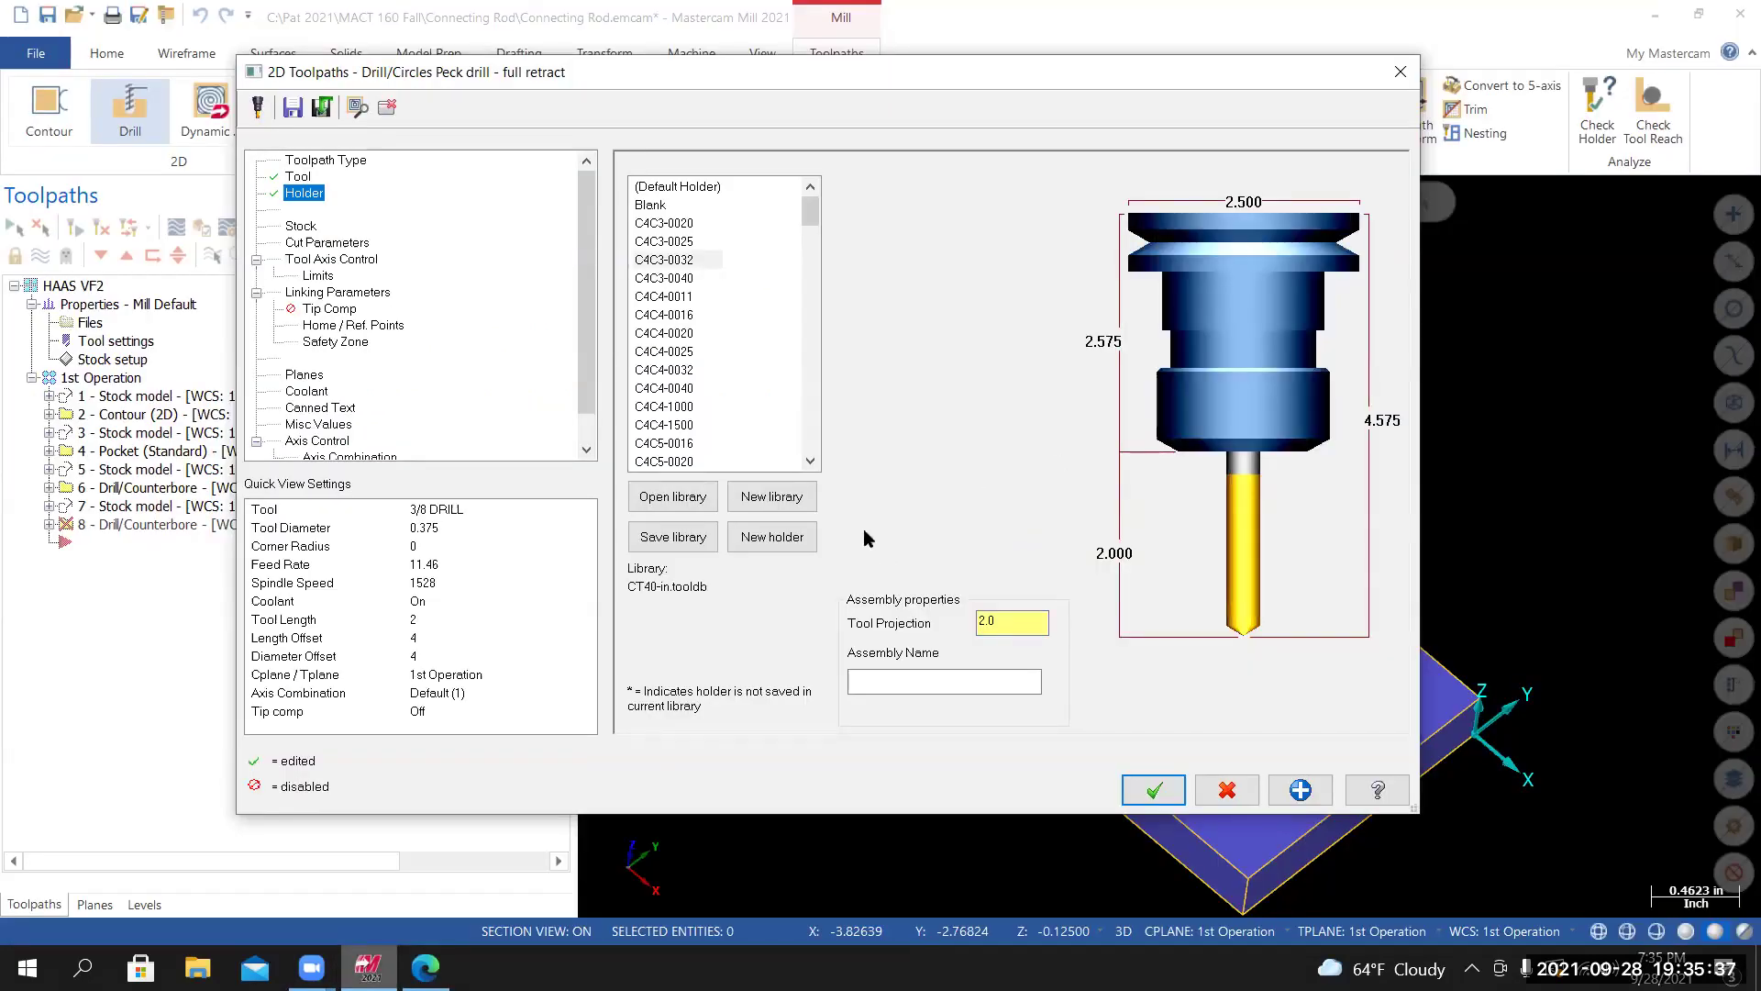
Review the Peck Drill cycle and its peck amount in the operation's cut parameters.
click(343, 244)
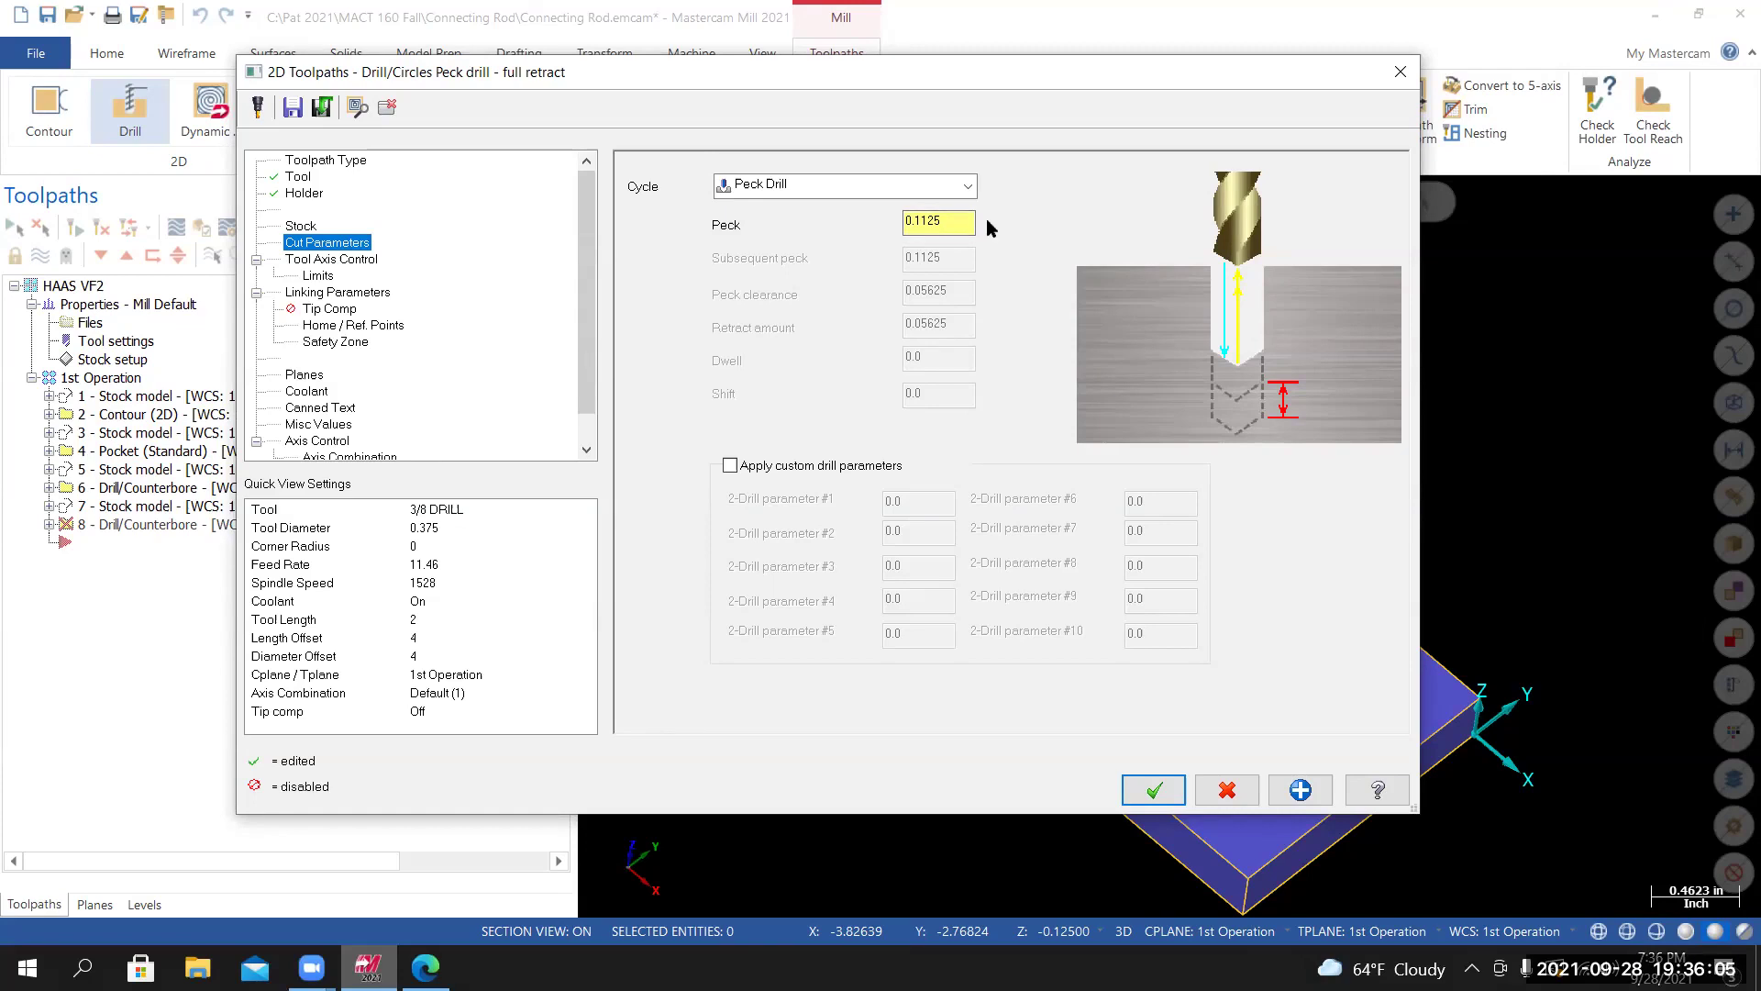
drag(1004, 79, 1139, 89)
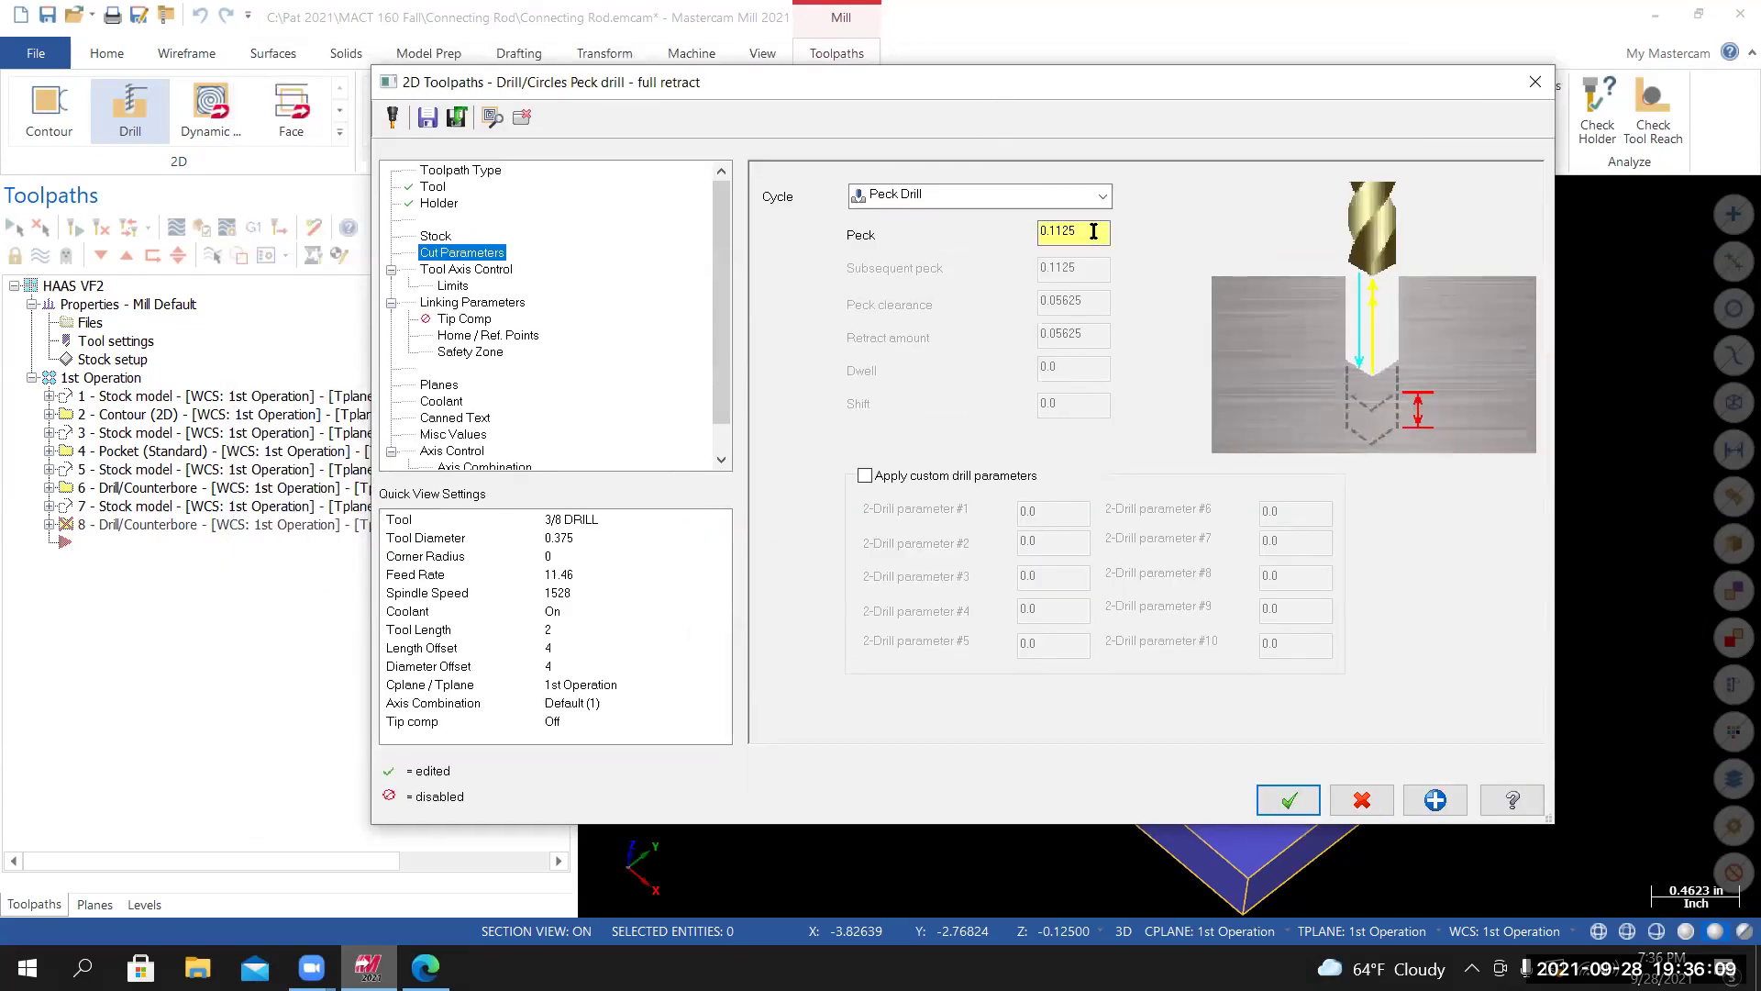
click(1073, 233)
Set the peck drill's linking depth to absolute 0.0 by picking the bottom corner of the part.
click(477, 303)
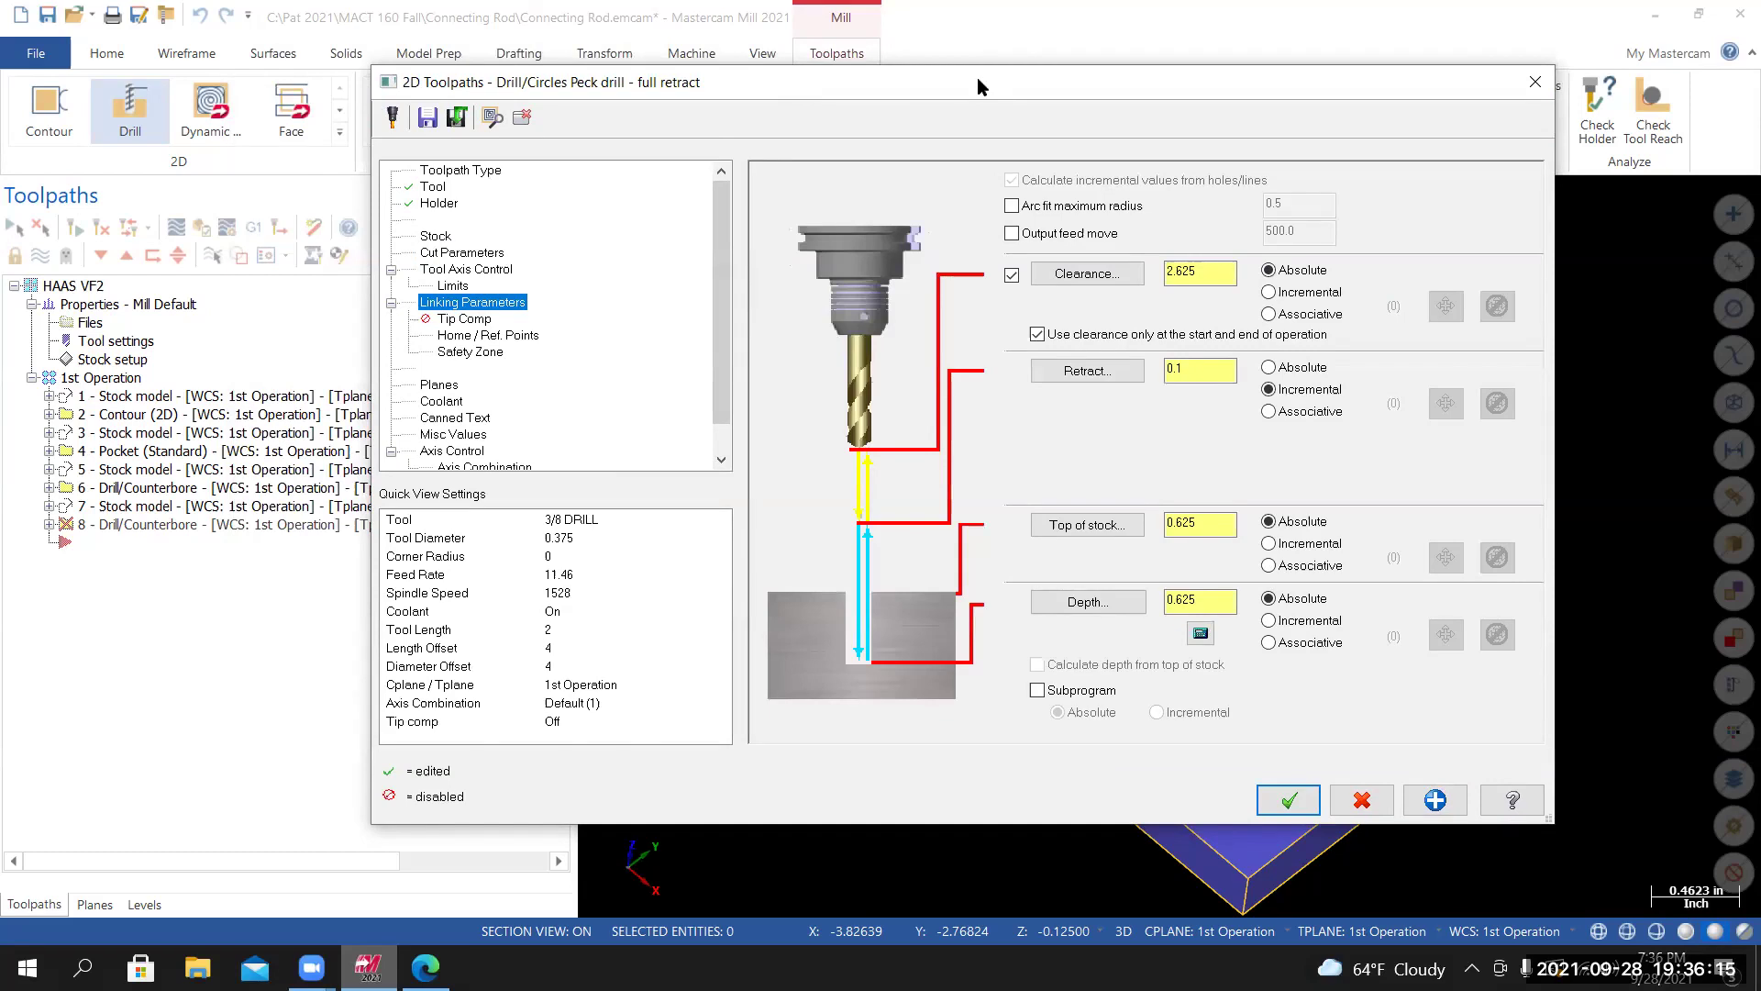
drag(926, 83, 788, 29)
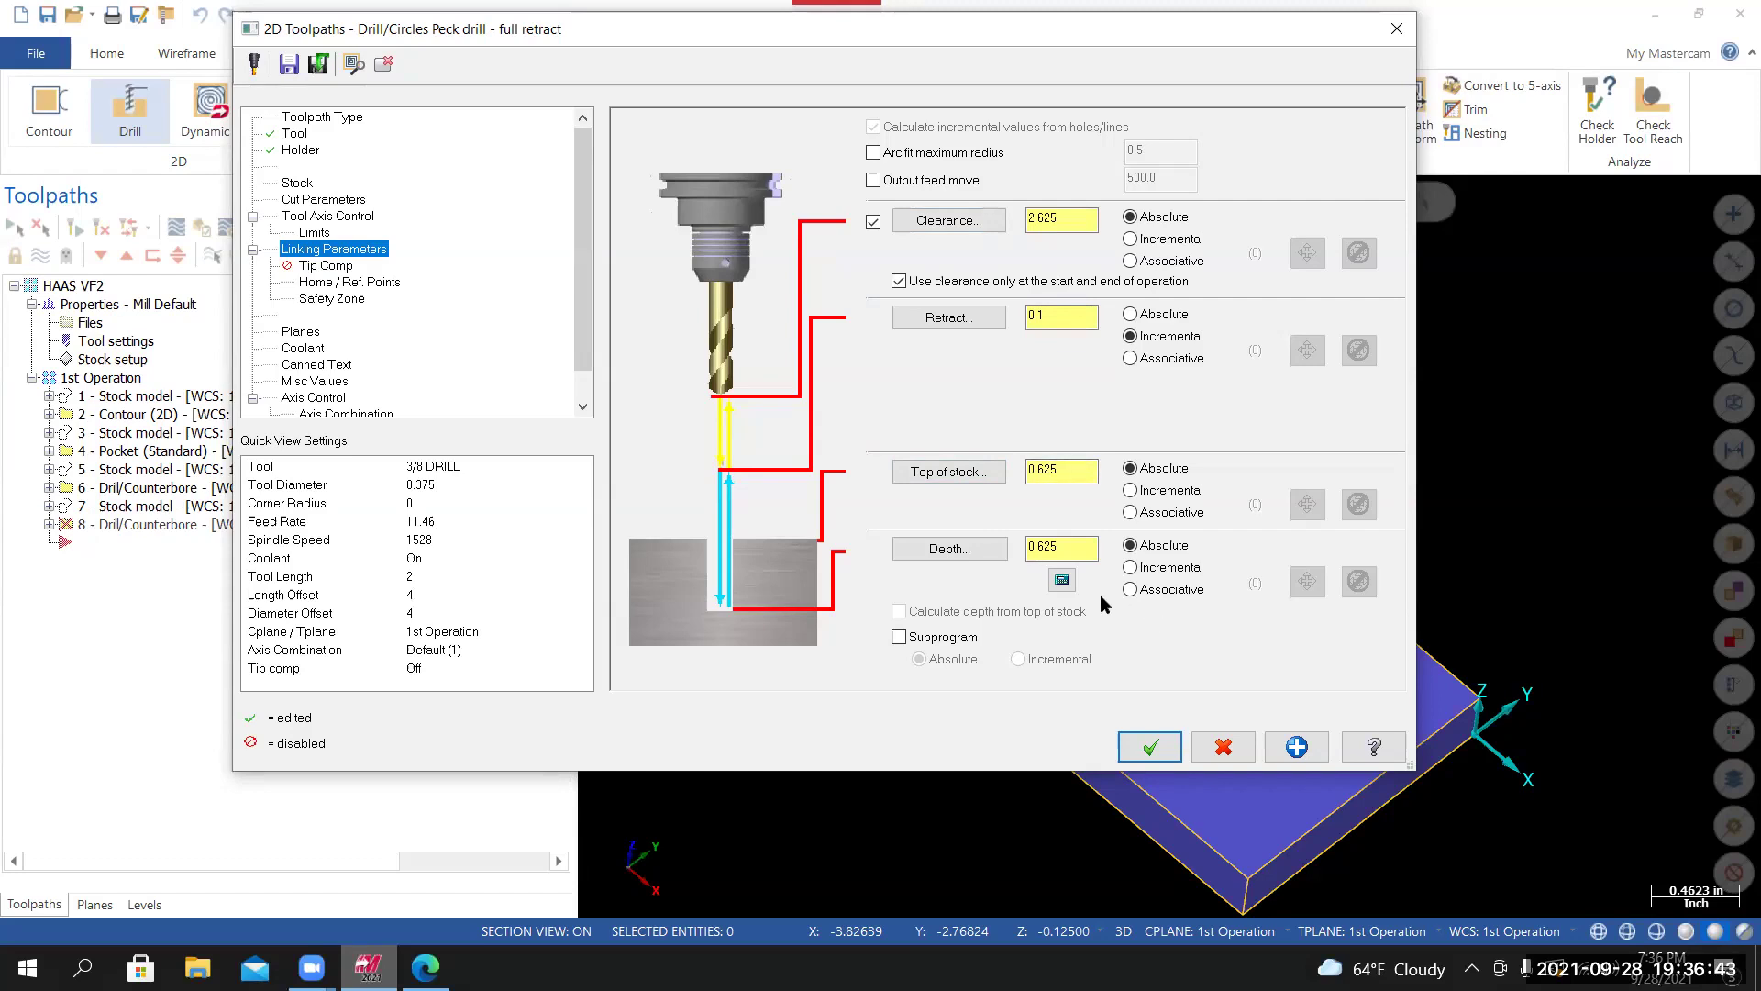
click(957, 552)
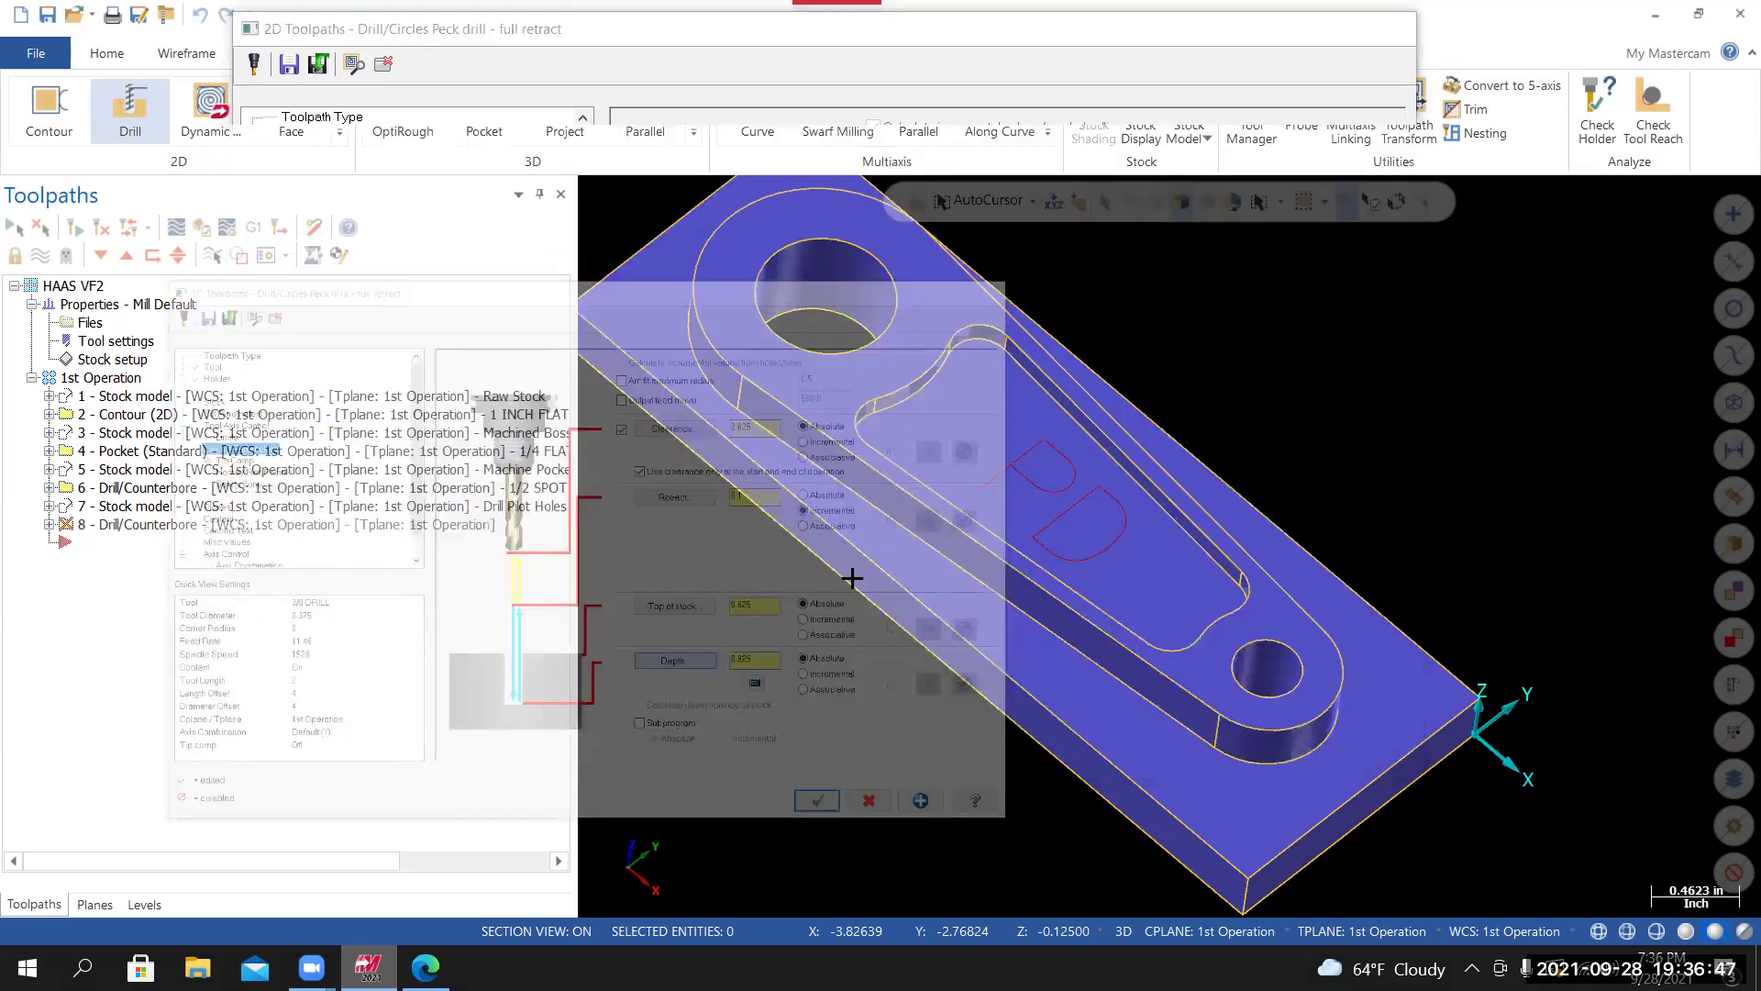
mouse_move(844, 709)
middle_down()
mouse_move(846, 528)
mouse_move(870, 601)
middle_up()
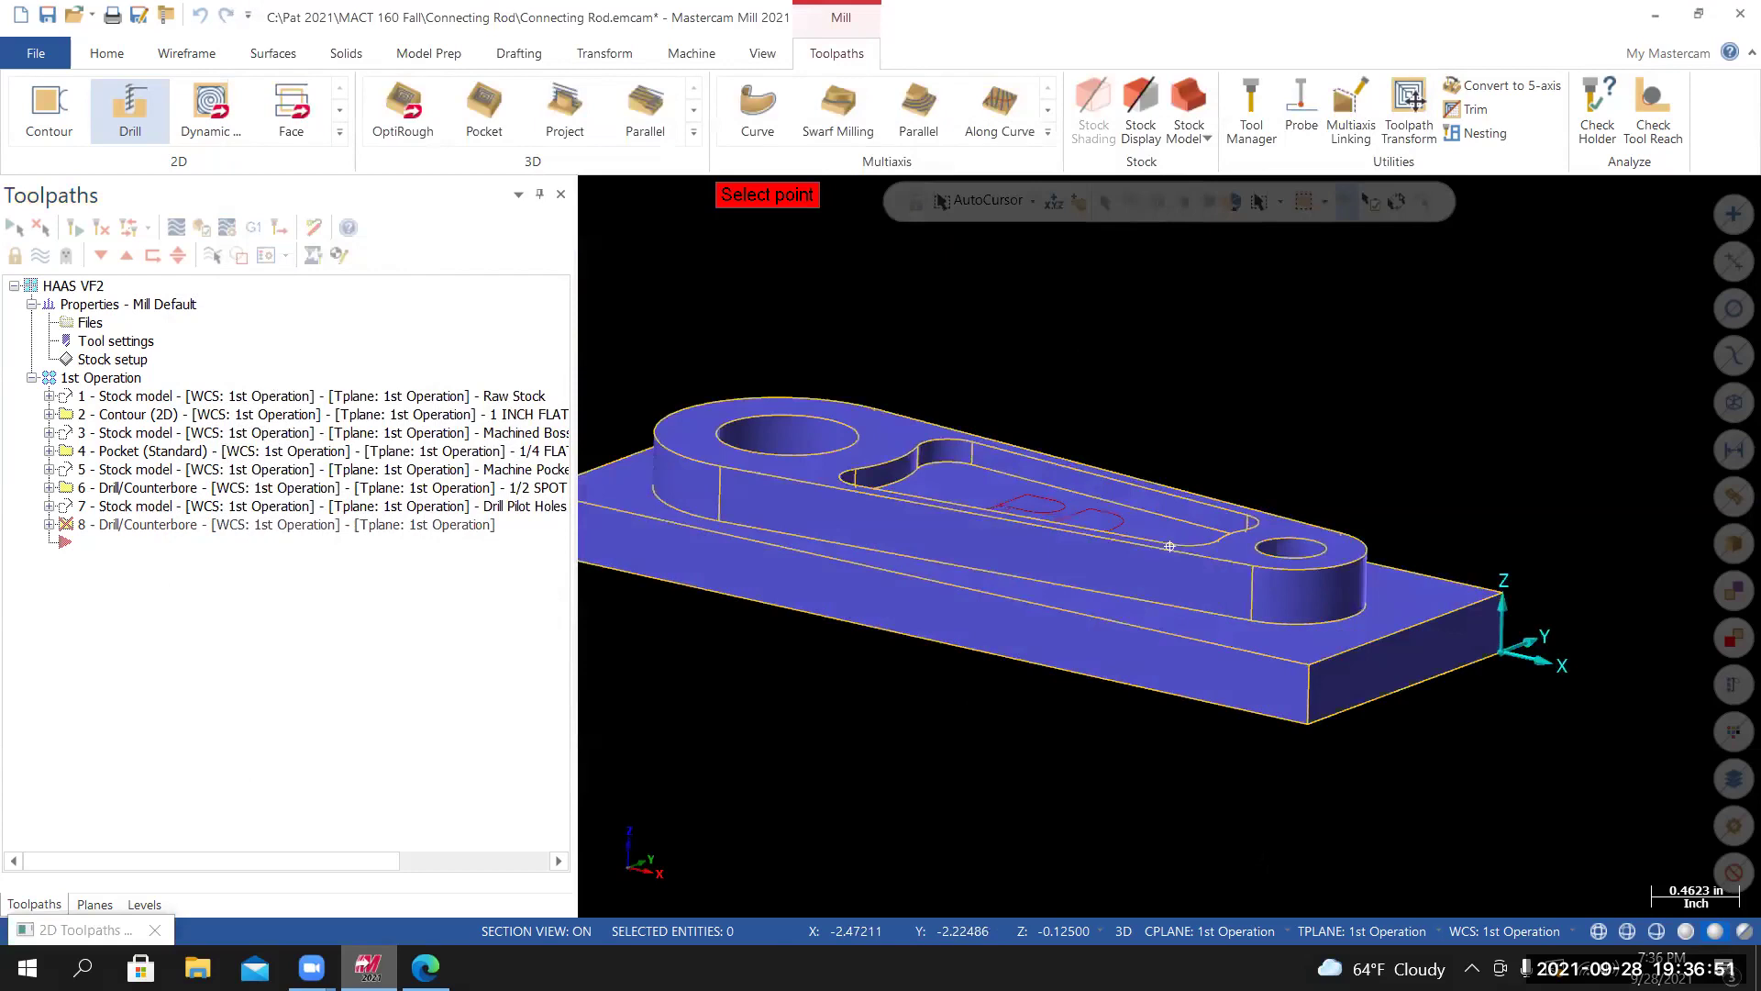
middle_drag(1169, 545, 1192, 605)
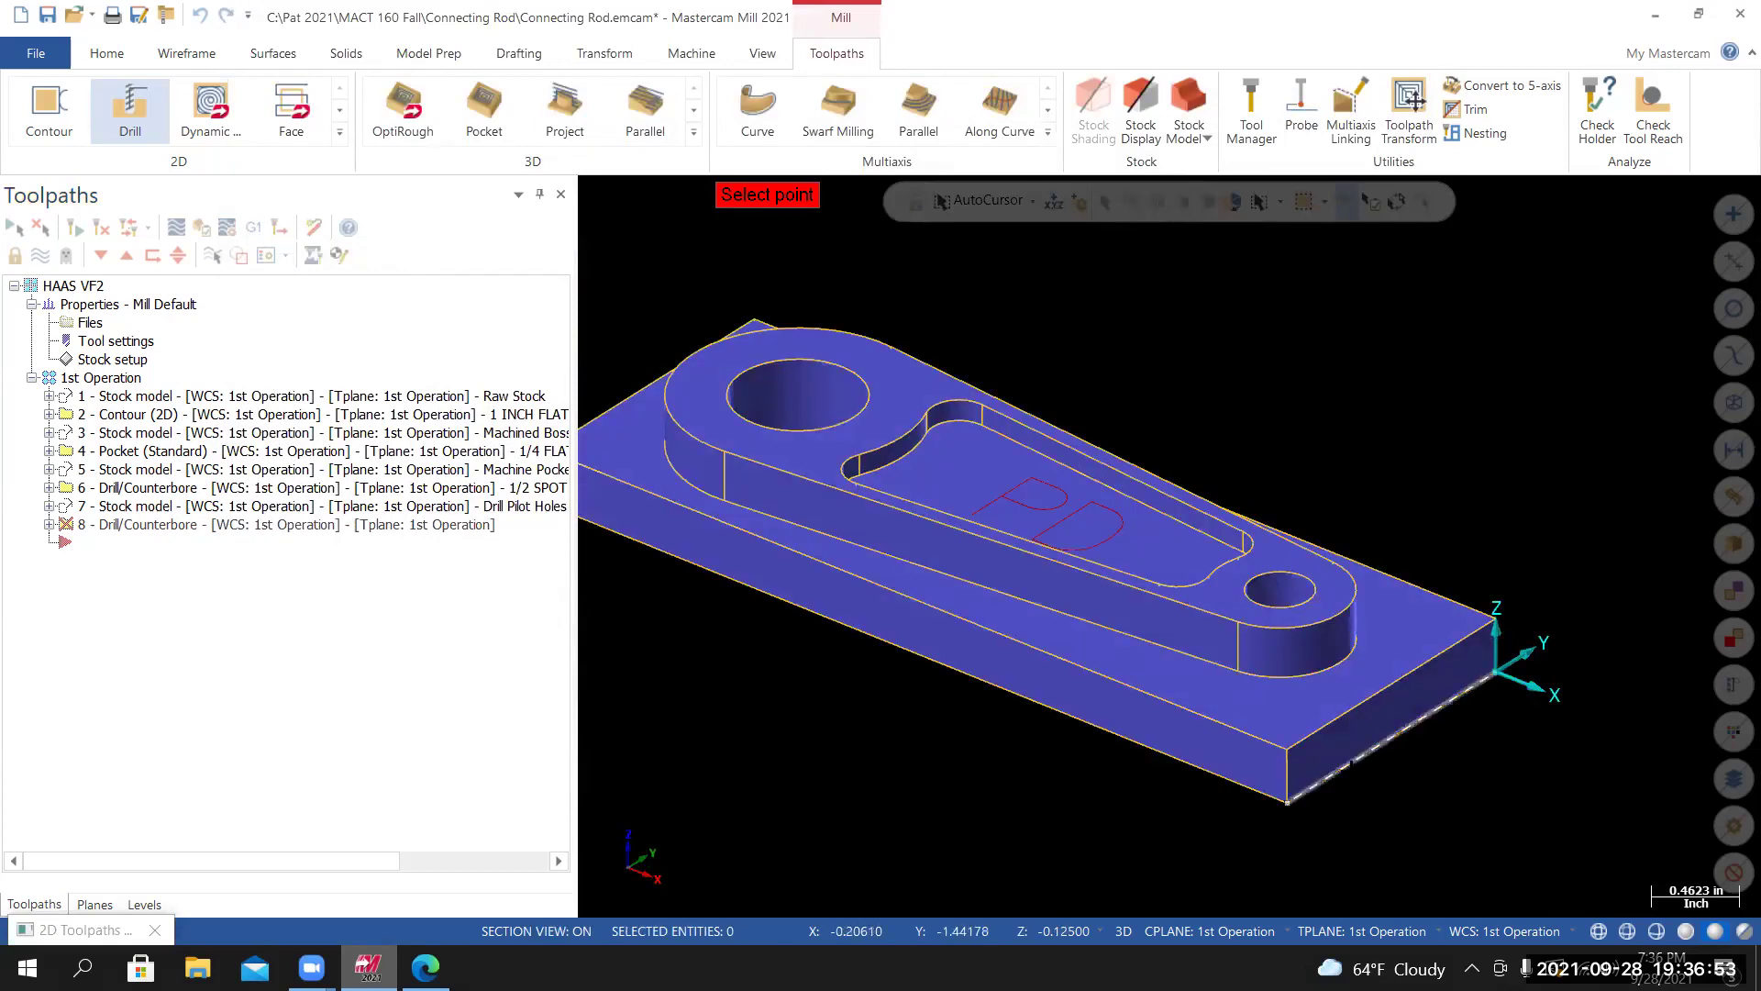
middle_drag(1348, 711, 1299, 602)
middle_drag(1274, 721, 1285, 769)
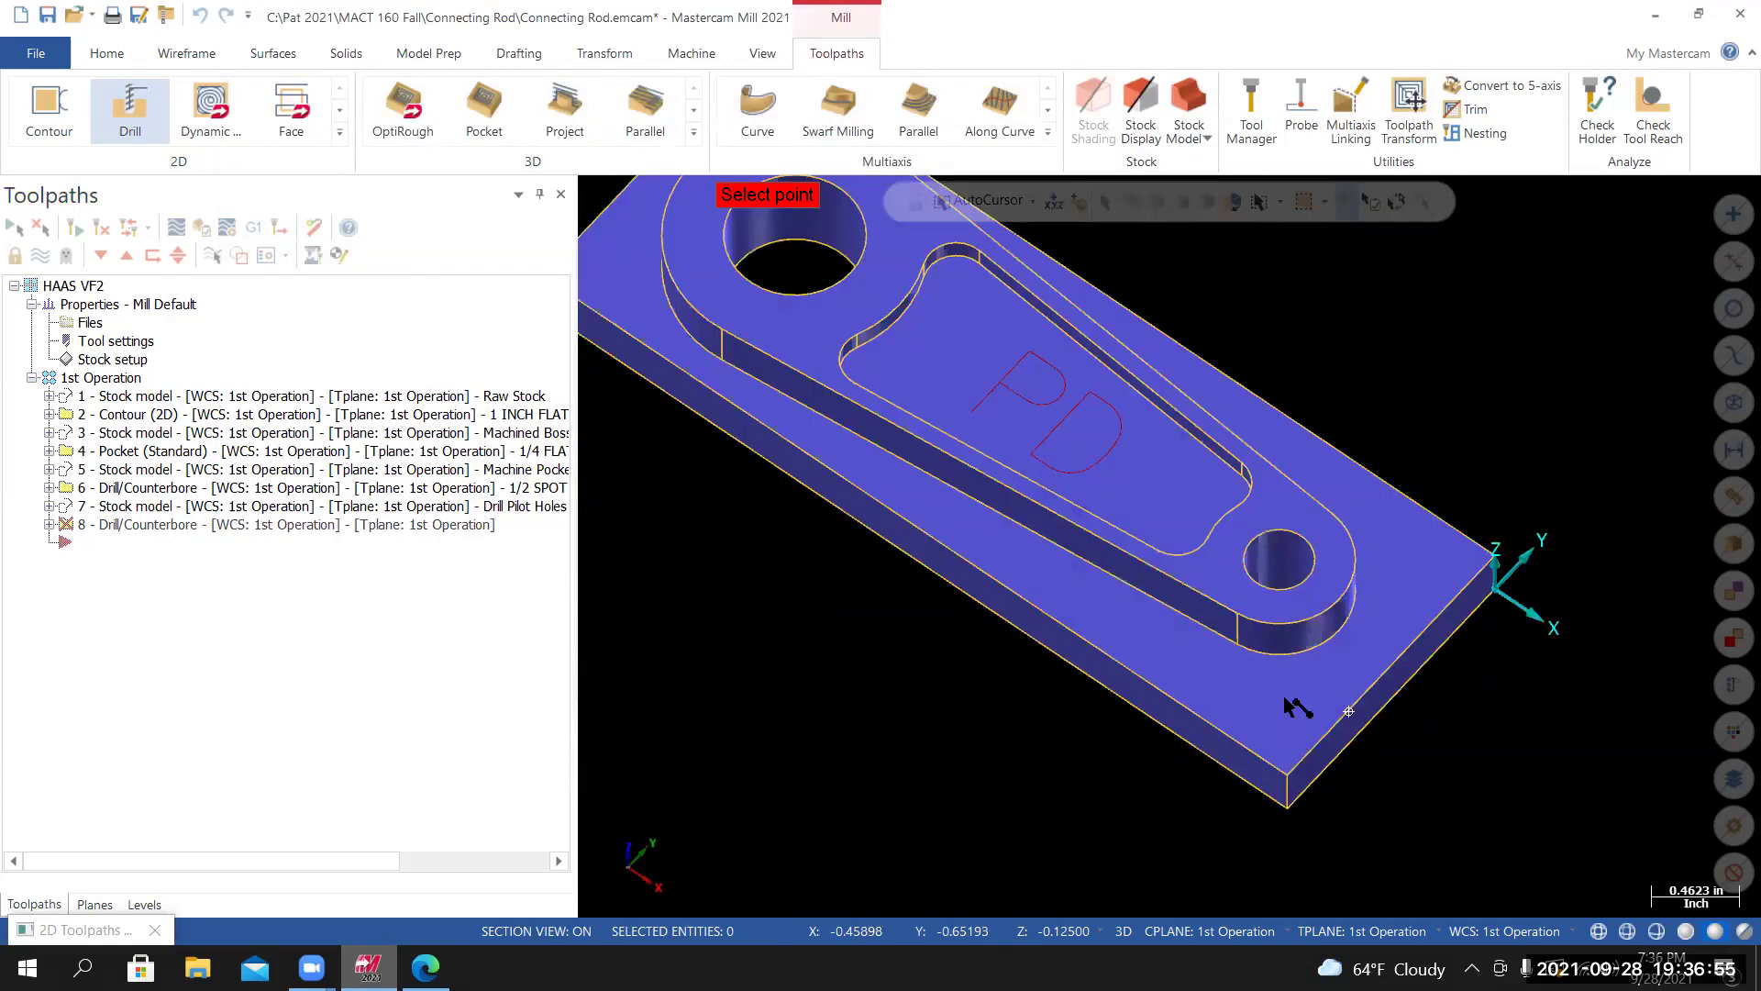
middle_drag(1295, 708, 1299, 734)
mouse_move(986, 633)
middle_down()
mouse_move(983, 558)
mouse_move(968, 563)
mouse_move(984, 558)
middle_up()
key(Return)
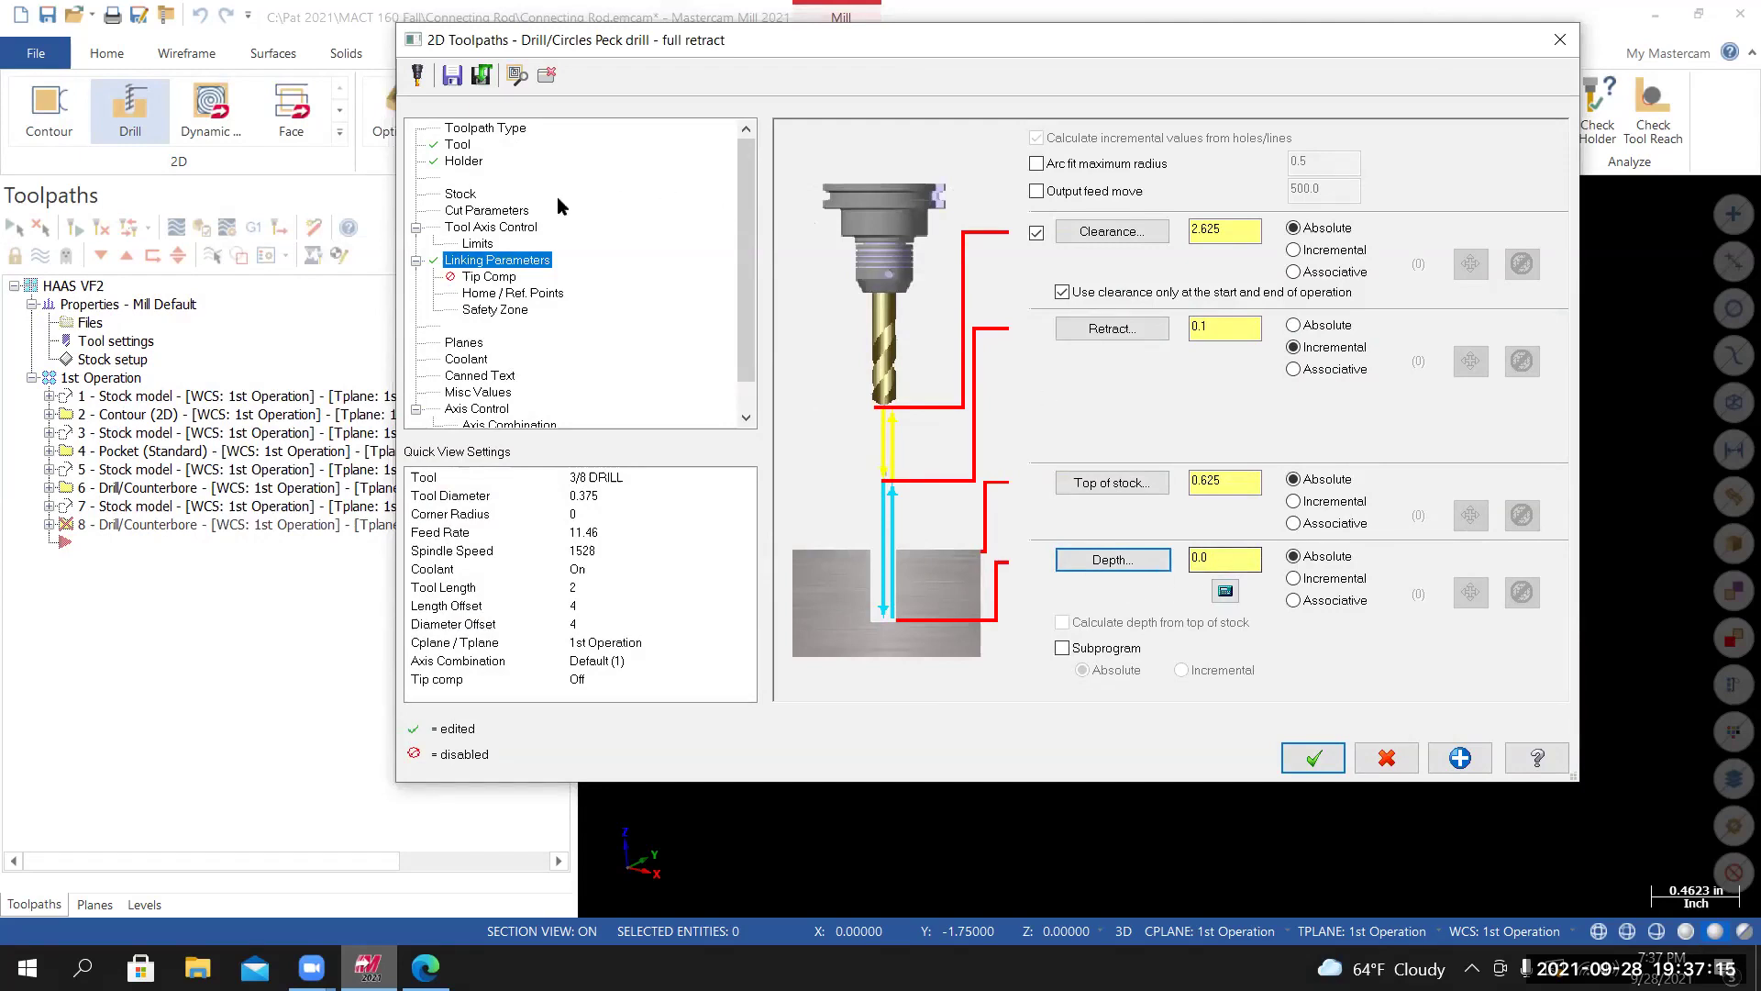
Enable tip compensation for the 3/8 drill, adjust its breakthrough amount and accept the peck drill operation.
click(486, 279)
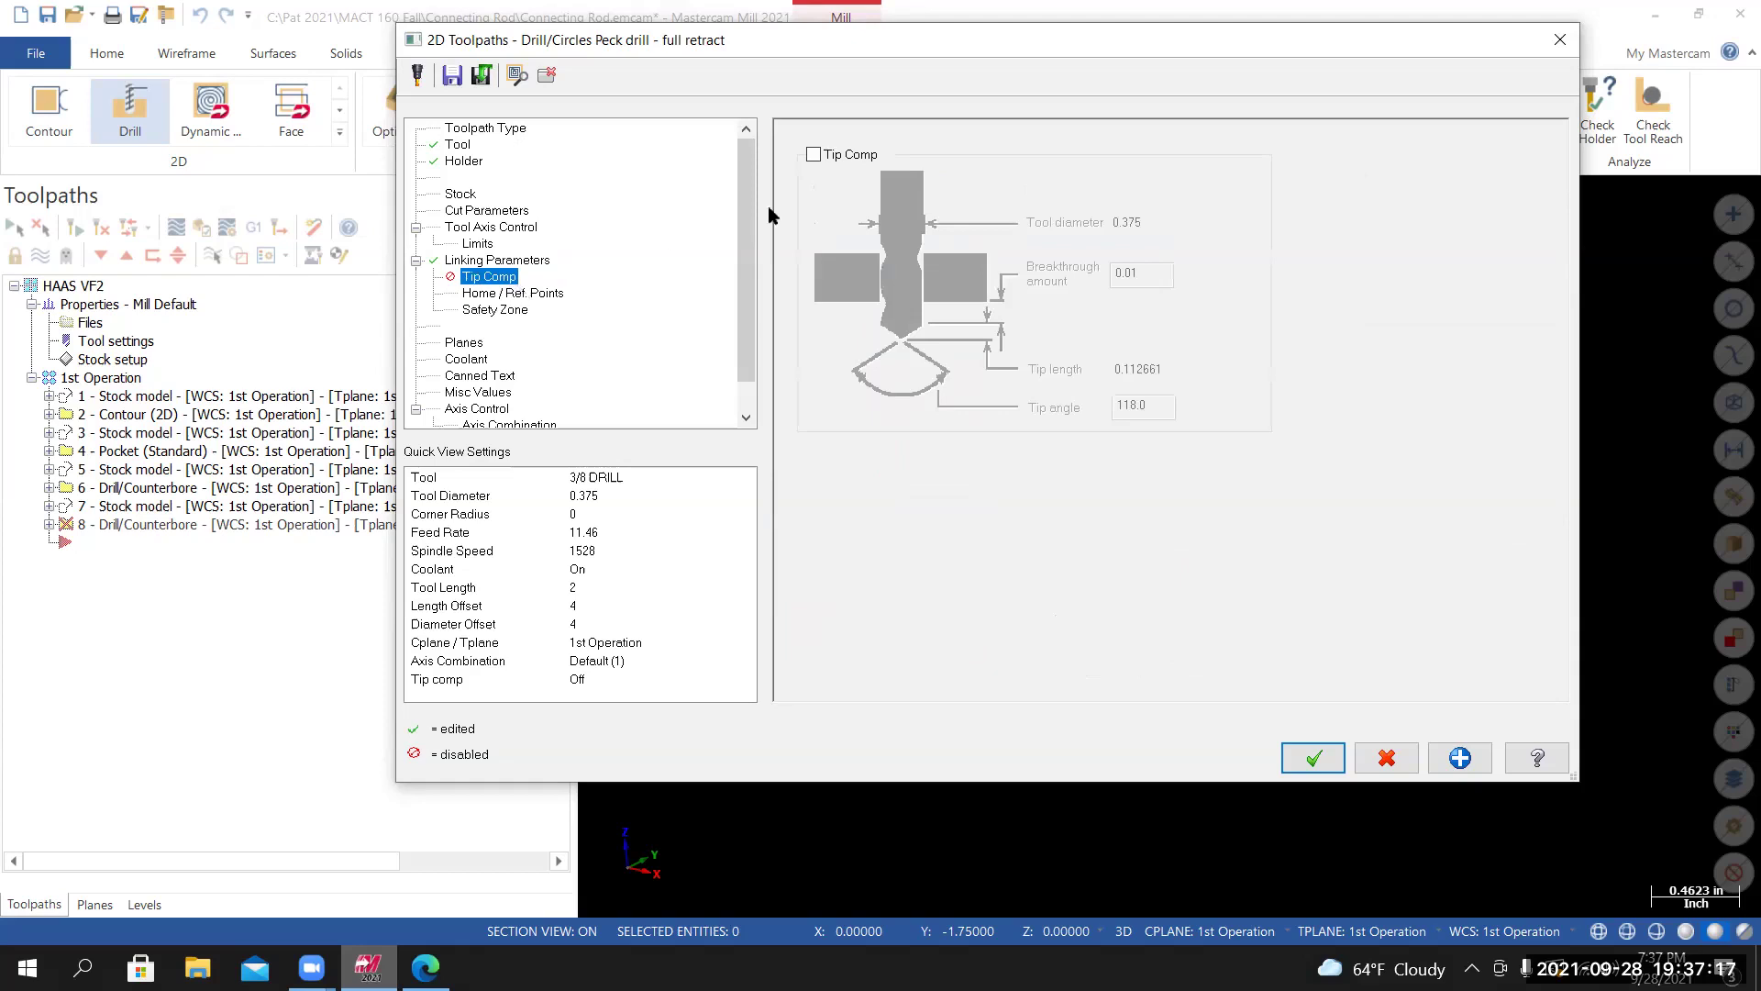
click(814, 155)
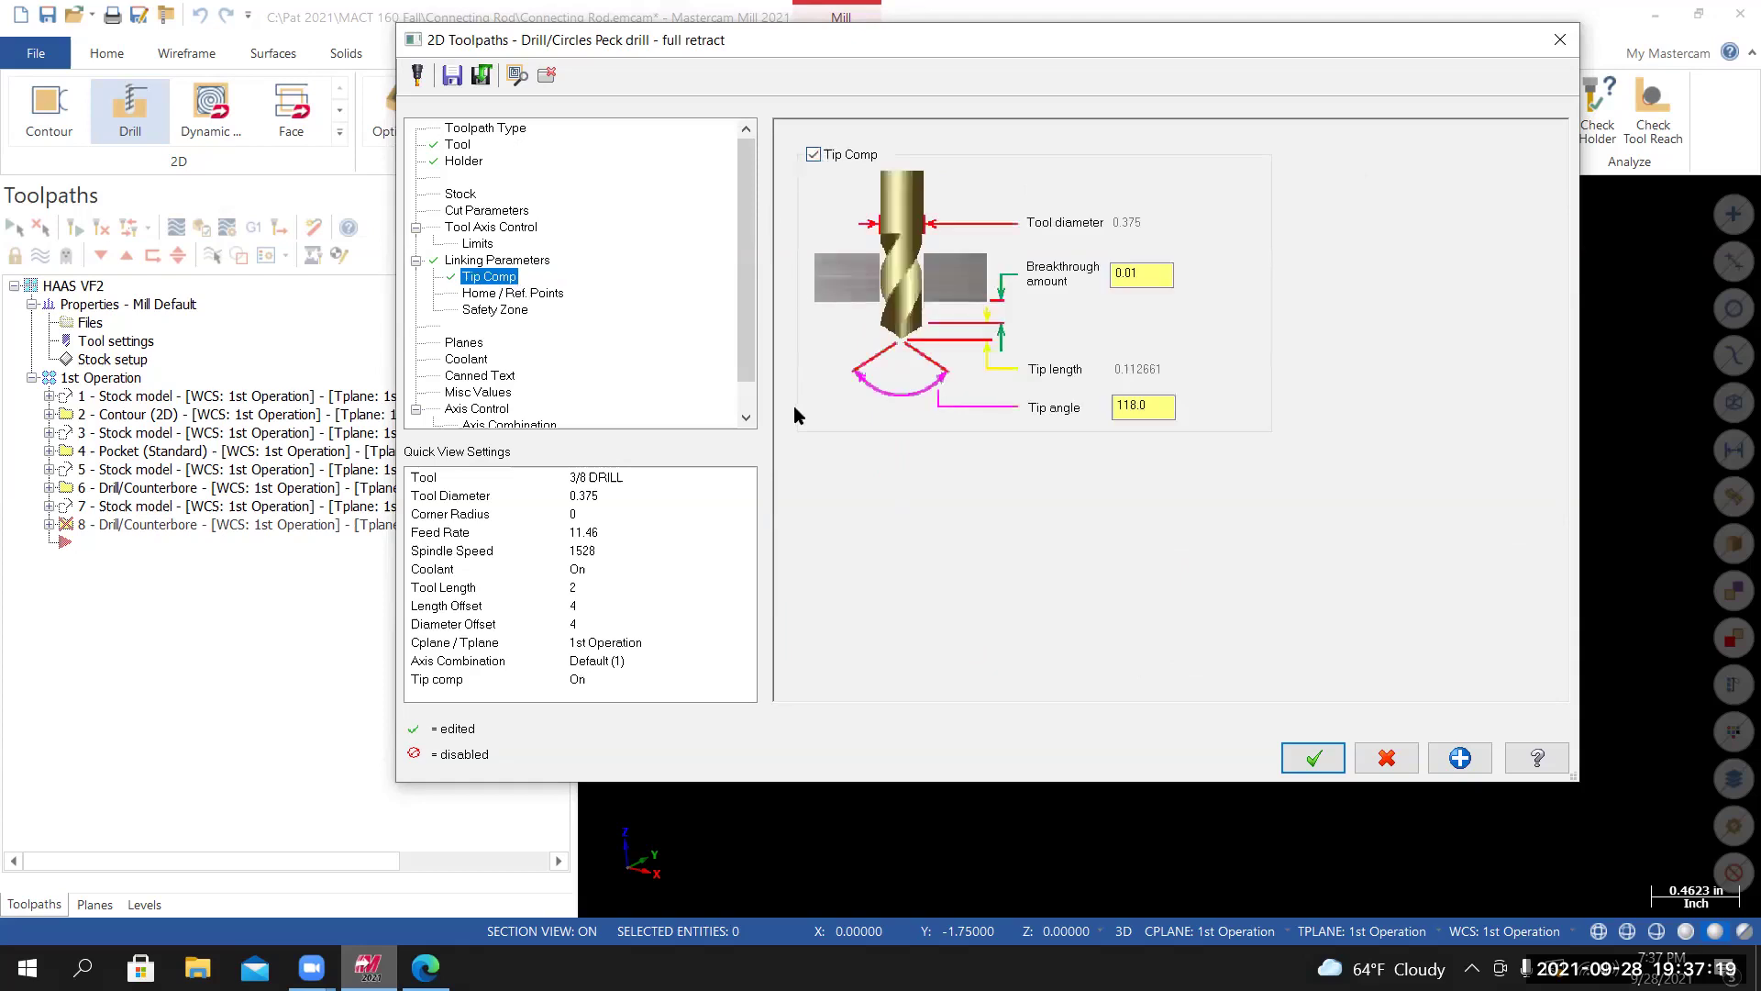
click(1148, 275)
click(1315, 758)
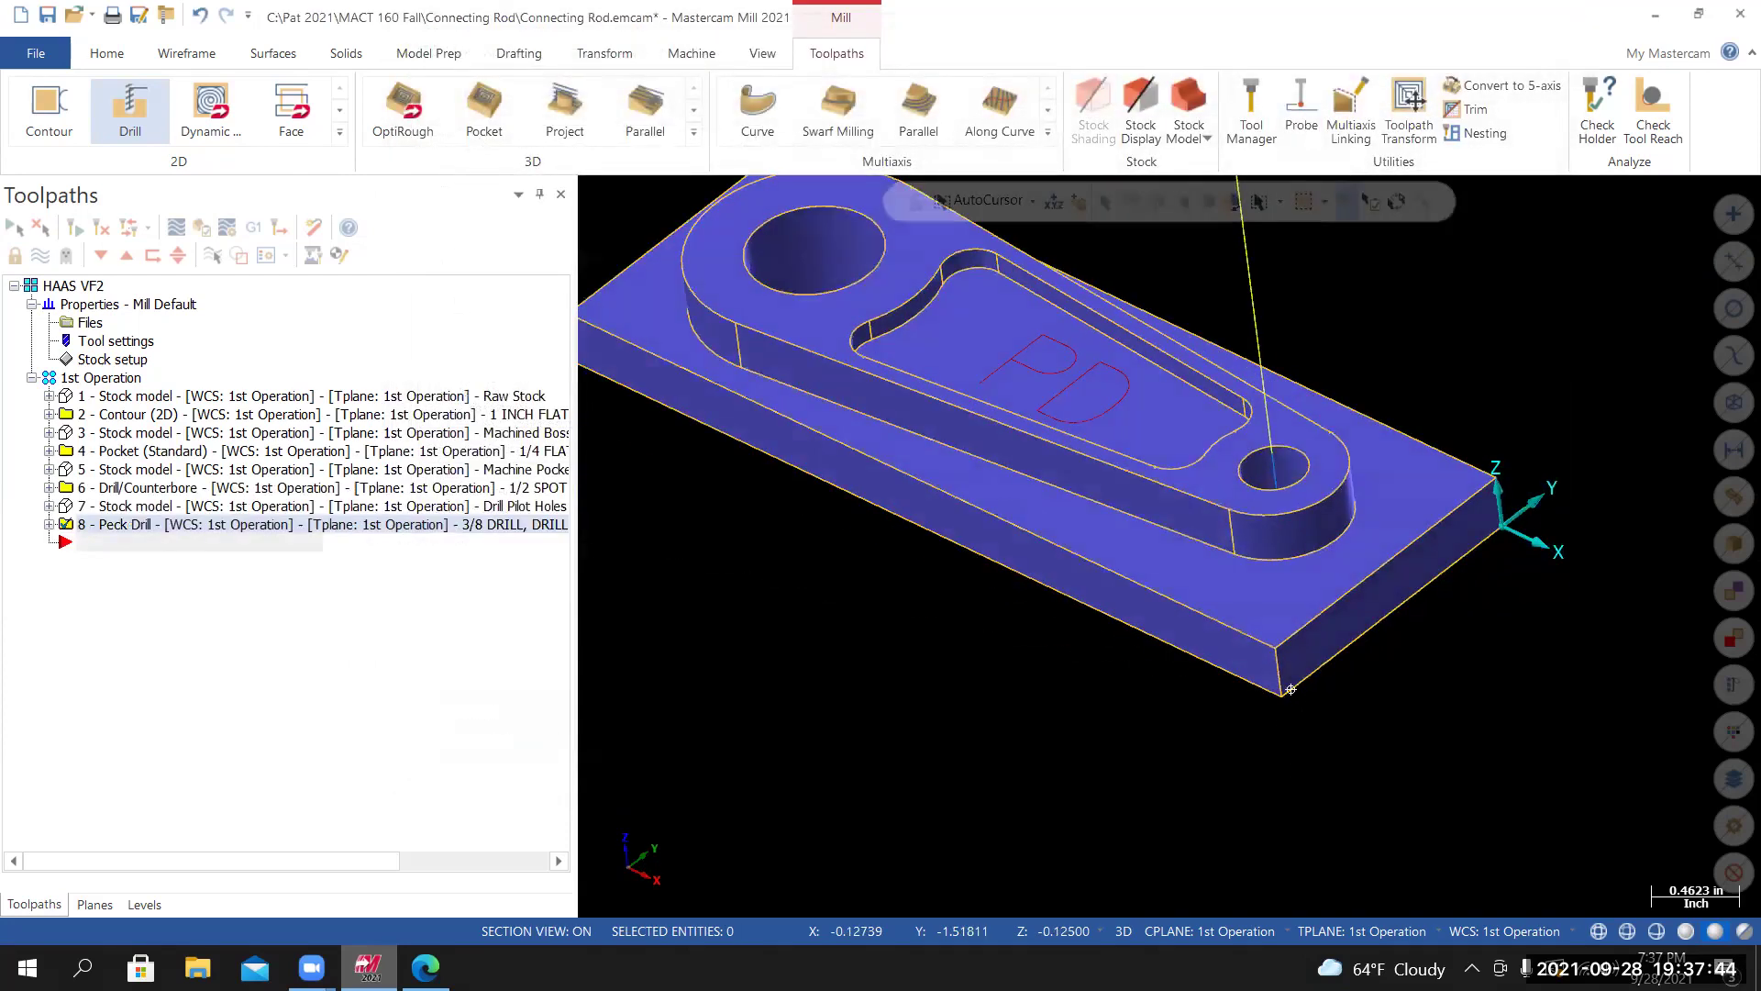
Backplot the 3/8 peck drill operation through the small hole.
mouse_move(1291, 689)
middle_down()
mouse_move(1275, 779)
mouse_move(1403, 628)
mouse_move(1298, 609)
mouse_move(1309, 676)
mouse_move(1255, 607)
mouse_move(1364, 703)
middle_up()
scroll(1299, 608, down, 5)
scroll(1176, 468, up, 6)
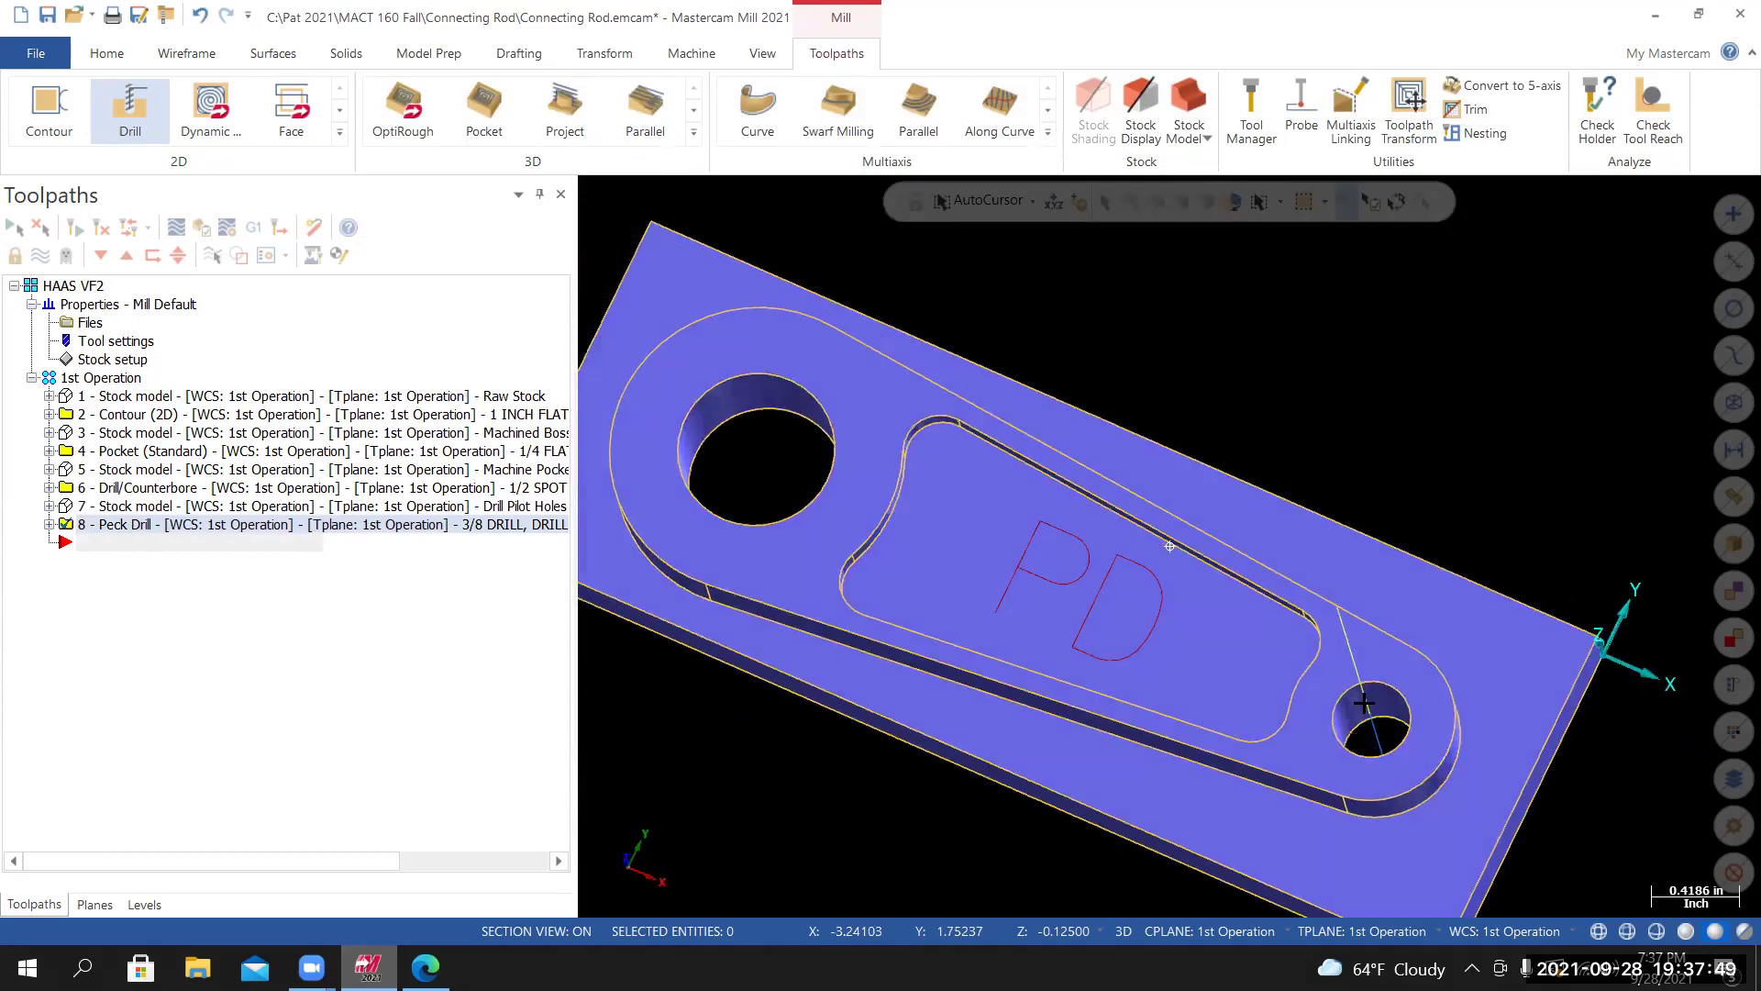
scroll(1376, 587, down, 4)
middle_drag(1376, 587, 1321, 602)
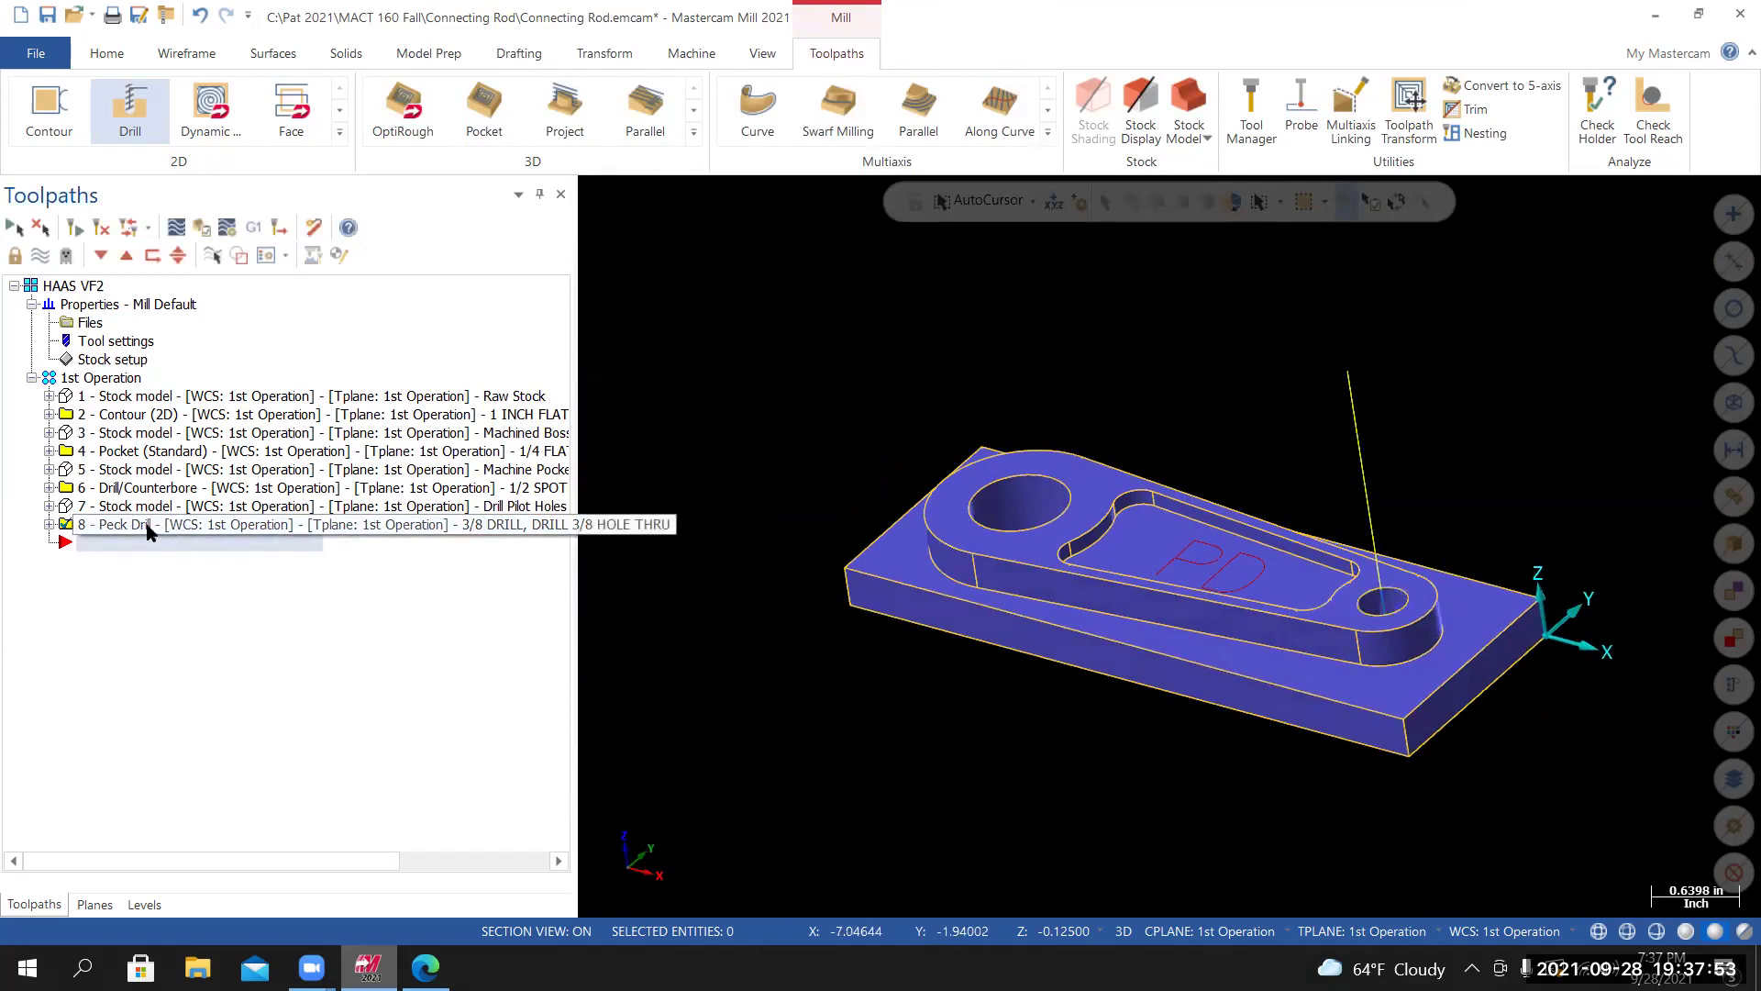
click(176, 227)
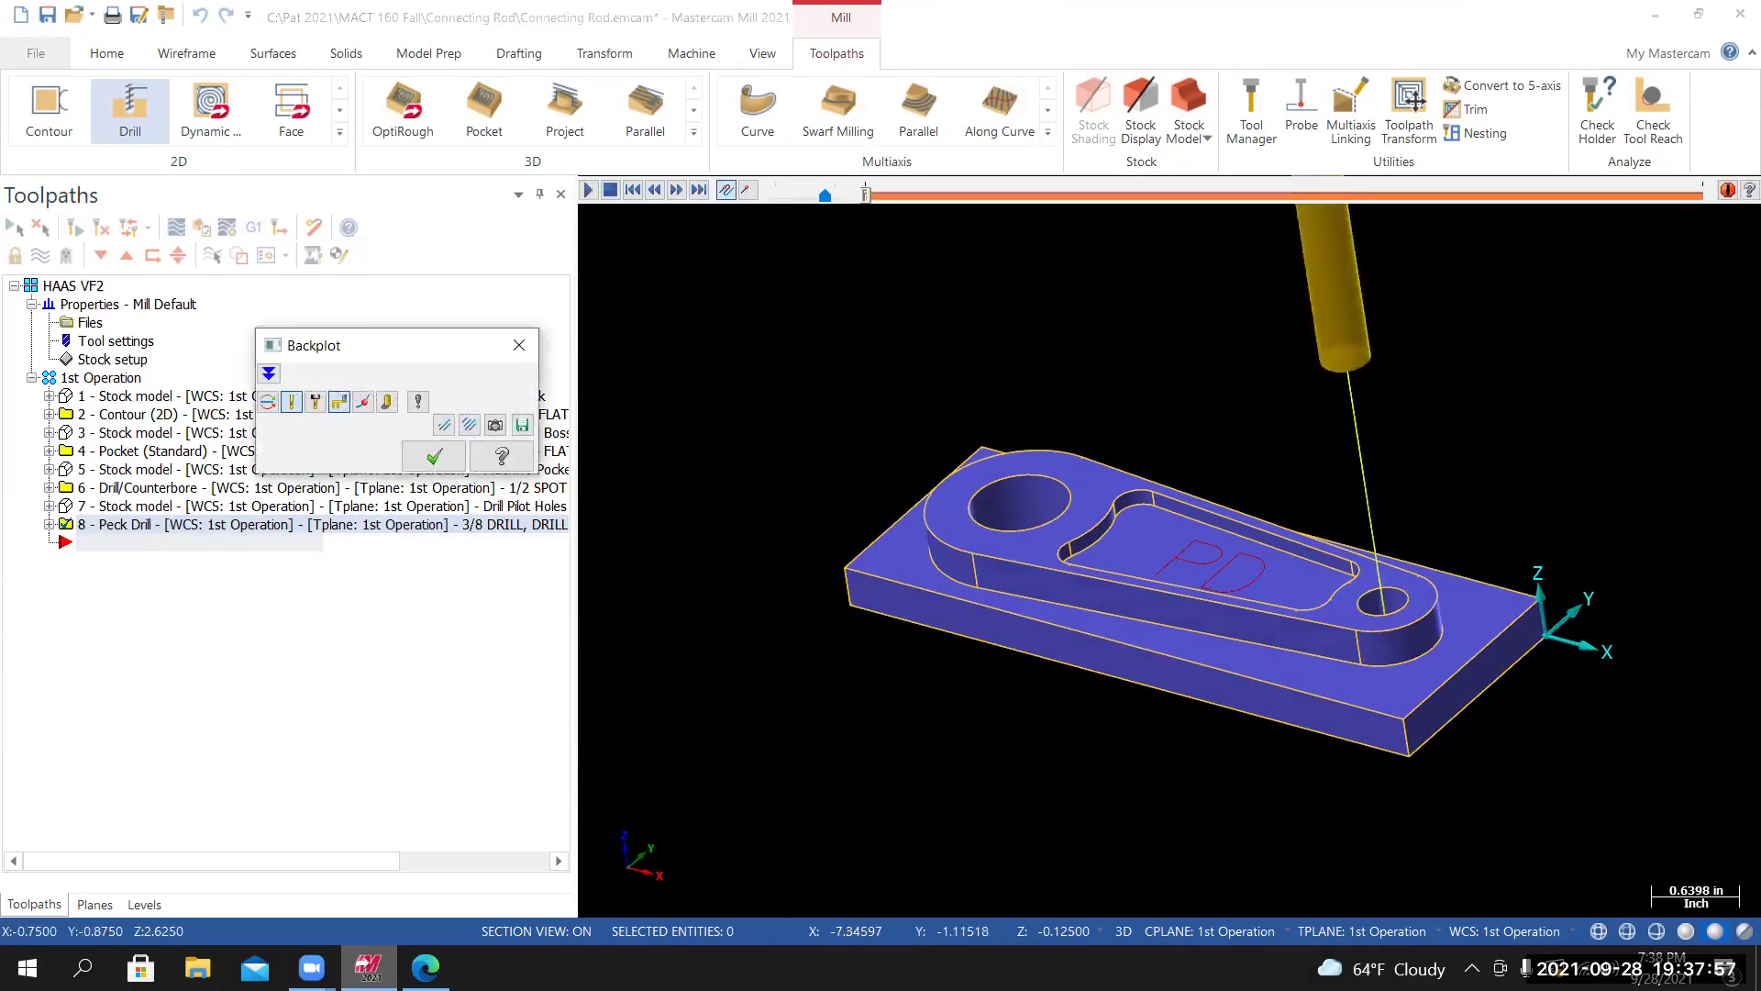
click(588, 189)
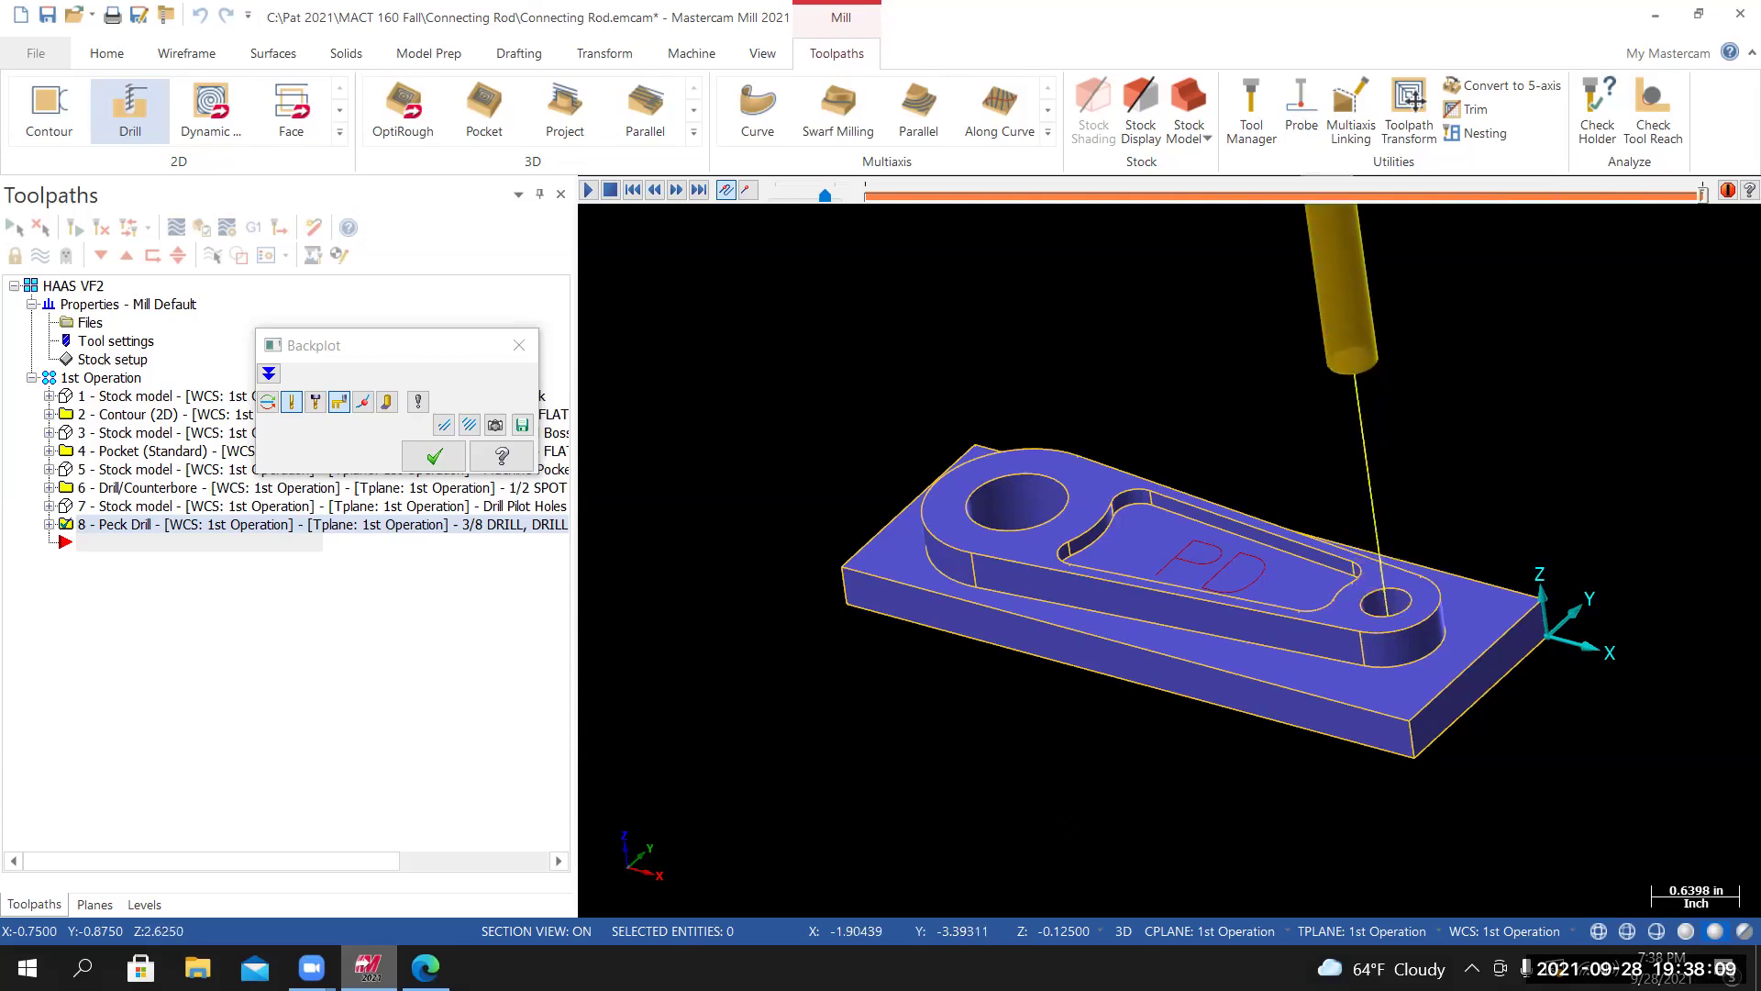
Examine from the front how far the drill tip breaks through the part's underside, and close the backplot.
middle_drag(992, 633, 1060, 620)
right_click(979, 516)
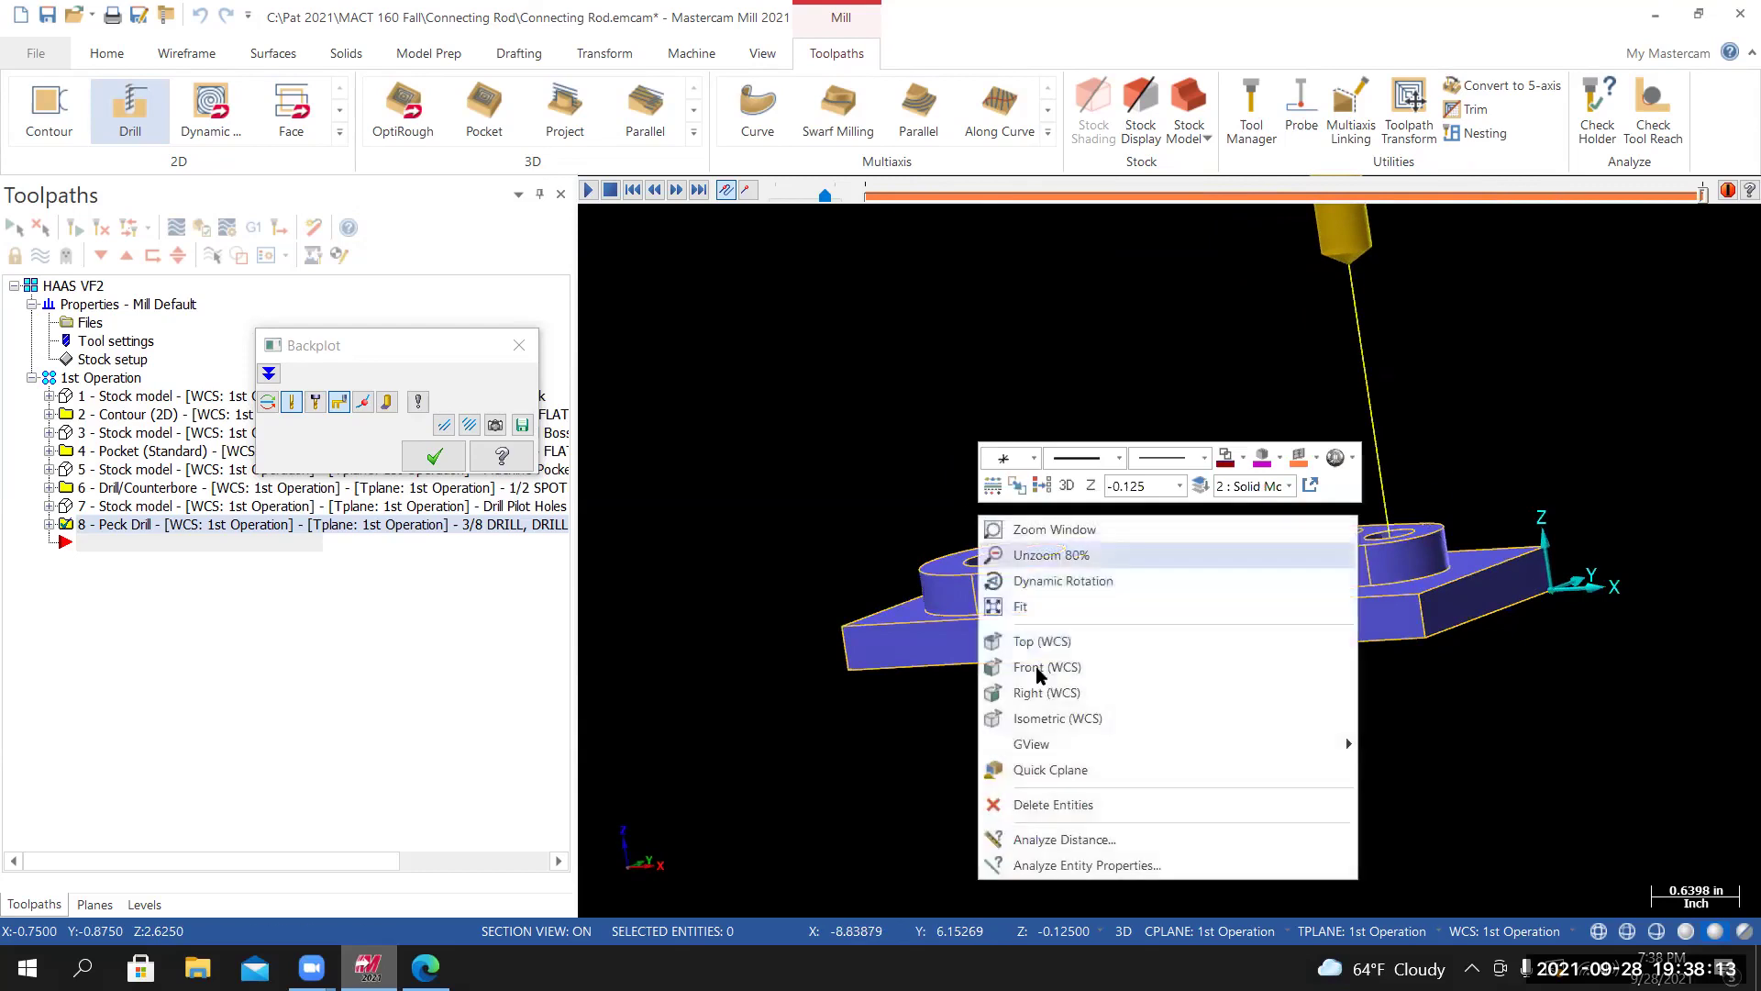
click(1033, 668)
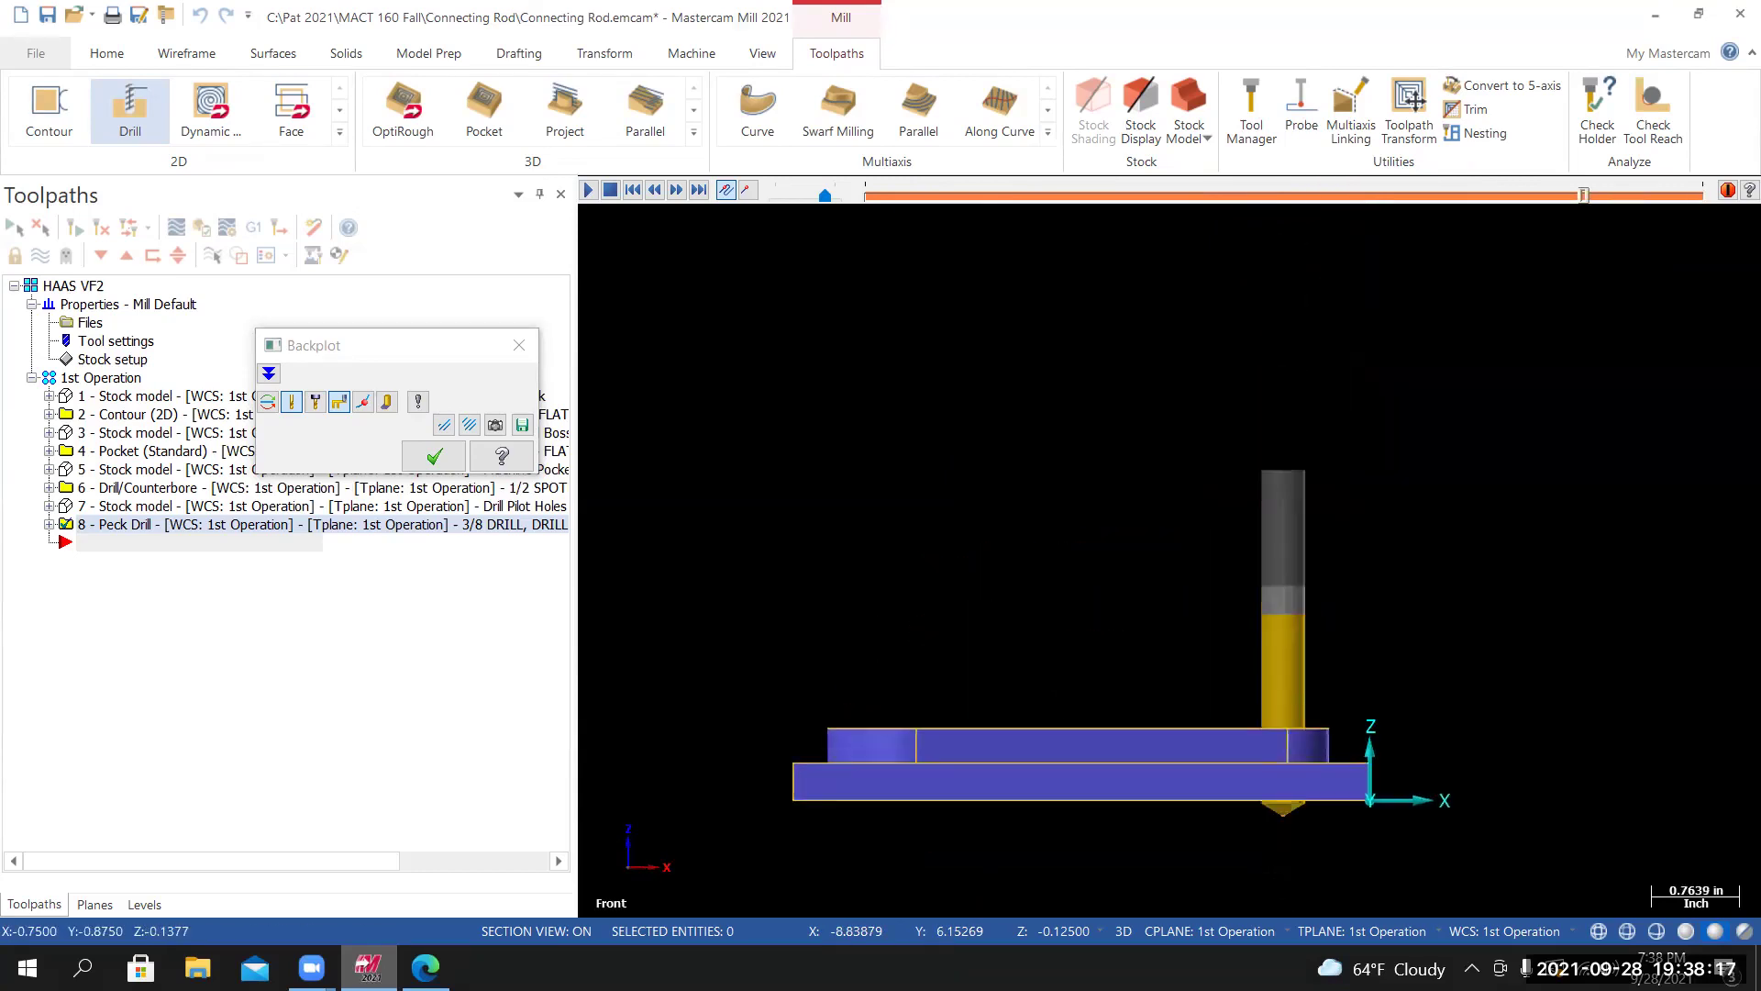
scroll(1271, 852, up, 10)
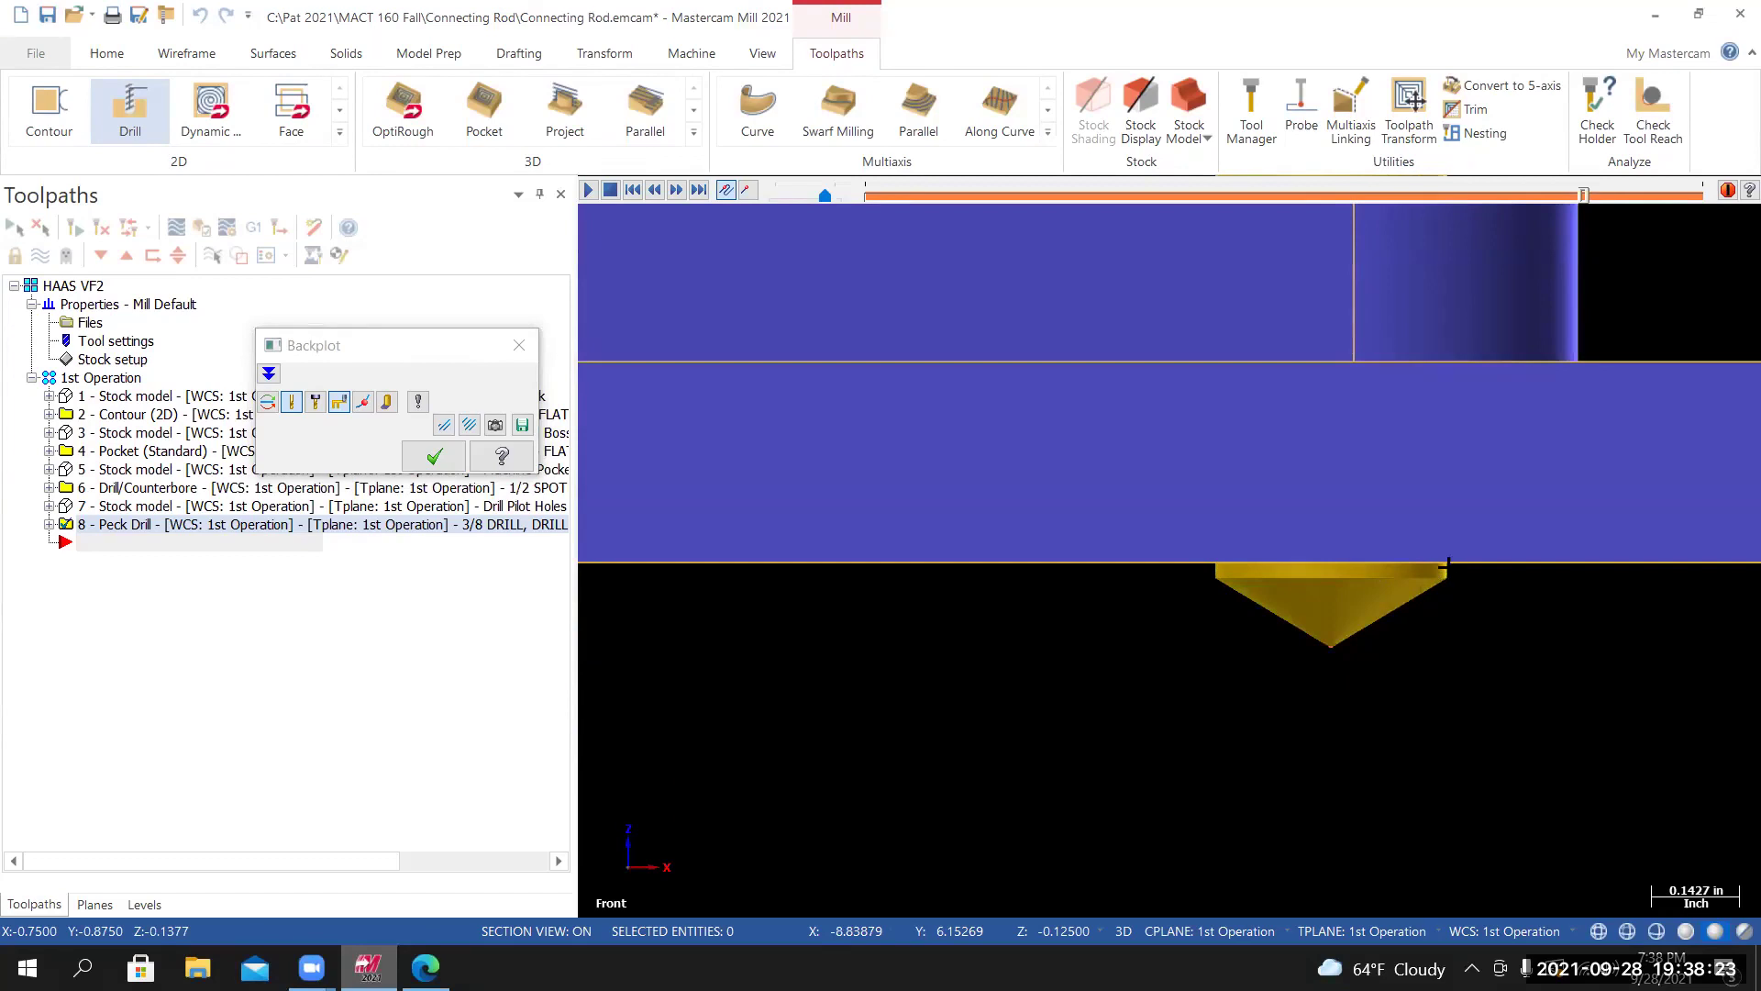
key(alt+7)
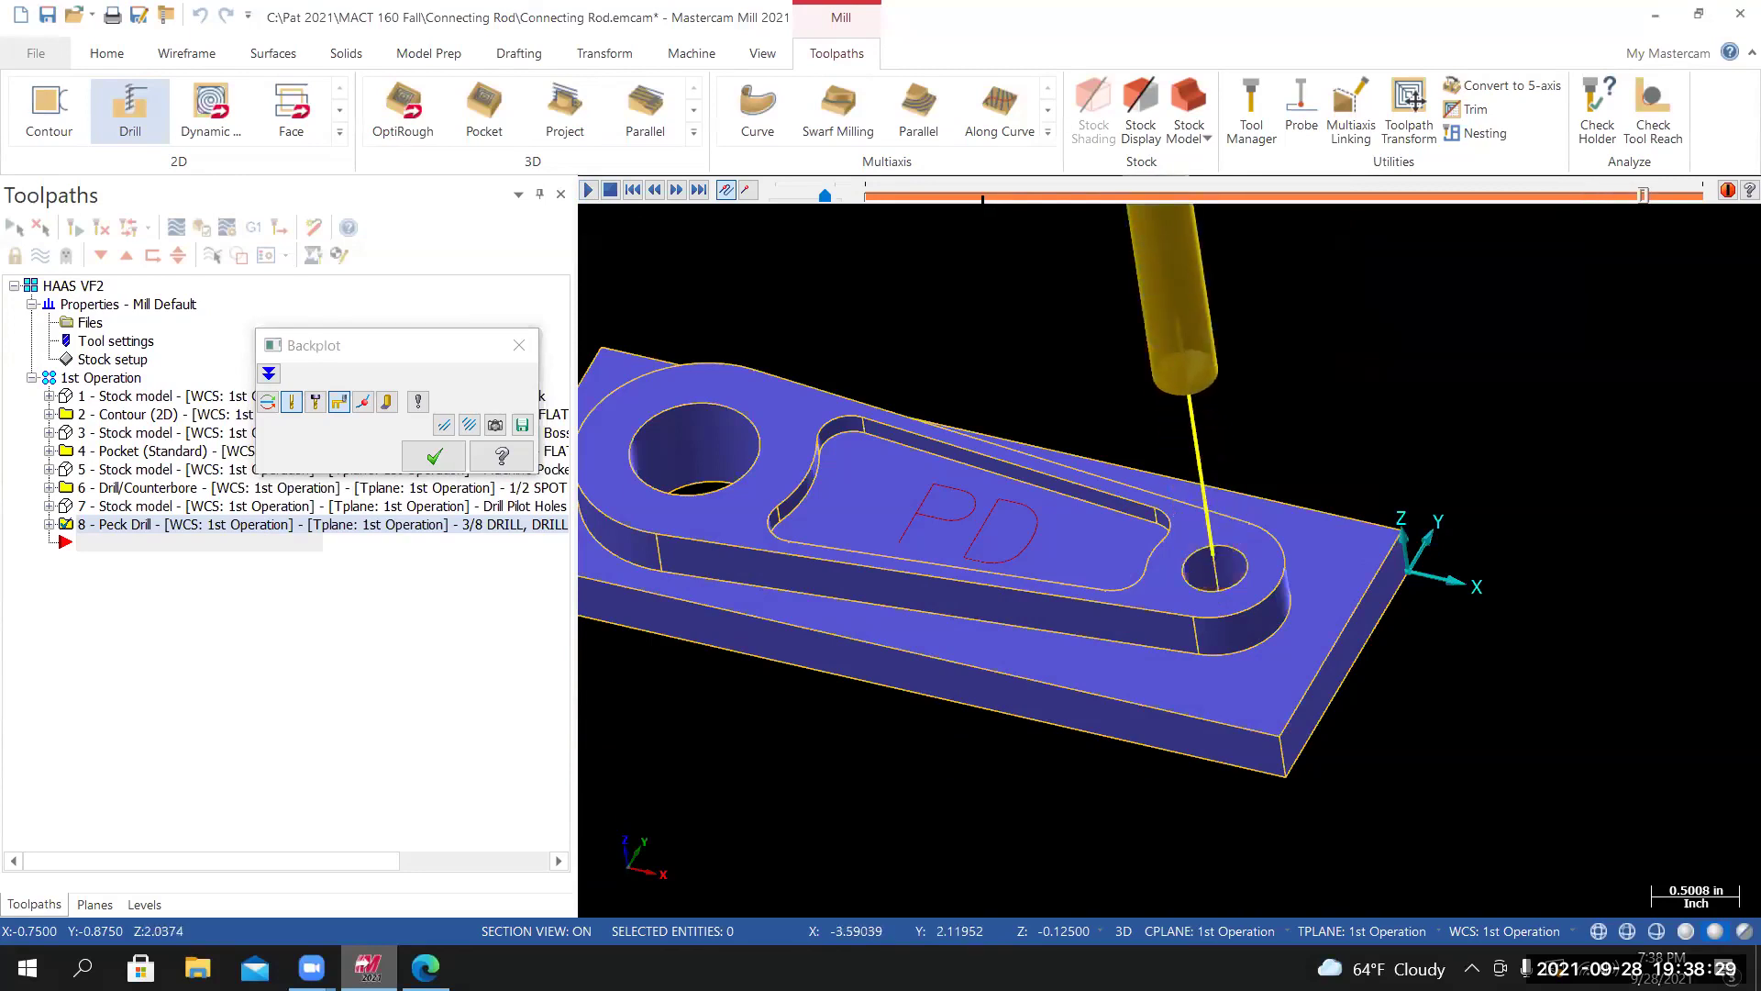
click(520, 345)
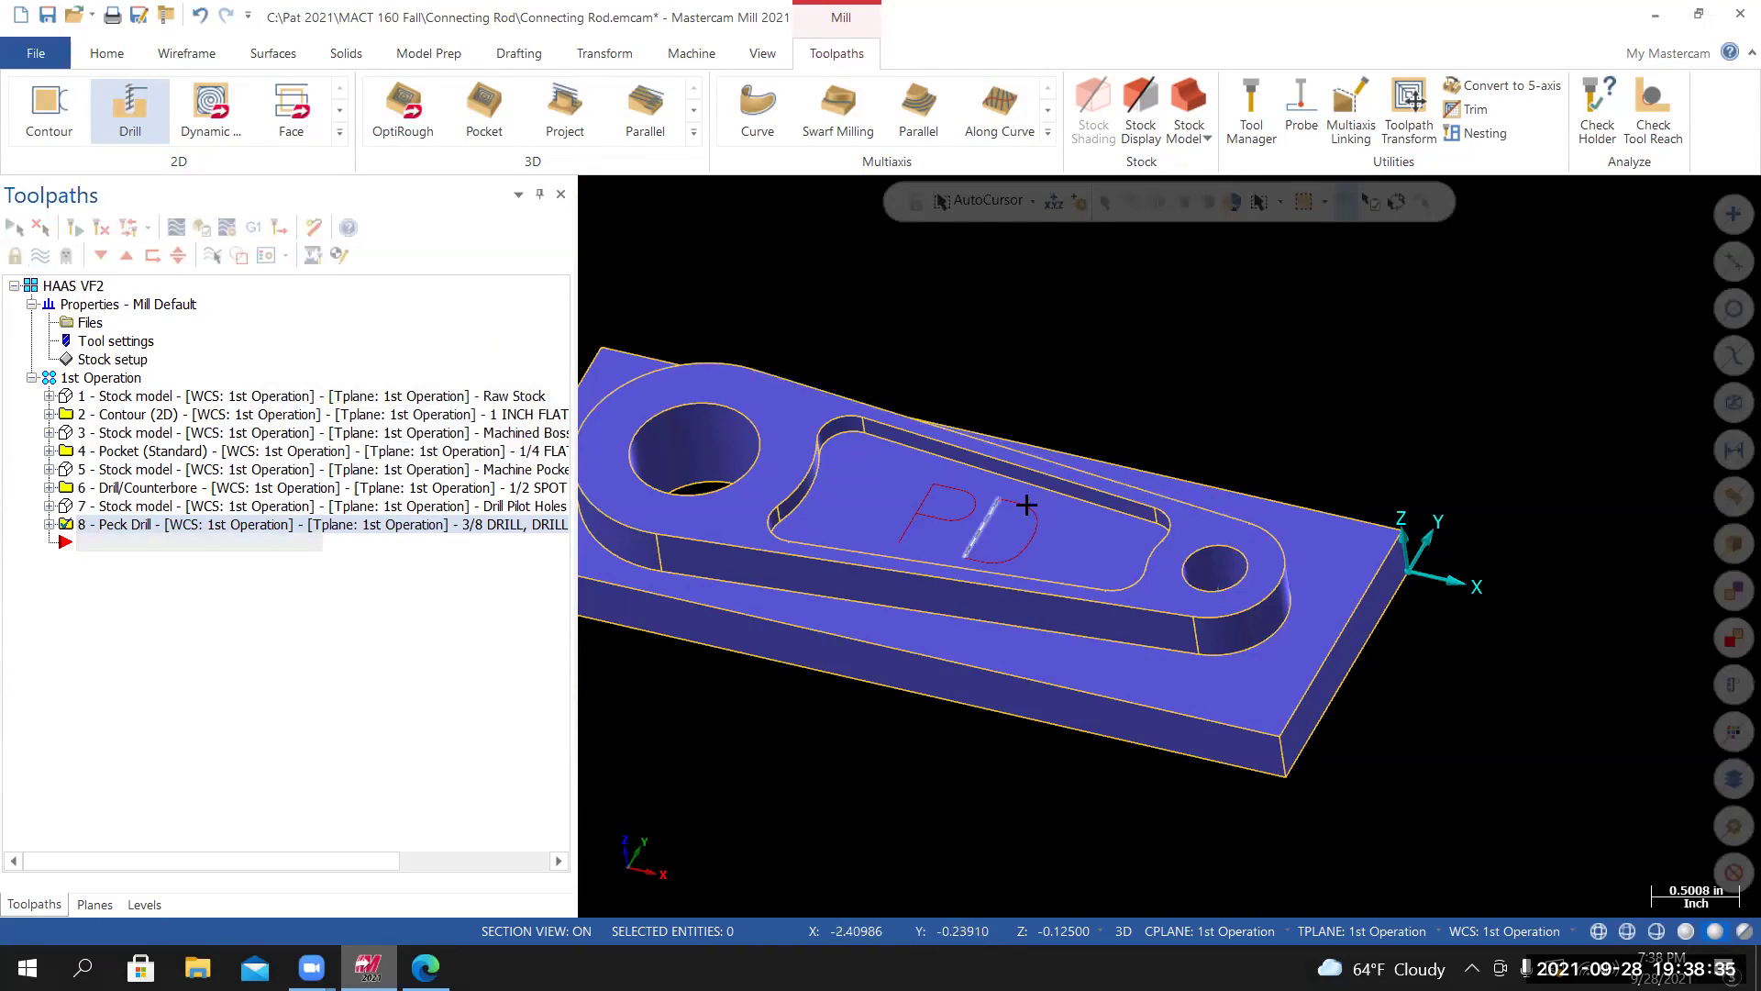
Return the part to the isometric view and save the Connecting Rod file.
scroll(955, 534, down, 3)
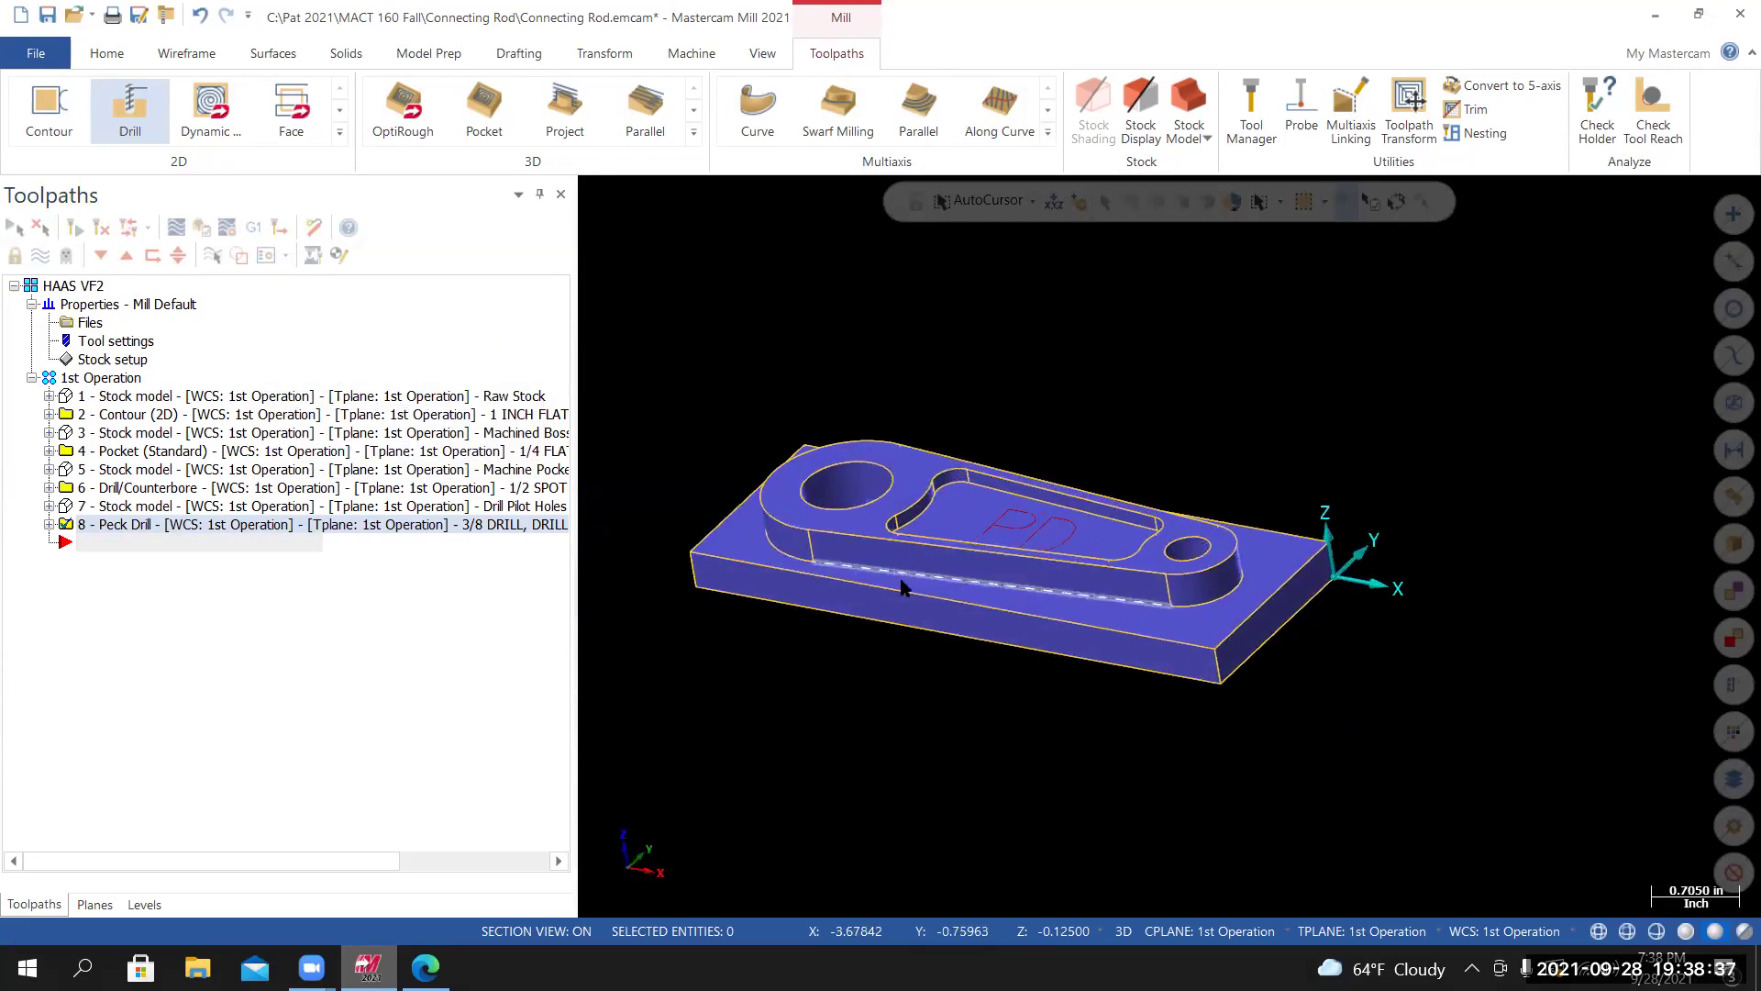
right_click(914, 561)
key(Escape)
scroll(926, 570, up, 2)
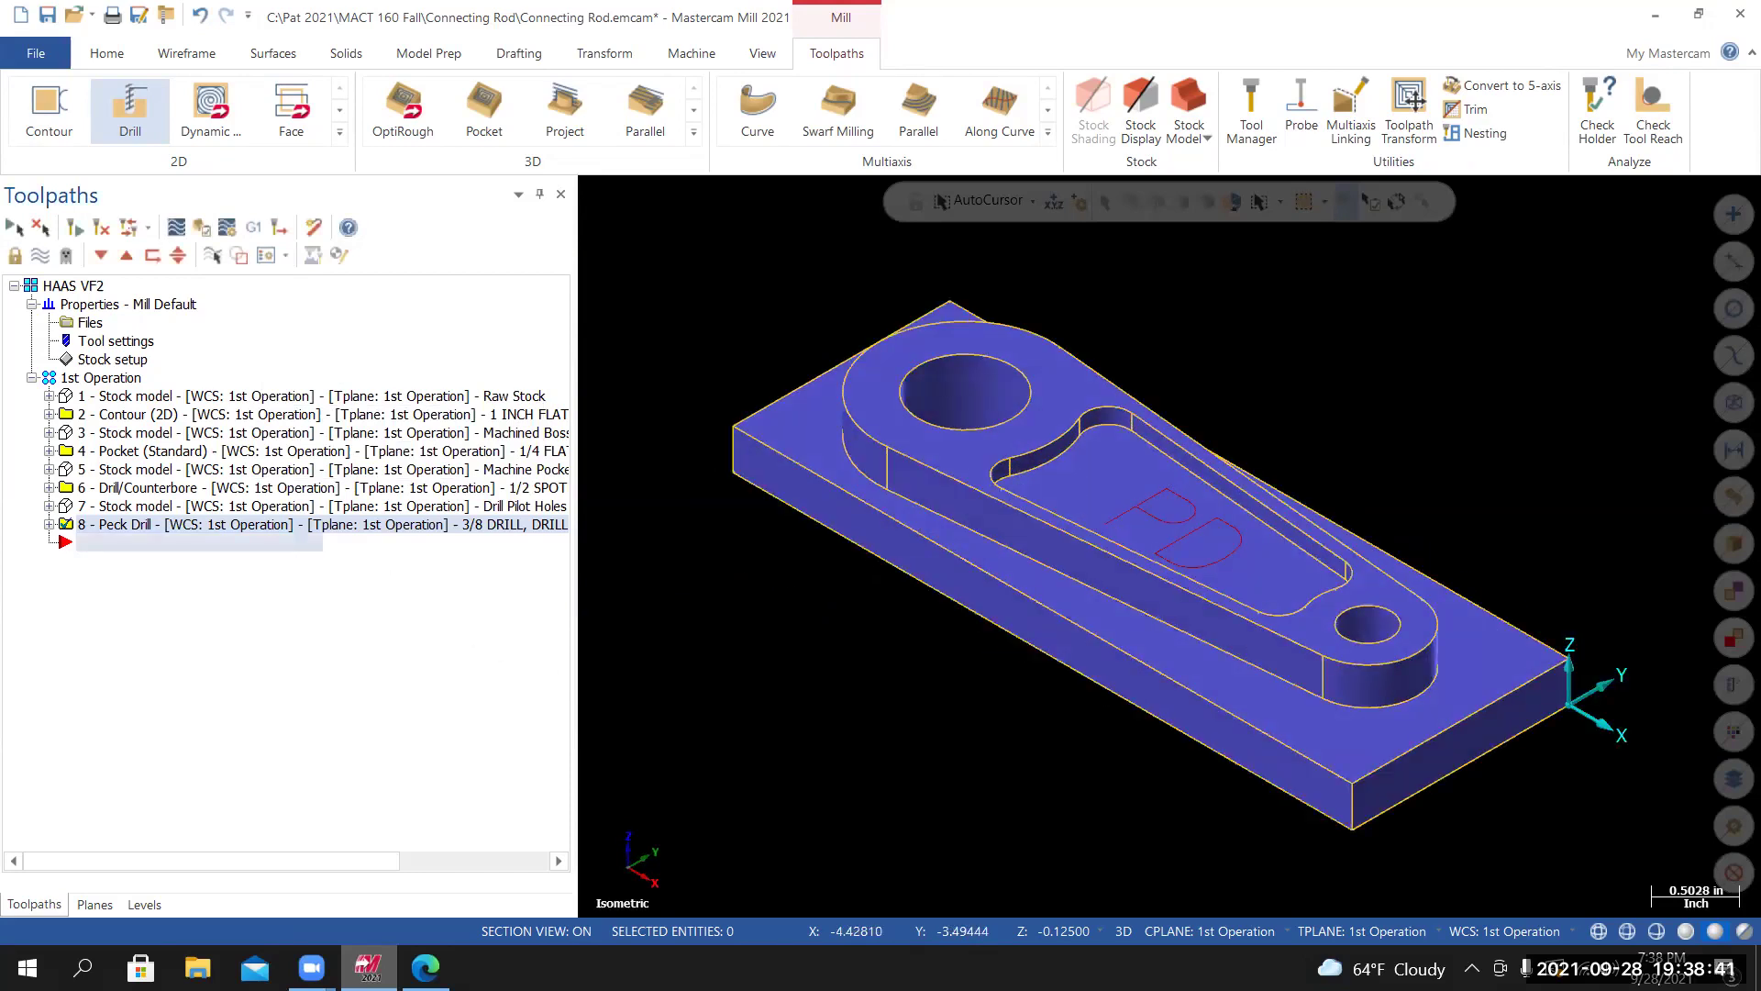
click(62, 68)
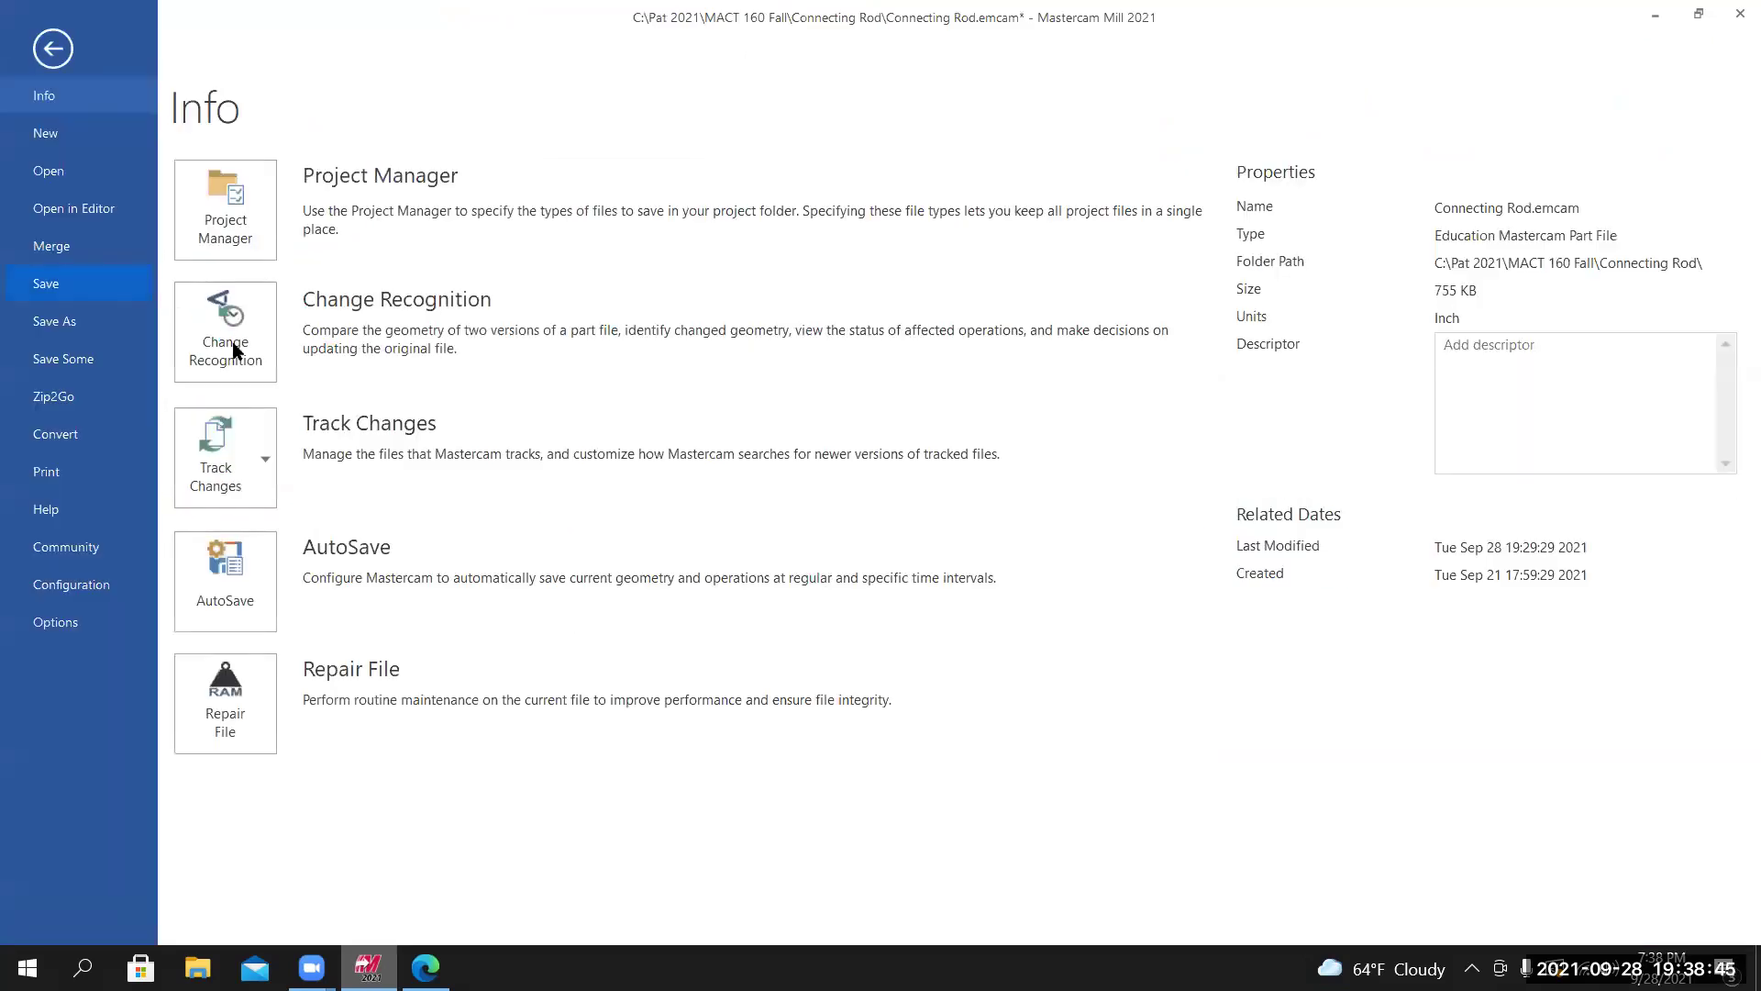
Select the whole 1st Operation group and run a Verify simulation of all its toolpaths.
click(94, 385)
click(98, 380)
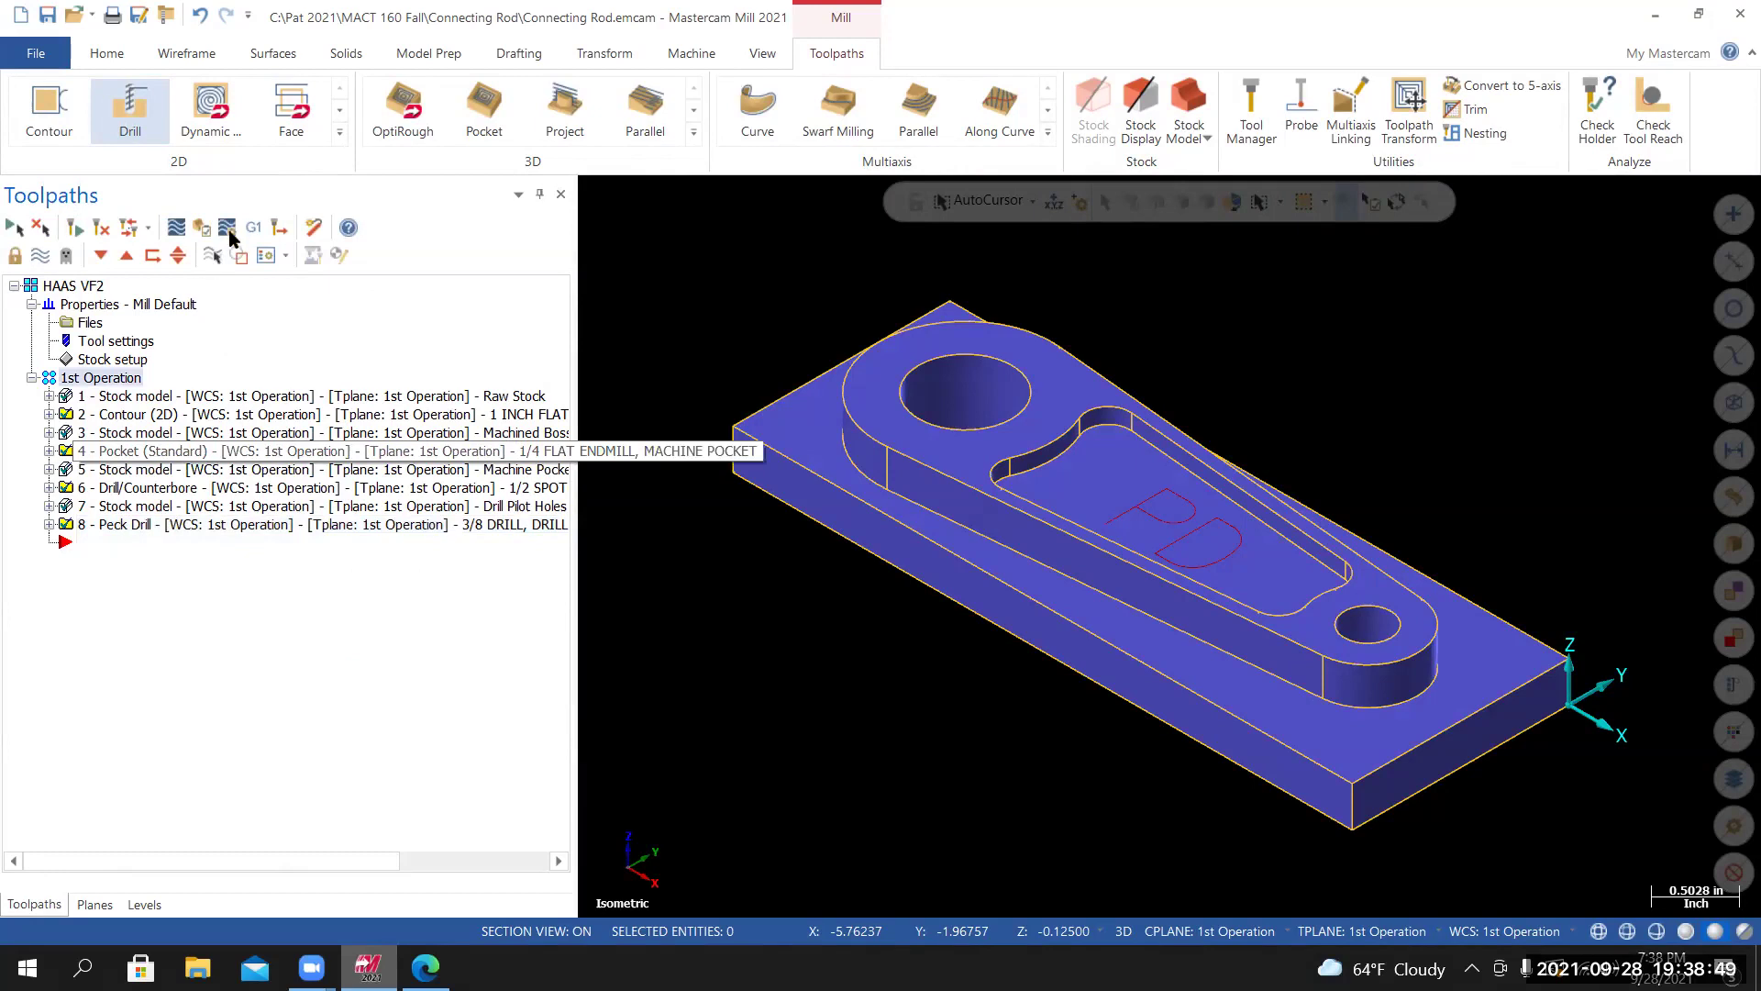
click(198, 229)
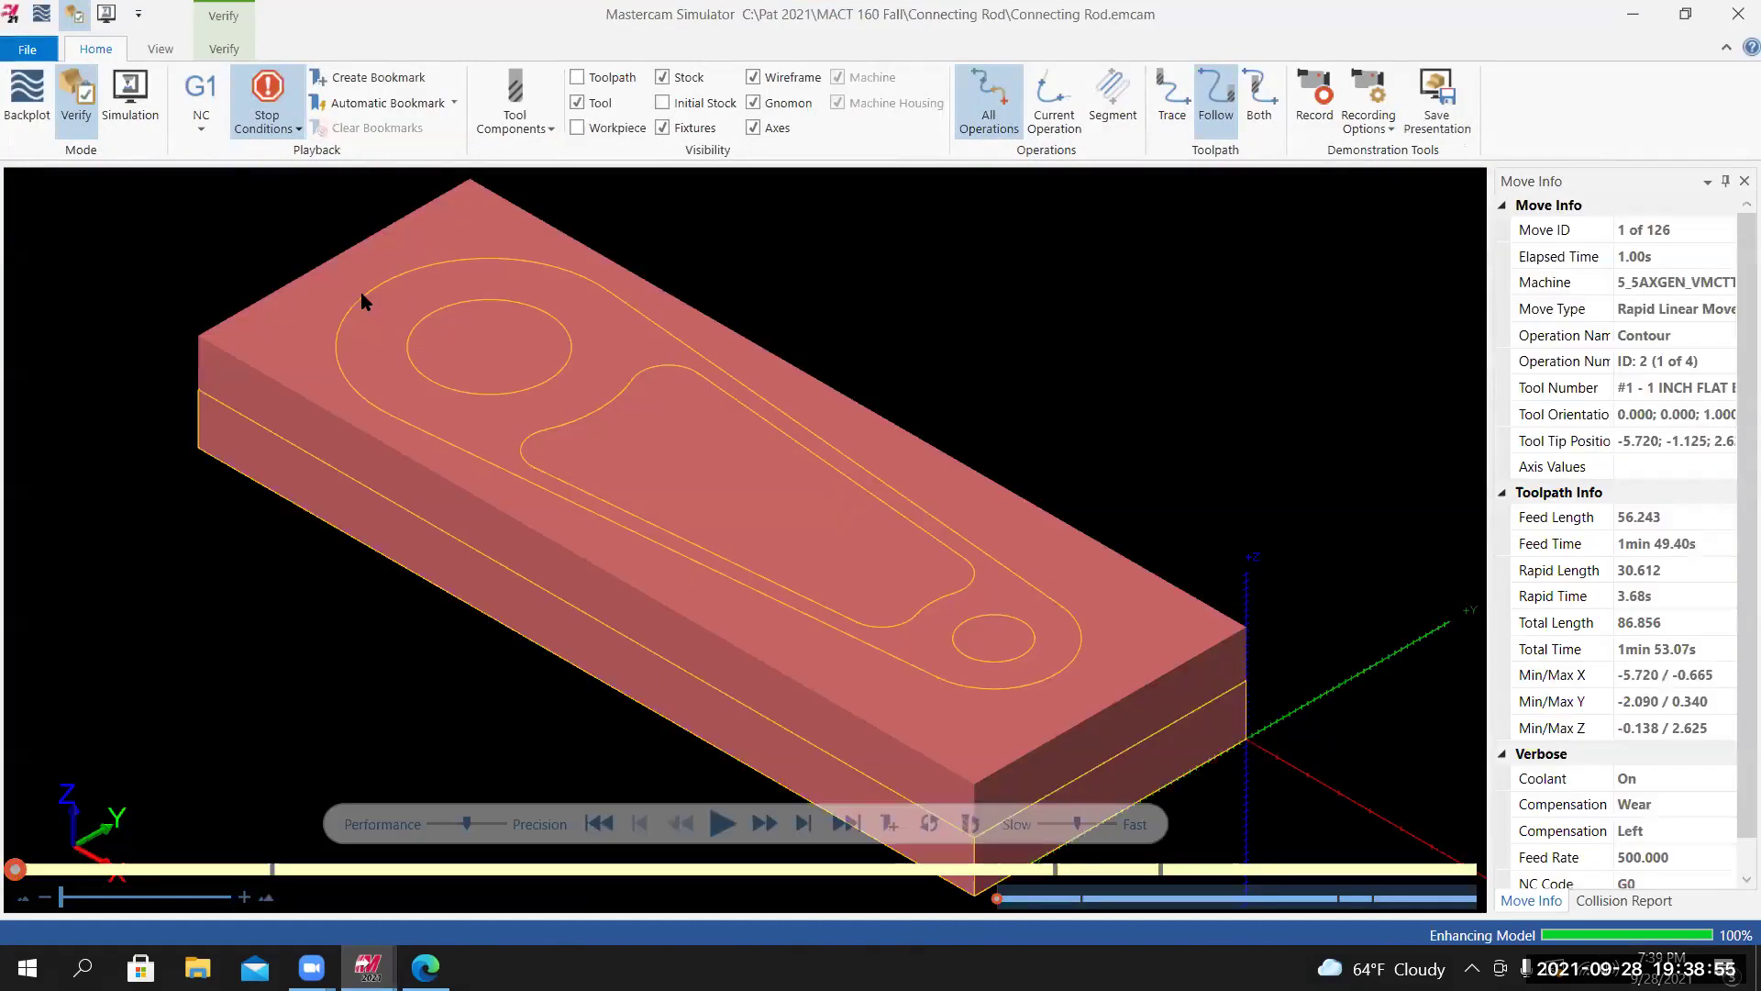
scroll(591, 502, down, 3)
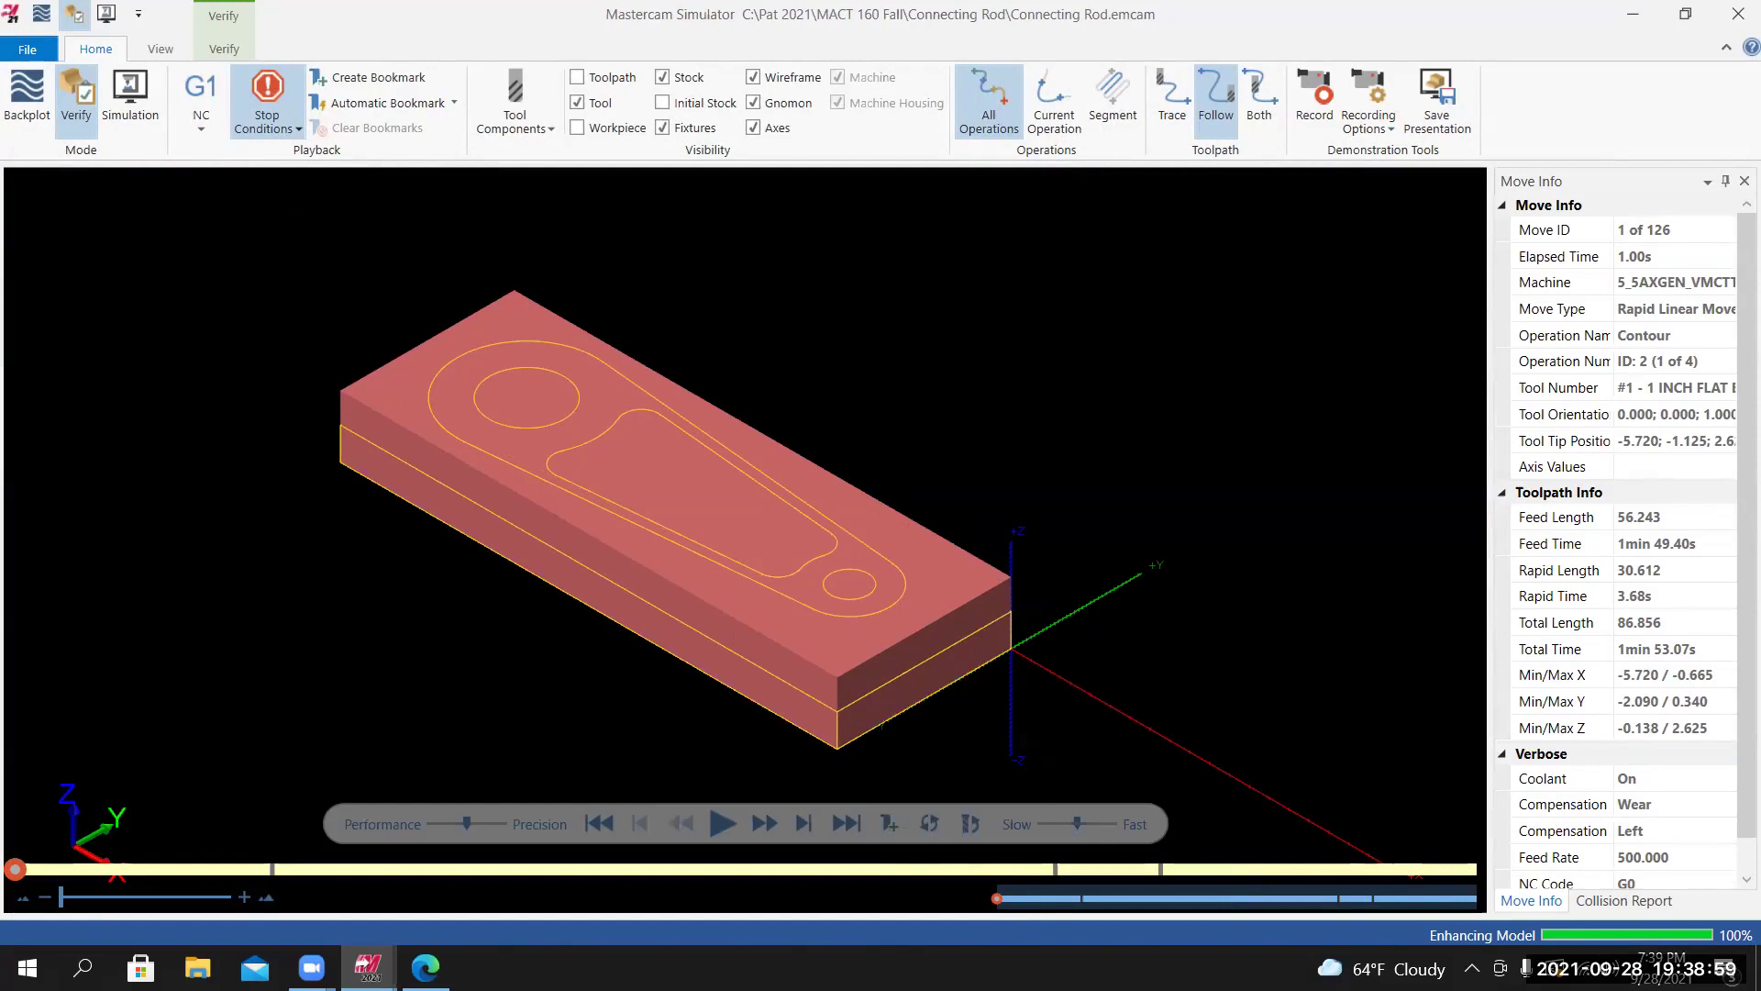
click(286, 139)
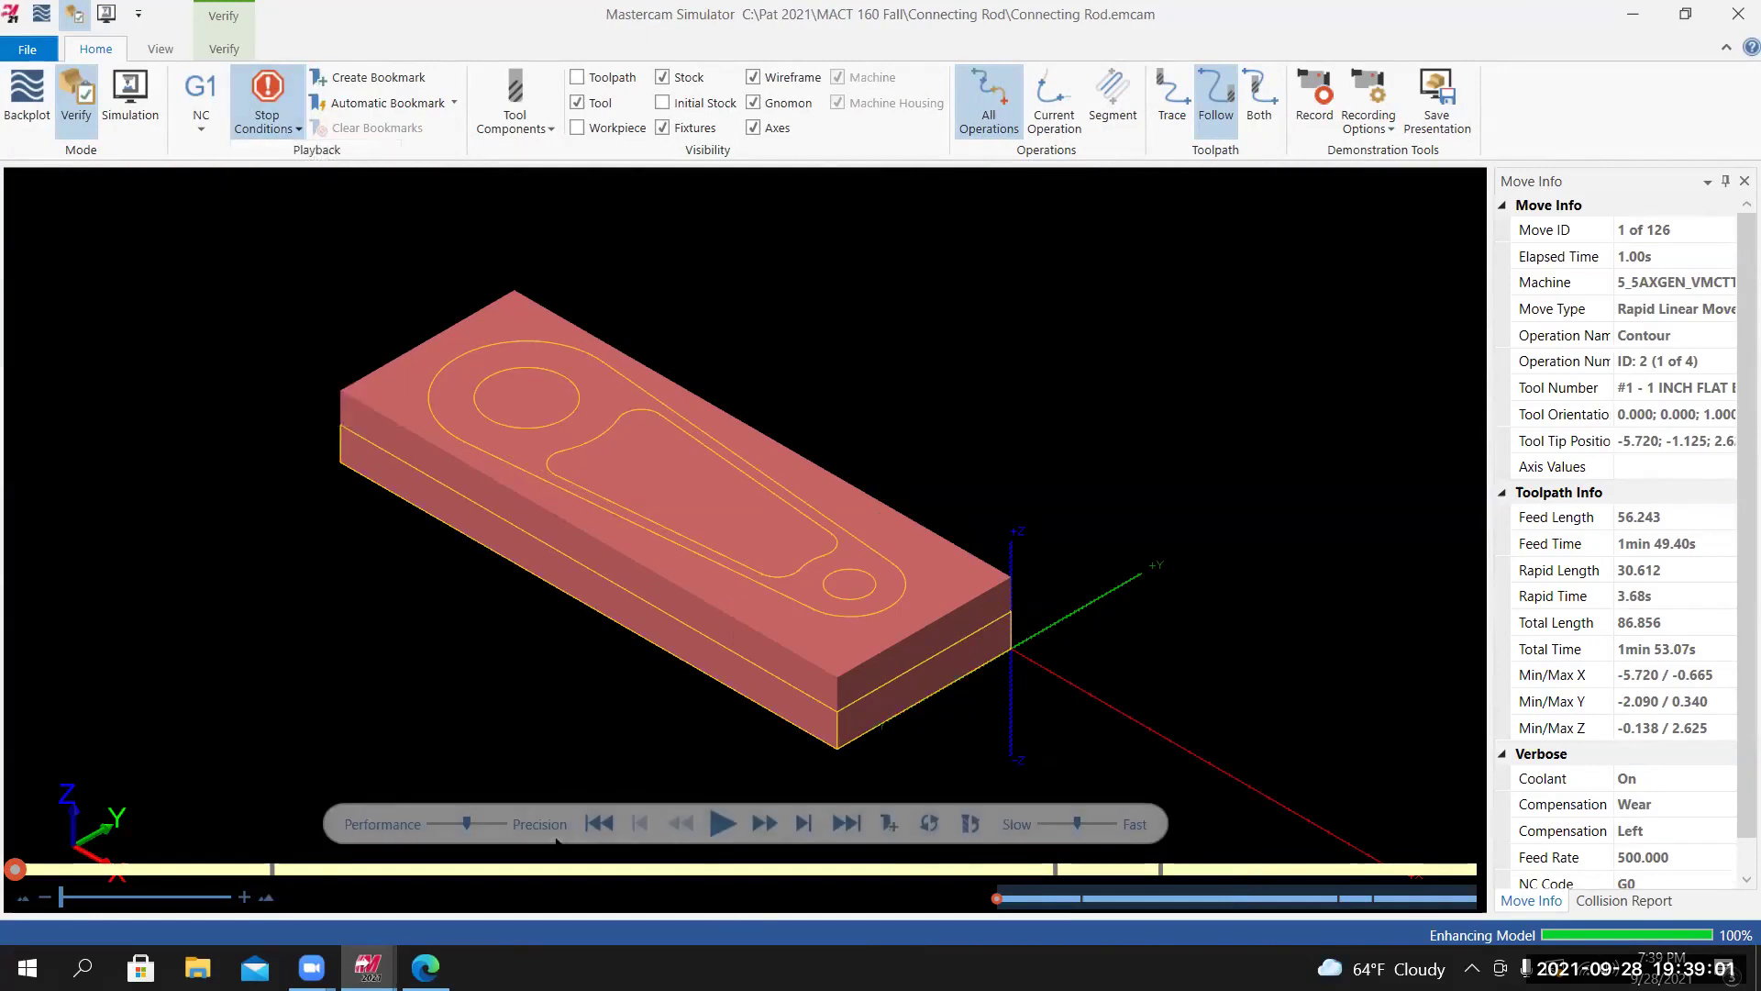
click(711, 826)
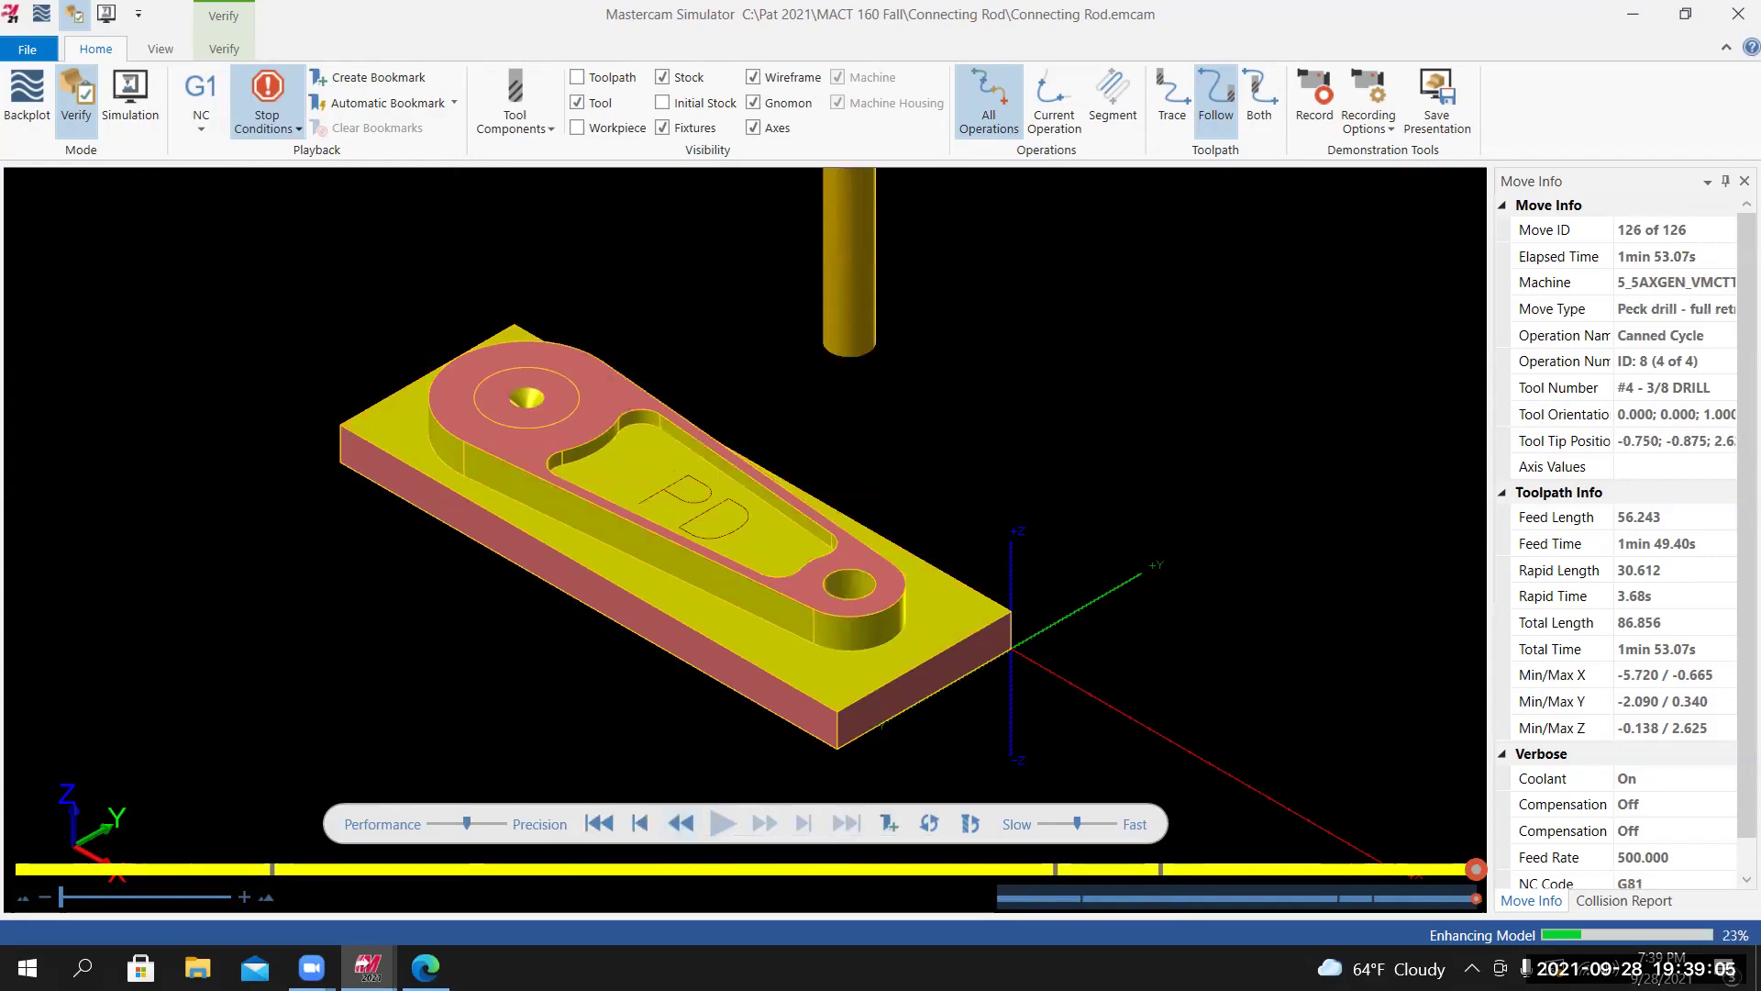
Inspect the simulated 3/8 through hole from below and above, and close the simulator.
middle_drag(873, 642, 872, 704)
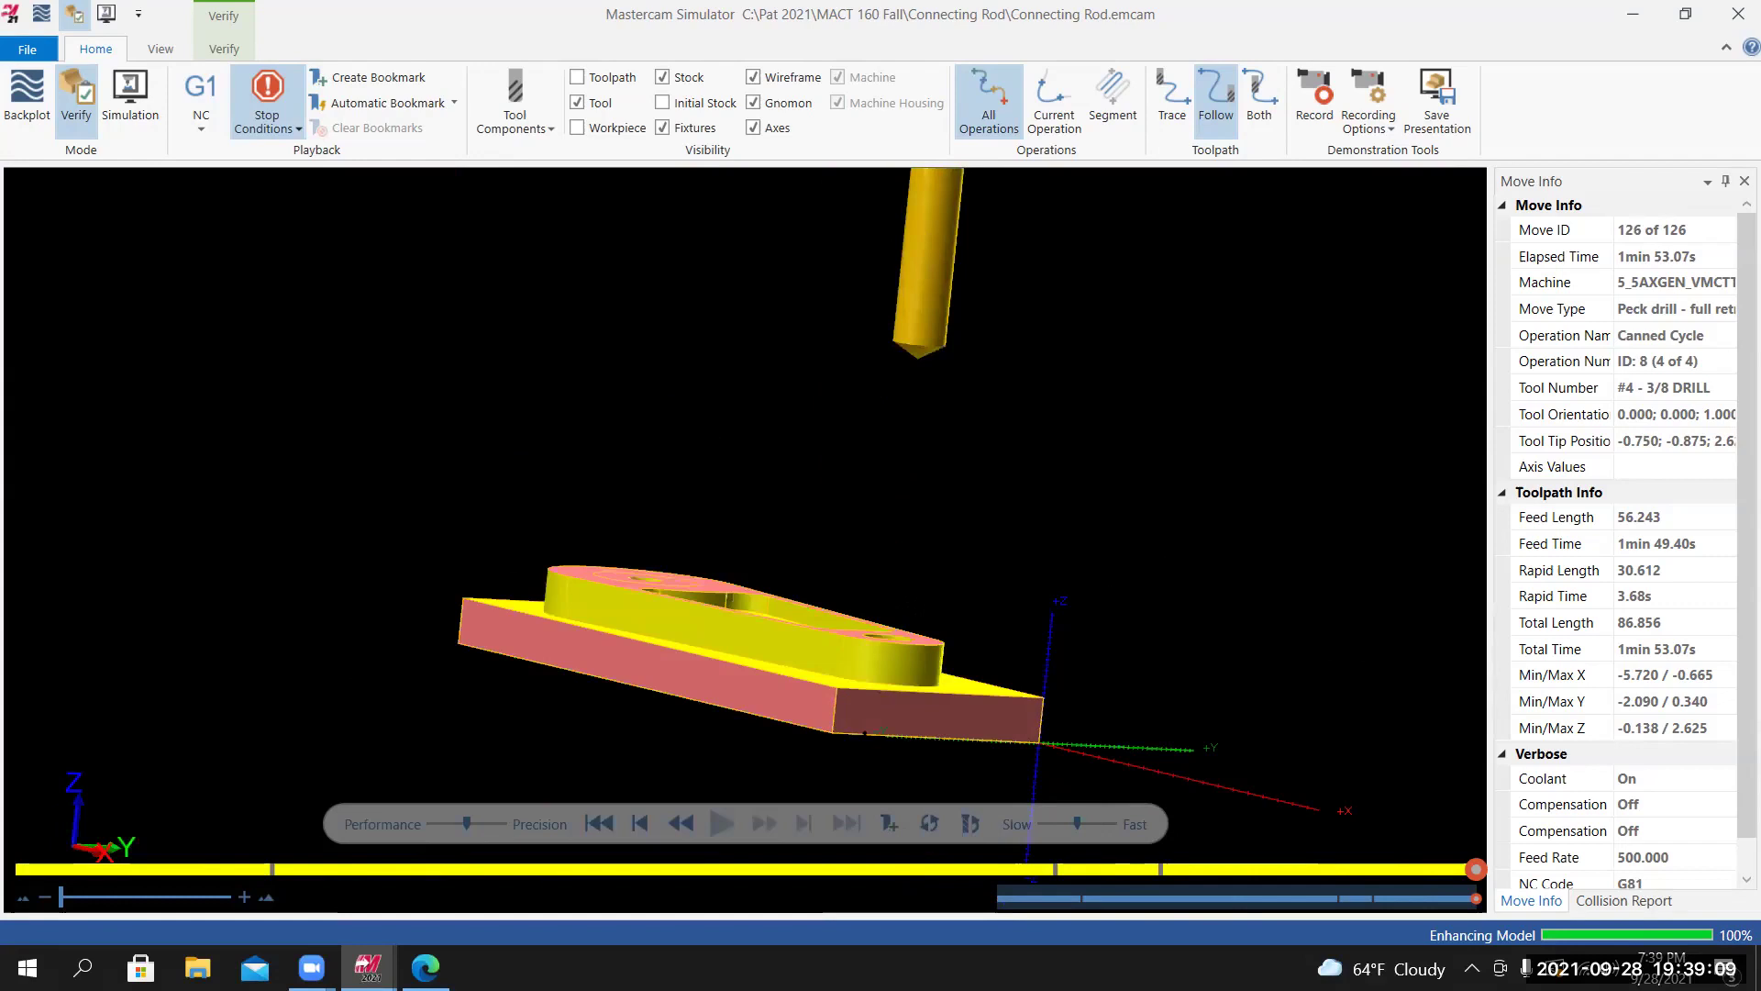
scroll(872, 700, up, 8)
middle_drag(905, 645, 1000, 697)
scroll(927, 602, down, 6)
middle_drag(836, 550, 1019, 664)
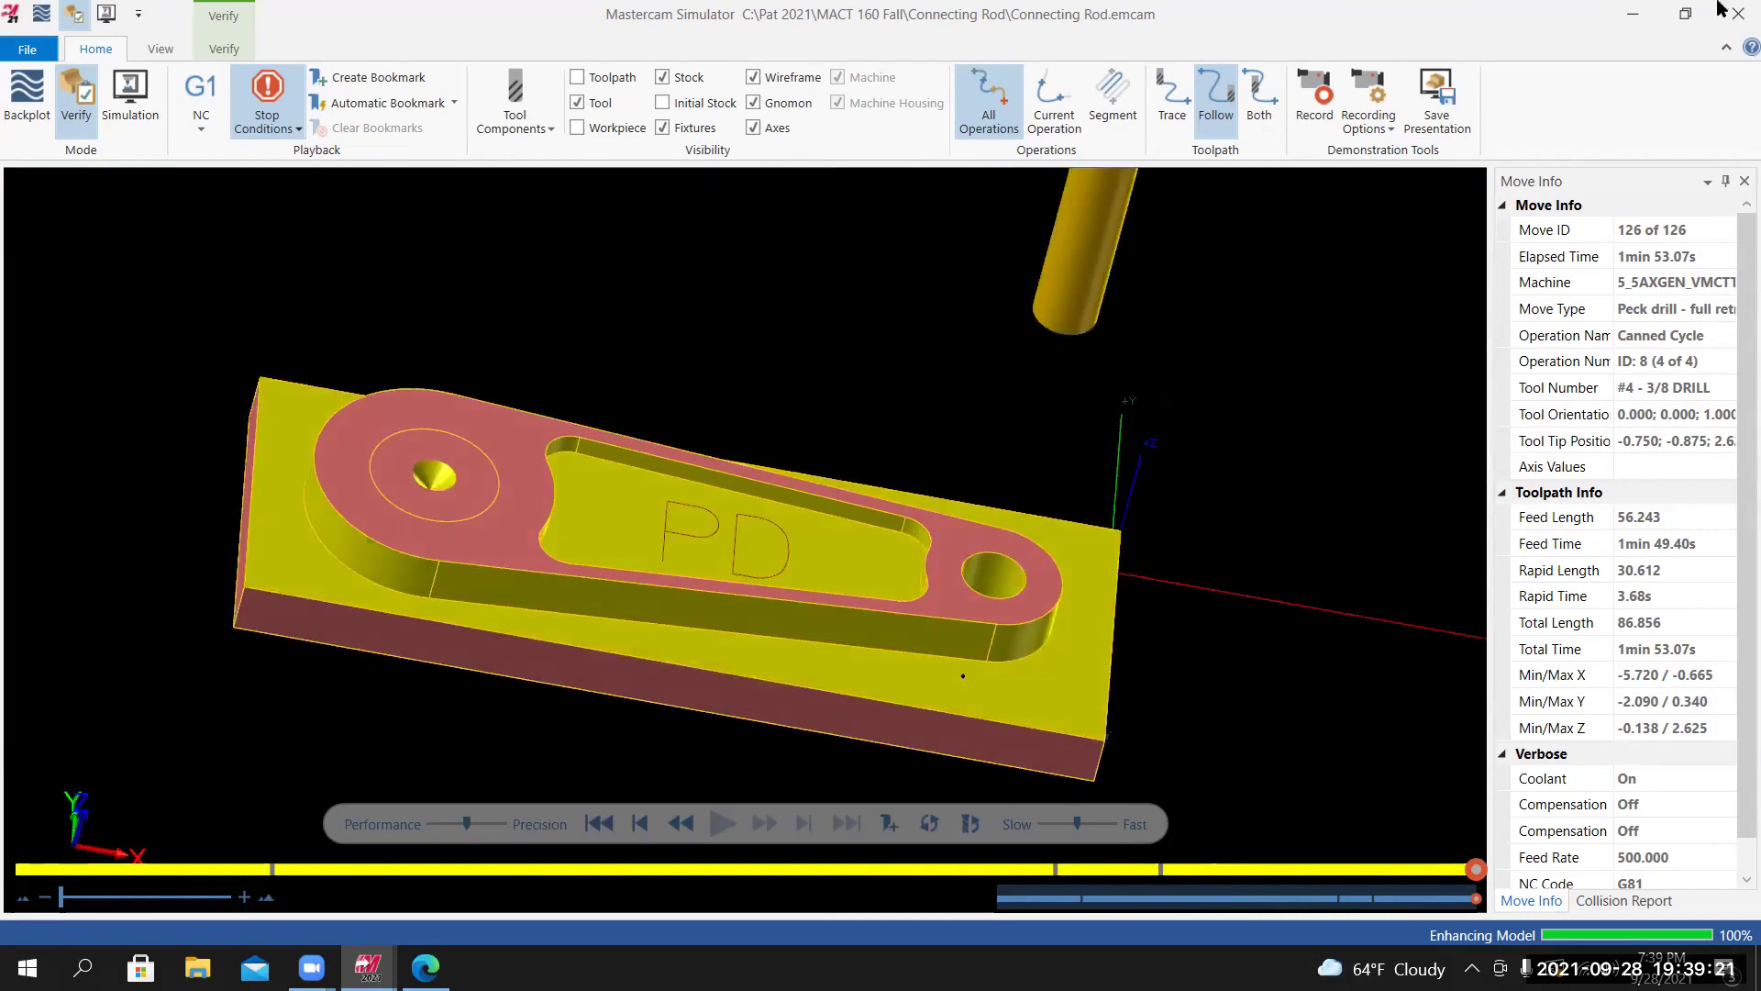
click(1737, 15)
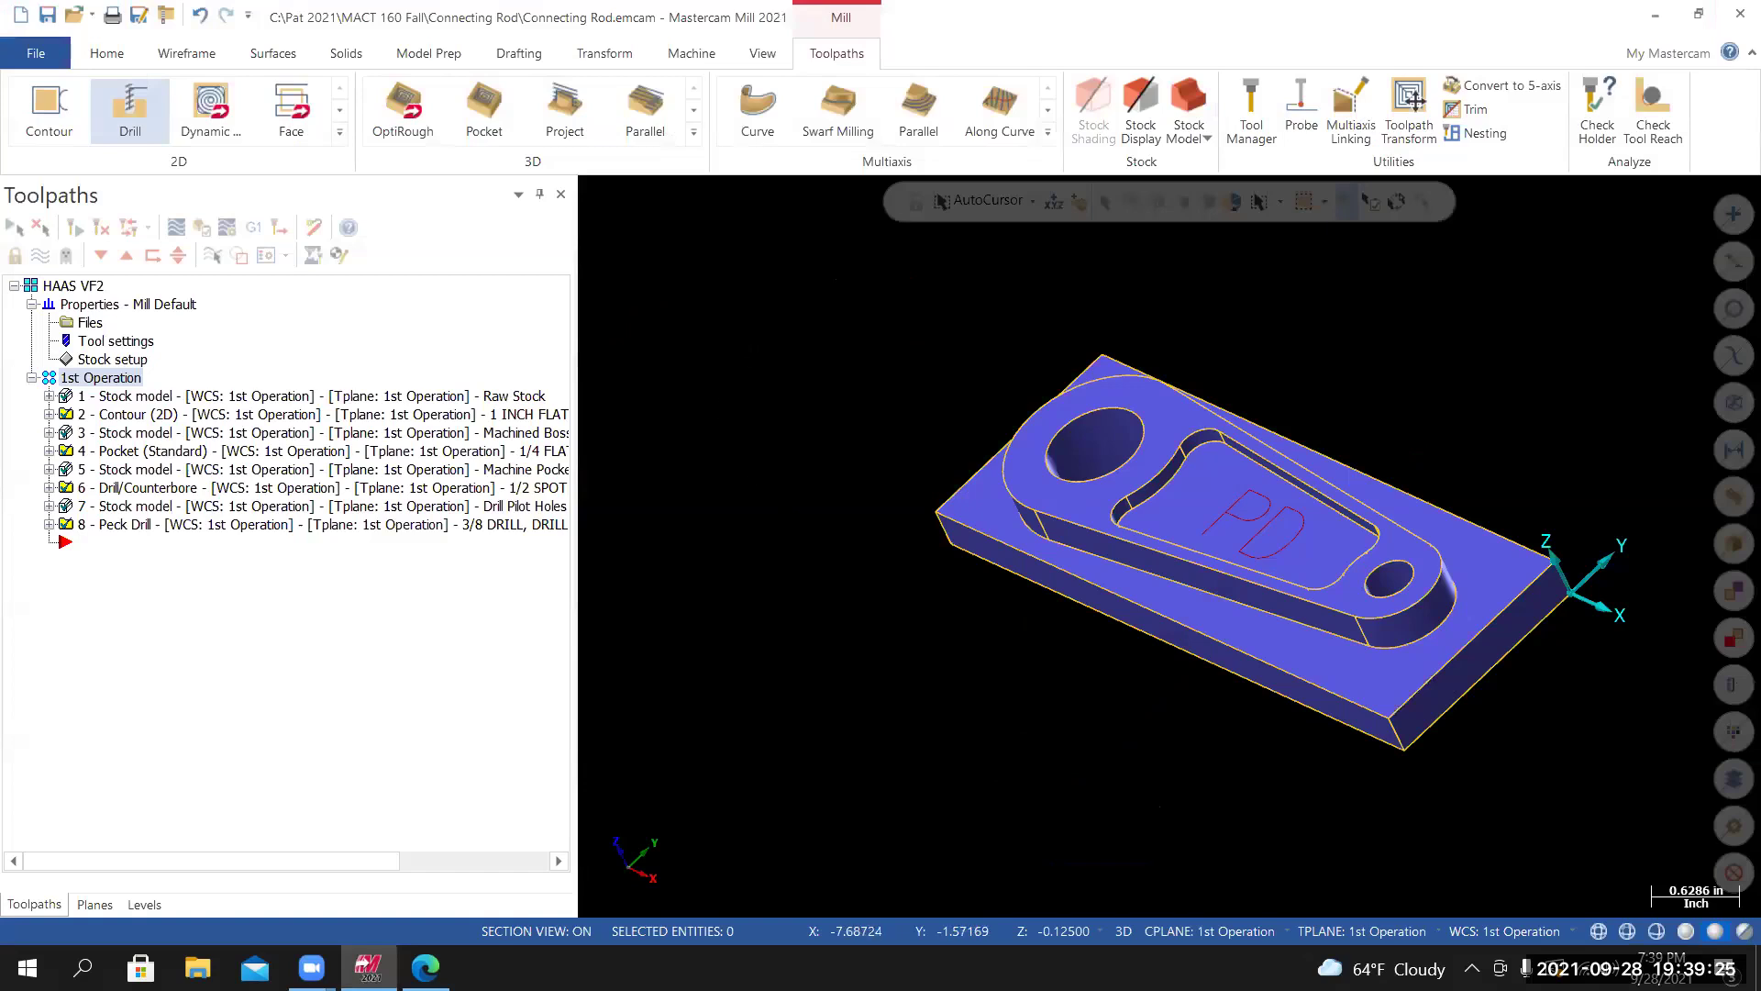
Create a stock model named "3/8 Drilled Hole" with the Drill Pilot Holes stock model as its initial shape.
right_click(752, 354)
click(808, 559)
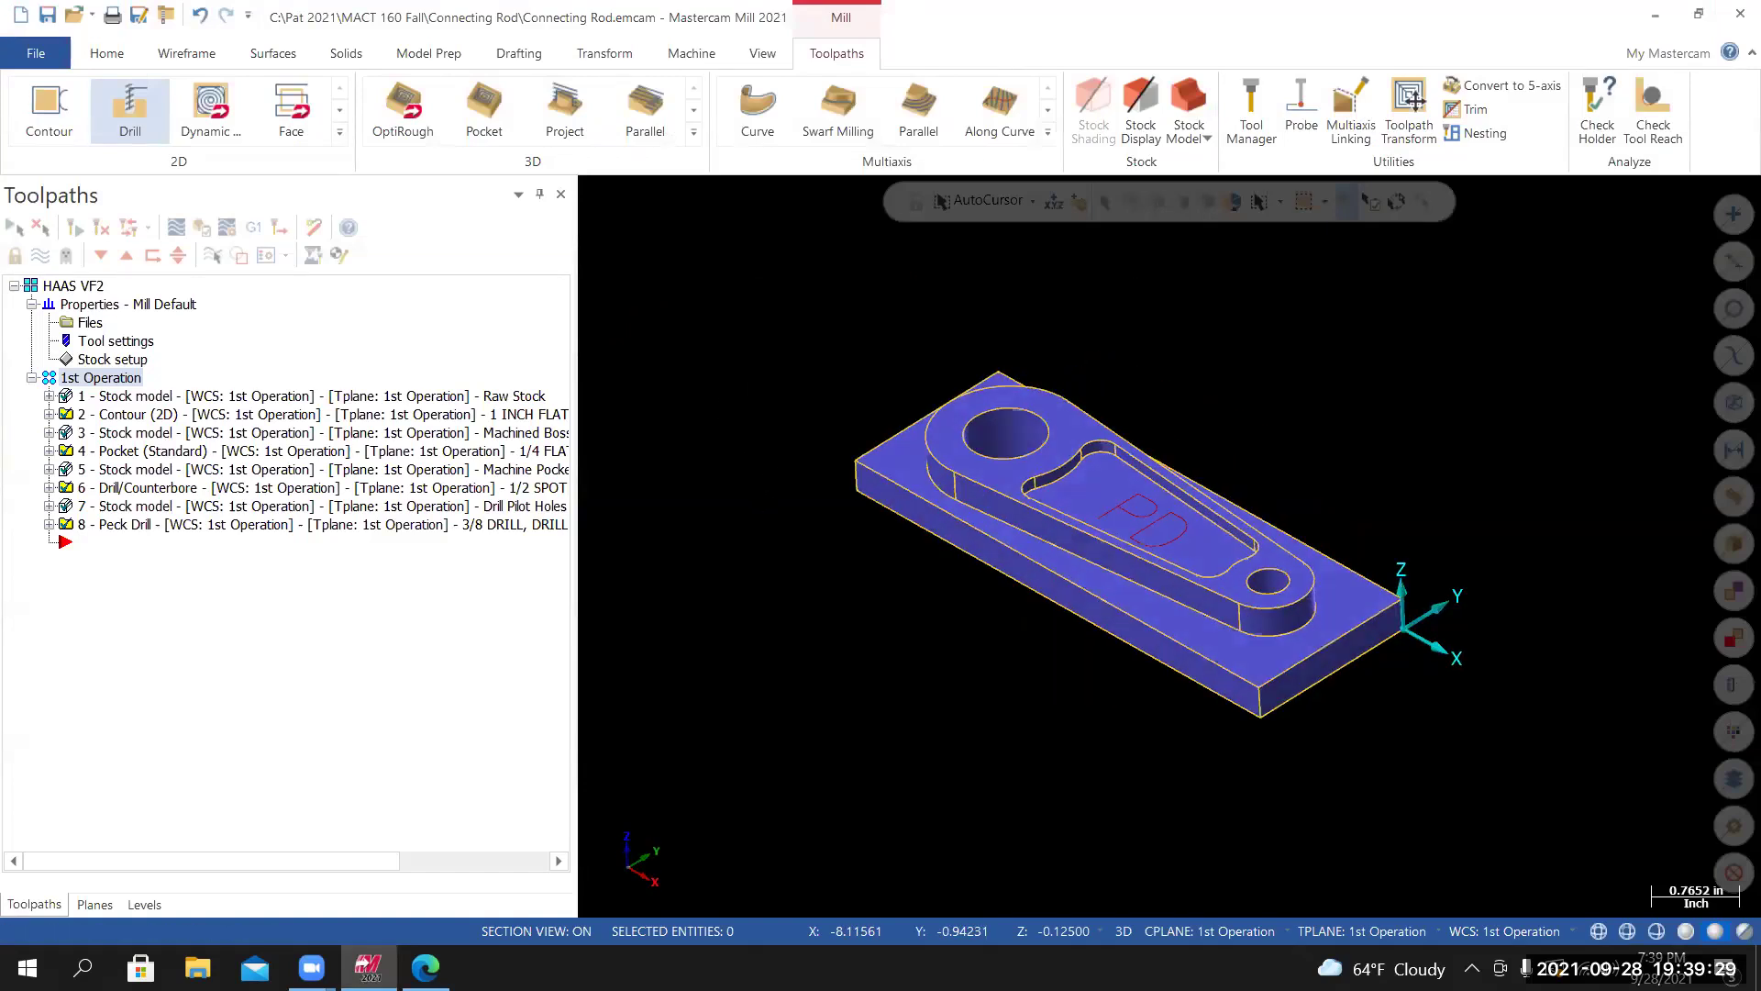
key(alt+7)
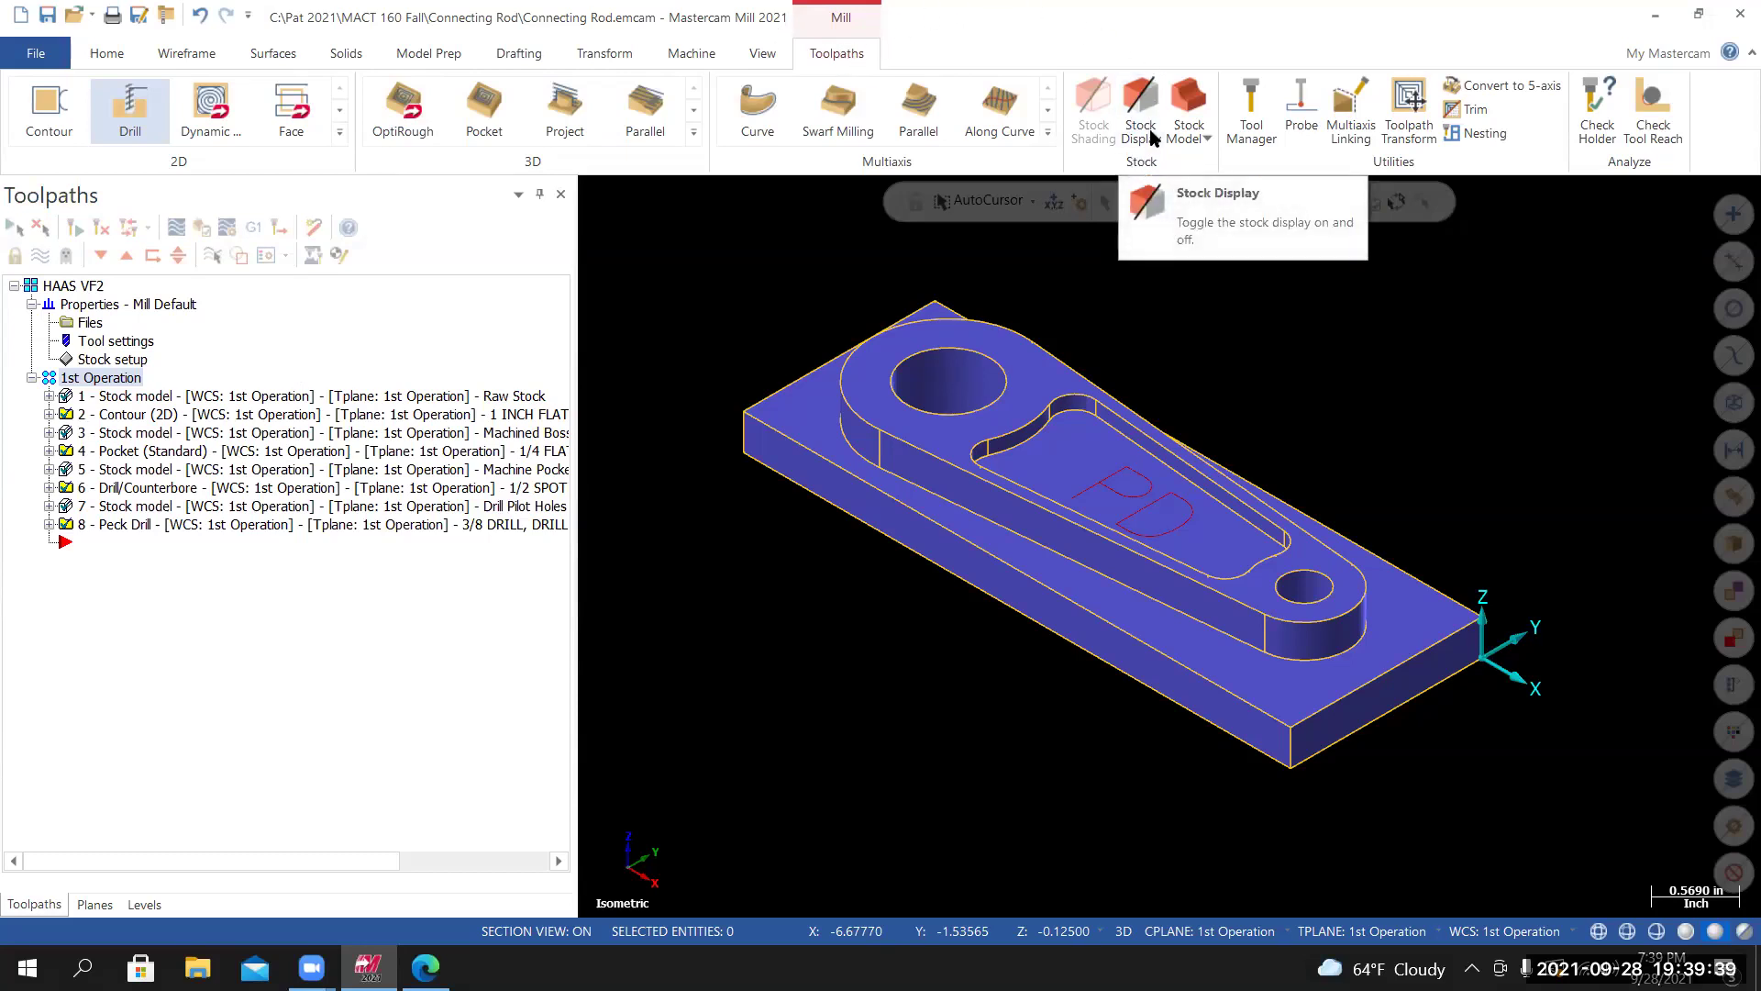
click(1192, 107)
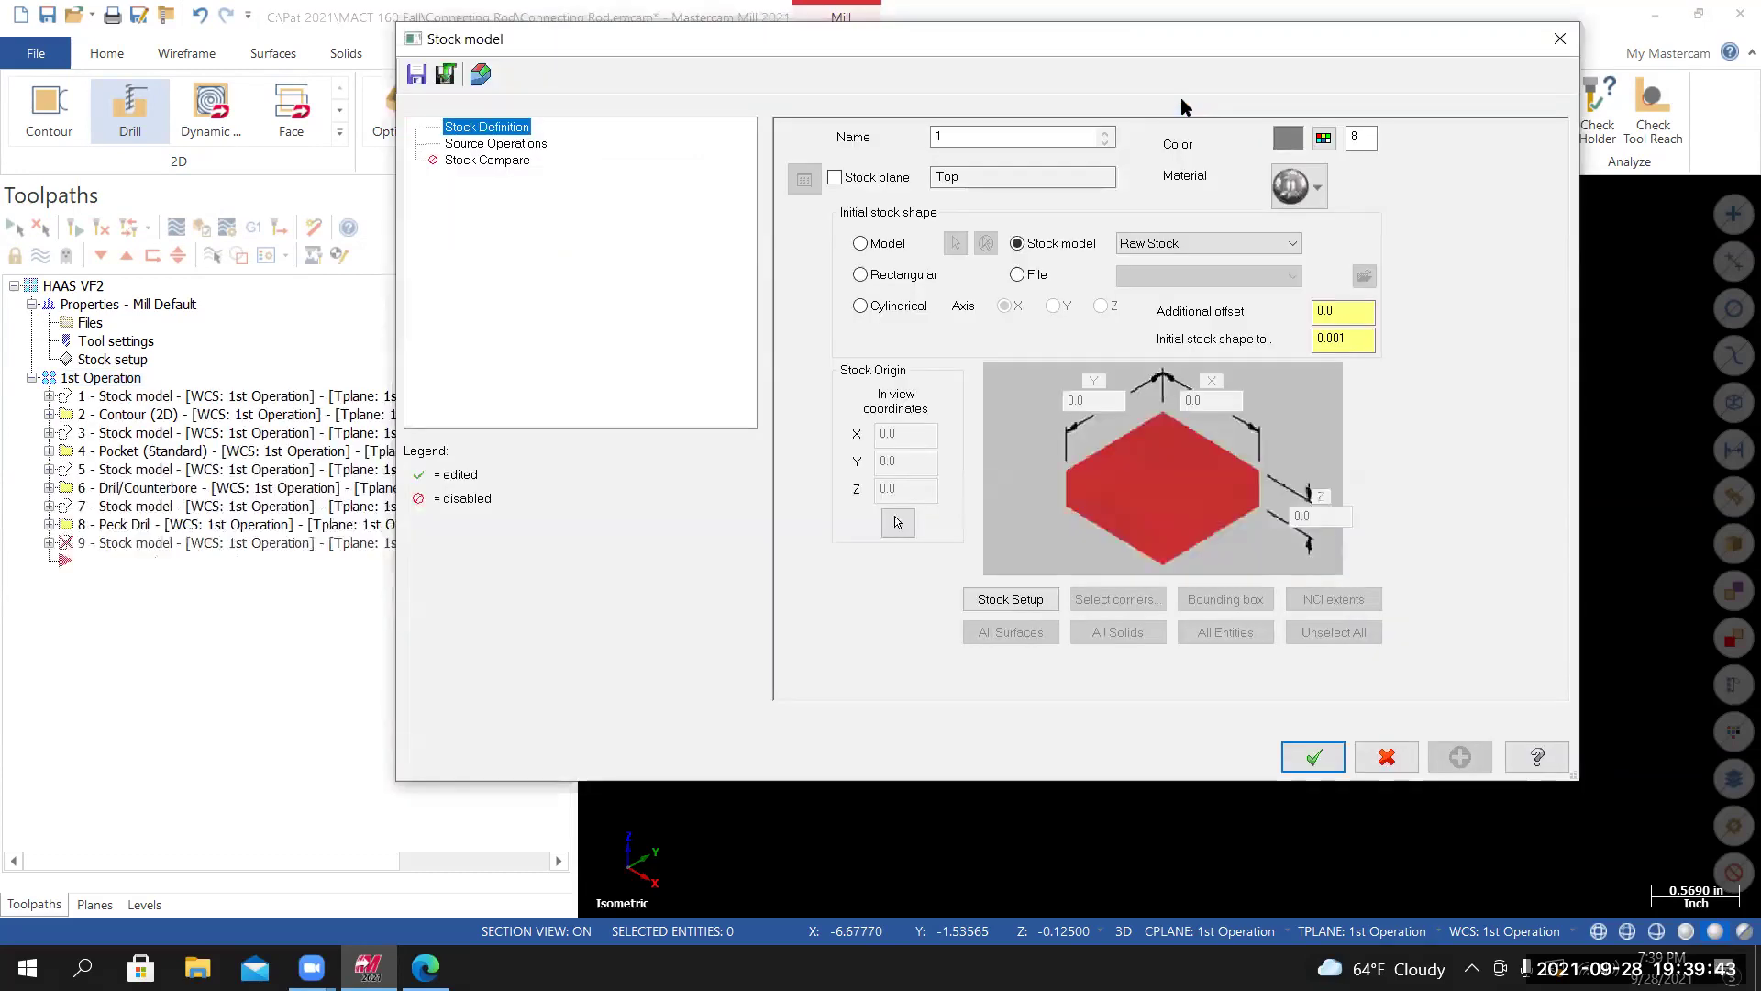
click(974, 143)
text(3/8 dR)
key(BackSpace)
key(BackSpace)
text(DRILLED)
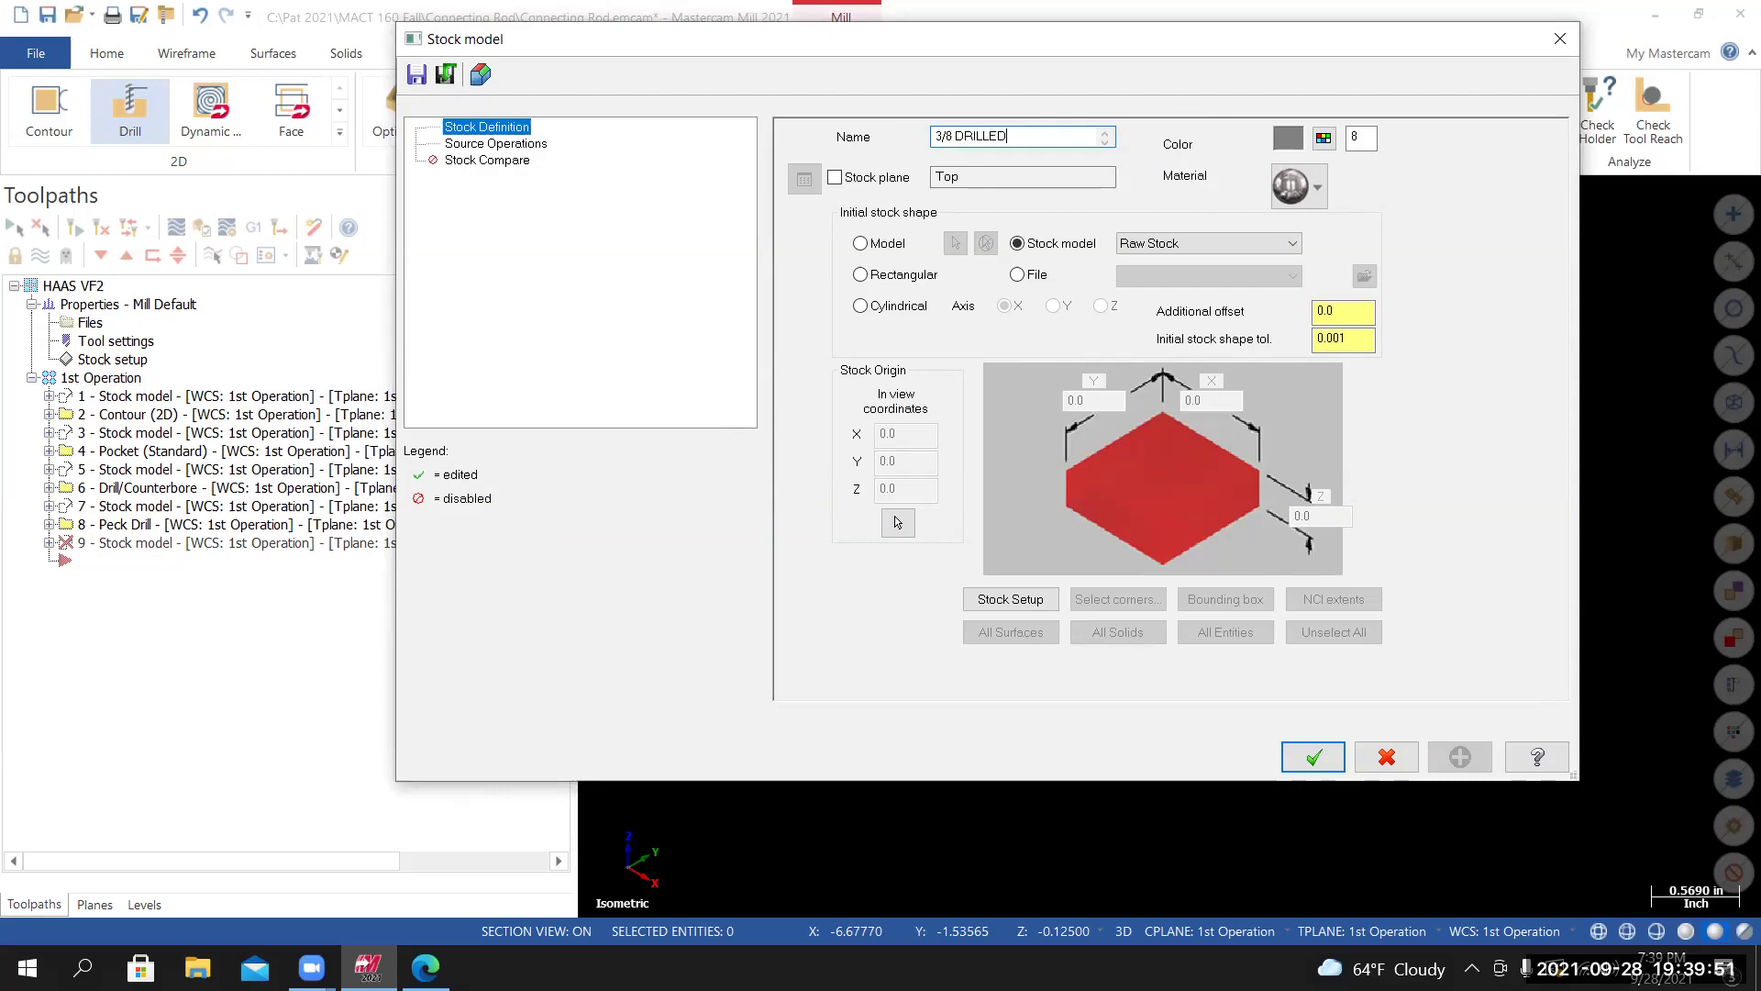
key(BackSpace)
key(BackSpace)
text(ill)
click(1229, 249)
click(1172, 310)
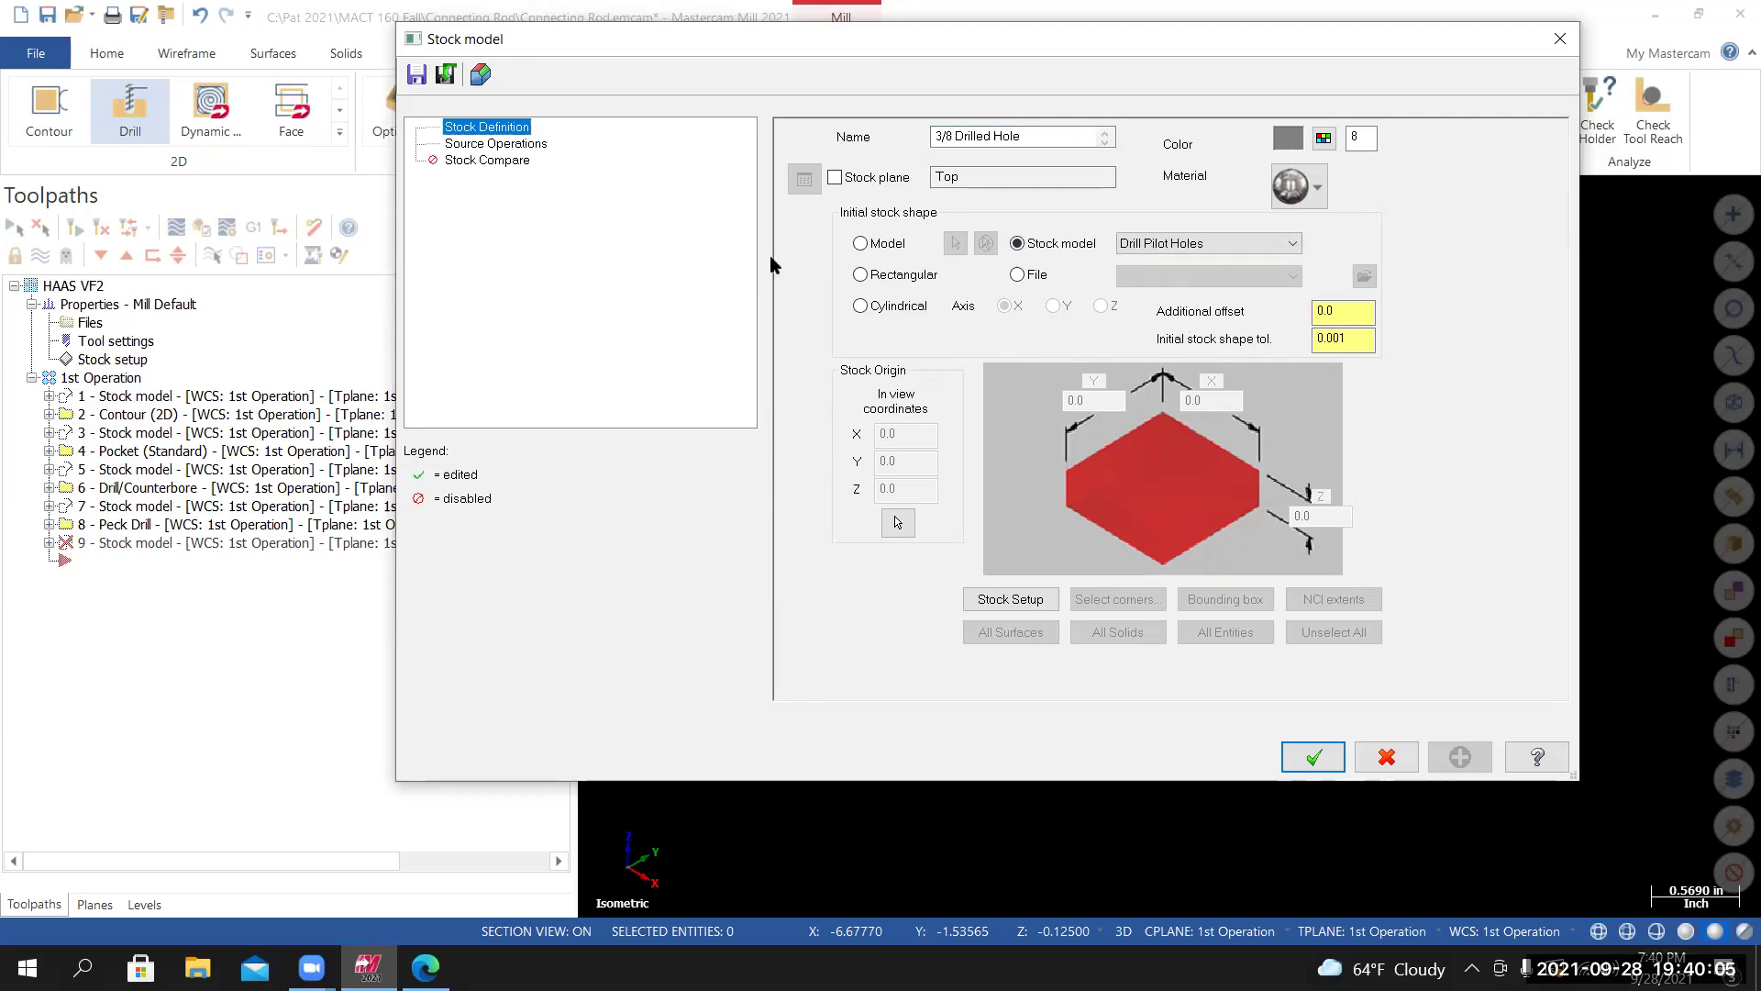
Use only the 3/8 Peck Drill operation as the stock model's source operation and generate the stock model.
click(539, 147)
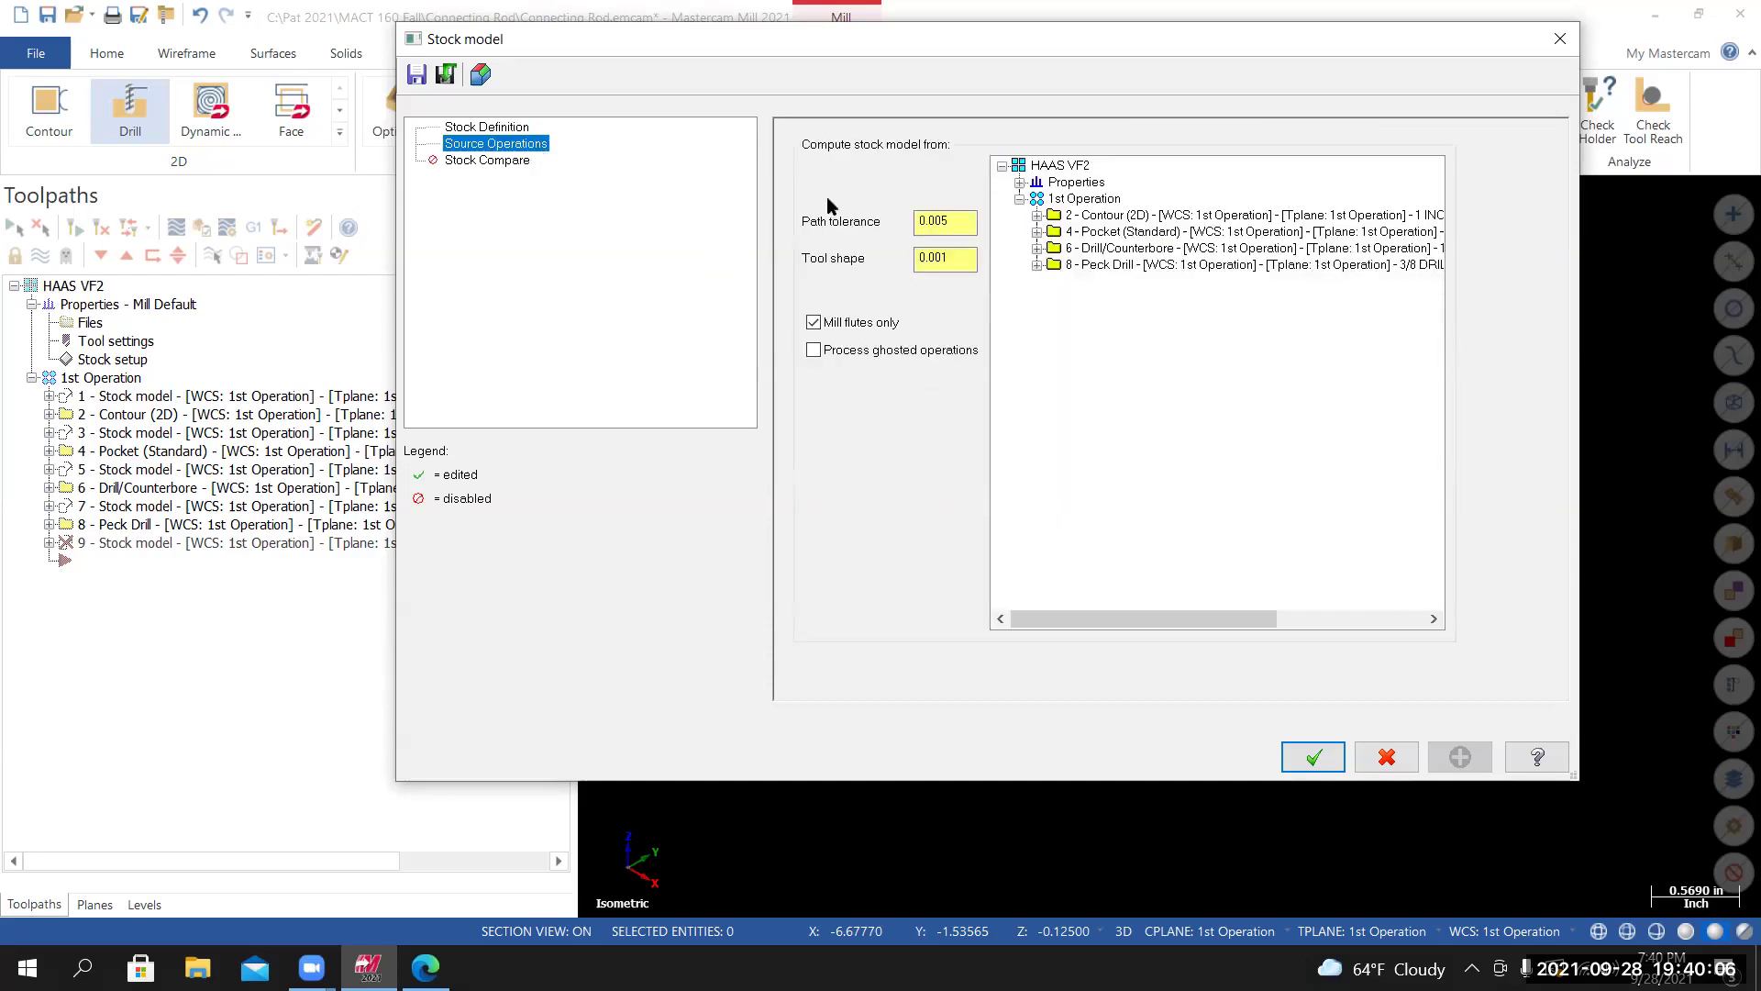
click(1098, 265)
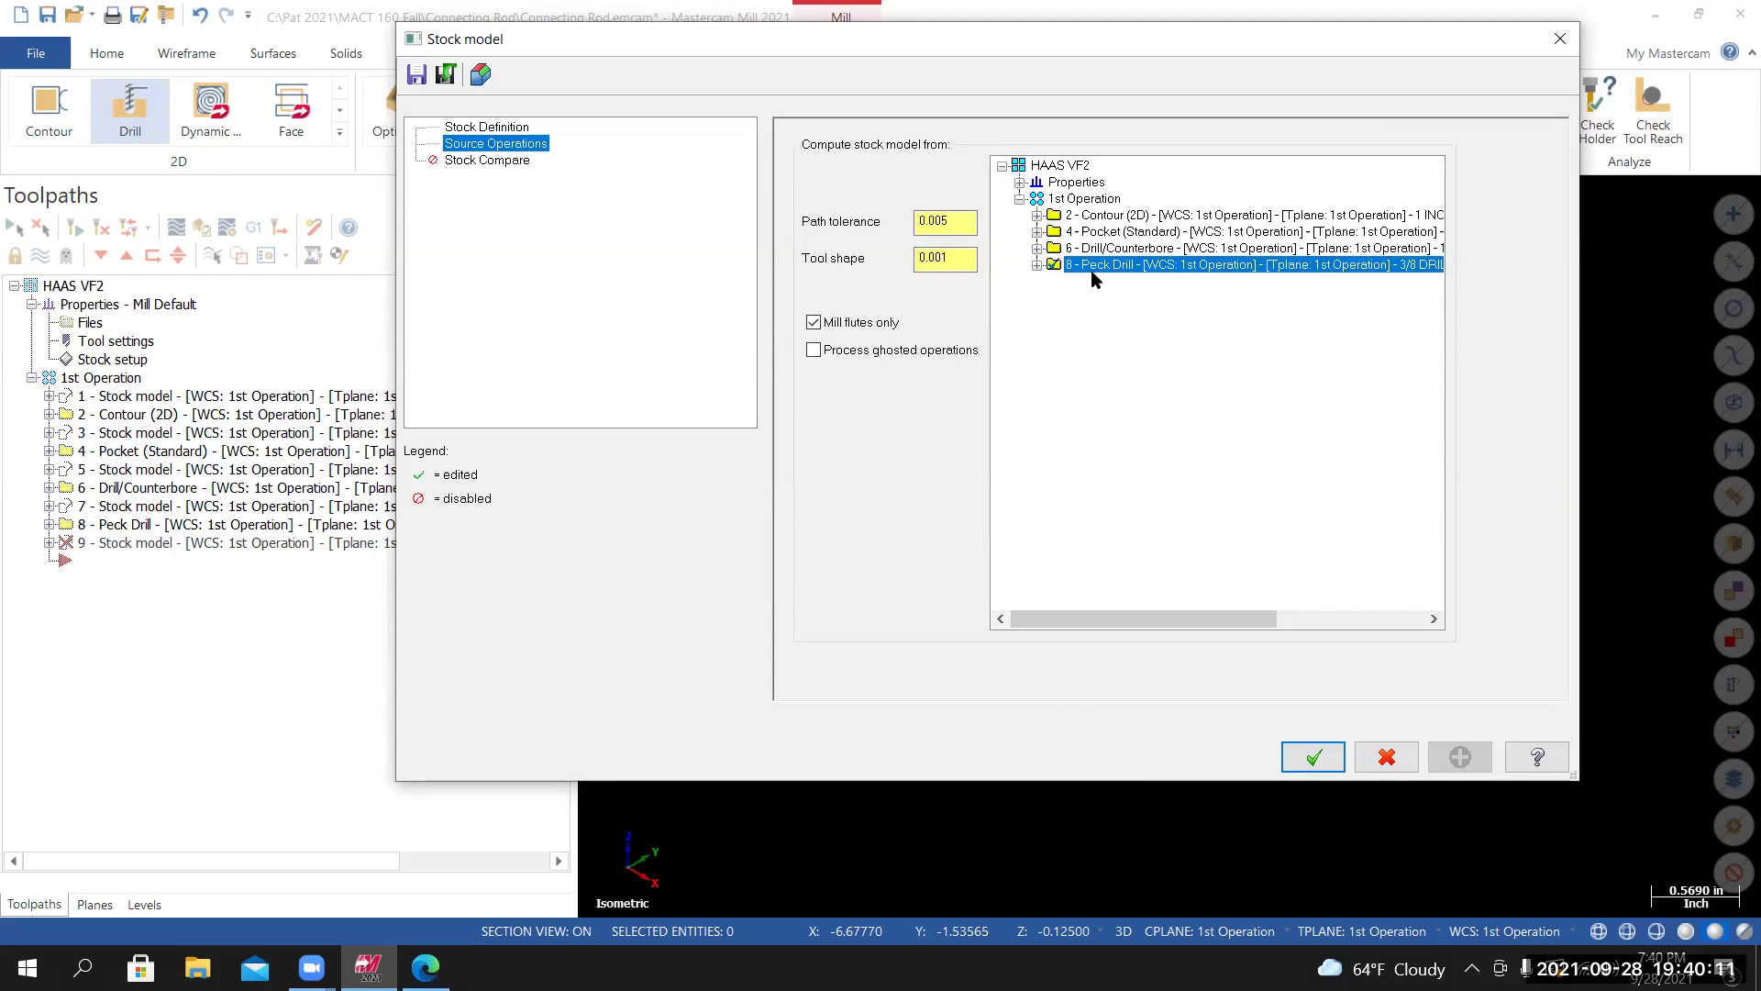
click(1309, 750)
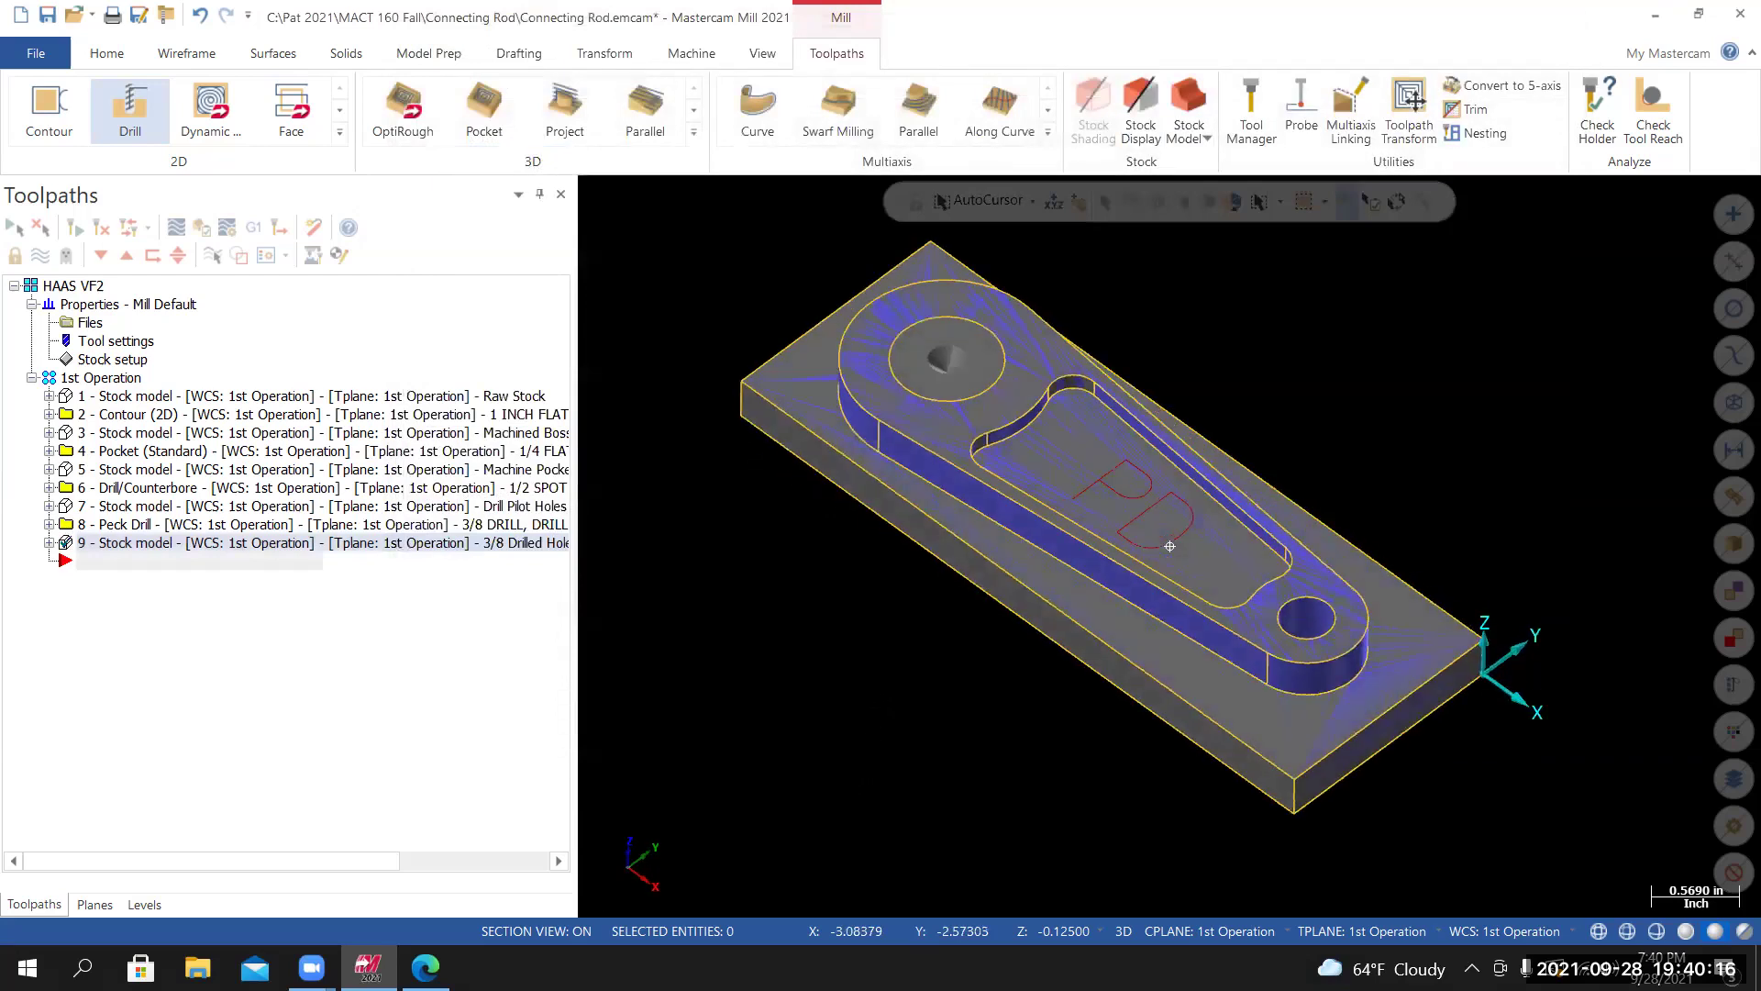
Inspect the small drilled hole on the 3/8 Drilled Hole stock model up close, and hide the stock model's display.
middle_drag(1170, 546, 1250, 613)
scroll(1257, 653, up, 4)
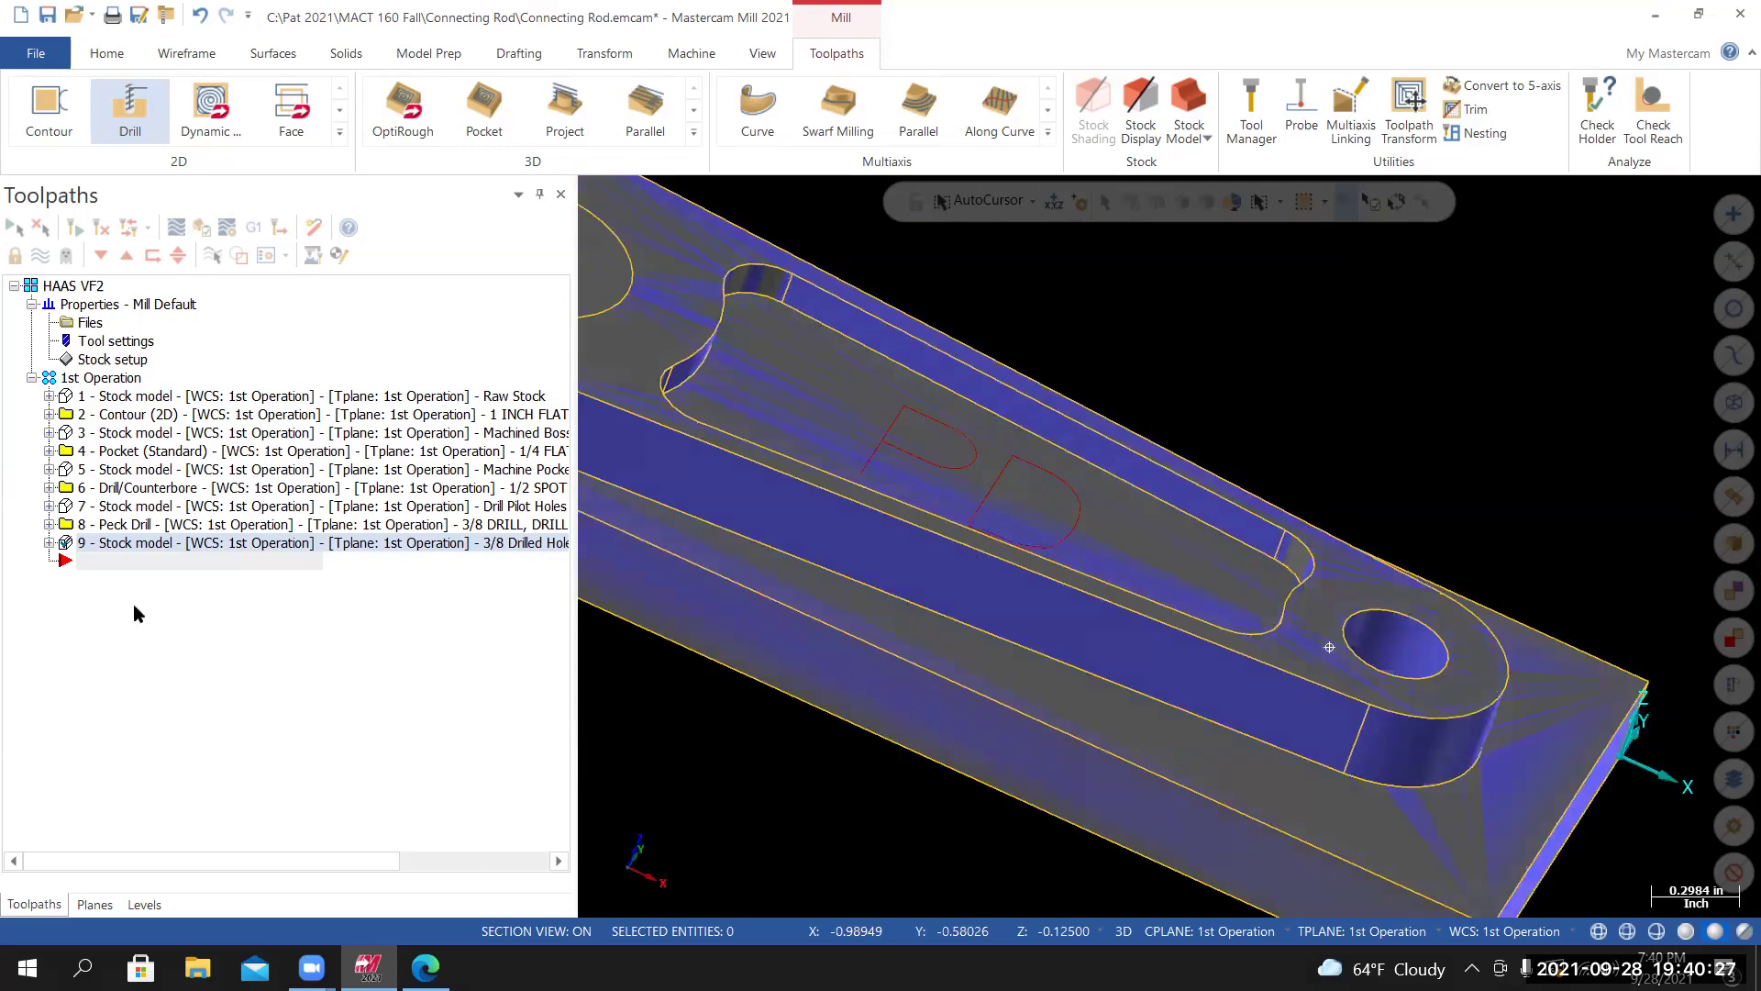
click(41, 256)
scroll(1238, 587, down, 4)
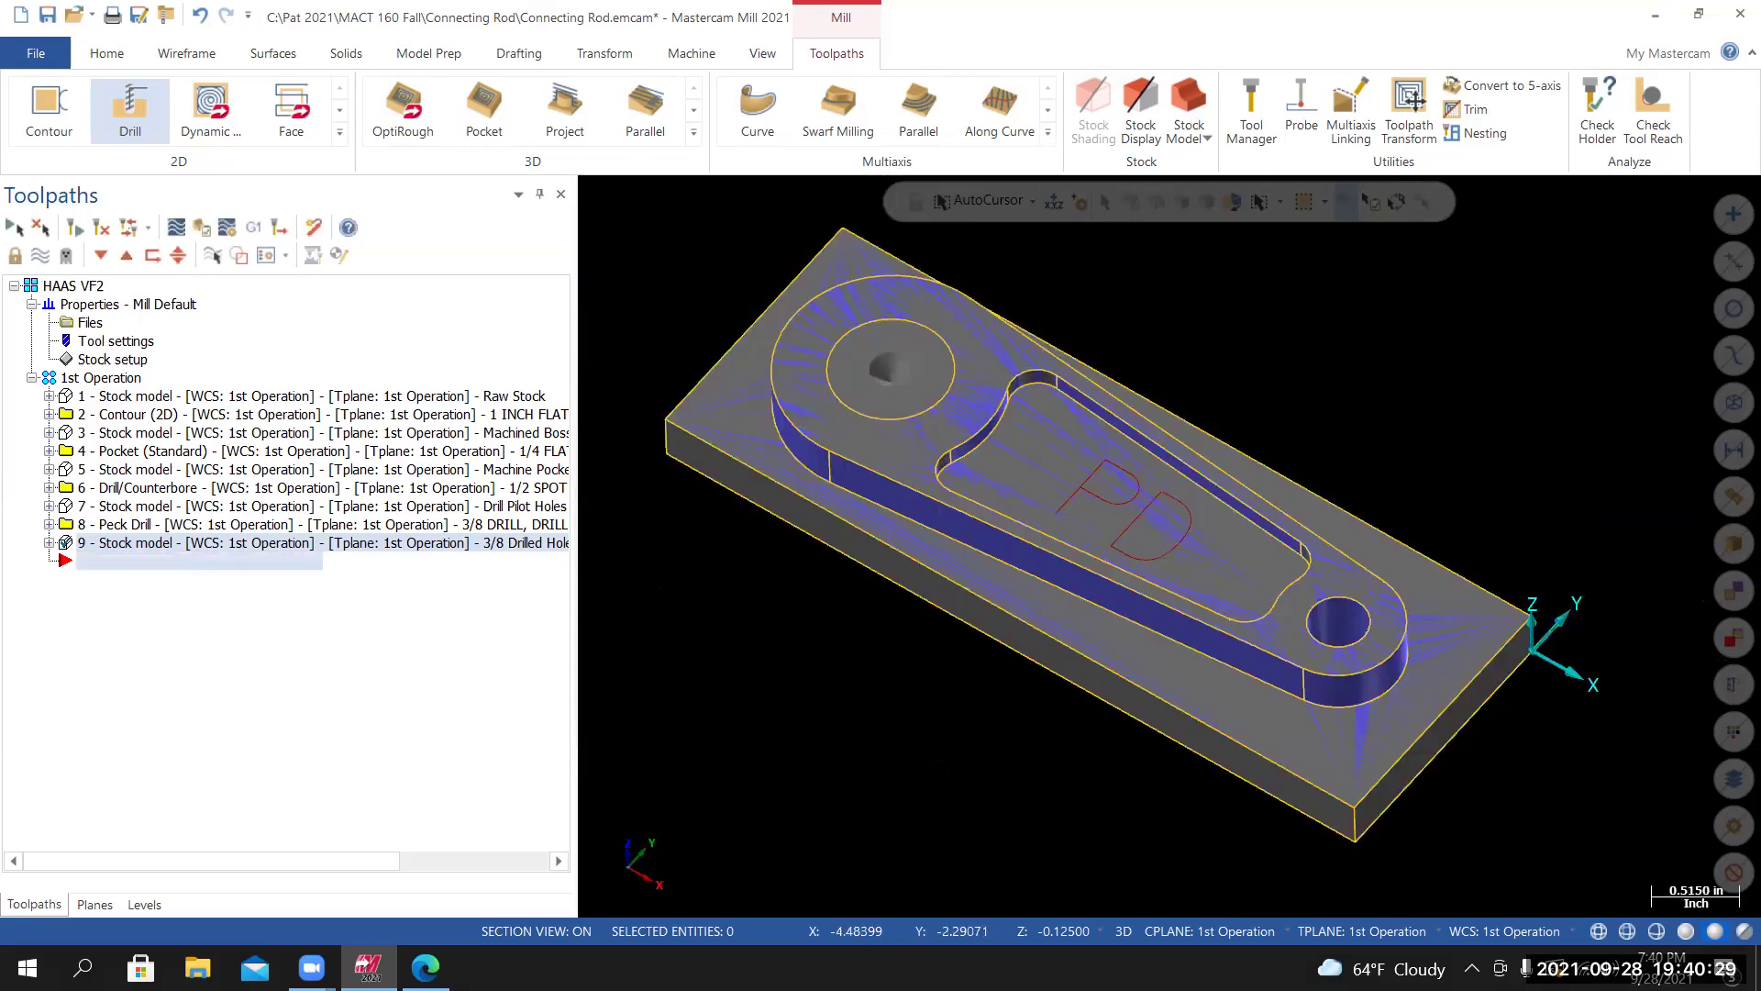
click(41, 256)
Return the part to a fitted isometric view zoomed out to 80%, and save the Connecting Rod file.
right_click(1184, 491)
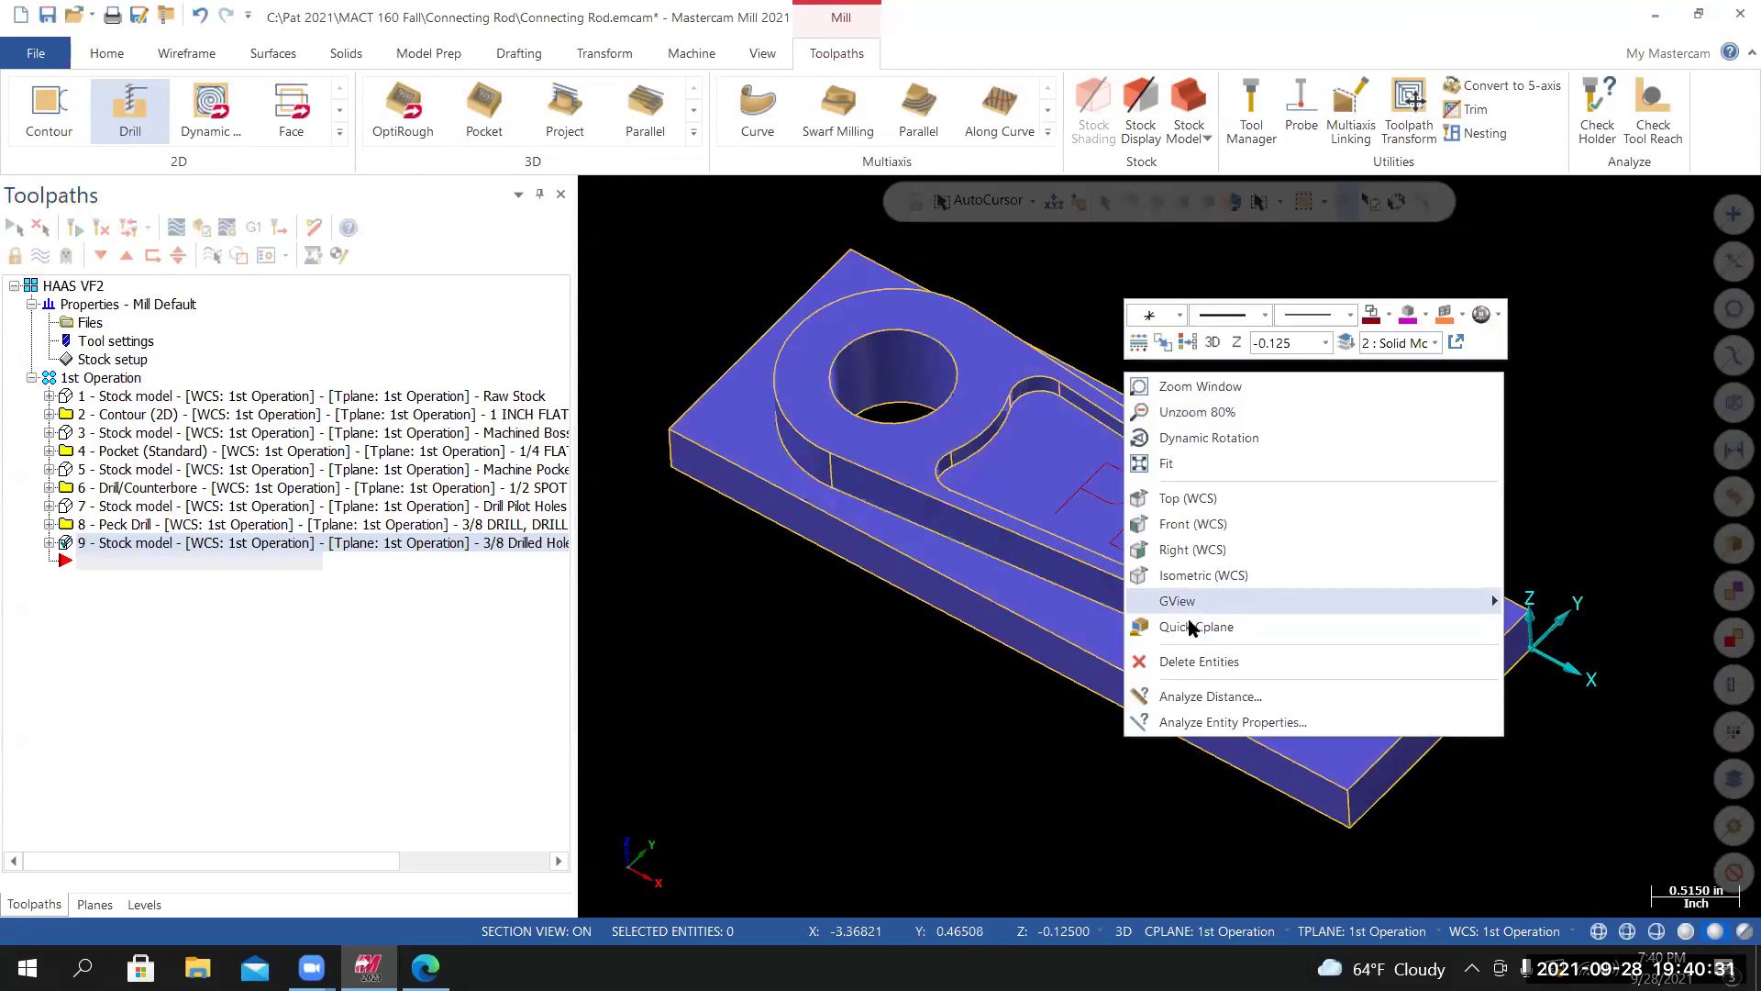
click(1192, 575)
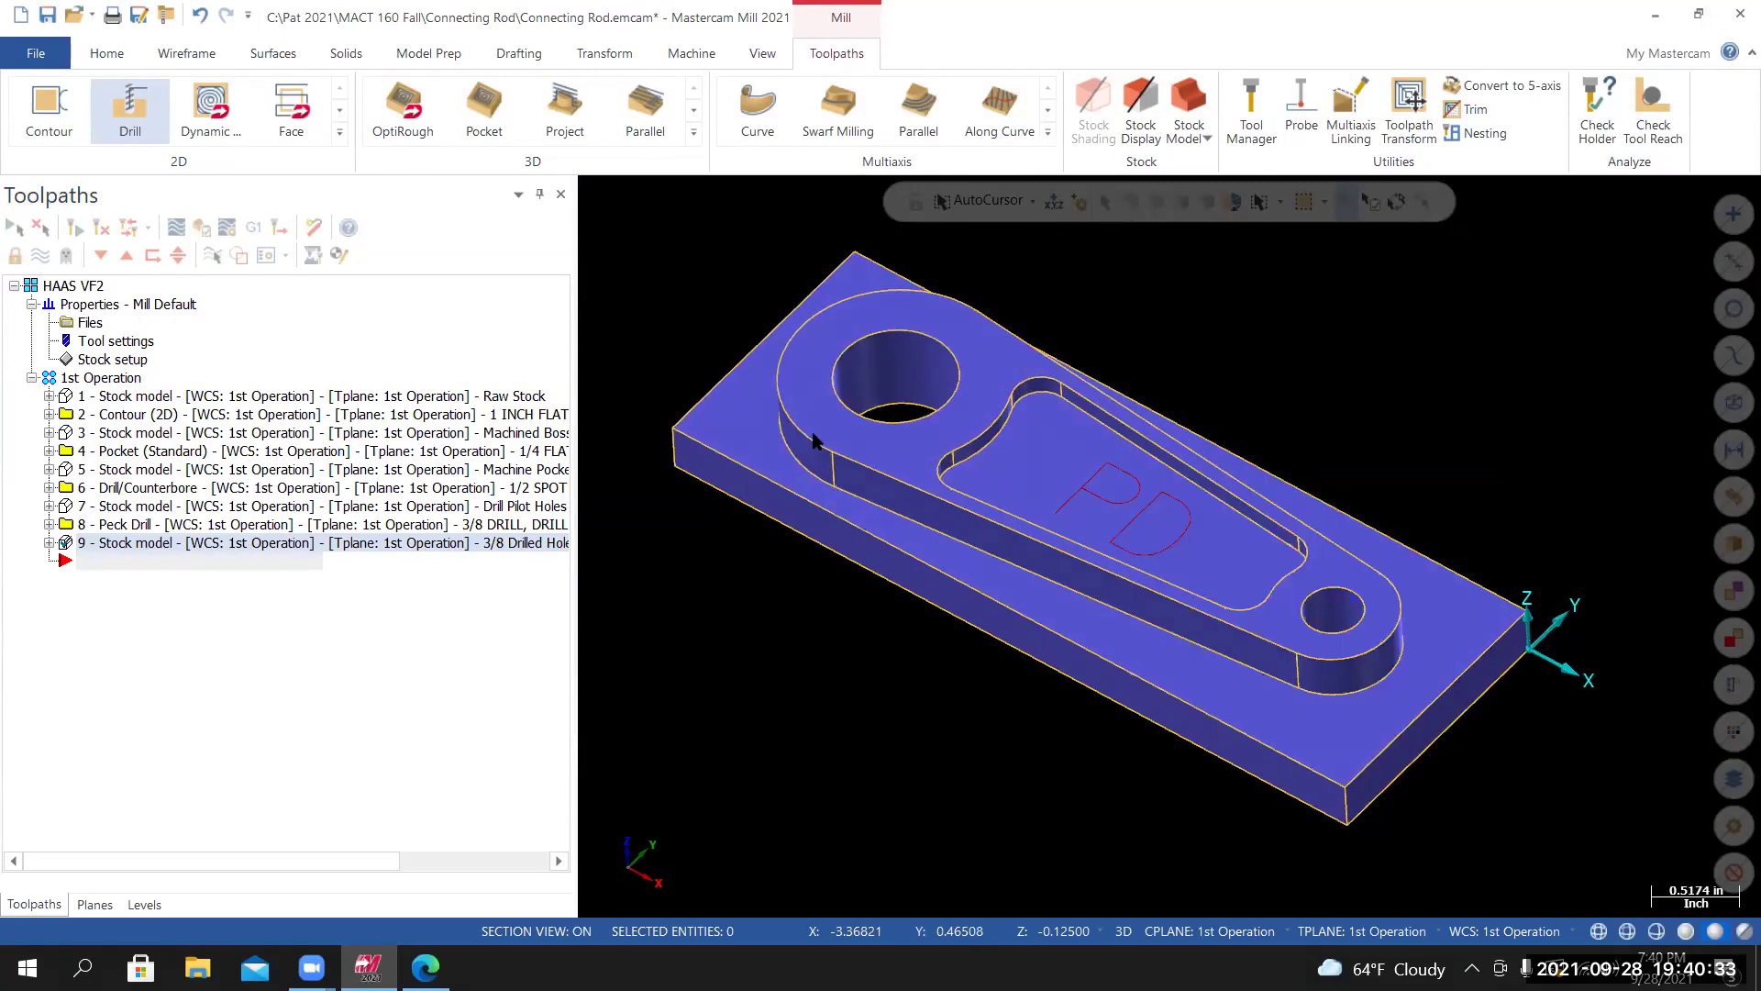
right_click(816, 397)
click(814, 396)
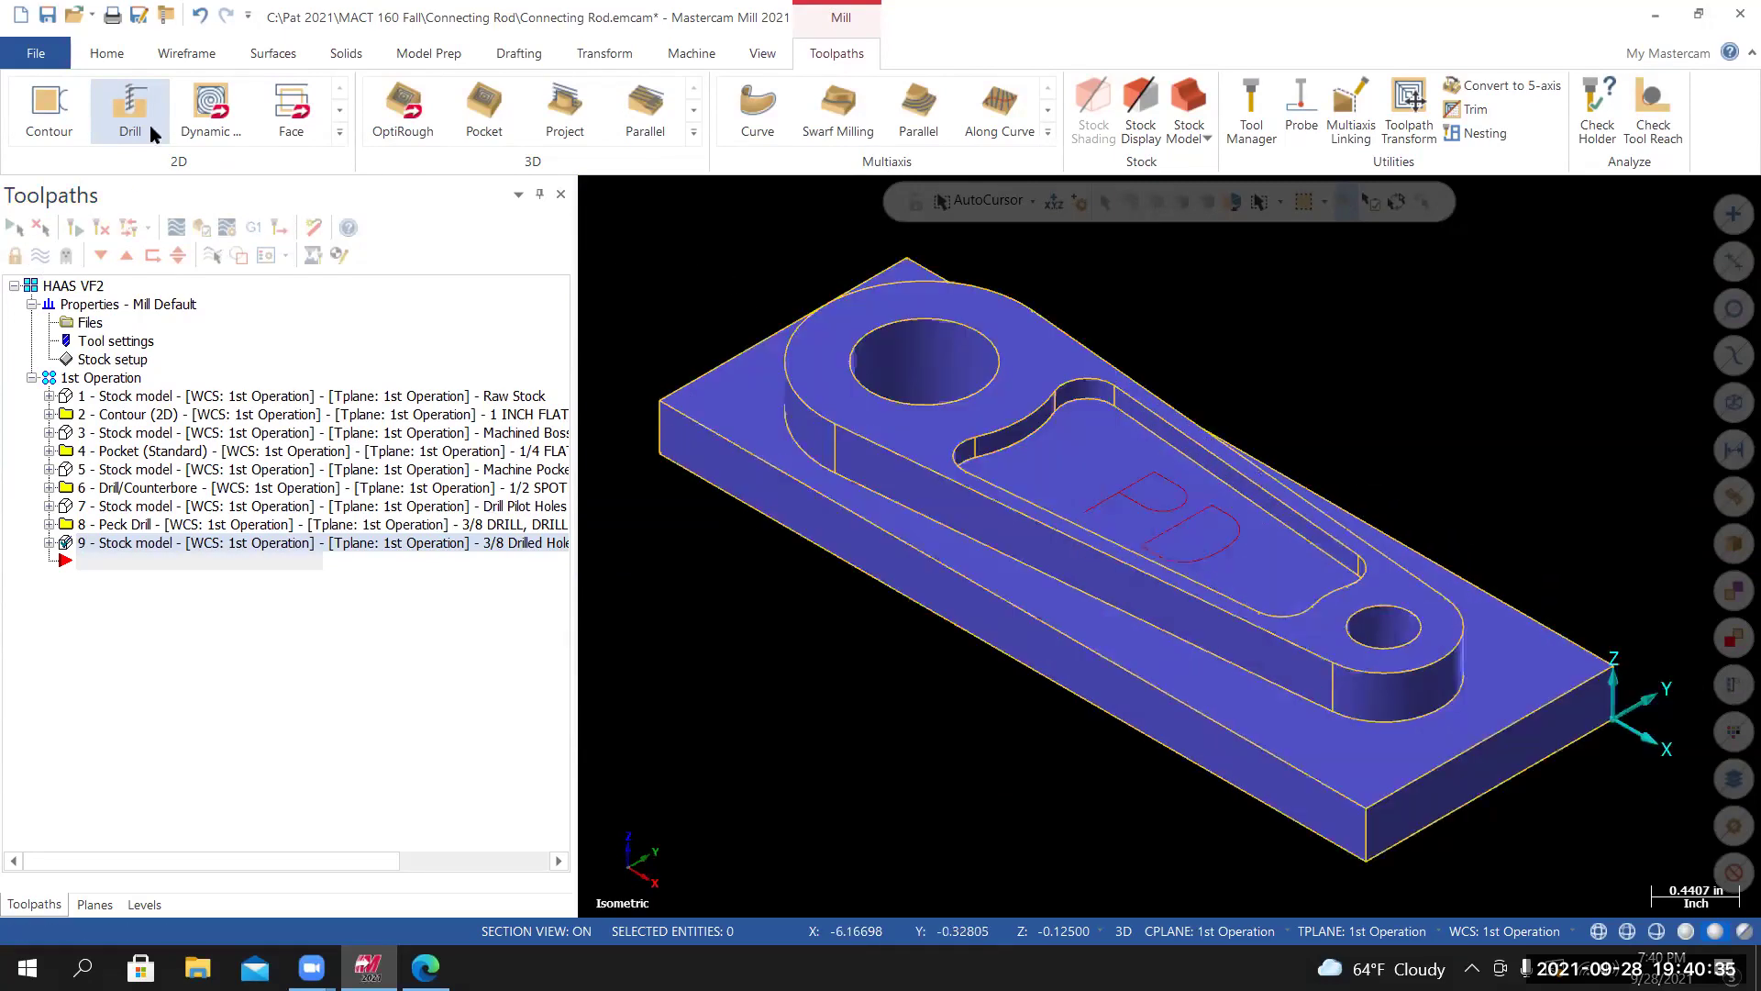
right_click(681, 326)
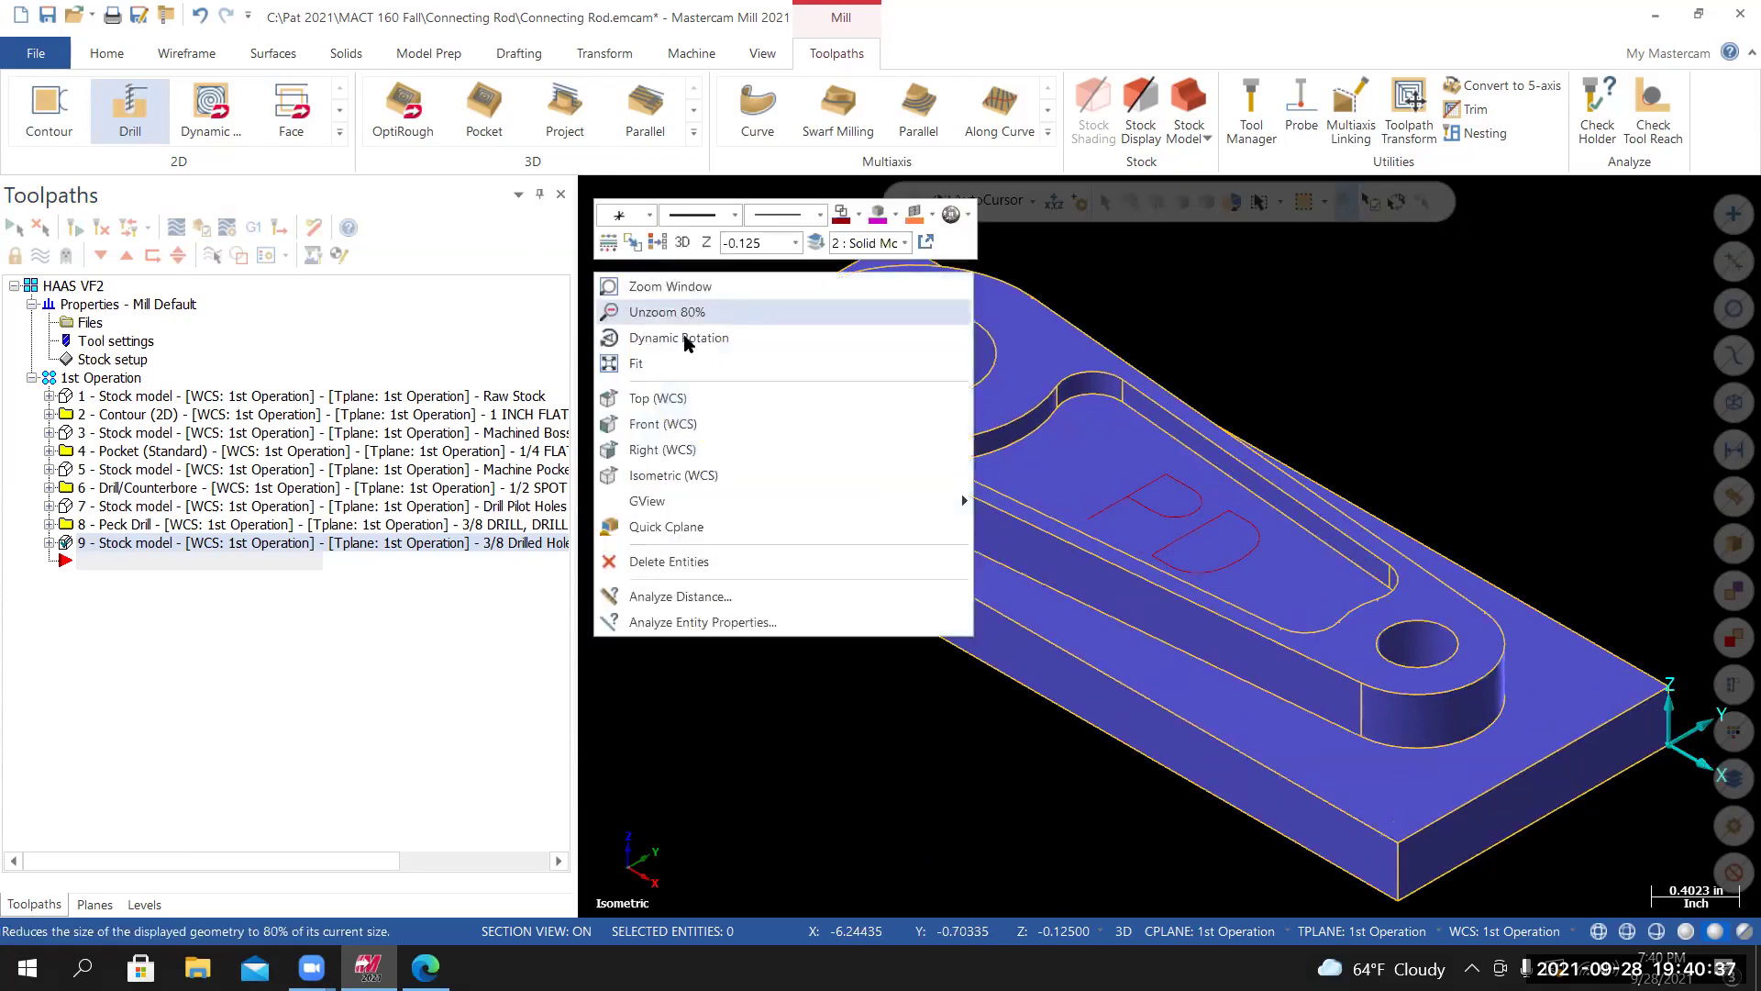
click(677, 313)
click(36, 53)
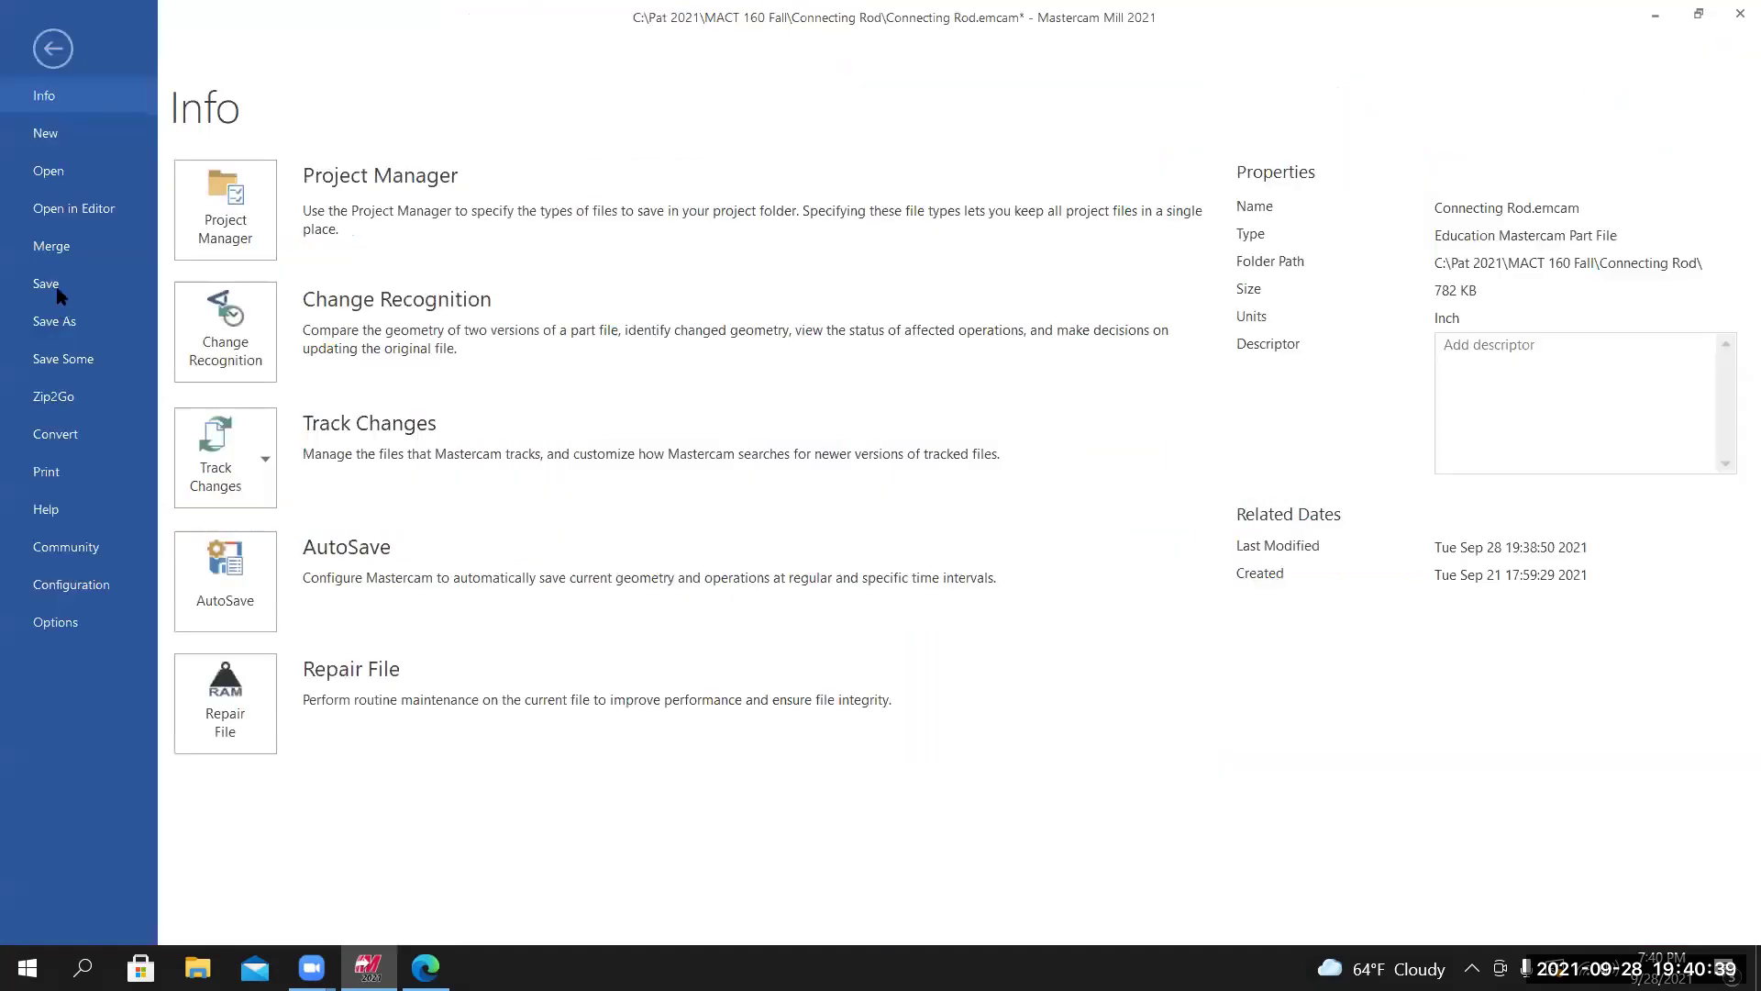
click(57, 289)
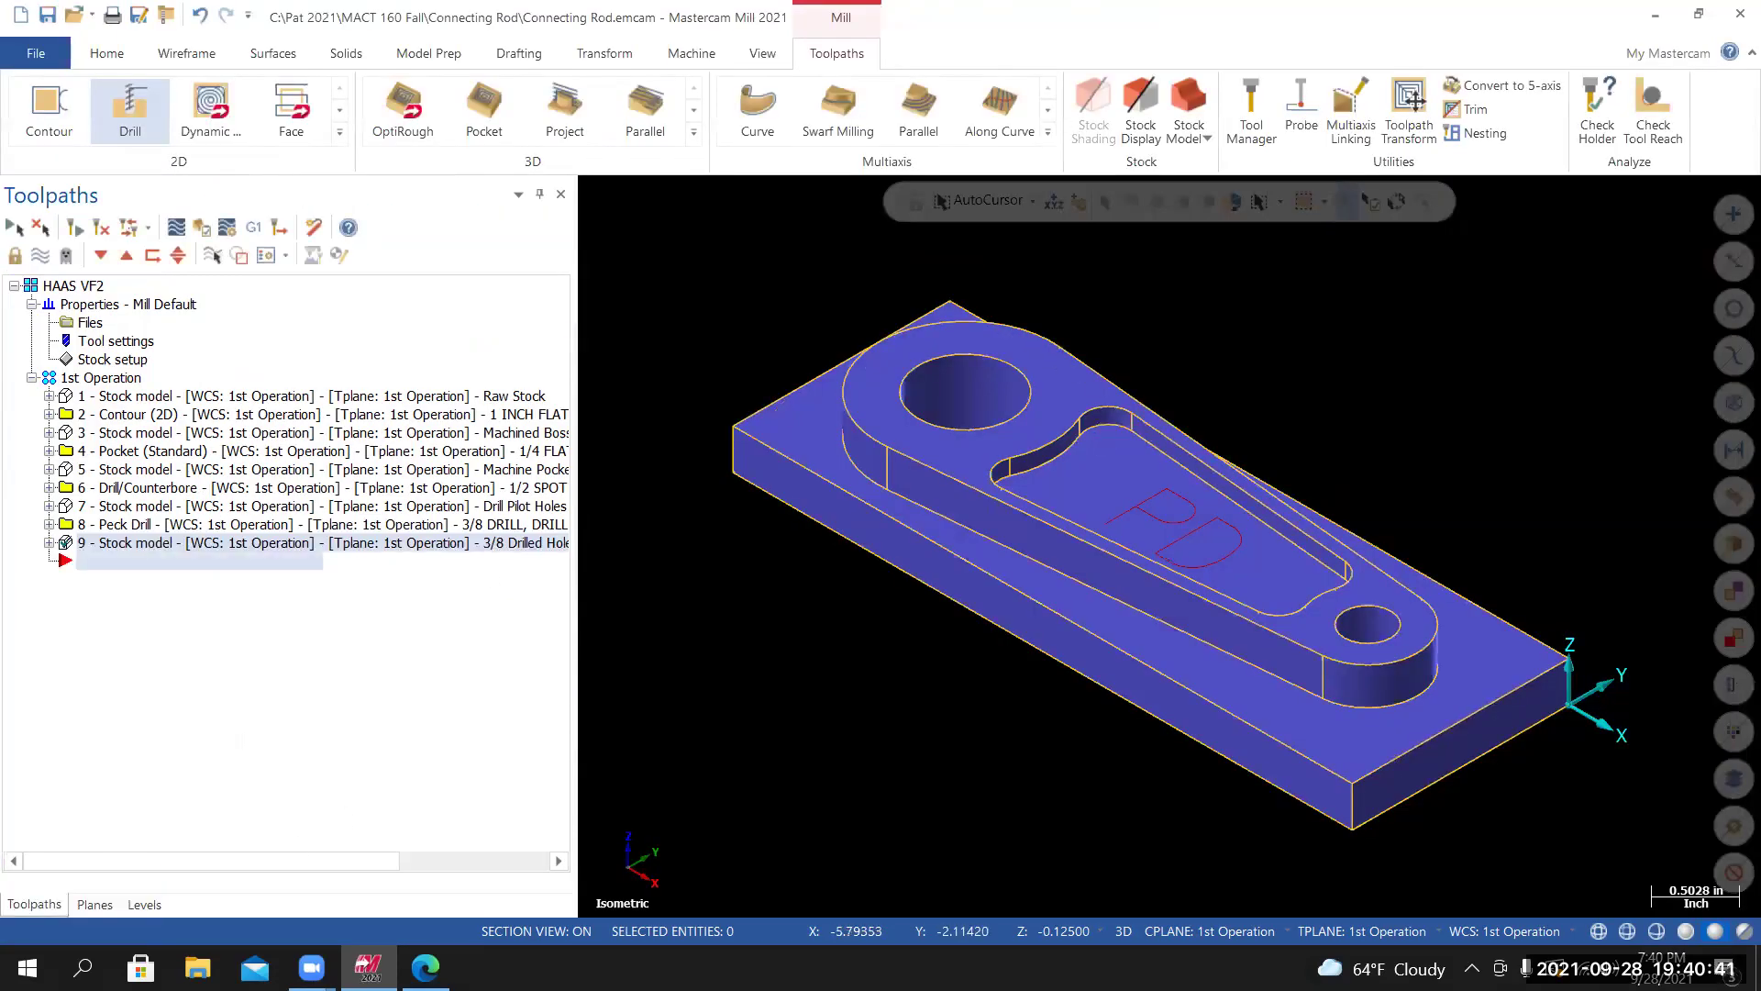
Start a new Drill toolpath after the 3/8 Drilled Hole stock model.
click(130, 110)
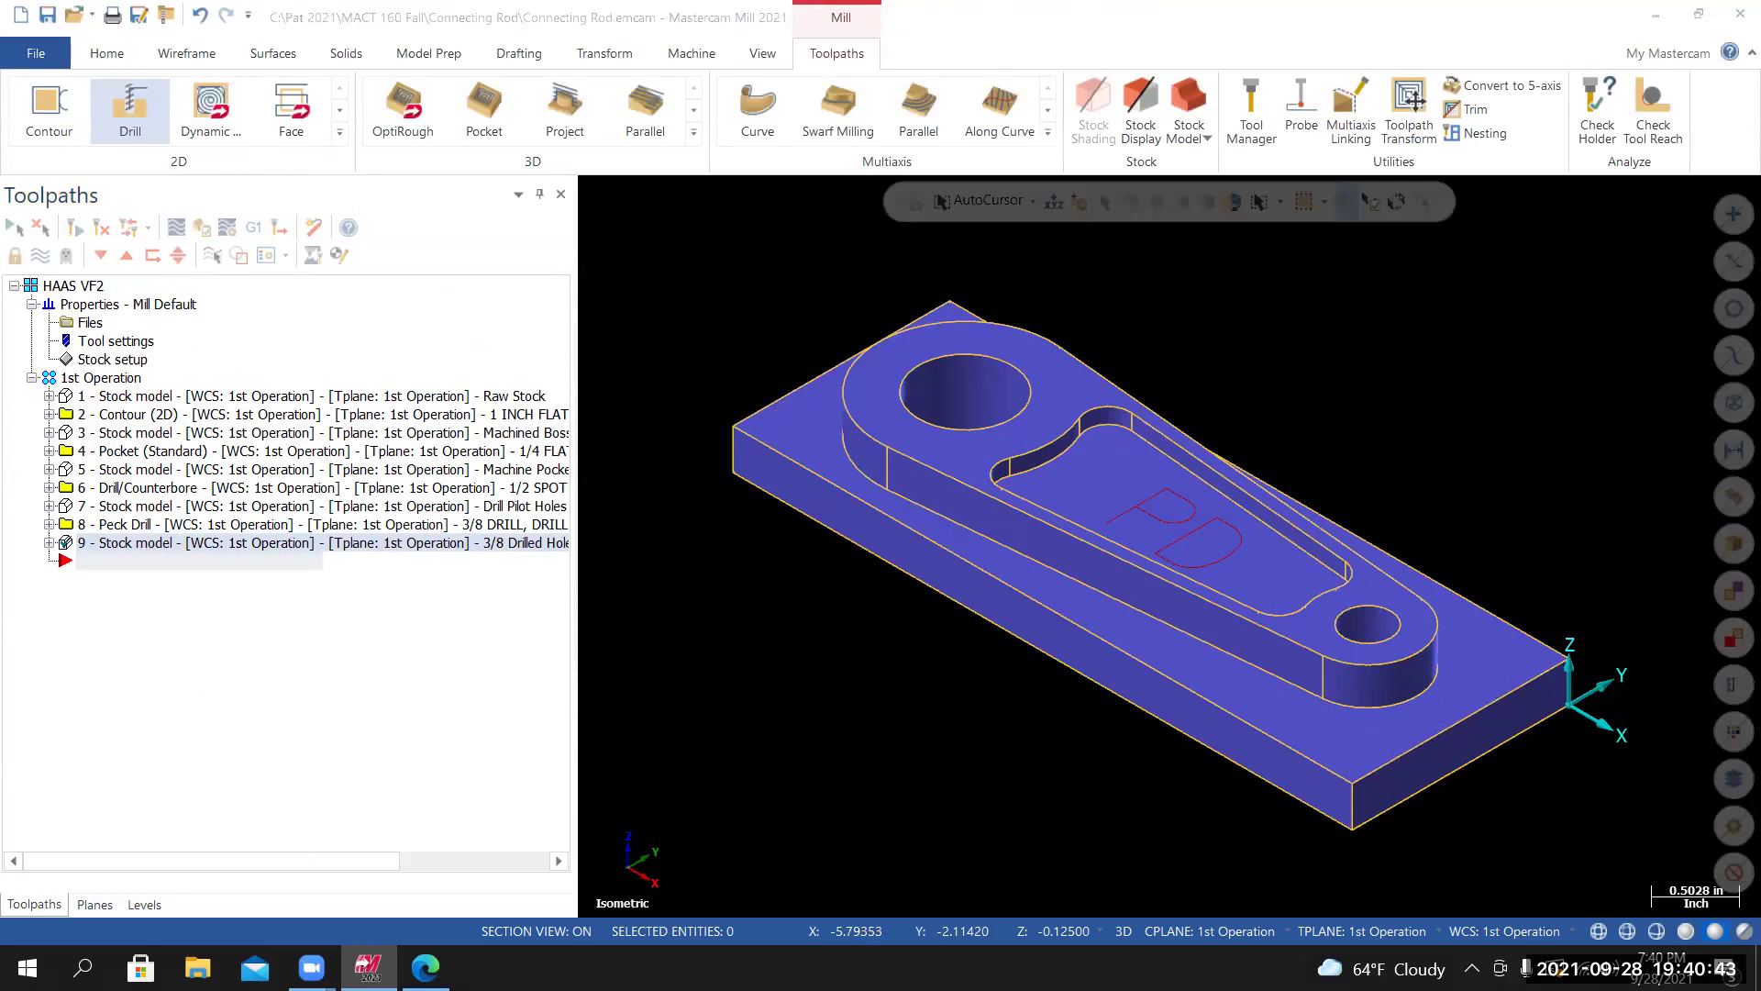